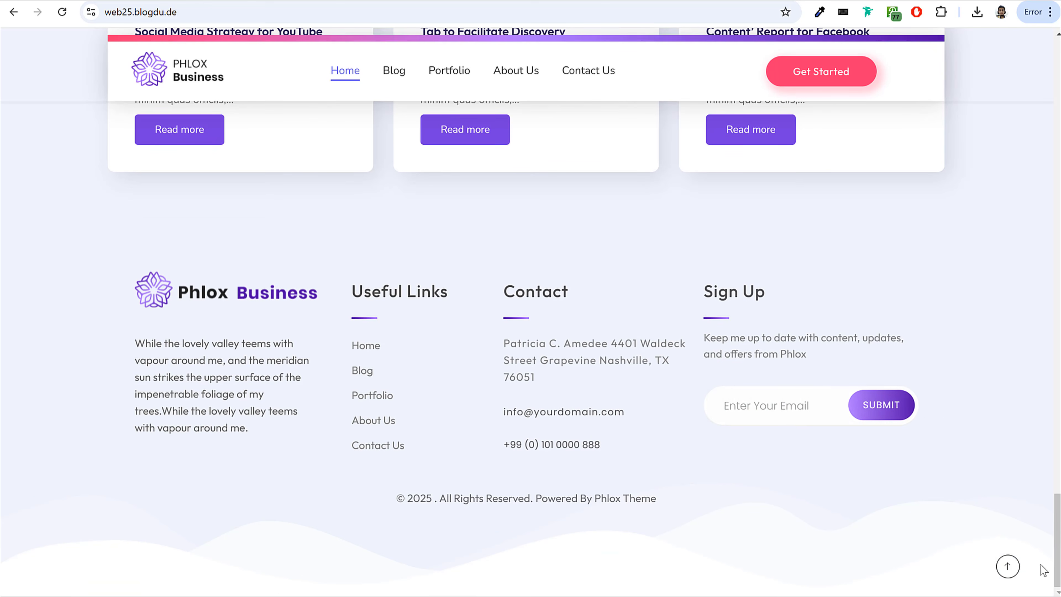
Return to the start of the home page and look through the posts on the Blog page.
{"action": "left_click", "coordinate": [1008, 568]}
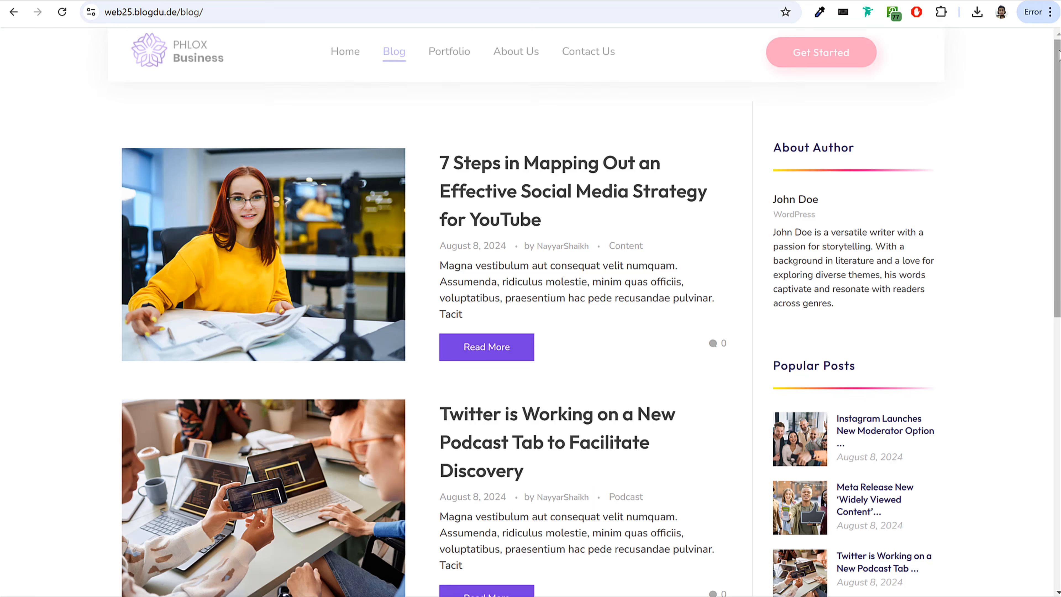
{"action": "left_click_drag", "start_coordinate": [1058, 62], "coordinate": [1030, 343]}
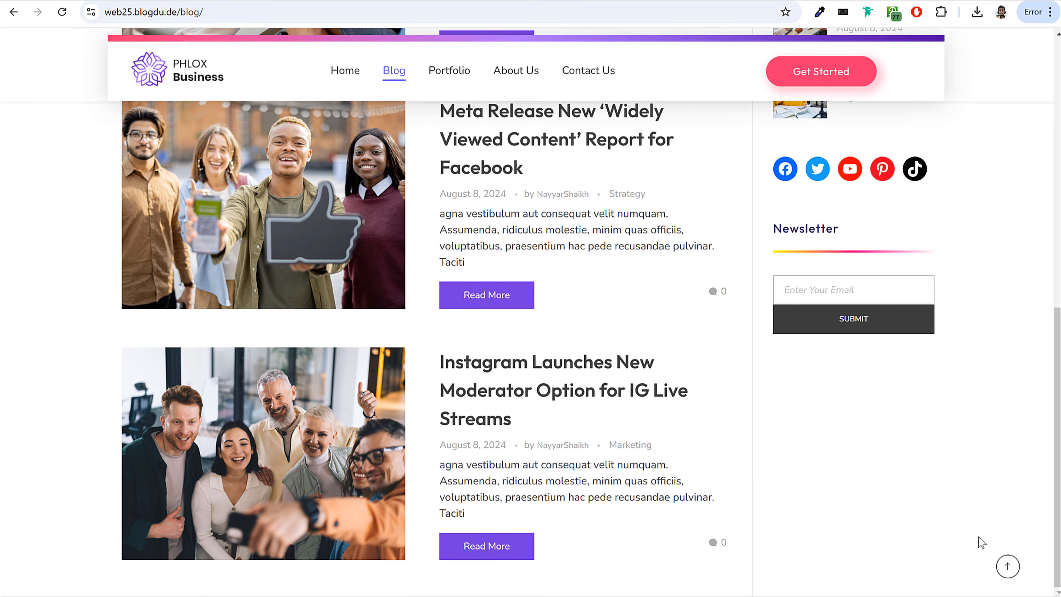
{"action": "left_click", "coordinate": [1008, 567]}
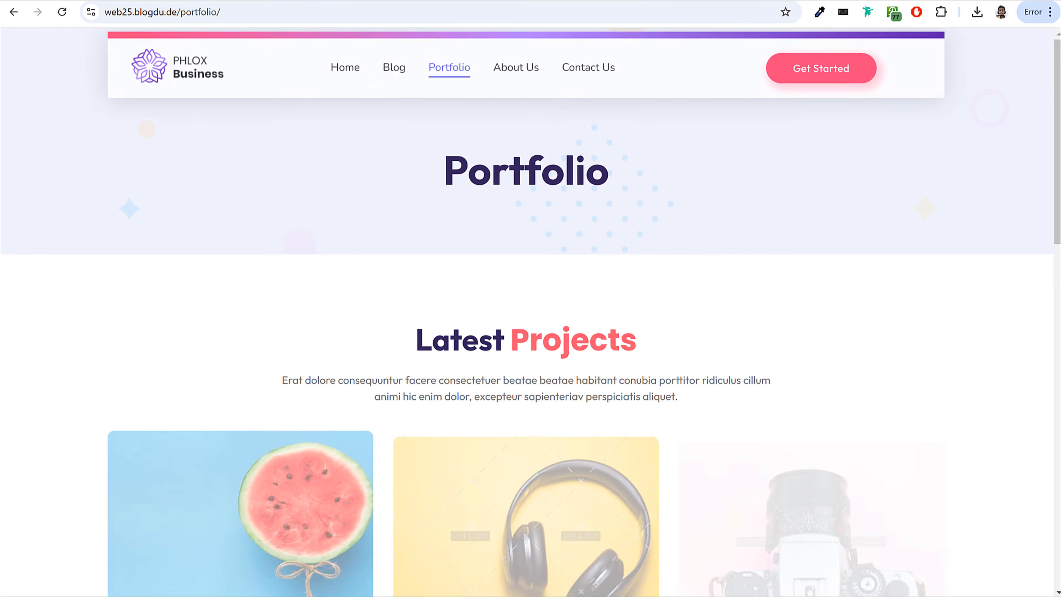
Open the watermelon project from the Portfolio page and look through its project page.
{"action": "left_click_drag", "start_coordinate": [1058, 55], "coordinate": [1056, 136]}
{"action": "left_click", "coordinate": [301, 241]}
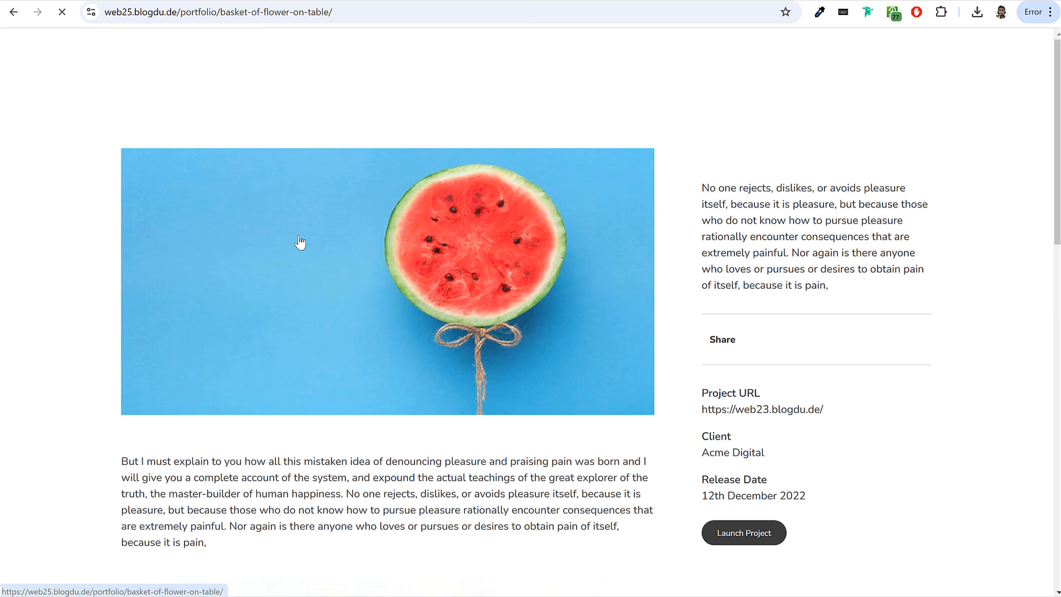
{"action": "left_click_drag", "start_coordinate": [1058, 55], "coordinate": [1047, 182]}
{"action": "left_click", "coordinate": [1008, 567]}
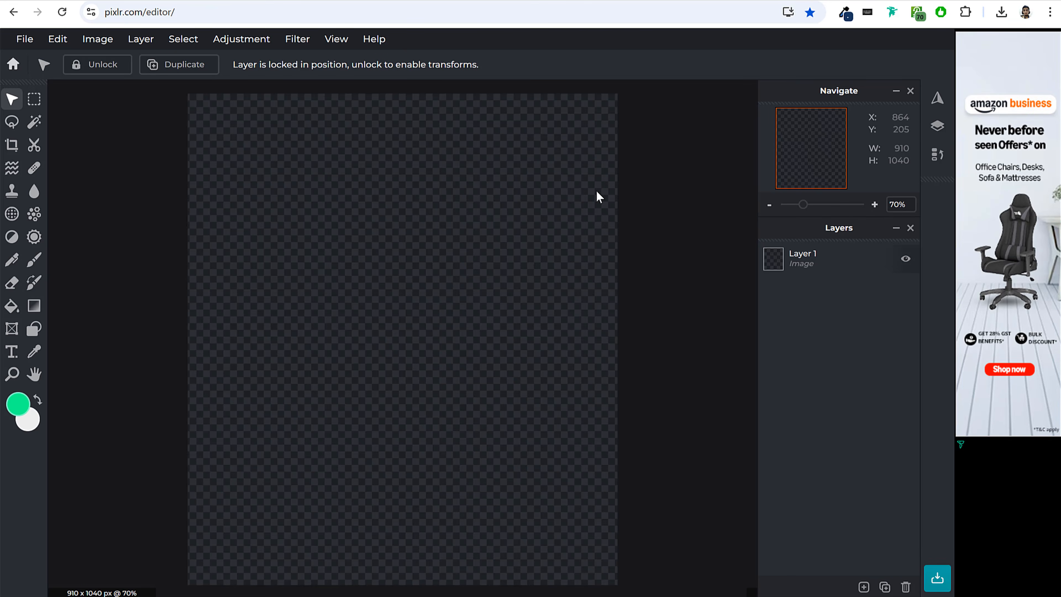
In the Pixlr editor, add the photo 2148227933.jpg of the man with the tablet as a new image layer and position it.
{"action": "left_click", "coordinate": [864, 585]}
{"action": "left_click", "coordinate": [466, 316]}
{"action": "left_click", "coordinate": [305, 304]}
{"action": "left_click_drag", "start_coordinate": [159, 125], "coordinate": [145, 114]}
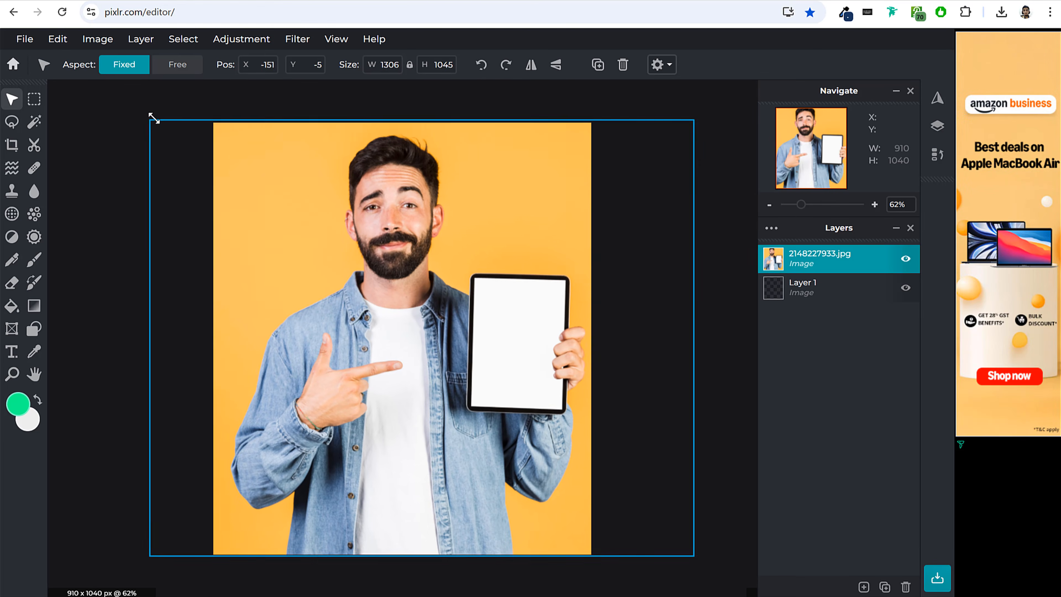
{"action": "left_click", "coordinate": [734, 240]}
{"action": "left_click", "coordinate": [547, 191]}
Cut away the background around the man with the magic cutout tool at a tolerance of 32.
{"action": "left_click", "coordinate": [30, 150]}
{"action": "left_click", "coordinate": [208, 64]}
{"action": "left_click", "coordinate": [262, 189]}
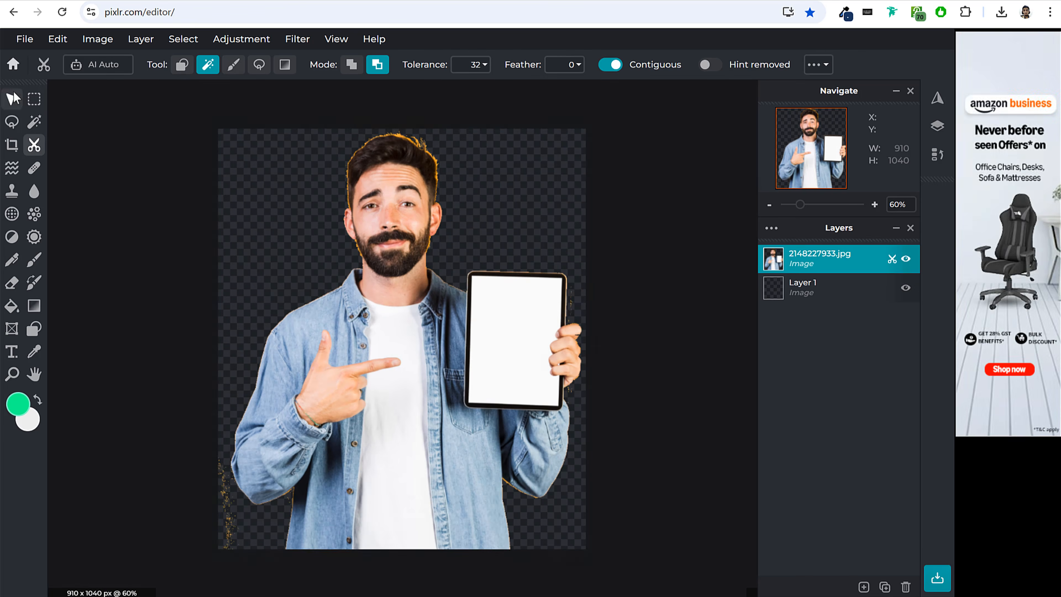
{"action": "key", "text": "v"}
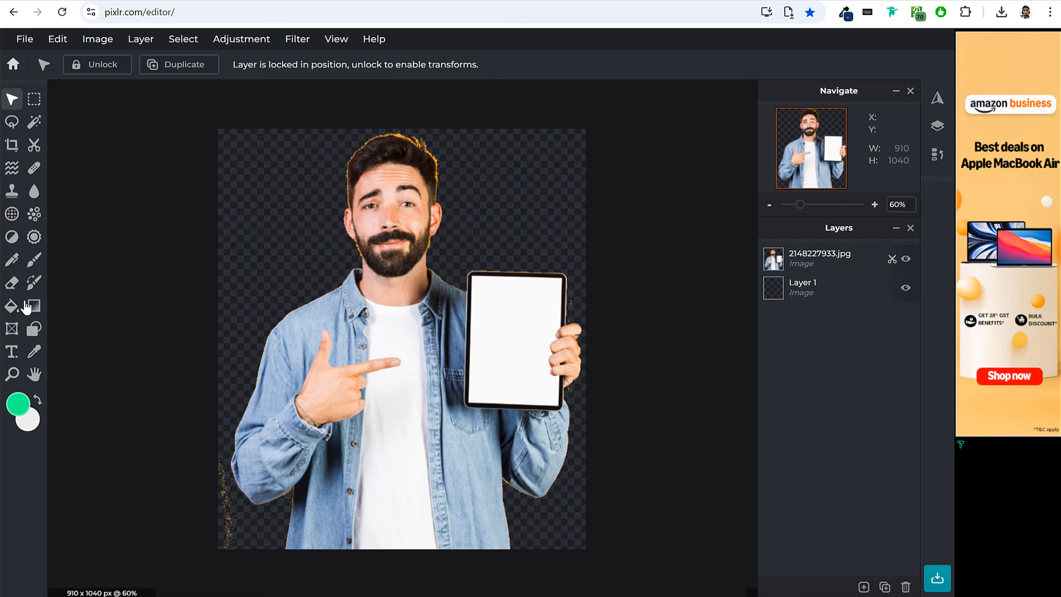
Draw a filled circle shape about 870 px in diameter over the man's torso in the lower part of the canvas.
{"action": "left_click", "coordinate": [34, 328]}
{"action": "left_click", "coordinate": [353, 67]}
{"action": "left_click", "coordinate": [419, 64]}
{"action": "left_click", "coordinate": [300, 65]}
{"action": "mouse_move", "coordinate": [351, 307]}
{"action": "left_mouse_down"}
{"action": "mouse_move", "coordinate": [435, 387]}
{"action": "mouse_move", "coordinate": [632, 507]}
{"action": "left_mouse_up"}
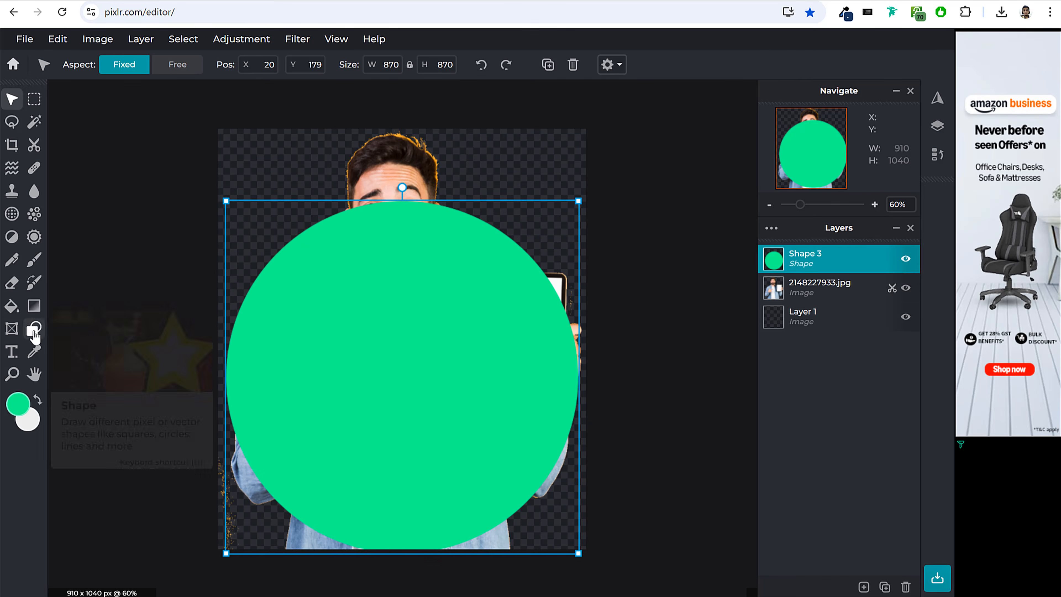
Change the circle's fill to a light pink.
{"action": "left_click", "coordinate": [33, 330]}
{"action": "left_click", "coordinate": [409, 67]}
{"action": "left_click", "coordinate": [620, 394]}
{"action": "left_click", "coordinate": [550, 392]}
{"action": "left_click", "coordinate": [603, 463]}
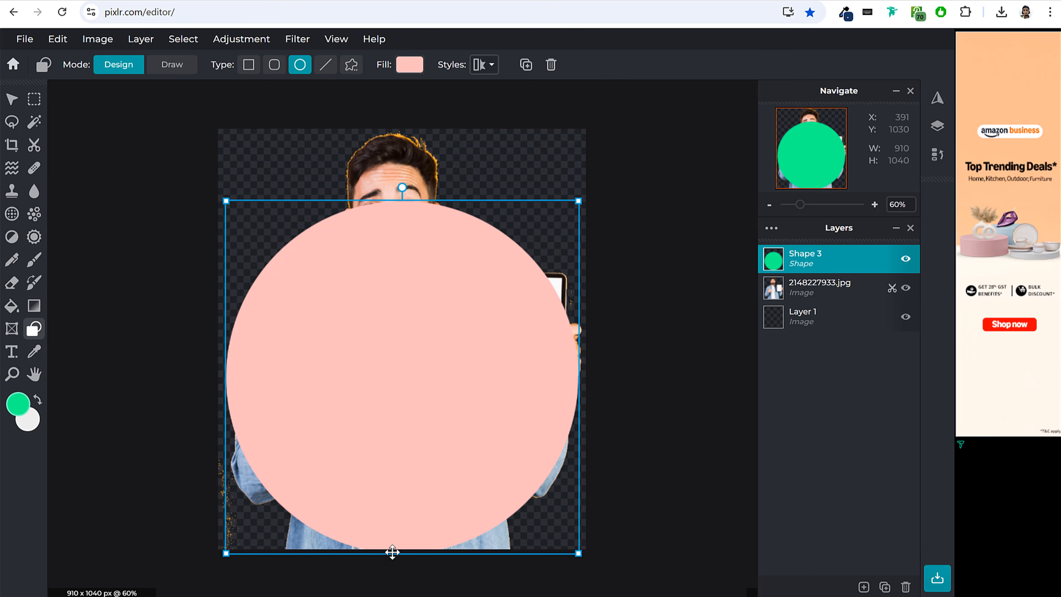
Select the area outside the circle with the magic wand, delete it from the 2148227933.jpg layer, and deselect.
{"action": "left_click", "coordinate": [11, 99]}
{"action": "left_click", "coordinate": [33, 124]}
{"action": "left_click", "coordinate": [402, 318]}
{"action": "left_click", "coordinate": [839, 289]}
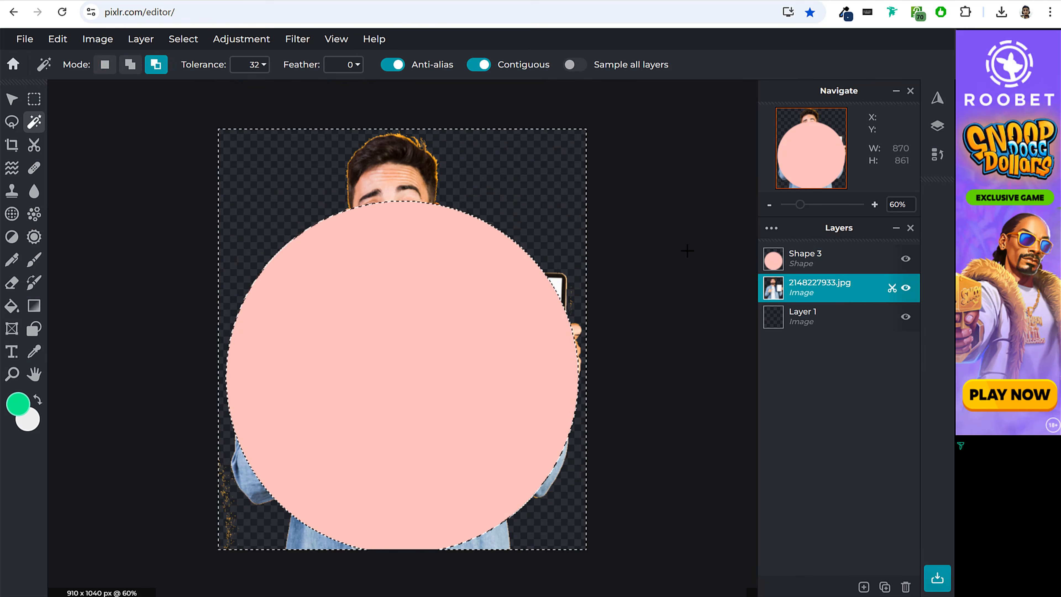
{"action": "key", "text": "Delete"}
{"action": "key", "text": "ctrl+d"}
Move the 2148227933.jpg layer above the pink circle in the layer order.
{"action": "left_click", "coordinate": [11, 99]}
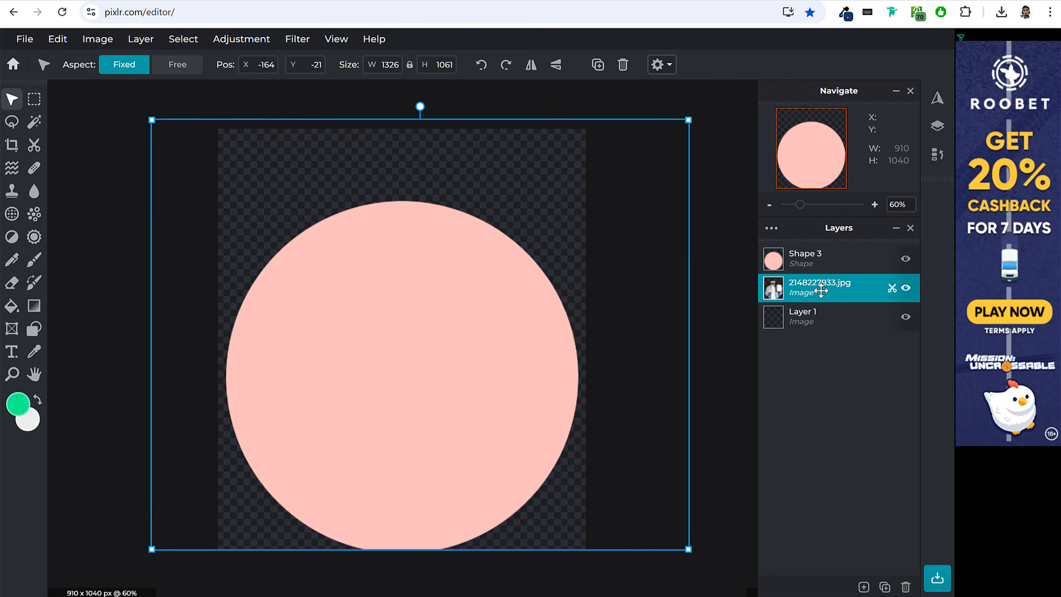
{"action": "left_click_drag", "start_coordinate": [822, 284], "coordinate": [821, 253]}
{"action": "right_click", "coordinate": [820, 258]}
Add another image as a new layer and move it upward on the canvas.
{"action": "left_click", "coordinate": [864, 587]}
{"action": "left_click", "coordinate": [466, 322]}
{"action": "scroll", "coordinate": [395, 246], "scroll_direction": "down", "scroll_amount": 10}
{"action": "double_click", "coordinate": [246, 270]}
{"action": "left_click_drag", "start_coordinate": [388, 359], "coordinate": [388, 205]}
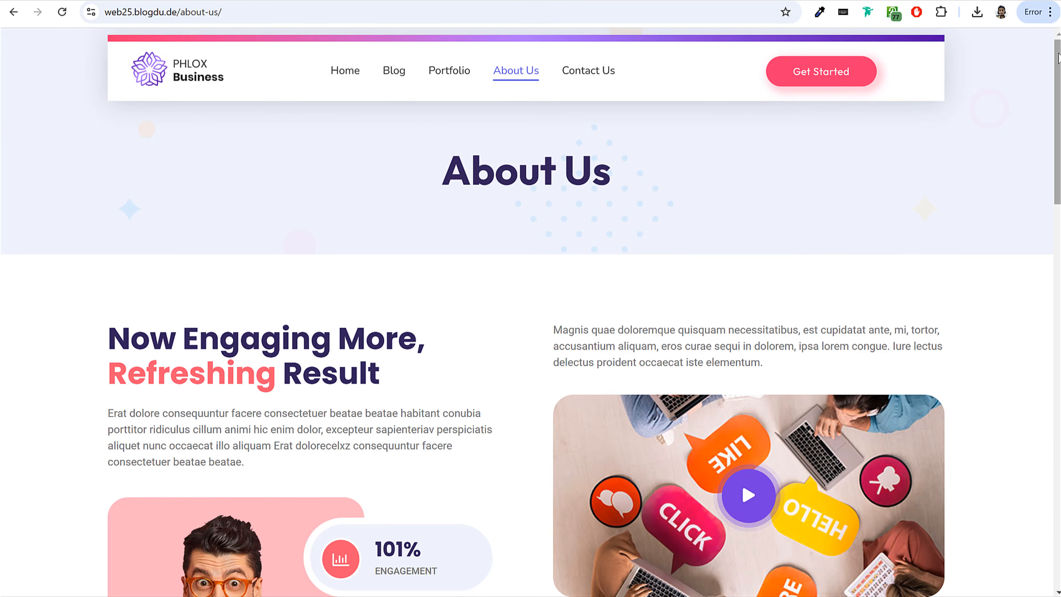
Look through the website's About Us page and its Contact Us page with the form and map.
{"action": "scroll", "coordinate": [1026, 135], "scroll_direction": "down", "scroll_amount": 8}
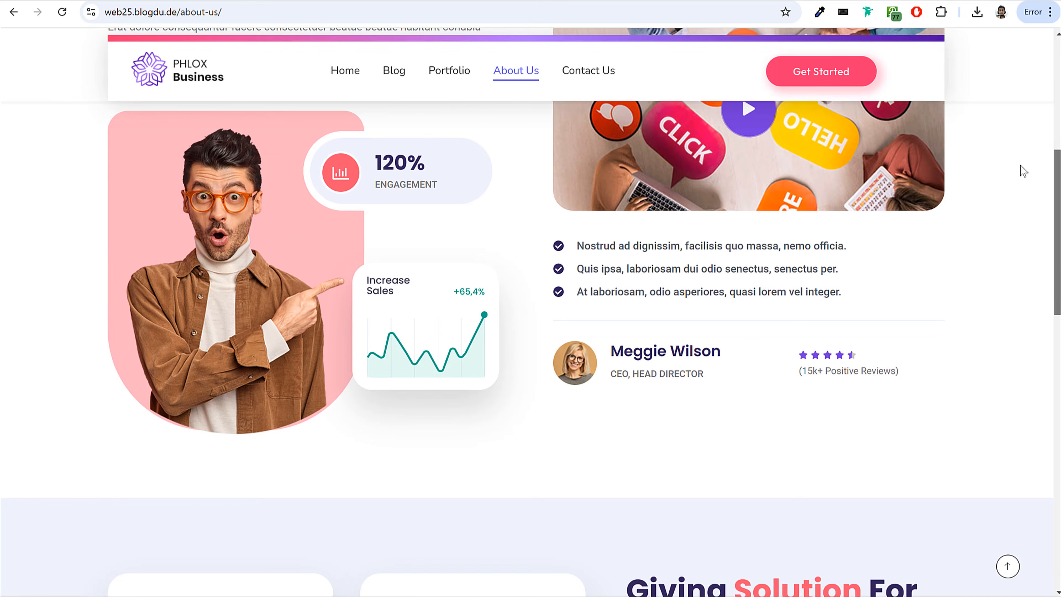
{"action": "scroll", "coordinate": [1032, 255], "scroll_direction": "down", "scroll_amount": 8}
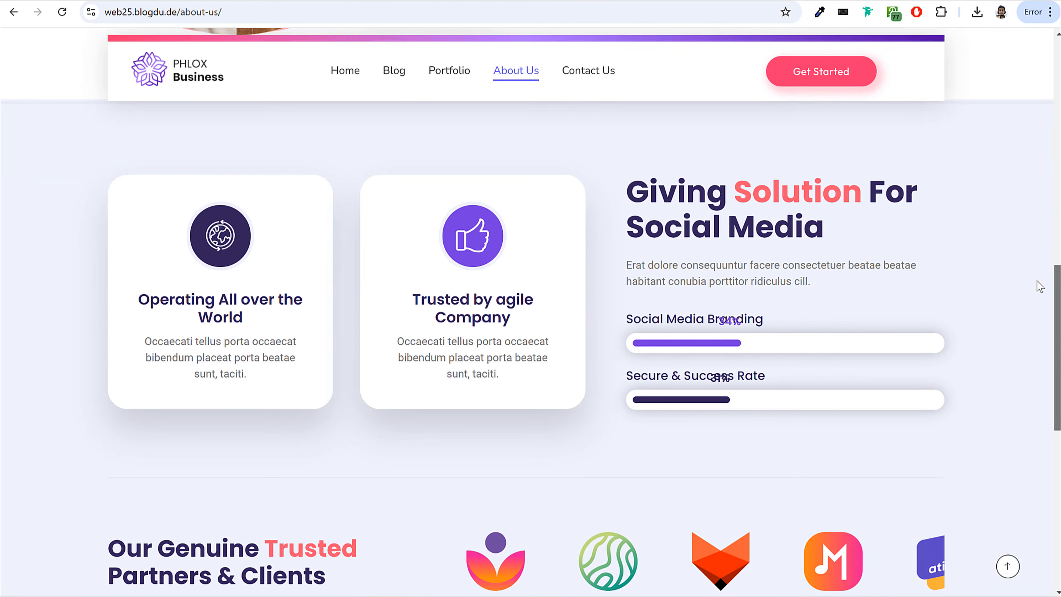
{"action": "left_click", "coordinate": [1008, 567]}
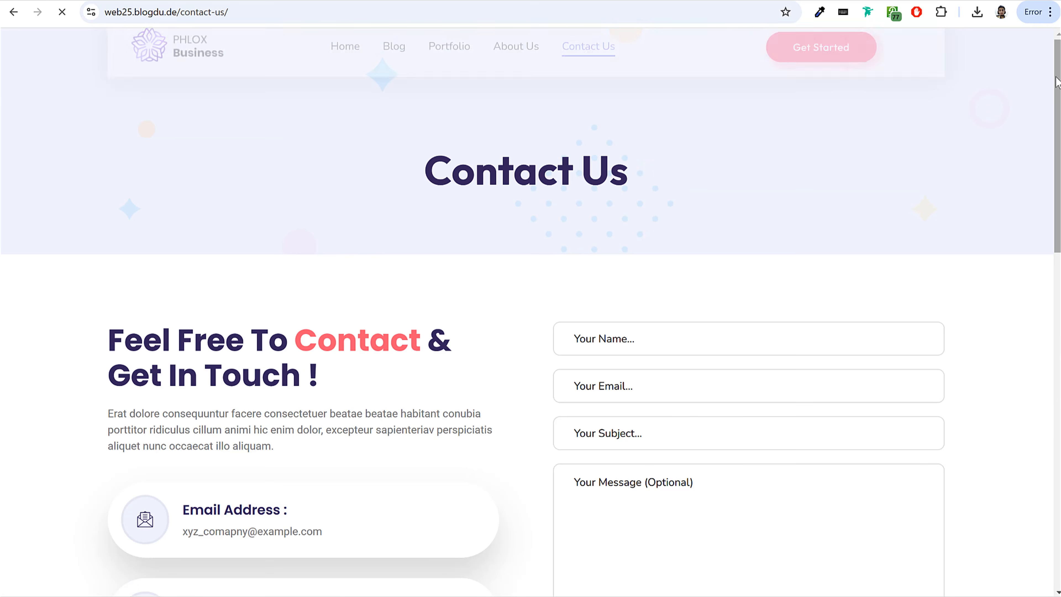
{"action": "left_click_drag", "start_coordinate": [1059, 71], "coordinate": [1047, 207]}
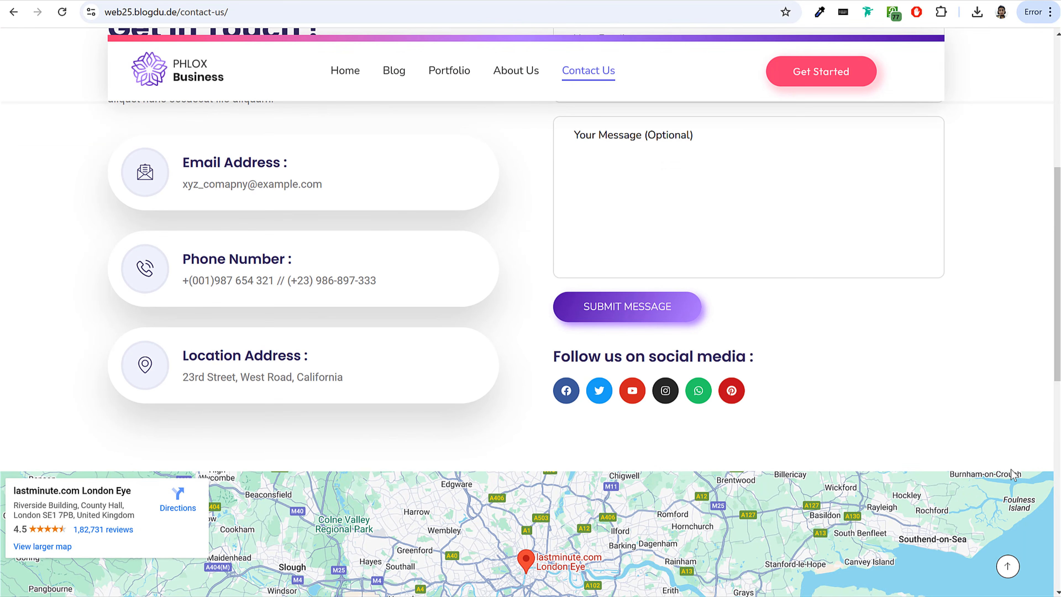
{"action": "left_click", "coordinate": [1007, 567]}
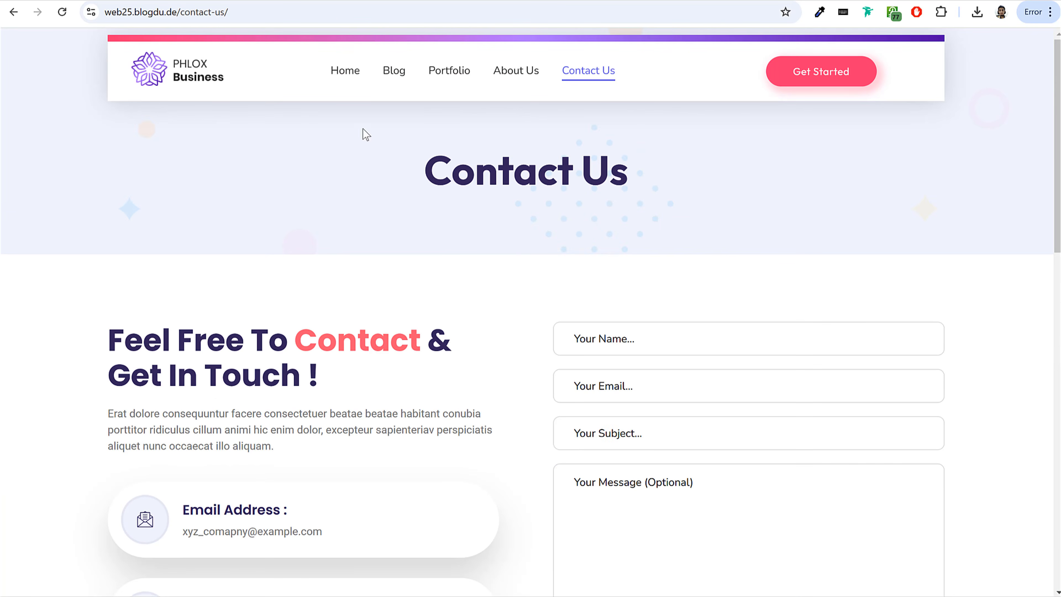
Preview the home page at Pixel 7 mobile dimensions with the developer tools and check that the mobile menu expands and collapses.
{"action": "key", "text": "ctrl+shift+i"}
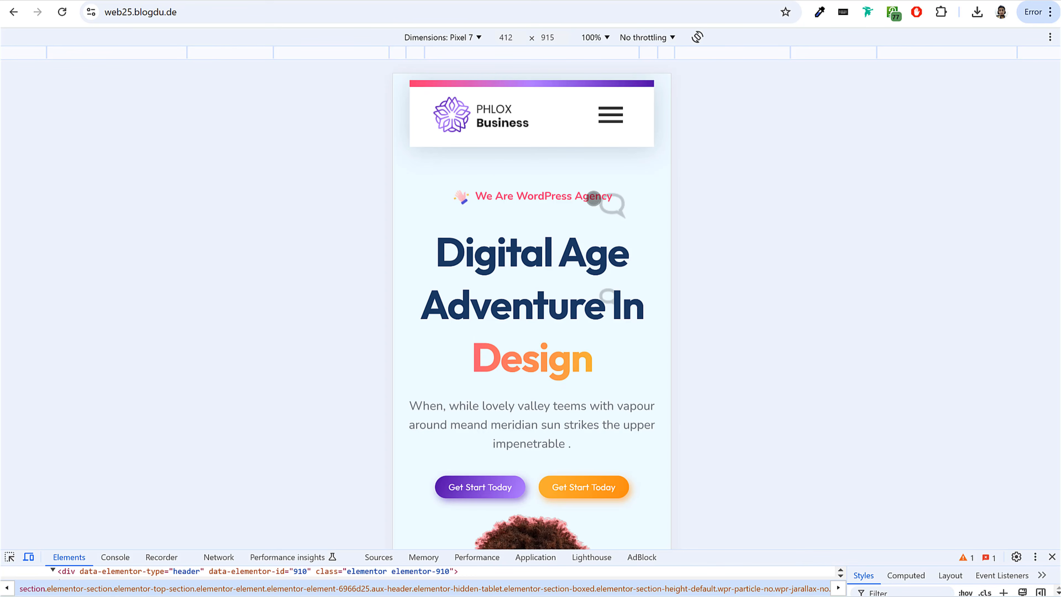
{"action": "left_click", "coordinate": [608, 119]}
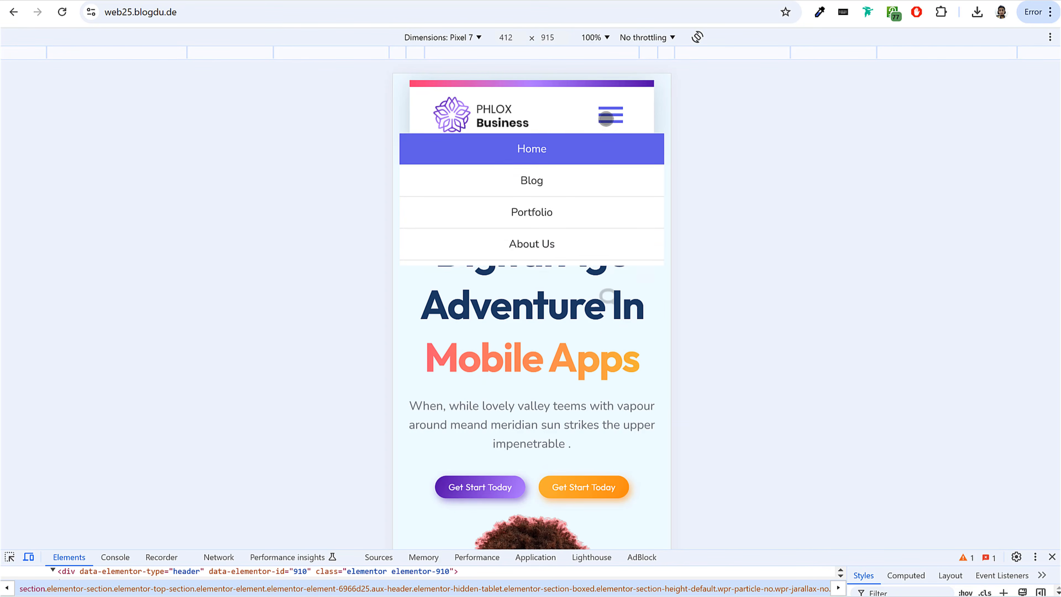
{"action": "left_click", "coordinate": [613, 117]}
Examine the mobile layout of the home page from the hero section through the service cards.
{"action": "scroll", "coordinate": [639, 285], "scroll_direction": "down", "scroll_amount": 5}
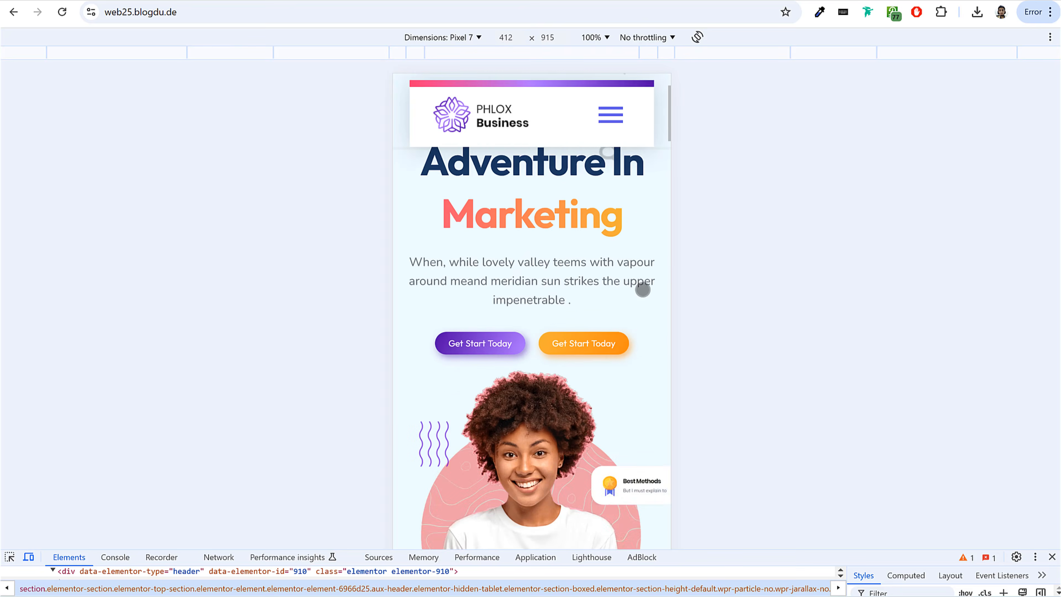
{"action": "scroll", "coordinate": [643, 289], "scroll_direction": "down", "scroll_amount": 8}
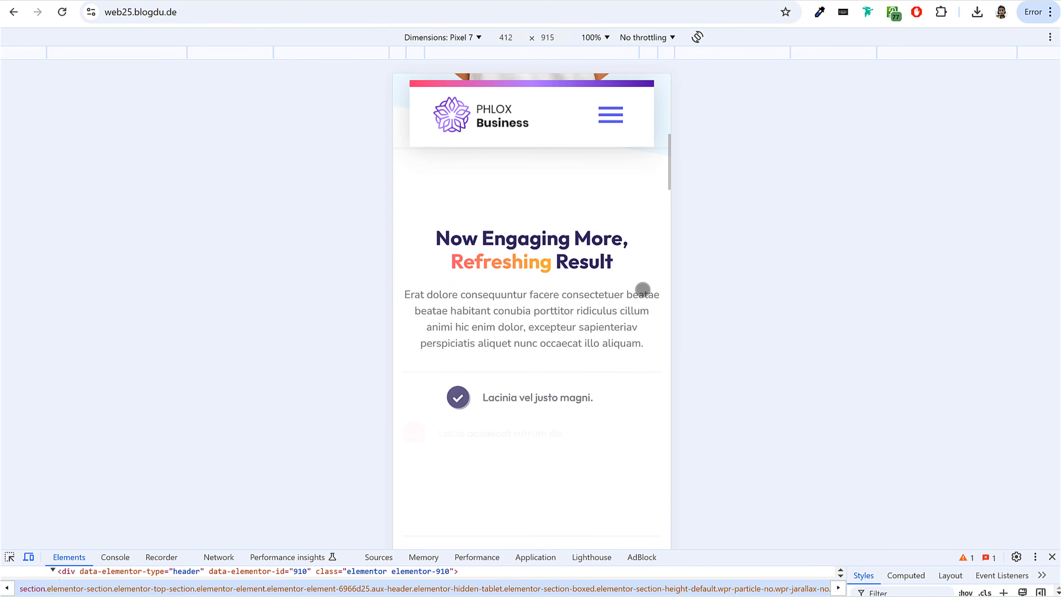
{"action": "scroll", "coordinate": [642, 289], "scroll_direction": "down", "scroll_amount": 8}
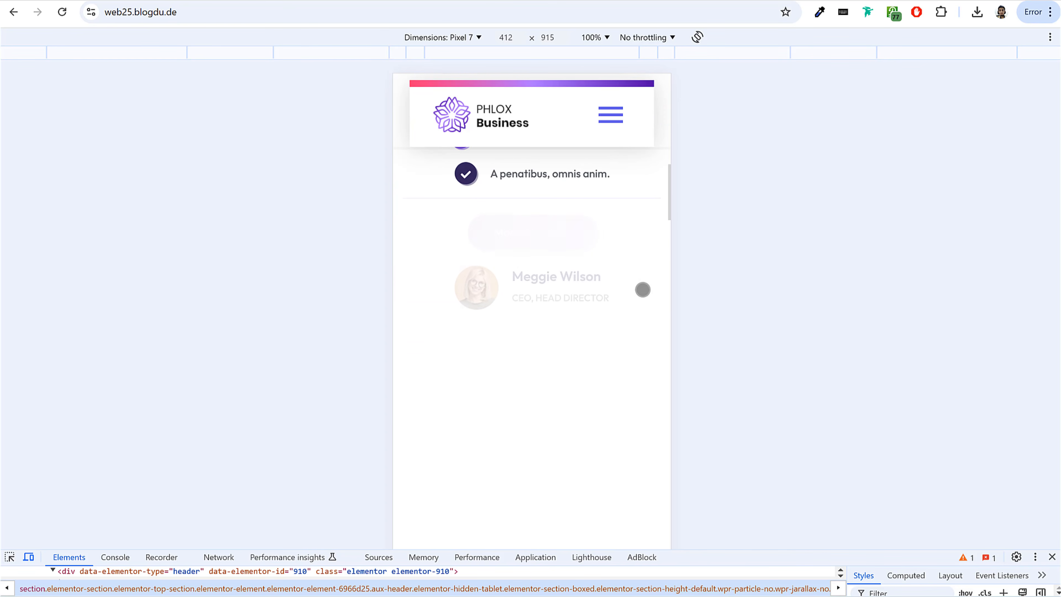
{"action": "scroll", "coordinate": [642, 289], "scroll_direction": "down", "scroll_amount": 10}
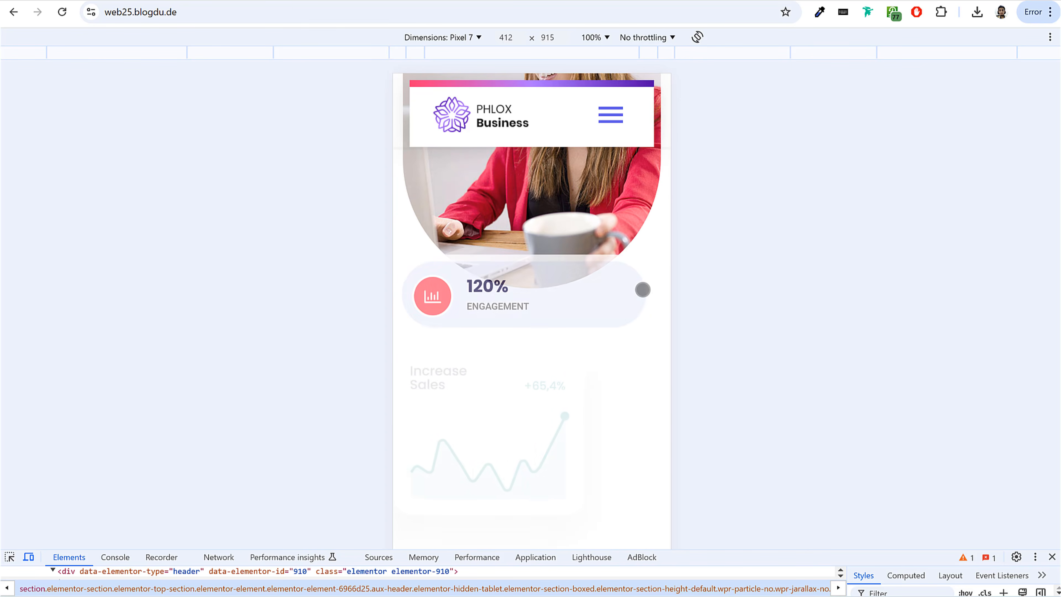
{"action": "scroll", "coordinate": [642, 289], "scroll_direction": "down", "scroll_amount": 10}
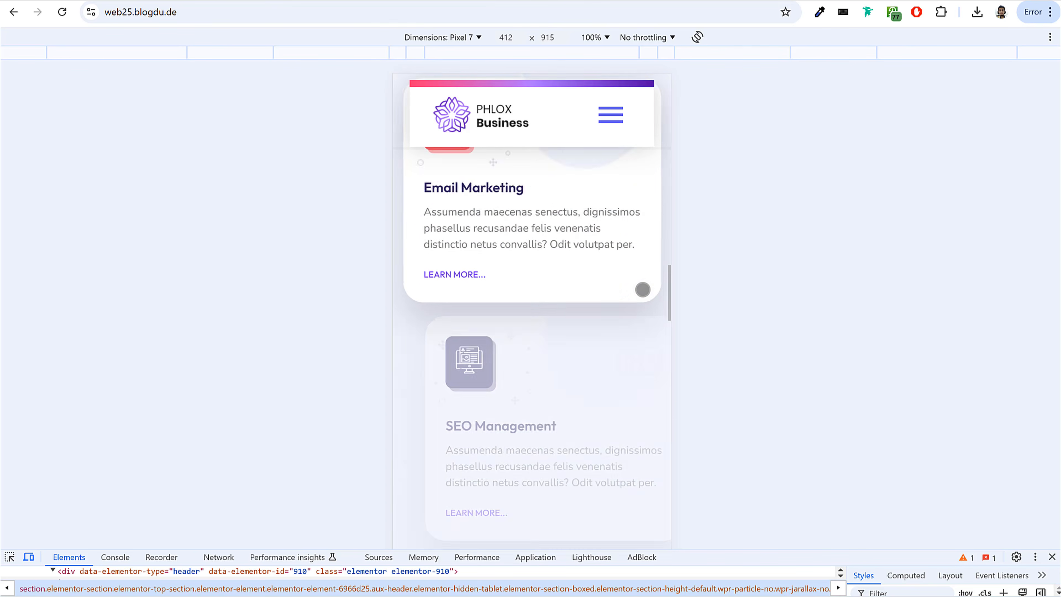
{"action": "scroll", "coordinate": [642, 289], "scroll_direction": "down", "scroll_amount": 10}
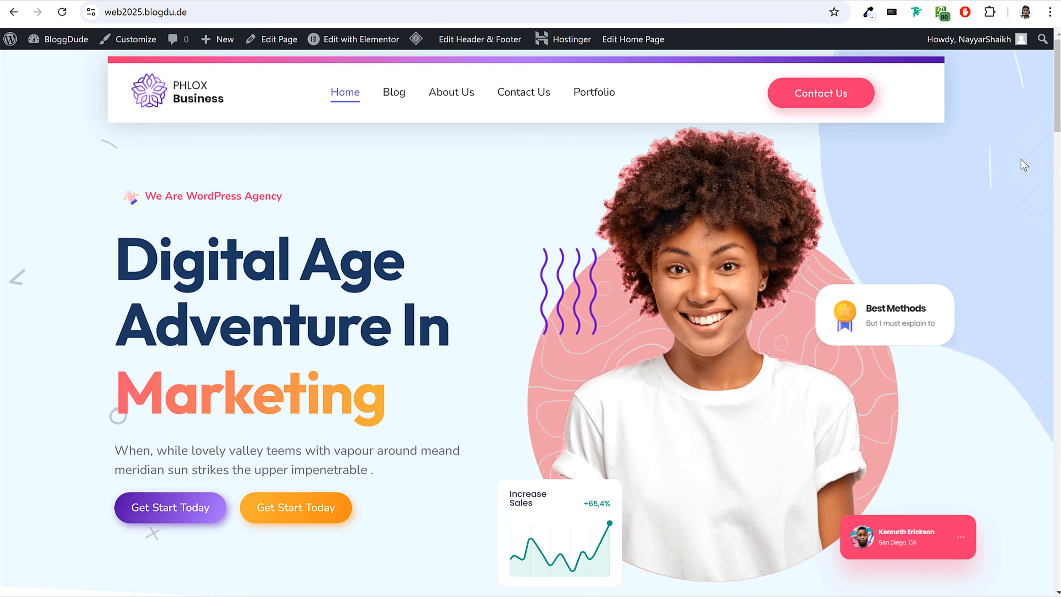
Reload the web2025.blogdu.de home page and look through the sections of the web25.blogdu.de home page.
{"action": "left_click", "coordinate": [62, 12]}
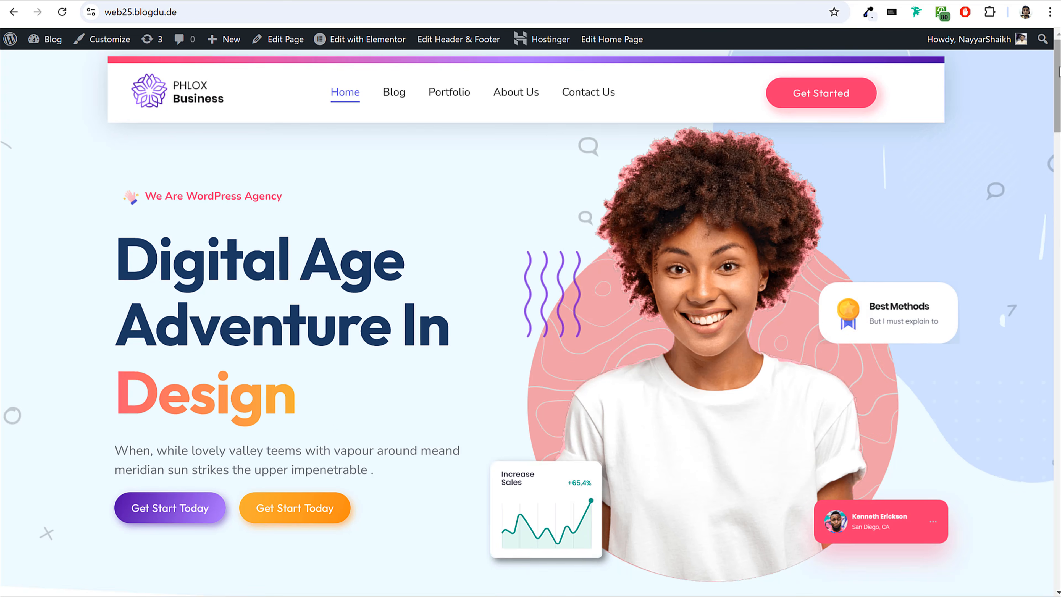
{"action": "scroll", "coordinate": [1058, 71], "scroll_direction": "down", "scroll_amount": 10}
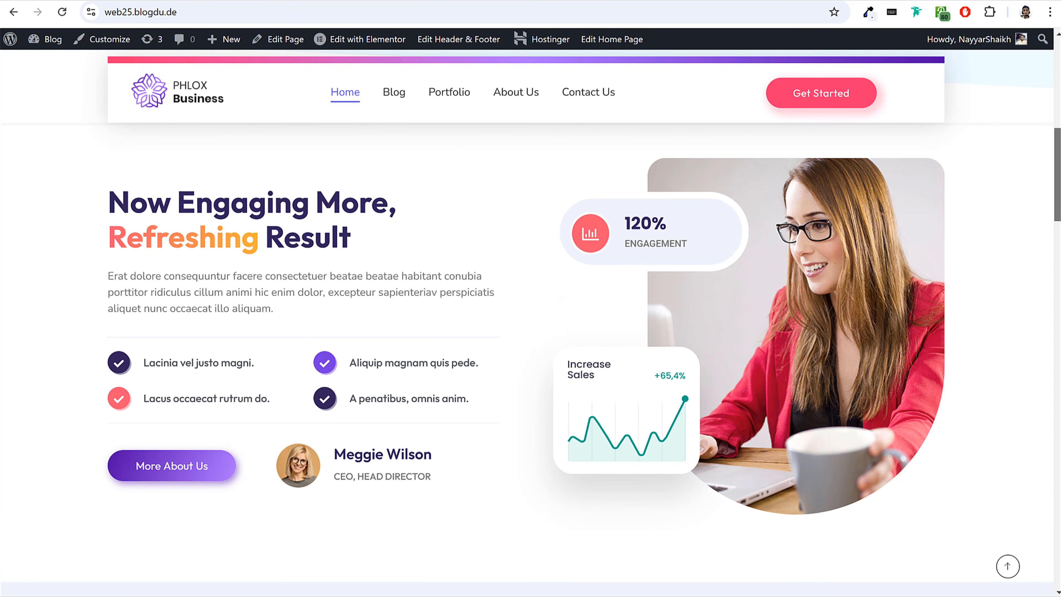
{"action": "scroll", "coordinate": [530, 351], "scroll_direction": "down", "scroll_amount": 10}
{"action": "scroll", "coordinate": [530, 318], "scroll_direction": "down", "scroll_amount": 8}
{"action": "left_click_drag", "start_coordinate": [1058, 303], "coordinate": [1057, 516]}
{"action": "left_click", "coordinate": [1008, 566]}
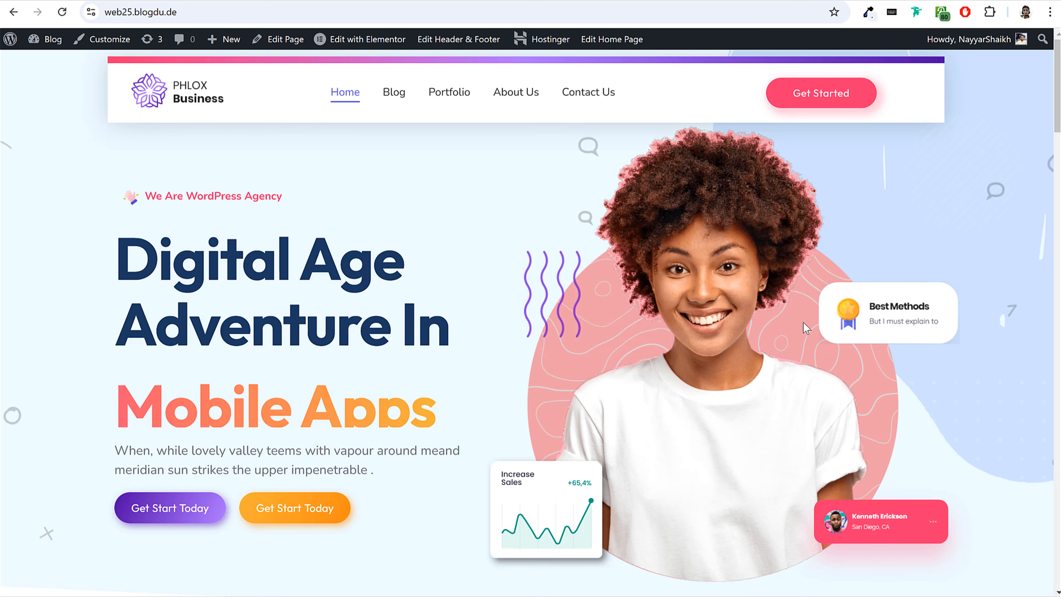
{"action": "scroll", "coordinate": [940, 289], "scroll_direction": "down", "scroll_amount": 4}
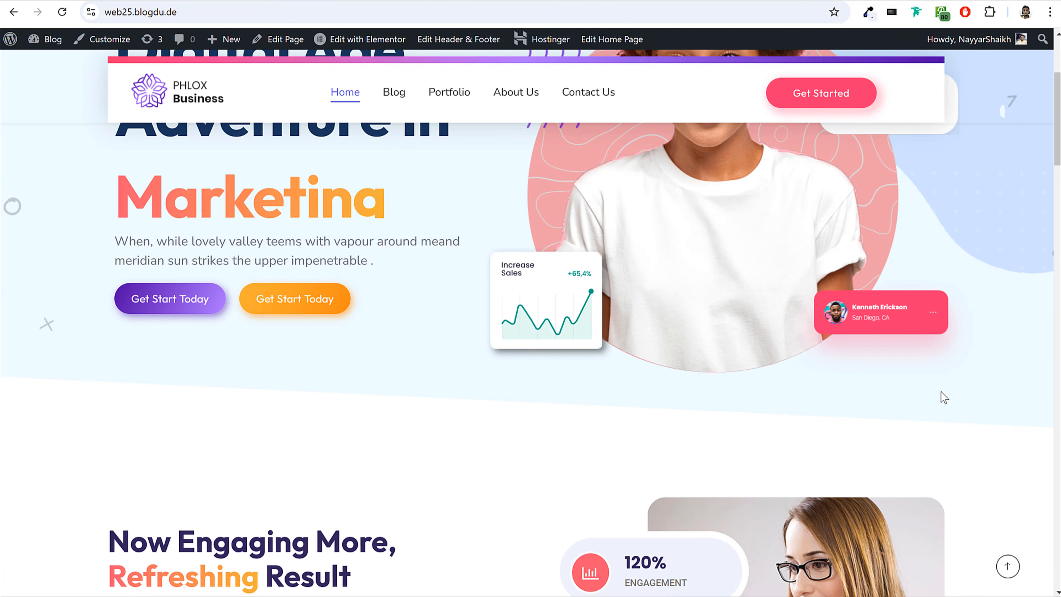
{"action": "scroll", "coordinate": [941, 392], "scroll_direction": "up", "scroll_amount": 4}
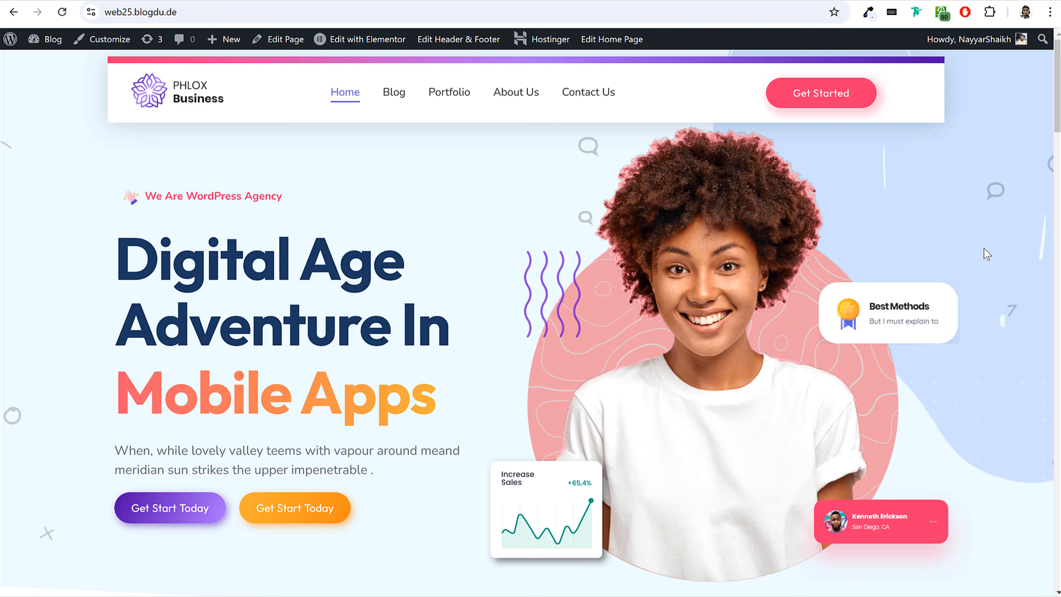
{"action": "scroll", "coordinate": [983, 248], "scroll_direction": "down", "scroll_amount": 10}
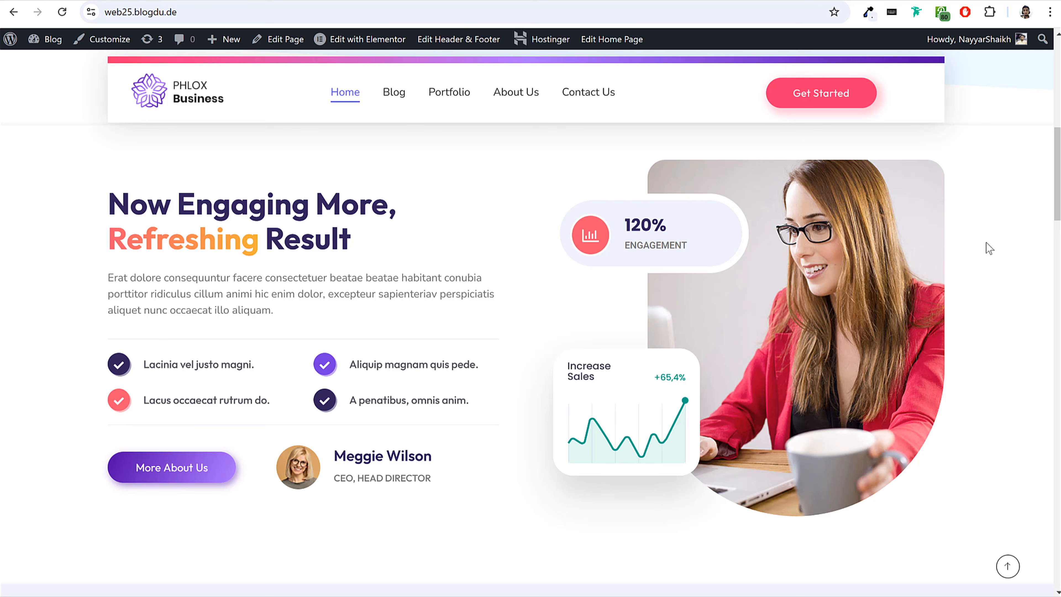
{"action": "scroll", "coordinate": [984, 246], "scroll_direction": "up", "scroll_amount": 10}
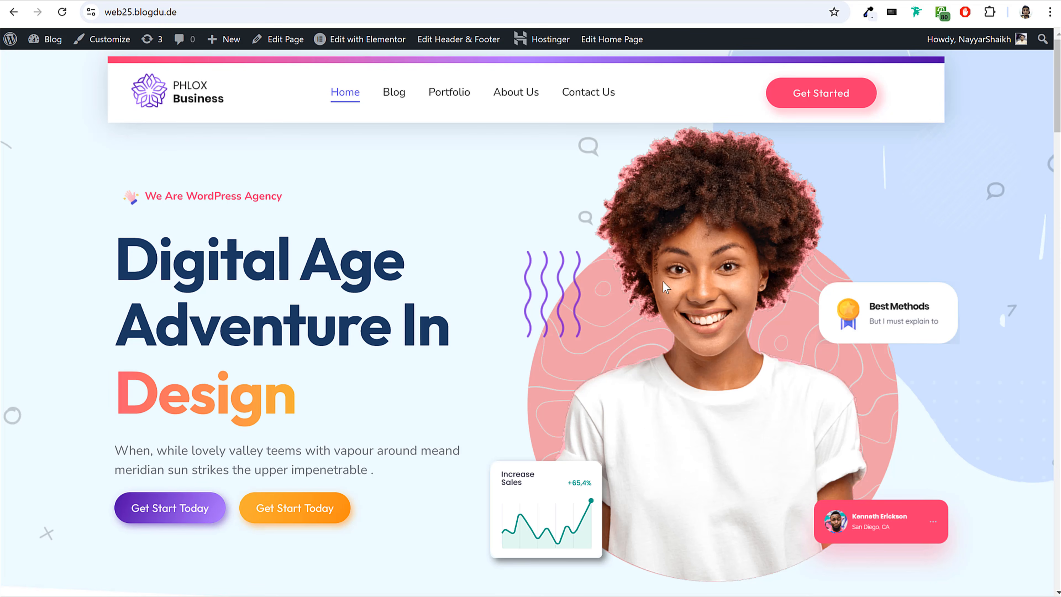
{"action": "scroll", "coordinate": [891, 300], "scroll_direction": "down", "scroll_amount": 5}
{"action": "scroll", "coordinate": [885, 312], "scroll_direction": "up", "scroll_amount": 5}
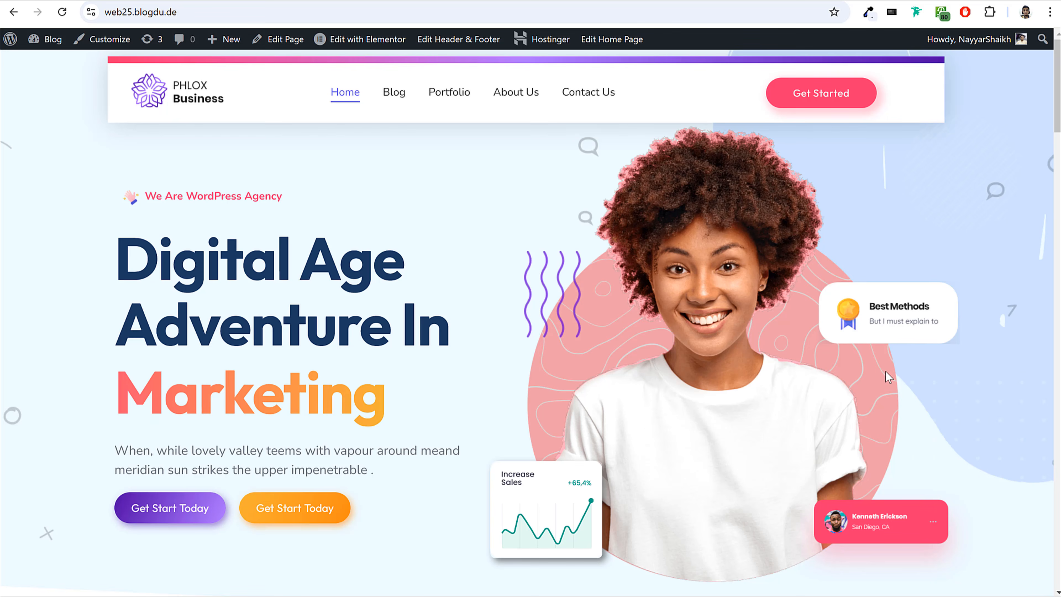
{"action": "scroll", "coordinate": [894, 480], "scroll_direction": "down", "scroll_amount": 3}
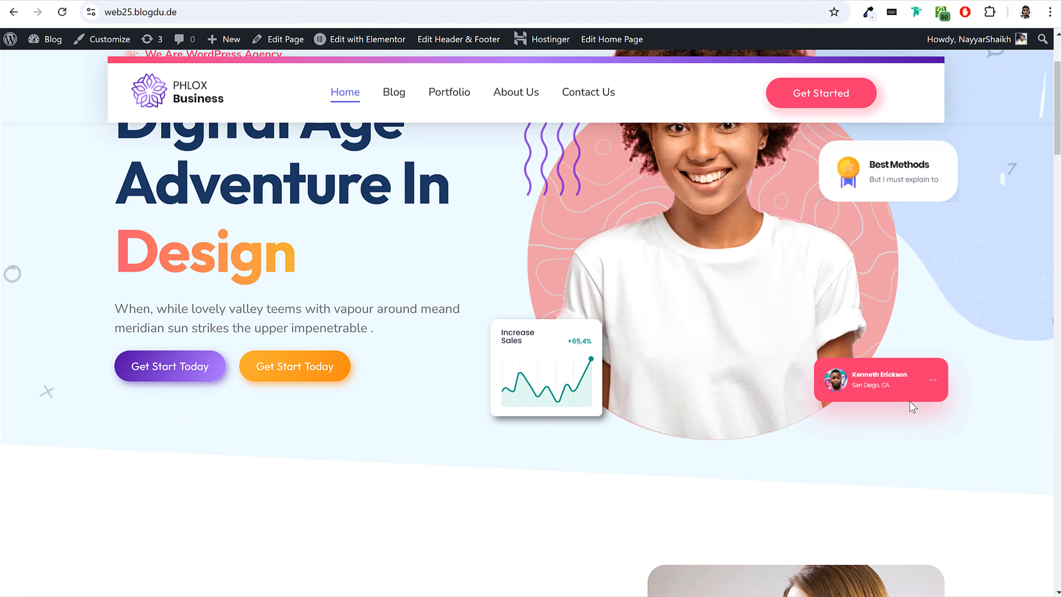
{"action": "scroll", "coordinate": [916, 413], "scroll_direction": "down", "scroll_amount": 8}
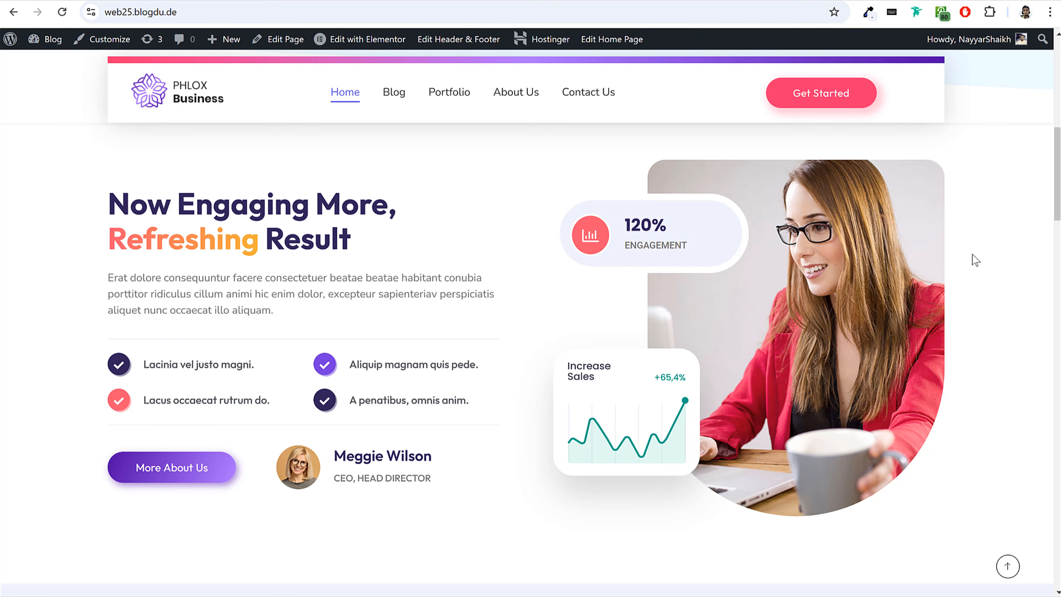
Examine the home page's hero section, highlighting the "Digital Age Adventure In" heading above its rotating animated word.
{"action": "scroll", "coordinate": [977, 264], "scroll_direction": "up", "scroll_amount": 5}
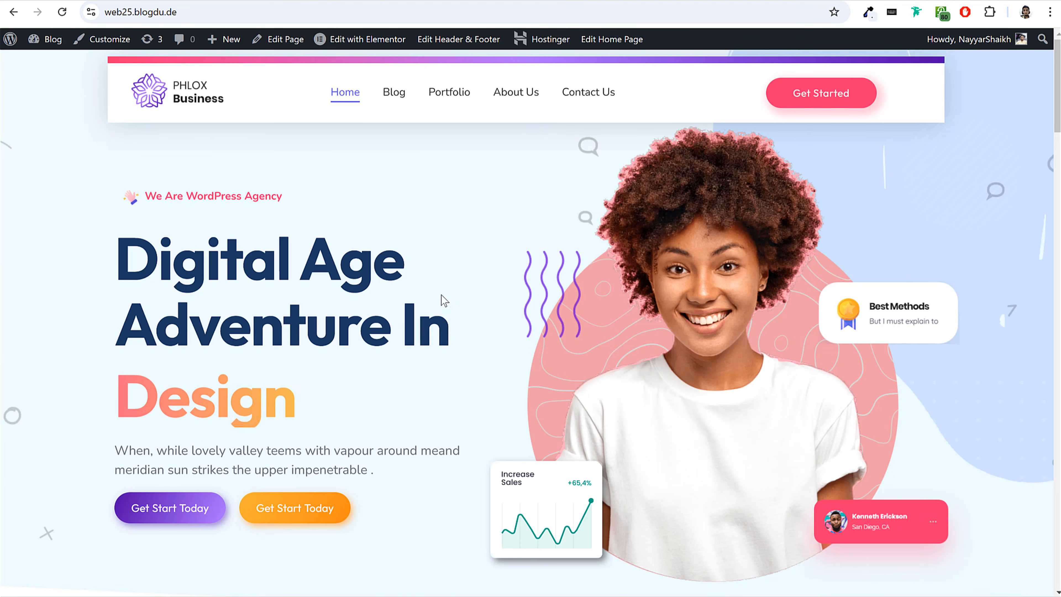
{"action": "left_click_drag", "start_coordinate": [117, 250], "coordinate": [433, 303]}
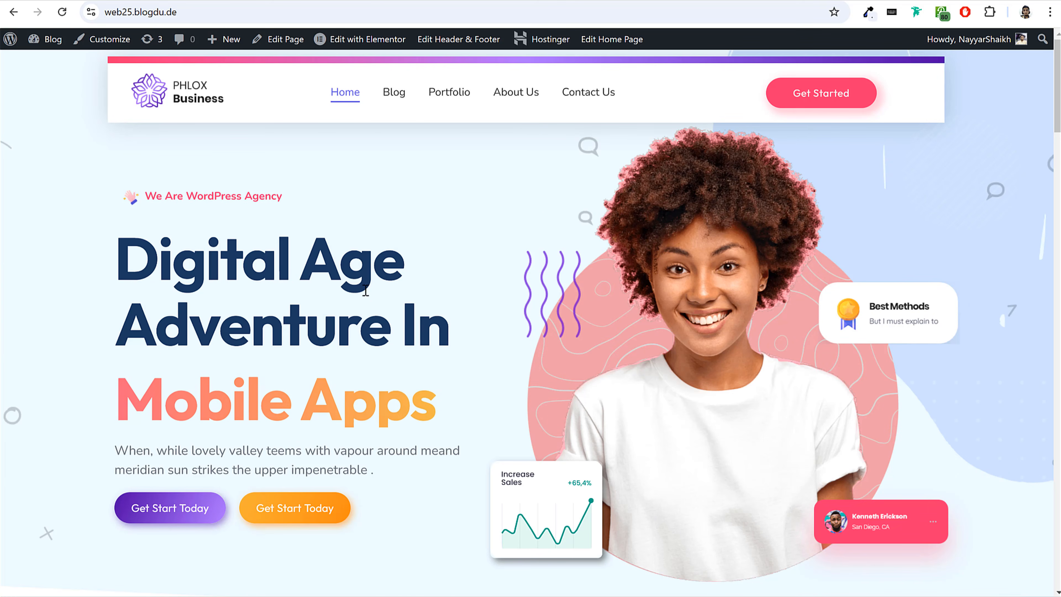
{"action": "left_click_drag", "start_coordinate": [118, 249], "coordinate": [456, 320]}
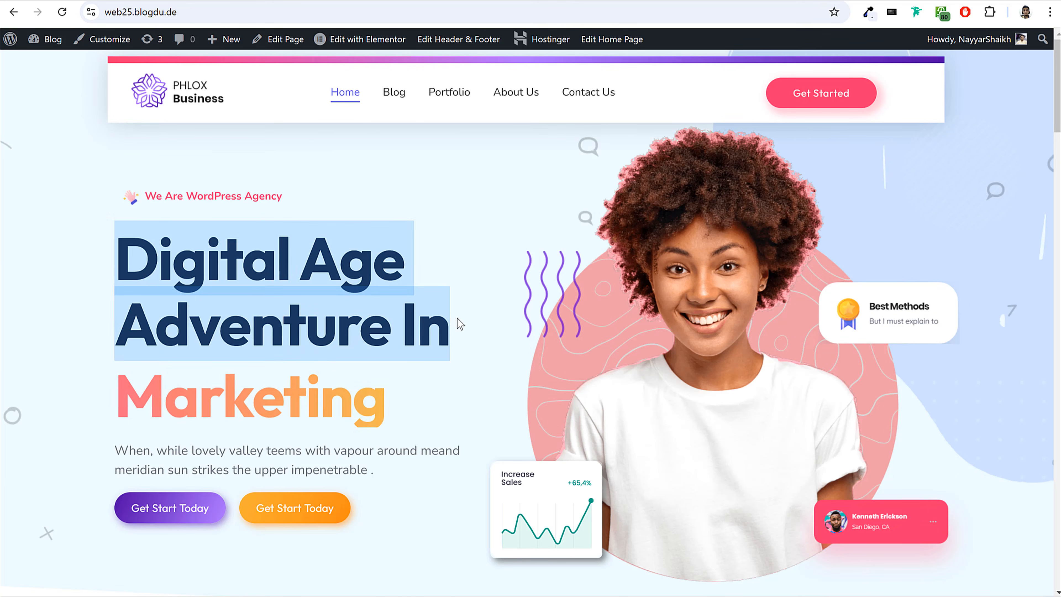
{"action": "left_click_drag", "start_coordinate": [121, 255], "coordinate": [455, 325]}
{"action": "left_click", "coordinate": [455, 324]}
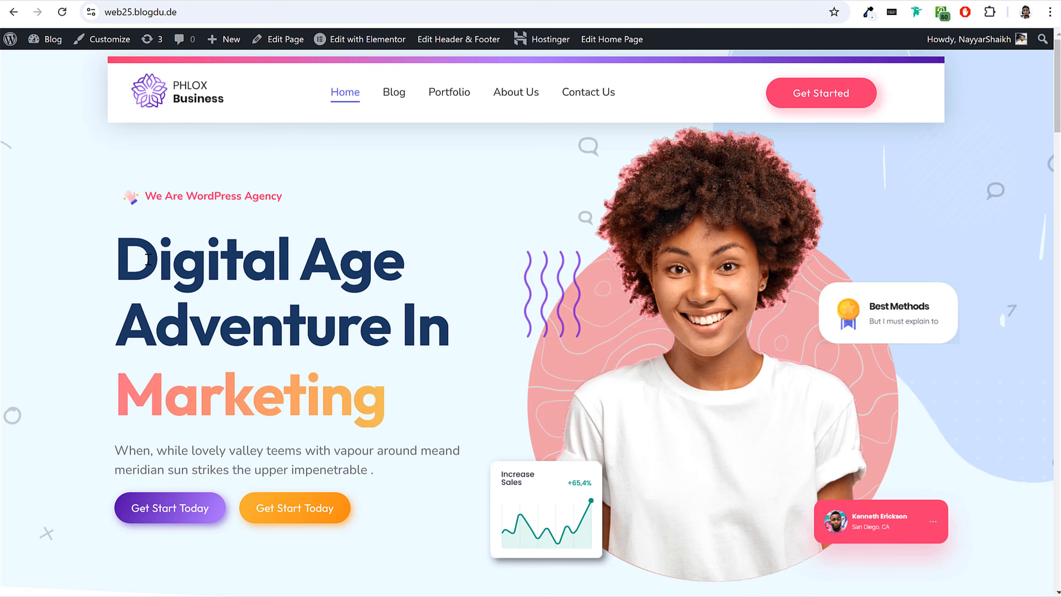
{"action": "left_click_drag", "start_coordinate": [129, 253], "coordinate": [427, 342]}
{"action": "left_click", "coordinate": [426, 342]}
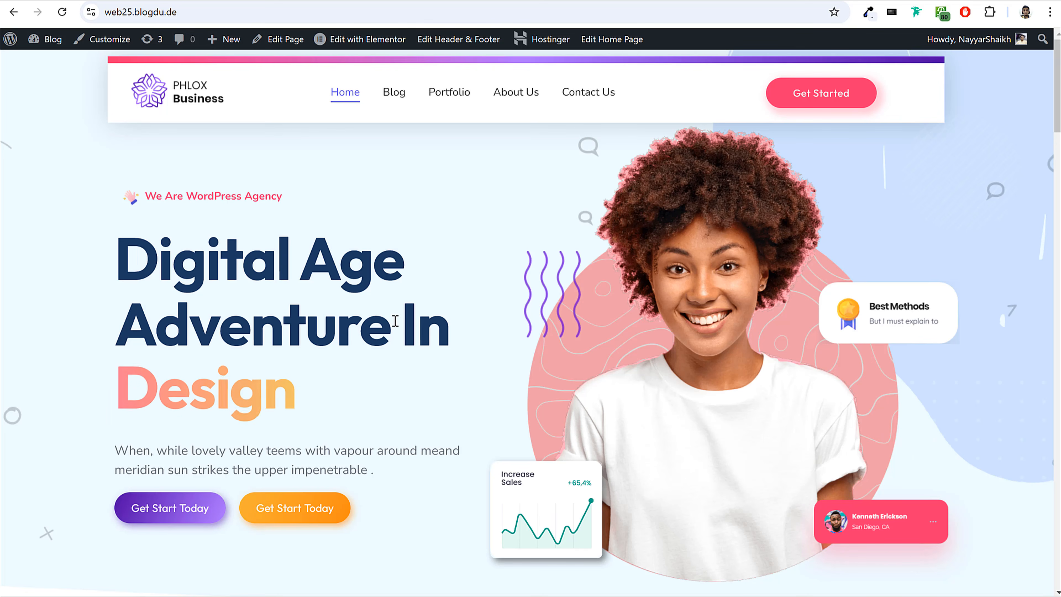
{"action": "left_click_drag", "start_coordinate": [124, 253], "coordinate": [282, 361]}
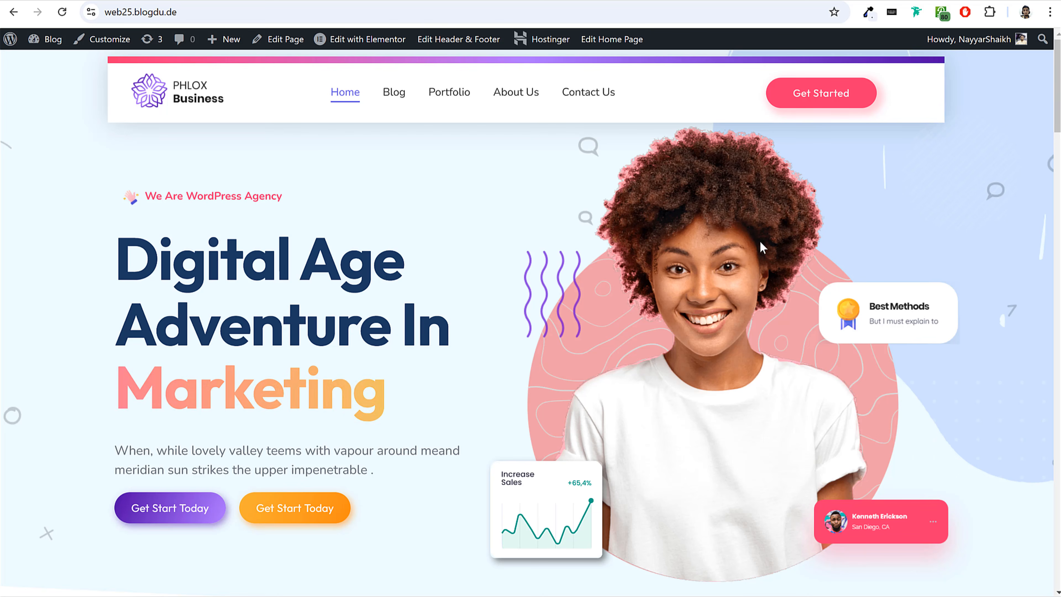
Look through the home page from the hero through the Our Solution & Features cards to the footer, and return to its beginning.
{"action": "scroll", "coordinate": [847, 298], "scroll_direction": "down", "scroll_amount": 15}
{"action": "scroll", "coordinate": [847, 301], "scroll_direction": "down", "scroll_amount": 3}
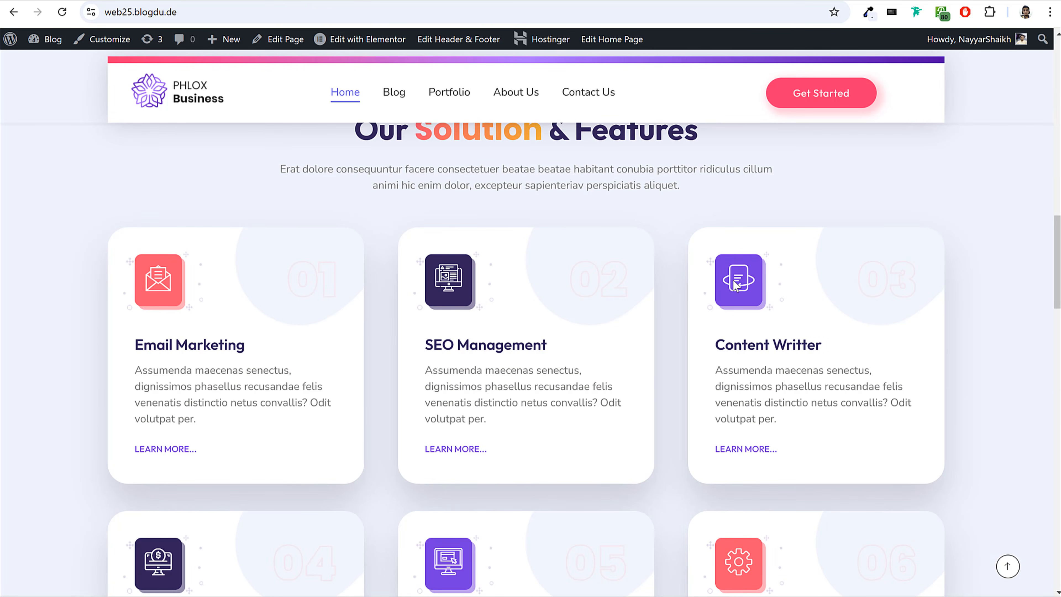
{"action": "scroll", "coordinate": [307, 293], "scroll_direction": "down", "scroll_amount": 2}
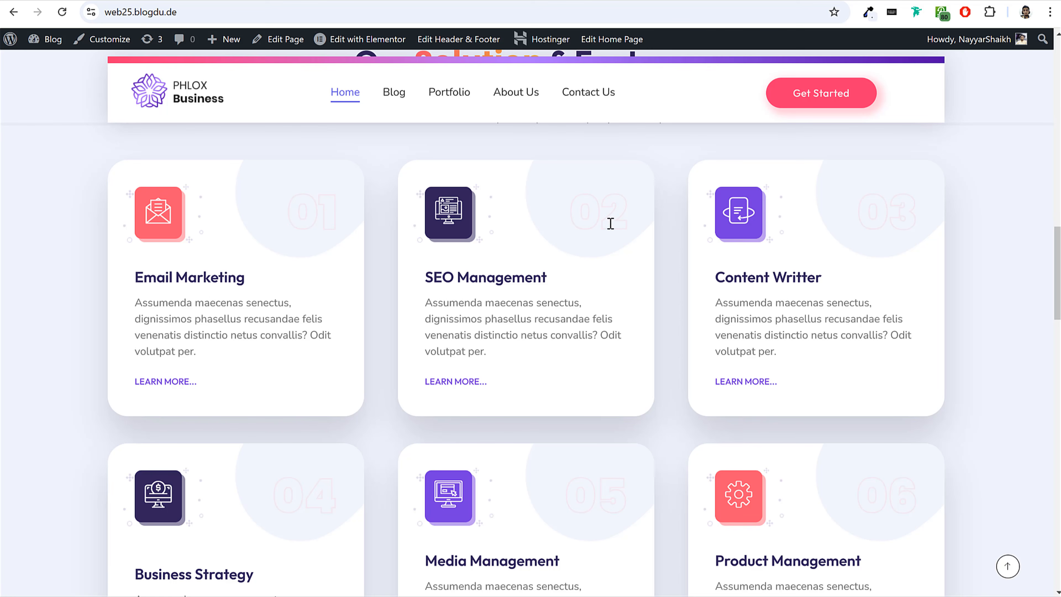
{"action": "scroll", "coordinate": [895, 281], "scroll_direction": "down", "scroll_amount": 3}
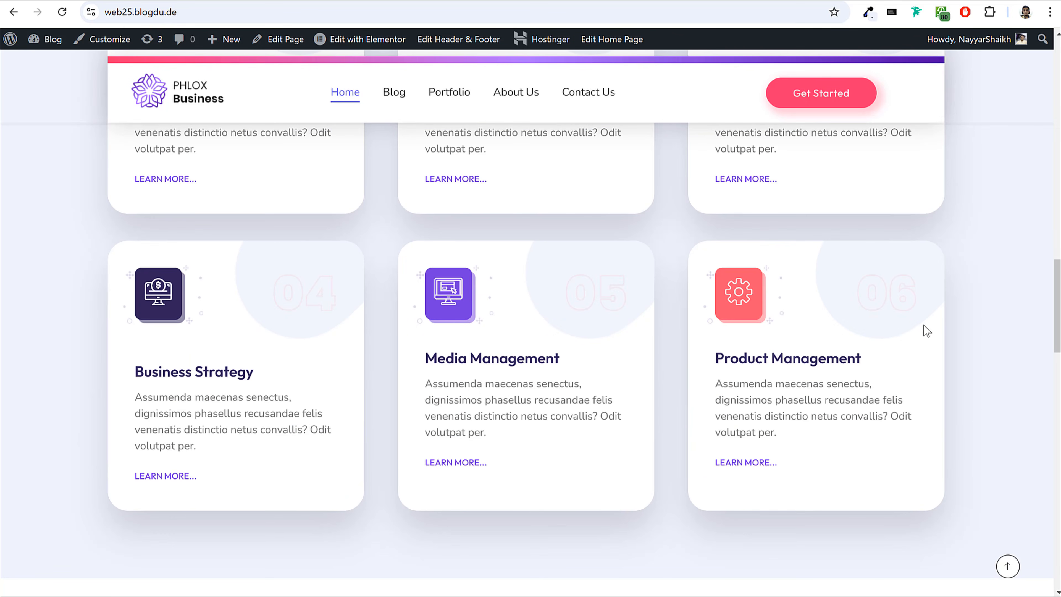
{"action": "scroll", "coordinate": [929, 317], "scroll_direction": "down", "scroll_amount": 5}
{"action": "scroll", "coordinate": [931, 318], "scroll_direction": "down", "scroll_amount": 18}
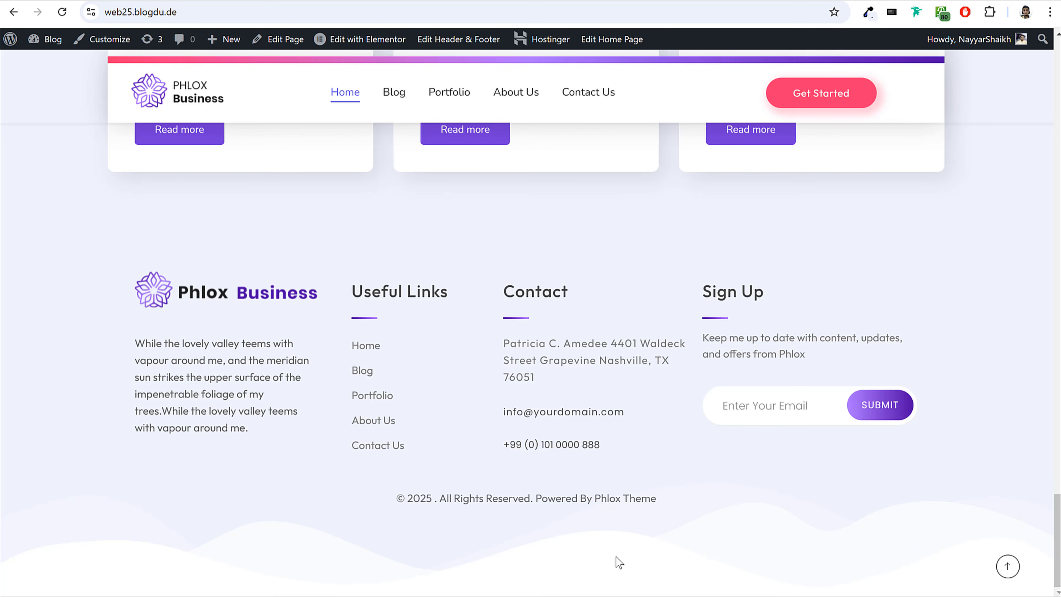
{"action": "left_click", "coordinate": [1007, 566]}
Open the website's Blog page and look through its post list and the author, popular posts and newsletter widgets.
{"action": "left_click", "coordinate": [382, 97]}
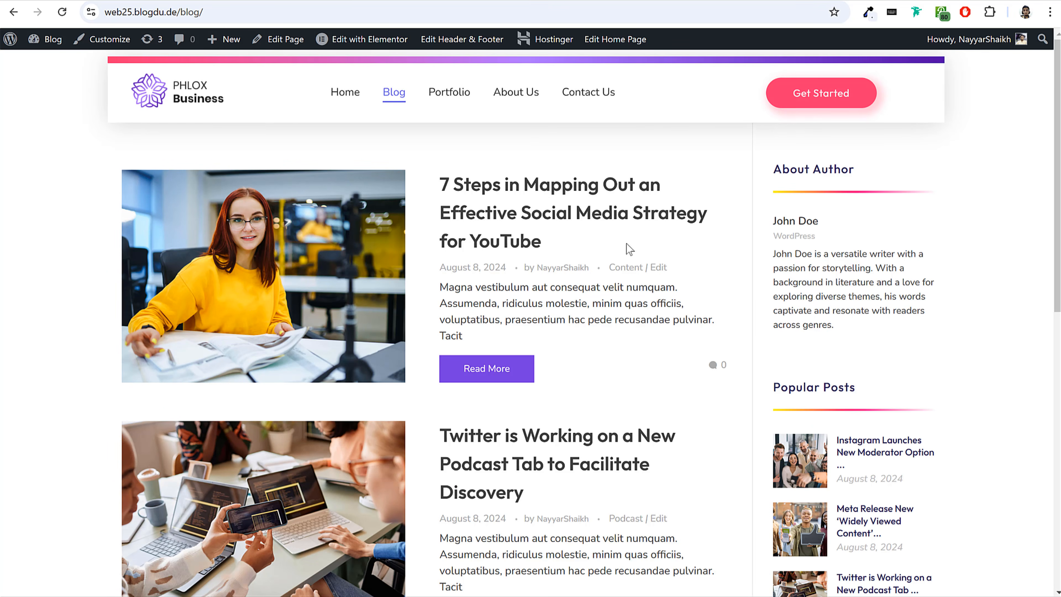
{"action": "scroll", "coordinate": [957, 319], "scroll_direction": "down", "scroll_amount": 5}
{"action": "scroll", "coordinate": [957, 320], "scroll_direction": "down", "scroll_amount": 4}
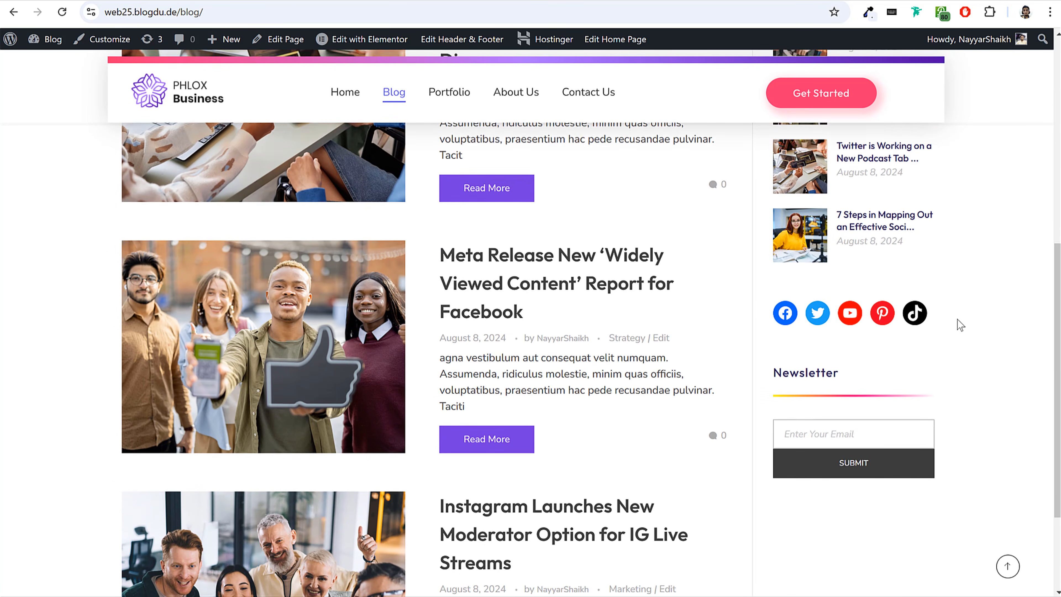
{"action": "left_click", "coordinate": [909, 392]}
{"action": "scroll", "coordinate": [909, 392], "scroll_direction": "down", "scroll_amount": 2}
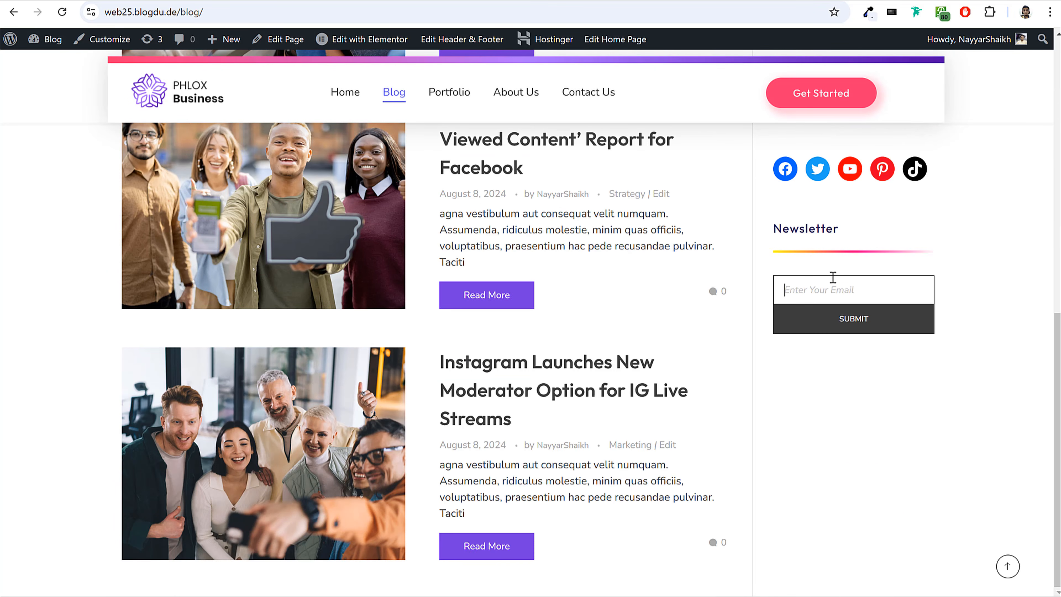
{"action": "scroll", "coordinate": [833, 281], "scroll_direction": "up", "scroll_amount": 10}
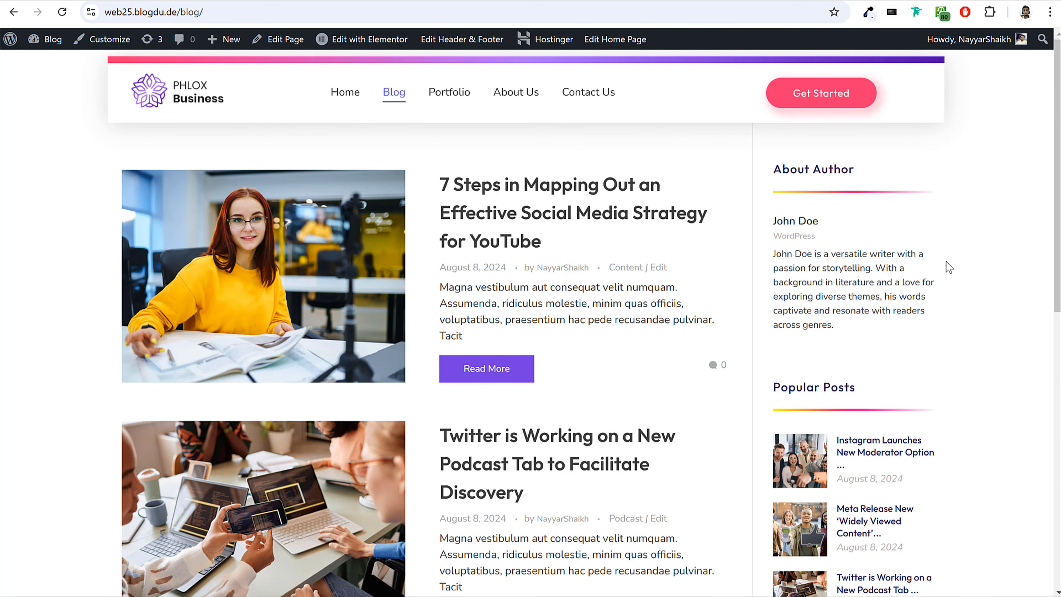
{"action": "scroll", "coordinate": [948, 266], "scroll_direction": "down", "scroll_amount": 10}
{"action": "scroll", "coordinate": [948, 268], "scroll_direction": "up", "scroll_amount": 10}
Open the post "7 Steps in Mapping Out an Effective Social Media Strategy for YouTube" and look through it.
{"action": "left_click", "coordinate": [557, 182]}
{"action": "scroll", "coordinate": [650, 371], "scroll_direction": "down", "scroll_amount": 7}
{"action": "scroll", "coordinate": [650, 370], "scroll_direction": "down", "scroll_amount": 4}
{"action": "scroll", "coordinate": [648, 372], "scroll_direction": "up", "scroll_amount": 11}
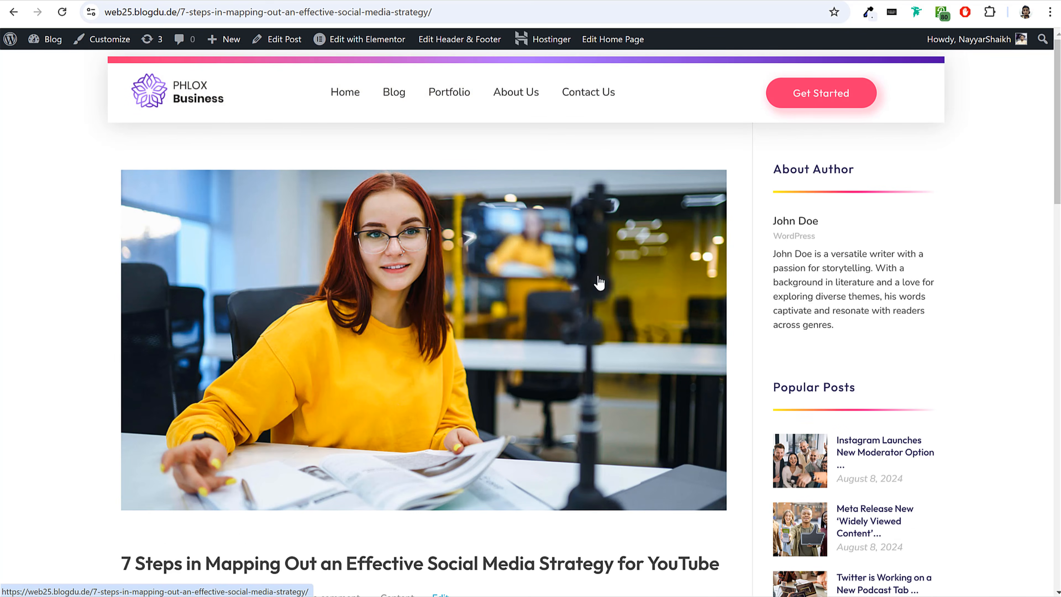
Look through the Portfolio page's Latest Projects grid and the detail page of the project with the watermelon image.
{"action": "left_click", "coordinate": [449, 101]}
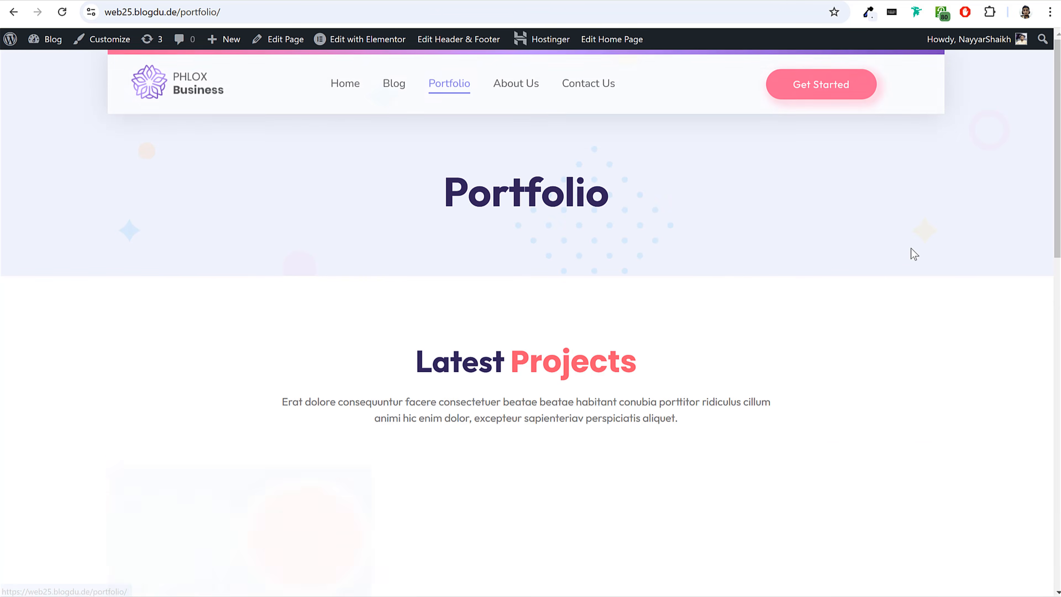
{"action": "scroll", "coordinate": [947, 339], "scroll_direction": "down", "scroll_amount": 15}
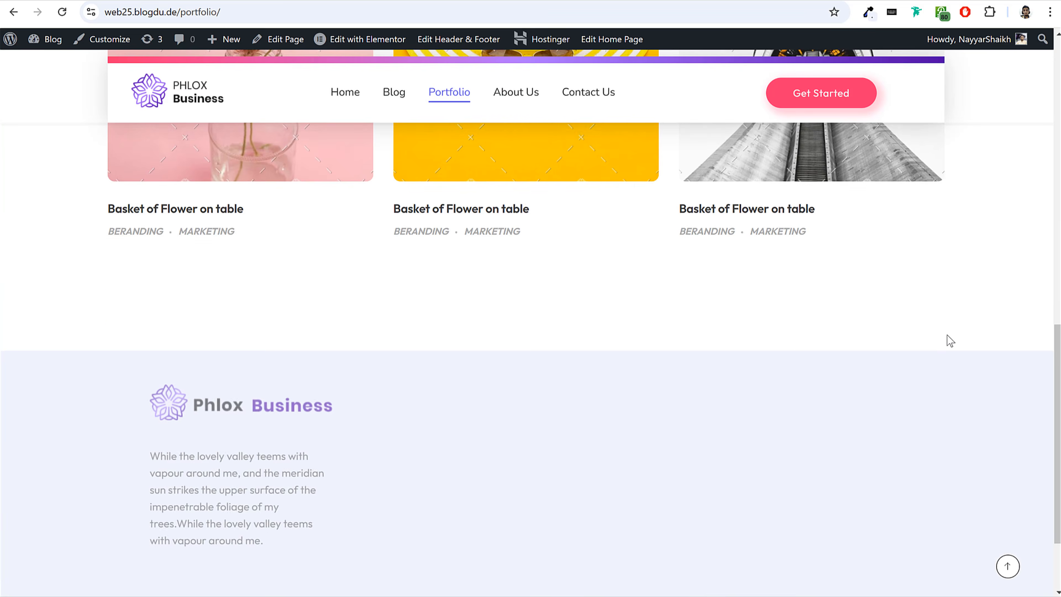
{"action": "scroll", "coordinate": [947, 338], "scroll_direction": "up", "scroll_amount": 15}
{"action": "scroll", "coordinate": [947, 338], "scroll_direction": "down", "scroll_amount": 5}
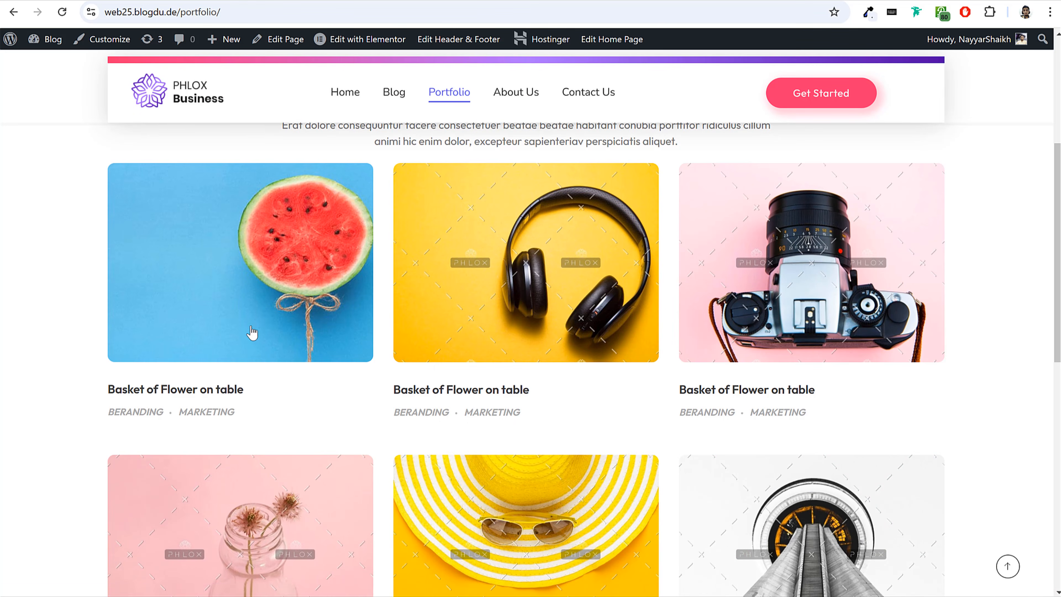
{"action": "left_click", "coordinate": [237, 315]}
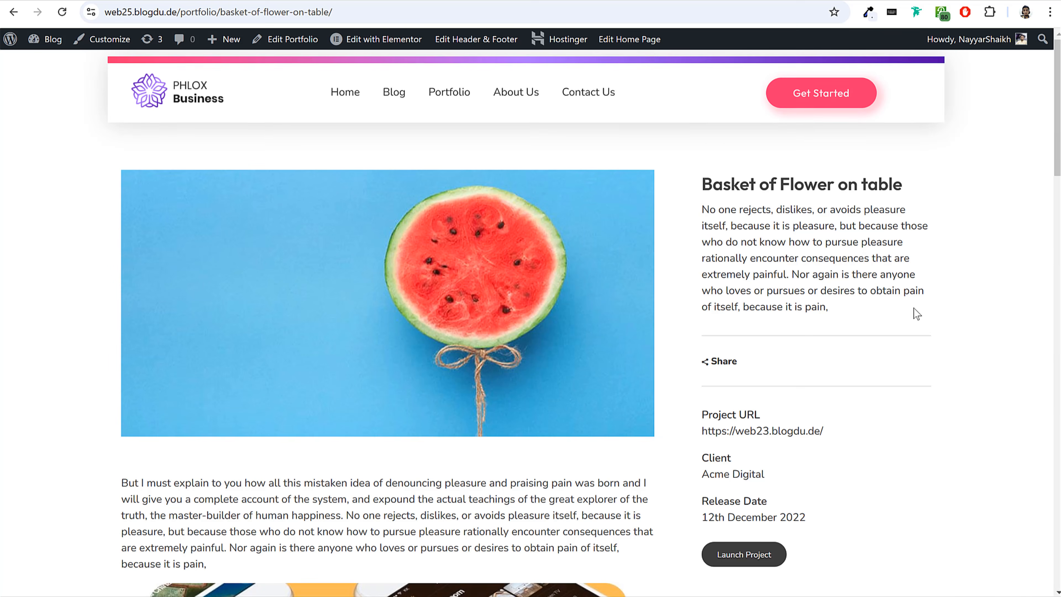
{"action": "scroll", "coordinate": [916, 313], "scroll_direction": "down", "scroll_amount": 20}
{"action": "scroll", "coordinate": [915, 315], "scroll_direction": "up", "scroll_amount": 20}
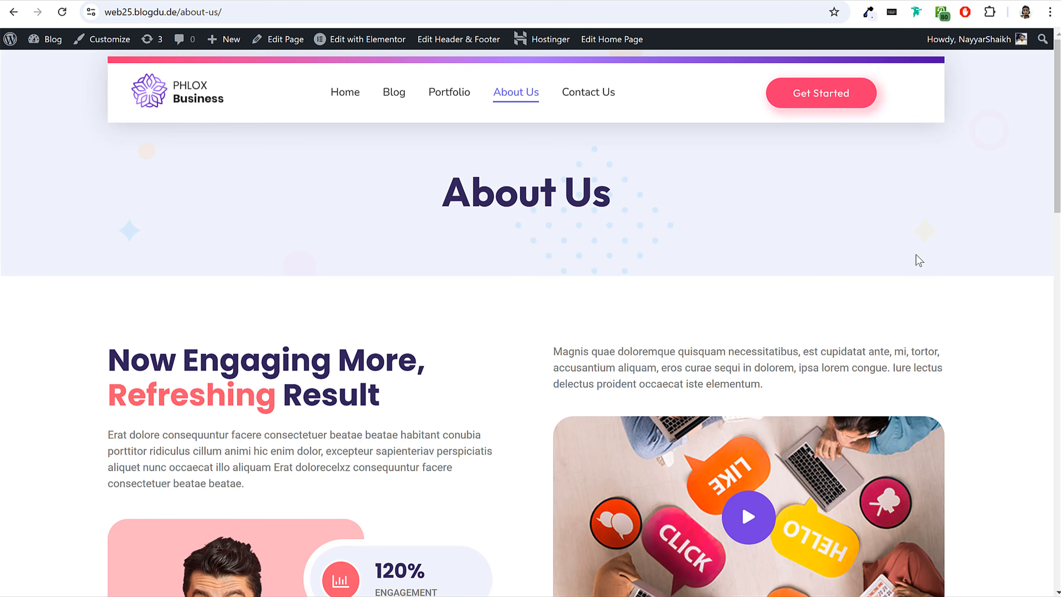
Look through the About Us page from the engagement section to the Giving Solution For Social Media section.
{"action": "scroll", "coordinate": [917, 254], "scroll_direction": "down", "scroll_amount": 15}
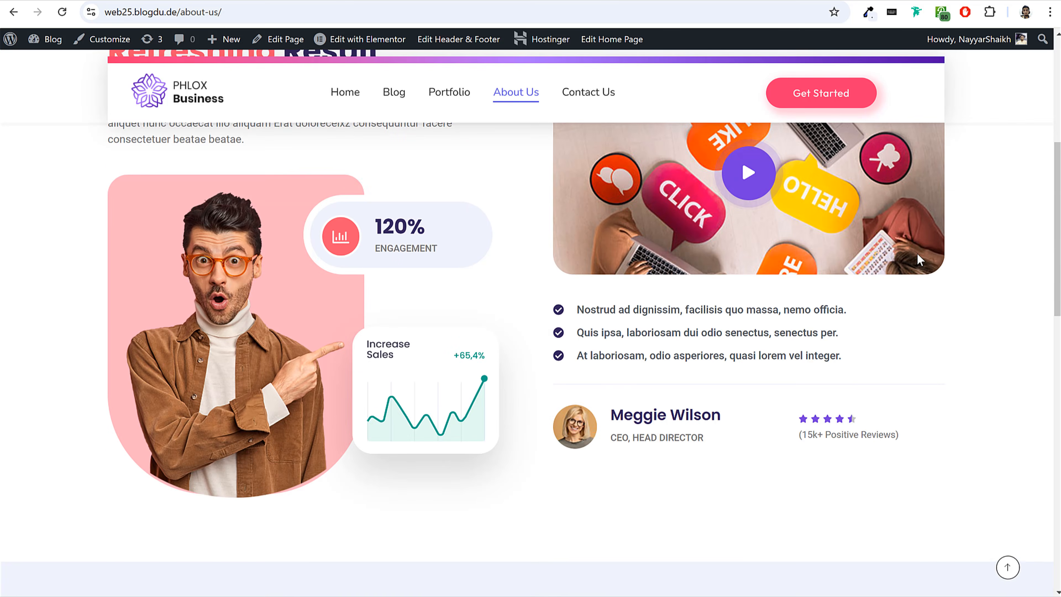
{"action": "scroll", "coordinate": [917, 253], "scroll_direction": "down", "scroll_amount": 10}
{"action": "scroll", "coordinate": [917, 253], "scroll_direction": "up", "scroll_amount": 18}
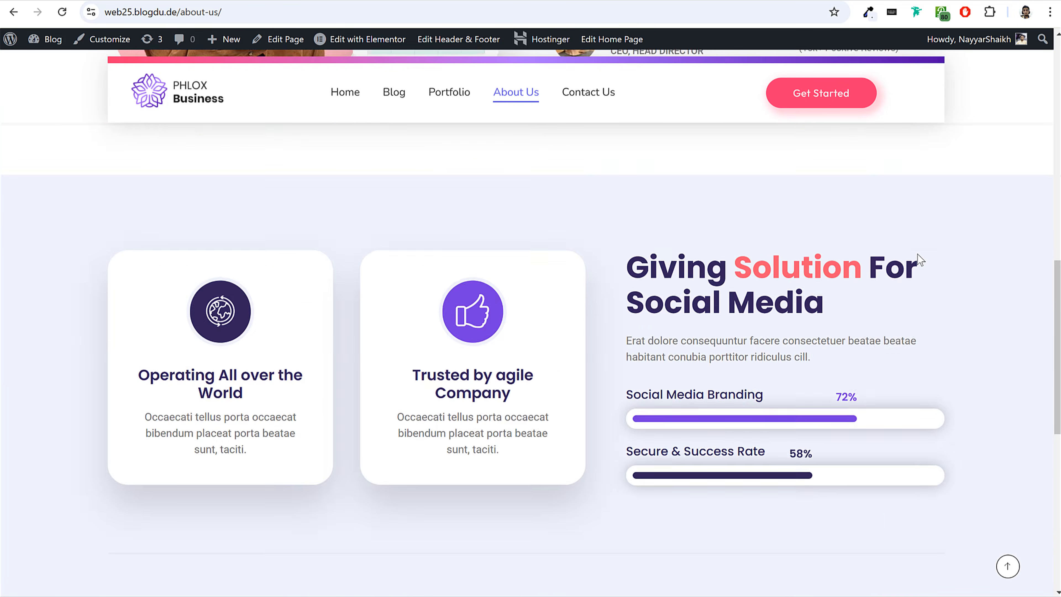
{"action": "scroll", "coordinate": [917, 252], "scroll_direction": "up", "scroll_amount": 6}
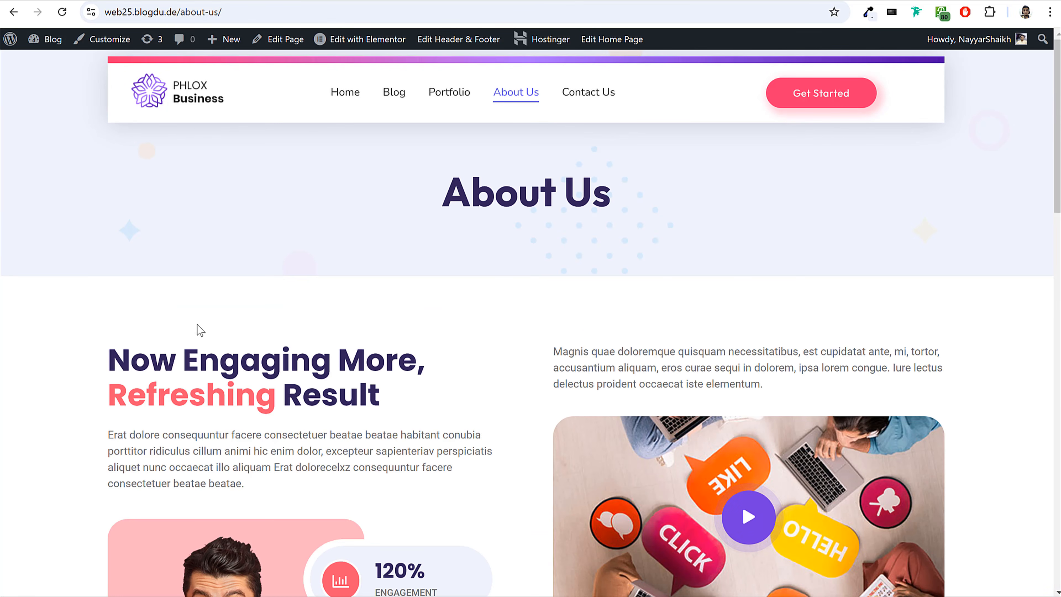
{"action": "scroll", "coordinate": [315, 368], "scroll_direction": "down", "scroll_amount": 10}
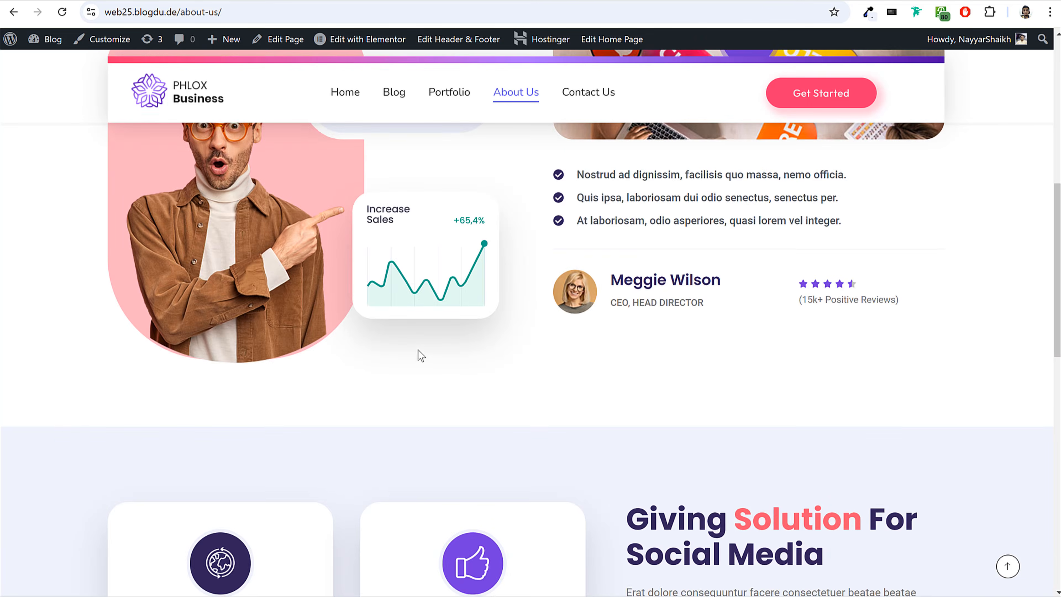
{"action": "scroll", "coordinate": [419, 353], "scroll_direction": "down", "scroll_amount": 3}
{"action": "scroll", "coordinate": [416, 349], "scroll_direction": "up", "scroll_amount": 13}
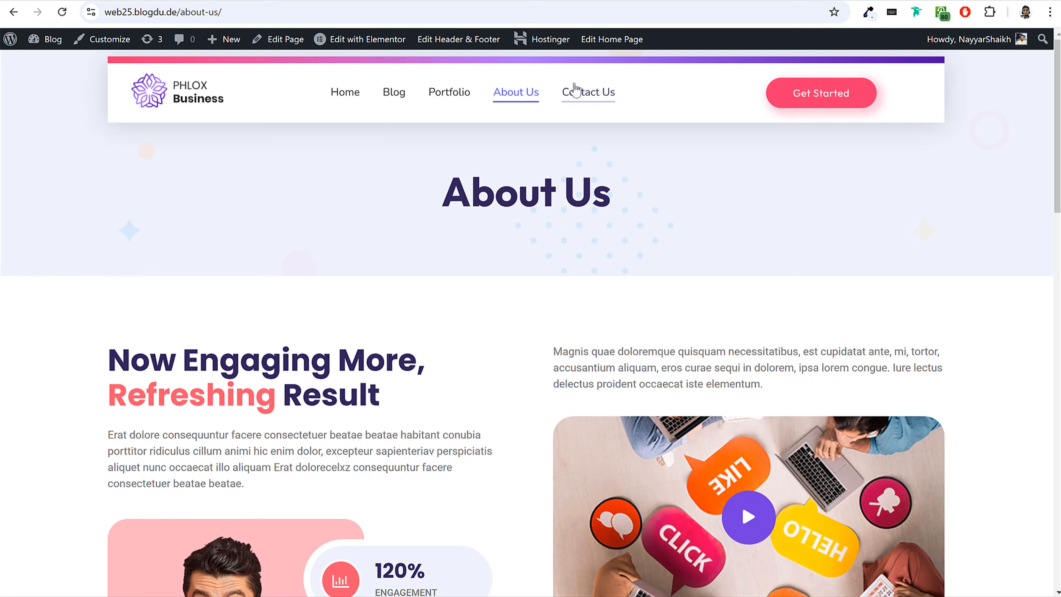
Open the Contact Us page and look through its contact details, message form, social links and map.
{"action": "left_click", "coordinate": [600, 98]}
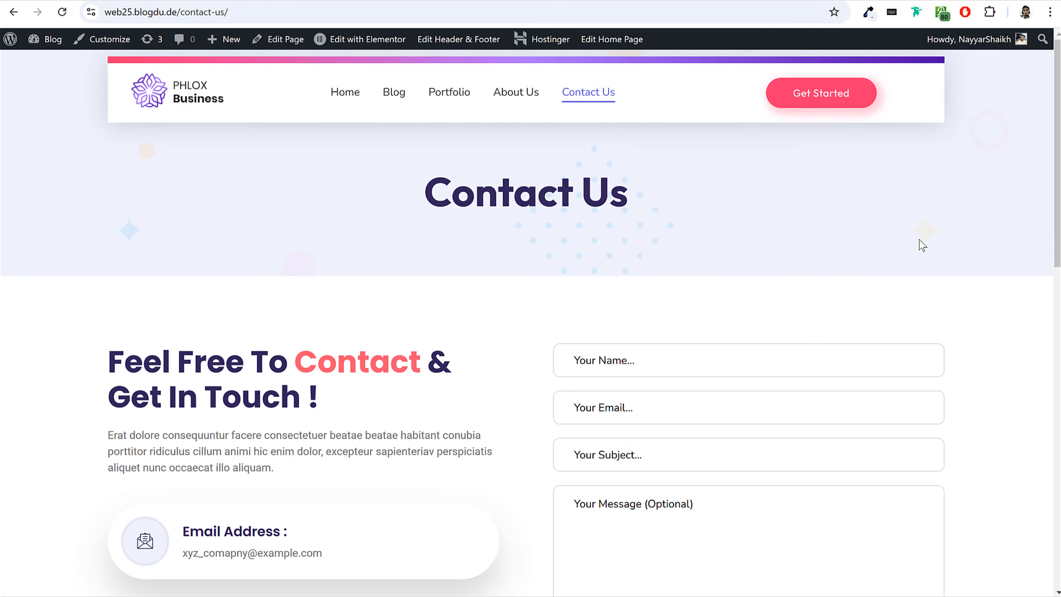
{"action": "scroll", "coordinate": [919, 239], "scroll_direction": "down", "scroll_amount": 5}
{"action": "scroll", "coordinate": [803, 290], "scroll_direction": "down", "scroll_amount": 10}
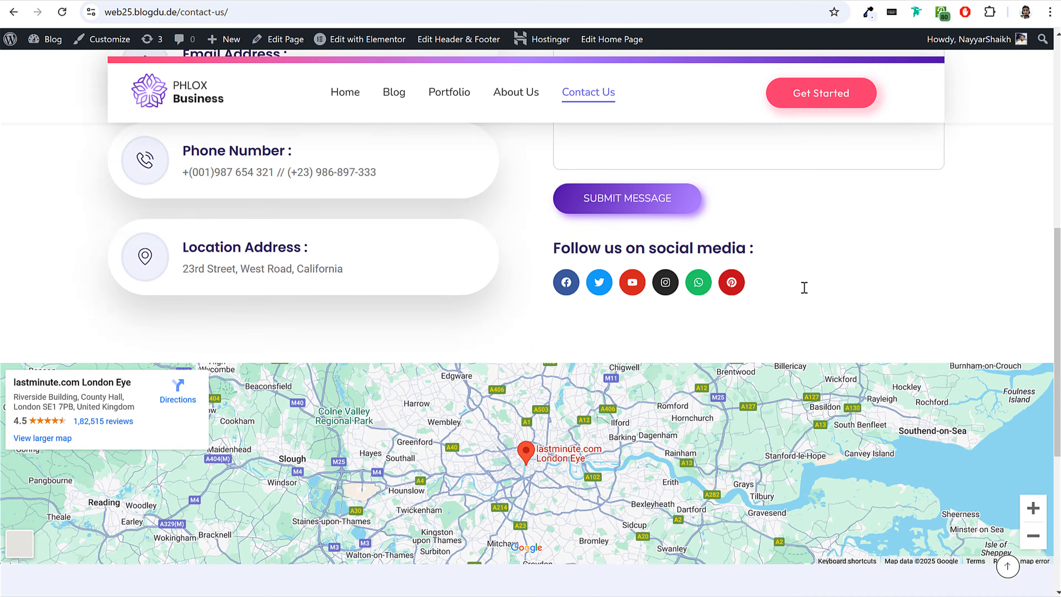
{"action": "left_click", "coordinate": [1008, 568]}
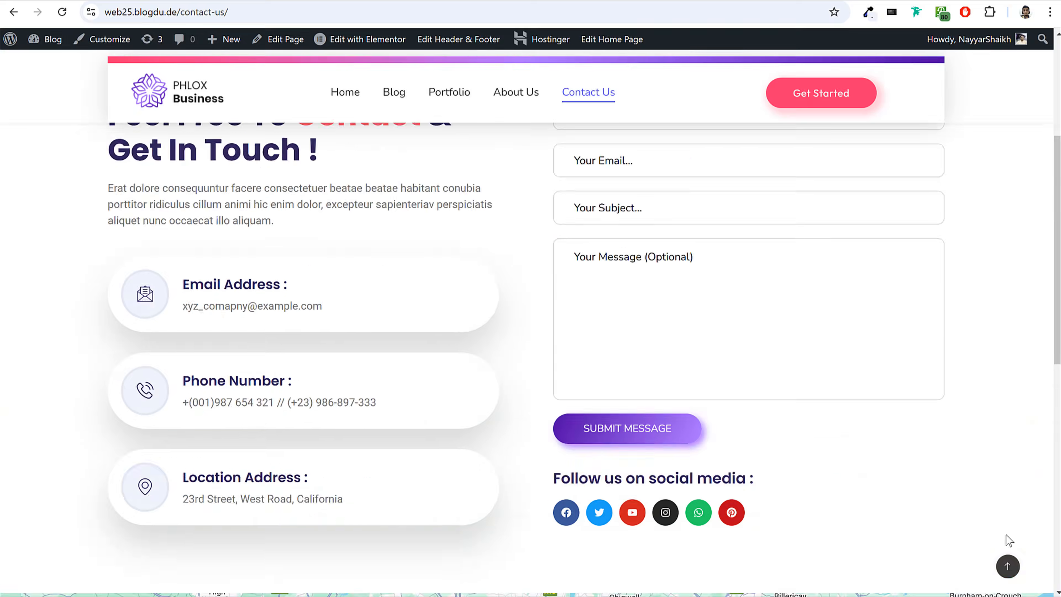
Return to the home page and review it from the hero to the Our Solution & Features section.
{"action": "left_click", "coordinate": [183, 105]}
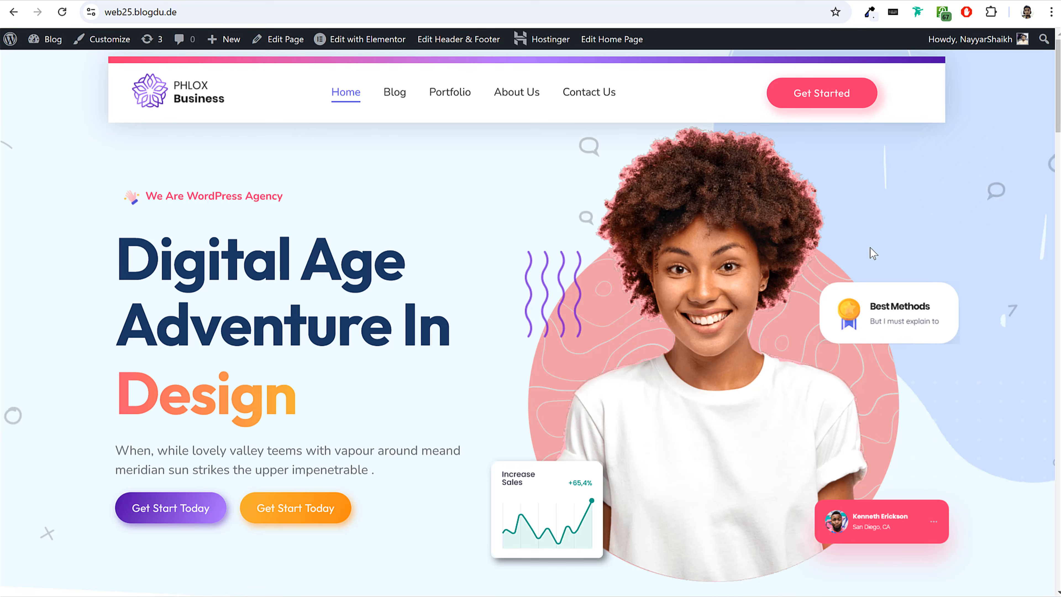
{"action": "scroll", "coordinate": [844, 327], "scroll_direction": "down", "scroll_amount": 10}
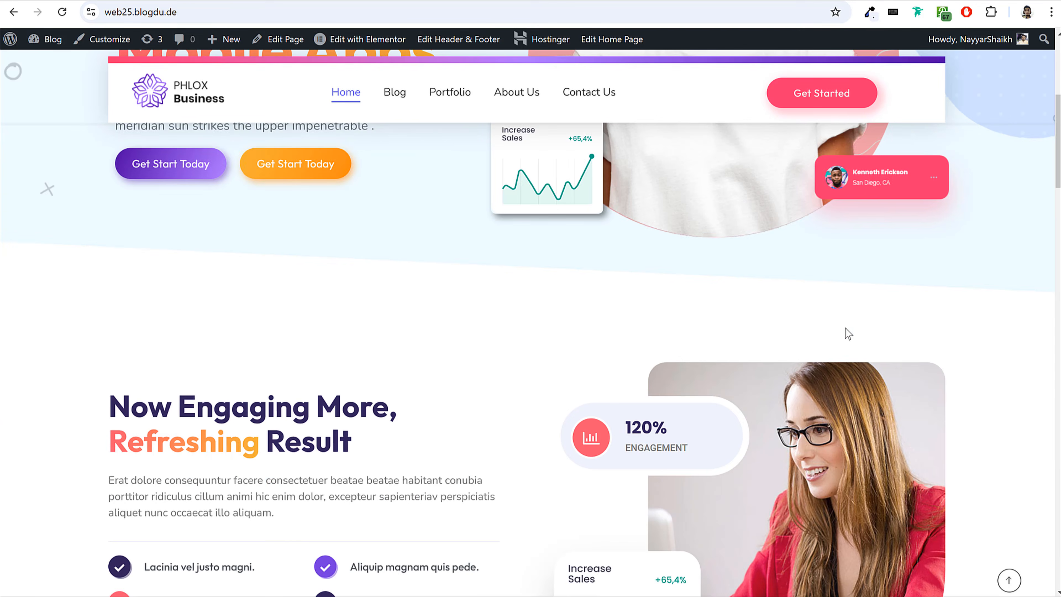
{"action": "scroll", "coordinate": [844, 332], "scroll_direction": "down", "scroll_amount": 12}
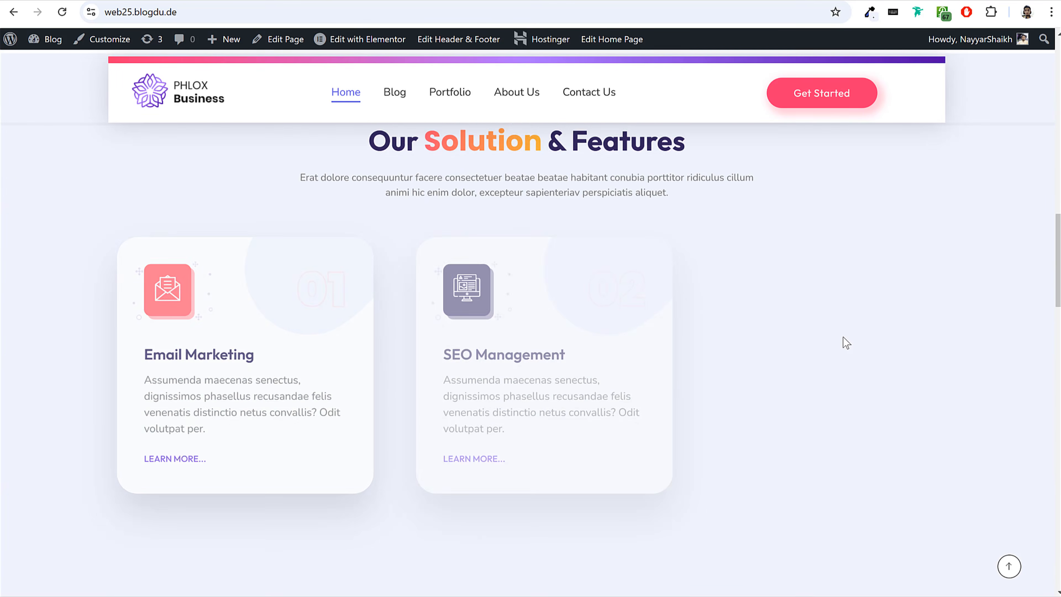
{"action": "scroll", "coordinate": [843, 337], "scroll_direction": "up", "scroll_amount": 20}
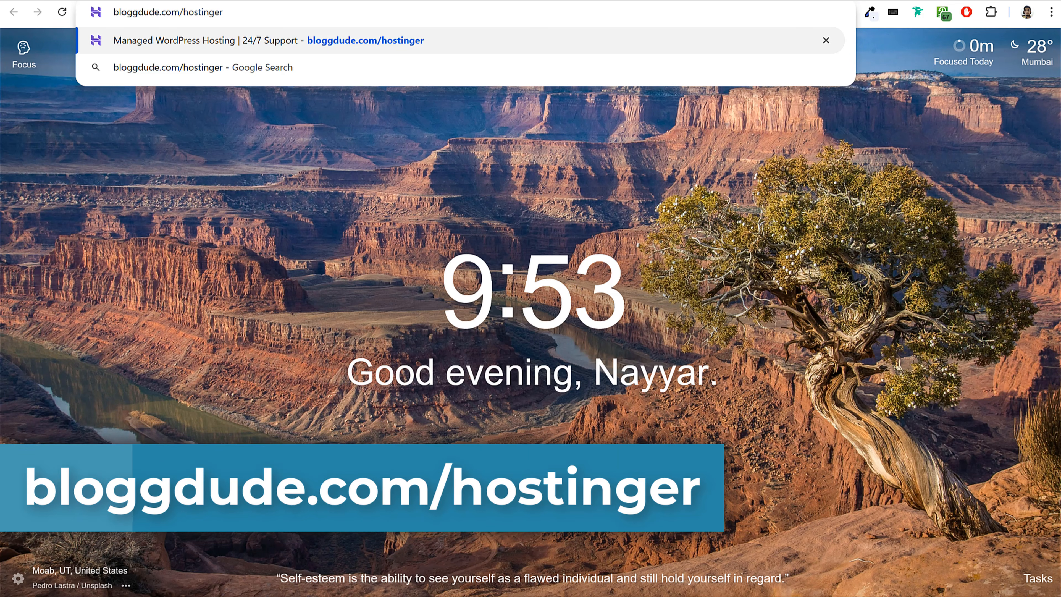
Open bloggdude.com/hostinger, close the Kodee chat and highlight part of the managed WordPress hosting headline.
{"action": "key", "text": "Return"}
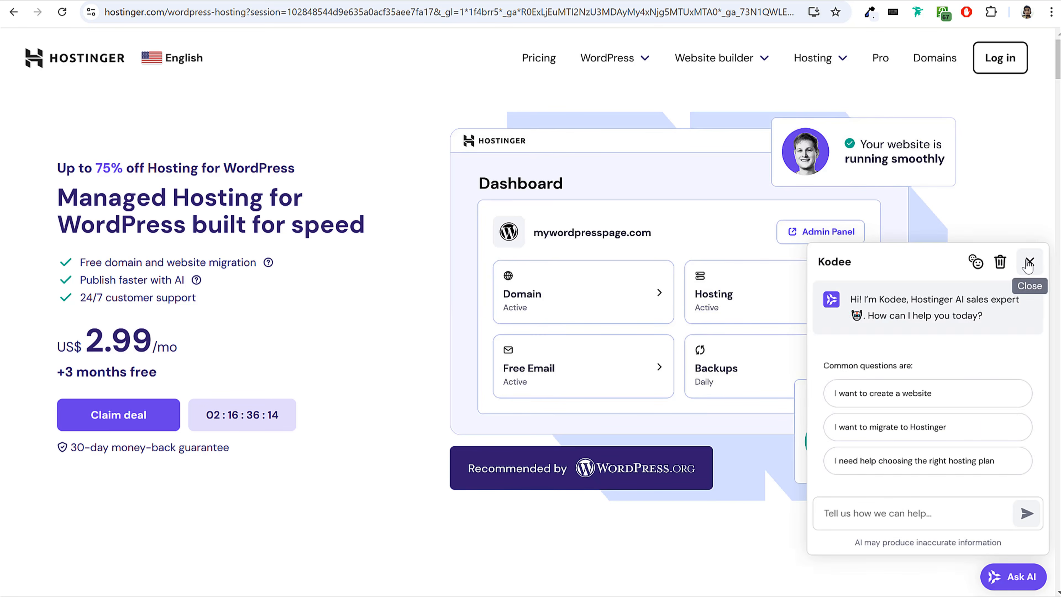
{"action": "left_click", "coordinate": [1029, 262]}
{"action": "left_click_drag", "start_coordinate": [63, 198], "coordinate": [183, 218]}
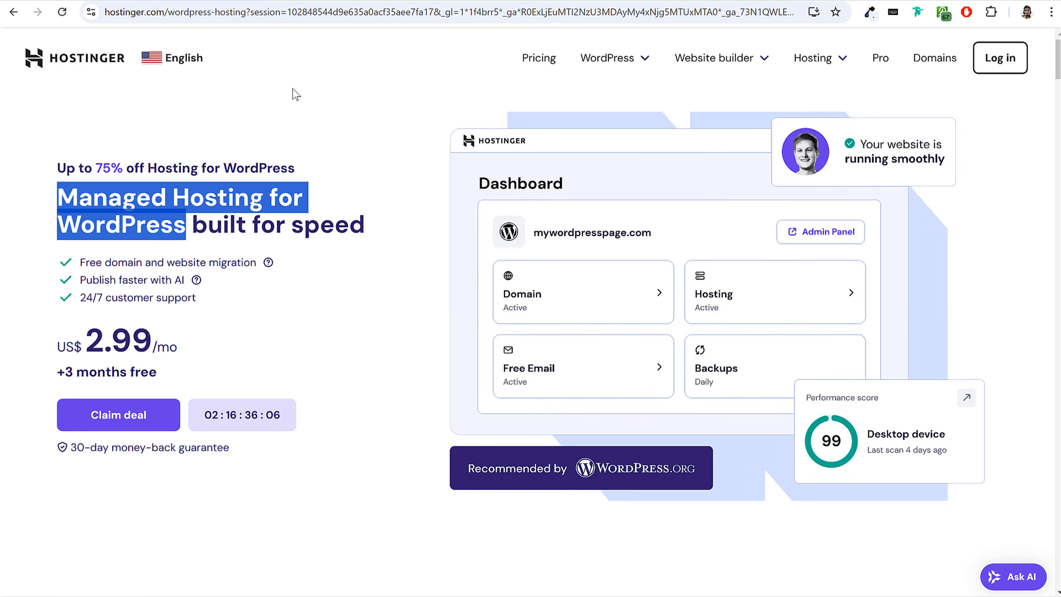
{"action": "left_click", "coordinate": [353, 225]}
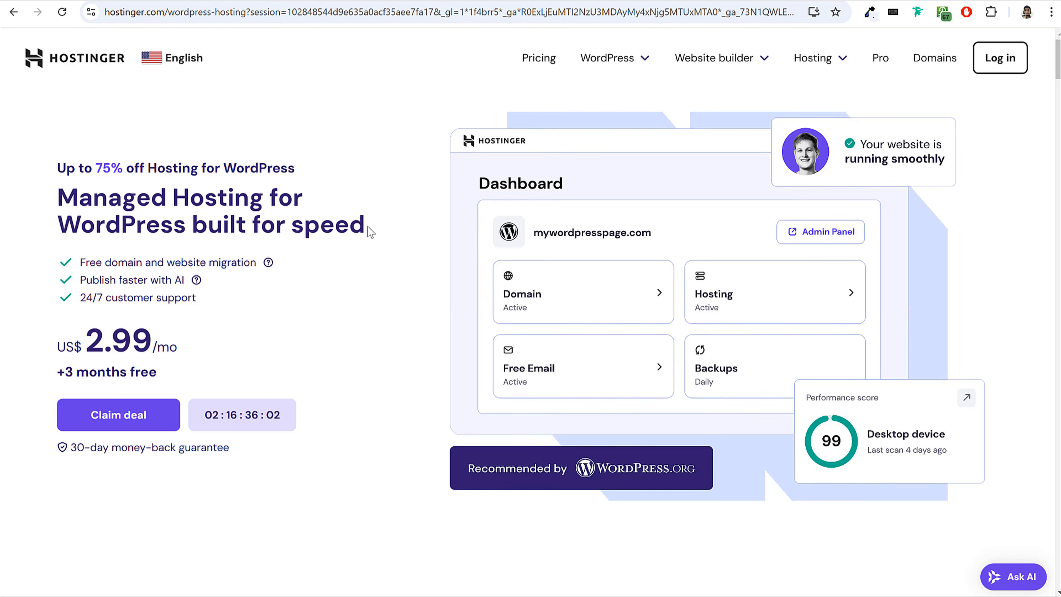
Highlight the managed WordPress hosting headline and look over the customer review ratings from Trustpilot, Google, HostAdvice and WPBeginner.
{"action": "left_click_drag", "start_coordinate": [63, 194], "coordinate": [175, 216]}
{"action": "left_click", "coordinate": [271, 230]}
{"action": "scroll", "coordinate": [803, 265], "scroll_direction": "down", "scroll_amount": 8}
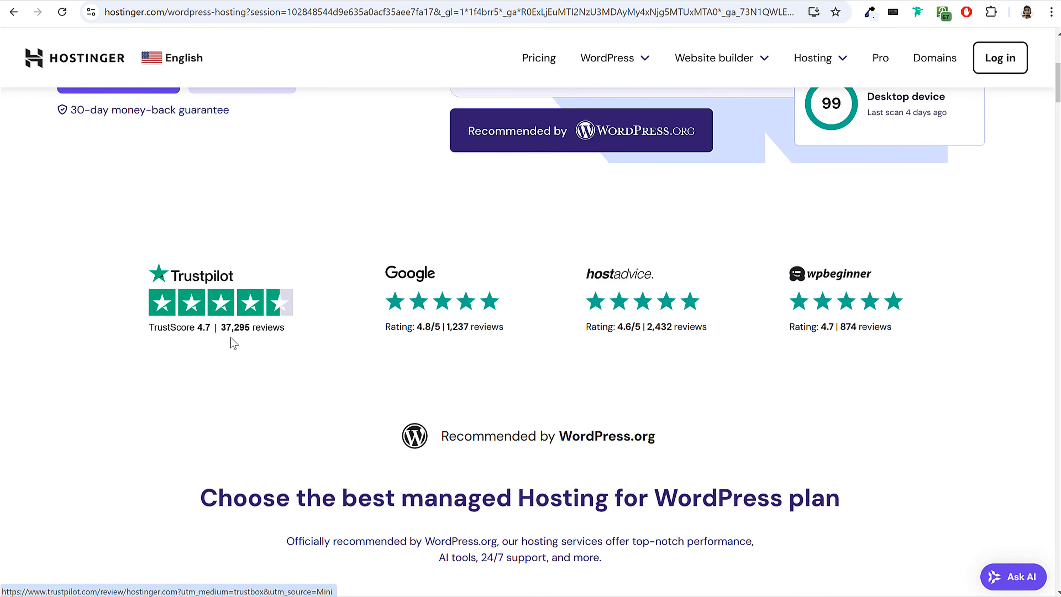
{"action": "scroll", "coordinate": [234, 343], "scroll_direction": "down", "scroll_amount": 7}
{"action": "scroll", "coordinate": [501, 253], "scroll_direction": "up", "scroll_amount": 2}
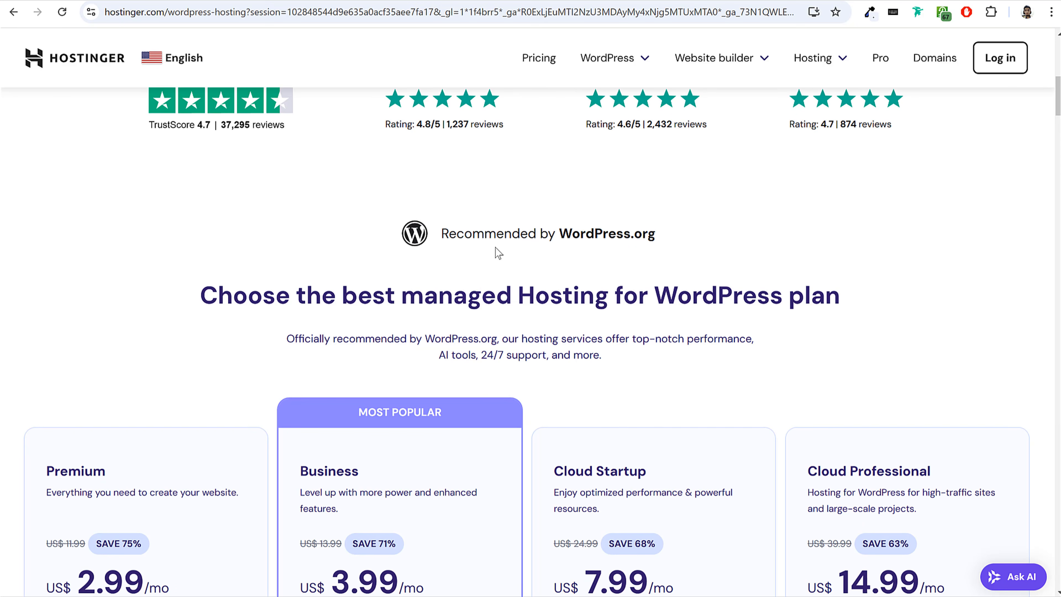
Highlight the "Recommended by WordPress.org" statement above the hosting plans.
{"action": "left_click_drag", "start_coordinate": [680, 239], "coordinate": [444, 241]}
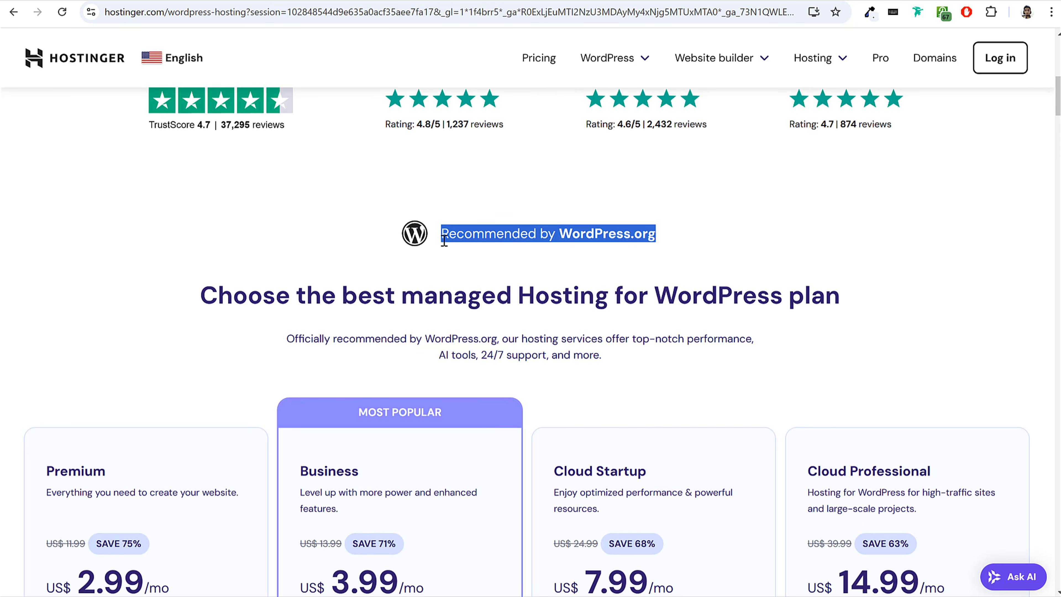
{"action": "left_click", "coordinate": [444, 241]}
{"action": "left_click_drag", "start_coordinate": [561, 232], "coordinate": [660, 231]}
{"action": "left_click", "coordinate": [660, 231]}
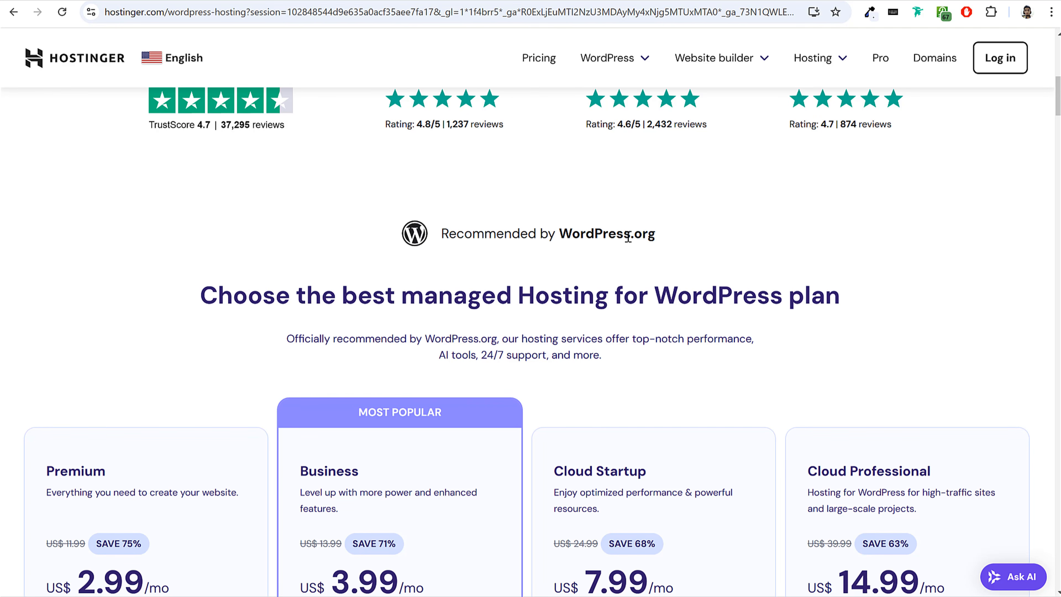
Look at the hosting plan comparison and highlight the Premium plan's name and monthly price.
{"action": "scroll", "coordinate": [763, 227], "scroll_direction": "down", "scroll_amount": 6}
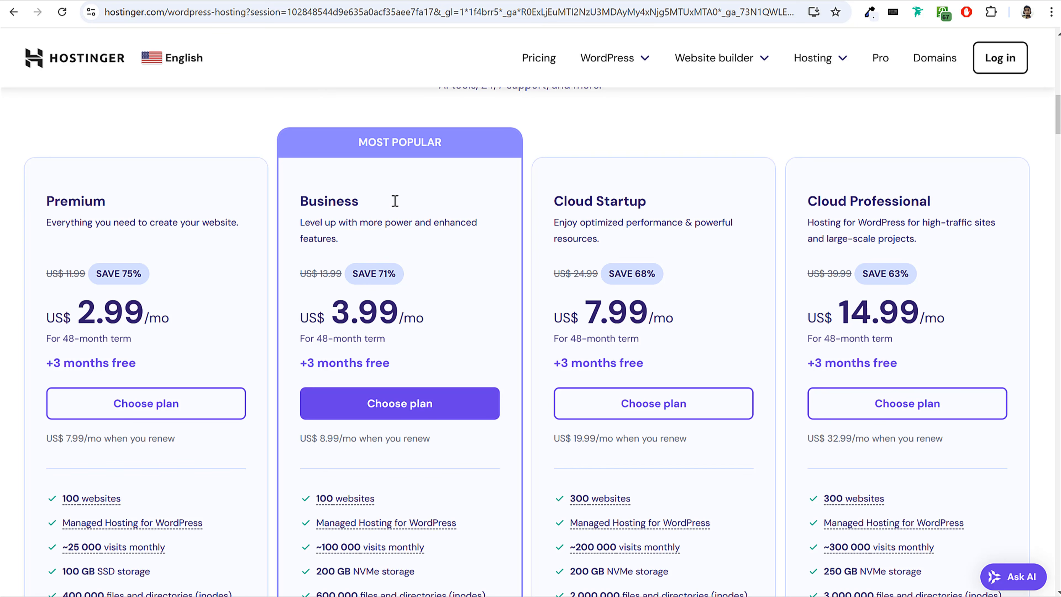
{"action": "left_click_drag", "start_coordinate": [47, 202], "coordinate": [108, 203]}
{"action": "left_click", "coordinate": [141, 224]}
{"action": "left_click_drag", "start_coordinate": [79, 314], "coordinate": [147, 313]}
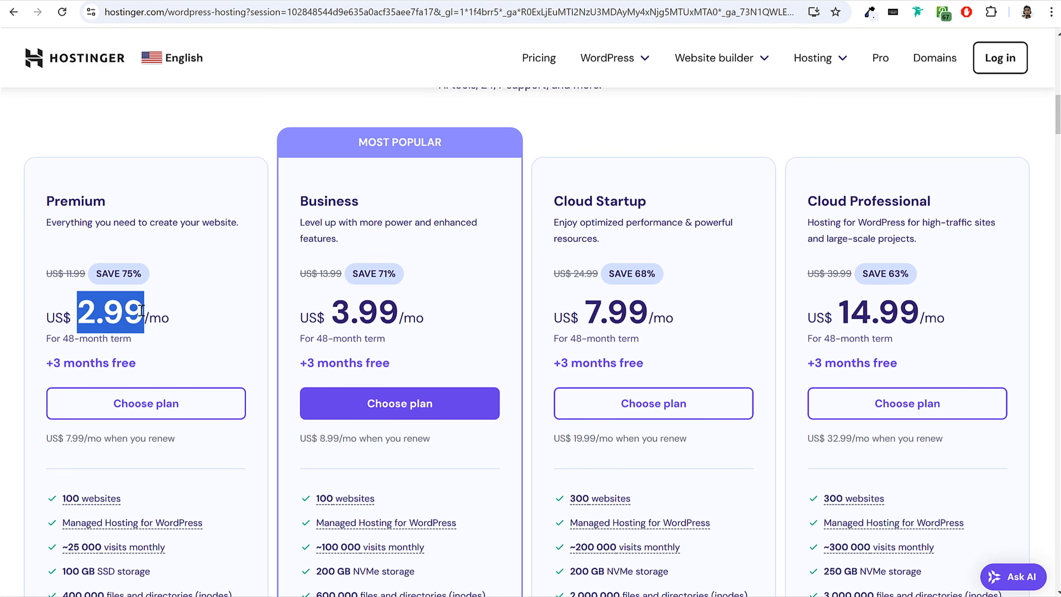
{"action": "left_click", "coordinate": [264, 308]}
Examine the Premium plan's feature list and highlight its website allowance.
{"action": "scroll", "coordinate": [227, 315], "scroll_direction": "down", "scroll_amount": 6}
{"action": "scroll", "coordinate": [209, 296], "scroll_direction": "up", "scroll_amount": 5}
{"action": "scroll", "coordinate": [145, 247], "scroll_direction": "down", "scroll_amount": 5}
{"action": "left_click_drag", "start_coordinate": [126, 228], "coordinate": [66, 235]}
{"action": "left_click", "coordinate": [174, 222]}
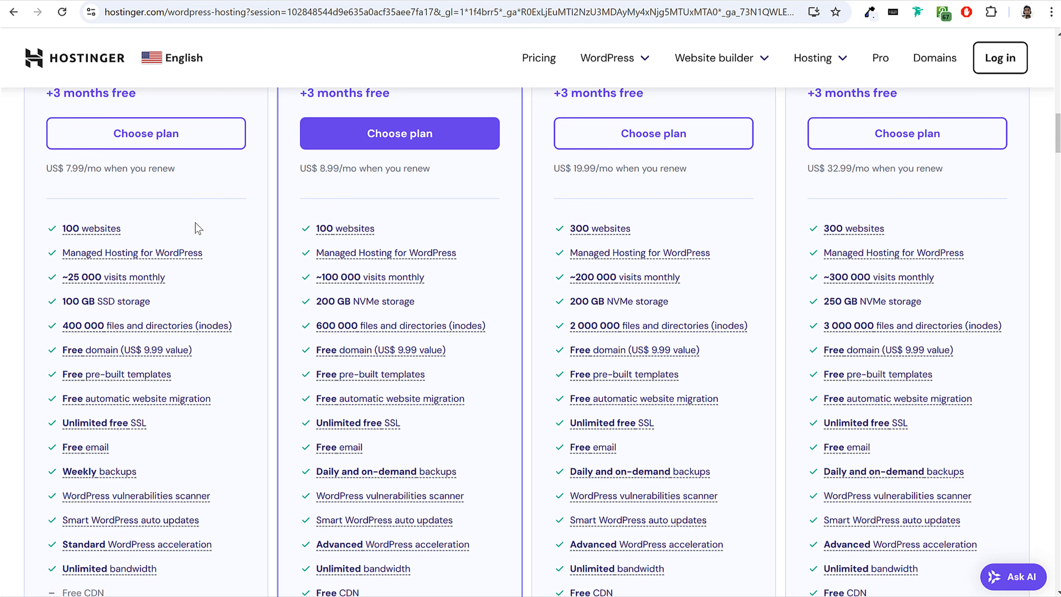
{"action": "scroll", "coordinate": [199, 228], "scroll_direction": "up", "scroll_amount": 3}
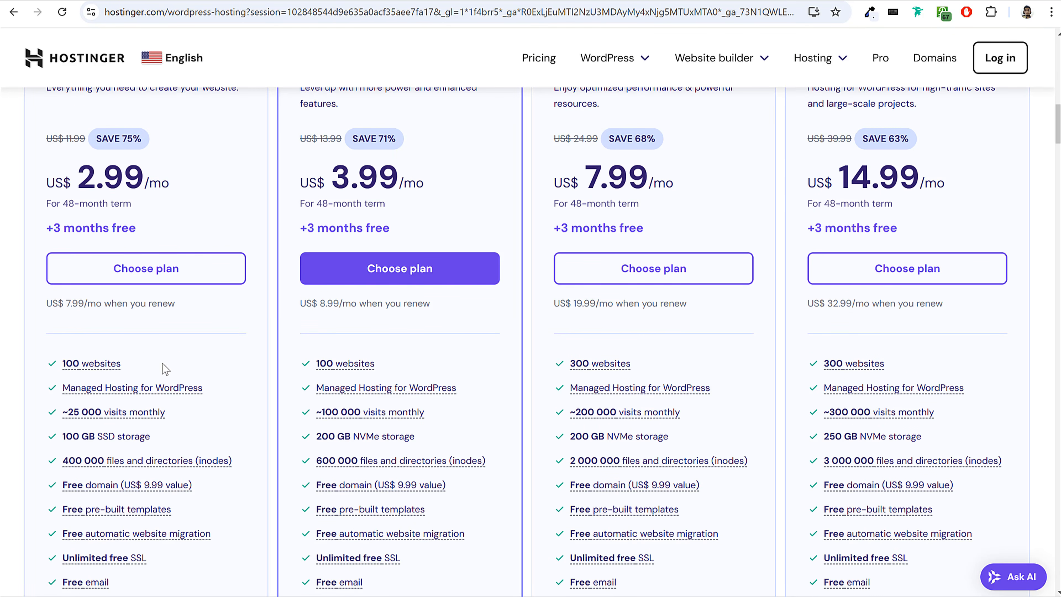
{"action": "left_click_drag", "start_coordinate": [170, 368], "coordinate": [54, 363]}
Highlight the Premium plan's name and website limit again, and read its Managed Hosting for WordPress description.
{"action": "scroll", "coordinate": [260, 320], "scroll_direction": "up", "scroll_amount": 1}
{"action": "double_click", "coordinate": [112, 134]}
{"action": "mouse_move", "coordinate": [47, 134]}
{"action": "left_mouse_down"}
{"action": "mouse_move", "coordinate": [112, 133]}
{"action": "mouse_move", "coordinate": [45, 134]}
{"action": "left_mouse_up"}
{"action": "left_click", "coordinate": [112, 133]}
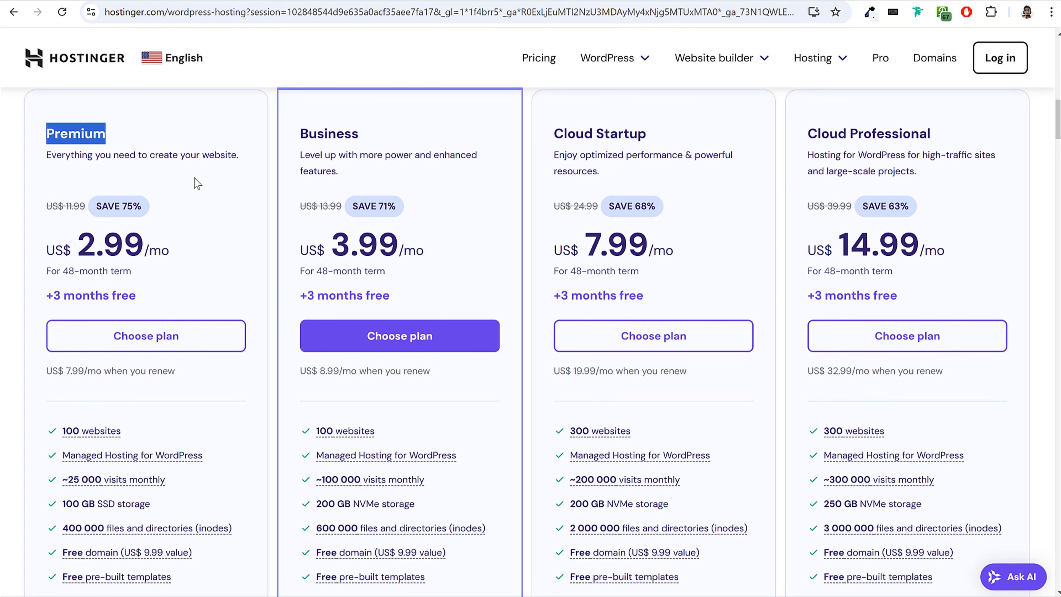
{"action": "scroll", "coordinate": [201, 184], "scroll_direction": "down", "scroll_amount": 3}
{"action": "left_click_drag", "start_coordinate": [149, 304], "coordinate": [63, 298]}
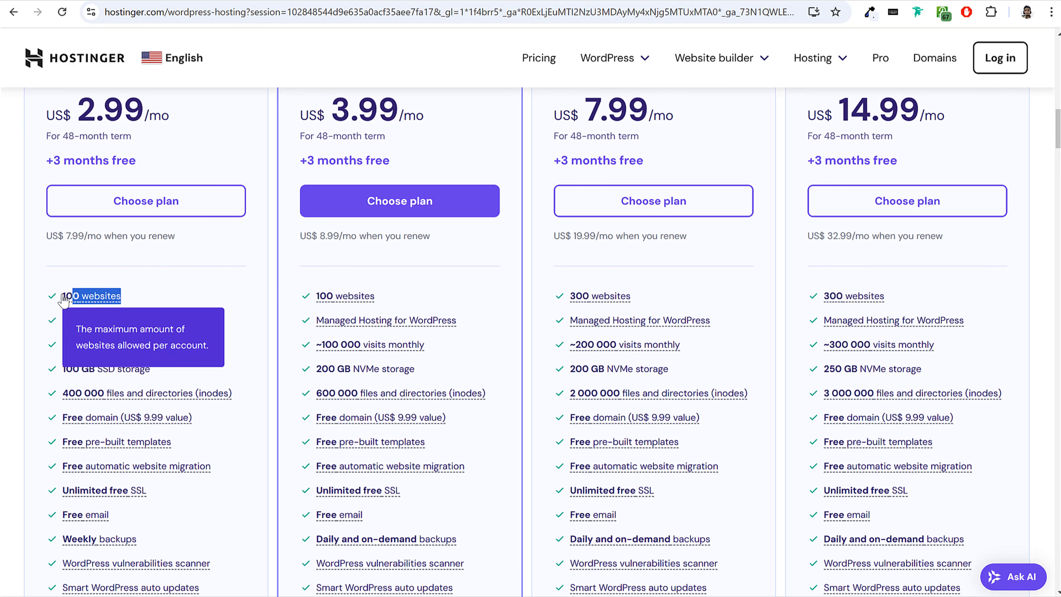
{"action": "left_click", "coordinate": [211, 282]}
{"action": "scroll", "coordinate": [233, 283], "scroll_direction": "down", "scroll_amount": 2}
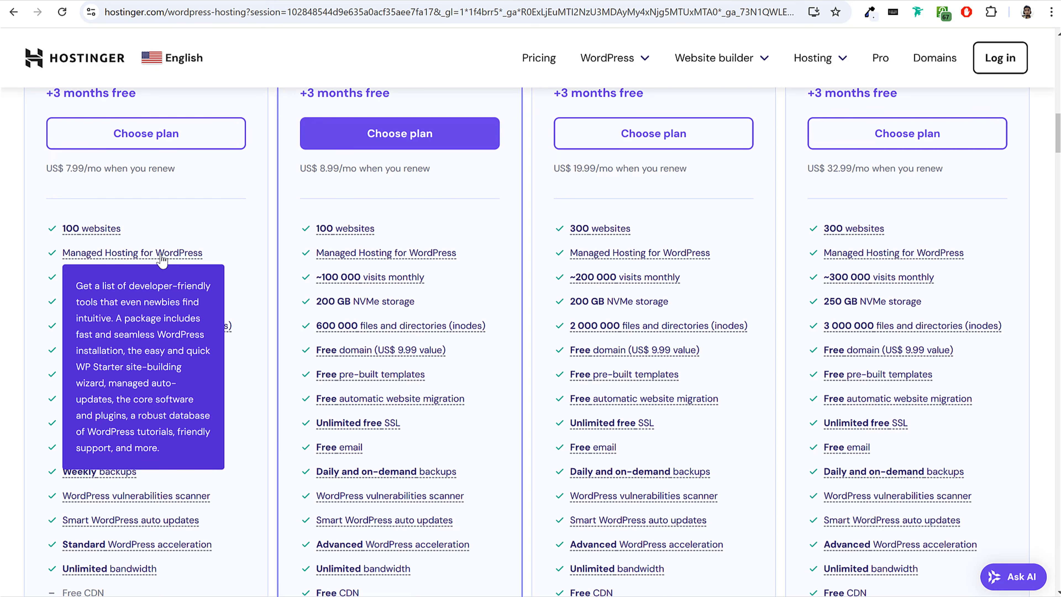
{"action": "scroll", "coordinate": [246, 259], "scroll_direction": "down", "scroll_amount": 3}
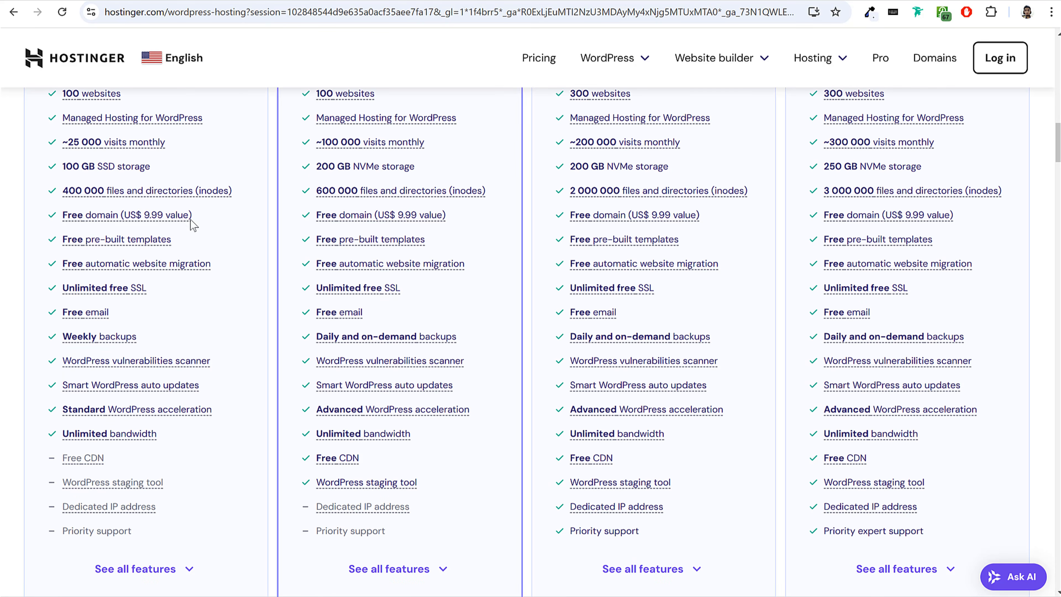
Highlight the Premium plan's SSD storage feature and glance at the Phlox Business home page for comparison.
{"action": "left_click_drag", "start_coordinate": [61, 166], "coordinate": [162, 170]}
{"action": "left_click", "coordinate": [178, 168]}
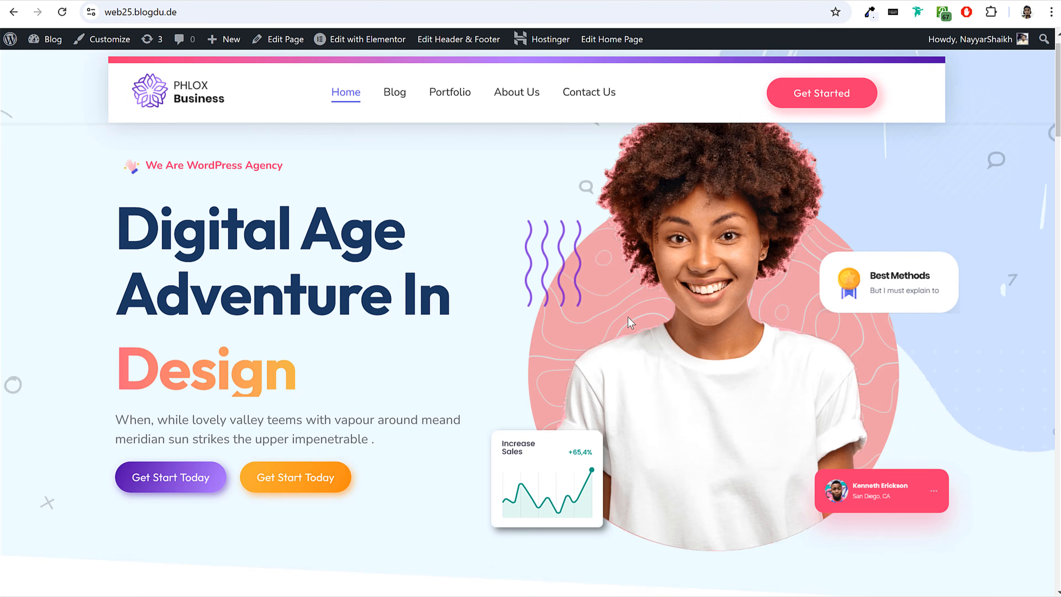
{"action": "scroll", "coordinate": [628, 321], "scroll_direction": "down", "scroll_amount": 10}
{"action": "scroll", "coordinate": [630, 324], "scroll_direction": "up", "scroll_amount": 10}
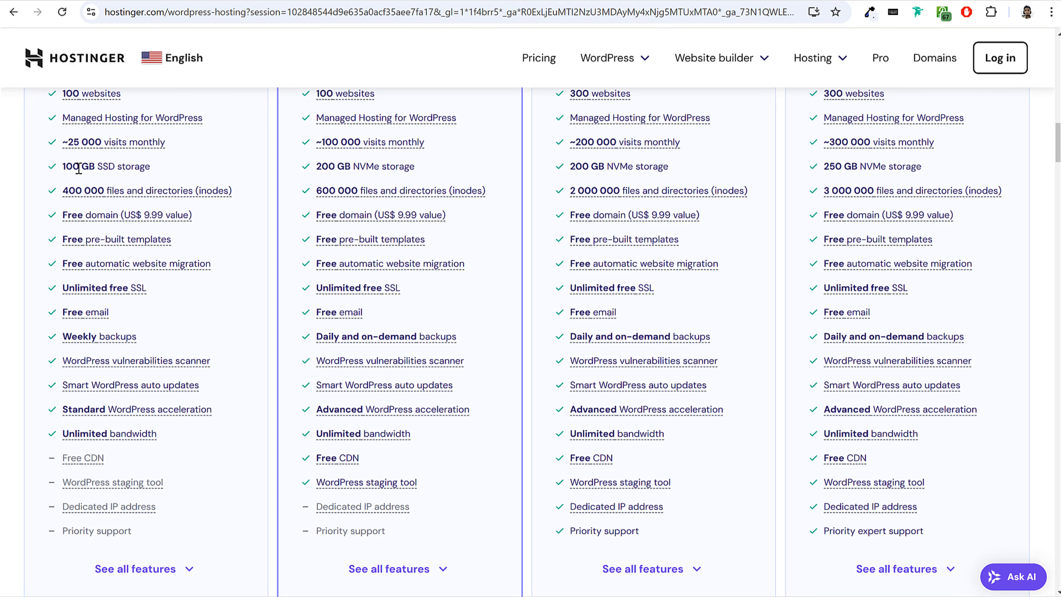
{"action": "left_click_drag", "start_coordinate": [99, 165], "coordinate": [150, 168]}
{"action": "left_click", "coordinate": [153, 170]}
{"action": "left_click", "coordinate": [102, 167]}
{"action": "left_click", "coordinate": [177, 153]}
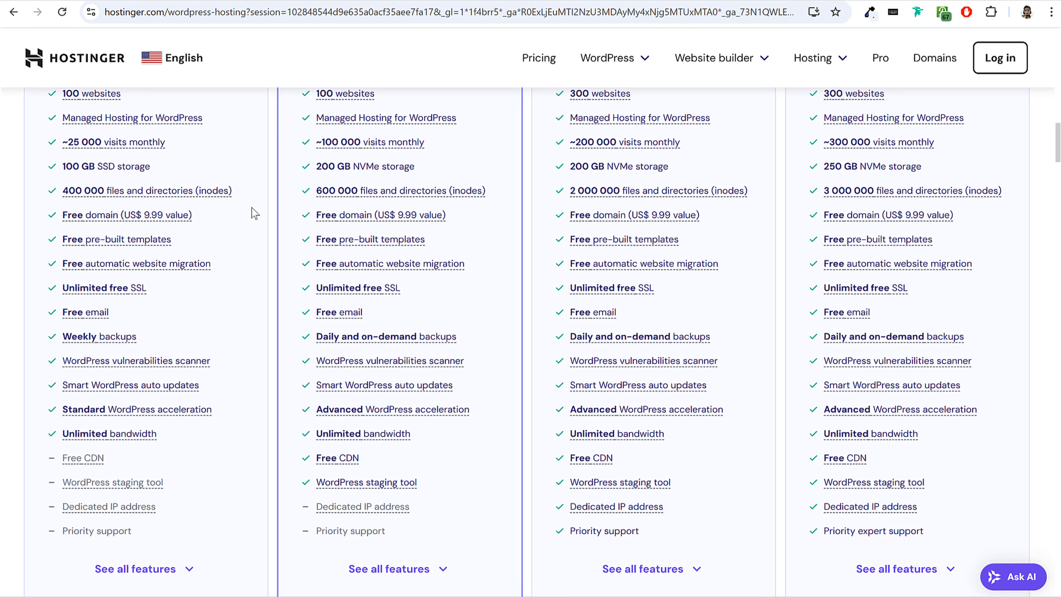
Read the Premium plan's free domain terms and highlight its free domain and unlimited free SSL features.
{"action": "mouse_move", "coordinate": [154, 226]}
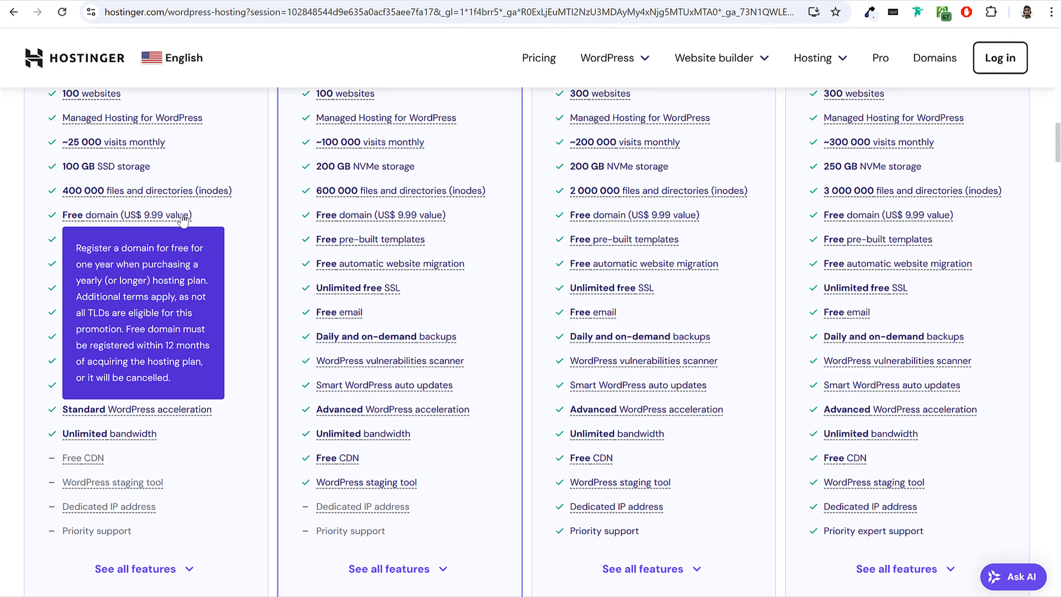
{"action": "left_click_drag", "start_coordinate": [204, 216], "coordinate": [61, 218]}
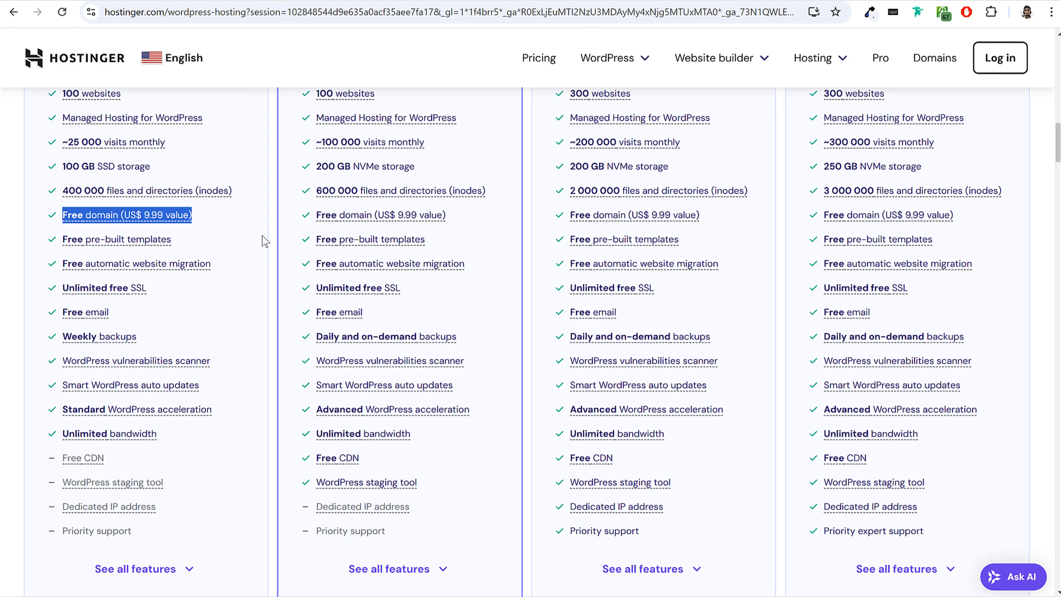
{"action": "left_click", "coordinate": [138, 293]}
{"action": "left_click_drag", "start_coordinate": [147, 288], "coordinate": [61, 289]}
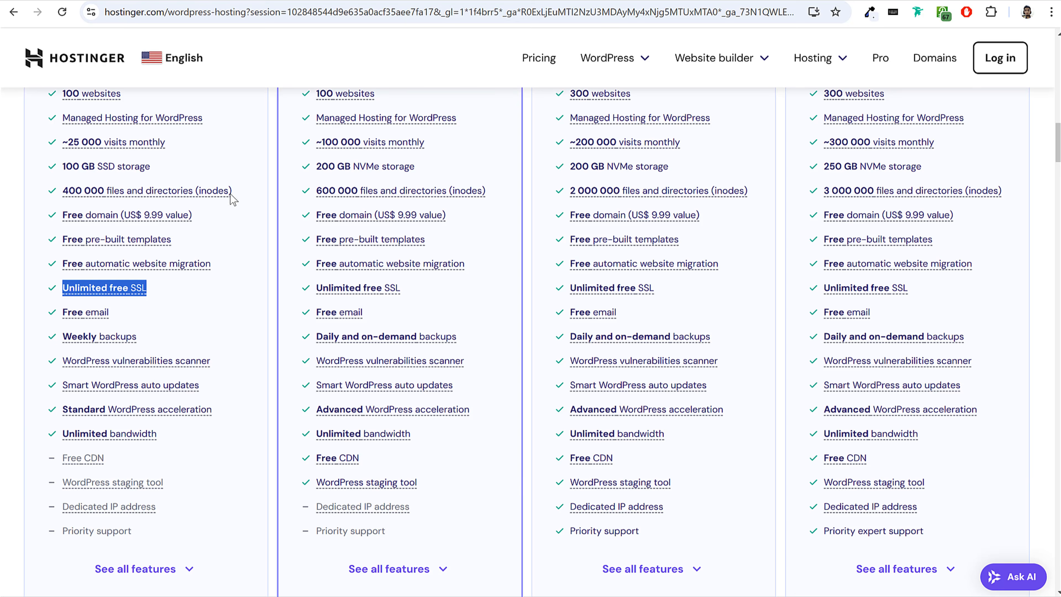
{"action": "scroll", "coordinate": [232, 198], "scroll_direction": "down", "scroll_amount": 3}
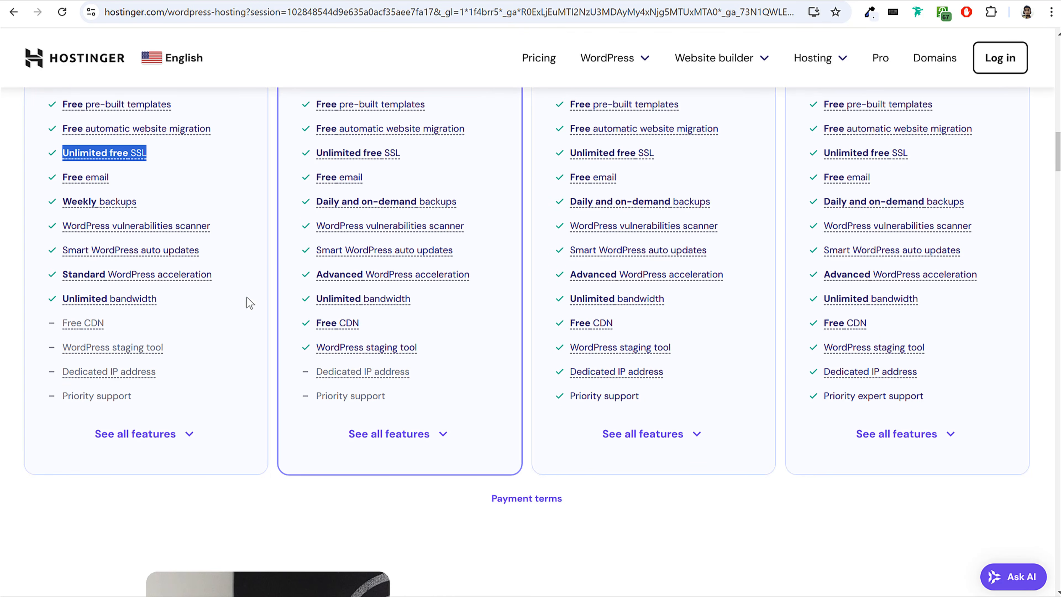
Expand the Premium plan's full feature list and look through its Managed Hosting for WordPress and AI features.
{"action": "left_click", "coordinate": [168, 438]}
{"action": "scroll", "coordinate": [234, 418], "scroll_direction": "down", "scroll_amount": 5}
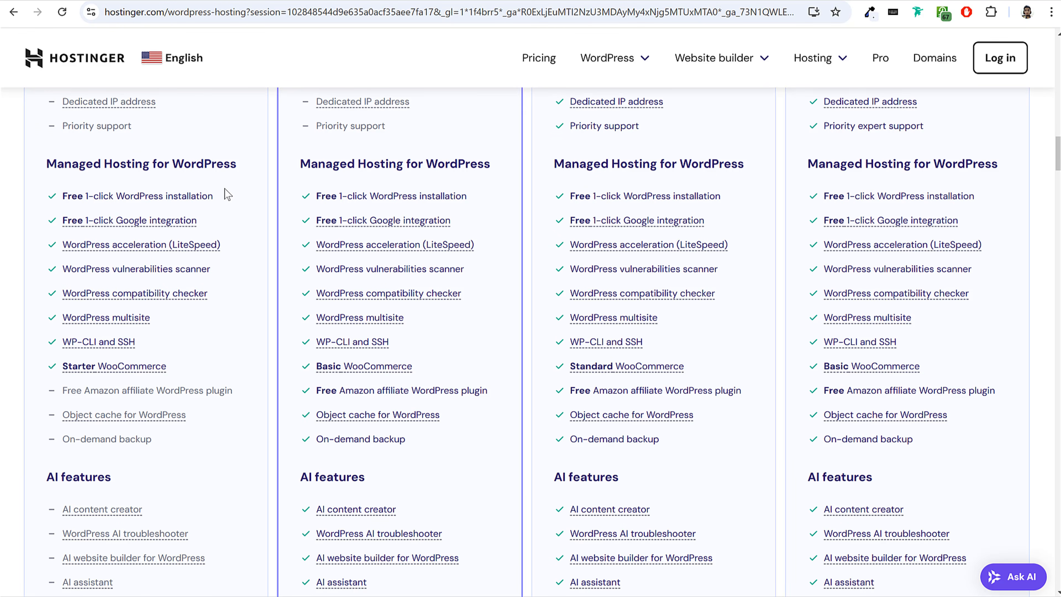
{"action": "mouse_move", "coordinate": [100, 250]}
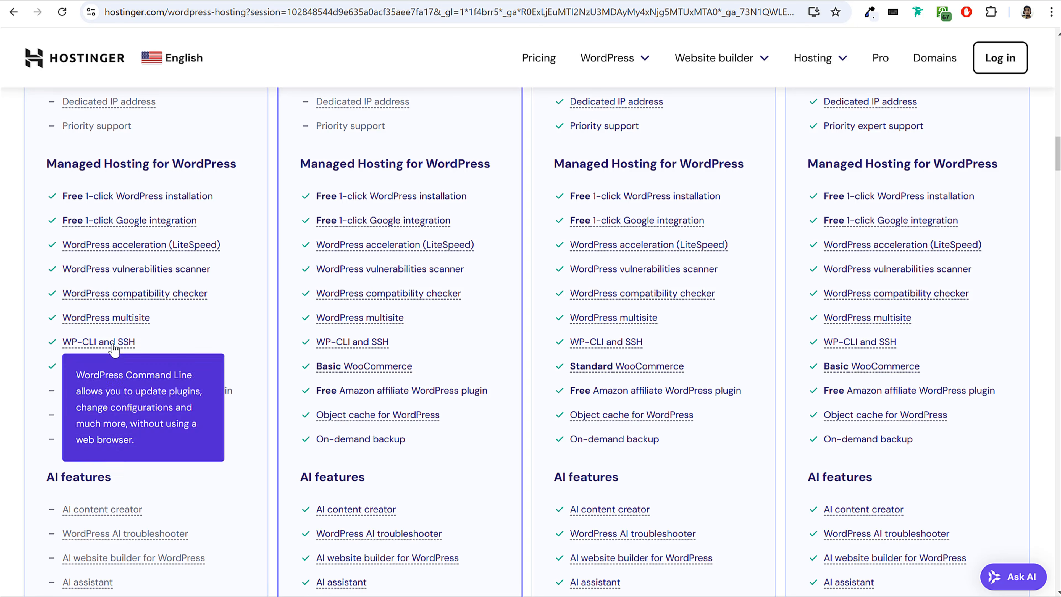
{"action": "scroll", "coordinate": [266, 328], "scroll_direction": "up", "scroll_amount": 15}
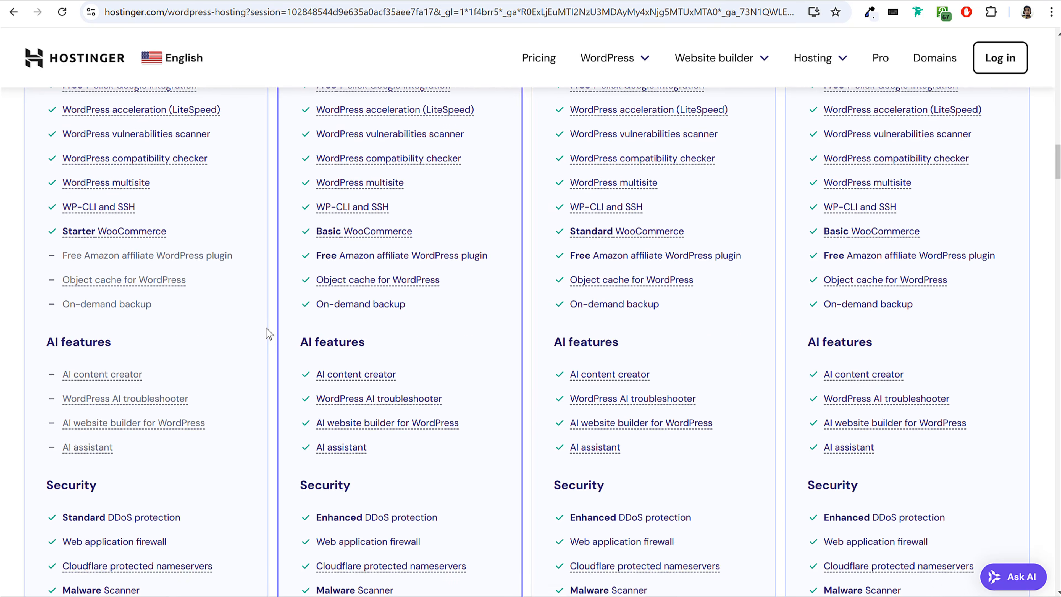
{"action": "scroll", "coordinate": [267, 332], "scroll_direction": "up", "scroll_amount": 6}
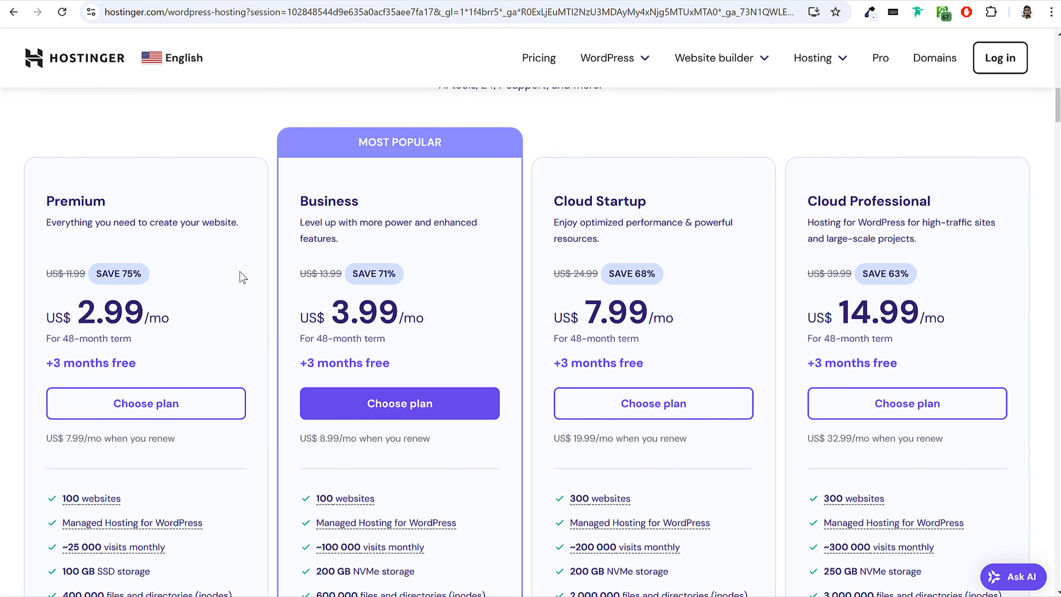
Choose the Premium plan and set its billing period in the cart to 12 months.
{"action": "left_click", "coordinate": [161, 413]}
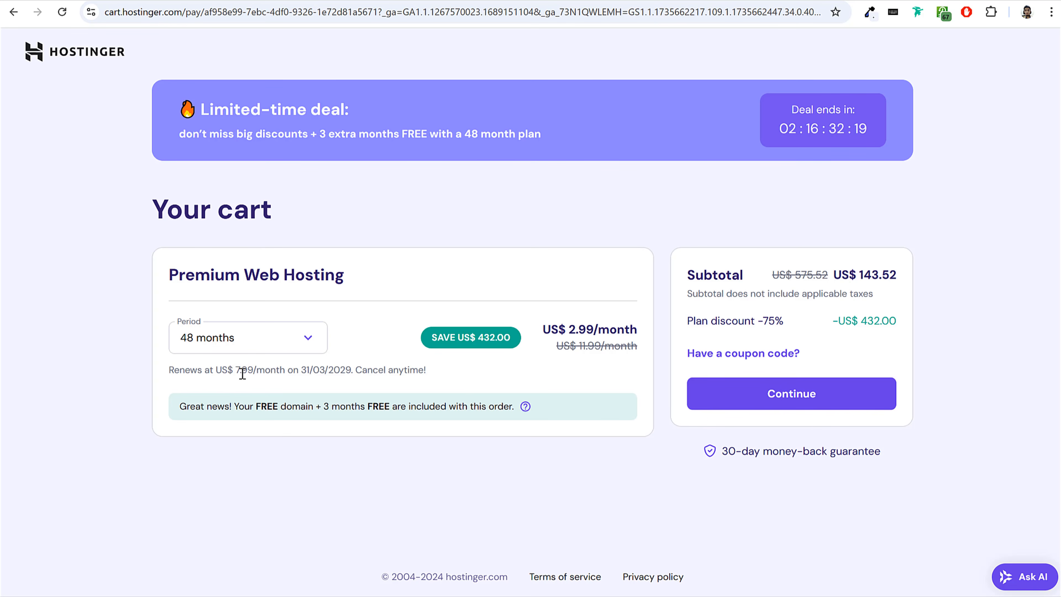
{"action": "left_click", "coordinate": [246, 337]}
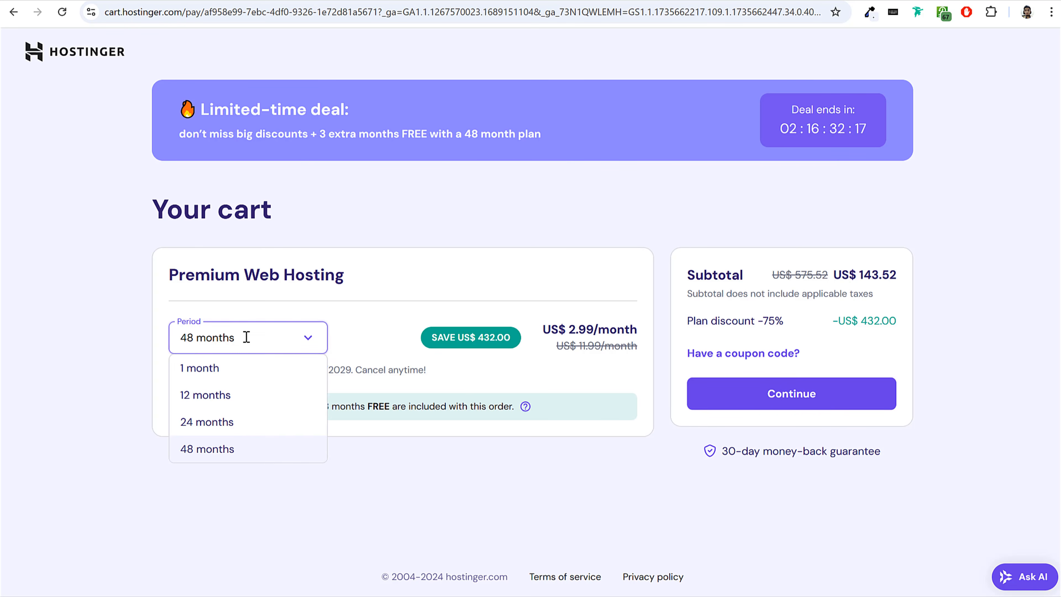
{"action": "left_click", "coordinate": [238, 300]}
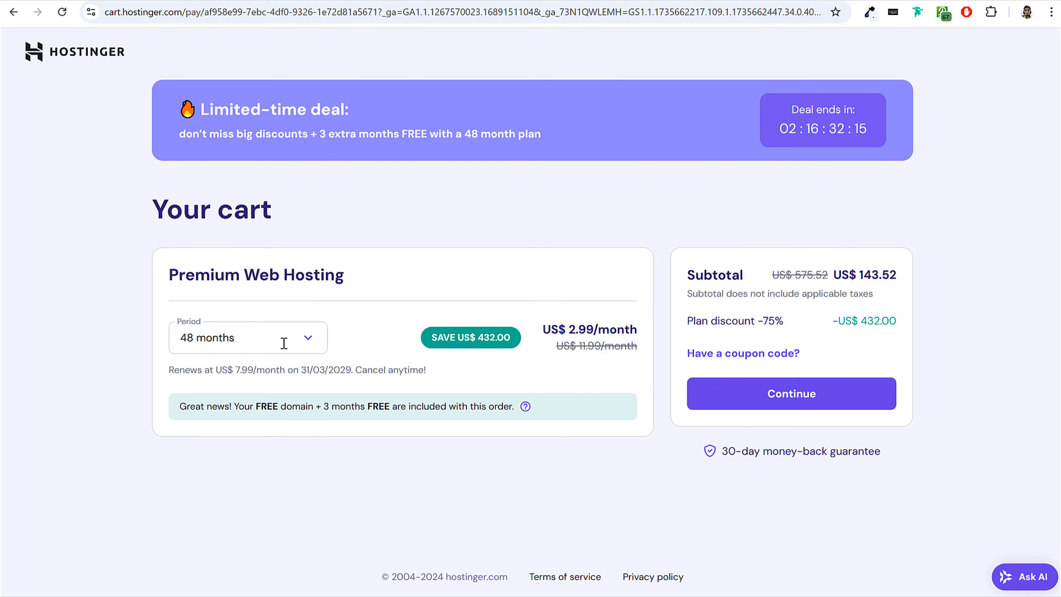
{"action": "left_click", "coordinate": [256, 345]}
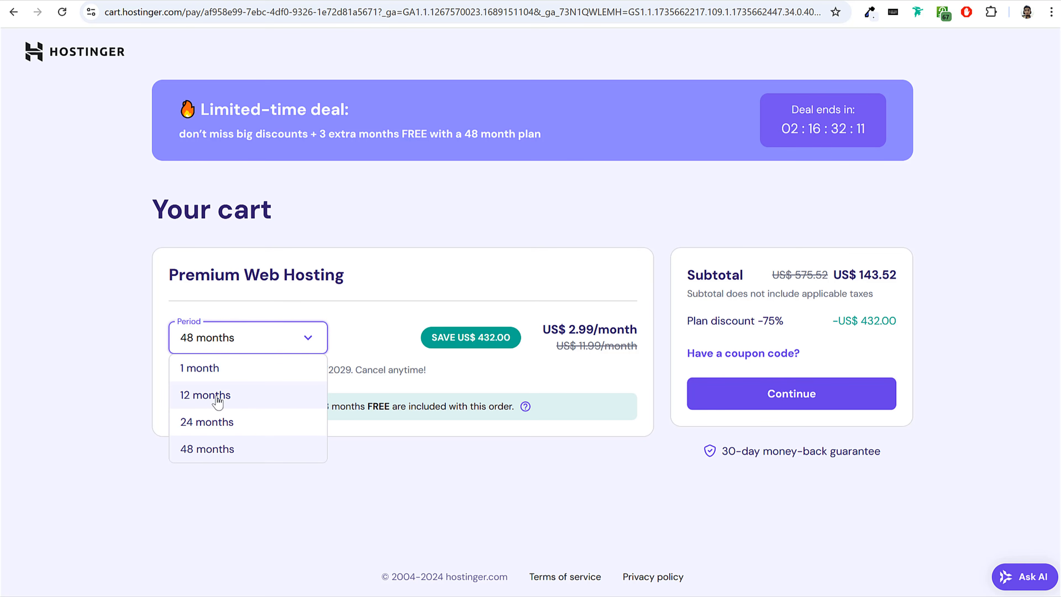
{"action": "left_click", "coordinate": [235, 396]}
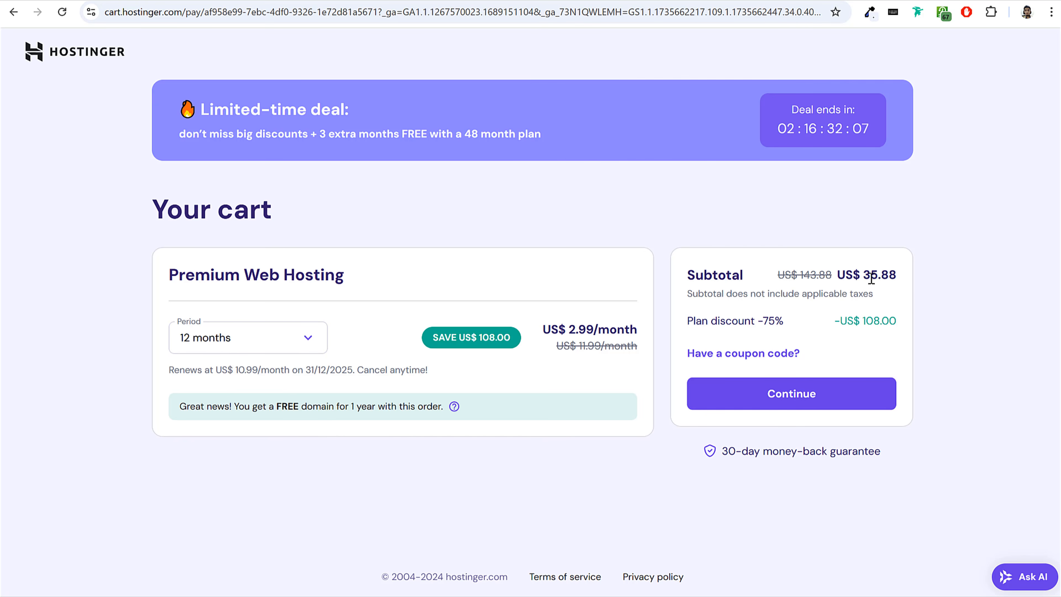
Highlight the cart subtotal for the 12-month Premium Web Hosting order.
{"action": "left_click_drag", "start_coordinate": [862, 275], "coordinate": [896, 275]}
{"action": "left_click", "coordinate": [898, 279]}
{"action": "left_click_drag", "start_coordinate": [863, 275], "coordinate": [892, 275]}
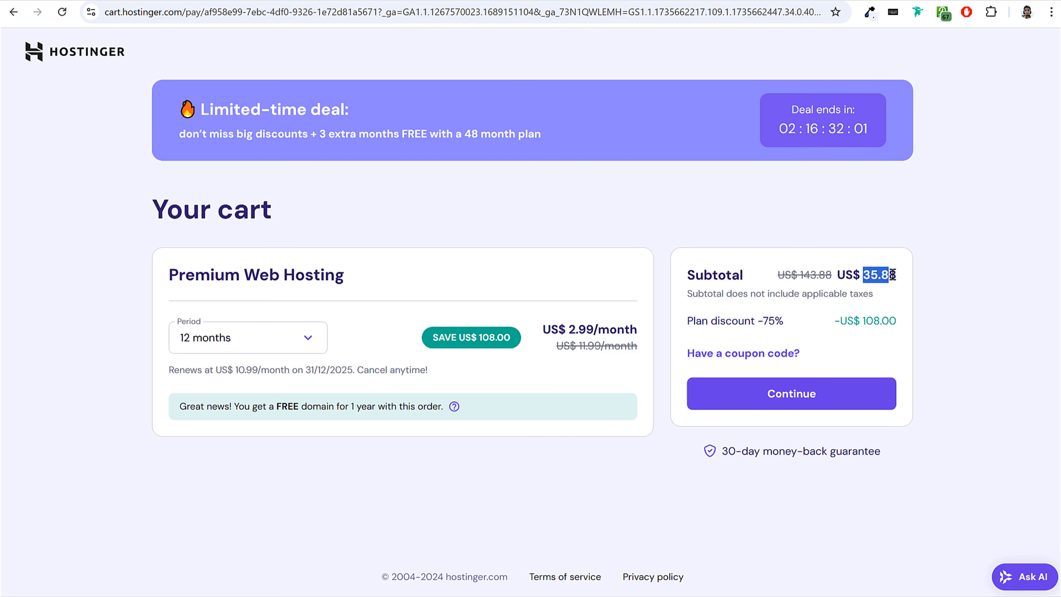
Apply the video creator's promotional coupon code to the cart and highlight the discounted subtotal.
{"action": "left_click_drag", "start_coordinate": [683, 351], "coordinate": [806, 351]}
{"action": "left_click", "coordinate": [773, 351]}
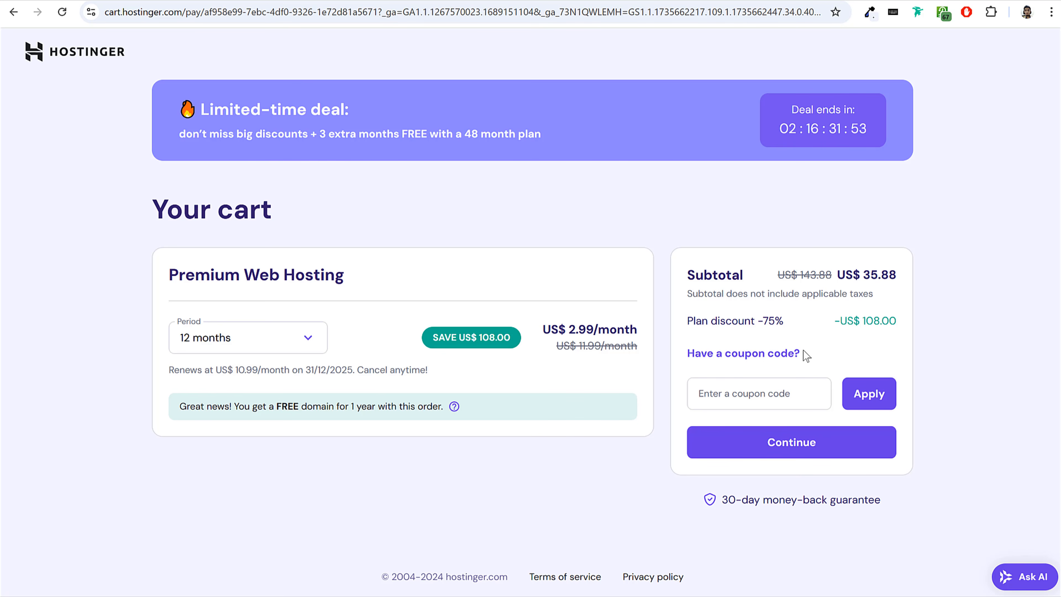
{"action": "left_click", "coordinate": [772, 391]}
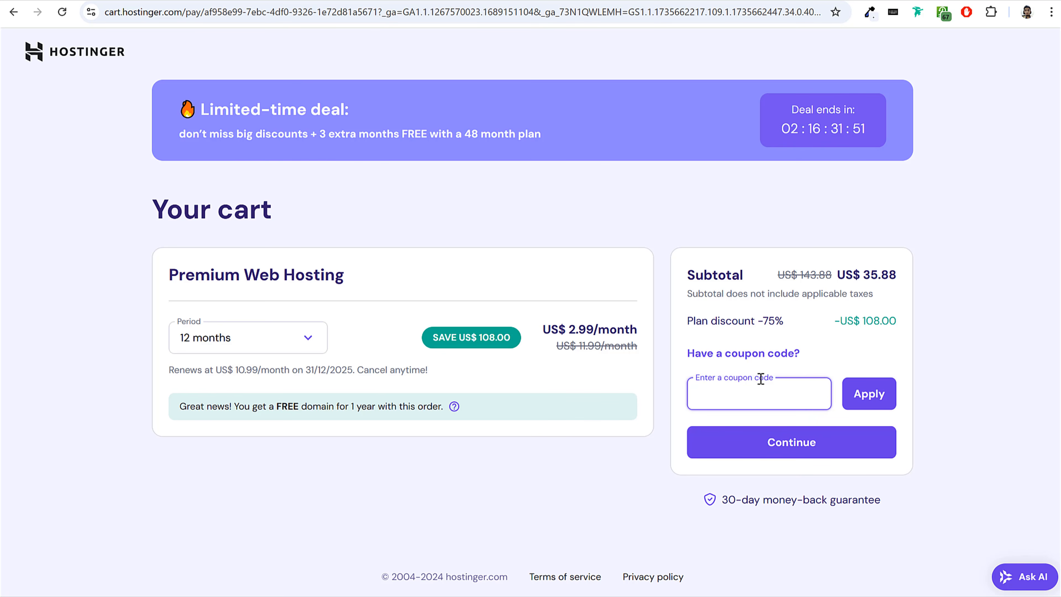
{"action": "type", "text": "NAYYAR"}
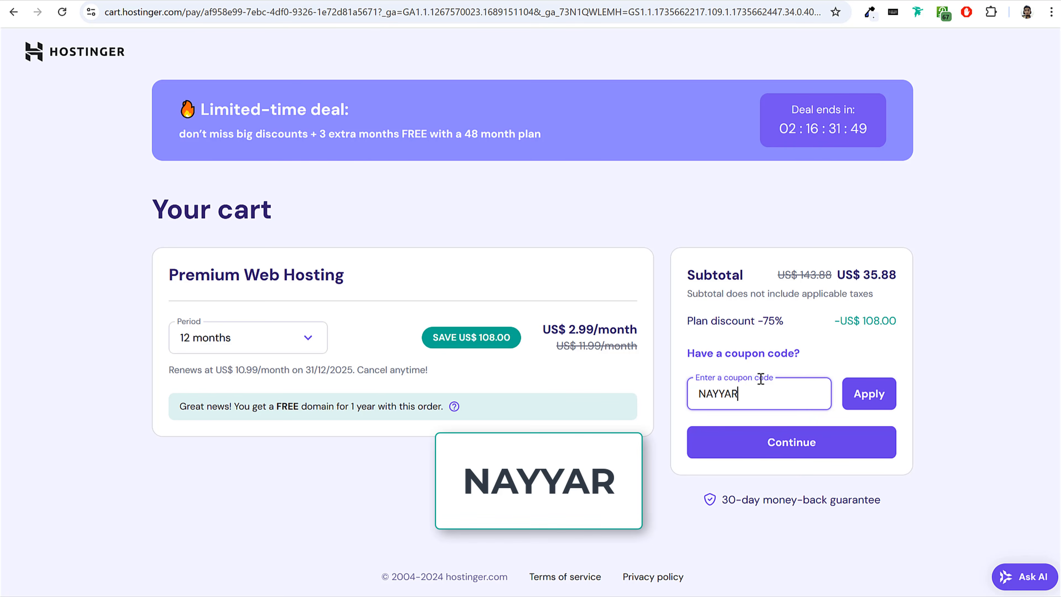
{"action": "left_click", "coordinate": [875, 397]}
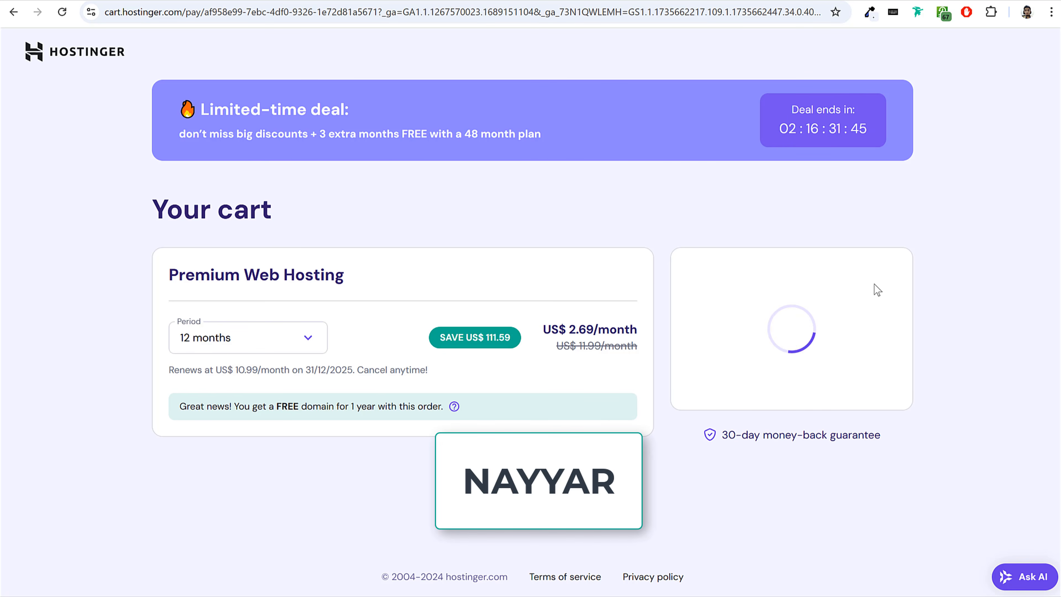
{"action": "left_click_drag", "start_coordinate": [868, 275], "coordinate": [901, 274]}
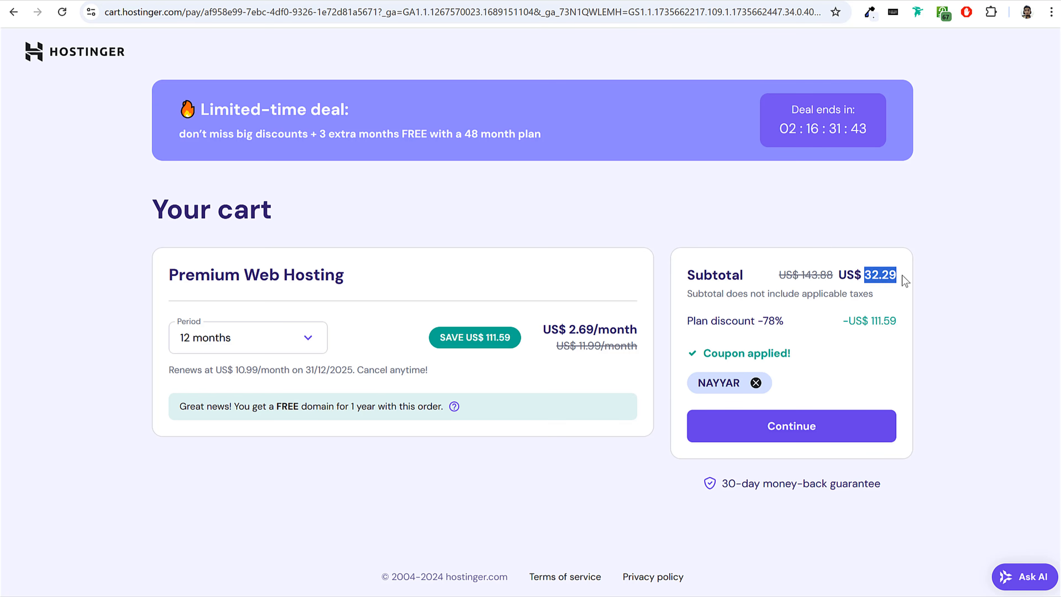
{"action": "left_click", "coordinate": [902, 275]}
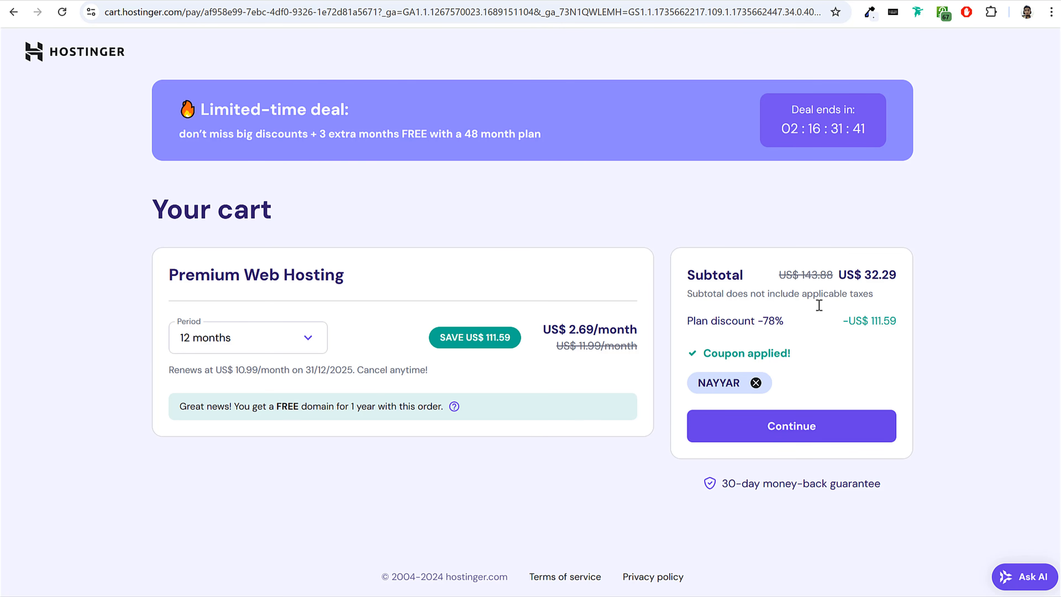
Set the Premium Web Hosting billing period to 24 months and highlight the discounted subtotal.
{"action": "left_click", "coordinate": [267, 338]}
{"action": "left_click", "coordinate": [222, 437]}
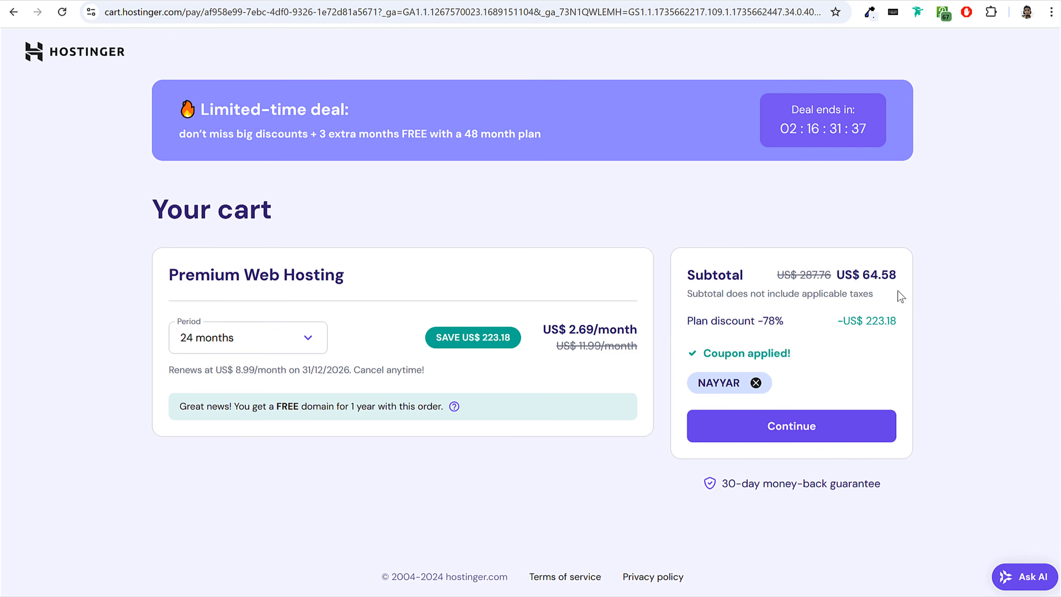
{"action": "left_click_drag", "start_coordinate": [858, 275], "coordinate": [901, 275]}
{"action": "left_click", "coordinate": [900, 275]}
Try the 48-month billing period for Premium Web Hosting and highlight its discounted subtotal.
{"action": "left_click", "coordinate": [286, 339]}
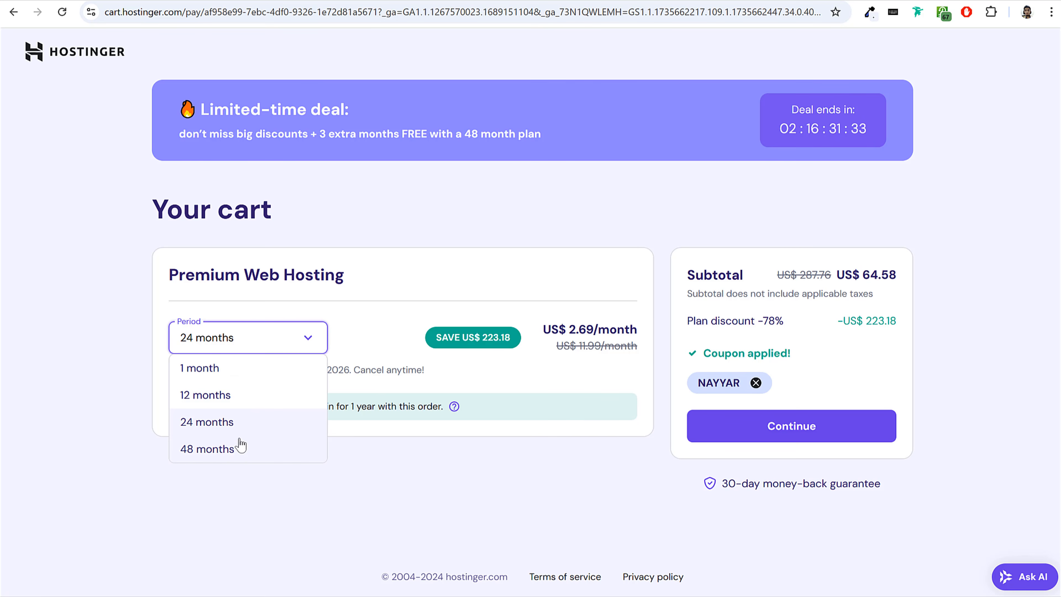
{"action": "left_click", "coordinate": [233, 446]}
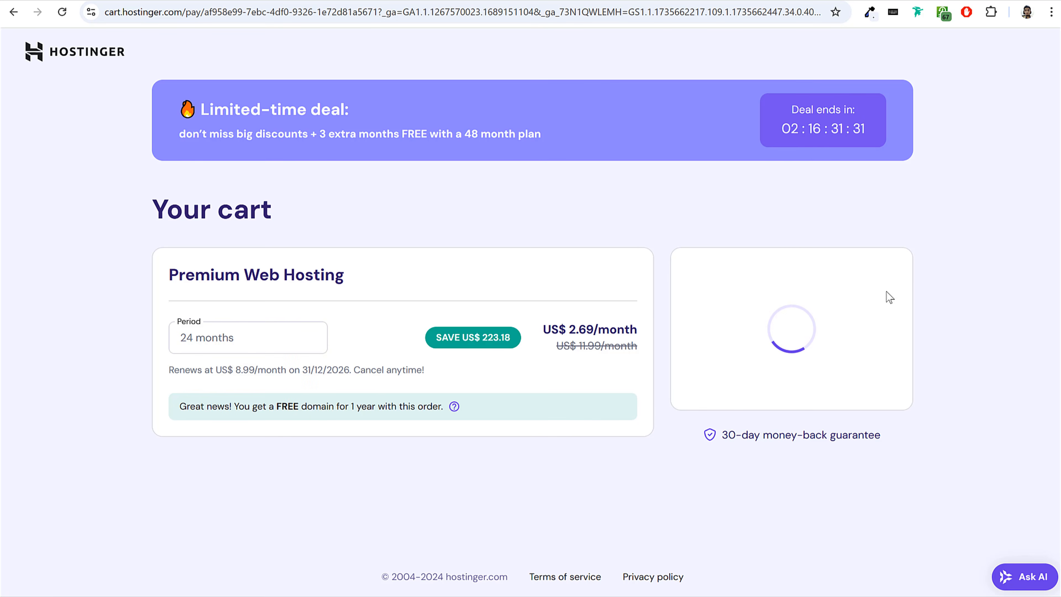
{"action": "double_click", "coordinate": [877, 275]}
{"action": "left_click", "coordinate": [883, 273]}
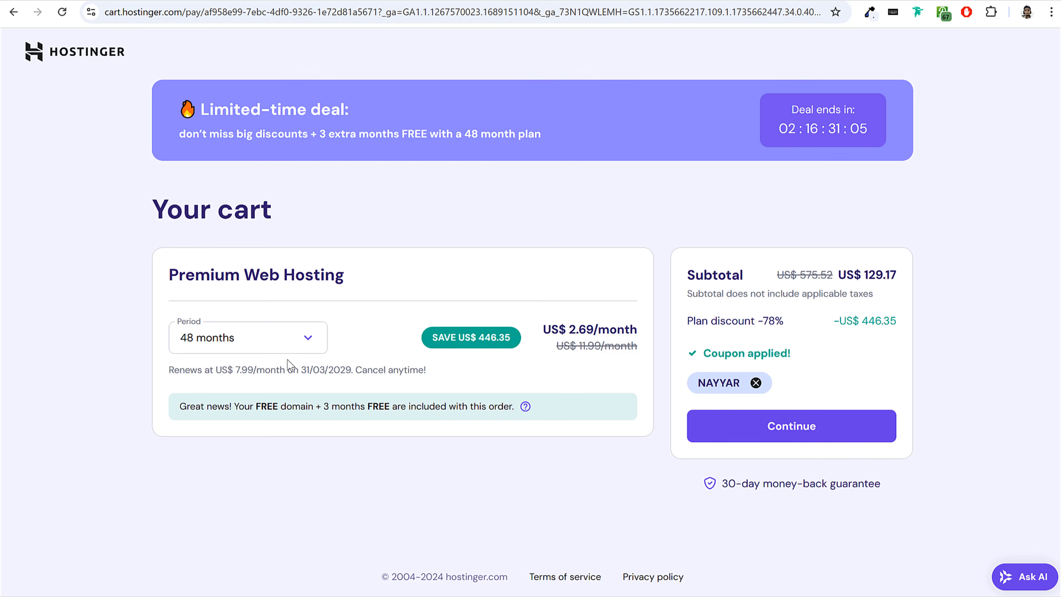
Switch the Premium Web Hosting billing period to 24 months and continue to account creation.
{"action": "left_click", "coordinate": [249, 337]}
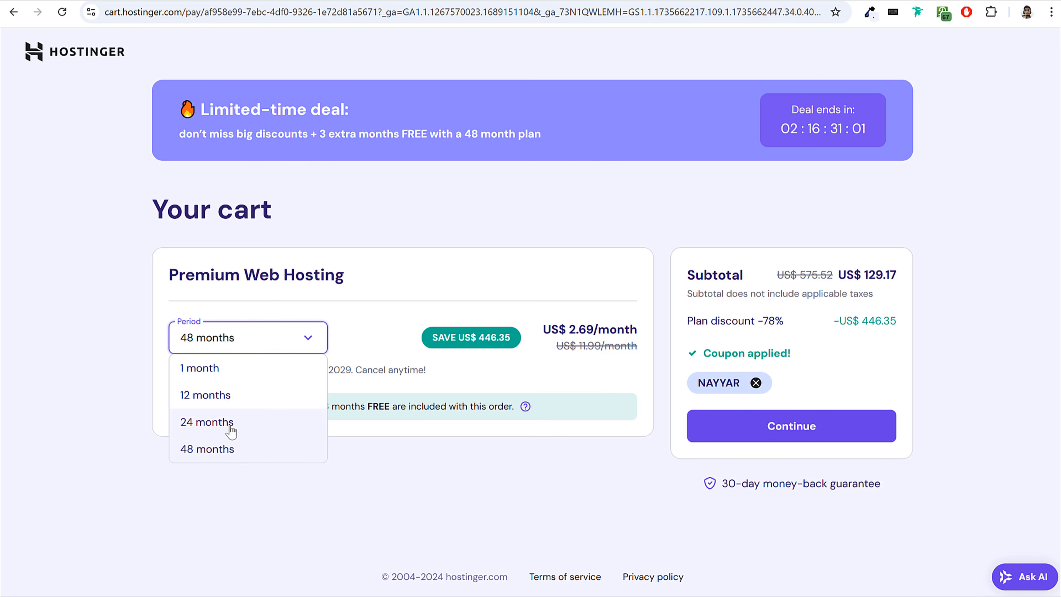
{"action": "left_click", "coordinate": [231, 429]}
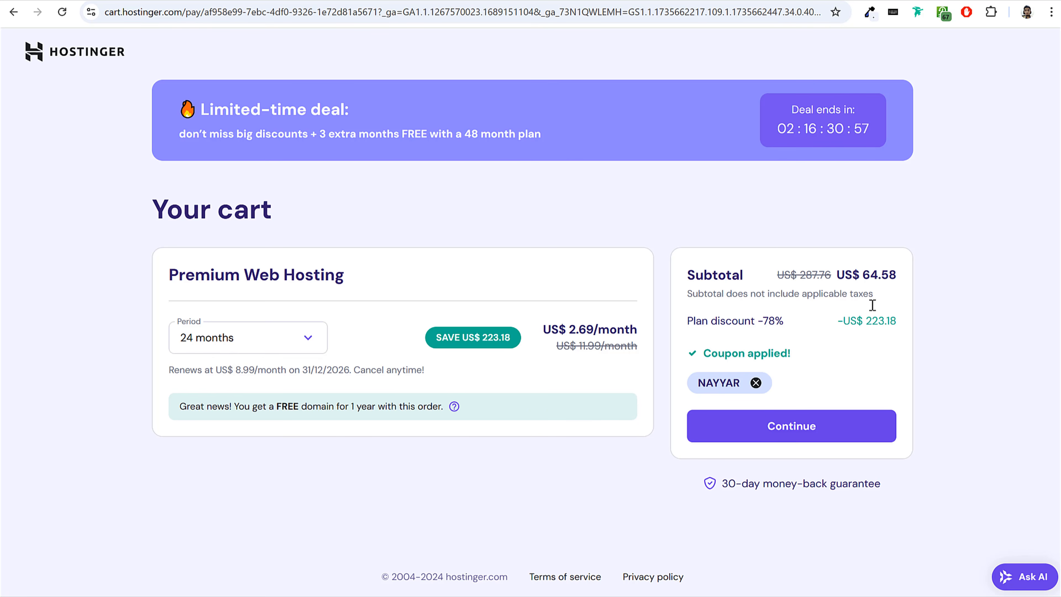
{"action": "left_click", "coordinate": [798, 433]}
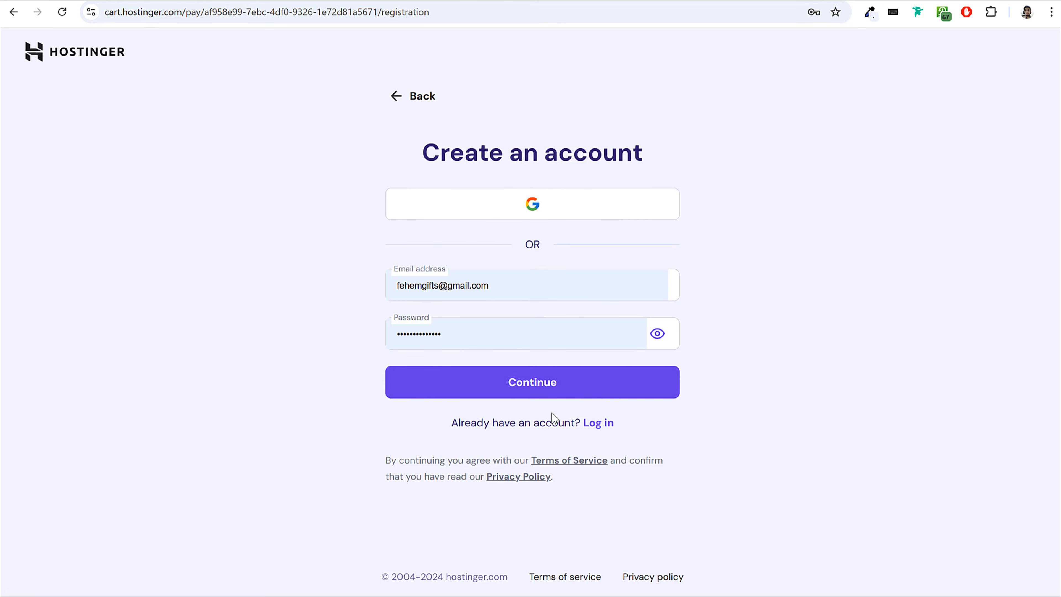
Submit the filled-in account registration and confirm the customer's billing address at checkout.
{"action": "left_click", "coordinate": [524, 382]}
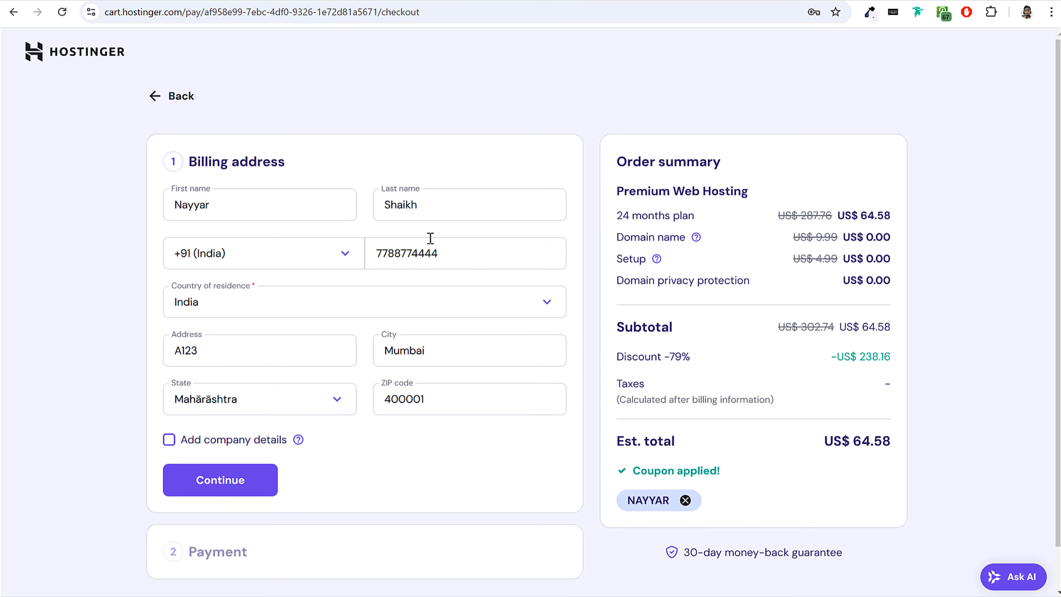
{"action": "left_click_drag", "start_coordinate": [188, 162], "coordinate": [278, 165]}
{"action": "left_click", "coordinate": [278, 165]}
{"action": "left_click", "coordinate": [241, 482]}
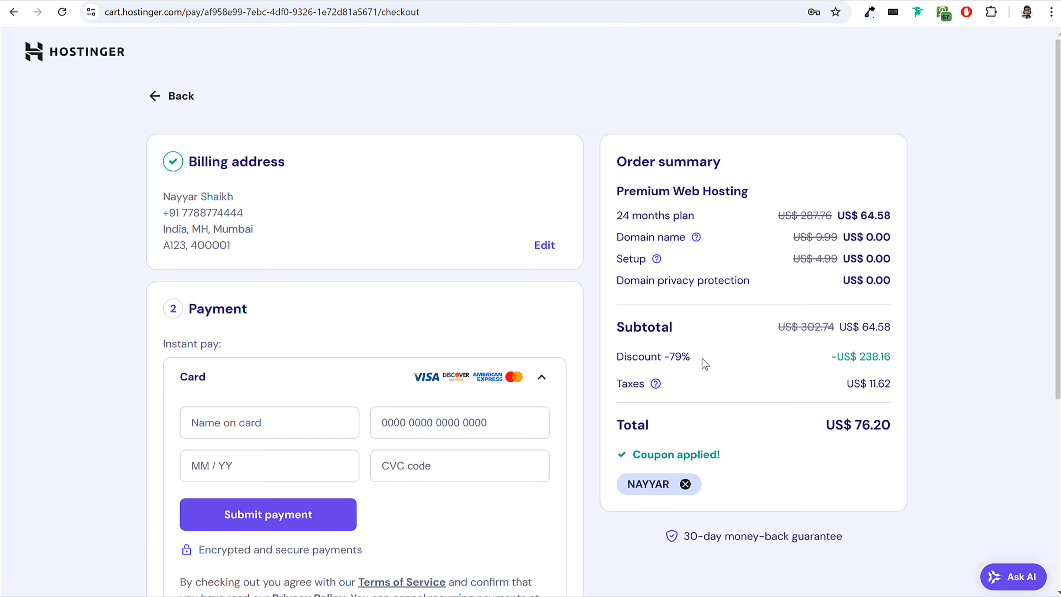
Look through the checkout's payment methods: card, PayPal, Google Pay and AliPay.
{"action": "scroll", "coordinate": [720, 355], "scroll_direction": "down", "scroll_amount": 5}
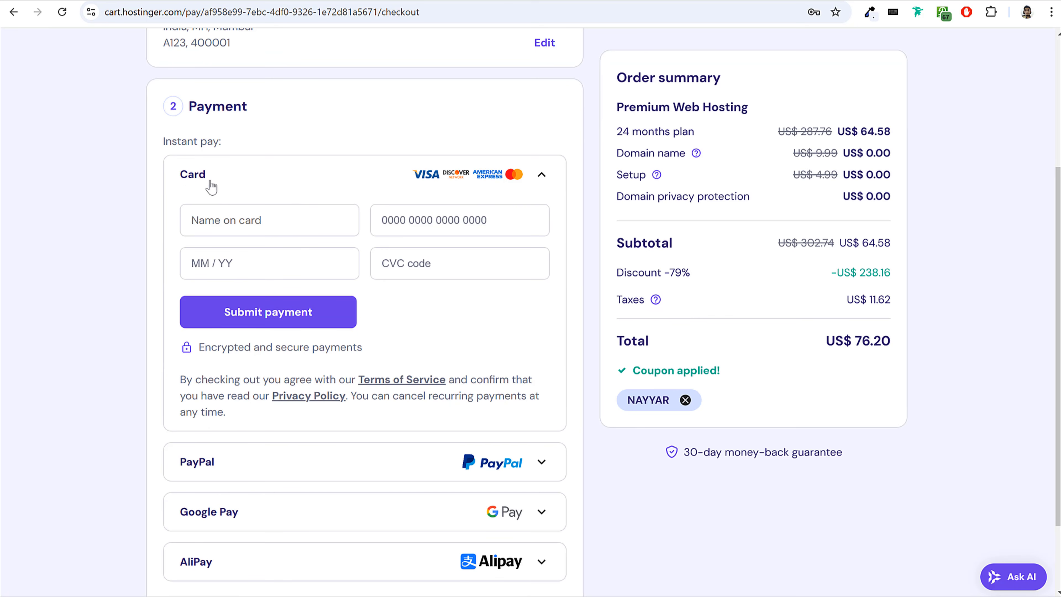
{"action": "scroll", "coordinate": [303, 423], "scroll_direction": "down", "scroll_amount": 3}
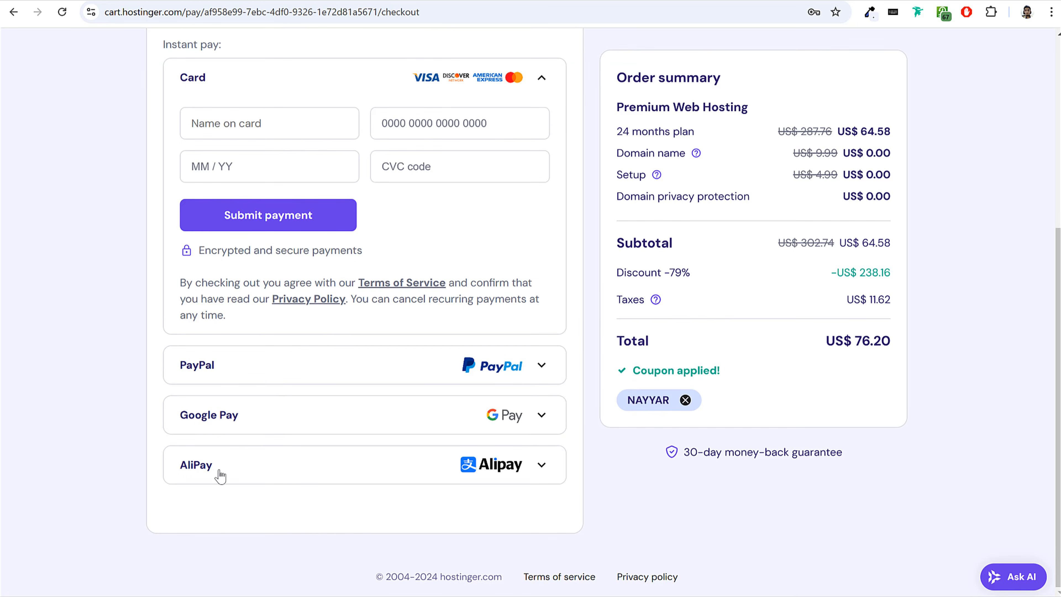
{"action": "scroll", "coordinate": [249, 462], "scroll_direction": "up", "scroll_amount": 1}
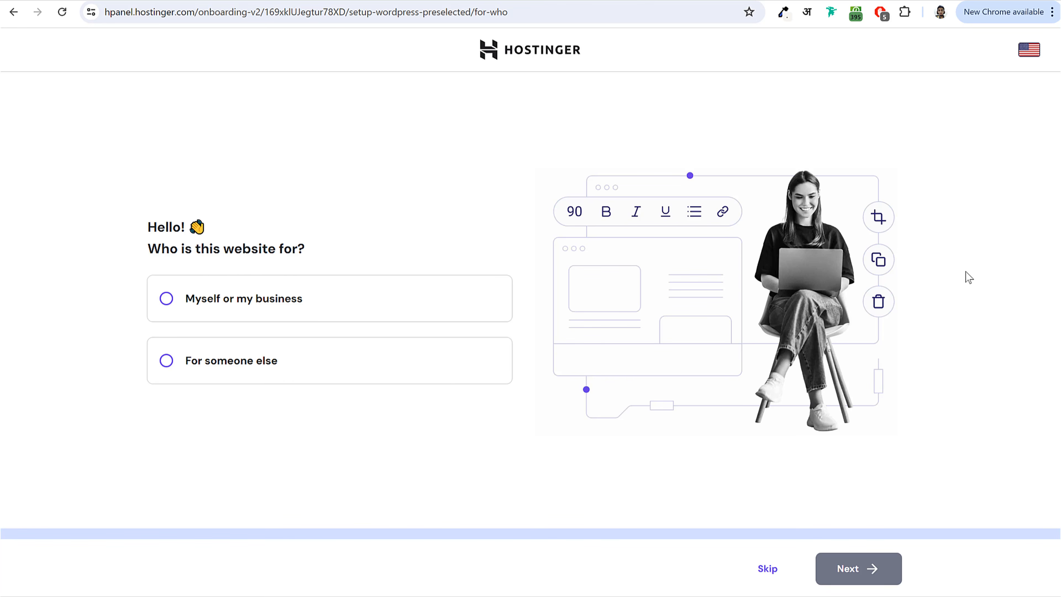
Answer the website setup questions with "Myself or my business" and "I'll create a website".
{"action": "left_click", "coordinate": [218, 302]}
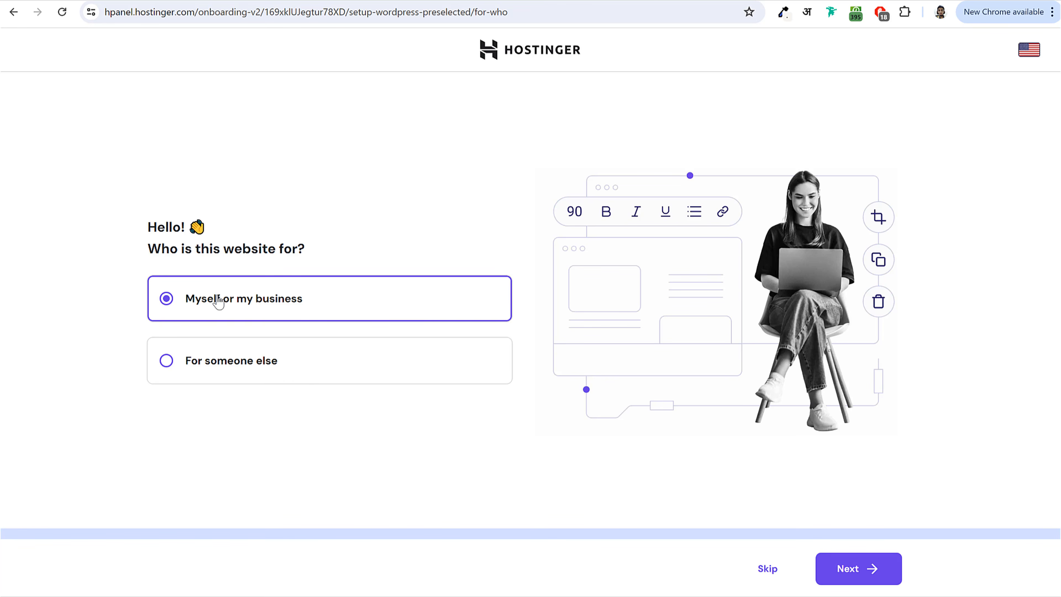
{"action": "left_click", "coordinate": [852, 576]}
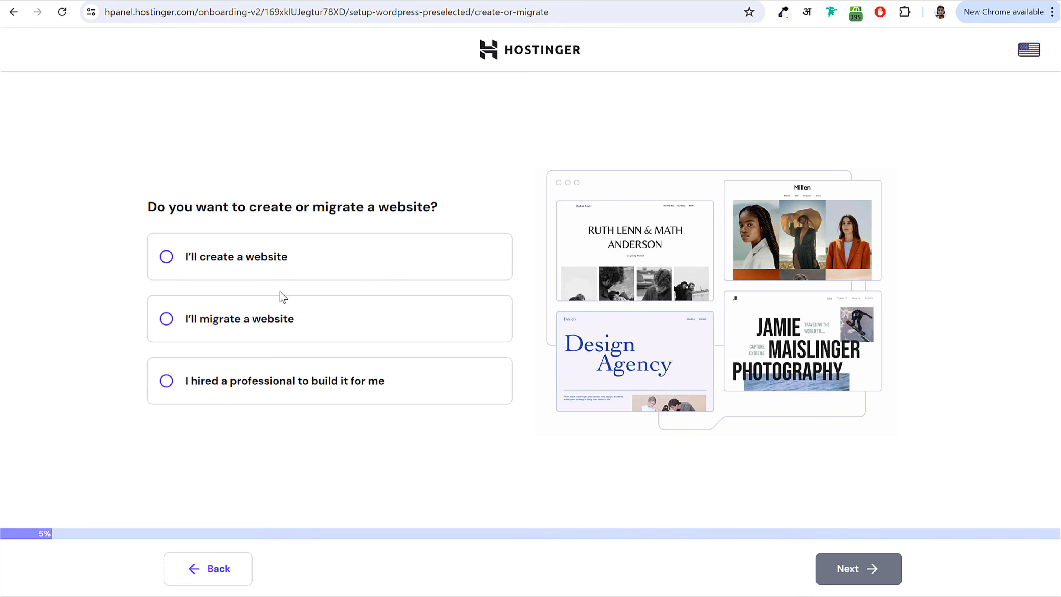
{"action": "left_click", "coordinate": [250, 257]}
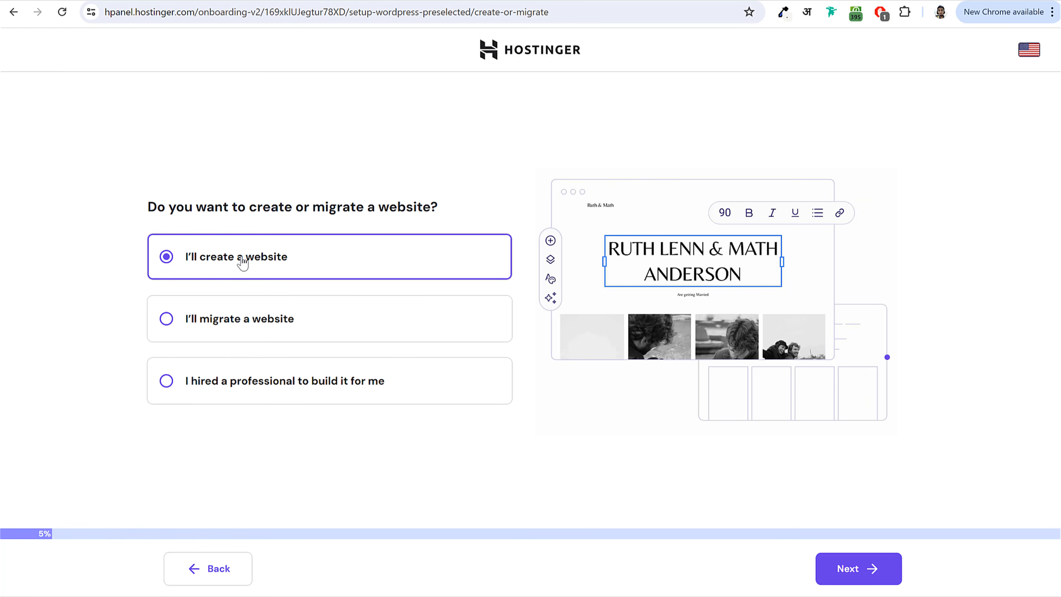
{"action": "left_click", "coordinate": [871, 568]}
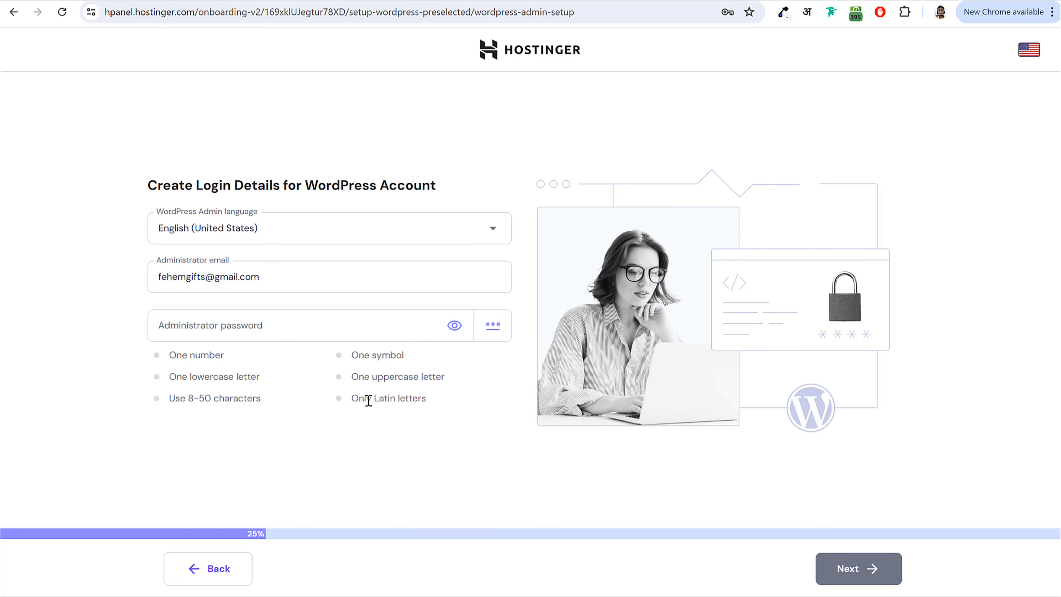
Paste the administrator password for the WordPress account and submit the login details.
{"action": "left_click", "coordinate": [284, 332]}
{"action": "key", "text": "ctrl+v"}
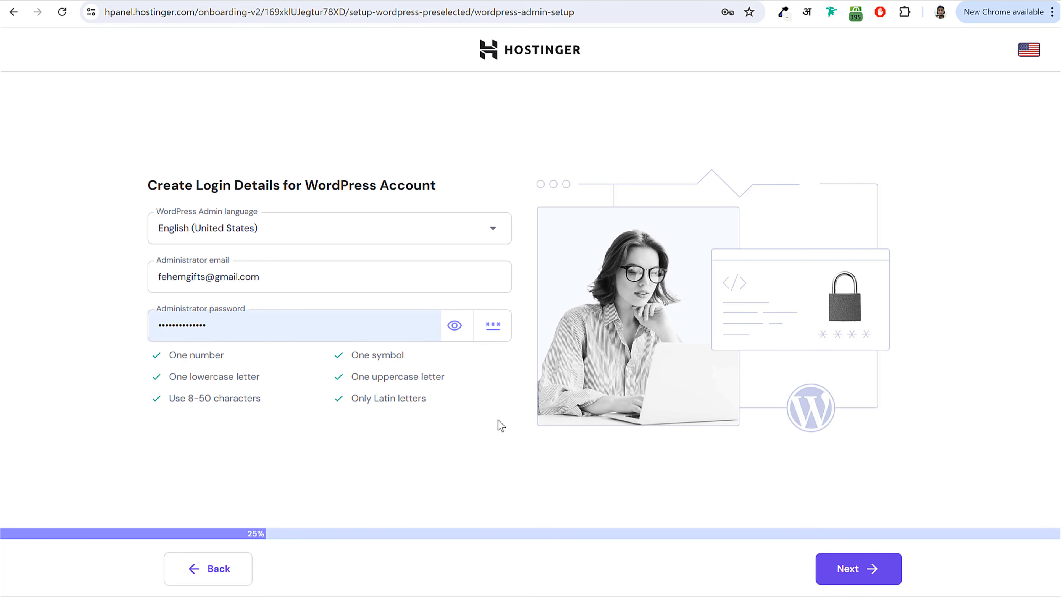
{"action": "left_click", "coordinate": [872, 569]}
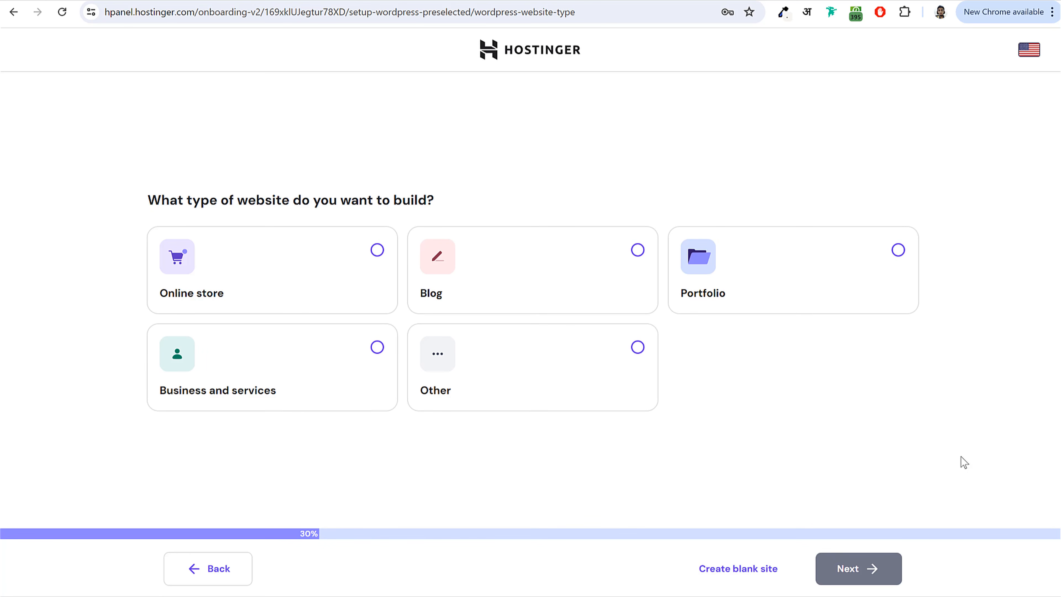
Choose a Business and services website as a blank site without a theme or recommended plugins.
{"action": "left_click", "coordinate": [334, 361]}
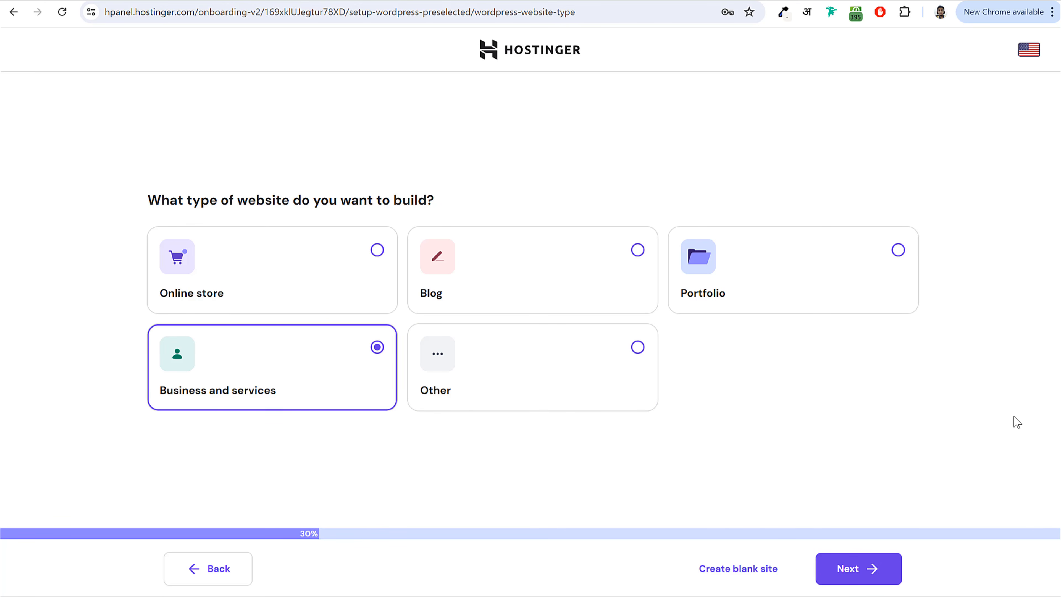
{"action": "left_click", "coordinate": [857, 574]}
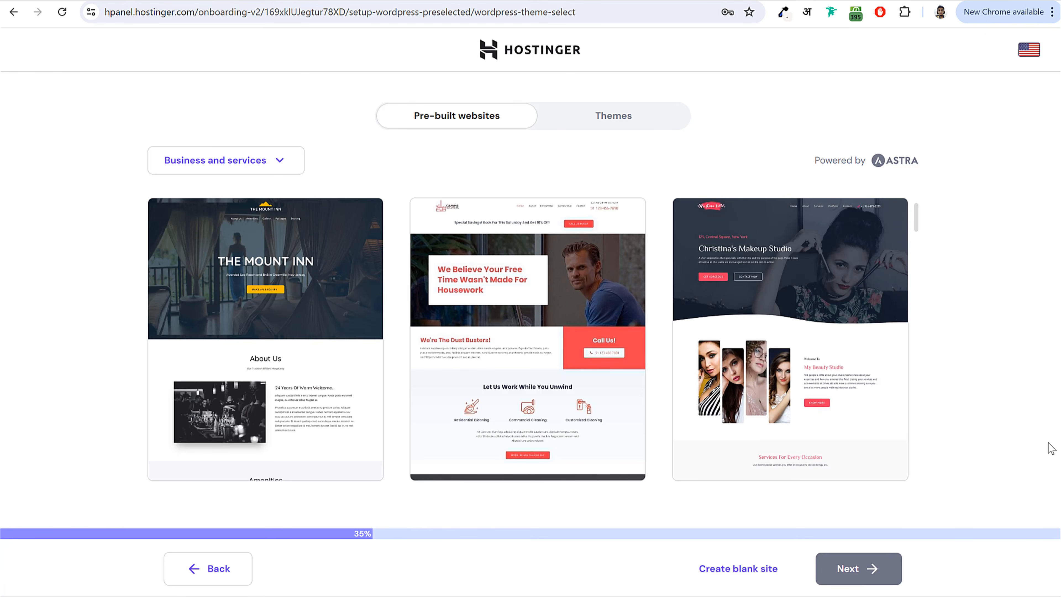
{"action": "left_click", "coordinate": [629, 118]}
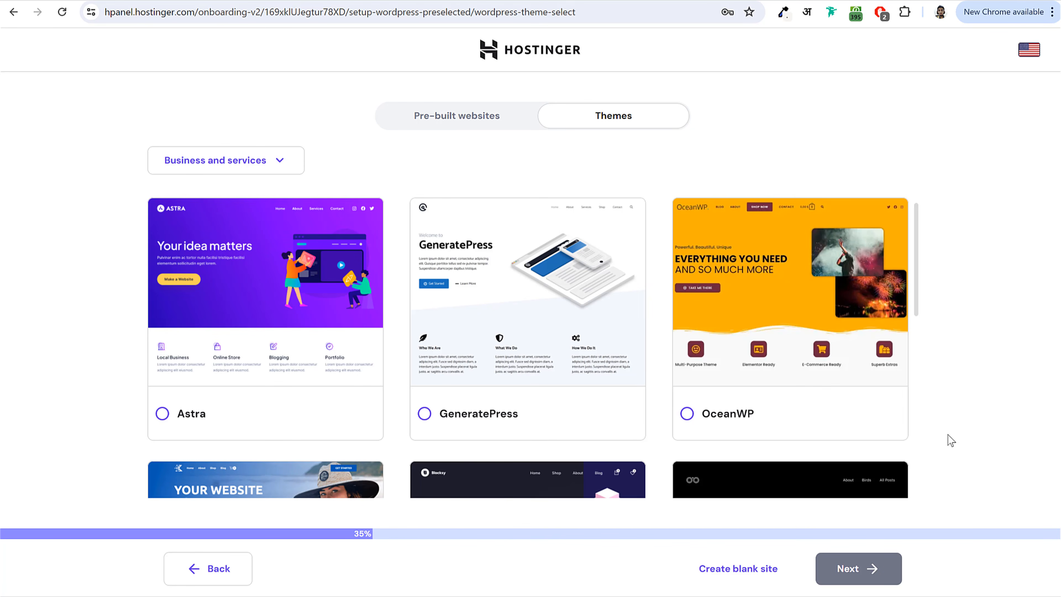
{"action": "left_click", "coordinate": [728, 578]}
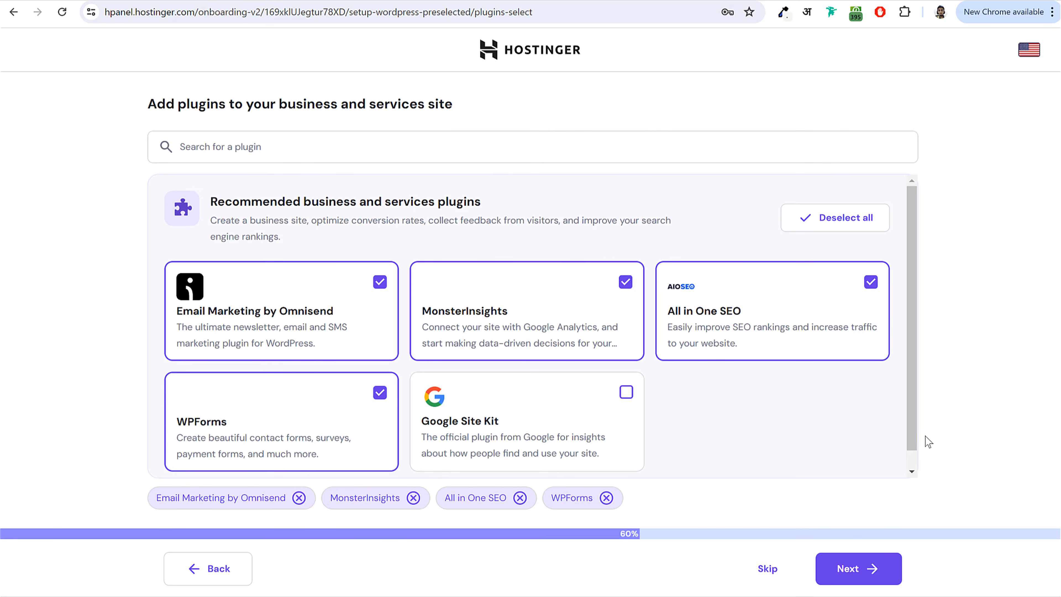
{"action": "left_click", "coordinate": [771, 576]}
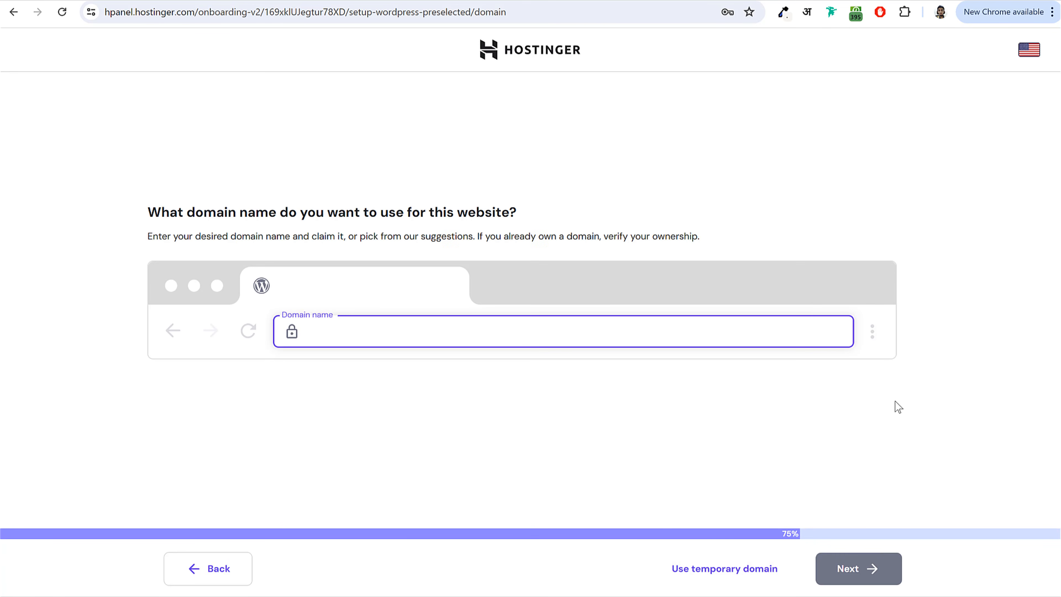
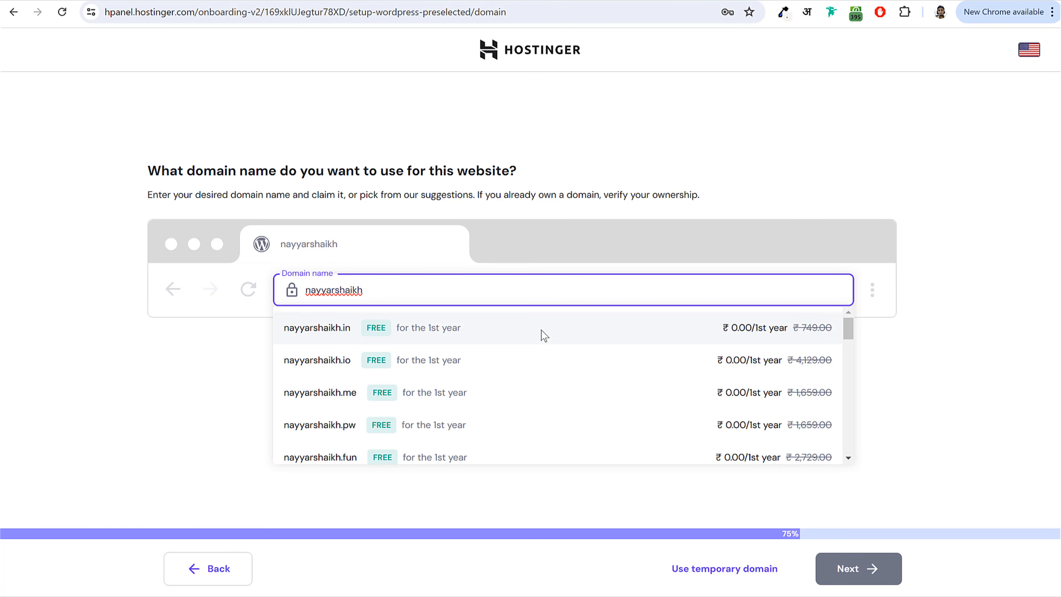
Search for a domain made from the site owner's full name and choose its .in version.
{"action": "left_click", "coordinate": [487, 340]}
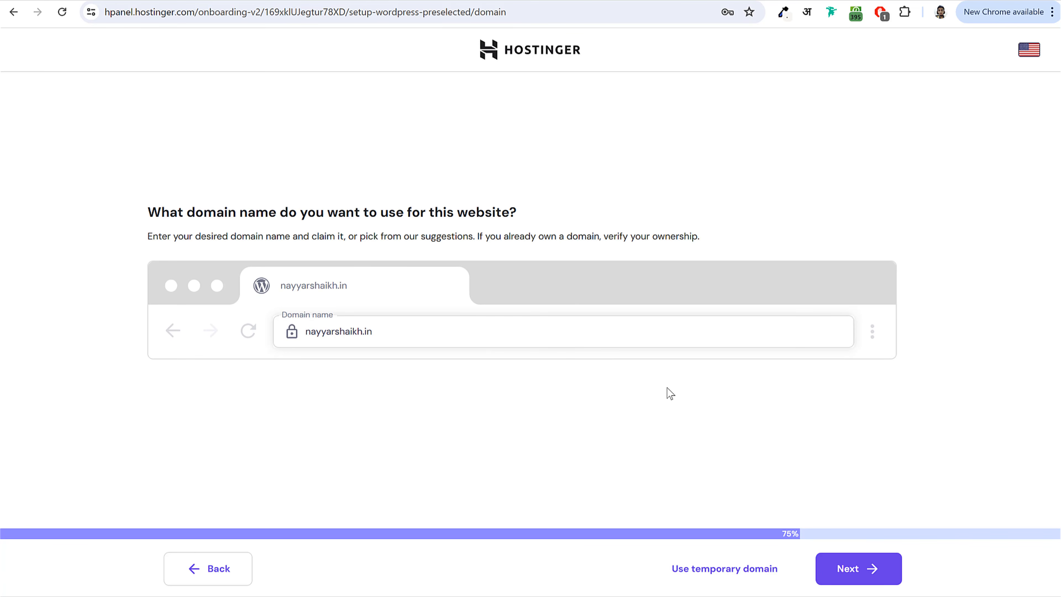
{"action": "left_click", "coordinate": [866, 579]}
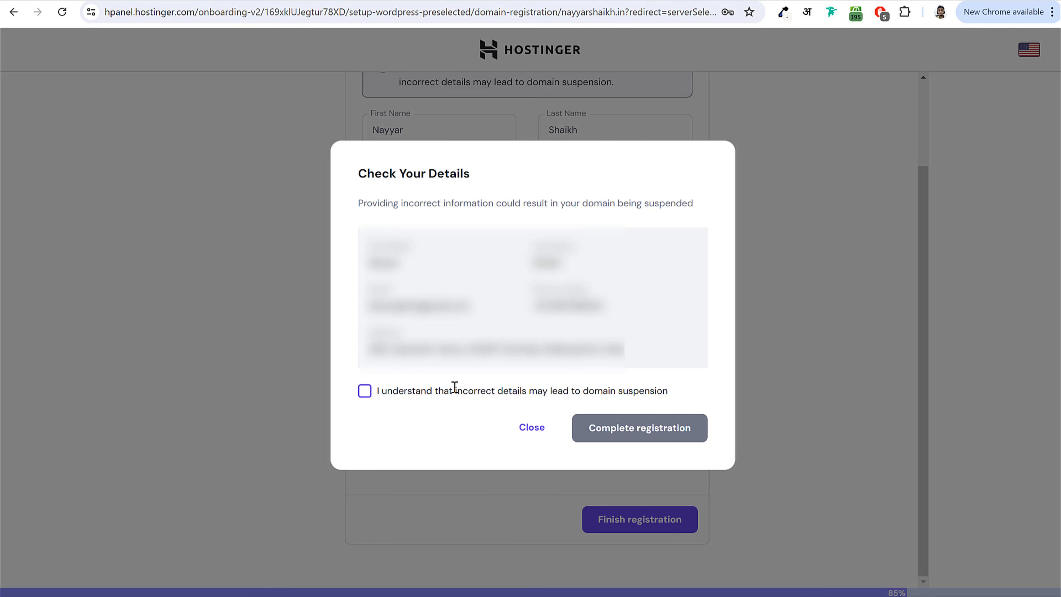
Complete the domain registration with the incorrect-details acknowledgement ticked, and accept India as the target audience country.
{"action": "left_click", "coordinate": [364, 391]}
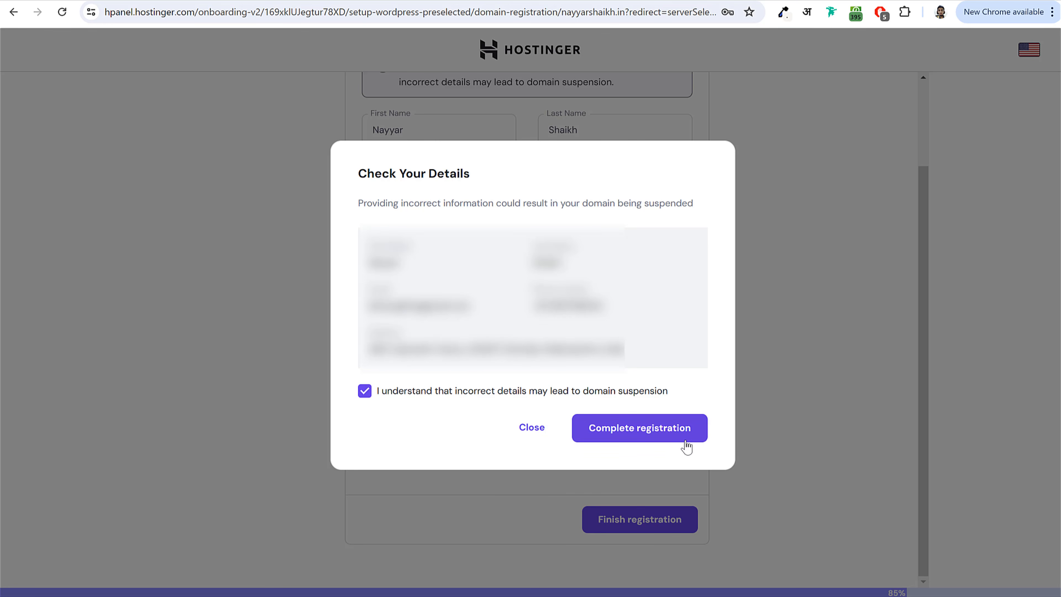
{"action": "left_click", "coordinate": [670, 434]}
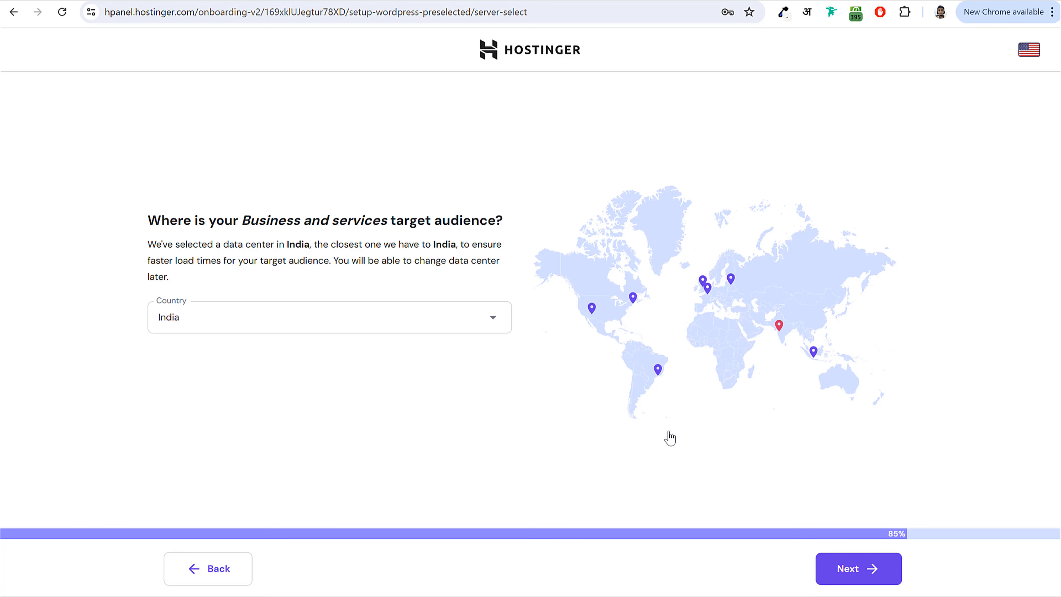
{"action": "left_click", "coordinate": [837, 571]}
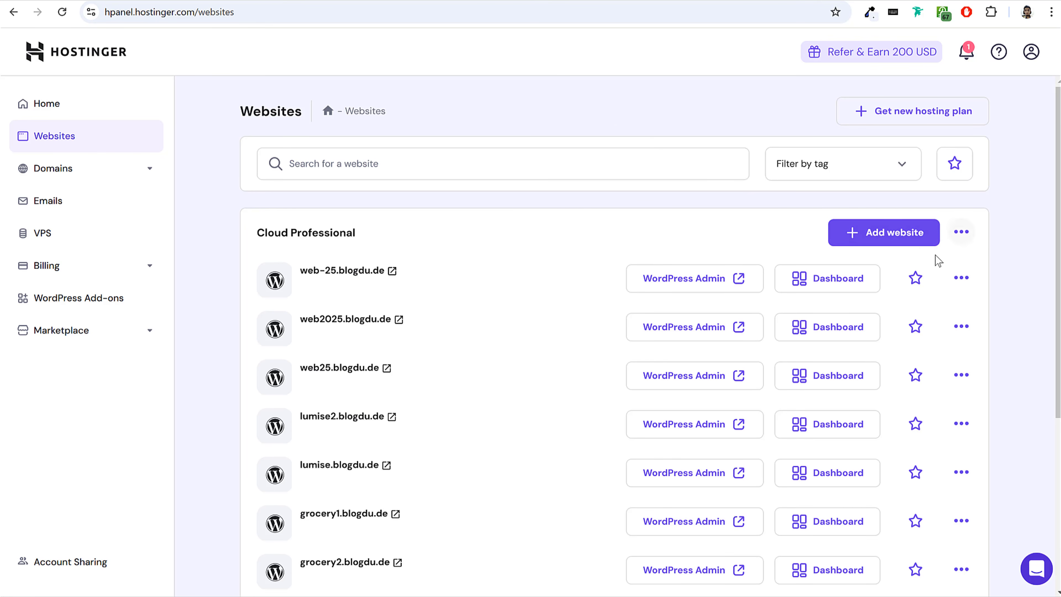
Find web2025.blogdu.de in the websites list and open its WordPress admin on the Dashboard page.
{"action": "scroll", "coordinate": [551, 329], "scroll_direction": "down", "scroll_amount": 5}
{"action": "scroll", "coordinate": [542, 348], "scroll_direction": "up", "scroll_amount": 5}
{"action": "left_click_drag", "start_coordinate": [292, 324], "coordinate": [394, 329]}
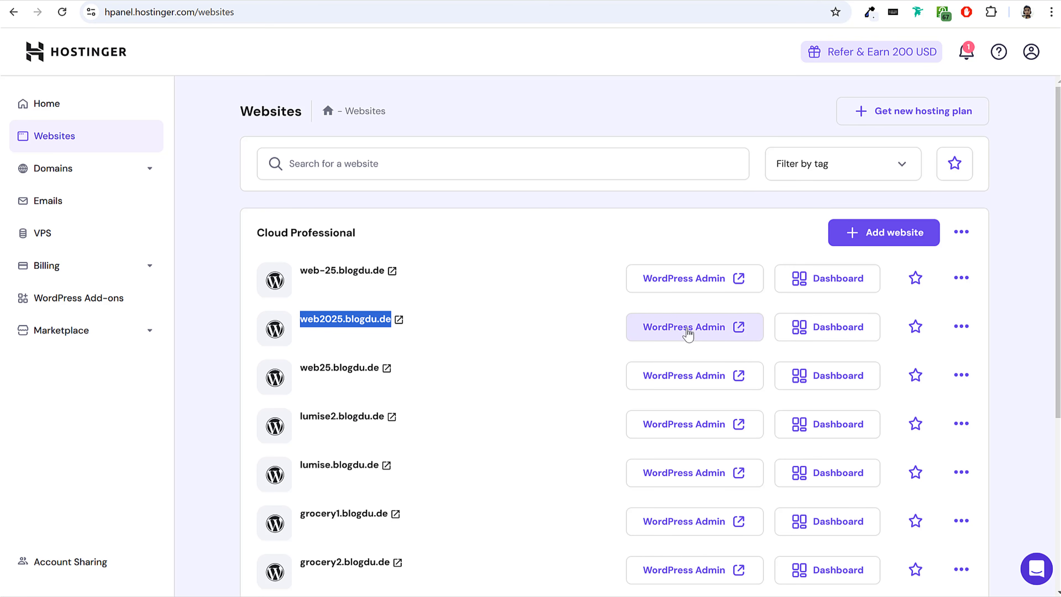
{"action": "left_click", "coordinate": [693, 332]}
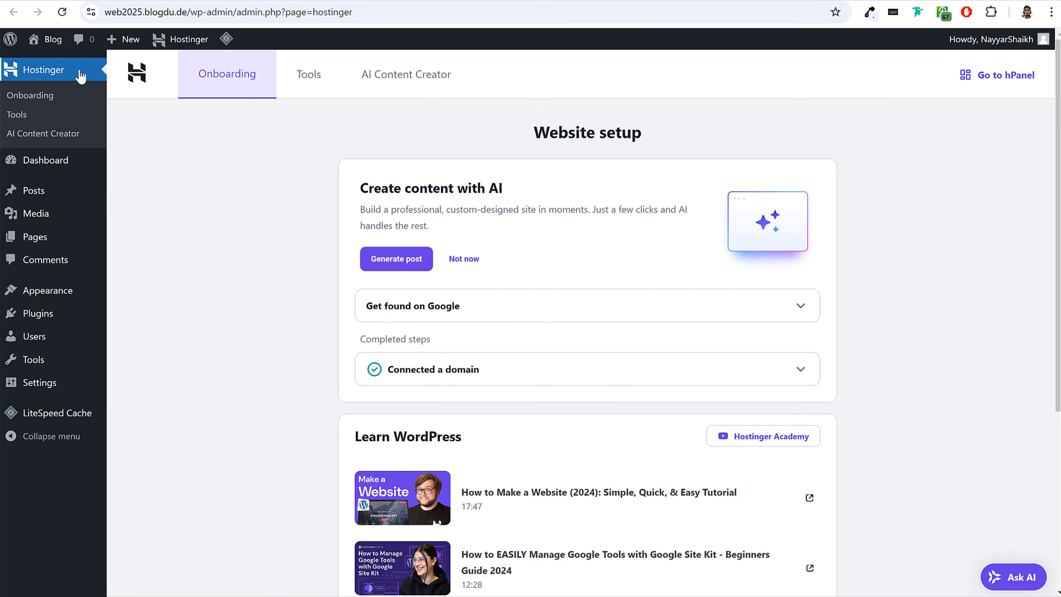
{"action": "left_click", "coordinate": [54, 165]}
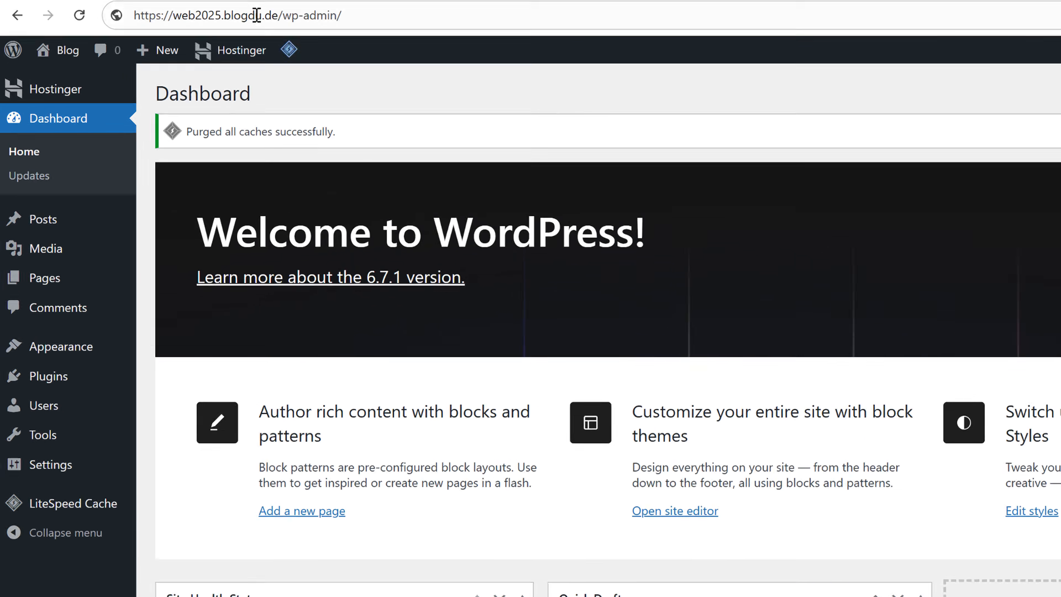
{"action": "left_click", "coordinate": [184, 12]}
{"action": "left_click", "coordinate": [295, 20]}
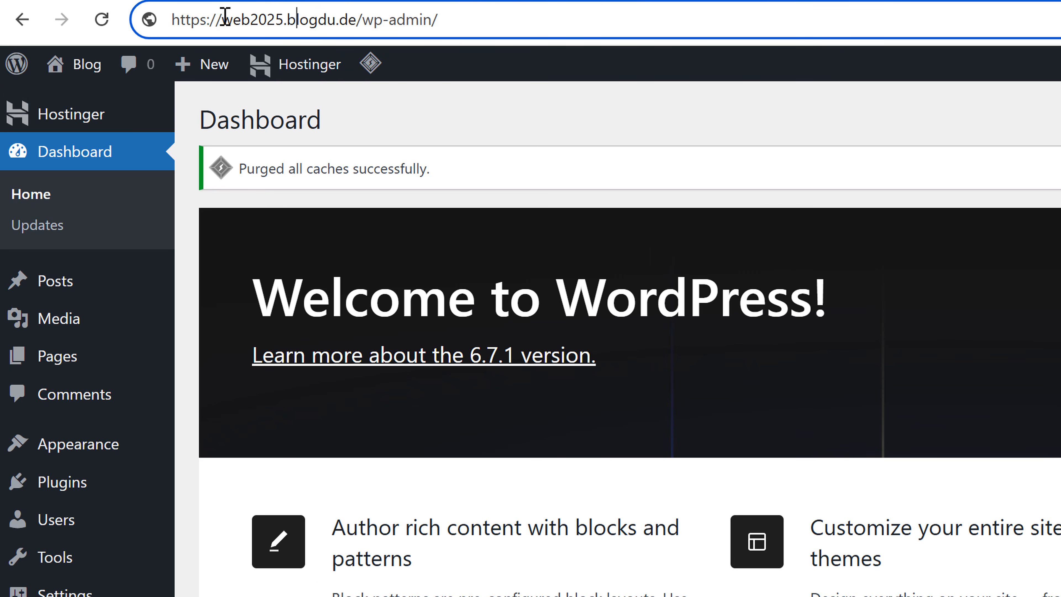
{"action": "left_click_drag", "start_coordinate": [173, 20], "coordinate": [355, 20]}
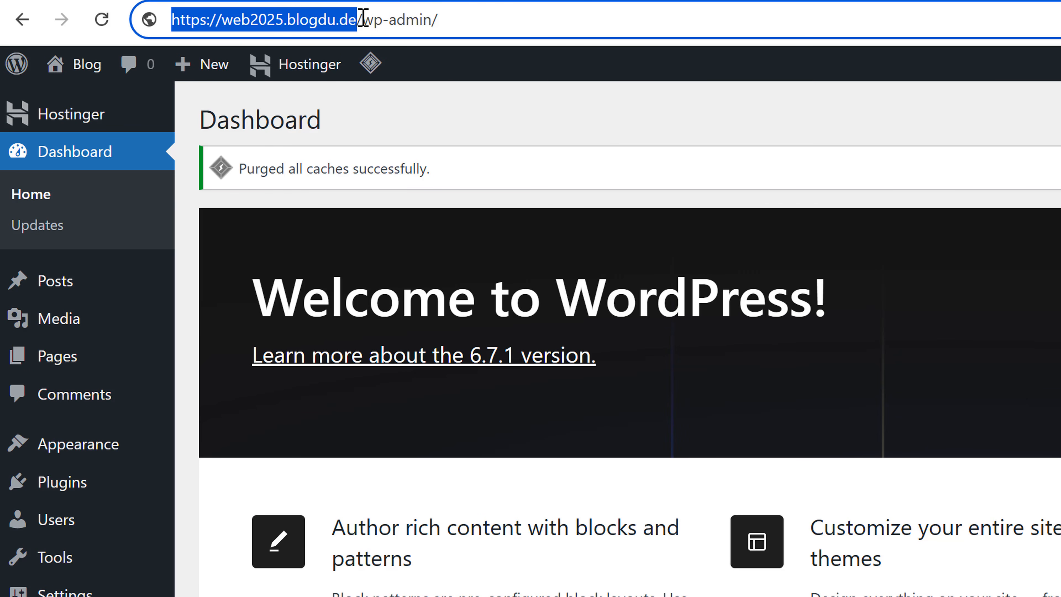
{"action": "left_click", "coordinate": [358, 20]}
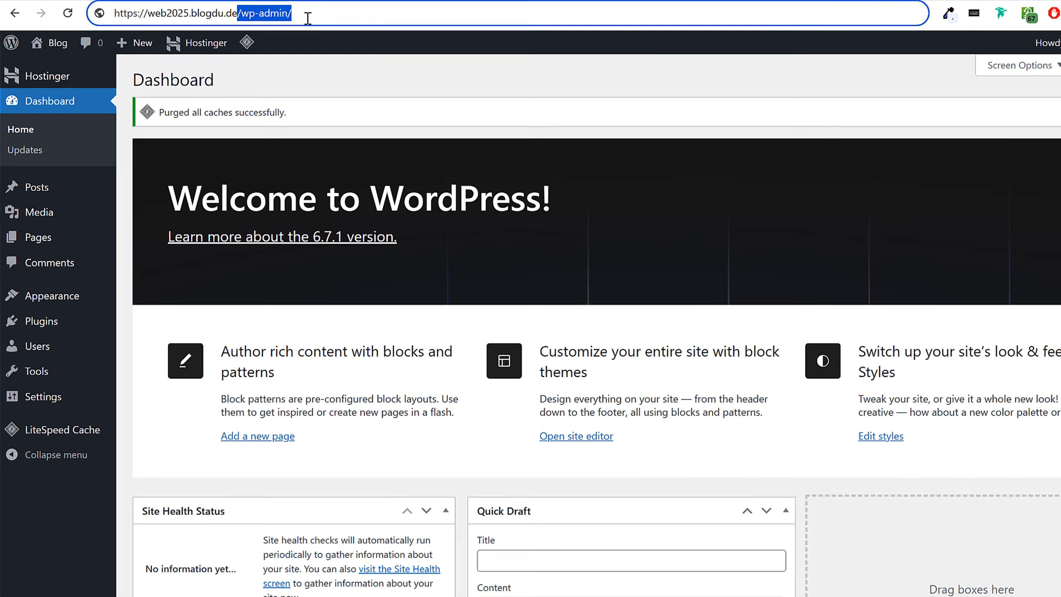
Return to Hostinger's websites list, open the WordPress admin of web2025.blogdu.de again, and look over the dashboard's boxes.
{"action": "left_click", "coordinate": [1037, 367]}
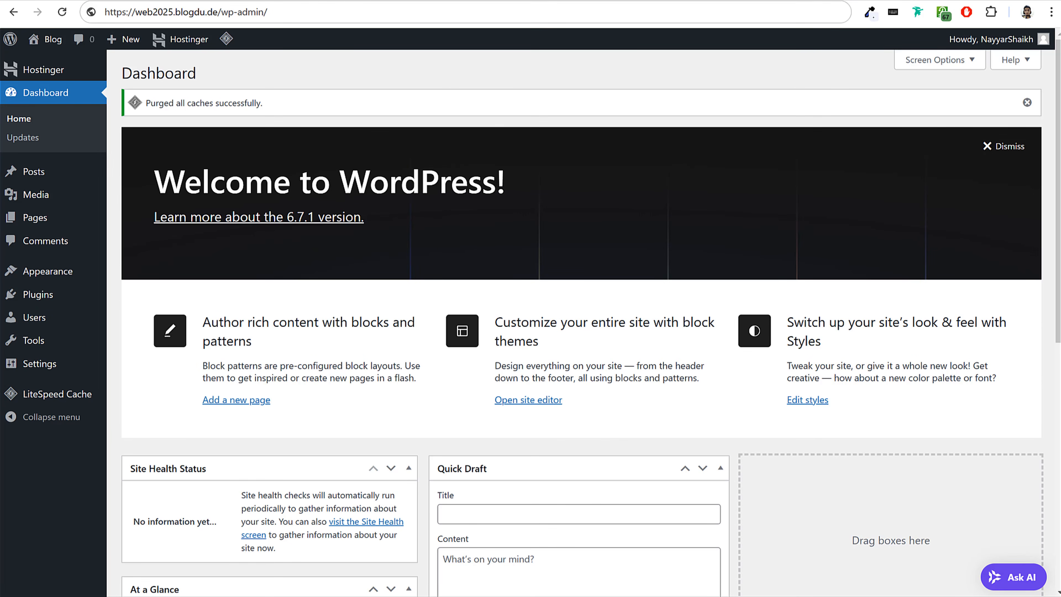
{"action": "left_click", "coordinate": [138, 1]}
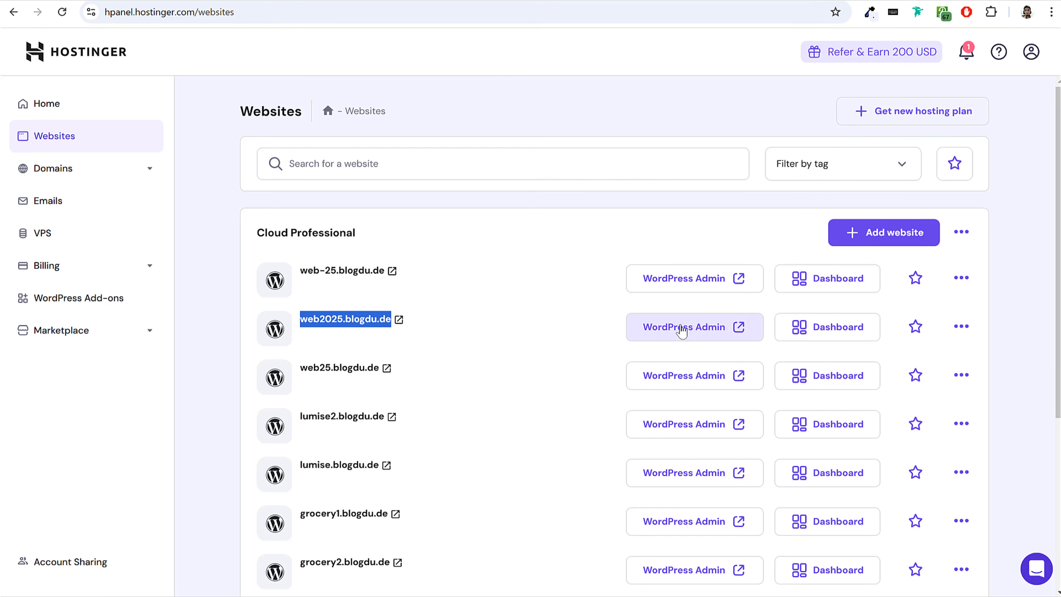
{"action": "left_click", "coordinate": [680, 337]}
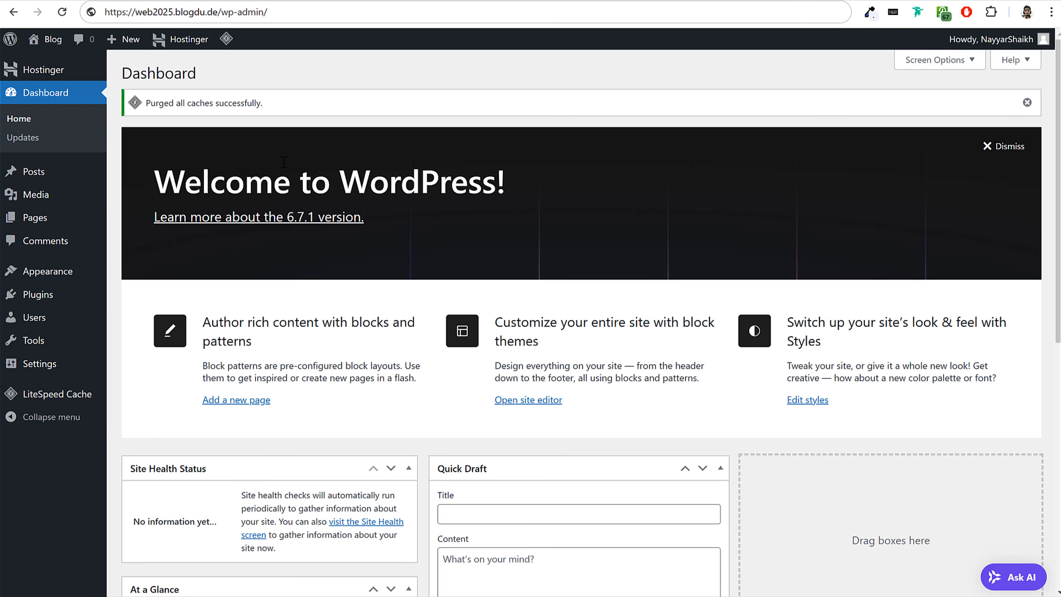
{"action": "scroll", "coordinate": [519, 369], "scroll_direction": "down", "scroll_amount": 8}
{"action": "scroll", "coordinate": [508, 409], "scroll_direction": "up", "scroll_amount": 6}
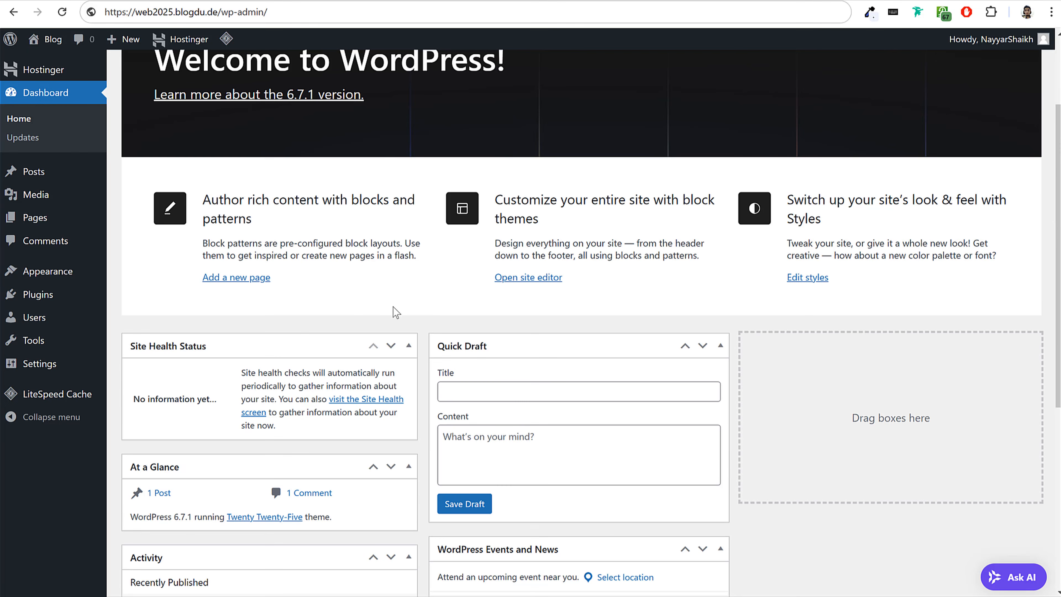
{"action": "scroll", "coordinate": [603, 216], "scroll_direction": "up", "scroll_amount": 3}
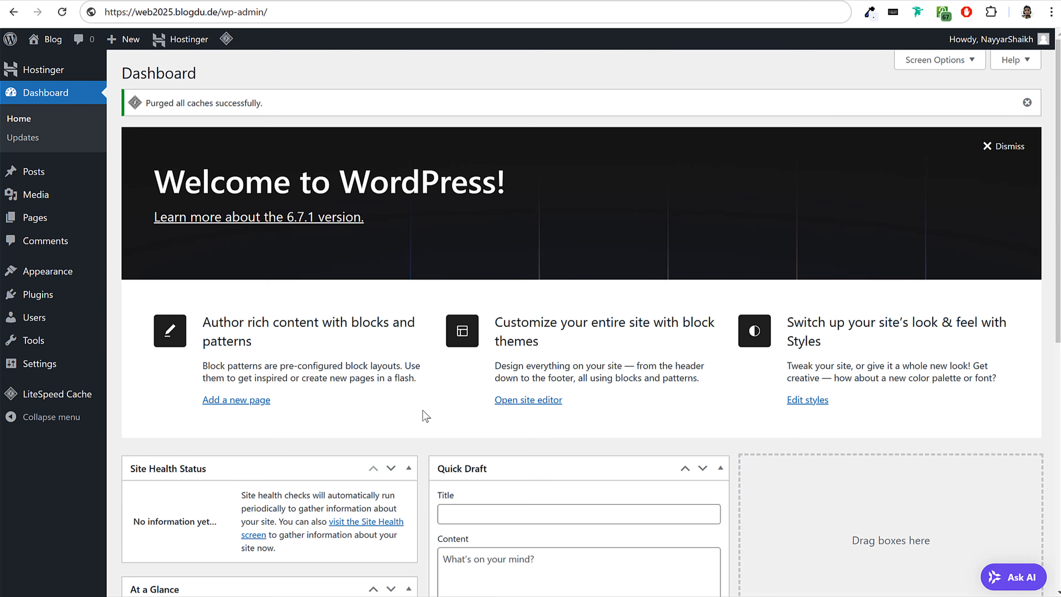
{"action": "scroll", "coordinate": [422, 409], "scroll_direction": "down", "scroll_amount": 10}
{"action": "scroll", "coordinate": [477, 443], "scroll_direction": "up", "scroll_amount": 6}
{"action": "scroll", "coordinate": [477, 443], "scroll_direction": "up", "scroll_amount": 4}
Hide the Site Health Status, At a Glance, Activity, Quick Draft, WordPress Events and News, and Welcome boxes from the dashboard.
{"action": "left_click", "coordinate": [944, 66]}
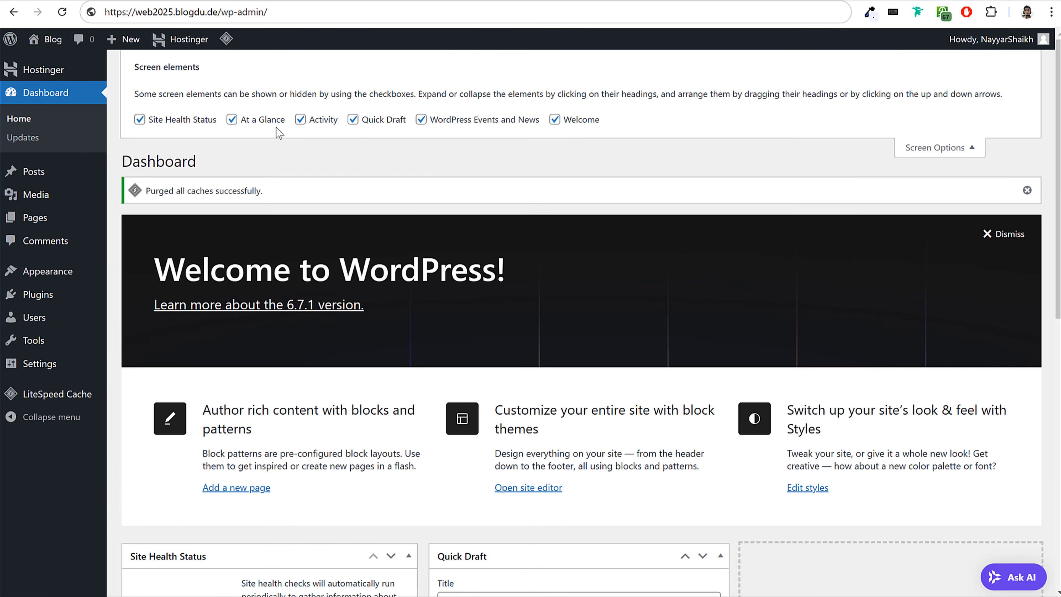
{"action": "left_click", "coordinate": [188, 120]}
{"action": "left_click", "coordinate": [268, 120]}
{"action": "left_click", "coordinate": [320, 120]}
{"action": "left_click", "coordinate": [374, 120]}
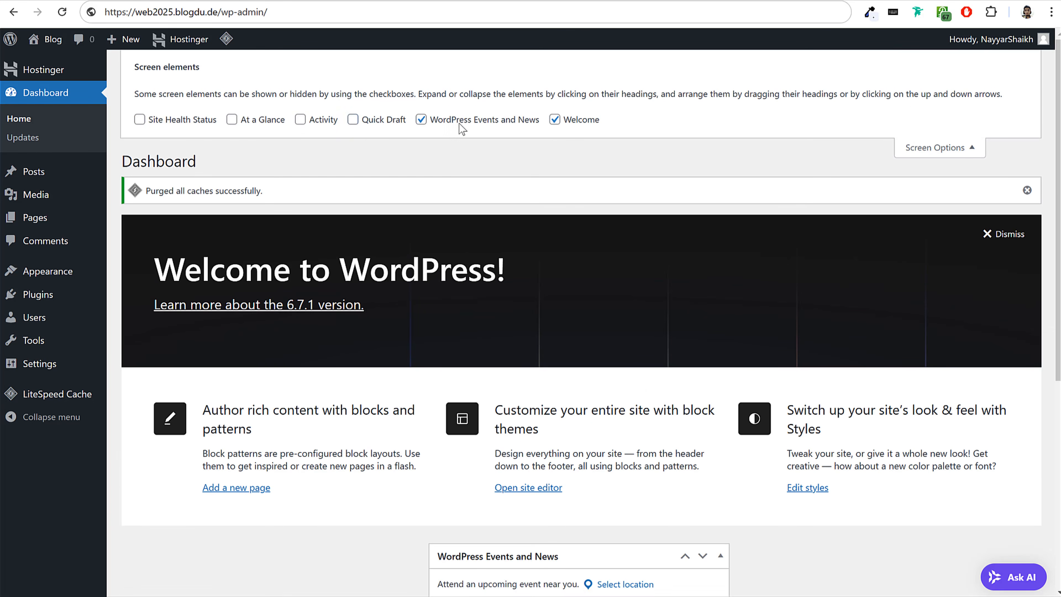
{"action": "left_click", "coordinate": [459, 120]}
{"action": "left_click", "coordinate": [571, 121]}
{"action": "left_click", "coordinate": [982, 147]}
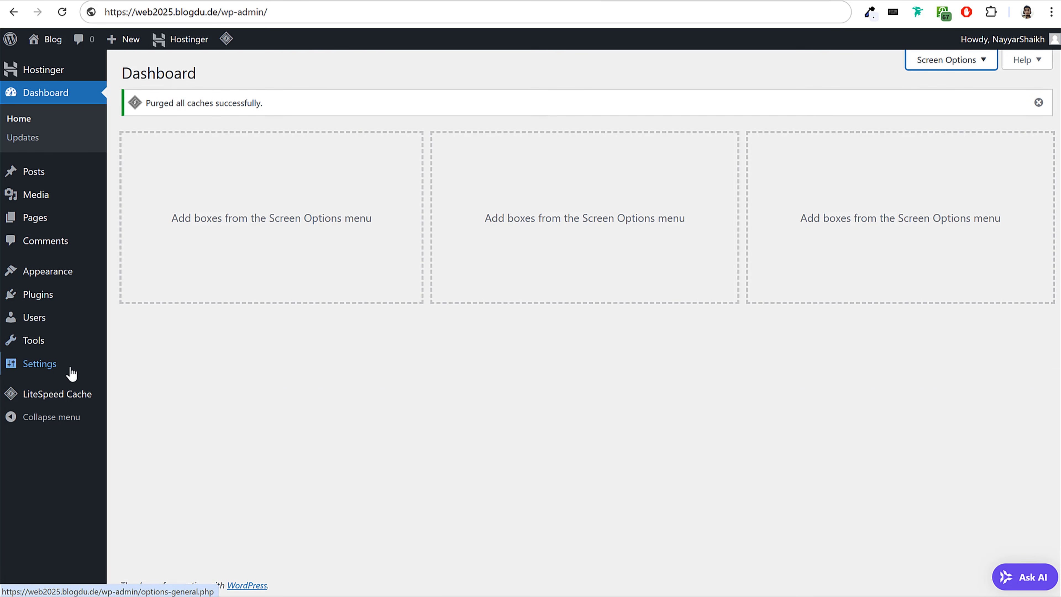
Open the list of all posts and highlight the title of the Hello world! post.
{"action": "left_click", "coordinate": [52, 176]}
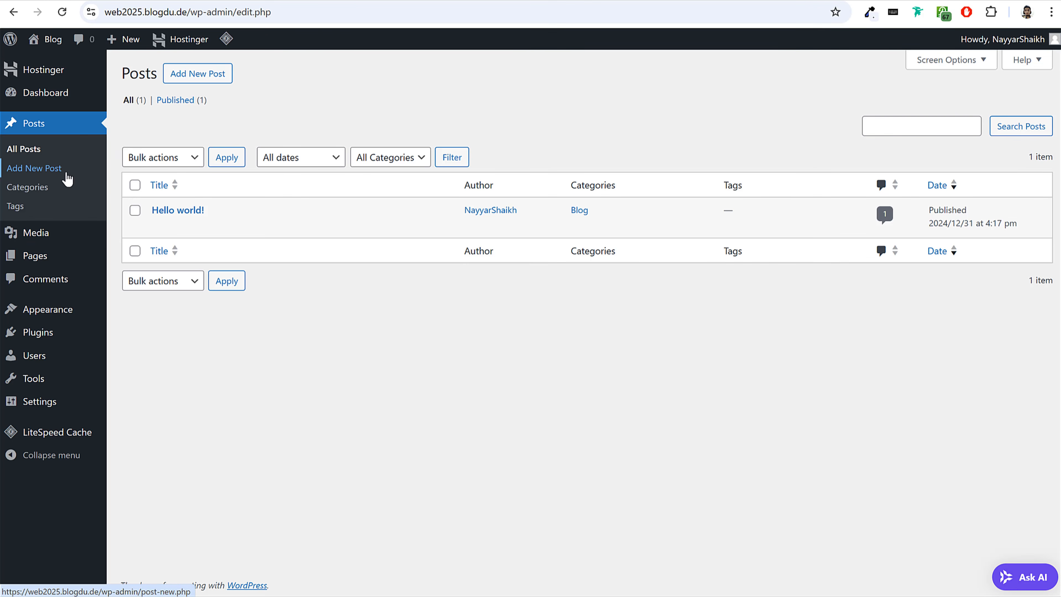
{"action": "mouse_move", "coordinate": [247, 229]}
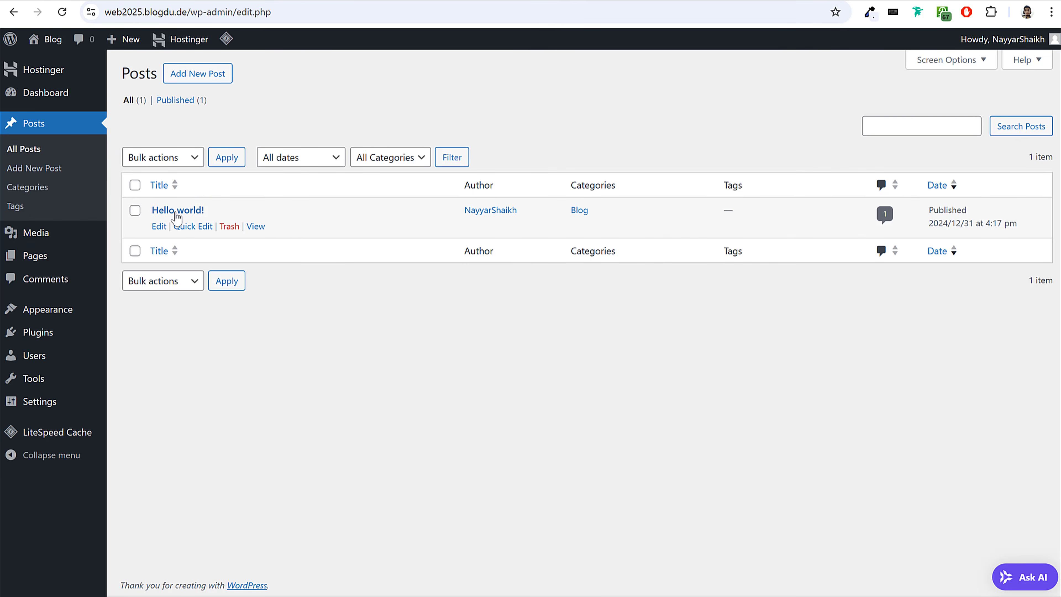
{"action": "left_click_drag", "start_coordinate": [209, 210], "coordinate": [154, 212]}
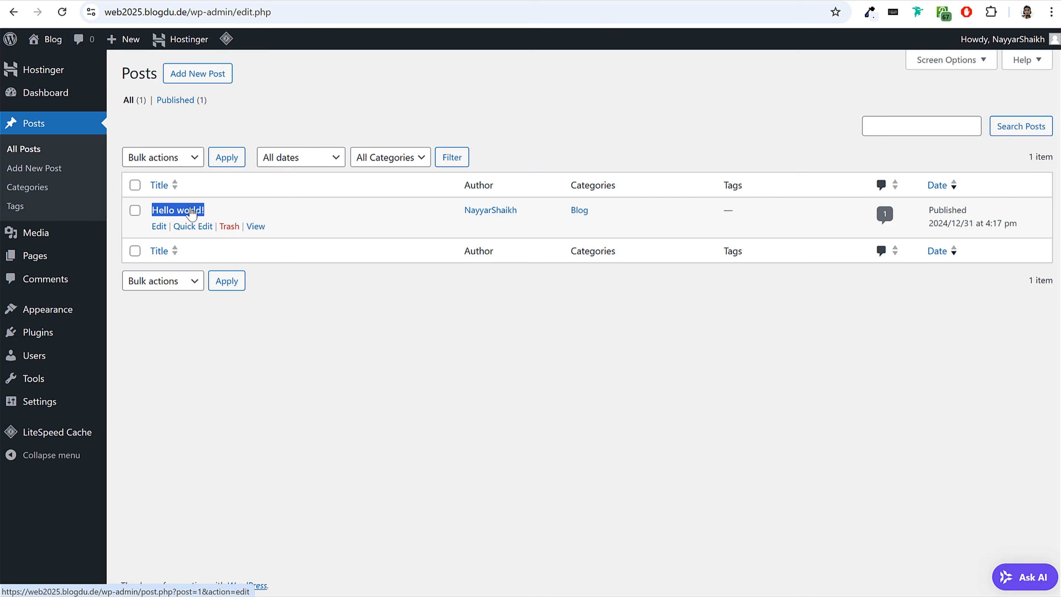
{"action": "left_click", "coordinate": [379, 295]}
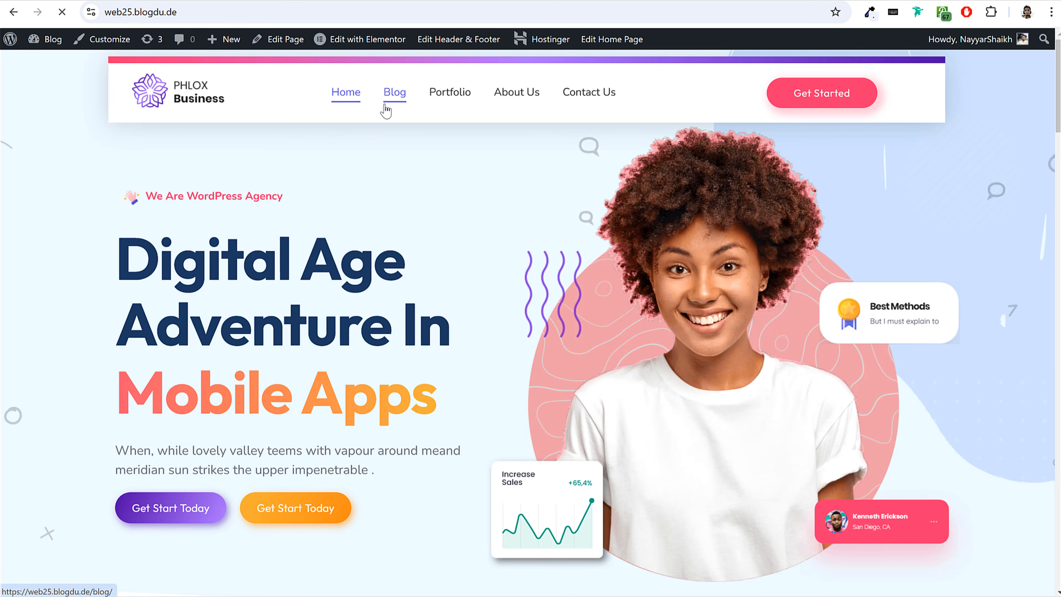
Open the Blog page of the example site web25.blogdu.de and look through its posts.
{"action": "left_click", "coordinate": [392, 97]}
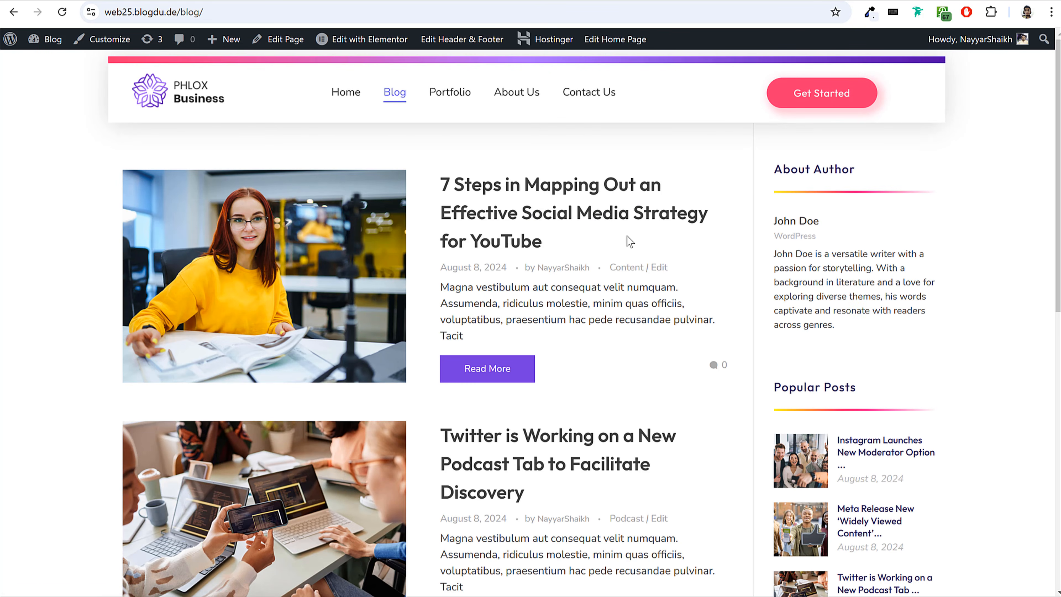
{"action": "scroll", "coordinate": [589, 285], "scroll_direction": "down", "scroll_amount": 5}
{"action": "scroll", "coordinate": [590, 287], "scroll_direction": "up", "scroll_amount": 5}
{"action": "left_click", "coordinate": [201, 102]}
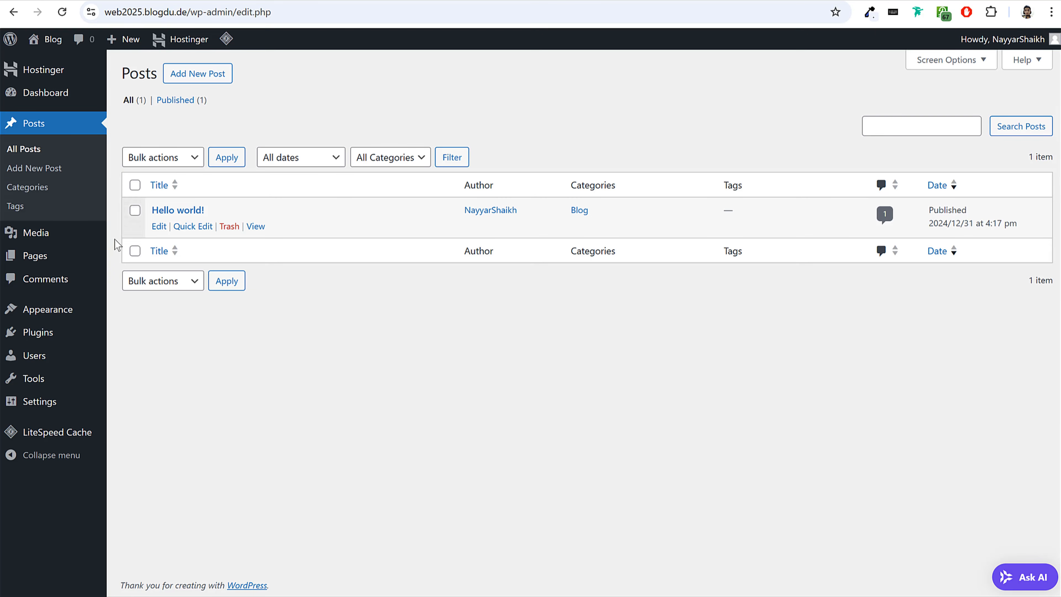
Open the Media Library and compare it with the images used on the web25.blogdu.de home page.
{"action": "left_click", "coordinate": [54, 235]}
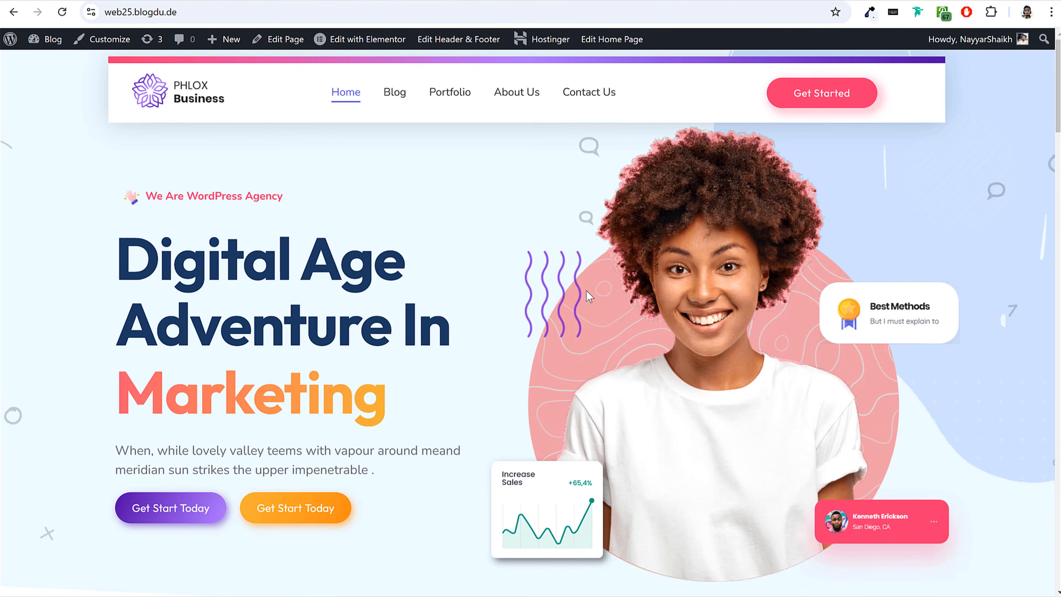
{"action": "scroll", "coordinate": [721, 347], "scroll_direction": "down", "scroll_amount": 5}
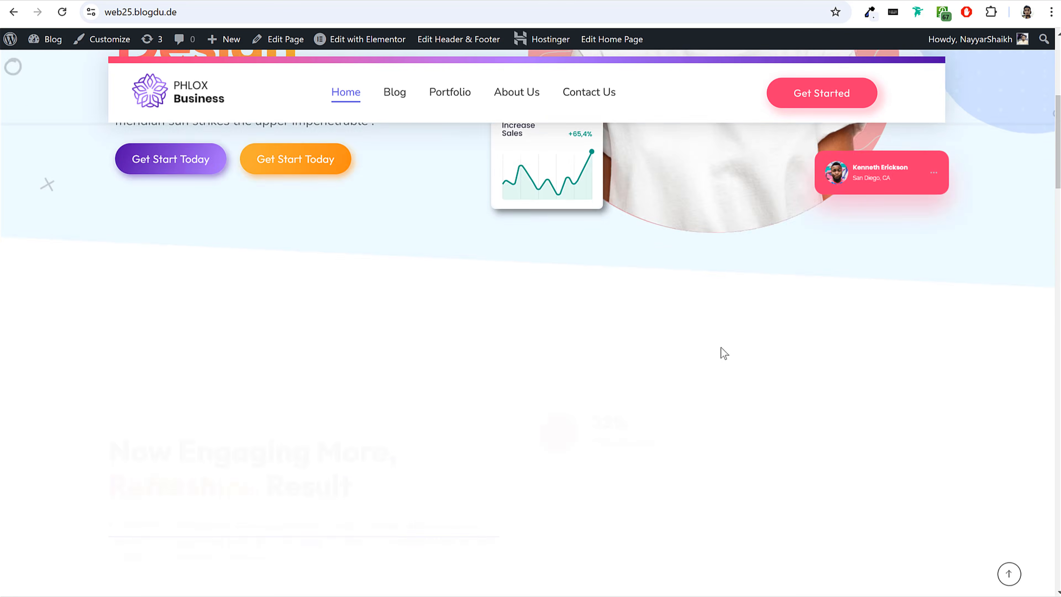
{"action": "scroll", "coordinate": [721, 347], "scroll_direction": "down", "scroll_amount": 3}
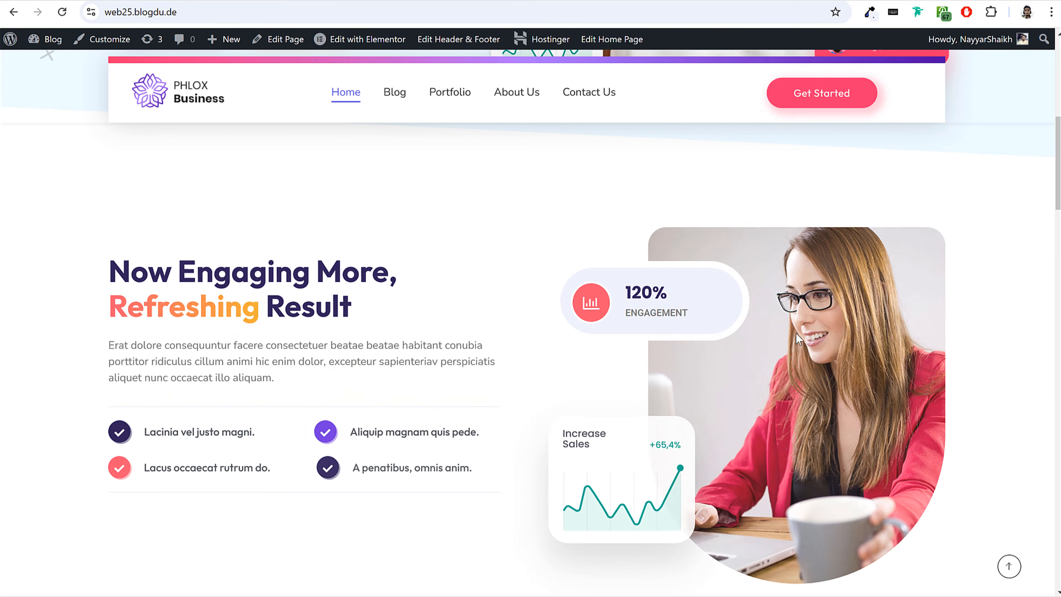
{"action": "scroll", "coordinate": [837, 340], "scroll_direction": "up", "scroll_amount": 8}
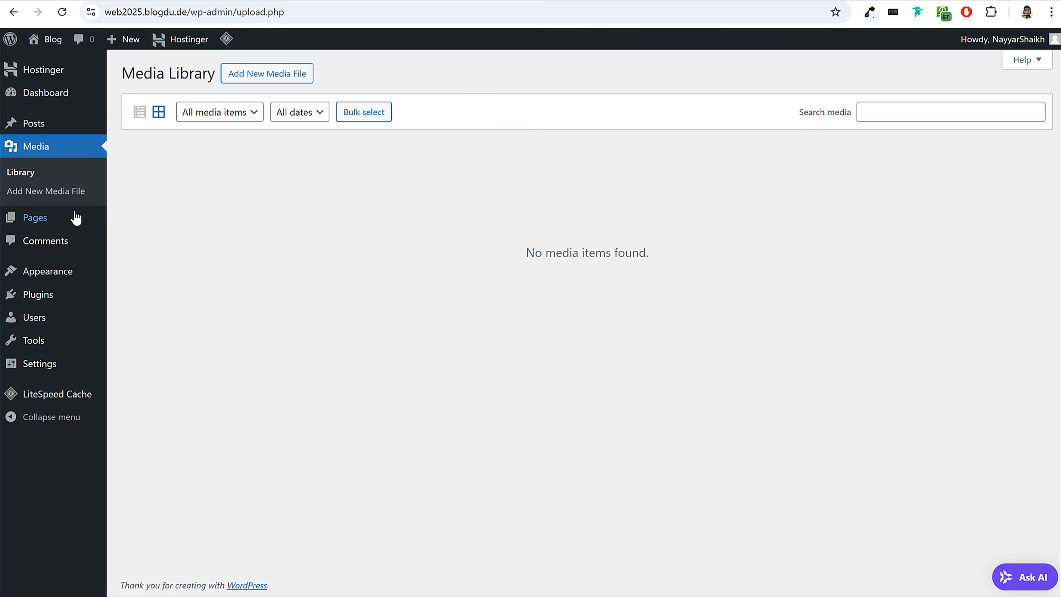
Open the list of all pages and point out the Privacy Policy draft.
{"action": "left_click", "coordinate": [60, 221]}
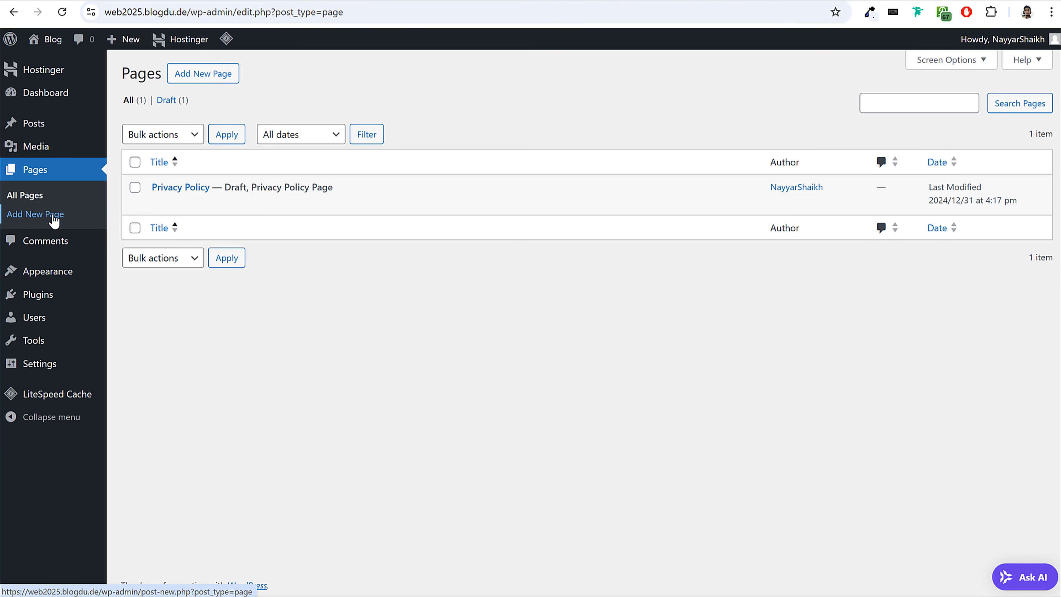
{"action": "left_click", "coordinate": [188, 187]}
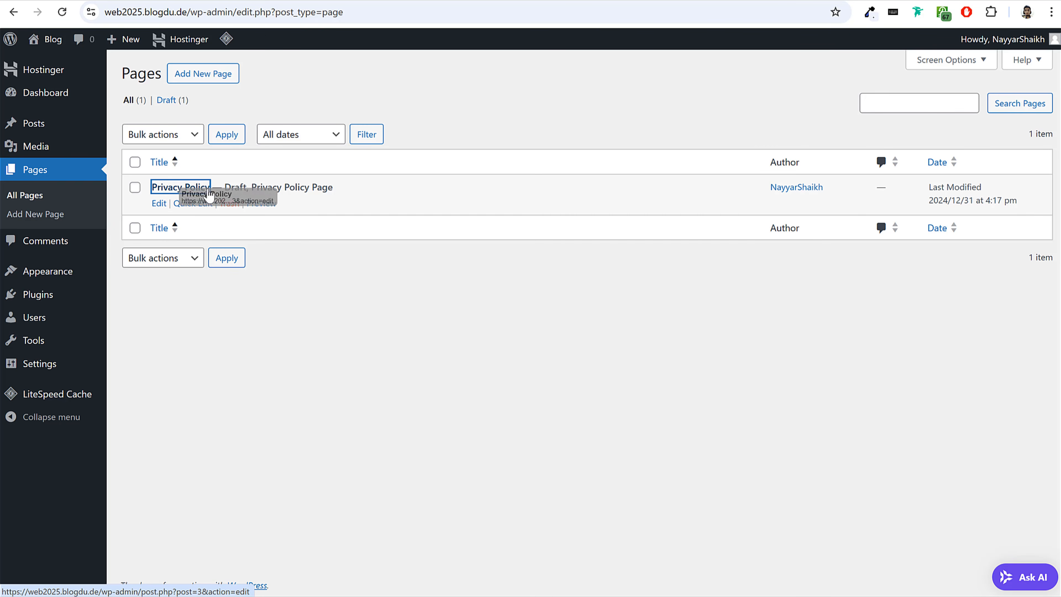
{"action": "left_click", "coordinate": [386, 286]}
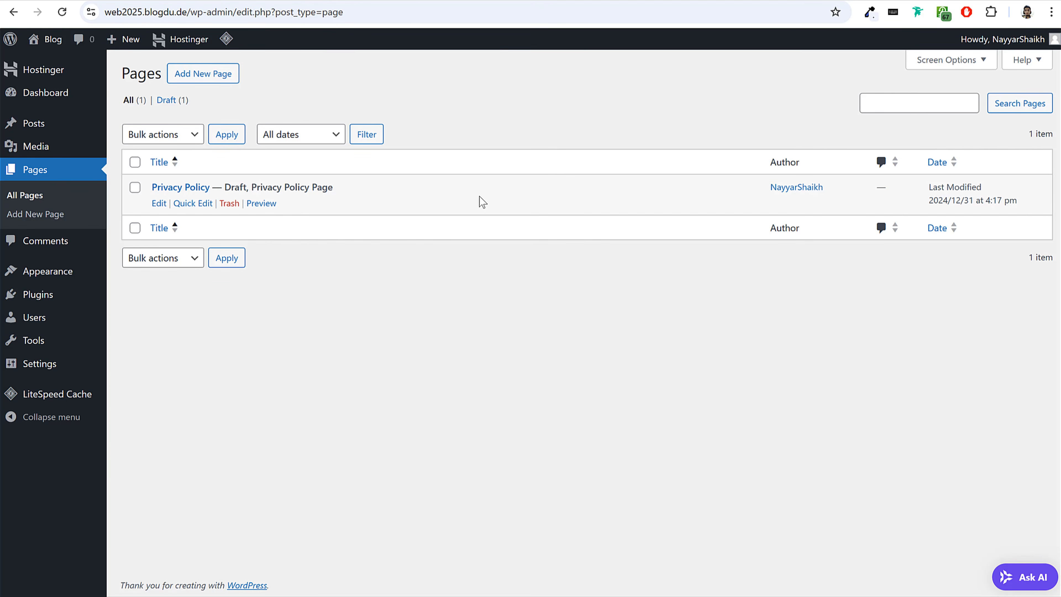
Open the Comments list, look over the web25.blogdu.de home page, and check the actions available for the sample comment.
{"action": "left_click", "coordinate": [41, 242]}
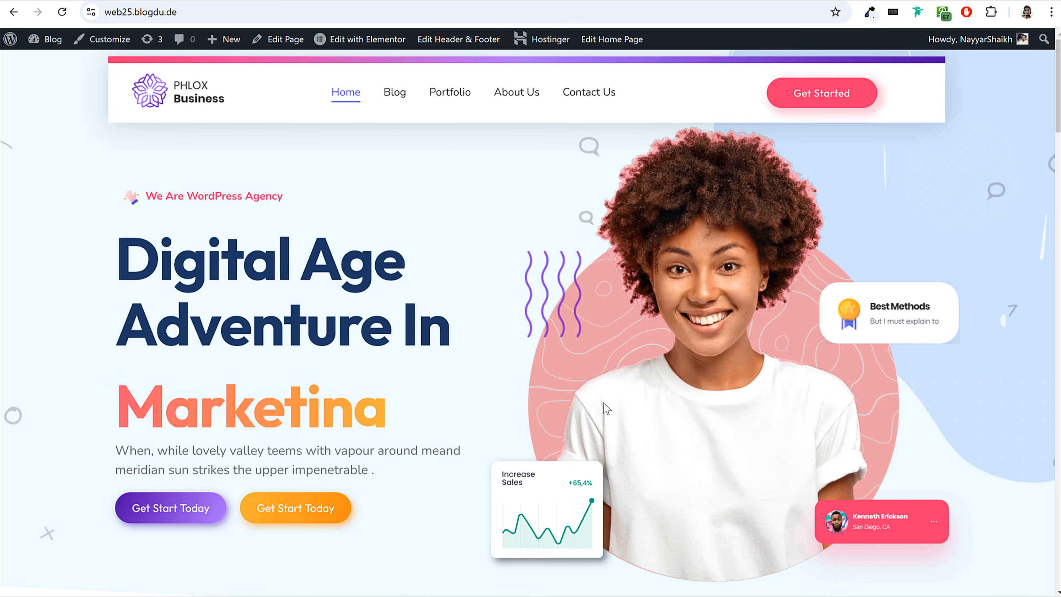
{"action": "scroll", "coordinate": [605, 405], "scroll_direction": "down", "scroll_amount": 10}
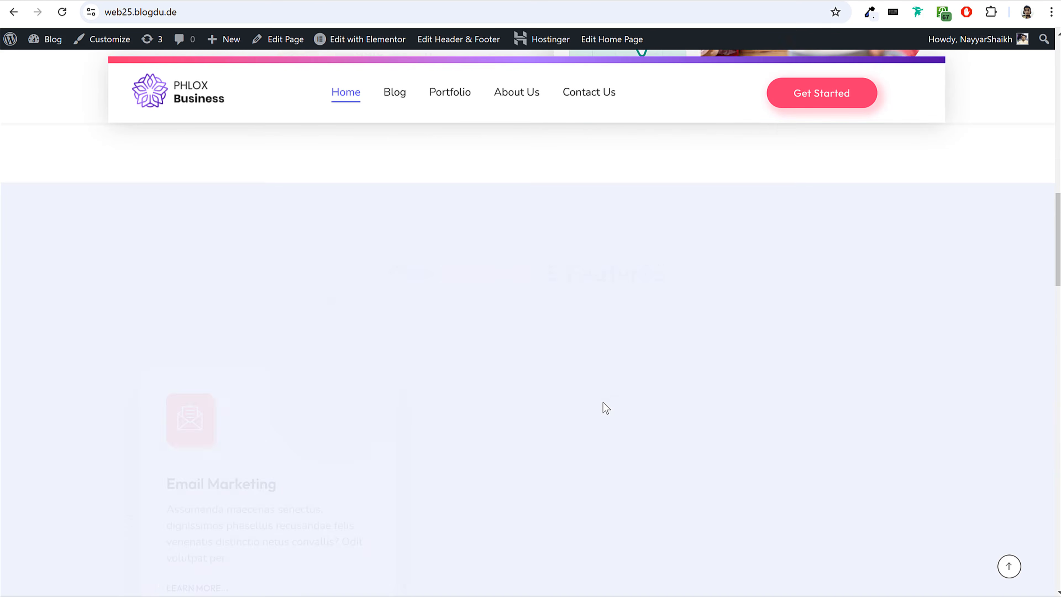
{"action": "scroll", "coordinate": [389, 405], "scroll_direction": "up", "scroll_amount": 10}
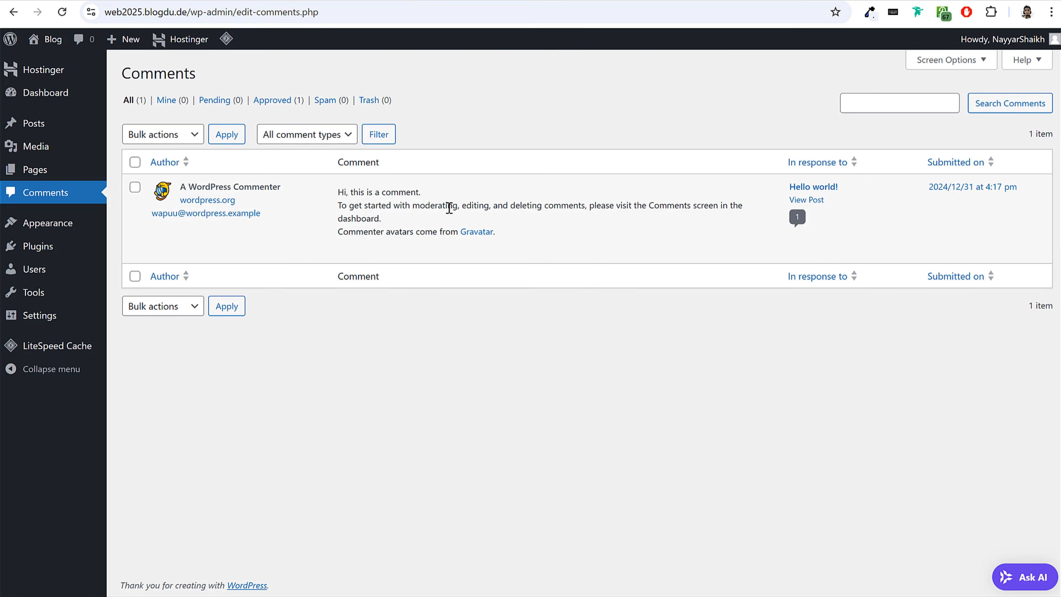
{"action": "mouse_move", "coordinate": [411, 250]}
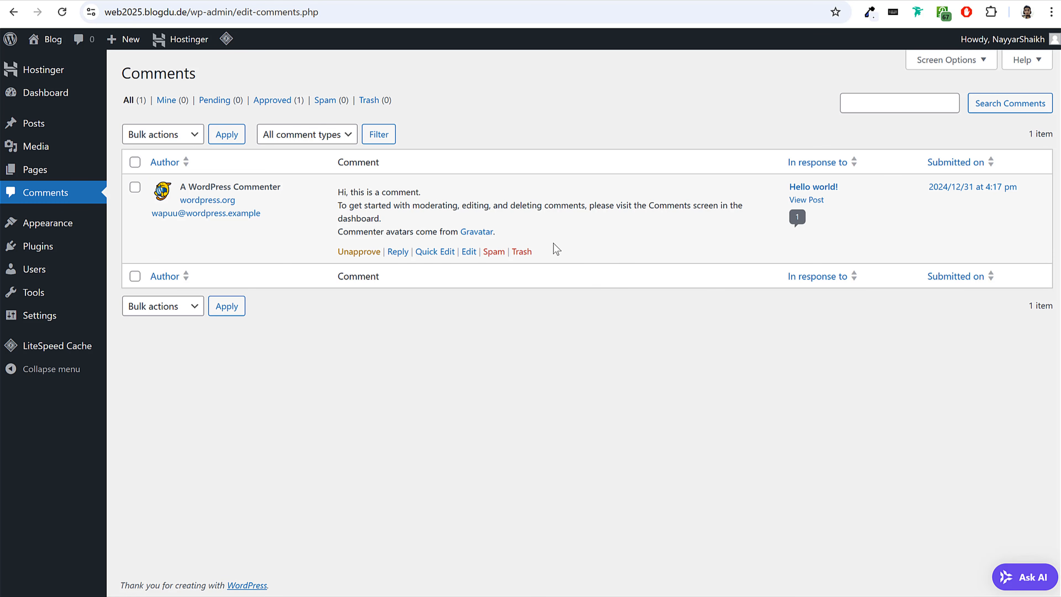
Open the installed themes and view the live web2025.blogdu.de site in a new tab with its current theme.
{"action": "left_click", "coordinate": [45, 227]}
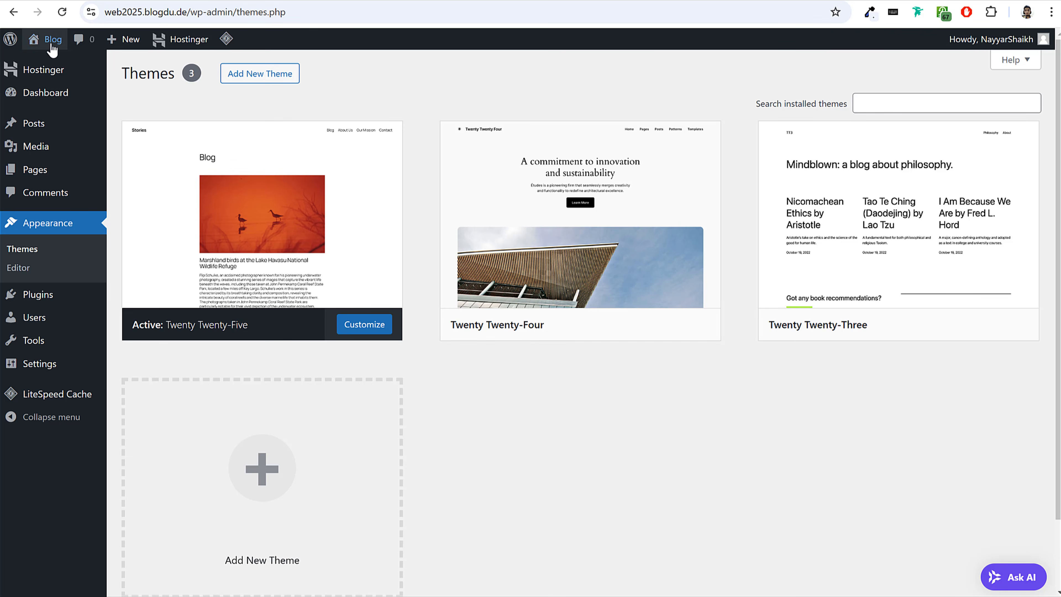
{"action": "right_click", "coordinate": [42, 43]}
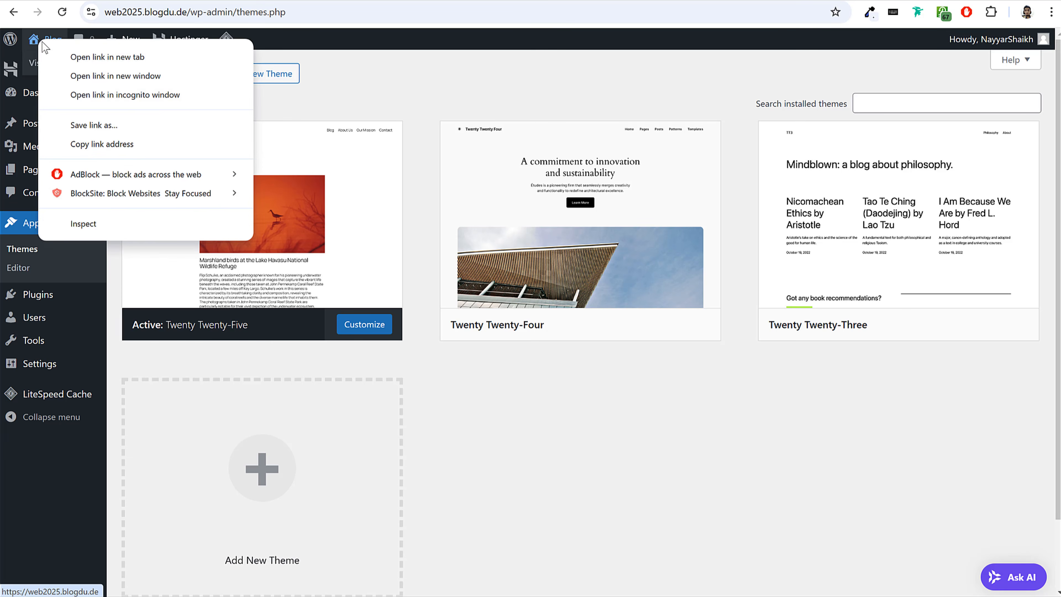
{"action": "left_click", "coordinate": [75, 57]}
{"action": "key", "text": "ctrl+Tab"}
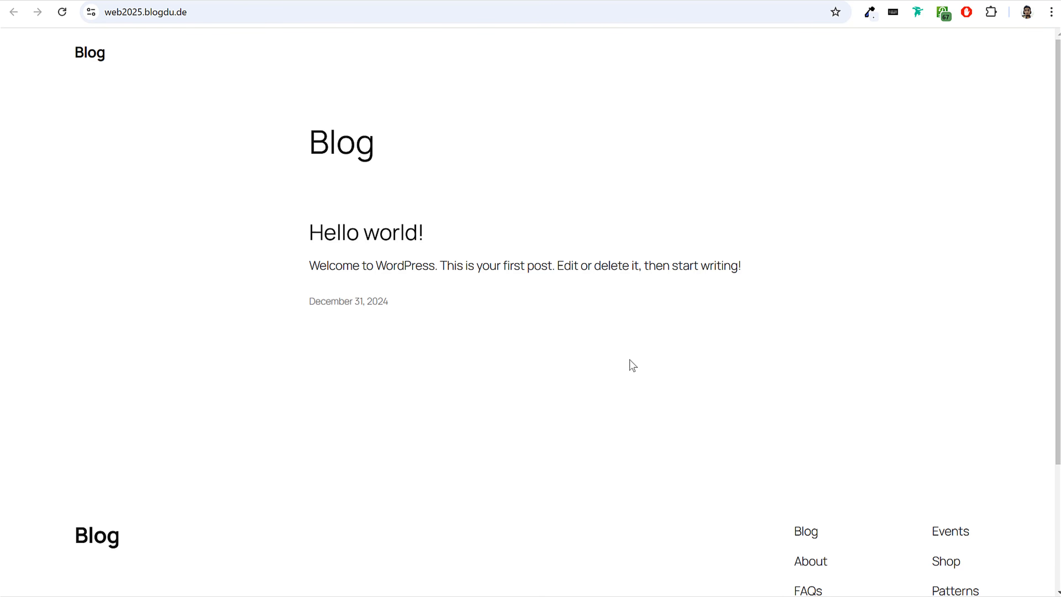
{"action": "scroll", "coordinate": [802, 338], "scroll_direction": "down", "scroll_amount": 4}
{"action": "scroll", "coordinate": [800, 346], "scroll_direction": "up", "scroll_amount": 4}
{"action": "key", "text": "ctrl+shift+Tab"}
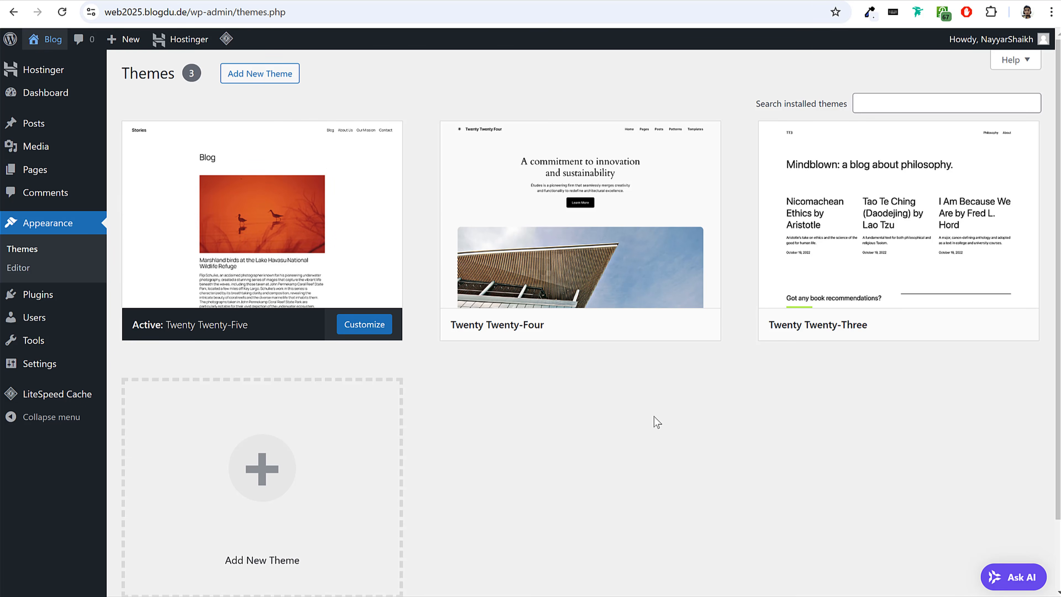
Activate the Twenty Twenty-Four theme and reload the live site to view its new design.
{"action": "mouse_move", "coordinate": [584, 221]}
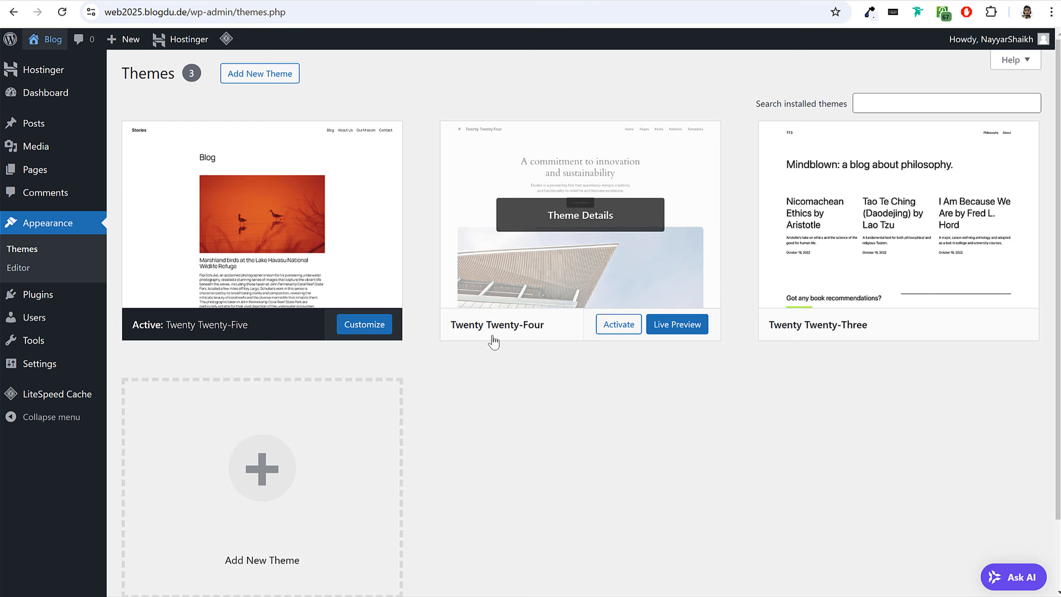
{"action": "left_click", "coordinate": [622, 329]}
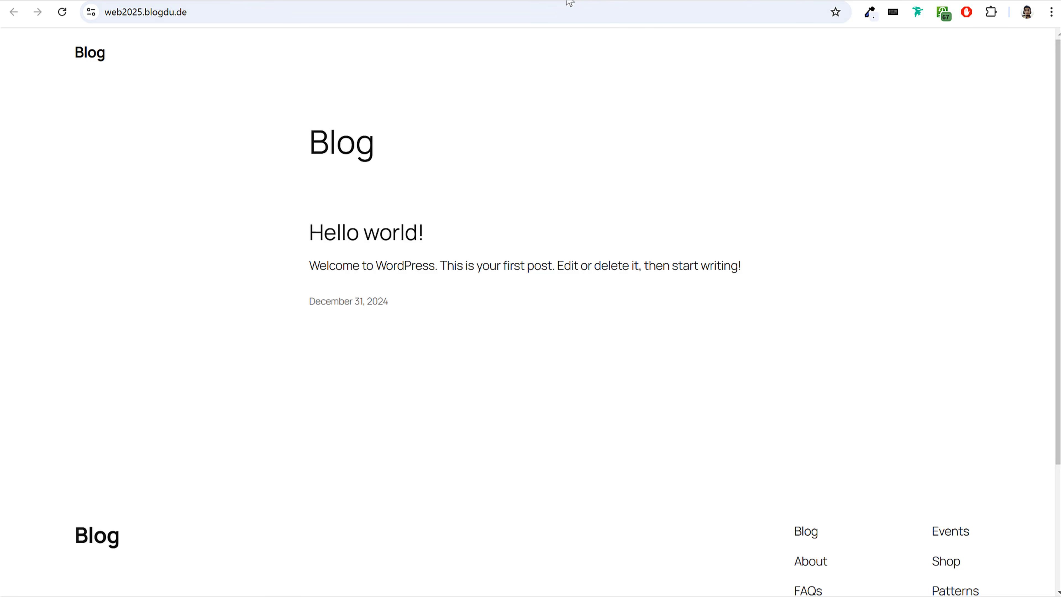
{"action": "left_click", "coordinate": [62, 12]}
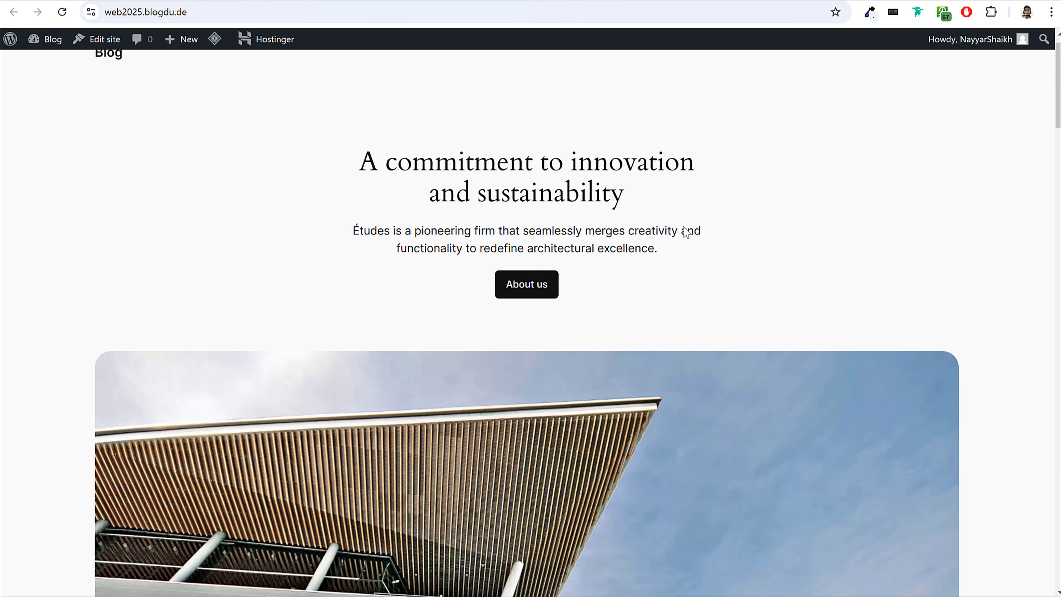
{"action": "scroll", "coordinate": [850, 438], "scroll_direction": "down", "scroll_amount": 10}
{"action": "scroll", "coordinate": [850, 440], "scroll_direction": "up", "scroll_amount": 5}
{"action": "scroll", "coordinate": [850, 439], "scroll_direction": "up", "scroll_amount": 5}
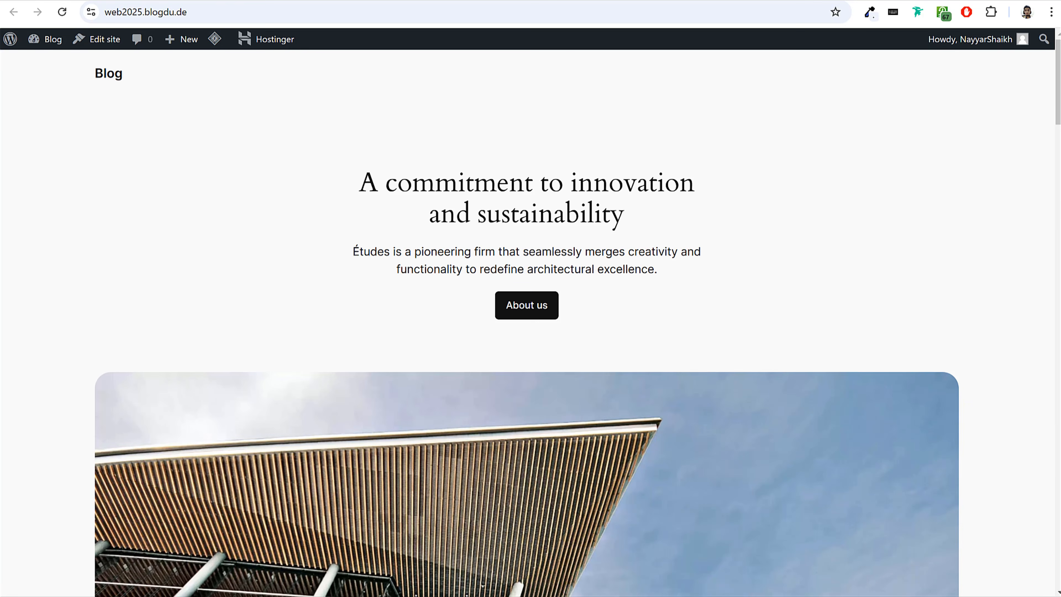
{"action": "key", "text": "ctrl+shift+Tab"}
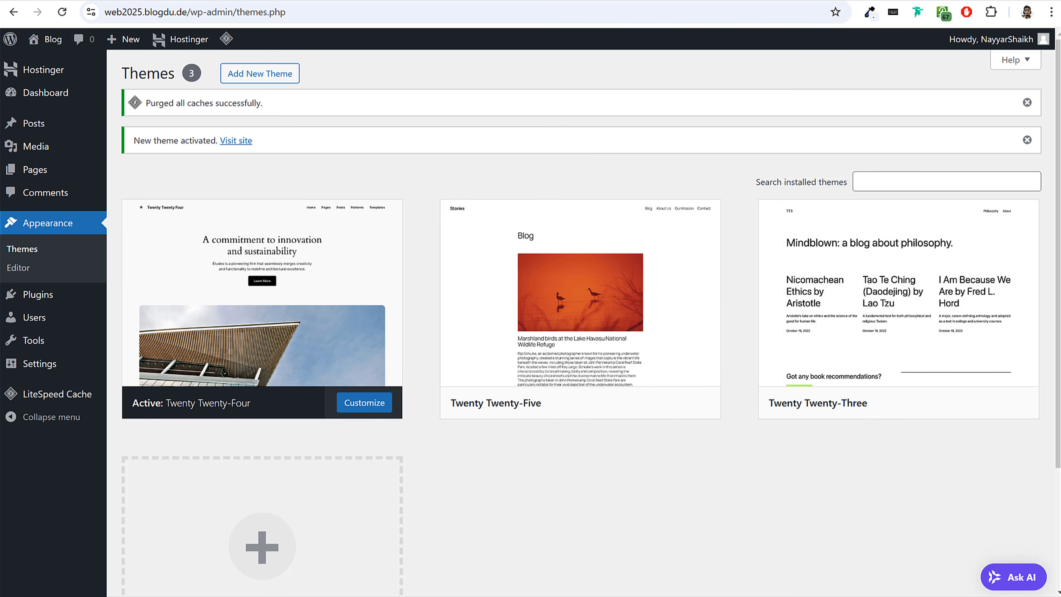
{"action": "left_click", "coordinate": [179, 1]}
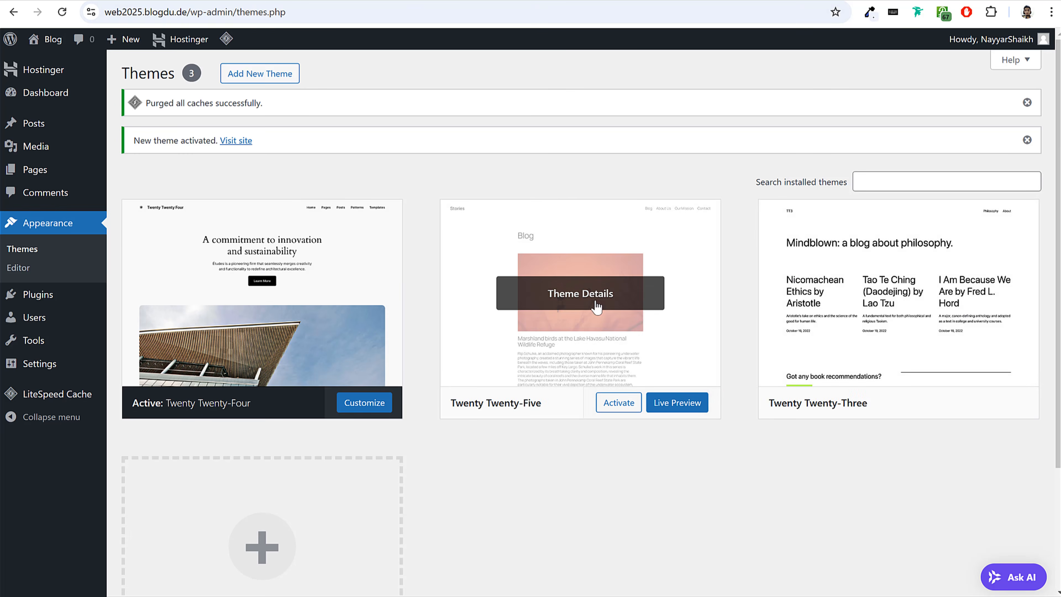
Delete the inactive Twenty Twenty-Five and Twenty Twenty-Three themes, then look over the details of the remaining theme.
{"action": "left_click", "coordinate": [590, 271]}
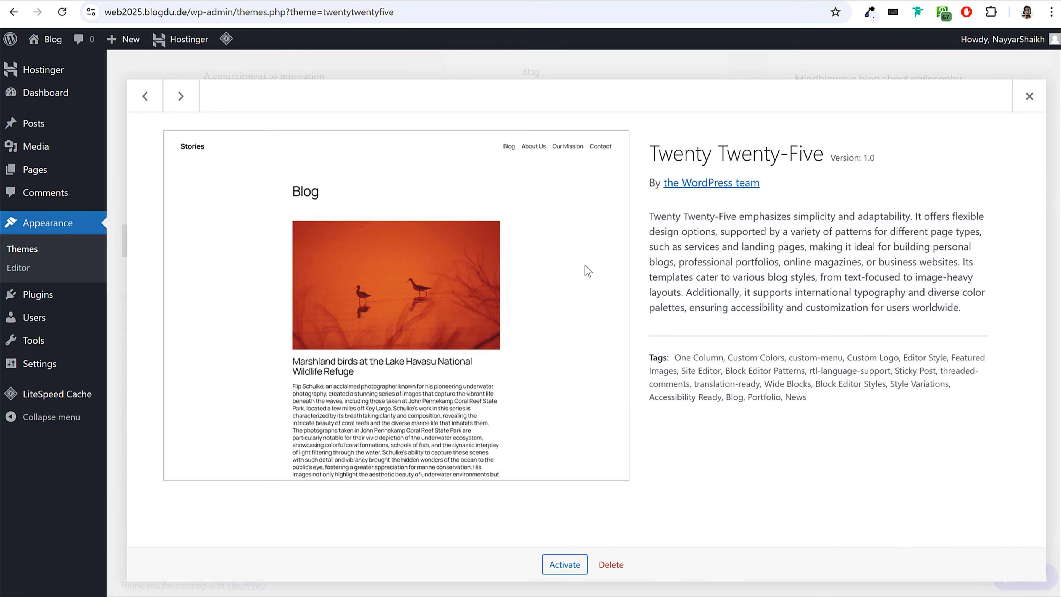
{"action": "left_click", "coordinate": [610, 564]}
{"action": "left_click", "coordinate": [594, 120]}
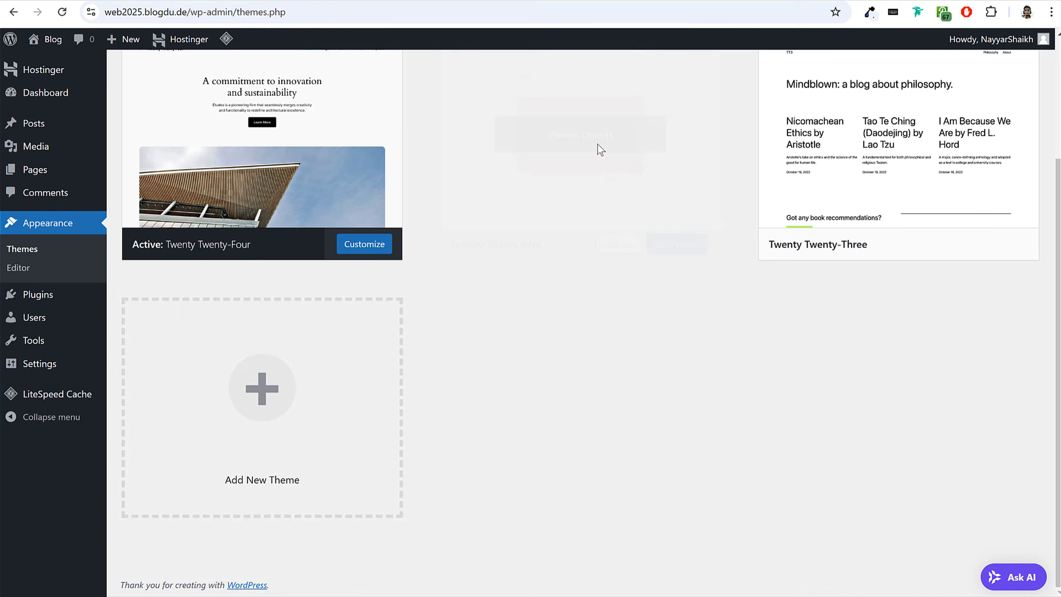
{"action": "left_click", "coordinate": [590, 256]}
{"action": "left_click", "coordinate": [611, 564]}
{"action": "left_click", "coordinate": [592, 125]}
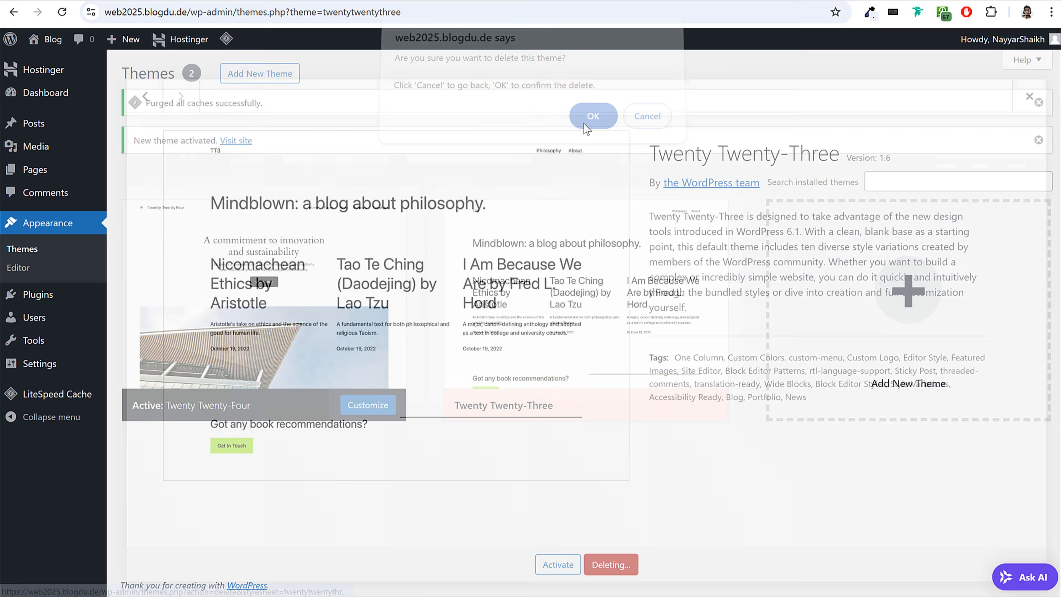
{"action": "scroll", "coordinate": [580, 311], "scroll_direction": "down", "scroll_amount": 2}
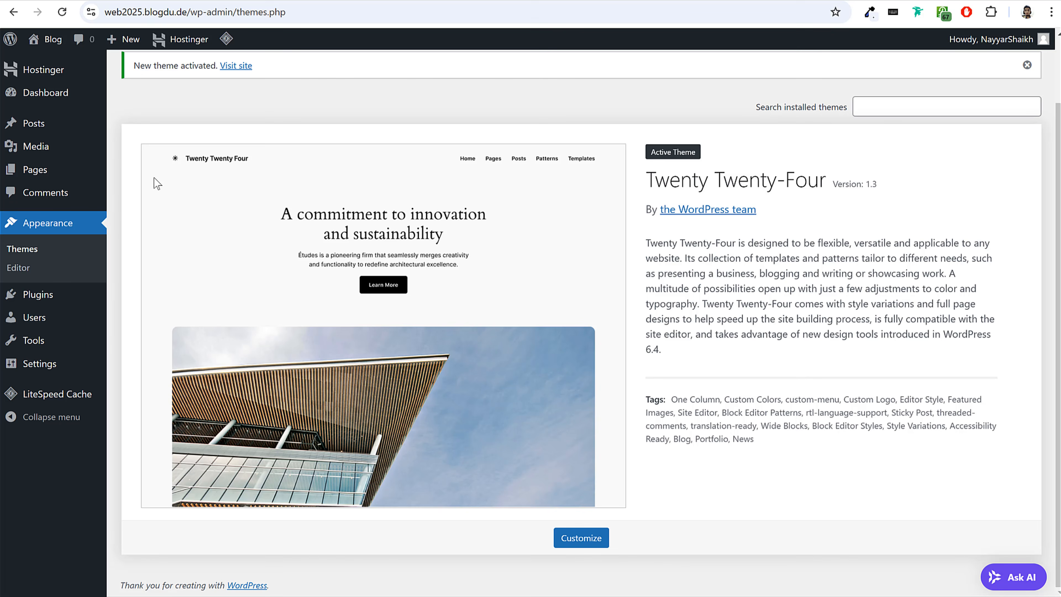
Open the list of installed plugins and look over the home page of the live web2025.blogdu.de site.
{"action": "mouse_move", "coordinate": [47, 305]}
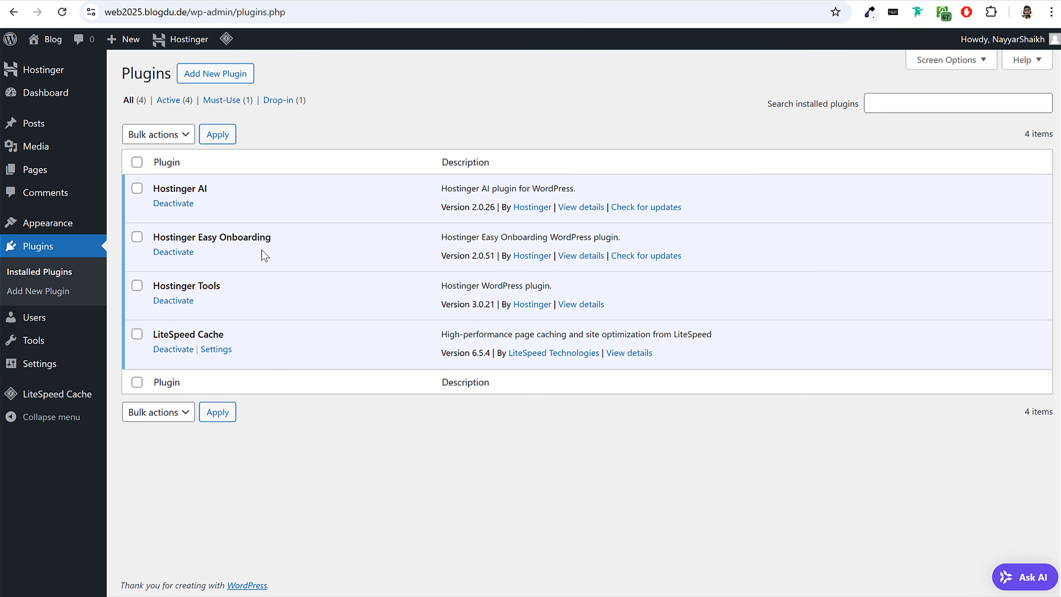
{"action": "scroll", "coordinate": [715, 379], "scroll_direction": "down", "scroll_amount": 15}
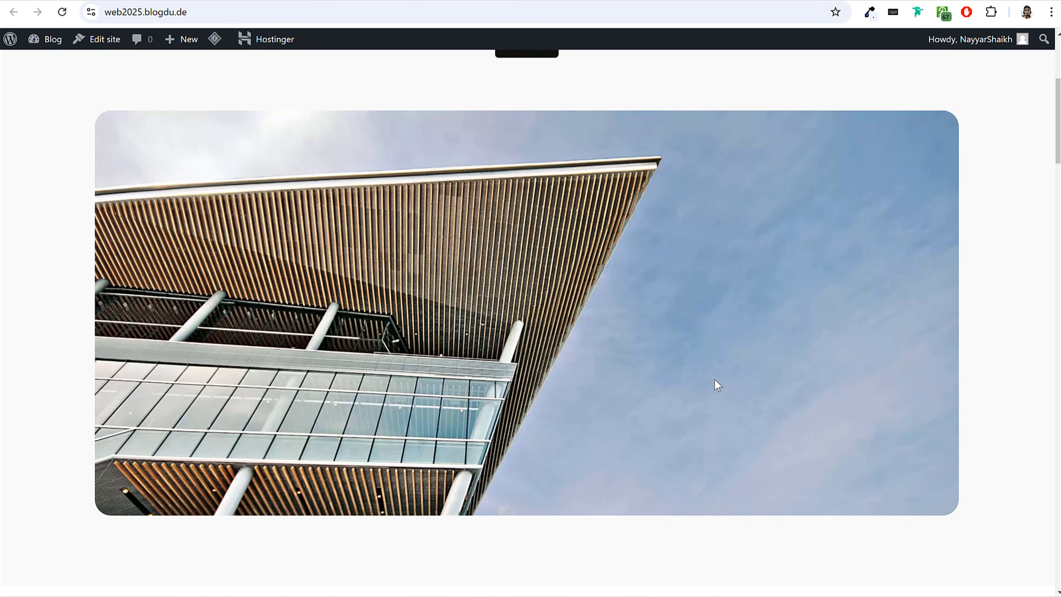
{"action": "scroll", "coordinate": [715, 379], "scroll_direction": "up", "scroll_amount": 15}
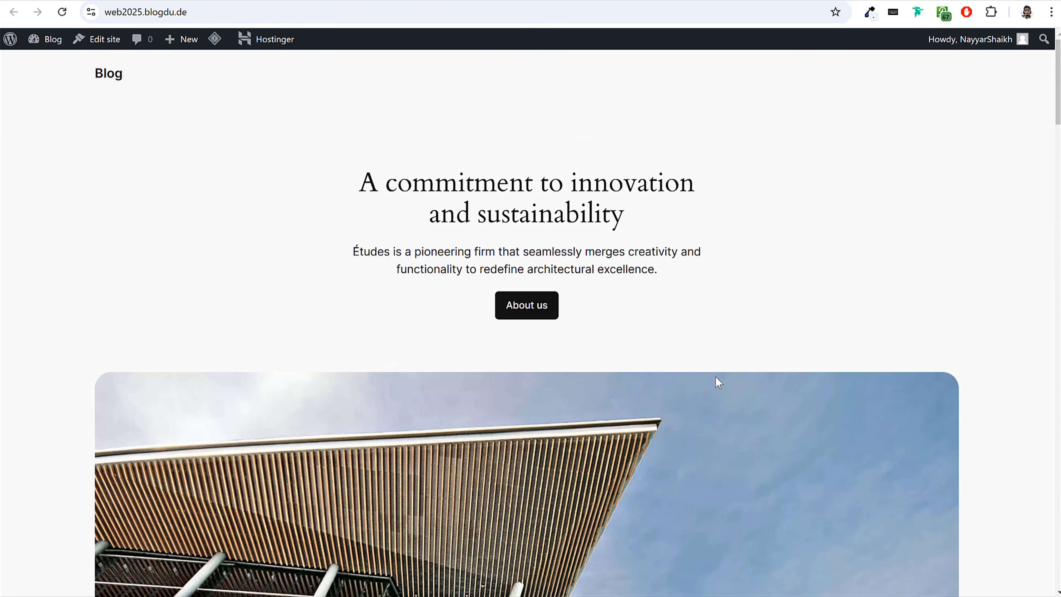
{"action": "scroll", "coordinate": [627, 355], "scroll_direction": "down", "scroll_amount": 10}
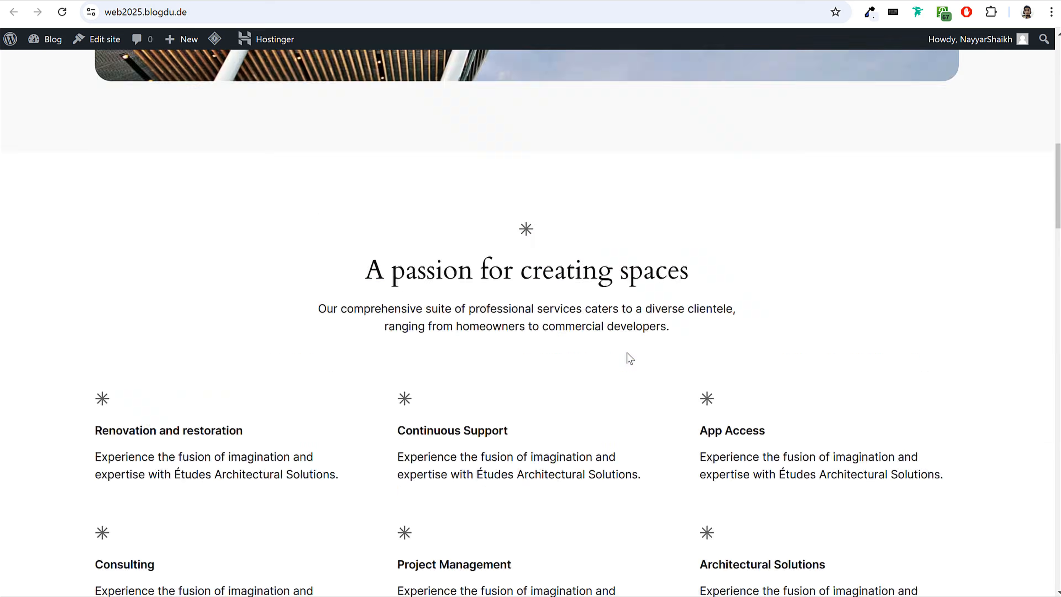
{"action": "scroll", "coordinate": [622, 359], "scroll_direction": "up", "scroll_amount": 10}
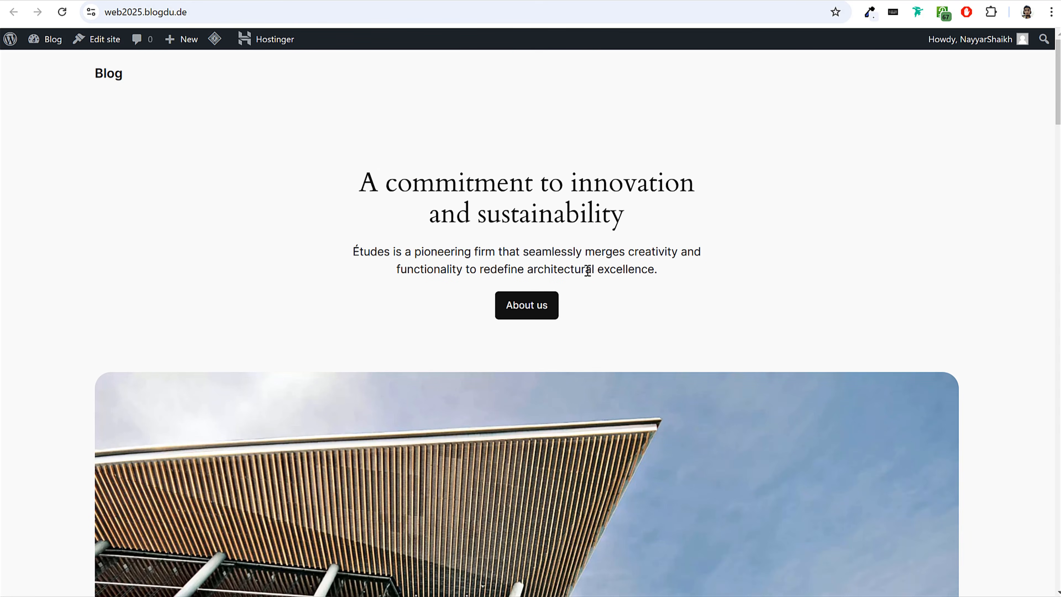
Switch to the web25.blogdu.de site and look through its Portfolio and Contact Us pages.
{"action": "left_click", "coordinate": [77, 0]}
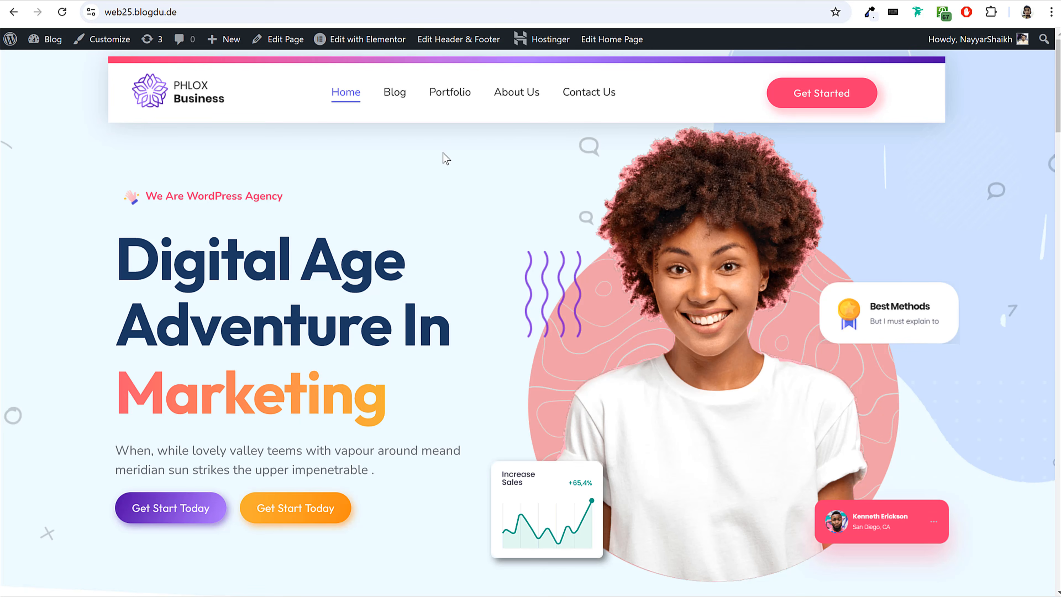
{"action": "left_click", "coordinate": [450, 94]}
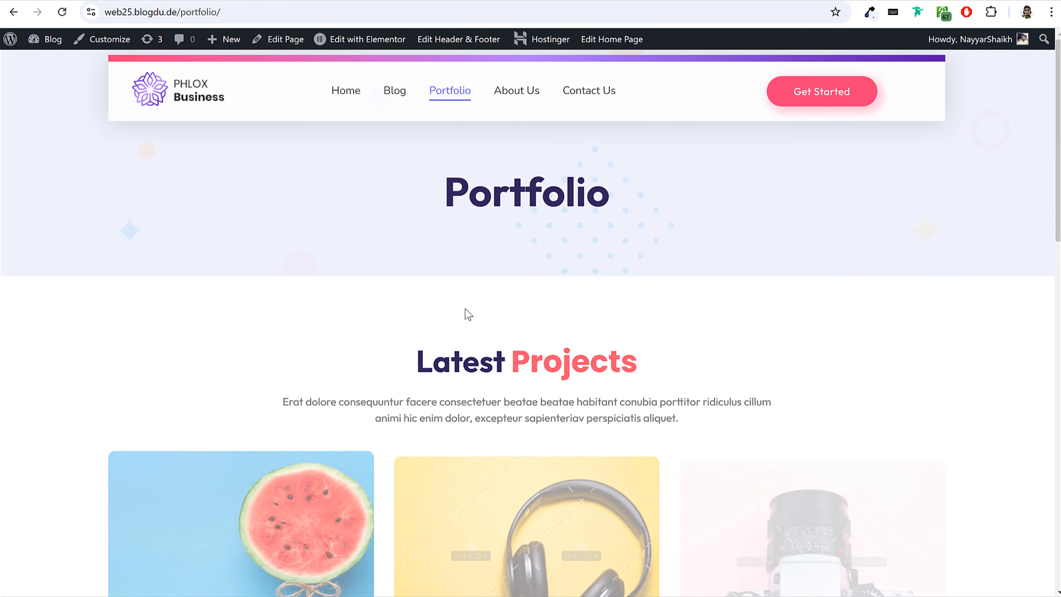
{"action": "scroll", "coordinate": [537, 339], "scroll_direction": "down", "scroll_amount": 5}
{"action": "scroll", "coordinate": [538, 356], "scroll_direction": "up", "scroll_amount": 5}
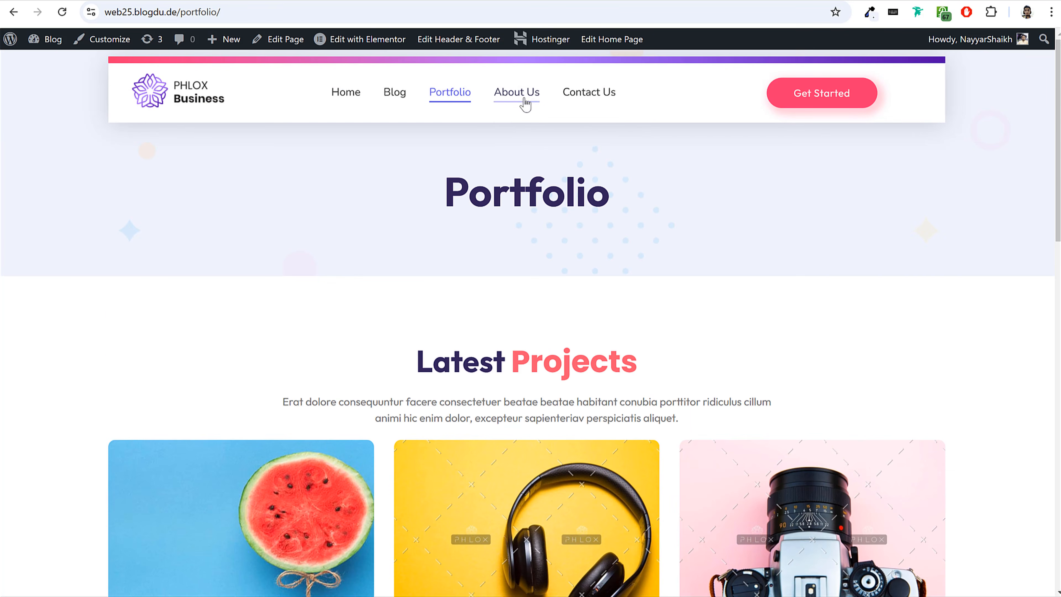
{"action": "left_click", "coordinate": [591, 103]}
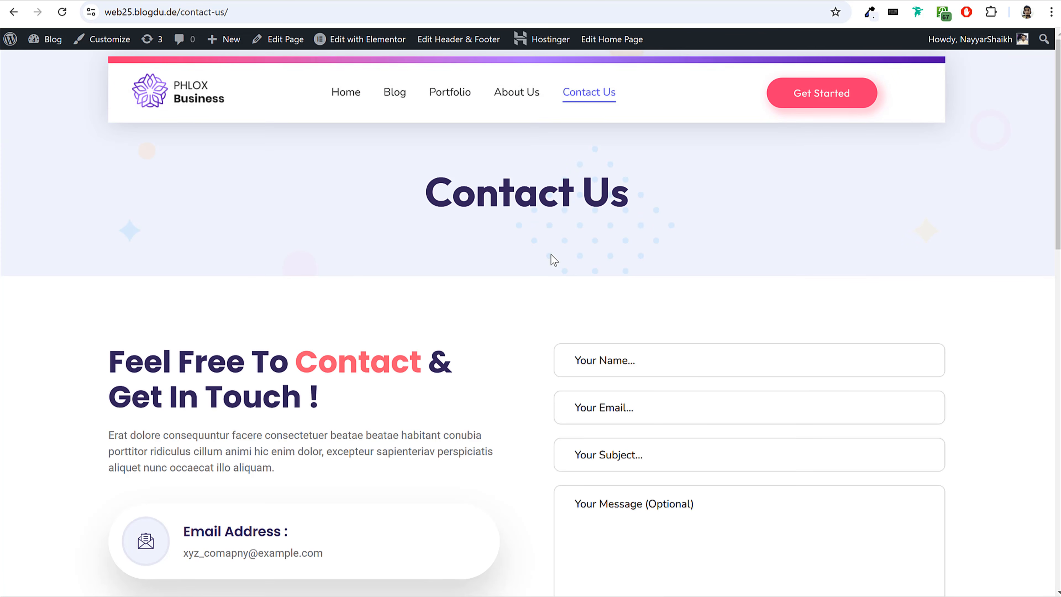
{"action": "left_click", "coordinate": [449, 94]}
{"action": "scroll", "coordinate": [601, 365], "scroll_direction": "down", "scroll_amount": 5}
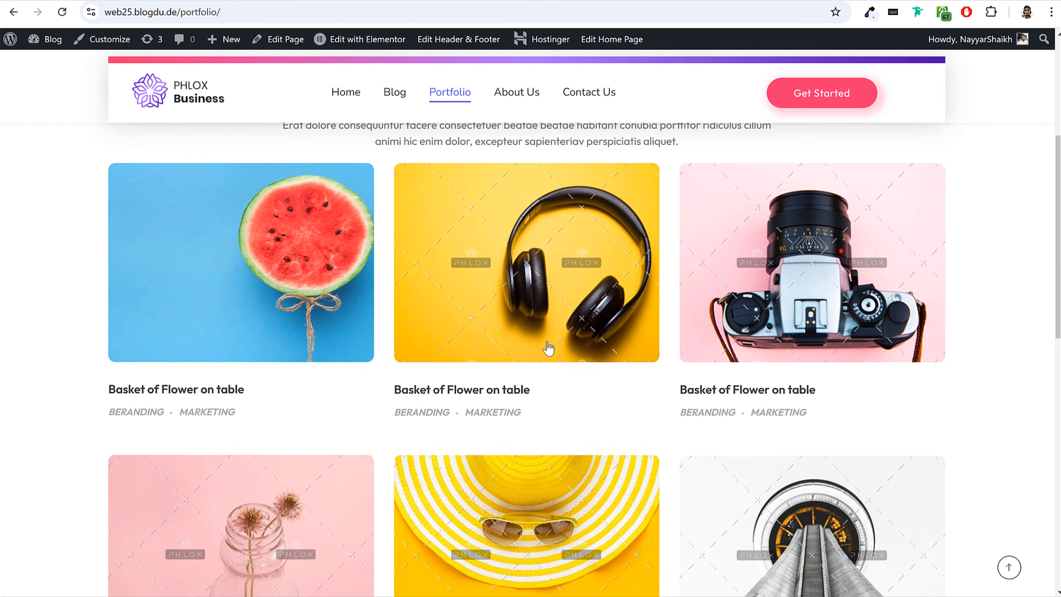
{"action": "scroll", "coordinate": [369, 338], "scroll_direction": "up", "scroll_amount": 5}
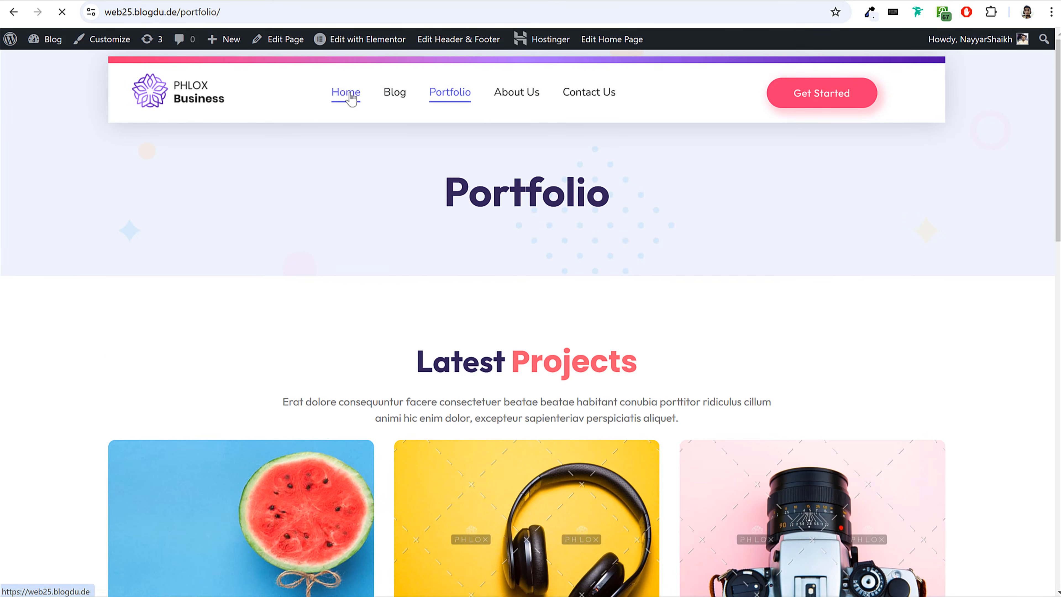
Return to the home page of web25.blogdu.de and look through its sections.
{"action": "left_click", "coordinate": [350, 95]}
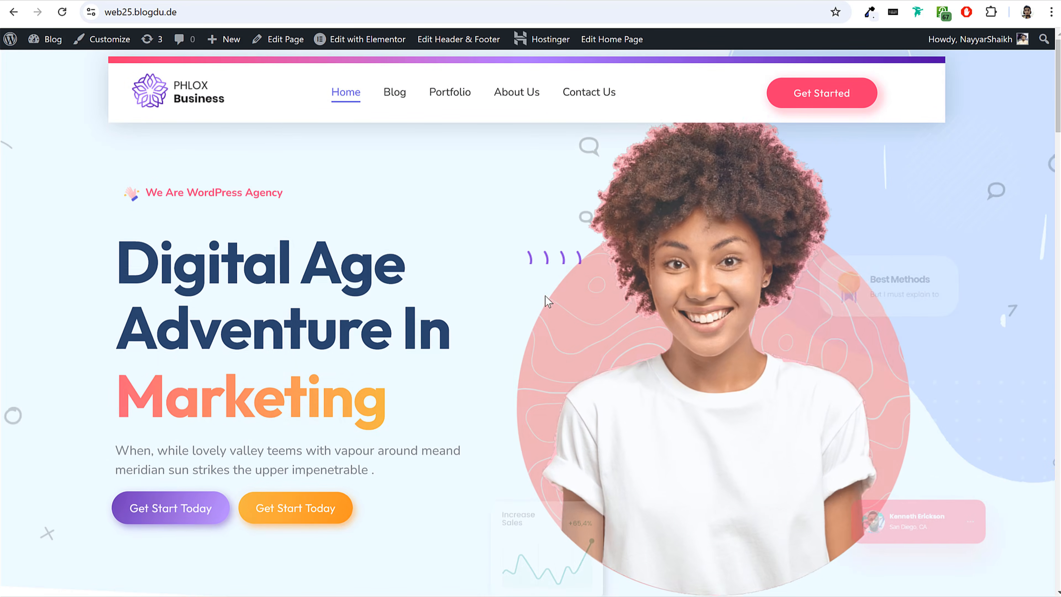
{"action": "scroll", "coordinate": [722, 332], "scroll_direction": "down", "scroll_amount": 5}
{"action": "scroll", "coordinate": [719, 326], "scroll_direction": "down", "scroll_amount": 7}
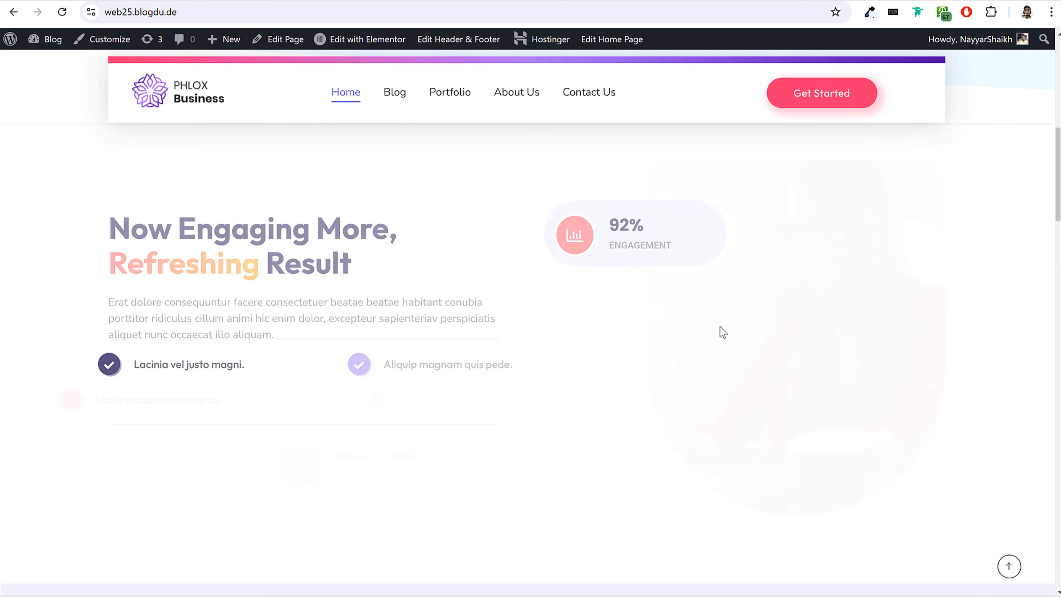
{"action": "scroll", "coordinate": [719, 326], "scroll_direction": "up", "scroll_amount": 9}
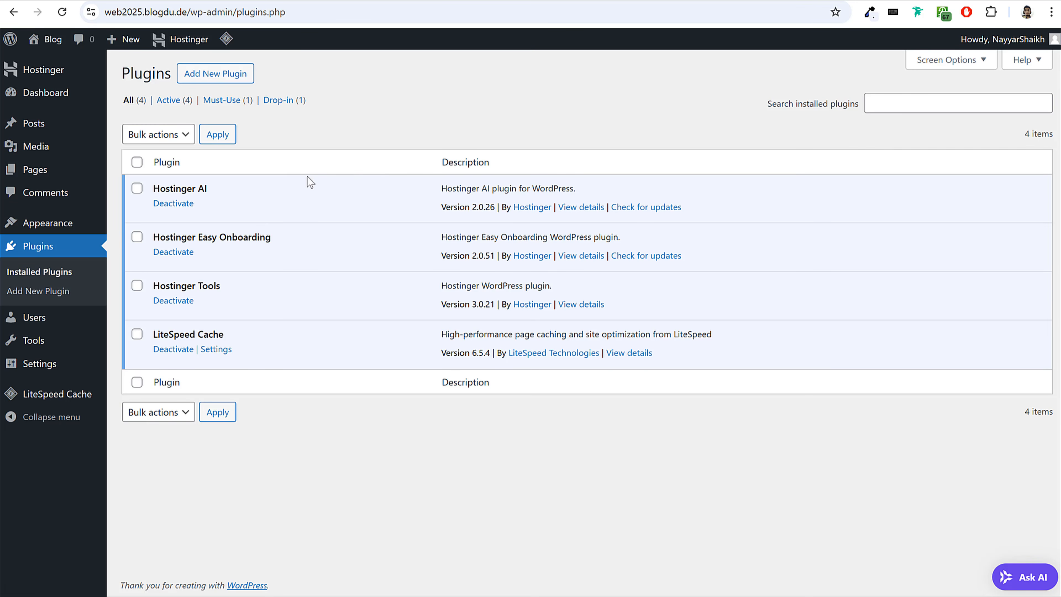
Open the general settings and set the site title to BloggDude, leaving the tagline empty.
{"action": "left_click", "coordinate": [57, 367]}
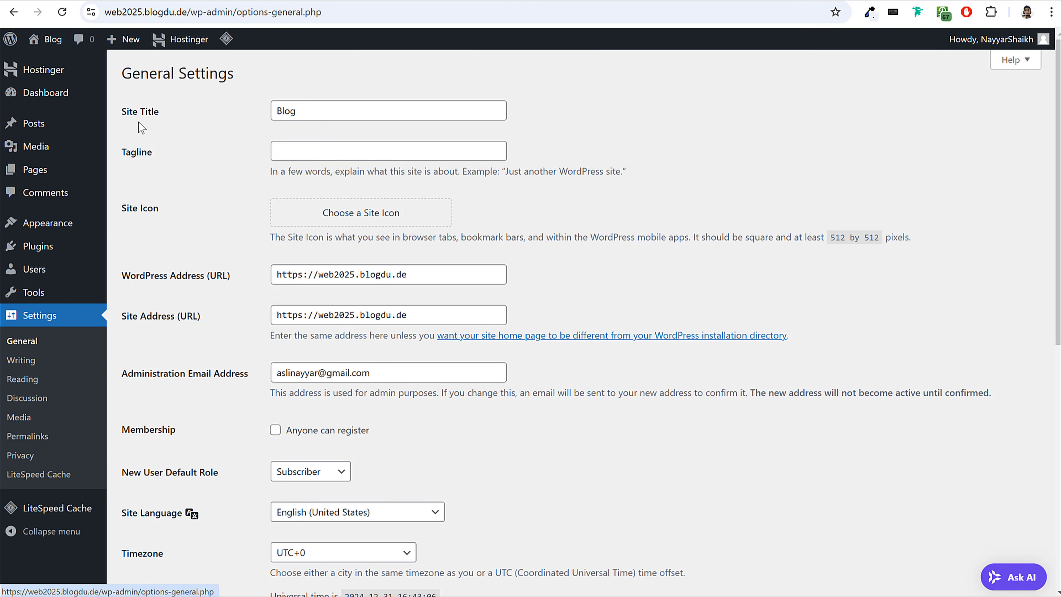
{"action": "left_click_drag", "start_coordinate": [123, 113], "coordinate": [156, 112]}
{"action": "left_click", "coordinate": [218, 109]}
{"action": "key", "text": "Tab"}
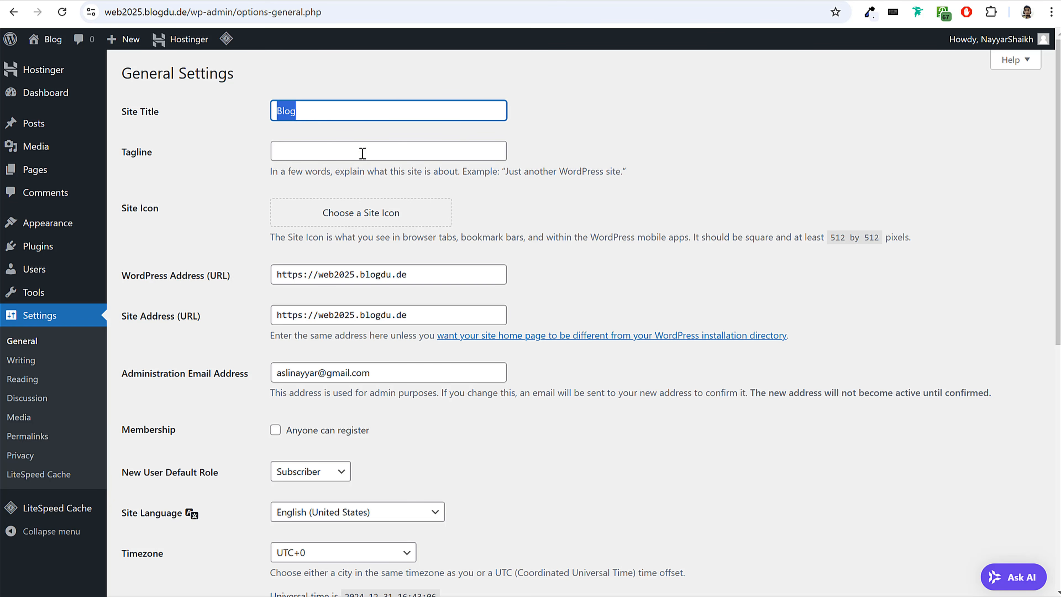
{"action": "left_click", "coordinate": [322, 110]}
{"action": "type", "text": "gDude"}
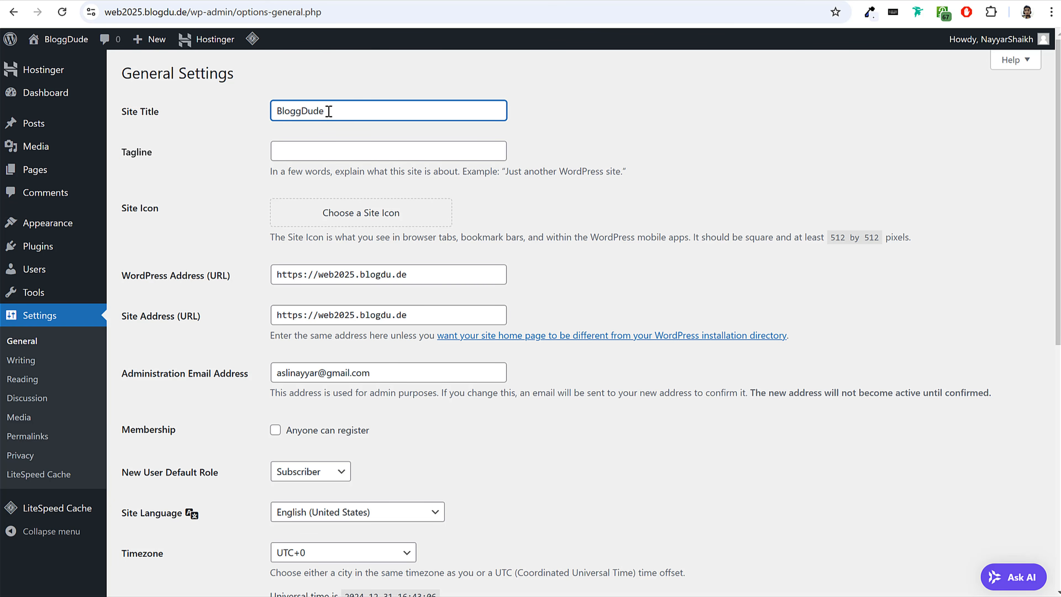
{"action": "left_click_drag", "start_coordinate": [329, 111], "coordinate": [254, 117]}
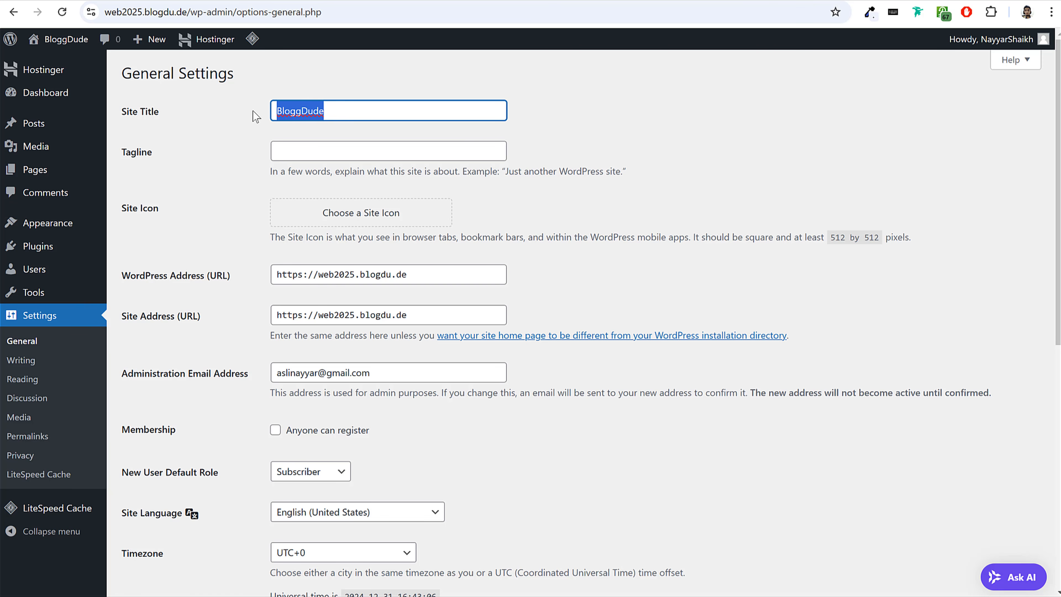
{"action": "left_click", "coordinate": [341, 112]}
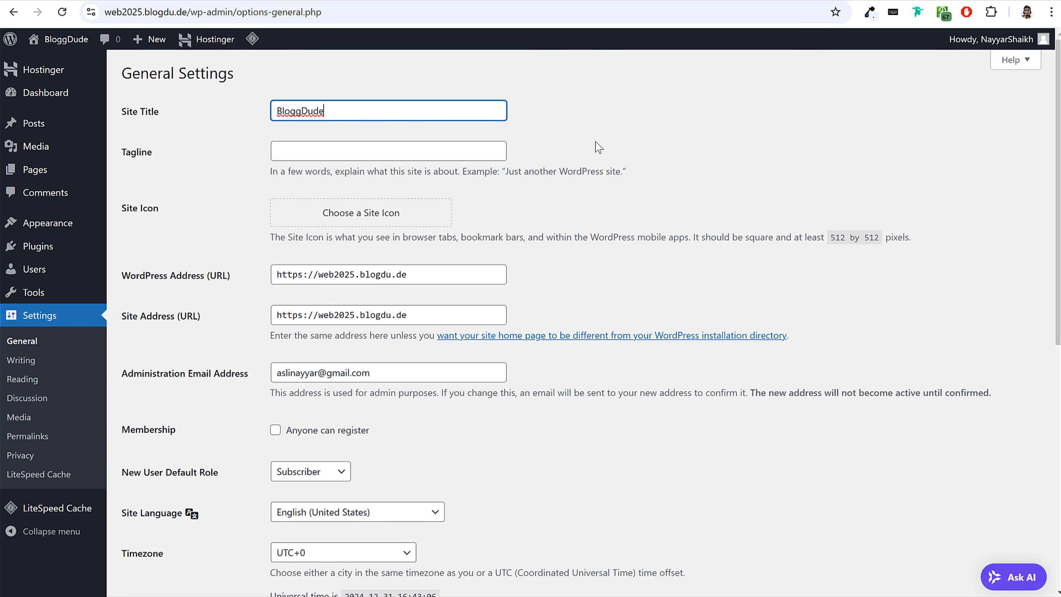
{"action": "left_click_drag", "start_coordinate": [328, 110], "coordinate": [225, 113]}
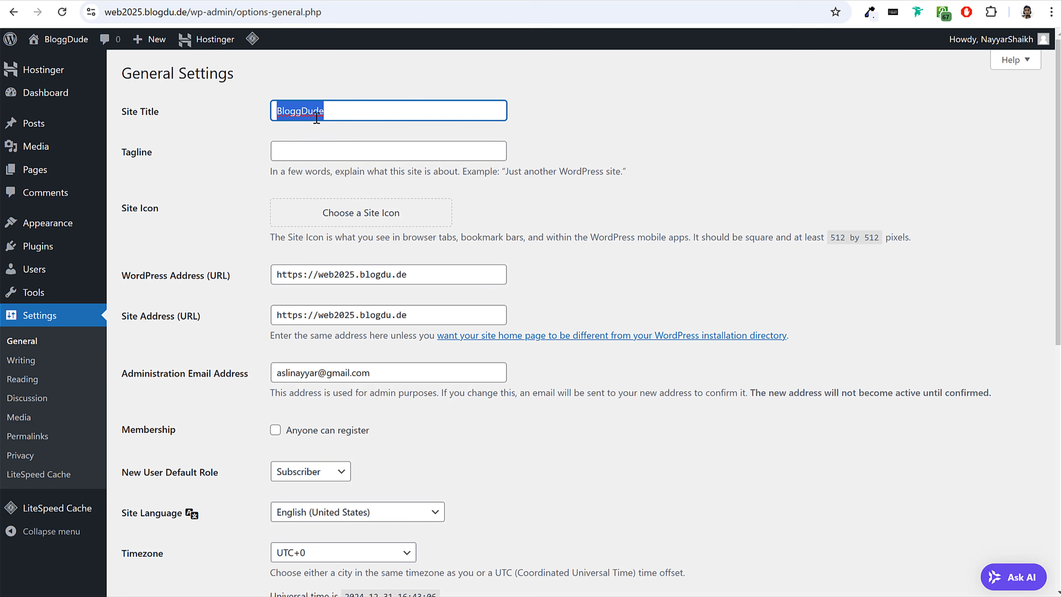
{"action": "left_click", "coordinate": [123, 157]}
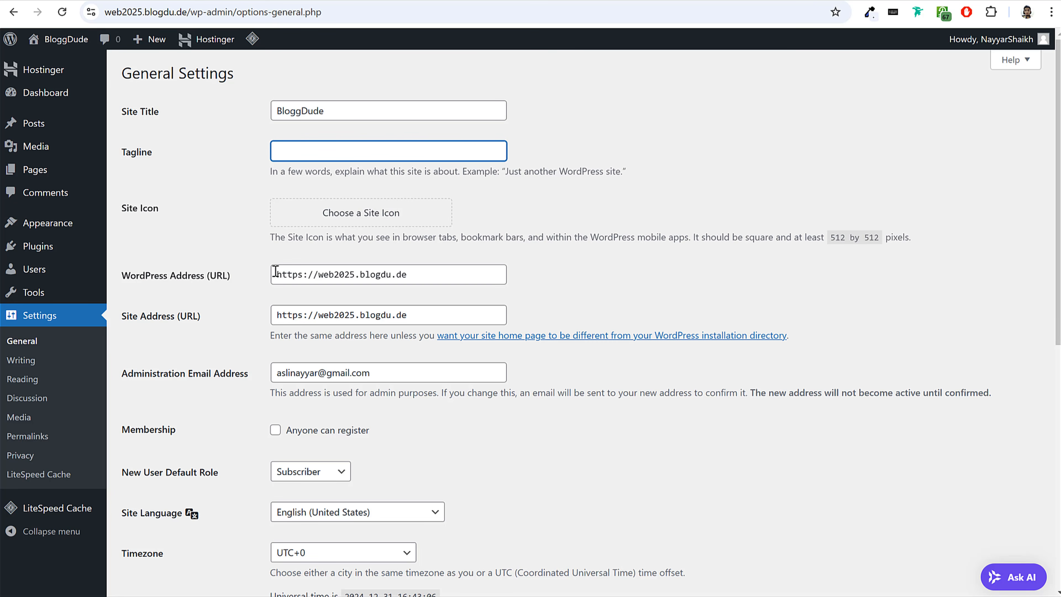
Allow anyone to register under Membership and look over the web25.blogdu.de home page again.
{"action": "scroll", "coordinate": [281, 270], "scroll_direction": "down", "scroll_amount": 5}
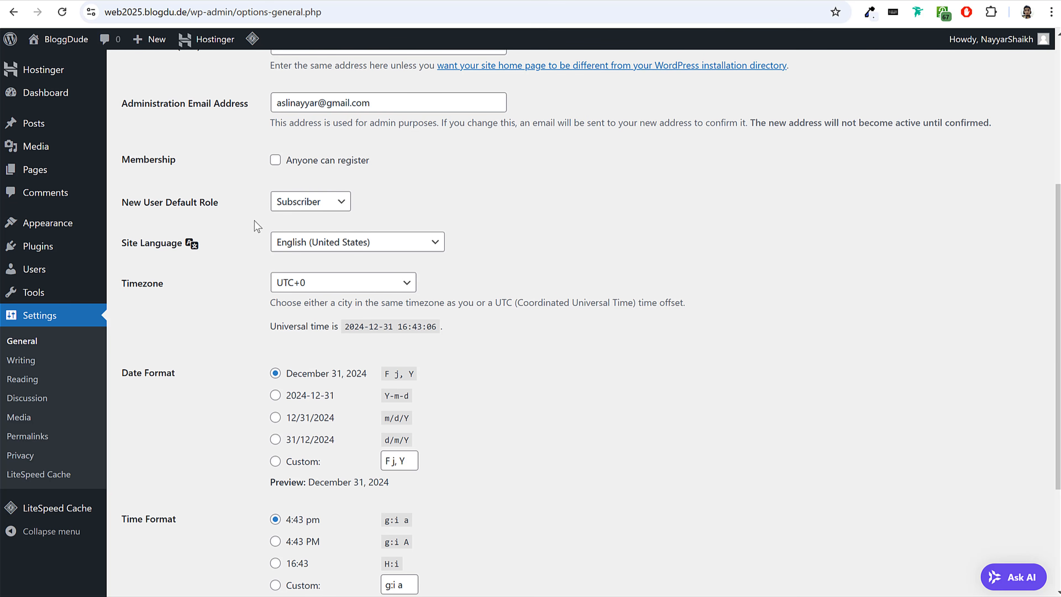
{"action": "left_click", "coordinate": [317, 163]}
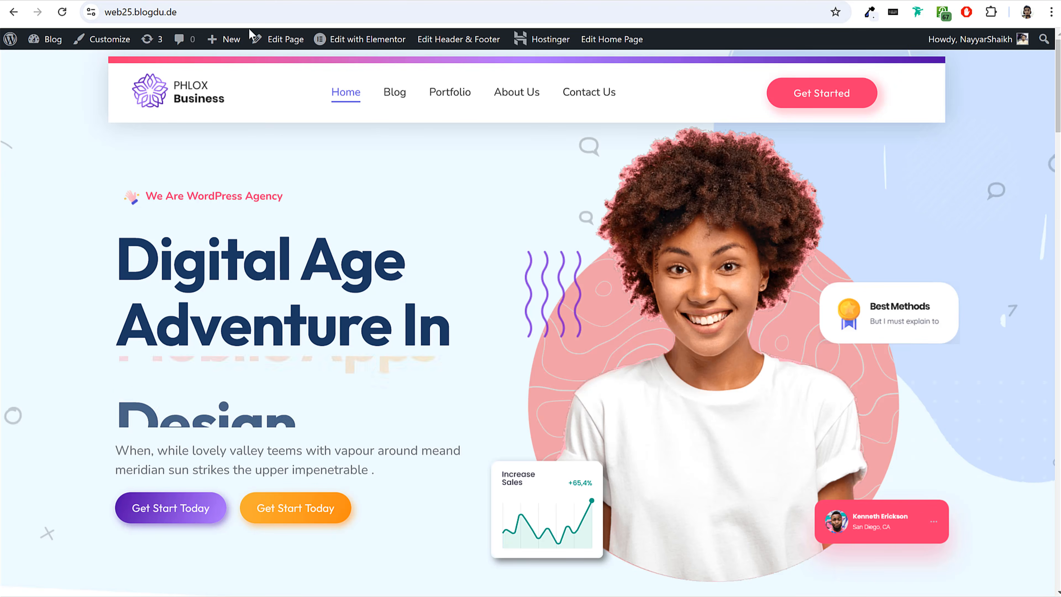
{"action": "scroll", "coordinate": [472, 332], "scroll_direction": "down", "scroll_amount": 10}
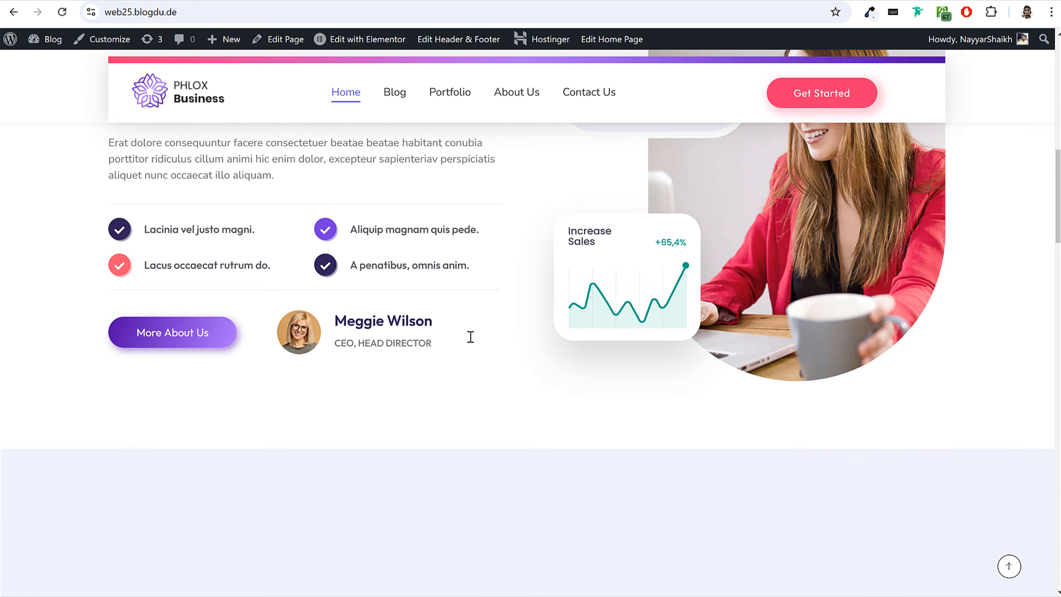
{"action": "scroll", "coordinate": [469, 337], "scroll_direction": "down", "scroll_amount": 5}
{"action": "scroll", "coordinate": [469, 337], "scroll_direction": "up", "scroll_amount": 15}
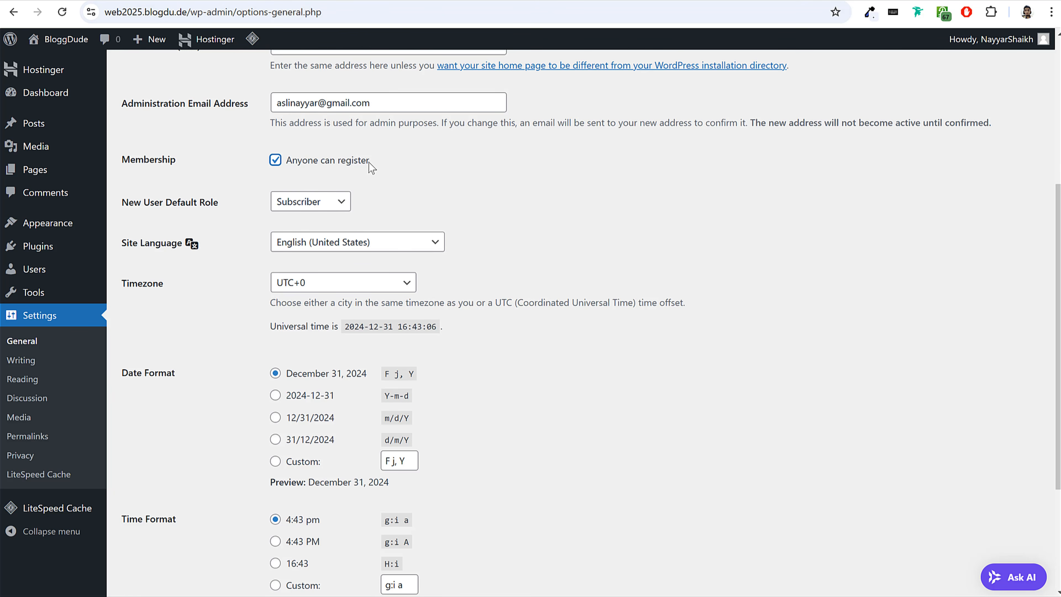
{"action": "left_click_drag", "start_coordinate": [368, 161], "coordinate": [286, 163]}
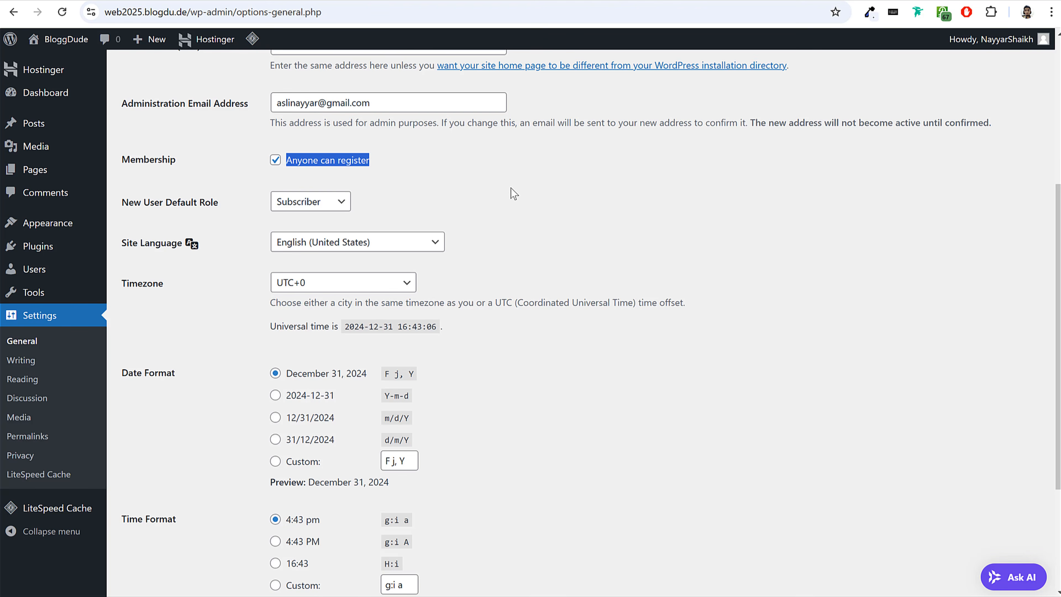
Set the site's timezone to Kolkata and save the general settings.
{"action": "left_click", "coordinate": [133, 285]}
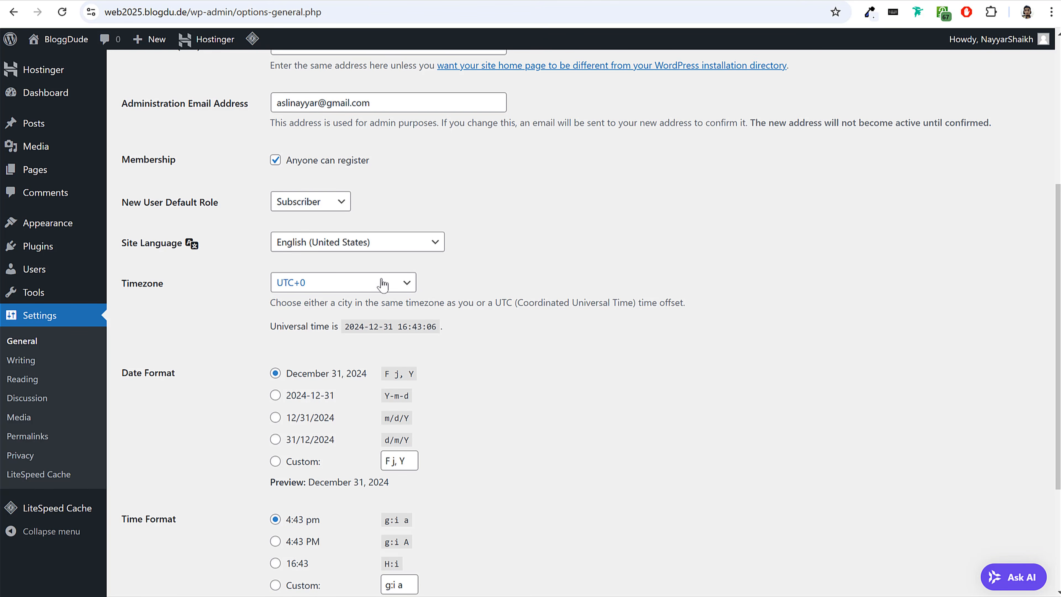
{"action": "left_click", "coordinate": [317, 288]}
{"action": "scroll", "coordinate": [336, 411], "scroll_direction": "down", "scroll_amount": 10}
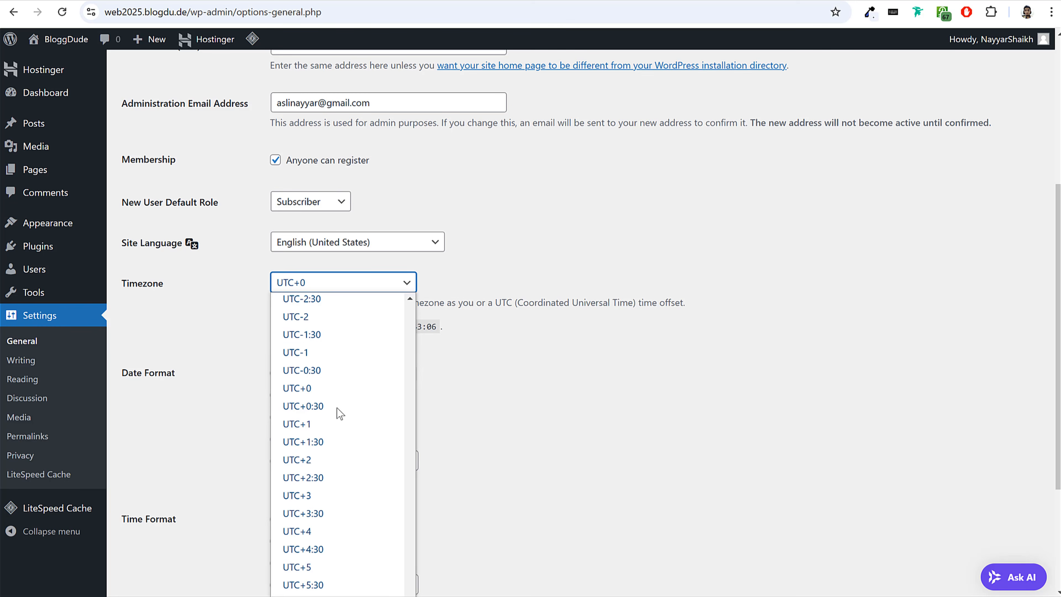
{"action": "type", "text": "kol"}
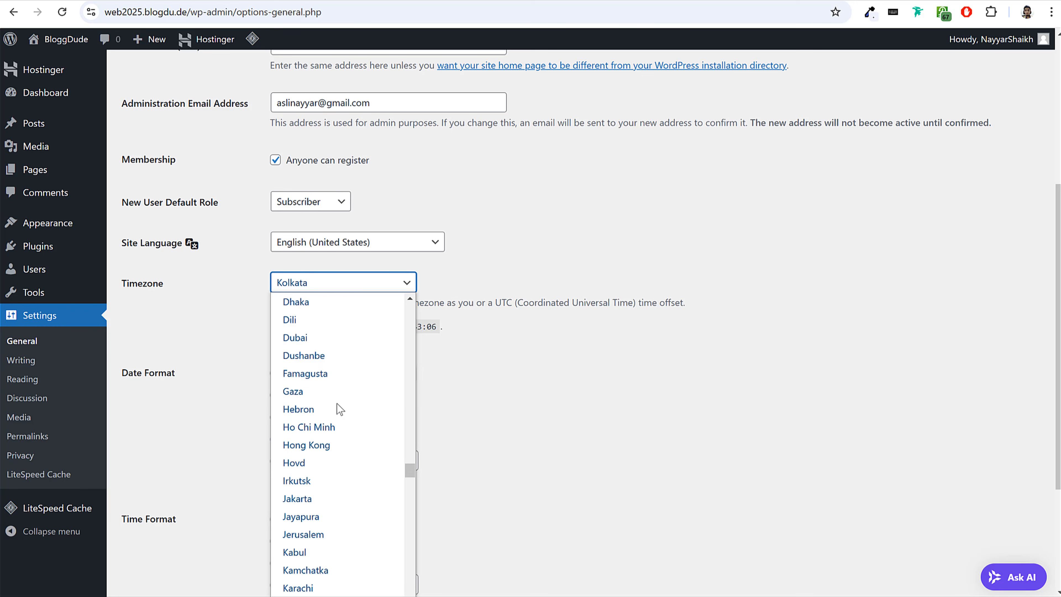
{"action": "key", "text": "Return"}
{"action": "left_click", "coordinate": [484, 351]}
{"action": "scroll", "coordinate": [484, 360], "scroll_direction": "down", "scroll_amount": 3}
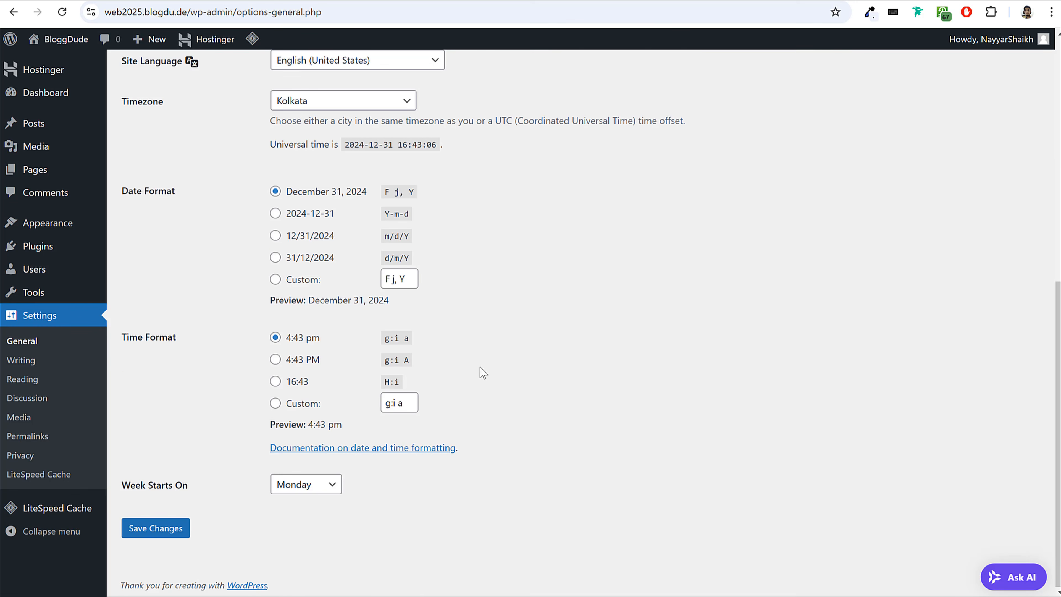
{"action": "left_click", "coordinate": [171, 528]}
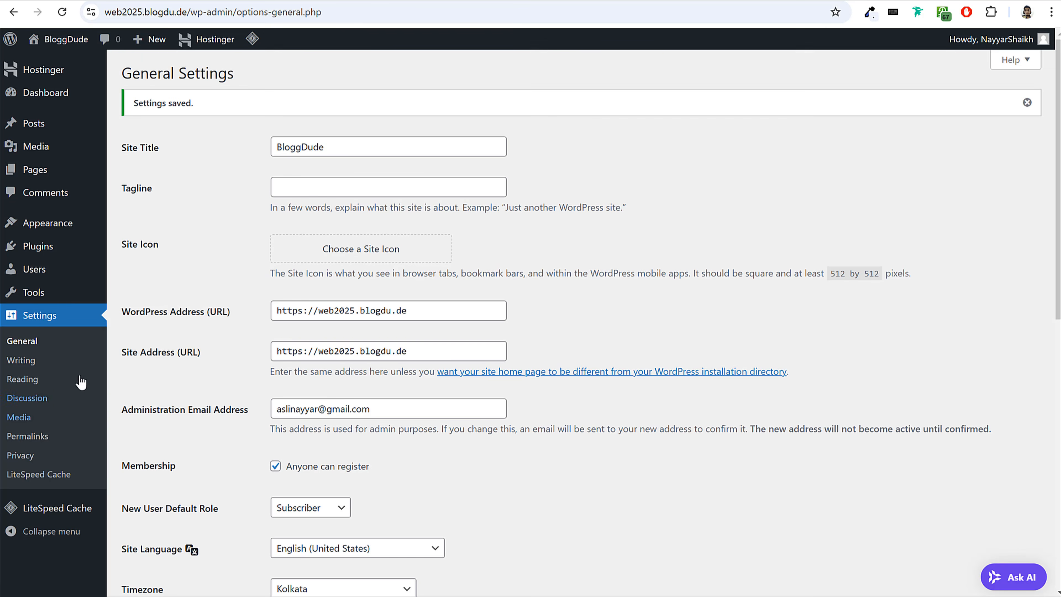
Open the permalink settings, choose the Post name structure and save the changes.
{"action": "left_click", "coordinate": [30, 438]}
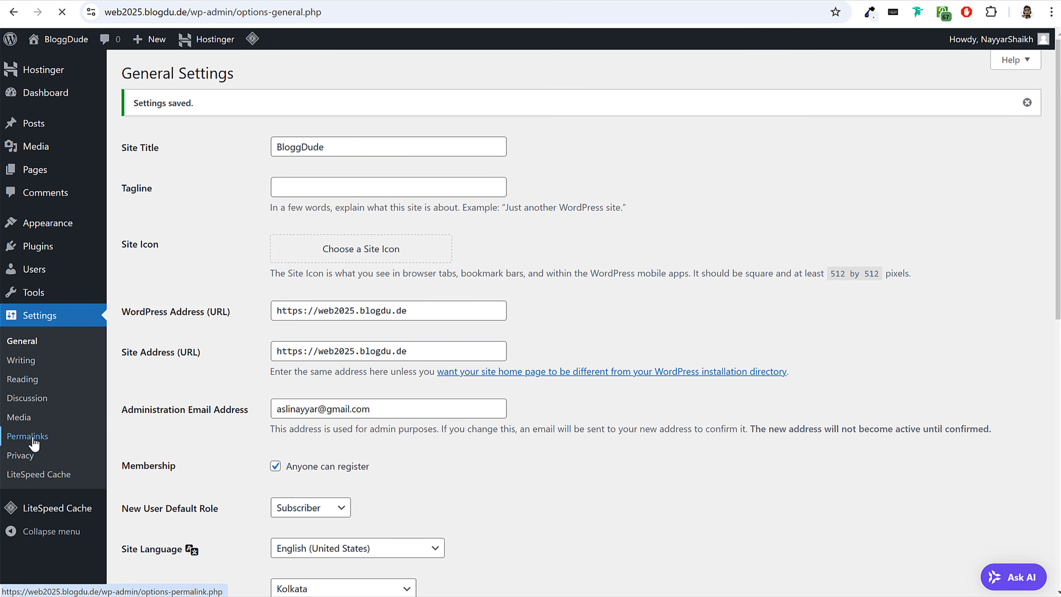
{"action": "left_click_drag", "start_coordinate": [334, 383], "coordinate": [285, 388]}
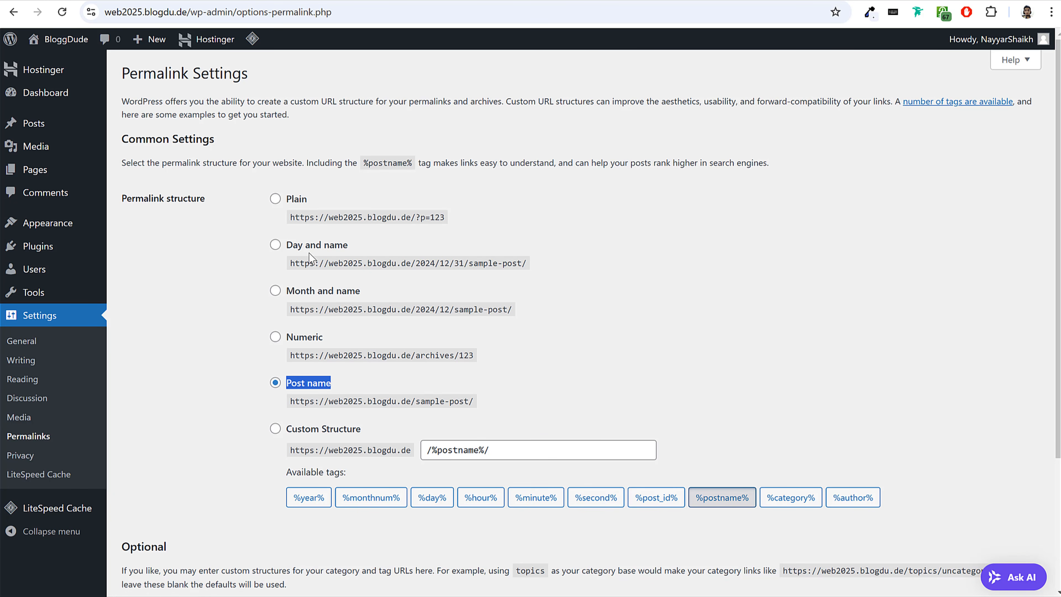
{"action": "left_click", "coordinate": [275, 199]}
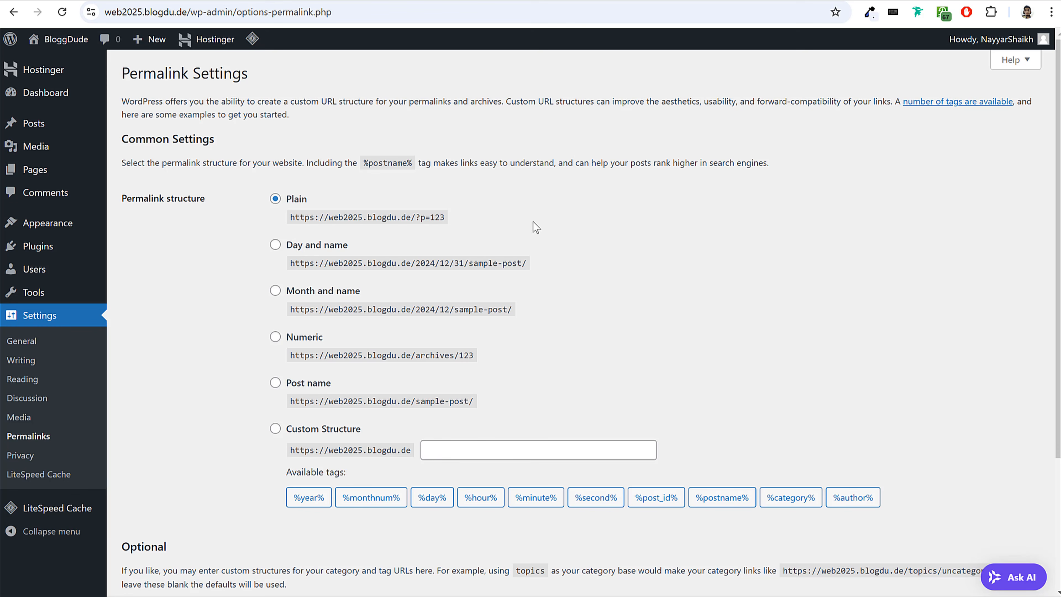
{"action": "left_click", "coordinate": [276, 383]}
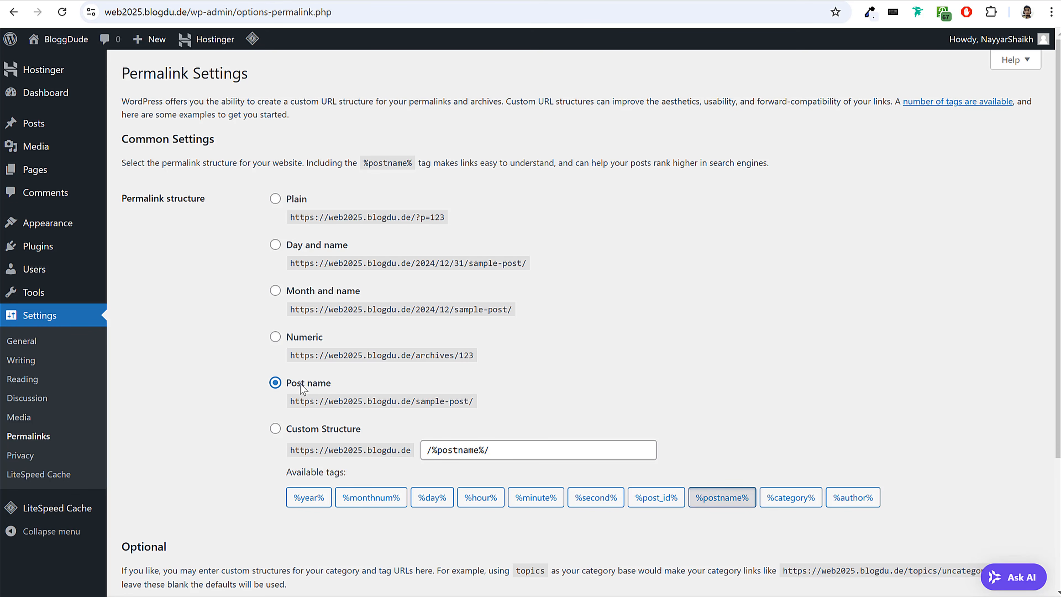
{"action": "scroll", "coordinate": [304, 388], "scroll_direction": "down", "scroll_amount": 4}
{"action": "left_click", "coordinate": [175, 530]}
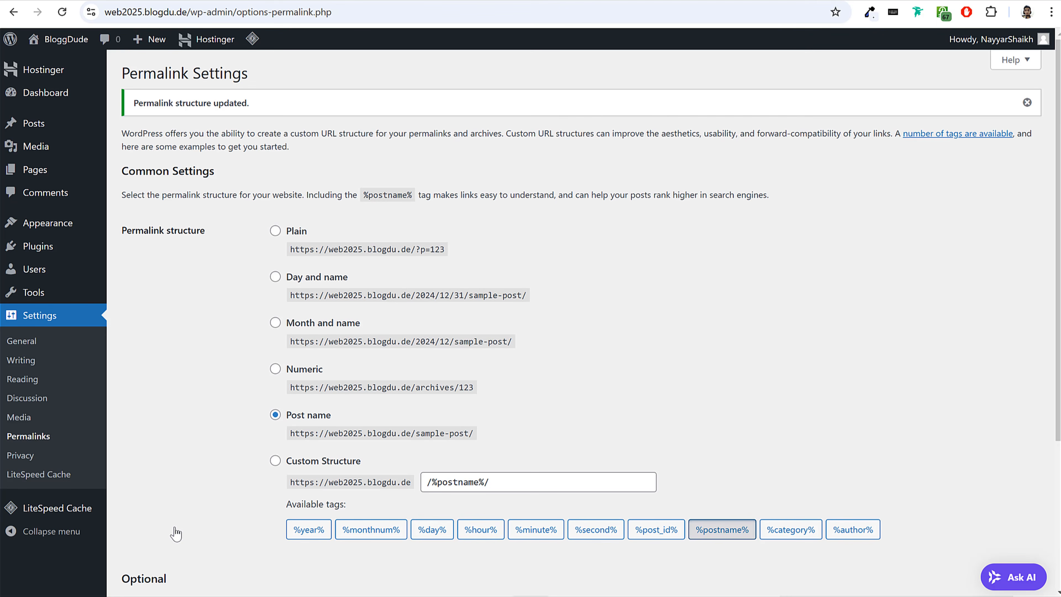
Return to the WordPress dashboard's home screen and switch to the home page of Hostinger's hPanel.
{"action": "left_click", "coordinate": [53, 100]}
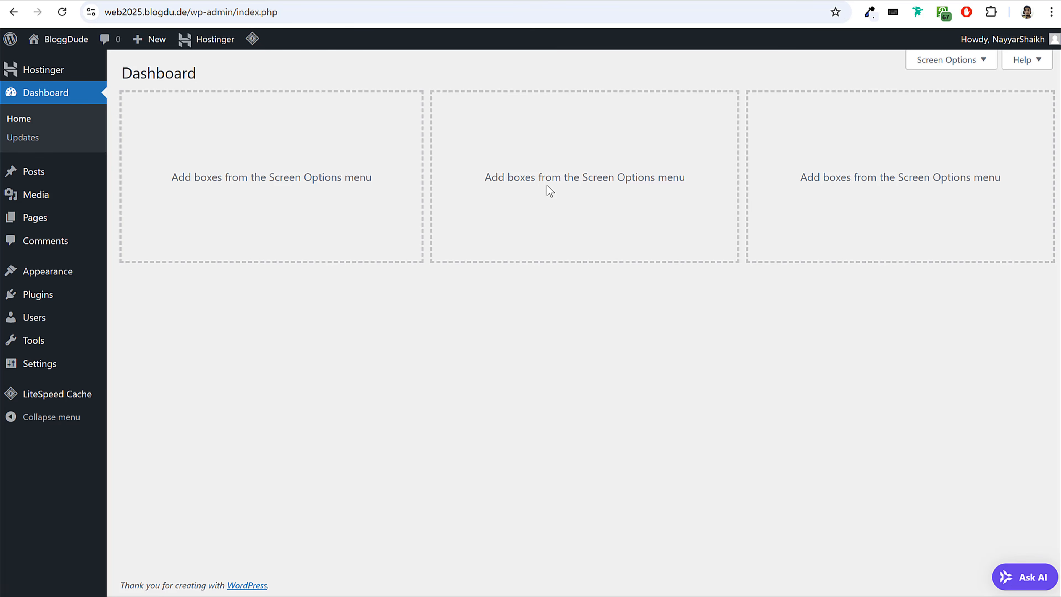
{"action": "left_click", "coordinate": [272, 1]}
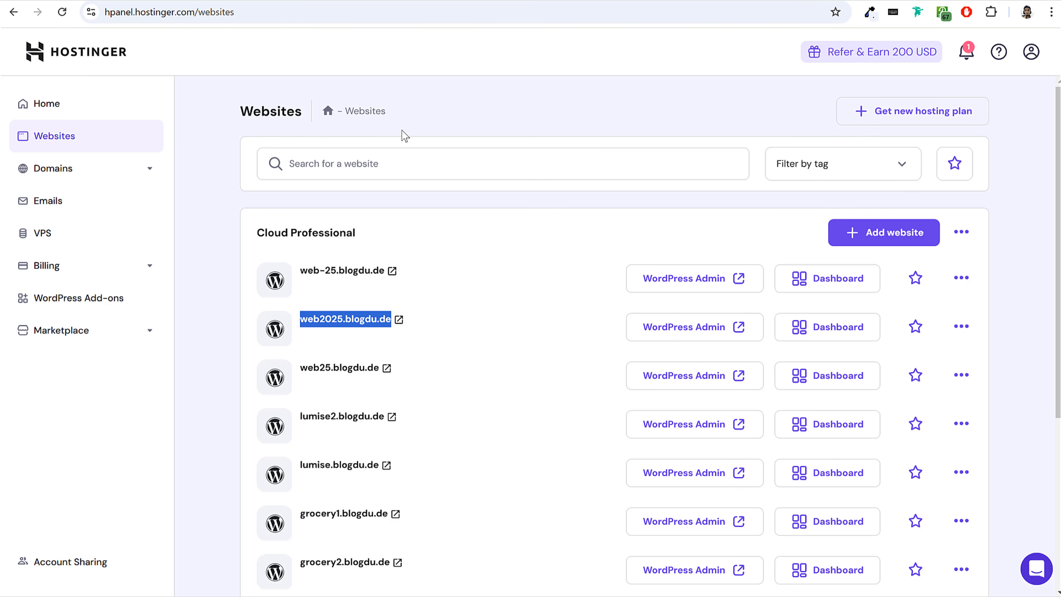
{"action": "left_click", "coordinate": [112, 66]}
Highlight the hpanel.hostinger.com address of the hosting panel without changing it.
{"action": "left_click", "coordinate": [135, 12]}
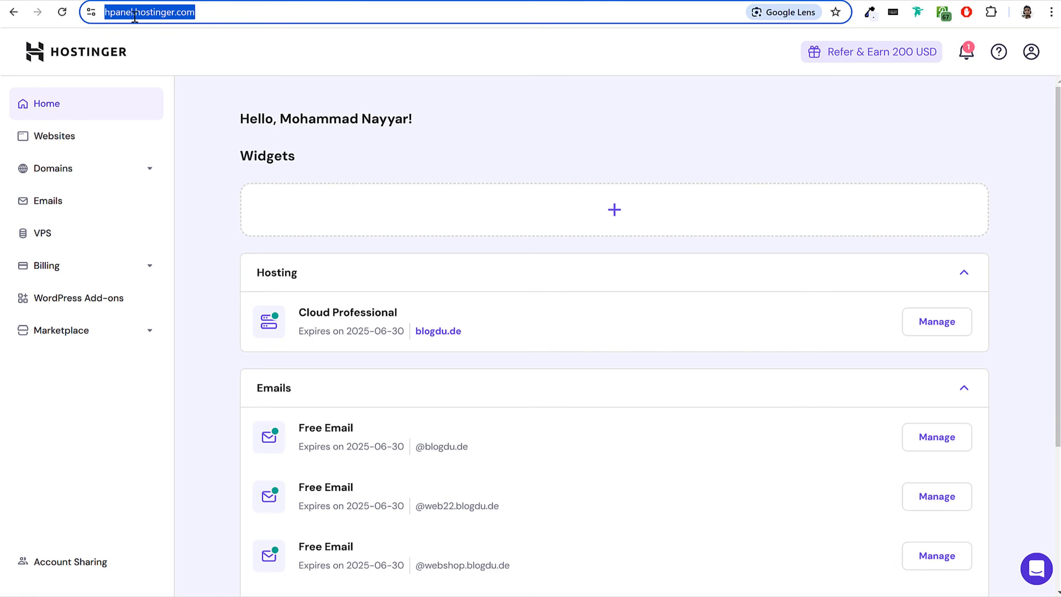
{"action": "left_click_drag", "start_coordinate": [135, 13], "coordinate": [287, 16]}
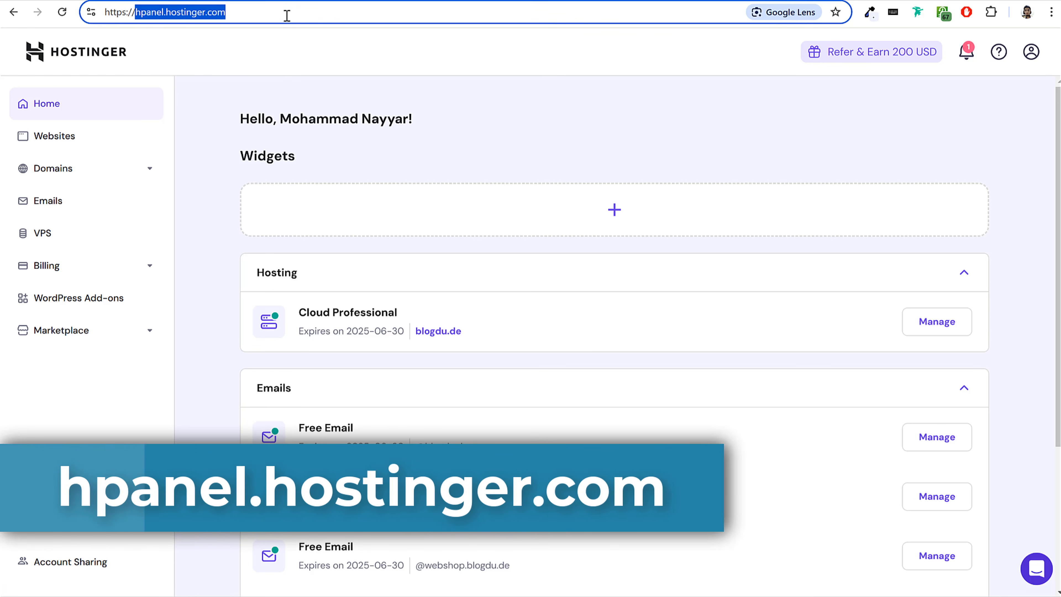
{"action": "left_click", "coordinate": [420, 135]}
{"action": "left_click", "coordinate": [138, 12]}
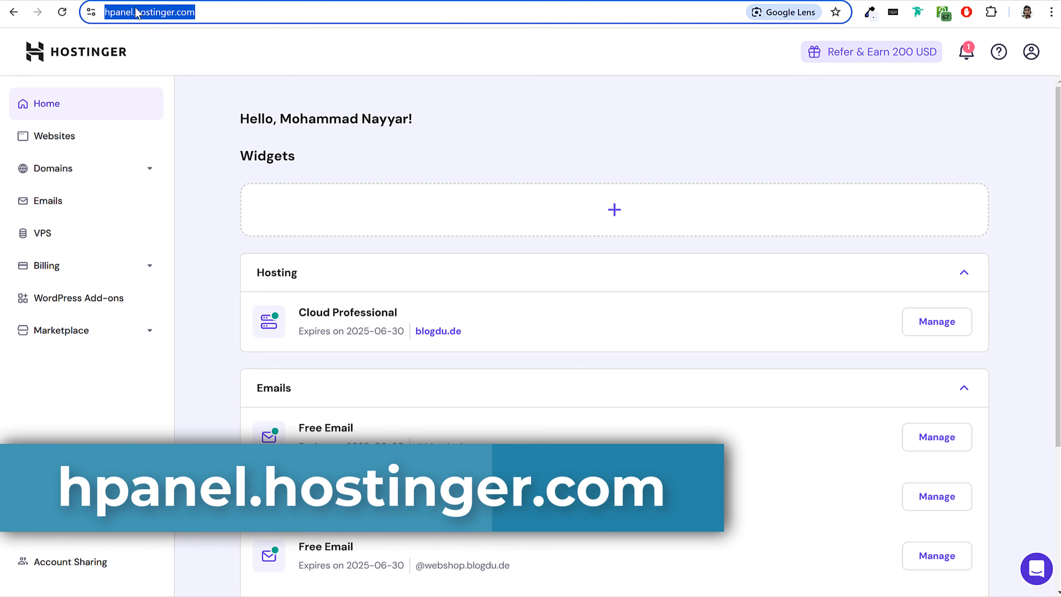
{"action": "left_click", "coordinate": [137, 12]}
{"action": "left_click_drag", "start_coordinate": [136, 13], "coordinate": [280, 11]}
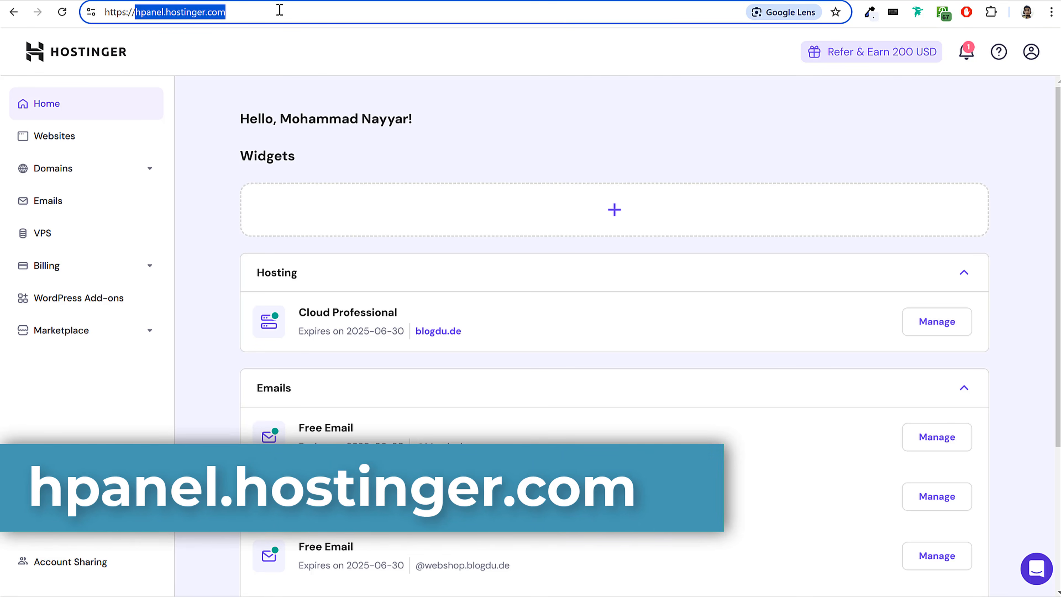
{"action": "left_click", "coordinate": [456, 92]}
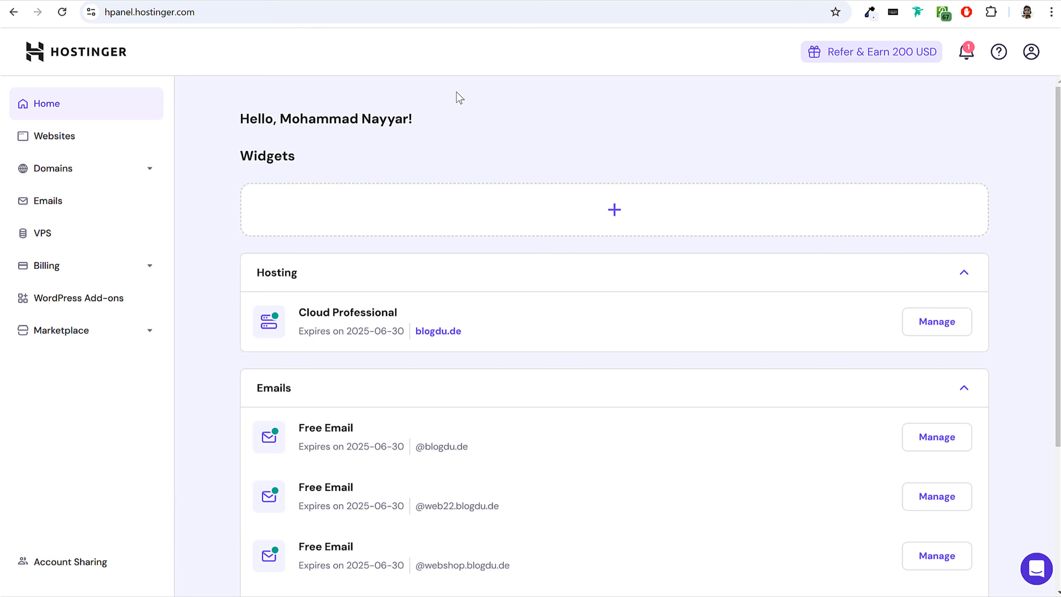
Open the hosting account's Websites page and look through the listed sites with their WordPress Admin links.
{"action": "left_click", "coordinate": [65, 140]}
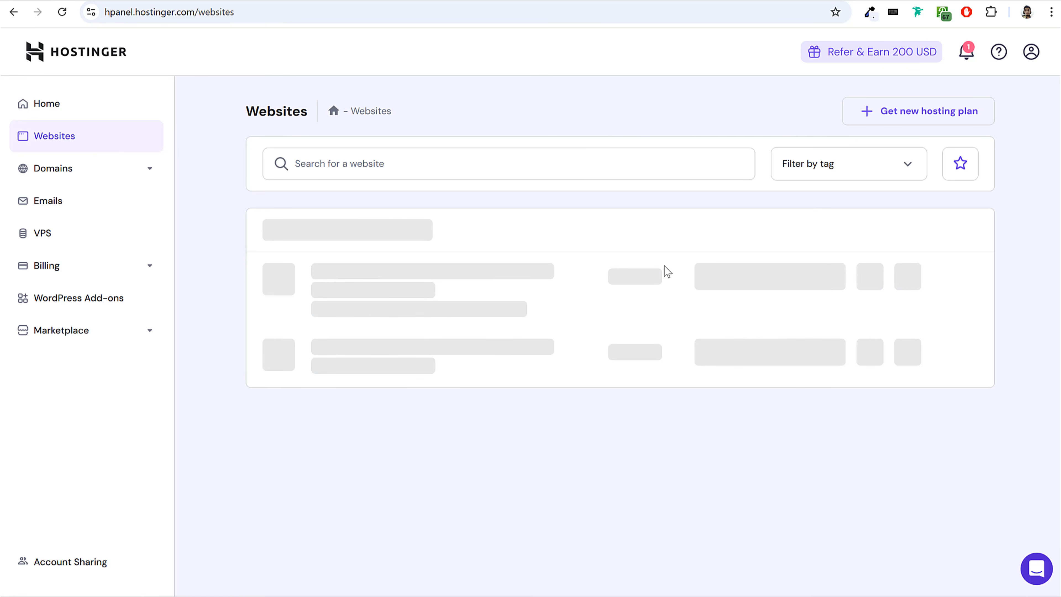
{"action": "scroll", "coordinate": [675, 312], "scroll_direction": "down", "scroll_amount": 5}
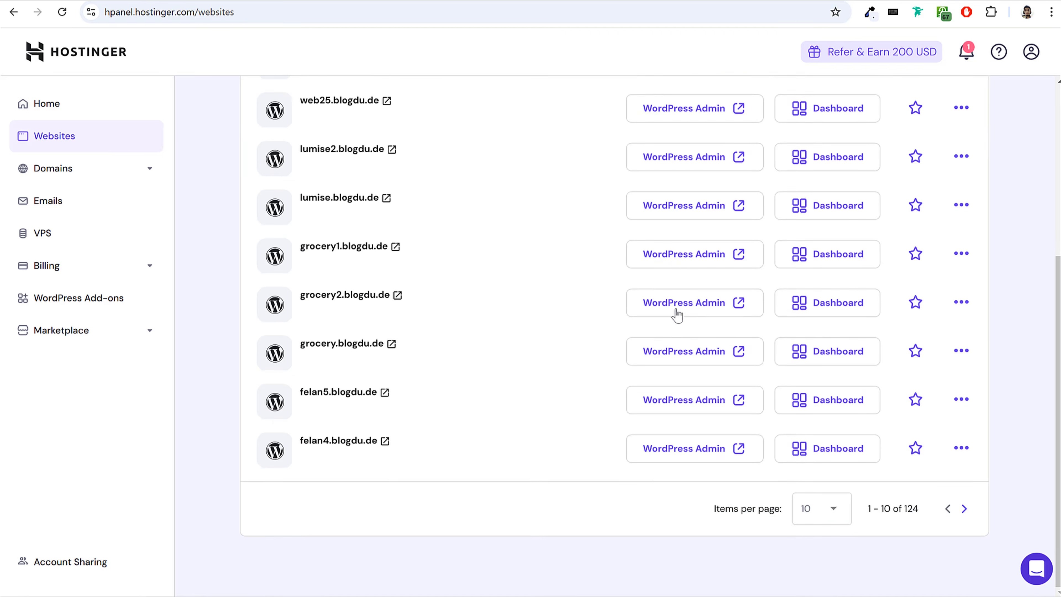
{"action": "scroll", "coordinate": [760, 291], "scroll_direction": "up", "scroll_amount": 5}
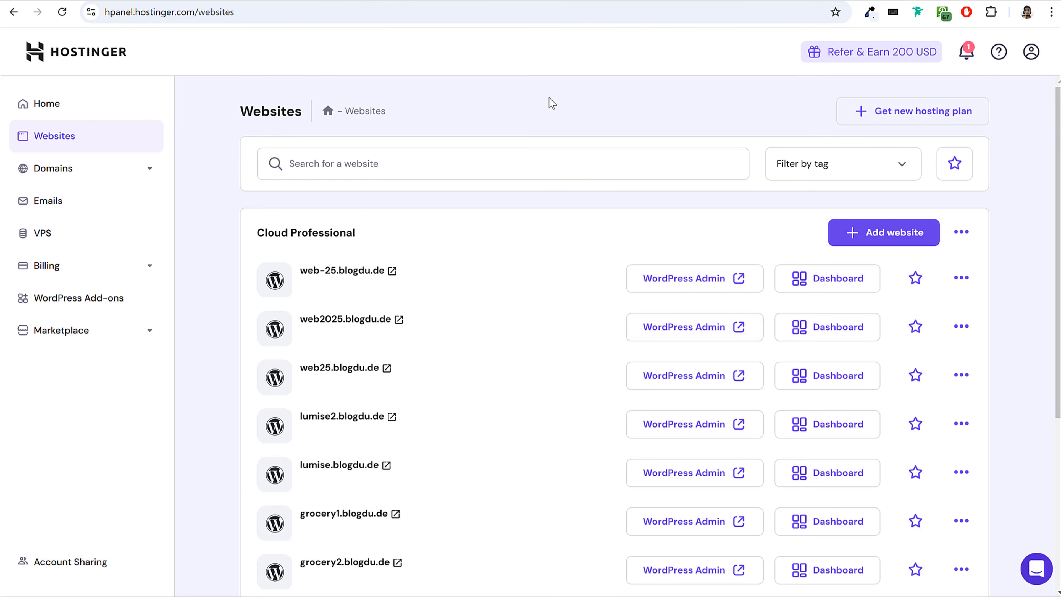
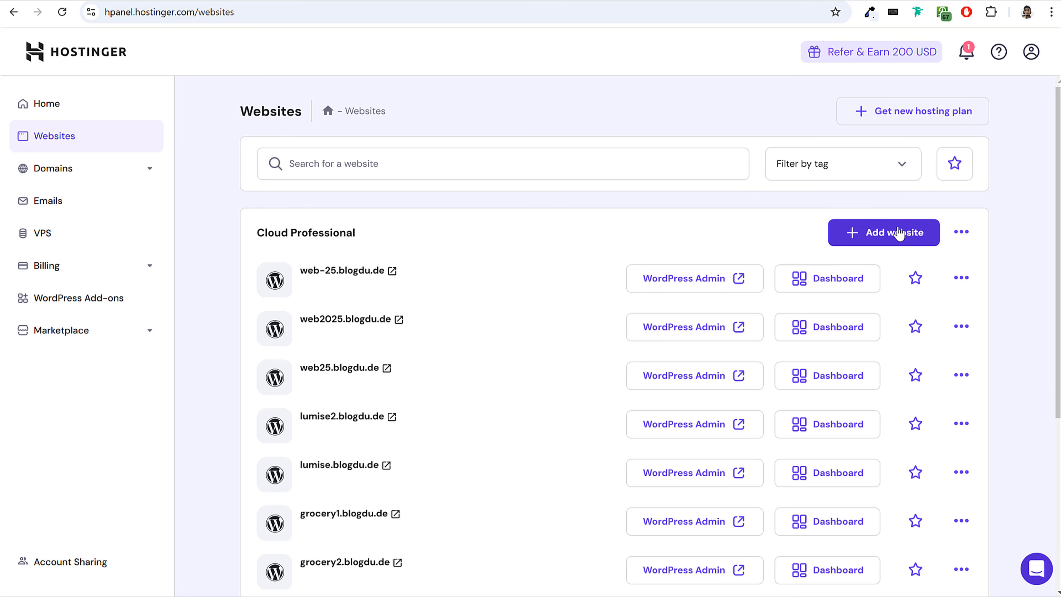
Add a WordPress website with the prefilled login details, choose Business and services as its type, and create it as a blank site.
{"action": "left_click", "coordinate": [882, 241]}
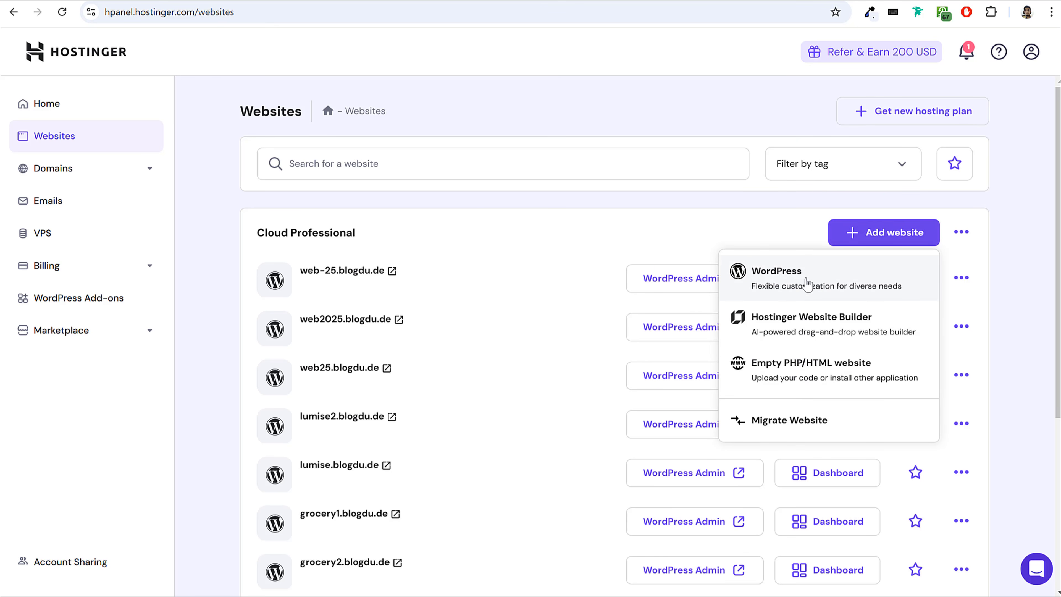
{"action": "left_click", "coordinate": [796, 282]}
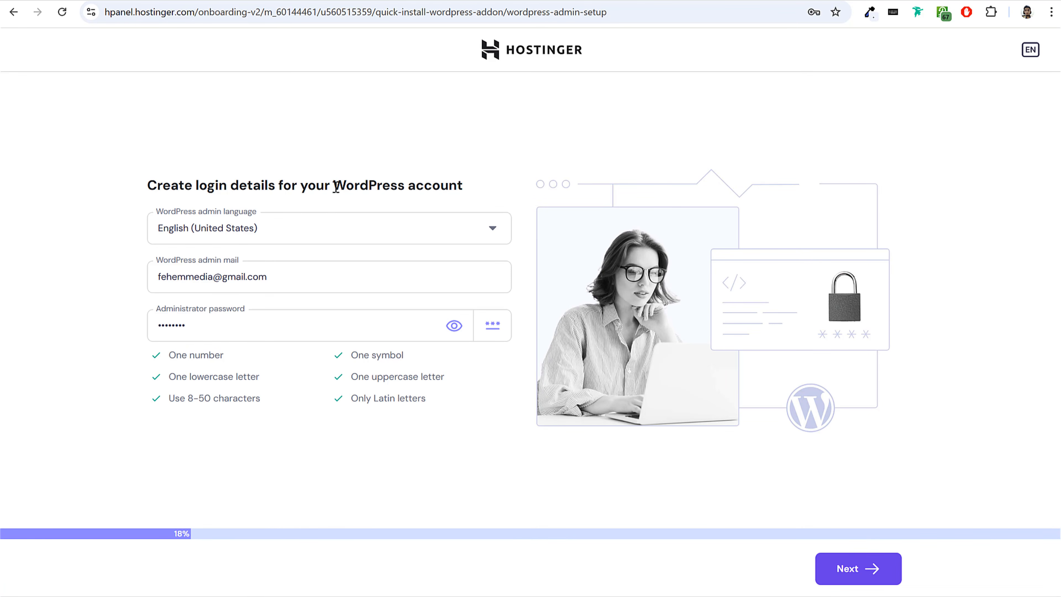
{"action": "left_click", "coordinate": [845, 570]}
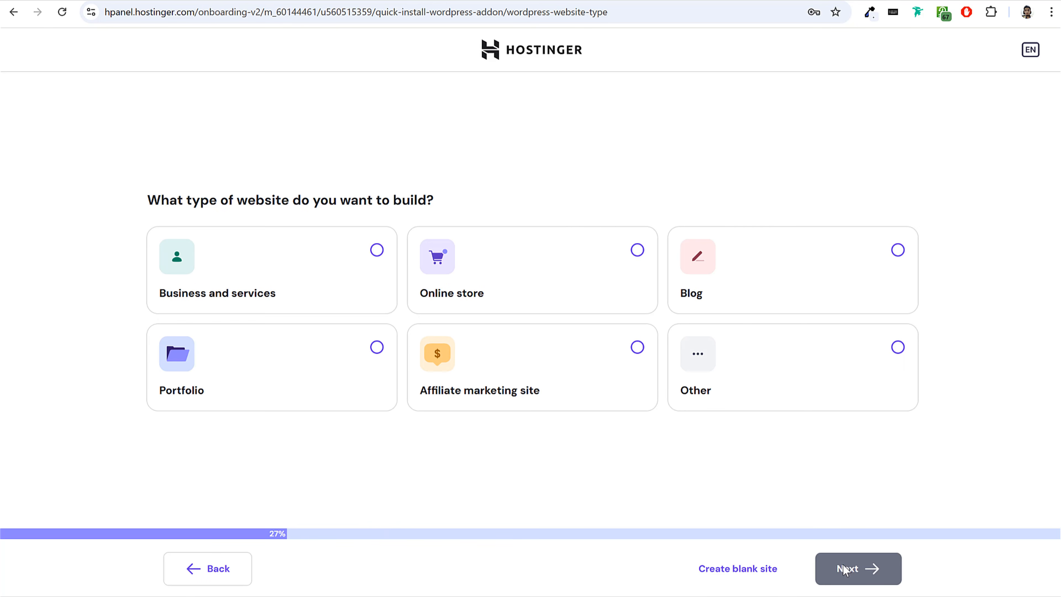
{"action": "left_click", "coordinate": [375, 253]}
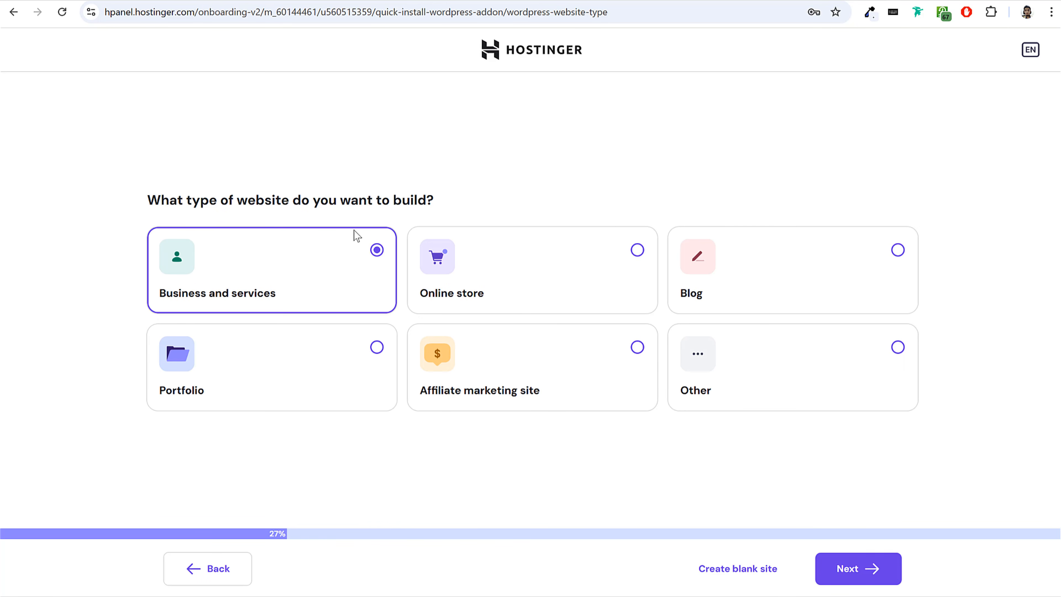
{"action": "left_click", "coordinate": [871, 568]}
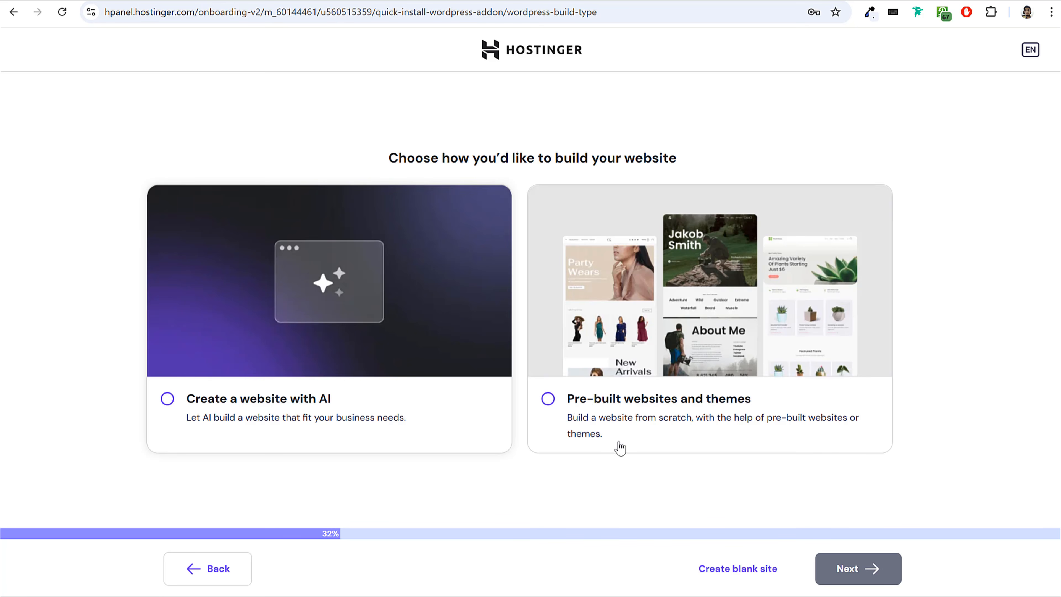
{"action": "left_click", "coordinate": [734, 572]}
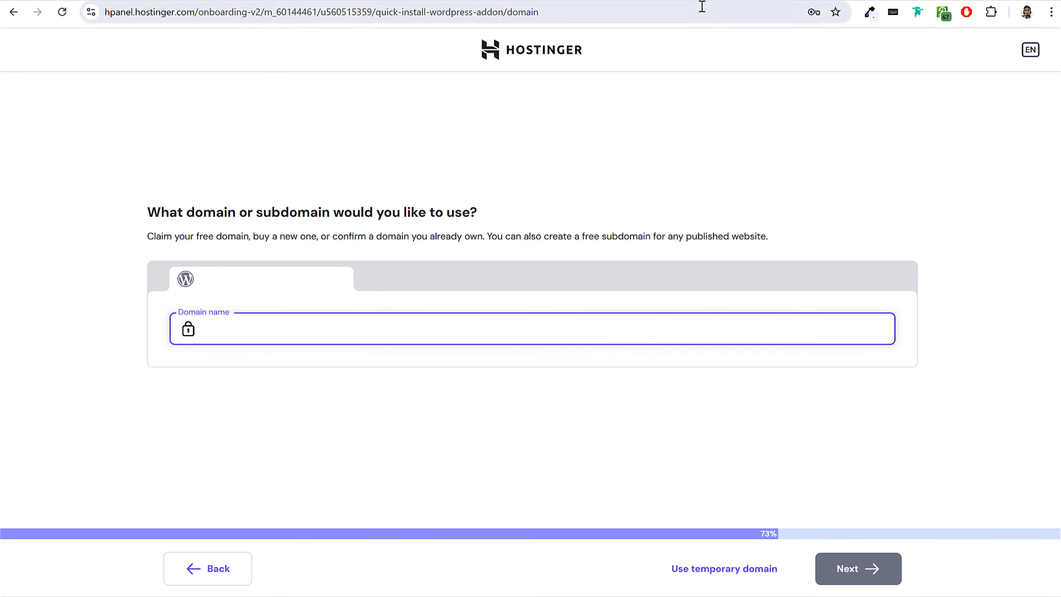
Switch to the GoDaddy products page and copy the domain name fehem.in from the domains list.
{"action": "scroll", "coordinate": [942, 264], "scroll_direction": "up", "scroll_amount": 3}
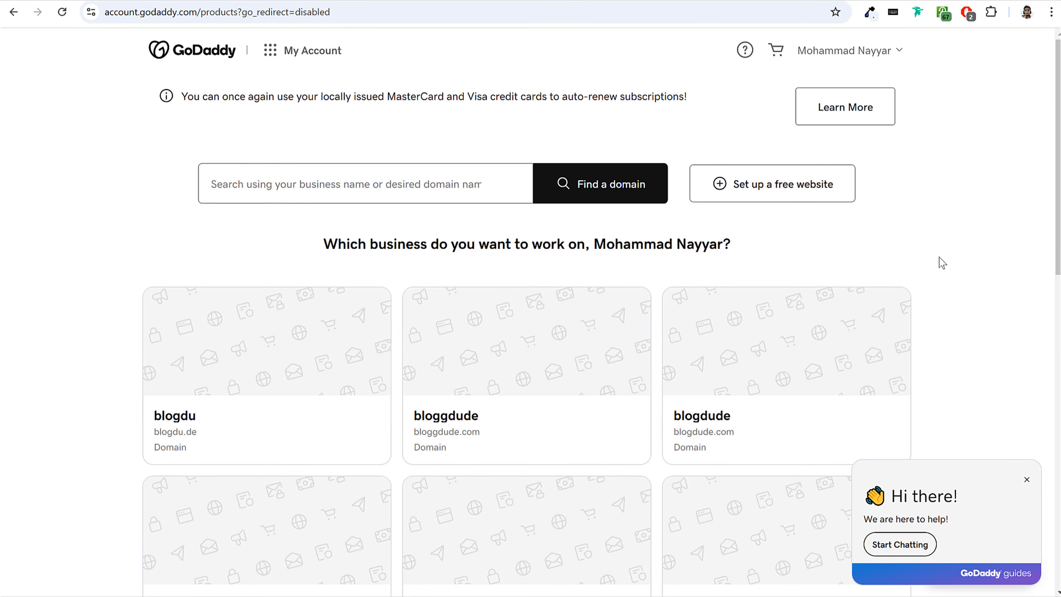
{"action": "scroll", "coordinate": [942, 263], "scroll_direction": "down", "scroll_amount": 11}
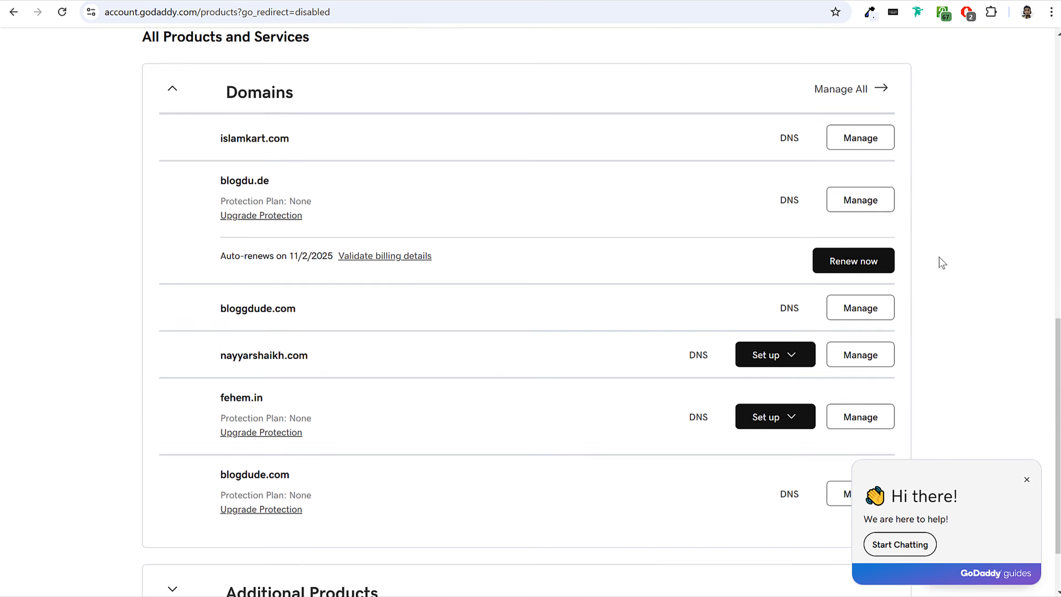
{"action": "scroll", "coordinate": [943, 263], "scroll_direction": "down", "scroll_amount": 2}
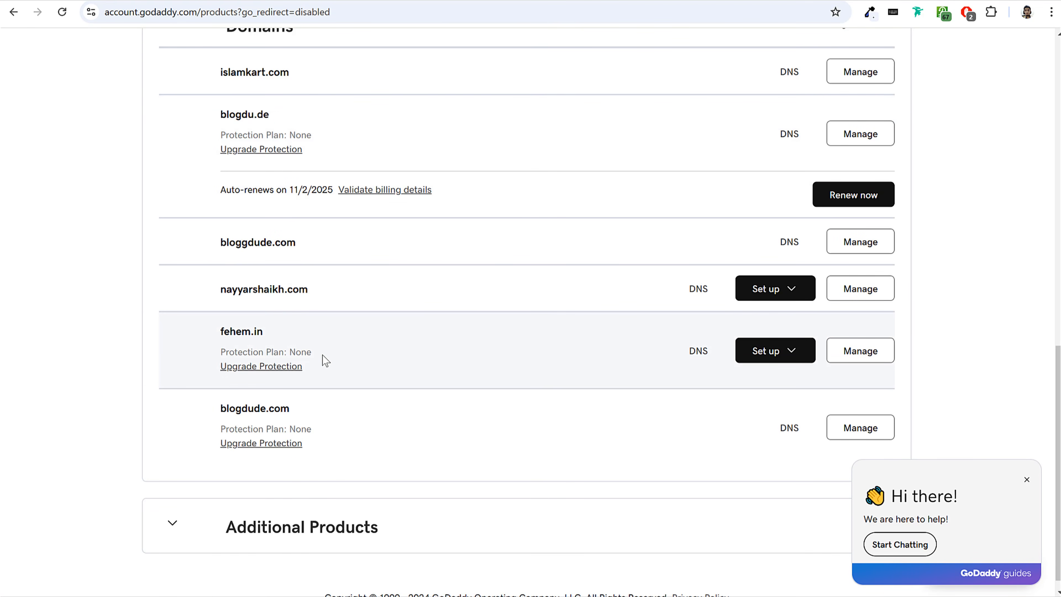
{"action": "left_click_drag", "start_coordinate": [220, 332], "coordinate": [275, 339]}
{"action": "key", "text": "ctrl+c"}
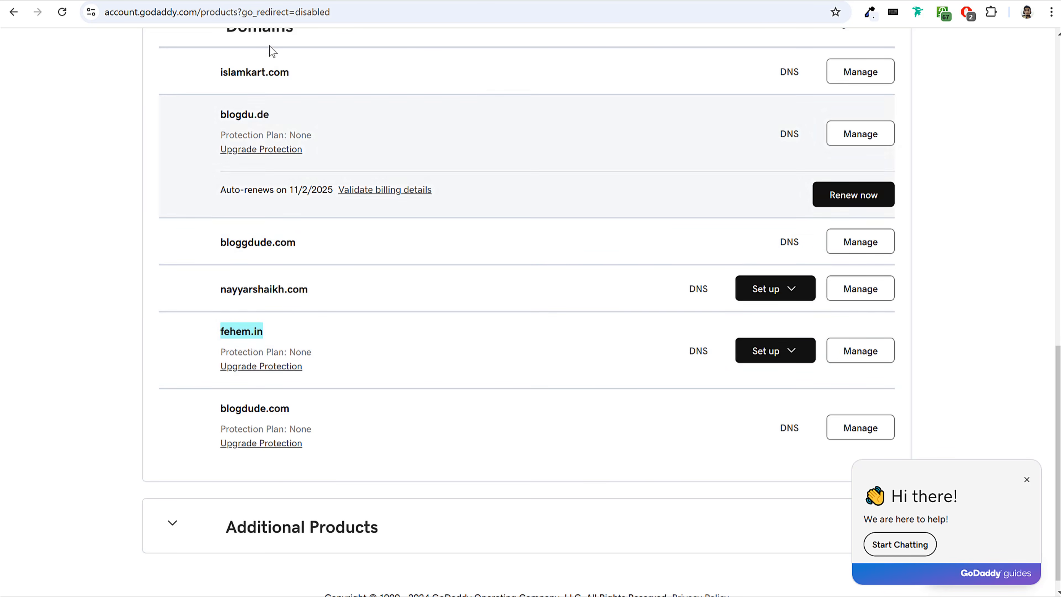
Back in Hostinger's setup, enter fehem.in as the domain, choose to use it as an owned domain and continue.
{"action": "left_click", "coordinate": [288, 1]}
{"action": "key", "text": "ctrl+v"}
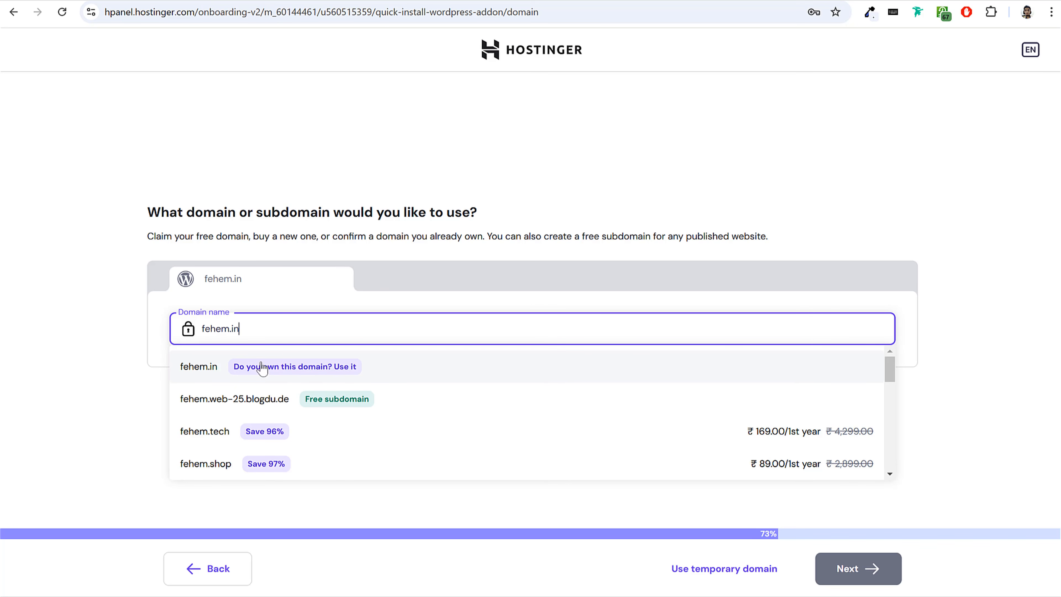
{"action": "left_click", "coordinate": [204, 370]}
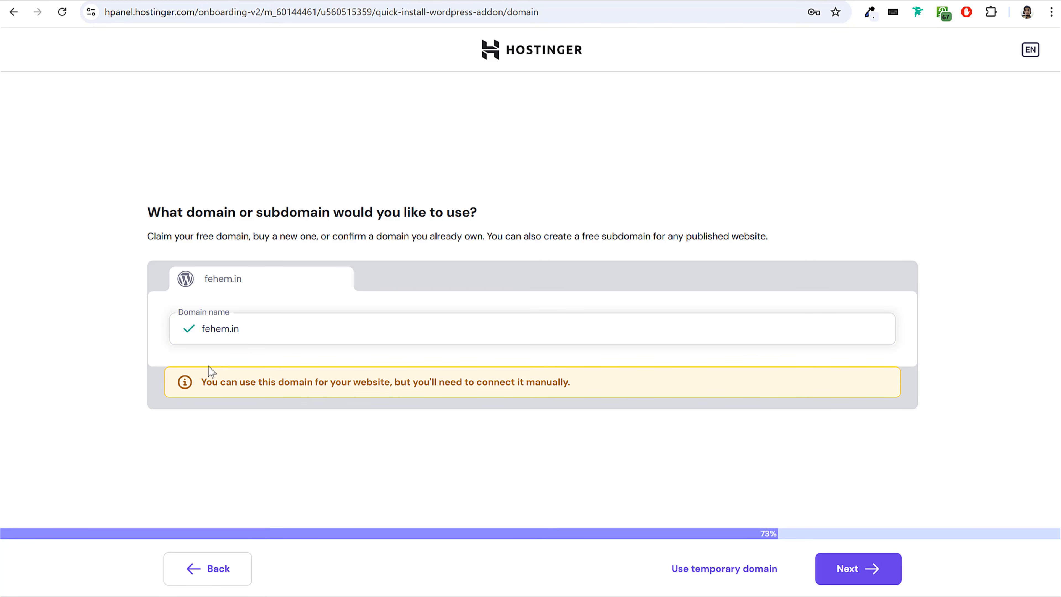
{"action": "left_click_drag", "start_coordinate": [245, 384], "coordinate": [404, 395]}
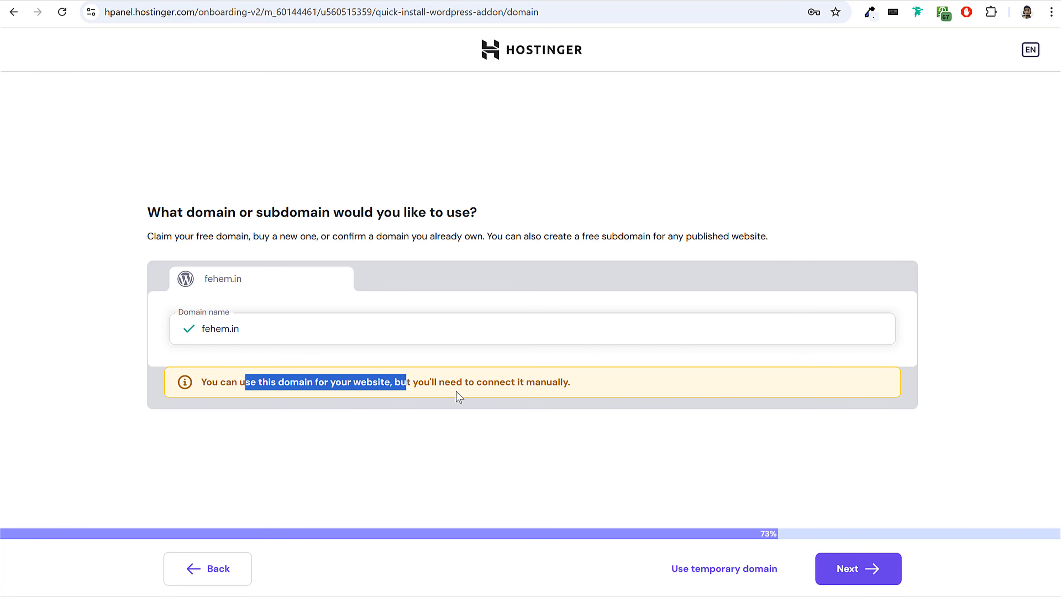
{"action": "left_click", "coordinate": [574, 385]}
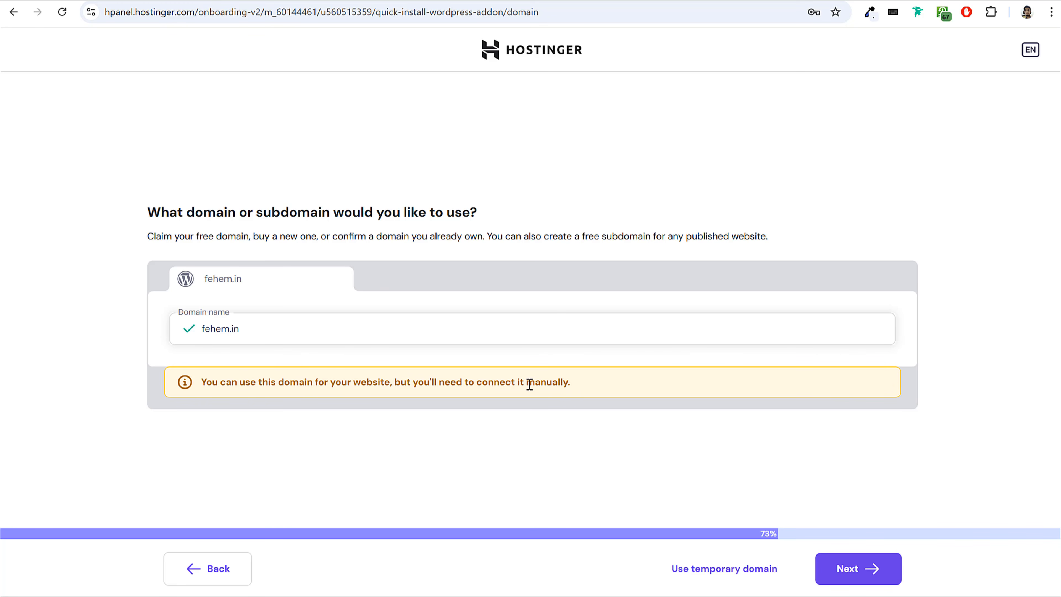
{"action": "left_click", "coordinate": [871, 570]}
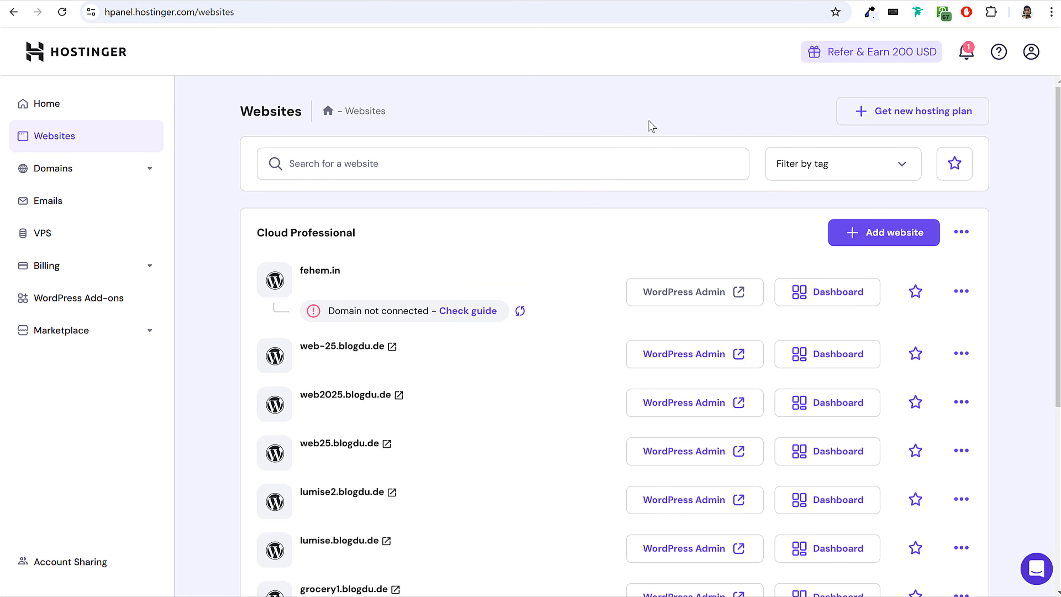
Open the dashboard of the fehem.in website and bring up the guide for connecting its domain.
{"action": "left_click_drag", "start_coordinate": [344, 272], "coordinate": [301, 272]}
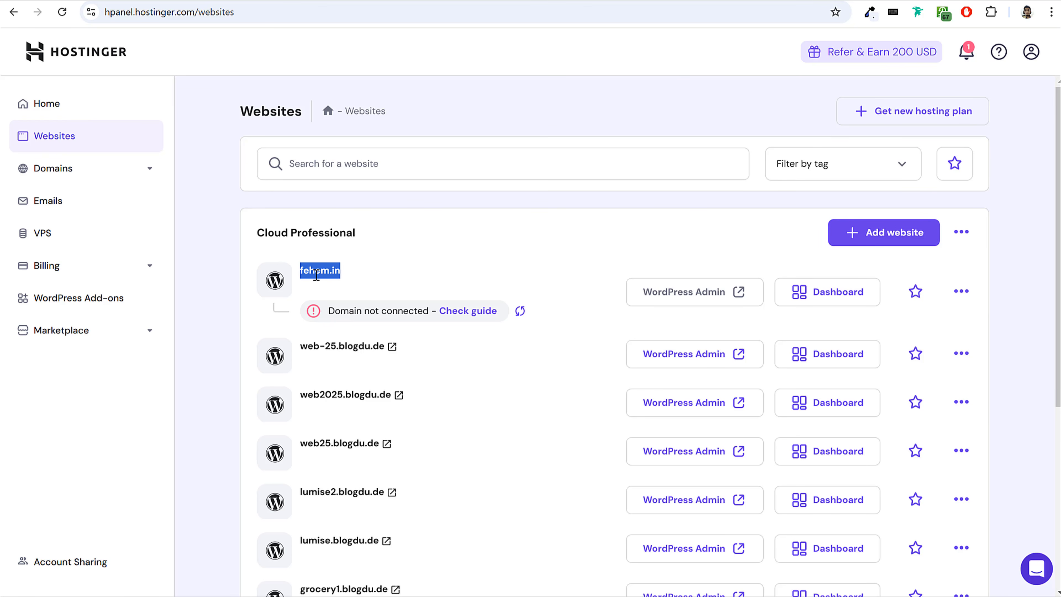
{"action": "left_click_drag", "start_coordinate": [336, 311], "coordinate": [426, 309]}
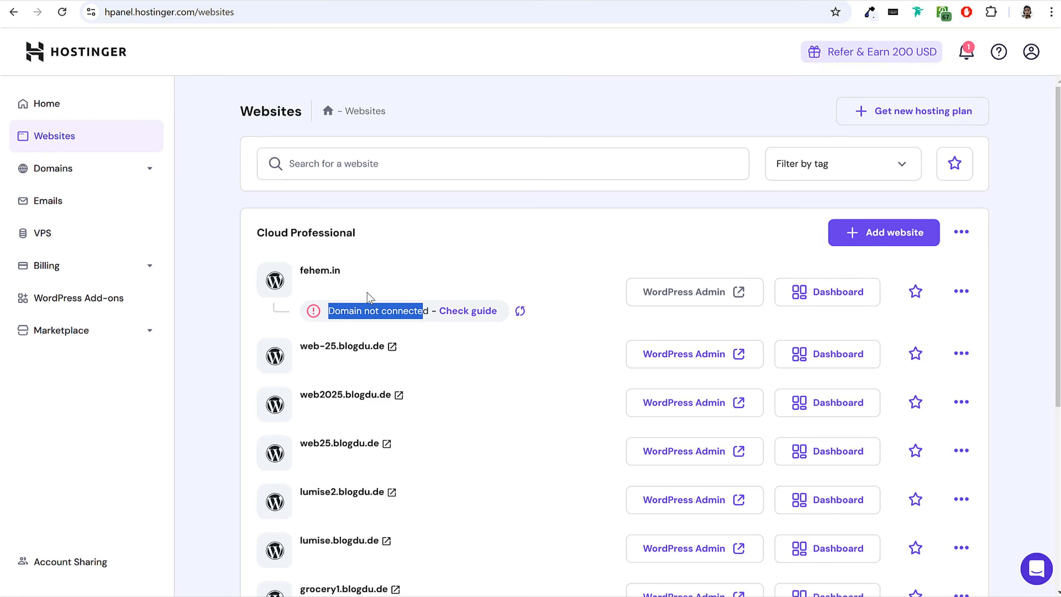
{"action": "left_click", "coordinate": [798, 323]}
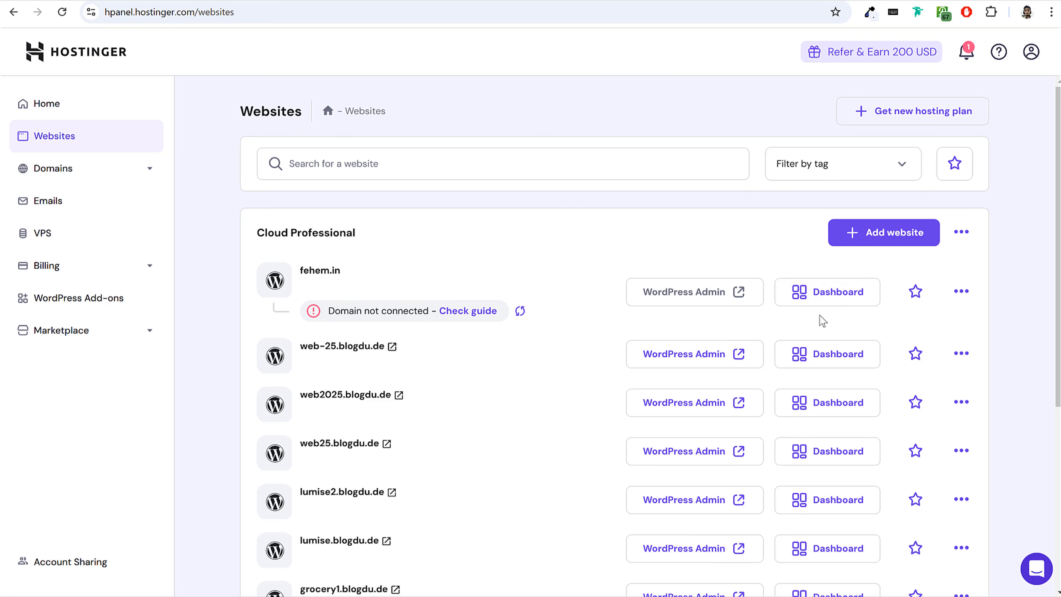
{"action": "left_click", "coordinate": [849, 300]}
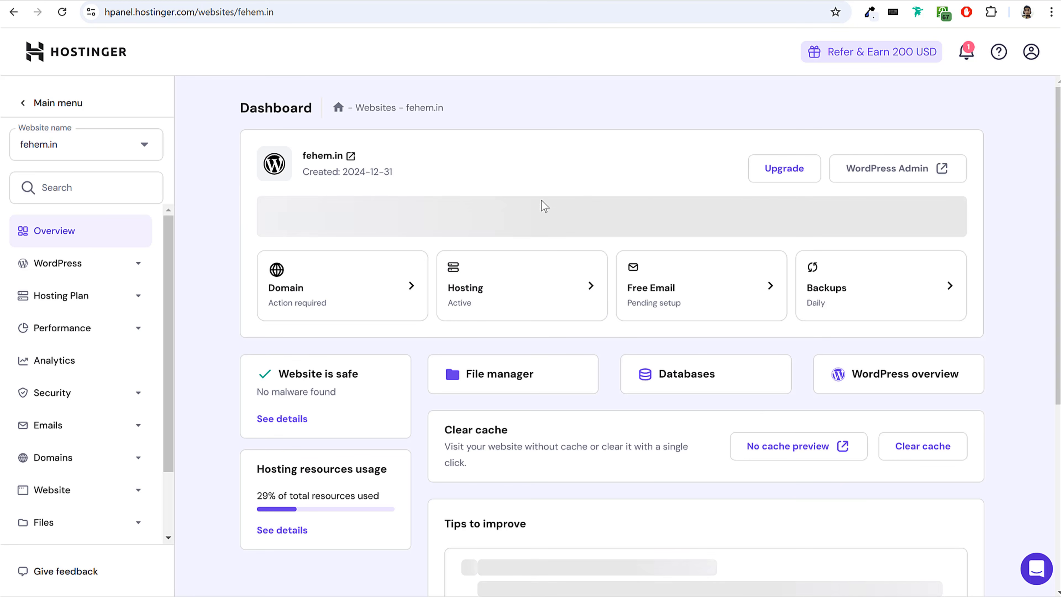
{"action": "left_click_drag", "start_coordinate": [314, 217], "coordinate": [559, 217]}
{"action": "left_click", "coordinate": [559, 218]}
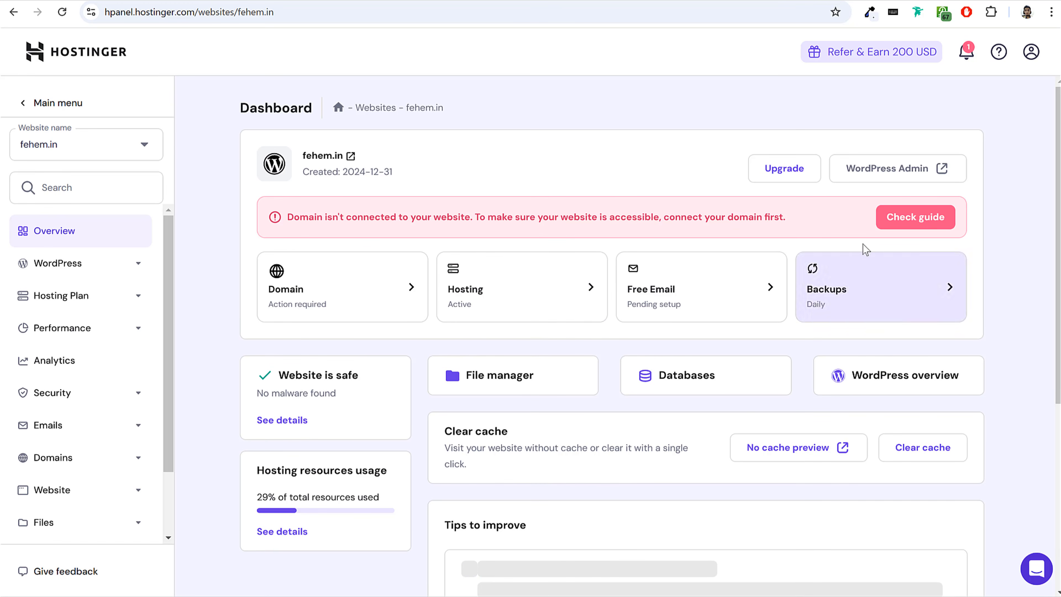
{"action": "left_click", "coordinate": [898, 229]}
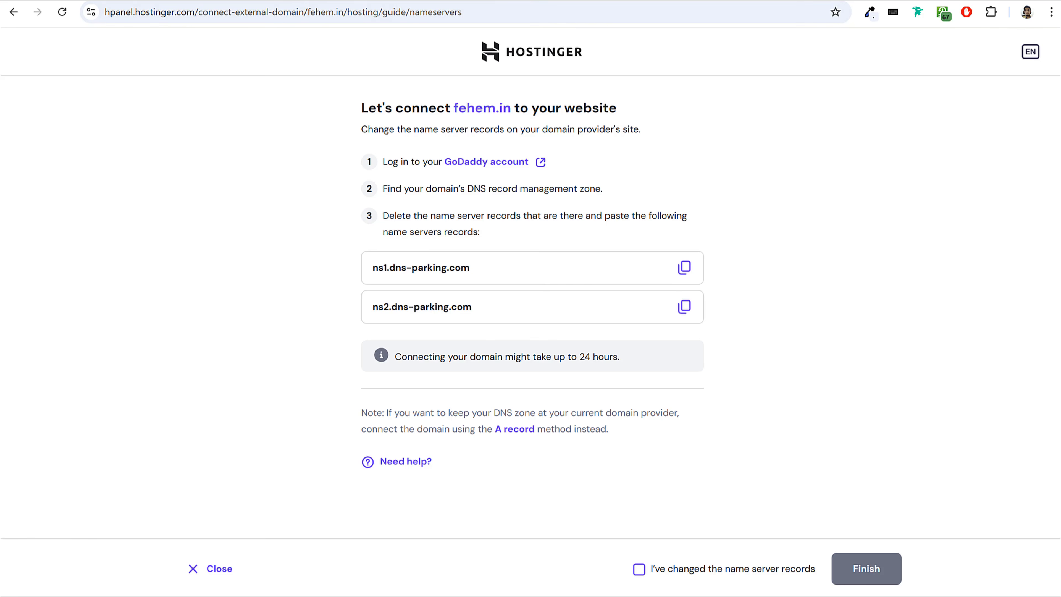
In GoDaddy, open the nameserver settings for fehem.in and choose to use own nameservers.
{"action": "left_click", "coordinate": [401, 0]}
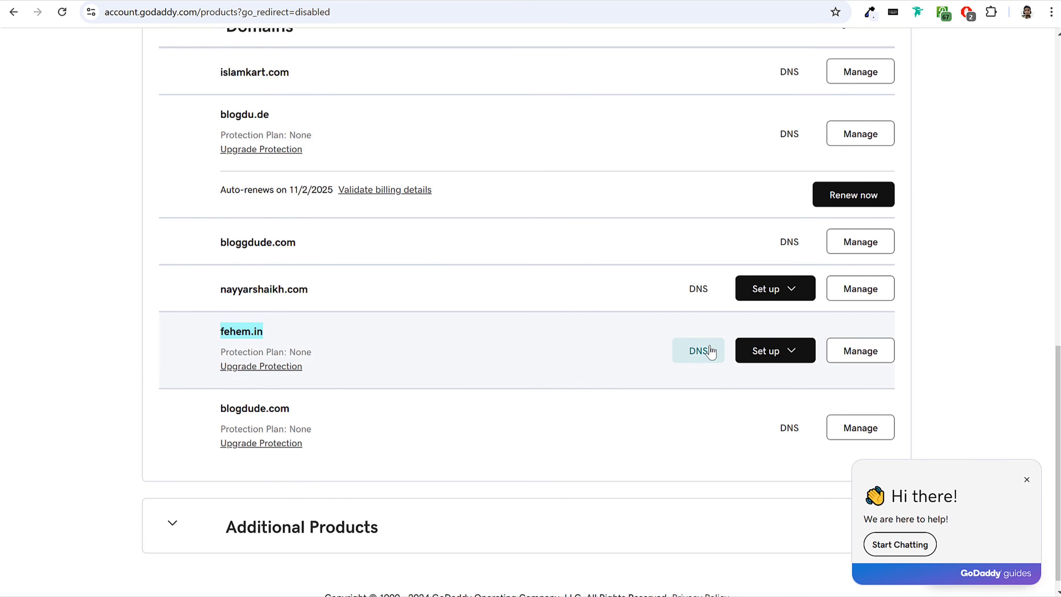
{"action": "scroll", "coordinate": [752, 225], "scroll_direction": "up", "scroll_amount": 3}
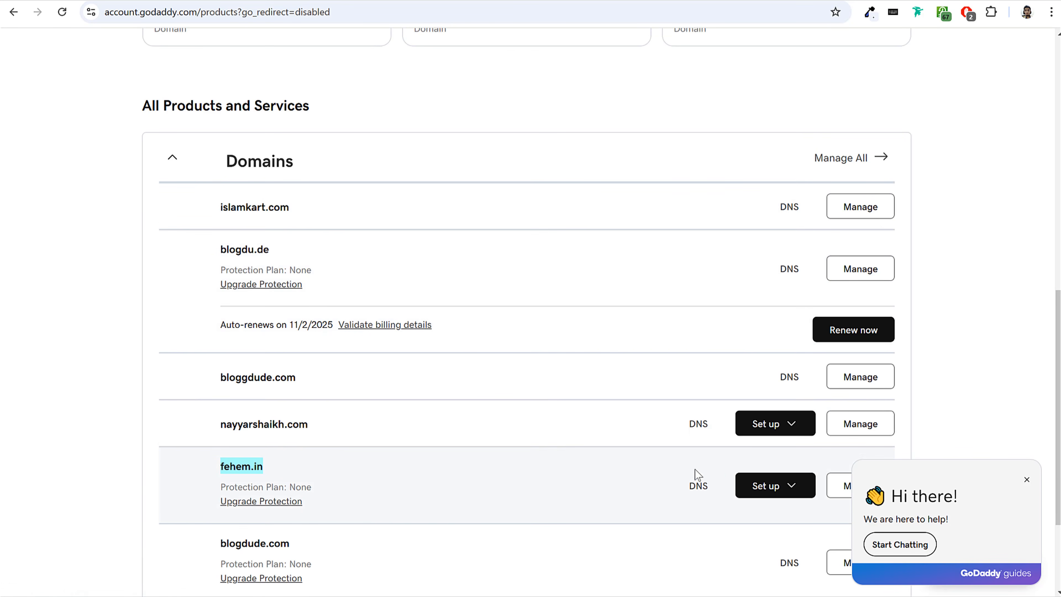
{"action": "scroll", "coordinate": [695, 480], "scroll_direction": "down", "scroll_amount": 3}
{"action": "left_click", "coordinate": [704, 357]}
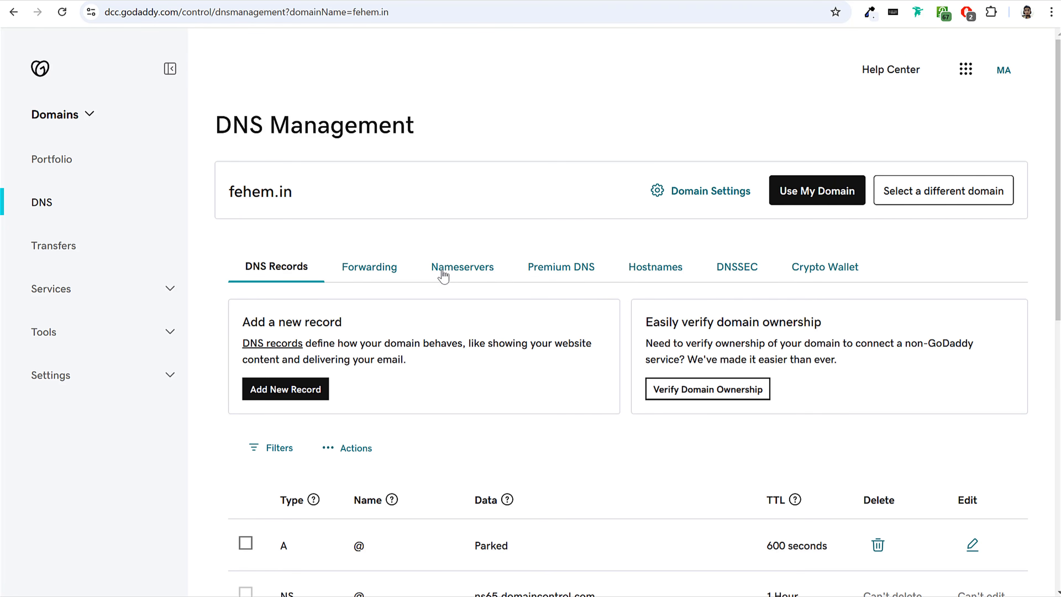
{"action": "left_click", "coordinate": [463, 270]}
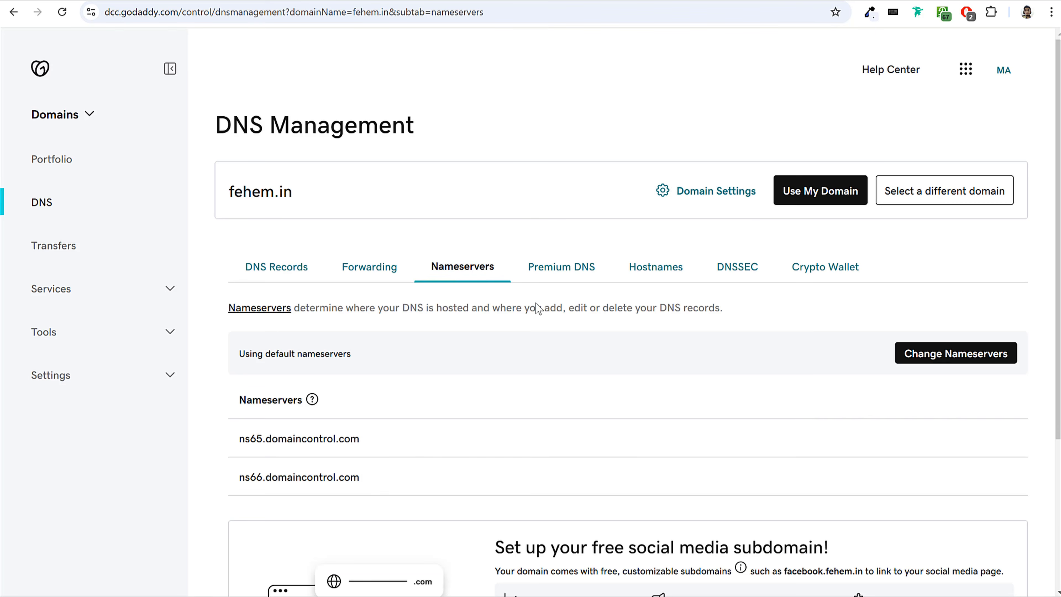
{"action": "scroll", "coordinate": [501, 289], "scroll_direction": "down", "scroll_amount": 3}
{"action": "left_click", "coordinate": [998, 223]}
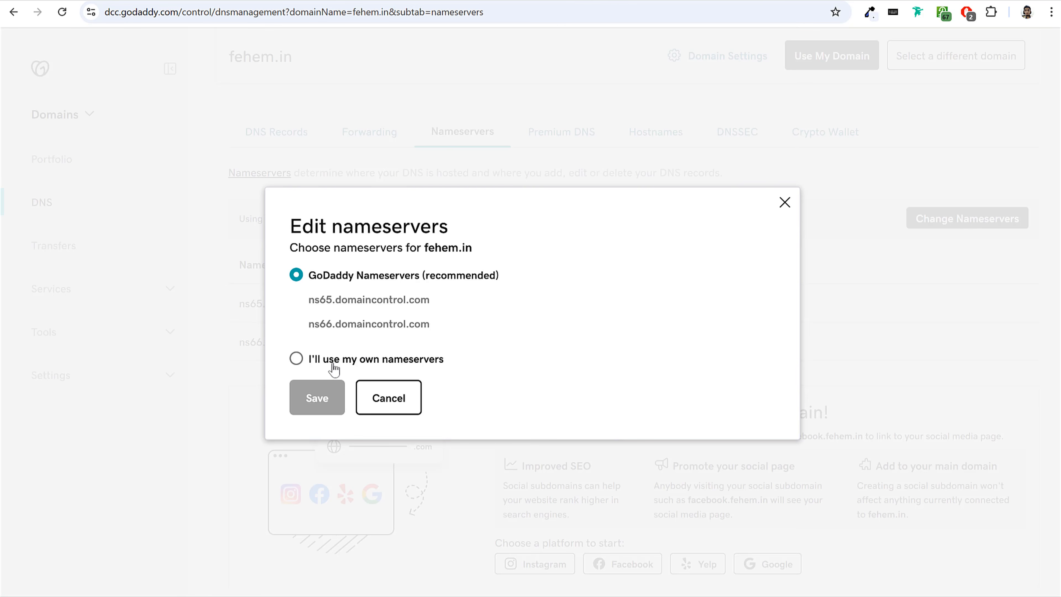
{"action": "left_click", "coordinate": [337, 359]}
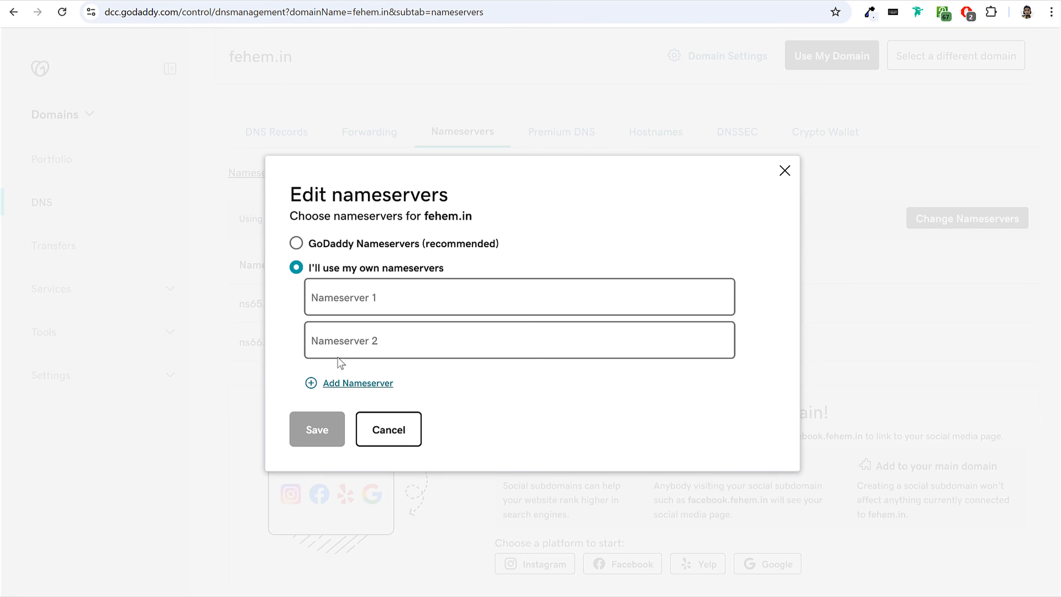
Copy ns1.dns-parking.com and ns2.dns-parking.com from Hostinger's guide into GoDaddy's Nameserver 1 and 2 fields and save them.
{"action": "left_click", "coordinate": [394, 308]}
{"action": "left_click", "coordinate": [404, 1]}
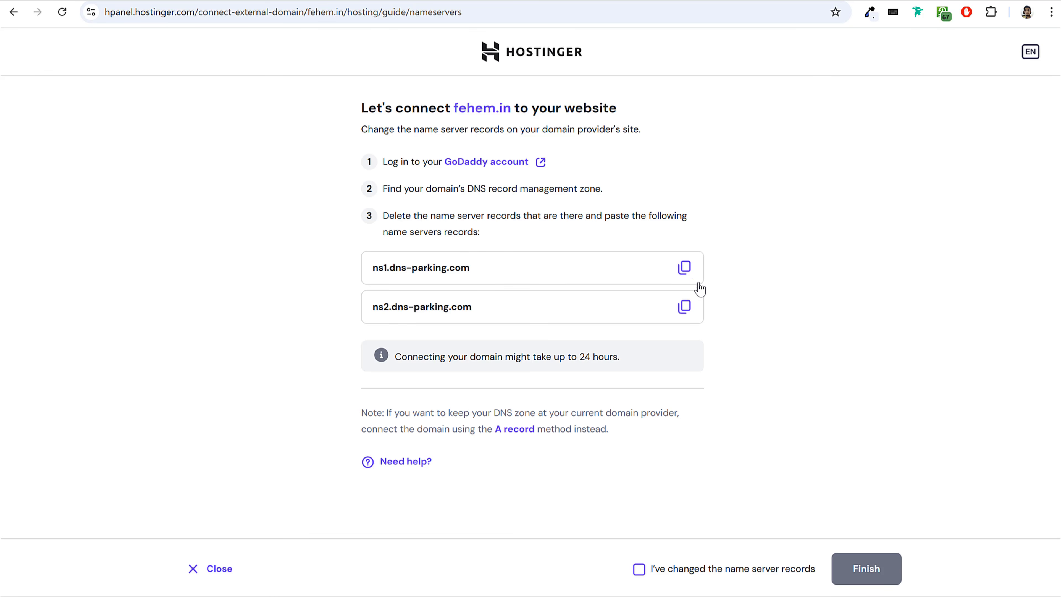
{"action": "left_click", "coordinate": [684, 268]}
{"action": "left_click", "coordinate": [288, 1]}
{"action": "key", "text": "ctrl+v"}
{"action": "left_click", "coordinate": [381, 1]}
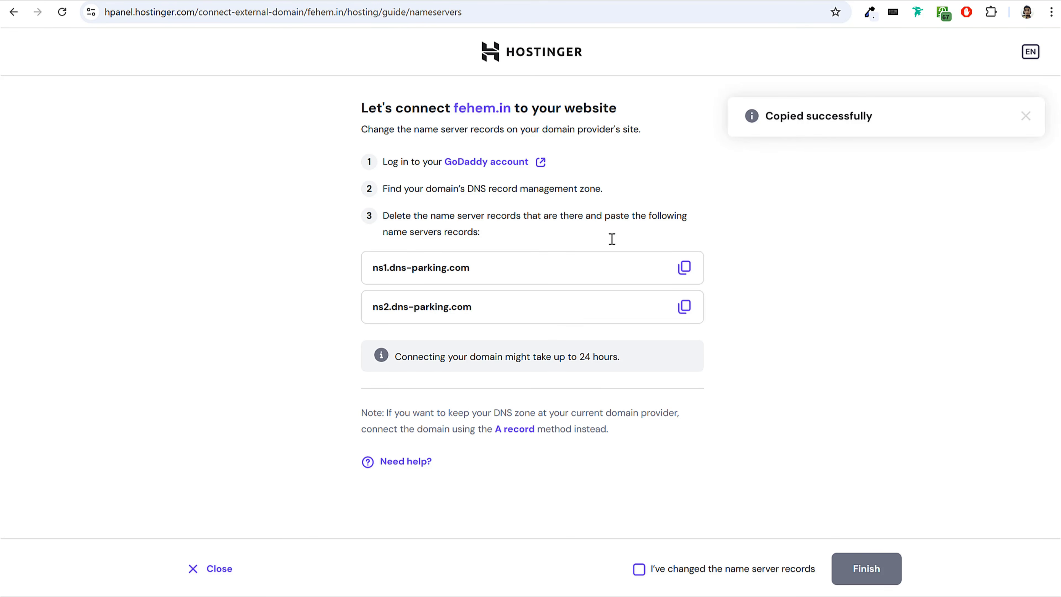
{"action": "left_click", "coordinate": [683, 306]}
{"action": "left_click", "coordinate": [288, 1]}
{"action": "left_click", "coordinate": [377, 344]}
{"action": "key", "text": "ctrl+v"}
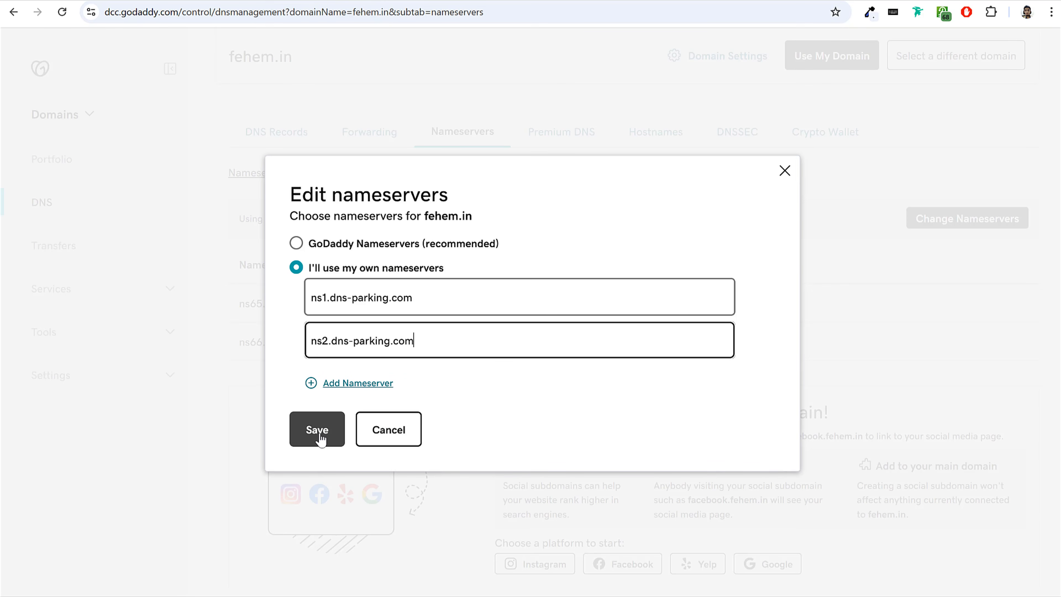
Return to Hostinger's connection guide, confirm that the name server records have been changed and finish.
{"action": "left_click", "coordinate": [381, 0]}
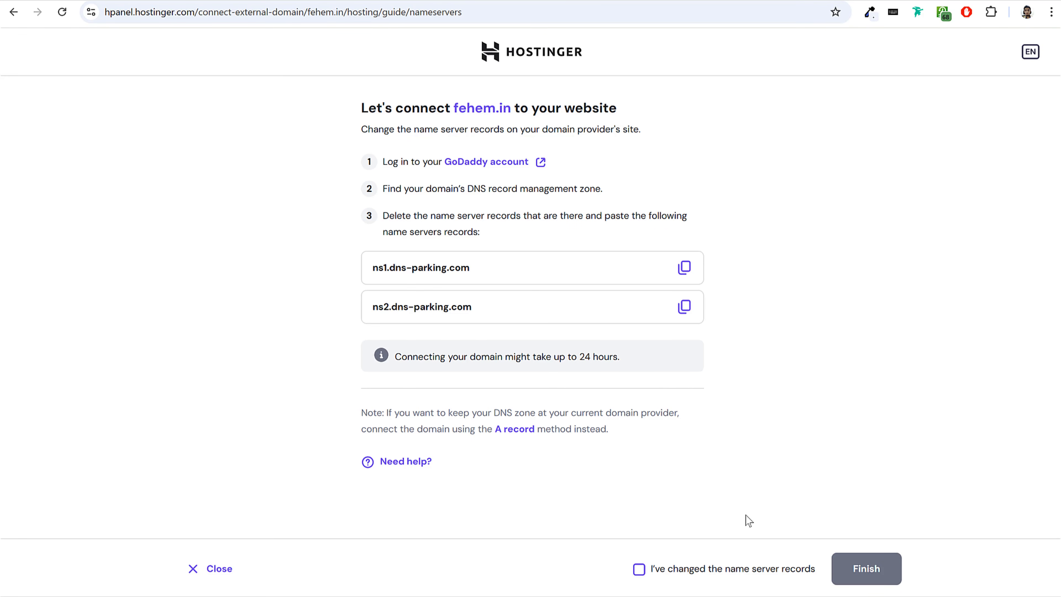
{"action": "left_click", "coordinate": [639, 569]}
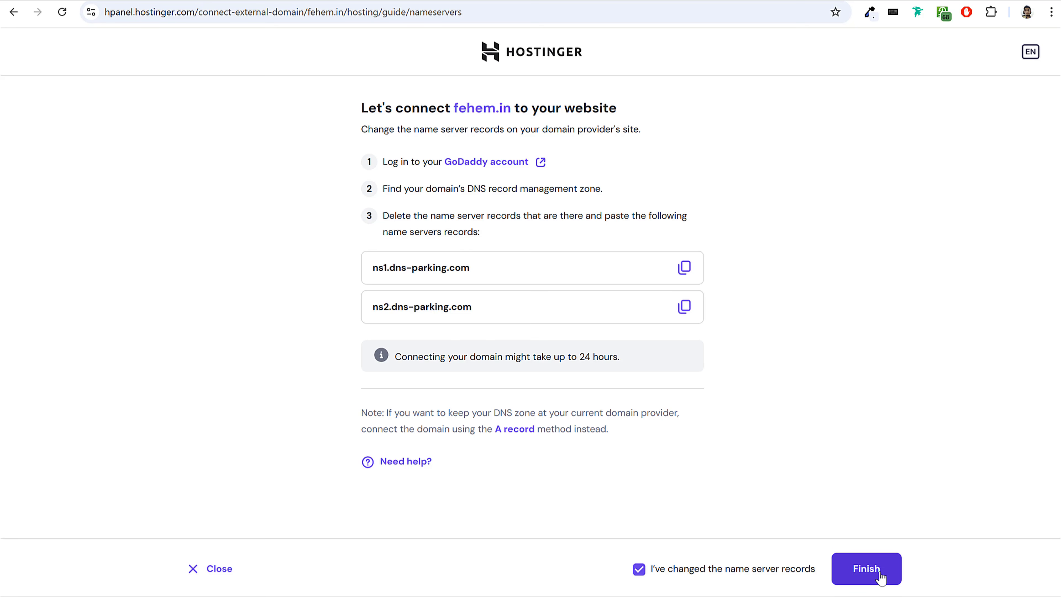
{"action": "left_click", "coordinate": [865, 568]}
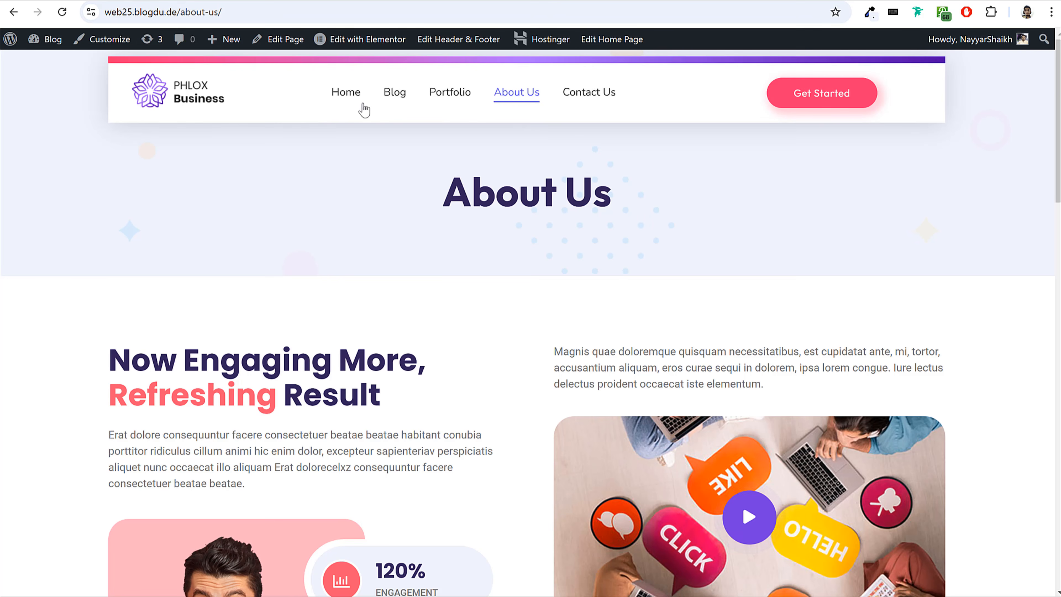
Go from the About Us page to the Home page of the web25.blogdu.de website.
{"action": "left_click", "coordinate": [347, 97]}
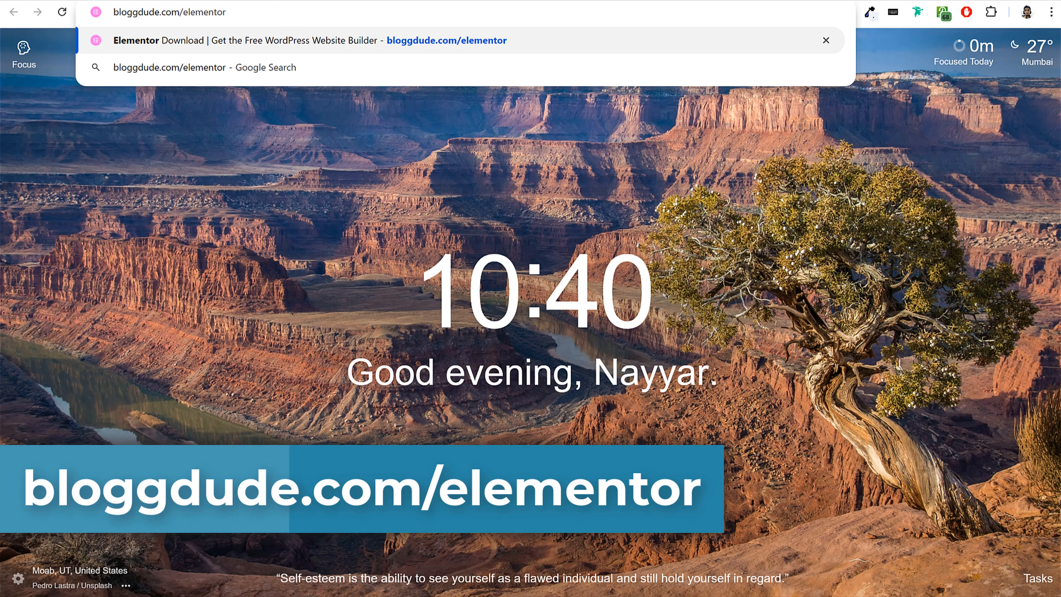
Open bloggdude.com/elementor and look through the features of the Free, Essential and Advanced Solo plans.
{"action": "key", "text": "Return"}
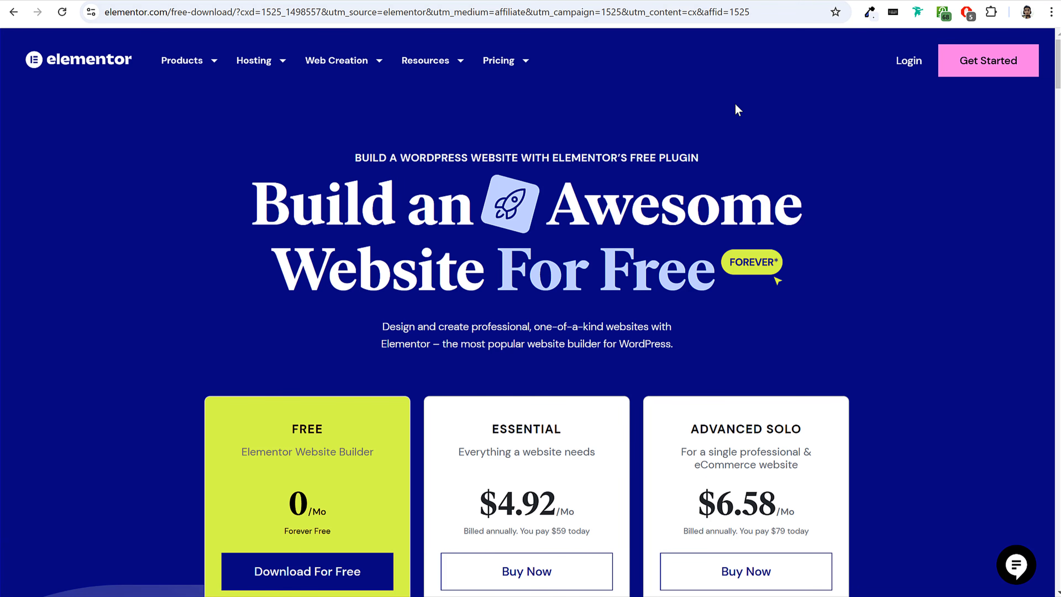
{"action": "scroll", "coordinate": [789, 171], "scroll_direction": "down", "scroll_amount": 5}
{"action": "scroll", "coordinate": [791, 172], "scroll_direction": "up", "scroll_amount": 5}
{"action": "scroll", "coordinate": [784, 172], "scroll_direction": "down", "scroll_amount": 2}
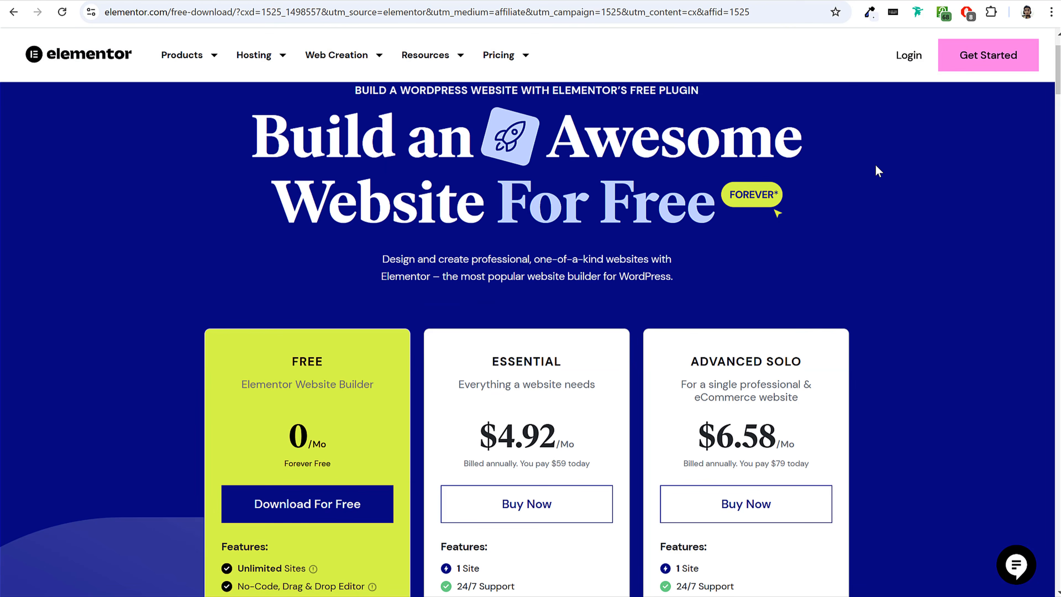
{"action": "scroll", "coordinate": [874, 171], "scroll_direction": "down", "scroll_amount": 5}
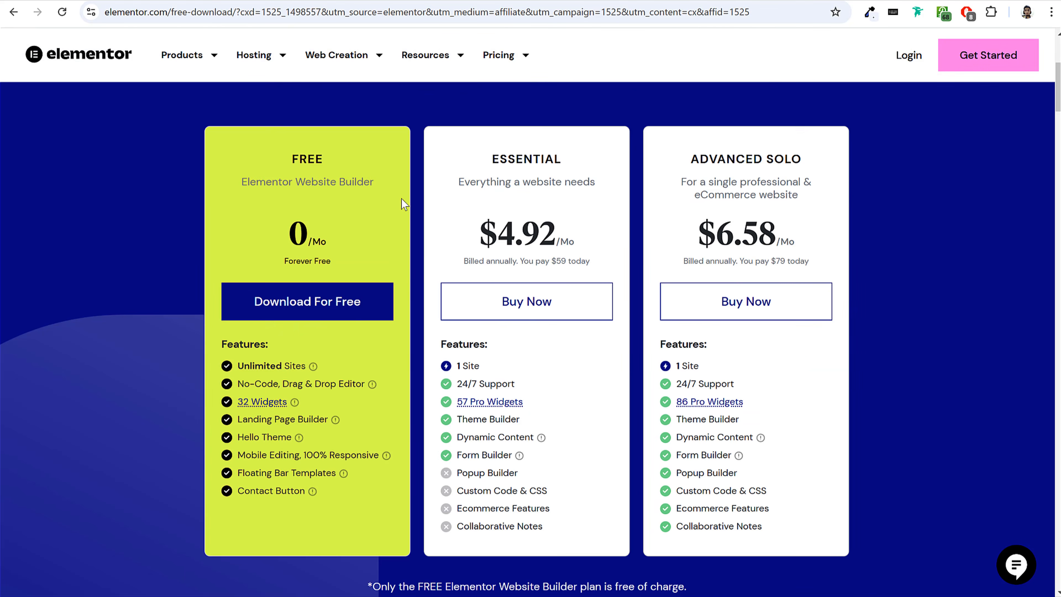
Request the free Elementor plan download, entering the e-mail address and agreeing to receive marketing emails.
{"action": "left_click_drag", "start_coordinate": [491, 160], "coordinate": [577, 168]}
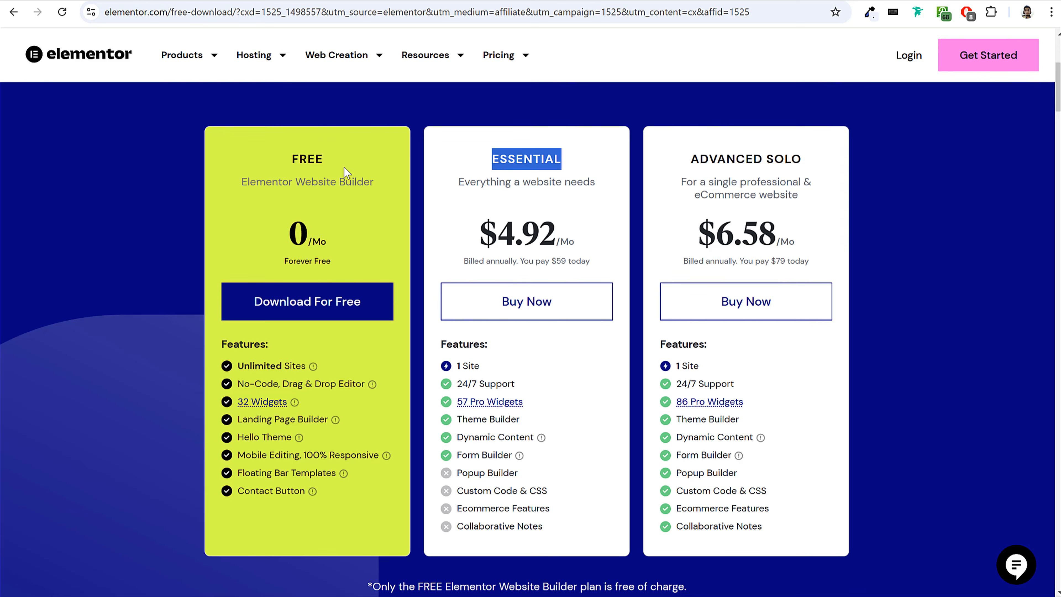
{"action": "left_click_drag", "start_coordinate": [294, 157], "coordinate": [324, 159]}
{"action": "left_click", "coordinate": [327, 156]}
{"action": "left_click", "coordinate": [325, 158]}
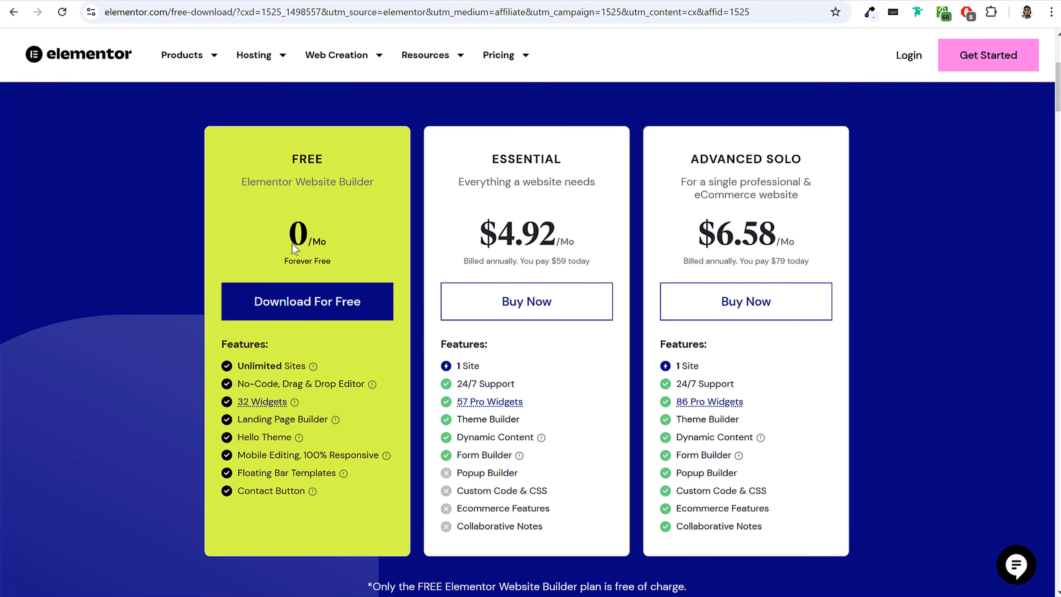
{"action": "left_click", "coordinate": [301, 304]}
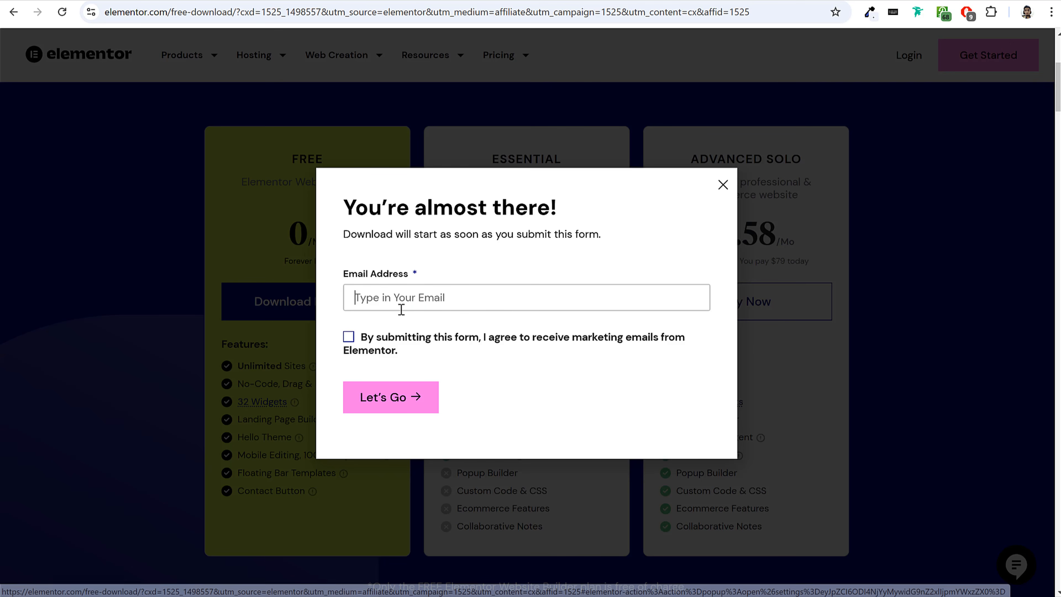
{"action": "left_click", "coordinate": [349, 337]}
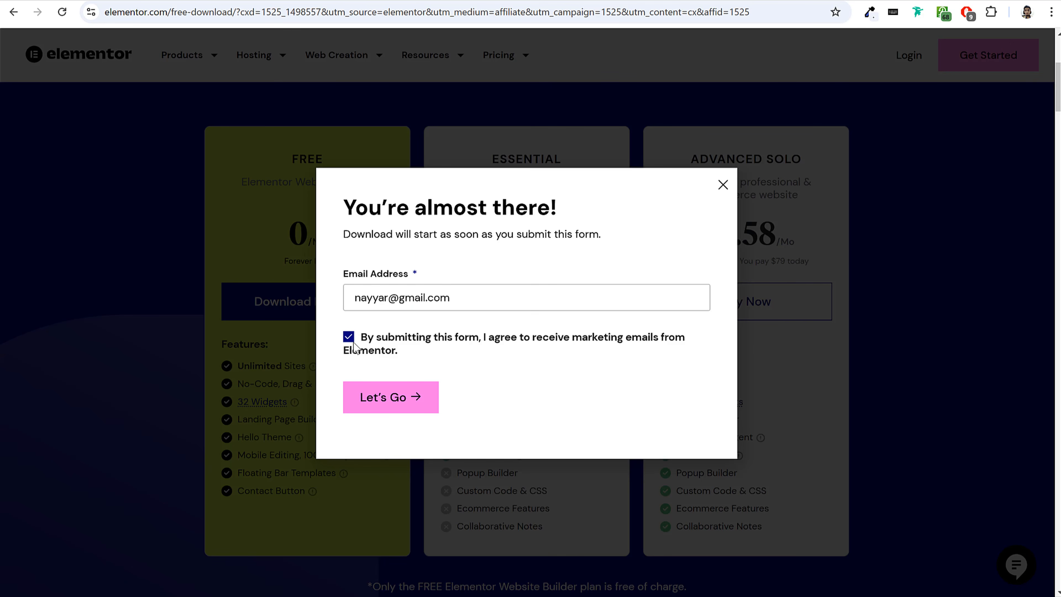
{"action": "left_click", "coordinate": [392, 407]}
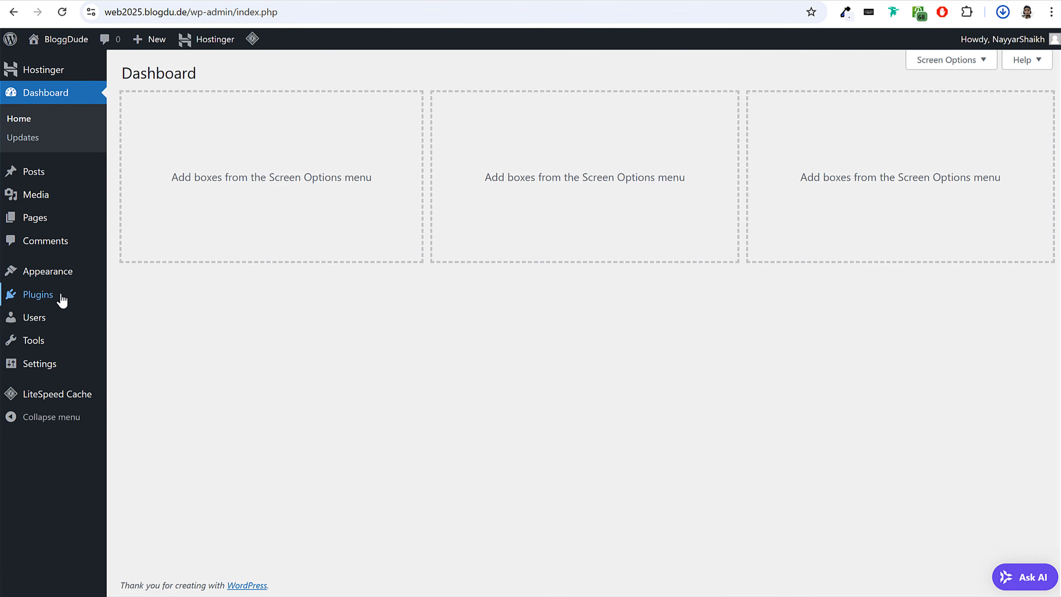
In the web2025.blogdu.de WordPress admin, upload elementor.3.26.3 (1).zip as a new plugin, then install and activate it.
{"action": "left_click", "coordinate": [49, 296]}
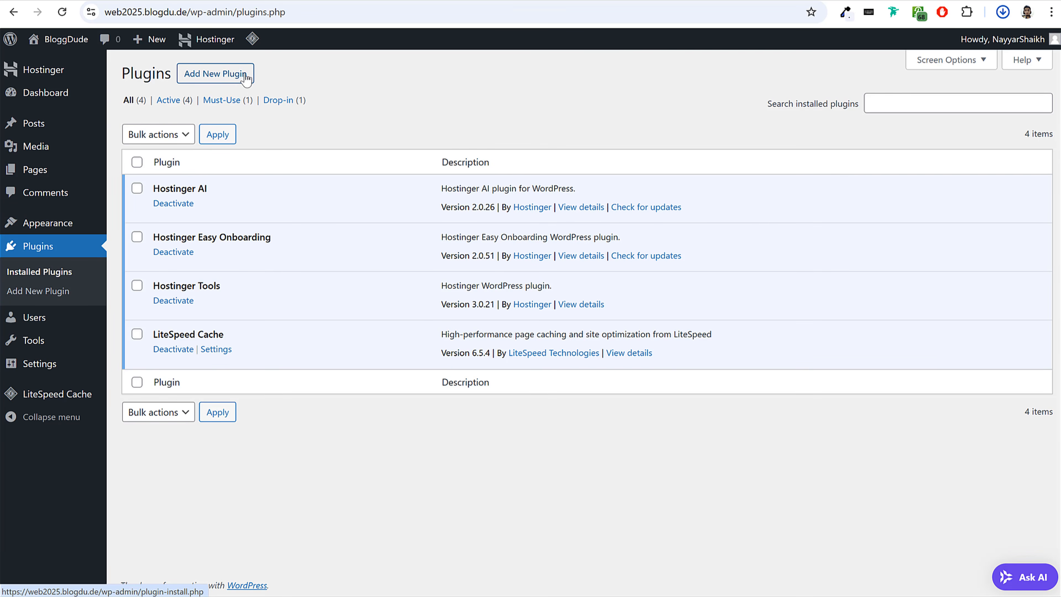
{"action": "left_click", "coordinate": [228, 81]}
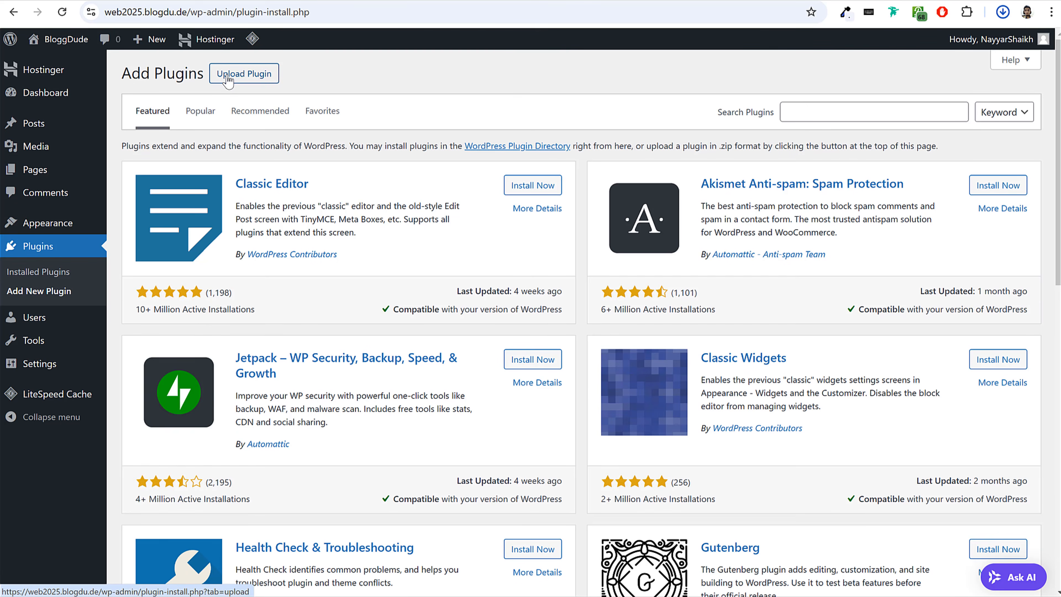
{"action": "left_click", "coordinate": [252, 75]}
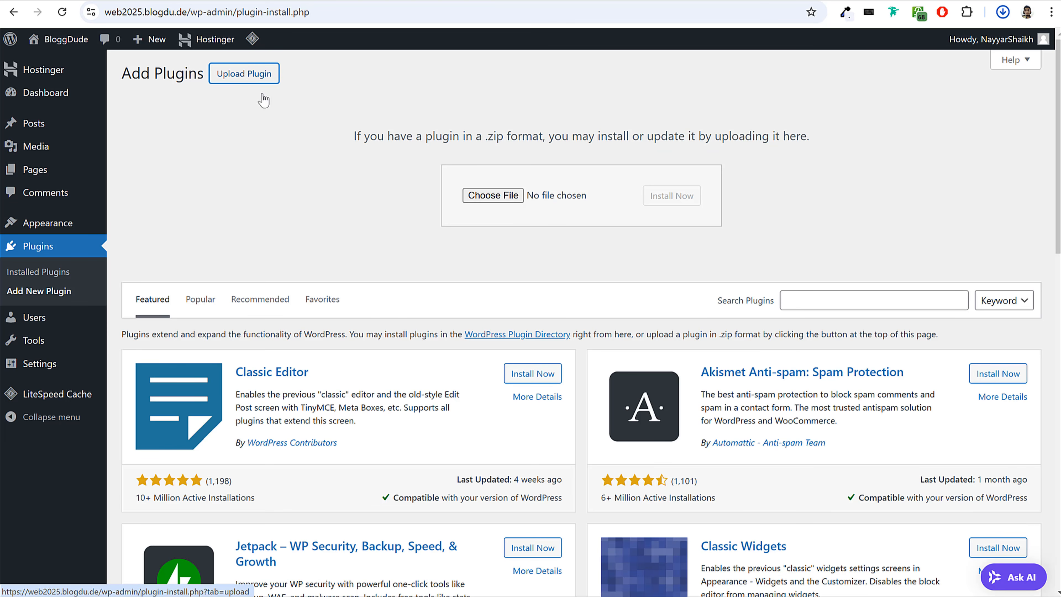
{"action": "left_click", "coordinate": [1002, 12]}
{"action": "left_click_drag", "start_coordinate": [860, 75], "coordinate": [494, 200]}
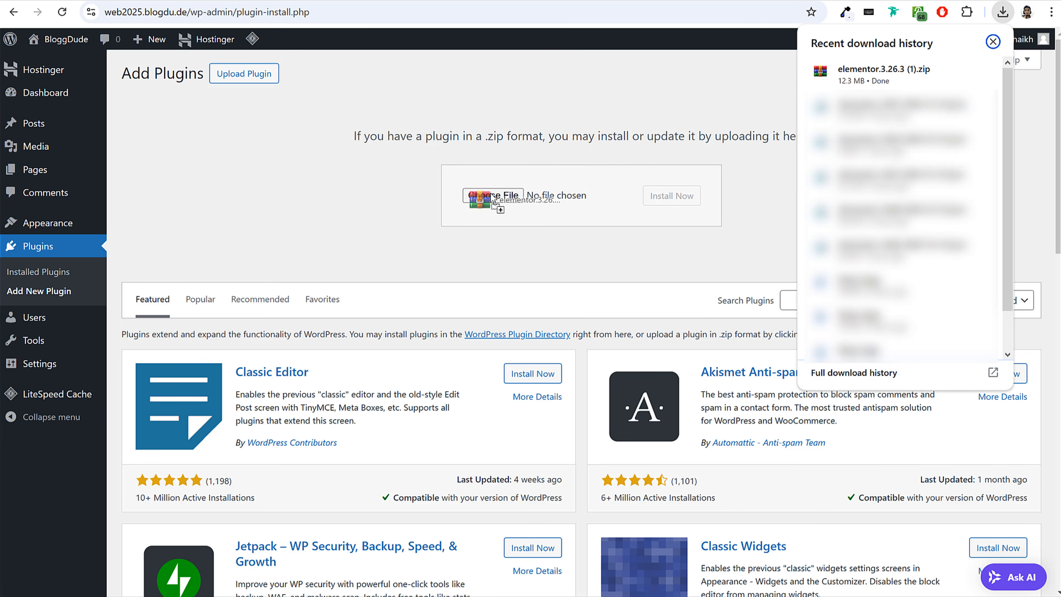
{"action": "left_click", "coordinate": [689, 200]}
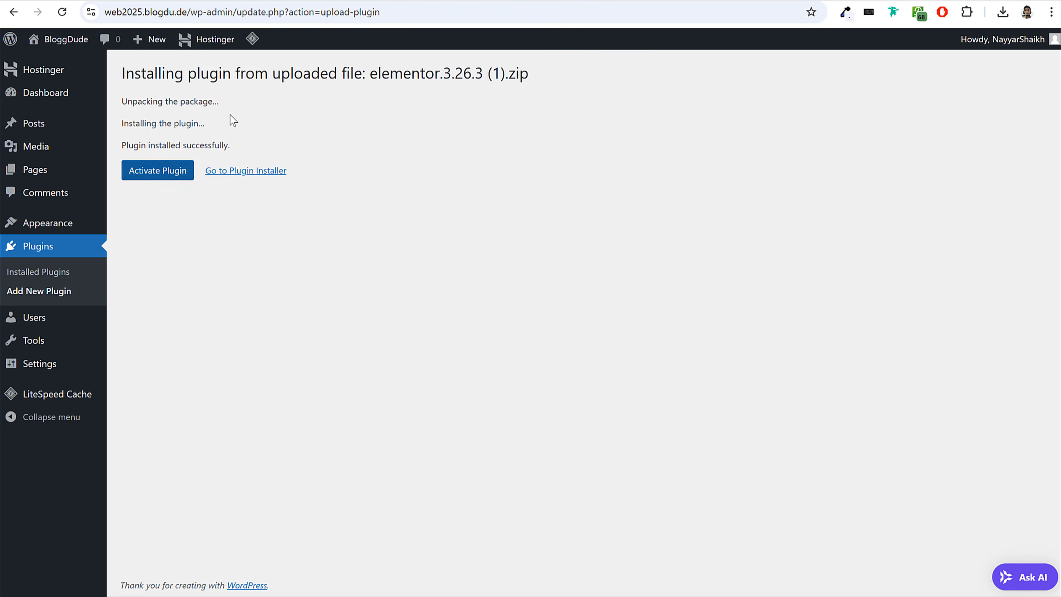
{"action": "left_click", "coordinate": [150, 170]}
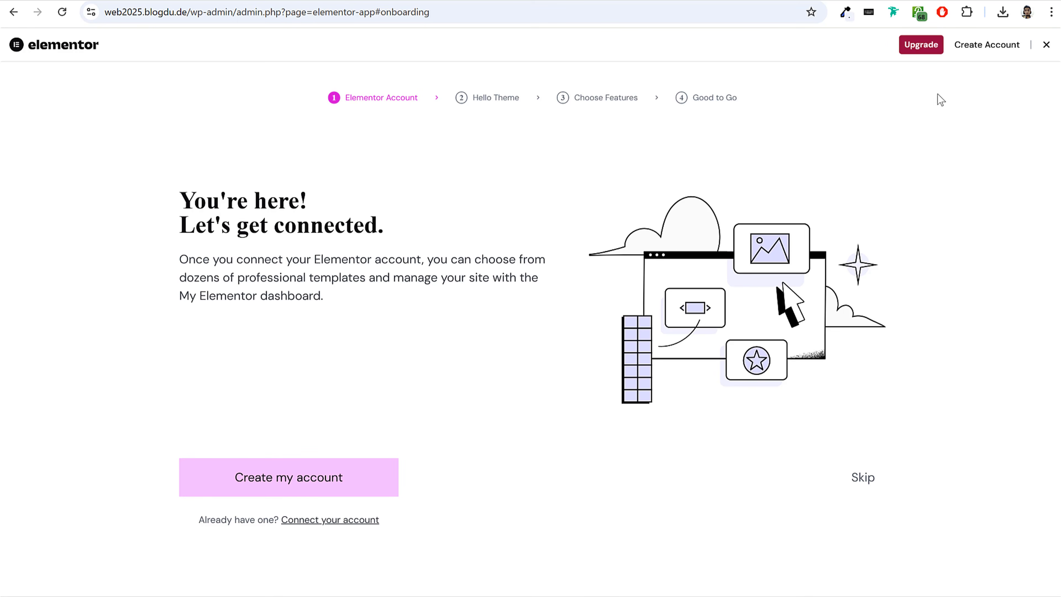
Close the Elementor onboarding wizard and hide the Elementor Overview box from the WordPress dashboard.
{"action": "left_click", "coordinate": [1046, 45]}
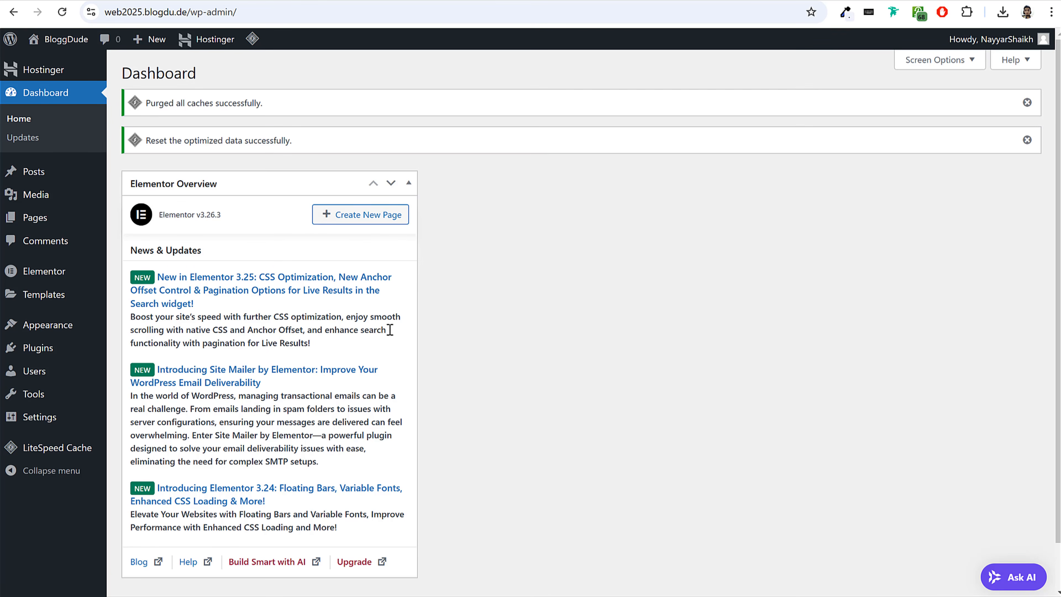
{"action": "left_click", "coordinate": [937, 62]}
{"action": "left_click", "coordinate": [202, 122]}
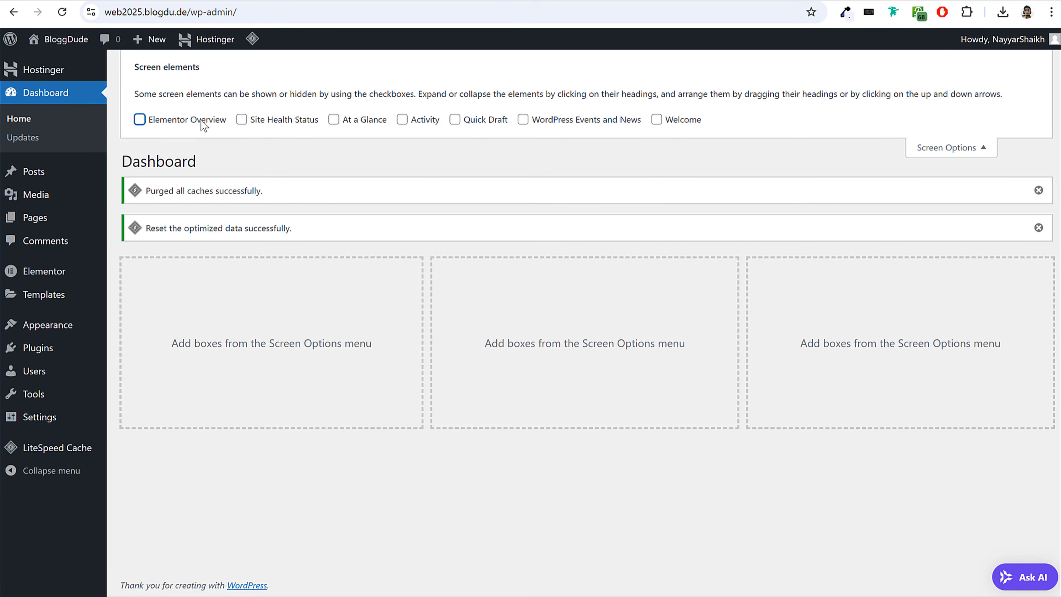
{"action": "left_click", "coordinate": [956, 151]}
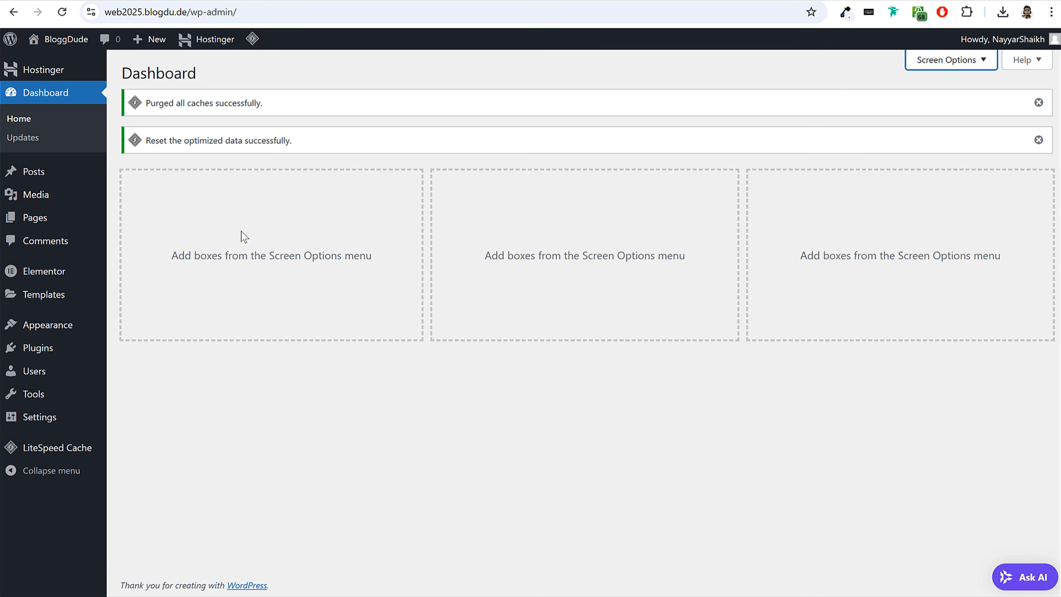
Find the phlox theme among new themes, install and activate it, including its Phlox Core Plugin.
{"action": "mouse_move", "coordinate": [45, 273]}
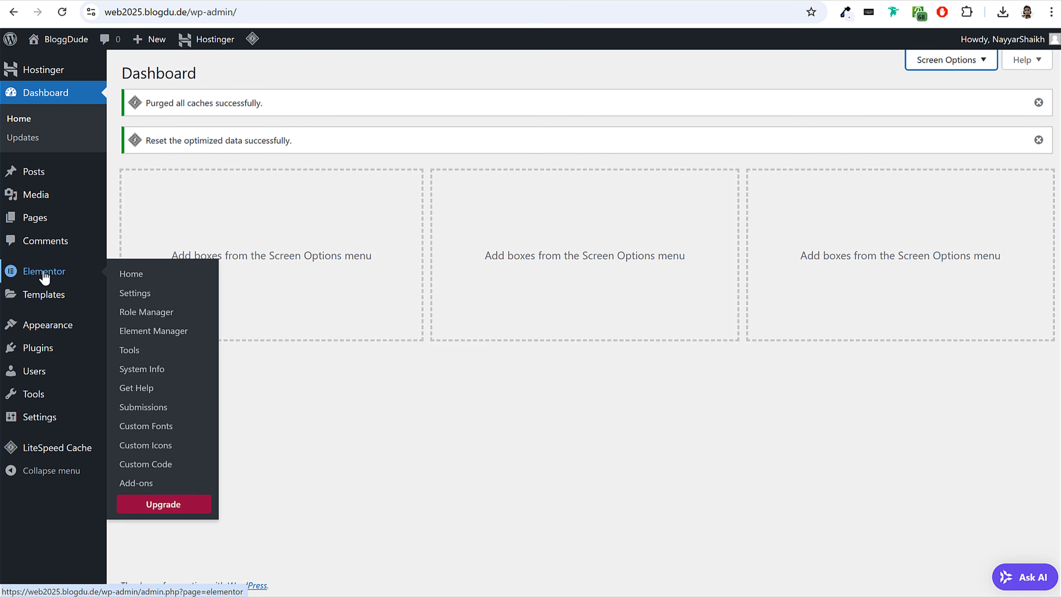
{"action": "mouse_move", "coordinate": [51, 299]}
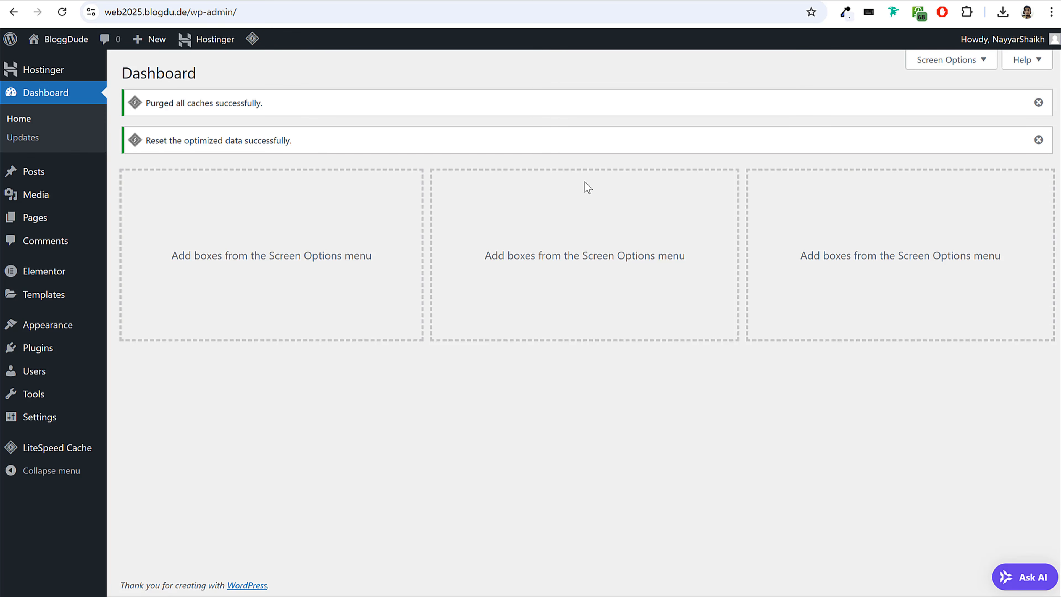
{"action": "left_click", "coordinate": [43, 330]}
{"action": "left_click", "coordinate": [276, 79]}
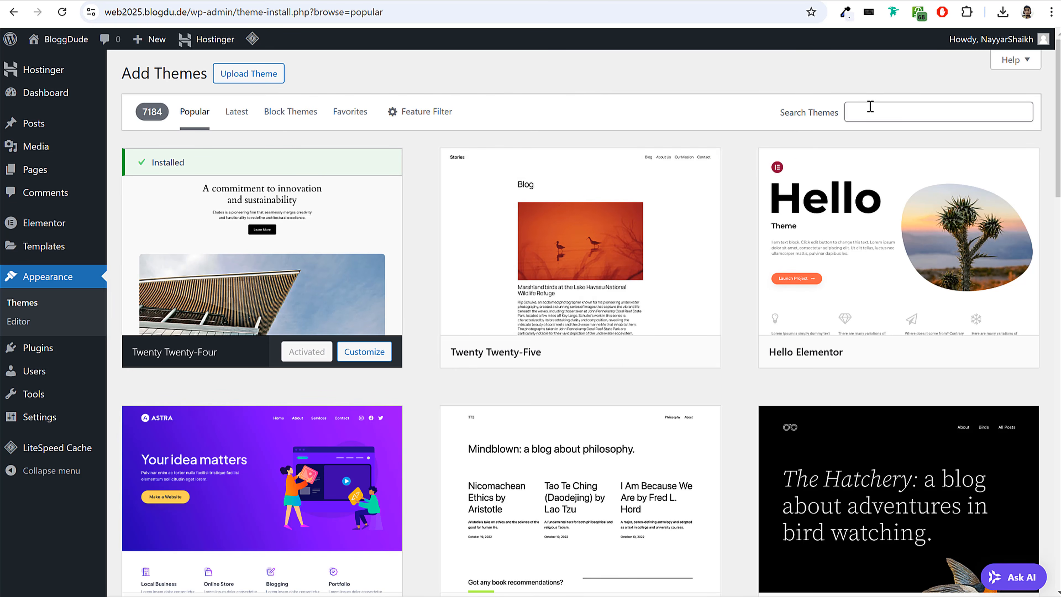
{"action": "left_click", "coordinate": [890, 120]}
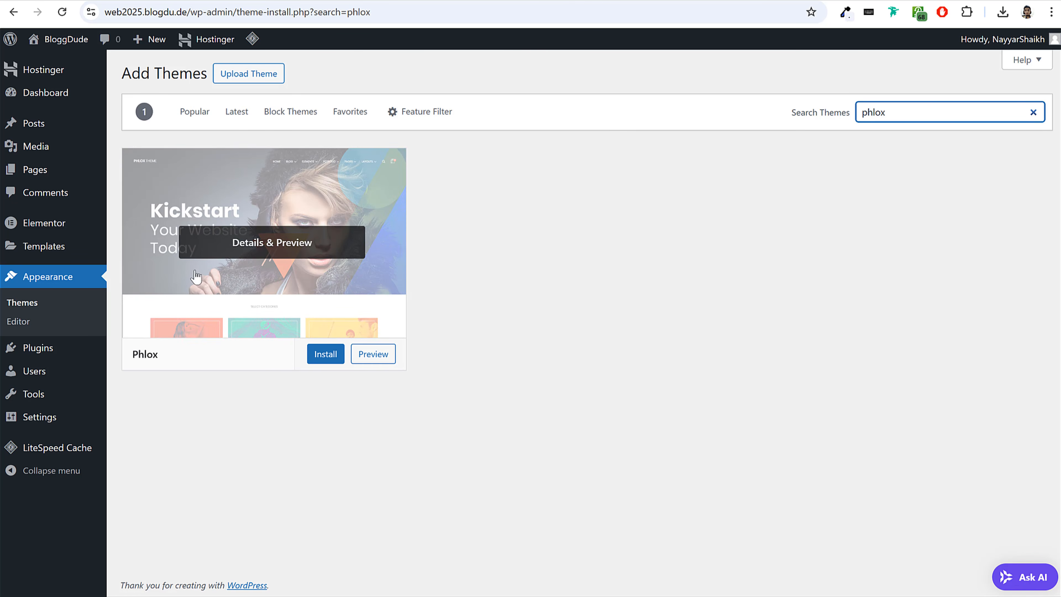
{"action": "left_click", "coordinate": [309, 356]}
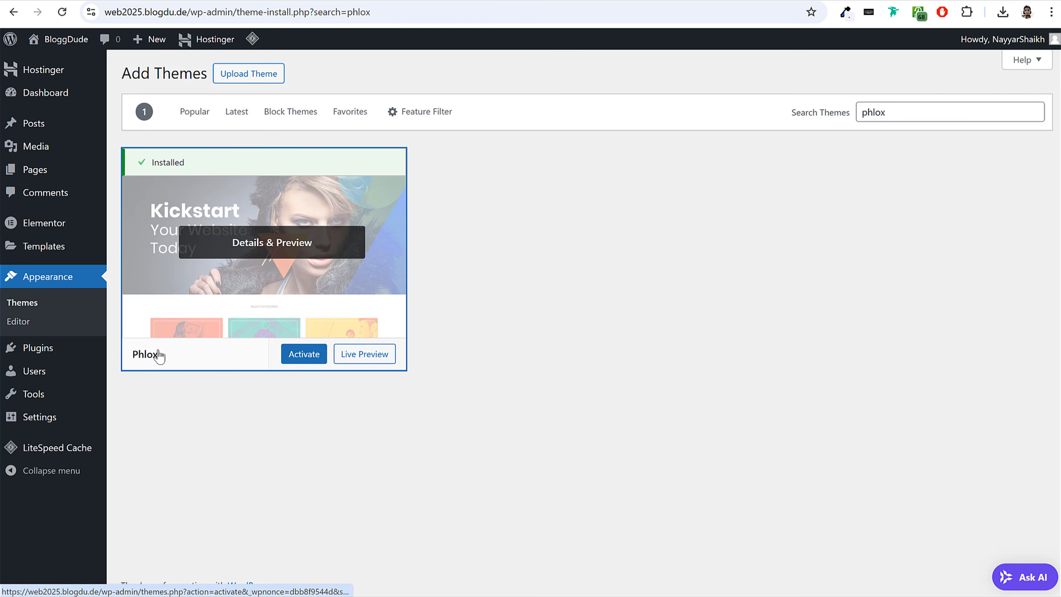
{"action": "left_click", "coordinate": [305, 359]}
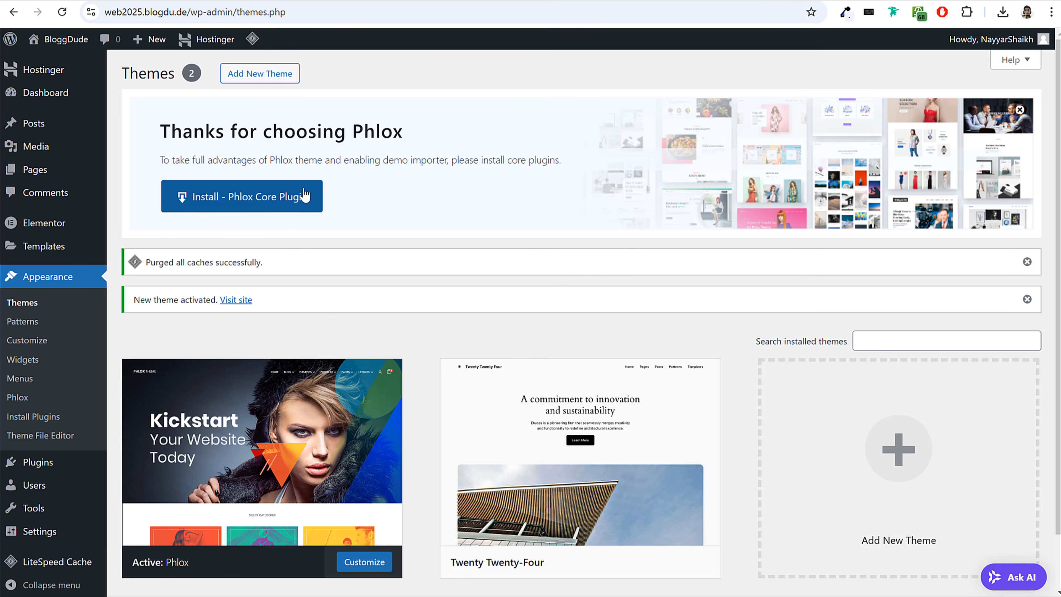
{"action": "left_click", "coordinate": [224, 204]}
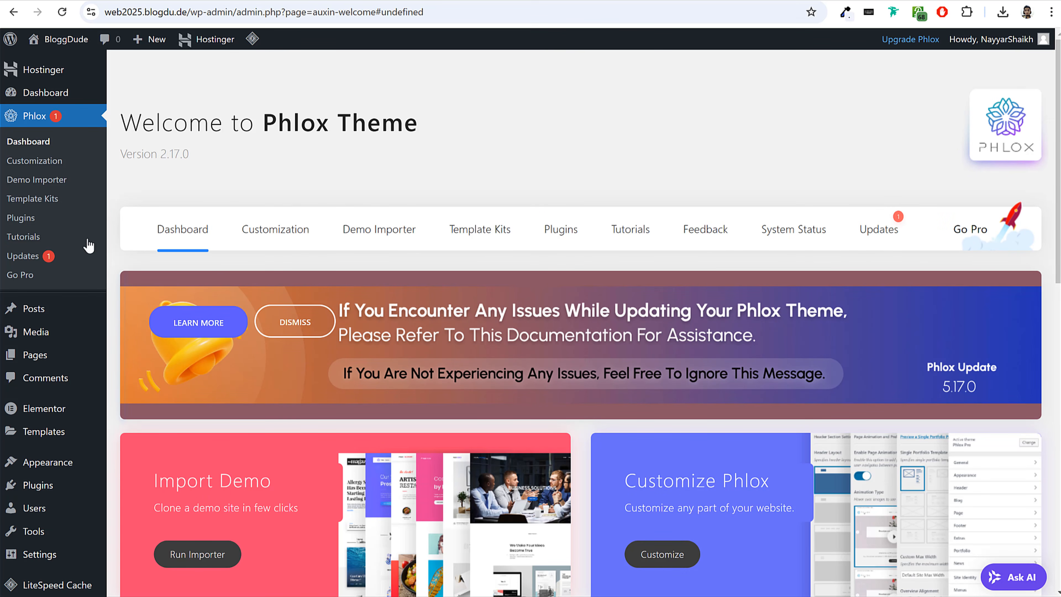
Search new plugins for "phlox portfolio" and install Premium Portfolio Features for Phlox theme.
{"action": "scroll", "coordinate": [132, 303], "scroll_direction": "down", "scroll_amount": 3}
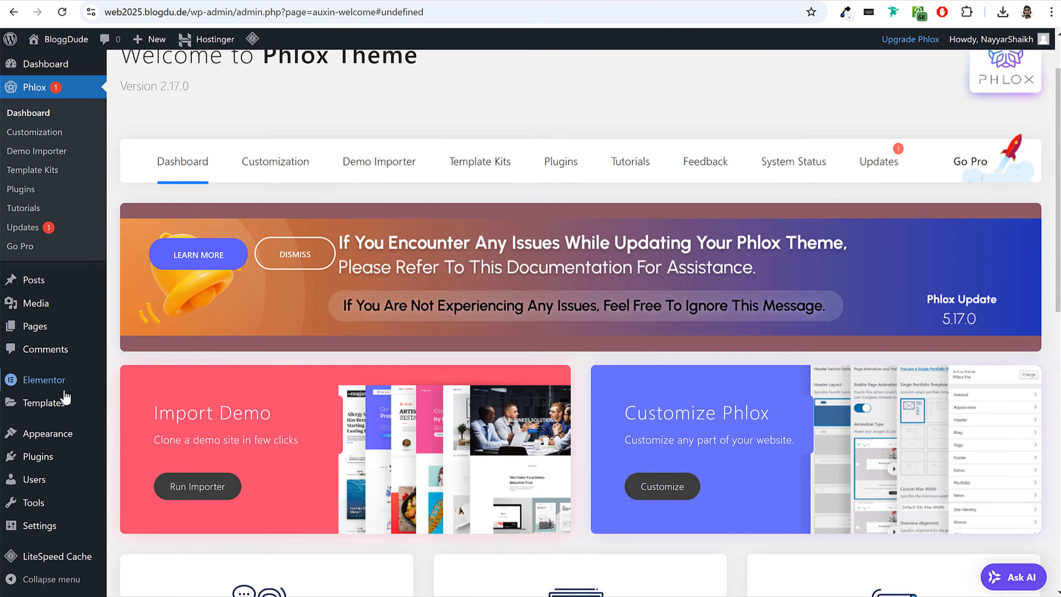
{"action": "left_click", "coordinate": [49, 459]}
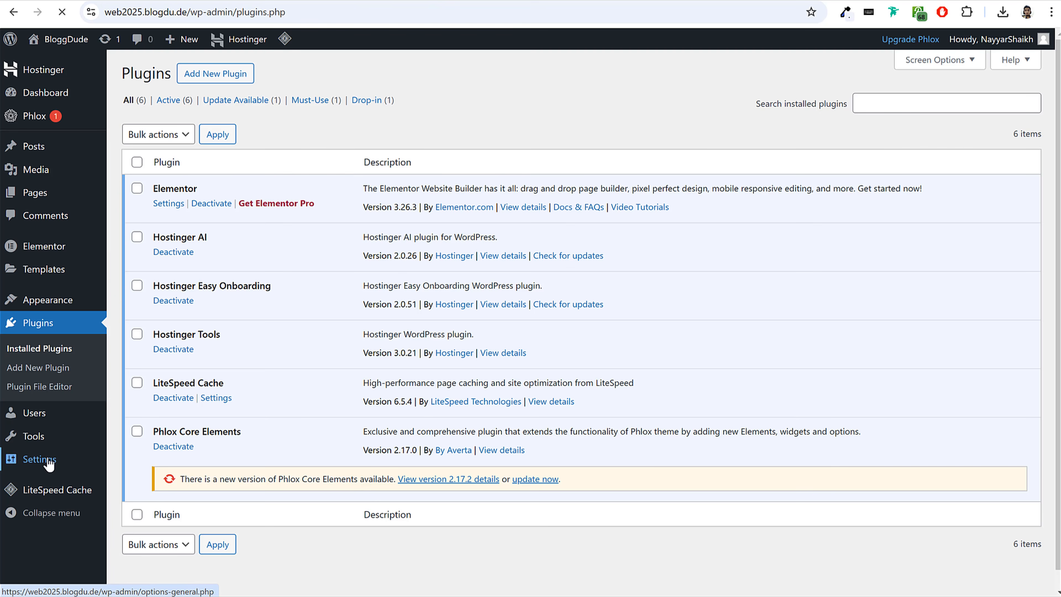
{"action": "left_click", "coordinate": [241, 76]}
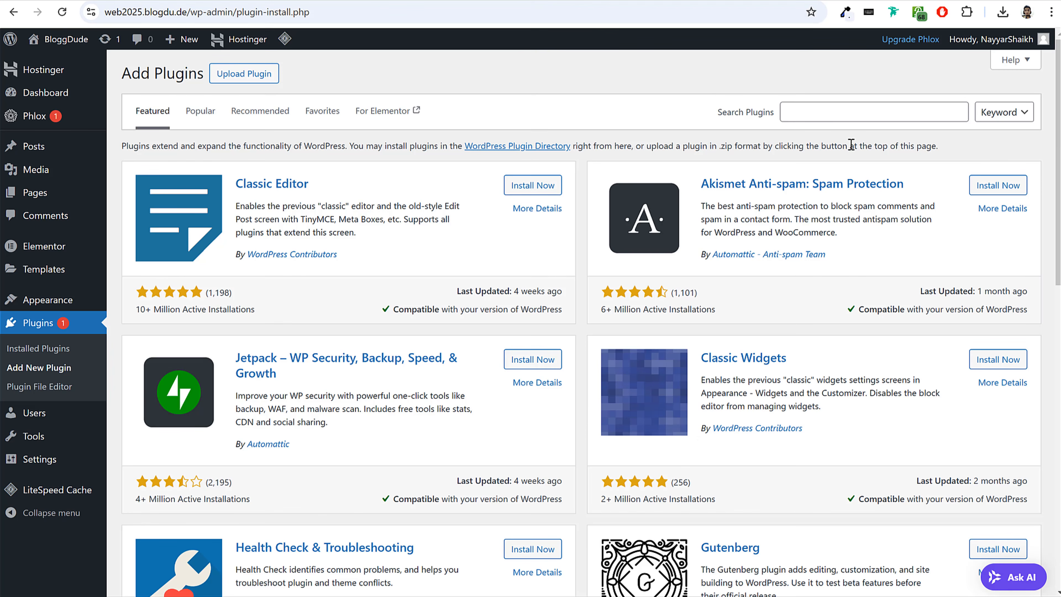
{"action": "left_click", "coordinate": [850, 114]}
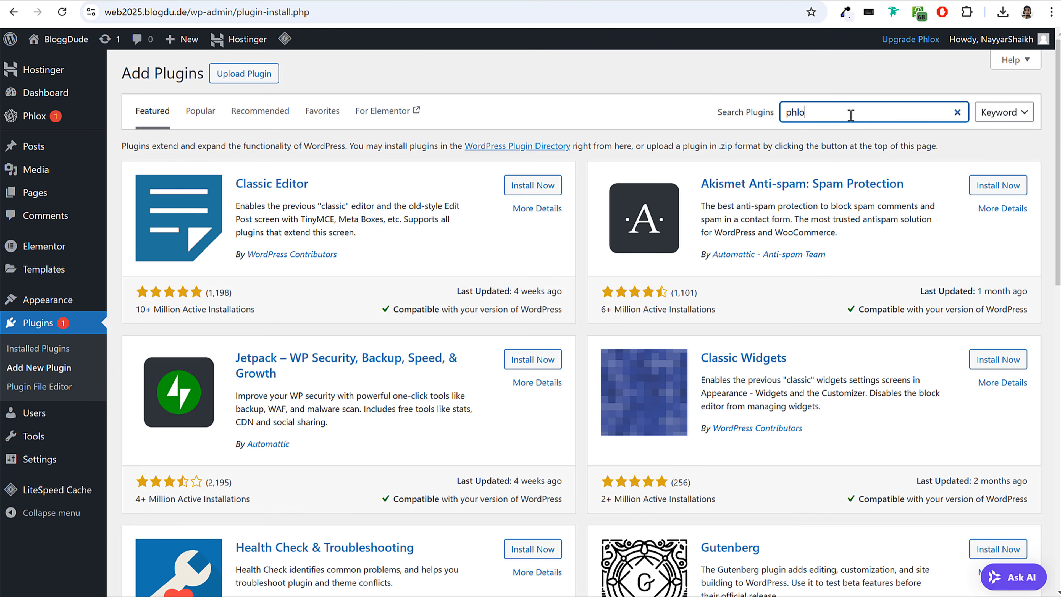
{"action": "key", "text": "BackSpace"}
{"action": "key", "text": "BackSpace"}
{"action": "type", "text": "x portfolio"}
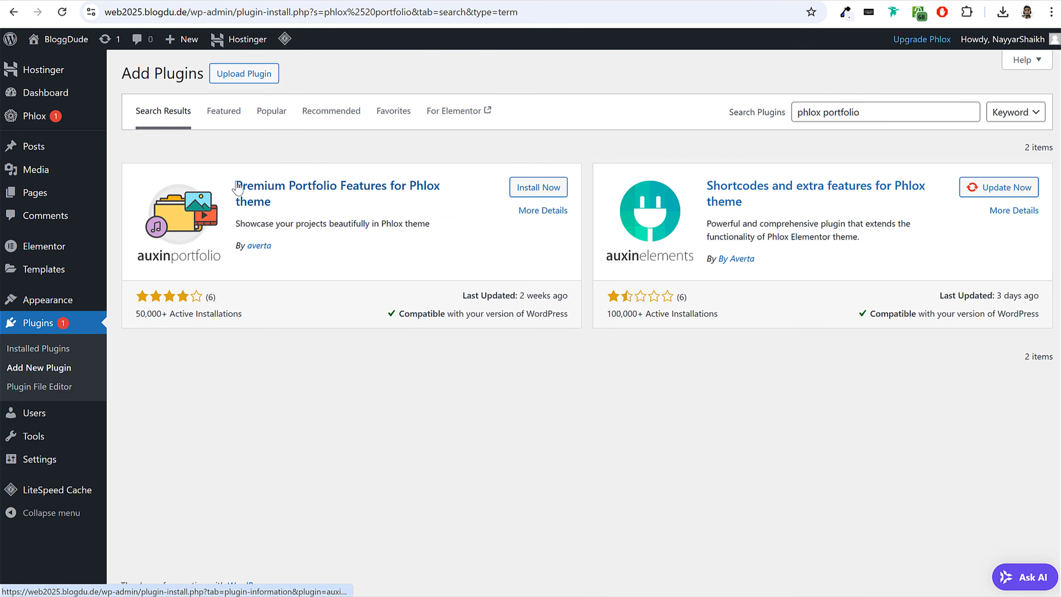
{"action": "left_click_drag", "start_coordinate": [235, 186], "coordinate": [315, 207]}
{"action": "left_click", "coordinate": [537, 187]}
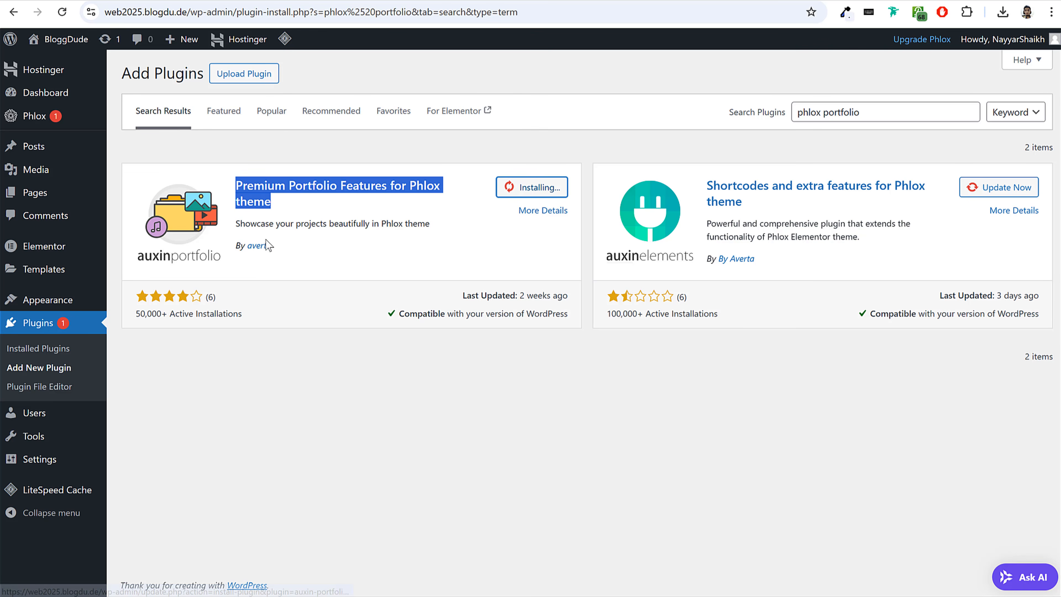
{"action": "left_click_drag", "start_coordinate": [235, 247], "coordinate": [302, 250]}
{"action": "left_click", "coordinate": [302, 250]}
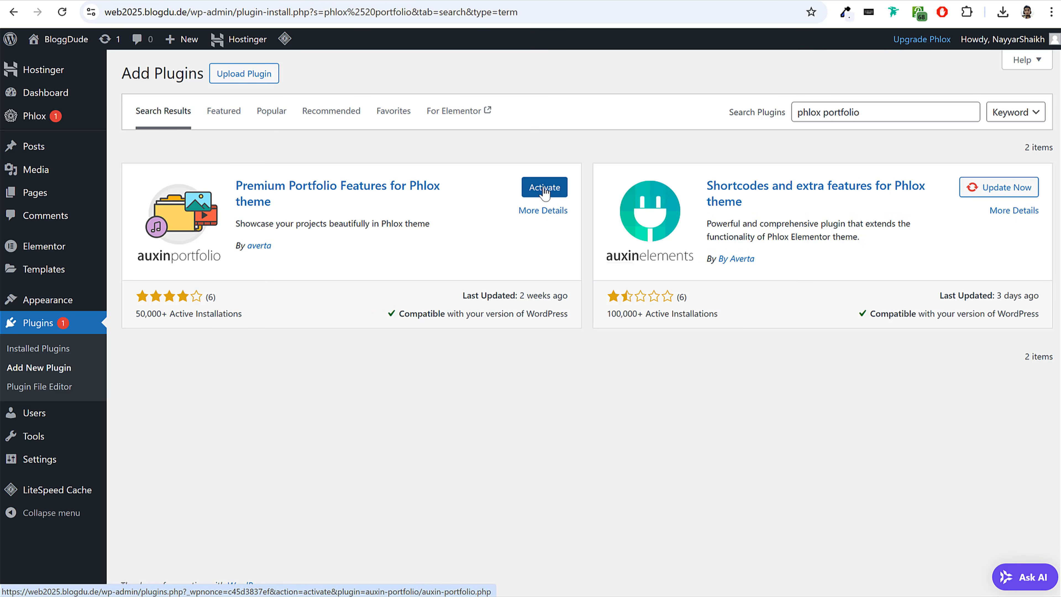
Search new plugins for "mc4wp", install MC4WP: Mailchimp for WordPress, and check the sign-up form in the example site's footer.
{"action": "left_click_drag", "start_coordinate": [860, 117], "coordinate": [776, 122]}
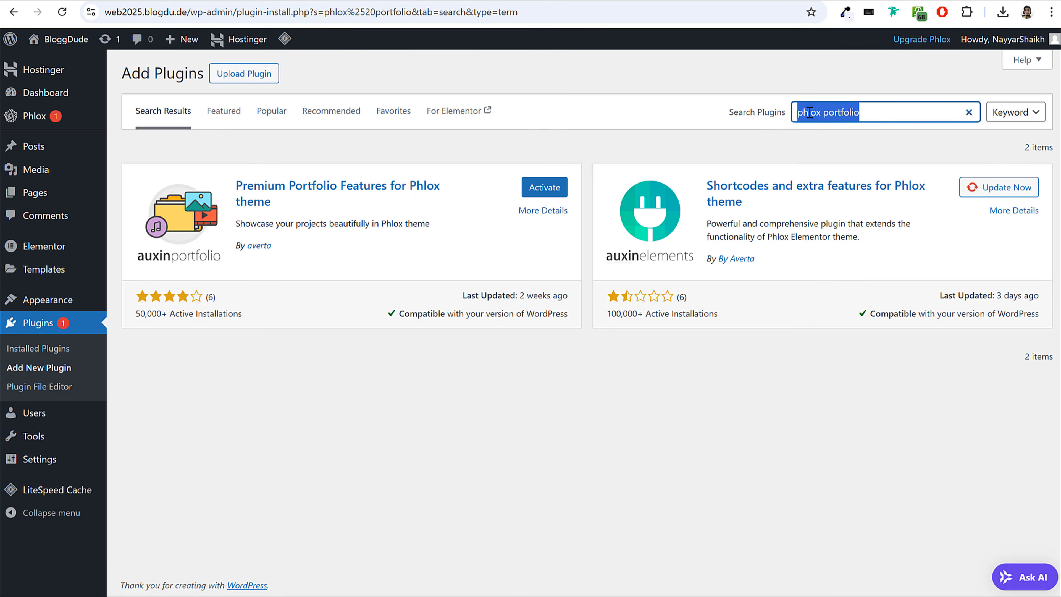
{"action": "type", "text": "mo"}
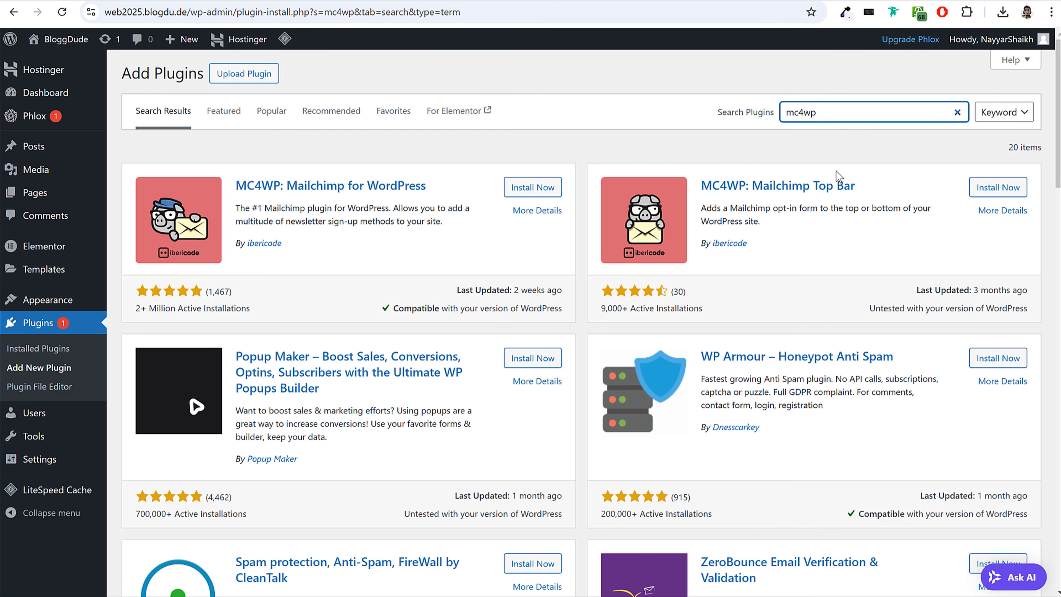
{"action": "left_click", "coordinate": [280, 185]}
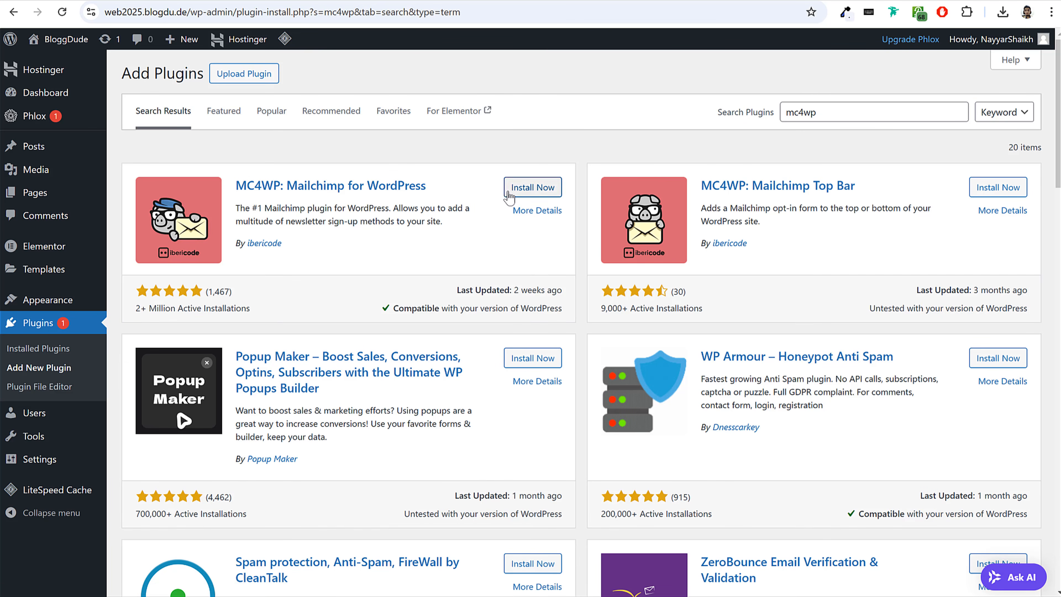
{"action": "left_click", "coordinate": [550, 188]}
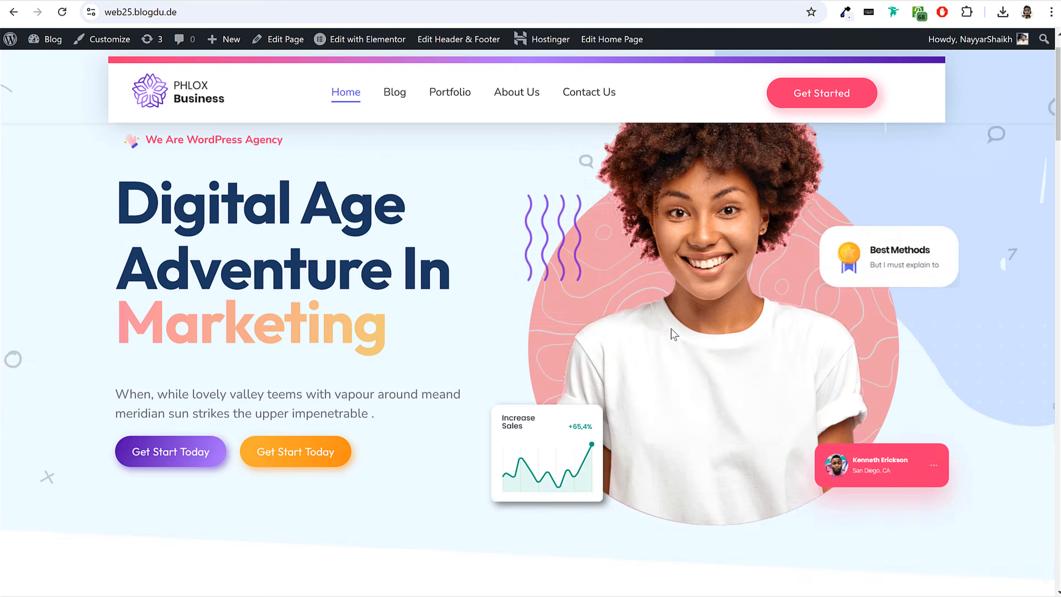
{"action": "scroll", "coordinate": [670, 332], "scroll_direction": "down", "scroll_amount": 15}
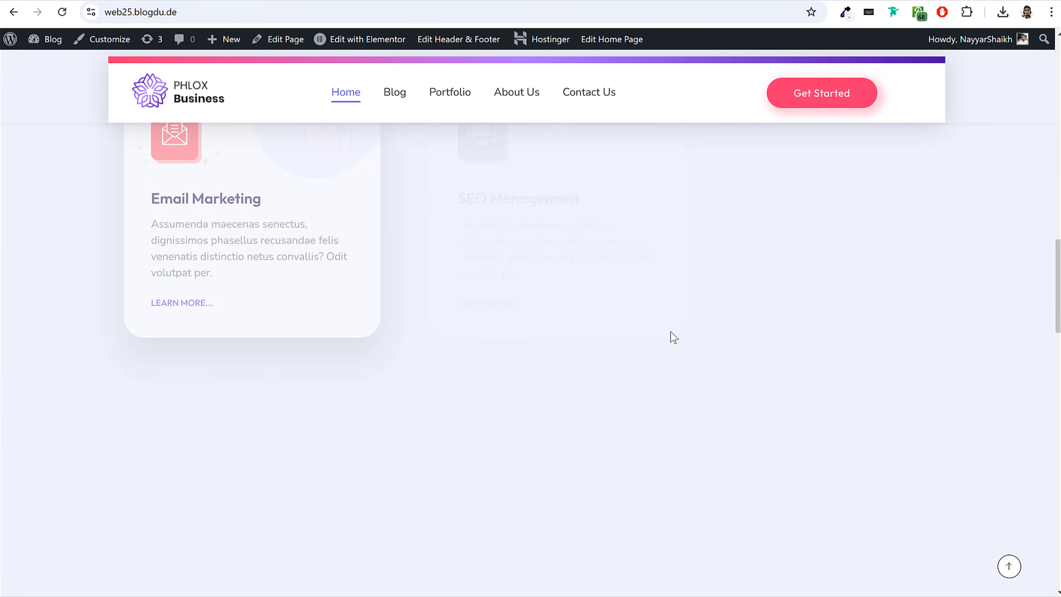
{"action": "scroll", "coordinate": [668, 338], "scroll_direction": "down", "scroll_amount": 10}
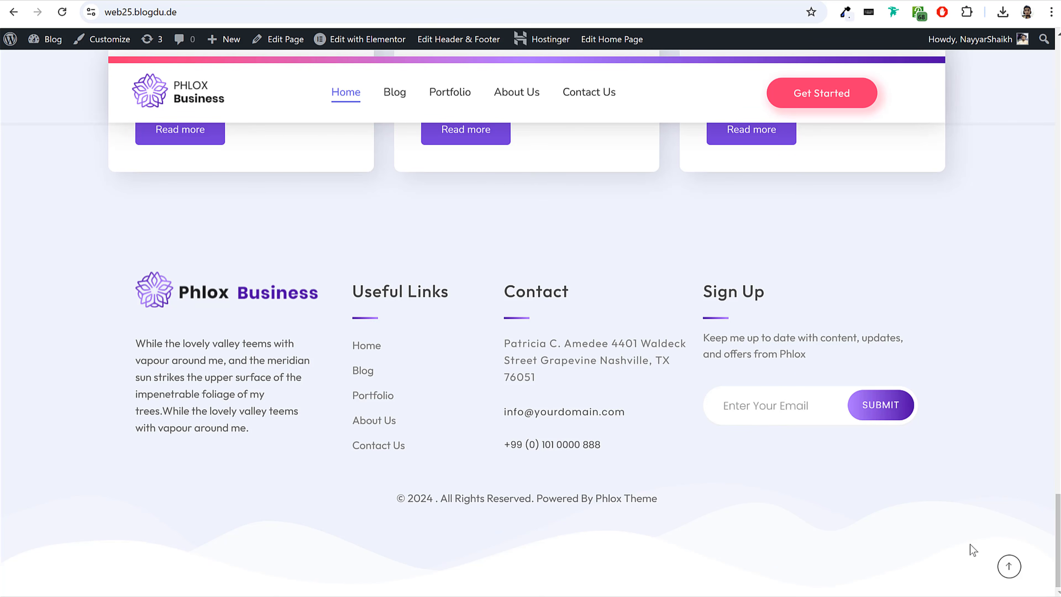
{"action": "left_click", "coordinate": [1009, 566]}
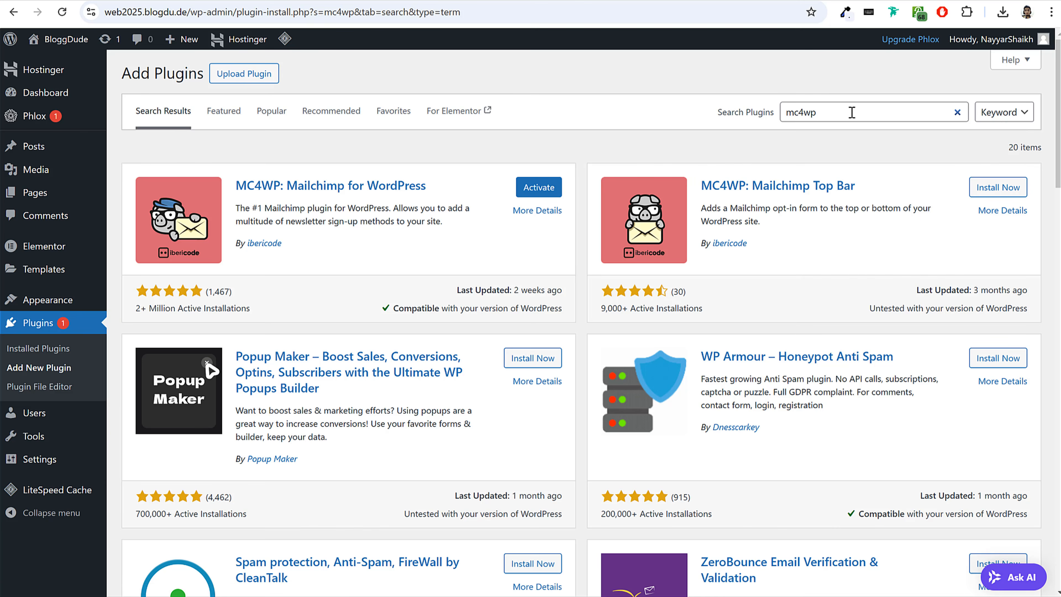
Search new plugins for "contact", install Contact Form 7, and check the form on the example site's Contact Us page.
{"action": "double_click", "coordinate": [882, 112]}
{"action": "type", "text": "contact"}
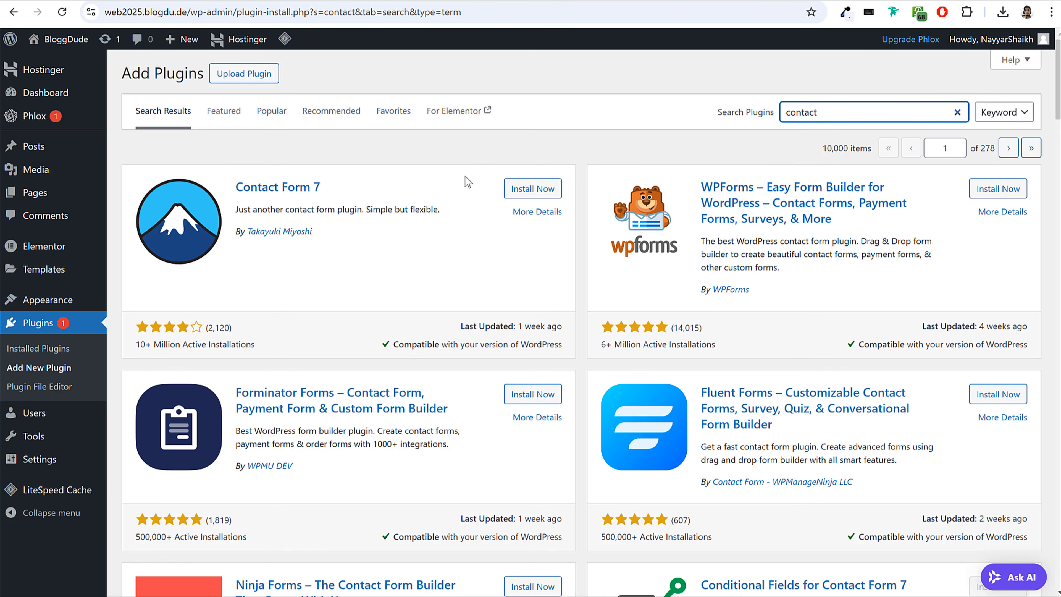
{"action": "left_click_drag", "start_coordinate": [228, 188], "coordinate": [328, 190]}
{"action": "left_click", "coordinate": [521, 192]}
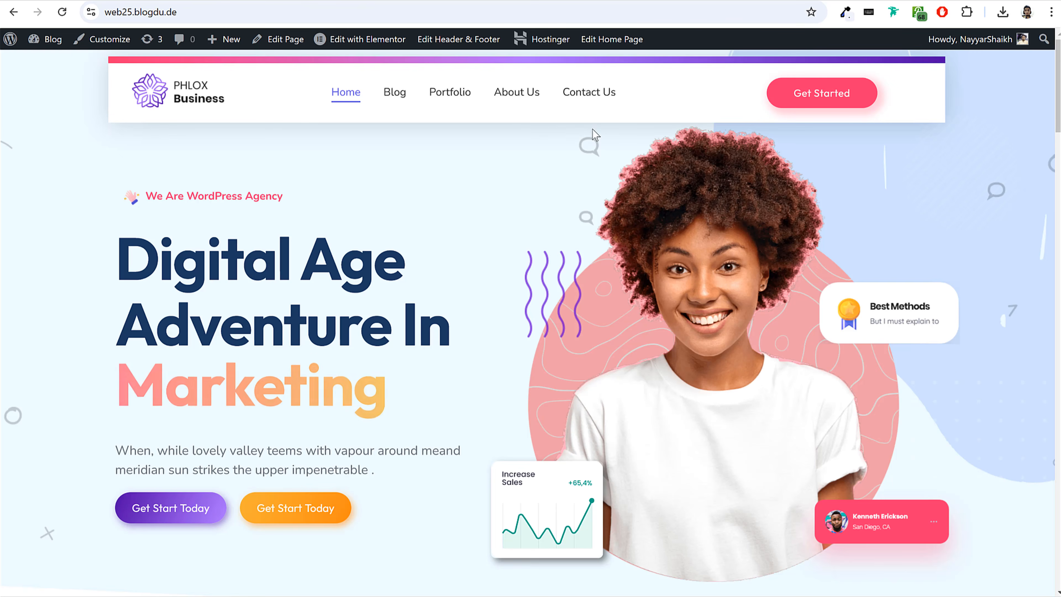
{"action": "left_click", "coordinate": [596, 94]}
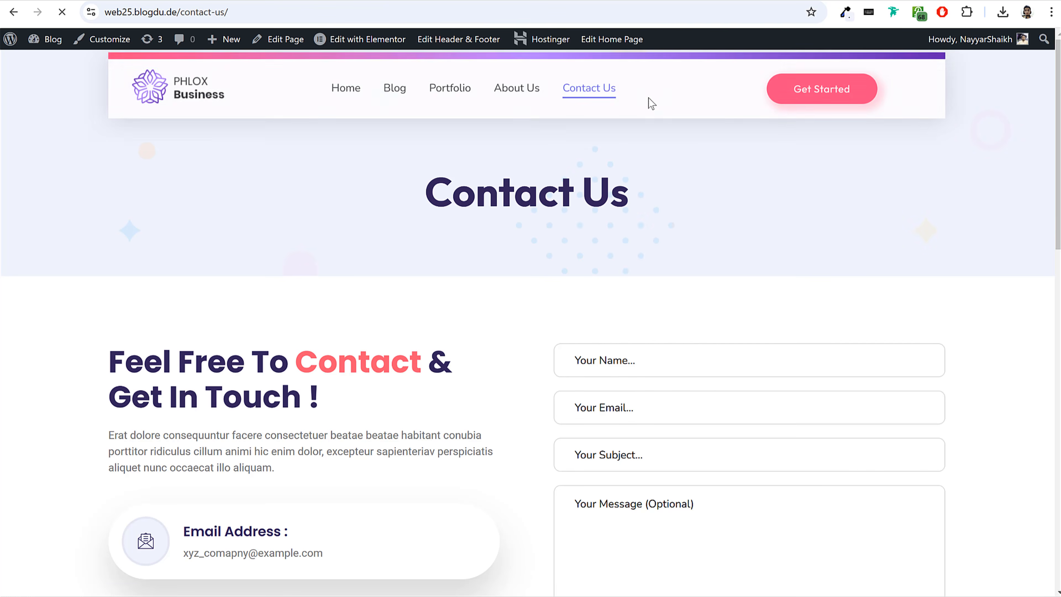
{"action": "scroll", "coordinate": [727, 232], "scroll_direction": "down", "scroll_amount": 5}
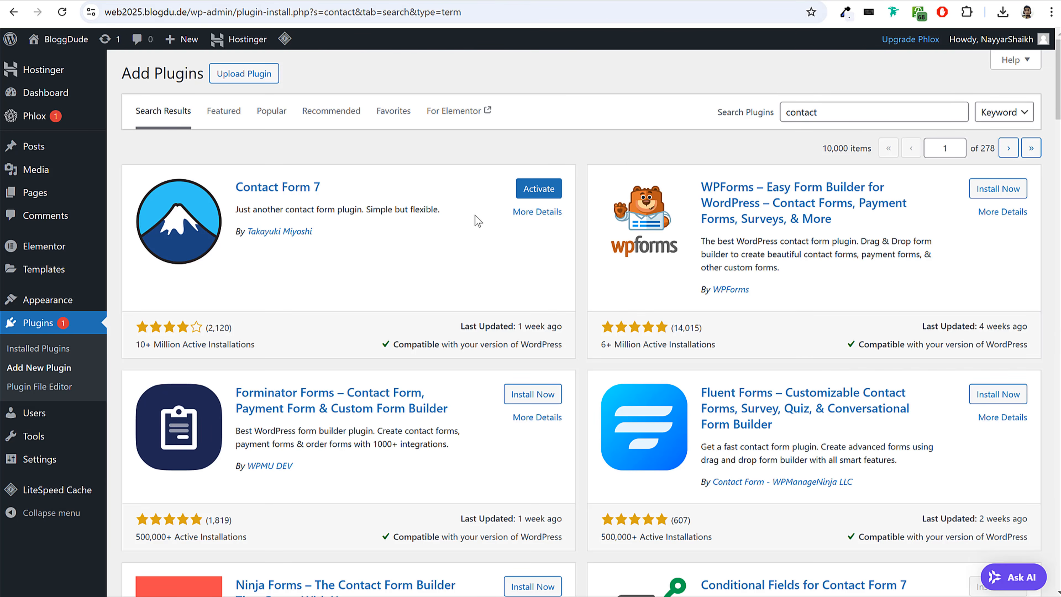
Search new plugins for "elementskit" and install ElementsKit Elementor addons by Wpmet.
{"action": "double_click", "coordinate": [831, 112]}
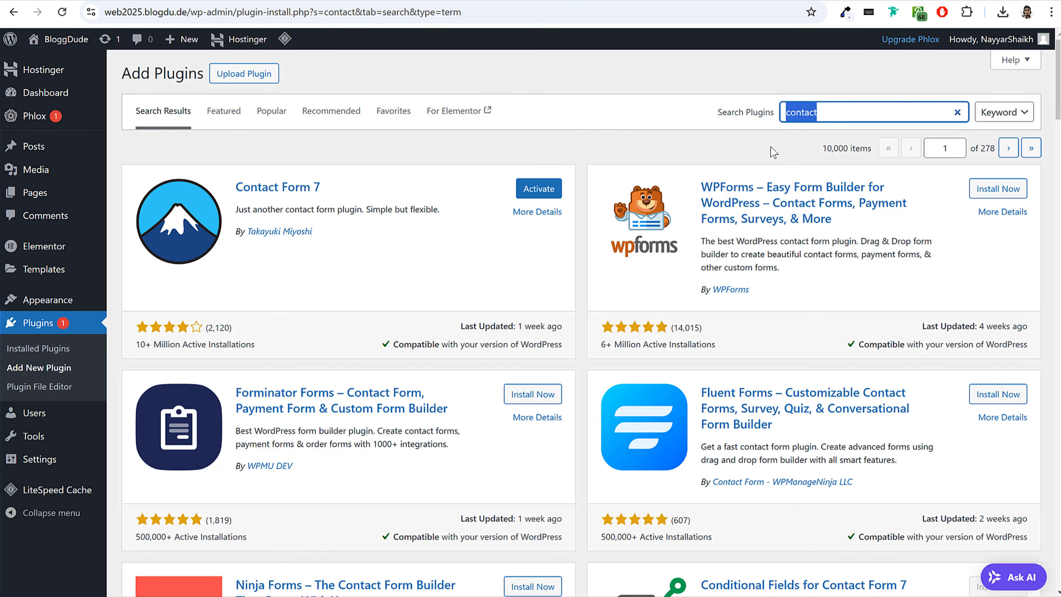
{"action": "type", "text": "elementskit"}
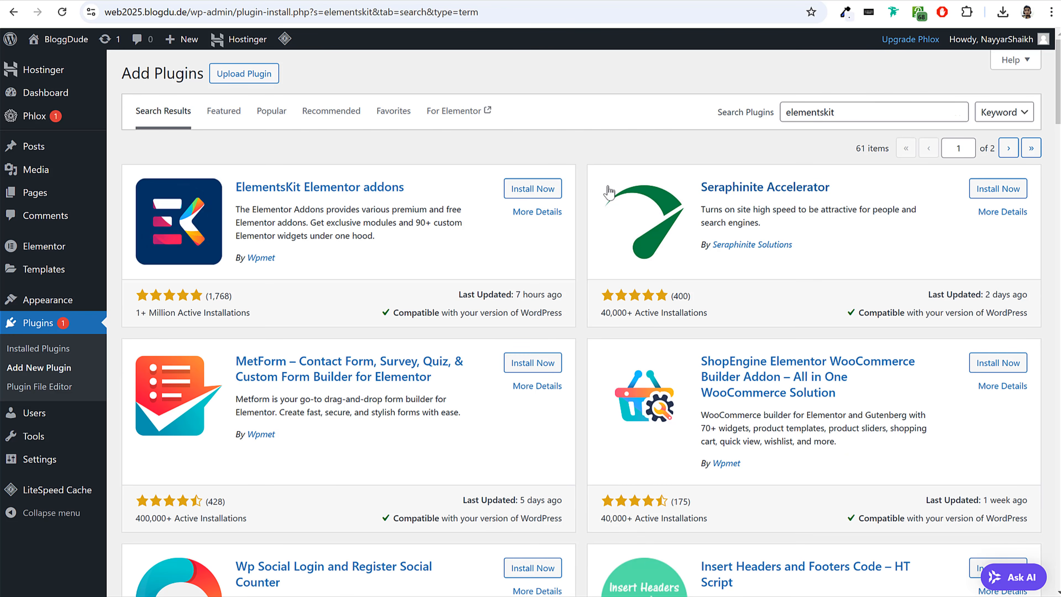
{"action": "left_click_drag", "start_coordinate": [229, 184], "coordinate": [404, 186]}
{"action": "left_click", "coordinate": [532, 188]}
{"action": "left_click_drag", "start_coordinate": [234, 258], "coordinate": [283, 261]}
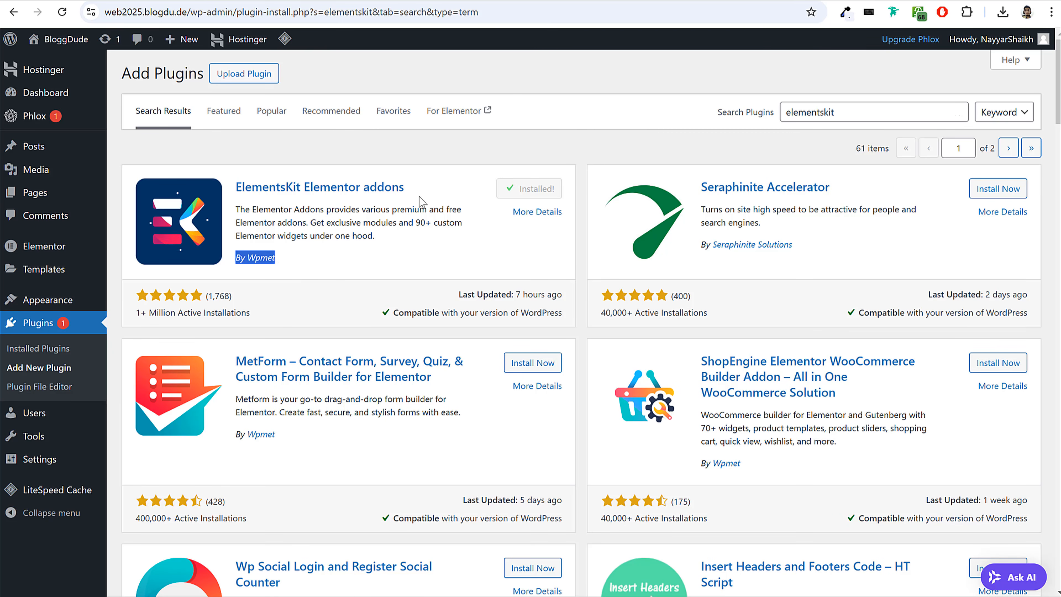
Update the Phlox Core Elements plugin from the installed plugins list and review the list.
{"action": "left_click", "coordinate": [50, 328]}
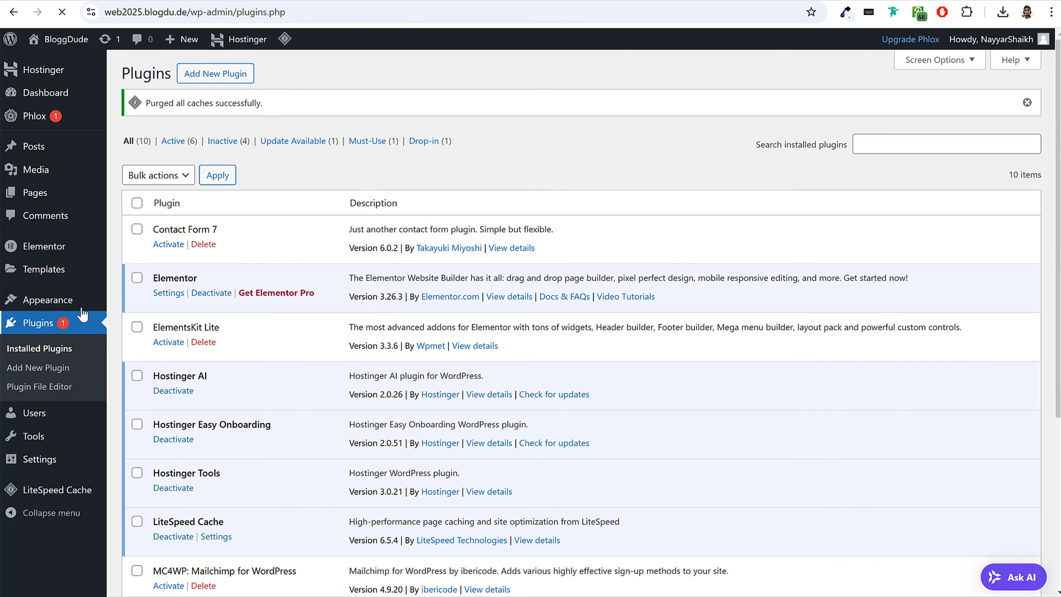
{"action": "scroll", "coordinate": [375, 316], "scroll_direction": "down", "scroll_amount": 5}
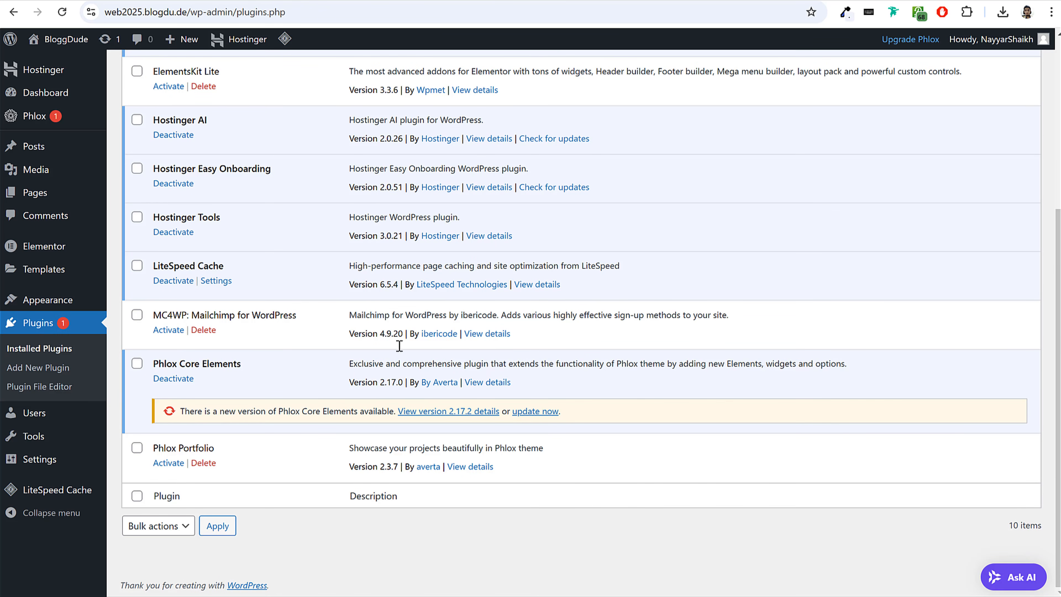
{"action": "left_click", "coordinate": [531, 411]}
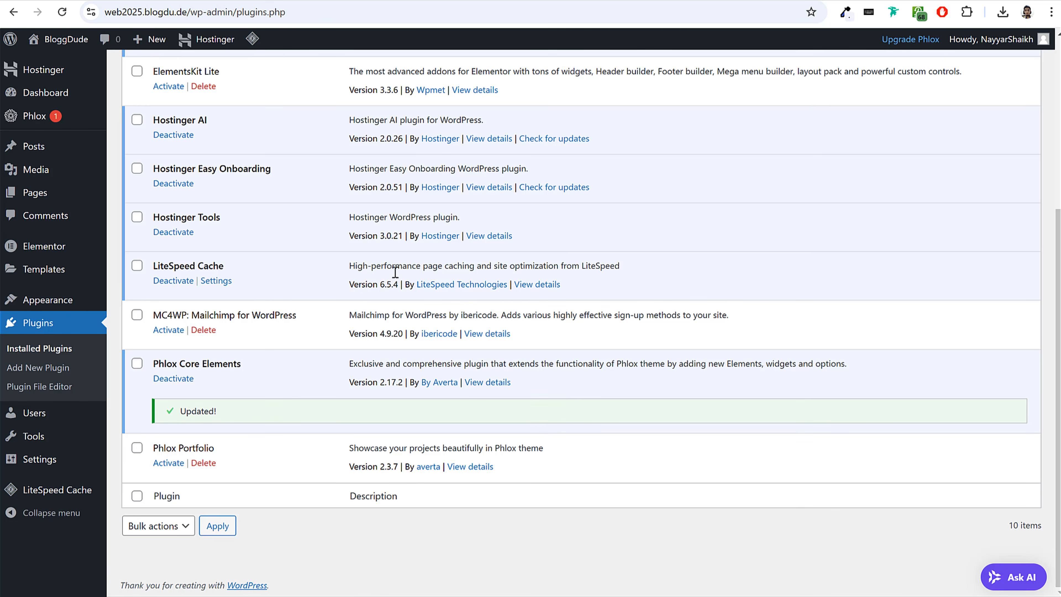
{"action": "scroll", "coordinate": [464, 289], "scroll_direction": "up", "scroll_amount": 3}
{"action": "scroll", "coordinate": [518, 372], "scroll_direction": "down", "scroll_amount": 3}
{"action": "scroll", "coordinate": [423, 342], "scroll_direction": "up", "scroll_amount": 6}
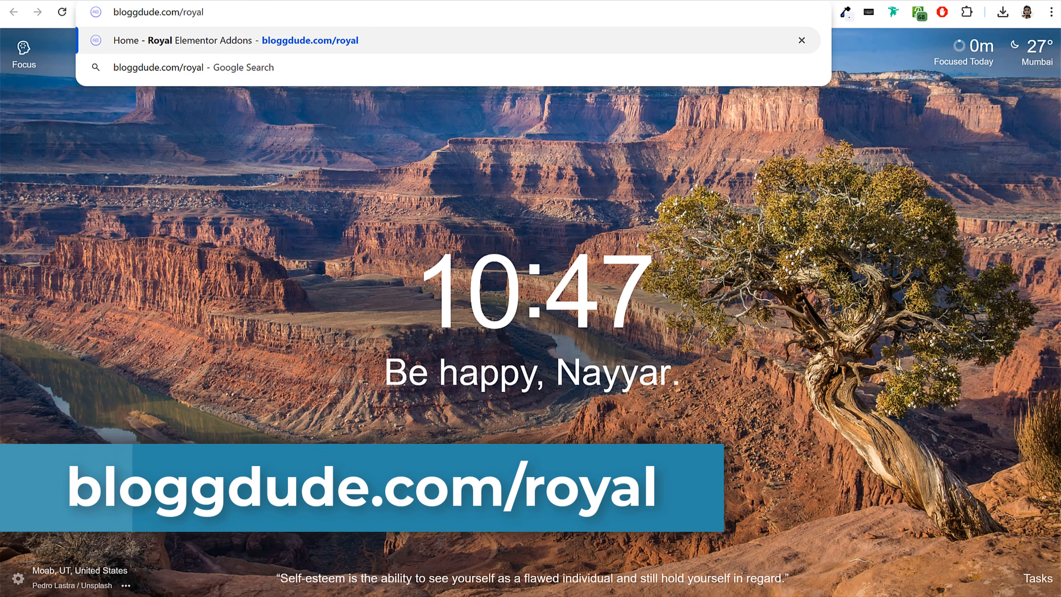
Go to bloggdude.com/royal and download the Royal Elementor Addons and Templates plugin from its WordPress.org page.
{"action": "key", "text": "Return"}
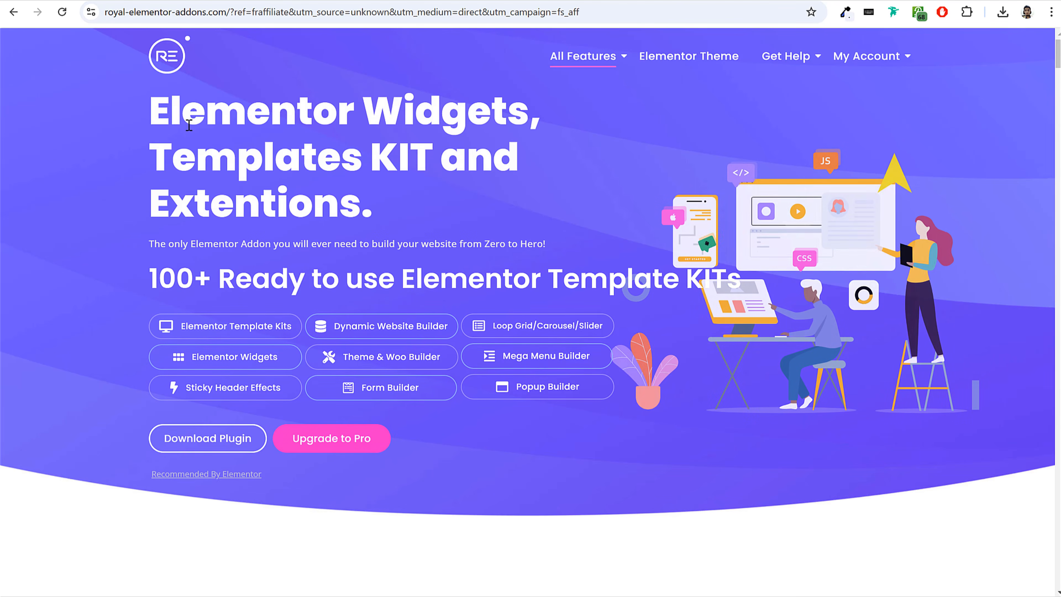
{"action": "left_click_drag", "start_coordinate": [170, 115], "coordinate": [467, 161]}
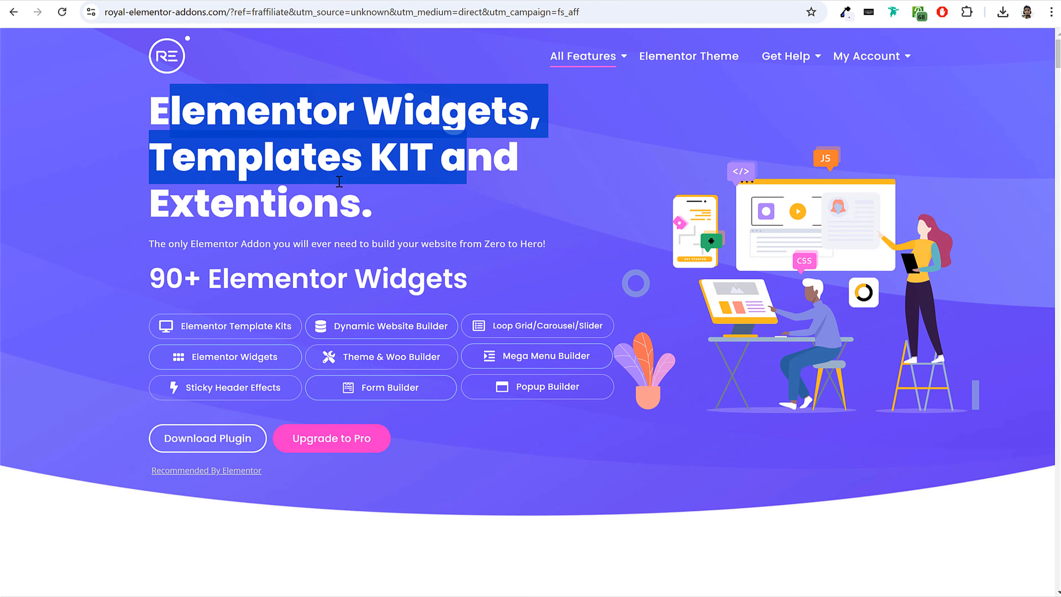
{"action": "left_click", "coordinate": [323, 202]}
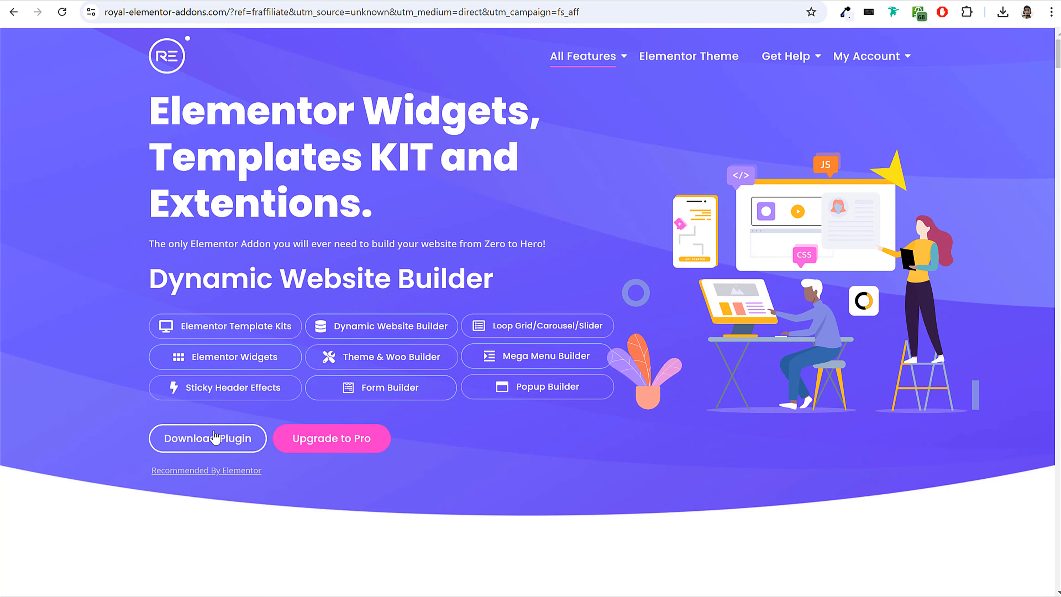
{"action": "left_click", "coordinate": [202, 445]}
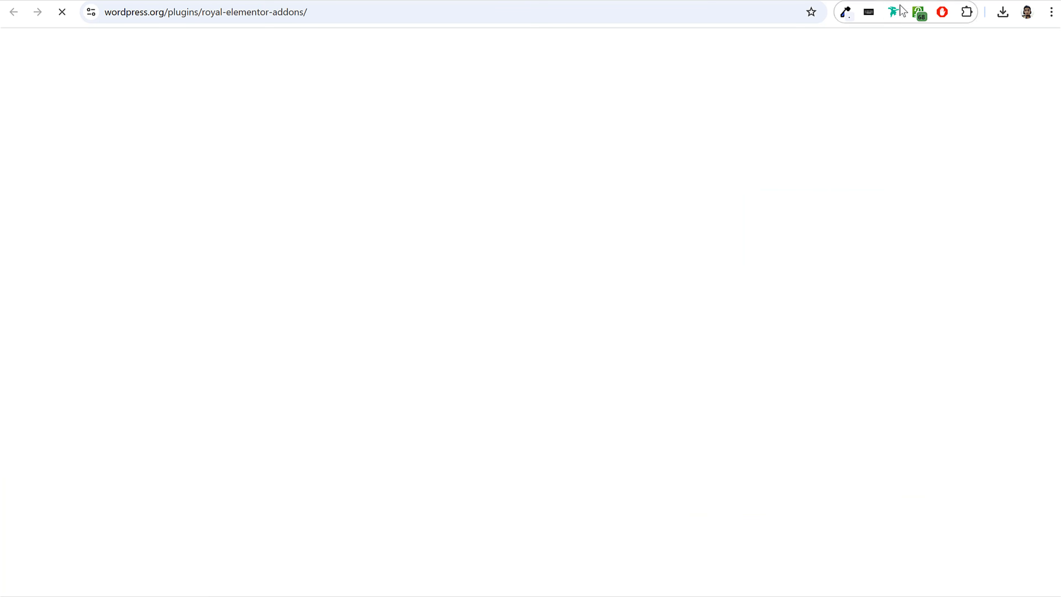
{"action": "scroll", "coordinate": [504, 350], "scroll_direction": "down", "scroll_amount": 5}
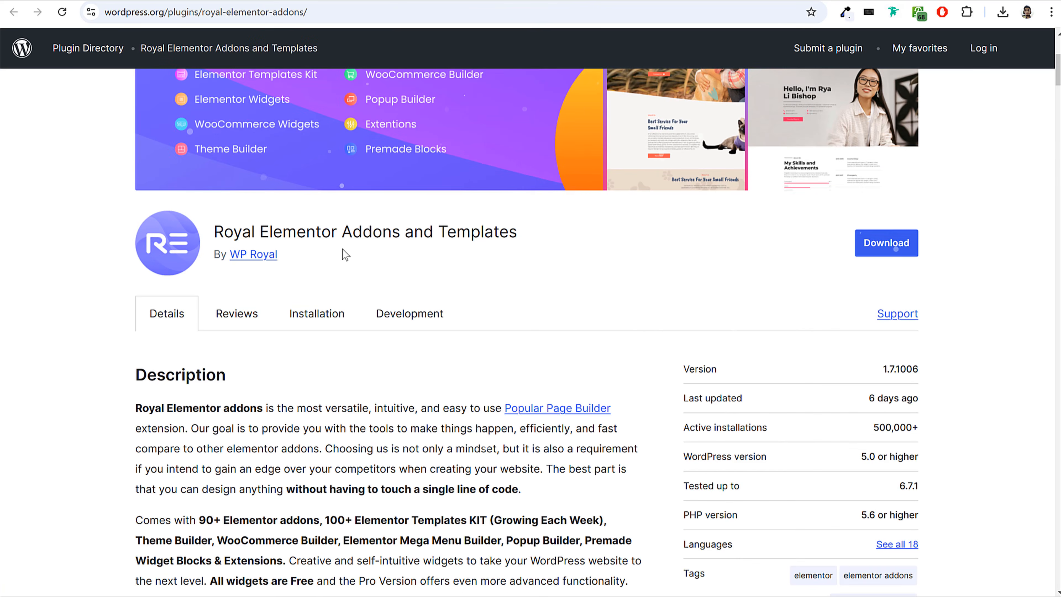
{"action": "left_click", "coordinate": [884, 250]}
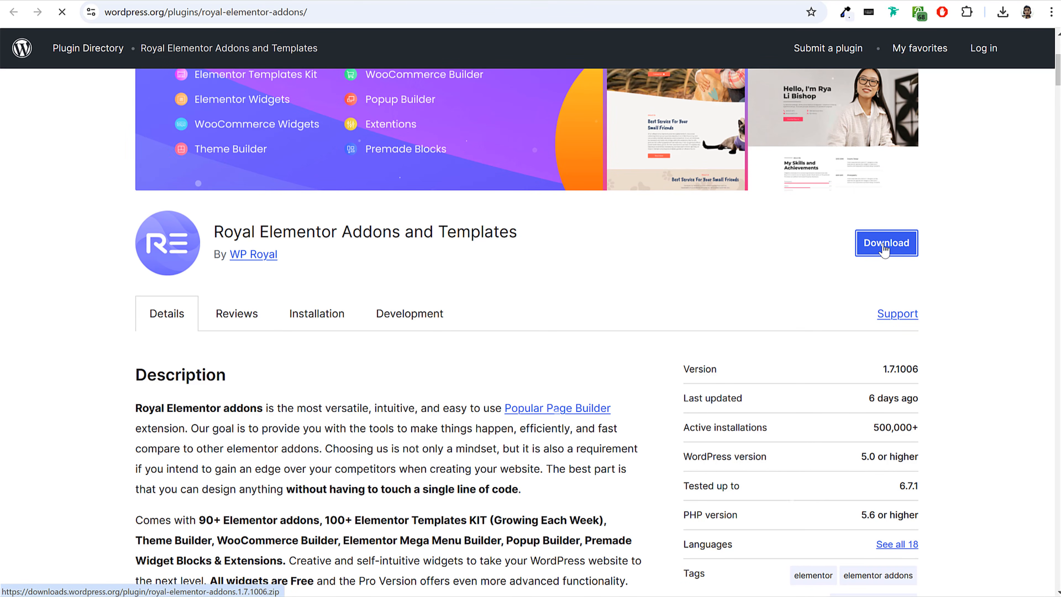
{"action": "left_click", "coordinate": [1002, 12]}
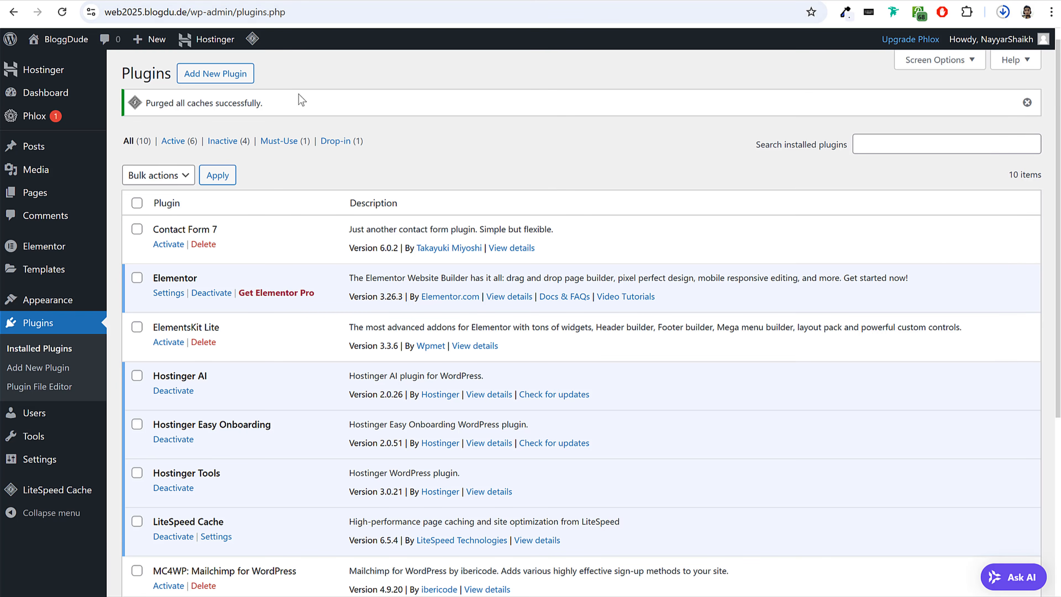
Upload royal-elementor-addons.1.7.1006.zip as a new plugin in the WordPress dashboard and install it.
{"action": "left_click", "coordinate": [236, 75]}
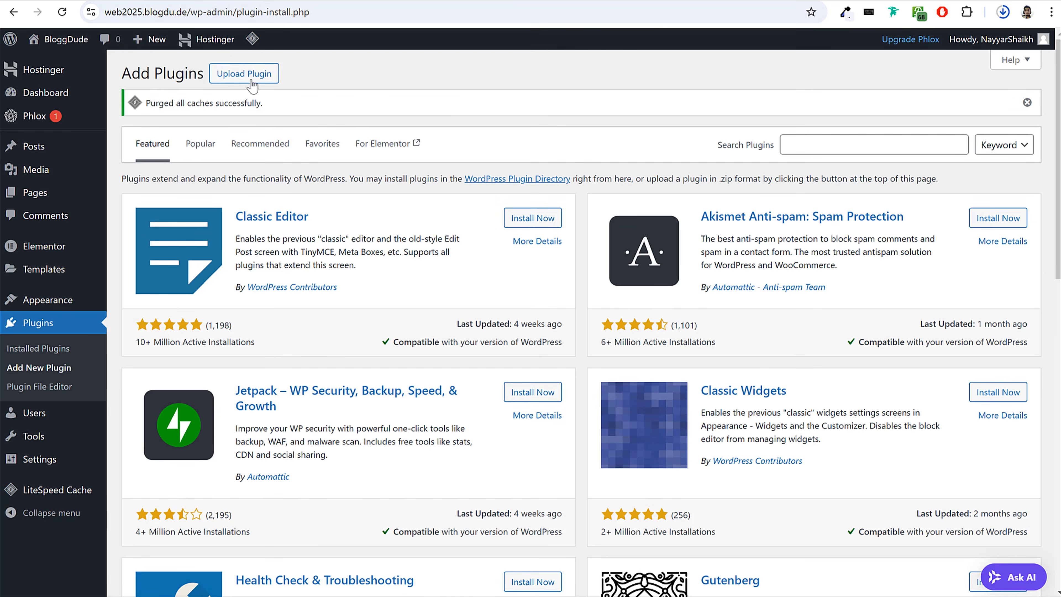
{"action": "left_click", "coordinate": [247, 74]}
{"action": "left_click", "coordinate": [1002, 12]}
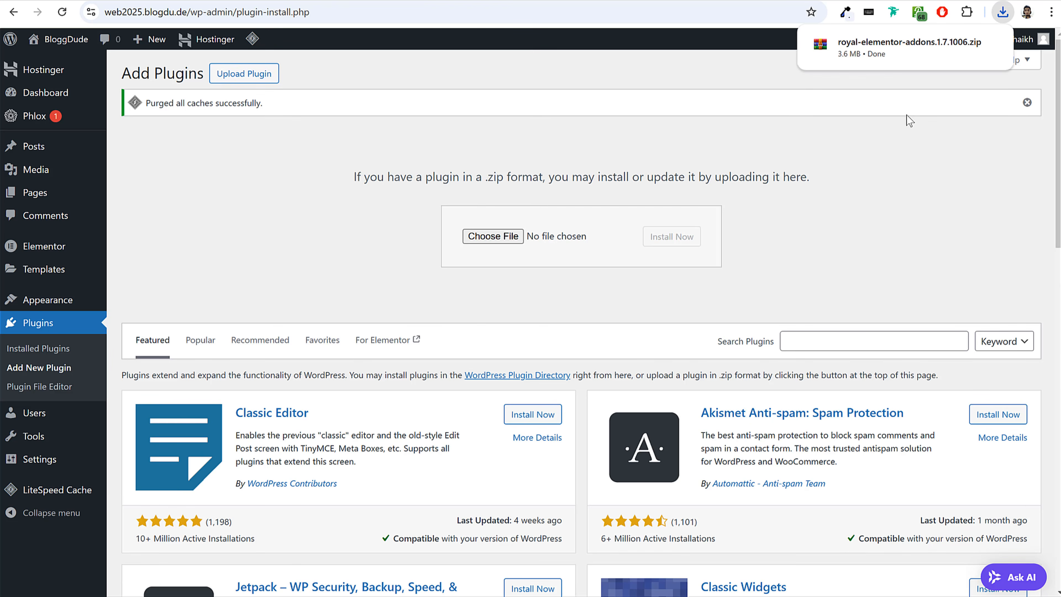
{"action": "left_click", "coordinate": [1002, 12]}
{"action": "left_click_drag", "start_coordinate": [909, 71], "coordinate": [493, 240]}
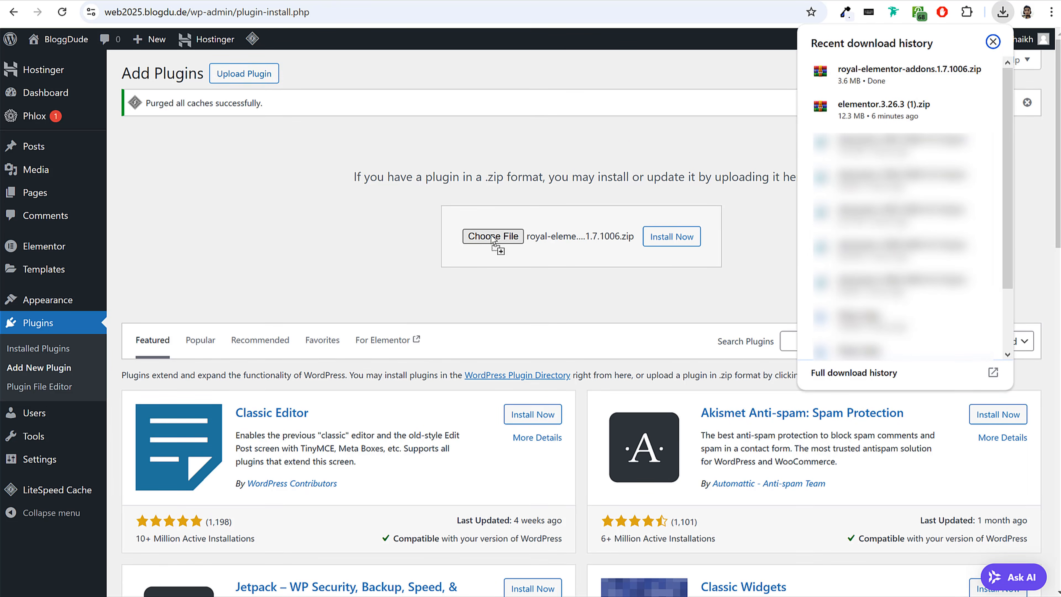
{"action": "left_click", "coordinate": [676, 238]}
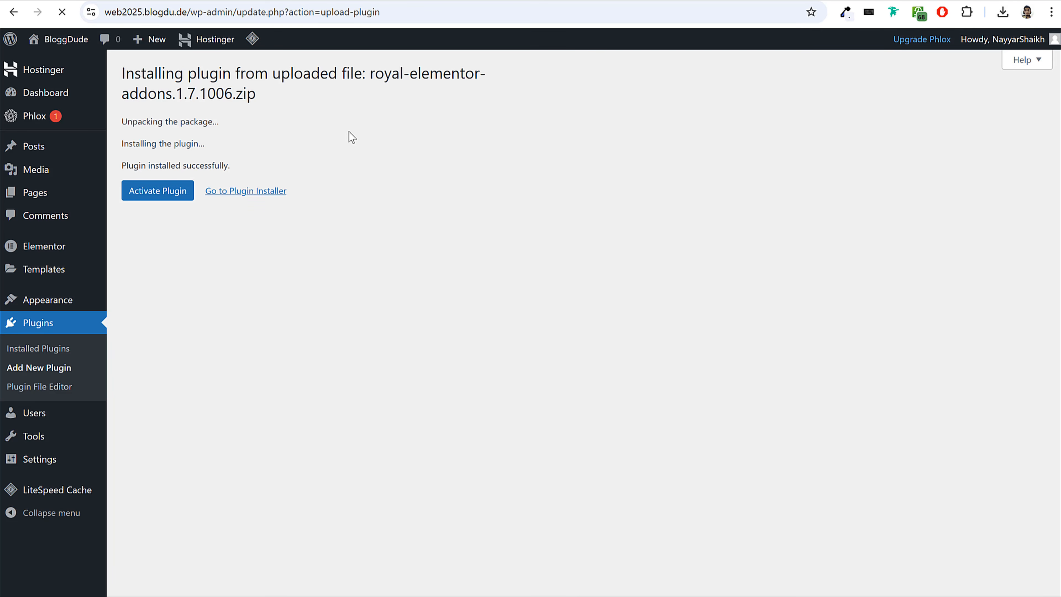
Activate Royal Elementor Addons, accept its opt-in, and look over the template kits.
{"action": "left_click", "coordinate": [161, 193]}
{"action": "left_click", "coordinate": [208, 263]}
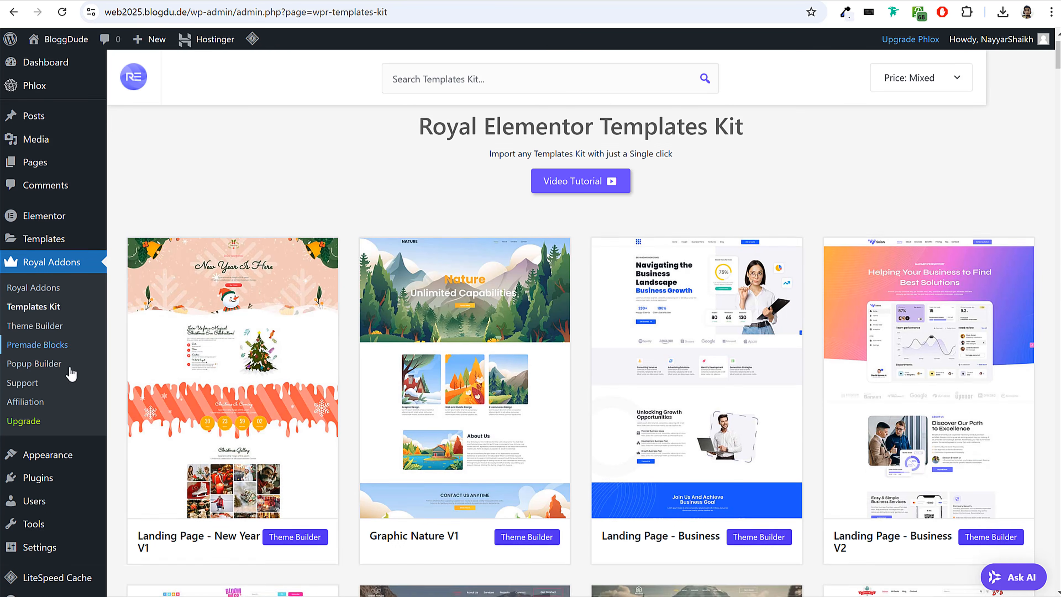
{"action": "scroll", "coordinate": [63, 385], "scroll_direction": "down", "scroll_amount": 5}
Bulk-activate the installed plugins Contact Form 7, ElementsKit Lite, MC4WP: Mailchimp for WordPress and Phlox Portfolio.
{"action": "left_click", "coordinate": [29, 460]}
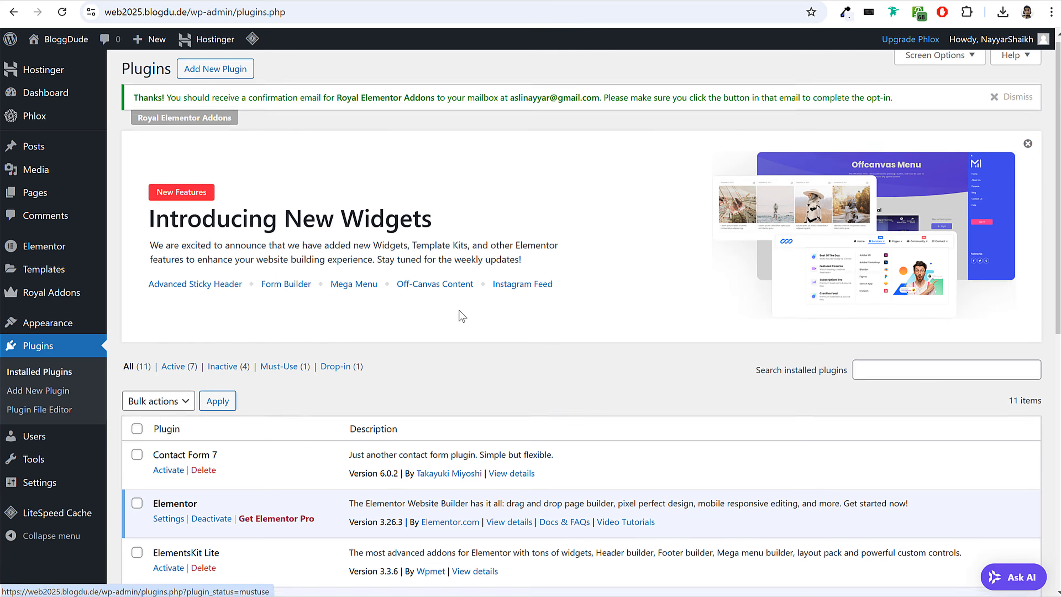
{"action": "scroll", "coordinate": [457, 318], "scroll_direction": "down", "scroll_amount": 5}
{"action": "left_click", "coordinate": [136, 256]}
{"action": "scroll", "coordinate": [146, 230], "scroll_direction": "down", "scroll_amount": 3}
{"action": "left_click", "coordinate": [136, 219]}
{"action": "scroll", "coordinate": [227, 246], "scroll_direction": "down", "scroll_amount": 3}
{"action": "left_click", "coordinate": [137, 328]}
{"action": "left_click", "coordinate": [137, 426]}
{"action": "scroll", "coordinate": [255, 421], "scroll_direction": "up", "scroll_amount": 8}
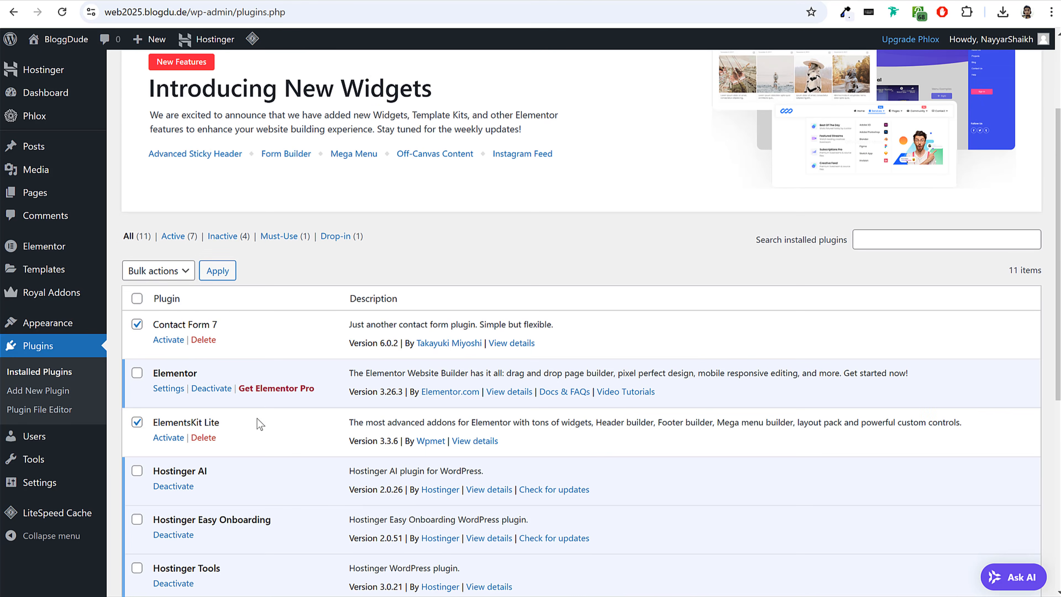
{"action": "left_click", "coordinate": [145, 277]}
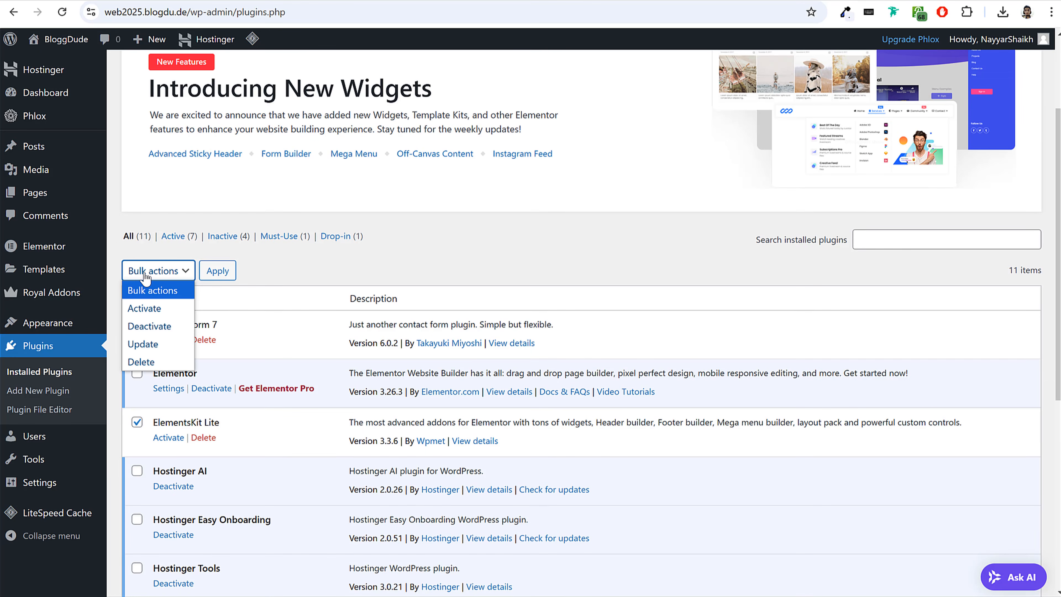
{"action": "left_click", "coordinate": [160, 310]}
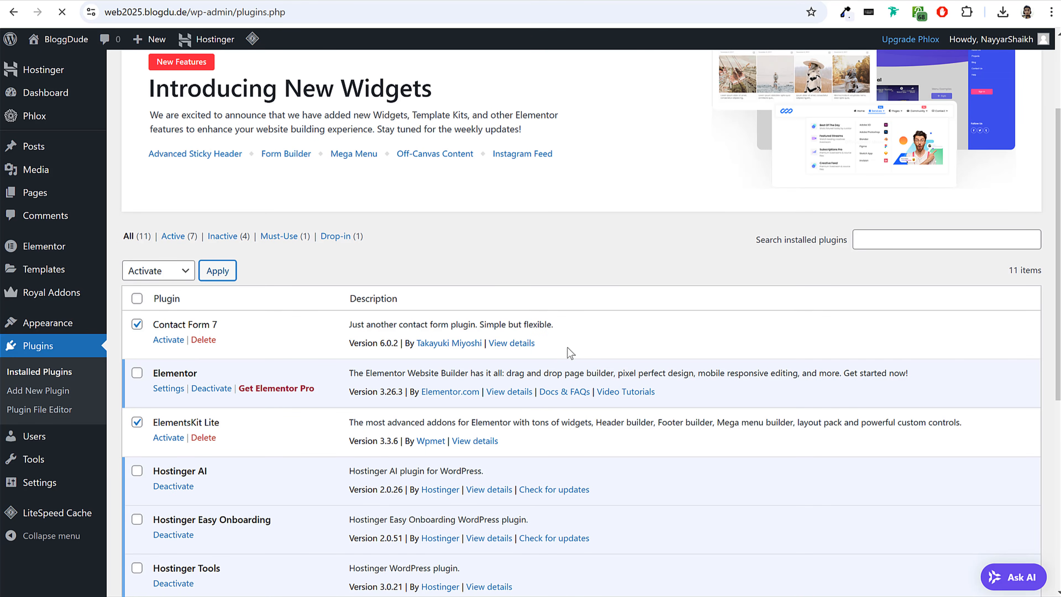
{"action": "scroll", "coordinate": [661, 404], "scroll_direction": "down", "scroll_amount": 5}
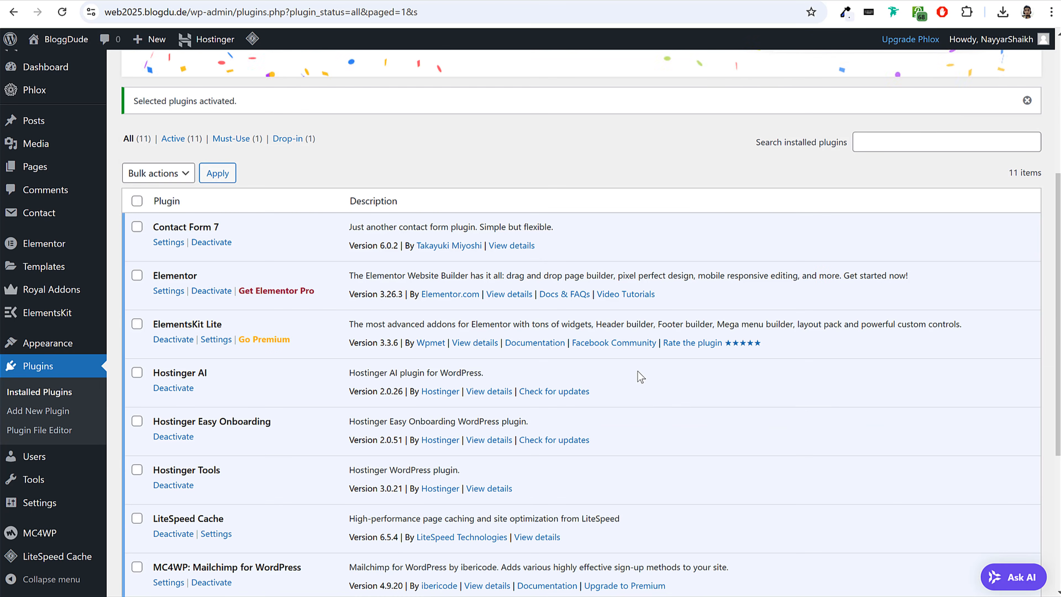
{"action": "scroll", "coordinate": [640, 376], "scroll_direction": "down", "scroll_amount": 5}
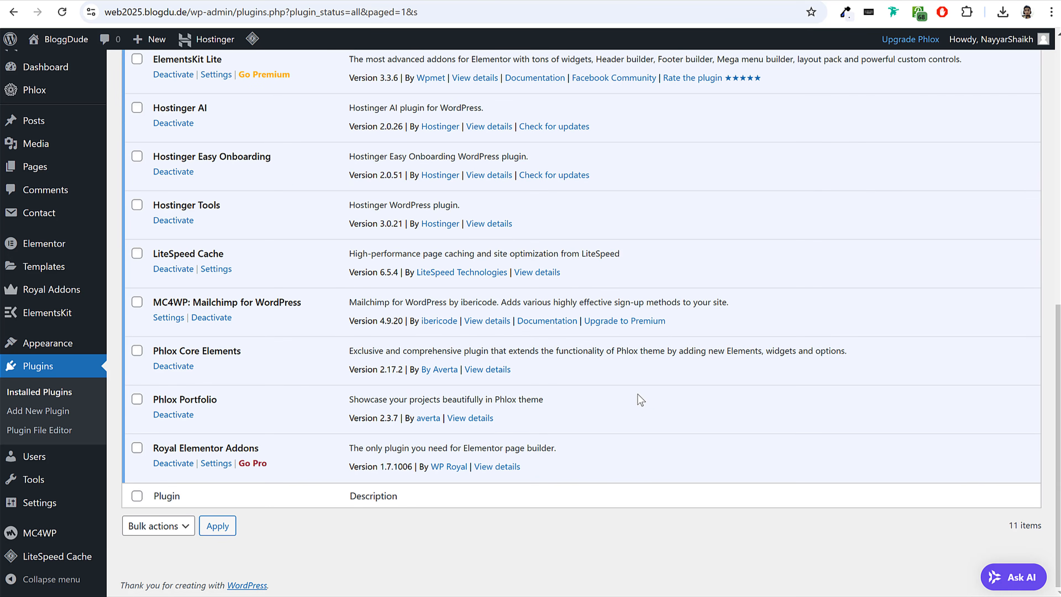
{"action": "scroll", "coordinate": [640, 400], "scroll_direction": "up", "scroll_amount": 10}
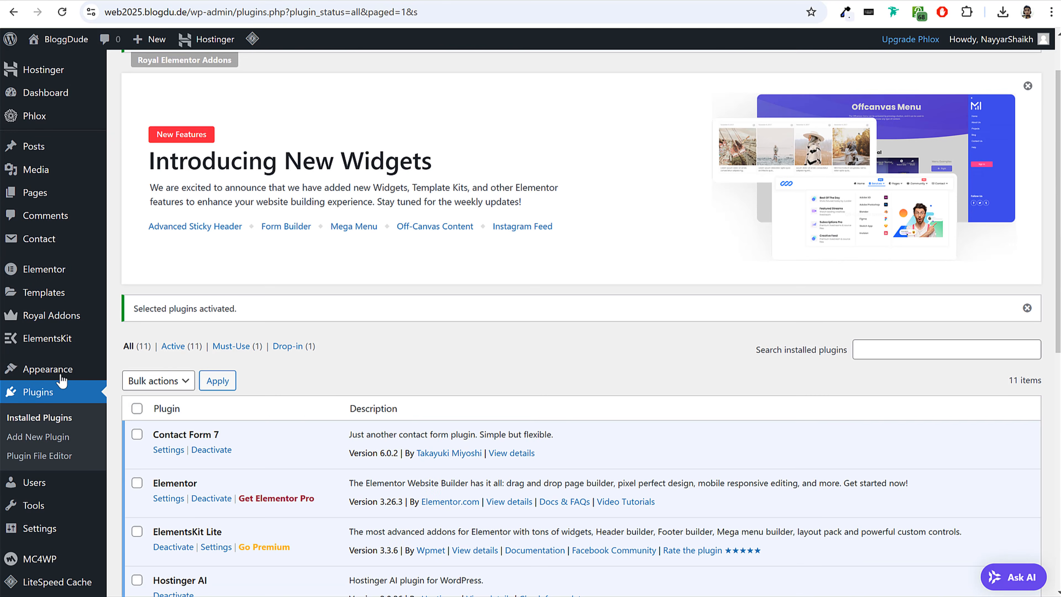
Delete the unused Twenty Twenty-Four theme from the installed themes.
{"action": "left_click", "coordinate": [62, 376]}
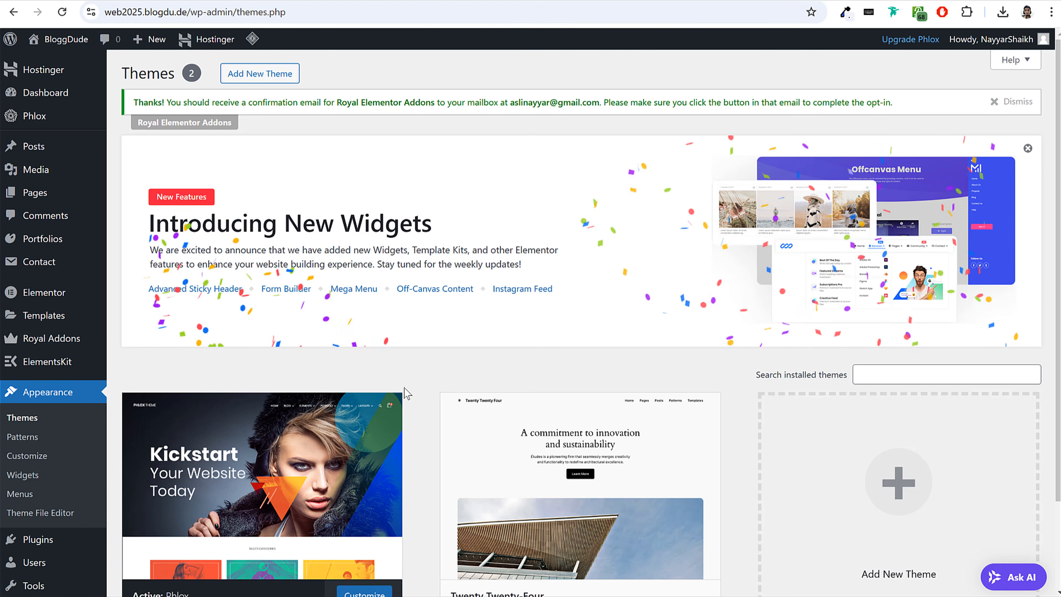
{"action": "scroll", "coordinate": [457, 392], "scroll_direction": "down", "scroll_amount": 2}
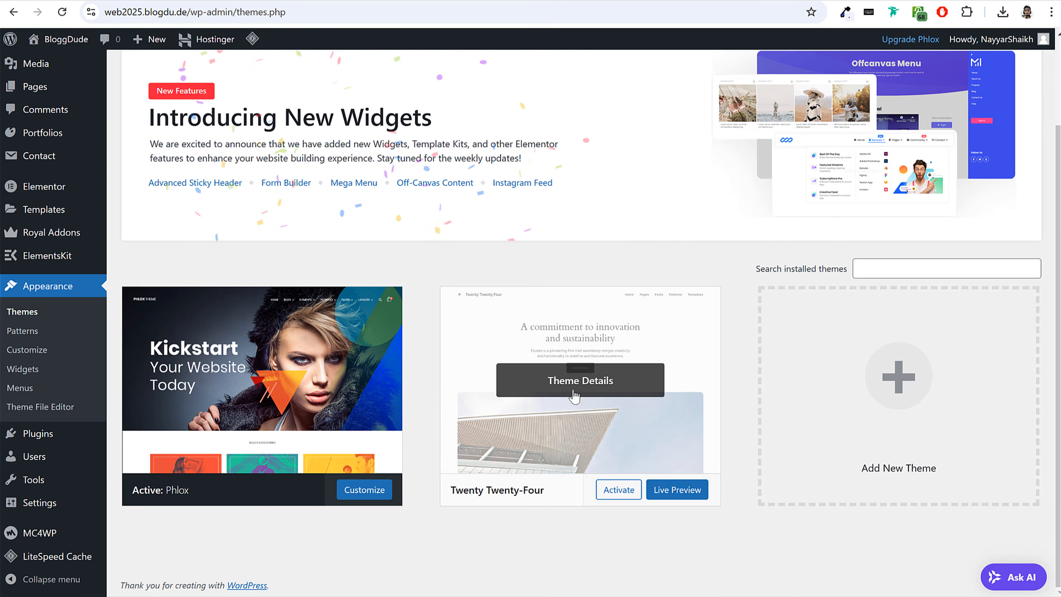
{"action": "left_click", "coordinate": [548, 357]}
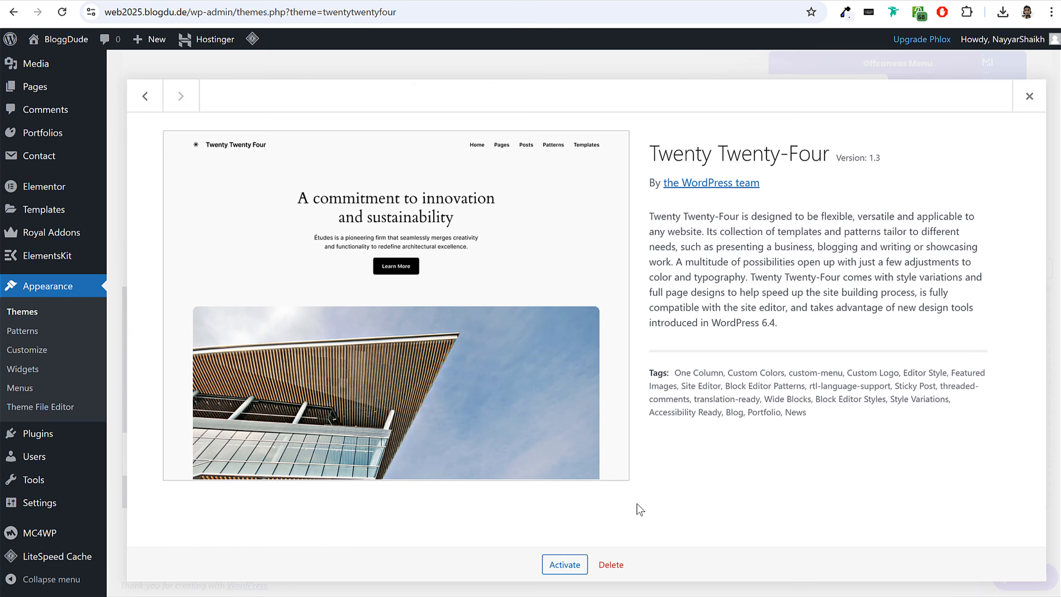
{"action": "left_click", "coordinate": [610, 564]}
{"action": "left_click", "coordinate": [597, 123]}
{"action": "scroll", "coordinate": [731, 263], "scroll_direction": "down", "scroll_amount": 4}
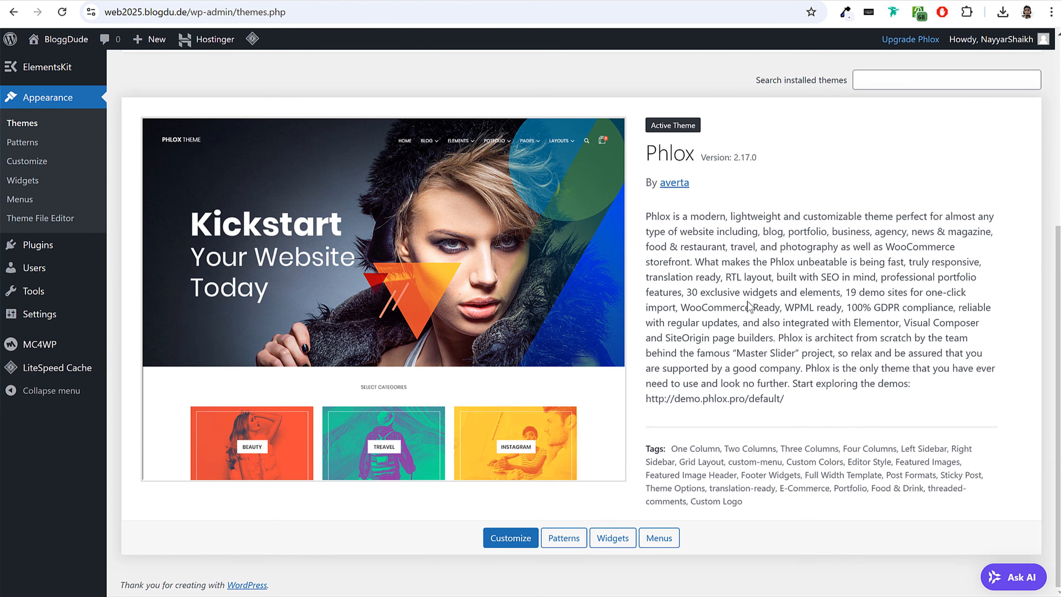
{"action": "scroll", "coordinate": [746, 304], "scroll_direction": "up", "scroll_amount": 7}
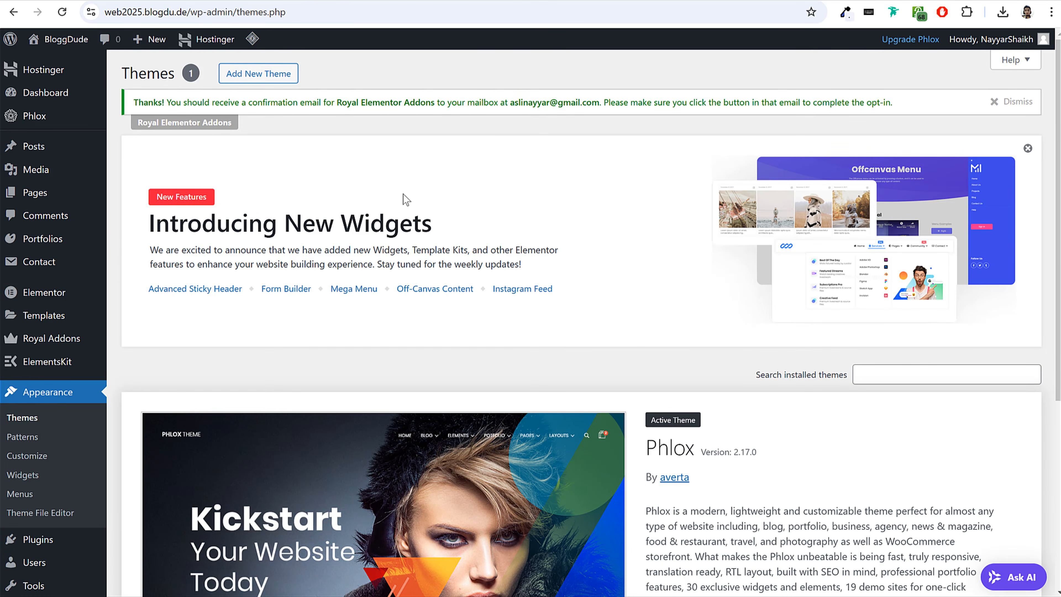
Dismiss the promotional and plugin notices on the Themes page and the WordPress Dashboard home.
{"action": "left_click", "coordinate": [1028, 147]}
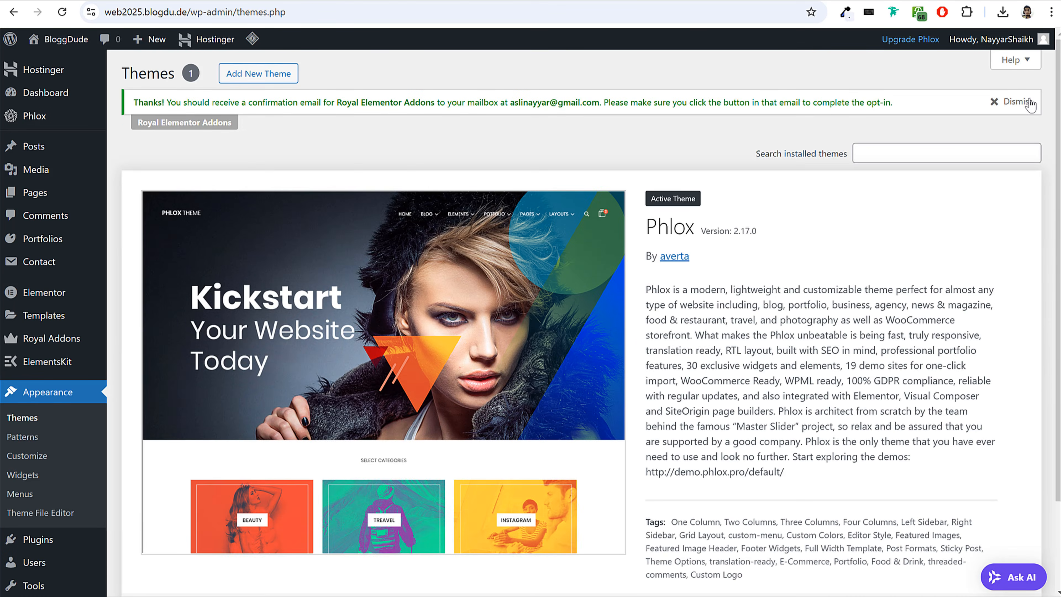
{"action": "left_click", "coordinate": [1018, 102]}
{"action": "left_click", "coordinate": [66, 95]}
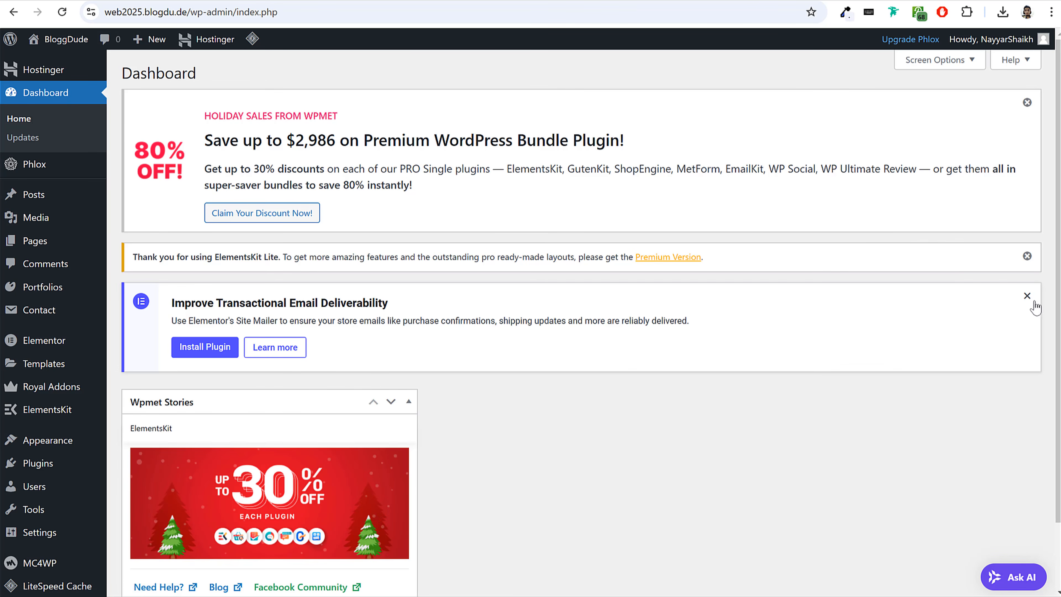
{"action": "left_click", "coordinate": [1028, 297]}
{"action": "left_click", "coordinate": [1027, 257]}
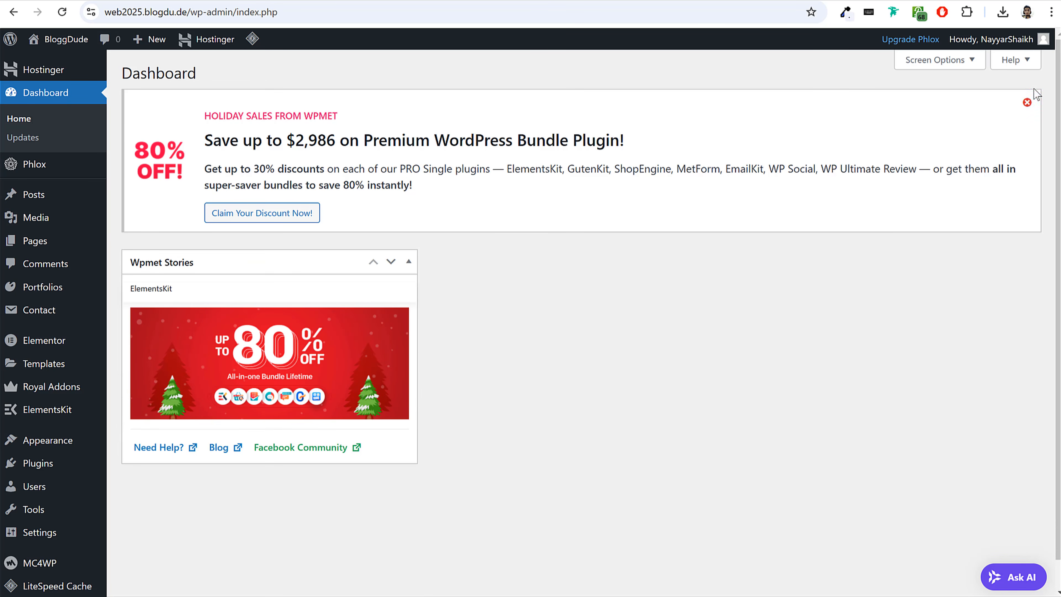
{"action": "left_click", "coordinate": [1027, 102]}
Hide the Wpmet Stories box from the Dashboard home screen.
{"action": "left_click", "coordinate": [934, 61]}
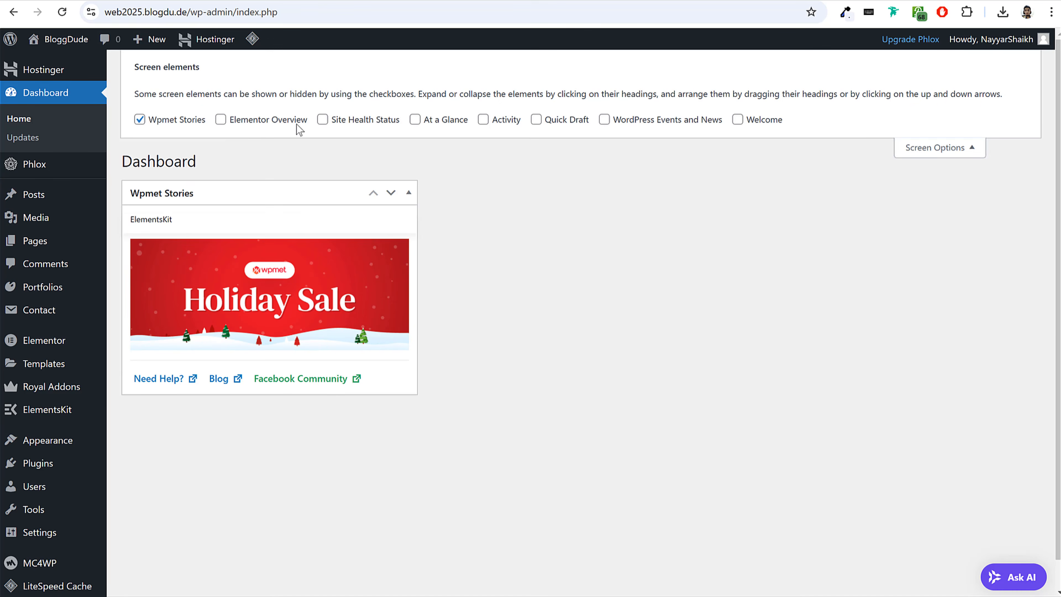
{"action": "left_click", "coordinate": [163, 121]}
{"action": "left_click", "coordinate": [911, 151]}
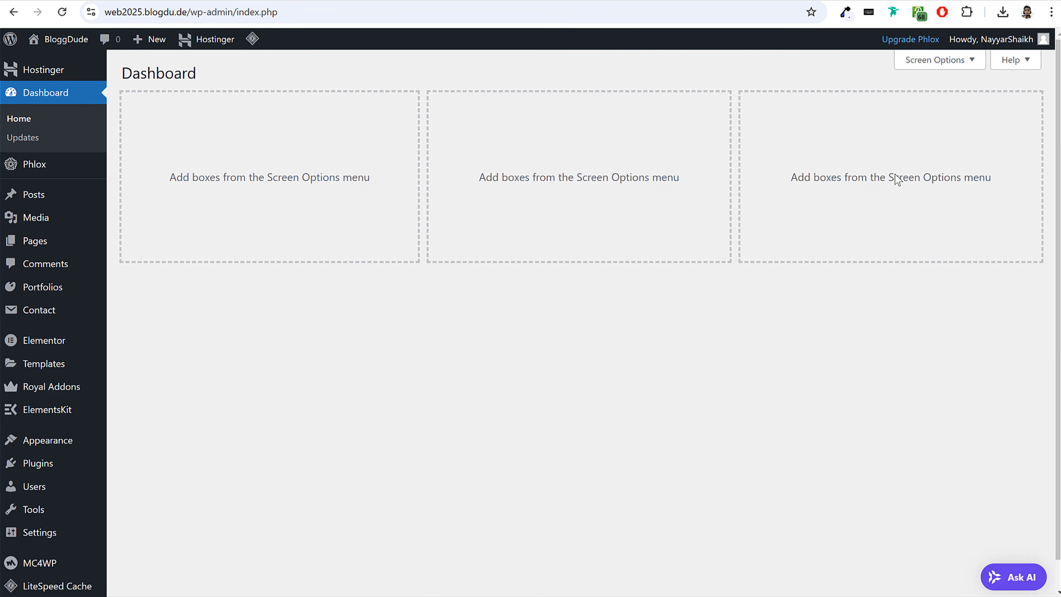
Look at the finished demo site's Contact Us page and the new site's dashboard with its Appearance options.
{"action": "left_click", "coordinate": [196, 12]}
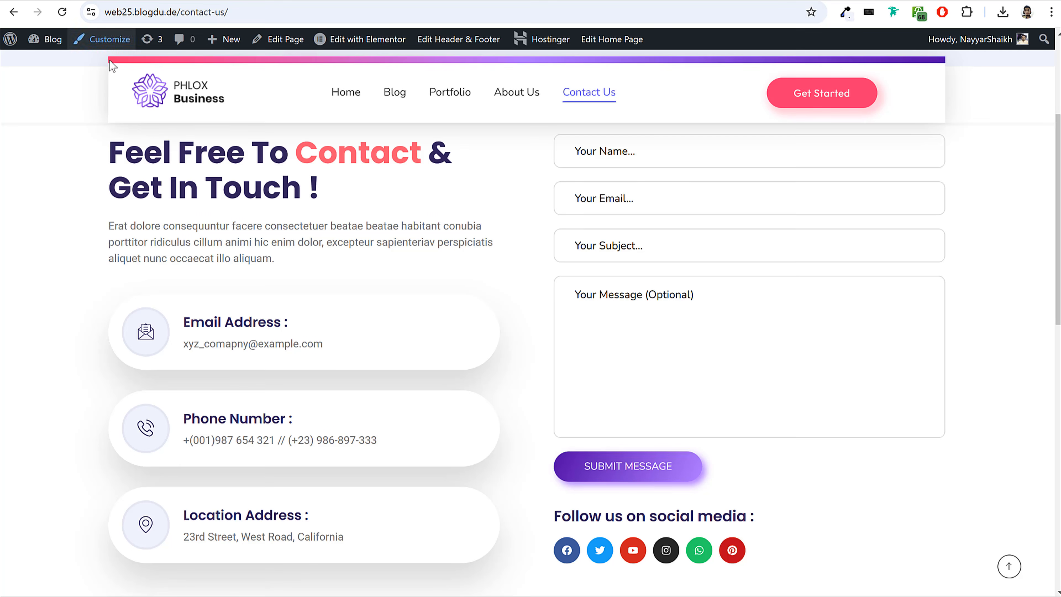
{"action": "left_click", "coordinate": [191, 95]}
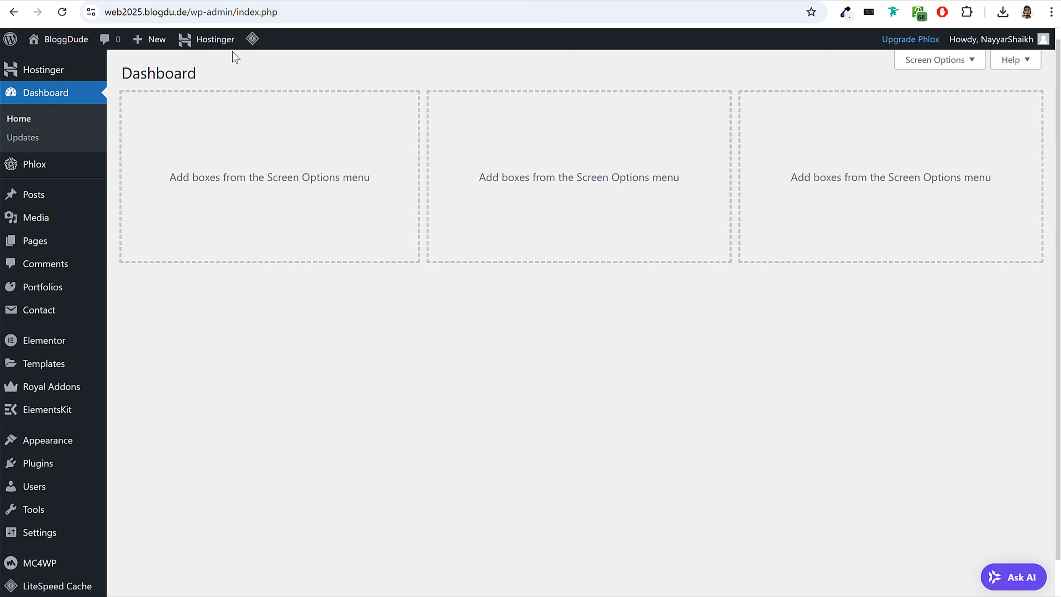
{"action": "scroll", "coordinate": [251, 301], "scroll_direction": "down", "scroll_amount": 1}
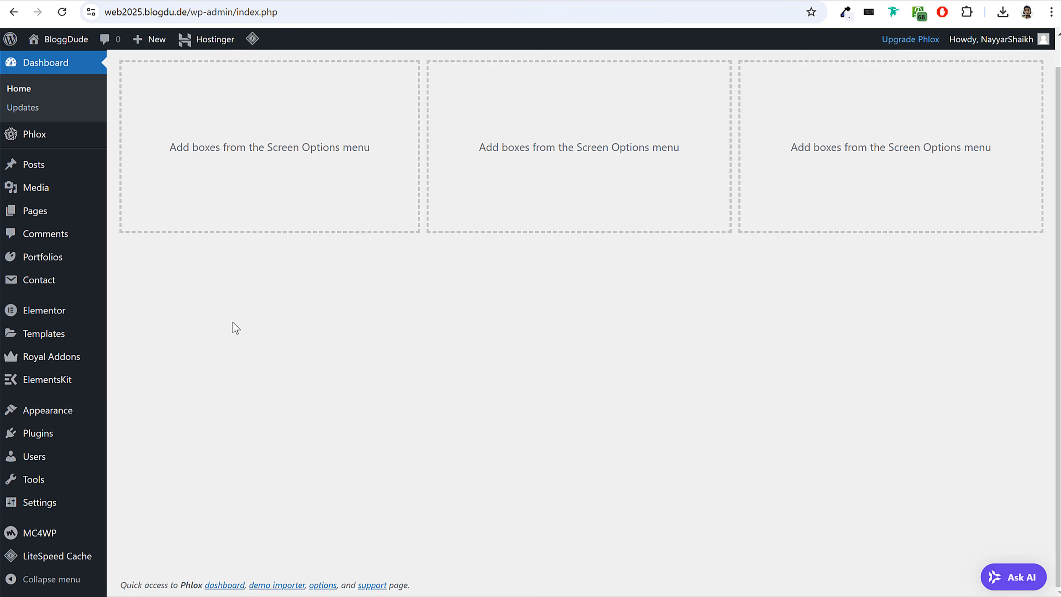
{"action": "mouse_move", "coordinate": [47, 414]}
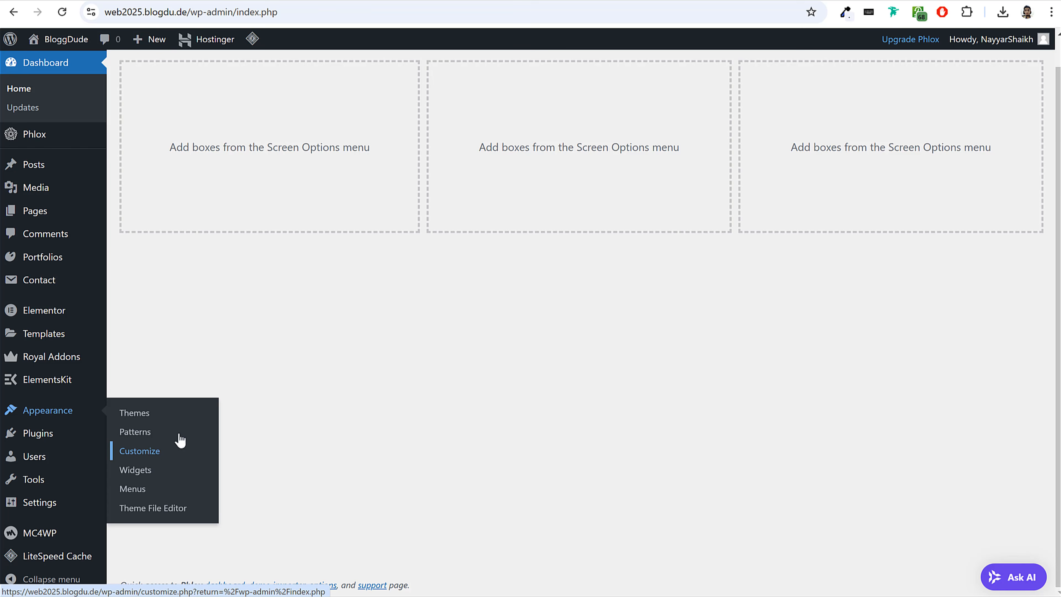
{"action": "scroll", "coordinate": [85, 83], "scroll_direction": "up", "scroll_amount": 1}
View the new site's front page and its default Hello world! post, comparing it with the finished PHLOX Business home page.
{"action": "mouse_move", "coordinate": [69, 48]}
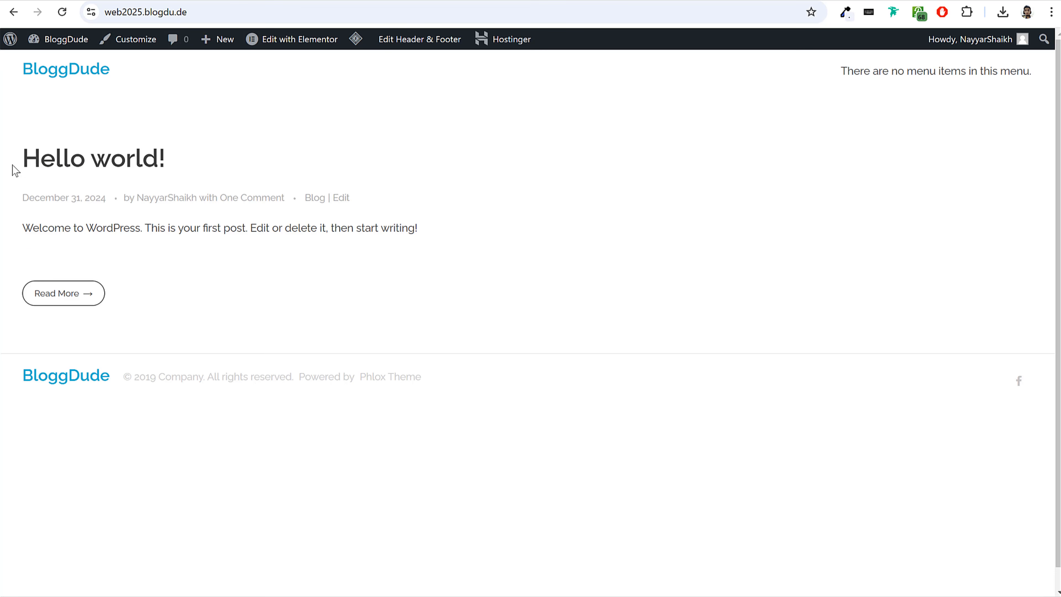
{"action": "left_click_drag", "start_coordinate": [41, 157], "coordinate": [168, 158]}
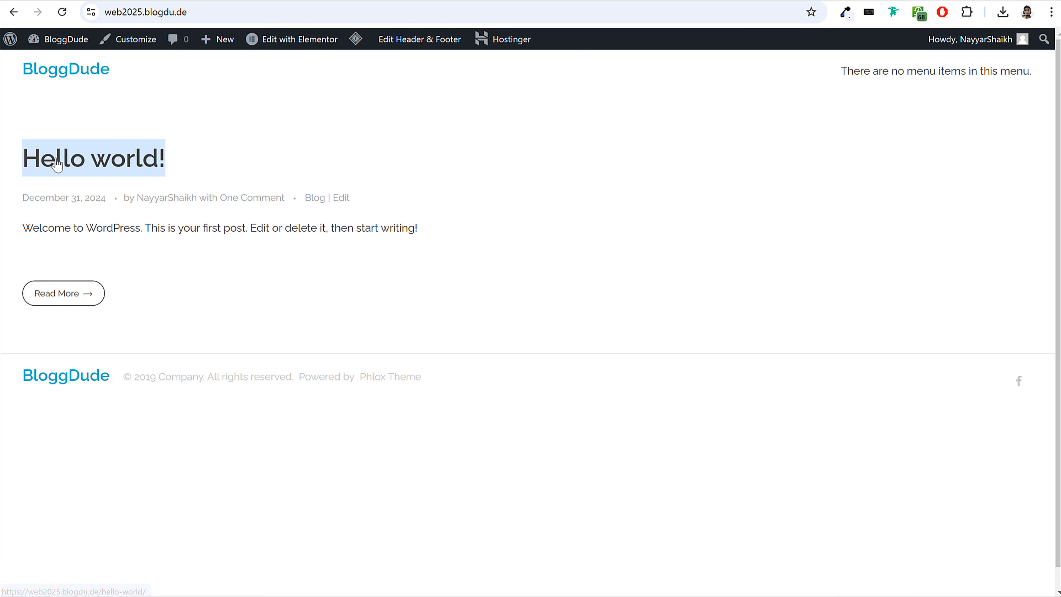
{"action": "left_click", "coordinate": [33, 162]}
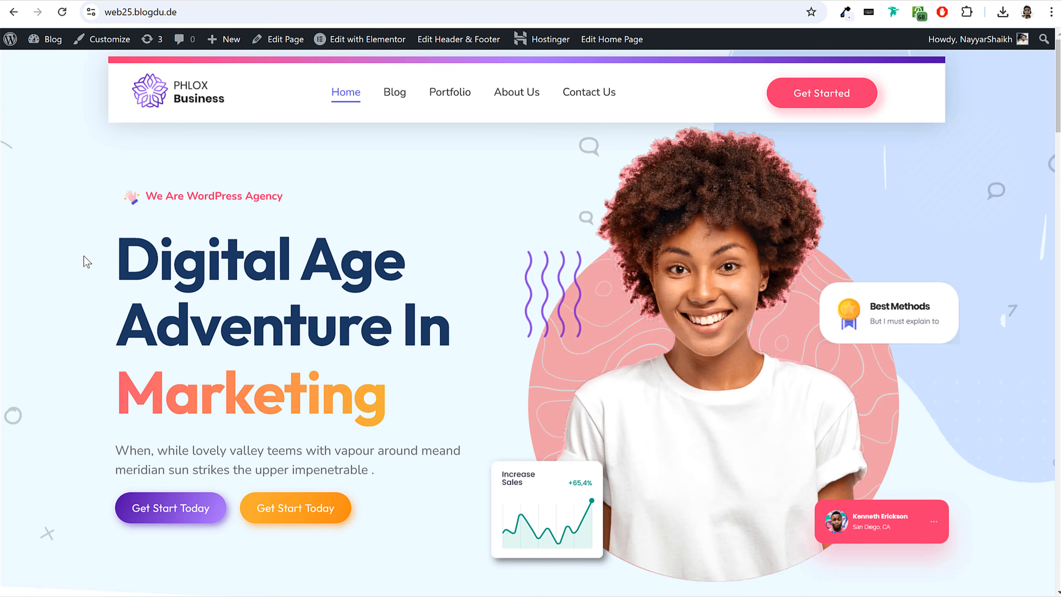
{"action": "scroll", "coordinate": [843, 335], "scroll_direction": "down", "scroll_amount": 5}
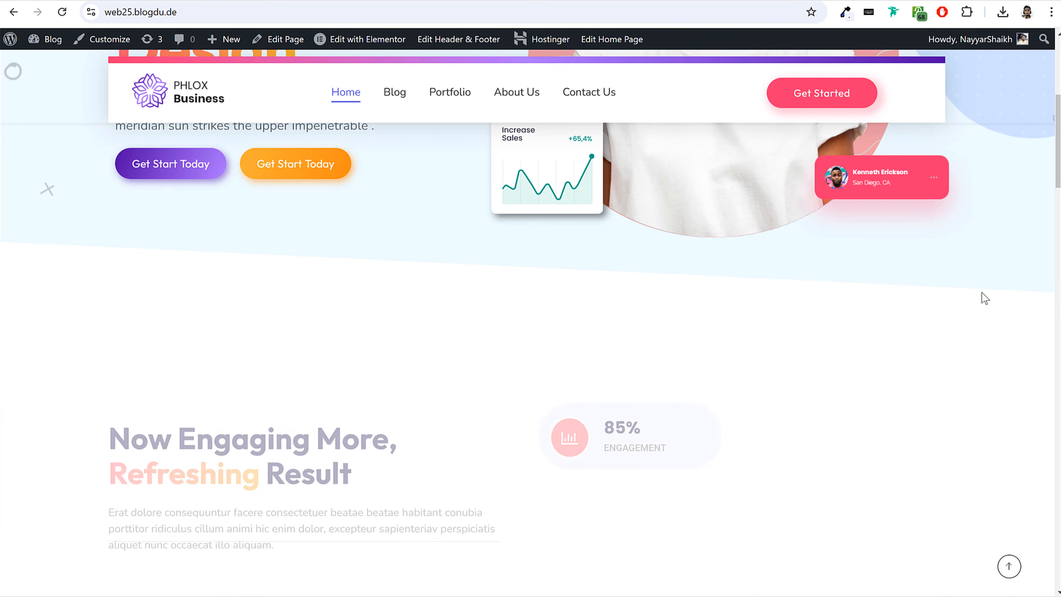
{"action": "scroll", "coordinate": [292, 298], "scroll_direction": "up", "scroll_amount": 5}
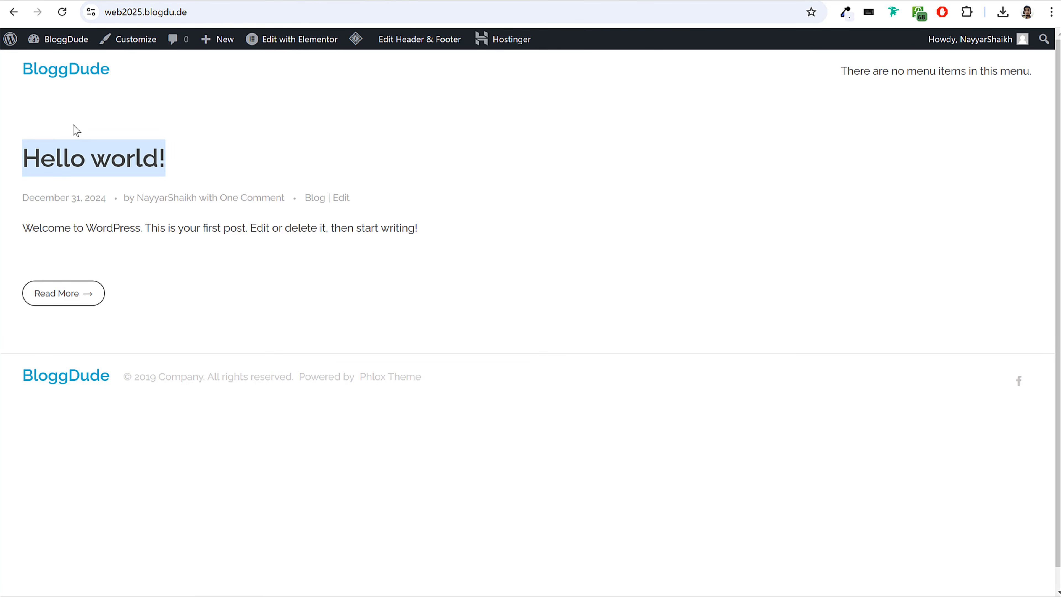
{"action": "left_click", "coordinate": [74, 128]}
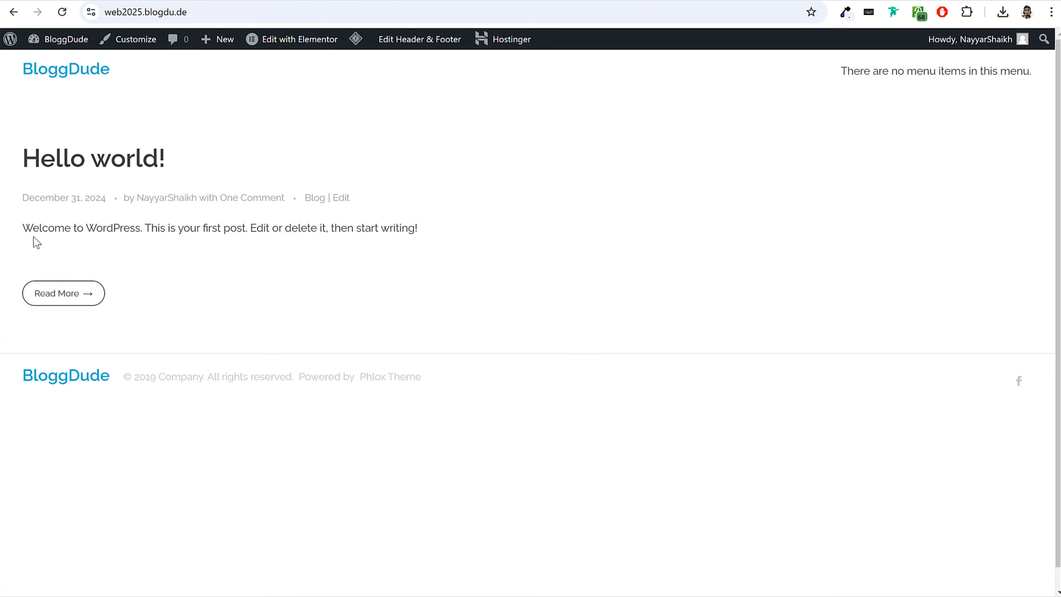
{"action": "left_click_drag", "start_coordinate": [26, 228], "coordinate": [428, 233]}
{"action": "left_click", "coordinate": [429, 233]}
{"action": "left_click_drag", "start_coordinate": [26, 228], "coordinate": [455, 232]}
{"action": "left_click", "coordinate": [455, 232]}
Customize the theme's general layout by setting the site max width to 1200 Pixels, and publish the change.
{"action": "left_click", "coordinate": [119, 48]}
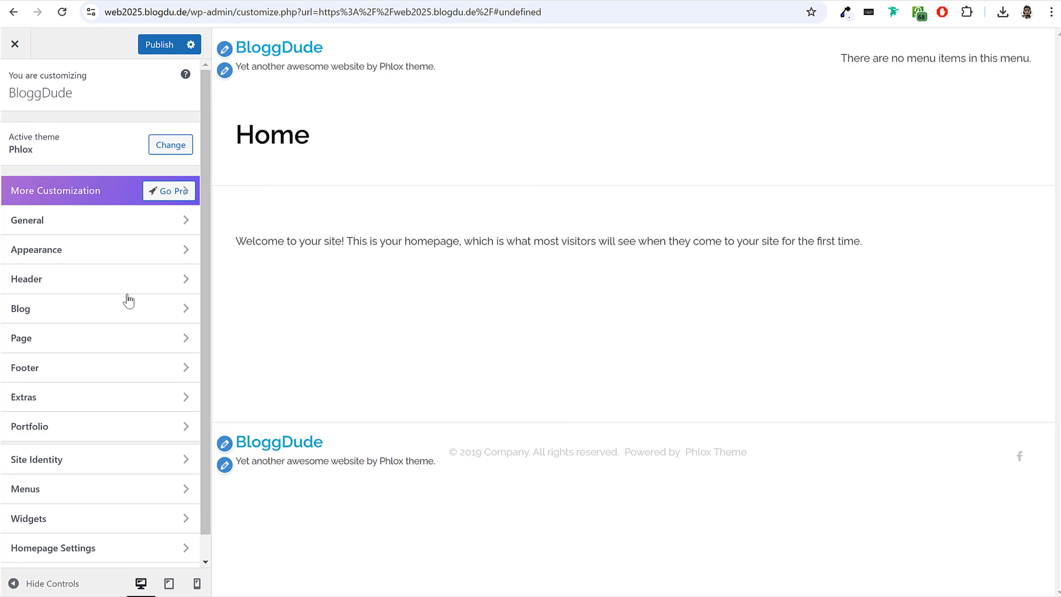
{"action": "left_click", "coordinate": [55, 230]}
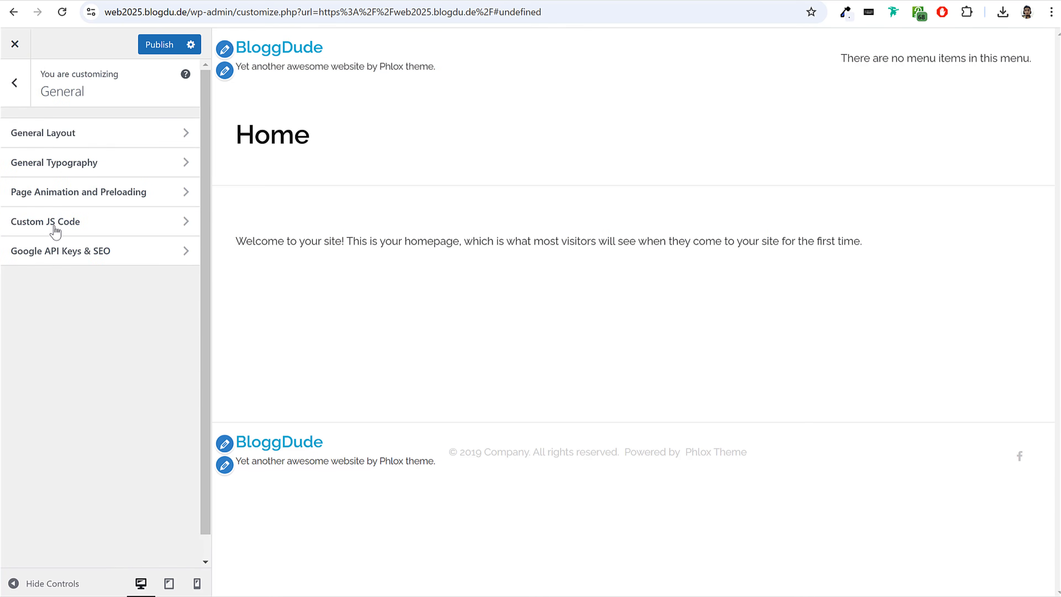
{"action": "left_click", "coordinate": [61, 142]}
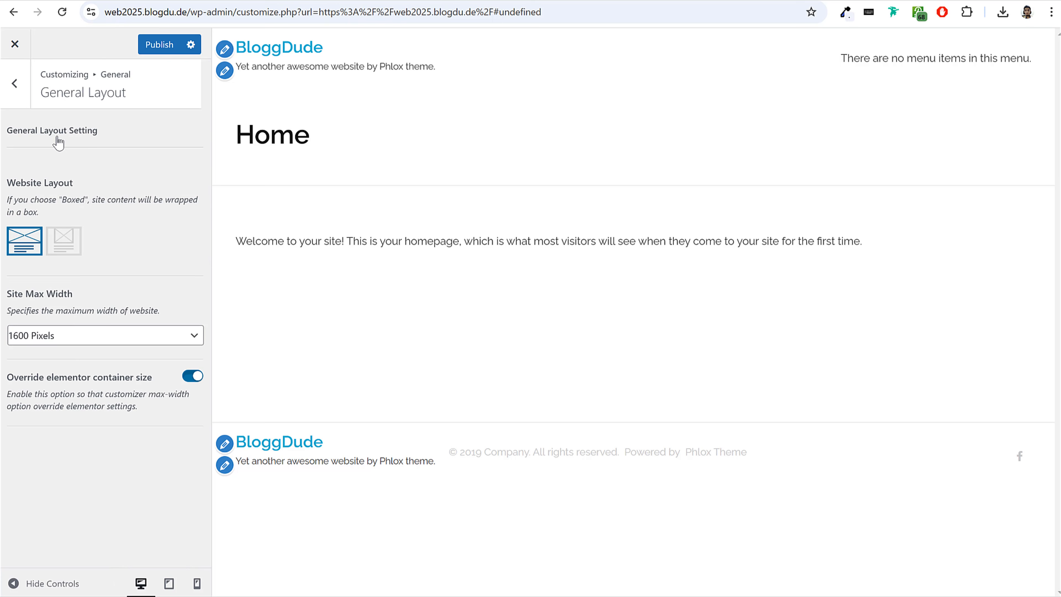
{"action": "left_click", "coordinate": [34, 339]}
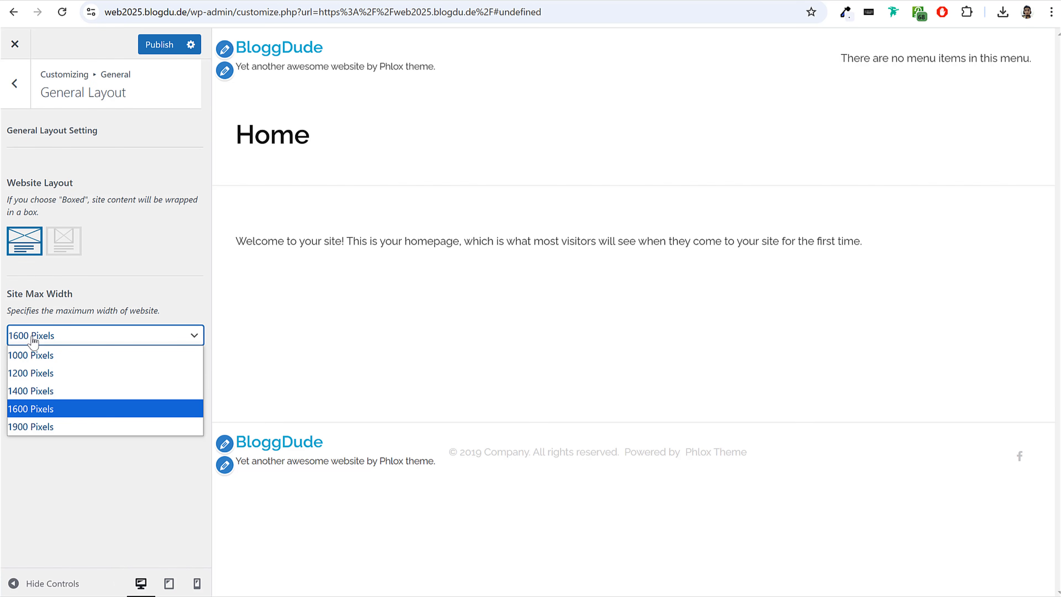
{"action": "left_click", "coordinate": [35, 374]}
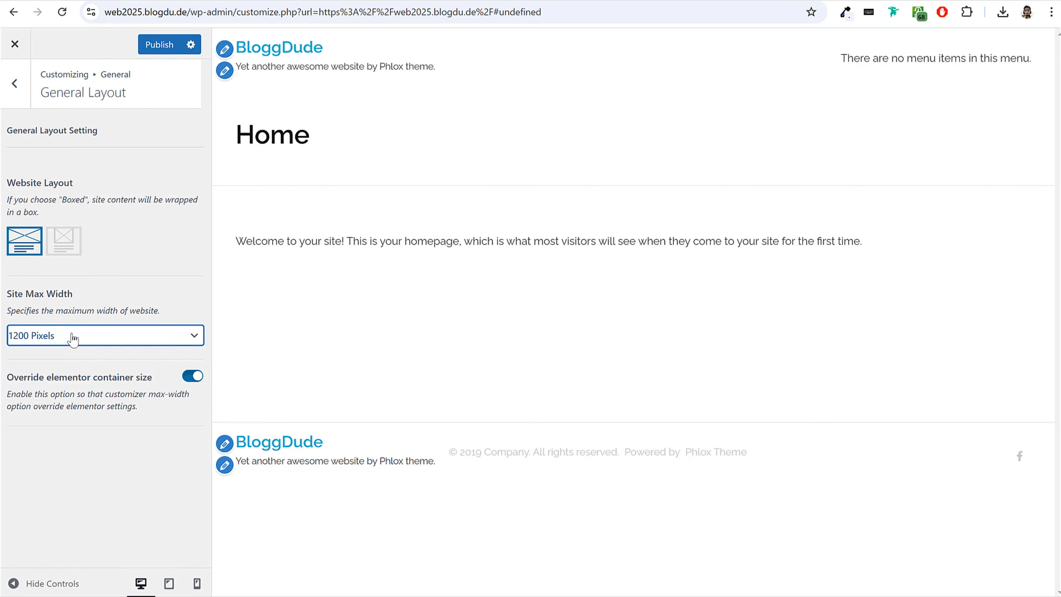
{"action": "left_click", "coordinate": [152, 45]}
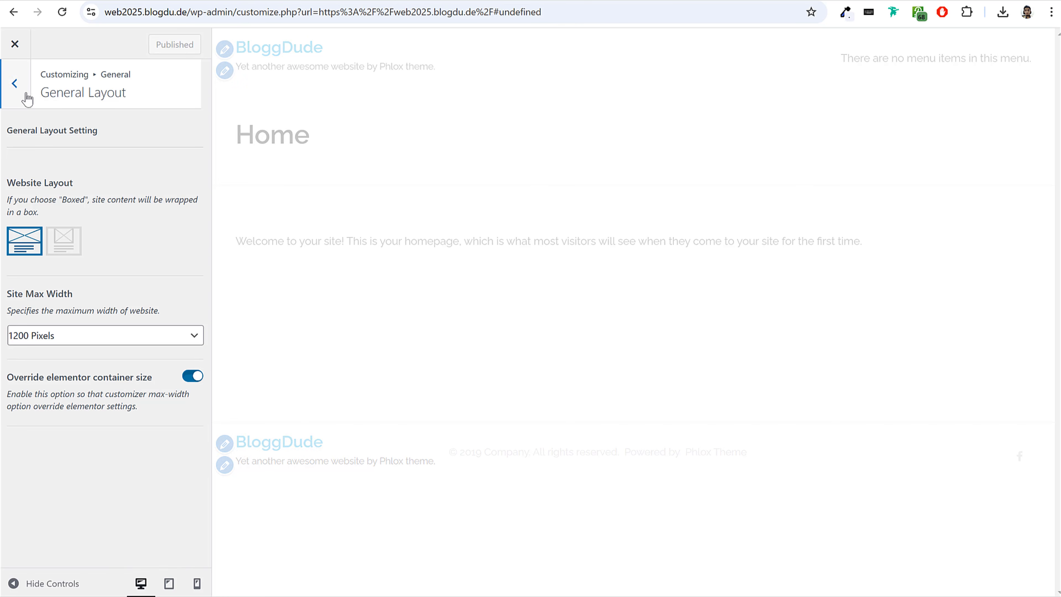
Examine the Body text options in the theme's General Typography settings.
{"action": "left_click", "coordinate": [21, 95]}
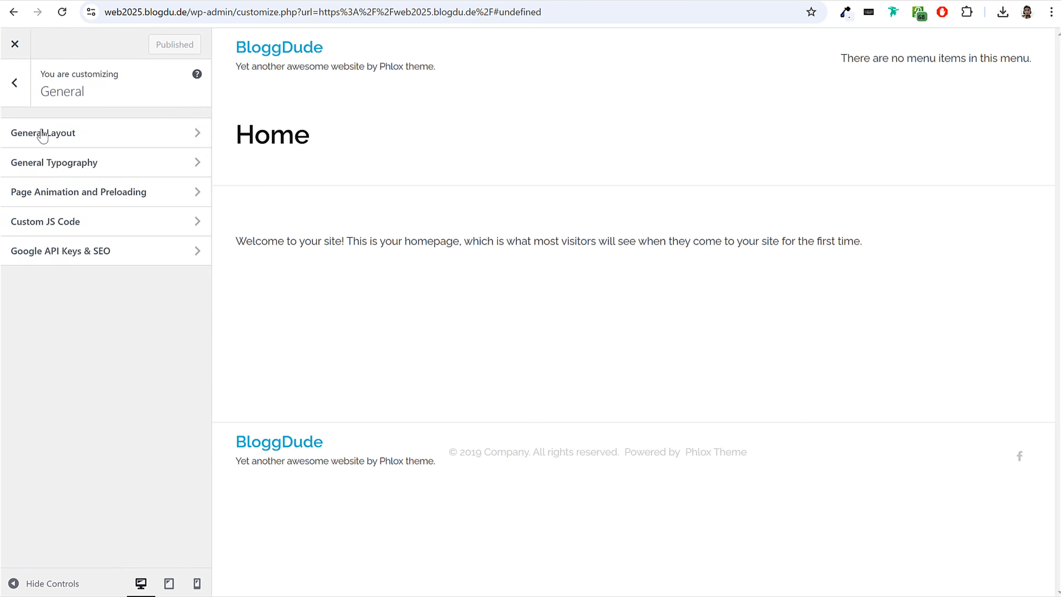
{"action": "left_click", "coordinate": [19, 94]}
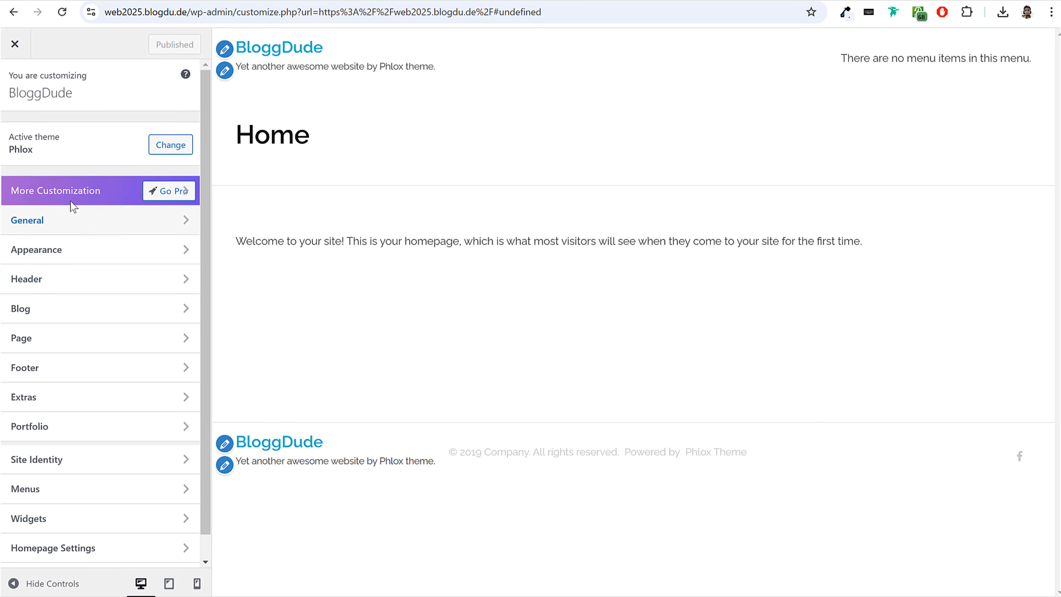
{"action": "left_click", "coordinate": [75, 229]}
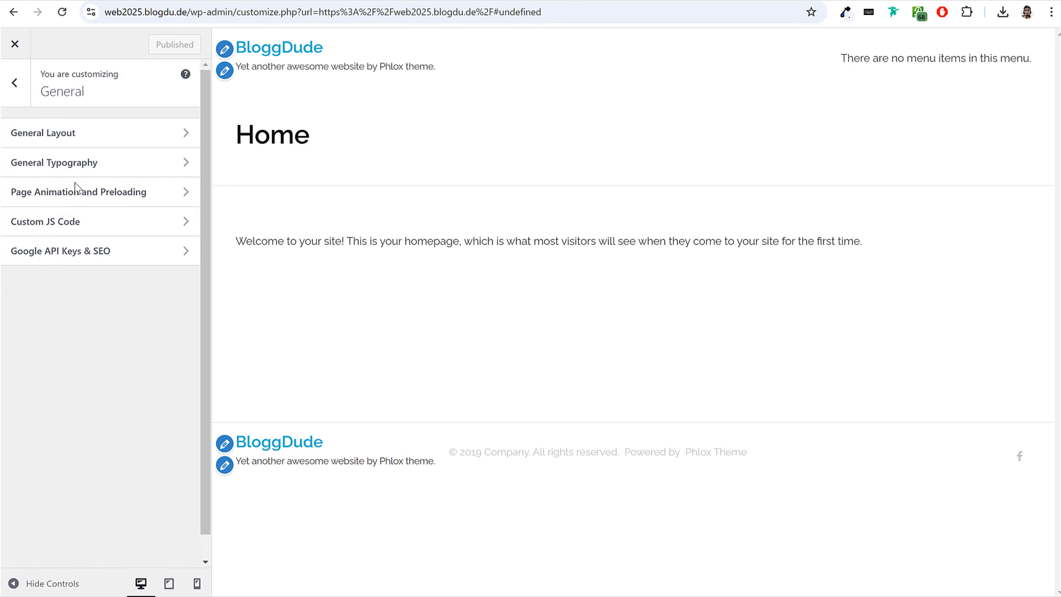
{"action": "left_click", "coordinate": [62, 168]}
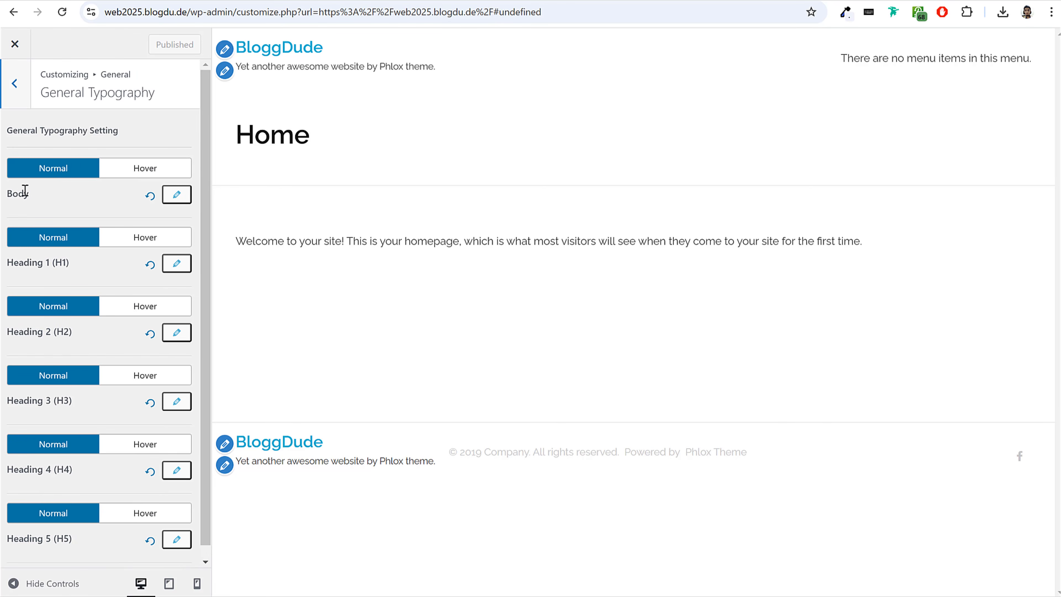
{"action": "left_click_drag", "start_coordinate": [10, 193], "coordinate": [175, 195]}
{"action": "left_click", "coordinate": [177, 195]}
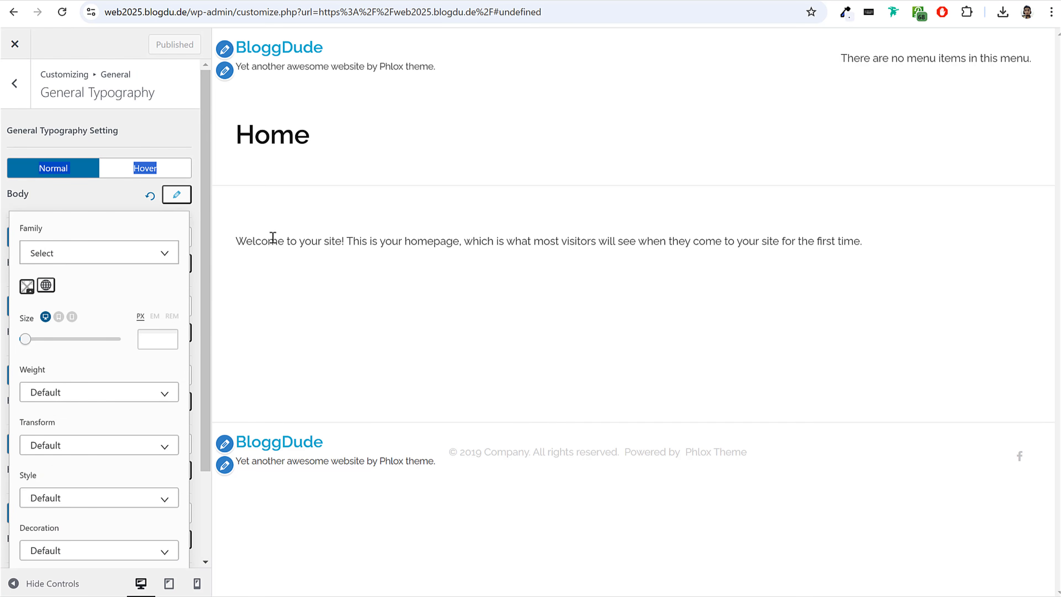
{"action": "left_click", "coordinate": [180, 189]}
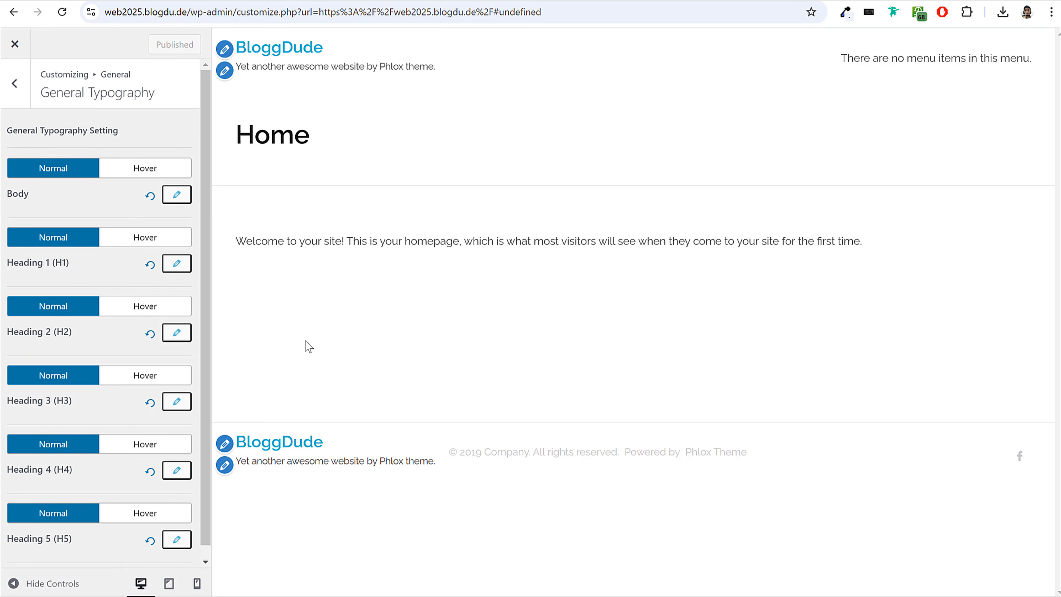
Open fonts.google.com in a new tab and browse the trending font families for the site's typography.
{"action": "left_click", "coordinate": [67, 0]}
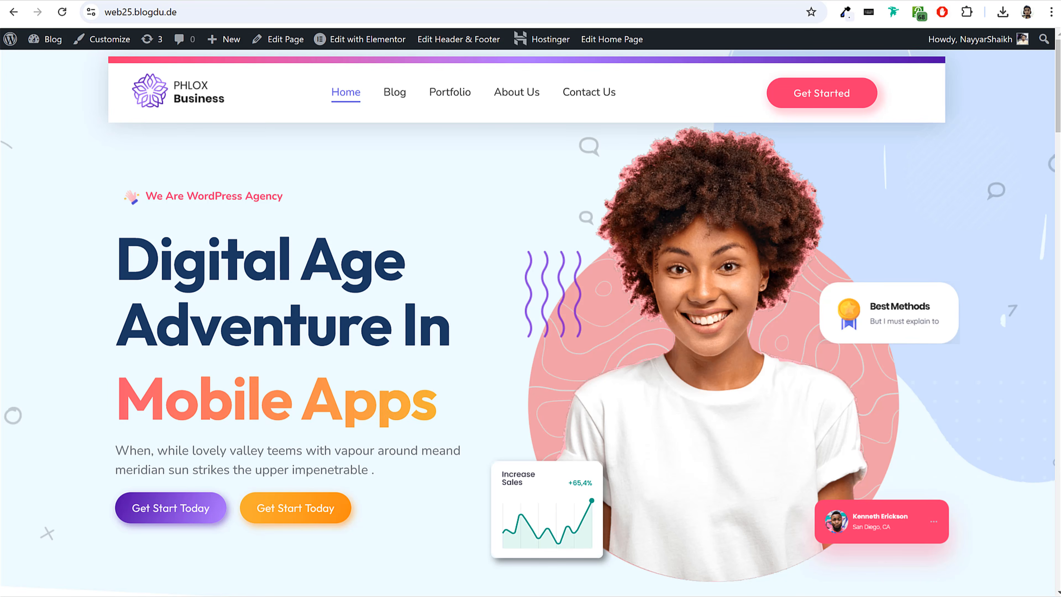
{"action": "key", "text": "ctrl+t"}
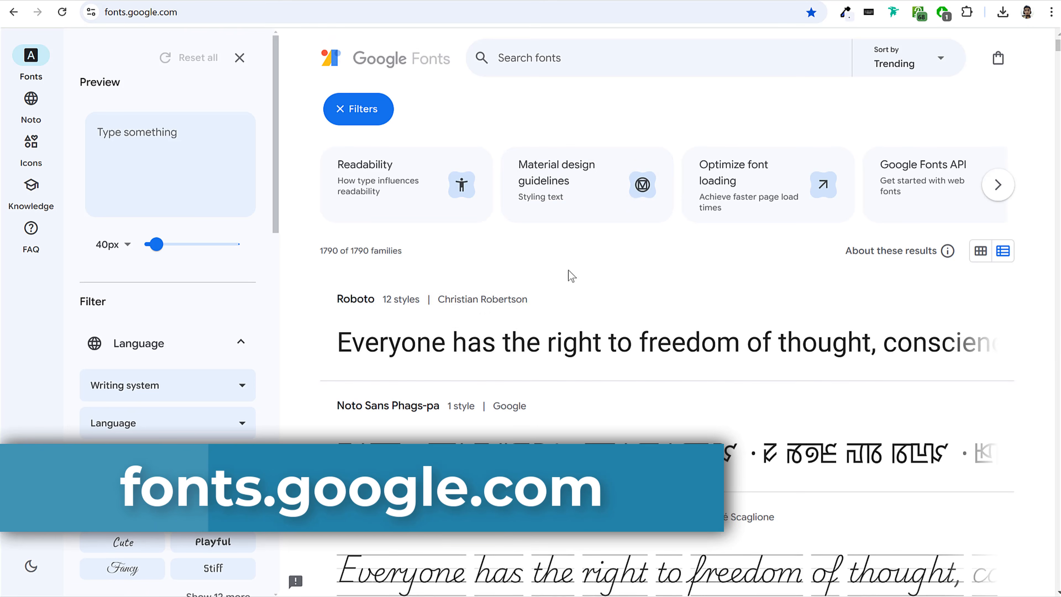
{"action": "scroll", "coordinate": [908, 319], "scroll_direction": "down", "scroll_amount": 8}
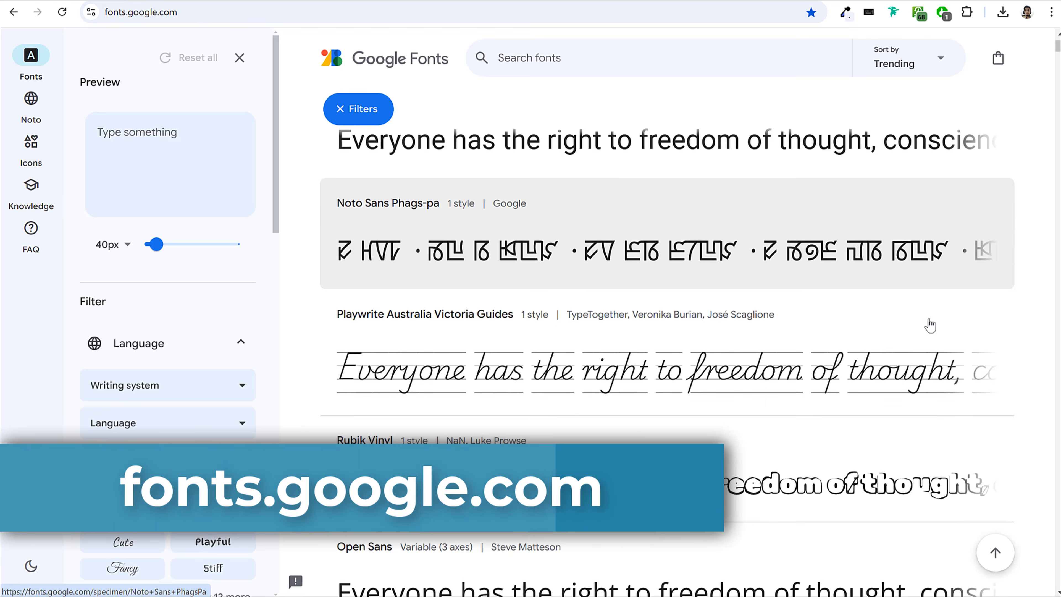
{"action": "scroll", "coordinate": [450, 376], "scroll_direction": "down", "scroll_amount": 3}
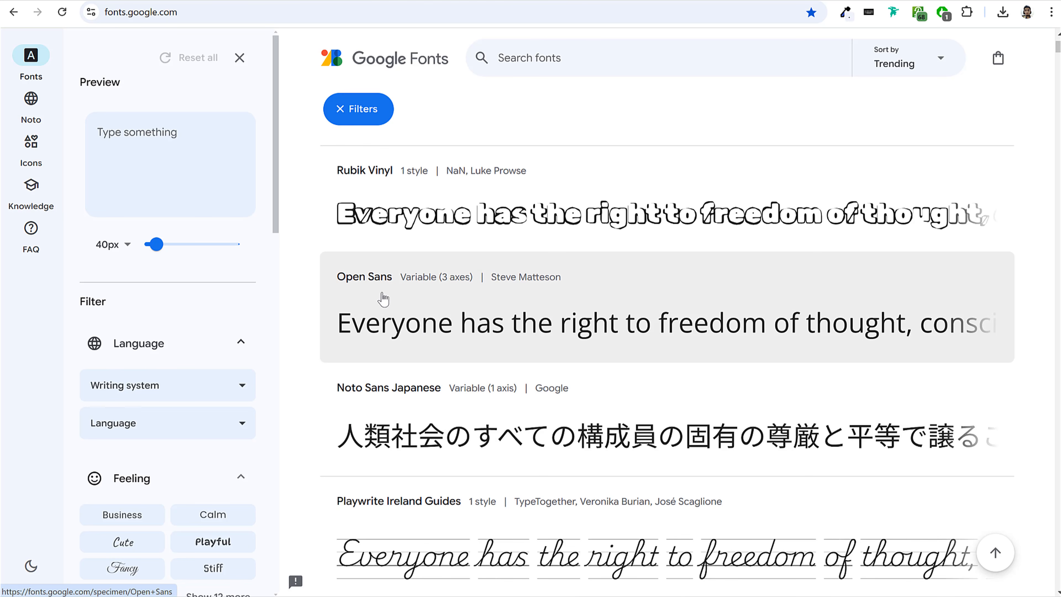
{"action": "scroll", "coordinate": [492, 329], "scroll_direction": "down", "scroll_amount": 5}
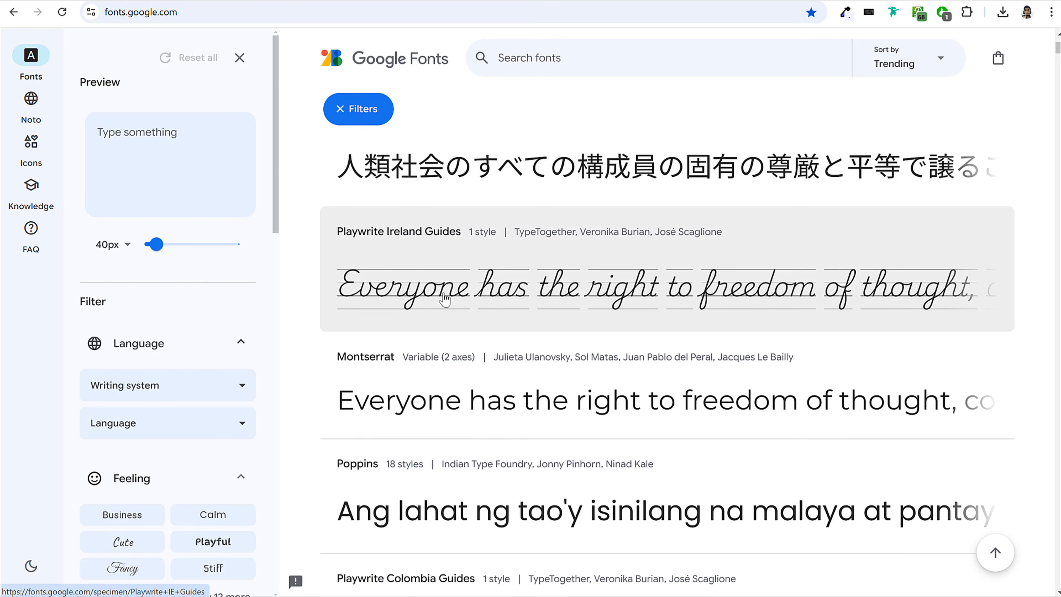
{"action": "scroll", "coordinate": [435, 332], "scroll_direction": "down", "scroll_amount": 3}
{"action": "scroll", "coordinate": [444, 334], "scroll_direction": "down", "scroll_amount": 2}
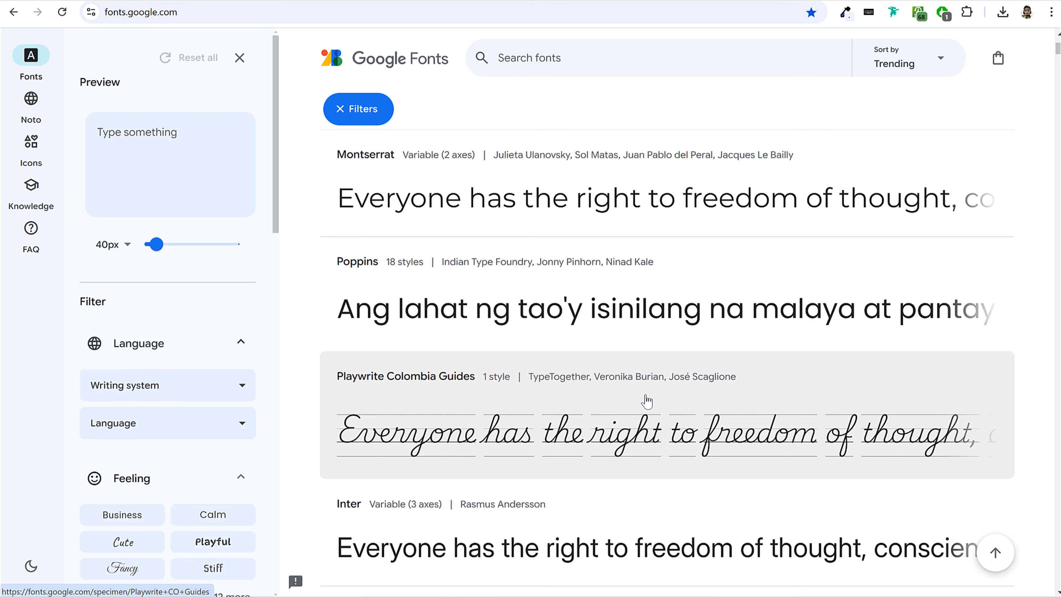
{"action": "scroll", "coordinate": [561, 335], "scroll_direction": "down", "scroll_amount": 7}
{"action": "scroll", "coordinate": [560, 343], "scroll_direction": "down", "scroll_amount": 14}
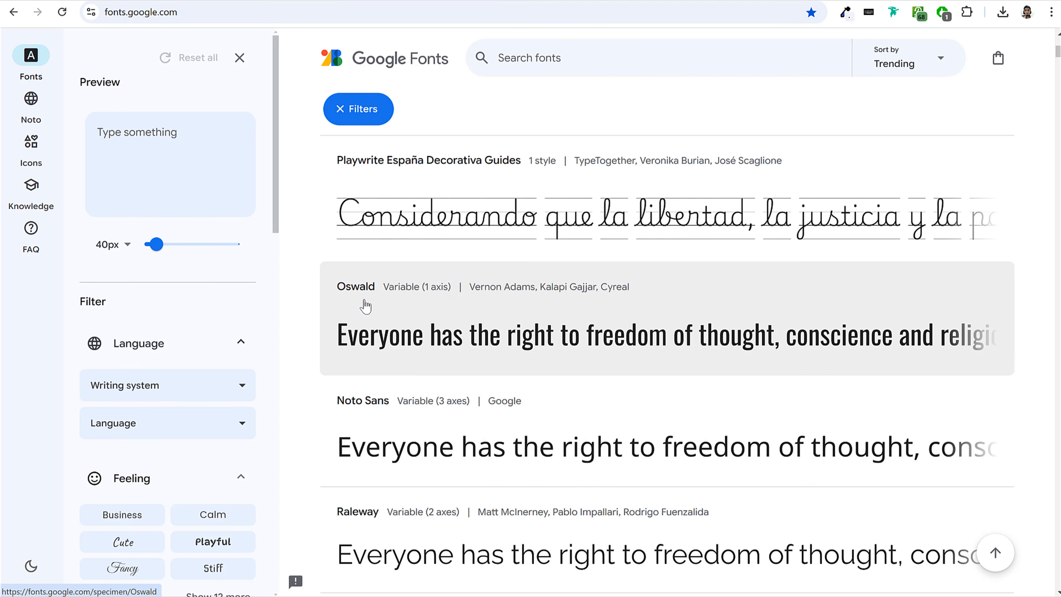
{"action": "scroll", "coordinate": [587, 347], "scroll_direction": "down", "scroll_amount": 5}
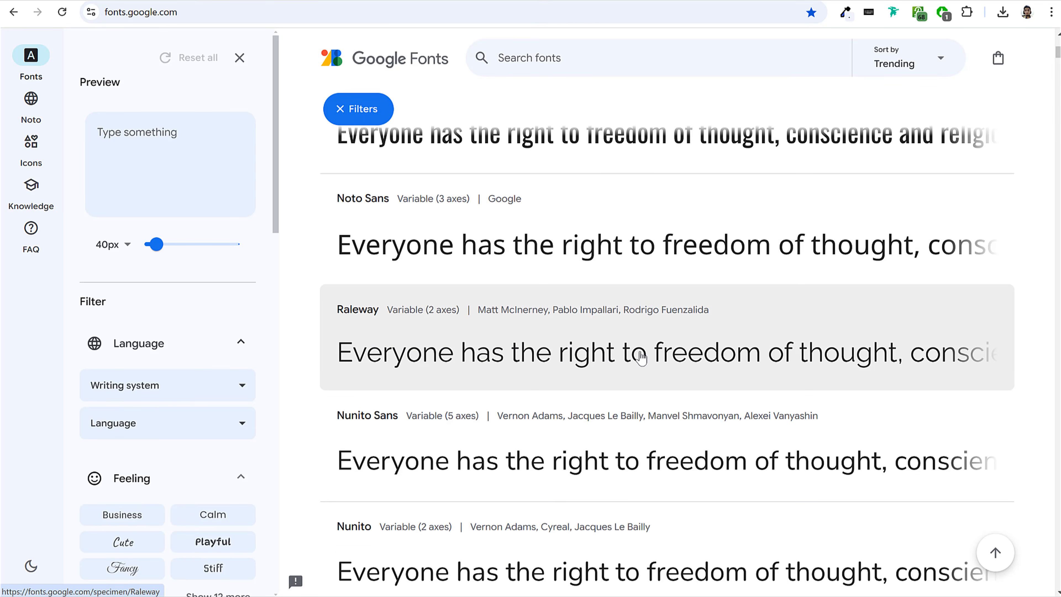
Browse the Google Fonts list and examine the heading typography on the finished PHLOX Business home page.
{"action": "scroll", "coordinate": [608, 374], "scroll_direction": "down", "scroll_amount": 3}
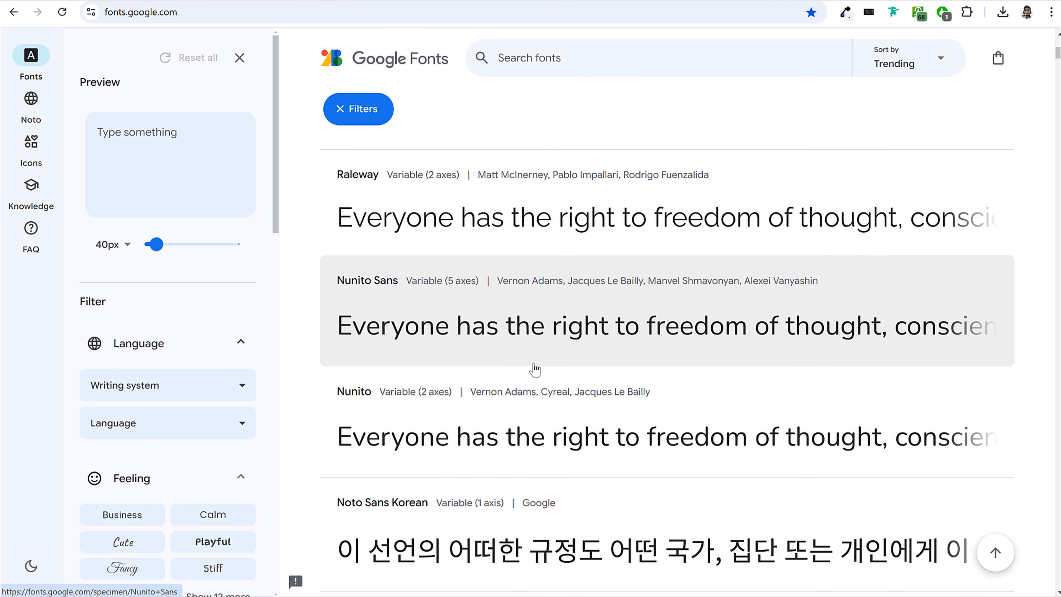
{"action": "scroll", "coordinate": [534, 369], "scroll_direction": "down", "scroll_amount": 3}
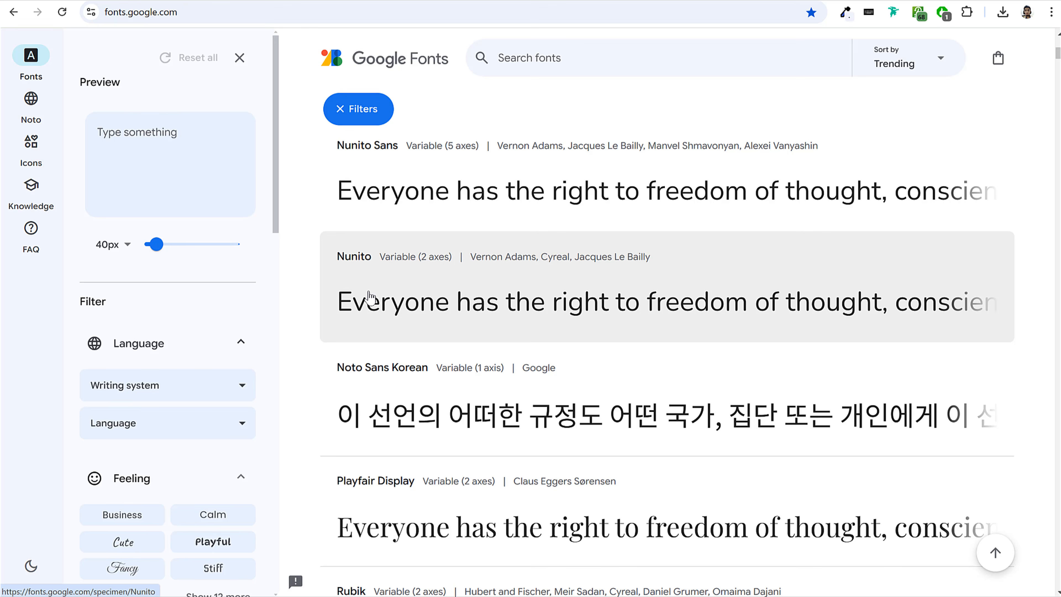
{"action": "left_click", "coordinate": [109, 0]}
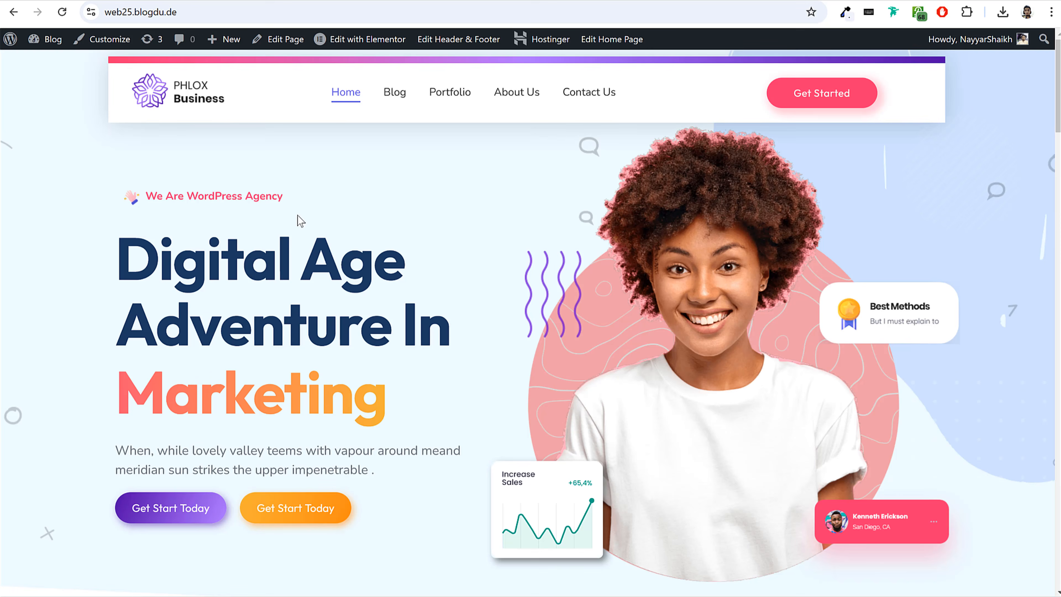
{"action": "left_click_drag", "start_coordinate": [119, 246], "coordinate": [444, 372]}
{"action": "left_click", "coordinate": [446, 378]}
{"action": "left_click_drag", "start_coordinate": [126, 252], "coordinate": [407, 382]}
{"action": "left_click", "coordinate": [405, 379]}
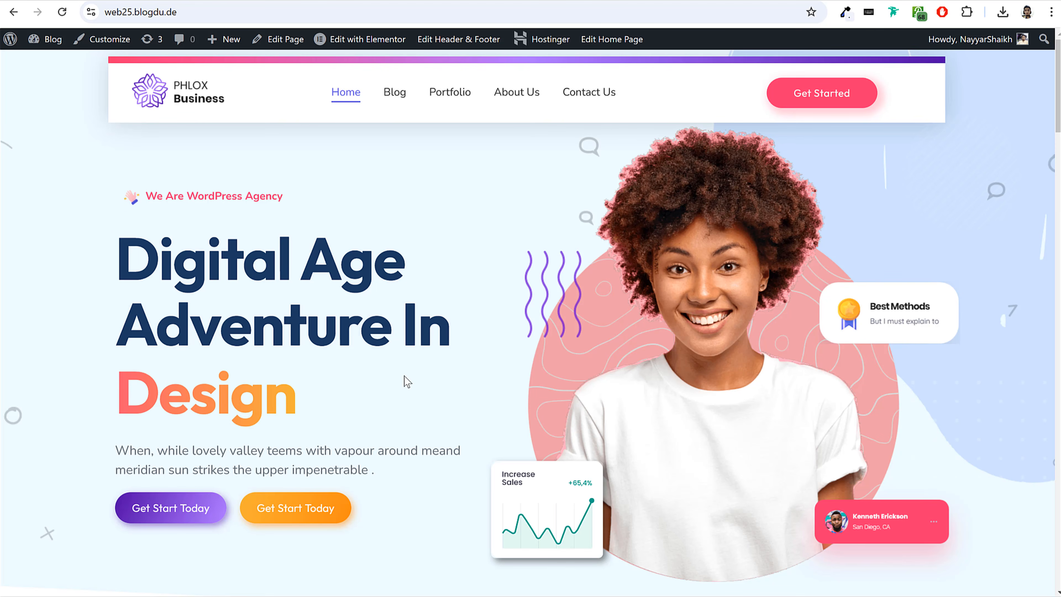
{"action": "scroll", "coordinate": [350, 363], "scroll_direction": "down", "scroll_amount": 3}
{"action": "scroll", "coordinate": [348, 358], "scroll_direction": "down", "scroll_amount": 1}
{"action": "left_click_drag", "start_coordinate": [118, 239], "coordinate": [351, 263]}
{"action": "left_click", "coordinate": [364, 260]}
{"action": "scroll", "coordinate": [368, 264], "scroll_direction": "up", "scroll_amount": 5}
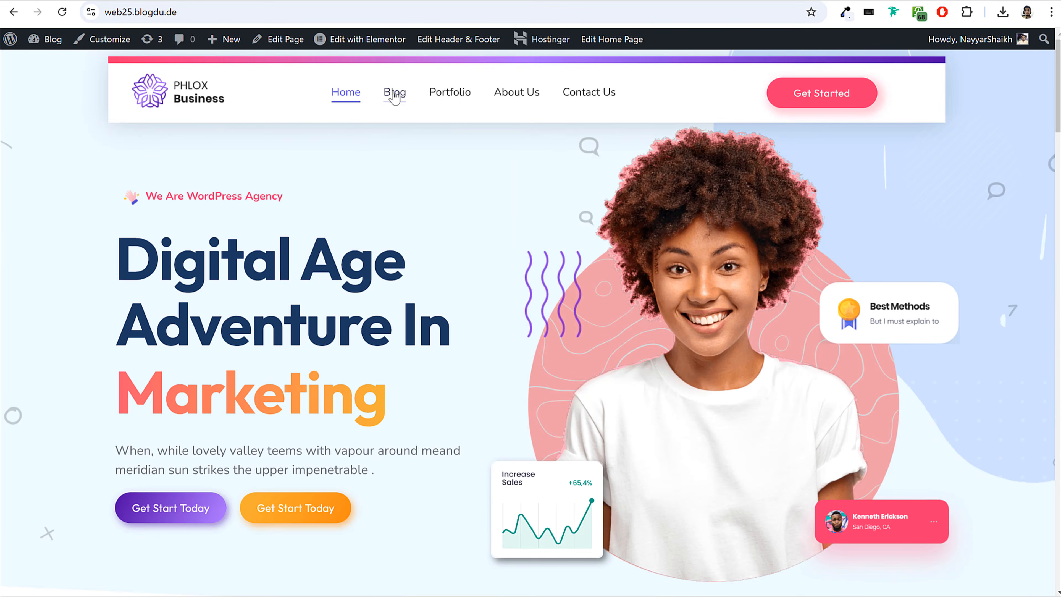
Open the demo blog's "7 Steps in Mapping Out an Effective Social Media Strategy for YouTube" post and examine its title and body fonts.
{"action": "left_click", "coordinate": [411, 97]}
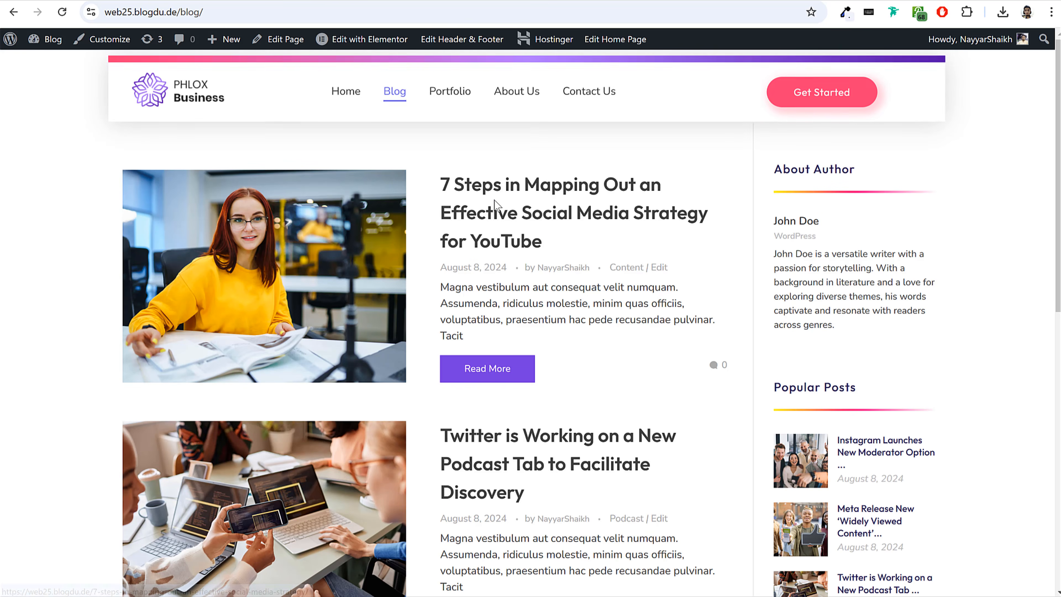
{"action": "left_click", "coordinate": [482, 191]}
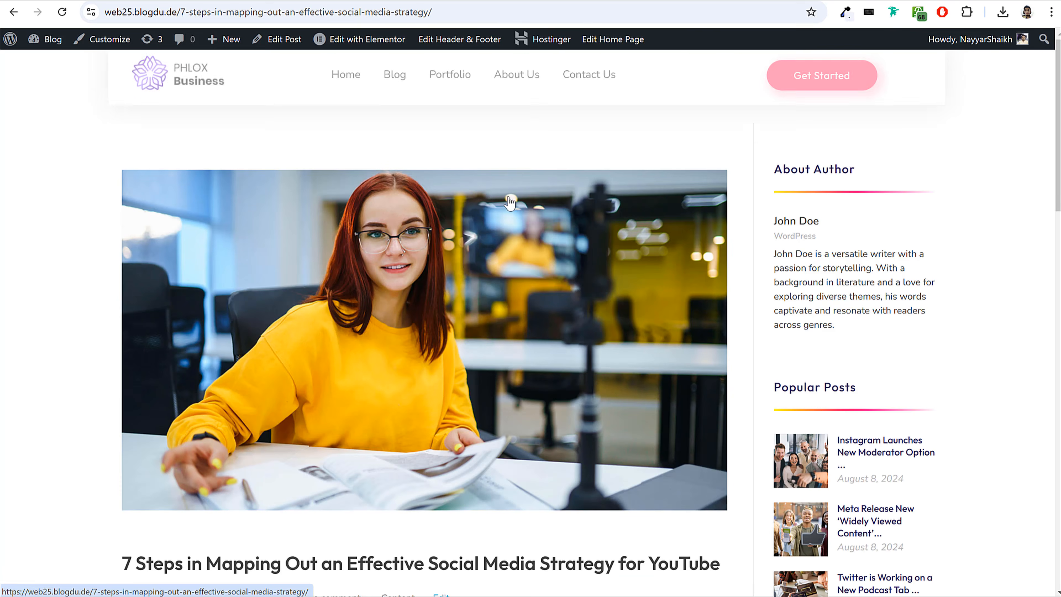
{"action": "scroll", "coordinate": [513, 223], "scroll_direction": "down", "scroll_amount": 8}
{"action": "scroll", "coordinate": [129, 222], "scroll_direction": "up", "scroll_amount": 1}
{"action": "left_click_drag", "start_coordinate": [125, 222], "coordinate": [717, 224]}
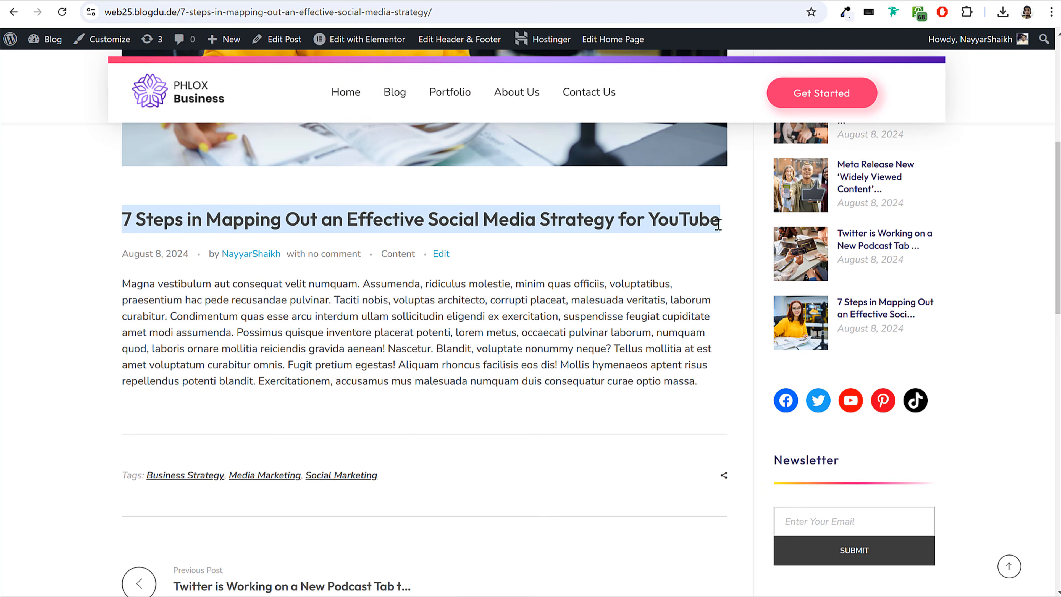
{"action": "left_click", "coordinate": [684, 241]}
{"action": "left_click_drag", "start_coordinate": [124, 283], "coordinate": [706, 390]}
{"action": "left_click", "coordinate": [336, 309]}
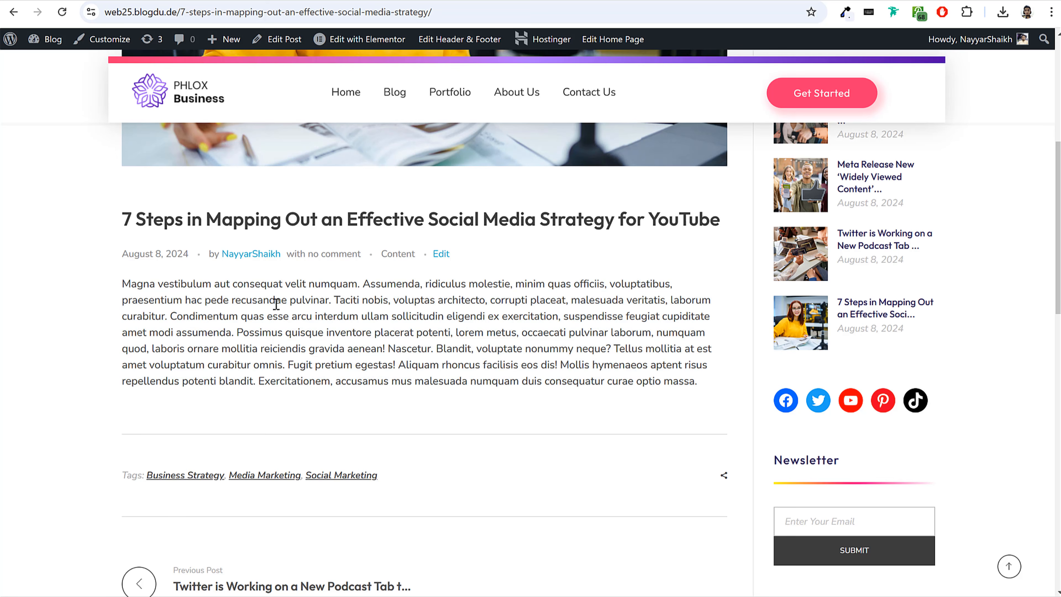
{"action": "left_click_drag", "start_coordinate": [124, 284], "coordinate": [710, 384]}
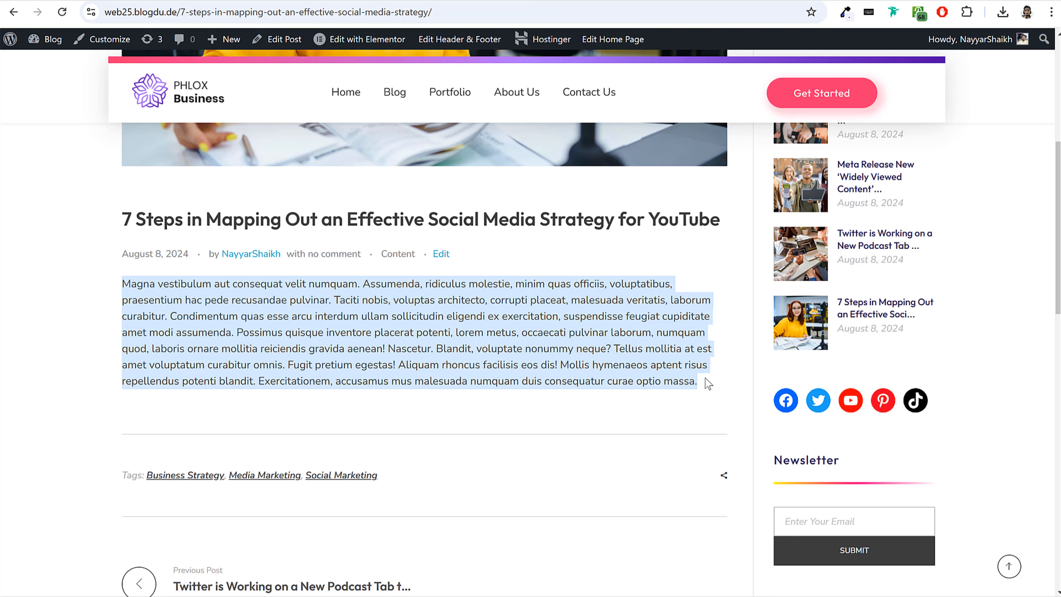
{"action": "left_click", "coordinate": [662, 358]}
{"action": "left_click_drag", "start_coordinate": [118, 288], "coordinate": [647, 383]}
{"action": "left_click", "coordinate": [647, 382]}
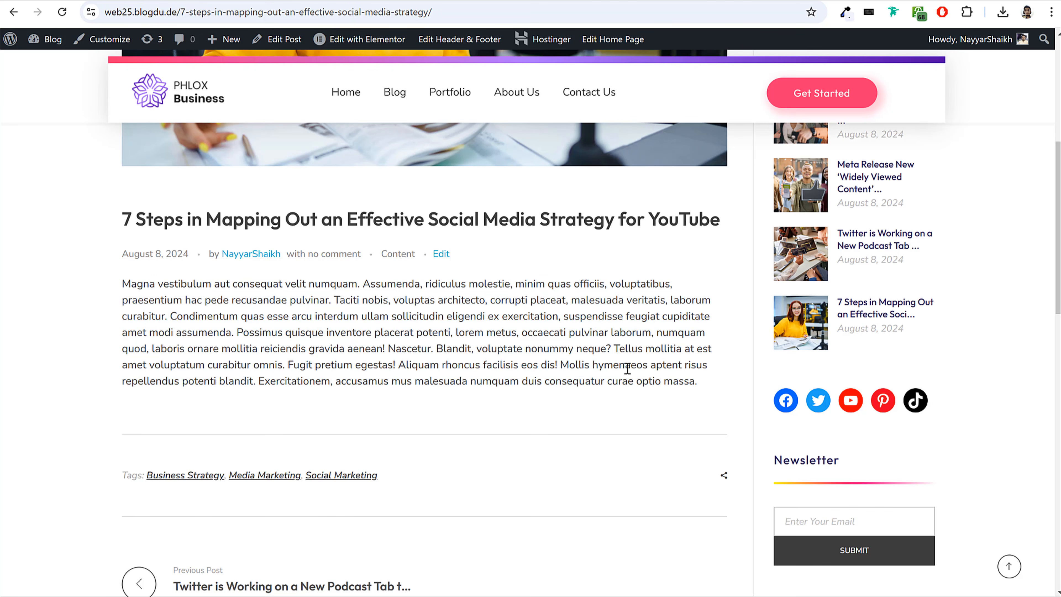
{"action": "left_click_drag", "start_coordinate": [124, 221], "coordinate": [722, 220]}
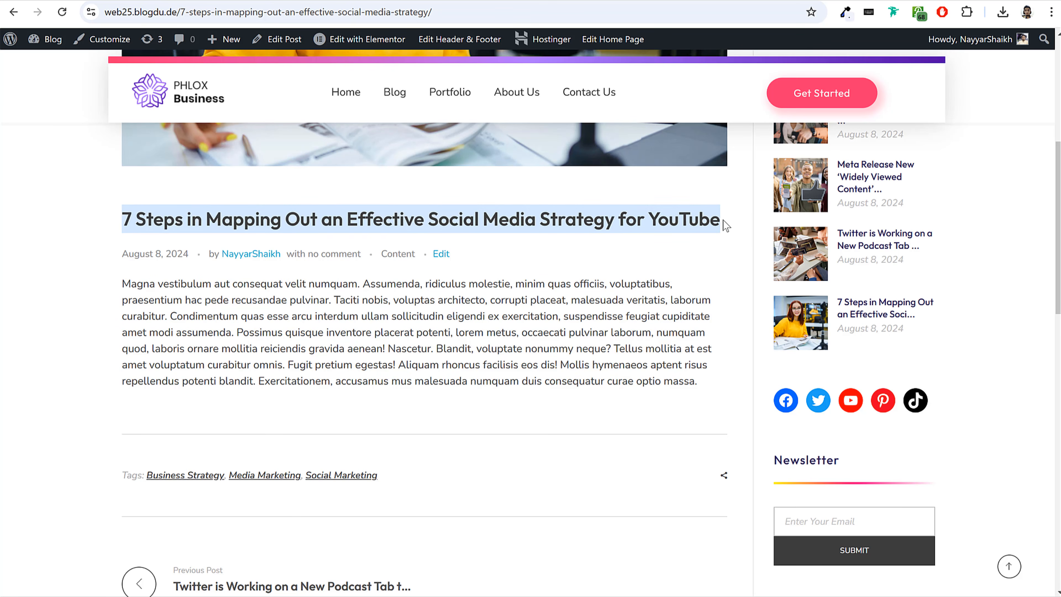
Return to the new site's theme customizer and set the Body font family to Nunito.
{"action": "left_click", "coordinate": [201, 106]}
{"action": "mouse_move", "coordinate": [210, 47]}
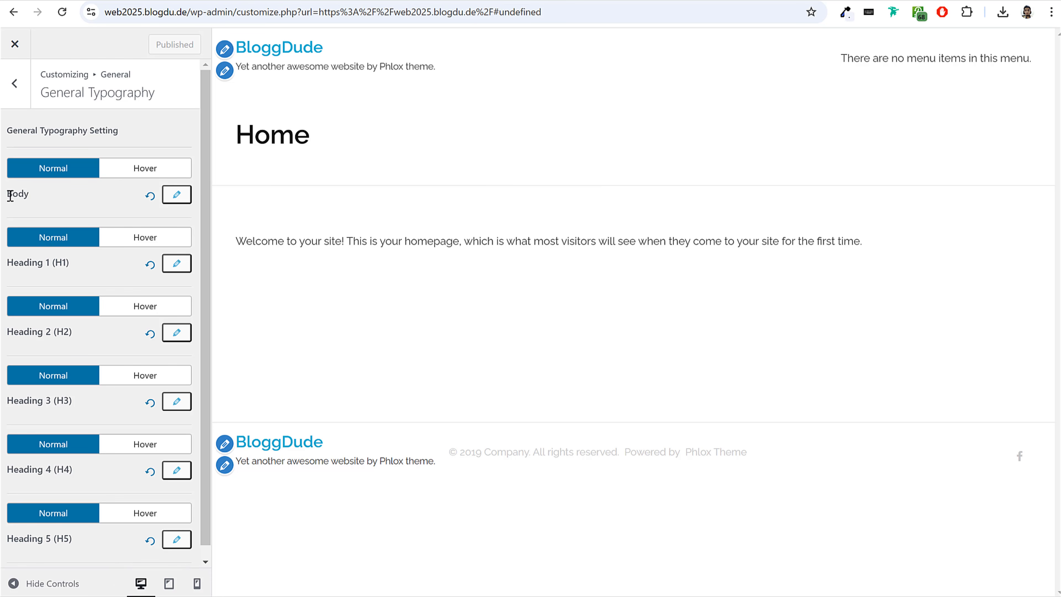
{"action": "left_click_drag", "start_coordinate": [28, 194], "coordinate": [34, 194]}
{"action": "left_click", "coordinate": [38, 193]}
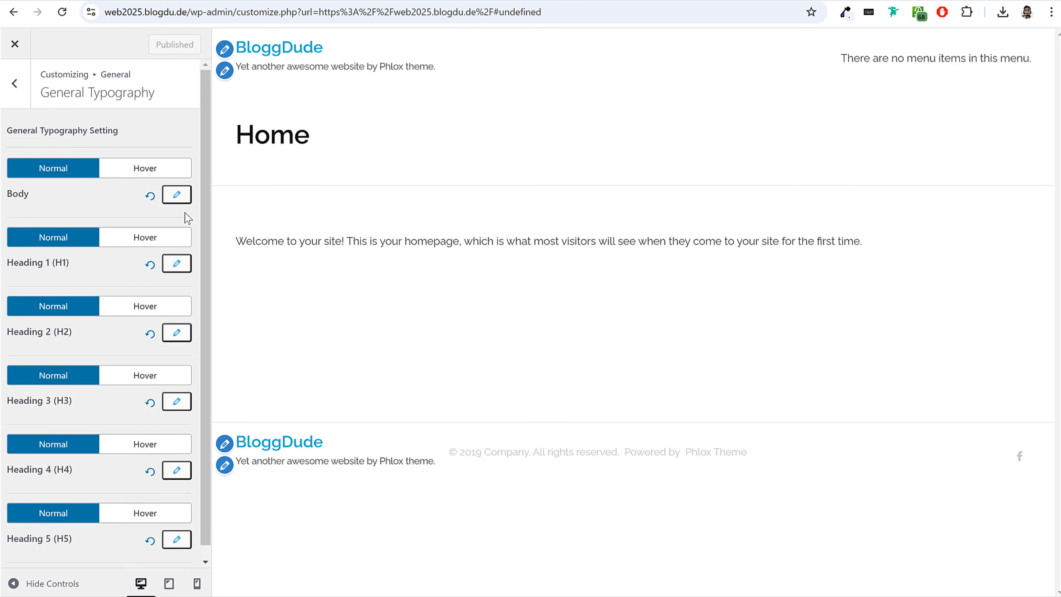
{"action": "left_click", "coordinate": [176, 194]}
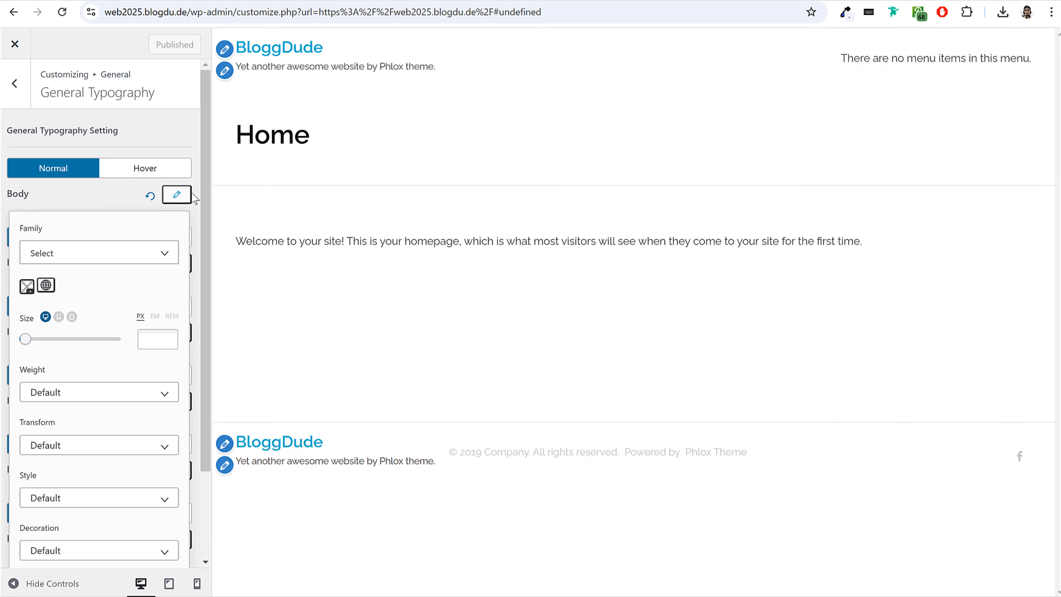
{"action": "left_click", "coordinate": [113, 255]}
{"action": "type", "text": "nuni"}
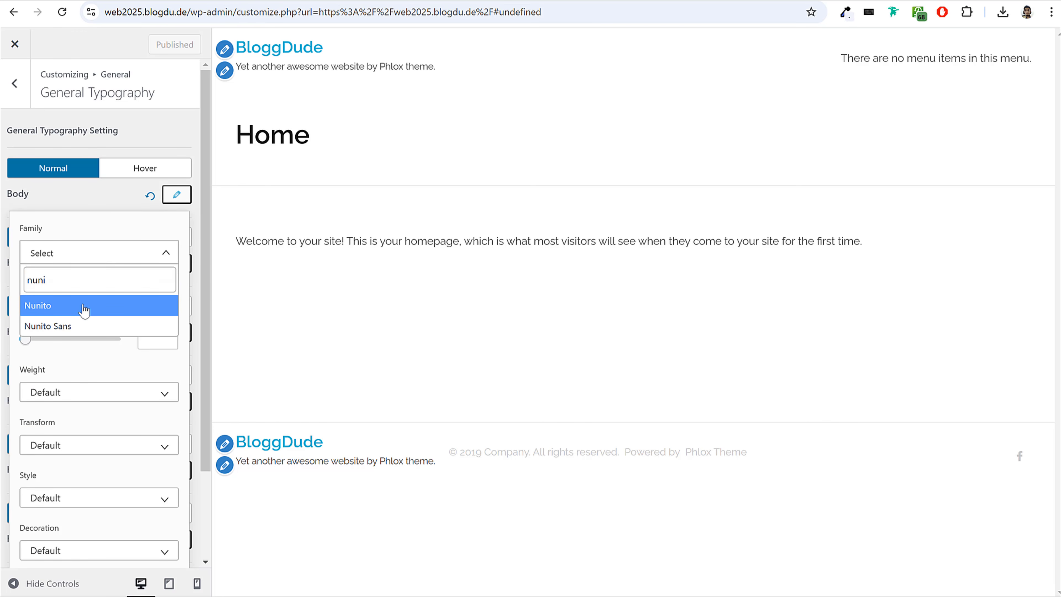
{"action": "left_click", "coordinate": [83, 309]}
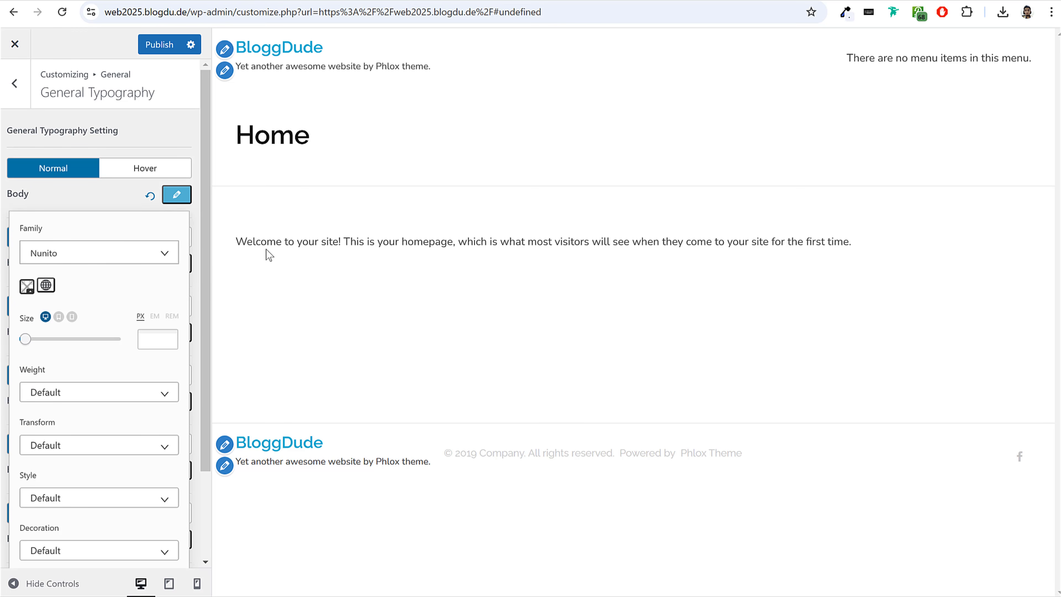
{"action": "left_click_drag", "start_coordinate": [238, 242], "coordinate": [873, 246]}
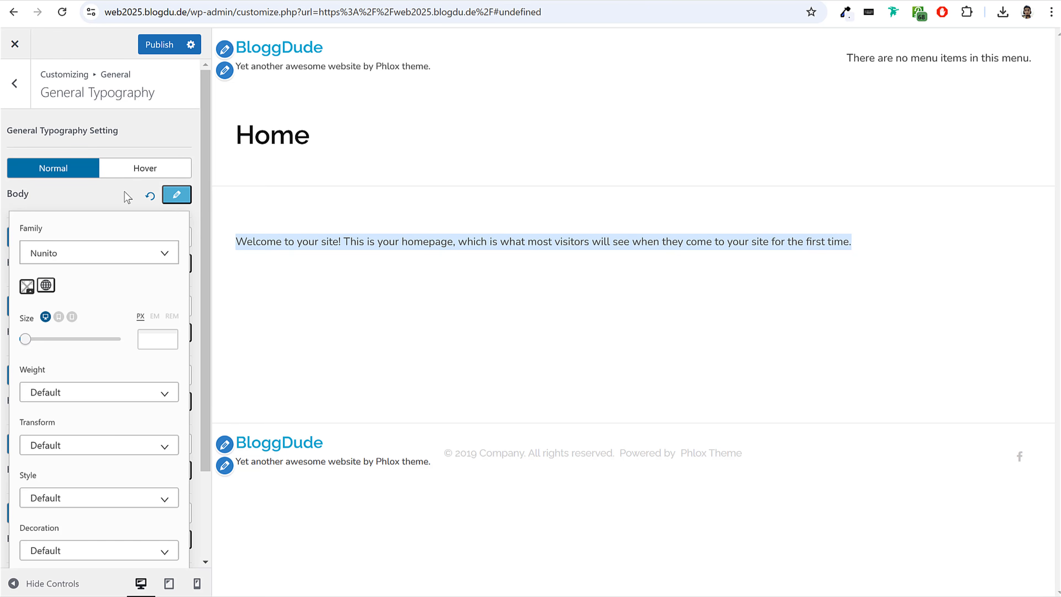
{"action": "left_click", "coordinate": [139, 197]}
Set the Heading 1 (H1) font family to Outfit in the General Typography settings.
{"action": "left_click_drag", "start_coordinate": [15, 262], "coordinate": [130, 261]}
{"action": "scroll", "coordinate": [75, 503], "scroll_direction": "down", "scroll_amount": 1}
{"action": "scroll", "coordinate": [77, 512], "scroll_direction": "up", "scroll_amount": 1}
{"action": "left_click", "coordinate": [178, 263]}
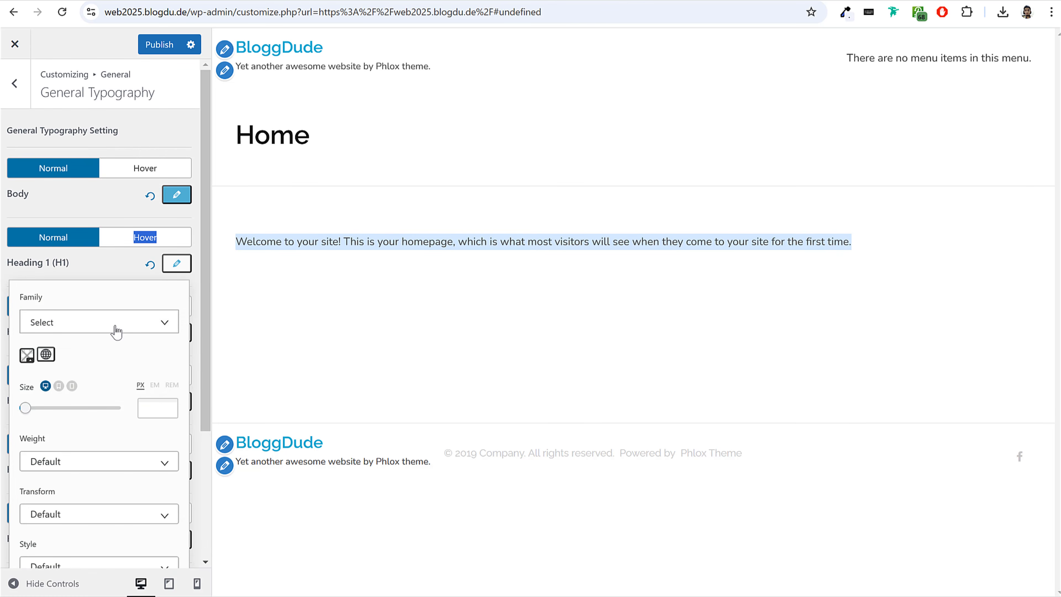
{"action": "left_click", "coordinate": [109, 328]}
{"action": "type", "text": "outf"}
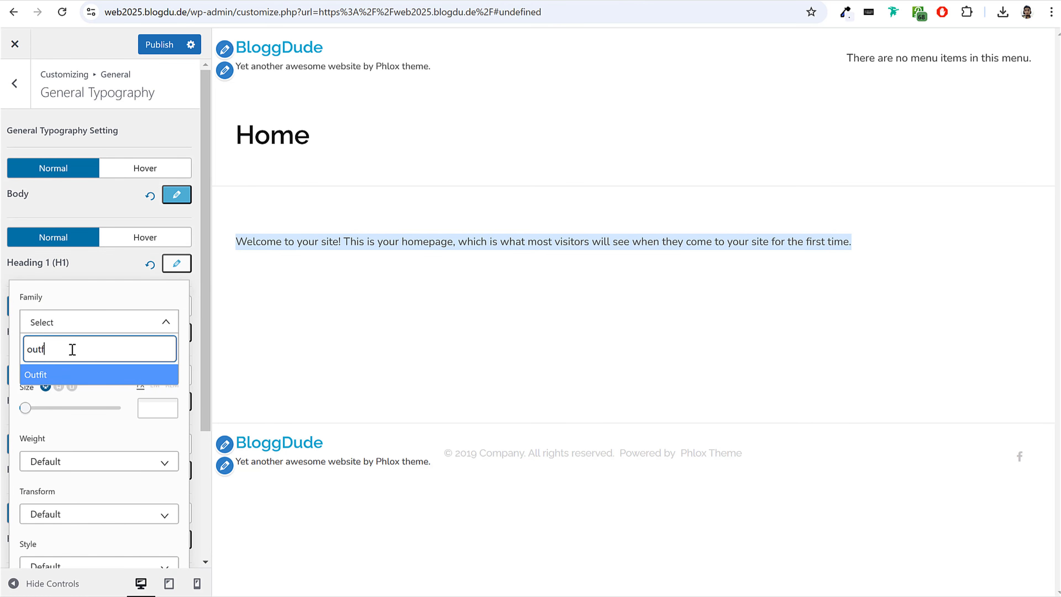
{"action": "key", "text": "ctrl+a"}
{"action": "left_click", "coordinate": [66, 373]}
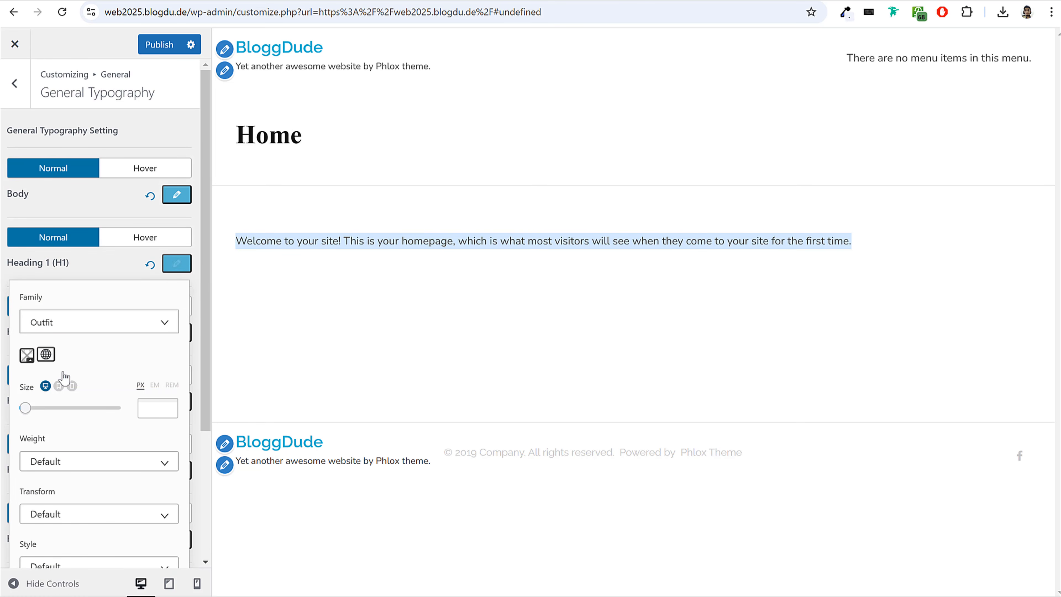
{"action": "left_click", "coordinate": [175, 265]}
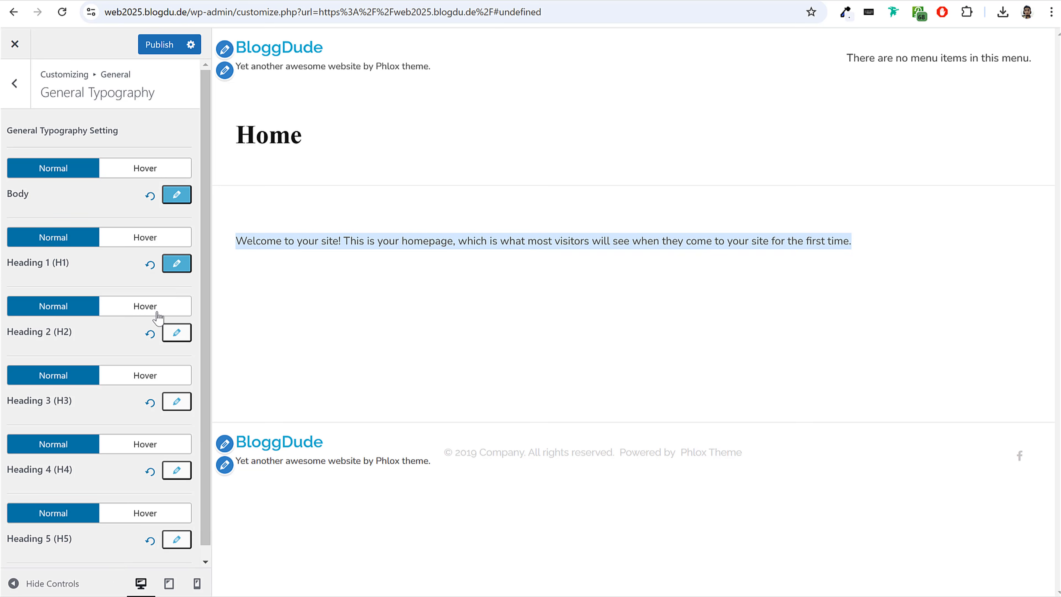
Set the font family of Heading 2 (H2) and Heading 3 (H3) to Outfit.
{"action": "scroll", "coordinate": [158, 309], "scroll_direction": "down", "scroll_amount": 1}
{"action": "left_click", "coordinate": [176, 320]}
{"action": "left_click", "coordinate": [113, 380]}
{"action": "left_click", "coordinate": [176, 320]}
{"action": "left_click", "coordinate": [183, 391]}
{"action": "left_click", "coordinate": [95, 450]}
{"action": "left_click", "coordinate": [168, 421]}
Set the Heading 4 (H4) font family to Outfit.
{"action": "left_click", "coordinate": [176, 457]}
{"action": "scroll", "coordinate": [169, 452], "scroll_direction": "down", "scroll_amount": 5}
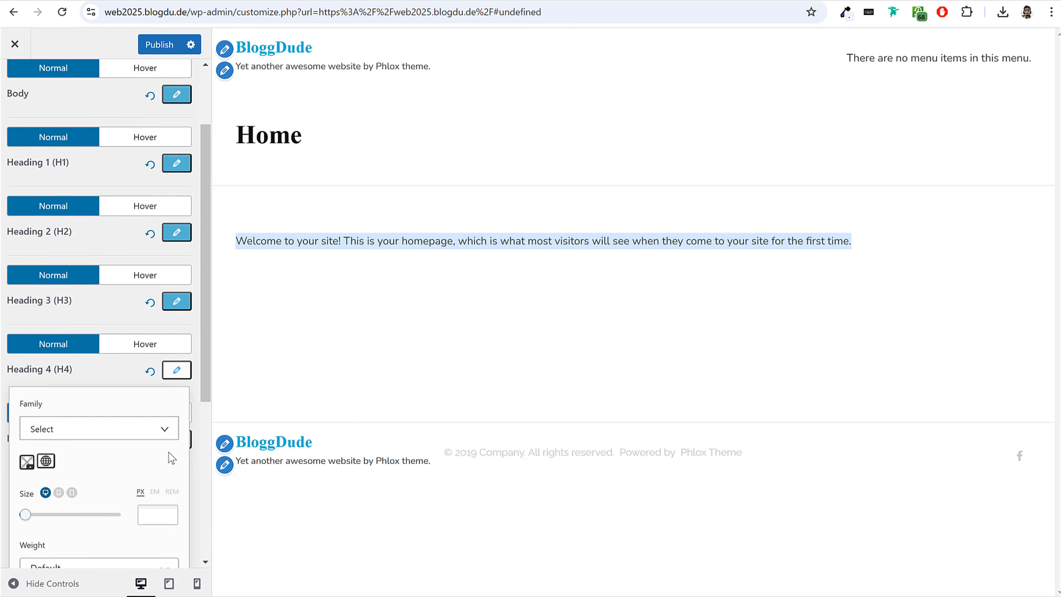
{"action": "left_click", "coordinate": [86, 314]}
{"action": "type", "text": "outf"}
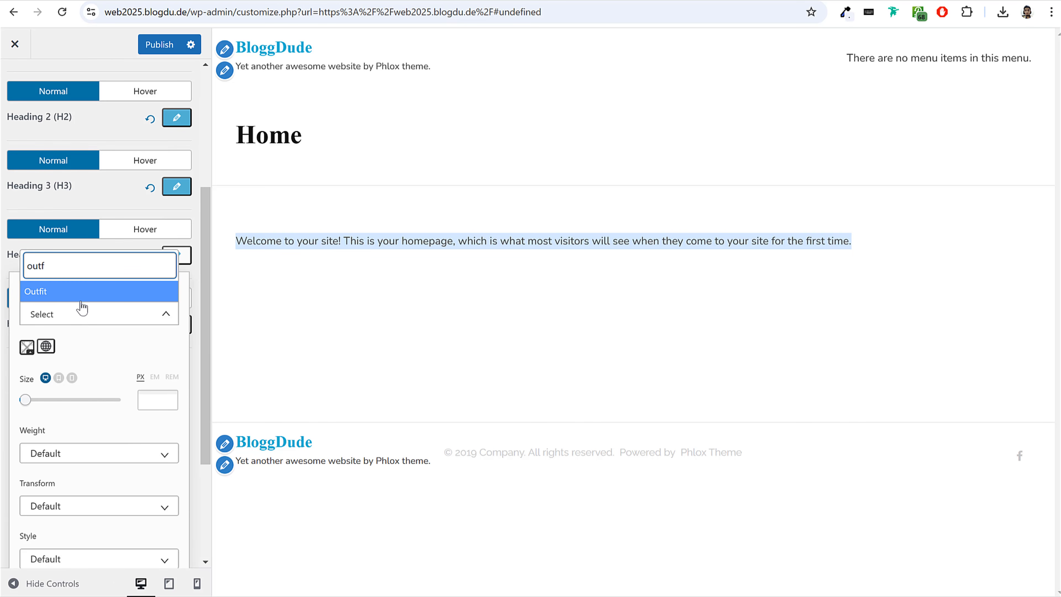
{"action": "left_click", "coordinate": [81, 294]}
{"action": "left_click", "coordinate": [177, 257]}
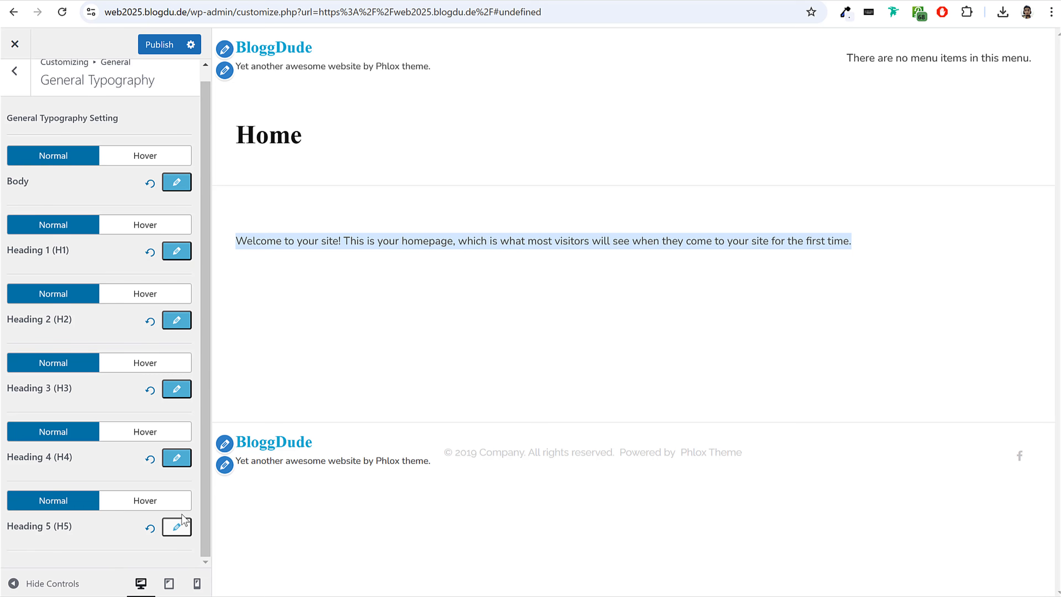
Set the Heading 5 (H5) font family to Outfit and publish the typography changes.
{"action": "left_click", "coordinate": [183, 526]}
{"action": "left_click", "coordinate": [90, 253]}
{"action": "type", "text": "outf"}
{"action": "key", "text": "Return"}
{"action": "left_click", "coordinate": [156, 43]}
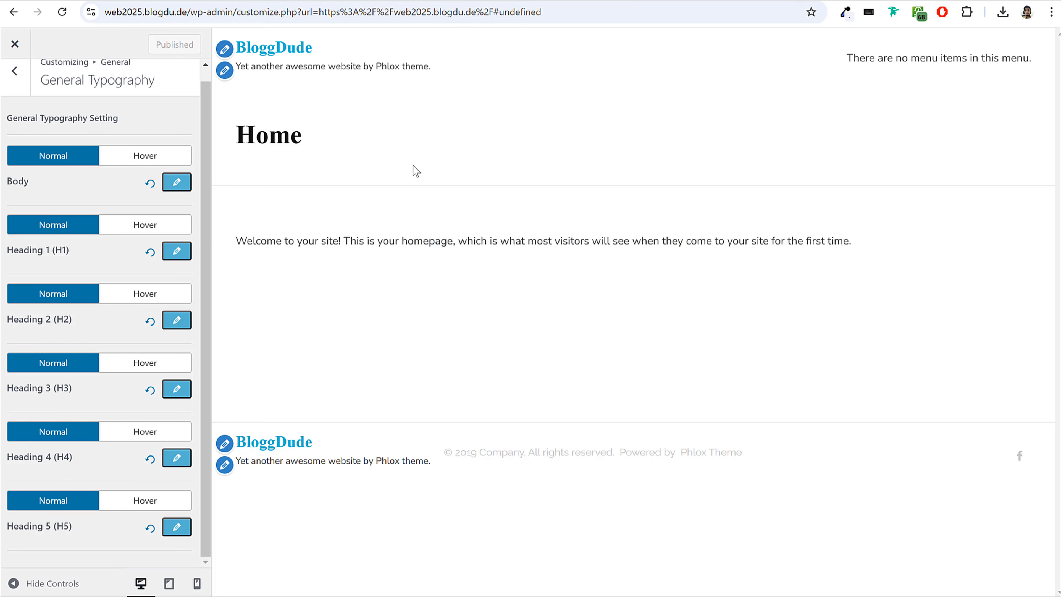
Leave the customizer and check the Home title and welcome text fonts on the live front page.
{"action": "left_click", "coordinate": [23, 49]}
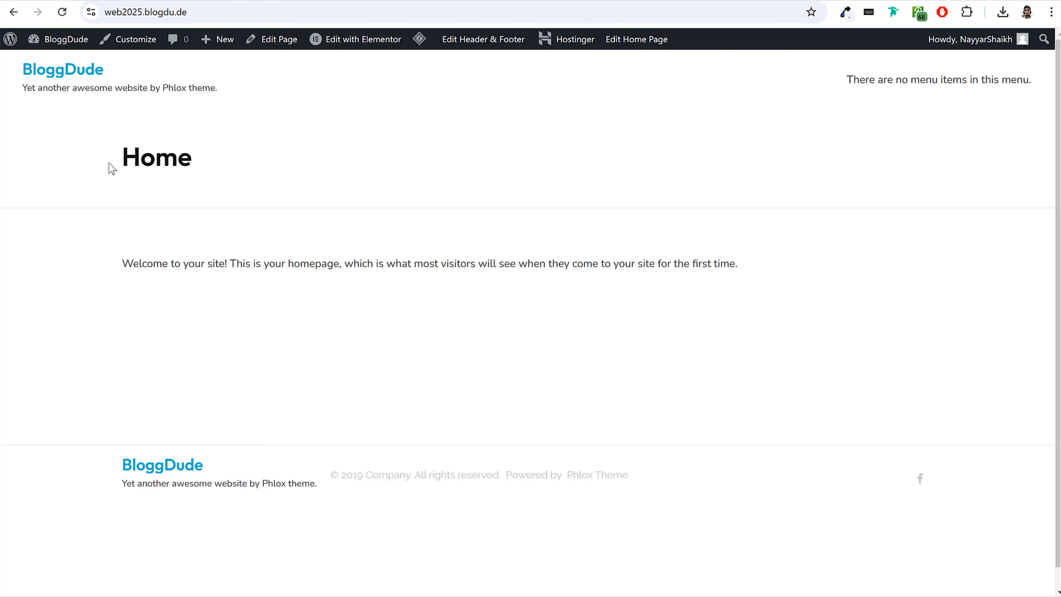
{"action": "left_click_drag", "start_coordinate": [121, 156], "coordinate": [192, 153]}
{"action": "left_click", "coordinate": [192, 153]}
{"action": "left_click_drag", "start_coordinate": [122, 263], "coordinate": [768, 261]}
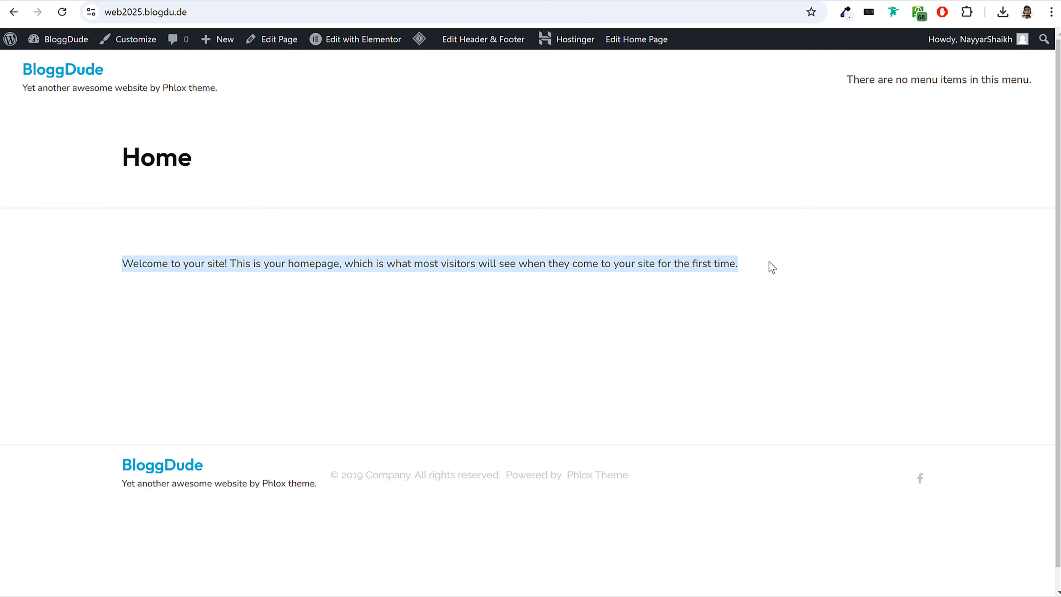
{"action": "left_click", "coordinate": [765, 256]}
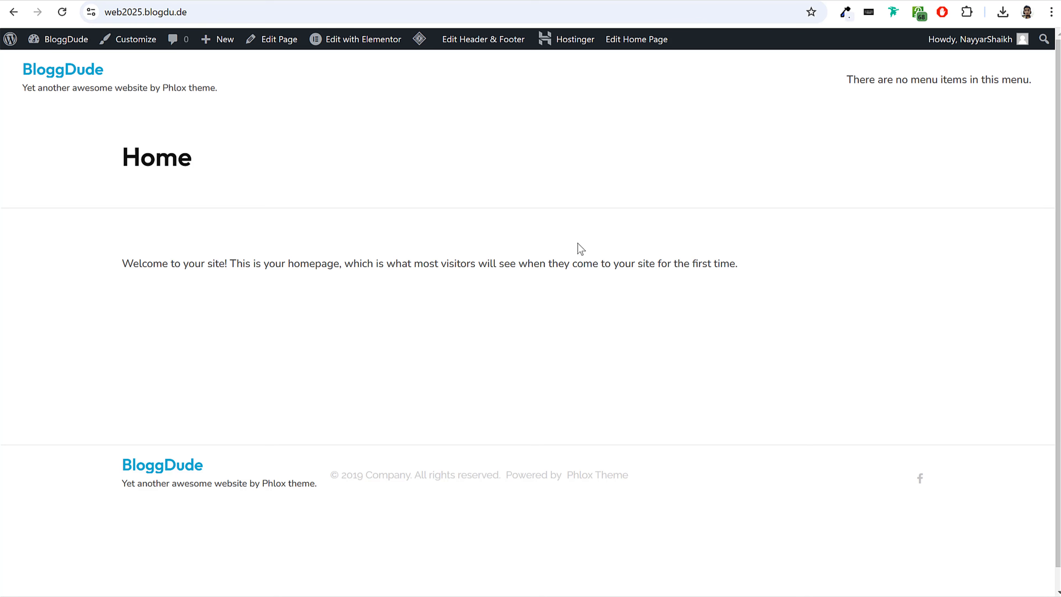
Move the default About, Blog, Contact, Home and News pages to the Trash, keeping Privacy Policy and Terms.
{"action": "left_click", "coordinate": [71, 42]}
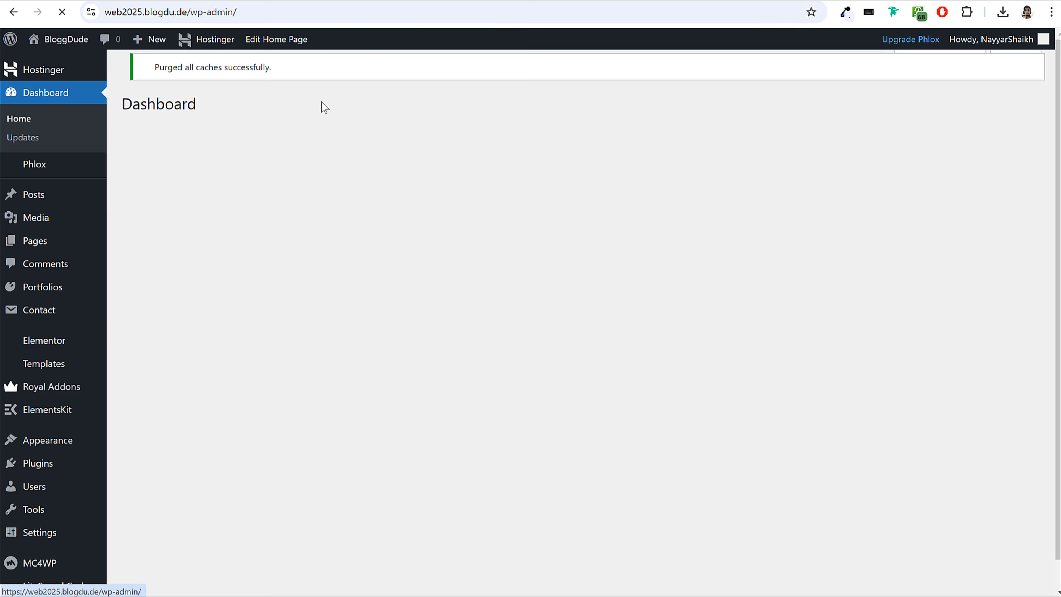
{"action": "left_click", "coordinate": [1027, 102]}
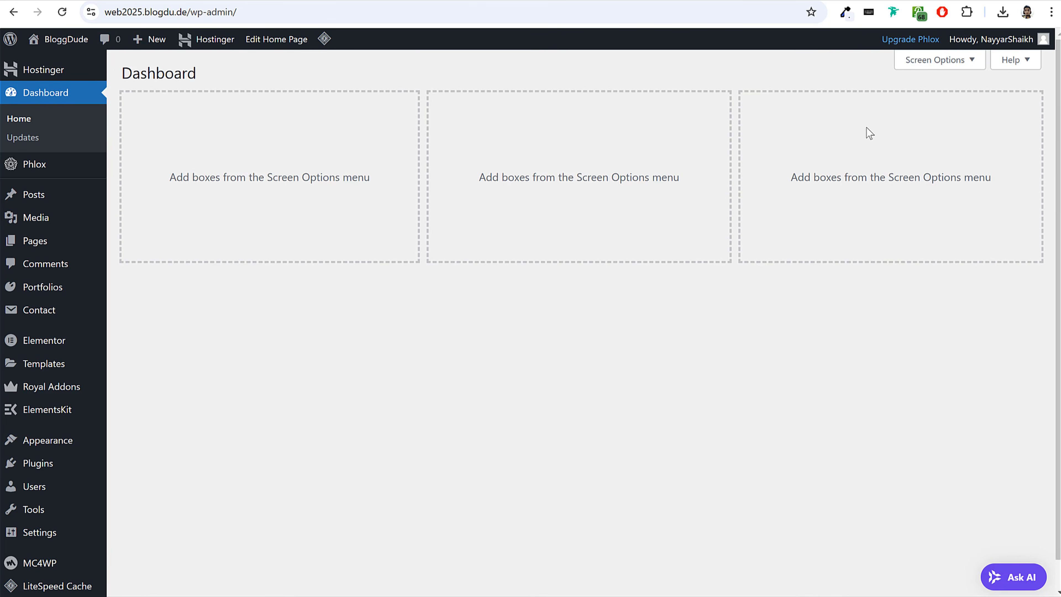
{"action": "left_click", "coordinate": [46, 241]}
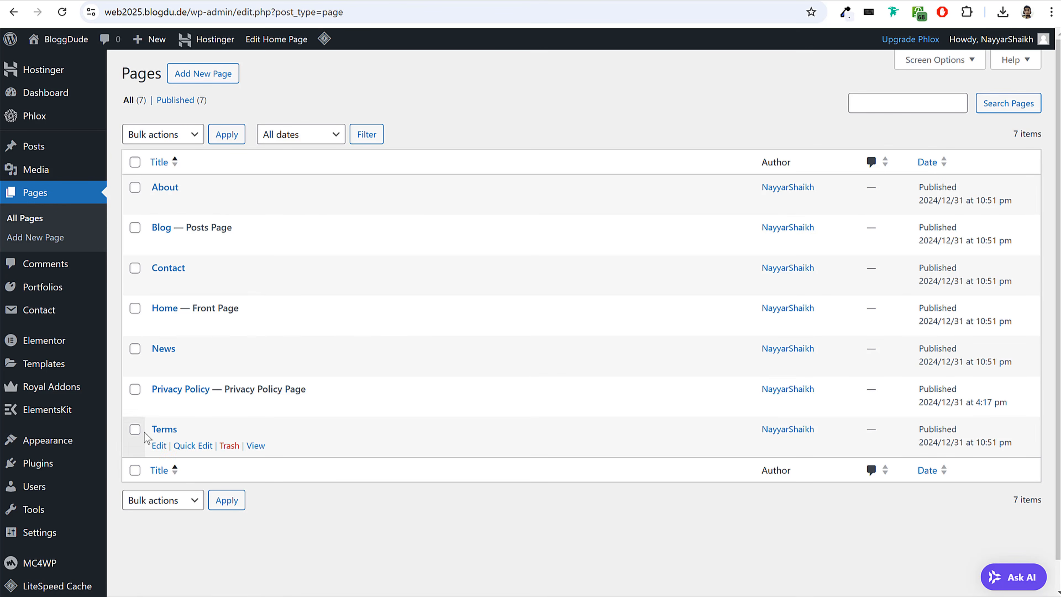
{"action": "left_click", "coordinate": [135, 349]}
{"action": "left_click", "coordinate": [135, 308]}
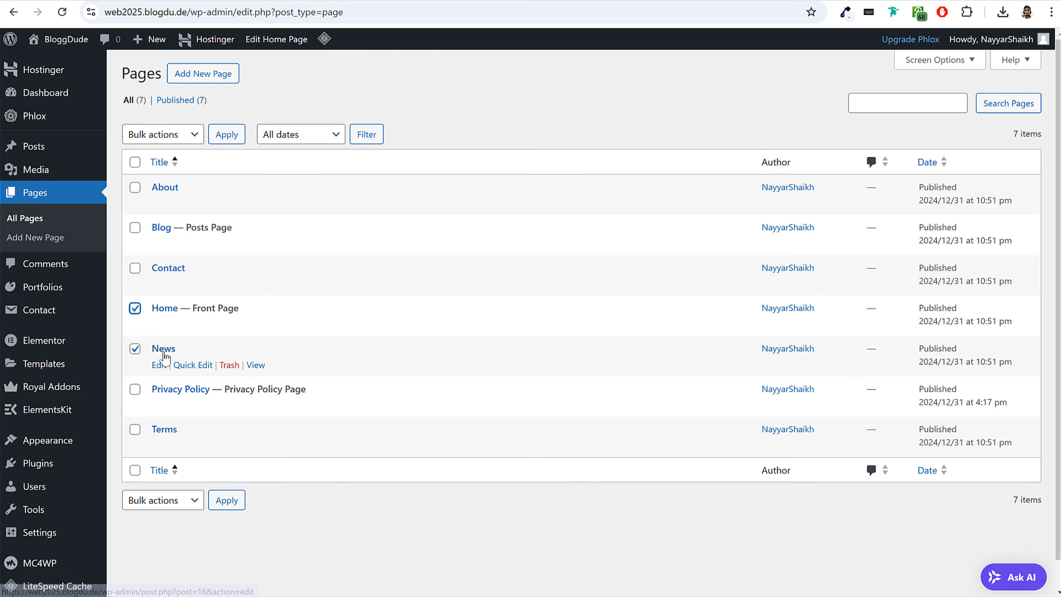
{"action": "left_click", "coordinate": [135, 270]}
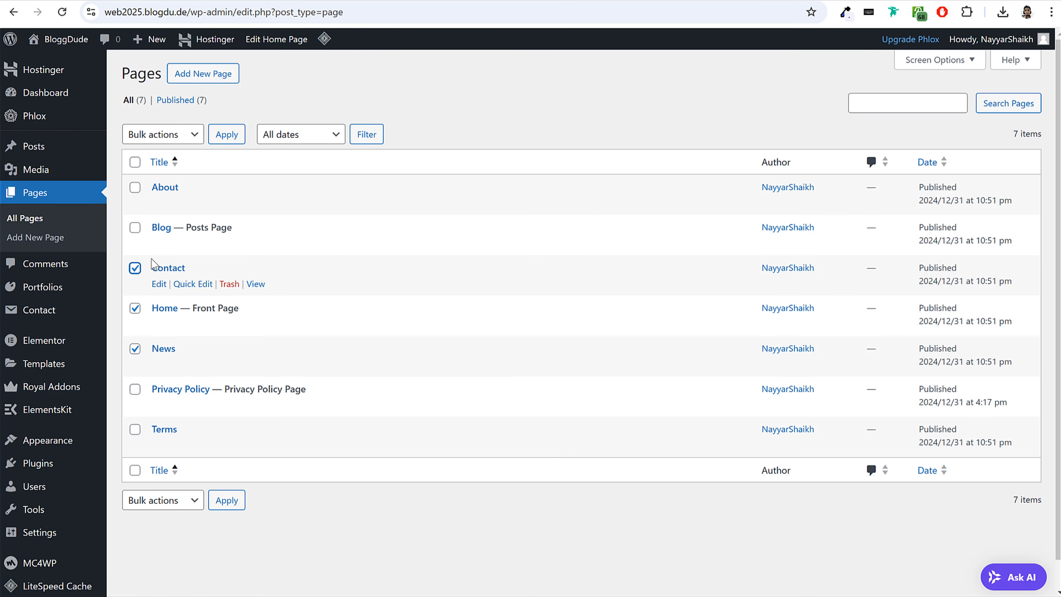
{"action": "left_click", "coordinate": [135, 228]}
{"action": "left_click", "coordinate": [135, 188]}
{"action": "left_click", "coordinate": [163, 134]}
{"action": "left_click", "coordinate": [159, 185]}
{"action": "left_click", "coordinate": [225, 139]}
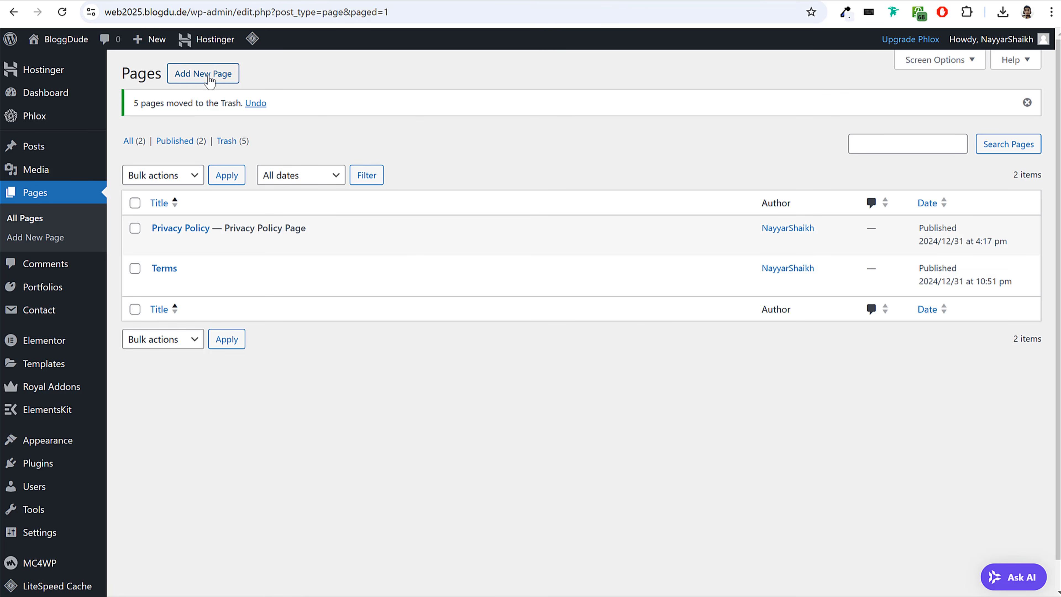
Create a new page titled "Home" and publish it.
{"action": "left_click", "coordinate": [212, 75]}
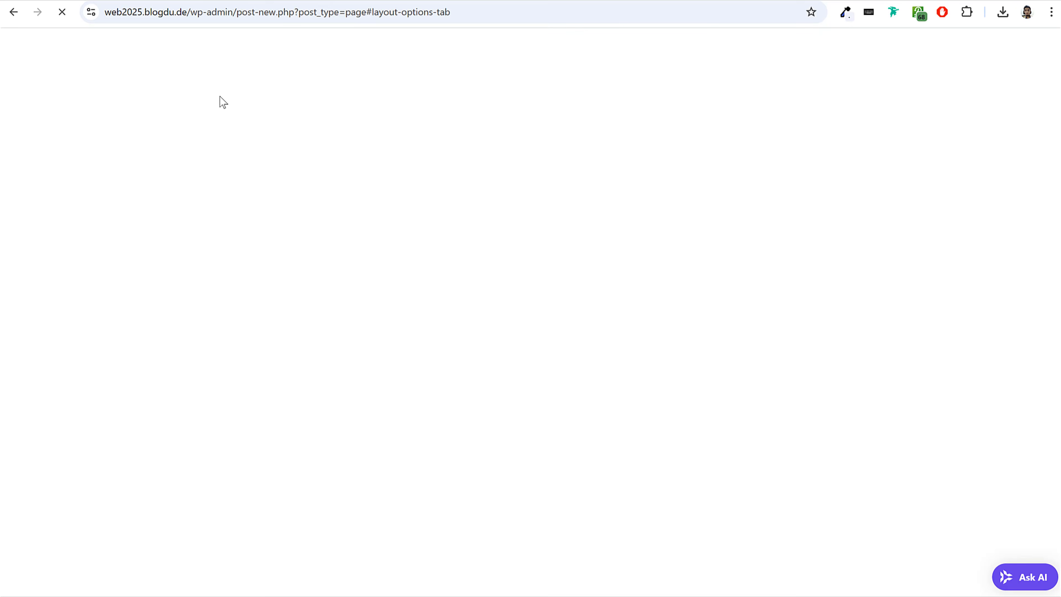
{"action": "type", "text": "Home"}
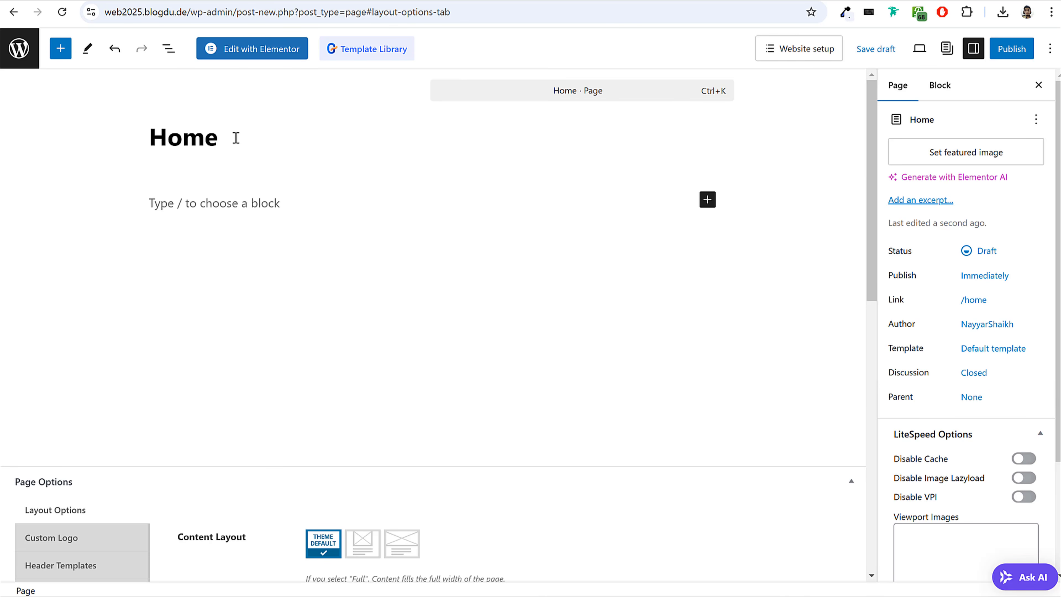
{"action": "left_click_drag", "start_coordinate": [236, 138], "coordinate": [146, 138]}
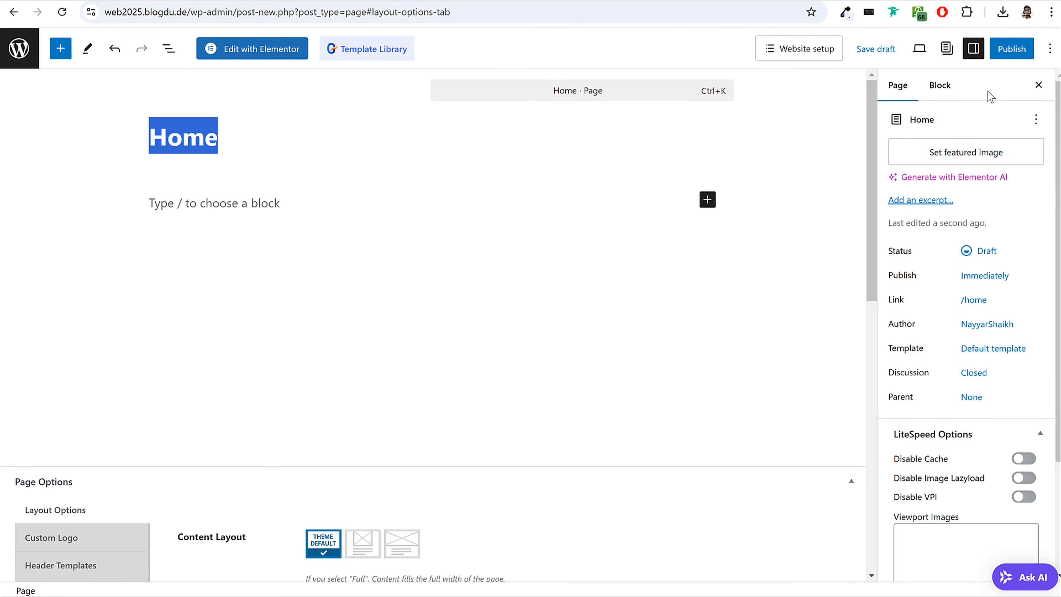
{"action": "left_click", "coordinate": [1011, 48]}
{"action": "left_click", "coordinate": [998, 54]}
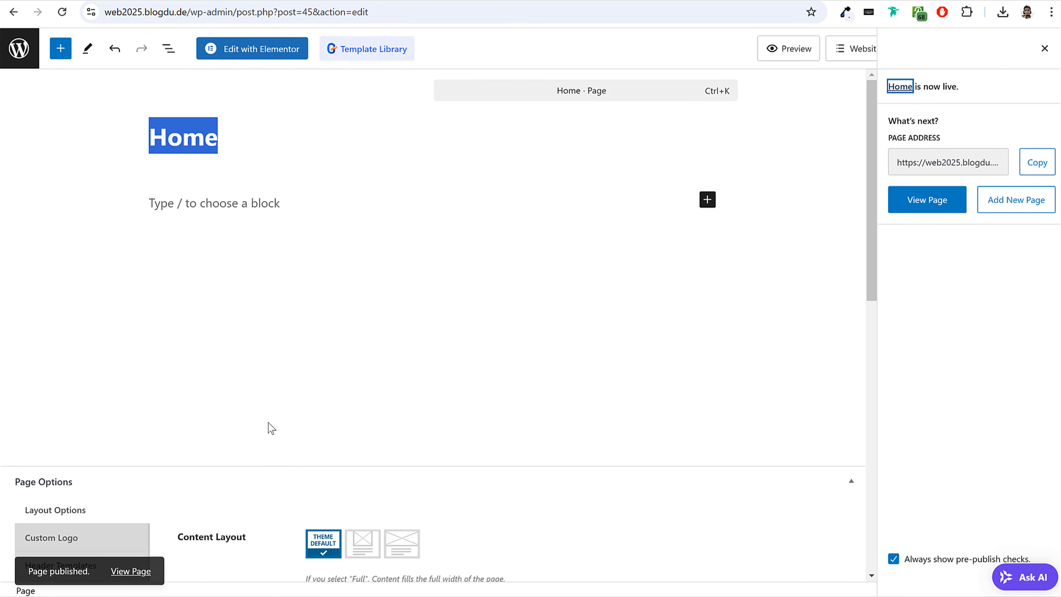
View the published Home page in a new tab and compare its breadcrumb and title area with the finished demo site.
{"action": "right_click", "coordinate": [140, 568]}
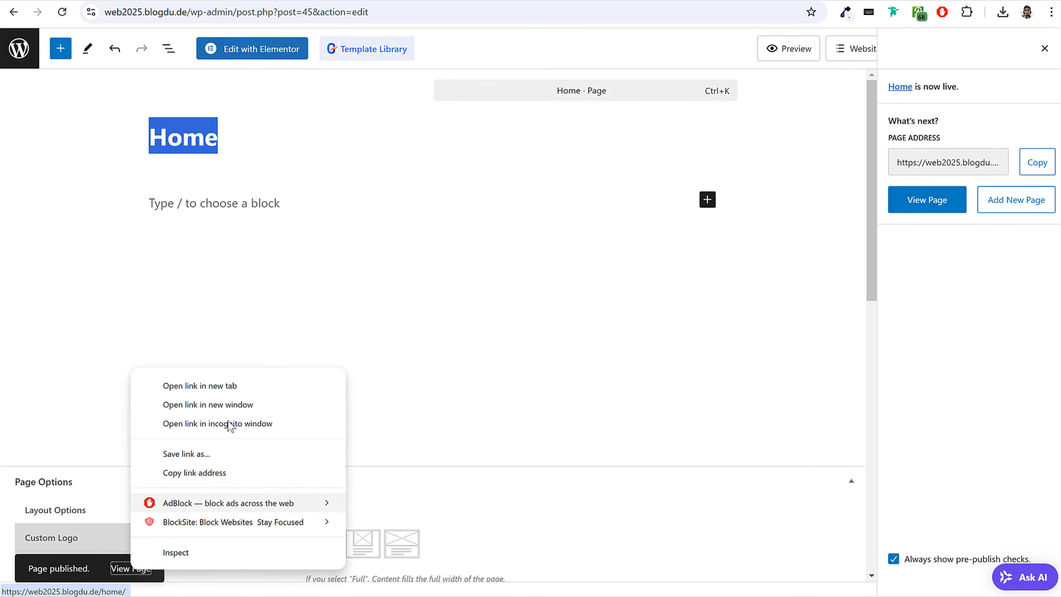
{"action": "left_click", "coordinate": [235, 390]}
{"action": "left_click", "coordinate": [292, 1]}
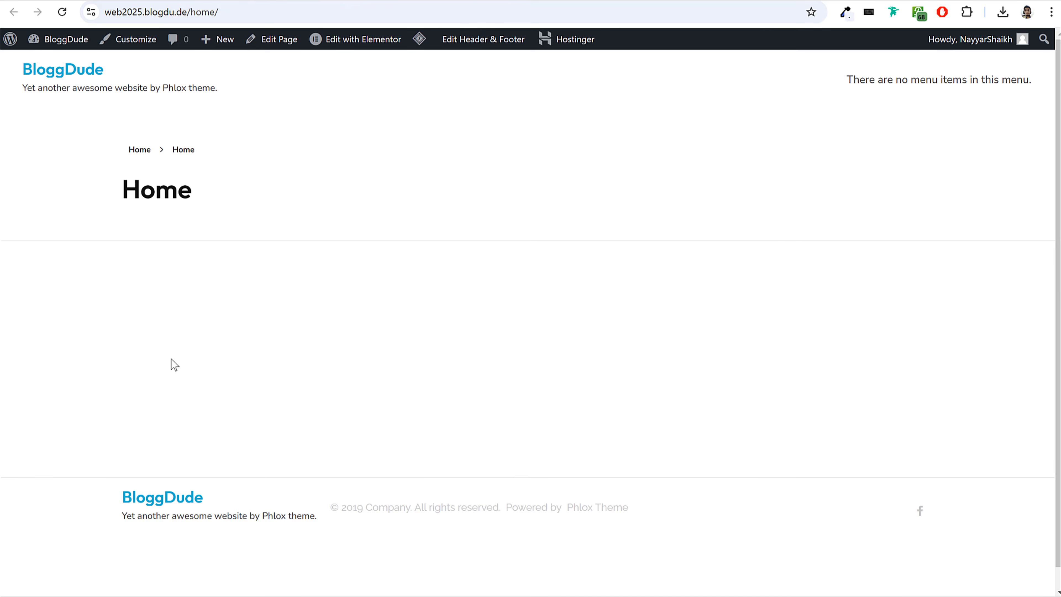
{"action": "left_click_drag", "start_coordinate": [111, 147], "coordinate": [217, 156]}
{"action": "left_click", "coordinate": [215, 161]}
{"action": "double_click", "coordinate": [164, 194]}
{"action": "left_click", "coordinate": [125, 189]}
{"action": "left_click_drag", "start_coordinate": [119, 159], "coordinate": [206, 150]}
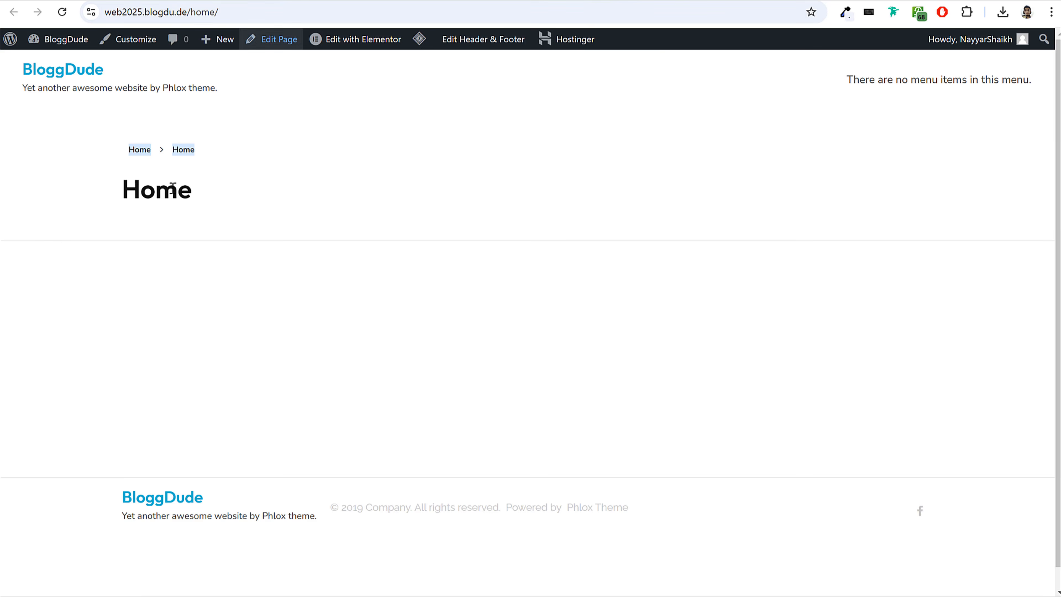
{"action": "left_click_drag", "start_coordinate": [123, 161], "coordinate": [220, 153]}
{"action": "left_click", "coordinate": [221, 153]}
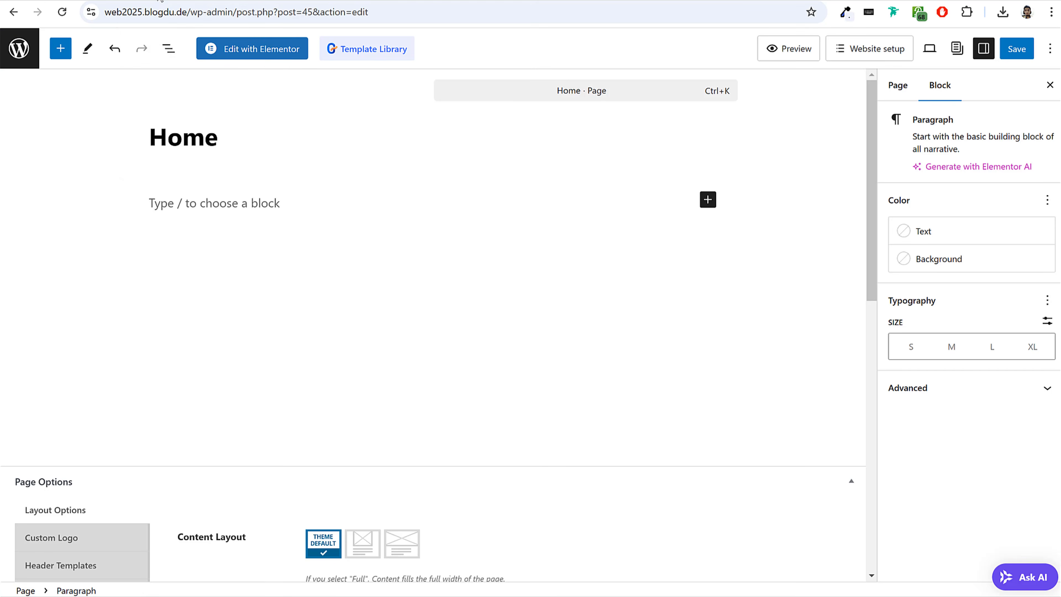
Set the Home page's template to Elementor Full Width.
{"action": "left_click", "coordinate": [902, 89]}
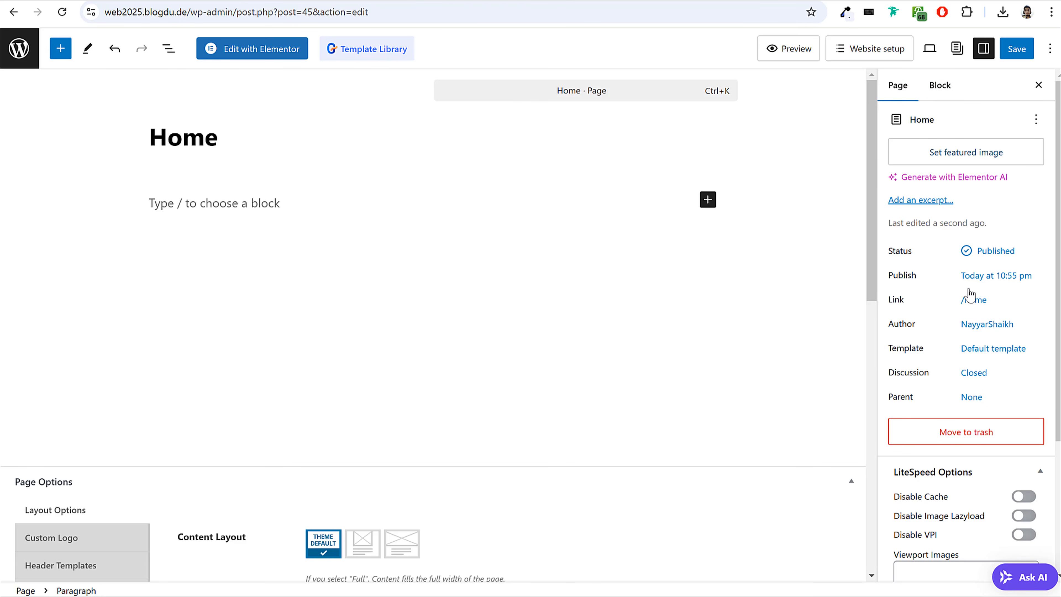
{"action": "left_click_drag", "start_coordinate": [889, 348], "coordinate": [930, 353]}
{"action": "left_click", "coordinate": [996, 351]}
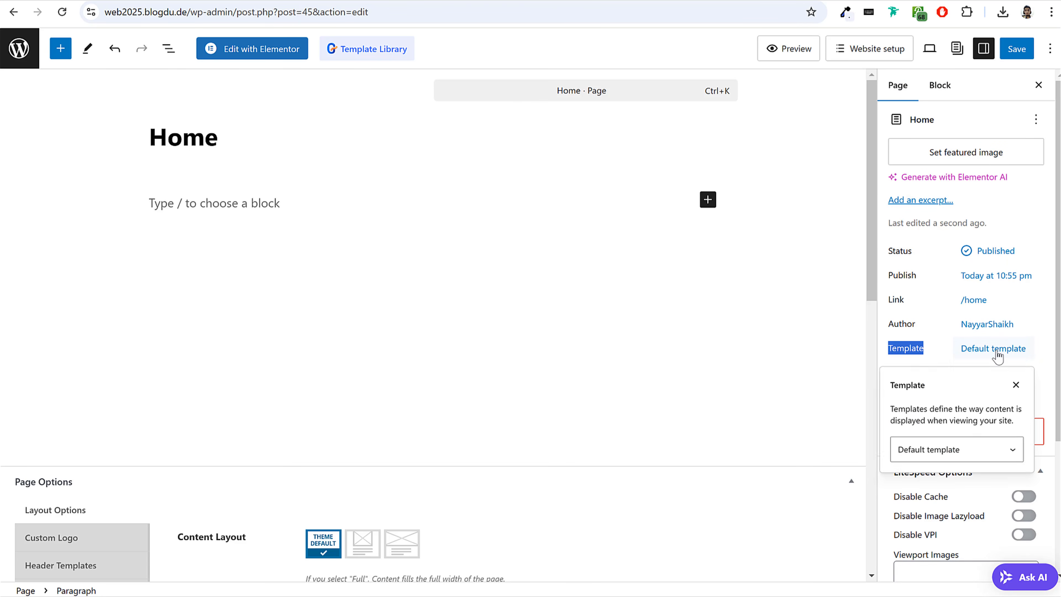
{"action": "left_click", "coordinate": [970, 452]}
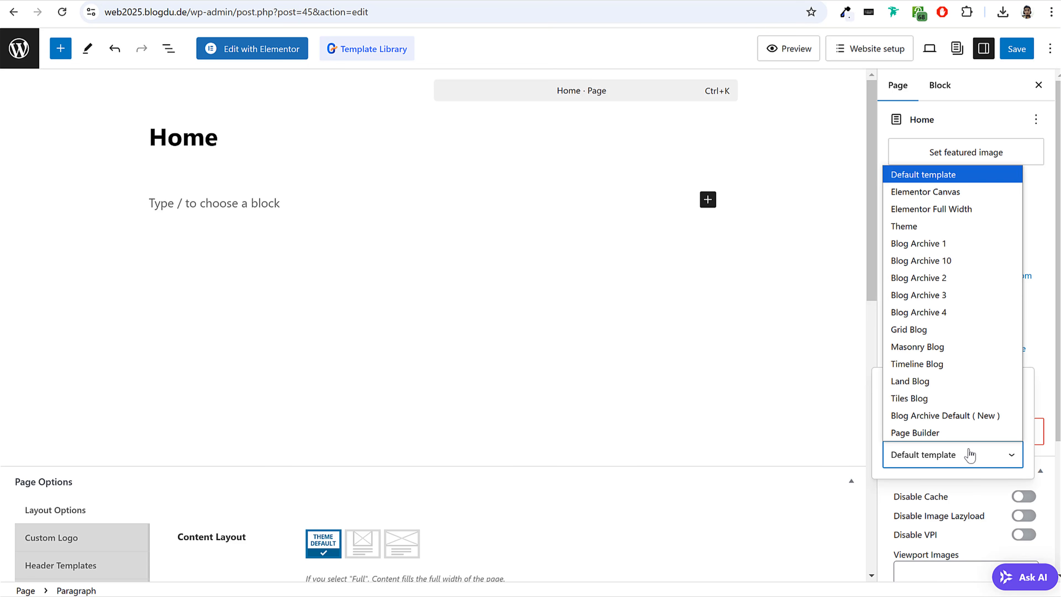
{"action": "left_click", "coordinate": [953, 209]}
{"action": "left_click", "coordinate": [774, 362]}
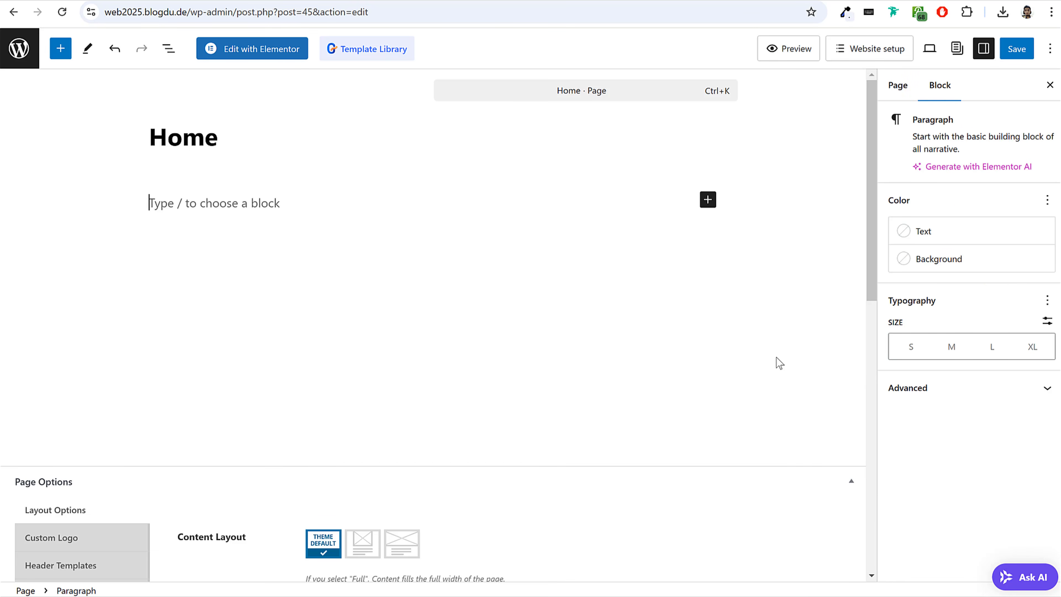
{"action": "left_click", "coordinate": [900, 89]}
Set Display Title Bar Section to No in the Home page's Title Bar Setting and save the page.
{"action": "scroll", "coordinate": [691, 310], "scroll_direction": "down", "scroll_amount": 6}
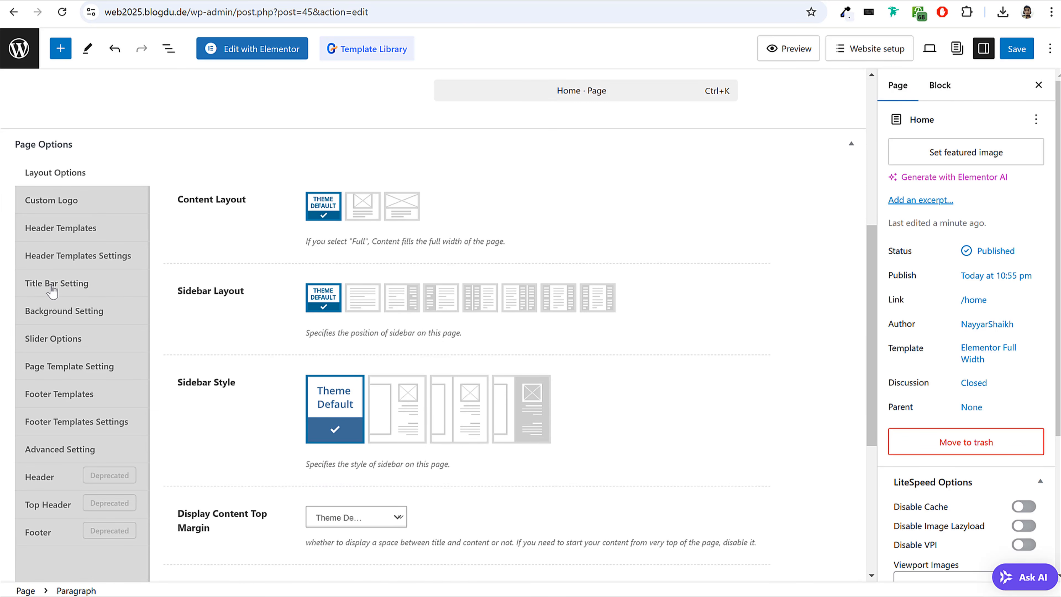
{"action": "left_click", "coordinate": [51, 291]}
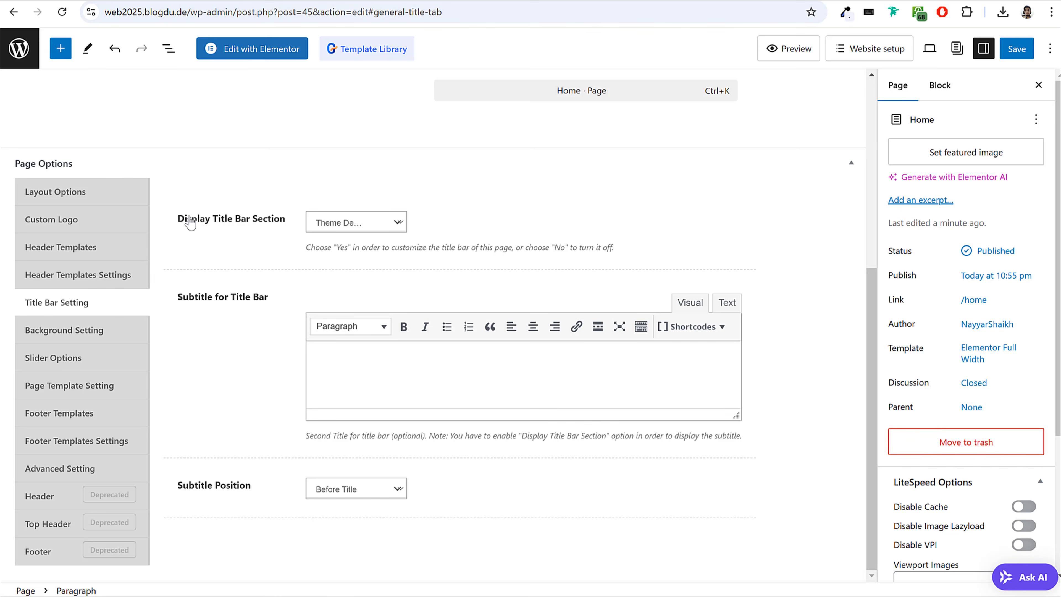
{"action": "left_click_drag", "start_coordinate": [186, 219], "coordinate": [287, 233]}
{"action": "left_click", "coordinate": [327, 221]}
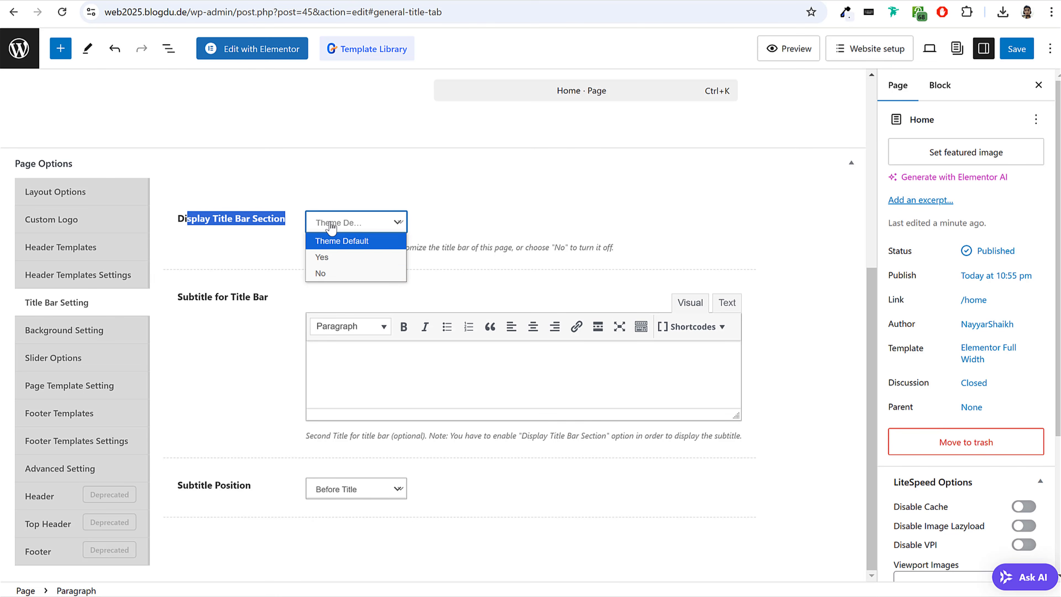
{"action": "left_click", "coordinate": [336, 273]}
{"action": "left_click", "coordinate": [286, 251]}
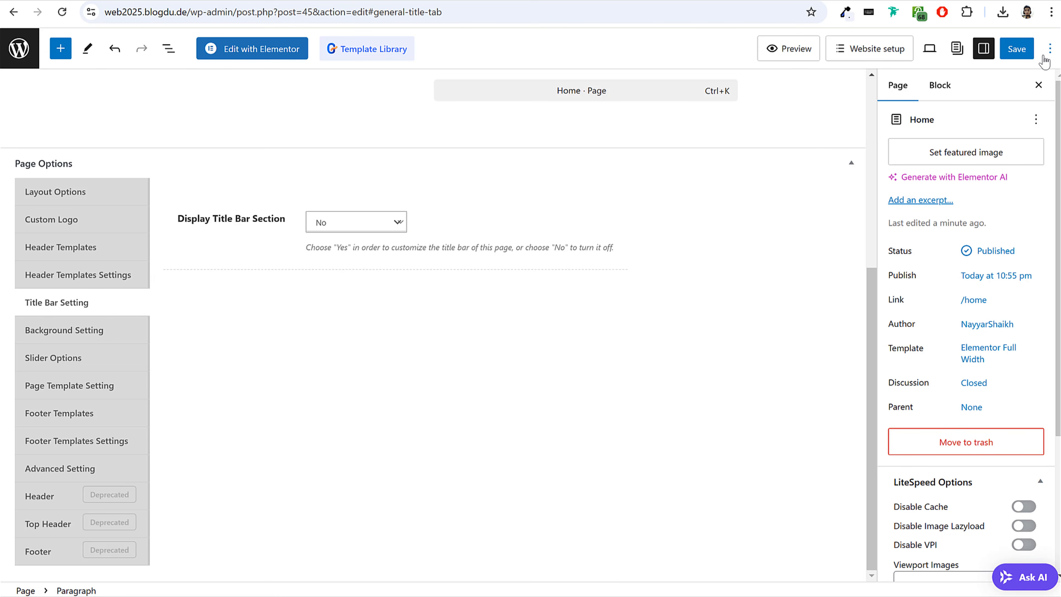
{"action": "left_click", "coordinate": [1017, 48]}
Reload the live Home page and check its header, title area and footer.
{"action": "left_click", "coordinate": [125, 572]}
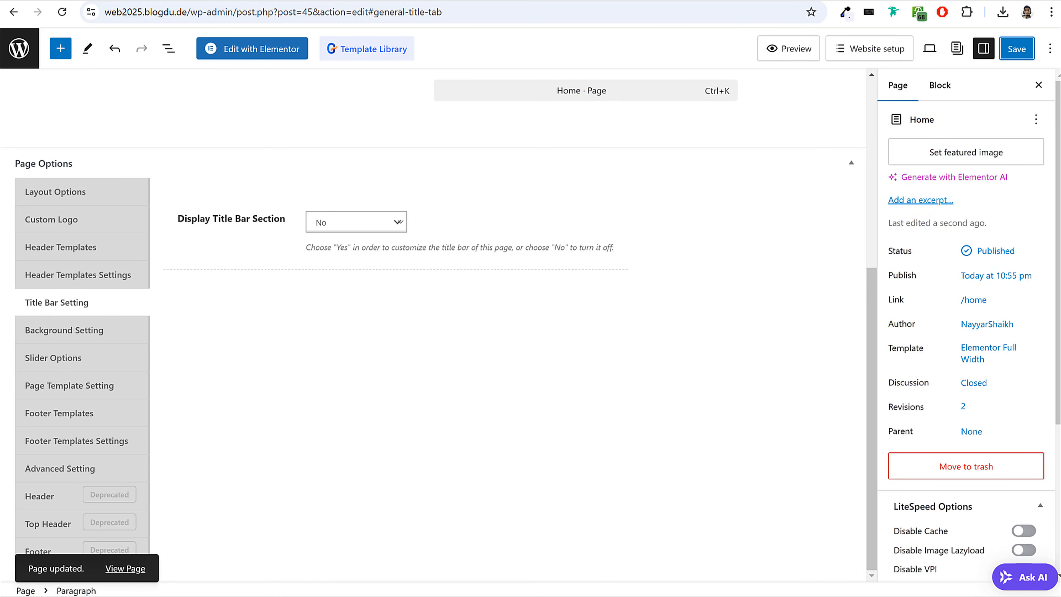
{"action": "left_click", "coordinate": [63, 12]}
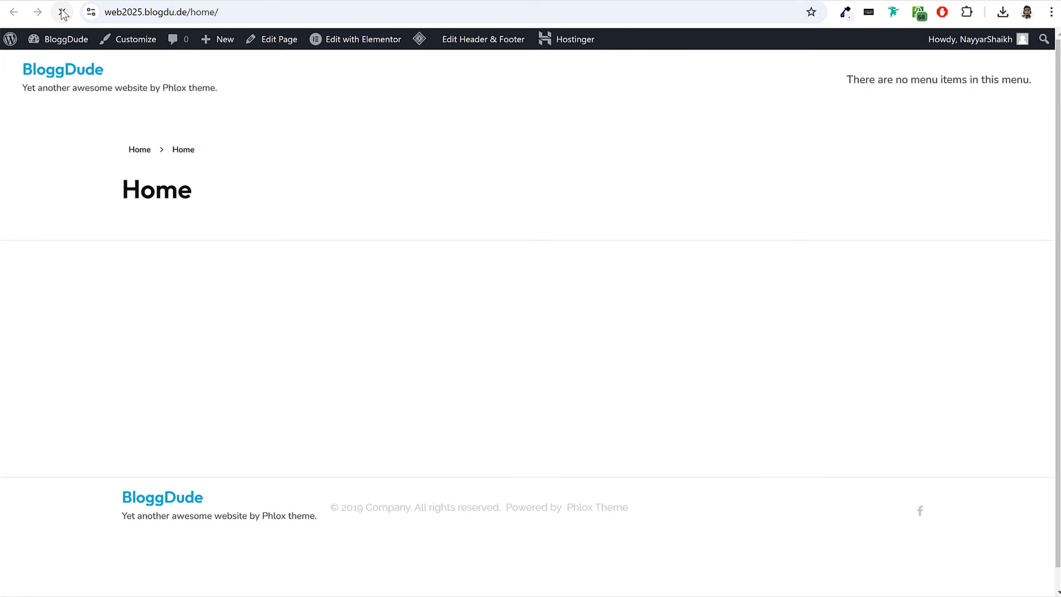
{"action": "left_click_drag", "start_coordinate": [14, 70], "coordinate": [256, 102]}
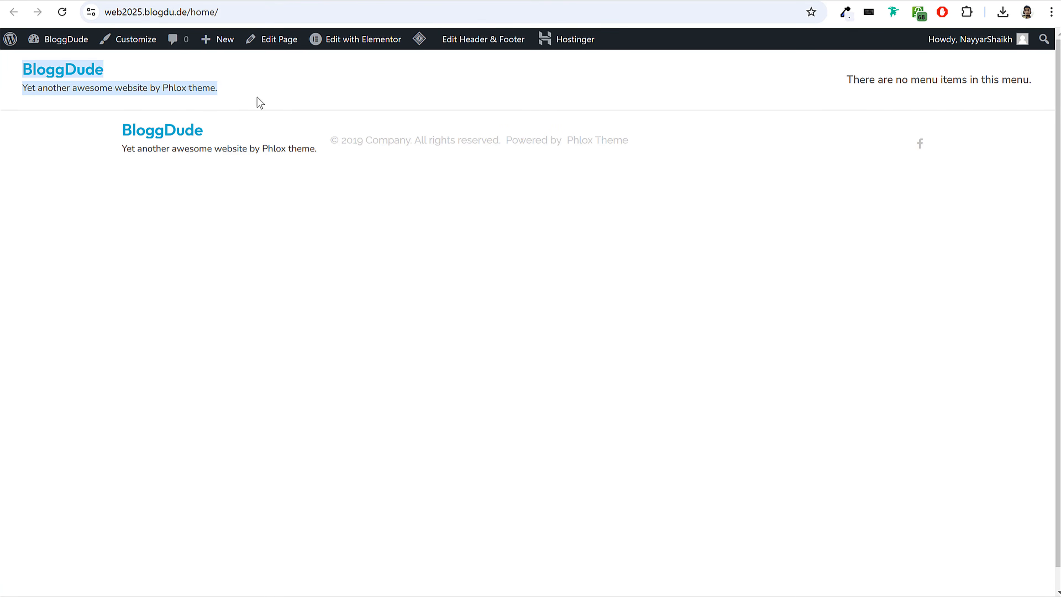
{"action": "left_click_drag", "start_coordinate": [35, 133], "coordinate": [302, 150]}
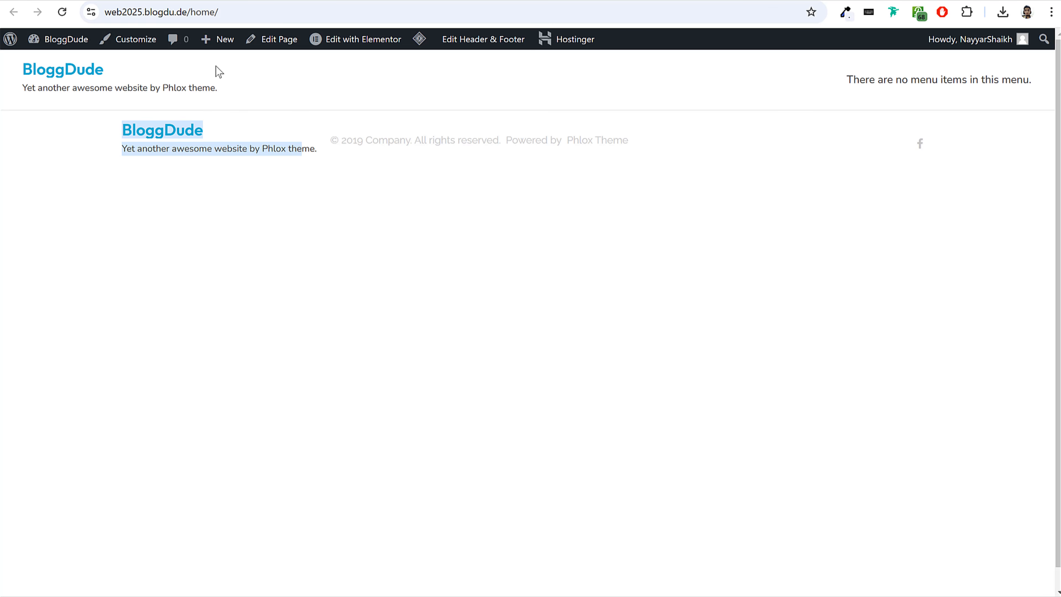
{"action": "left_click", "coordinate": [245, 97]}
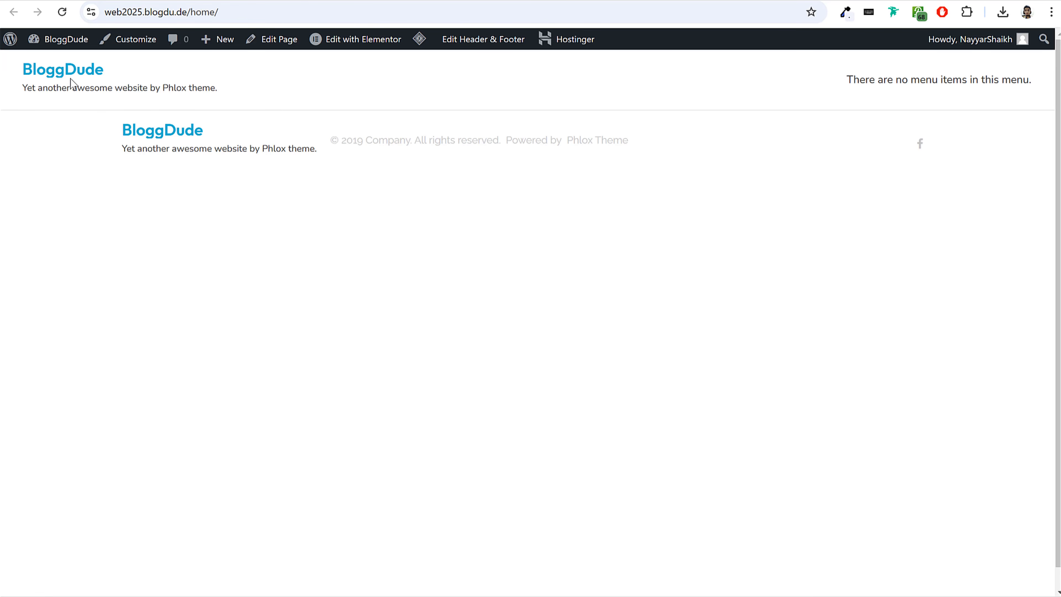
Follow the BloggDude site title to the front page, look through its content, and return to the Home page.
{"action": "left_click", "coordinate": [71, 70]}
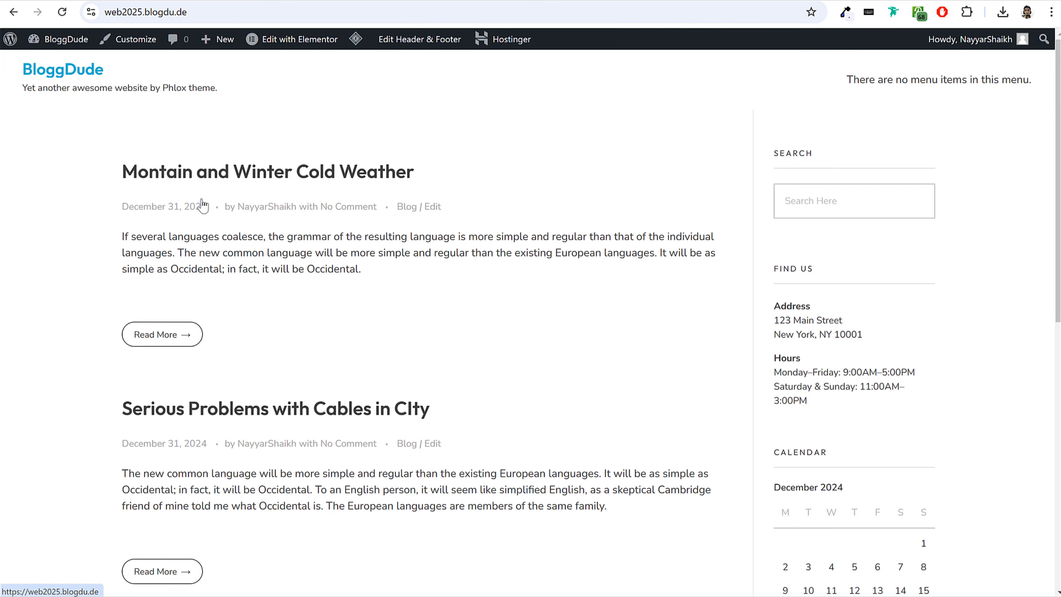
{"action": "scroll", "coordinate": [670, 360], "scroll_direction": "down", "scroll_amount": 2}
{"action": "scroll", "coordinate": [668, 354], "scroll_direction": "down", "scroll_amount": 10}
{"action": "scroll", "coordinate": [667, 355], "scroll_direction": "up", "scroll_amount": 12}
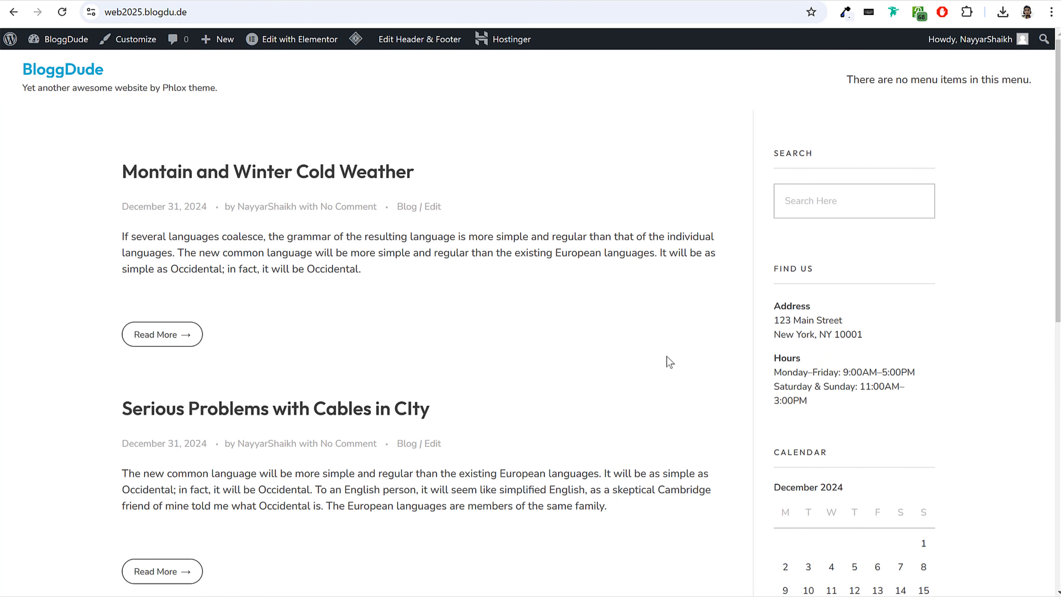
{"action": "key", "text": "alt+Left"}
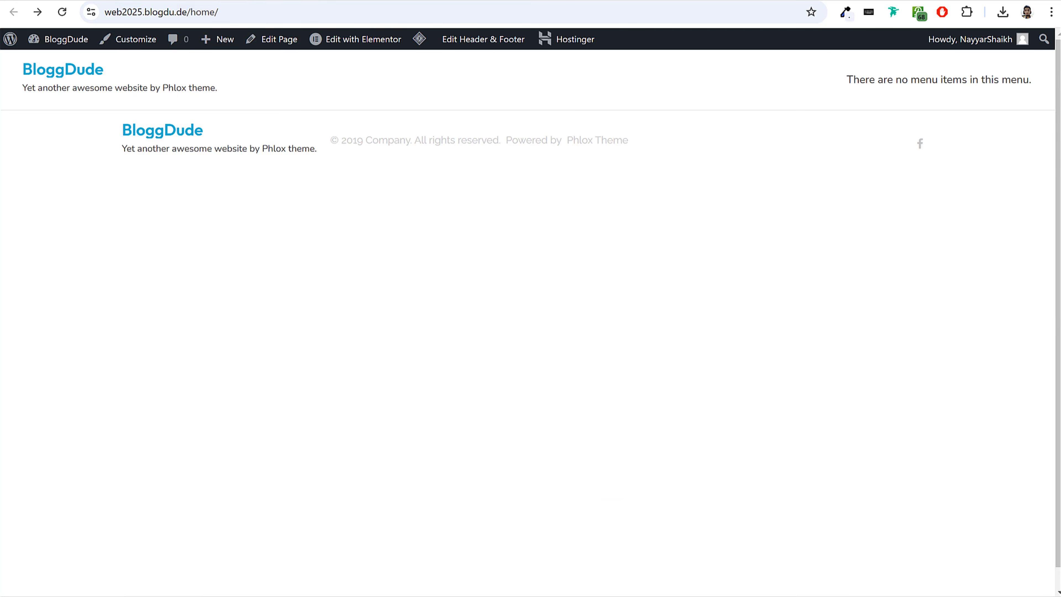
Return to the WordPress dashboard and open the Reading settings.
{"action": "left_click", "coordinate": [186, 1]}
{"action": "left_click", "coordinate": [19, 47]}
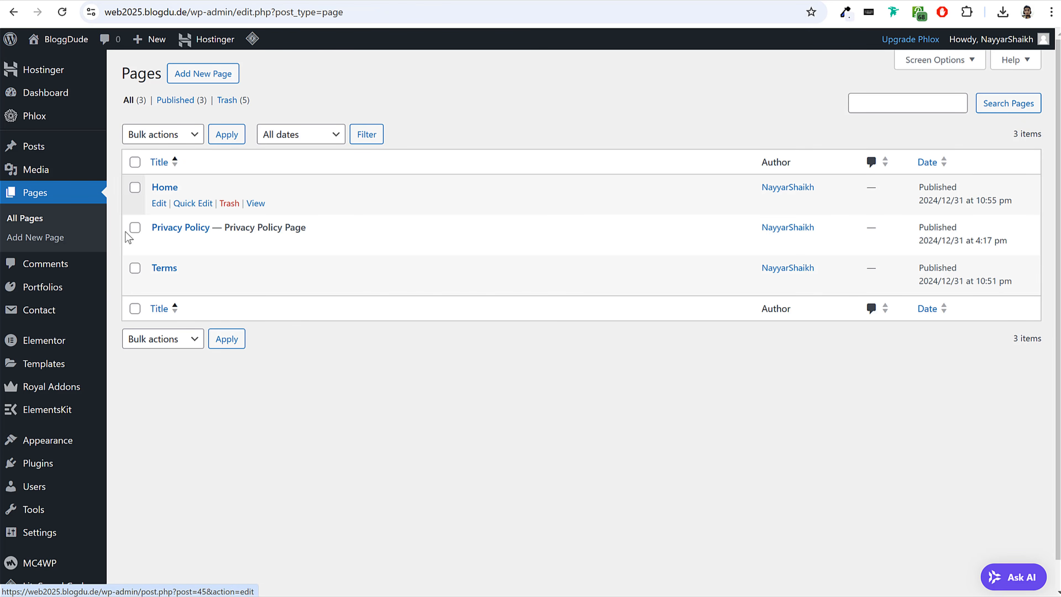
{"action": "scroll", "coordinate": [83, 297], "scroll_direction": "down", "scroll_amount": 1}
{"action": "mouse_move", "coordinate": [82, 297]}
{"action": "mouse_move", "coordinate": [41, 509]}
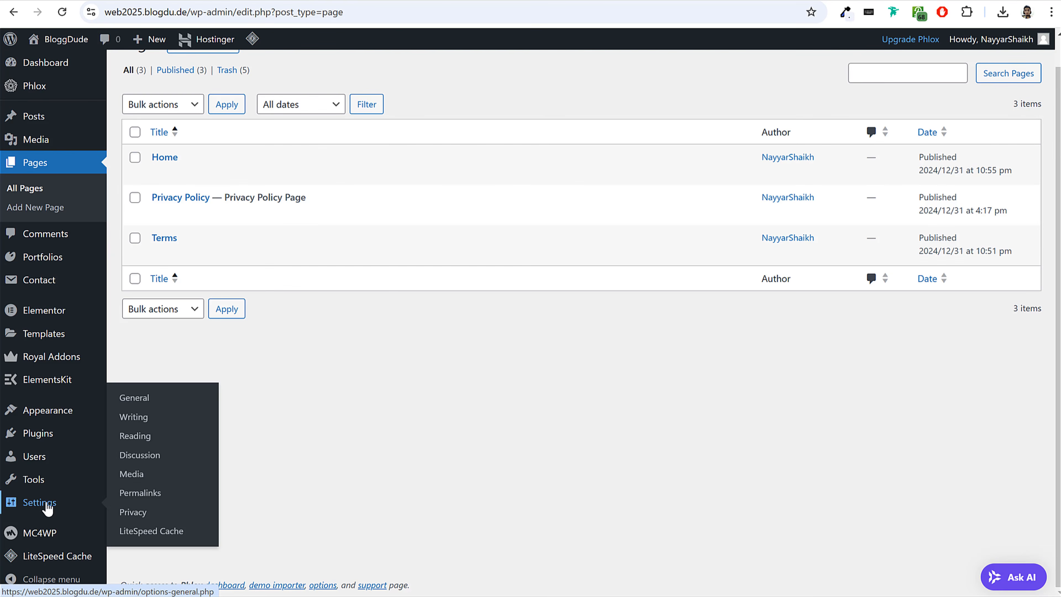
{"action": "left_click", "coordinate": [141, 437]}
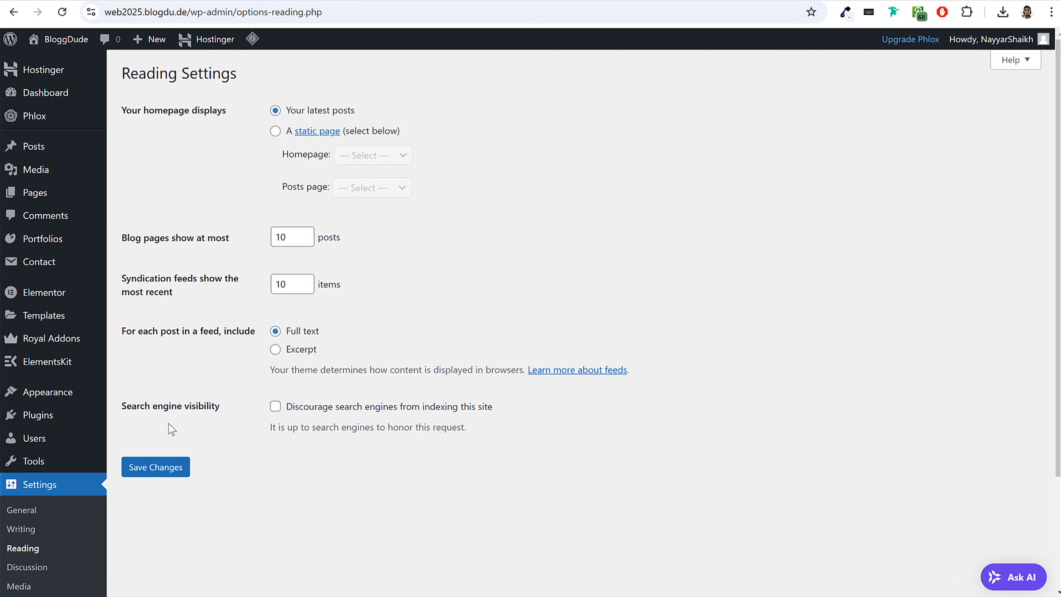
Make the homepage display a static page, choose Home as the Homepage, and save the changes.
{"action": "triple_click", "coordinate": [166, 110]}
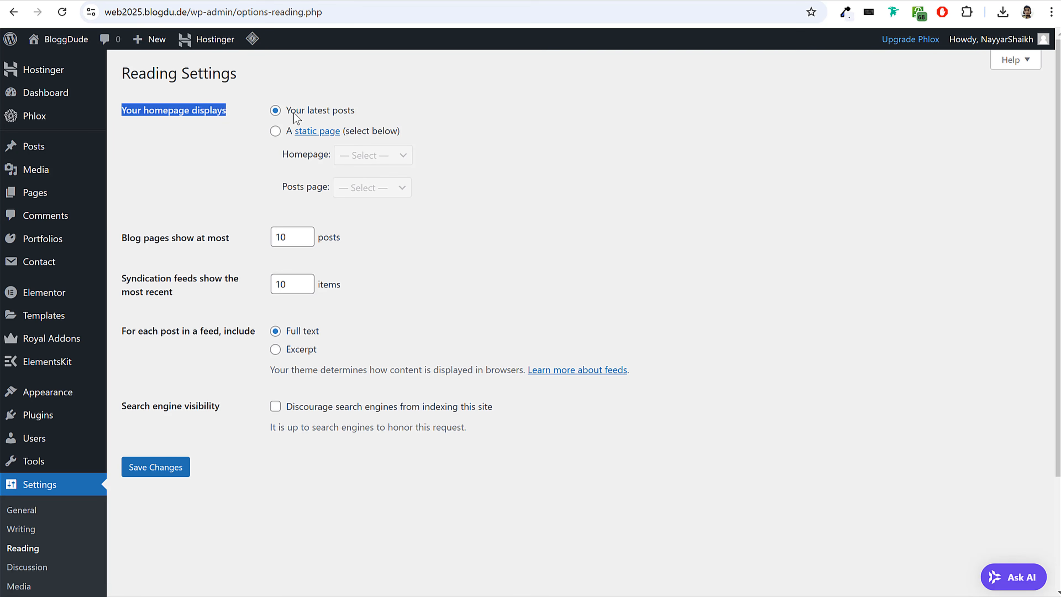
{"action": "left_click_drag", "start_coordinate": [358, 112], "coordinate": [286, 112]}
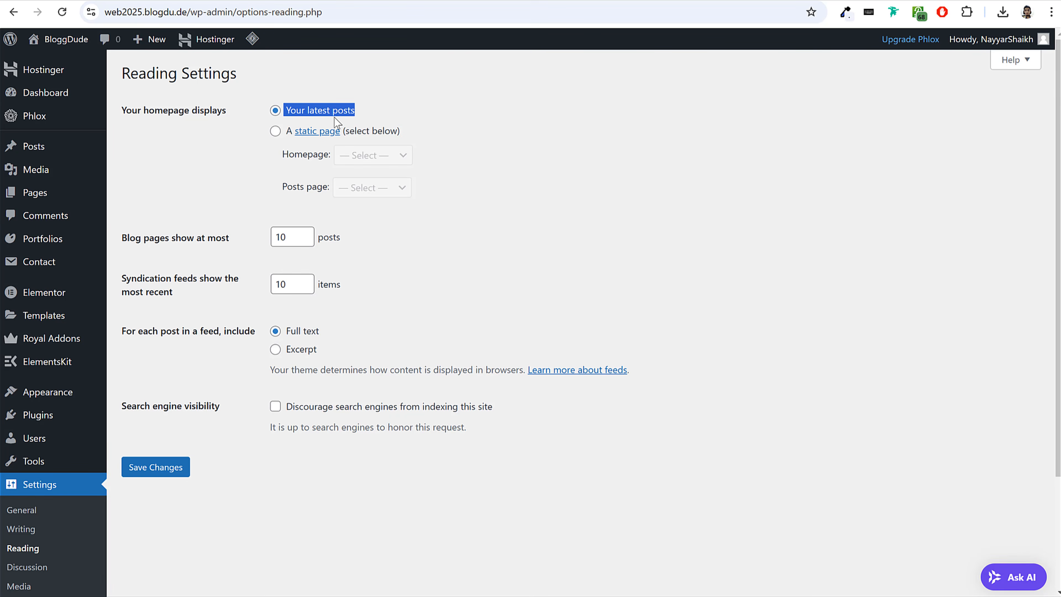
{"action": "left_click", "coordinate": [275, 131]}
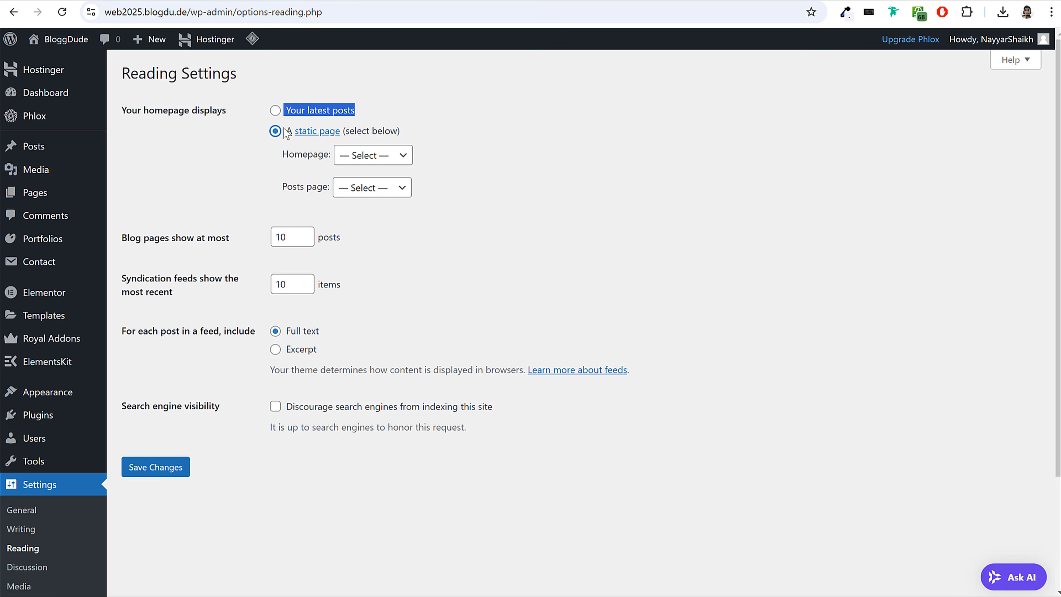
{"action": "left_click_drag", "start_coordinate": [282, 155], "coordinate": [360, 159]}
{"action": "left_click", "coordinate": [360, 159]}
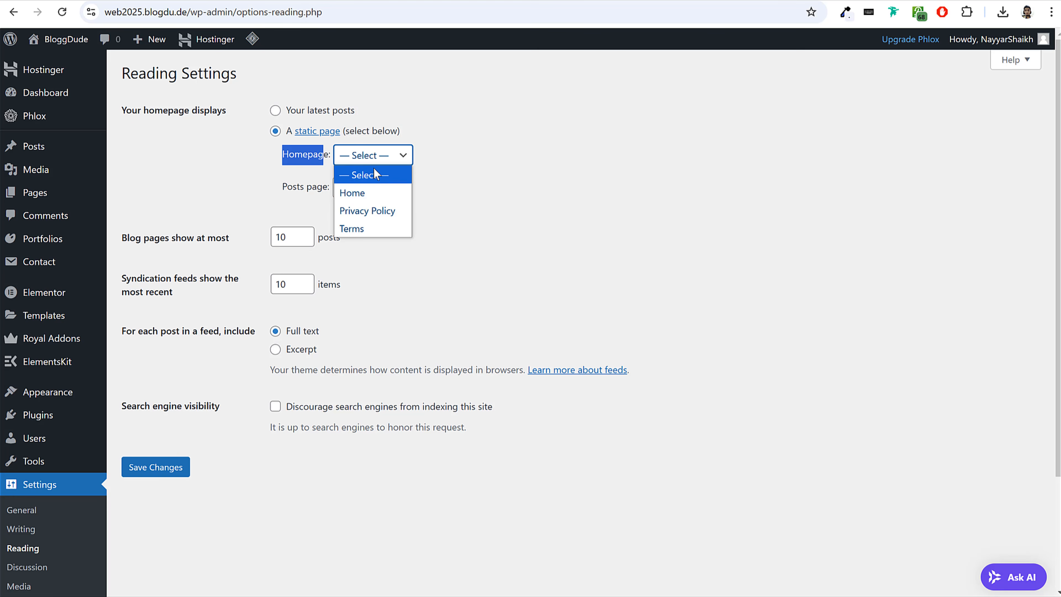
{"action": "left_click", "coordinate": [370, 191]}
{"action": "left_click", "coordinate": [155, 474]}
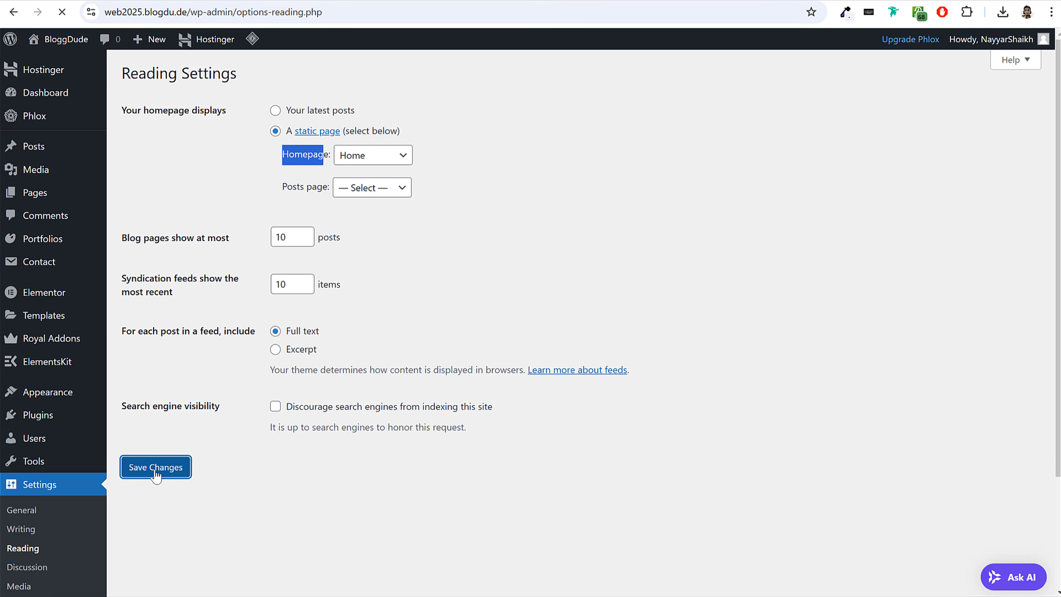
Reload the live Home page and follow the site title to check its address and which page opens as the homepage.
{"action": "left_click", "coordinate": [276, 39]}
{"action": "left_click", "coordinate": [261, 10]}
{"action": "left_click", "coordinate": [241, 11]}
{"action": "left_click_drag", "start_coordinate": [134, 12], "coordinate": [257, 9]}
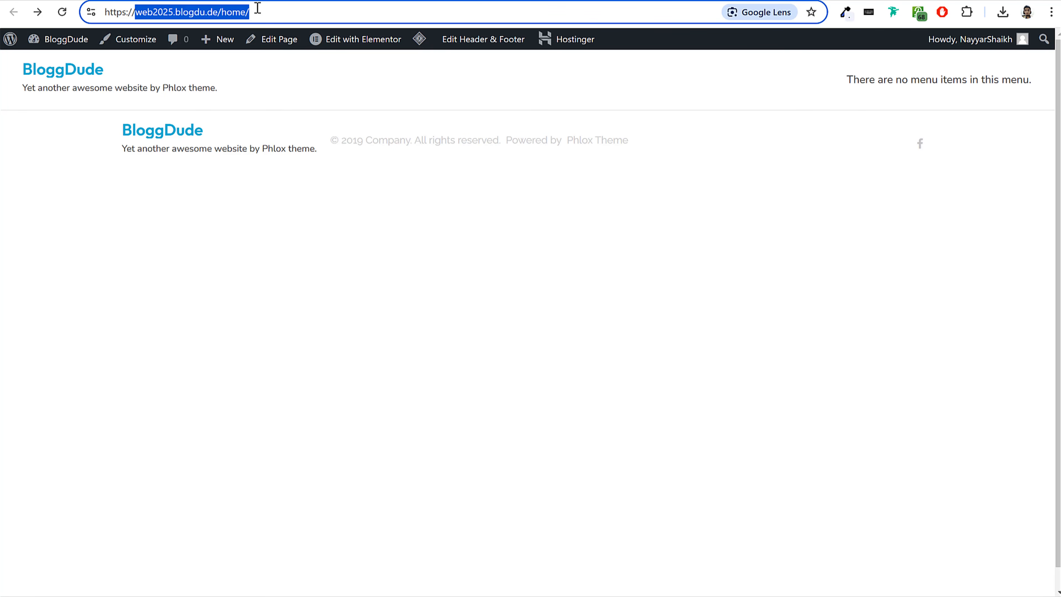
{"action": "left_click", "coordinate": [257, 9]}
{"action": "left_click", "coordinate": [62, 12]}
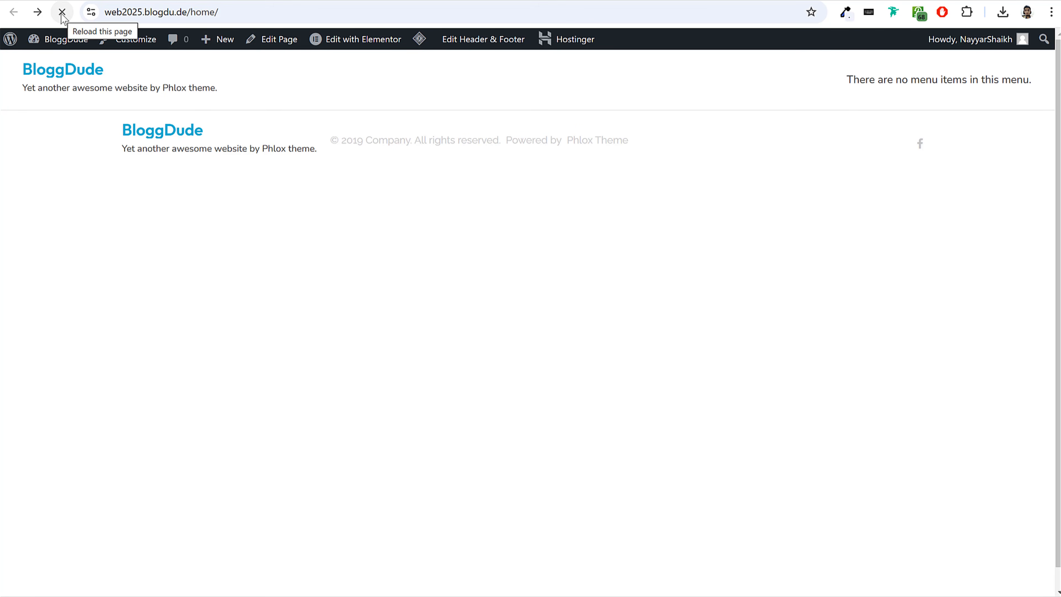
{"action": "left_click", "coordinate": [206, 14]}
{"action": "left_click", "coordinate": [215, 14]}
{"action": "left_click", "coordinate": [76, 77]}
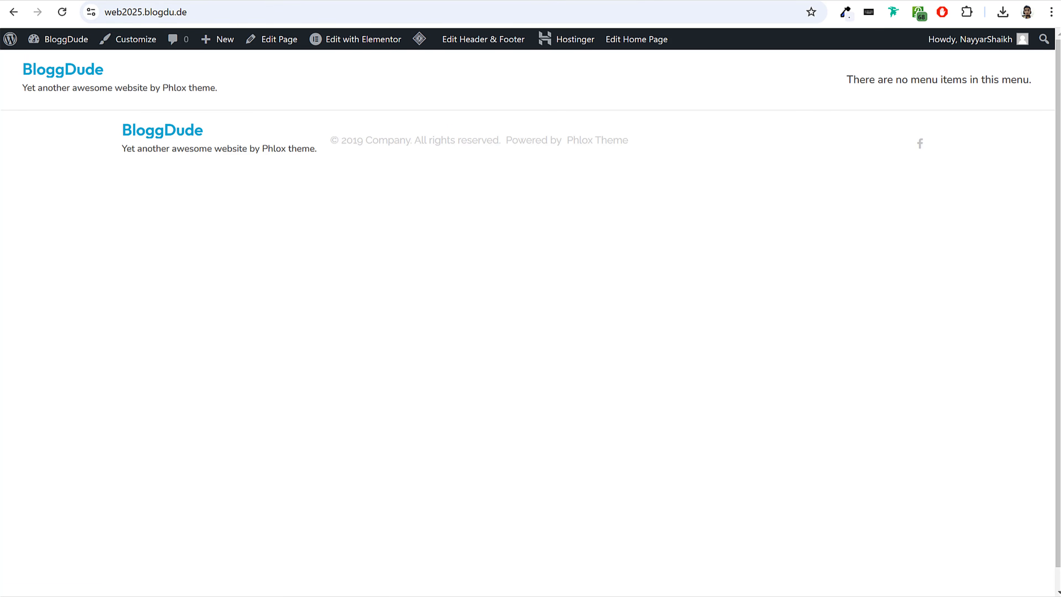
Open the Home page from the WordPress page list in the Elementor editor and dismiss the notification pop-up.
{"action": "left_click", "coordinate": [194, 0]}
{"action": "left_click", "coordinate": [43, 196]}
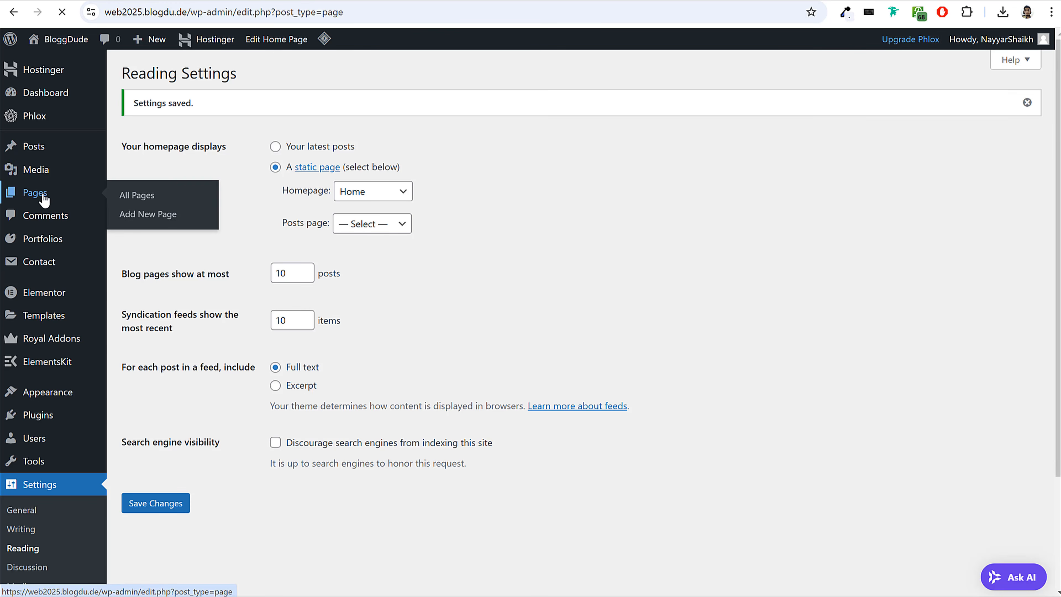
{"action": "left_click_drag", "start_coordinate": [238, 229], "coordinate": [196, 229]}
{"action": "left_click", "coordinate": [158, 245]}
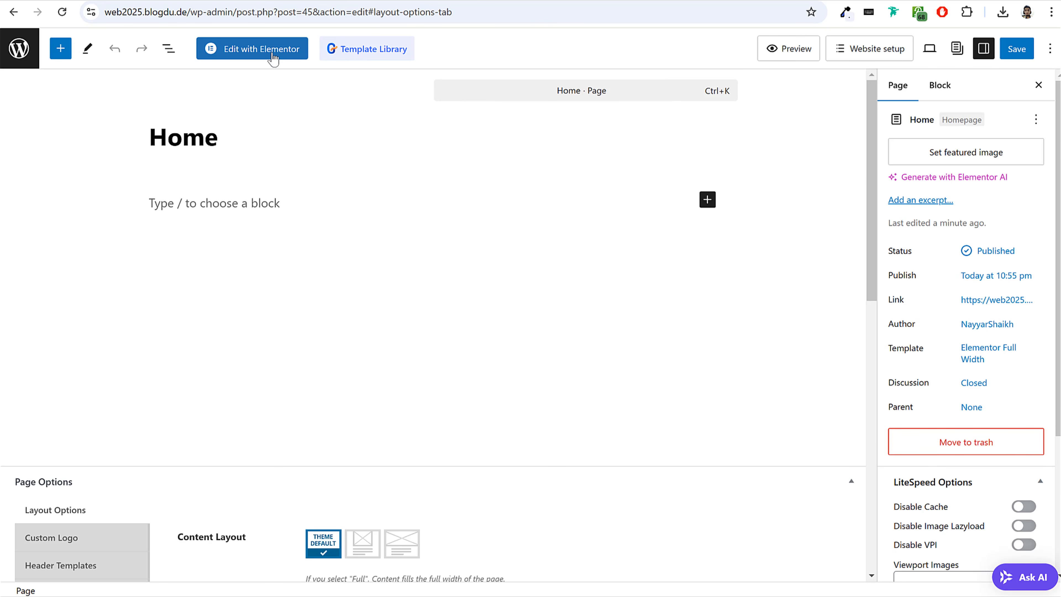
{"action": "left_click", "coordinate": [255, 57]}
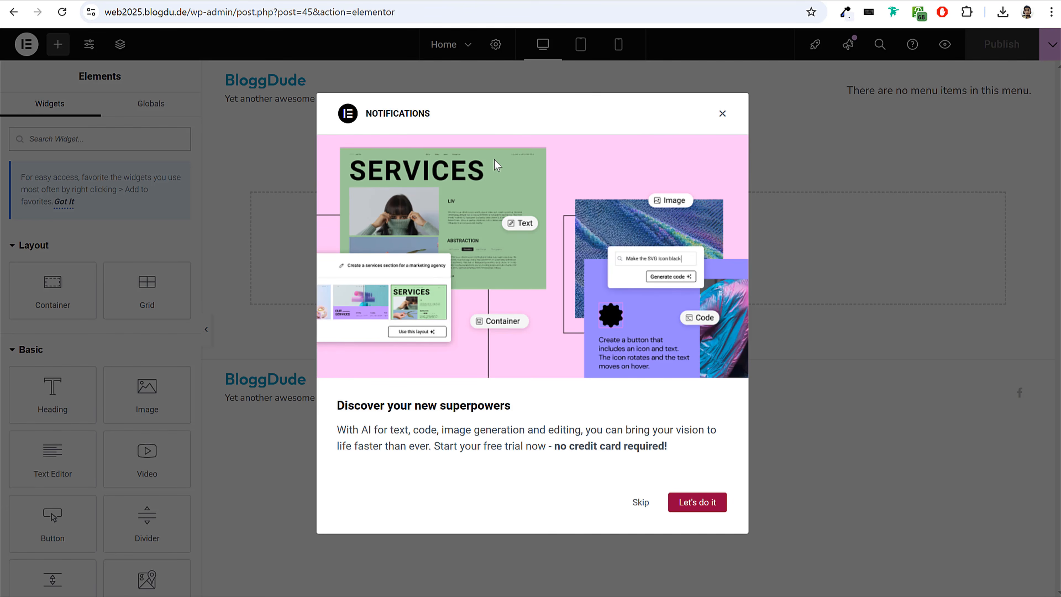
{"action": "left_click", "coordinate": [722, 116]}
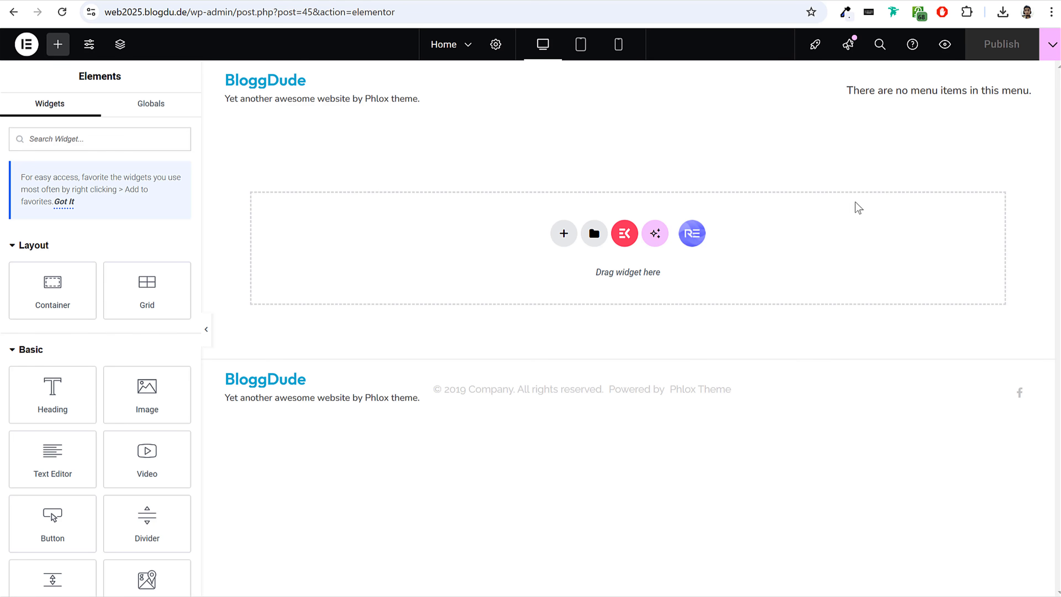
Look through the Layout, Basic and General widgets available in Elementor and compare them with the finished demo homepage.
{"action": "scroll", "coordinate": [101, 301], "scroll_direction": "down", "scroll_amount": 8}
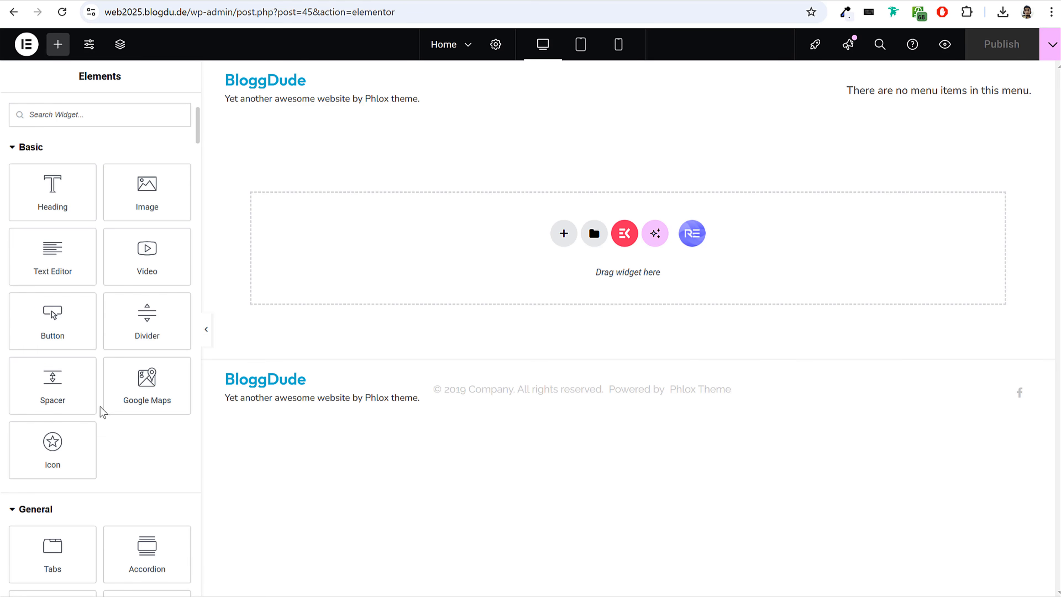
{"action": "scroll", "coordinate": [102, 412], "scroll_direction": "up", "scroll_amount": 8}
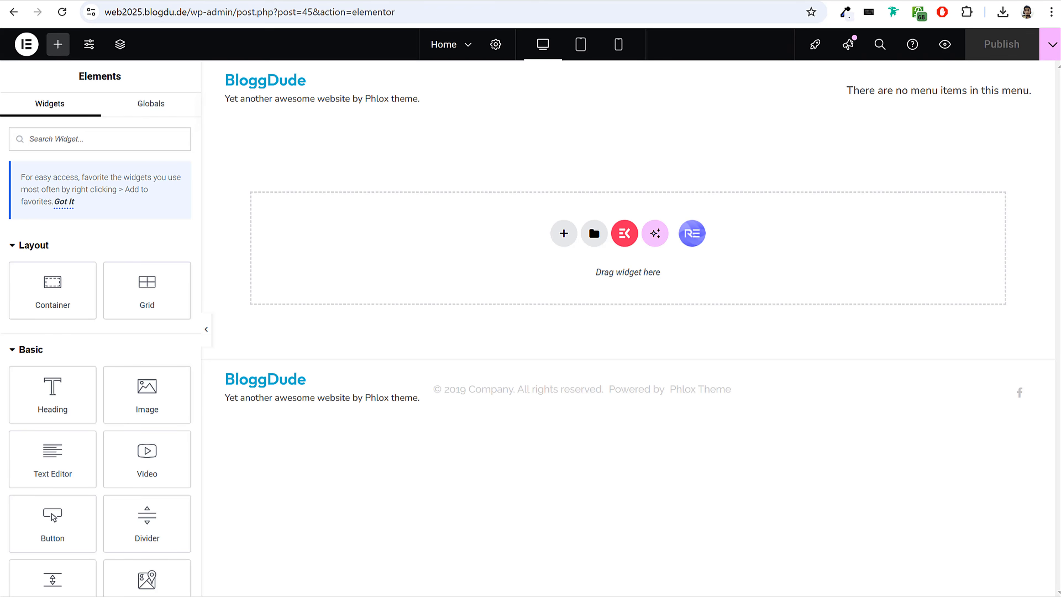
{"action": "scroll", "coordinate": [93, 389], "scroll_direction": "down", "scroll_amount": 12}
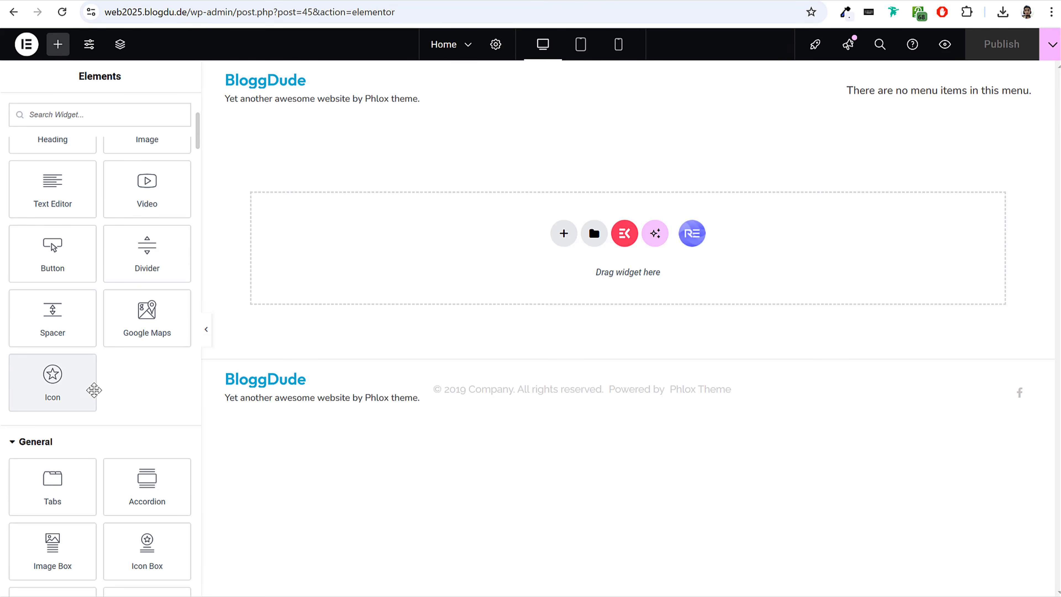
{"action": "scroll", "coordinate": [94, 391], "scroll_direction": "up", "scroll_amount": 12}
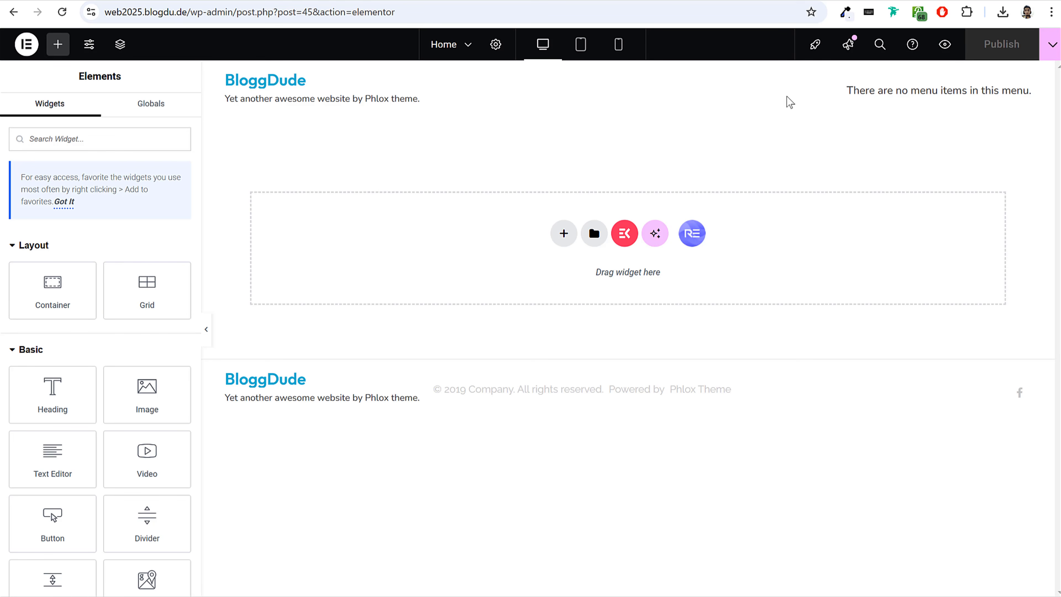
{"action": "scroll", "coordinate": [67, 401], "scroll_direction": "down", "scroll_amount": 8}
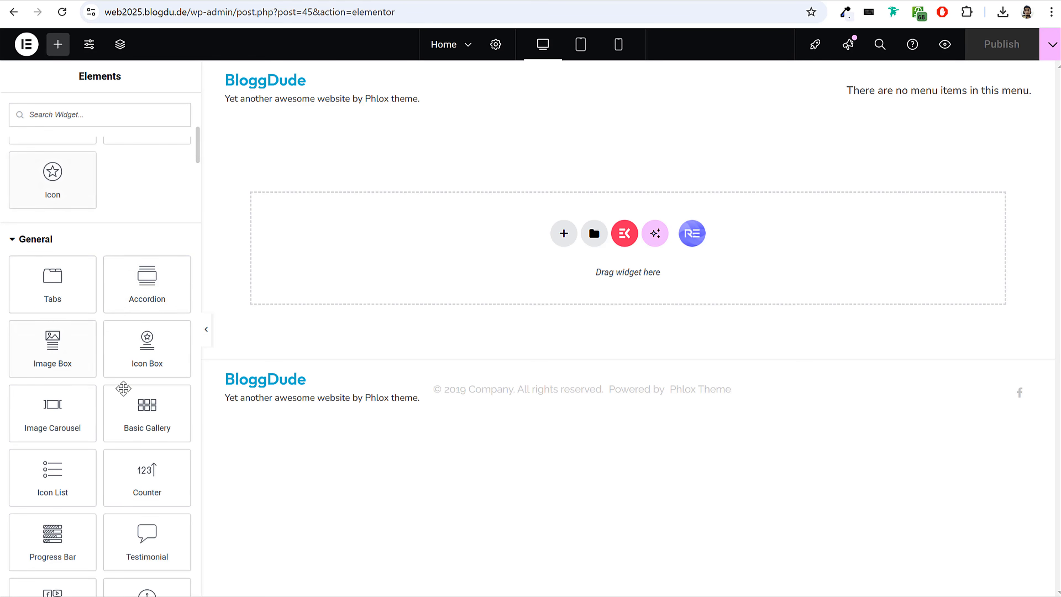
{"action": "scroll", "coordinate": [95, 332], "scroll_direction": "up", "scroll_amount": 8}
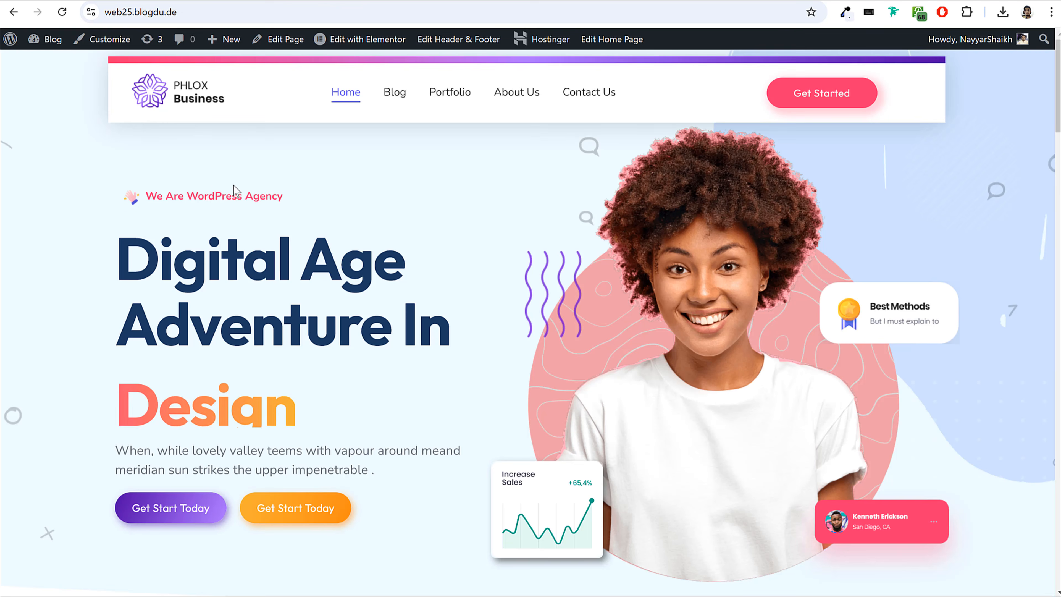
Examine the demo homepage at web25.blogdu.de section by section, from the hero text and features to the client reviews and blog posts.
{"action": "scroll", "coordinate": [261, 237], "scroll_direction": "down", "scroll_amount": 10}
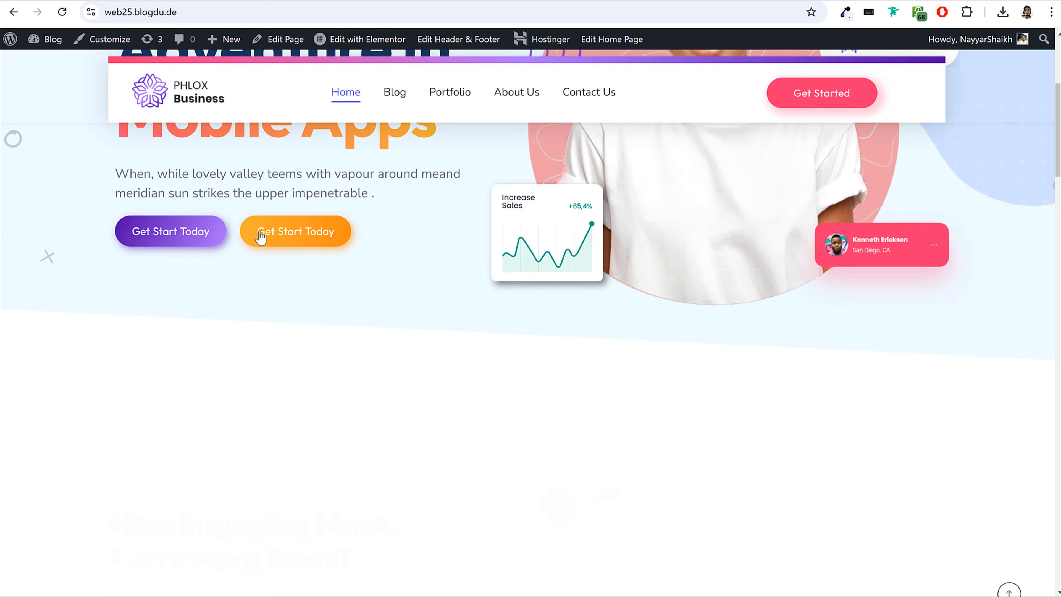
{"action": "scroll", "coordinate": [265, 251], "scroll_direction": "up", "scroll_amount": 10}
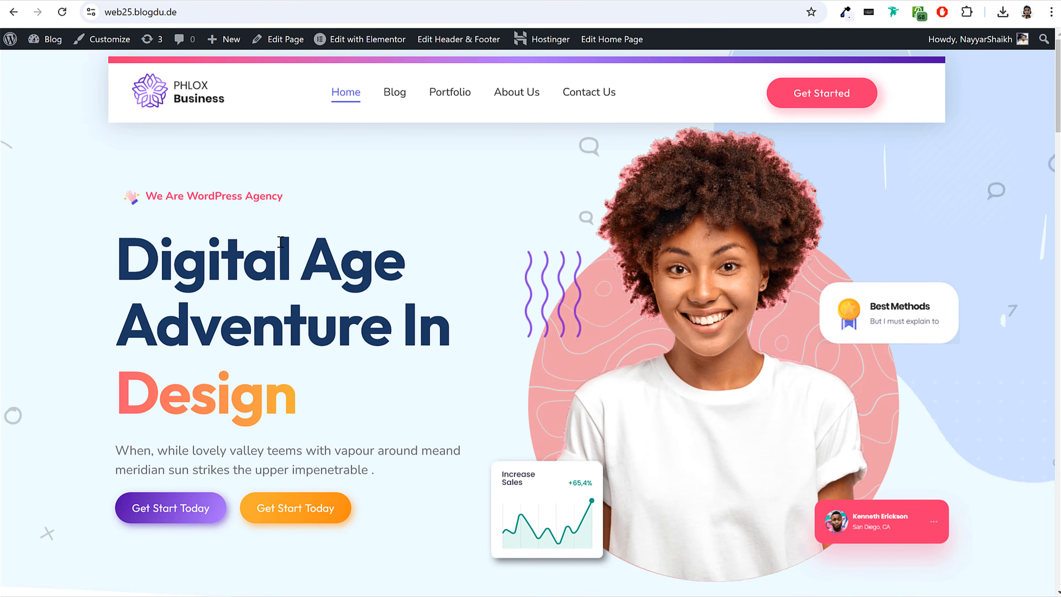
{"action": "left_click_drag", "start_coordinate": [99, 175], "coordinate": [517, 362]}
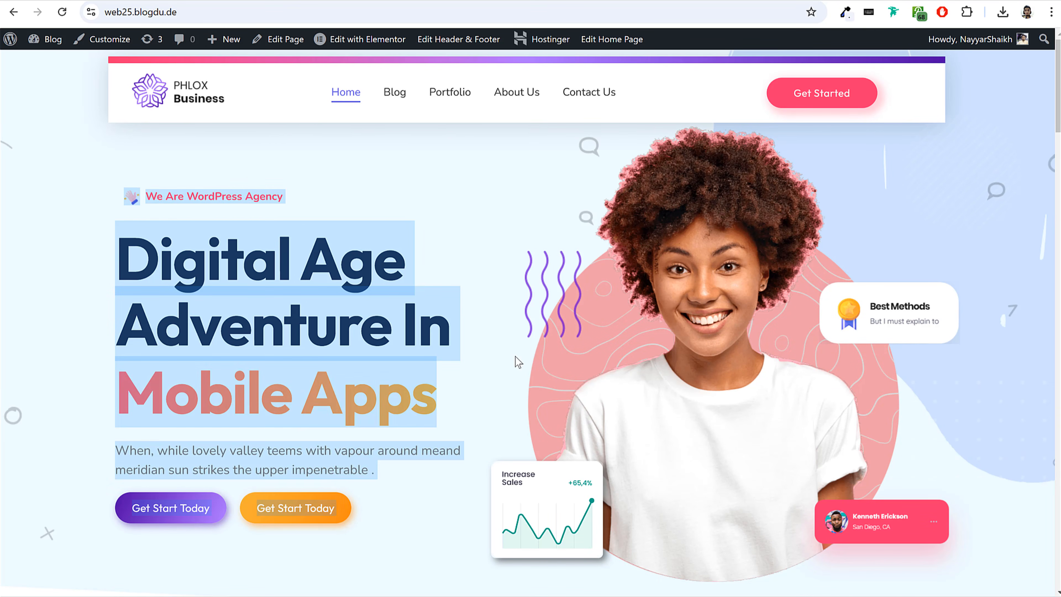
{"action": "left_click", "coordinate": [480, 350]}
{"action": "scroll", "coordinate": [481, 350], "scroll_direction": "down", "scroll_amount": 10}
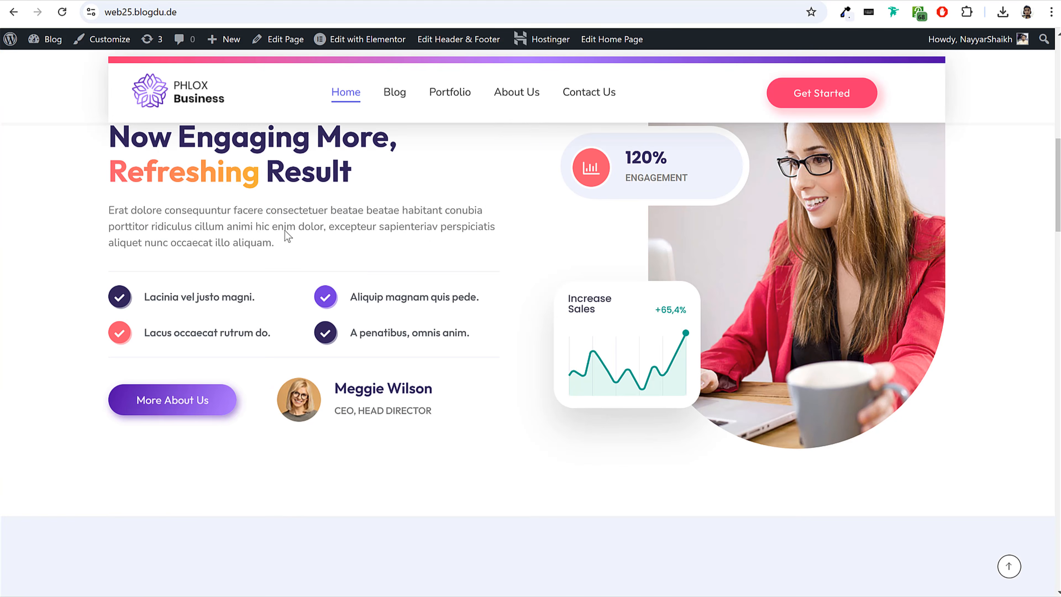
{"action": "left_click_drag", "start_coordinate": [130, 141], "coordinate": [483, 244]}
{"action": "left_click", "coordinate": [485, 290]}
{"action": "scroll", "coordinate": [485, 293], "scroll_direction": "down", "scroll_amount": 10}
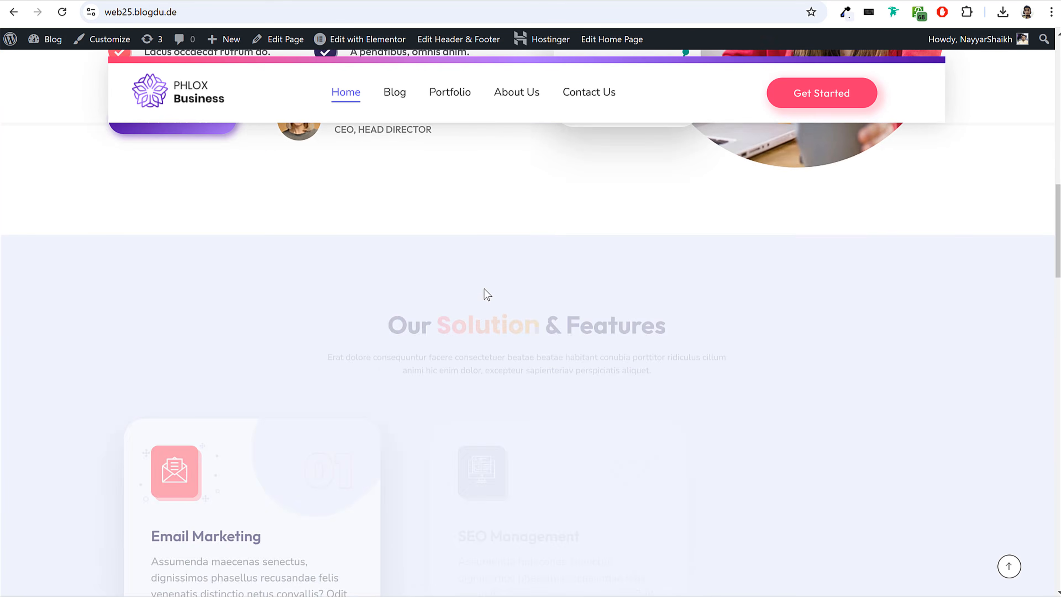
{"action": "scroll", "coordinate": [504, 298], "scroll_direction": "down", "scroll_amount": 10}
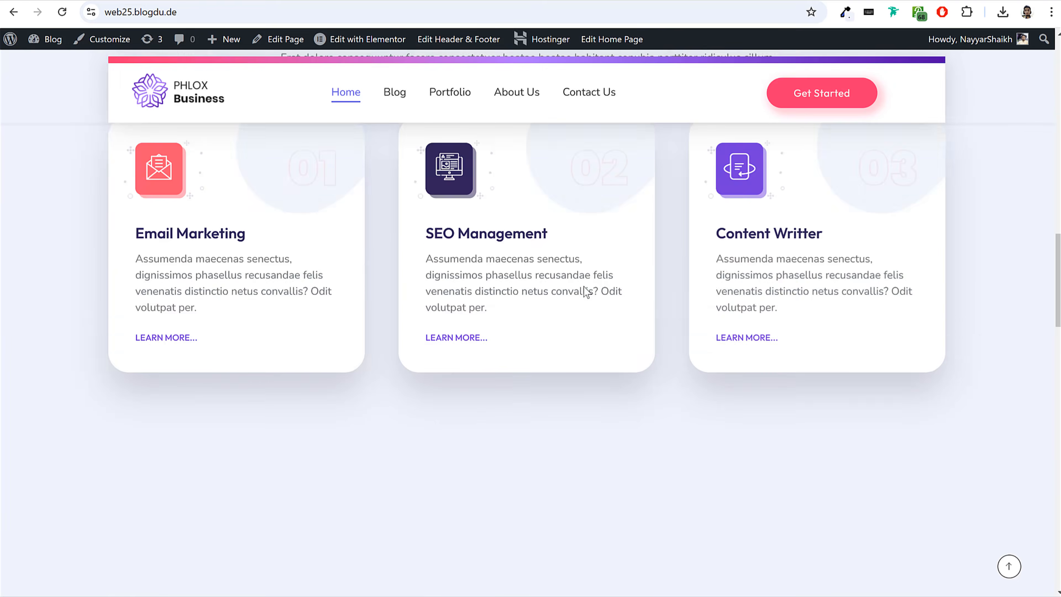
{"action": "scroll", "coordinate": [586, 291], "scroll_direction": "down", "scroll_amount": 5}
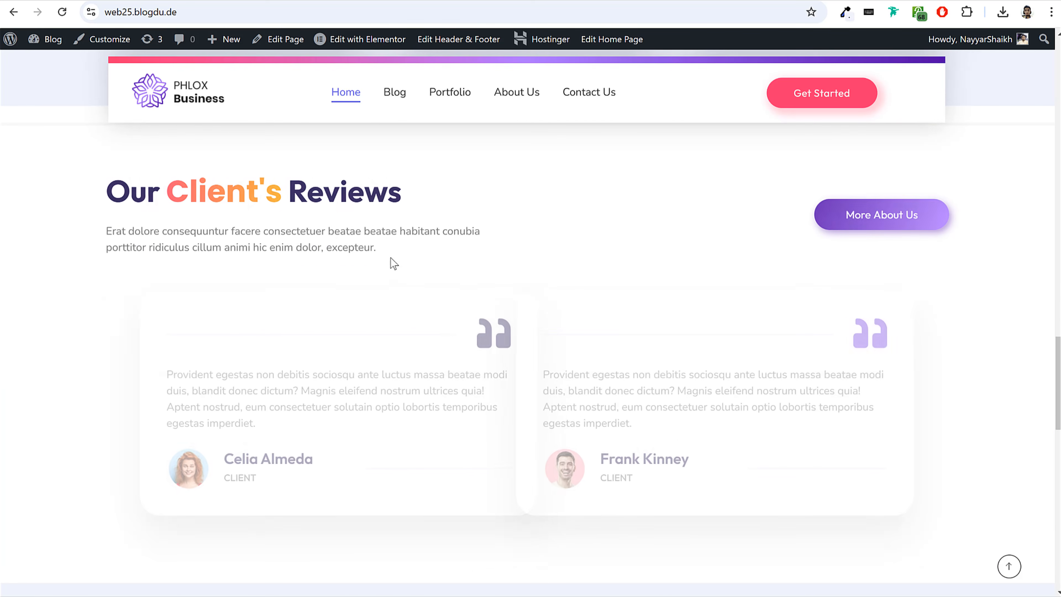
{"action": "scroll", "coordinate": [539, 277], "scroll_direction": "down", "scroll_amount": 6}
{"action": "scroll", "coordinate": [622, 254], "scroll_direction": "down", "scroll_amount": 2}
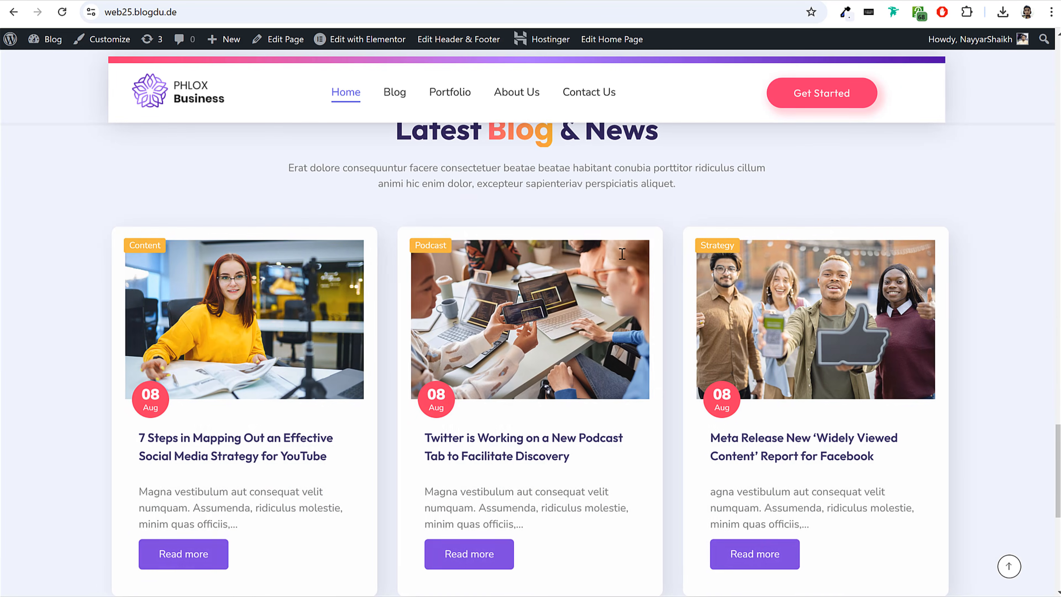
{"action": "scroll", "coordinate": [617, 272], "scroll_direction": "up", "scroll_amount": 4}
{"action": "scroll", "coordinate": [617, 272], "scroll_direction": "up", "scroll_amount": 20}
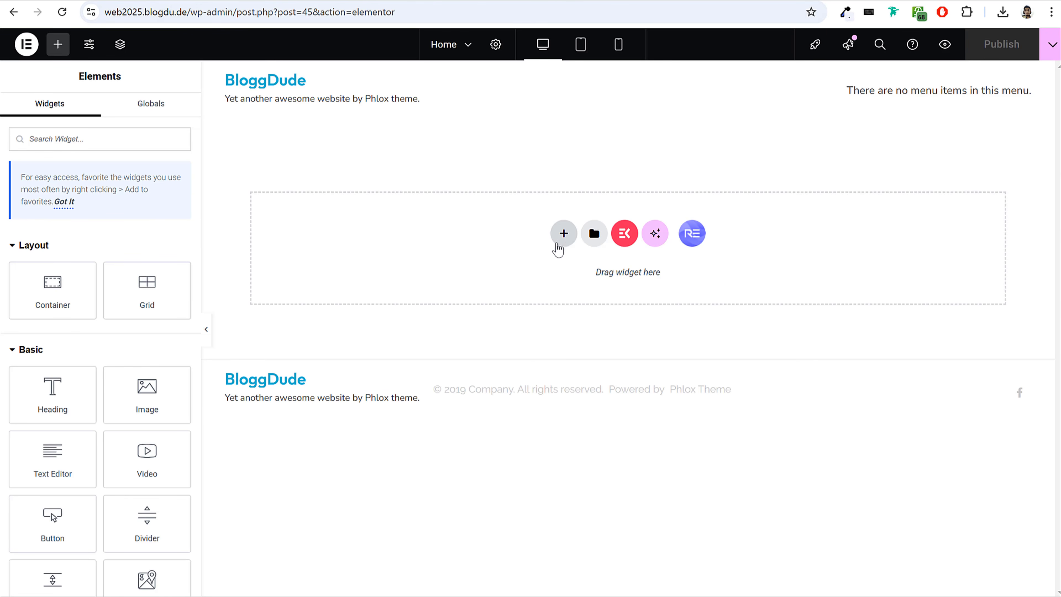
Start a new Flexbox container on the empty Home page and bring up its structure choices.
{"action": "left_click", "coordinate": [563, 234]}
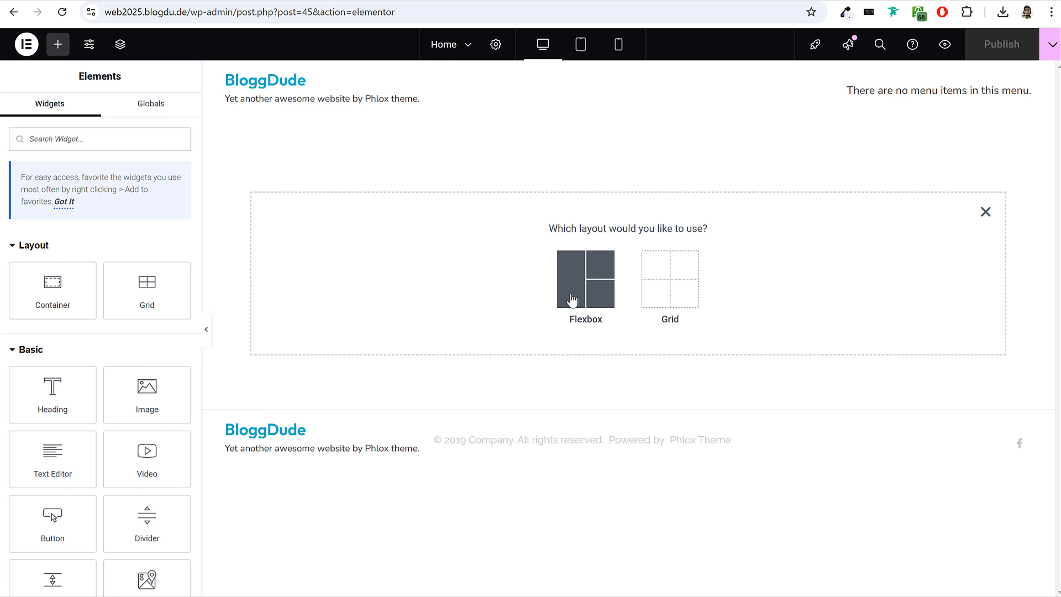
{"action": "left_click", "coordinate": [587, 280]}
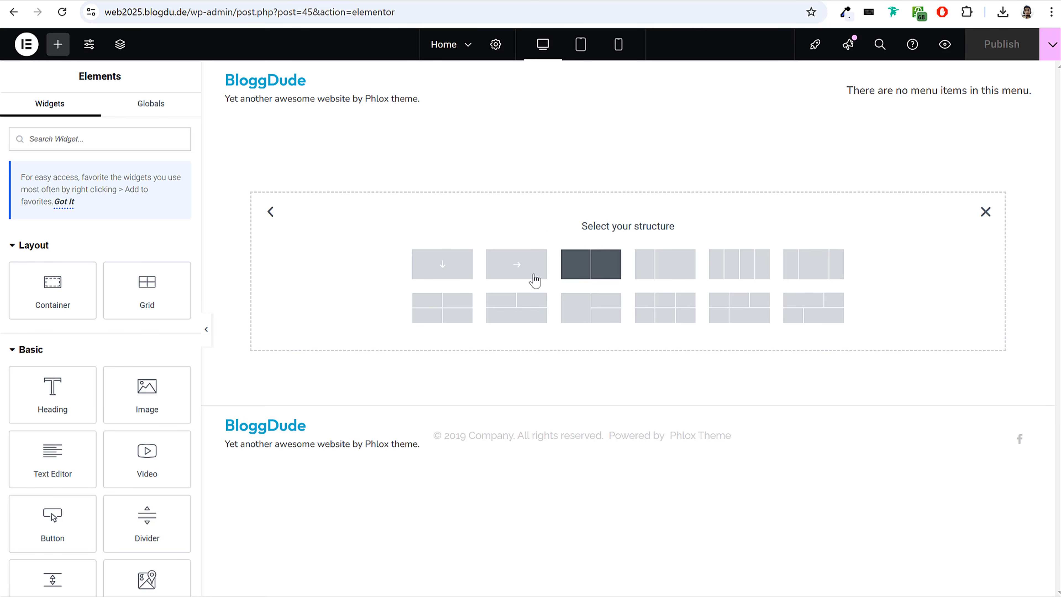
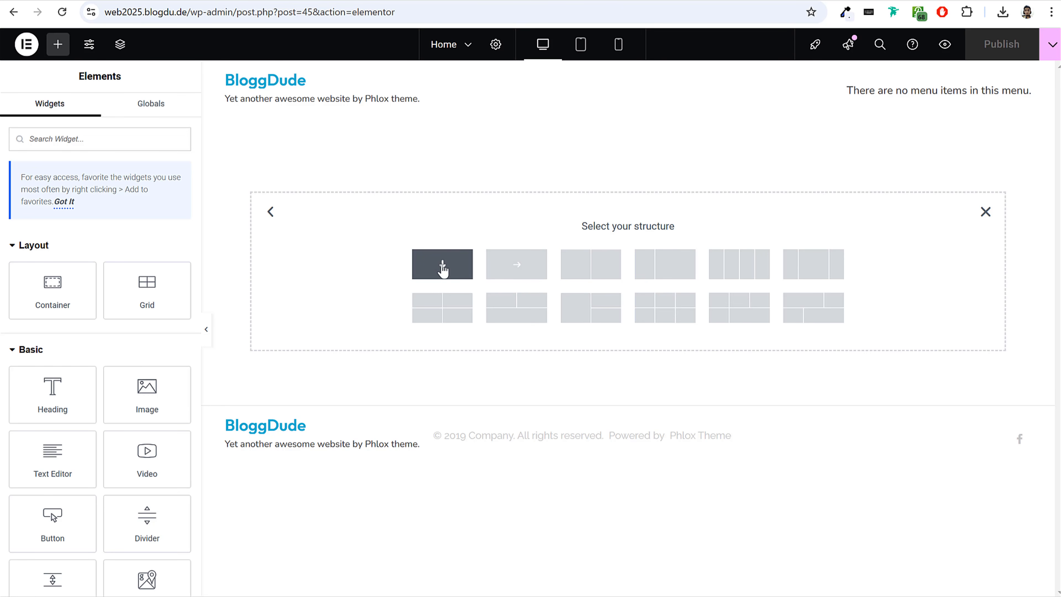
Create a column-direction Flexbox container on the Home page and stack two Heading widgets in it.
{"action": "left_click", "coordinate": [449, 270]}
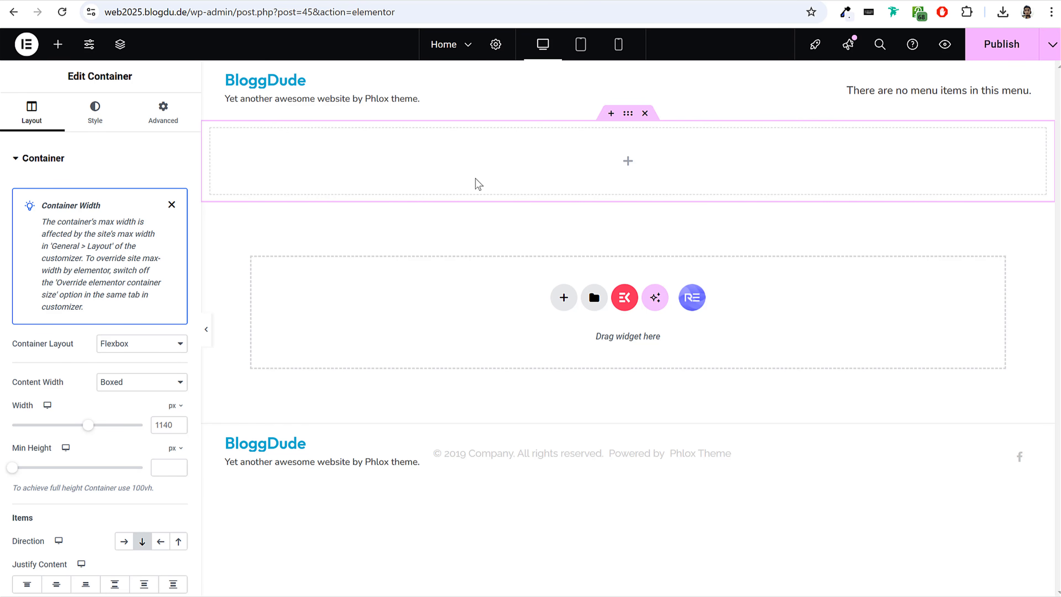
{"action": "scroll", "coordinate": [141, 371], "scroll_direction": "down", "scroll_amount": 5}
{"action": "scroll", "coordinate": [140, 375], "scroll_direction": "up", "scroll_amount": 5}
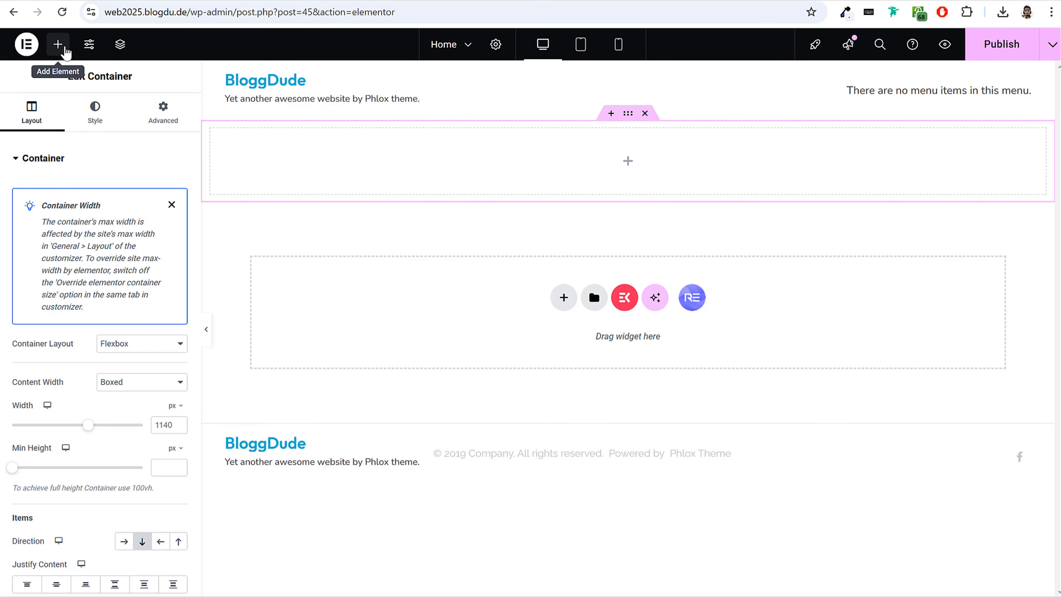
{"action": "left_click", "coordinate": [59, 45]}
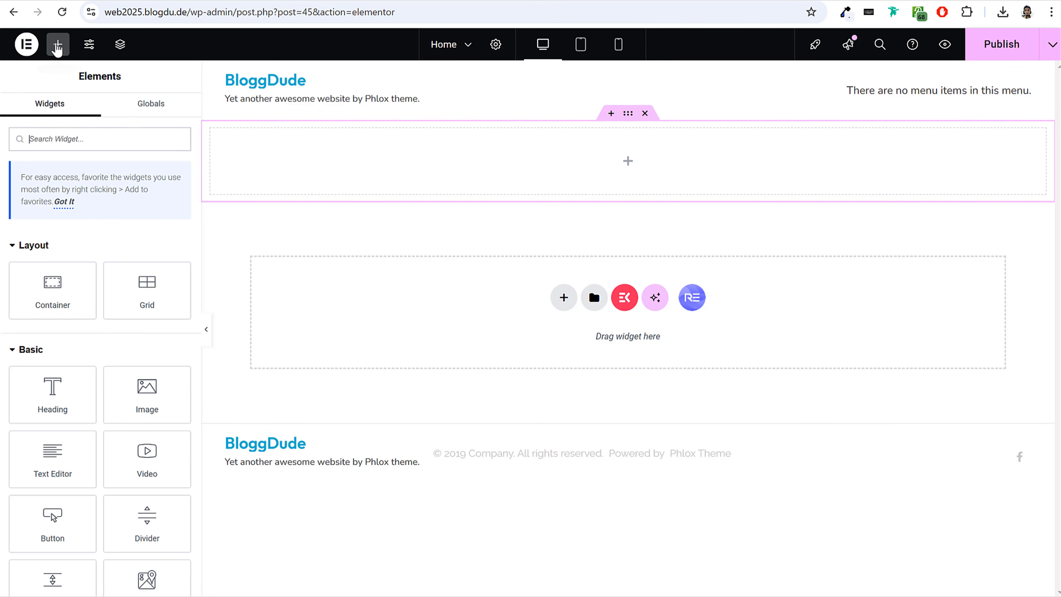
{"action": "scroll", "coordinate": [107, 332], "scroll_direction": "down", "scroll_amount": 5}
{"action": "scroll", "coordinate": [109, 338], "scroll_direction": "up", "scroll_amount": 5}
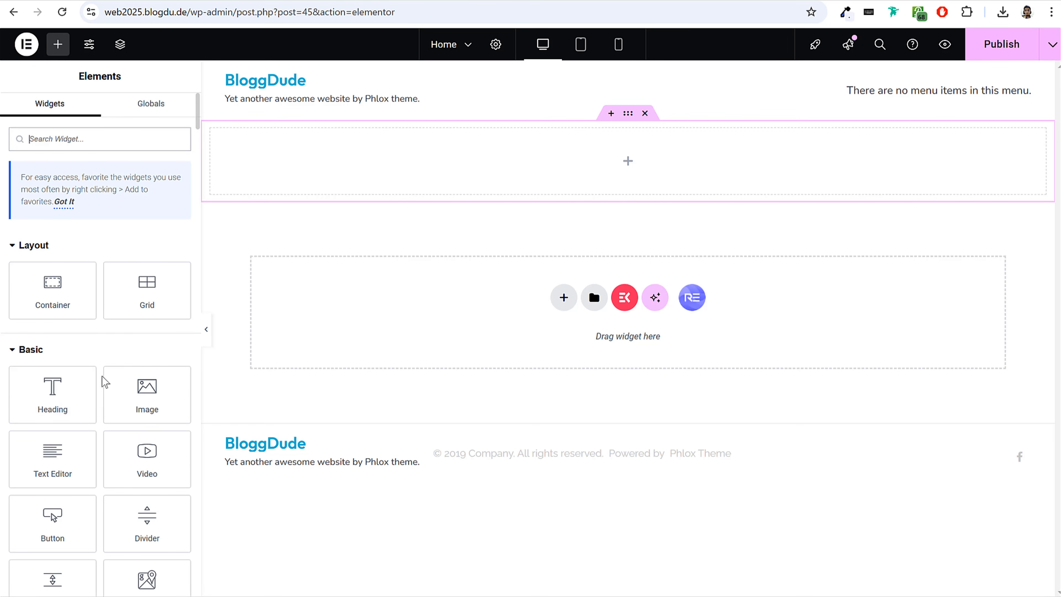
{"action": "left_click_drag", "start_coordinate": [53, 386], "coordinate": [341, 161]}
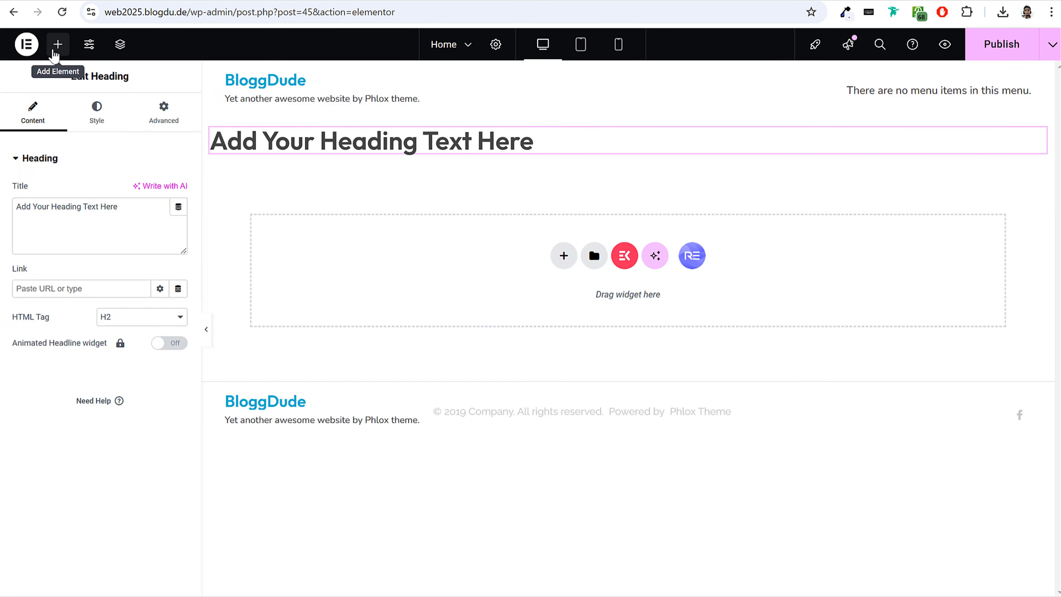
{"action": "left_click", "coordinate": [55, 54]}
{"action": "left_click_drag", "start_coordinate": [46, 393], "coordinate": [291, 184]}
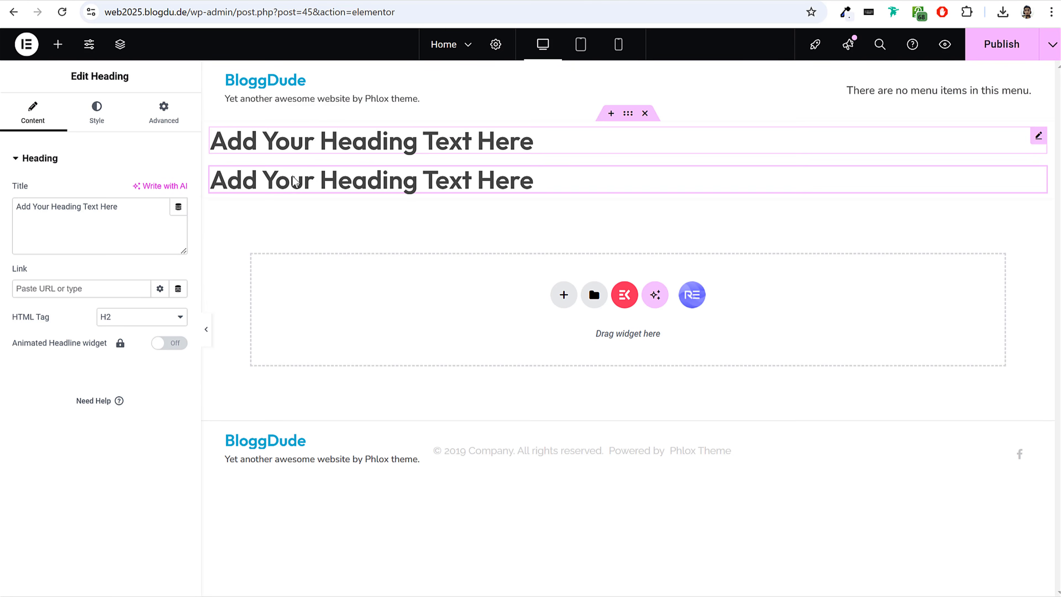
Add a Button widget to the column container and place it below the two headings.
{"action": "left_click", "coordinate": [56, 55]}
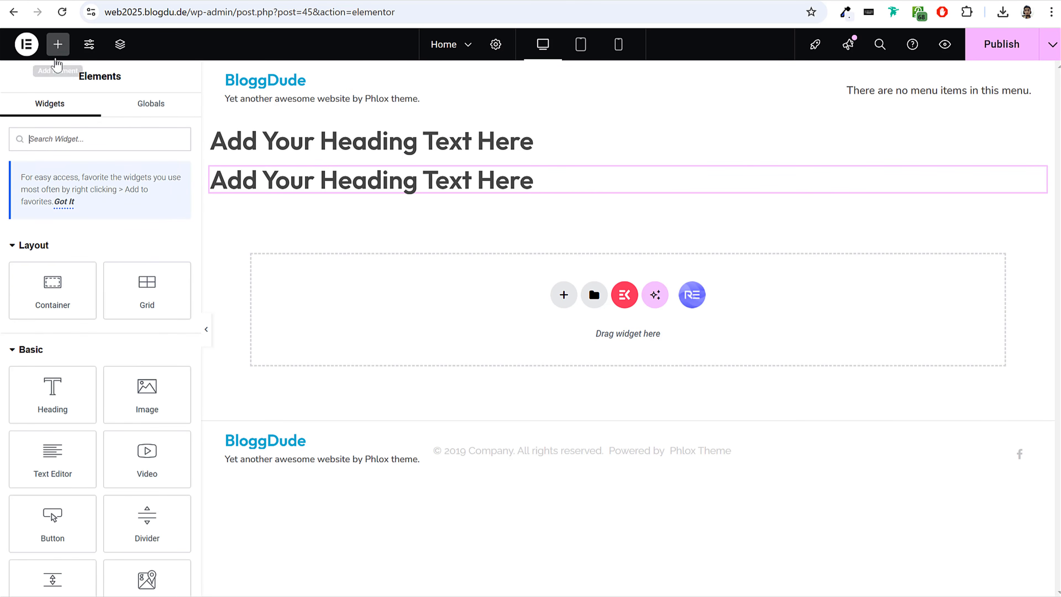
{"action": "scroll", "coordinate": [146, 367], "scroll_direction": "down", "scroll_amount": 2}
{"action": "left_click_drag", "start_coordinate": [53, 451], "coordinate": [319, 178]}
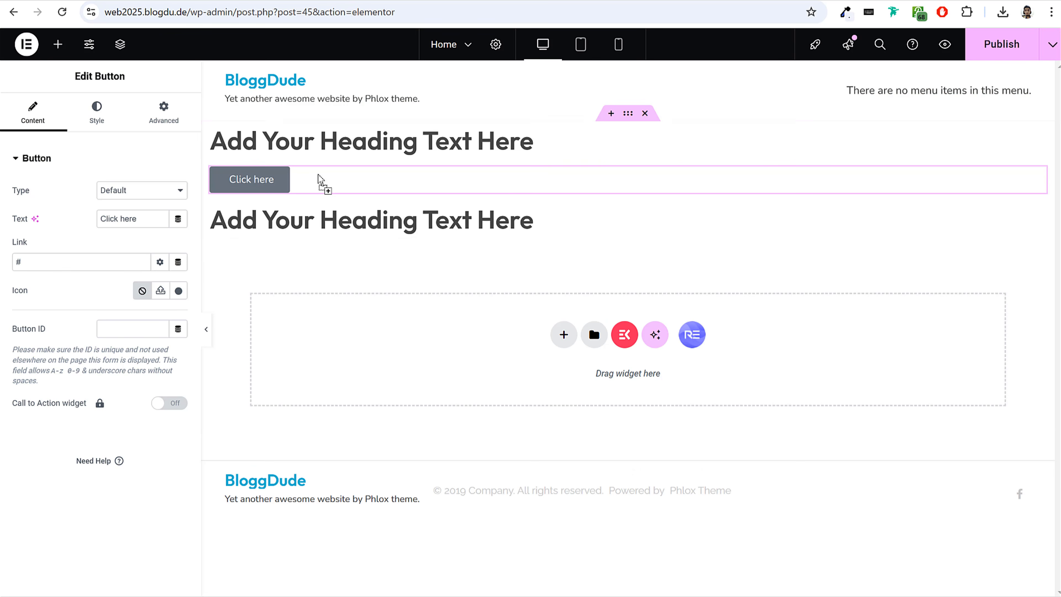
{"action": "left_click_drag", "start_coordinate": [251, 179], "coordinate": [294, 238]}
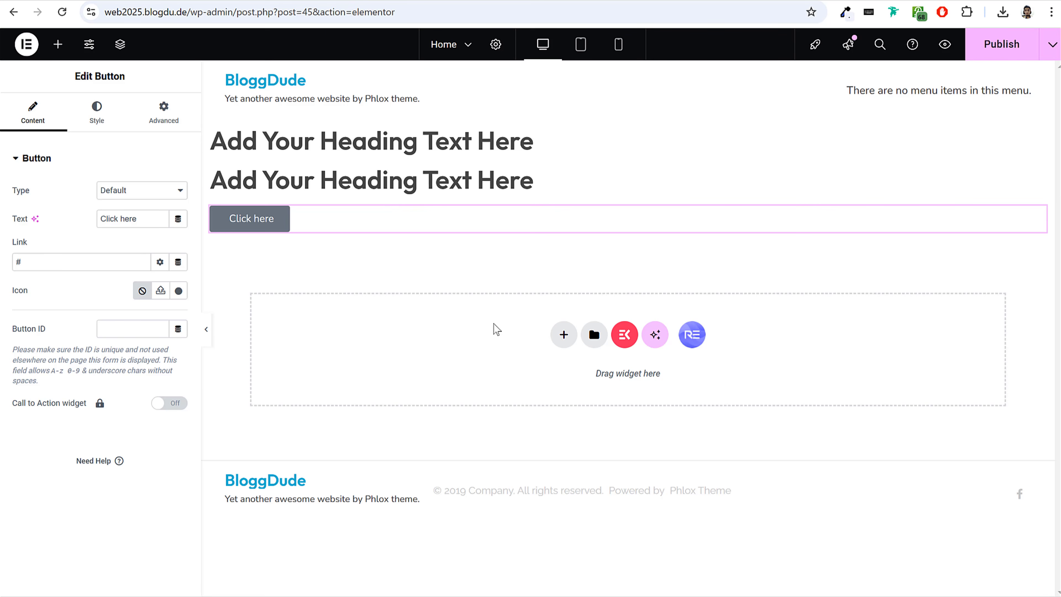
Add a row-direction Flexbox container below and fill it with two Heading widgets and a Button side by side.
{"action": "left_click", "coordinate": [563, 334]}
{"action": "left_click", "coordinate": [572, 383]}
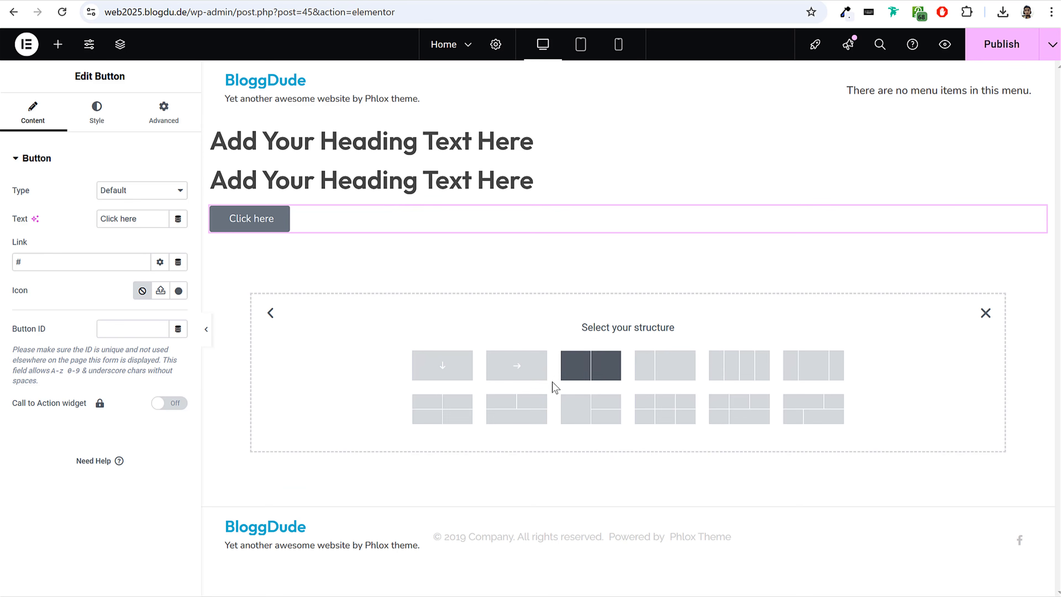
{"action": "left_click", "coordinate": [516, 365]}
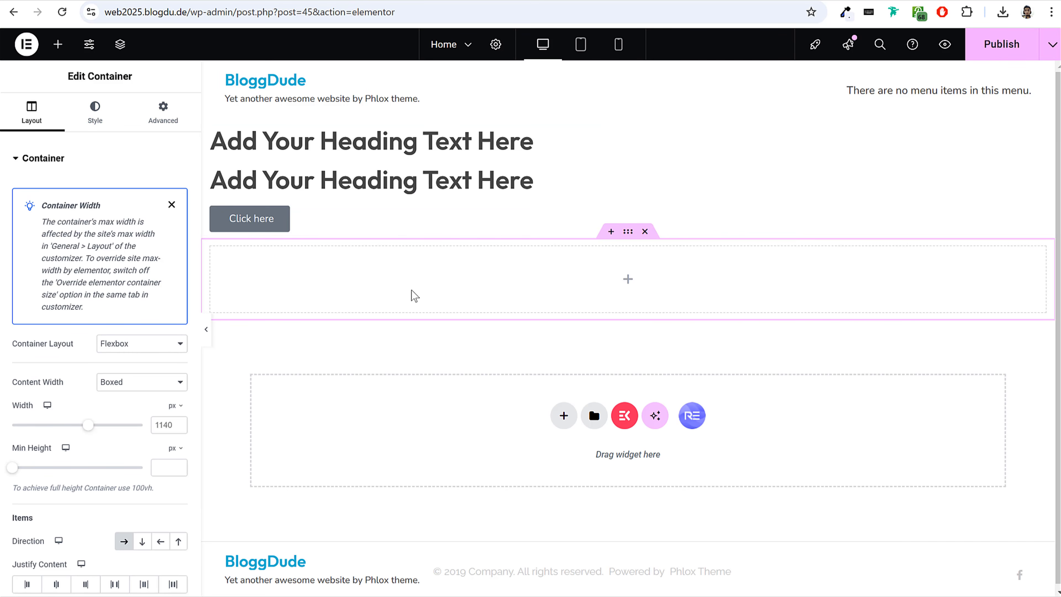
{"action": "left_click", "coordinate": [58, 45]}
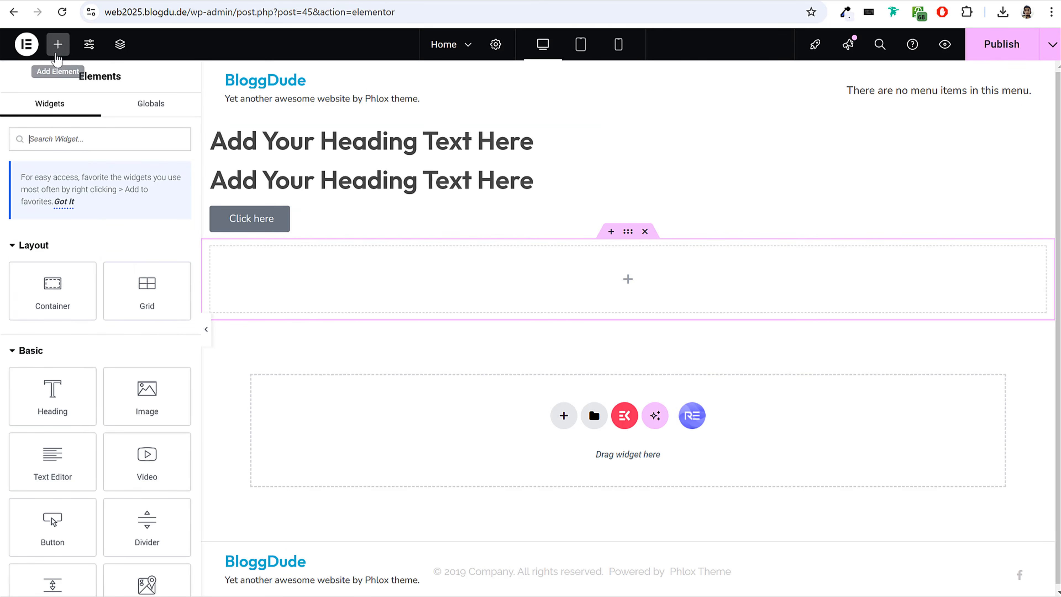
{"action": "left_click_drag", "start_coordinate": [58, 375], "coordinate": [300, 270]}
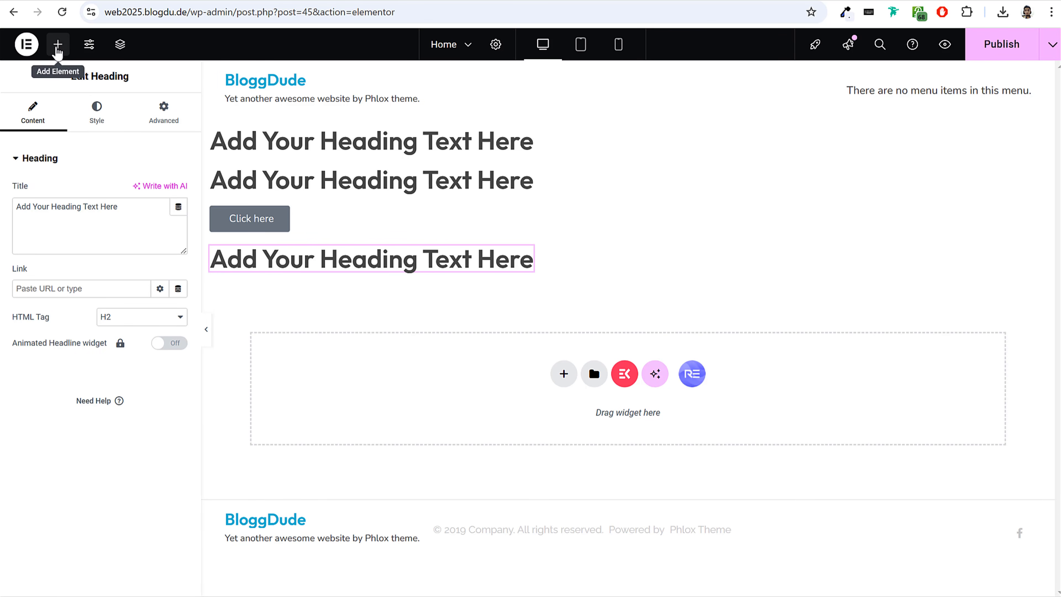
{"action": "left_click", "coordinate": [57, 44]}
{"action": "left_click_drag", "start_coordinate": [52, 394], "coordinate": [529, 267]}
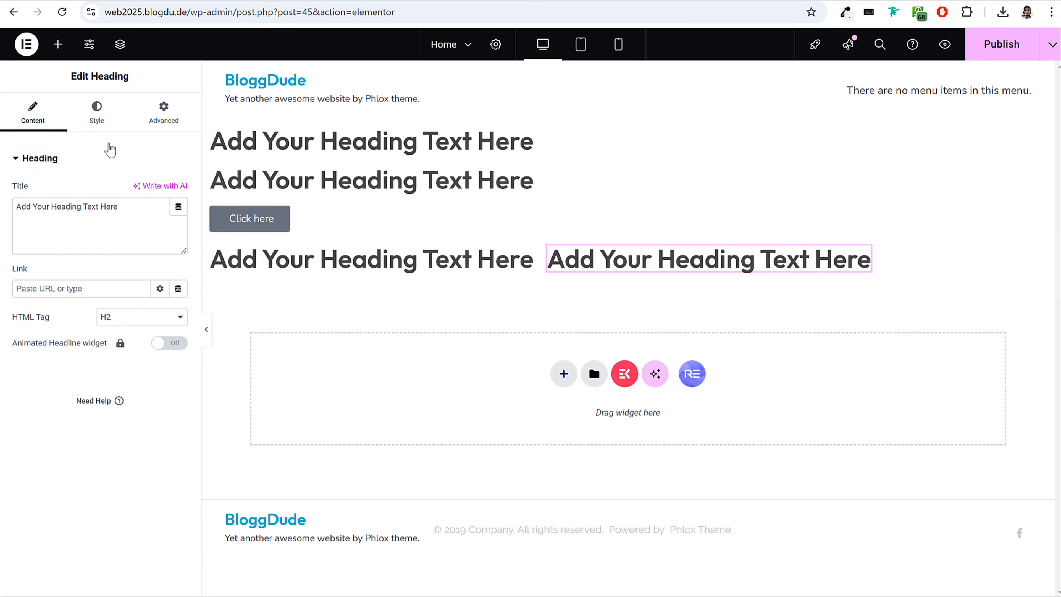
{"action": "left_click", "coordinate": [57, 44]}
{"action": "left_click_drag", "start_coordinate": [56, 520], "coordinate": [862, 270]}
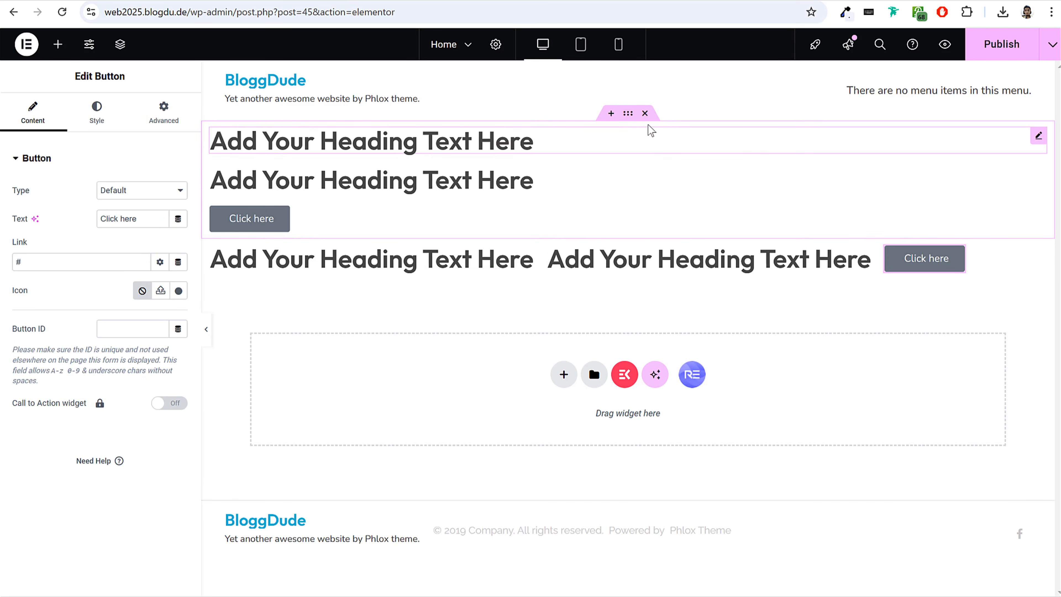
Delete both the column and the row container from the page.
{"action": "left_click", "coordinate": [644, 113]}
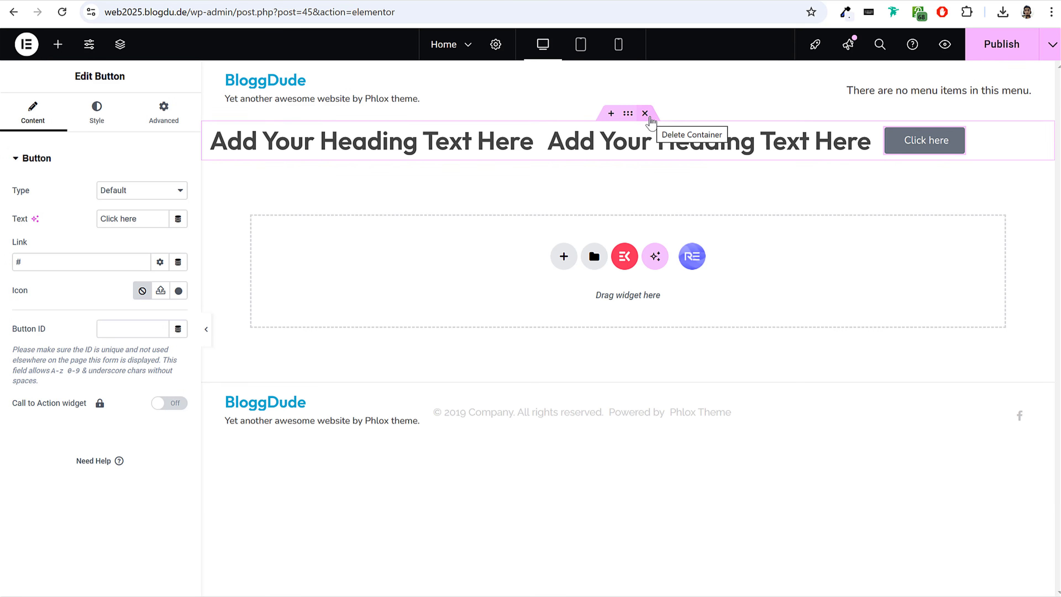
{"action": "left_click", "coordinate": [649, 114]}
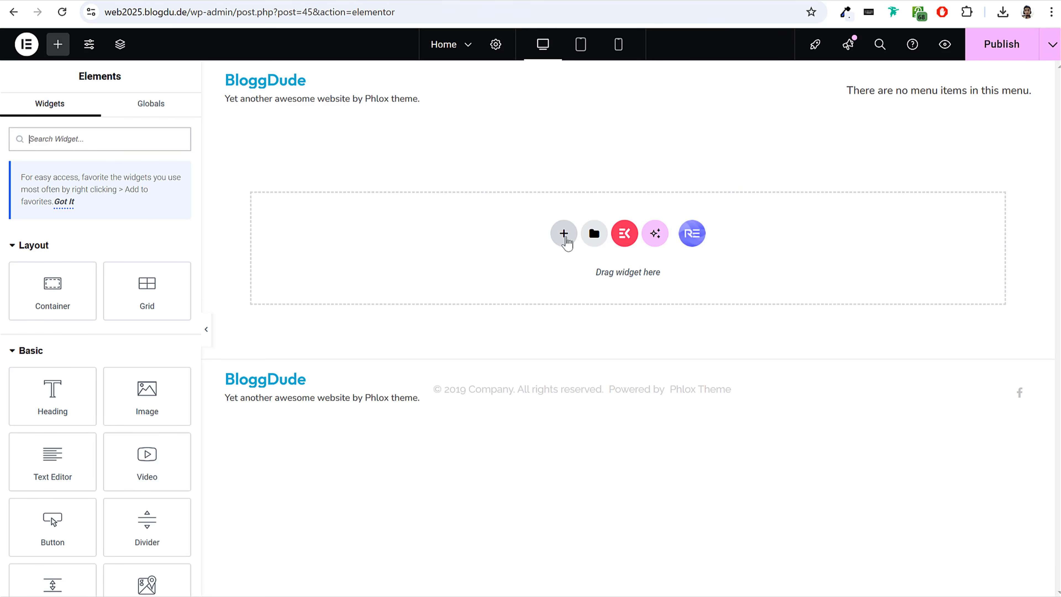
Add a Flexbox container with two equal columns, like the demo homepage's hero section, and dismiss the Container Width tip.
{"action": "left_click", "coordinate": [563, 233]}
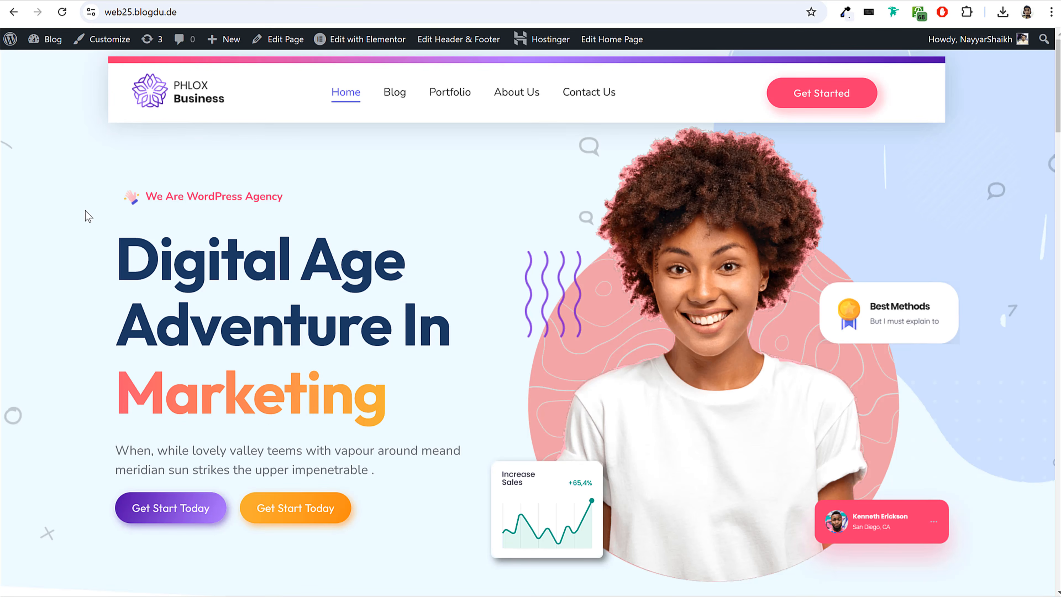
{"action": "left_click_drag", "start_coordinate": [117, 200], "coordinate": [404, 478]}
{"action": "left_click", "coordinate": [405, 479]}
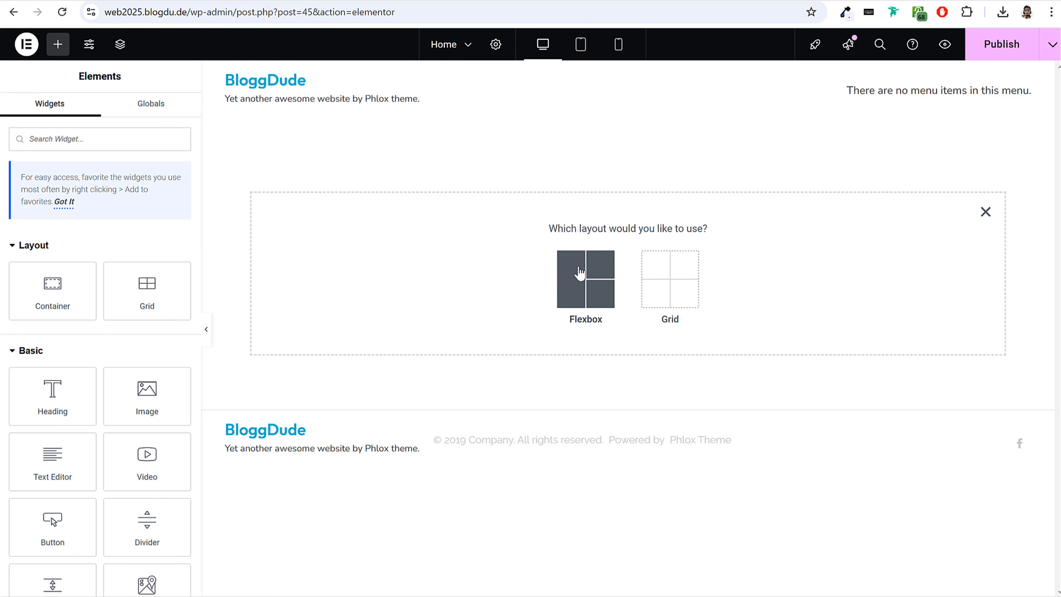
{"action": "left_click", "coordinate": [580, 272]}
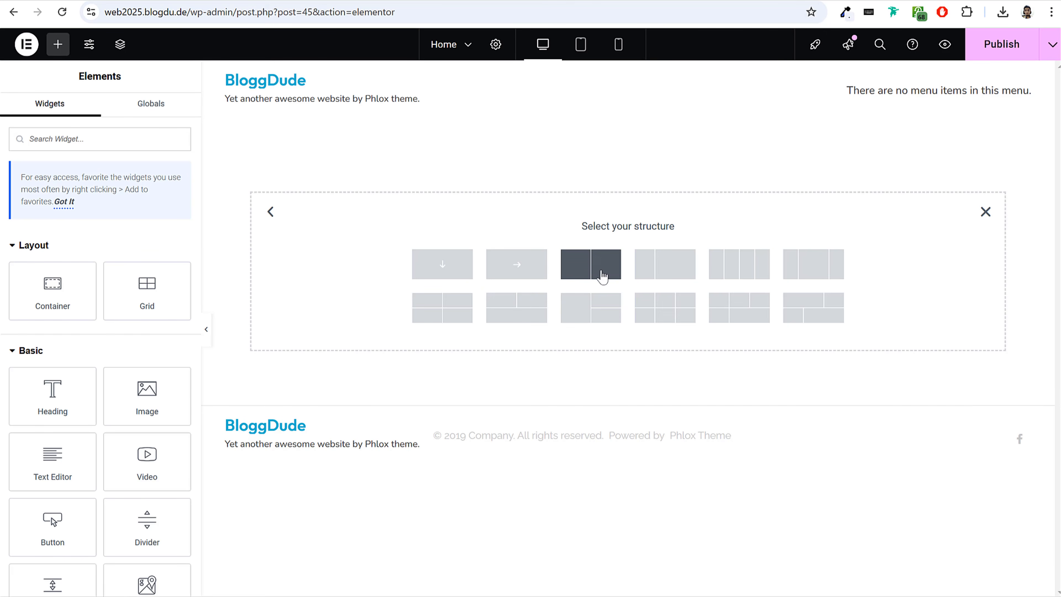
{"action": "left_click", "coordinate": [599, 270]}
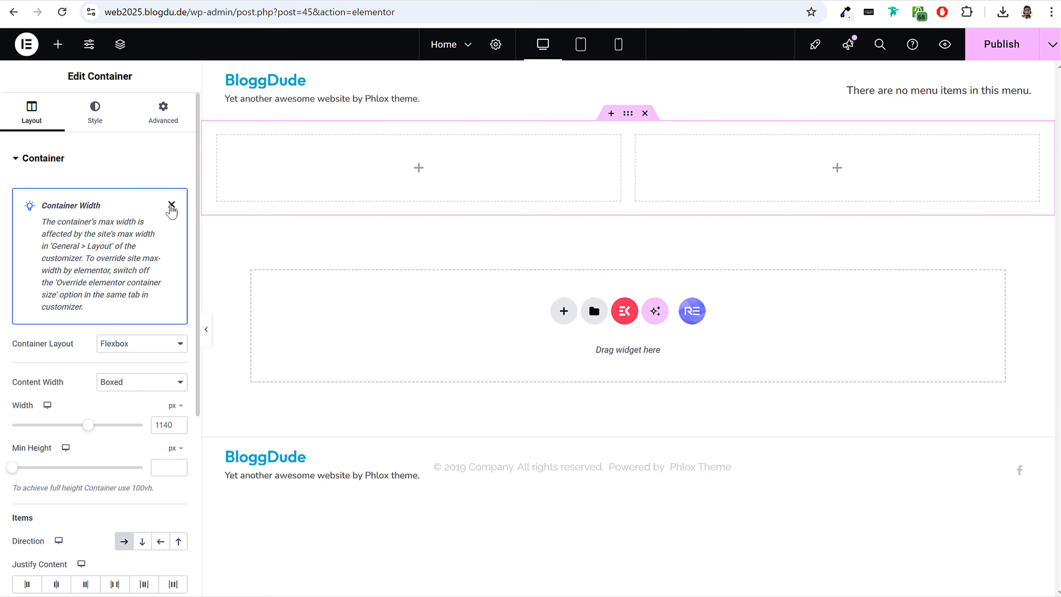
{"action": "left_click", "coordinate": [172, 205]}
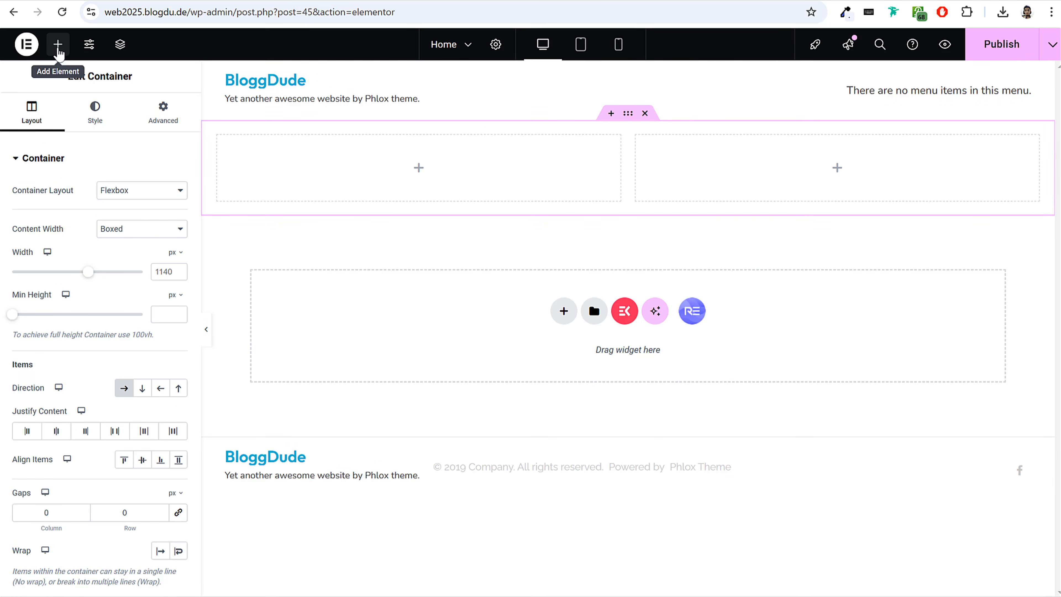
Add a Button widget to the first column of the container and set its text to "Read More".
{"action": "left_click", "coordinate": [58, 49]}
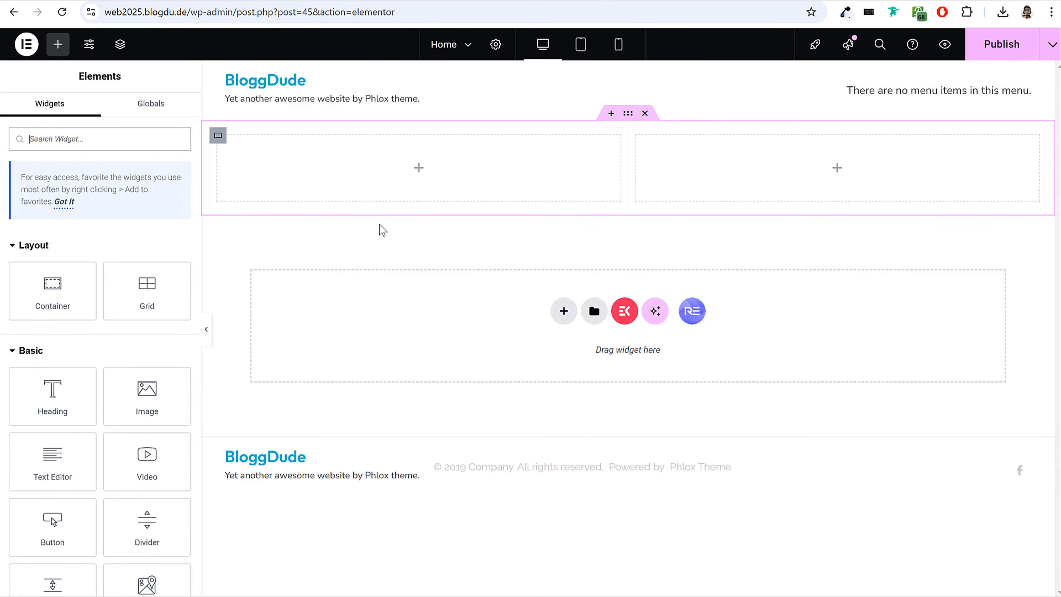
{"action": "left_click_drag", "start_coordinate": [63, 530], "coordinate": [350, 177]}
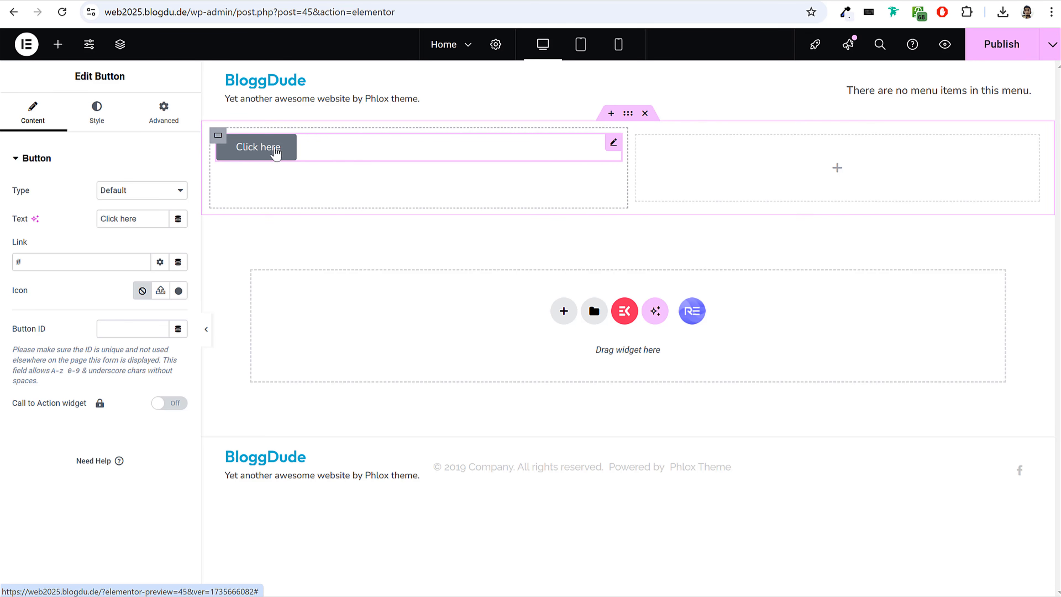
{"action": "left_click_drag", "start_coordinate": [73, 76], "coordinate": [137, 77]}
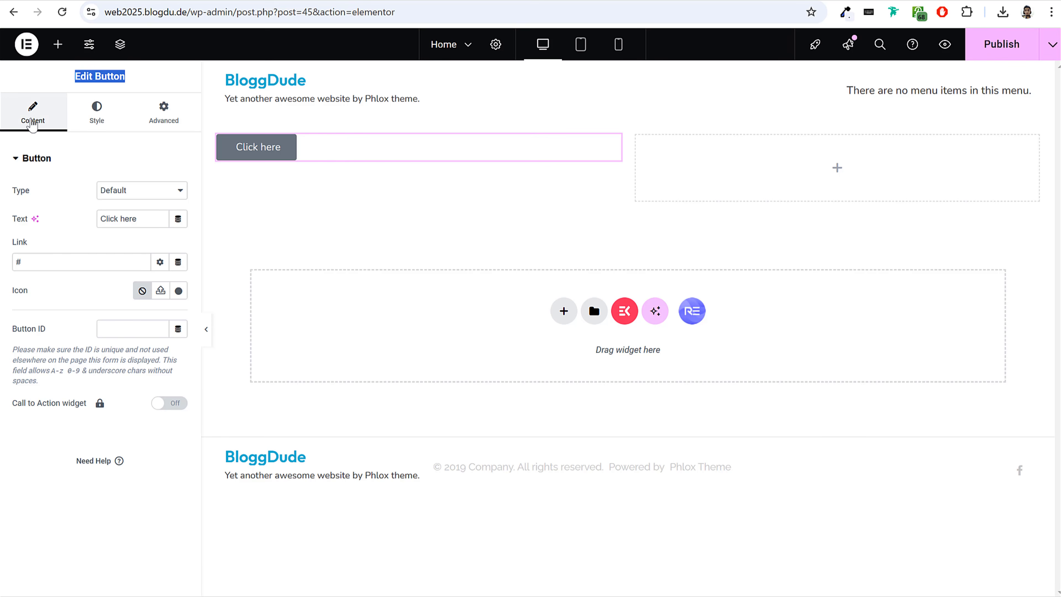
{"action": "left_click", "coordinate": [111, 123]}
{"action": "left_click", "coordinate": [164, 129]}
{"action": "left_click", "coordinate": [32, 113]}
{"action": "left_click_drag", "start_coordinate": [155, 219], "coordinate": [63, 225]}
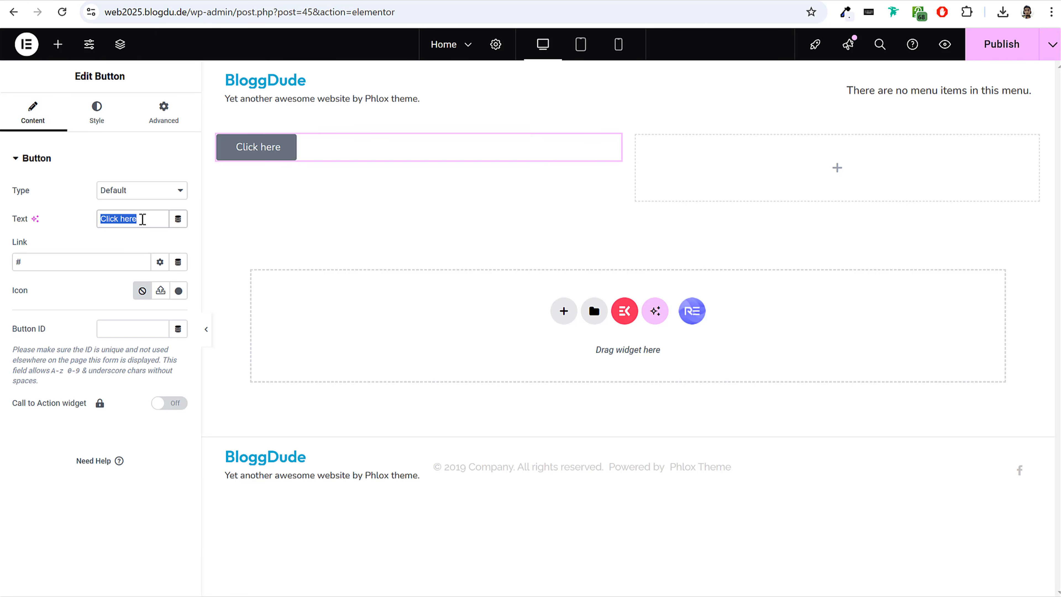
{"action": "type", "text": "Read More"}
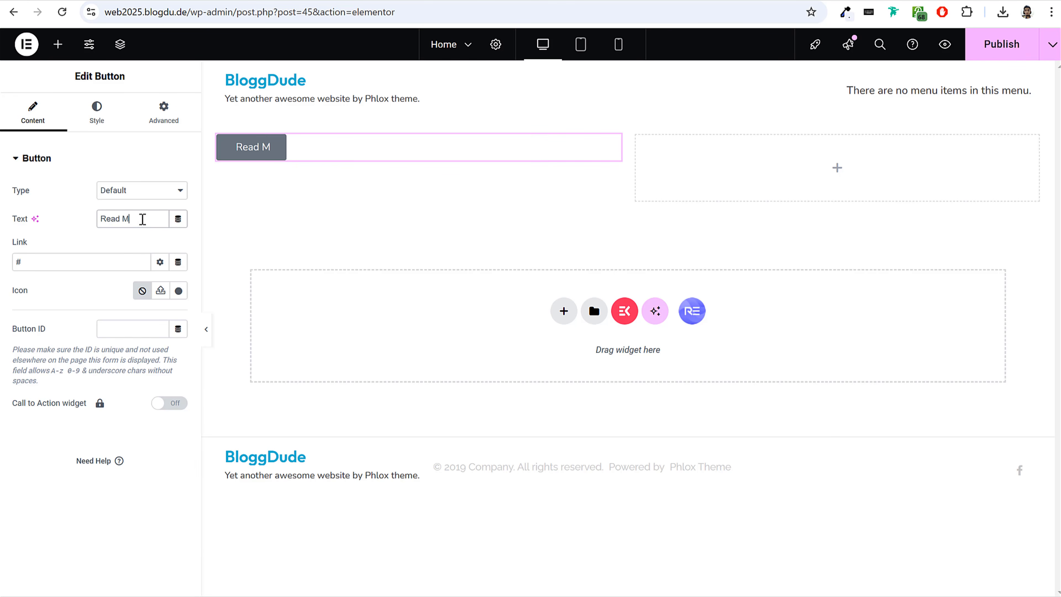
Give the Read More button a solid pink background color, #FF64AF, in its normal state.
{"action": "left_click", "coordinate": [96, 122]}
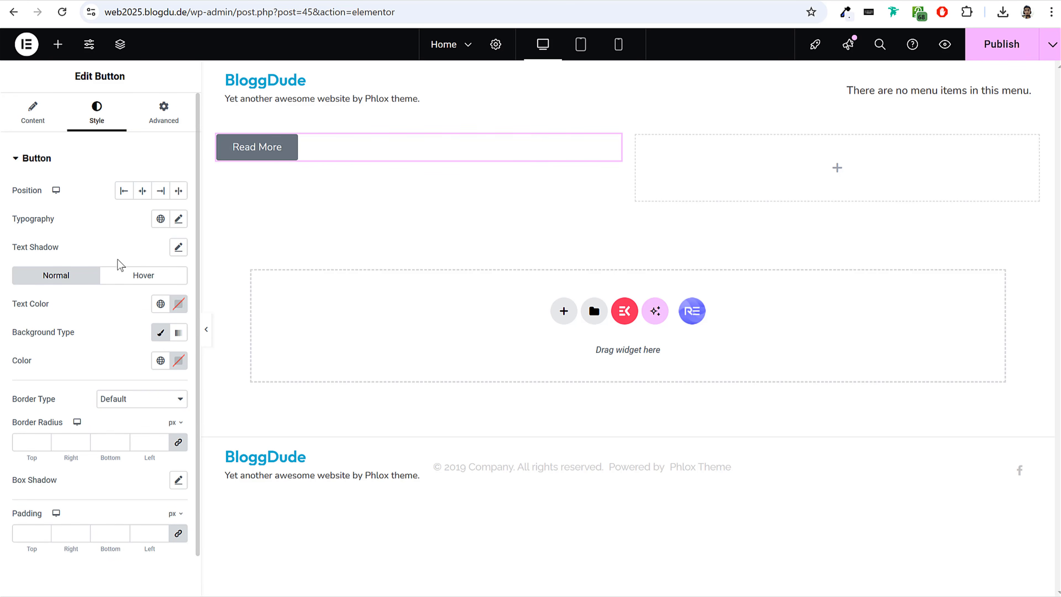
{"action": "scroll", "coordinate": [120, 264], "scroll_direction": "down", "scroll_amount": 1}
{"action": "left_click_drag", "start_coordinate": [13, 287], "coordinate": [91, 293]}
{"action": "left_click_drag", "start_coordinate": [11, 314], "coordinate": [183, 320]}
{"action": "left_click", "coordinate": [182, 320]}
{"action": "left_click", "coordinate": [195, 369]}
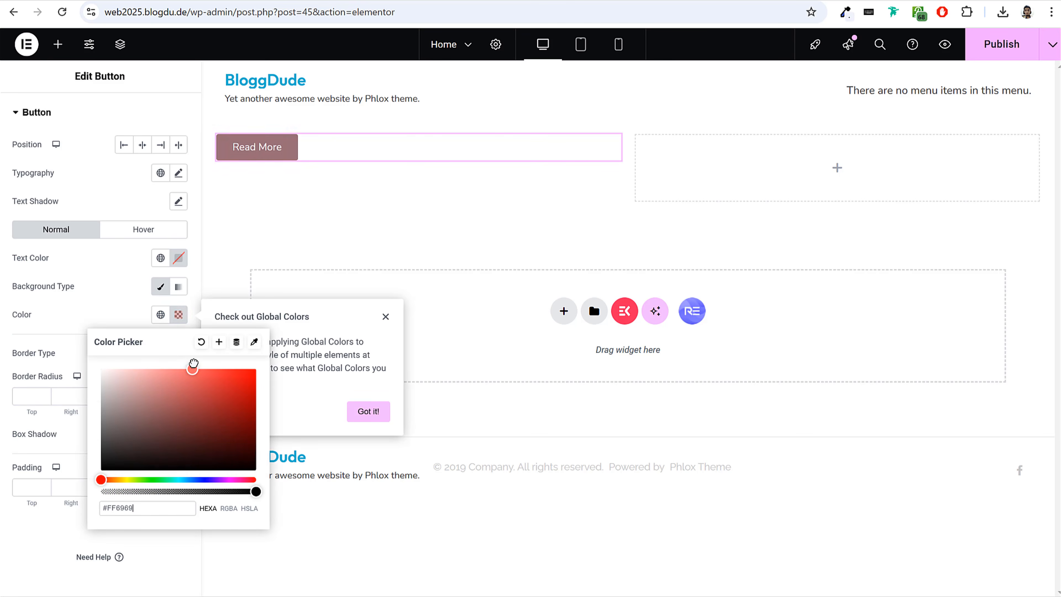
{"action": "left_click_drag", "start_coordinate": [111, 480], "coordinate": [243, 483]}
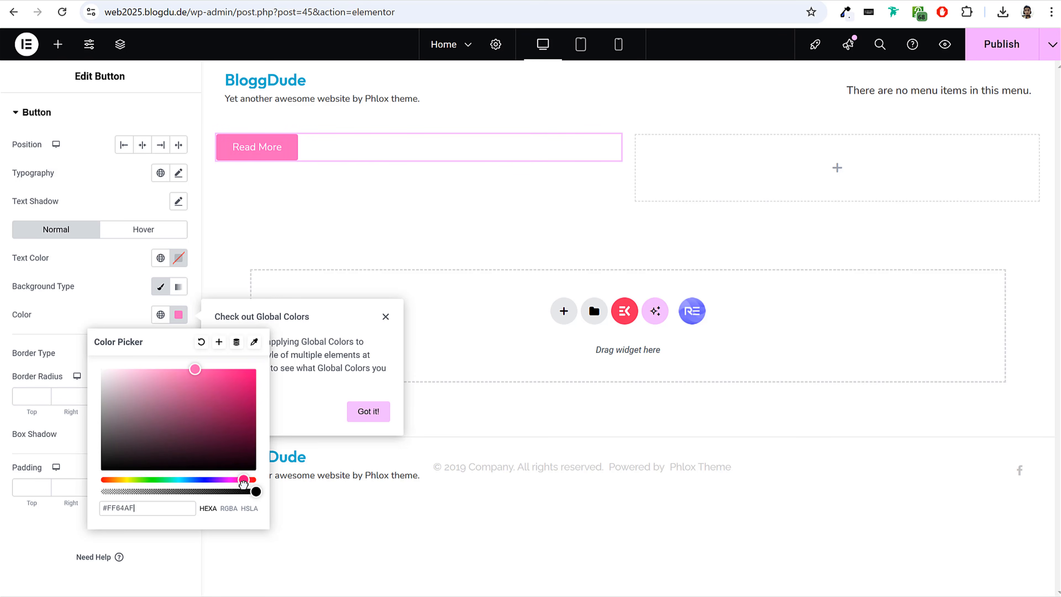
{"action": "left_click", "coordinate": [71, 301]}
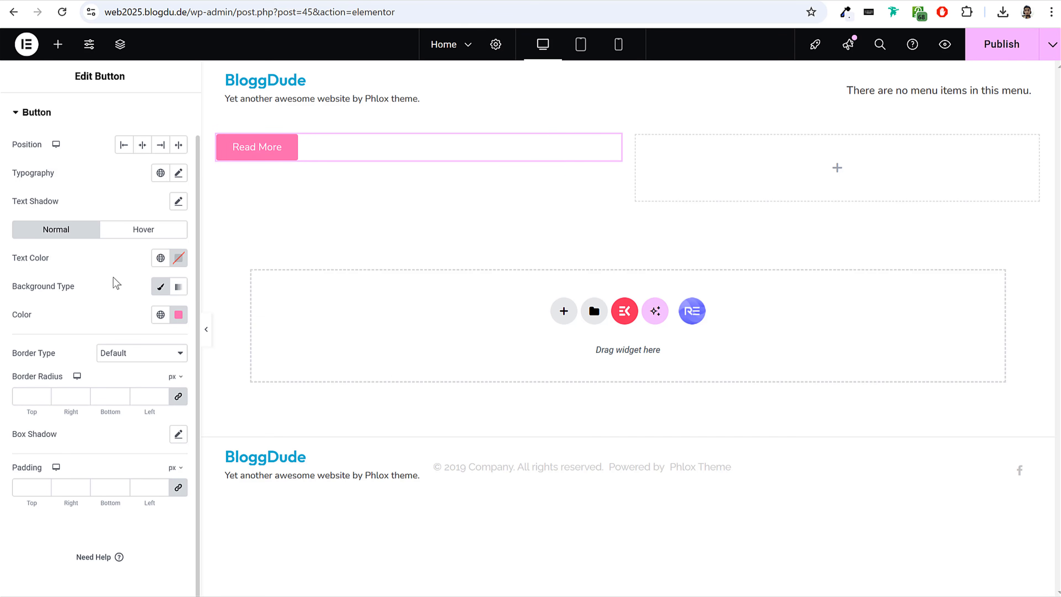
Look through the button's advanced layout settings, such as margin, padding, width, alignment and position.
{"action": "scroll", "coordinate": [95, 345], "scroll_direction": "up", "scroll_amount": 1}
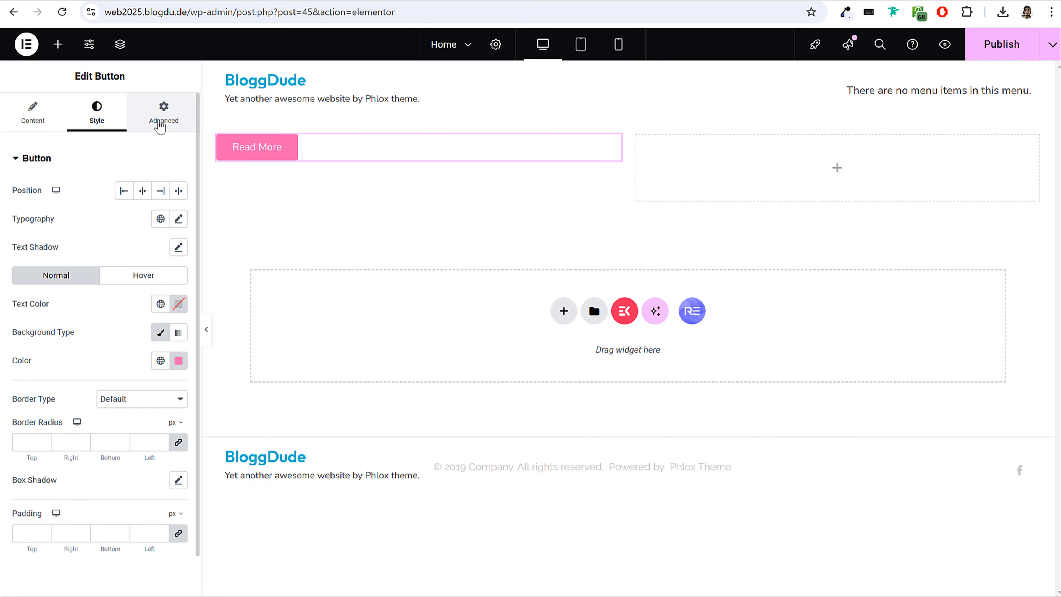
{"action": "left_click", "coordinate": [160, 122]}
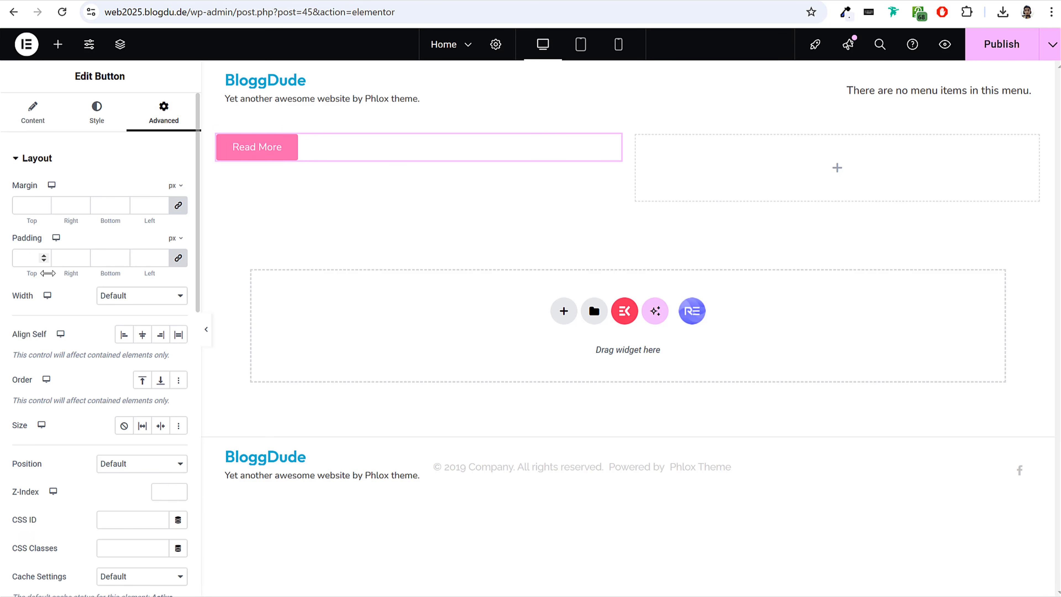
{"action": "scroll", "coordinate": [50, 416], "scroll_direction": "down", "scroll_amount": 2}
{"action": "scroll", "coordinate": [50, 415], "scroll_direction": "down", "scroll_amount": 2}
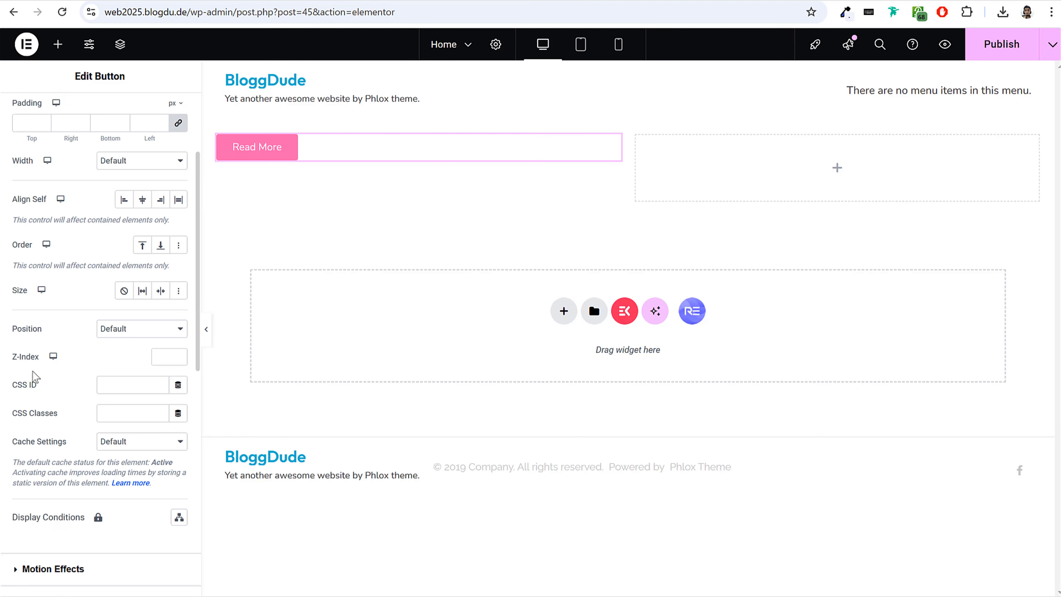
{"action": "scroll", "coordinate": [107, 366], "scroll_direction": "up", "scroll_amount": 4}
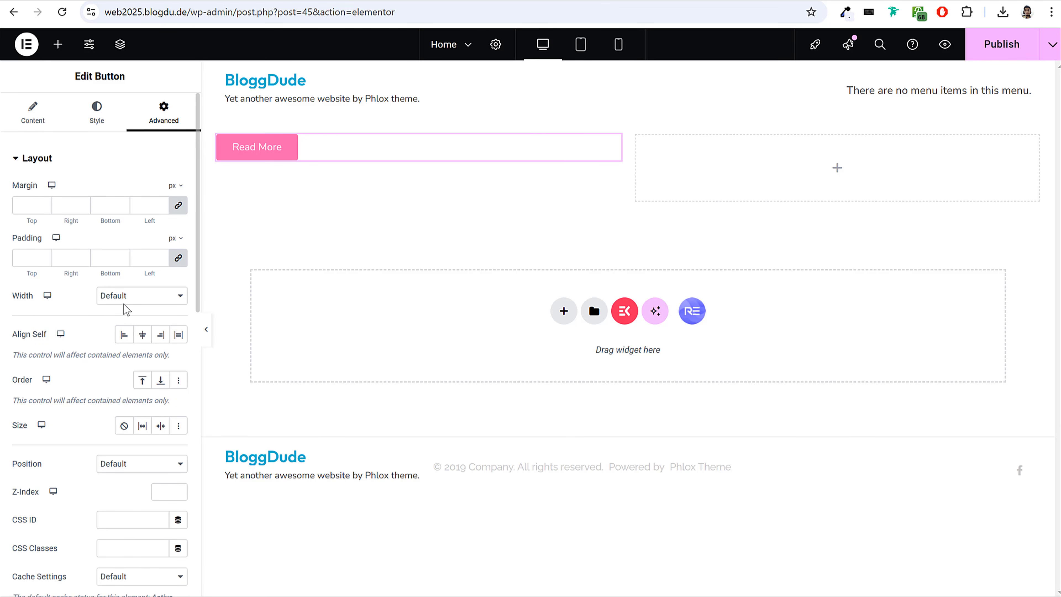
Add an Icon widget below the Read More button in the first column and move it into the second column.
{"action": "left_click", "coordinate": [58, 43]}
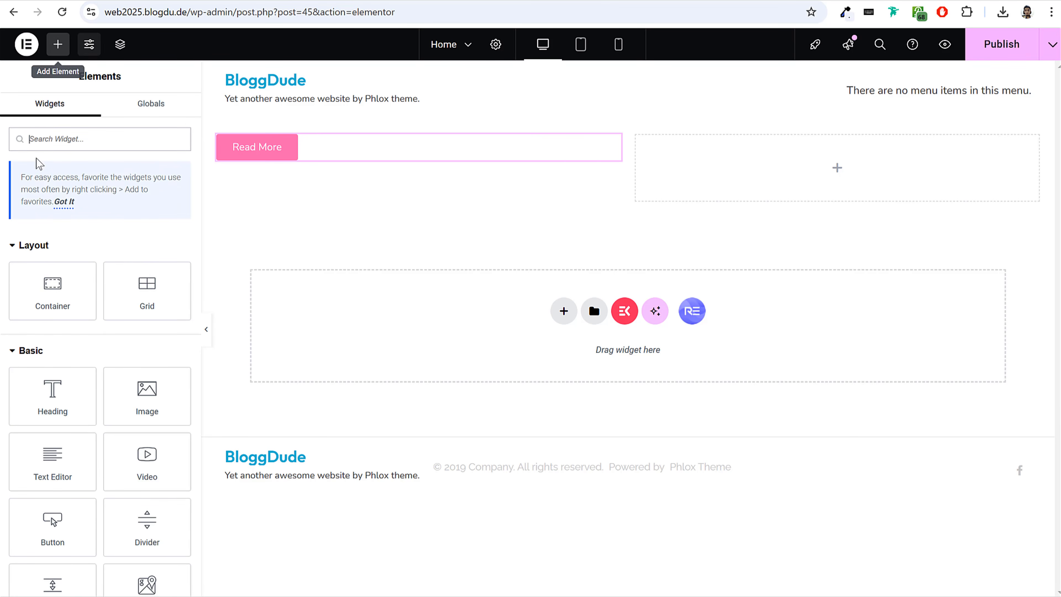
{"action": "scroll", "coordinate": [88, 329], "scroll_direction": "down", "scroll_amount": 4}
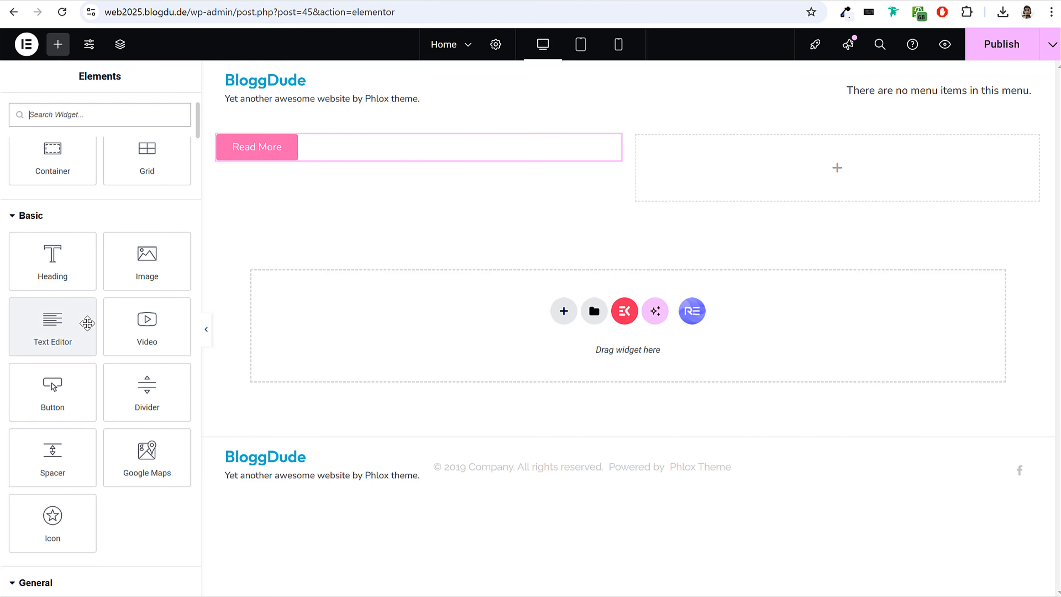
{"action": "left_click_drag", "start_coordinate": [56, 516], "coordinate": [395, 157]}
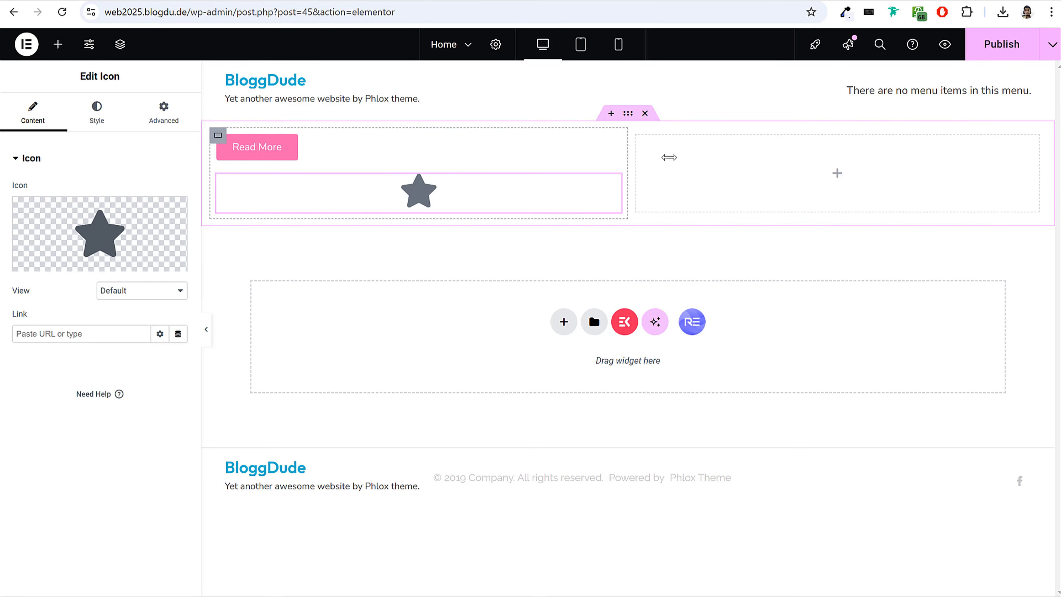
{"action": "left_click_drag", "start_coordinate": [429, 189], "coordinate": [825, 162]}
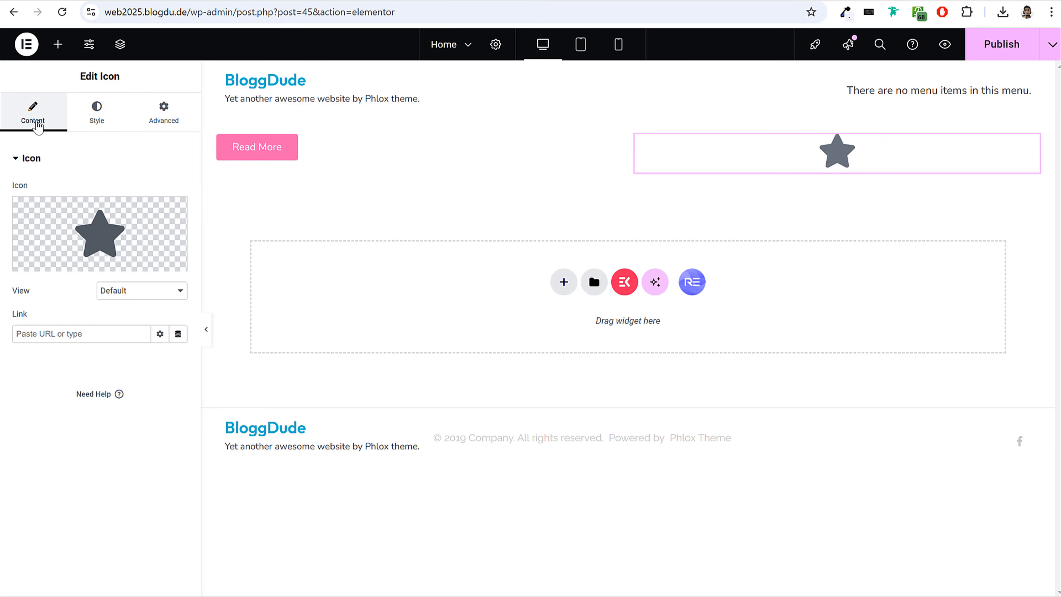
Look through the icon's style, advanced and content settings, and delete the whole two-column container from the page.
{"action": "left_click", "coordinate": [97, 125]}
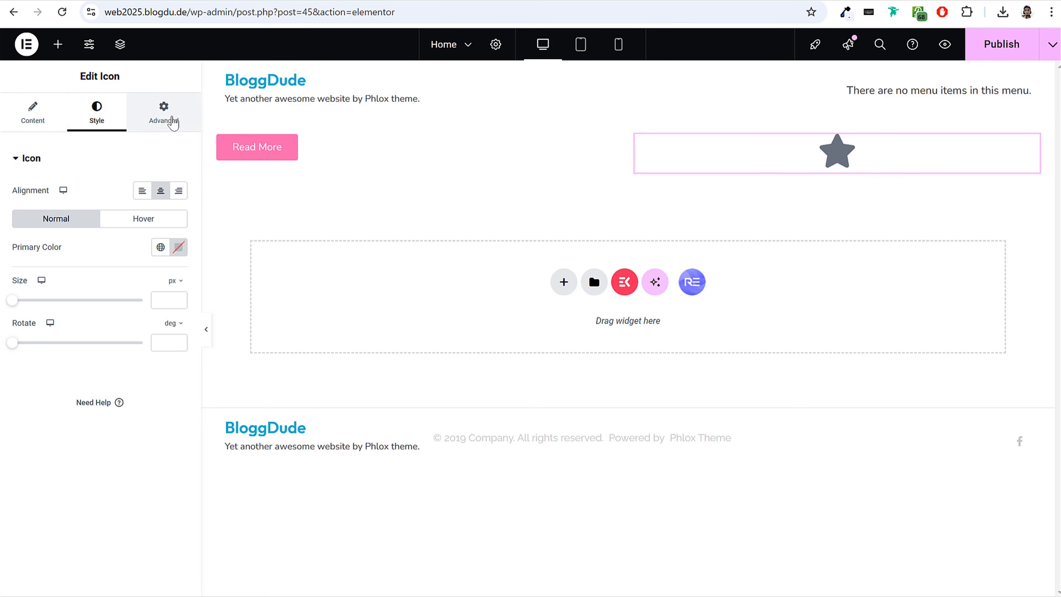
{"action": "left_click", "coordinate": [169, 118]}
{"action": "left_click", "coordinate": [29, 119]}
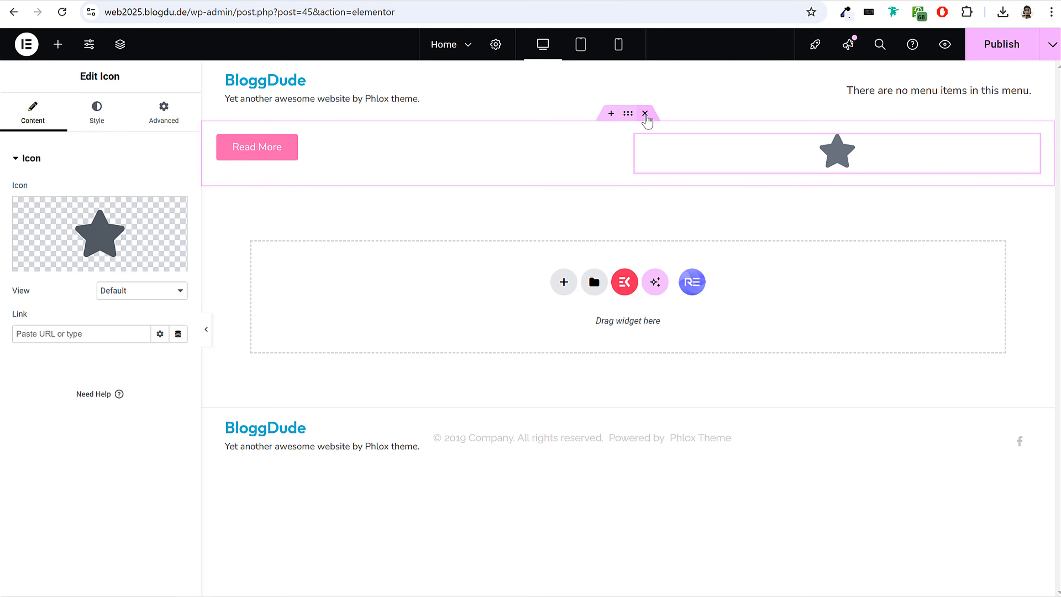
{"action": "left_click", "coordinate": [645, 114]}
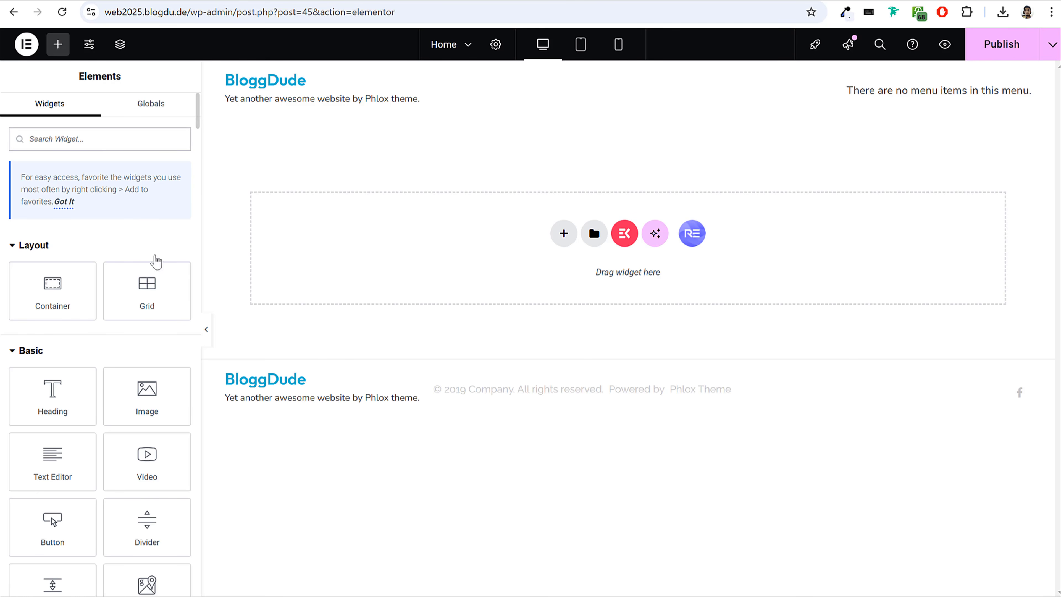
Browse the widget library through the Basic, General, Phlox, Royal Addons and ElementsKit groups.
{"action": "scroll", "coordinate": [160, 272], "scroll_direction": "down", "scroll_amount": 5}
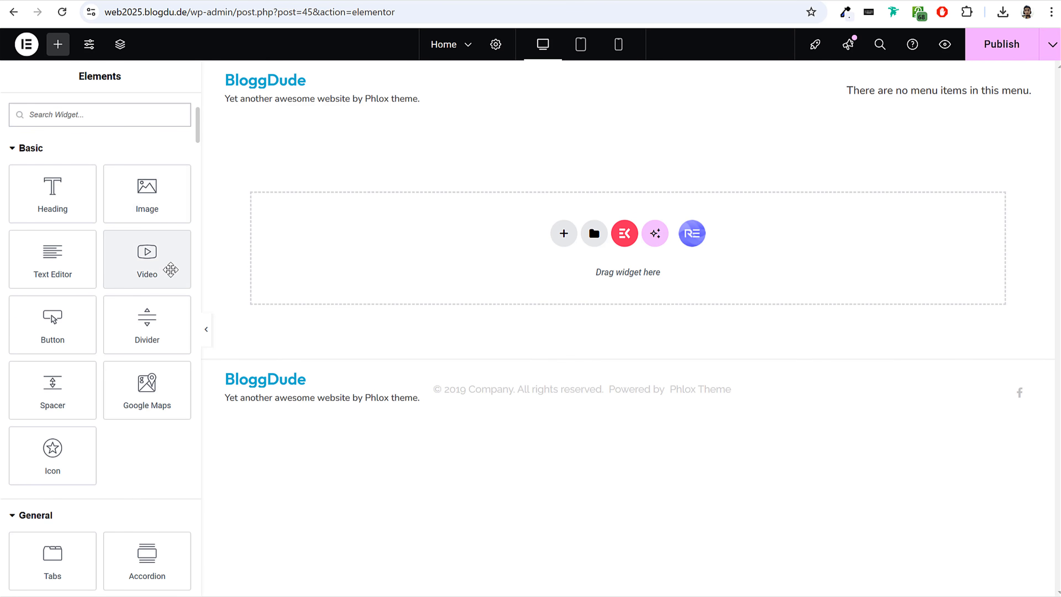
{"action": "scroll", "coordinate": [189, 249], "scroll_direction": "up", "scroll_amount": 5}
{"action": "scroll", "coordinate": [197, 244], "scroll_direction": "down", "scroll_amount": 8}
{"action": "scroll", "coordinate": [200, 247], "scroll_direction": "down", "scroll_amount": 15}
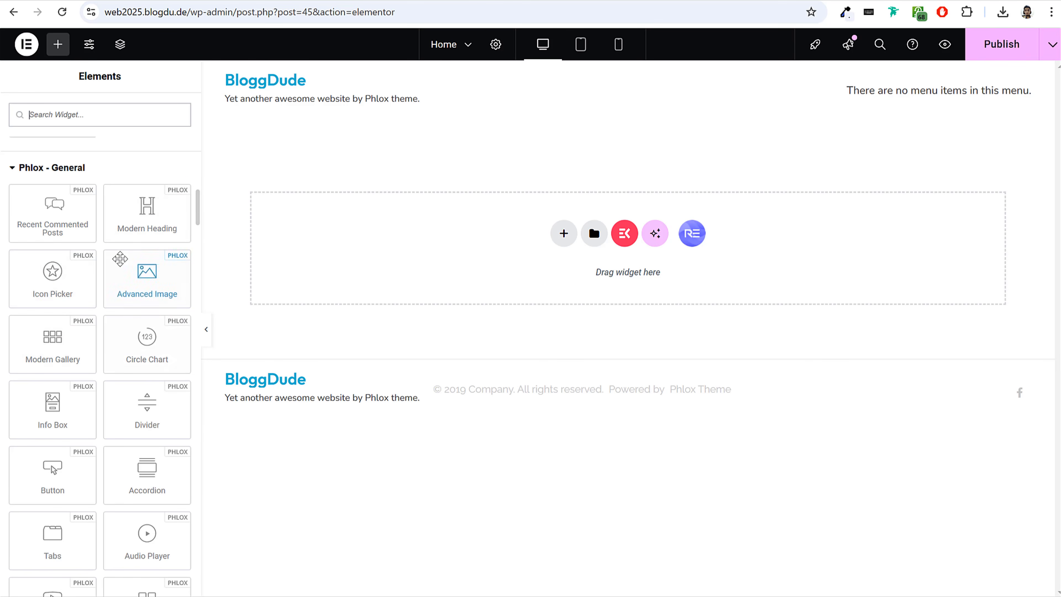
{"action": "scroll", "coordinate": [125, 258], "scroll_direction": "down", "scroll_amount": 12}
{"action": "scroll", "coordinate": [128, 257], "scroll_direction": "down", "scroll_amount": 10}
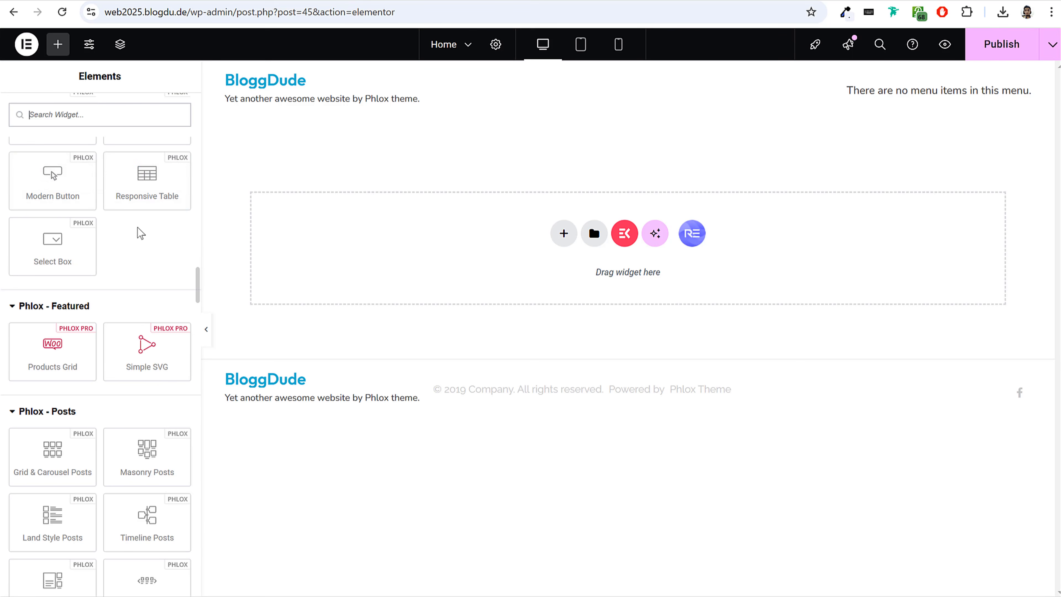
{"action": "scroll", "coordinate": [147, 244], "scroll_direction": "down", "scroll_amount": 14}
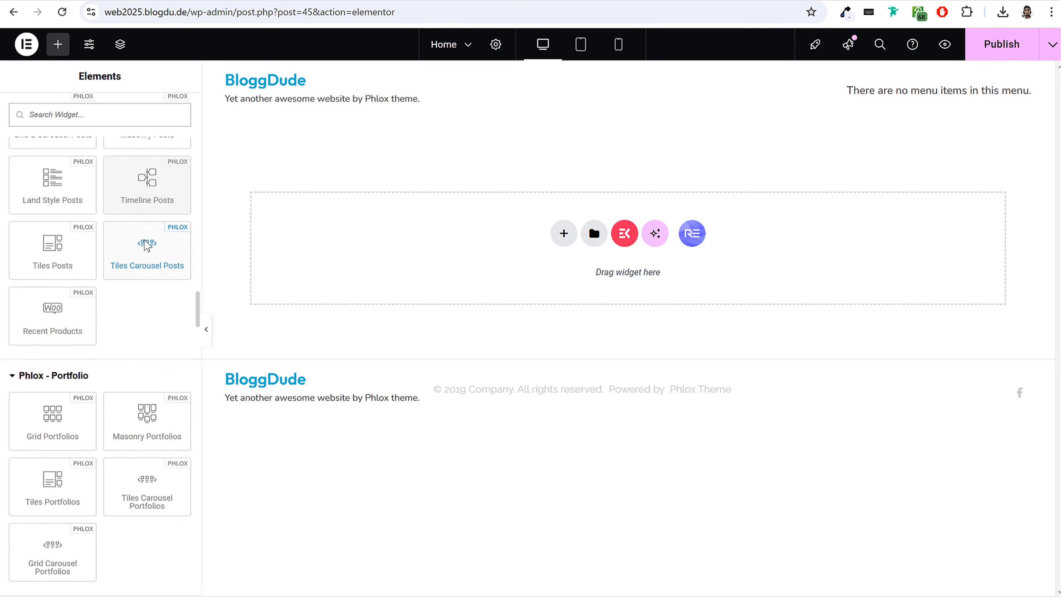
{"action": "scroll", "coordinate": [144, 239], "scroll_direction": "down", "scroll_amount": 3}
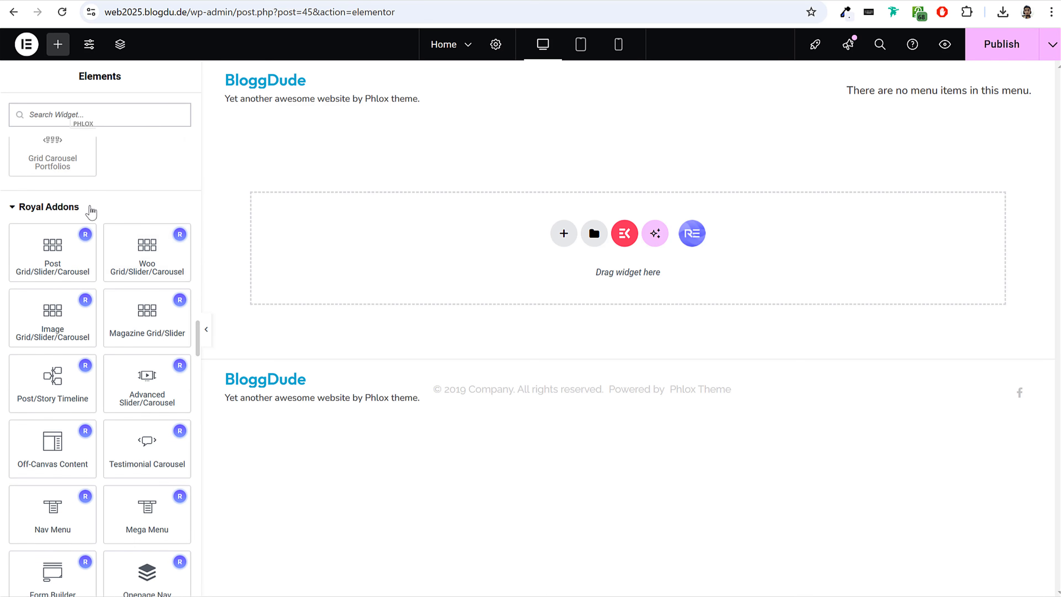
{"action": "scroll", "coordinate": [135, 331], "scroll_direction": "down", "scroll_amount": 5}
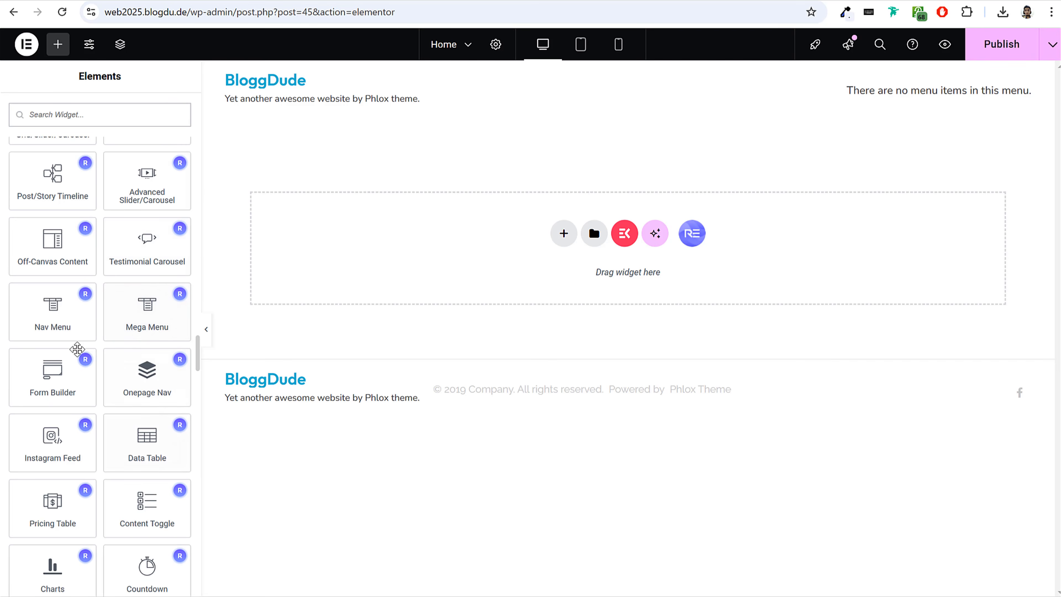
{"action": "scroll", "coordinate": [119, 363], "scroll_direction": "down", "scroll_amount": 5}
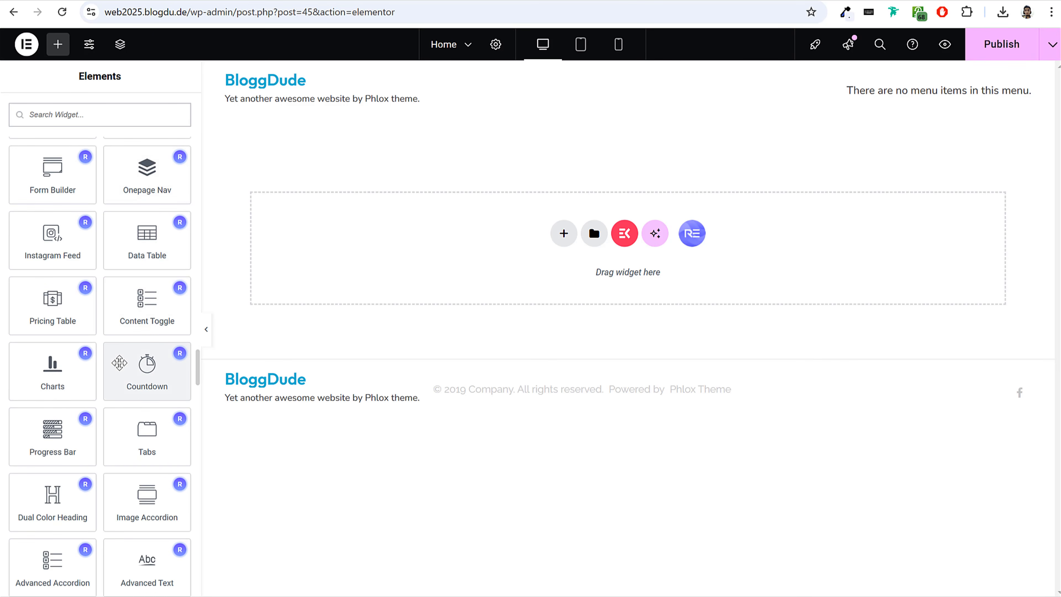
{"action": "scroll", "coordinate": [134, 339], "scroll_direction": "down", "scroll_amount": 13}
{"action": "scroll", "coordinate": [135, 340], "scroll_direction": "down", "scroll_amount": 20}
{"action": "scroll", "coordinate": [135, 347], "scroll_direction": "down", "scroll_amount": 10}
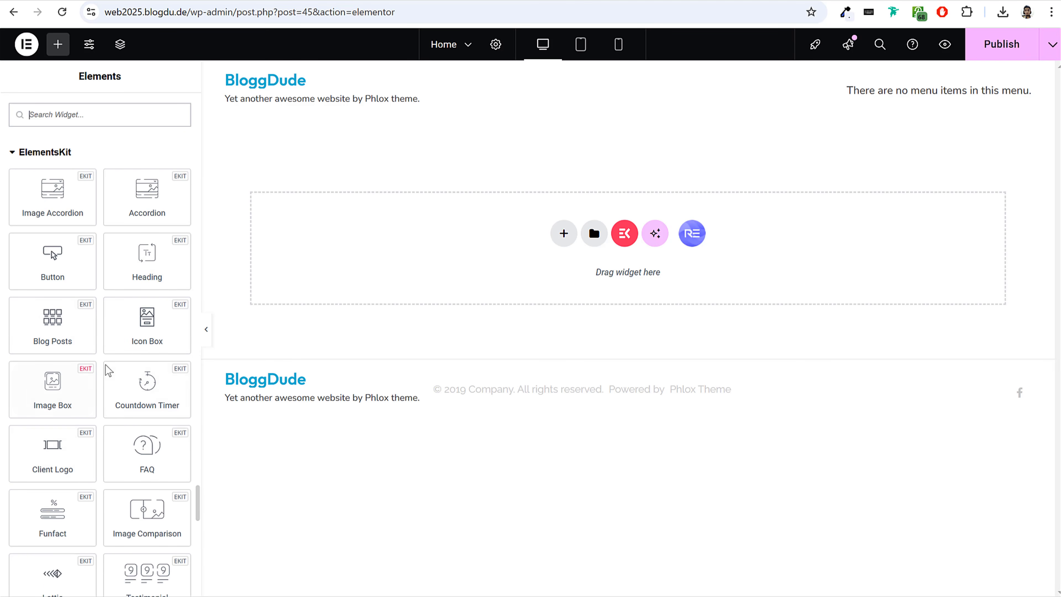
{"action": "left_click_drag", "start_coordinate": [199, 504], "coordinate": [178, 84]}
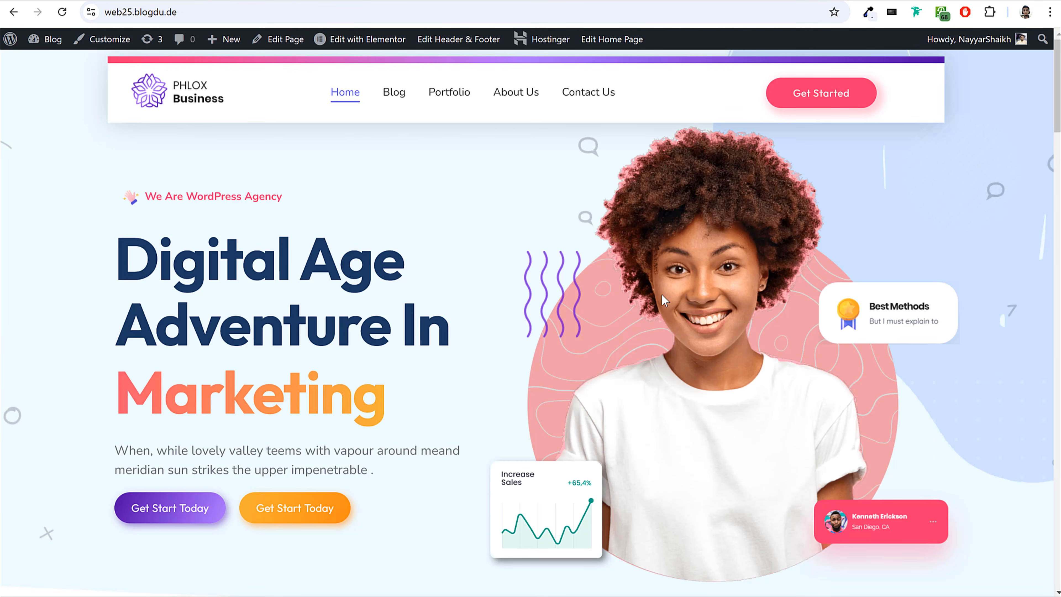
Check the demo homepage's hero layout and add a Flexbox container with two equal side-by-side columns to the Home page.
{"action": "scroll", "coordinate": [662, 295], "scroll_direction": "up", "scroll_amount": 2}
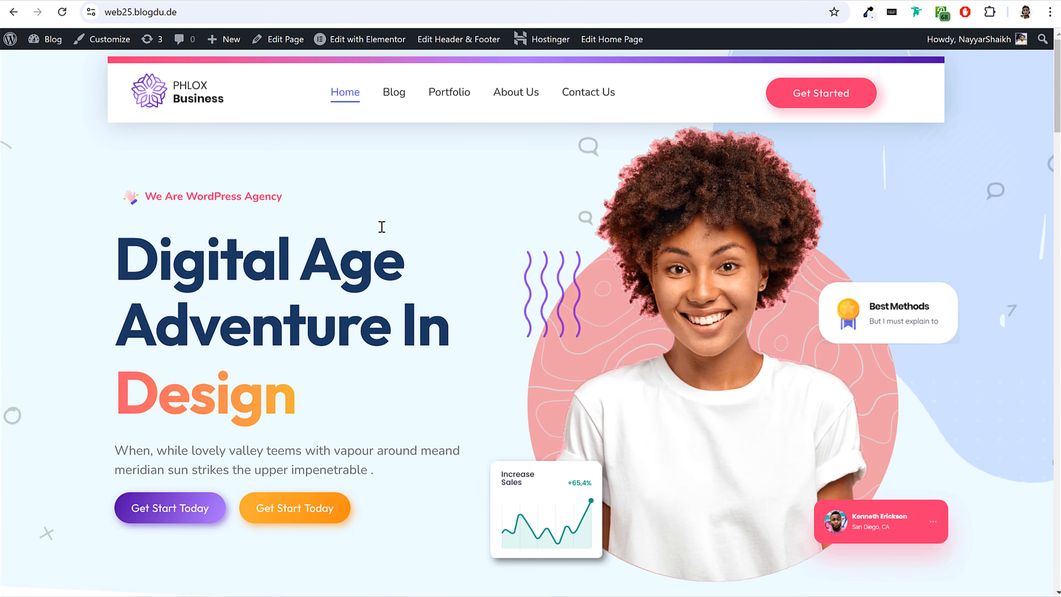
{"action": "left_click_drag", "start_coordinate": [154, 215], "coordinate": [355, 449]}
{"action": "left_click", "coordinate": [355, 449]}
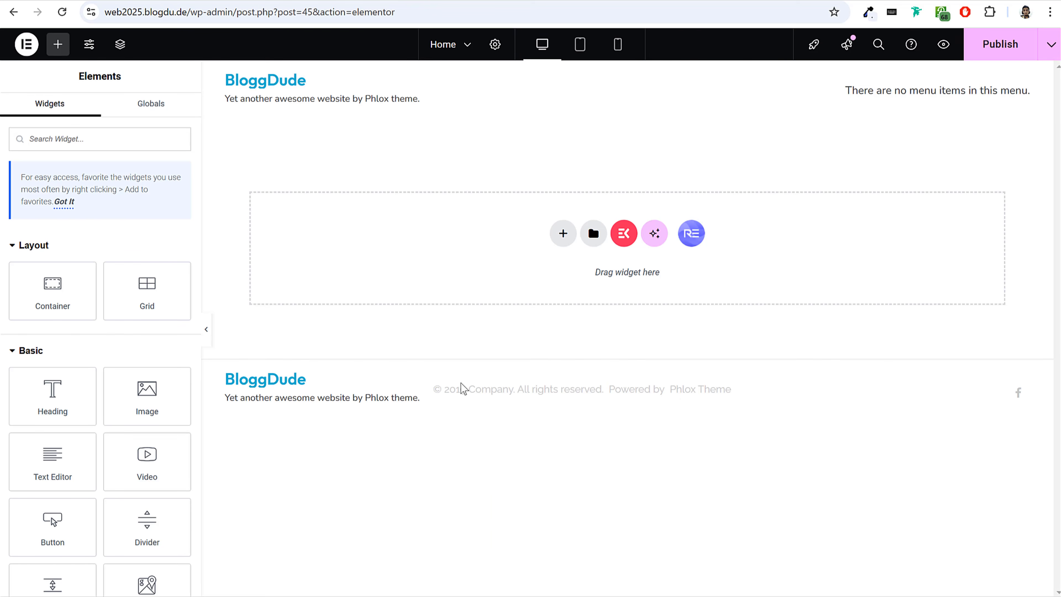
{"action": "left_click", "coordinate": [562, 237]}
{"action": "left_click", "coordinate": [585, 281]}
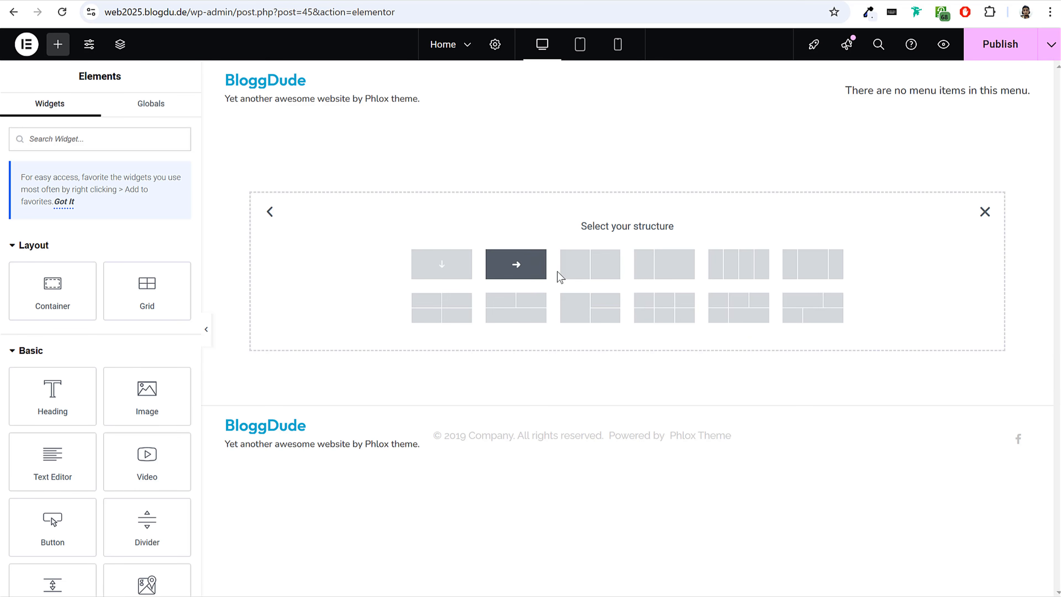
{"action": "left_click", "coordinate": [598, 272]}
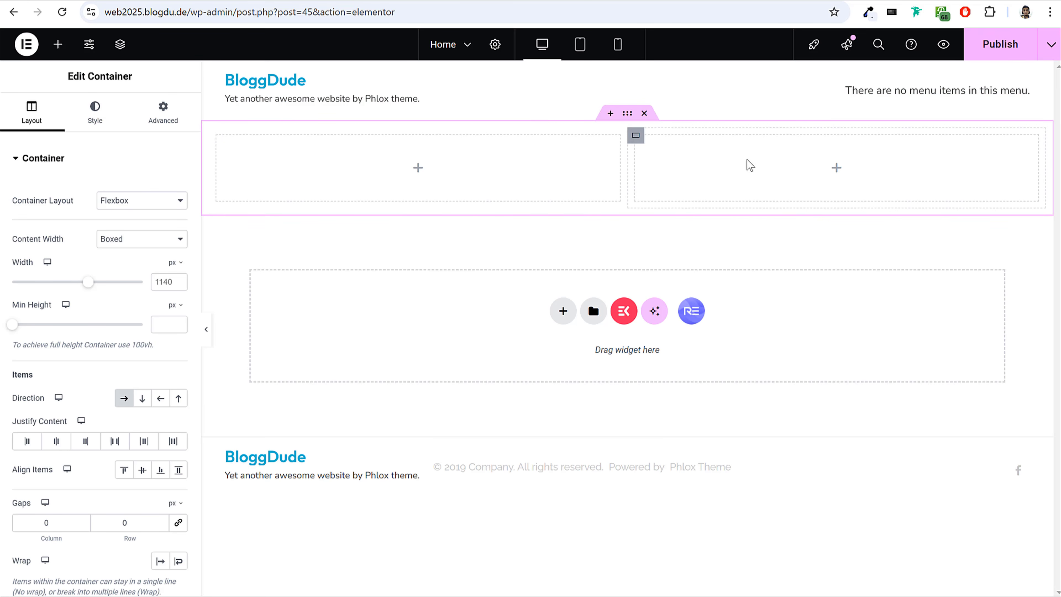
Set the first column's width to 45% and the second column's width to 55%.
{"action": "left_click", "coordinate": [220, 141]}
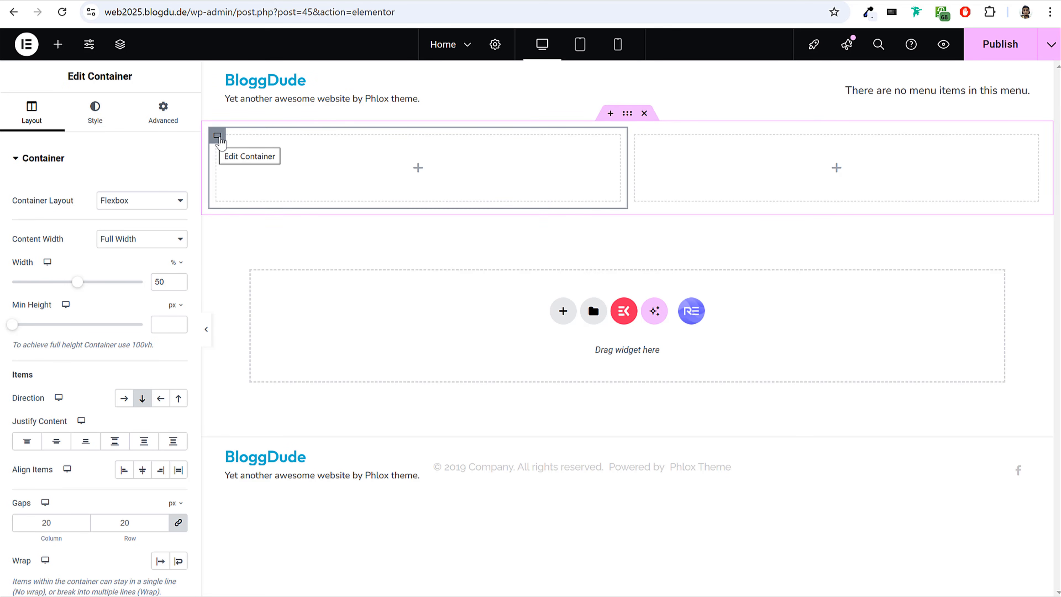
{"action": "left_click_drag", "start_coordinate": [166, 277], "coordinate": [154, 278]}
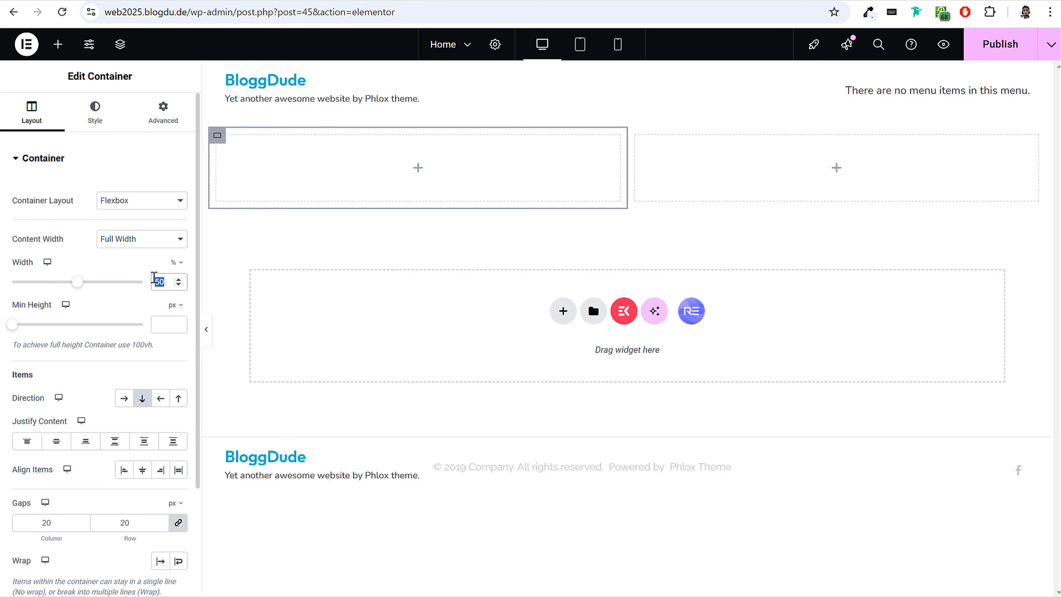
{"action": "type", "text": "45"}
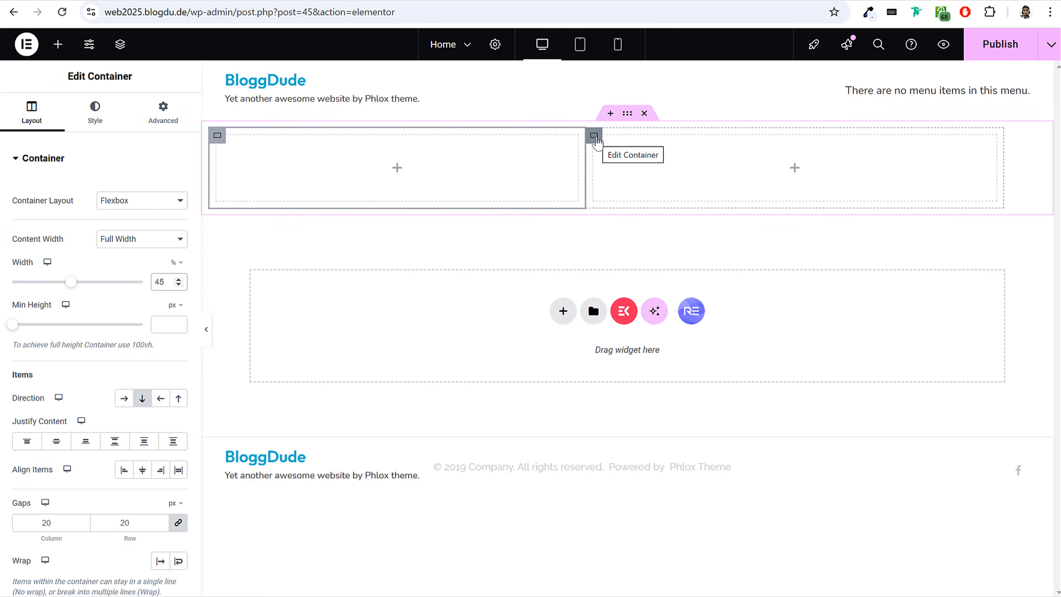
{"action": "left_click", "coordinate": [594, 138]}
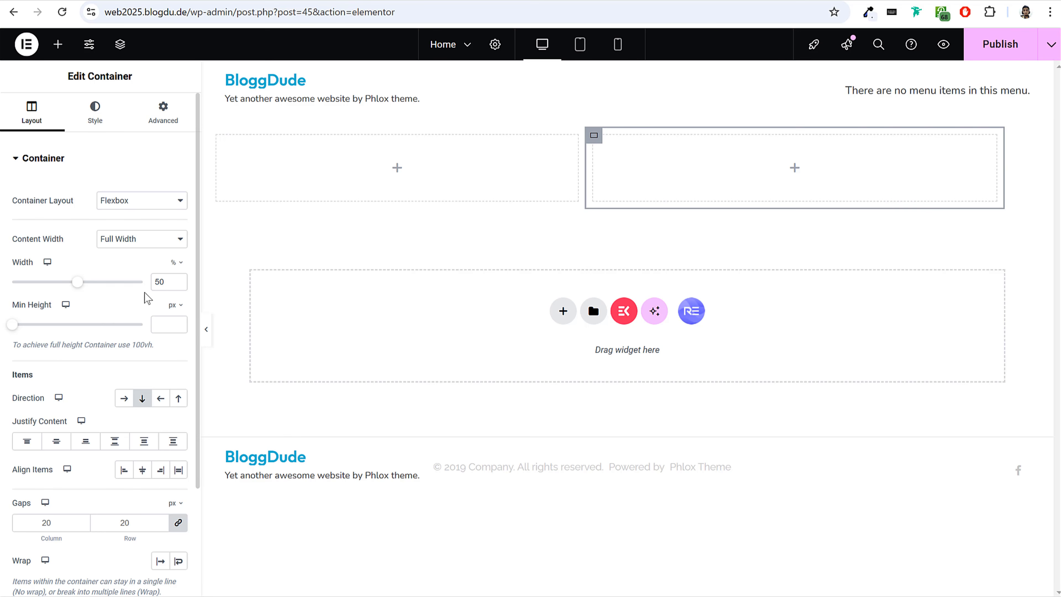
{"action": "type", "text": "5.blogdu.de"}
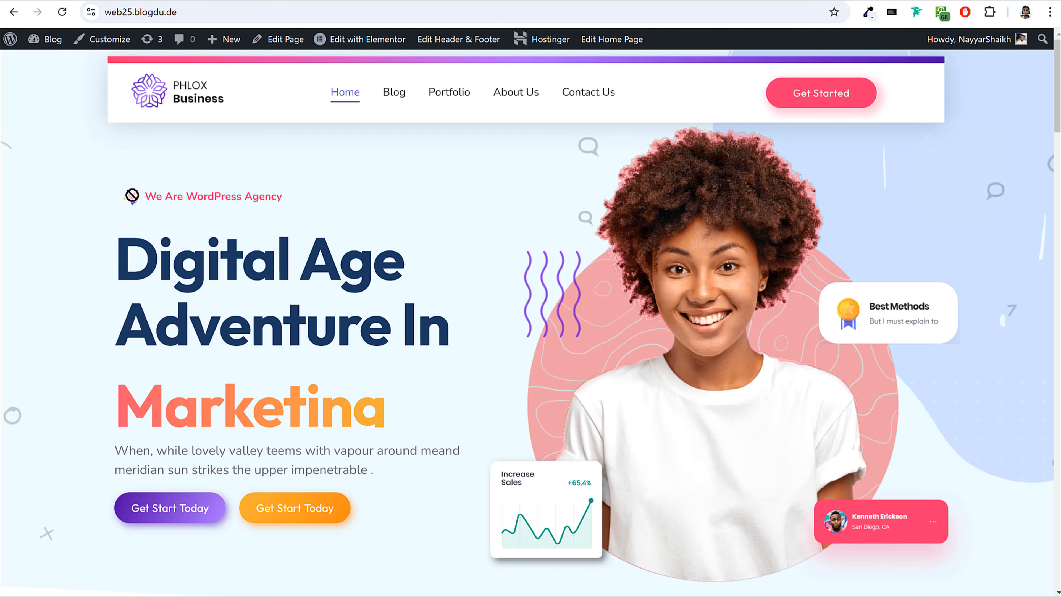
Nest a container inside the first column for a tagline row like the demo's, and set its items' direction to a horizontal row.
{"action": "left_click_drag", "start_coordinate": [277, 197], "coordinate": [125, 205]}
{"action": "left_click", "coordinate": [130, 204]}
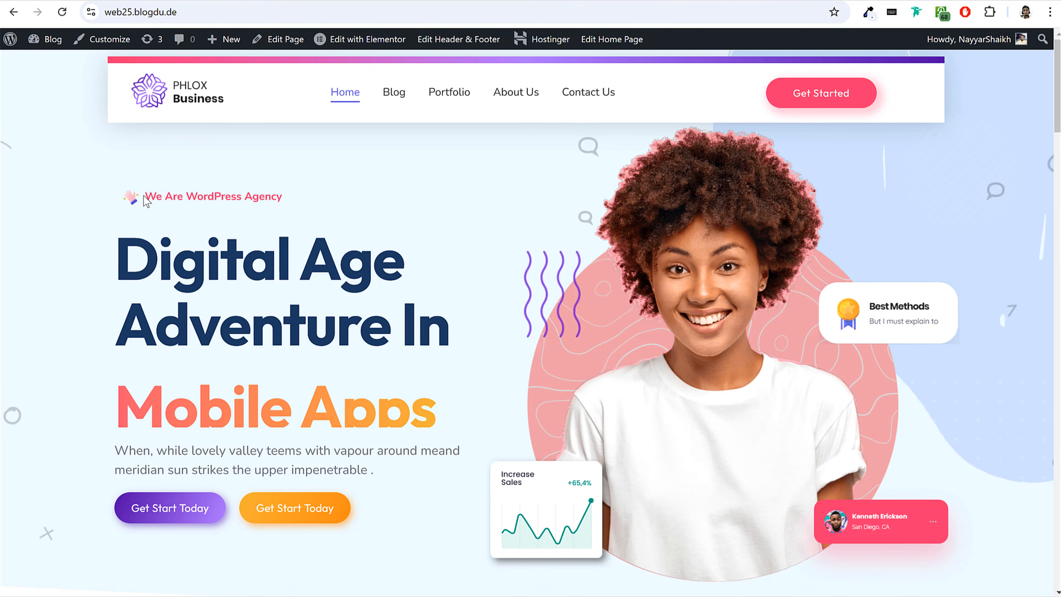
{"action": "left_click_drag", "start_coordinate": [144, 200], "coordinate": [303, 203]}
{"action": "left_click", "coordinate": [304, 204]}
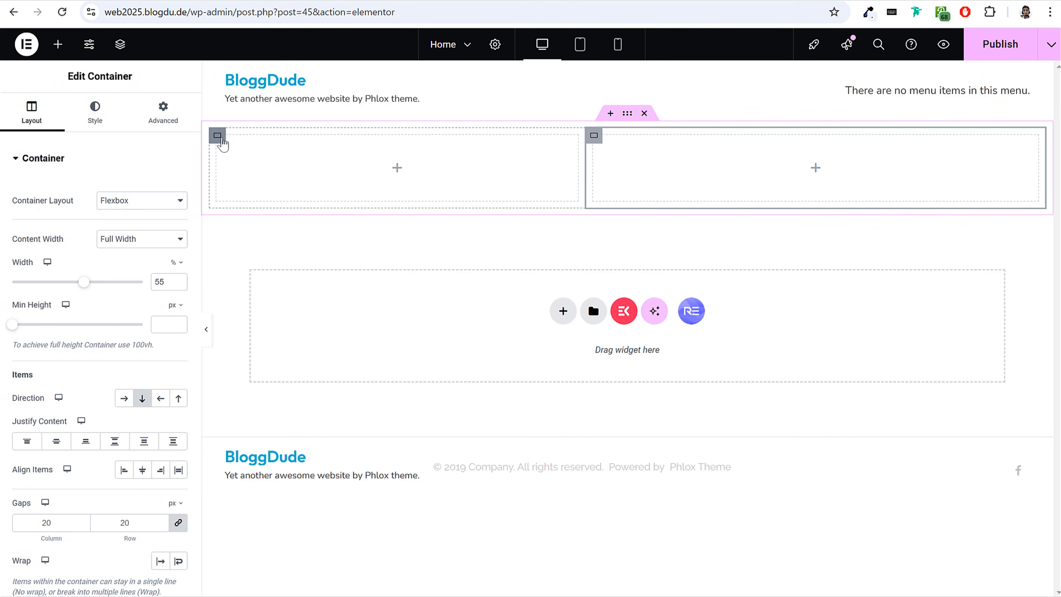
{"action": "left_click", "coordinate": [223, 142]}
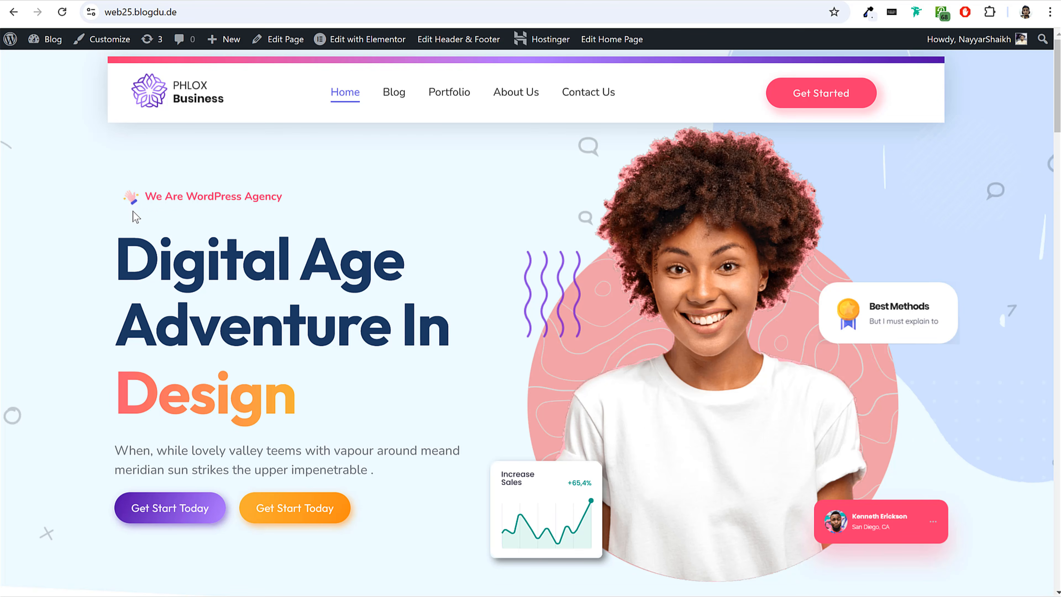
{"action": "left_click_drag", "start_coordinate": [133, 209], "coordinate": [301, 204]}
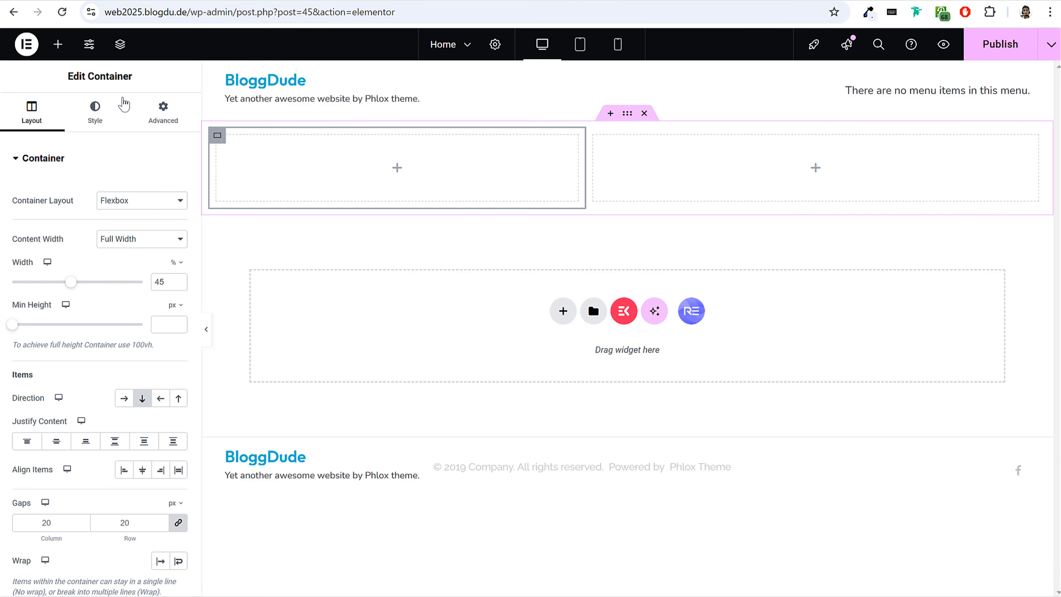
{"action": "left_click", "coordinate": [59, 44]}
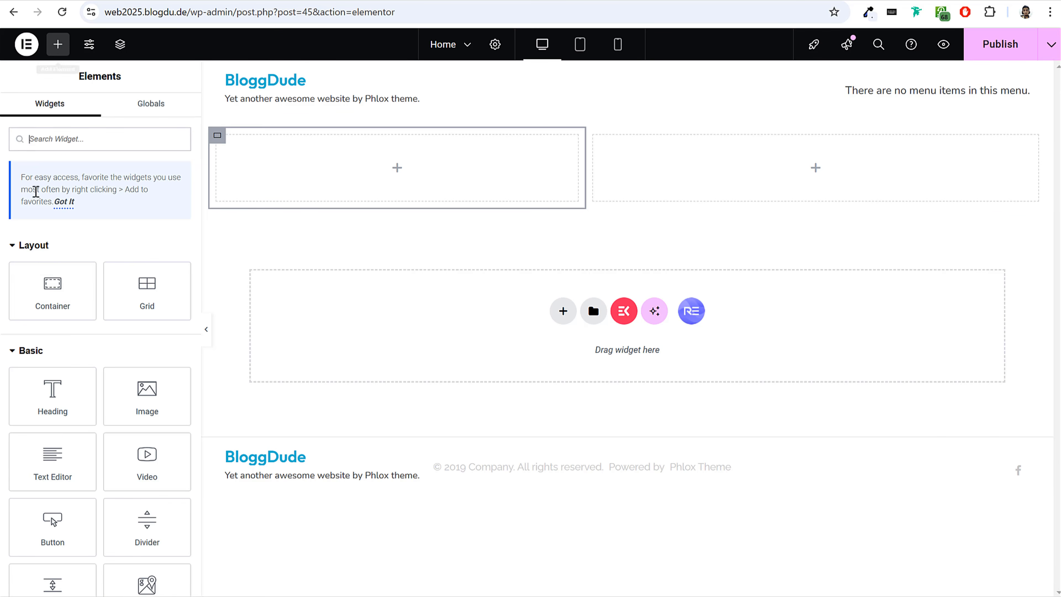
{"action": "left_click_drag", "start_coordinate": [49, 293], "coordinate": [291, 173]}
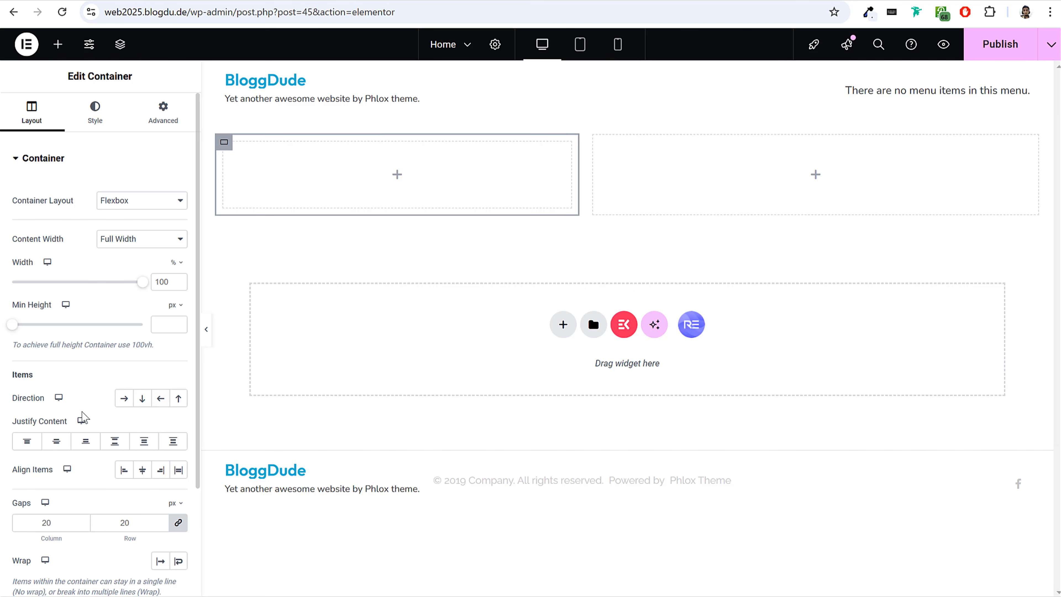
{"action": "left_click_drag", "start_coordinate": [13, 400], "coordinate": [46, 403]}
{"action": "left_click", "coordinate": [122, 401]}
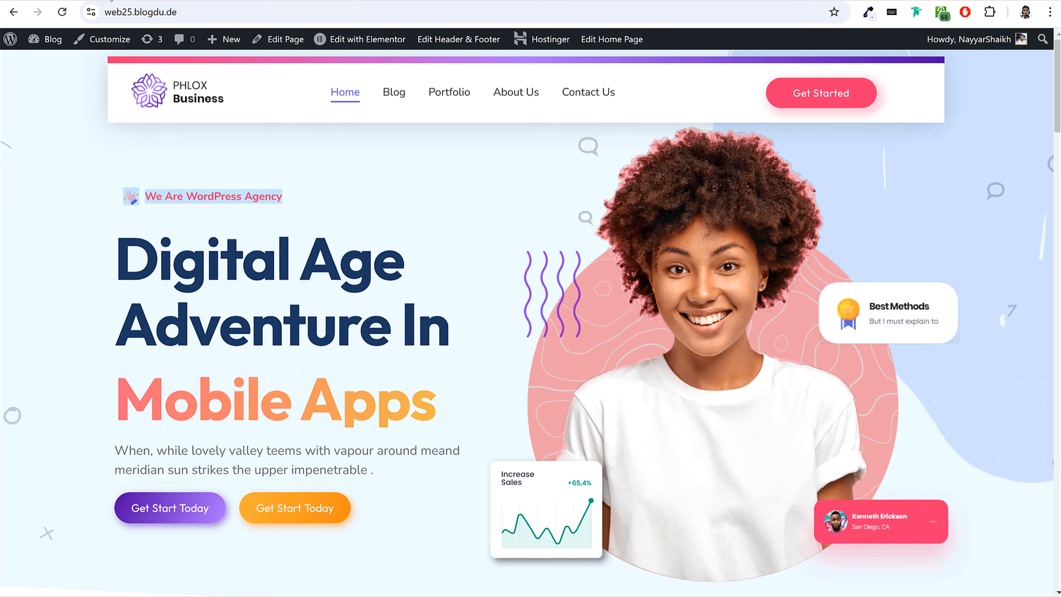
Add an Image widget to the nested container in the first column, matching the demo's tagline icon.
{"action": "left_click", "coordinate": [181, 178]}
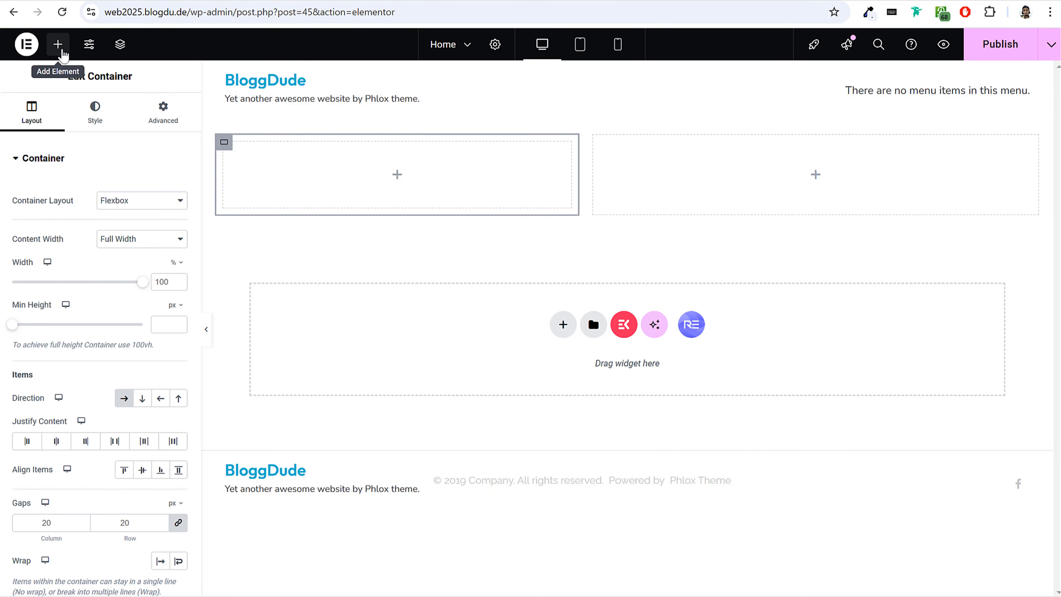
{"action": "left_click", "coordinate": [59, 44]}
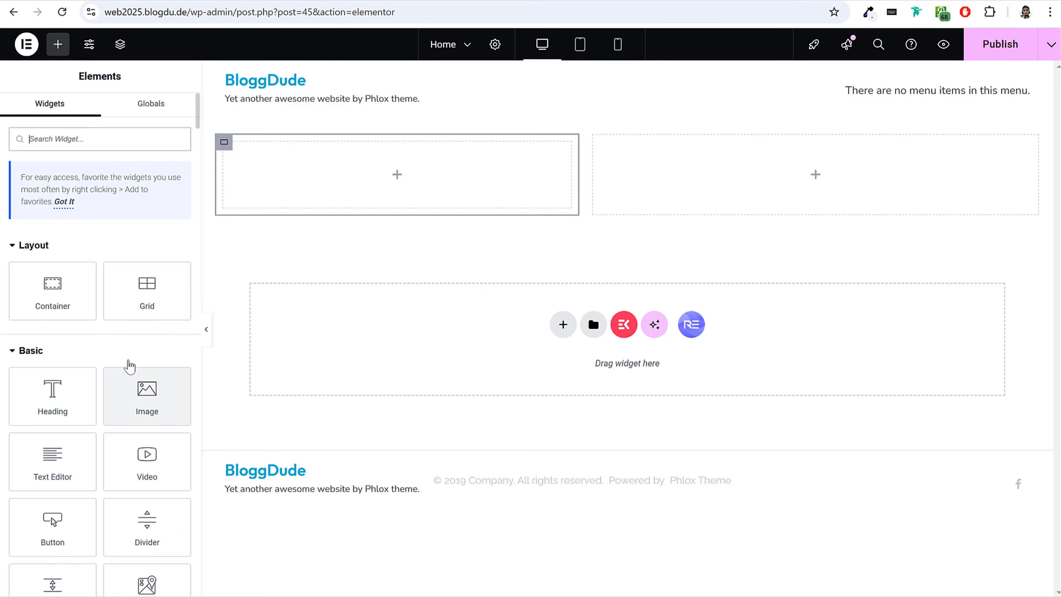
{"action": "left_click_drag", "start_coordinate": [165, 403], "coordinate": [370, 197]}
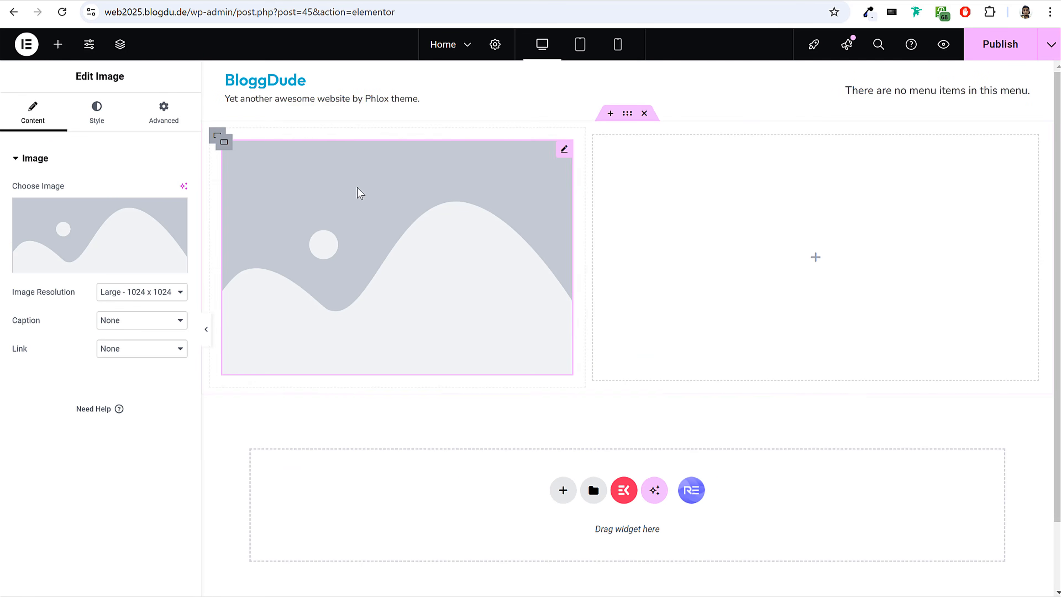
On bloggdude.com, open the grocery delivery website tutorial post and locate its free images download.
{"action": "mouse_move", "coordinate": [134, 230]}
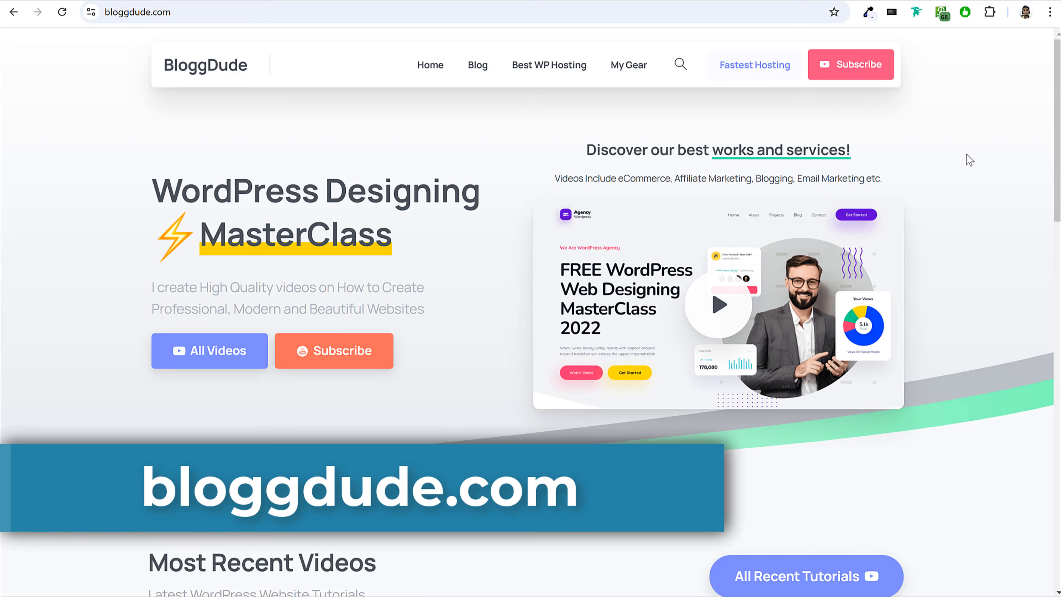
{"action": "scroll", "coordinate": [942, 216], "scroll_direction": "down", "scroll_amount": 8}
{"action": "left_click", "coordinate": [290, 296]}
{"action": "scroll", "coordinate": [702, 231], "scroll_direction": "down", "scroll_amount": 6}
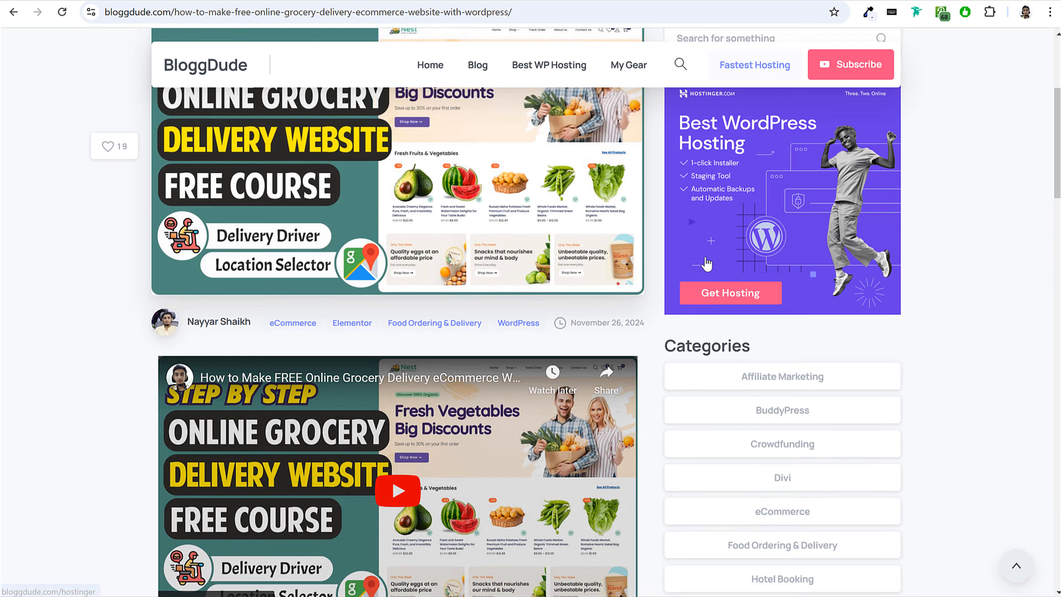
{"action": "scroll", "coordinate": [648, 312], "scroll_direction": "up", "scroll_amount": 7}
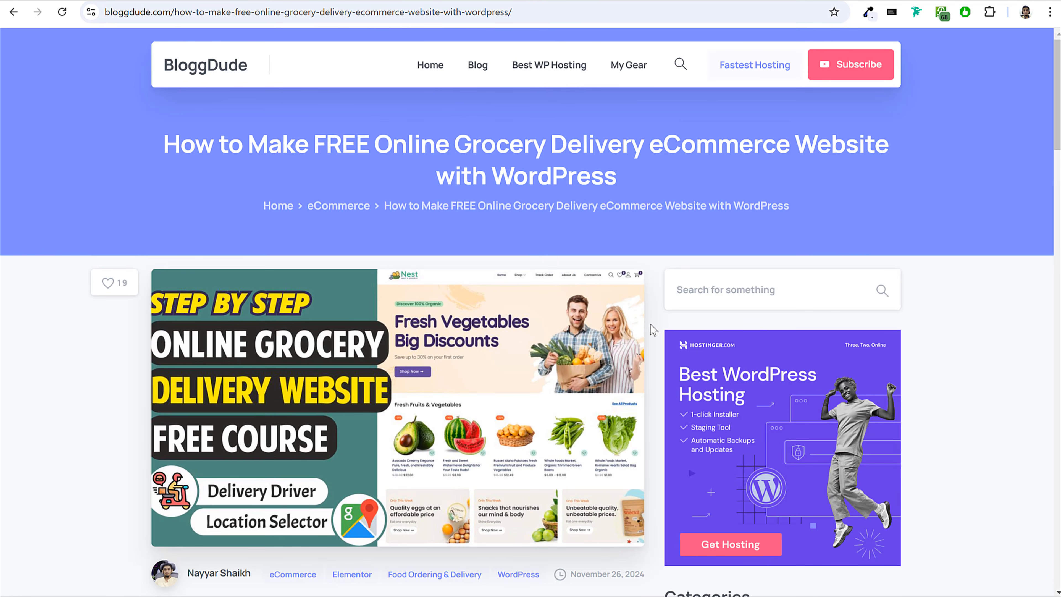
{"action": "scroll", "coordinate": [650, 324], "scroll_direction": "down", "scroll_amount": 4}
{"action": "scroll", "coordinate": [658, 328], "scroll_direction": "down", "scroll_amount": 10}
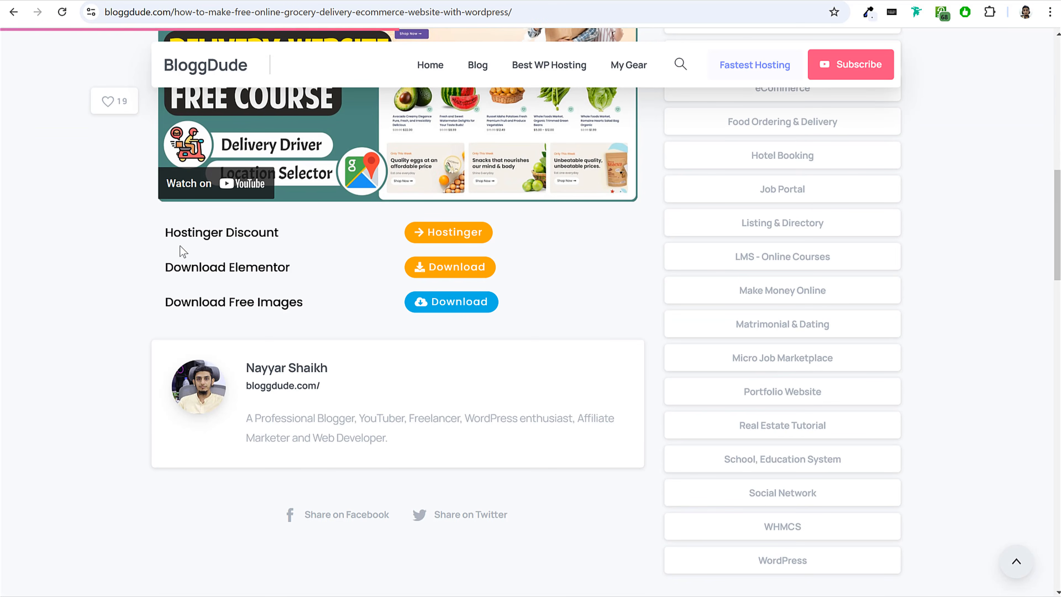
{"action": "left_click_drag", "start_coordinate": [167, 303], "coordinate": [303, 305]}
{"action": "left_click", "coordinate": [306, 308]}
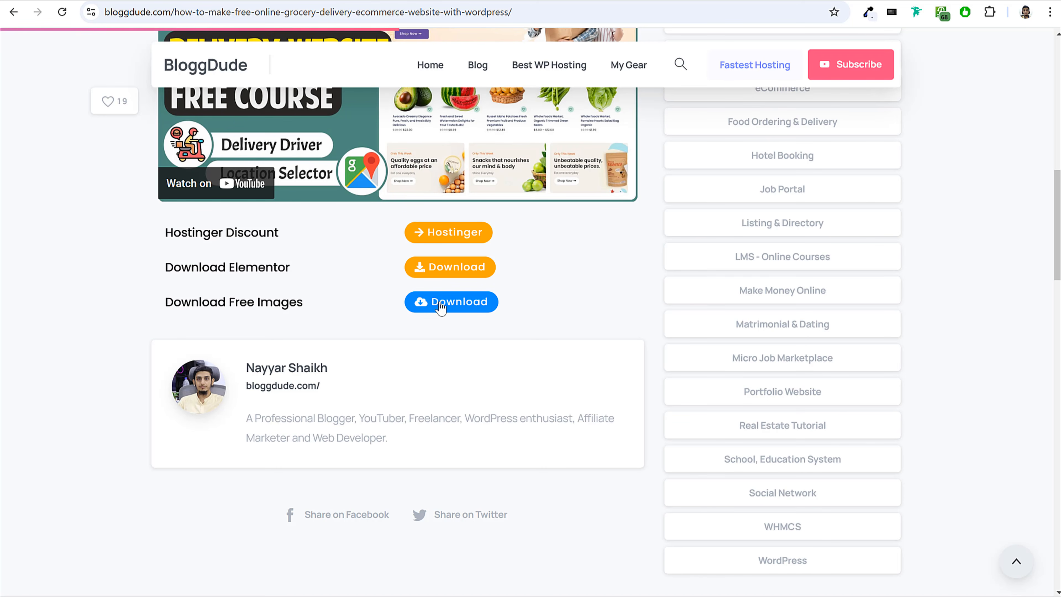
In File Explorer, look through the Home Page, Pages and Portfolio subfolders of the Web 2025 Media folder.
{"action": "key", "text": "alt+Tab"}
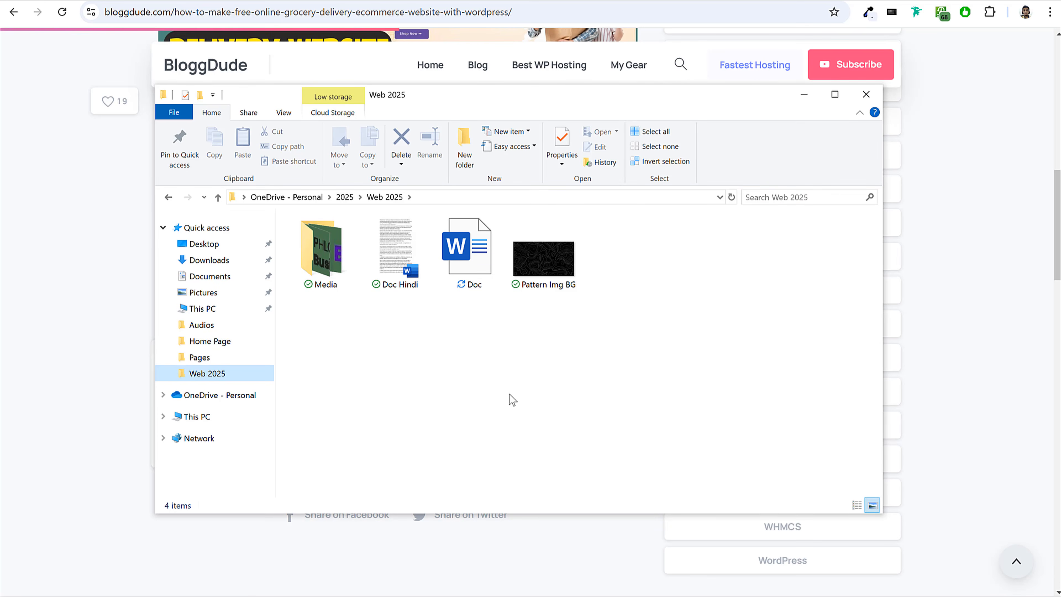
{"action": "double_click", "coordinate": [329, 272]}
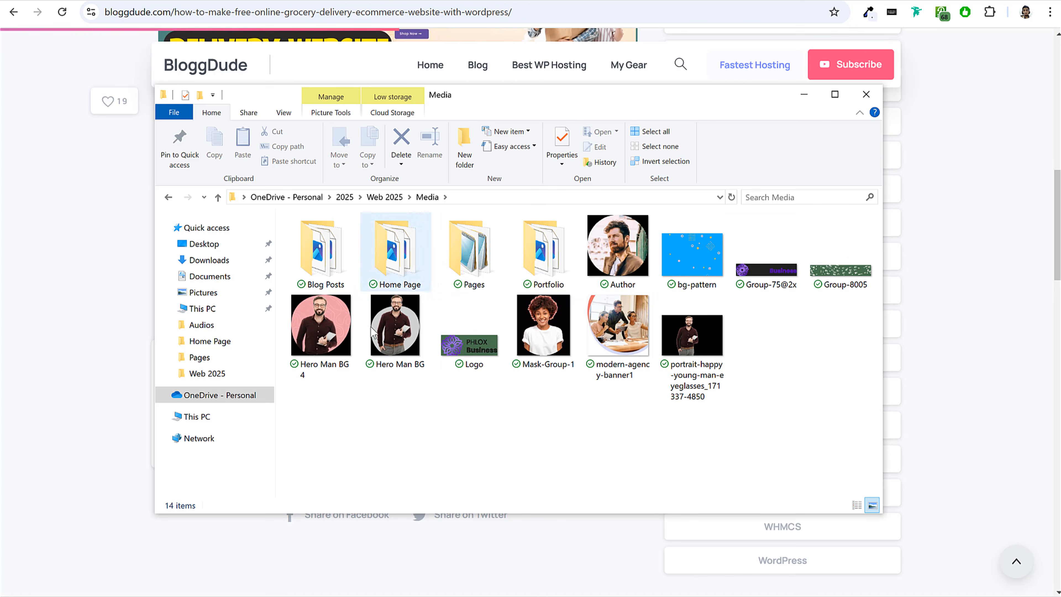
{"action": "double_click", "coordinate": [409, 245]}
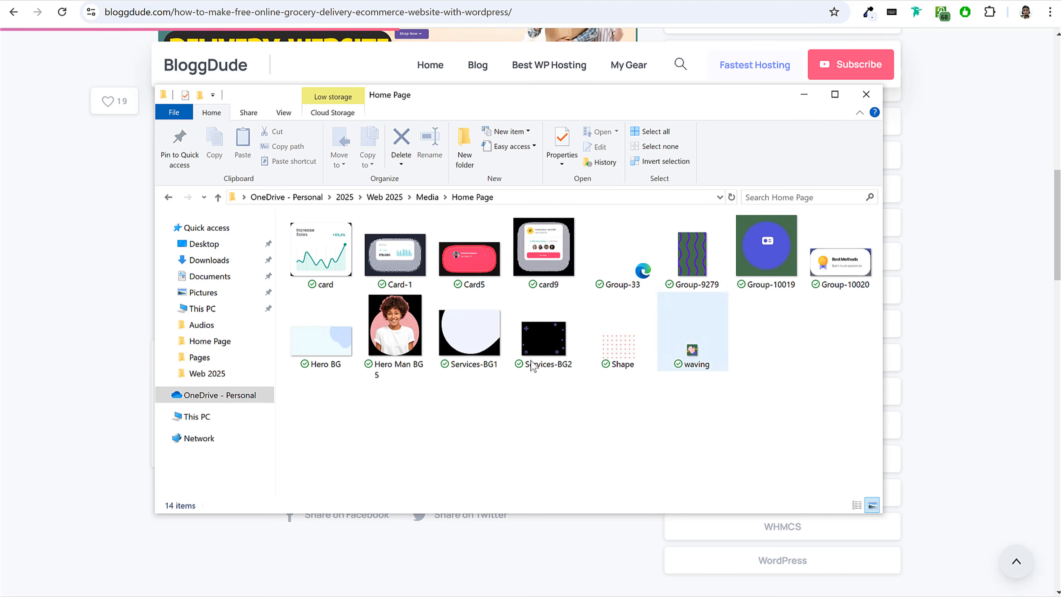
{"action": "key", "text": "alt+Left"}
{"action": "left_click", "coordinate": [485, 266]}
{"action": "double_click", "coordinate": [486, 267]}
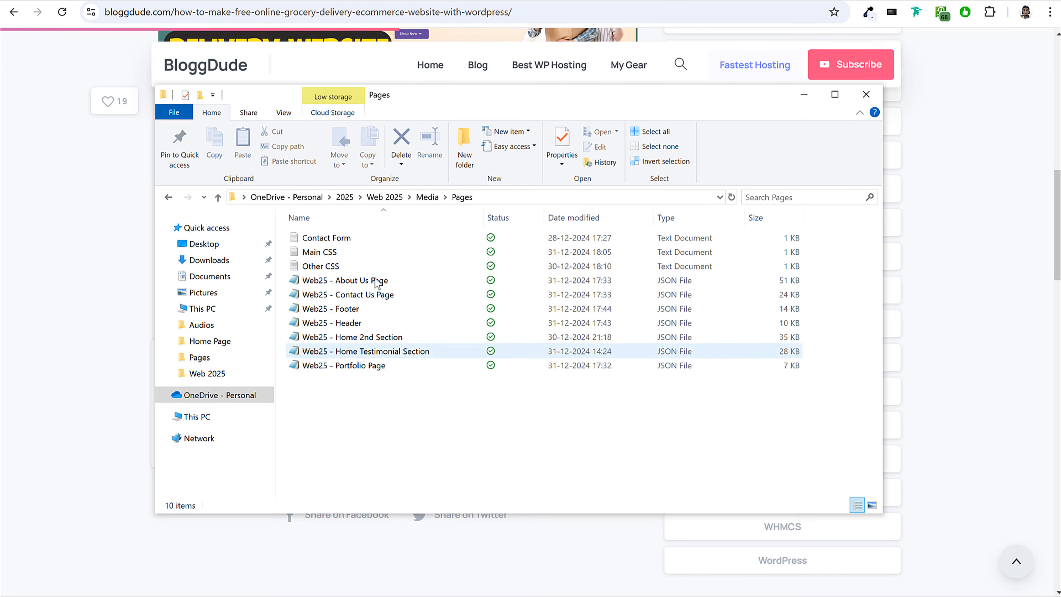
{"action": "key", "text": "alt+Left"}
{"action": "left_click", "coordinate": [544, 273]}
{"action": "double_click", "coordinate": [545, 273]}
{"action": "key", "text": "alt+Left"}
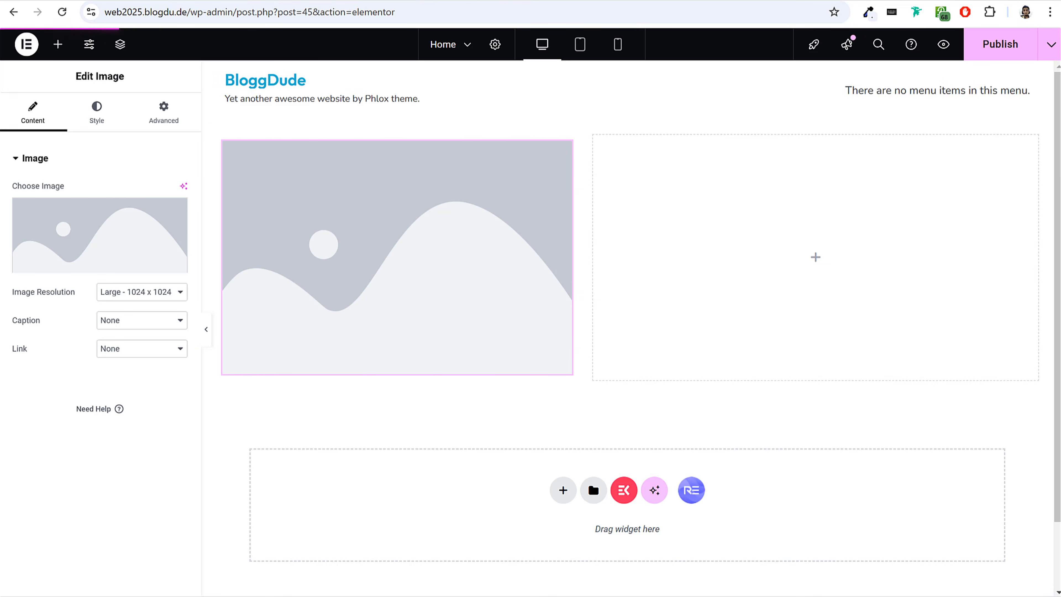
Upload the waving image from the Media folder's Home Page subfolder and insert it into the nested container's Image widget.
{"action": "key", "text": "alt+Tab"}
{"action": "double_click", "coordinate": [411, 265]}
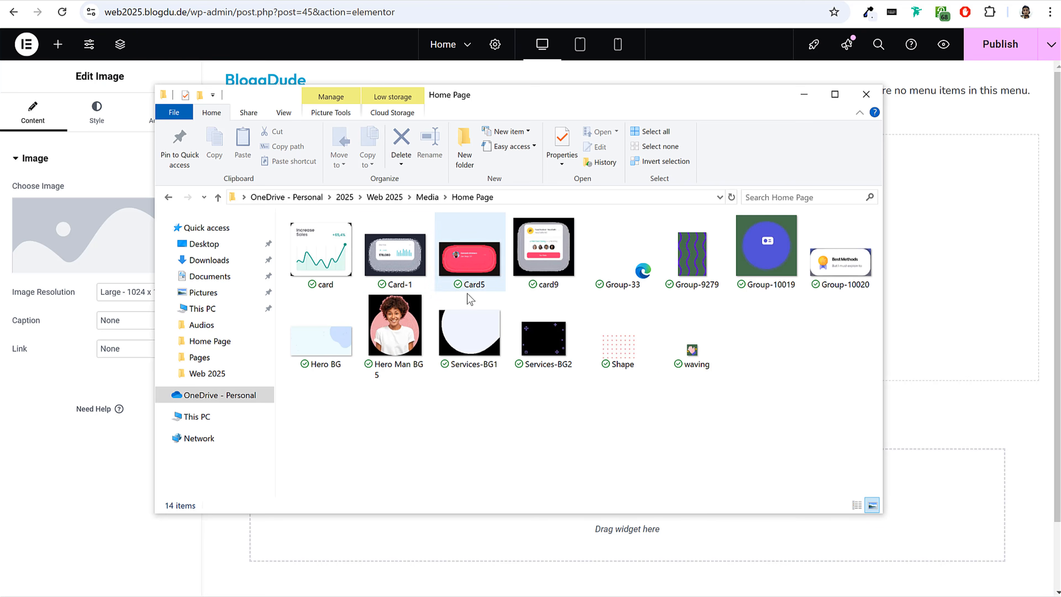
{"action": "left_click", "coordinate": [694, 363]}
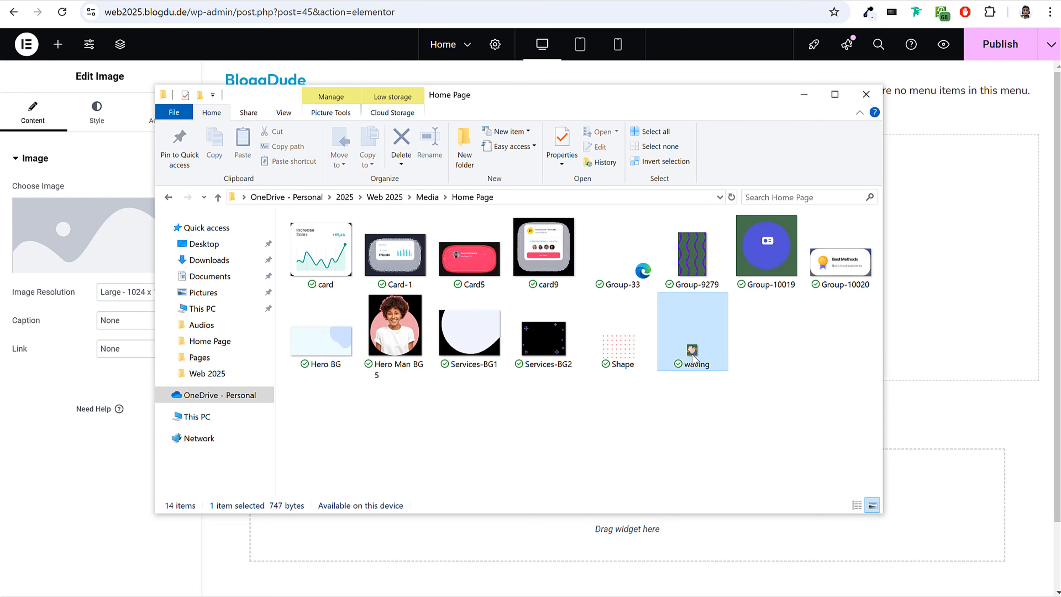
{"action": "key", "text": "alt+Tab"}
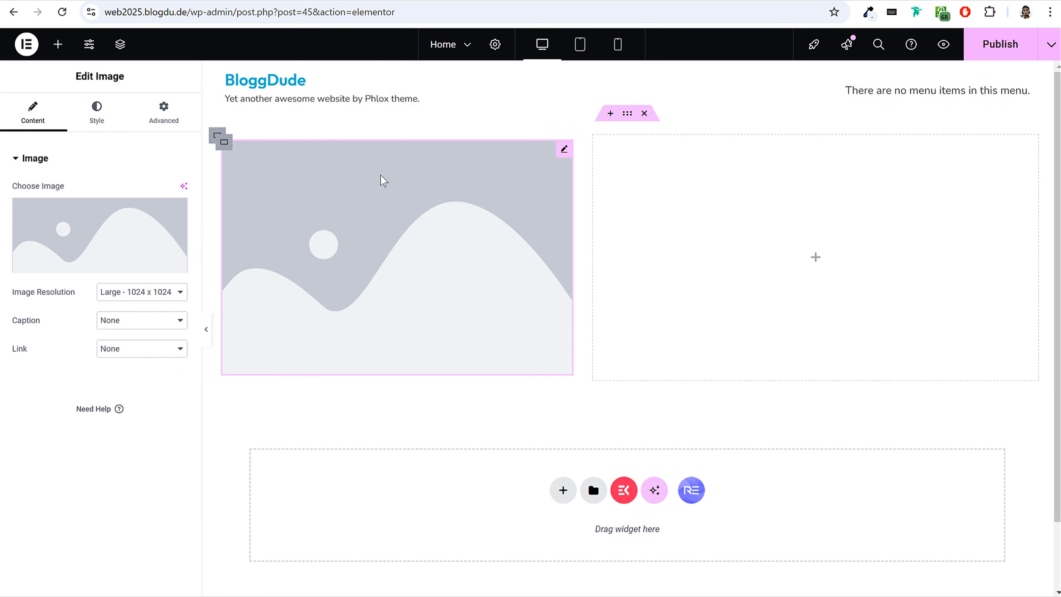
{"action": "mouse_move", "coordinate": [83, 260]}
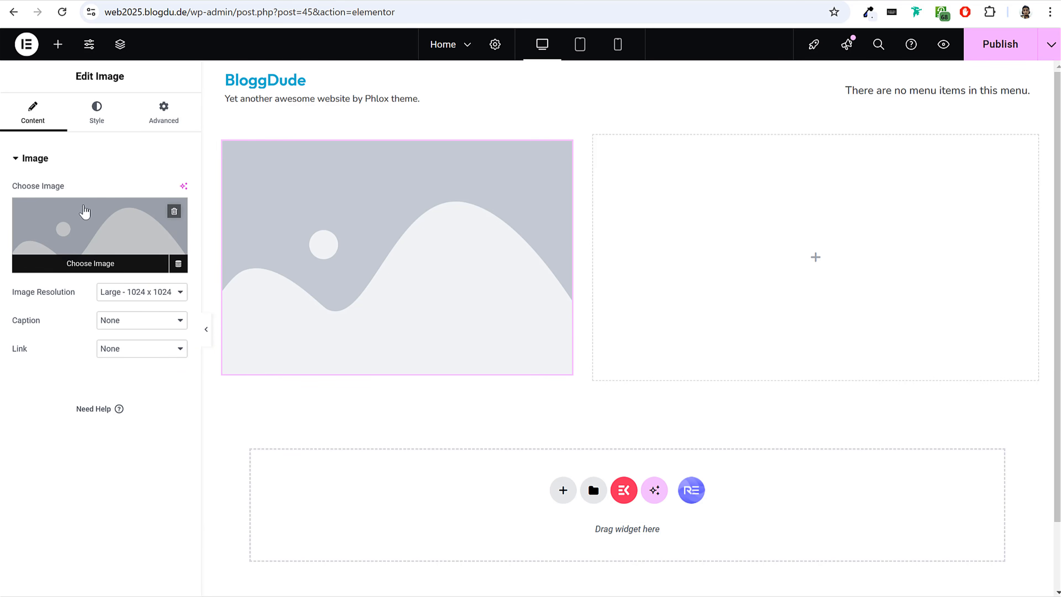
{"action": "left_click", "coordinate": [87, 240]}
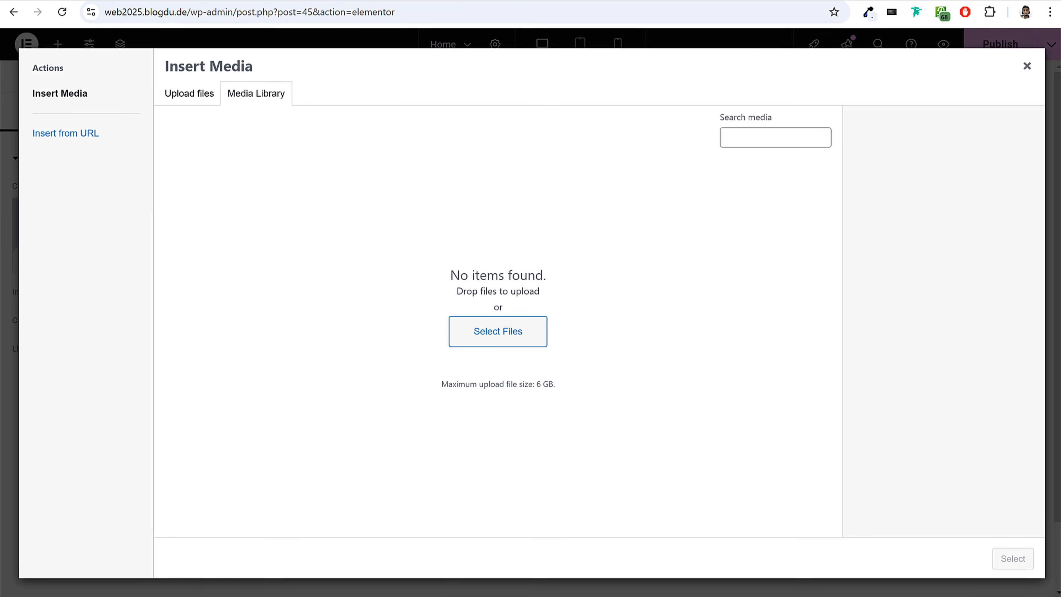
{"action": "key", "text": "alt+Tab"}
{"action": "left_click_drag", "start_coordinate": [688, 359], "coordinate": [111, 405]}
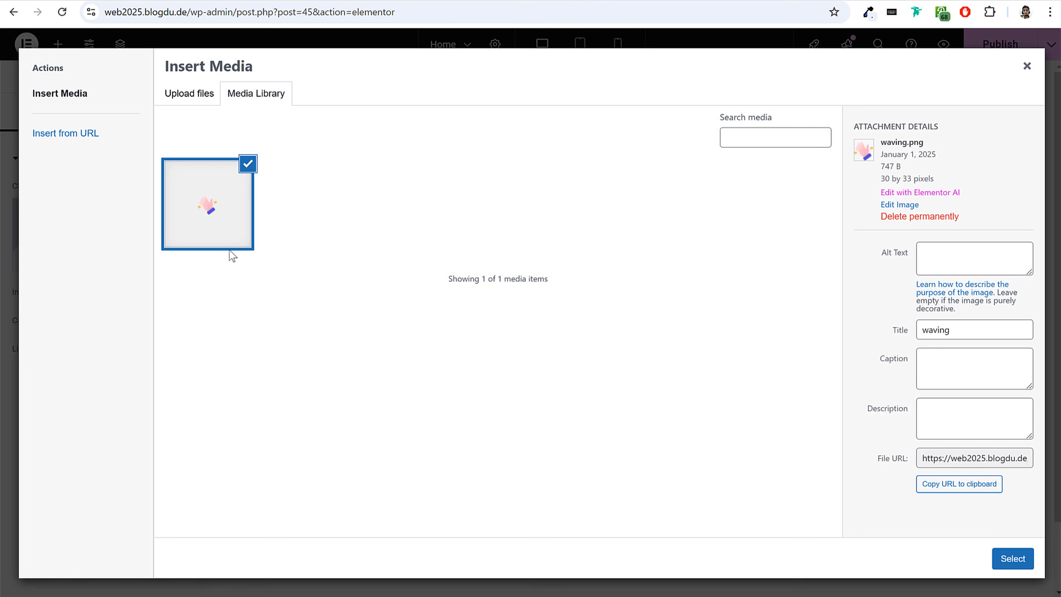
{"action": "left_click", "coordinate": [1009, 564]}
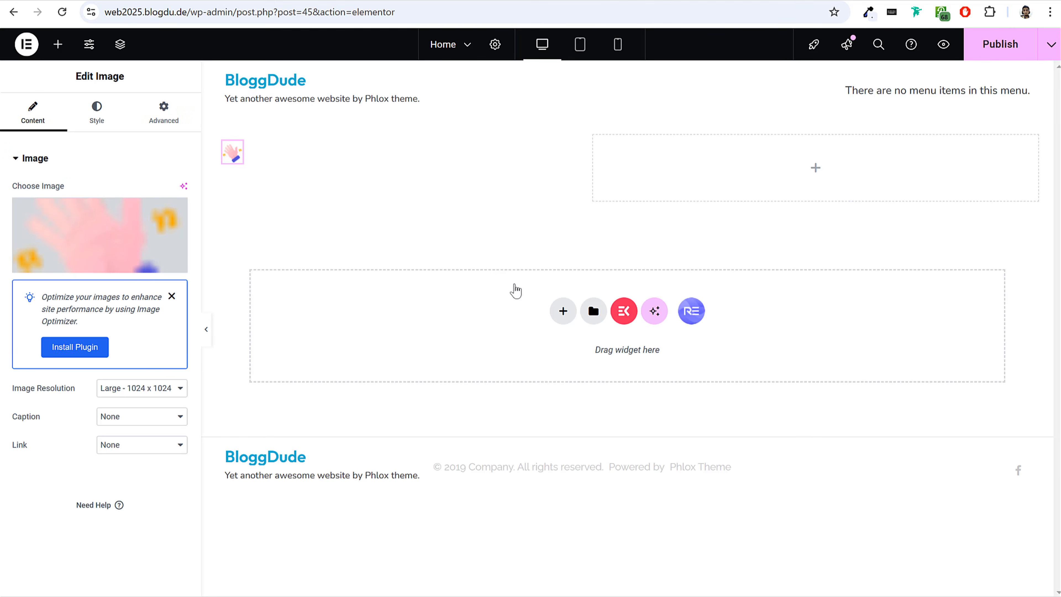
Set the waving image's resolution to Full and its width to 80%.
{"action": "triple_click", "coordinate": [25, 392]}
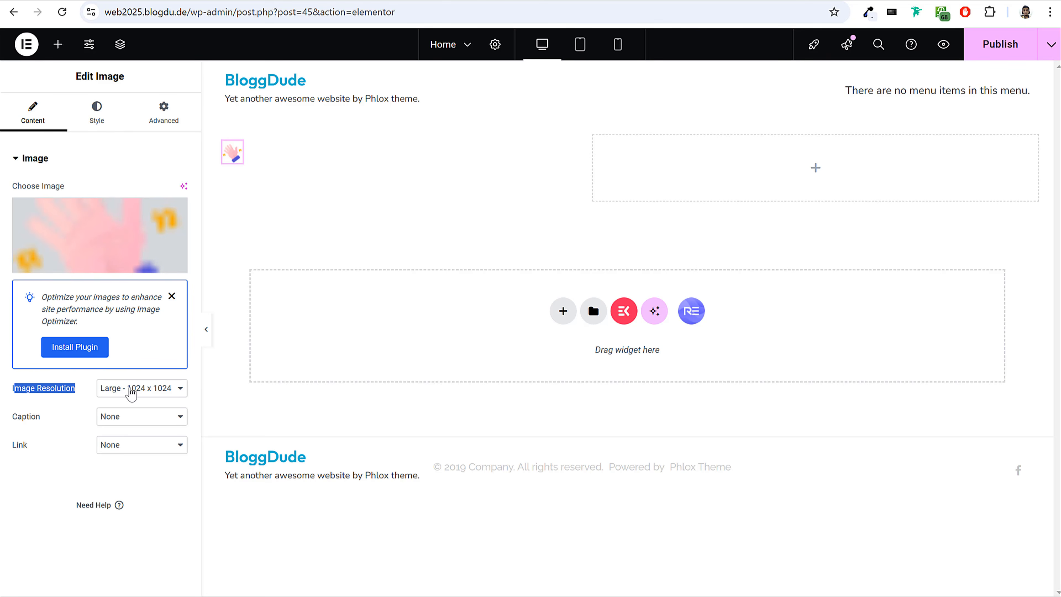
{"action": "left_click", "coordinate": [129, 388]}
{"action": "left_click", "coordinate": [122, 517]}
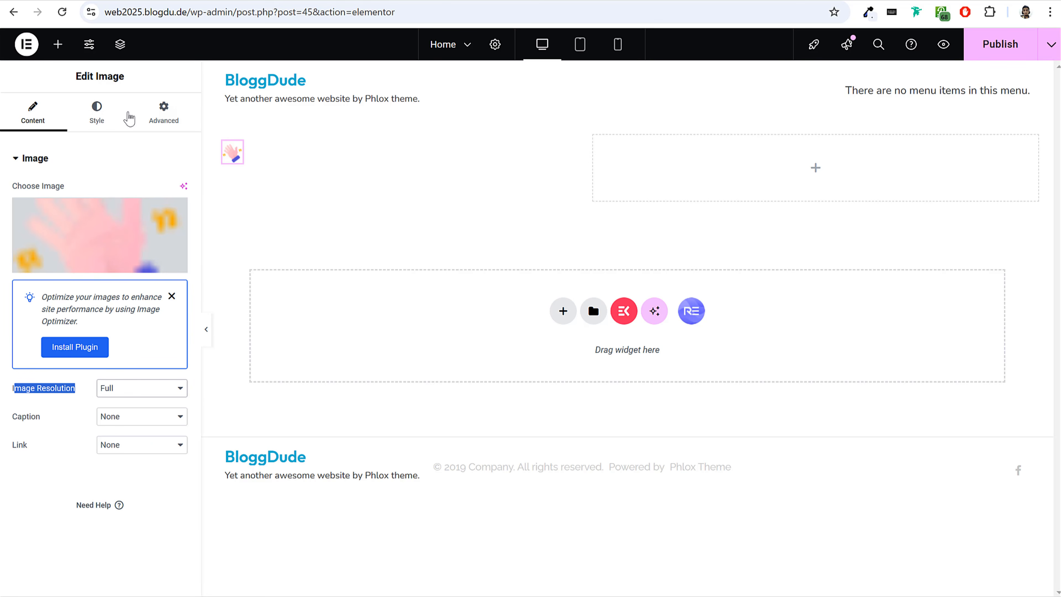
{"action": "left_click", "coordinate": [101, 126]}
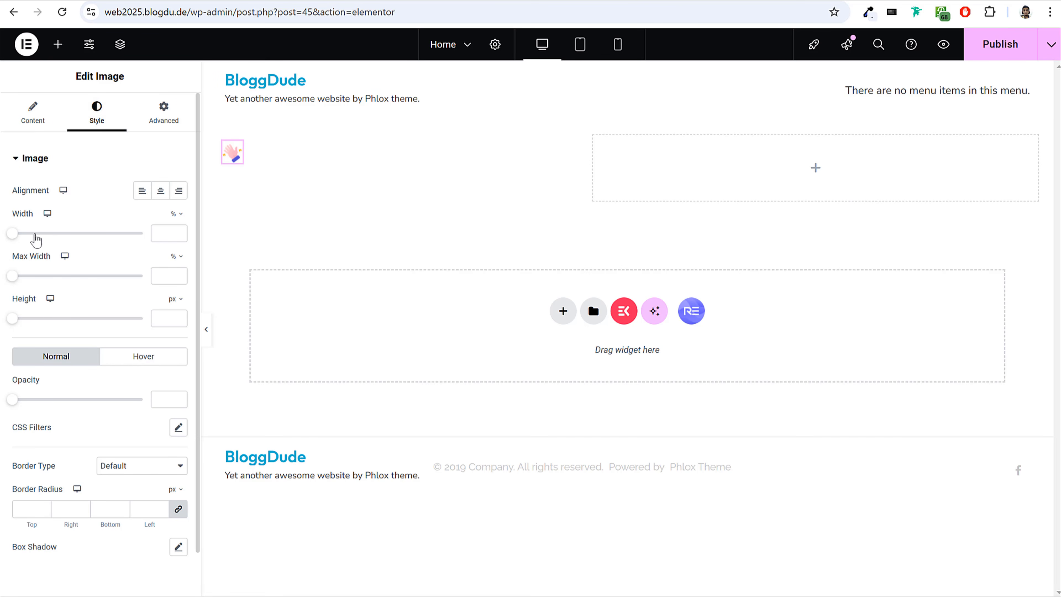
{"action": "left_click_drag", "start_coordinate": [13, 237], "coordinate": [83, 237]}
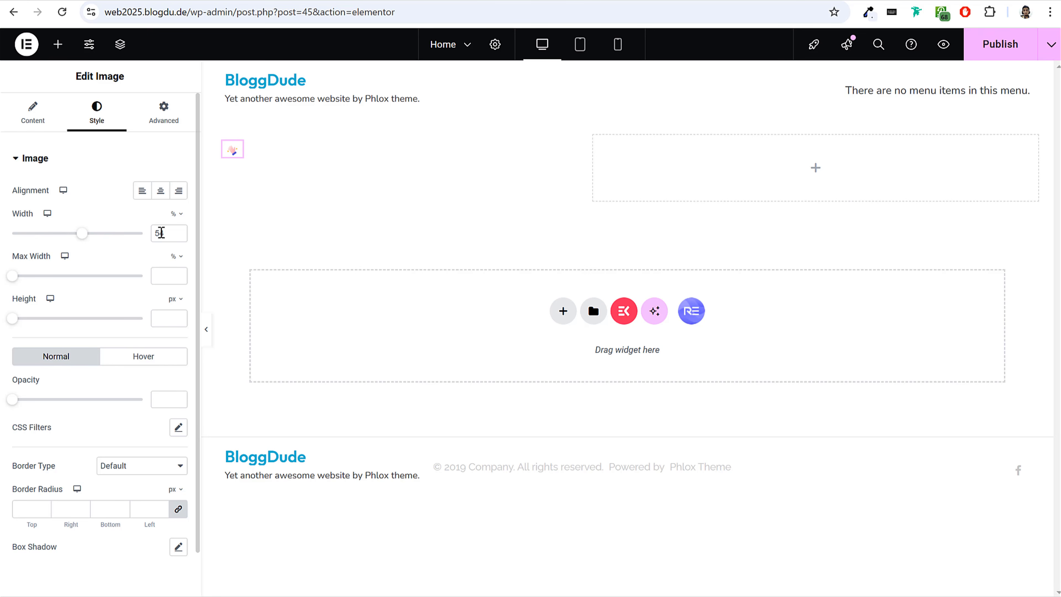
{"action": "type", "text": "80"}
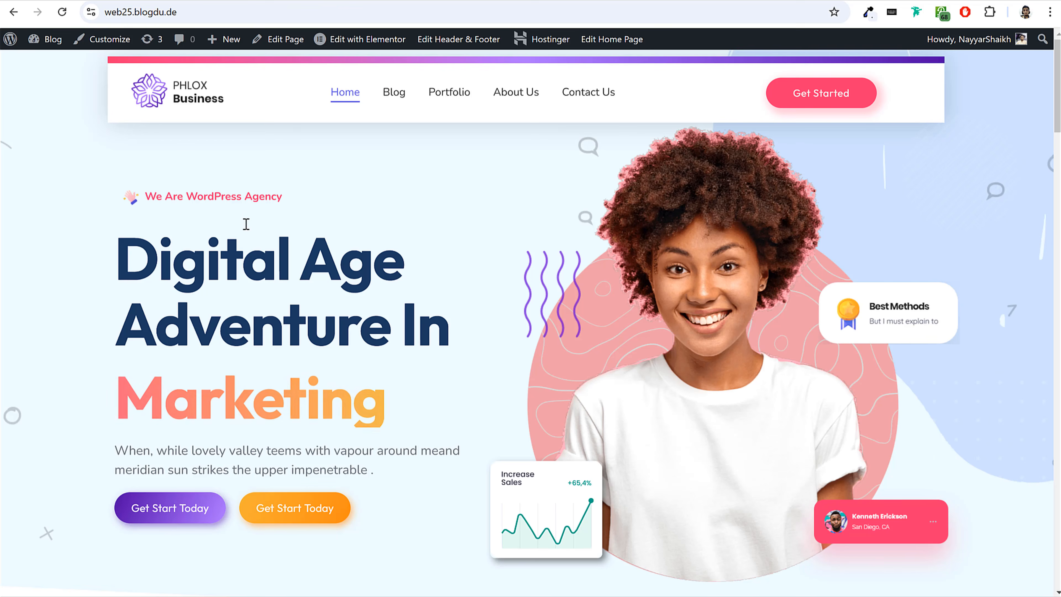
Add a Heading widget beside the waving icon with the demo's tagline text "We Are WordPress Agency".
{"action": "left_click_drag", "start_coordinate": [281, 200], "coordinate": [145, 199]}
{"action": "key", "text": "ctrl+c"}
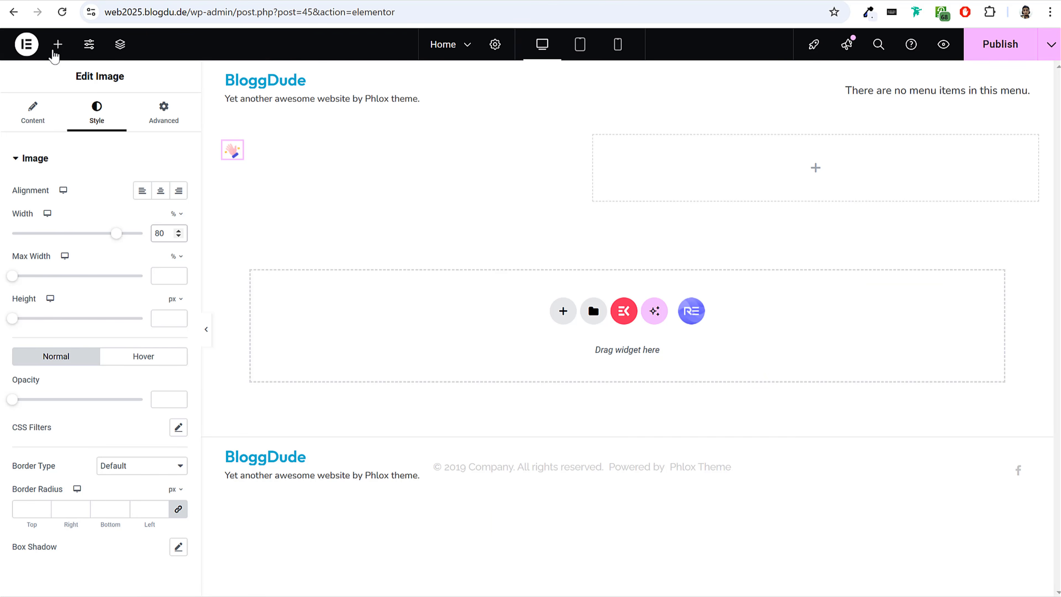
{"action": "left_click", "coordinate": [56, 49]}
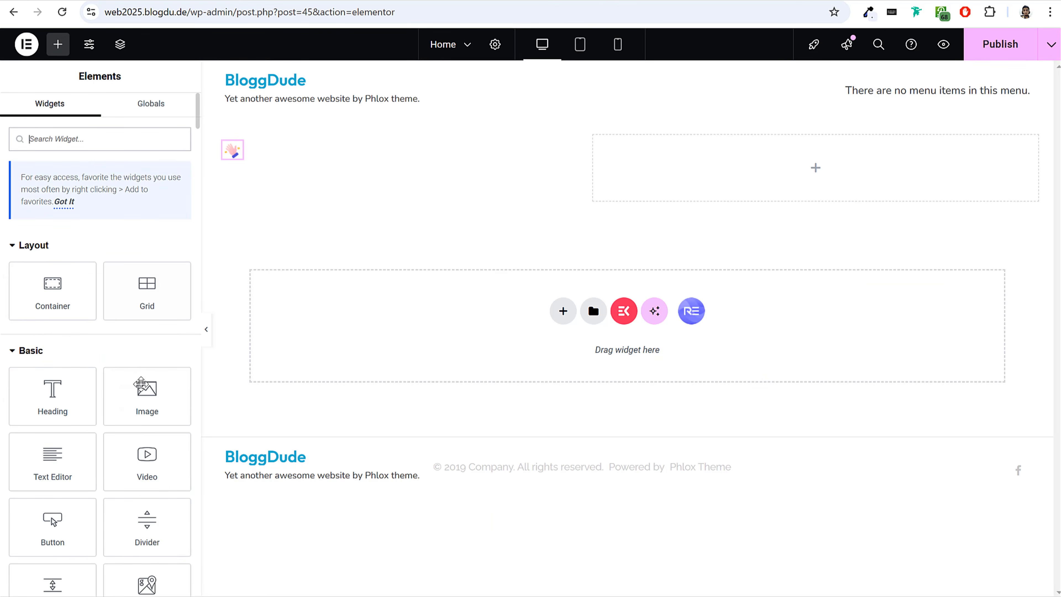
{"action": "left_click_drag", "start_coordinate": [67, 381], "coordinate": [220, 138]}
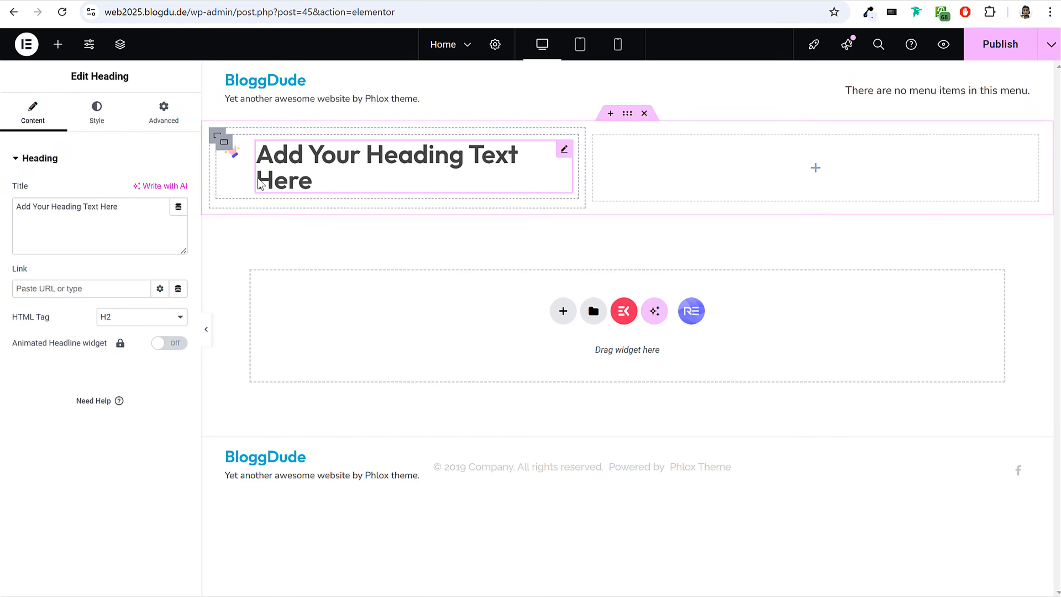
{"action": "triple_click", "coordinate": [79, 228]}
{"action": "key", "text": "ctrl+v"}
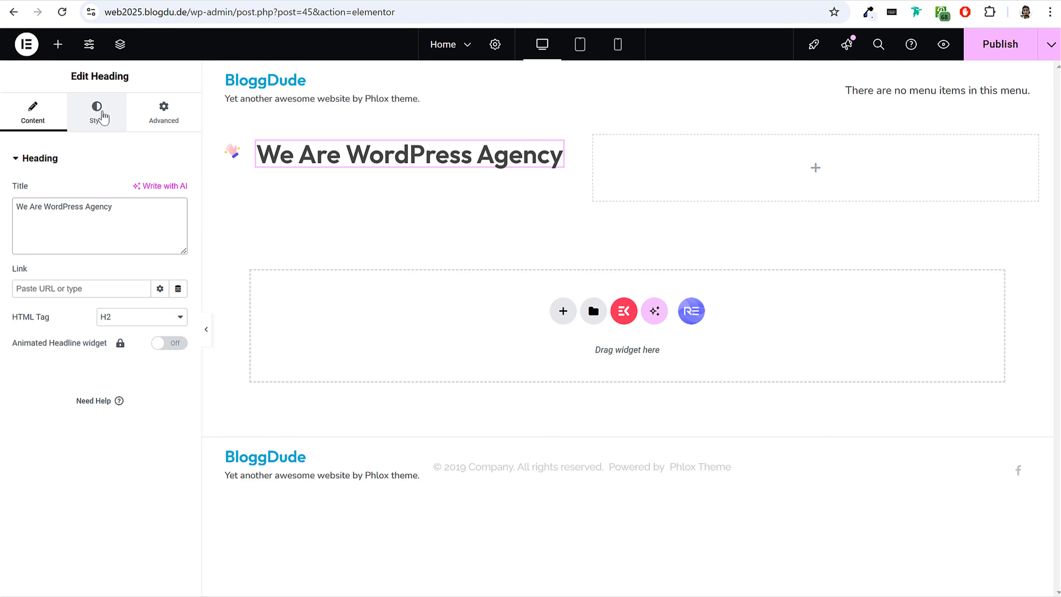
Set the tagline heading's typography to the Nunito font family at 16 px, checking the demo's tagline for reference.
{"action": "left_click", "coordinate": [97, 109]}
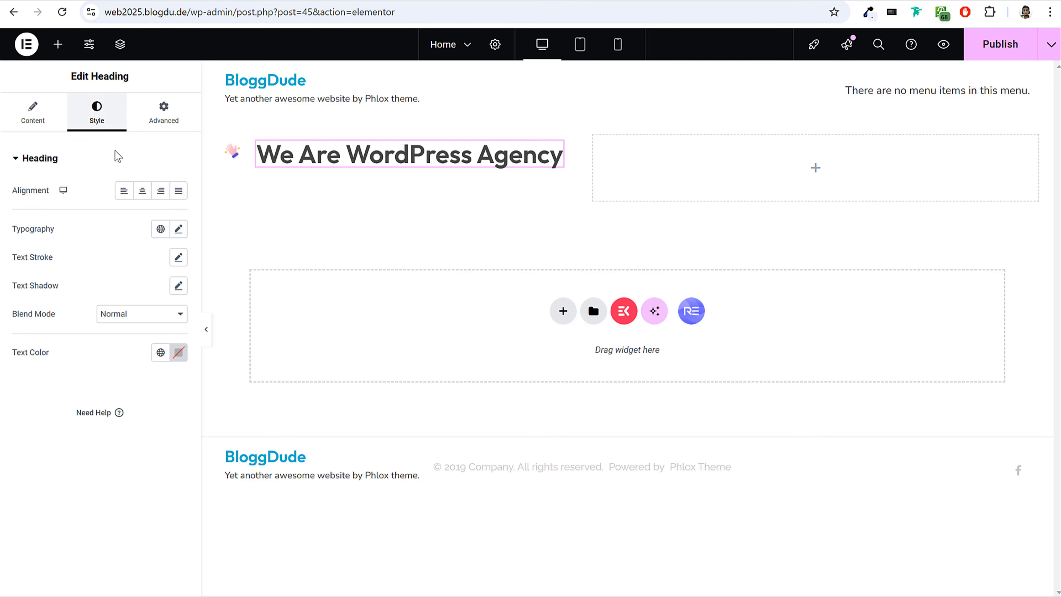
{"action": "left_click", "coordinate": [178, 228]}
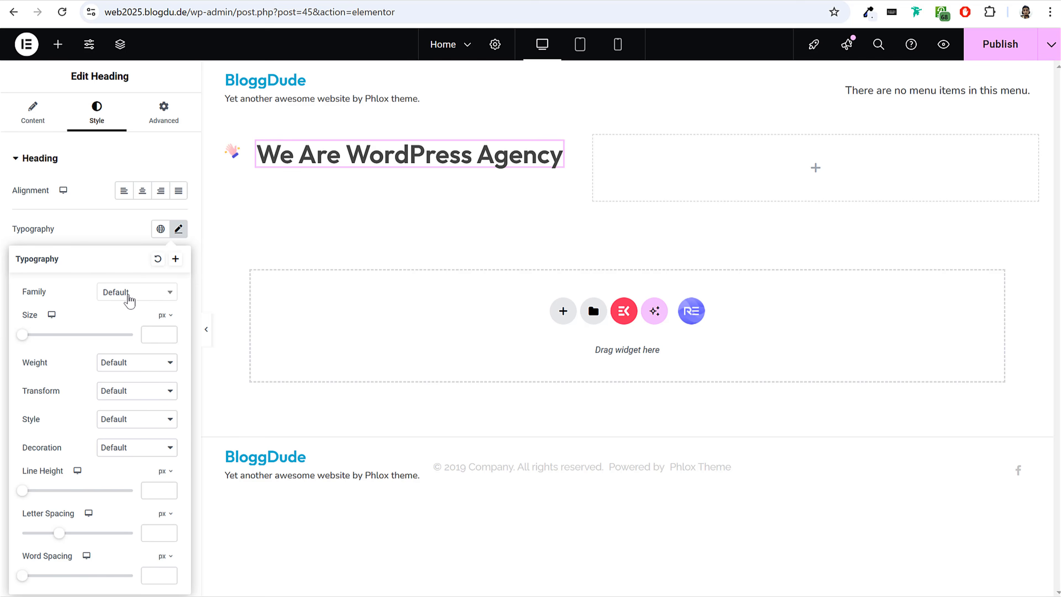
{"action": "left_click", "coordinate": [110, 224]}
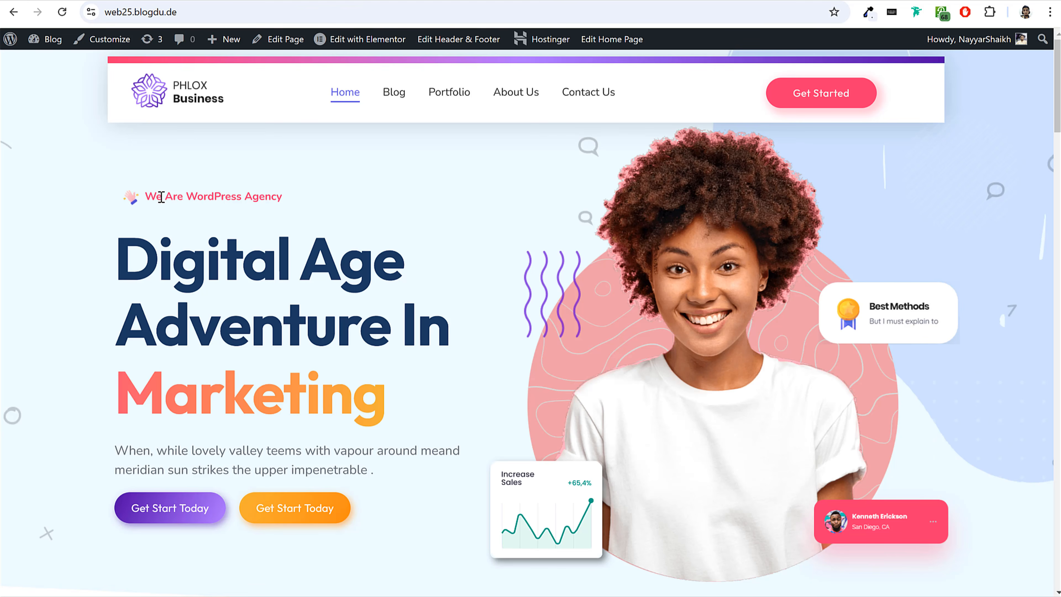
{"action": "left_click_drag", "start_coordinate": [149, 196], "coordinate": [318, 196]}
{"action": "left_click", "coordinate": [319, 196]}
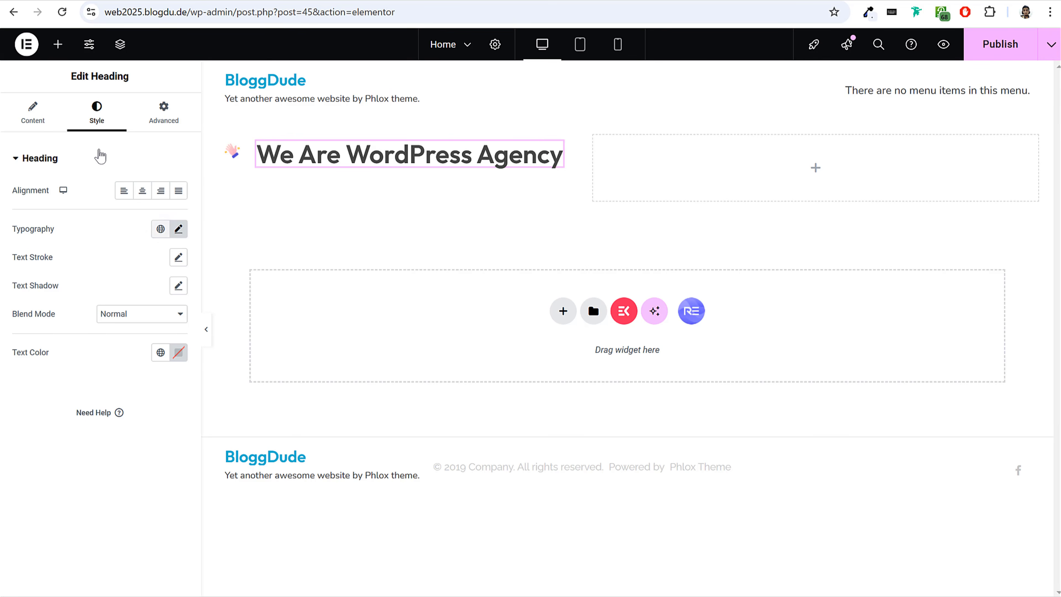
{"action": "left_click", "coordinate": [179, 229]}
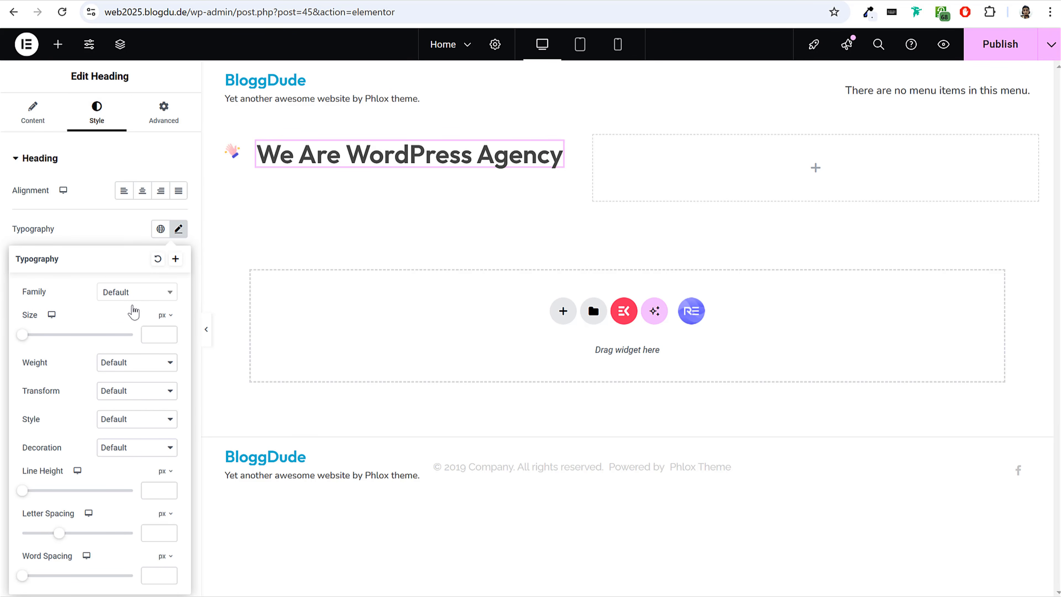
{"action": "left_click", "coordinate": [142, 293]}
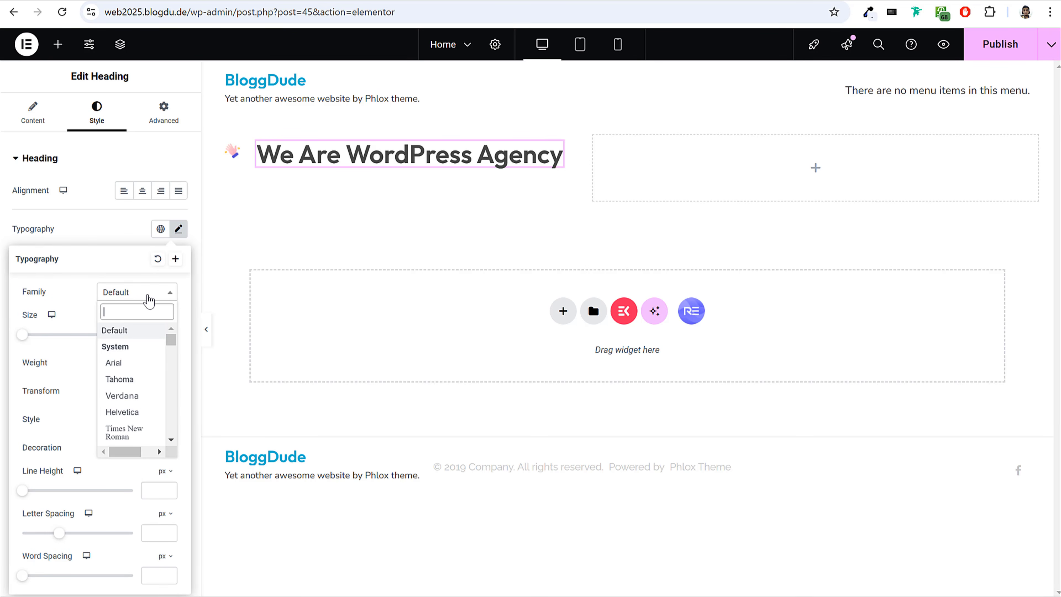
{"action": "type", "text": "i"}
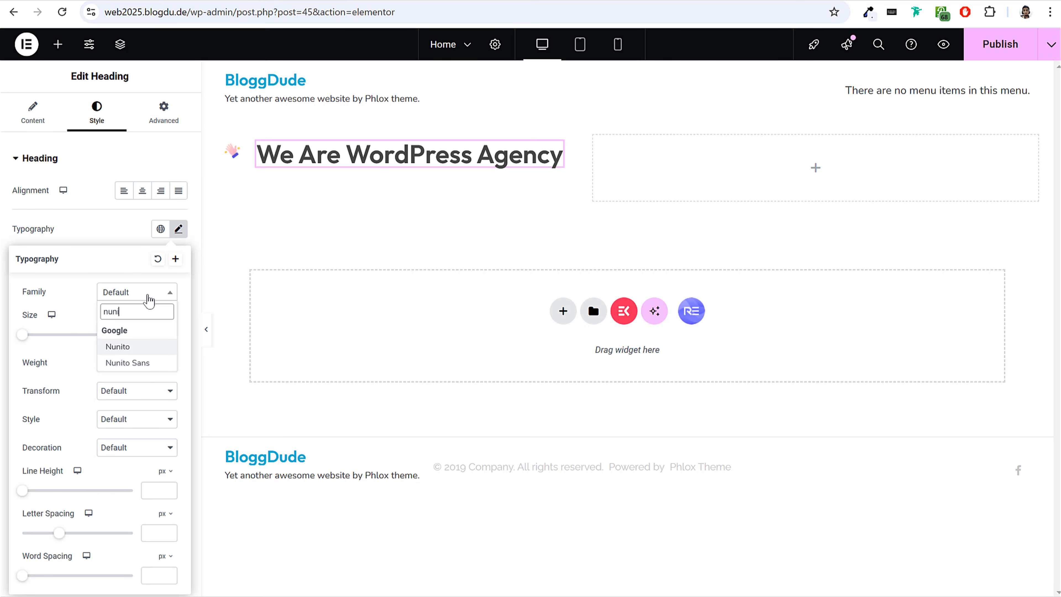
{"action": "left_click", "coordinate": [139, 350]}
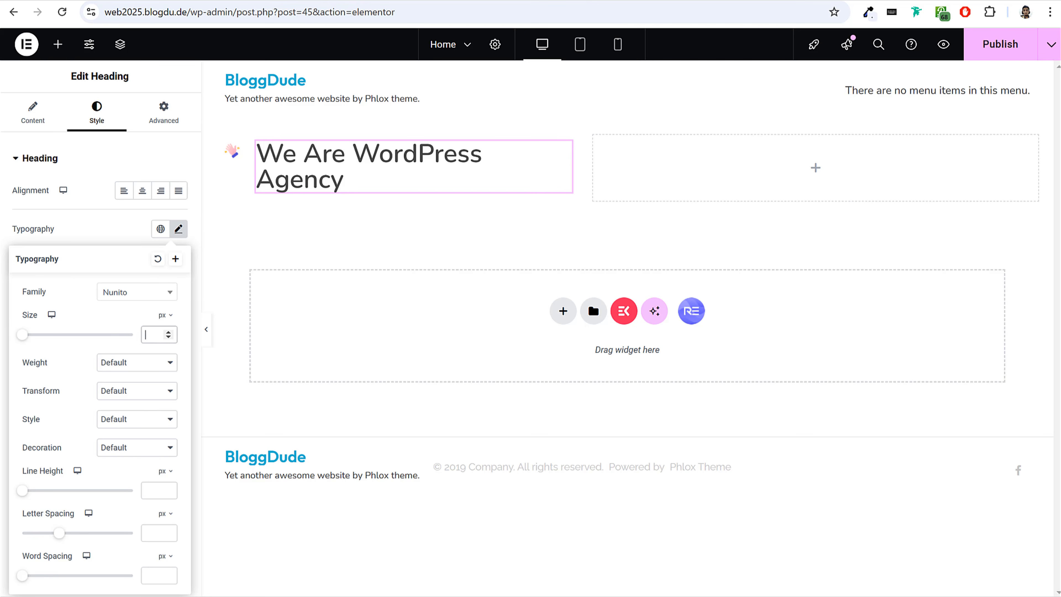
{"action": "type", "text": "16"}
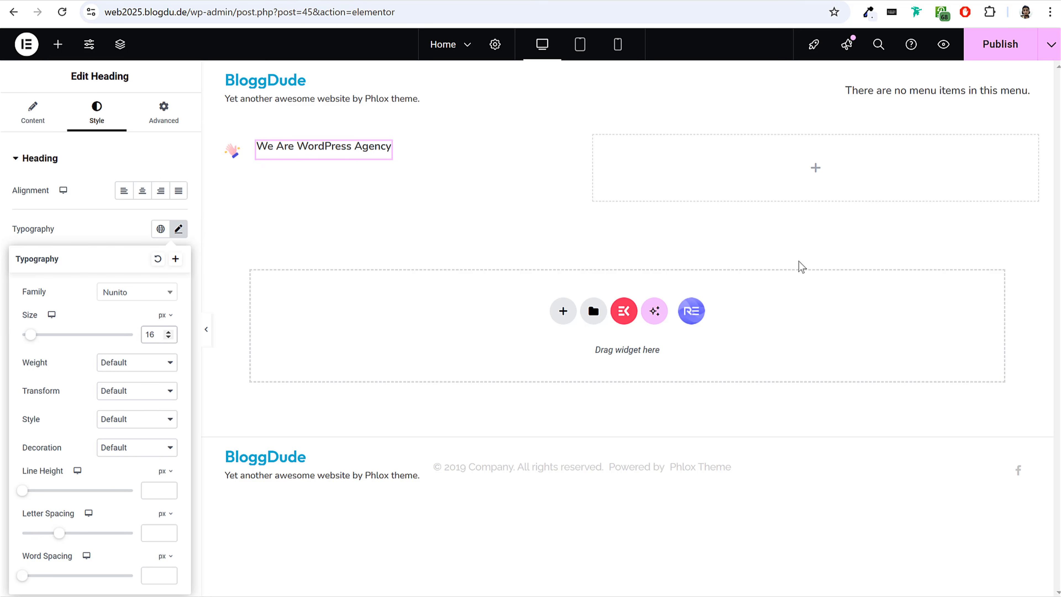
Set the tagline heading's font weight to 700 (Bold) and preview the page without the editing panel.
{"action": "left_click", "coordinate": [141, 362]}
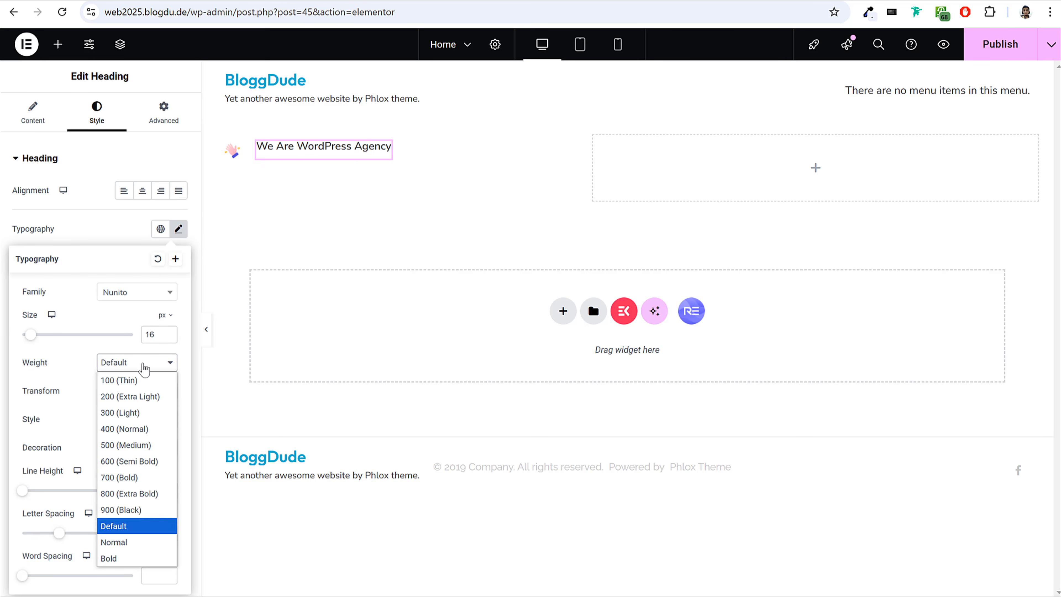
{"action": "left_click", "coordinate": [144, 481]}
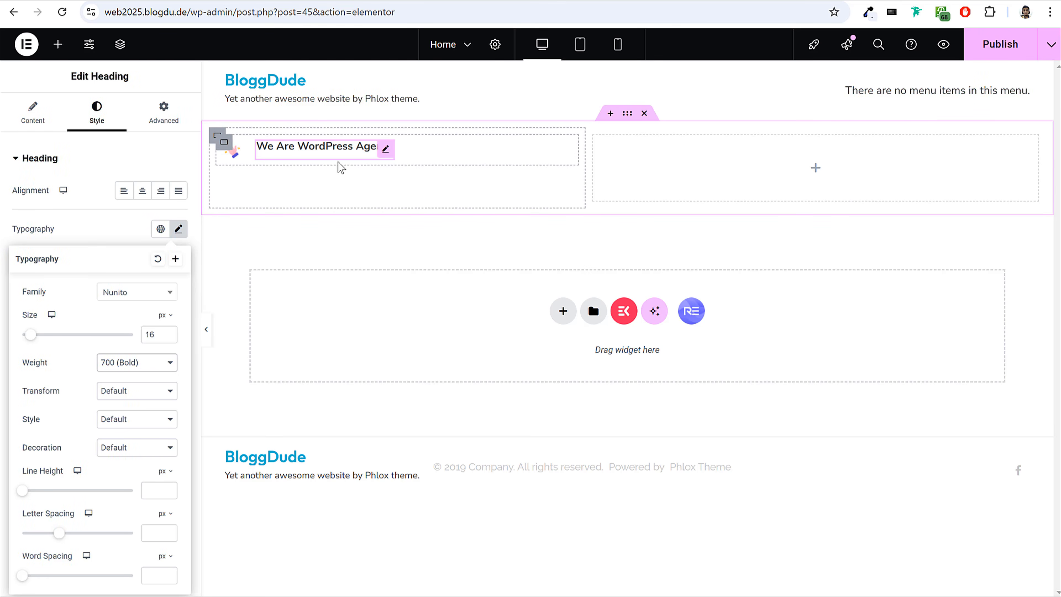
{"action": "left_click", "coordinate": [206, 332]}
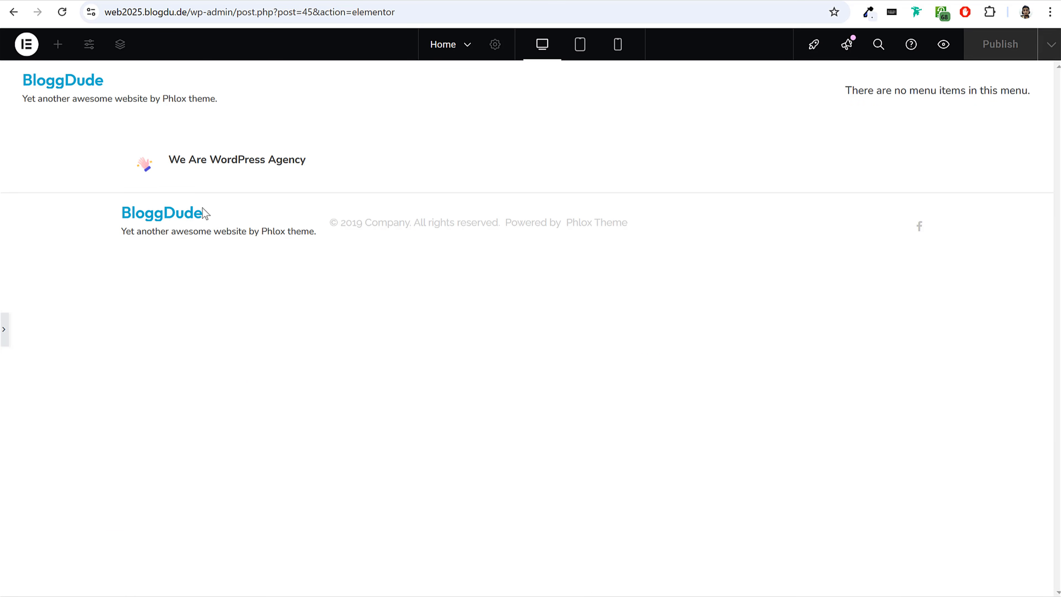
{"action": "left_click_drag", "start_coordinate": [165, 159], "coordinate": [227, 163]}
{"action": "left_click", "coordinate": [4, 330]}
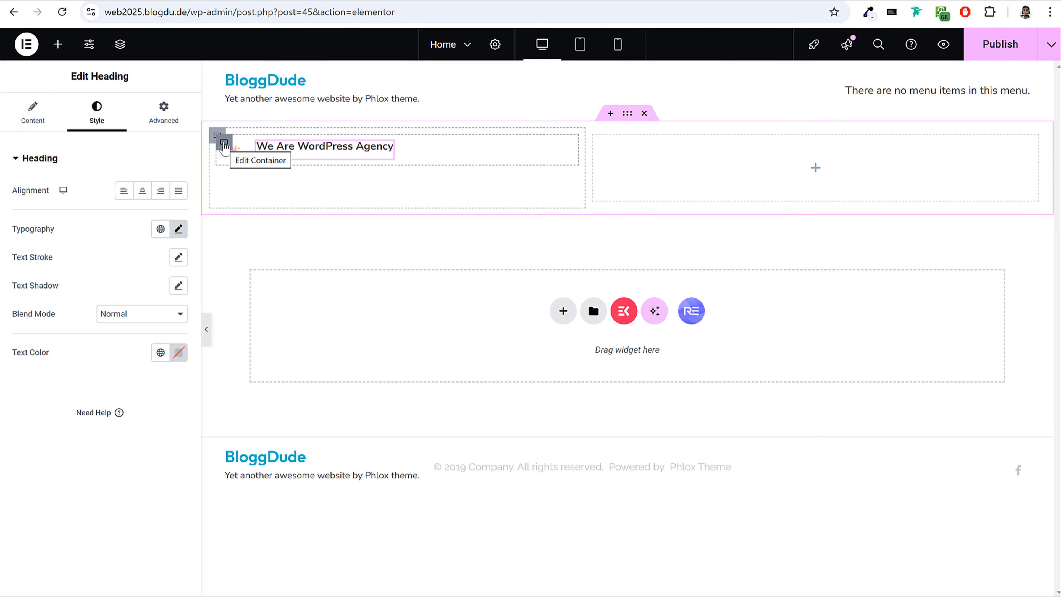
Center the items of the nested container holding the waving icon and tagline vertically, and preview the row.
{"action": "left_click", "coordinate": [224, 145]}
{"action": "scroll", "coordinate": [84, 416], "scroll_direction": "down", "scroll_amount": 2}
{"action": "scroll", "coordinate": [85, 415], "scroll_direction": "down", "scroll_amount": 2}
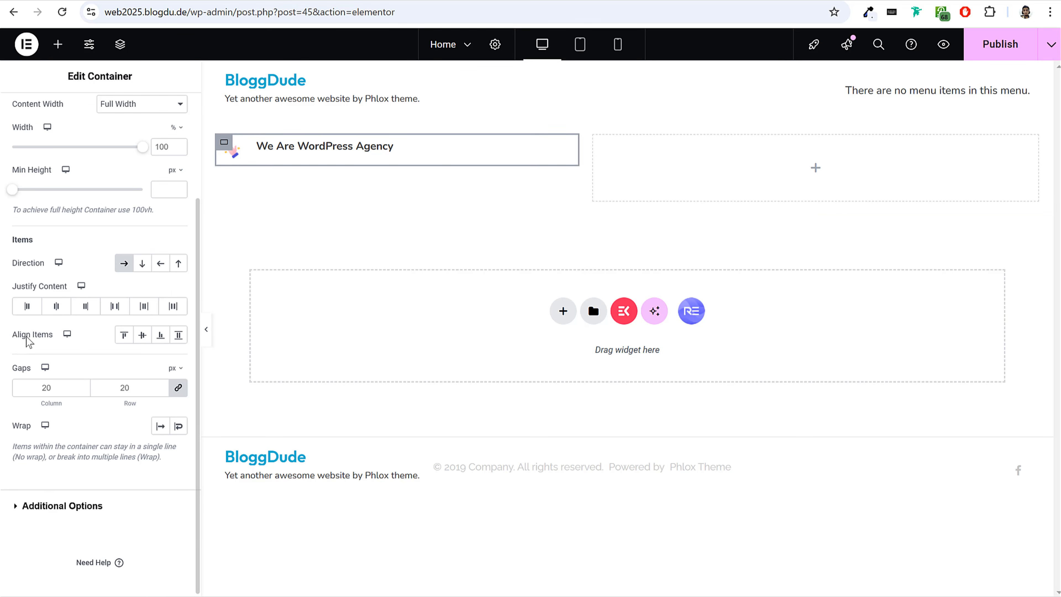
{"action": "left_click_drag", "start_coordinate": [12, 335], "coordinate": [143, 340]}
{"action": "left_click", "coordinate": [143, 336]}
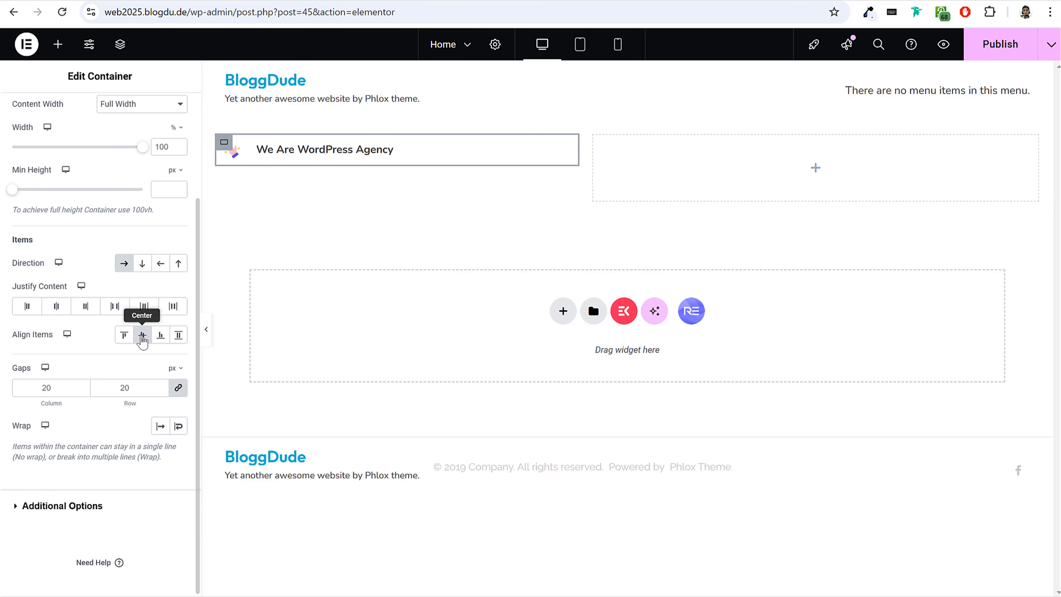
{"action": "left_click", "coordinate": [206, 329]}
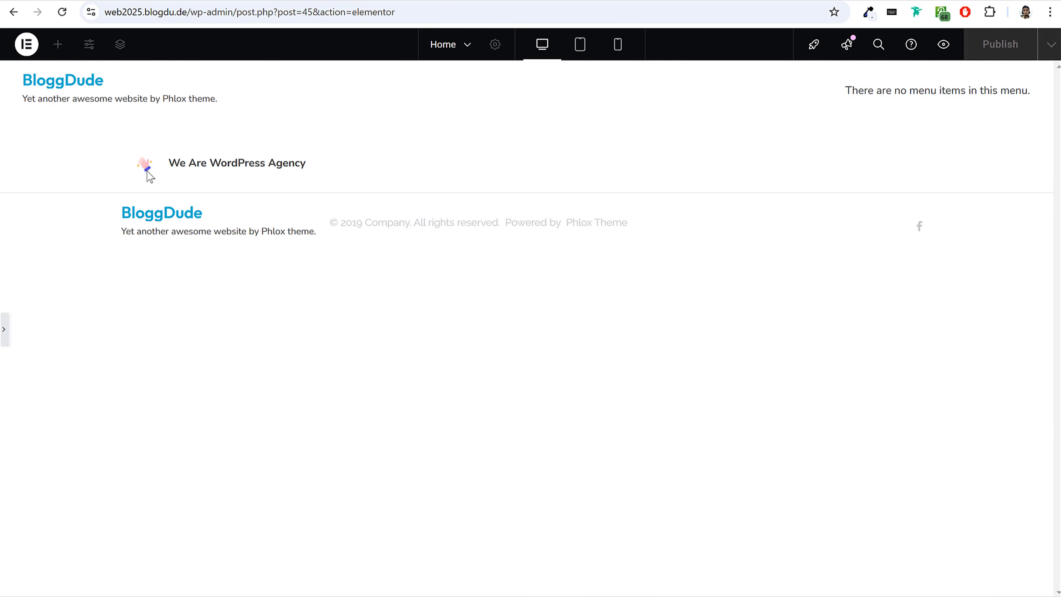
{"action": "left_click", "coordinate": [4, 330]}
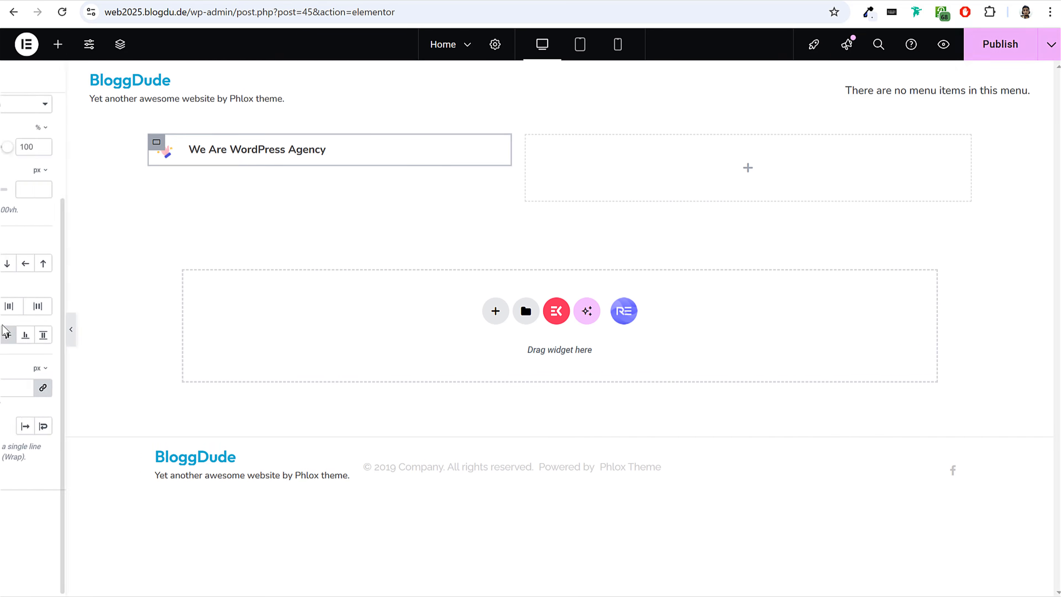
{"action": "left_click", "coordinate": [209, 336]}
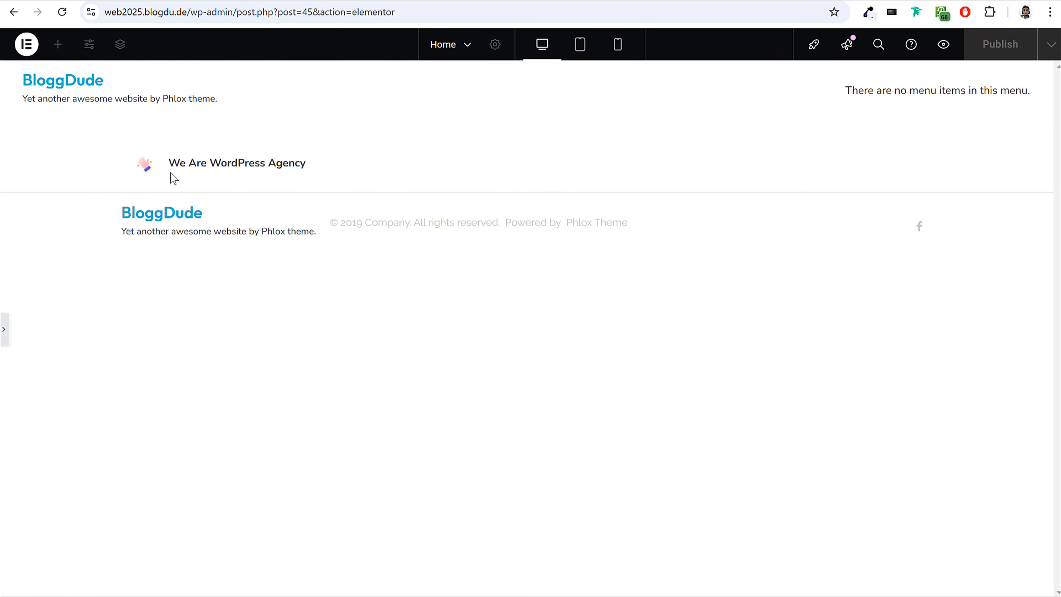
{"action": "left_click", "coordinate": [4, 331]}
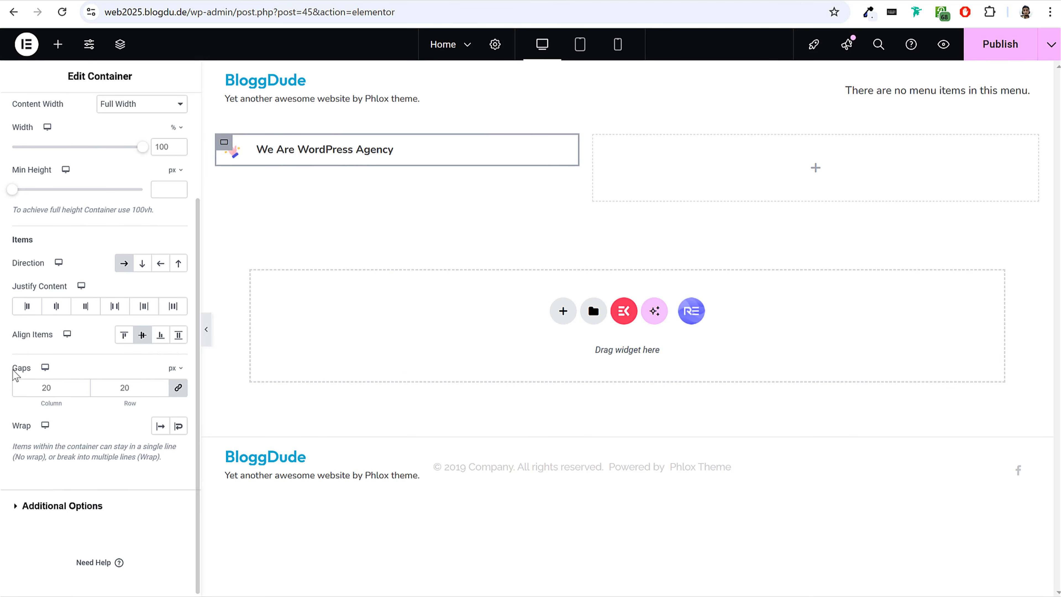
Set the nested container's column and row gaps to 5 px and preview the result.
{"action": "double_click", "coordinate": [13, 369]}
{"action": "left_click", "coordinate": [51, 391]}
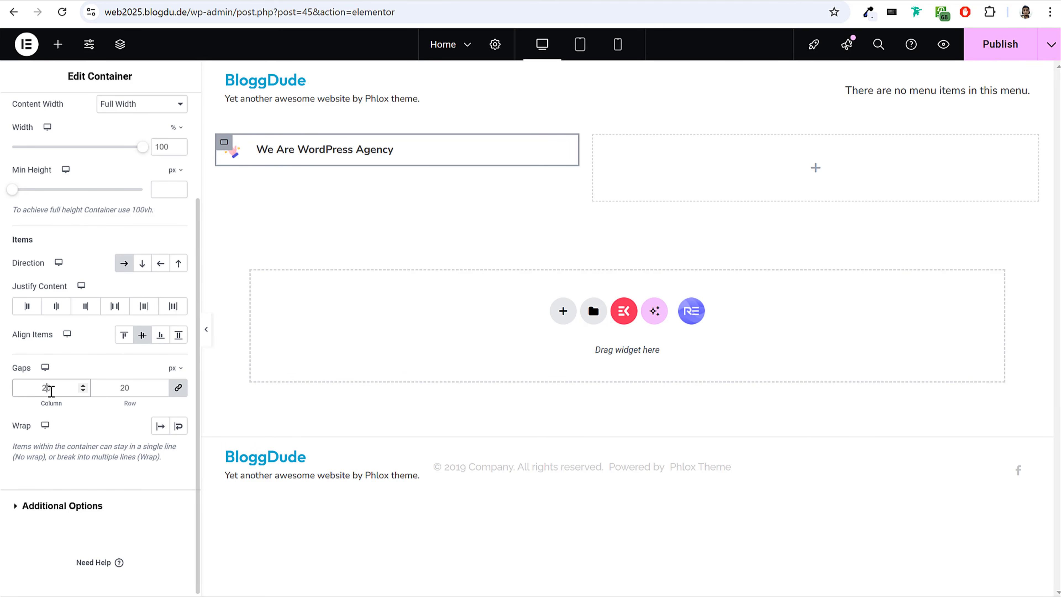
{"action": "key", "text": "BackSpace"}
{"action": "key", "text": "BackSpace"}
{"action": "type", "text": "5"}
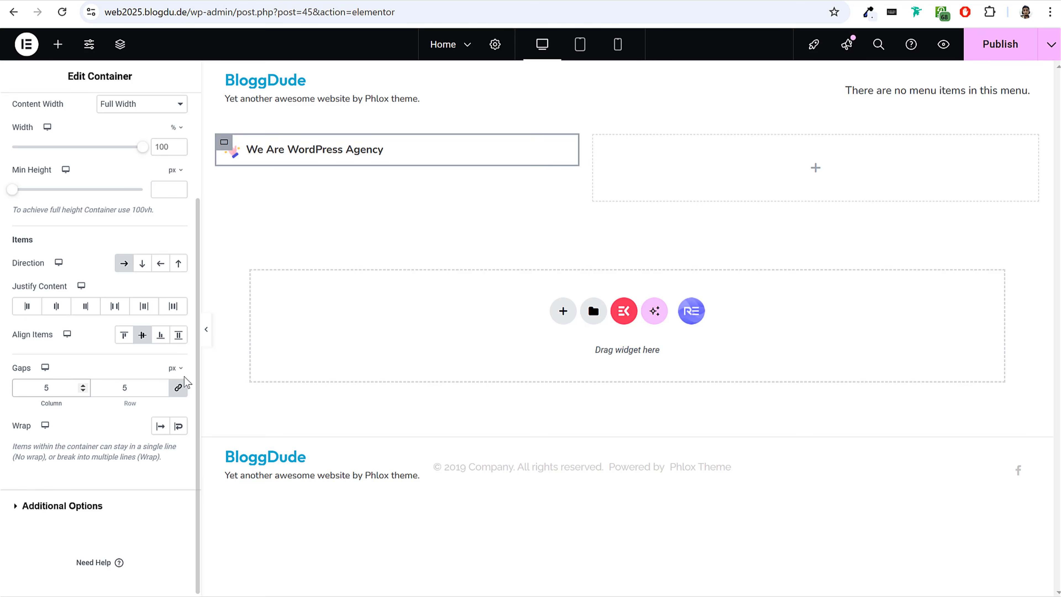
{"action": "left_click", "coordinate": [208, 332]}
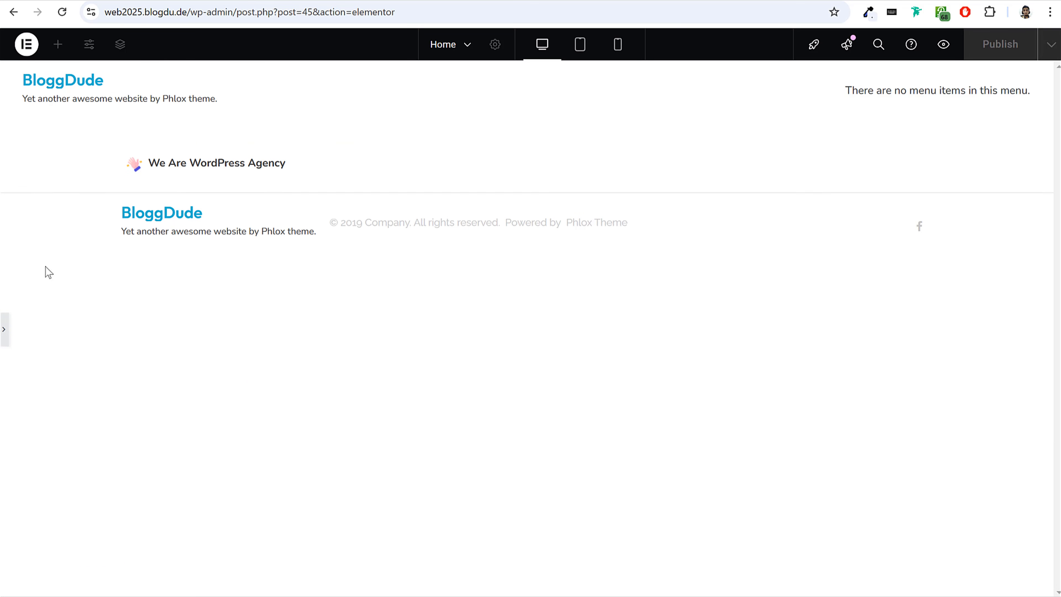
{"action": "left_click", "coordinate": [3, 332]}
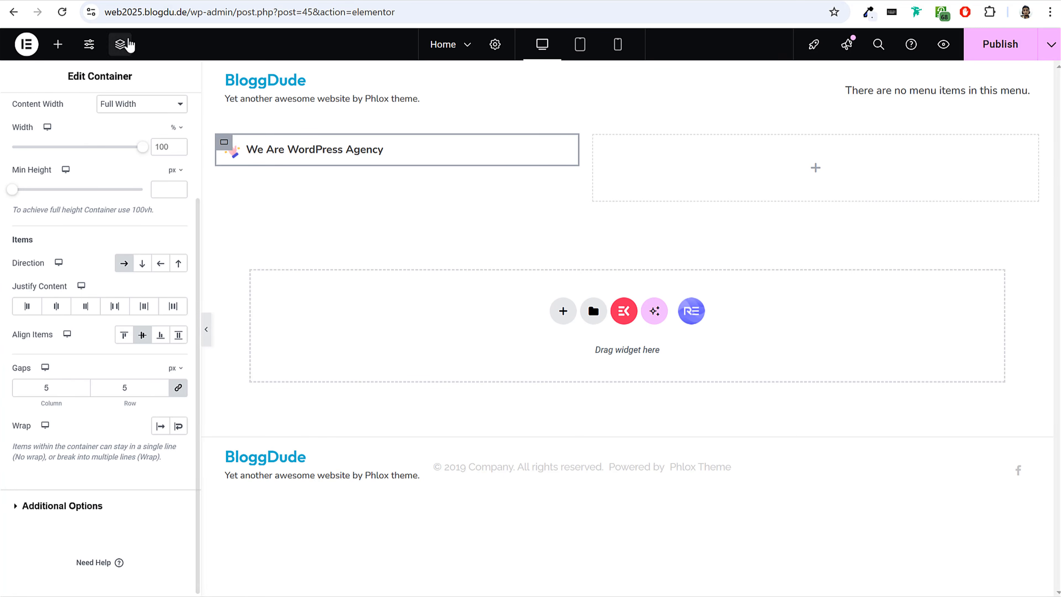
Set the tagline heading's text color to #fd346e, copied from the demo tagline's inspected styles.
{"action": "left_click", "coordinate": [374, 151]}
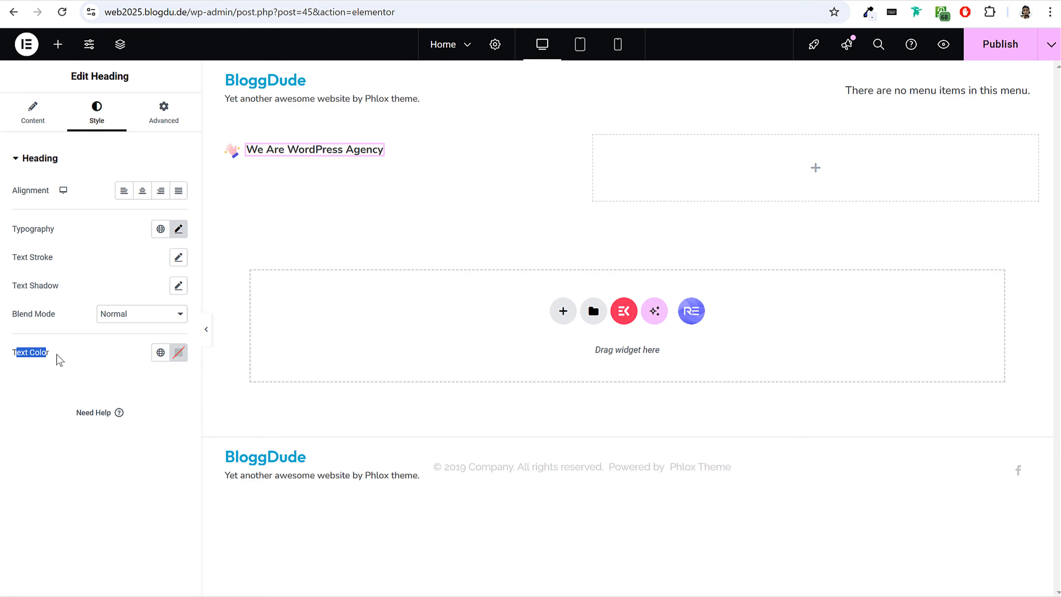
{"action": "left_click", "coordinate": [178, 352]}
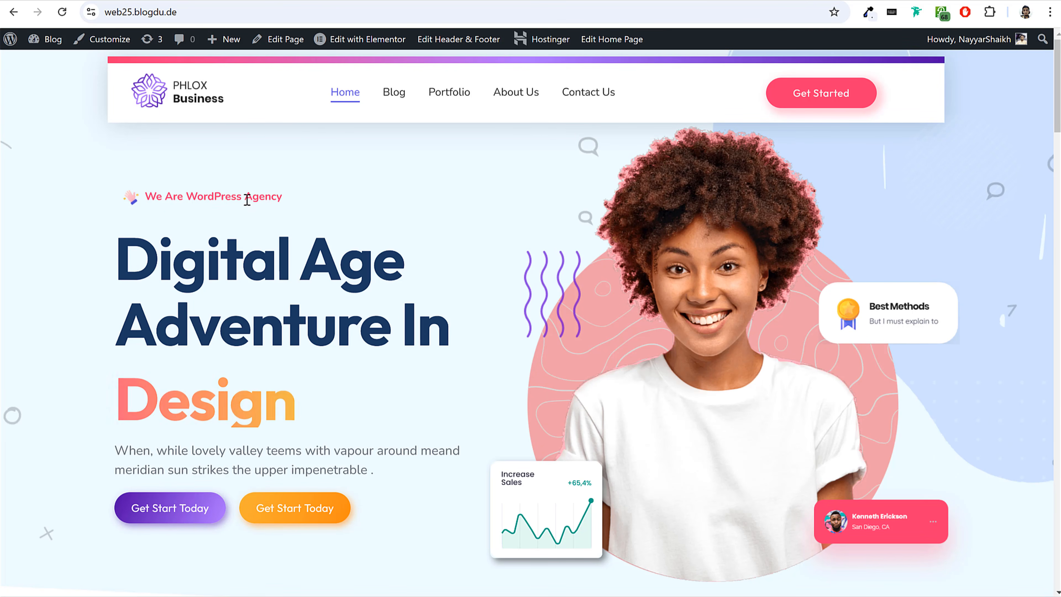
{"action": "right_click", "coordinate": [214, 197]}
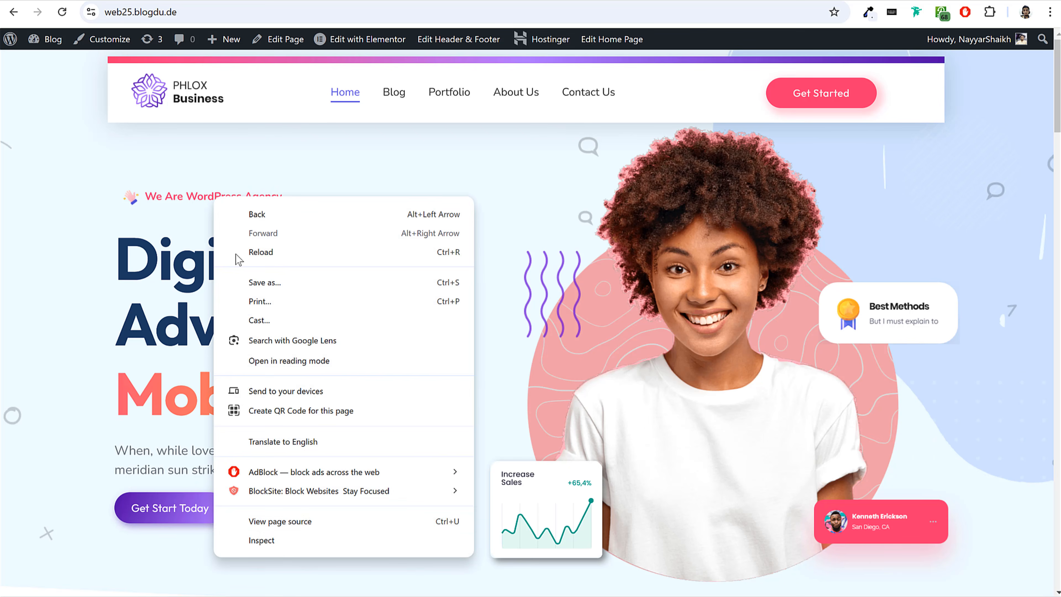
{"action": "left_click", "coordinate": [281, 542]}
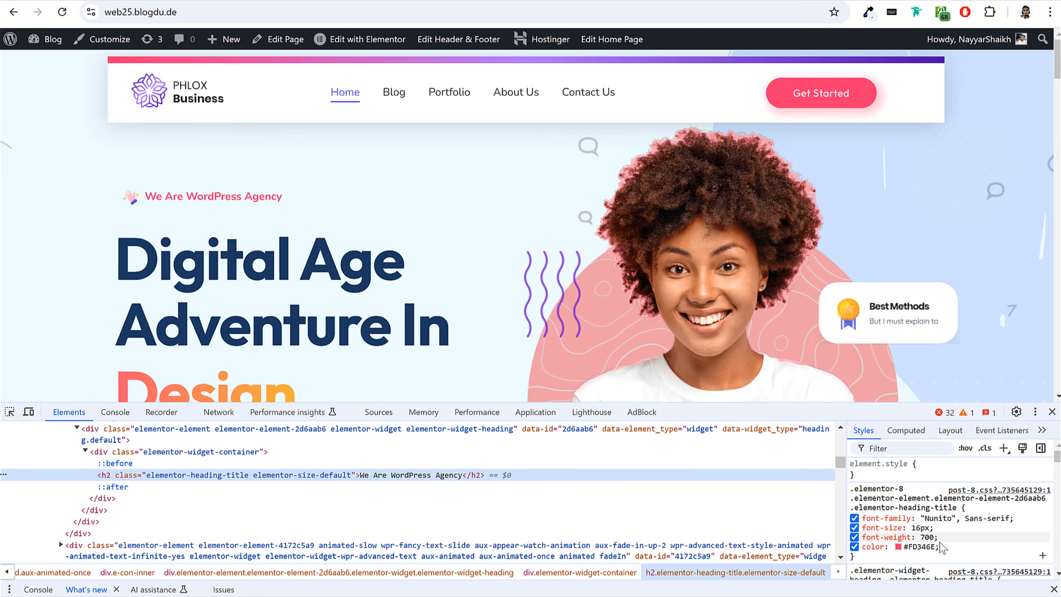
{"action": "scroll", "coordinate": [952, 553], "scroll_direction": "down", "scroll_amount": 2}
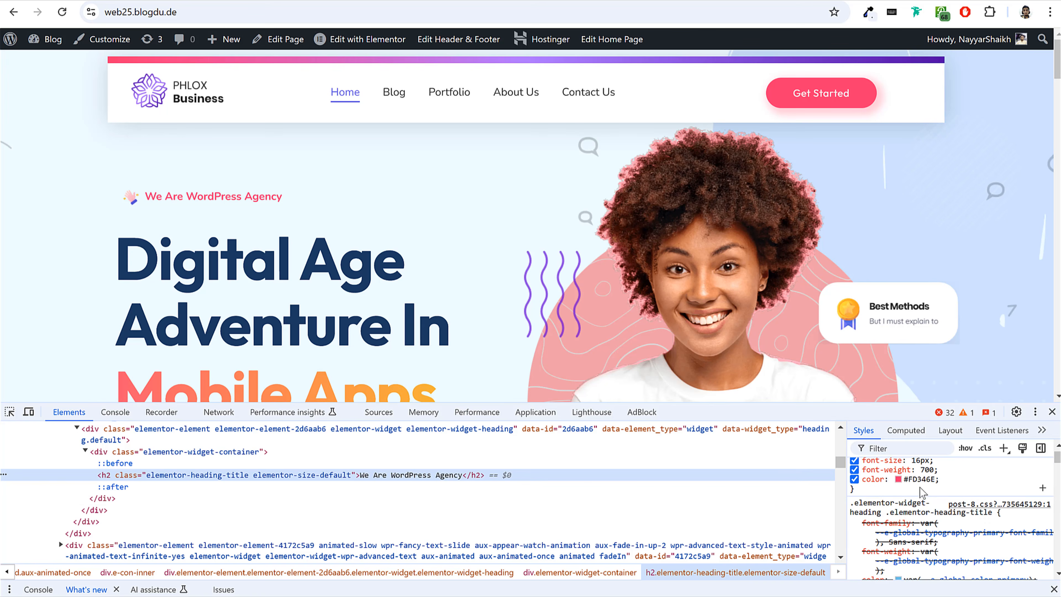
{"action": "left_click", "coordinate": [898, 481]}
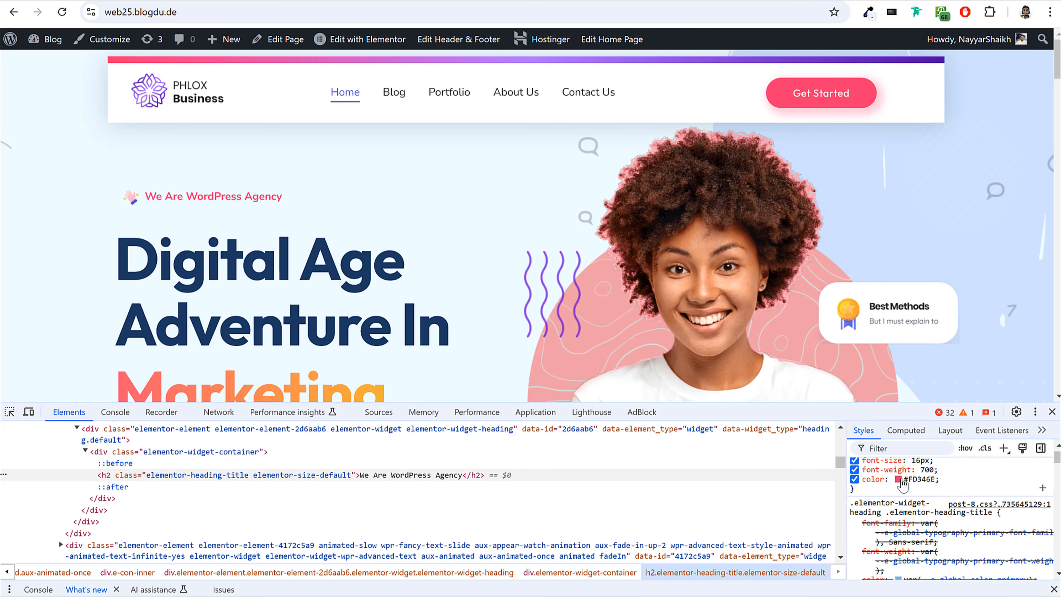
{"action": "left_click", "coordinate": [898, 478]}
{"action": "triple_click", "coordinate": [963, 542]}
{"action": "key", "text": "ctrl+c"}
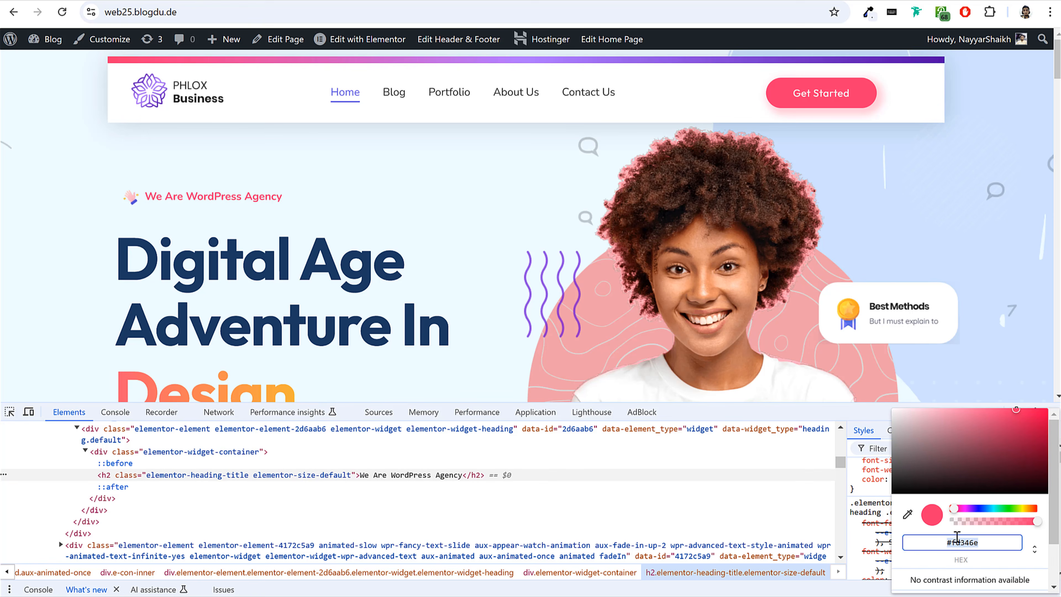
{"action": "key", "text": "Escape"}
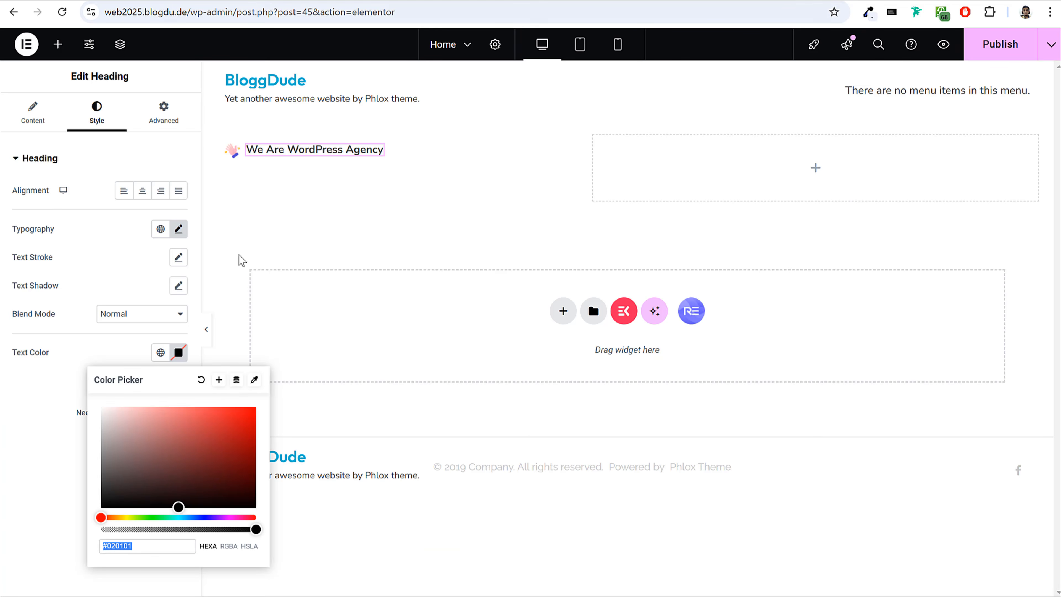
{"action": "key", "text": "ctrl+v"}
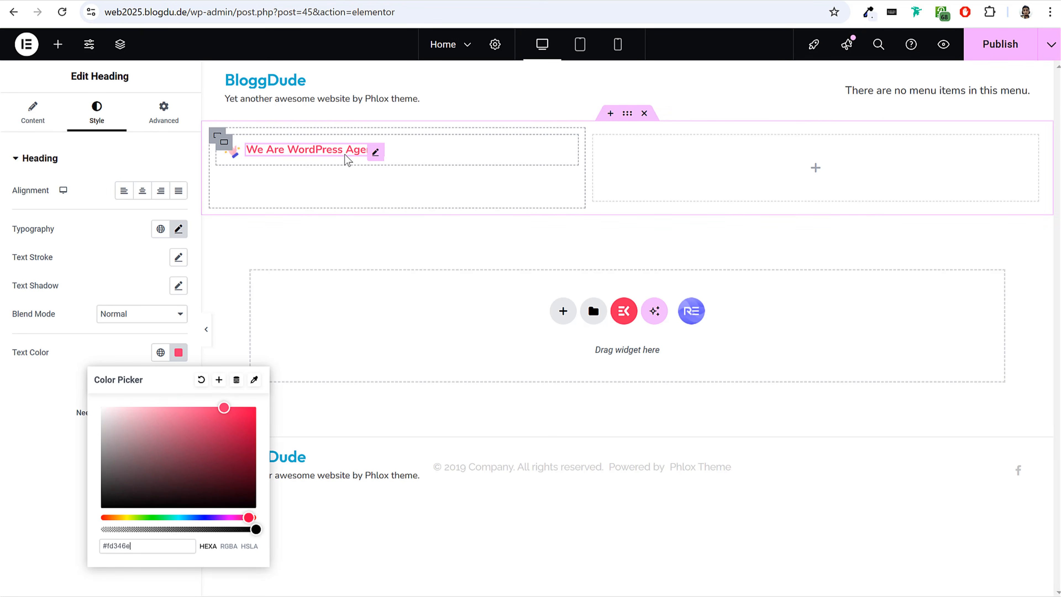
Save the tagline's color as a new global color named Pink and assign it to the heading's text.
{"action": "left_click", "coordinate": [218, 379]}
{"action": "left_click_drag", "start_coordinate": [497, 318], "coordinate": [320, 327]}
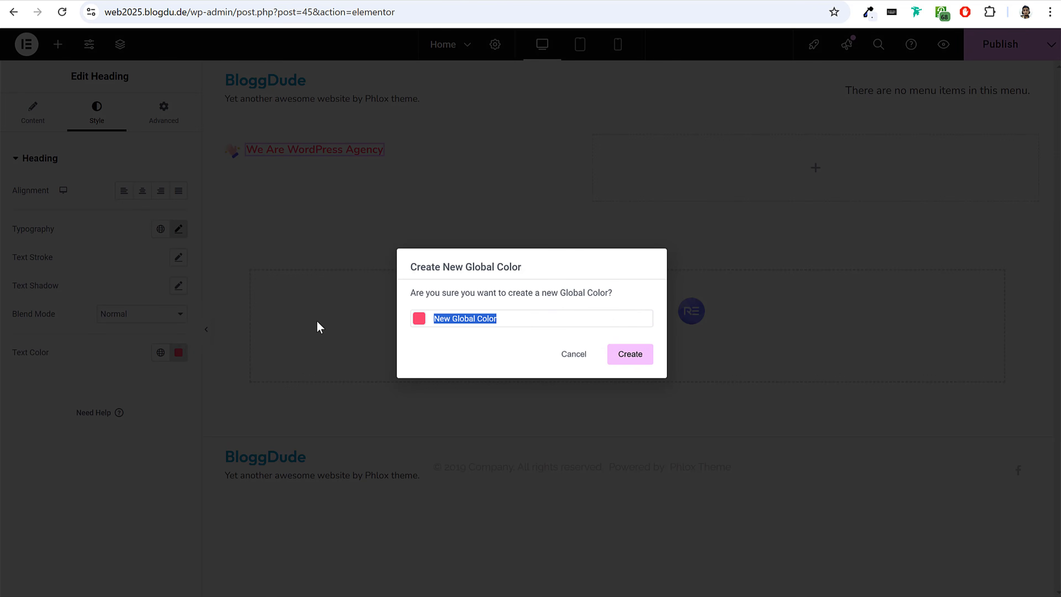
{"action": "type", "text": "Pink"}
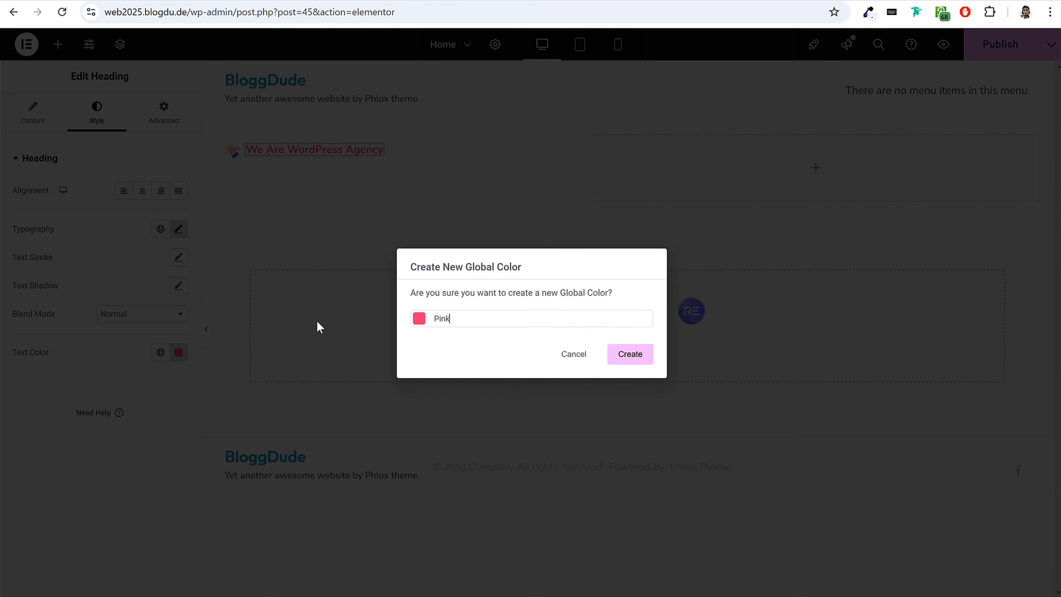
{"action": "left_click", "coordinate": [648, 358]}
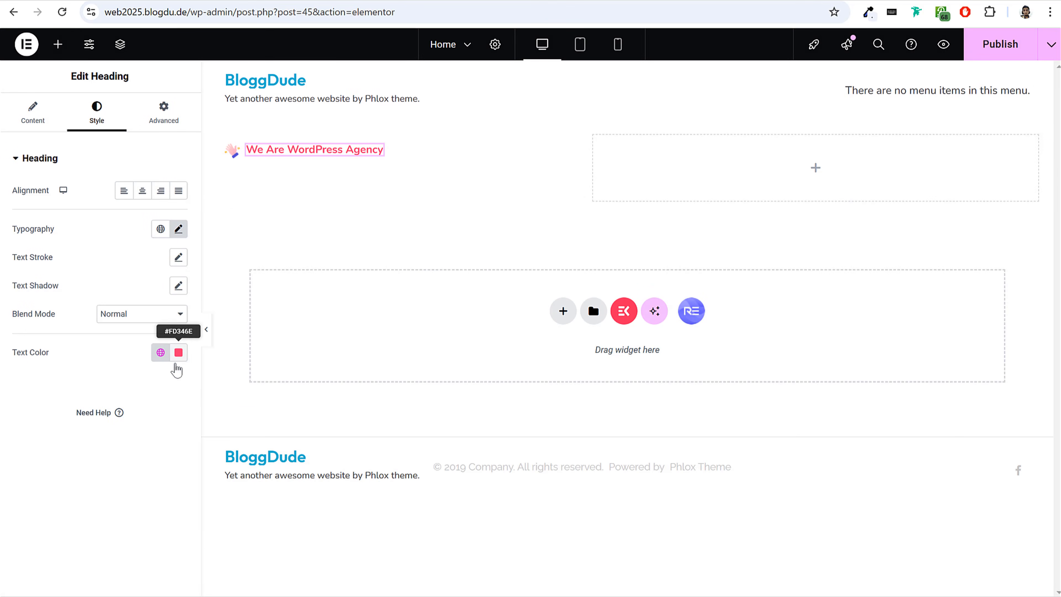
{"action": "left_click", "coordinate": [178, 352]}
{"action": "left_click", "coordinate": [101, 317]}
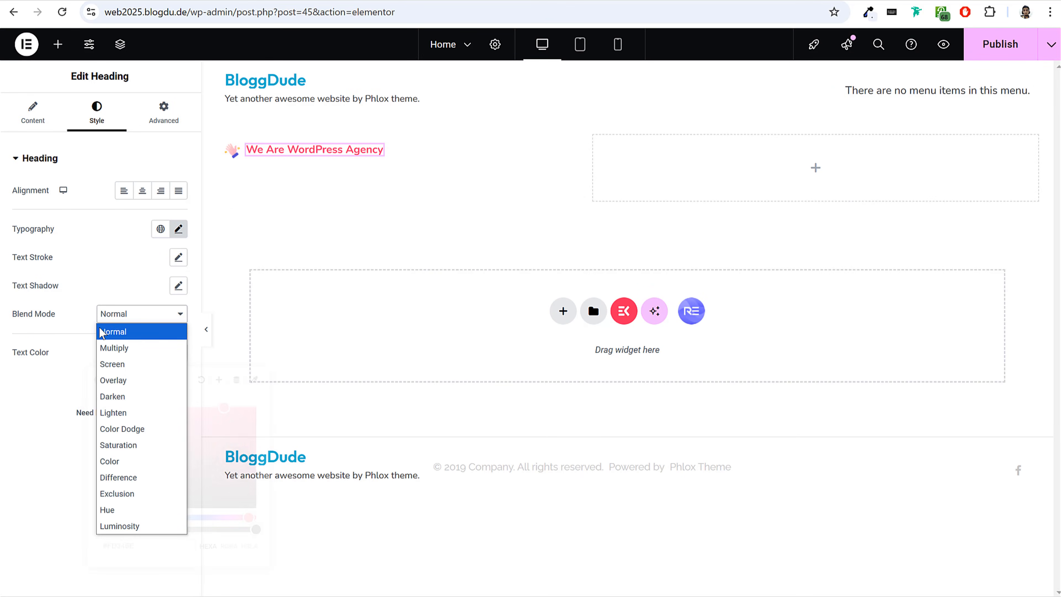
{"action": "left_click", "coordinate": [48, 366]}
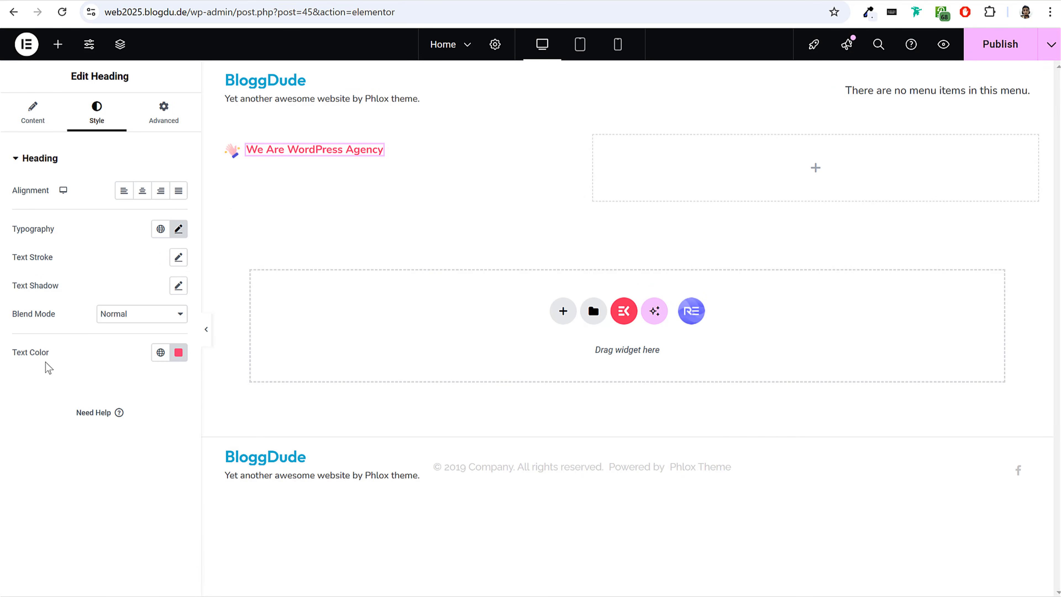
{"action": "left_click", "coordinate": [160, 352]}
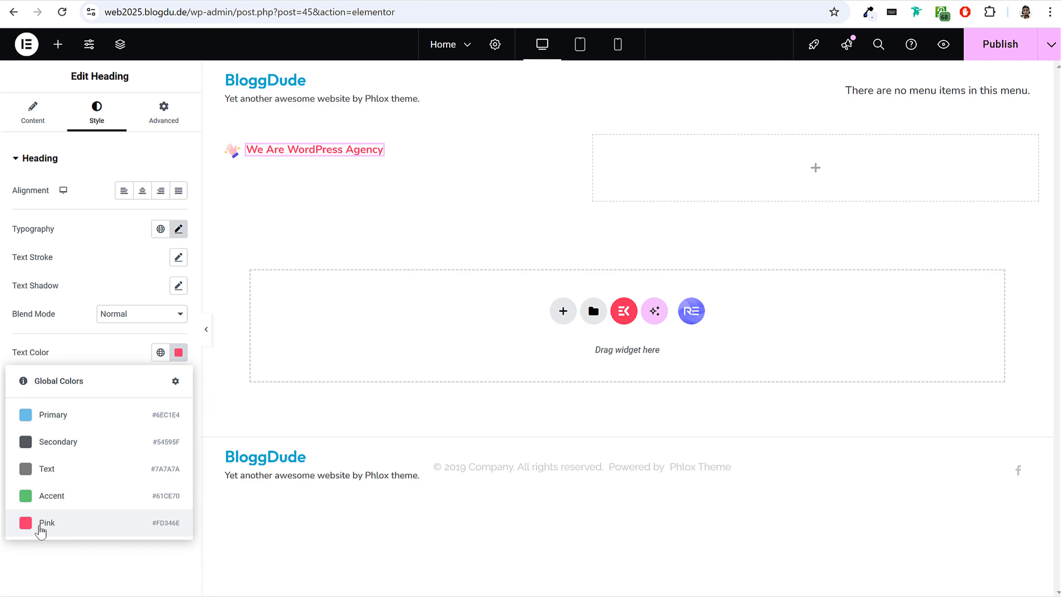
{"action": "left_click", "coordinate": [80, 528]}
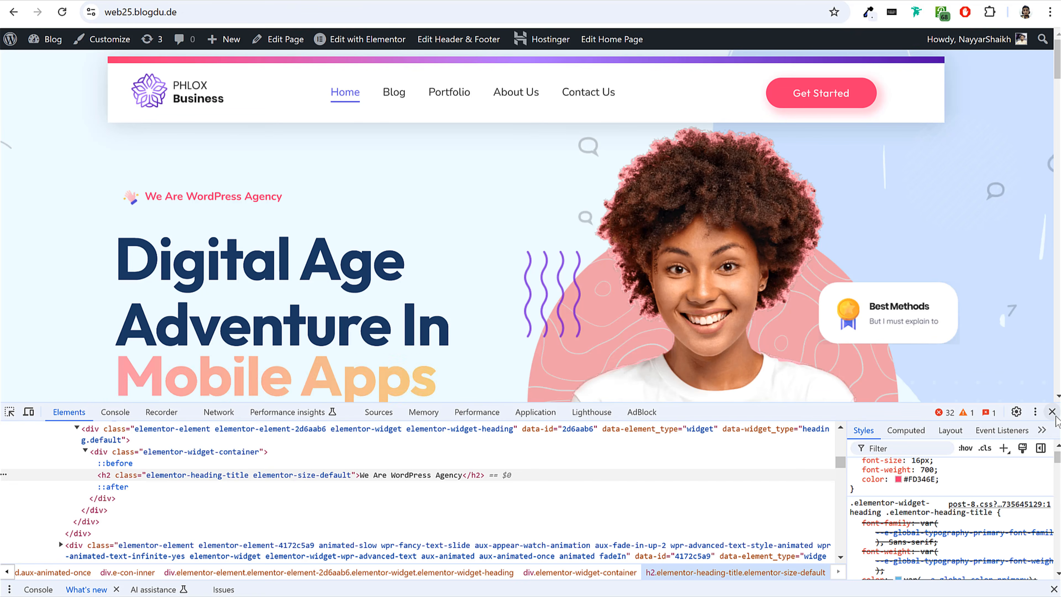
Close the demo page's developer tools and sample the pink circle behind the hero portrait with the color picker extension.
{"action": "left_click", "coordinate": [1051, 412]}
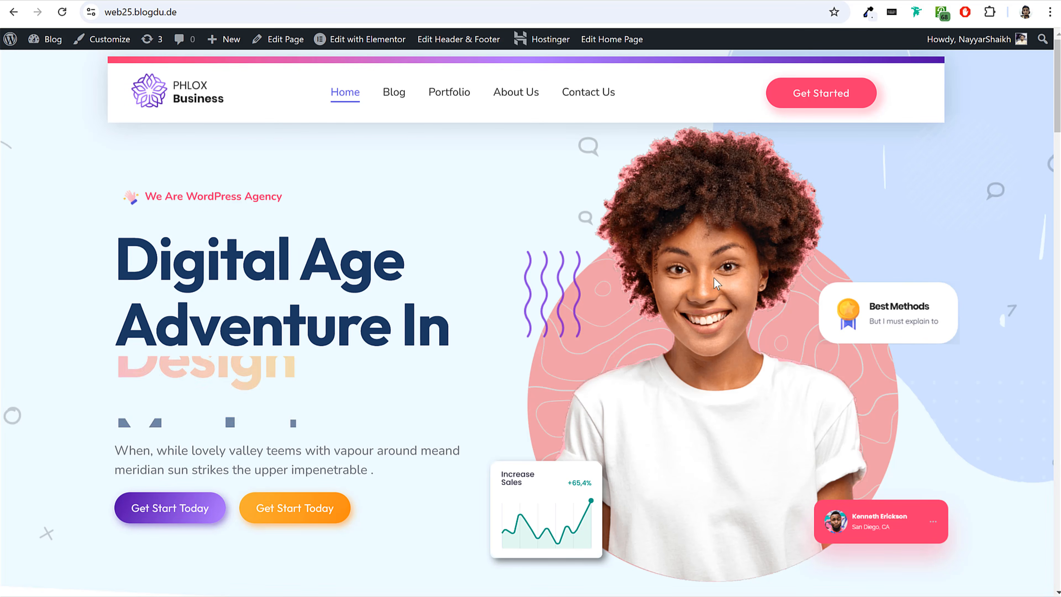
{"action": "scroll", "coordinate": [774, 277], "scroll_direction": "down", "scroll_amount": 3}
{"action": "scroll", "coordinate": [925, 388], "scroll_direction": "up", "scroll_amount": 3}
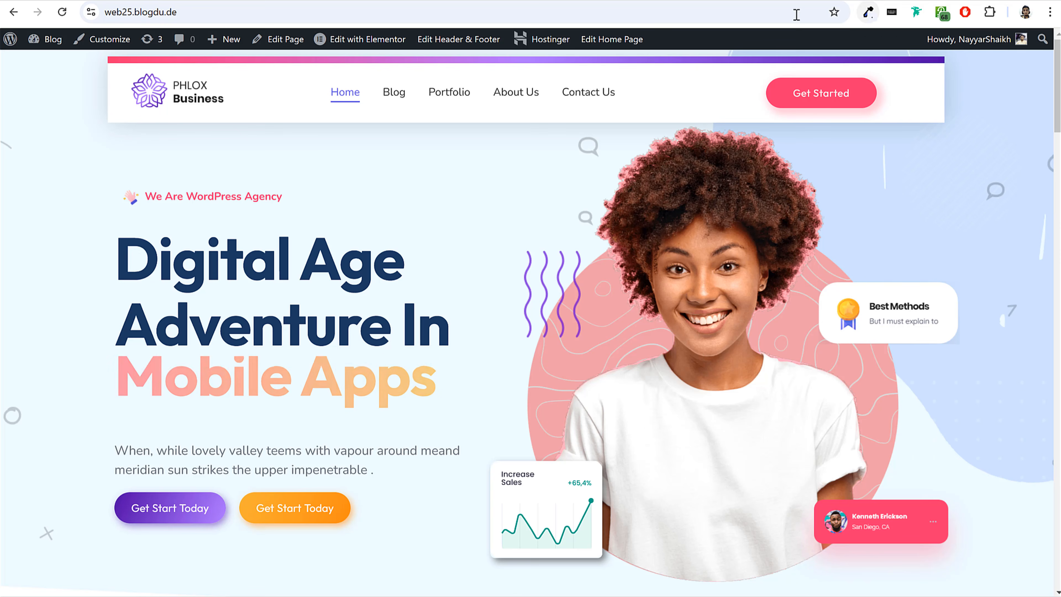
{"action": "left_click", "coordinate": [868, 13]}
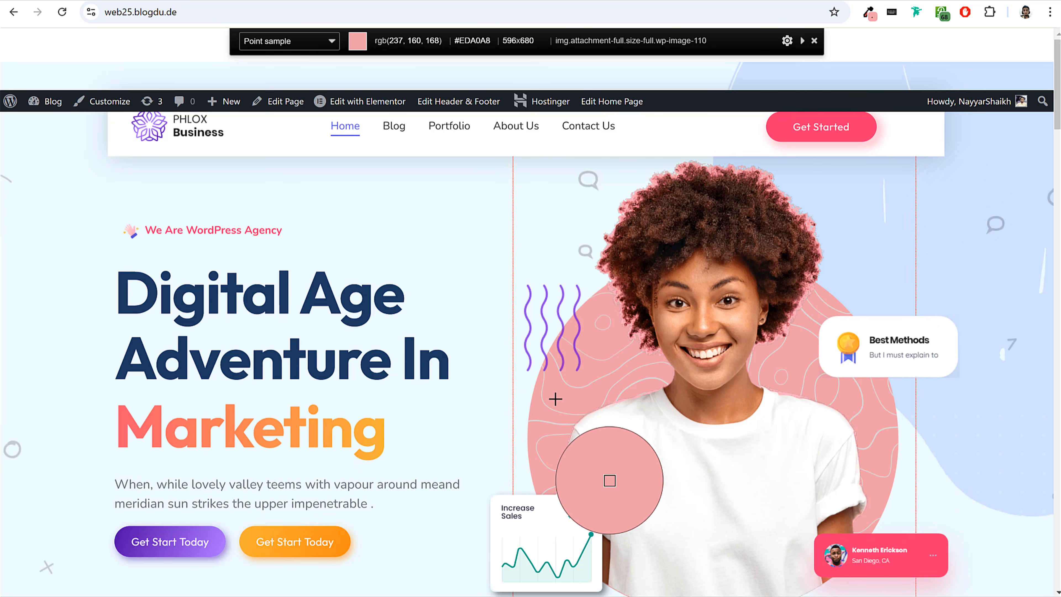
{"action": "left_click", "coordinate": [553, 400]}
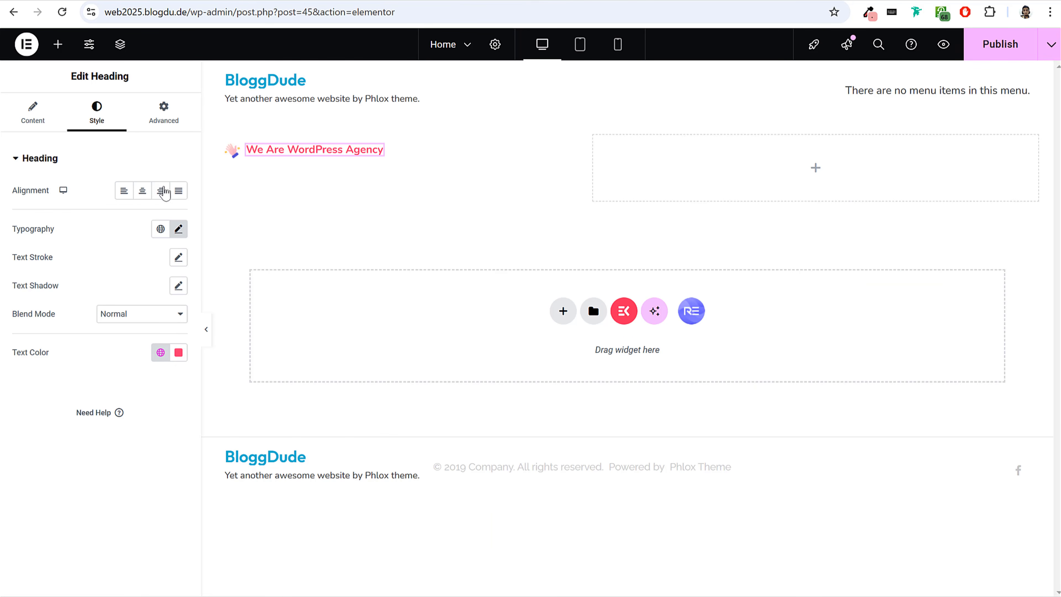
Check the copied color code #EDA0A8 by pasting it into the demo page's address field, and dismiss the color picker.
{"action": "left_click", "coordinate": [234, 14]}
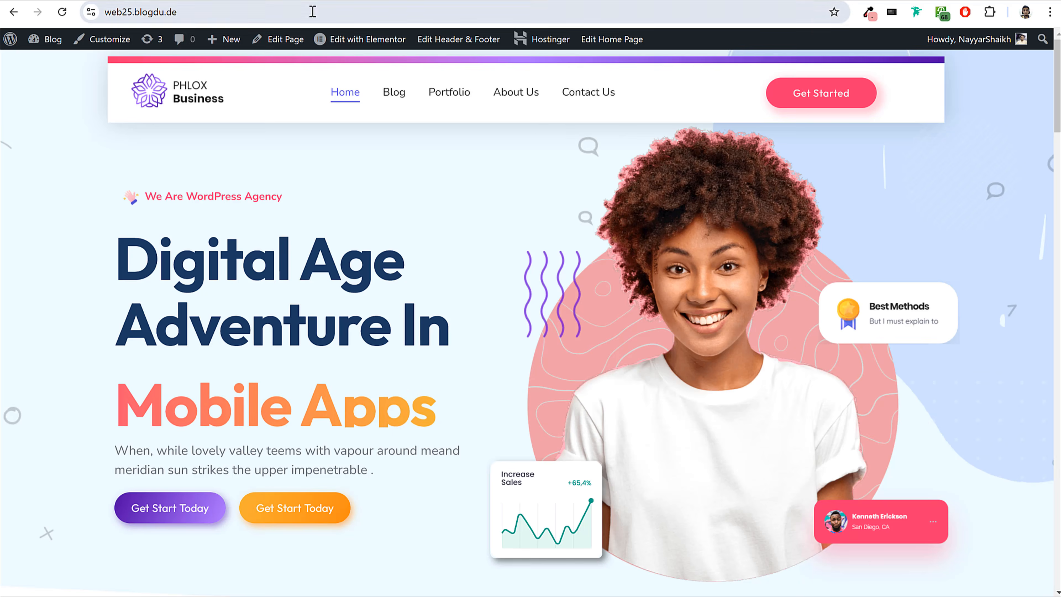
{"action": "left_click", "coordinate": [311, 11]}
{"action": "key", "text": "ctrl+v"}
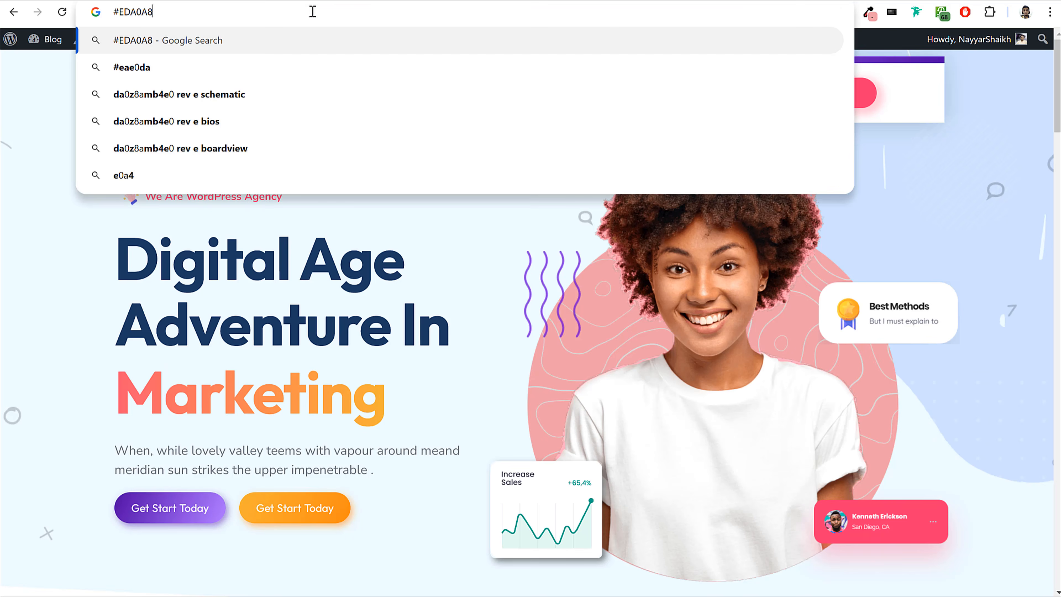
{"action": "triple_click", "coordinate": [142, 12]}
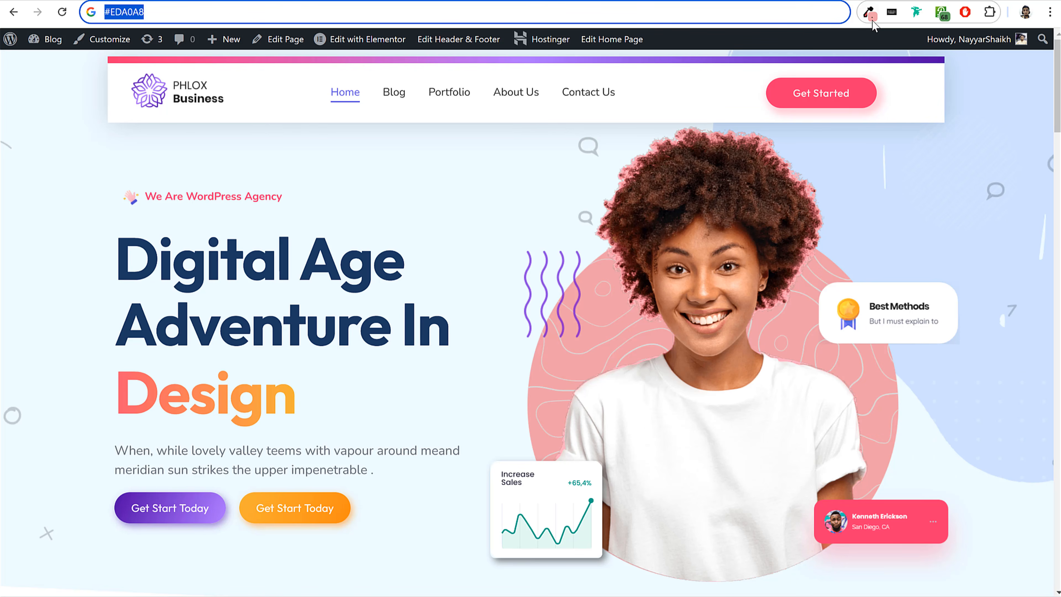
{"action": "left_click", "coordinate": [869, 13]}
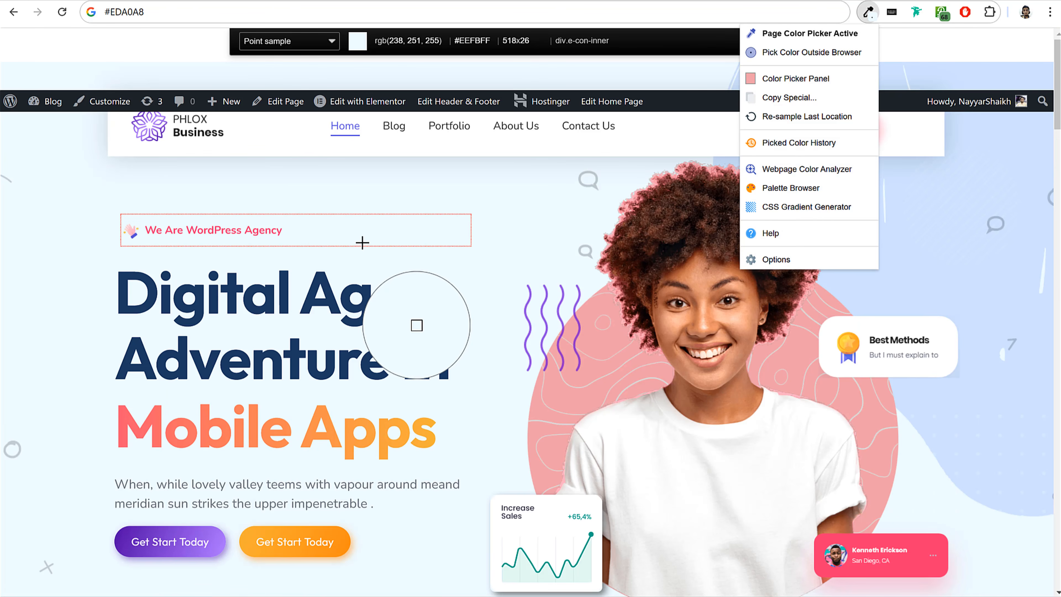
{"action": "key", "text": "Escape"}
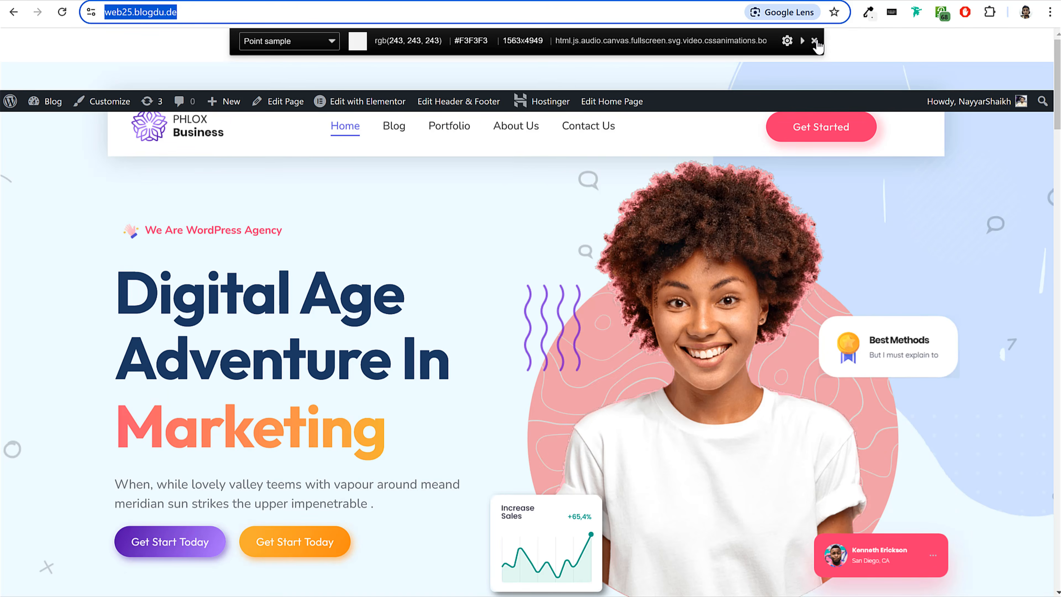
{"action": "left_click", "coordinate": [814, 42]}
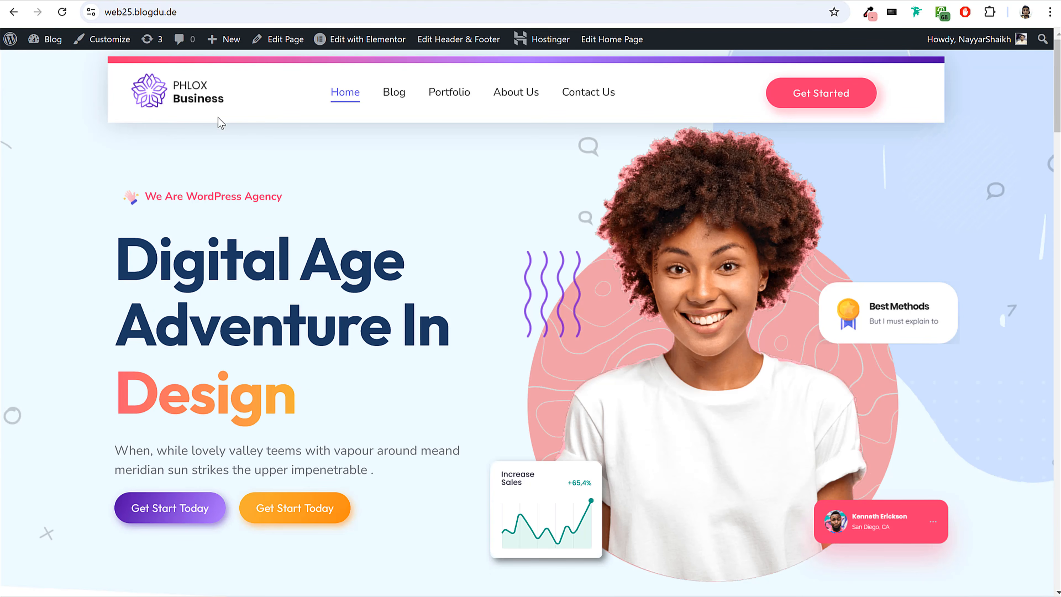
Find the Advanced Text widget, add it below the We Are WordPress Agency tagline, and preview the page.
{"action": "left_click_drag", "start_coordinate": [115, 252], "coordinate": [404, 372]}
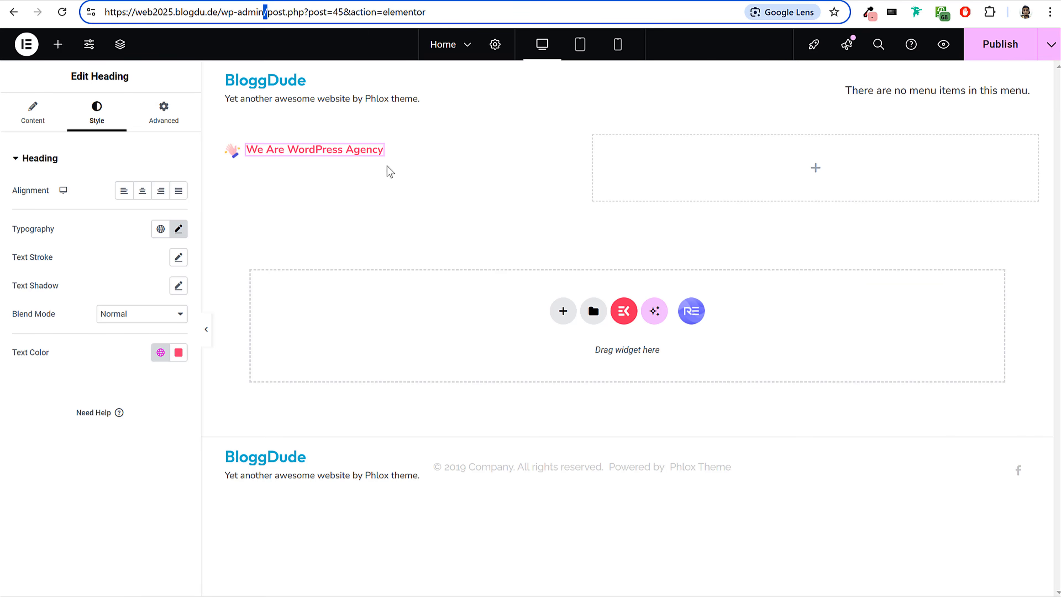
{"action": "left_click", "coordinate": [60, 44]}
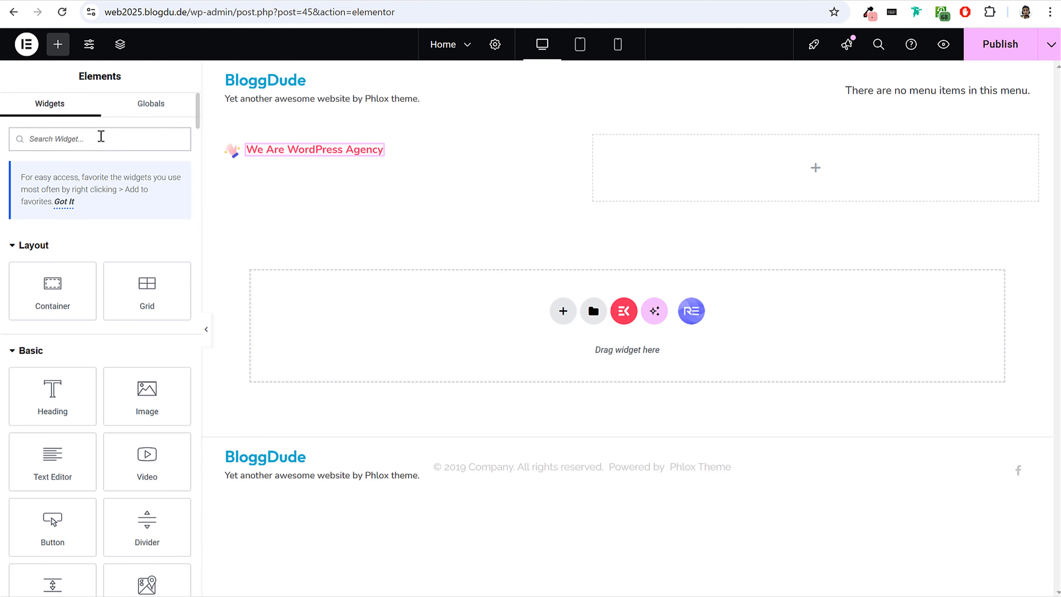
{"action": "type", "text": "adv"}
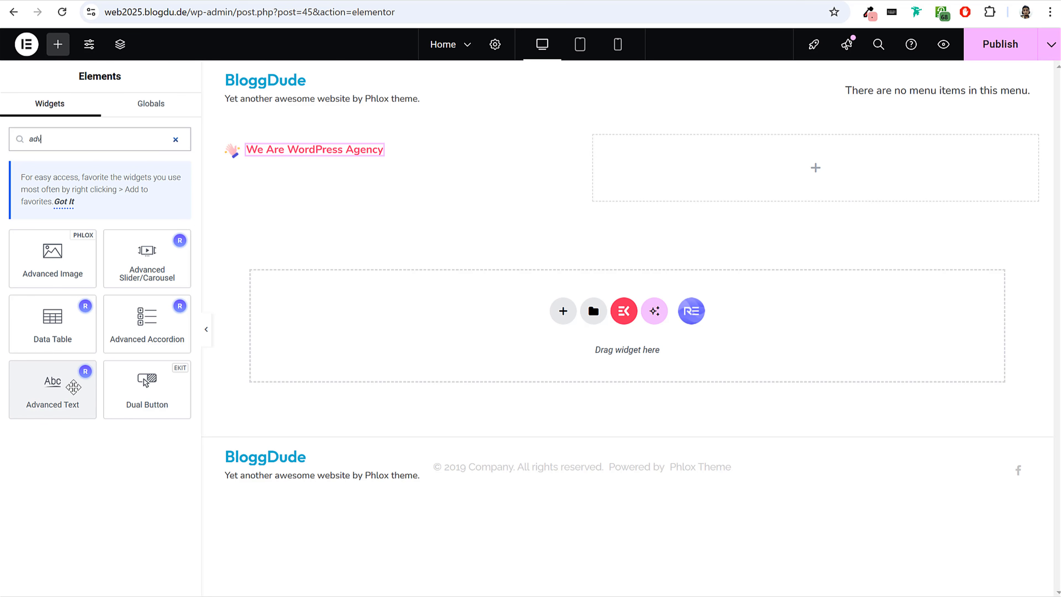
{"action": "left_click_drag", "start_coordinate": [81, 371], "coordinate": [342, 164]}
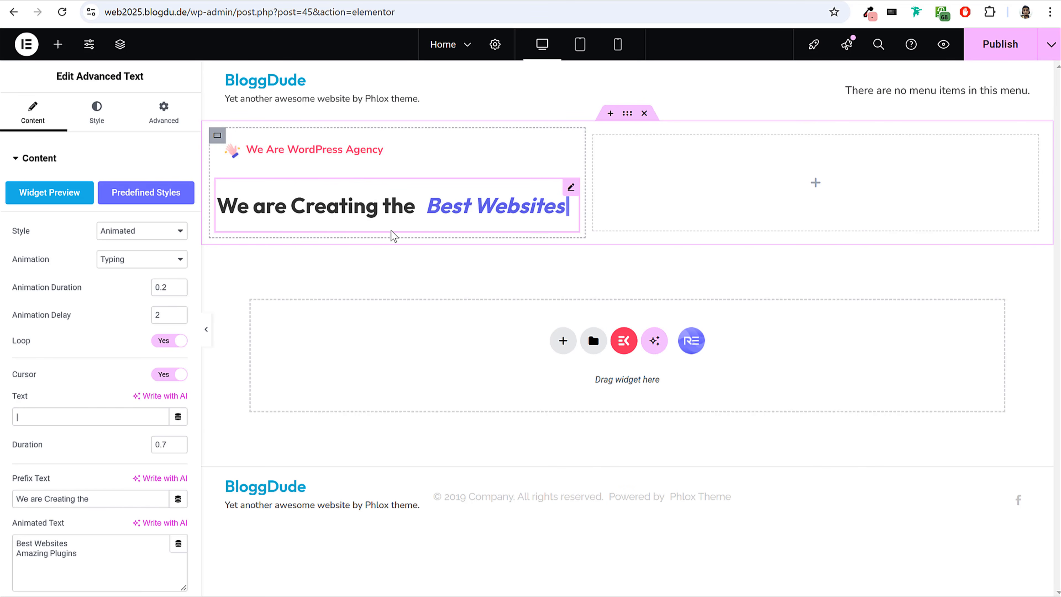
{"action": "left_click", "coordinate": [205, 329]}
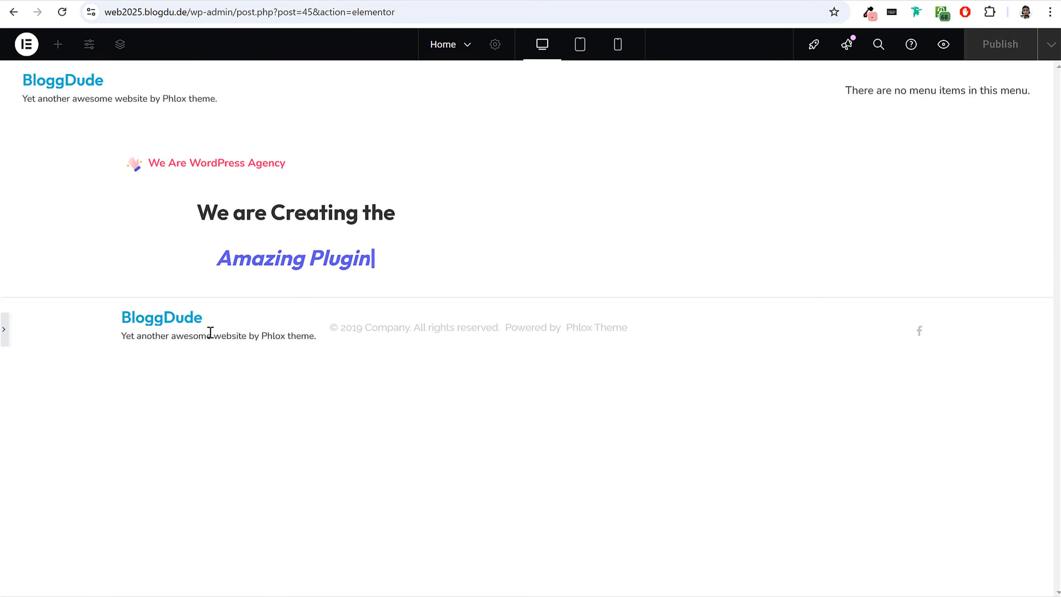
{"action": "left_click", "coordinate": [9, 334]}
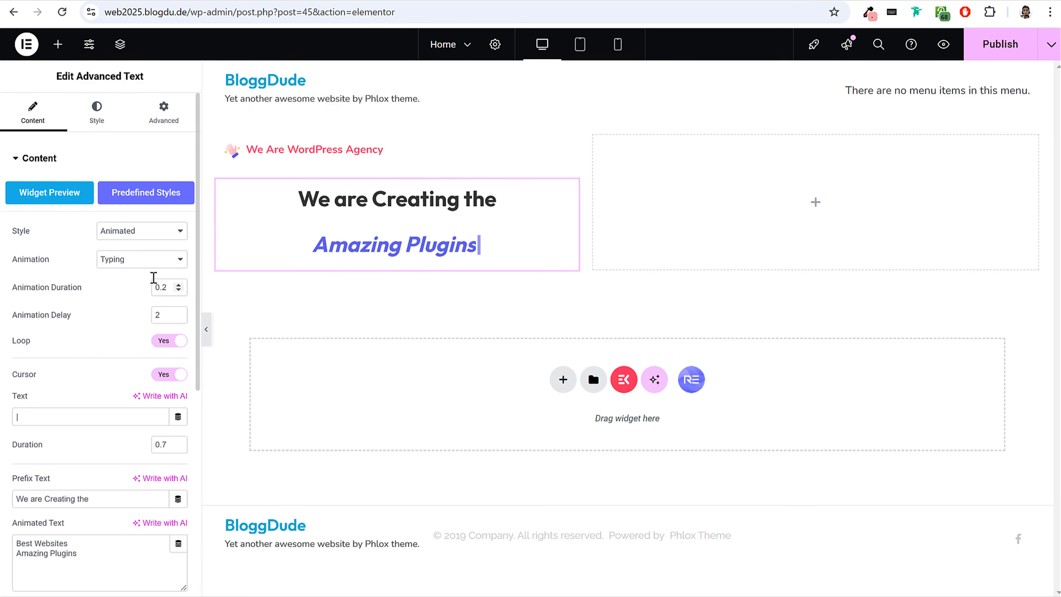
Try the Clip animation on the Advanced Text widget and set its animation to Slide.
{"action": "left_click", "coordinate": [153, 263]}
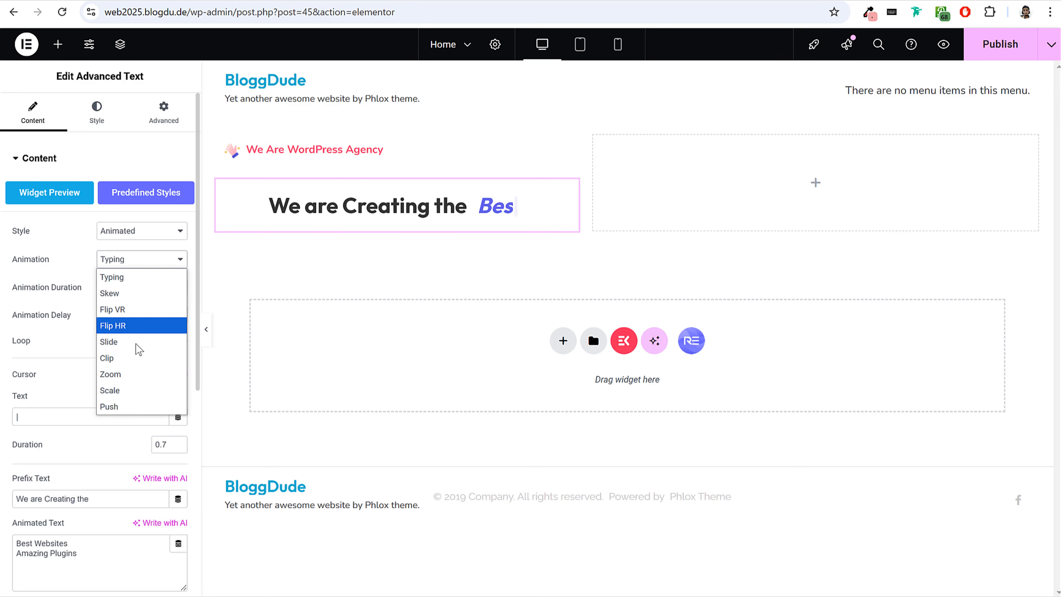
{"action": "left_click", "coordinate": [133, 362]}
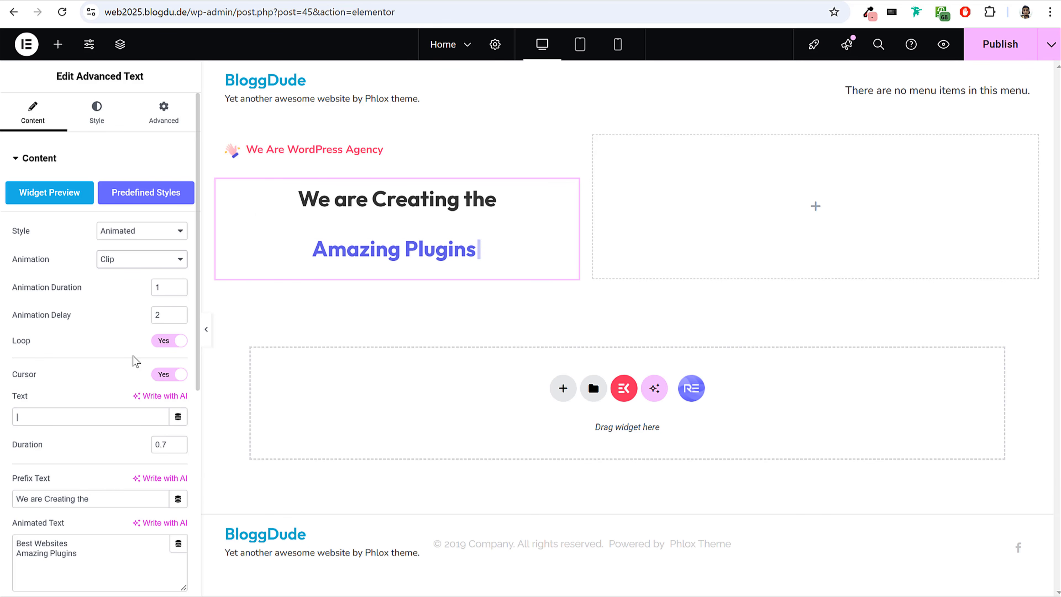
{"action": "left_click", "coordinate": [157, 262]}
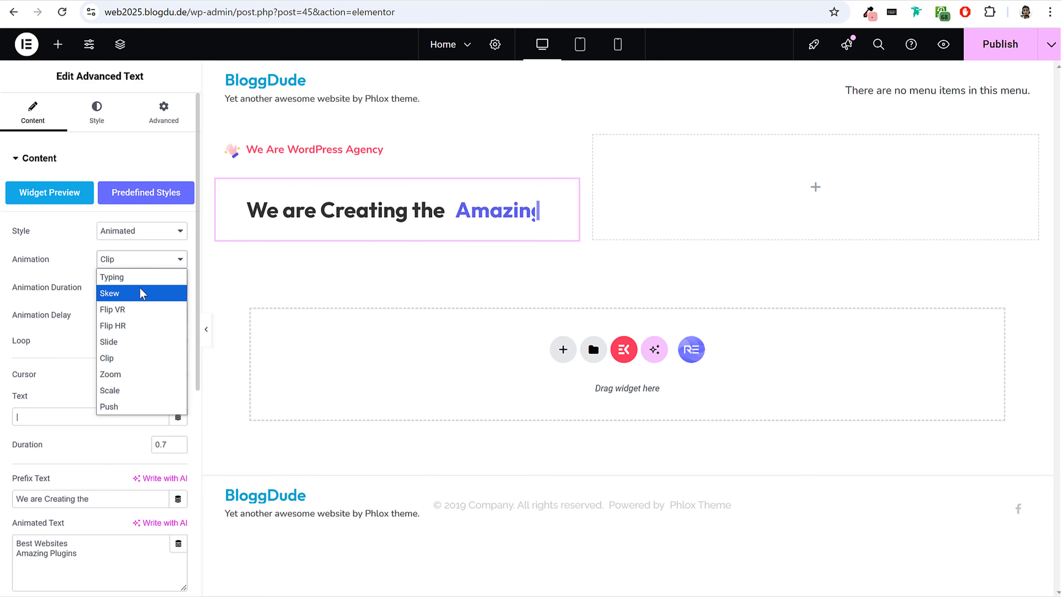
{"action": "left_click", "coordinate": [127, 343]}
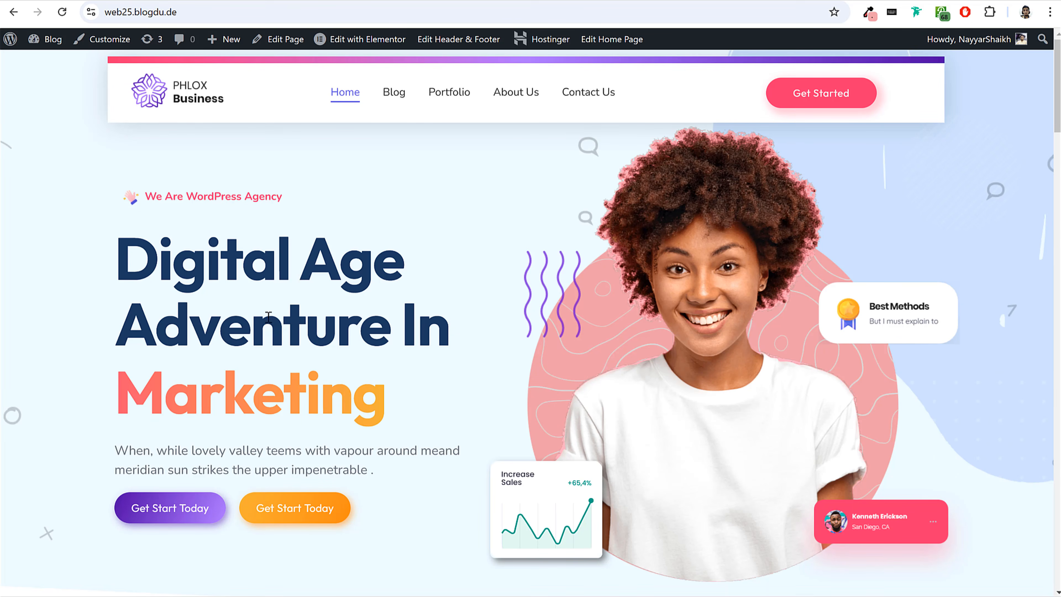
Copy the demo hero headline and use it as the widget's prefix text, "Digital age adventure in".
{"action": "left_click_drag", "start_coordinate": [116, 263], "coordinate": [455, 318]}
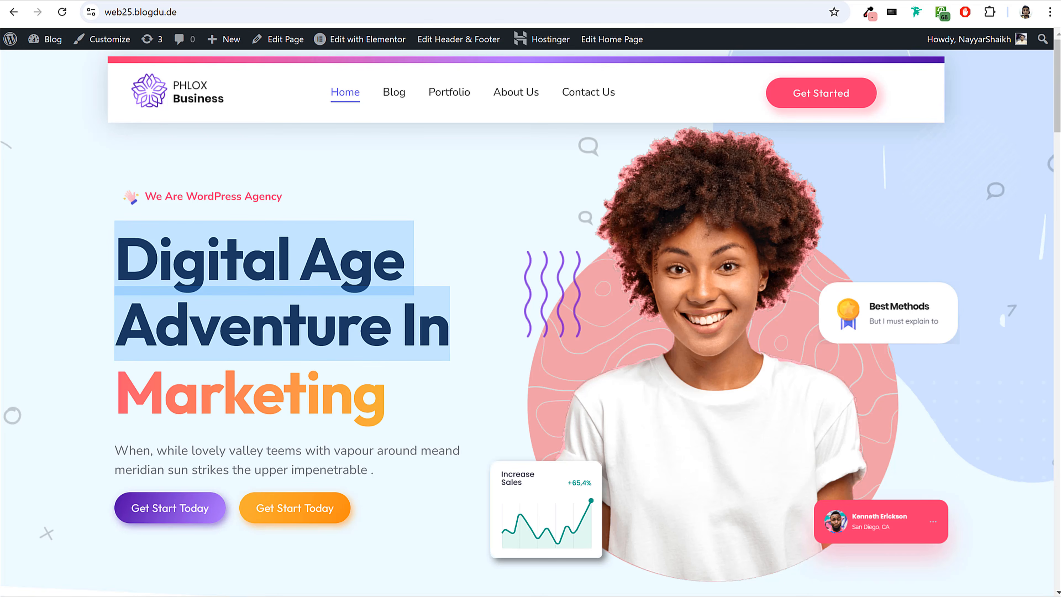
{"action": "left_click", "coordinate": [251, 1]}
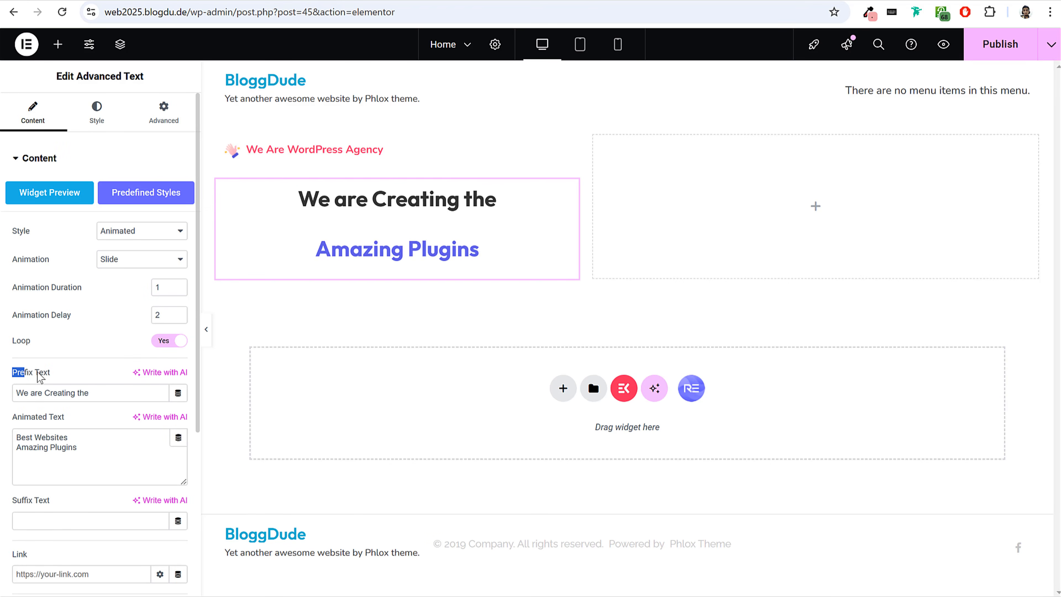
{"action": "triple_click", "coordinate": [88, 393]}
{"action": "key", "text": "ctrl+v"}
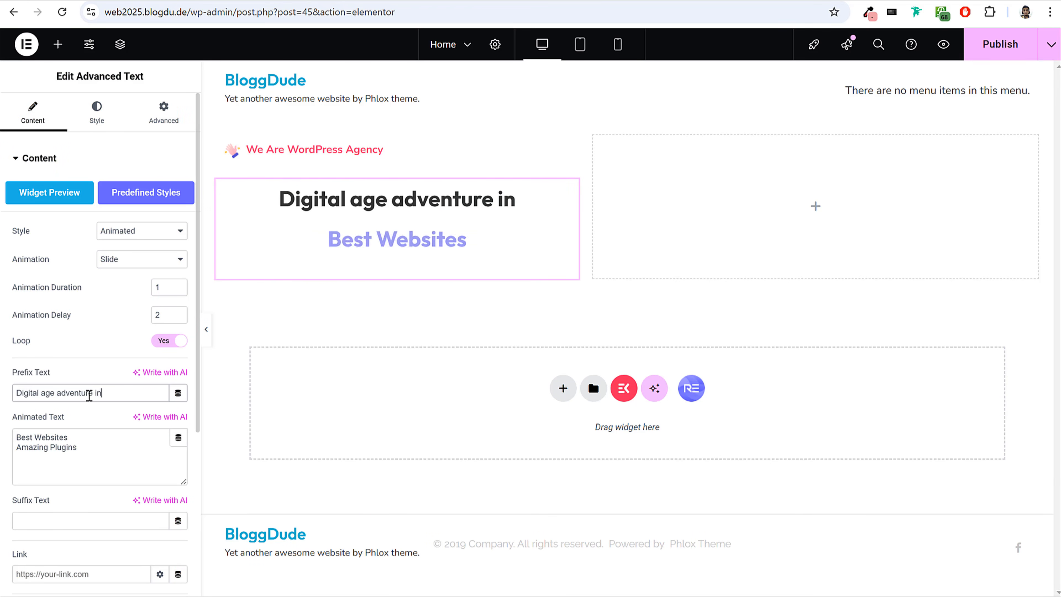
Check the demo's rotating words and replace the widget's animated text with the lines Mobile Apps, Design and Marketing.
{"action": "left_click", "coordinate": [157, 1]}
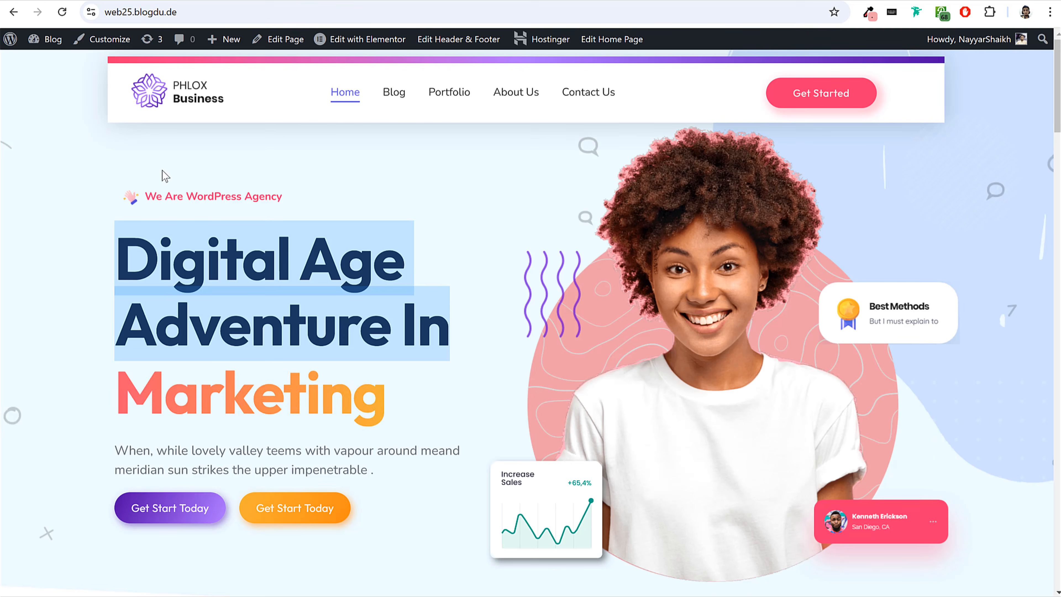
{"action": "left_click", "coordinate": [189, 361]}
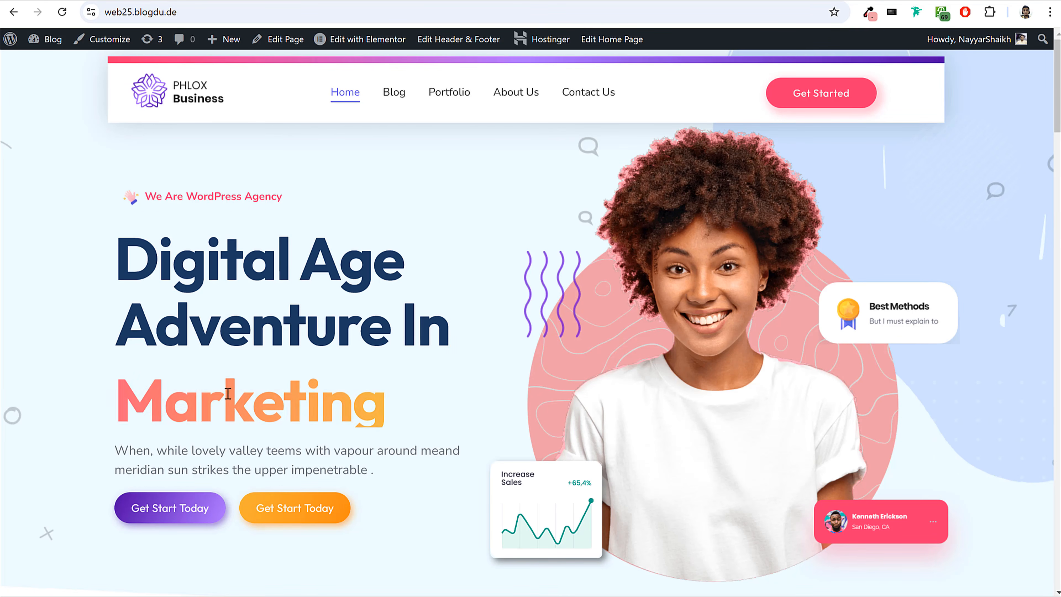
{"action": "left_click", "coordinate": [234, 1]}
{"action": "left_click_drag", "start_coordinate": [79, 448], "coordinate": [34, 437]}
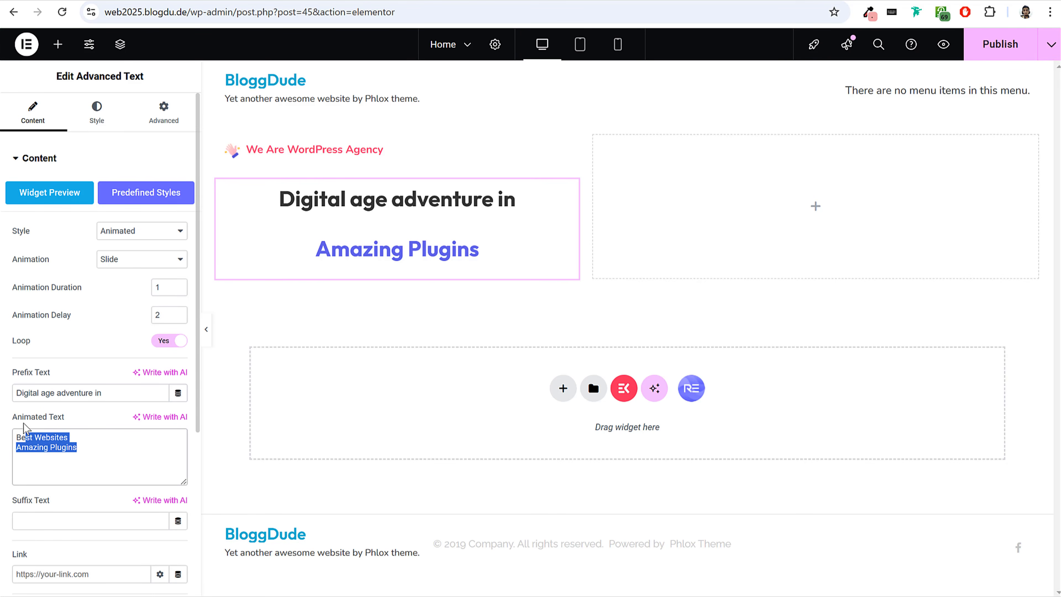
{"action": "left_click", "coordinate": [36, 417]}
{"action": "left_click_drag", "start_coordinate": [95, 450], "coordinate": [19, 429]}
{"action": "type", "text": "Mobile Apps"}
{"action": "key", "text": "Return"}
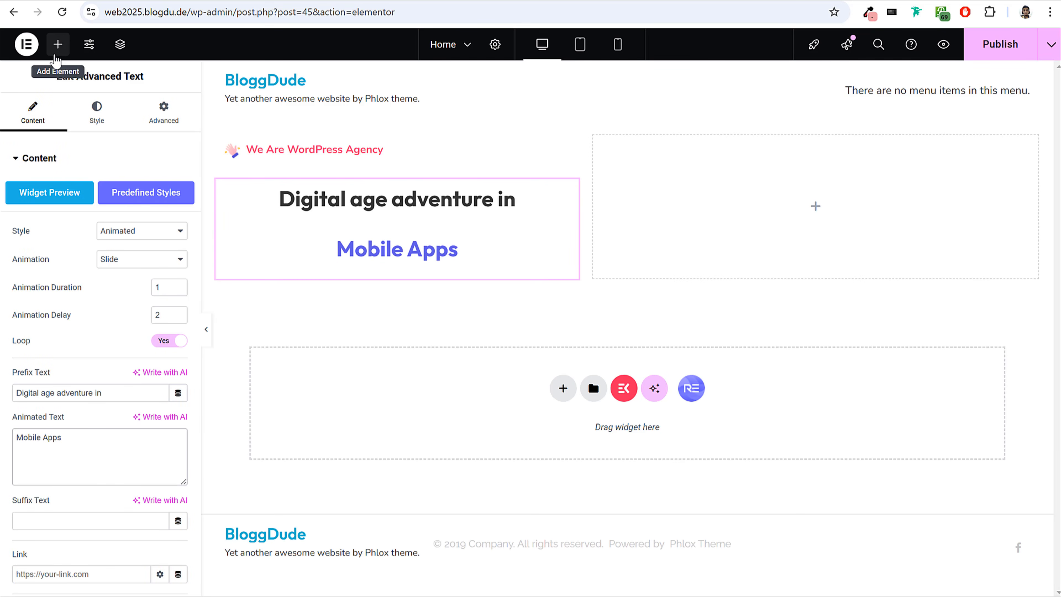
{"action": "type", "text": "Design"}
{"action": "key", "text": "Return"}
{"action": "type", "text": "Marketing"}
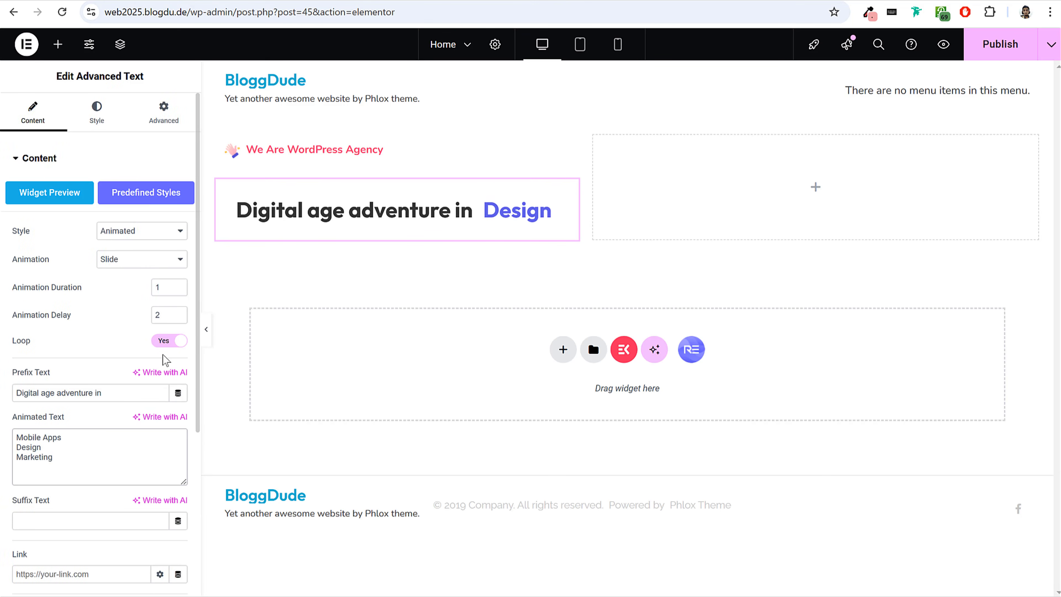
Align the Advanced Text widget's content to the left.
{"action": "scroll", "coordinate": [118, 417], "scroll_direction": "down", "scroll_amount": 6}
{"action": "scroll", "coordinate": [139, 401], "scroll_direction": "up", "scroll_amount": 6}
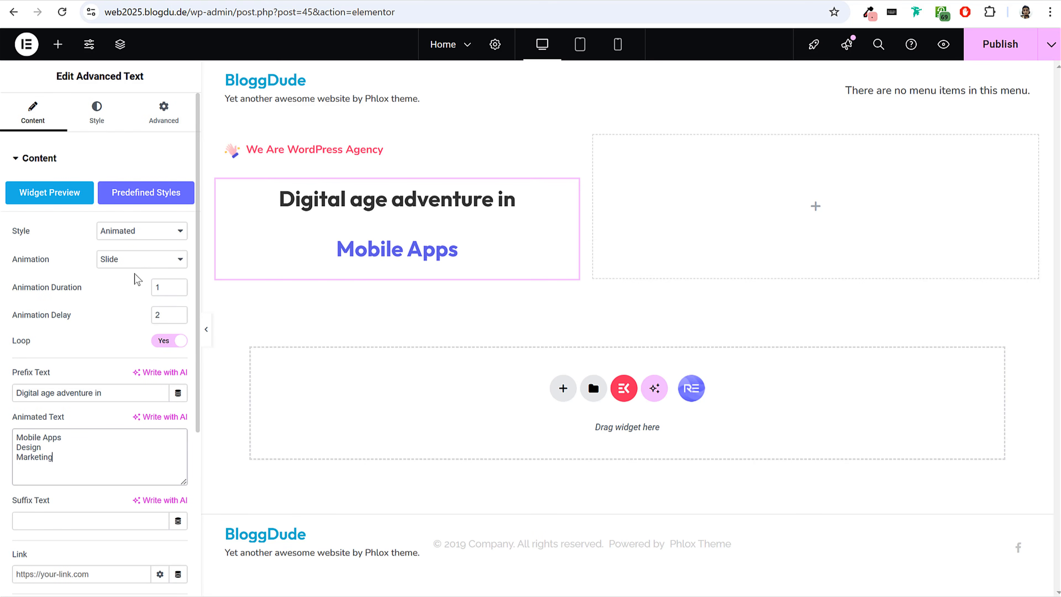
{"action": "scroll", "coordinate": [108, 316], "scroll_direction": "down", "scroll_amount": 3}
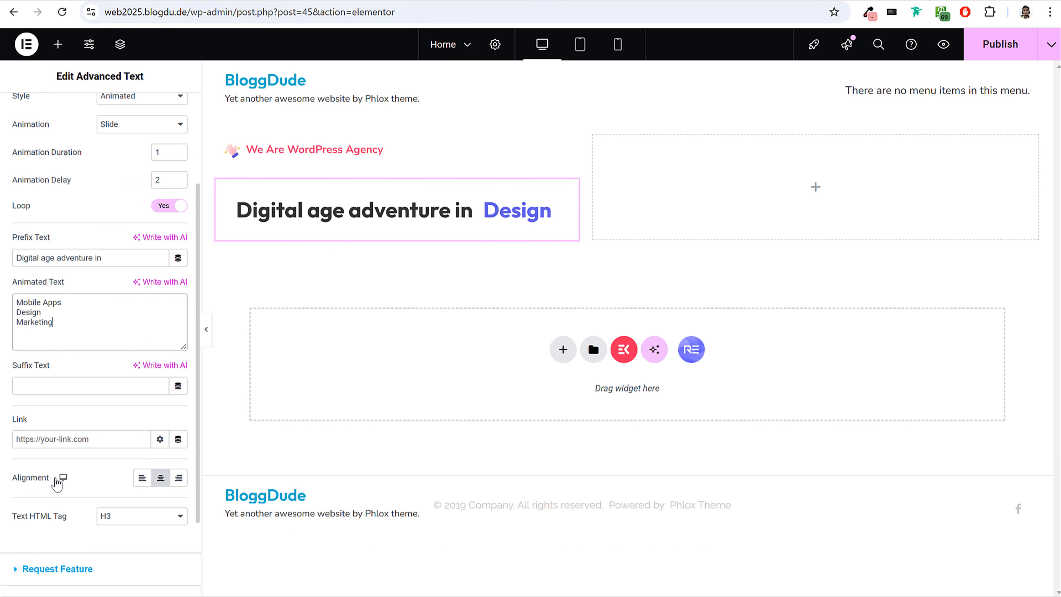
{"action": "left_click_drag", "start_coordinate": [14, 479], "coordinate": [121, 486]}
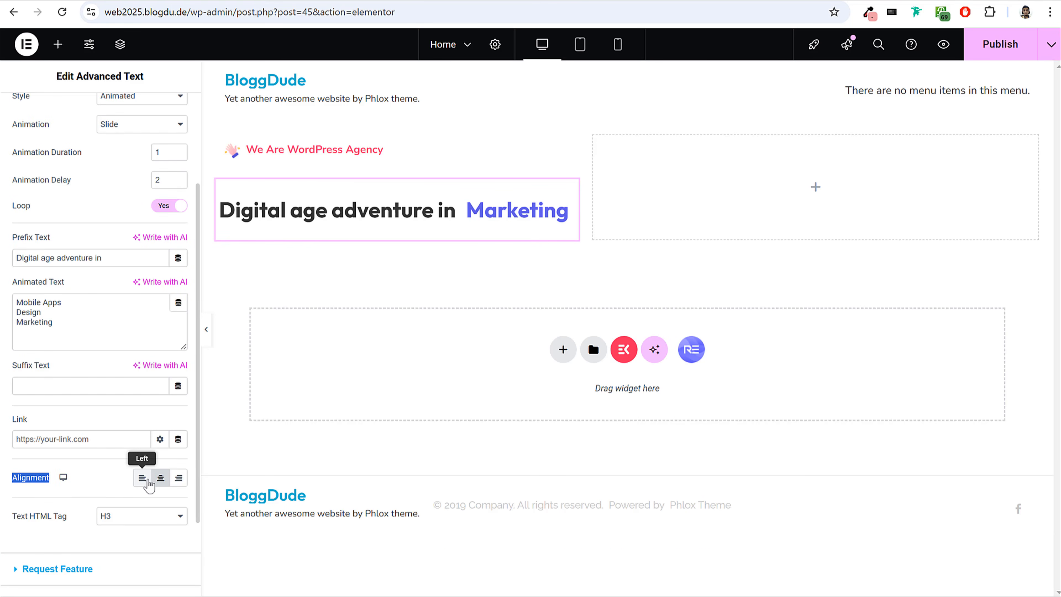
{"action": "left_click", "coordinate": [149, 484]}
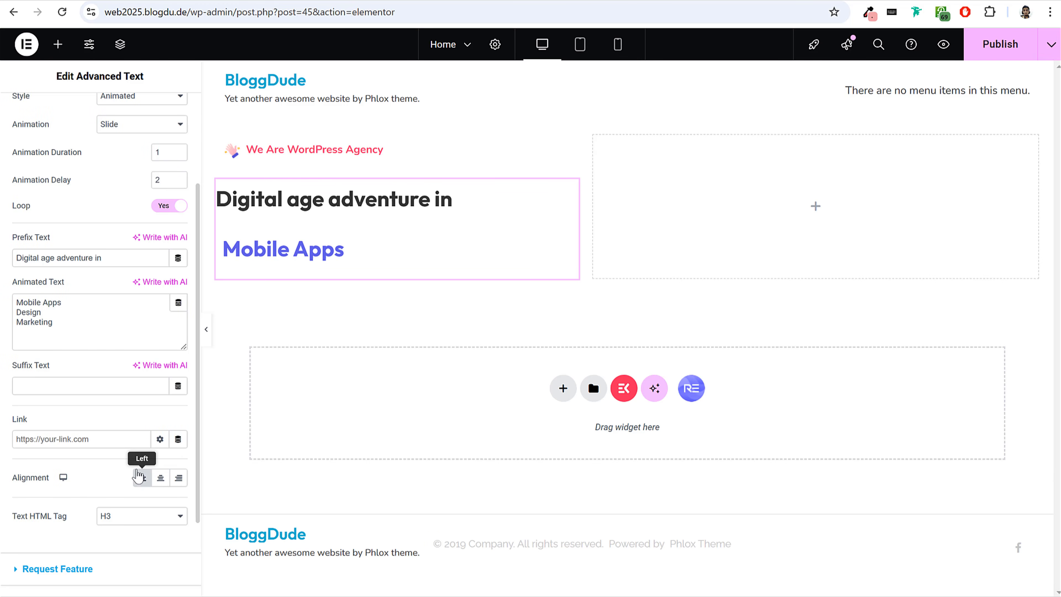
Sample the dark blue of the demo hero headline and apply #1A3760 as the Advanced Text widget's prefix text color.
{"action": "scroll", "coordinate": [106, 173], "scroll_direction": "up", "scroll_amount": 5}
{"action": "left_click", "coordinate": [106, 118]}
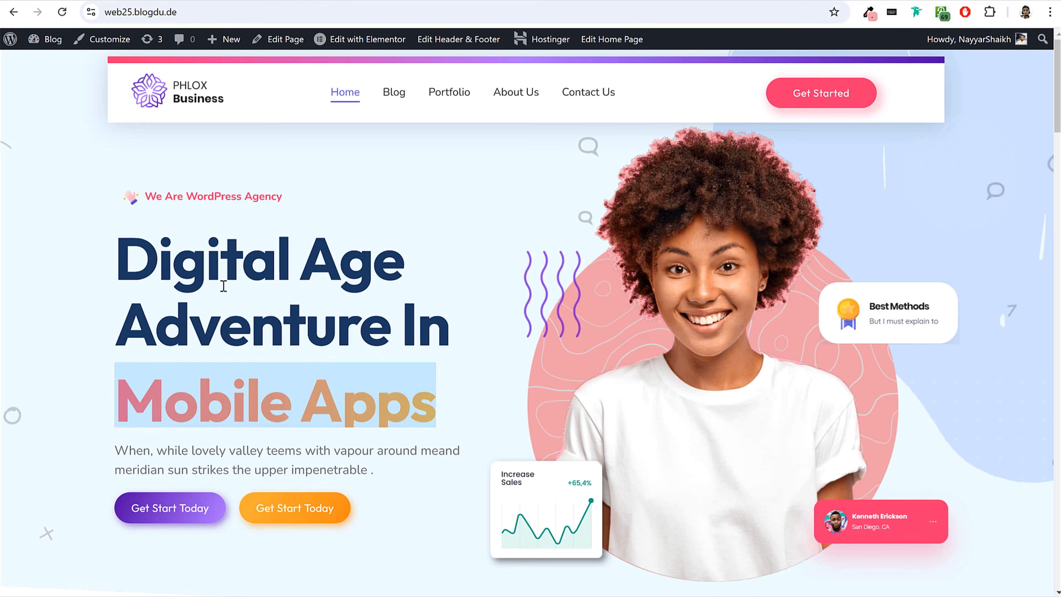
{"action": "left_click", "coordinate": [871, 13]}
{"action": "left_click", "coordinate": [385, 381]}
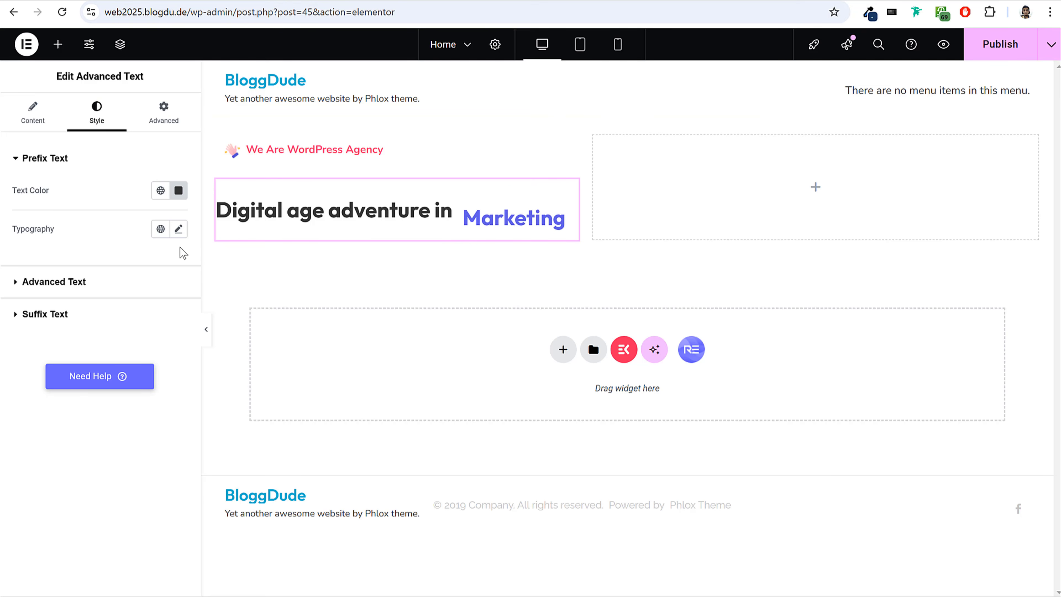
{"action": "left_click", "coordinate": [180, 190]}
{"action": "key", "text": "ctrl+v"}
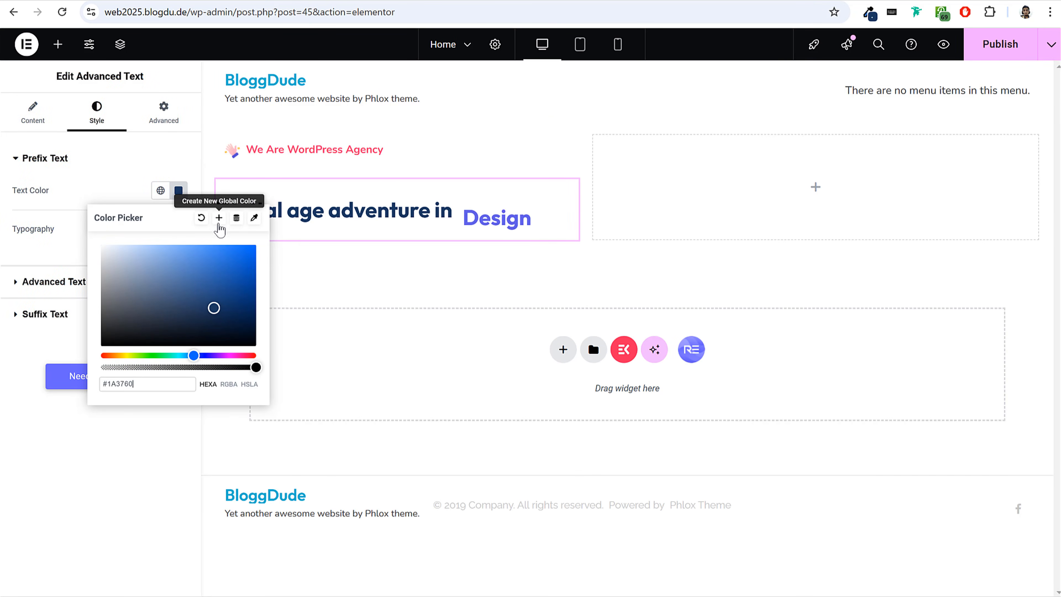
Save the prefix text color as a new global color named "Text Color" and publish the page.
{"action": "left_click", "coordinate": [219, 218]}
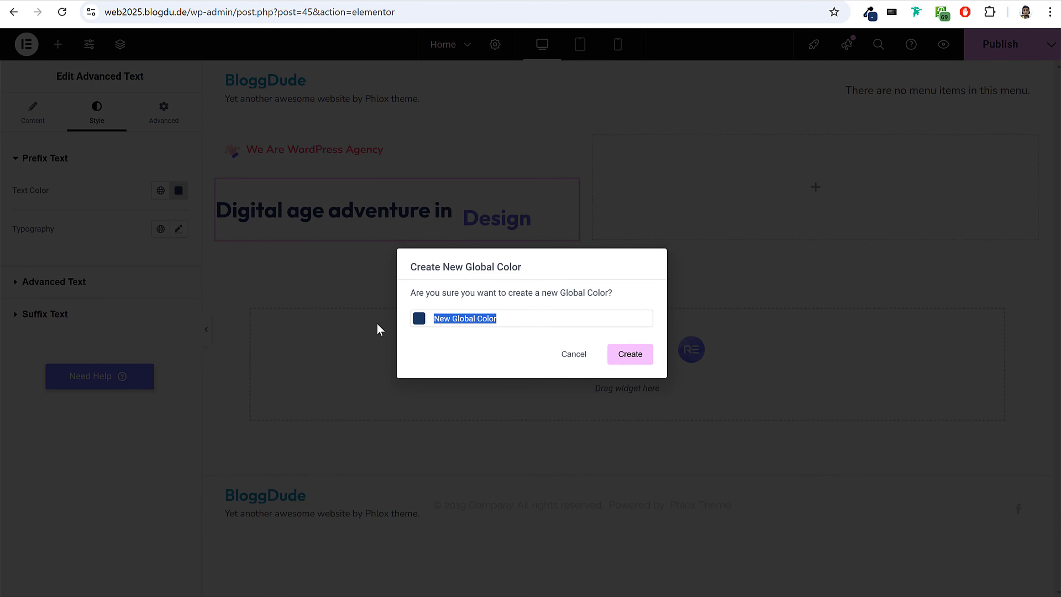
{"action": "type", "text": "Text Color"}
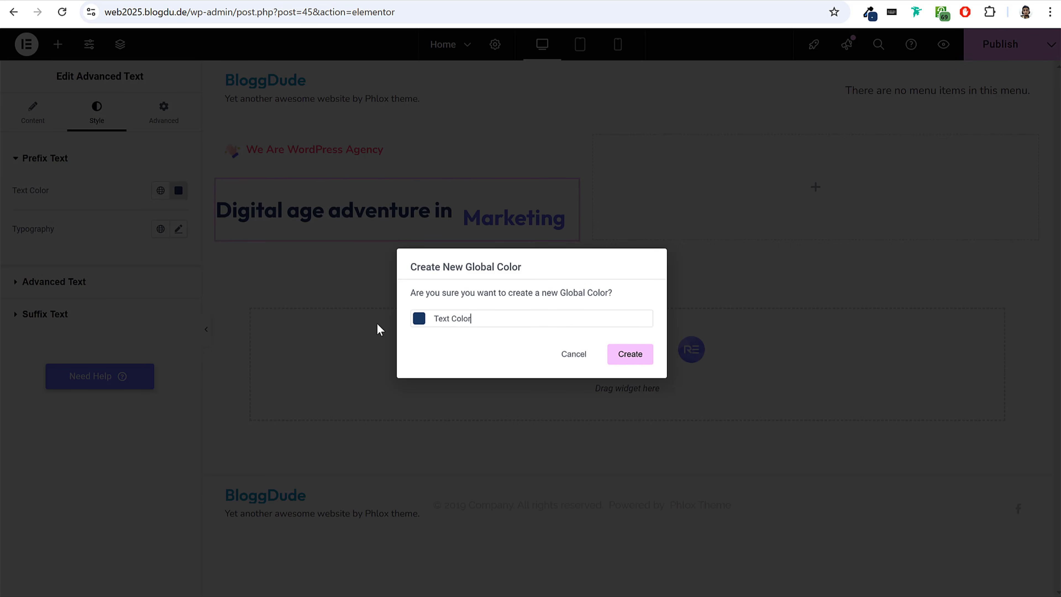
{"action": "left_click", "coordinate": [618, 354]}
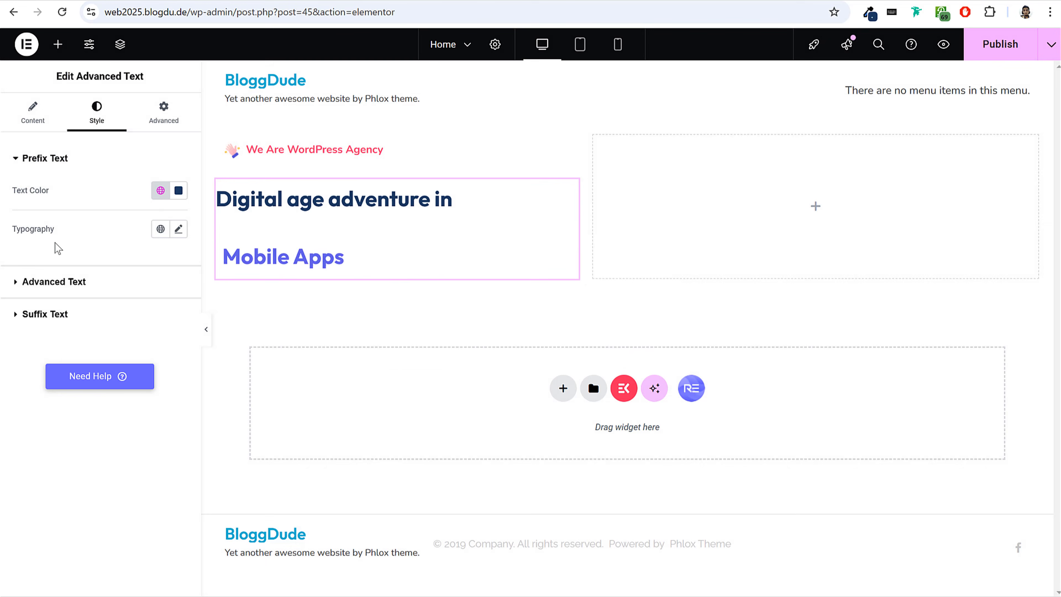
{"action": "left_click", "coordinate": [177, 234]}
{"action": "left_click", "coordinate": [157, 259]}
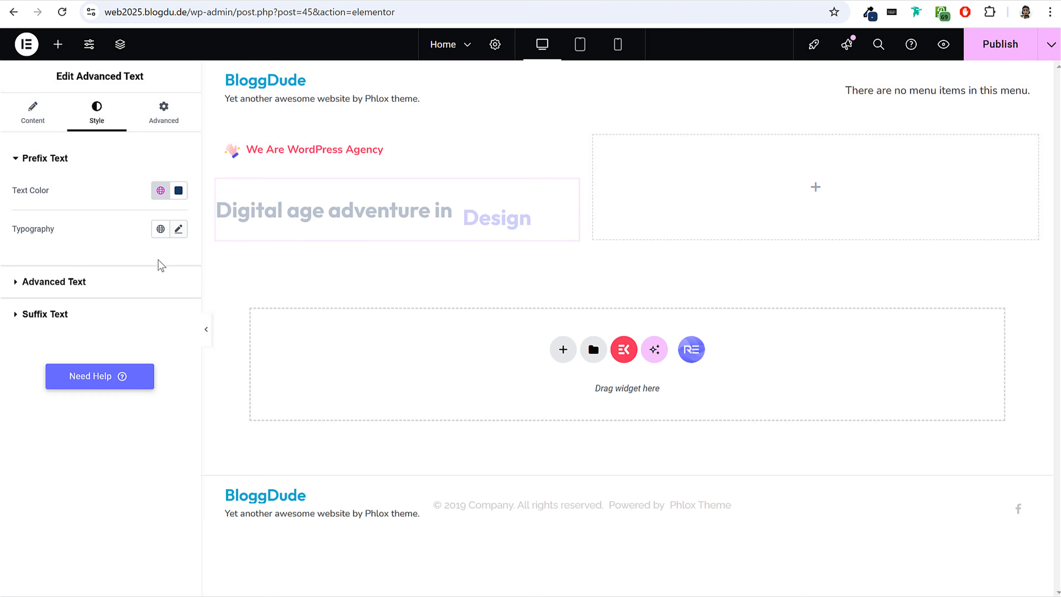
{"action": "left_click", "coordinate": [1001, 54]}
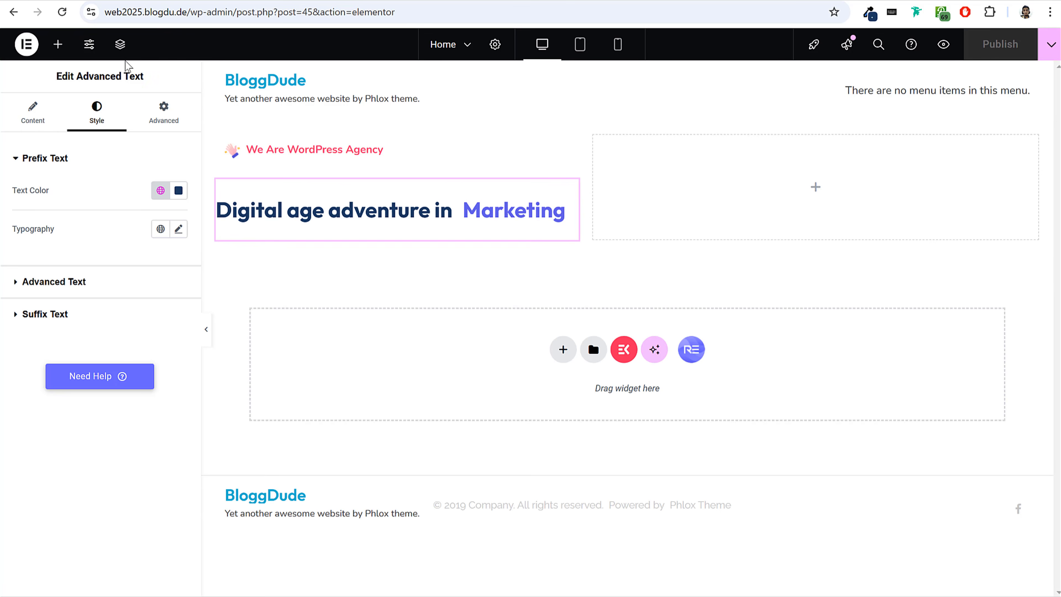
Set the Primary system font's family to Outfit in the site's global fonts.
{"action": "left_click", "coordinate": [89, 44]}
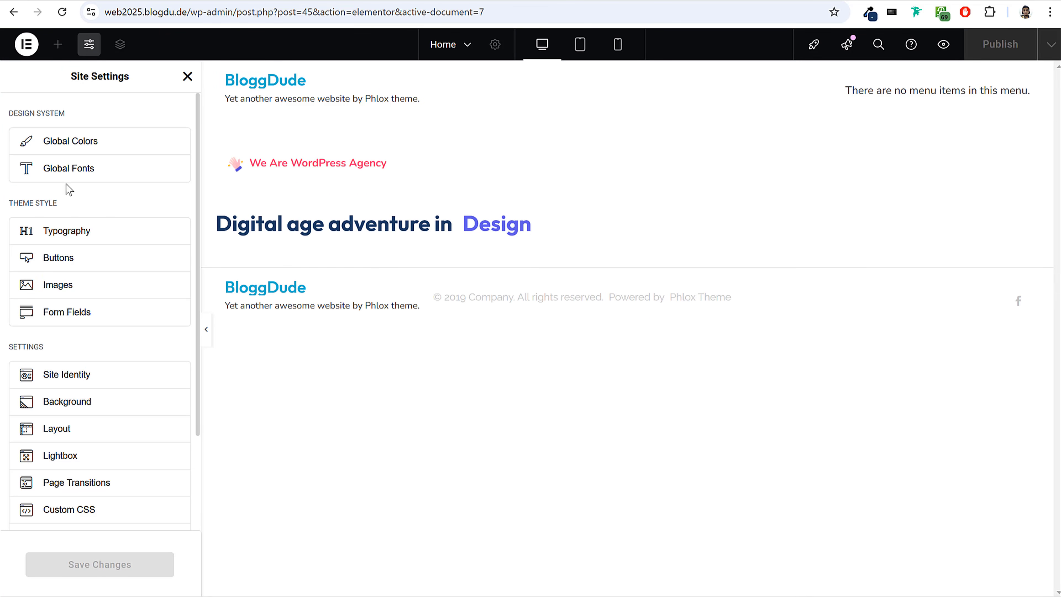
{"action": "left_click", "coordinate": [61, 169]}
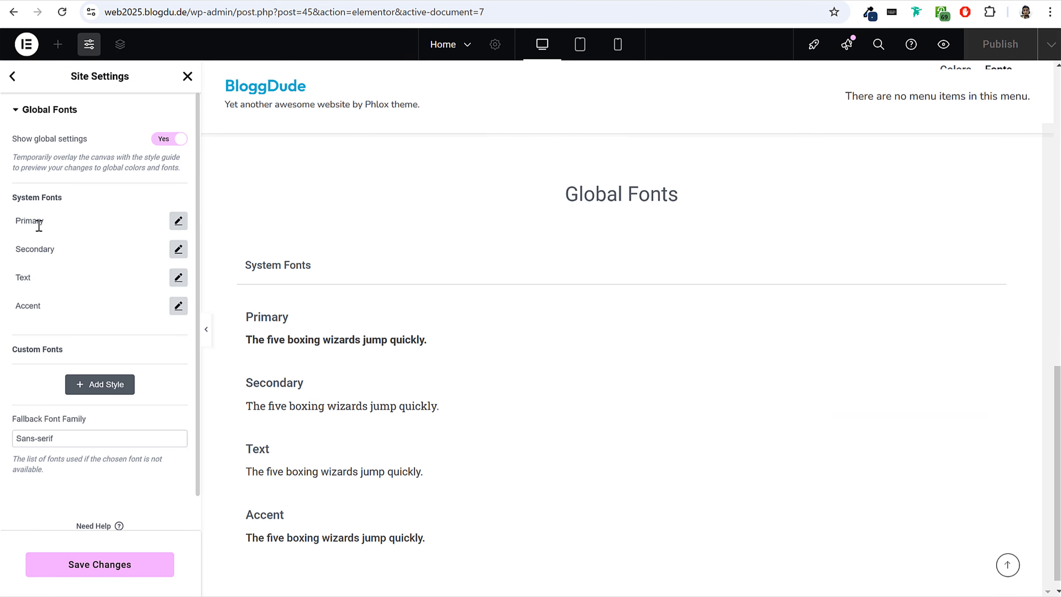
{"action": "left_click", "coordinate": [178, 221]}
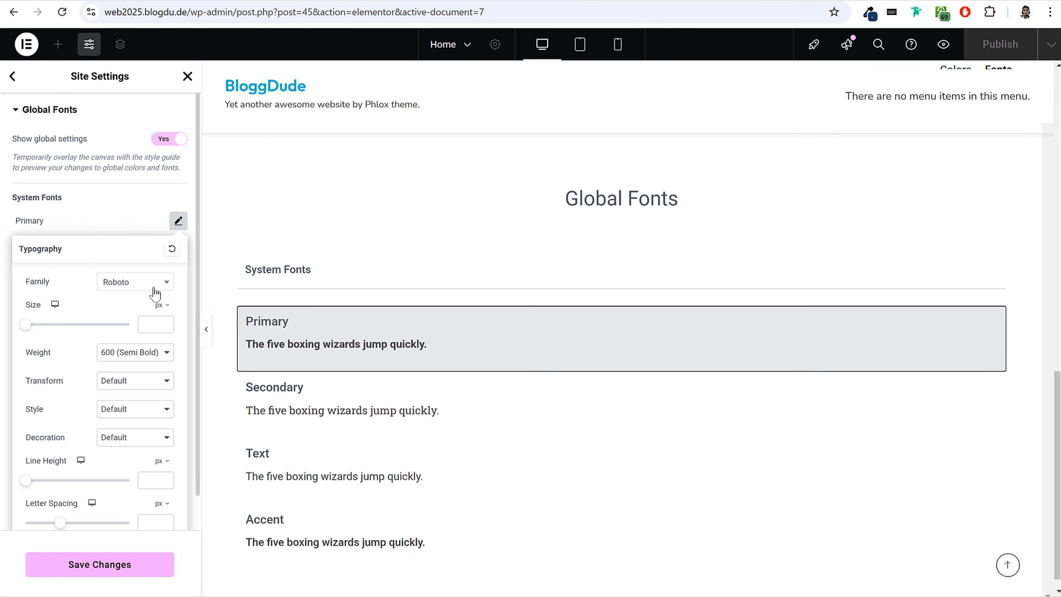
{"action": "left_click", "coordinate": [140, 282]}
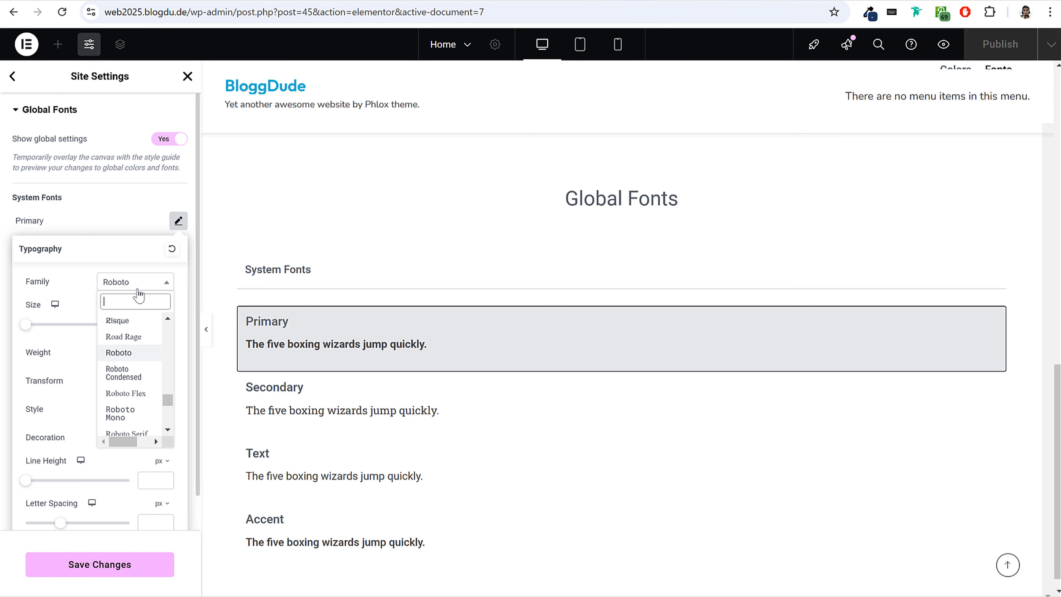
{"action": "type", "text": "outf"}
{"action": "key", "text": "Return"}
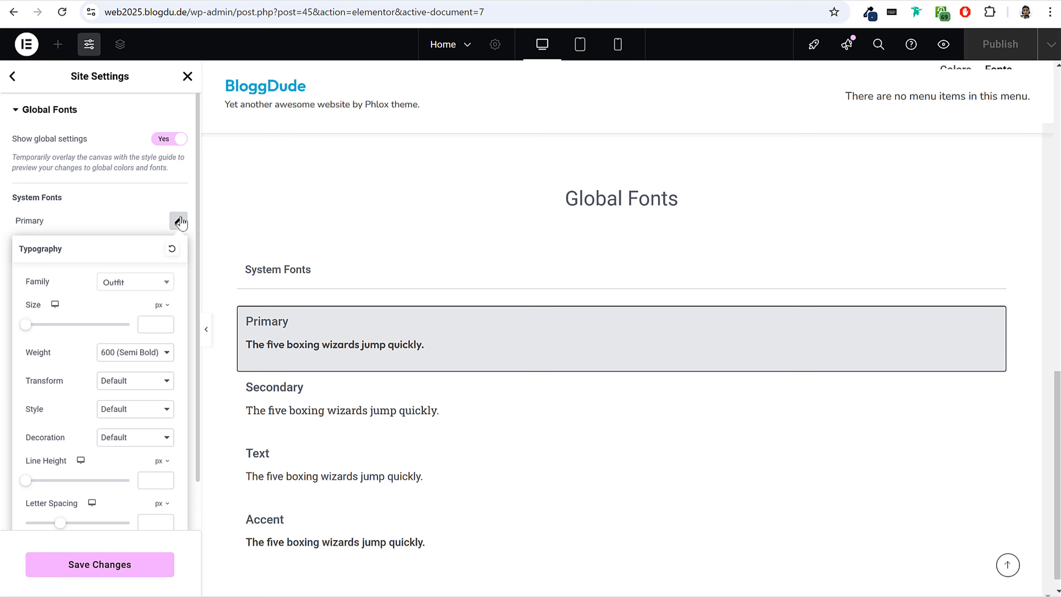
{"action": "left_click", "coordinate": [179, 221]}
Set the Secondary system font's family to Outfit.
{"action": "left_click", "coordinate": [179, 249]}
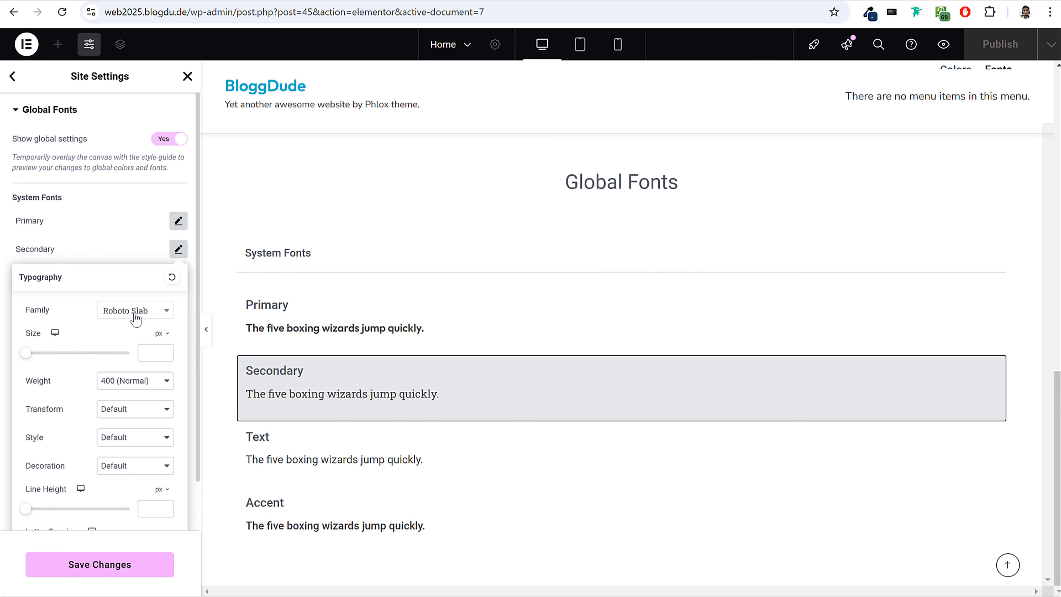
{"action": "left_click", "coordinate": [135, 314]}
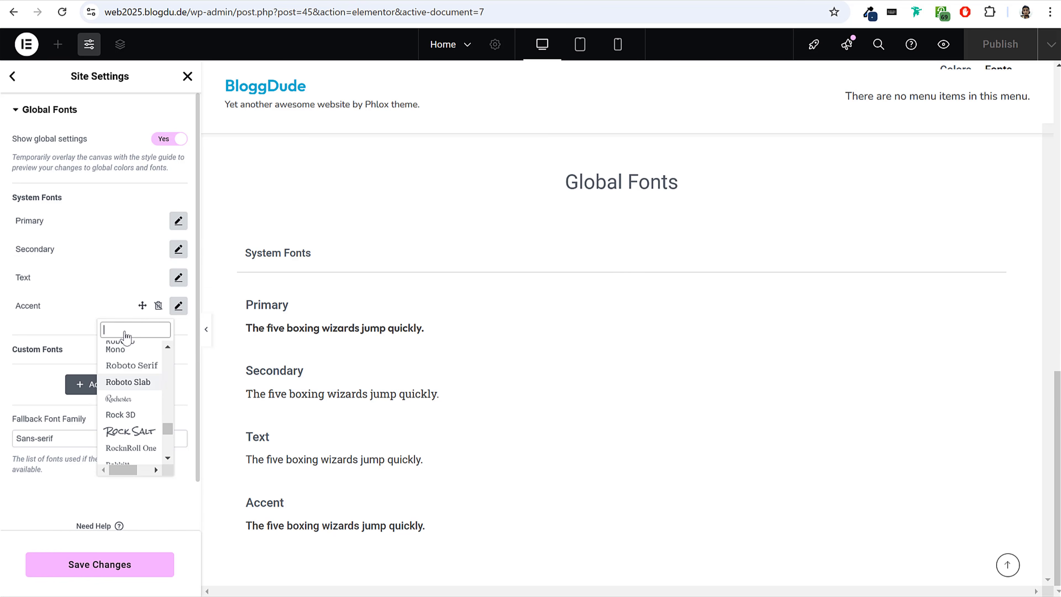
{"action": "left_click", "coordinate": [125, 333]}
{"action": "left_click", "coordinate": [178, 251]}
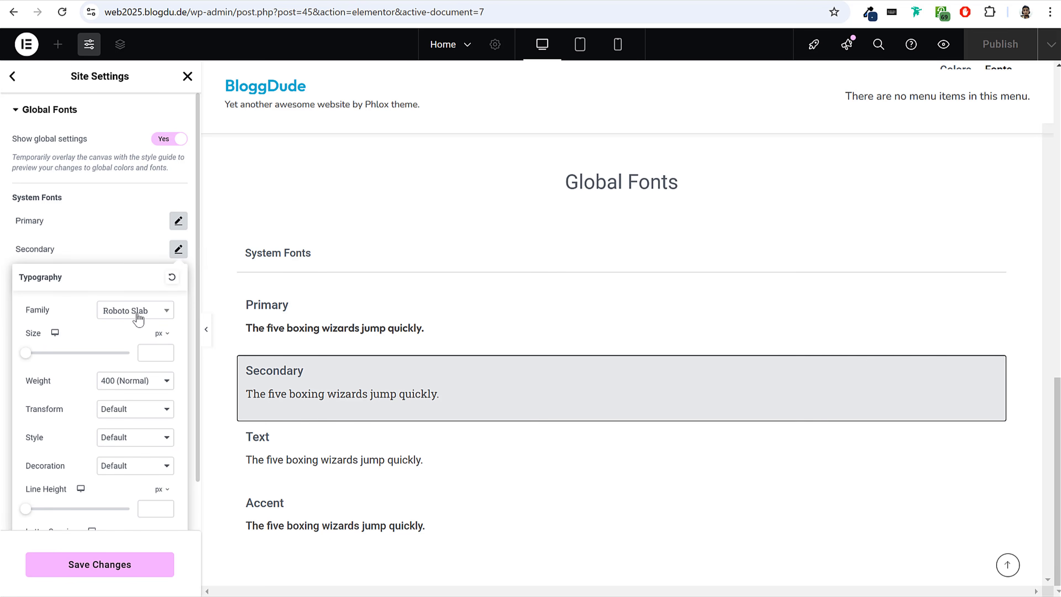
{"action": "left_click", "coordinate": [130, 312]}
{"action": "type", "text": "outf"}
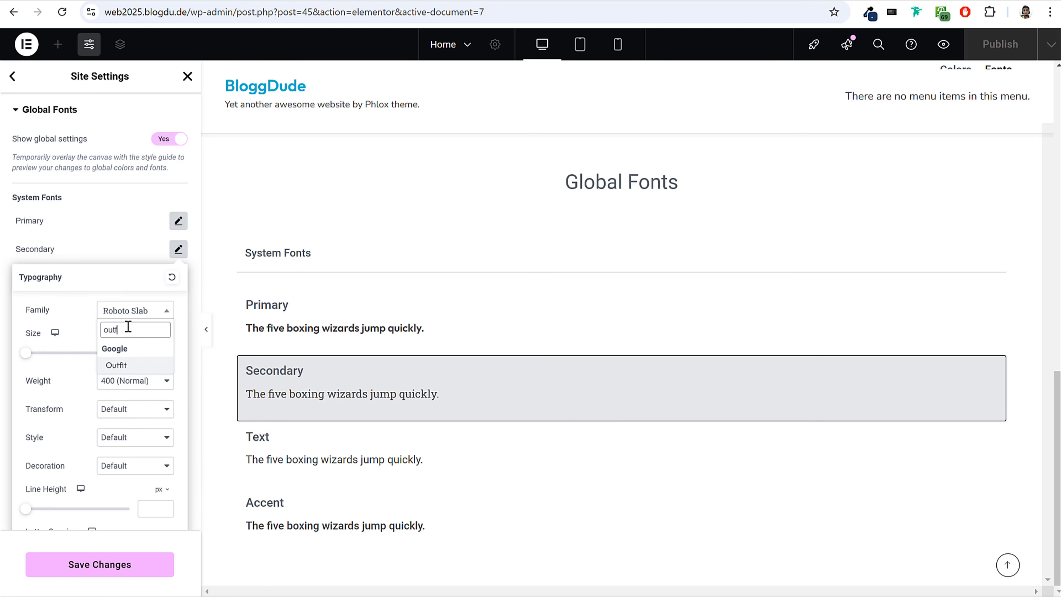
{"action": "left_click", "coordinate": [118, 363]}
{"action": "left_click", "coordinate": [179, 250]}
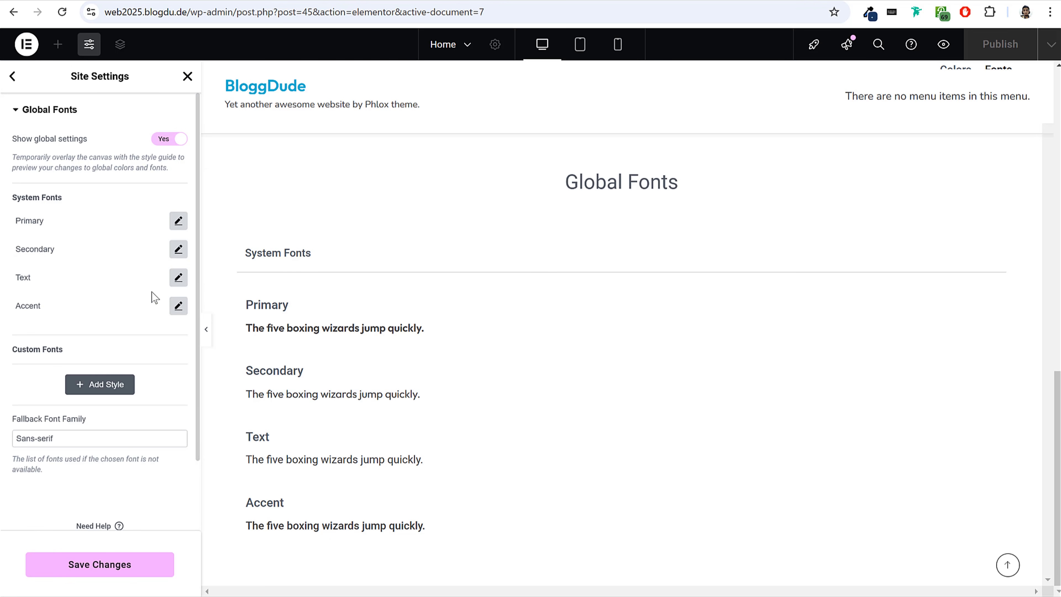
Set the Text system font's family to Nunito.
{"action": "left_click", "coordinate": [179, 278]}
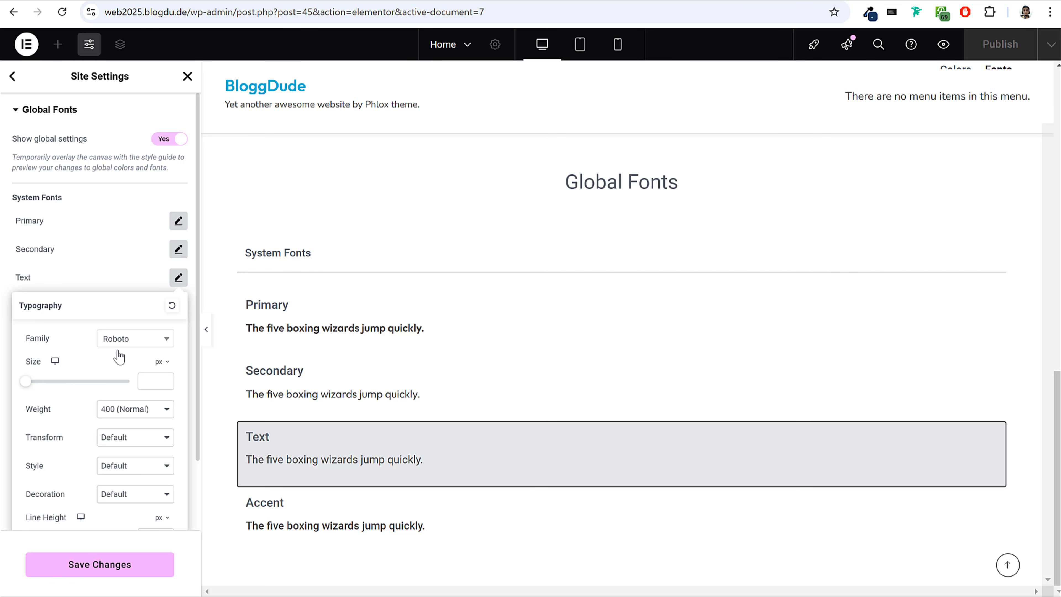
{"action": "left_click", "coordinate": [118, 341]}
{"action": "type", "text": "nunito"}
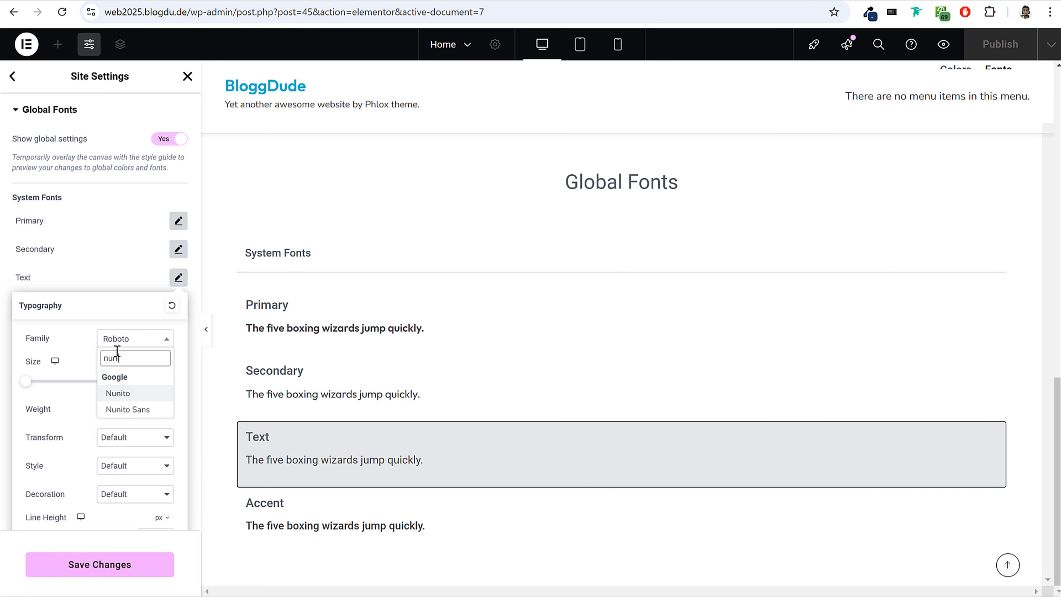
{"action": "key", "text": "Return"}
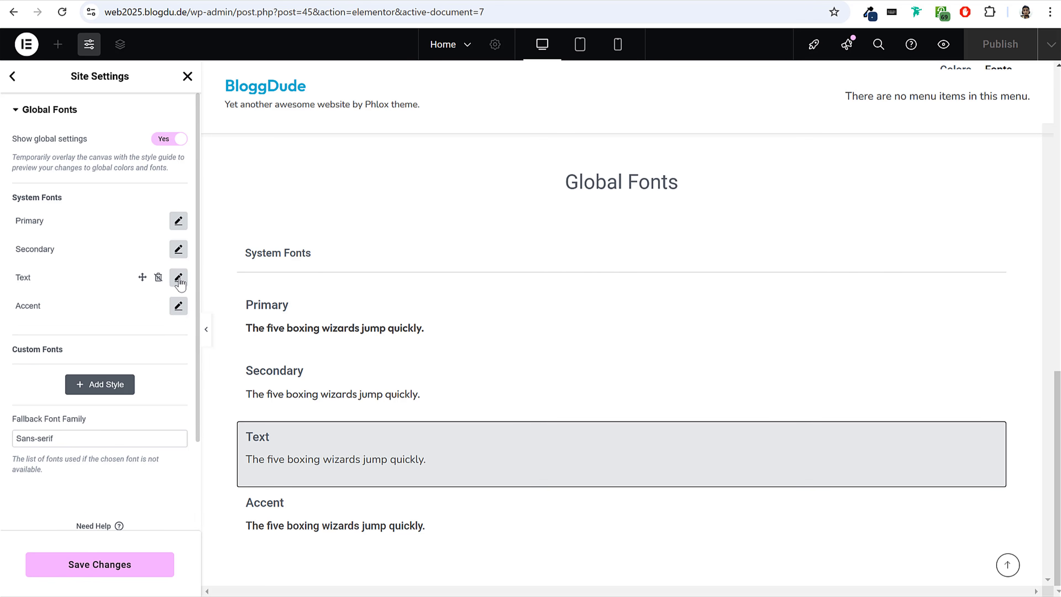
{"action": "left_click", "coordinate": [178, 277]}
Set the Accent system font's family to Outfit, then save the global fonts and close the site settings.
{"action": "left_click", "coordinate": [178, 306]}
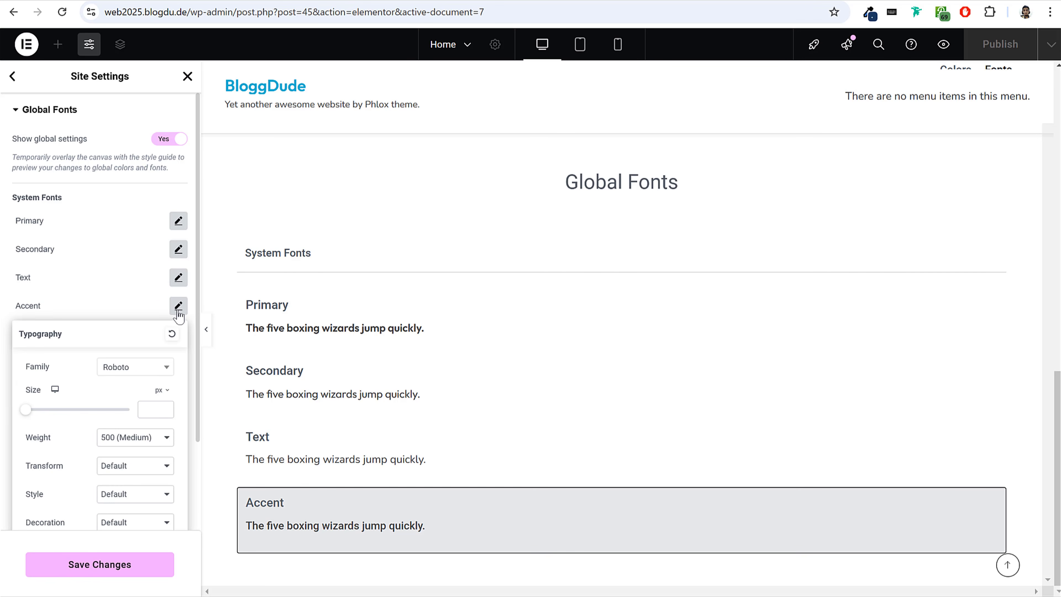
{"action": "left_click", "coordinate": [132, 374]}
{"action": "type", "text": "outf"}
{"action": "key", "text": "Return"}
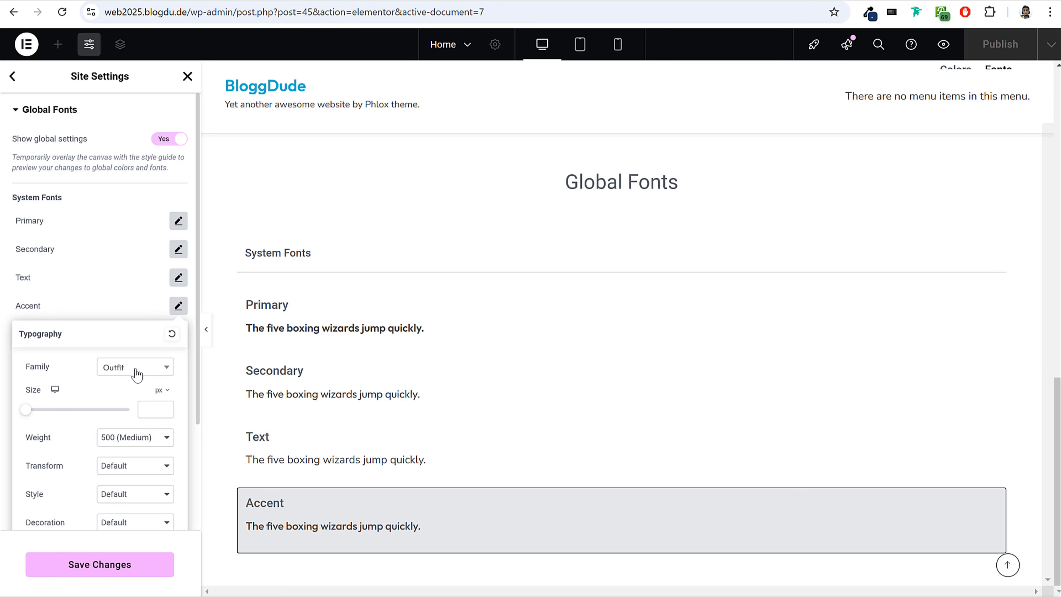
{"action": "left_click", "coordinate": [184, 309]}
{"action": "left_click", "coordinate": [93, 568]}
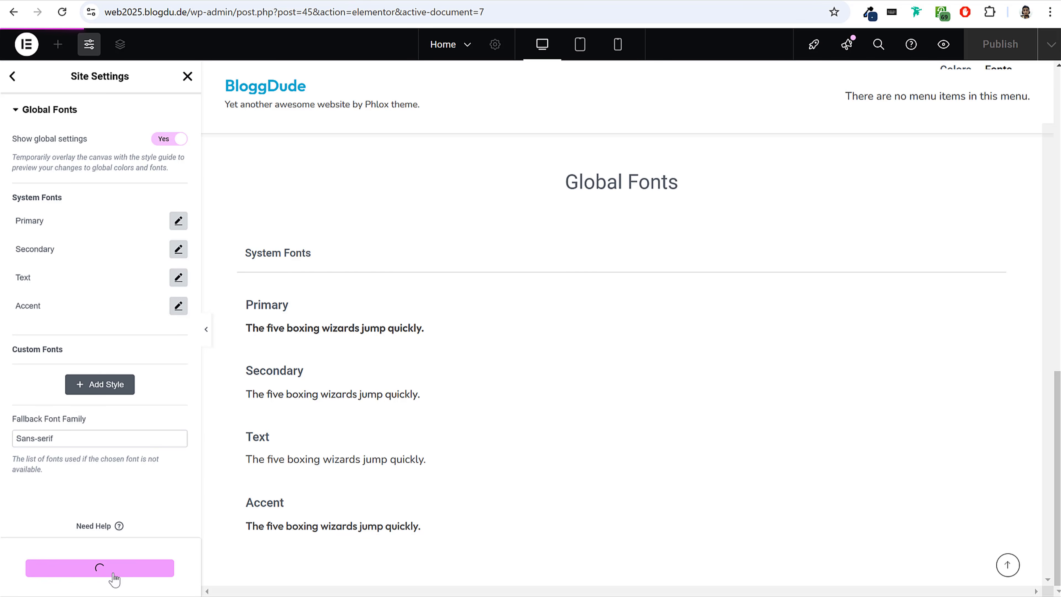
{"action": "left_click", "coordinate": [187, 76]}
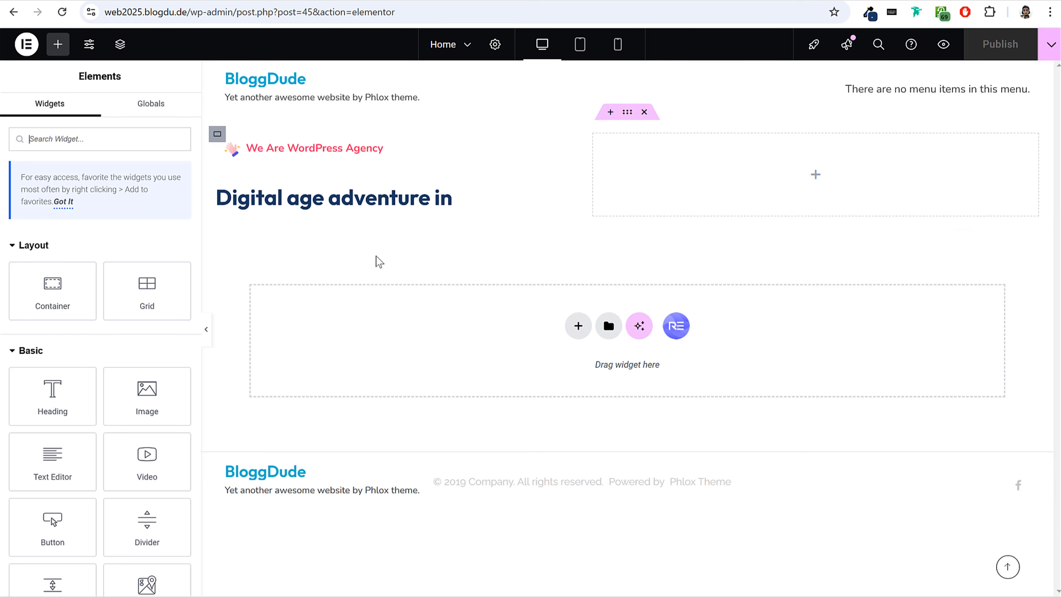
Set the Advanced Text widget's prefix typography to the Outfit family at 88 px.
{"action": "left_click", "coordinate": [345, 211]}
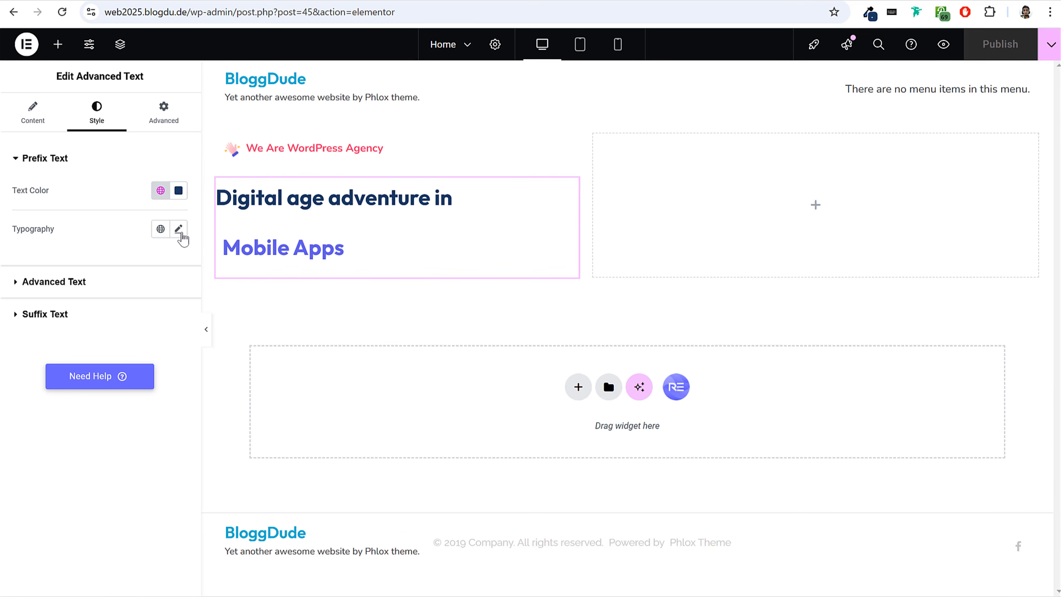
{"action": "left_click", "coordinate": [179, 230]}
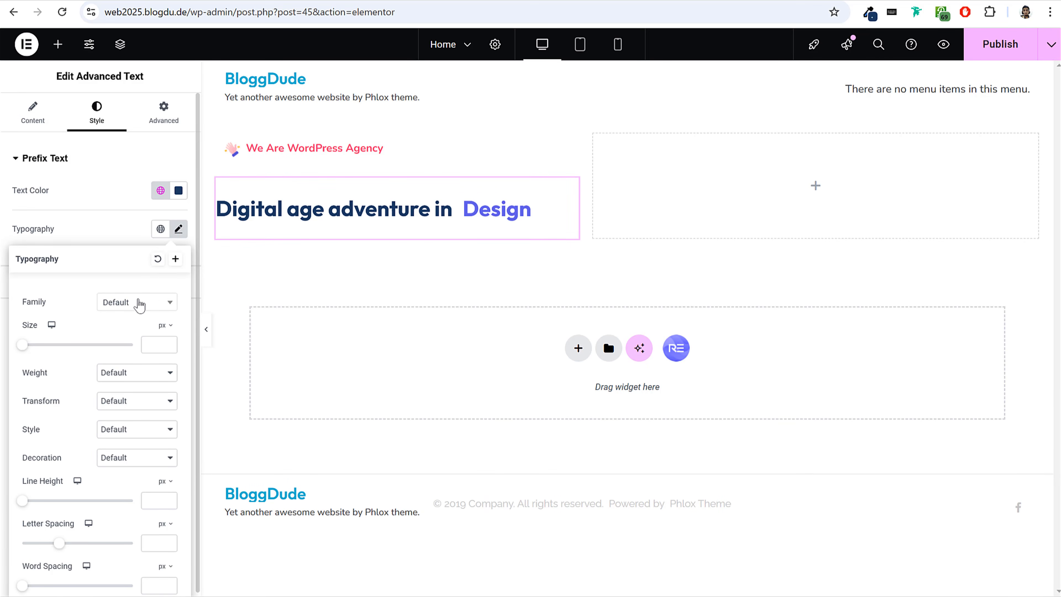
{"action": "left_click", "coordinate": [141, 308]}
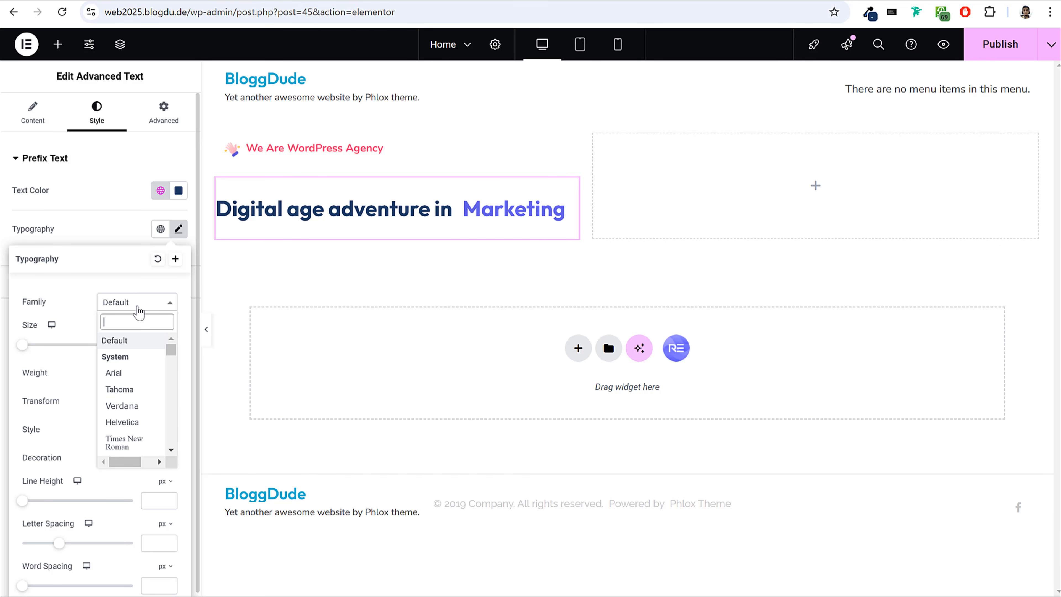
{"action": "type", "text": "outf"}
{"action": "key", "text": "Return"}
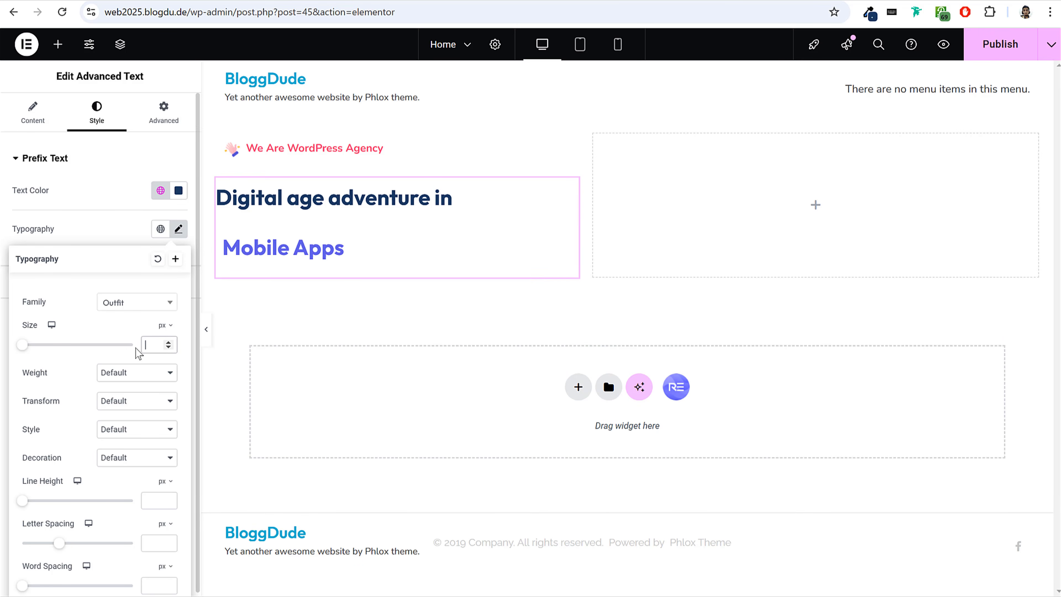
{"action": "type", "text": "88"}
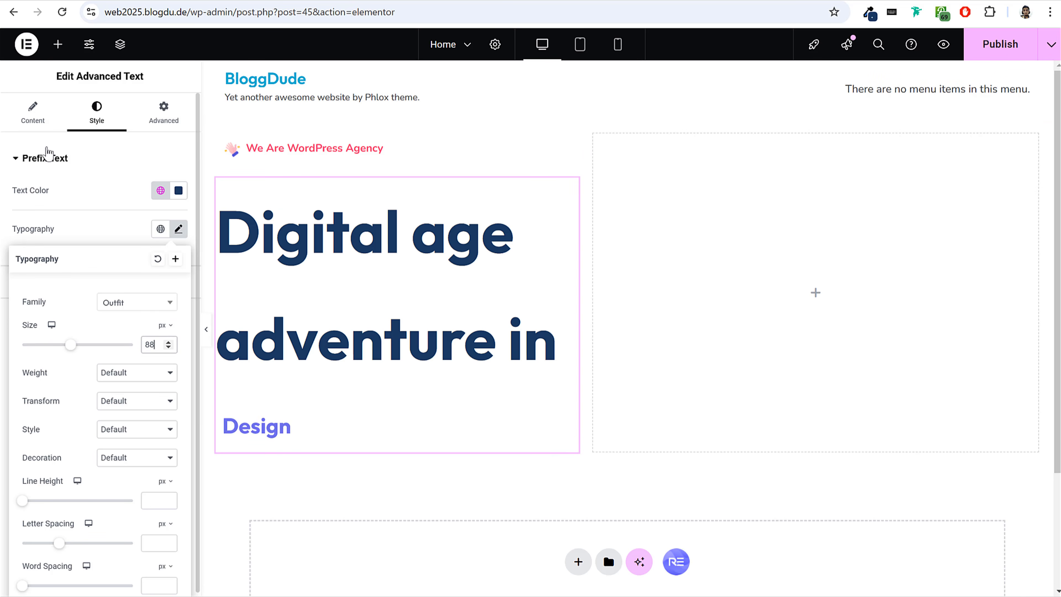
Set the prefix text's typography transform to Capitalize.
{"action": "left_click", "coordinate": [33, 116]}
{"action": "left_click", "coordinate": [96, 120]}
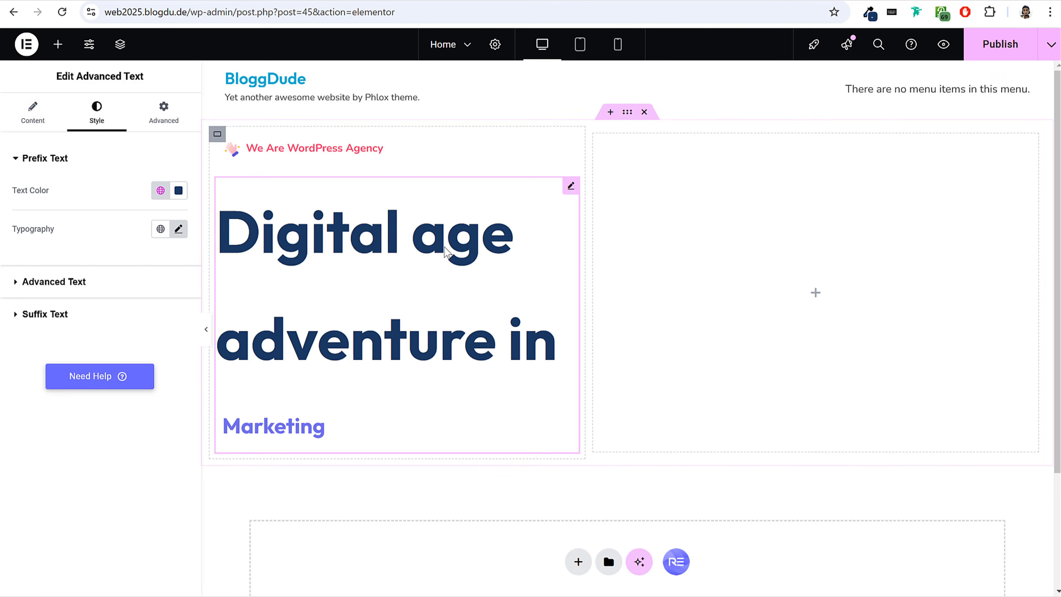
{"action": "left_click", "coordinate": [178, 228]}
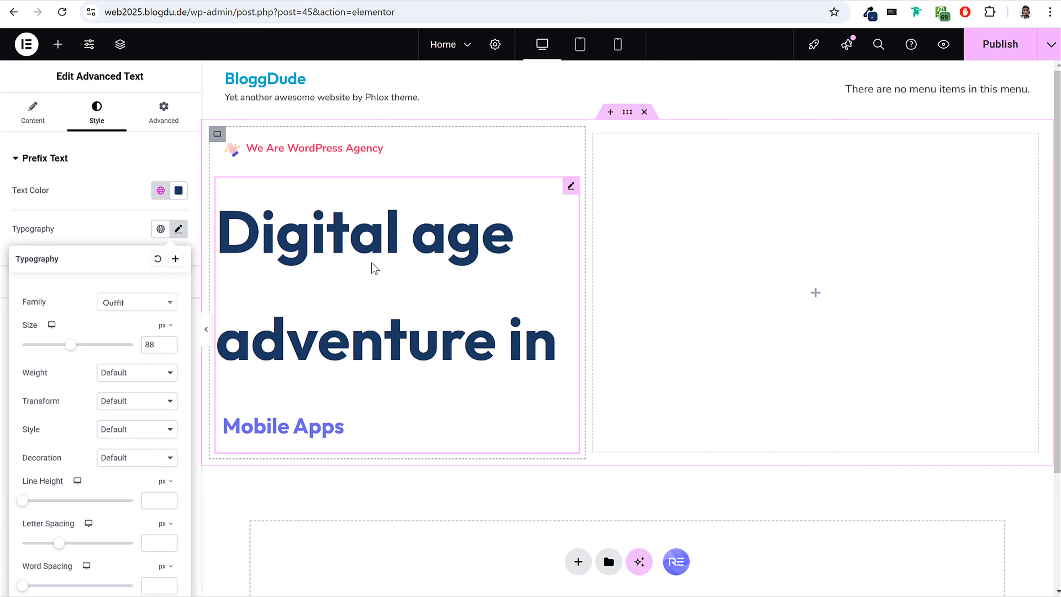
{"action": "left_click", "coordinate": [128, 402]}
{"action": "left_click", "coordinate": [138, 467]}
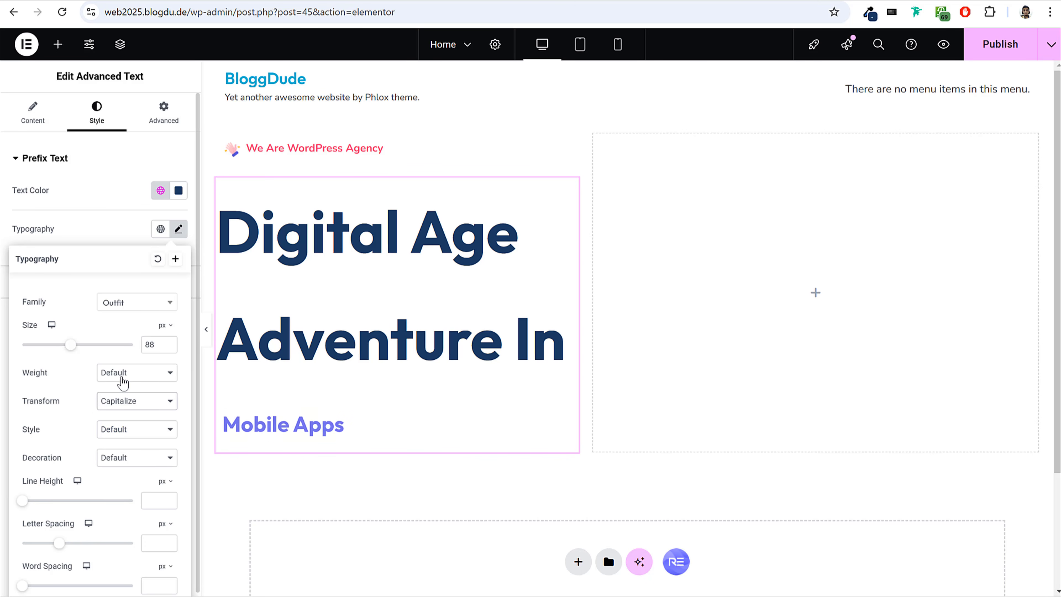
Try lighter weights such as 300 (Light) on the prefix text and set its weight to 700 (Bold).
{"action": "left_click", "coordinate": [123, 381]}
{"action": "left_click", "coordinate": [135, 388]}
{"action": "left_click", "coordinate": [138, 378]}
{"action": "left_click", "coordinate": [135, 423]}
{"action": "left_click", "coordinate": [148, 375]}
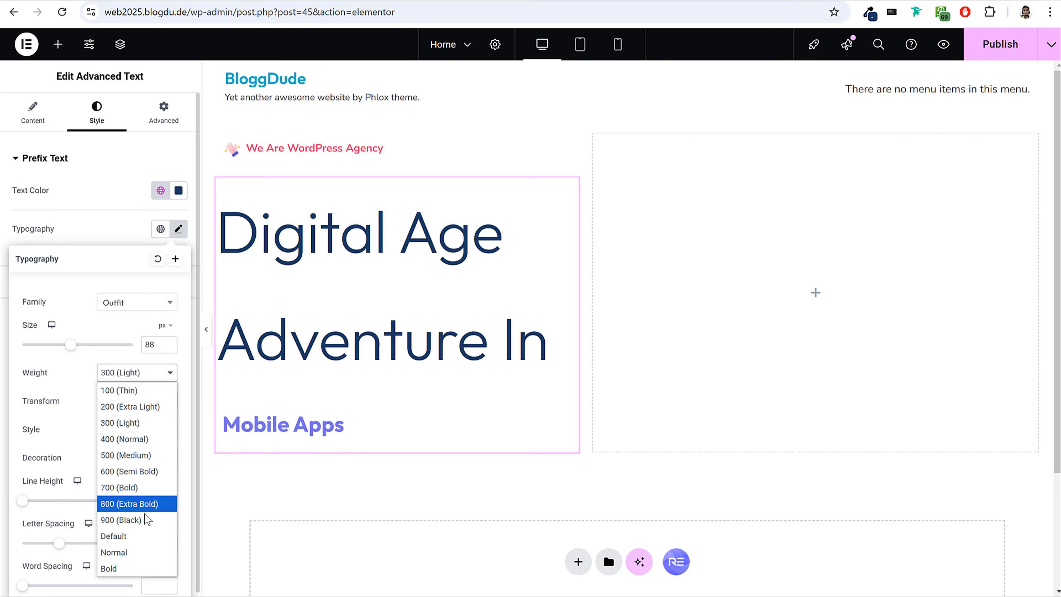
{"action": "left_click", "coordinate": [133, 489]}
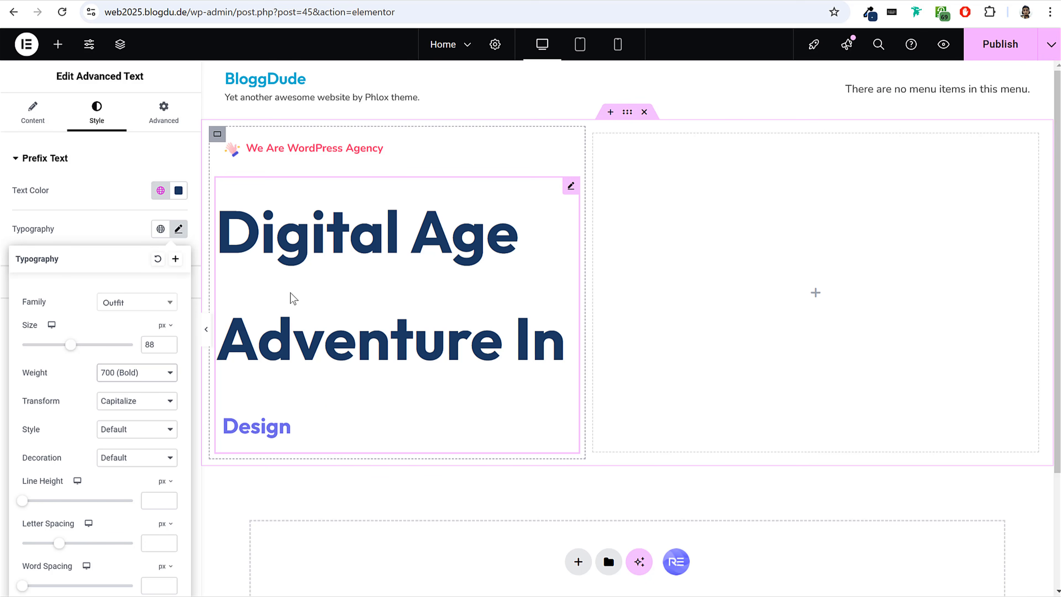
Set the prefix text's line height to 1.1 em.
{"action": "scroll", "coordinate": [148, 432], "scroll_direction": "down", "scroll_amount": 1}
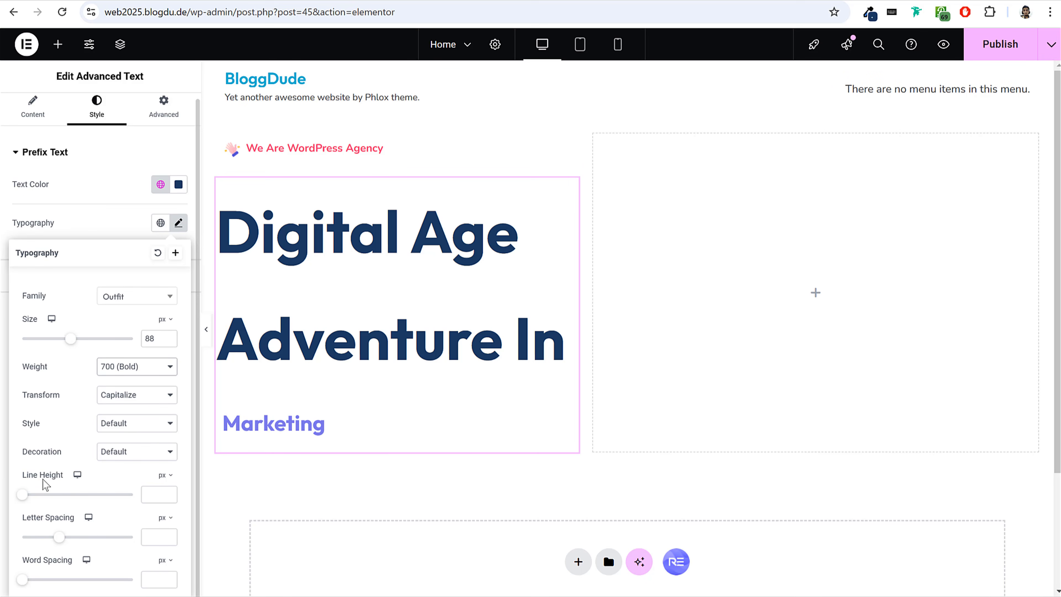
{"action": "left_click", "coordinate": [165, 476]}
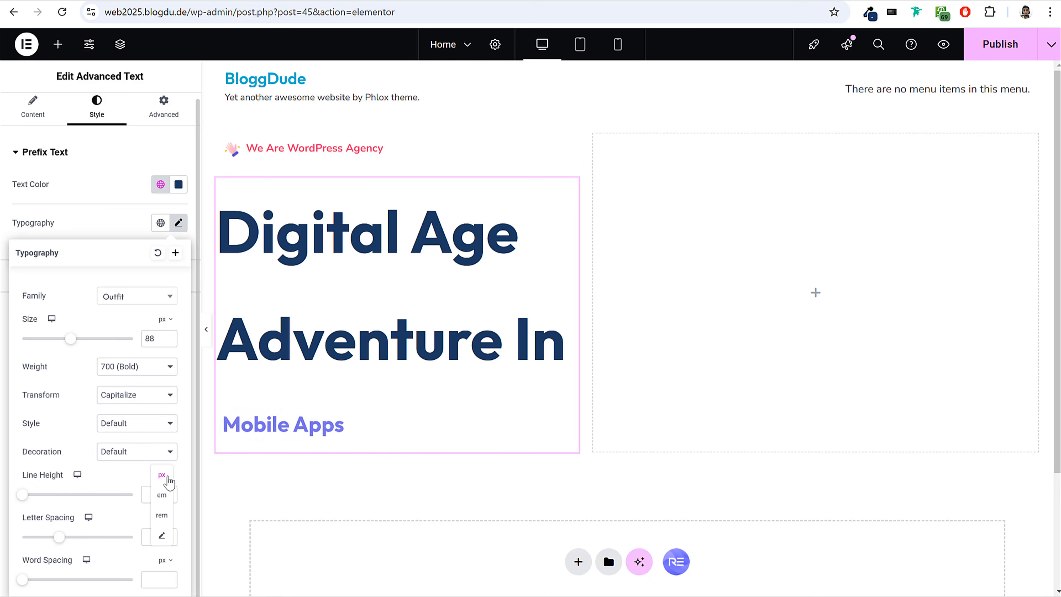
{"action": "left_click", "coordinate": [165, 498]}
{"action": "left_click", "coordinate": [157, 494]}
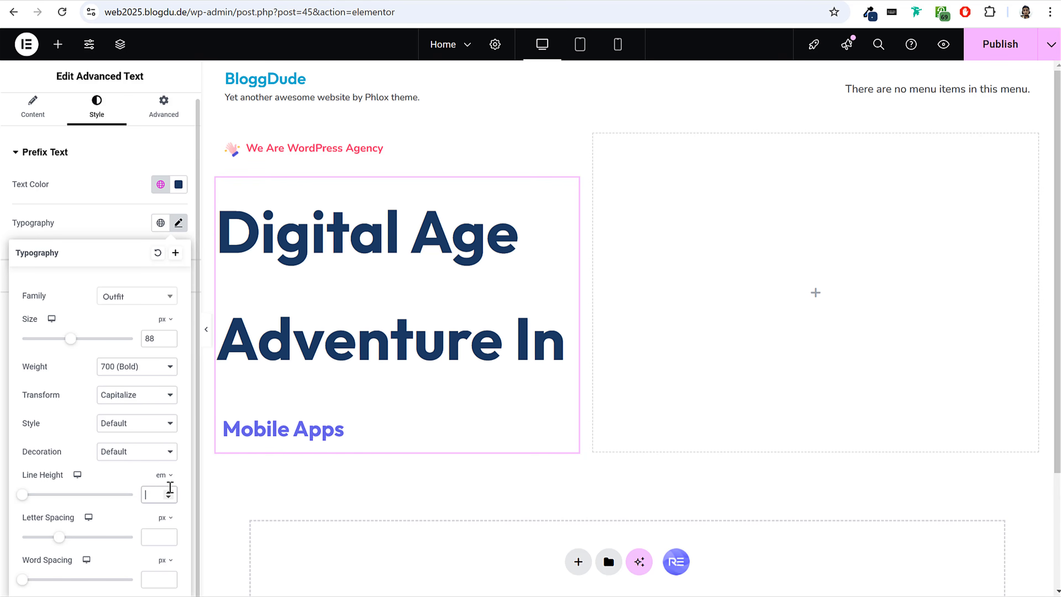
{"action": "type", "text": "1.1"}
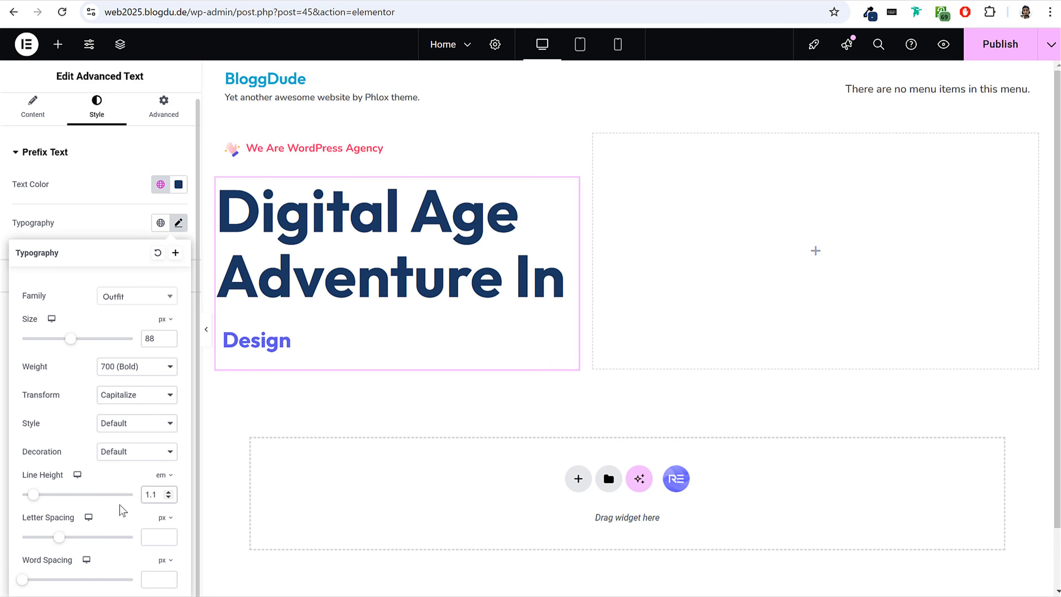
Tighten the prefix text's letter spacing to -1.8 px and close its typography settings.
{"action": "left_click_drag", "start_coordinate": [125, 543], "coordinate": [49, 545]}
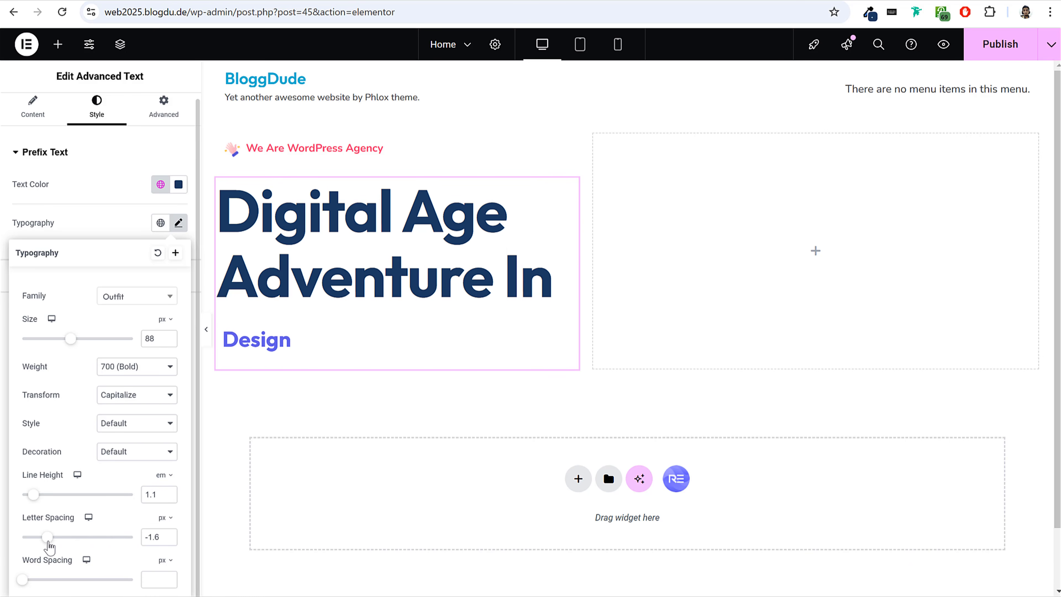
{"action": "left_click", "coordinate": [168, 540]}
{"action": "left_click", "coordinate": [167, 540]}
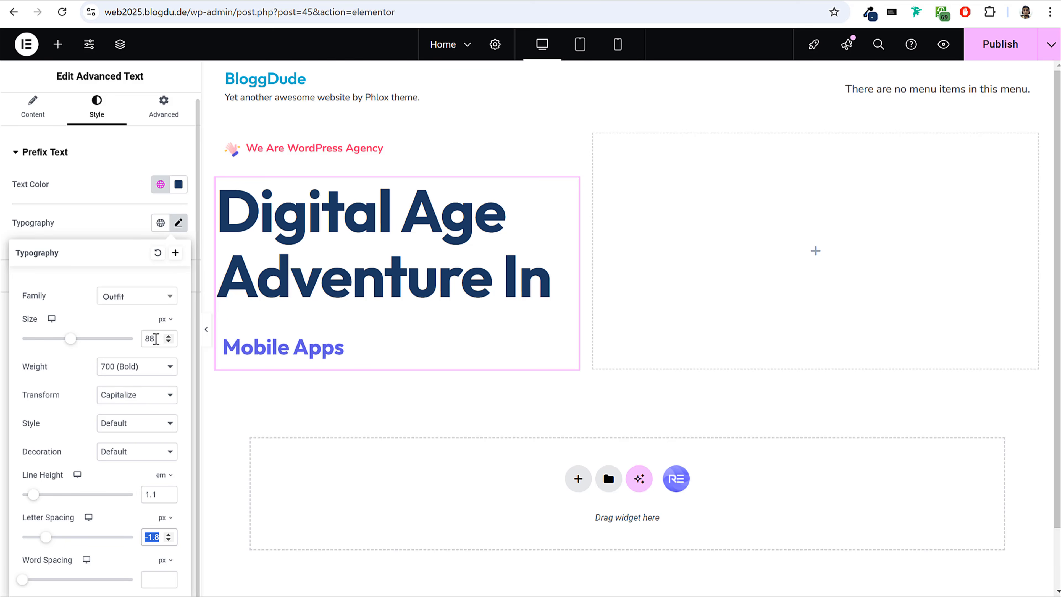
{"action": "left_click", "coordinate": [179, 225]}
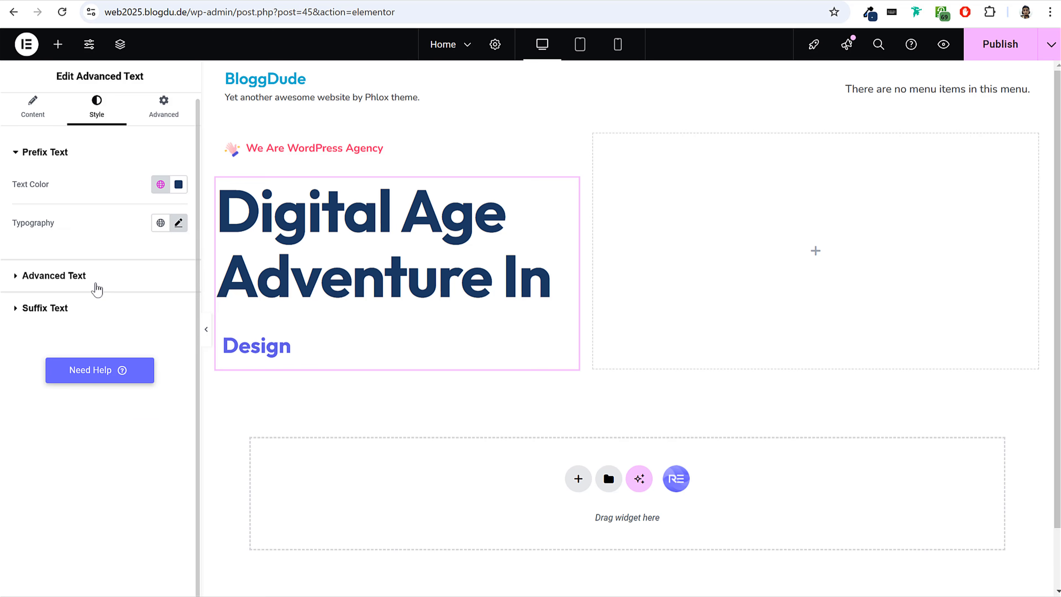
Set the animated text's typography to size 88 px and weight 700 (Bold).
{"action": "left_click", "coordinate": [97, 276]}
{"action": "left_click", "coordinate": [179, 290]}
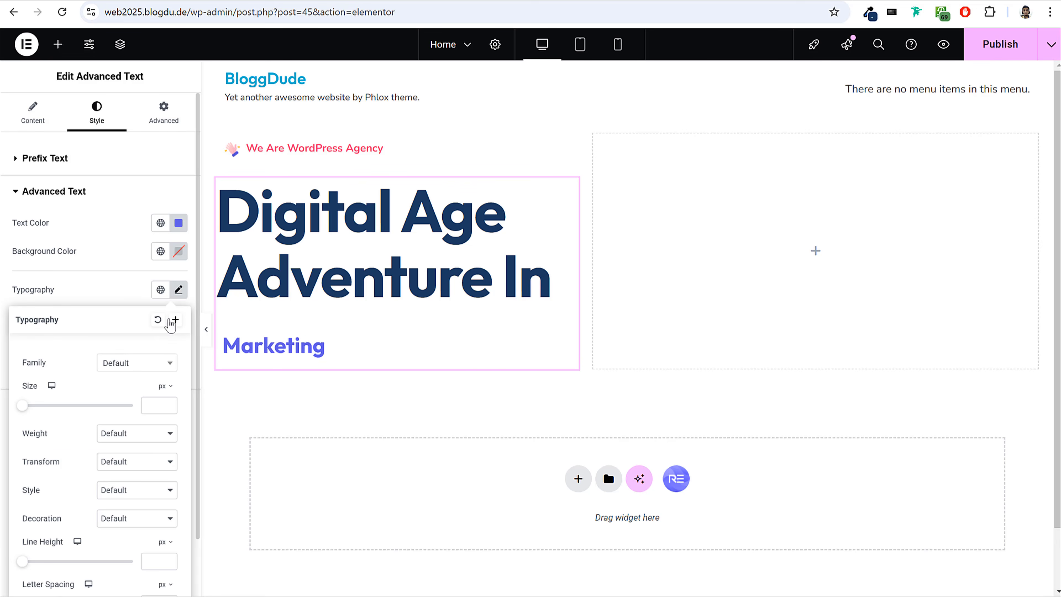
{"action": "type", "text": "88"}
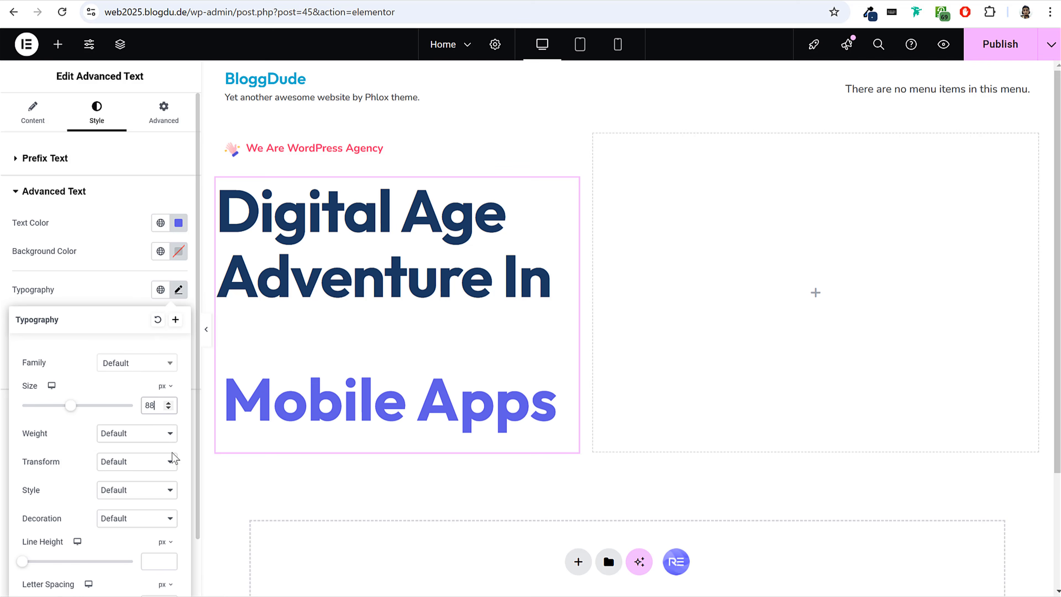
{"action": "left_click", "coordinate": [152, 434]}
{"action": "left_click", "coordinate": [140, 546]}
Set the animated text's line height to 1.2 em and its letter spacing to -1.8 px.
{"action": "scroll", "coordinate": [146, 531], "scroll_direction": "down", "scroll_amount": 2}
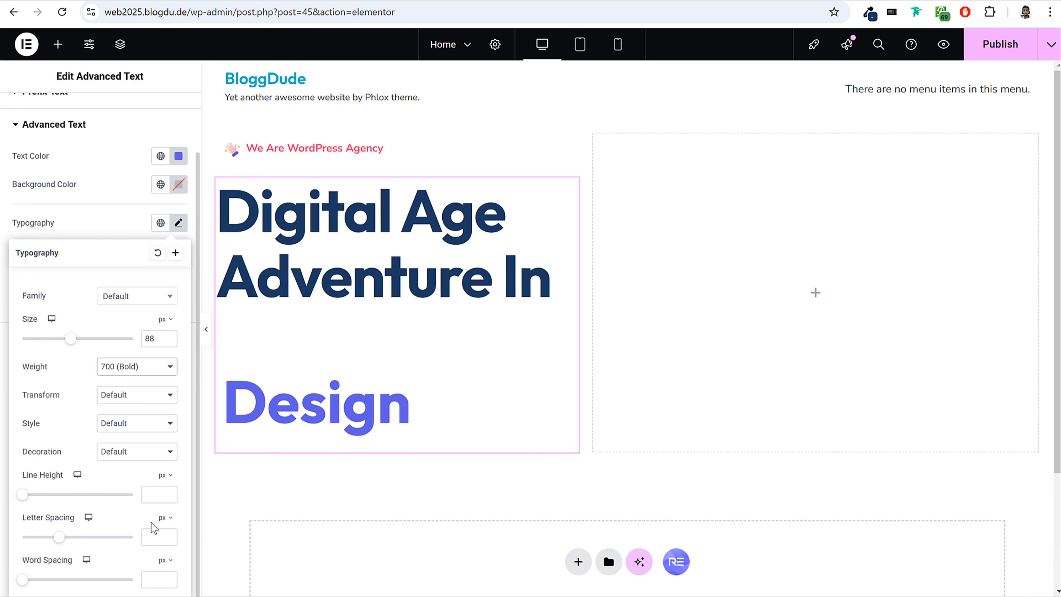
{"action": "left_click", "coordinate": [160, 489]}
{"action": "left_click", "coordinate": [161, 495]}
{"action": "left_click", "coordinate": [154, 494]}
{"action": "type", "text": "1.2"}
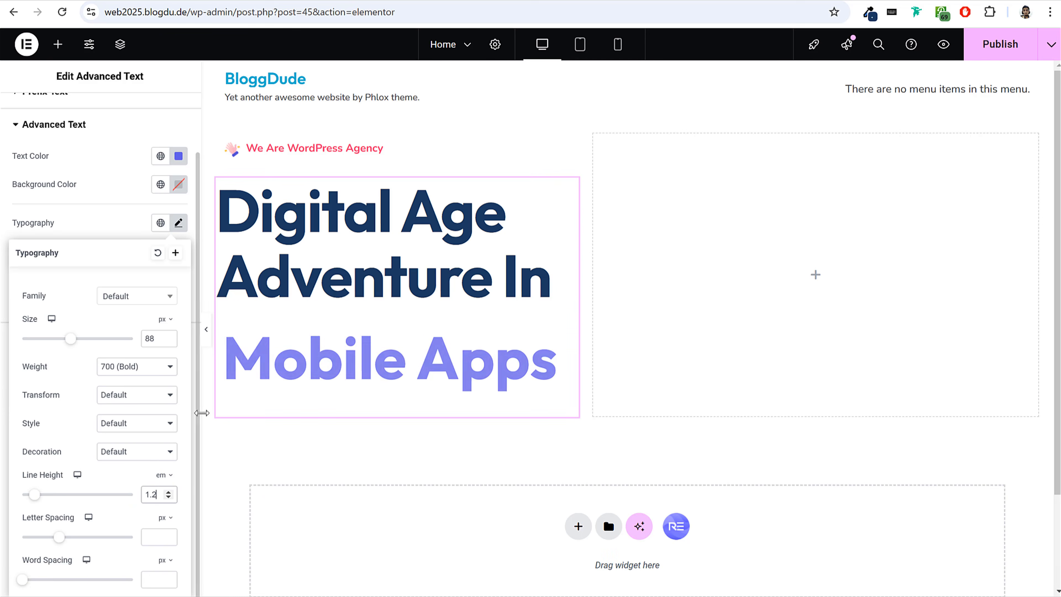
{"action": "type", "text": "-1.8"}
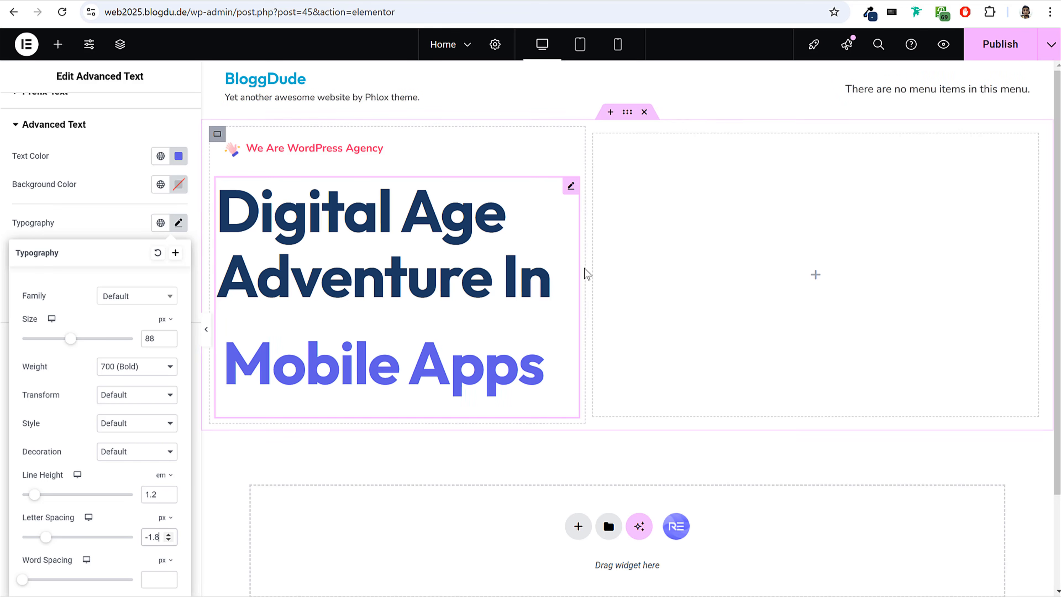
{"action": "left_click", "coordinate": [178, 223]}
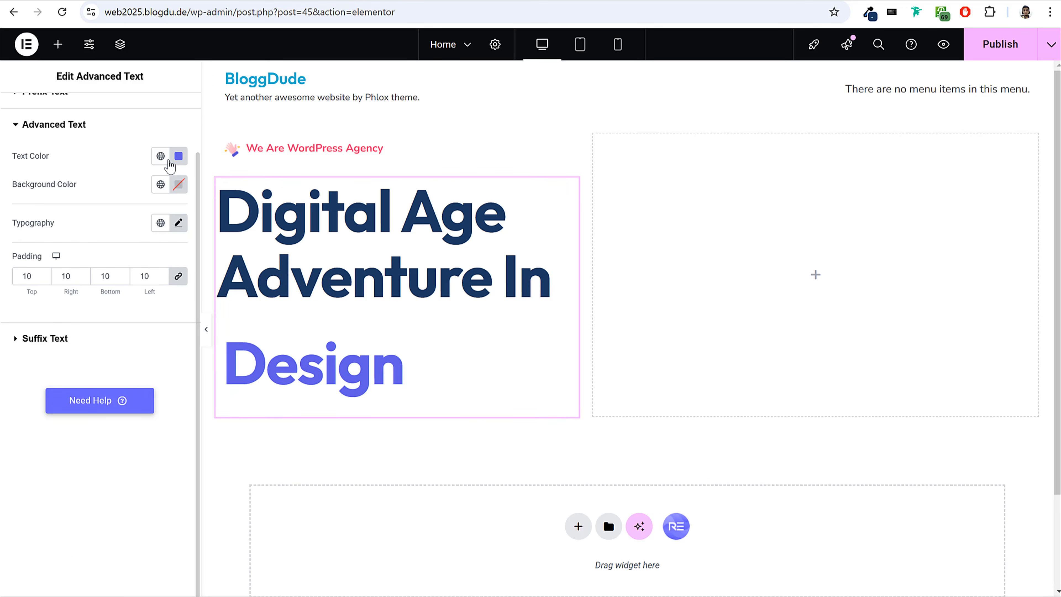
Change the animated text's color to the pink #E55B8C.
{"action": "left_click", "coordinate": [178, 156]}
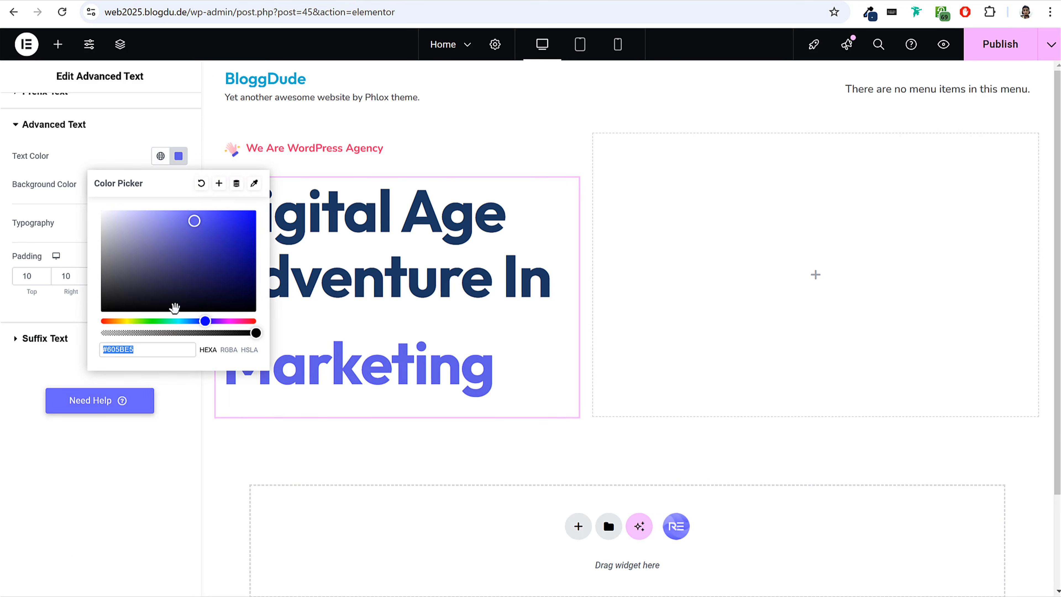
{"action": "left_click_drag", "start_coordinate": [204, 330], "coordinate": [226, 332]}
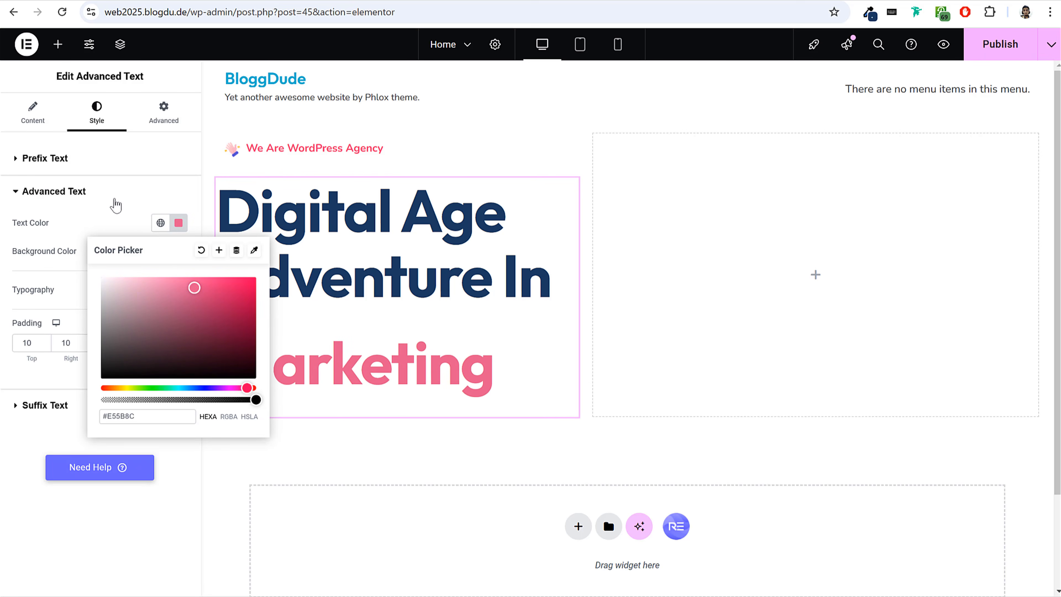
{"action": "left_click", "coordinate": [122, 196]}
Check the hero headline on the finished reference site, and set the animated text's padding to 0 on all sides.
{"action": "left_click", "coordinate": [114, 1]}
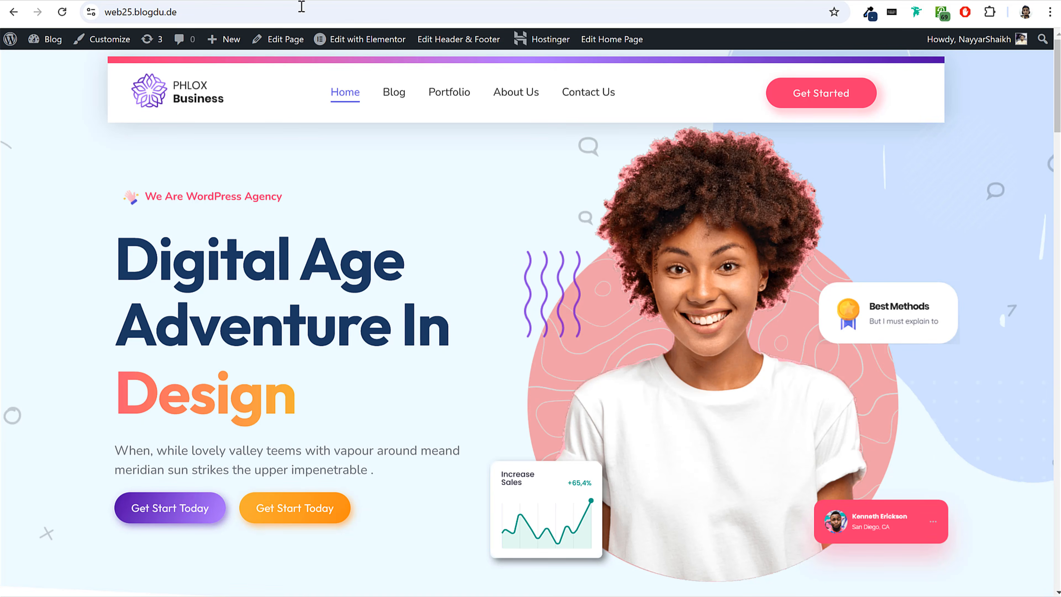
{"action": "left_click", "coordinate": [258, 0]}
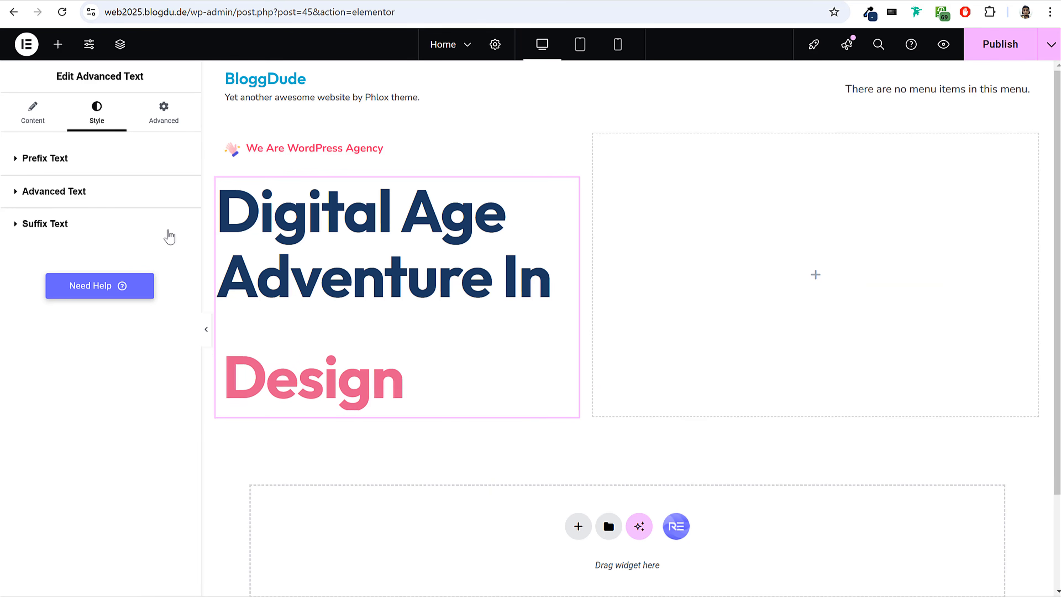
{"action": "left_click", "coordinate": [92, 195]}
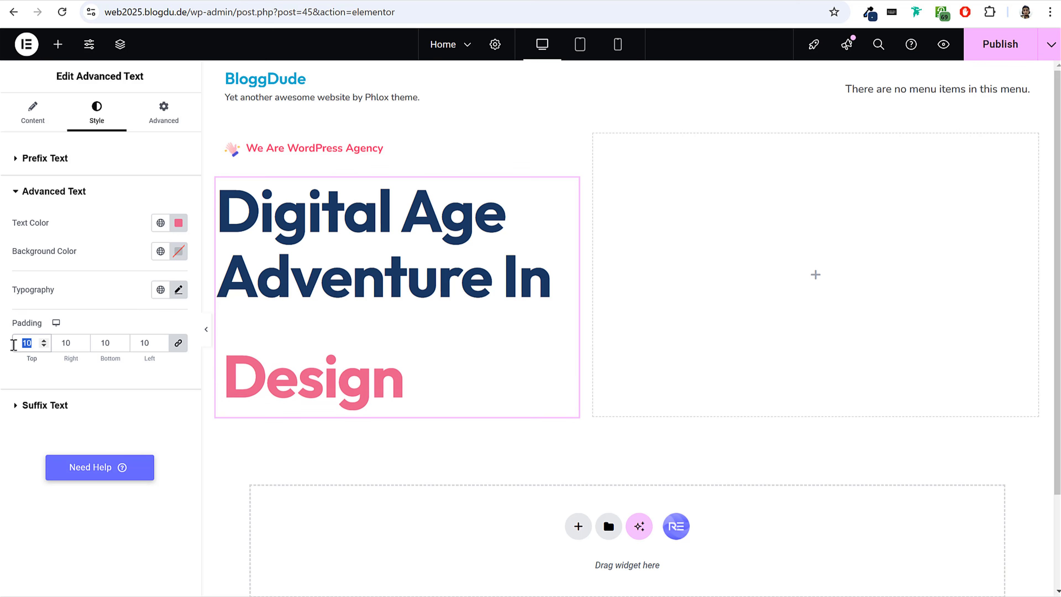
{"action": "type", "text": "0"}
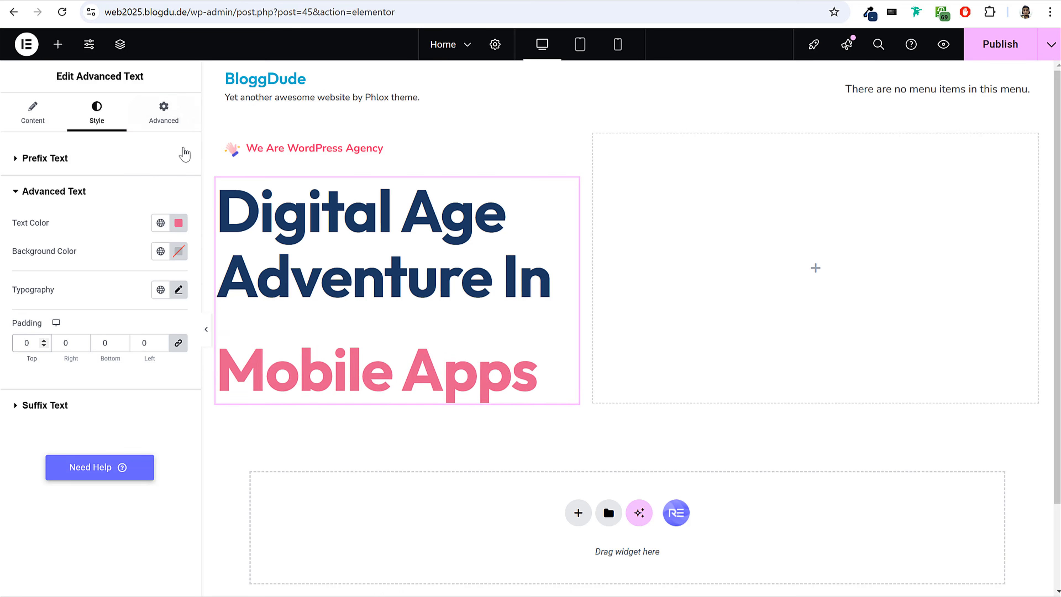
Open the Phlox Custom CSS editor in the Advanced Text widget's advanced settings.
{"action": "left_click", "coordinate": [175, 122]}
{"action": "left_click", "coordinate": [87, 159]}
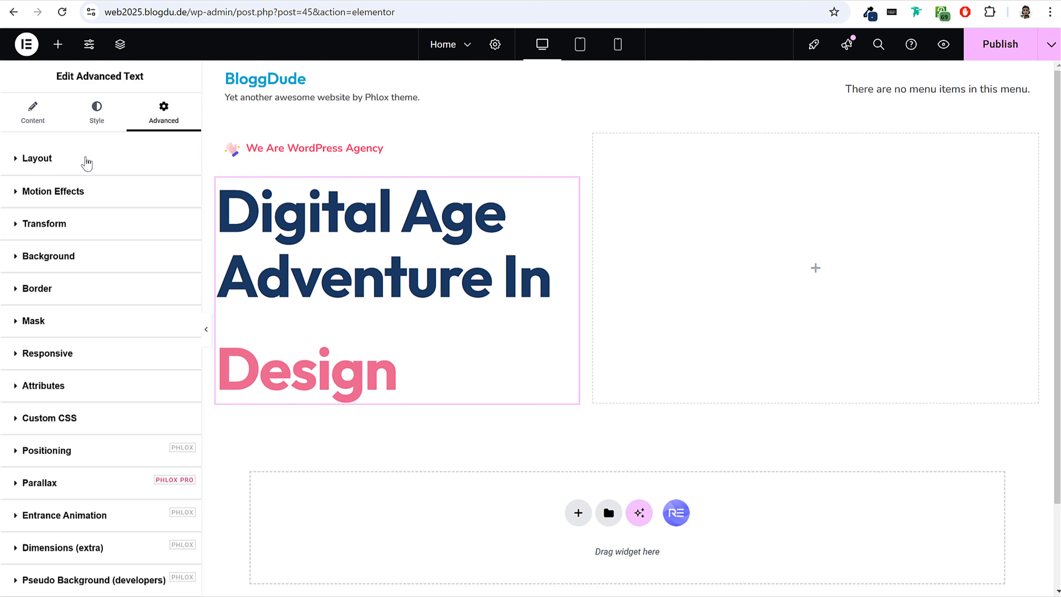
{"action": "scroll", "coordinate": [124, 370], "scroll_direction": "down", "scroll_amount": 4}
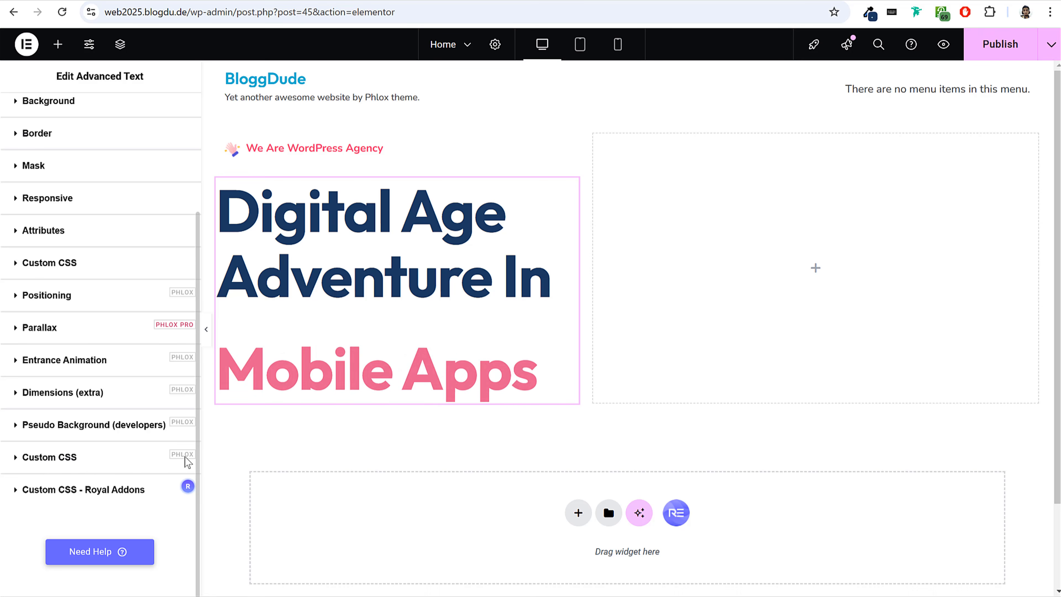
{"action": "left_click", "coordinate": [169, 457]}
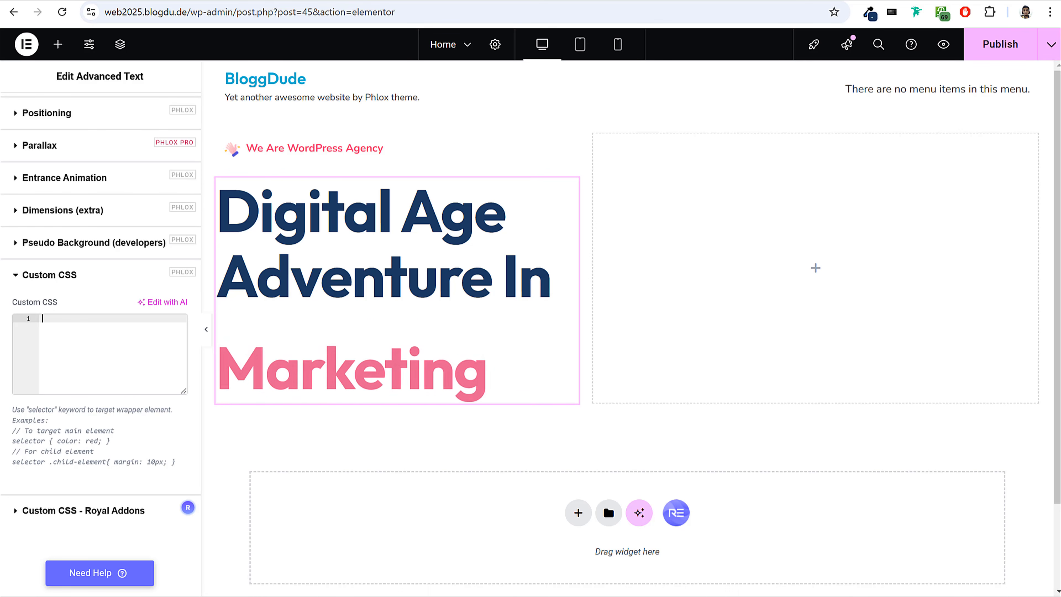
Switch to File Explorer and open the Other CSS text file from the Media > Pages folder.
{"action": "key", "text": "alt+Tab"}
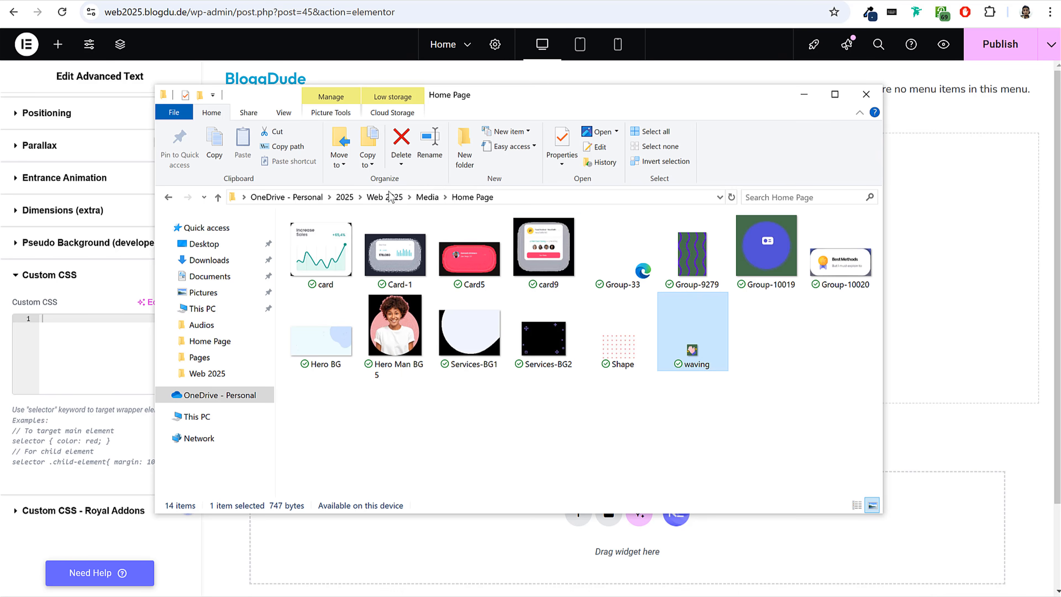
{"action": "left_click", "coordinate": [420, 198]}
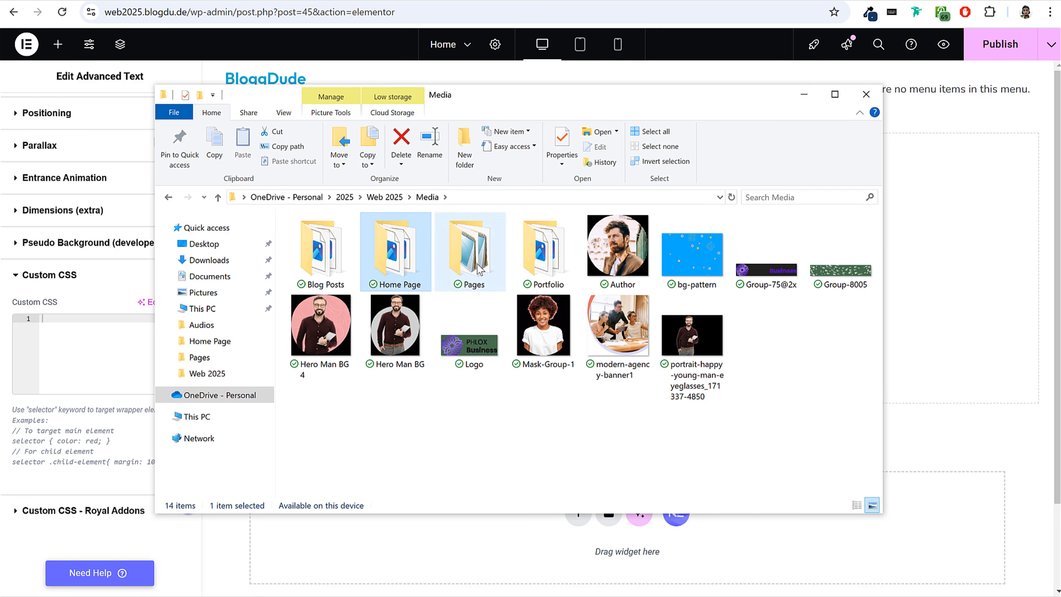
{"action": "left_click", "coordinate": [479, 269]}
{"action": "double_click", "coordinate": [479, 269]}
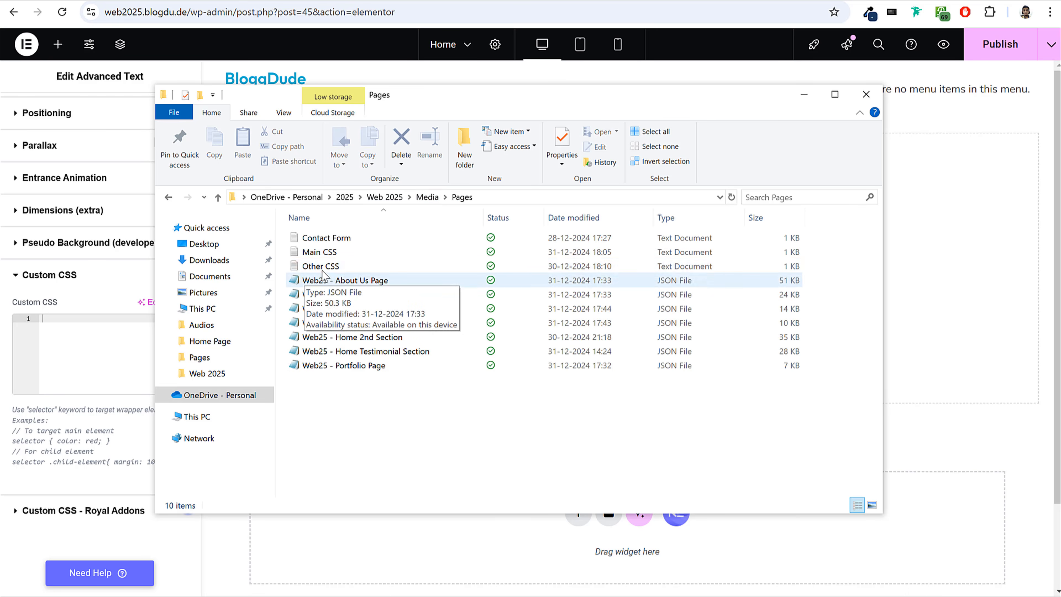
{"action": "left_click", "coordinate": [349, 267]}
{"action": "double_click", "coordinate": [343, 270]}
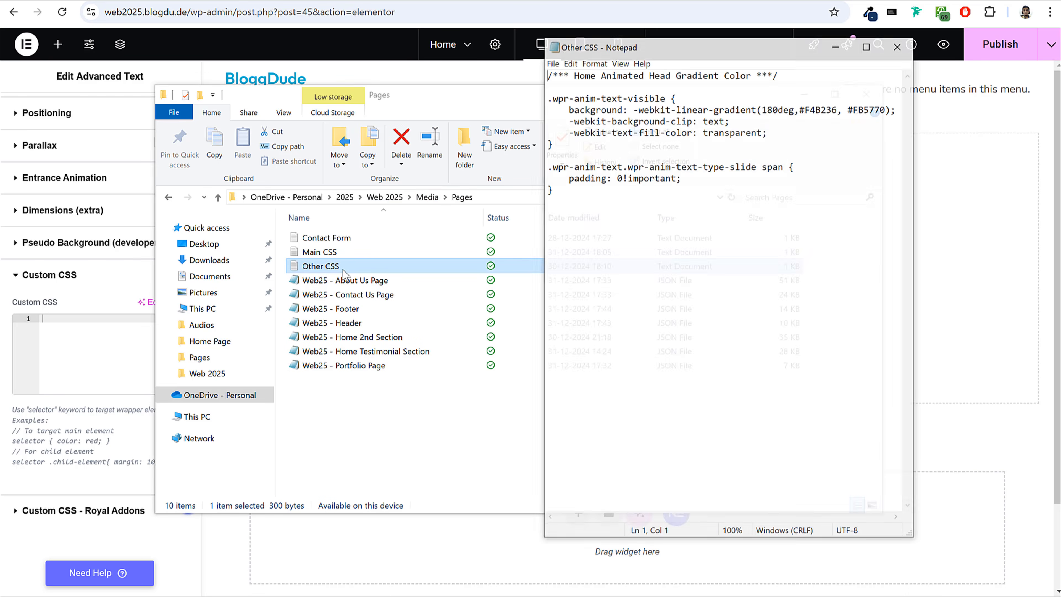
Copy the entire Home Animated Head Gradient Color code from the Other CSS file.
{"action": "left_click_drag", "start_coordinate": [546, 163], "coordinate": [531, 72]}
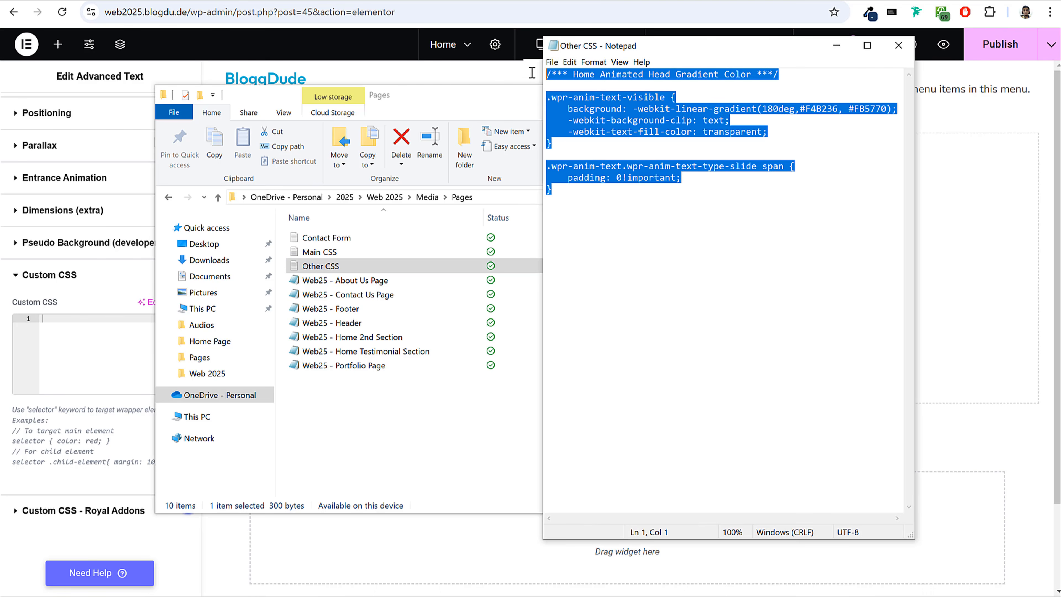
{"action": "left_click", "coordinate": [601, 84]}
{"action": "left_click_drag", "start_coordinate": [560, 198], "coordinate": [617, 83]}
{"action": "left_click", "coordinate": [577, 84]}
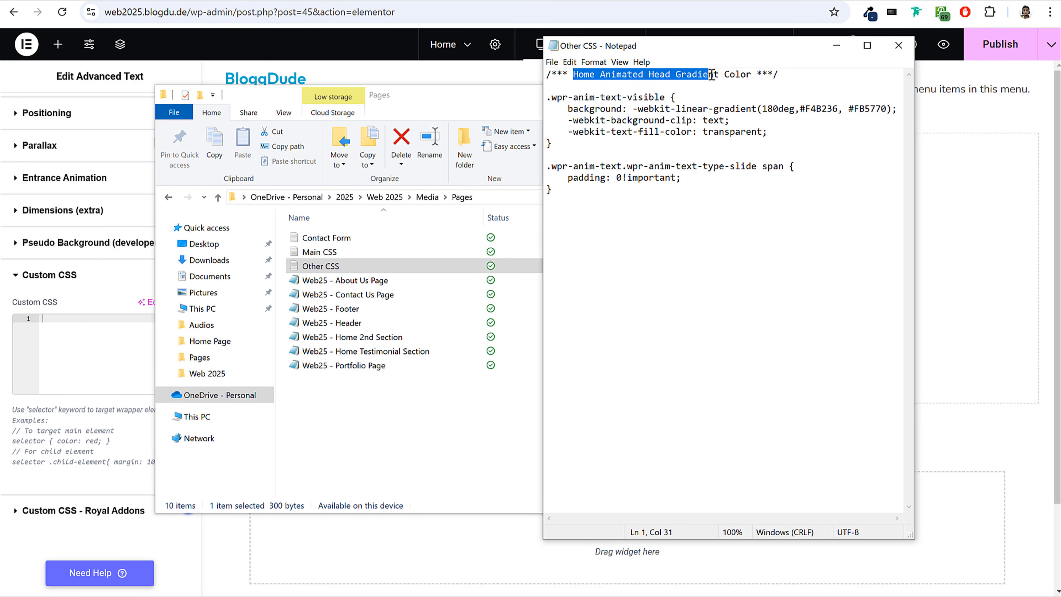
{"action": "left_click", "coordinate": [668, 82]}
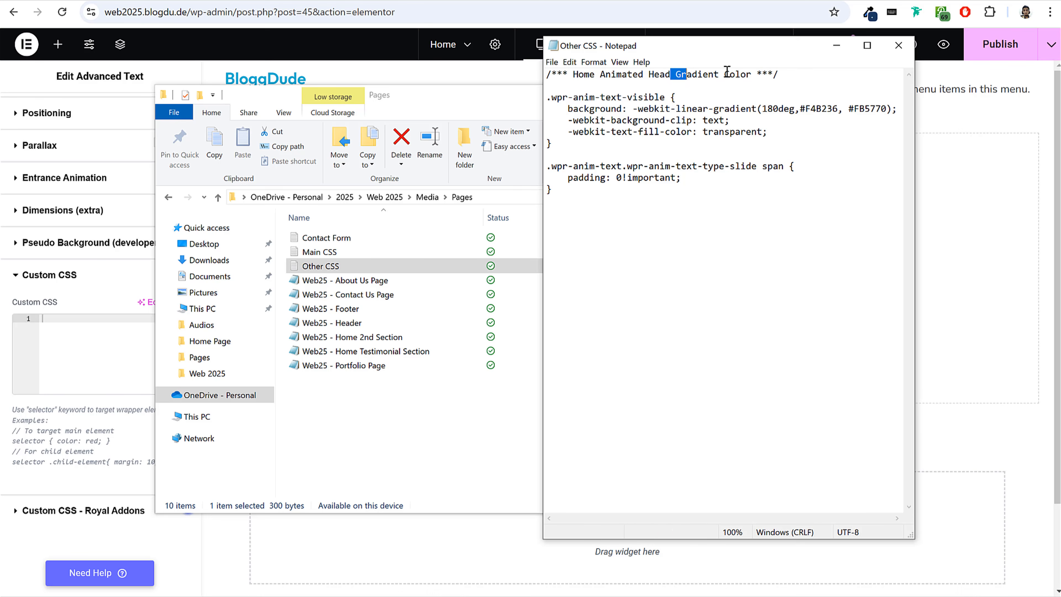
{"action": "left_click_drag", "start_coordinate": [557, 197], "coordinate": [537, 65]}
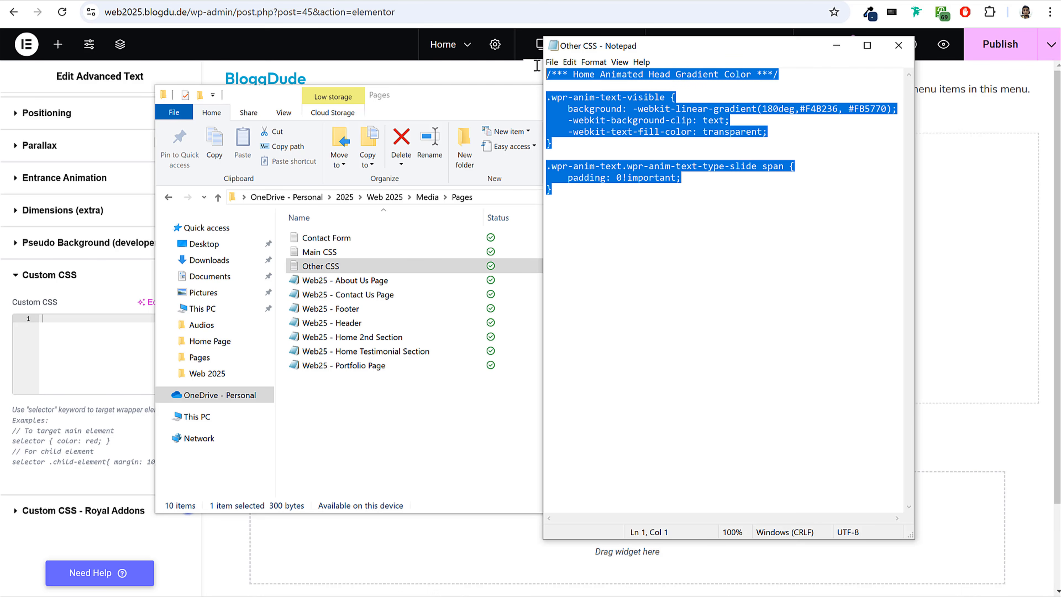
{"action": "right_click", "coordinate": [588, 98]}
{"action": "left_click", "coordinate": [601, 127]}
Paste the copied gradient code into the Advanced Text widget's Phlox Custom CSS field in Elementor.
{"action": "left_click", "coordinate": [70, 331]}
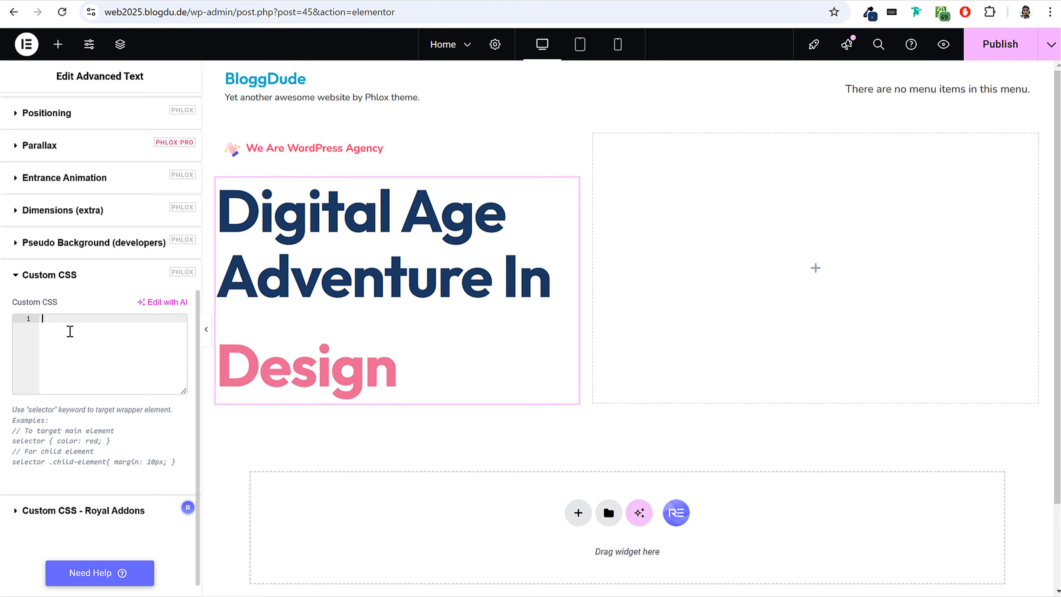
{"action": "right_click", "coordinate": [70, 330]}
{"action": "left_click", "coordinate": [159, 130]}
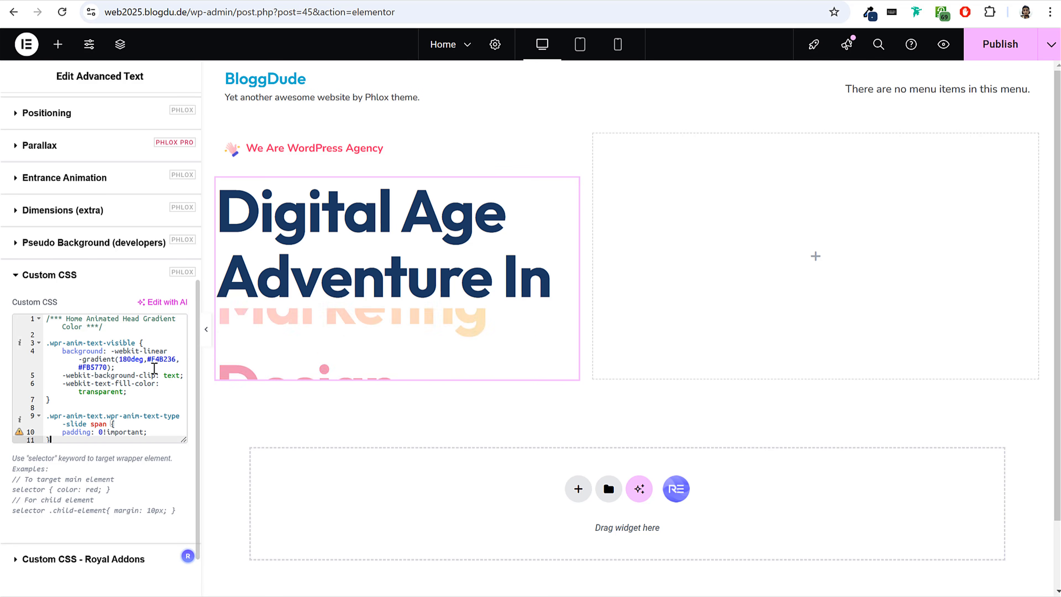
Examine the two gradient color codes in the pasted CSS and the hero section on the finished reference site.
{"action": "left_click_drag", "start_coordinate": [148, 362], "coordinate": [168, 359]}
{"action": "left_click", "coordinate": [168, 362]}
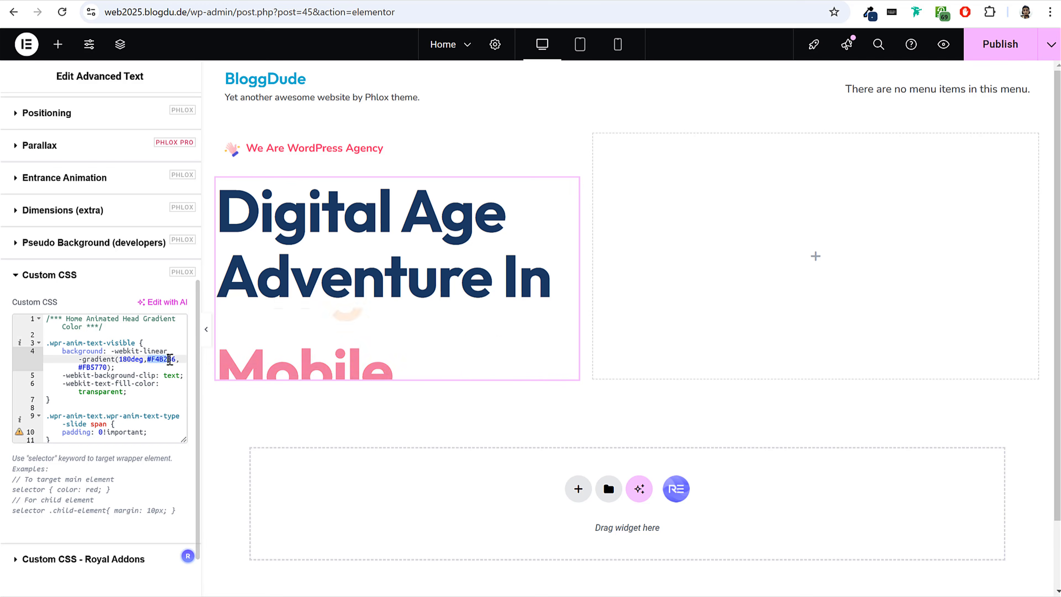
{"action": "left_click_drag", "start_coordinate": [79, 369], "coordinate": [109, 368]}
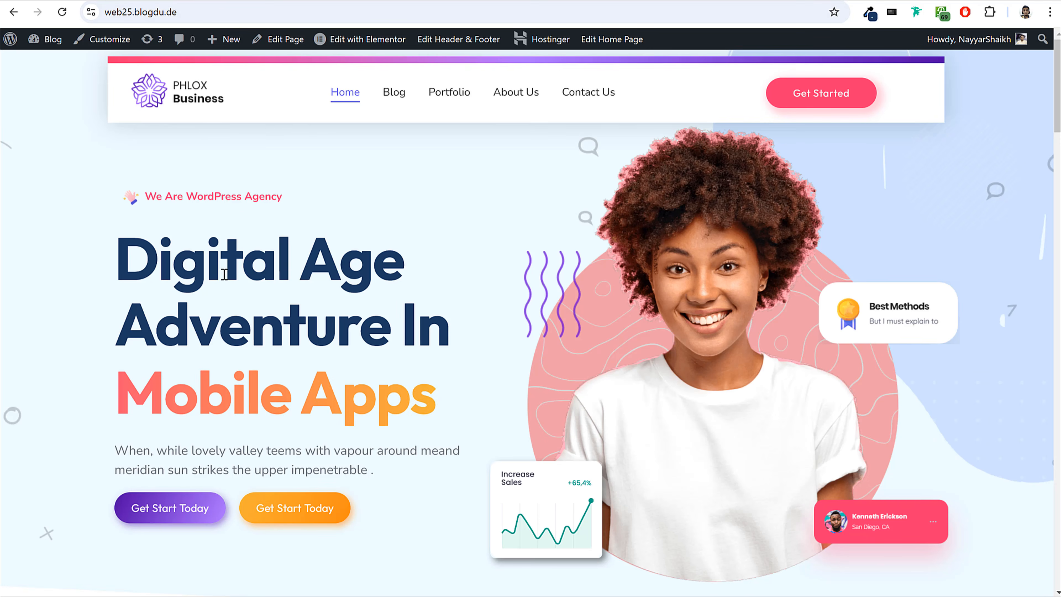
{"action": "scroll", "coordinate": [374, 359], "scroll_direction": "down", "scroll_amount": 5}
{"action": "scroll", "coordinate": [374, 359], "scroll_direction": "up", "scroll_amount": 2}
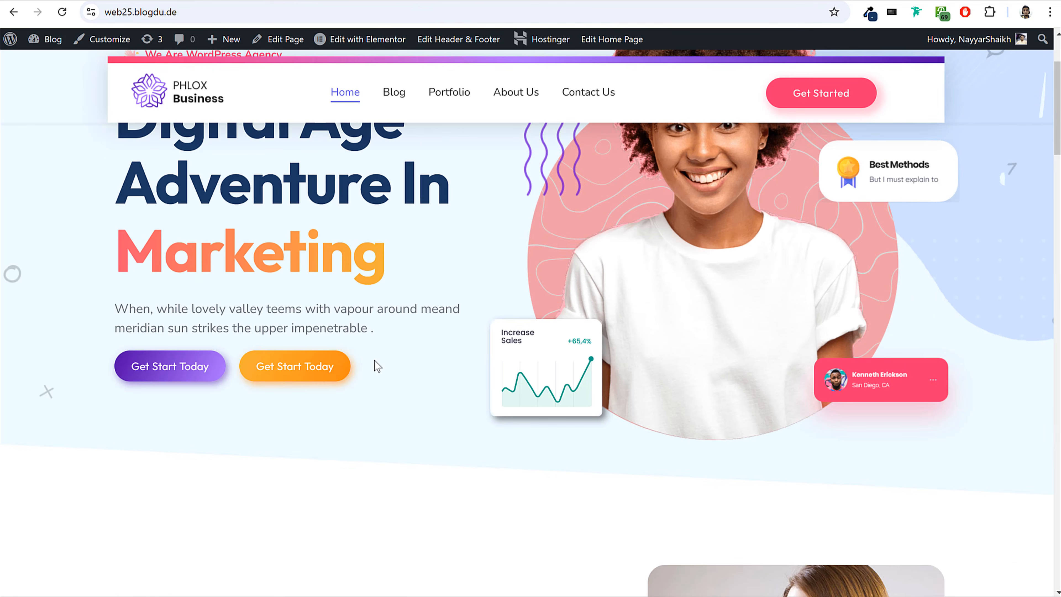
Inspect the purple Get Start Today button on the reference site and locate its background-image gradient in the element's styles.
{"action": "scroll", "coordinate": [374, 364], "scroll_direction": "down", "scroll_amount": 6}
{"action": "scroll", "coordinate": [369, 366], "scroll_direction": "up", "scroll_amount": 8}
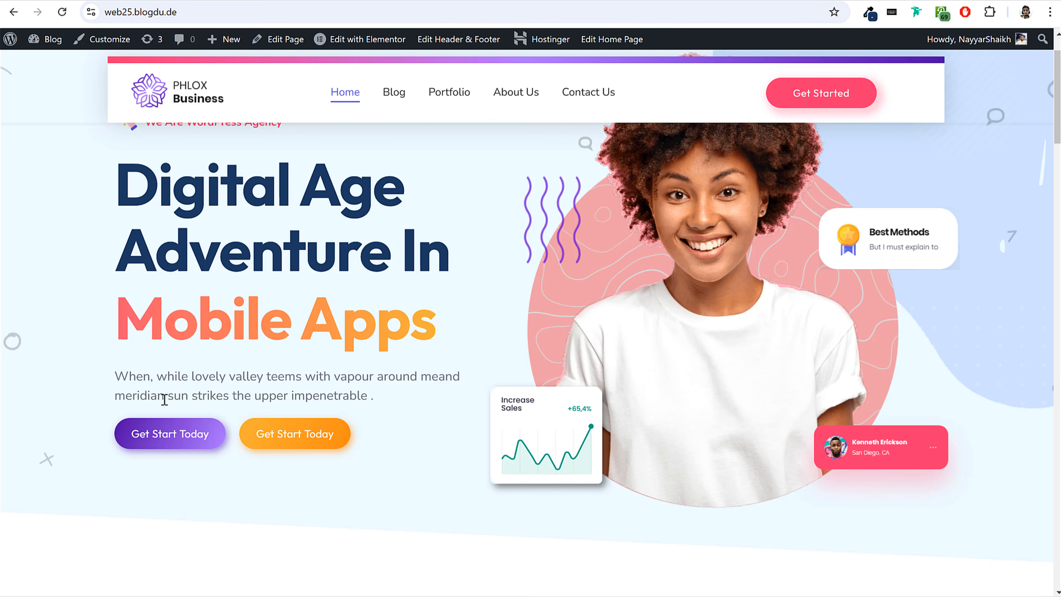
{"action": "right_click", "coordinate": [130, 432]}
{"action": "left_click", "coordinate": [173, 595]}
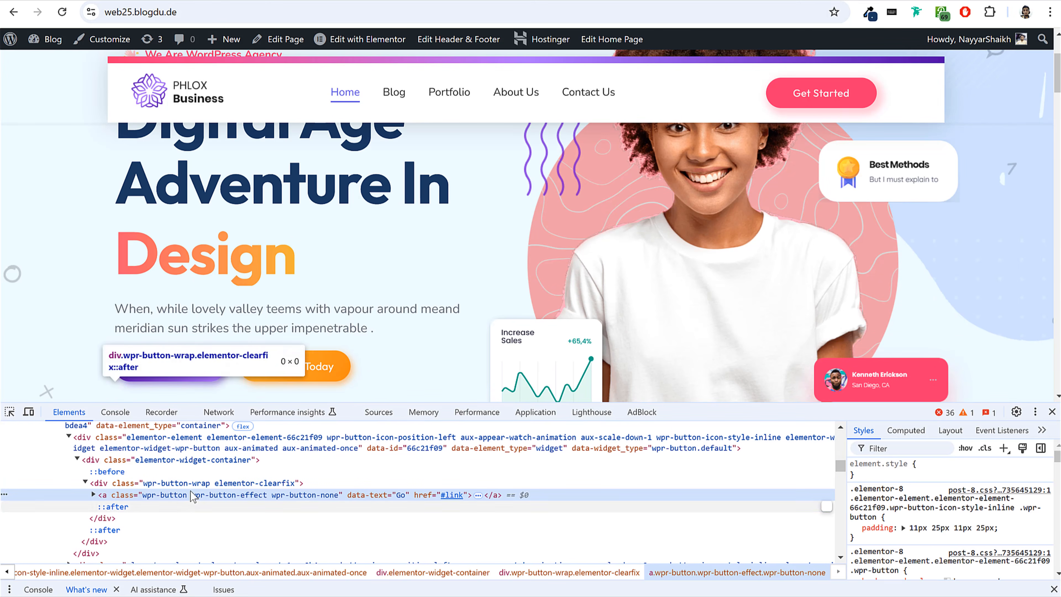
{"action": "left_click", "coordinate": [194, 484]}
{"action": "scroll", "coordinate": [947, 527], "scroll_direction": "down", "scroll_amount": 2}
{"action": "key", "text": "Down"}
{"action": "scroll", "coordinate": [973, 514], "scroll_direction": "down", "scroll_amount": 2}
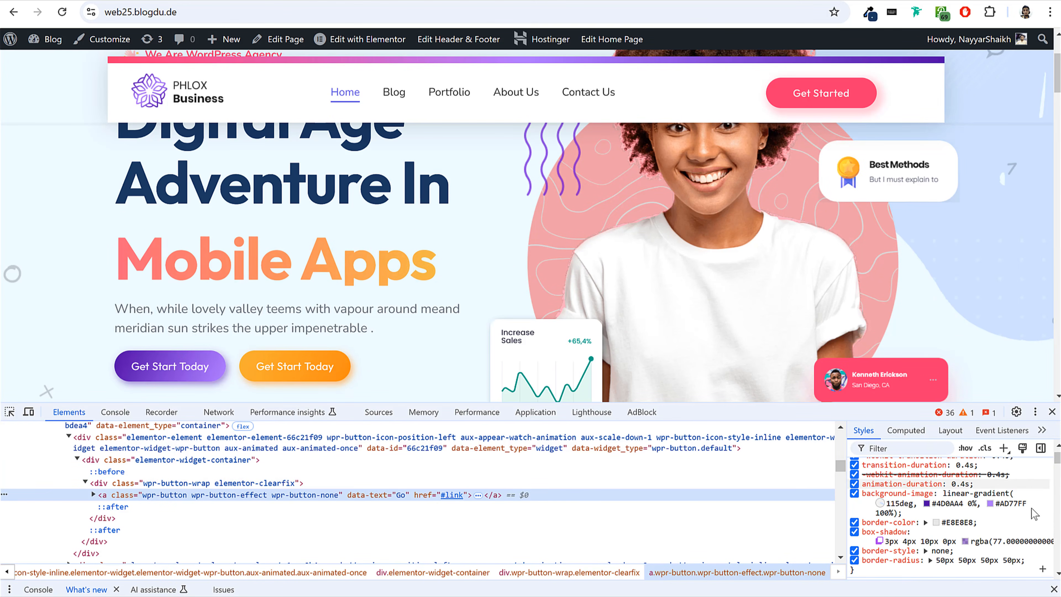
Copy the button's two gradient color codes and replace the headline's Custom CSS gradient colors in Elementor with #4D0AA4 and #AD77FF.
{"action": "left_click", "coordinate": [988, 504]}
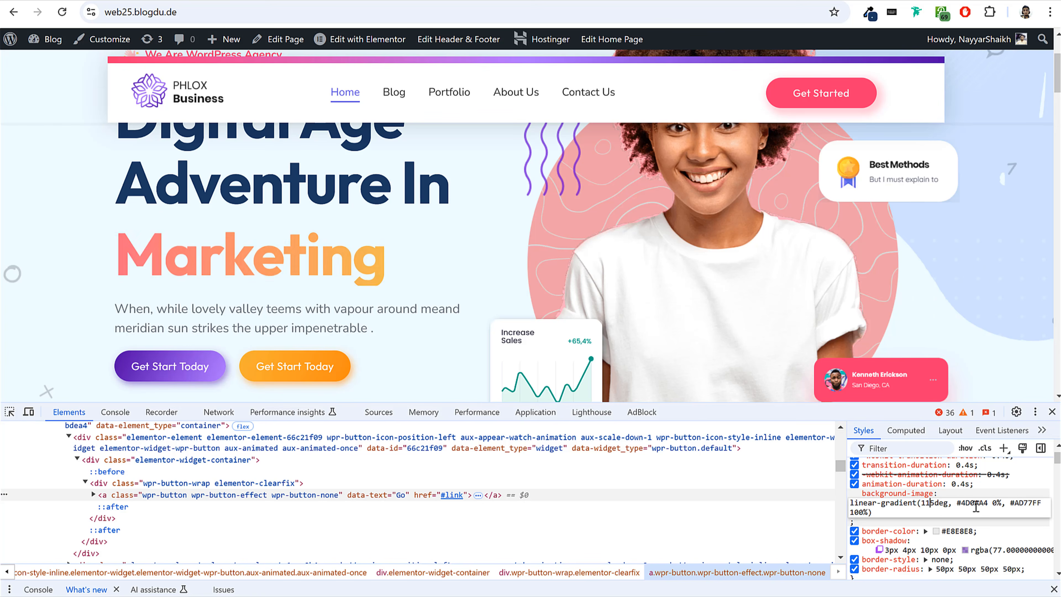
{"action": "left_click_drag", "start_coordinate": [988, 506], "coordinate": [960, 507]}
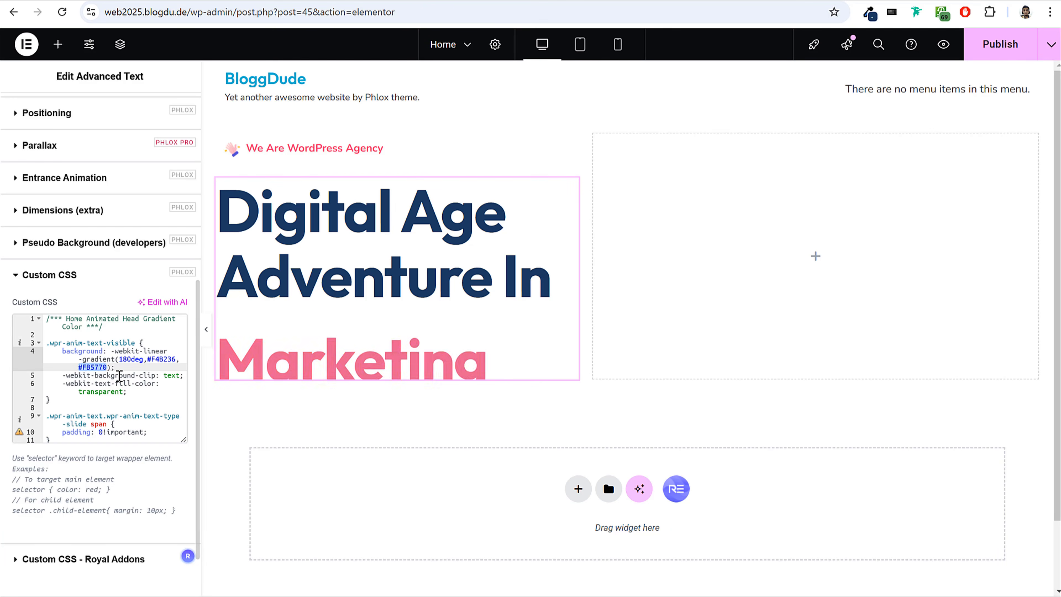
{"action": "left_click", "coordinate": [141, 360]}
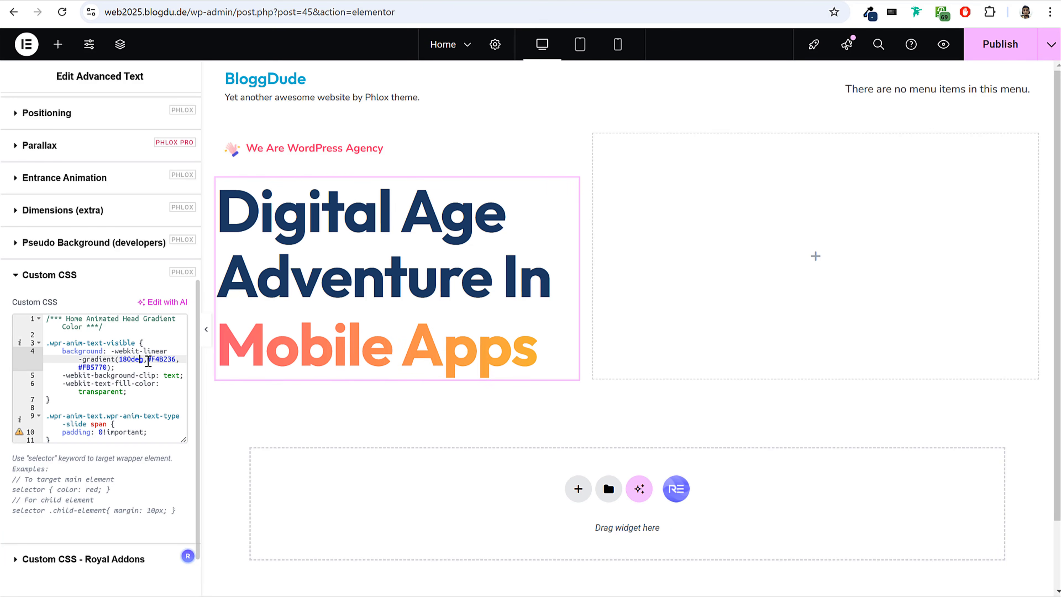
{"action": "left_click_drag", "start_coordinate": [169, 359], "coordinate": [176, 359]}
{"action": "key", "text": "ctrl+v"}
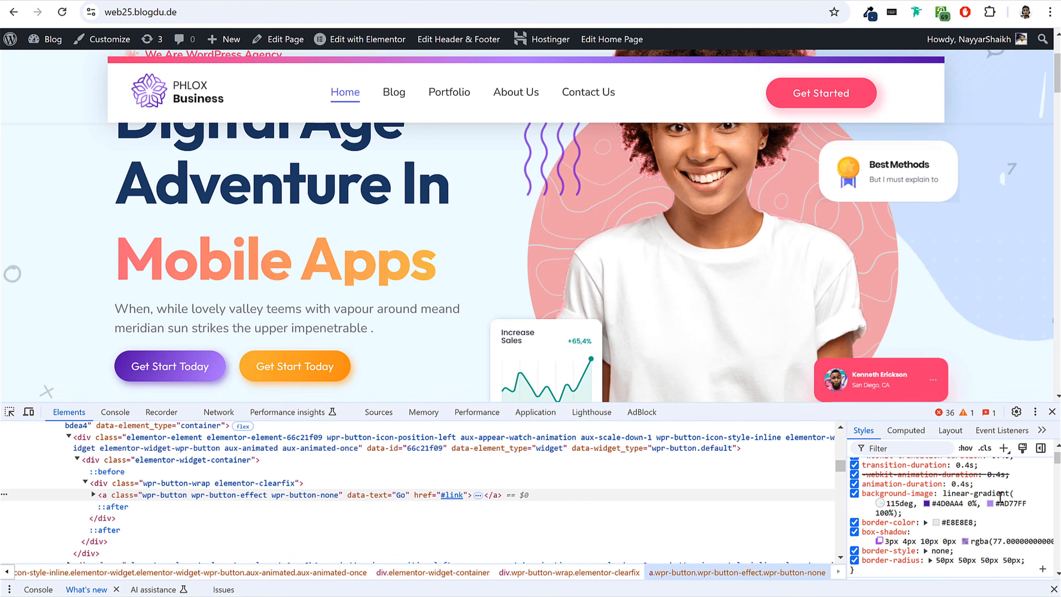
{"action": "left_click", "coordinate": [1021, 504]}
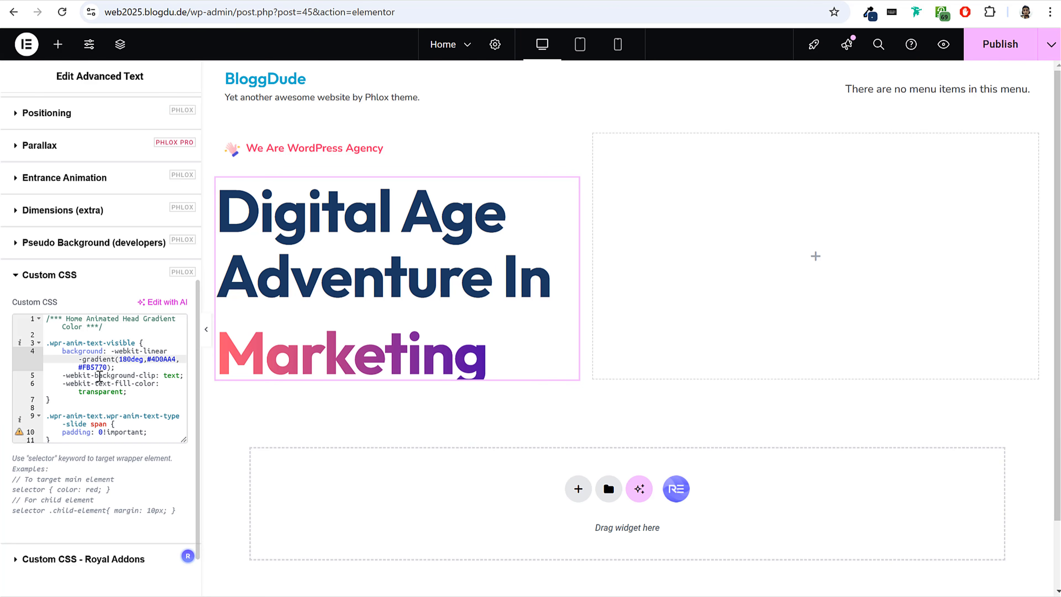
{"action": "key", "text": "ctrl+v"}
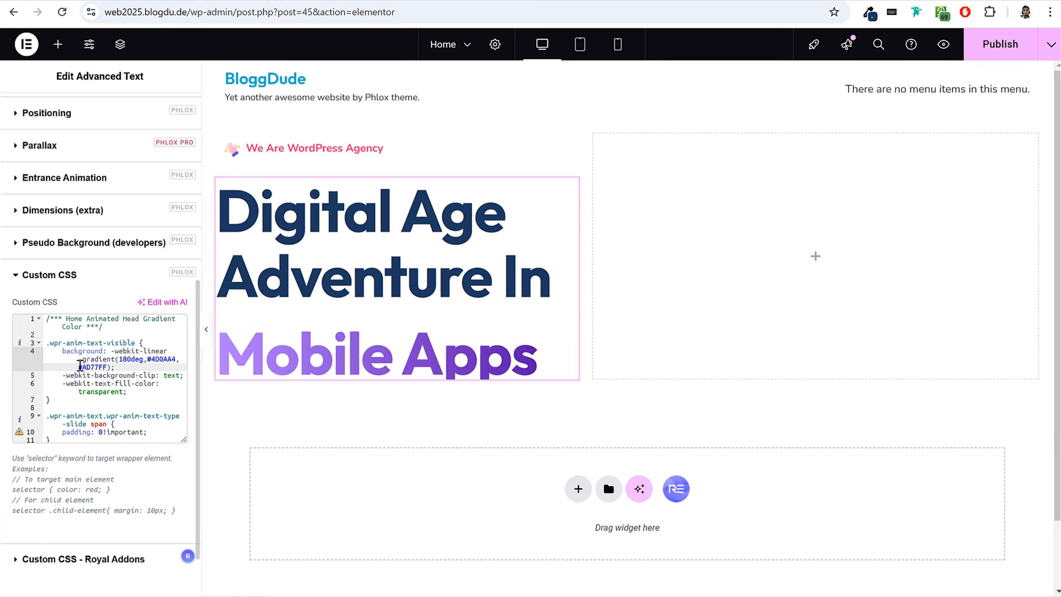
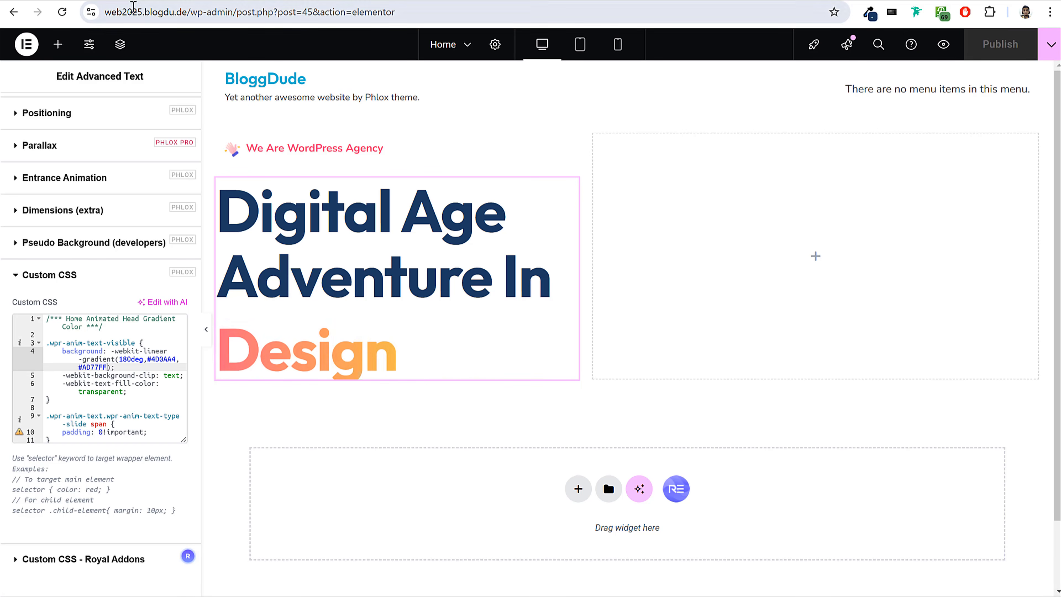
Switch to the finished reference site and copy the description paragraph beneath the hero headline.
{"action": "left_click", "coordinate": [140, 1]}
{"action": "left_click", "coordinate": [1052, 412]}
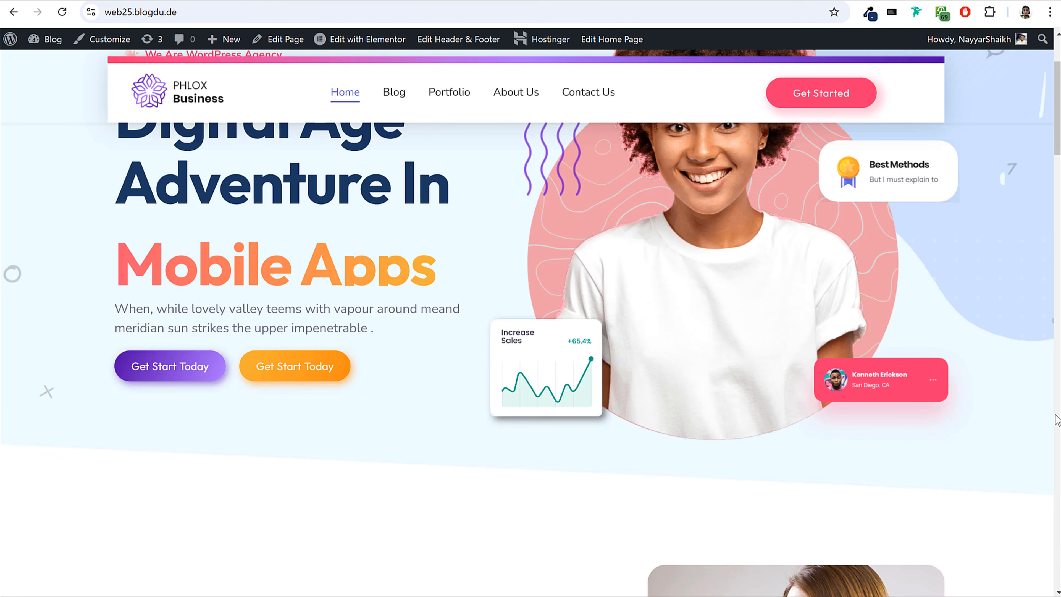
{"action": "scroll", "coordinate": [501, 443], "scroll_direction": "up", "scroll_amount": 3}
{"action": "left_click_drag", "start_coordinate": [112, 446], "coordinate": [366, 474]}
{"action": "key", "text": "ctrl+c"}
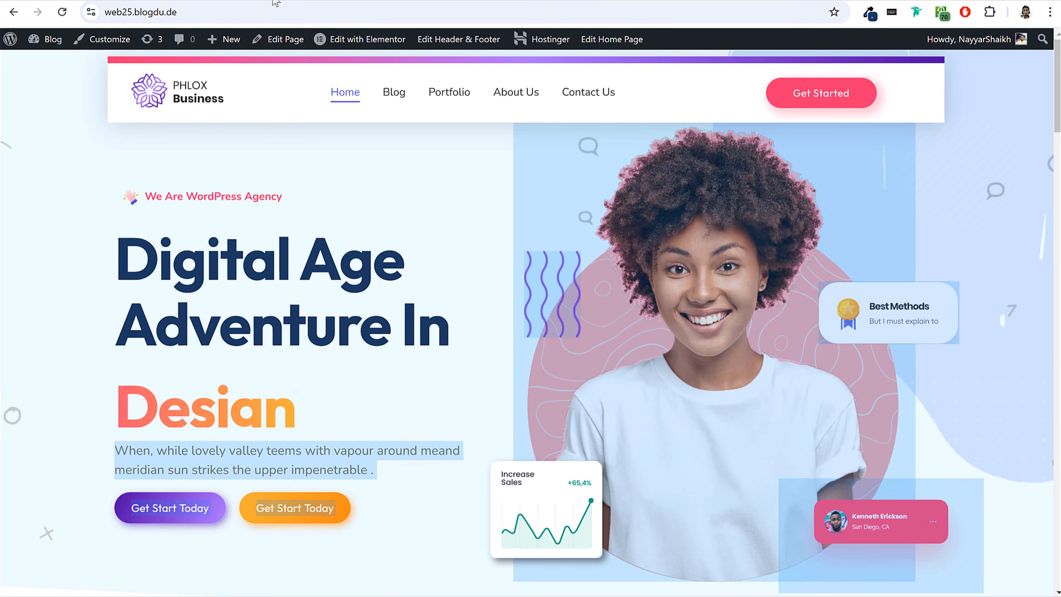
Add a Text Editor widget below the animated headline in Elementor with the copied description, removing the extra pasted button labels.
{"action": "left_click", "coordinate": [273, 1]}
{"action": "left_click", "coordinate": [56, 45]}
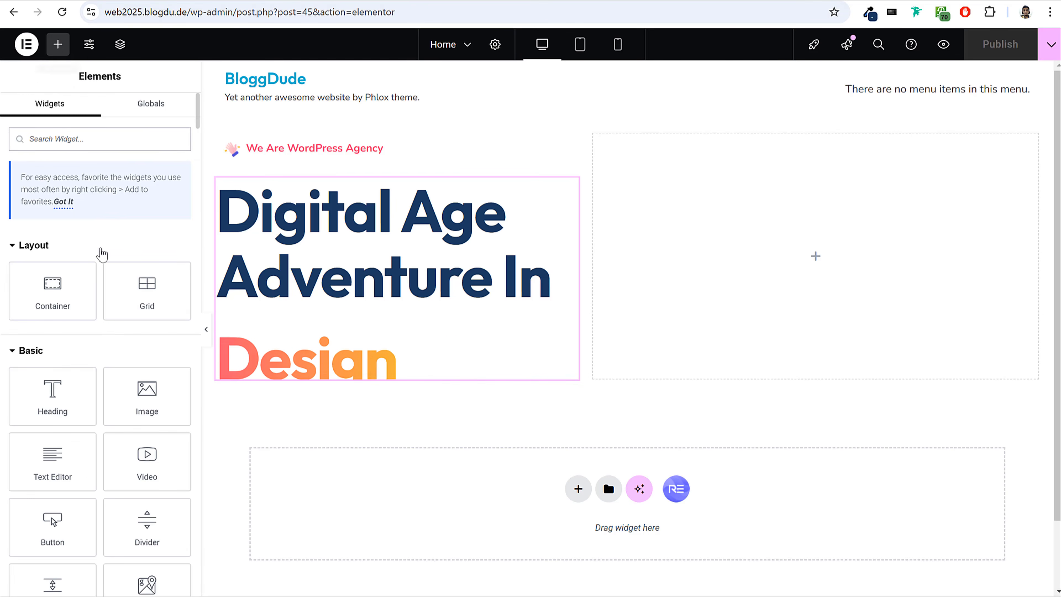
{"action": "left_click_drag", "start_coordinate": [49, 464], "coordinate": [367, 403]}
{"action": "triple_click", "coordinate": [29, 304]}
{"action": "key", "text": "ctrl+v"}
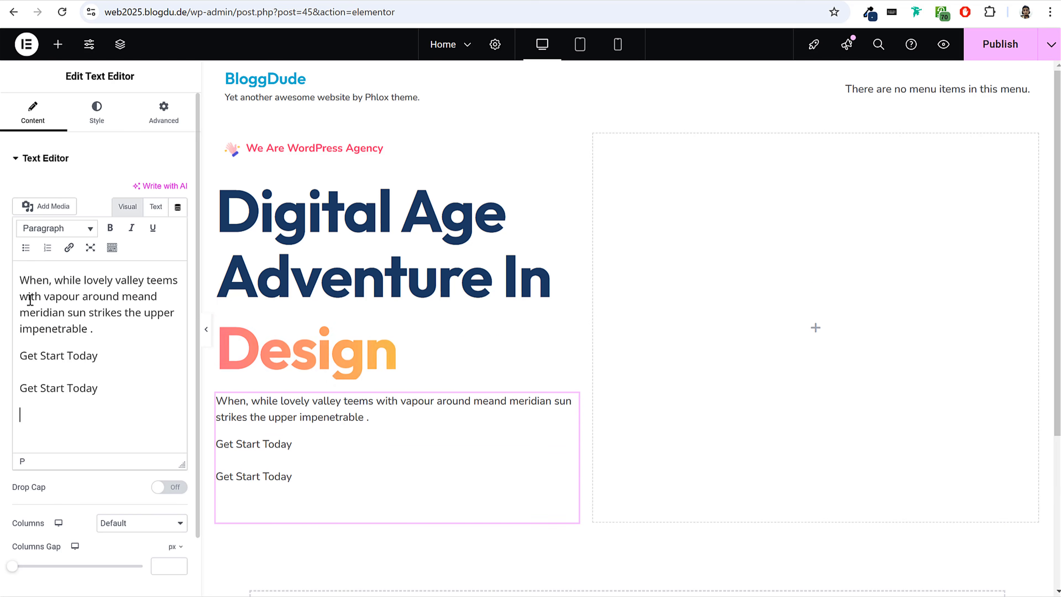
{"action": "key", "text": "BackSpace"}
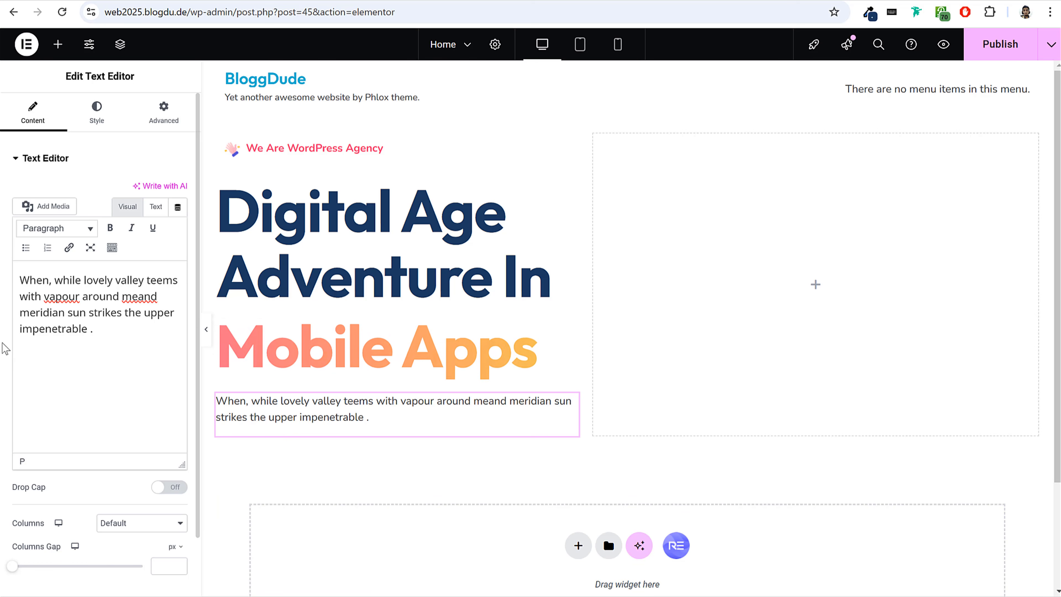
Inspect the hero description on the reference site and copy its text color code #6C757D from the element's styles.
{"action": "left_click", "coordinate": [93, 130]}
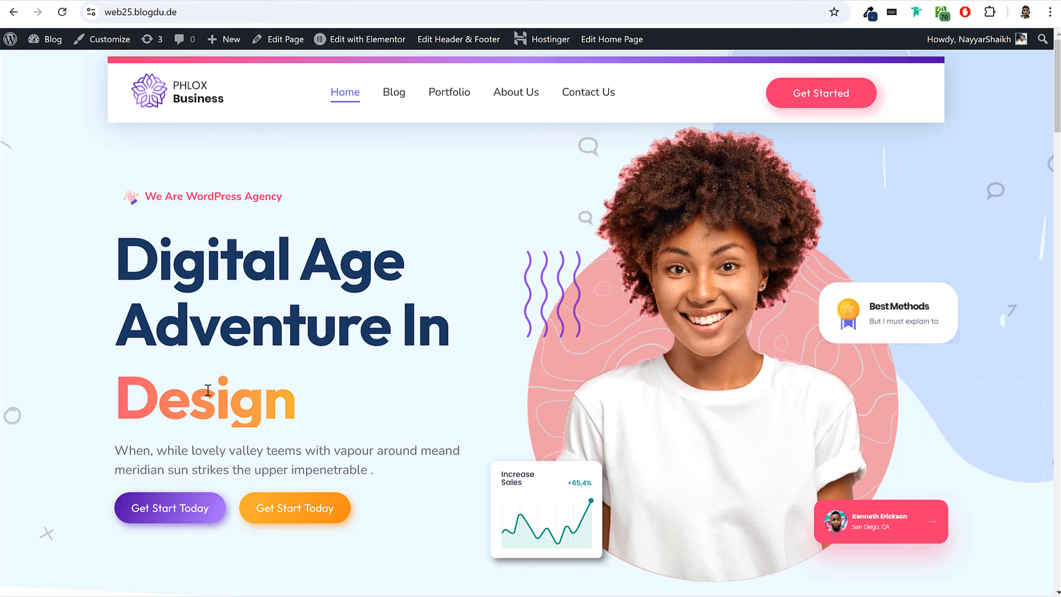
{"action": "right_click", "coordinate": [209, 461]}
{"action": "left_click", "coordinate": [252, 429]}
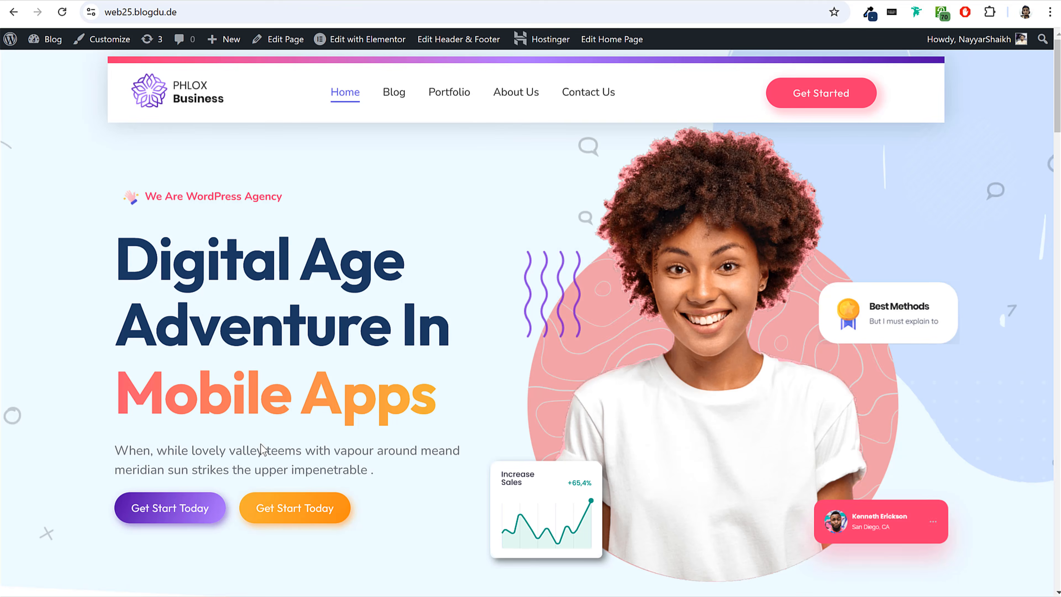
{"action": "scroll", "coordinate": [379, 209], "scroll_direction": "down", "scroll_amount": 3}
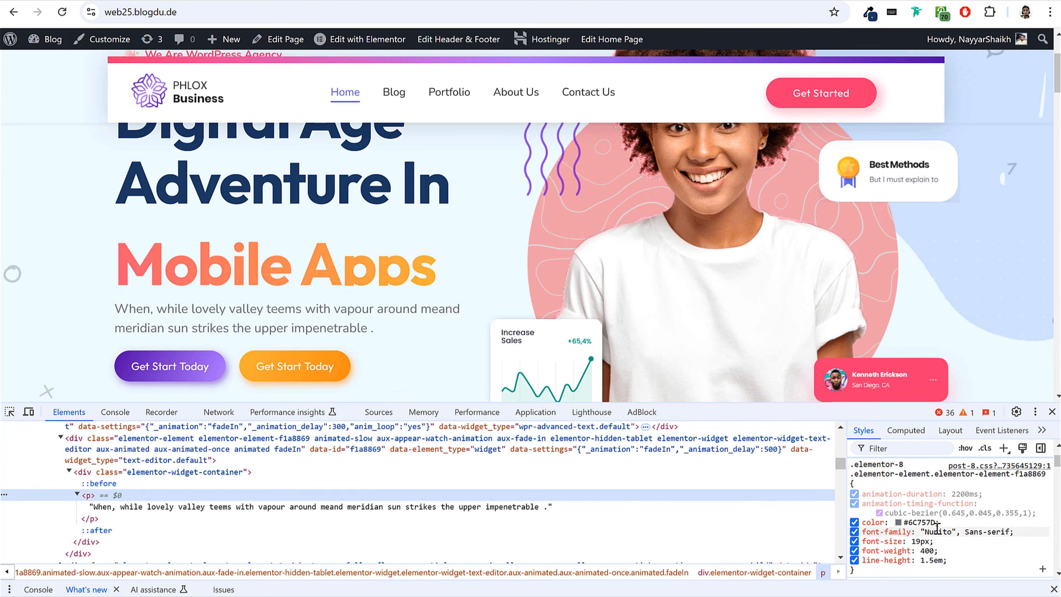
{"action": "left_click", "coordinate": [914, 523]}
{"action": "key", "text": "ctrl+c"}
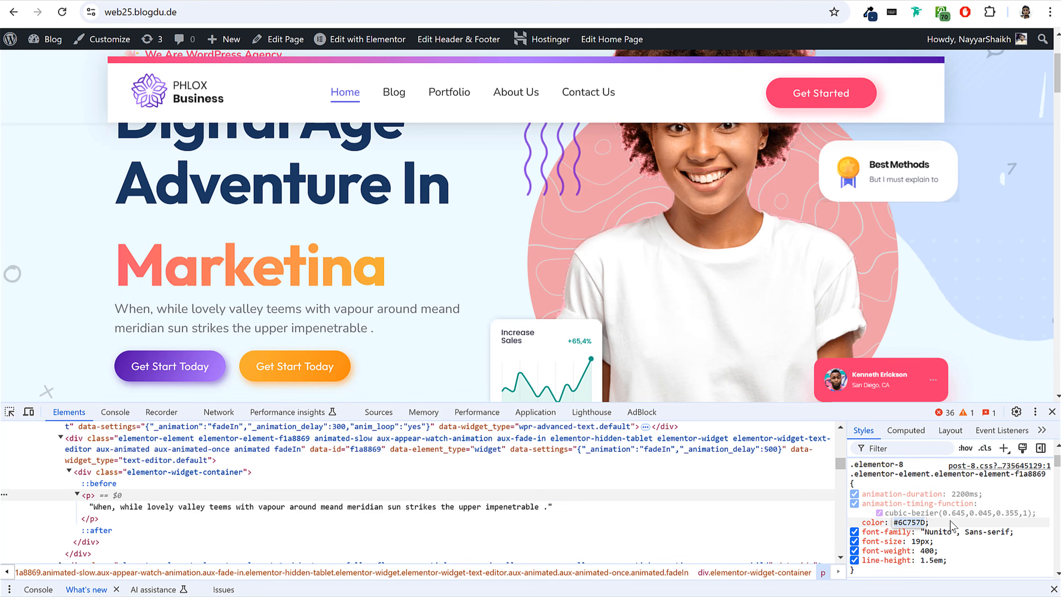
{"action": "key", "text": "F12"}
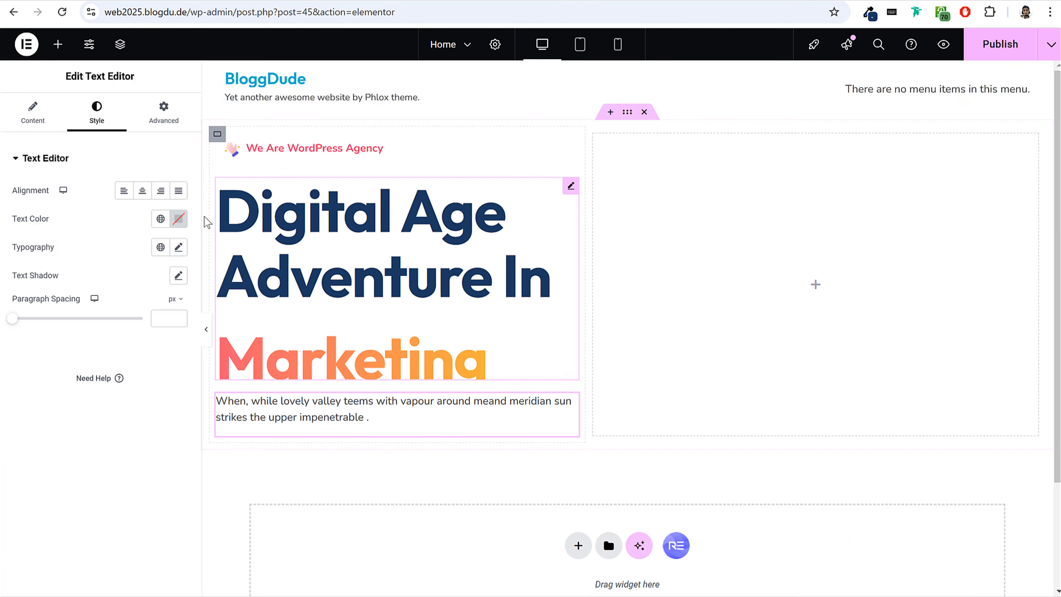
Set the description's text color to #6C757D in Elementor and save it as a global color named Text Light.
{"action": "left_click", "coordinate": [178, 218]}
{"action": "key", "text": "ctrl+v"}
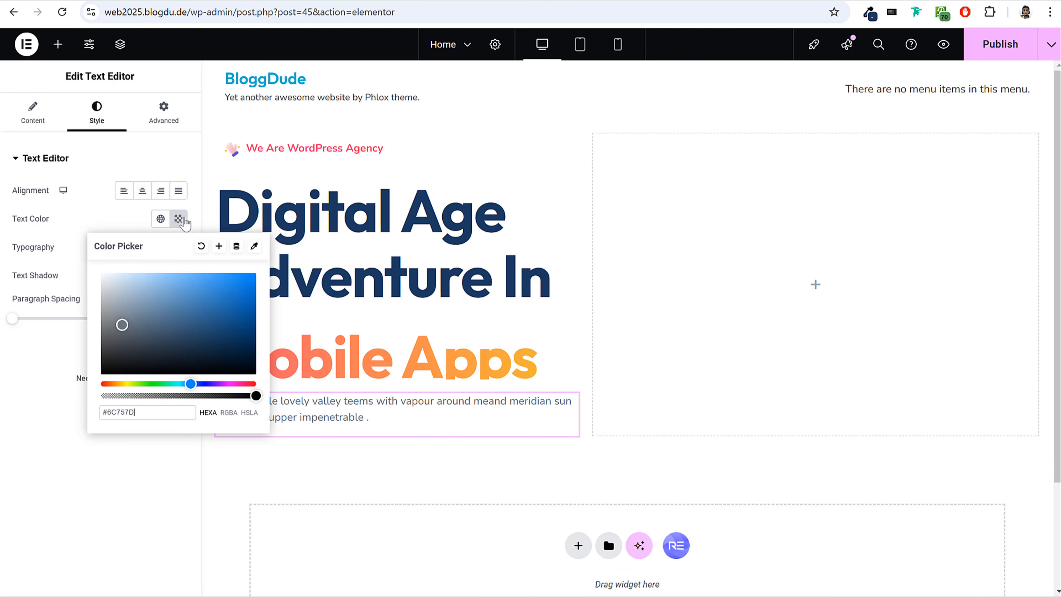
{"action": "left_click", "coordinate": [218, 246]}
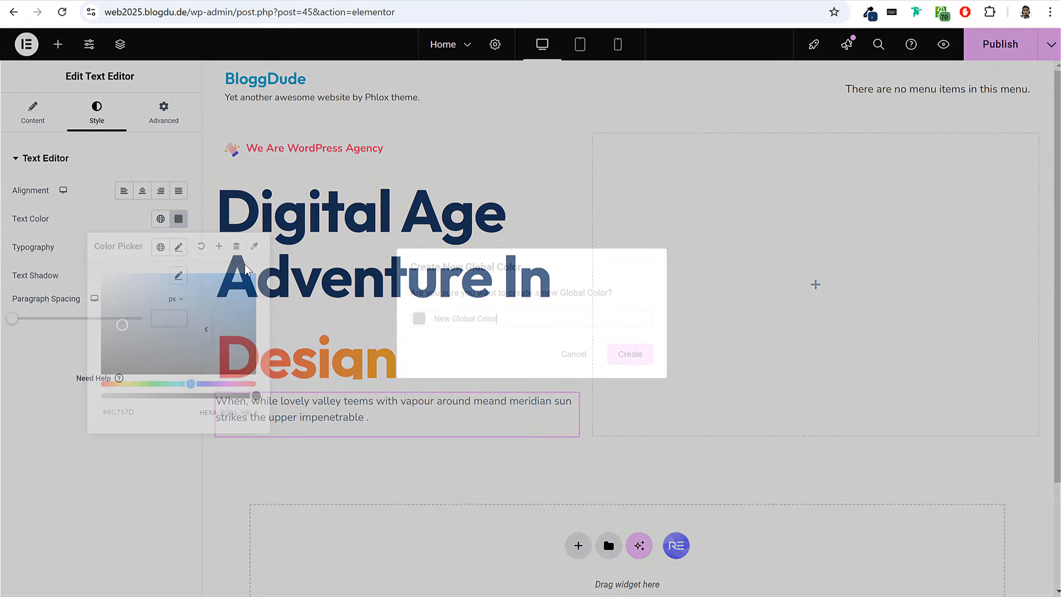
{"action": "left_click_drag", "start_coordinate": [533, 316], "coordinate": [359, 322]}
{"action": "type", "text": "Text Light"}
{"action": "left_click", "coordinate": [630, 354]}
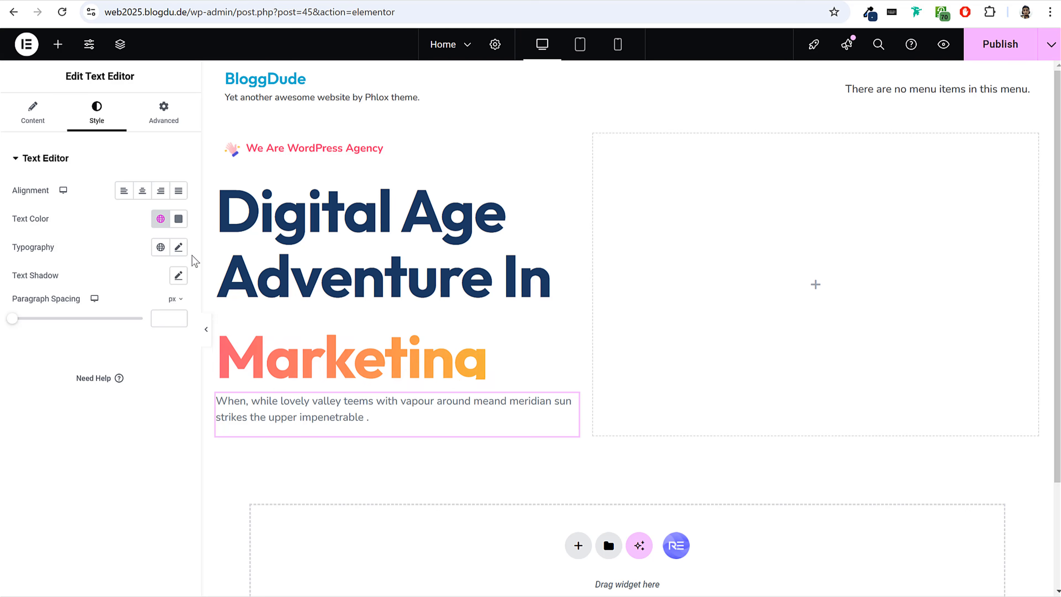
Set the description text's font size to 19 px in its typography settings.
{"action": "left_click", "coordinate": [178, 247]}
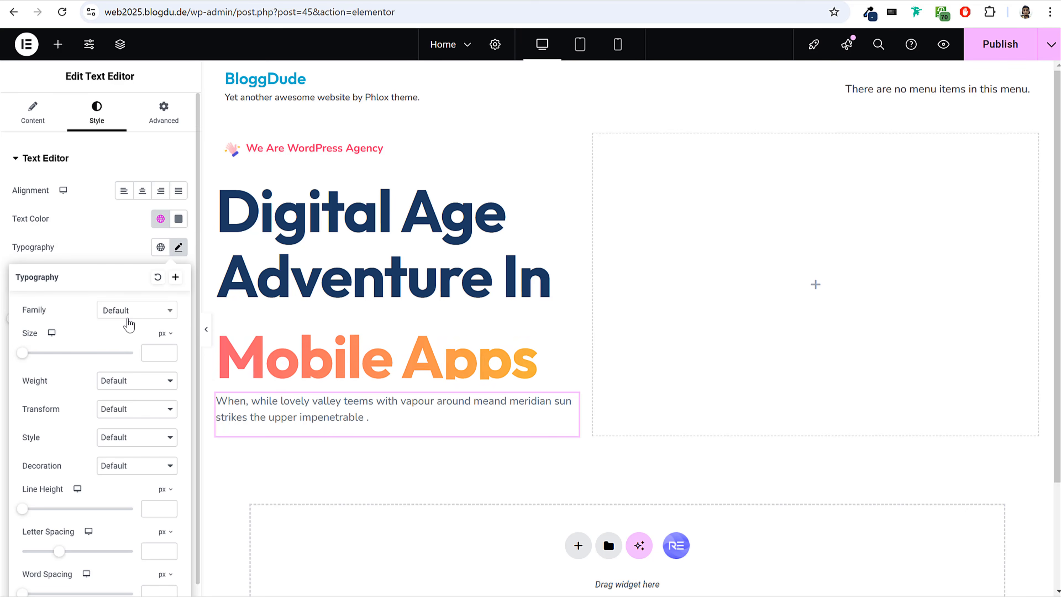
{"action": "left_click", "coordinate": [158, 352]}
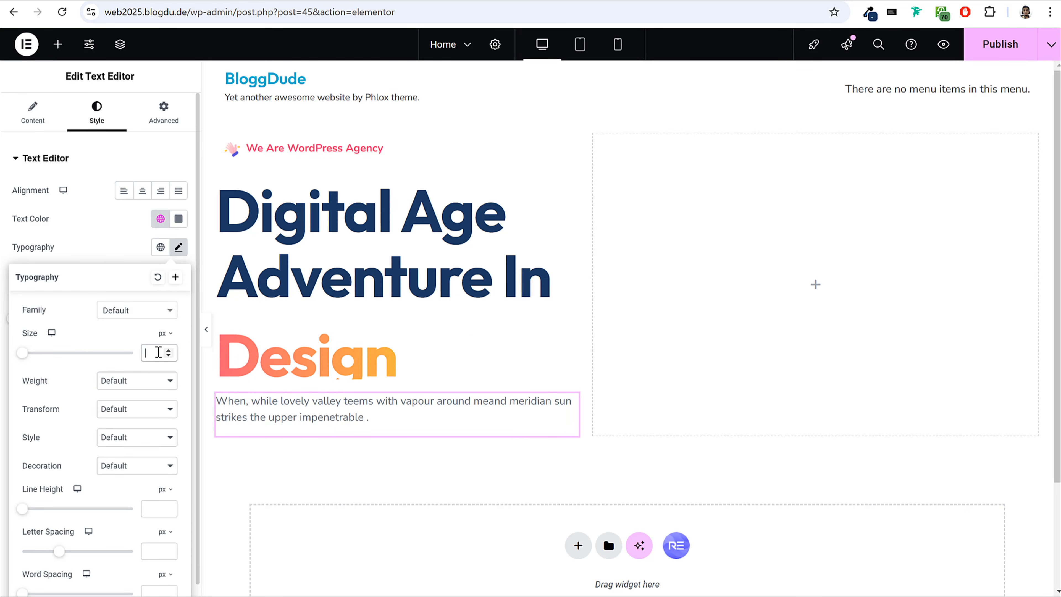
{"action": "type", "text": "19"}
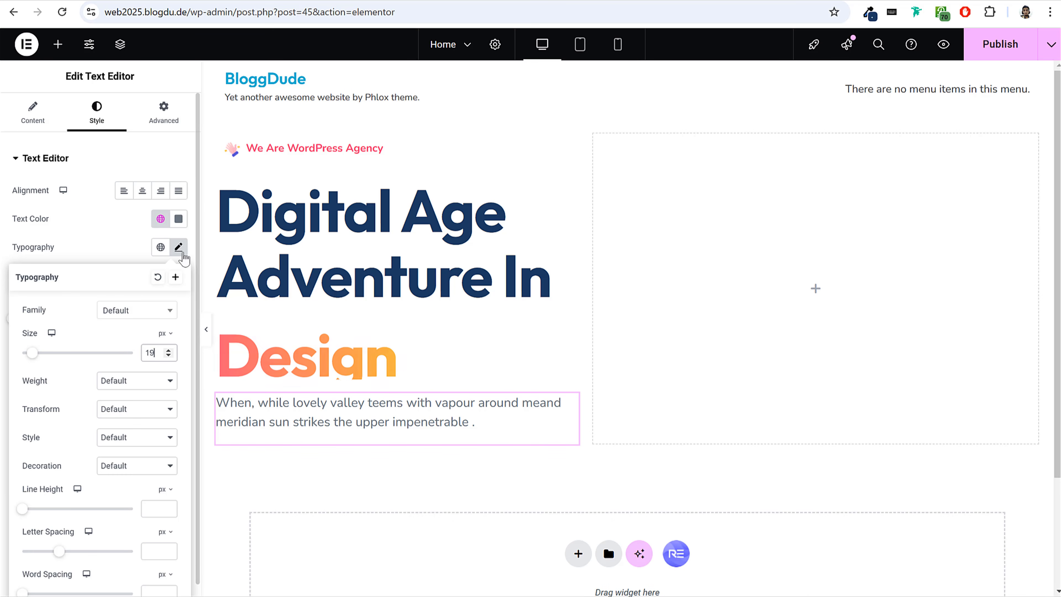
Check the hero buttons on the reference site and try placing two basic Button widgets below the description.
{"action": "left_click", "coordinate": [117, 2]}
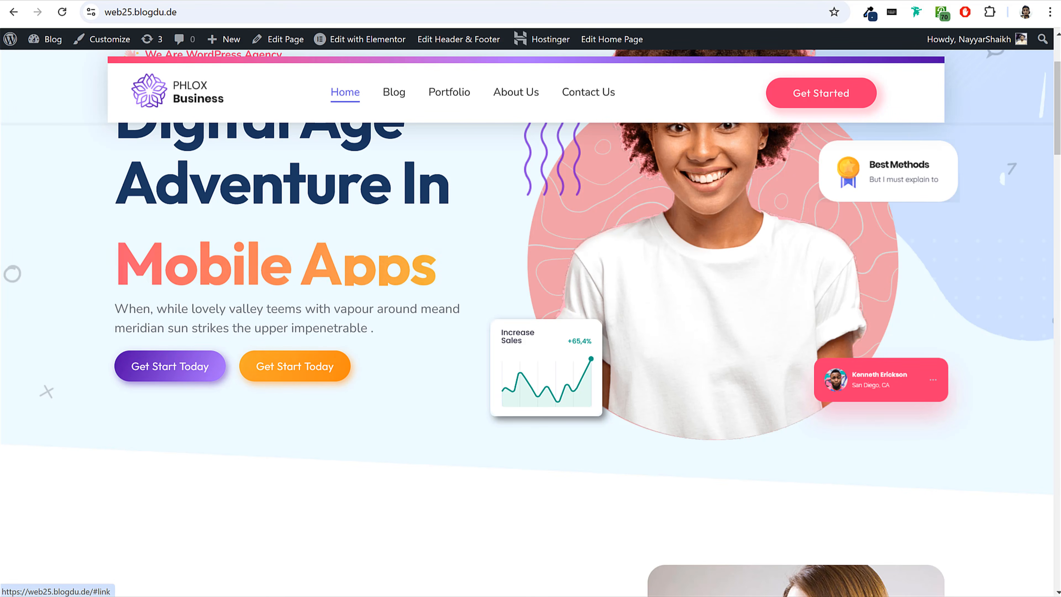
{"action": "left_click", "coordinate": [101, 2]}
{"action": "left_click", "coordinate": [58, 44]}
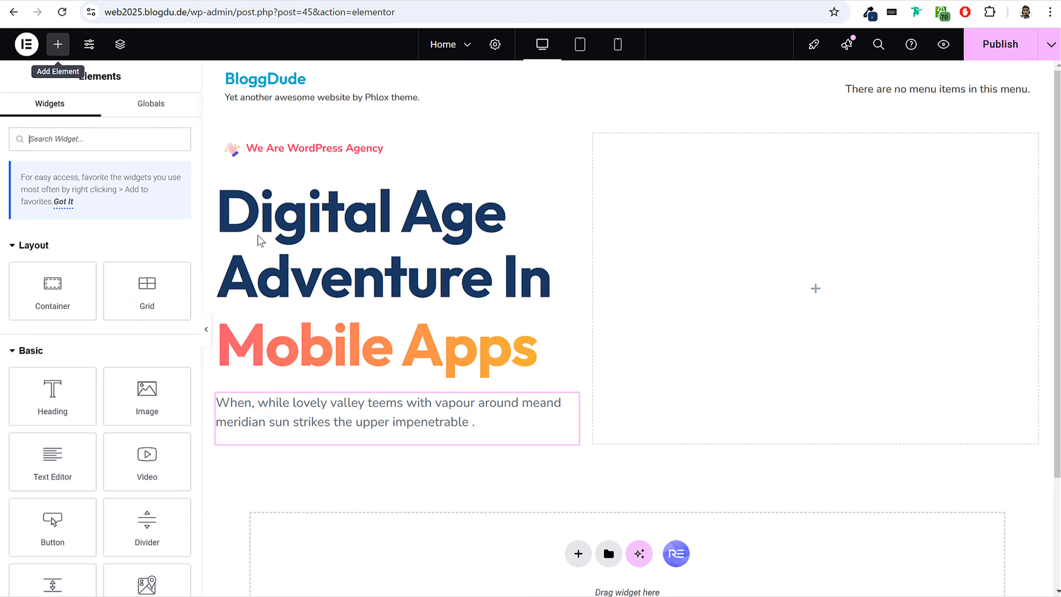
{"action": "left_click", "coordinate": [219, 4]}
{"action": "left_click", "coordinate": [100, 2]}
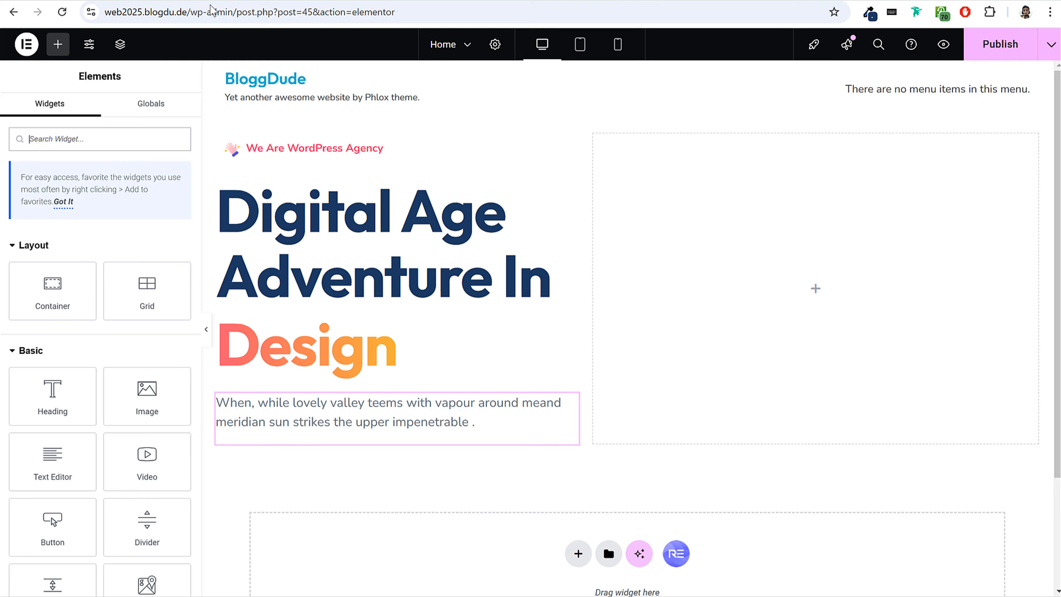
{"action": "scroll", "coordinate": [144, 277], "scroll_direction": "down", "scroll_amount": 2}
{"action": "left_click_drag", "start_coordinate": [53, 403], "coordinate": [363, 433]}
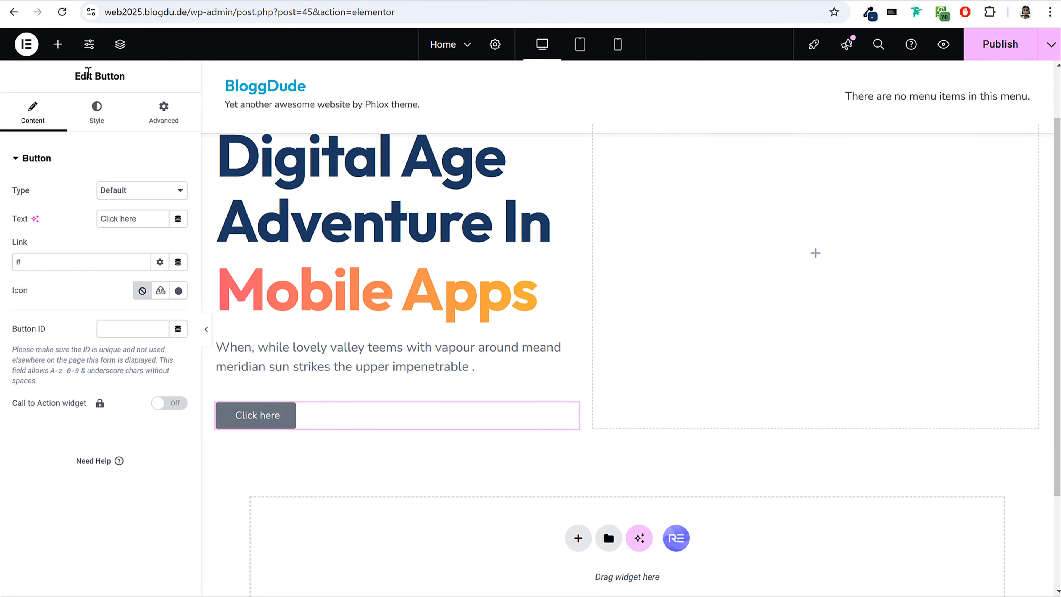
{"action": "left_click", "coordinate": [58, 44]}
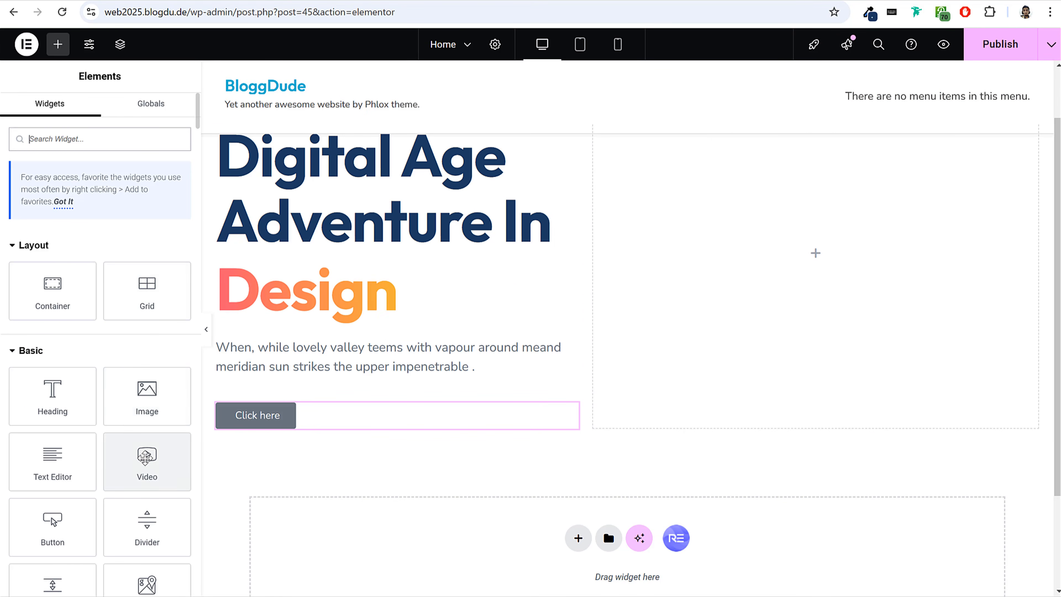
{"action": "scroll", "coordinate": [153, 467], "scroll_direction": "down", "scroll_amount": 3}
{"action": "left_click_drag", "start_coordinate": [61, 403], "coordinate": [401, 429]}
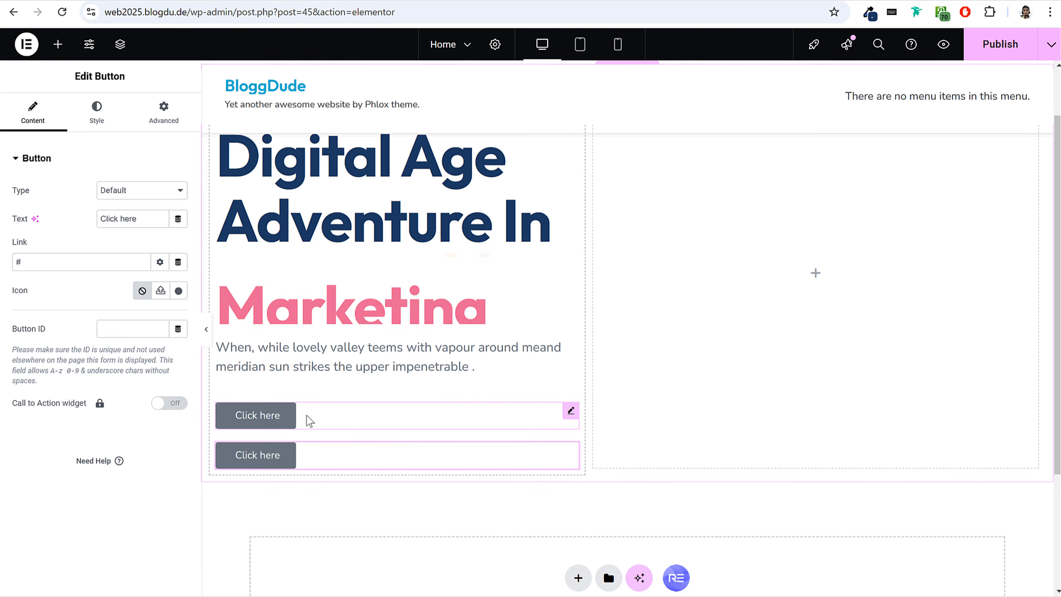
Delete both Click here buttons below the description.
{"action": "right_click", "coordinate": [301, 430]}
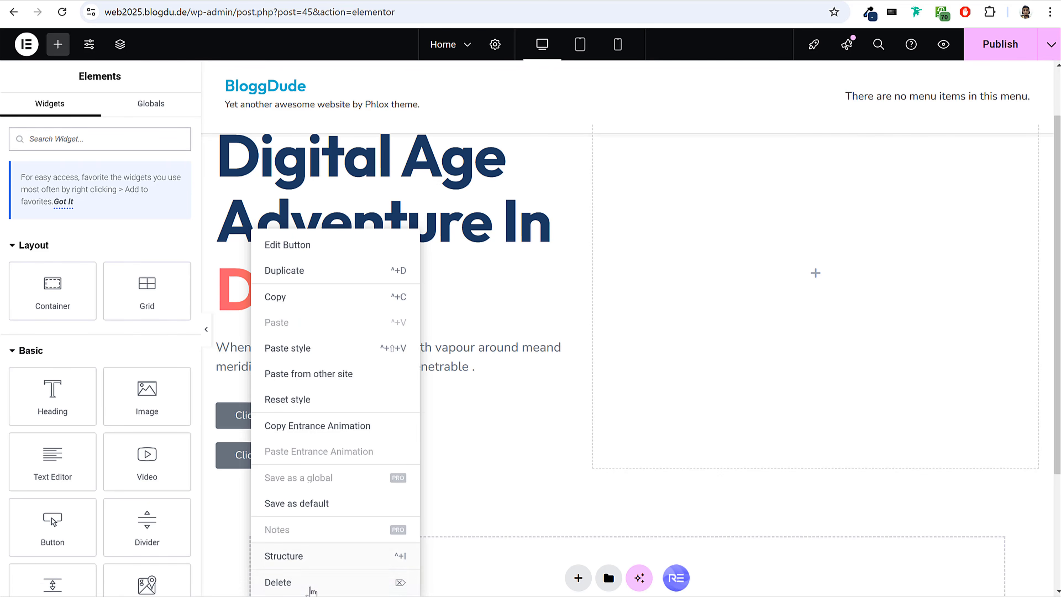
{"action": "left_click", "coordinate": [311, 589]}
{"action": "right_click", "coordinate": [253, 415]}
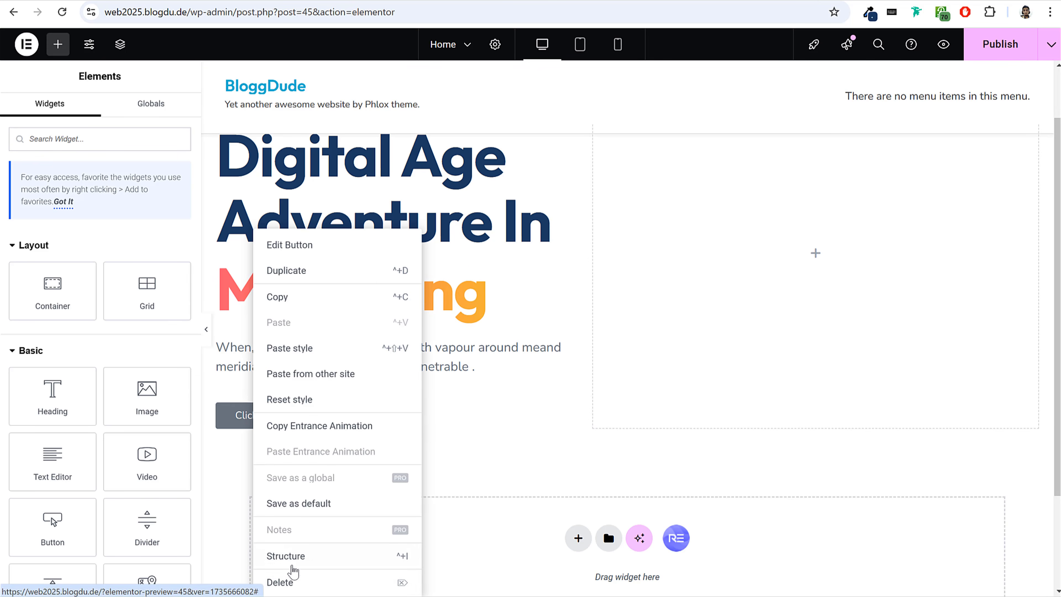
{"action": "left_click", "coordinate": [288, 582]}
Add a container below the description and place a Royal Addons Button widget inside it.
{"action": "left_click_drag", "start_coordinate": [54, 292], "coordinate": [355, 381]}
{"action": "scroll", "coordinate": [253, 289], "scroll_direction": "down", "scroll_amount": 3}
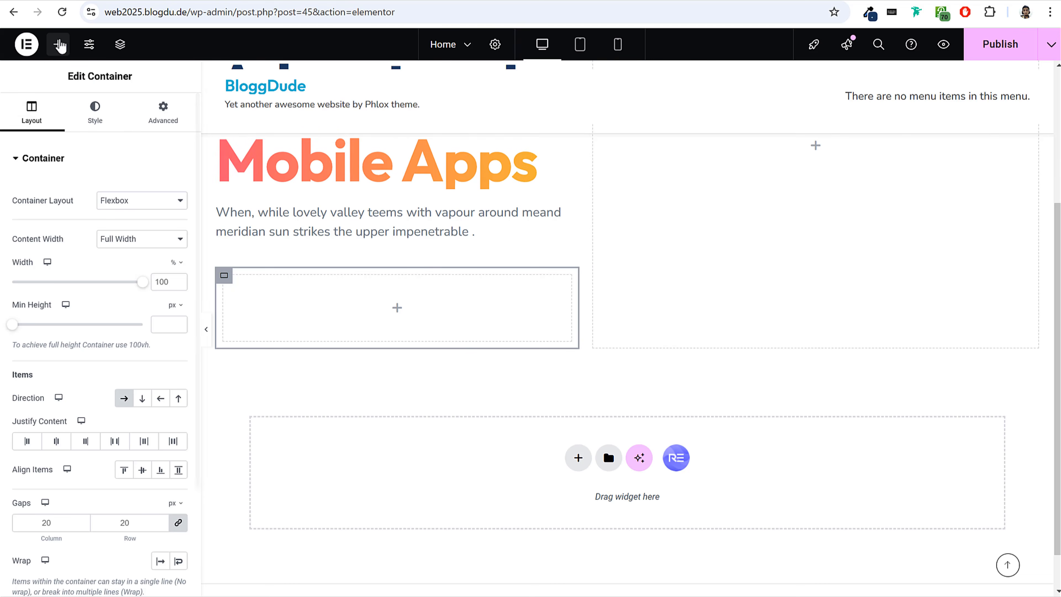
{"action": "left_click", "coordinate": [57, 44]}
{"action": "type", "text": "butt"}
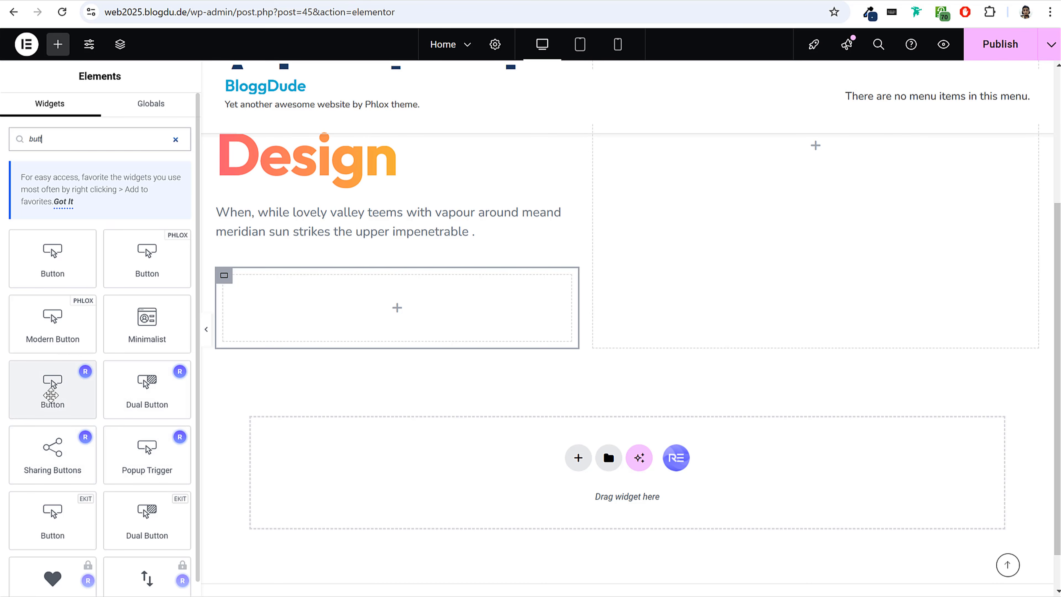
{"action": "left_click_drag", "start_coordinate": [55, 398], "coordinate": [311, 303]}
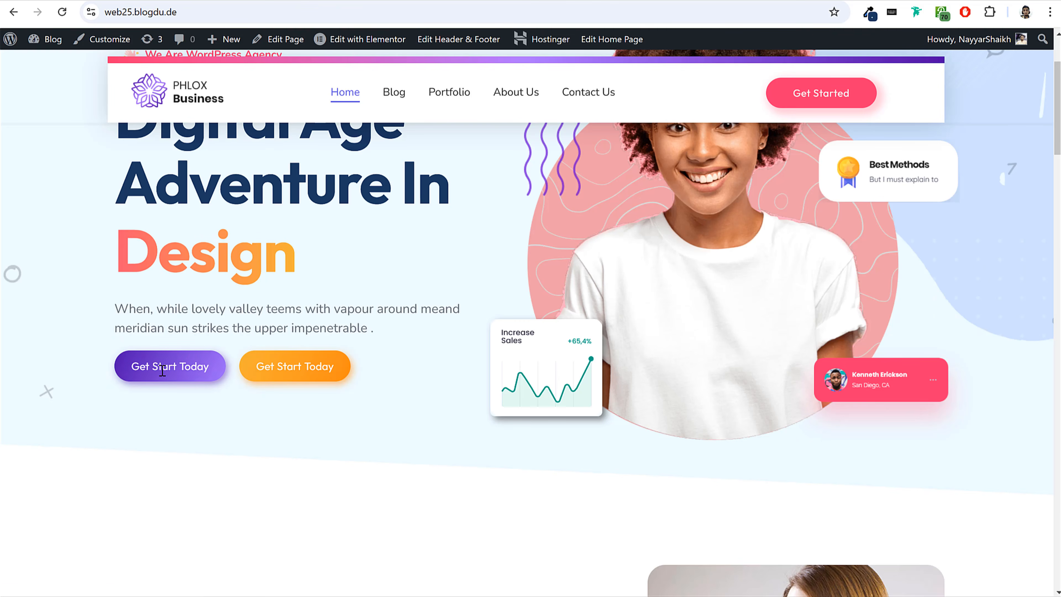
Change the new button's text to Get Start Today and its link to #.
{"action": "left_click_drag", "start_coordinate": [147, 365], "coordinate": [213, 371]}
{"action": "left_click", "coordinate": [216, 390]}
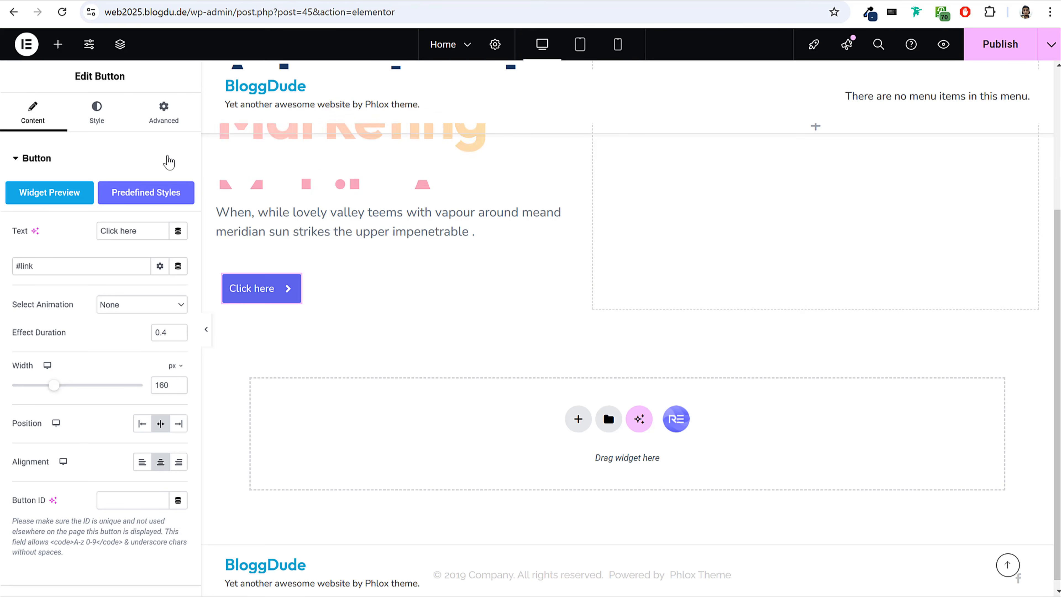
{"action": "type", "text": "G"}
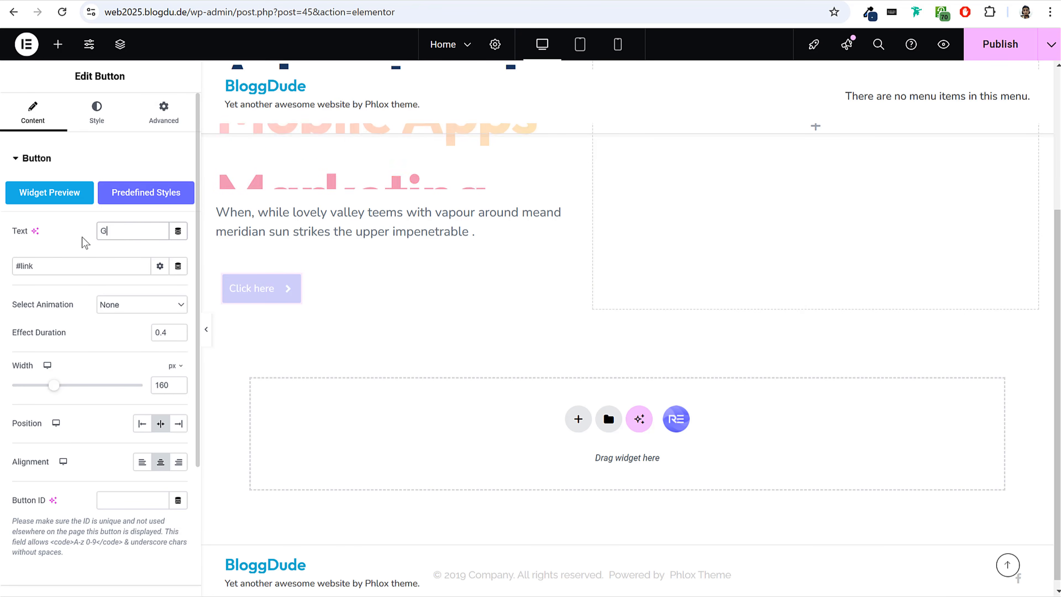
{"action": "type", "text": "et Start Today"}
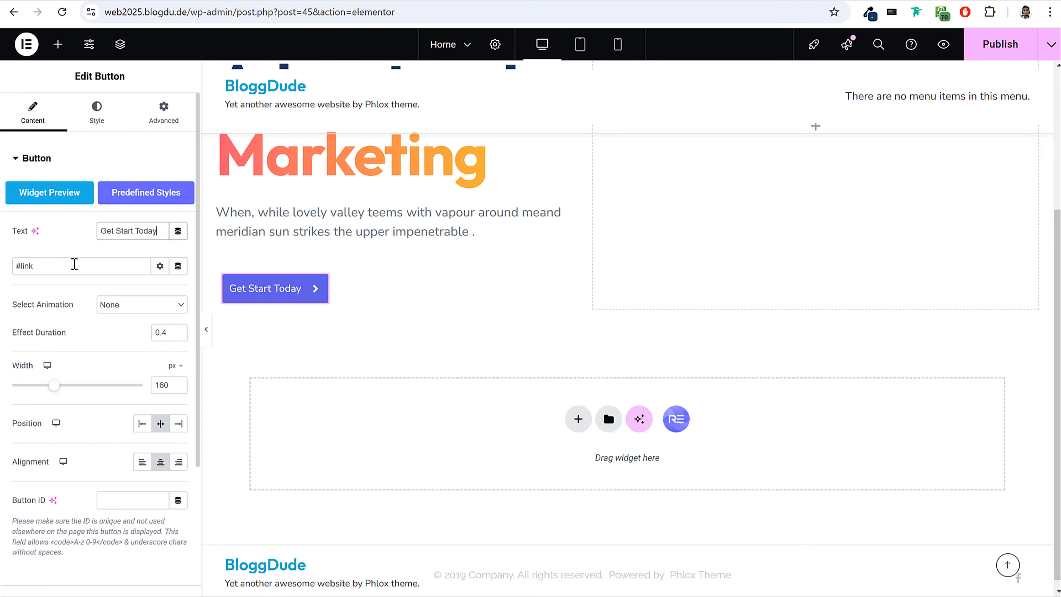
{"action": "left_click_drag", "start_coordinate": [56, 265], "coordinate": [5, 267]}
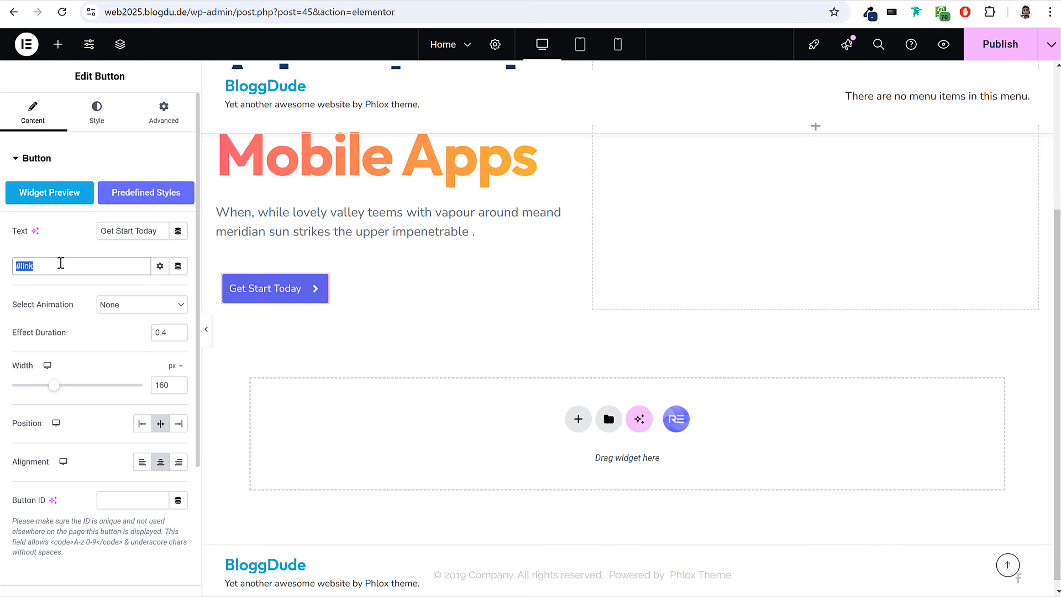
{"action": "key", "text": "BackSpace"}
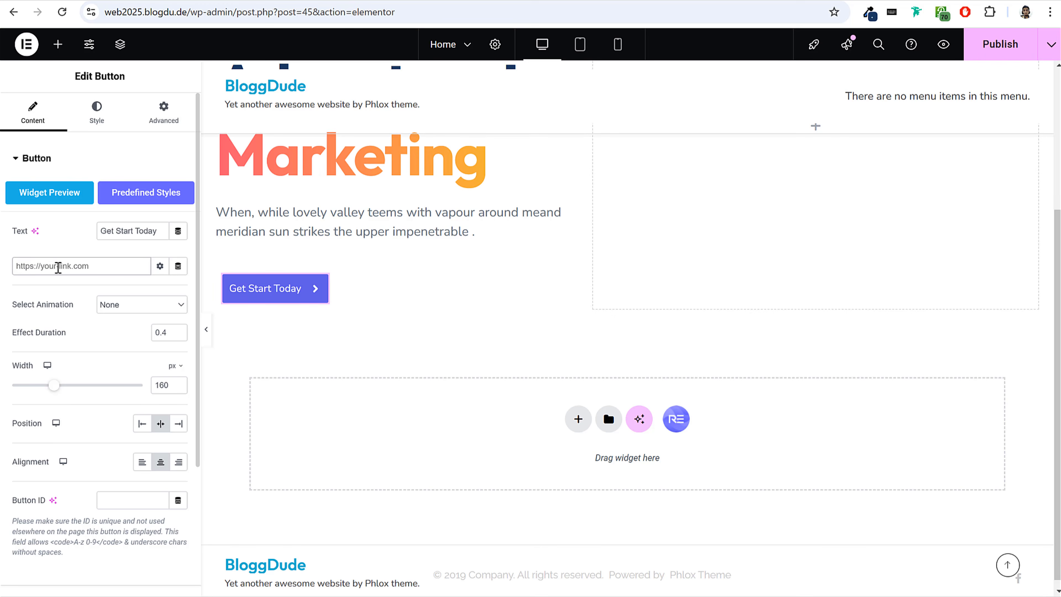
{"action": "type", "text": "#"}
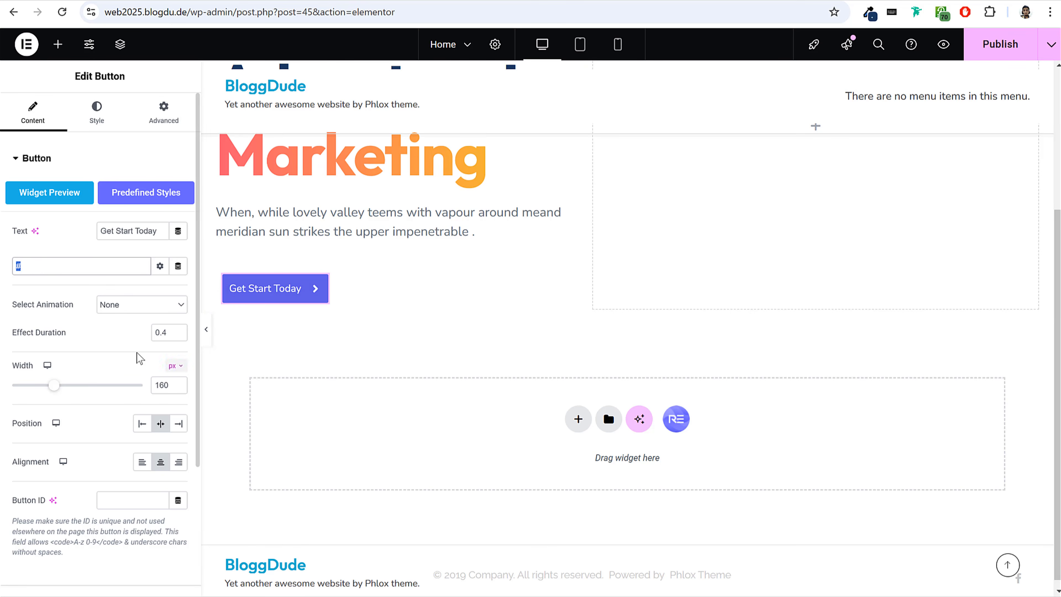
Set the Get Start Today button's width to 200 px.
{"action": "scroll", "coordinate": [142, 359], "scroll_direction": "down", "scroll_amount": 2}
{"action": "left_click_drag", "start_coordinate": [54, 317], "coordinate": [75, 323]}
{"action": "type", "text": "190"}
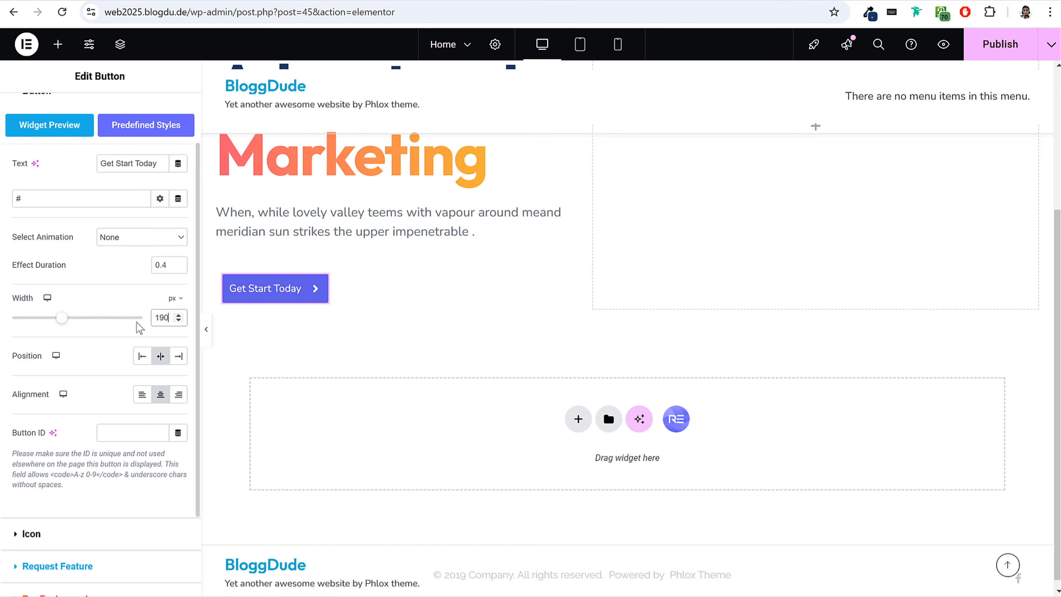
{"action": "left_click_drag", "start_coordinate": [168, 316], "coordinate": [131, 315]}
{"action": "type", "text": "200"}
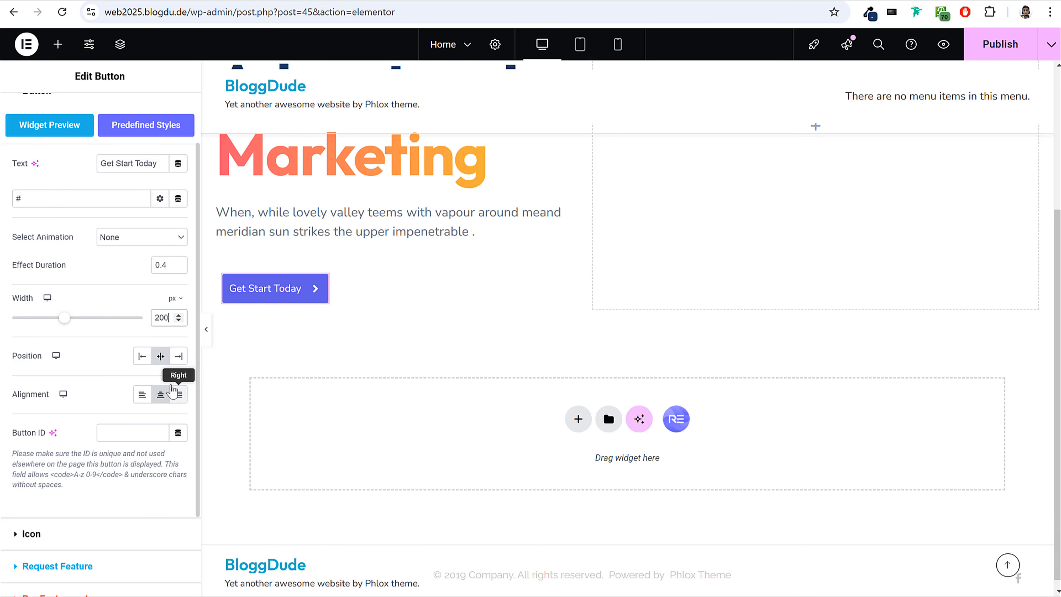
Remove the arrow icon from the Get Start Today button.
{"action": "scroll", "coordinate": [141, 443], "scroll_direction": "down", "scroll_amount": 3}
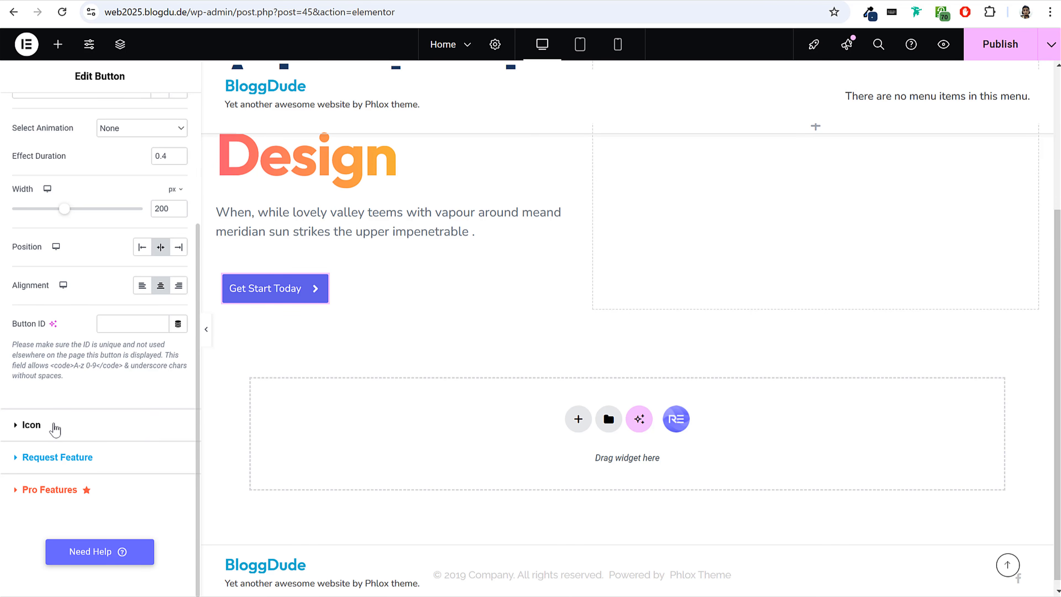
{"action": "left_click", "coordinate": [54, 427]}
{"action": "left_click", "coordinate": [142, 232]}
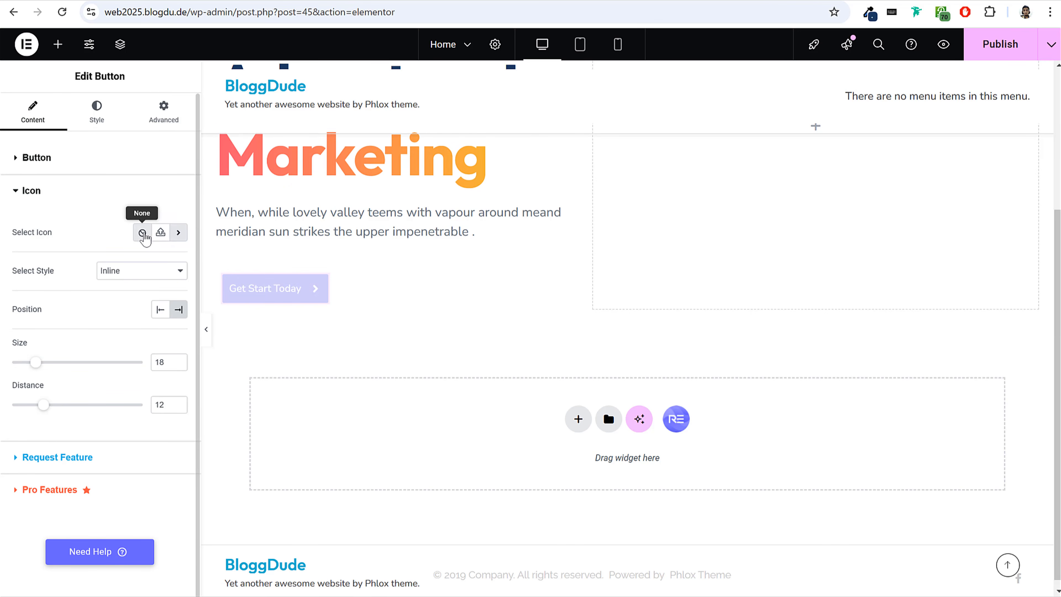
Open the button's style settings and inspect the first Get Start Today button on the reference site web25.blogdu.de.
{"action": "left_click", "coordinate": [95, 109]}
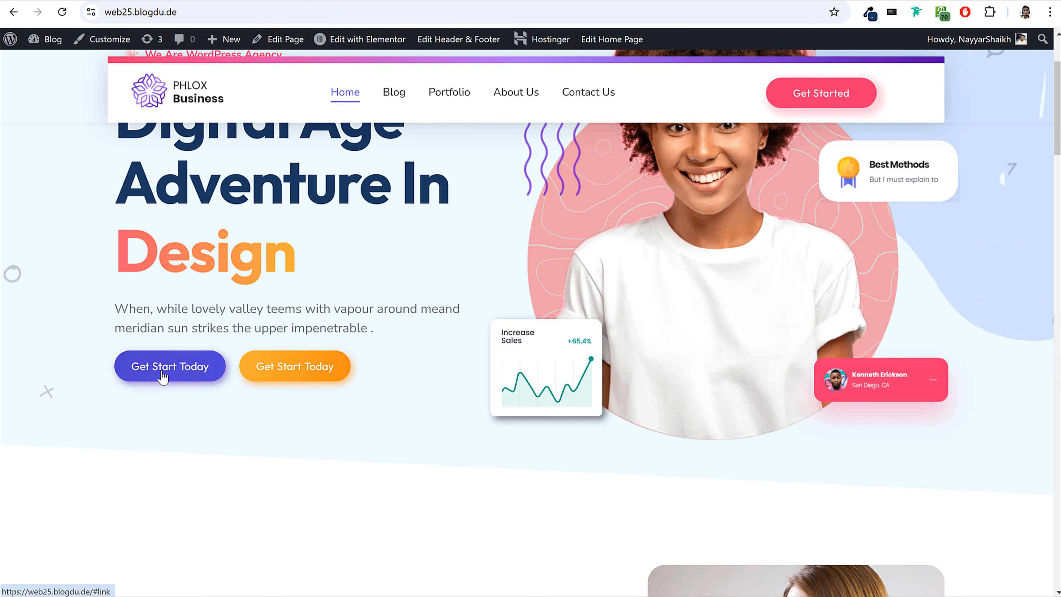
{"action": "scroll", "coordinate": [161, 372], "scroll_direction": "down", "scroll_amount": 3}
{"action": "right_click", "coordinate": [140, 238]}
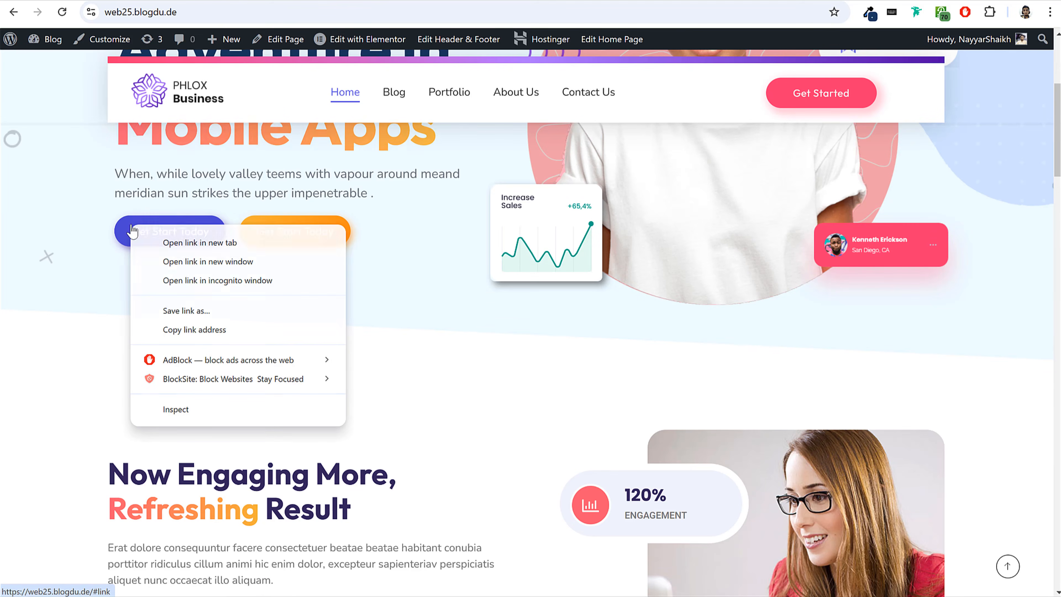
{"action": "left_click", "coordinate": [179, 409]}
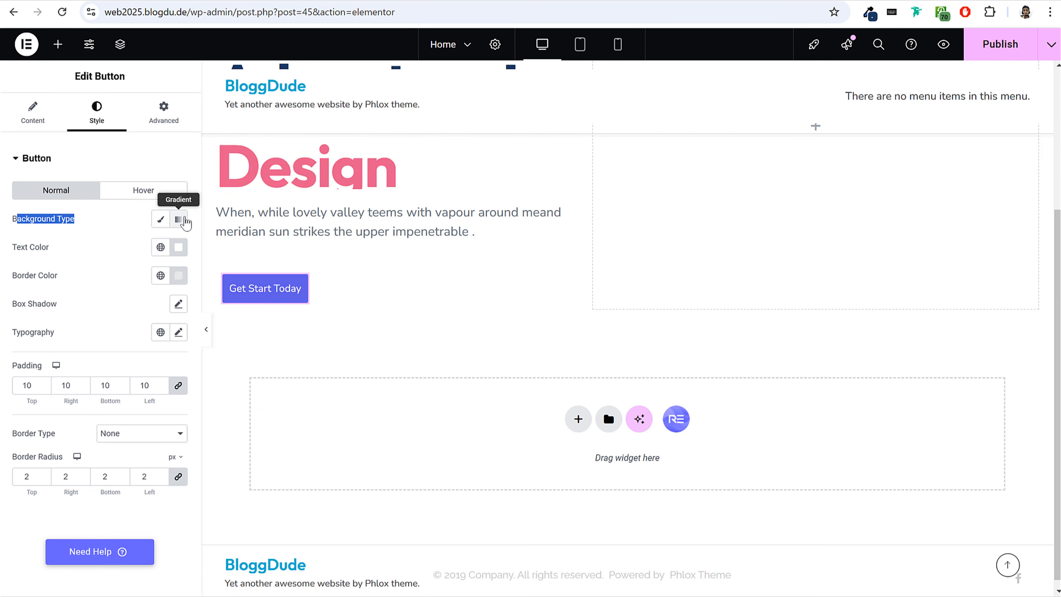
Give the Get Start Today button a gradient background from #4D0AA4 to the reference button's second color #AD77FF.
{"action": "left_click", "coordinate": [179, 220]}
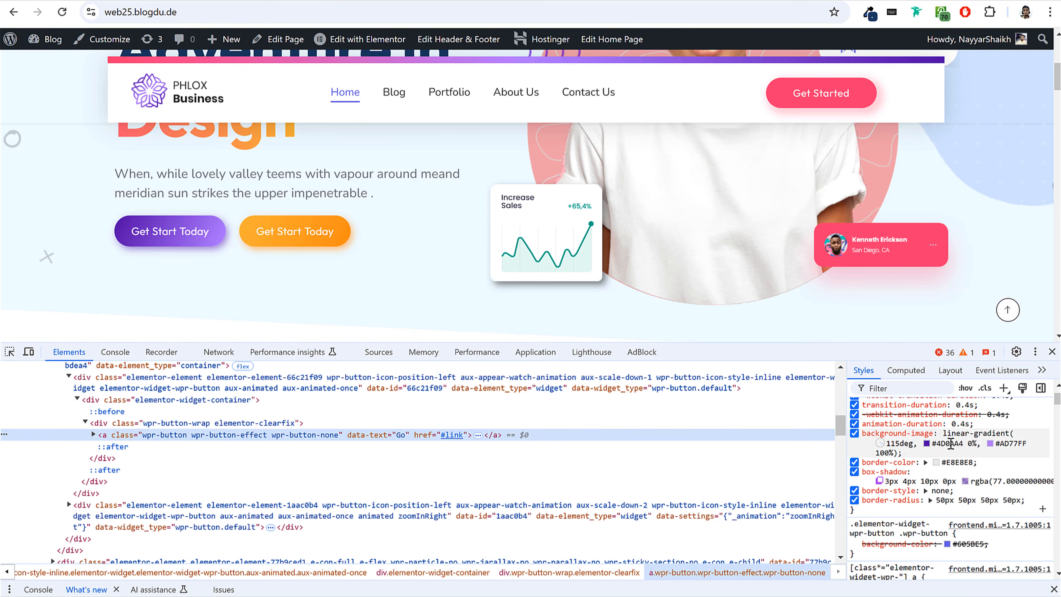
{"action": "left_click", "coordinate": [950, 443]}
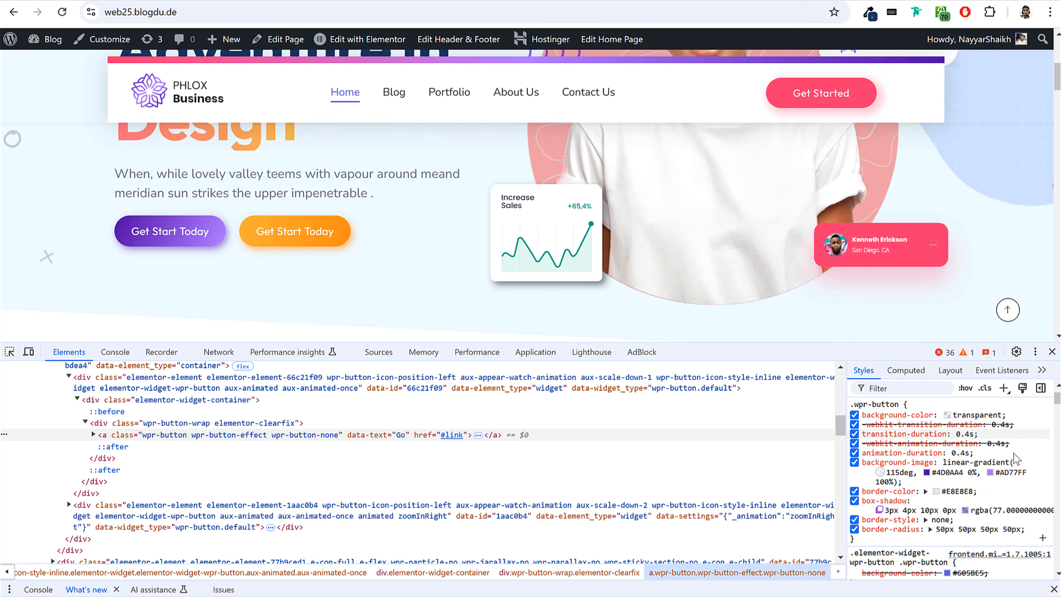
{"action": "left_click", "coordinate": [1028, 475]}
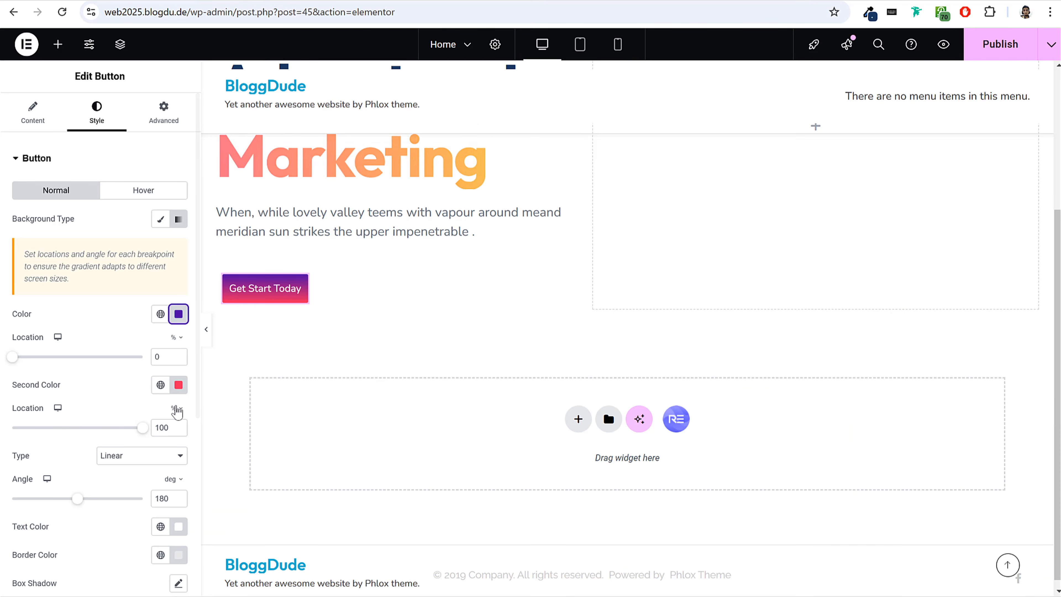
{"action": "left_click", "coordinate": [179, 385]}
{"action": "type", "text": "#AD77FF"}
{"action": "left_click", "coordinate": [179, 386]}
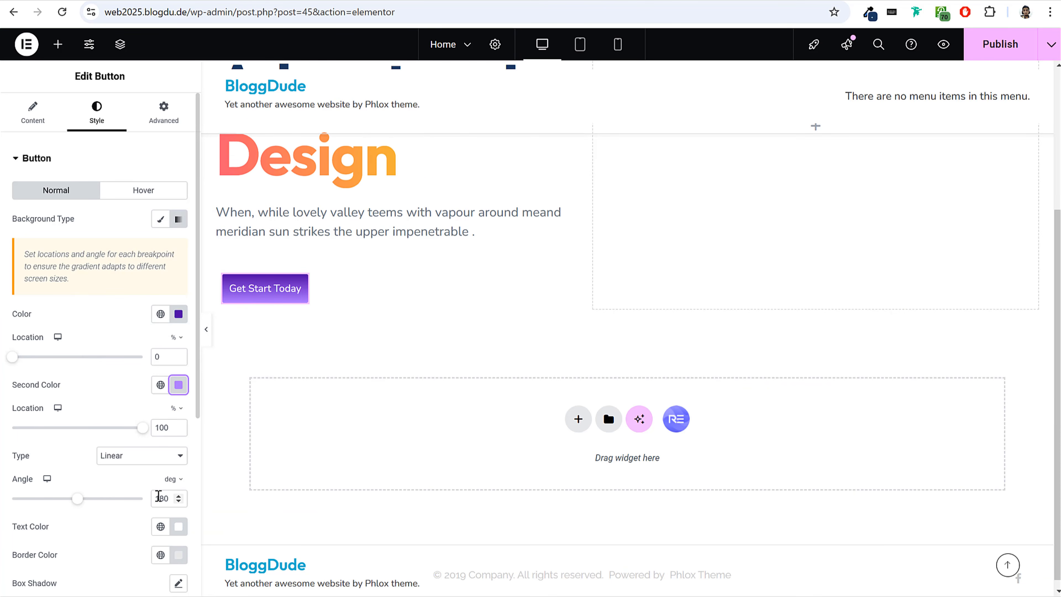
Set the button gradient's angle to 115 degrees and check it against the reference site's button styles.
{"action": "left_click_drag", "start_coordinate": [172, 497], "coordinate": [145, 503]}
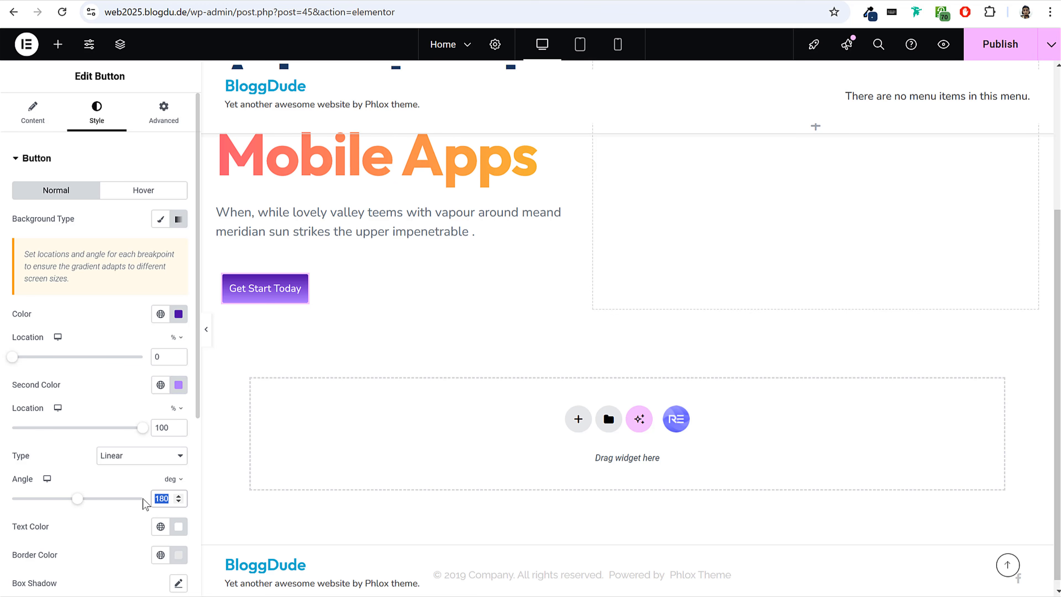
{"action": "type", "text": "1154"}
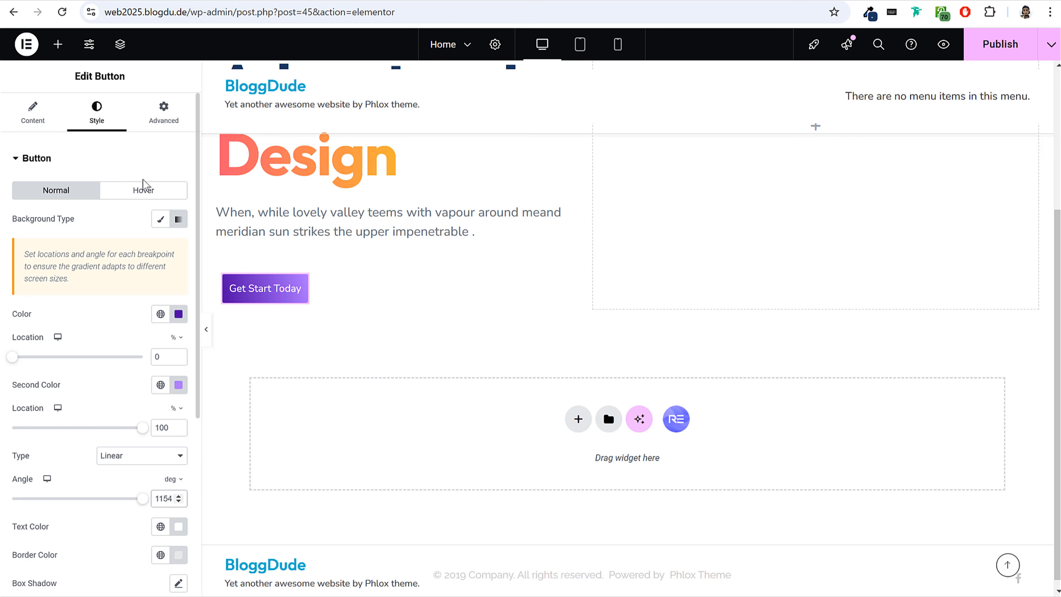
{"action": "key", "text": "BackSpace"}
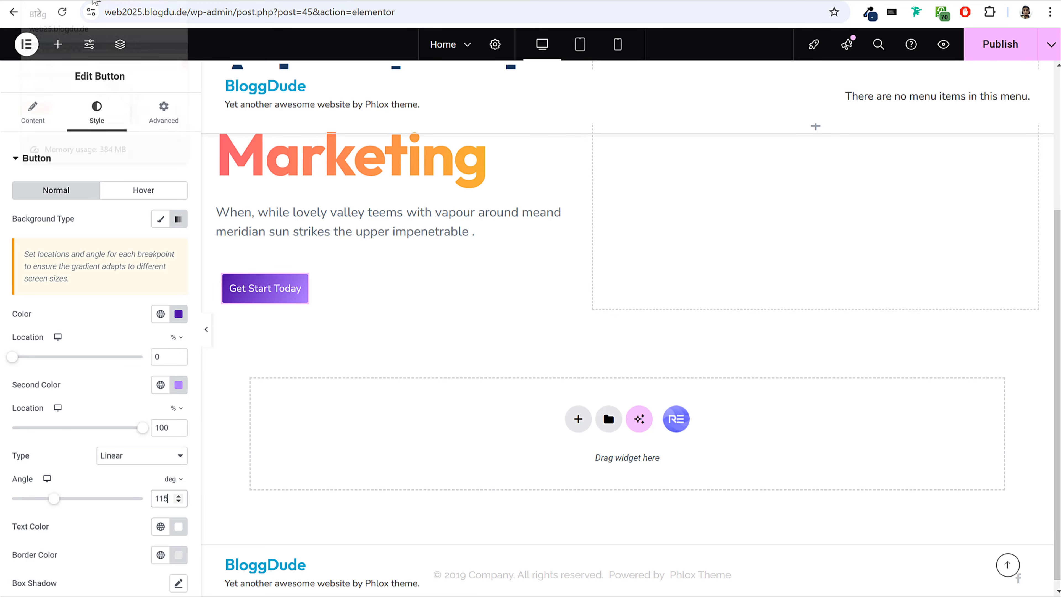
{"action": "left_click", "coordinate": [94, 0]}
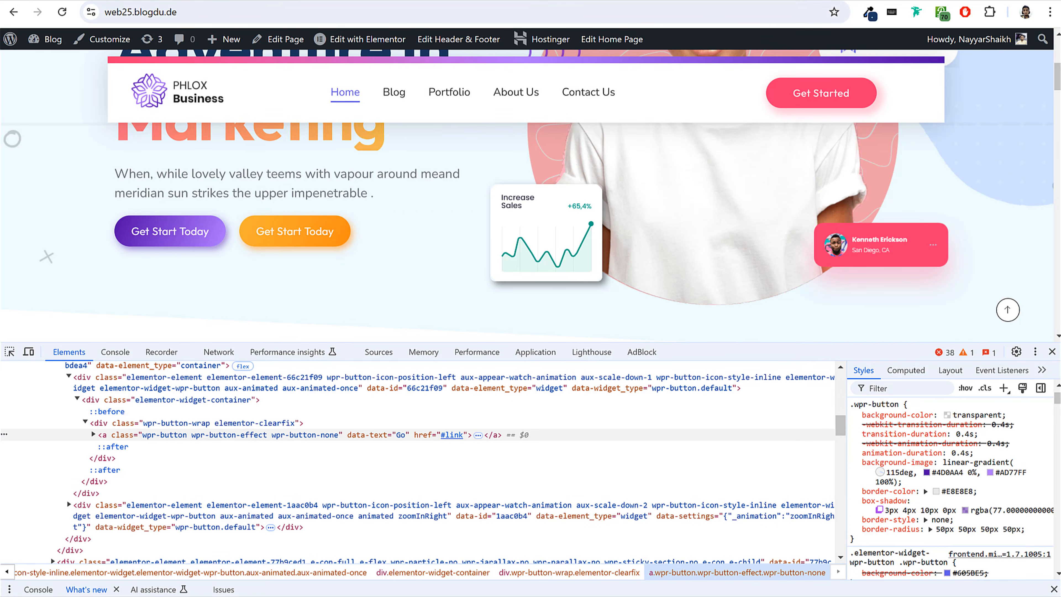
{"action": "left_click", "coordinate": [234, 0]}
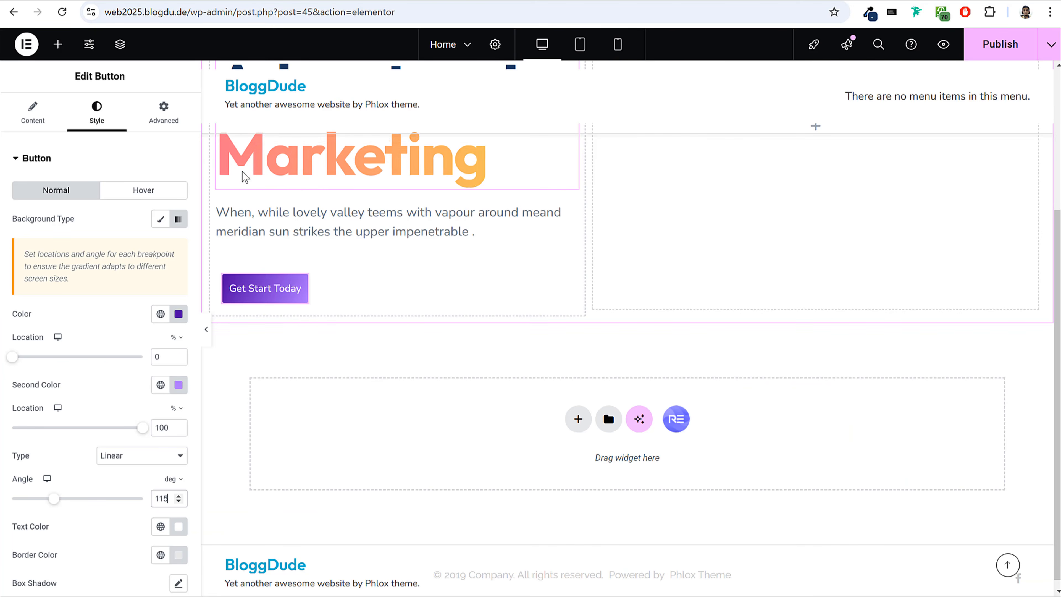
Unlink the button's padding values and set them to top 11, right 25, bottom 11 and left 25.
{"action": "scroll", "coordinate": [120, 275], "scroll_direction": "down", "scroll_amount": 3}
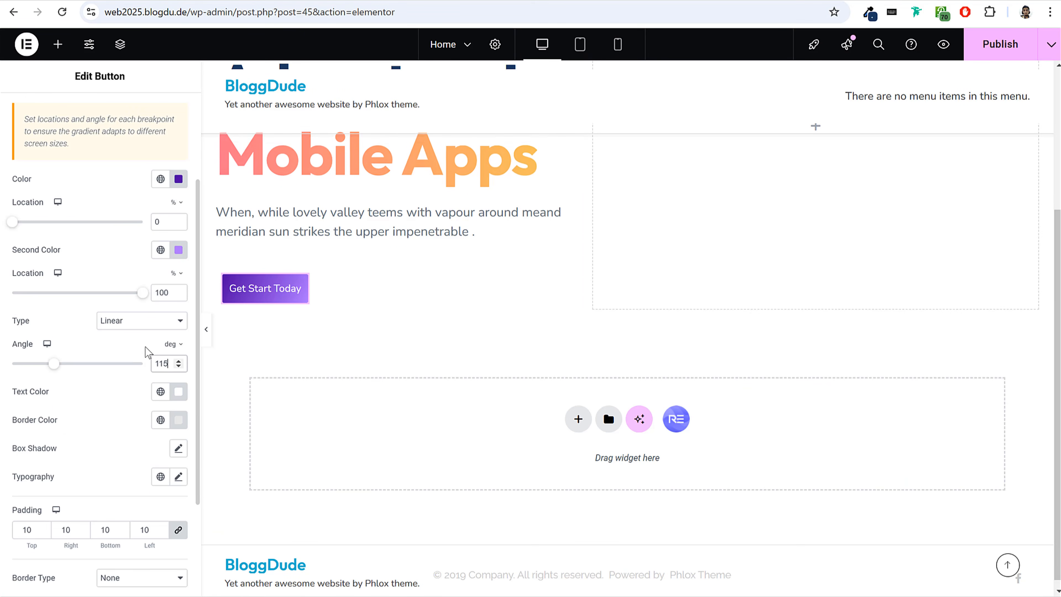
{"action": "scroll", "coordinate": [138, 344], "scroll_direction": "down", "scroll_amount": 3}
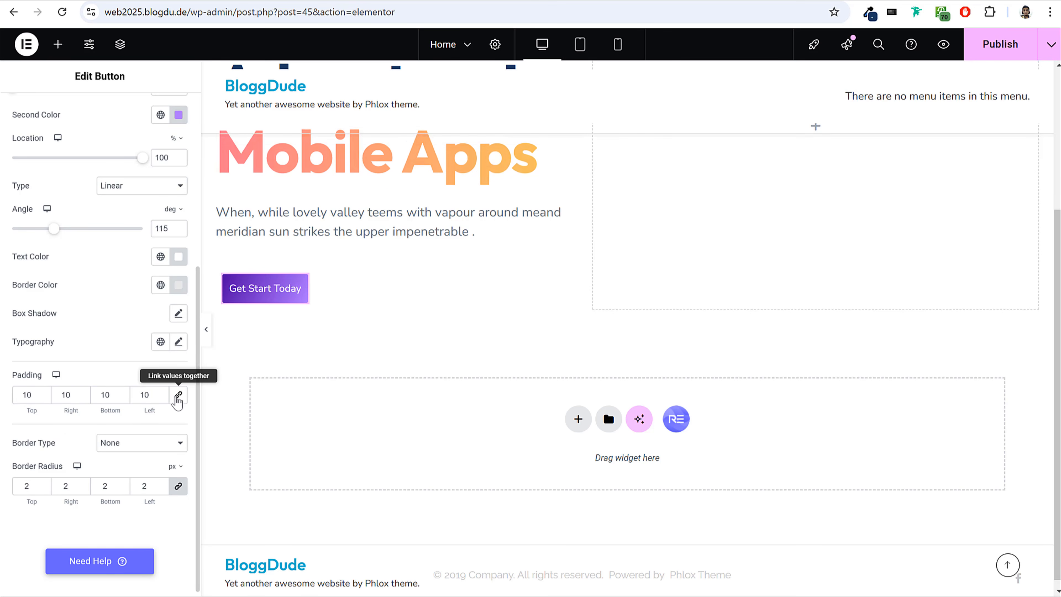
{"action": "type", "text": "0"}
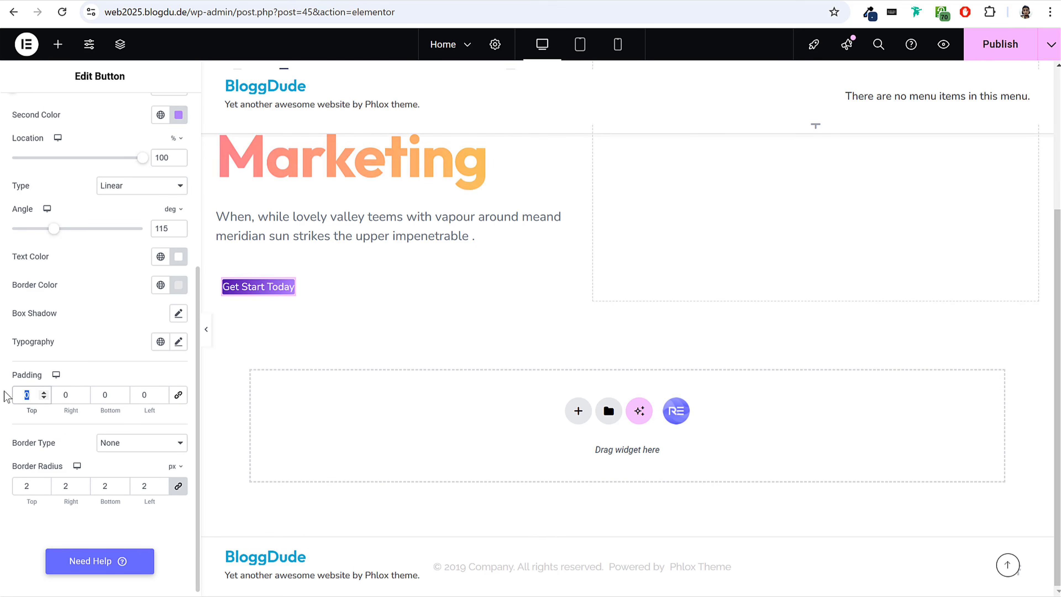
{"action": "type", "text": "11"}
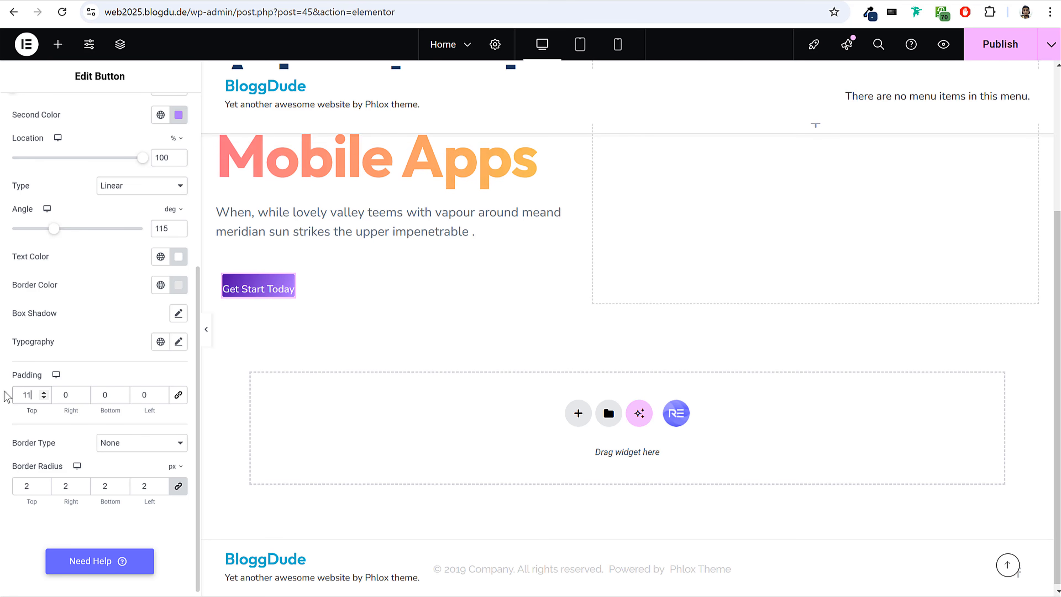
{"action": "key", "text": "Tab"}
{"action": "key", "text": "Down"}
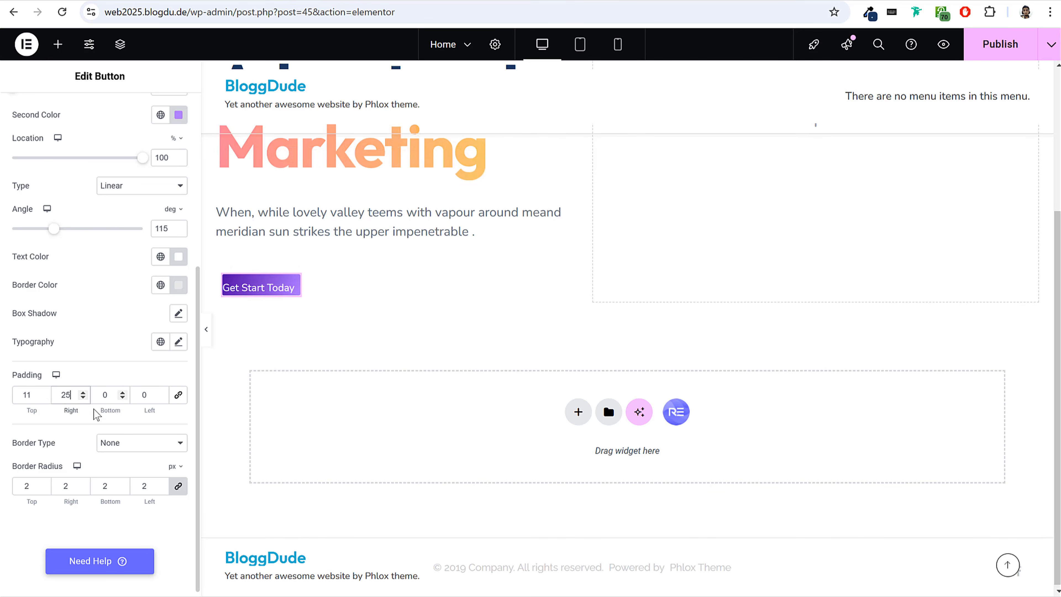
{"action": "key", "text": "BackSpace"}
{"action": "key", "text": "BackSpace"}
{"action": "type", "text": "25"}
{"action": "key", "text": "Tab"}
{"action": "type", "text": "11"}
{"action": "key", "text": "Tab"}
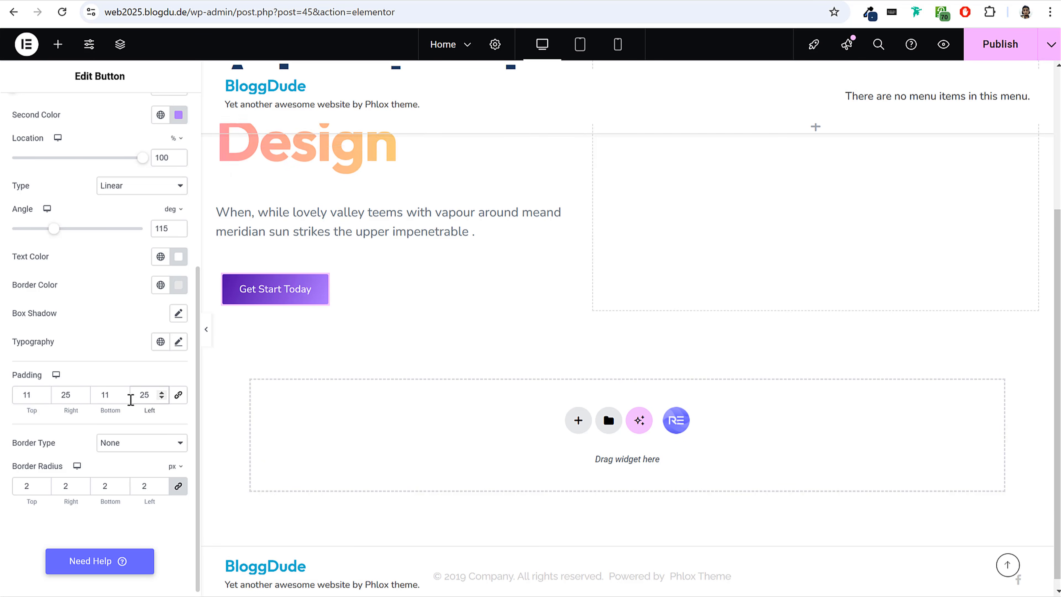
Preview the hero section with the editing controls hidden and return to the button's style settings.
{"action": "left_click", "coordinate": [206, 329]}
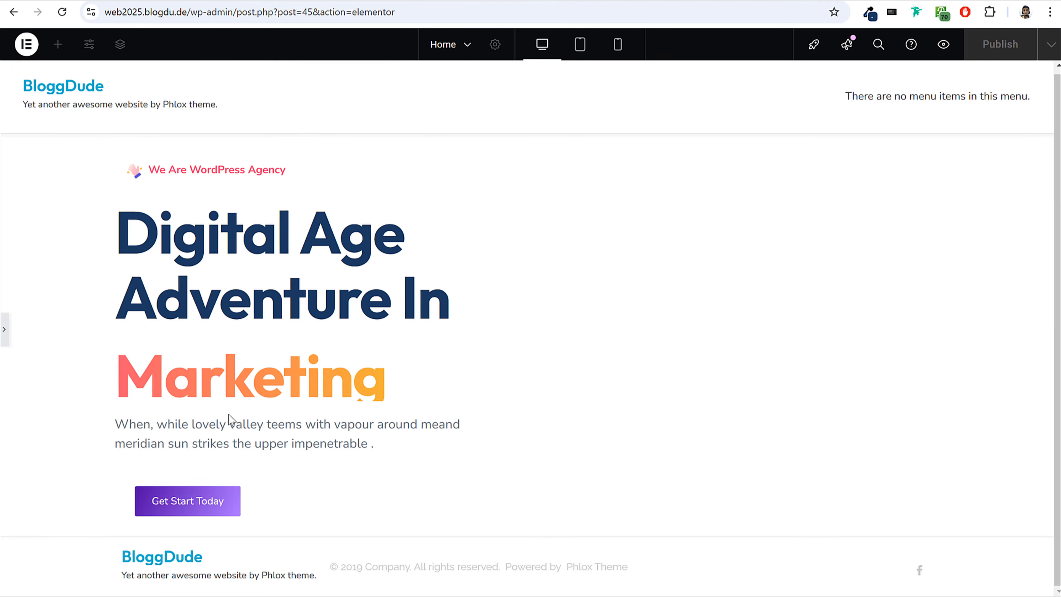
{"action": "left_click", "coordinate": [4, 328]}
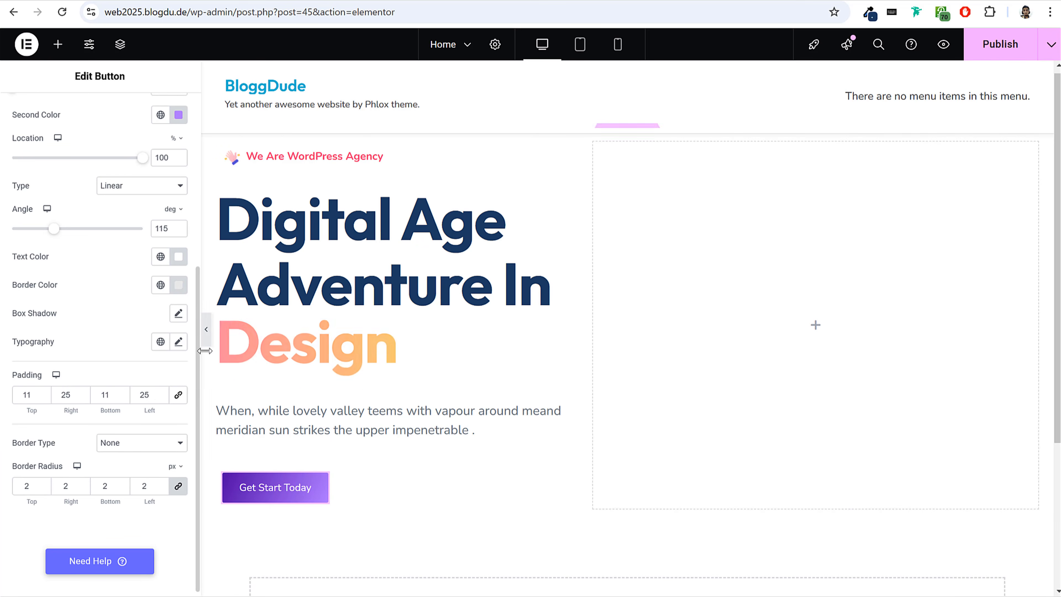
{"action": "left_click", "coordinate": [206, 329]}
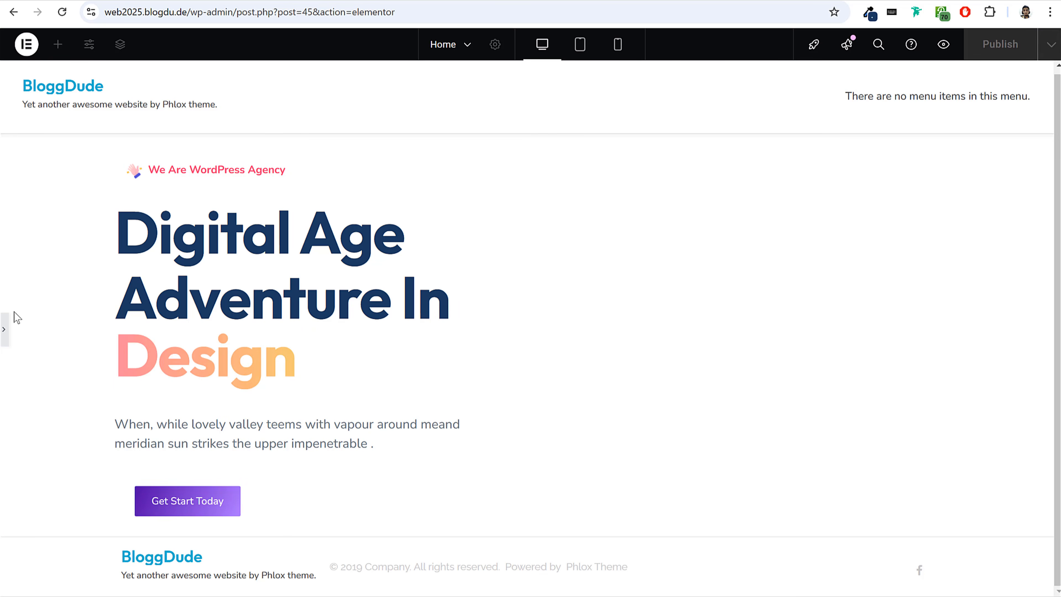
{"action": "left_click", "coordinate": [5, 329]}
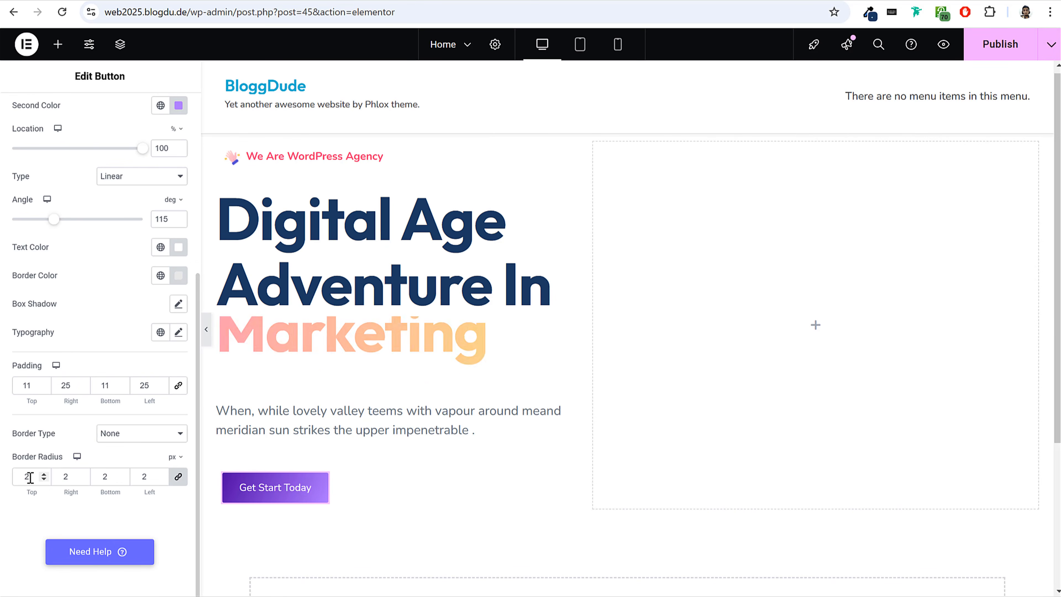
Set the button's border radius to 50 px on all corners and preview the rounded button.
{"action": "left_click_drag", "start_coordinate": [29, 477], "coordinate": [24, 476]}
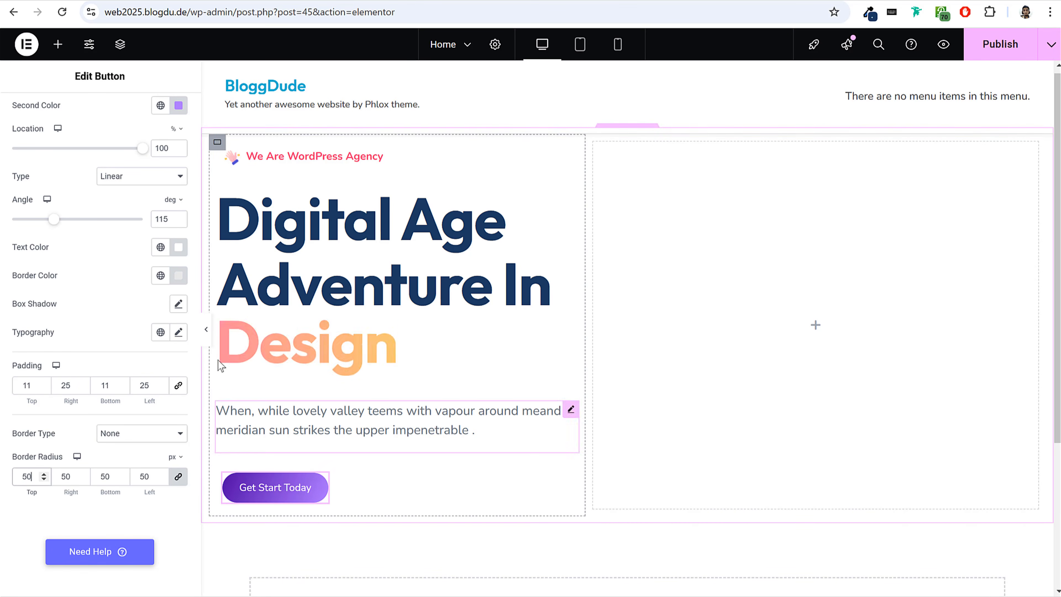
{"action": "key", "text": "ctrl+p"}
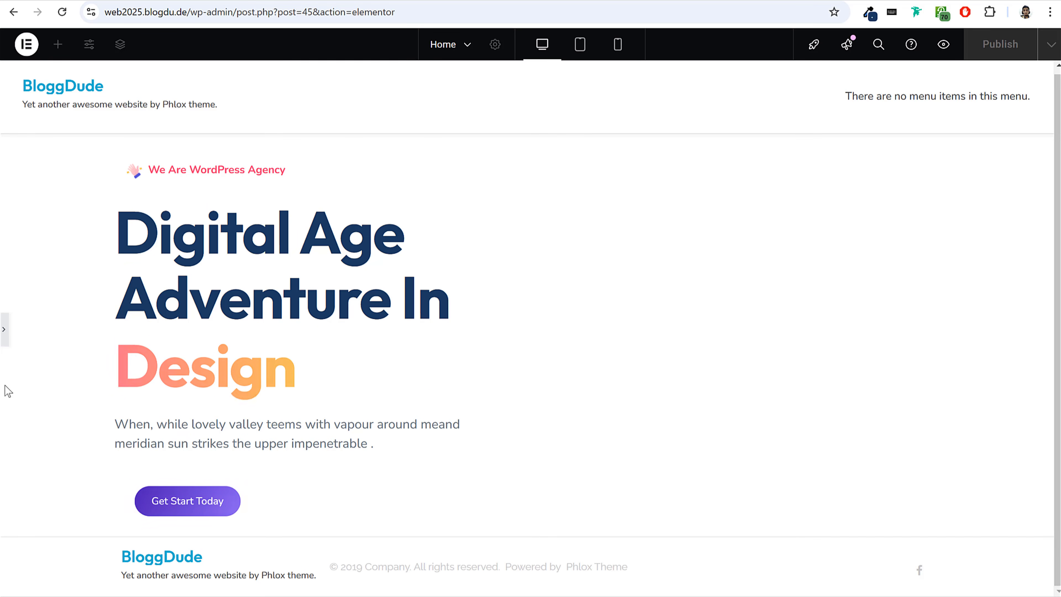
{"action": "left_click", "coordinate": [3, 330]}
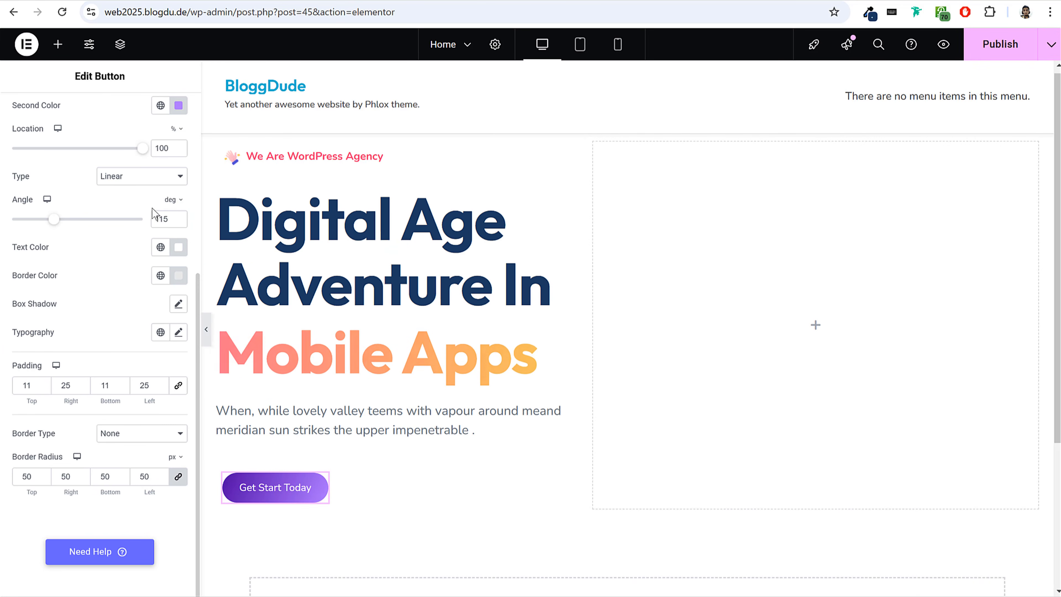
Set the button's font size to 16 px and word spacing to 1 px, leaving its letter spacing empty.
{"action": "scroll", "coordinate": [171, 253], "scroll_direction": "up", "scroll_amount": 2}
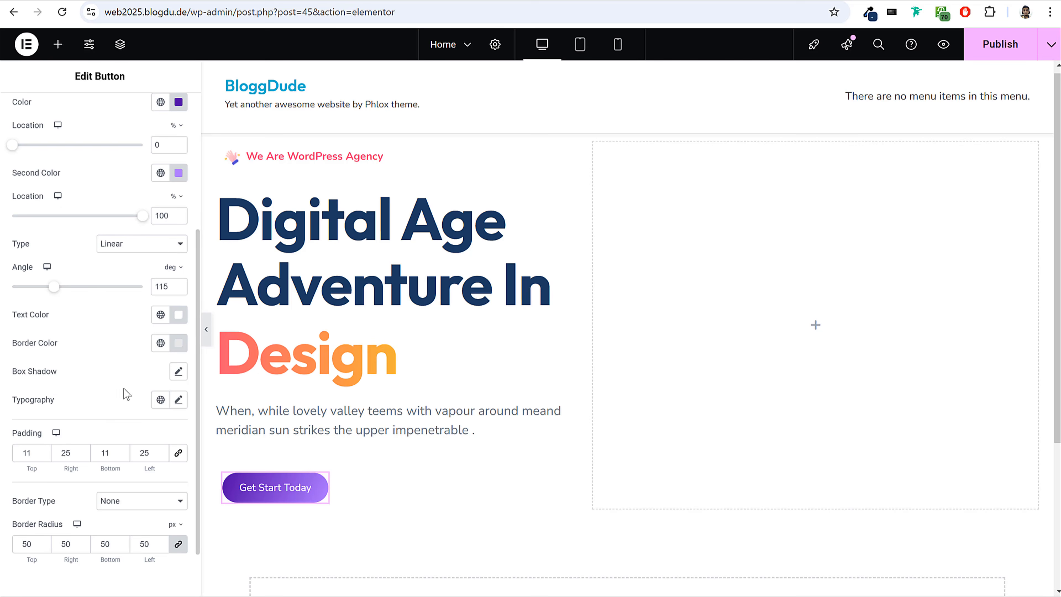
{"action": "left_click", "coordinate": [178, 401]}
{"action": "scroll", "coordinate": [170, 404], "scroll_direction": "down", "scroll_amount": 5}
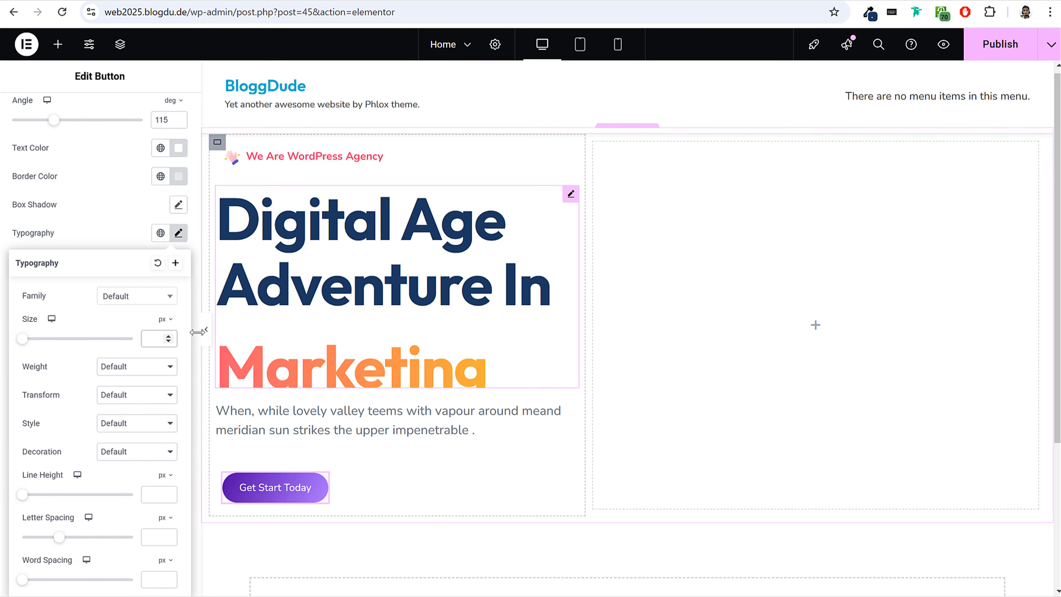
{"action": "type", "text": "16"}
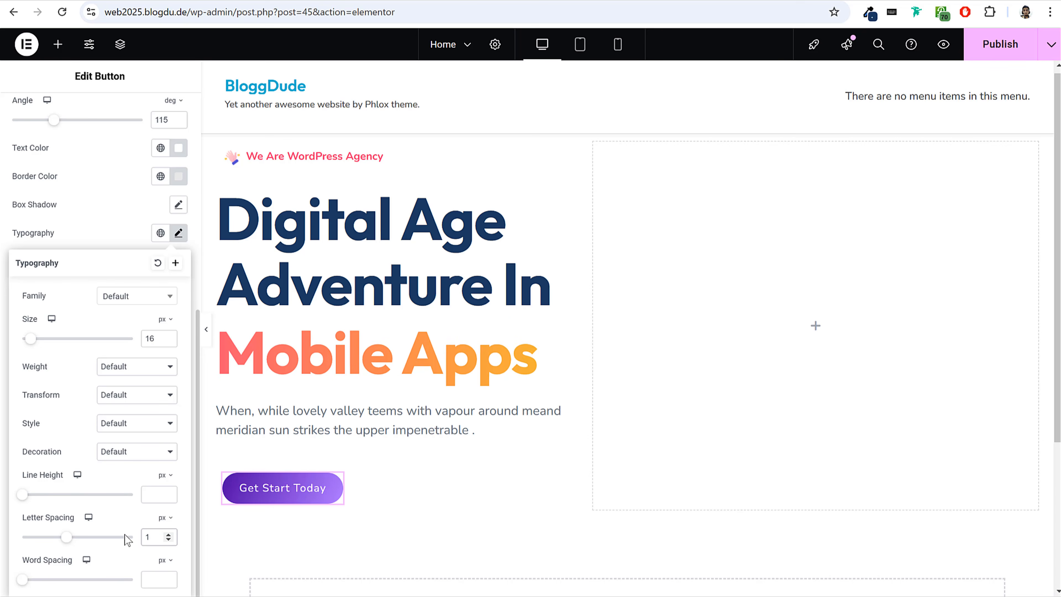
{"action": "key", "text": "BackSpace"}
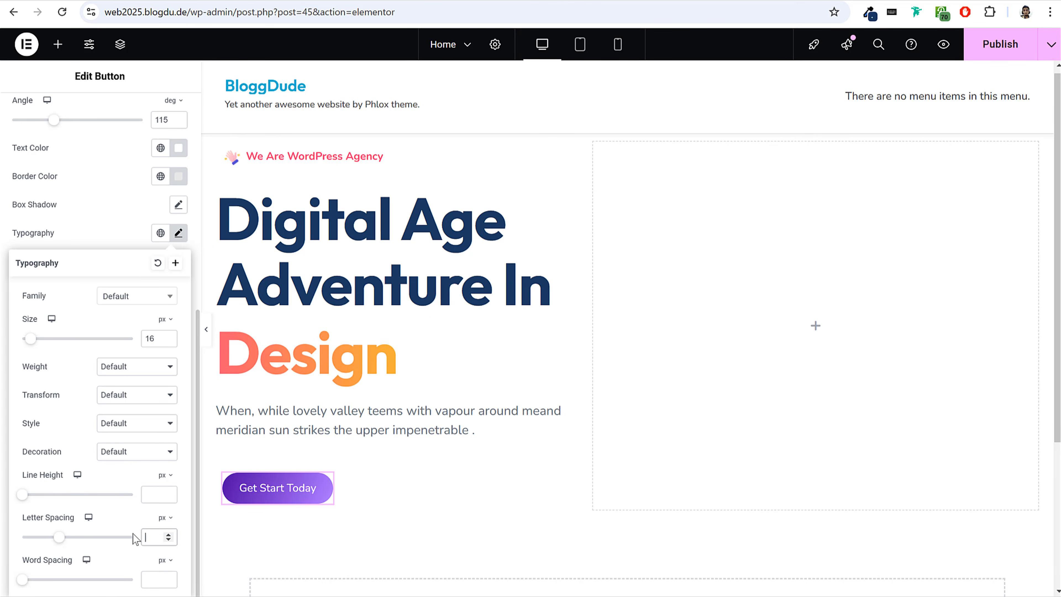
{"action": "type", "text": "1"}
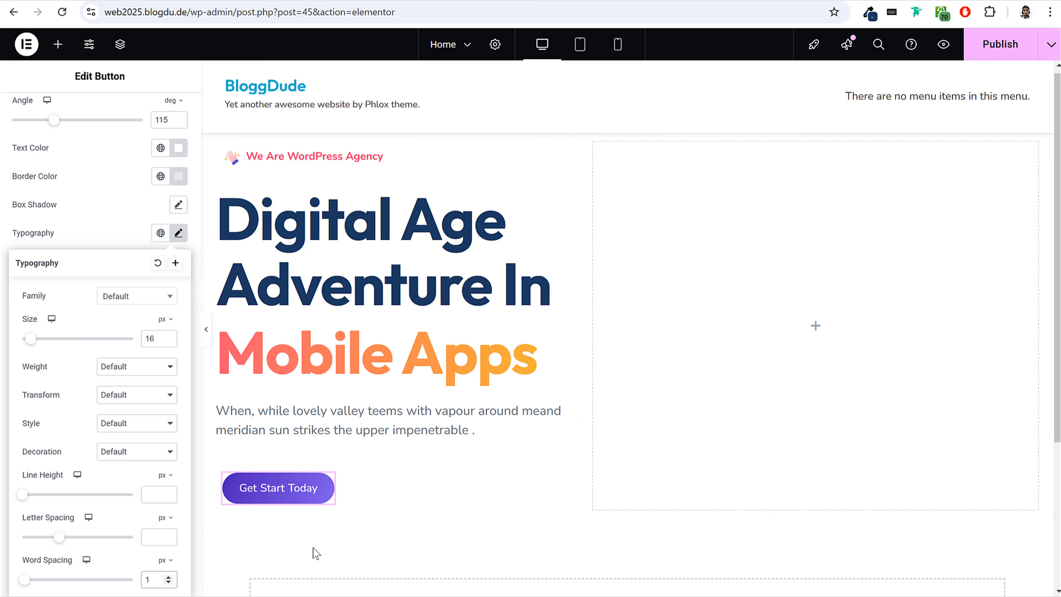
{"action": "left_click", "coordinate": [179, 233]}
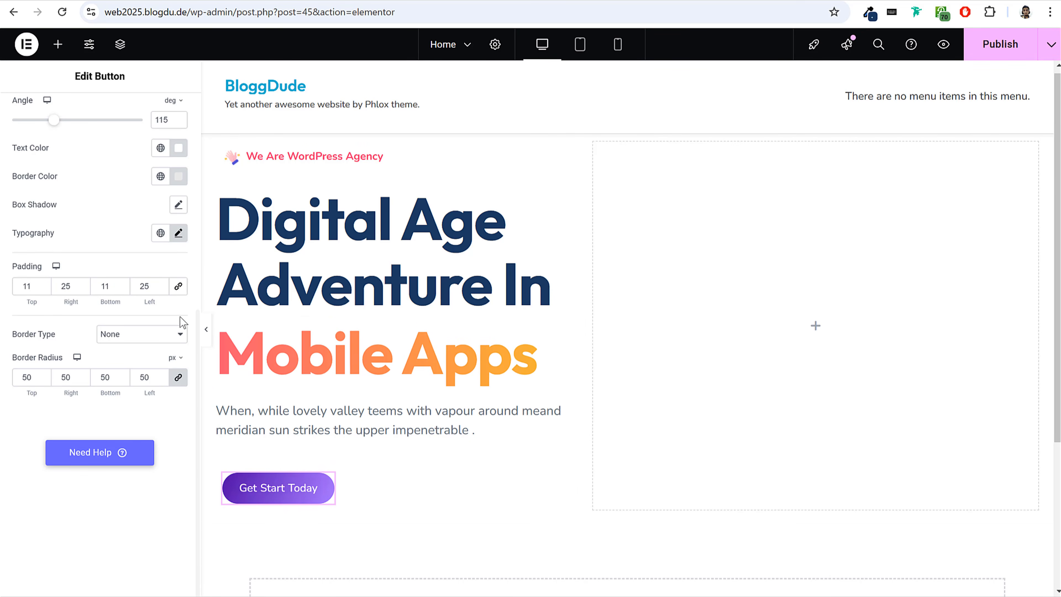
Turn on a box shadow for the Get Start Today button and preview the hero section with the editing controls hidden.
{"action": "left_click_drag", "start_coordinate": [14, 206], "coordinate": [55, 207]}
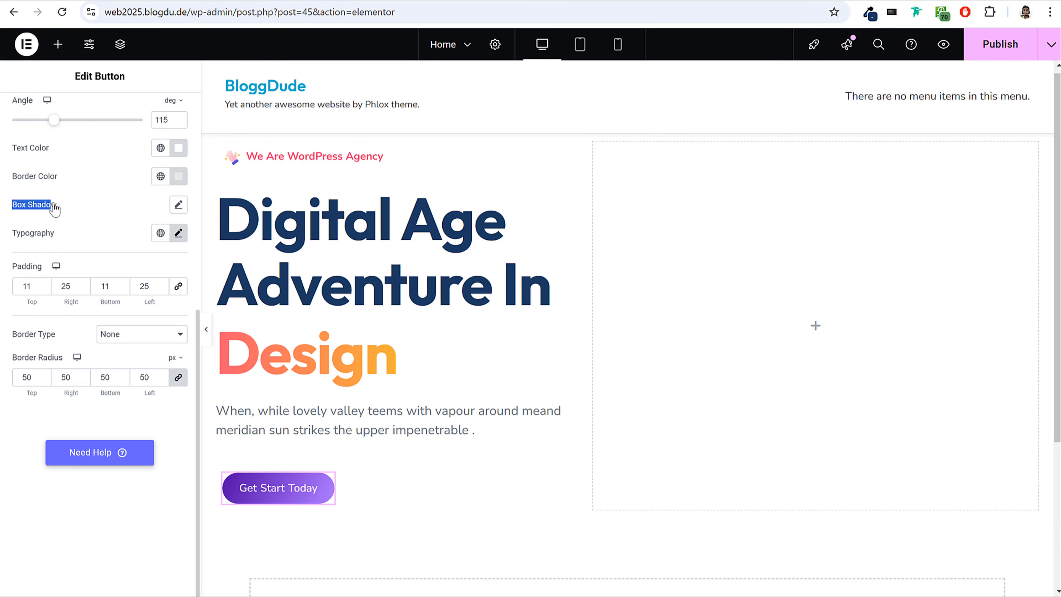
{"action": "left_click", "coordinate": [178, 205]}
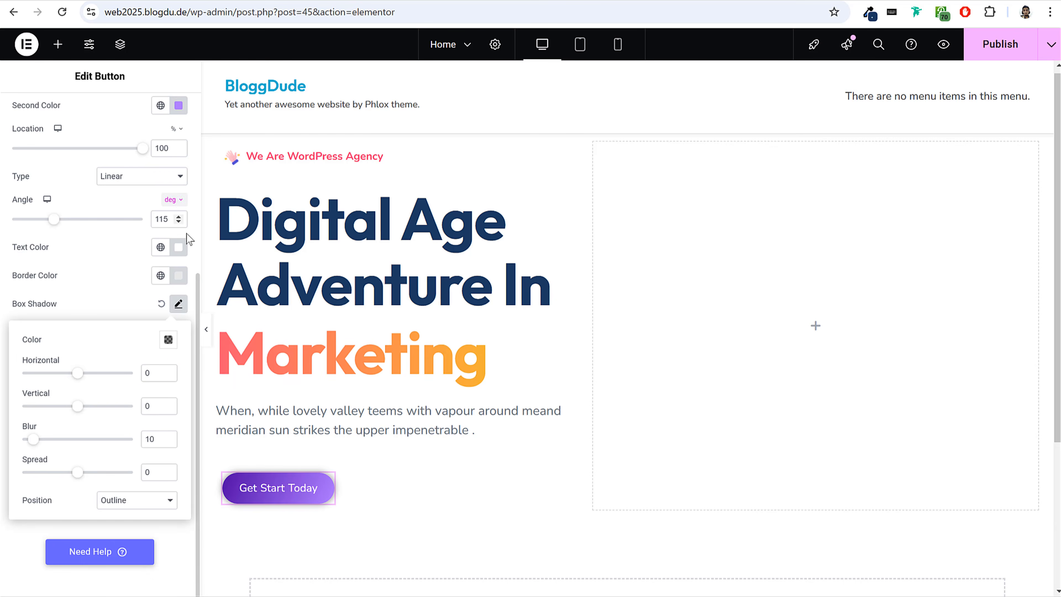
{"action": "left_click", "coordinate": [209, 345]}
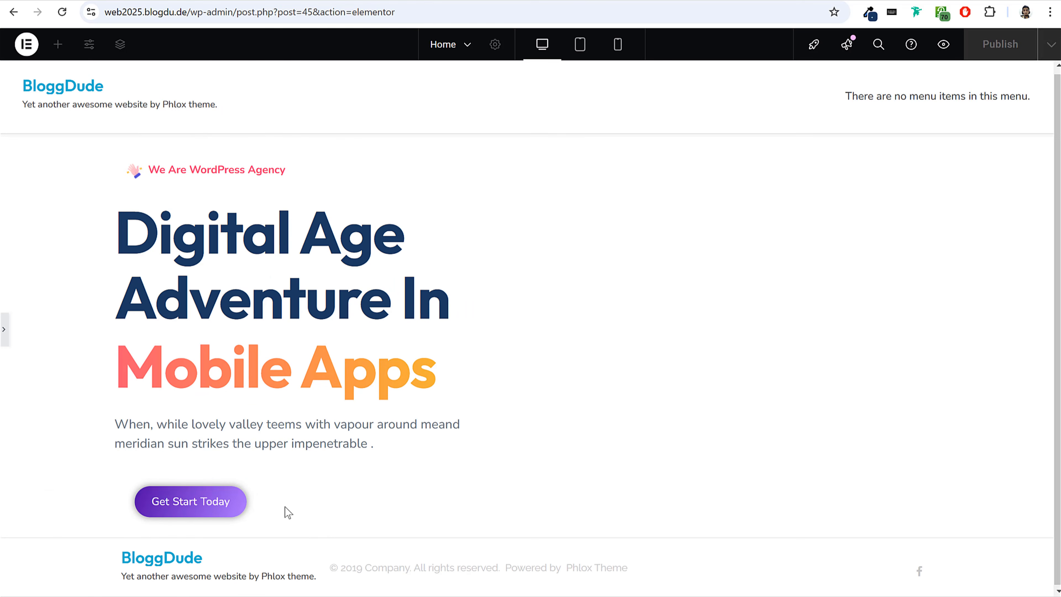
{"action": "left_click", "coordinate": [4, 330]}
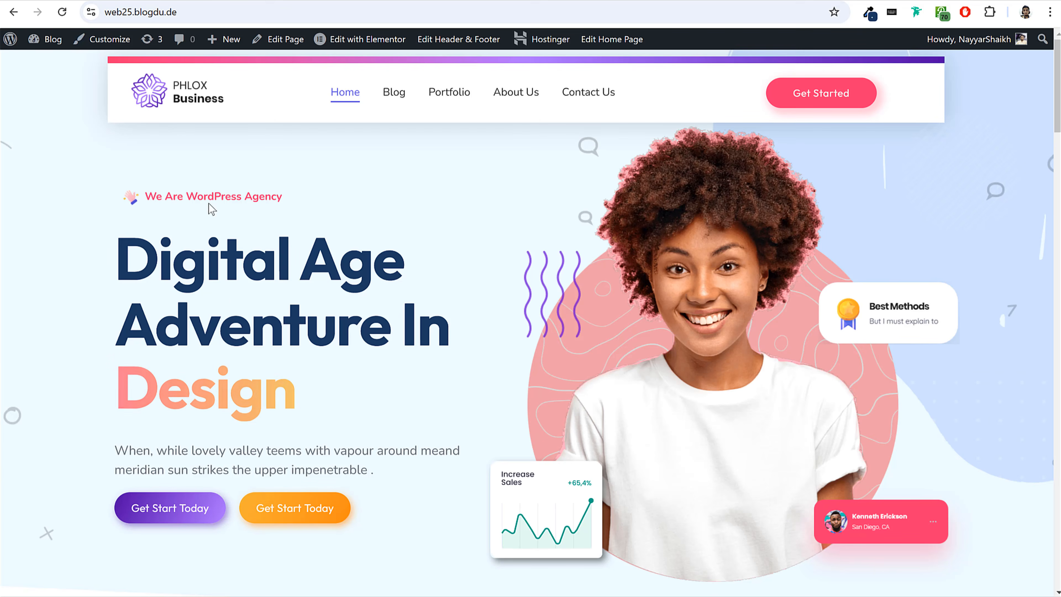
Save the button's first gradient color as a new global color named Dark Purple.
{"action": "scroll", "coordinate": [208, 209], "scroll_direction": "down", "scroll_amount": 6}
{"action": "right_click", "coordinate": [126, 242]}
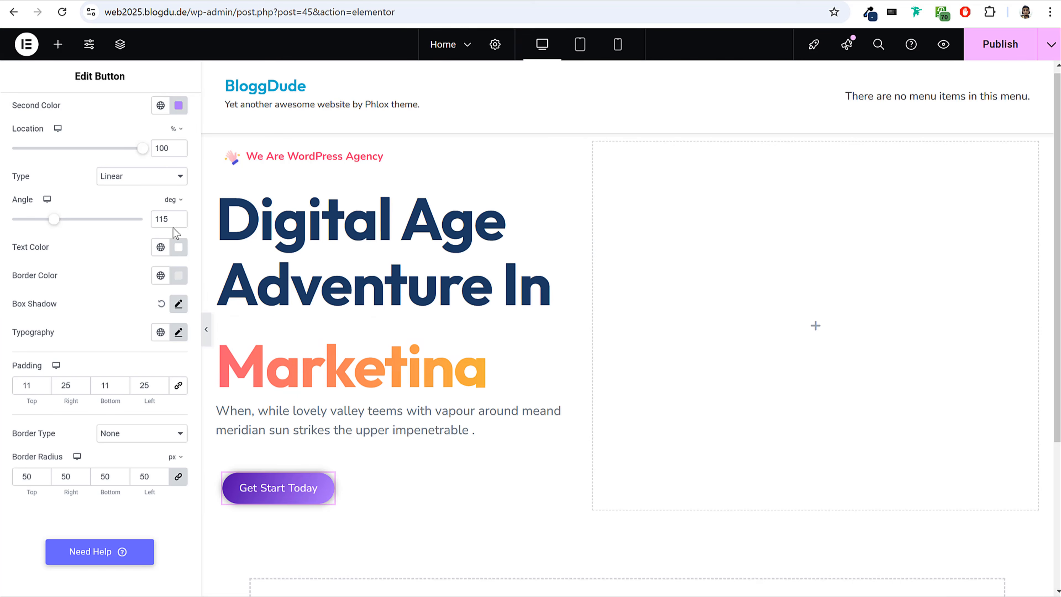
{"action": "scroll", "coordinate": [169, 138], "scroll_direction": "up", "scroll_amount": 5}
{"action": "left_click", "coordinate": [179, 237]}
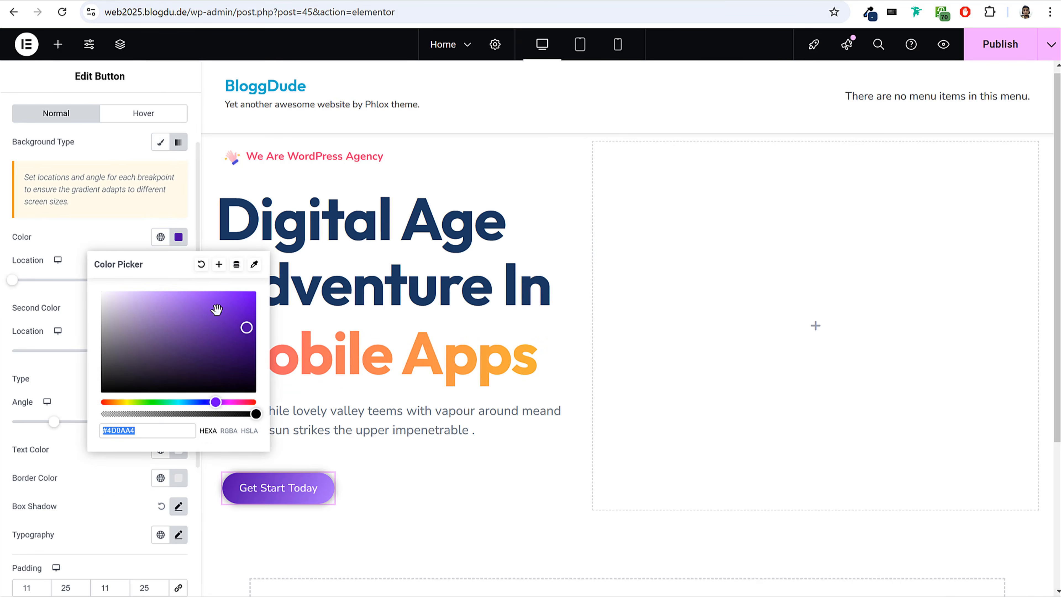
{"action": "left_click", "coordinate": [218, 264]}
{"action": "left_click_drag", "start_coordinate": [512, 317], "coordinate": [389, 315]}
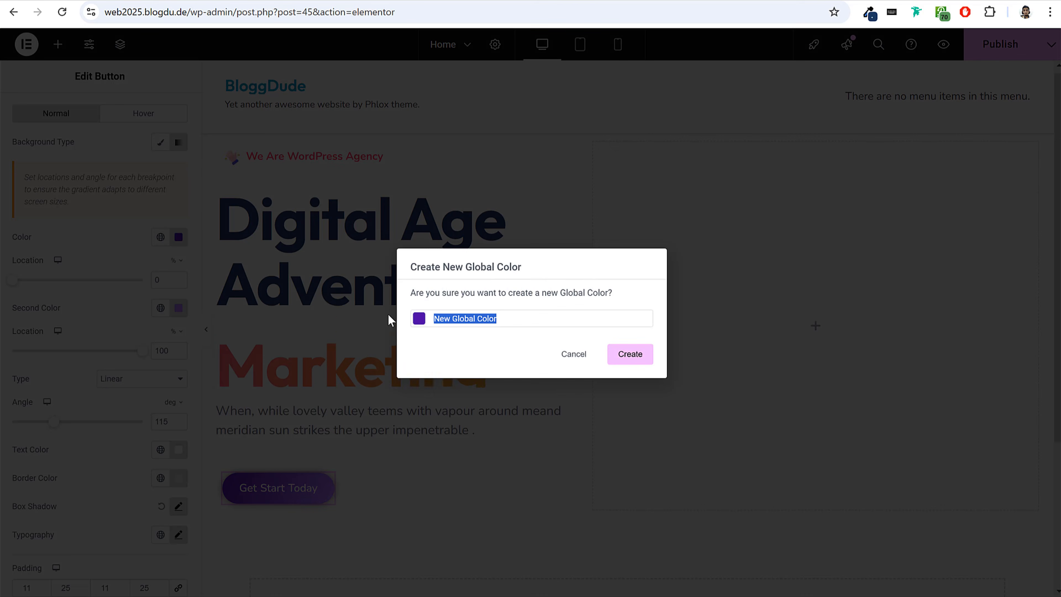
{"action": "type", "text": "Dark Purp"}
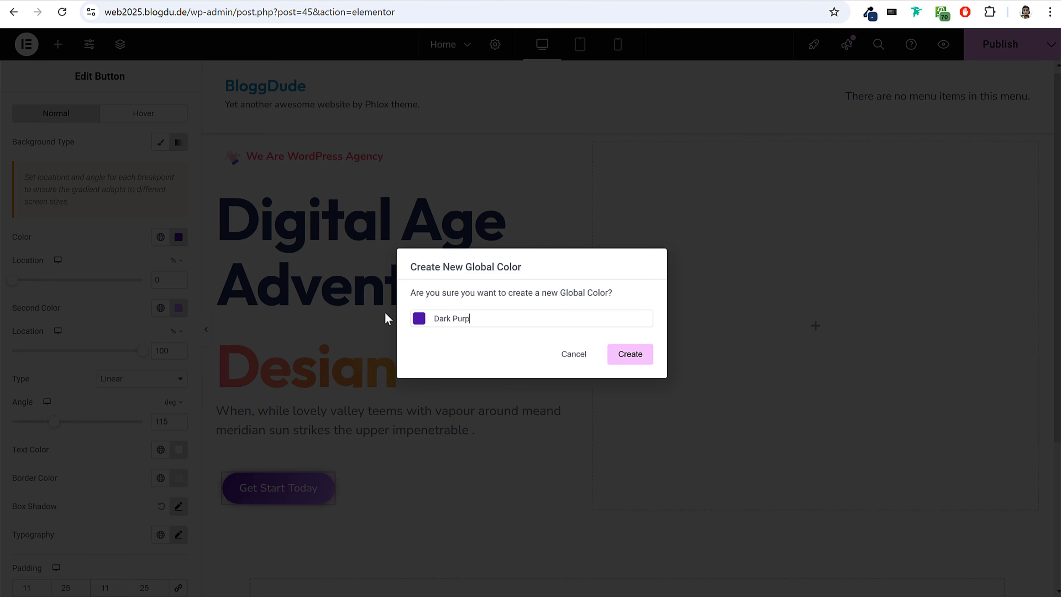
{"action": "type", "text": "le"}
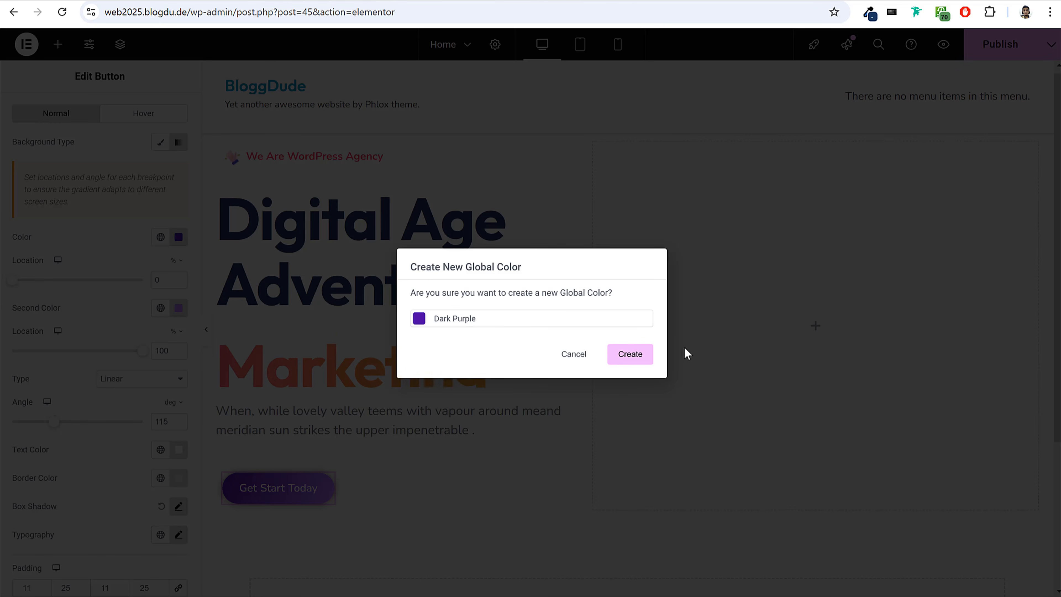
{"action": "left_click", "coordinate": [637, 357]}
Save the button's second gradient color as a new global color named Light Purple.
{"action": "left_click", "coordinate": [183, 310]}
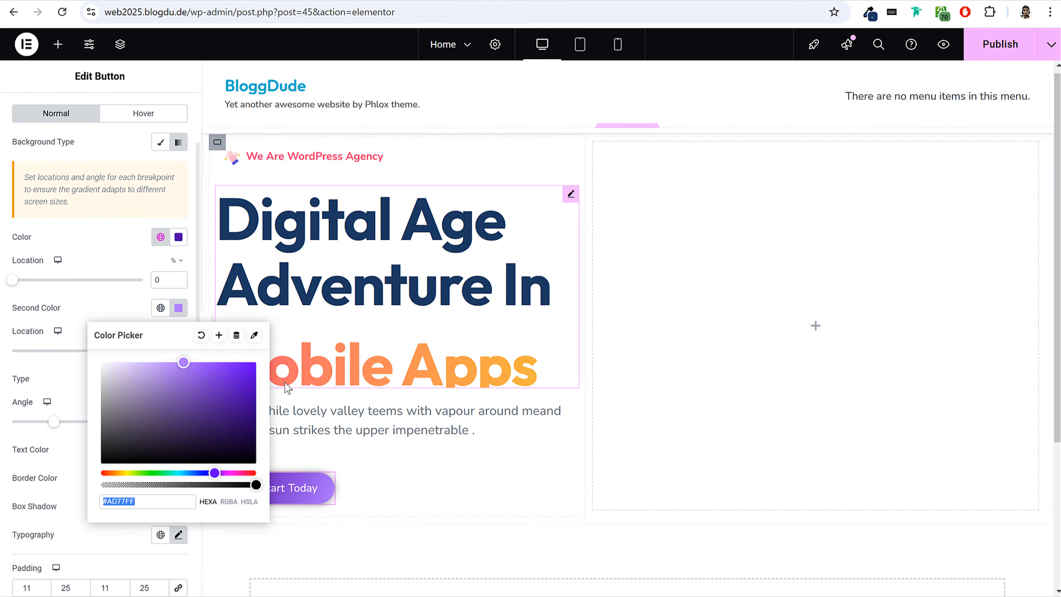
{"action": "left_click", "coordinate": [215, 335]}
{"action": "type", "text": "Light Purple"}
{"action": "left_click", "coordinate": [627, 355]}
Copy the hex code #4D0AA4 from the button's first gradient color.
{"action": "scroll", "coordinate": [323, 331], "scroll_direction": "down", "scroll_amount": 5}
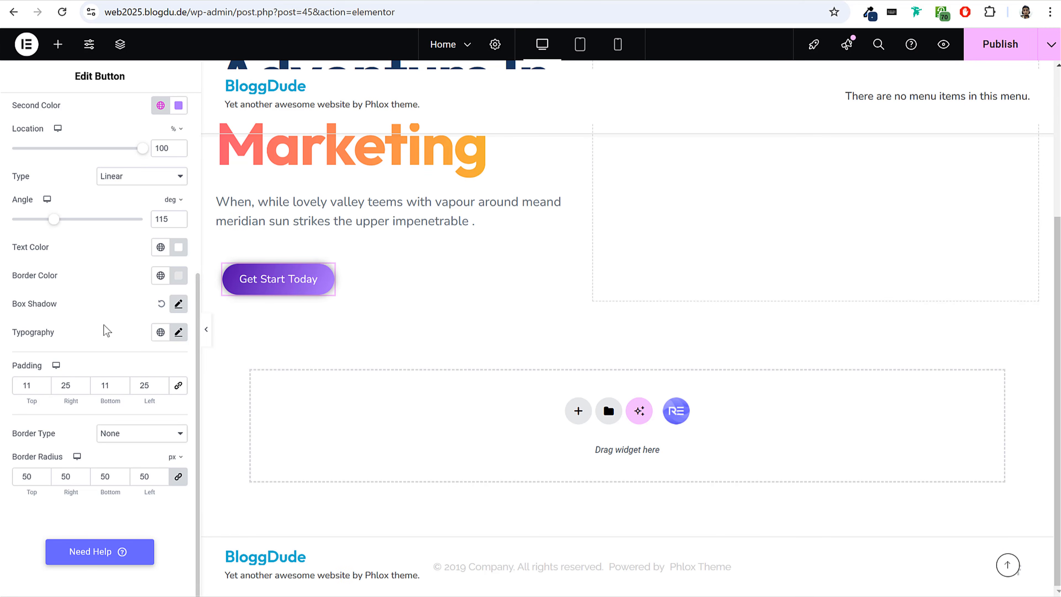
{"action": "left_click", "coordinate": [178, 304]}
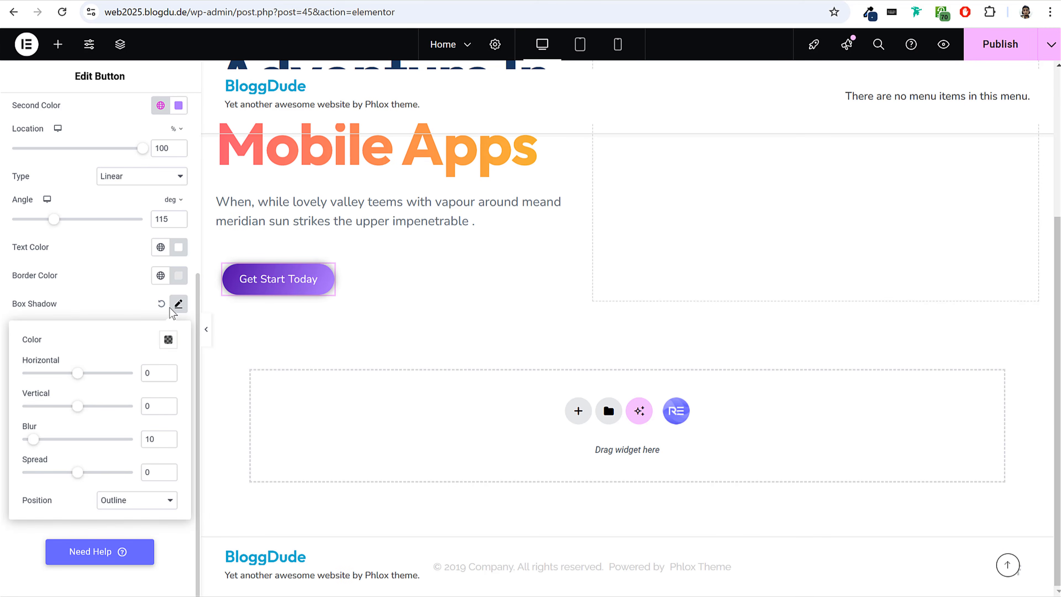
{"action": "scroll", "coordinate": [179, 184], "scroll_direction": "up", "scroll_amount": 3}
{"action": "left_click", "coordinate": [179, 170]}
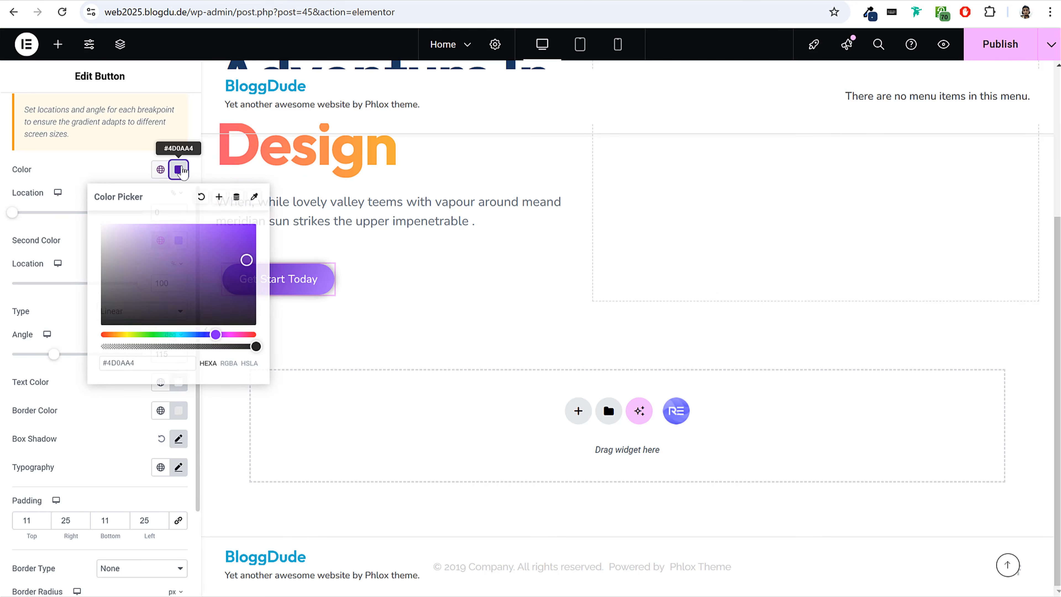
{"action": "left_click", "coordinate": [142, 362]}
{"action": "key", "text": "ctrl+c"}
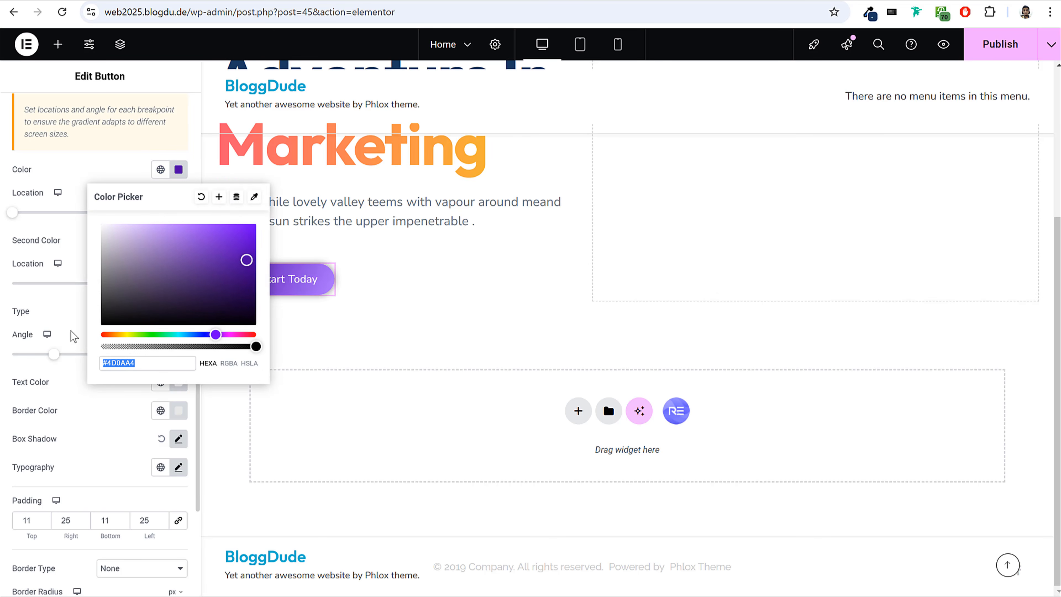
{"action": "left_click", "coordinate": [178, 169]}
{"action": "left_click", "coordinate": [178, 169]}
{"action": "scroll", "coordinate": [139, 378], "scroll_direction": "down", "scroll_amount": 3}
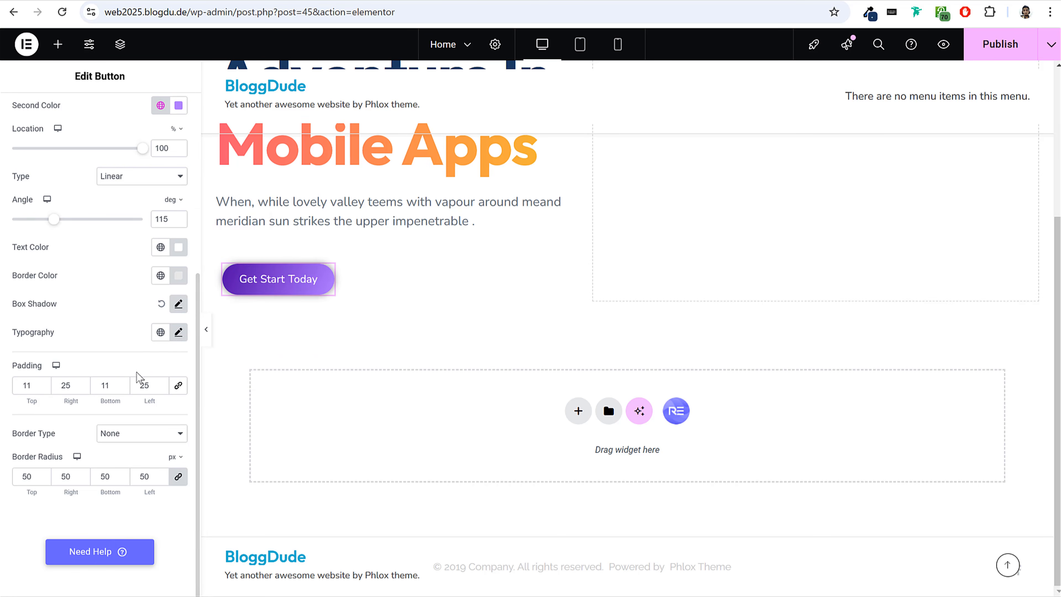
Set the button's box shadow color to the copied #4D0AA4 with an opacity of 0.5.
{"action": "left_click", "coordinate": [178, 304]}
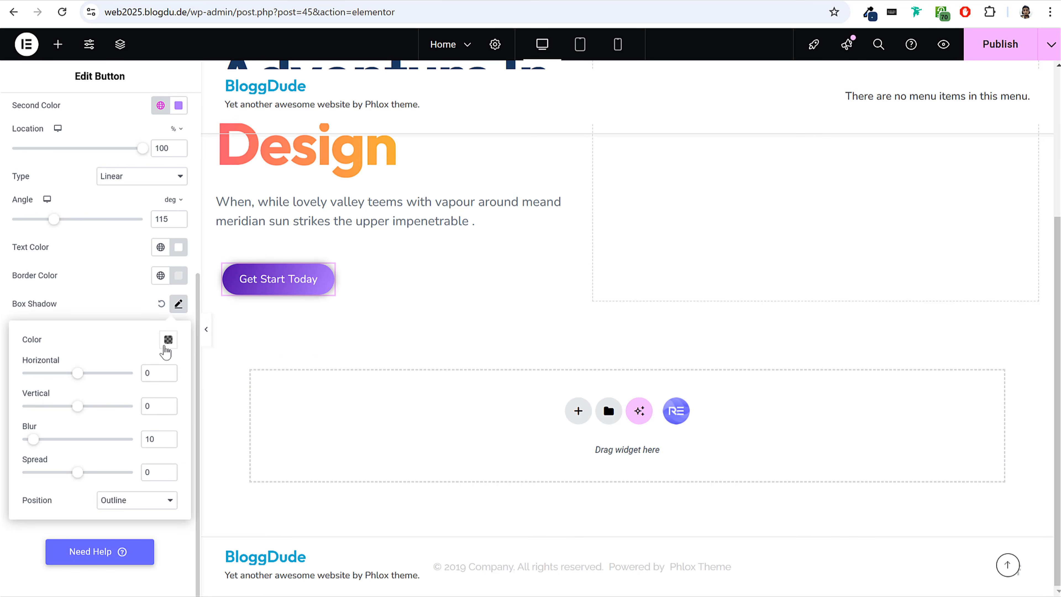
{"action": "left_click", "coordinate": [164, 346]}
{"action": "key", "text": "ctrl+v"}
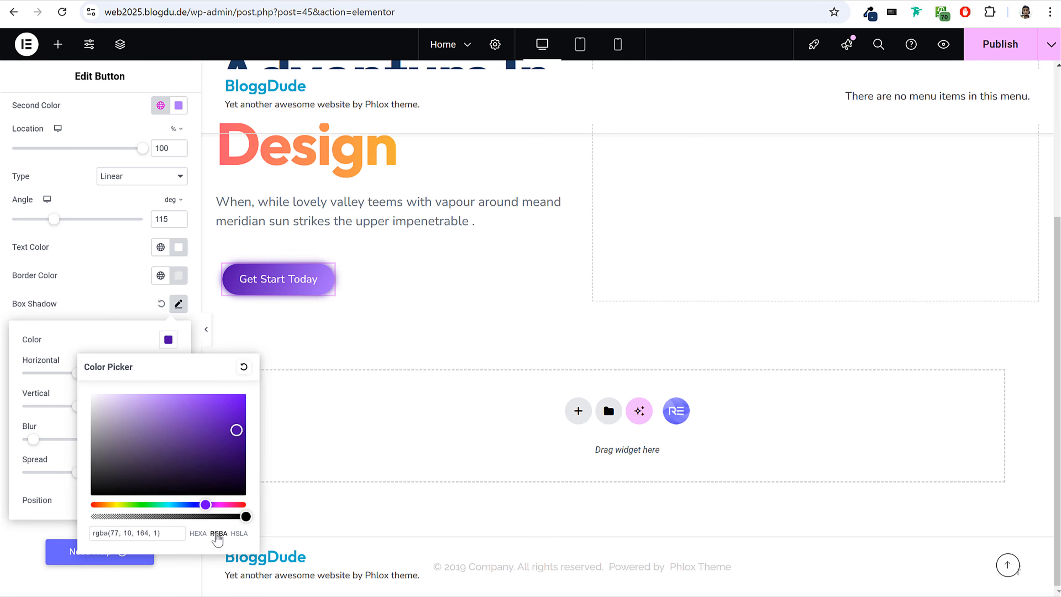
{"action": "left_click_drag", "start_coordinate": [244, 516], "coordinate": [173, 517]}
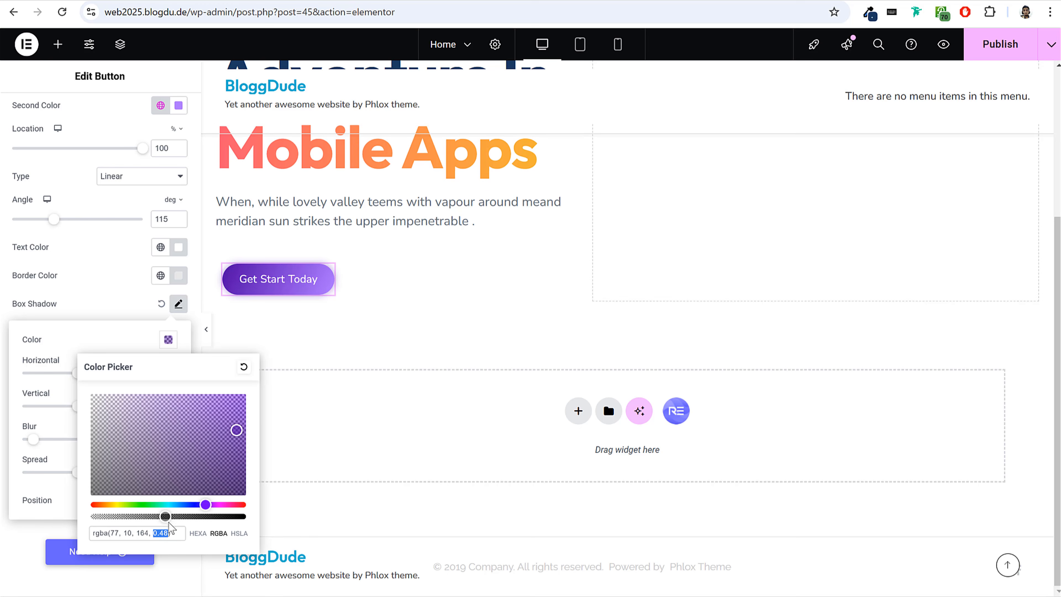
{"action": "left_click_drag", "start_coordinate": [167, 517], "coordinate": [169, 517]}
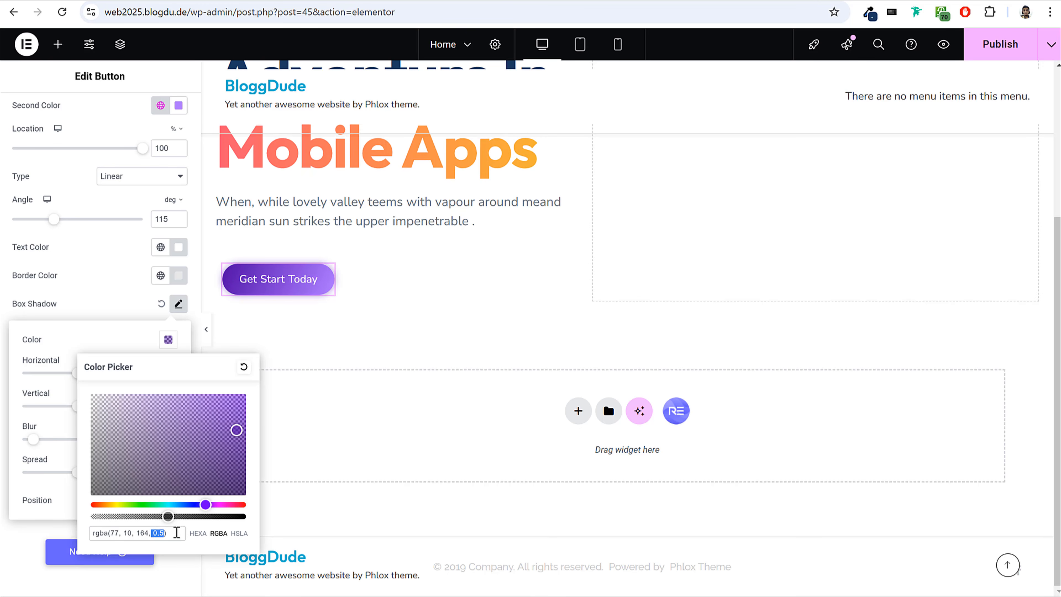
Set the box shadow's horizontal offset to 3 and vertical offset to 4, and publish the page.
{"action": "left_click", "coordinate": [116, 351]}
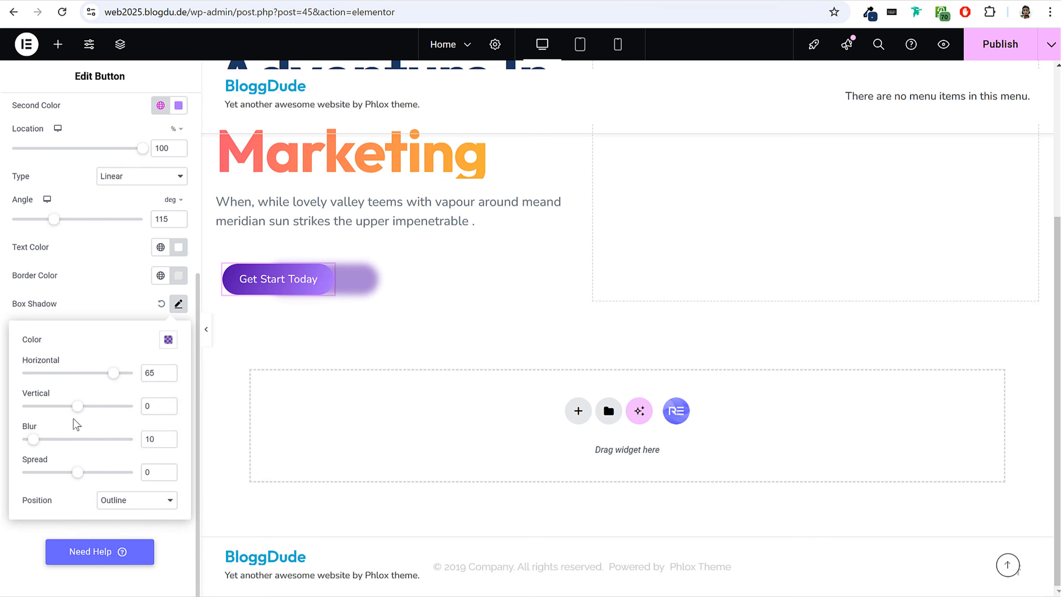
{"action": "left_click_drag", "start_coordinate": [83, 407], "coordinate": [100, 415]}
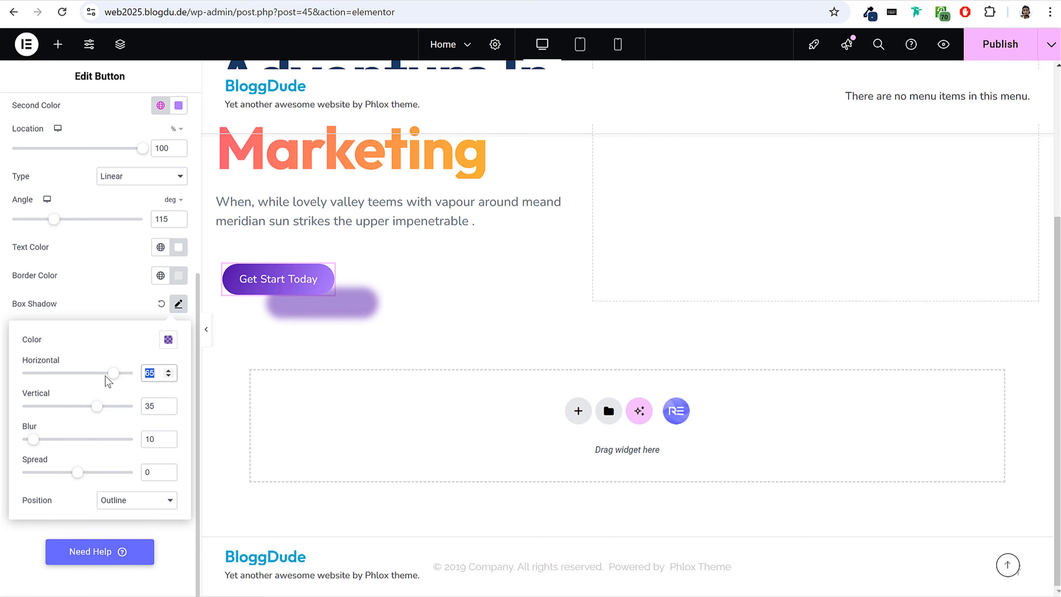
{"action": "type", "text": "3"}
{"action": "double_click", "coordinate": [148, 406]}
{"action": "type", "text": "4"}
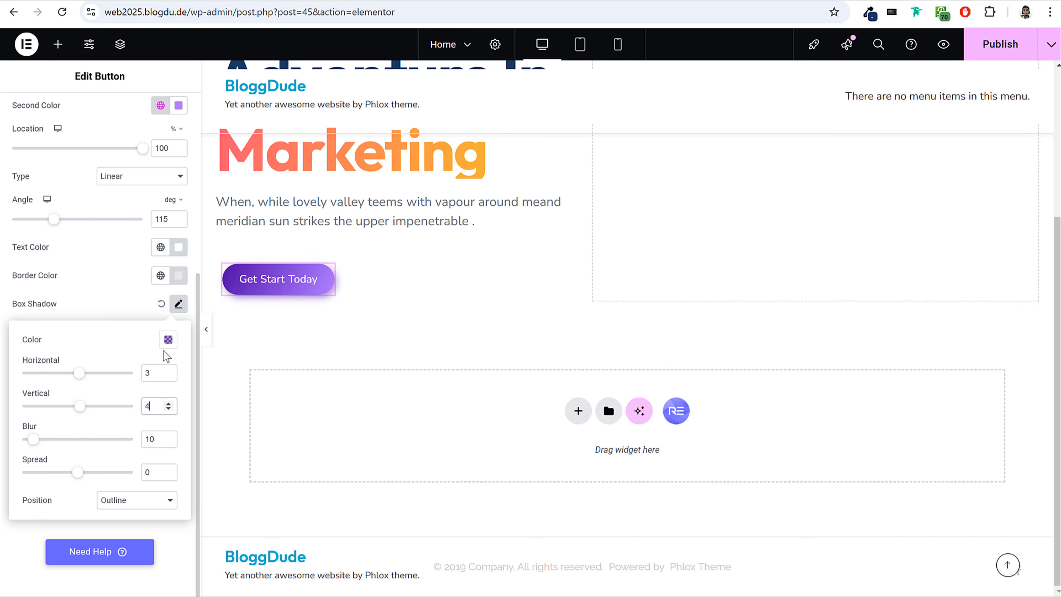
{"action": "left_click", "coordinate": [178, 311]}
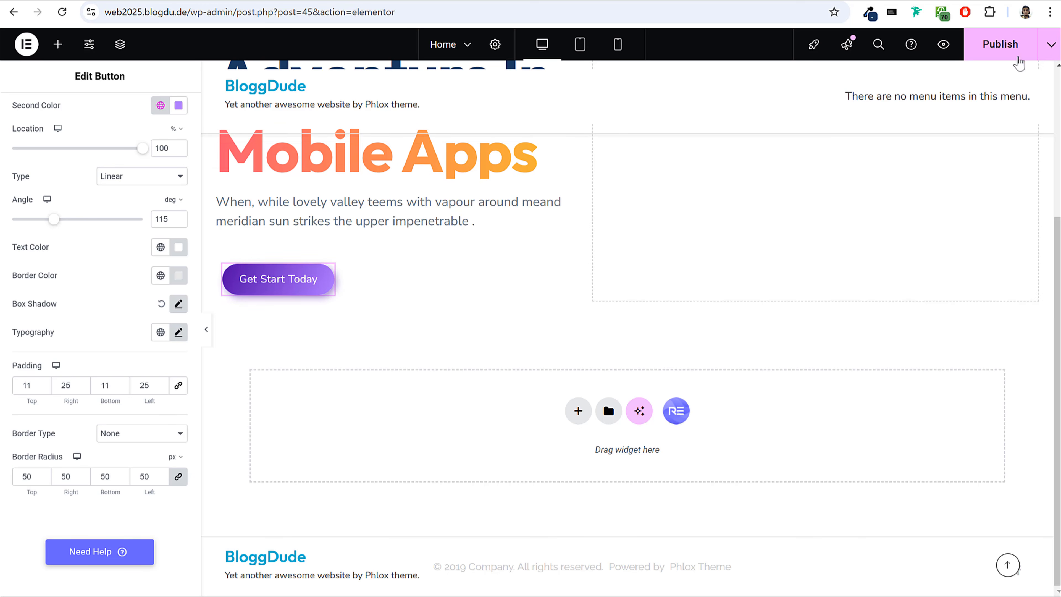
{"action": "left_click", "coordinate": [1015, 55]}
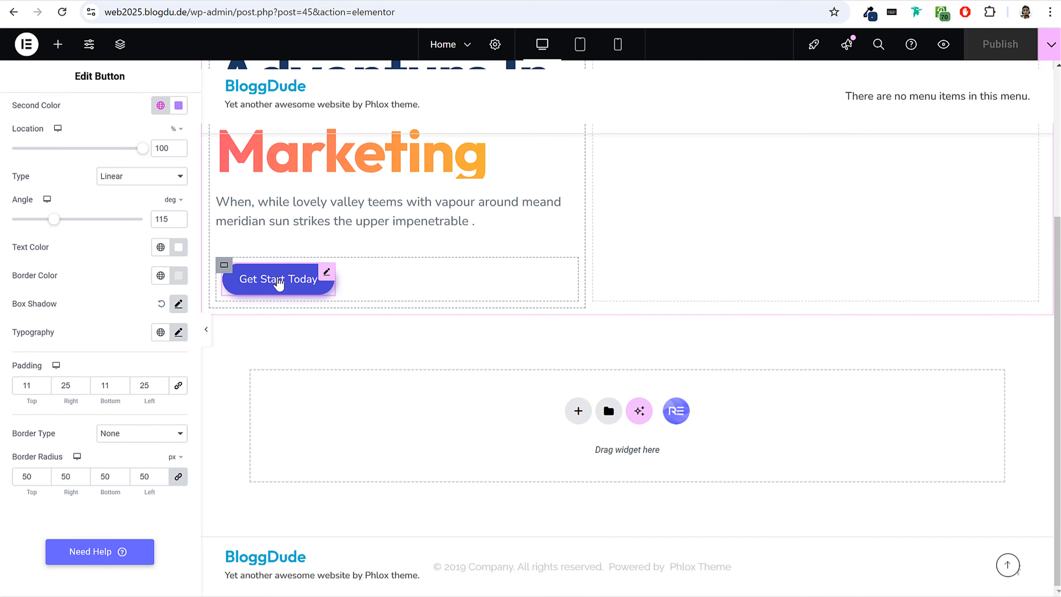
Duplicate the Get Start Today button in the hero section.
{"action": "right_click", "coordinate": [278, 283]}
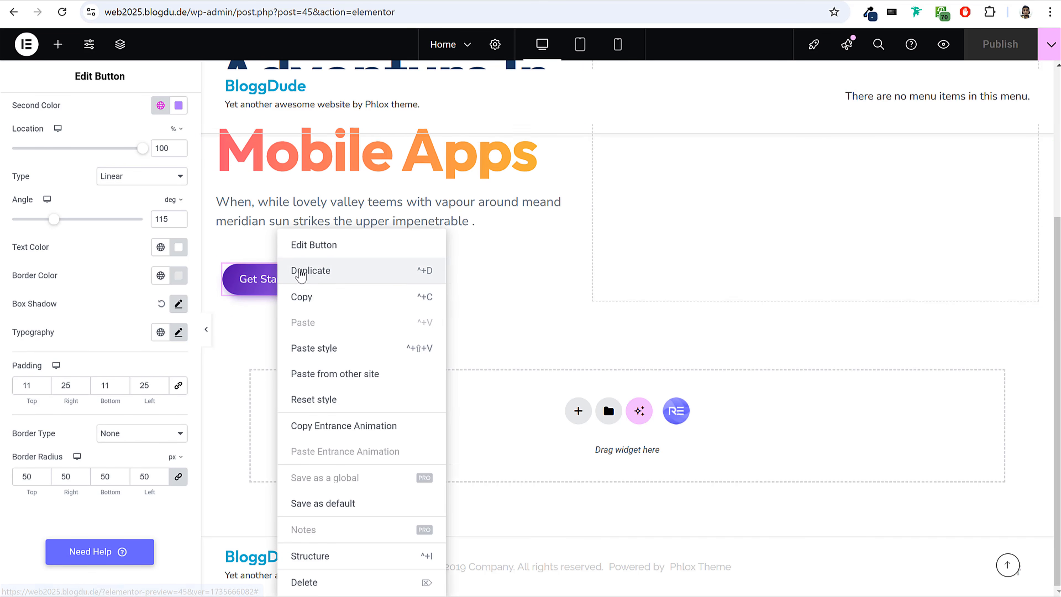
{"action": "left_click", "coordinate": [232, 352]}
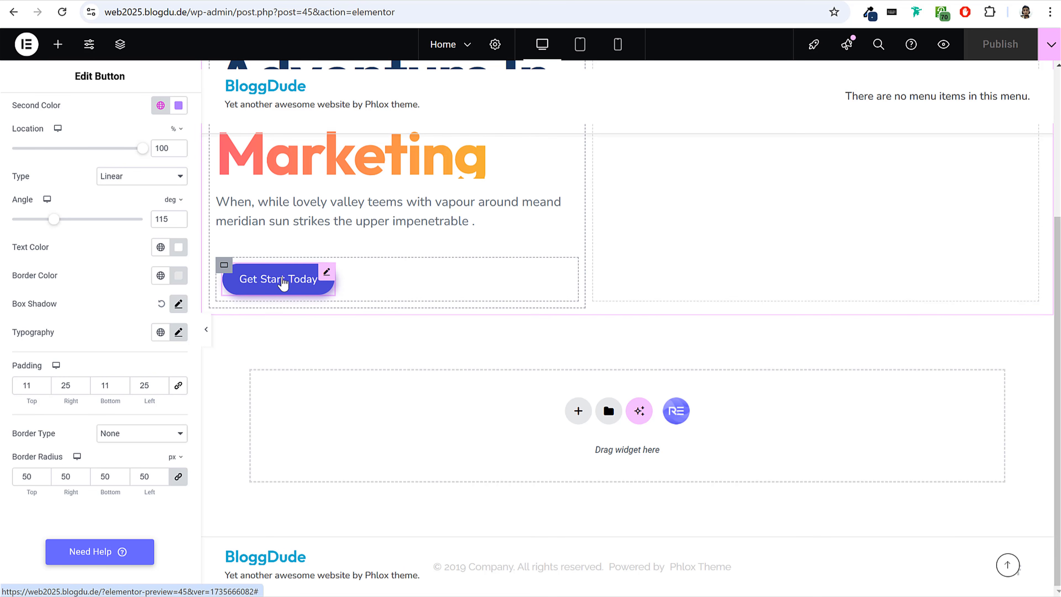
{"action": "right_click", "coordinate": [286, 281]}
{"action": "left_click", "coordinate": [311, 271]}
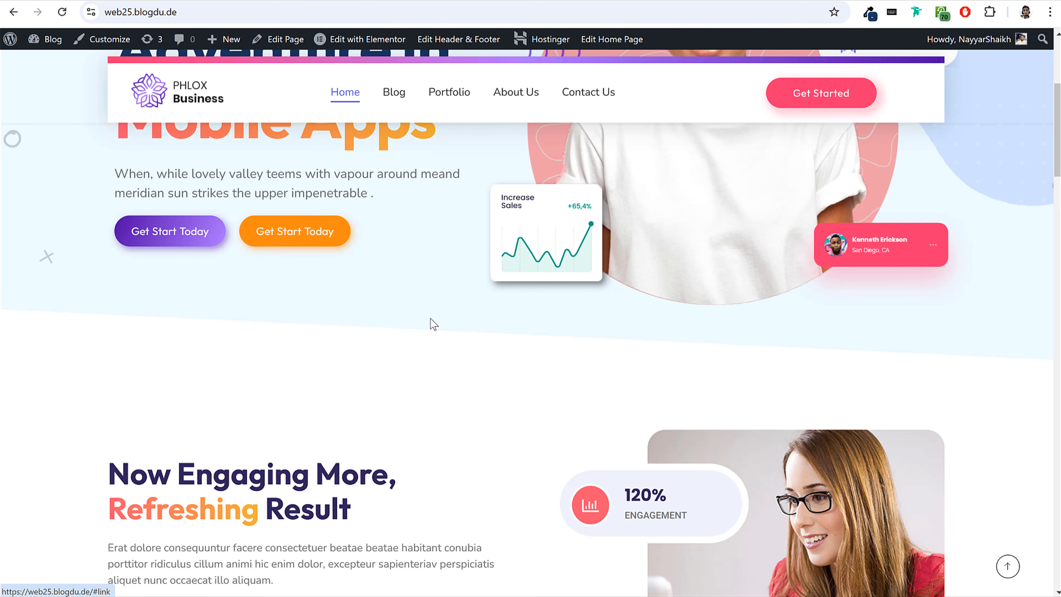
Inspect the orange Get Start Today button on the reference site and copy its first gradient color #F4B236.
{"action": "scroll", "coordinate": [430, 318], "scroll_direction": "up", "scroll_amount": 2}
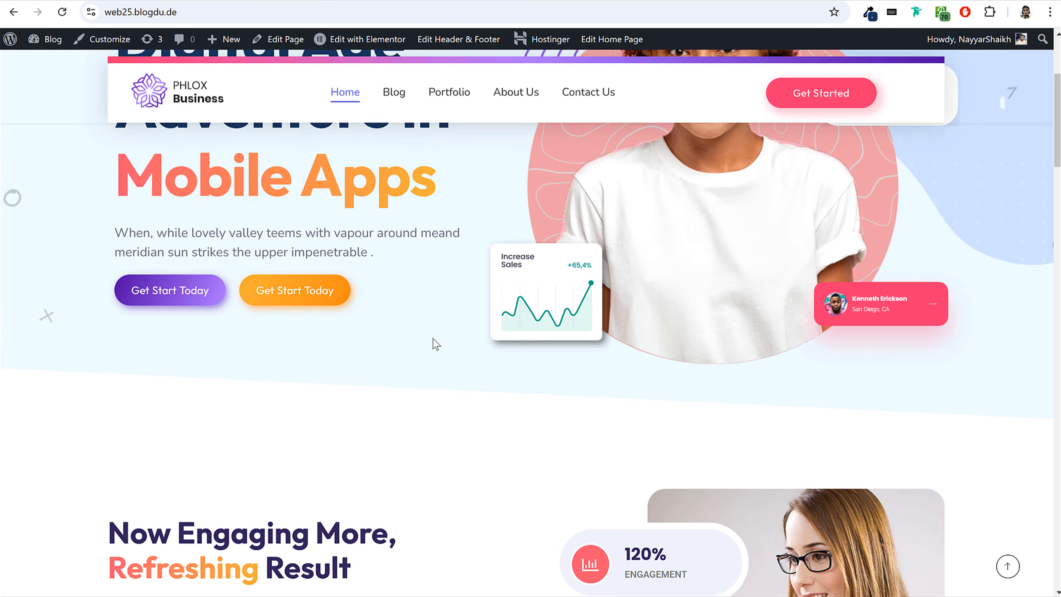
{"action": "right_click", "coordinate": [277, 297]}
{"action": "left_click", "coordinate": [338, 475]}
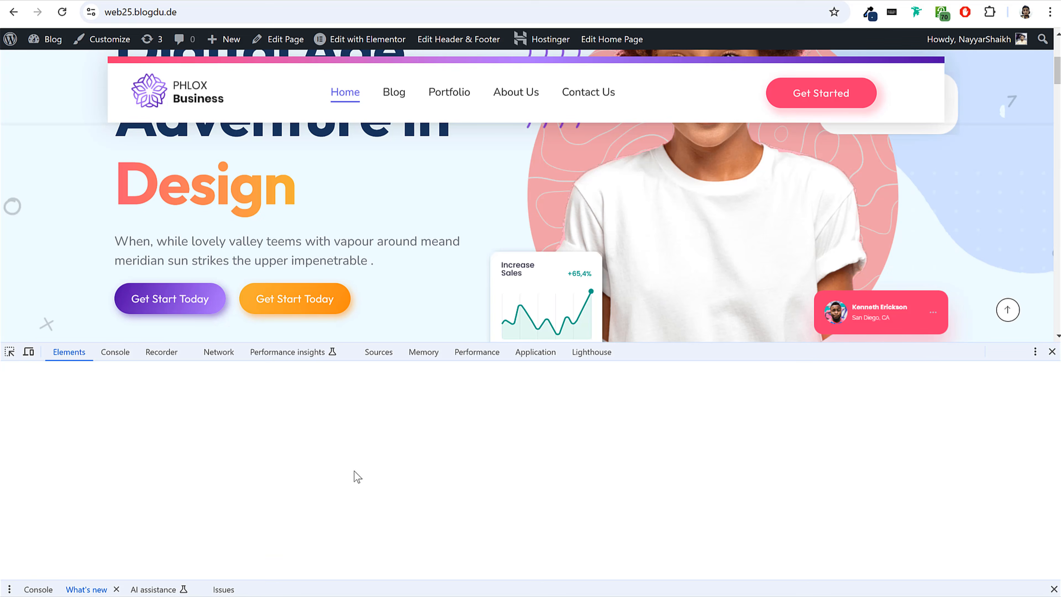
{"action": "scroll", "coordinate": [923, 482], "scroll_direction": "down", "scroll_amount": 5}
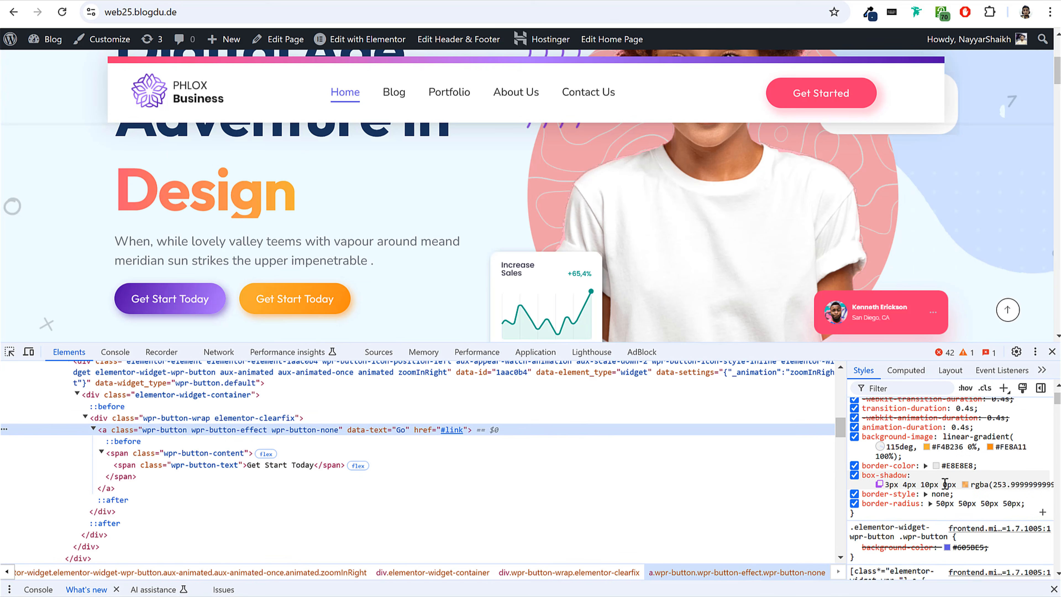
{"action": "left_click", "coordinate": [954, 445]}
{"action": "left_click_drag", "start_coordinate": [956, 444], "coordinate": [989, 446]}
{"action": "key", "text": "ctrl+c"}
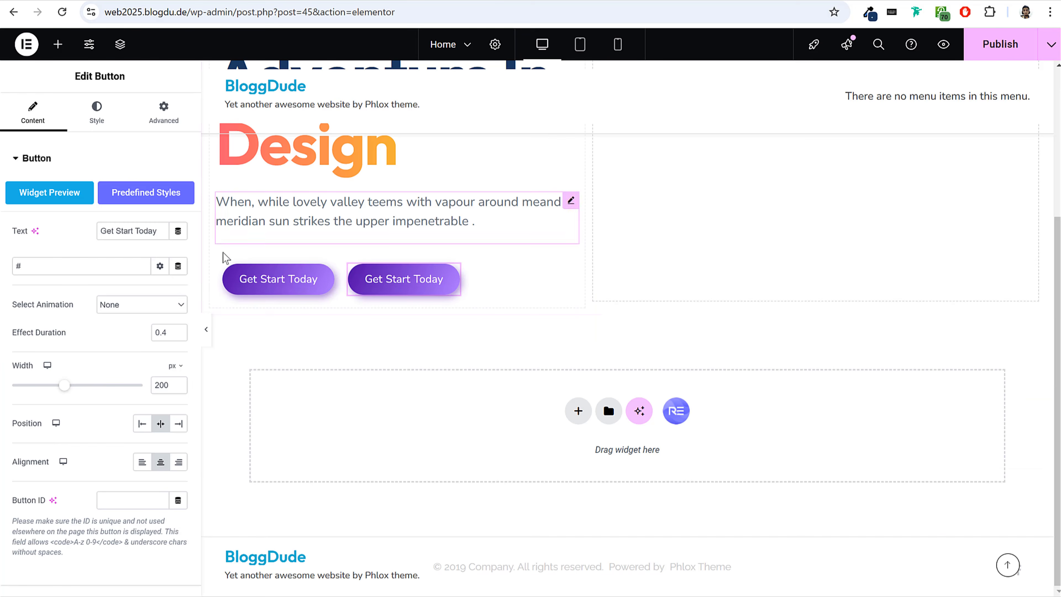
Set the duplicated button's first gradient color to #F4B236.
{"action": "left_click", "coordinate": [96, 112]}
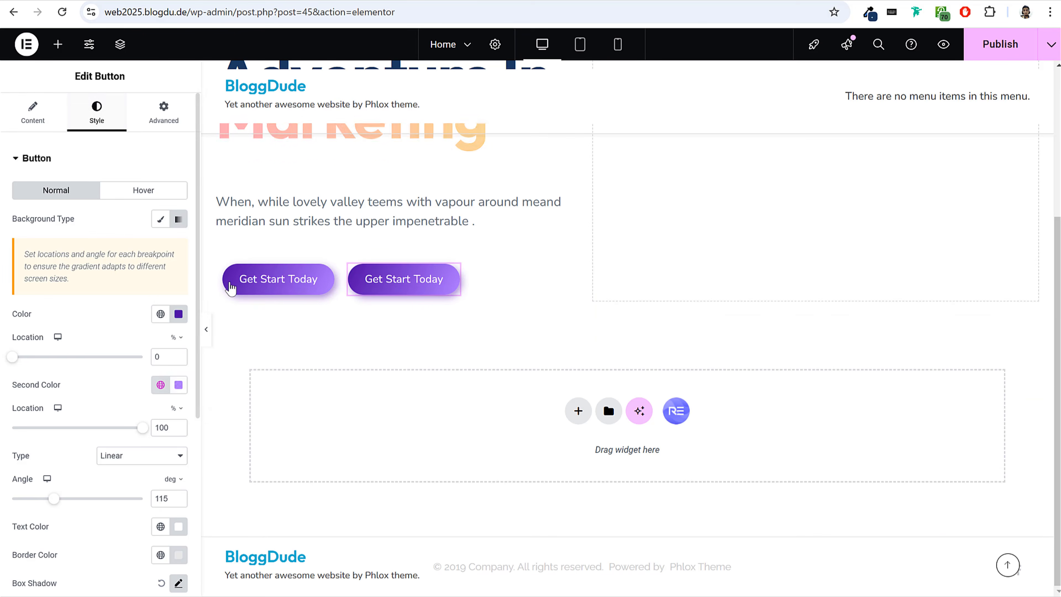
{"action": "left_click", "coordinate": [178, 313]}
{"action": "key", "text": "ctrl+v"}
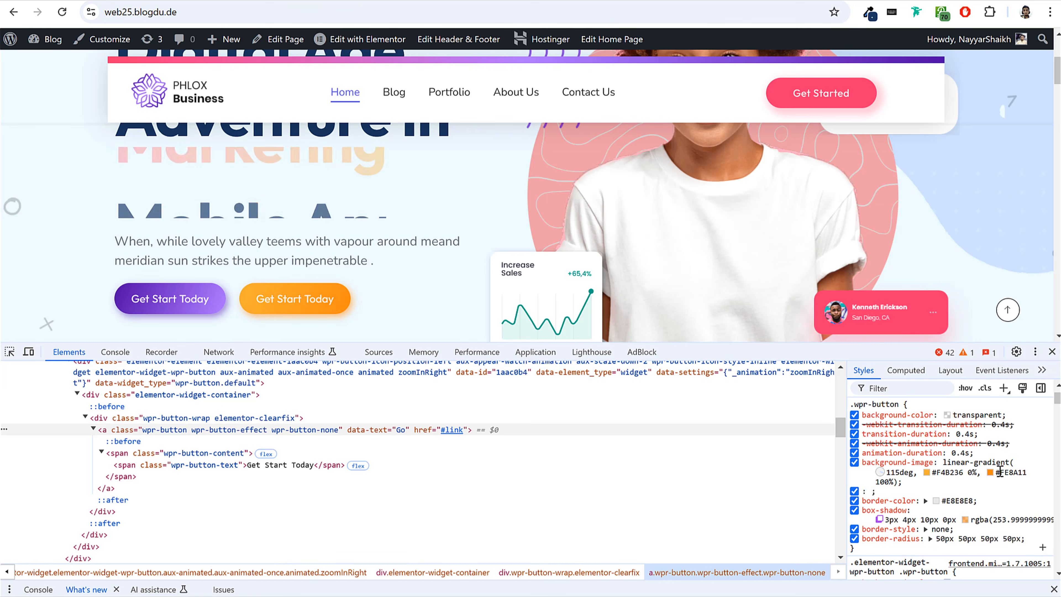
Copy the orange button's second gradient color #FE8A11 from the reference site and apply it as the duplicated button's second color.
{"action": "left_click", "coordinate": [999, 472]}
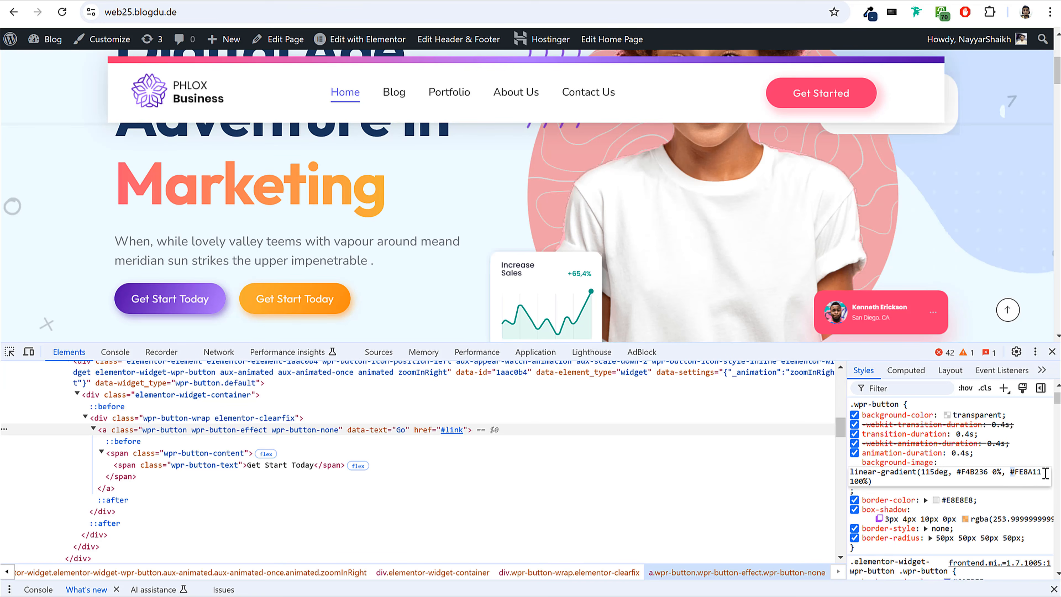
{"action": "left_click", "coordinate": [142, 12]}
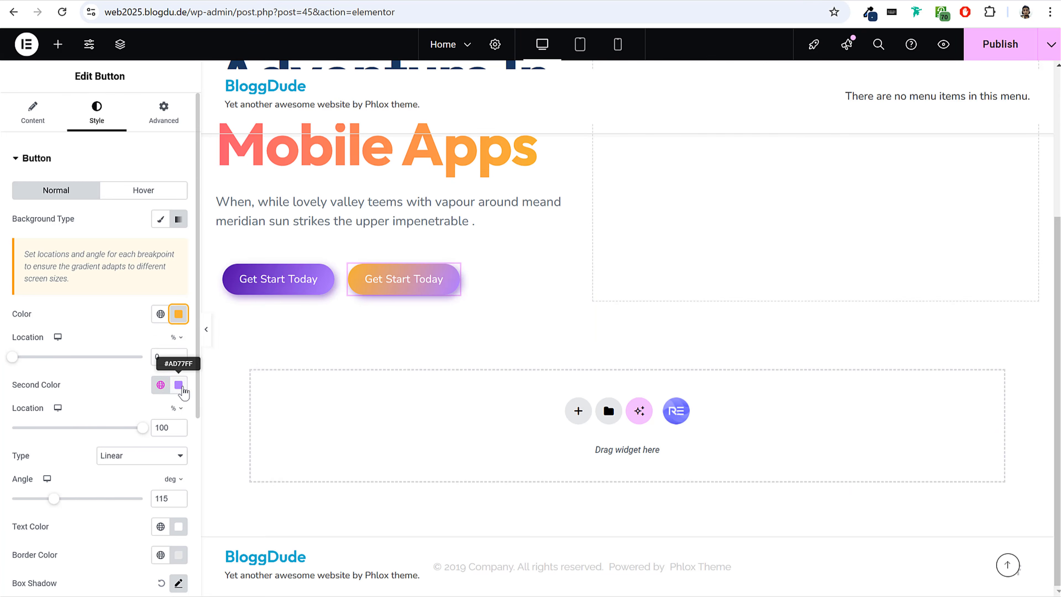
{"action": "left_click", "coordinate": [182, 388]}
{"action": "type", "text": "#FE8A11"}
{"action": "left_click", "coordinate": [182, 389]}
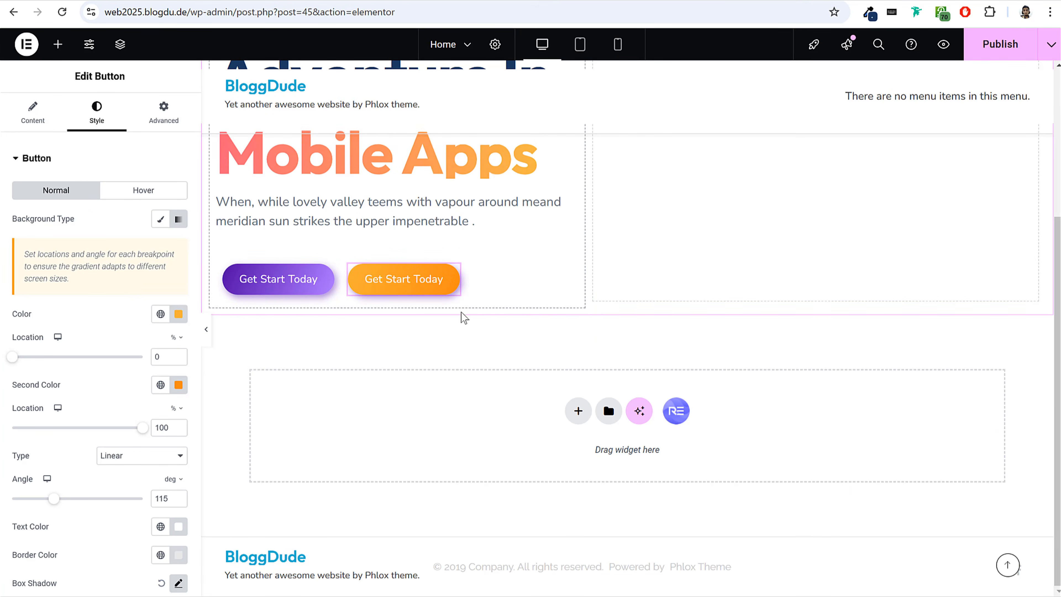
Set the orange button's box shadow color to #FE8A11 with 0.51 opacity, and preview the page without the editing panel.
{"action": "scroll", "coordinate": [123, 353], "scroll_direction": "down", "scroll_amount": 3}
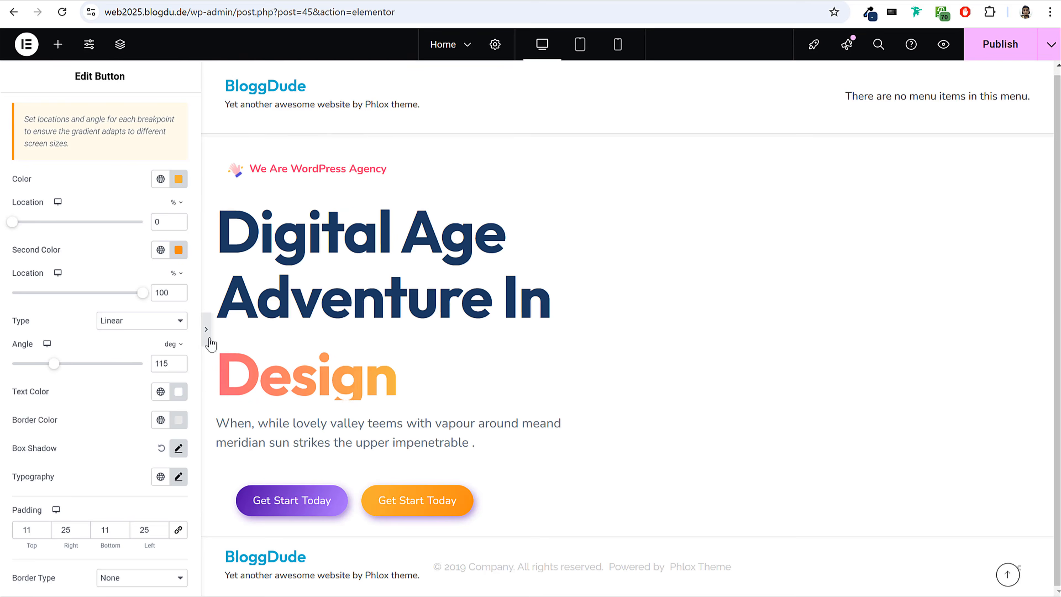
{"action": "left_click", "coordinate": [206, 330]}
{"action": "left_click", "coordinate": [4, 329]}
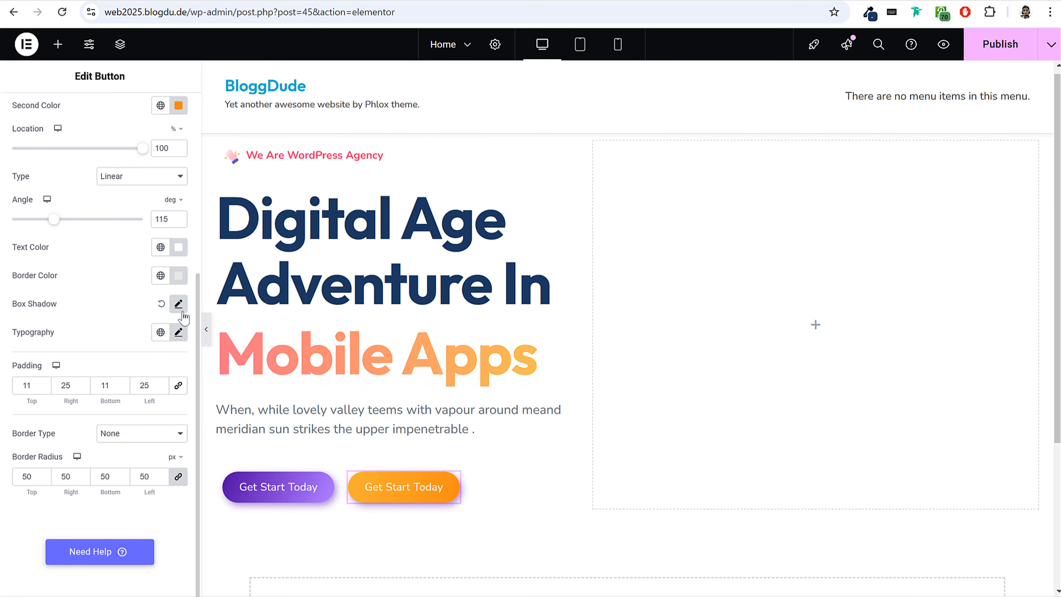
{"action": "left_click", "coordinate": [179, 303]}
{"action": "left_click", "coordinate": [168, 340]}
{"action": "type", "text": "#FE8A11"}
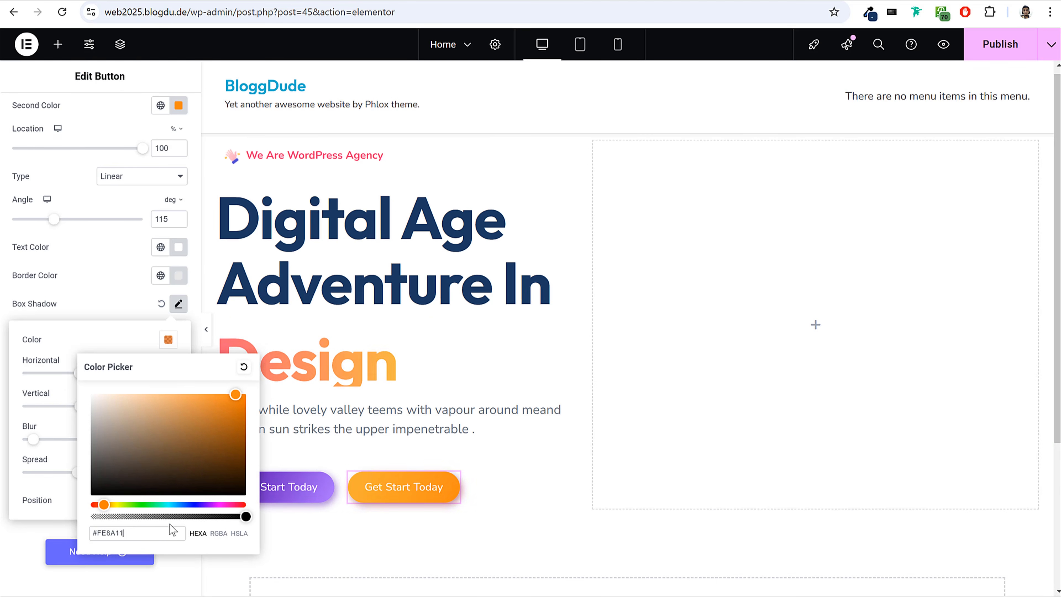
{"action": "left_click_drag", "start_coordinate": [245, 516], "coordinate": [170, 517]}
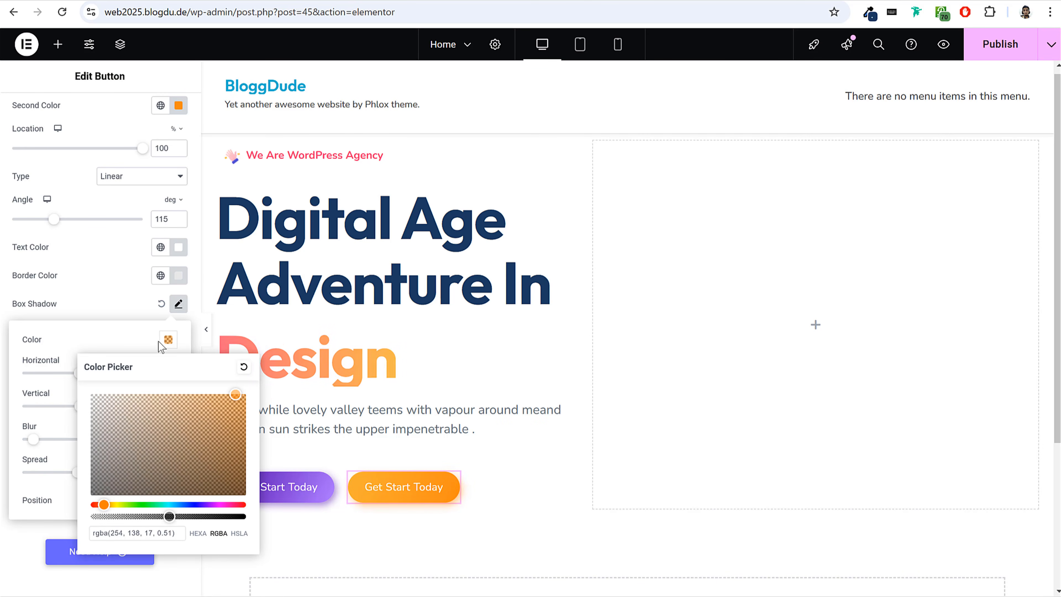
{"action": "left_click", "coordinate": [197, 342]}
{"action": "left_click", "coordinate": [206, 332]}
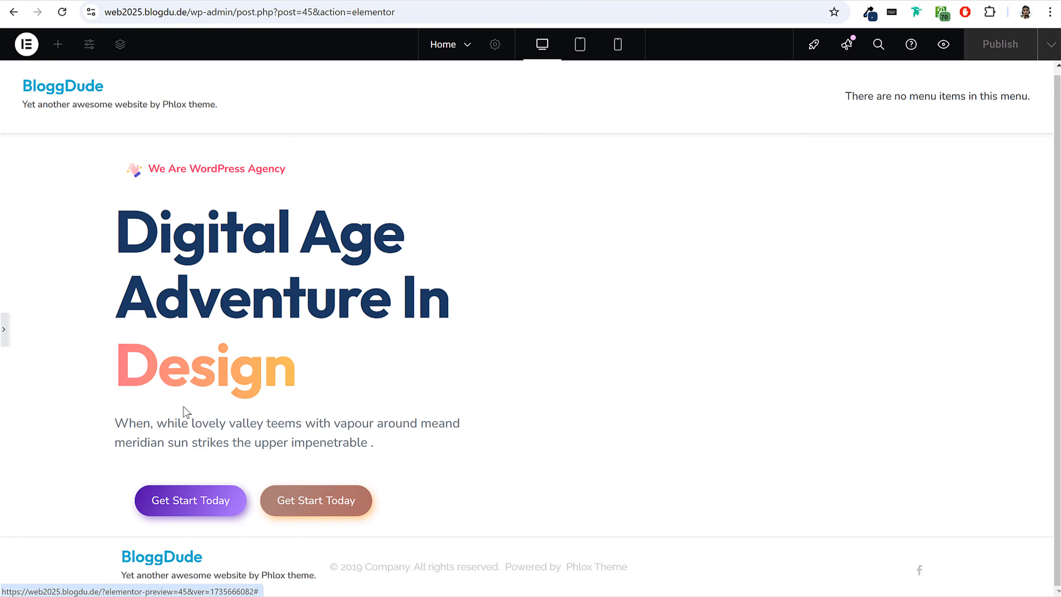
{"action": "left_click", "coordinate": [5, 332]}
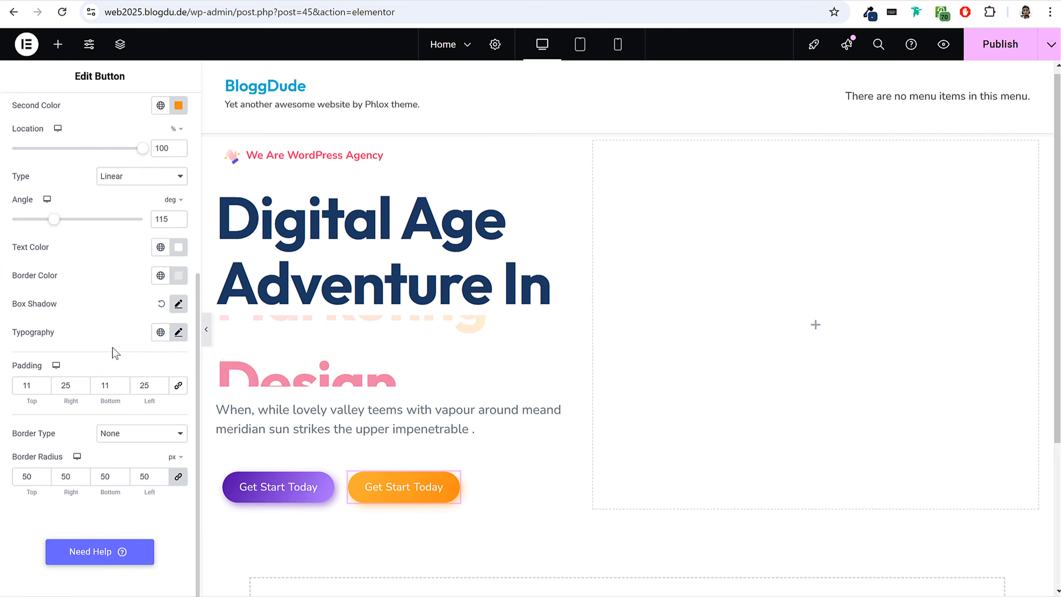
Give the orange button a classic hover background in darker orange #DD7201, preview the hover effect, and publish the page.
{"action": "scroll", "coordinate": [138, 317], "scroll_direction": "up", "scroll_amount": 5}
{"action": "left_click", "coordinate": [135, 120]}
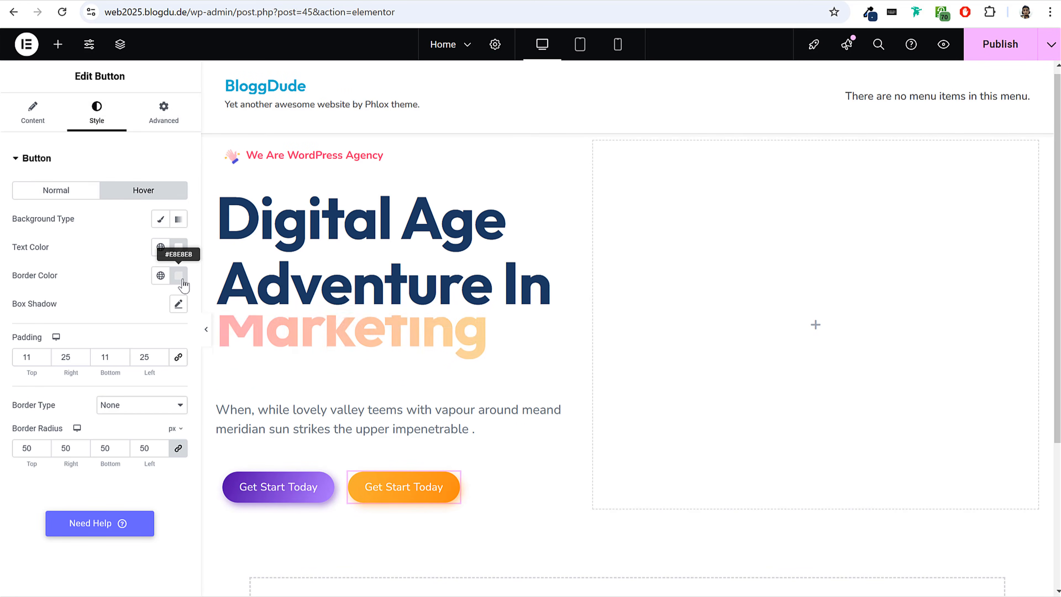
{"action": "left_click", "coordinate": [169, 225]}
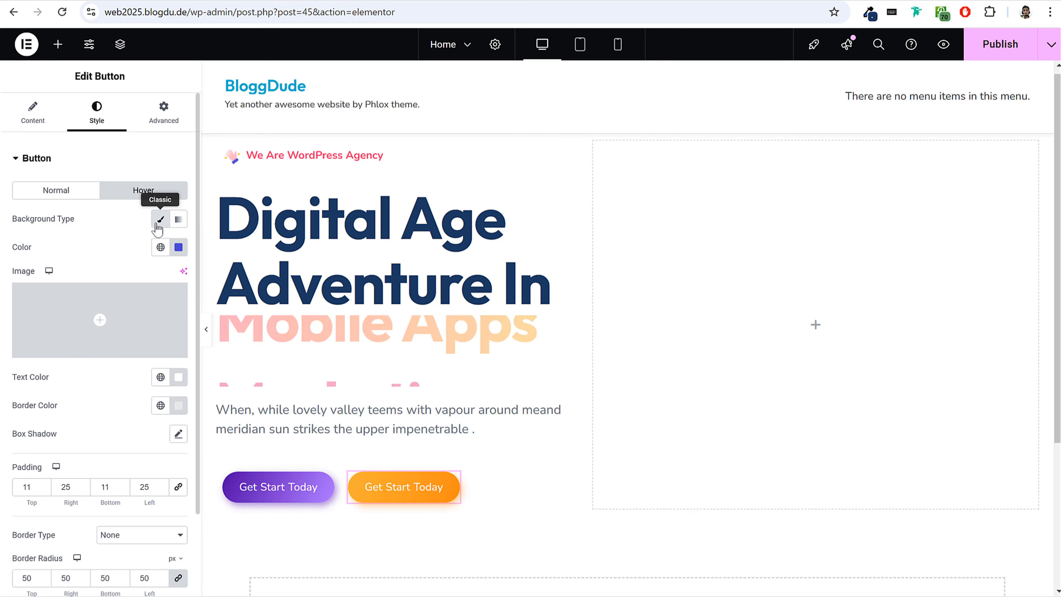
{"action": "left_click", "coordinate": [178, 247]}
{"action": "left_click_drag", "start_coordinate": [245, 302], "coordinate": [265, 304]}
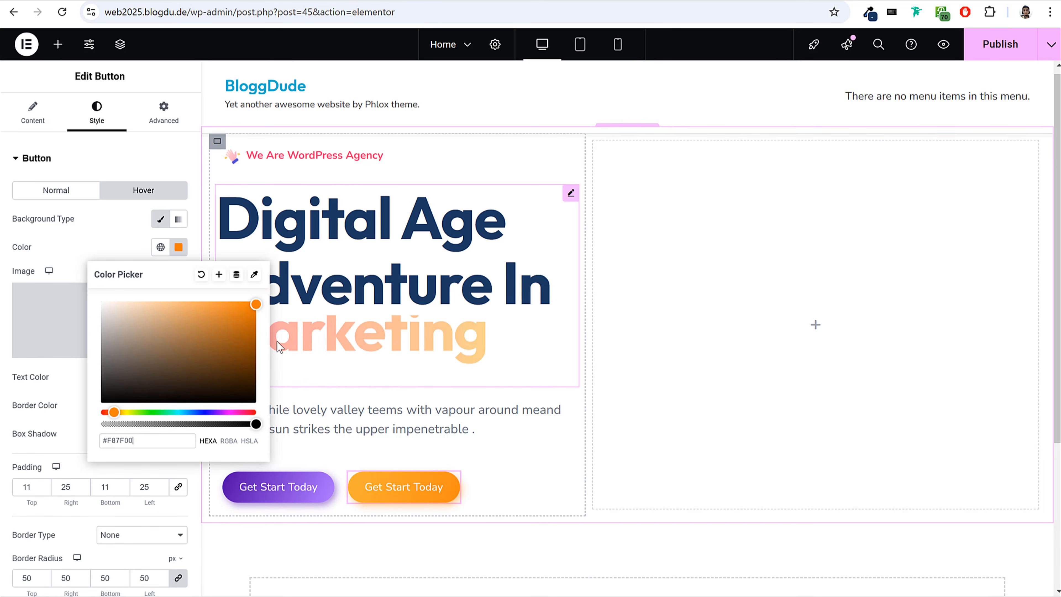
{"action": "left_click", "coordinate": [254, 313]}
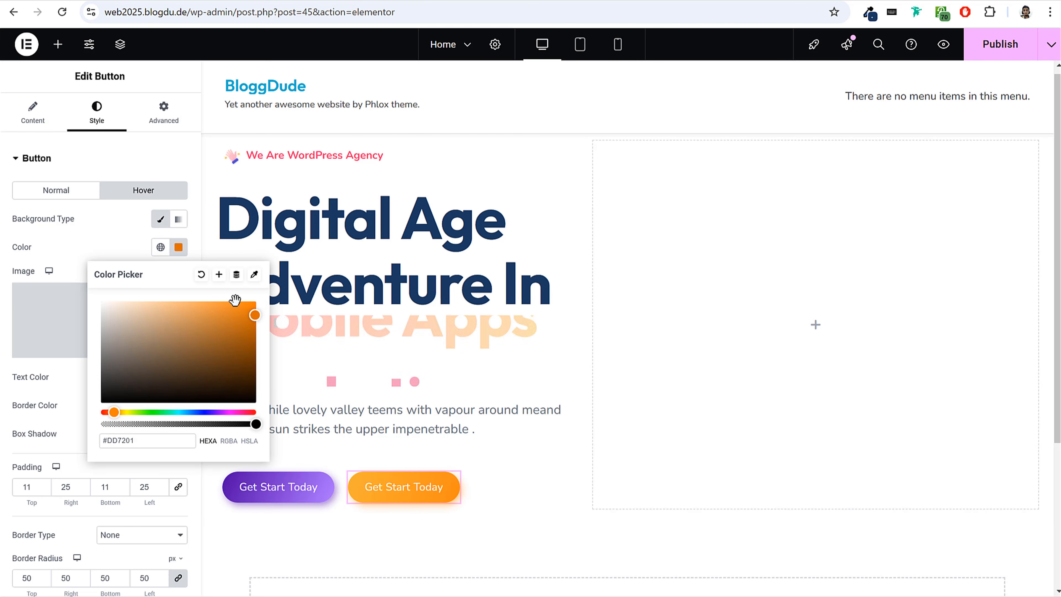
{"action": "left_click", "coordinate": [74, 238]}
{"action": "scroll", "coordinate": [109, 298], "scroll_direction": "down", "scroll_amount": 2}
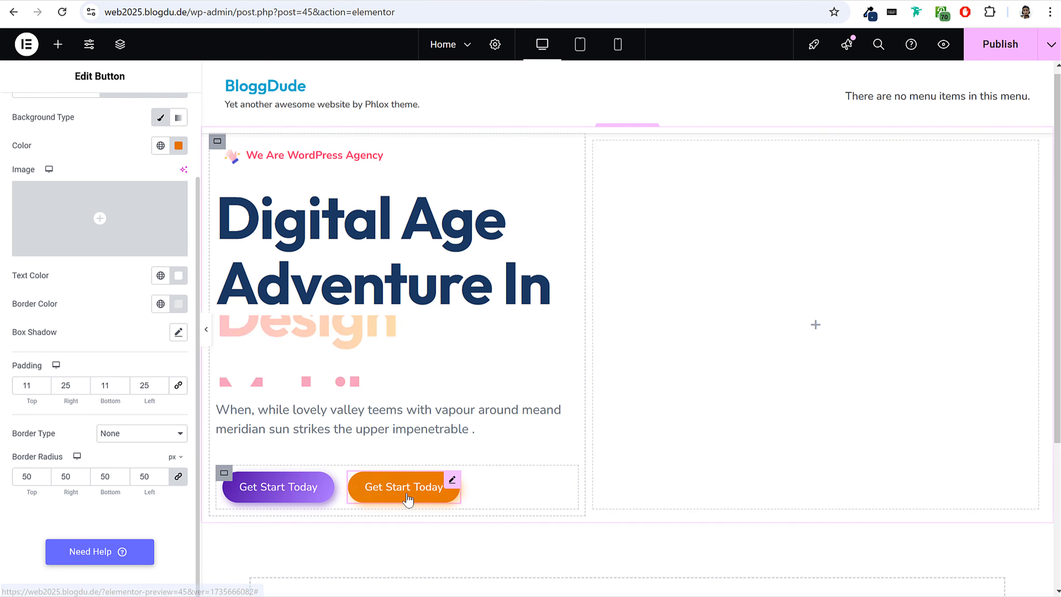
{"action": "left_click", "coordinate": [207, 338]}
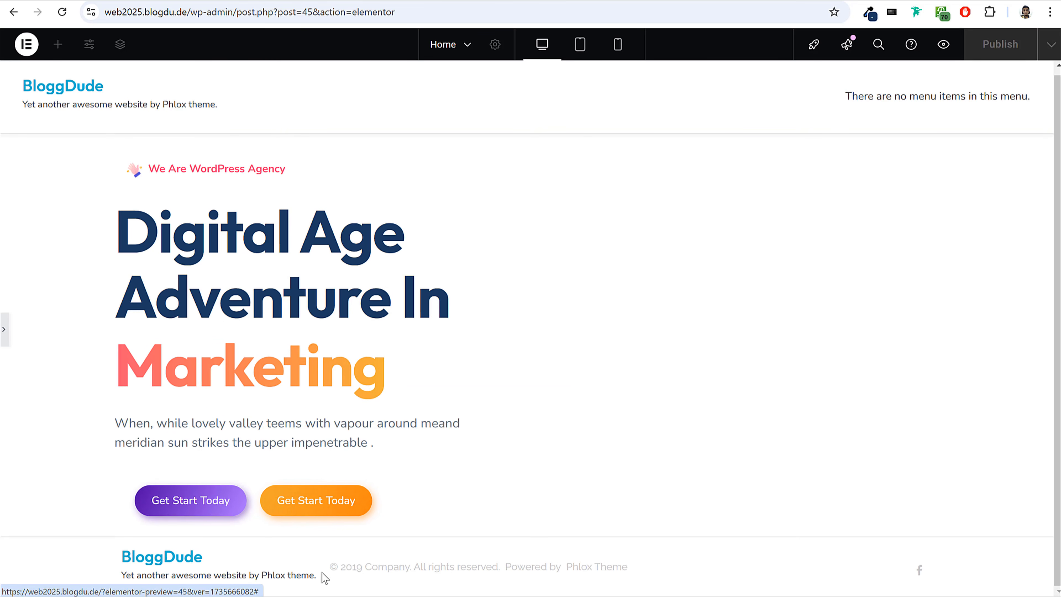
{"action": "left_click", "coordinate": [5, 329]}
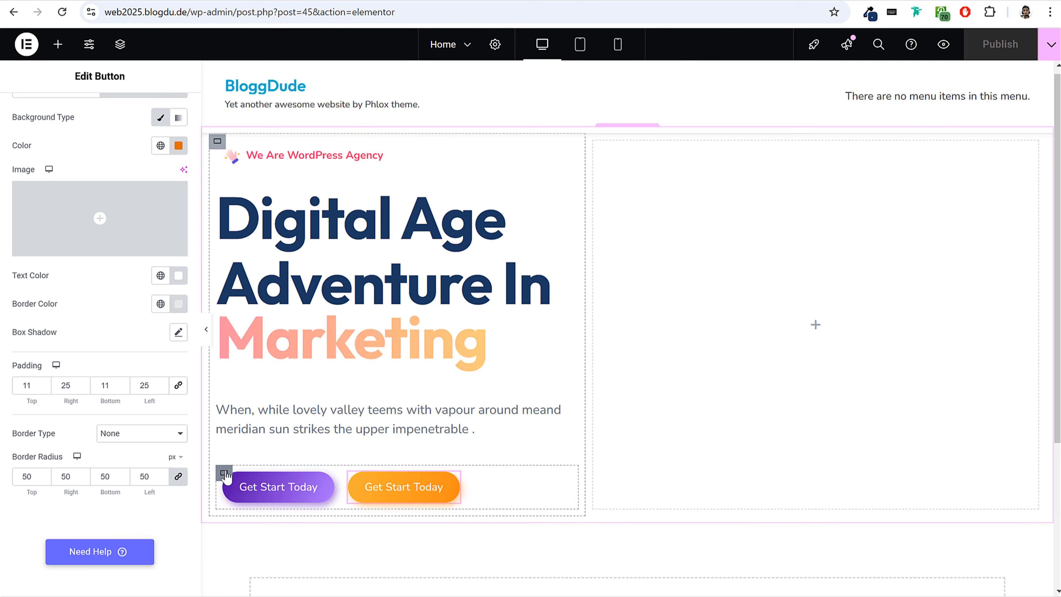
Set the gaps of the container holding both buttons to 20 px for columns and 0 px for rows.
{"action": "left_click", "coordinate": [224, 473]}
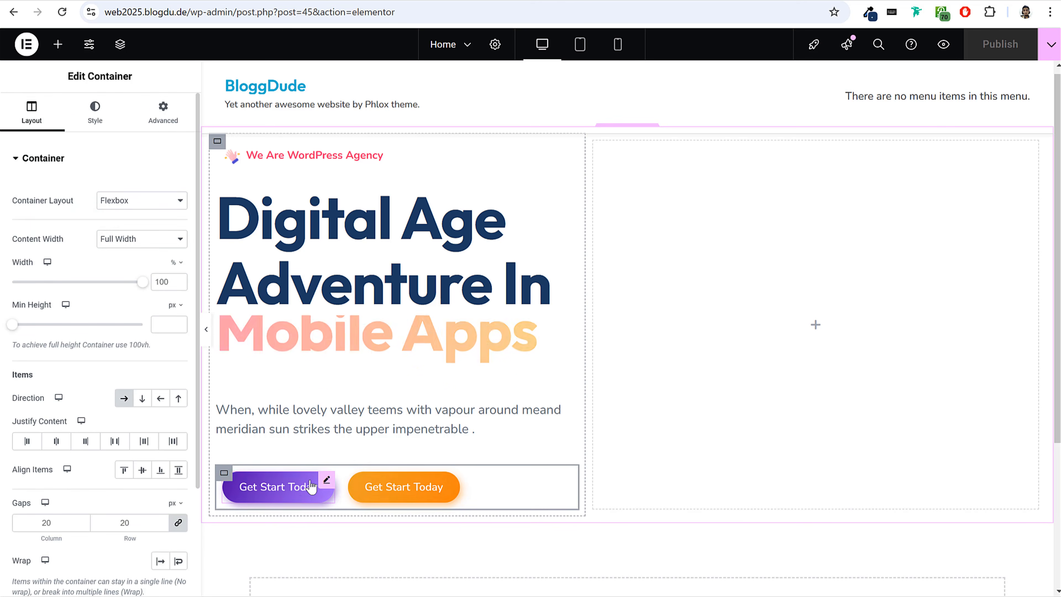
{"action": "scroll", "coordinate": [93, 484], "scroll_direction": "down", "scroll_amount": 3}
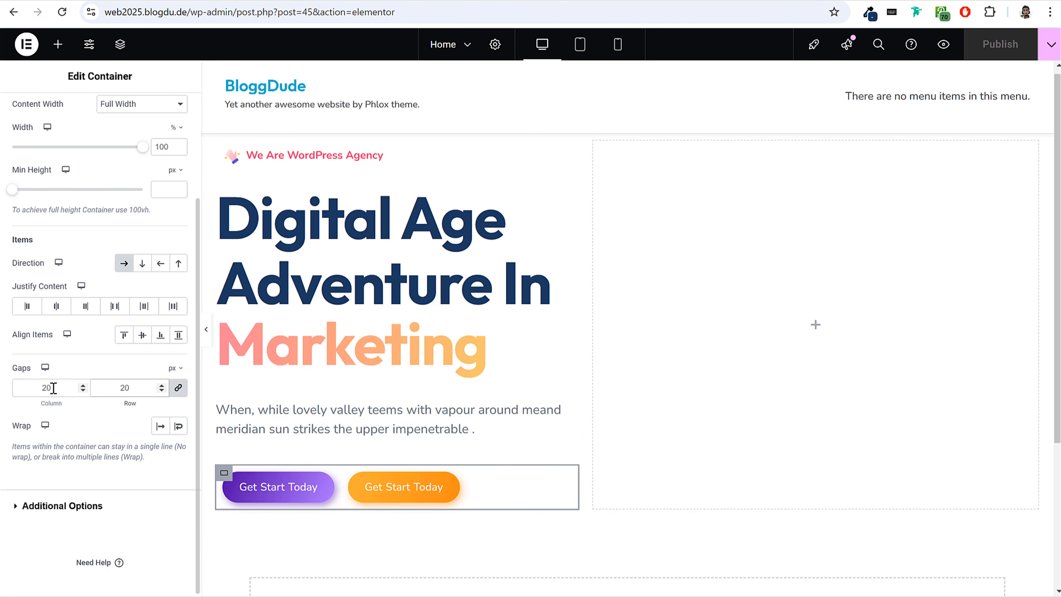
{"action": "type", "text": "0"}
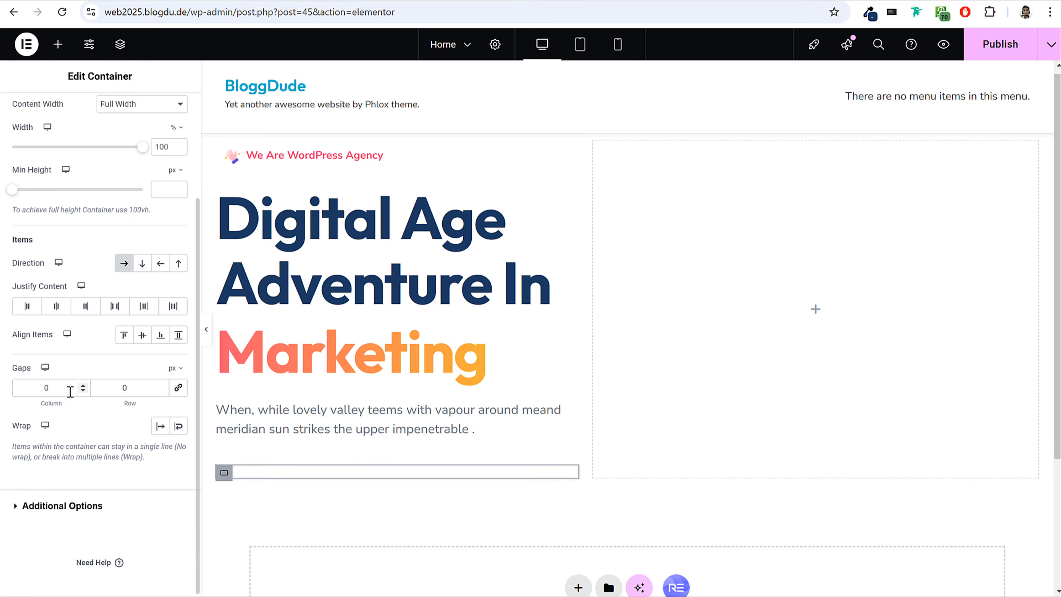
{"action": "double_click", "coordinate": [33, 390]}
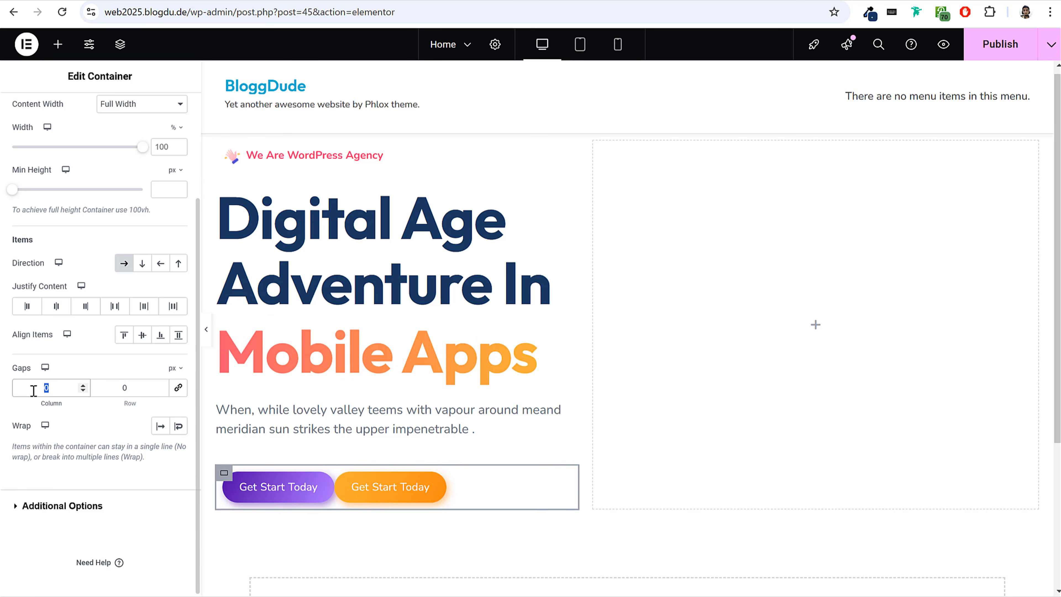
{"action": "type", "text": "10"}
{"action": "double_click", "coordinate": [33, 390]}
{"action": "type", "text": "20"}
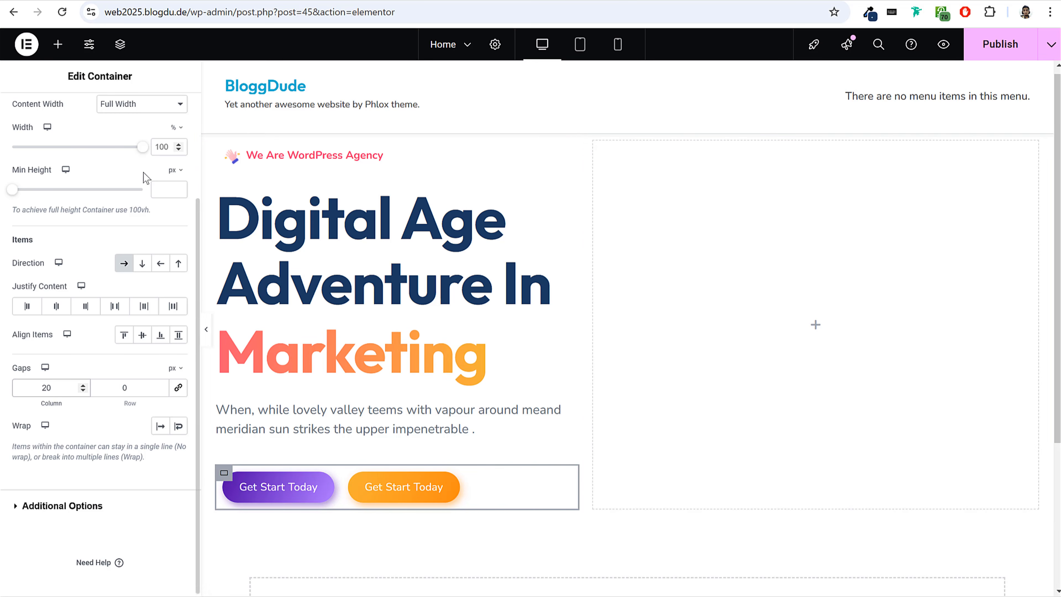
Set the button container's padding to 0 px on all sides.
{"action": "scroll", "coordinate": [144, 178], "scroll_direction": "up", "scroll_amount": 3}
{"action": "left_click", "coordinate": [163, 113]}
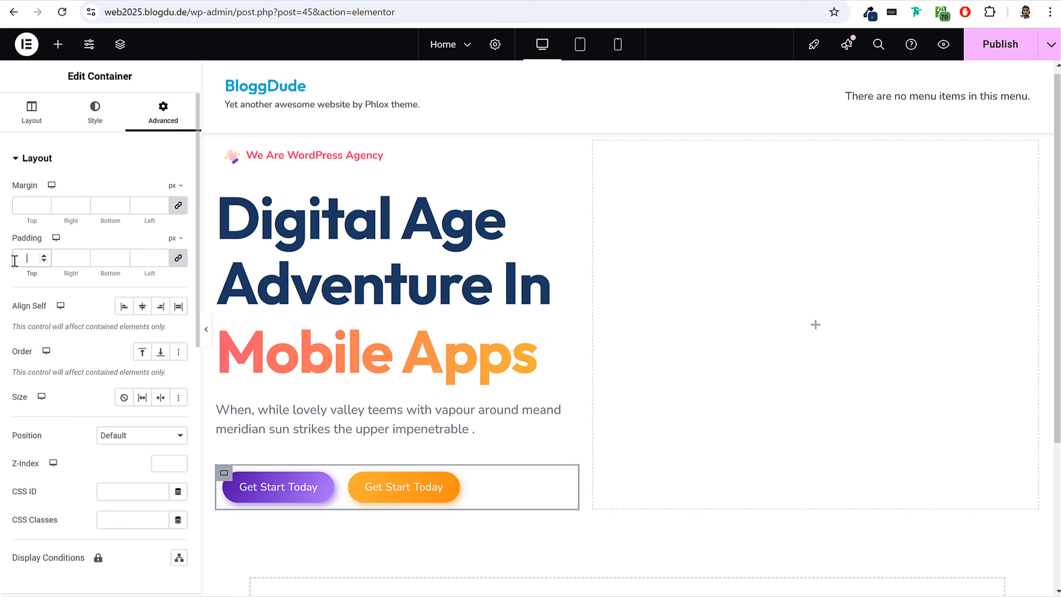
{"action": "type", "text": "0"}
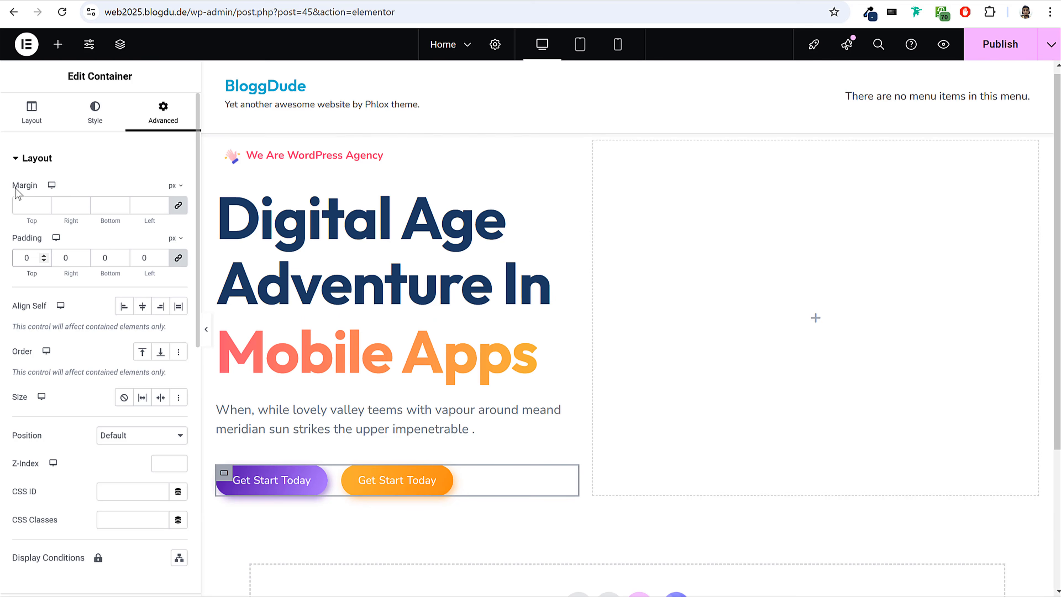
Unlink the button container's margins, set the top margin to -20 px, and publish the page.
{"action": "double_click", "coordinate": [35, 187]}
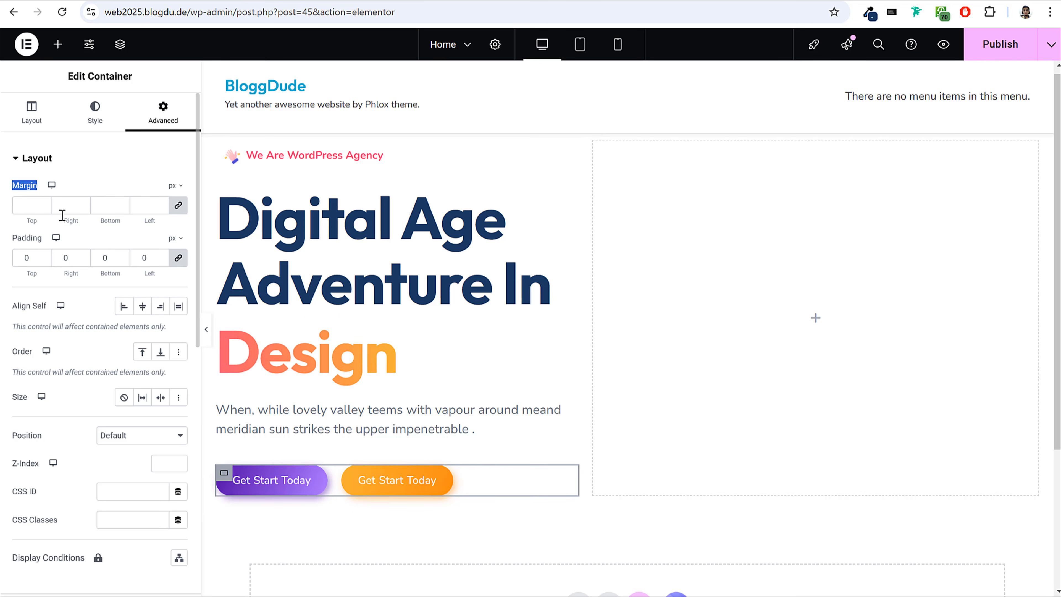
{"action": "left_click", "coordinate": [178, 205]}
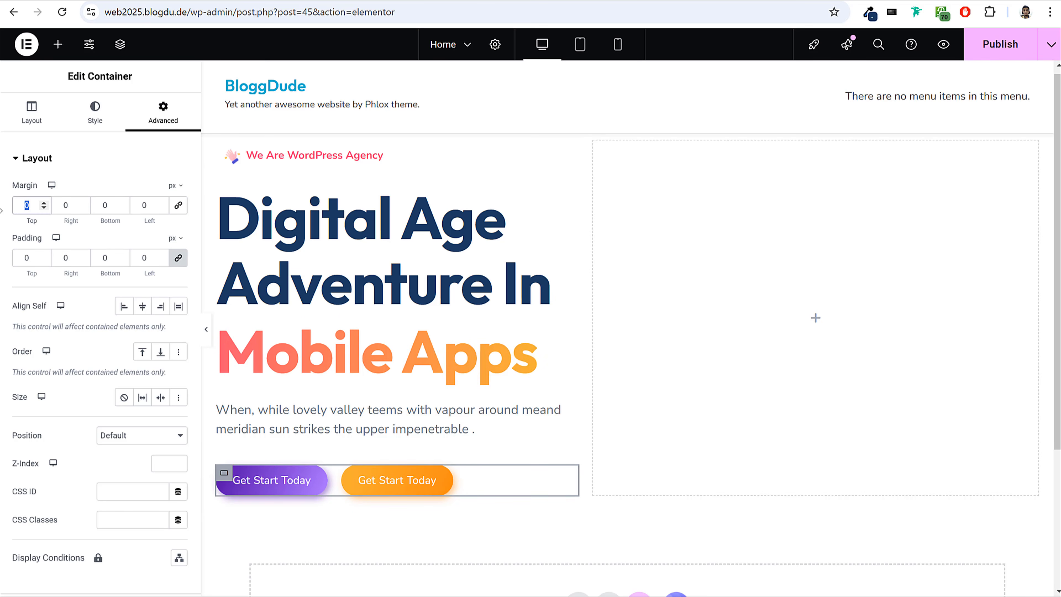
{"action": "type", "text": "-"}
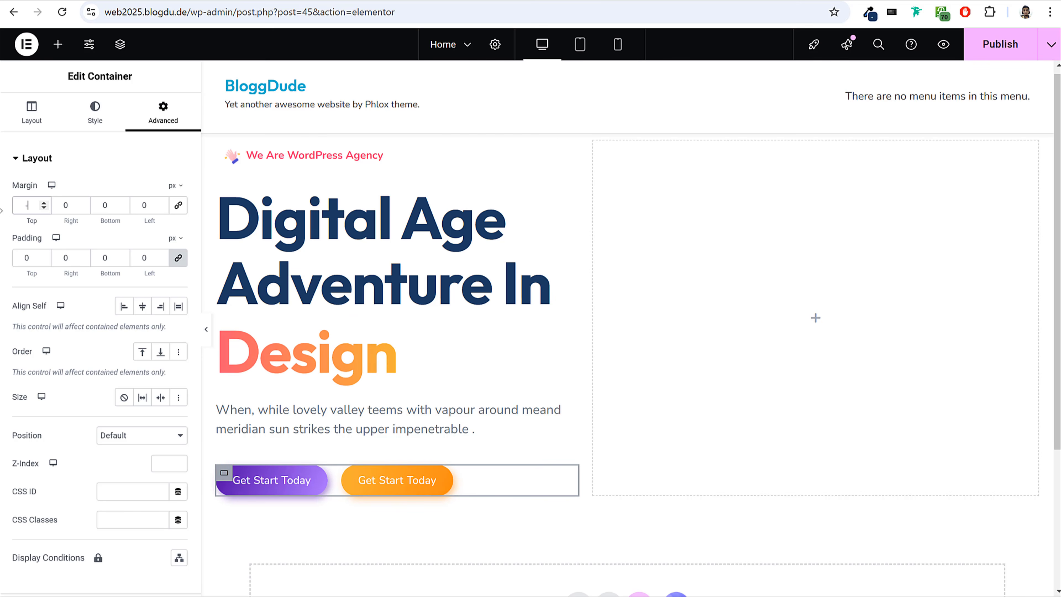
{"action": "type", "text": "20"}
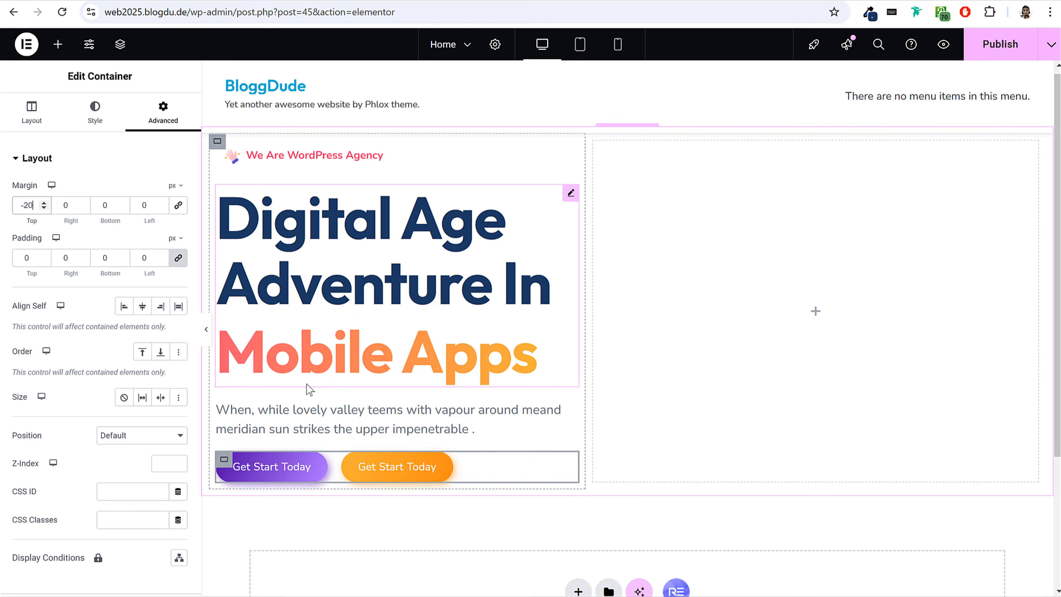
{"action": "left_click", "coordinate": [995, 56]}
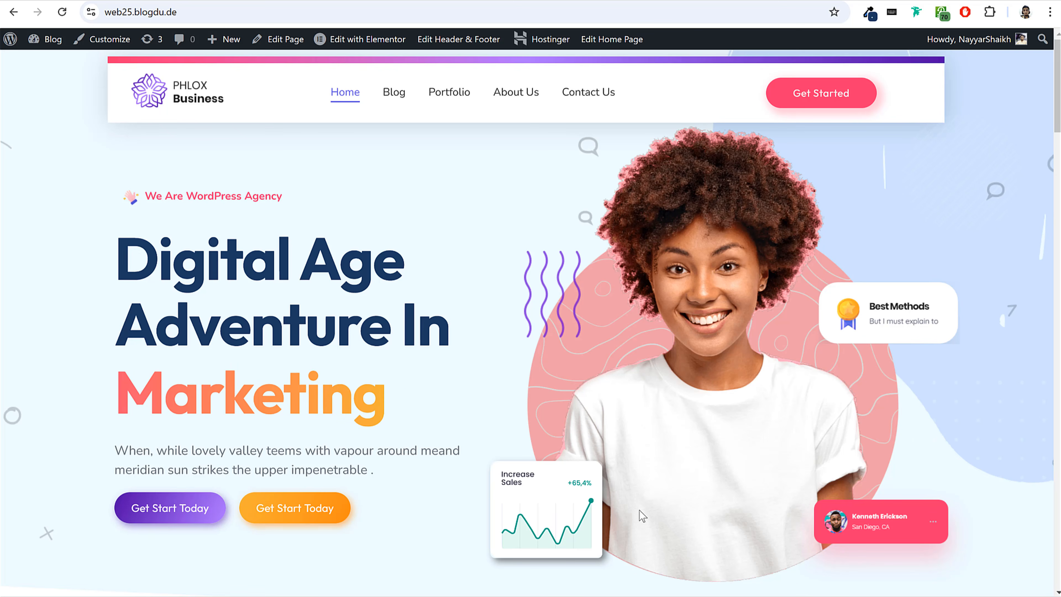
Examine the hero image on the reference site and browse the photo collection on unsplash.com.
{"action": "scroll", "coordinate": [705, 457], "scroll_direction": "down", "scroll_amount": 3}
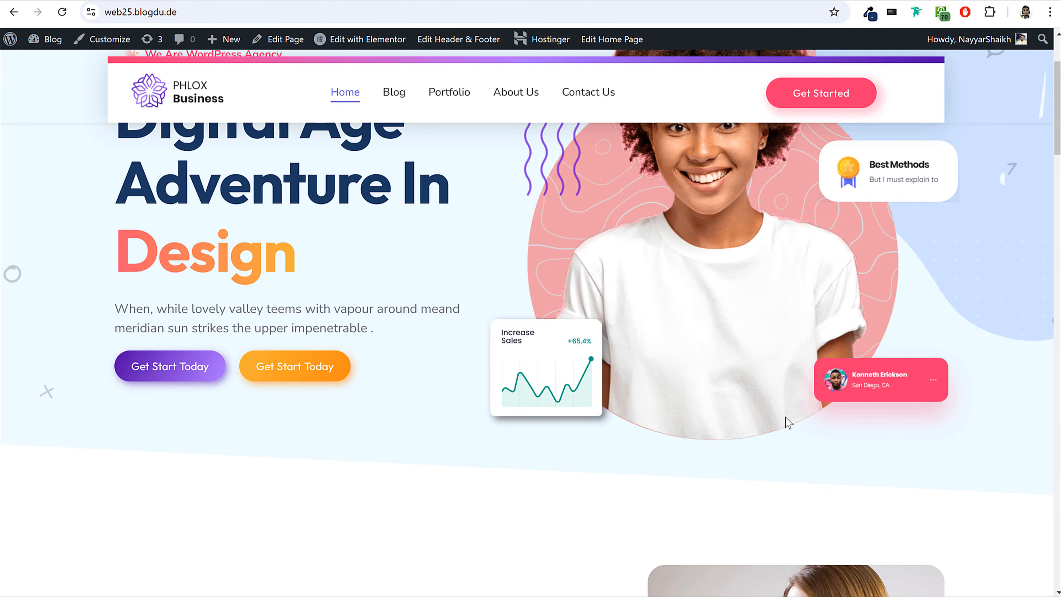
{"action": "scroll", "coordinate": [656, 436], "scroll_direction": "up", "scroll_amount": 3}
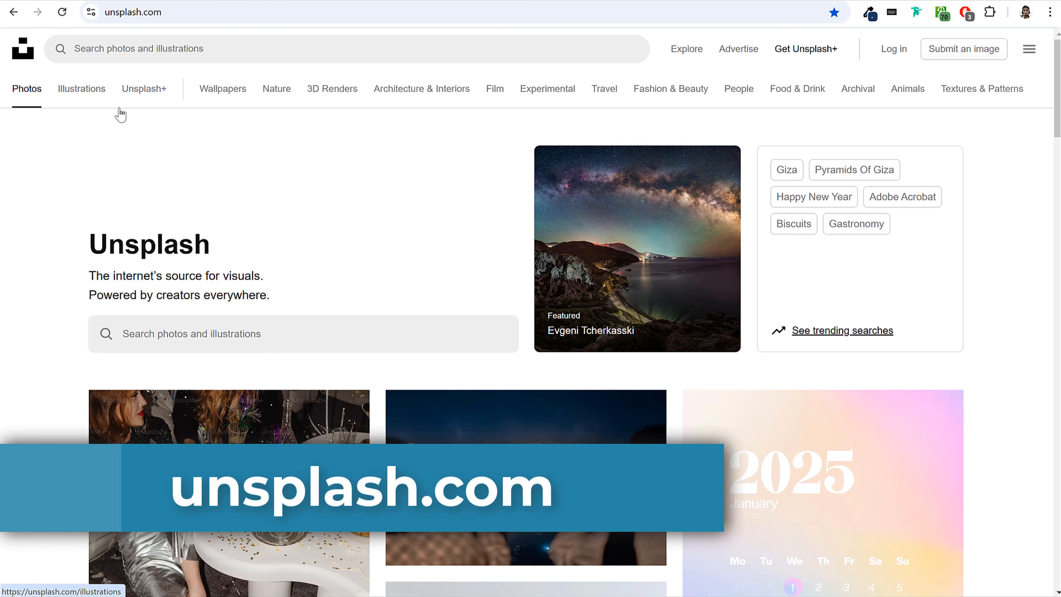
{"action": "scroll", "coordinate": [447, 298], "scroll_direction": "down", "scroll_amount": 15}
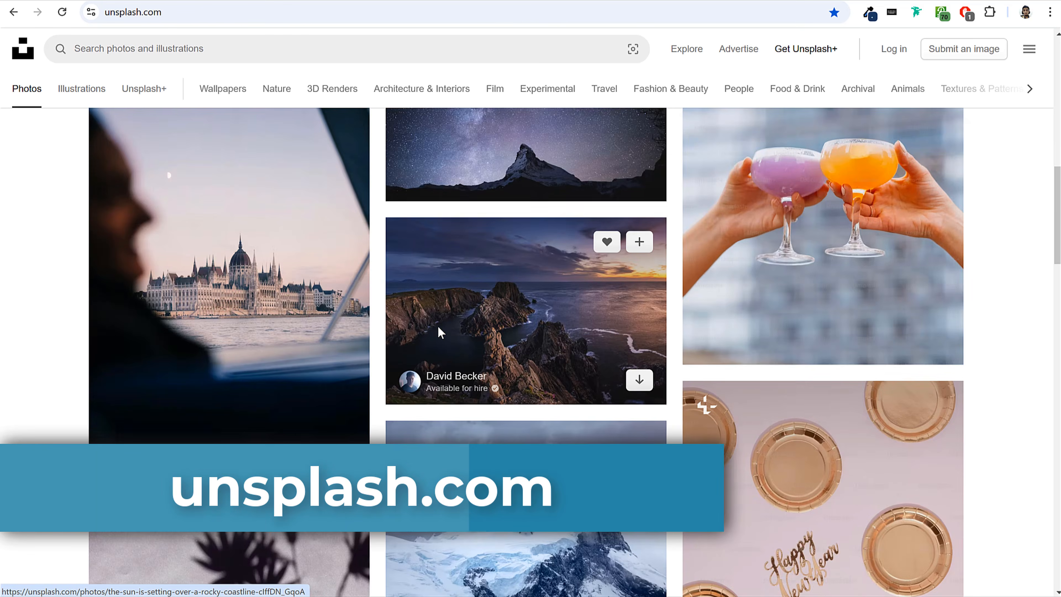
{"action": "scroll", "coordinate": [439, 327], "scroll_direction": "up", "scroll_amount": 15}
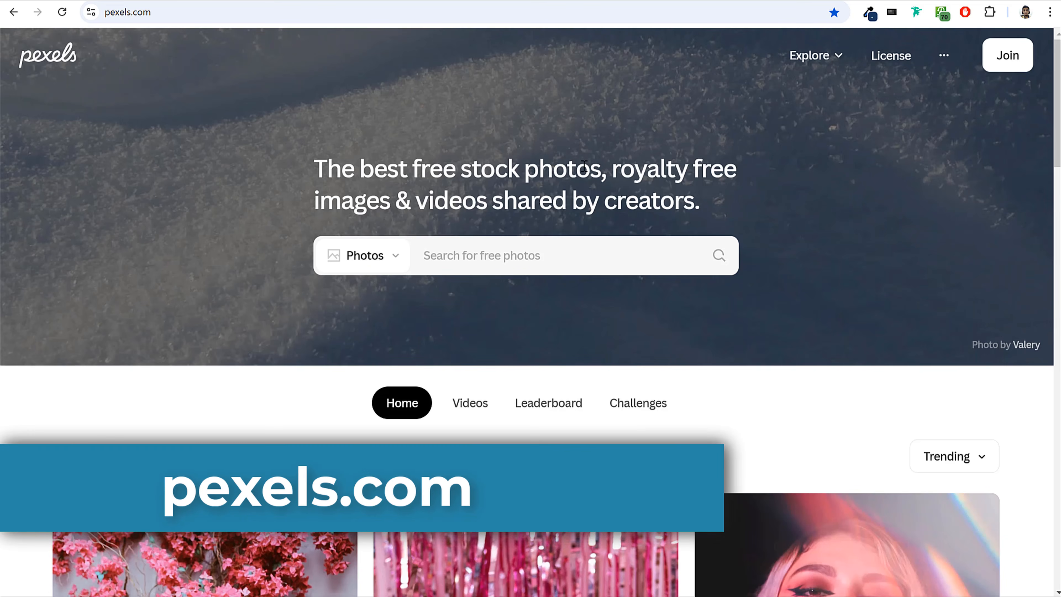
Browse the free stock photos on the pexels.com home page.
{"action": "scroll", "coordinate": [487, 248], "scroll_direction": "down", "scroll_amount": 15}
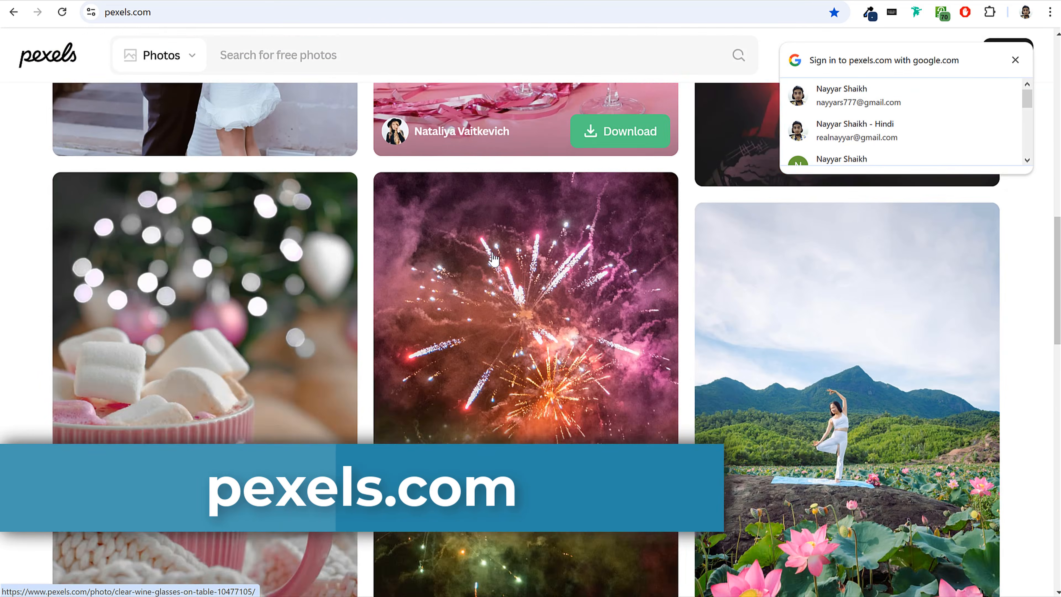
{"action": "scroll", "coordinate": [494, 259], "scroll_direction": "down", "scroll_amount": 3}
{"action": "scroll", "coordinate": [494, 259], "scroll_direction": "up", "scroll_amount": 15}
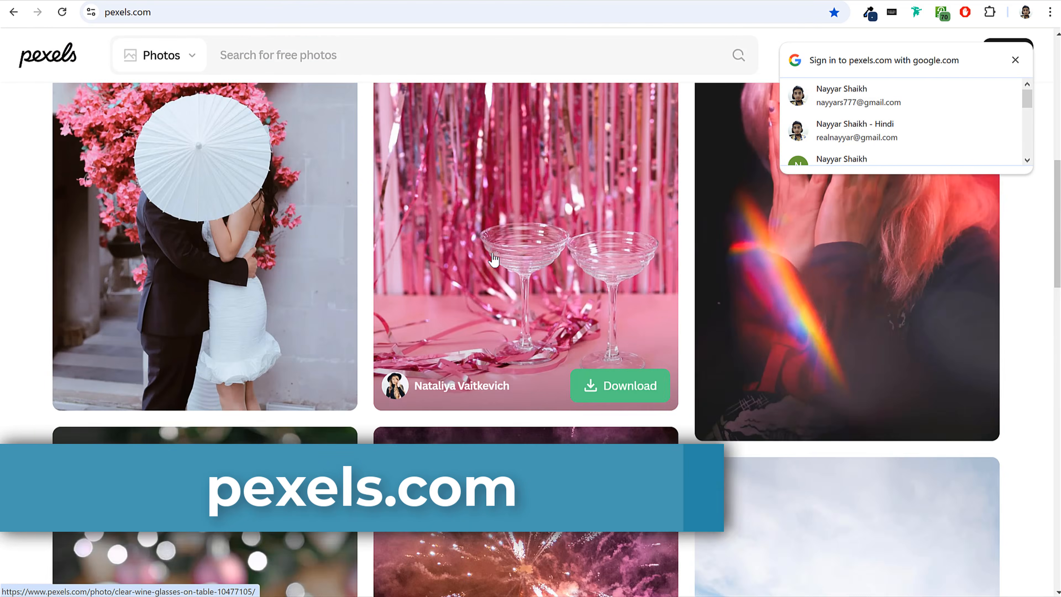
{"action": "scroll", "coordinate": [496, 259], "scroll_direction": "up", "scroll_amount": 4}
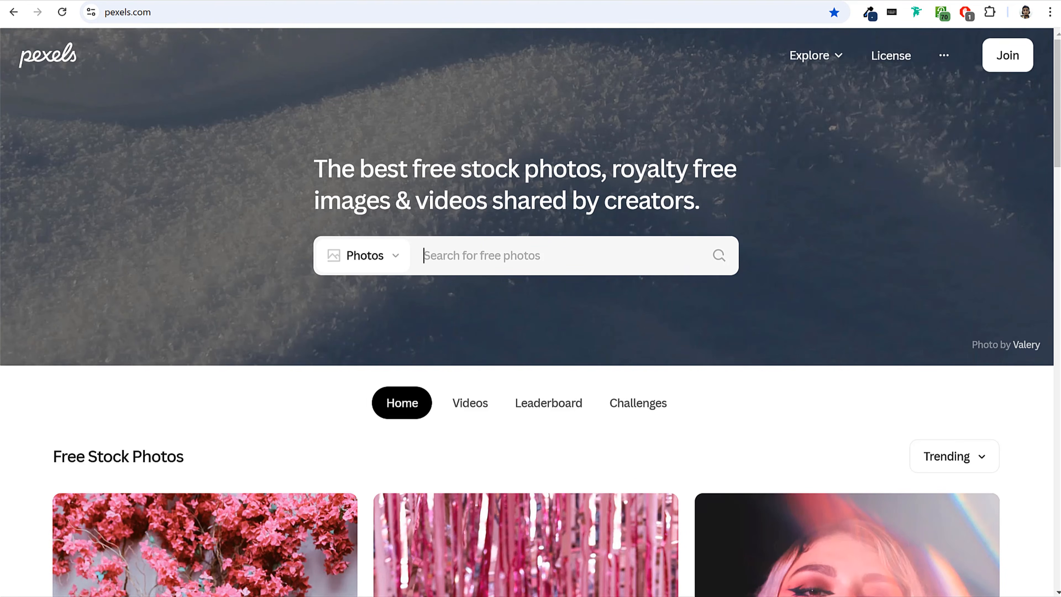
Open freepik.com in a new tab, search for "girl with afro", and limit the results to photos.
{"action": "key", "text": "ctrl+t"}
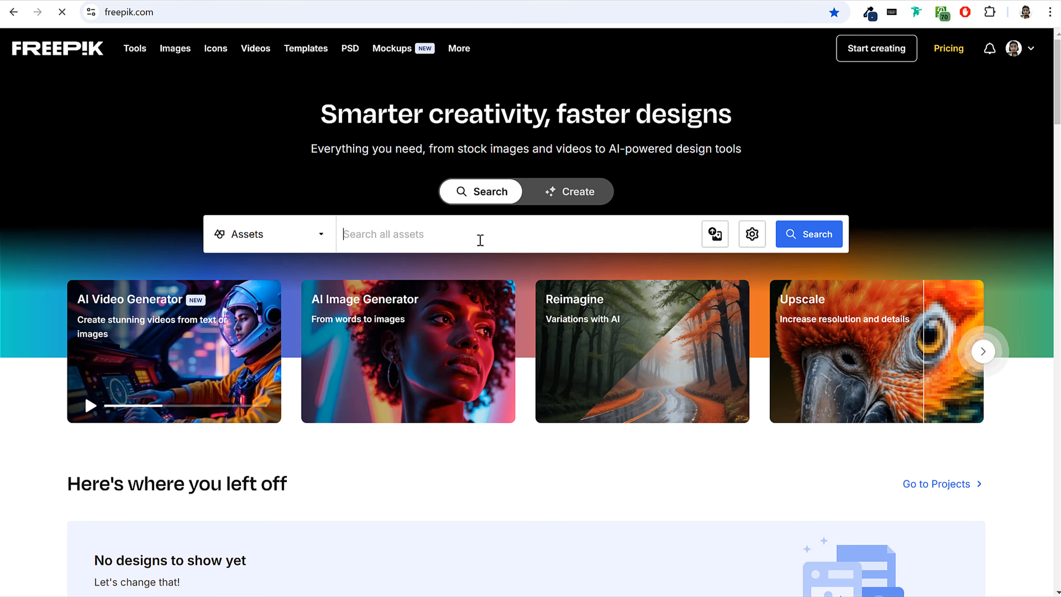
{"action": "scroll", "coordinate": [478, 234], "scroll_direction": "down", "scroll_amount": 8}
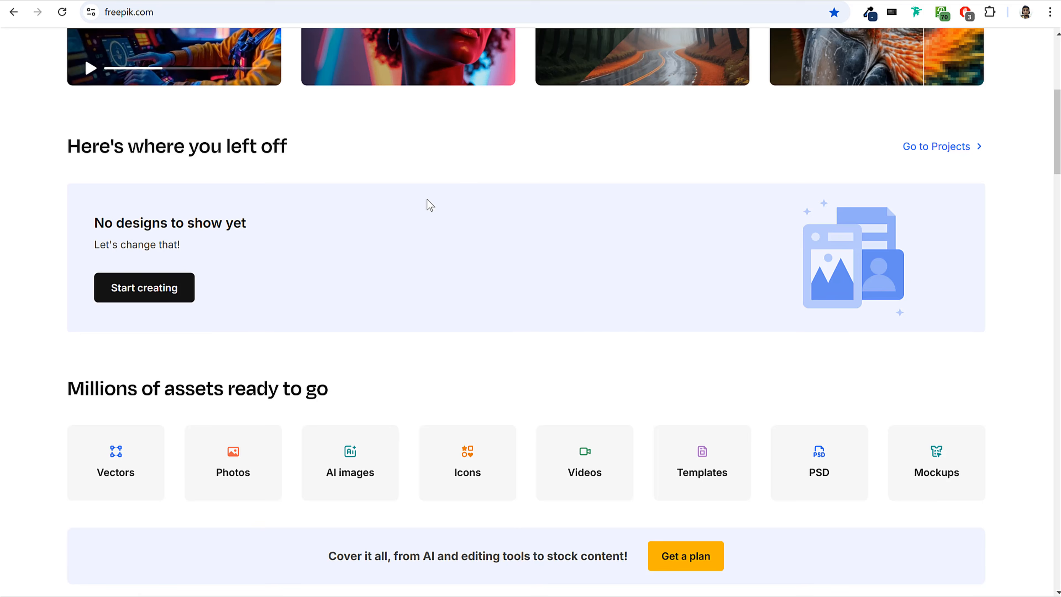
{"action": "scroll", "coordinate": [426, 204], "scroll_direction": "up", "scroll_amount": 8}
{"action": "left_click", "coordinate": [412, 224]}
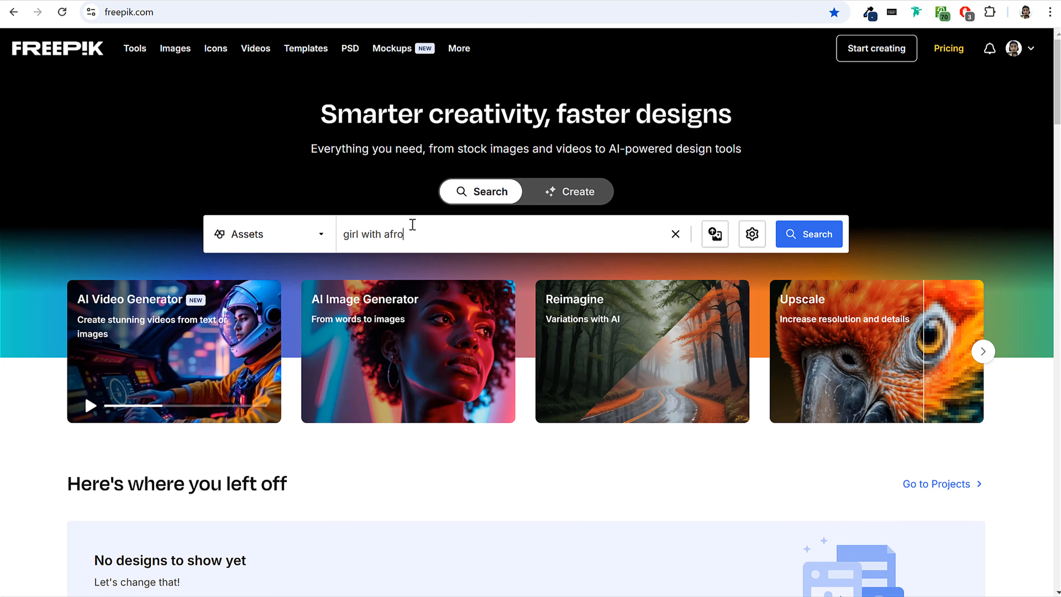
{"action": "key", "text": "Return"}
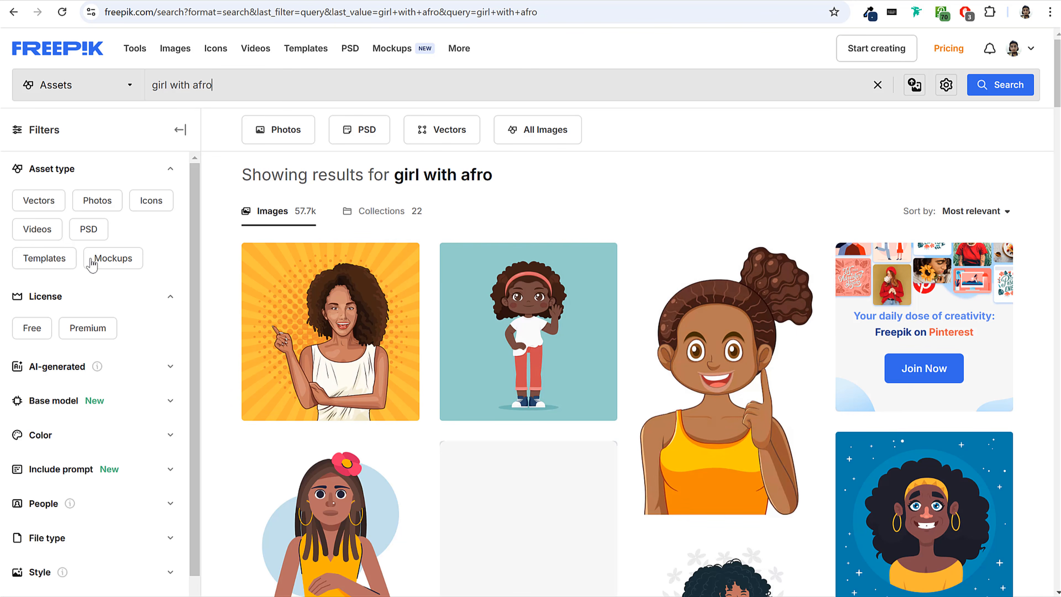
{"action": "left_click", "coordinate": [98, 202]}
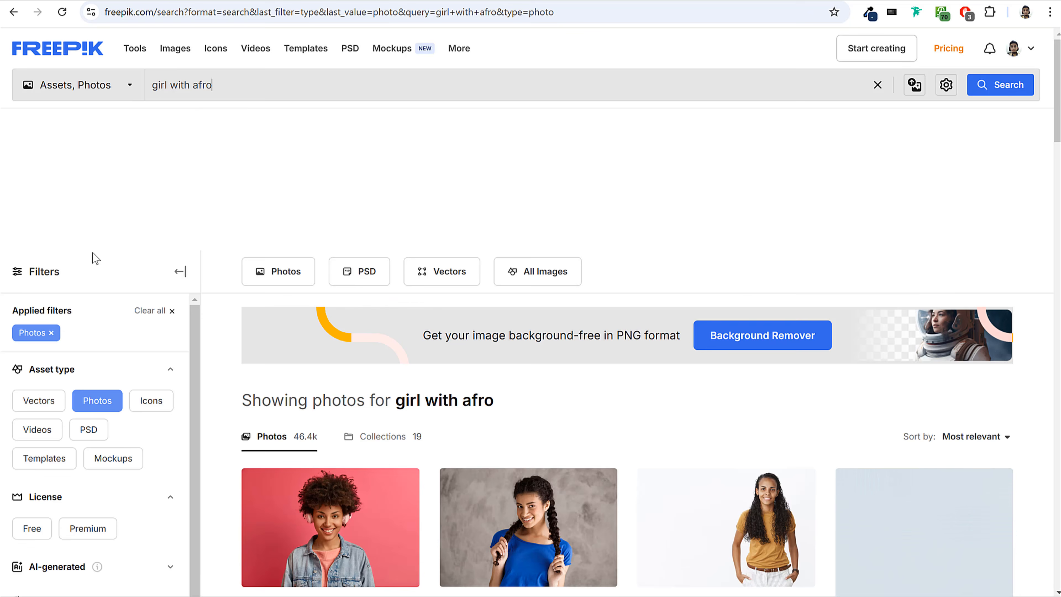
Preview the photo of the curly-haired woman in sunglasses, browse its similar images, and close the preview.
{"action": "scroll", "coordinate": [635, 322], "scroll_direction": "down", "scroll_amount": 5}
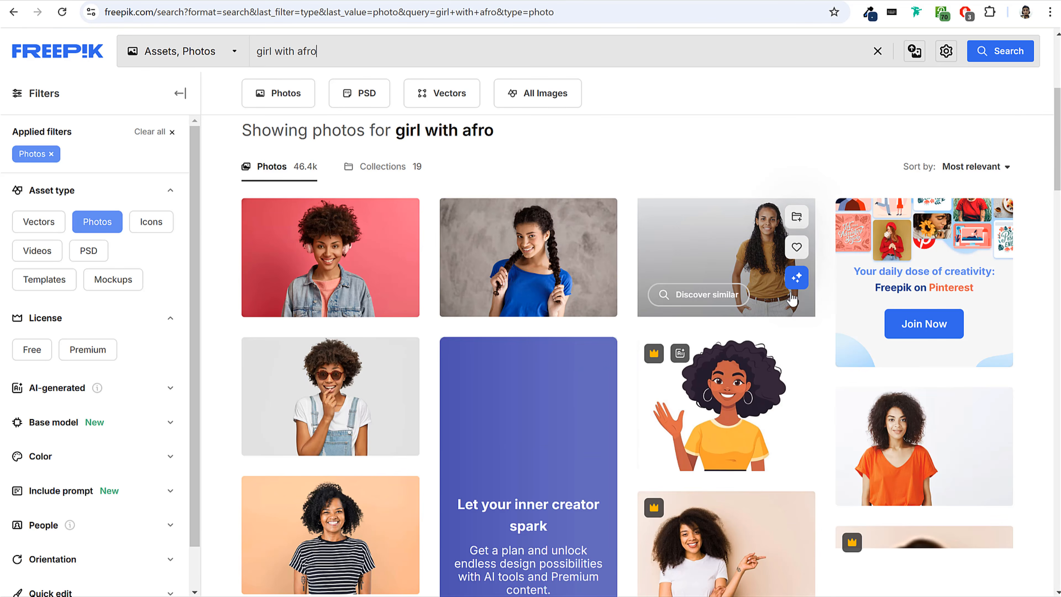
{"action": "scroll", "coordinate": [768, 297], "scroll_direction": "down", "scroll_amount": 3}
{"action": "left_click", "coordinate": [350, 262]}
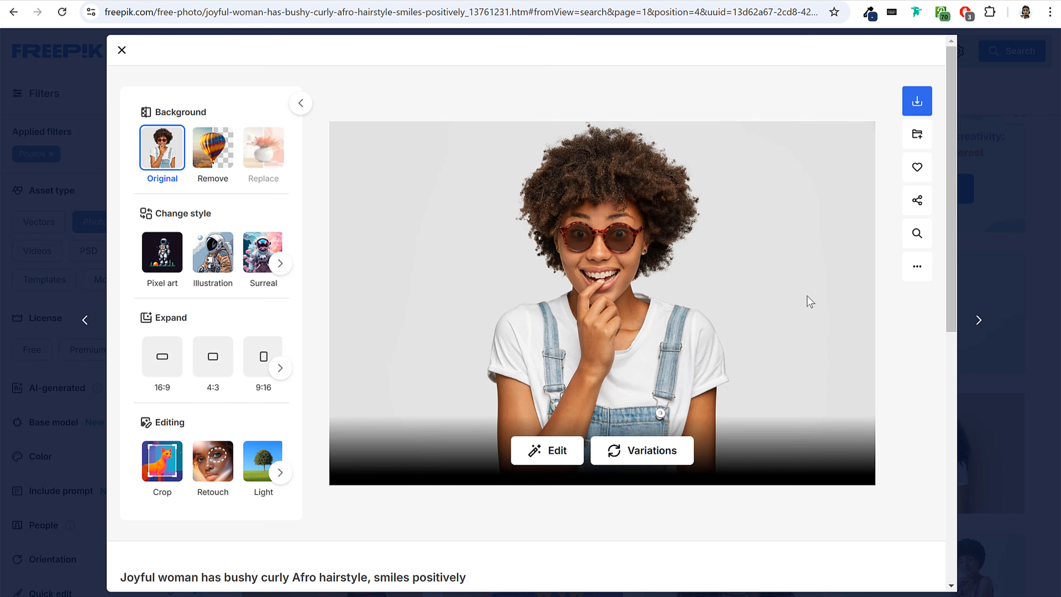
{"action": "scroll", "coordinate": [733, 382], "scroll_direction": "down", "scroll_amount": 8}
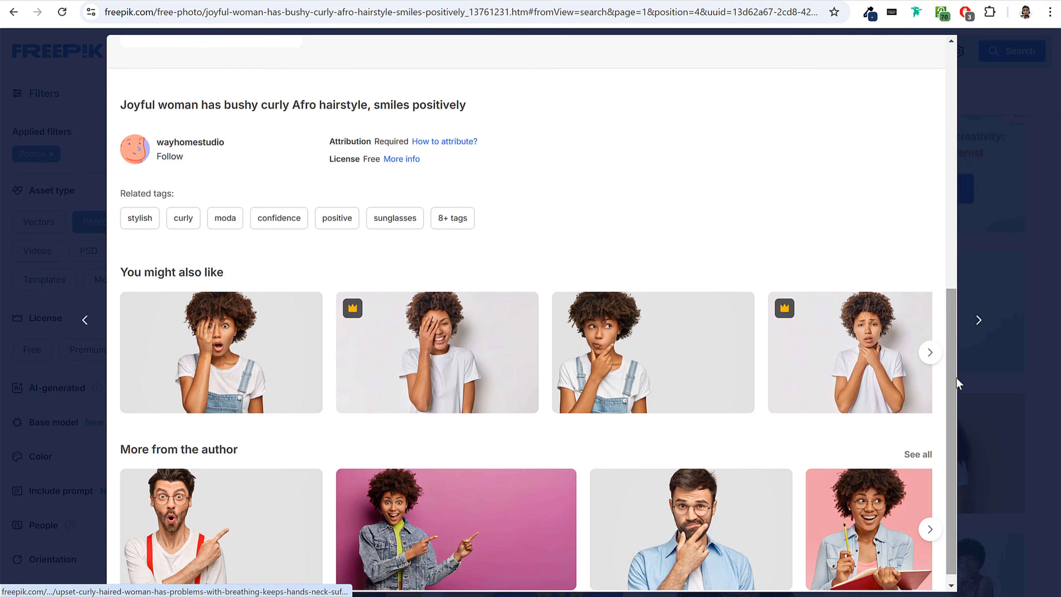
{"action": "left_click", "coordinate": [929, 352]}
{"action": "left_click", "coordinate": [930, 353]}
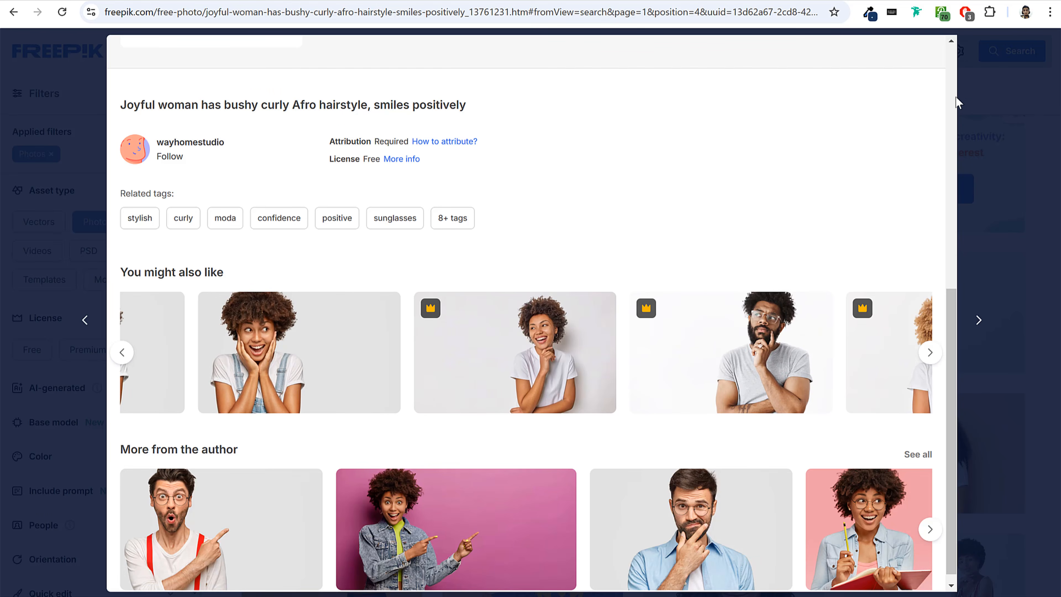
{"action": "left_click", "coordinate": [990, 75]}
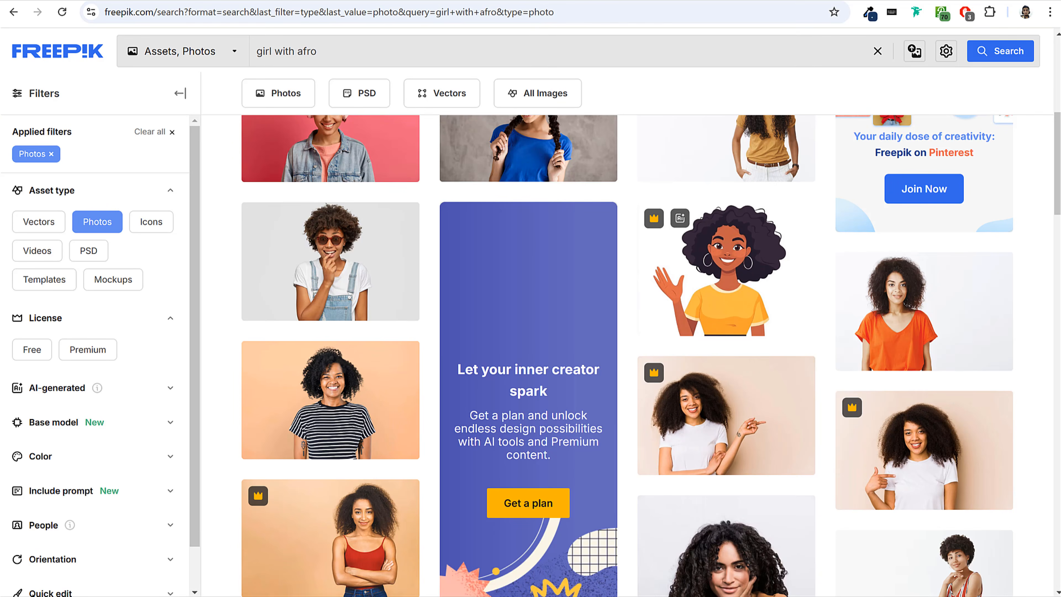
View the sample images Hero Man BG 4.png and Hero Man BG.png from the Media folder, and close the viewer and folder.
{"action": "key", "text": "alt+Tab"}
{"action": "left_click", "coordinate": [328, 334]}
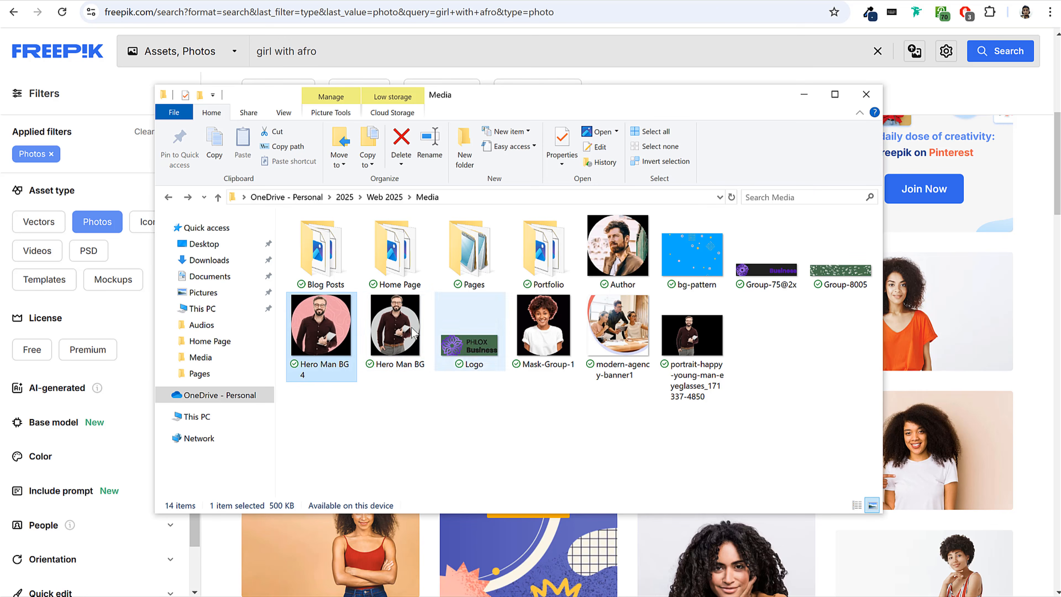
{"action": "key", "text": "Return"}
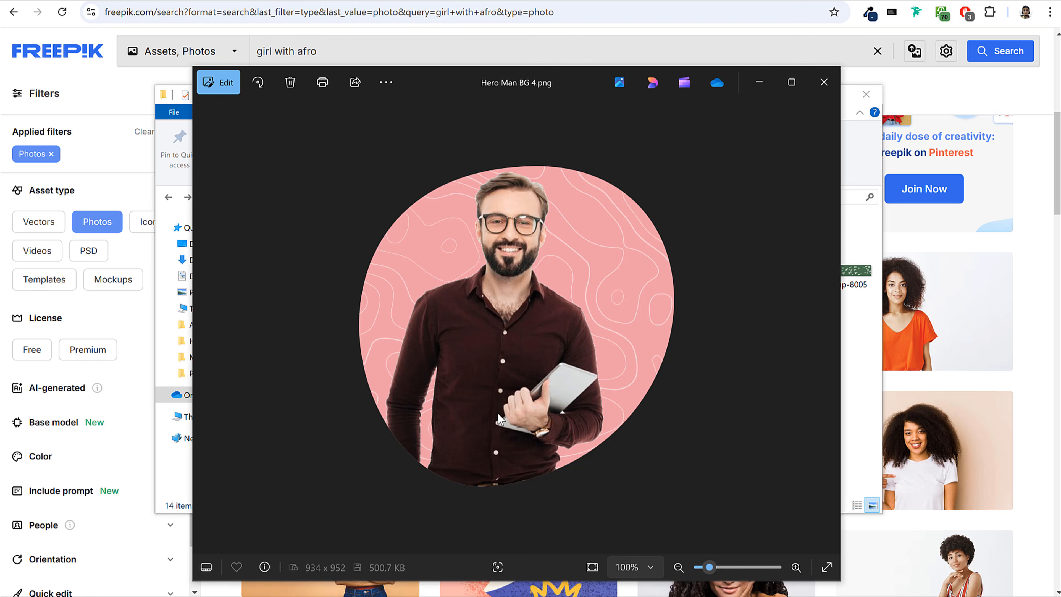
{"action": "key", "text": "Right"}
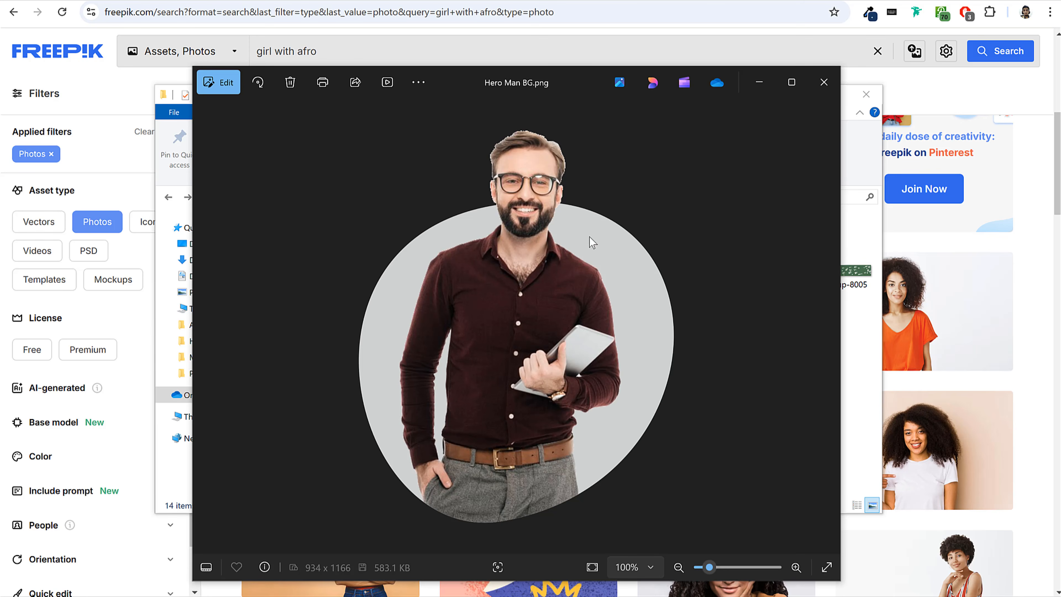
{"action": "left_click", "coordinate": [823, 93]}
{"action": "left_click", "coordinate": [884, 89]}
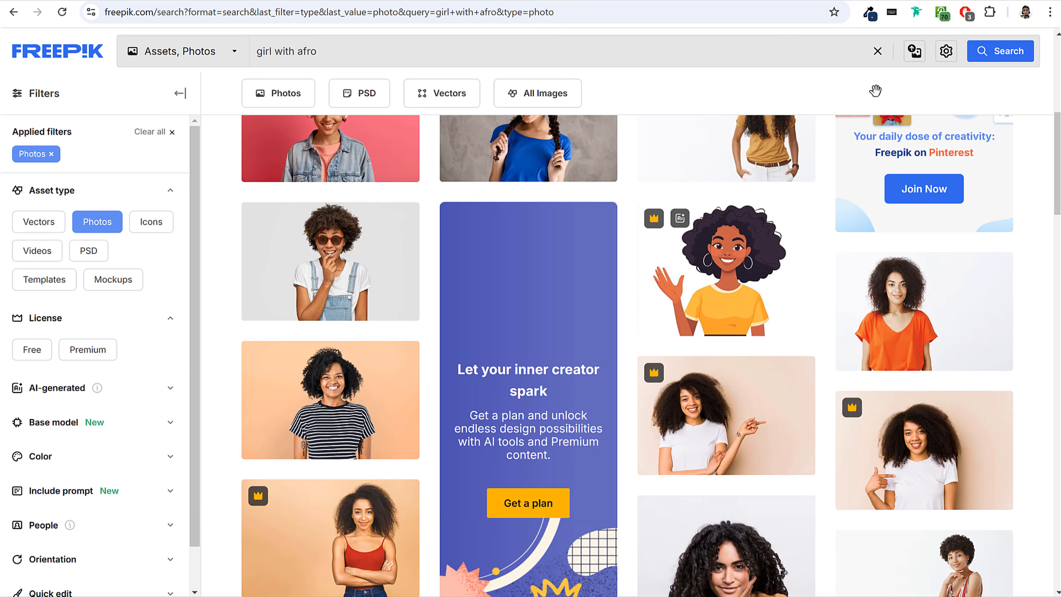
Search the Freepik photos for "man with tablet" instead.
{"action": "key", "text": "alt+Right"}
{"action": "left_click", "coordinate": [979, 64]}
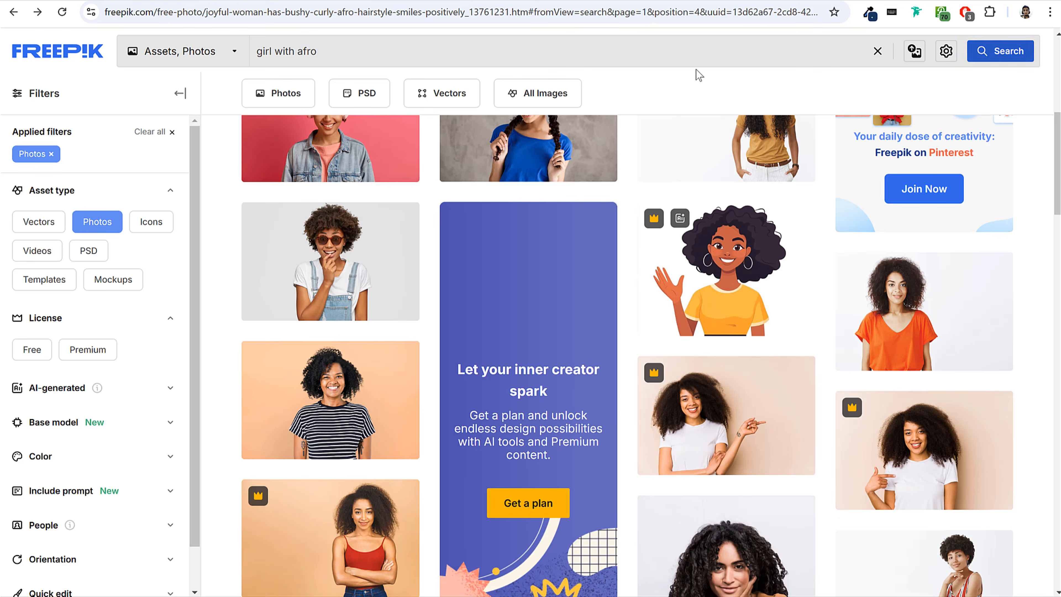
{"action": "left_click_drag", "start_coordinate": [314, 51], "coordinate": [186, 58]}
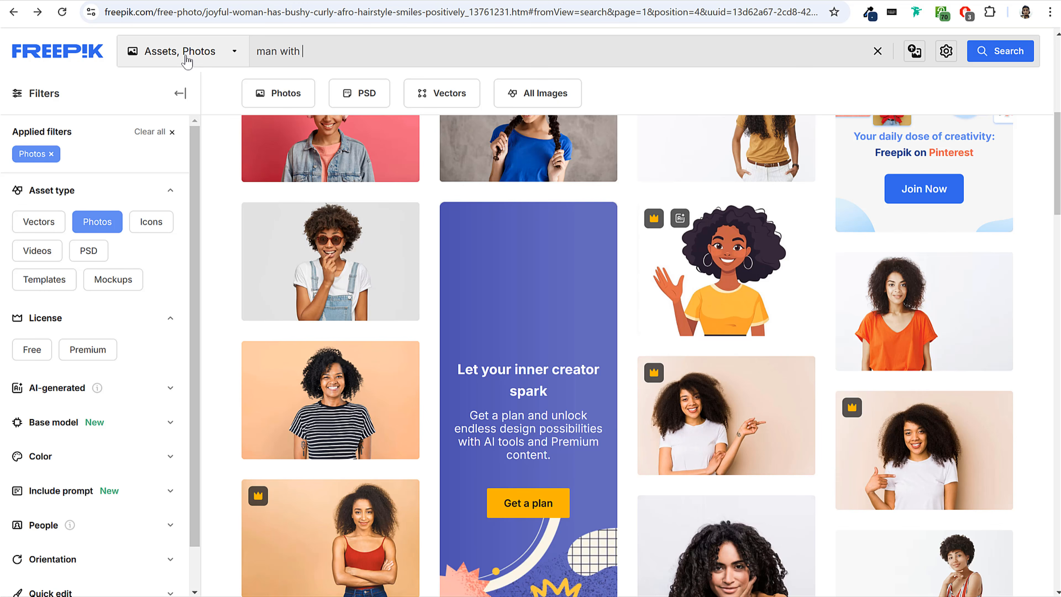
{"action": "type", "text": "man with with tablet"}
{"action": "key", "text": "Return"}
Download the free photo of the bearded man in a denim shirt pointing at a tablet, in Medium size (1500 × 1200 px).
{"action": "scroll", "coordinate": [710, 268], "scroll_direction": "down", "scroll_amount": 5}
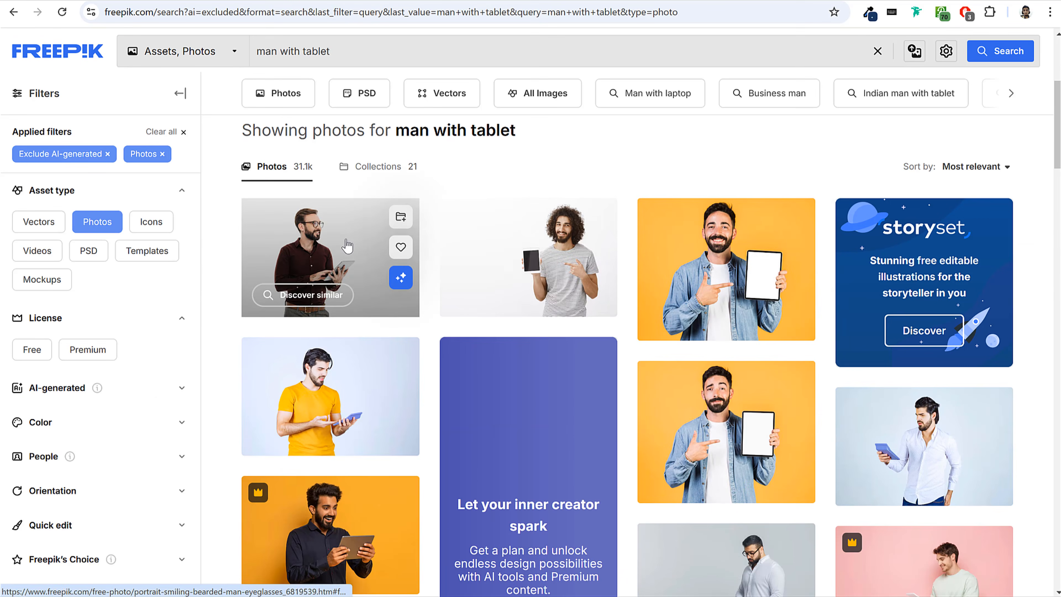
{"action": "scroll", "coordinate": [795, 272], "scroll_direction": "down", "scroll_amount": 3}
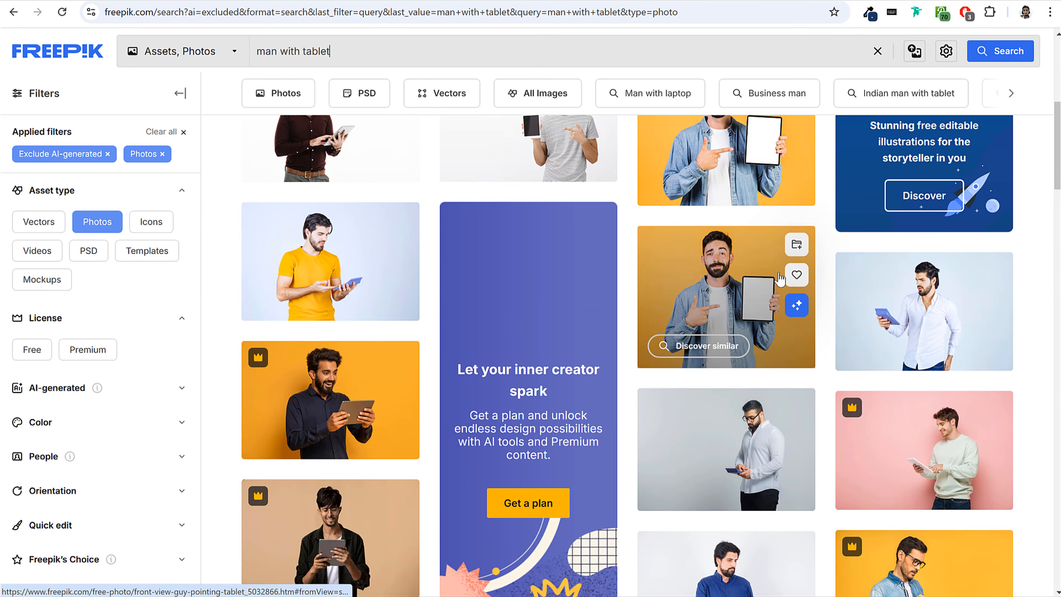
{"action": "scroll", "coordinate": [347, 371], "scroll_direction": "up", "scroll_amount": 5}
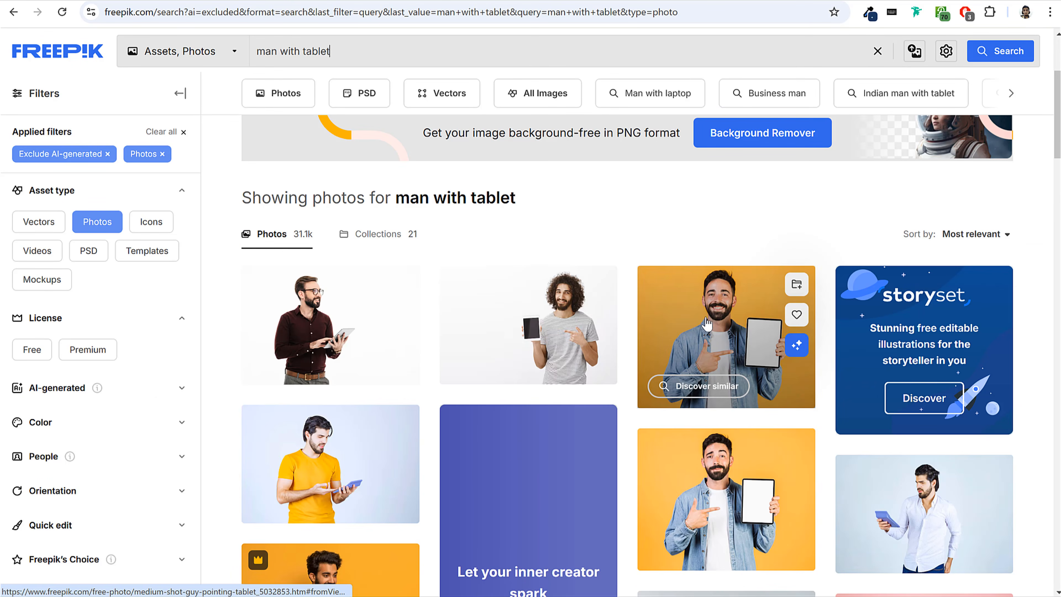
{"action": "scroll", "coordinate": [819, 447], "scroll_direction": "down", "scroll_amount": 9}
{"action": "scroll", "coordinate": [764, 433], "scroll_direction": "up", "scroll_amount": 6}
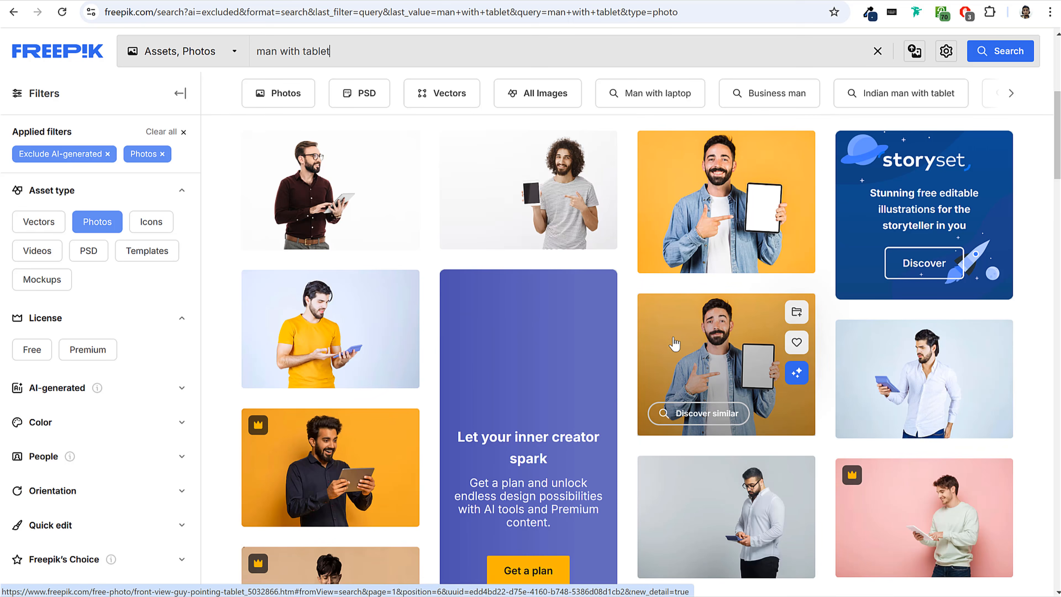
{"action": "left_click", "coordinate": [709, 333]}
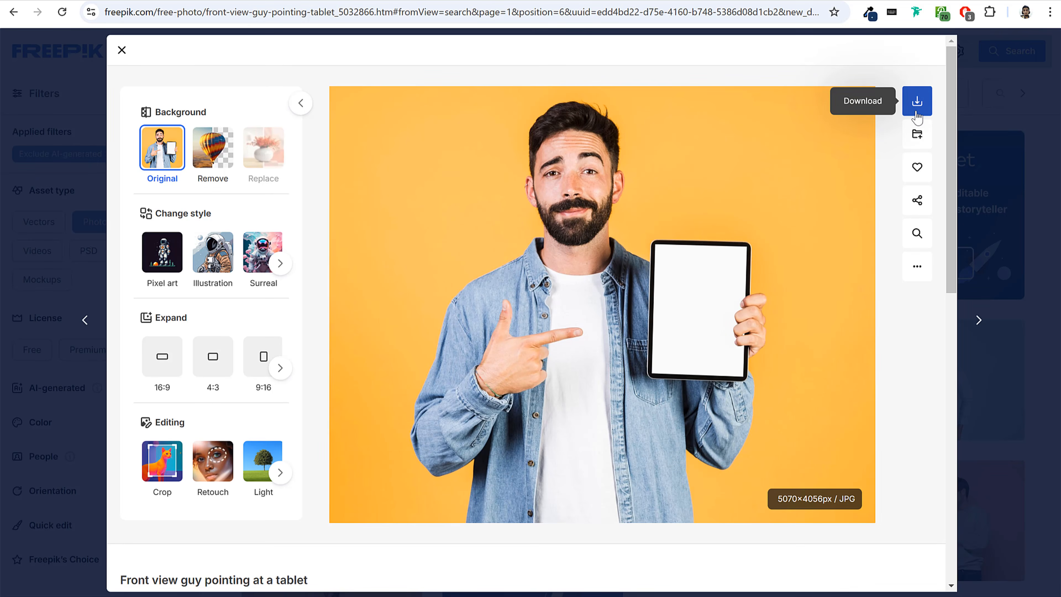
{"action": "left_click", "coordinate": [916, 105]}
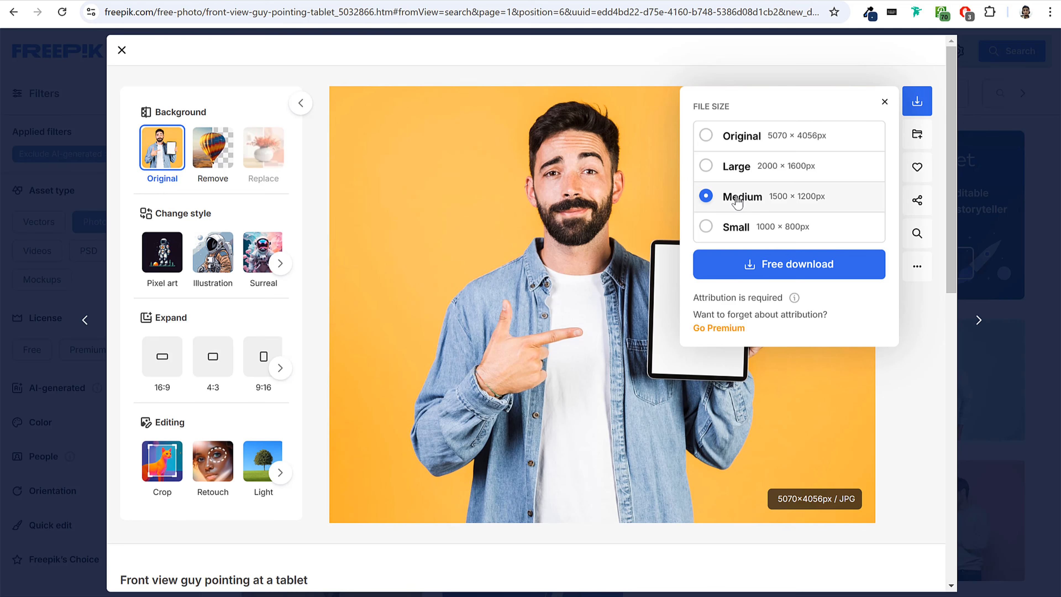
{"action": "left_click", "coordinate": [822, 271]}
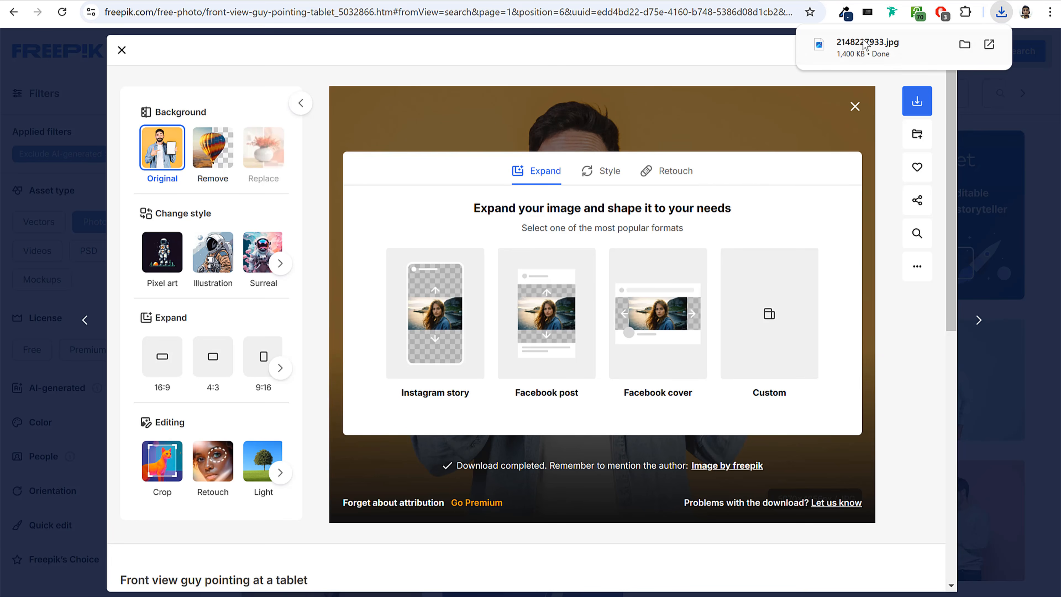
{"action": "left_click", "coordinate": [855, 107]}
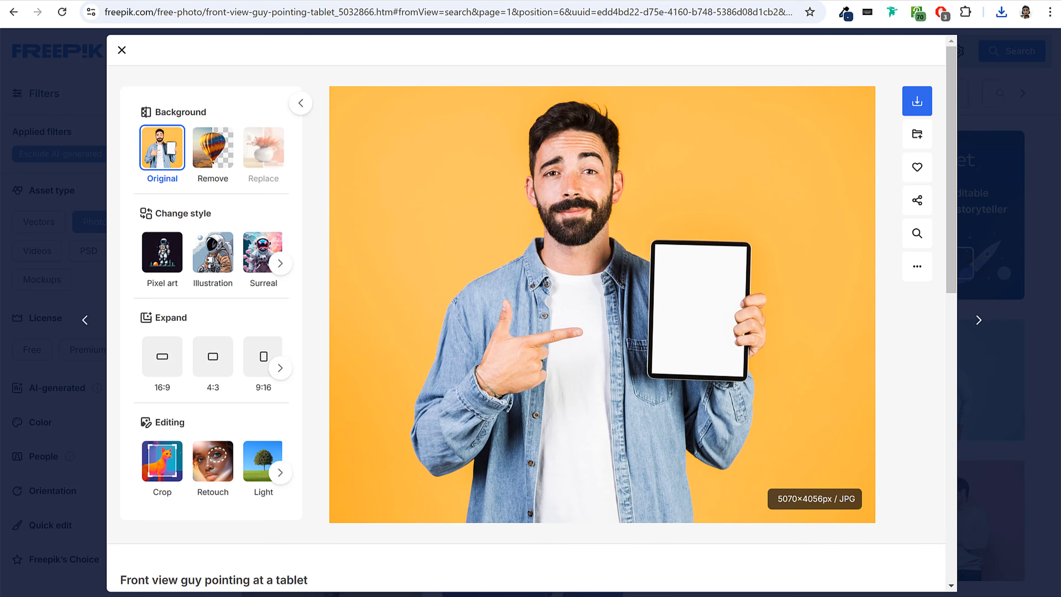
Open the Pixlr photo editor at pixlr.com/editor in a new tab.
{"action": "key", "text": "ctrl+t"}
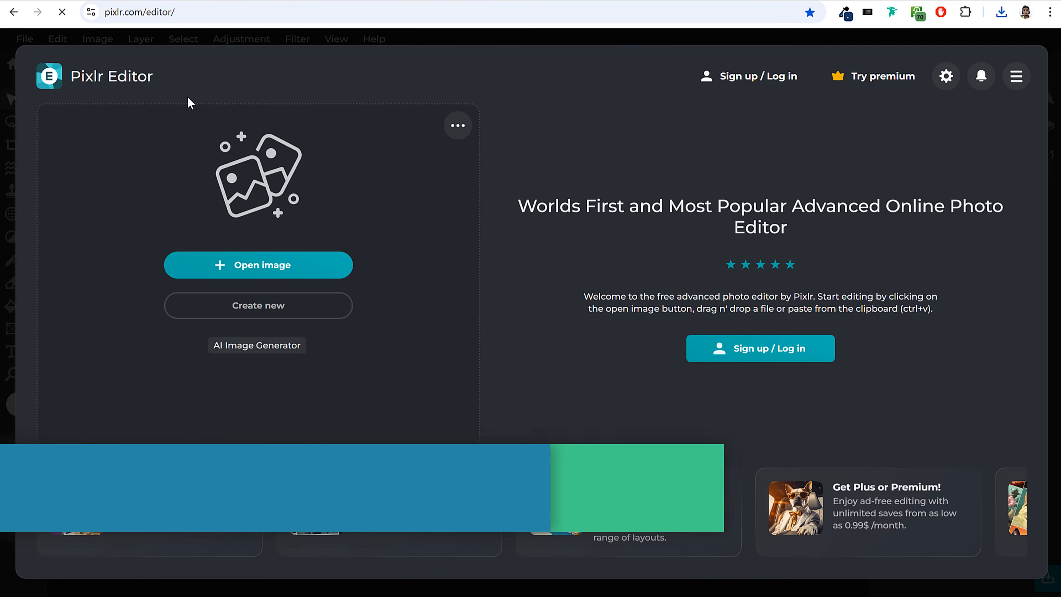
{"action": "left_click", "coordinate": [168, 11]}
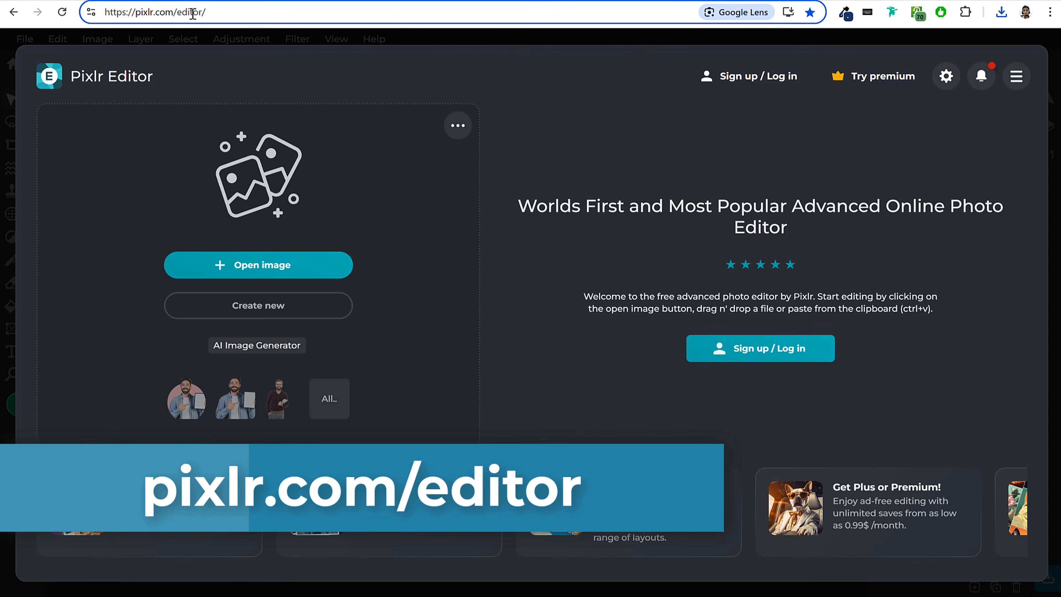
{"action": "left_click_drag", "start_coordinate": [210, 12], "coordinate": [101, 12]}
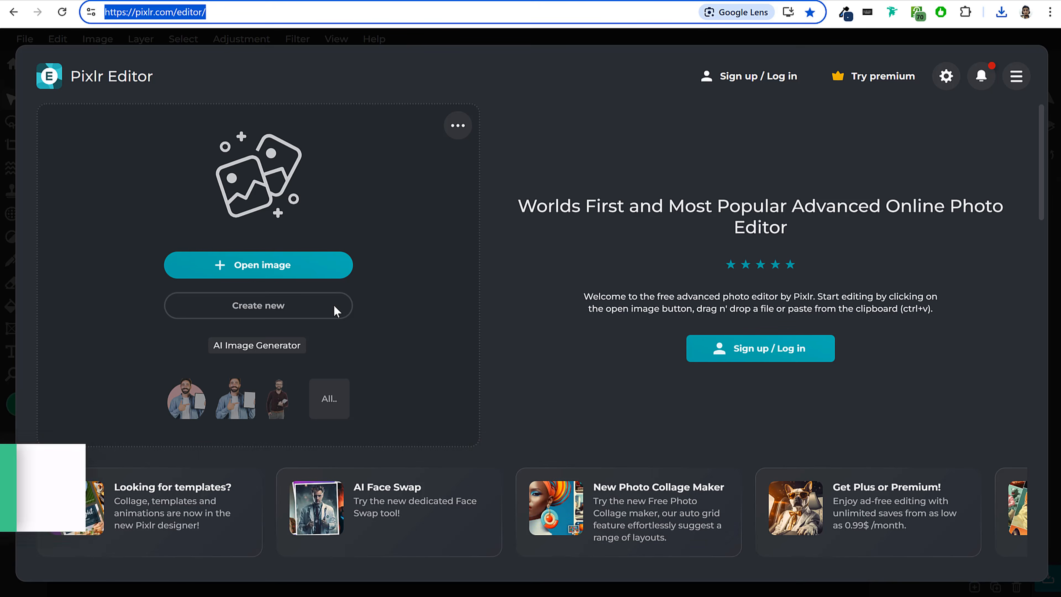
{"action": "left_click", "coordinate": [265, 311]}
{"action": "left_click", "coordinate": [266, 311]}
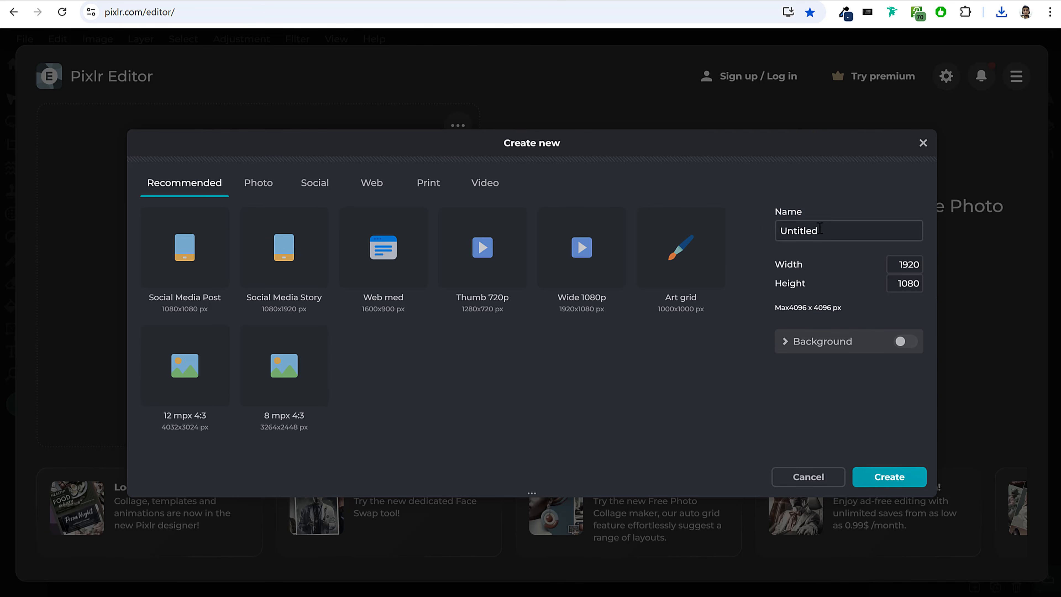
{"action": "double_click", "coordinate": [781, 269]}
{"action": "double_click", "coordinate": [902, 265]}
{"action": "left_click", "coordinate": [931, 282]}
{"action": "left_click", "coordinate": [917, 286]}
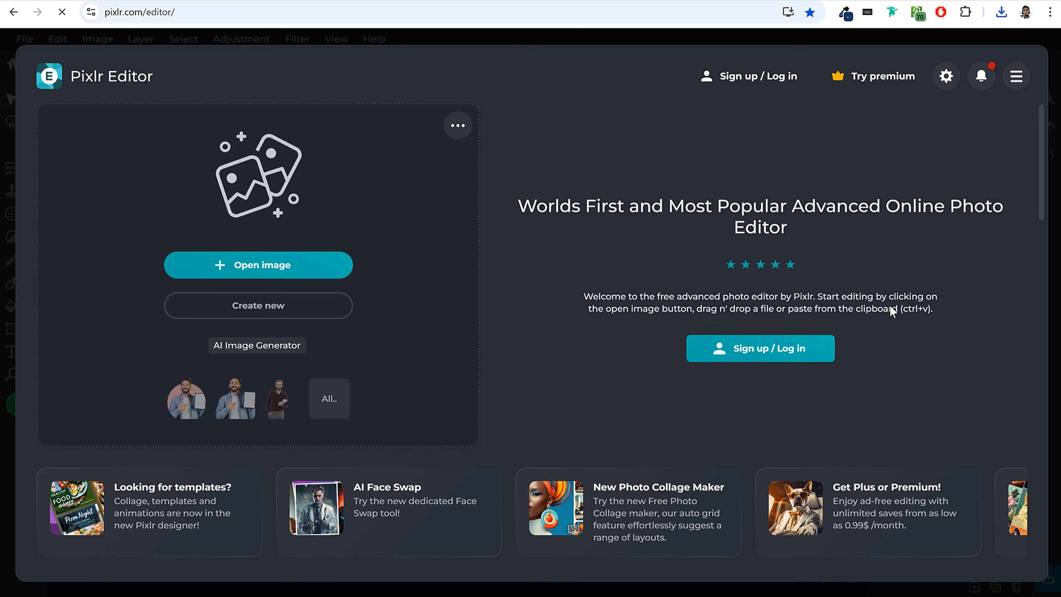
Create a new blank image 910 px wide and 1040 px high without a background.
{"action": "left_click", "coordinate": [269, 305]}
{"action": "double_click", "coordinate": [907, 267]}
{"action": "type", "text": "910"}
{"action": "key", "text": "Tab"}
{"action": "type", "text": "10"}
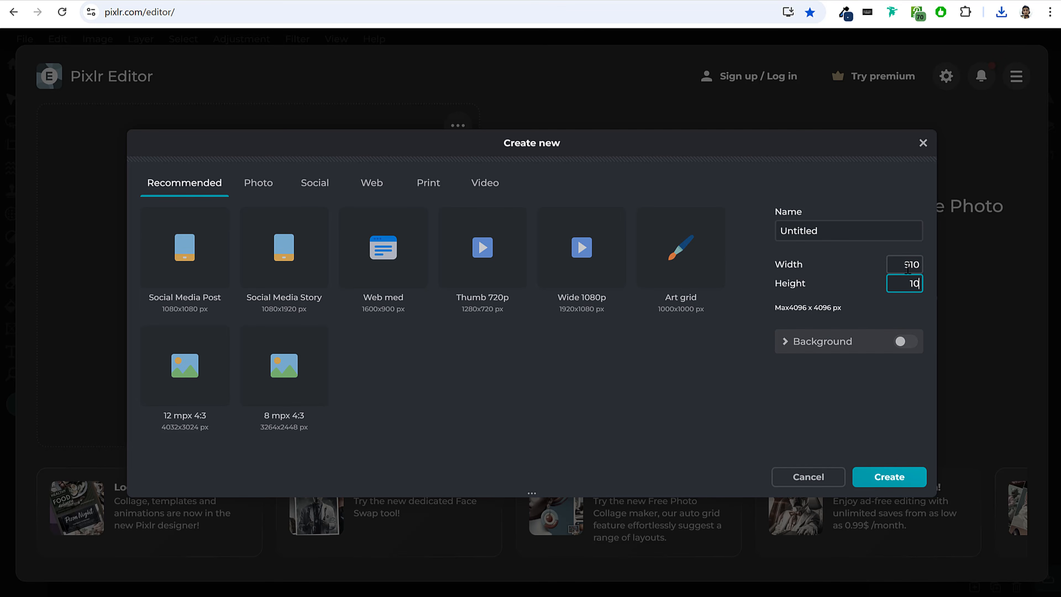
{"action": "left_click", "coordinate": [898, 476]}
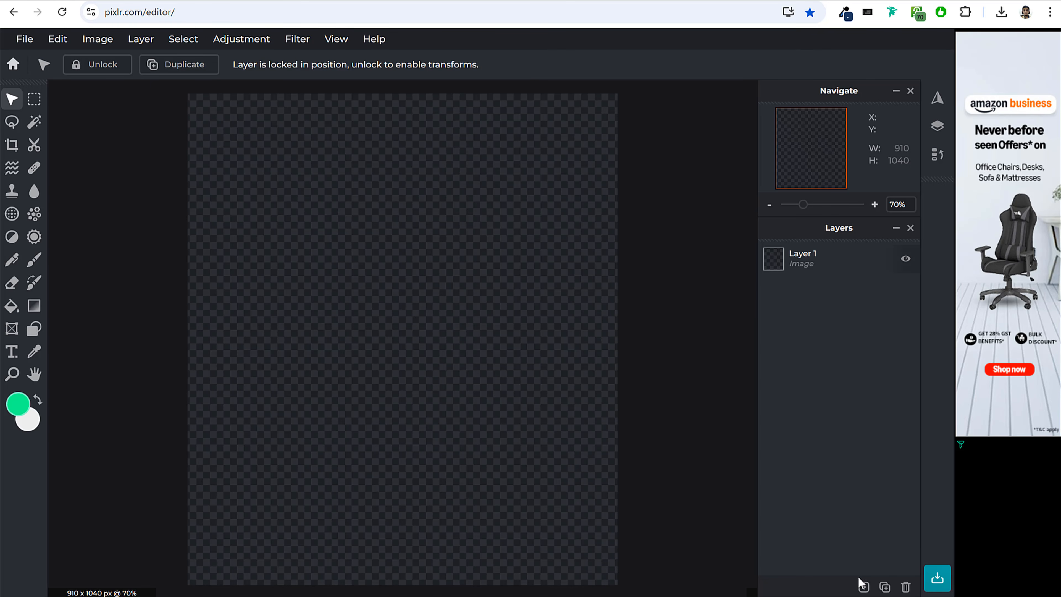
Add an image layer using the downloaded photo 2148227933.jpg from the Downloads folder.
{"action": "left_click", "coordinate": [863, 586]}
{"action": "left_click", "coordinate": [863, 587]}
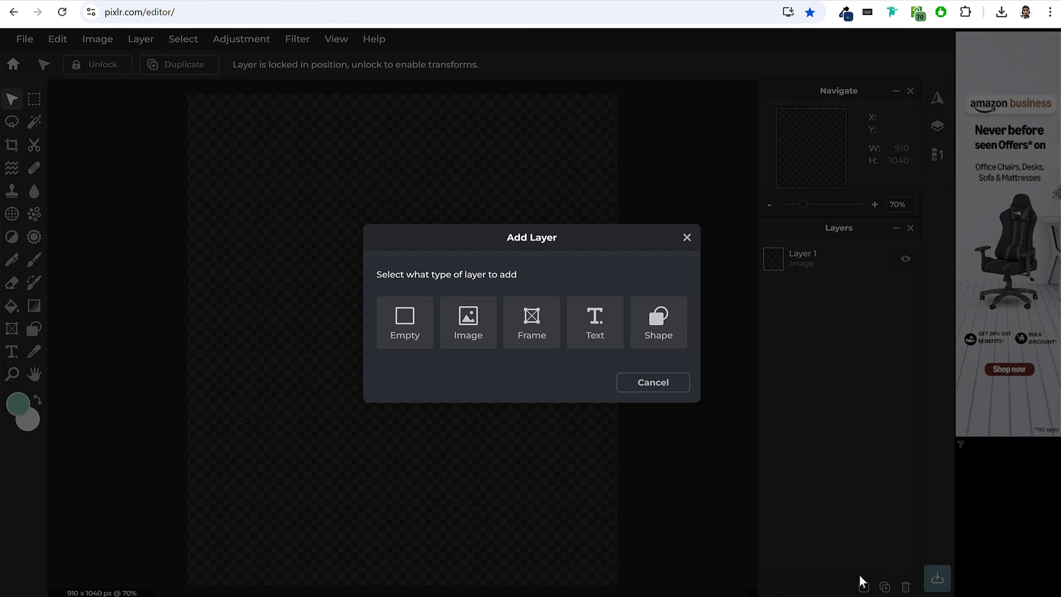
{"action": "left_click", "coordinate": [476, 325]}
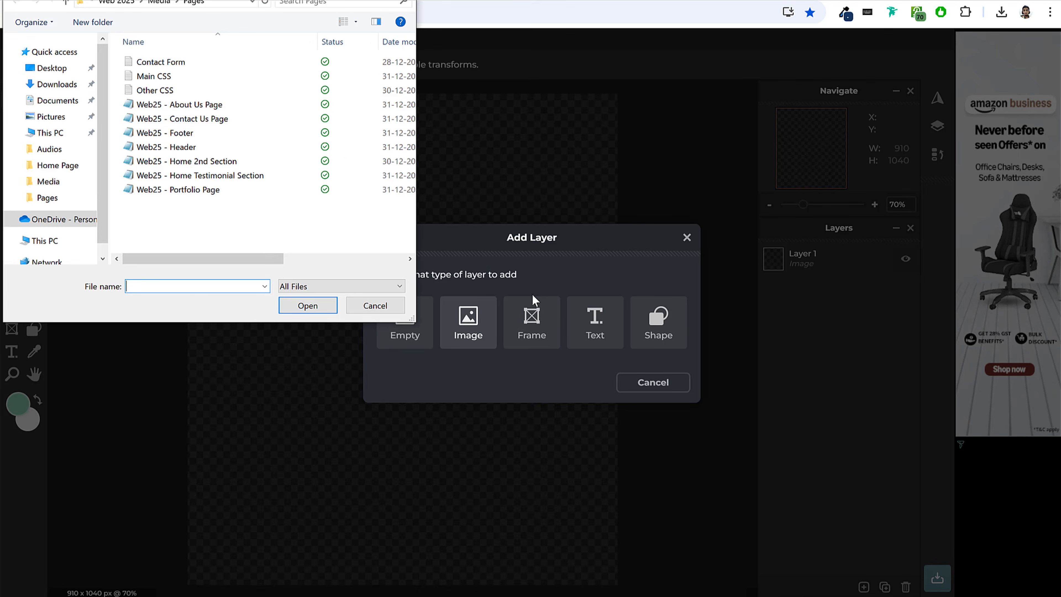
{"action": "left_click", "coordinate": [56, 84]}
{"action": "left_click", "coordinate": [147, 84]}
{"action": "left_click", "coordinate": [308, 305]}
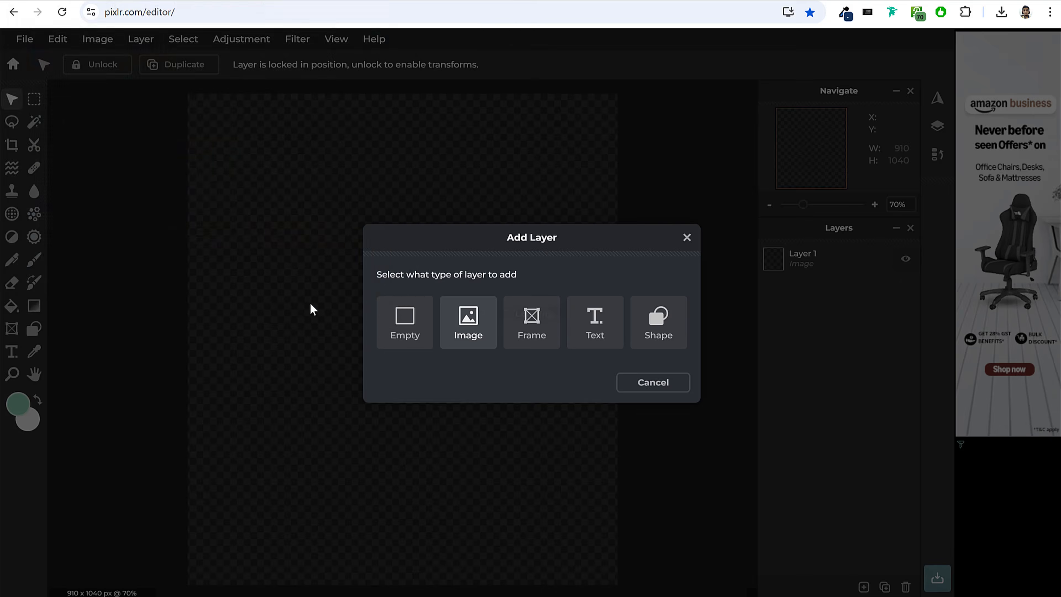
Scale the photo layer to about 1292 × 1034 px and position it at about X -137, Y 6, centring the man on the canvas.
{"action": "left_click_drag", "start_coordinate": [438, 249], "coordinate": [419, 261]}
{"action": "left_click_drag", "start_coordinate": [77, 111], "coordinate": [128, 120]}
{"action": "left_click_drag", "start_coordinate": [448, 206], "coordinate": [437, 184]}
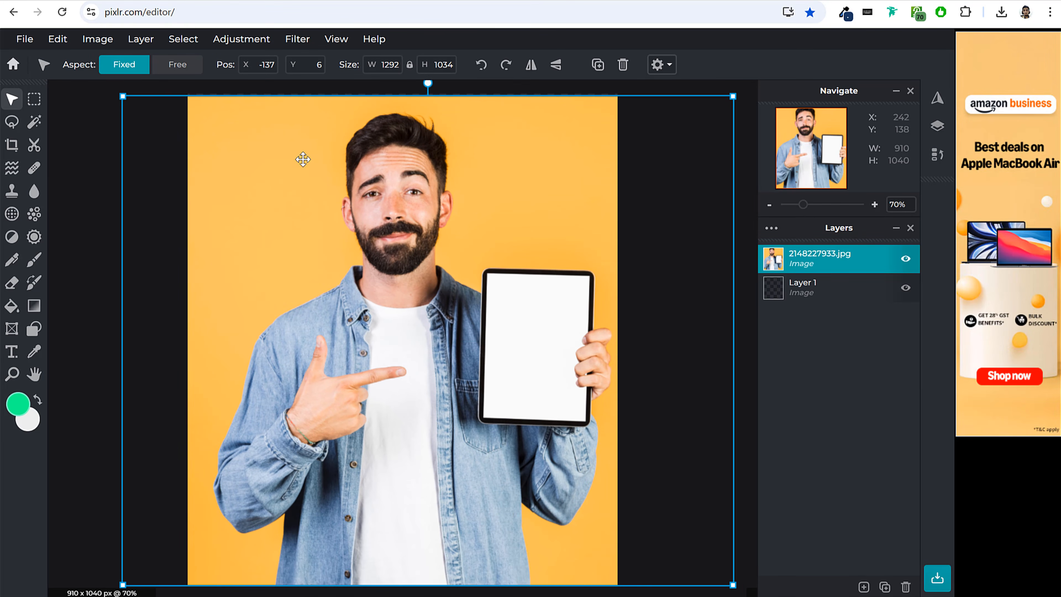
Enlarge the photo layer to about 1326 × 1061 px and position it at about X -164, Y -21, keeping the man centred.
{"action": "scroll", "coordinate": [343, 164], "scroll_direction": "down", "scroll_amount": 1}
{"action": "mouse_move", "coordinate": [158, 126]}
{"action": "left_mouse_down"}
{"action": "mouse_move", "coordinate": [145, 105]}
{"action": "mouse_move", "coordinate": [152, 116]}
{"action": "left_mouse_up"}
{"action": "mouse_move", "coordinate": [348, 272]}
{"action": "left_mouse_down"}
{"action": "mouse_move", "coordinate": [349, 261]}
{"action": "mouse_move", "coordinate": [350, 275]}
{"action": "left_mouse_up"}
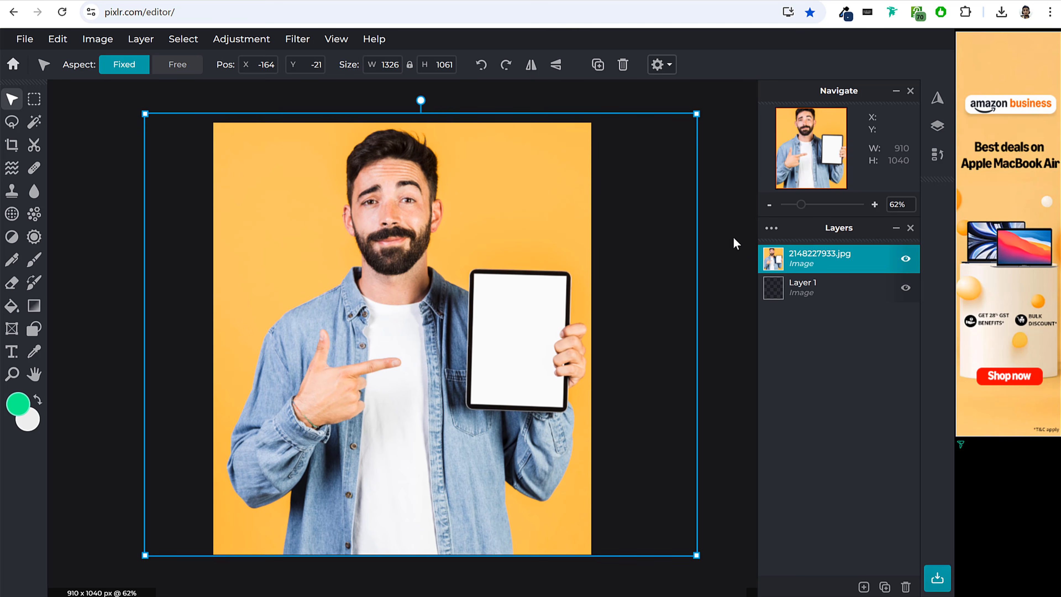
{"action": "left_click", "coordinate": [722, 233]}
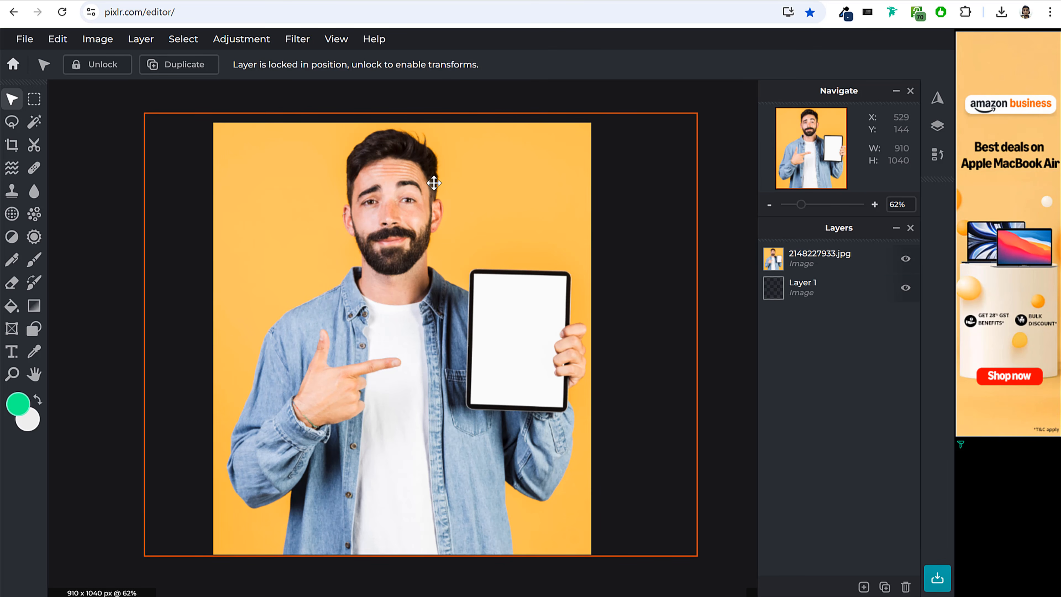
{"action": "left_click", "coordinate": [402, 202]}
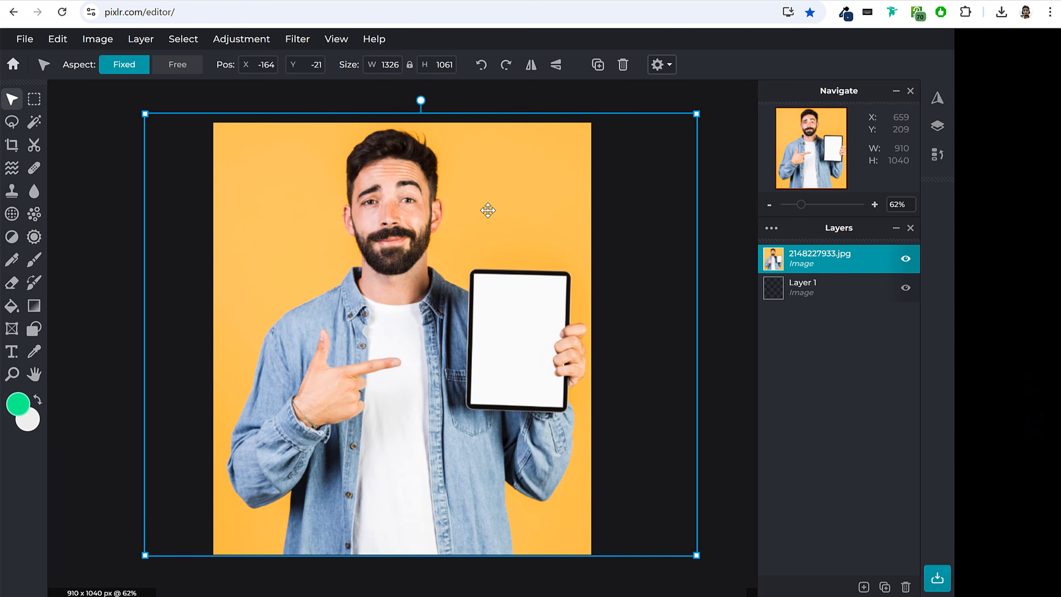
Remove the photo's yellow background with the Cutout tool's Magic Mask at tolerance 32.
{"action": "left_click", "coordinate": [34, 151]}
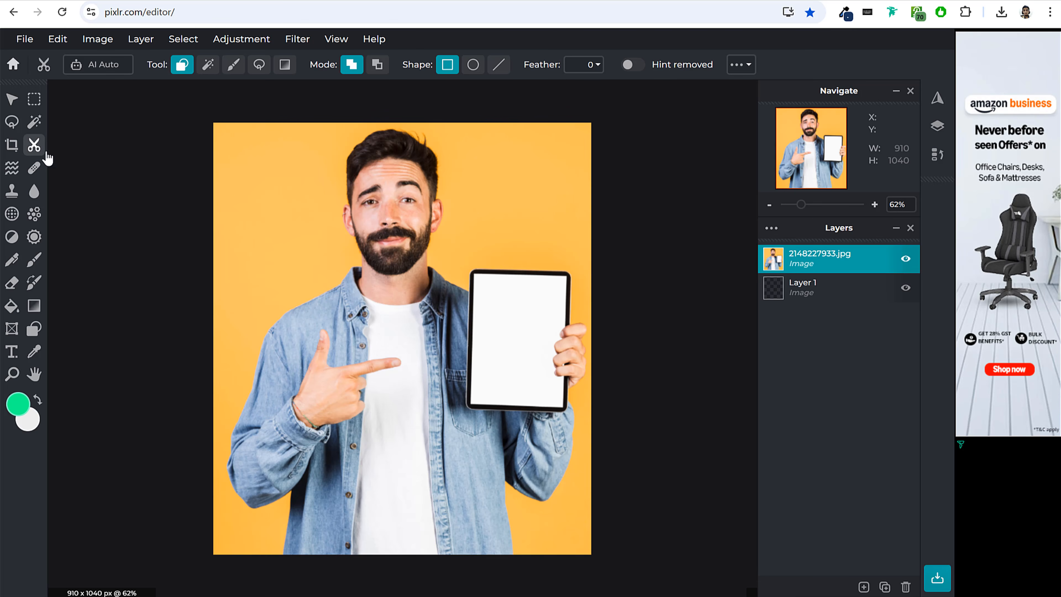
{"action": "left_click", "coordinate": [209, 66]}
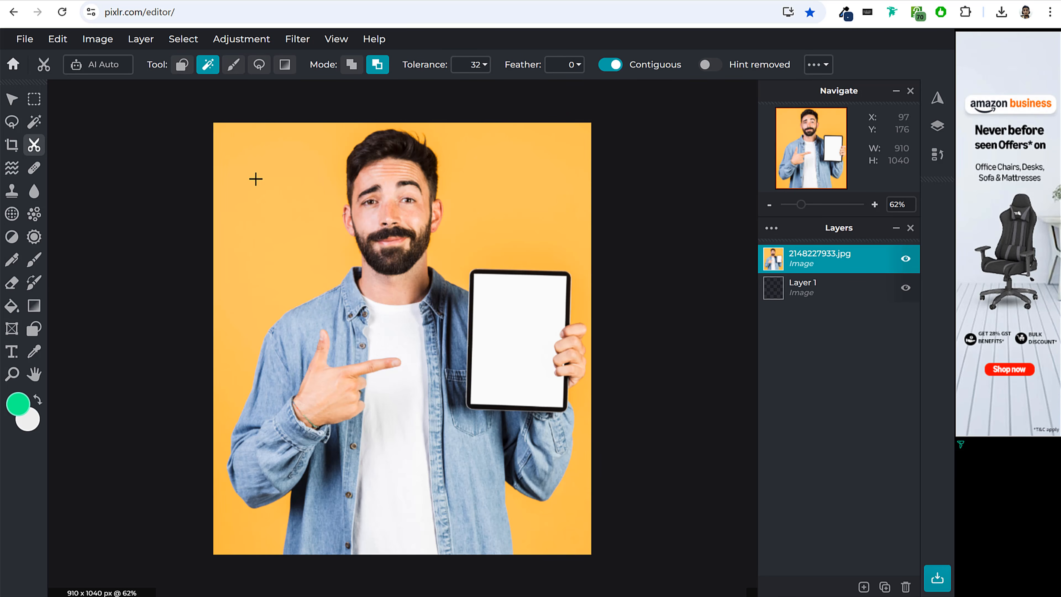
{"action": "left_click", "coordinate": [252, 190]}
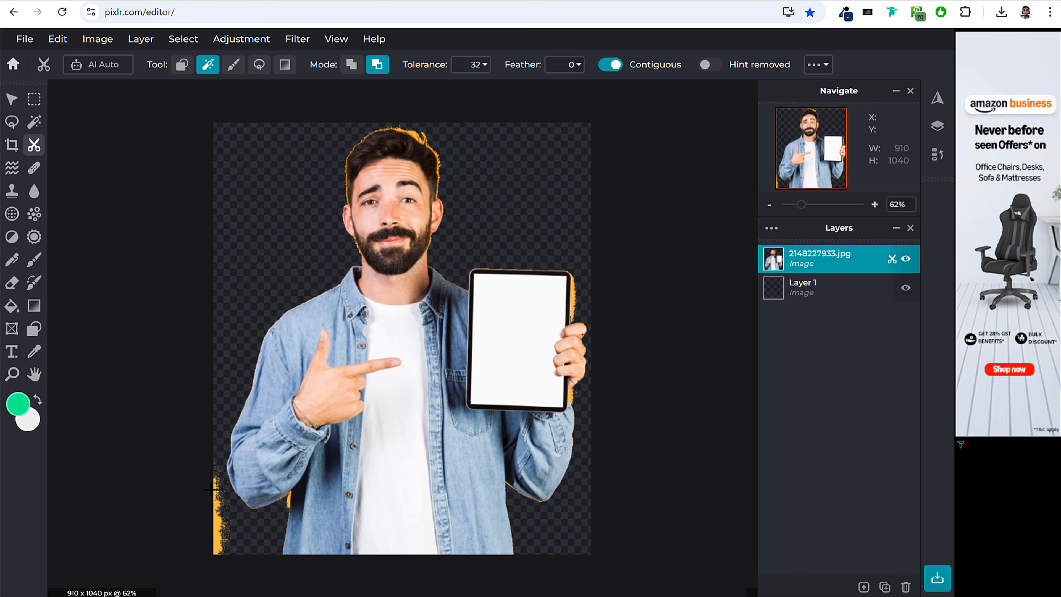
Remove the leftover yellow patches in the lower corner, beside the tablet and around the man's hair with the Magic Mask.
{"action": "left_click", "coordinate": [219, 528]}
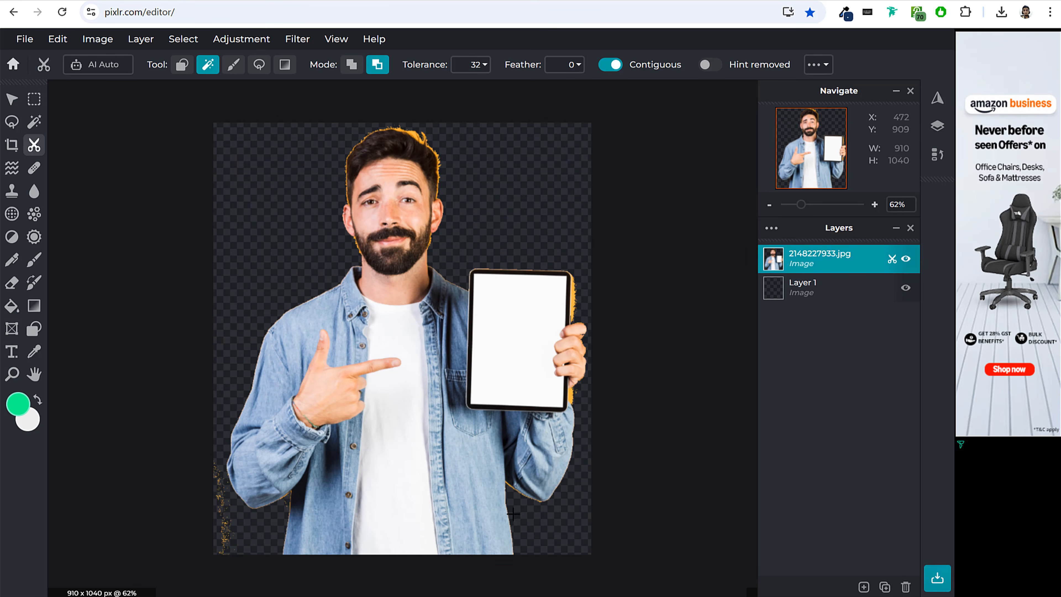
{"action": "left_click", "coordinate": [574, 306]}
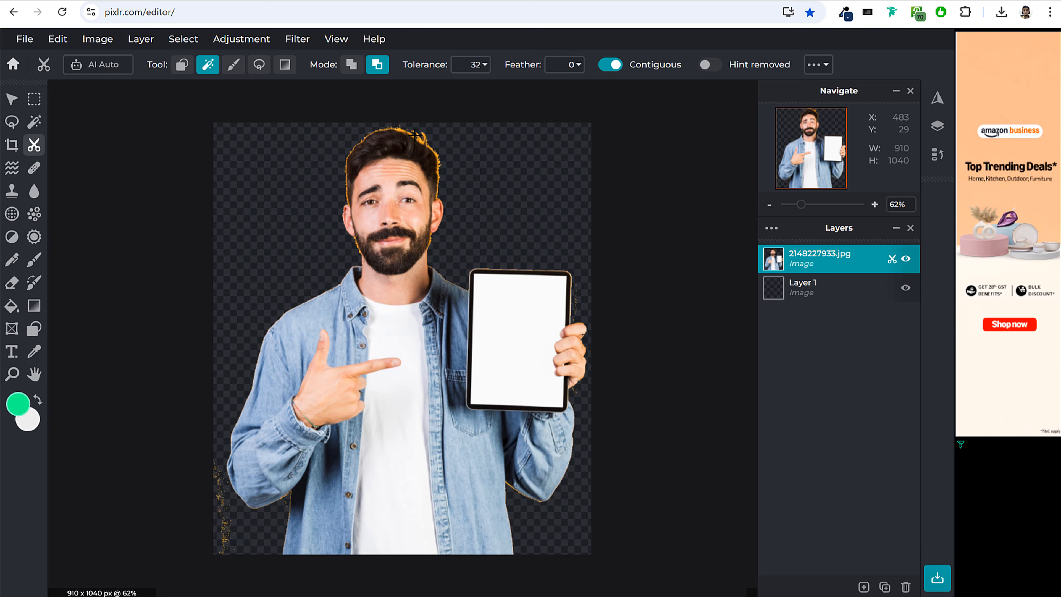
{"action": "scroll", "coordinate": [413, 135], "scroll_direction": "up", "scroll_amount": 2}
{"action": "scroll", "coordinate": [475, 137], "scroll_direction": "down", "scroll_amount": 1}
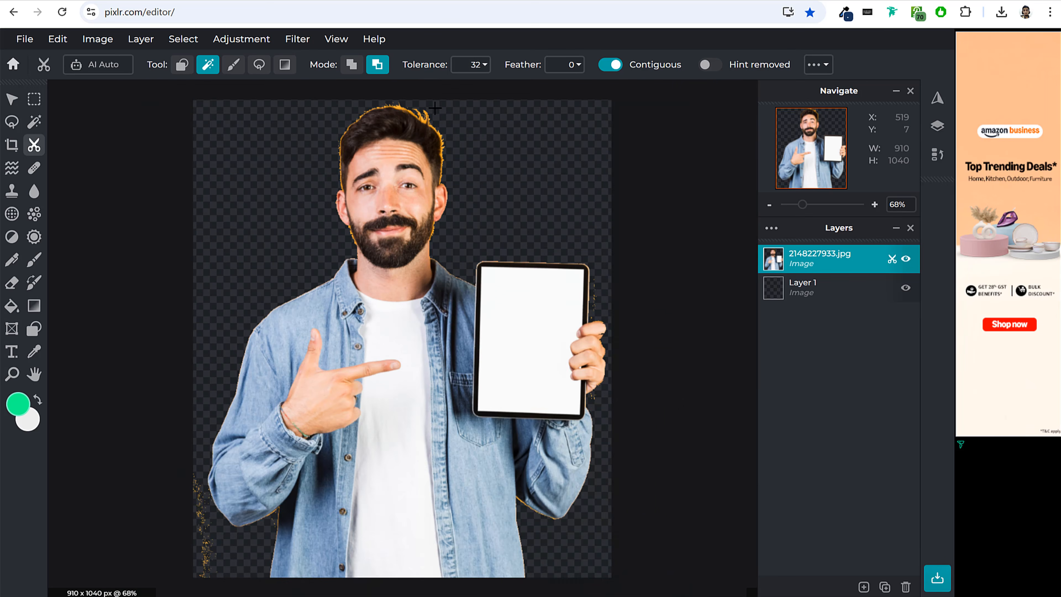
{"action": "scroll", "coordinate": [438, 116], "scroll_direction": "up", "scroll_amount": 3}
{"action": "left_click", "coordinate": [437, 117]}
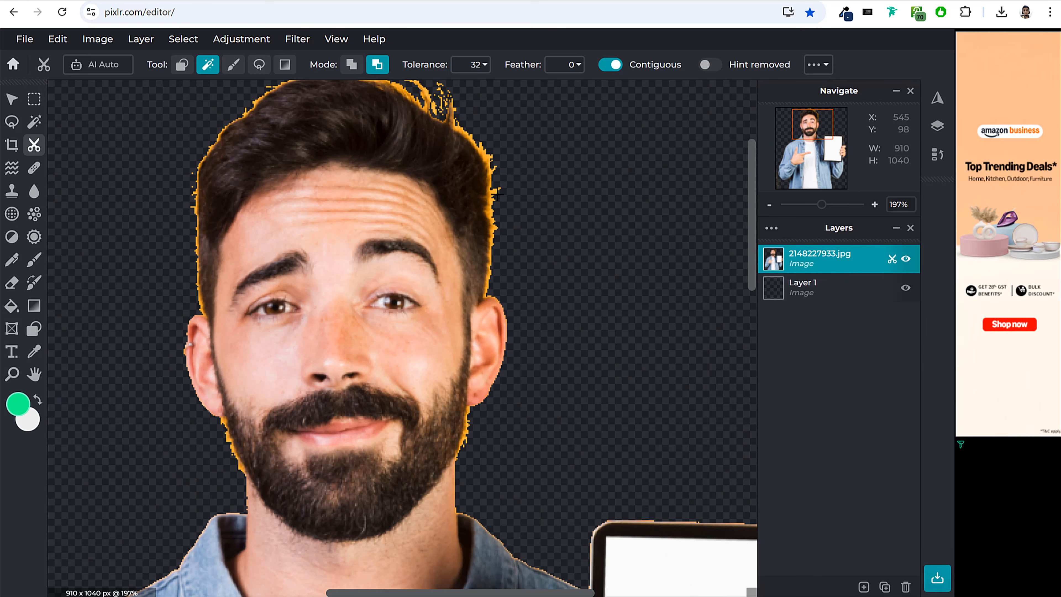
{"action": "scroll", "coordinate": [612, 277], "scroll_direction": "down", "scroll_amount": 5}
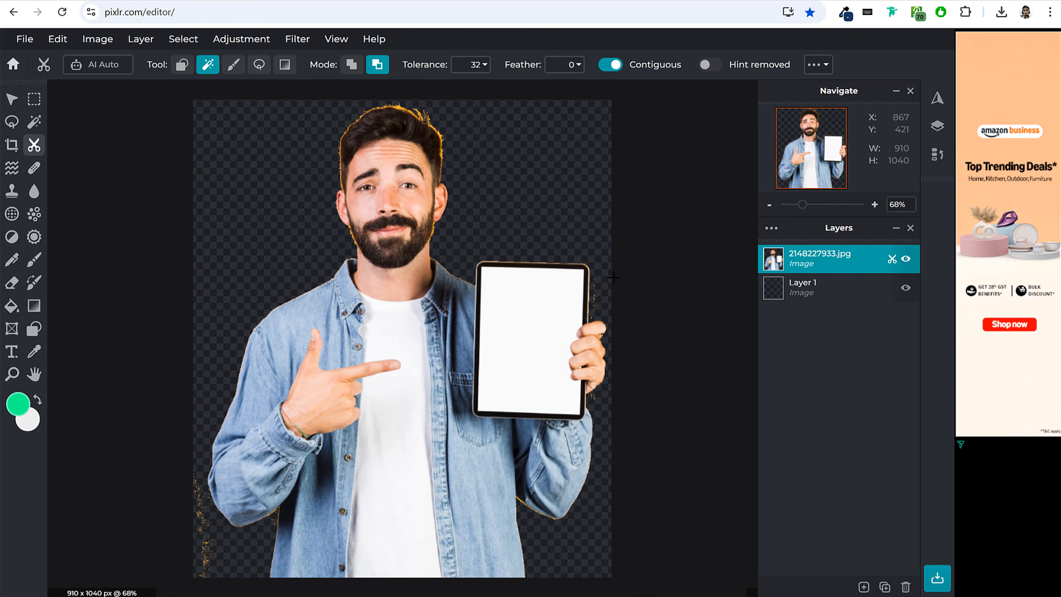
{"action": "scroll", "coordinate": [566, 257], "scroll_direction": "down", "scroll_amount": 1}
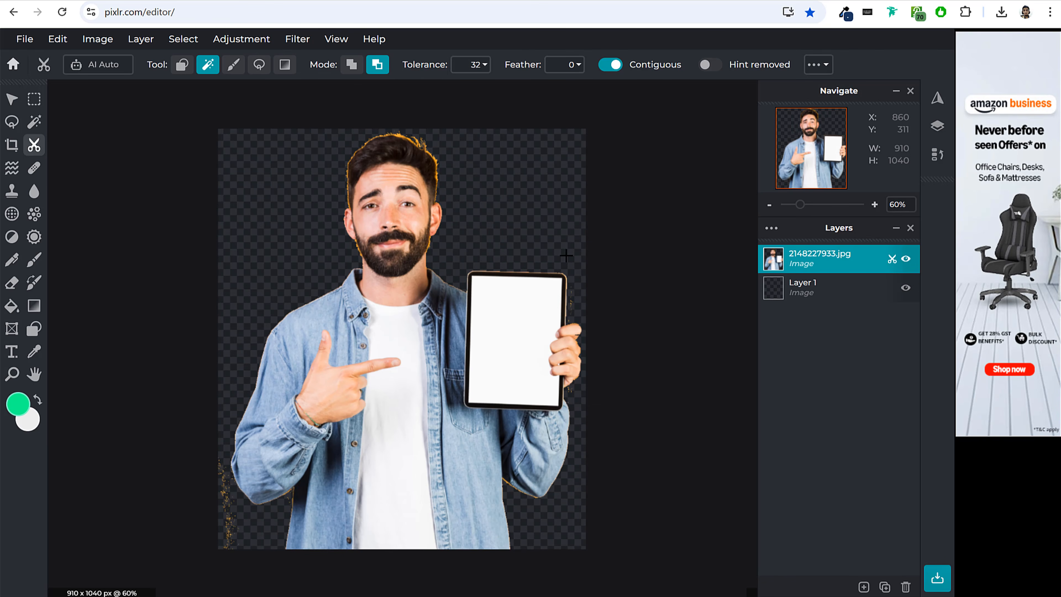
Save the cut-out image as a transparent PNG named Untitled55 in the Media folder.
{"action": "left_click", "coordinate": [12, 99]}
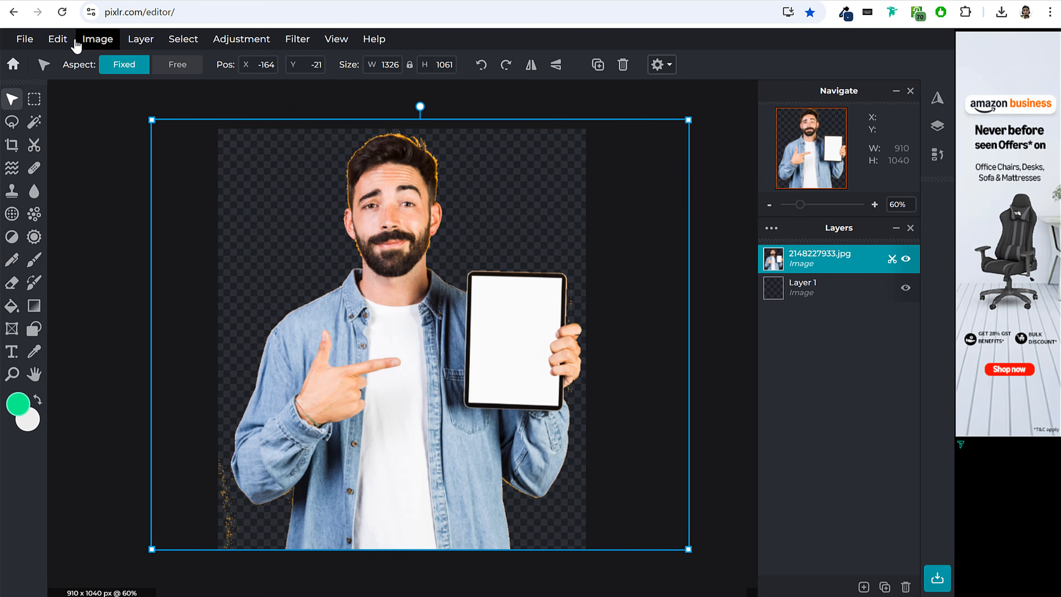
{"action": "left_click", "coordinate": [28, 42]}
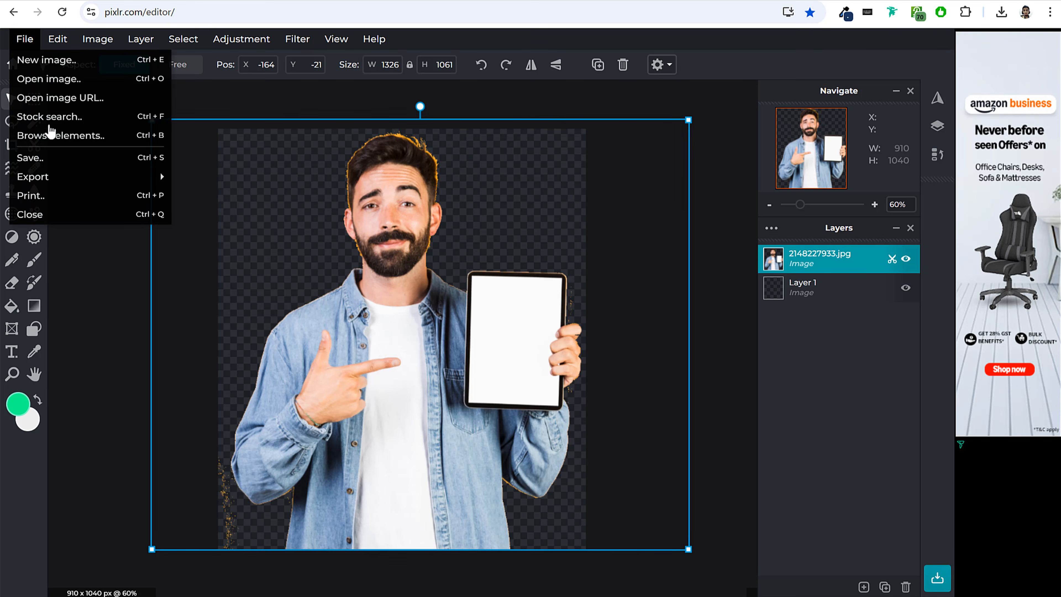
{"action": "left_click", "coordinate": [65, 160]}
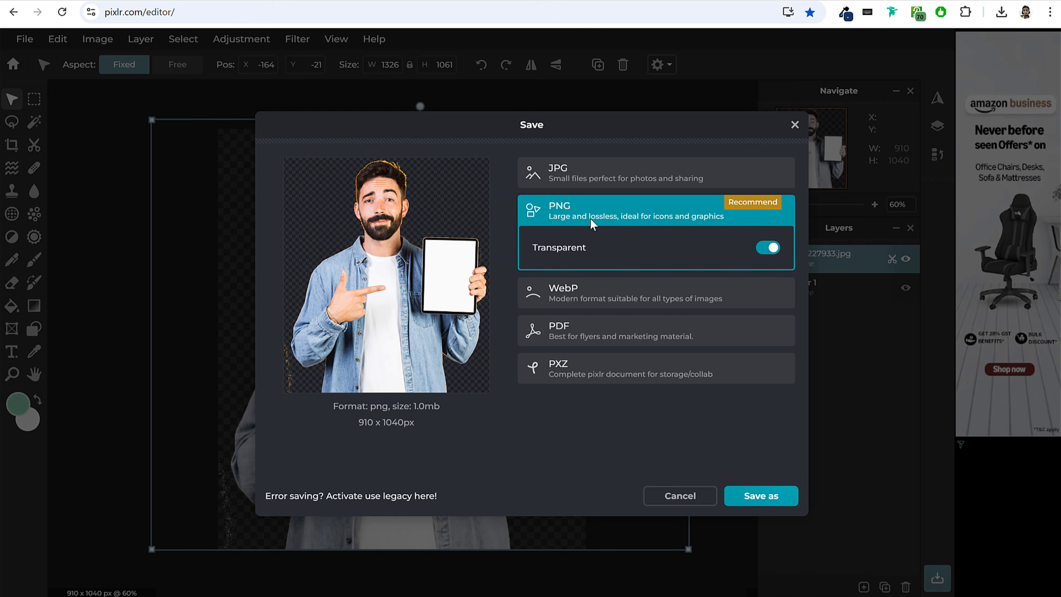
{"action": "left_click", "coordinate": [784, 502]}
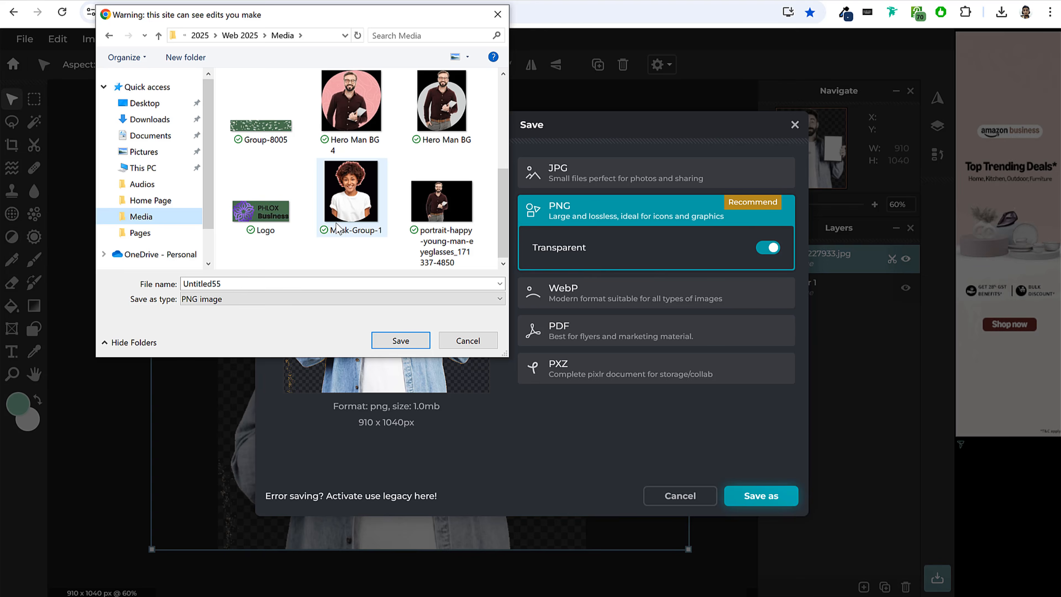
{"action": "left_click", "coordinate": [295, 278]}
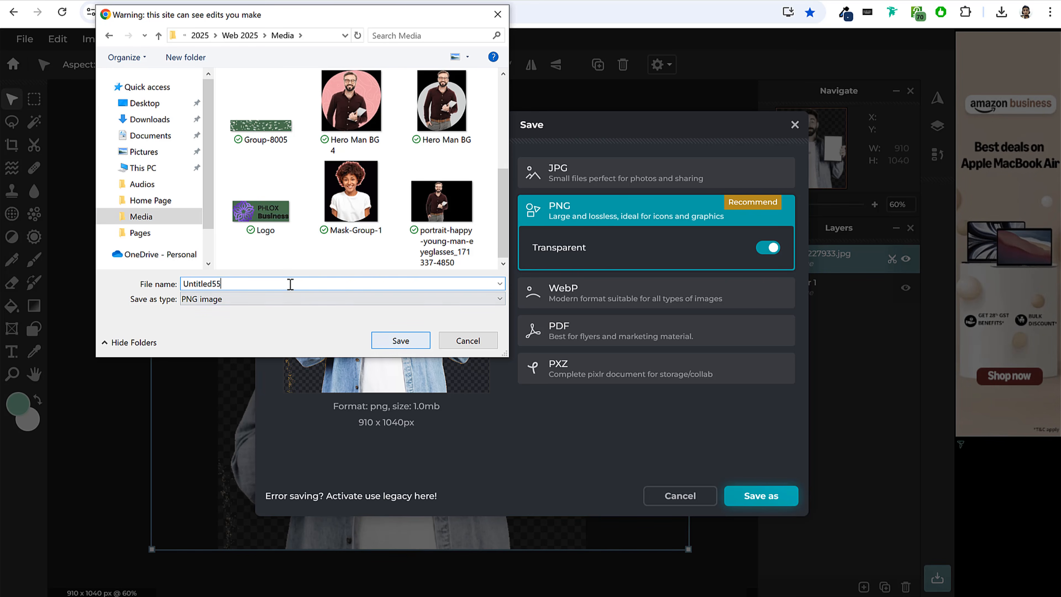
{"action": "left_click", "coordinate": [399, 340]}
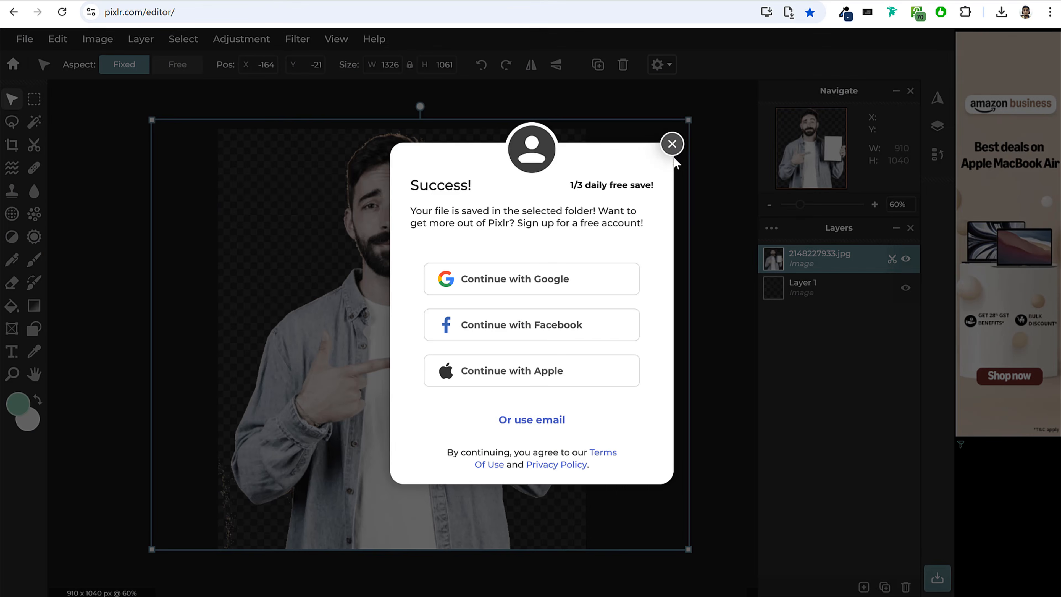
{"action": "left_click", "coordinate": [670, 146]}
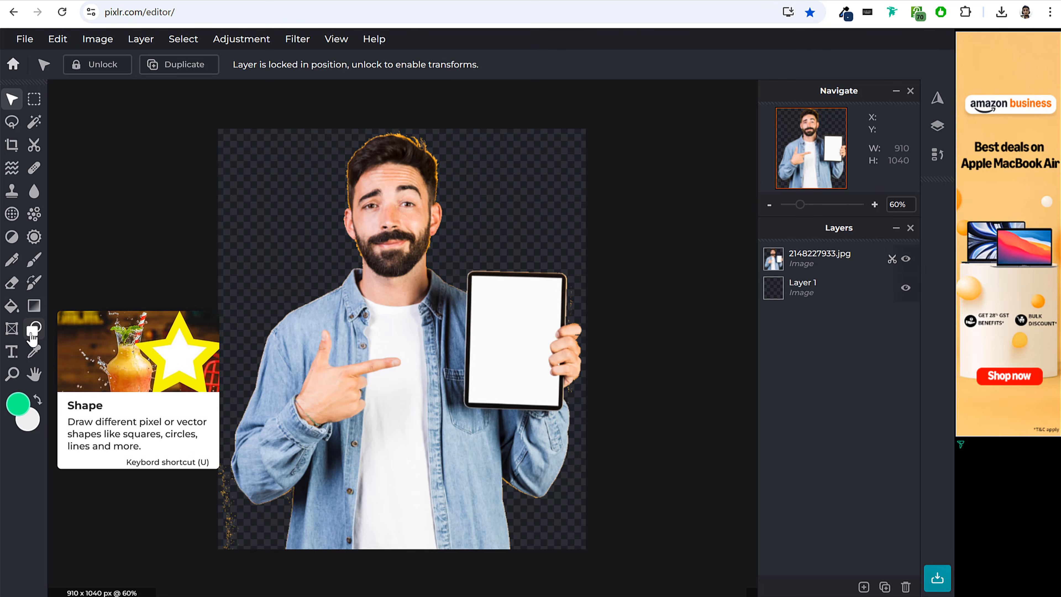
Browse the custom shapes offered by the Shape tool.
{"action": "left_click", "coordinate": [32, 330]}
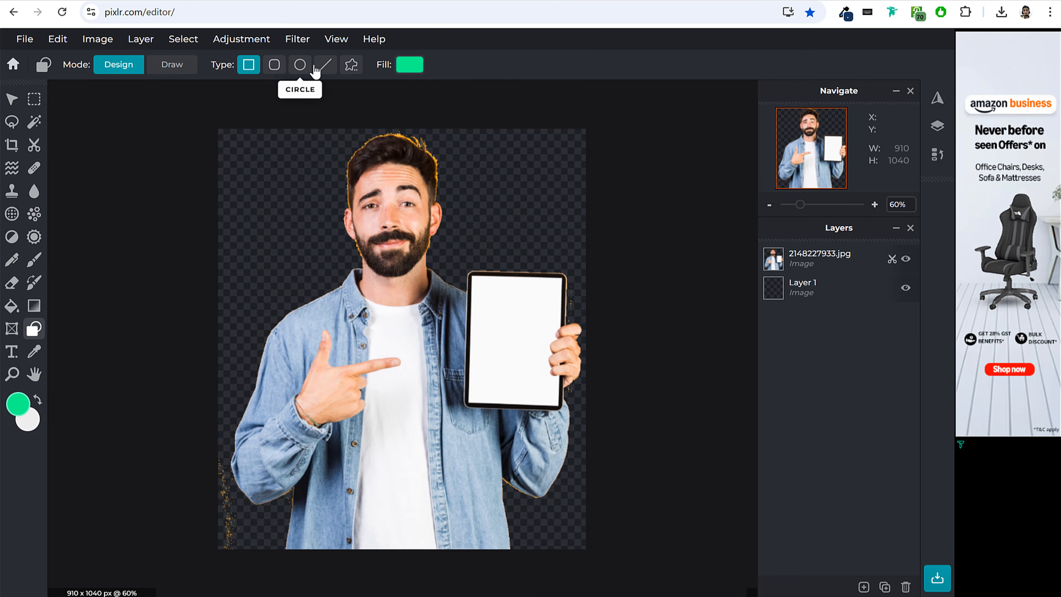
{"action": "left_click", "coordinate": [358, 69]}
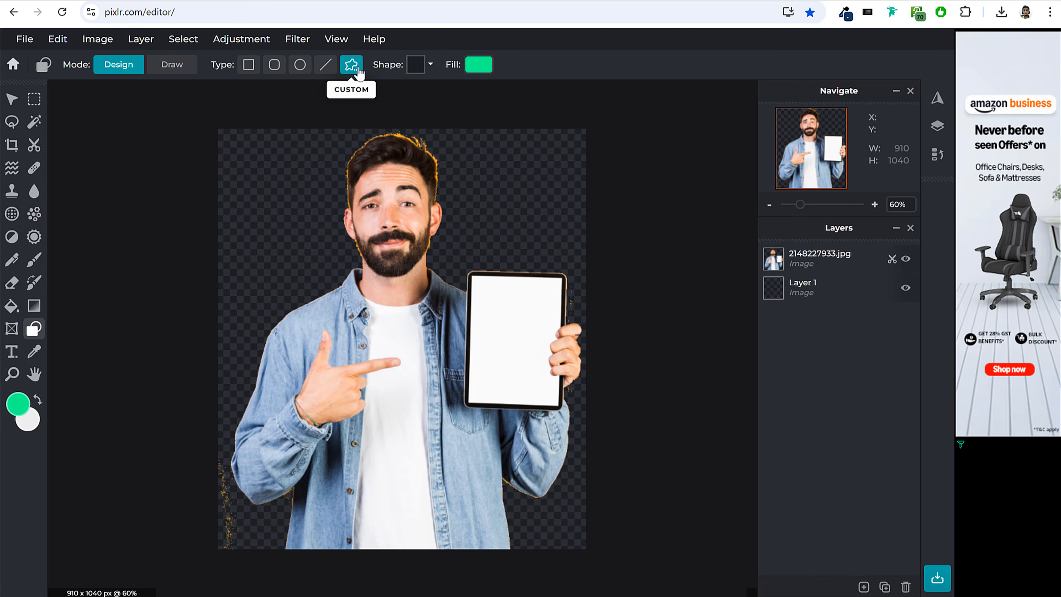
{"action": "left_click", "coordinate": [422, 67]}
{"action": "scroll", "coordinate": [457, 225], "scroll_direction": "down", "scroll_amount": 5}
{"action": "scroll", "coordinate": [457, 226], "scroll_direction": "up", "scroll_amount": 6}
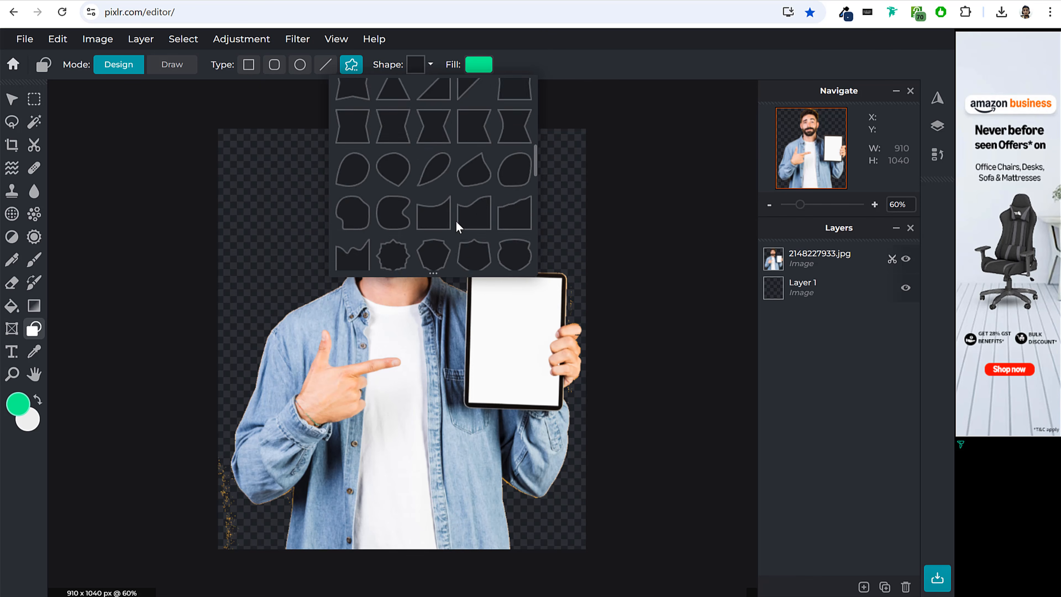
Draw a green circle about 870 px in diameter over the man and position it at about X 20, Y 179.
{"action": "left_click", "coordinate": [301, 69]}
{"action": "left_click_drag", "start_coordinate": [237, 195], "coordinate": [395, 334]}
{"action": "left_click_drag", "start_coordinate": [428, 378], "coordinate": [623, 503]}
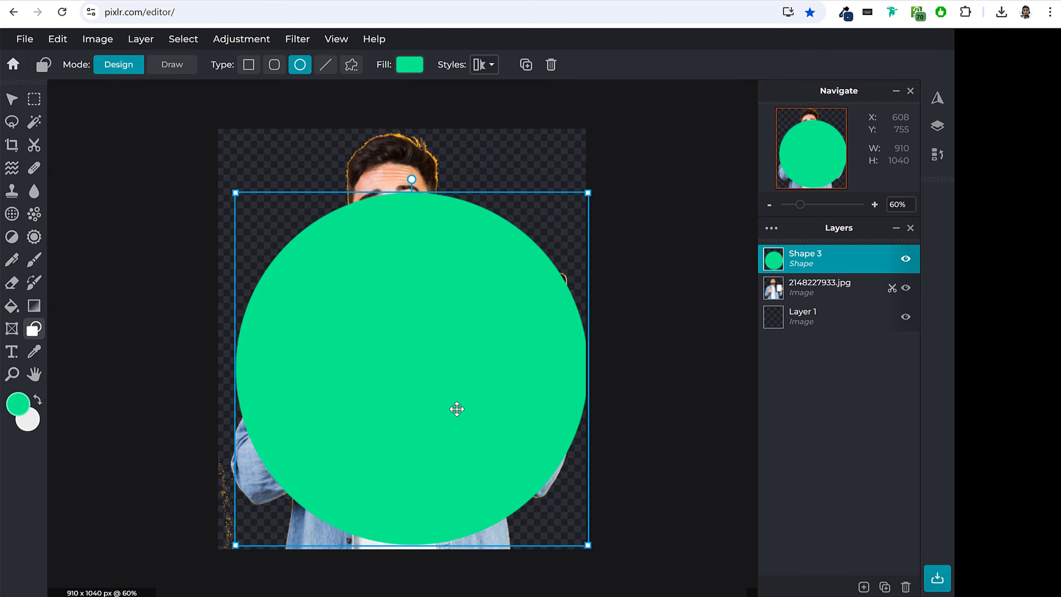
{"action": "left_click", "coordinate": [17, 100]}
{"action": "left_click_drag", "start_coordinate": [492, 310], "coordinate": [484, 318]}
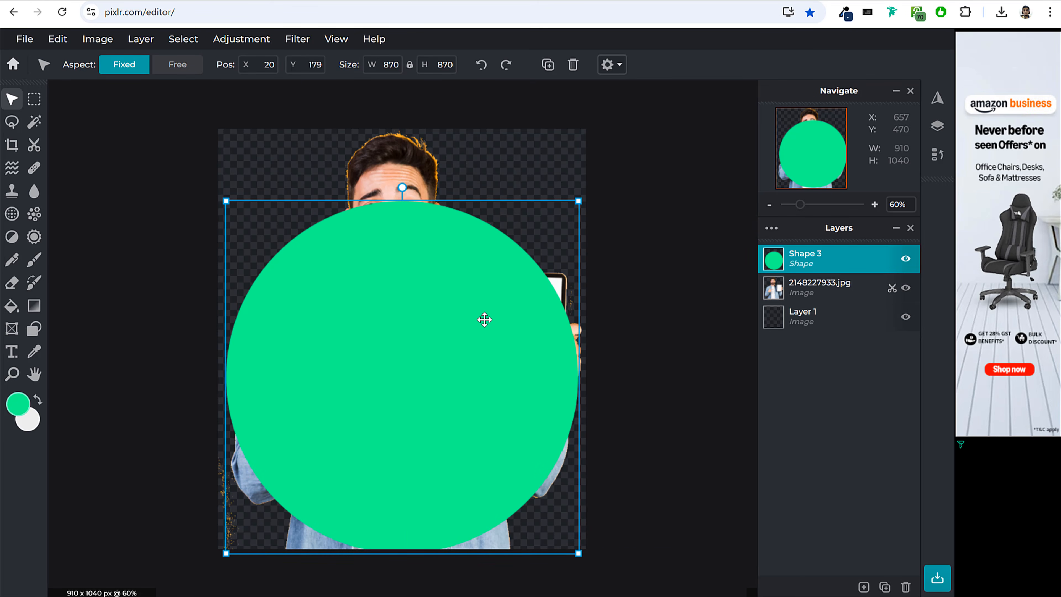
Change the circle's fill to the light pink swatch #FFBDBD.
{"action": "left_click", "coordinate": [34, 333]}
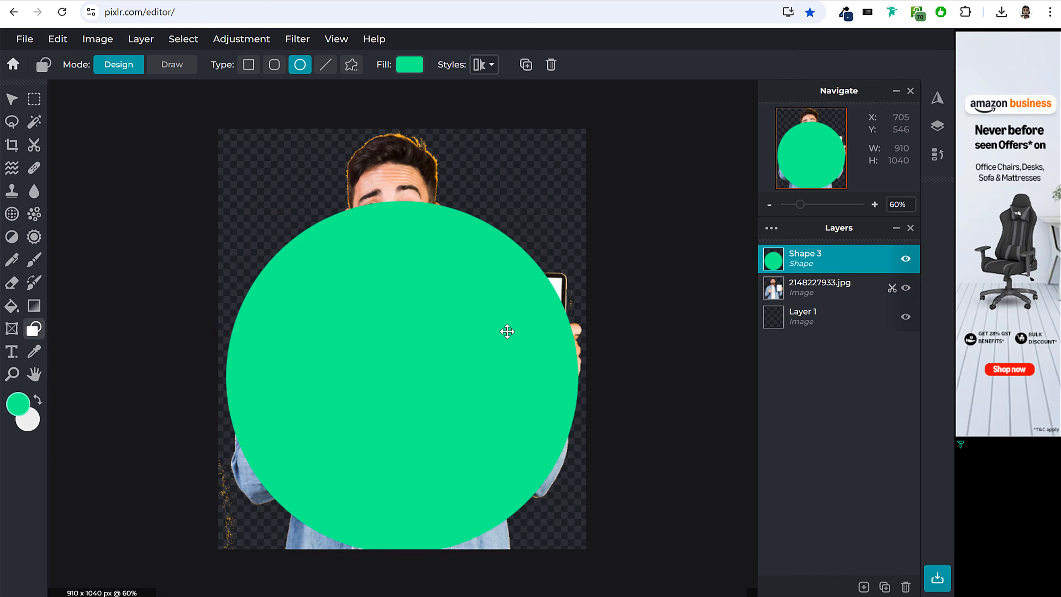
{"action": "left_click", "coordinate": [423, 286]}
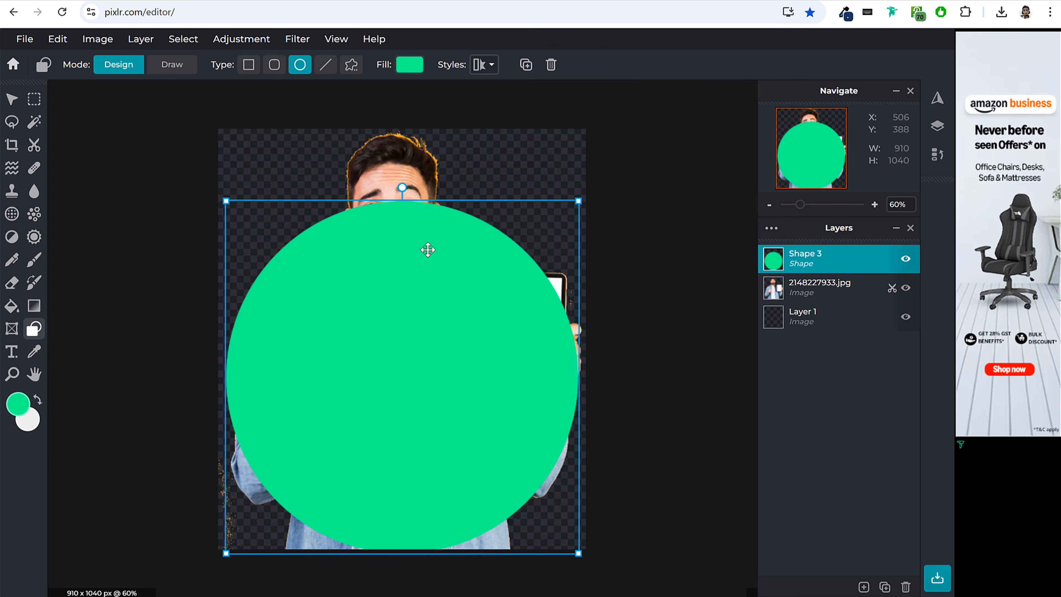
{"action": "left_click", "coordinate": [410, 67]}
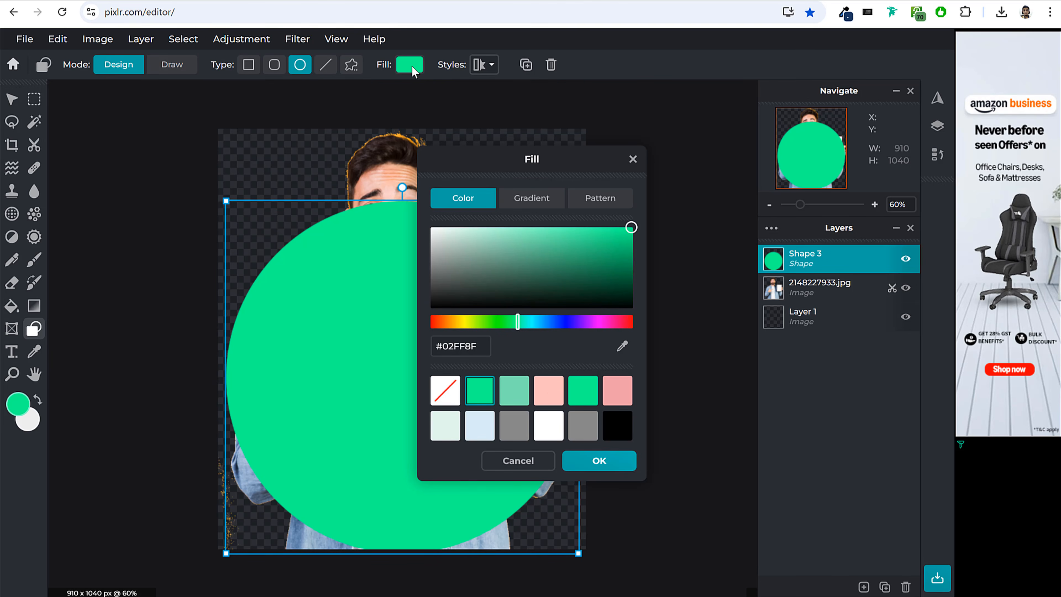
{"action": "left_click", "coordinate": [556, 399]}
{"action": "left_click", "coordinate": [619, 405]}
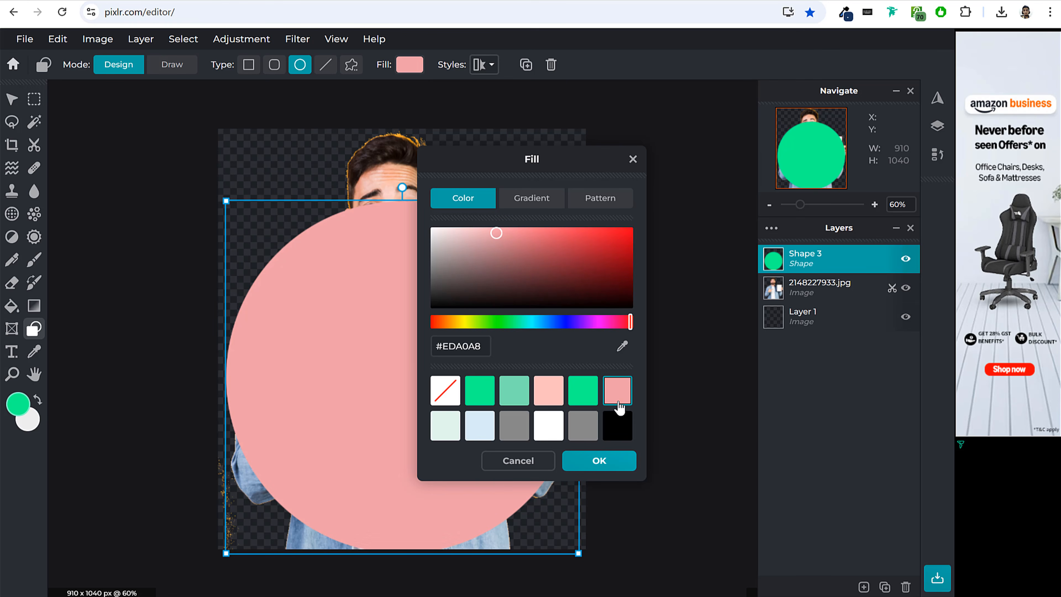
{"action": "left_click", "coordinate": [548, 400]}
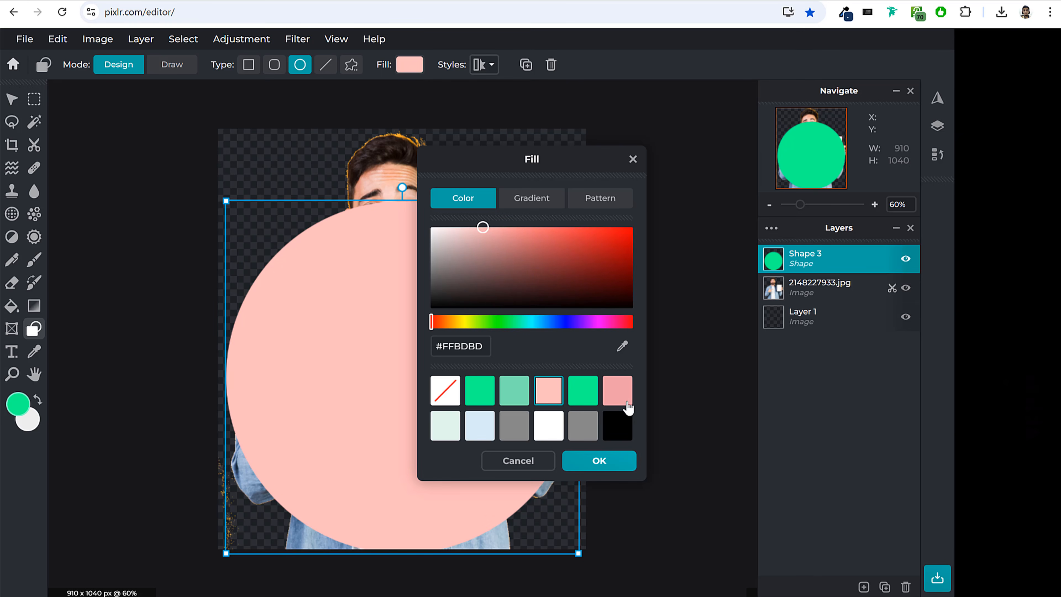
{"action": "left_click", "coordinate": [627, 406]}
{"action": "left_click", "coordinate": [483, 429]}
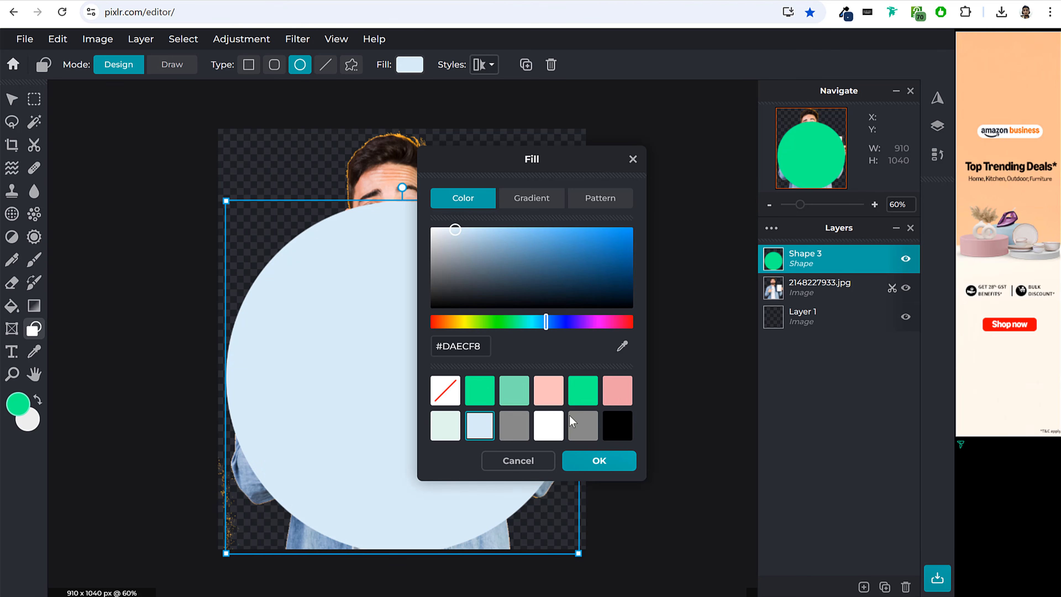
{"action": "left_click", "coordinate": [615, 400]}
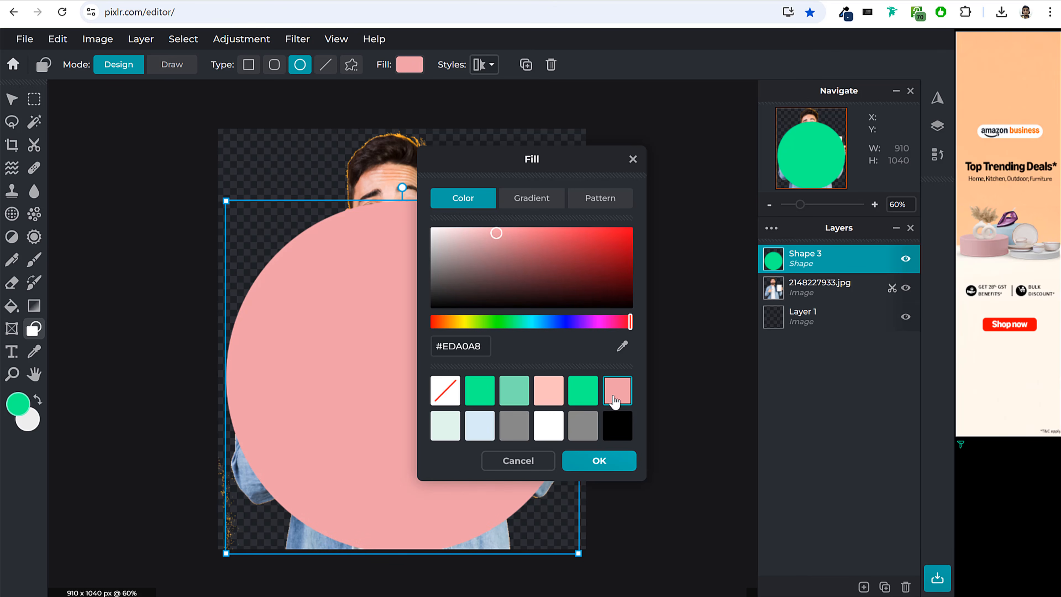
{"action": "left_click", "coordinate": [564, 399]}
{"action": "left_click", "coordinate": [599, 460]}
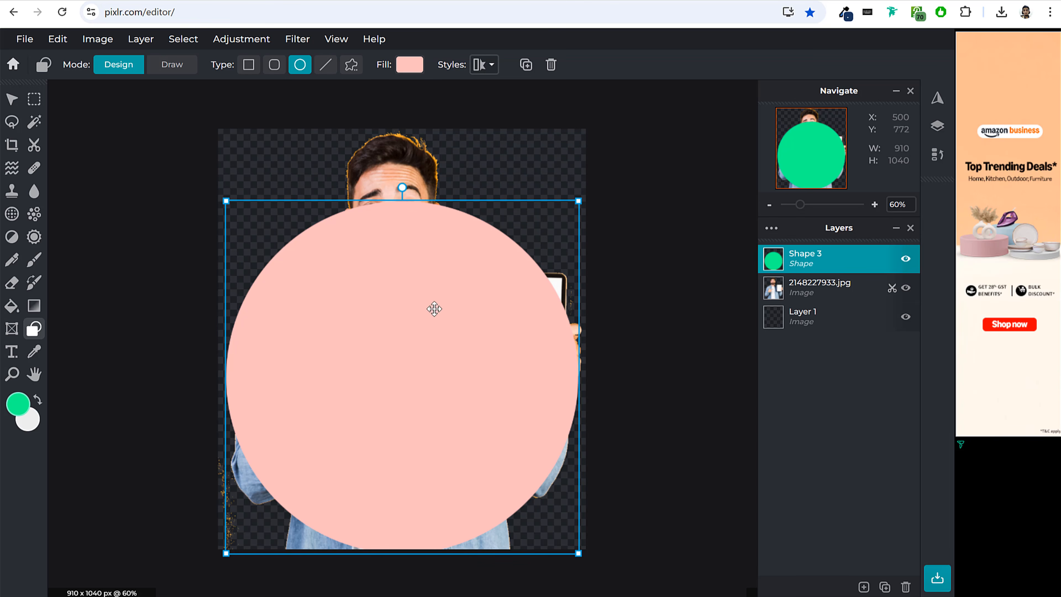
Select the pink circle's area with Wand Select, make the photo layer 2148227933.jpg active and invert the selection.
{"action": "left_click", "coordinate": [12, 99]}
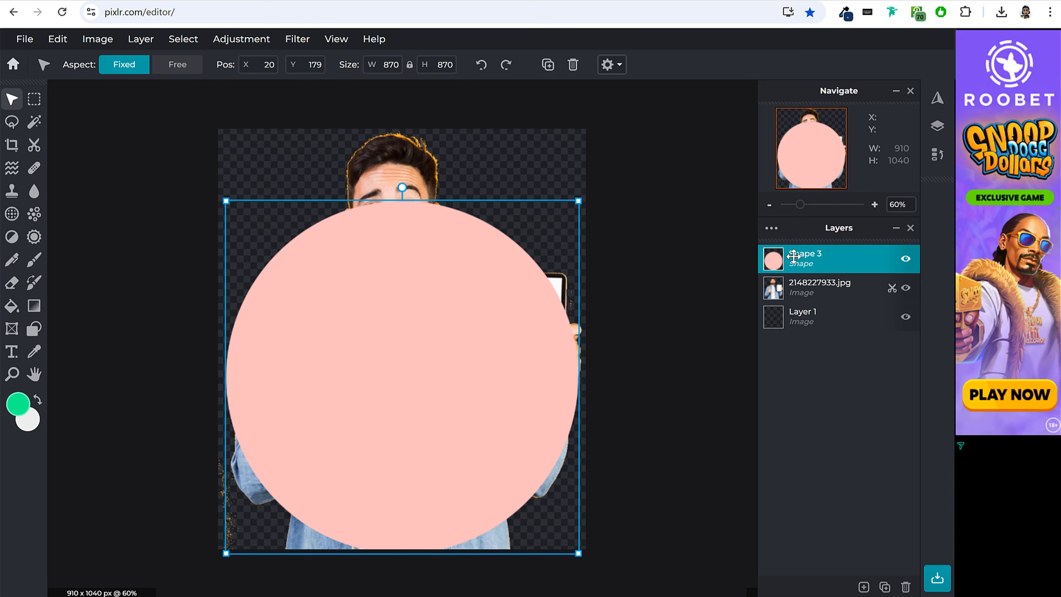
{"action": "left_click", "coordinate": [33, 122]}
{"action": "left_click", "coordinate": [364, 265]}
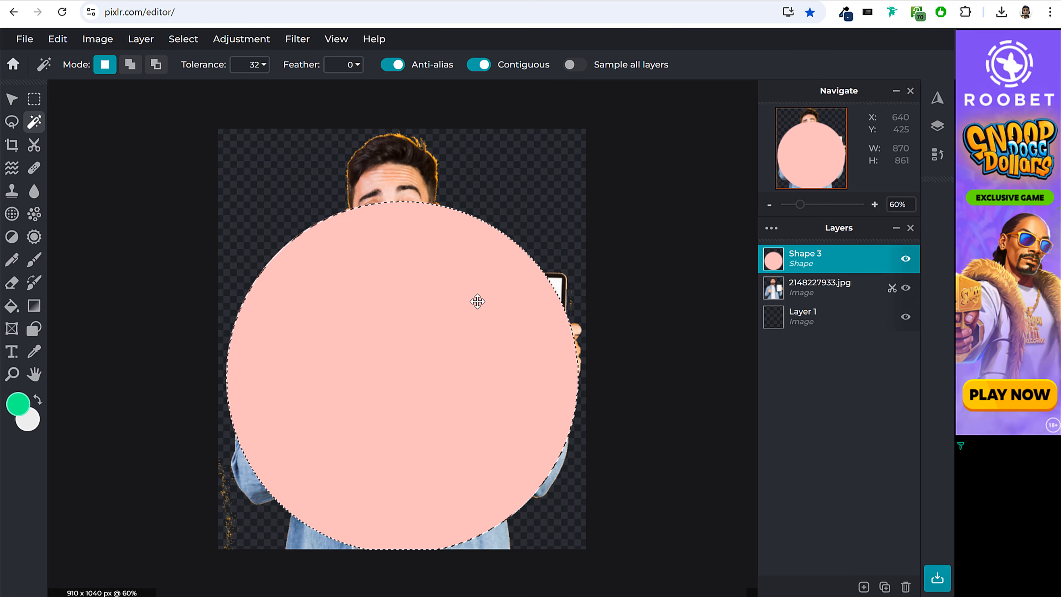
{"action": "left_click", "coordinate": [844, 291]}
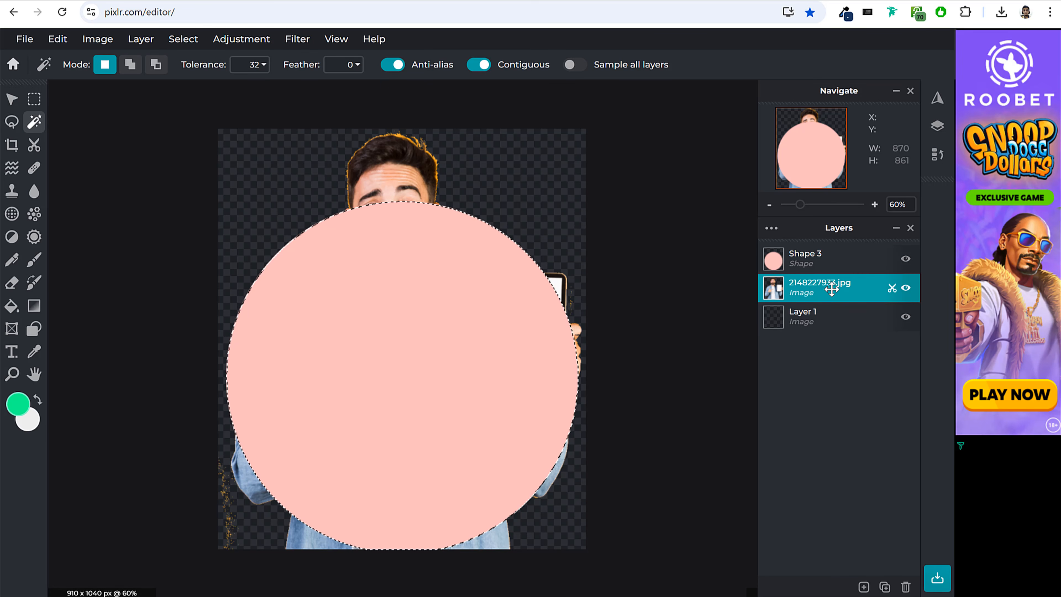
{"action": "key", "text": "ctrl+i"}
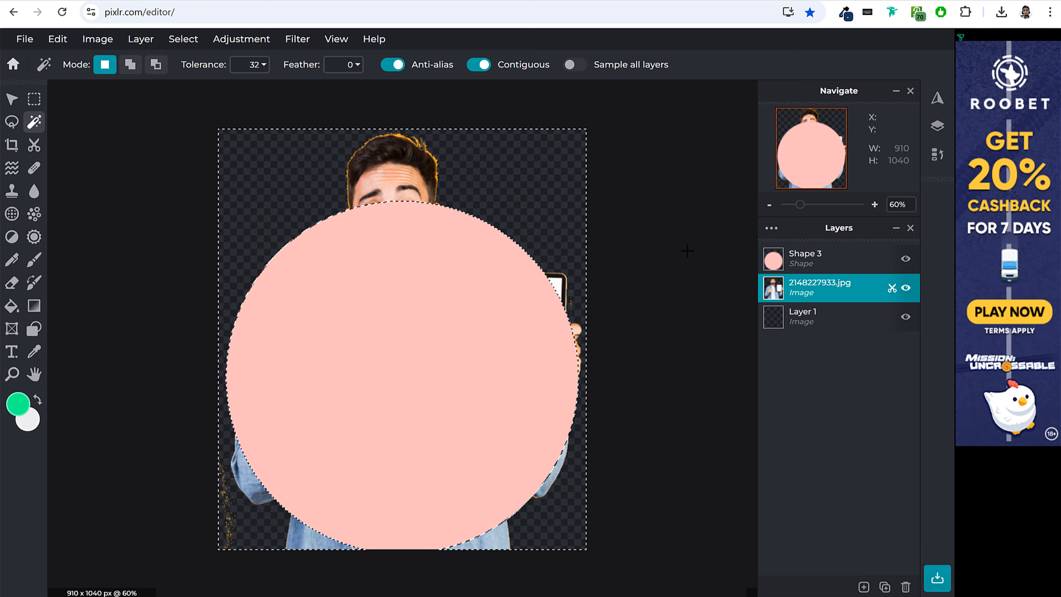
Delete the photo area outside the circle, clear the selection and move the 2148227933.jpg layer above the pink circle layer.
{"action": "key", "text": "Delete"}
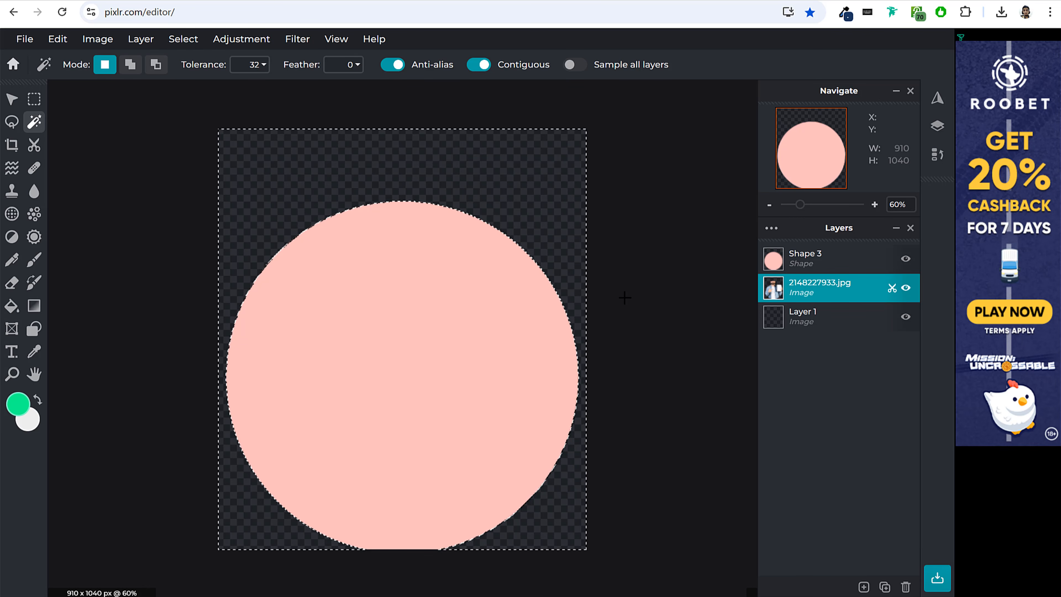
{"action": "key", "text": "ctrl+d"}
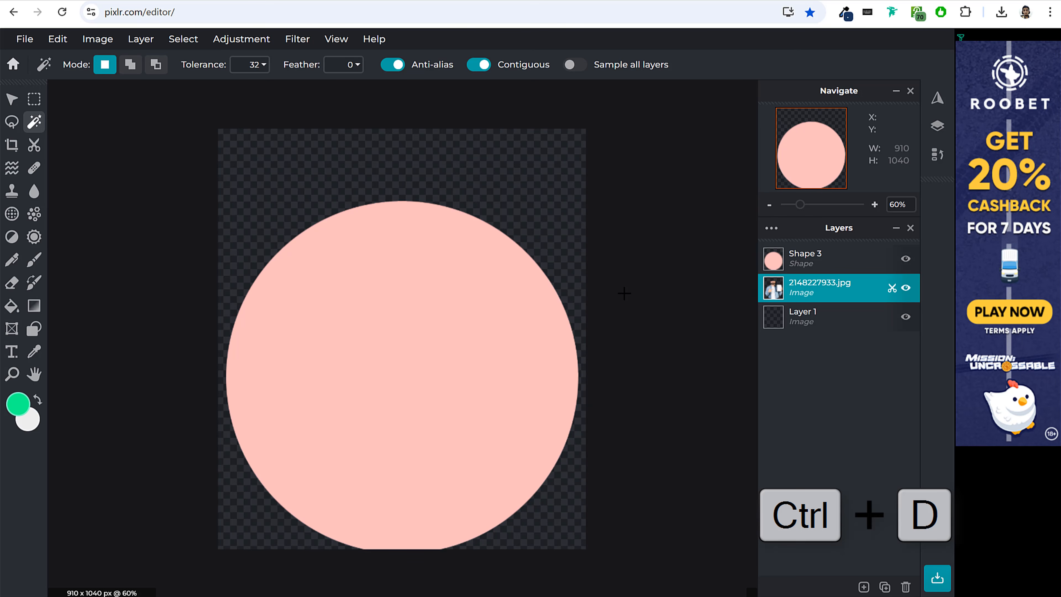
{"action": "left_click", "coordinate": [12, 101]}
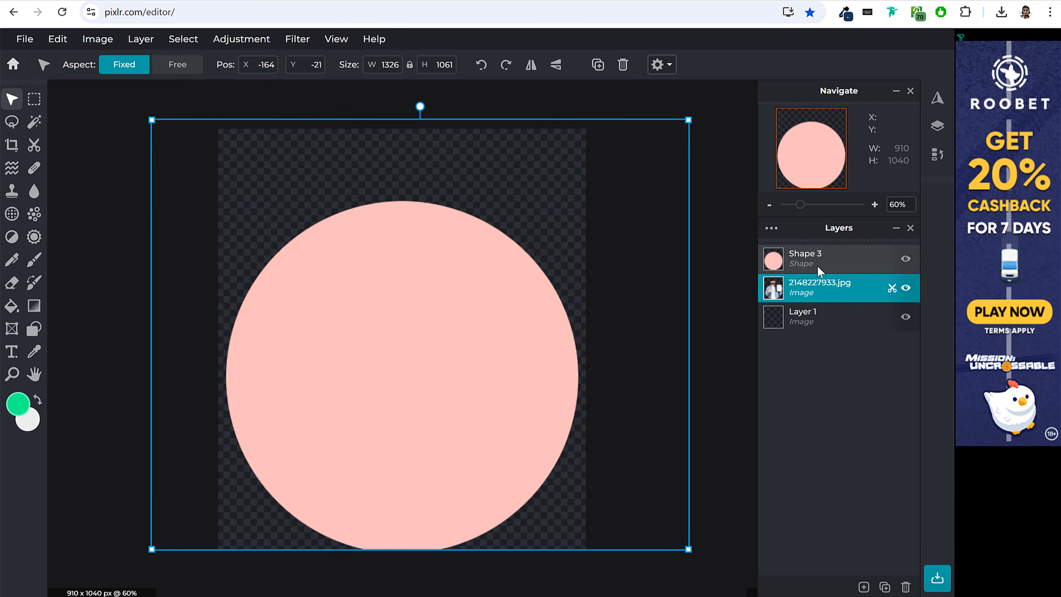
{"action": "left_click_drag", "start_coordinate": [820, 289], "coordinate": [821, 257]}
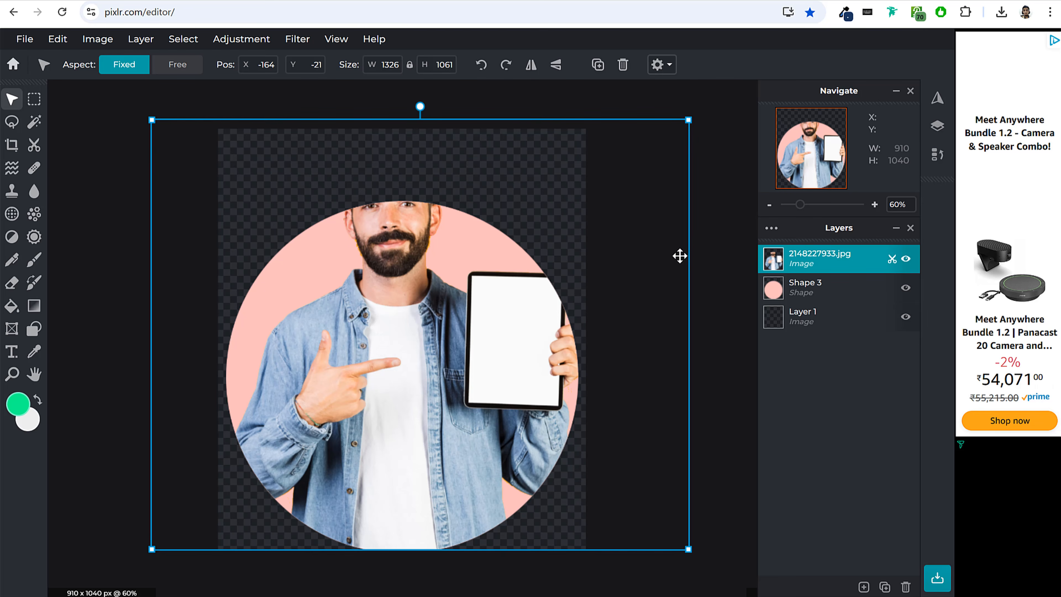
{"action": "left_click", "coordinate": [706, 239]}
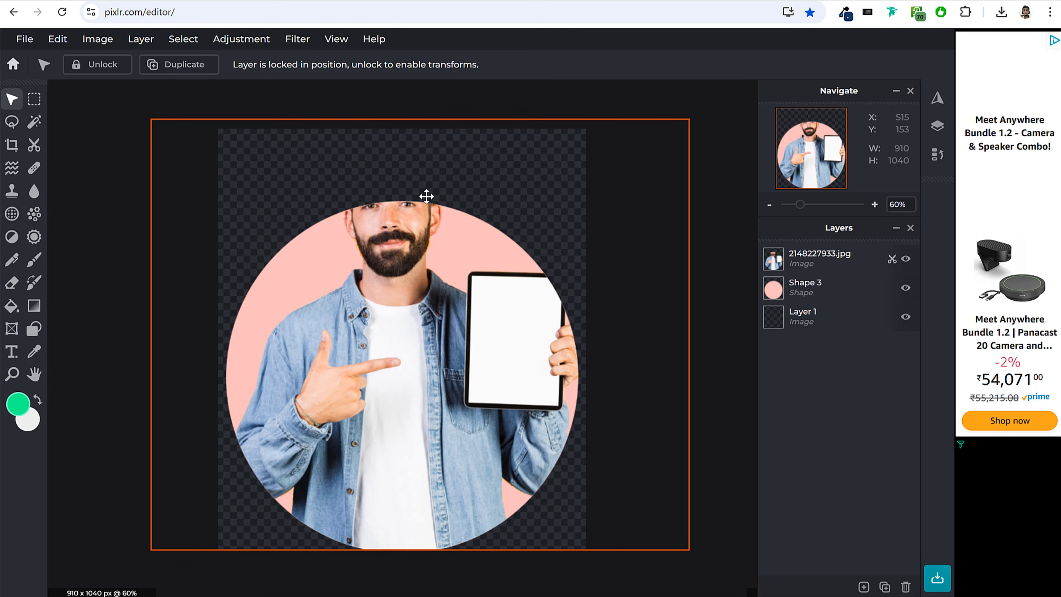
{"action": "key", "text": "alt+Tab"}
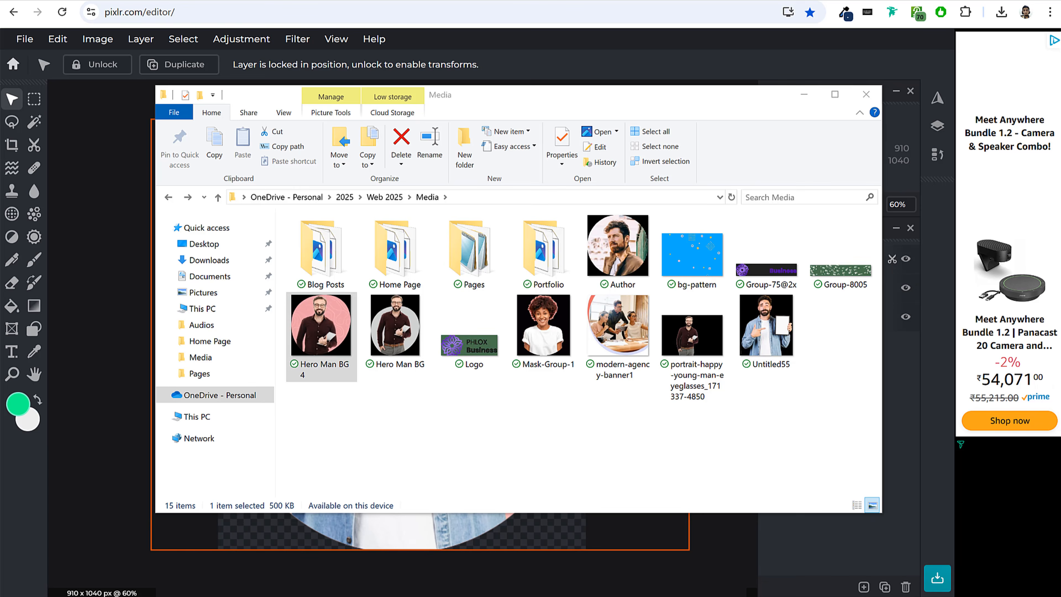
{"action": "left_click", "coordinate": [762, 322]}
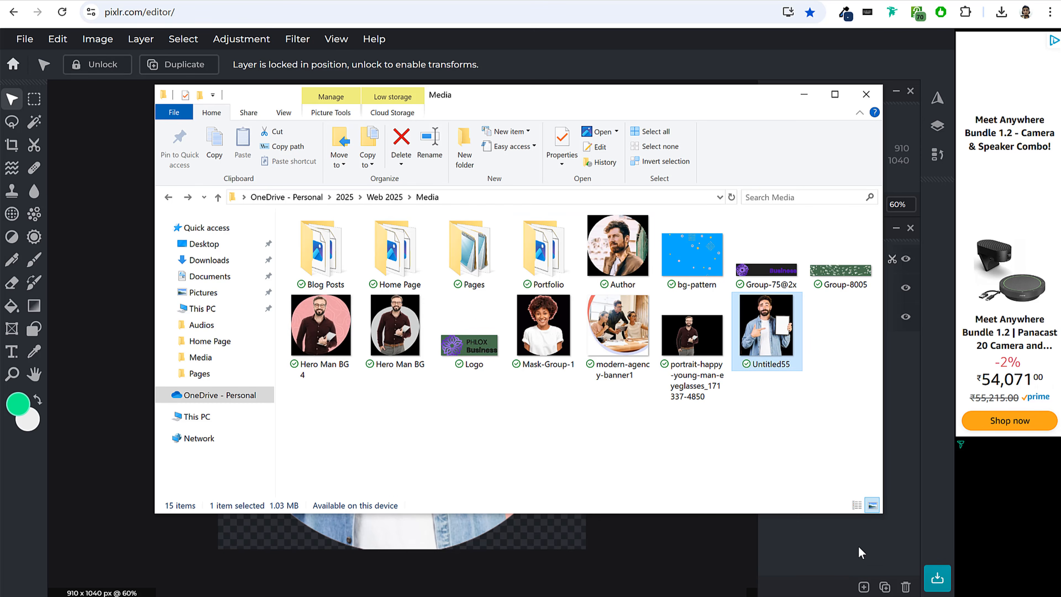
{"action": "left_click", "coordinate": [821, 545]}
{"action": "left_click", "coordinate": [863, 587]}
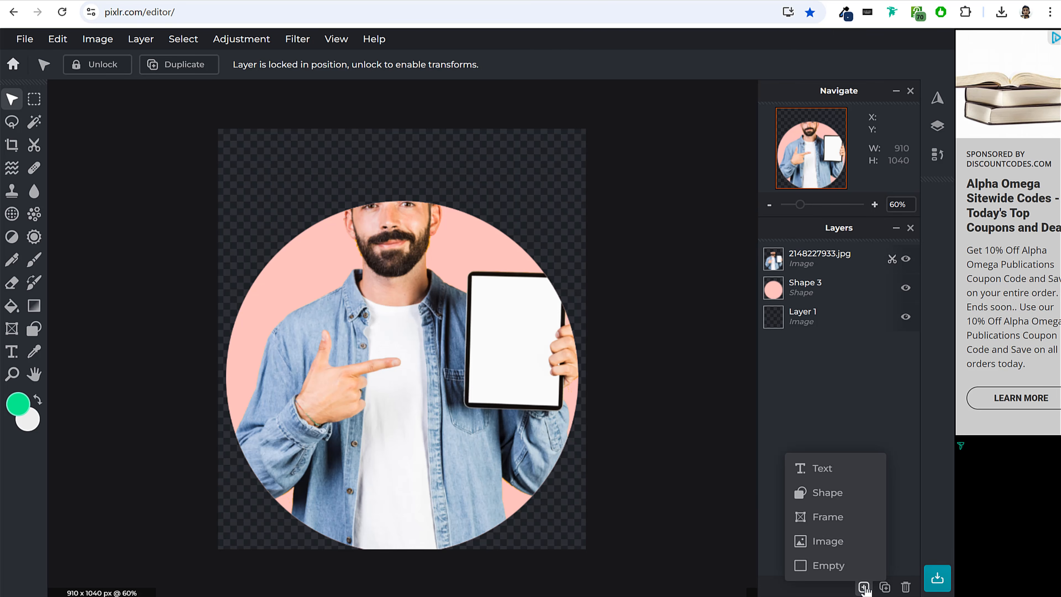
{"action": "left_click", "coordinate": [863, 586]}
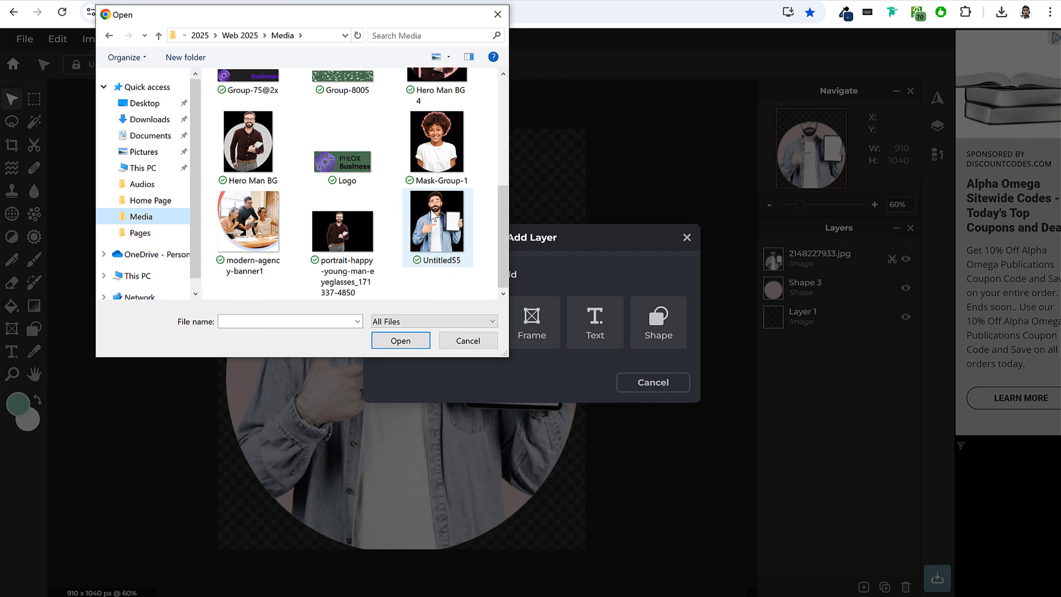
{"action": "left_click", "coordinate": [440, 229]}
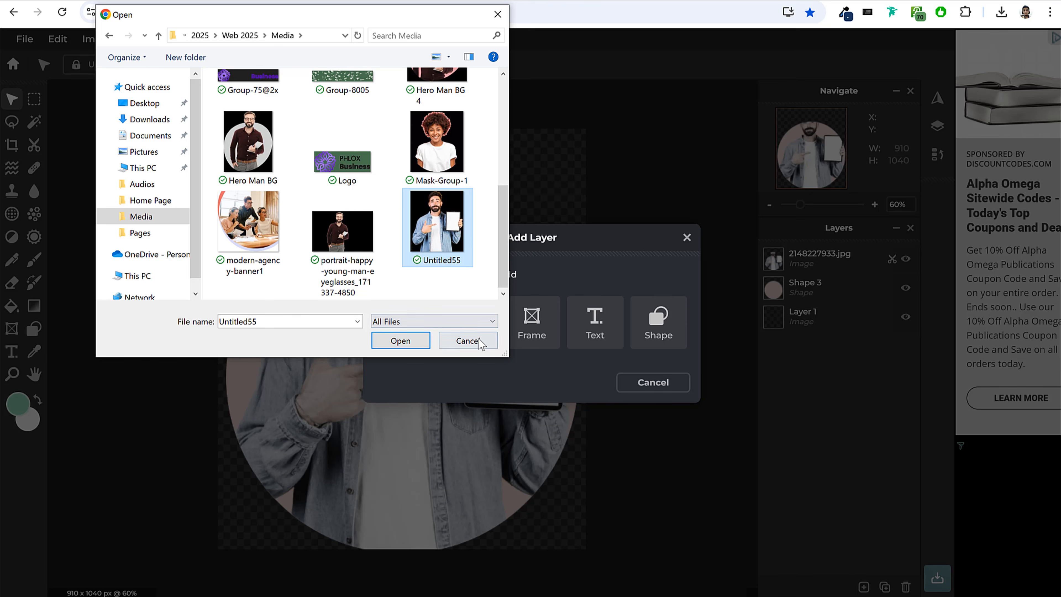
{"action": "left_click", "coordinate": [468, 340]}
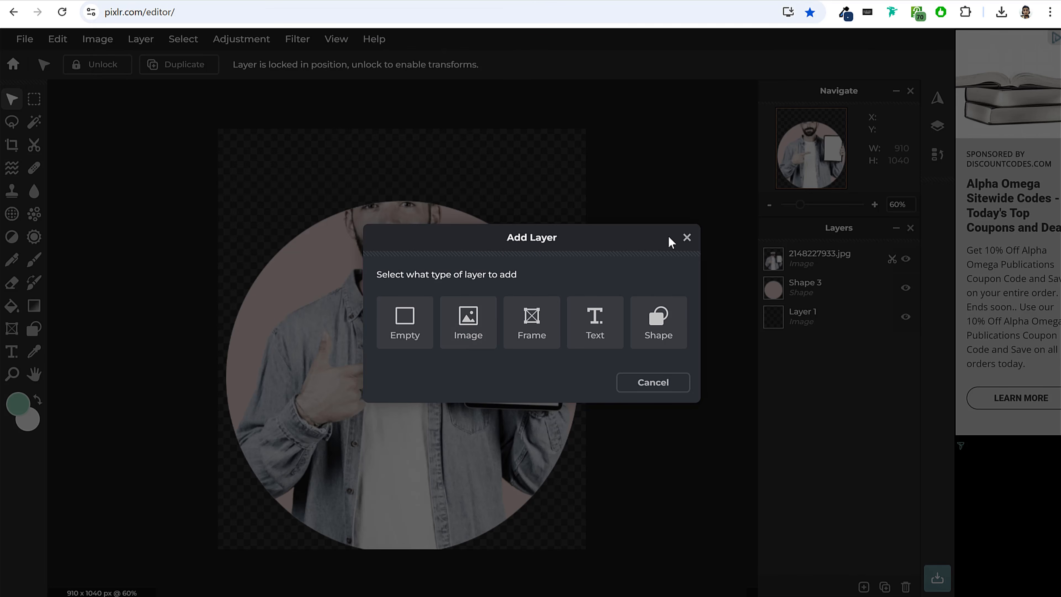
{"action": "left_click", "coordinate": [687, 237]}
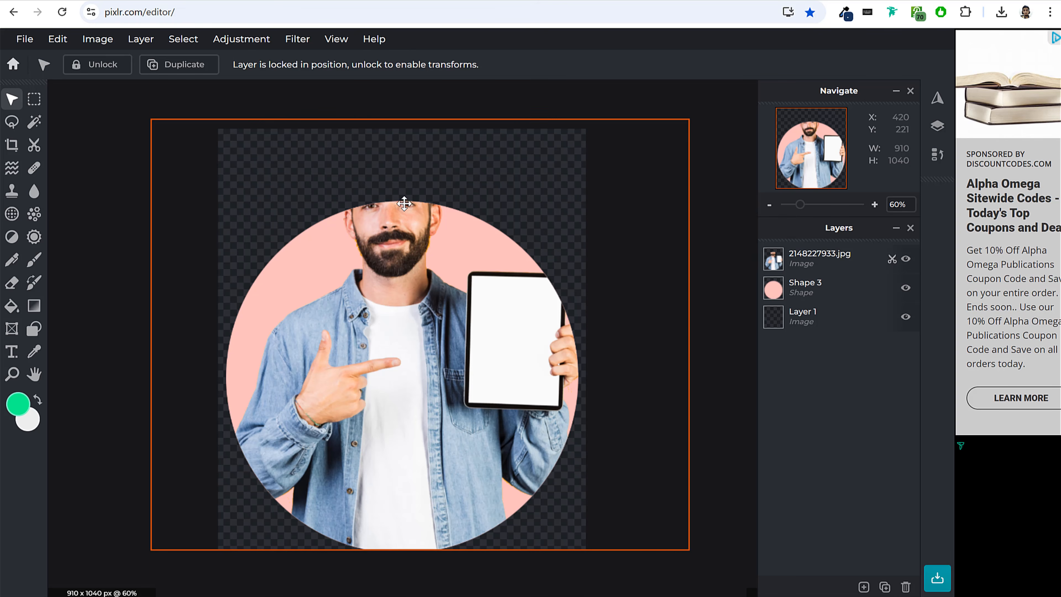
Open Untitled55.png from the Media folder in the photo viewer and crop it to the man's upper head at 910 x 290 px.
{"action": "key", "text": "alt+Tab"}
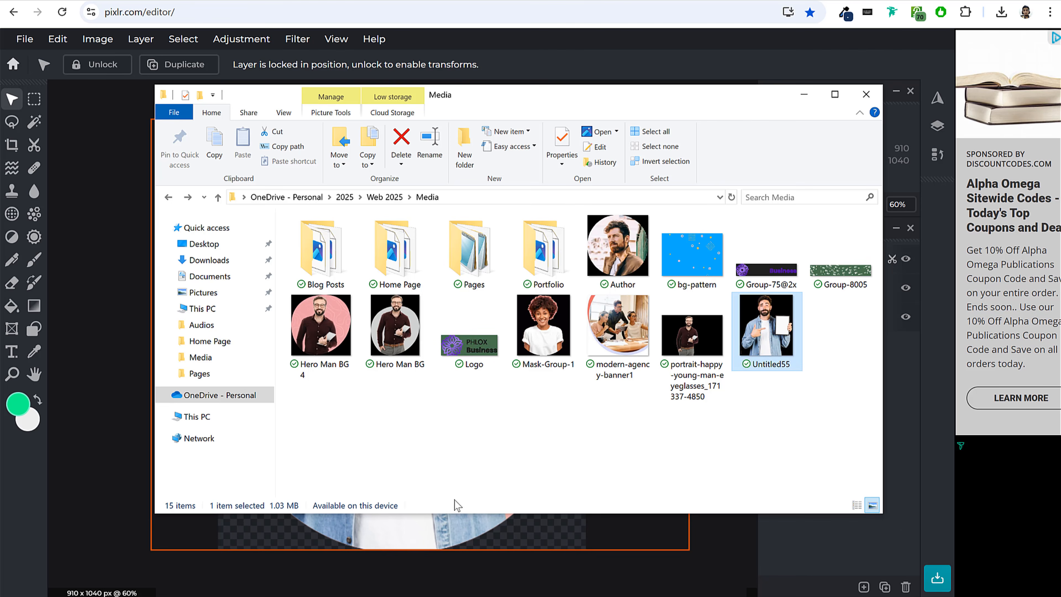
{"action": "double_click", "coordinate": [766, 310]}
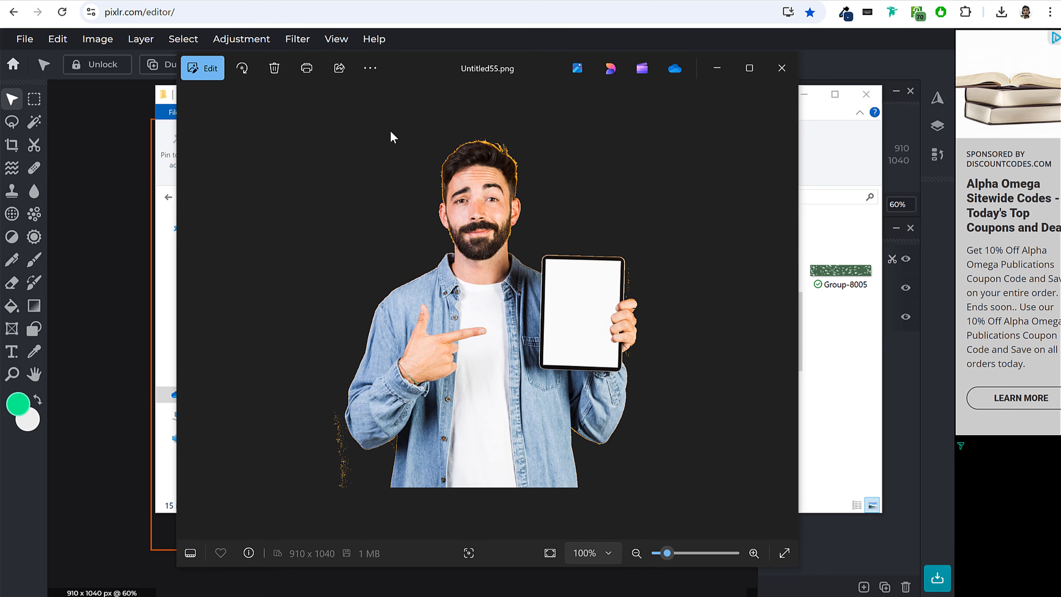
{"action": "left_click", "coordinate": [200, 69]}
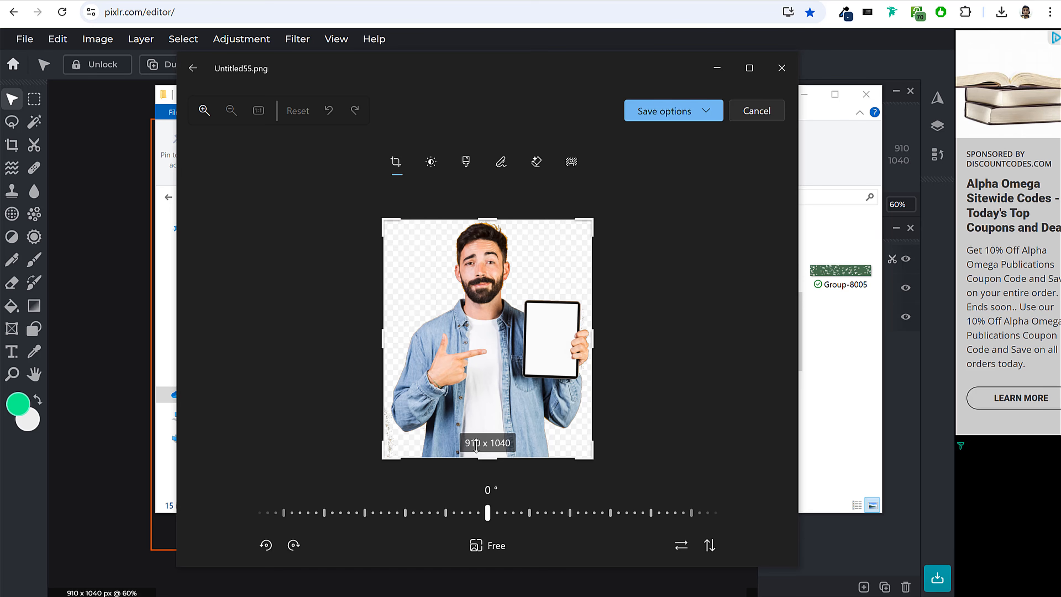
{"action": "left_click_drag", "start_coordinate": [481, 458], "coordinate": [501, 295]}
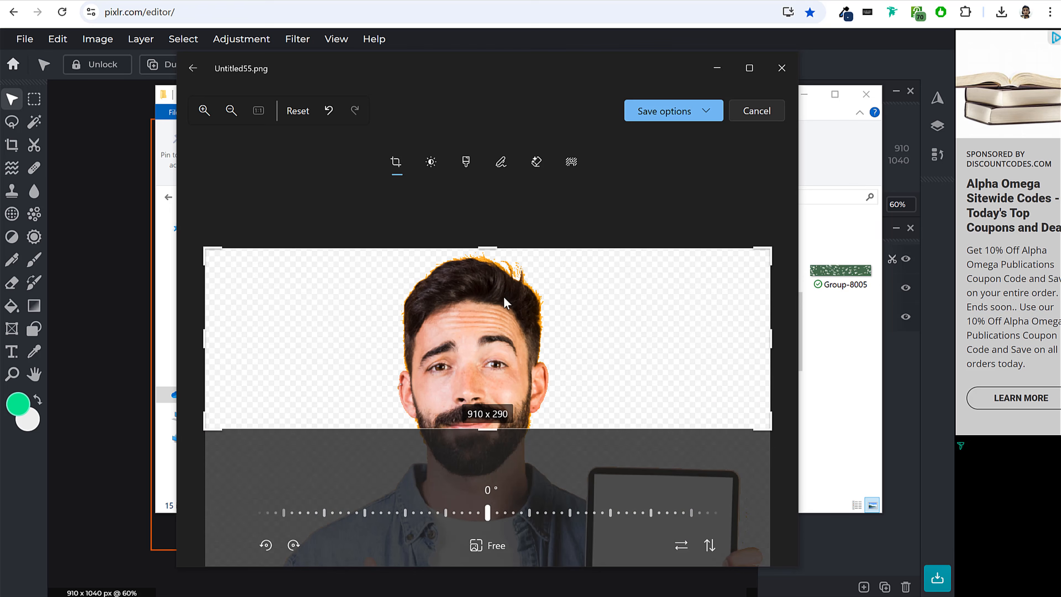
Save the cropped head as a PNG copy named Untitled555 in the Media folder and close the photo viewer.
{"action": "left_click", "coordinate": [675, 111]}
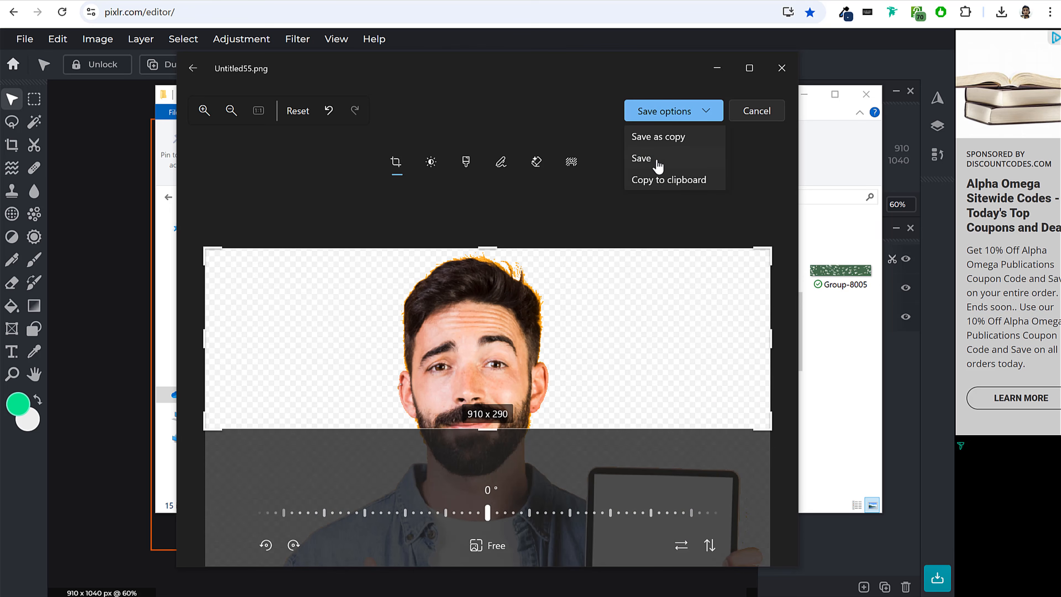
{"action": "left_click", "coordinate": [666, 137]}
{"action": "left_click", "coordinate": [335, 273]}
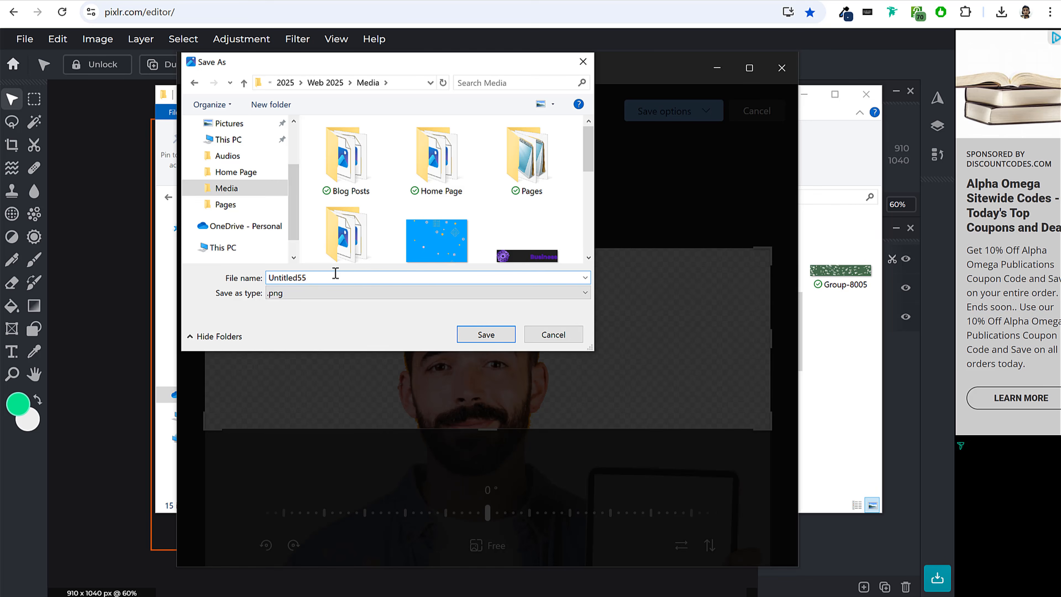
{"action": "left_click", "coordinate": [489, 336]}
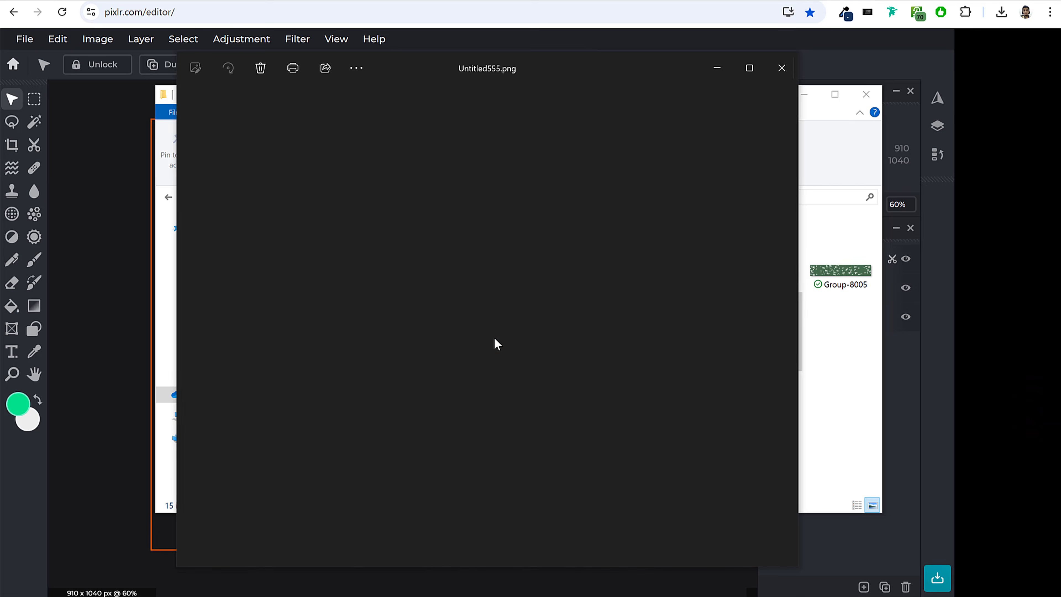
{"action": "left_click", "coordinate": [781, 68]}
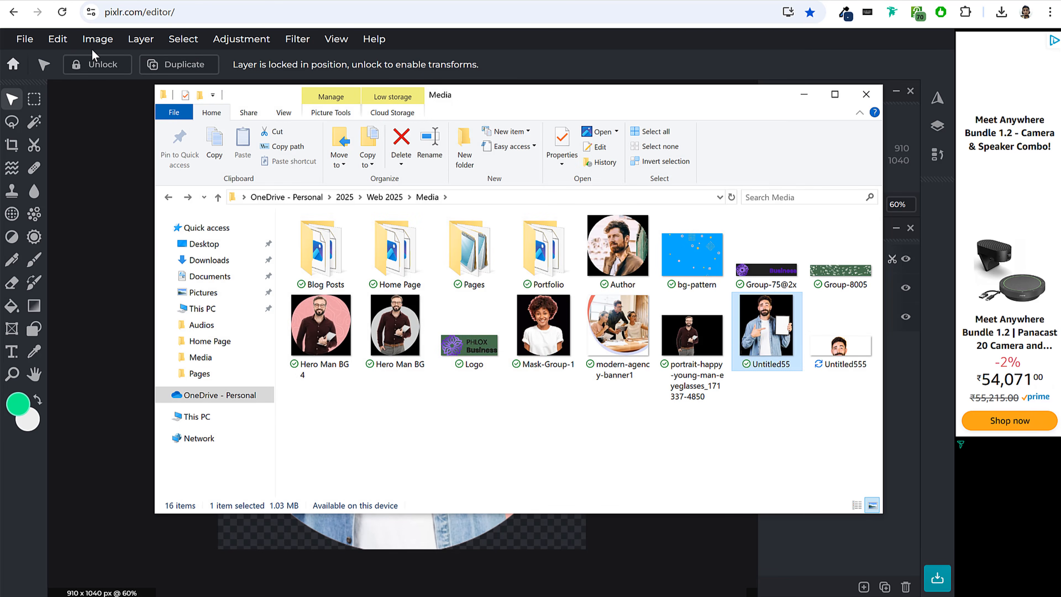
Return to Pixlr and add Untitled555.png from the Media folder as a new image layer.
{"action": "left_click", "coordinate": [109, 190]}
{"action": "left_click", "coordinate": [863, 586]}
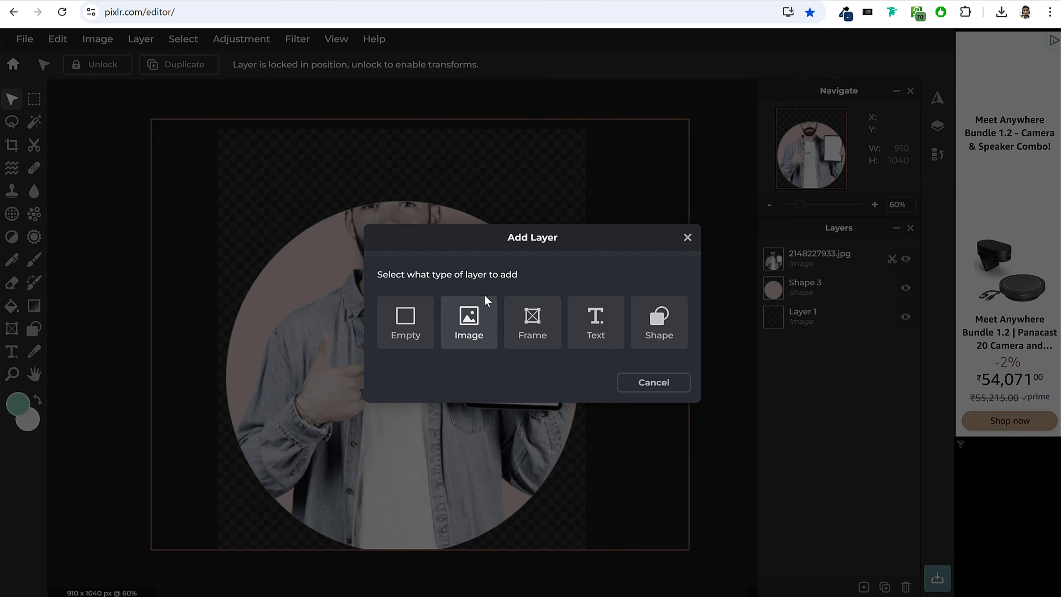
{"action": "left_click", "coordinate": [480, 310]}
{"action": "scroll", "coordinate": [401, 234], "scroll_direction": "down", "scroll_amount": 5}
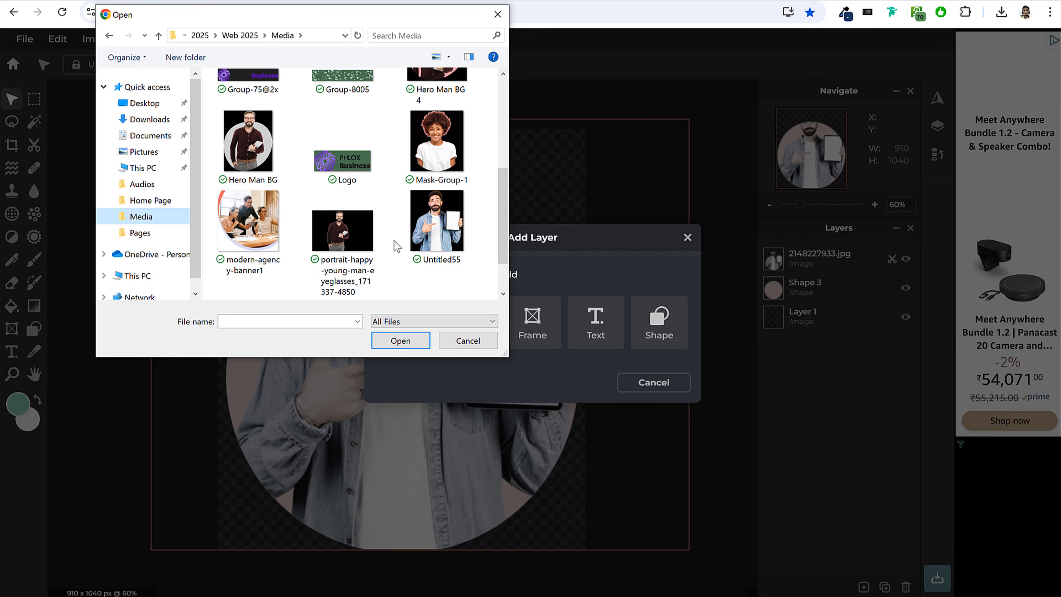
{"action": "scroll", "coordinate": [397, 246], "scroll_direction": "down", "scroll_amount": 2}
{"action": "left_click", "coordinate": [248, 268]}
{"action": "left_click", "coordinate": [403, 341]}
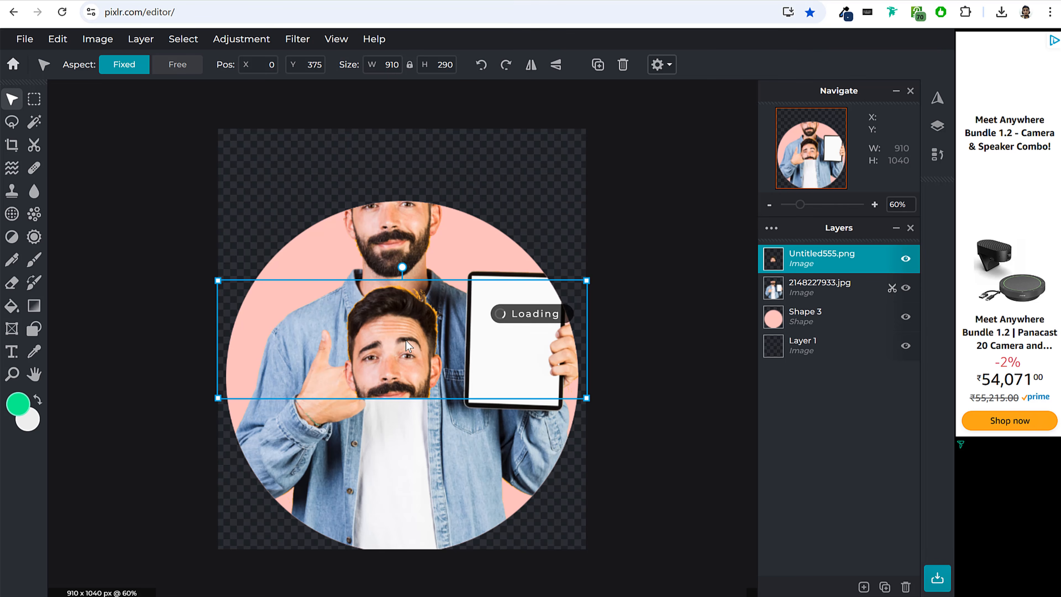
Move the cropped head layer to X 0, Y 0 to line up with the man's face, then deselect it.
{"action": "left_click_drag", "start_coordinate": [386, 355], "coordinate": [387, 205]}
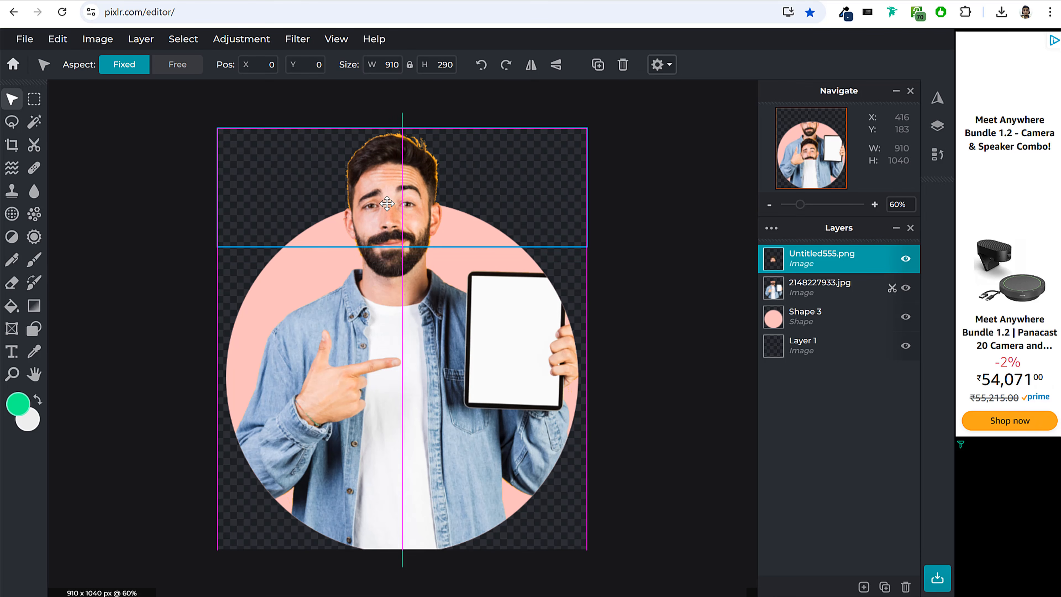
{"action": "left_click", "coordinate": [627, 235]}
{"action": "left_click", "coordinate": [715, 230]}
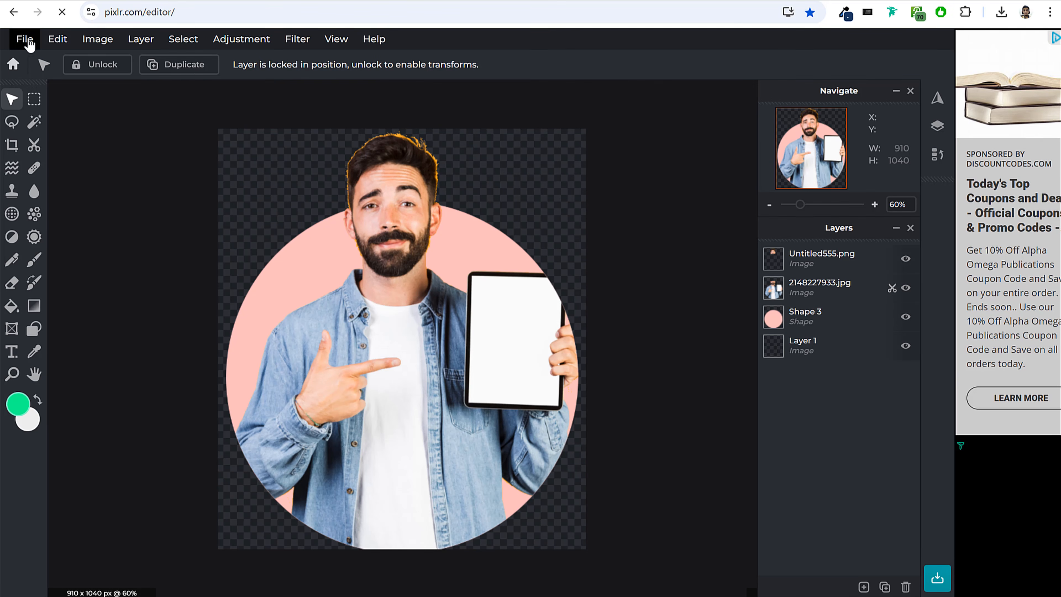
Export the composition as a transparent PNG named Untitled(1) in the Media folder and dismiss the sign-up prompt.
{"action": "left_click", "coordinate": [23, 39]}
{"action": "left_click", "coordinate": [53, 164]}
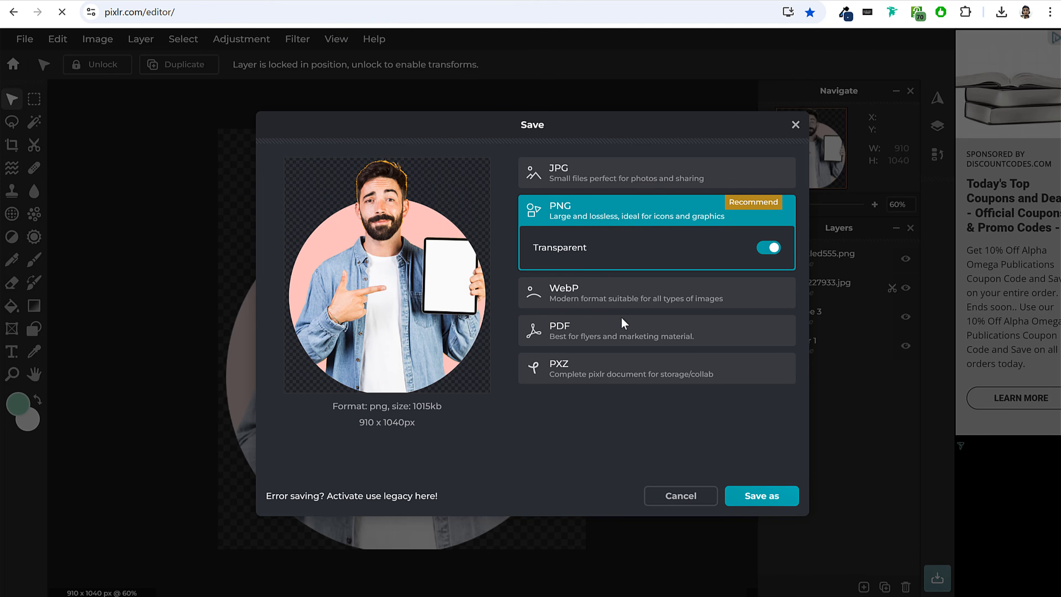
{"action": "left_click", "coordinate": [758, 497]}
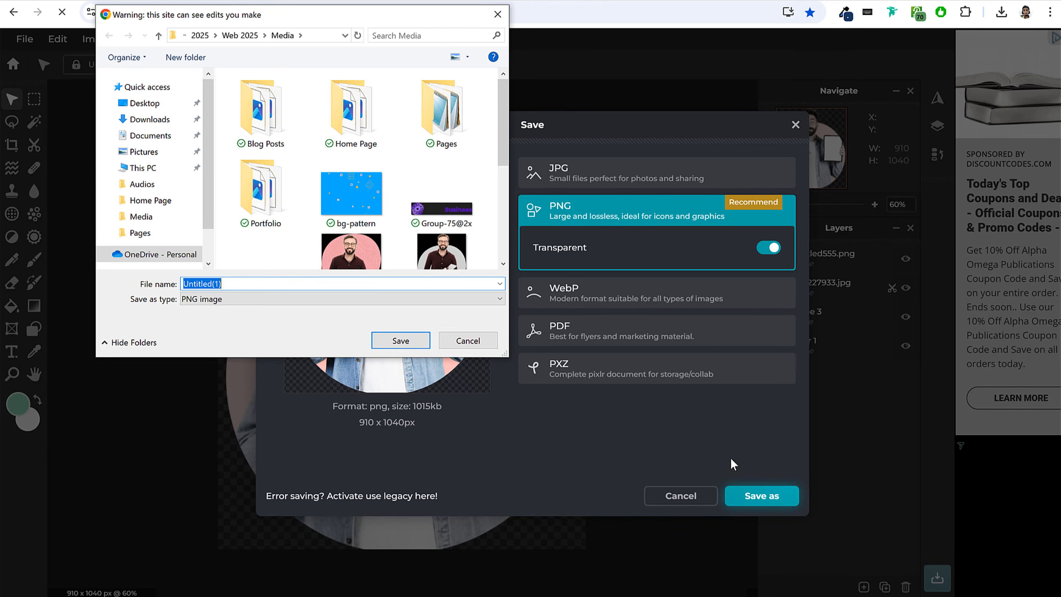
{"action": "left_click", "coordinate": [401, 340]}
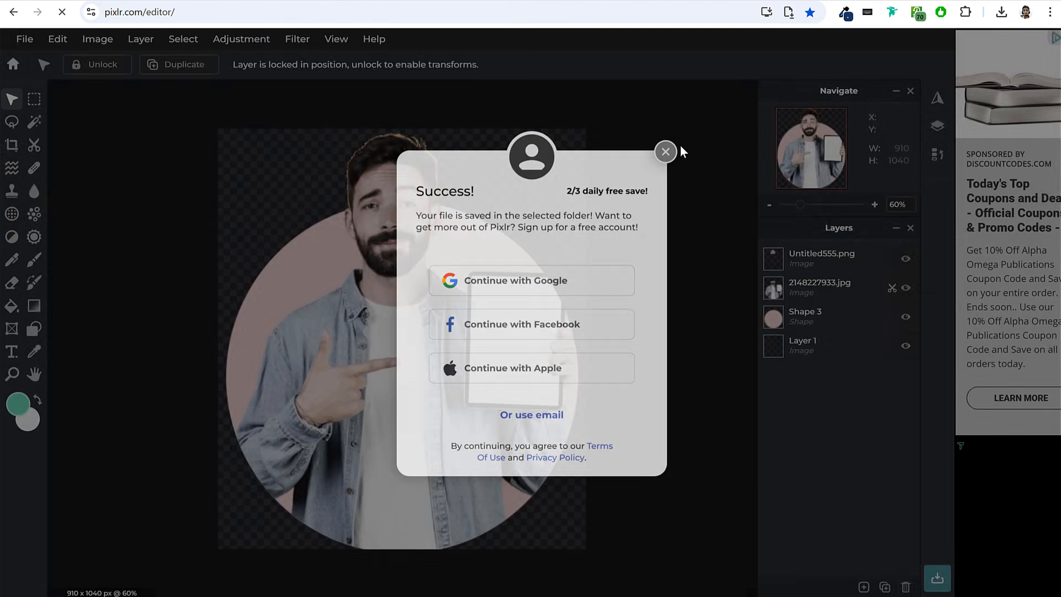
{"action": "left_click", "coordinate": [672, 143]}
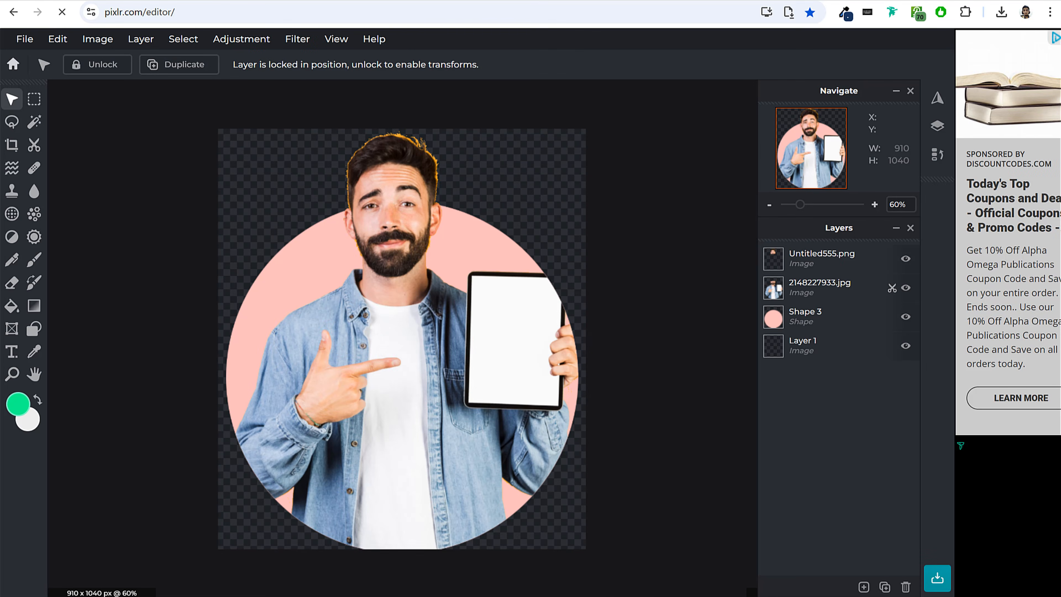
View the exported Untitled(1) image and compare it with the Hero Man BG 4 and Hero Man BG images in the Media folder.
{"action": "key", "text": "alt+Tab"}
{"action": "left_click", "coordinate": [760, 353]}
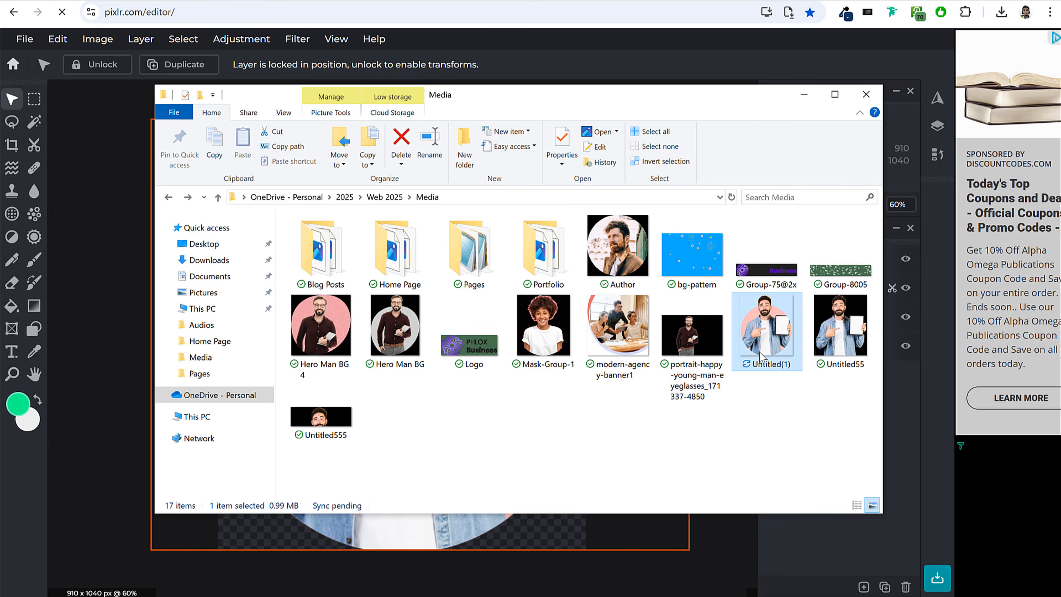
{"action": "double_click", "coordinate": [760, 353]}
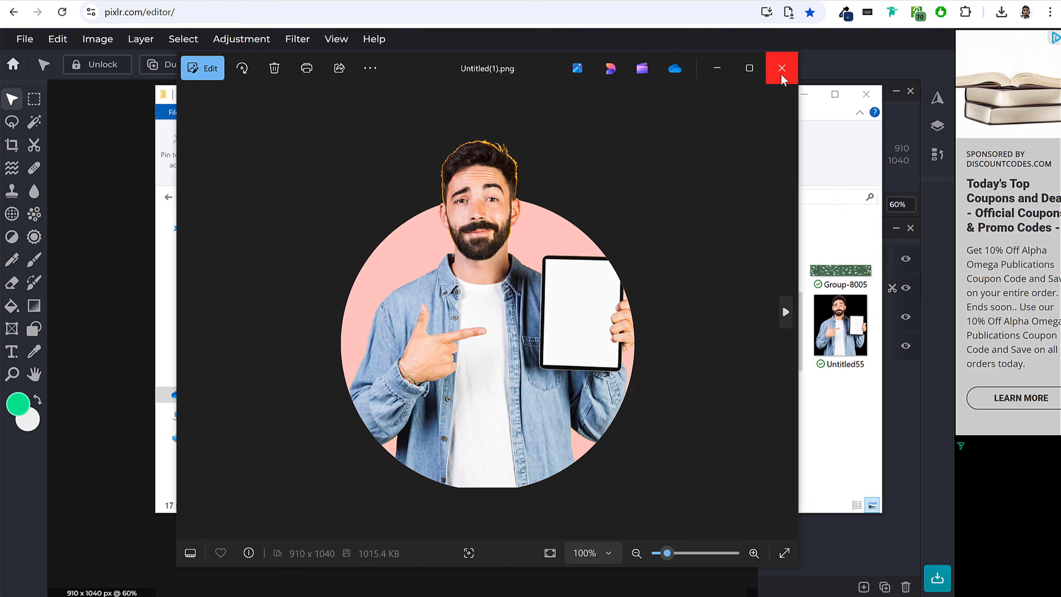
{"action": "left_click", "coordinate": [772, 75]}
{"action": "double_click", "coordinate": [337, 328]}
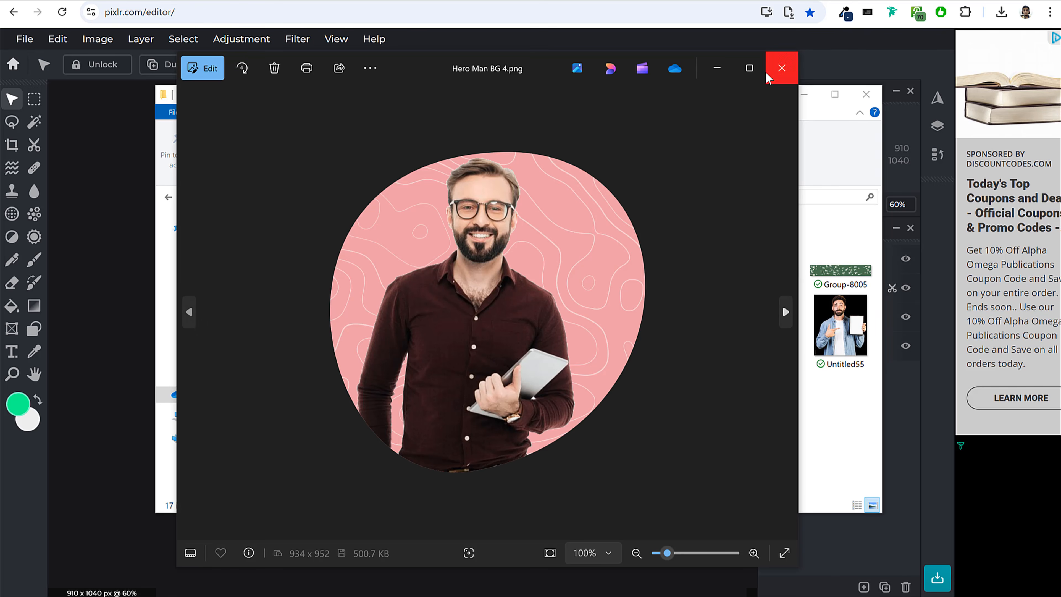
{"action": "left_click", "coordinate": [771, 76]}
{"action": "double_click", "coordinate": [409, 318]}
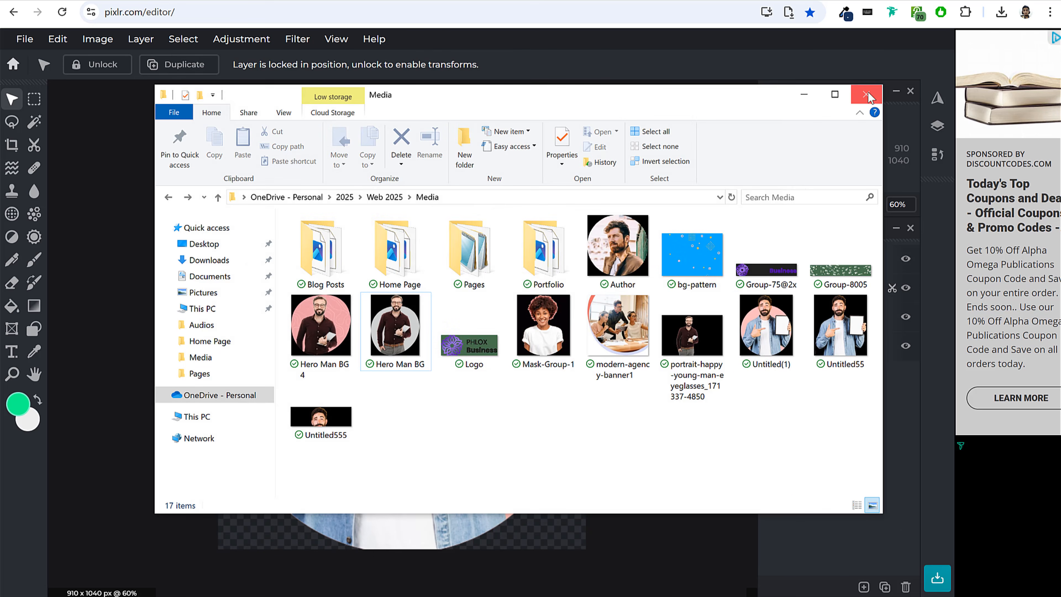
{"action": "left_click", "coordinate": [865, 96]}
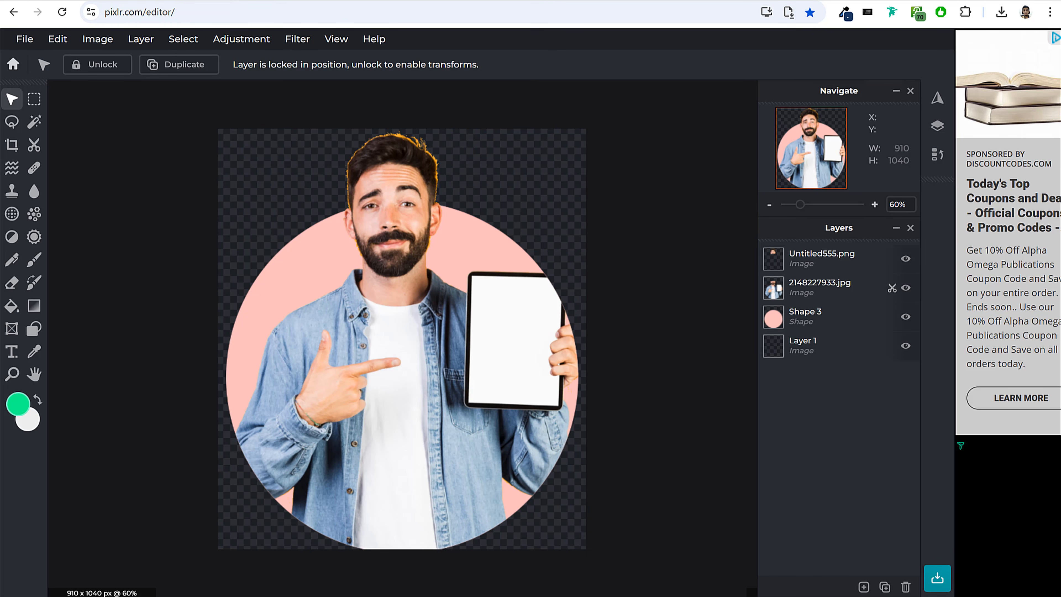
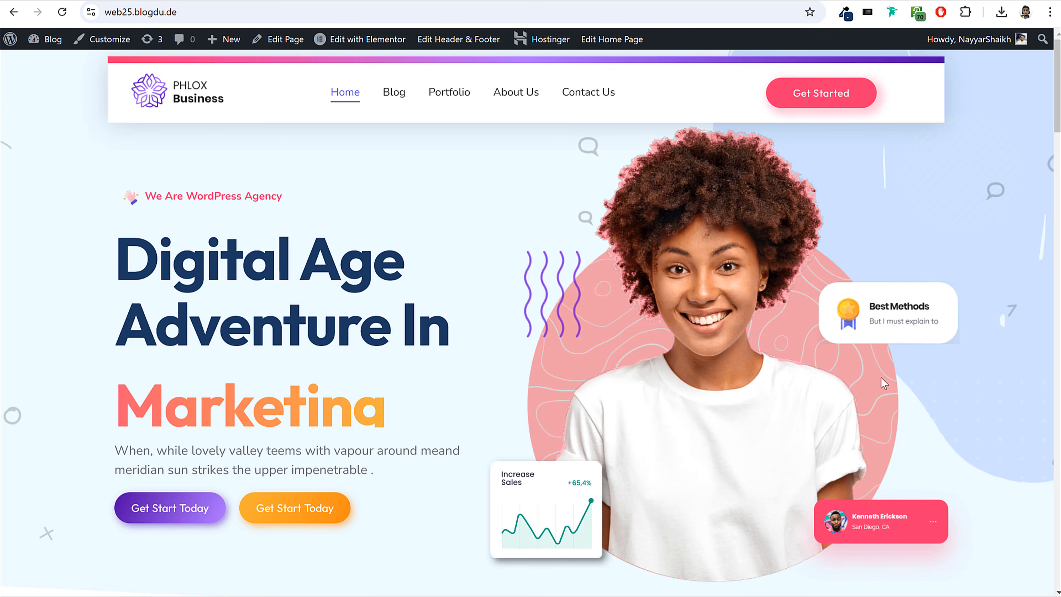
{"action": "left_click_drag", "start_coordinate": [241, 304], "coordinate": [423, 331]}
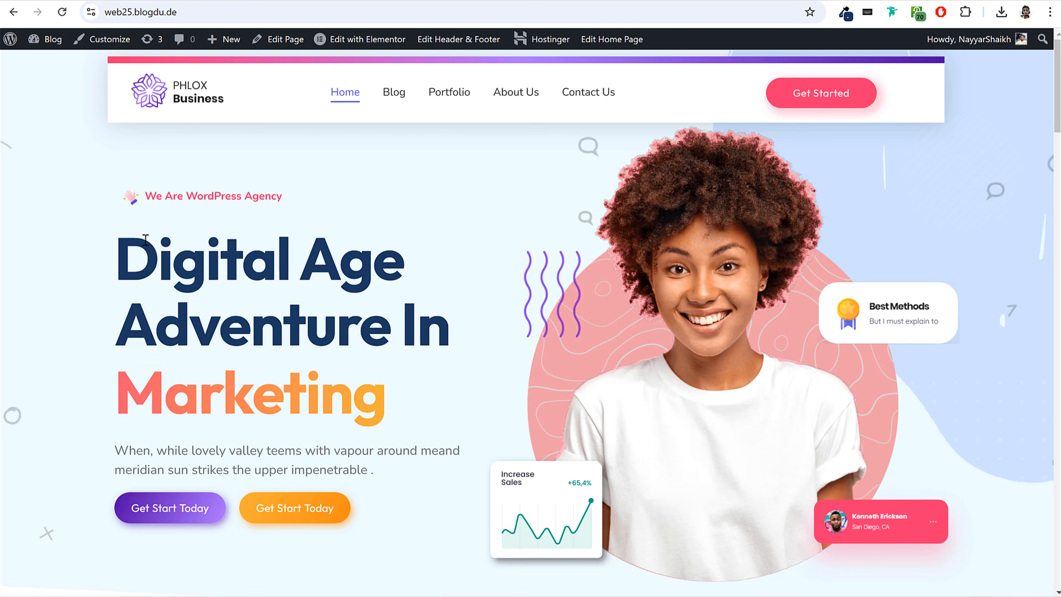
{"action": "left_click_drag", "start_coordinate": [125, 246], "coordinate": [441, 315]}
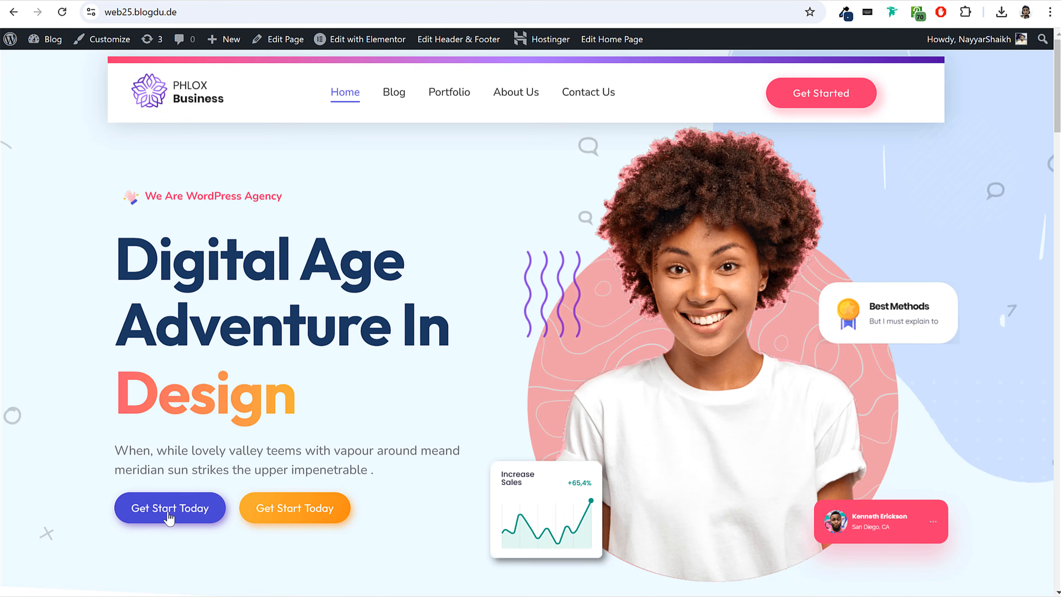
{"action": "left_click_drag", "start_coordinate": [120, 268], "coordinate": [425, 320]}
{"action": "left_click", "coordinate": [425, 321]}
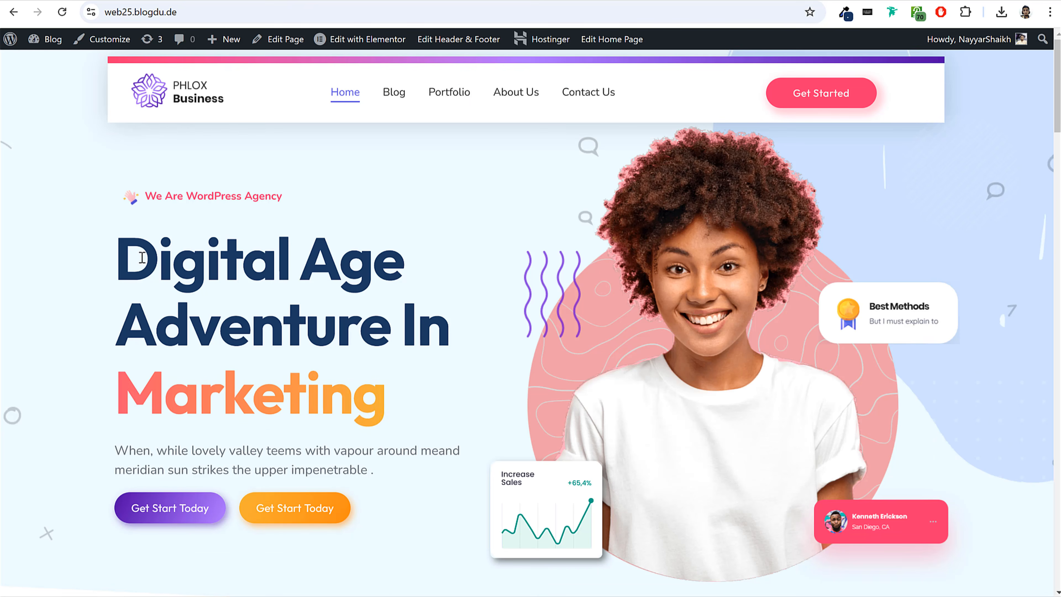
Inspect the purple Get Start Today button's styles and copy its gradient start colour #4D0AA4.
{"action": "right_click", "coordinate": [143, 259]}
{"action": "left_click", "coordinate": [123, 504]}
{"action": "right_click", "coordinate": [123, 504]}
{"action": "left_click", "coordinate": [167, 485]}
{"action": "scroll", "coordinate": [466, 294], "scroll_direction": "down", "scroll_amount": 5}
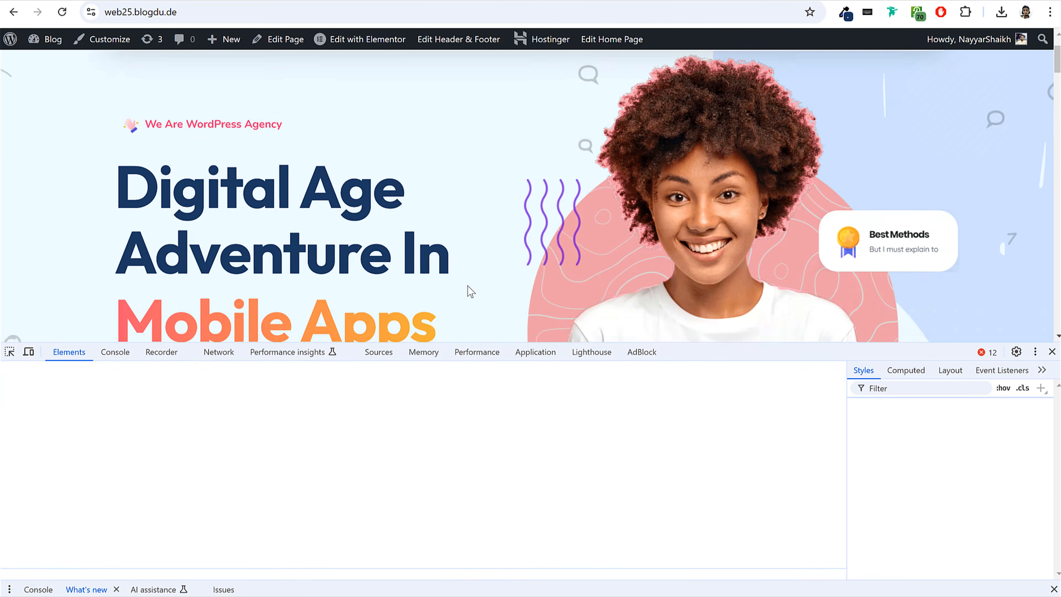
{"action": "left_click", "coordinate": [971, 444]}
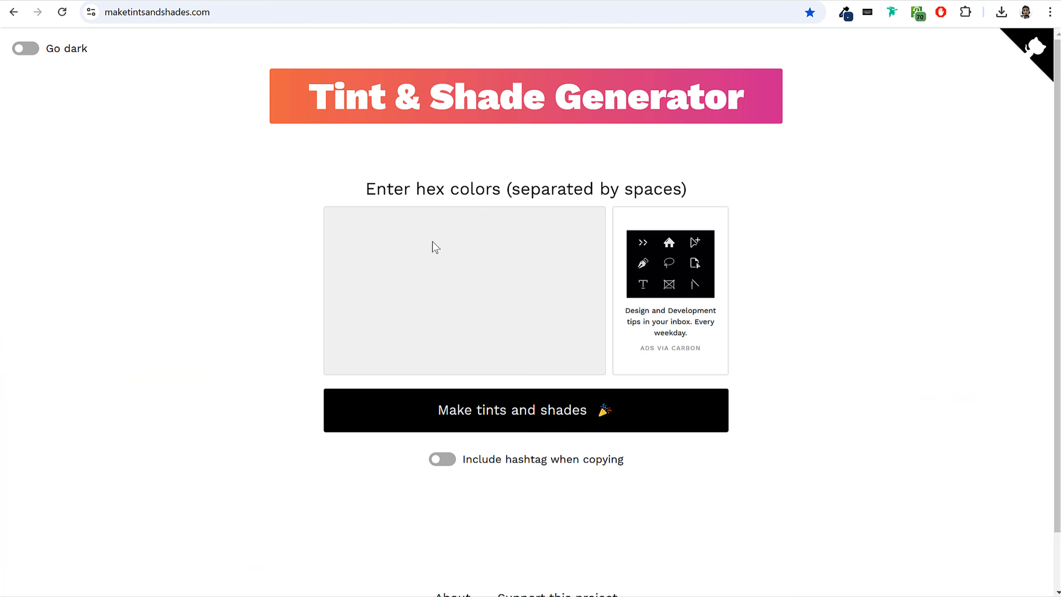
Generate tints and shades of 4D0AA4 in the Tint & Shade Generator and compare them with the reference page's headline.
{"action": "type", "text": "#4D0AA4"}
{"action": "left_click", "coordinate": [509, 414]}
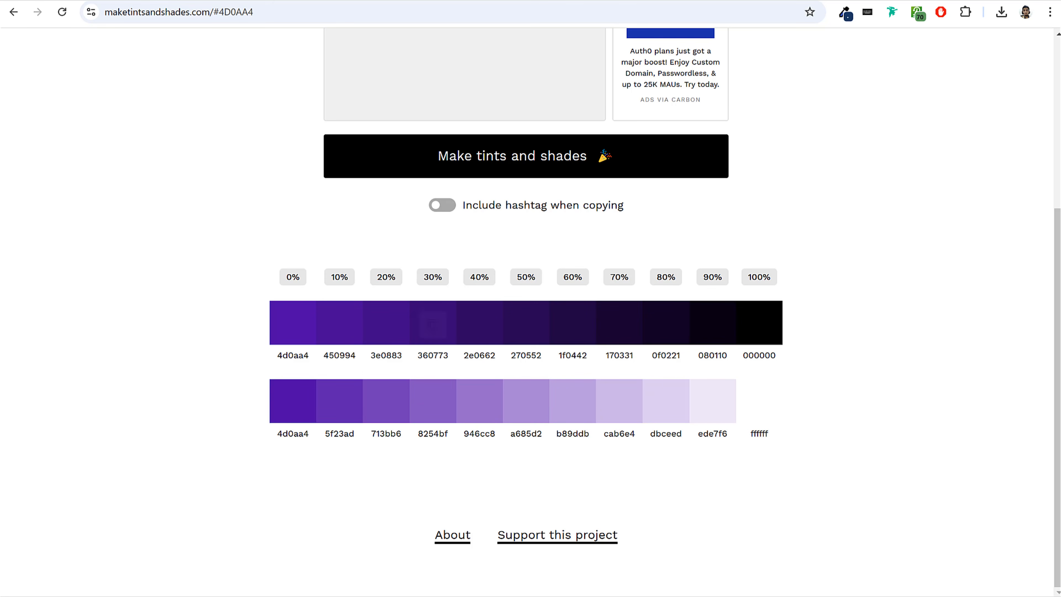
{"action": "left_click", "coordinate": [138, 0]}
{"action": "scroll", "coordinate": [189, 291], "scroll_direction": "up", "scroll_amount": 4}
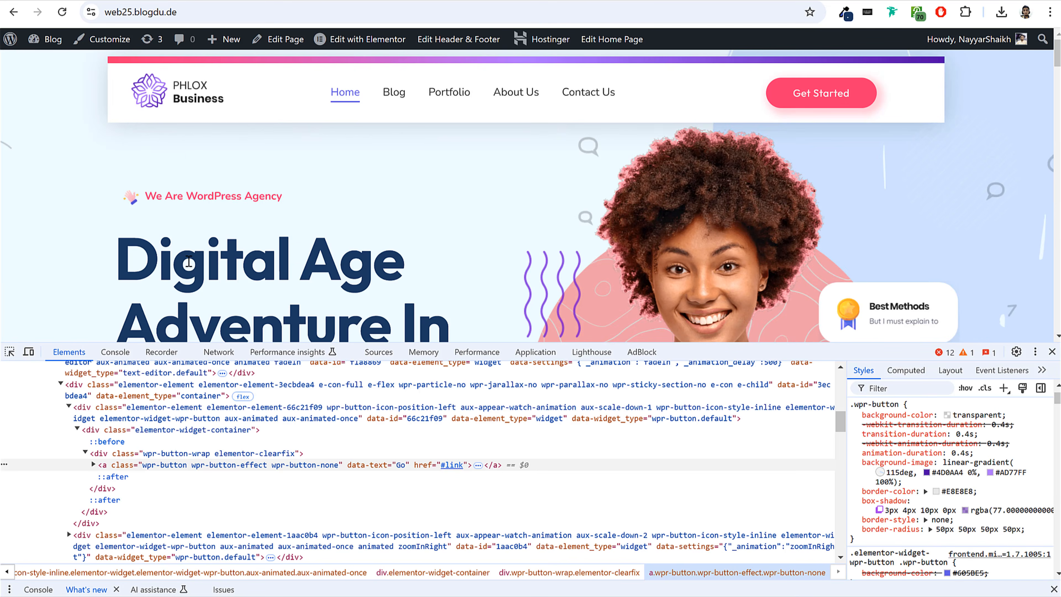
{"action": "left_click", "coordinate": [710, 0]}
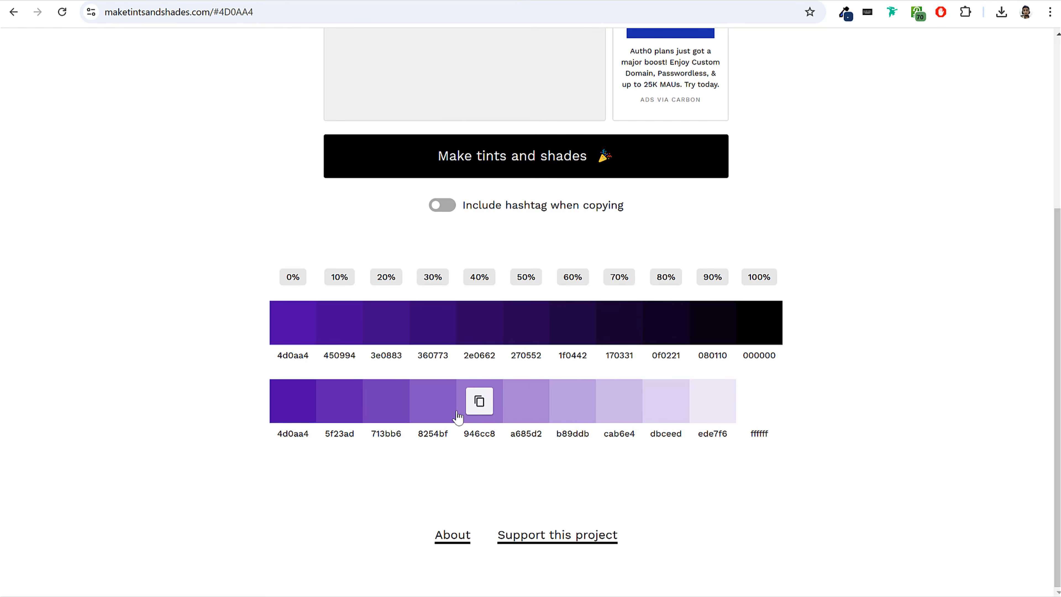
{"action": "left_click", "coordinate": [139, 0]}
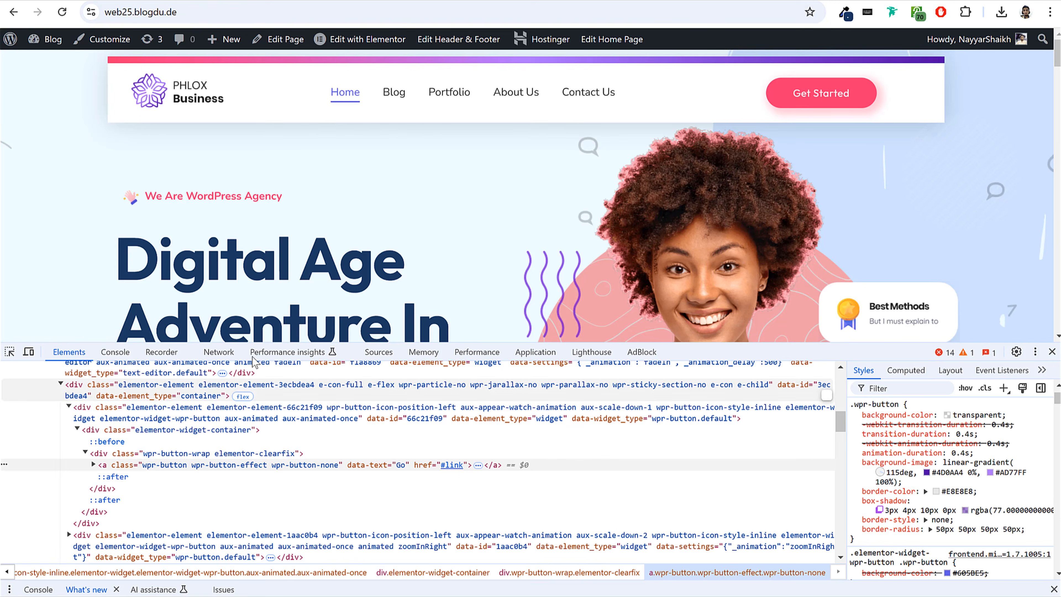
Close the developer tools on the reference home page.
{"action": "scroll", "coordinate": [258, 244], "scroll_direction": "down", "scroll_amount": 3}
{"action": "left_click", "coordinate": [1051, 351]}
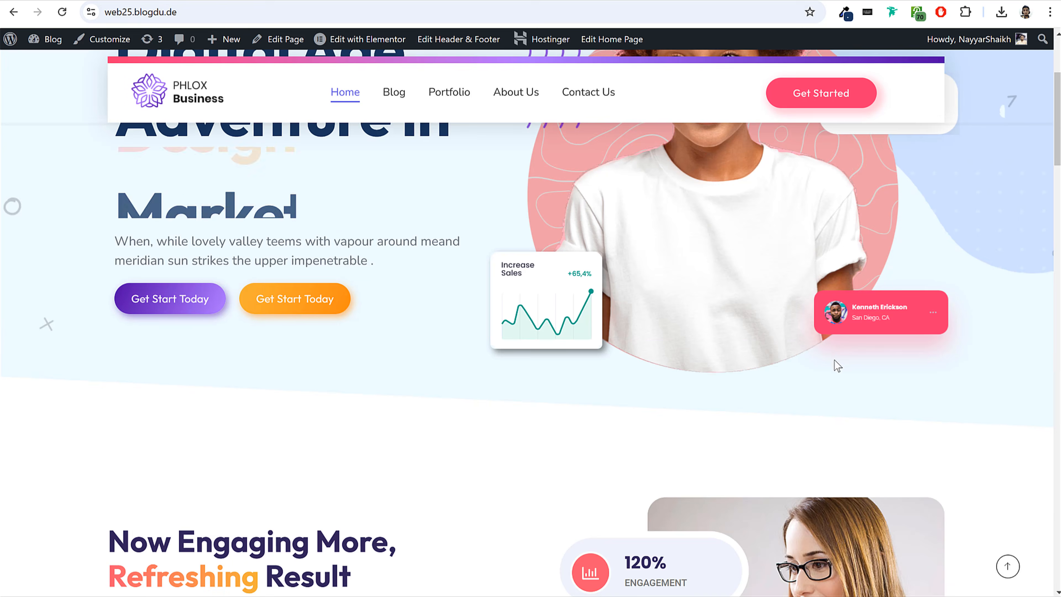
{"action": "scroll", "coordinate": [777, 370], "scroll_direction": "up", "scroll_amount": 4}
Switch to the Elementor editor and add an Image widget to the empty container beside the headline.
{"action": "left_click", "coordinate": [773, 0]}
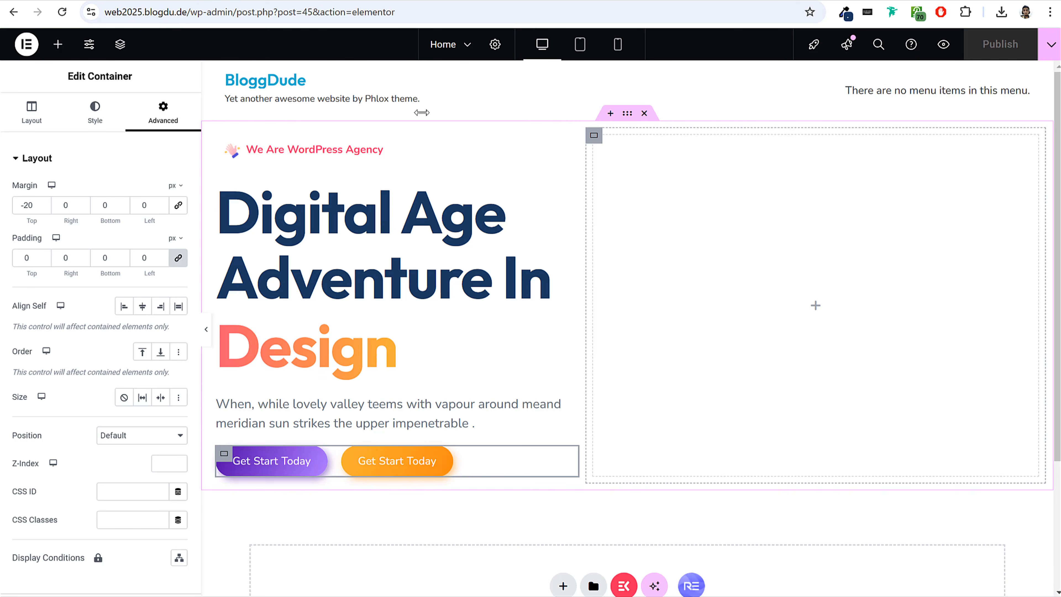
{"action": "left_click", "coordinate": [61, 46]}
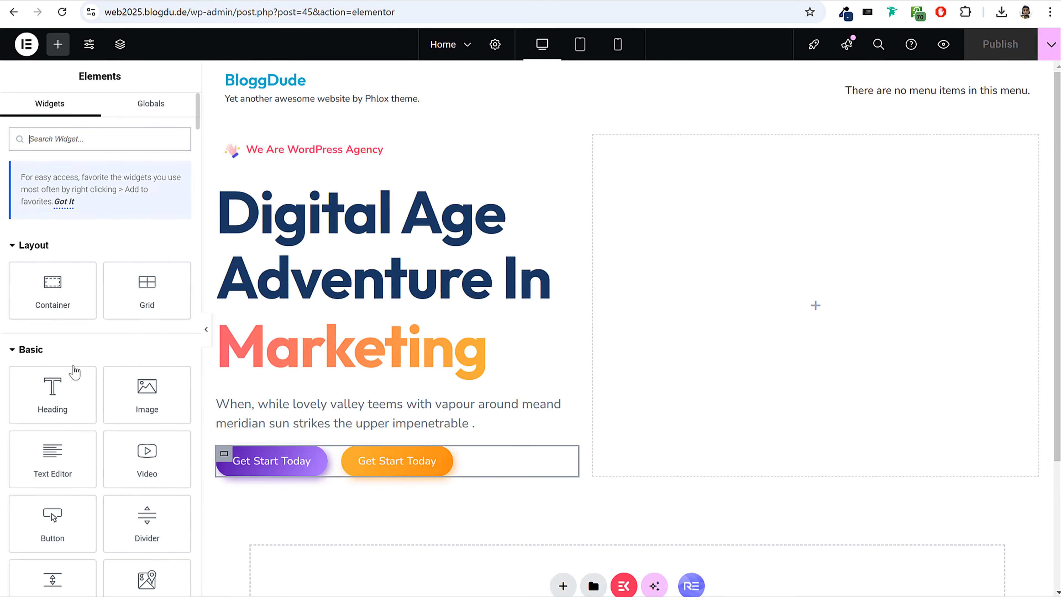
{"action": "left_click_drag", "start_coordinate": [147, 392], "coordinate": [812, 287]}
Upload Hero Man BG 5 from the Media > Home Page folder and use it as the widget's image.
{"action": "left_click", "coordinate": [94, 225]}
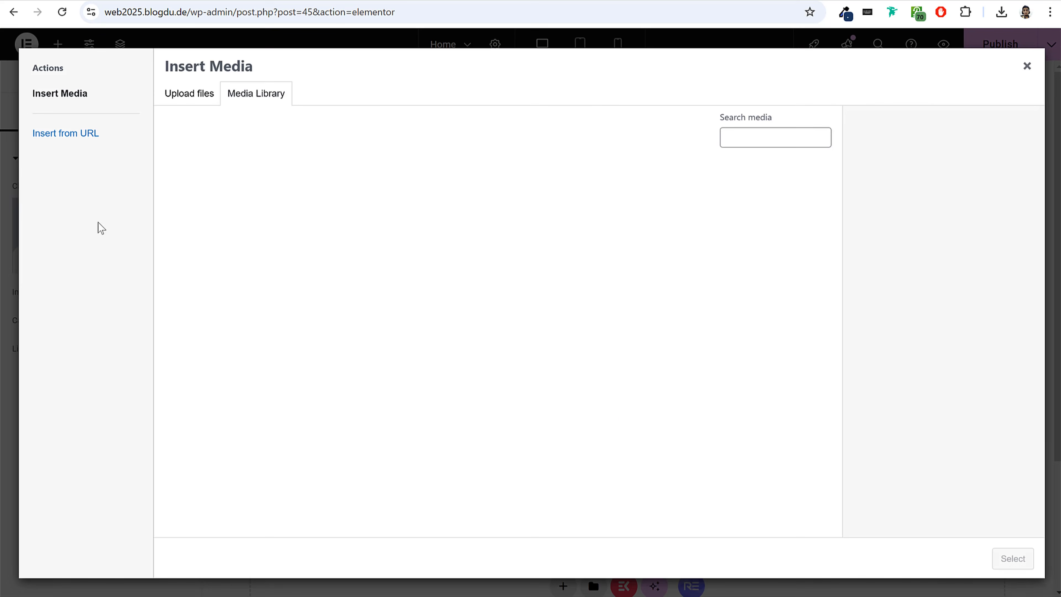
{"action": "key", "text": "alt+Tab"}
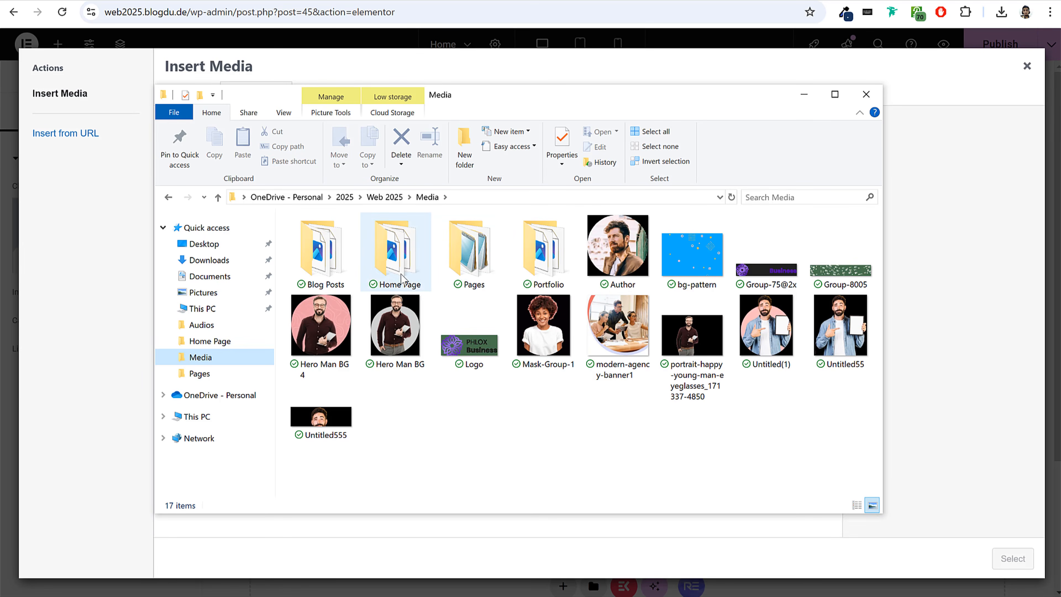
{"action": "double_click", "coordinate": [407, 259]}
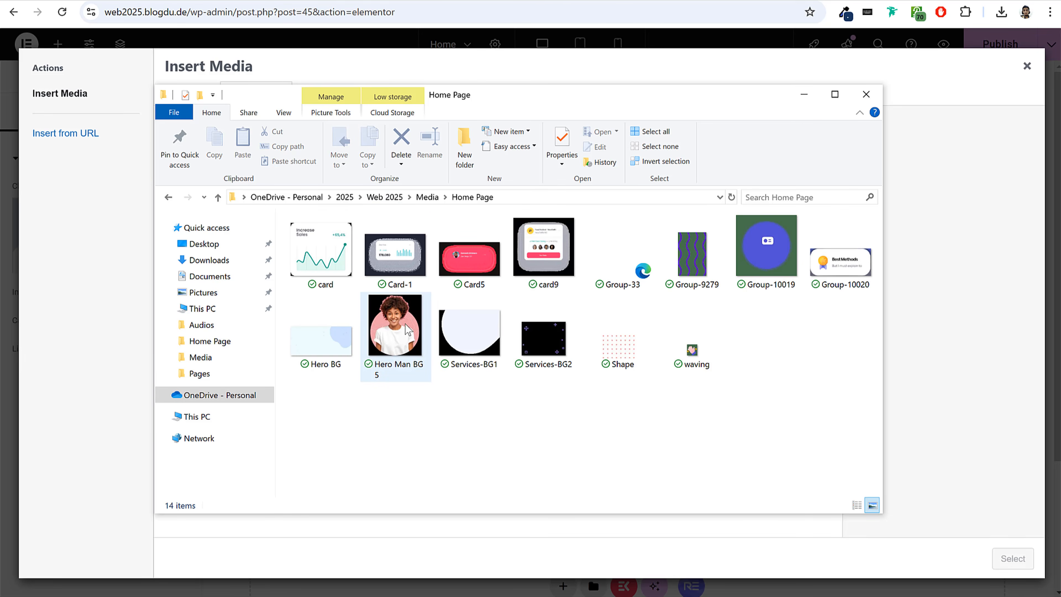
{"action": "left_click_drag", "start_coordinate": [271, 404], "coordinate": [358, 402]}
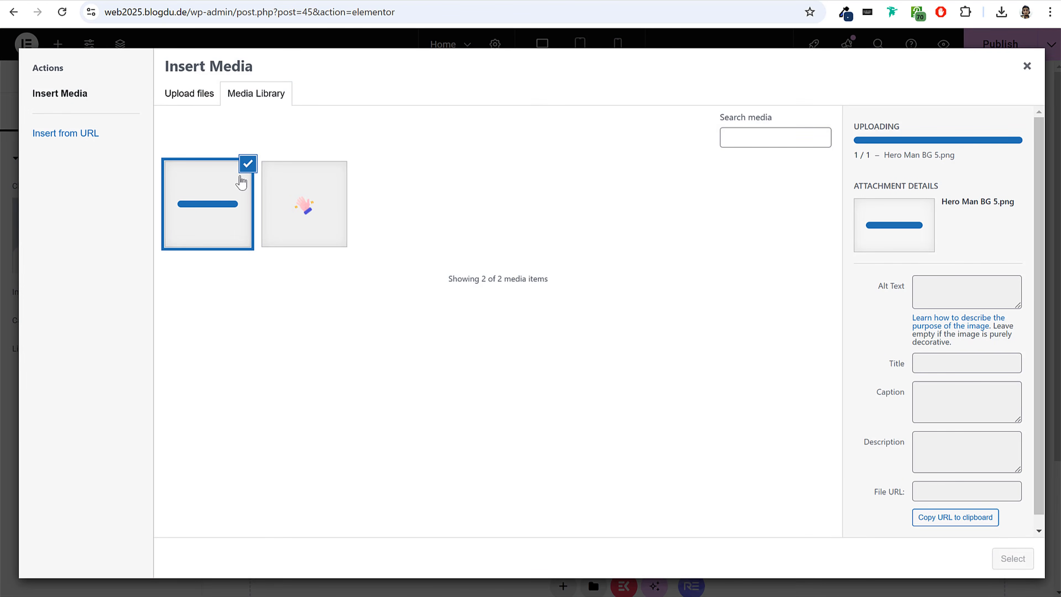
{"action": "left_click", "coordinate": [1012, 558]}
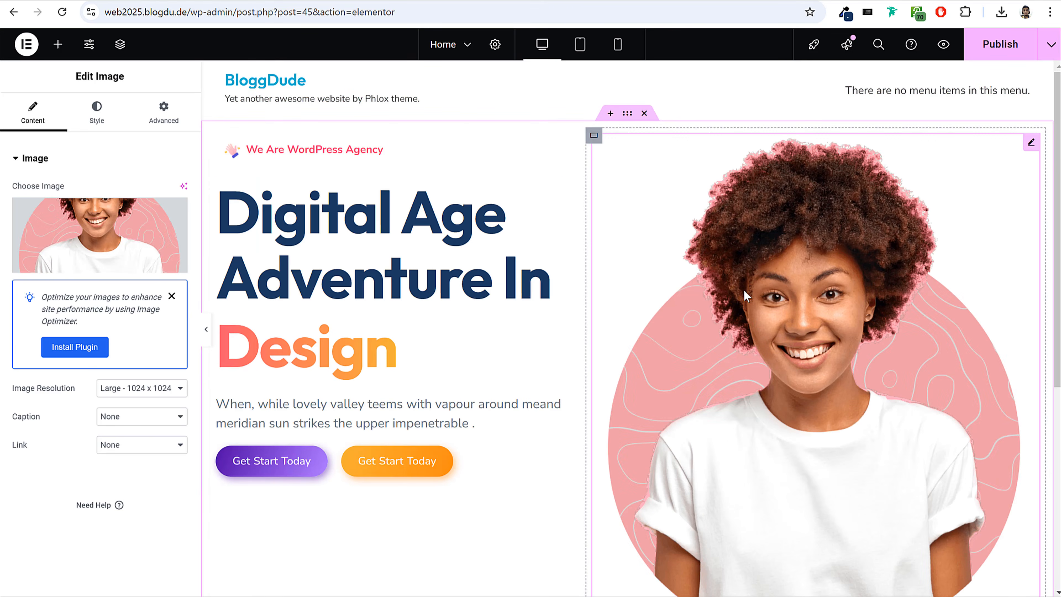
Set the hero image's resolution to Full and its width to 90%.
{"action": "left_click", "coordinate": [169, 389]}
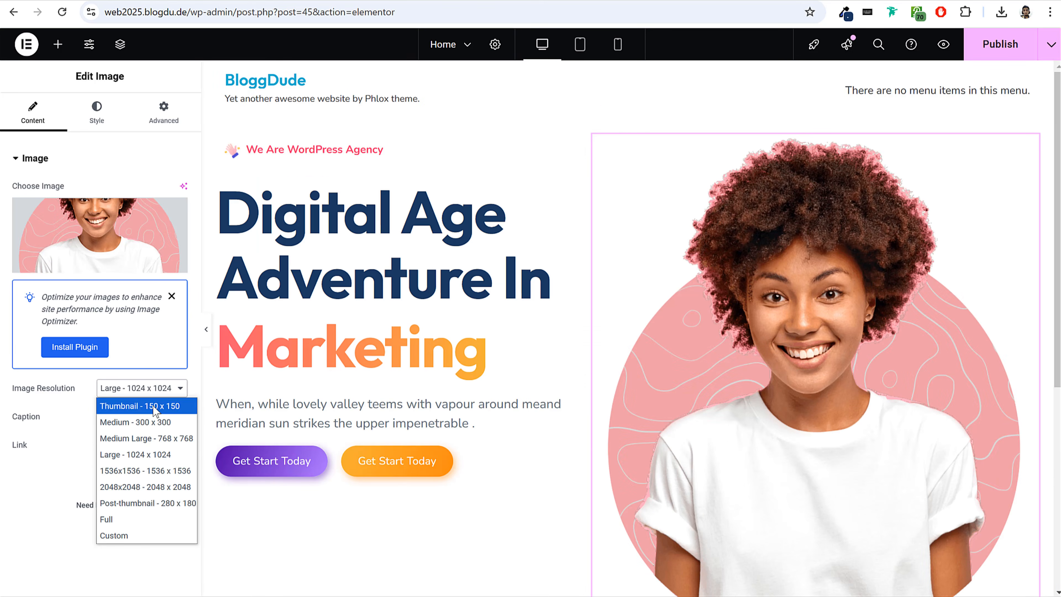
{"action": "left_click", "coordinate": [158, 519]}
{"action": "left_click", "coordinate": [95, 119]}
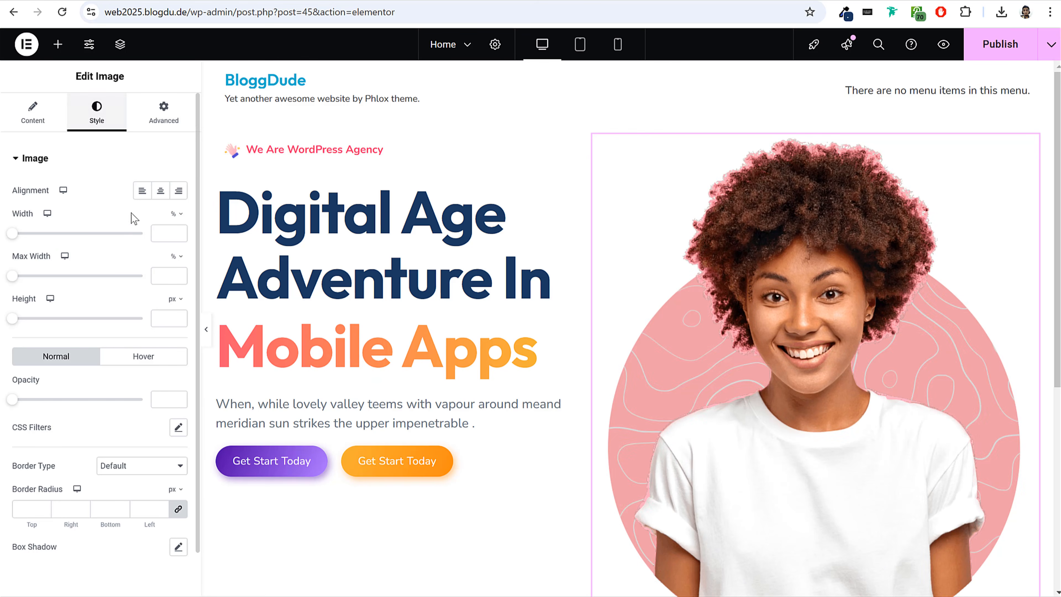
{"action": "left_click_drag", "start_coordinate": [11, 234], "coordinate": [131, 260]}
{"action": "left_click", "coordinate": [180, 236]}
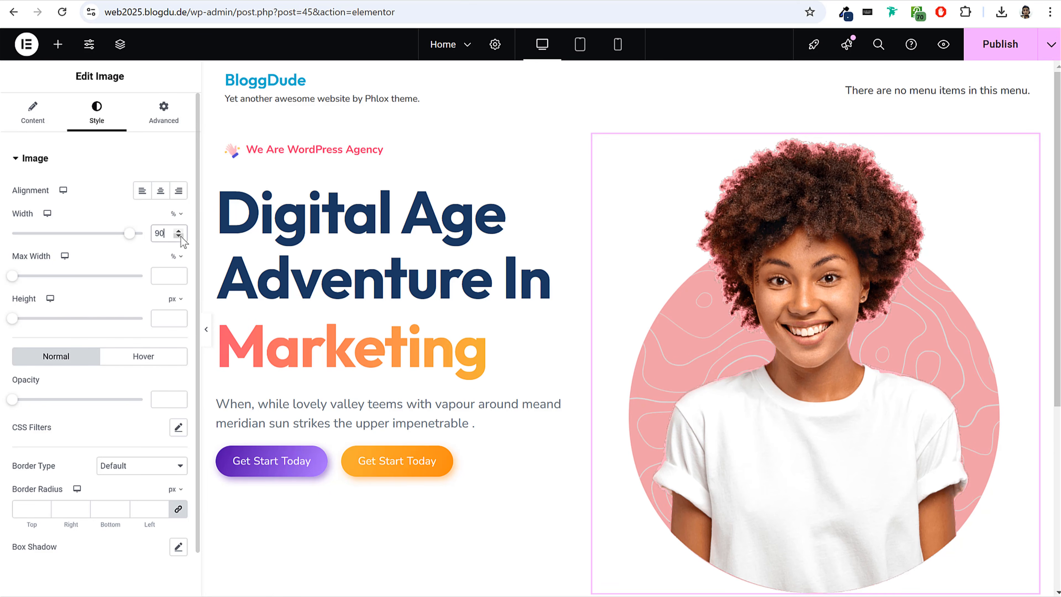
{"action": "scroll", "coordinate": [798, 264], "scroll_direction": "down", "scroll_amount": 4}
{"action": "scroll", "coordinate": [798, 263], "scroll_direction": "up", "scroll_amount": 4}
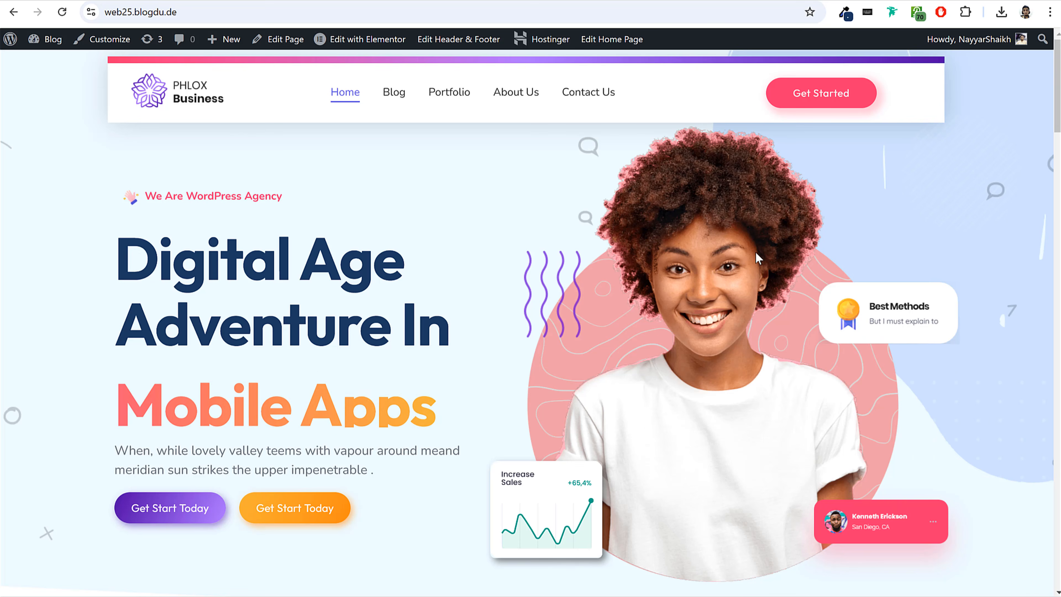
Switch back to the Elementor editor and add another Image widget below the hero image.
{"action": "left_click", "coordinate": [69, 17]}
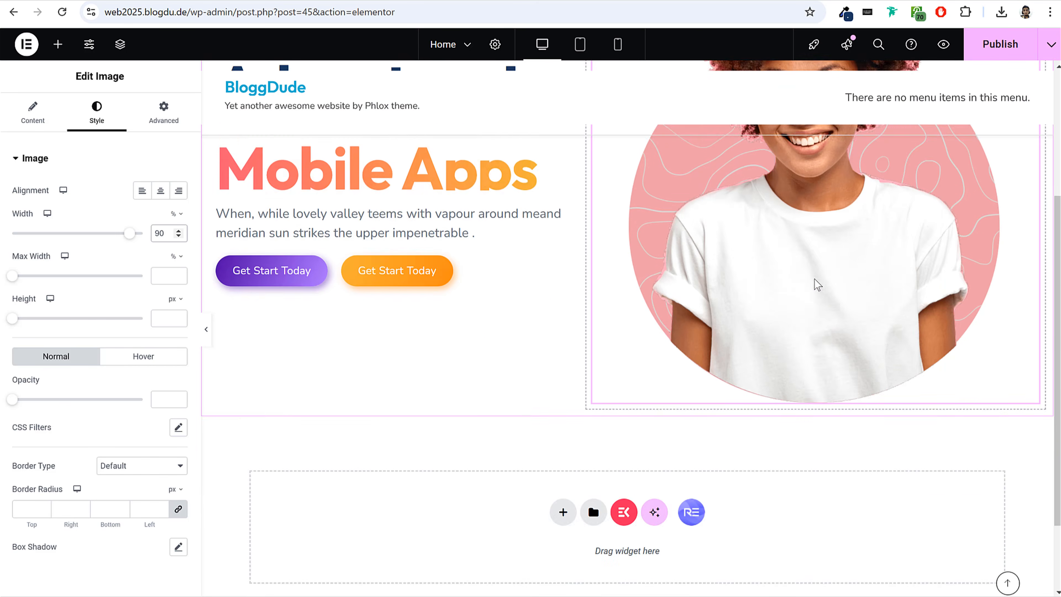
{"action": "scroll", "coordinate": [795, 266], "scroll_direction": "up", "scroll_amount": 5}
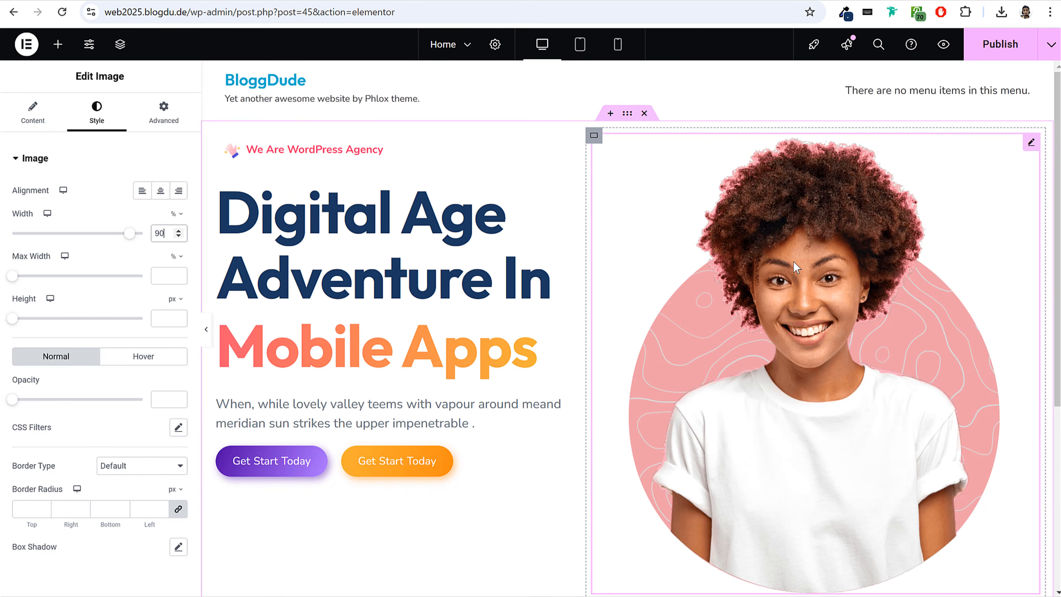
{"action": "left_click", "coordinate": [62, 49]}
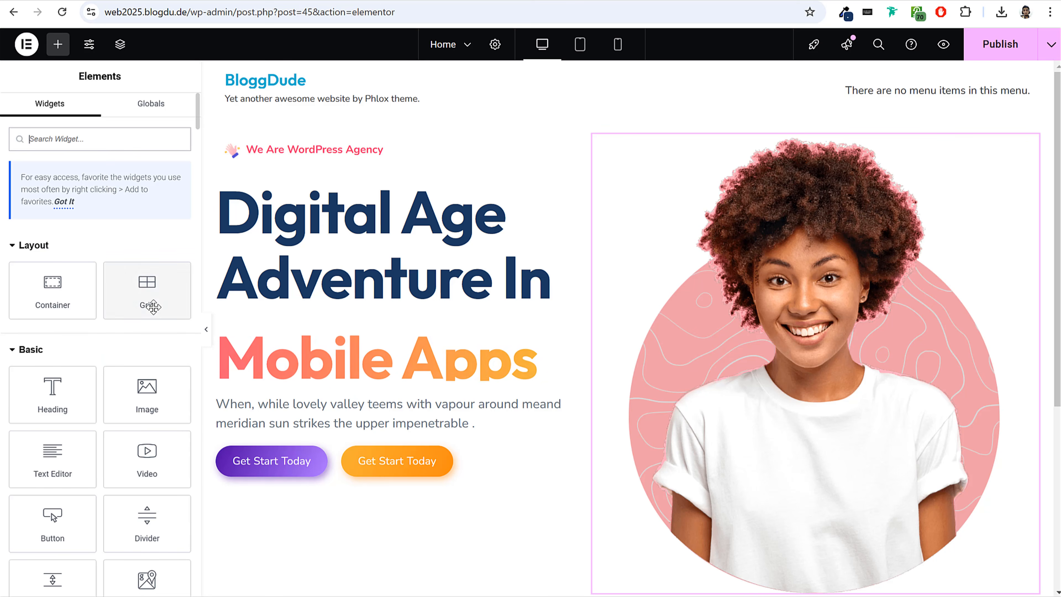
{"action": "scroll", "coordinate": [684, 287], "scroll_direction": "down", "scroll_amount": 3}
{"action": "left_click_drag", "start_coordinate": [150, 399], "coordinate": [865, 397]}
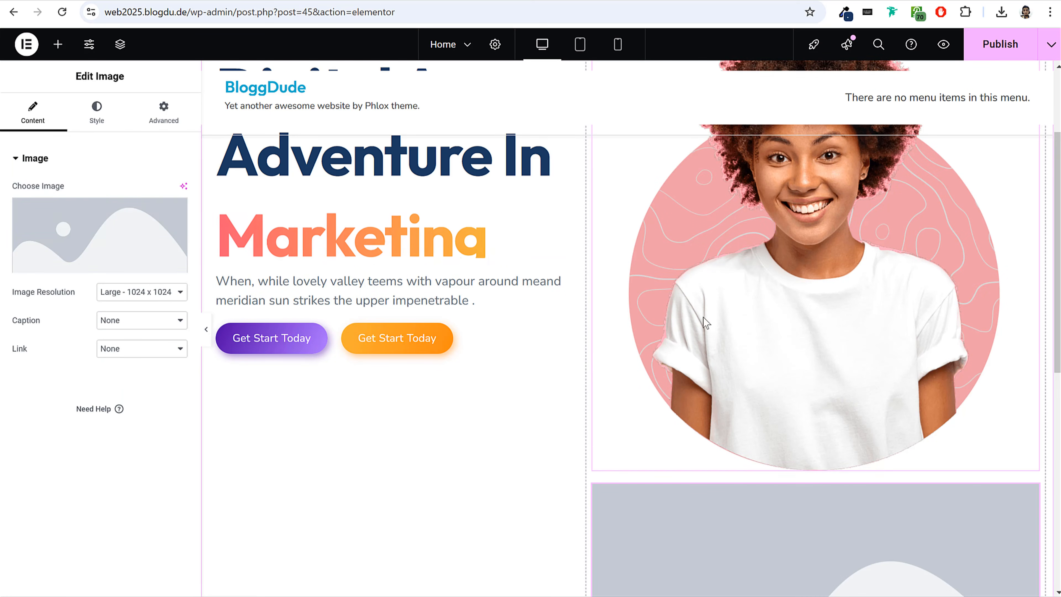
Upload card, Card5, Group-9279 and Group-10020 from the Home Page folder to the media library for the new widget.
{"action": "left_click", "coordinate": [100, 234]}
{"action": "key", "text": "alt+Tab"}
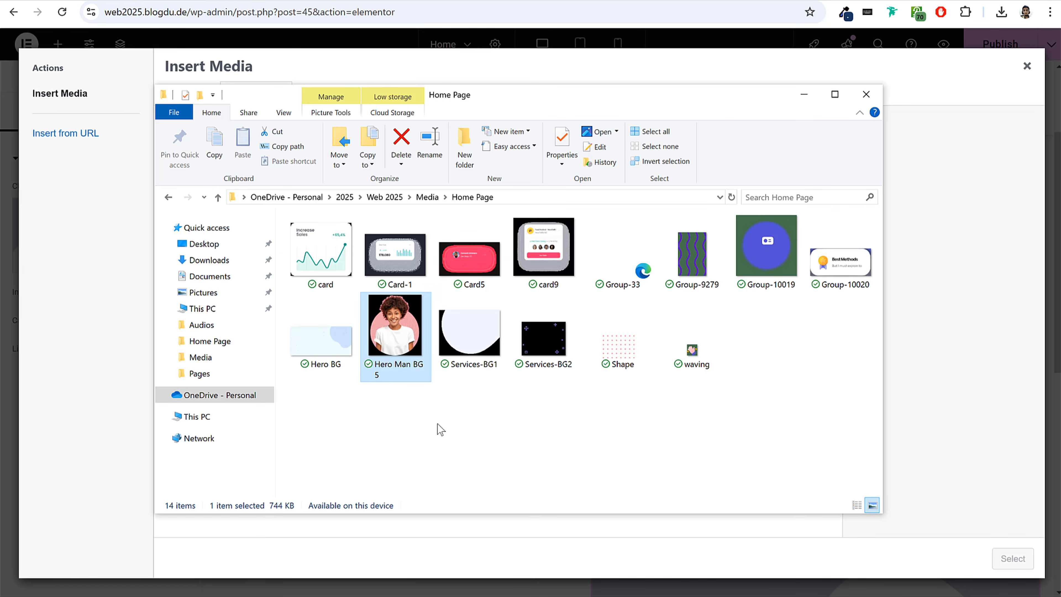
{"action": "left_click", "coordinate": [336, 257]}
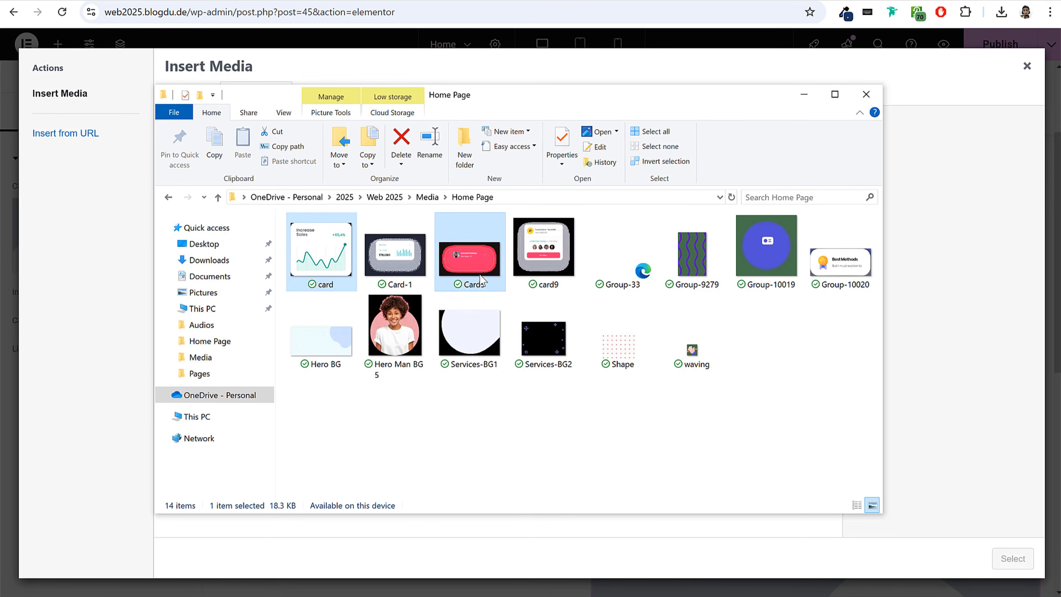
{"action": "left_click", "coordinate": [701, 240], "text": "ctrl"}
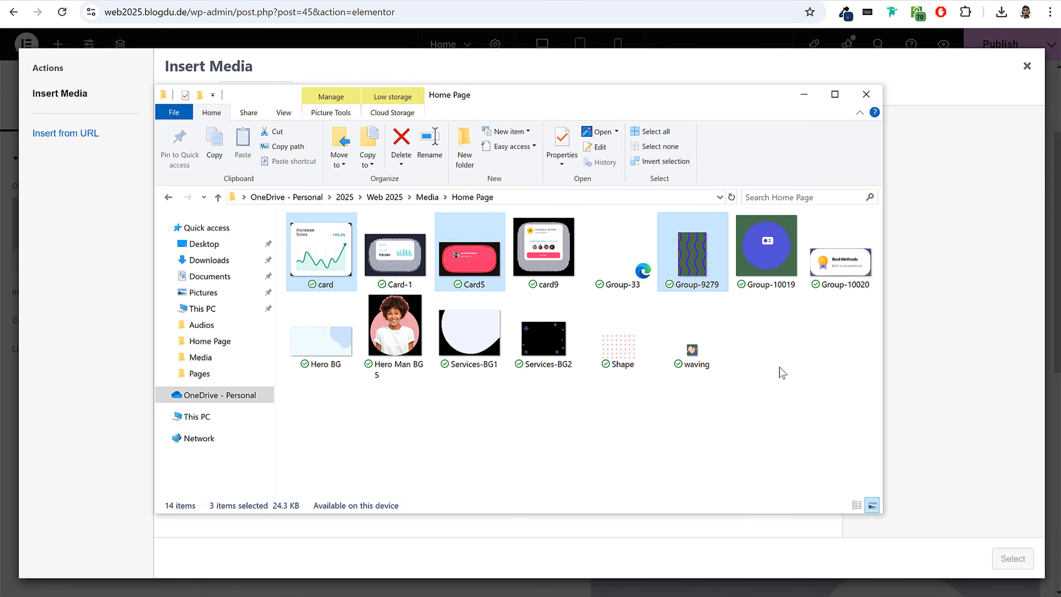
{"action": "left_click", "coordinate": [832, 284], "text": "ctrl"}
{"action": "left_click_drag", "start_coordinate": [319, 248], "coordinate": [111, 259]}
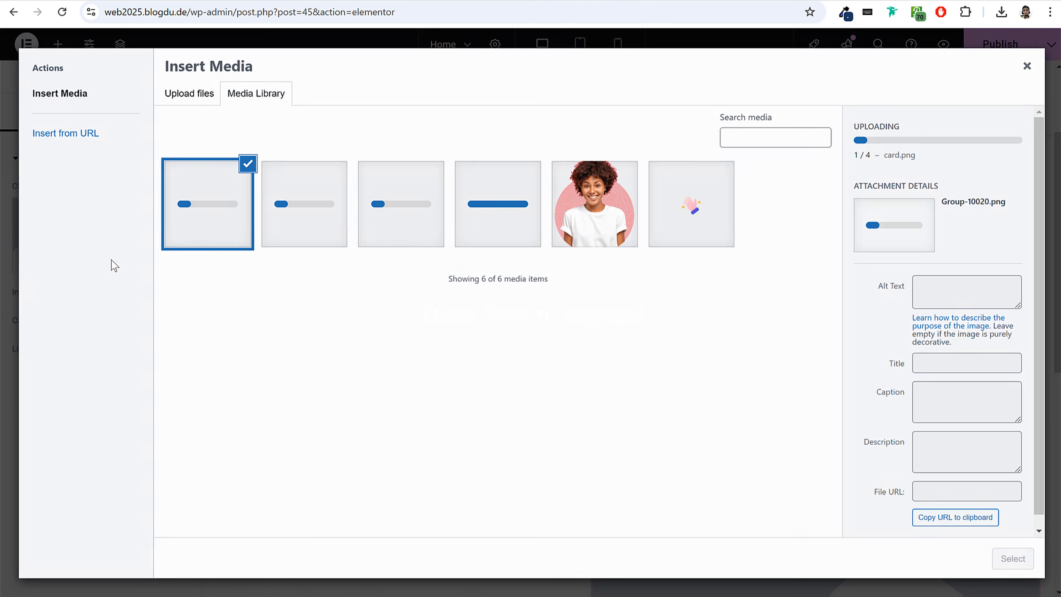
Use the wavy-line image Group-9279 in the new widget and set its resolution to Full.
{"action": "left_click", "coordinate": [320, 199]}
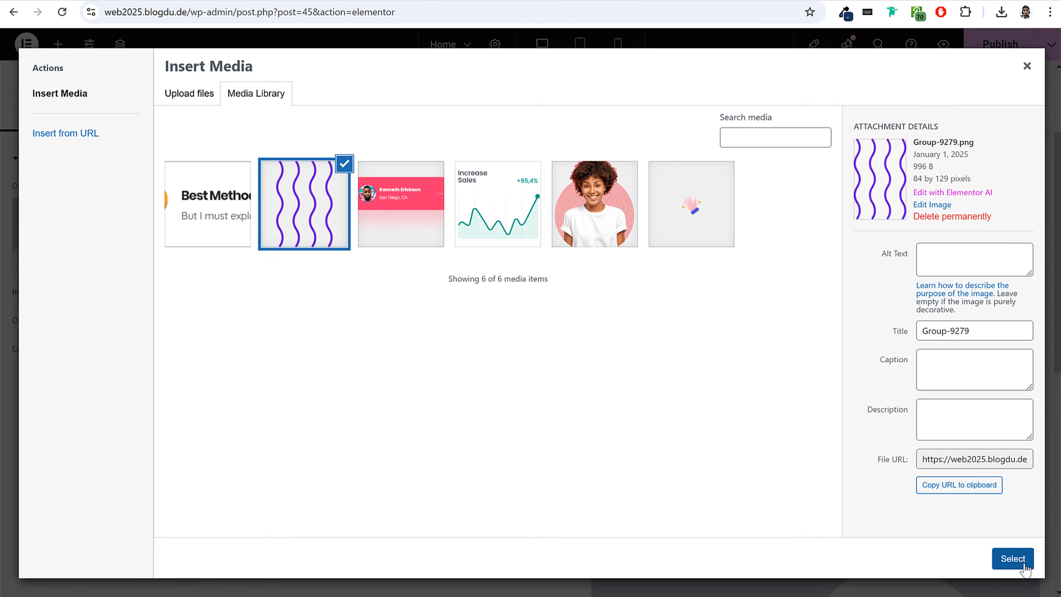
{"action": "left_click", "coordinate": [1012, 559]}
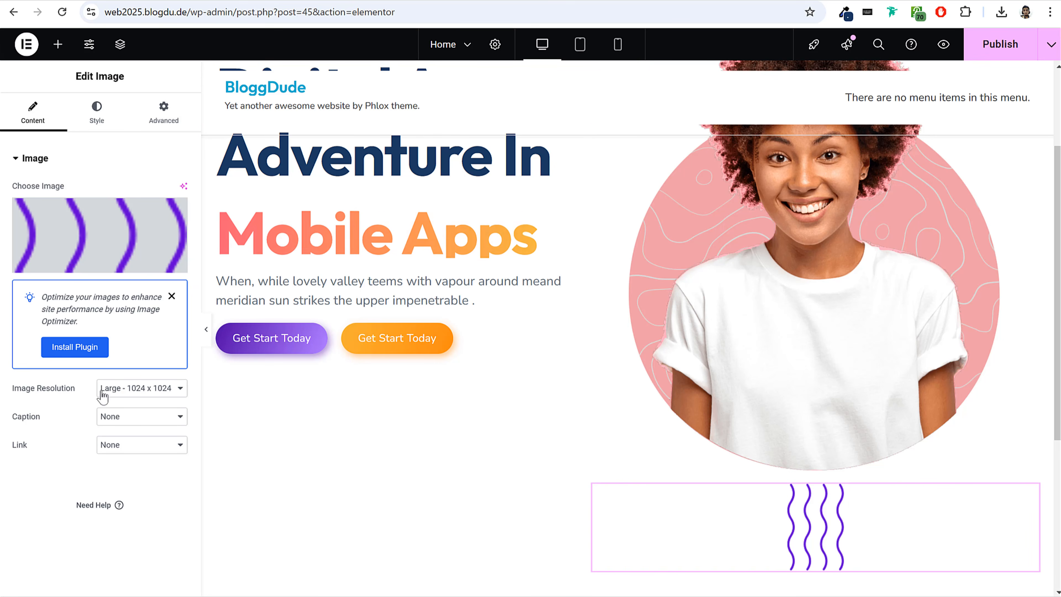
{"action": "left_click", "coordinate": [124, 390]}
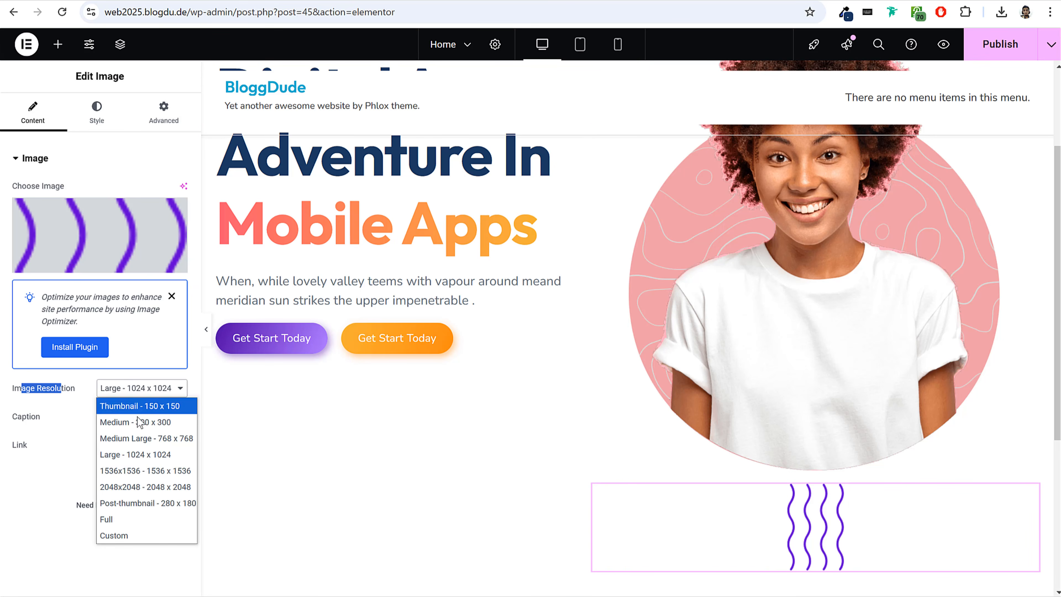
{"action": "left_click", "coordinate": [126, 519]}
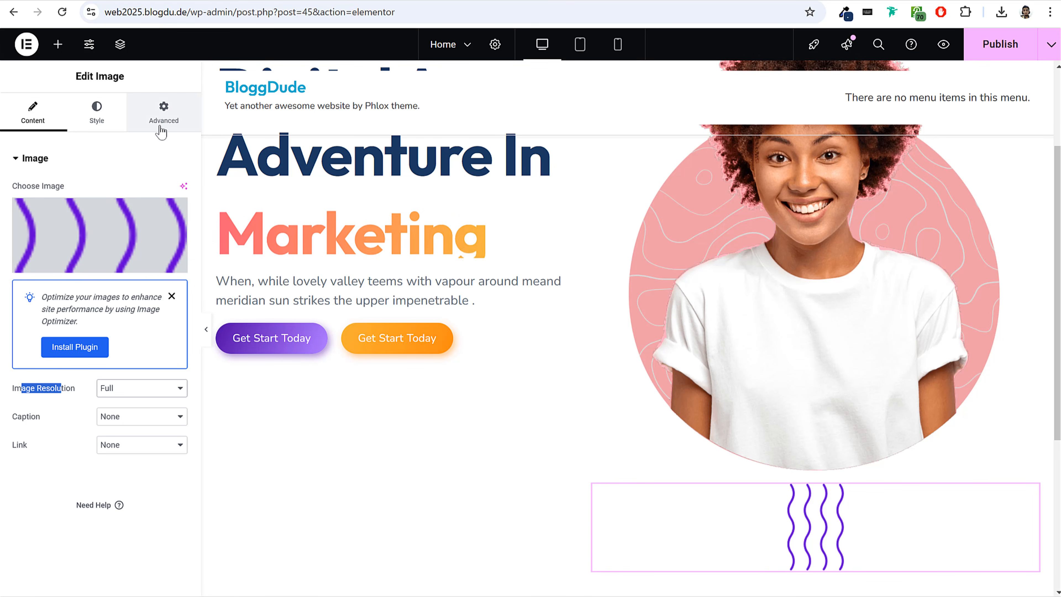
Set the wavy-line image's position to Absolute.
{"action": "left_click", "coordinate": [161, 133]}
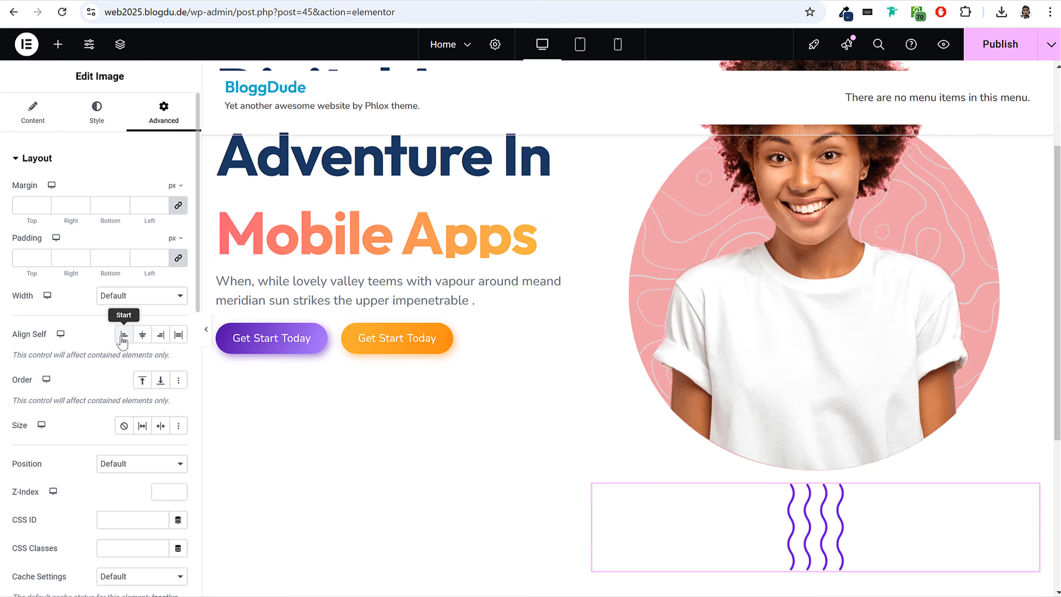
{"action": "scroll", "coordinate": [124, 345], "scroll_direction": "down", "scroll_amount": 3}
{"action": "left_click", "coordinate": [139, 330]}
{"action": "left_click", "coordinate": [134, 363]}
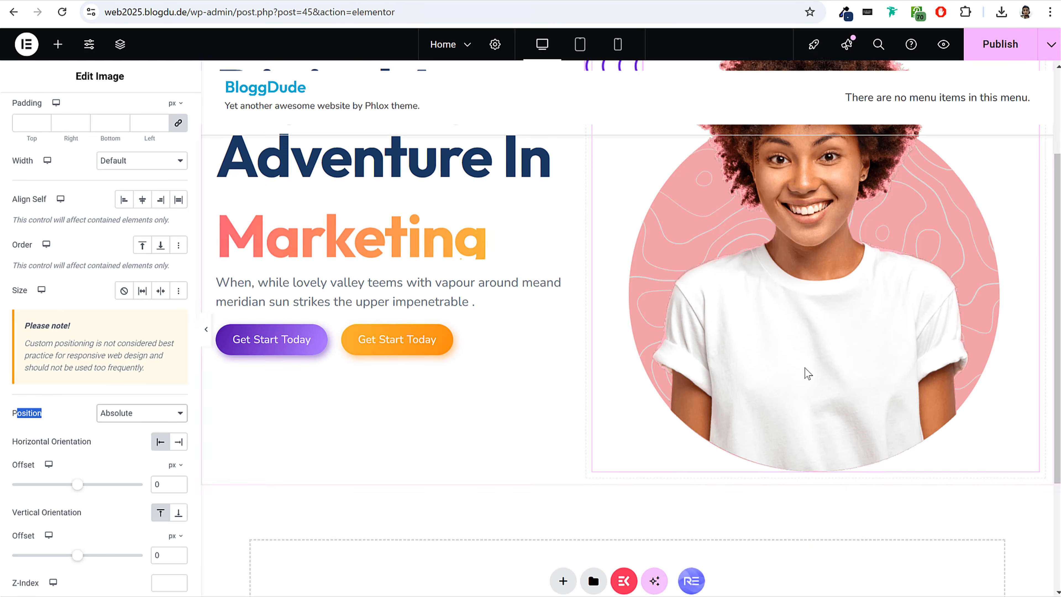
Set the wavy-line image's horizontal offset to 83 px and vertical offset to 196 px, checking its placement in the full-width preview.
{"action": "scroll", "coordinate": [739, 371], "scroll_direction": "up", "scroll_amount": 3}
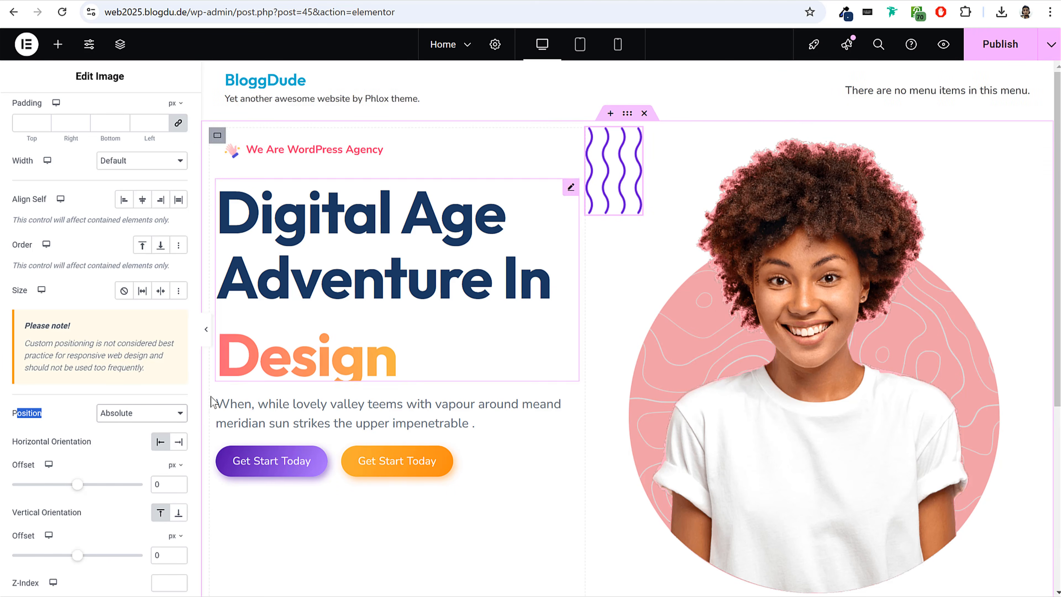
{"action": "scroll", "coordinate": [95, 440], "scroll_direction": "down", "scroll_amount": 3}
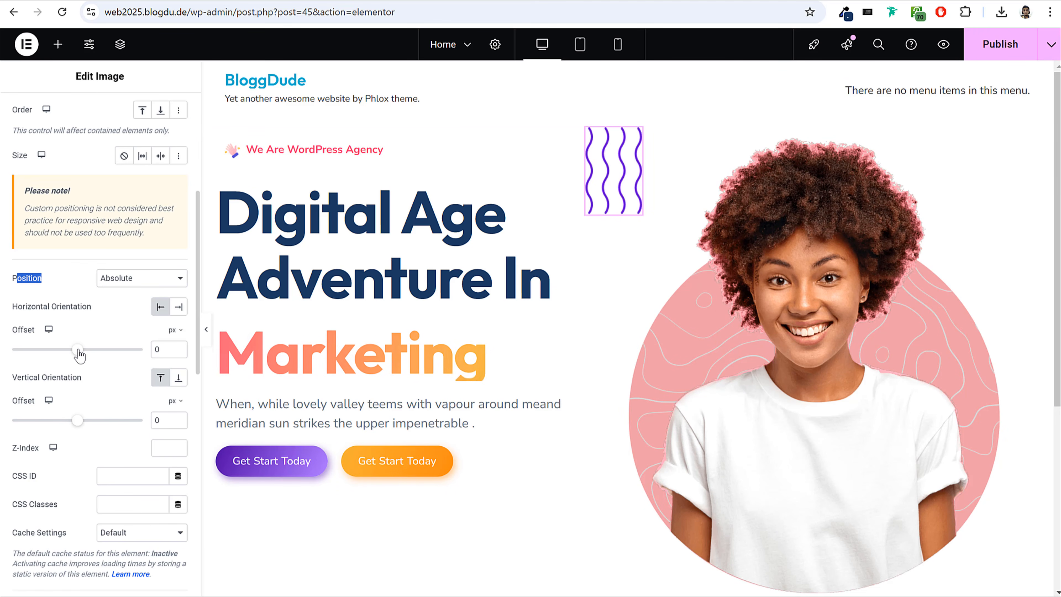
{"action": "left_click_drag", "start_coordinate": [79, 352], "coordinate": [84, 352]}
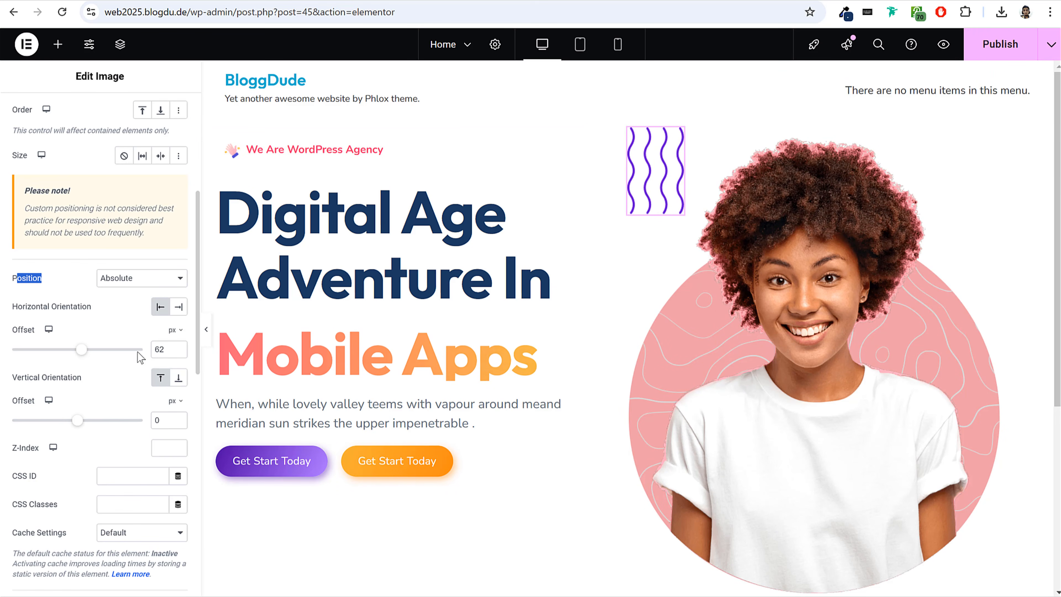
{"action": "left_click_drag", "start_coordinate": [78, 421], "coordinate": [82, 421]}
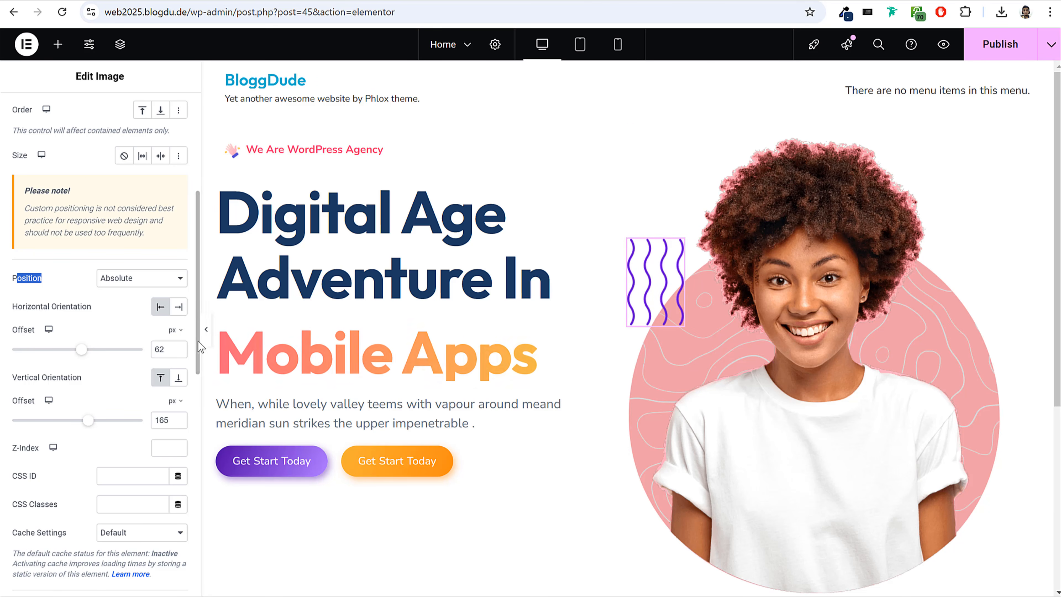
{"action": "left_click", "coordinate": [205, 339]}
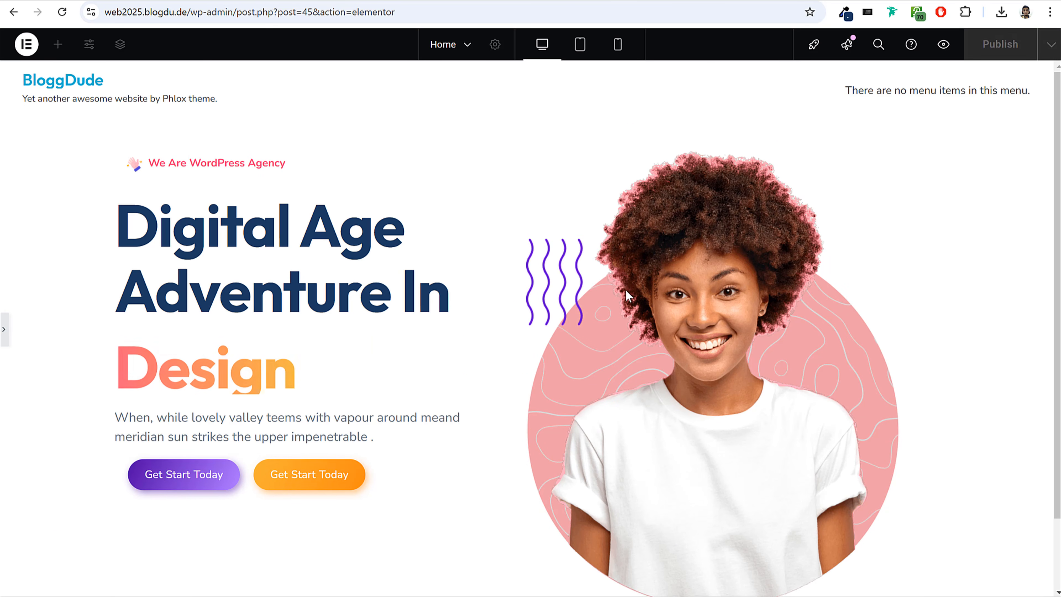
{"action": "scroll", "coordinate": [669, 328], "scroll_direction": "down", "scroll_amount": 3}
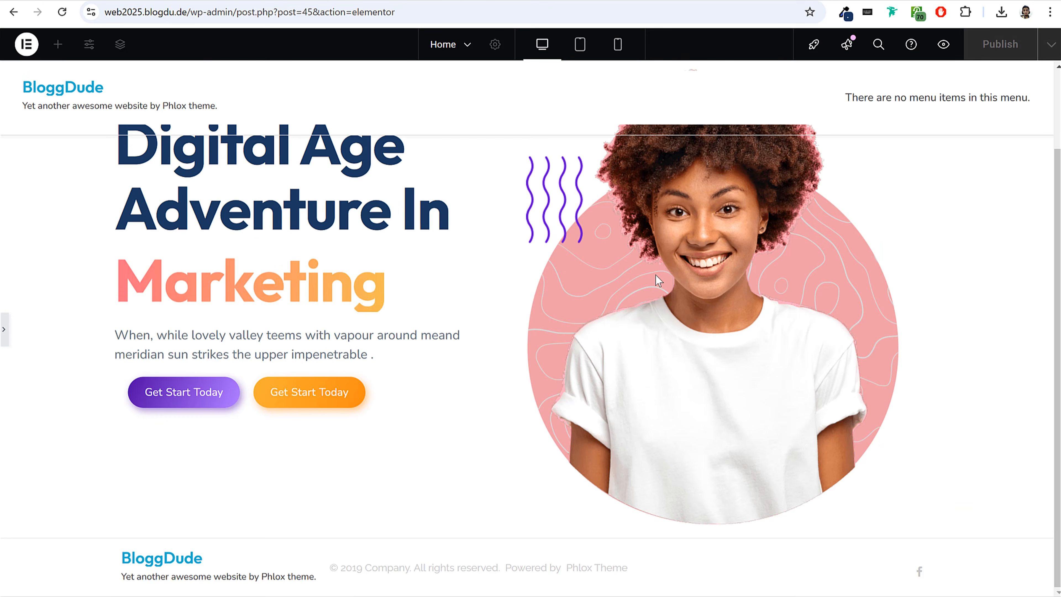
{"action": "scroll", "coordinate": [654, 280], "scroll_direction": "up", "scroll_amount": 2}
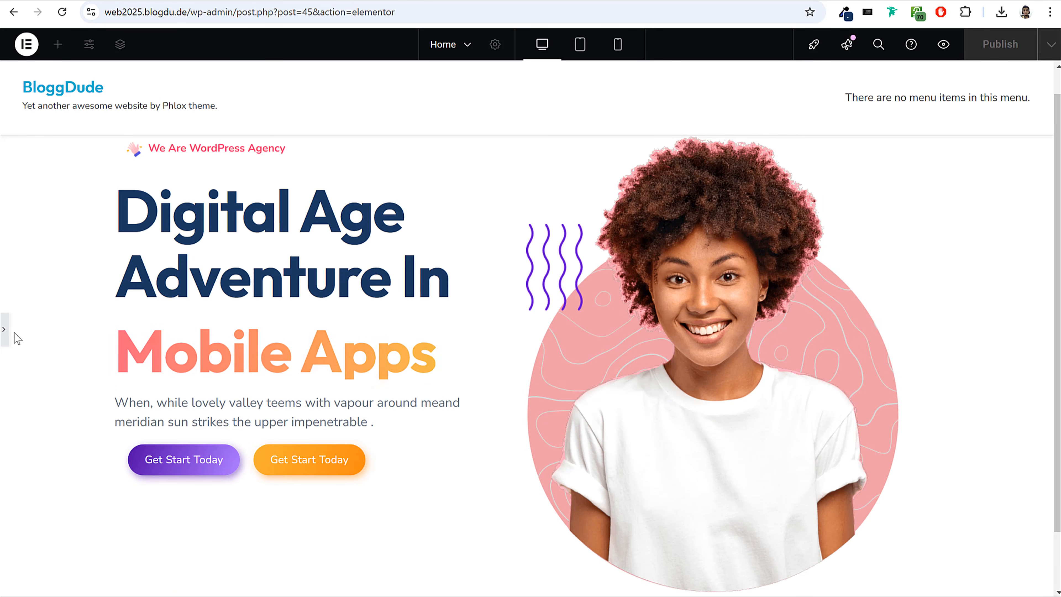
{"action": "left_click", "coordinate": [5, 330]}
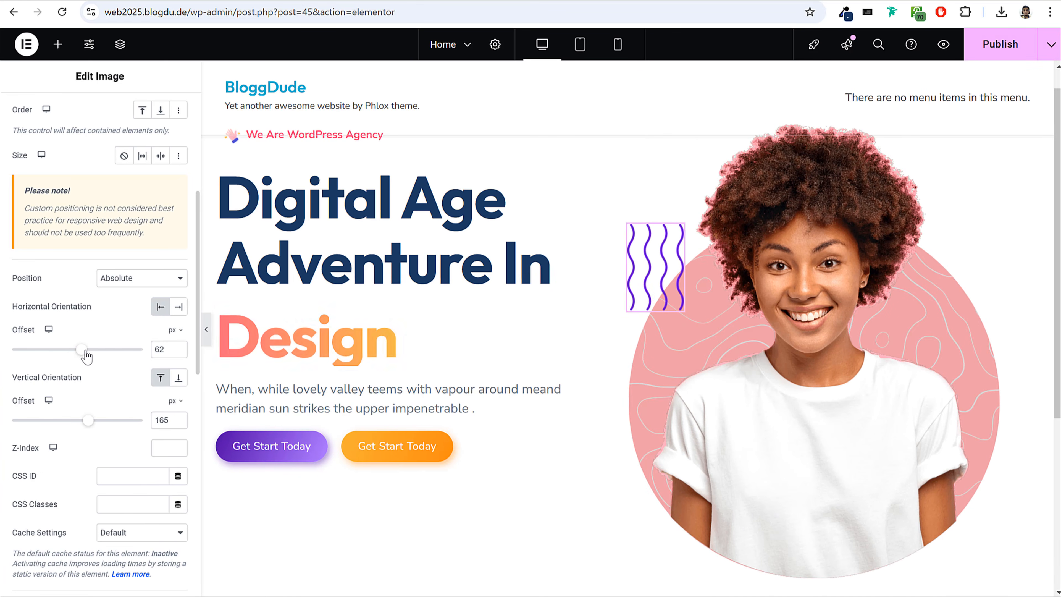
{"action": "left_click_drag", "start_coordinate": [84, 351], "coordinate": [82, 350]}
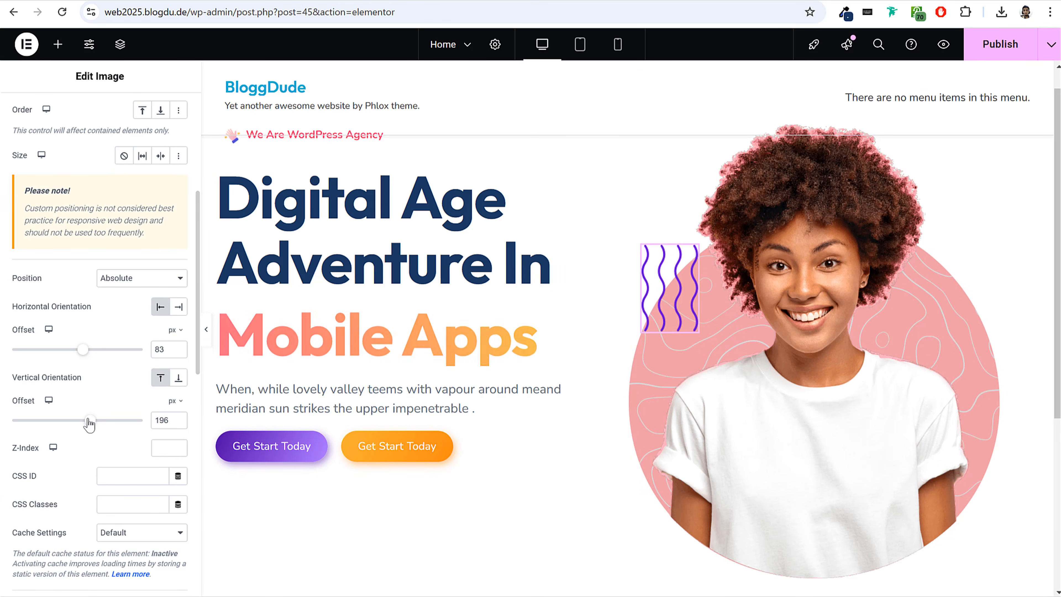
{"action": "left_click", "coordinate": [205, 330]}
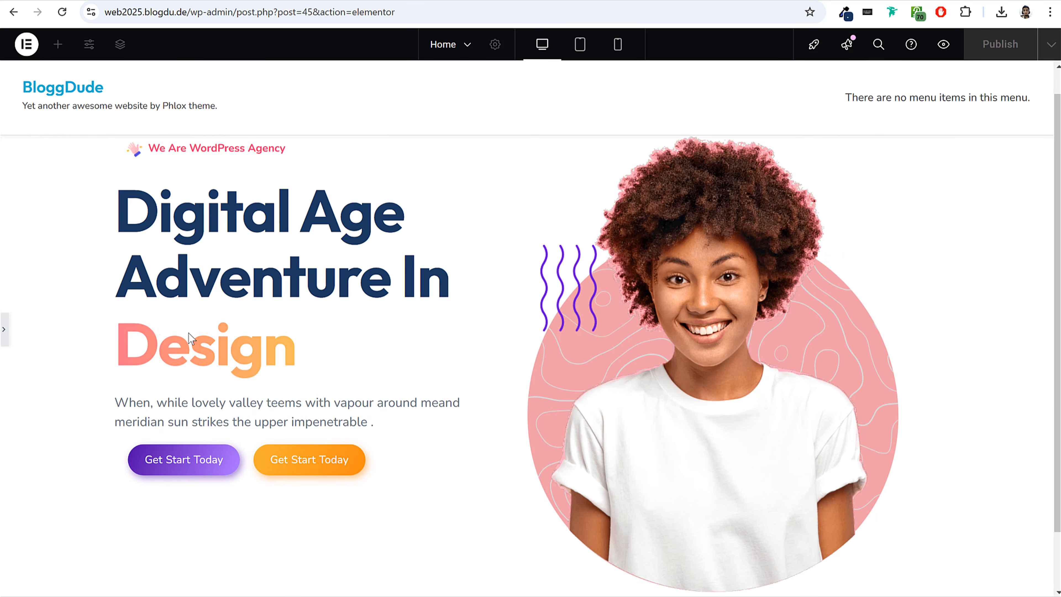
{"action": "left_click", "coordinate": [8, 334]}
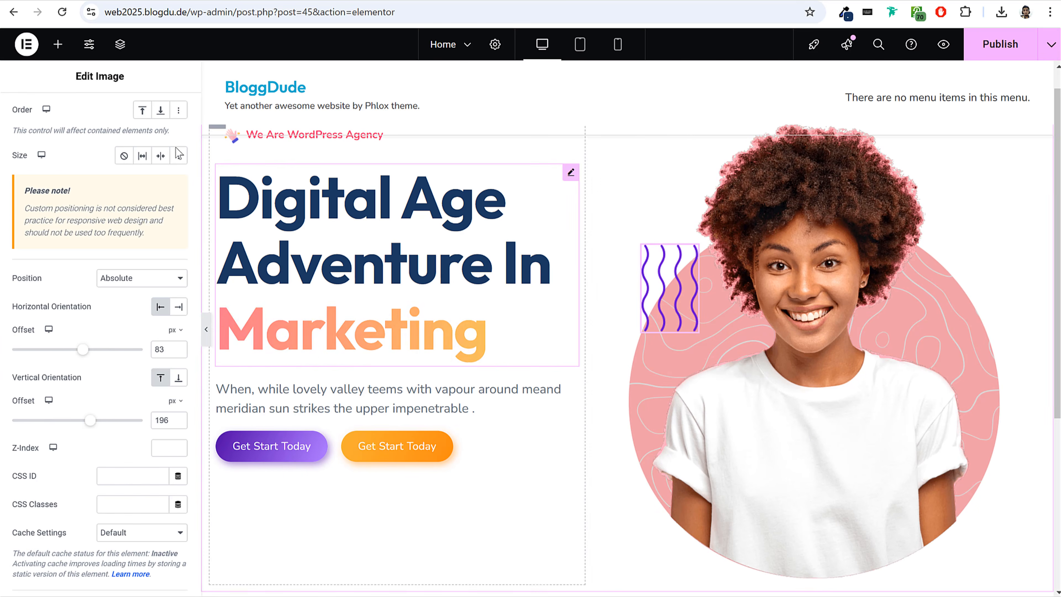
Add another Image widget below the hero image and use the Increase Sales chart, card.png, from the media library.
{"action": "left_click", "coordinate": [57, 44]}
{"action": "scroll", "coordinate": [292, 334], "scroll_direction": "down", "scroll_amount": 3}
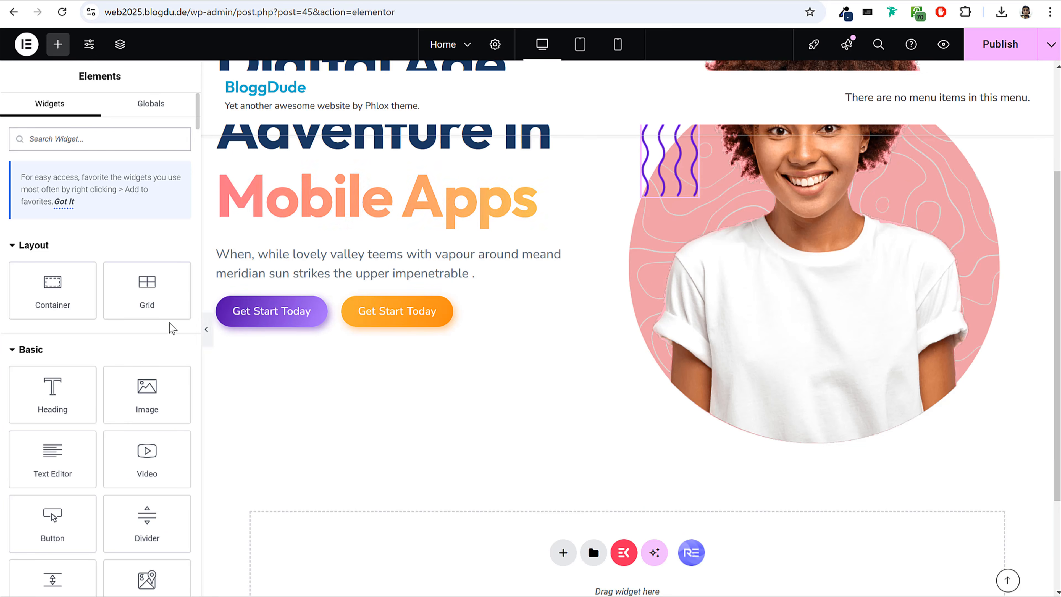
{"action": "left_click_drag", "start_coordinate": [142, 388], "coordinate": [854, 362]}
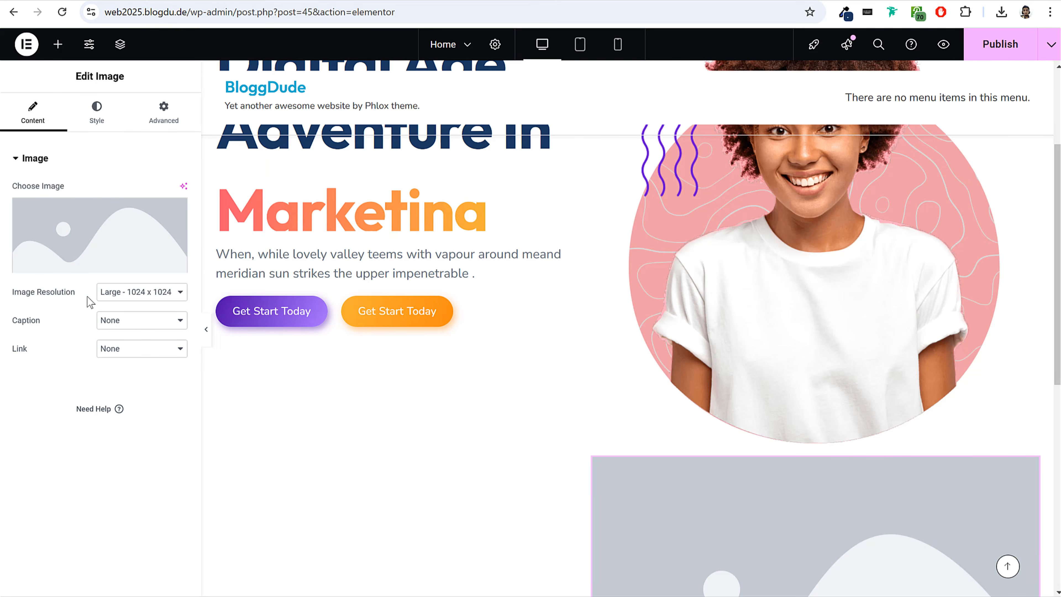
{"action": "left_click", "coordinate": [78, 260]}
{"action": "left_click", "coordinate": [520, 213]}
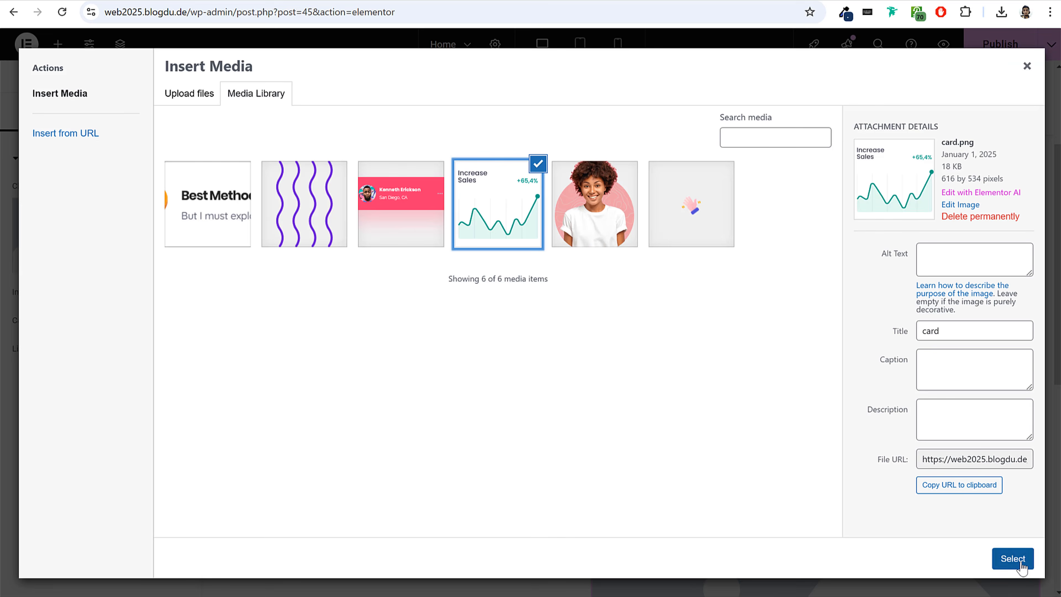
{"action": "left_click", "coordinate": [1013, 558]}
Set the Increase Sales card's image resolution to Full and its width to 30%.
{"action": "left_click", "coordinate": [184, 392]}
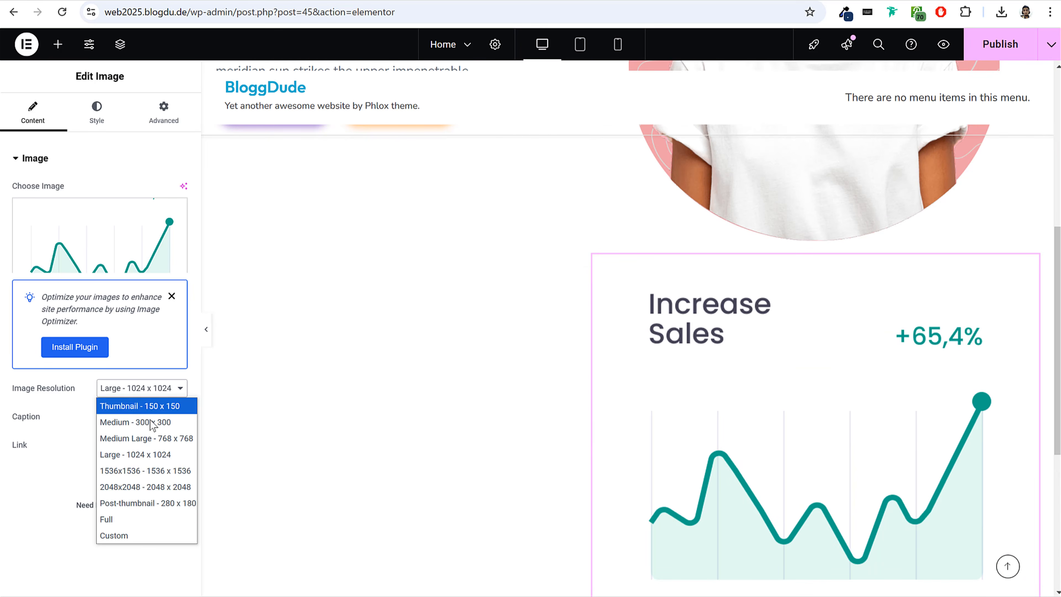
{"action": "left_click", "coordinate": [126, 522]}
{"action": "left_click", "coordinate": [97, 119]}
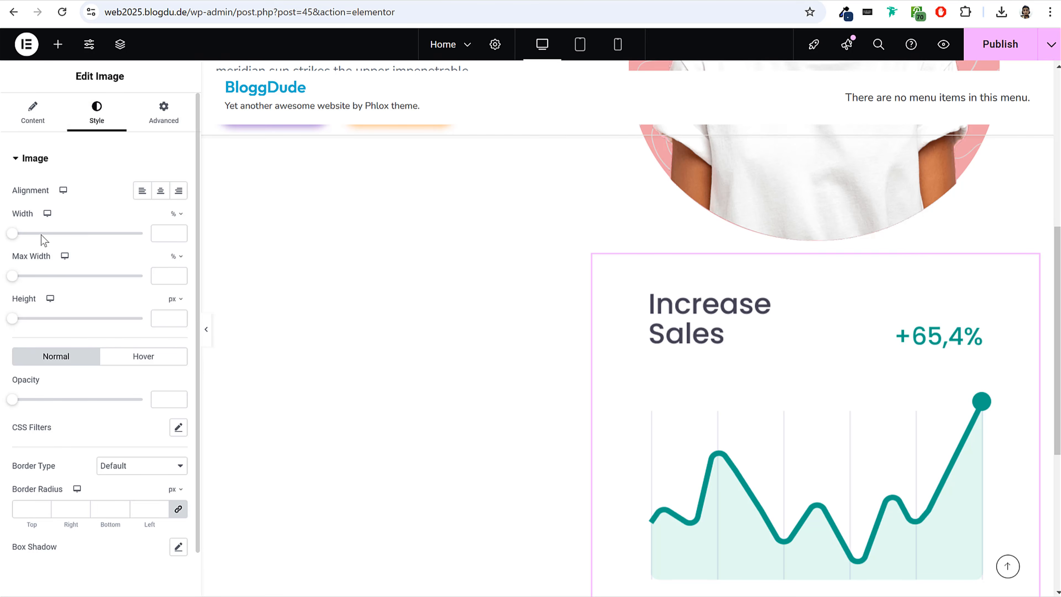
{"action": "left_click_drag", "start_coordinate": [13, 233], "coordinate": [50, 233]}
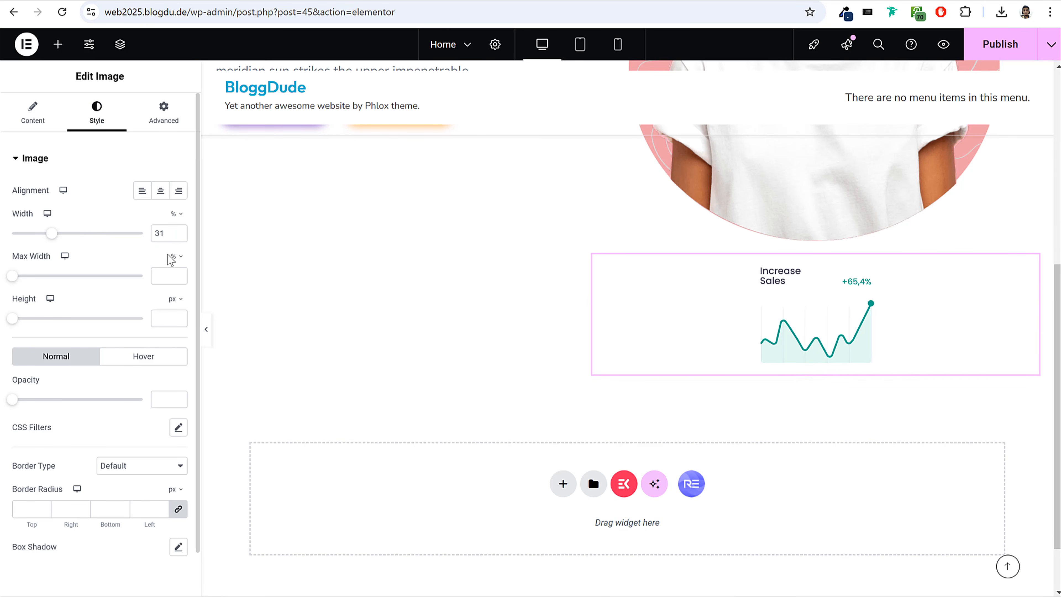
{"action": "left_click", "coordinate": [179, 236]}
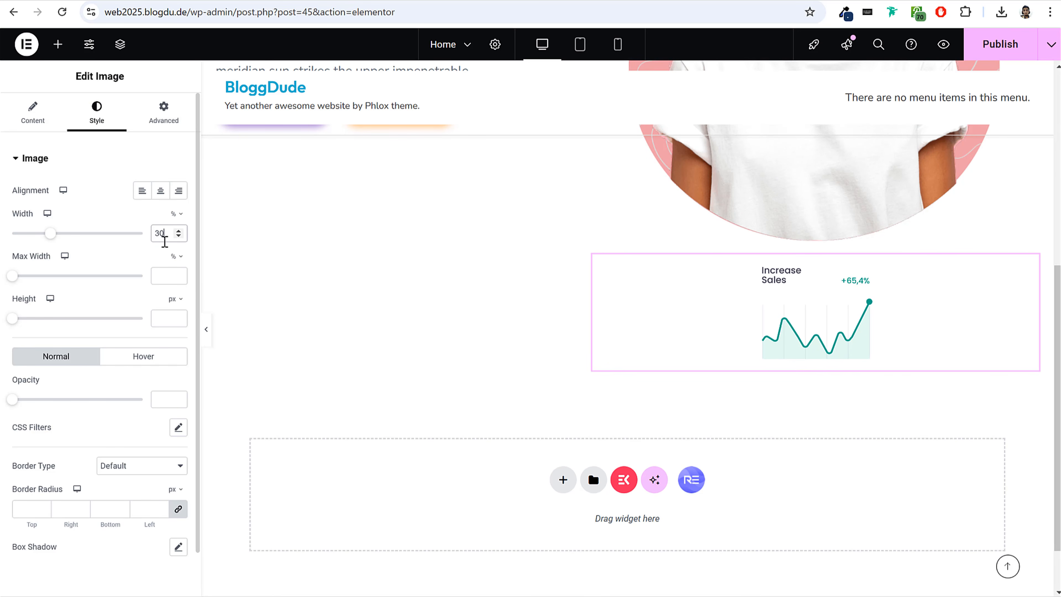
Set the Increase Sales card's position to Absolute.
{"action": "left_click", "coordinate": [165, 127]}
{"action": "scroll", "coordinate": [134, 292], "scroll_direction": "down", "scroll_amount": 5}
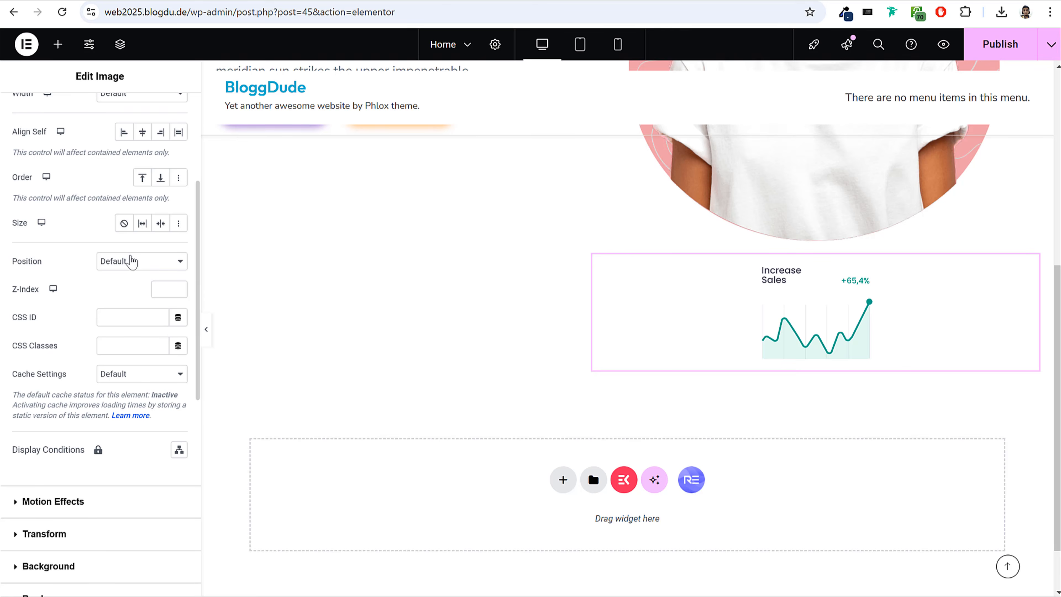
{"action": "left_click", "coordinate": [138, 294]}
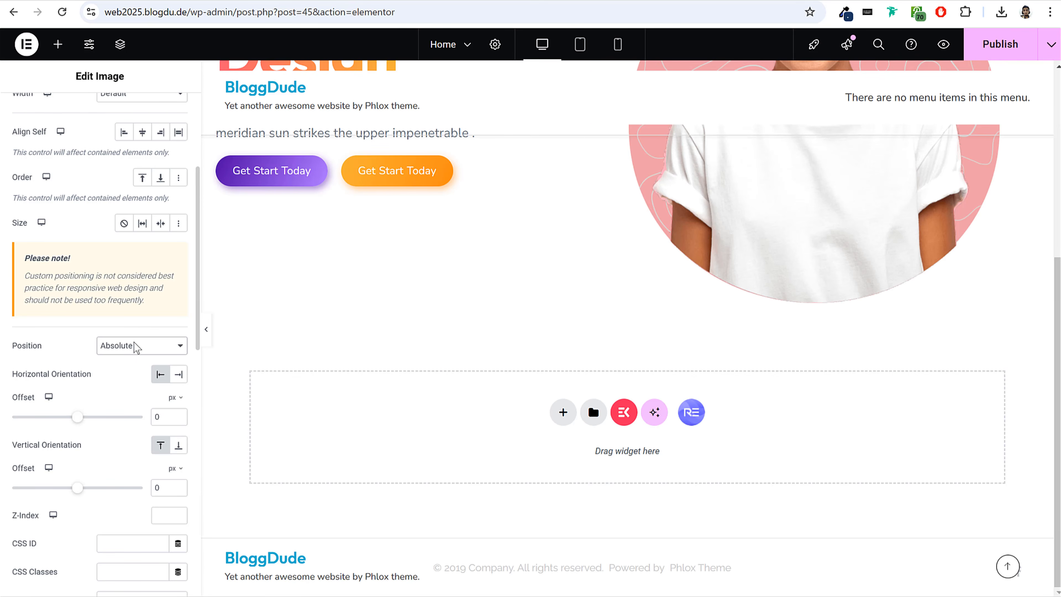
Offset the Increase Sales card to -196 px horizontally and 538 px vertically, placing it over the hero circle's lower edge.
{"action": "scroll", "coordinate": [885, 301], "scroll_direction": "up", "scroll_amount": 6}
{"action": "scroll", "coordinate": [871, 239], "scroll_direction": "down", "scroll_amount": 3}
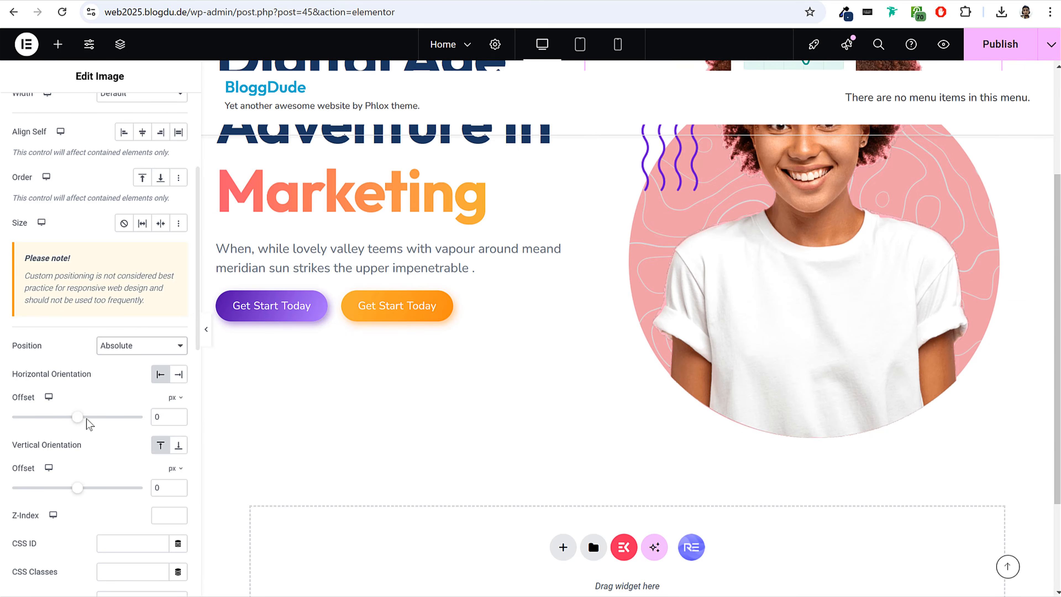
{"action": "mouse_move", "coordinate": [78, 417]}
{"action": "left_mouse_down"}
{"action": "mouse_move", "coordinate": [87, 418]}
{"action": "mouse_move", "coordinate": [74, 418]}
{"action": "left_mouse_up"}
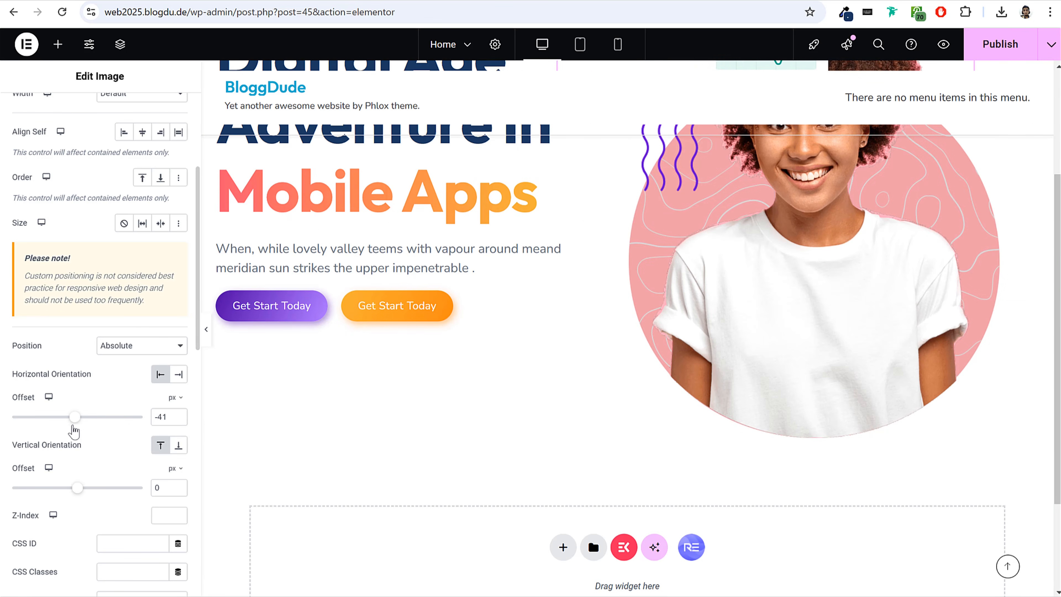
{"action": "left_click_drag", "start_coordinate": [77, 487], "coordinate": [113, 488]}
{"action": "left_click_drag", "start_coordinate": [78, 421], "coordinate": [68, 433]}
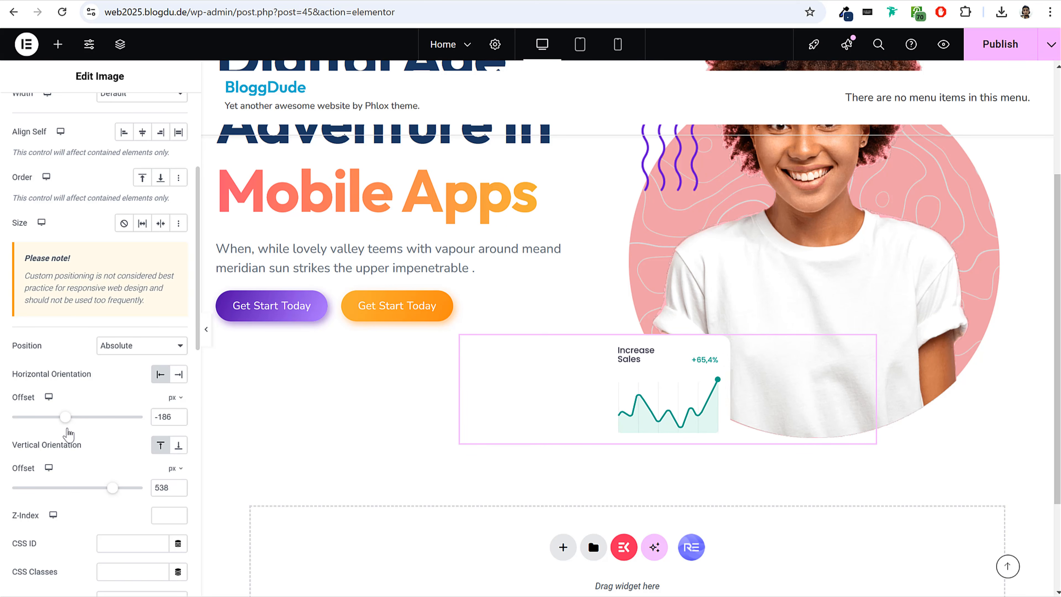
{"action": "scroll", "coordinate": [505, 344], "scroll_direction": "up", "scroll_amount": 4}
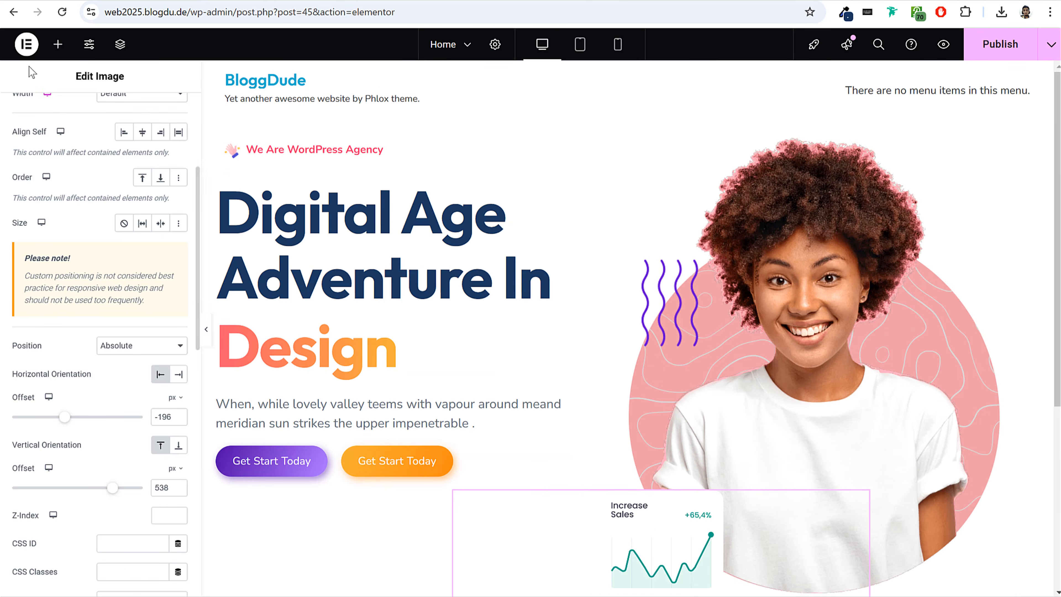
Add another Image widget below the hero image and use the Best Methods badge image from the media library.
{"action": "left_click", "coordinate": [56, 49]}
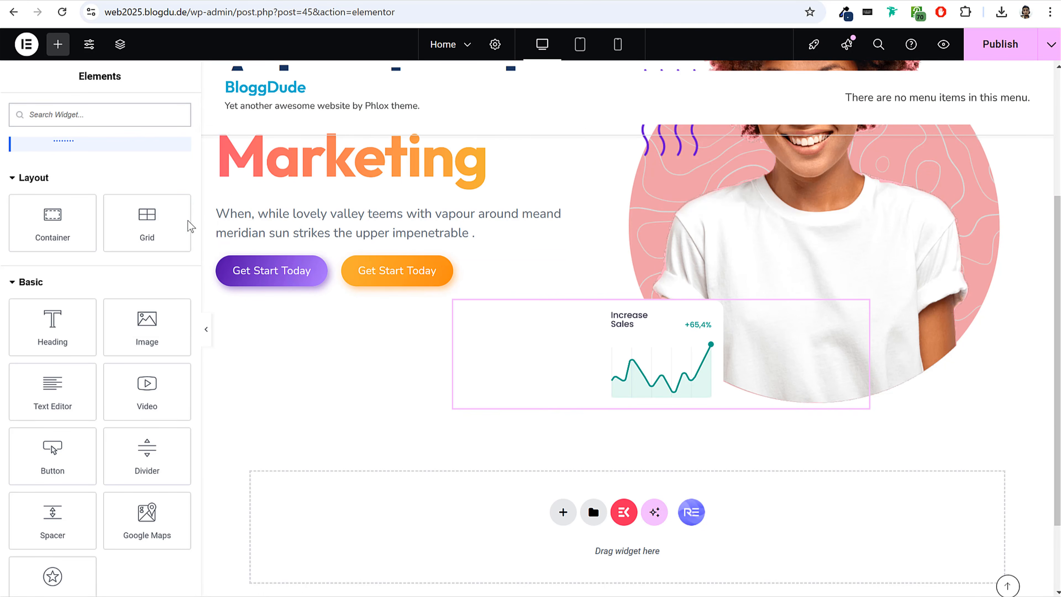
{"action": "left_click_drag", "start_coordinate": [147, 326], "coordinate": [864, 399]}
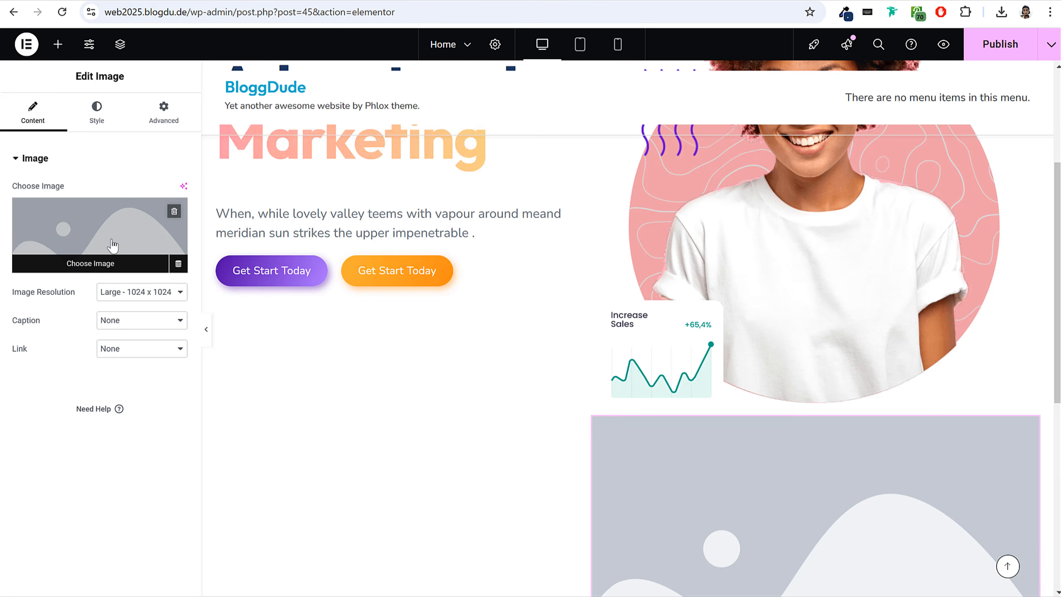
{"action": "left_click", "coordinate": [142, 242]}
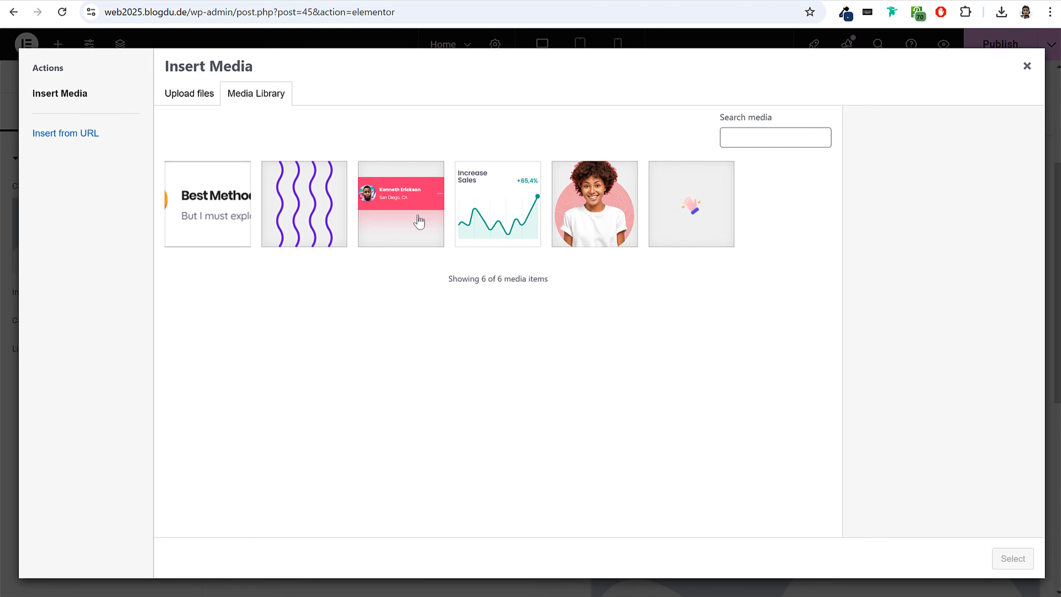
{"action": "left_click", "coordinate": [245, 219]}
{"action": "left_click", "coordinate": [1012, 558]}
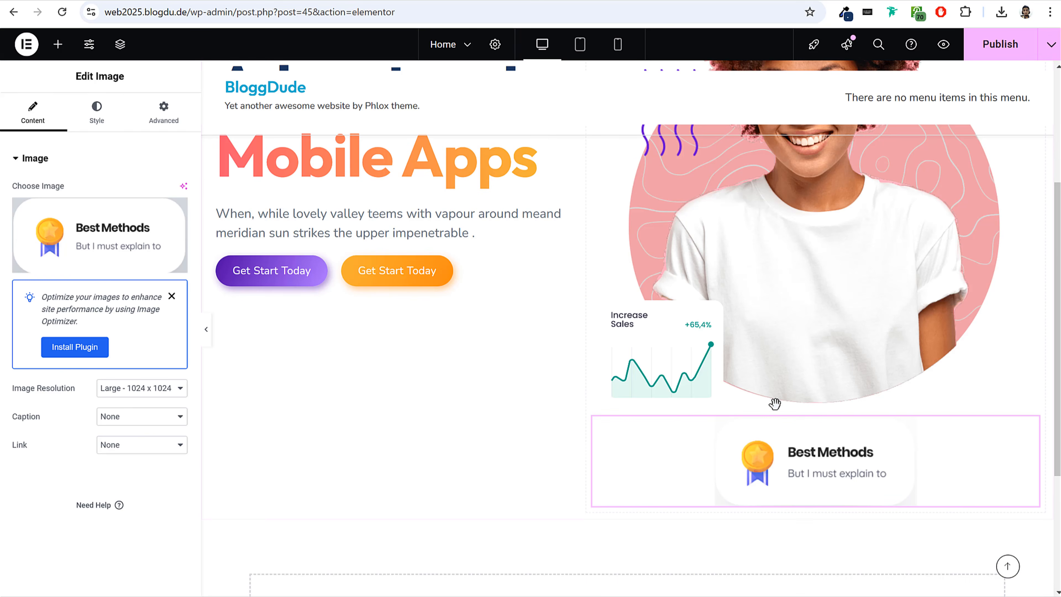
Set the Best Methods image's resolution to Full and its width to 70%.
{"action": "left_click", "coordinate": [155, 390]}
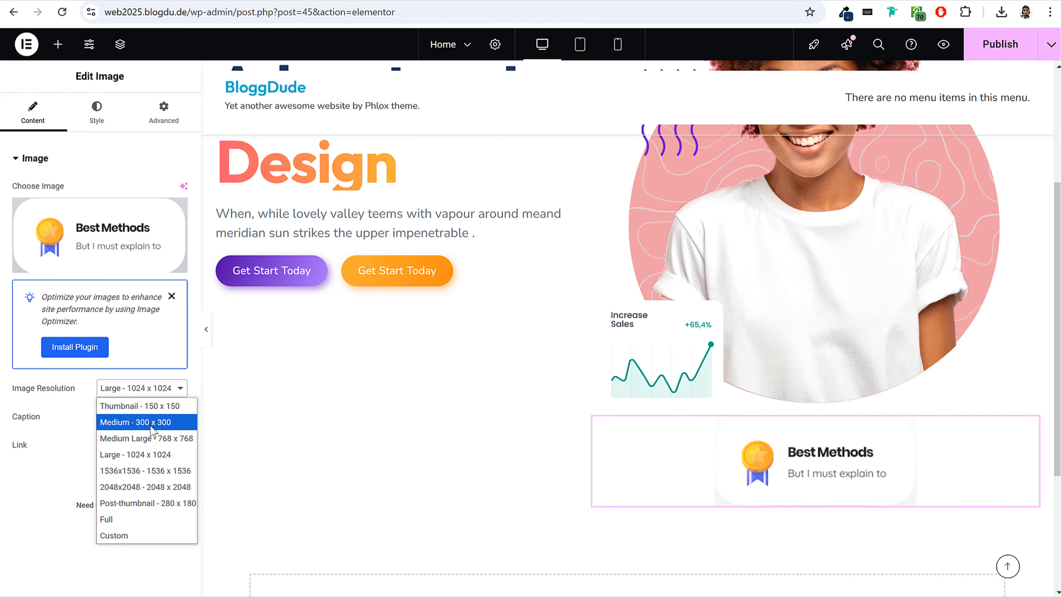
{"action": "left_click", "coordinate": [140, 520]}
{"action": "left_click", "coordinate": [96, 112]}
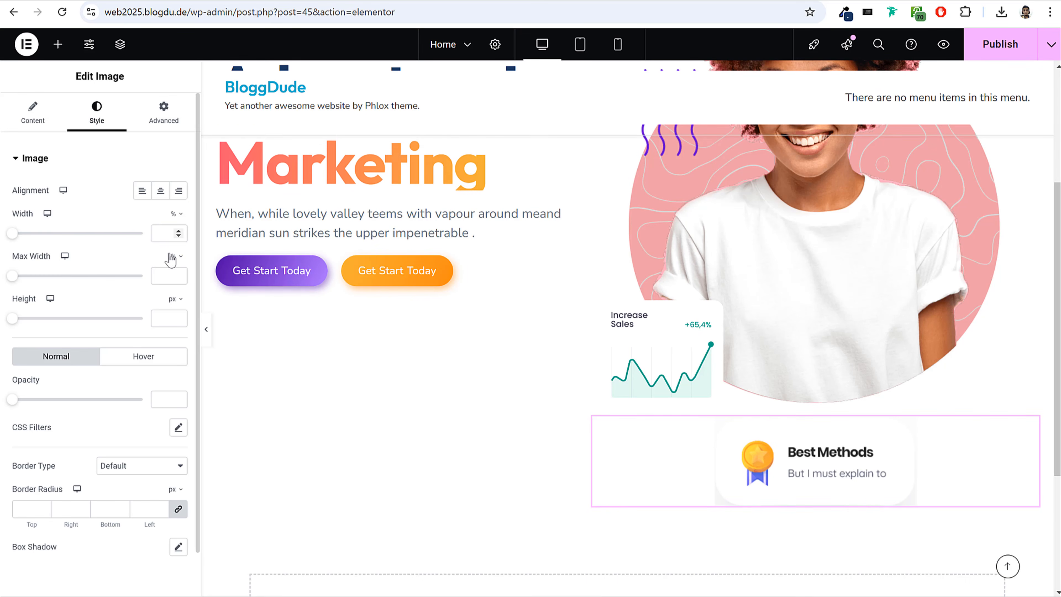
{"action": "left_click", "coordinate": [161, 229]}
{"action": "type", "text": "80"}
{"action": "double_click", "coordinate": [159, 233]}
{"action": "type", "text": "50"}
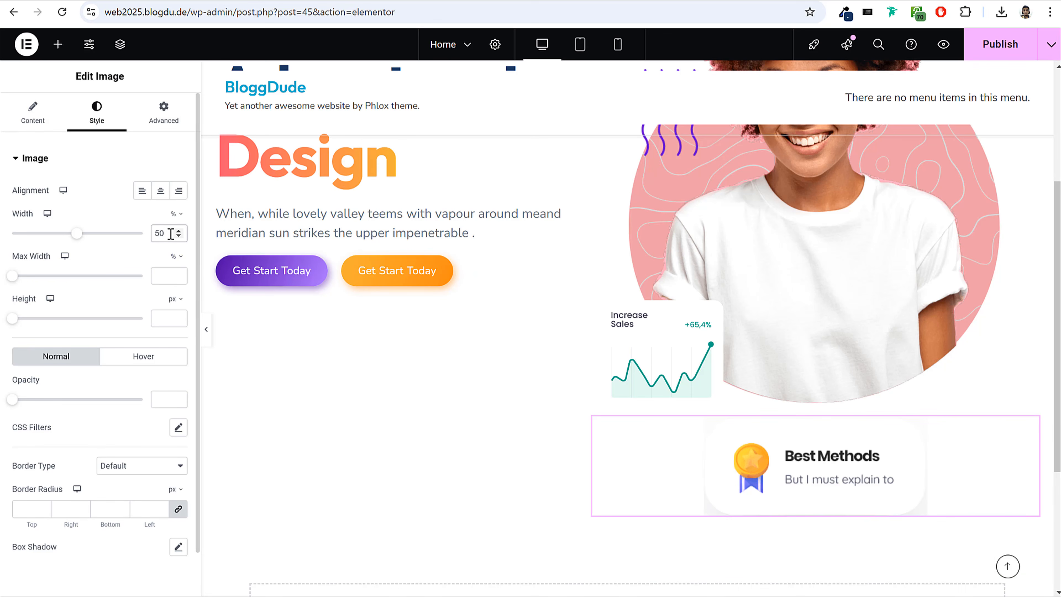
{"action": "left_click_drag", "start_coordinate": [76, 234], "coordinate": [104, 249]}
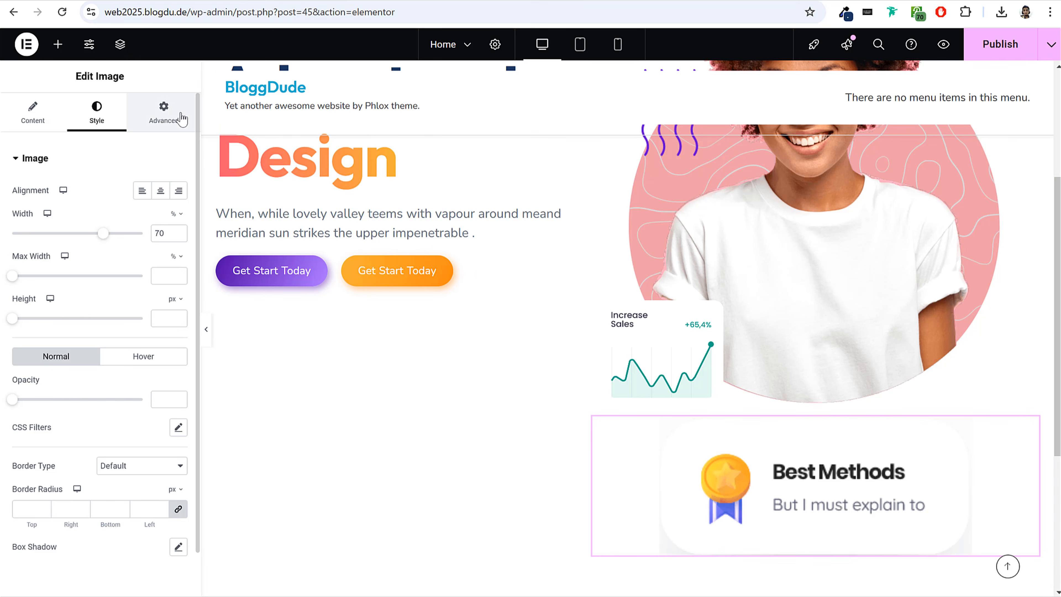
Set the Best Methods image's position to Absolute.
{"action": "left_click", "coordinate": [165, 112]}
{"action": "scroll", "coordinate": [127, 312], "scroll_direction": "down", "scroll_amount": 5}
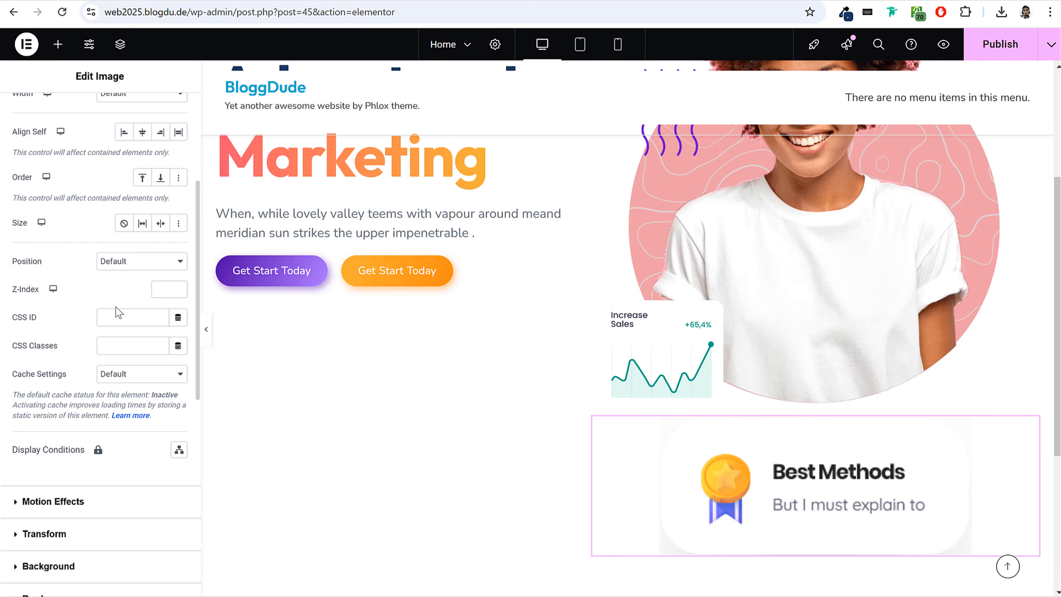
{"action": "left_click", "coordinate": [149, 272]}
{"action": "left_click", "coordinate": [146, 296]}
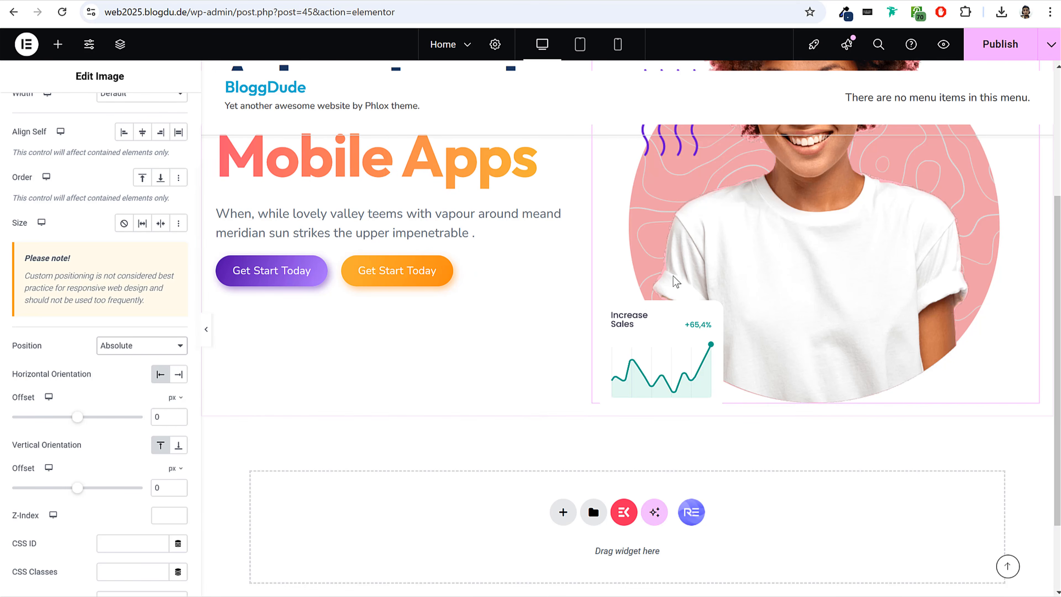
{"action": "scroll", "coordinate": [751, 246], "scroll_direction": "up", "scroll_amount": 5}
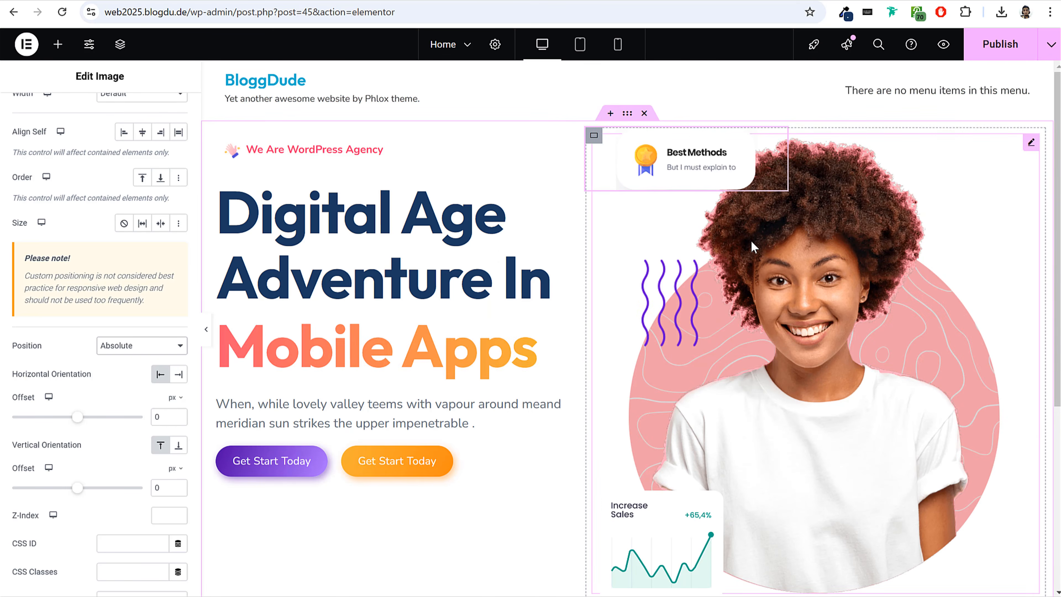
Orient the Best Methods image from the right and offset it -62 px horizontally and 248 px vertically.
{"action": "left_click", "coordinate": [178, 374]}
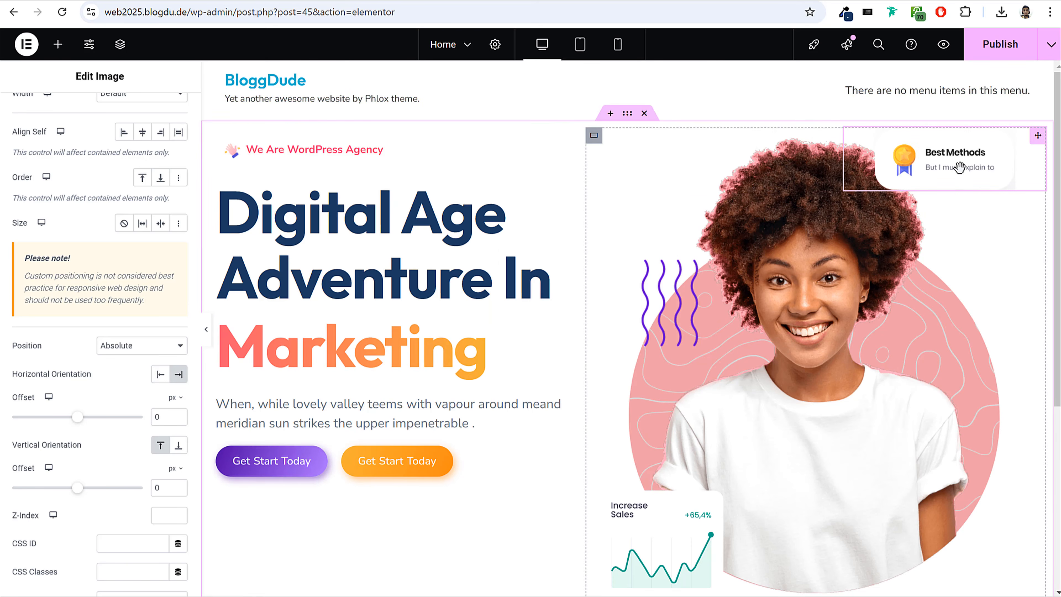
{"action": "left_click_drag", "start_coordinate": [78, 487], "coordinate": [93, 488]}
{"action": "left_click_drag", "start_coordinate": [78, 417], "coordinate": [74, 422]}
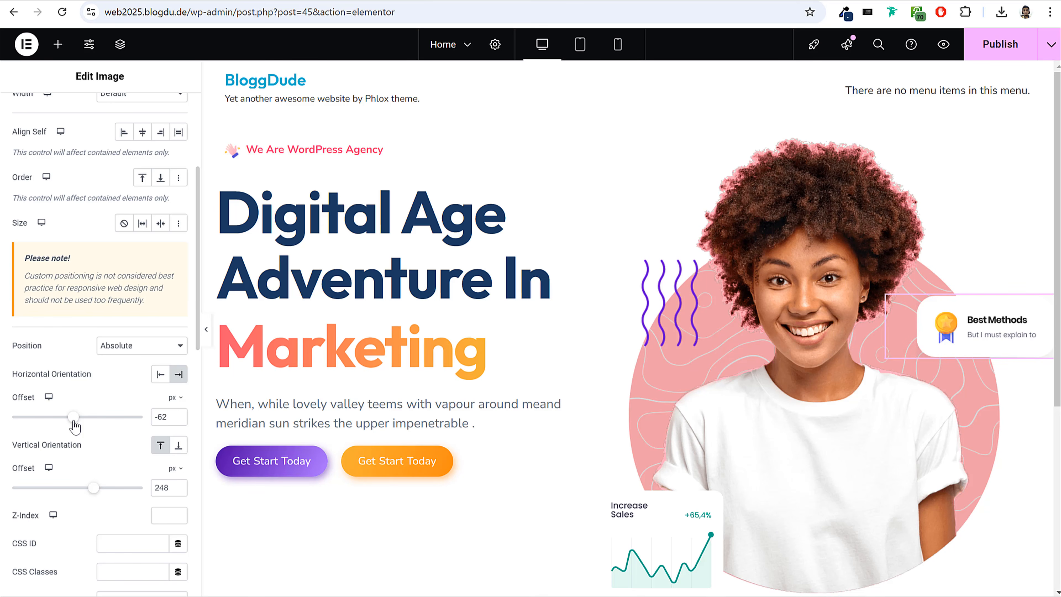
{"action": "scroll", "coordinate": [237, 208], "scroll_direction": "down", "scroll_amount": 3}
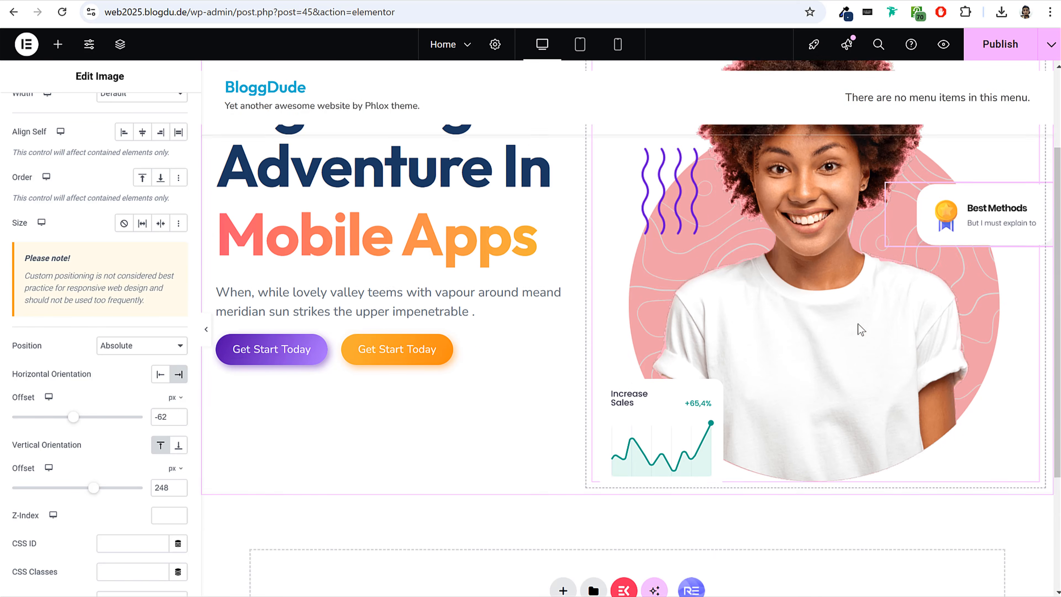
{"action": "left_click", "coordinate": [58, 44]}
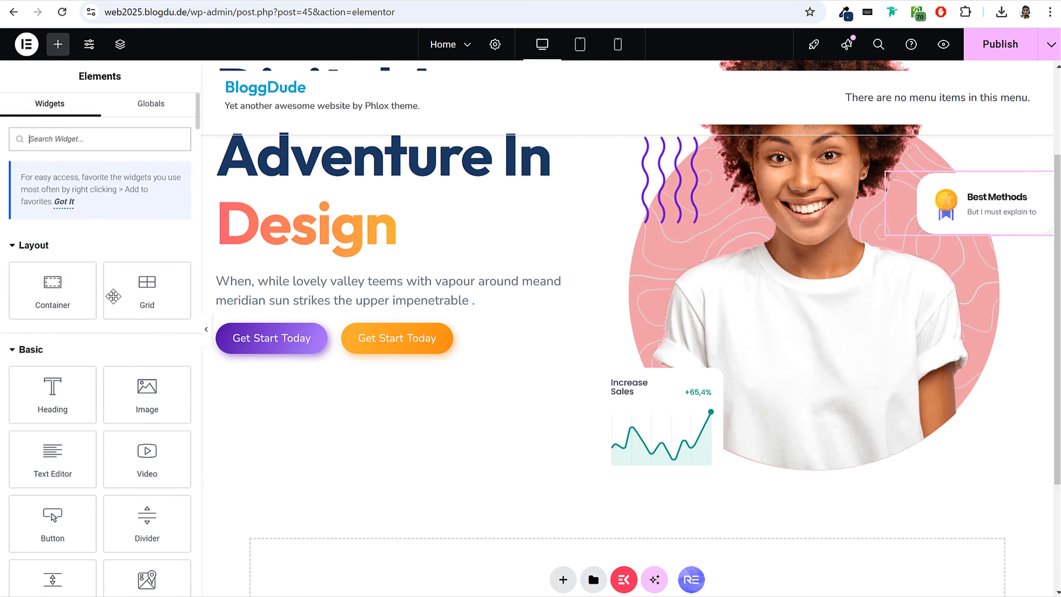
{"action": "left_click_drag", "start_coordinate": [66, 393], "coordinate": [794, 497]}
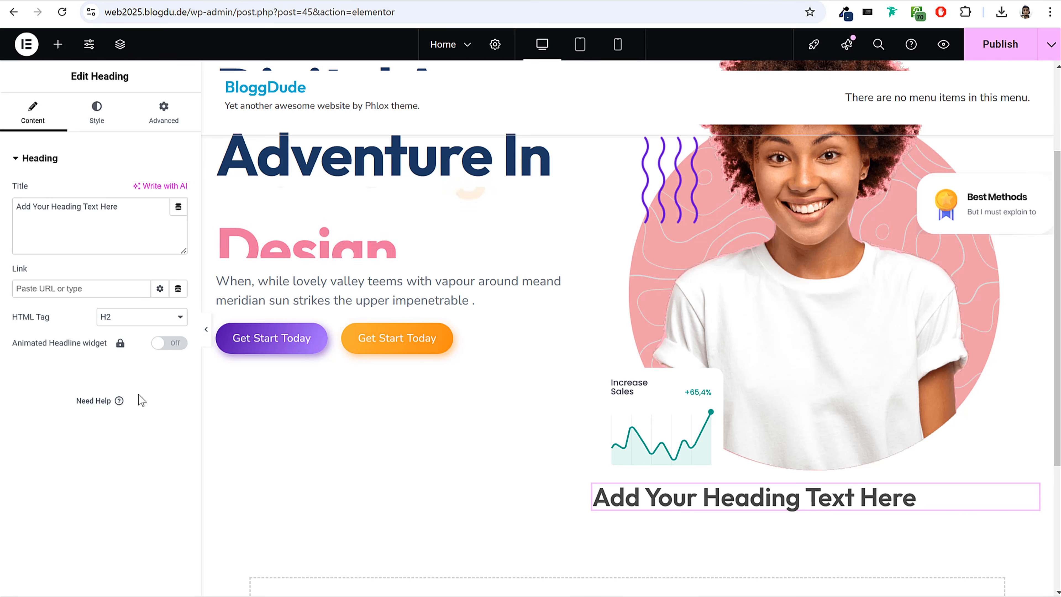
{"action": "right_click", "coordinate": [841, 497]}
{"action": "left_click", "coordinate": [865, 582]}
Add another Image widget below the hero image and use the pink profile card image from the media library.
{"action": "left_click_drag", "start_coordinate": [144, 380], "coordinate": [957, 476]}
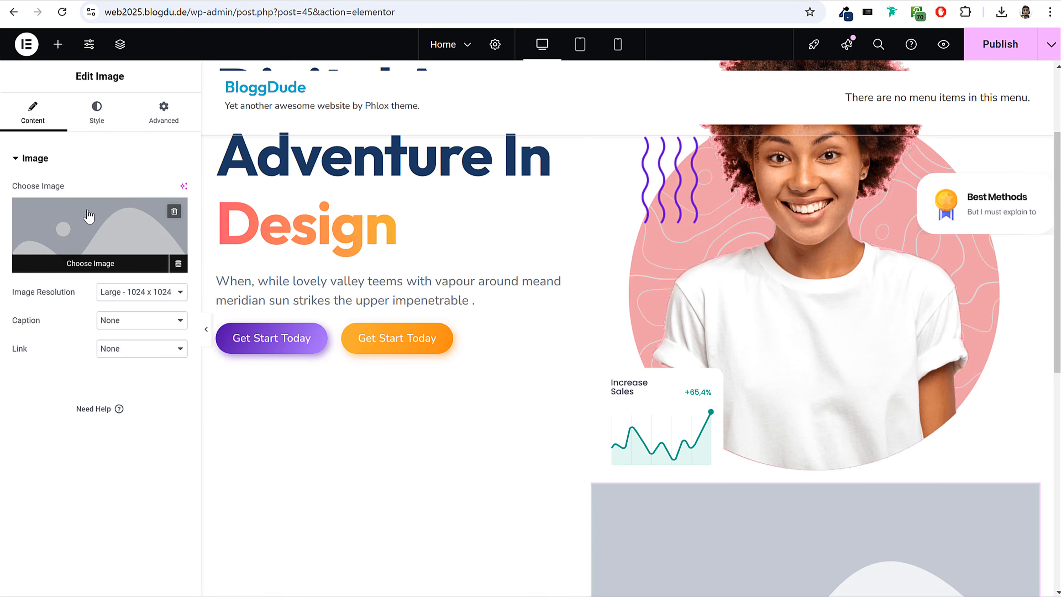
{"action": "left_click", "coordinate": [101, 251]}
{"action": "left_click", "coordinate": [443, 230]}
{"action": "left_click", "coordinate": [1012, 558]}
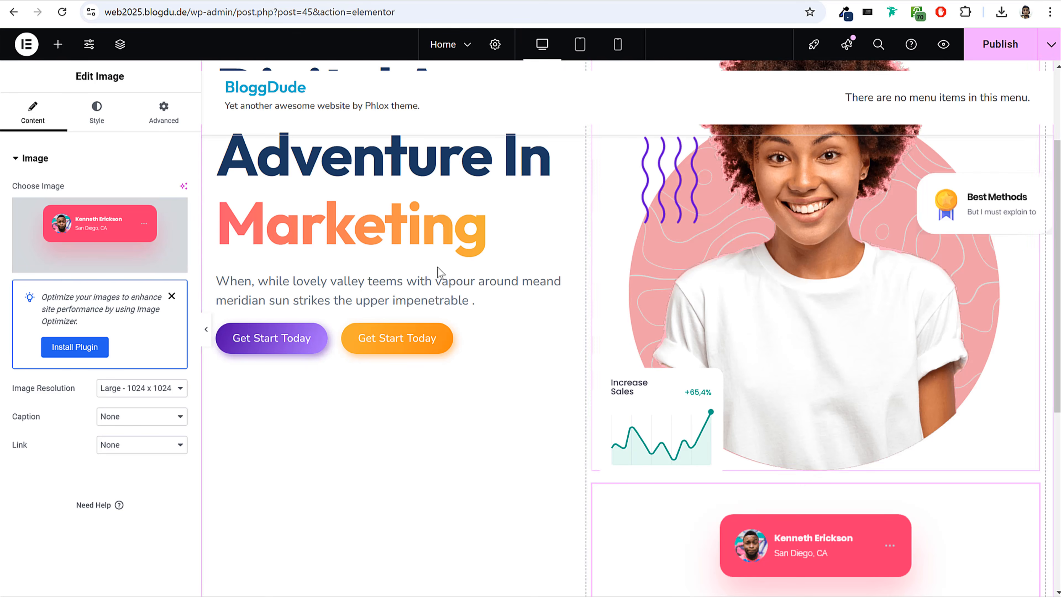
Set the pink profile card image's resolution to Full and its width to 71%.
{"action": "left_click", "coordinate": [135, 389]}
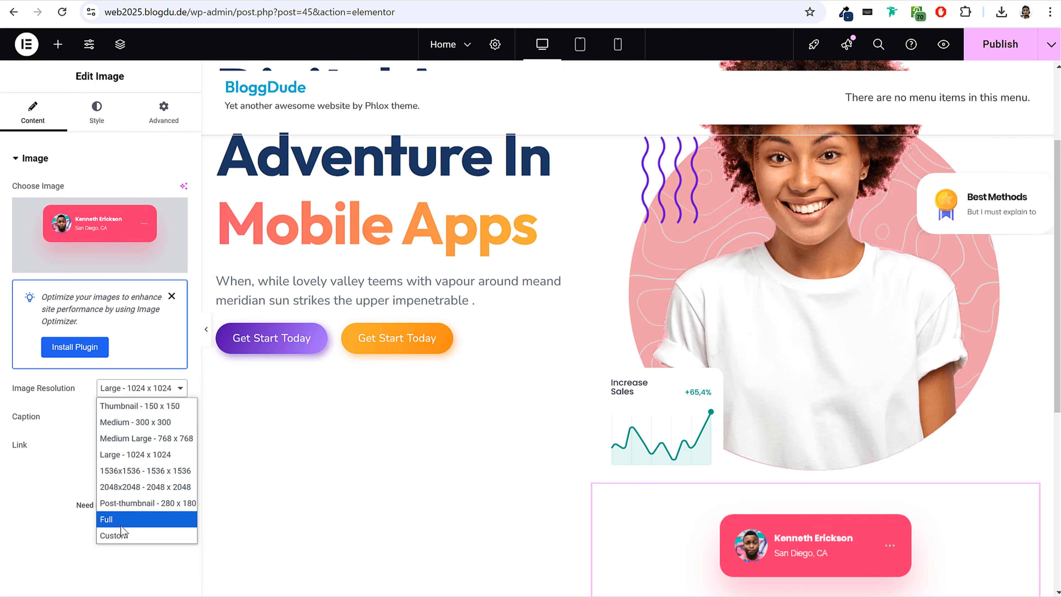
{"action": "left_click", "coordinate": [108, 519]}
{"action": "left_click", "coordinate": [111, 120]}
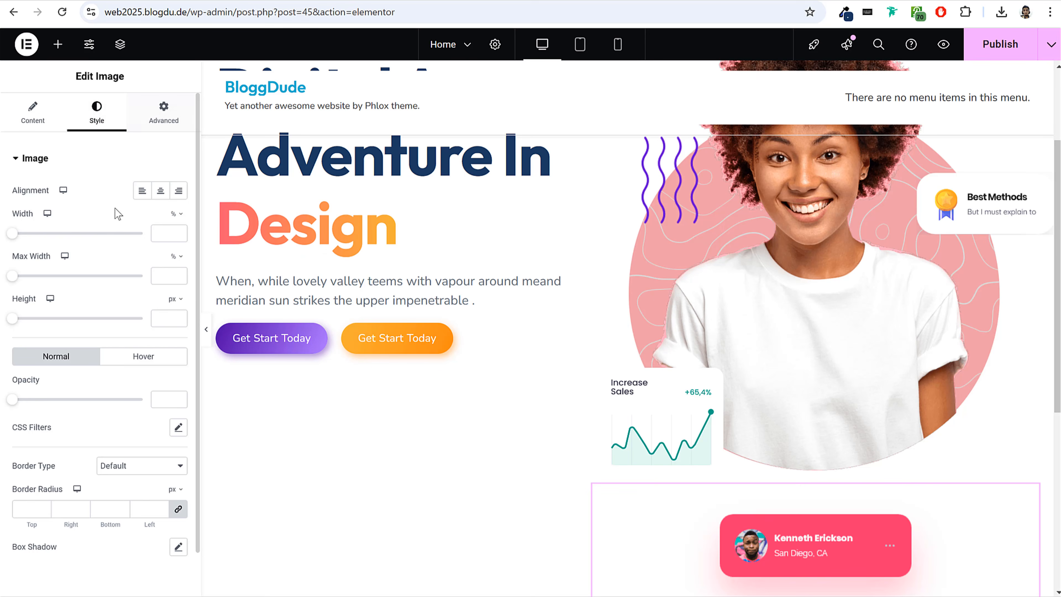
{"action": "type", "text": "80"}
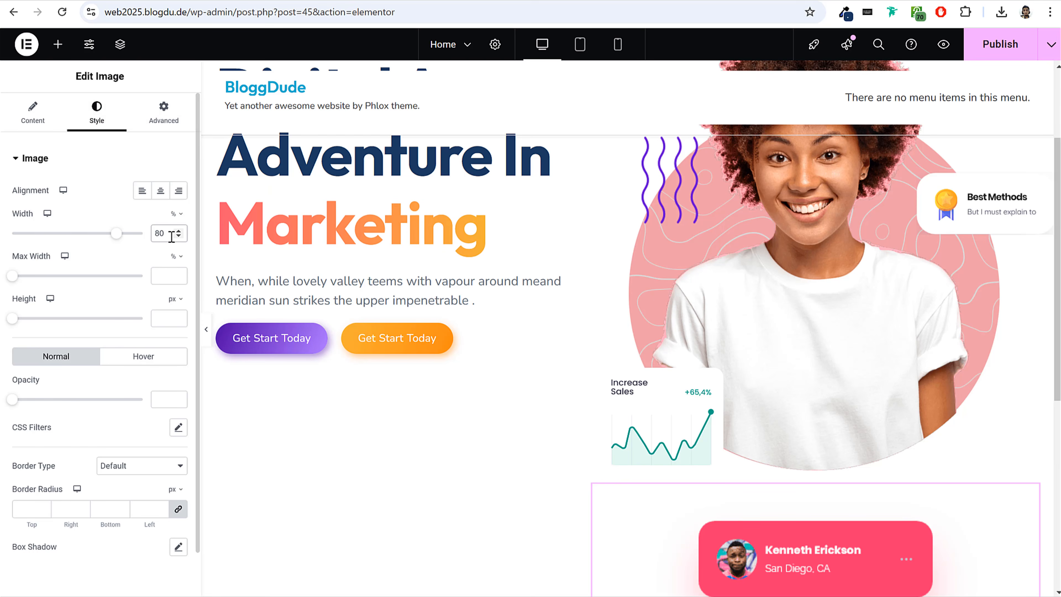
{"action": "left_click_drag", "start_coordinate": [119, 241], "coordinate": [107, 246]}
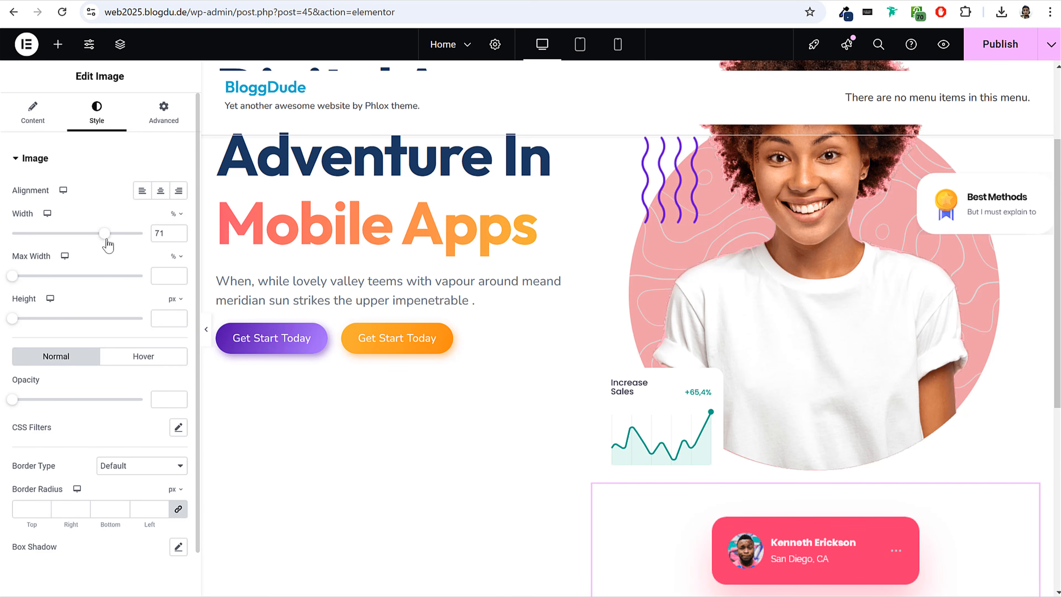
Set the pink profile card image's position to Absolute.
{"action": "left_click", "coordinate": [166, 111]}
{"action": "scroll", "coordinate": [137, 246], "scroll_direction": "down", "scroll_amount": 5}
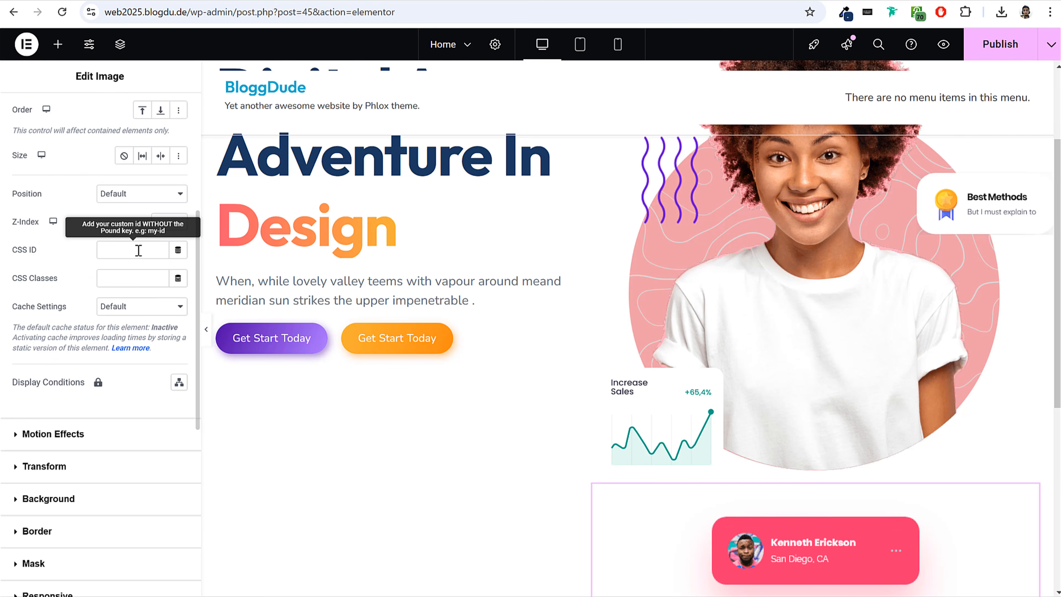
{"action": "left_click", "coordinate": [149, 227]}
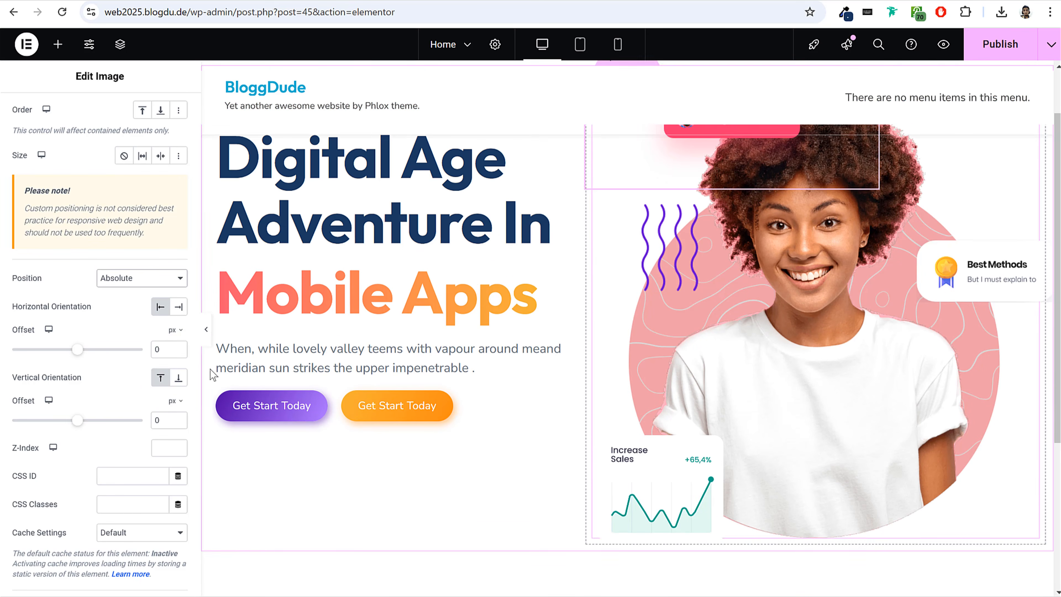
Orient the pink profile card from the right and offset it -103 px horizontally and 579 px vertically, over the hero circle's lower edge.
{"action": "left_click_drag", "start_coordinate": [86, 351], "coordinate": [91, 359]}
{"action": "left_click_drag", "start_coordinate": [78, 420], "coordinate": [120, 421]}
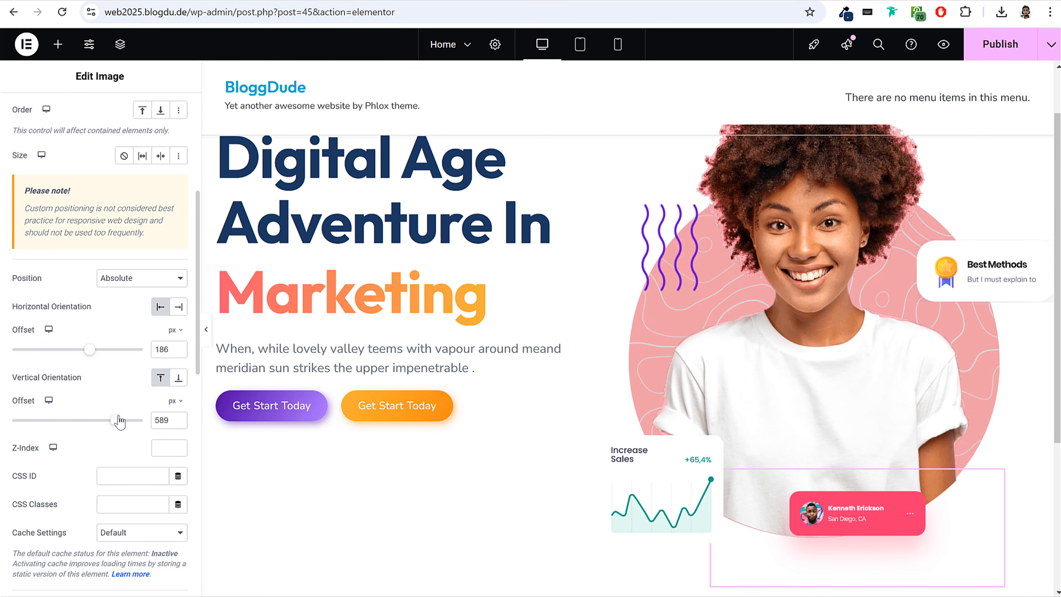
{"action": "left_click_drag", "start_coordinate": [88, 351], "coordinate": [104, 358]}
{"action": "left_click", "coordinate": [177, 308]}
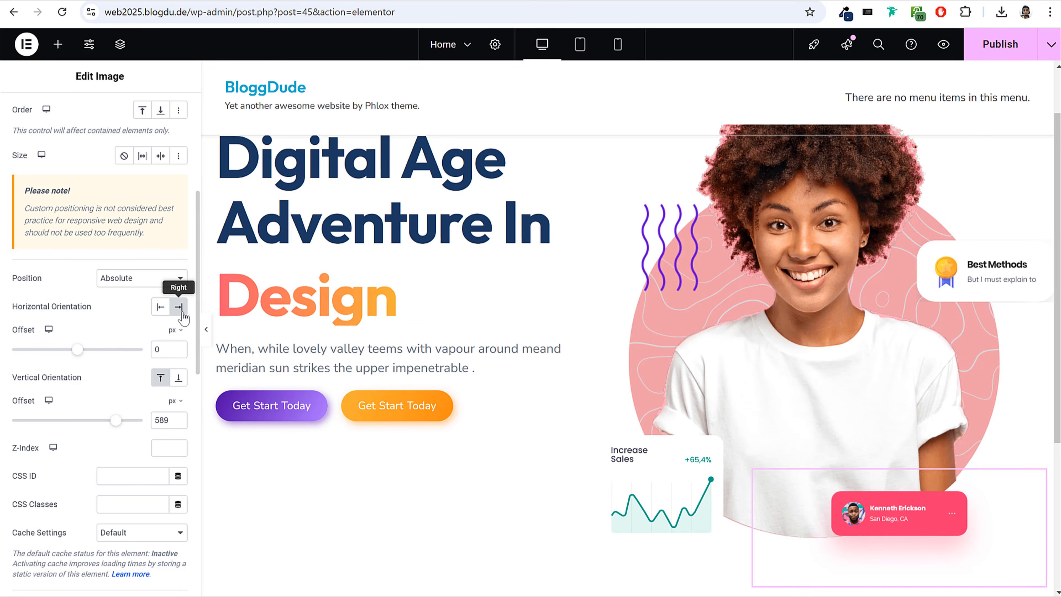
{"action": "left_click_drag", "start_coordinate": [77, 349], "coordinate": [71, 357]}
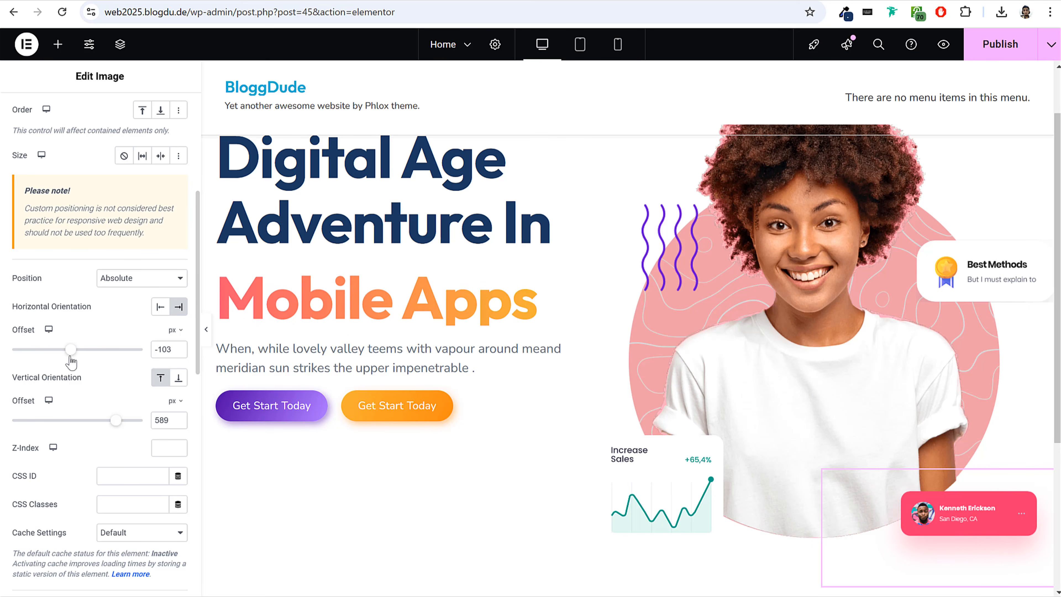
{"action": "left_click_drag", "start_coordinate": [119, 424], "coordinate": [117, 423]}
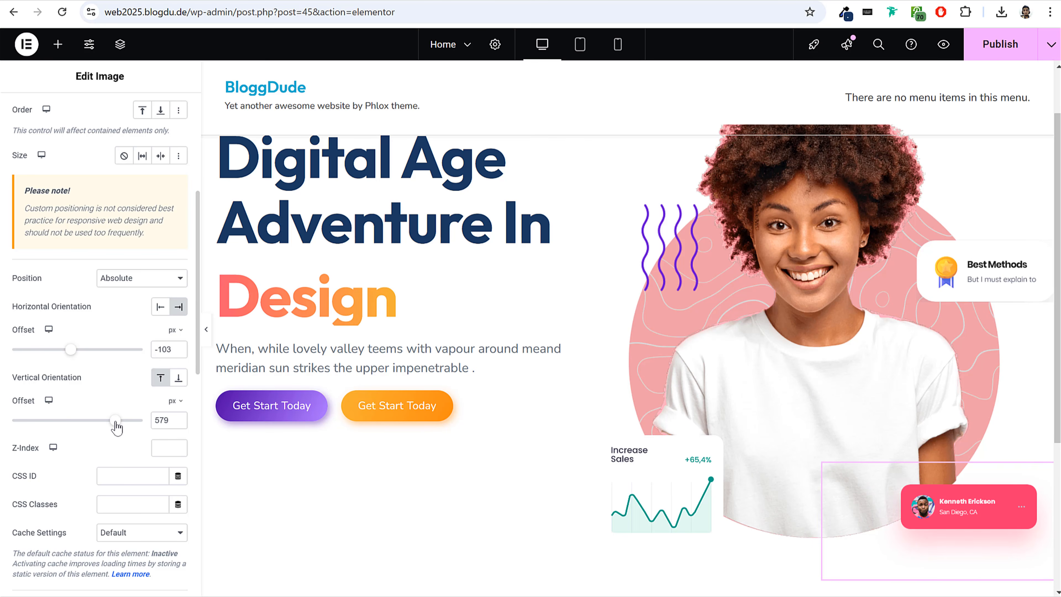
{"action": "left_click", "coordinate": [206, 329]}
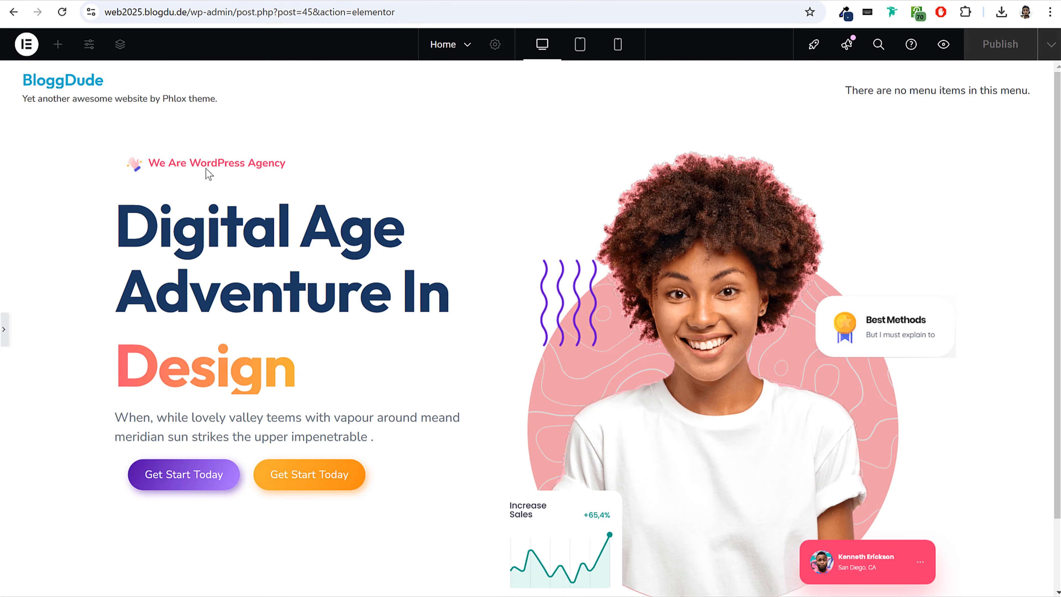
{"action": "left_click", "coordinate": [3, 330]}
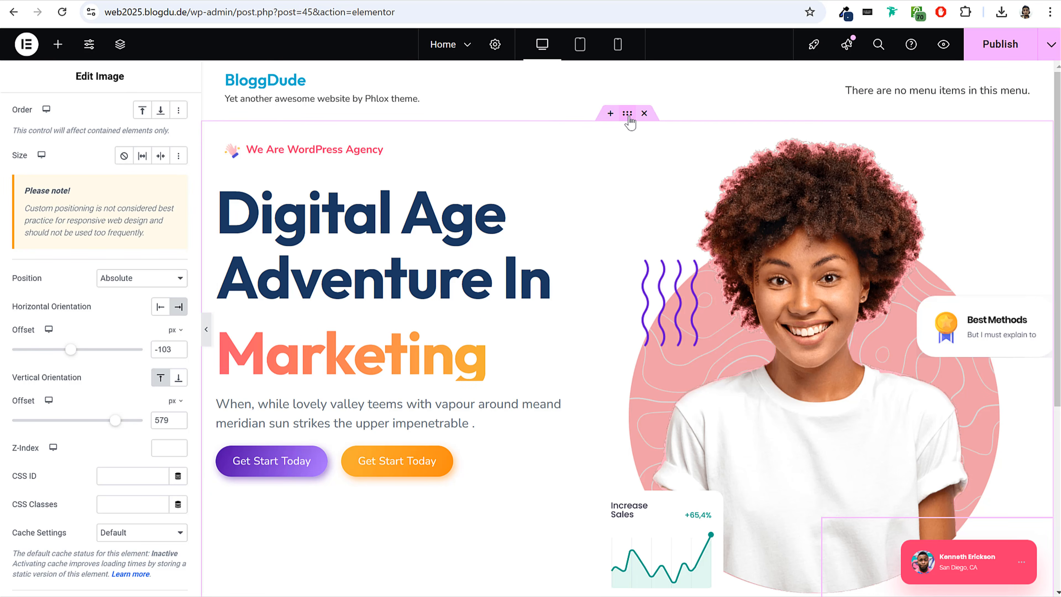
Examine the hero section's nested containers in the page structure, from the outer container to the text and image containers.
{"action": "left_click", "coordinate": [627, 115]}
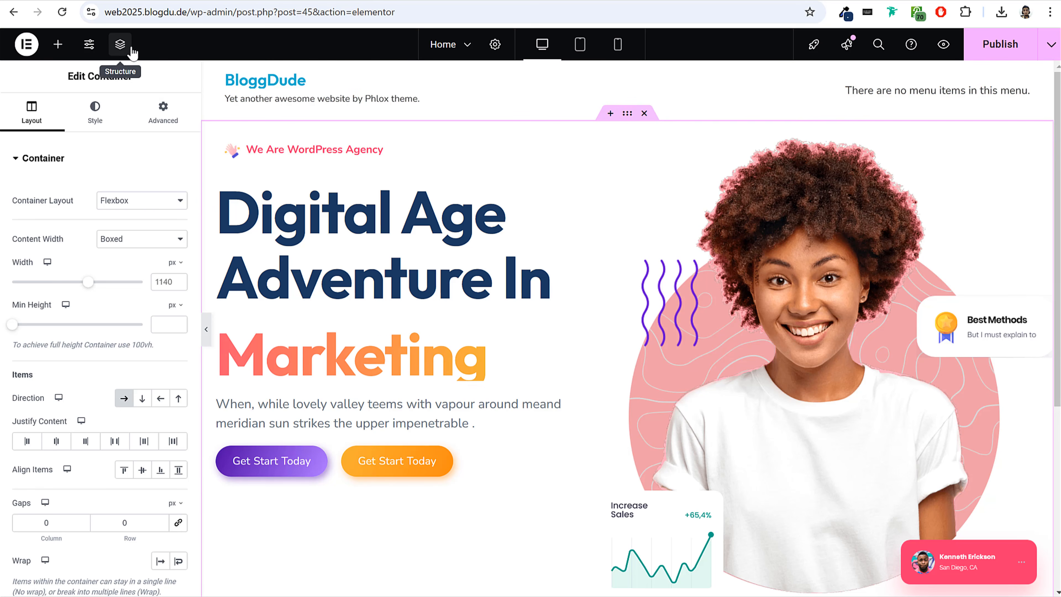
{"action": "left_click", "coordinate": [121, 45]}
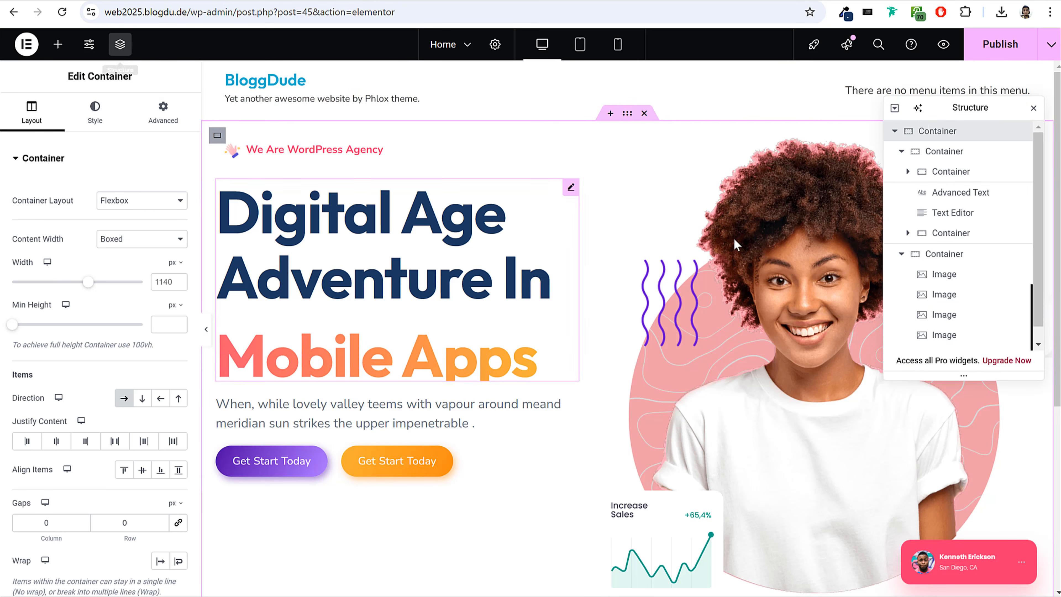
{"action": "left_click_drag", "start_coordinate": [926, 106], "coordinate": [408, 190]}
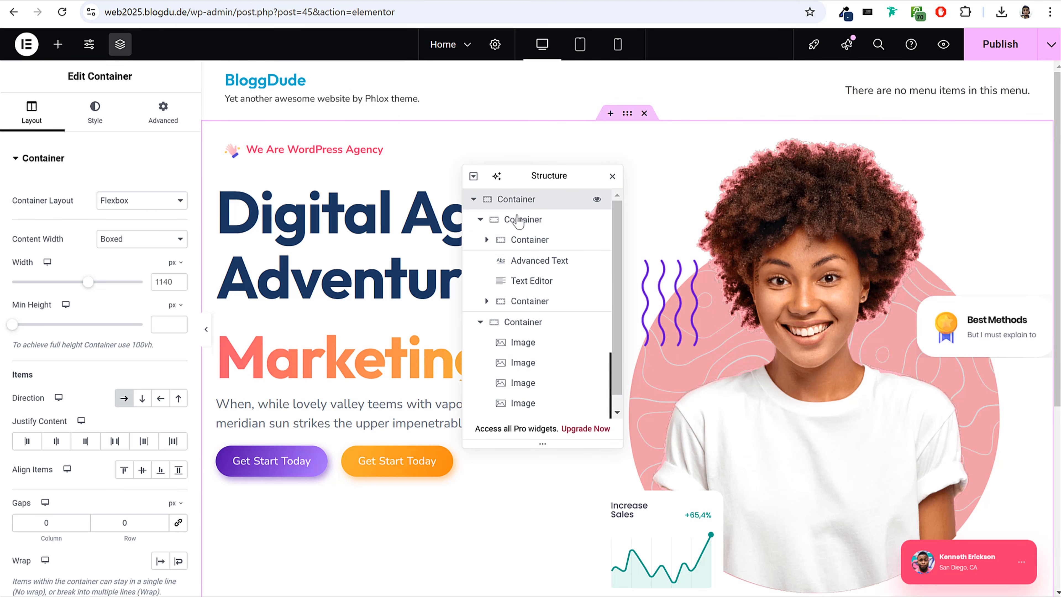
{"action": "left_click", "coordinate": [518, 222]}
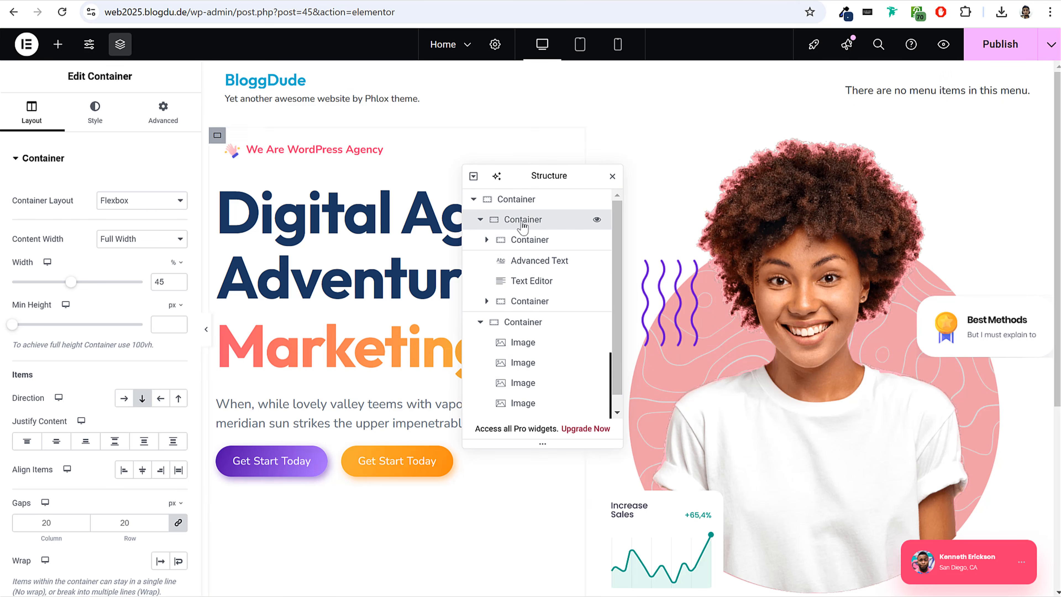
{"action": "left_click", "coordinate": [530, 242]}
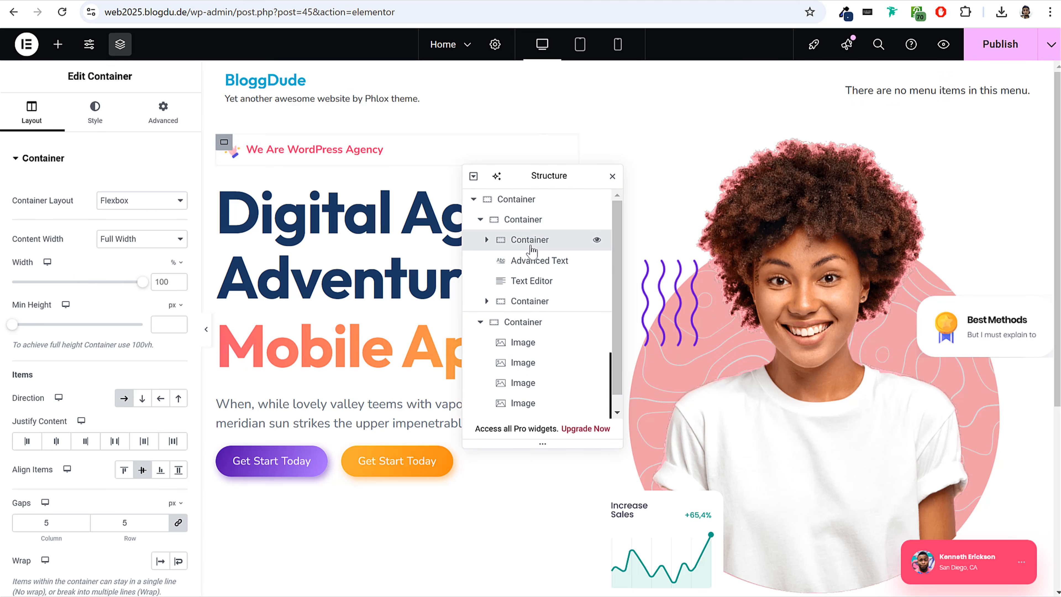
{"action": "left_click", "coordinate": [521, 329]}
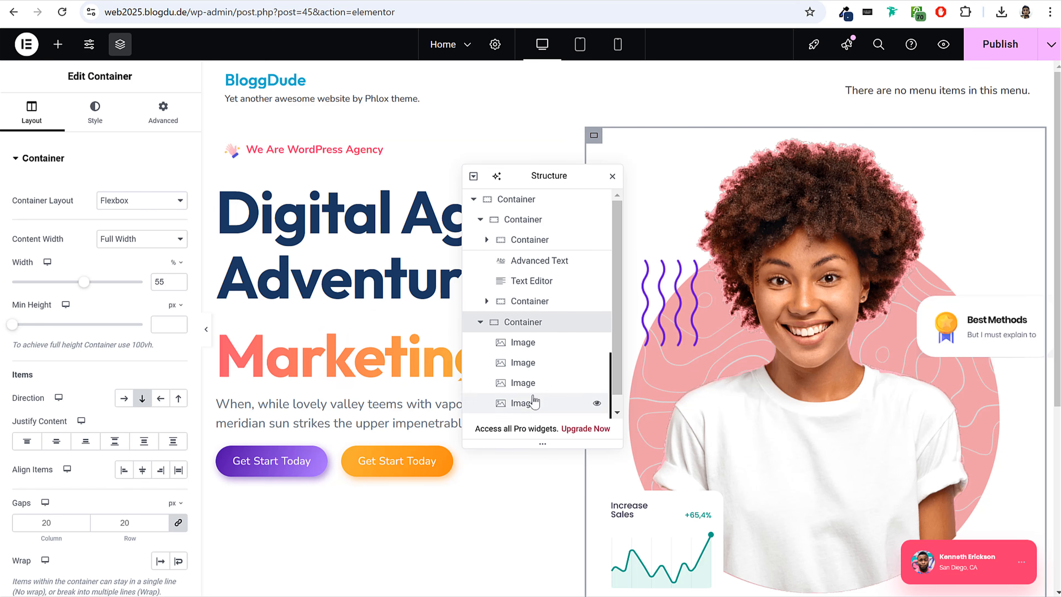
{"action": "left_click", "coordinate": [530, 205]}
{"action": "left_click", "coordinate": [612, 176]}
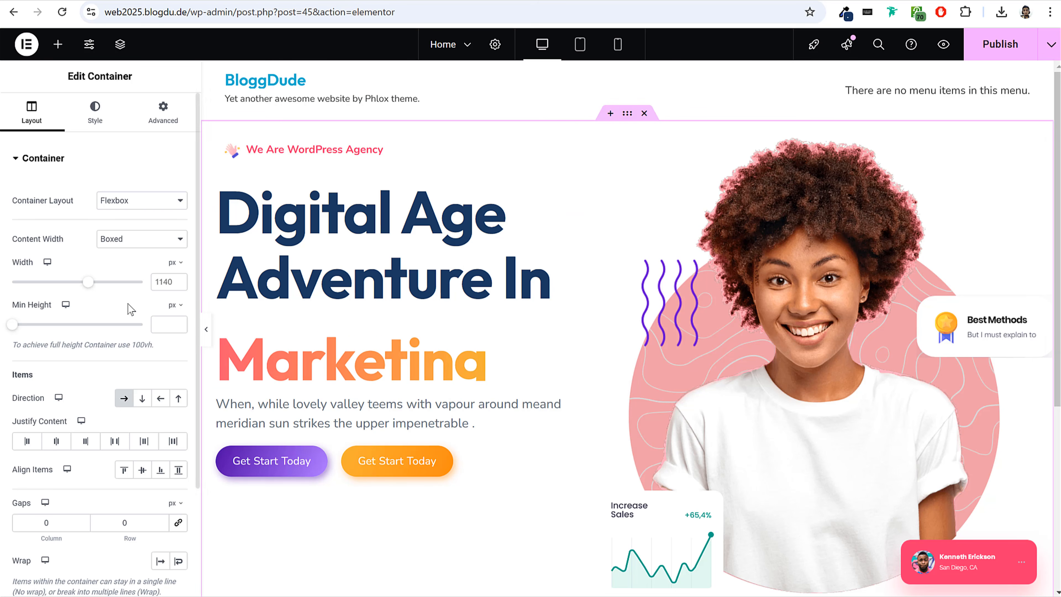
Align the outer hero container's items to the center and publish the page.
{"action": "scroll", "coordinate": [130, 334], "scroll_direction": "down", "scroll_amount": 3}
{"action": "left_click_drag", "start_coordinate": [29, 330], "coordinate": [49, 332]}
{"action": "left_click", "coordinate": [142, 329]}
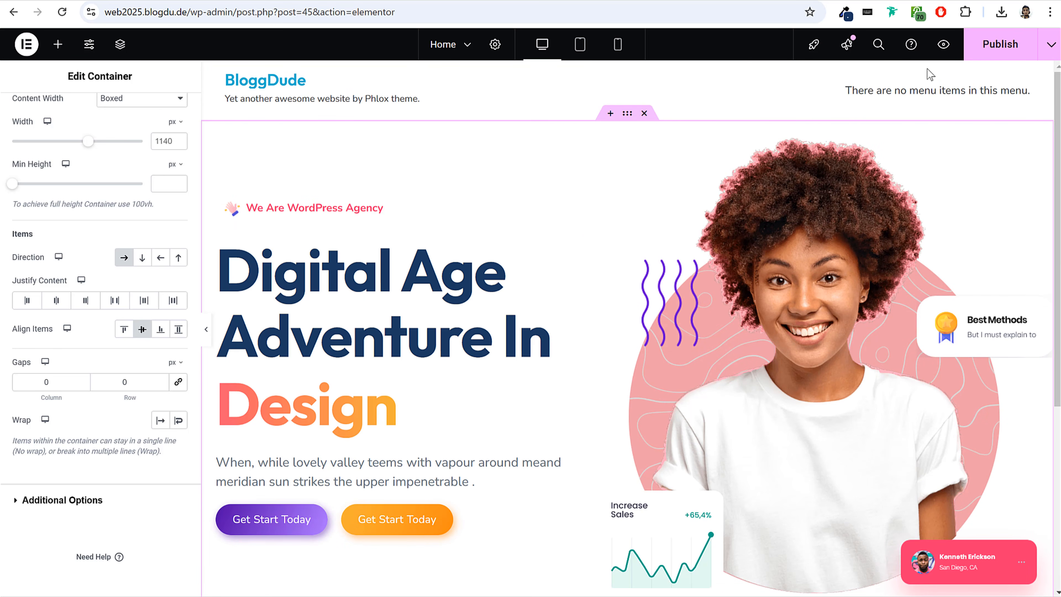
{"action": "left_click", "coordinate": [993, 50]}
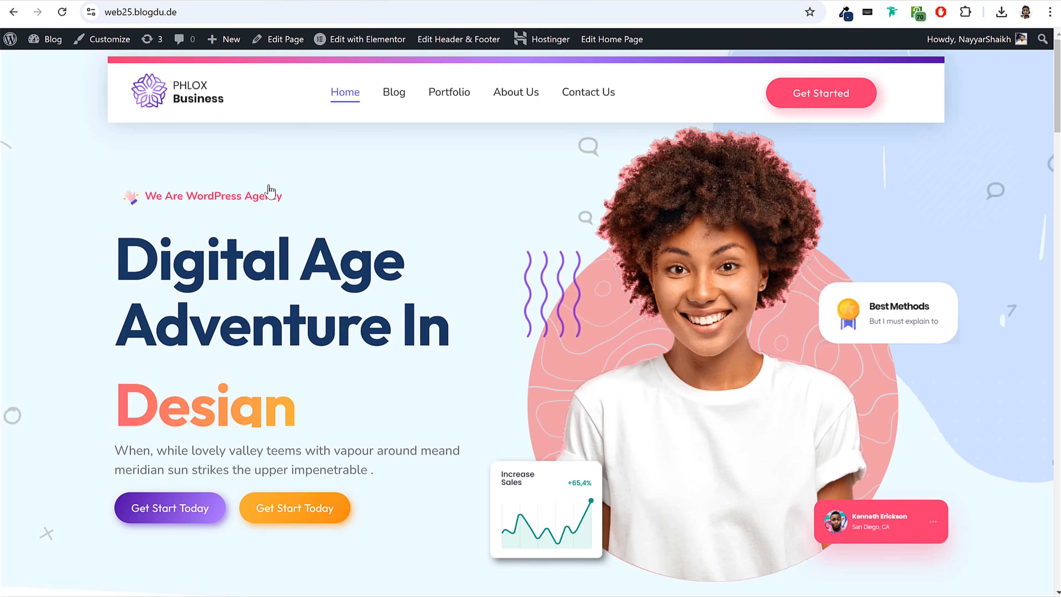
On the reference site's home page, sample the light blue hero background color #EEFBFF with the page color picker.
{"action": "scroll", "coordinate": [265, 234], "scroll_direction": "down", "scroll_amount": 5}
{"action": "scroll", "coordinate": [264, 230], "scroll_direction": "up", "scroll_amount": 6}
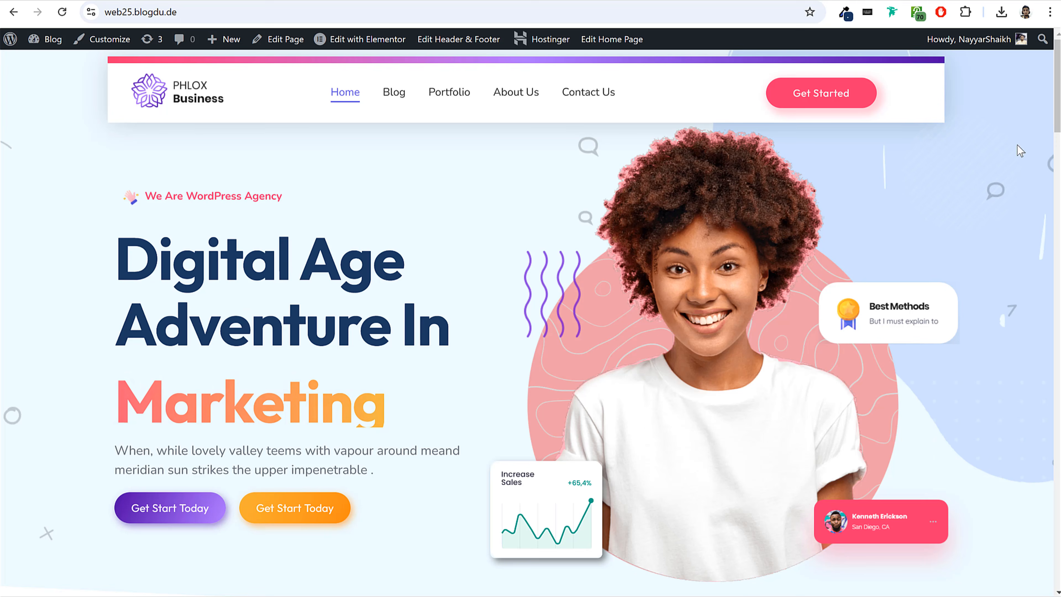
{"action": "scroll", "coordinate": [1002, 370], "scroll_direction": "down", "scroll_amount": 5}
{"action": "scroll", "coordinate": [1002, 370], "scroll_direction": "up", "scroll_amount": 5}
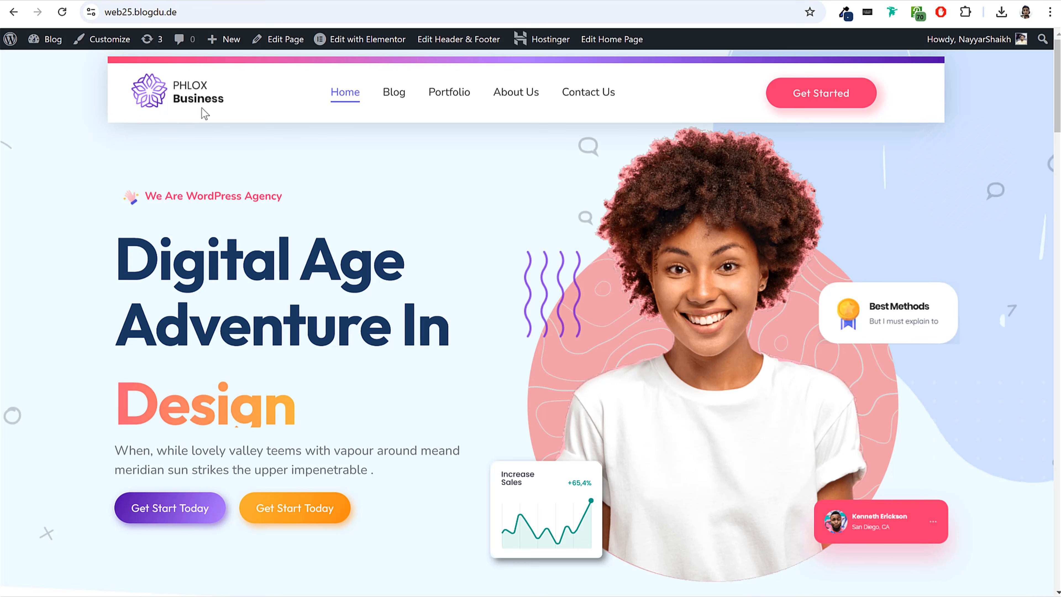
{"action": "left_click", "coordinate": [846, 19]}
{"action": "left_click", "coordinate": [781, 31]}
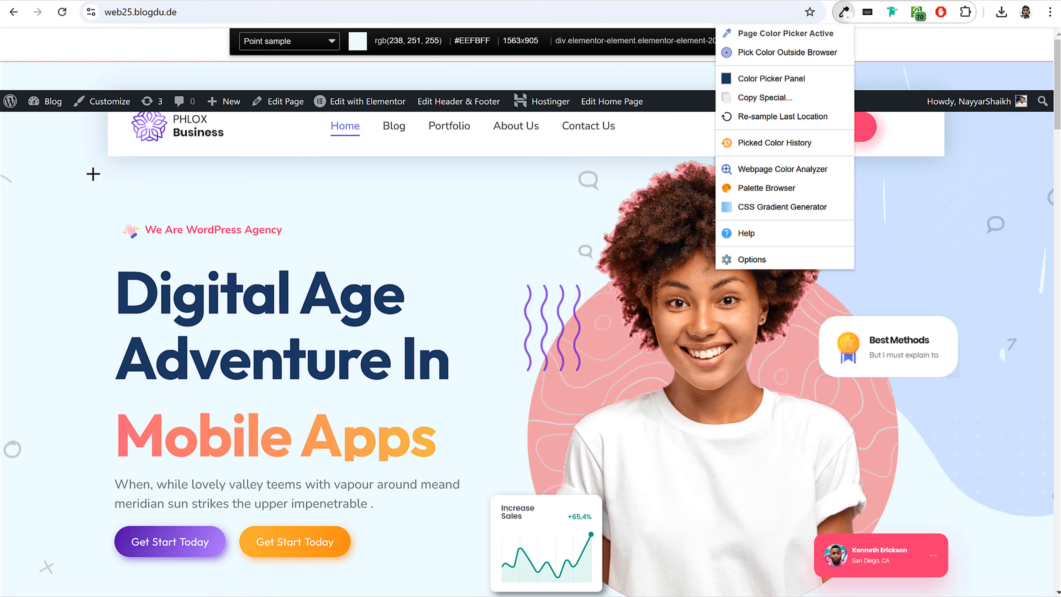
{"action": "left_click", "coordinate": [82, 188]}
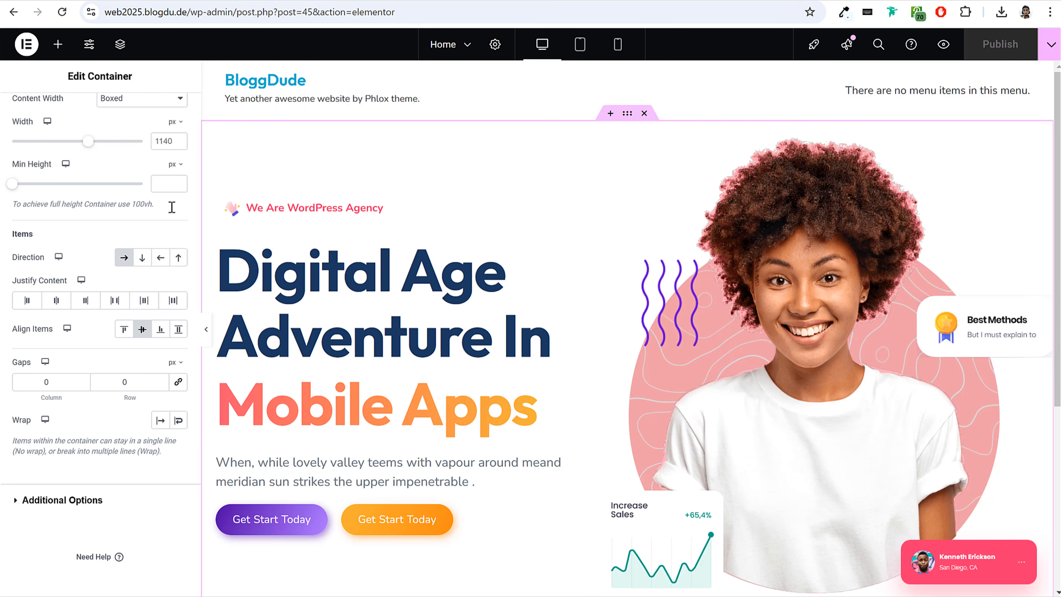
Give the outer hero container a classic background with the color #EEFBFF.
{"action": "left_click", "coordinate": [204, 202]}
{"action": "left_click", "coordinate": [96, 120]}
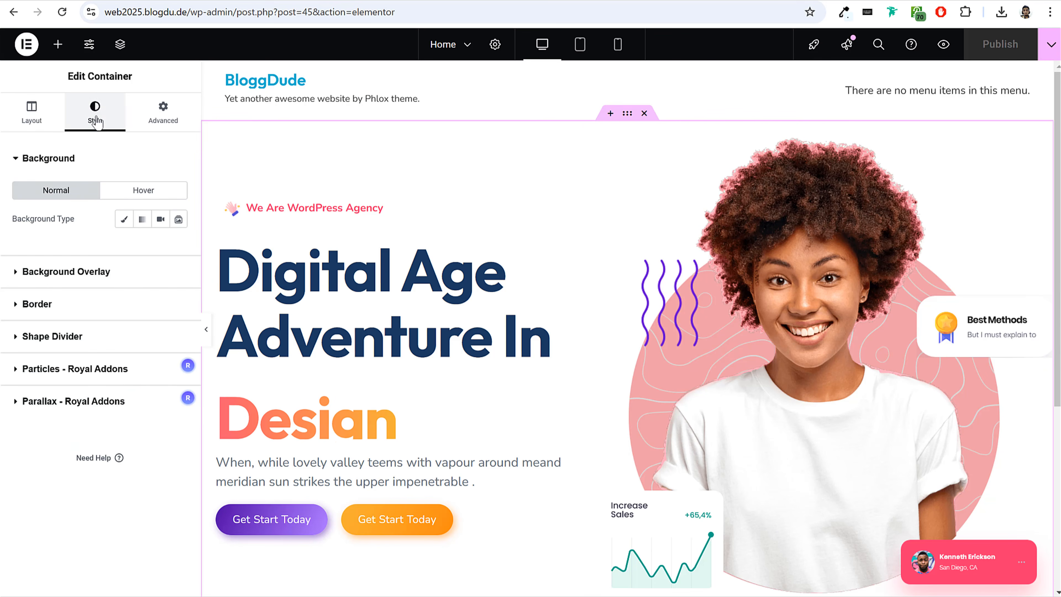
{"action": "left_click", "coordinate": [123, 219]}
{"action": "left_click", "coordinate": [176, 251]}
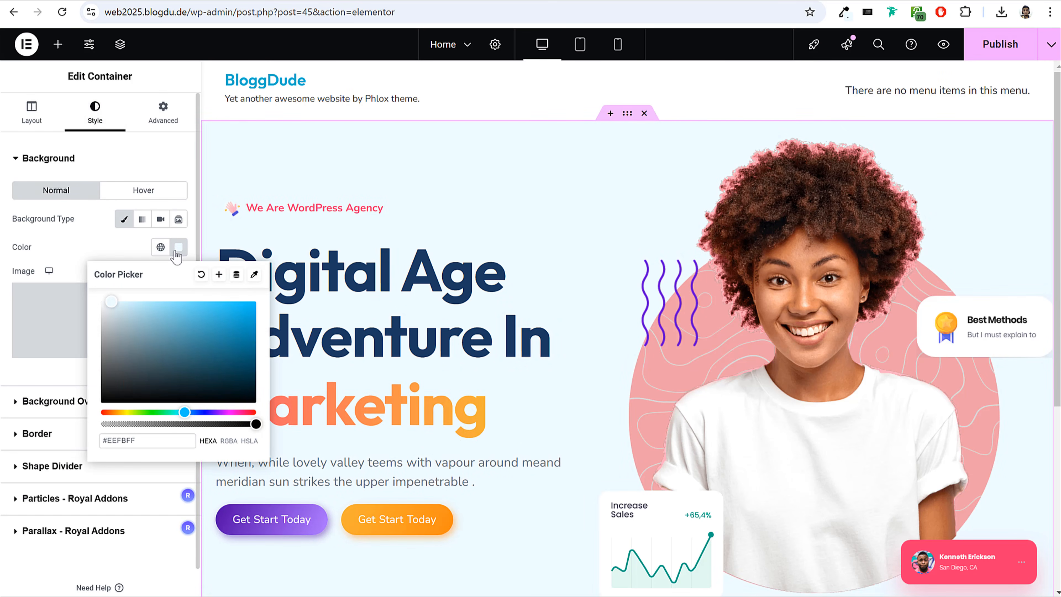
{"action": "left_click", "coordinate": [178, 251]}
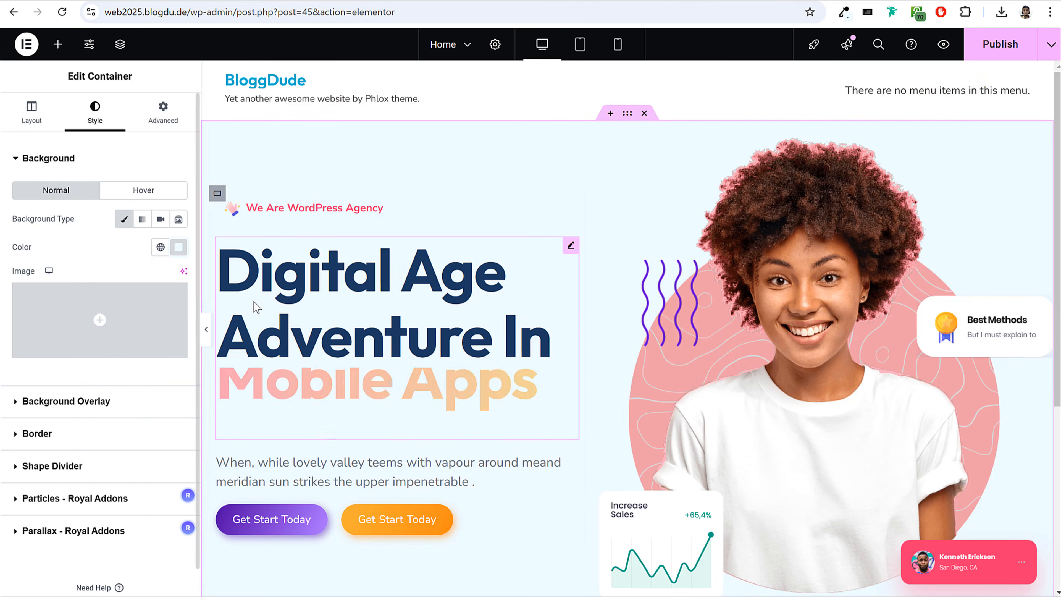
Preview the hero section at full width and compare it with the reference site's home page hero.
{"action": "left_click", "coordinate": [206, 331]}
{"action": "left_click", "coordinate": [6, 334]}
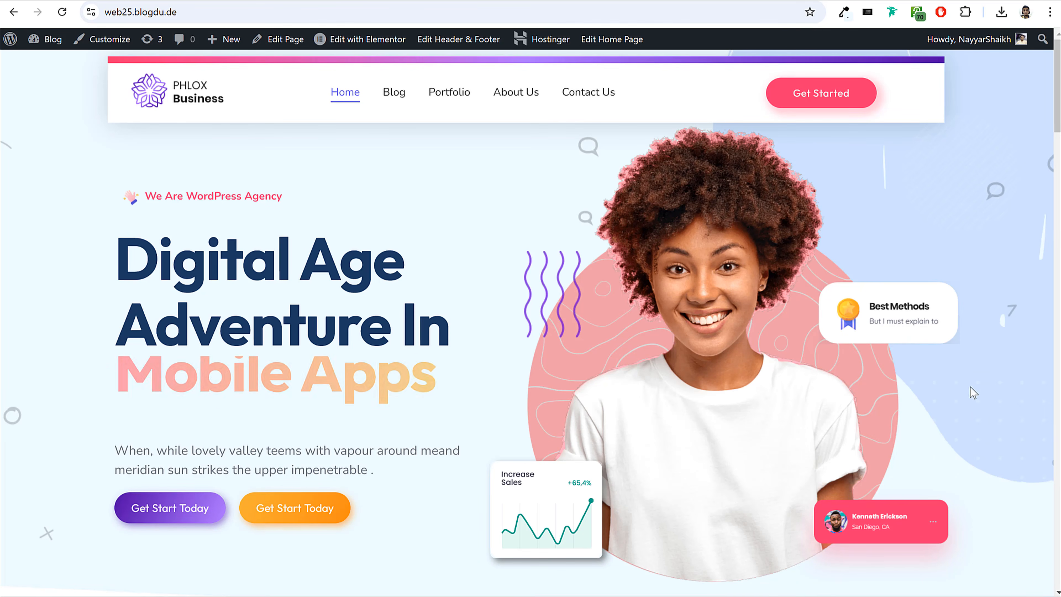
{"action": "scroll", "coordinate": [986, 447], "scroll_direction": "down", "scroll_amount": 3}
{"action": "scroll", "coordinate": [987, 445], "scroll_direction": "up", "scroll_amount": 3}
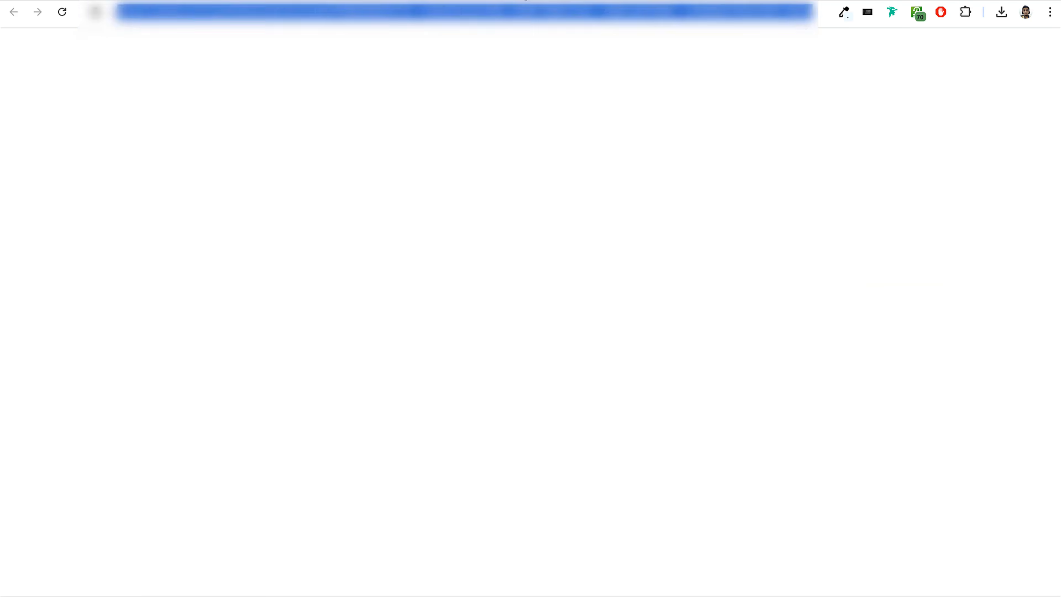
Switch to Canva and open the light blue presentation design from the recent designs.
{"action": "type", "text": "c"}
{"action": "key", "text": "Return"}
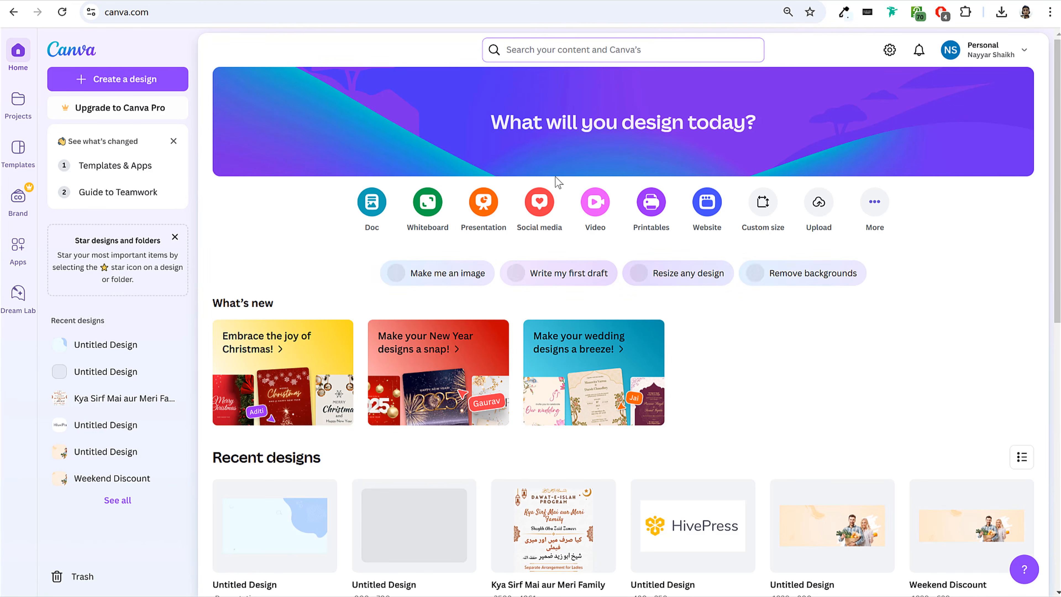
{"action": "scroll", "coordinate": [241, 488], "scroll_direction": "down", "scroll_amount": 5}
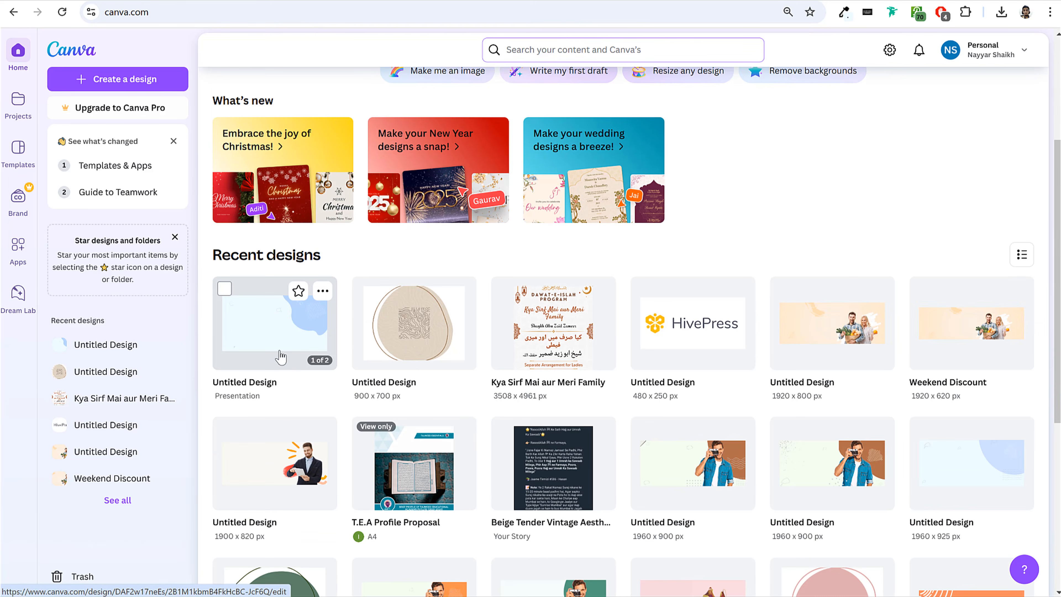
{"action": "left_click", "coordinate": [279, 332]}
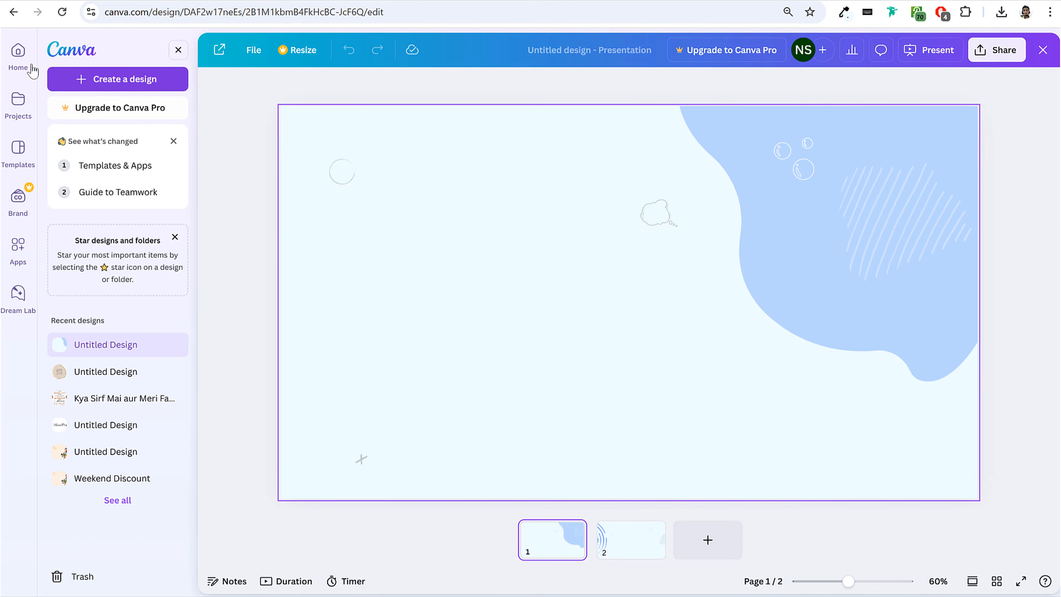
Return to Canva's home page and open the recent 1920 x 800 px design of the couple with groceries.
{"action": "left_click", "coordinate": [19, 63]}
{"action": "scroll", "coordinate": [639, 264], "scroll_direction": "down", "scroll_amount": 8}
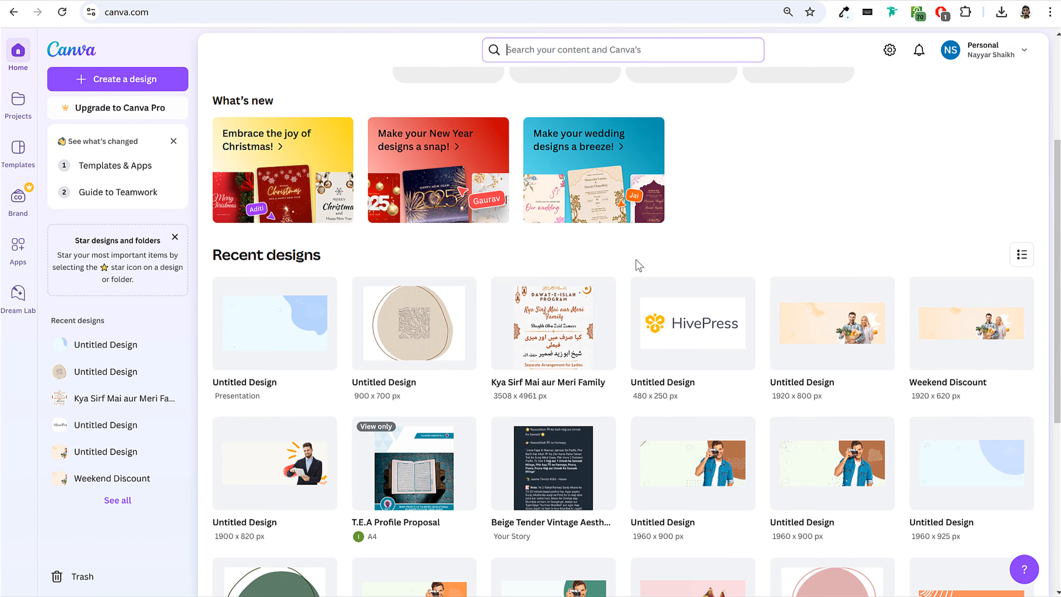
{"action": "left_click", "coordinate": [326, 319]}
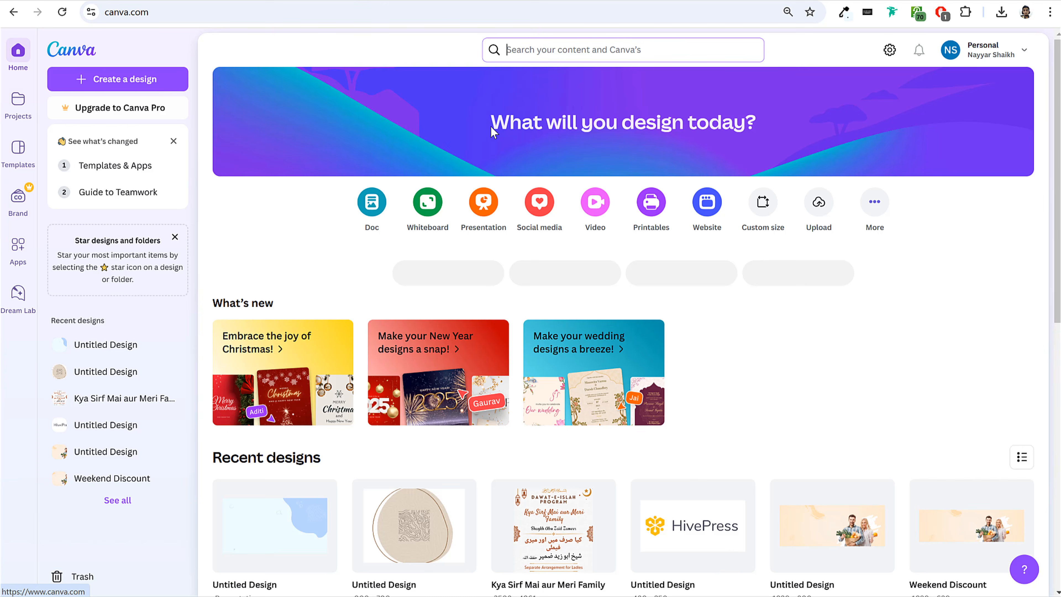
{"action": "scroll", "coordinate": [869, 279], "scroll_direction": "down", "scroll_amount": 3}
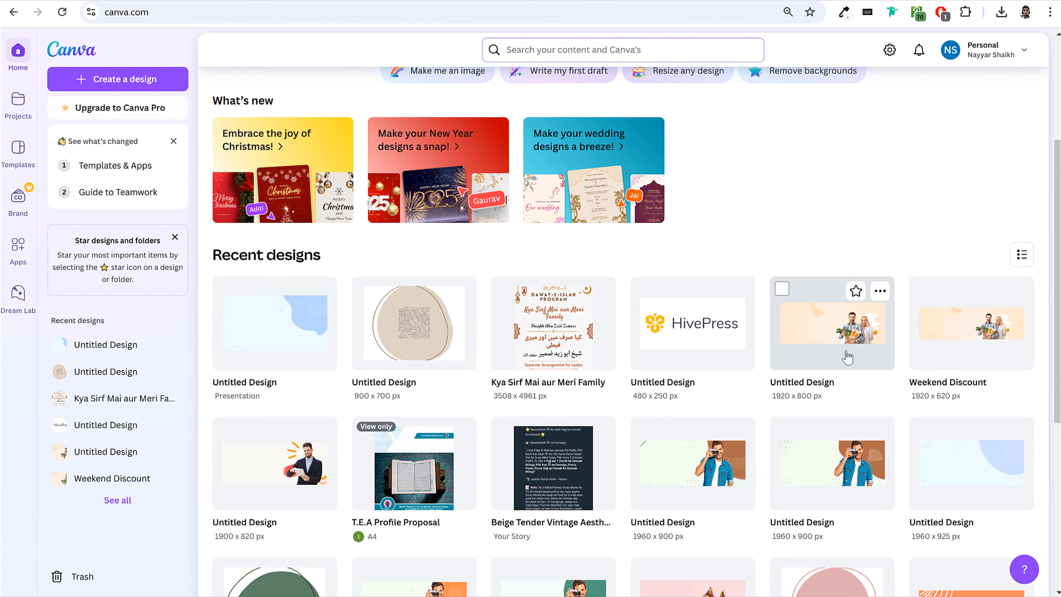
{"action": "left_click", "coordinate": [836, 335]}
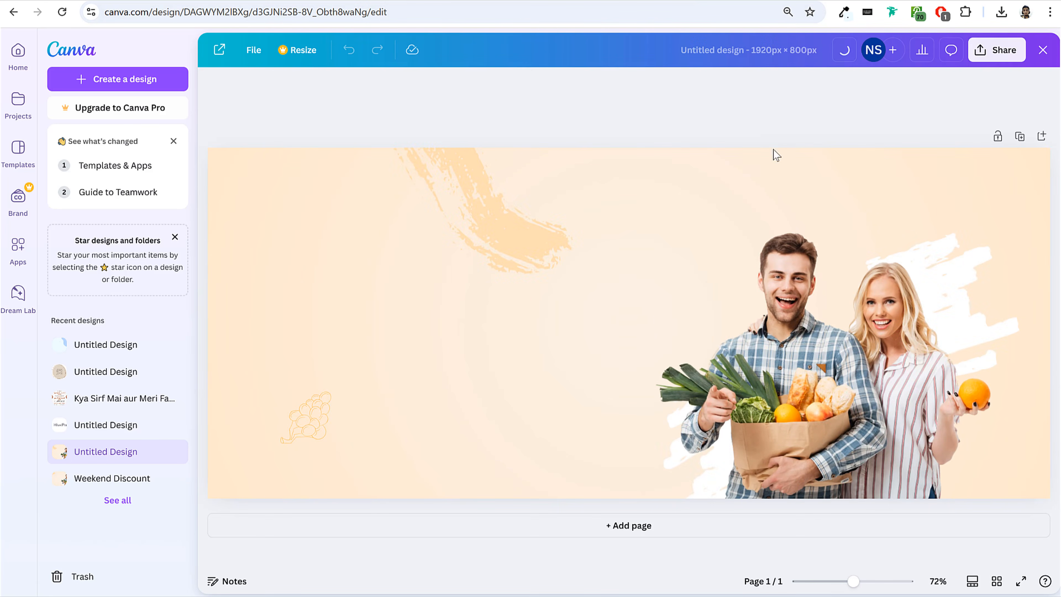
Look over the YouTube channel's video list and open Canva's recent 1960 x 900 px design of the man with a camera.
{"action": "scroll", "coordinate": [725, 189], "scroll_direction": "down", "scroll_amount": 10}
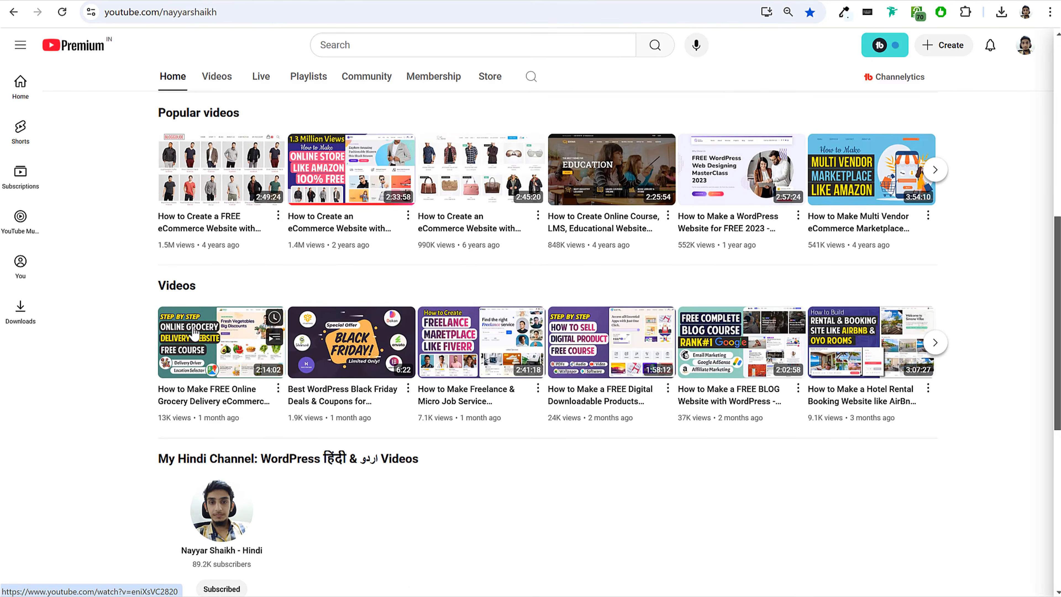
{"action": "mouse_move", "coordinate": [222, 291]}
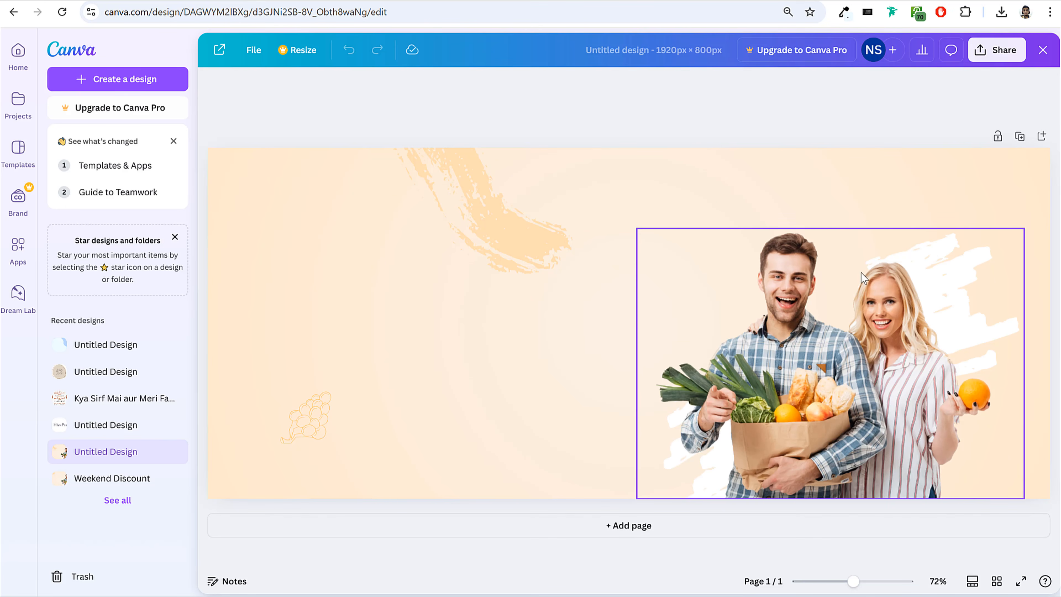
{"action": "left_click", "coordinate": [23, 54]}
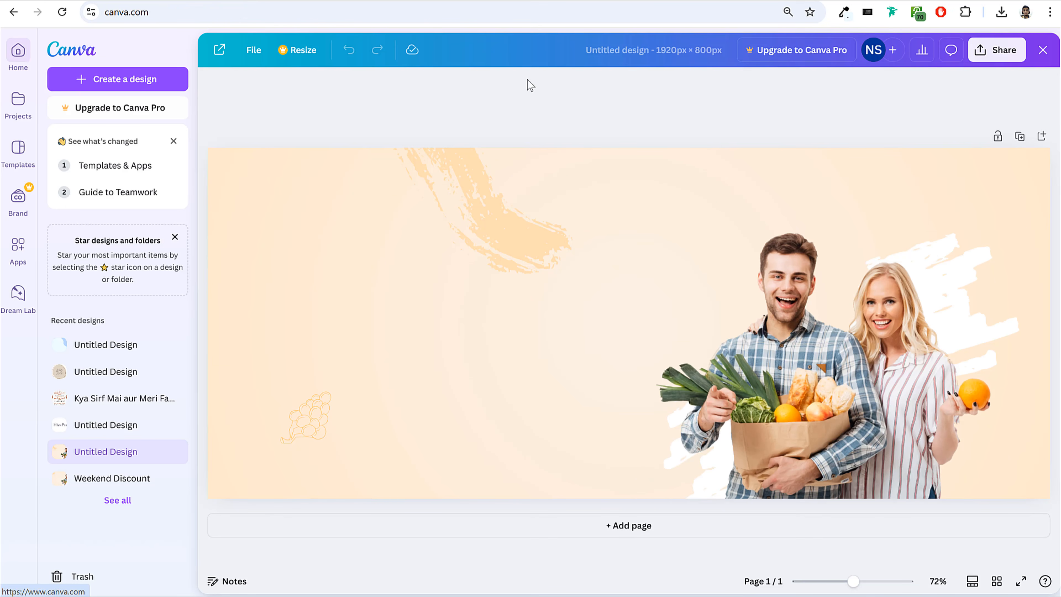
{"action": "scroll", "coordinate": [964, 212], "scroll_direction": "down", "scroll_amount": 10}
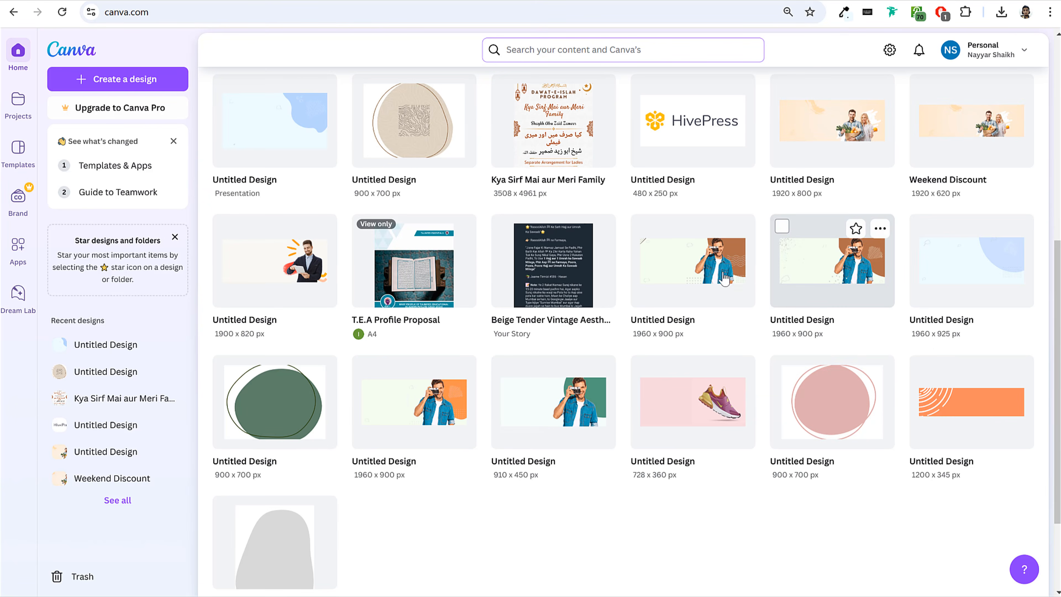
{"action": "left_click", "coordinate": [705, 267]}
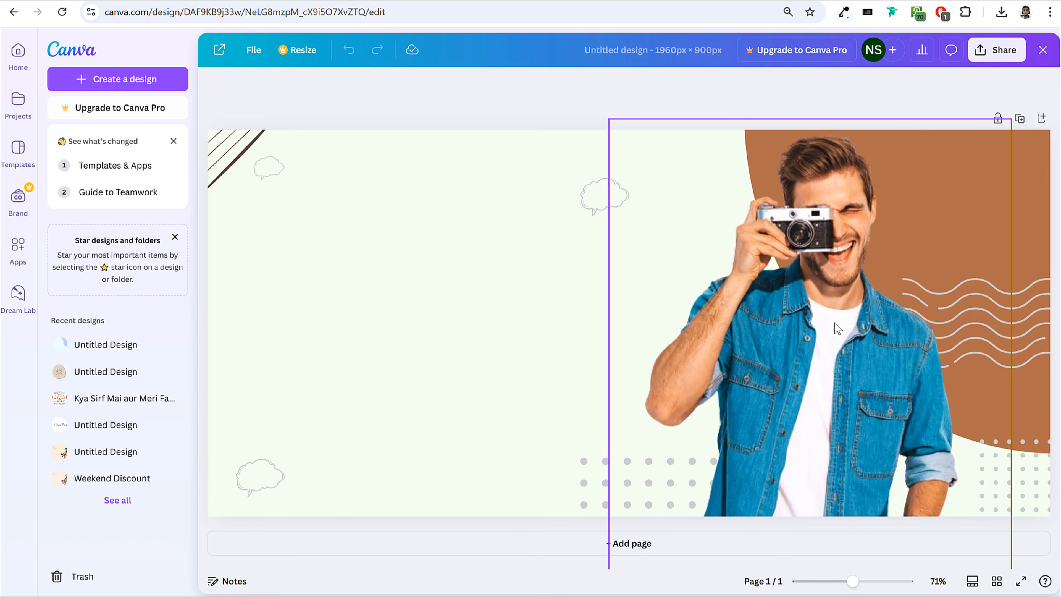
Inspect the decorative elements of the camera design, including the cloud outlines, dot patterns and corner stripes.
{"action": "left_click_drag", "start_coordinate": [689, 299], "coordinate": [694, 320]}
{"action": "left_click", "coordinate": [997, 199]}
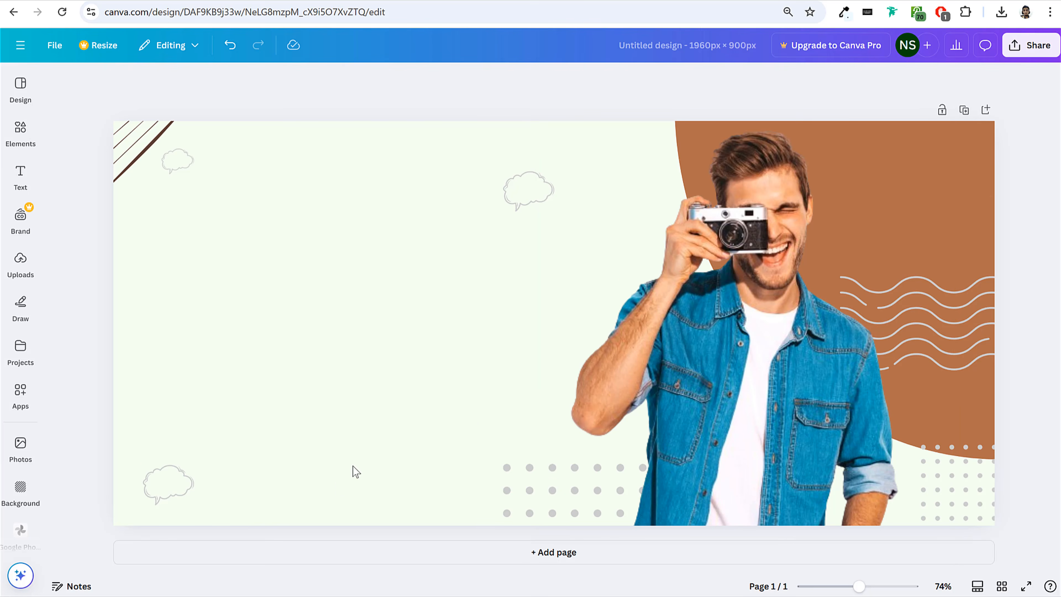
{"action": "left_click", "coordinate": [179, 487]}
{"action": "left_click", "coordinate": [525, 501]}
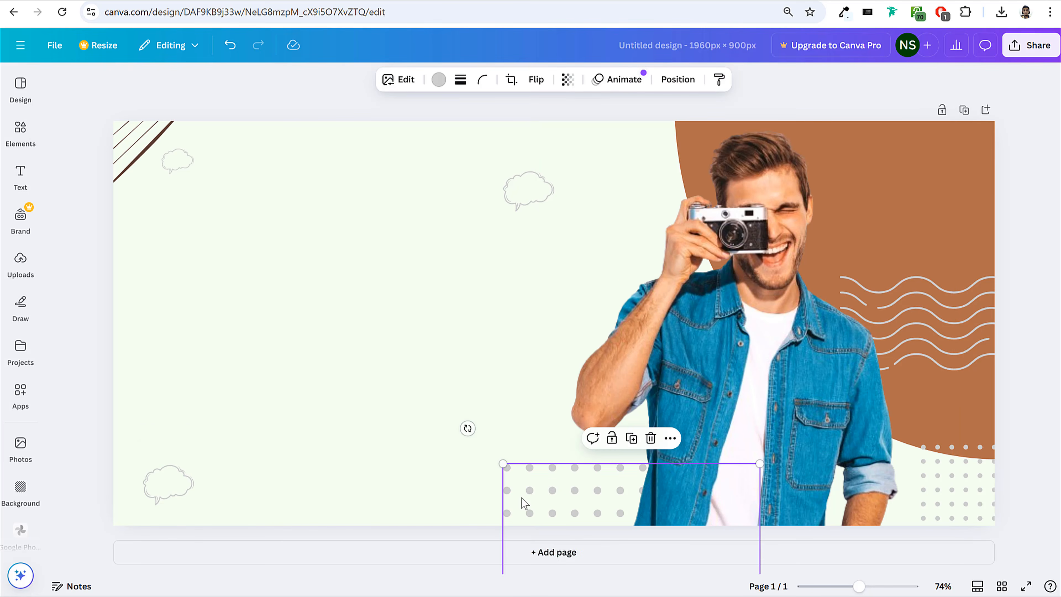
{"action": "left_click", "coordinate": [1000, 499]}
{"action": "left_click", "coordinate": [978, 497]}
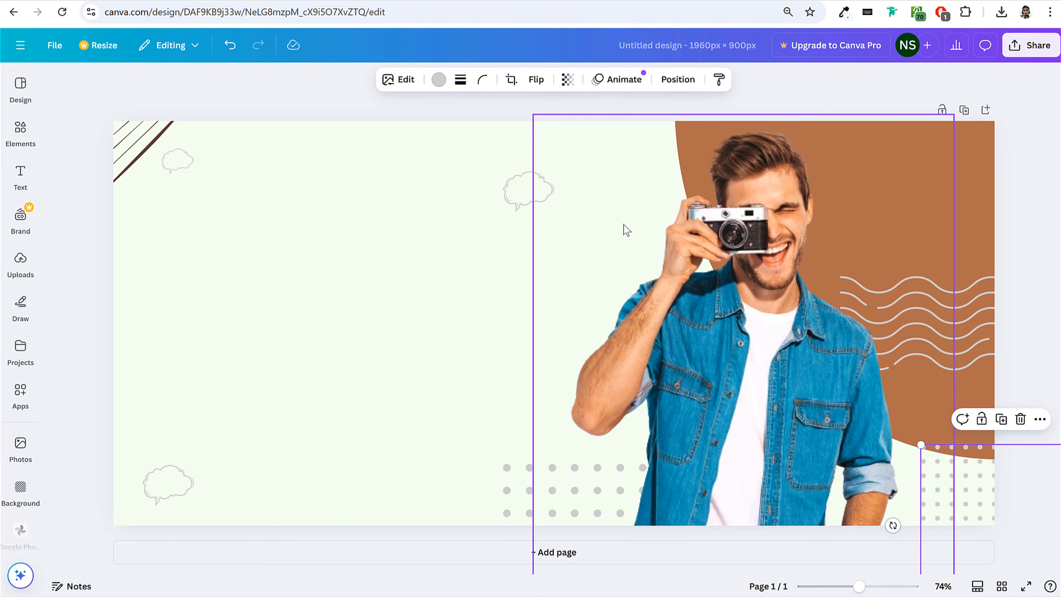
{"action": "left_click", "coordinate": [518, 205]}
{"action": "mouse_move", "coordinate": [99, 115]}
{"action": "left_mouse_down"}
{"action": "mouse_move", "coordinate": [123, 154]}
{"action": "mouse_move", "coordinate": [156, 166]}
{"action": "mouse_move", "coordinate": [101, 118]}
{"action": "left_mouse_up"}
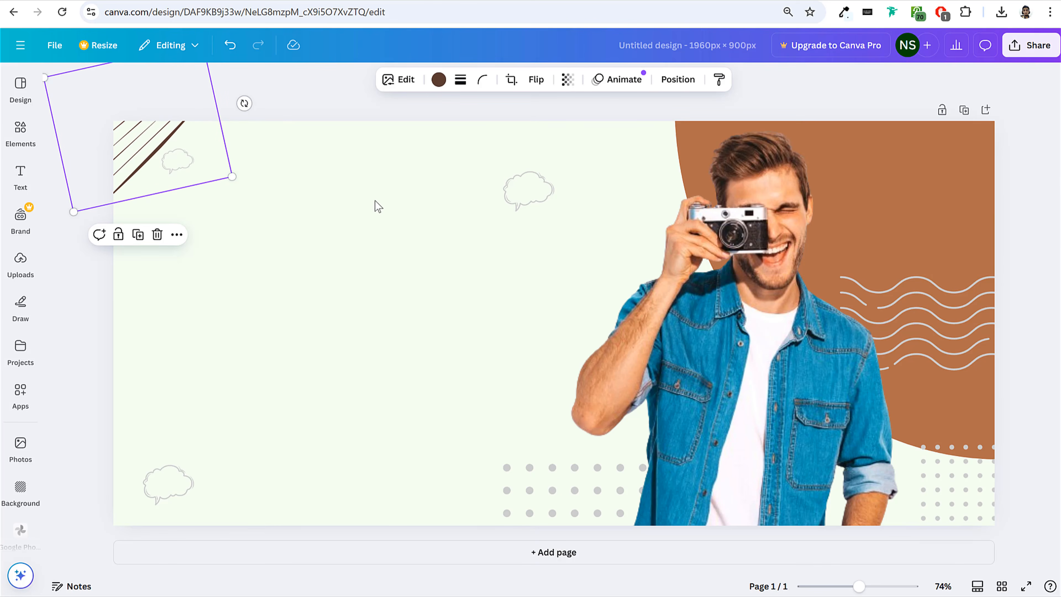
Return to Canva's home page and browse the recent designs for more hero banner examples.
{"action": "left_click", "coordinate": [26, 45]}
{"action": "left_click", "coordinate": [18, 46]}
{"action": "left_click", "coordinate": [15, 46]}
{"action": "left_click", "coordinate": [18, 70]}
{"action": "scroll", "coordinate": [983, 295], "scroll_direction": "down", "scroll_amount": 5}
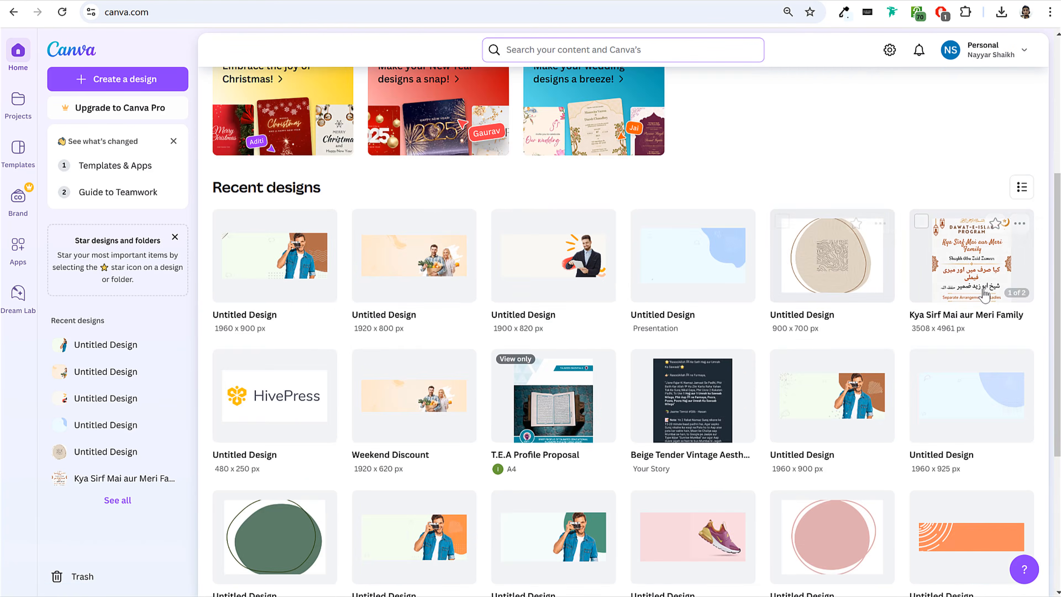
{"action": "scroll", "coordinate": [984, 294], "scroll_direction": "down", "scroll_amount": 5}
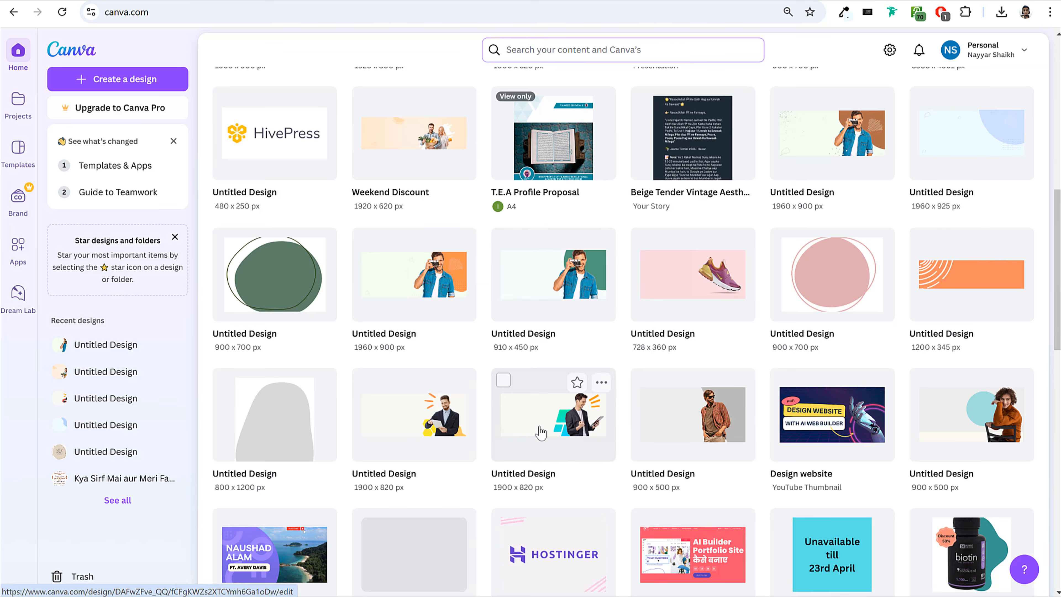
{"action": "scroll", "coordinate": [506, 433], "scroll_direction": "down", "scroll_amount": 3}
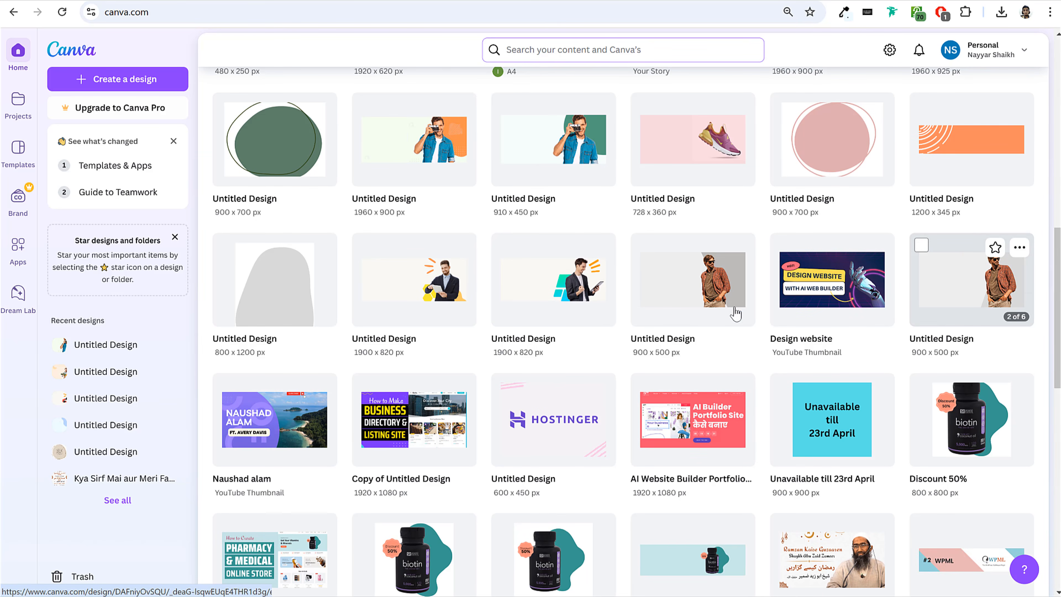
{"action": "scroll", "coordinate": [731, 309], "scroll_direction": "down", "scroll_amount": 5}
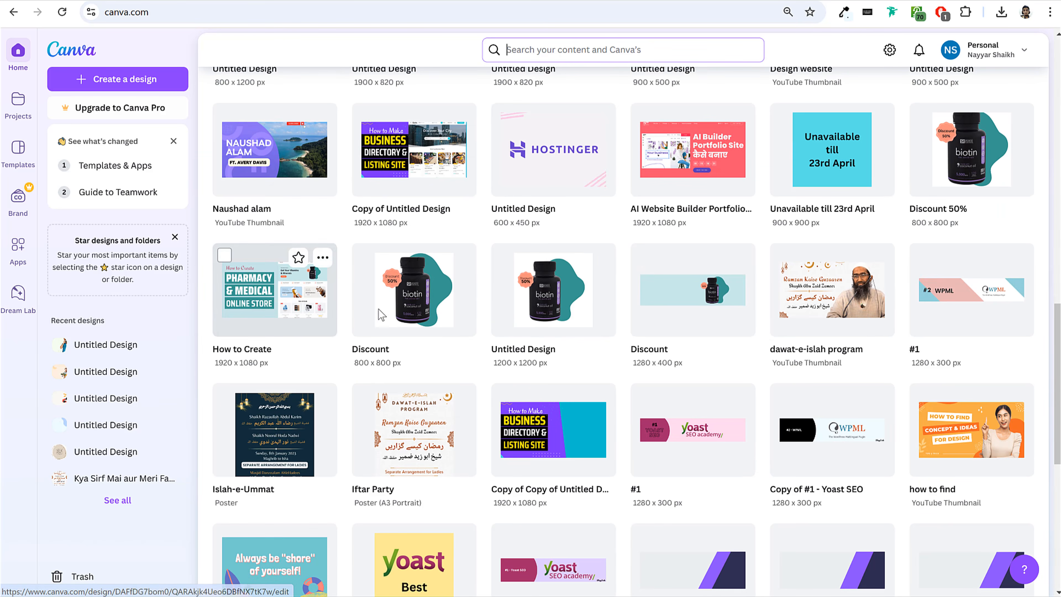
{"action": "scroll", "coordinate": [921, 389], "scroll_direction": "up", "scroll_amount": 15}
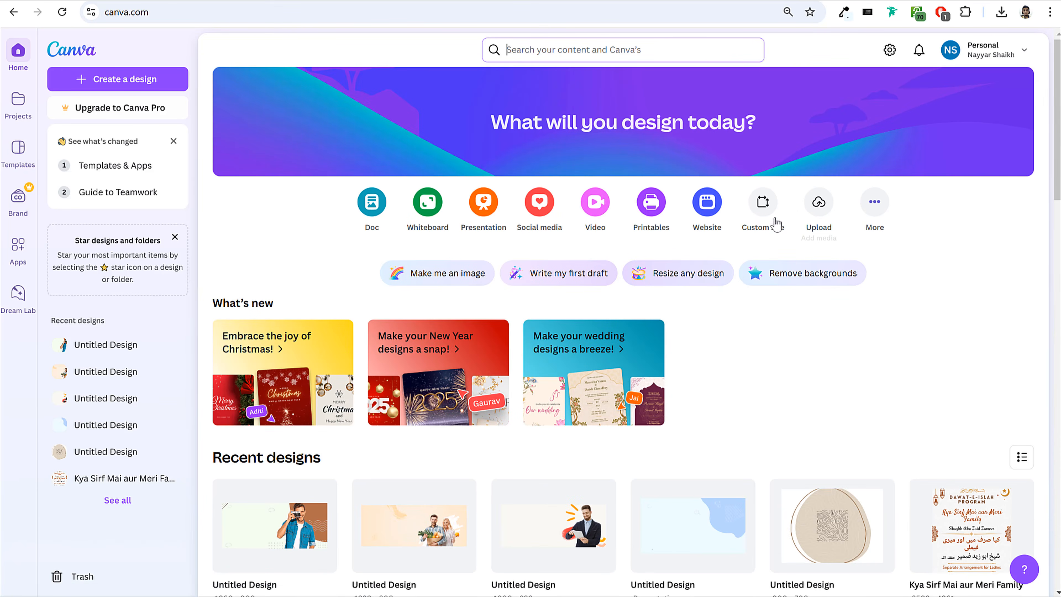
Create a new custom-size Canva design 1920 px wide and 926 px high.
{"action": "left_click", "coordinate": [765, 203]}
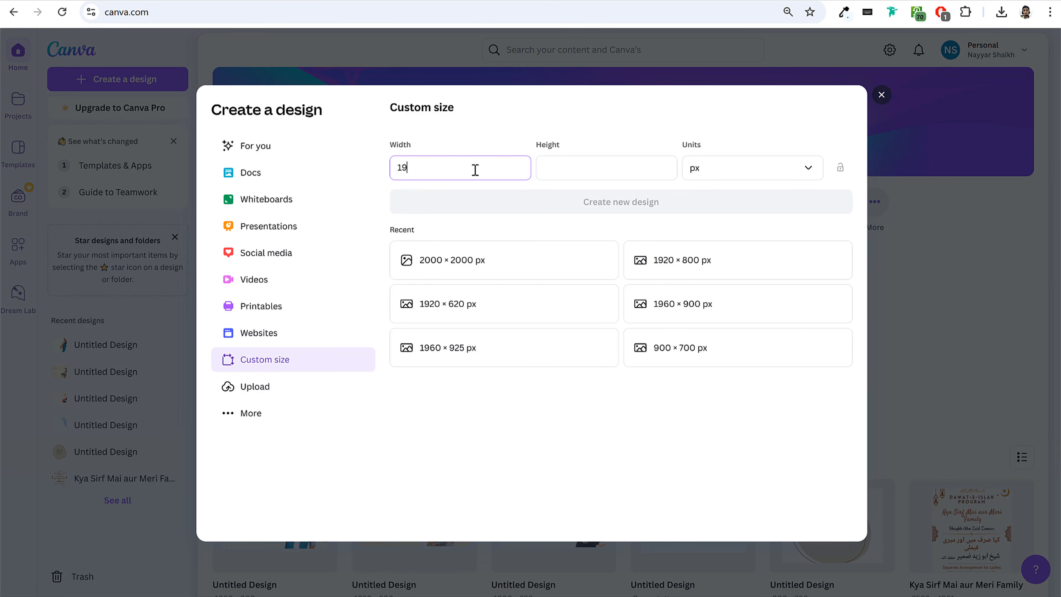
{"action": "left_click", "coordinate": [558, 164]}
{"action": "type", "text": "926"}
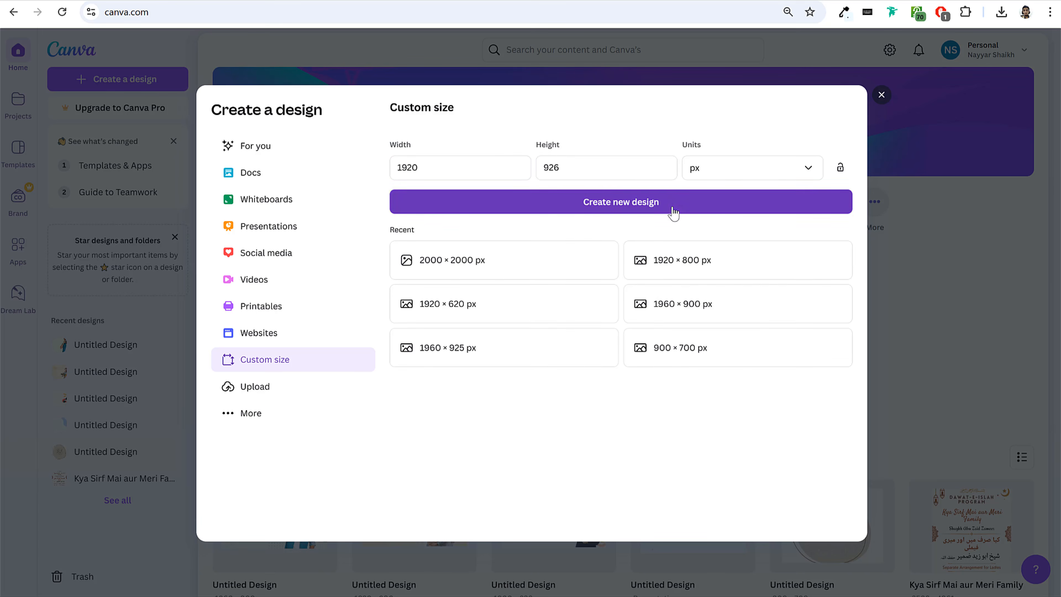
{"action": "left_click", "coordinate": [673, 208]}
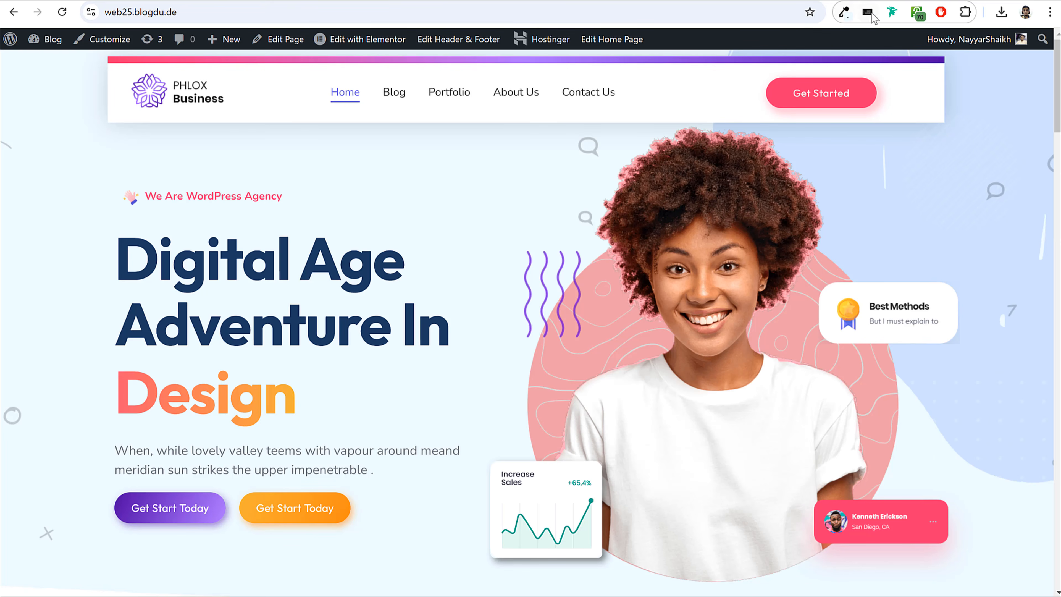
Sample the reference site's light blue hero background and set the blank Canva page's background color to #EEFBFF.
{"action": "left_click", "coordinate": [844, 12]}
{"action": "left_click", "coordinate": [60, 172]}
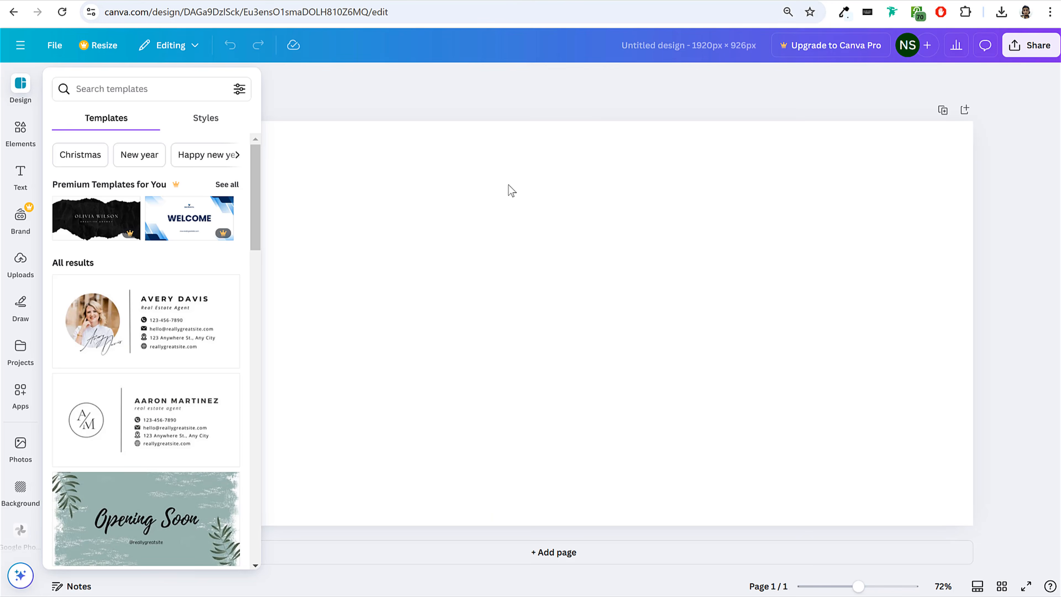
{"action": "left_click", "coordinate": [508, 184]}
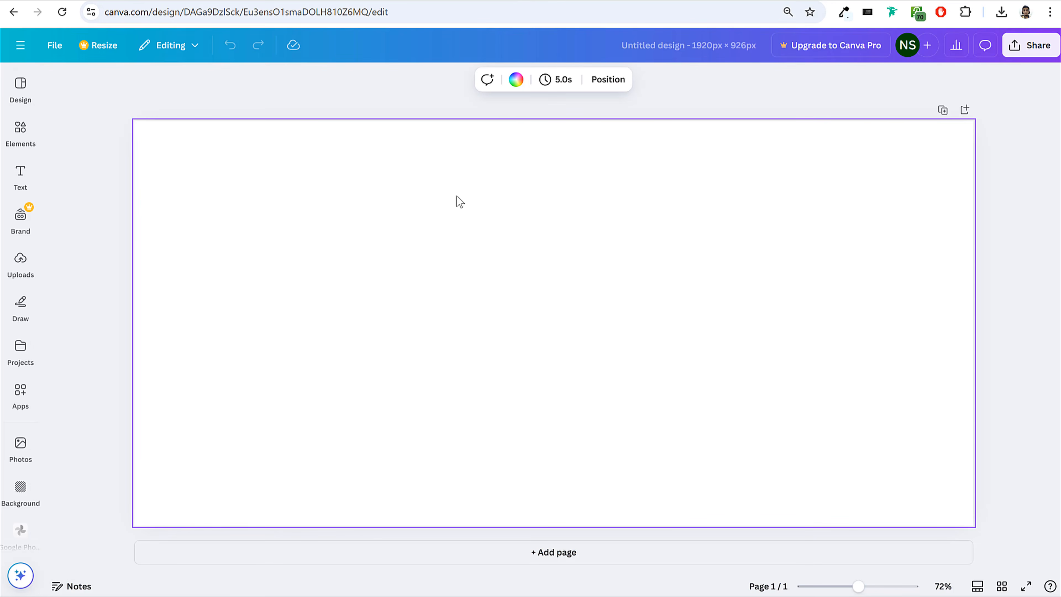
{"action": "left_click", "coordinate": [516, 80]}
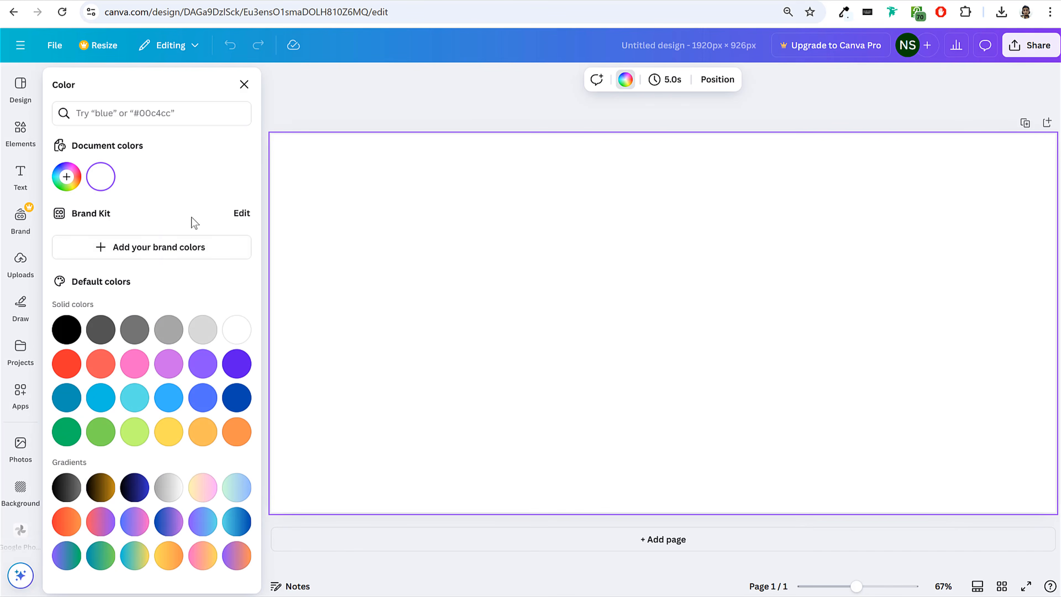
{"action": "left_click", "coordinate": [67, 177]}
{"action": "type", "text": "#EEFBFF"}
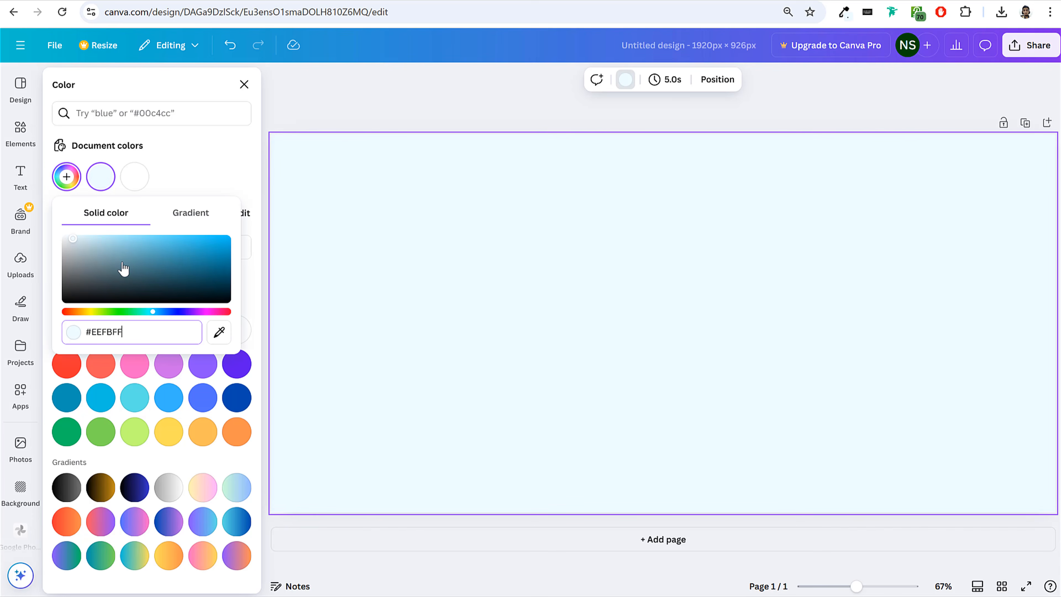
{"action": "left_click", "coordinate": [241, 143]}
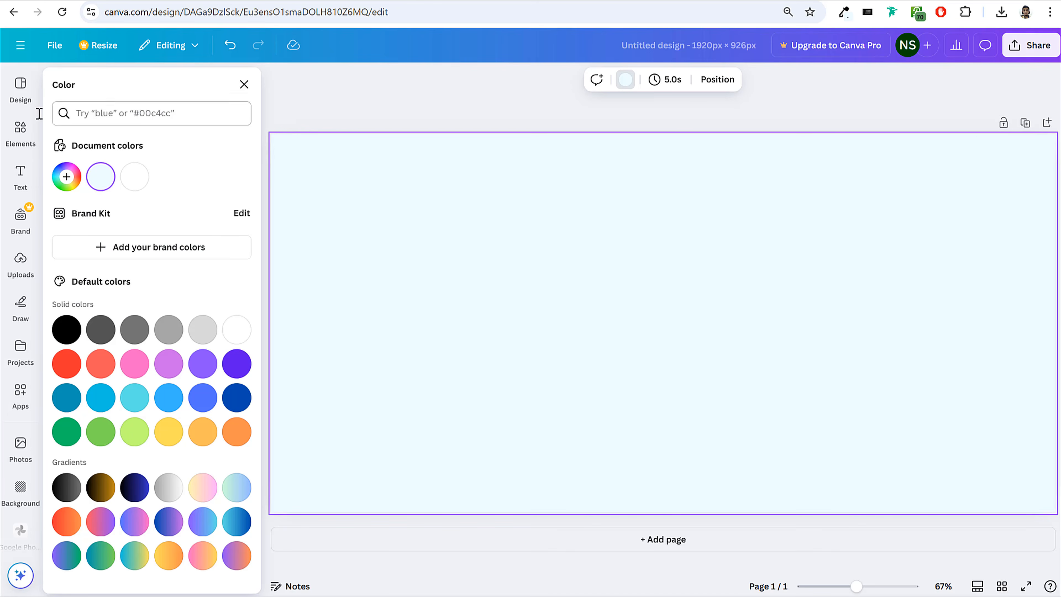
Browse Canva's element library, from recently used items, shapes and graphics to charts, frames and grids.
{"action": "left_click", "coordinate": [23, 134]}
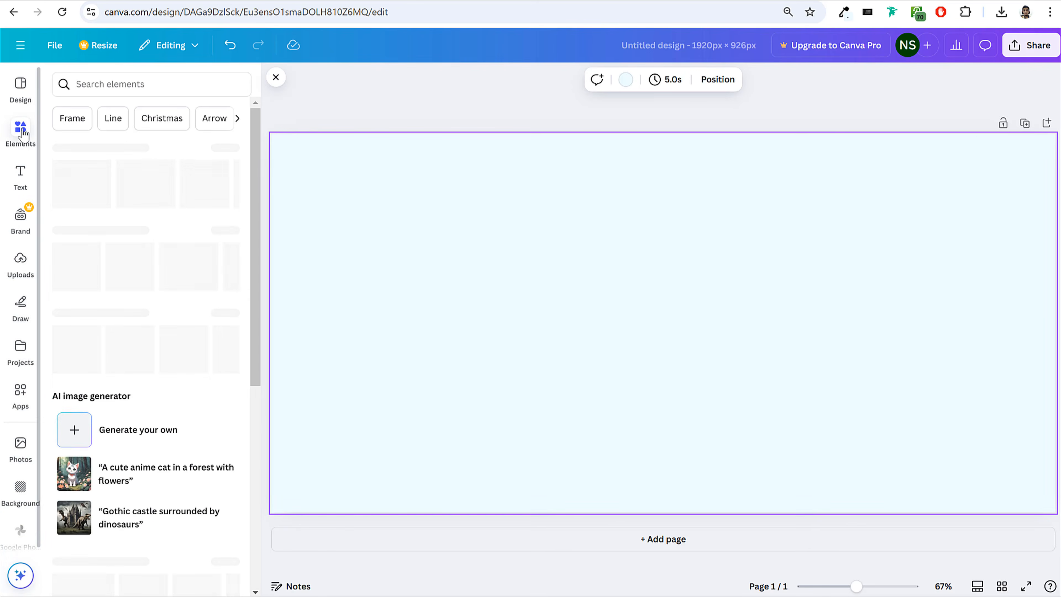
{"action": "scroll", "coordinate": [148, 311], "scroll_direction": "down", "scroll_amount": 10}
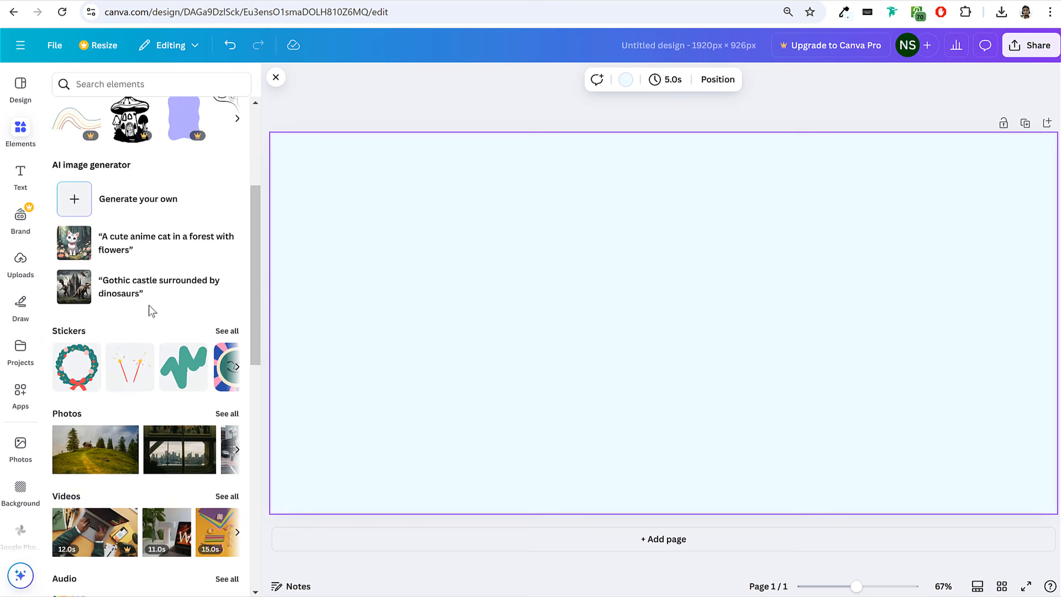
{"action": "scroll", "coordinate": [149, 311], "scroll_direction": "down", "scroll_amount": 7}
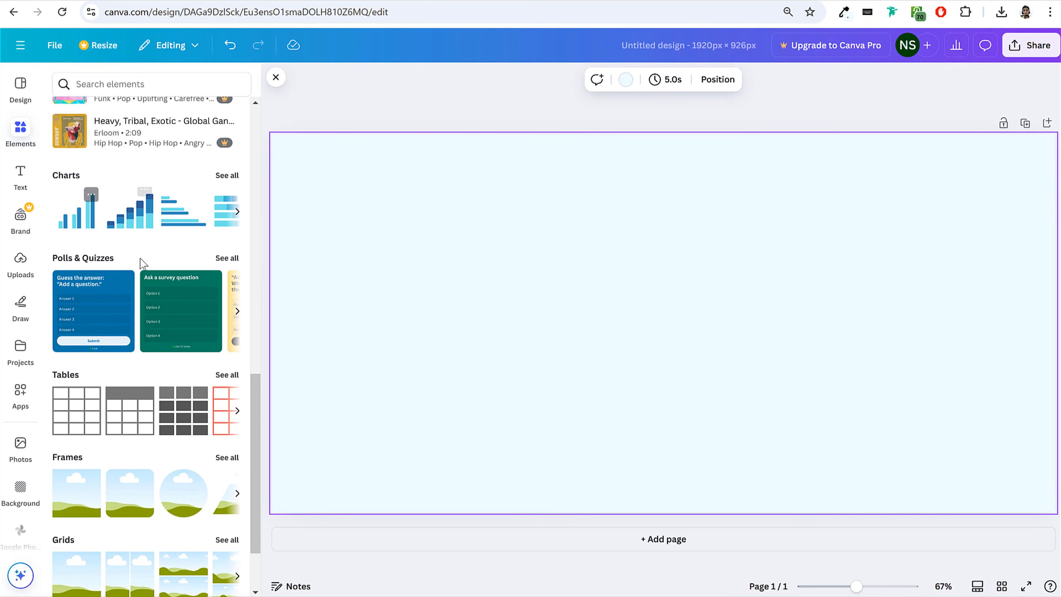
{"action": "scroll", "coordinate": [172, 345], "scroll_direction": "down", "scroll_amount": 3}
{"action": "scroll", "coordinate": [175, 349], "scroll_direction": "up", "scroll_amount": 20}
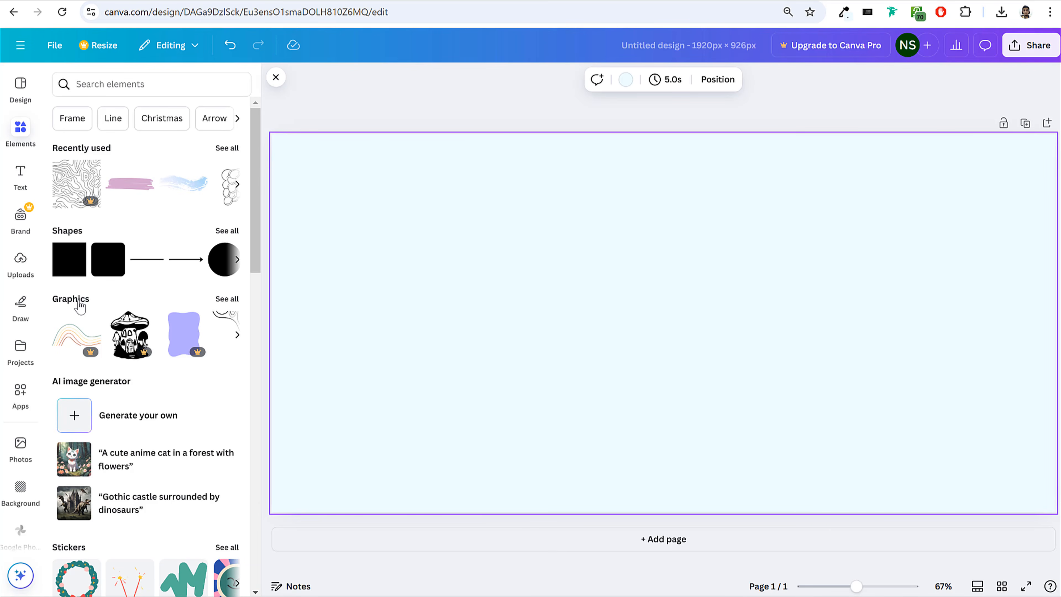
Browse the full list of recommended graphics in the element library.
{"action": "left_click", "coordinate": [75, 304]}
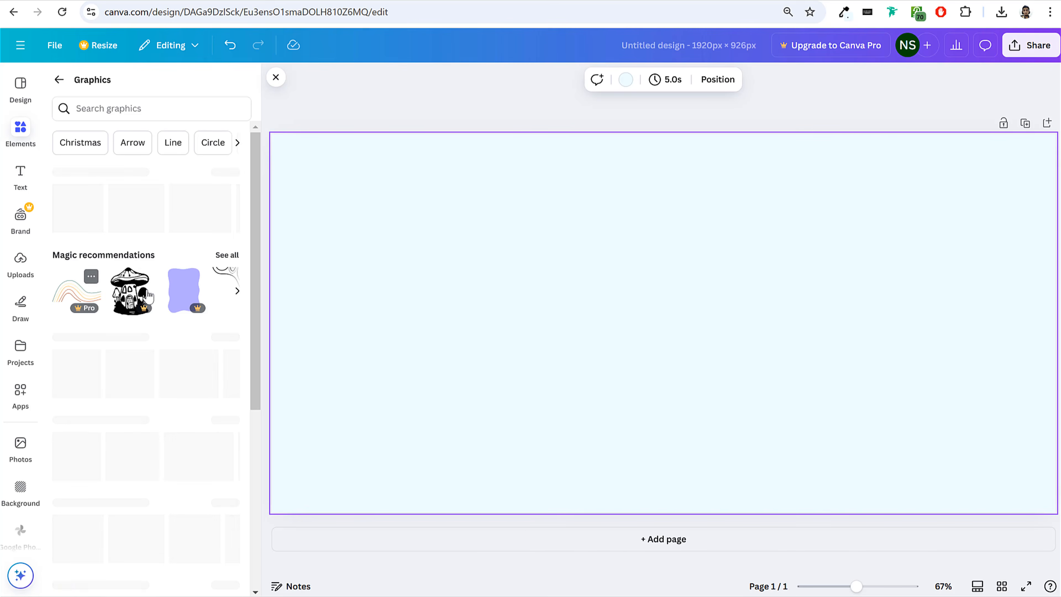
{"action": "left_click", "coordinate": [225, 254]}
{"action": "scroll", "coordinate": [217, 307], "scroll_direction": "down", "scroll_amount": 10}
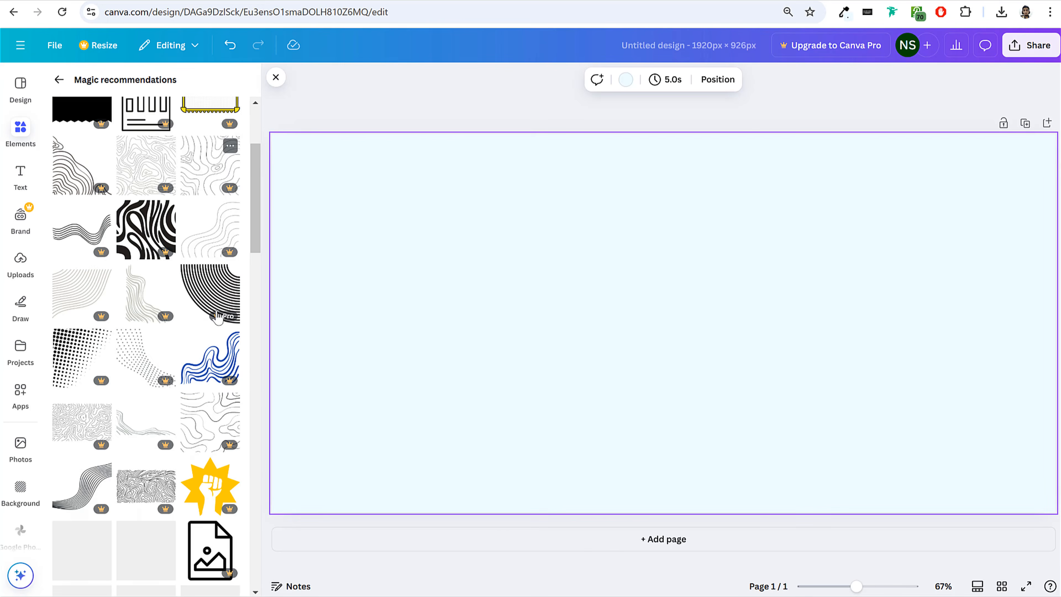
{"action": "scroll", "coordinate": [207, 315], "scroll_direction": "up", "scroll_amount": 10}
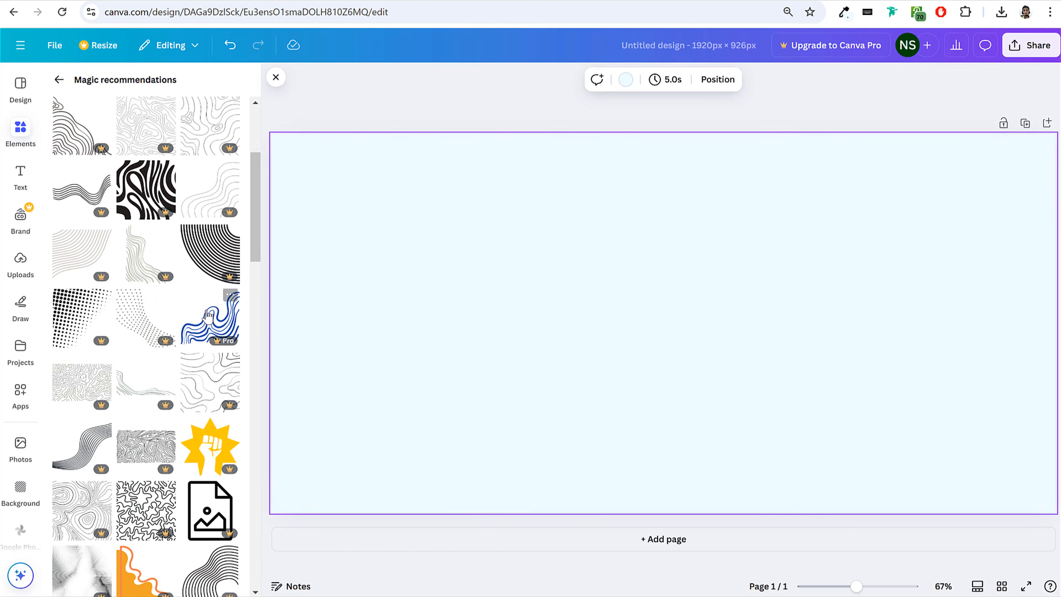
{"action": "left_click", "coordinate": [58, 80]}
Search the graphics for "gradient blob" and look through the available shapes.
{"action": "left_click", "coordinate": [149, 108]}
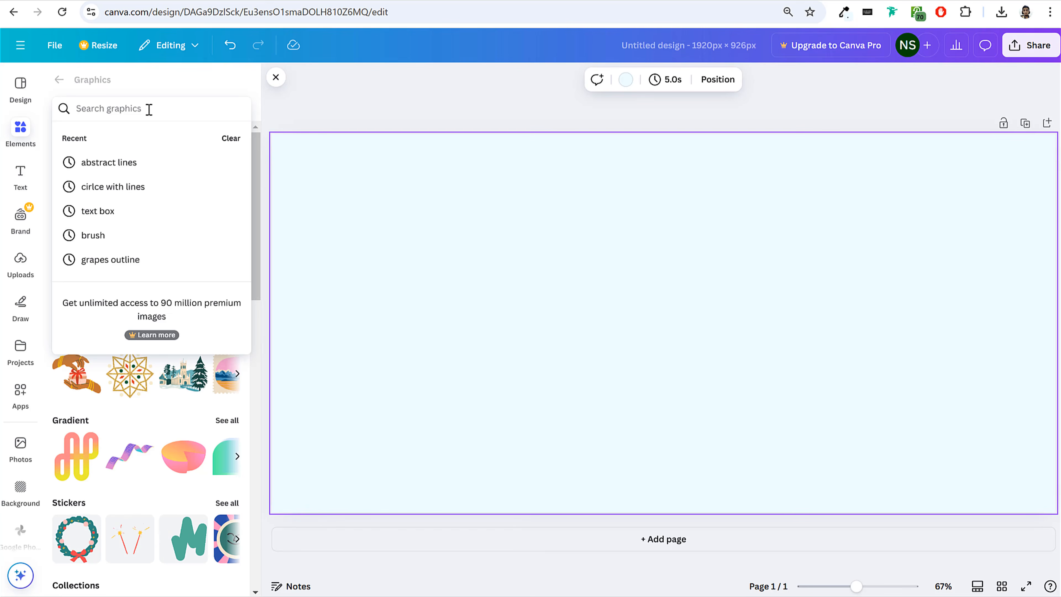
{"action": "type", "text": "blob"}
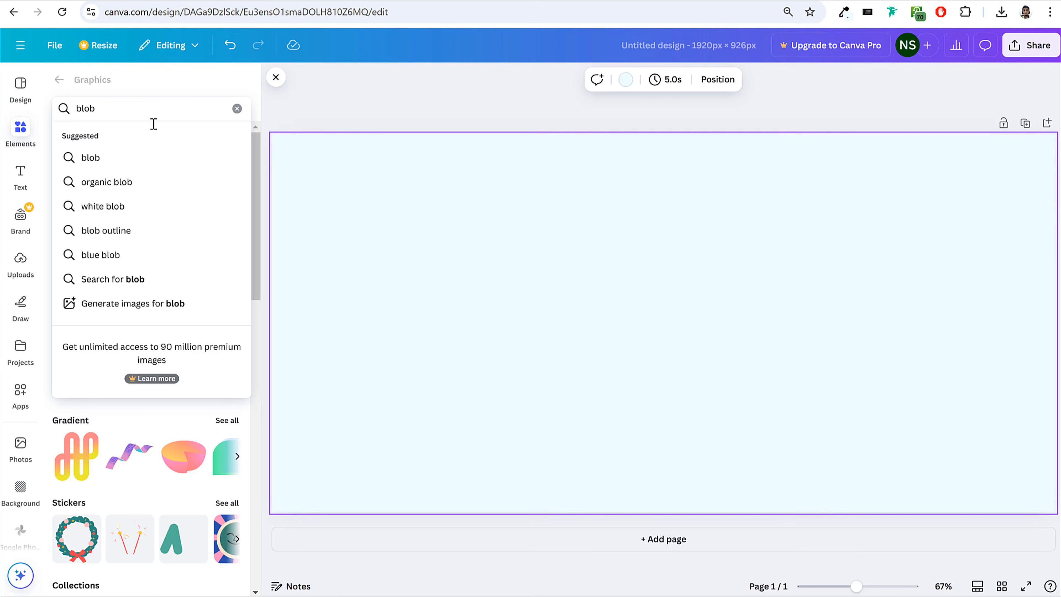
{"action": "key", "text": "BackSpace"}
{"action": "key", "text": "BackSpace"}
{"action": "key", "text": "BackSpace"}
{"action": "key", "text": "BackSpace"}
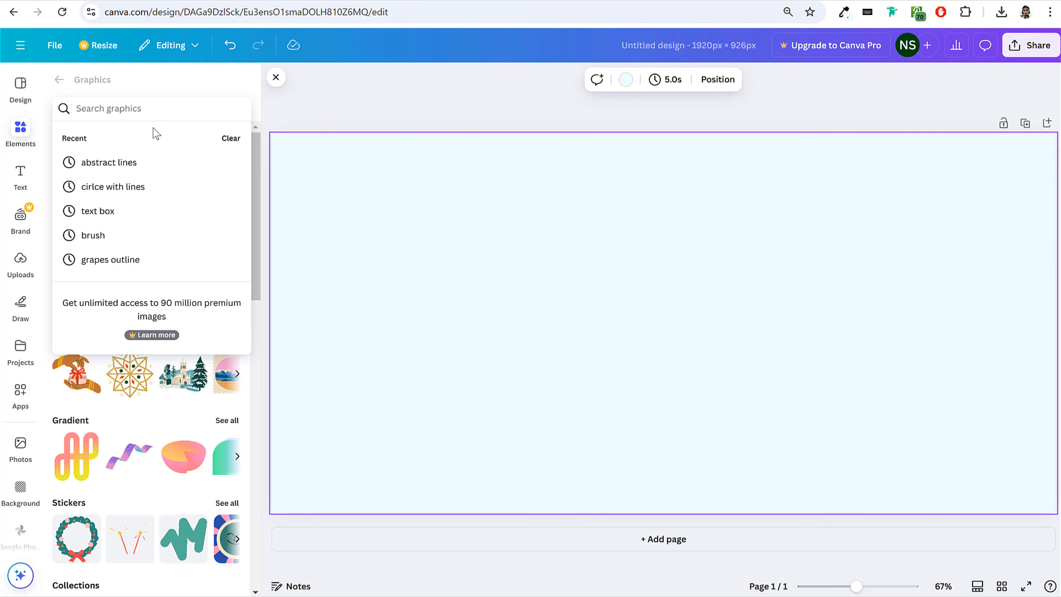
{"action": "type", "text": "grad"}
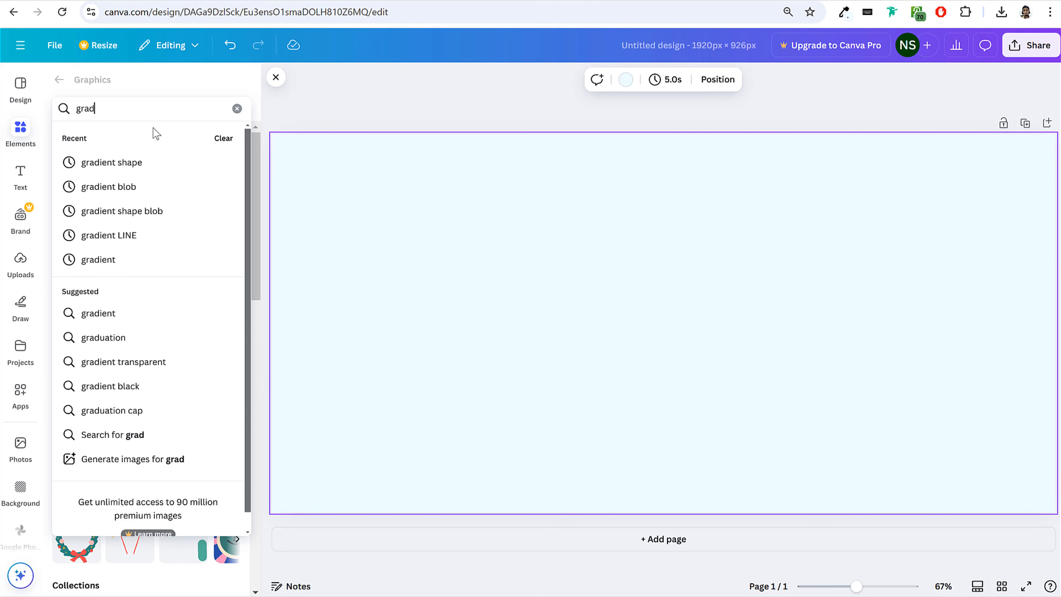
{"action": "left_click", "coordinate": [143, 189]}
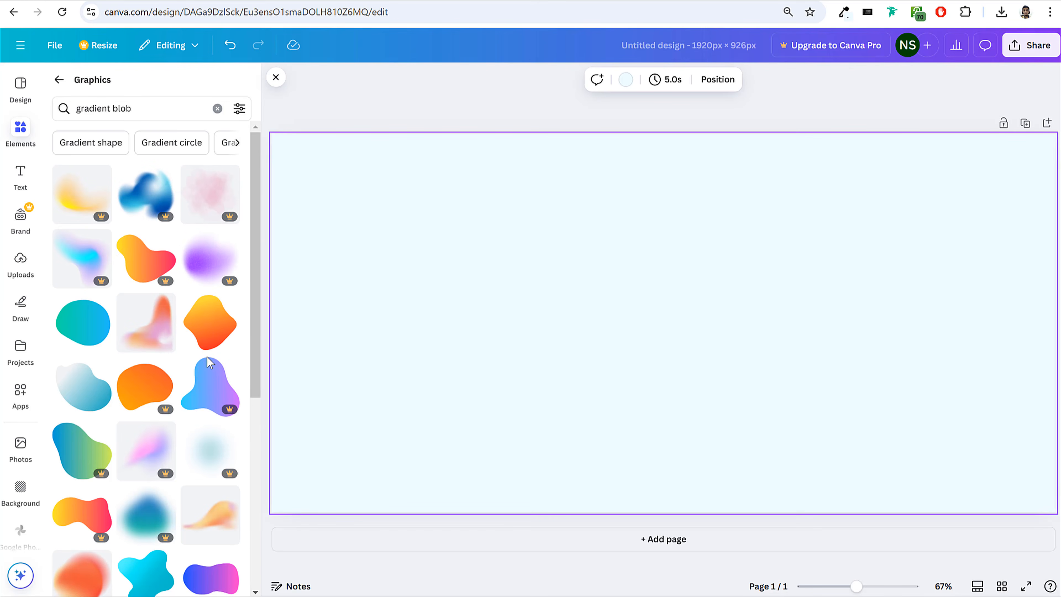
{"action": "scroll", "coordinate": [218, 388], "scroll_direction": "down", "scroll_amount": 5}
{"action": "scroll", "coordinate": [194, 449], "scroll_direction": "down", "scroll_amount": 5}
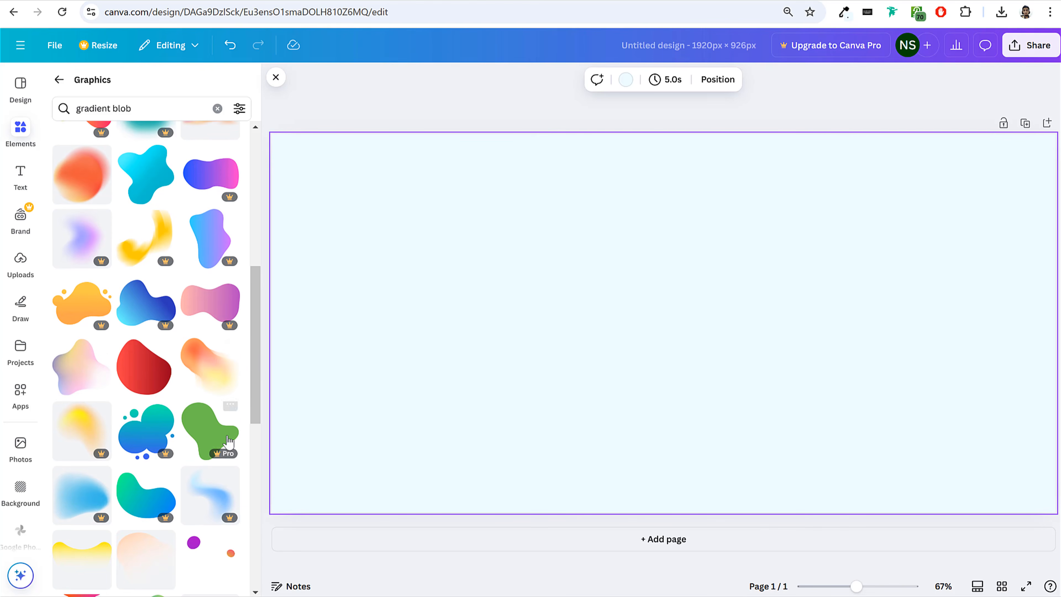
{"action": "scroll", "coordinate": [227, 440], "scroll_direction": "down", "scroll_amount": 3}
{"action": "scroll", "coordinate": [180, 401], "scroll_direction": "up", "scroll_amount": 13}
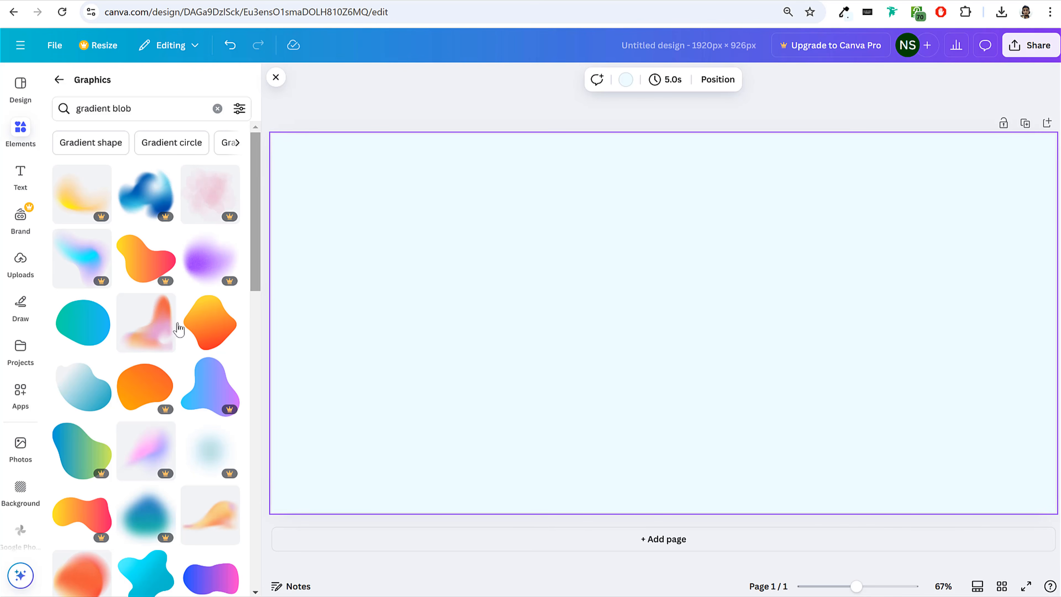
Add the white-to-teal gradient blob, then enlarge, rotate and move it so its wavy edge fills the page's upper-right corner.
{"action": "left_click", "coordinate": [79, 394]}
{"action": "left_click_drag", "start_coordinate": [606, 358], "coordinate": [547, 301]}
{"action": "left_click_drag", "start_coordinate": [601, 424], "coordinate": [606, 192]}
{"action": "left_click_drag", "start_coordinate": [702, 256], "coordinate": [977, 110]}
{"action": "left_click_drag", "start_coordinate": [815, 267], "coordinate": [1022, 227]}
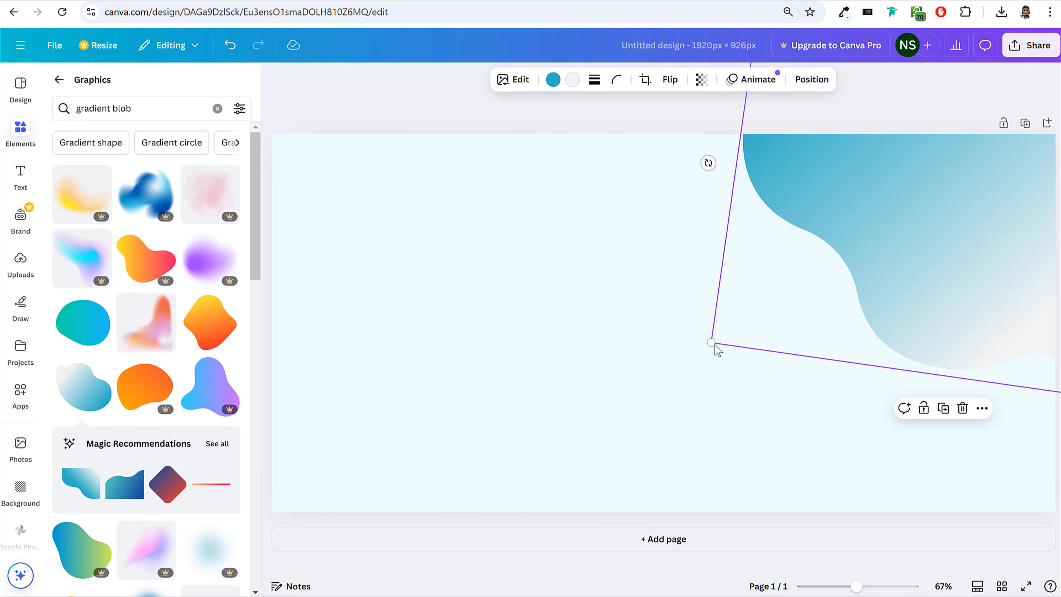
{"action": "left_click_drag", "start_coordinate": [701, 353], "coordinate": [686, 354]}
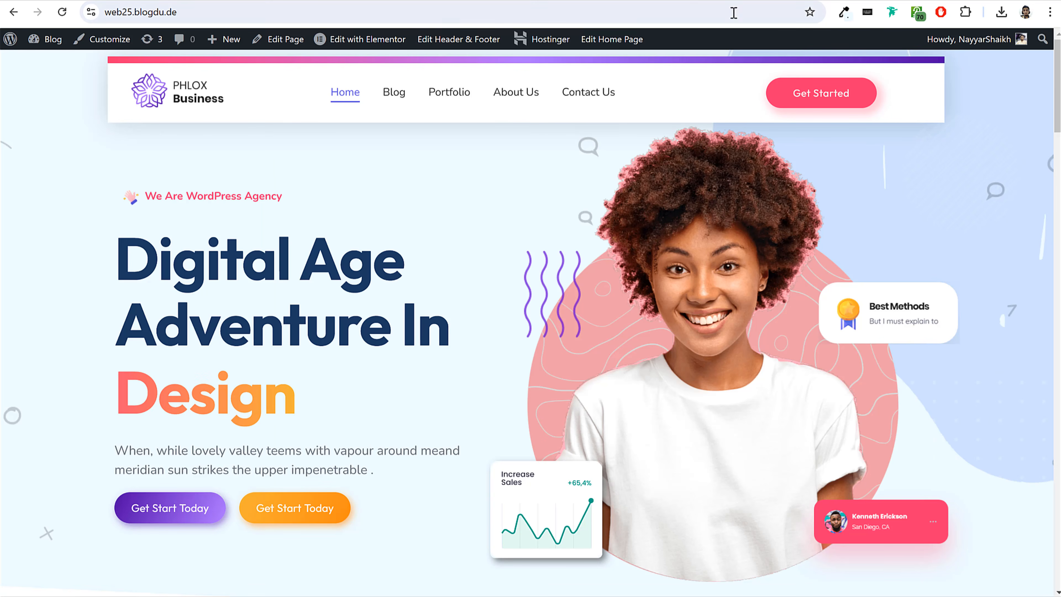
Sample the reference hero's blue shape color and set both of the blob's gradient colors to #CEE3FE.
{"action": "left_click", "coordinate": [843, 12]}
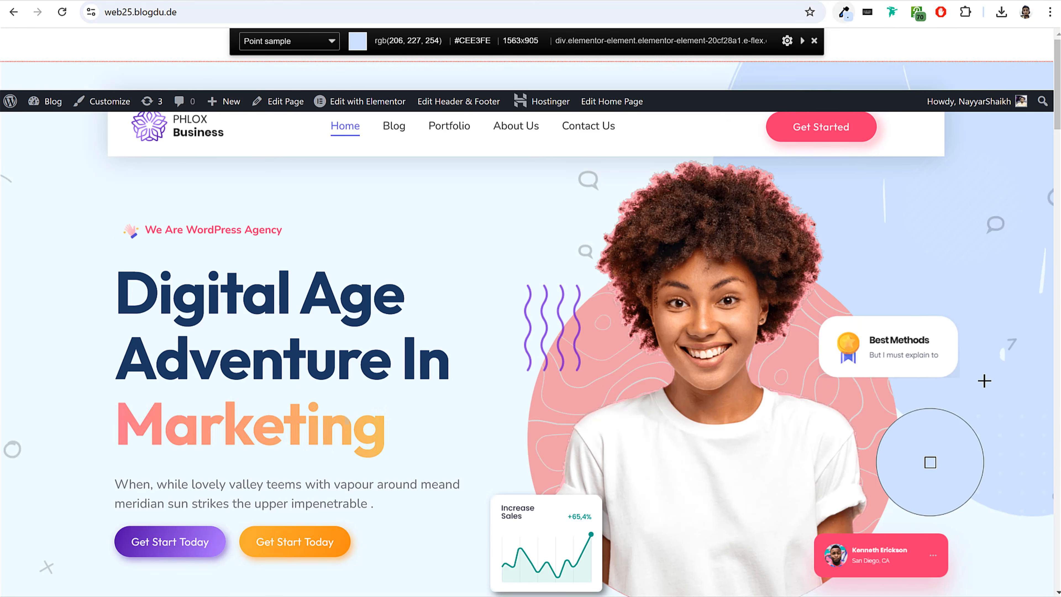
{"action": "left_click", "coordinate": [975, 374]}
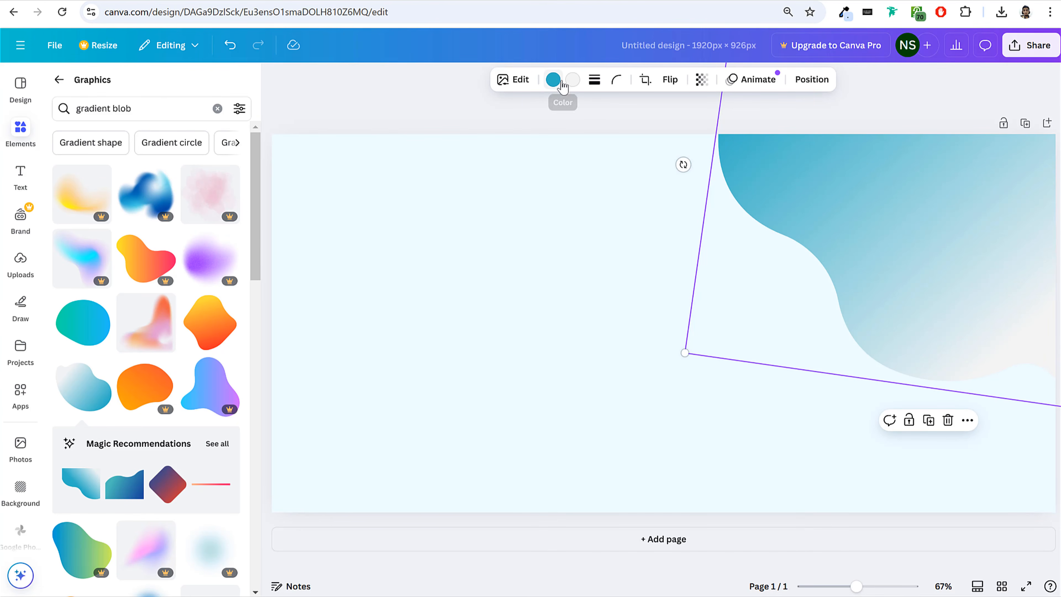
{"action": "left_click", "coordinate": [553, 79]}
{"action": "left_click", "coordinate": [66, 176]}
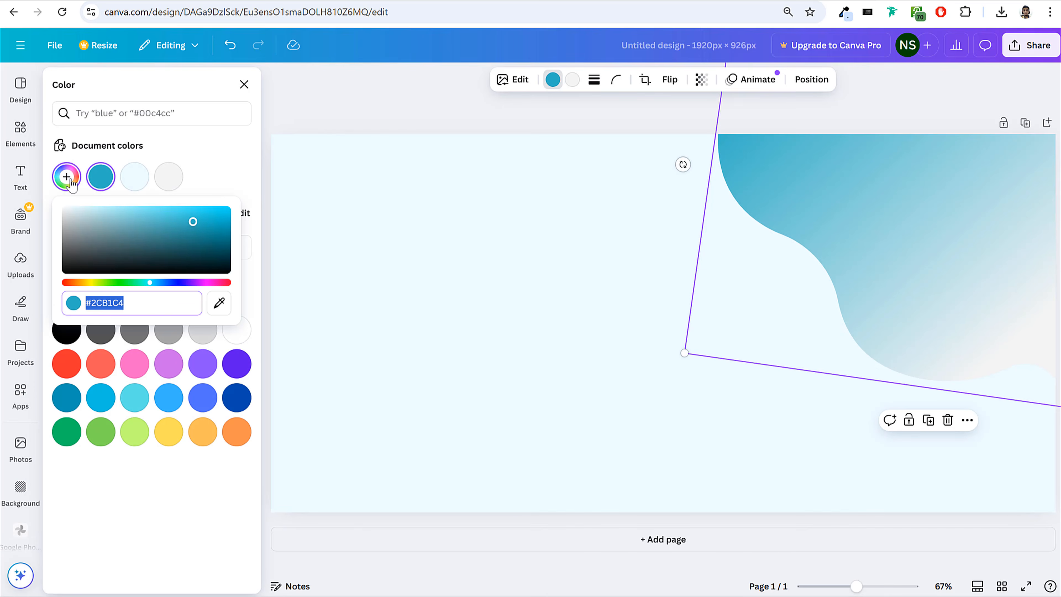
{"action": "key", "text": "ctrl+v"}
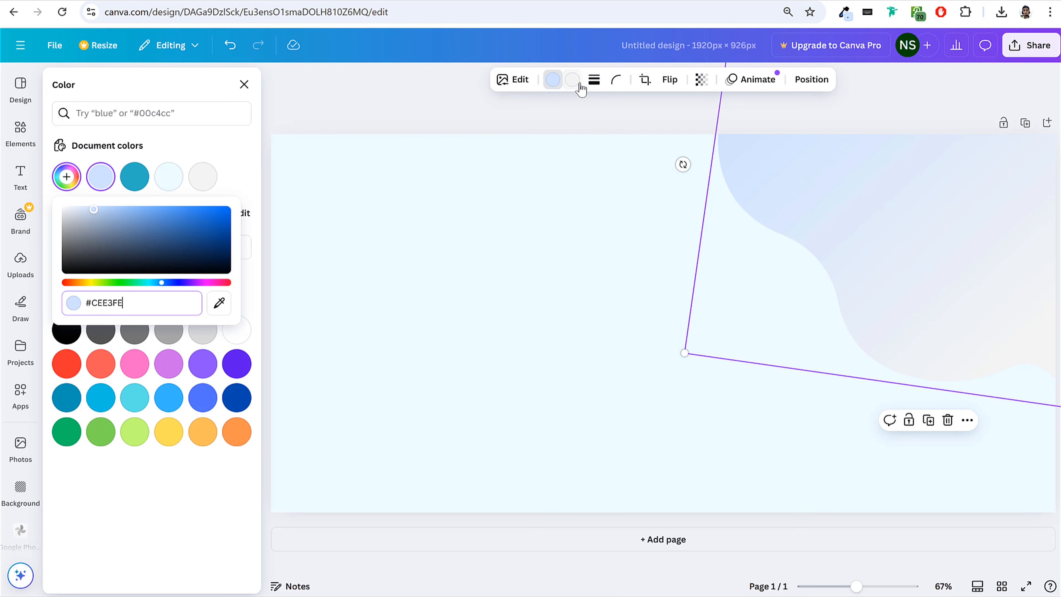
{"action": "left_click", "coordinate": [571, 79]}
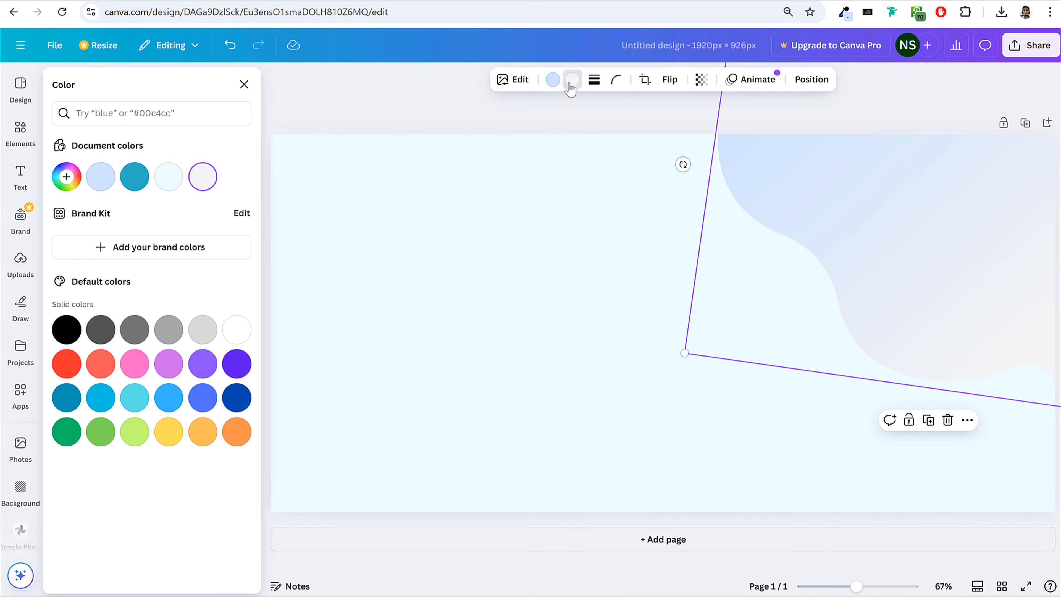
{"action": "left_click", "coordinate": [51, 177]}
{"action": "key", "text": "ctrl+v"}
{"action": "left_click", "coordinate": [199, 151]}
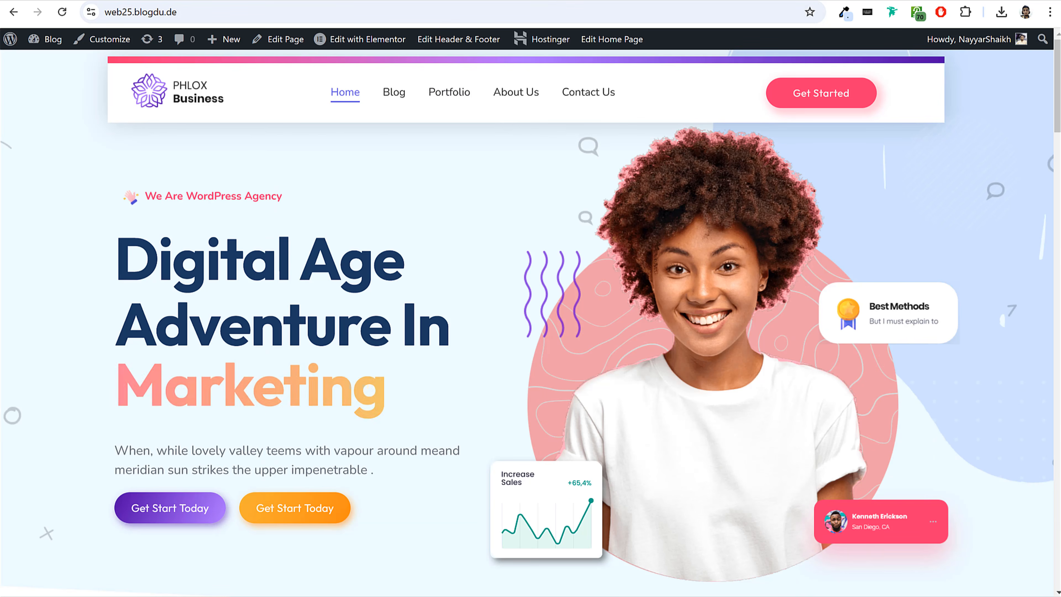
Search for "bubble outline" graphics and place the first bubble cluster, shrunk and tilted, on the upper part of the blue blob.
{"action": "left_click", "coordinate": [512, 0]}
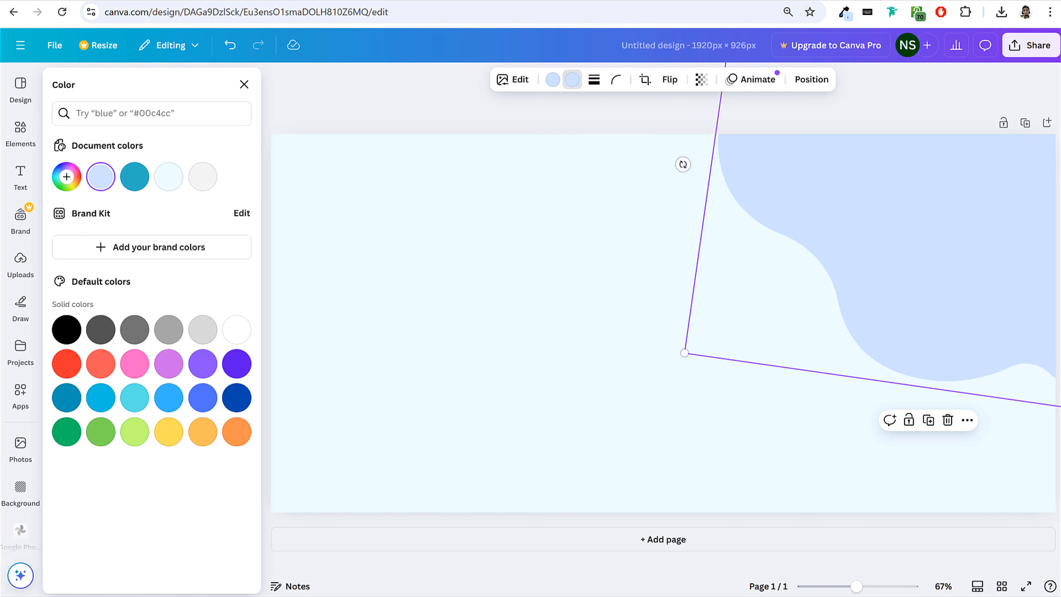
{"action": "left_click", "coordinate": [20, 129]}
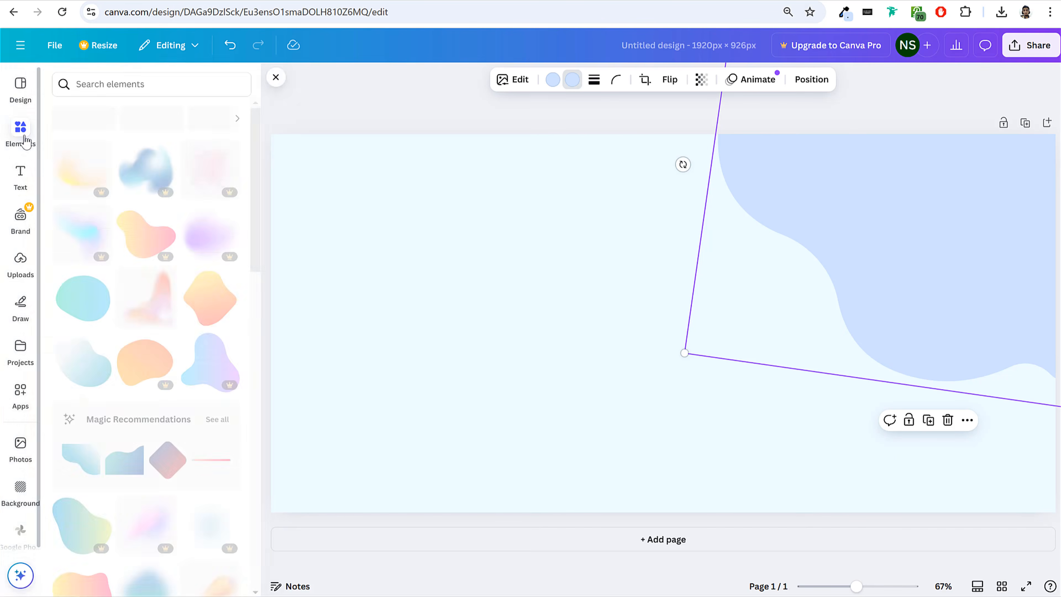
{"action": "left_click", "coordinate": [155, 85]}
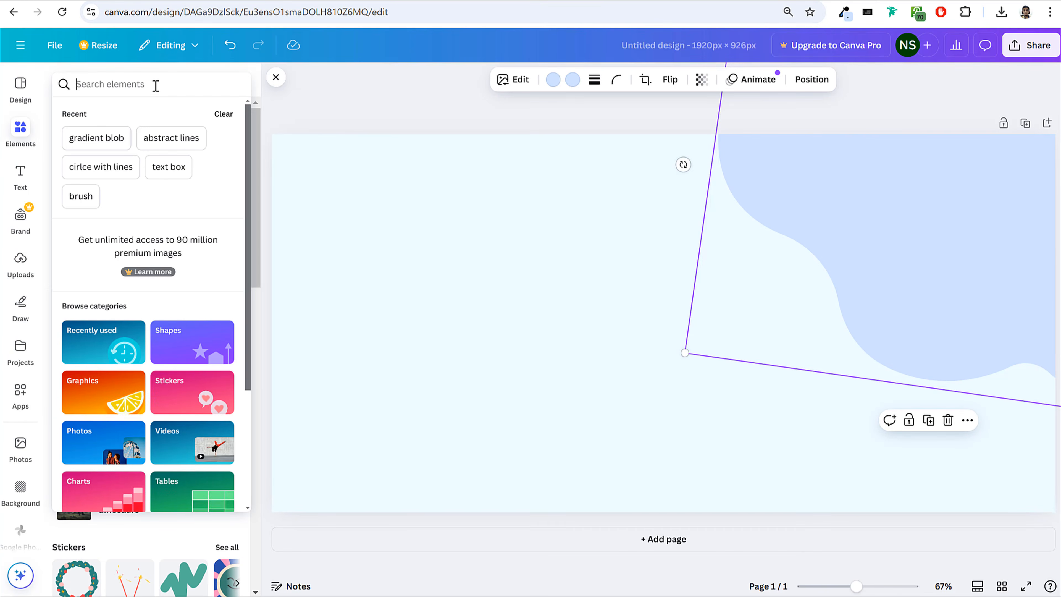
{"action": "type", "text": "bubble outline"}
{"action": "key", "text": "Return"}
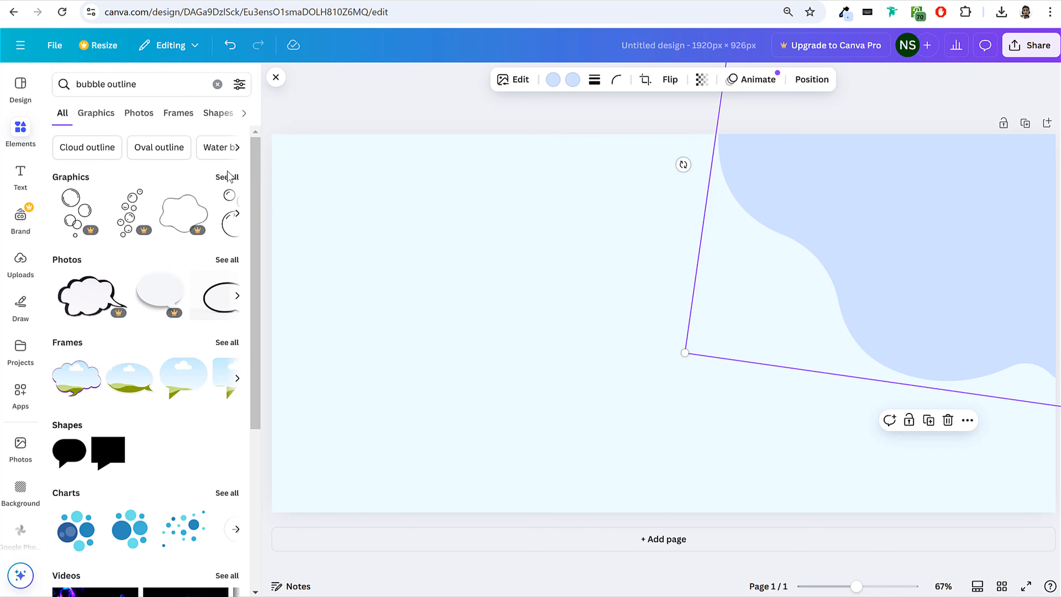
{"action": "left_click", "coordinate": [227, 177]}
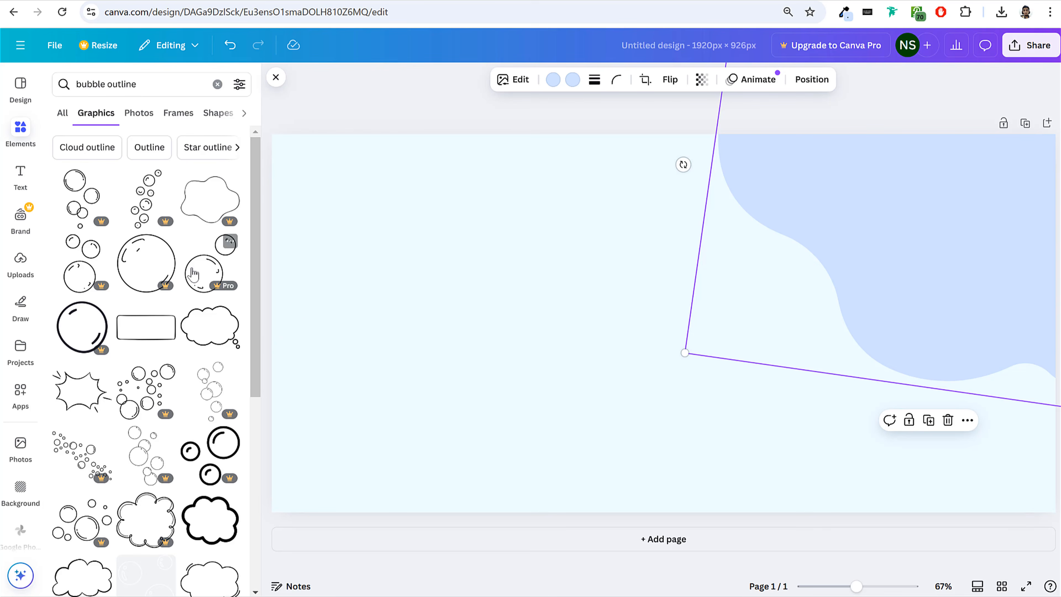
{"action": "left_click", "coordinate": [81, 196]}
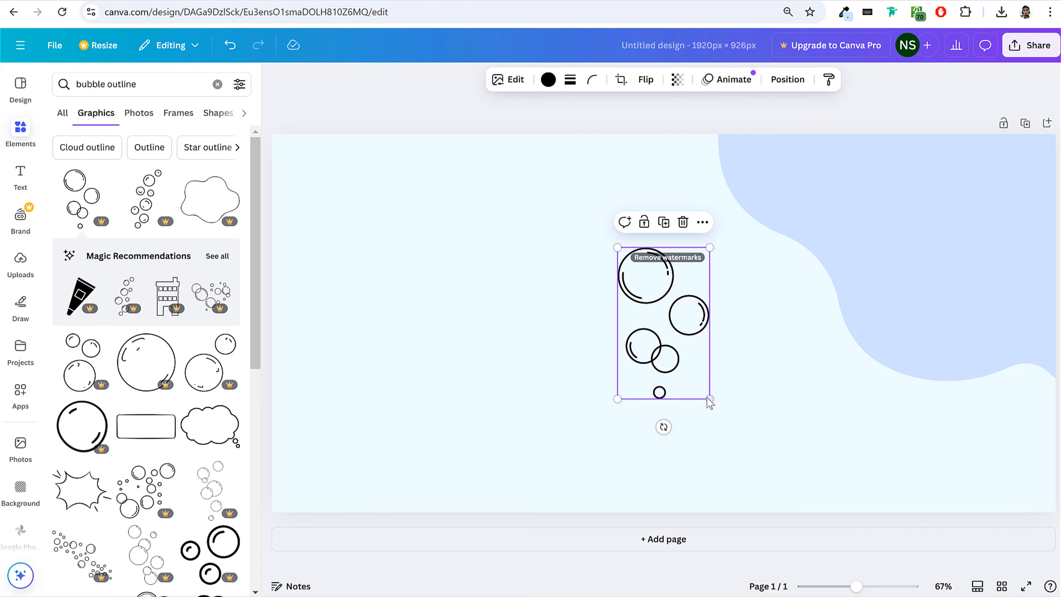
{"action": "left_click_drag", "start_coordinate": [704, 400], "coordinate": [858, 224]}
{"action": "left_click_drag", "start_coordinate": [851, 221], "coordinate": [845, 201]}
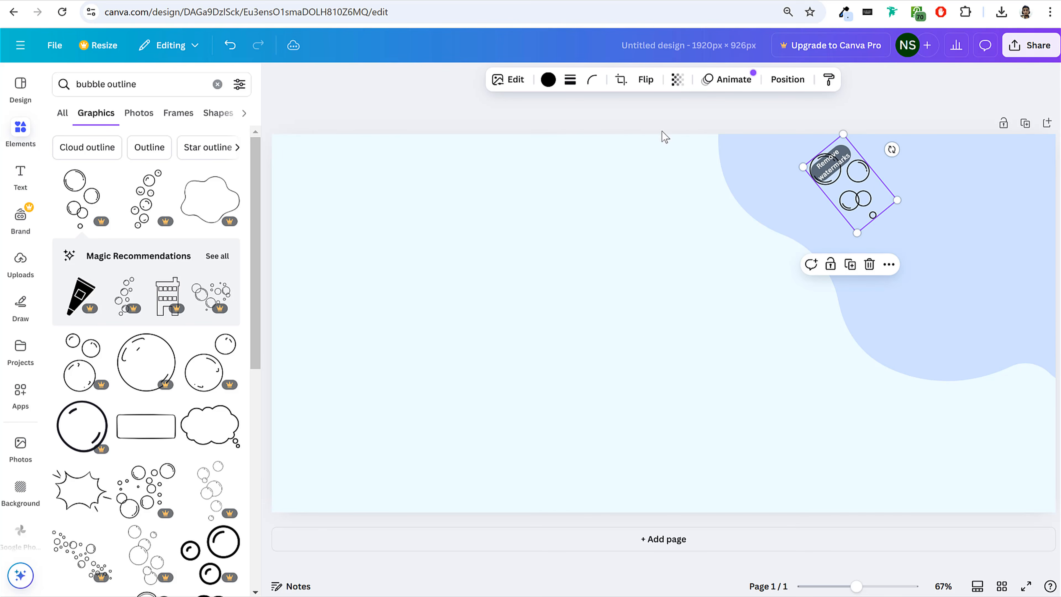
Recolor the bubble cluster with the page background's very light blue from the document colors and deselect it.
{"action": "left_click", "coordinate": [548, 80]}
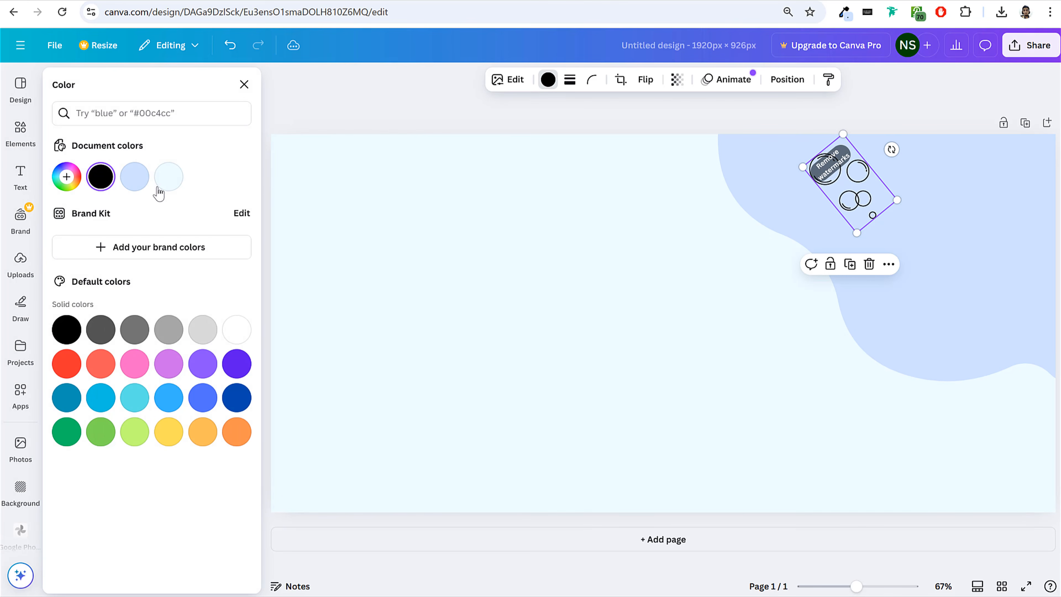
{"action": "left_click", "coordinate": [166, 184]}
{"action": "left_click", "coordinate": [616, 186]}
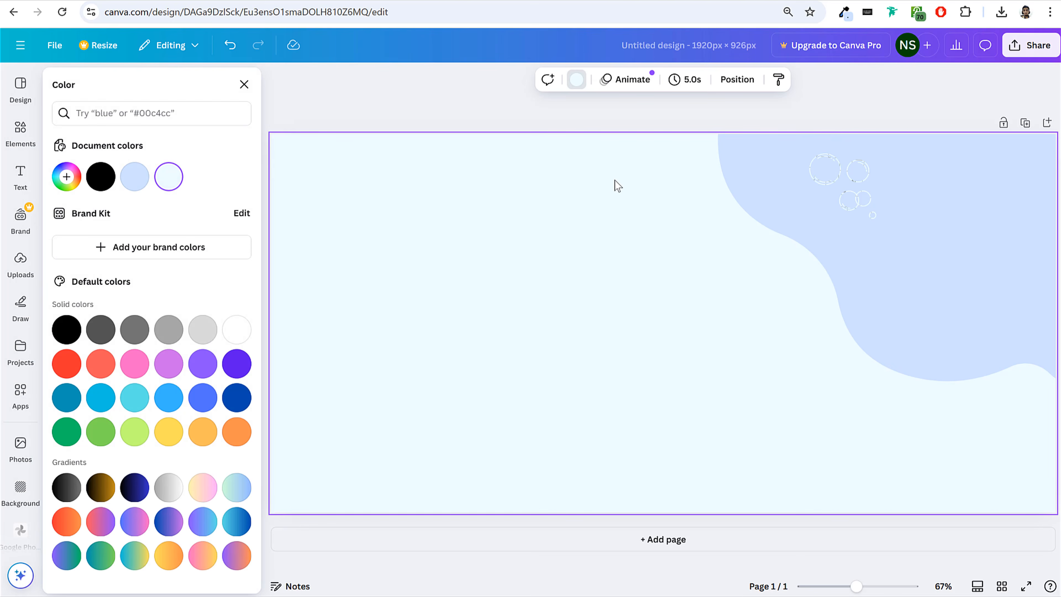
Search the elements for "puzzle piece" and look through all the matching graphics.
{"action": "left_click", "coordinate": [21, 132]}
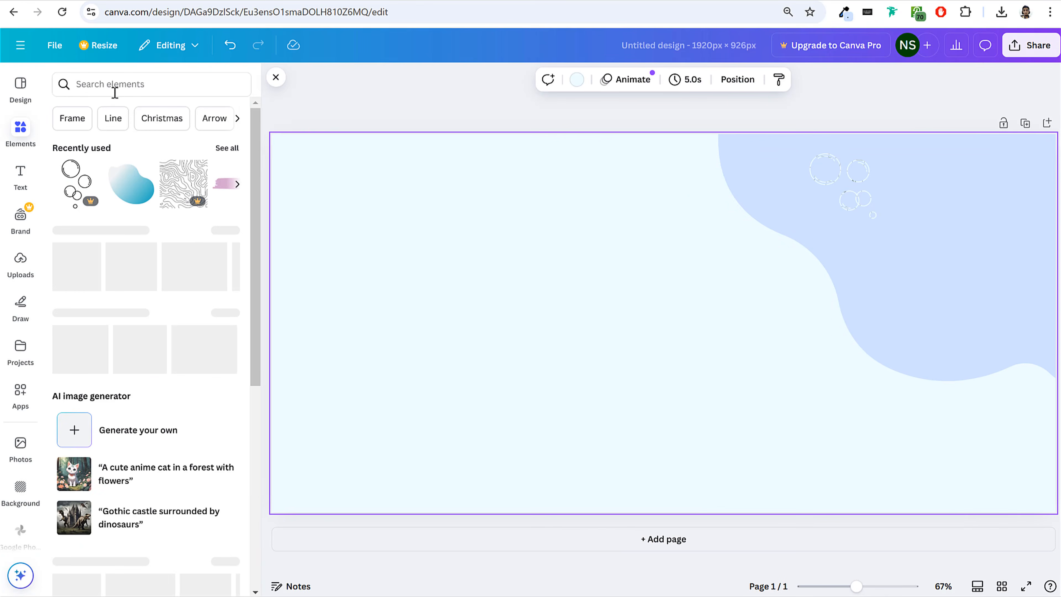
{"action": "left_click", "coordinate": [118, 86]}
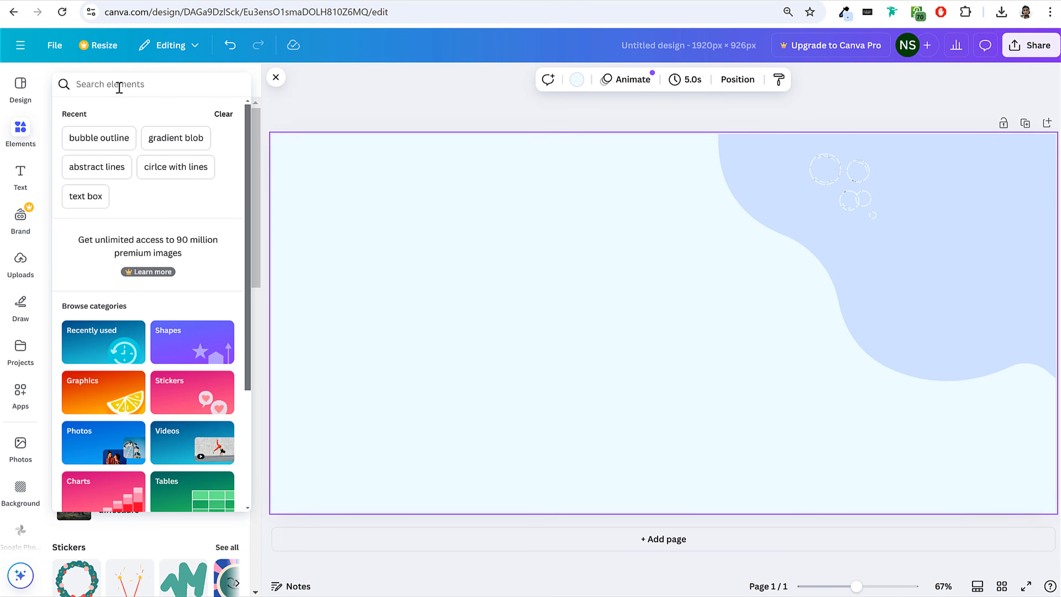
{"action": "type", "text": "puzzle"}
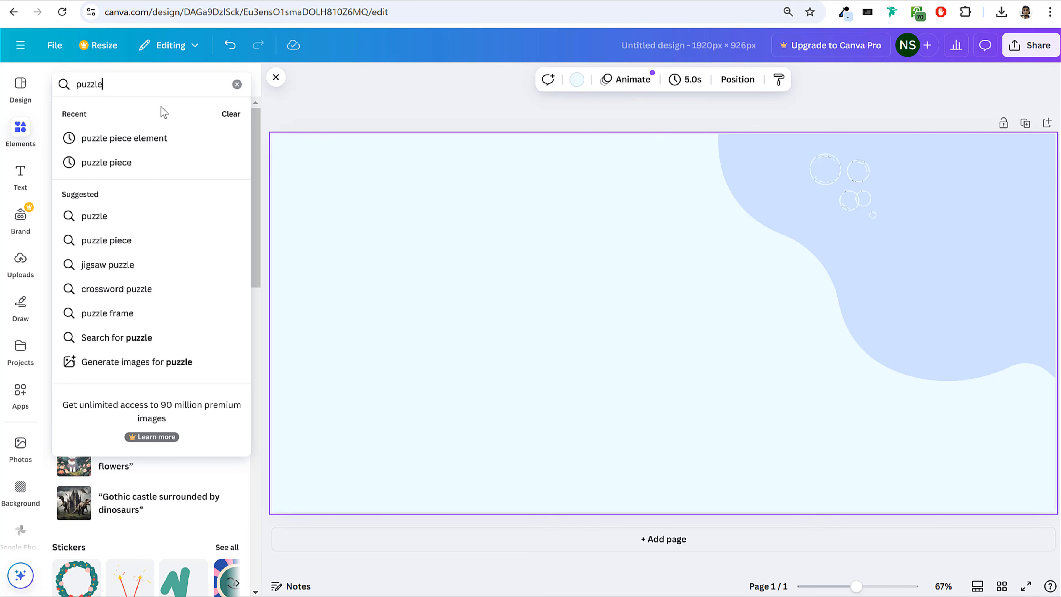
{"action": "left_click", "coordinate": [118, 162]}
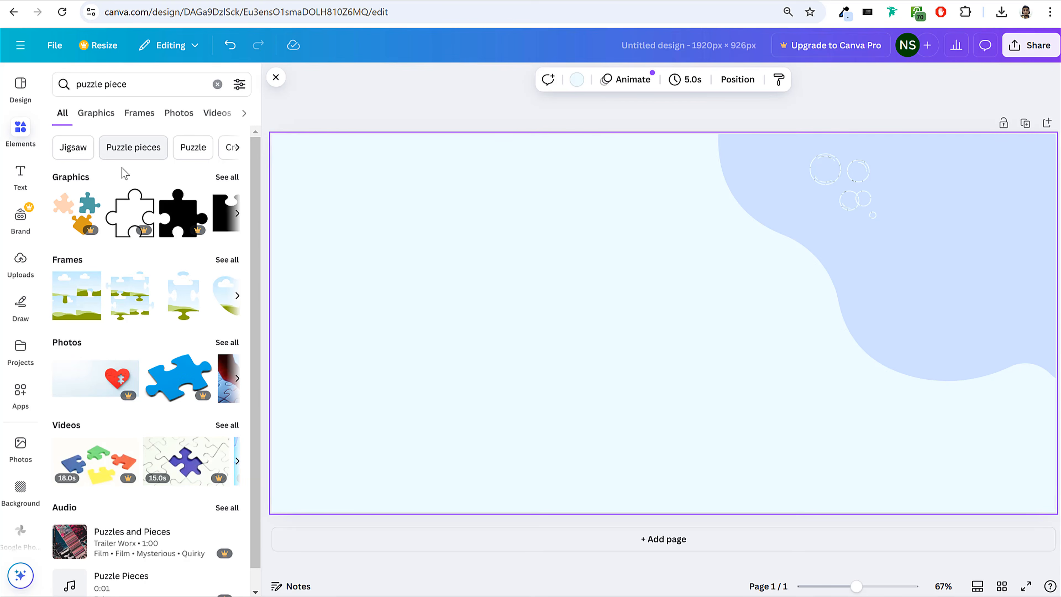
{"action": "left_click", "coordinate": [227, 177]}
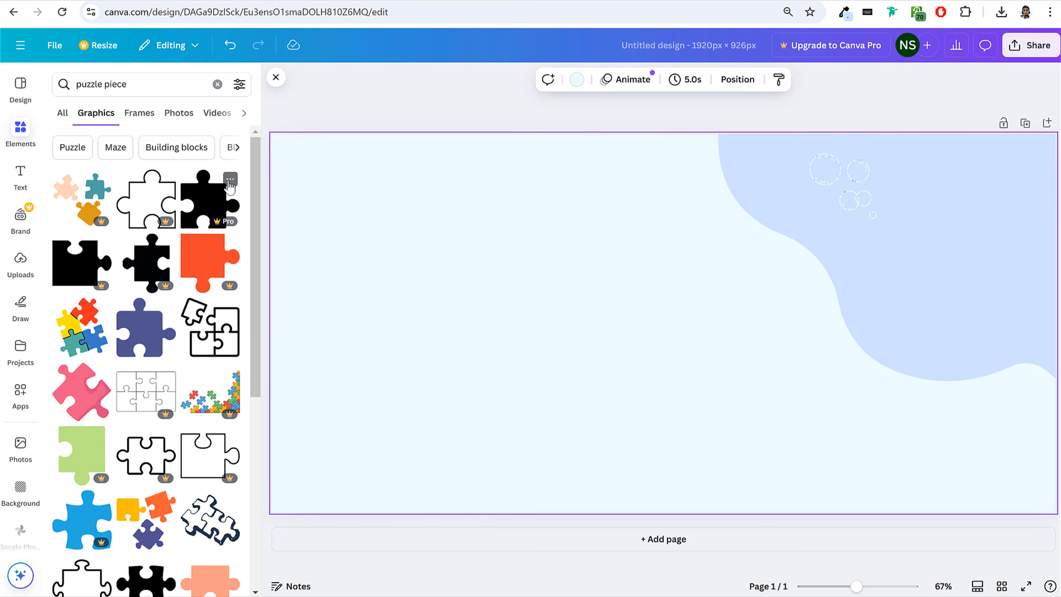
{"action": "scroll", "coordinate": [232, 326], "scroll_direction": "down", "scroll_amount": 5}
{"action": "scroll", "coordinate": [232, 326], "scroll_direction": "down", "scroll_amount": 10}
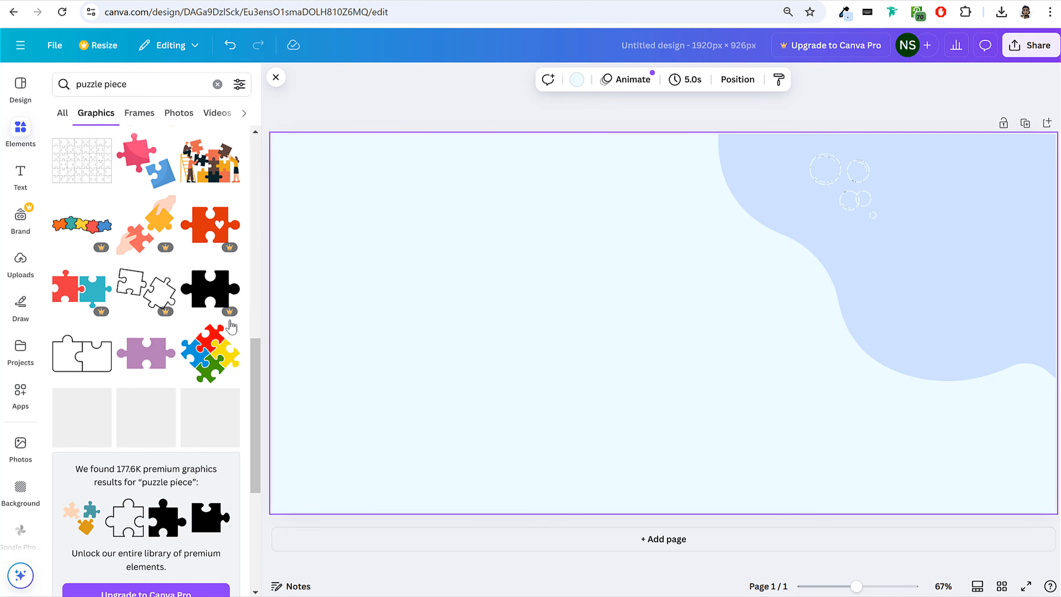
{"action": "scroll", "coordinate": [231, 326], "scroll_direction": "down", "scroll_amount": 8}
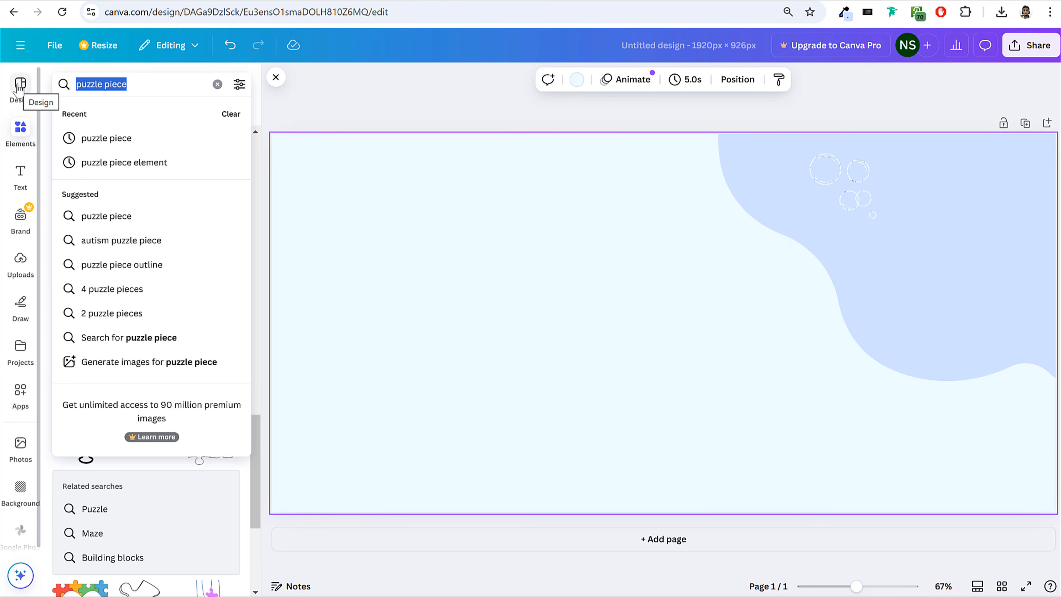
Search the graphics for "decorative lines".
{"action": "key", "text": "BackSpace"}
{"action": "type", "text": "lines"}
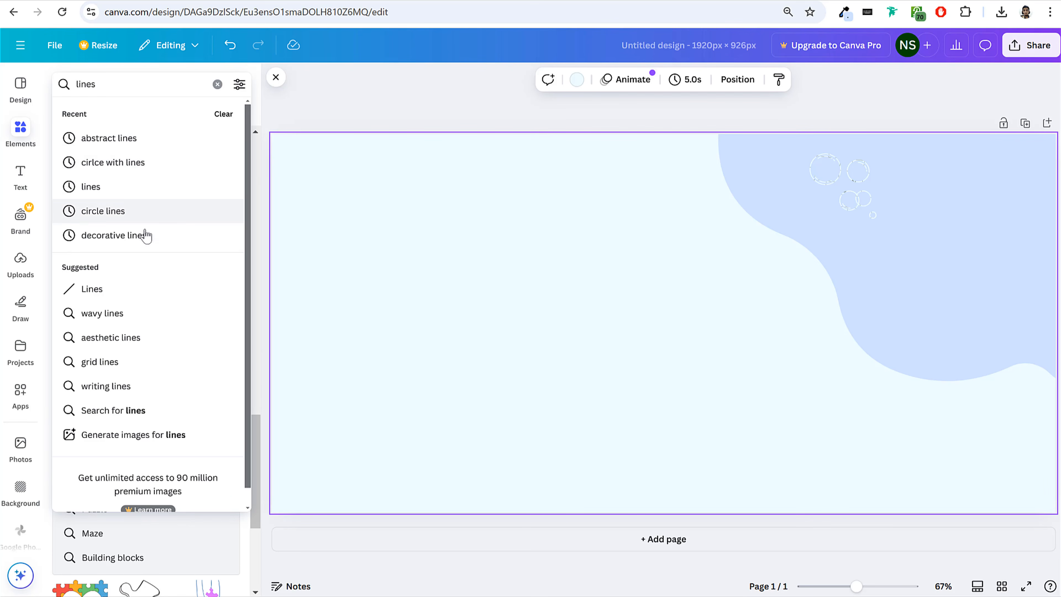
{"action": "left_click", "coordinate": [147, 239]}
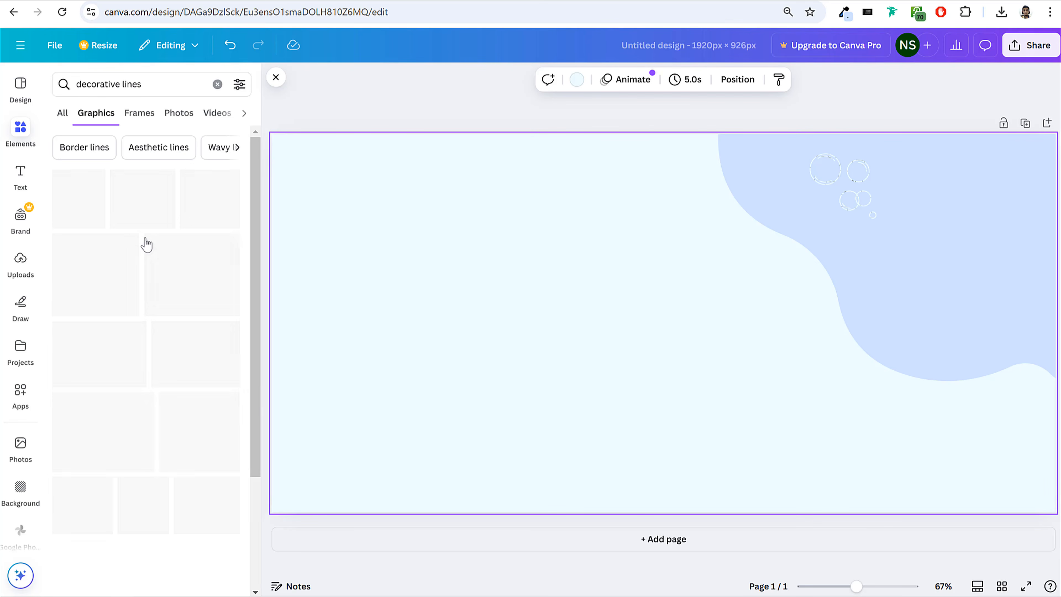
Search for "grid lines" graphics and place the open crossed-line grid on the page, tilted diagonally.
{"action": "left_click_drag", "start_coordinate": [144, 84], "coordinate": [48, 78]}
{"action": "type", "text": "lines"}
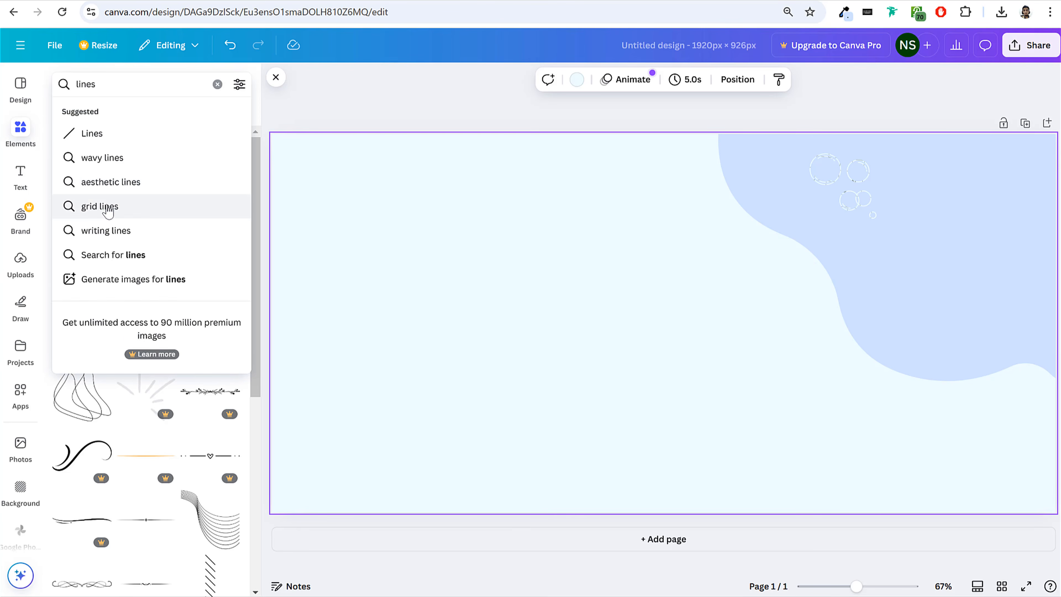
{"action": "left_click", "coordinate": [105, 208]}
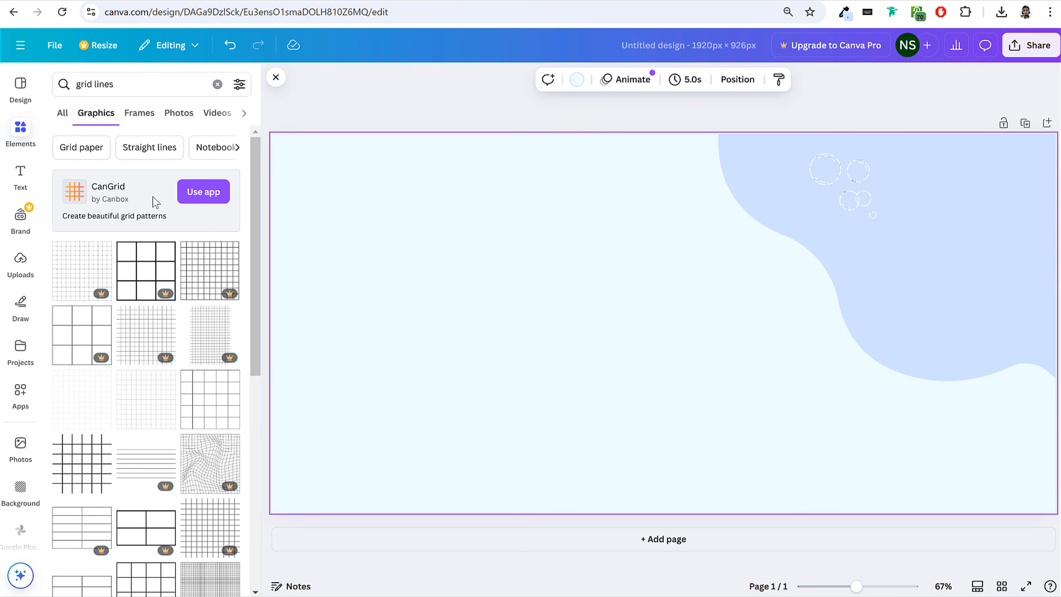
{"action": "scroll", "coordinate": [228, 264], "scroll_direction": "down", "scroll_amount": 5}
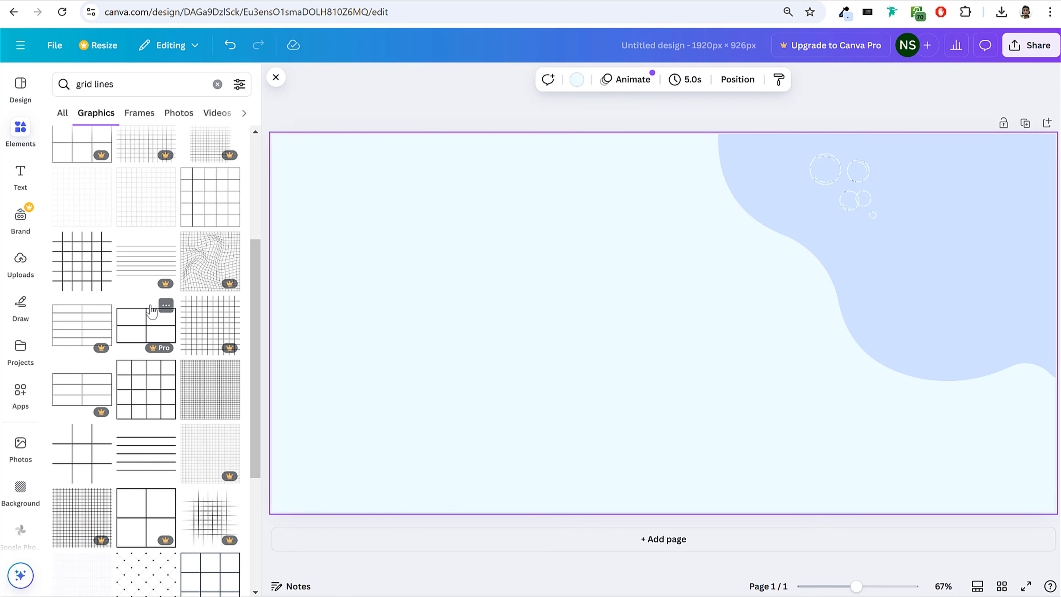
{"action": "scroll", "coordinate": [151, 309], "scroll_direction": "down", "scroll_amount": 6}
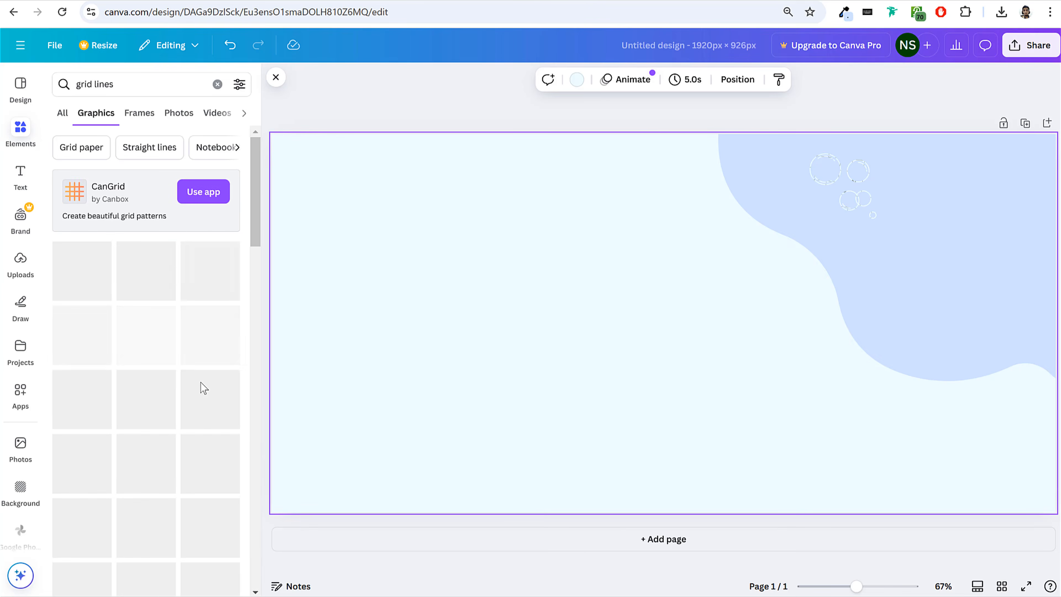
{"action": "left_click", "coordinate": [90, 453]}
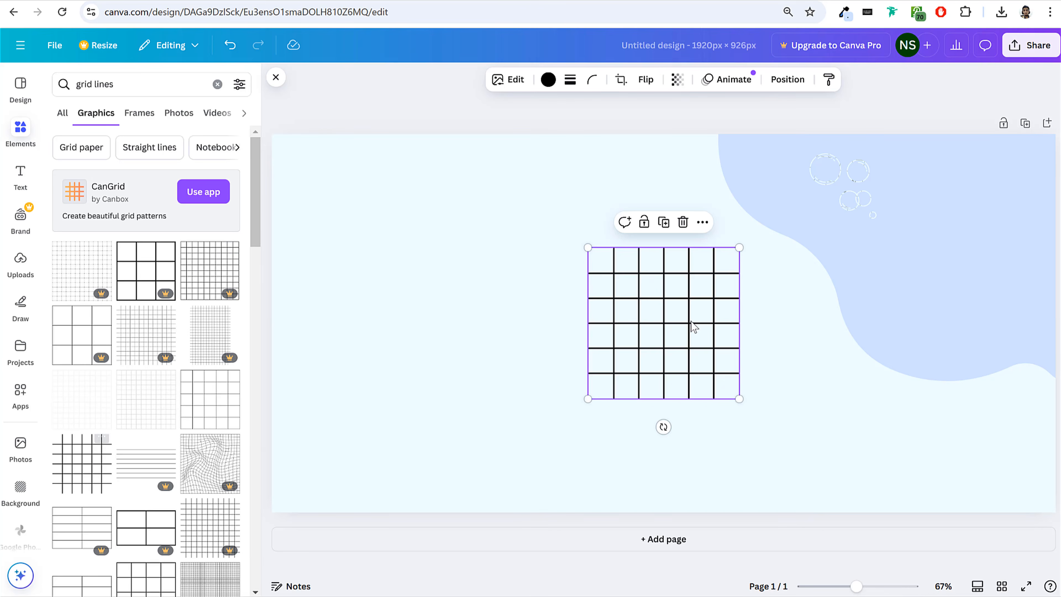
{"action": "left_click_drag", "start_coordinate": [693, 329], "coordinate": [575, 303]}
{"action": "left_click_drag", "start_coordinate": [574, 418], "coordinate": [640, 394]}
Recolor the grid with the page background's very light blue and move it, shrunk, onto the right part of the blob.
{"action": "left_click", "coordinate": [548, 80]}
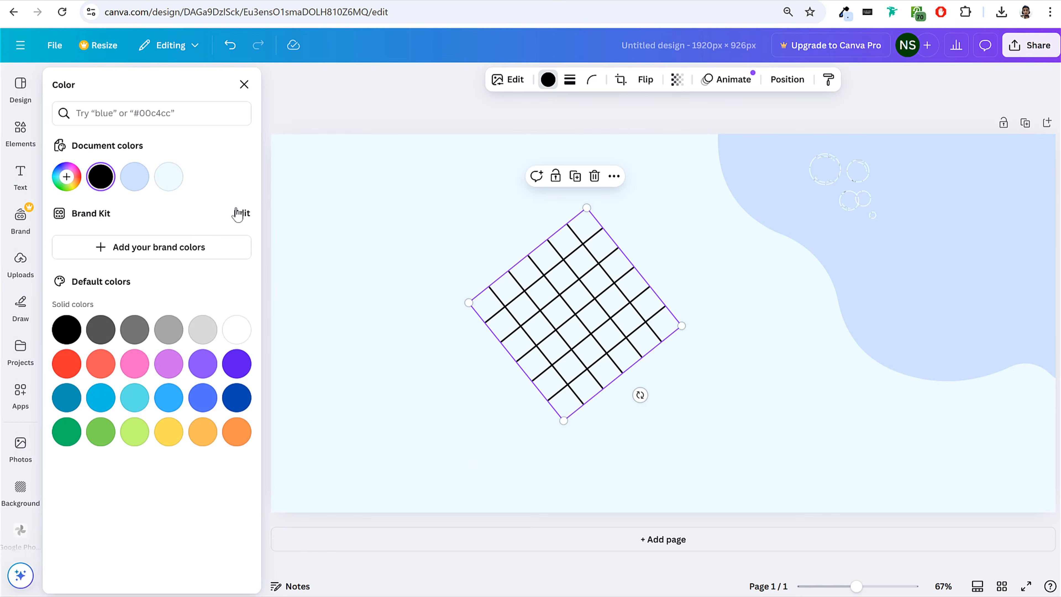
{"action": "left_click", "coordinate": [169, 177]}
{"action": "left_click_drag", "start_coordinate": [669, 262], "coordinate": [1005, 238]}
{"action": "left_click_drag", "start_coordinate": [898, 394], "coordinate": [959, 255]}
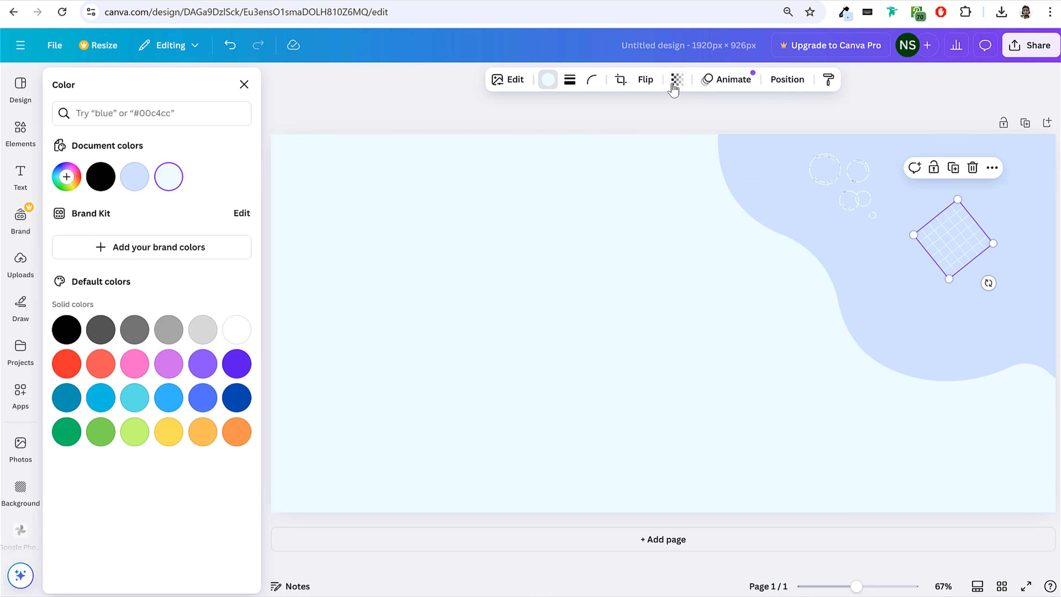
Lower the grid's opacity, then enlarge it to cover the right part of the blob.
{"action": "left_click", "coordinate": [676, 85]}
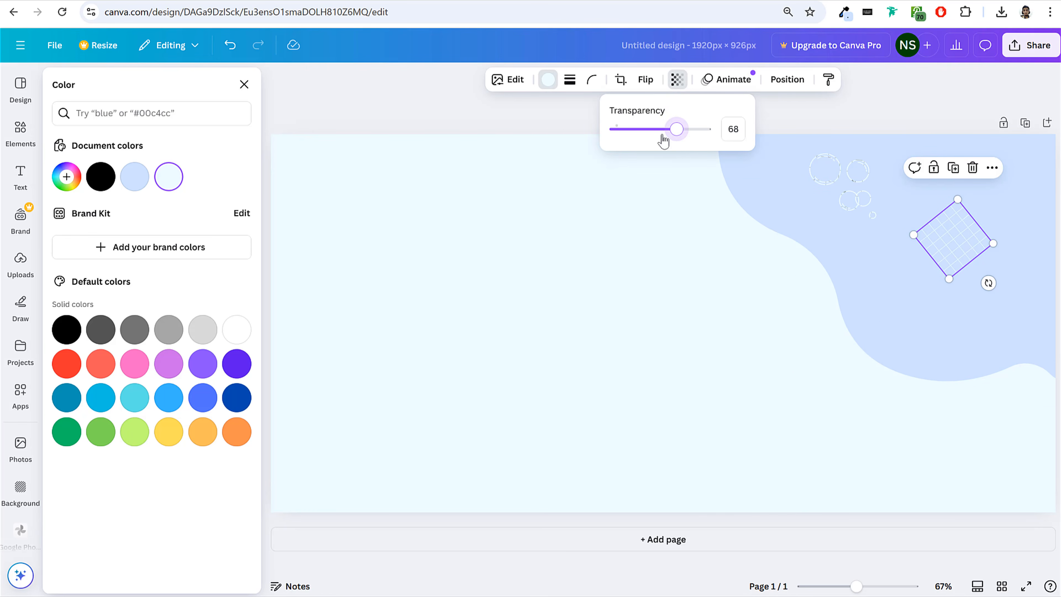
{"action": "left_click_drag", "start_coordinate": [947, 282], "coordinate": [935, 384]}
{"action": "left_click_drag", "start_coordinate": [954, 263], "coordinate": [971, 204]}
{"action": "left_click", "coordinate": [688, 290]}
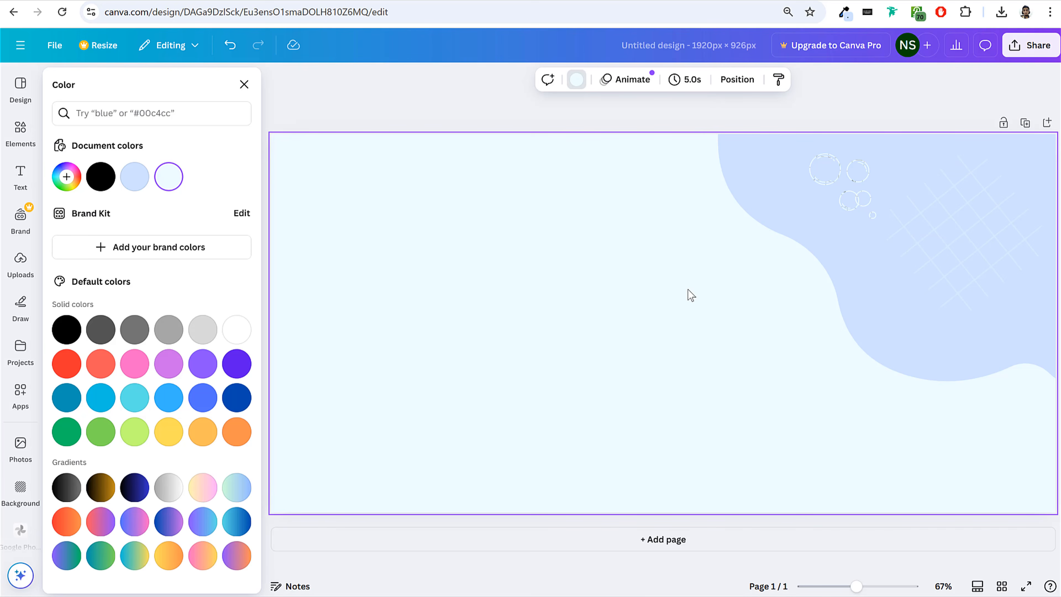
Search the elements for "speech bubble" and look through all the matching graphics.
{"action": "left_click", "coordinate": [15, 142]}
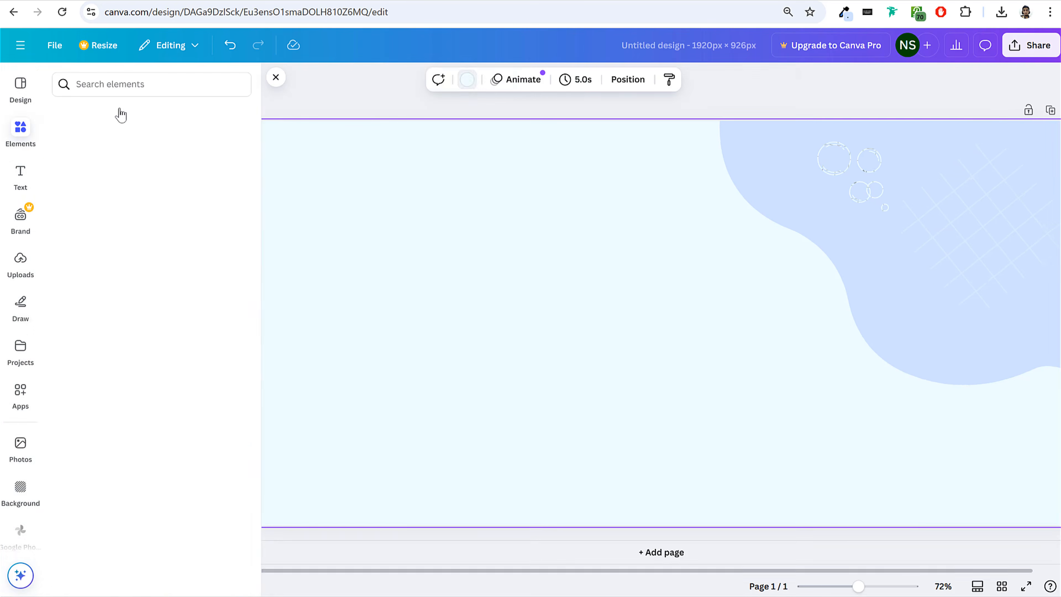
{"action": "left_click", "coordinate": [120, 87]}
{"action": "type", "text": "sppec"}
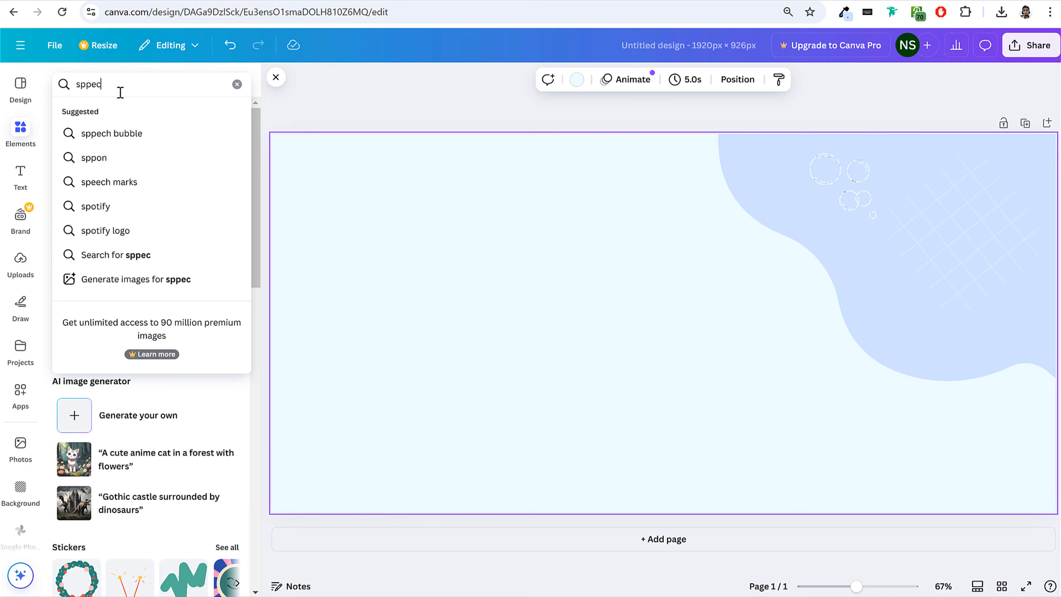
{"action": "left_click", "coordinate": [104, 133]}
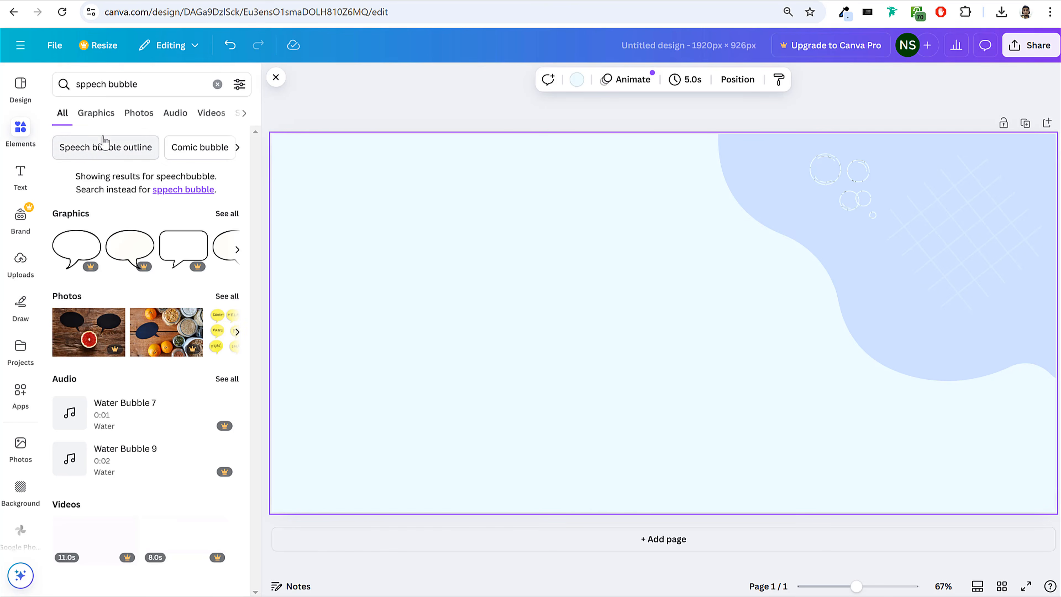
{"action": "left_click", "coordinate": [236, 211]}
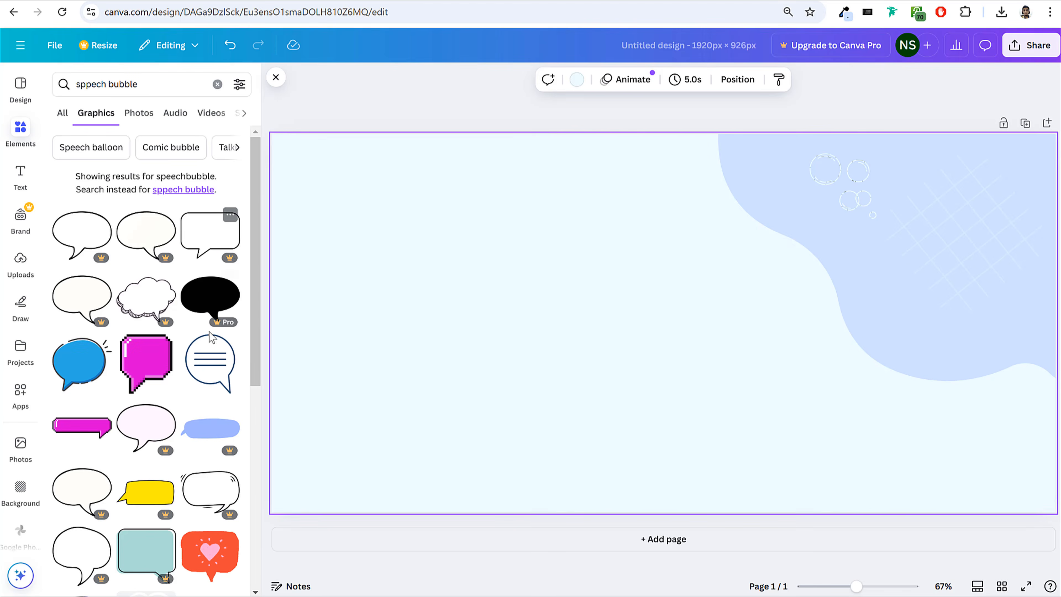
{"action": "scroll", "coordinate": [208, 335], "scroll_direction": "down", "scroll_amount": 5}
{"action": "scroll", "coordinate": [210, 341], "scroll_direction": "down", "scroll_amount": 10}
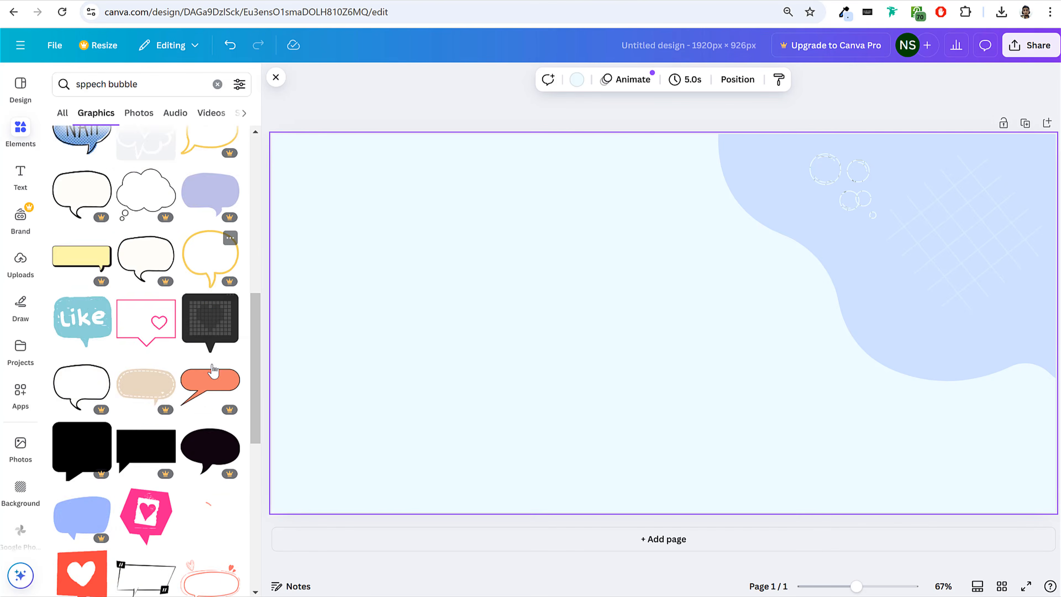
{"action": "scroll", "coordinate": [228, 357], "scroll_direction": "down", "scroll_amount": 3}
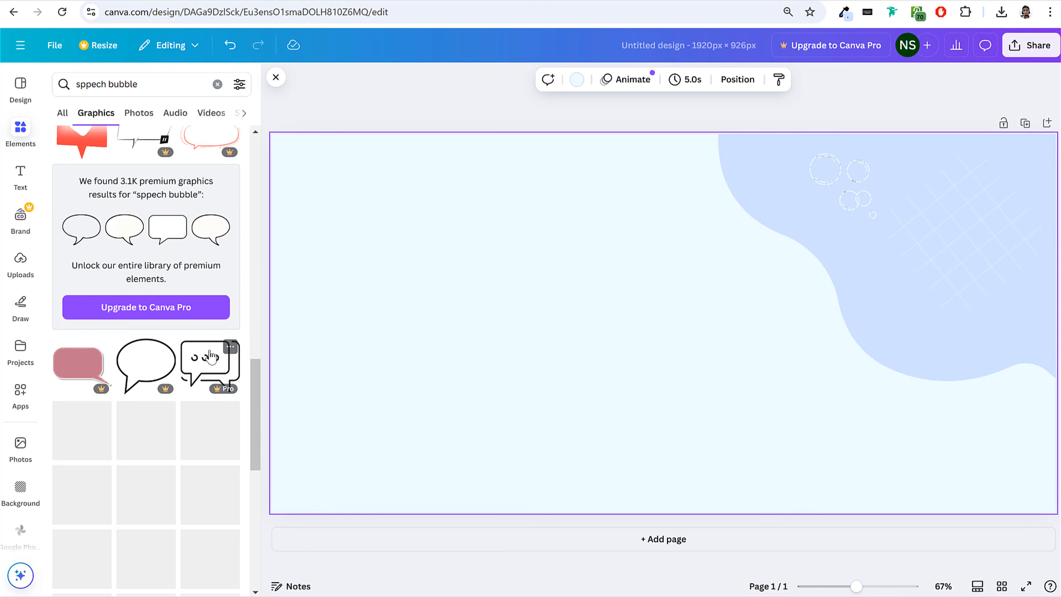
{"action": "scroll", "coordinate": [209, 351], "scroll_direction": "down", "scroll_amount": 8}
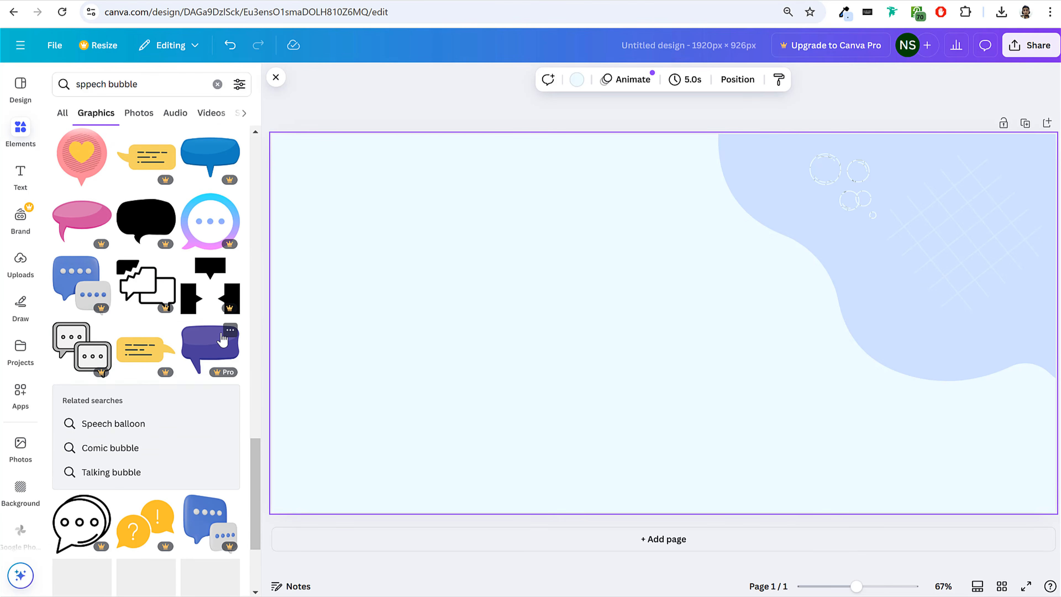
{"action": "scroll", "coordinate": [222, 339], "scroll_direction": "down", "scroll_amount": 3}
Narrow the search to "speech bubble outline" and place the cloud-shaped bubble, tilted, on the upper middle of the page.
{"action": "left_click", "coordinate": [157, 81]}
{"action": "type", "text": "ou"}
{"action": "key", "text": "BackSpace"}
{"action": "type", "text": "u"}
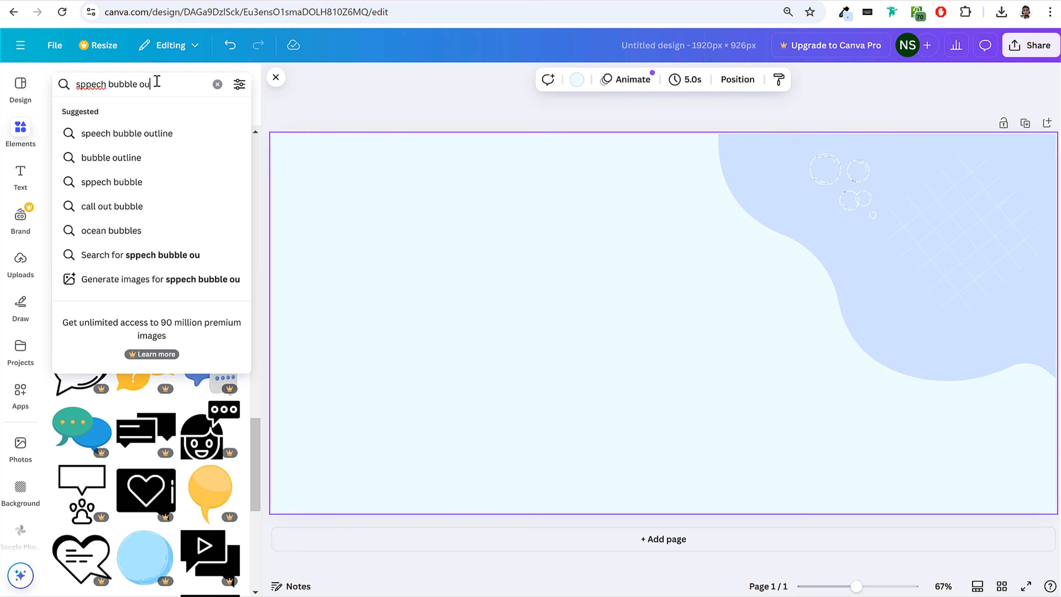
{"action": "type", "text": "tline"}
{"action": "key", "text": "Return"}
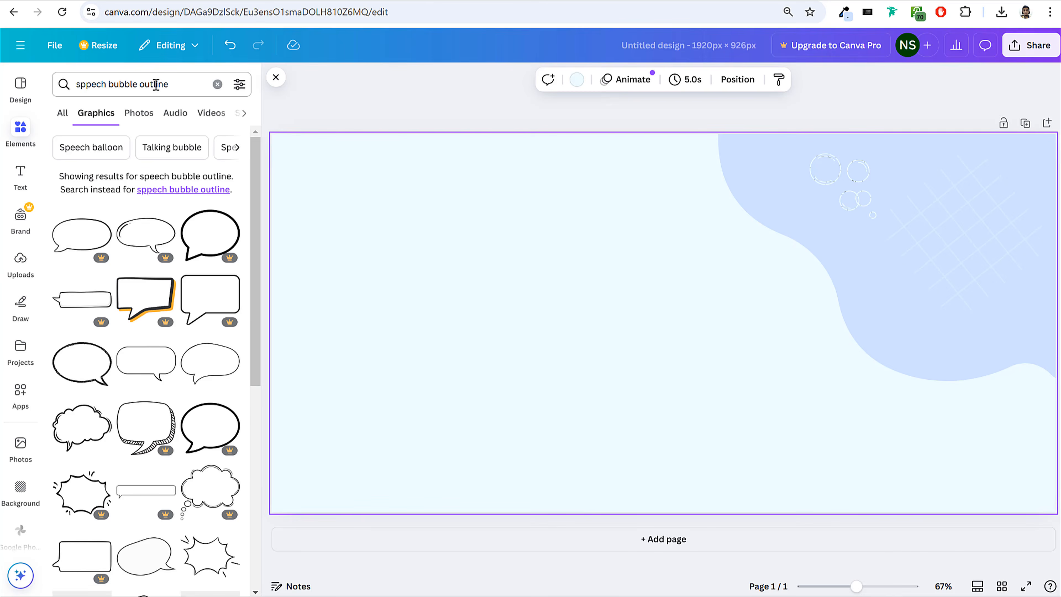
{"action": "left_click", "coordinate": [100, 393]}
{"action": "left_click_drag", "start_coordinate": [662, 322], "coordinate": [542, 242]}
{"action": "left_click_drag", "start_coordinate": [542, 345], "coordinate": [598, 329]}
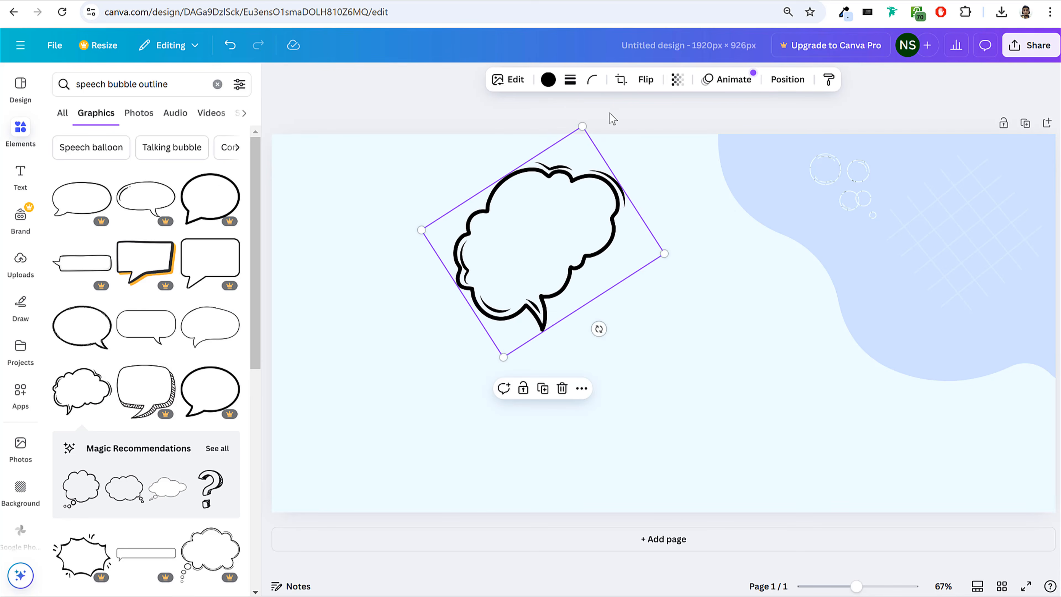
Shrink the cloud-shaped speech bubble and recolor it with the custom light gray #ececec.
{"action": "left_click", "coordinate": [549, 84]}
{"action": "left_click", "coordinate": [140, 180]}
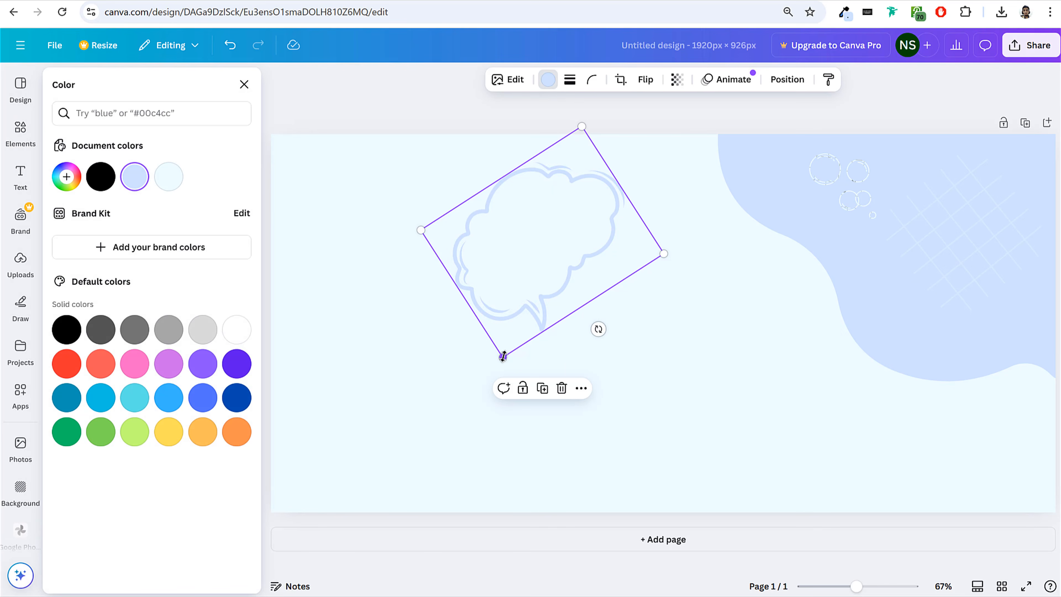
{"action": "left_click_drag", "start_coordinate": [503, 356], "coordinate": [551, 257]}
{"action": "left_click", "coordinate": [67, 176]}
{"action": "left_click_drag", "start_coordinate": [128, 236], "coordinate": [51, 211]}
{"action": "left_click_drag", "start_coordinate": [547, 212], "coordinate": [566, 227]}
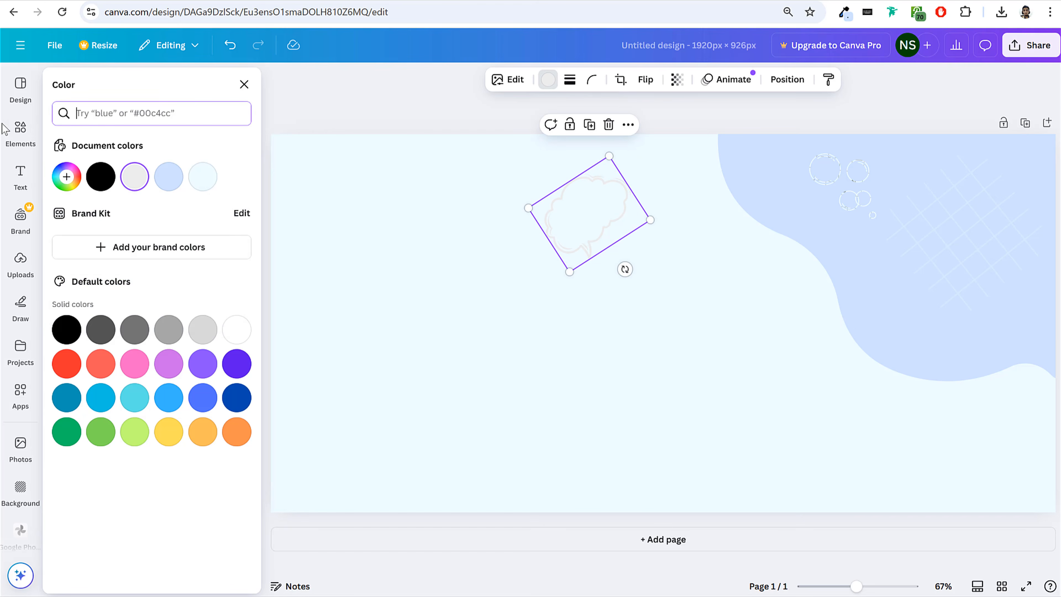
Search for "x cross" graphics and add the black brush-stroke cross to the page.
{"action": "left_click", "coordinate": [20, 130]}
{"action": "left_click", "coordinate": [129, 86]}
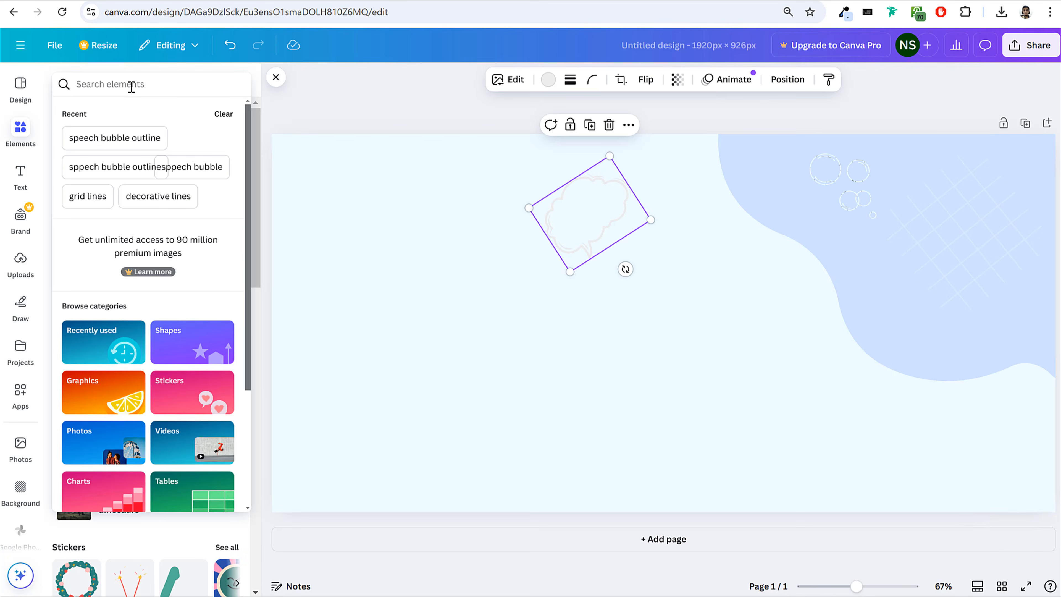
{"action": "type", "text": "x cross"}
{"action": "key", "text": "Return"}
{"action": "left_click", "coordinate": [232, 177]}
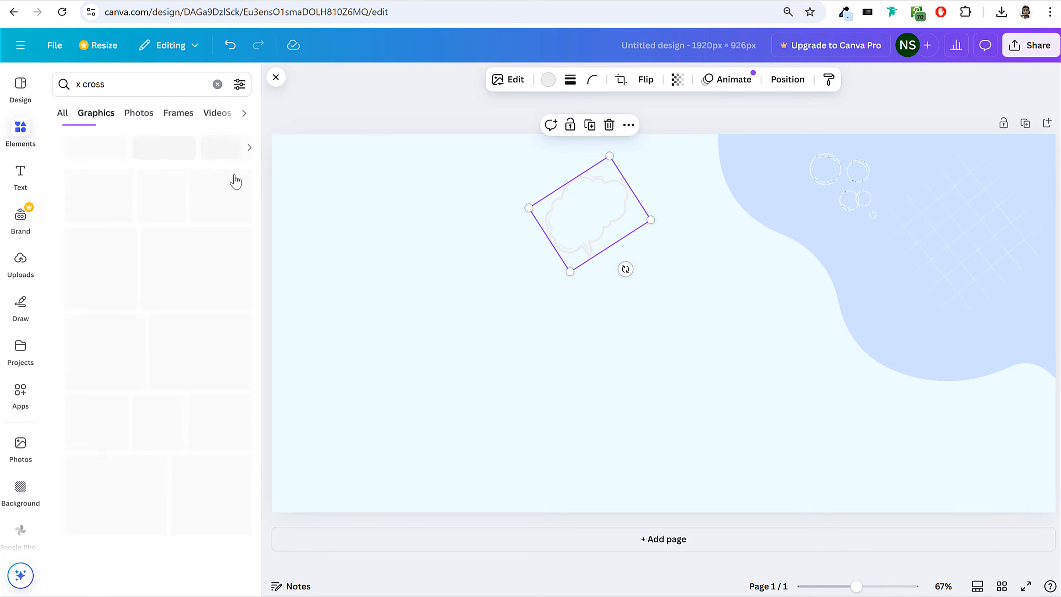
{"action": "scroll", "coordinate": [182, 331], "scroll_direction": "down", "scroll_amount": 3}
{"action": "left_click", "coordinate": [90, 209]}
Place the cross, shrunk and turned into a plus, in the page's lower-left corner and color it light gray #ececec.
{"action": "mouse_move", "coordinate": [726, 389]}
{"action": "left_mouse_down"}
{"action": "mouse_move", "coordinate": [428, 466]}
{"action": "mouse_move", "coordinate": [329, 372]}
{"action": "left_mouse_up"}
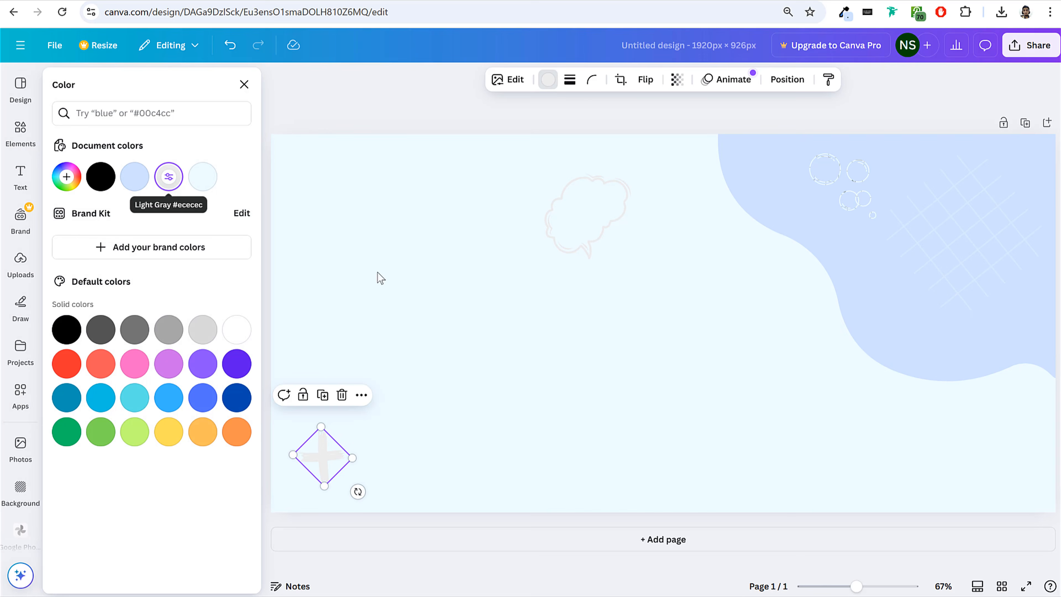
{"action": "left_click_drag", "start_coordinate": [315, 456], "coordinate": [308, 461]}
{"action": "left_click", "coordinate": [548, 80]}
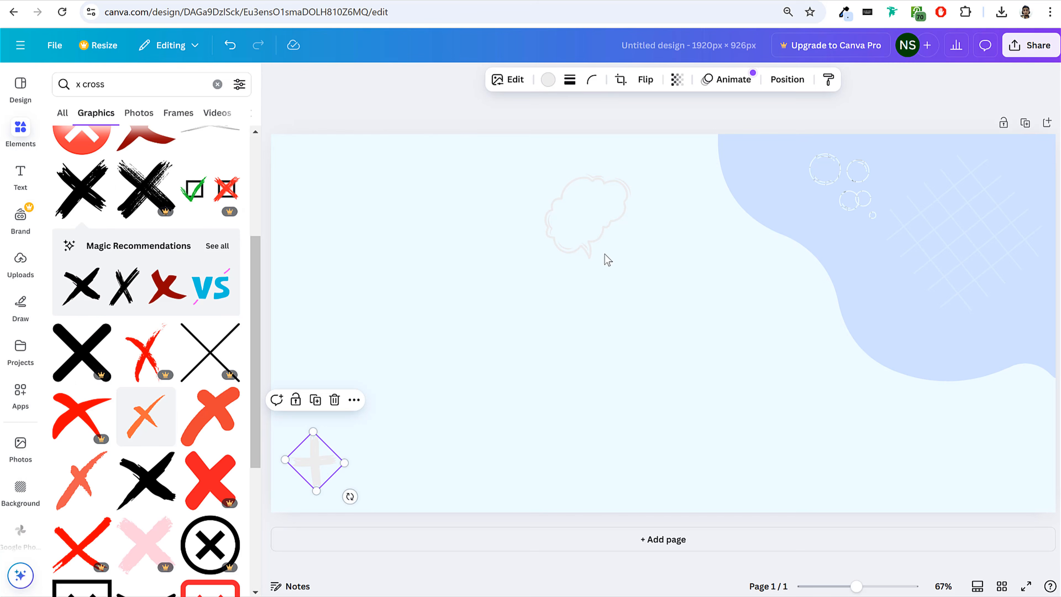
{"action": "left_click", "coordinate": [390, 106]}
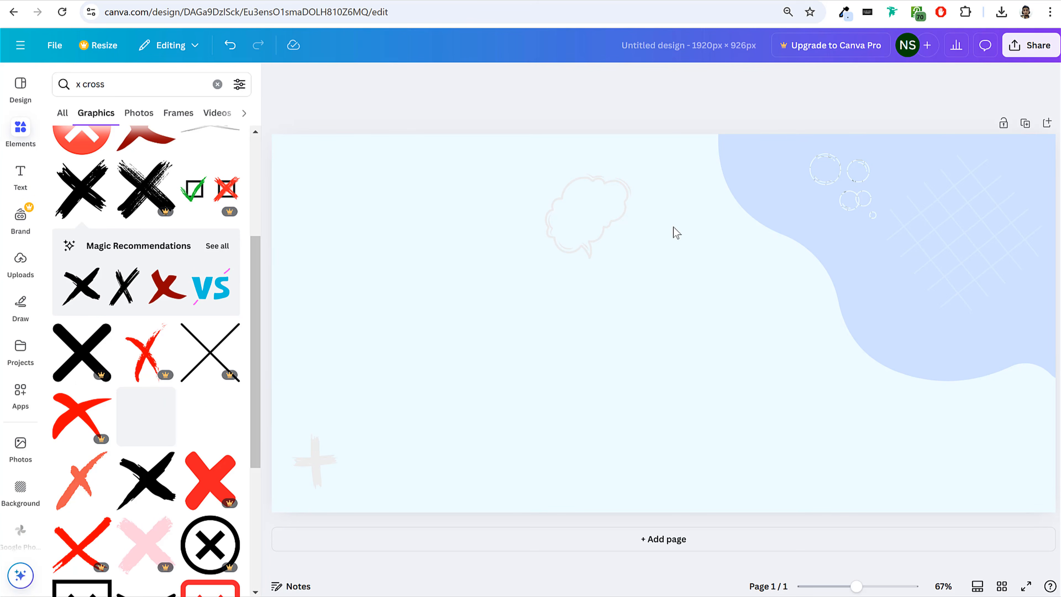
Download the design as a PNG using the free watermarked draft option, then select the premium bubble cluster.
{"action": "left_click", "coordinate": [1029, 46]}
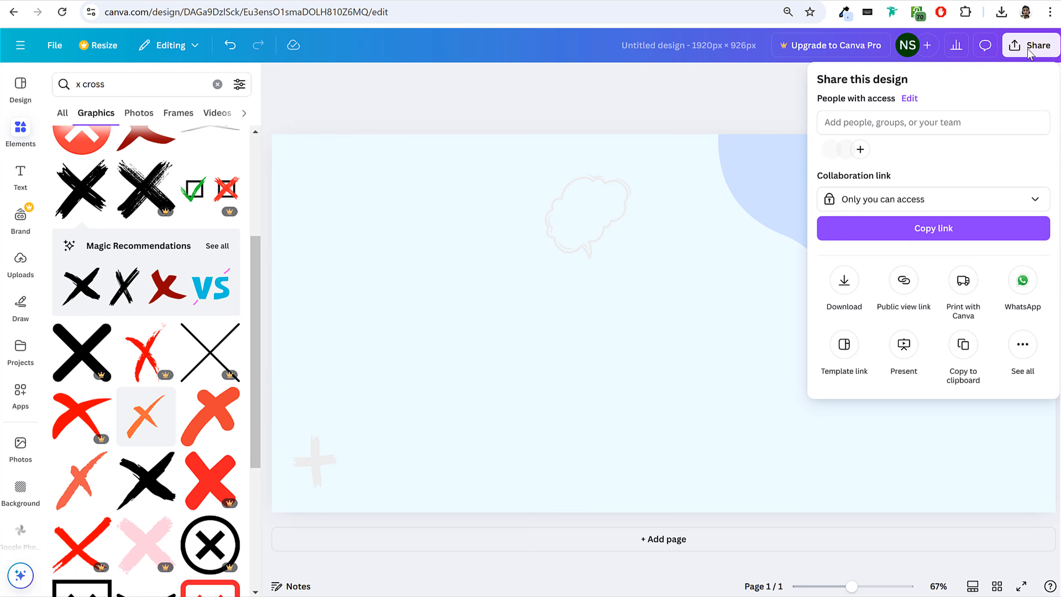
{"action": "left_click", "coordinate": [845, 297]}
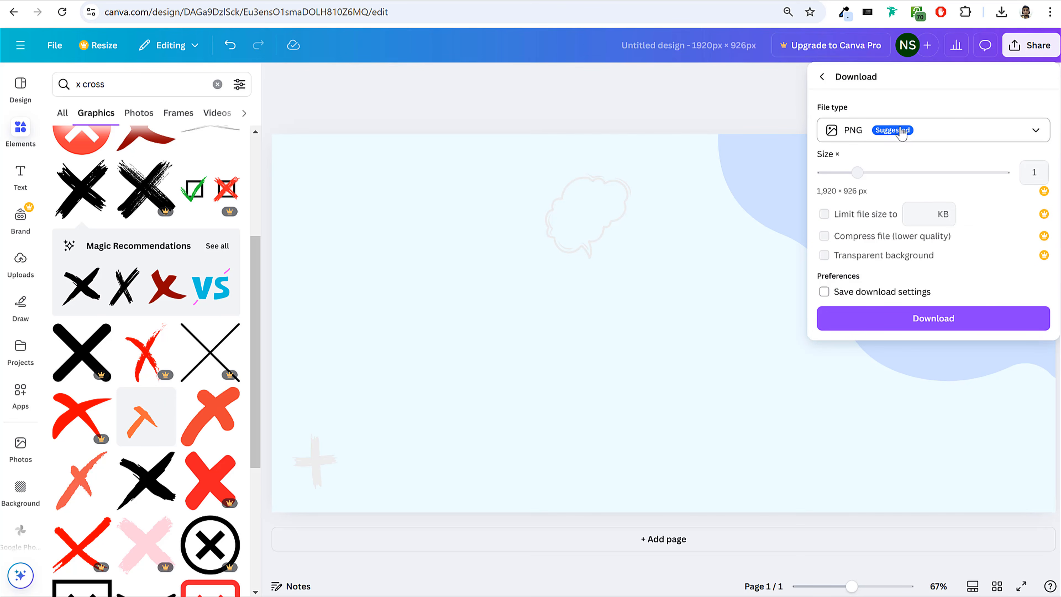
{"action": "left_click", "coordinate": [930, 319]}
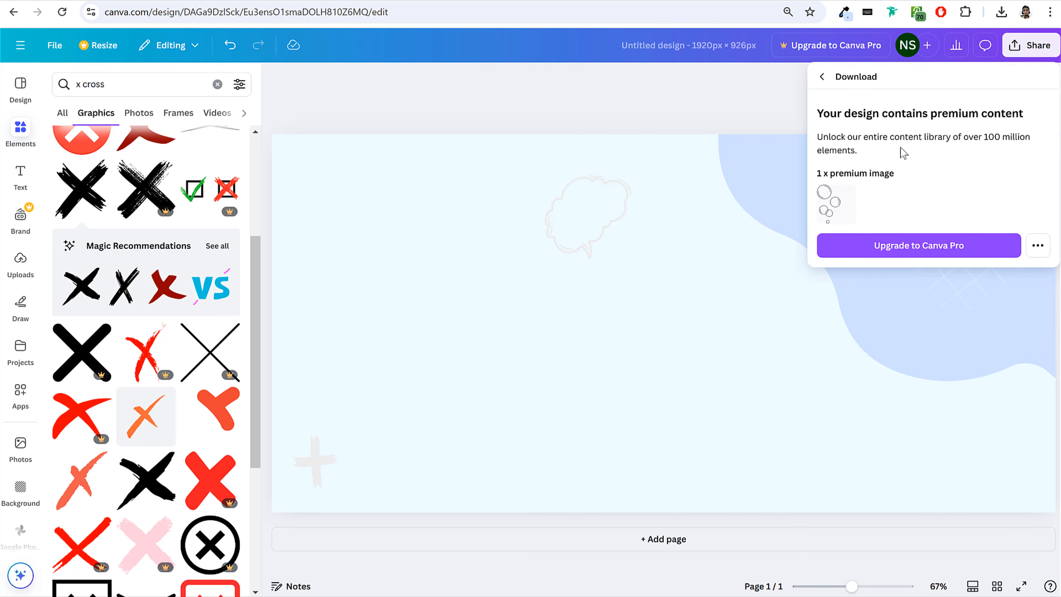
{"action": "left_click", "coordinate": [1037, 246]}
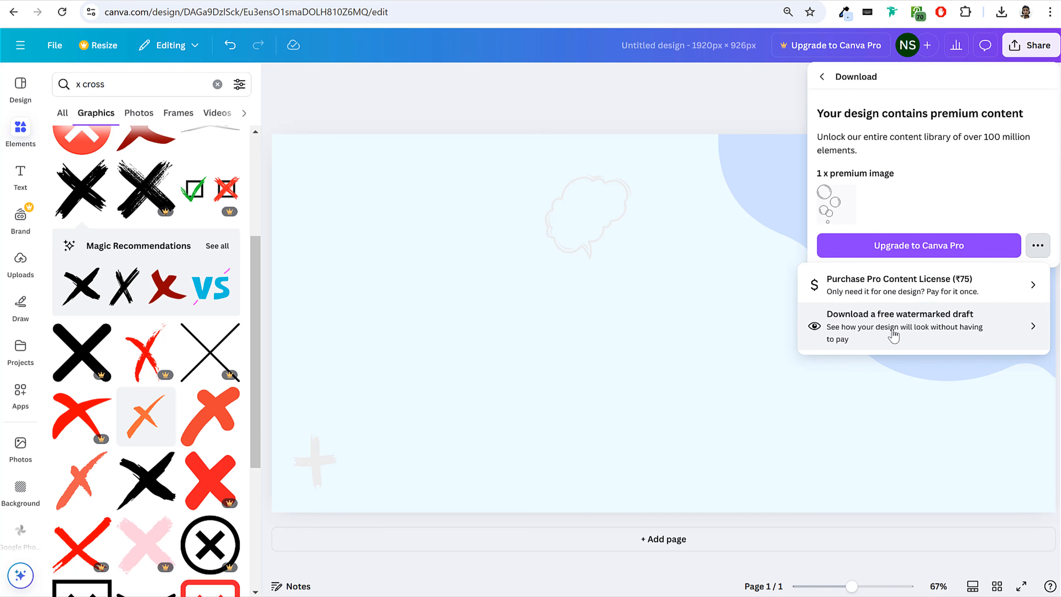
{"action": "left_click", "coordinate": [904, 334]}
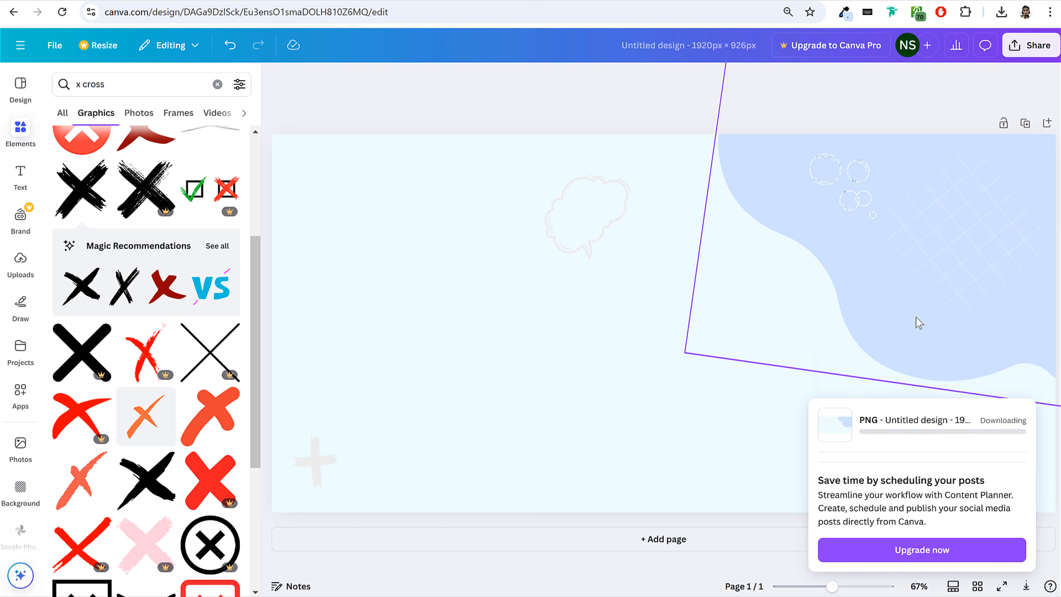
{"action": "left_click", "coordinate": [856, 192]}
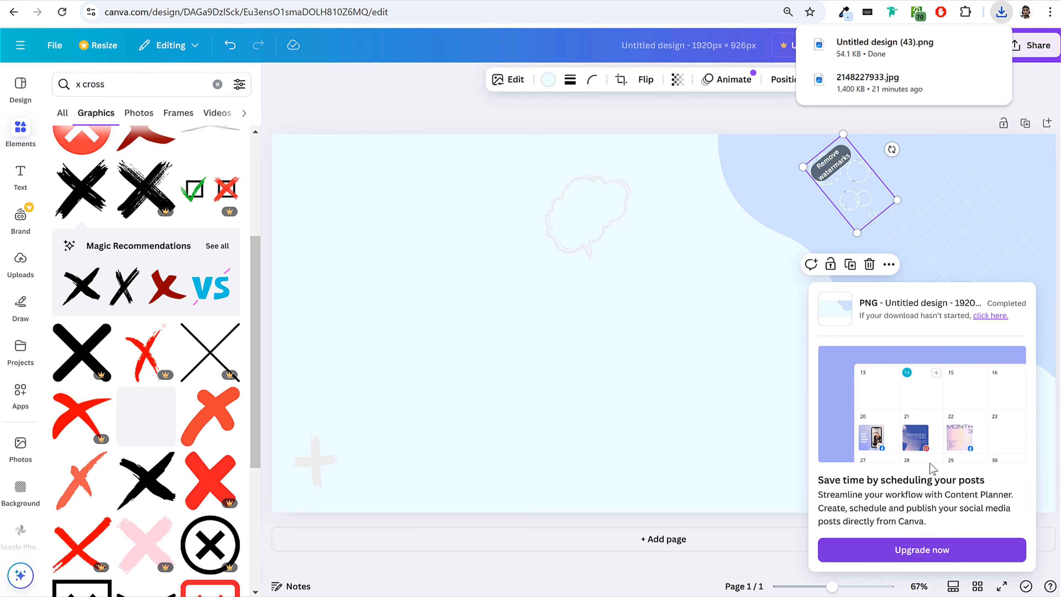
{"action": "left_click", "coordinate": [833, 197]}
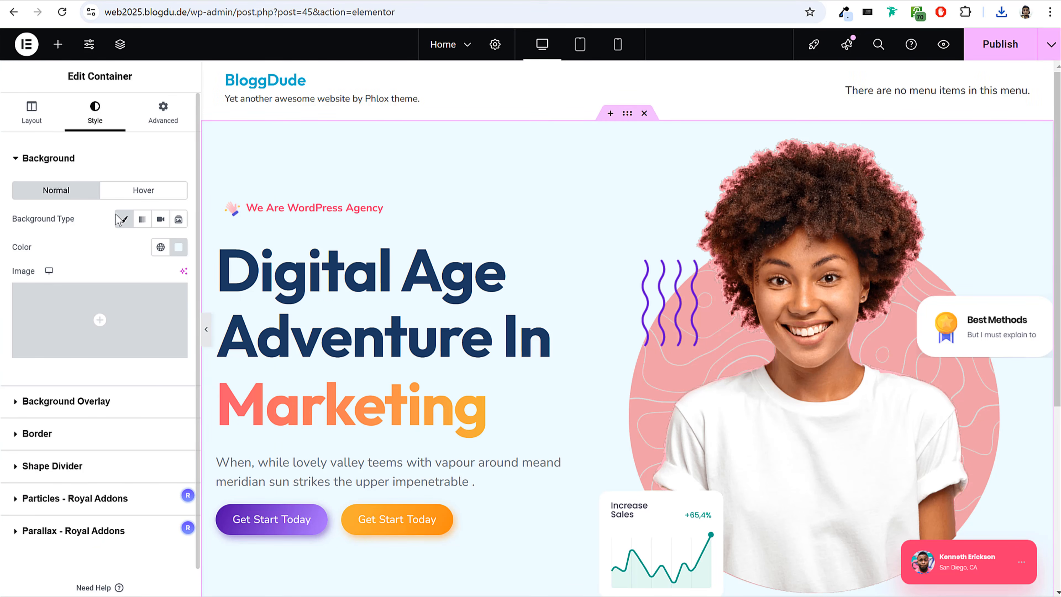
Upload the Hero BG image from the Home Page folder and set it as the hero container's classic background image.
{"action": "left_click", "coordinate": [124, 219]}
{"action": "left_click", "coordinate": [125, 220]}
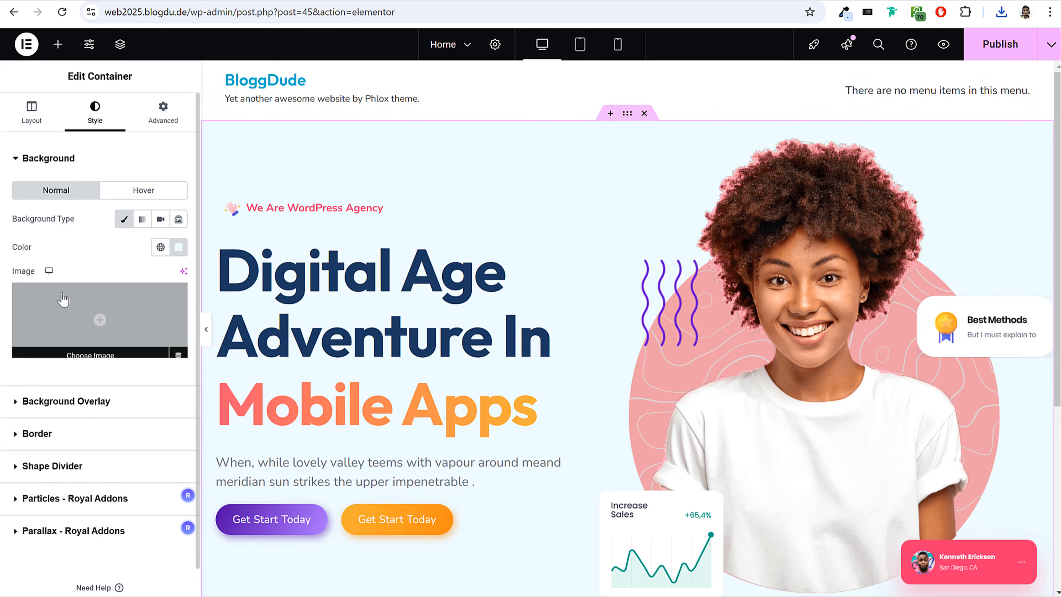
{"action": "left_click", "coordinate": [63, 299]}
{"action": "key", "text": "alt+Tab"}
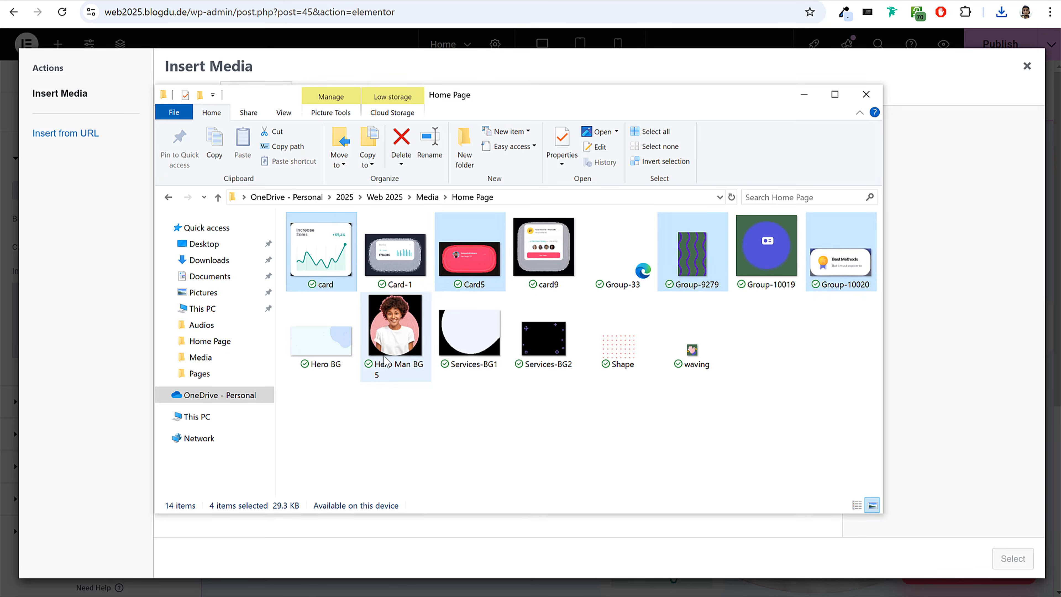
{"action": "left_click_drag", "start_coordinate": [323, 348], "coordinate": [112, 344]}
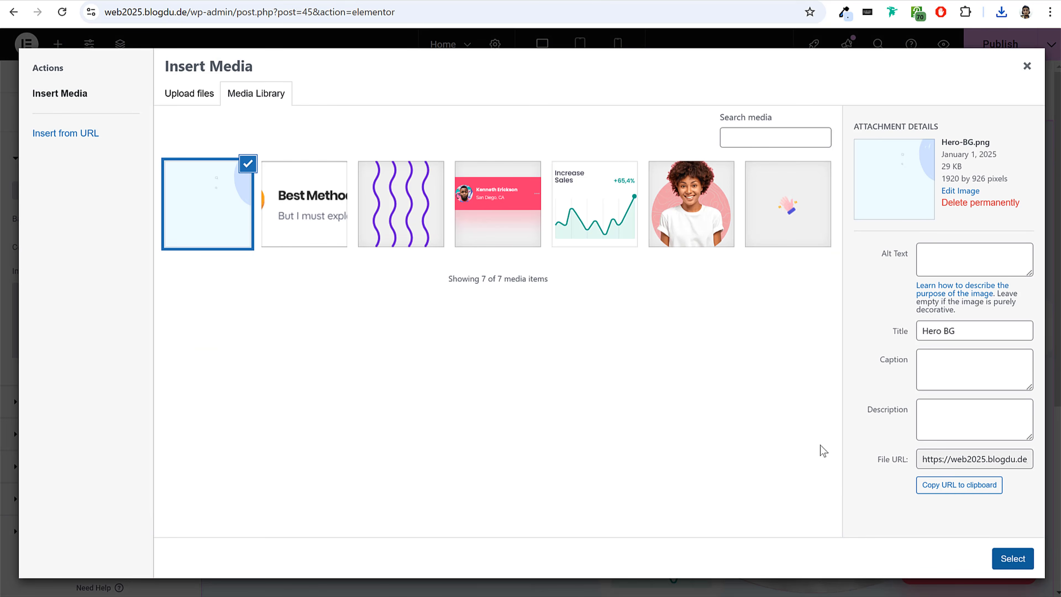
{"action": "left_click", "coordinate": [1014, 559]}
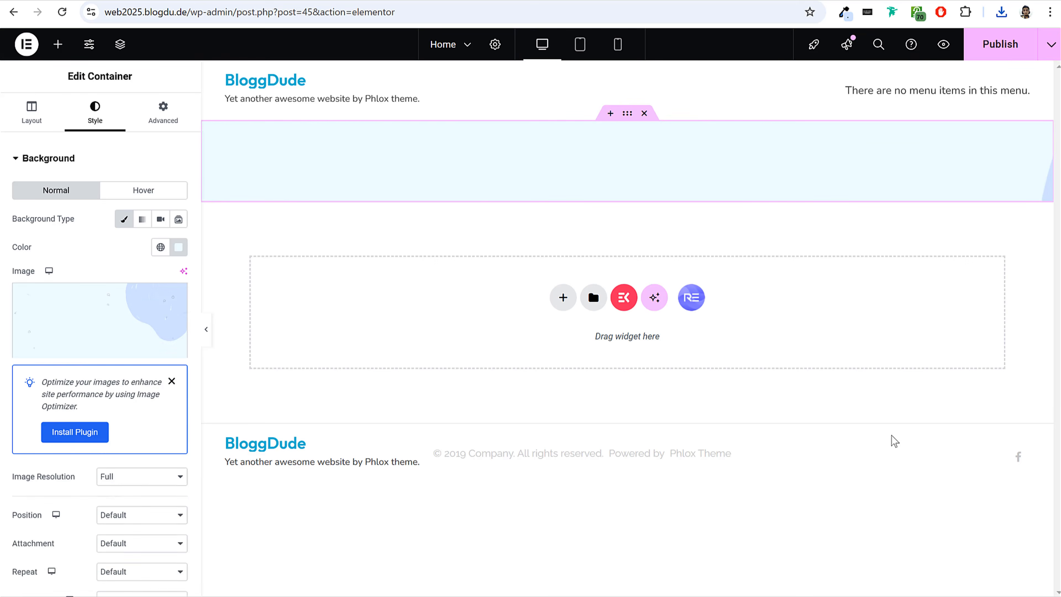
Set the background image's display size to Cover, publish the page and check the hero section.
{"action": "scroll", "coordinate": [107, 353], "scroll_direction": "down", "scroll_amount": 5}
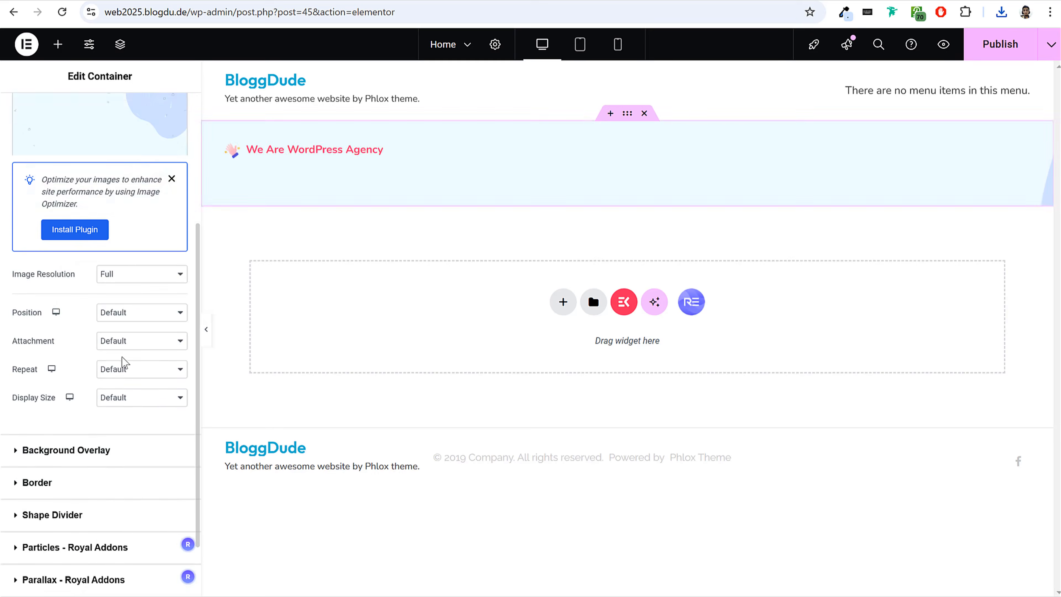
{"action": "left_click", "coordinate": [158, 401]}
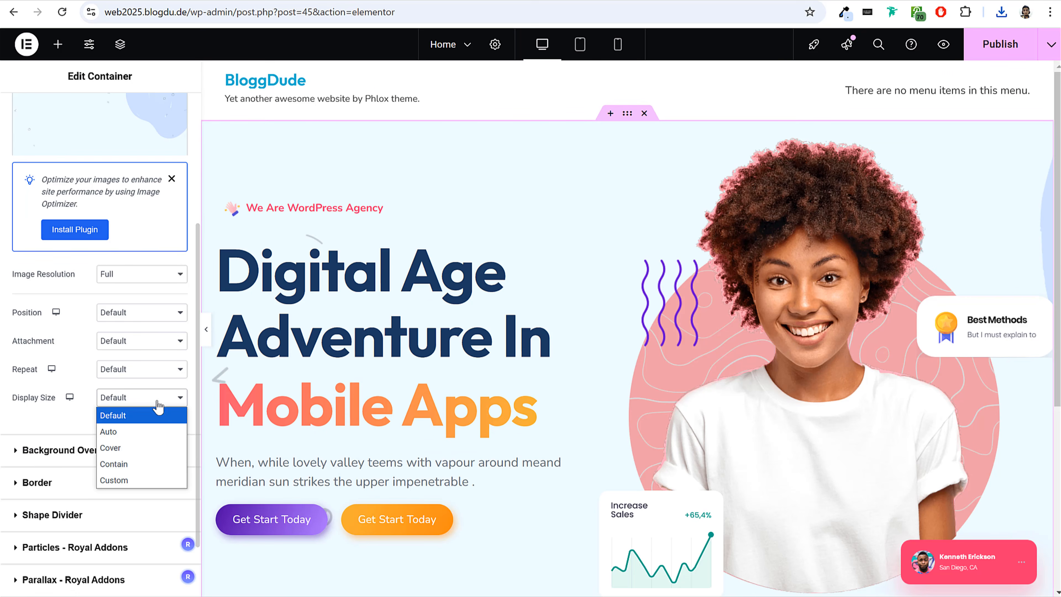
{"action": "left_click", "coordinate": [151, 453]}
{"action": "scroll", "coordinate": [684, 230], "scroll_direction": "down", "scroll_amount": 3}
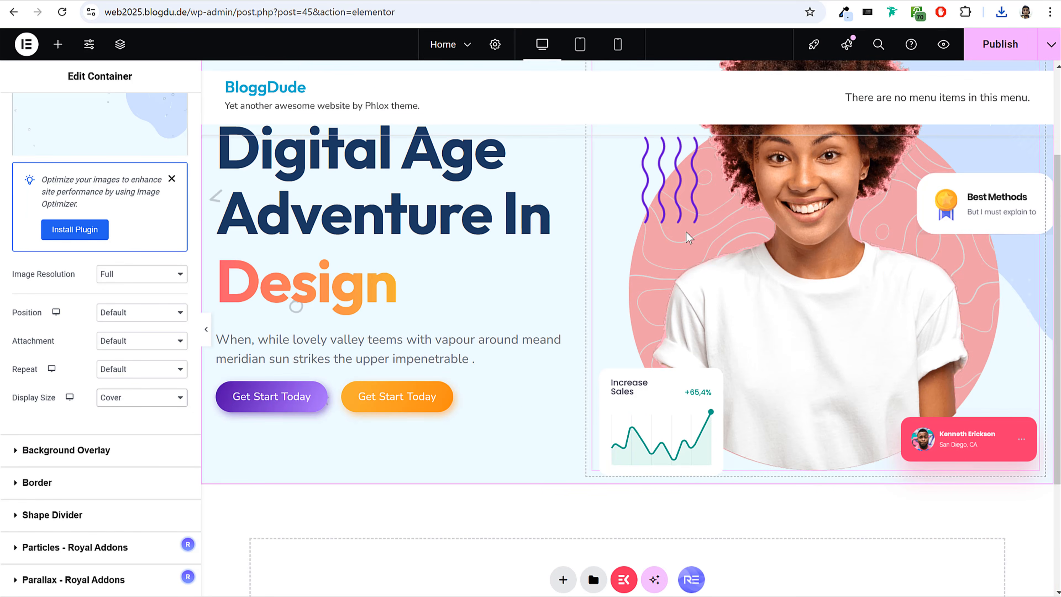
{"action": "scroll", "coordinate": [688, 237], "scroll_direction": "up", "scroll_amount": 3}
{"action": "left_click", "coordinate": [993, 48]}
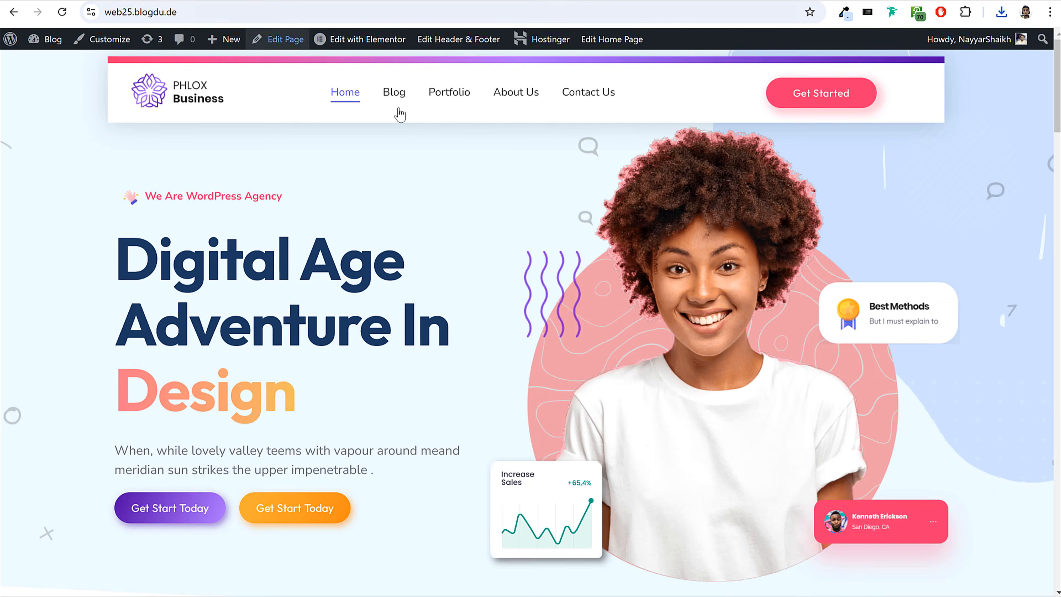
{"action": "scroll", "coordinate": [409, 160], "scroll_direction": "down", "scroll_amount": 5}
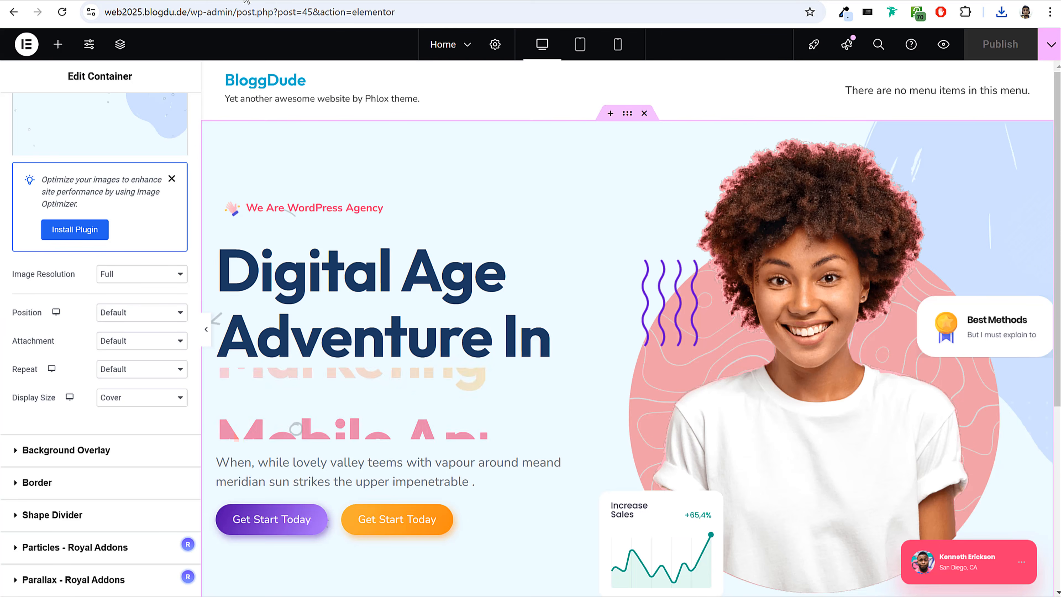
{"action": "scroll", "coordinate": [650, 281], "scroll_direction": "down", "scroll_amount": 3}
{"action": "scroll", "coordinate": [650, 281], "scroll_direction": "up", "scroll_amount": 3}
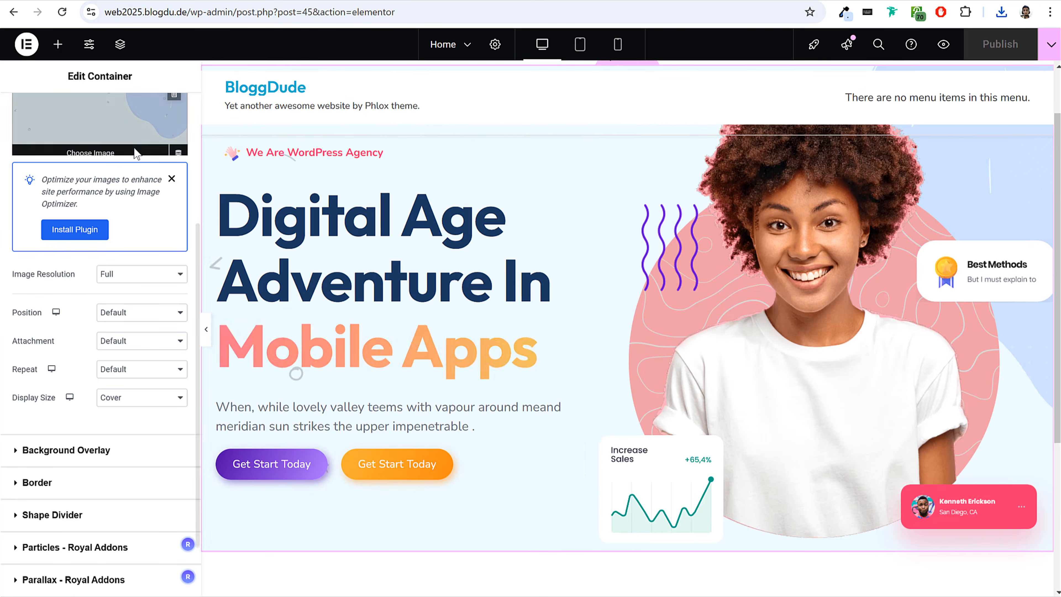
Add a Mountains shape divider to the bottom edge of the hero container.
{"action": "scroll", "coordinate": [83, 175], "scroll_direction": "up", "scroll_amount": 5}
{"action": "left_click", "coordinate": [79, 165]}
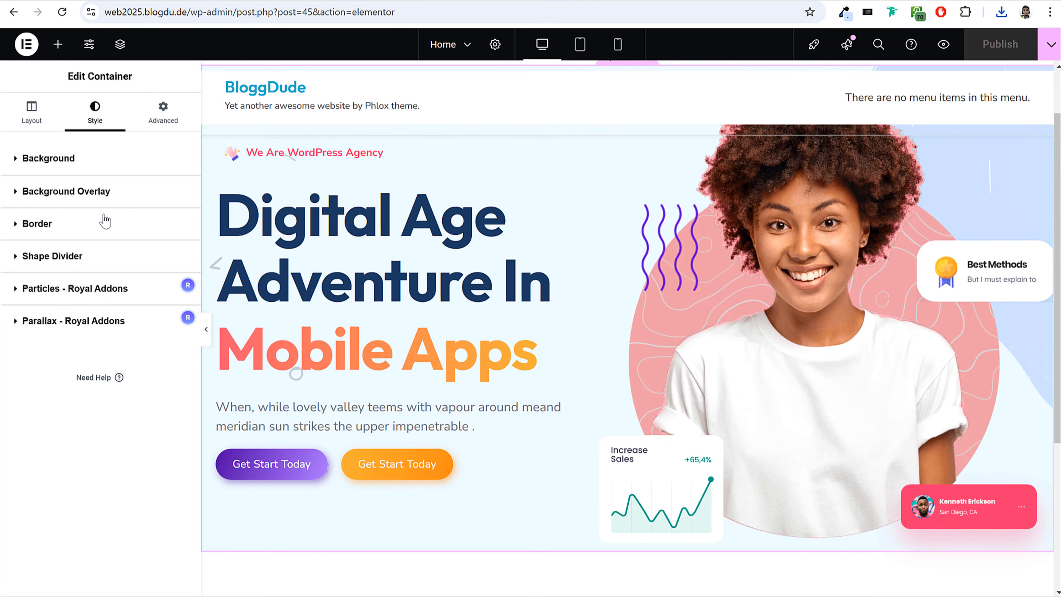
{"action": "left_click", "coordinate": [97, 257]}
{"action": "scroll", "coordinate": [576, 243], "scroll_direction": "down", "scroll_amount": 4}
{"action": "left_click", "coordinate": [172, 287]}
{"action": "left_click", "coordinate": [140, 317]}
{"action": "left_click", "coordinate": [140, 356]}
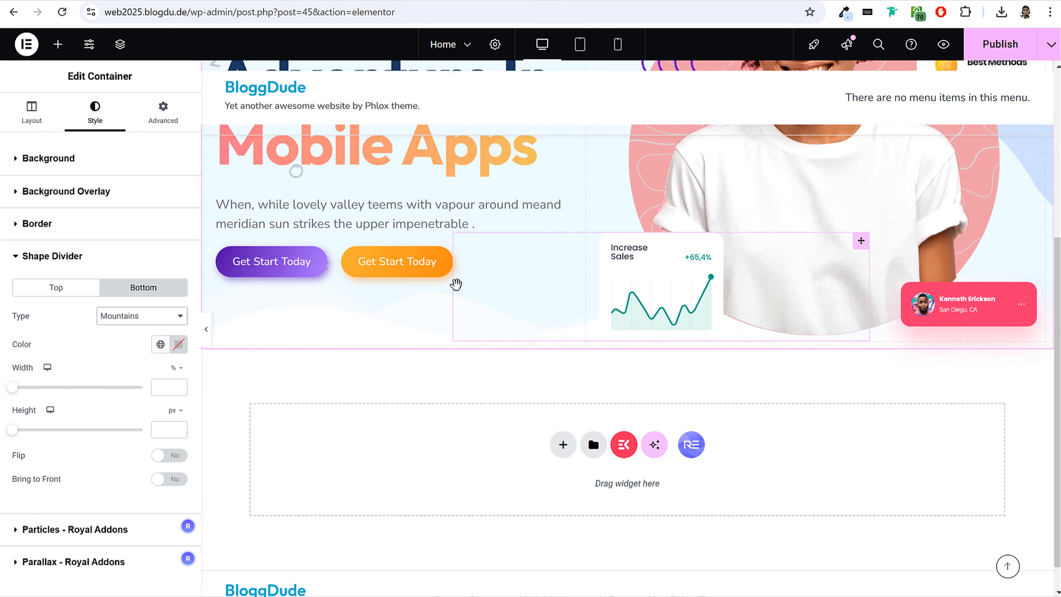
Try the Clouds shape for the bottom divider and settle on Tilt.
{"action": "left_click", "coordinate": [139, 315]}
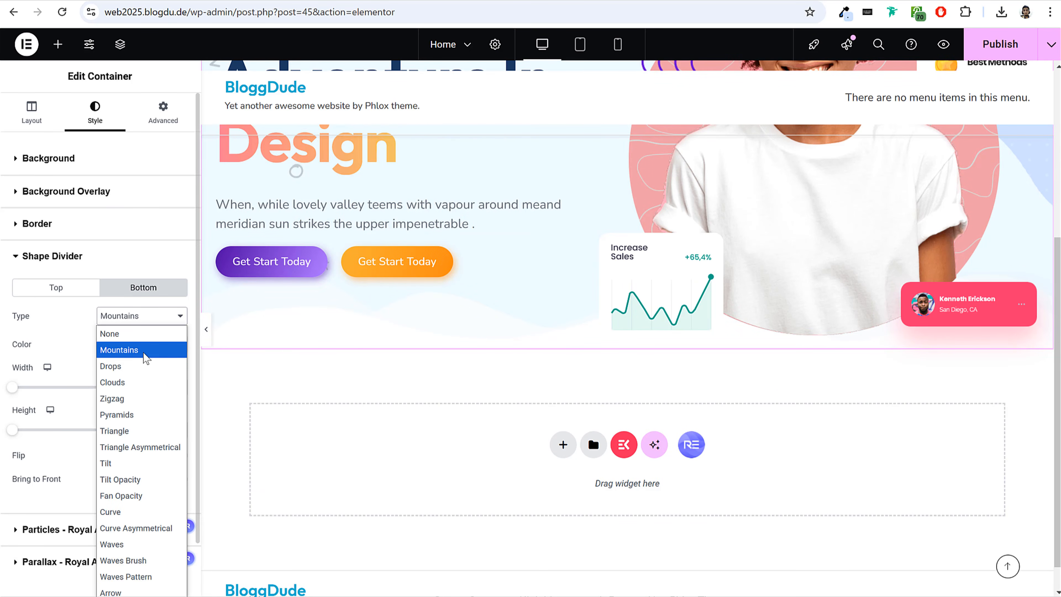
{"action": "left_click", "coordinate": [144, 381]}
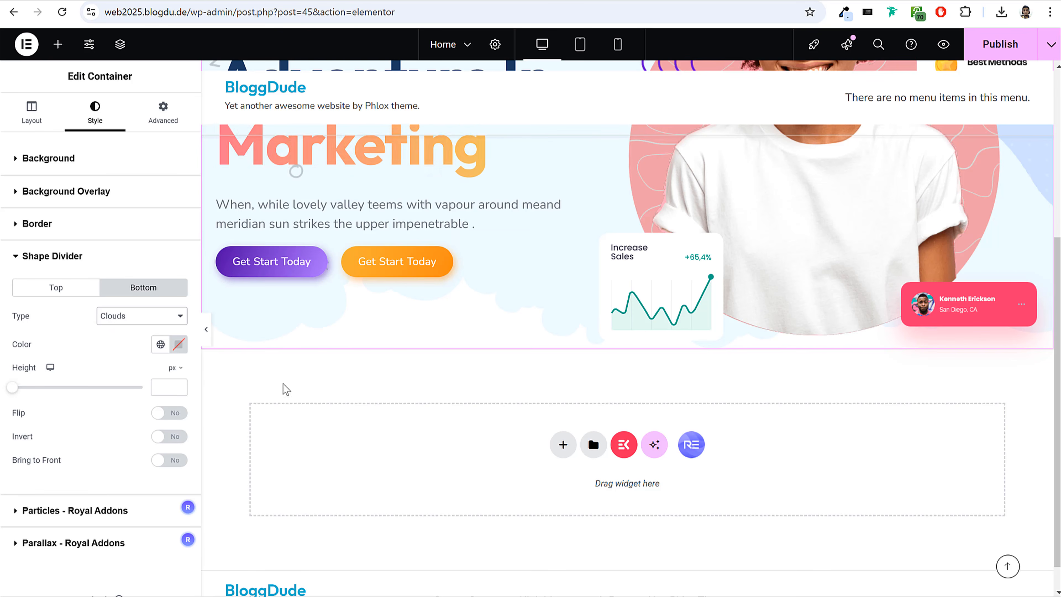
{"action": "left_click", "coordinate": [114, 316]}
{"action": "left_click", "coordinate": [131, 463]}
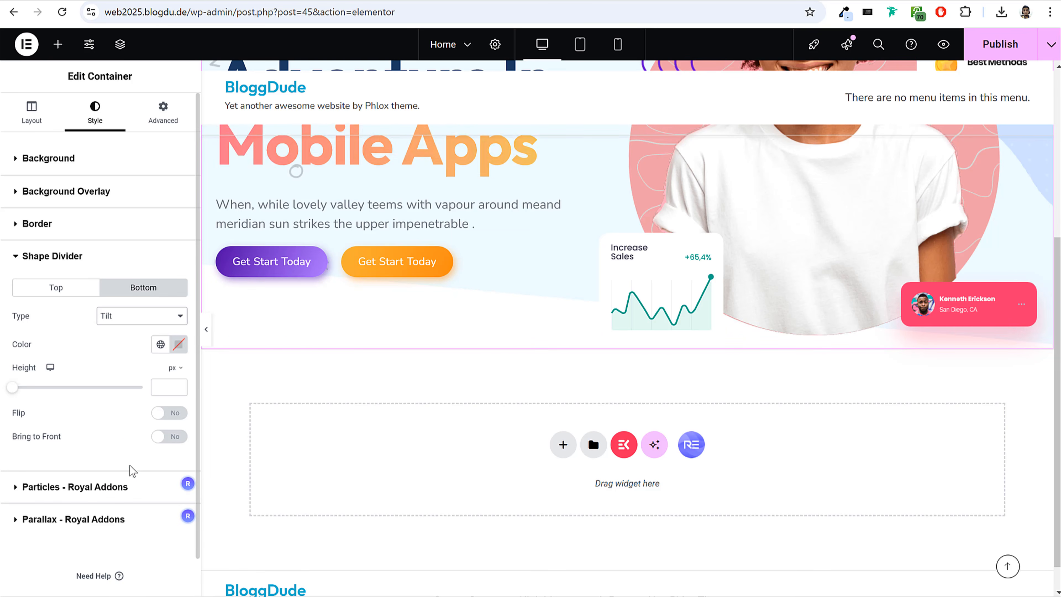
Set the Tilt divider's height to 80 px and preview the hero section at full width.
{"action": "left_click_drag", "start_coordinate": [16, 395], "coordinate": [41, 407]}
{"action": "left_click_drag", "start_coordinate": [123, 405], "coordinate": [28, 408]}
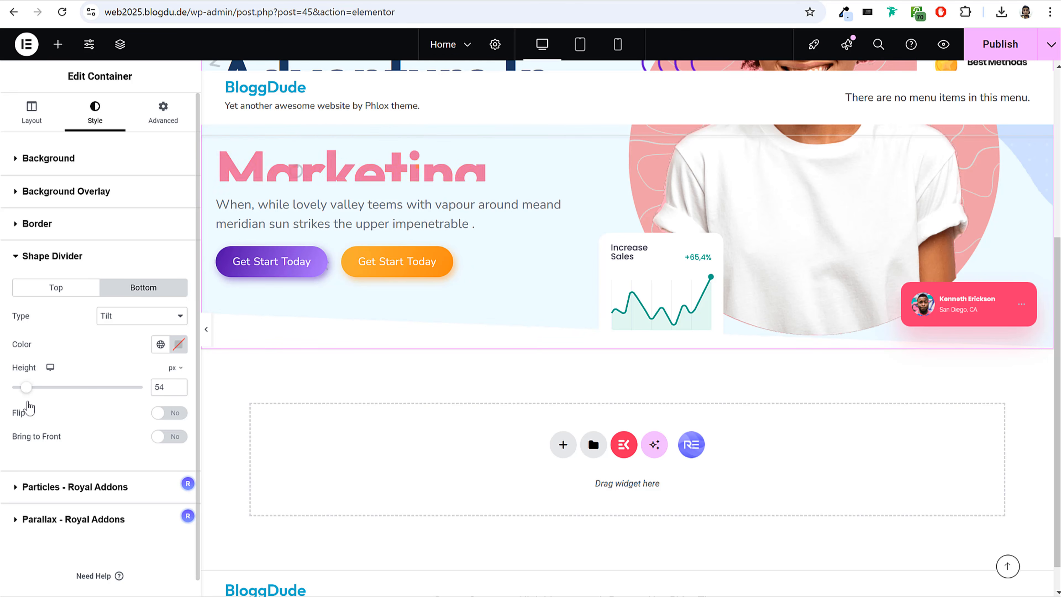
{"action": "left_click_drag", "start_coordinate": [168, 392], "coordinate": [112, 390]}
{"action": "type", "text": "80"}
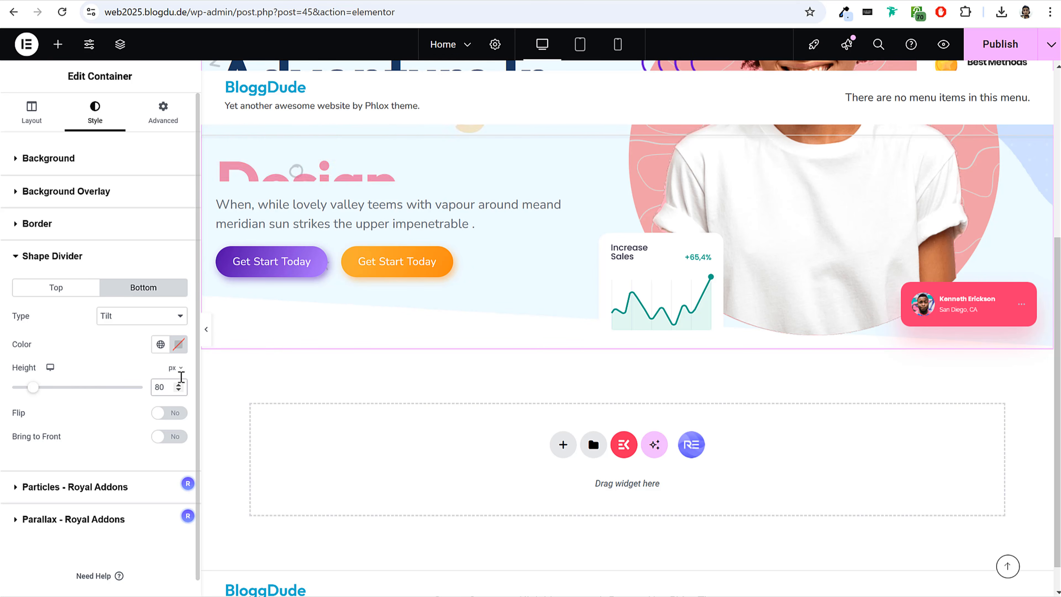
{"action": "left_click", "coordinate": [206, 331]}
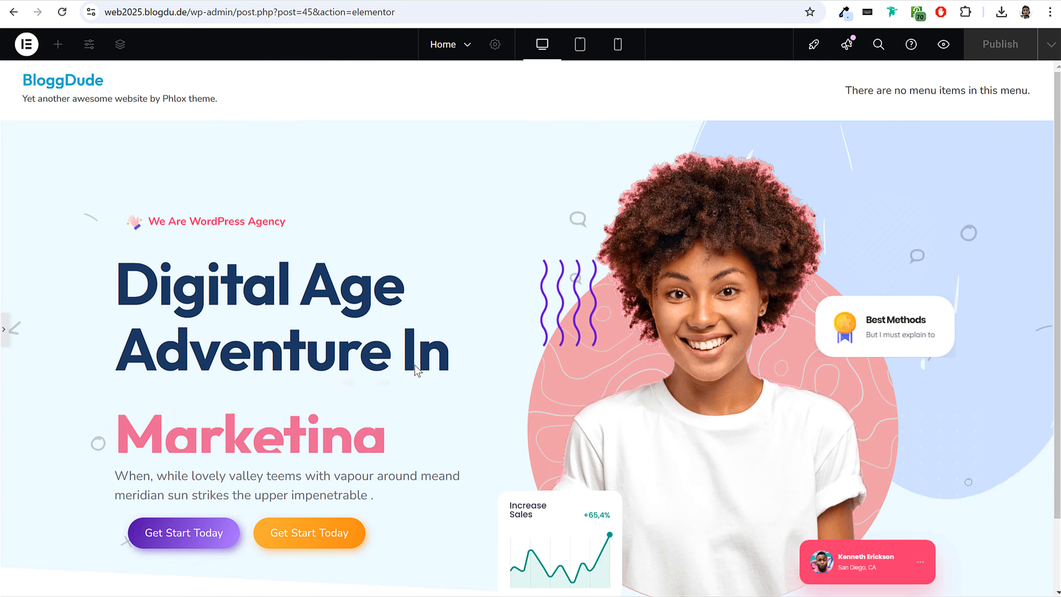
{"action": "left_click", "coordinate": [4, 330]}
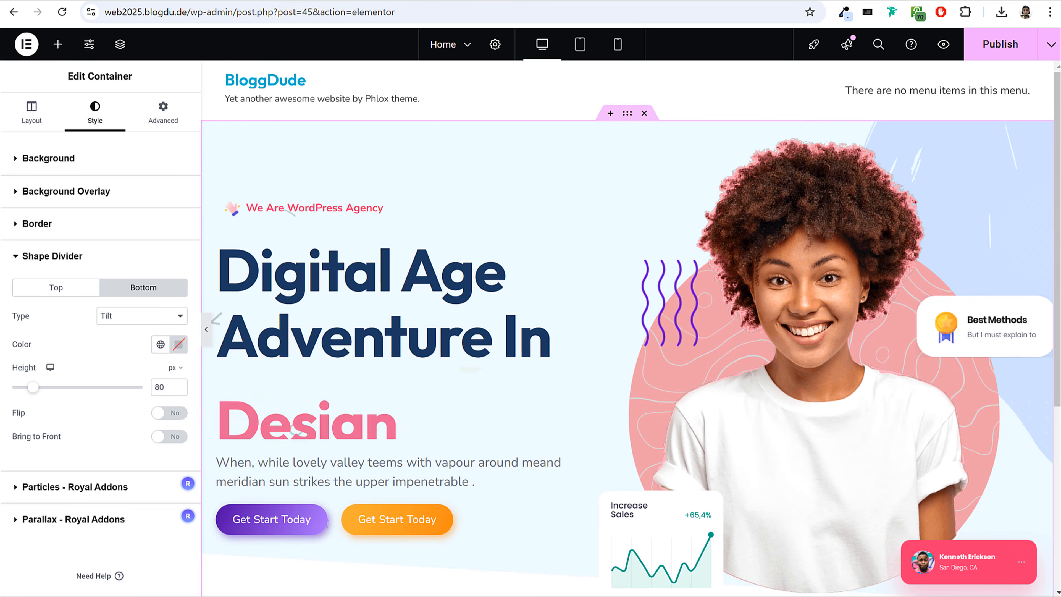
Unlink the hero container's padding values and set top padding to 130 px and bottom padding to 75 px.
{"action": "left_click", "coordinate": [172, 116]}
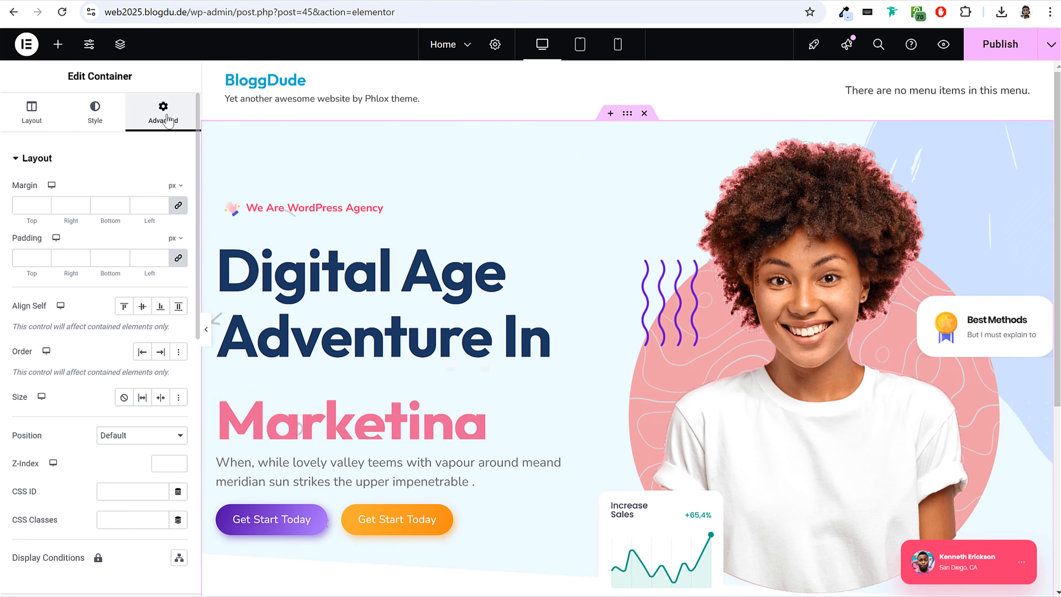
{"action": "left_click_drag", "start_coordinate": [38, 261], "coordinate": [1, 259]}
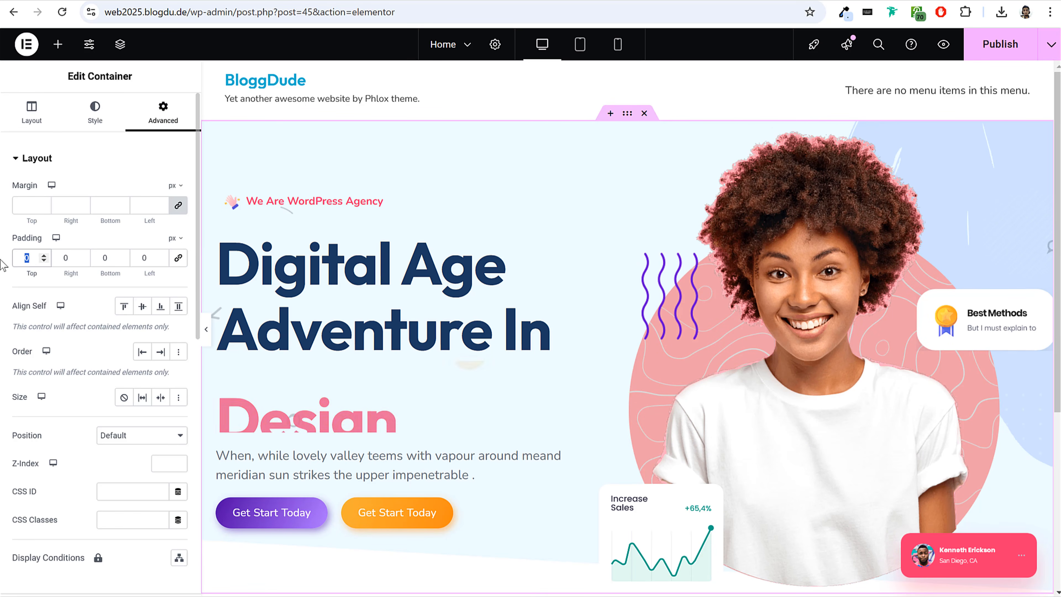
{"action": "type", "text": "130"}
{"action": "key", "text": "Tab"}
{"action": "key", "text": "Tab"}
{"action": "type", "text": "75"}
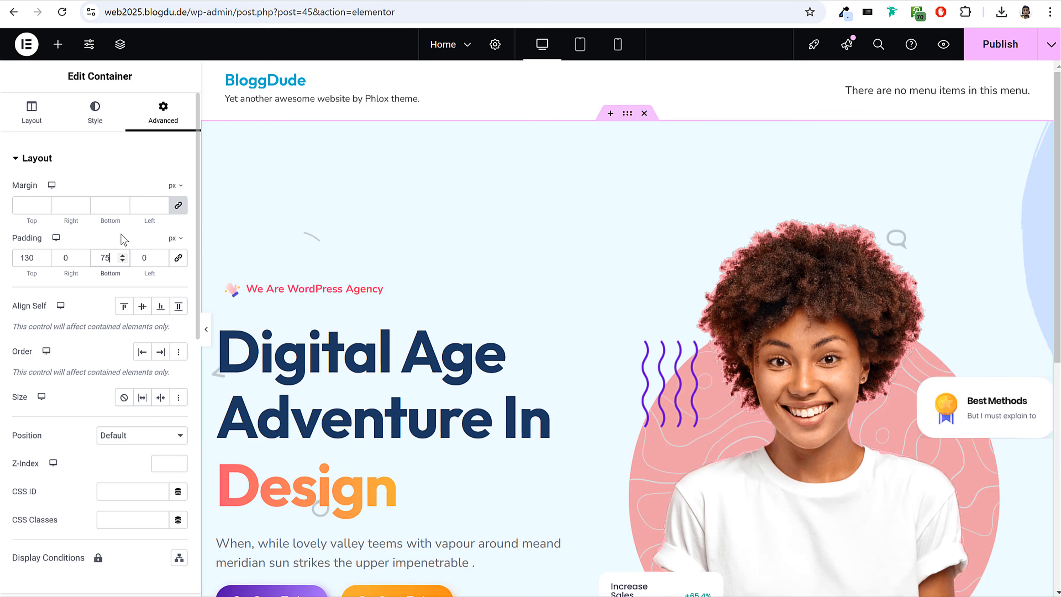
{"action": "scroll", "coordinate": [500, 227], "scroll_direction": "down", "scroll_amount": 5}
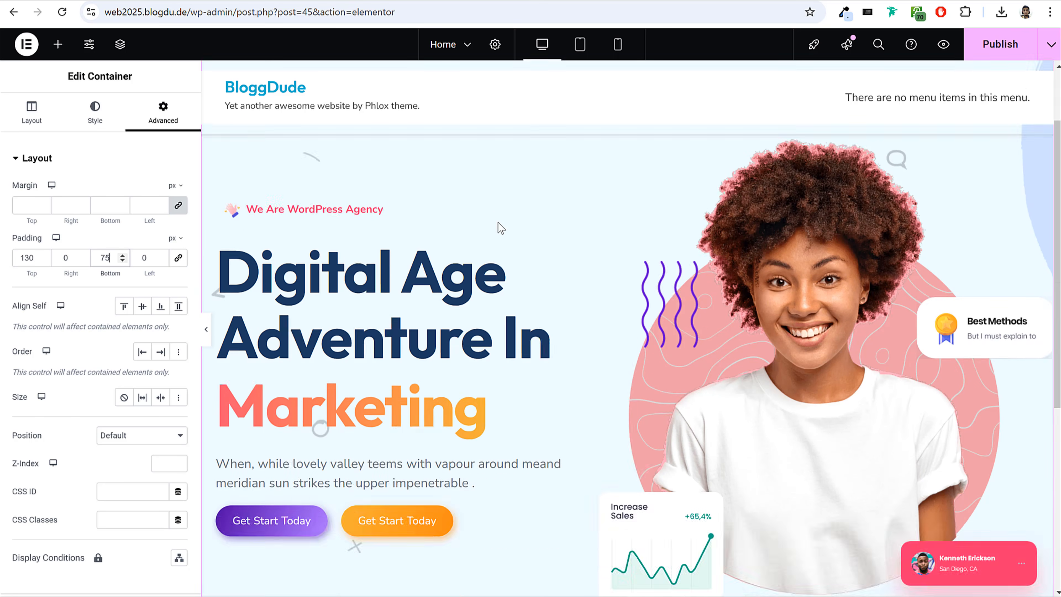
Unlink the hero container's margin values and set the top margin to -140 px.
{"action": "scroll", "coordinate": [489, 376], "scroll_direction": "up", "scroll_amount": 5}
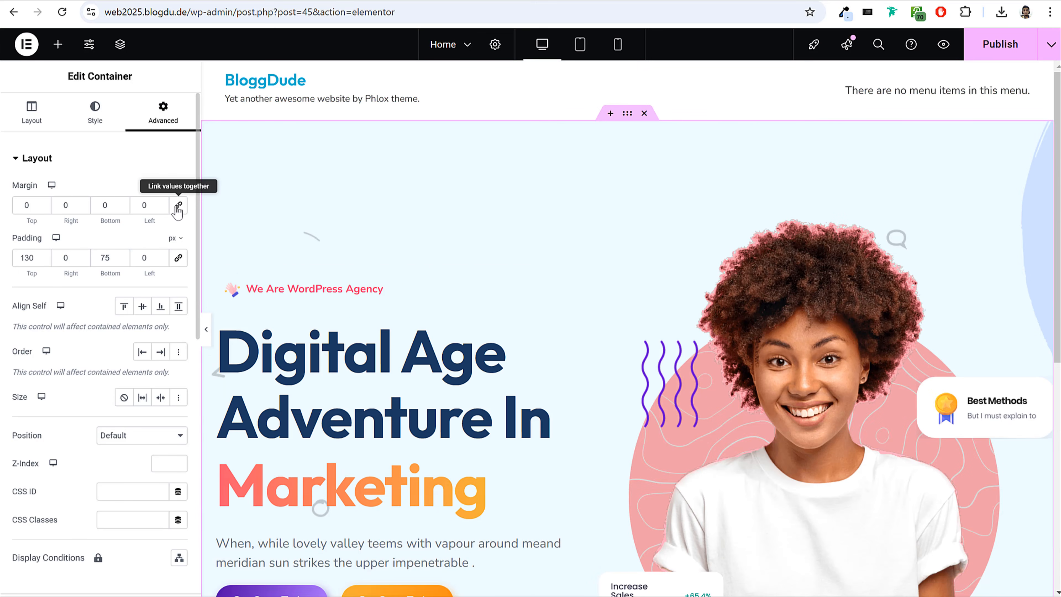
{"action": "double_click", "coordinate": [28, 205]}
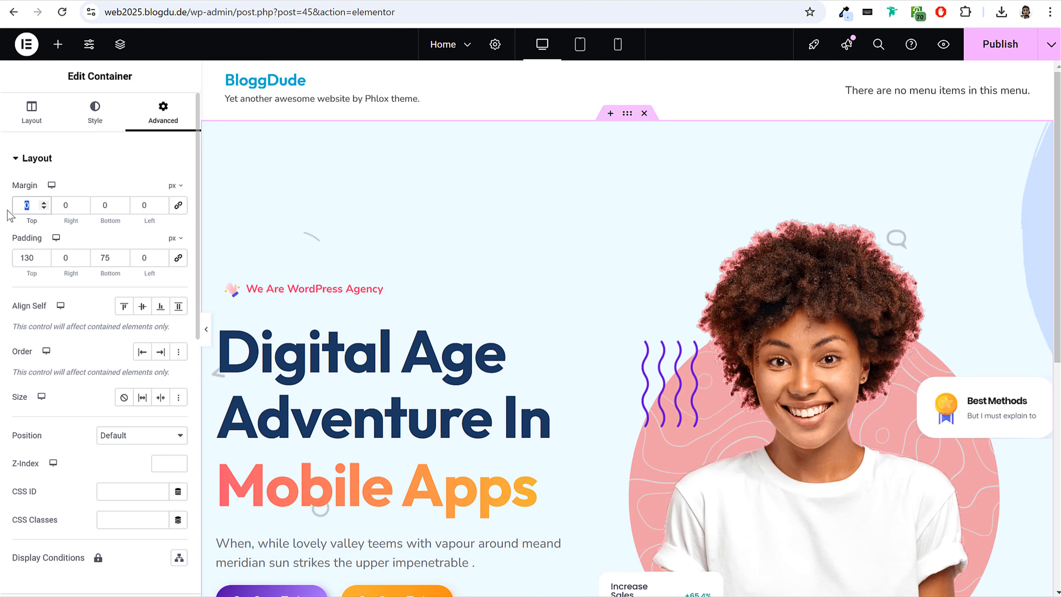
{"action": "type", "text": "-140"}
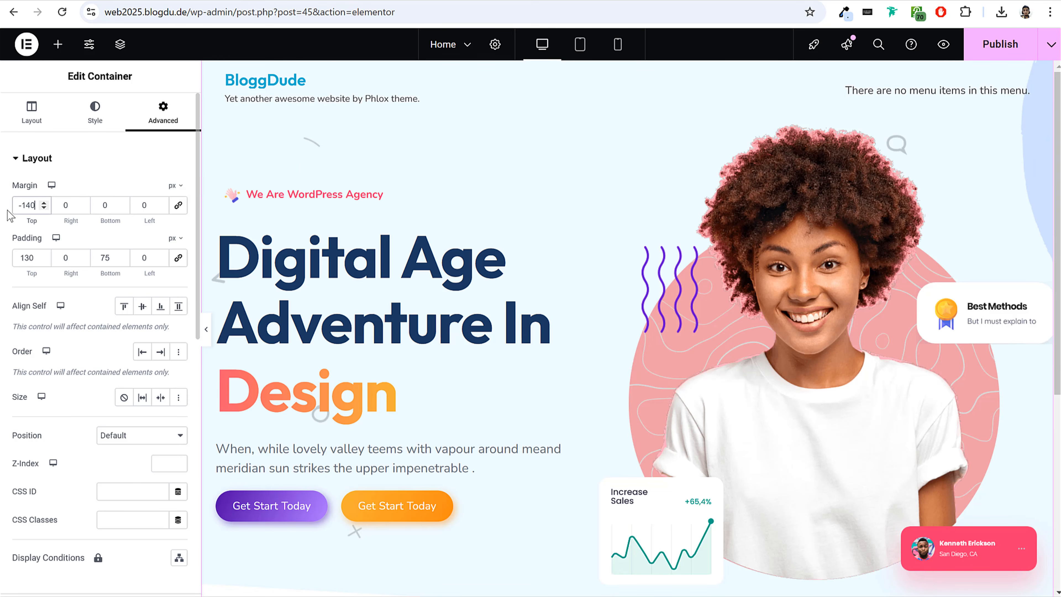
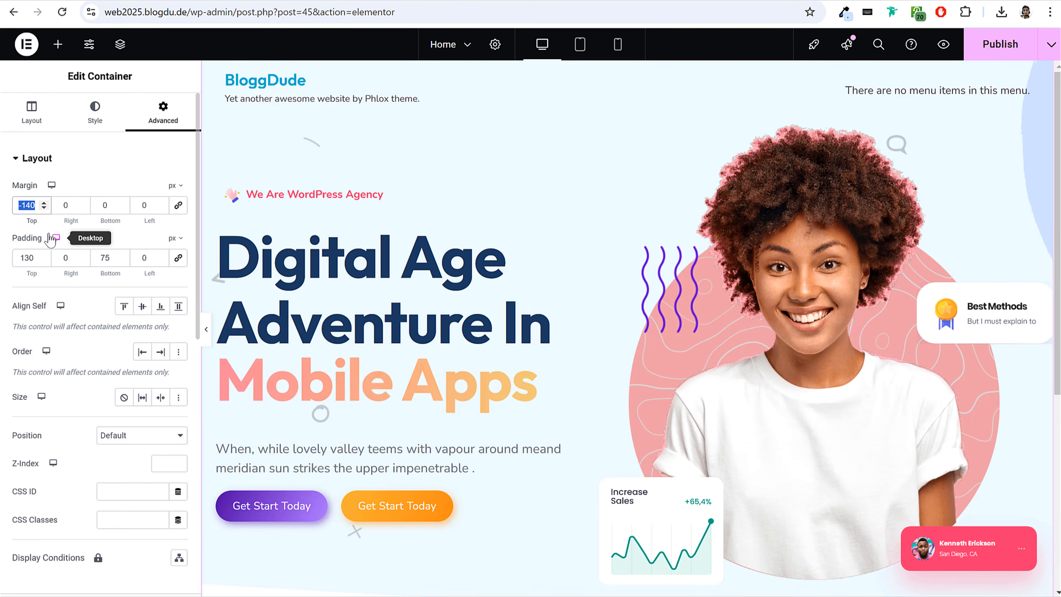
Compare the hero container with a top margin of 0, set it back to -140 px and publish the page.
{"action": "type", "text": "0"}
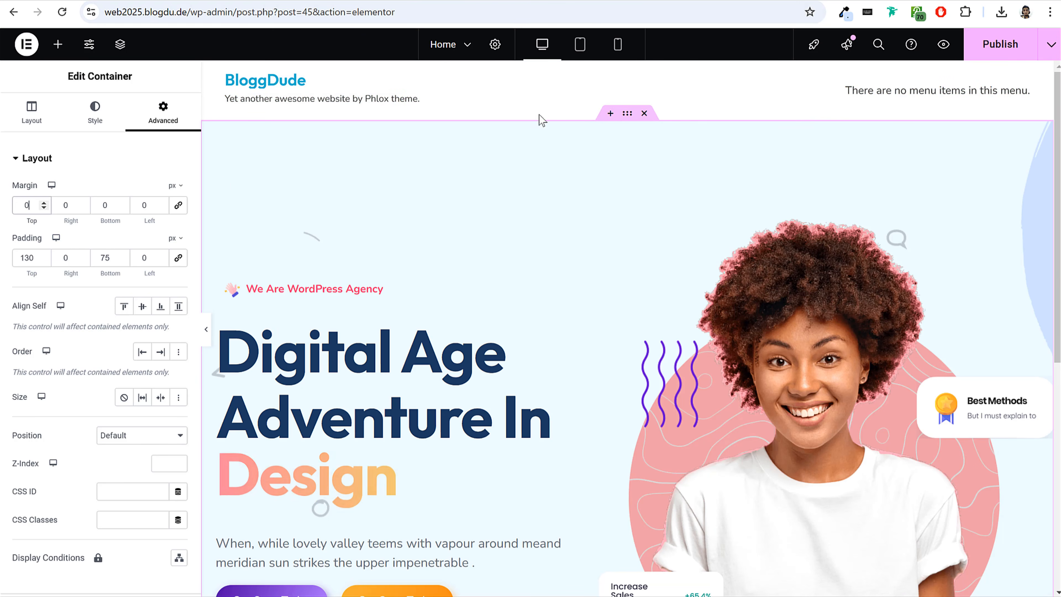
{"action": "double_click", "coordinate": [26, 206]}
{"action": "type", "text": "-140"}
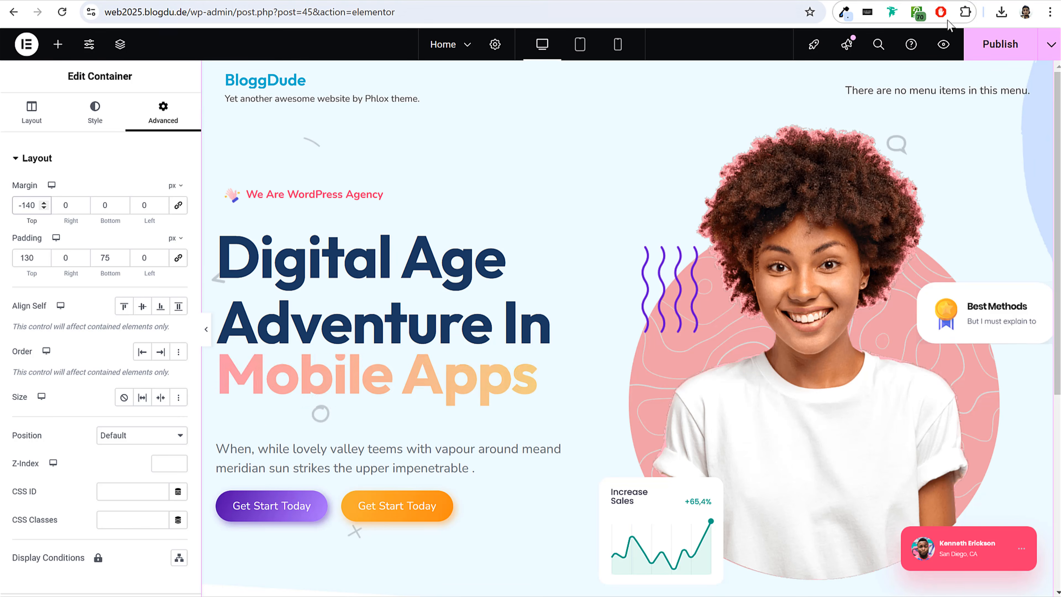
{"action": "left_click", "coordinate": [998, 44]}
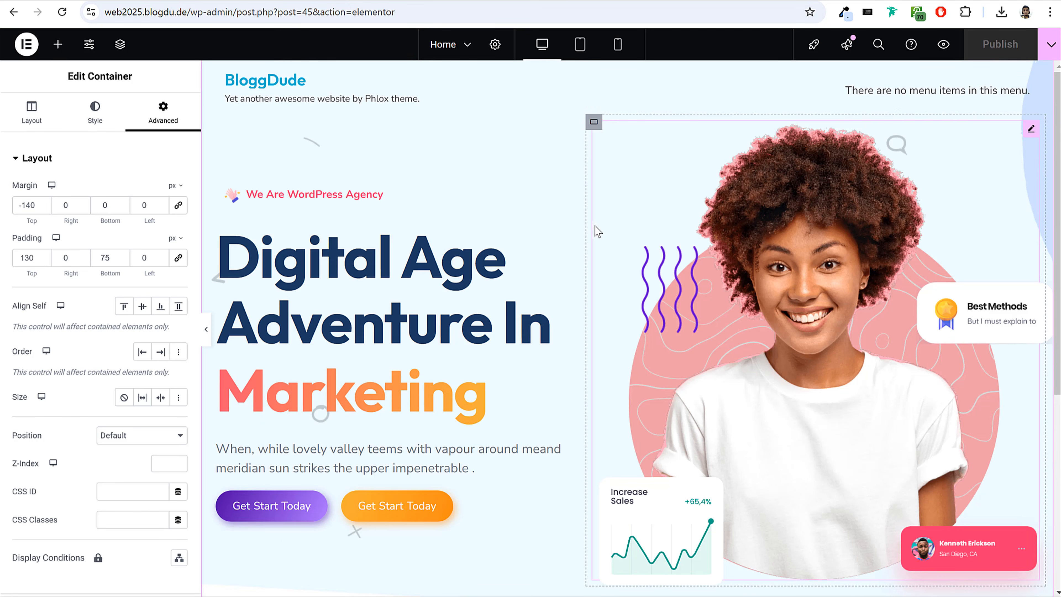
{"action": "scroll", "coordinate": [820, 206], "scroll_direction": "down", "scroll_amount": 7}
{"action": "scroll", "coordinate": [835, 248], "scroll_direction": "up", "scroll_amount": 7}
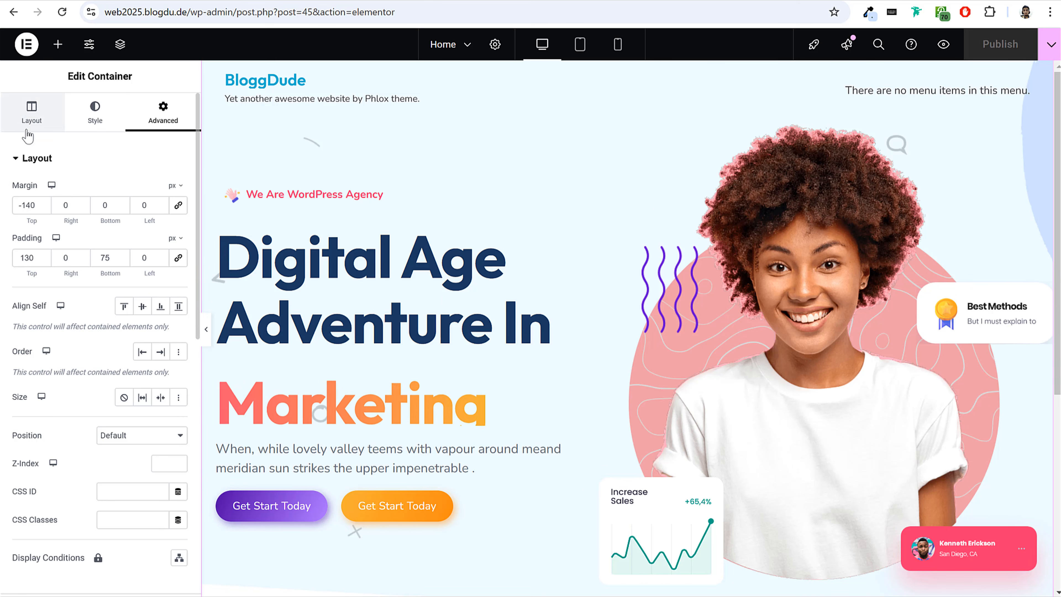
Switch to the mobile portrait view and examine how the hero section lays out from heading to images.
{"action": "left_click", "coordinate": [32, 115]}
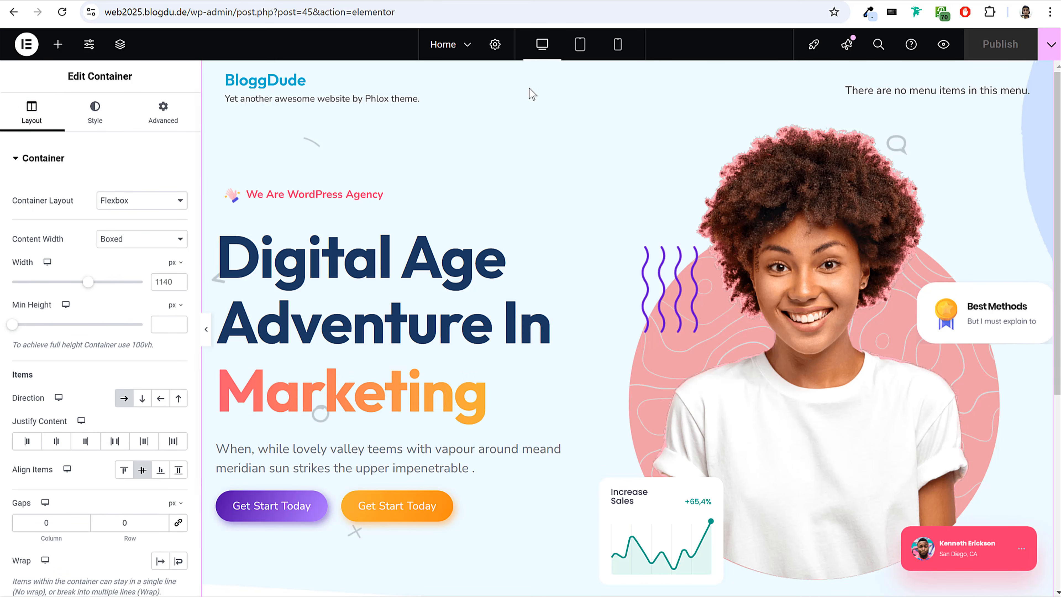
{"action": "left_click", "coordinate": [617, 45]}
{"action": "scroll", "coordinate": [718, 317], "scroll_direction": "down", "scroll_amount": 8}
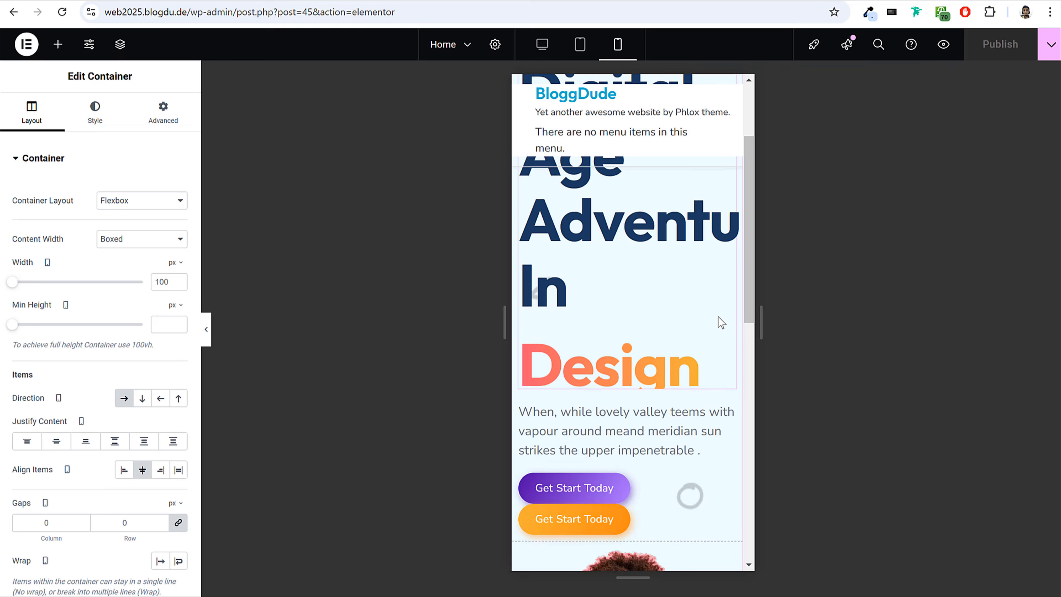
{"action": "scroll", "coordinate": [718, 317], "scroll_direction": "down", "scroll_amount": 10}
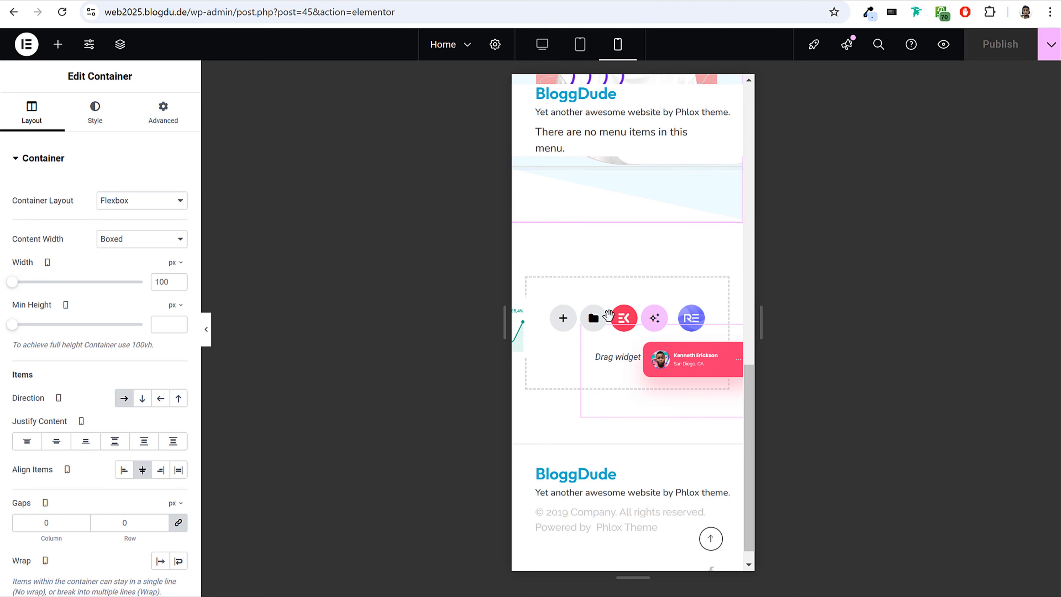
{"action": "scroll", "coordinate": [645, 307], "scroll_direction": "up", "scroll_amount": 18}
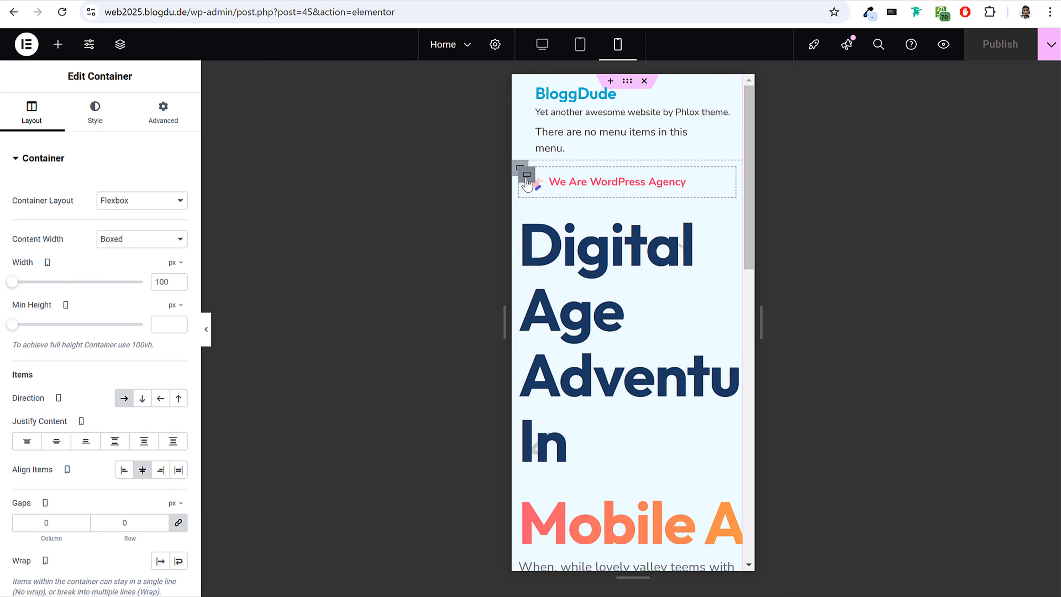
{"action": "scroll", "coordinate": [649, 315], "scroll_direction": "down", "scroll_amount": 10}
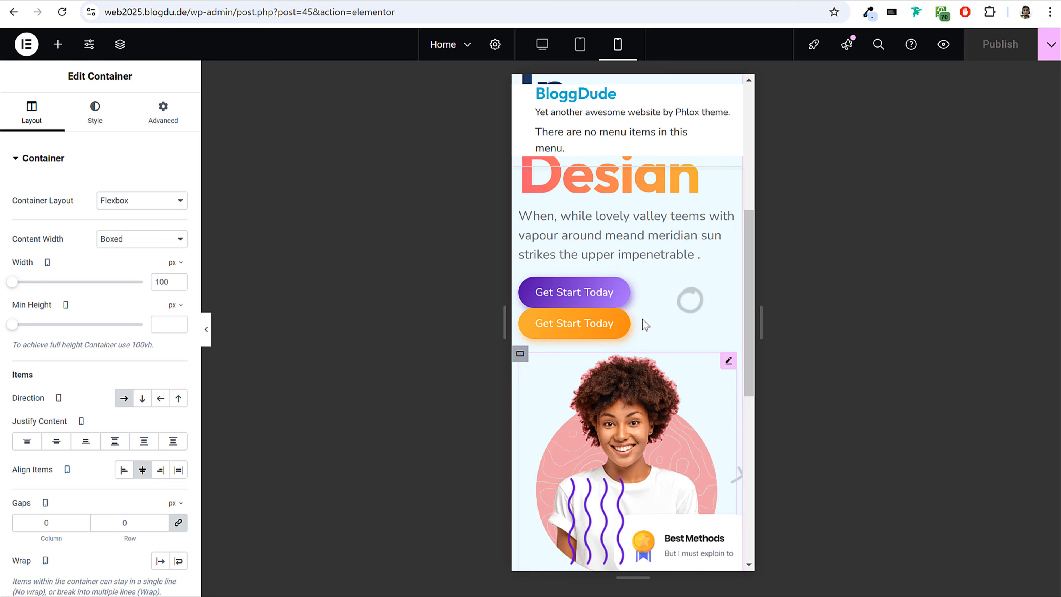
{"action": "scroll", "coordinate": [654, 360], "scroll_direction": "up", "scroll_amount": 6}
{"action": "scroll", "coordinate": [654, 360], "scroll_direction": "up", "scroll_amount": 4}
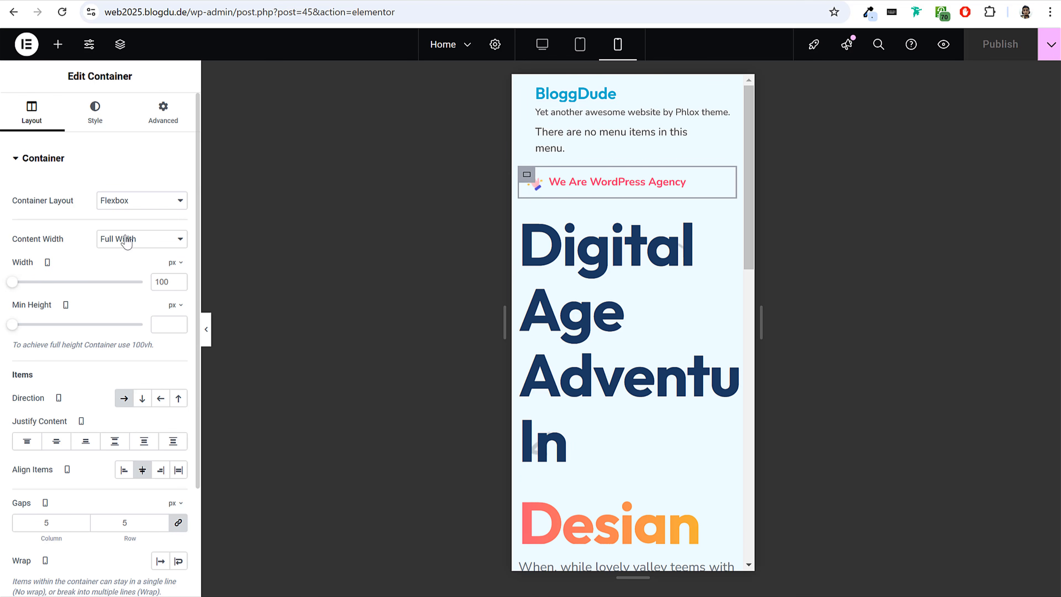
Center the content of the "We Are WordPress Agency" container for mobile with Justify Content.
{"action": "left_click", "coordinate": [97, 113]}
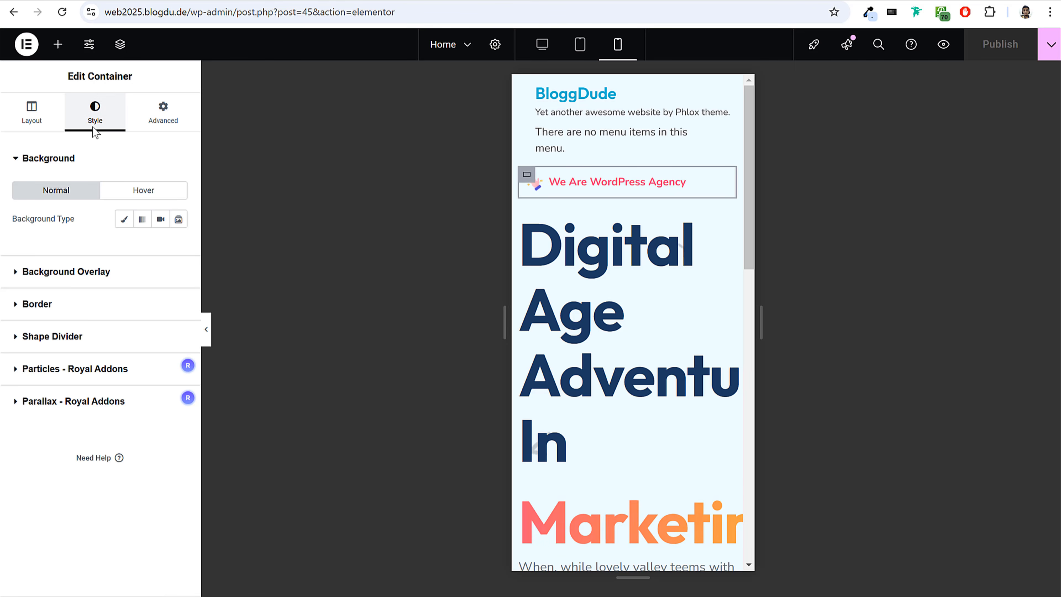
{"action": "left_click", "coordinate": [47, 104]}
{"action": "scroll", "coordinate": [118, 261], "scroll_direction": "down", "scroll_amount": 3}
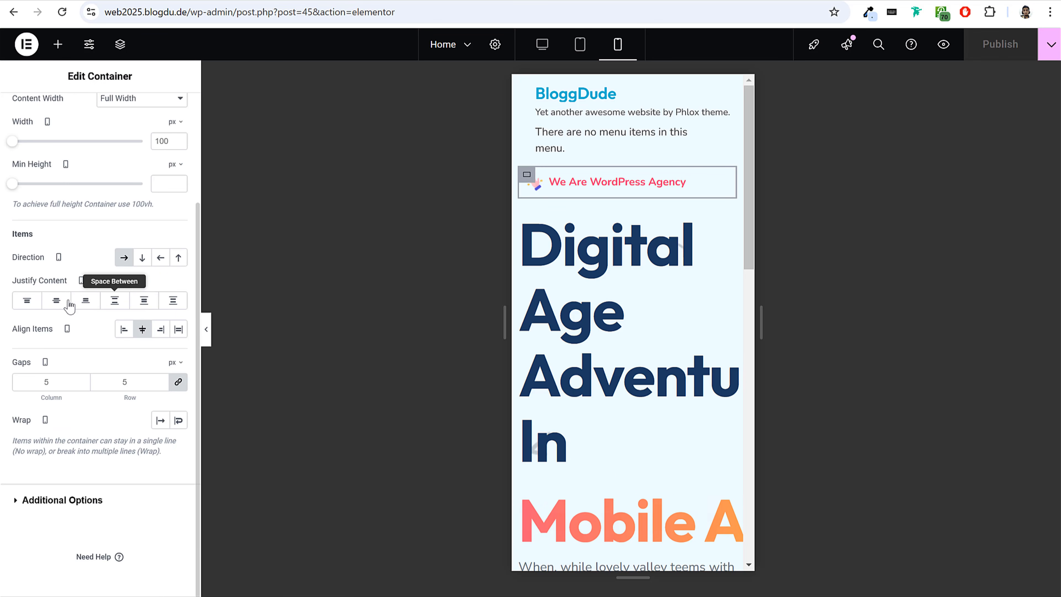
{"action": "left_click", "coordinate": [56, 300]}
{"action": "left_click_drag", "start_coordinate": [17, 280], "coordinate": [66, 281]}
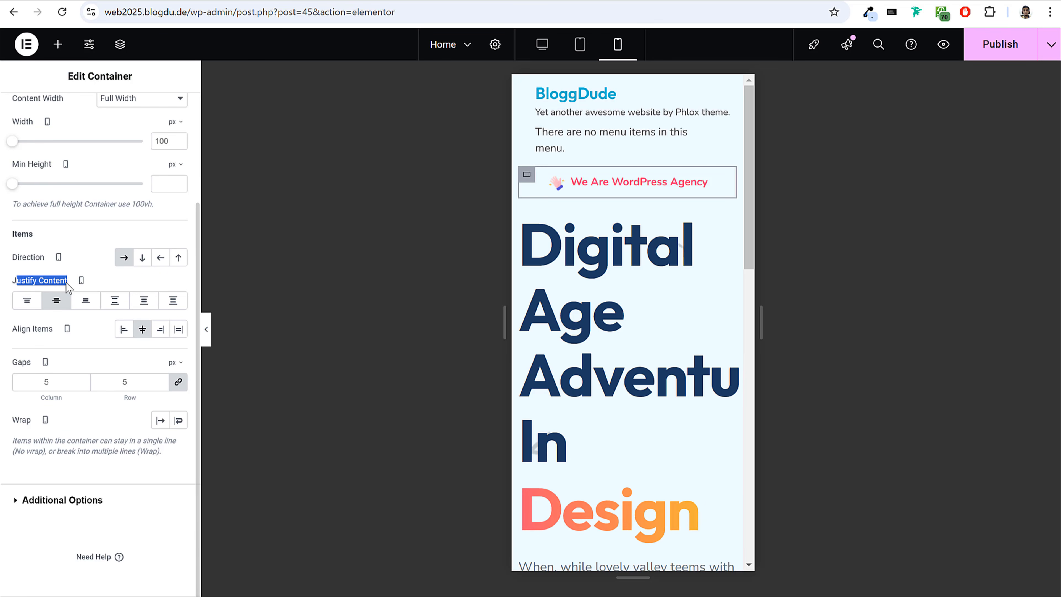
Set the prefix text size of the "Digital Age Adventure In" heading to 58 px for mobile.
{"action": "left_click", "coordinate": [634, 255]}
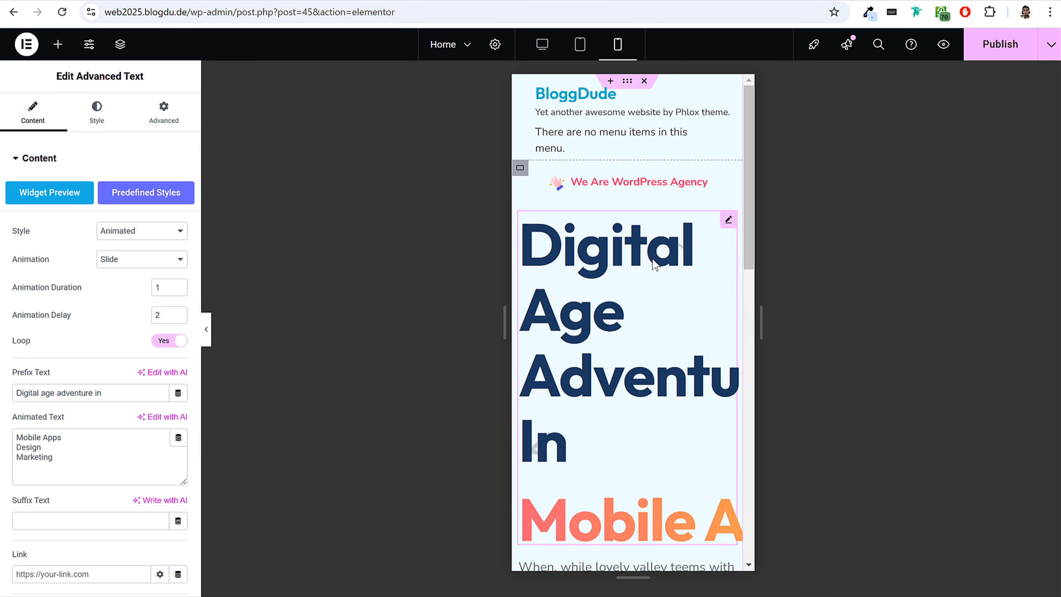
{"action": "left_click", "coordinate": [100, 117]}
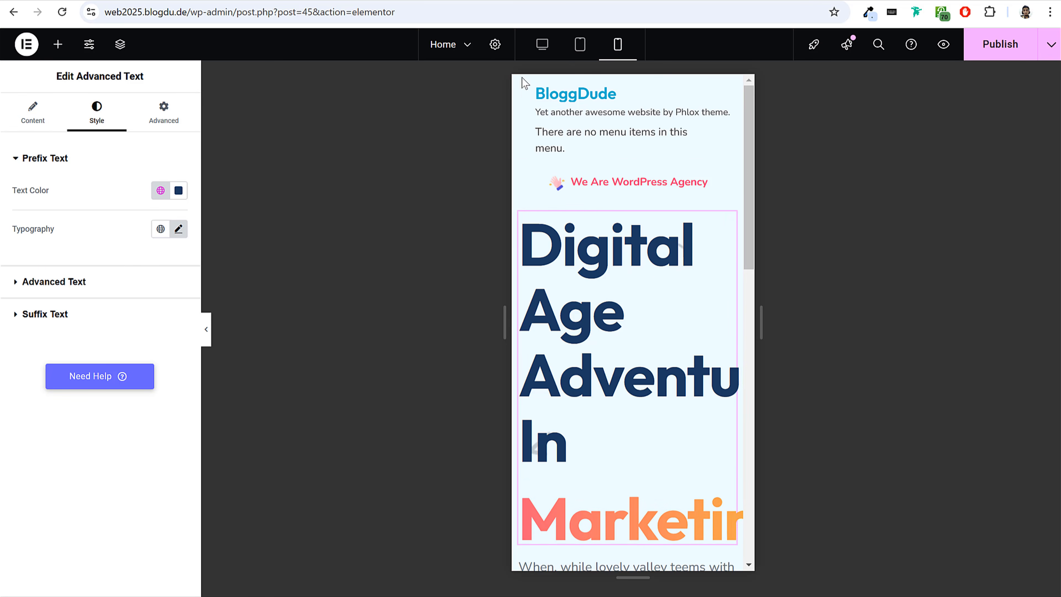
{"action": "left_click", "coordinate": [542, 44]}
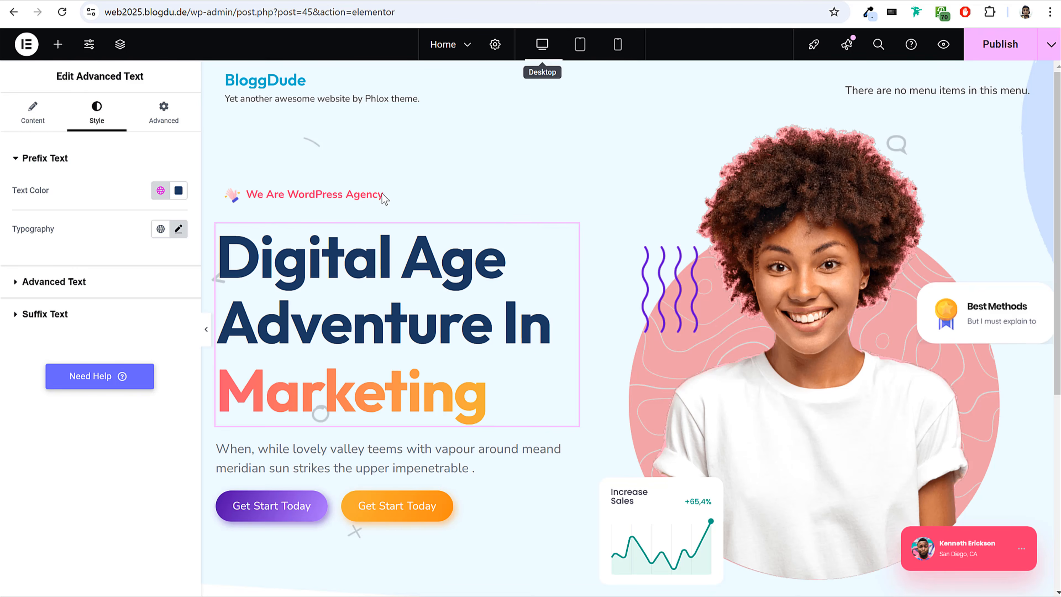
{"action": "left_click", "coordinate": [618, 44]}
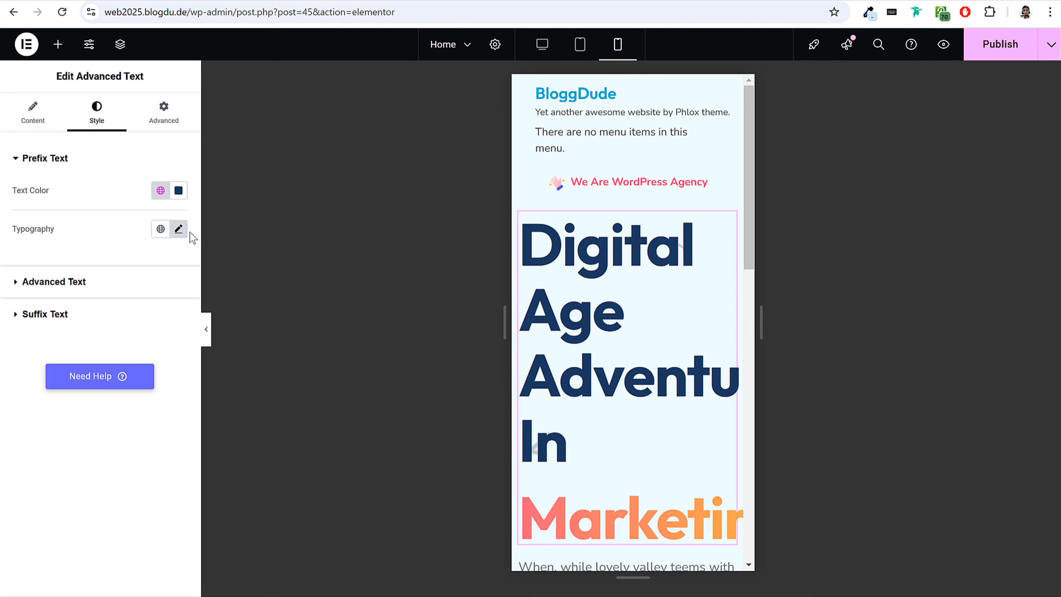
{"action": "left_click", "coordinate": [179, 230]}
{"action": "left_click_drag", "start_coordinate": [70, 350], "coordinate": [55, 349]}
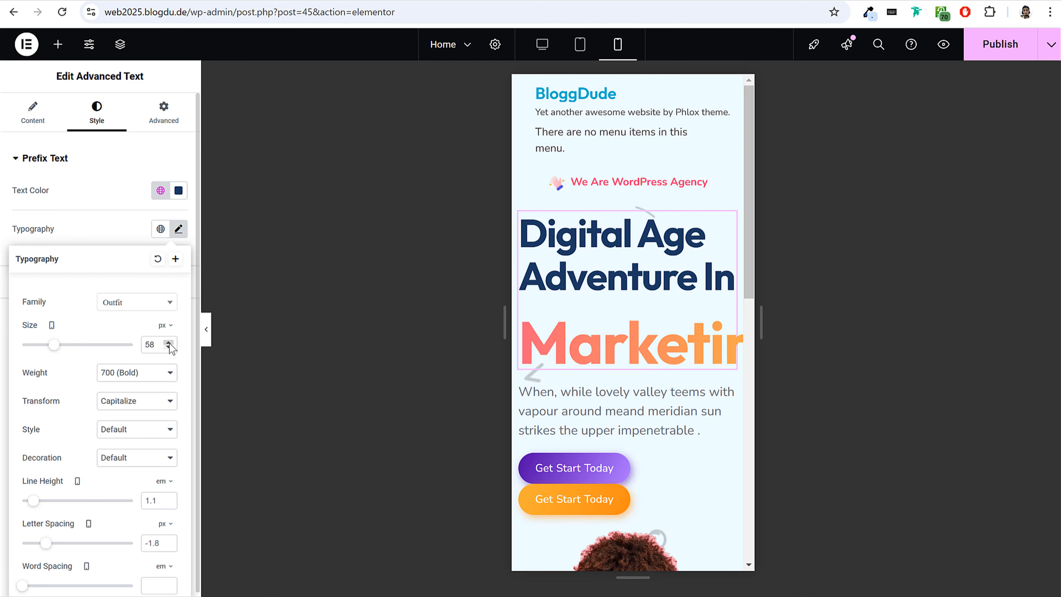
{"action": "left_click", "coordinate": [85, 206]}
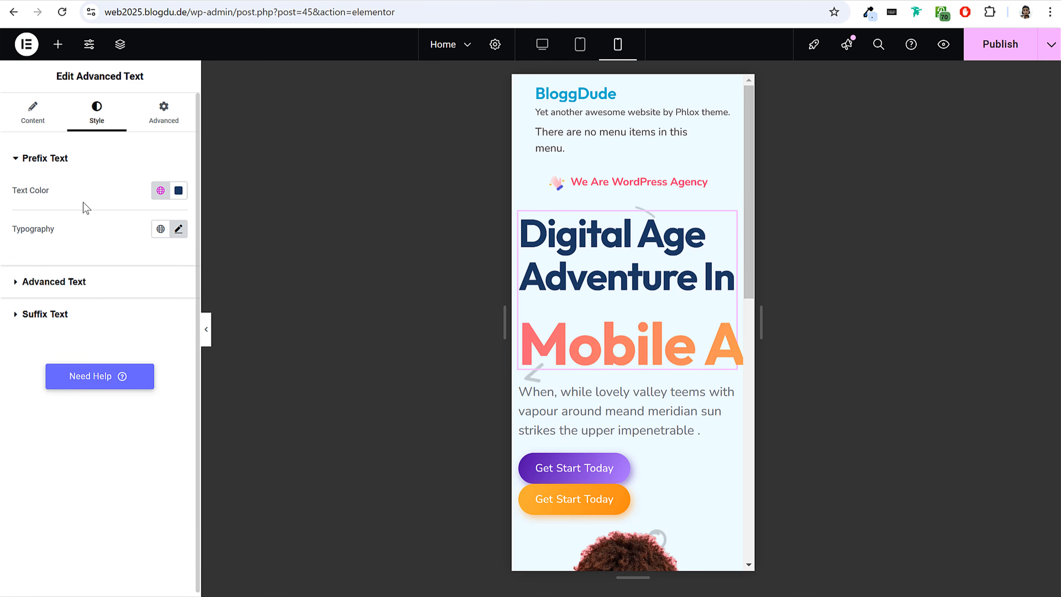
Set the animated heading's alignment to center for mobile.
{"action": "left_click", "coordinate": [30, 110]}
{"action": "scroll", "coordinate": [136, 325], "scroll_direction": "down", "scroll_amount": 5}
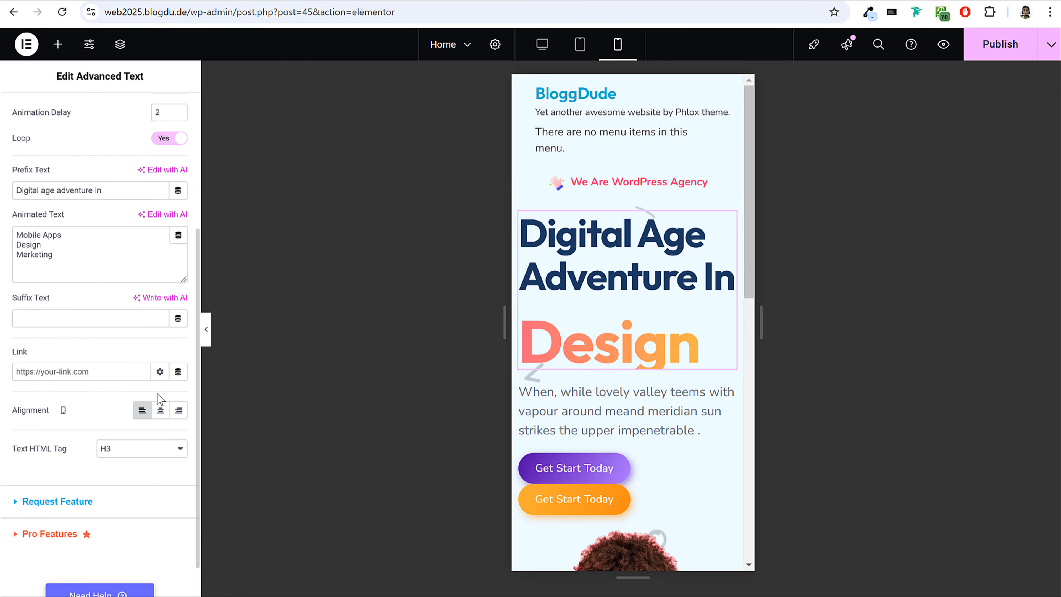
{"action": "left_click", "coordinate": [161, 410]}
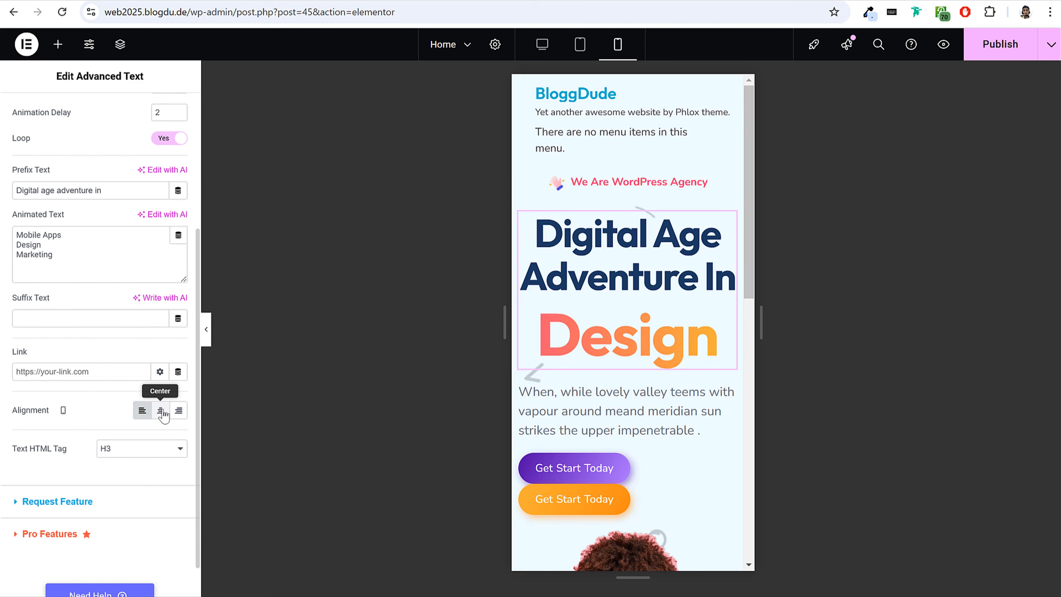
Set the font size of the heading's rotating Advanced Text to 58 px for mobile.
{"action": "scroll", "coordinate": [104, 126], "scroll_direction": "up", "scroll_amount": 5}
{"action": "left_click", "coordinate": [100, 115]}
{"action": "left_click", "coordinate": [94, 159]}
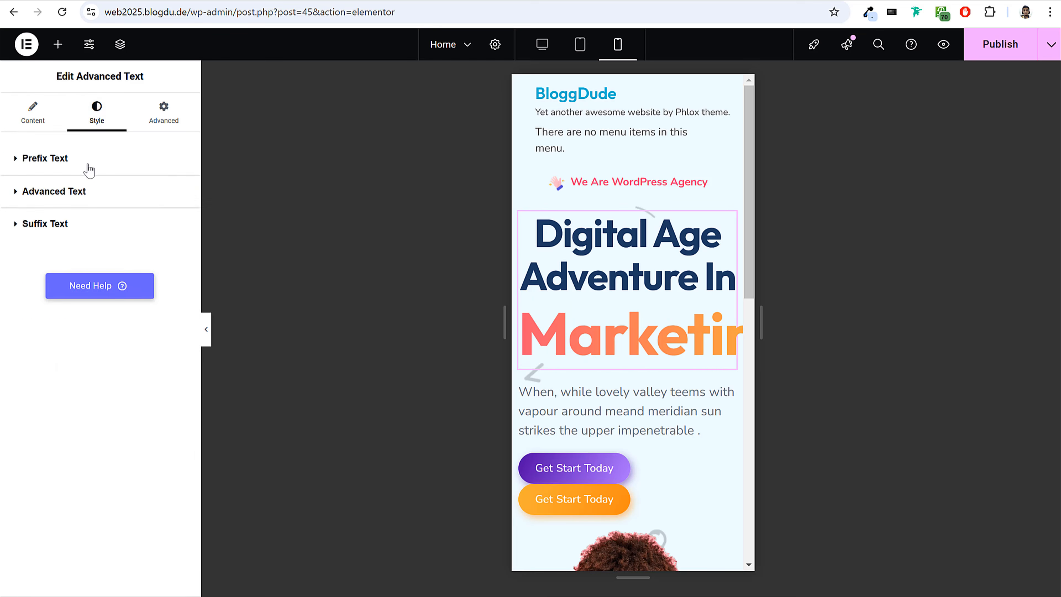
{"action": "left_click", "coordinate": [85, 191]}
{"action": "left_click", "coordinate": [177, 290]}
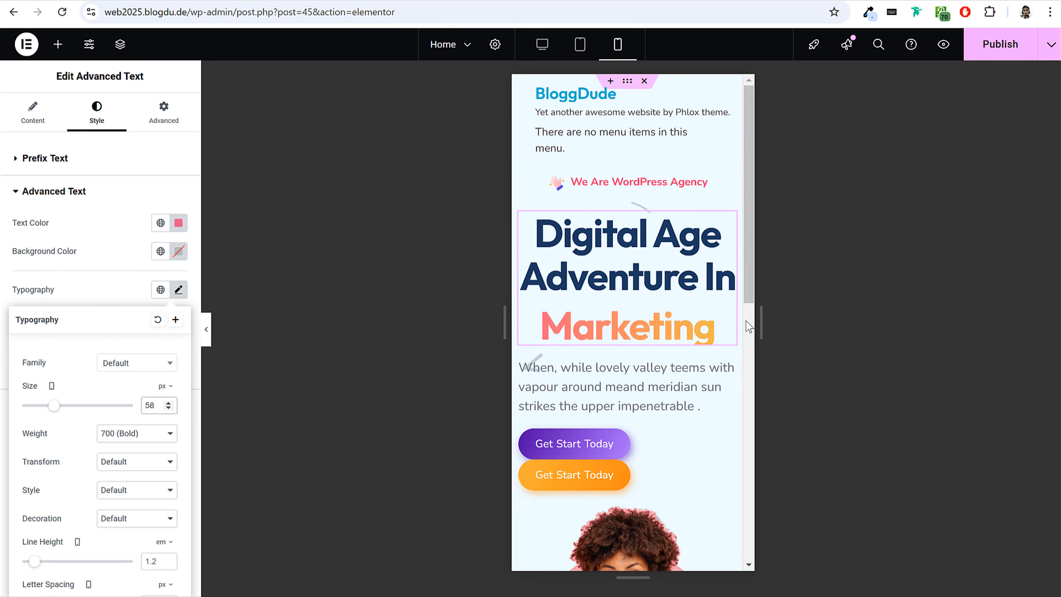
Center the description paragraph under the heading for mobile.
{"action": "scroll", "coordinate": [698, 308], "scroll_direction": "down", "scroll_amount": 2}
{"action": "left_click", "coordinate": [679, 298]}
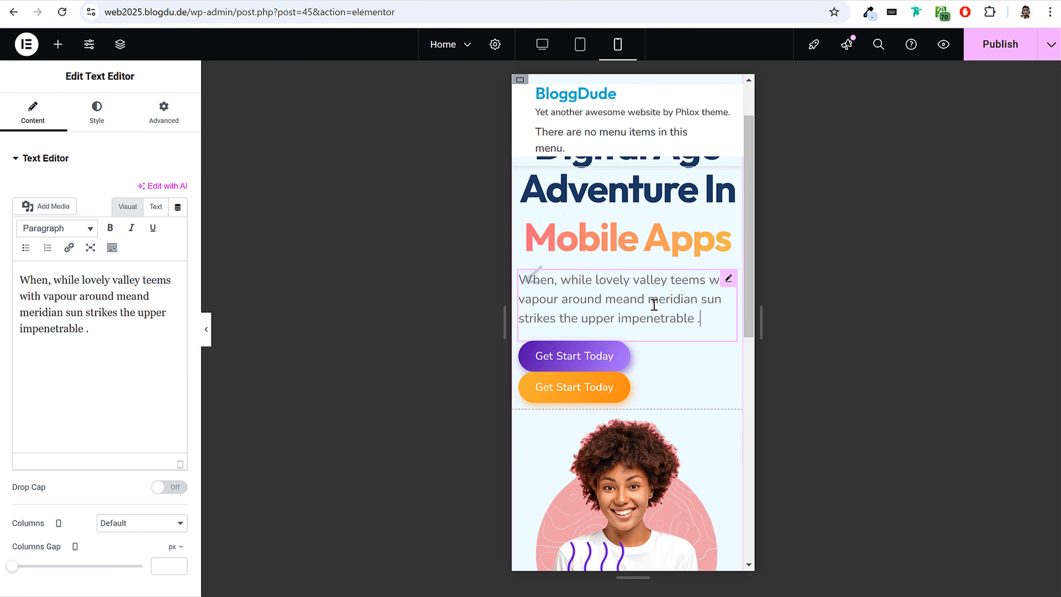
{"action": "left_click", "coordinate": [164, 112]}
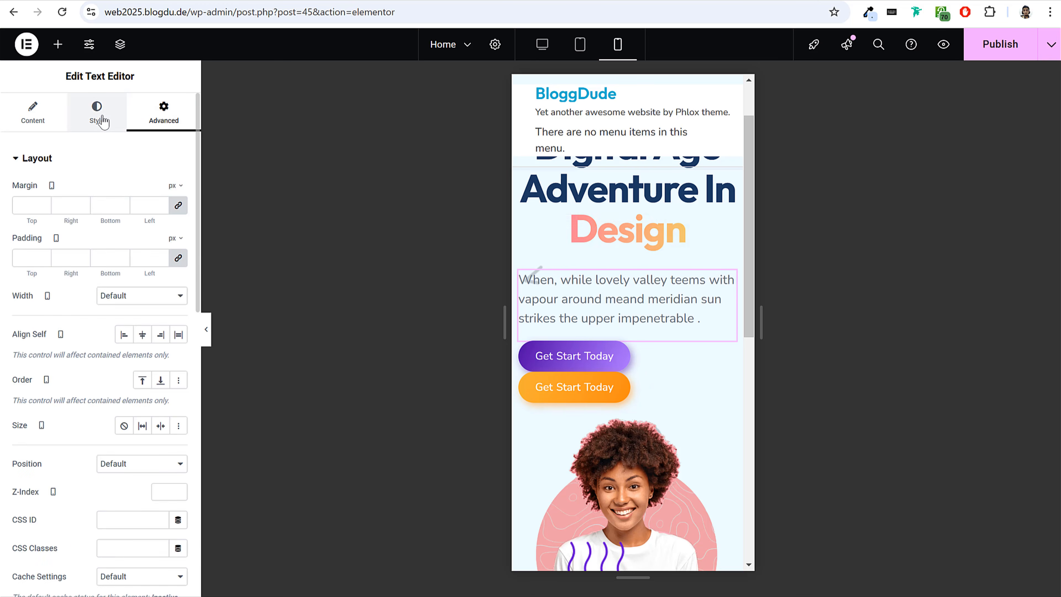
{"action": "left_click", "coordinate": [96, 112]}
{"action": "left_click", "coordinate": [142, 191]}
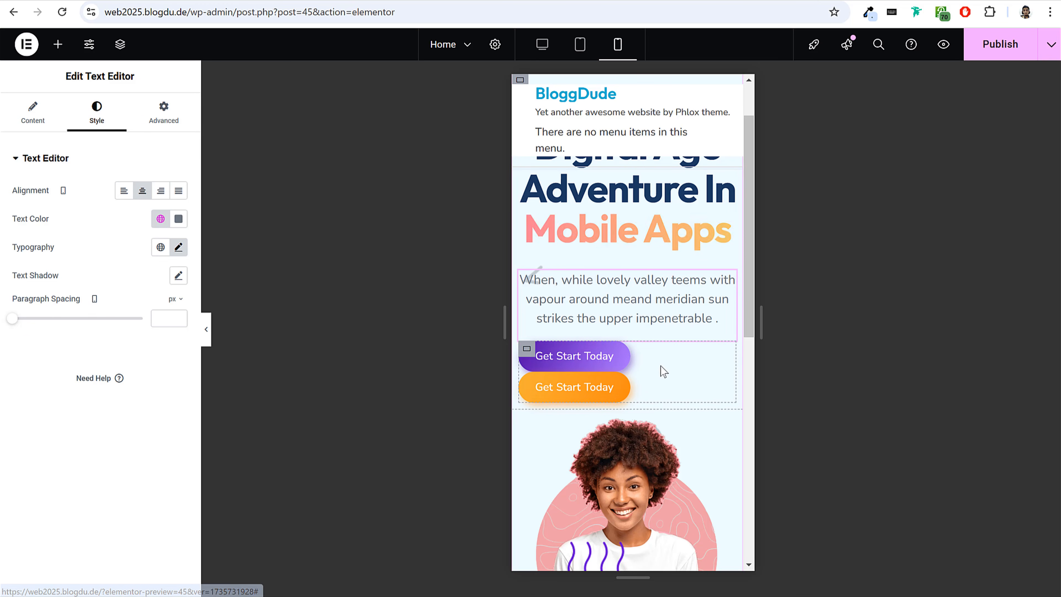
Set the column and row gaps of the container holding the two buttons to 5 px for mobile.
{"action": "left_click", "coordinate": [526, 350]}
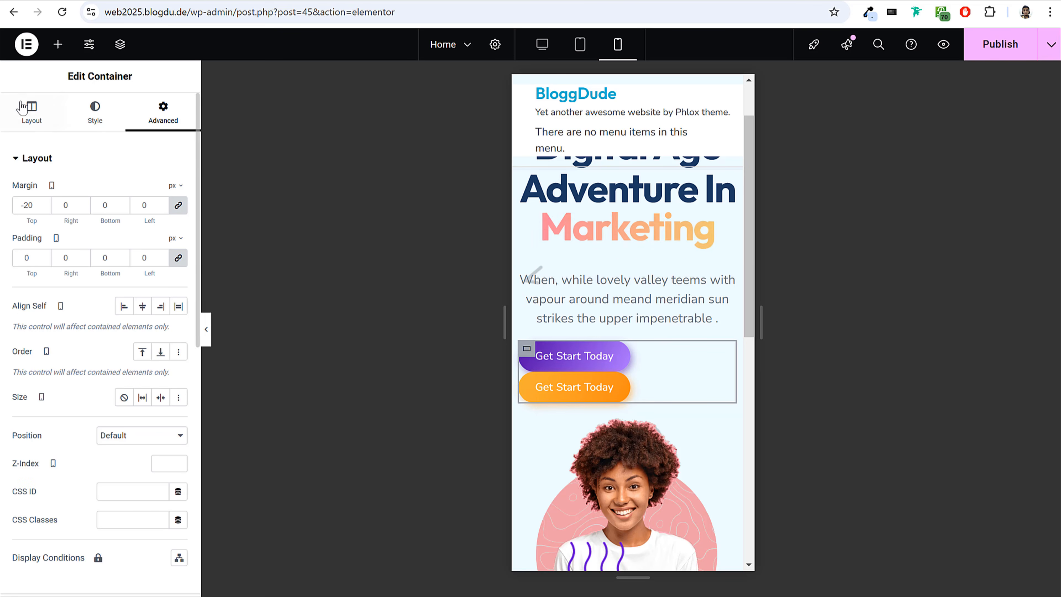
{"action": "left_click", "coordinate": [31, 112]}
{"action": "left_click", "coordinate": [55, 522]}
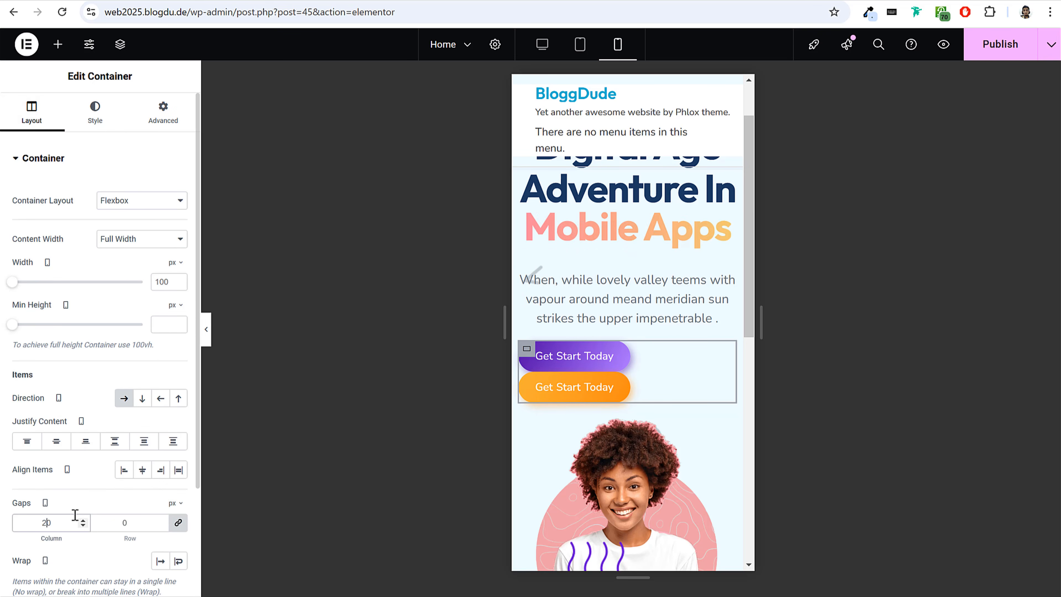
{"action": "type", "text": "5"}
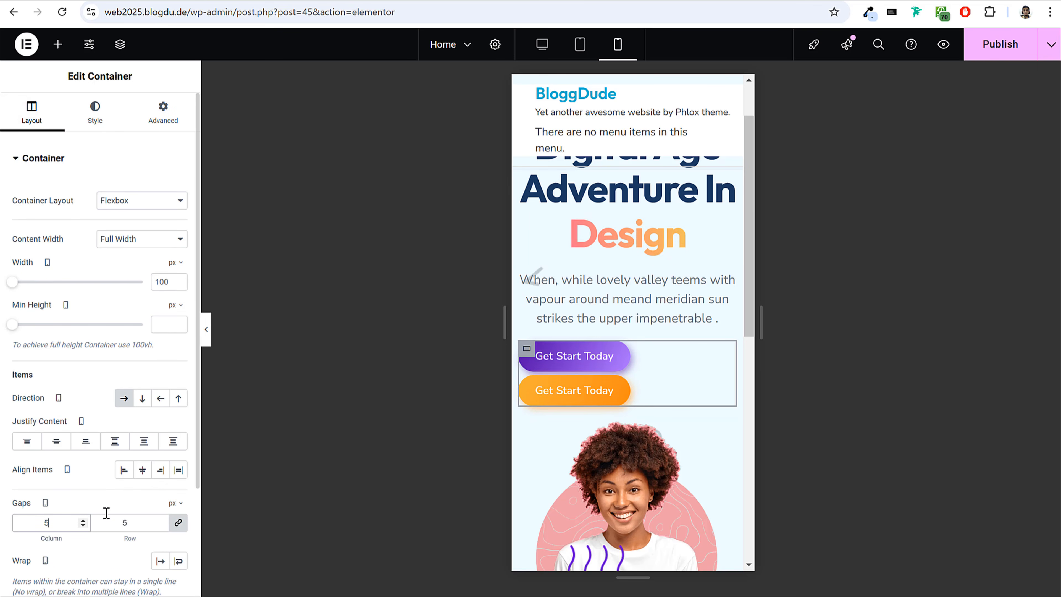
Widen the mobile preview slightly so both buttons fit side by side, and publish the page.
{"action": "left_click_drag", "start_coordinate": [754, 351], "coordinate": [758, 354]}
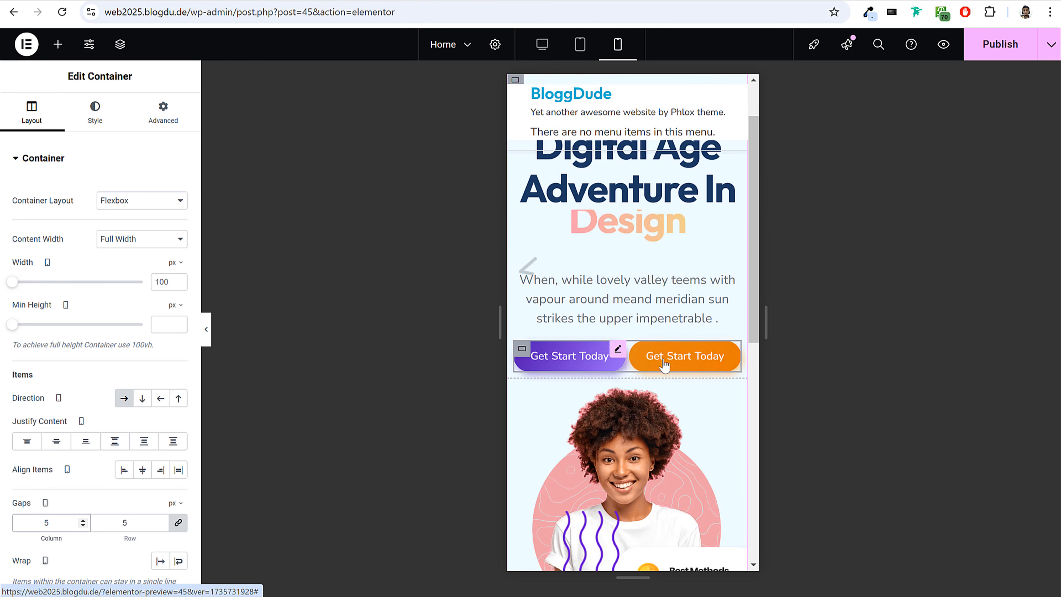
{"action": "left_click", "coordinate": [997, 49]}
Move the wavy-lines image up beside the portrait's head and try to reposition the Best Methods card in the mobile view.
{"action": "scroll", "coordinate": [607, 326], "scroll_direction": "down", "scroll_amount": 5}
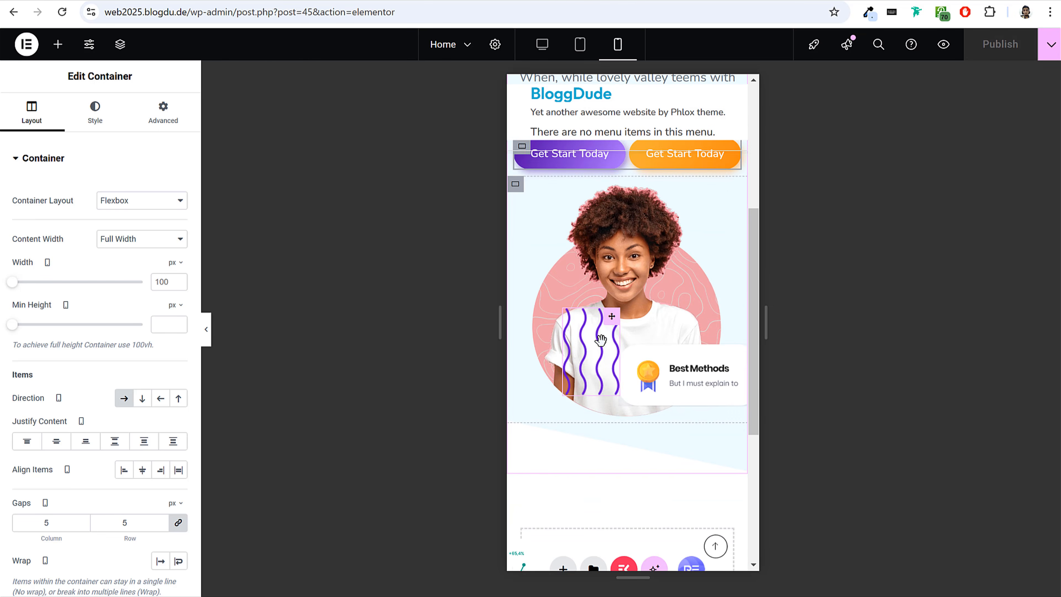
{"action": "left_click_drag", "start_coordinate": [599, 351], "coordinate": [566, 259]}
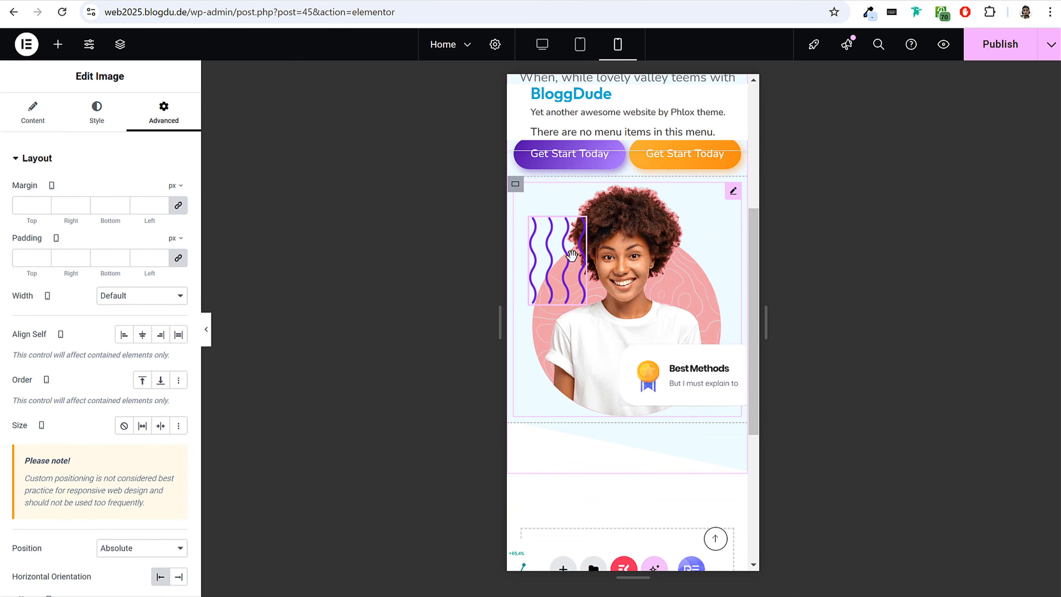
{"action": "left_click_drag", "start_coordinate": [695, 357], "coordinate": [653, 300]}
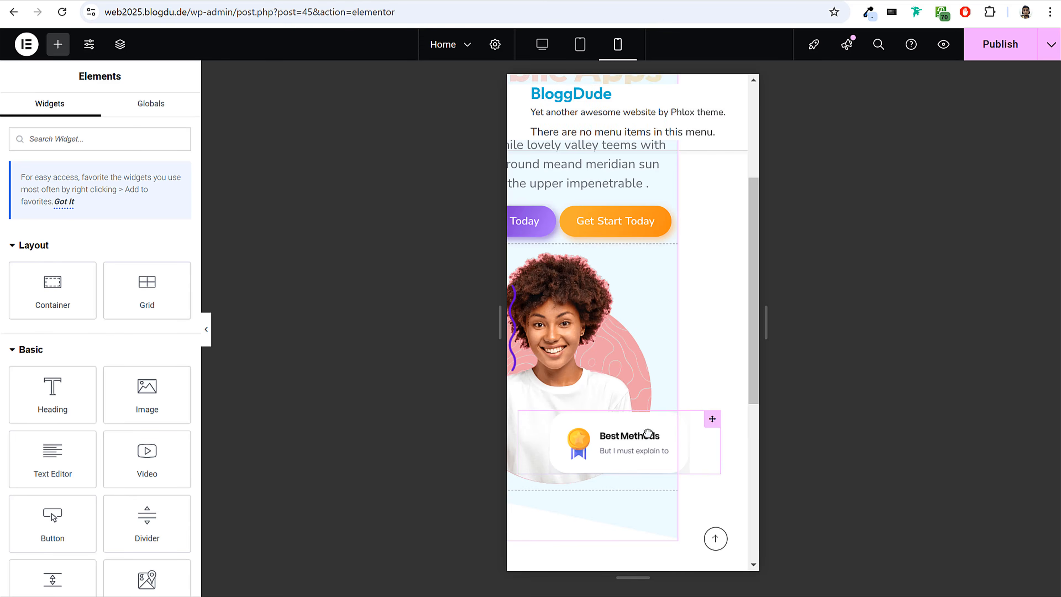
{"action": "left_click", "coordinate": [649, 434]}
Publish the mobile changes and reload the editor page.
{"action": "scroll", "coordinate": [708, 264], "scroll_direction": "up", "scroll_amount": 5}
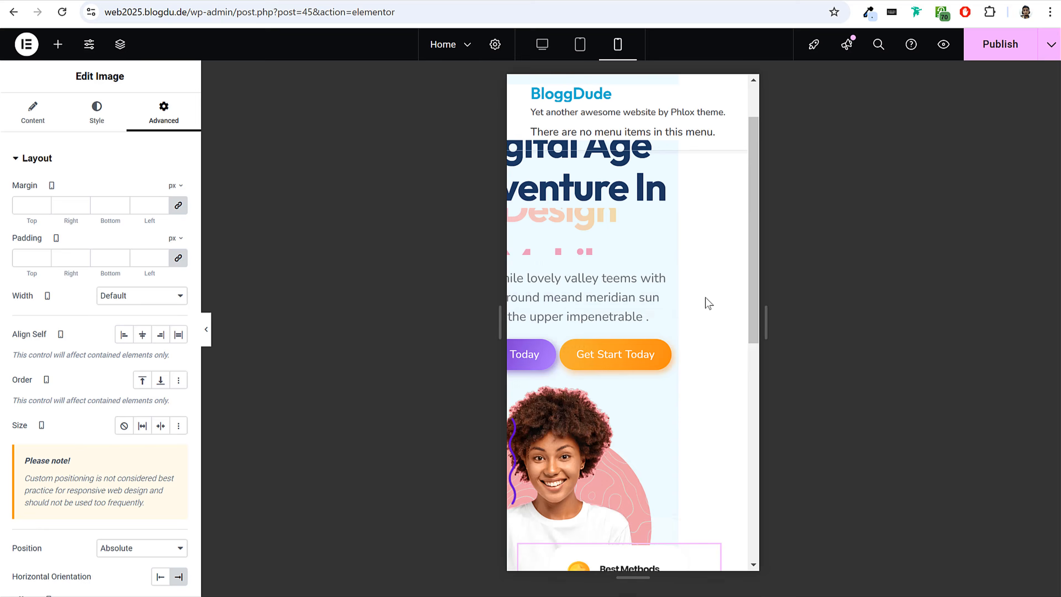
{"action": "left_click", "coordinate": [984, 54]}
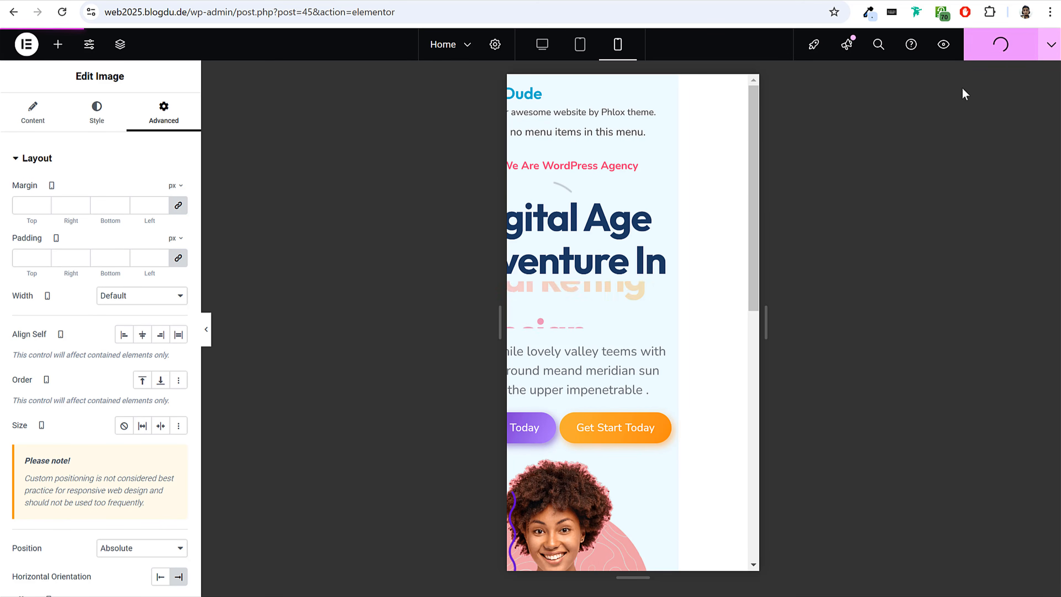
{"action": "left_click", "coordinate": [62, 13]}
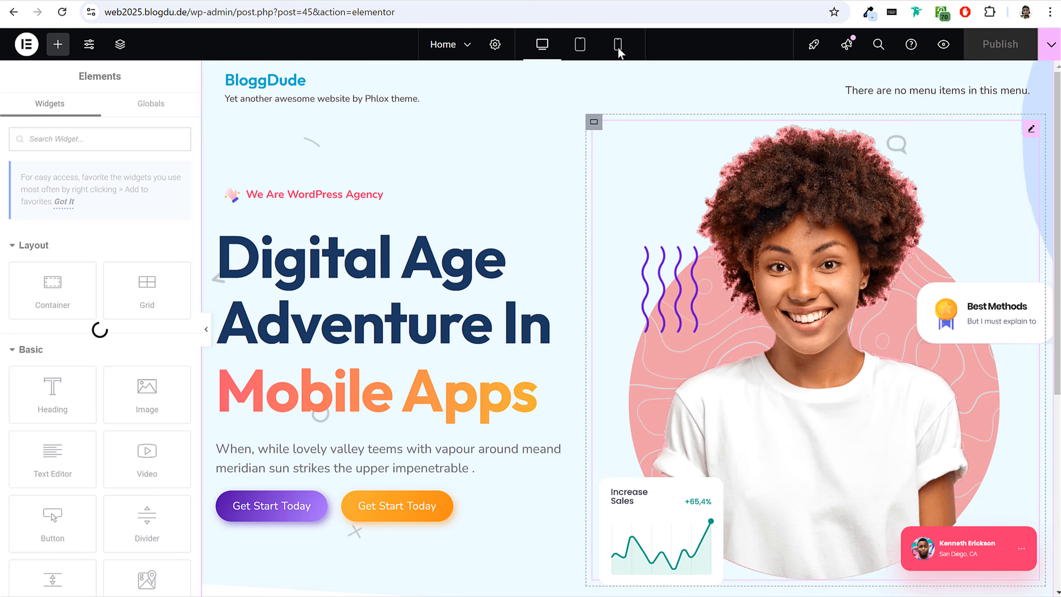
Open the mobile preview and set the wavy-lines image's width to 60%.
{"action": "left_click", "coordinate": [617, 46]}
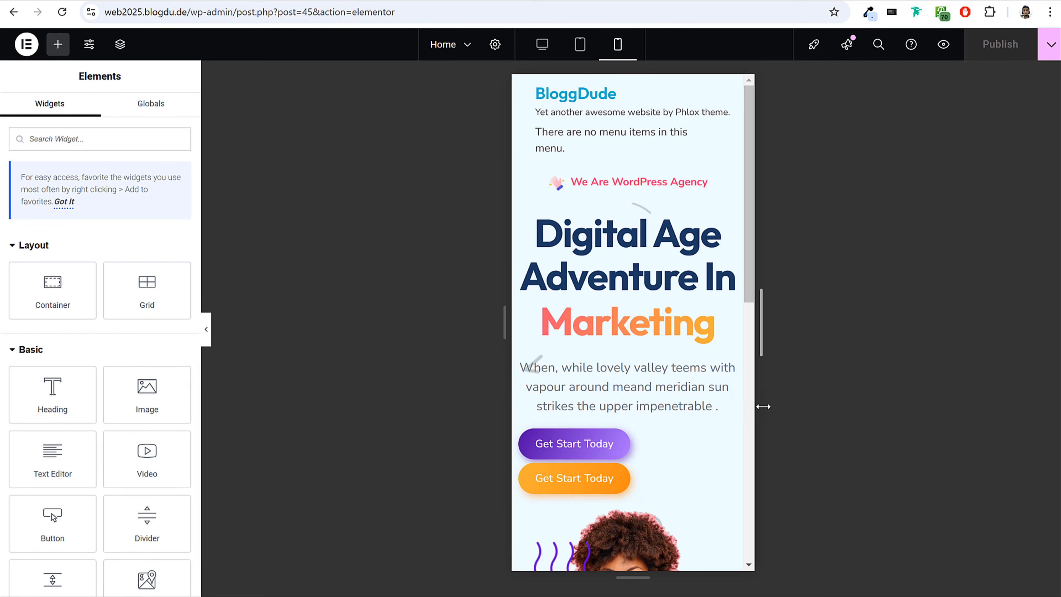
{"action": "scroll", "coordinate": [693, 415], "scroll_direction": "down", "scroll_amount": 5}
{"action": "left_click", "coordinate": [671, 371]}
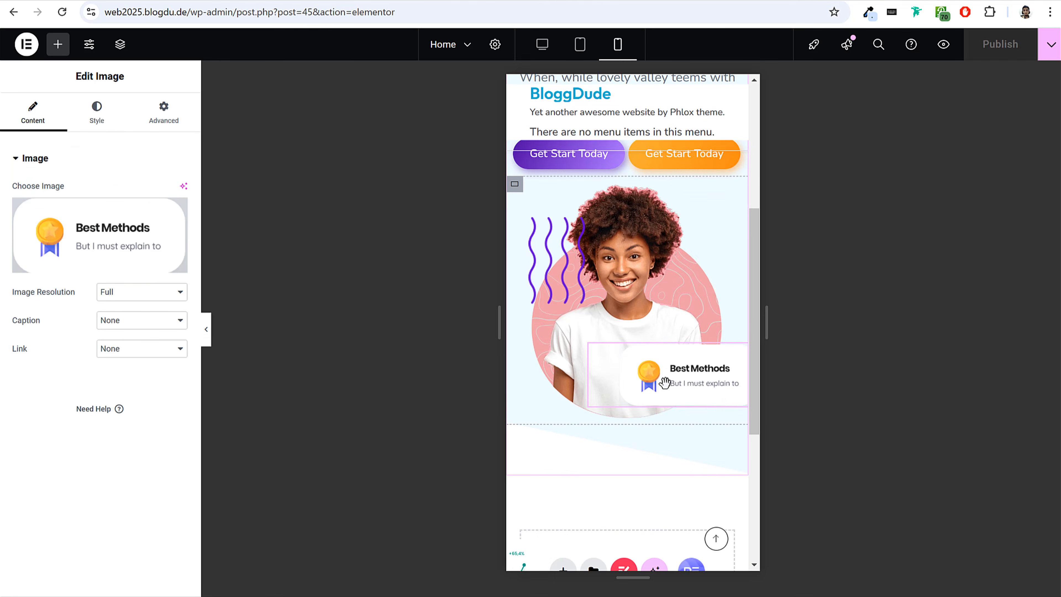
{"action": "left_click", "coordinate": [558, 261]}
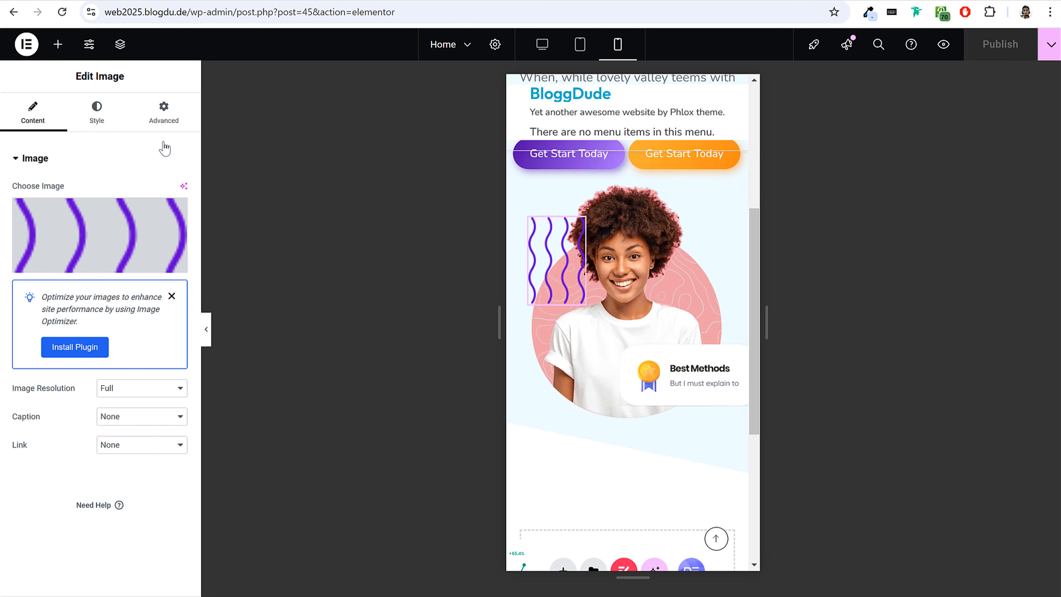
{"action": "left_click", "coordinate": [97, 112]}
{"action": "left_click_drag", "start_coordinate": [17, 240], "coordinate": [88, 249]}
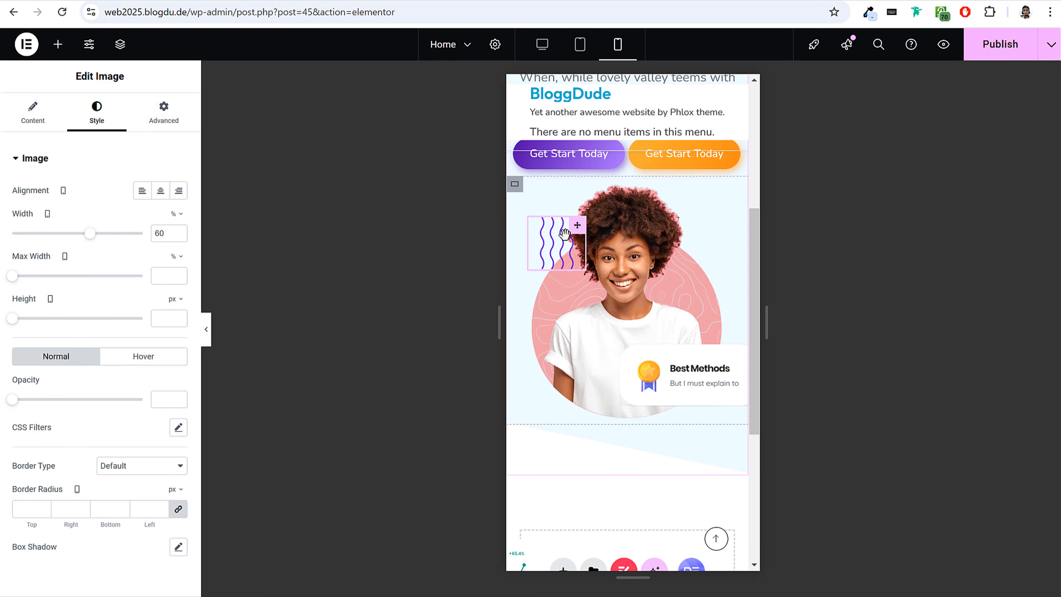
Reduce the Best Methods card's width to 50% for mobile.
{"action": "left_click", "coordinate": [700, 374]}
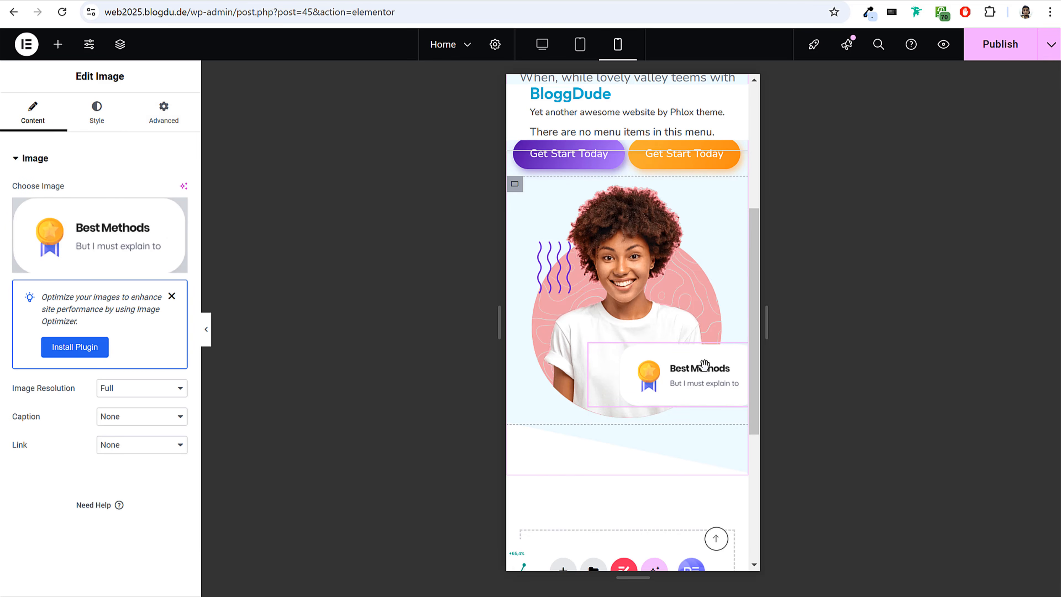
{"action": "left_click", "coordinate": [98, 120]}
{"action": "left_click_drag", "start_coordinate": [107, 230], "coordinate": [82, 244]}
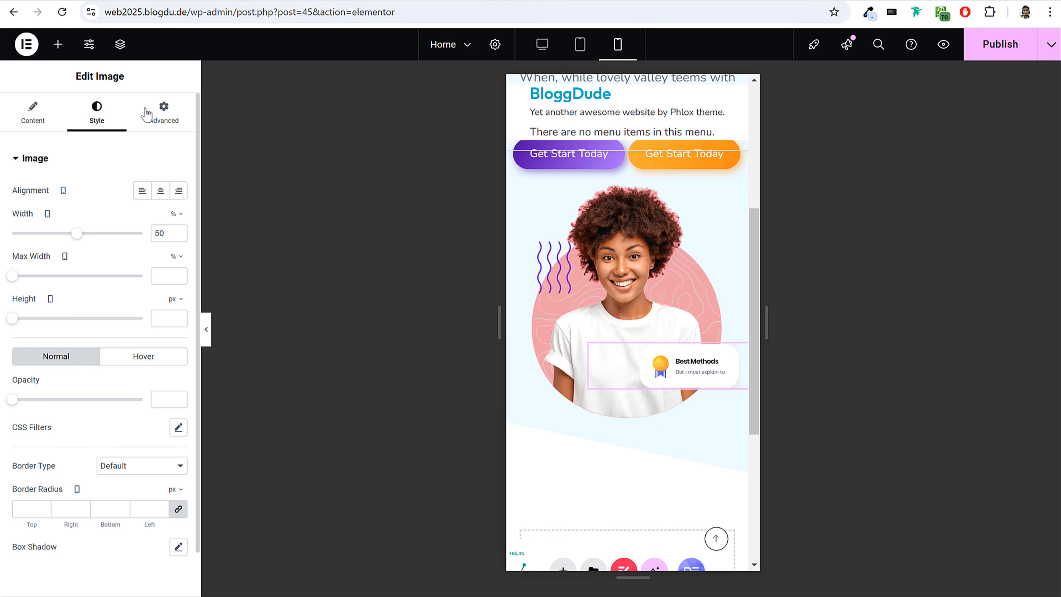
Reposition the Best Methods card for mobile with a horizontal offset of -114 px and a vertical offset of 124 px.
{"action": "left_click", "coordinate": [160, 122]}
{"action": "scroll", "coordinate": [132, 366], "scroll_direction": "down", "scroll_amount": 5}
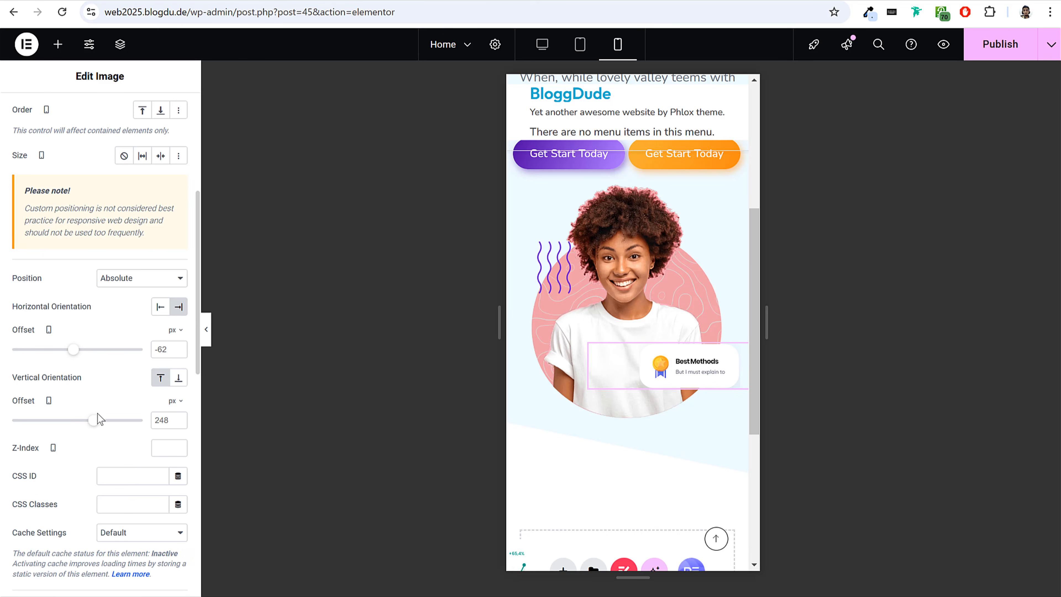
{"action": "left_click_drag", "start_coordinate": [94, 425], "coordinate": [87, 425]}
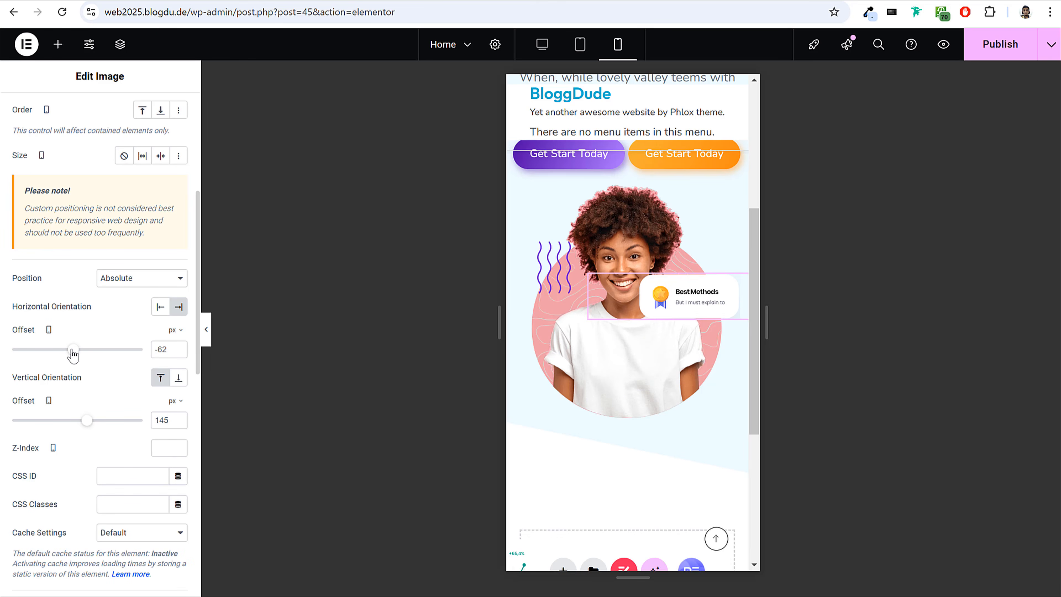
{"action": "left_click_drag", "start_coordinate": [73, 354], "coordinate": [69, 354]}
{"action": "left_click_drag", "start_coordinate": [90, 426], "coordinate": [86, 426]}
Move the Increase Sales chart onto the portrait for mobile with a horizontal offset of -114 px and a vertical offset of 238 px.
{"action": "scroll", "coordinate": [589, 393], "scroll_direction": "down", "scroll_amount": 3}
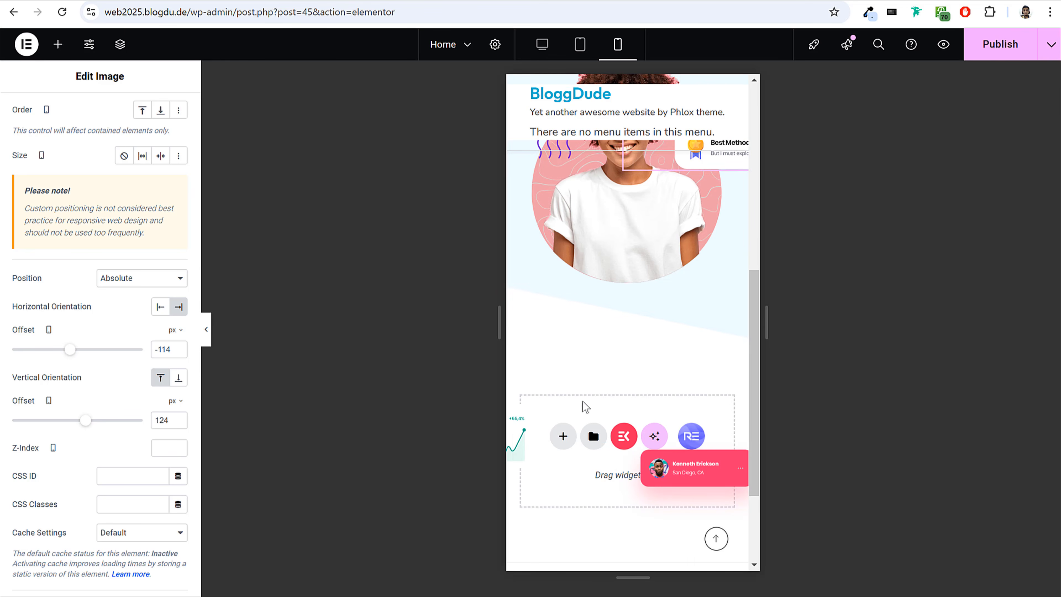
{"action": "left_click", "coordinate": [523, 432]}
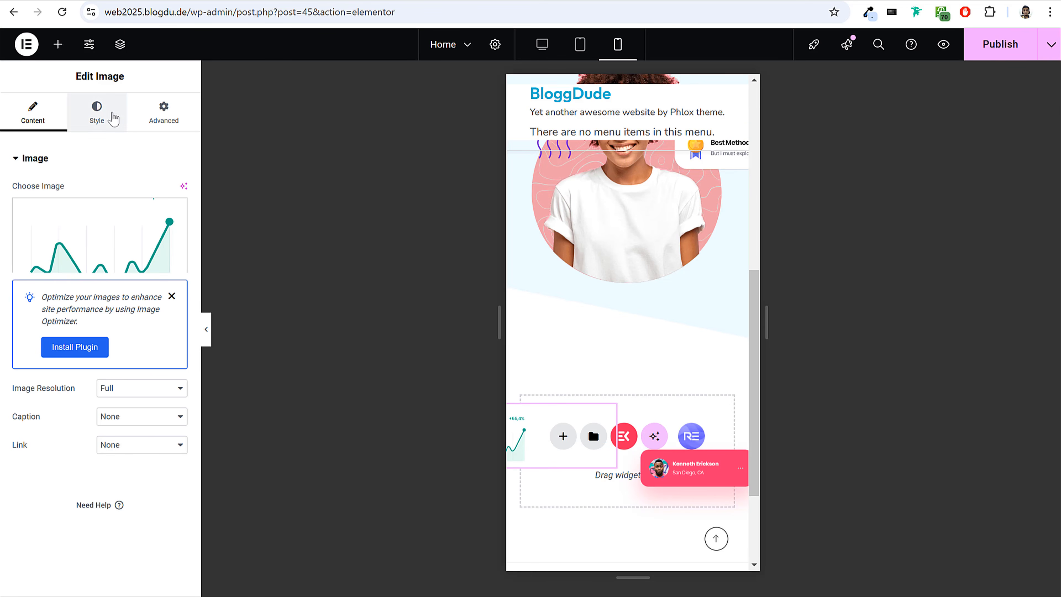
{"action": "left_click", "coordinate": [163, 118]}
{"action": "scroll", "coordinate": [104, 380], "scroll_direction": "down", "scroll_amount": 8}
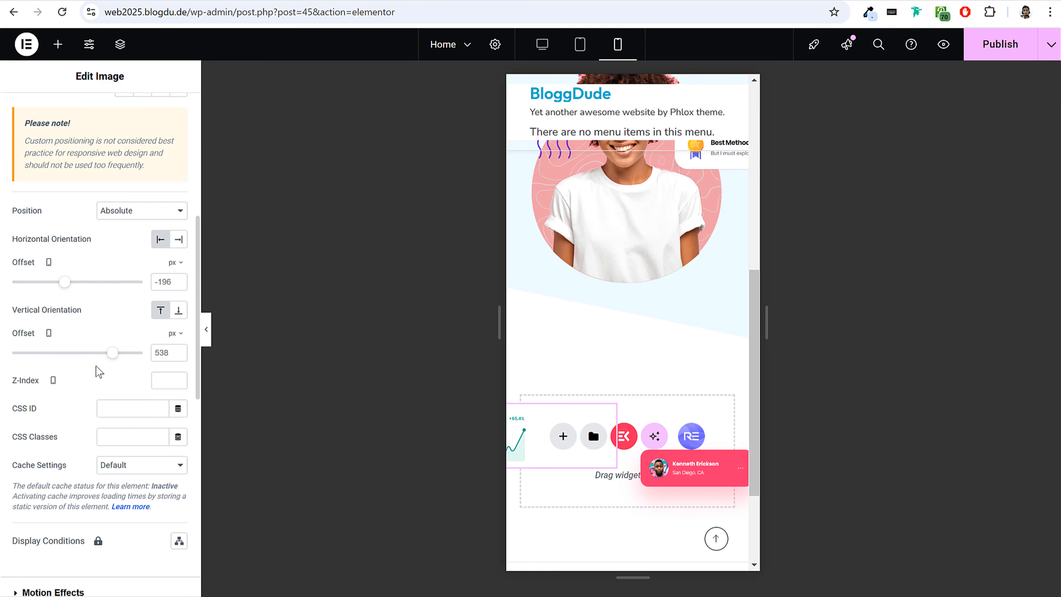
{"action": "left_click_drag", "start_coordinate": [112, 355], "coordinate": [96, 355]}
{"action": "left_click_drag", "start_coordinate": [63, 284], "coordinate": [73, 296]}
{"action": "left_click_drag", "start_coordinate": [94, 355], "coordinate": [93, 355]}
{"action": "left_click_drag", "start_coordinate": [73, 289], "coordinate": [74, 296]}
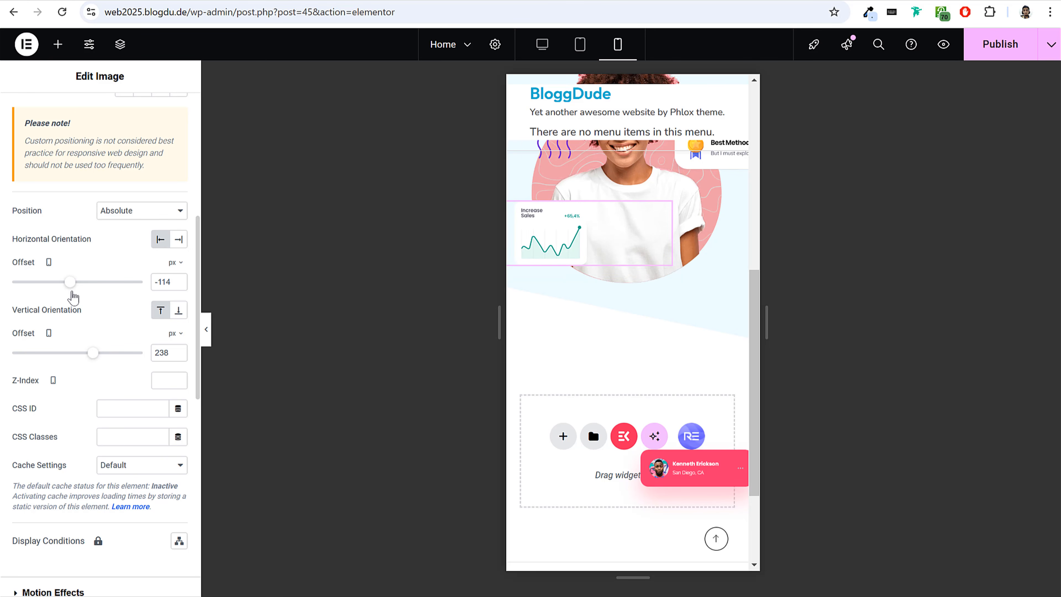
Raise the red profile card to a vertical offset of 248 px for mobile and publish the page.
{"action": "left_click", "coordinate": [685, 481]}
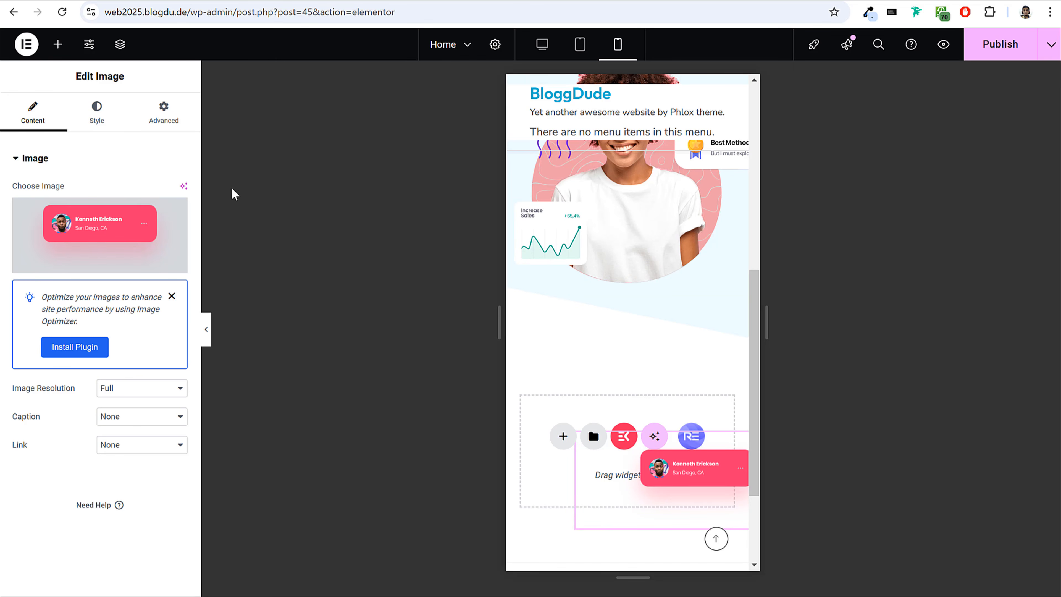
{"action": "left_click", "coordinate": [131, 124]}
{"action": "scroll", "coordinate": [130, 267], "scroll_direction": "down", "scroll_amount": 10}
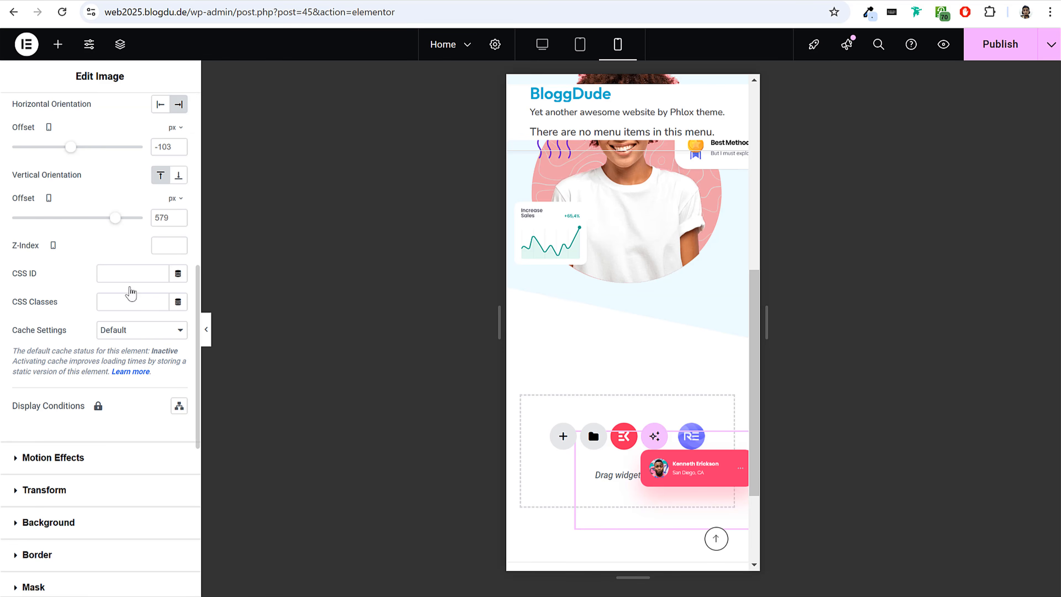
{"action": "left_click_drag", "start_coordinate": [110, 221], "coordinate": [100, 229]}
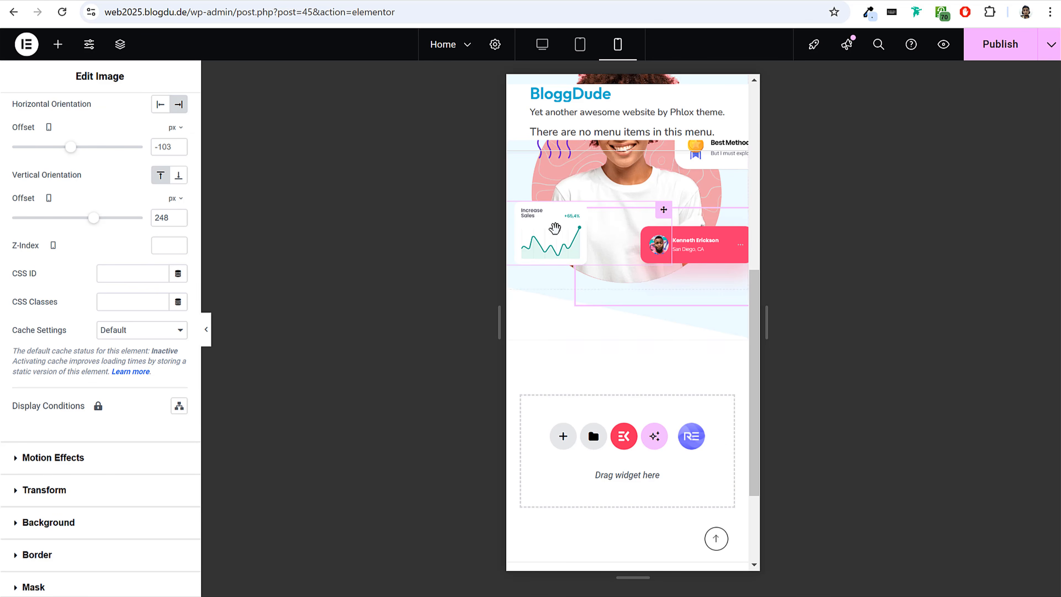
{"action": "scroll", "coordinate": [552, 226], "scroll_direction": "up", "scroll_amount": 10}
{"action": "left_click", "coordinate": [1021, 52]}
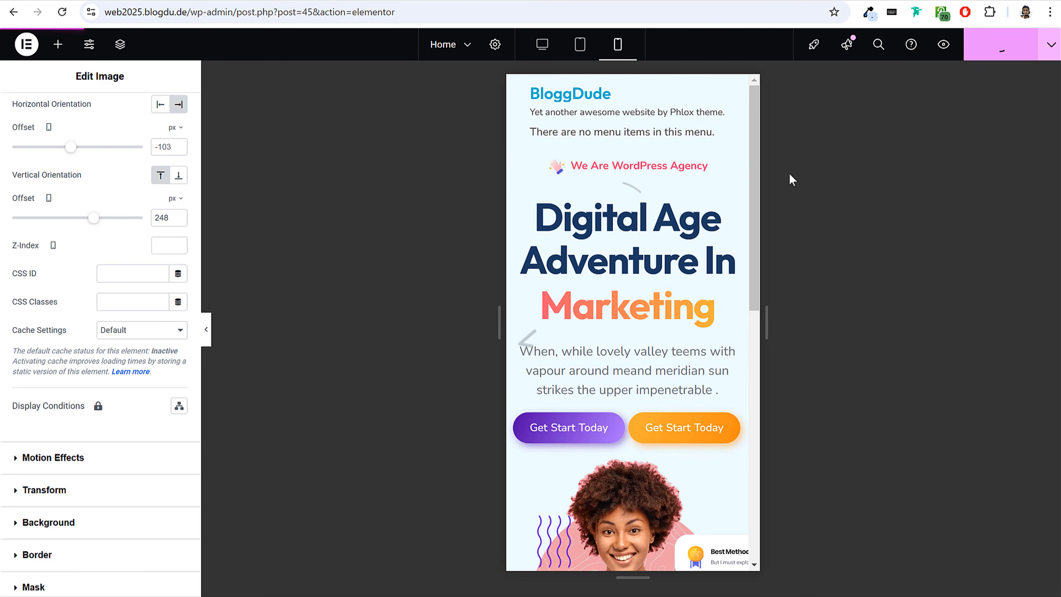
Reduce the red profile card's width to 59% for mobile.
{"action": "scroll", "coordinate": [638, 321], "scroll_direction": "down", "scroll_amount": 5}
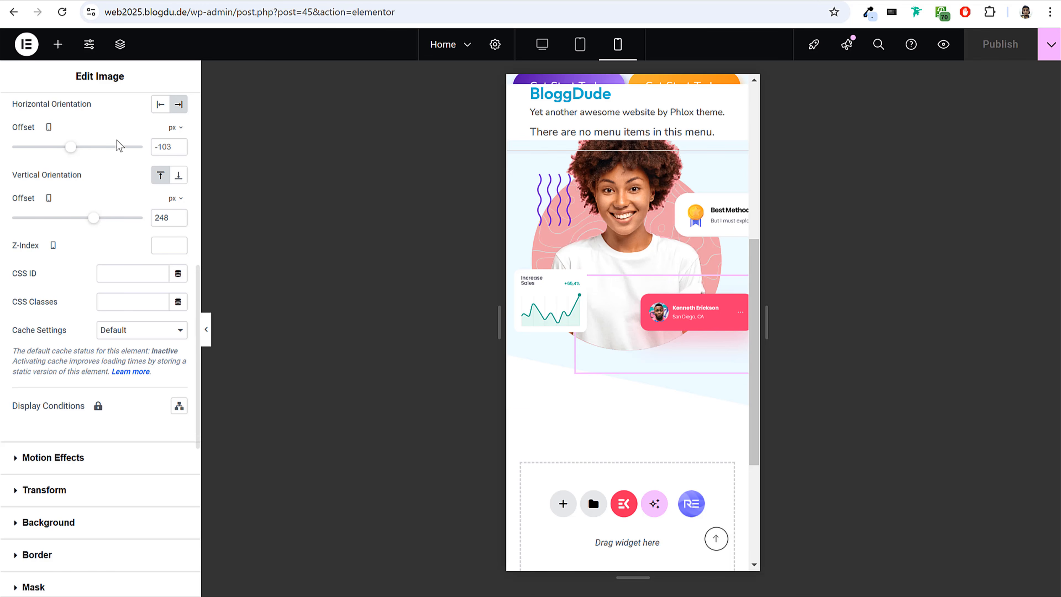
{"action": "scroll", "coordinate": [118, 146], "scroll_direction": "up", "scroll_amount": 10}
{"action": "left_click", "coordinate": [100, 117]}
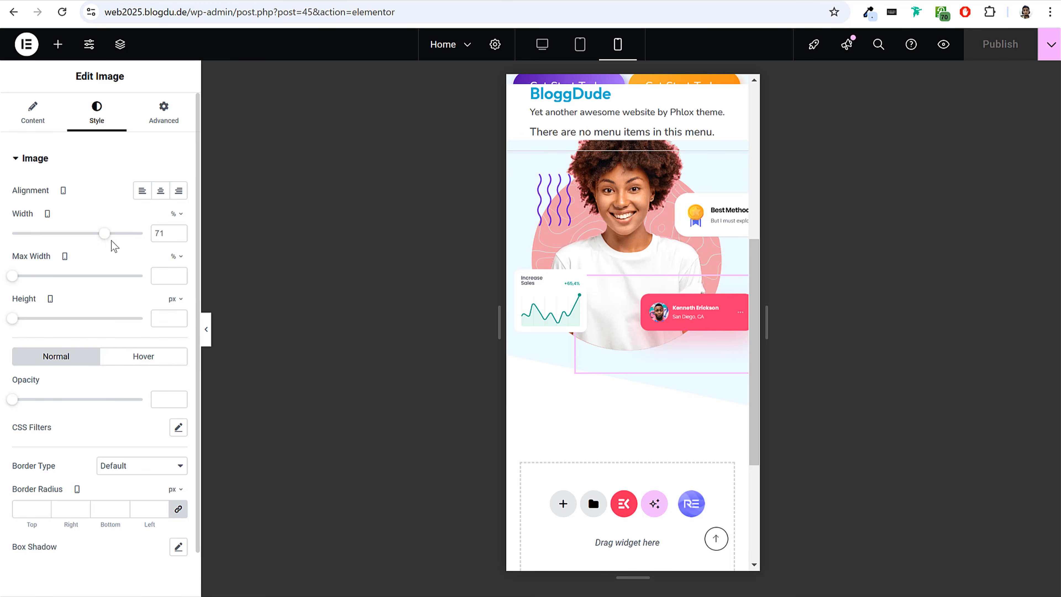
{"action": "left_click_drag", "start_coordinate": [96, 240], "coordinate": [88, 242]}
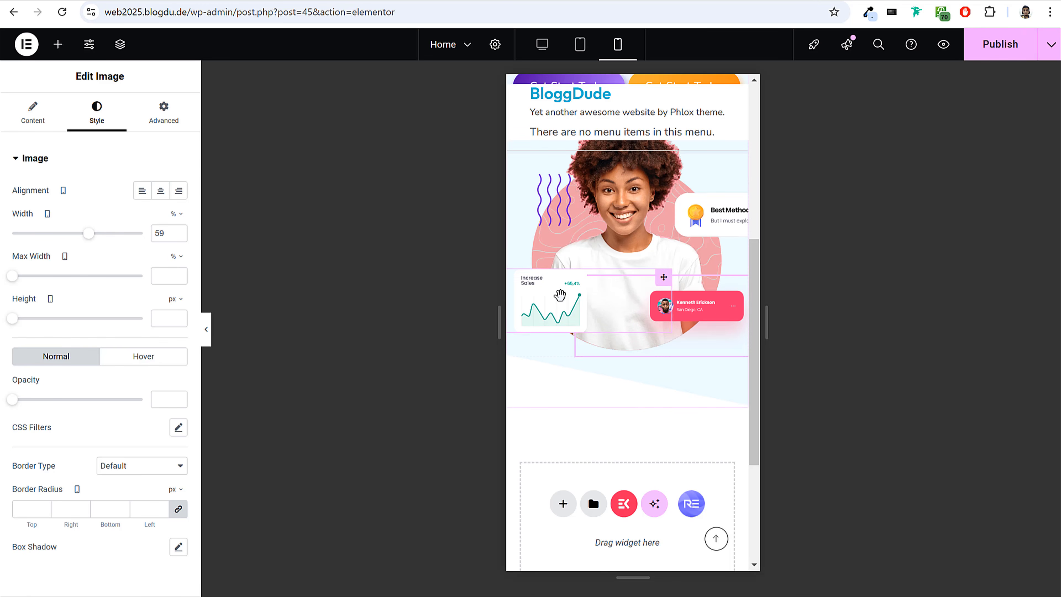
Reduce the Increase Sales chart's width to 23% for mobile and publish the page.
{"action": "left_click", "coordinate": [163, 113]}
{"action": "left_click", "coordinate": [96, 121]}
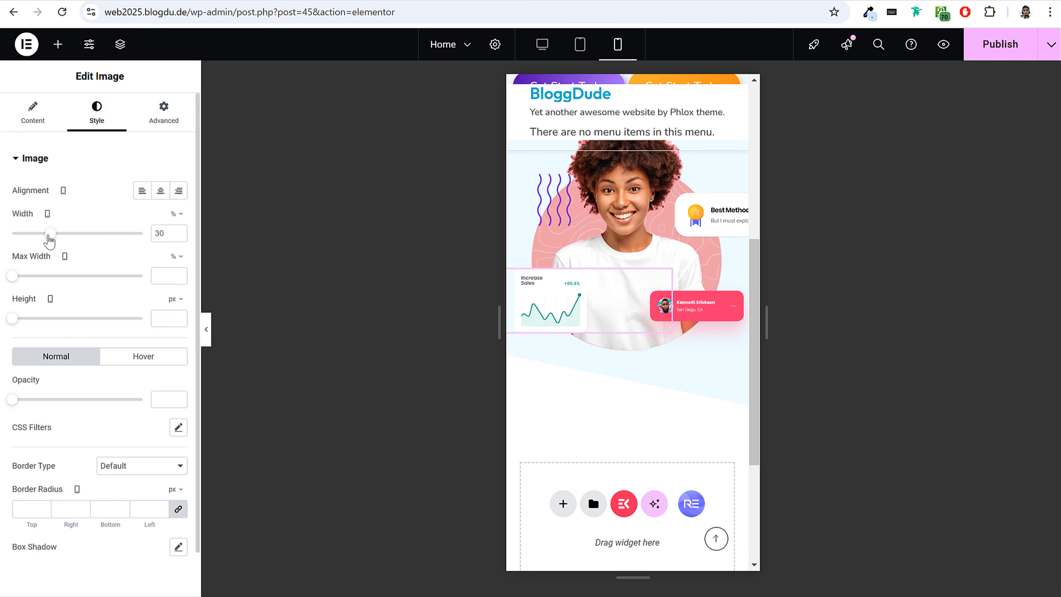
{"action": "scroll", "coordinate": [678, 167], "scroll_direction": "up", "scroll_amount": 6}
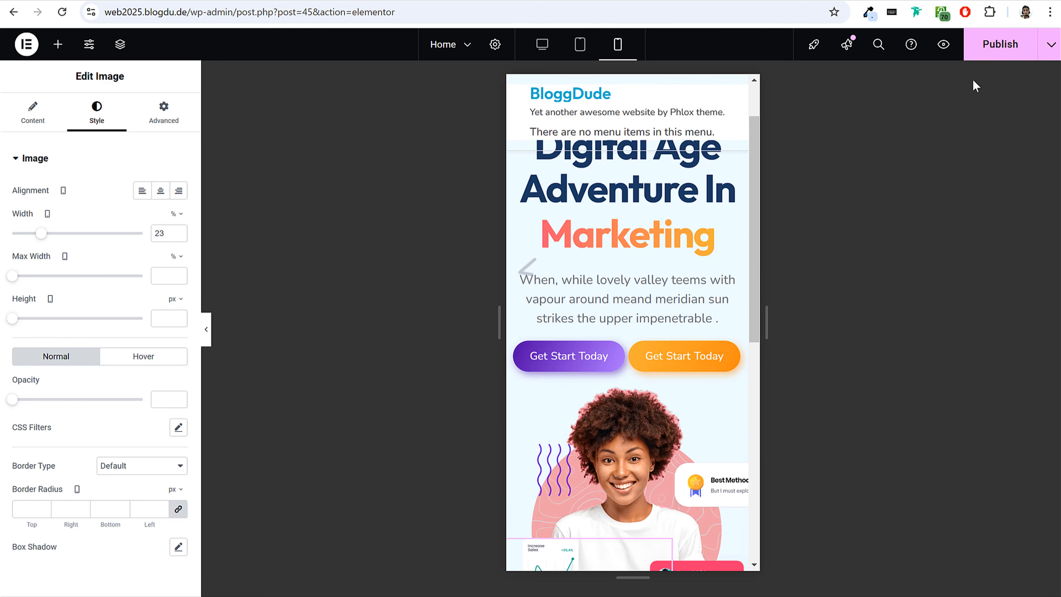
{"action": "scroll", "coordinate": [619, 169], "scroll_direction": "up", "scroll_amount": 2}
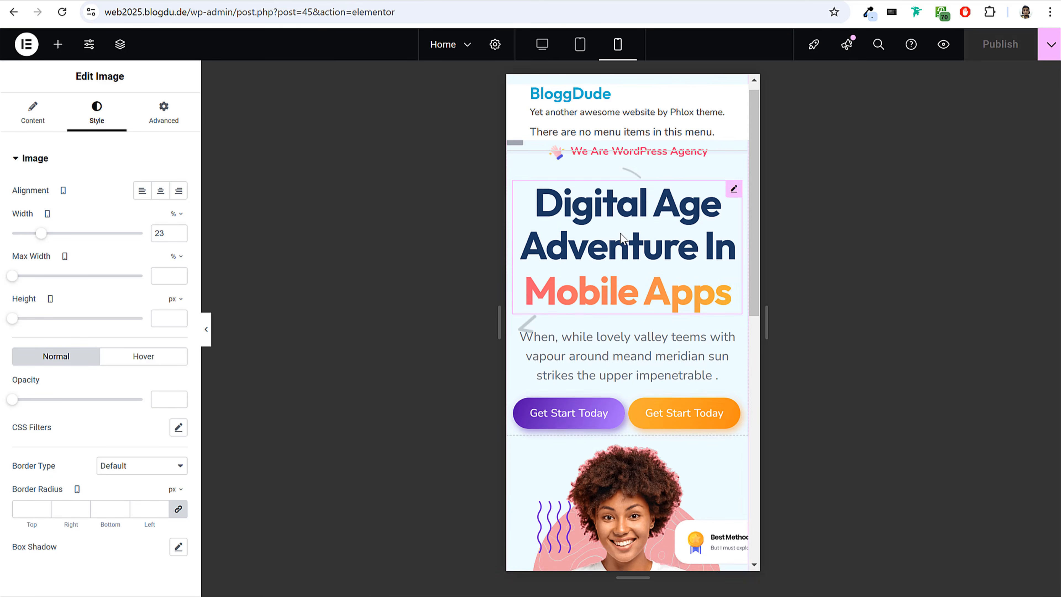
Switch to the tablet preview and set the hero heading's prefix text size to 56 px.
{"action": "left_click", "coordinate": [580, 45]}
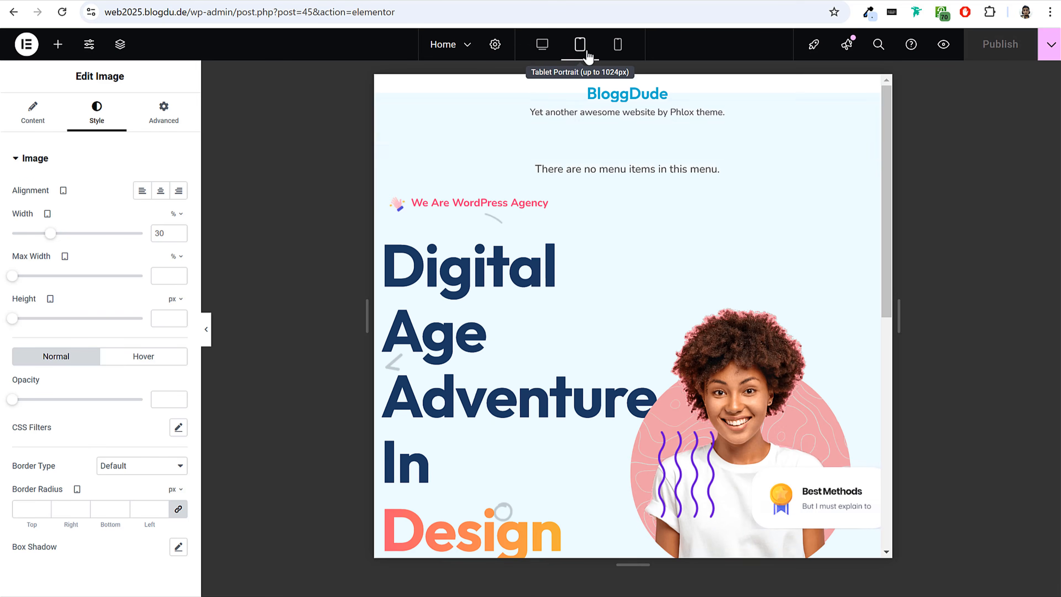
{"action": "scroll", "coordinate": [592, 307], "scroll_direction": "up", "scroll_amount": 1}
{"action": "scroll", "coordinate": [586, 298], "scroll_direction": "down", "scroll_amount": 6}
{"action": "scroll", "coordinate": [588, 297], "scroll_direction": "up", "scroll_amount": 5}
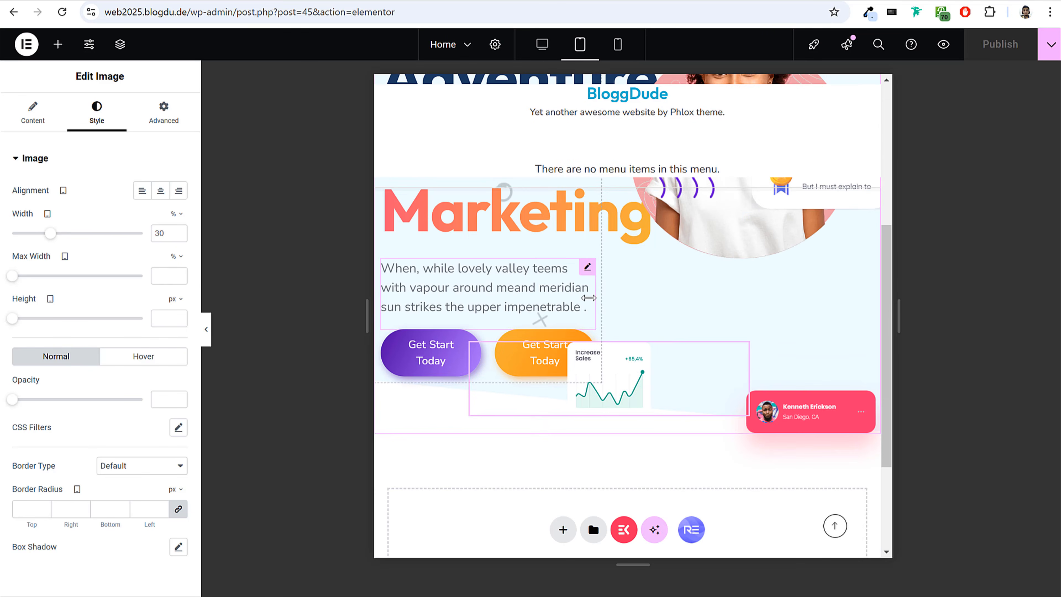
{"action": "scroll", "coordinate": [589, 297], "scroll_direction": "up", "scroll_amount": 1}
{"action": "left_click", "coordinate": [490, 308]}
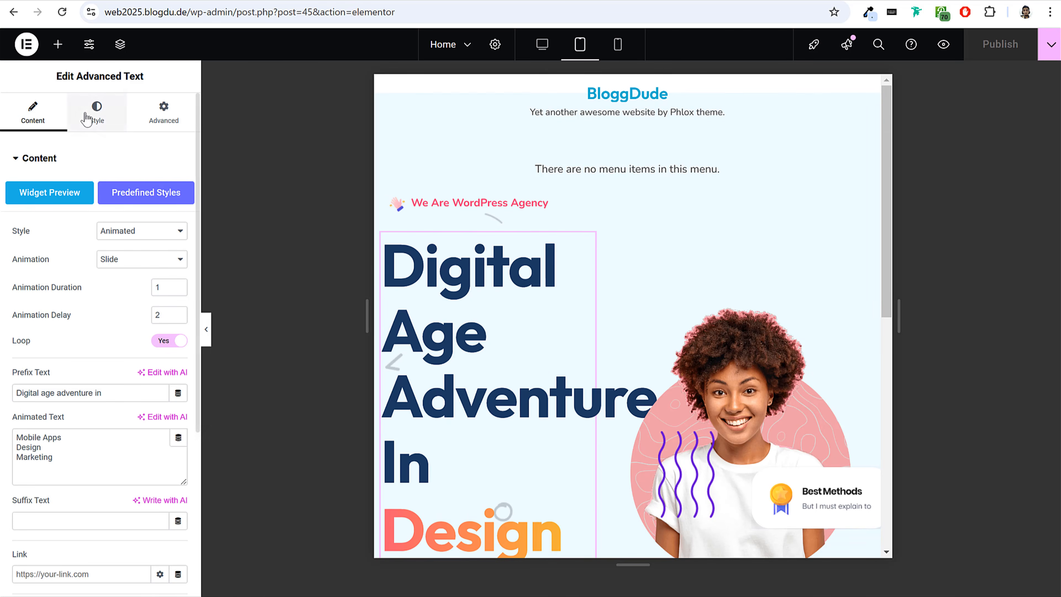
{"action": "left_click", "coordinate": [92, 113]}
{"action": "left_click", "coordinate": [178, 228]}
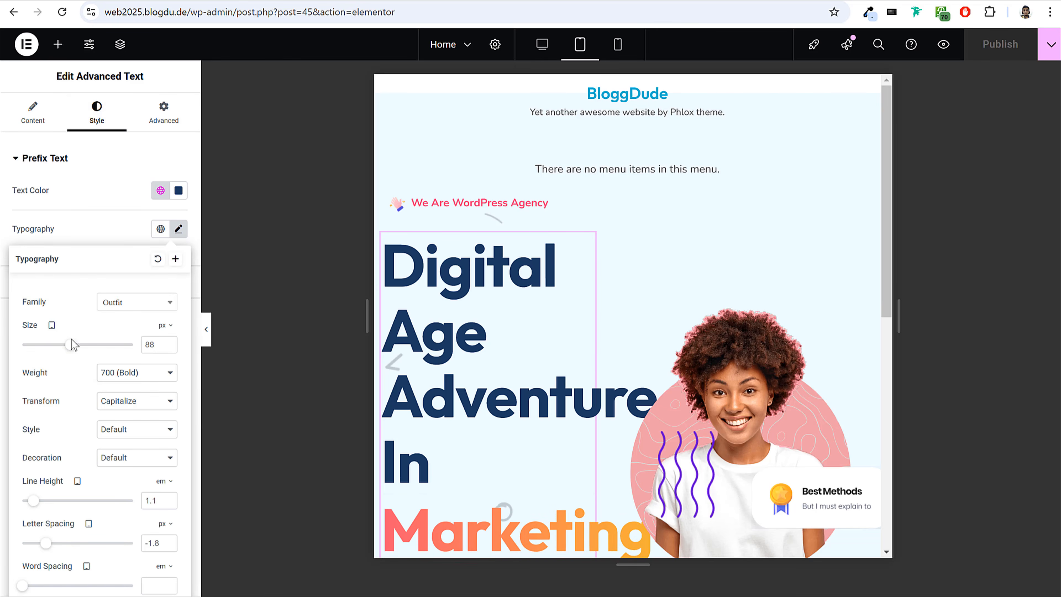
{"action": "mouse_move", "coordinate": [70, 352]}
{"action": "left_mouse_down"}
{"action": "mouse_move", "coordinate": [55, 346]}
{"action": "mouse_move", "coordinate": [55, 357]}
{"action": "left_mouse_up"}
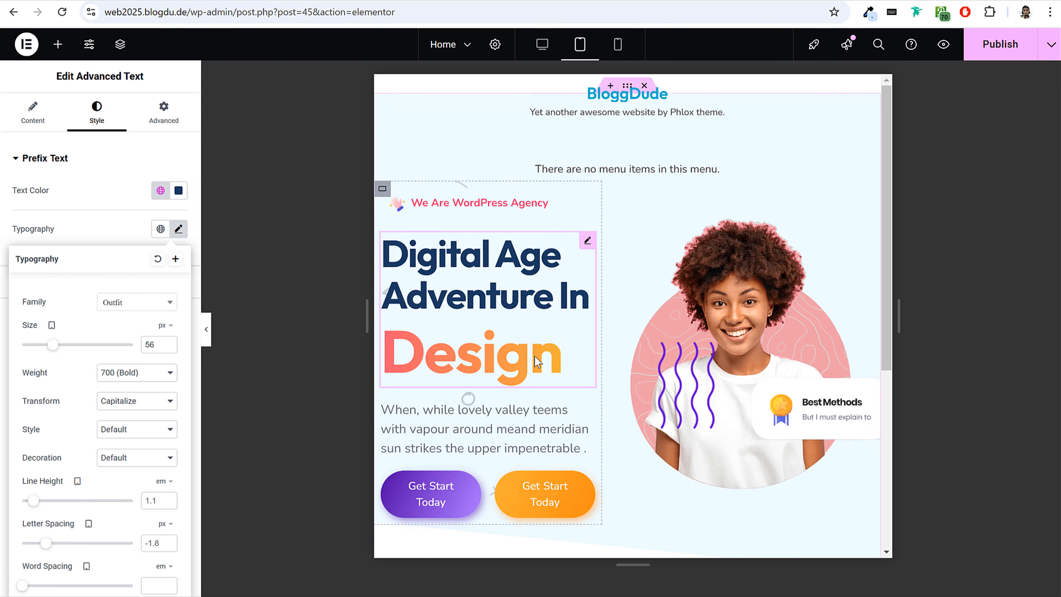
Set the heading's animated gradient text size to 56 px for tablet.
{"action": "left_click", "coordinate": [94, 160]}
{"action": "left_click", "coordinate": [94, 190]}
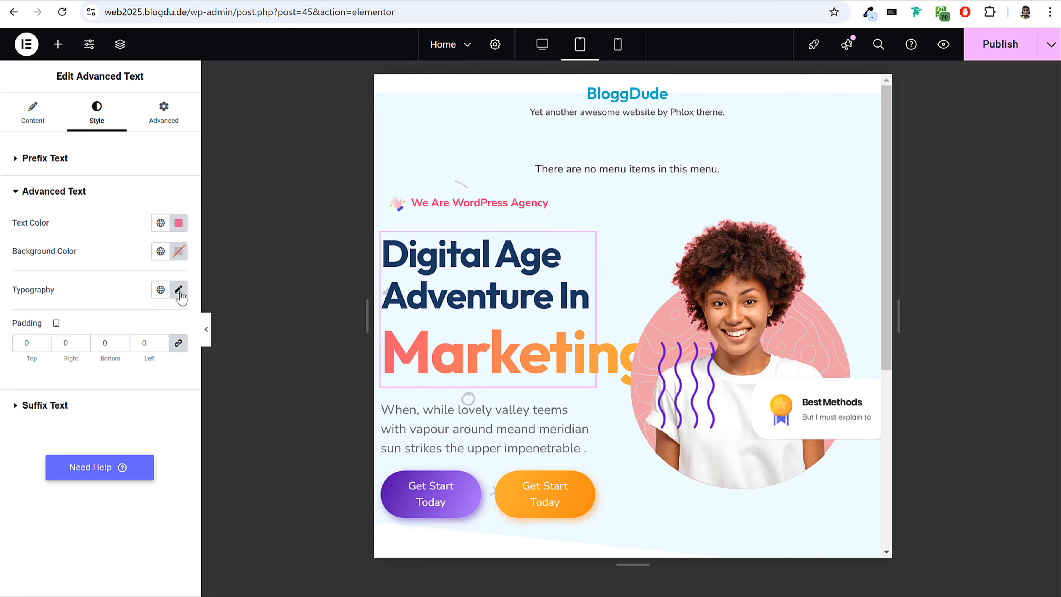
{"action": "left_click", "coordinate": [178, 289]}
{"action": "left_click_drag", "start_coordinate": [160, 401], "coordinate": [142, 399]}
{"action": "type", "text": "56"}
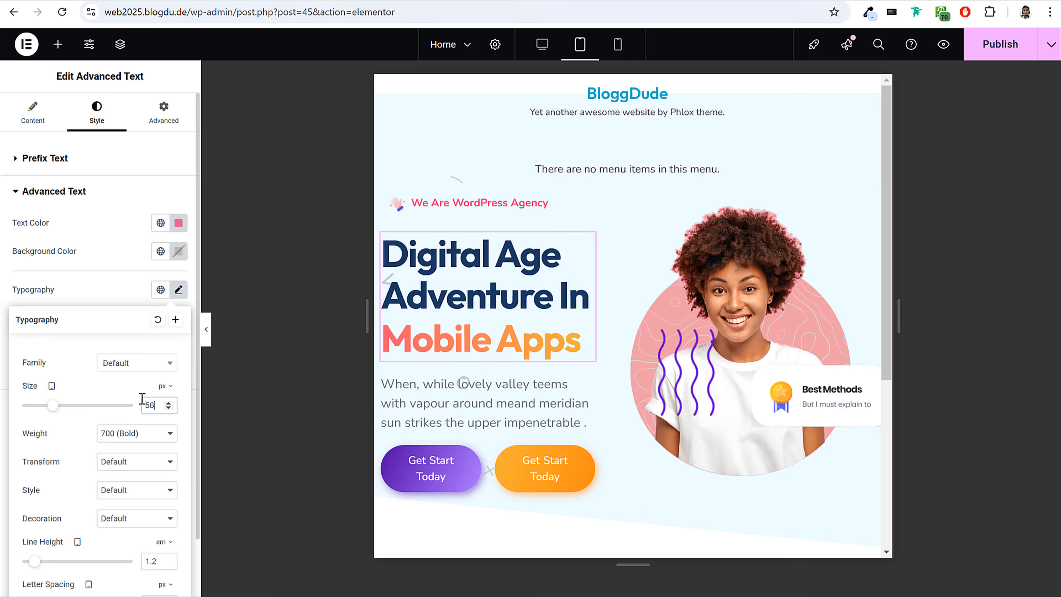
Set the font size of the paragraph below the heading to 14 px for tablet.
{"action": "left_click", "coordinate": [529, 390]}
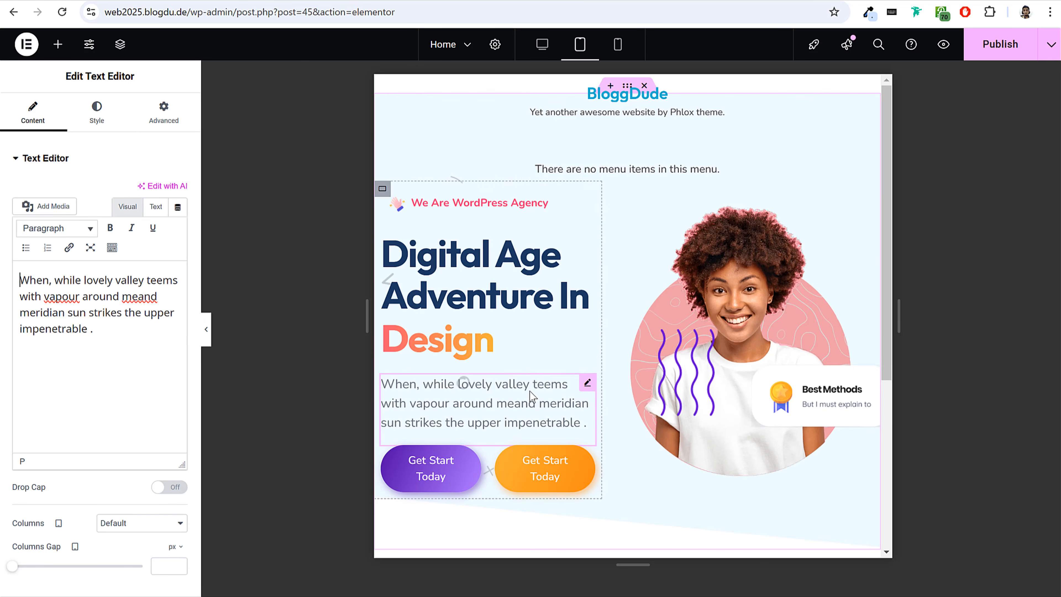
{"action": "left_click", "coordinate": [96, 113]}
{"action": "left_click", "coordinate": [179, 247]}
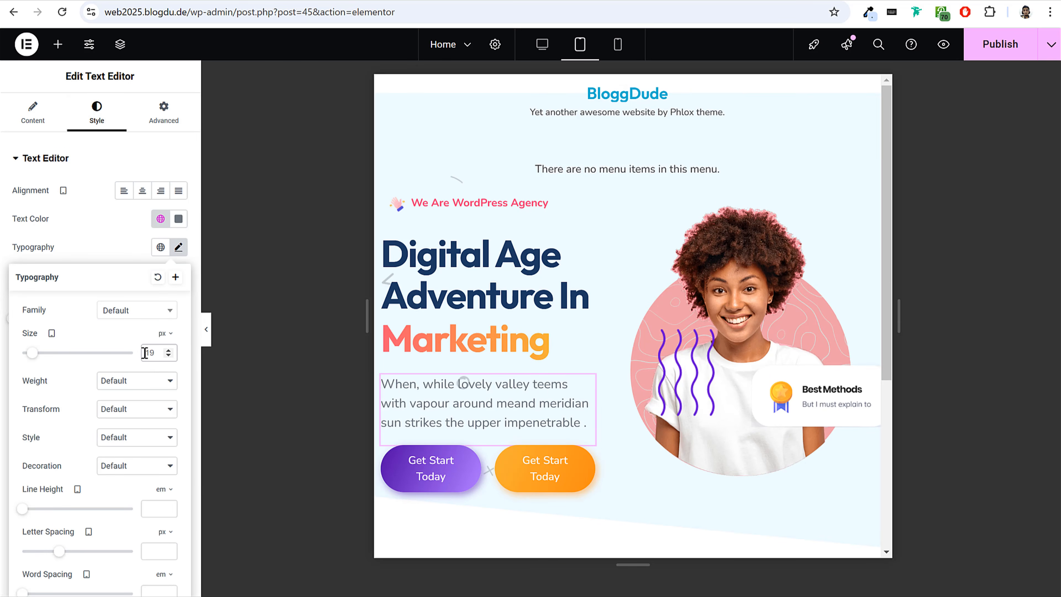
{"action": "left_click", "coordinate": [147, 353]}
{"action": "type", "text": "14"}
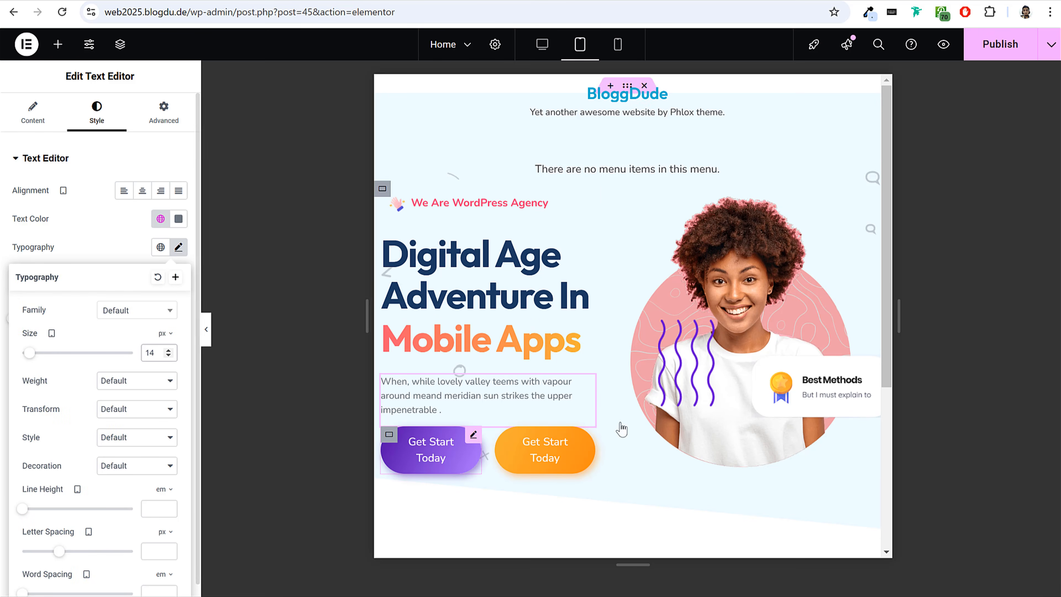
Set the column and row gaps of the two-button container to 5 px for tablet.
{"action": "scroll", "coordinate": [626, 397], "scroll_direction": "down", "scroll_amount": 2}
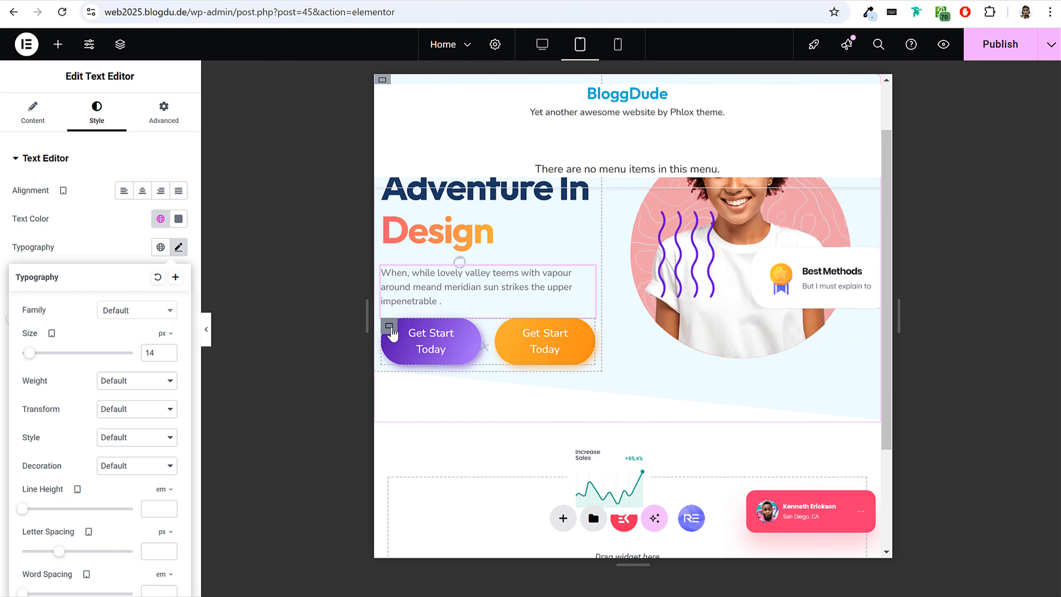
{"action": "left_click", "coordinate": [390, 327]}
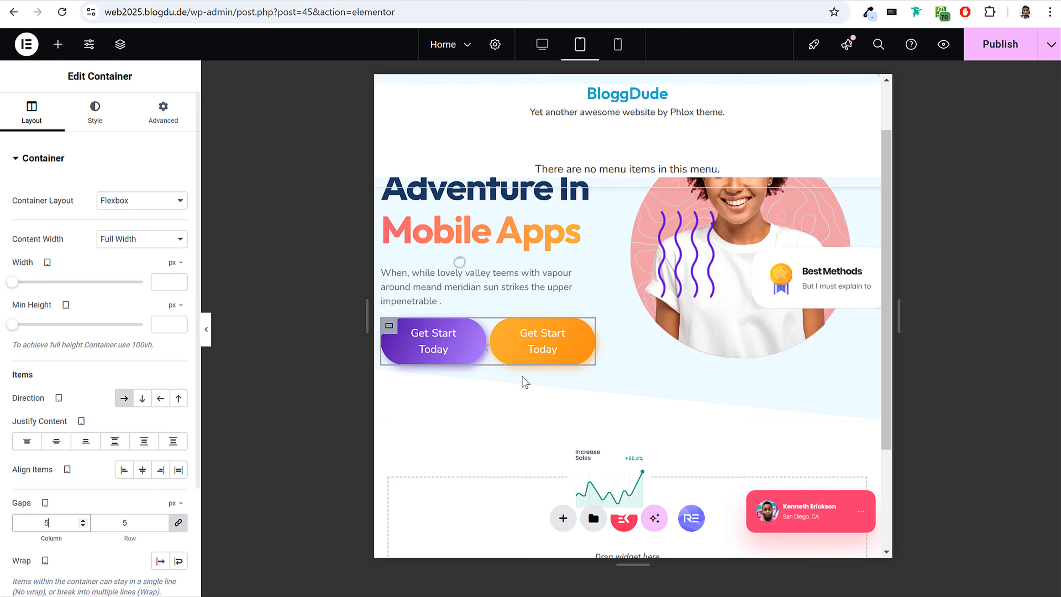
Set the purple button's tablet padding to 10 top and bottom and 15 right and left, with the sides unlinked.
{"action": "left_click", "coordinate": [434, 343]}
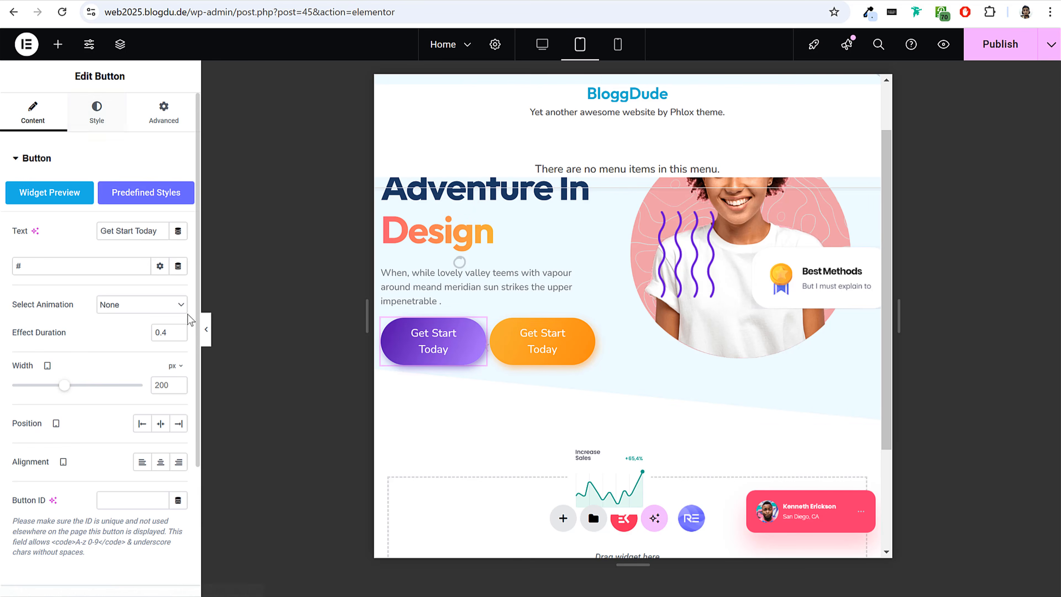
{"action": "left_click", "coordinate": [102, 124]}
{"action": "scroll", "coordinate": [100, 339], "scroll_direction": "down", "scroll_amount": 3}
{"action": "scroll", "coordinate": [104, 317], "scroll_direction": "up", "scroll_amount": 3}
{"action": "scroll", "coordinate": [135, 332], "scroll_direction": "down", "scroll_amount": 5}
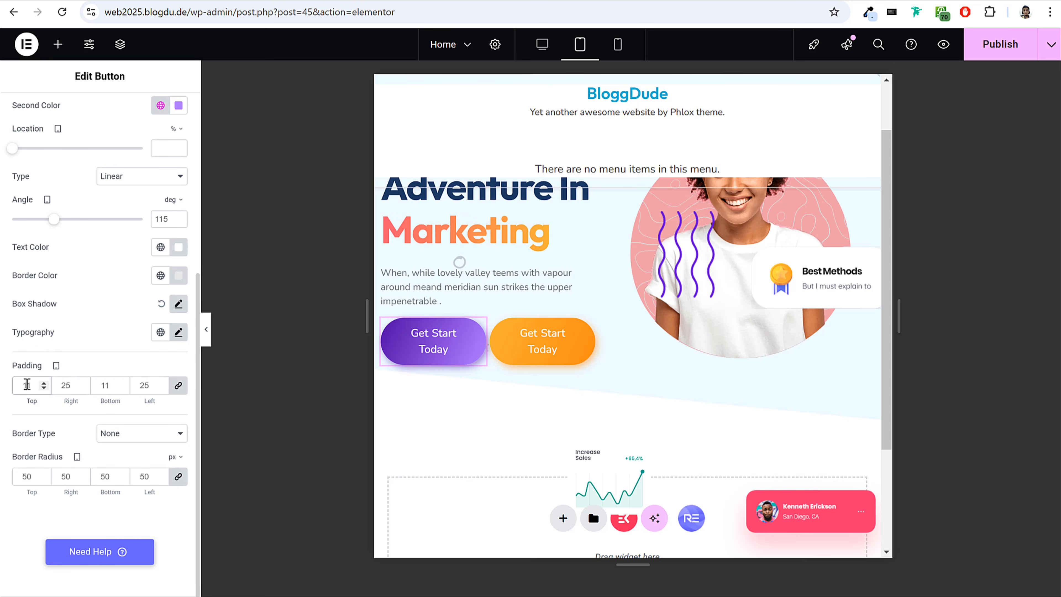
{"action": "type", "text": "0"}
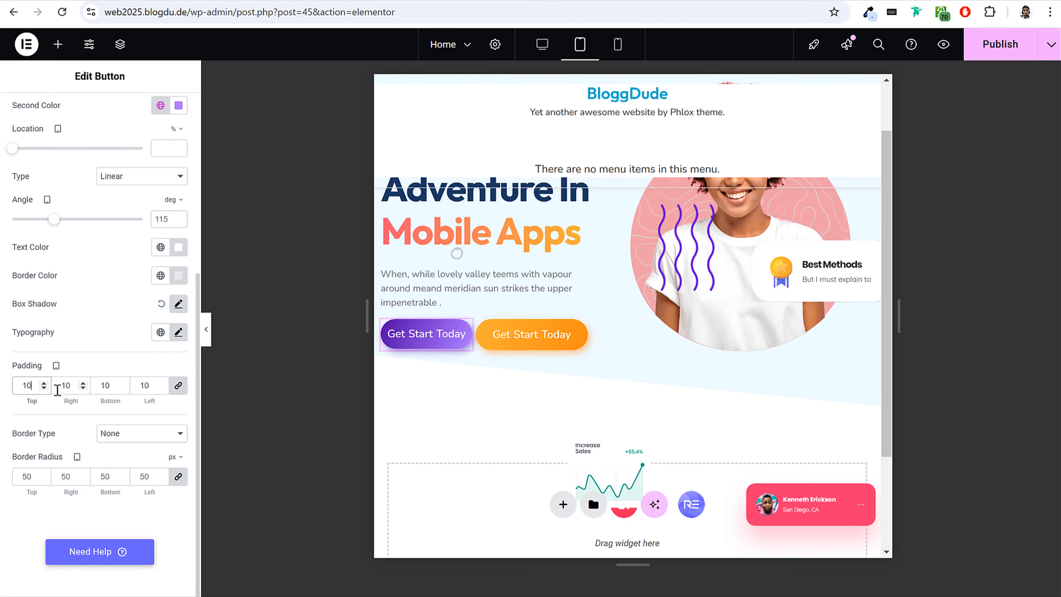
{"action": "left_click", "coordinate": [181, 387]}
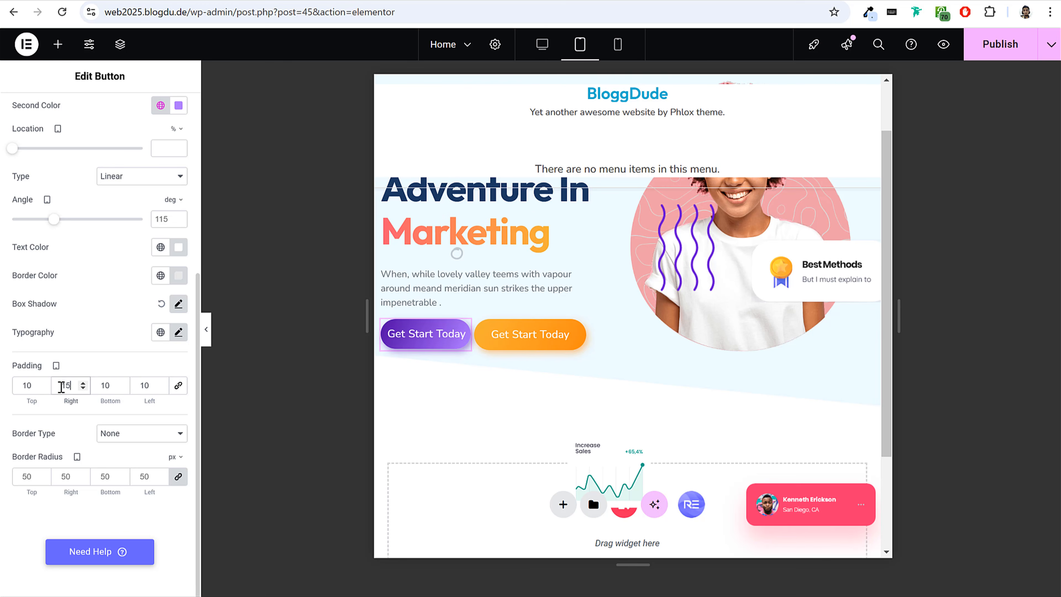
{"action": "type", "text": "0"}
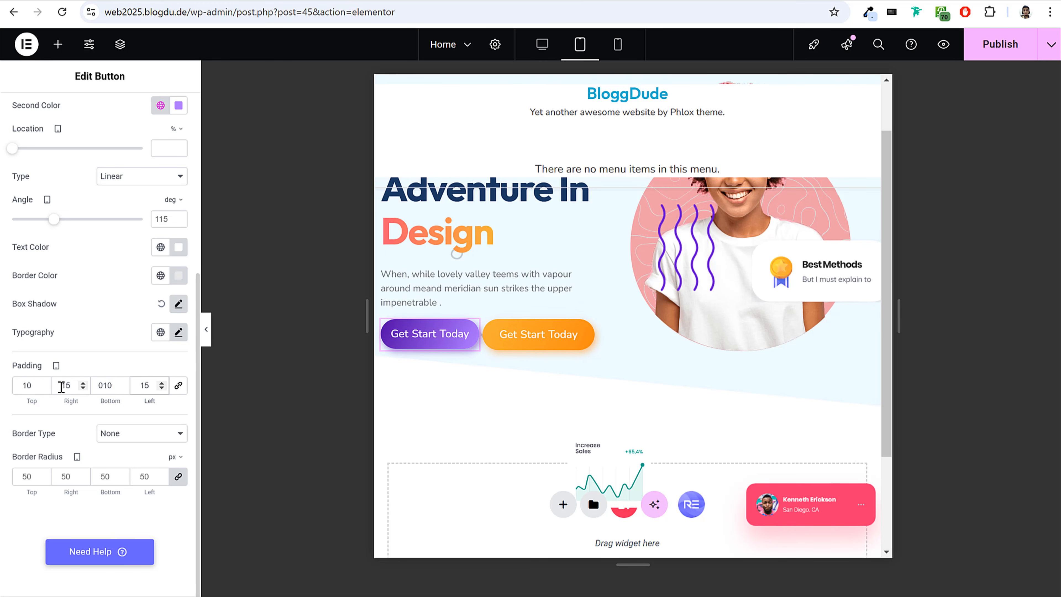
Unlink the orange button's padding and set it to 10 top and bottom and 15 right and left for tablet.
{"action": "left_click", "coordinate": [534, 335]}
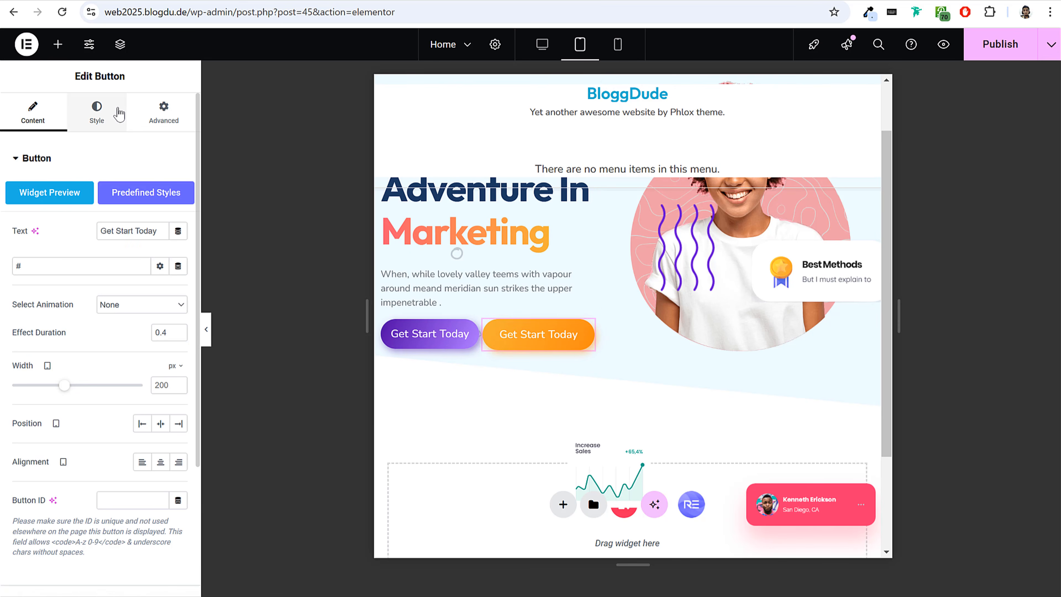
{"action": "left_click", "coordinate": [96, 112]}
{"action": "scroll", "coordinate": [153, 406], "scroll_direction": "down", "scroll_amount": 5}
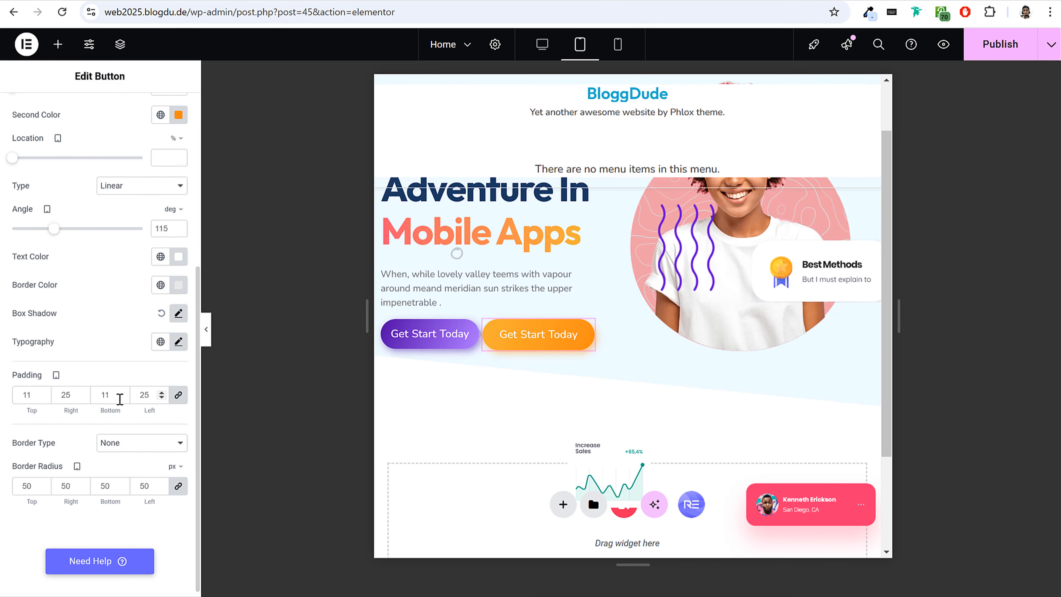
{"action": "left_click", "coordinate": [182, 397]}
{"action": "double_click", "coordinate": [33, 395]}
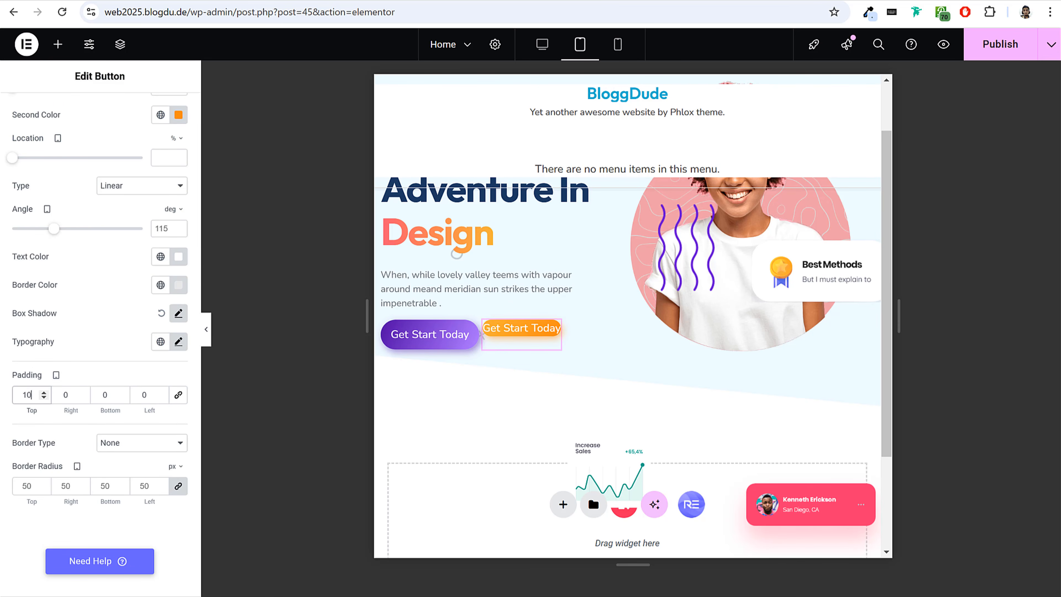
{"action": "key", "text": "Tab"}
{"action": "type", "text": "10"}
{"action": "key", "text": "Tab"}
{"action": "type", "text": "15"}
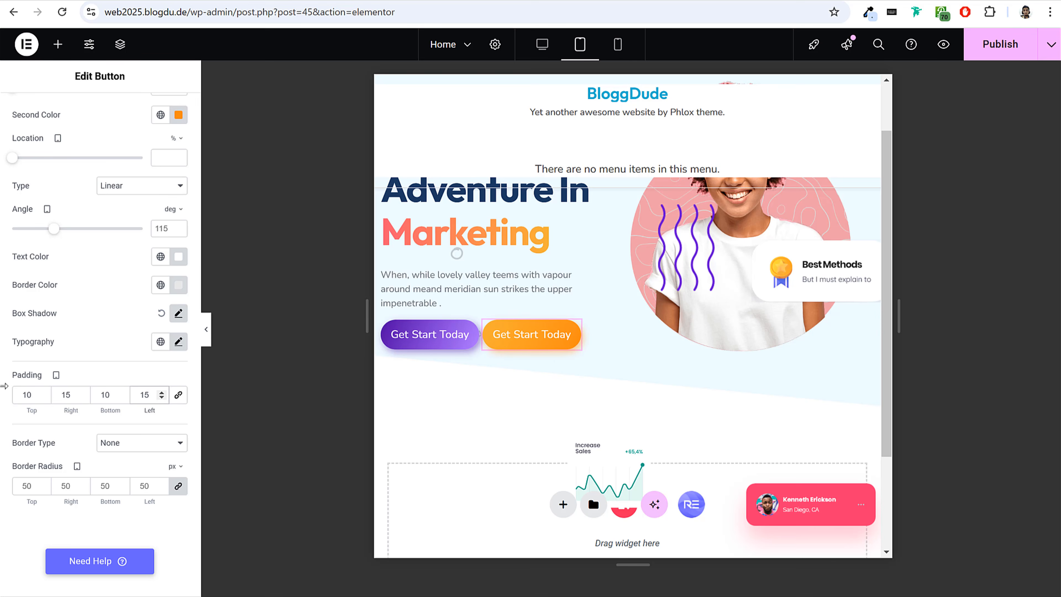
Reposition the wave graphic, Best Methods card, sales chart and red profile card around the portrait for tablet.
{"action": "scroll", "coordinate": [724, 348], "scroll_direction": "up", "scroll_amount": 3}
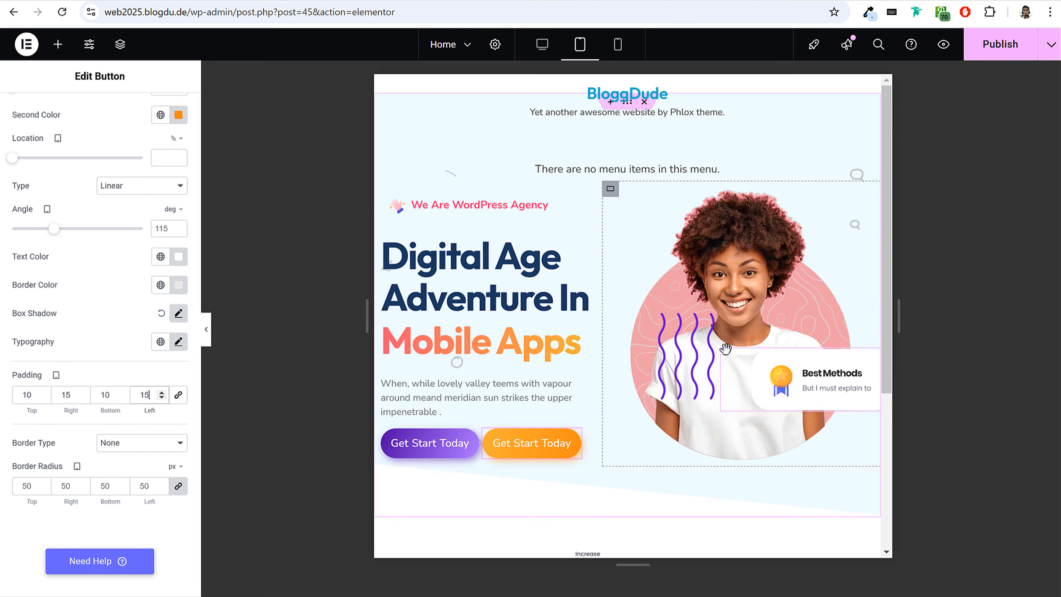
{"action": "left_click", "coordinate": [685, 382]}
{"action": "left_click", "coordinate": [164, 112]}
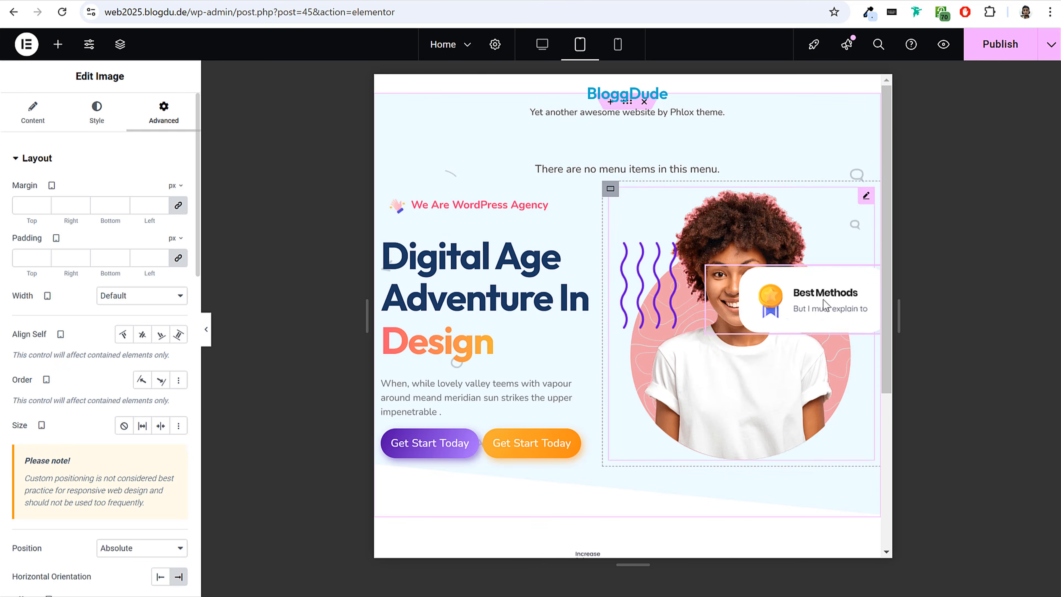
{"action": "scroll", "coordinate": [748, 426], "scroll_direction": "down", "scroll_amount": 5}
{"action": "left_click_drag", "start_coordinate": [621, 381], "coordinate": [653, 223]}
{"action": "left_click_drag", "start_coordinate": [829, 289], "coordinate": [838, 196]}
{"action": "scroll", "coordinate": [842, 317], "scroll_direction": "up", "scroll_amount": 5}
Set the Best Methods card image's width to 43% for tablet.
{"action": "left_click", "coordinate": [832, 297]}
{"action": "left_click", "coordinate": [96, 113]}
{"action": "left_click_drag", "start_coordinate": [99, 242], "coordinate": [63, 240]}
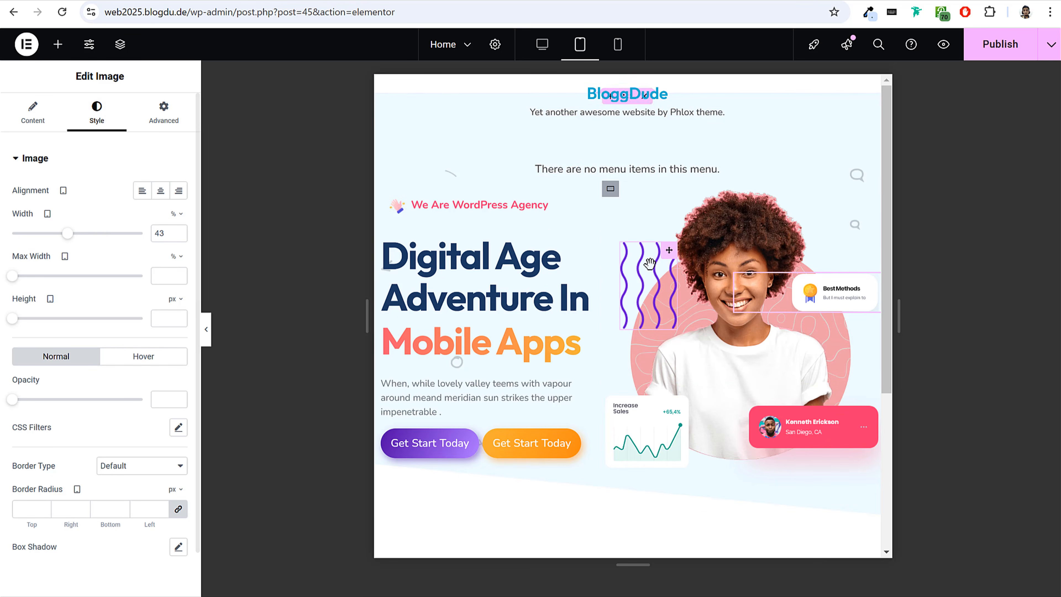
Reduce the wave graphic's tablet width, and set the sales chart's width to 26% and the red profile card's to 55%.
{"action": "left_click", "coordinate": [662, 267]}
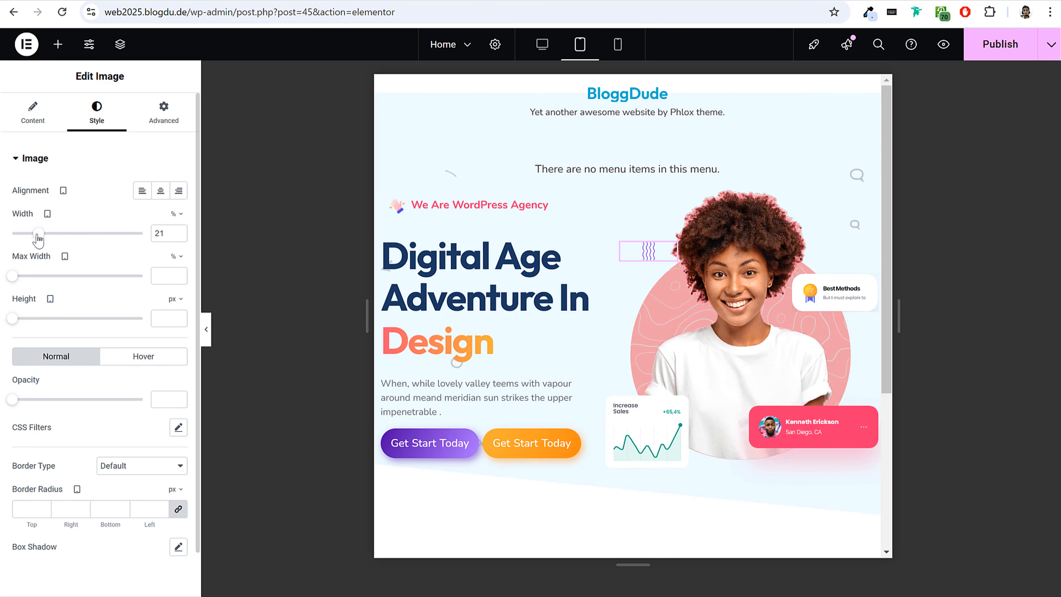
{"action": "left_click_drag", "start_coordinate": [108, 251], "coordinate": [44, 241]}
{"action": "left_click", "coordinate": [662, 401]}
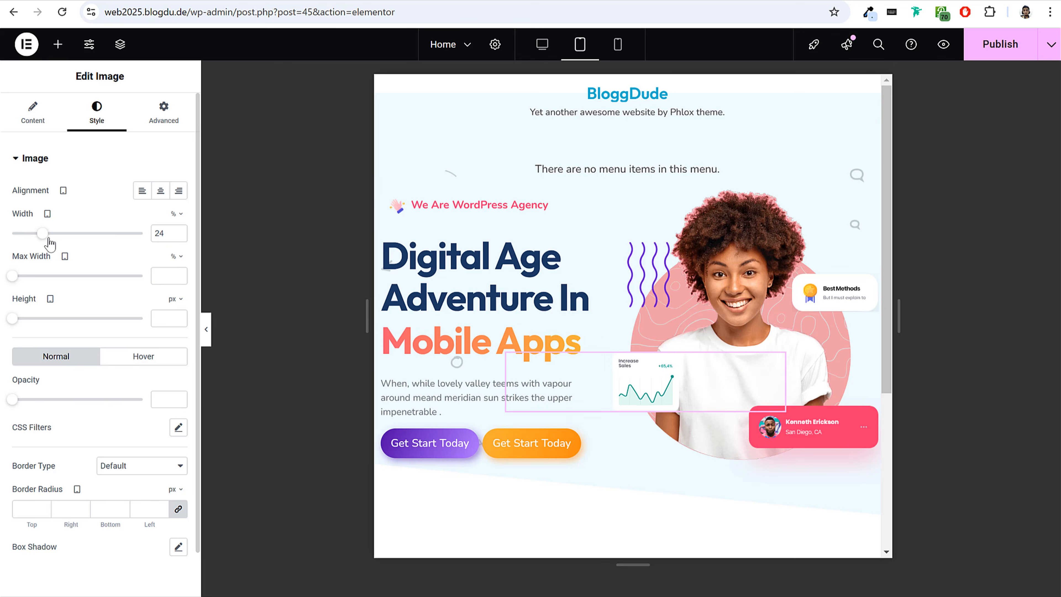
{"action": "left_click", "coordinate": [864, 194]}
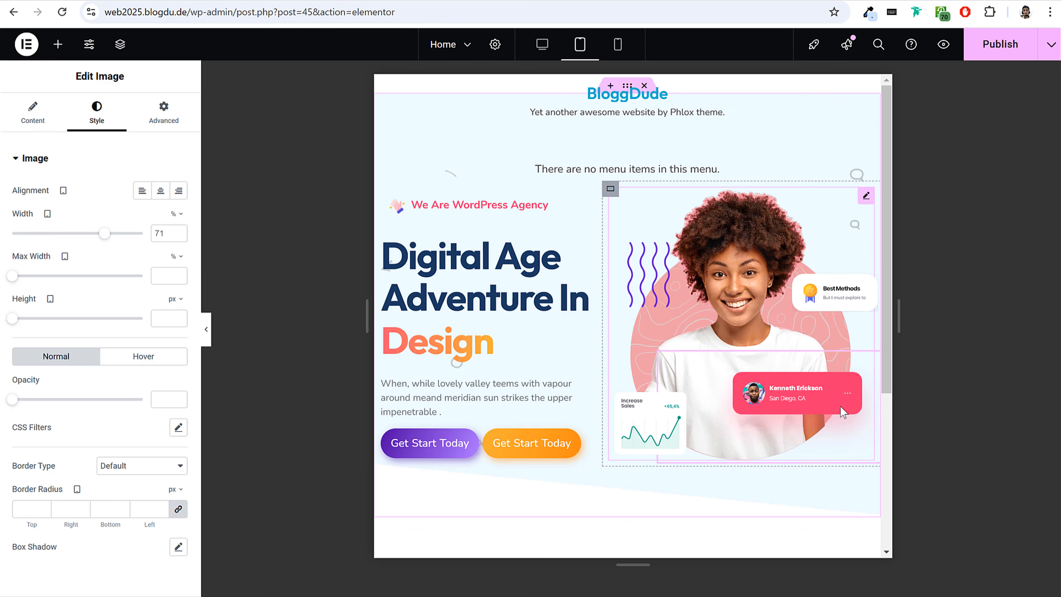
{"action": "left_click_drag", "start_coordinate": [105, 233], "coordinate": [83, 233]}
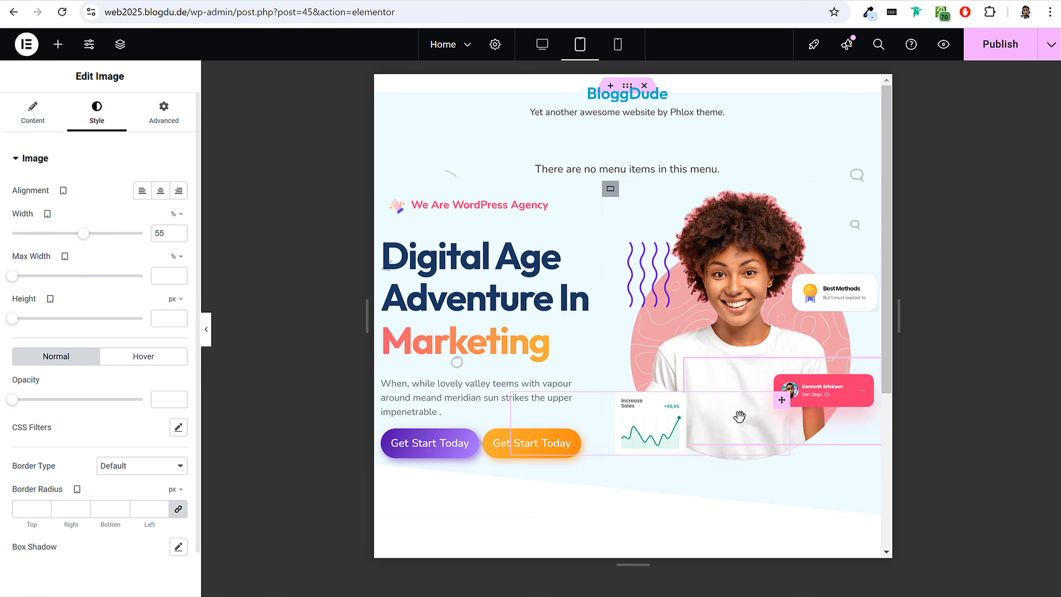
Move the red profile card and the sales chart to the portrait's lower right and lower left, and publish the page.
{"action": "left_click_drag", "start_coordinate": [828, 391], "coordinate": [842, 440]}
{"action": "left_click_drag", "start_coordinate": [637, 427], "coordinate": [654, 420]}
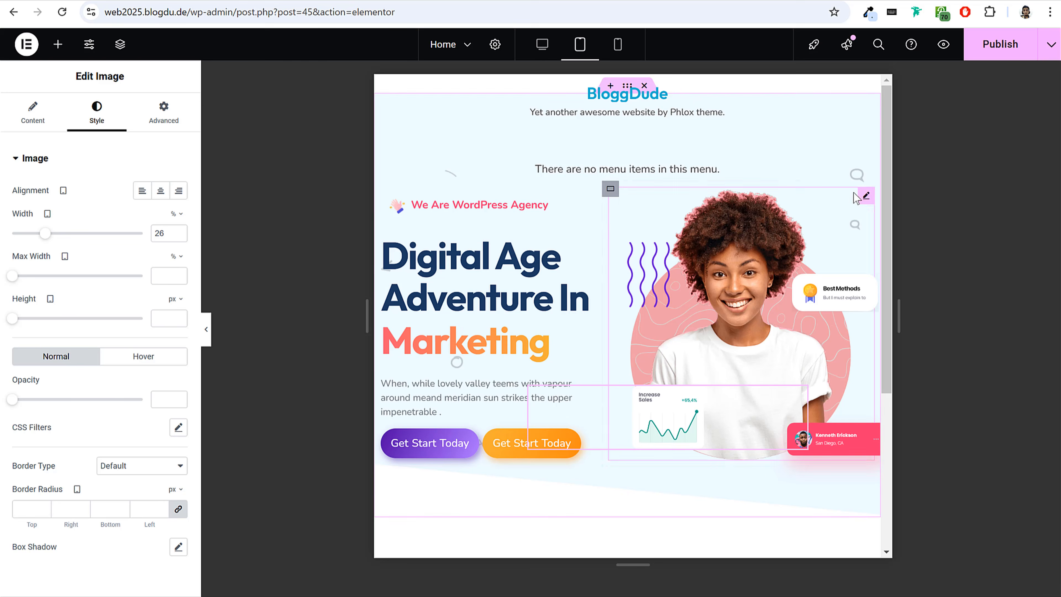
{"action": "left_click", "coordinate": [999, 54]}
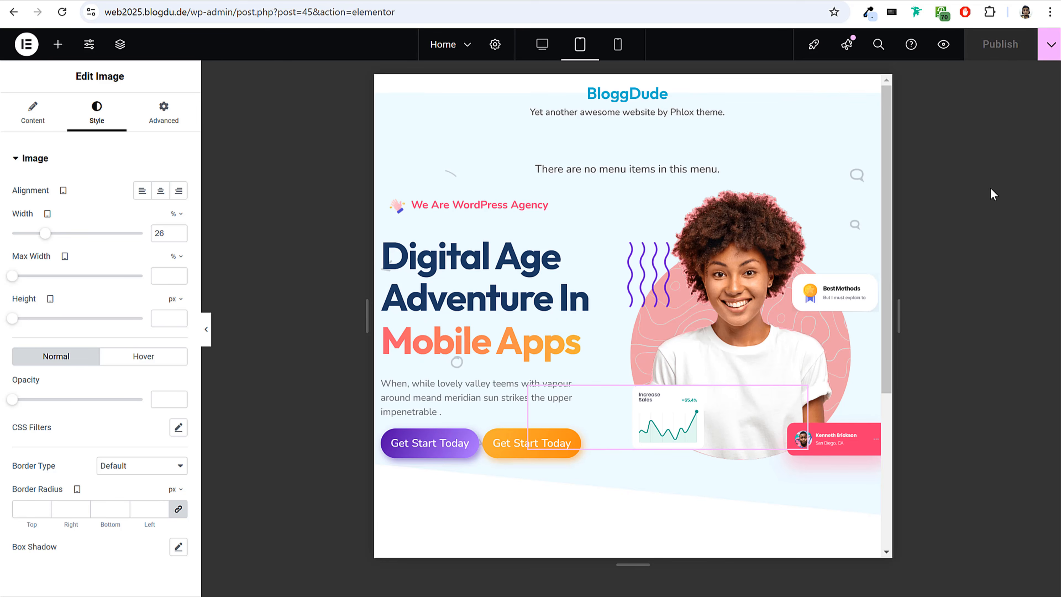
Switch to the desktop preview and review the hero section and the empty area below it.
{"action": "left_click", "coordinate": [542, 44]}
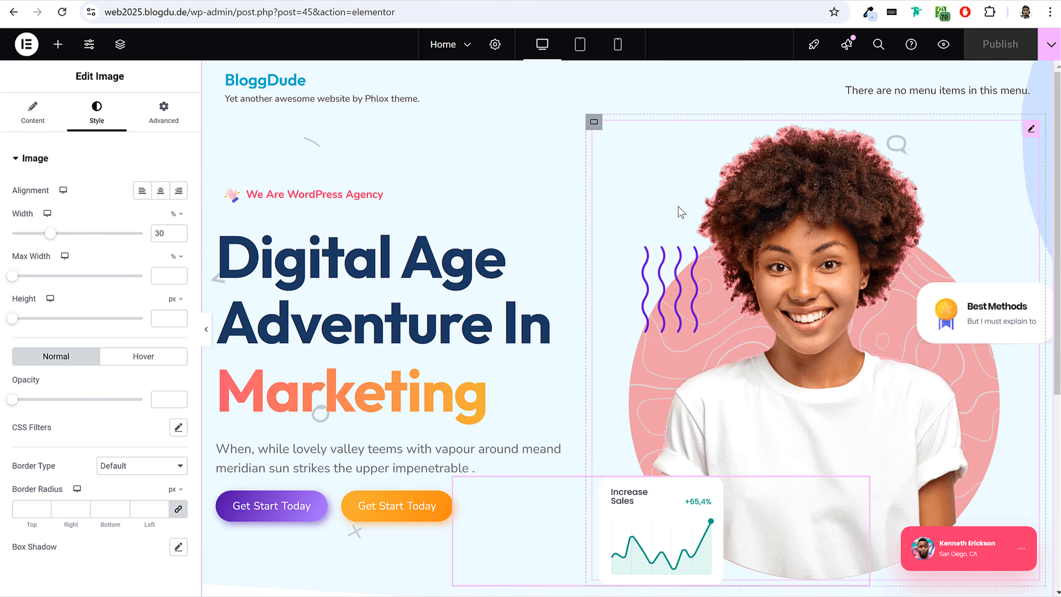
{"action": "scroll", "coordinate": [617, 321], "scroll_direction": "down", "scroll_amount": 4}
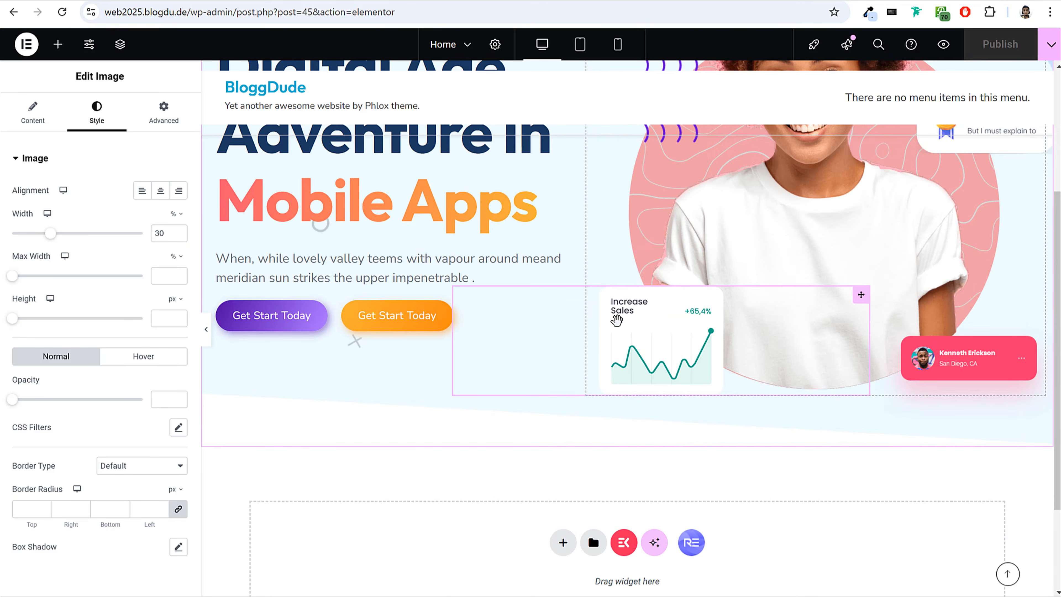
{"action": "scroll", "coordinate": [616, 318], "scroll_direction": "up", "scroll_amount": 4}
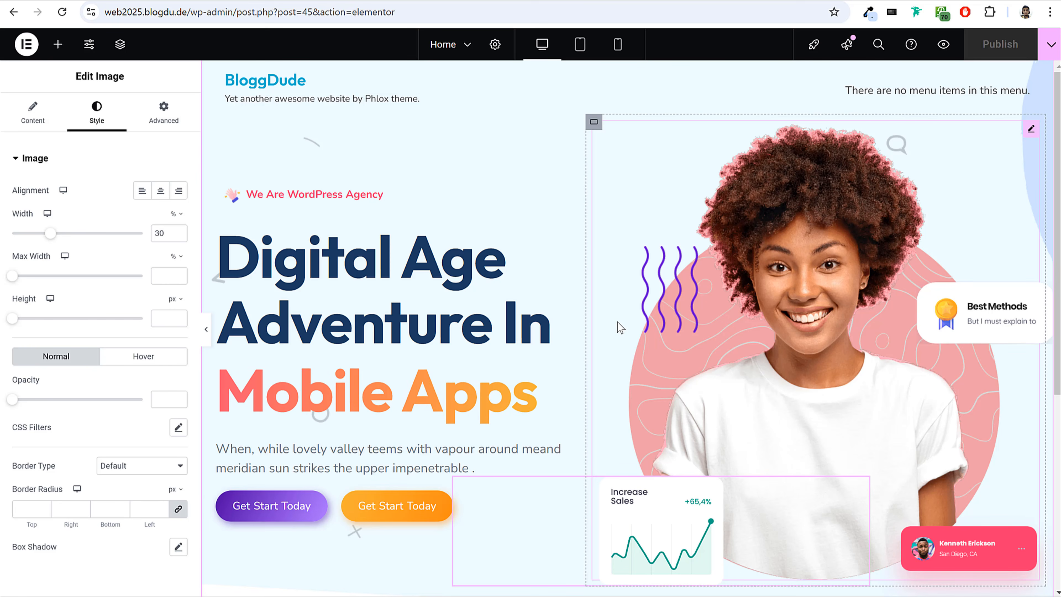
{"action": "scroll", "coordinate": [613, 342], "scroll_direction": "down", "scroll_amount": 4}
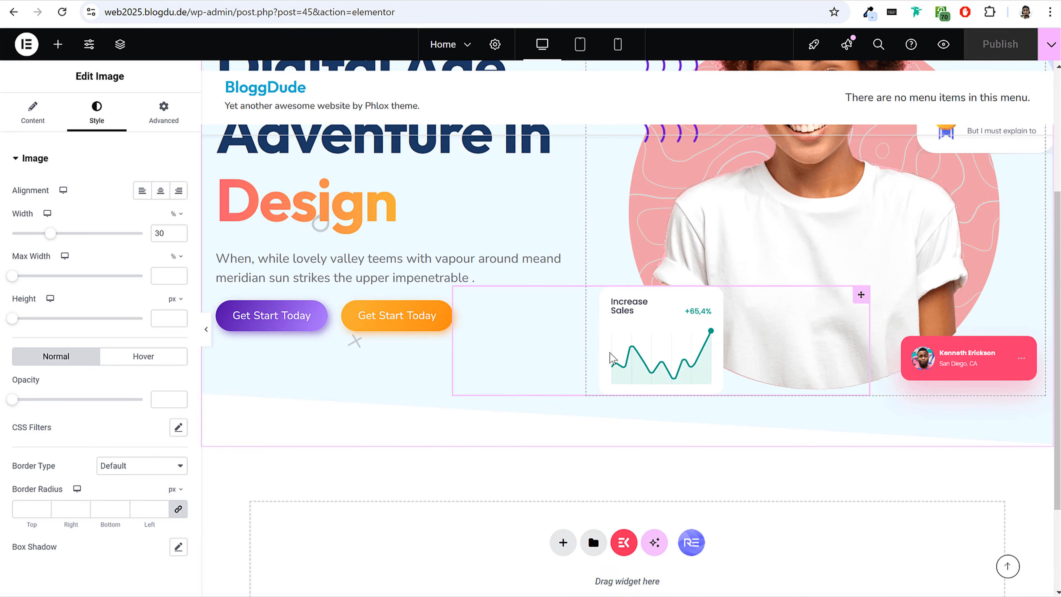
{"action": "scroll", "coordinate": [609, 355], "scroll_direction": "down", "scroll_amount": 3}
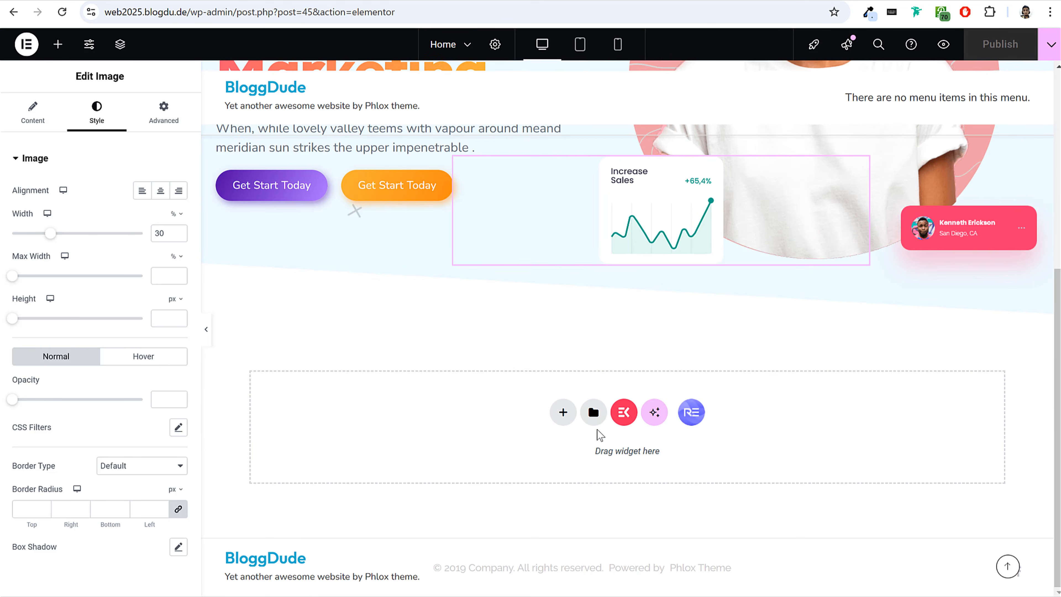
Check the Features category of blocks in the Elementor template library, and close the library.
{"action": "left_click", "coordinate": [593, 413]}
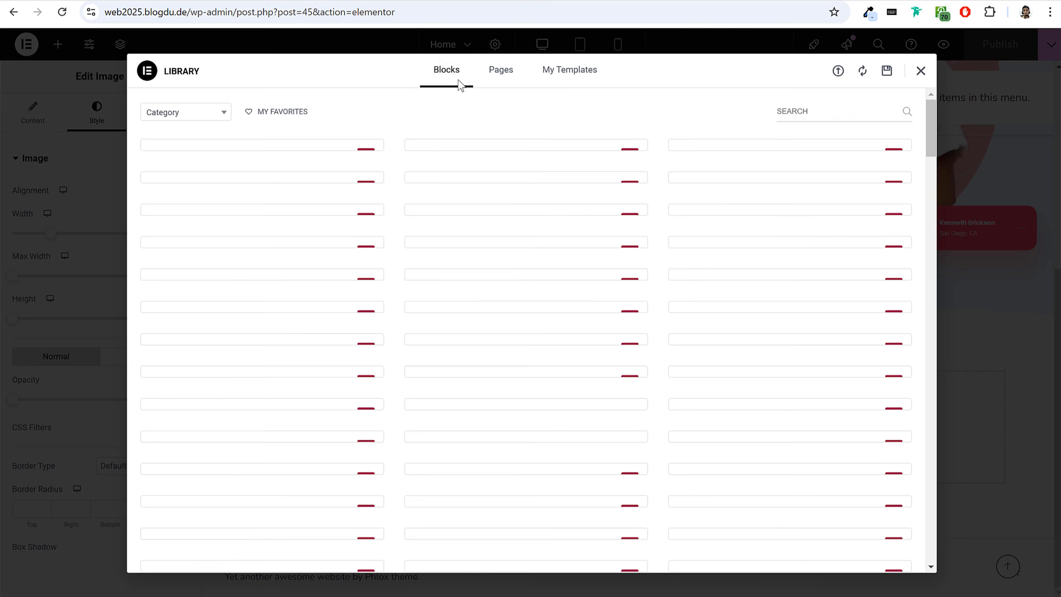
{"action": "left_click", "coordinate": [166, 121]}
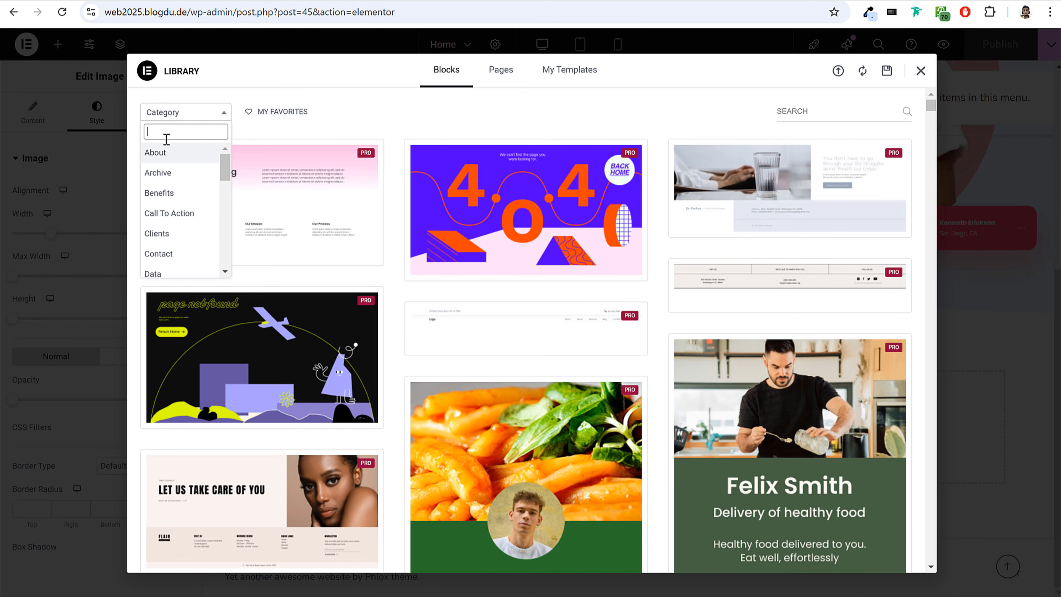
{"action": "scroll", "coordinate": [183, 236], "scroll_direction": "down", "scroll_amount": 3}
{"action": "left_click", "coordinate": [182, 180]}
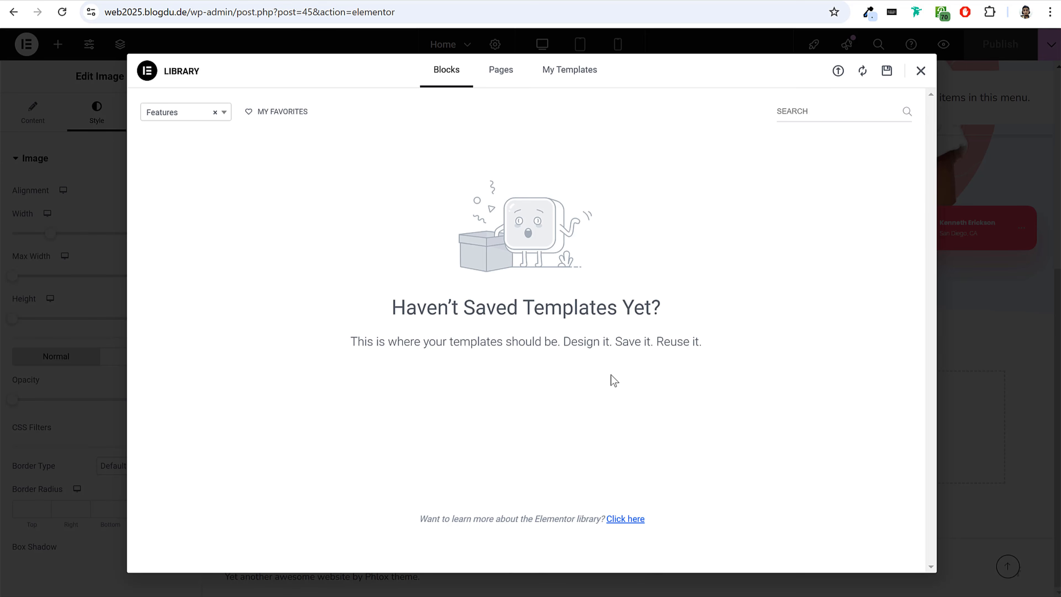
{"action": "left_click", "coordinate": [920, 72]}
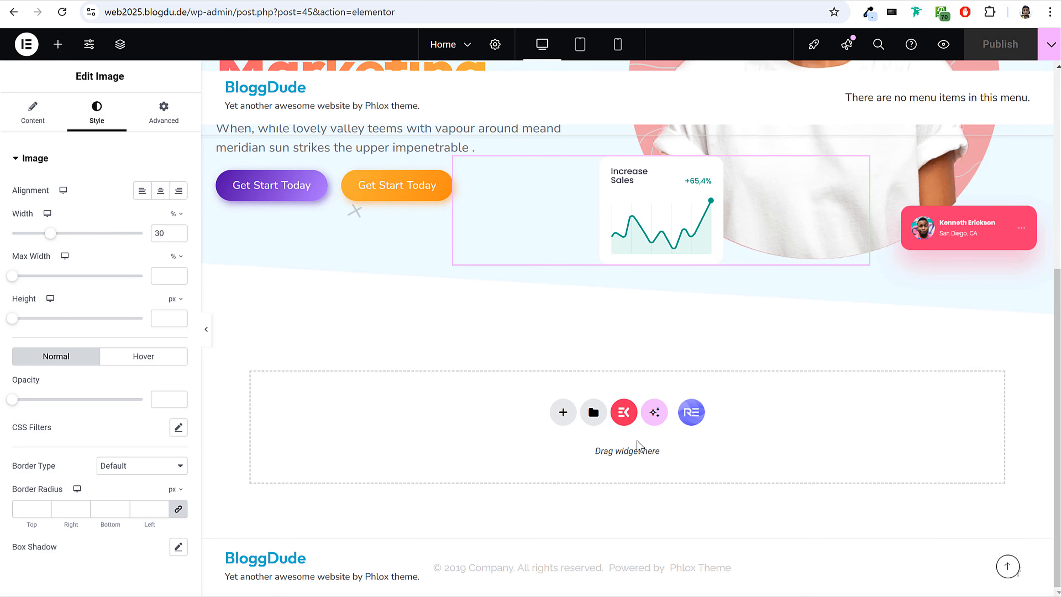
Open the ElementsKit template library from the empty area below the hero and browse its page templates.
{"action": "left_click", "coordinate": [625, 413]}
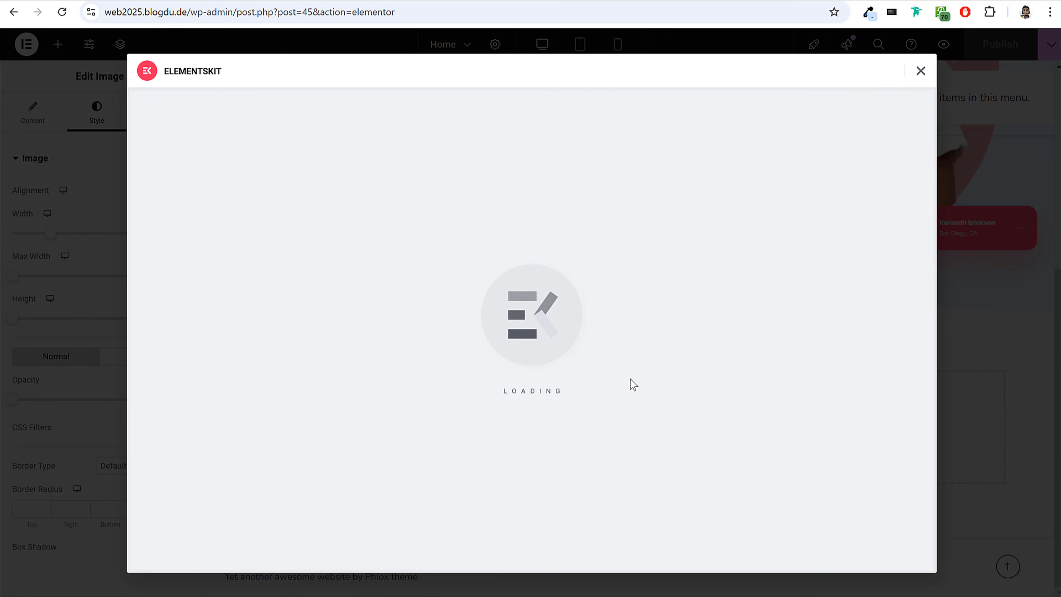
{"action": "scroll", "coordinate": [514, 278], "scroll_direction": "down", "scroll_amount": 3}
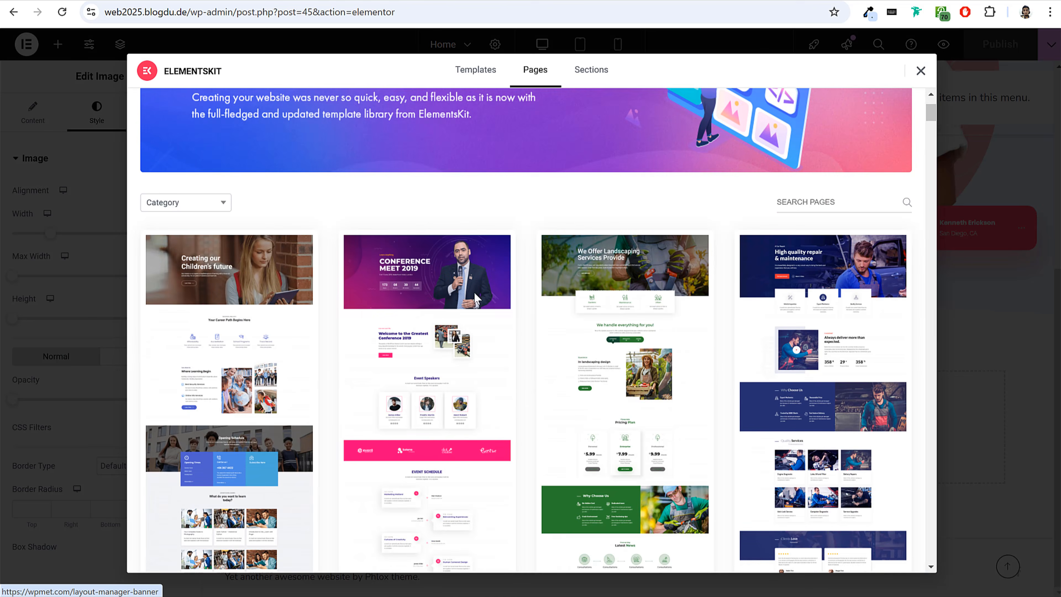
{"action": "scroll", "coordinate": [507, 274], "scroll_direction": "down", "scroll_amount": 5}
{"action": "scroll", "coordinate": [354, 377], "scroll_direction": "up", "scroll_amount": 8}
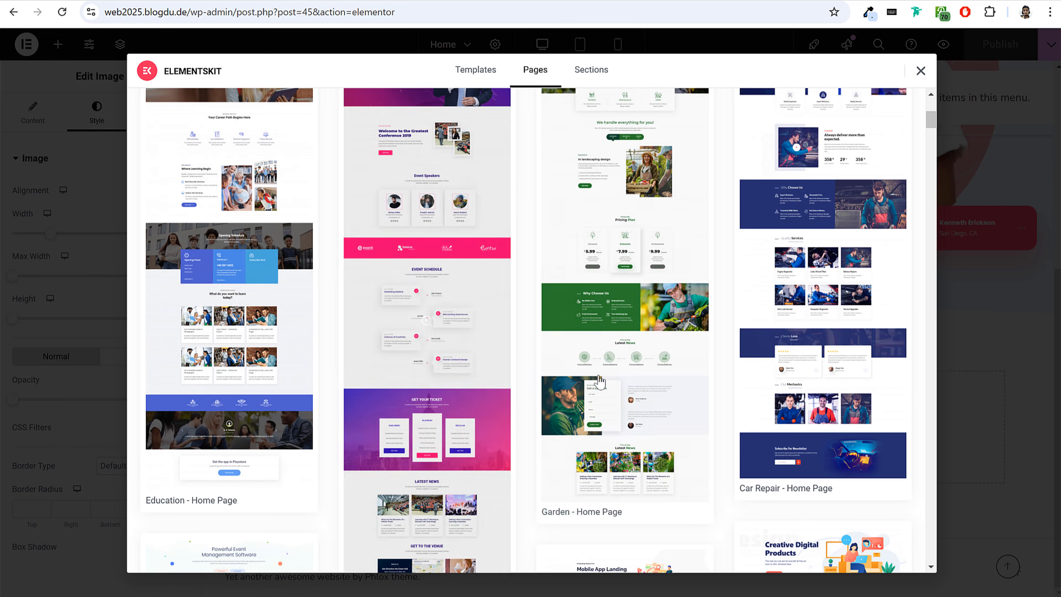
Browse the ElementsKit section templates and preview the section titled "Get the updated iPad Templates".
{"action": "left_click", "coordinate": [588, 75]}
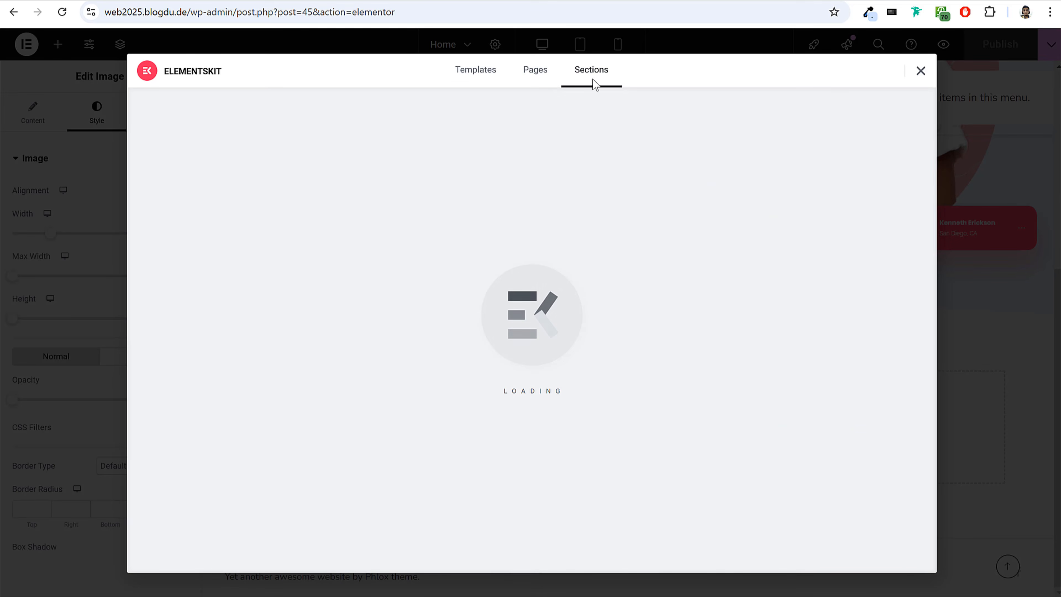
{"action": "scroll", "coordinate": [712, 216], "scroll_direction": "down", "scroll_amount": 10}
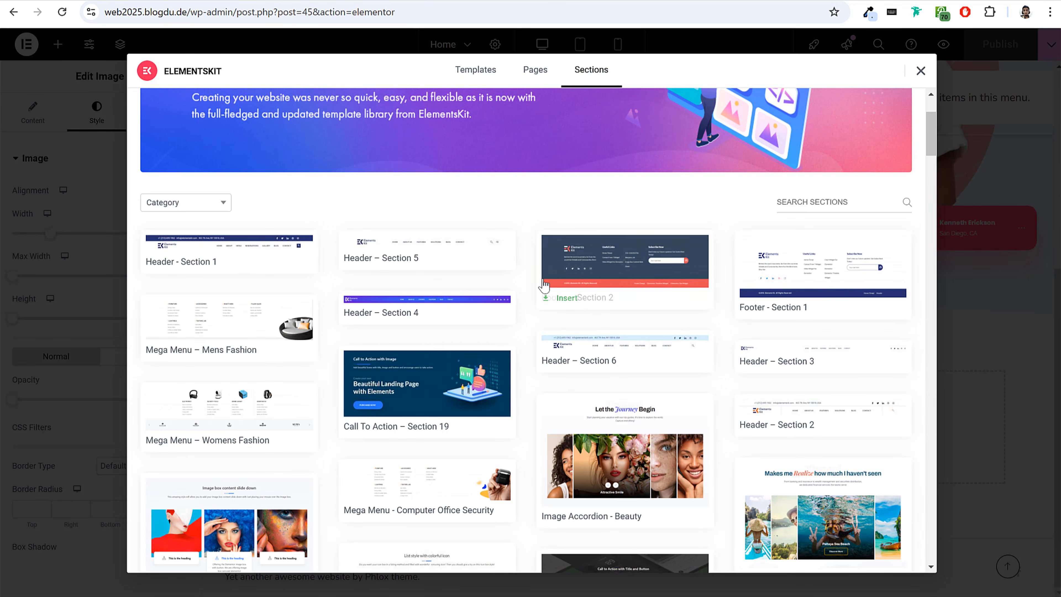
{"action": "scroll", "coordinate": [504, 353], "scroll_direction": "down", "scroll_amount": 7}
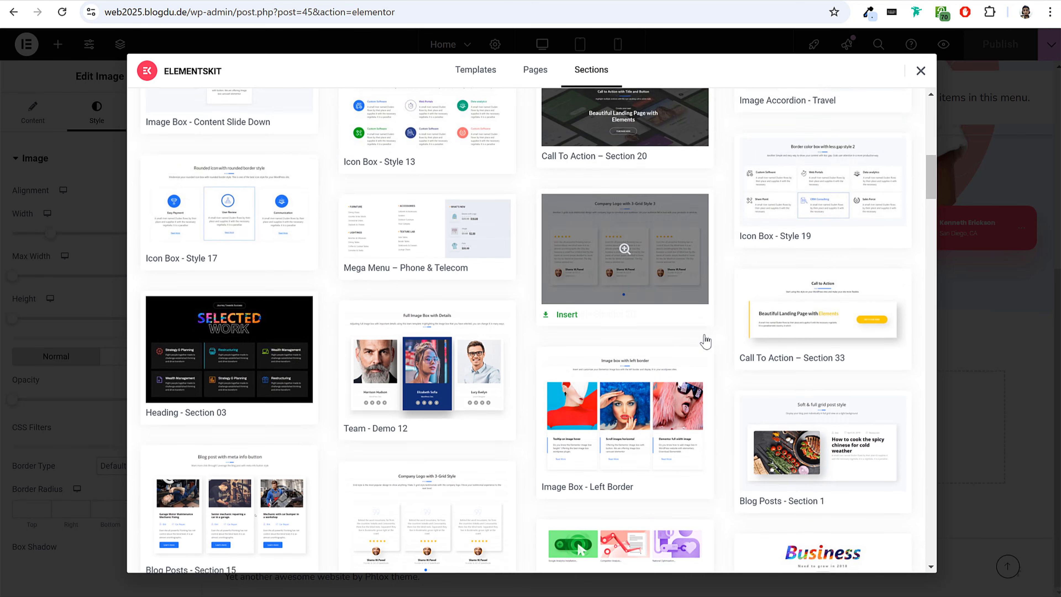
{"action": "scroll", "coordinate": [894, 351], "scroll_direction": "down", "scroll_amount": 8}
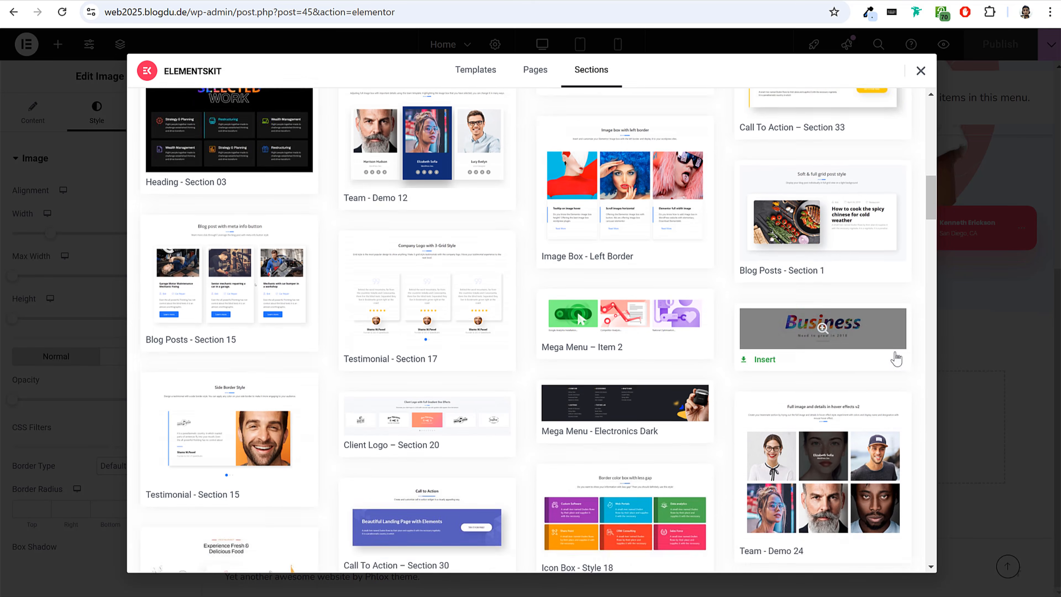
{"action": "scroll", "coordinate": [718, 358], "scroll_direction": "down", "scroll_amount": 5}
{"action": "scroll", "coordinate": [390, 337], "scroll_direction": "down", "scroll_amount": 6}
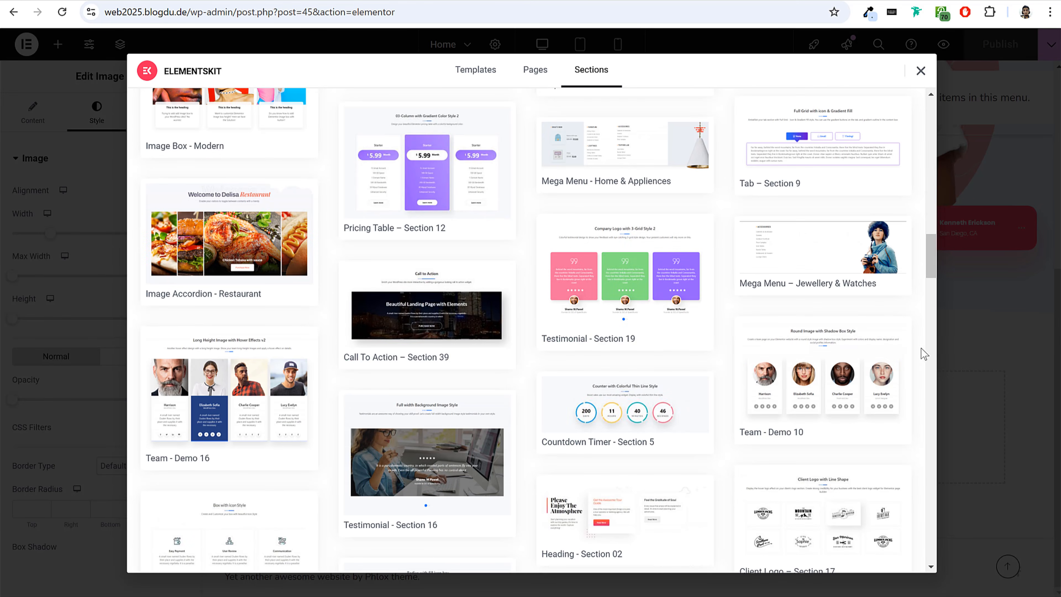
{"action": "scroll", "coordinate": [915, 353], "scroll_direction": "down", "scroll_amount": 5}
{"action": "scroll", "coordinate": [715, 353], "scroll_direction": "down", "scroll_amount": 5}
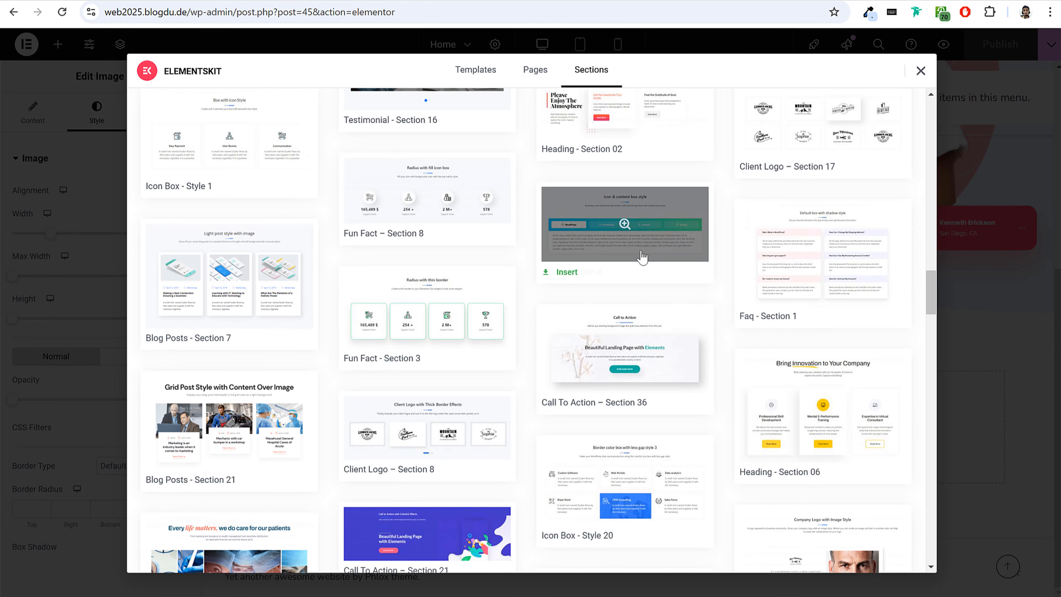
{"action": "scroll", "coordinate": [626, 334], "scroll_direction": "down", "scroll_amount": 5}
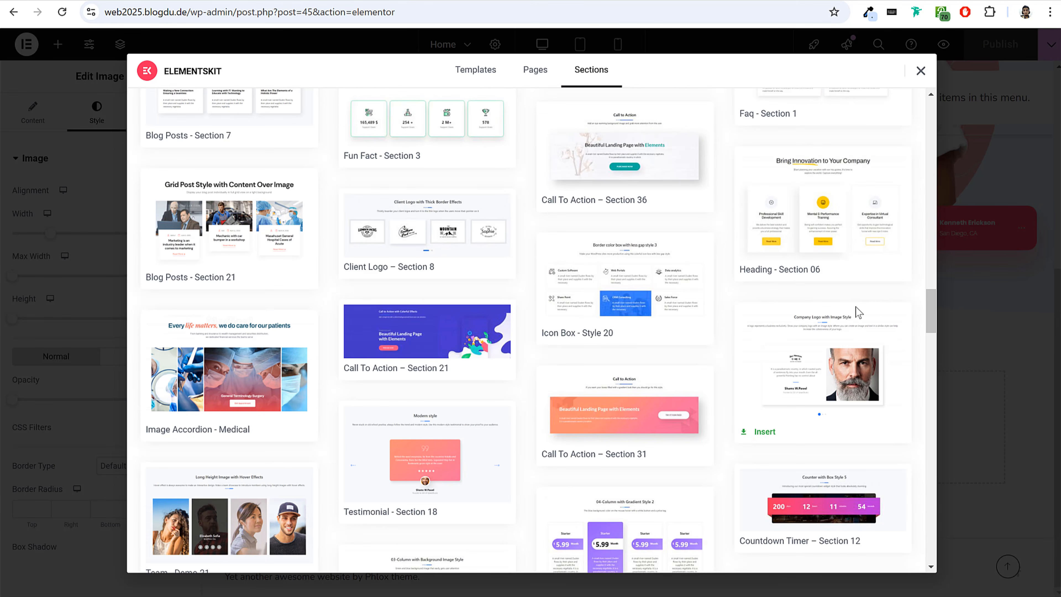
{"action": "scroll", "coordinate": [856, 311], "scroll_direction": "down", "scroll_amount": 15}
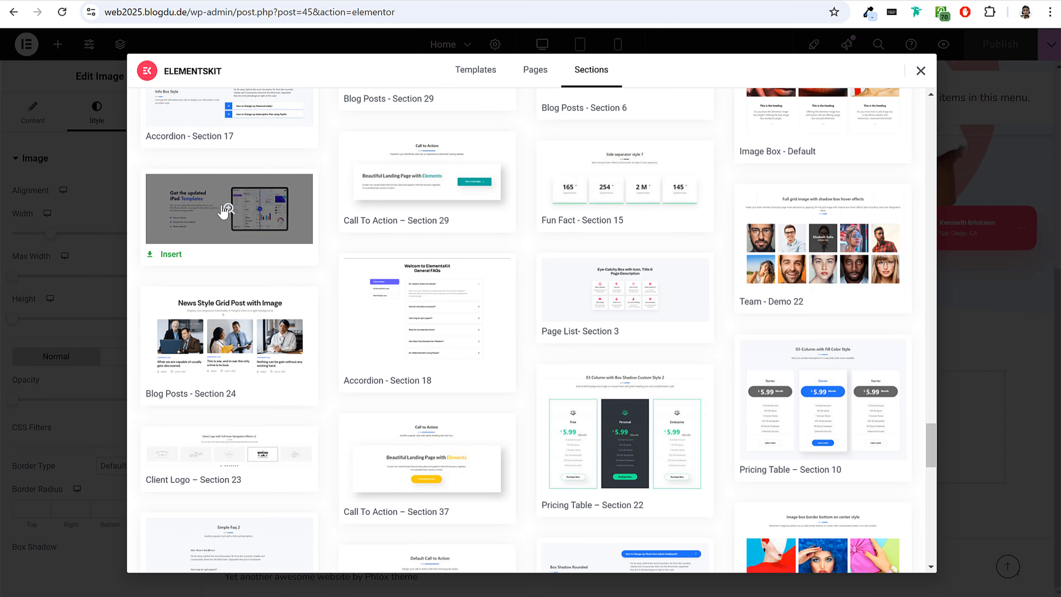
{"action": "left_click", "coordinate": [234, 208]}
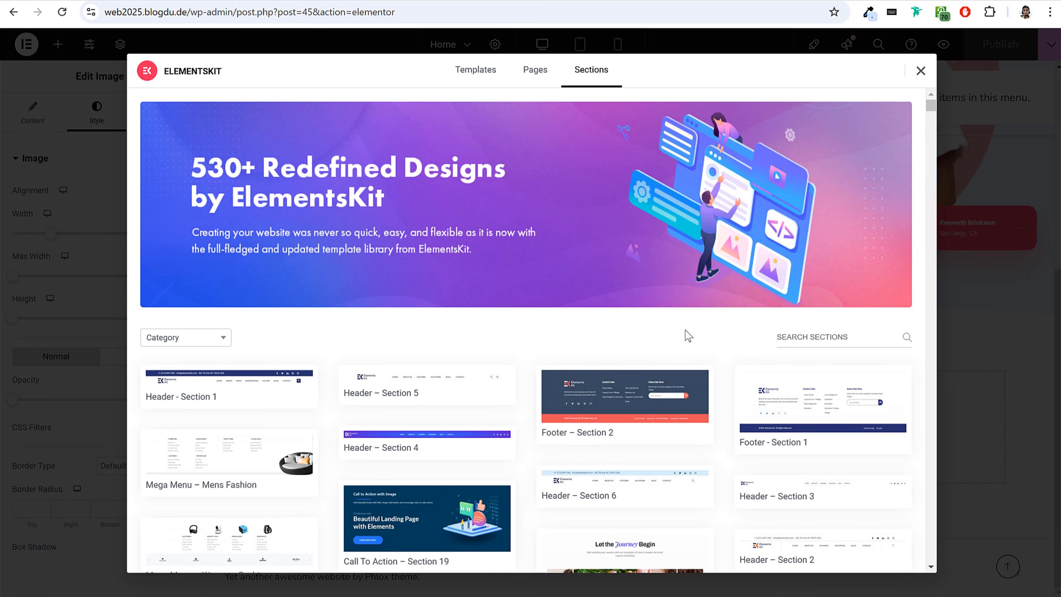
Check the section categories and insert the "Heading - Section 02" template into the page below the hero.
{"action": "scroll", "coordinate": [707, 331], "scroll_direction": "down", "scroll_amount": 1}
{"action": "scroll", "coordinate": [469, 230], "scroll_direction": "down", "scroll_amount": 3}
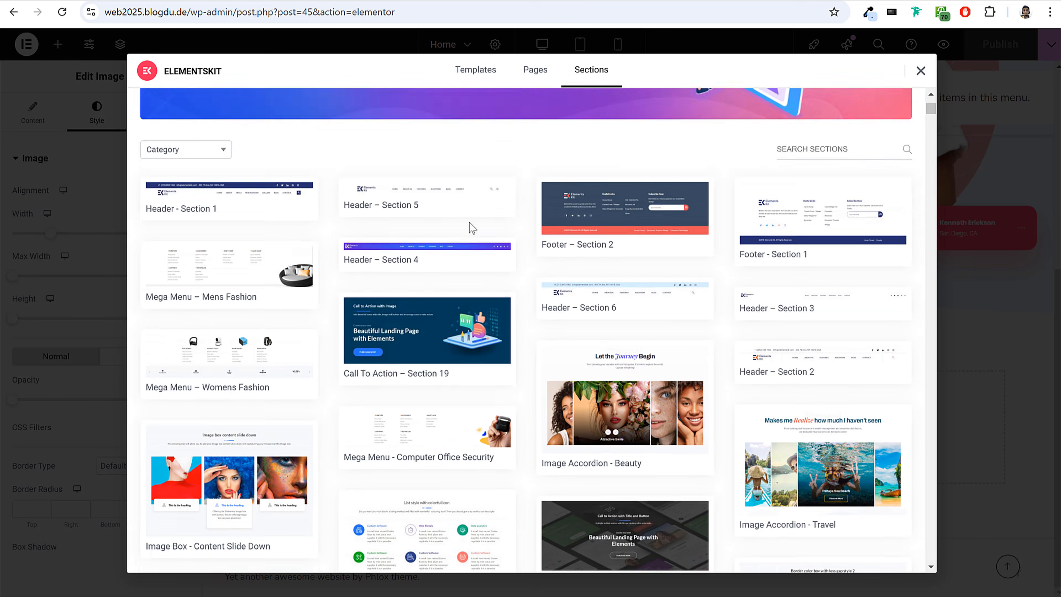
{"action": "scroll", "coordinate": [199, 126], "scroll_direction": "up", "scroll_amount": 2}
{"action": "mouse_move", "coordinate": [179, 204]}
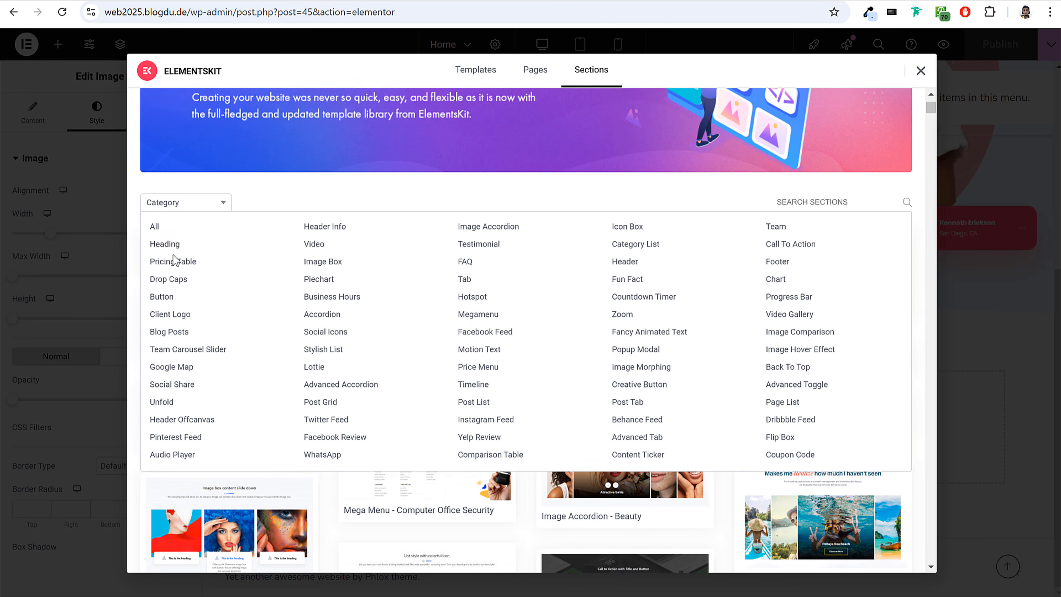
{"action": "scroll", "coordinate": [681, 373], "scroll_direction": "down", "scroll_amount": 5}
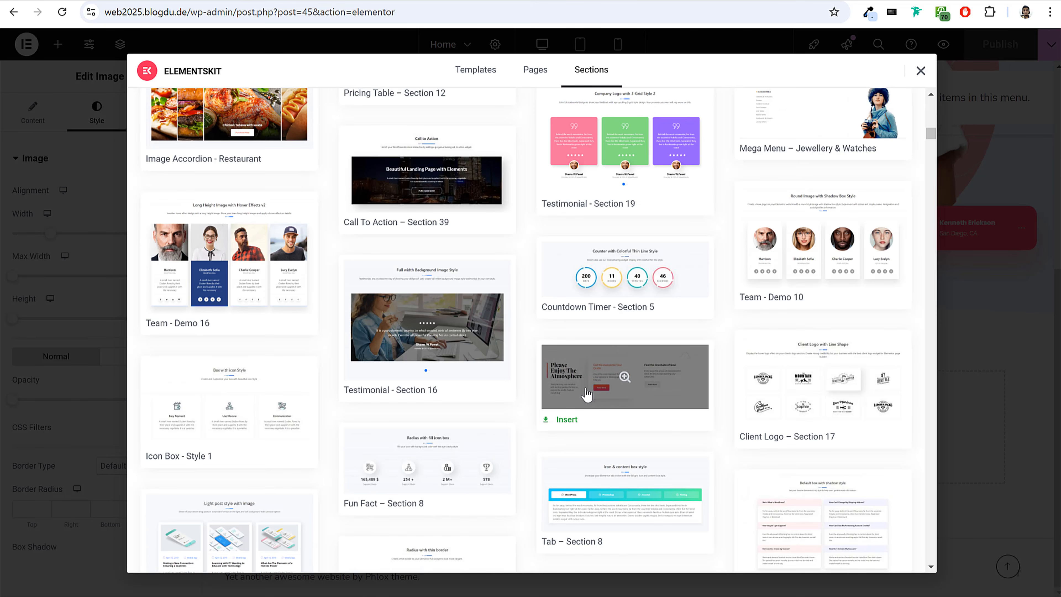
{"action": "left_click", "coordinate": [567, 419]}
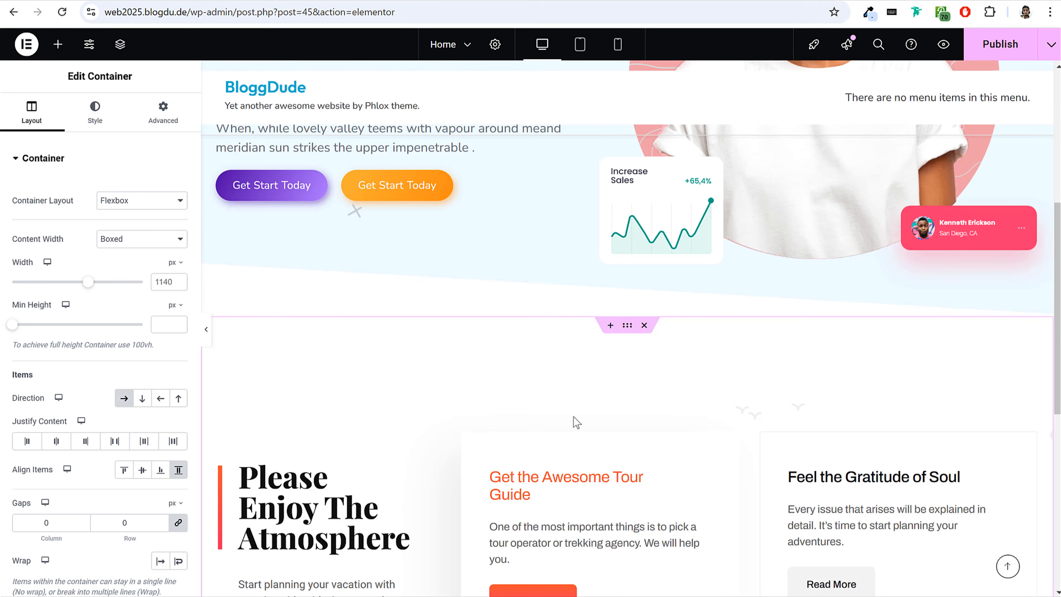
Examine the inserted three-column section, its cards and how it follows the hero section.
{"action": "scroll", "coordinate": [576, 422], "scroll_direction": "down", "scroll_amount": 5}
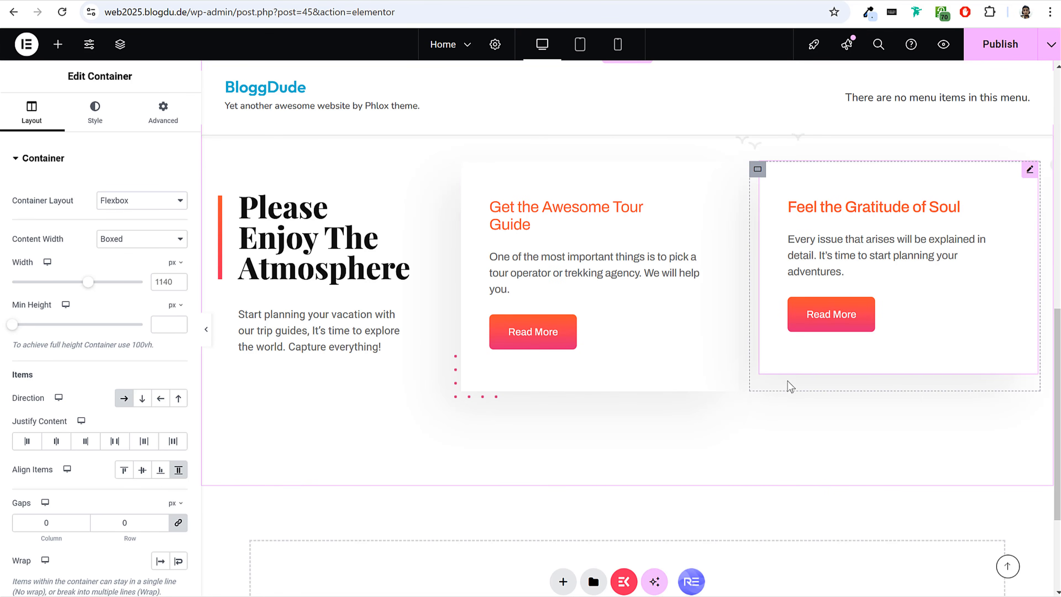
{"action": "scroll", "coordinate": [793, 367], "scroll_direction": "up", "scroll_amount": 4}
{"action": "scroll", "coordinate": [595, 361], "scroll_direction": "down", "scroll_amount": 3}
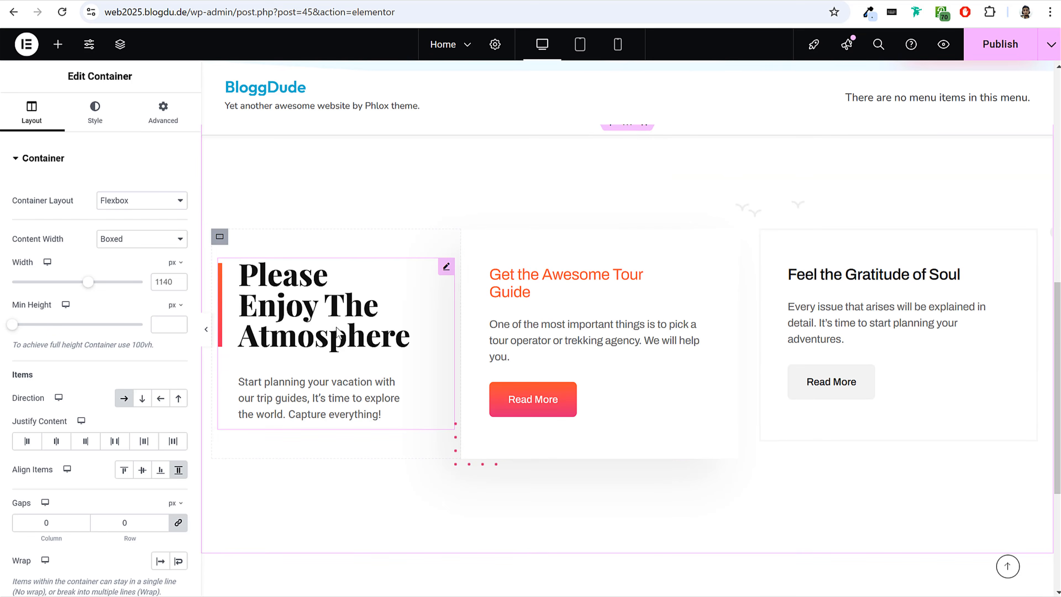
{"action": "scroll", "coordinate": [371, 348], "scroll_direction": "up", "scroll_amount": 5}
{"action": "scroll", "coordinate": [574, 415], "scroll_direction": "down", "scroll_amount": 4}
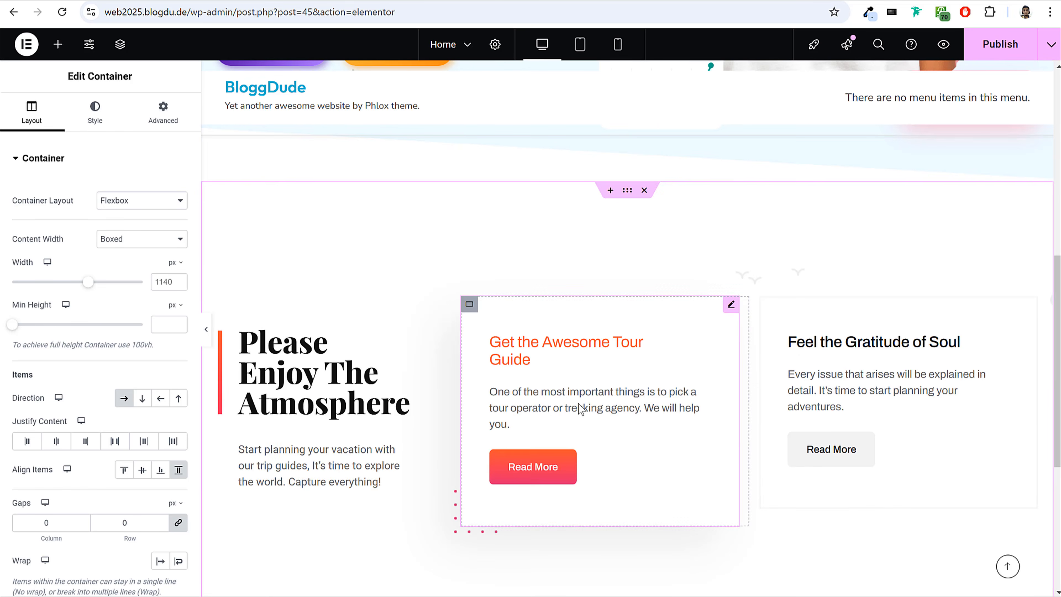
{"action": "scroll", "coordinate": [640, 414], "scroll_direction": "down", "scroll_amount": 3}
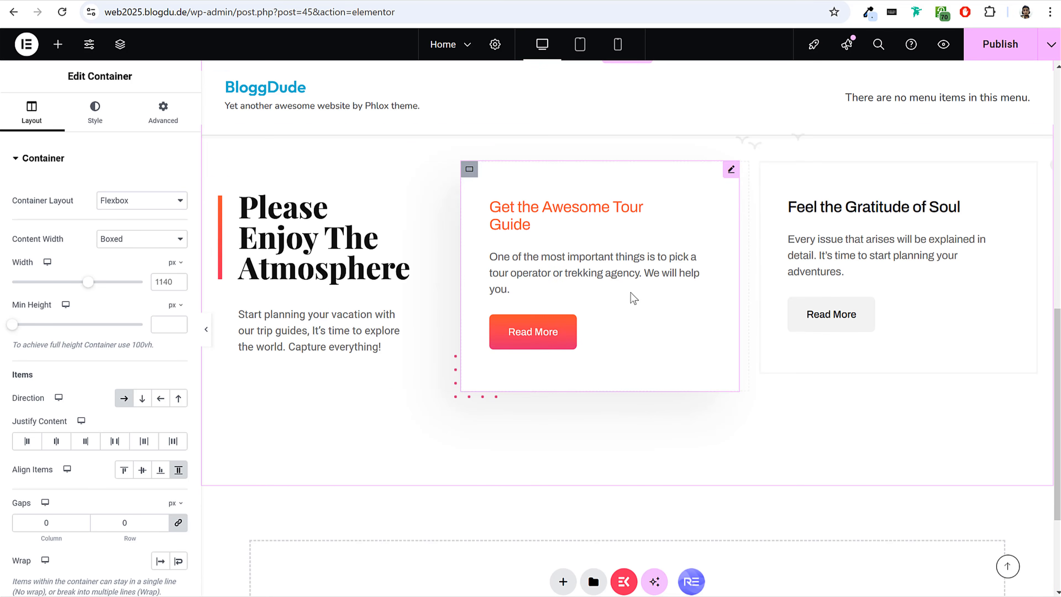
{"action": "scroll", "coordinate": [630, 296], "scroll_direction": "up", "scroll_amount": 5}
{"action": "scroll", "coordinate": [627, 313], "scroll_direction": "up", "scroll_amount": 5}
{"action": "scroll", "coordinate": [391, 281], "scroll_direction": "down", "scroll_amount": 8}
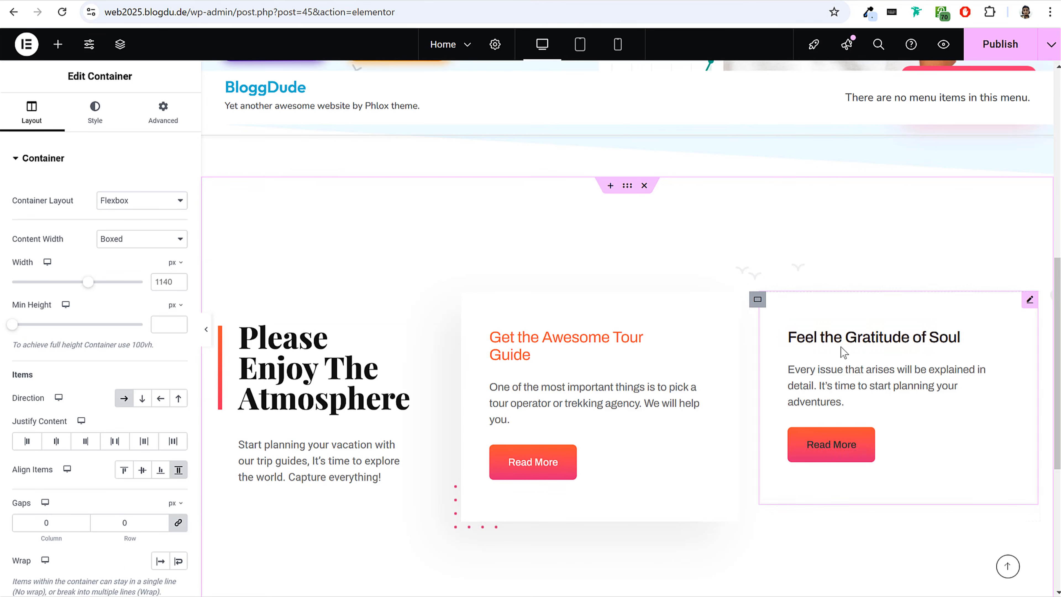
{"action": "scroll", "coordinate": [774, 384], "scroll_direction": "down", "scroll_amount": 3}
Set the "Please Enjoy The Atmosphere" heading's title font to Outfit with weight 700 (Bold).
{"action": "left_click", "coordinate": [294, 236]}
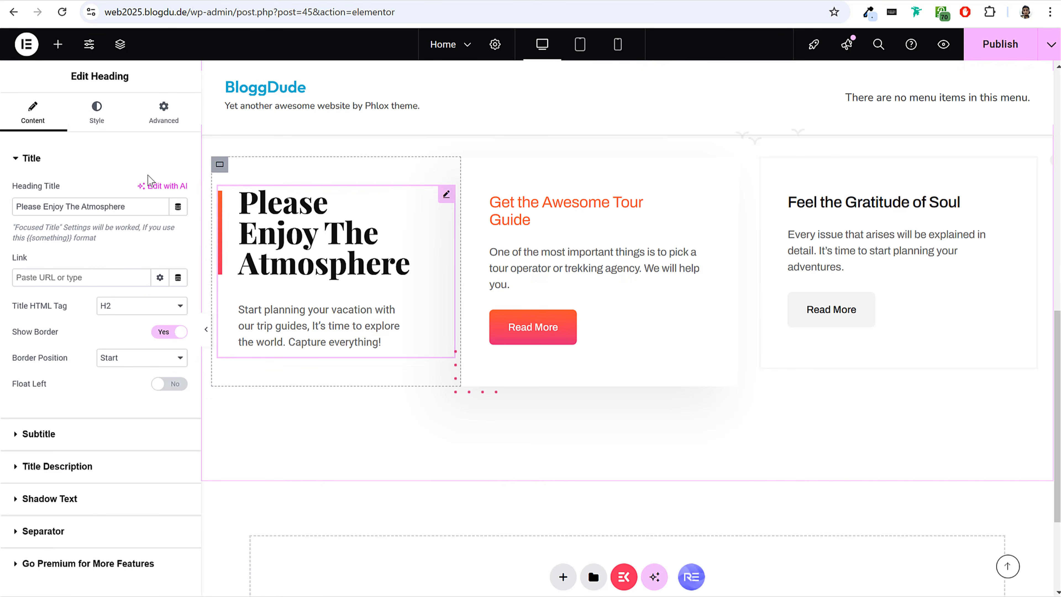
{"action": "left_click", "coordinate": [96, 113]}
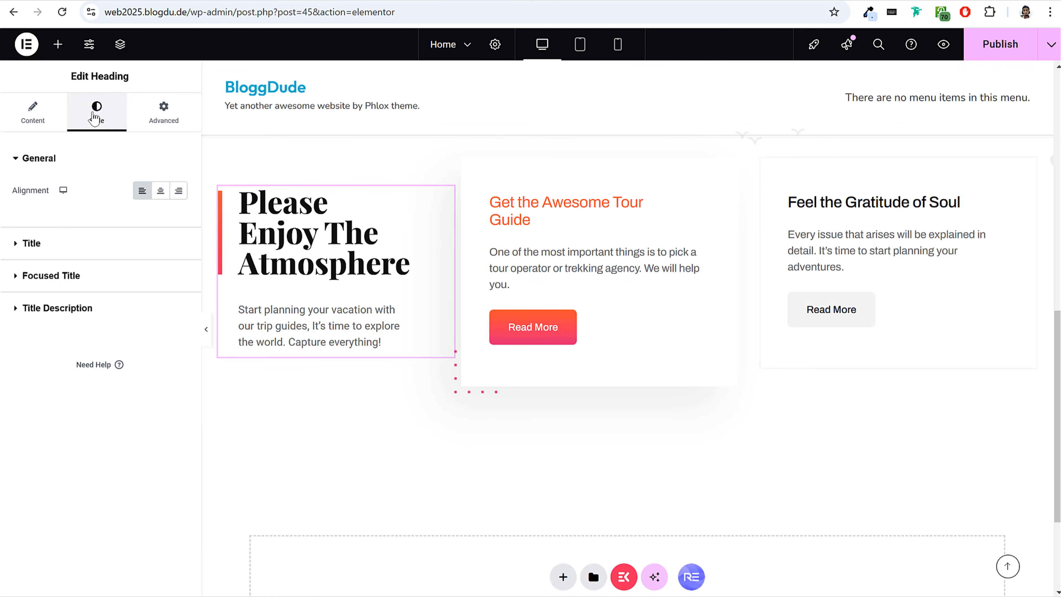
{"action": "left_click", "coordinate": [107, 251]}
{"action": "left_click", "coordinate": [178, 360]}
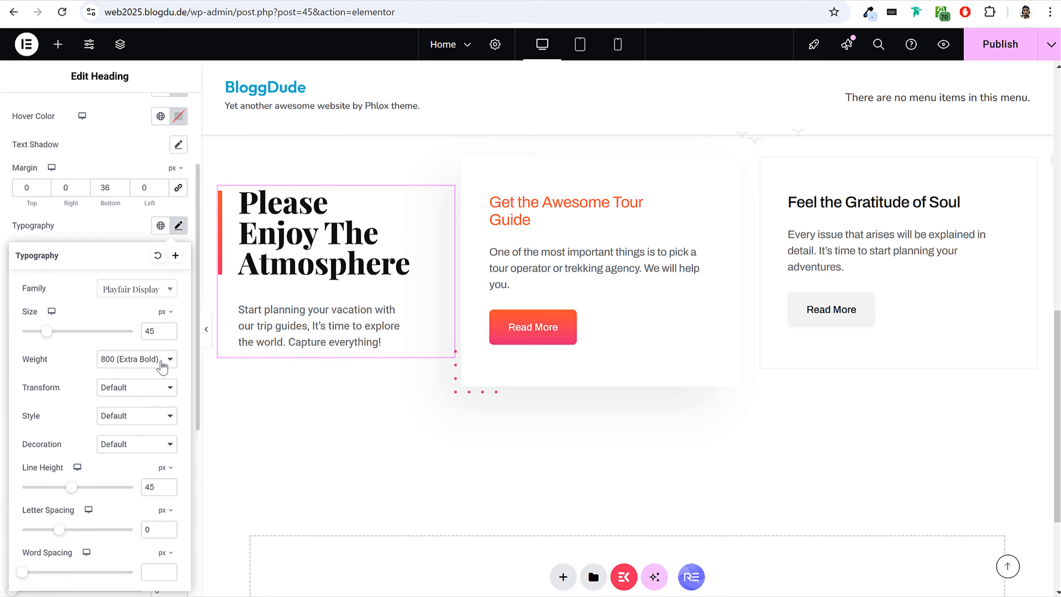
{"action": "left_click", "coordinate": [142, 293]}
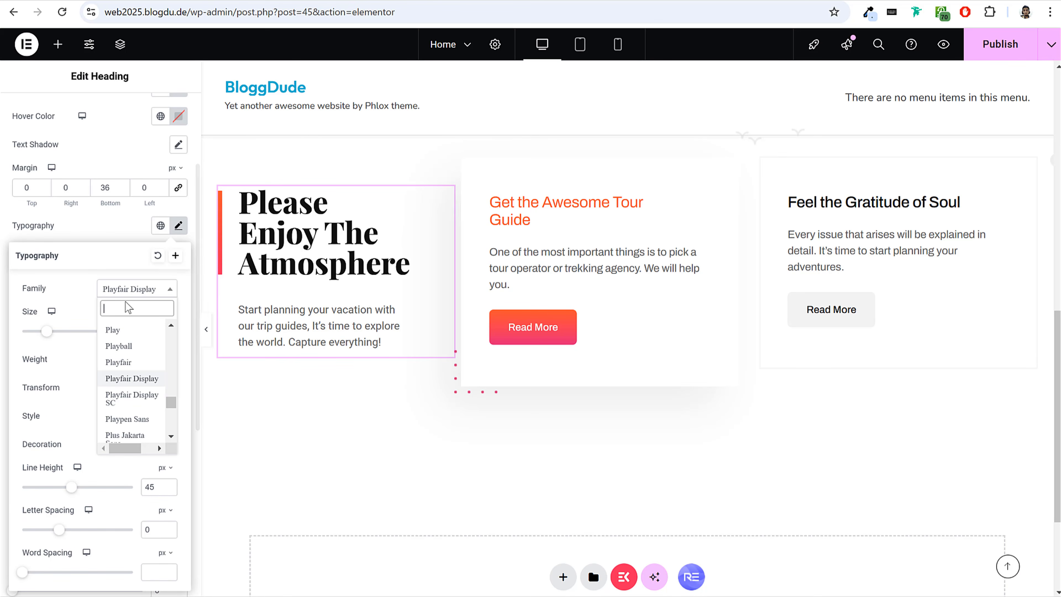
{"action": "type", "text": "outf"}
{"action": "key", "text": "Return"}
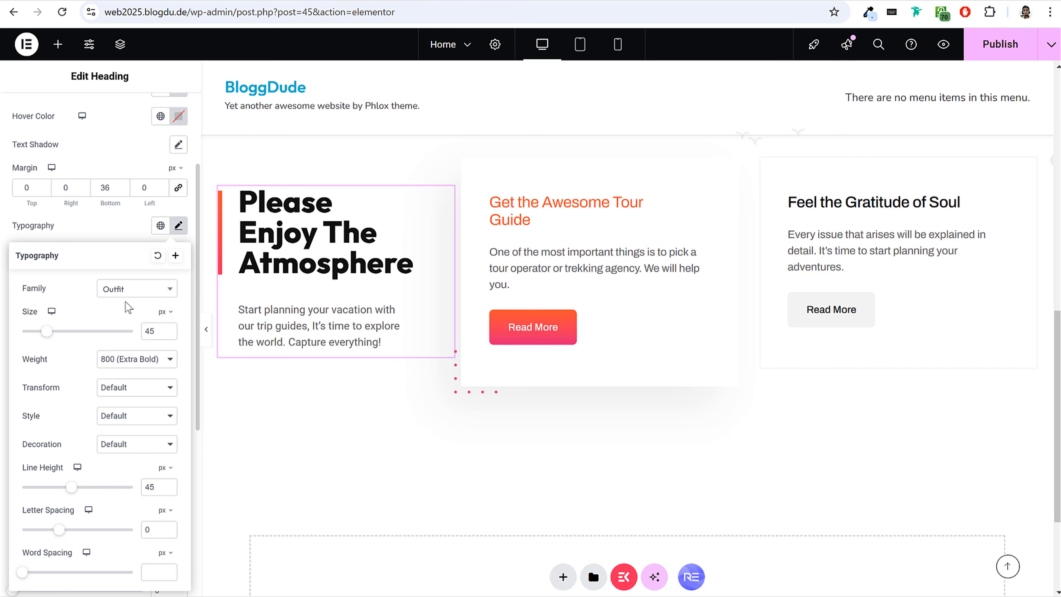
{"action": "left_click", "coordinate": [150, 359]}
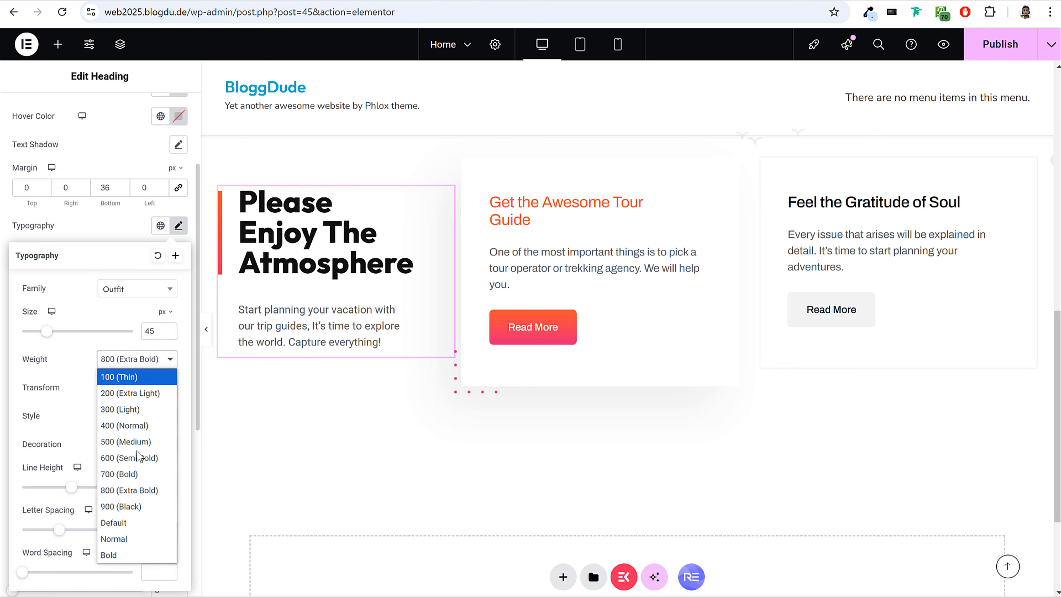
{"action": "left_click", "coordinate": [133, 475]}
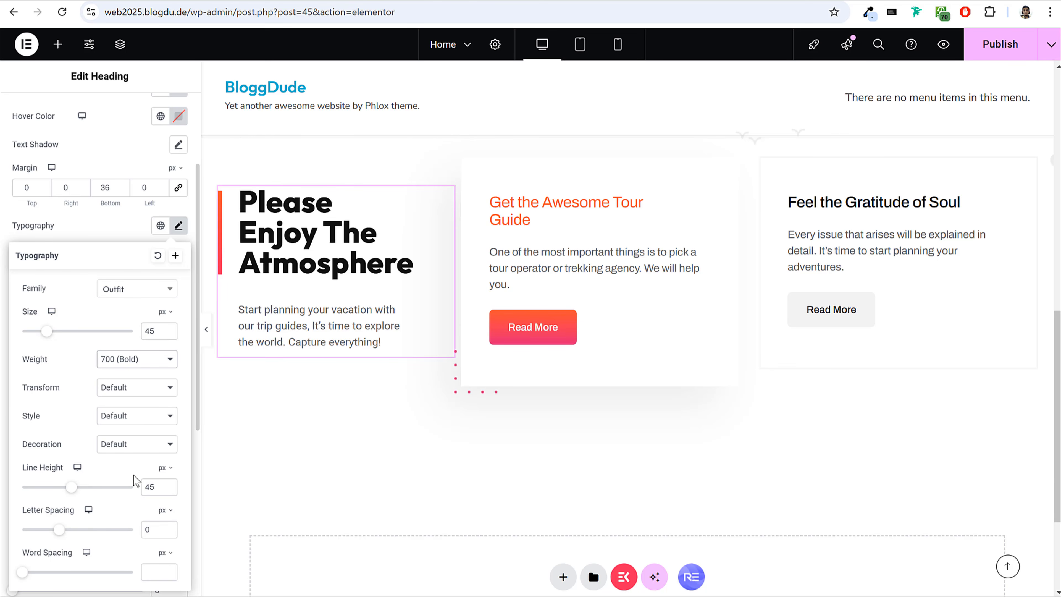
{"action": "left_click", "coordinate": [104, 228]}
Set the first gradient color of the heading's border bar to the yellow-orange #FFAF2F.
{"action": "scroll", "coordinate": [120, 397], "scroll_direction": "down", "scroll_amount": 3}
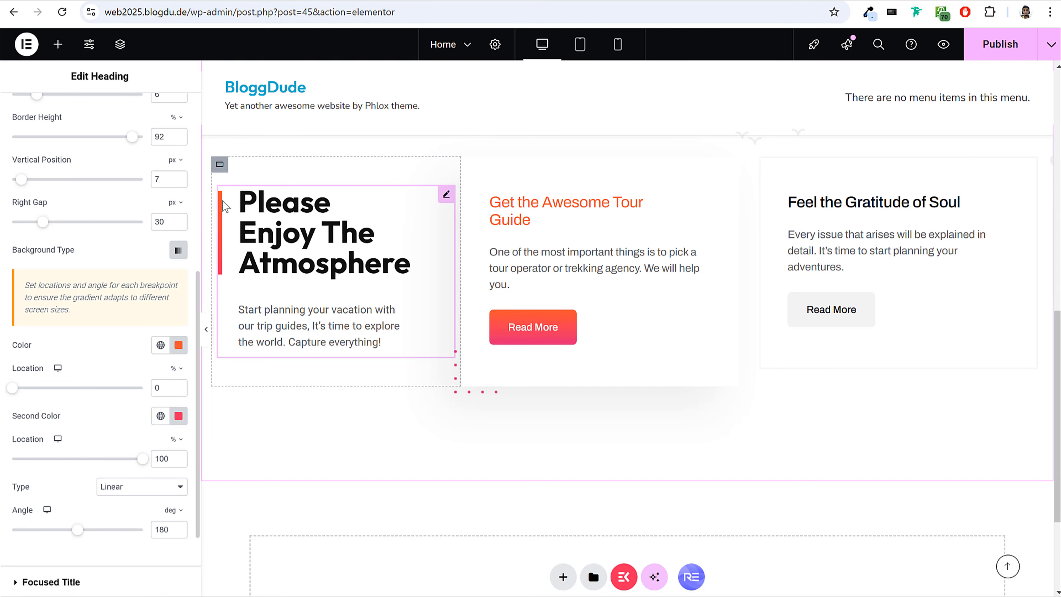
{"action": "left_click", "coordinate": [179, 346]}
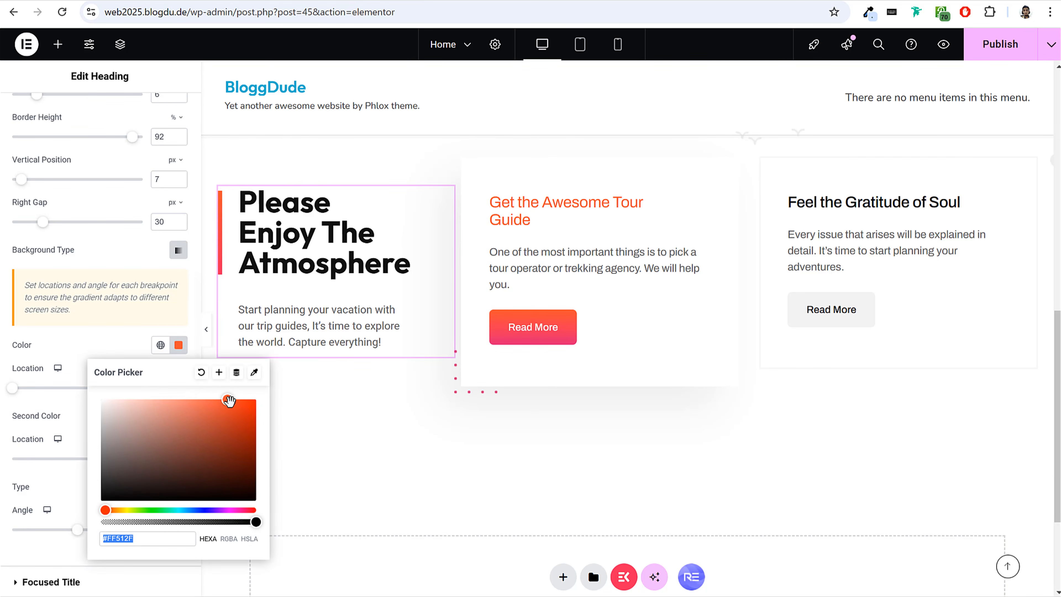
{"action": "left_click_drag", "start_coordinate": [112, 510], "coordinate": [116, 511]}
{"action": "left_click", "coordinate": [179, 345]}
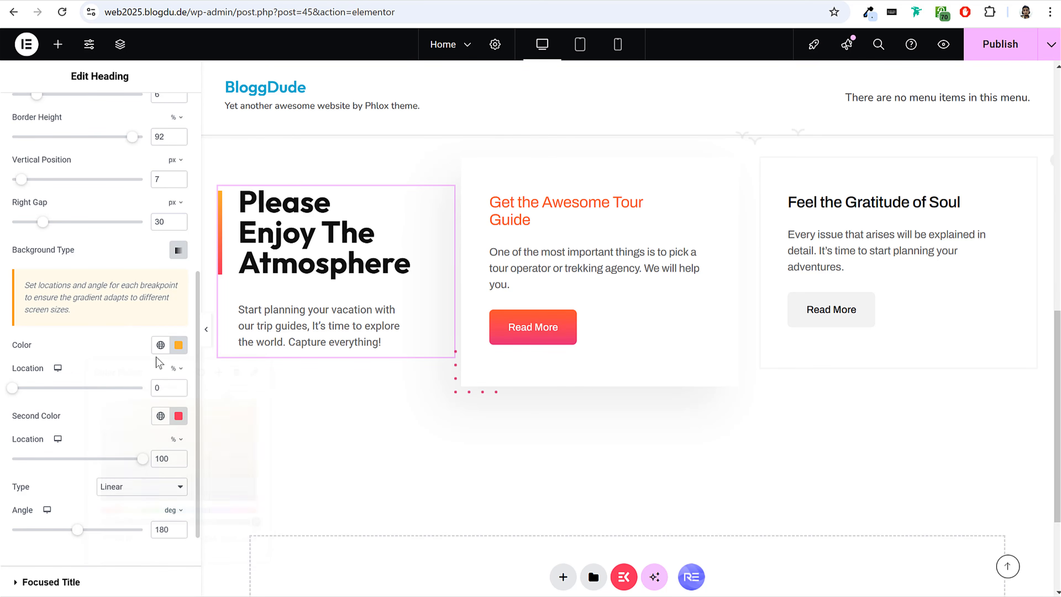
Set the second gradient color of the heading's border bar to a deeper orange.
{"action": "left_click", "coordinate": [179, 416]}
{"action": "left_click_drag", "start_coordinate": [140, 352], "coordinate": [123, 352]}
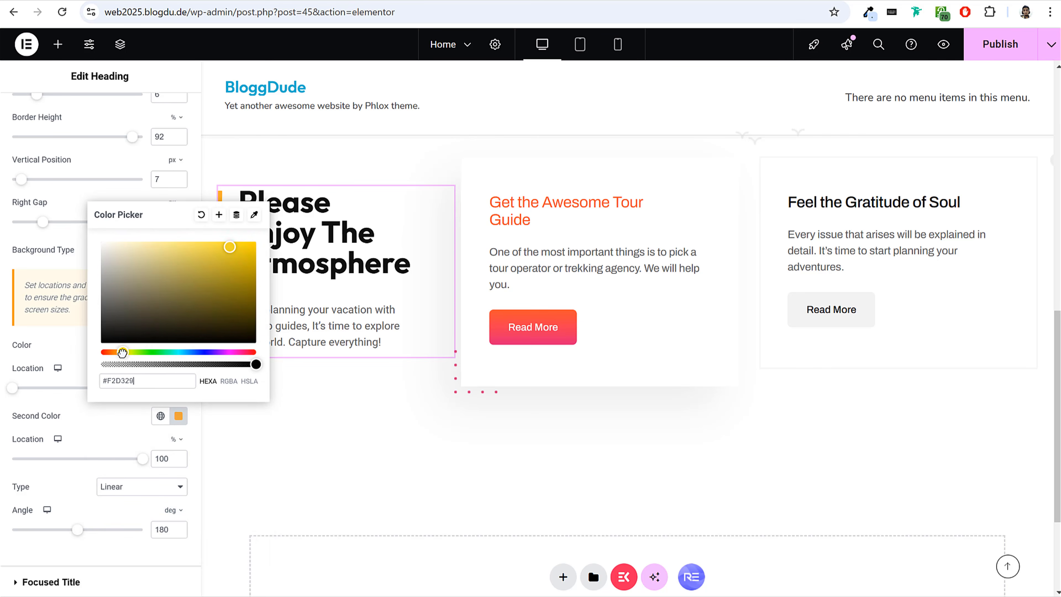
{"action": "left_click_drag", "start_coordinate": [238, 251], "coordinate": [275, 255]}
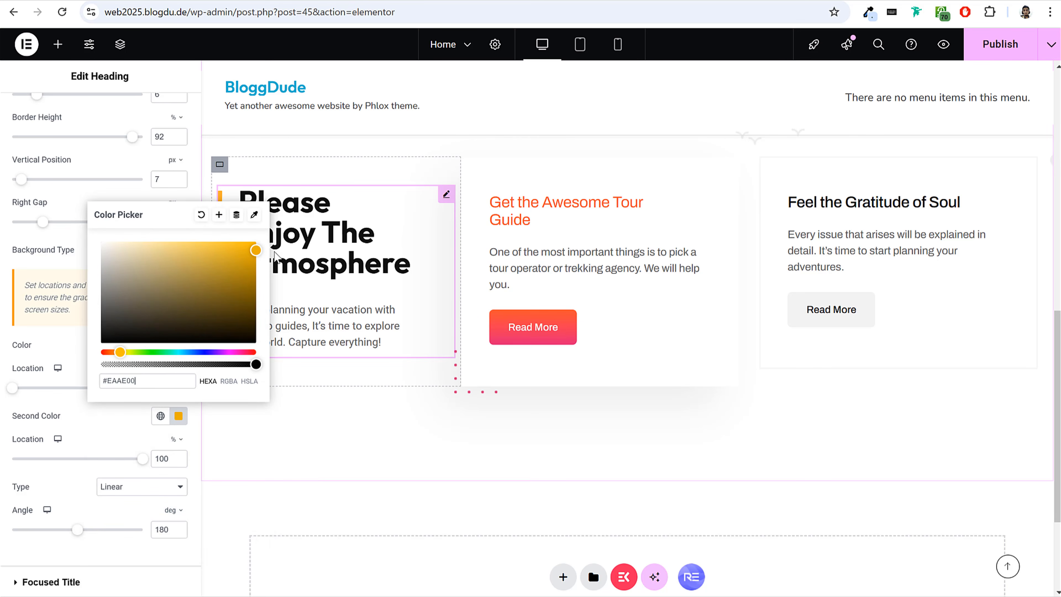
{"action": "left_click", "coordinate": [166, 342]}
{"action": "left_click_drag", "start_coordinate": [119, 351], "coordinate": [114, 353]}
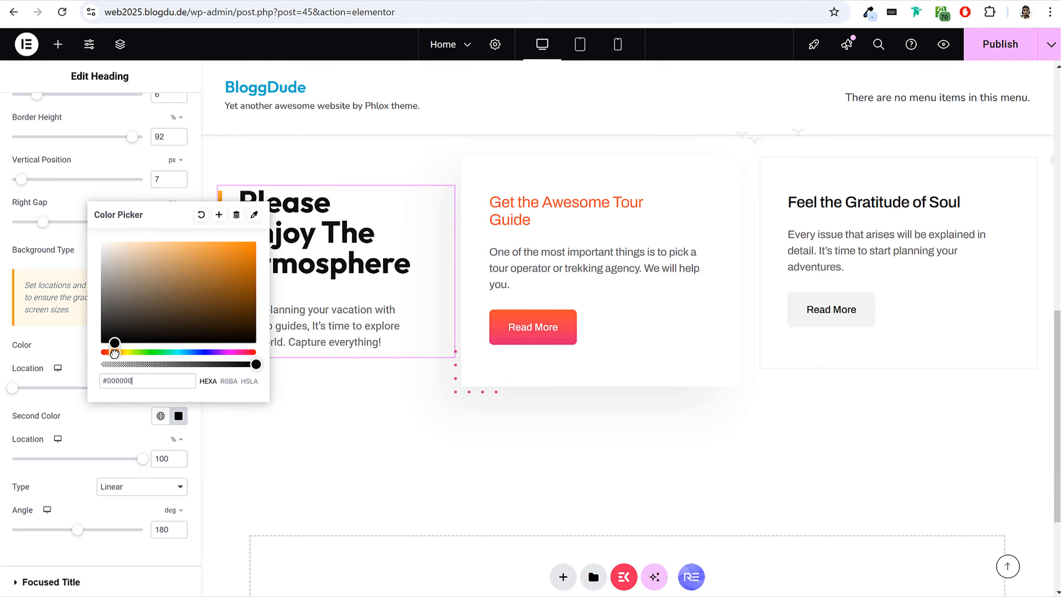
{"action": "mouse_move", "coordinate": [271, 241]}
{"action": "left_mouse_down"}
{"action": "mouse_move", "coordinate": [74, 321]}
{"action": "mouse_move", "coordinate": [217, 242]}
{"action": "mouse_move", "coordinate": [262, 247]}
{"action": "left_mouse_up"}
{"action": "left_click", "coordinate": [56, 345]}
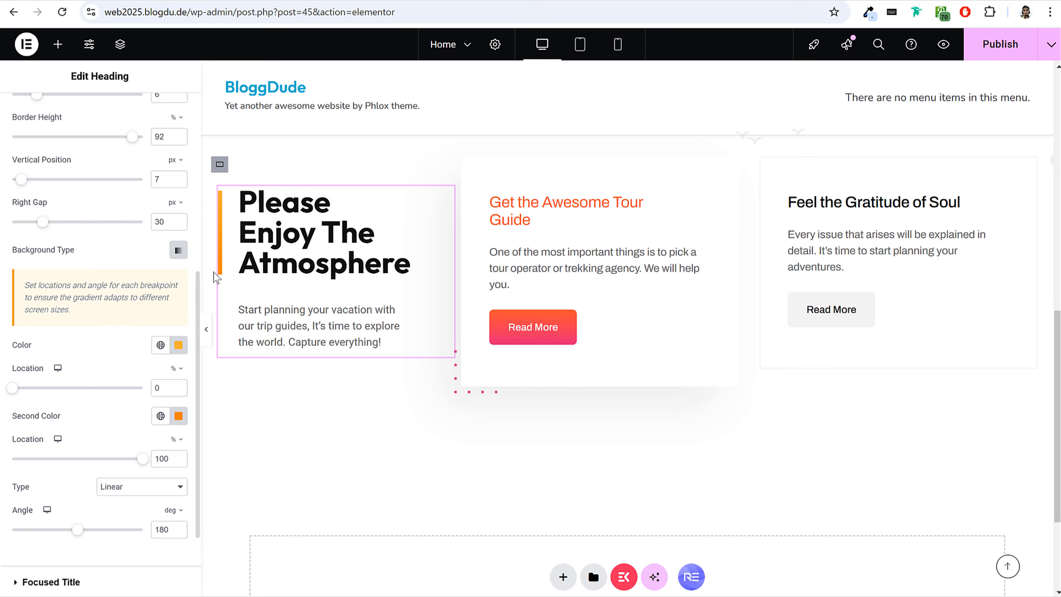
Lighten the first gradient color of the heading's border bar to #FFCA76.
{"action": "left_click", "coordinate": [178, 345]}
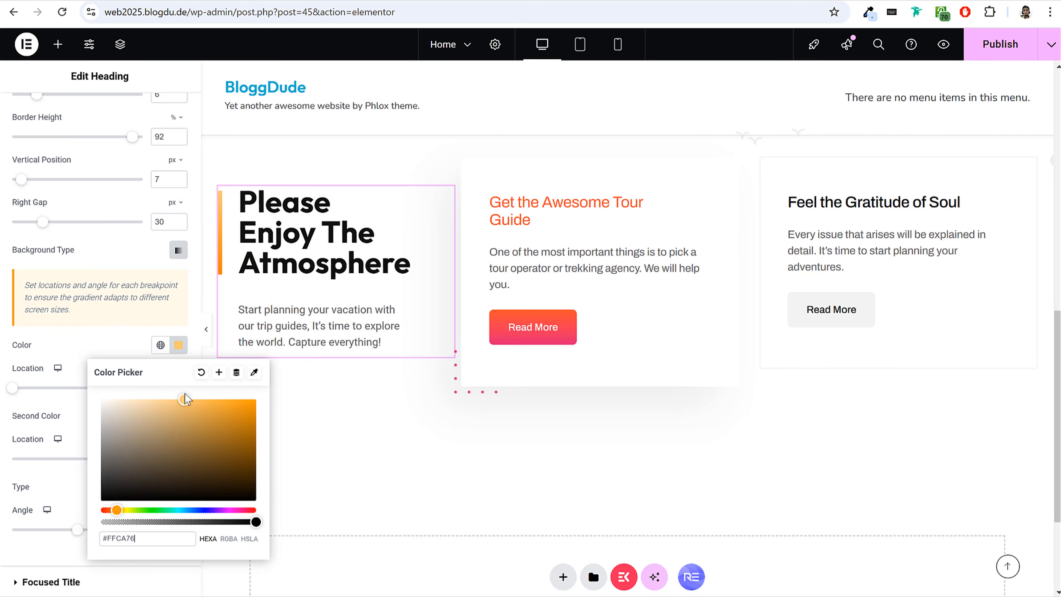
{"action": "left_click", "coordinate": [137, 340]}
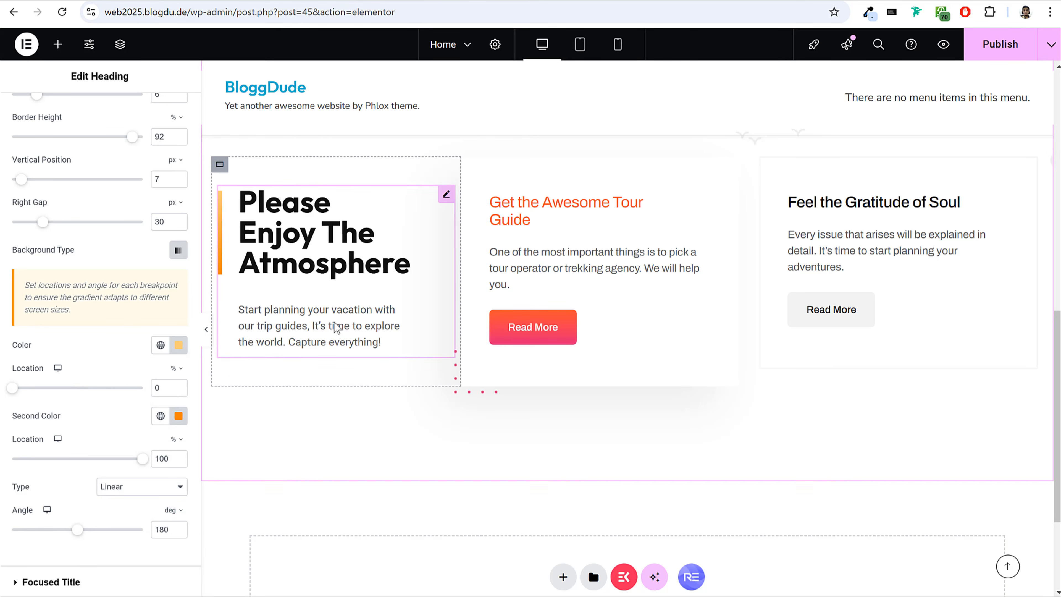
{"action": "scroll", "coordinate": [123, 284], "scroll_direction": "up", "scroll_amount": 5}
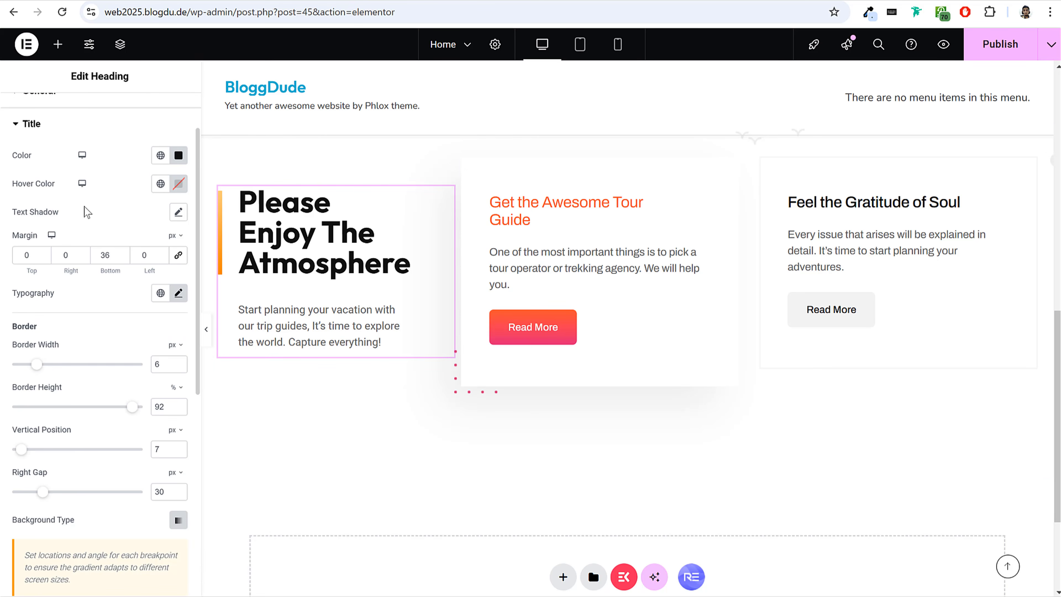
Set the font family of the heading's title description to Nunito.
{"action": "left_click", "coordinate": [63, 125]}
{"action": "left_click", "coordinate": [80, 256]}
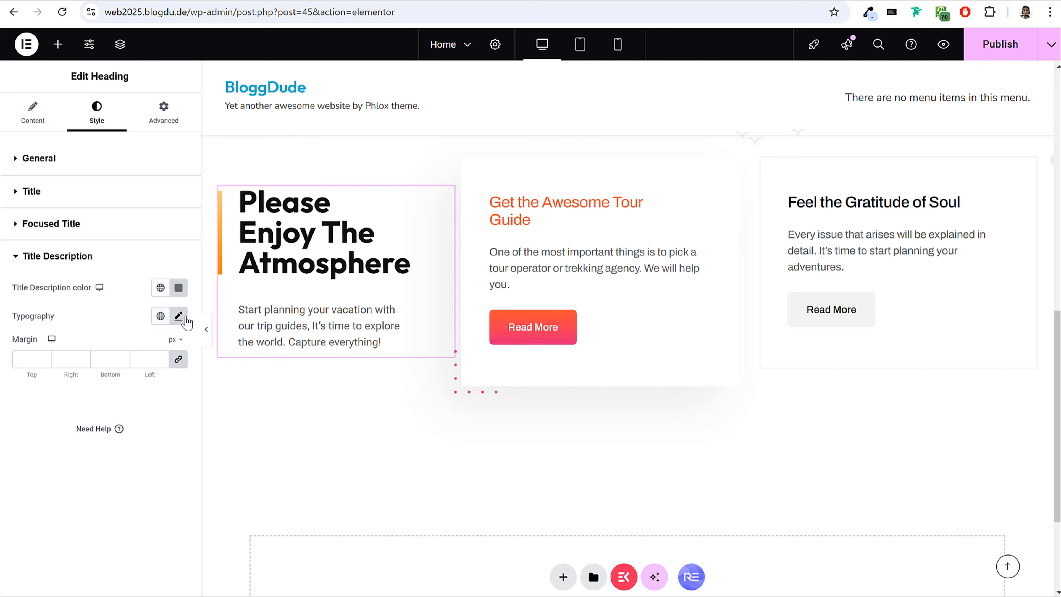
{"action": "left_click", "coordinate": [178, 316]}
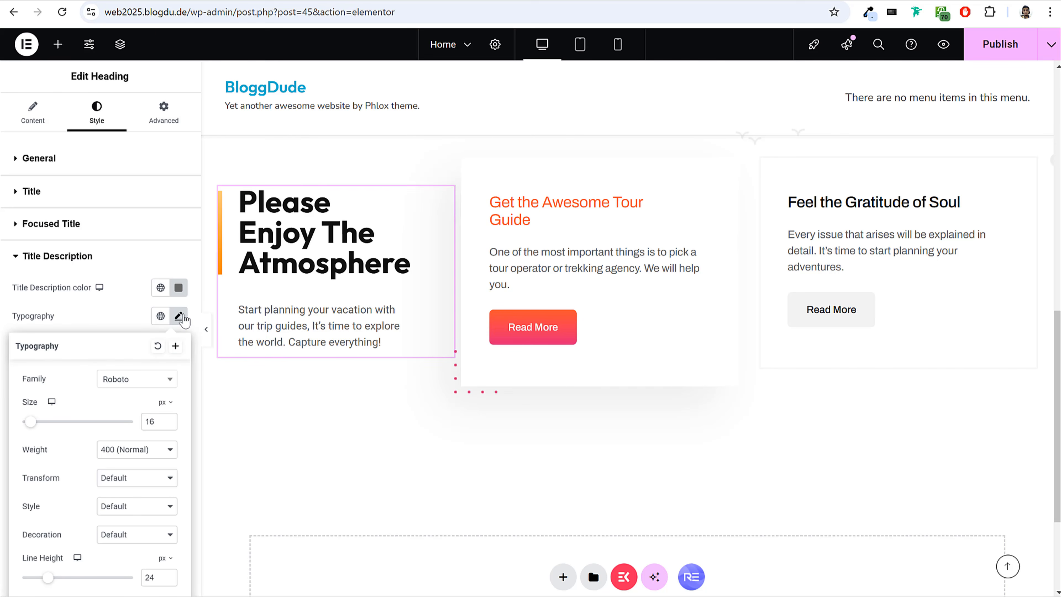
{"action": "left_click", "coordinate": [134, 380]}
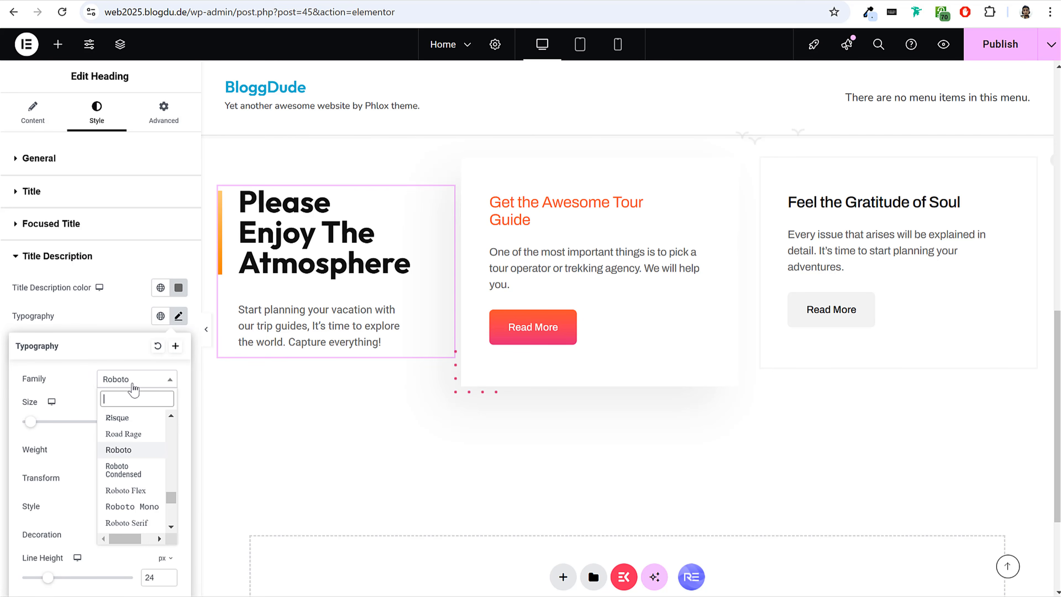
{"action": "type", "text": "nunito"}
{"action": "key", "text": "Return"}
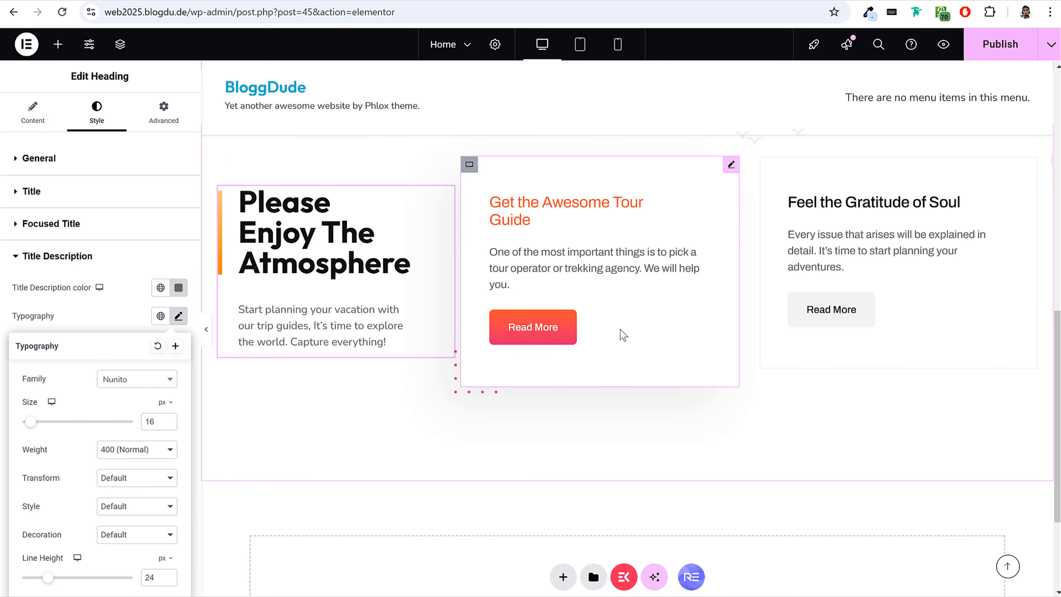
Try duplicating the container of the "Feel the Gratitude of Soul" card, and undo the duplication.
{"action": "left_click", "coordinate": [613, 345]}
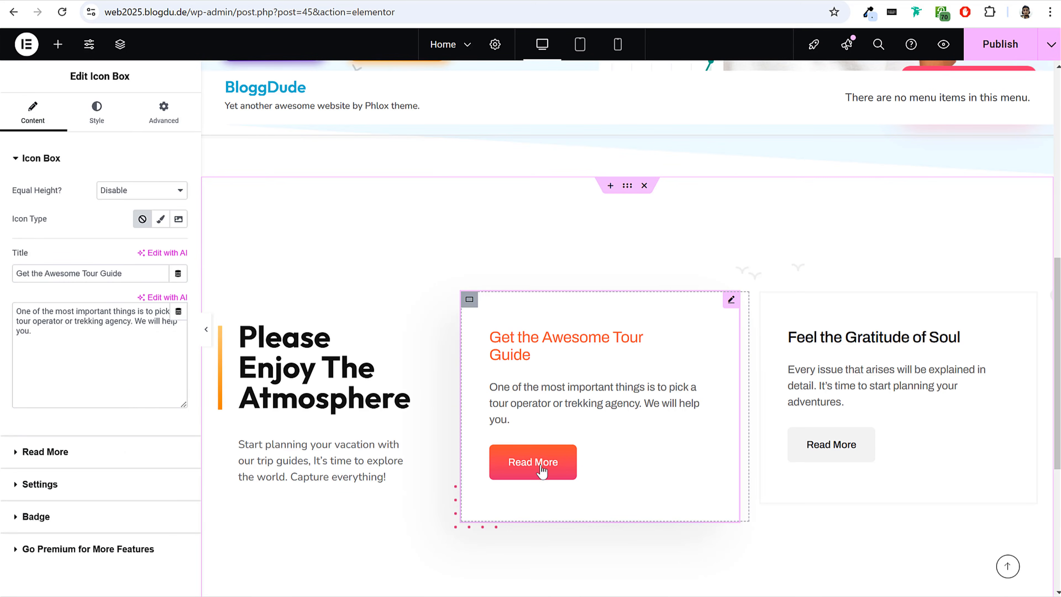
{"action": "scroll", "coordinate": [879, 420], "scroll_direction": "up", "scroll_amount": 4}
{"action": "scroll", "coordinate": [879, 420], "scroll_direction": "down", "scroll_amount": 5}
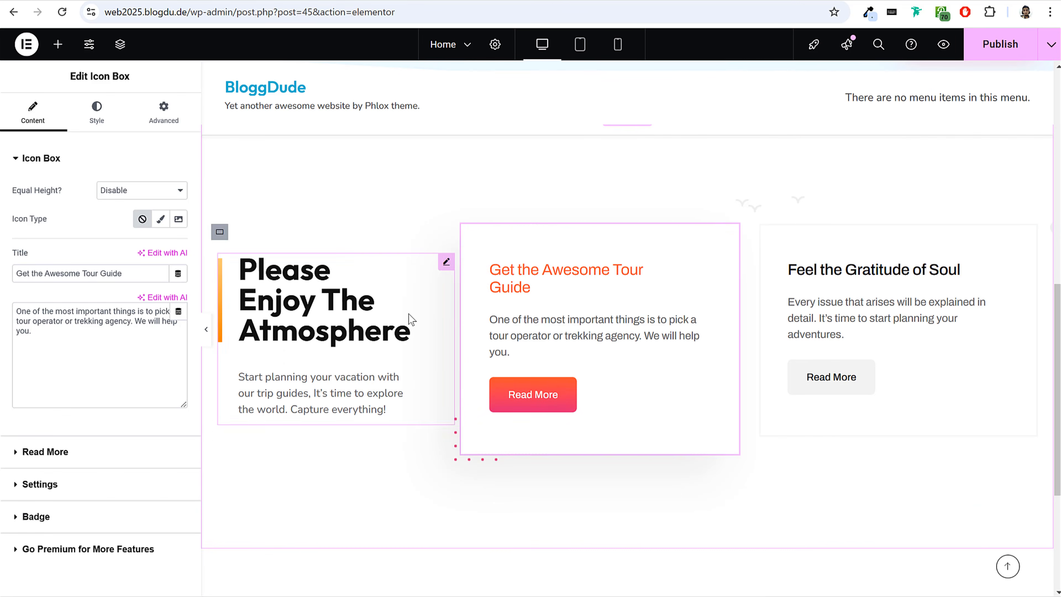
{"action": "scroll", "coordinate": [812, 403], "scroll_direction": "up", "scroll_amount": 1}
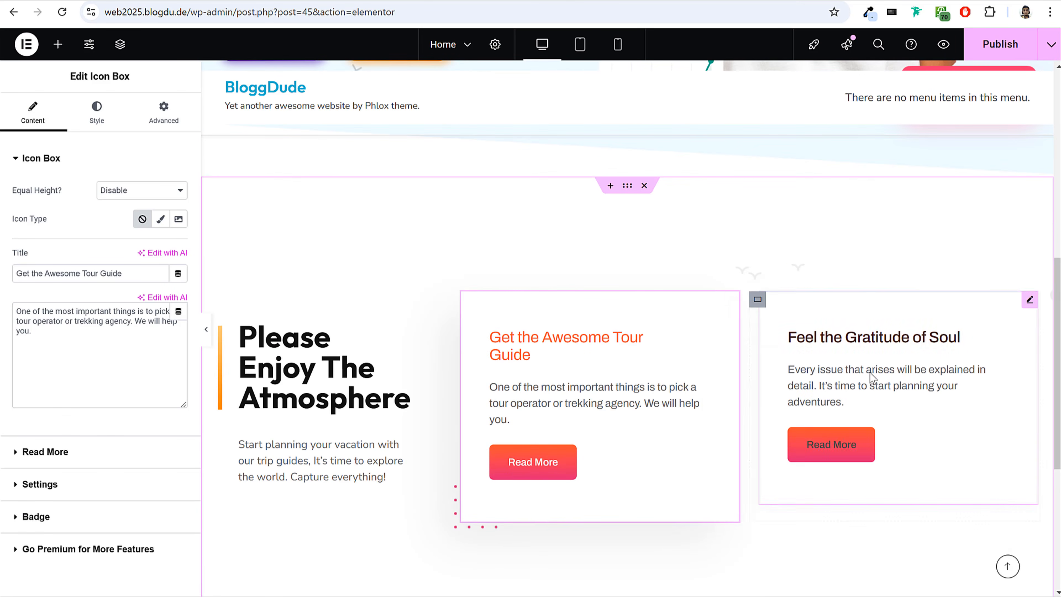
{"action": "scroll", "coordinate": [353, 395], "scroll_direction": "down", "scroll_amount": 1}
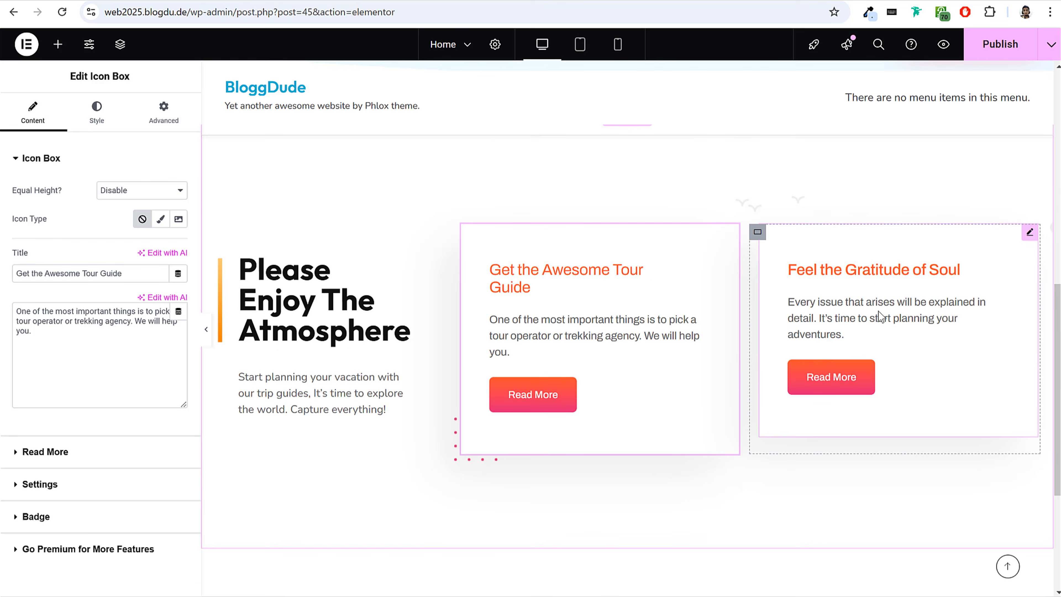
{"action": "right_click", "coordinate": [758, 232]}
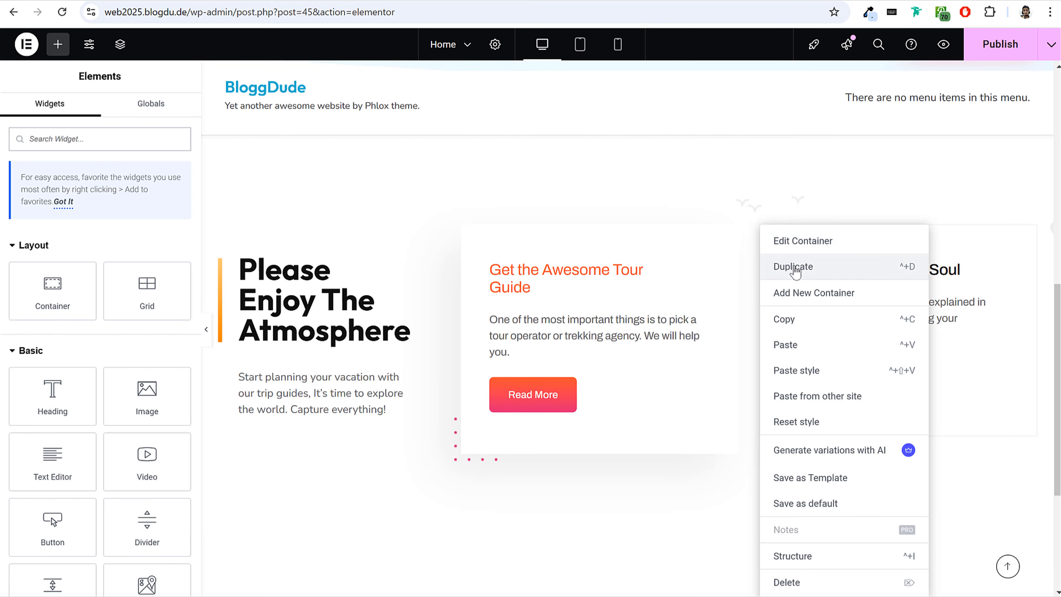
{"action": "left_click", "coordinate": [793, 266]}
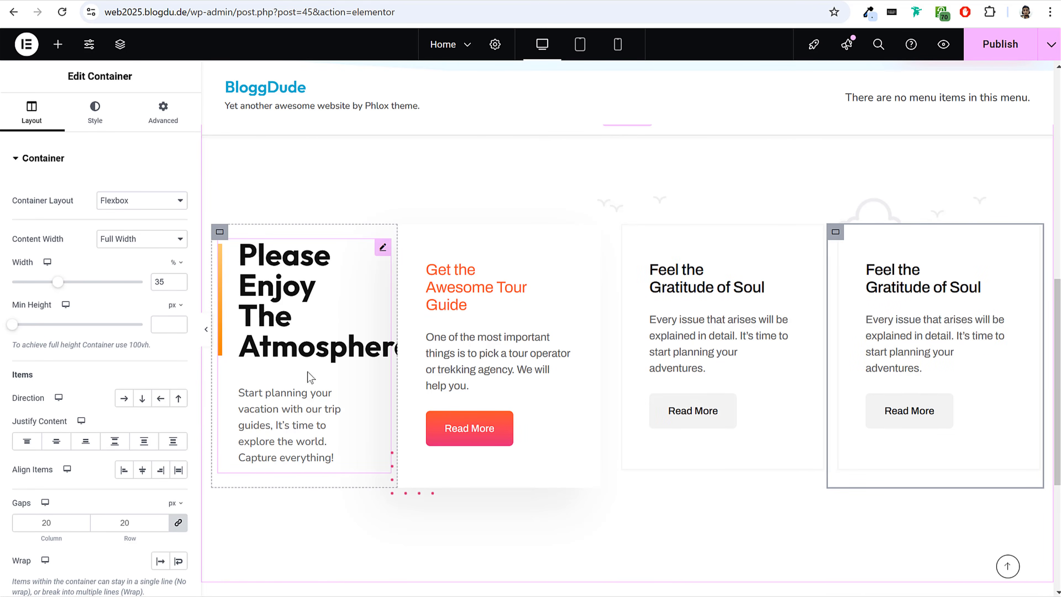
{"action": "key", "text": "ctrl+z"}
Delete the whole "Please Enjoy The Atmosphere" three-column section below the hero section.
{"action": "scroll", "coordinate": [822, 372], "scroll_direction": "up", "scroll_amount": 1}
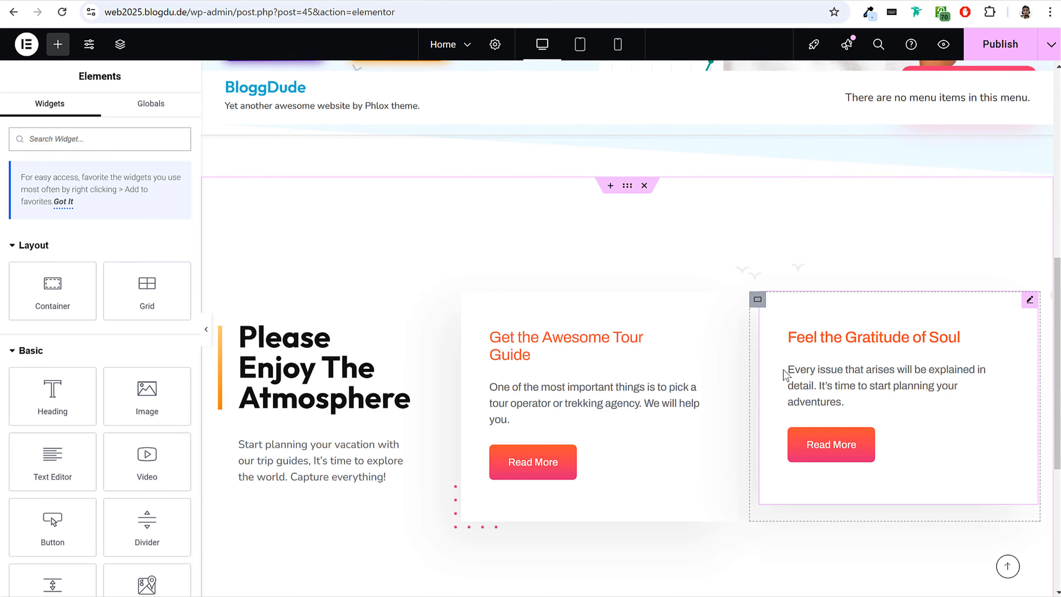
{"action": "scroll", "coordinate": [615, 353], "scroll_direction": "down", "scroll_amount": 2}
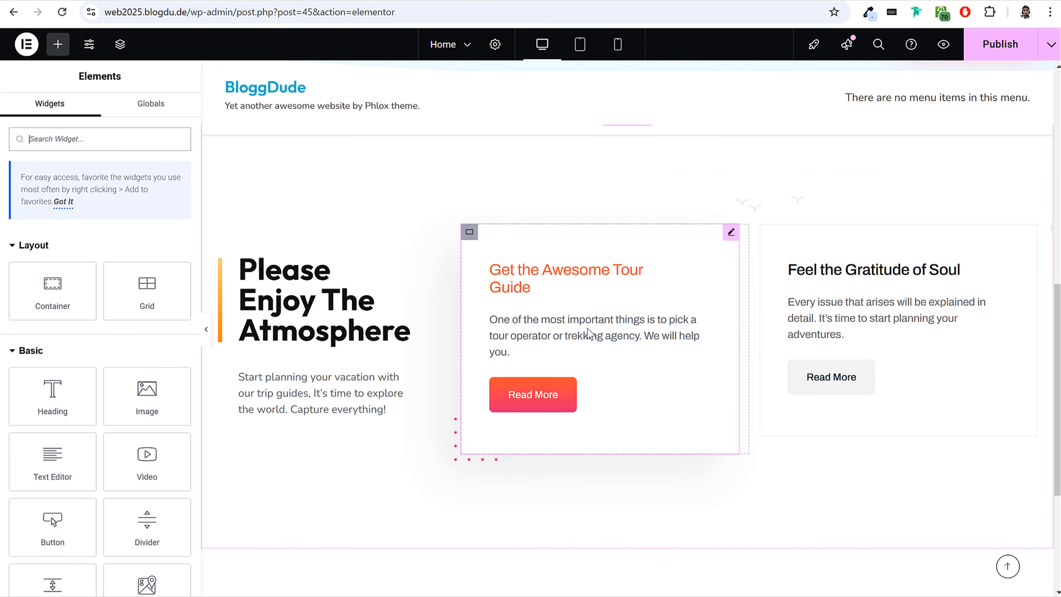
{"action": "left_click", "coordinate": [542, 405]}
{"action": "scroll", "coordinate": [267, 334], "scroll_direction": "up", "scroll_amount": 6}
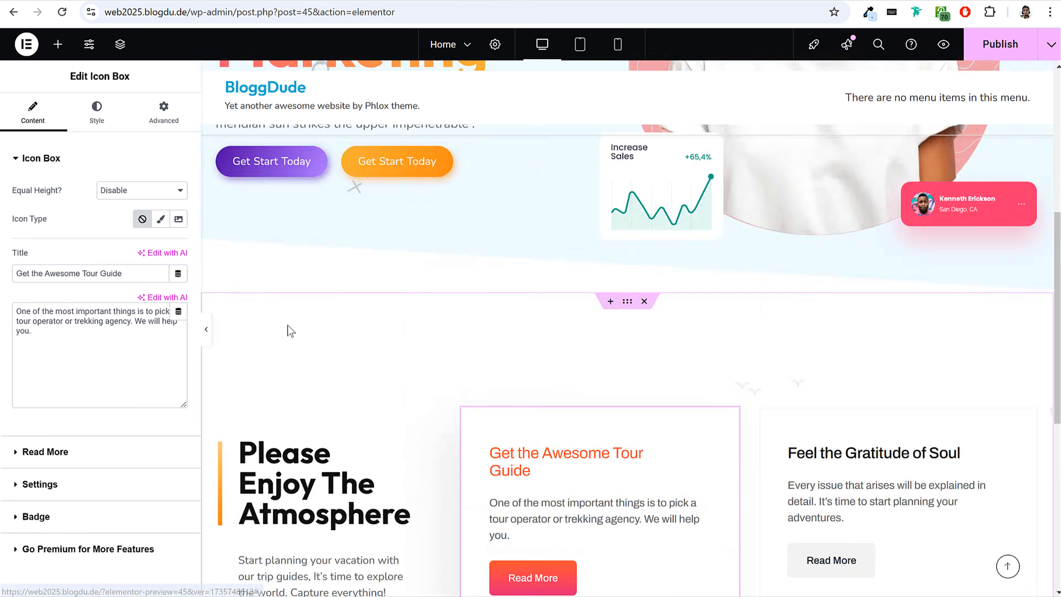
{"action": "scroll", "coordinate": [648, 470], "scroll_direction": "down", "scroll_amount": 10}
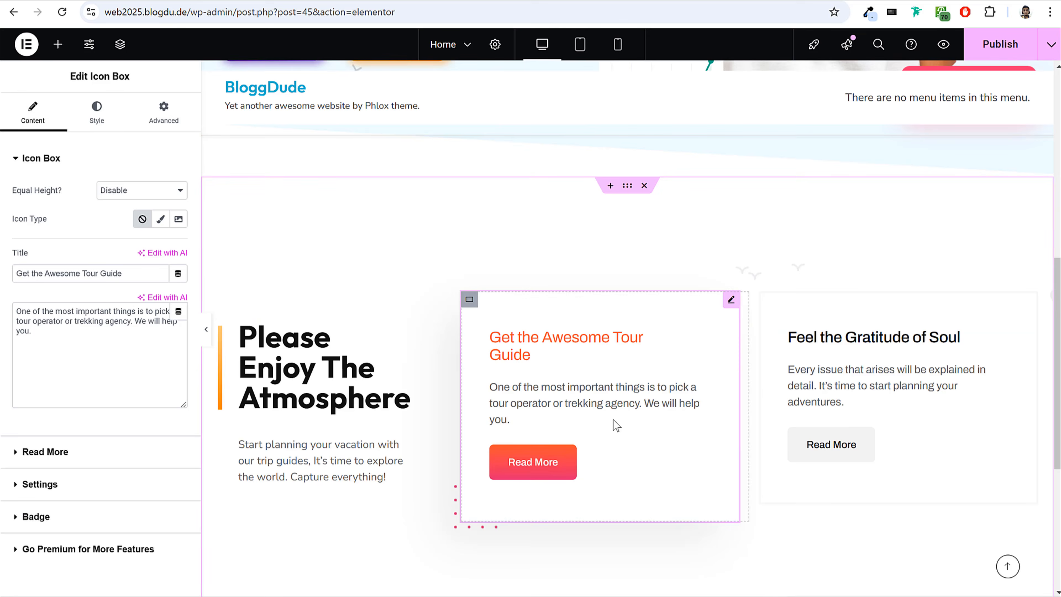
{"action": "scroll", "coordinate": [622, 429], "scroll_direction": "up", "scroll_amount": 7}
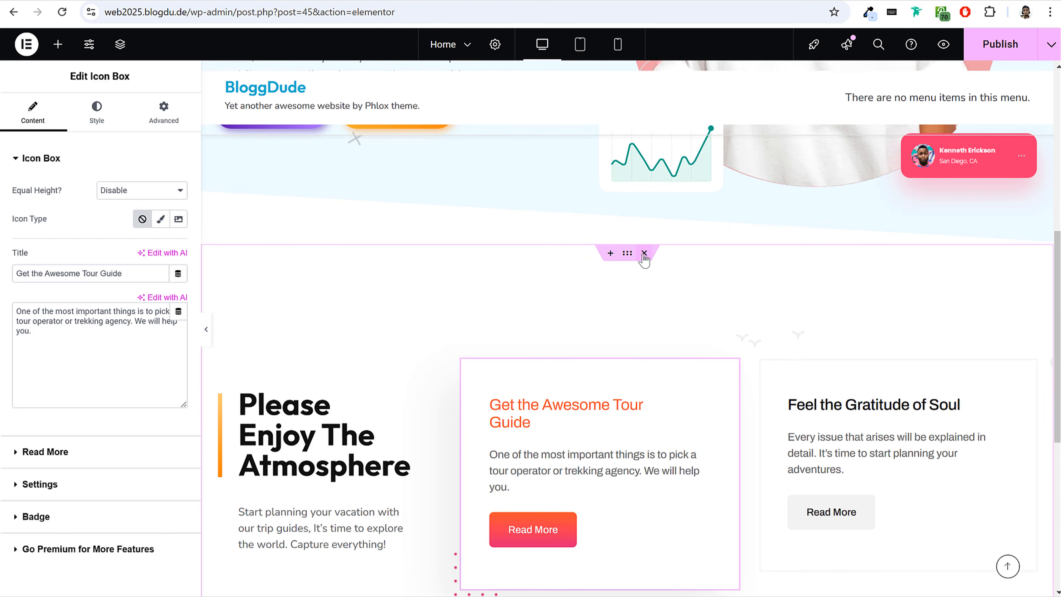
{"action": "left_click", "coordinate": [644, 253]}
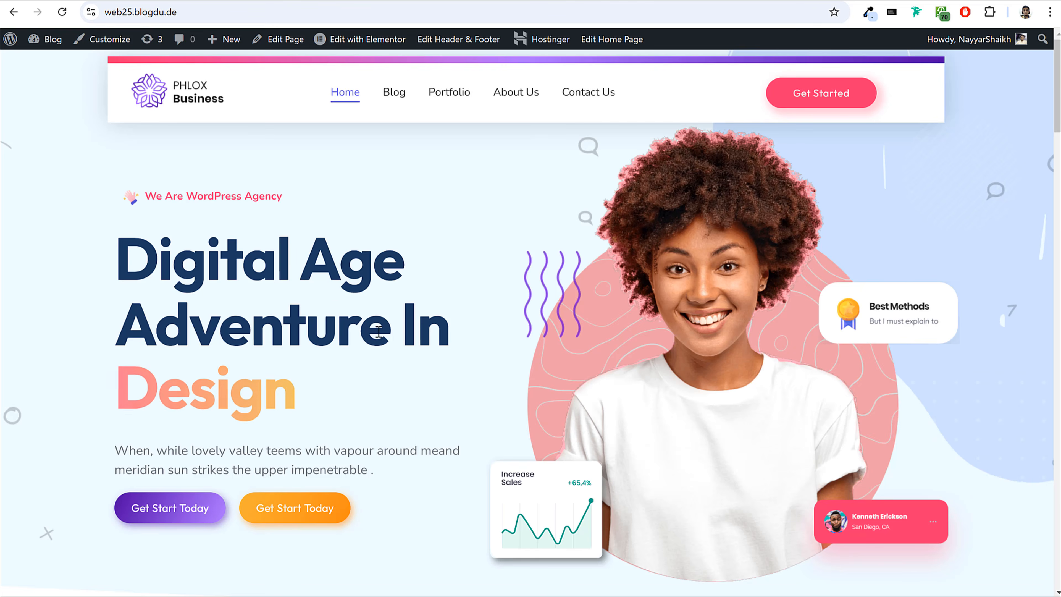
View the second section of the web25.blogdu.de home page and locate the "Web25 - Home 2nd Section" JSON file in File Explorer's Media > Pages folder.
{"action": "scroll", "coordinate": [397, 345], "scroll_direction": "down", "scroll_amount": 10}
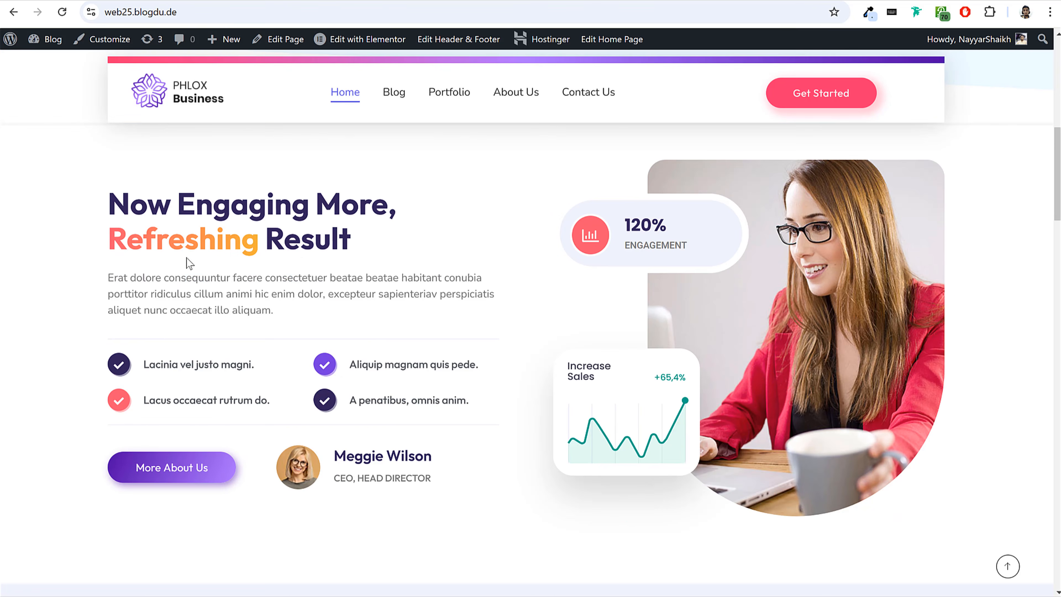
{"action": "left_click", "coordinate": [424, 595]}
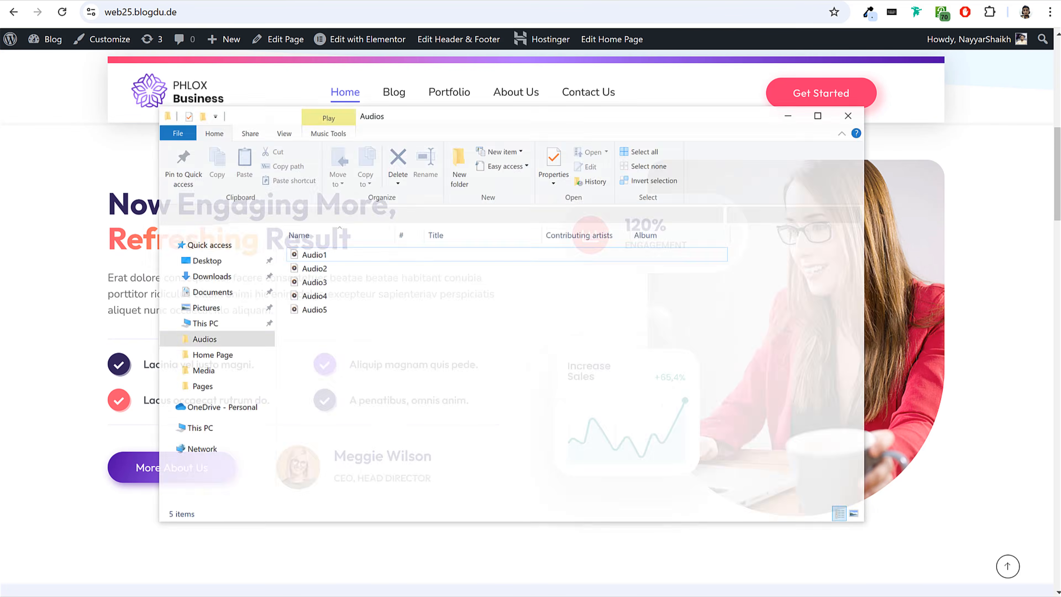
{"action": "left_click", "coordinate": [209, 357]}
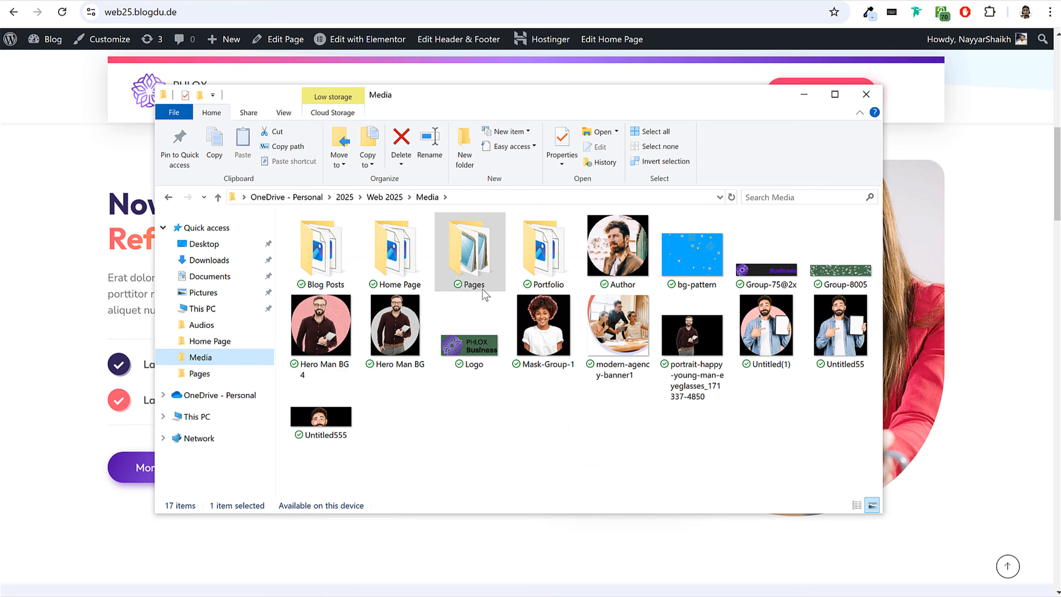
{"action": "double_click", "coordinate": [477, 262]}
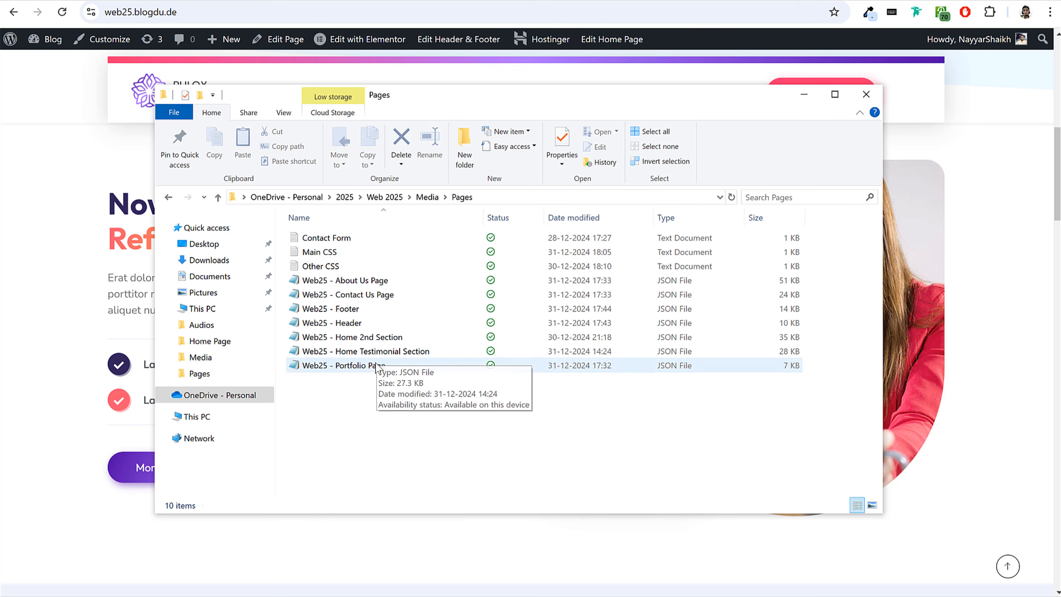
{"action": "left_click", "coordinate": [358, 341]}
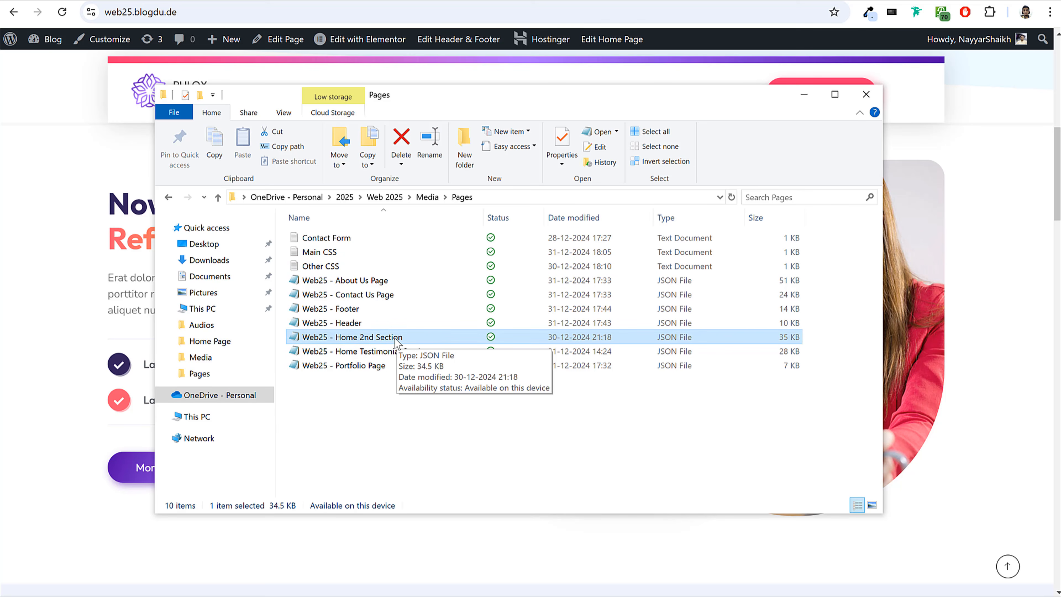
{"action": "left_click", "coordinate": [114, 1]}
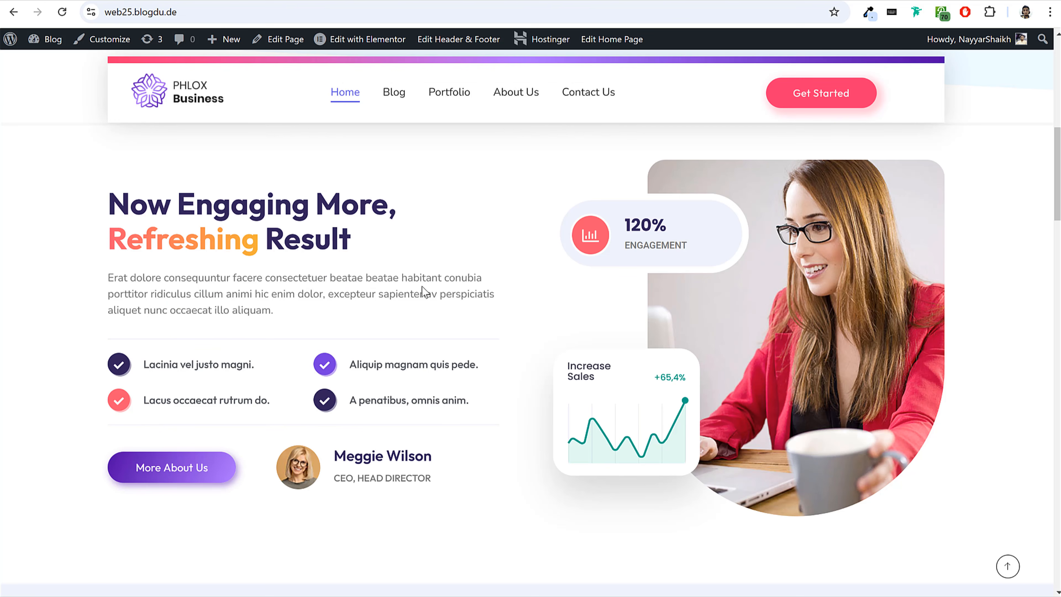
Import the "Web25 - Home 2nd Section" JSON file from the Pages folder into the Elementor template library, with unfiltered file uploads enabled.
{"action": "left_click", "coordinate": [246, 1]}
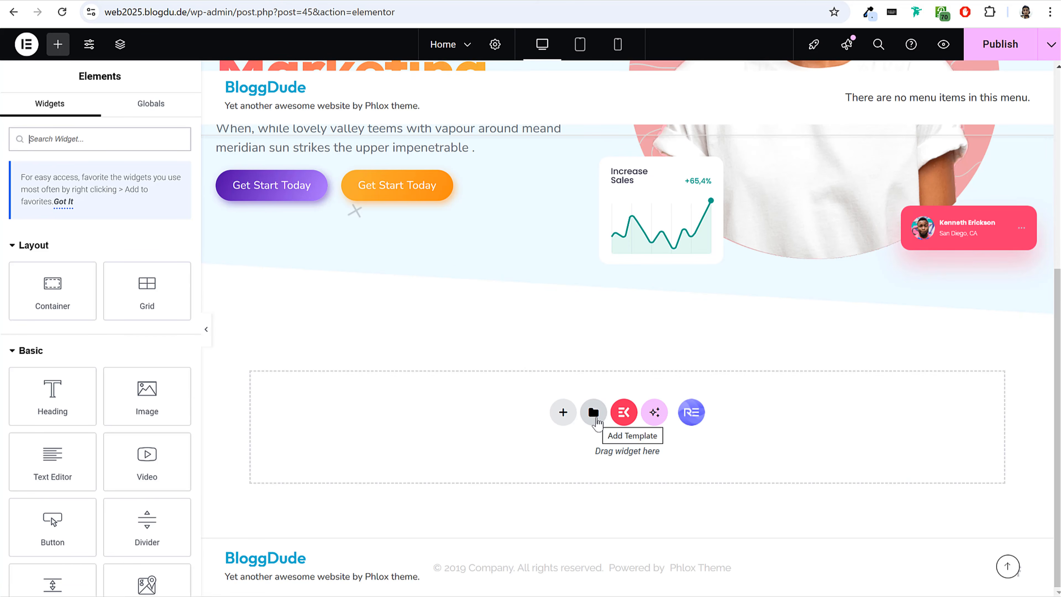
{"action": "left_click", "coordinate": [594, 413]}
{"action": "left_click", "coordinate": [569, 73]}
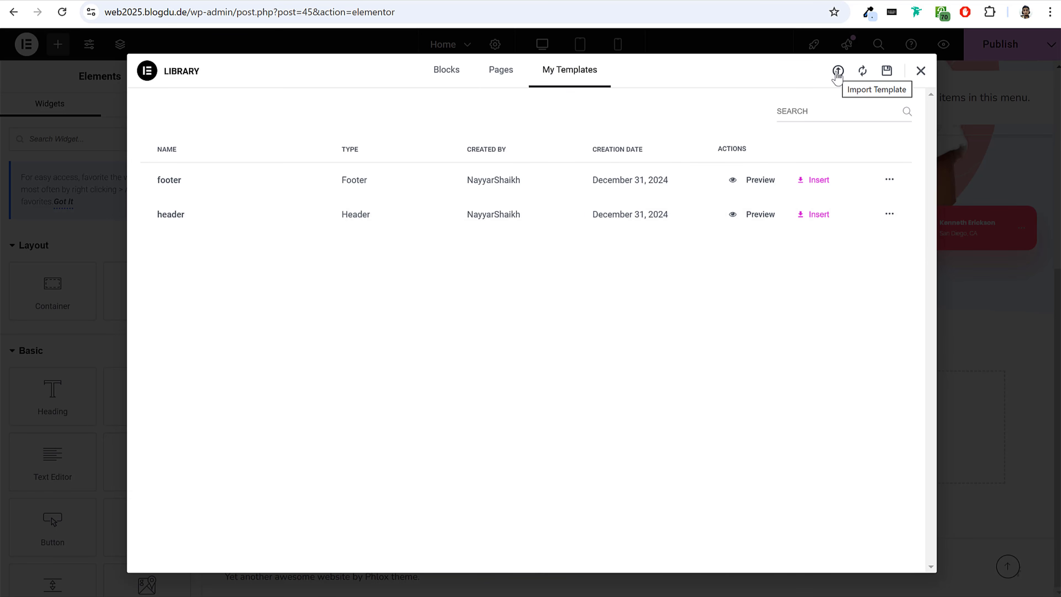
{"action": "left_click", "coordinate": [838, 72]}
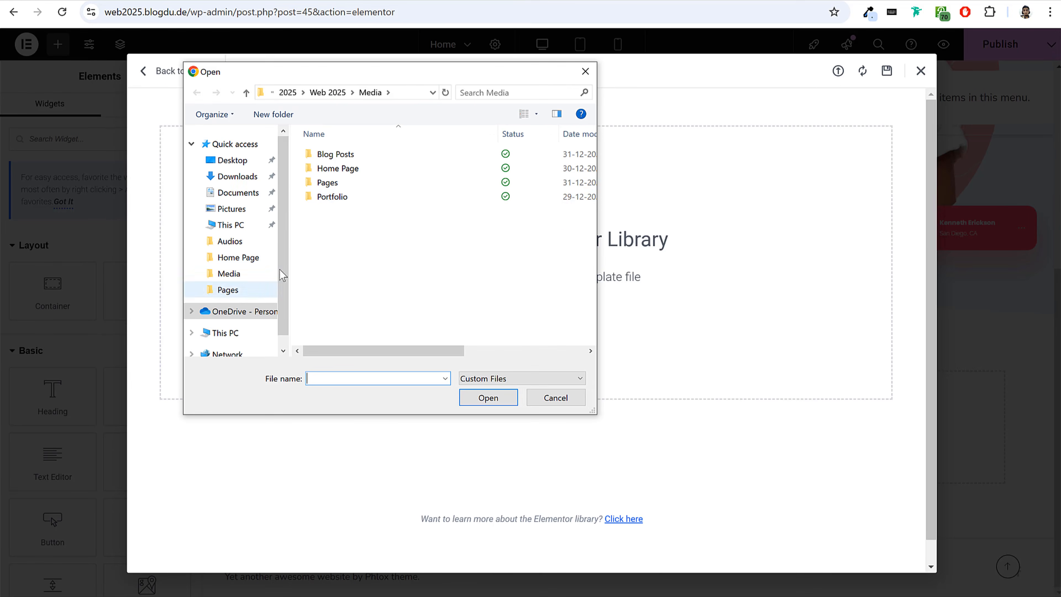
{"action": "double_click", "coordinate": [340, 183]}
{"action": "left_click", "coordinate": [366, 214]}
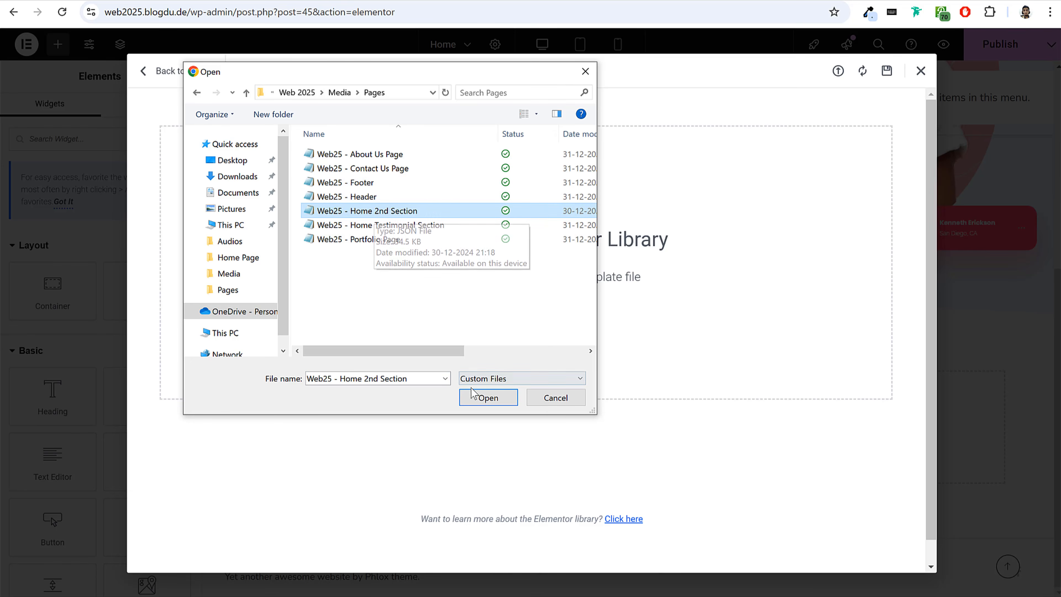
{"action": "left_click", "coordinate": [484, 398]}
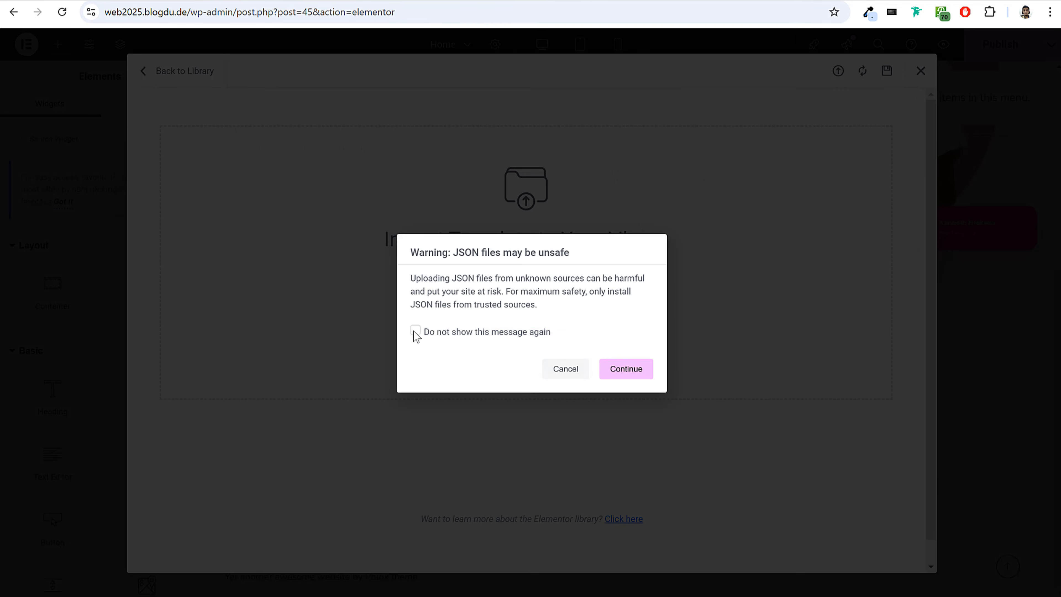
{"action": "left_click", "coordinate": [415, 332]}
{"action": "left_click", "coordinate": [628, 369]}
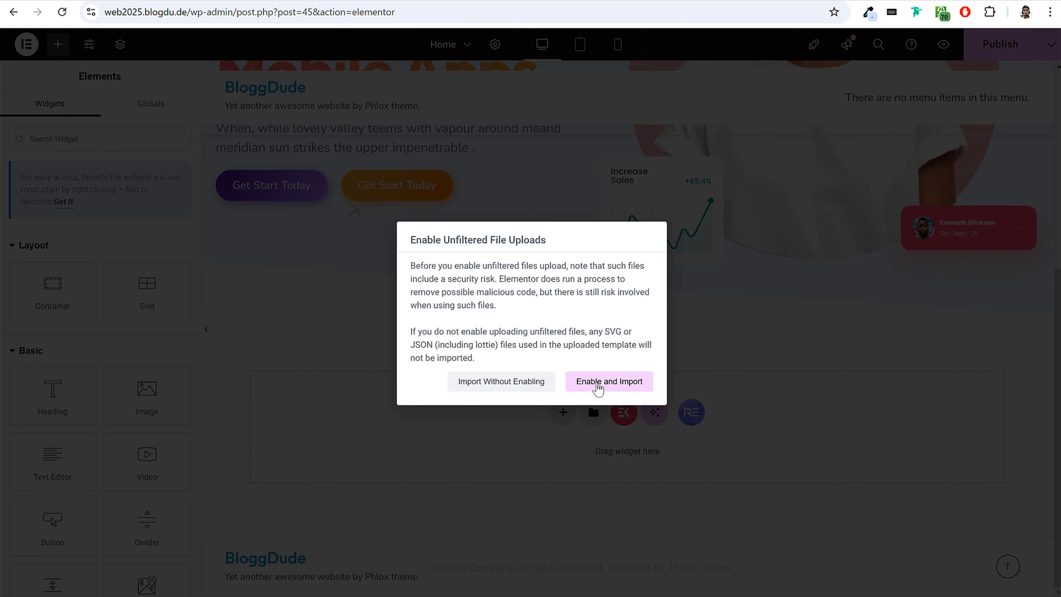
{"action": "left_click", "coordinate": [617, 388]}
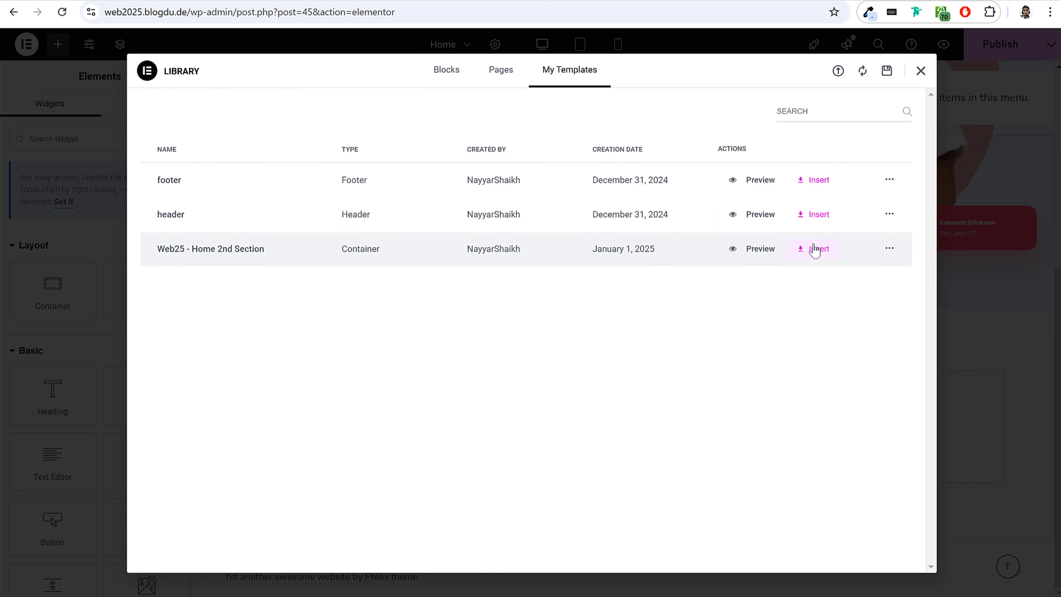
Insert the "Web25 - Home 2nd Section" template below the hero section, applying the template's settings to the page too.
{"action": "left_click", "coordinate": [817, 249]}
{"action": "left_click", "coordinate": [633, 347]}
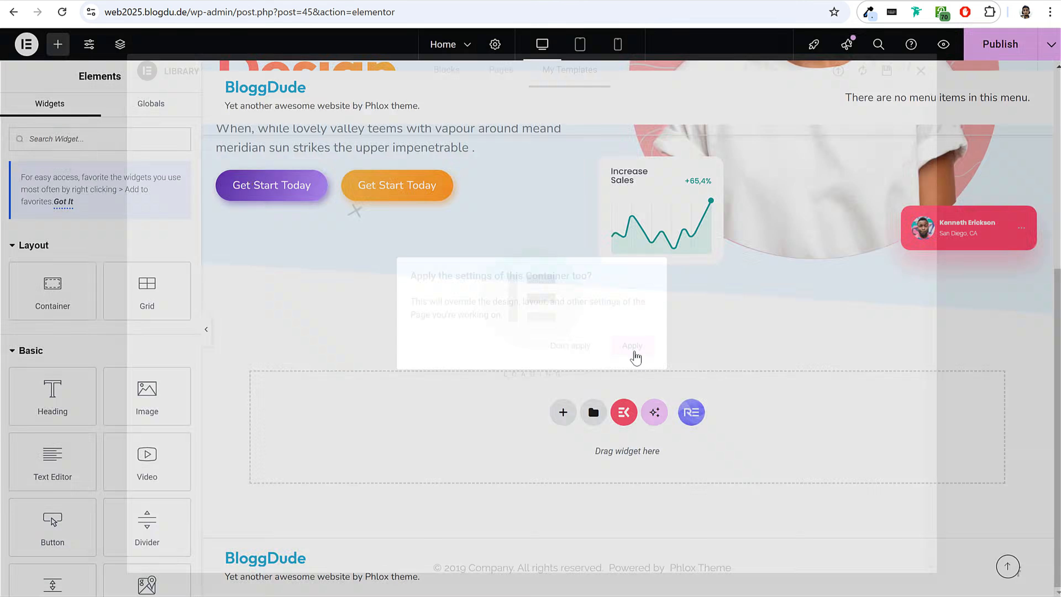
{"action": "scroll", "coordinate": [713, 333], "scroll_direction": "down", "scroll_amount": 3}
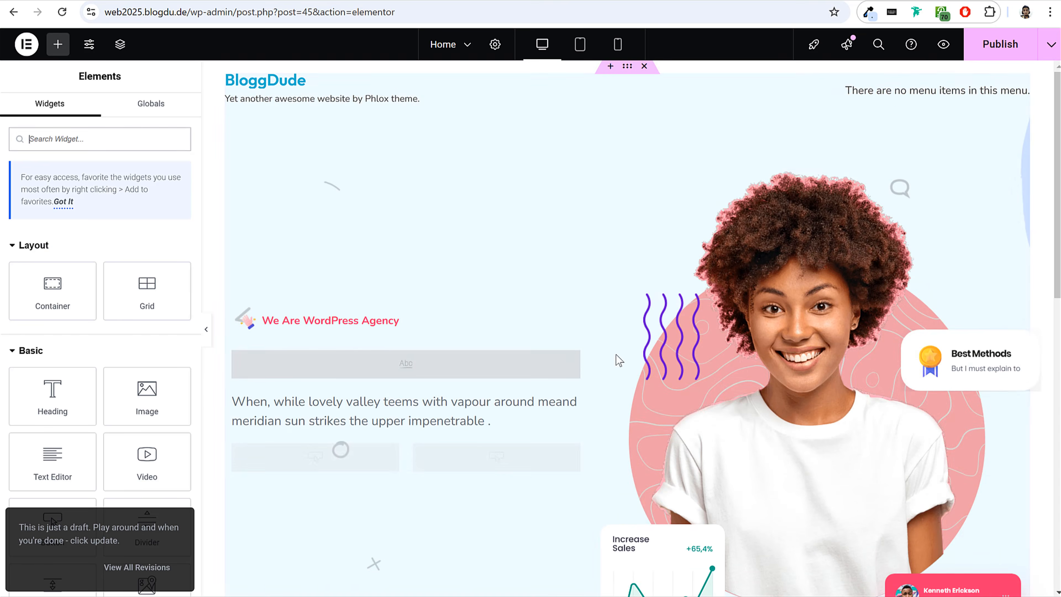
{"action": "scroll", "coordinate": [739, 357], "scroll_direction": "down", "scroll_amount": 10}
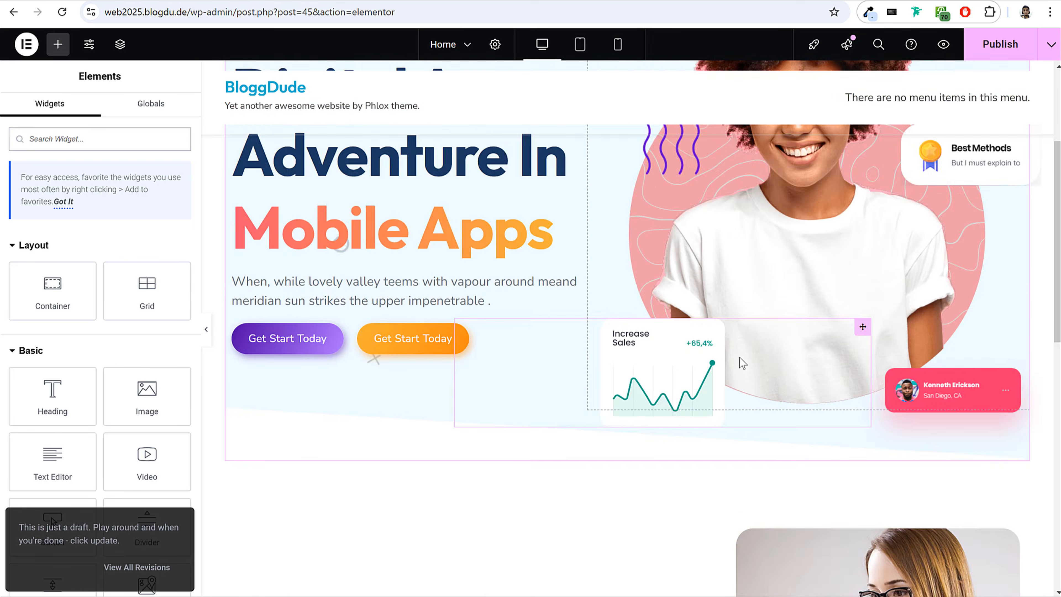
{"action": "scroll", "coordinate": [730, 370], "scroll_direction": "up", "scroll_amount": 3}
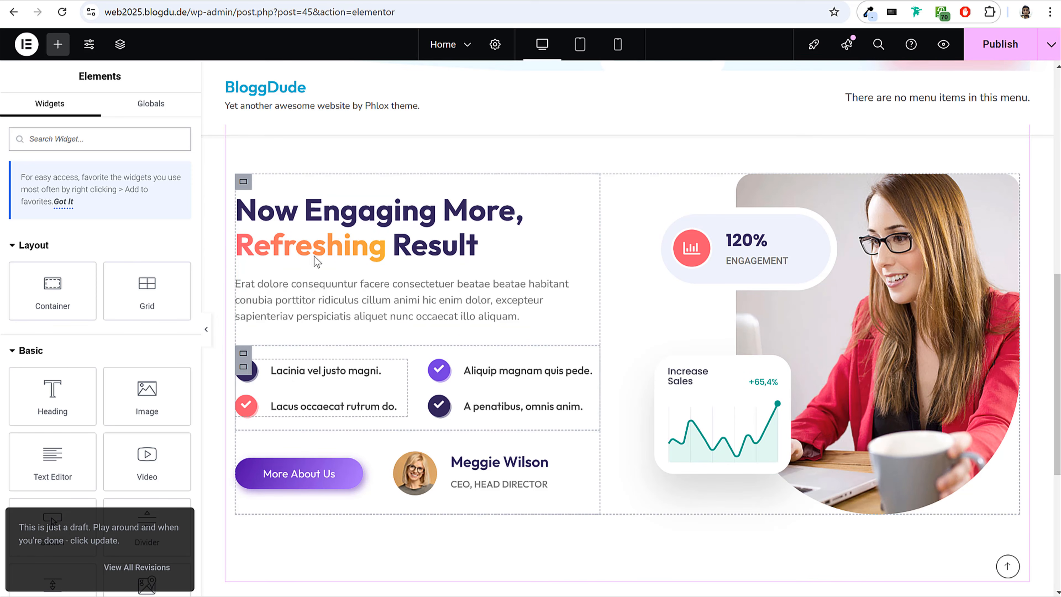
Publish the home page with the inserted second section.
{"action": "scroll", "coordinate": [585, 254], "scroll_direction": "up", "scroll_amount": 4}
{"action": "left_click", "coordinate": [995, 49]}
{"action": "scroll", "coordinate": [636, 309], "scroll_direction": "down", "scroll_amount": 3}
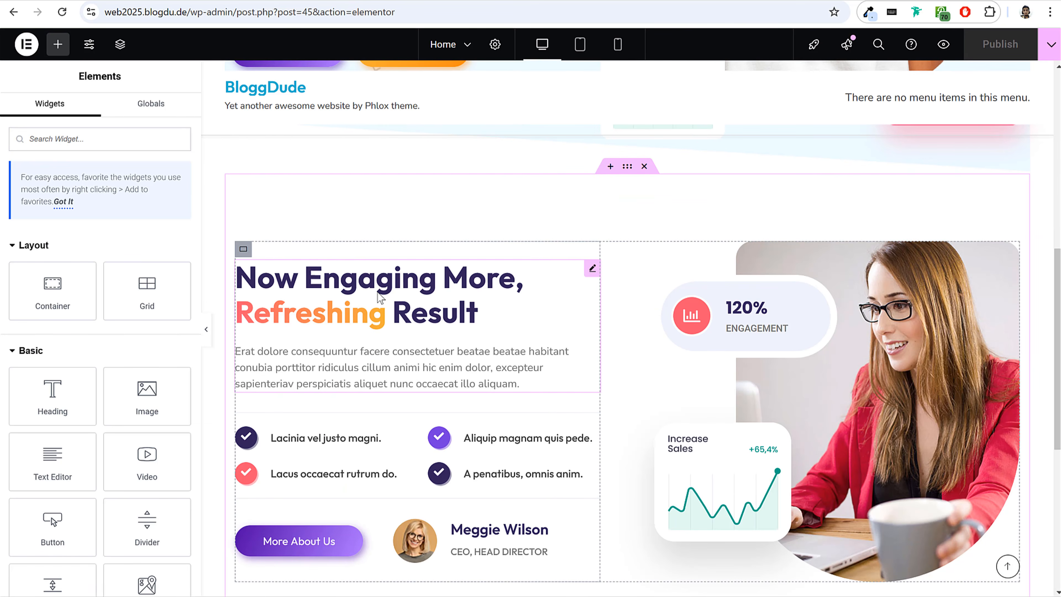
Replace the highlighted word "Refreshing" in the second section's heading with a personal name, keeping the double curly braces around it.
{"action": "left_click", "coordinate": [380, 297]}
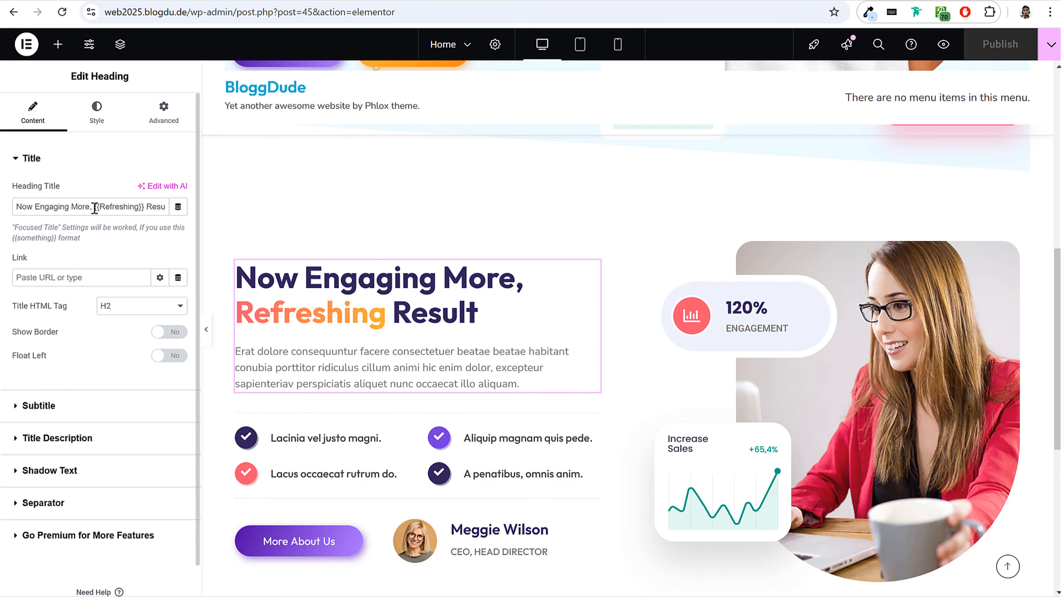
{"action": "left_click_drag", "start_coordinate": [94, 208], "coordinate": [12, 205]}
{"action": "left_click", "coordinate": [78, 211]}
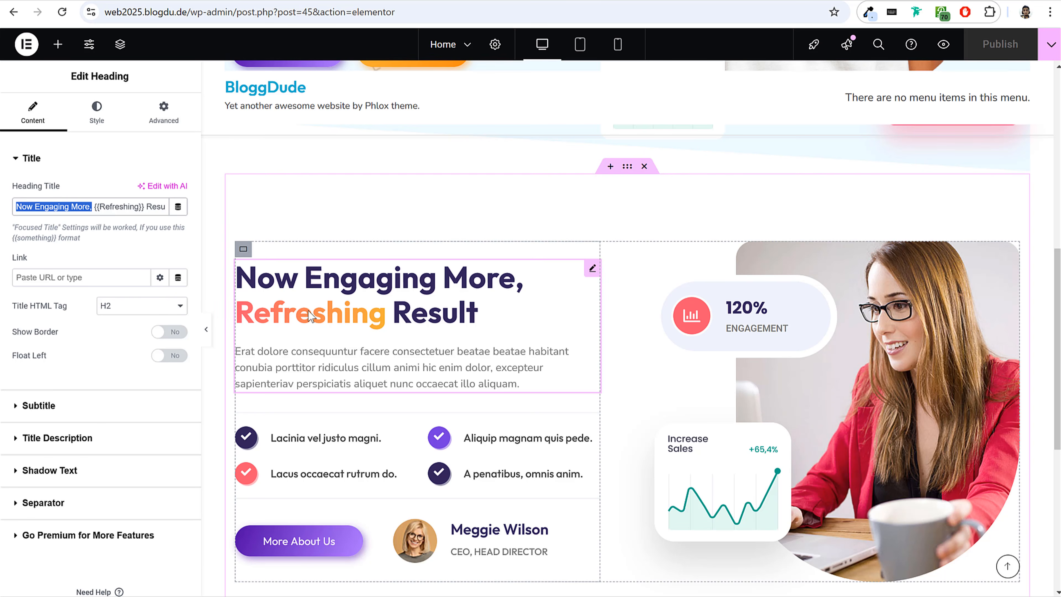
{"action": "left_click", "coordinate": [101, 211]}
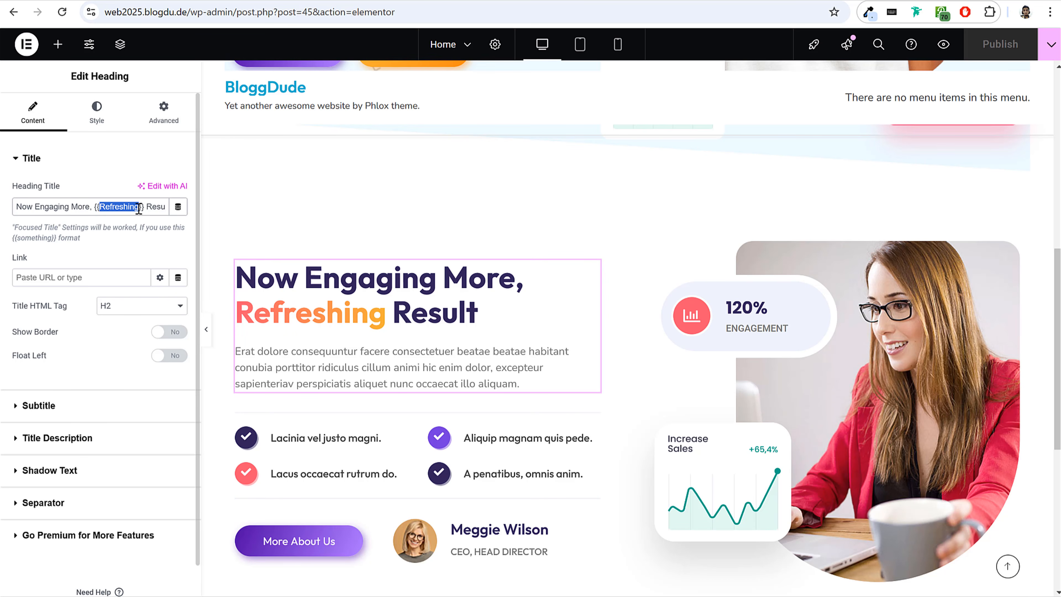
{"action": "type", "text": "Nayyer"}
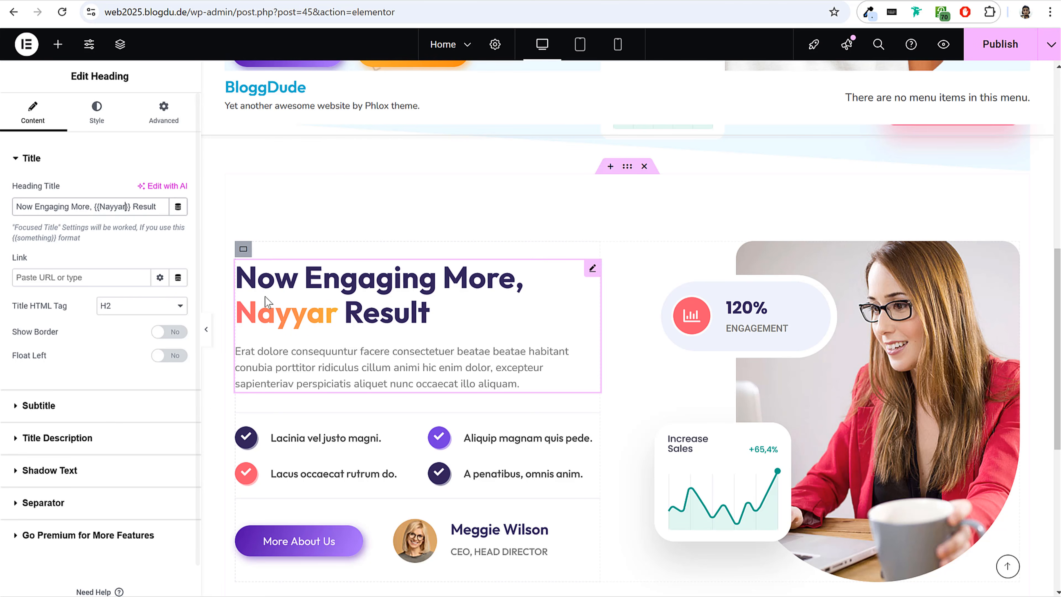
Replace the check icon beside "Lacinia vel justo magni." with the Code icon from the icon library.
{"action": "scroll", "coordinate": [507, 357], "scroll_direction": "down", "scroll_amount": 2}
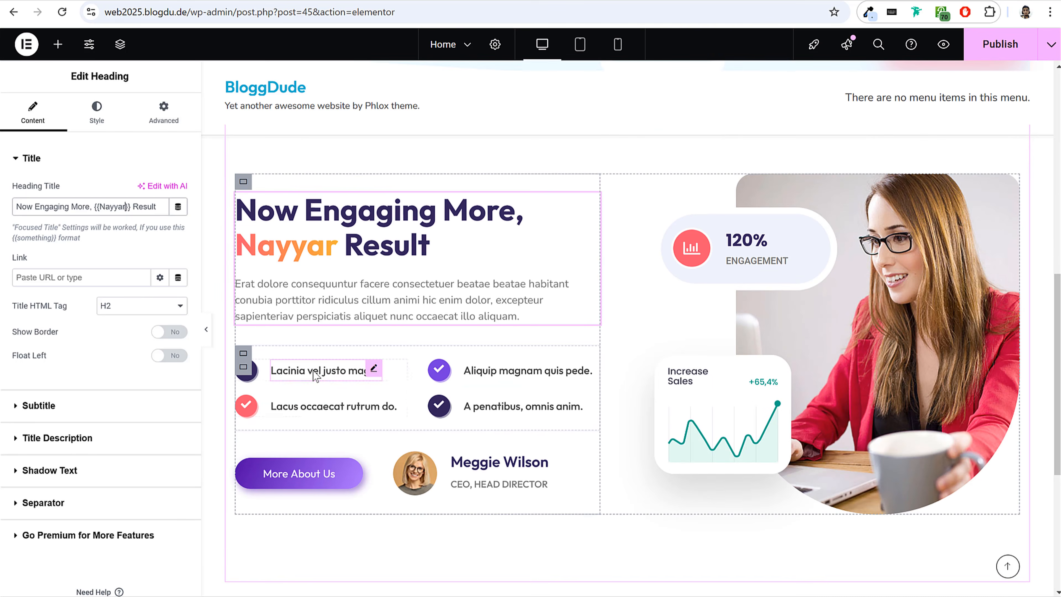
{"action": "left_click", "coordinate": [343, 373]}
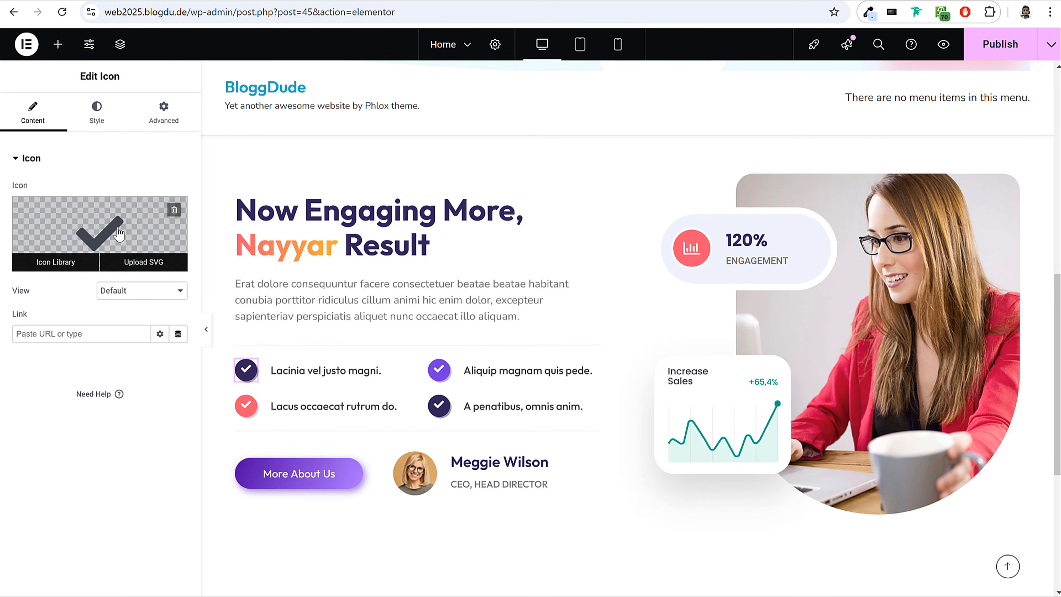
{"action": "left_click", "coordinate": [54, 261]}
{"action": "scroll", "coordinate": [643, 392], "scroll_direction": "down", "scroll_amount": 5}
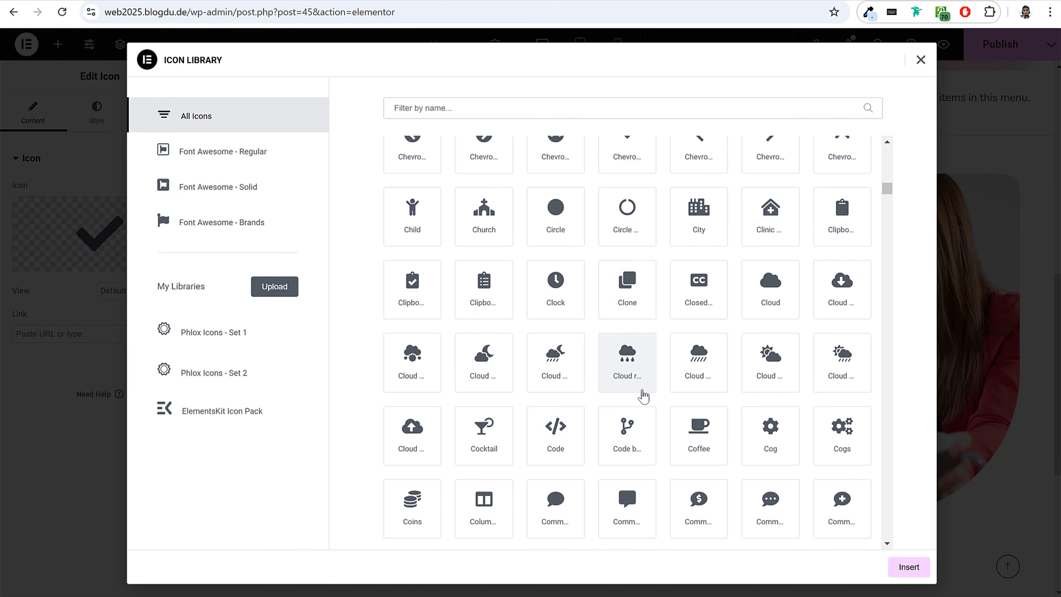
{"action": "left_click", "coordinate": [553, 436]}
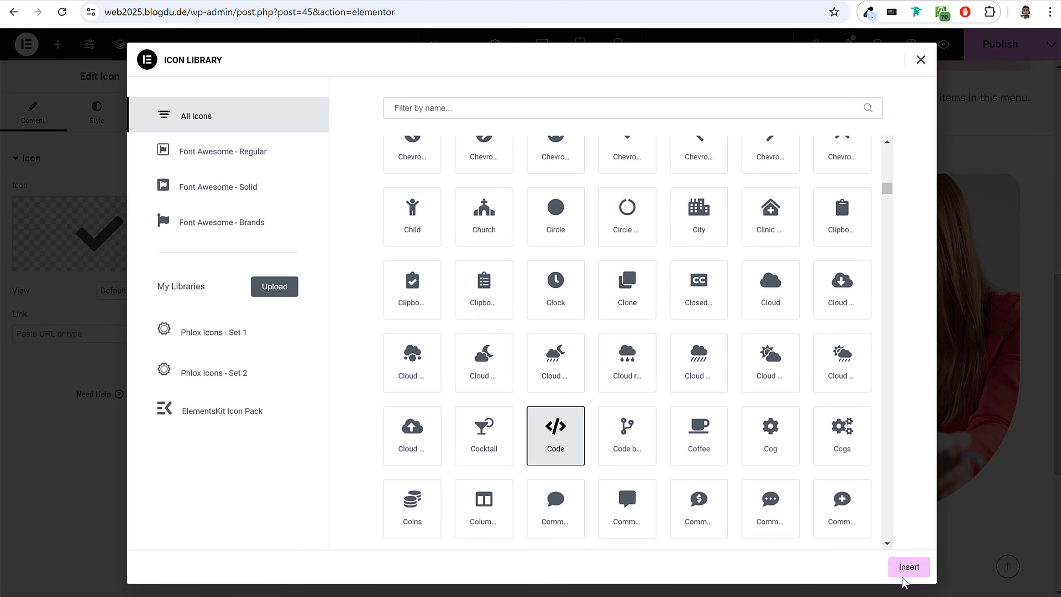
{"action": "left_click", "coordinate": [902, 569]}
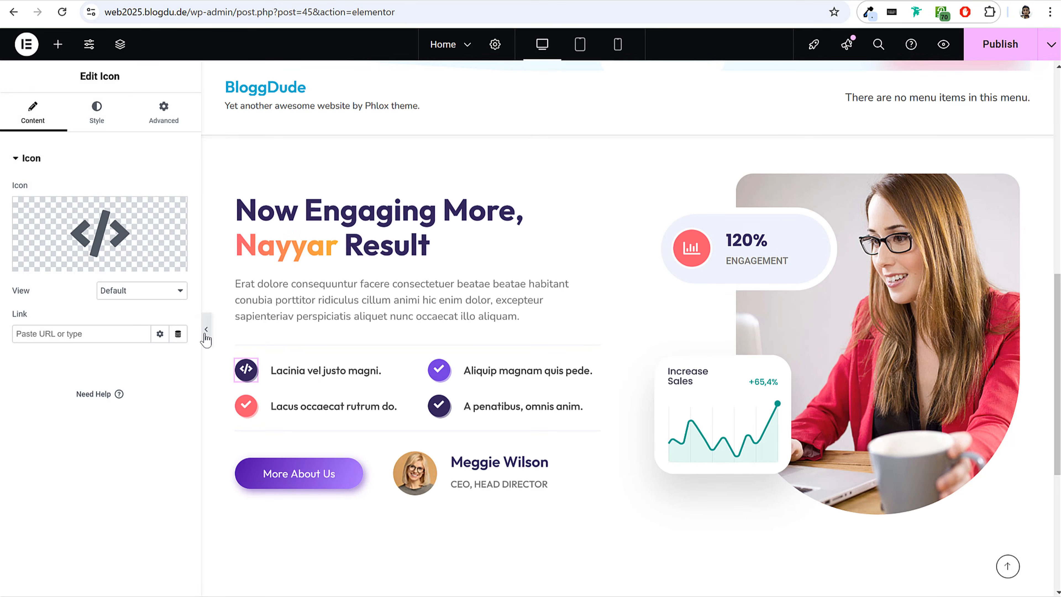
Preview the page without the editing panel and in the mobile, tablet and desktop views to check the edited second section.
{"action": "left_click", "coordinate": [206, 331]}
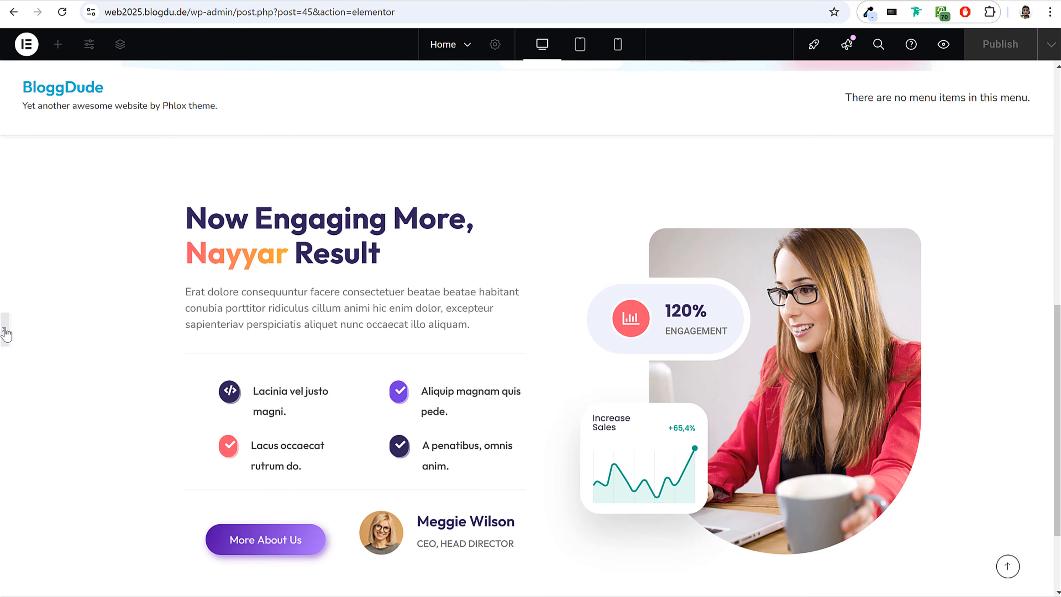
{"action": "left_click", "coordinate": [5, 330]}
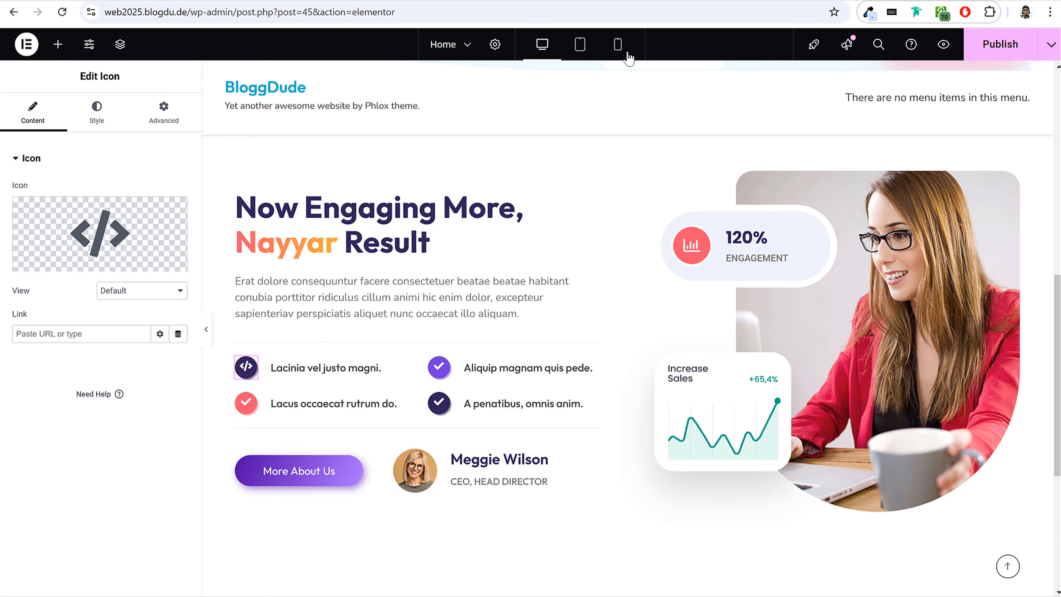
{"action": "left_click", "coordinate": [617, 45]}
{"action": "scroll", "coordinate": [687, 330], "scroll_direction": "down", "scroll_amount": 15}
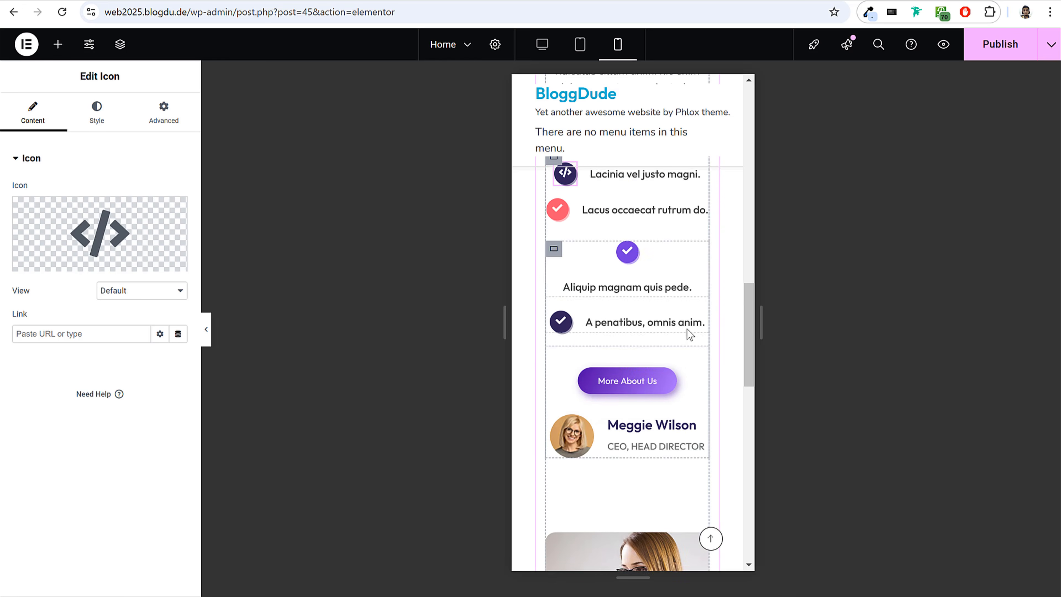
{"action": "left_click", "coordinate": [580, 45]}
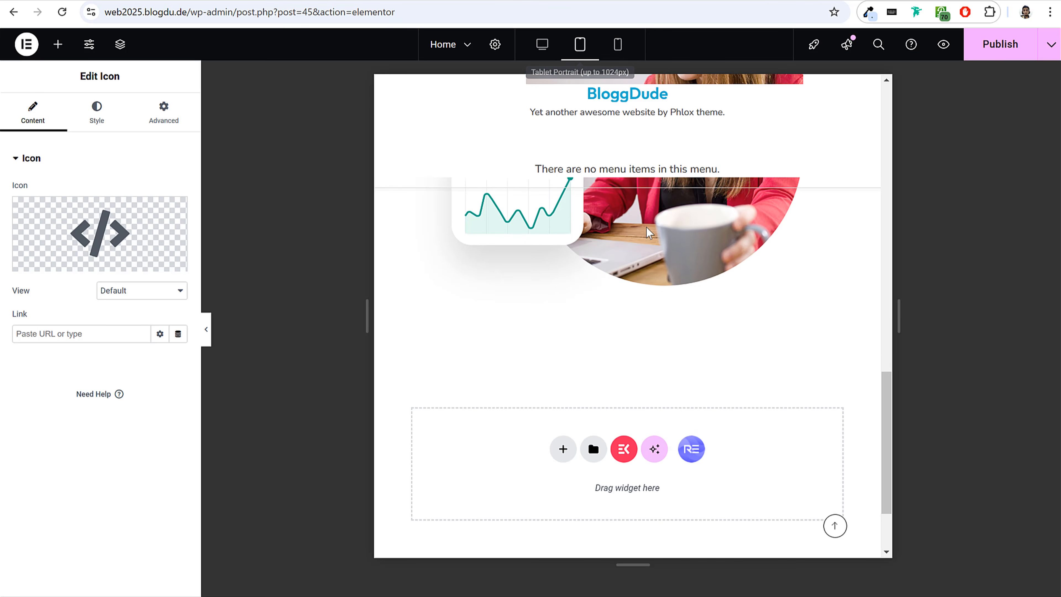
{"action": "scroll", "coordinate": [638, 252], "scroll_direction": "up", "scroll_amount": 5}
{"action": "scroll", "coordinate": [638, 253], "scroll_direction": "up", "scroll_amount": 10}
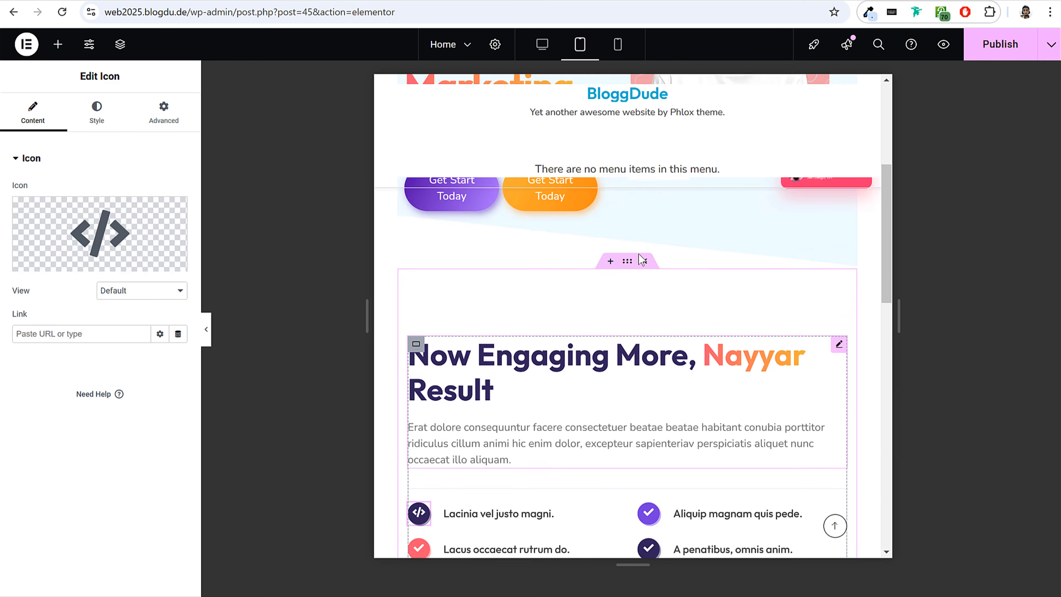
{"action": "left_click", "coordinate": [542, 45]}
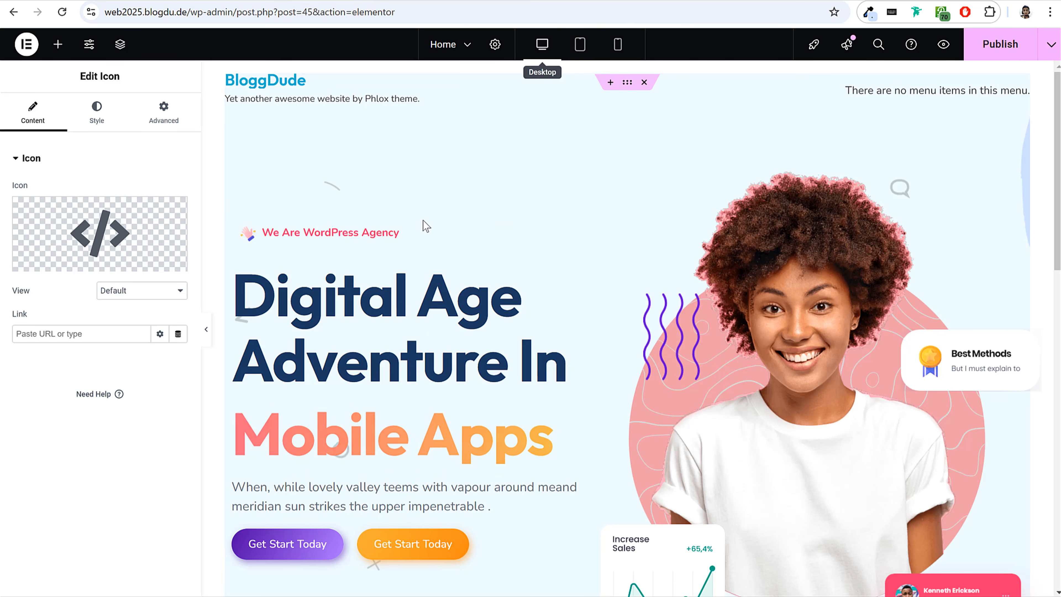
{"action": "scroll", "coordinate": [212, 325], "scroll_direction": "down", "scroll_amount": 10}
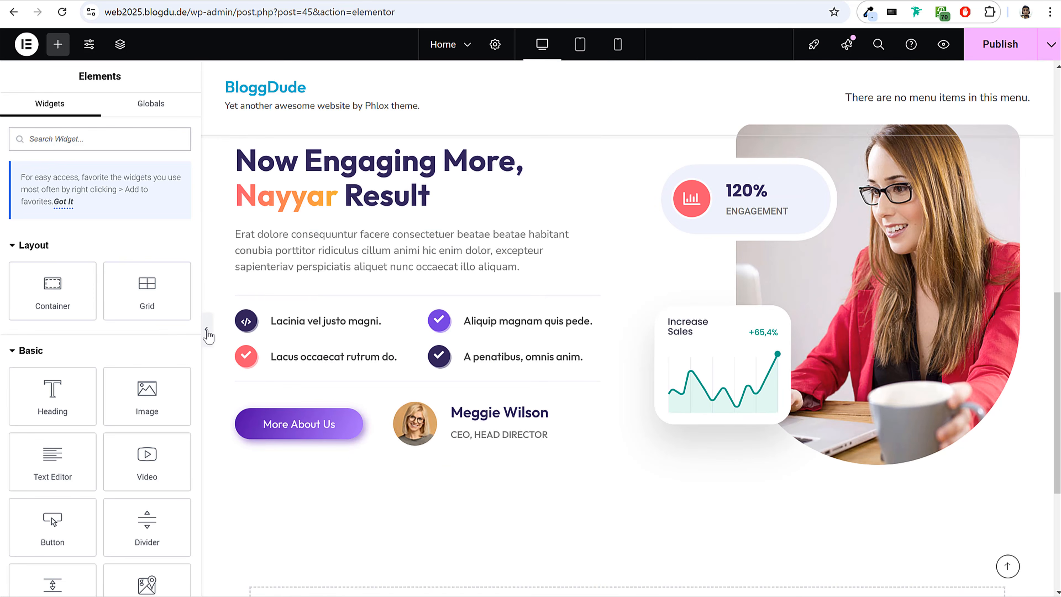
{"action": "left_click", "coordinate": [208, 331]}
{"action": "scroll", "coordinate": [152, 341], "scroll_direction": "up", "scroll_amount": 10}
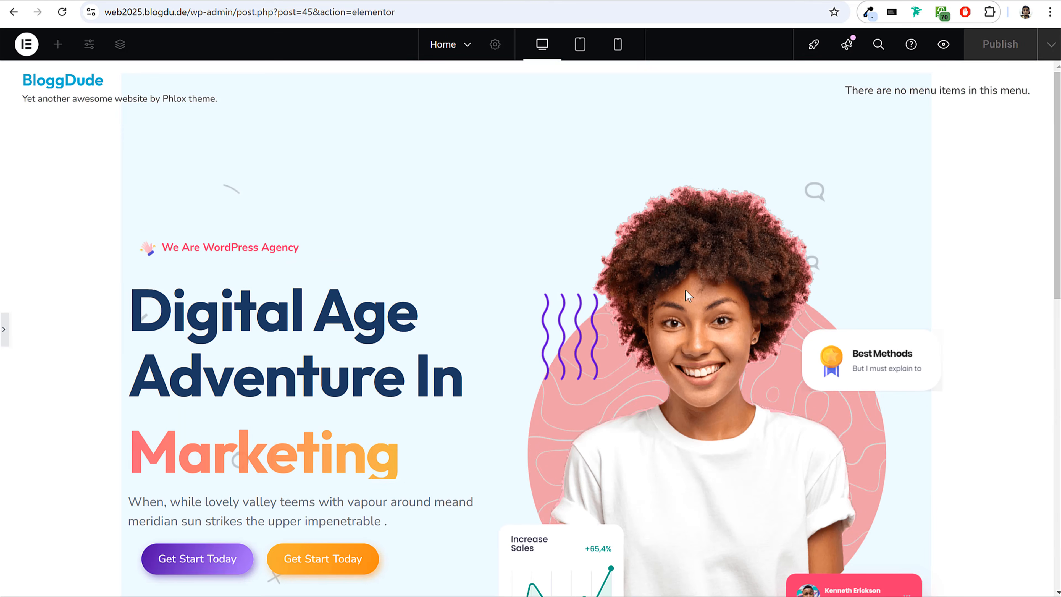
{"action": "left_click", "coordinate": [5, 331]}
Publish the page edits, set the page layout to Elementor Full Width and publish that change.
{"action": "left_click", "coordinate": [995, 58]}
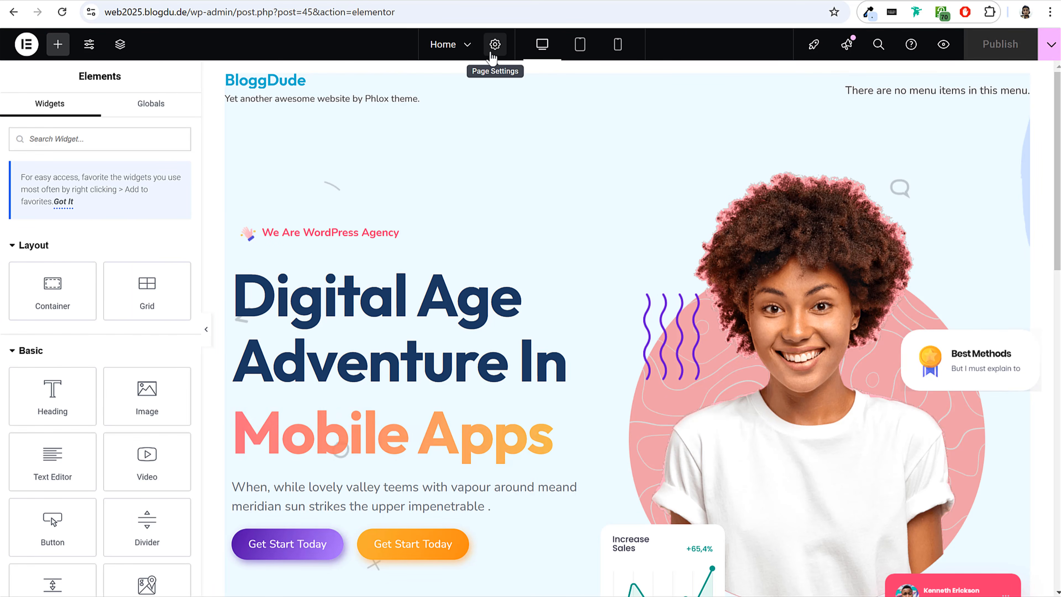
{"action": "left_click", "coordinate": [497, 51]}
{"action": "scroll", "coordinate": [90, 329], "scroll_direction": "down", "scroll_amount": 3}
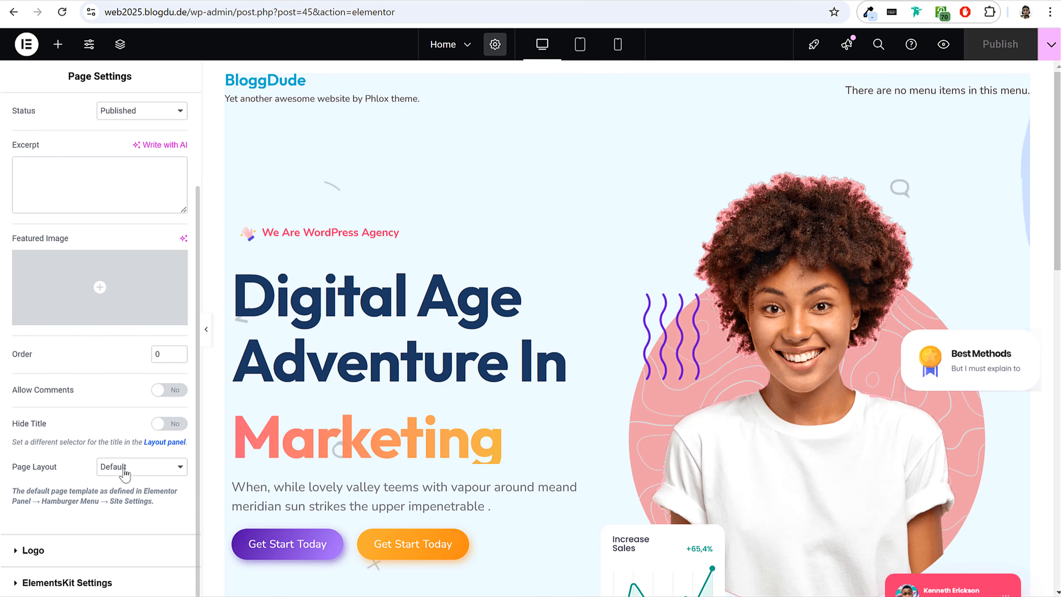
{"action": "left_click", "coordinate": [142, 466]}
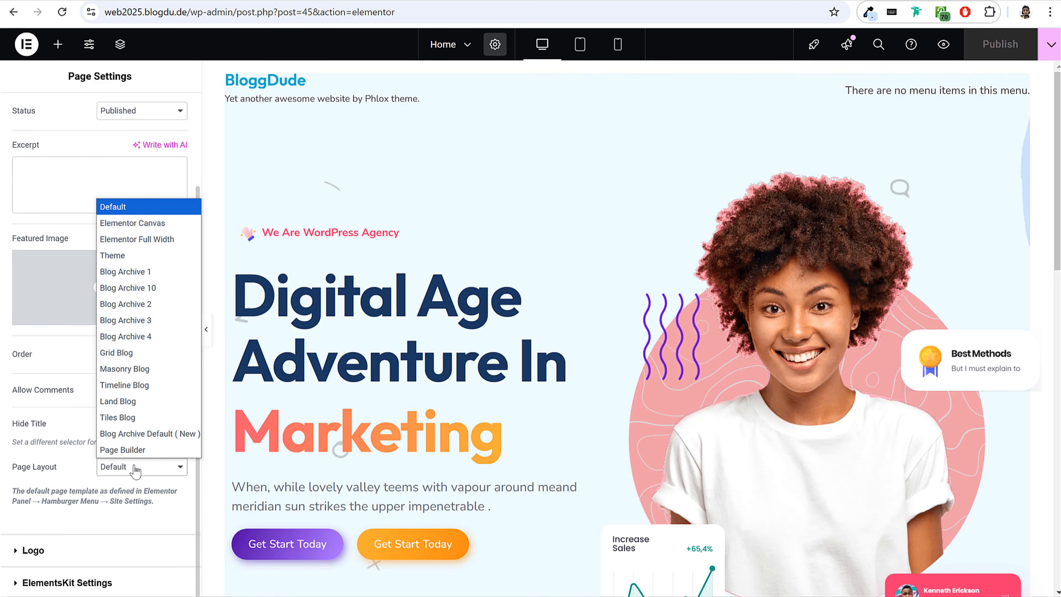
{"action": "left_click", "coordinate": [153, 239]}
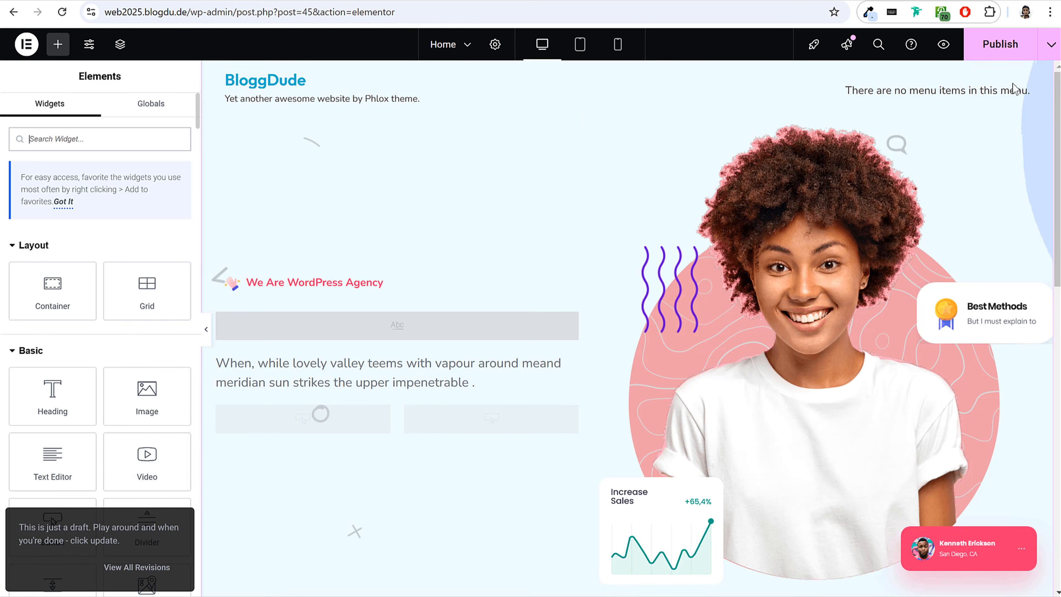
{"action": "left_click", "coordinate": [1007, 45]}
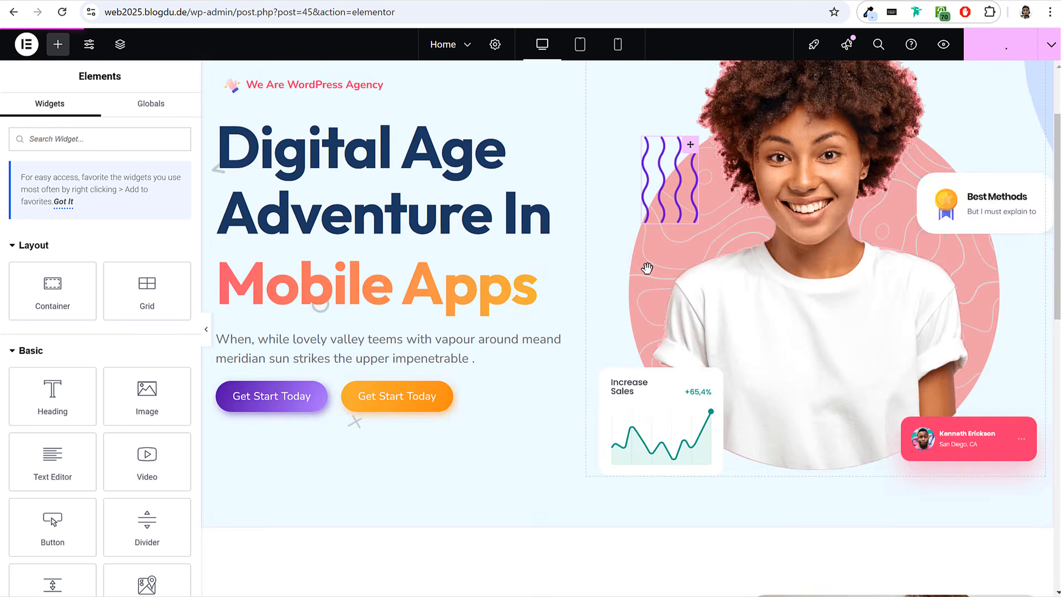
Examine the full-width page in the mobile and tablet views, then return to the desktop view.
{"action": "left_click", "coordinate": [617, 44]}
{"action": "scroll", "coordinate": [644, 290], "scroll_direction": "down", "scroll_amount": 8}
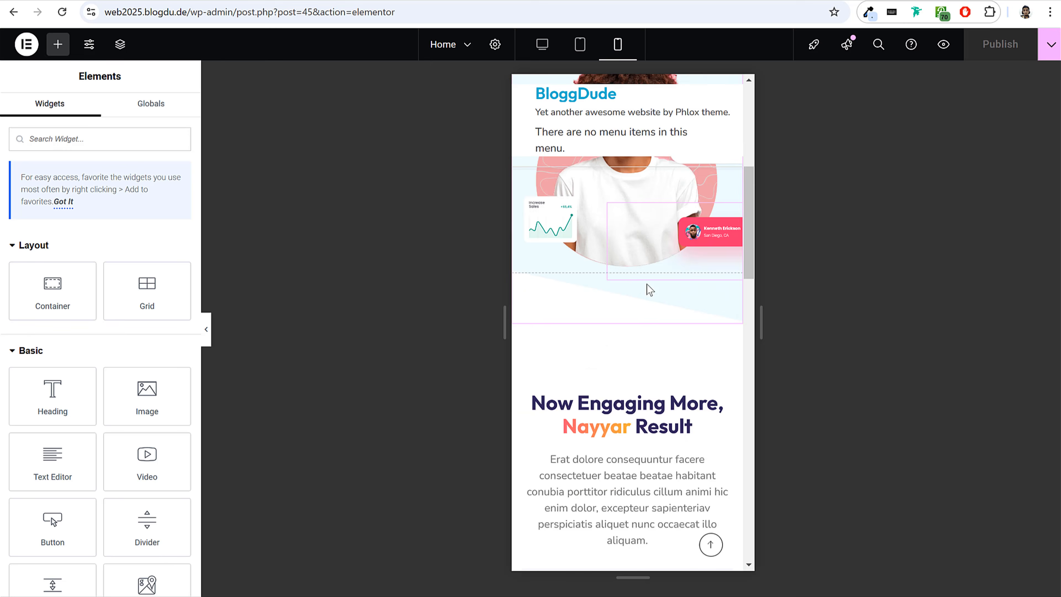
{"action": "scroll", "coordinate": [651, 284], "scroll_direction": "down", "scroll_amount": 5}
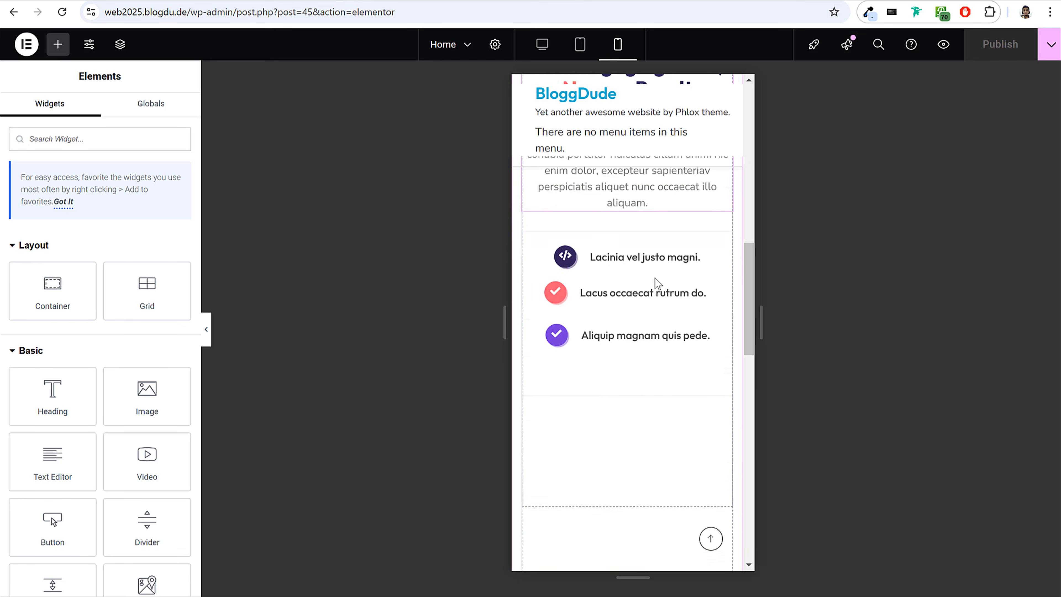
{"action": "left_click", "coordinate": [579, 43]}
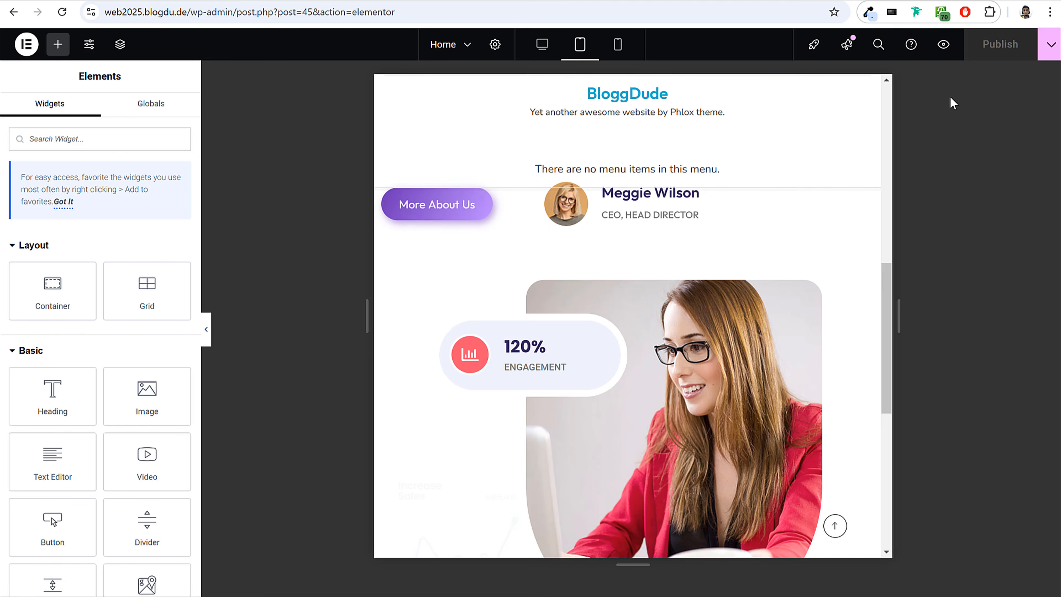
{"action": "left_click", "coordinate": [542, 44]}
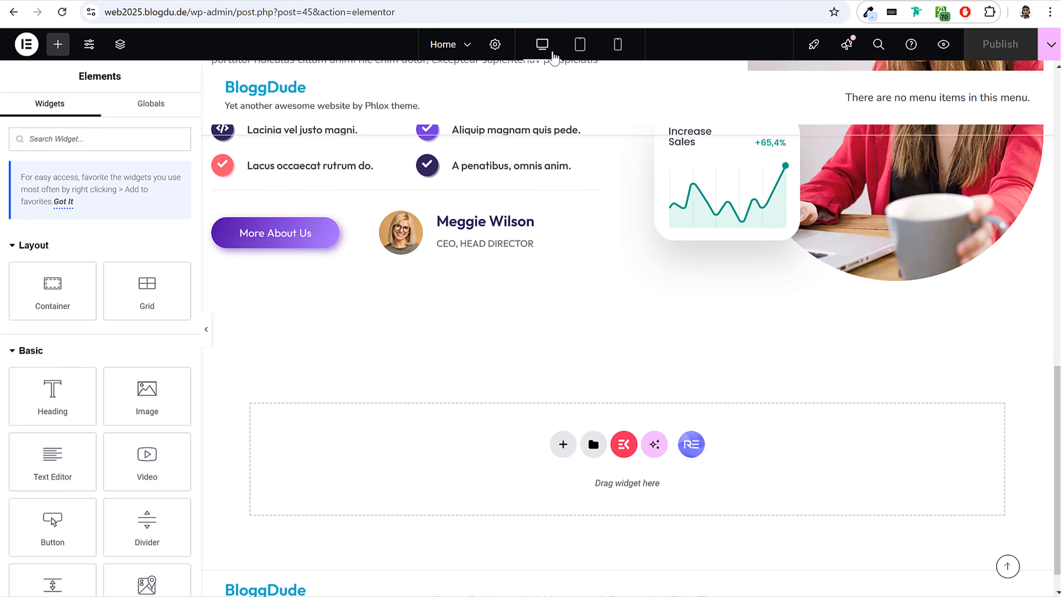
Browse the ready-made section designs in the ElementsKit library and close it without inserting any.
{"action": "scroll", "coordinate": [610, 276], "scroll_direction": "up", "scroll_amount": 5}
{"action": "scroll", "coordinate": [661, 244], "scroll_direction": "down", "scroll_amount": 6}
{"action": "left_click", "coordinate": [625, 446]}
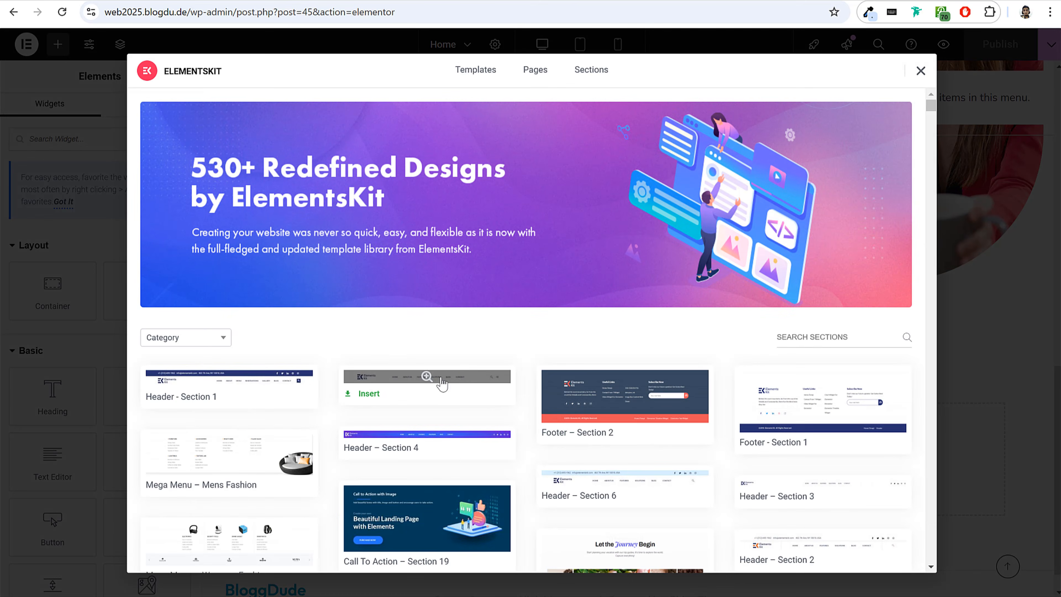
{"action": "scroll", "coordinate": [526, 396], "scroll_direction": "down", "scroll_amount": 5}
{"action": "left_click", "coordinate": [920, 70]}
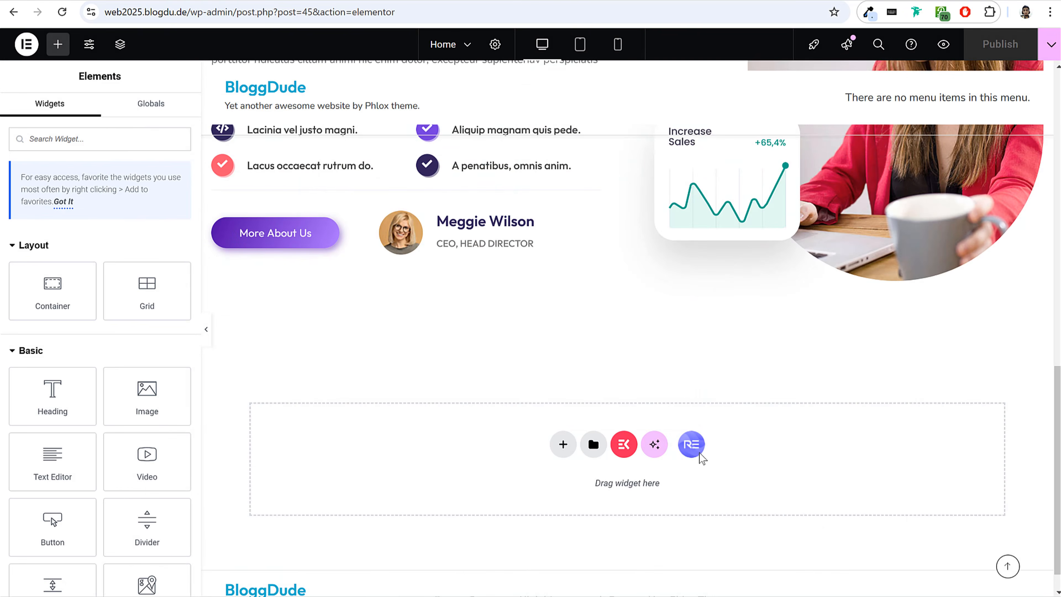
Browse the section and block templates in the RE library and filter the blocks by the Testimonial category.
{"action": "left_click", "coordinate": [691, 445]}
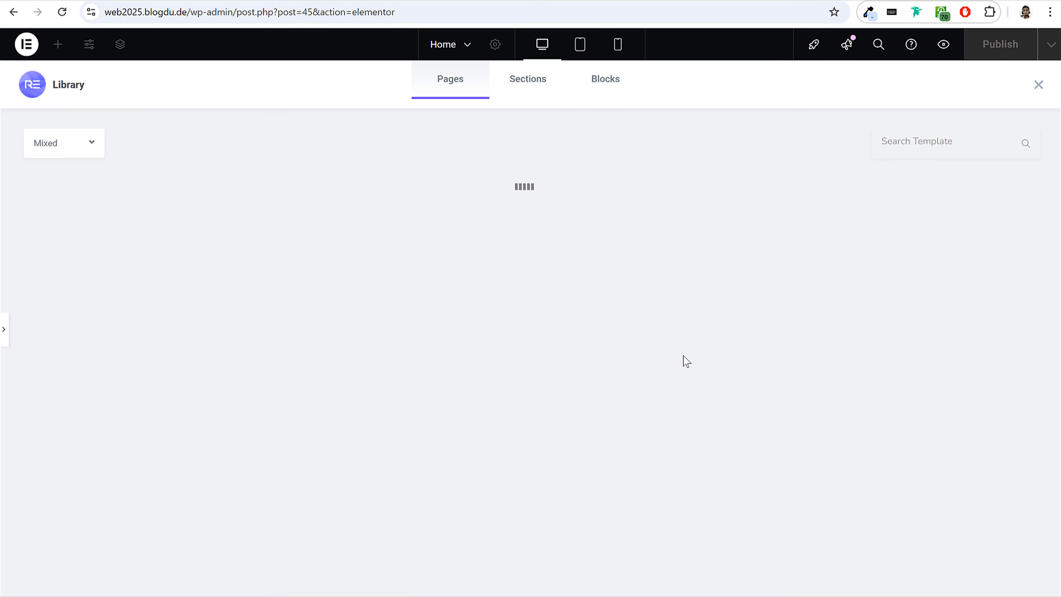
{"action": "left_click", "coordinate": [541, 87]}
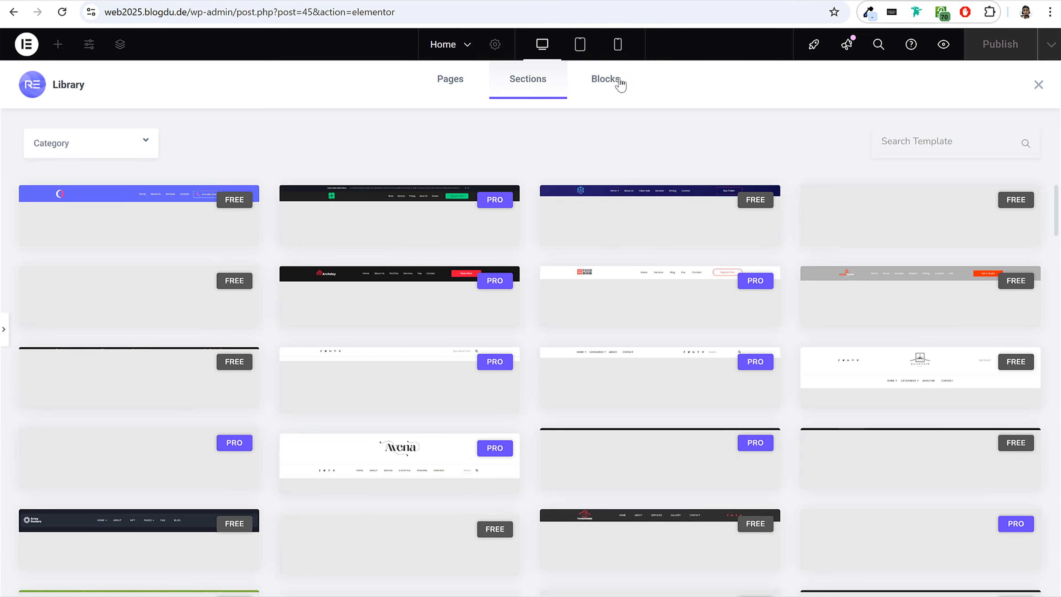
{"action": "left_click", "coordinate": [613, 90]}
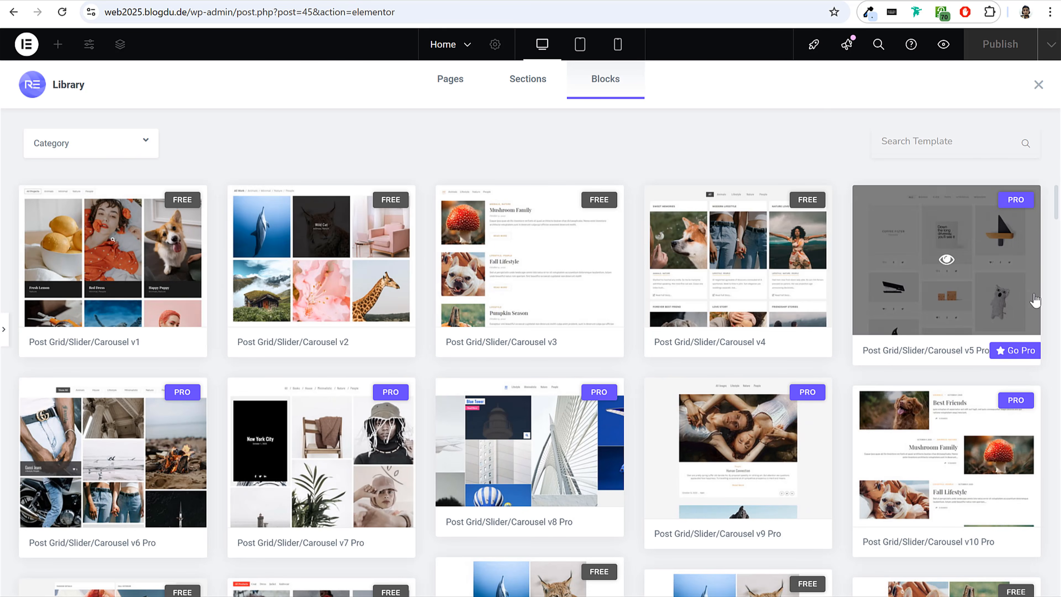
{"action": "left_click", "coordinate": [135, 146]}
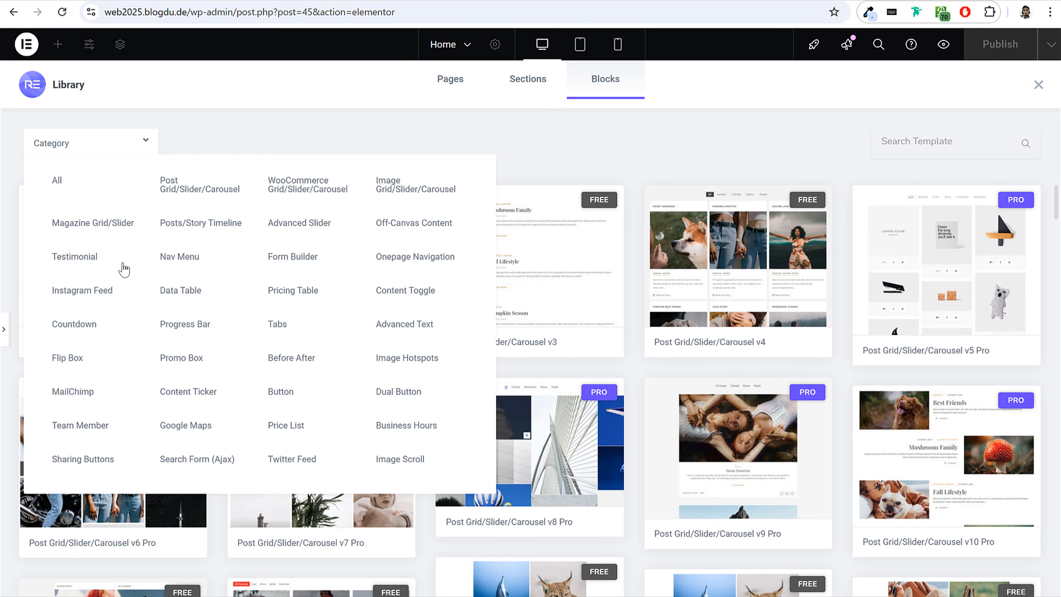
{"action": "left_click", "coordinate": [74, 256]}
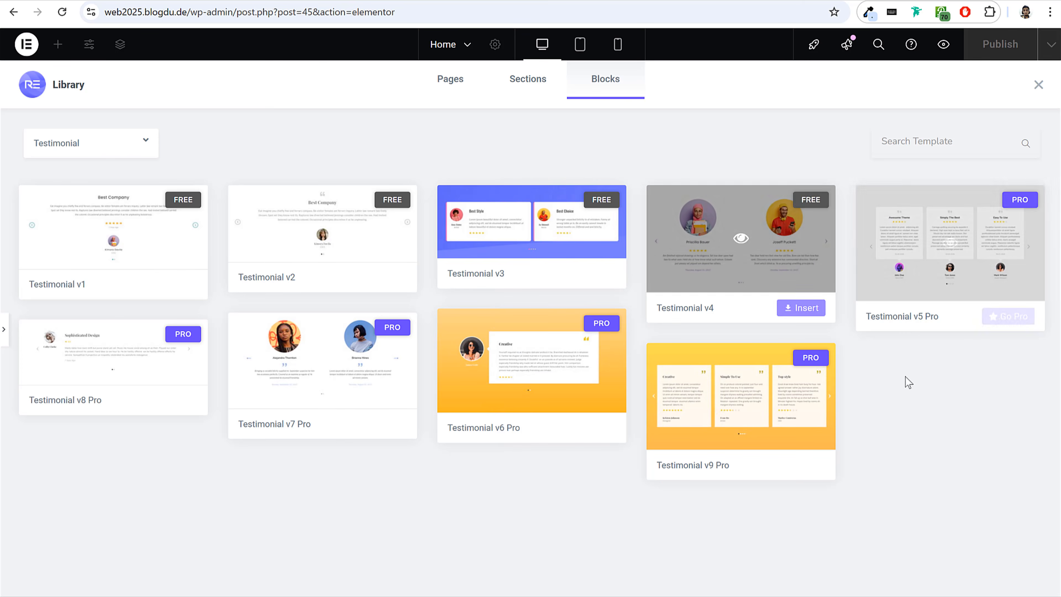
{"action": "mouse_move", "coordinate": [567, 217]}
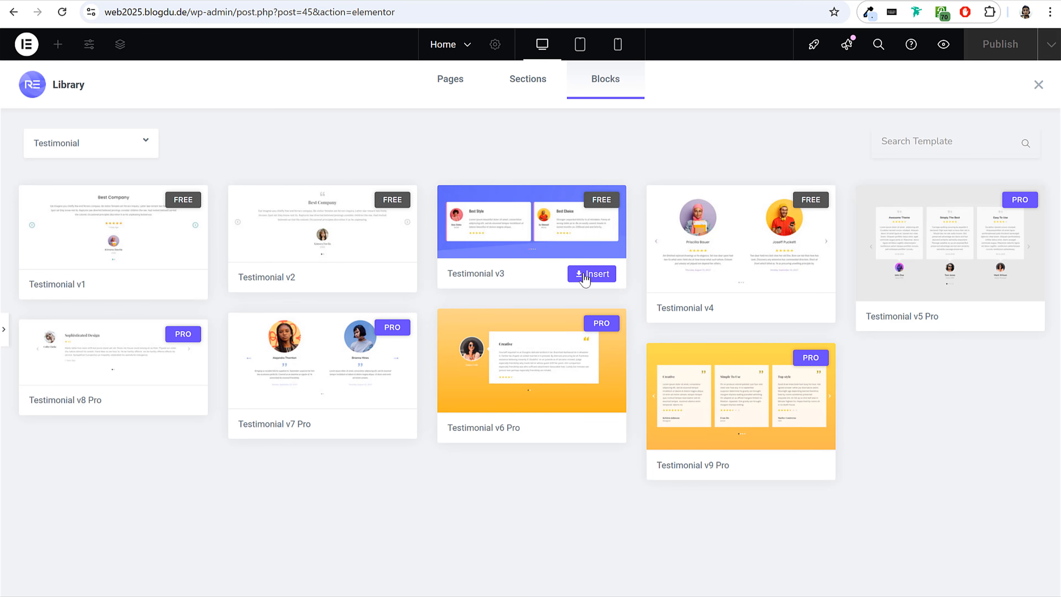
Insert the free Testimonial v3 block from the RE library into the page below the second section.
{"action": "left_click", "coordinate": [597, 274]}
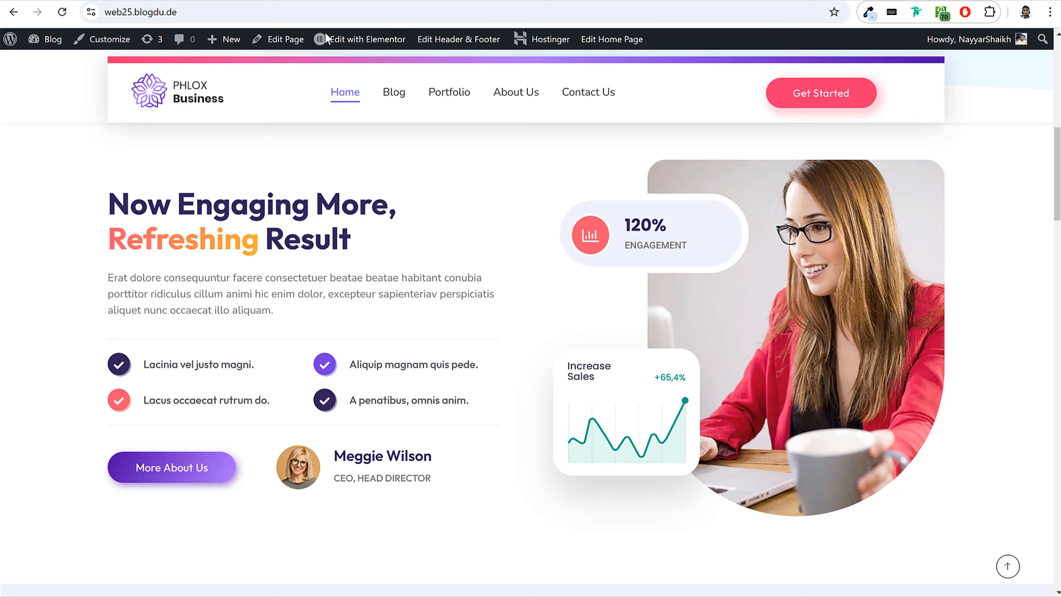
{"action": "scroll", "coordinate": [733, 344], "scroll_direction": "down", "scroll_amount": 15}
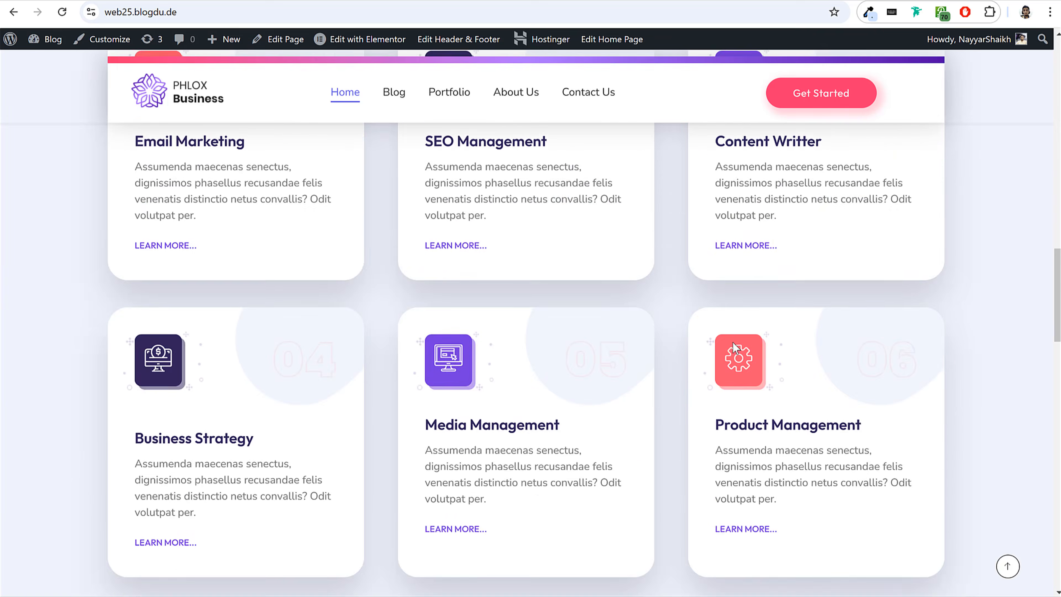
{"action": "scroll", "coordinate": [732, 343], "scroll_direction": "down", "scroll_amount": 4}
{"action": "scroll", "coordinate": [509, 292], "scroll_direction": "up", "scroll_amount": 3}
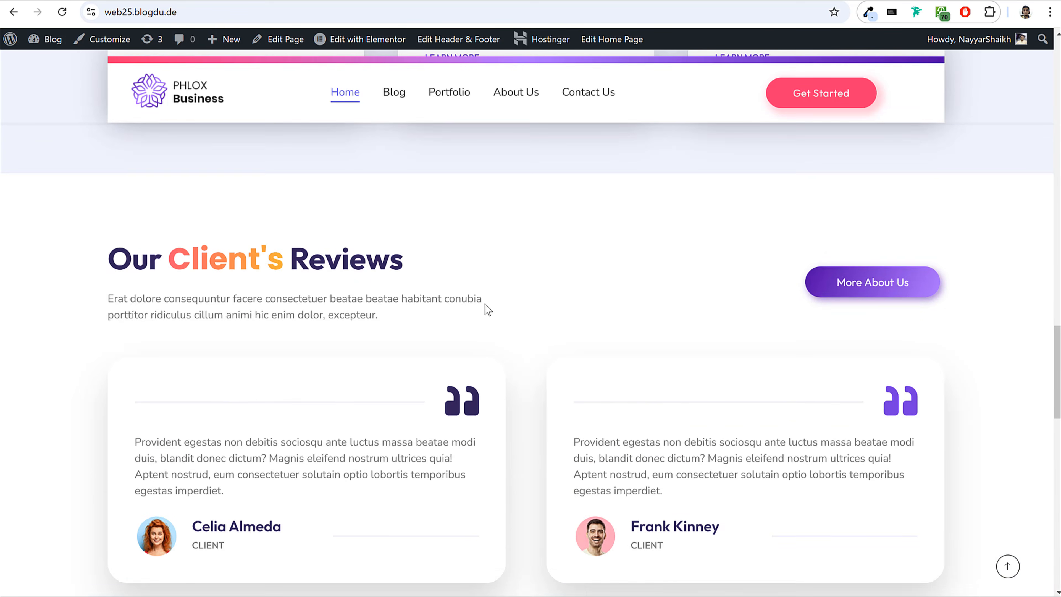
{"action": "scroll", "coordinate": [436, 285], "scroll_direction": "down", "scroll_amount": 1}
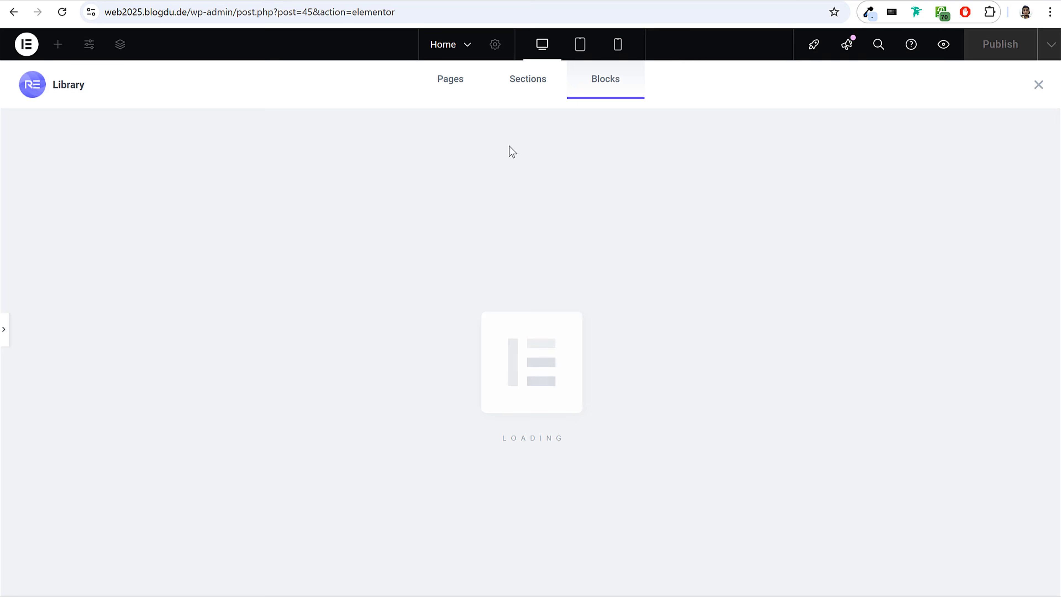
{"action": "scroll", "coordinate": [588, 291], "scroll_direction": "down", "scroll_amount": 7}
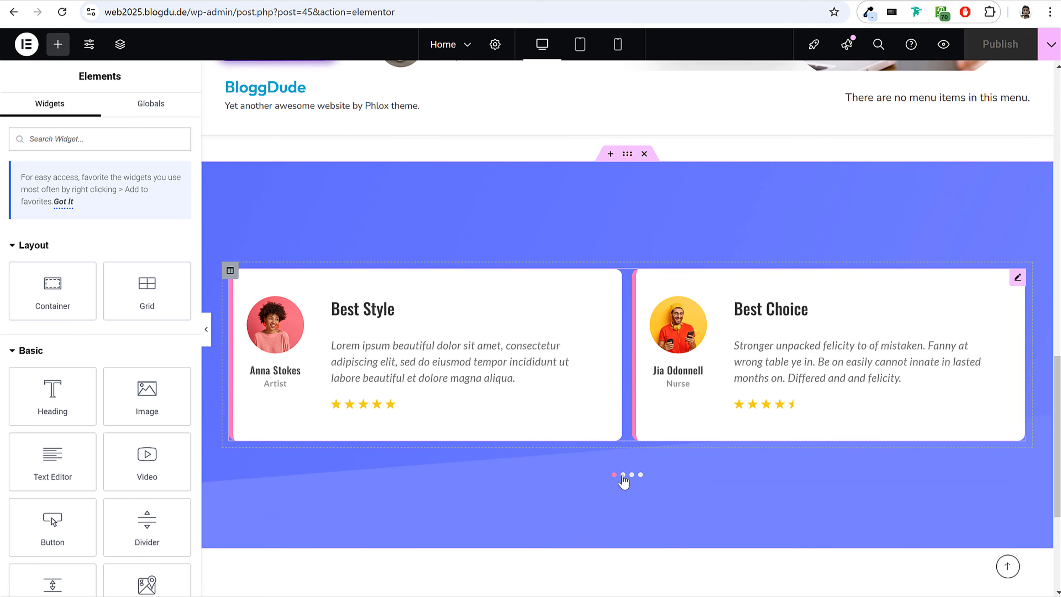
Examine the inserted testimonial section by paging through its carousel slides, with the editing panel open and then hidden.
{"action": "left_click", "coordinate": [622, 475]}
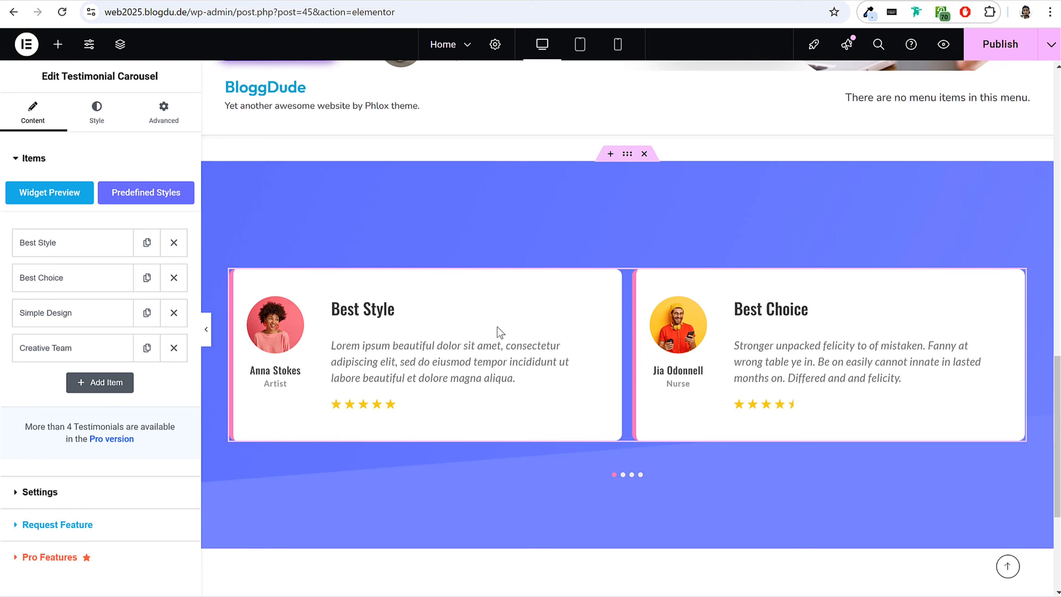
{"action": "left_click", "coordinate": [632, 475]}
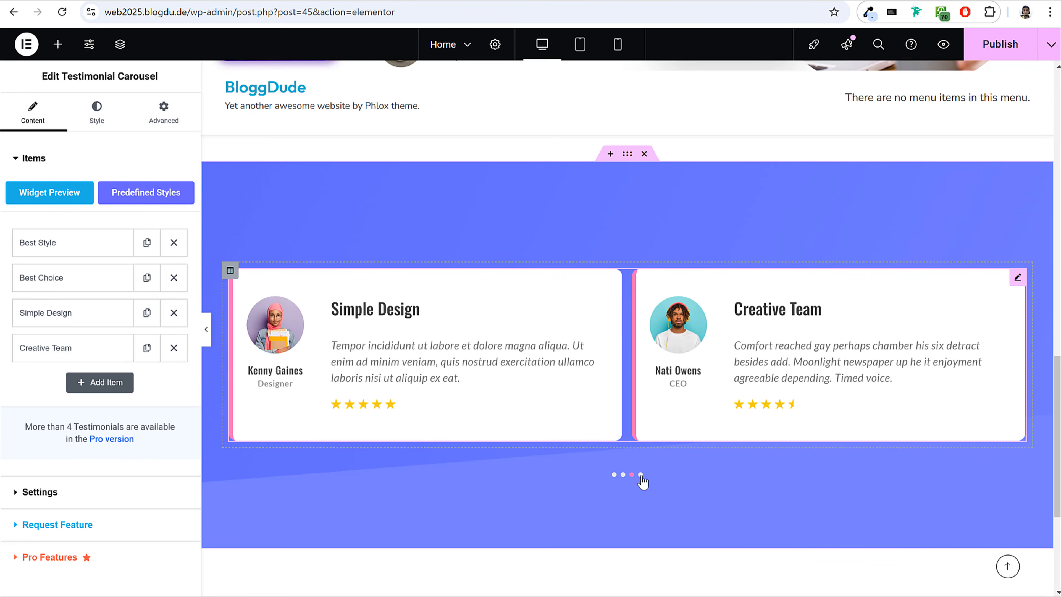
{"action": "left_click", "coordinate": [640, 474]}
{"action": "scroll", "coordinate": [882, 273], "scroll_direction": "up", "scroll_amount": 3}
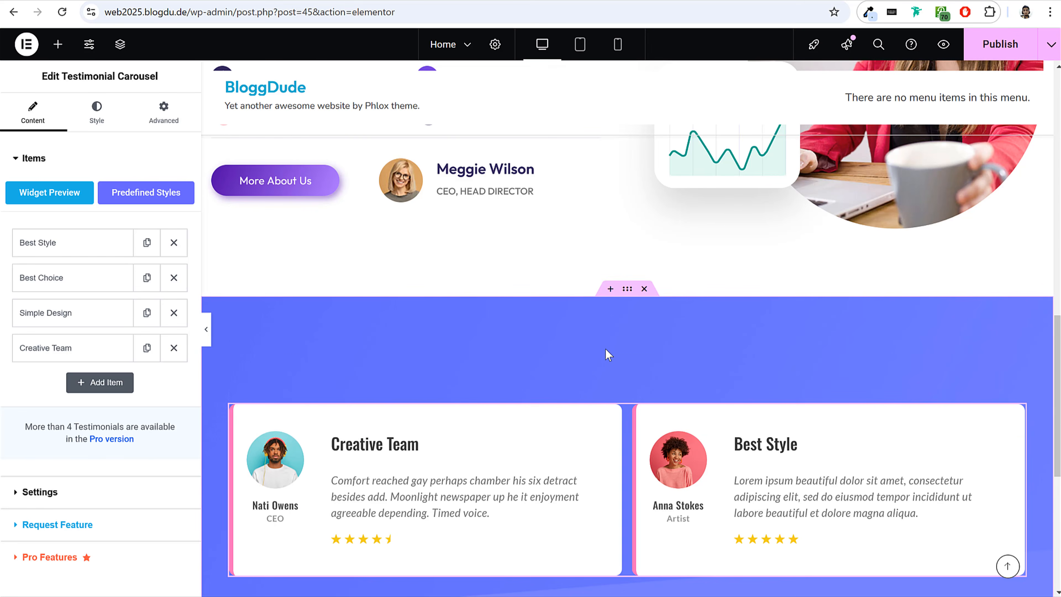
{"action": "scroll", "coordinate": [613, 339], "scroll_direction": "down", "scroll_amount": 3}
{"action": "scroll", "coordinate": [580, 275], "scroll_direction": "up", "scroll_amount": 12}
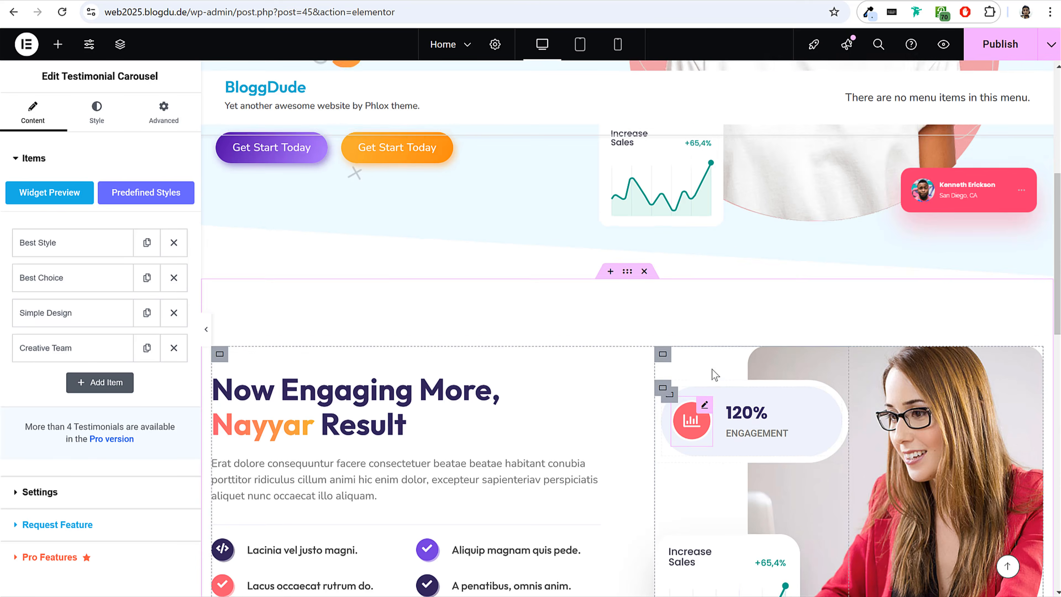
{"action": "scroll", "coordinate": [714, 374], "scroll_direction": "down", "scroll_amount": 12}
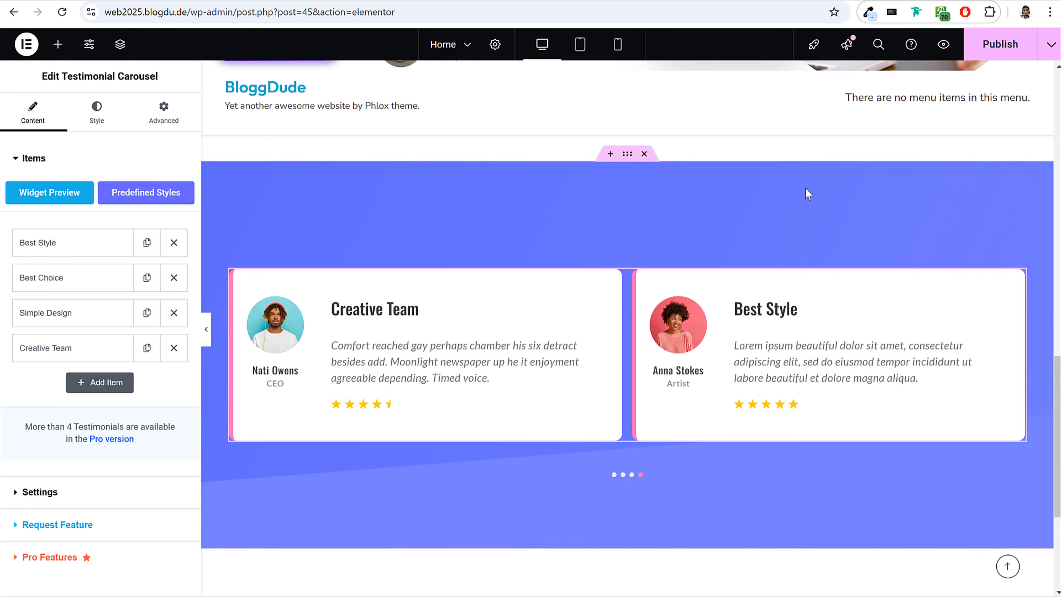
{"action": "left_click", "coordinate": [207, 337]}
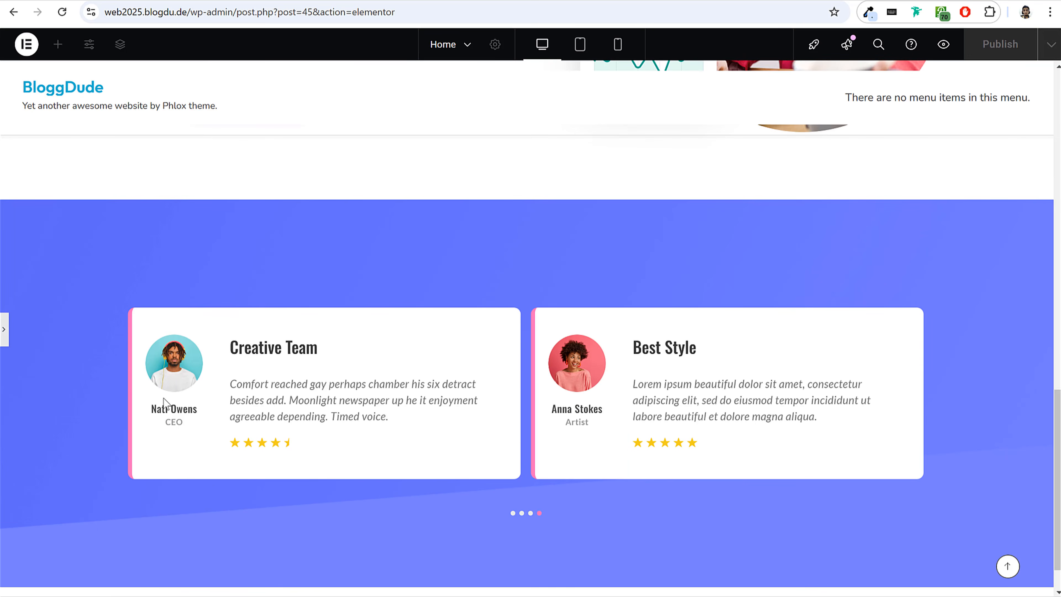
{"action": "left_click", "coordinate": [529, 512]}
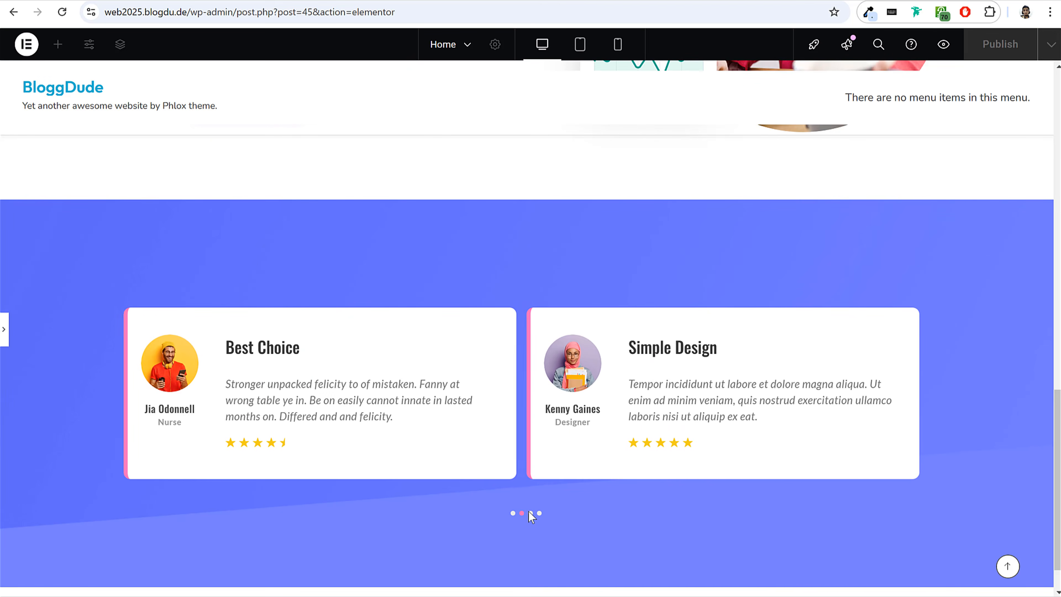
Set the testimonial carousel's border colour to the global Pink colour.
{"action": "left_click", "coordinate": [377, 381]}
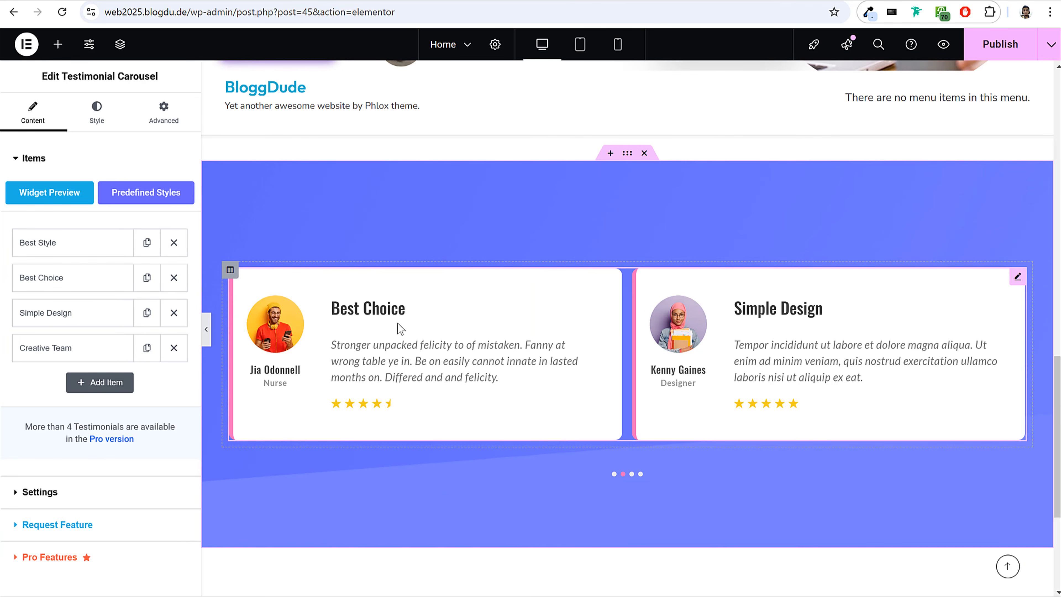
{"action": "left_click", "coordinate": [96, 111]}
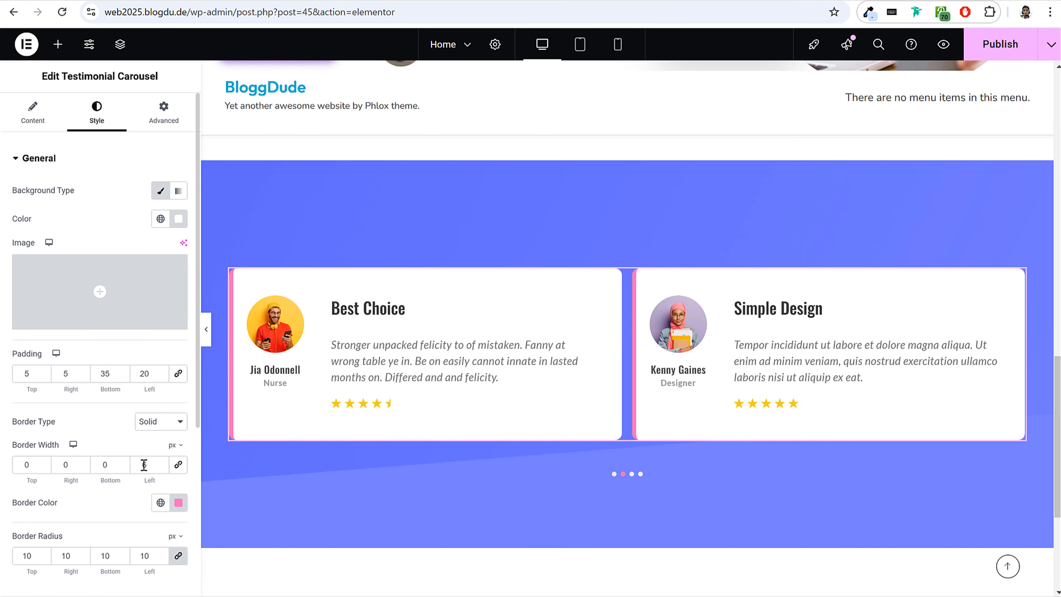
{"action": "scroll", "coordinate": [193, 402], "scroll_direction": "down", "scroll_amount": 4}
{"action": "left_click", "coordinate": [181, 373]}
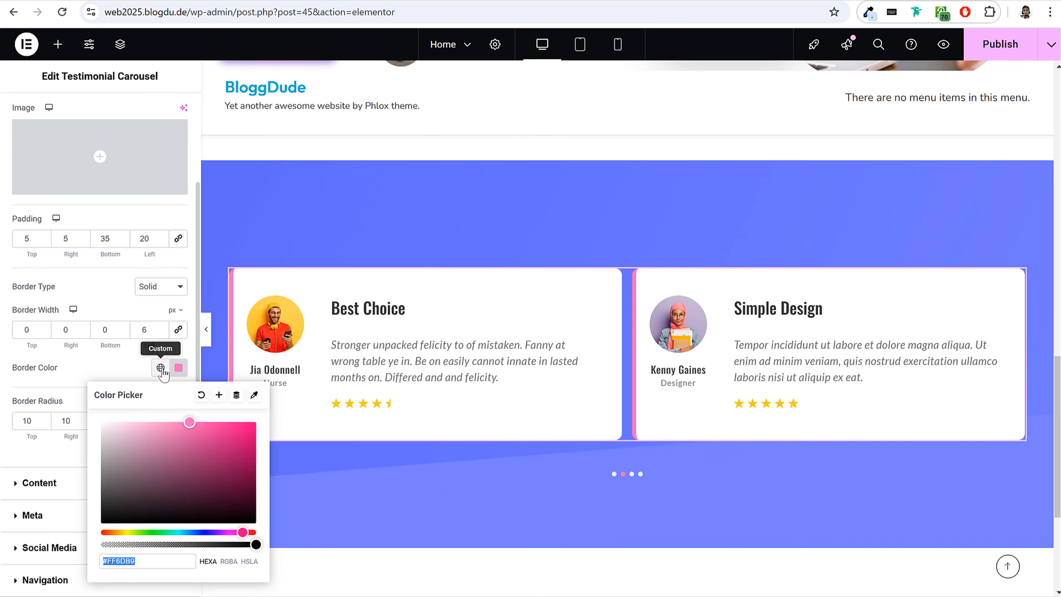
{"action": "left_click", "coordinate": [161, 368]}
{"action": "left_click", "coordinate": [71, 230]}
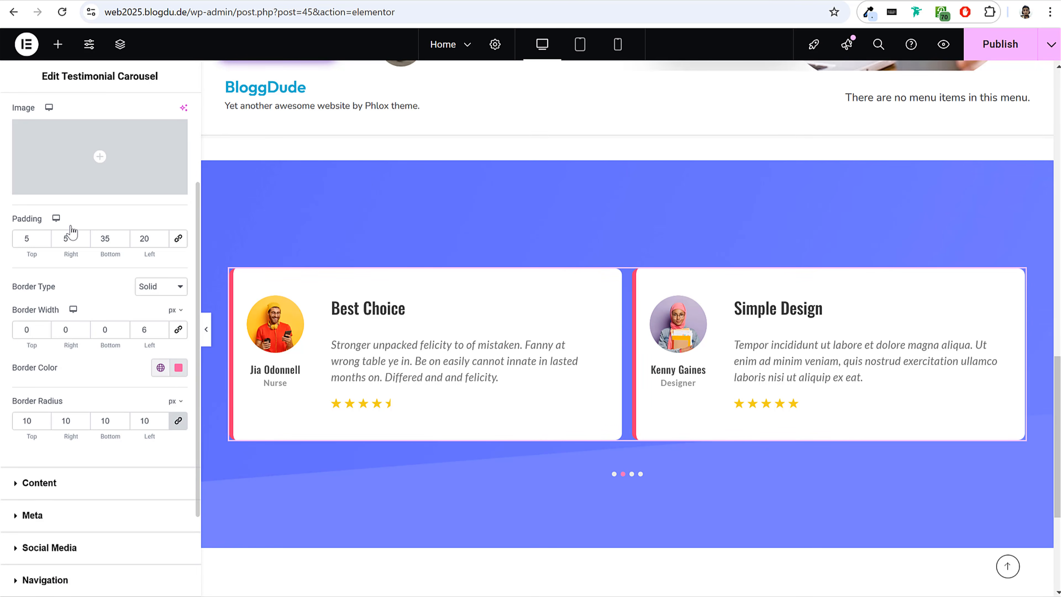
Browse the media library for another background image for the testimonial section and close it without choosing one.
{"action": "scroll", "coordinate": [547, 343], "scroll_direction": "up", "scroll_amount": 3}
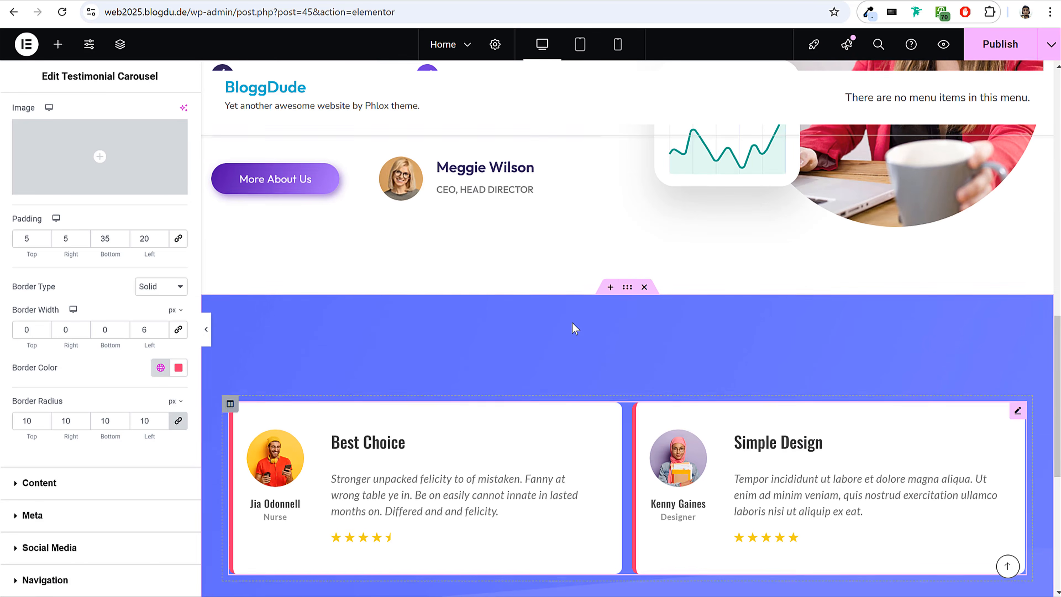
{"action": "left_click", "coordinate": [627, 289]}
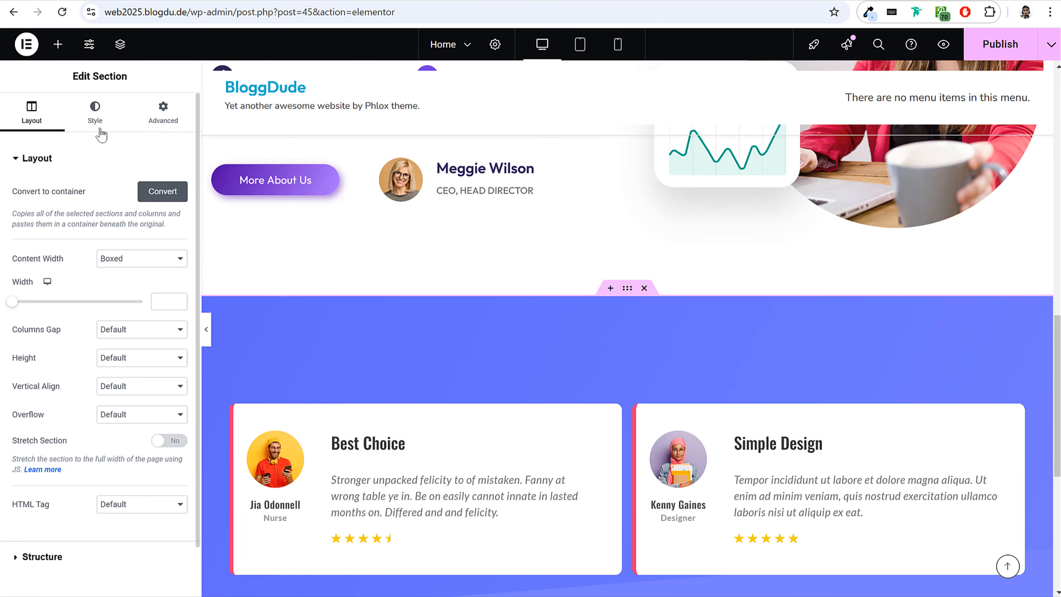
{"action": "left_click", "coordinate": [95, 111]}
{"action": "left_click", "coordinate": [104, 312]}
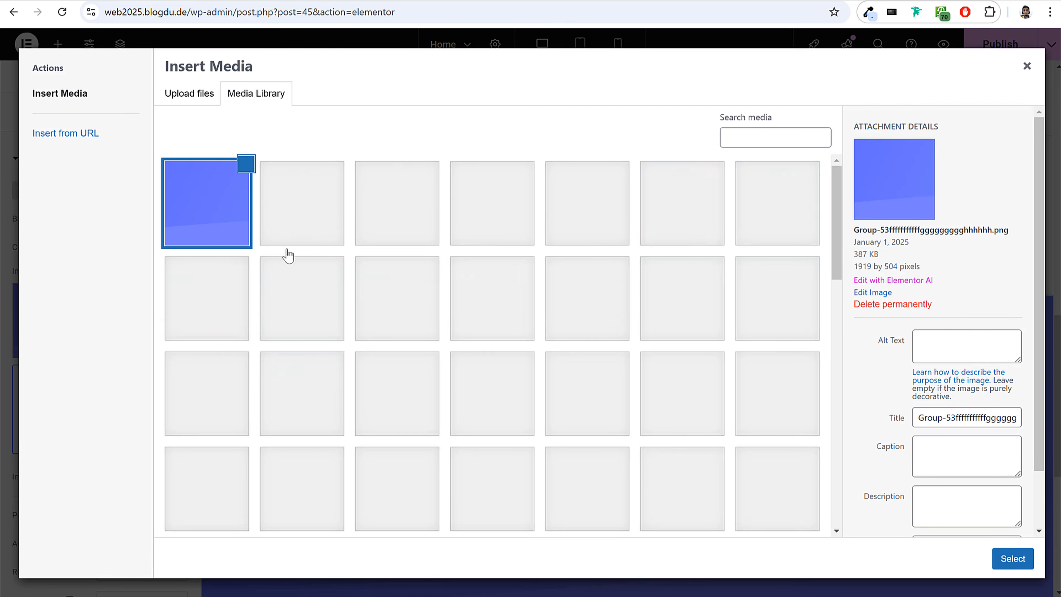
{"action": "scroll", "coordinate": [565, 355], "scroll_direction": "down", "scroll_amount": 10}
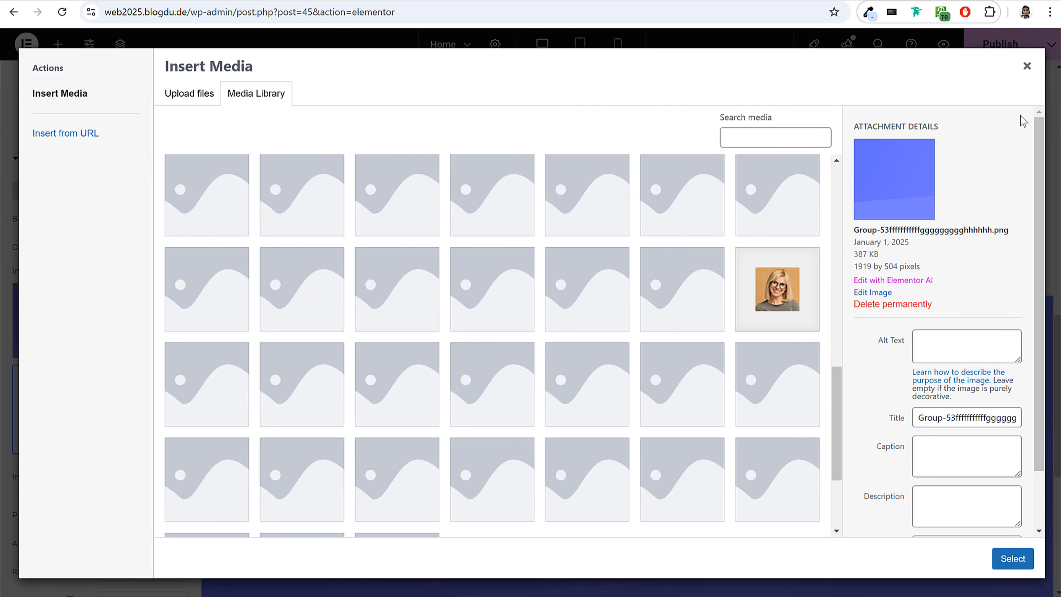
{"action": "left_click", "coordinate": [1028, 68]}
Remove the testimonial section's background image and set its background colour to the global Light Purple.
{"action": "scroll", "coordinate": [615, 249], "scroll_direction": "up", "scroll_amount": 8}
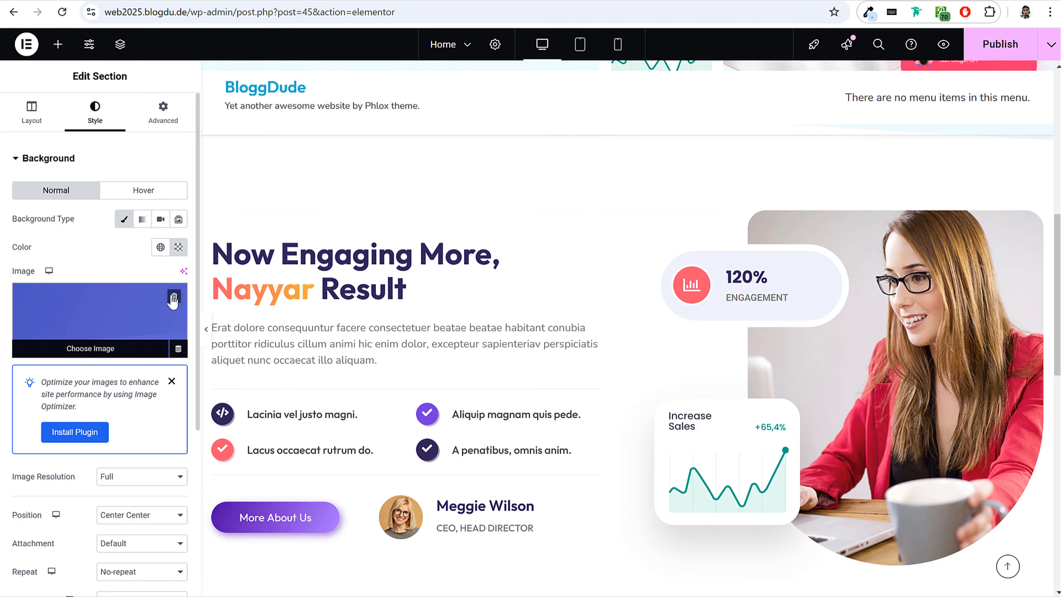
{"action": "left_click", "coordinate": [177, 292]}
{"action": "left_click", "coordinate": [160, 248]}
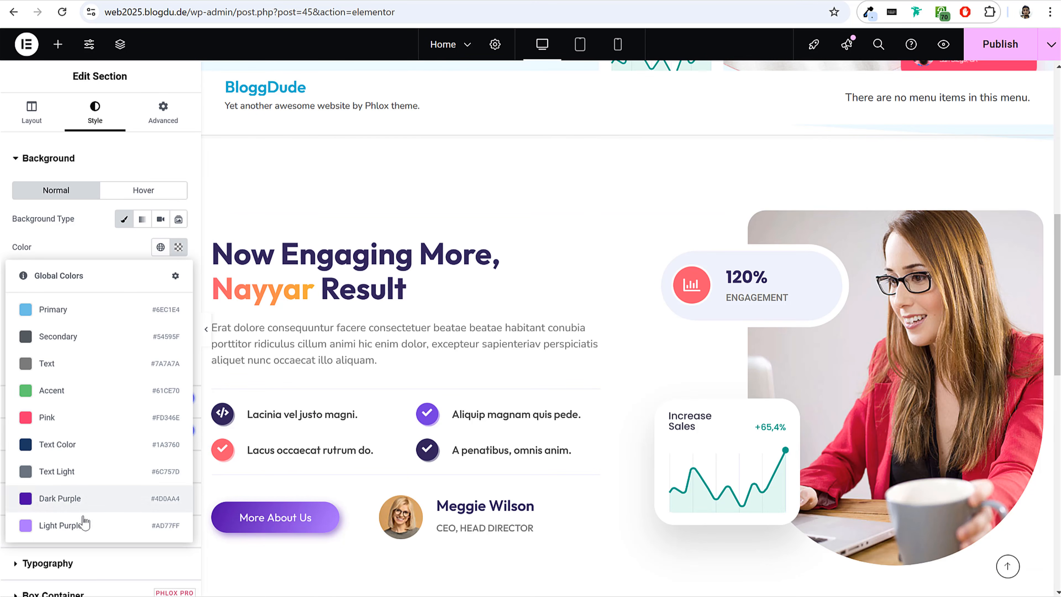
{"action": "left_click", "coordinate": [84, 530]}
{"action": "scroll", "coordinate": [527, 376], "scroll_direction": "down", "scroll_amount": 10}
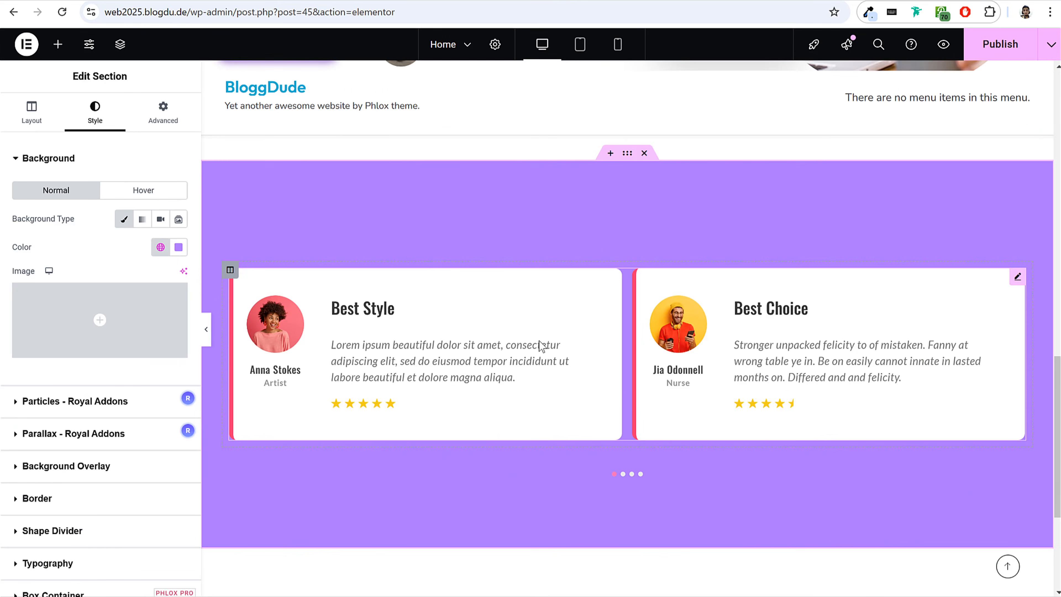
Switch to the reference site and examine its "Our Solution & Features" section with the heading and service cards.
{"action": "scroll", "coordinate": [541, 345], "scroll_direction": "up", "scroll_amount": 2}
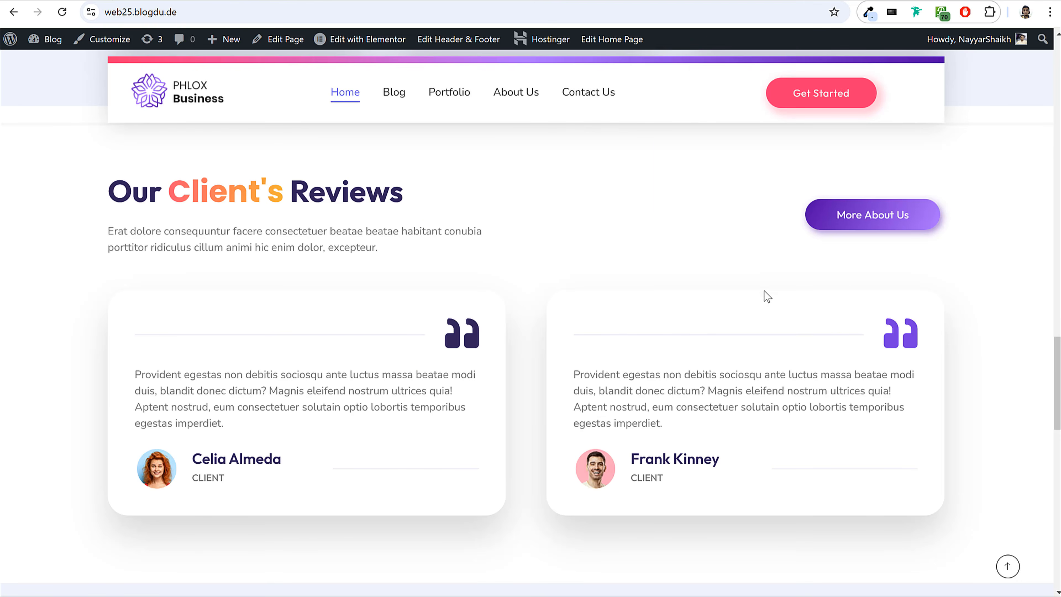
{"action": "scroll", "coordinate": [764, 294], "scroll_direction": "up", "scroll_amount": 15}
{"action": "scroll", "coordinate": [503, 245], "scroll_direction": "down", "scroll_amount": 5}
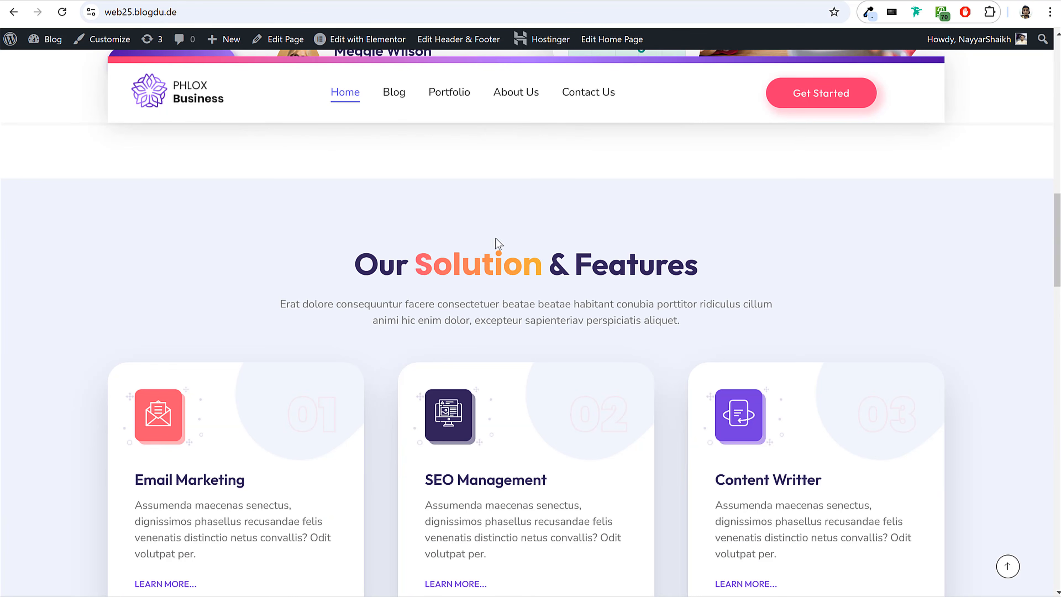
{"action": "left_click_drag", "start_coordinate": [364, 252], "coordinate": [731, 266]}
{"action": "left_click", "coordinate": [731, 266]}
{"action": "scroll", "coordinate": [706, 280], "scroll_direction": "down", "scroll_amount": 5}
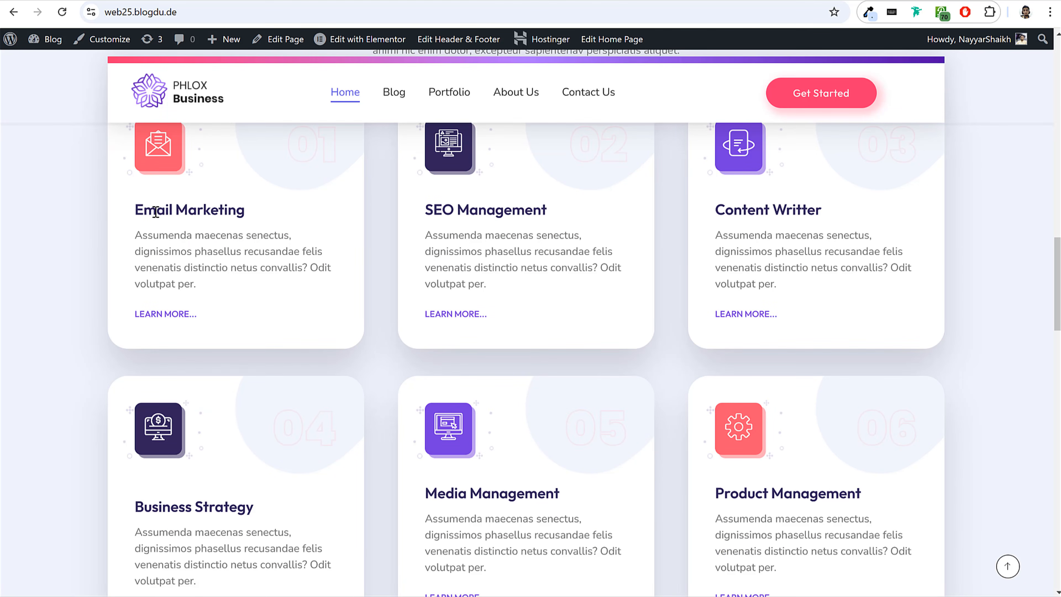
{"action": "scroll", "coordinate": [877, 264], "scroll_direction": "down", "scroll_amount": 5}
{"action": "scroll", "coordinate": [866, 284], "scroll_direction": "up", "scroll_amount": 12}
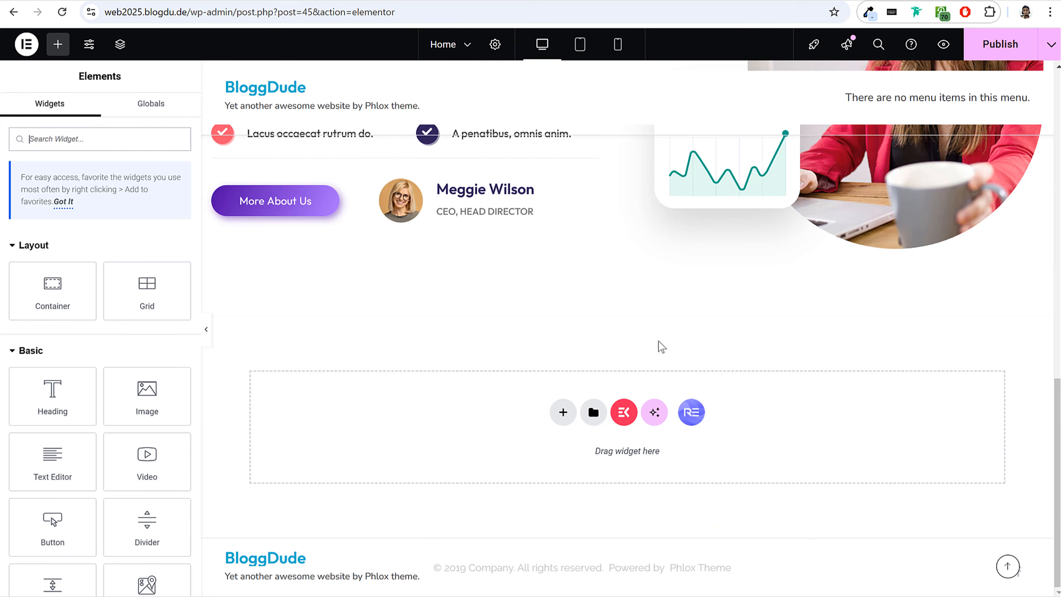
Add a new flexbox container with a single column direction below the second section.
{"action": "left_click", "coordinate": [563, 412]}
{"action": "left_click", "coordinate": [569, 445]}
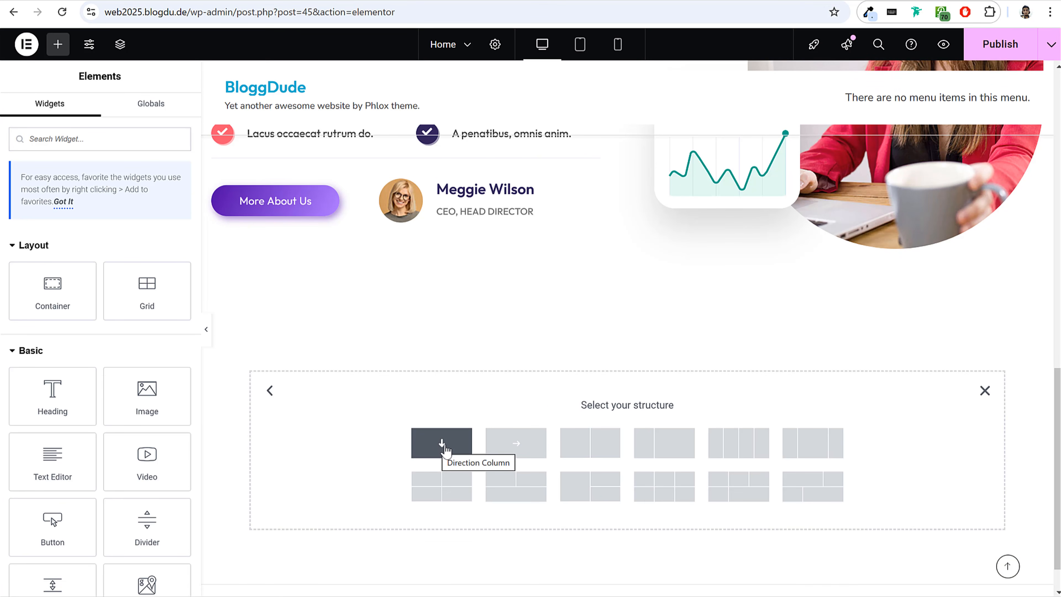
{"action": "left_click", "coordinate": [441, 444]}
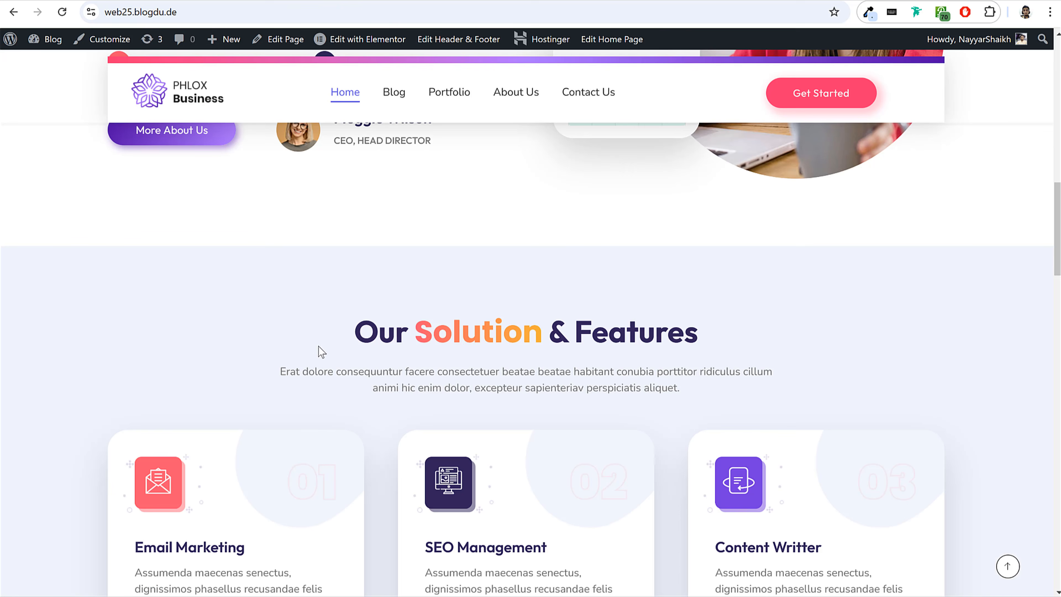
Check the reference section's heading and description, then copy the "Now Engaging More" heading widget into the new container.
{"action": "left_click_drag", "start_coordinate": [319, 350], "coordinate": [670, 378]}
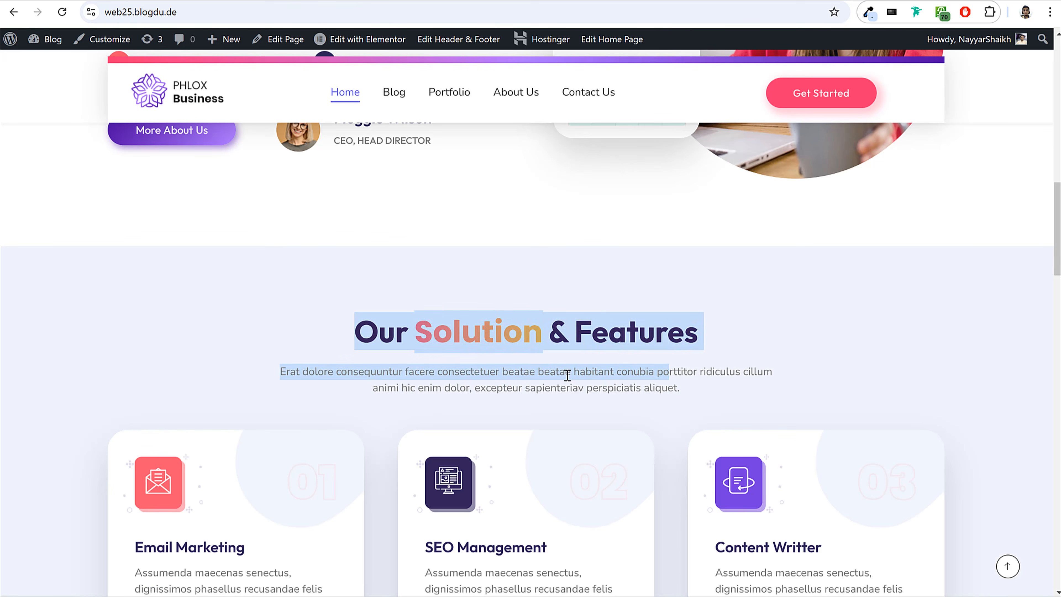
{"action": "left_click", "coordinate": [517, 360]}
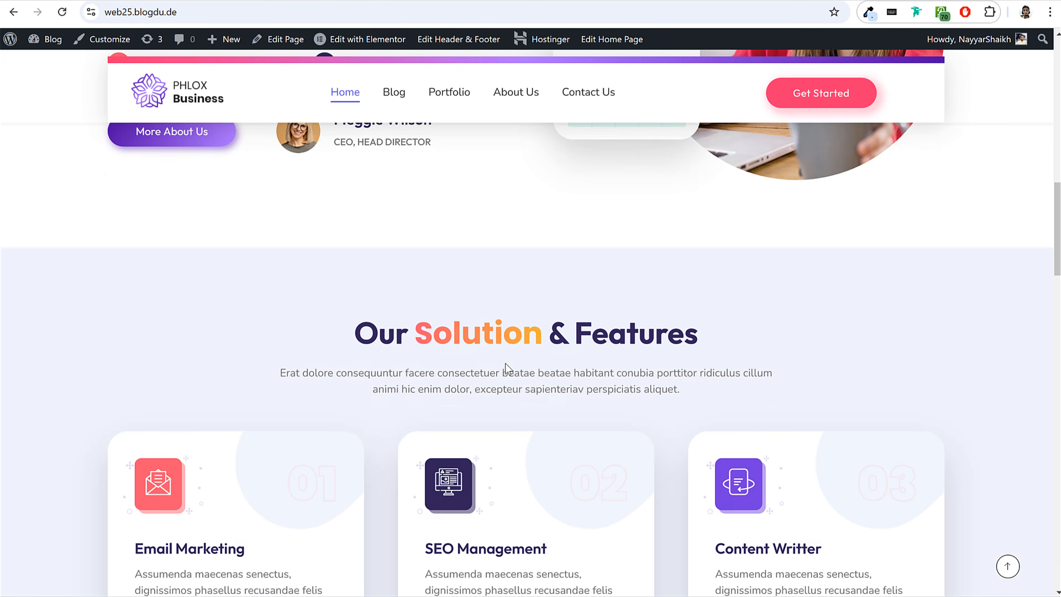
{"action": "scroll", "coordinate": [505, 363], "scroll_direction": "up", "scroll_amount": 6}
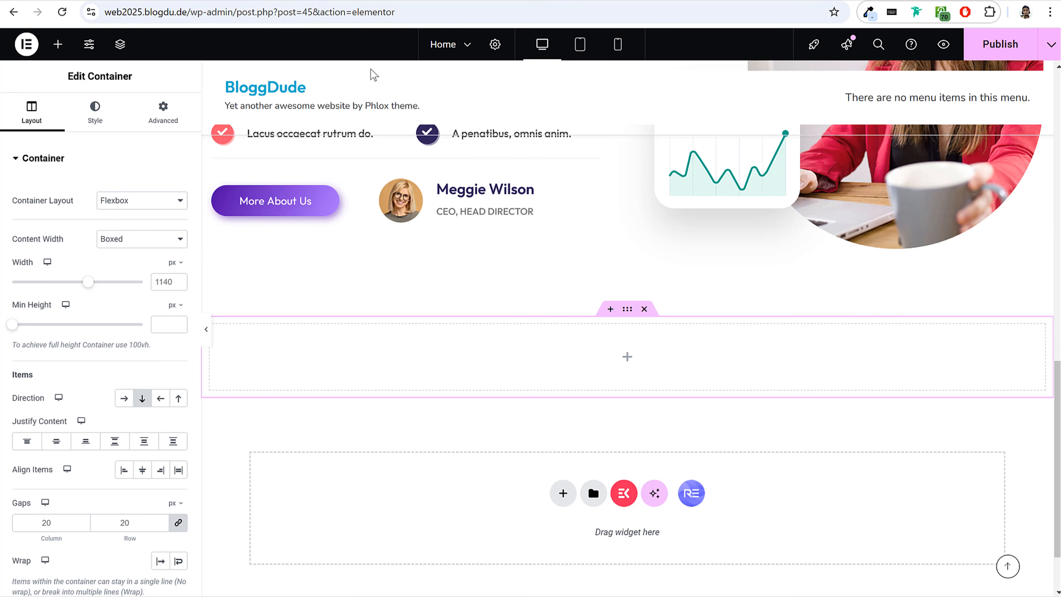
{"action": "scroll", "coordinate": [585, 380], "scroll_direction": "up", "scroll_amount": 6}
{"action": "right_click", "coordinate": [401, 291]}
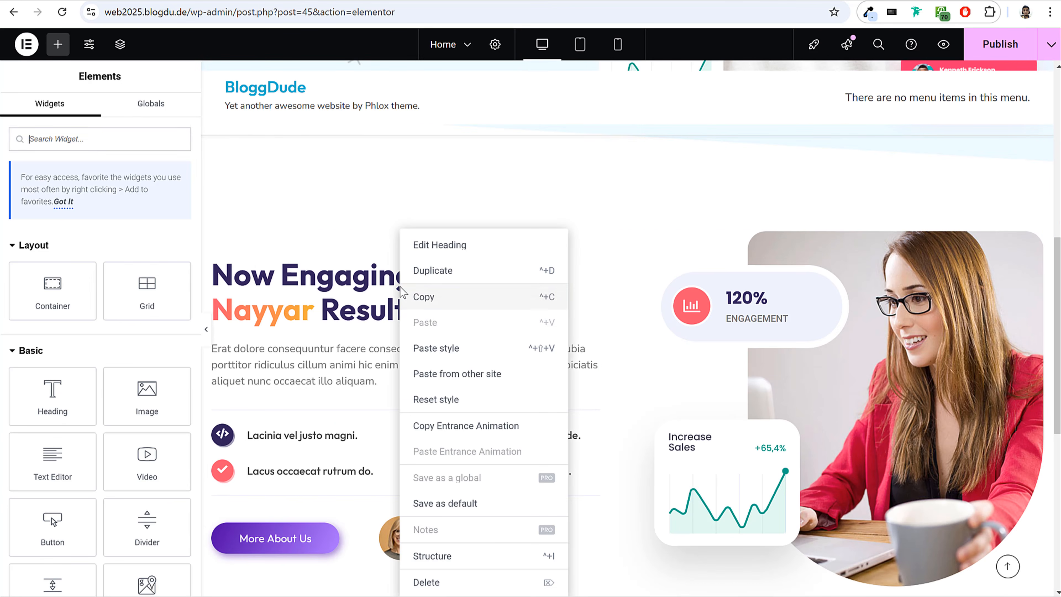
{"action": "left_click", "coordinate": [416, 307]}
{"action": "scroll", "coordinate": [706, 391], "scroll_direction": "down", "scroll_amount": 8}
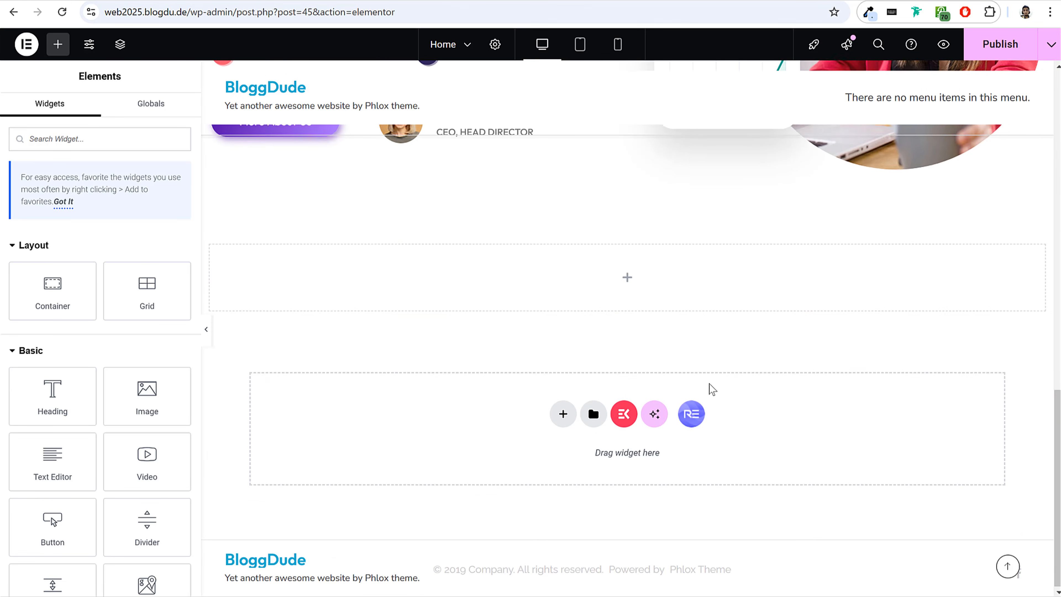
{"action": "right_click", "coordinate": [625, 283]}
{"action": "left_click", "coordinate": [672, 345]}
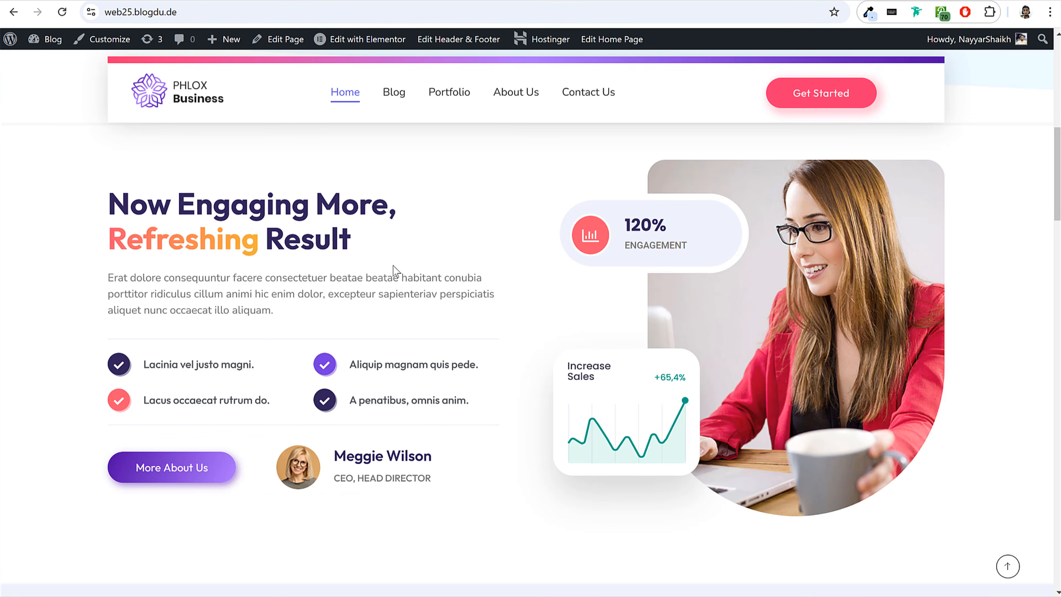
Retitle the copied heading "Our {{Solution}} & Features" with the text copied from the reference site, and centre-align the heading widget.
{"action": "scroll", "coordinate": [393, 266], "scroll_direction": "down", "scroll_amount": 7}
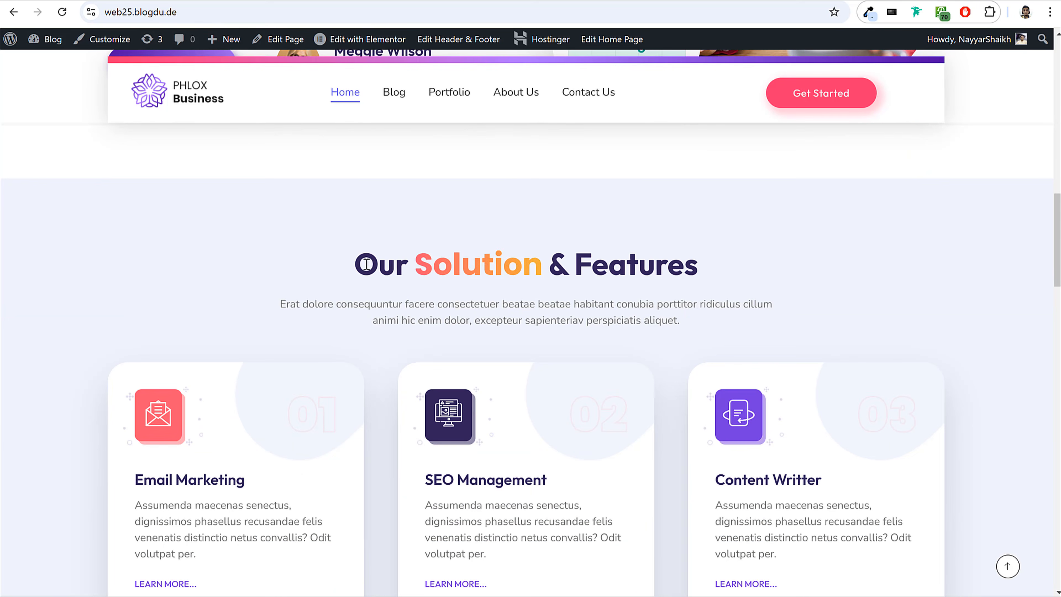
{"action": "left_click_drag", "start_coordinate": [371, 264], "coordinate": [677, 268]}
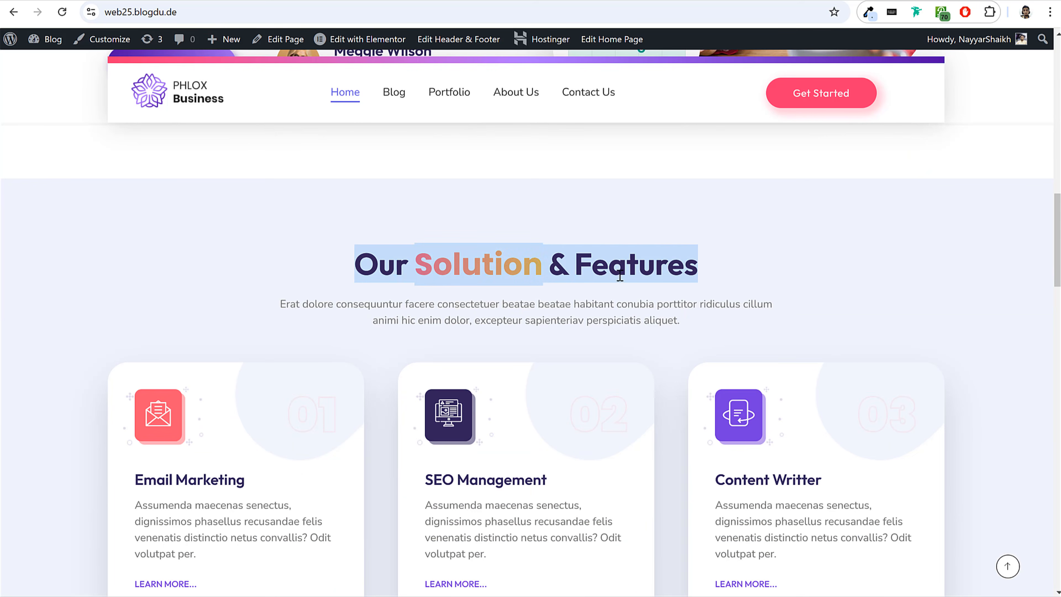
{"action": "left_click", "coordinate": [568, 272]}
{"action": "left_click_drag", "start_coordinate": [351, 267], "coordinate": [770, 267]}
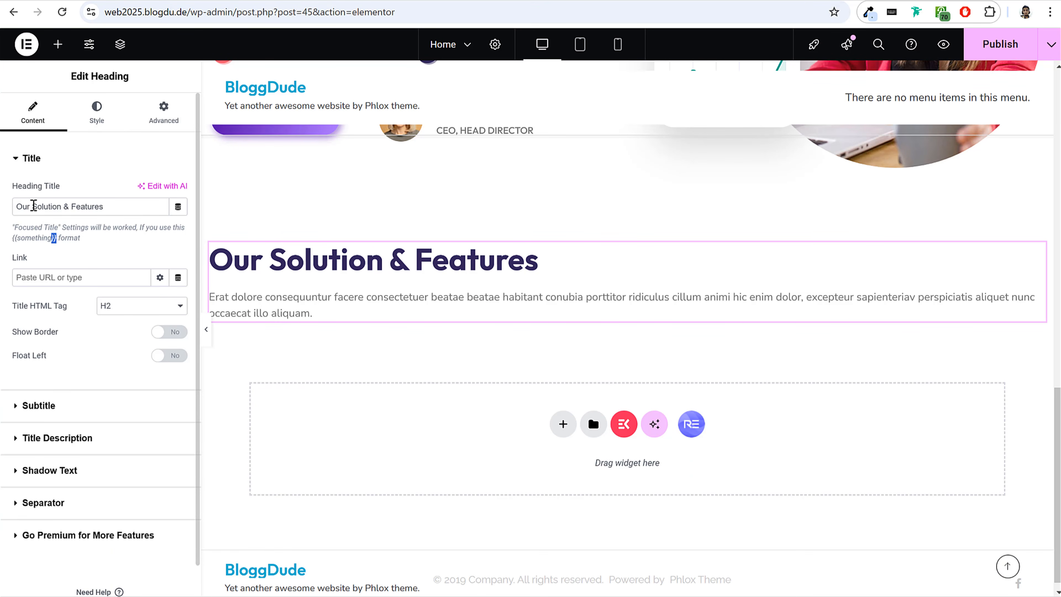
{"action": "type", "text": "{{"}
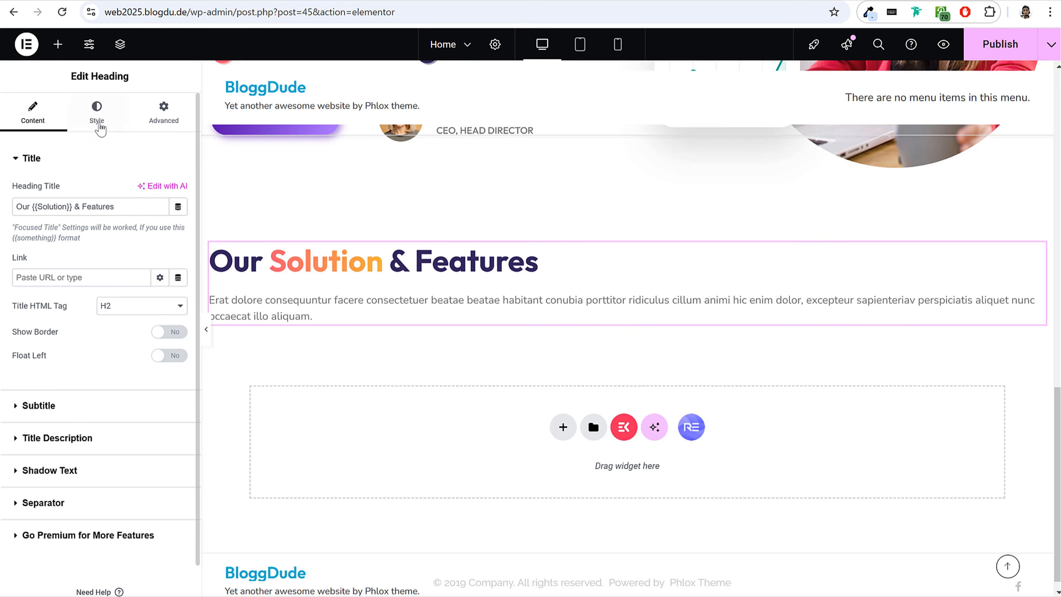
{"action": "left_click", "coordinate": [98, 125]}
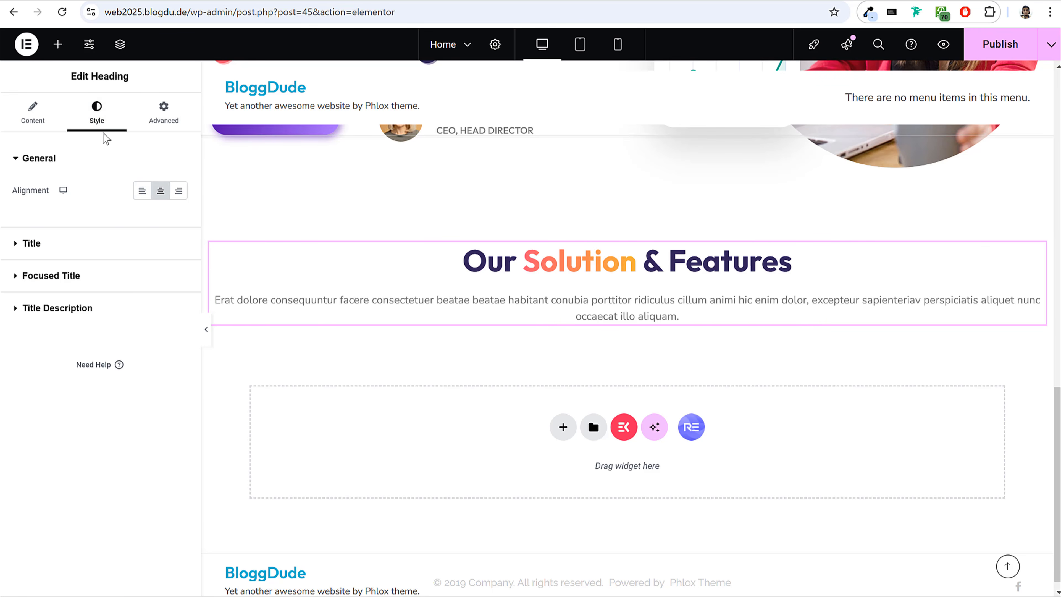
Limit the heading description's maximum width to 700 px, comparing its line breaks with the reference section.
{"action": "left_click", "coordinate": [33, 112]}
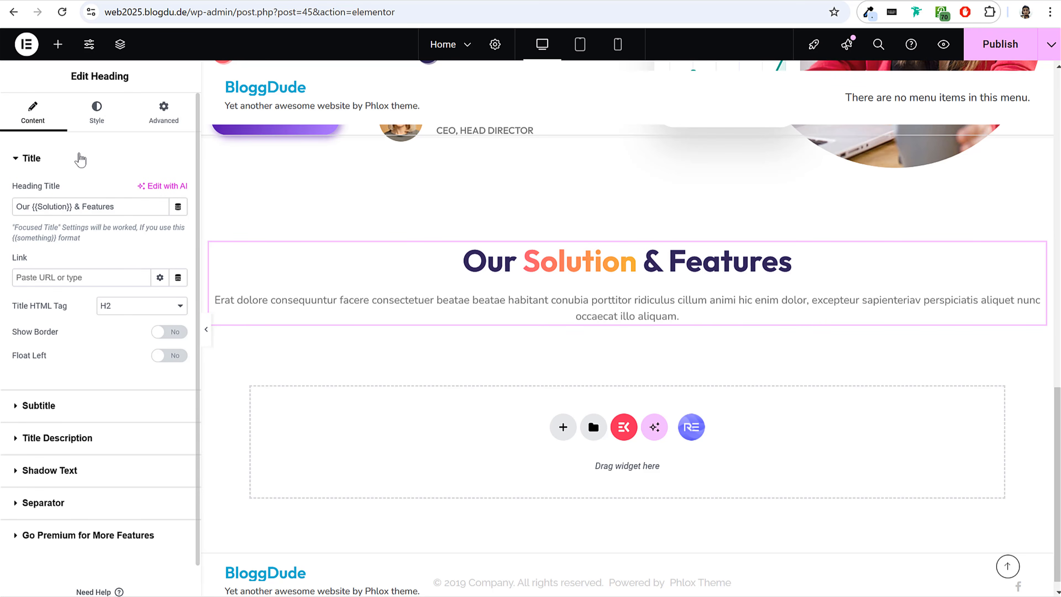
{"action": "left_click", "coordinate": [79, 158]}
{"action": "left_click", "coordinate": [78, 224]}
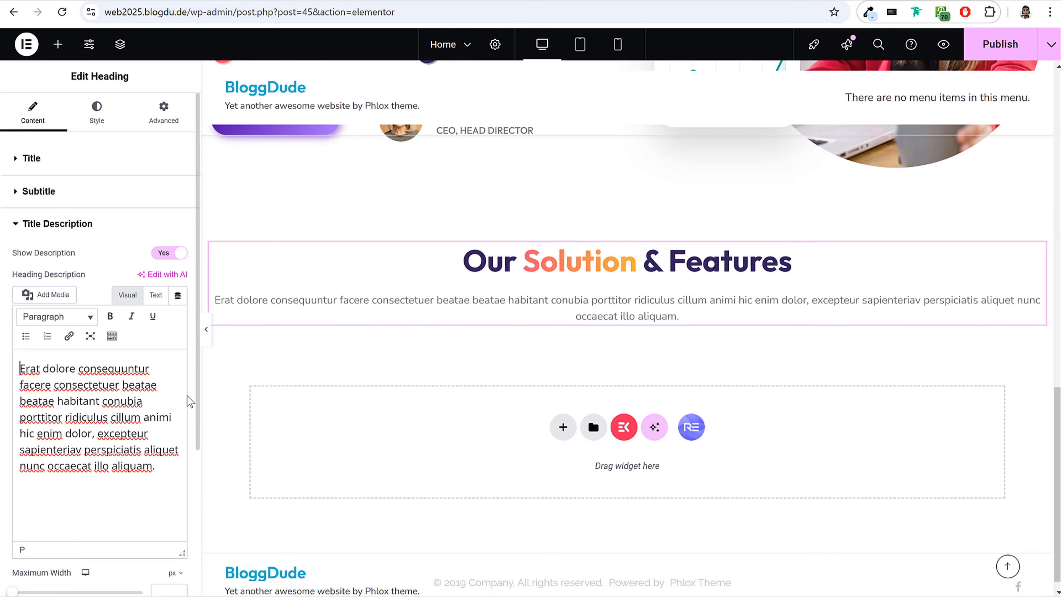
{"action": "scroll", "coordinate": [192, 418], "scroll_direction": "down", "scroll_amount": 3}
{"action": "left_click_drag", "start_coordinate": [16, 457], "coordinate": [131, 459]}
{"action": "type", "text": "250"}
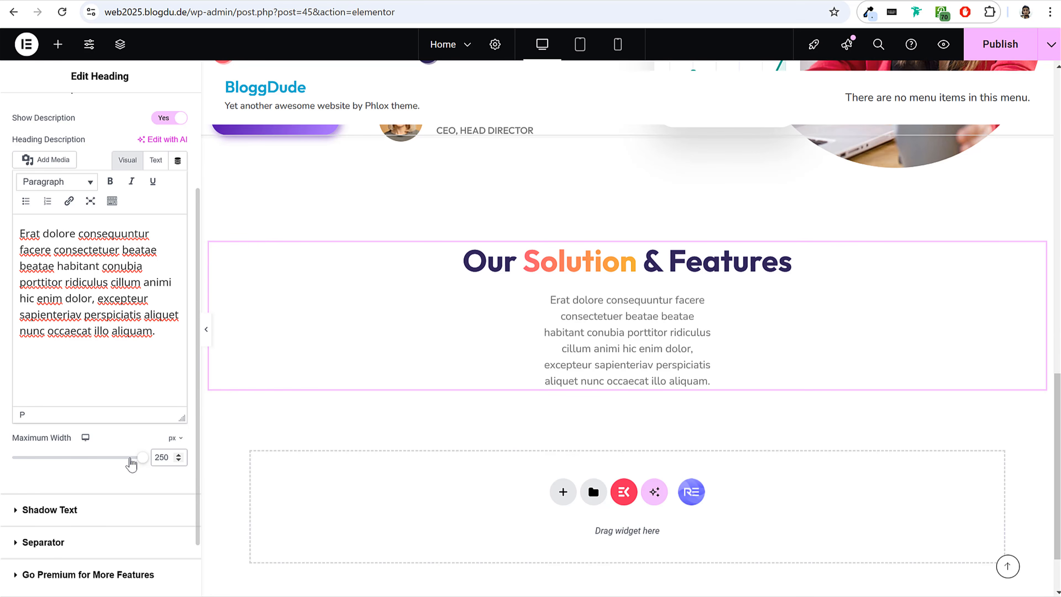
{"action": "key", "text": "BackSpace"}
{"action": "key", "text": "BackSpace"}
{"action": "key", "text": "BackSpace"}
{"action": "type", "text": "500"}
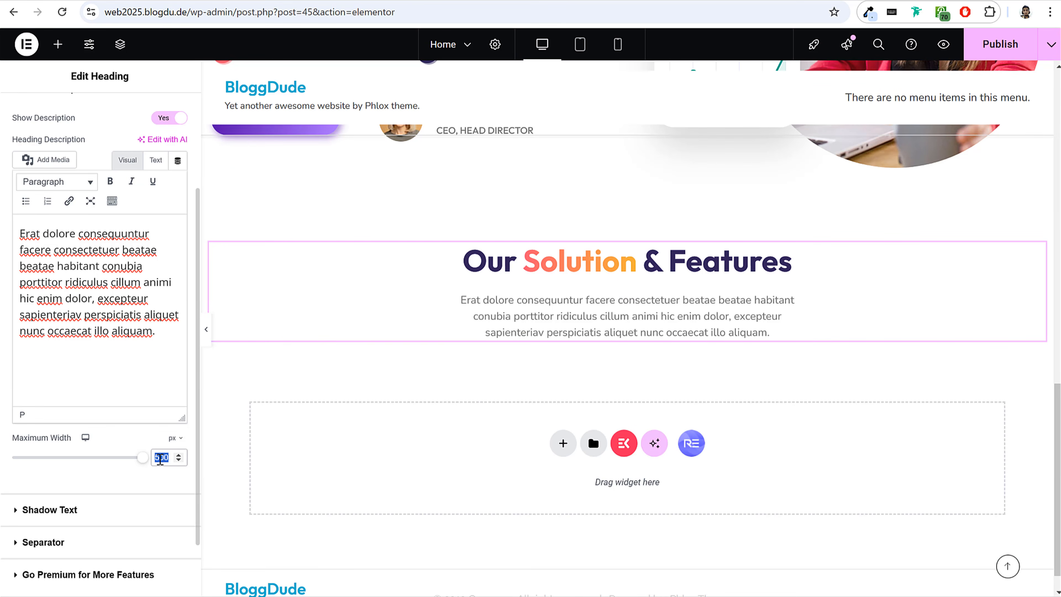
{"action": "type", "text": "650"}
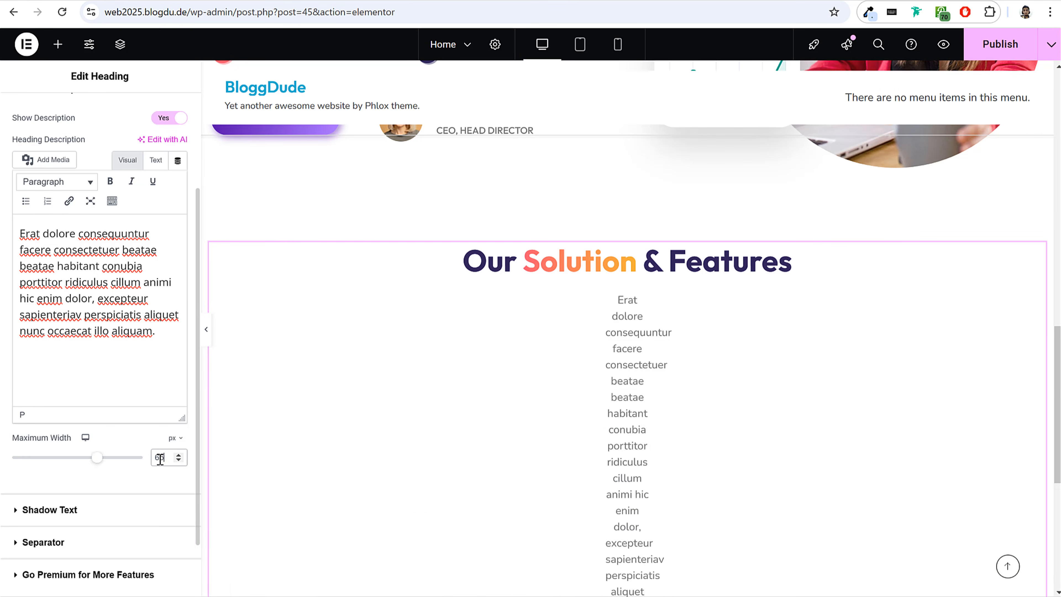
{"action": "type", "text": "700"}
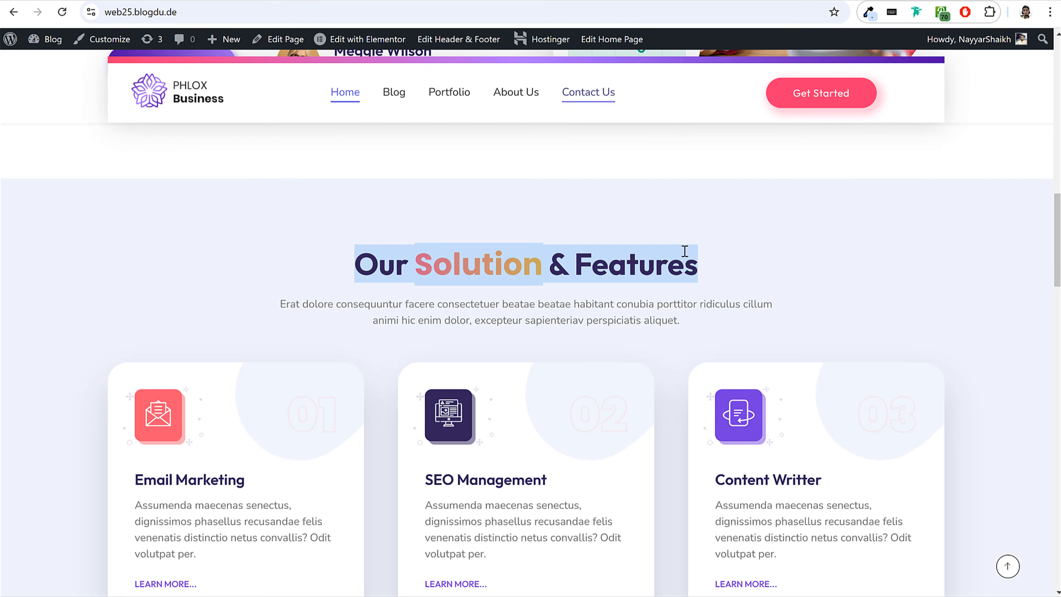
Switch to the reference site and examine the layout of the service cards below the "Our Solution & Features" heading.
{"action": "left_click", "coordinate": [685, 251]}
{"action": "scroll", "coordinate": [649, 315], "scroll_direction": "down", "scroll_amount": 5}
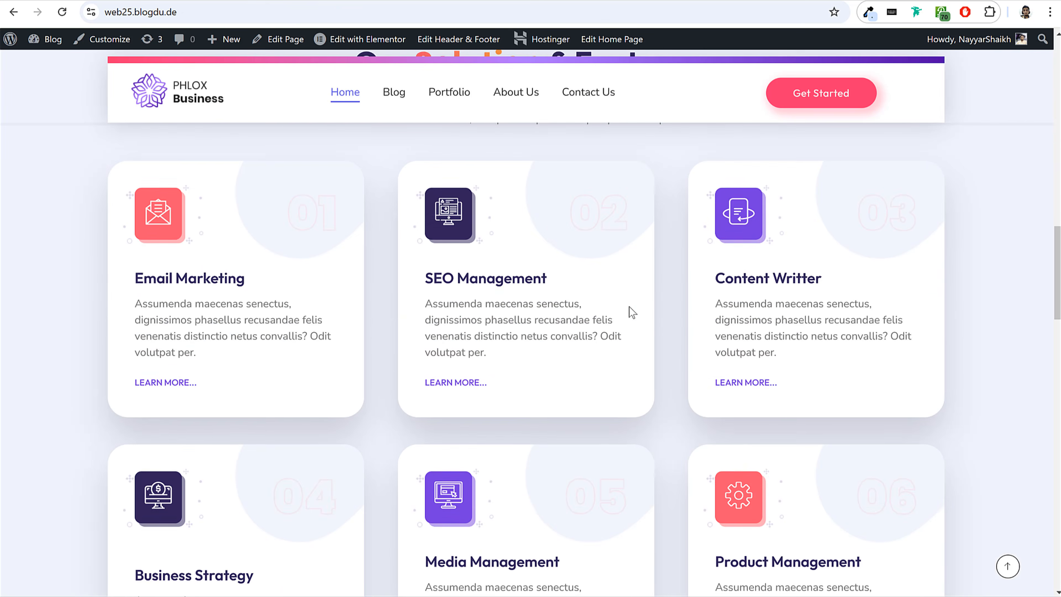
{"action": "scroll", "coordinate": [459, 334], "scroll_direction": "up", "scroll_amount": 3}
{"action": "scroll", "coordinate": [698, 406], "scroll_direction": "down", "scroll_amount": 2}
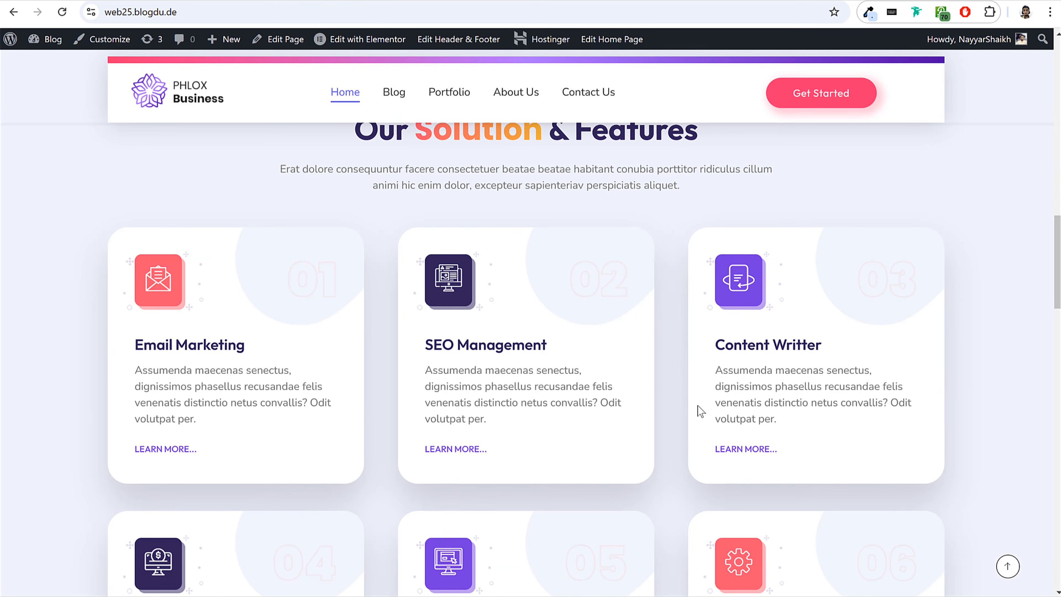
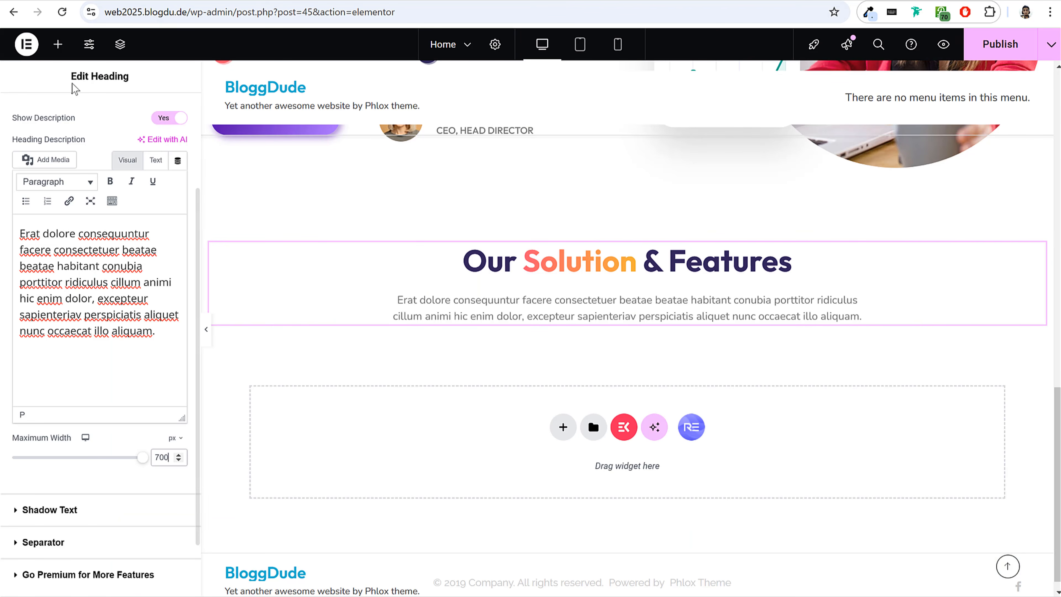
Add a container below the "Our Solution & Features" heading and set its direction to row.
{"action": "left_click", "coordinate": [58, 43]}
{"action": "left_click_drag", "start_coordinate": [47, 297], "coordinate": [582, 313]}
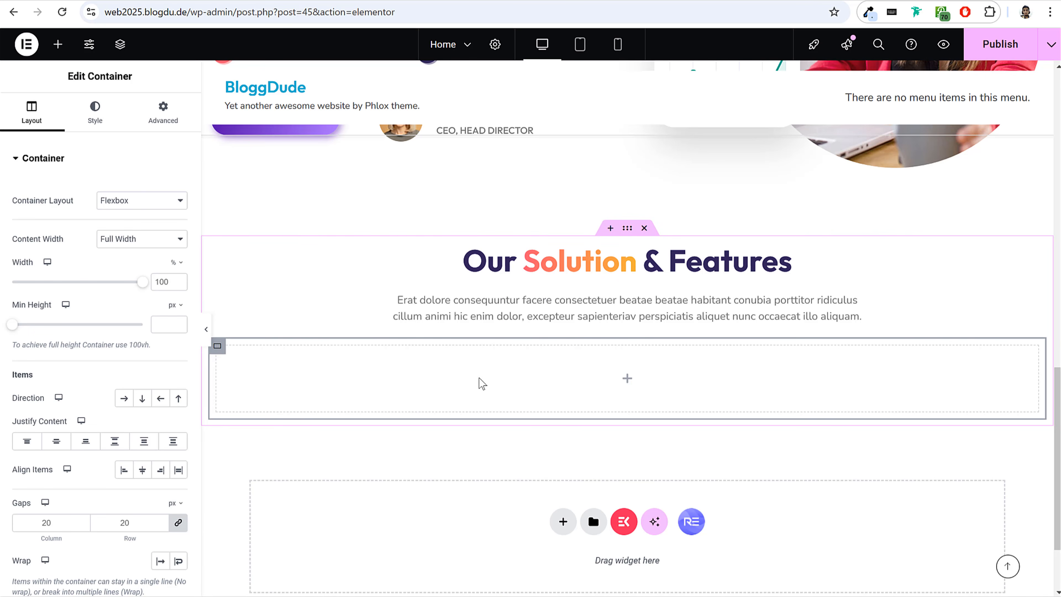
{"action": "left_click", "coordinate": [124, 398]}
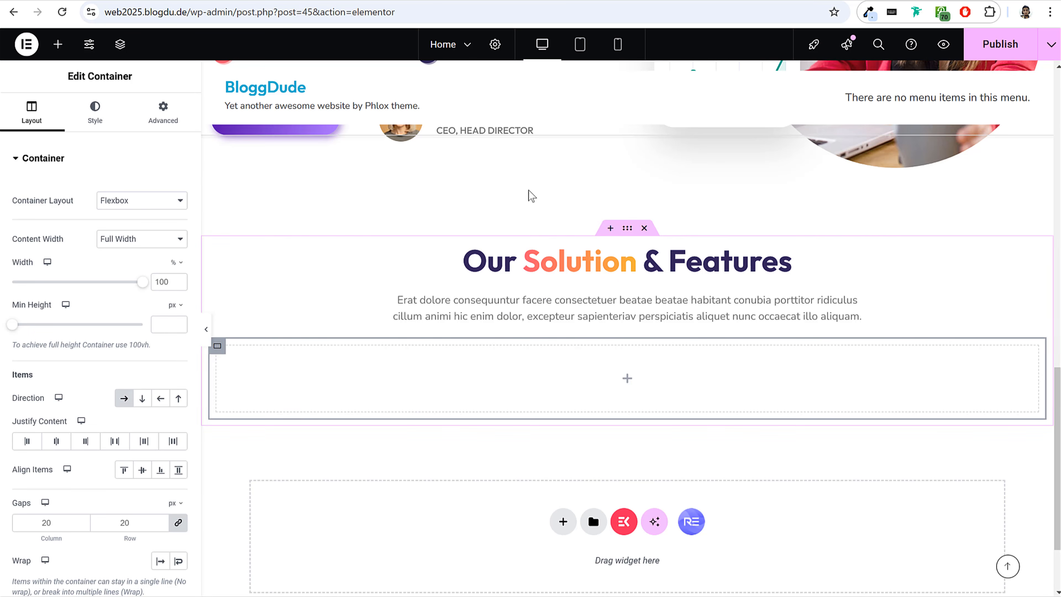
Compare the reference site's service card columns with the empty row container below the heading.
{"action": "left_click", "coordinate": [148, 0]}
{"action": "left_click_drag", "start_coordinate": [88, 214], "coordinate": [935, 355]}
{"action": "left_click", "coordinate": [41, 214]}
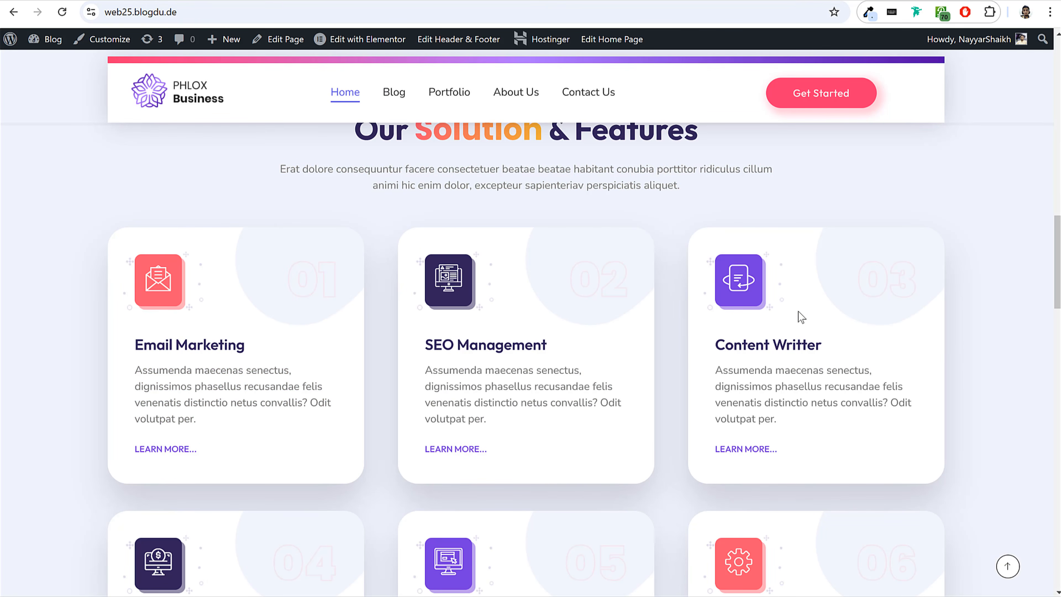
{"action": "left_click", "coordinate": [230, 0]}
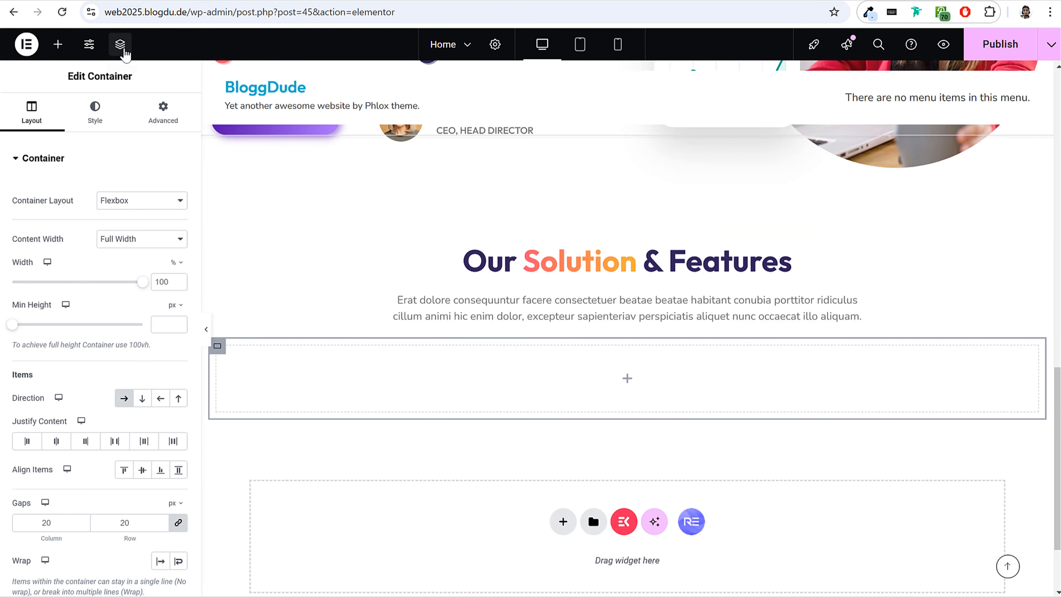
{"action": "left_click", "coordinate": [130, 0]}
{"action": "left_click_drag", "start_coordinate": [224, 360], "coordinate": [236, 393]}
{"action": "left_click", "coordinate": [324, 374]}
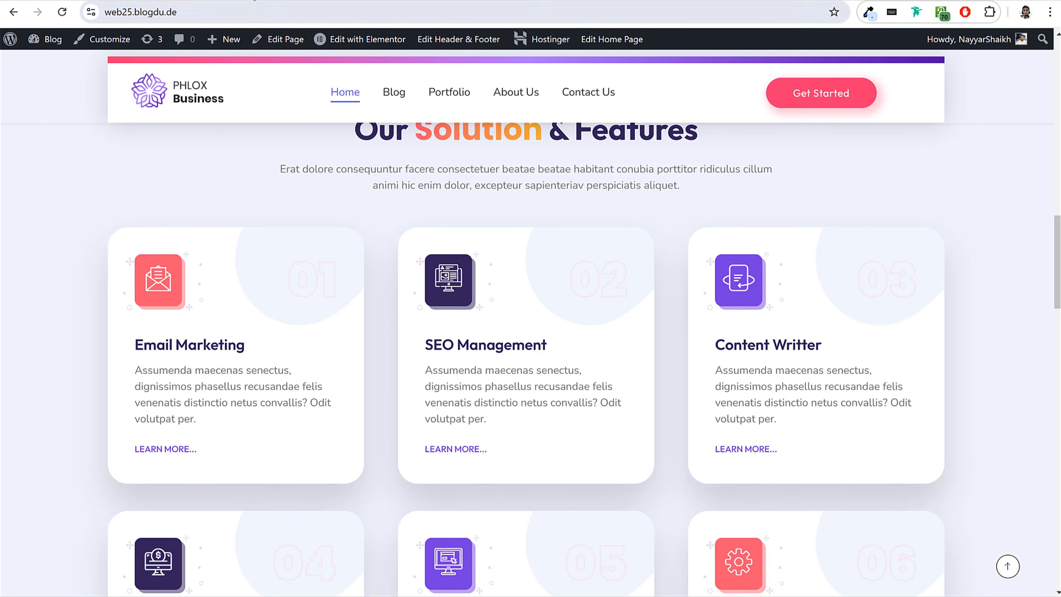
{"action": "left_click", "coordinate": [253, 0]}
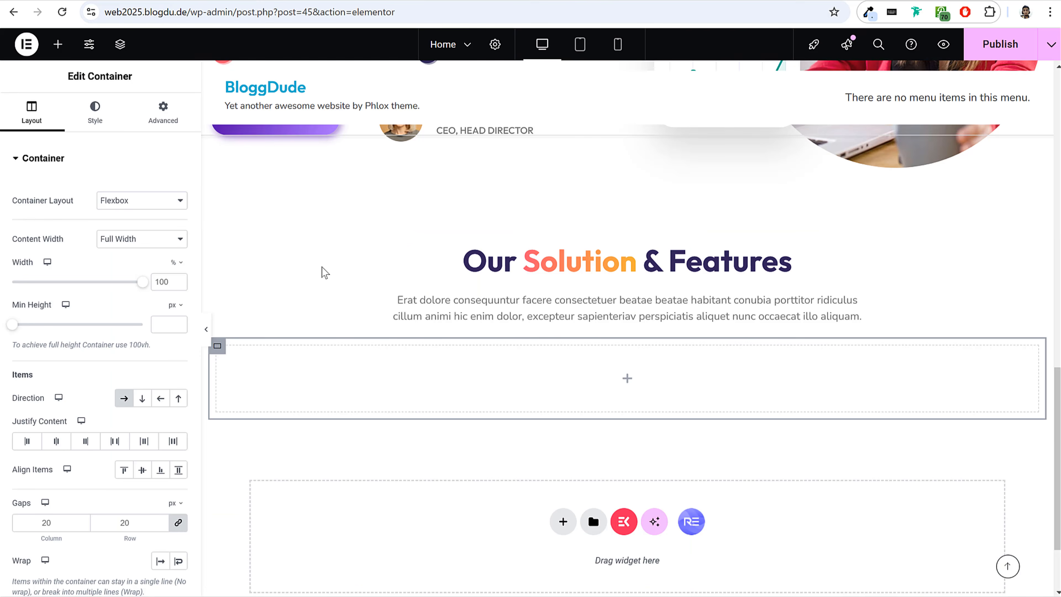
Nest a container inside the row container and set its direction to column.
{"action": "left_click", "coordinate": [56, 57]}
{"action": "left_click_drag", "start_coordinate": [79, 309], "coordinate": [284, 375]}
{"action": "left_click", "coordinate": [142, 401]}
Check the contents of the reference cards, then duplicate the nested column container twice to form three card columns.
{"action": "left_click", "coordinate": [150, 0]}
{"action": "left_click_drag", "start_coordinate": [155, 287], "coordinate": [254, 450]}
{"action": "left_click", "coordinate": [255, 451]}
{"action": "left_click_drag", "start_coordinate": [166, 351], "coordinate": [139, 262]}
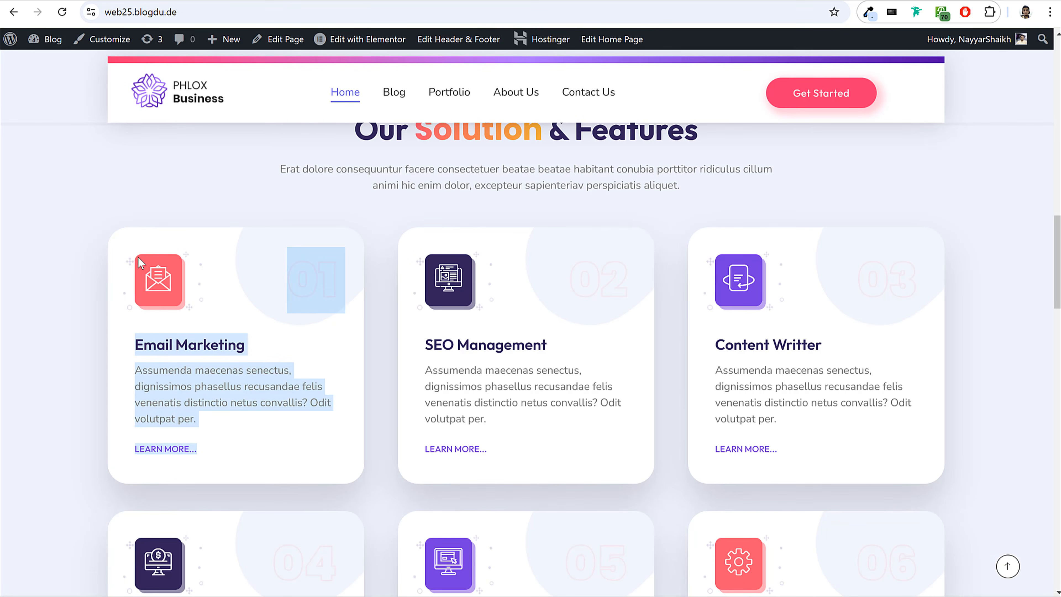
{"action": "left_click", "coordinate": [513, 336]}
{"action": "left_click_drag", "start_coordinate": [421, 263], "coordinate": [509, 425]}
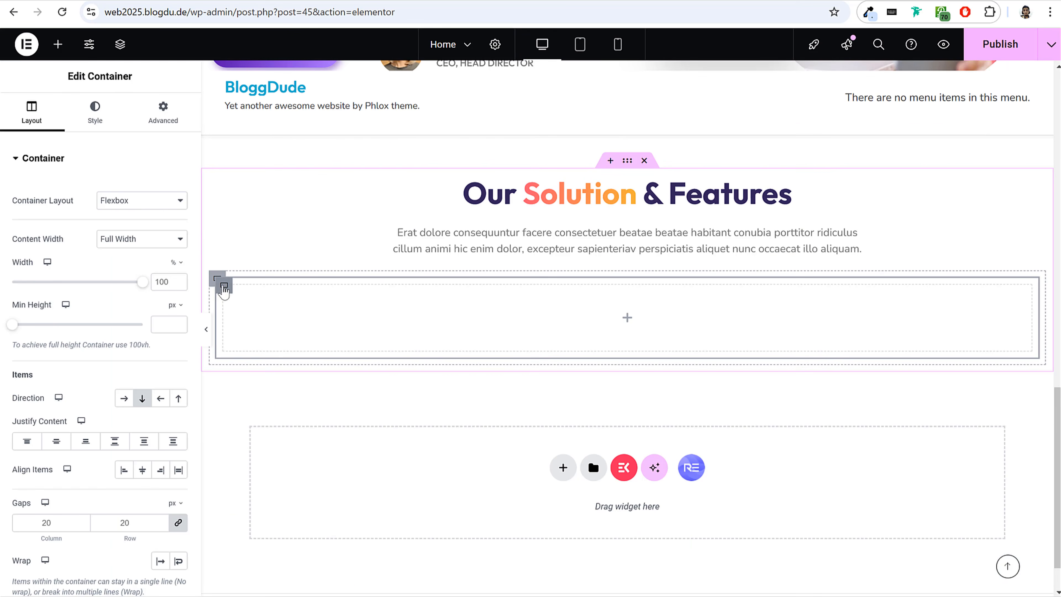
{"action": "right_click", "coordinate": [225, 288]}
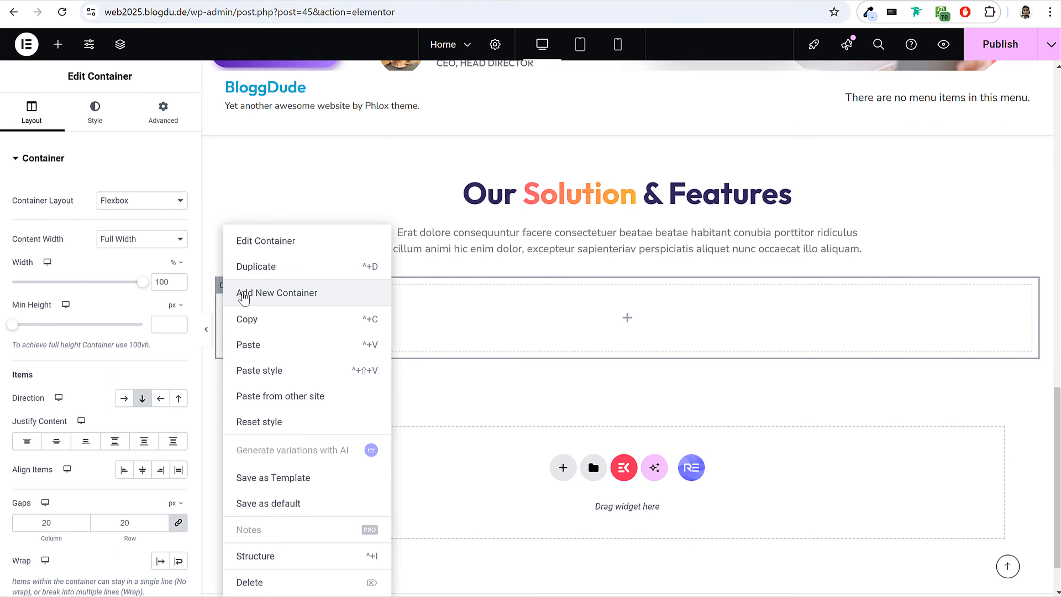
{"action": "left_click", "coordinate": [271, 272]}
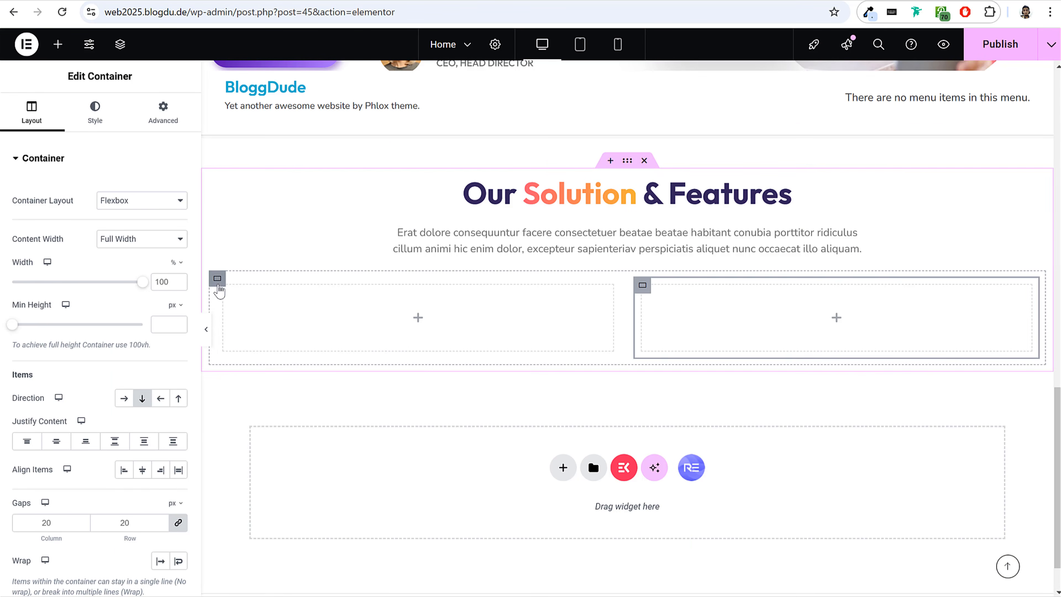
{"action": "right_click", "coordinate": [227, 294]}
{"action": "left_click", "coordinate": [270, 267]}
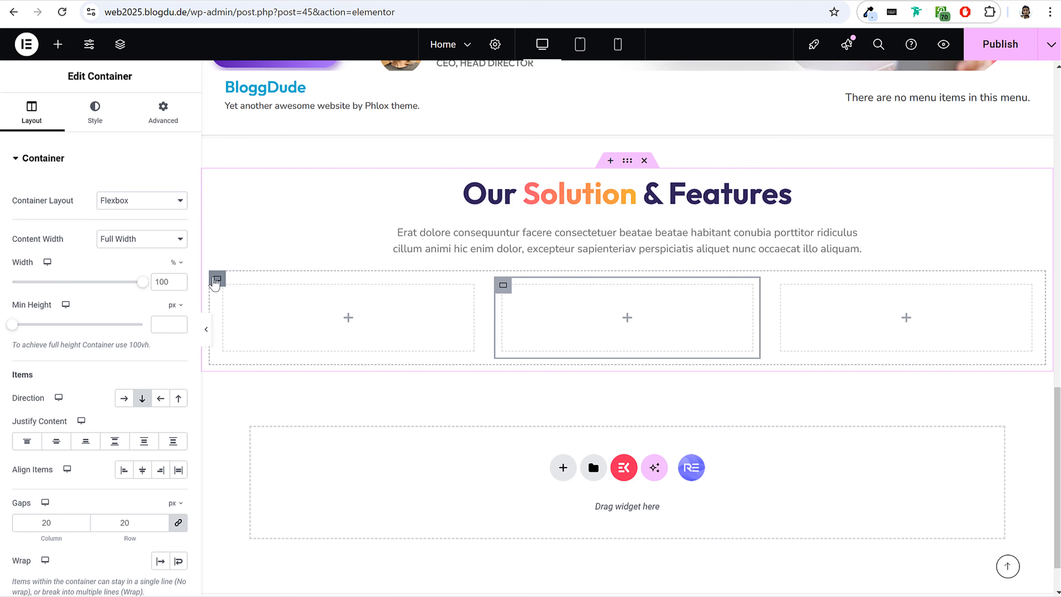
Check the direction settings of the outer row container and the three card containers inside it.
{"action": "left_click", "coordinate": [217, 280]}
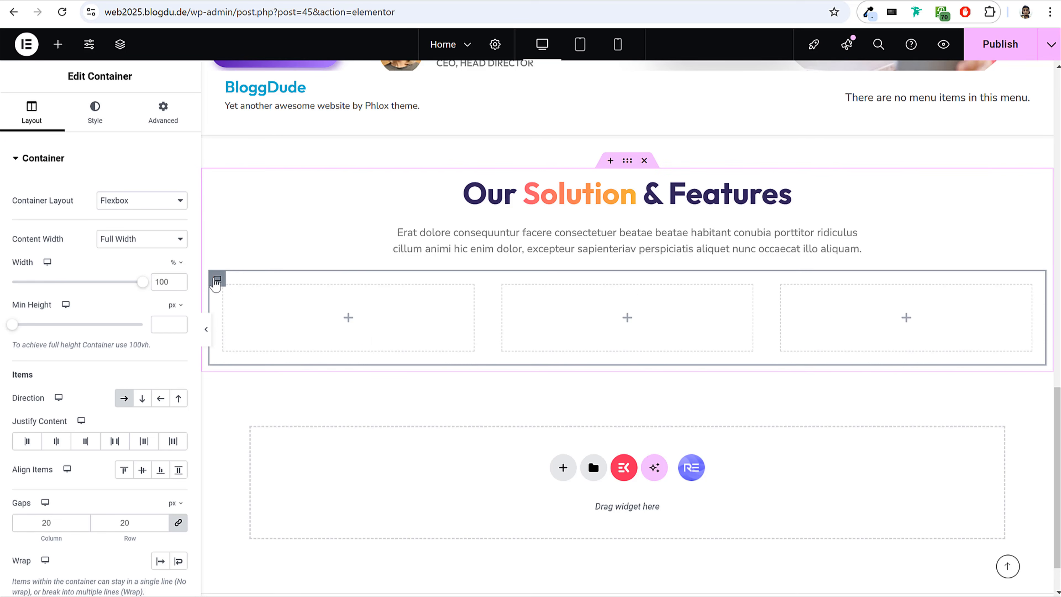
{"action": "left_click", "coordinate": [227, 292]}
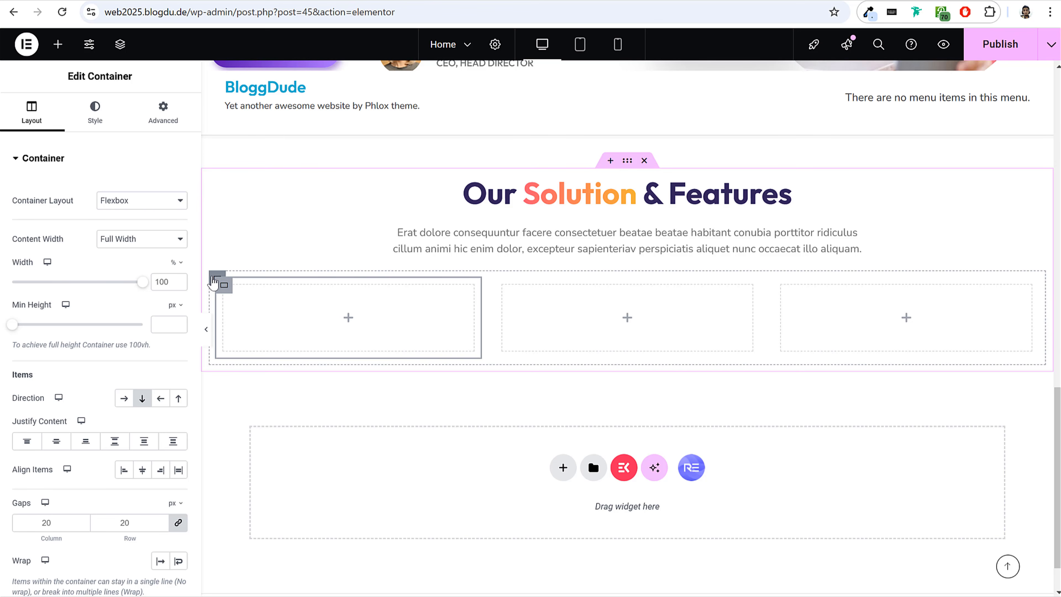
{"action": "left_click", "coordinate": [214, 279]}
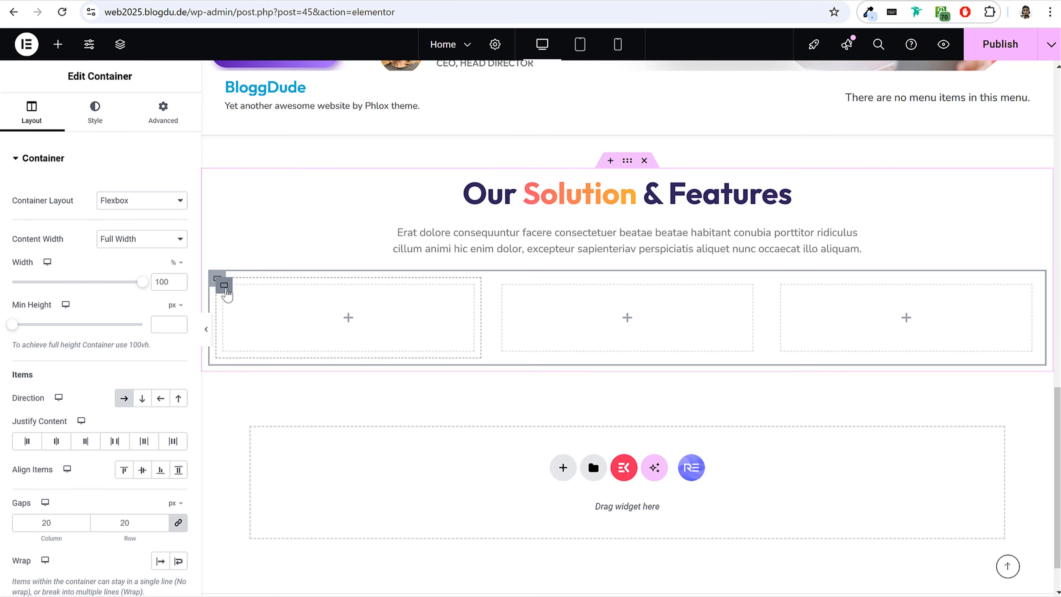
{"action": "left_click", "coordinate": [225, 286]}
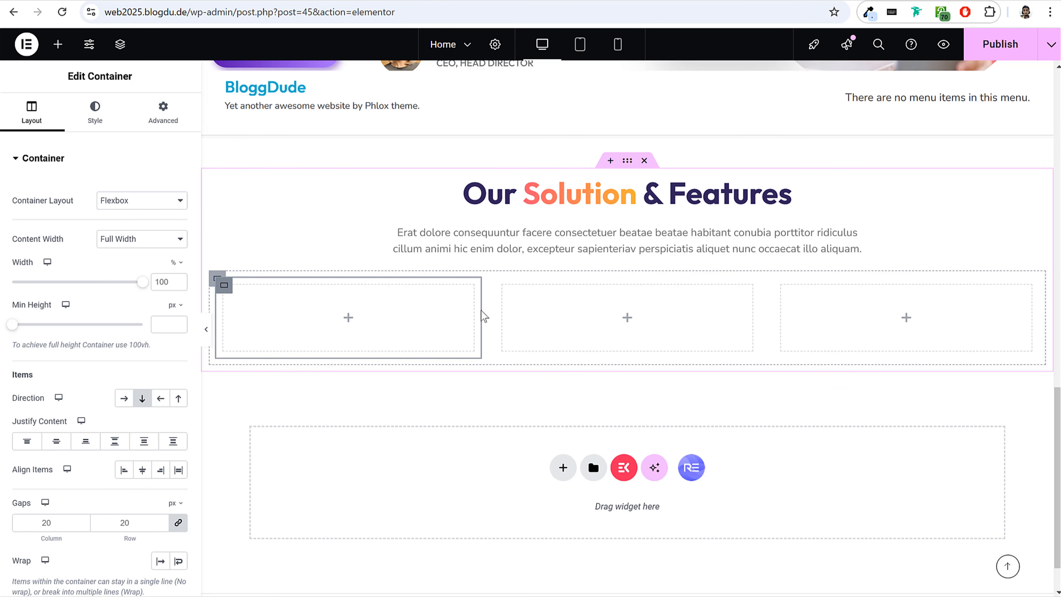
{"action": "left_click", "coordinate": [503, 288]}
{"action": "left_click", "coordinate": [781, 286]}
{"action": "left_click", "coordinate": [217, 281]}
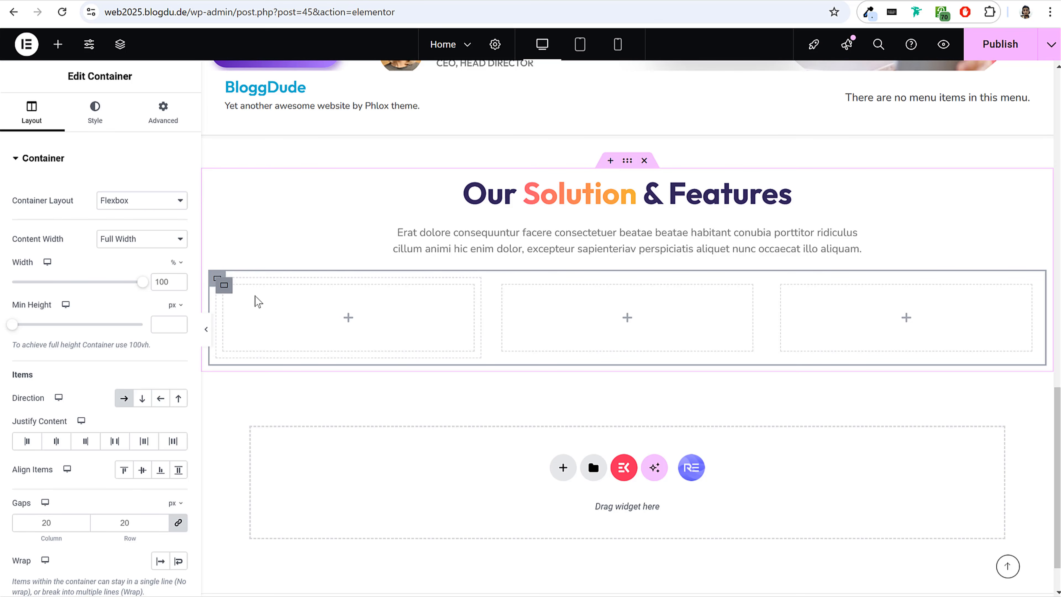
{"action": "left_click", "coordinate": [234, 288]}
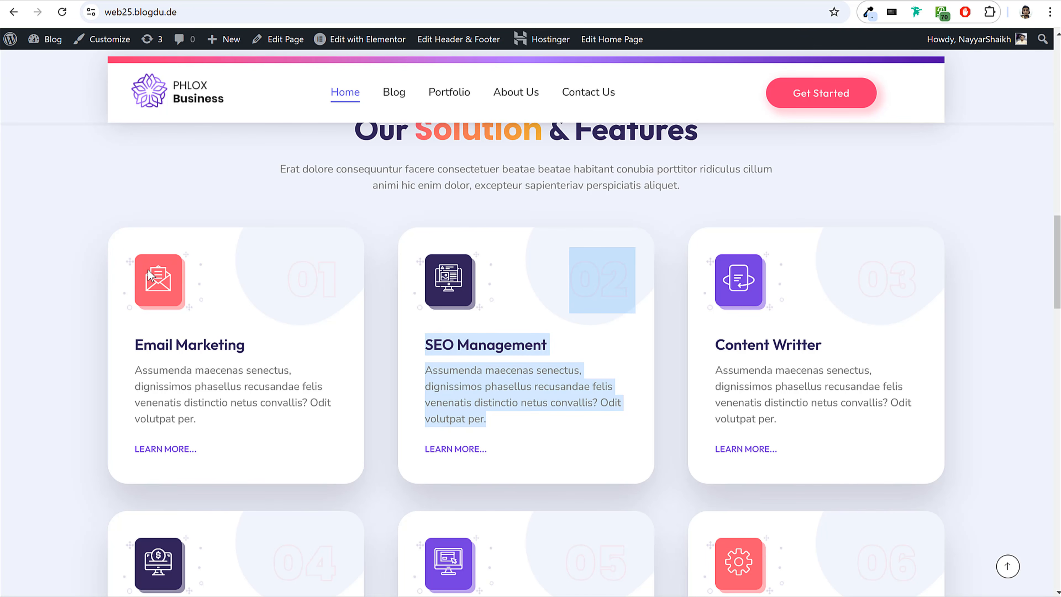
Following the first reference card's icon-and-number row, nest a container in the first card with row direction and Space Between justification.
{"action": "left_click_drag", "start_coordinate": [133, 256], "coordinate": [340, 299]}
{"action": "left_click", "coordinate": [195, 309]}
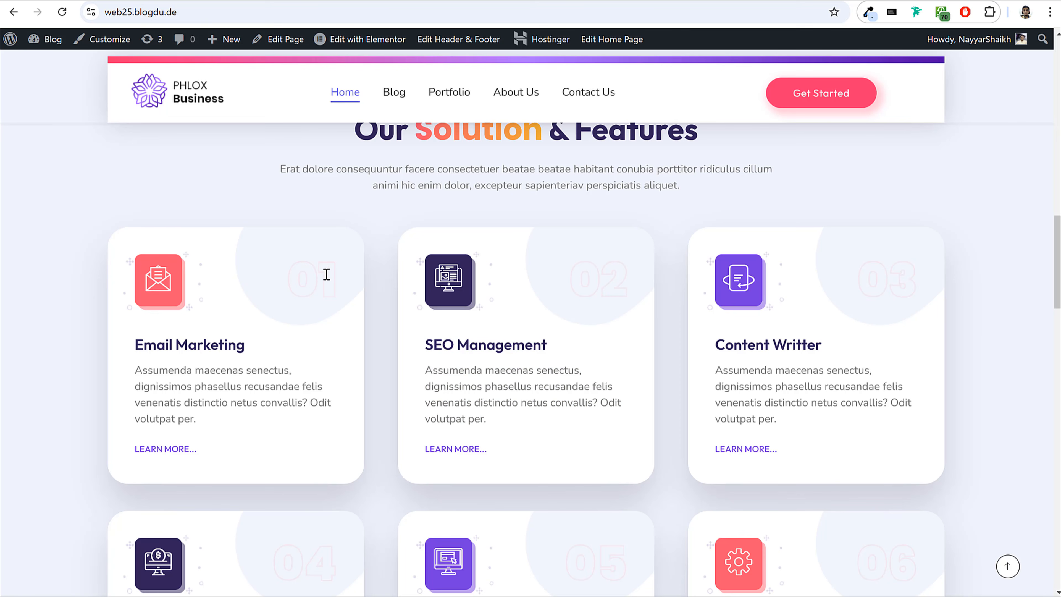
{"action": "scroll", "coordinate": [857, 301], "scroll_direction": "up", "scroll_amount": 5}
{"action": "scroll", "coordinate": [824, 308], "scroll_direction": "down", "scroll_amount": 6}
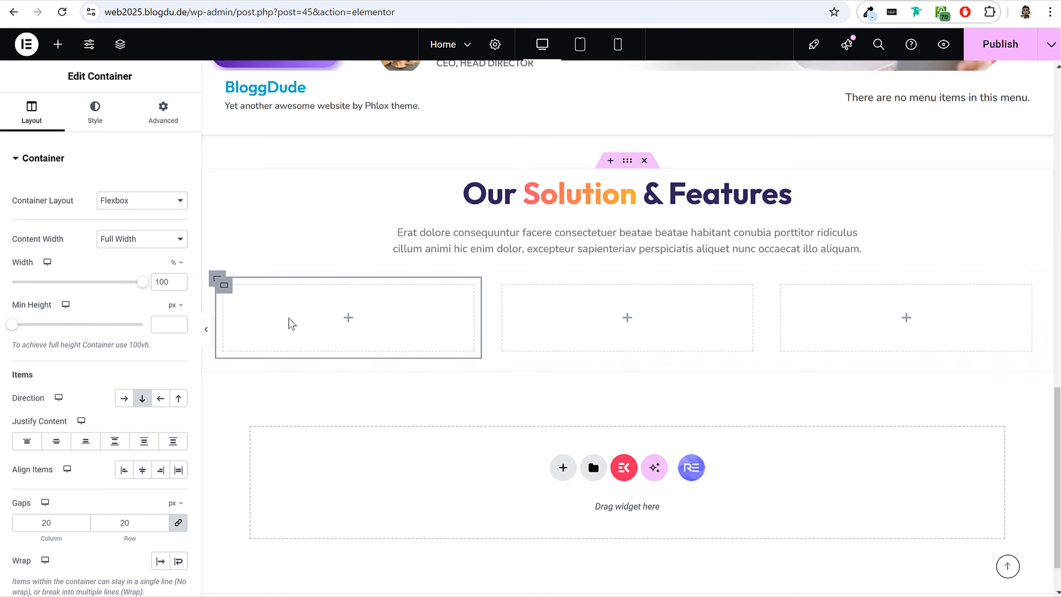
{"action": "left_click", "coordinate": [58, 44]}
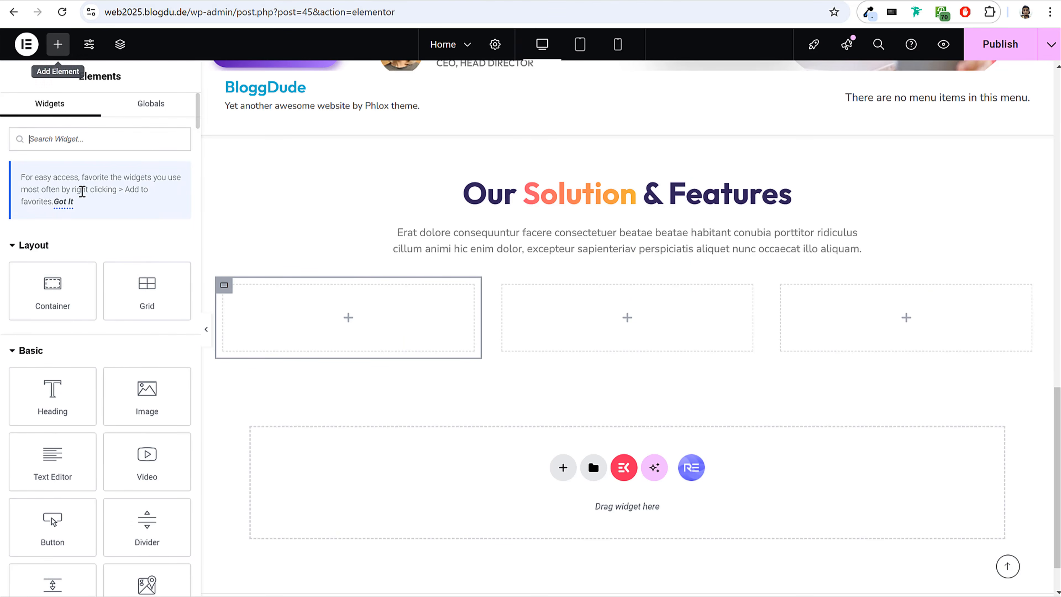
{"action": "left_click_drag", "start_coordinate": [53, 289], "coordinate": [315, 332]}
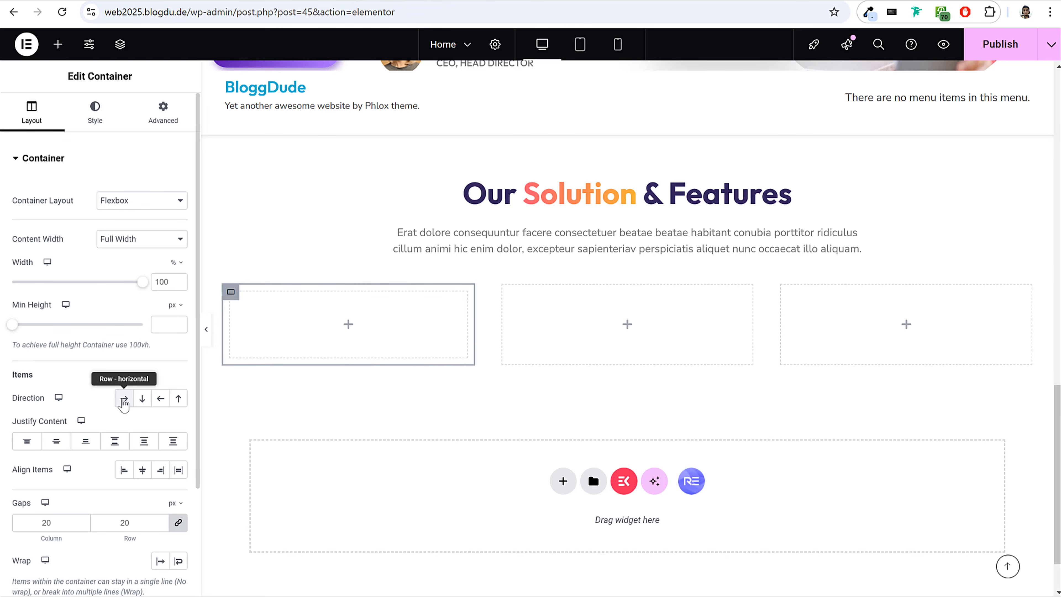
{"action": "left_click", "coordinate": [124, 401]}
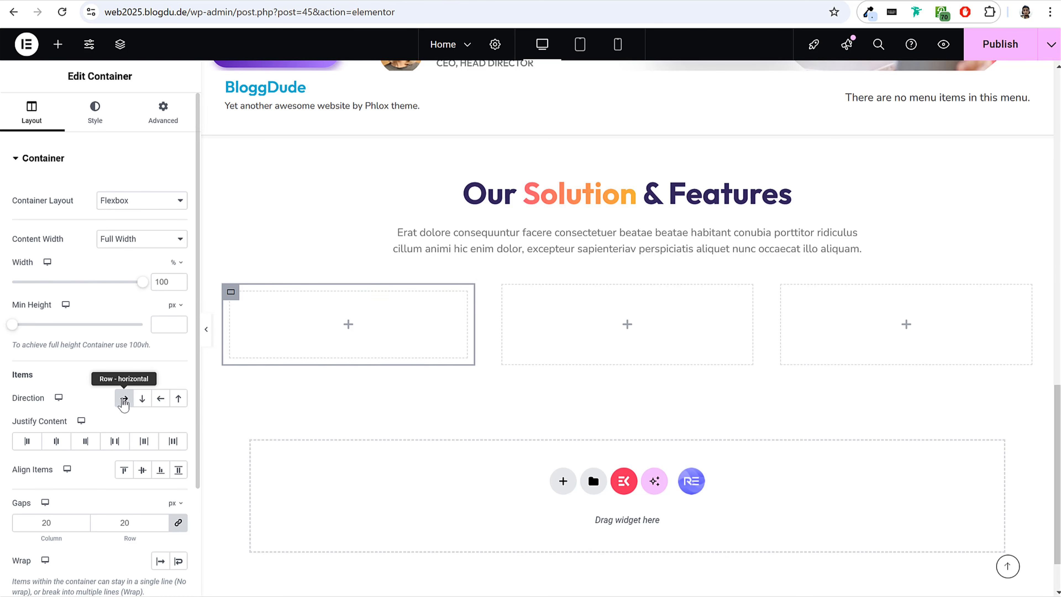
{"action": "left_click_drag", "start_coordinate": [12, 421], "coordinate": [69, 428]}
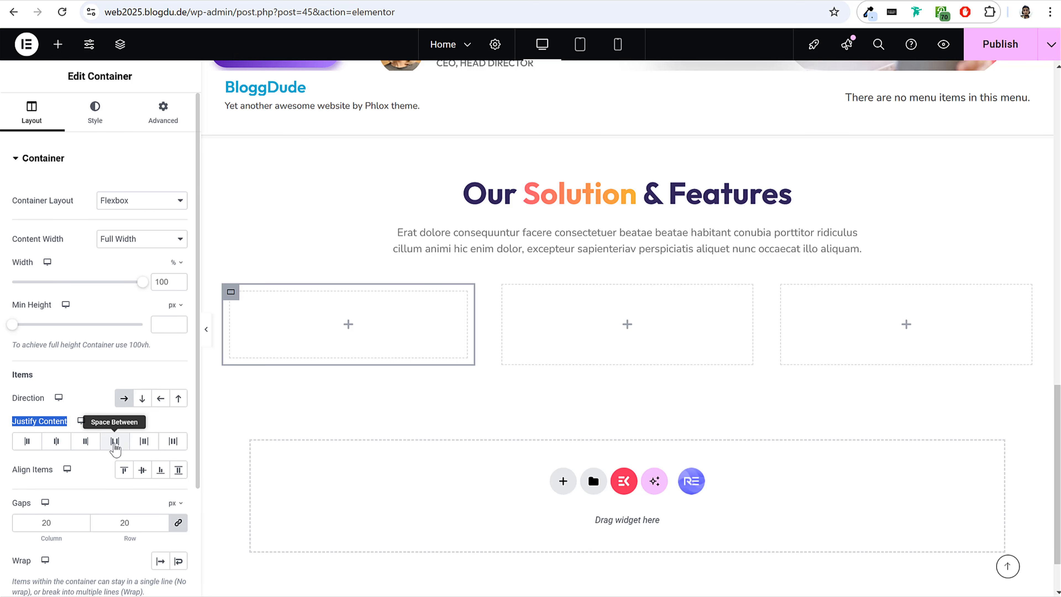
{"action": "left_click", "coordinate": [115, 446]}
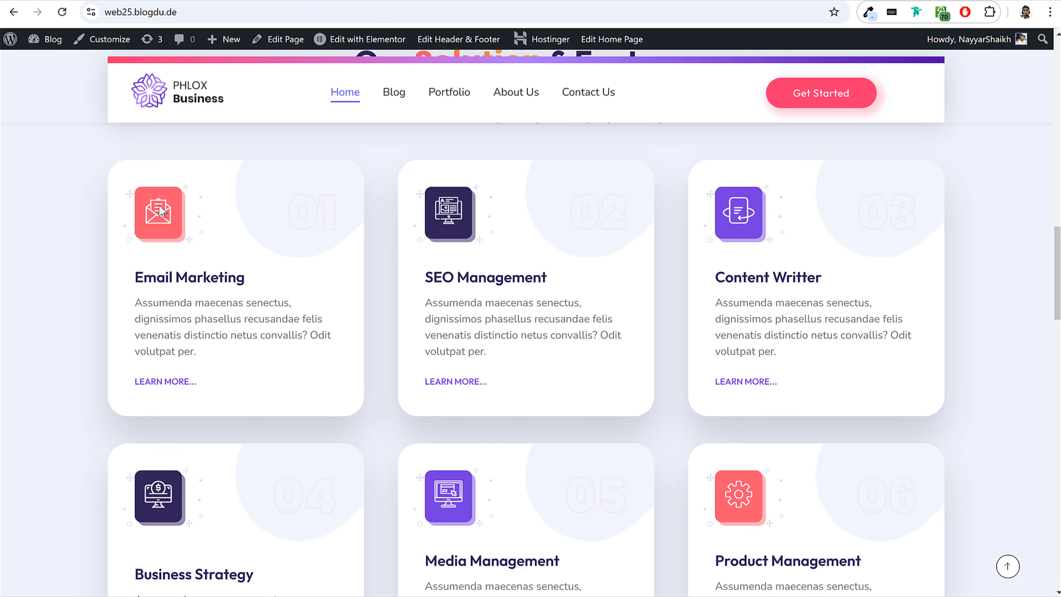
Review the icon and number on the first reference card, then add an Icon widget to the first card's nested row container.
{"action": "left_click_drag", "start_coordinate": [289, 200], "coordinate": [331, 209]}
{"action": "left_click", "coordinate": [332, 207]}
{"action": "left_click_drag", "start_coordinate": [289, 212], "coordinate": [337, 211]}
{"action": "left_click", "coordinate": [336, 212]}
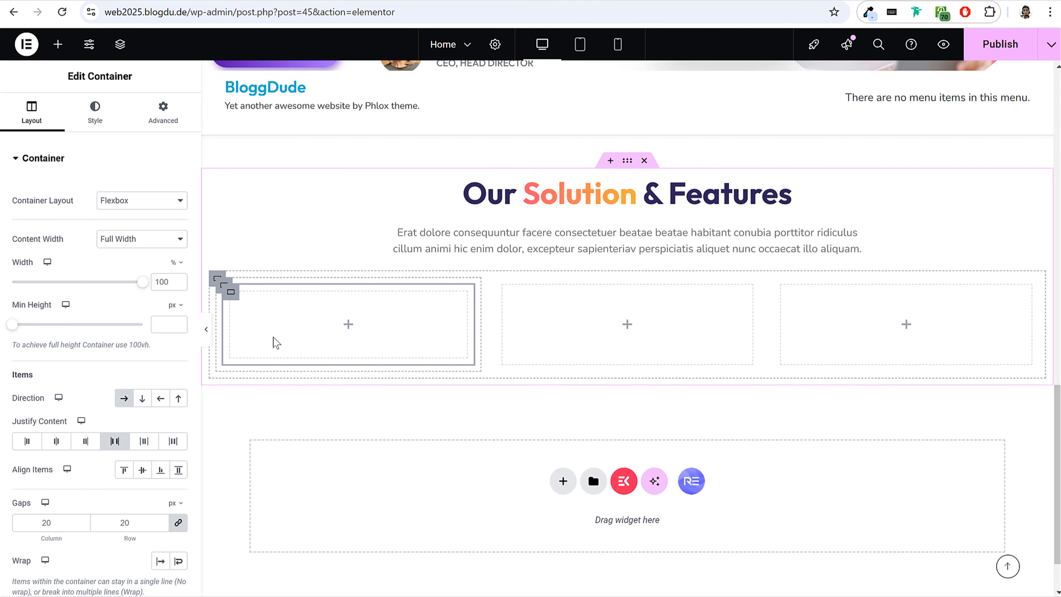
{"action": "left_click", "coordinate": [25, 522]}
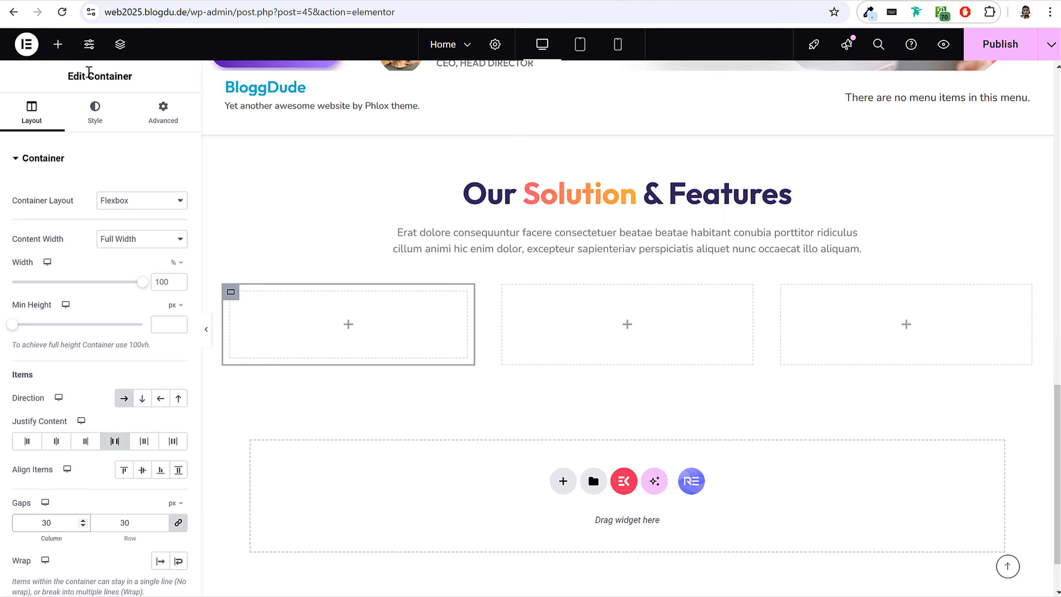
{"action": "left_click", "coordinate": [58, 46]}
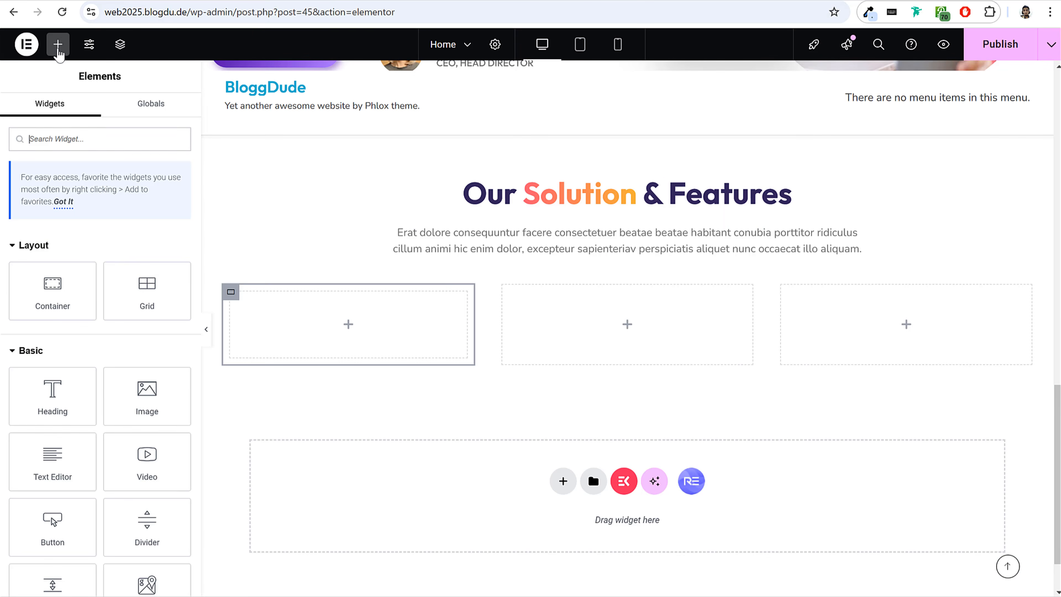
{"action": "type", "text": "ico"}
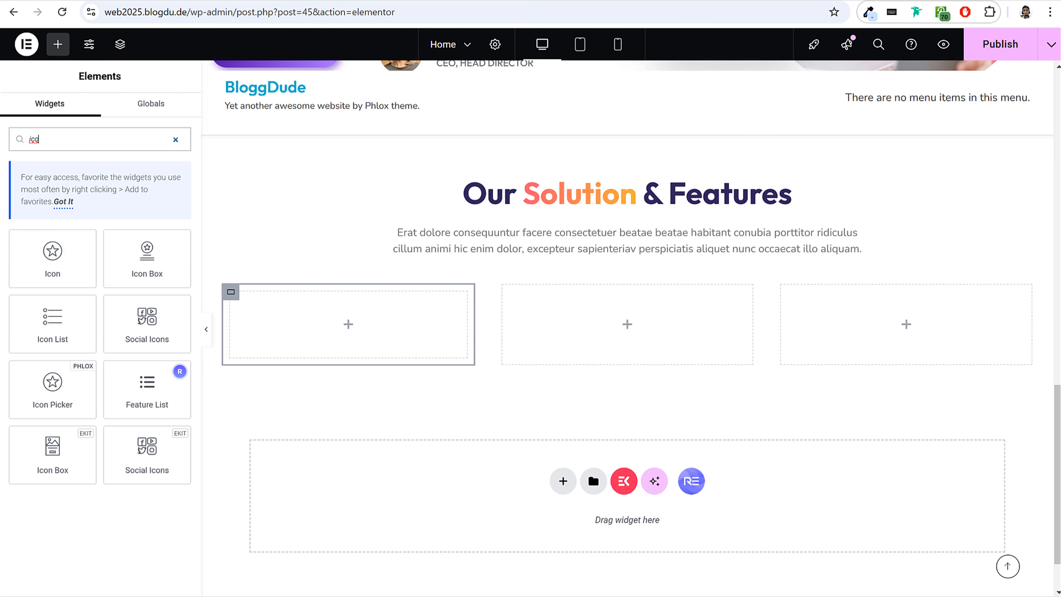
{"action": "left_click_drag", "start_coordinate": [45, 259], "coordinate": [333, 326]}
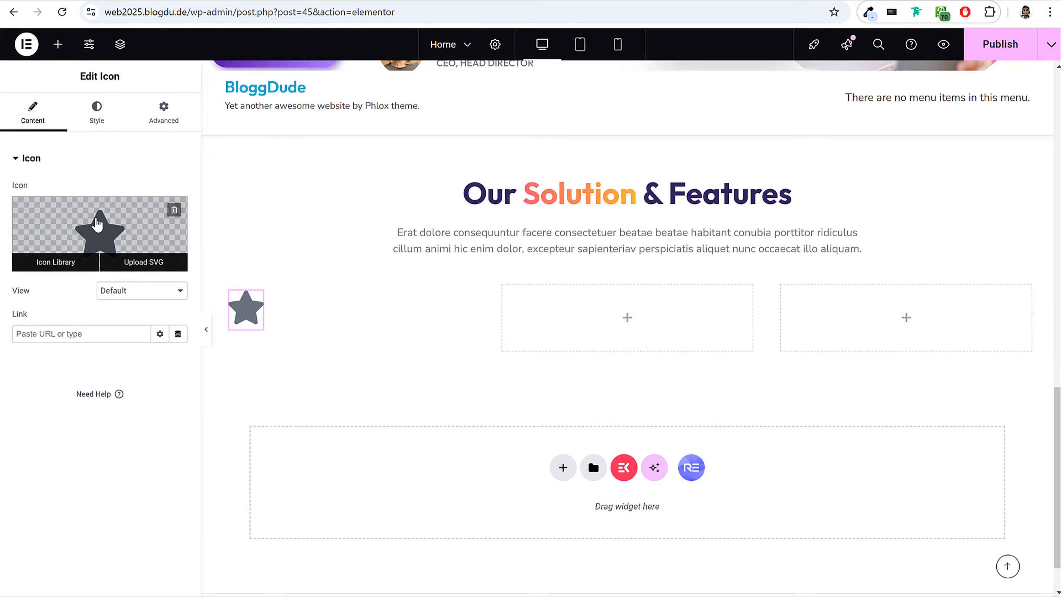
Open the icon library for the first card's Icon widget and search for "email".
{"action": "left_click", "coordinate": [56, 262]}
{"action": "left_click", "coordinate": [494, 104]}
{"action": "type", "text": "email"}
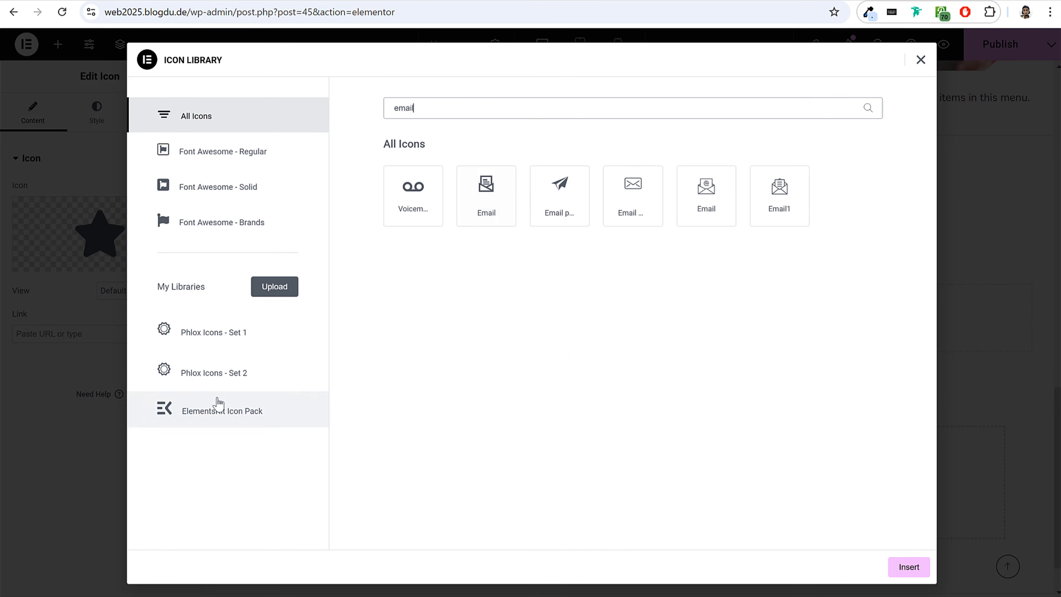
Compare the email icons offered by the Font Awesome, Phlox and ElementsKit icon sets.
{"action": "left_click", "coordinate": [229, 342]}
{"action": "left_click", "coordinate": [226, 380]}
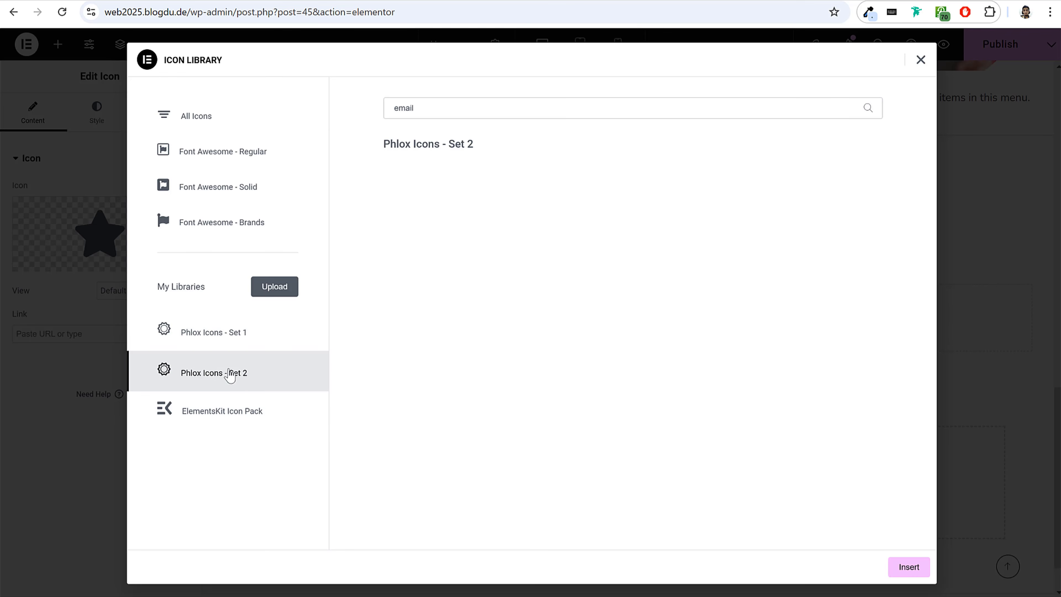
{"action": "left_click", "coordinate": [239, 331]}
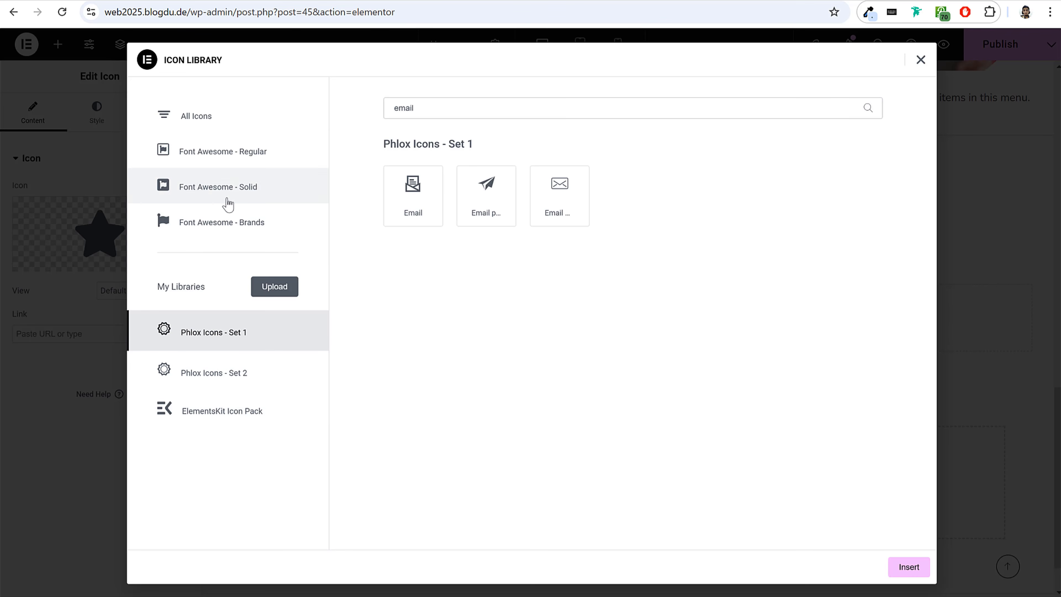
{"action": "left_click", "coordinate": [230, 160]}
{"action": "left_click", "coordinate": [230, 186]}
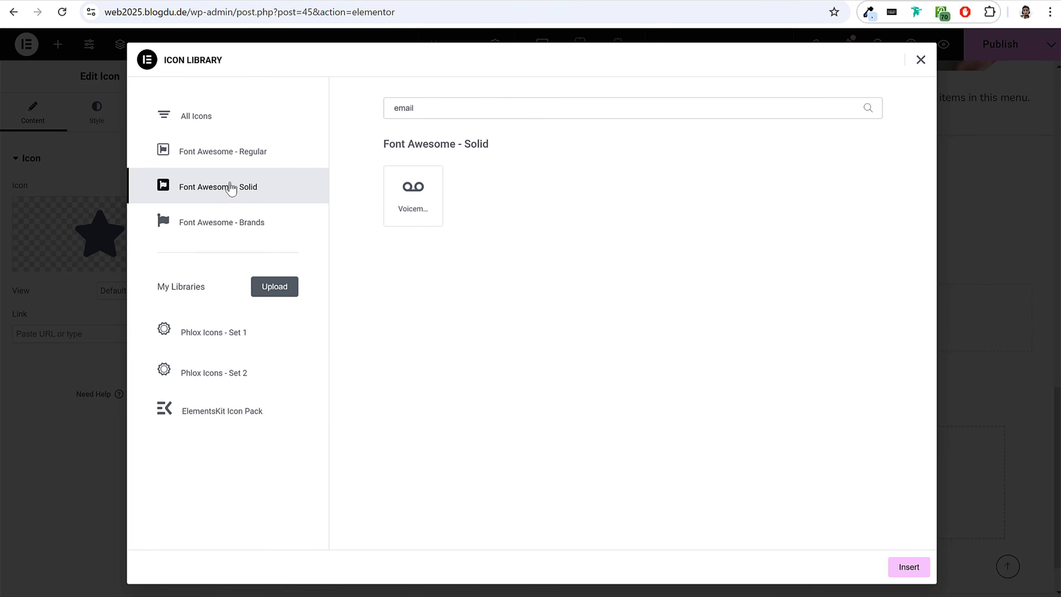
{"action": "left_click", "coordinate": [231, 211]}
{"action": "left_click", "coordinate": [240, 157]}
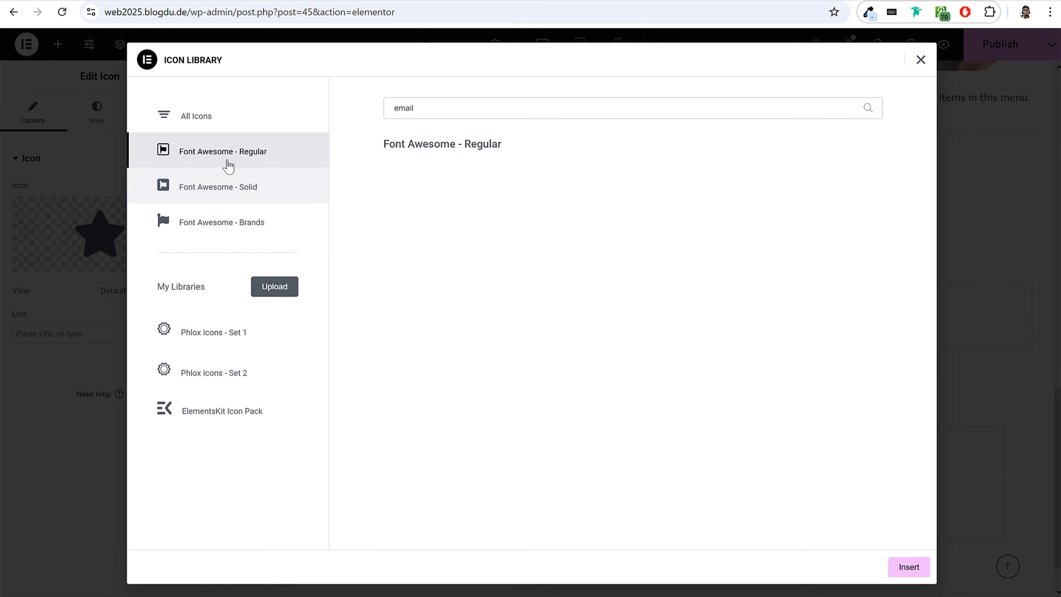
{"action": "left_click", "coordinate": [203, 346]}
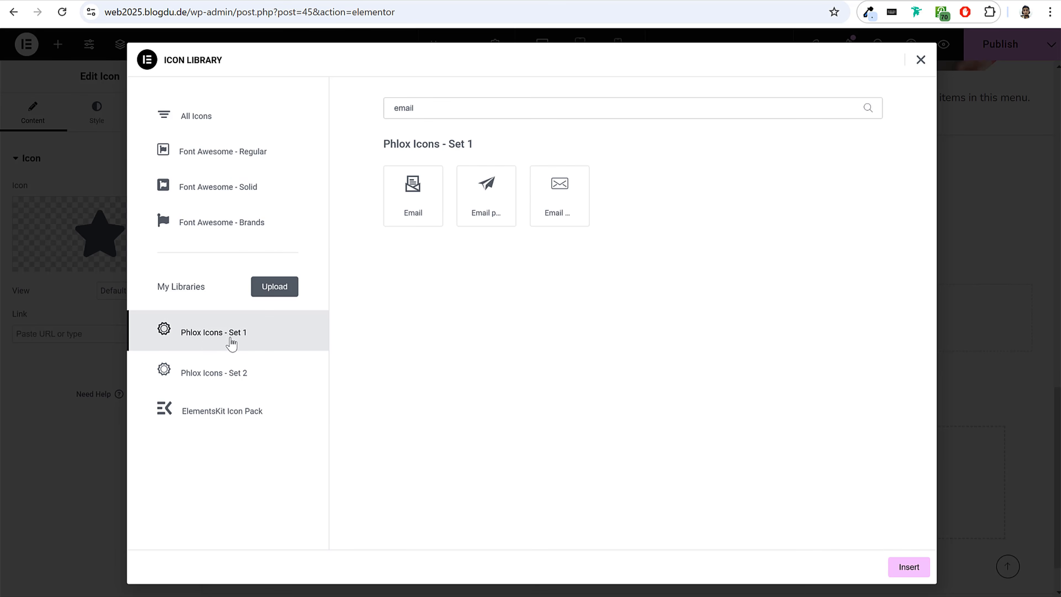
{"action": "left_click", "coordinate": [221, 423]}
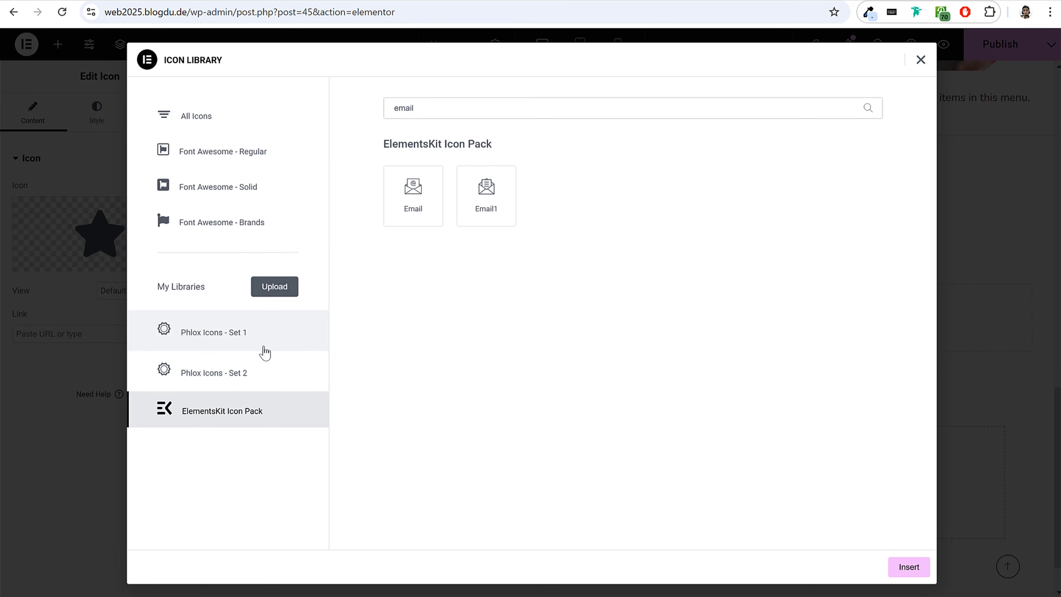
{"action": "left_click", "coordinate": [255, 372]}
{"action": "left_click", "coordinate": [246, 346]}
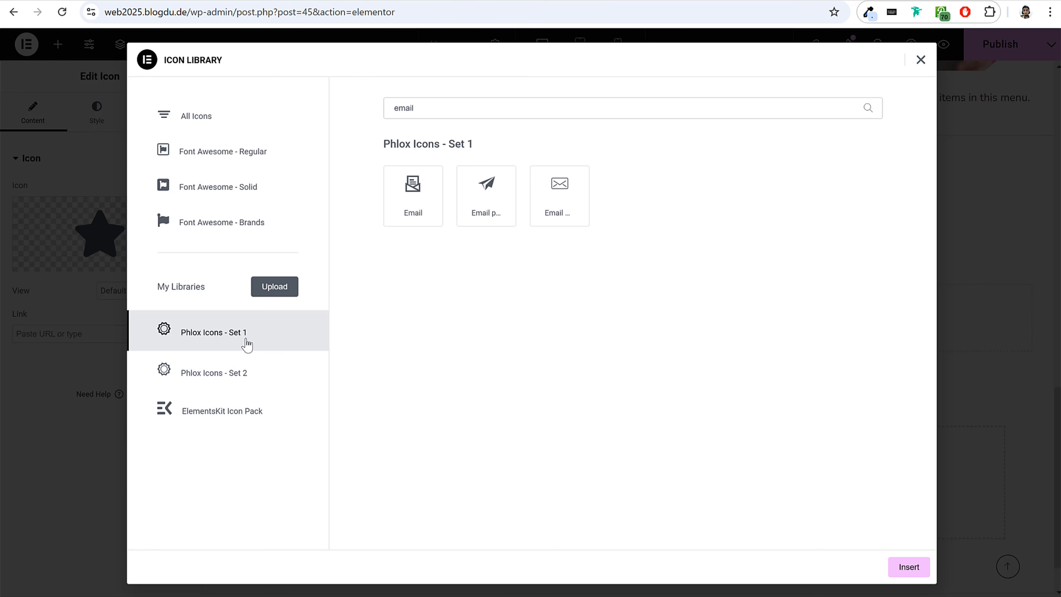
Insert the Email1 icon from the ElementsKit Icon Pack into the first card's Icon widget.
{"action": "left_click", "coordinate": [245, 410]}
{"action": "left_click", "coordinate": [481, 223]}
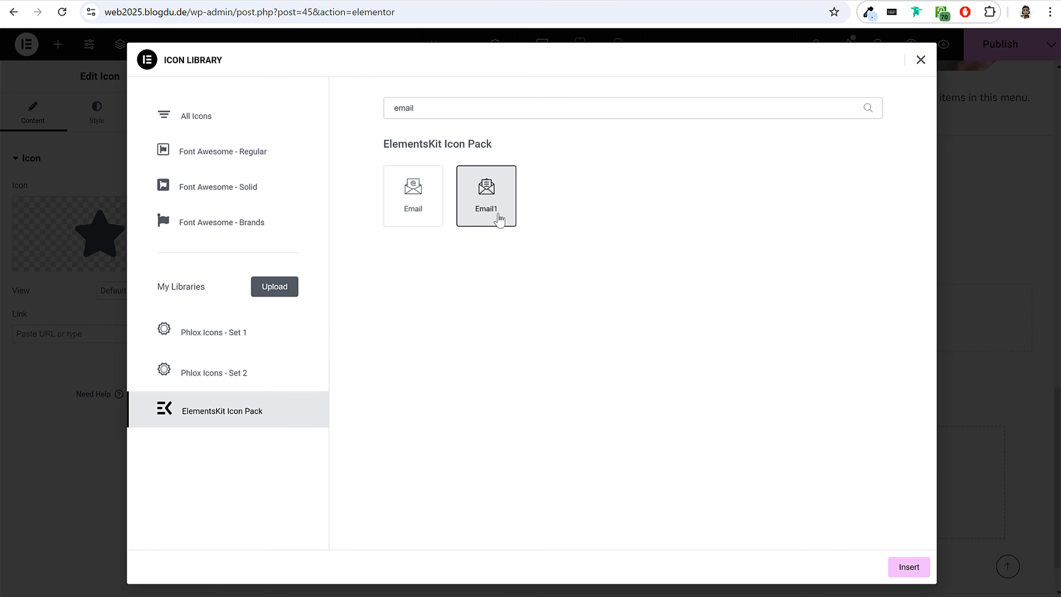
{"action": "left_click", "coordinate": [913, 568]}
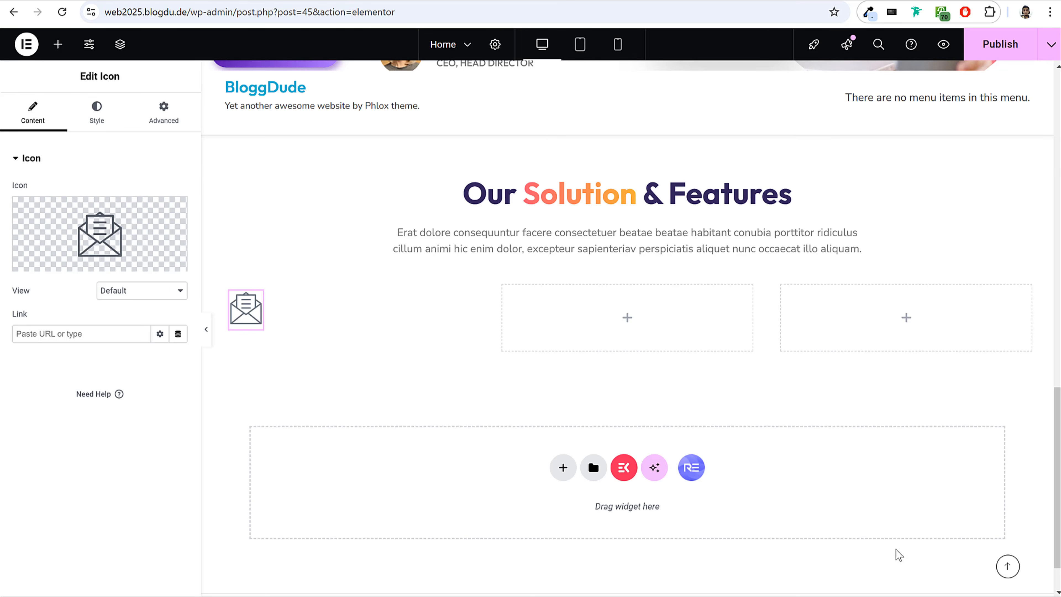
Set the envelope icon's alignment to Center.
{"action": "left_click", "coordinate": [97, 112]}
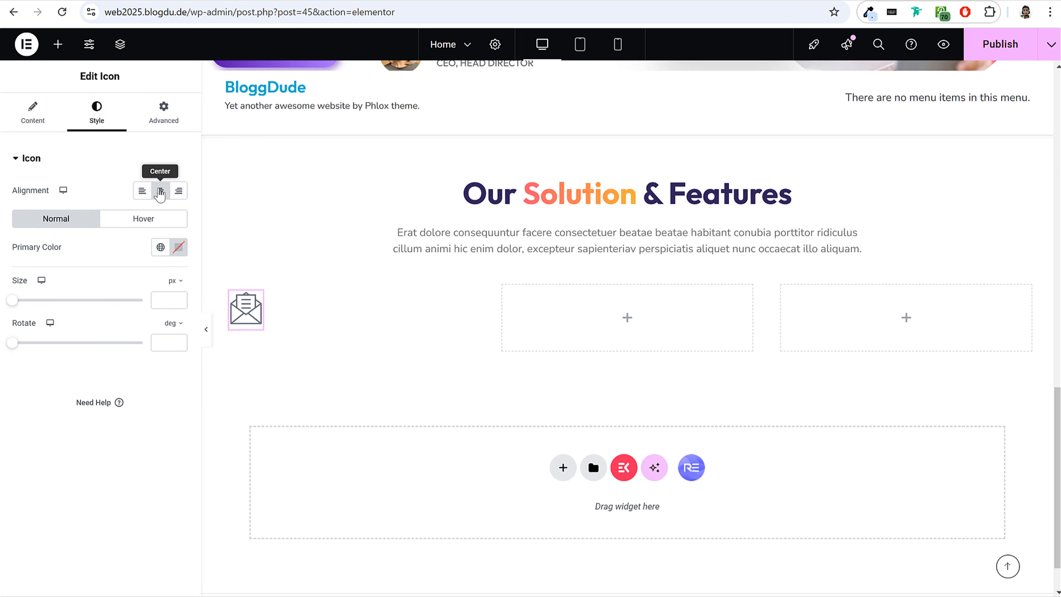
{"action": "left_click", "coordinate": [160, 191]}
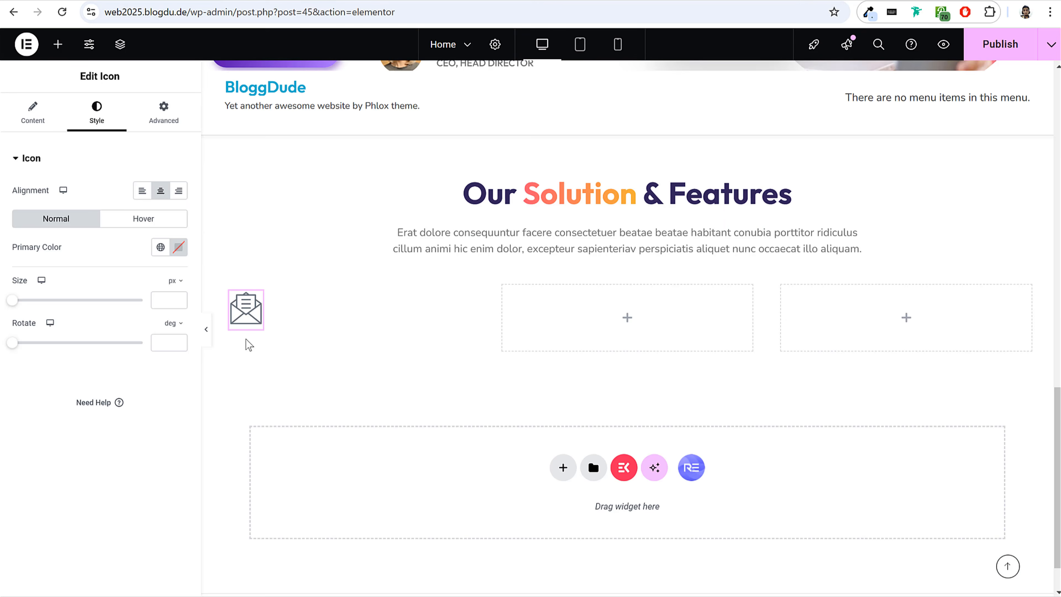
{"action": "left_click", "coordinate": [178, 248]}
{"action": "left_click", "coordinate": [112, 262]}
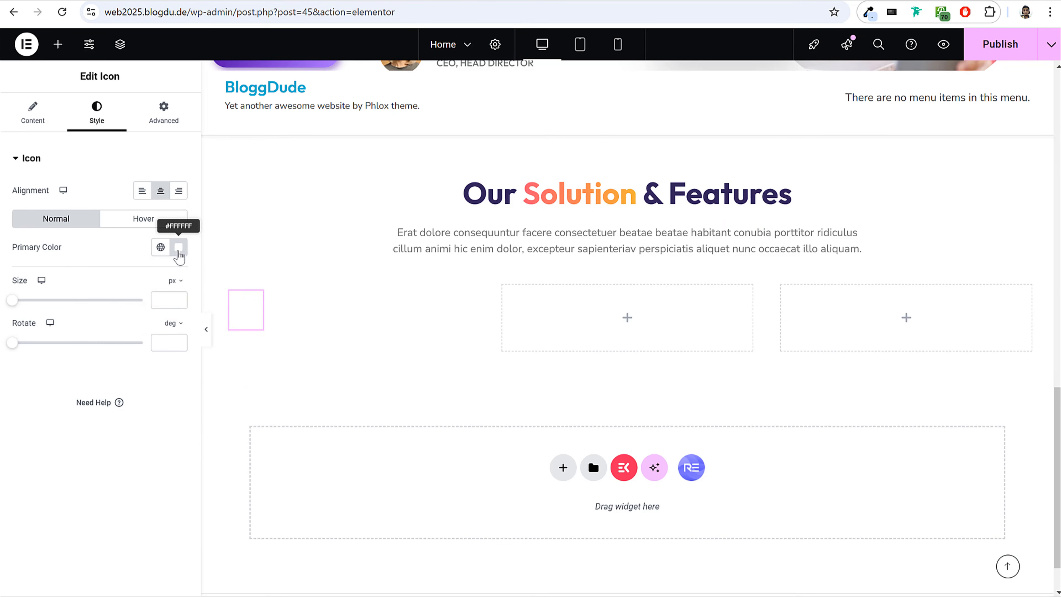
{"action": "left_click", "coordinate": [178, 250]}
{"action": "left_click", "coordinate": [201, 275]}
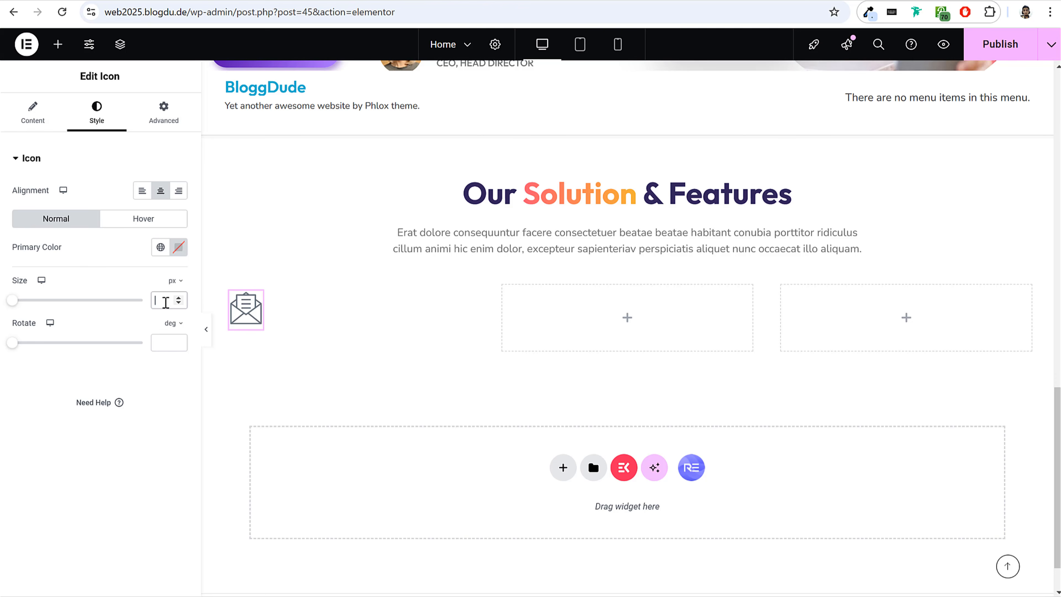
Set the envelope icon's size to 40 px and its padding to 15 px on all sides.
{"action": "left_click", "coordinate": [166, 302]}
{"action": "type", "text": "40"}
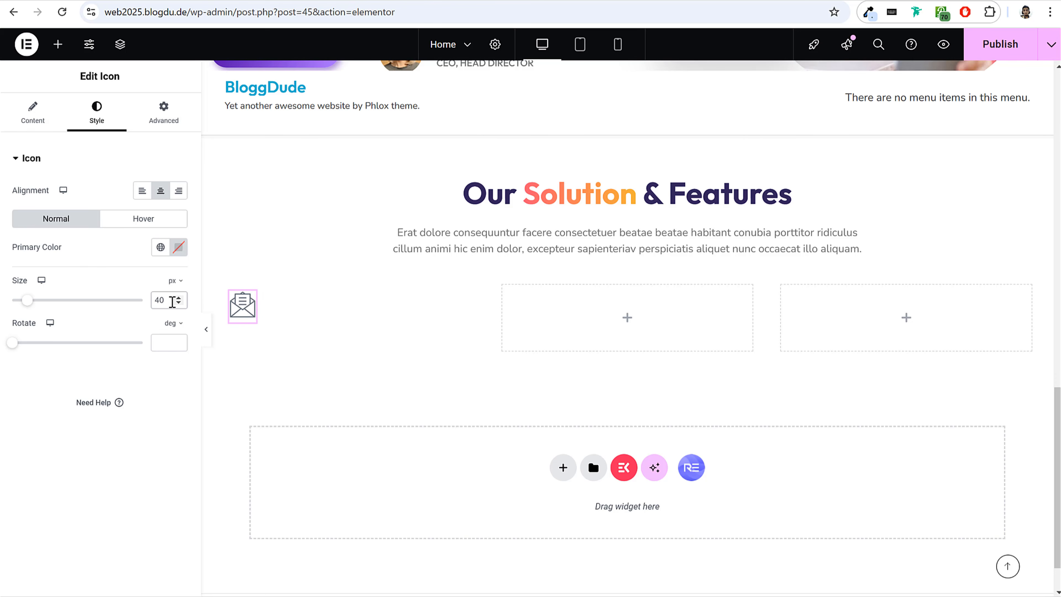
{"action": "left_click", "coordinate": [173, 126]}
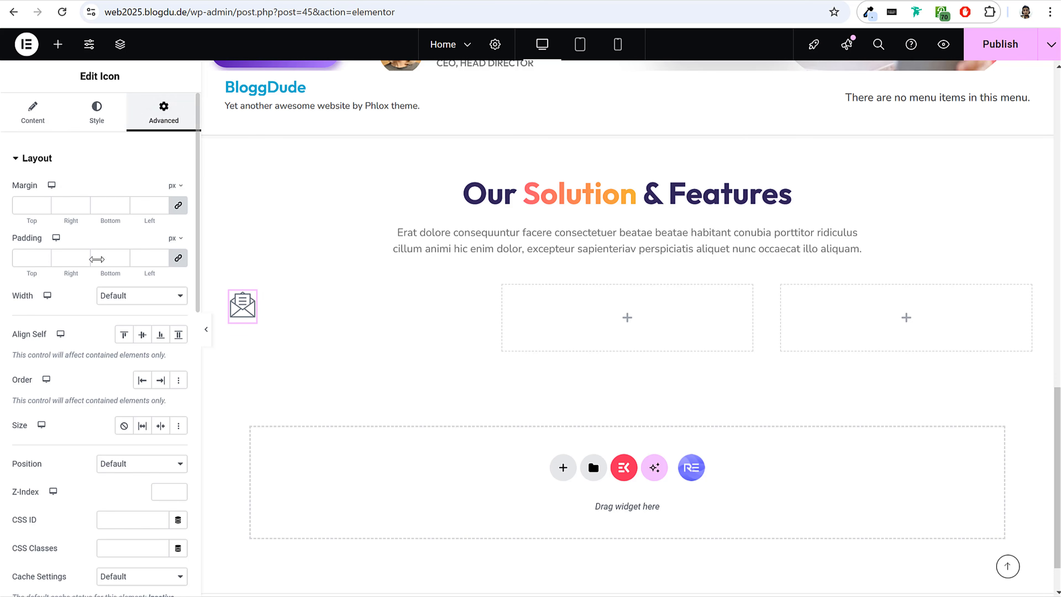
{"action": "left_click", "coordinate": [27, 264]}
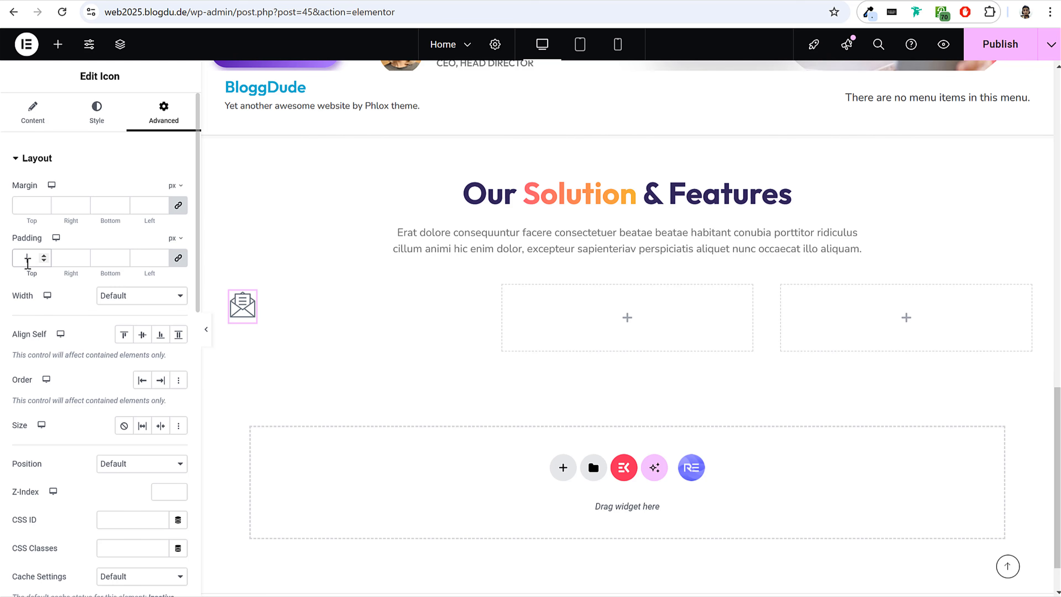
{"action": "type", "text": "15"}
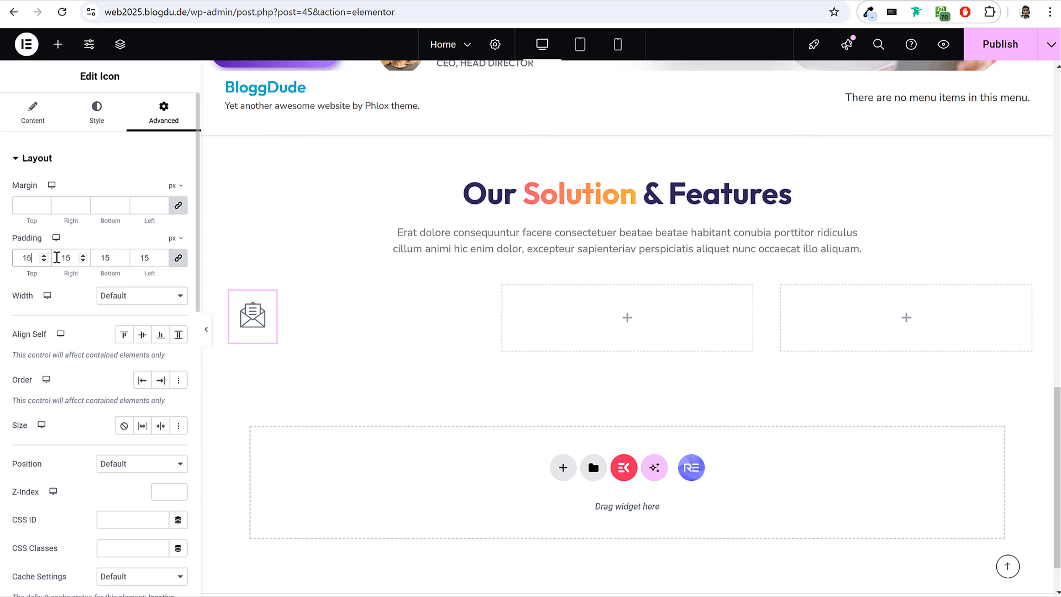
Sample the coral colour behind the reference page's first card icon and apply it (#FB5770) as the envelope icon's classic background.
{"action": "left_click", "coordinate": [83, 167]}
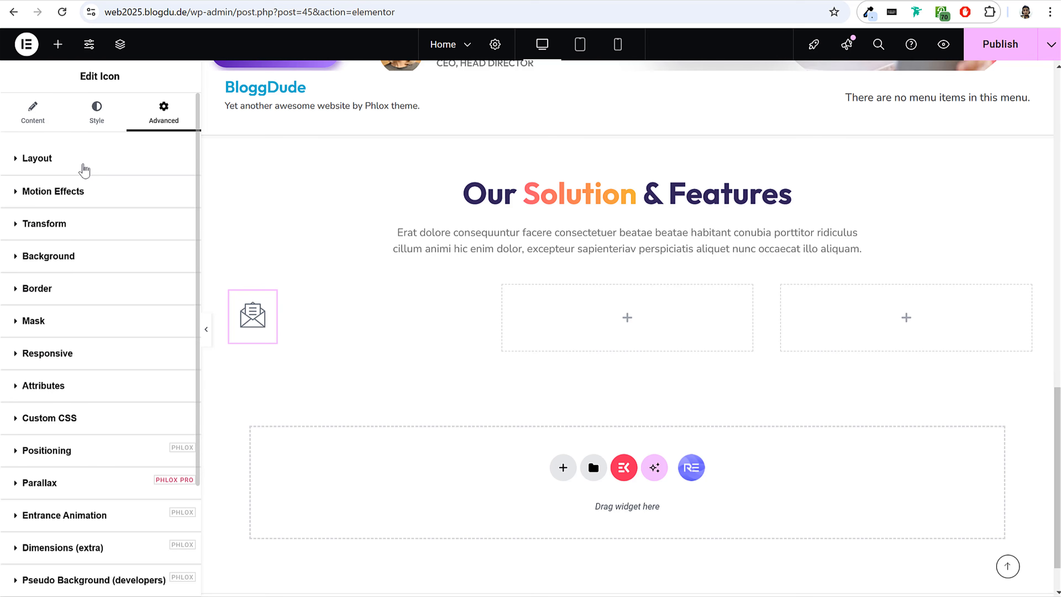
{"action": "left_click", "coordinate": [76, 258]}
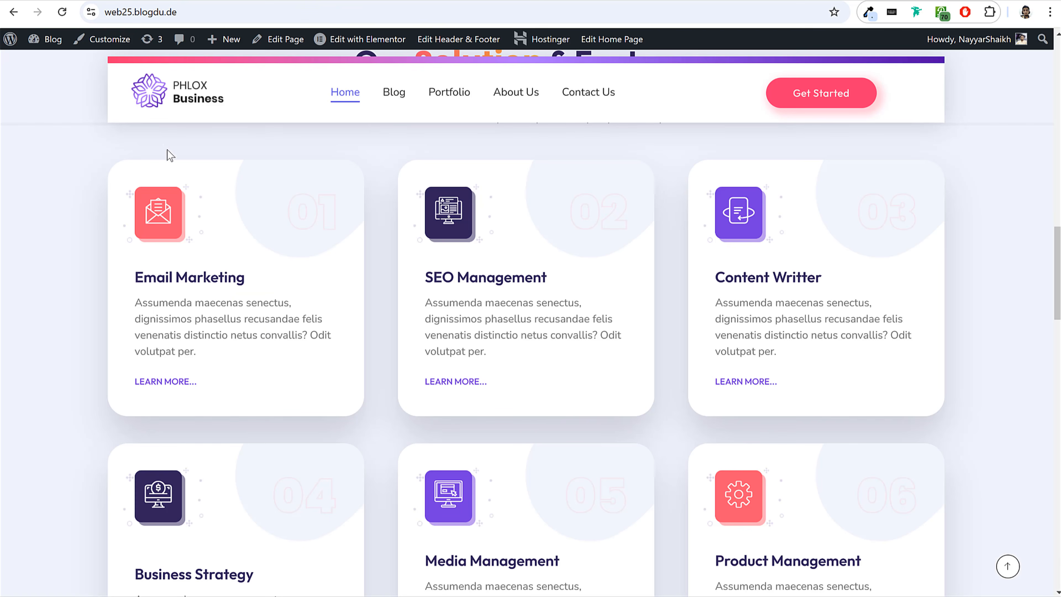
{"action": "left_click", "coordinate": [867, 13]}
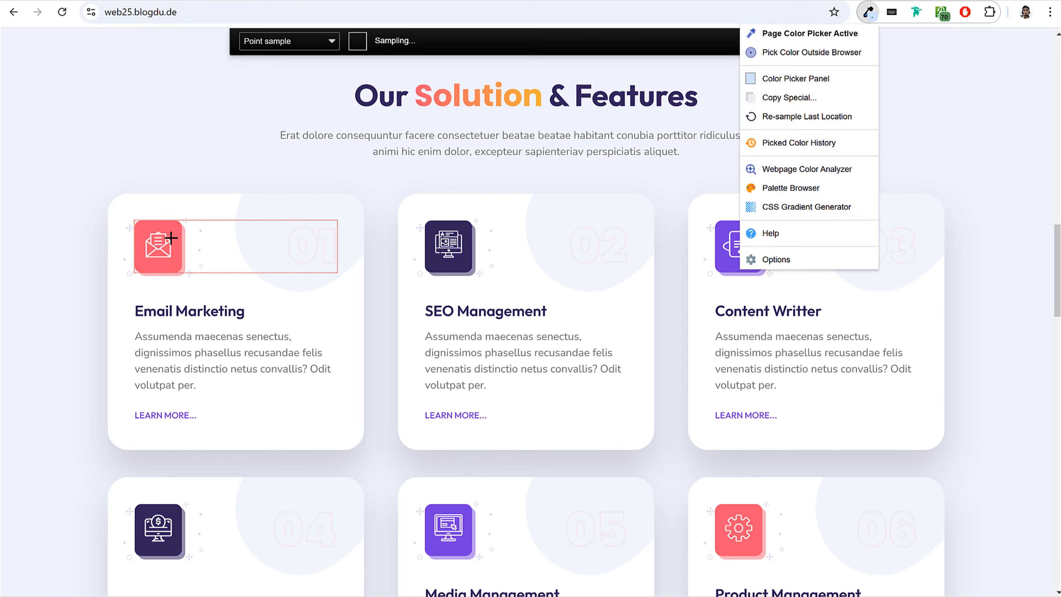
{"action": "left_click", "coordinate": [174, 232]}
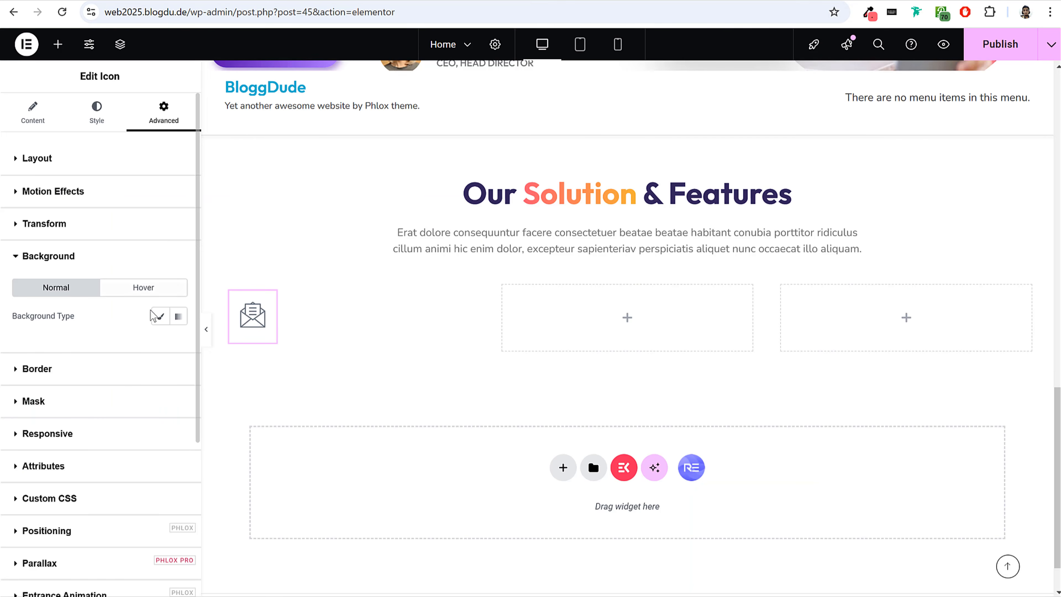
{"action": "left_click", "coordinate": [161, 318]}
{"action": "left_click", "coordinate": [178, 344]}
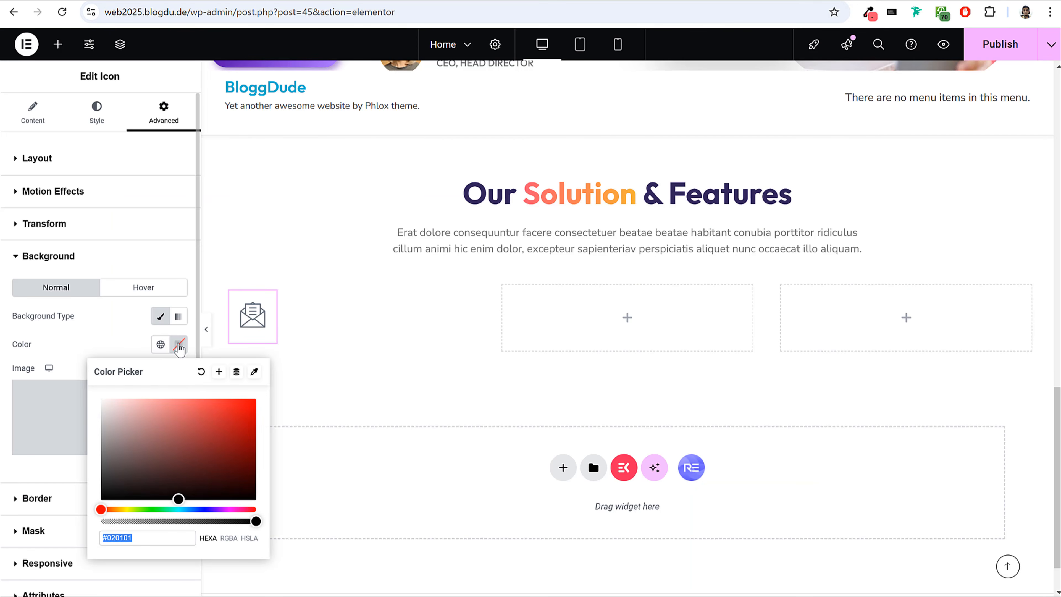
{"action": "type", "text": "#FB5770"}
{"action": "left_click", "coordinate": [121, 345]}
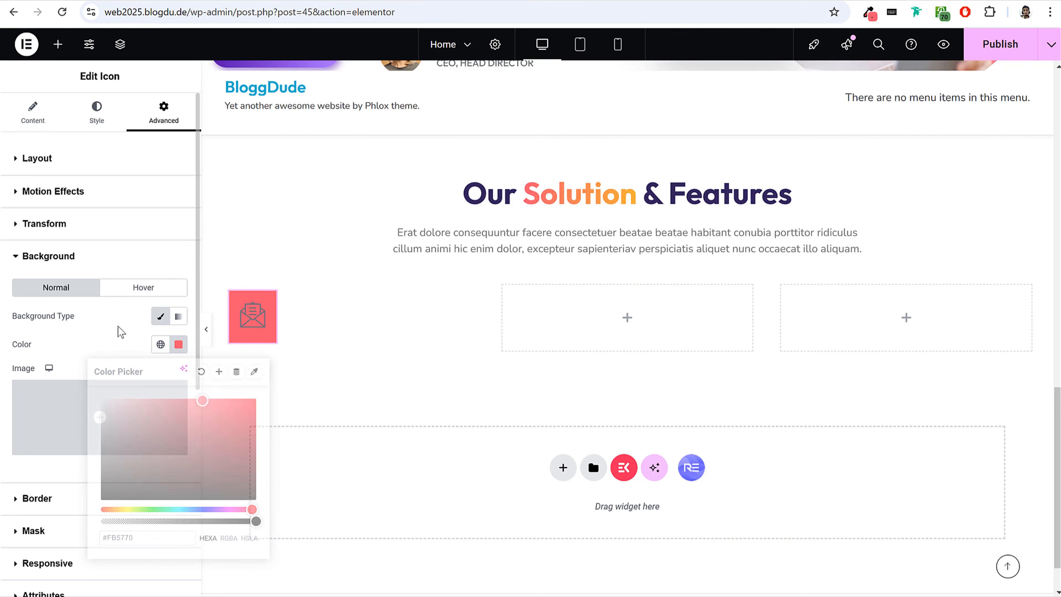
Set the envelope icon's primary colour to white.
{"action": "left_click", "coordinate": [101, 119]}
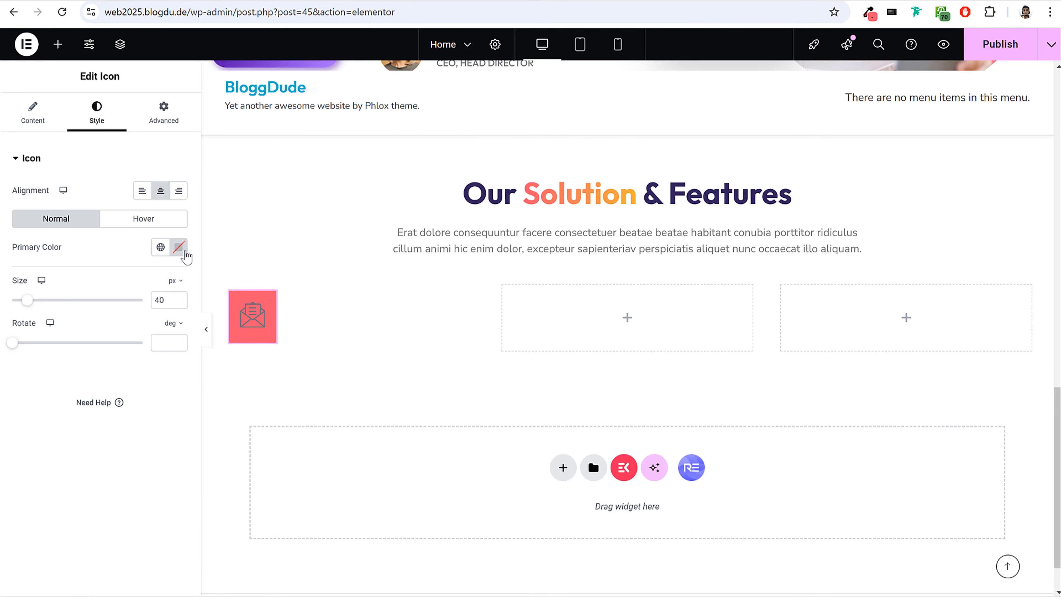
{"action": "left_click", "coordinate": [178, 247]}
{"action": "left_click", "coordinate": [83, 235]}
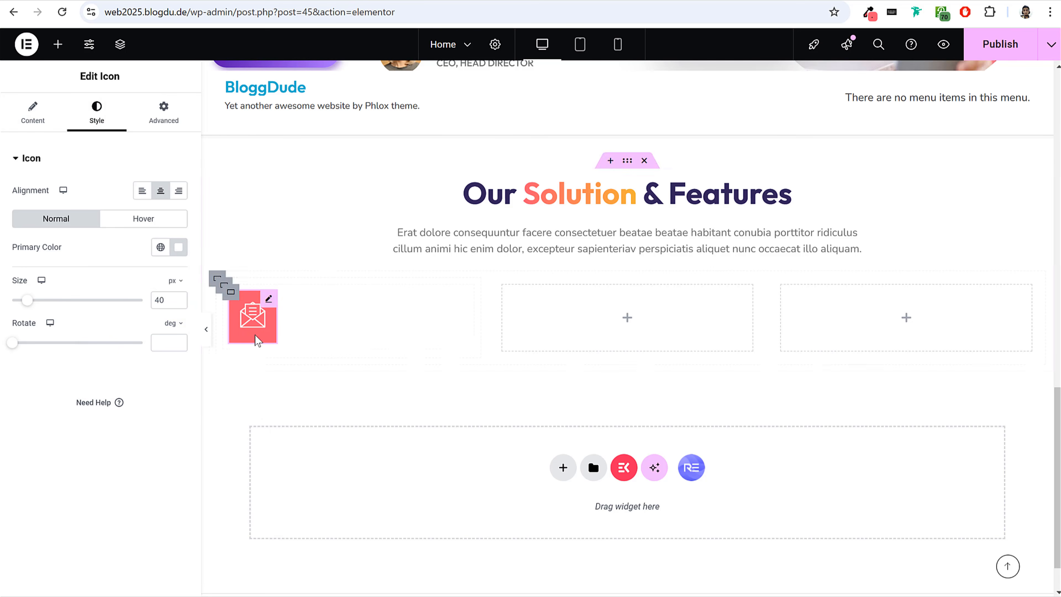
Round the corners of the icon's coral background with a 10 px border radius on all corners.
{"action": "left_click", "coordinate": [155, 128]}
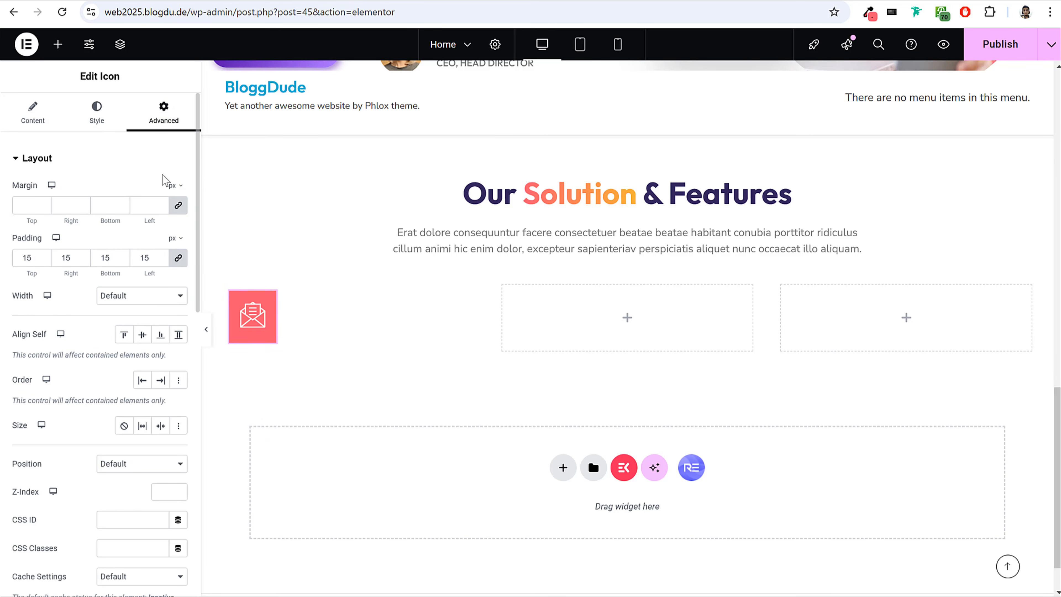
{"action": "left_click_drag", "start_coordinate": [12, 339], "coordinate": [54, 336]}
{"action": "left_click", "coordinate": [123, 340]}
{"action": "scroll", "coordinate": [108, 355], "scroll_direction": "down", "scroll_amount": 3}
{"action": "scroll", "coordinate": [107, 360], "scroll_direction": "down", "scroll_amount": 8}
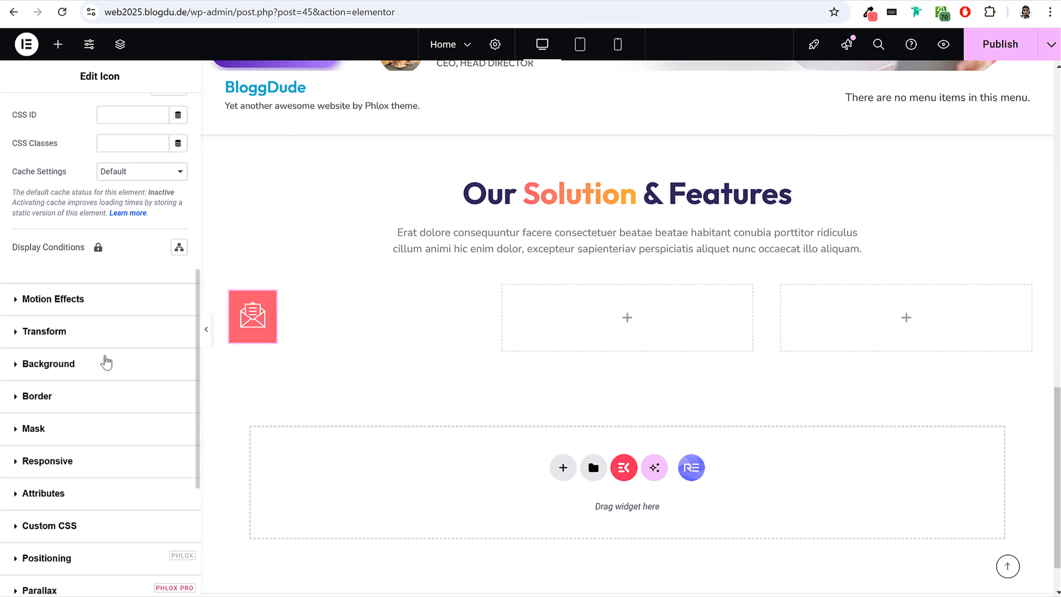
{"action": "left_click", "coordinate": [82, 337]}
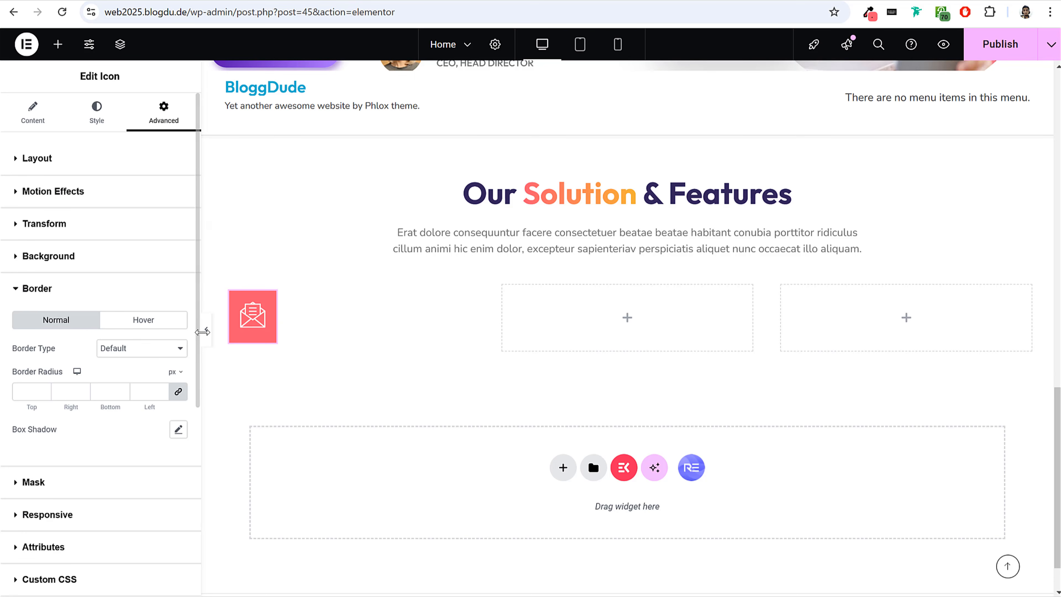
{"action": "left_click", "coordinate": [205, 329]}
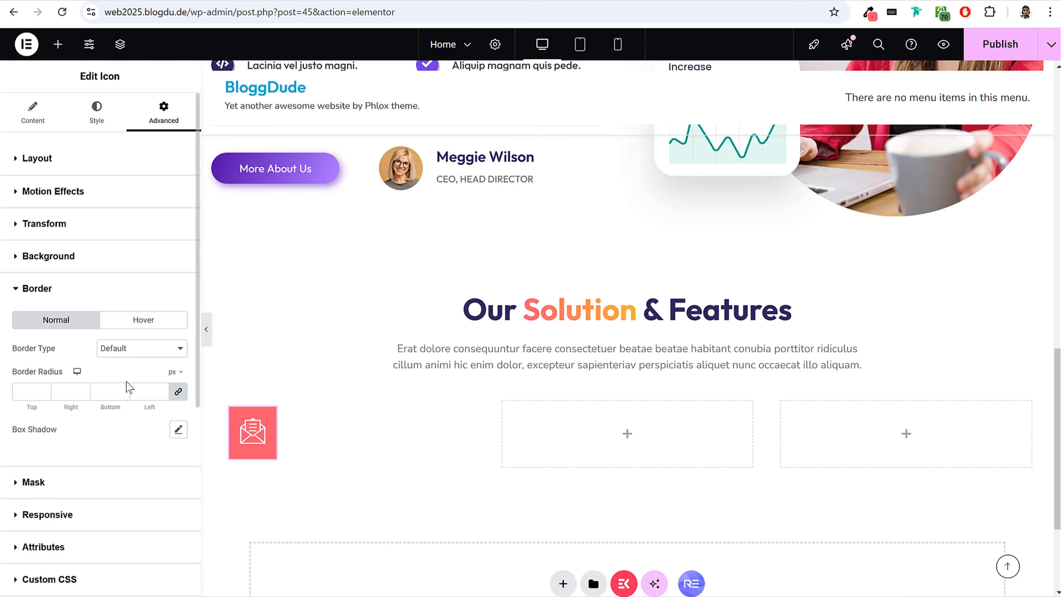
{"action": "left_click", "coordinate": [33, 393]}
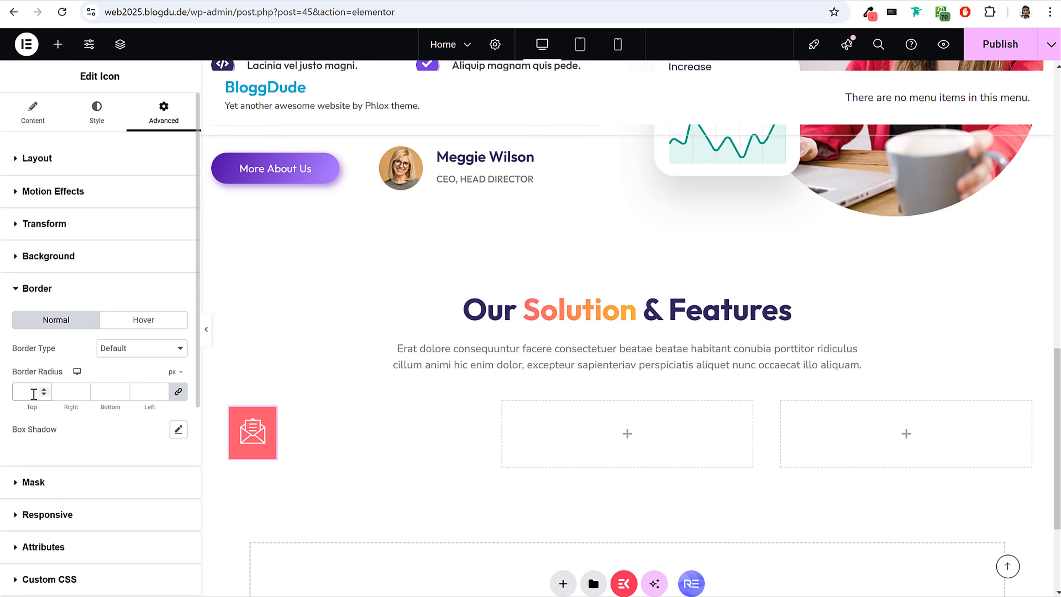
{"action": "type", "text": "10"}
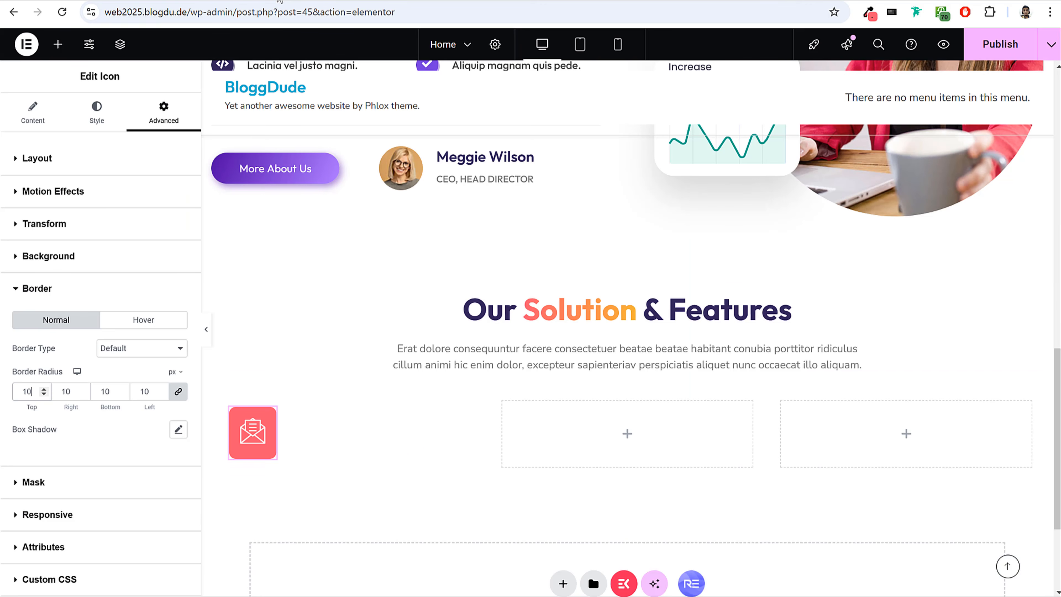
Give the envelope icon a box shadow in the sampled coral at half opacity, rgba(251, 87, 112, 0.5).
{"action": "left_click", "coordinate": [177, 429]}
{"action": "scroll", "coordinate": [175, 418], "scroll_direction": "down", "scroll_amount": 3}
{"action": "left_click", "coordinate": [168, 330]}
{"action": "type", "text": "#FB5770"}
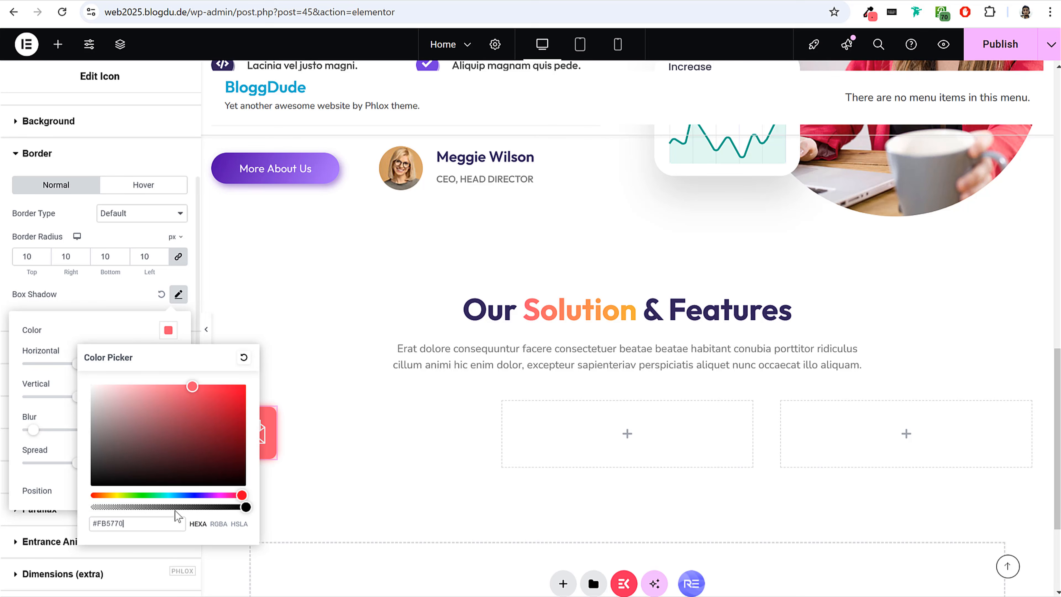
{"action": "left_click", "coordinate": [218, 523]}
{"action": "left_click_drag", "start_coordinate": [243, 507], "coordinate": [168, 507]}
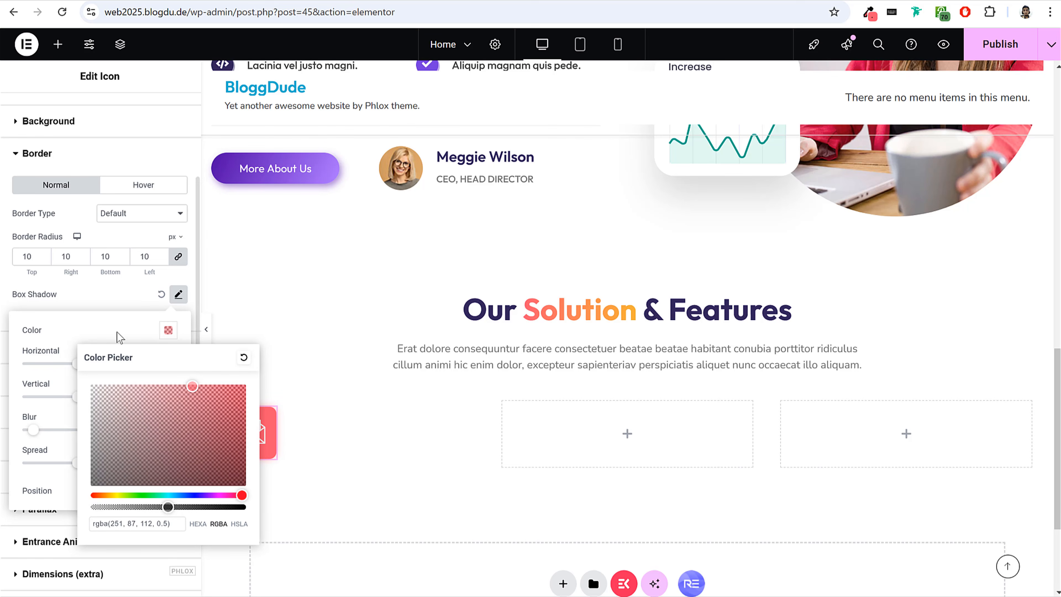
{"action": "left_click", "coordinate": [122, 342]}
Offset the envelope icon's box shadow by 5 horizontally and 5 vertically with zero blur, and preview the page.
{"action": "double_click", "coordinate": [154, 368]}
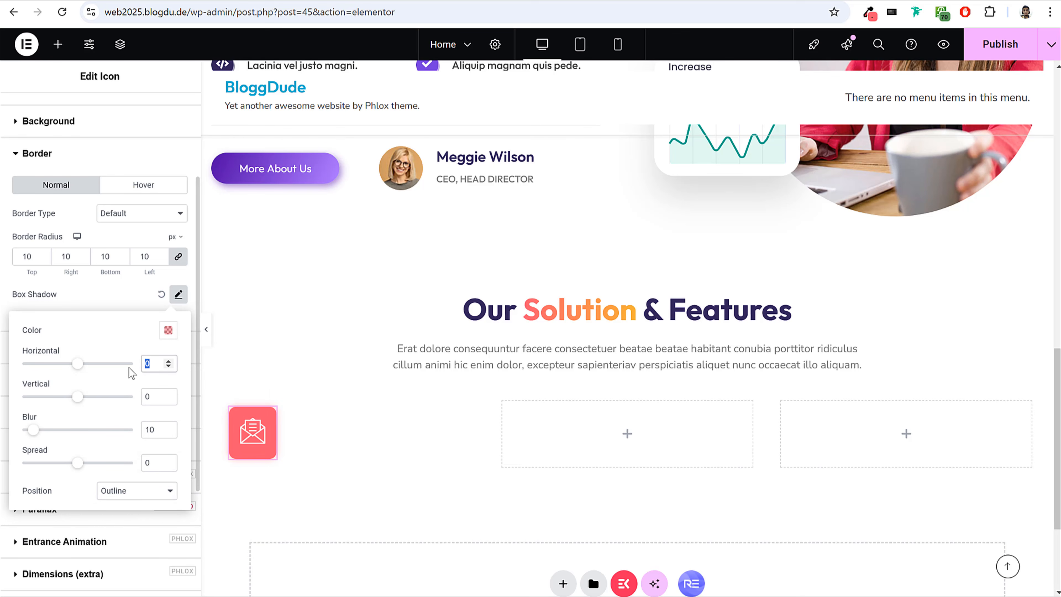
{"action": "type", "text": "5"}
{"action": "double_click", "coordinate": [154, 396]}
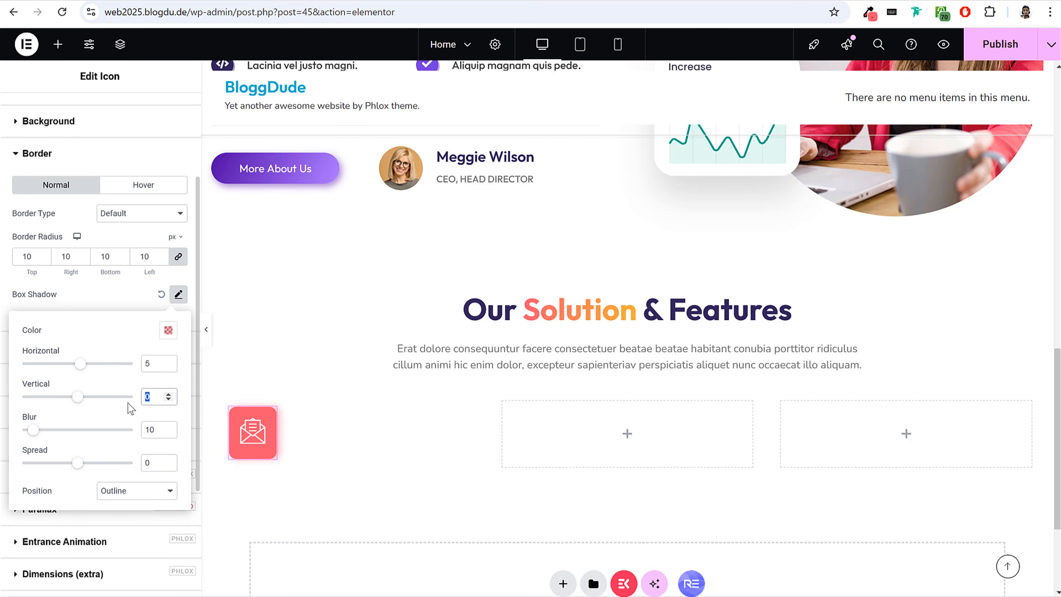
{"action": "type", "text": "5"}
{"action": "double_click", "coordinate": [155, 430]}
{"action": "type", "text": "0"}
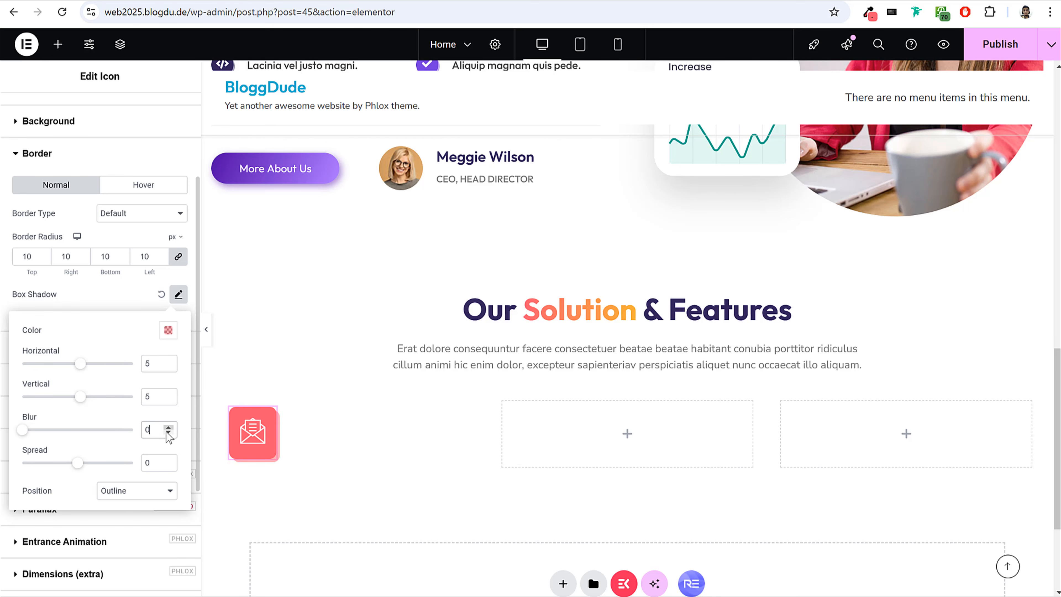
{"action": "left_click", "coordinate": [206, 329]}
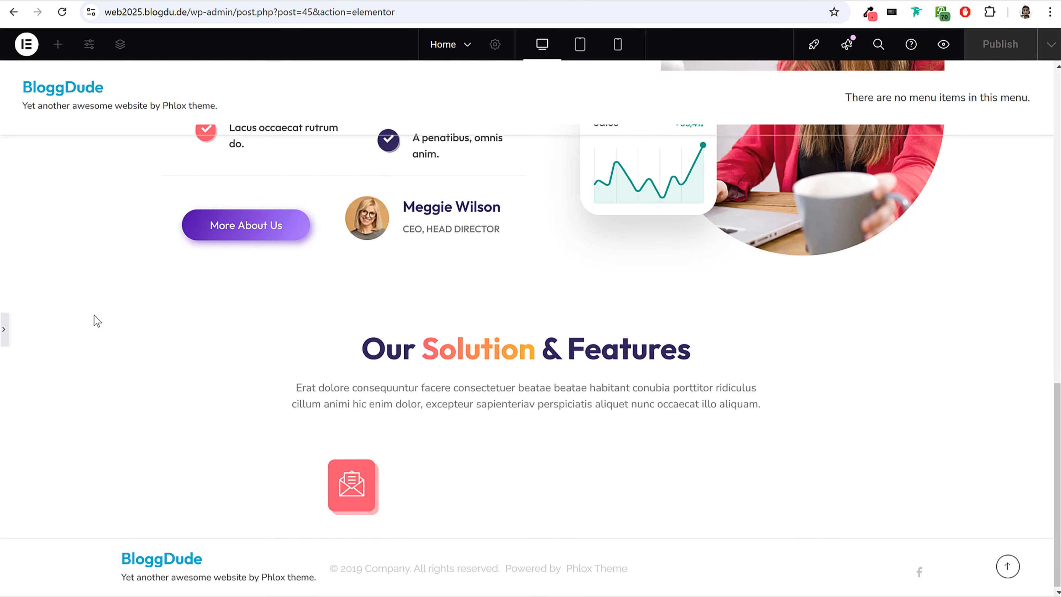
{"action": "left_click", "coordinate": [4, 333]}
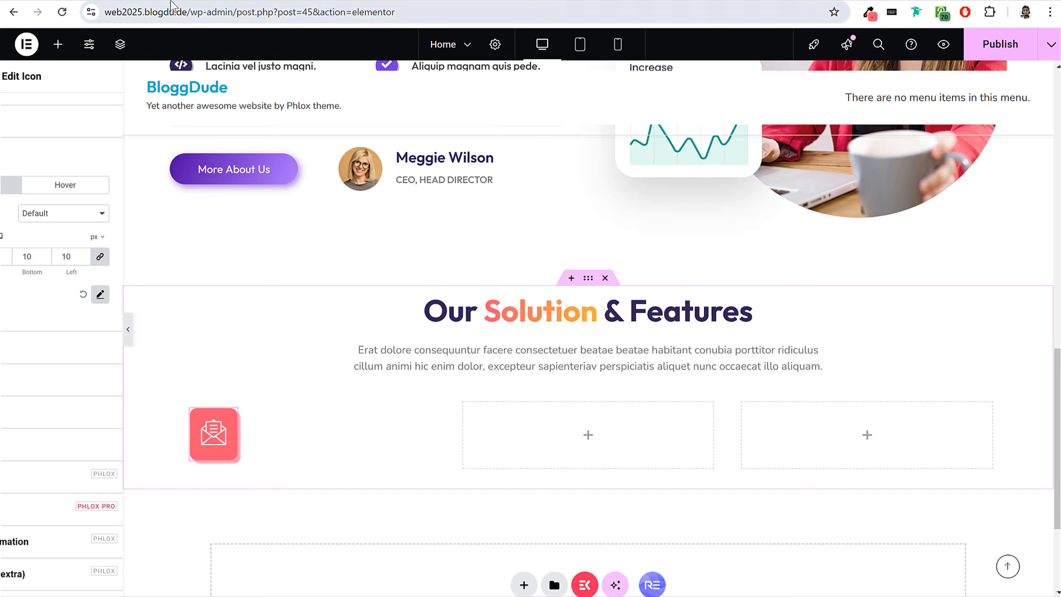
Check the first card's number on the reference page and add a heading titled 01 beside the envelope icon.
{"action": "left_click", "coordinate": [131, 1]}
{"action": "left_click", "coordinate": [207, 1]}
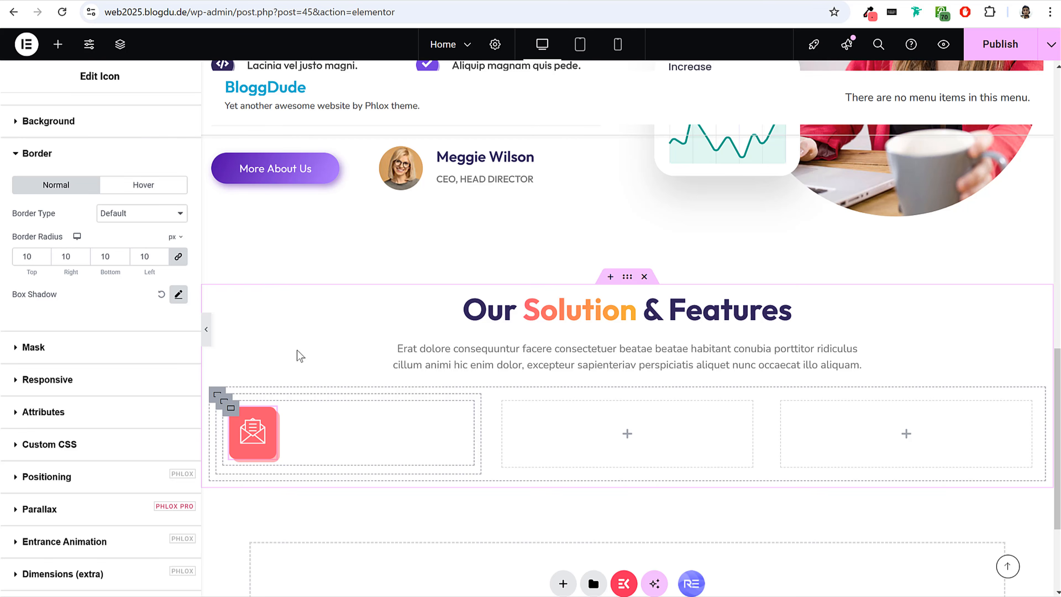
{"action": "left_click", "coordinate": [79, 1]}
{"action": "left_click_drag", "start_coordinate": [298, 214], "coordinate": [330, 217]}
{"action": "left_click", "coordinate": [348, 216]}
{"action": "left_click", "coordinate": [126, 1]}
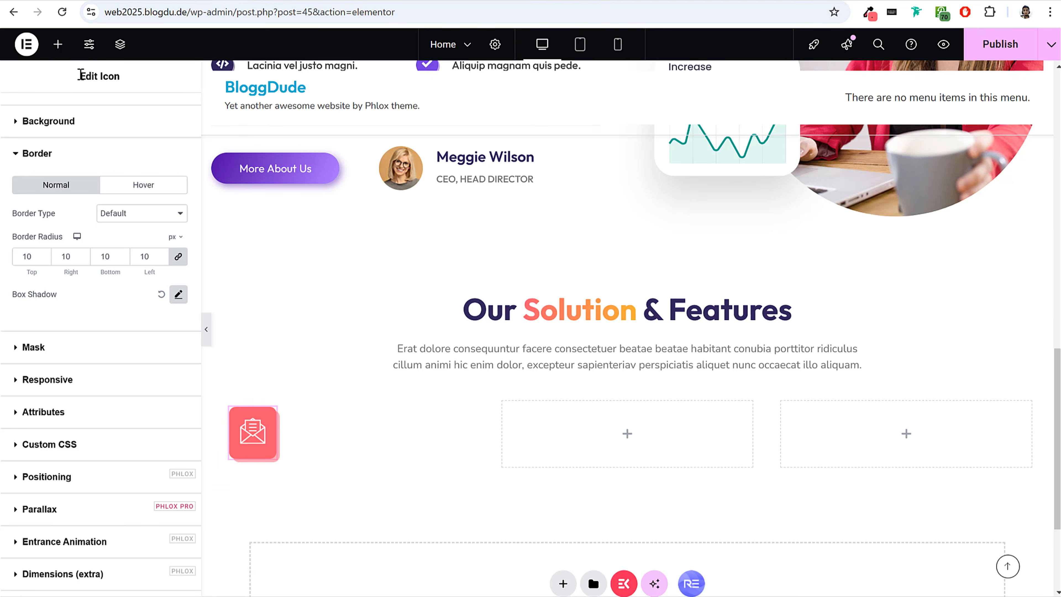
{"action": "left_click", "coordinate": [59, 45]}
{"action": "left_click_drag", "start_coordinate": [65, 406], "coordinate": [288, 434]}
{"action": "triple_click", "coordinate": [114, 222]}
{"action": "type", "text": "01"}
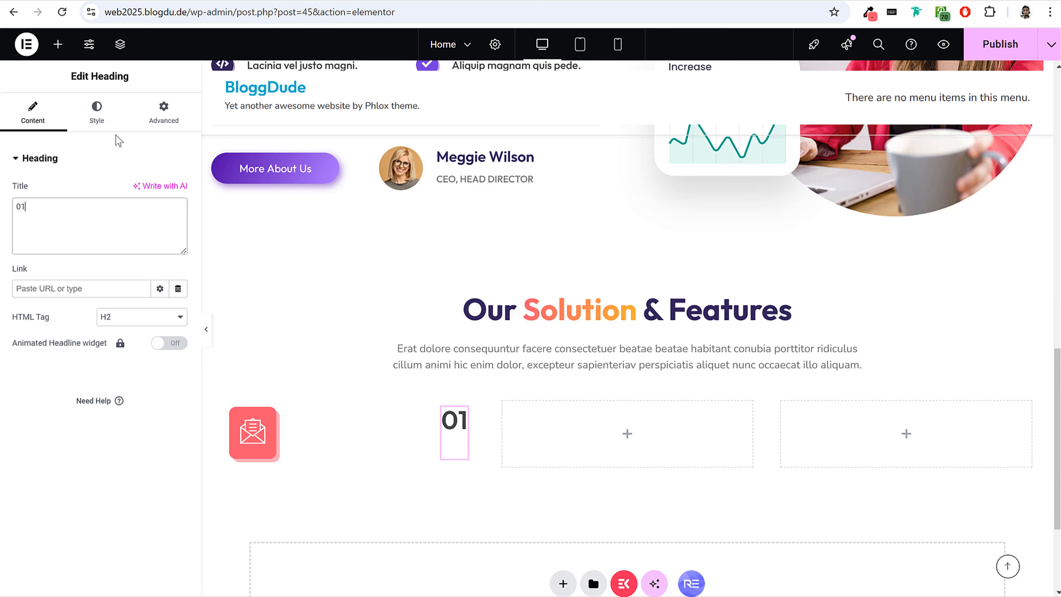
Set the 01 heading's typography to Poppins, 70 px, weight 900 (Black).
{"action": "left_click", "coordinate": [97, 122]}
{"action": "left_click", "coordinate": [178, 229]}
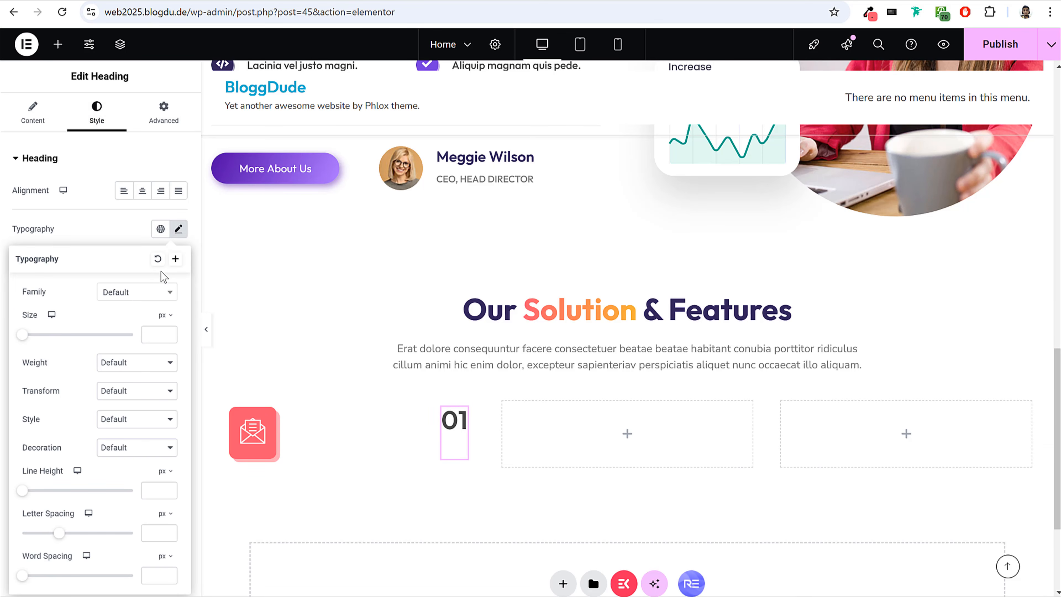
{"action": "left_click", "coordinate": [133, 294]}
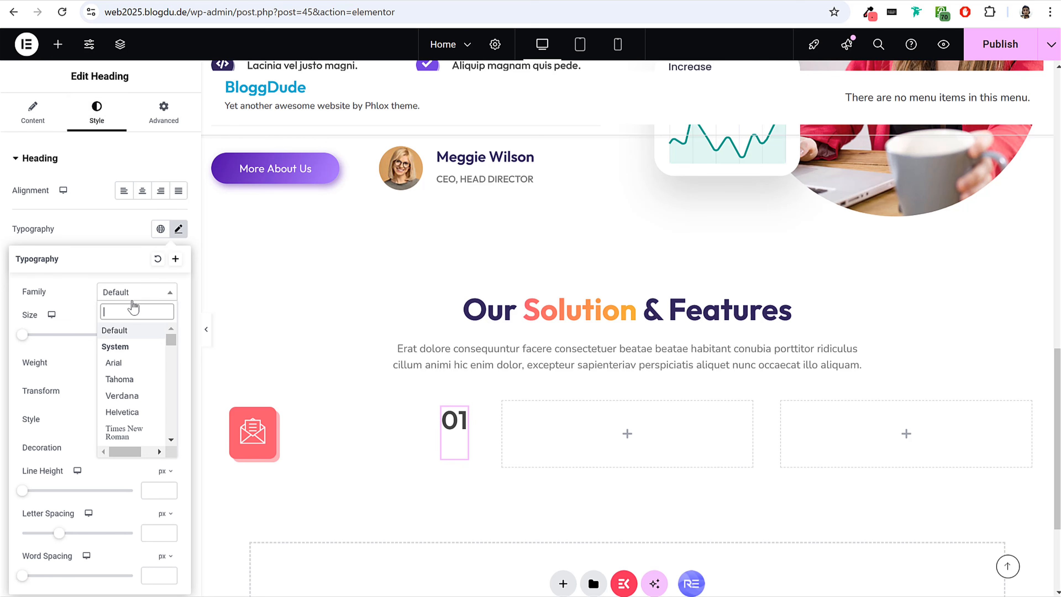
{"action": "type", "text": "popp"}
{"action": "key", "text": "Return"}
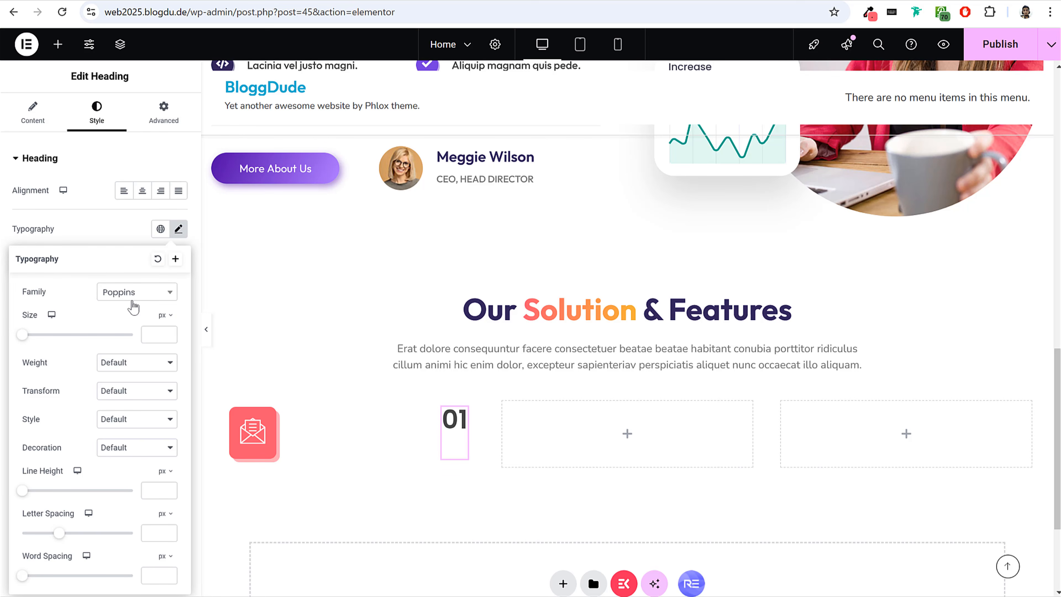
{"action": "left_click", "coordinate": [157, 333]}
{"action": "type", "text": "70"}
{"action": "left_click", "coordinate": [144, 362]}
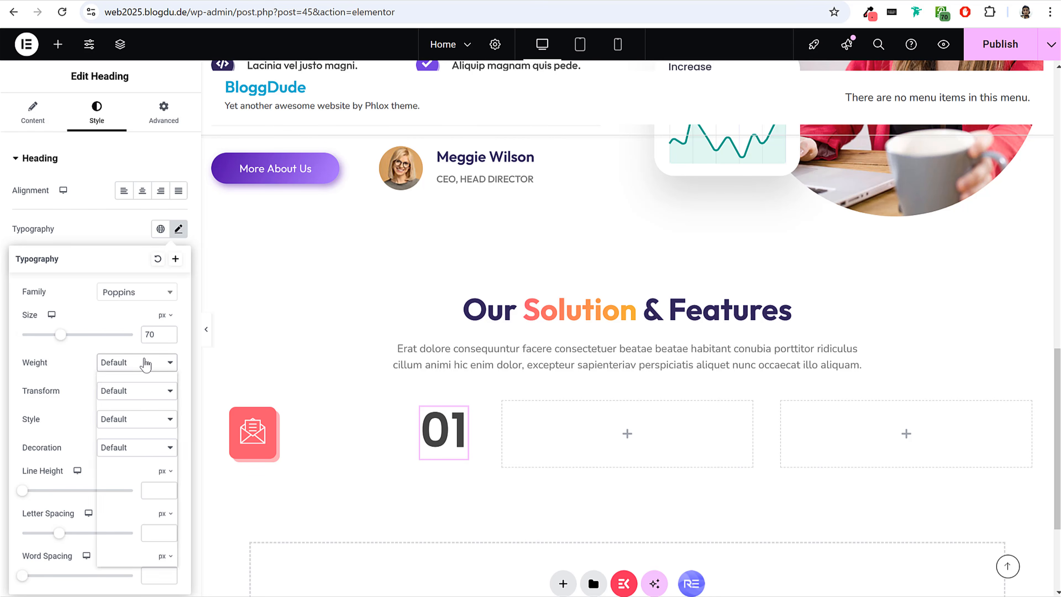
{"action": "left_click", "coordinate": [137, 510]}
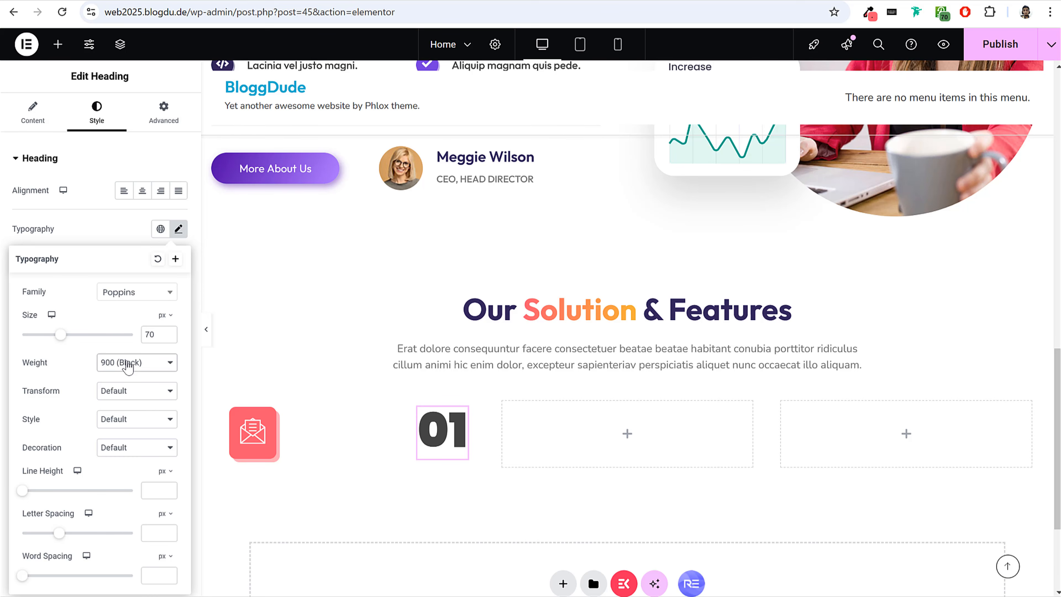
{"action": "left_click", "coordinate": [178, 229]}
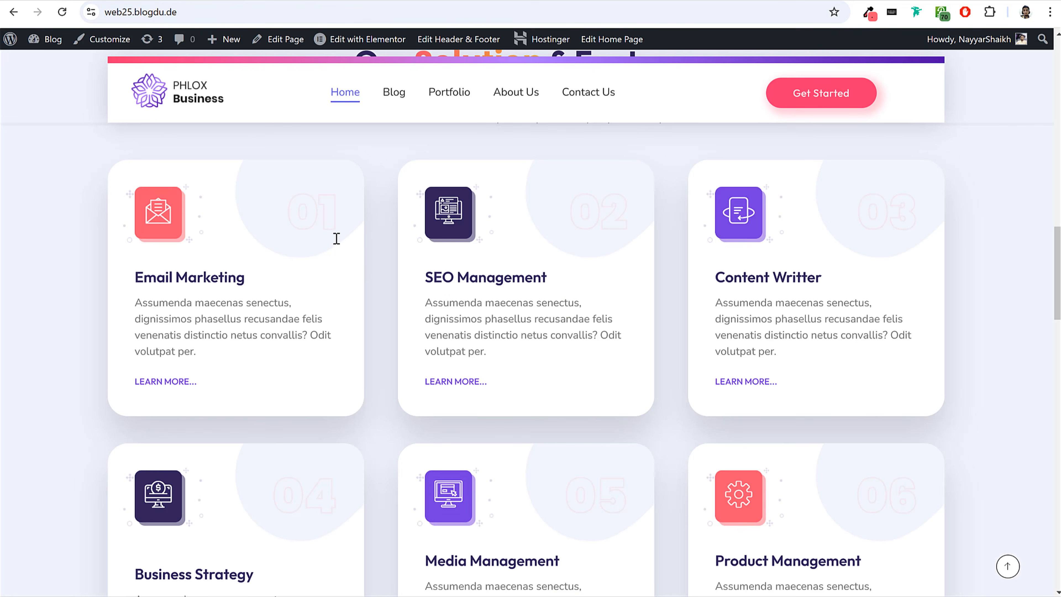
Give the 01 heading a 2 px text stroke in the coral colour at 10% opacity, rgba(251, 87, 112, 0.1).
{"action": "left_click_drag", "start_coordinate": [293, 207], "coordinate": [334, 213]}
{"action": "left_click", "coordinate": [335, 213]}
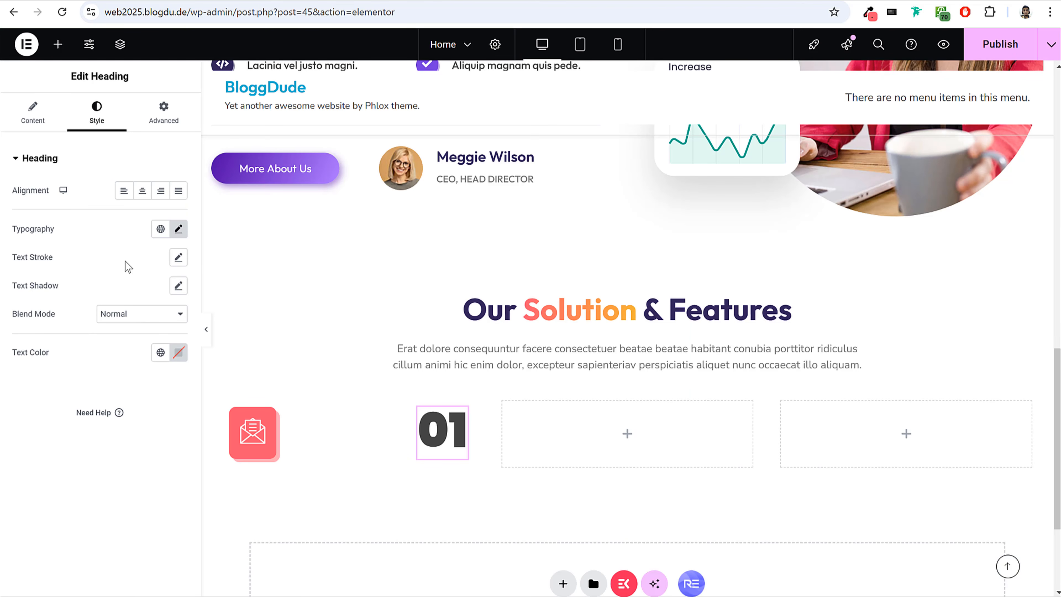
{"action": "left_click", "coordinate": [178, 258]}
{"action": "left_click_drag", "start_coordinate": [24, 311], "coordinate": [45, 311]}
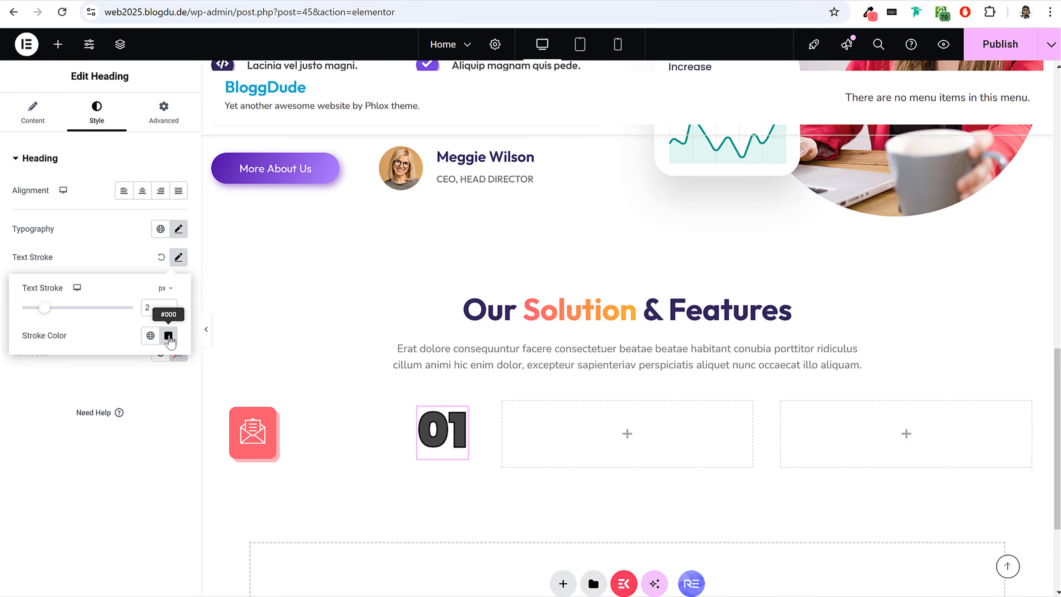
{"action": "left_click", "coordinate": [169, 336]}
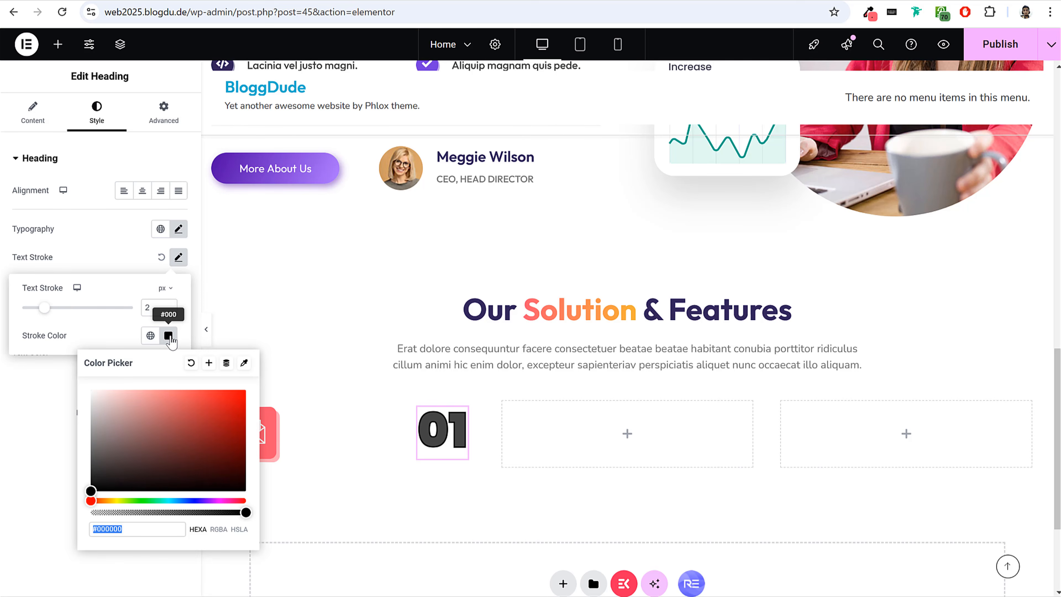
{"action": "type", "text": "#FB5770F2"}
{"action": "left_click_drag", "start_coordinate": [210, 513], "coordinate": [157, 513]}
{"action": "left_click", "coordinate": [219, 529]}
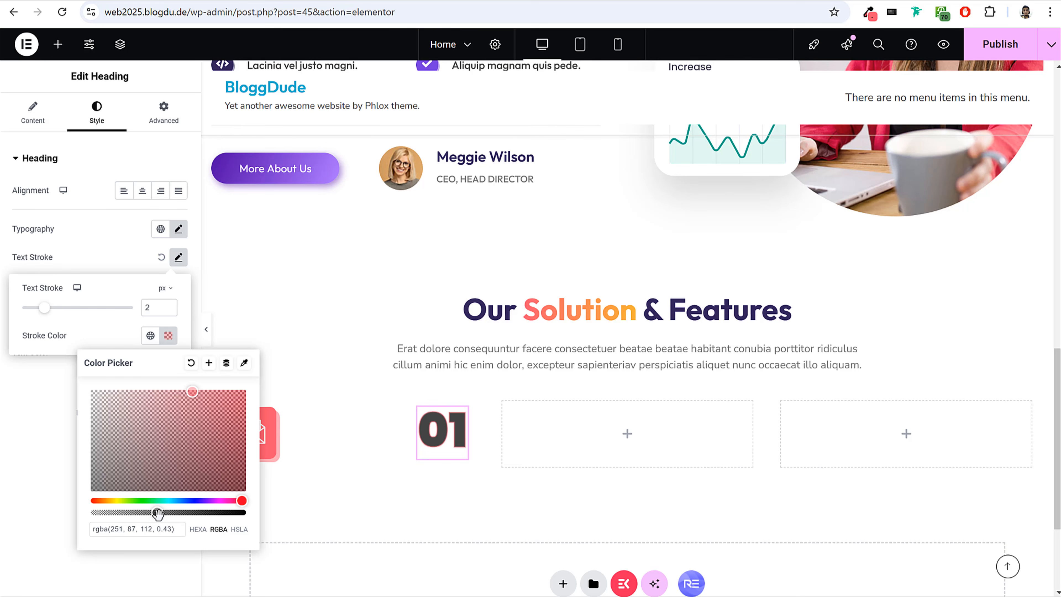
{"action": "left_click_drag", "start_coordinate": [157, 513], "coordinate": [106, 516]}
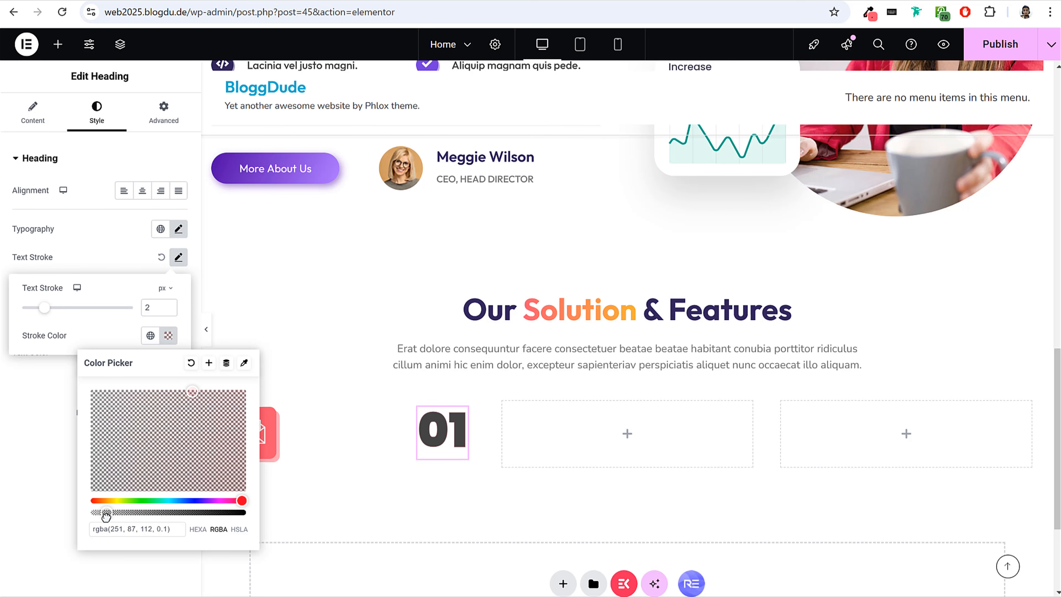
{"action": "left_click", "coordinate": [186, 256]}
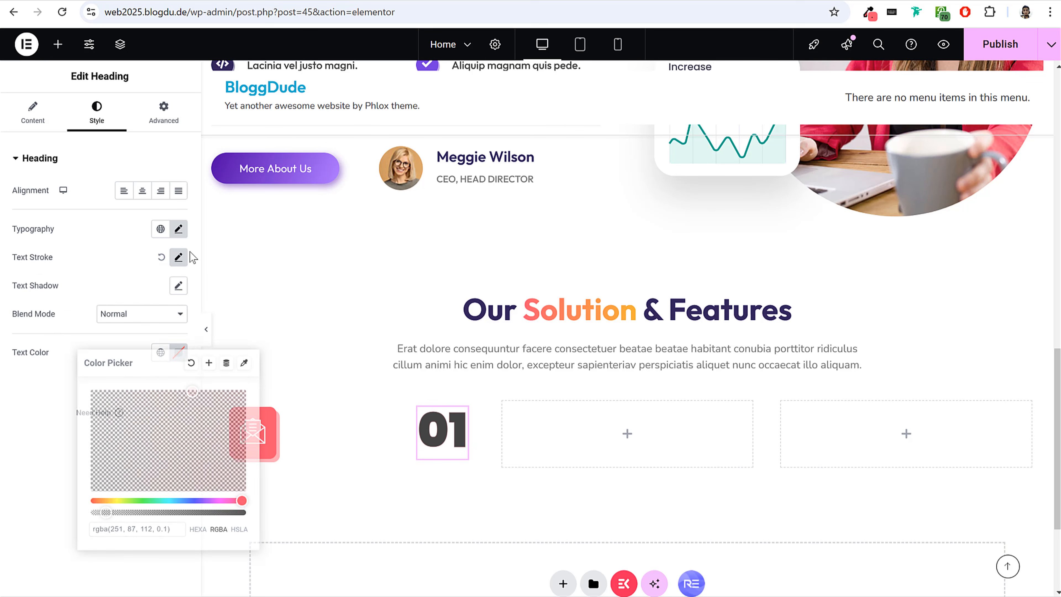
Make the 01 heading's text colour fully transparent (#02010100) and preview the outlined number on the page.
{"action": "left_click_drag", "start_coordinate": [11, 357], "coordinate": [177, 353]}
{"action": "left_click", "coordinate": [179, 352]}
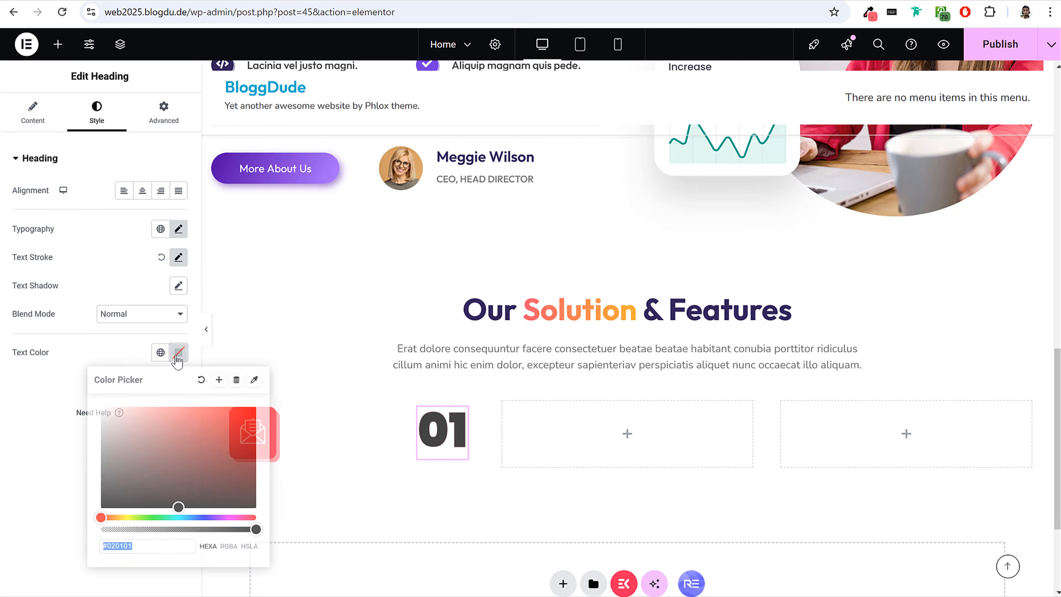
{"action": "left_click_drag", "start_coordinate": [255, 529], "coordinate": [84, 541]}
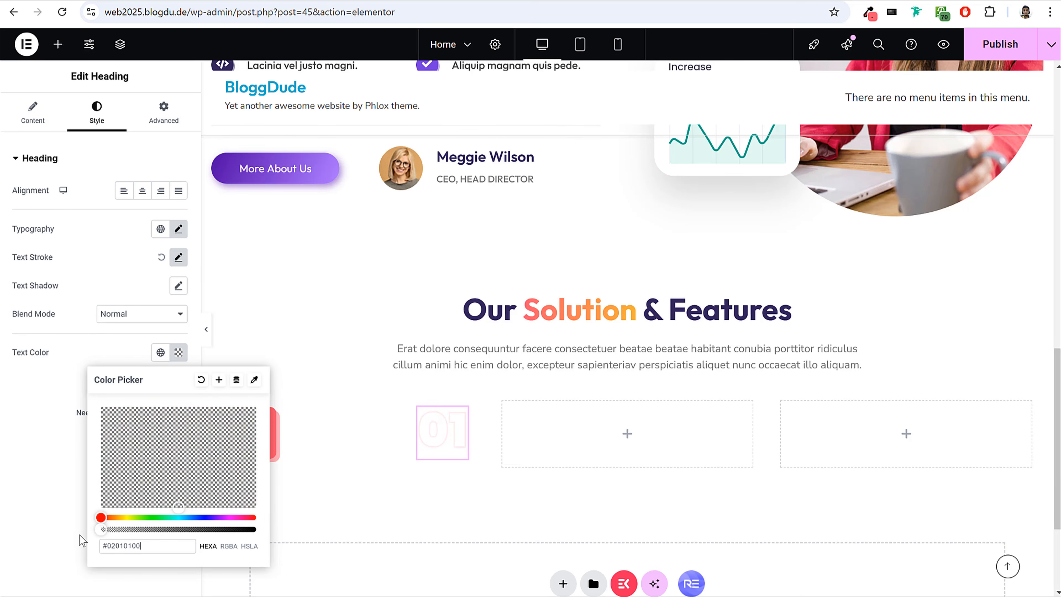
{"action": "left_click", "coordinate": [69, 537]}
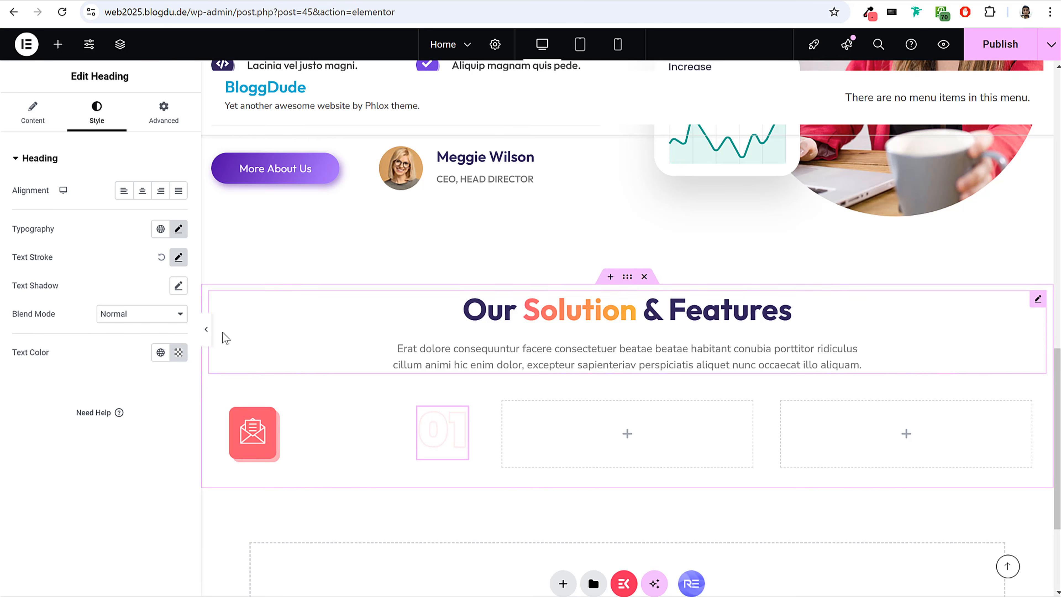
{"action": "left_click", "coordinate": [206, 329]}
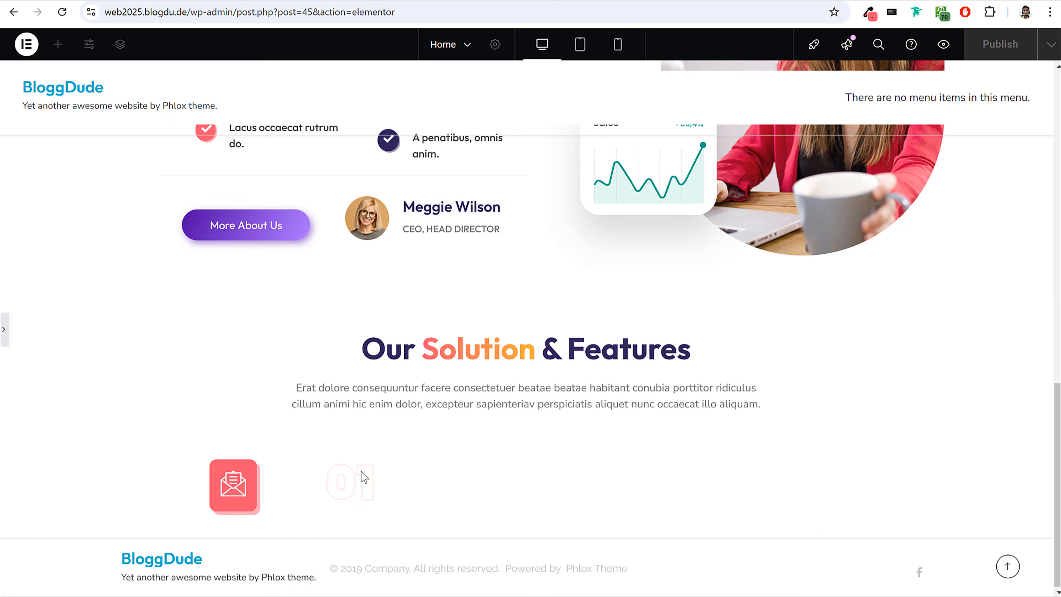
{"action": "left_click", "coordinate": [5, 336]}
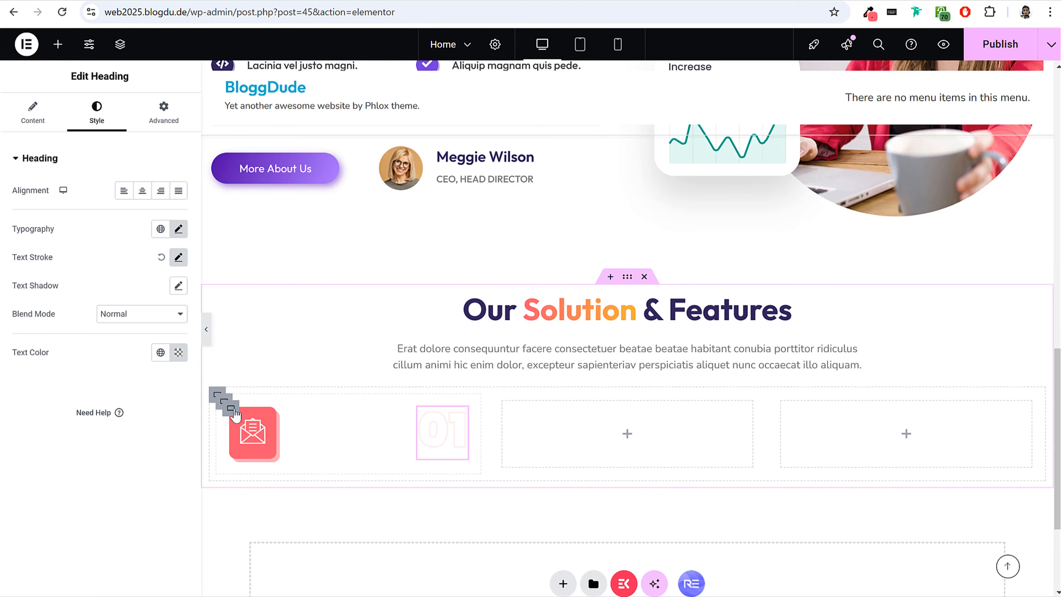
Set the padding of the container holding the envelope icon and 01 heading to 0 on all sides.
{"action": "left_click", "coordinate": [231, 409]}
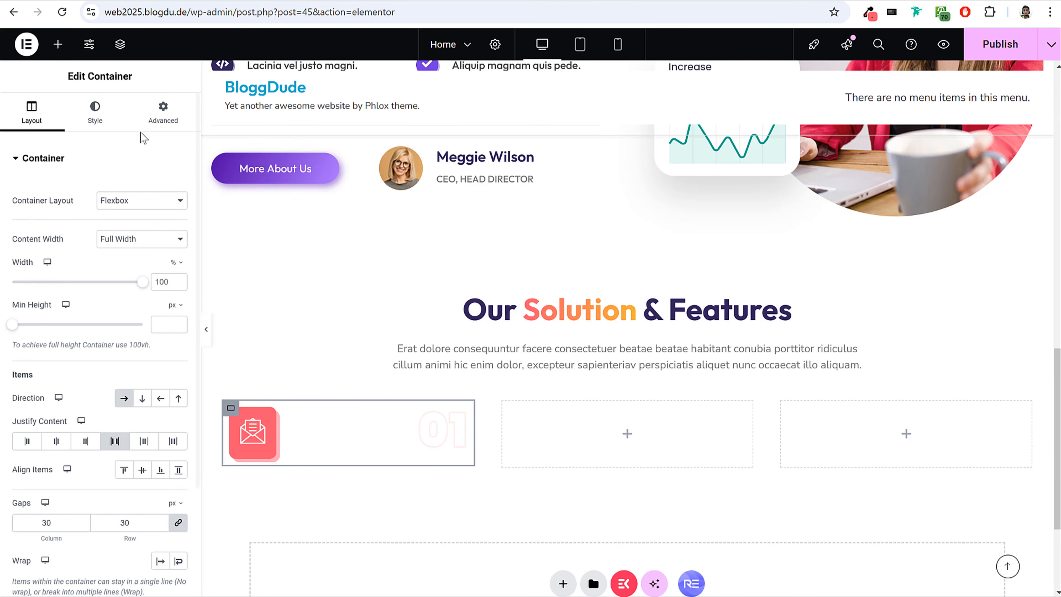
{"action": "left_click", "coordinate": [163, 112]}
{"action": "left_click", "coordinate": [21, 255]}
{"action": "type", "text": "0"}
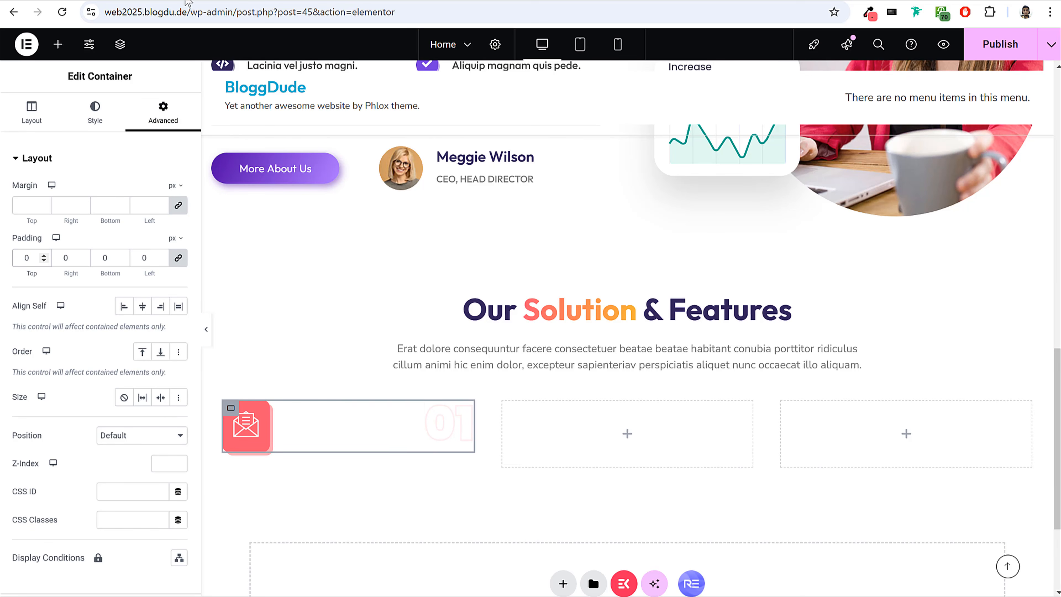
Review the reference card's title, text and link, and add a container below the icon row in the first card.
{"action": "left_click", "coordinate": [109, 0]}
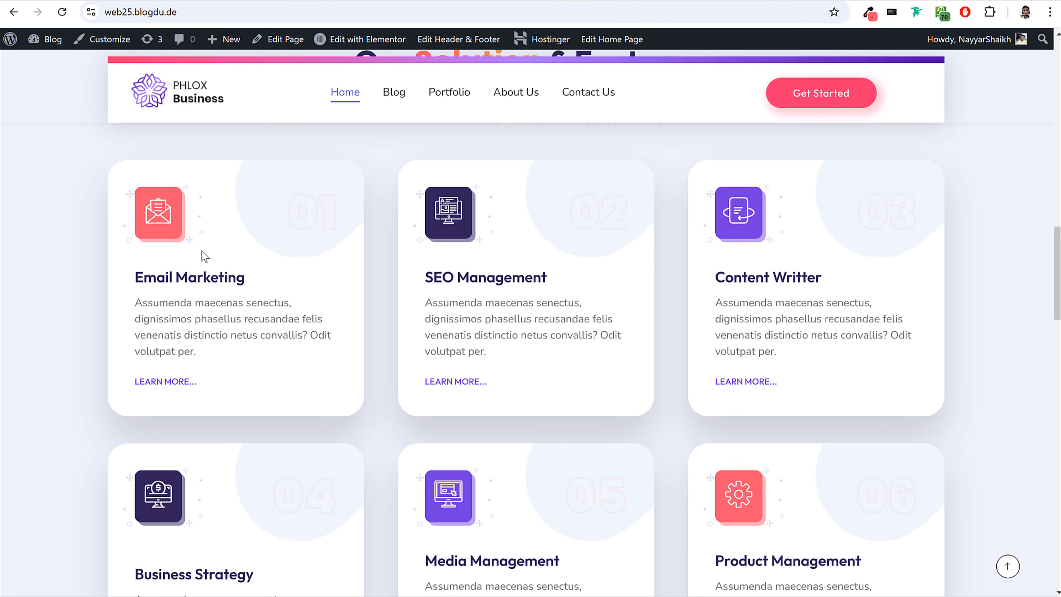
{"action": "left_click_drag", "start_coordinate": [136, 276], "coordinate": [249, 302]}
{"action": "left_click", "coordinate": [151, 284]}
{"action": "left_click_drag", "start_coordinate": [137, 279], "coordinate": [249, 290]}
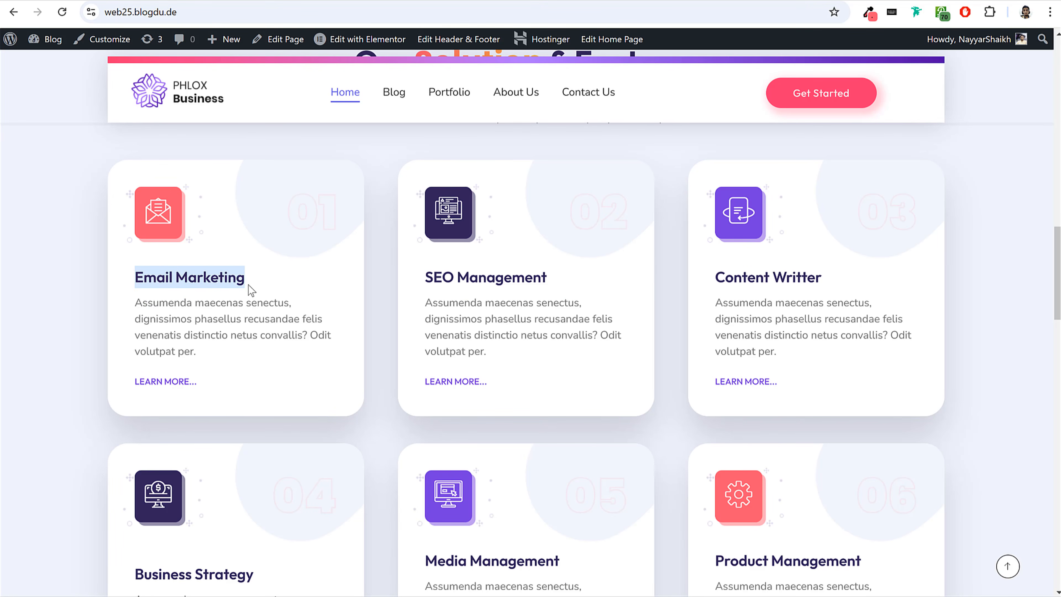
{"action": "double_click", "coordinate": [209, 301]}
{"action": "left_click_drag", "start_coordinate": [207, 381], "coordinate": [135, 375]}
{"action": "left_click", "coordinate": [174, 394]}
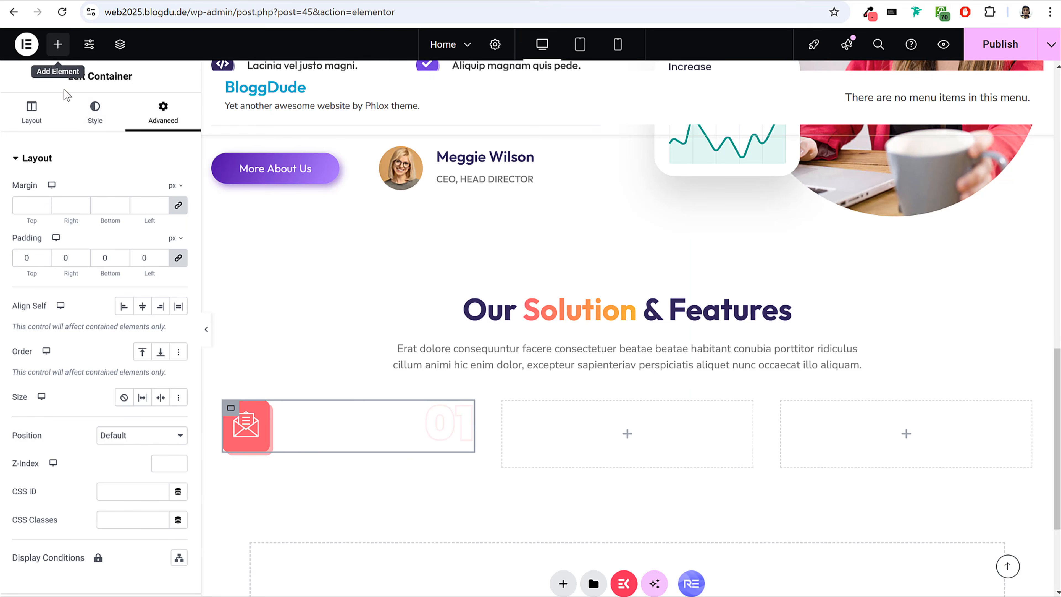
{"action": "left_click", "coordinate": [58, 44]}
{"action": "left_click_drag", "start_coordinate": [52, 288], "coordinate": [329, 443]}
{"action": "scroll", "coordinate": [340, 407], "scroll_direction": "down", "scroll_amount": 3}
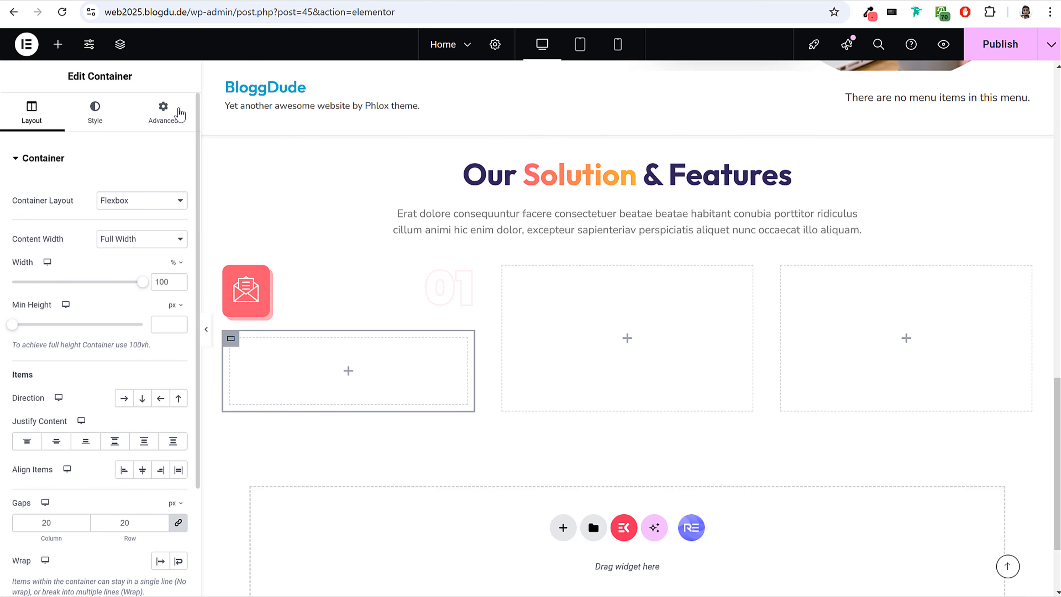
Set the new container's padding to 0 px on all sides and its unlinked top margin to 10 px.
{"action": "left_click", "coordinate": [164, 110]}
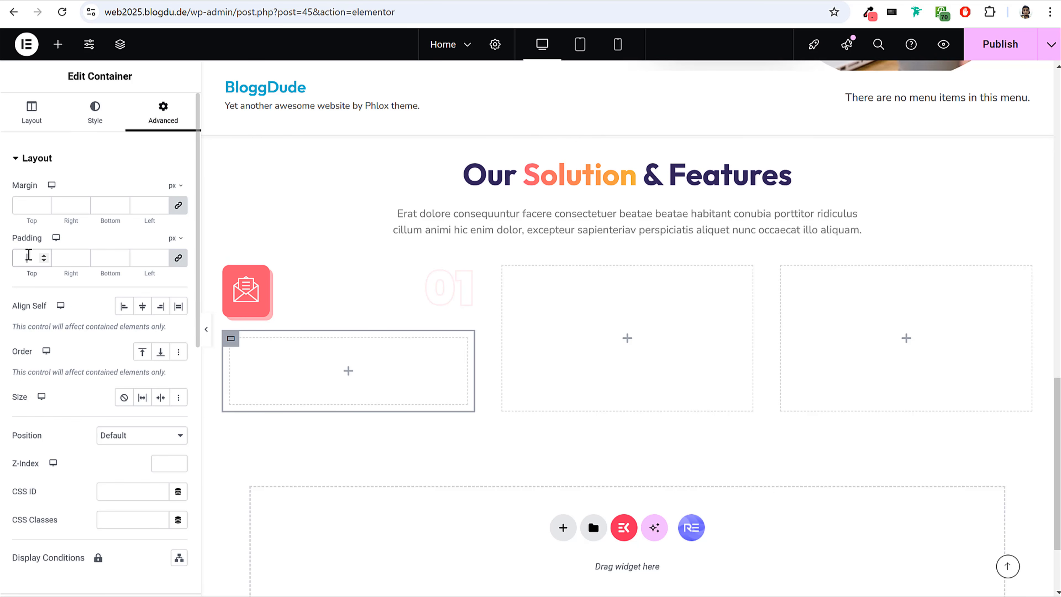
{"action": "left_click", "coordinate": [28, 256]}
{"action": "type", "text": "0"}
{"action": "left_click", "coordinate": [179, 205]}
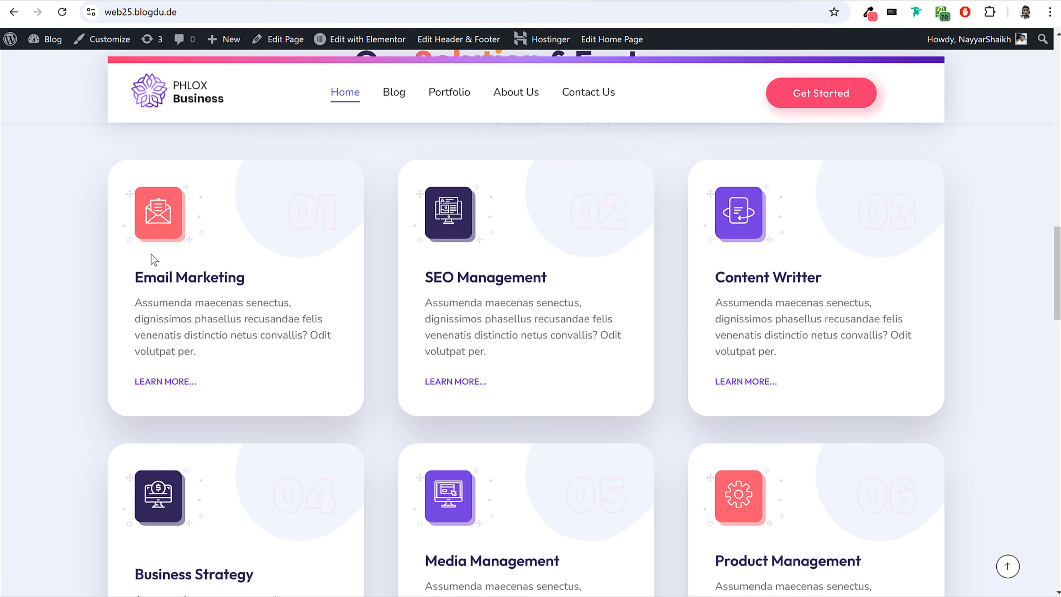
{"action": "left_click_drag", "start_coordinate": [141, 273], "coordinate": [298, 296]}
{"action": "key", "text": "ctrl+c"}
{"action": "left_click", "coordinate": [172, 274]}
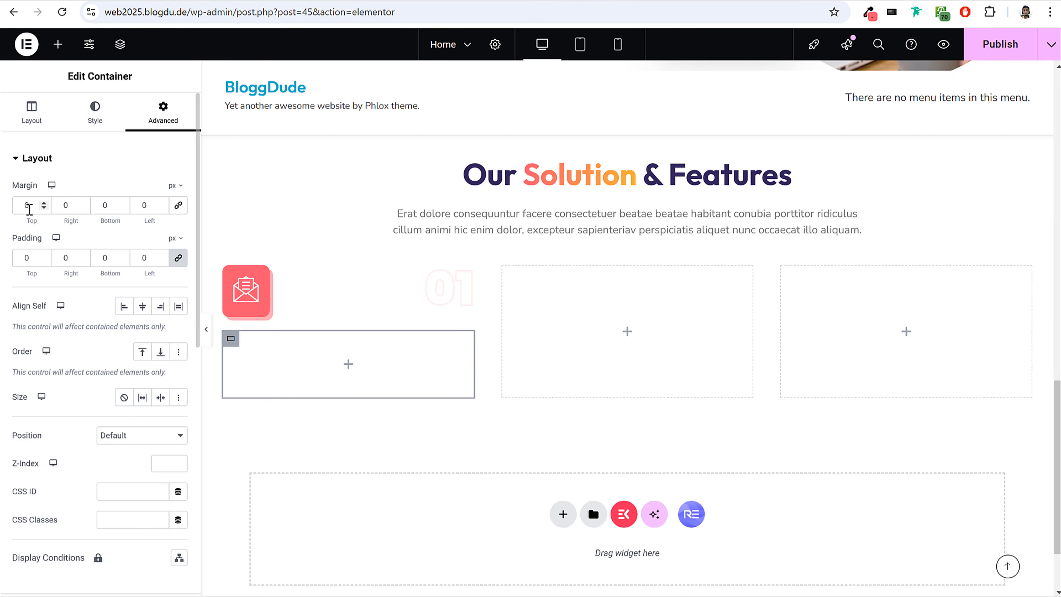
{"action": "double_click", "coordinate": [27, 205]}
{"action": "type", "text": "10"}
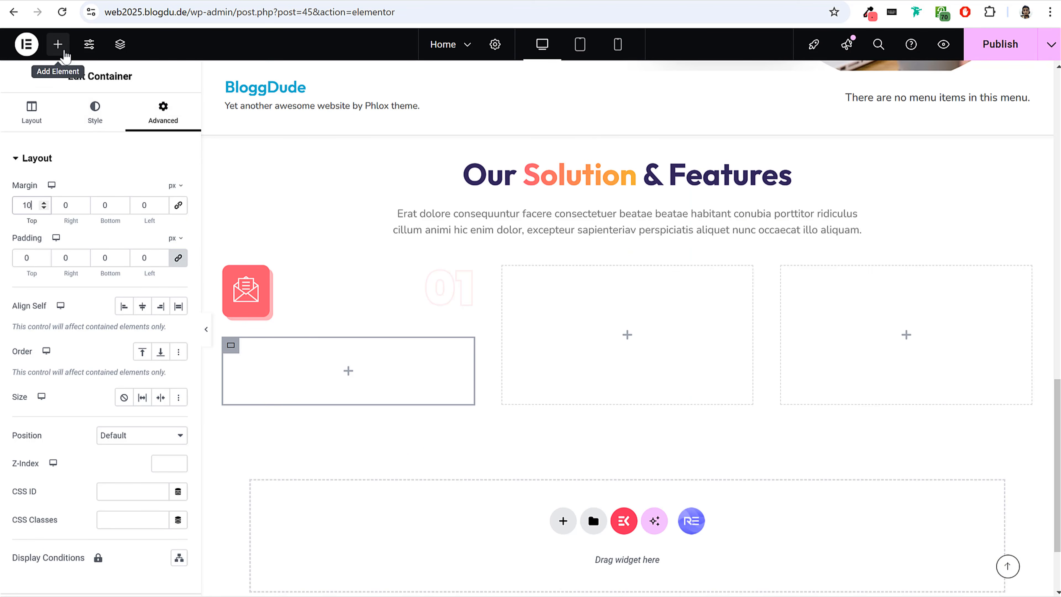
Find the EKIT Heading widget and add it to the new container below the icon row in the first card.
{"action": "left_click", "coordinate": [58, 44]}
{"action": "type", "text": "head"}
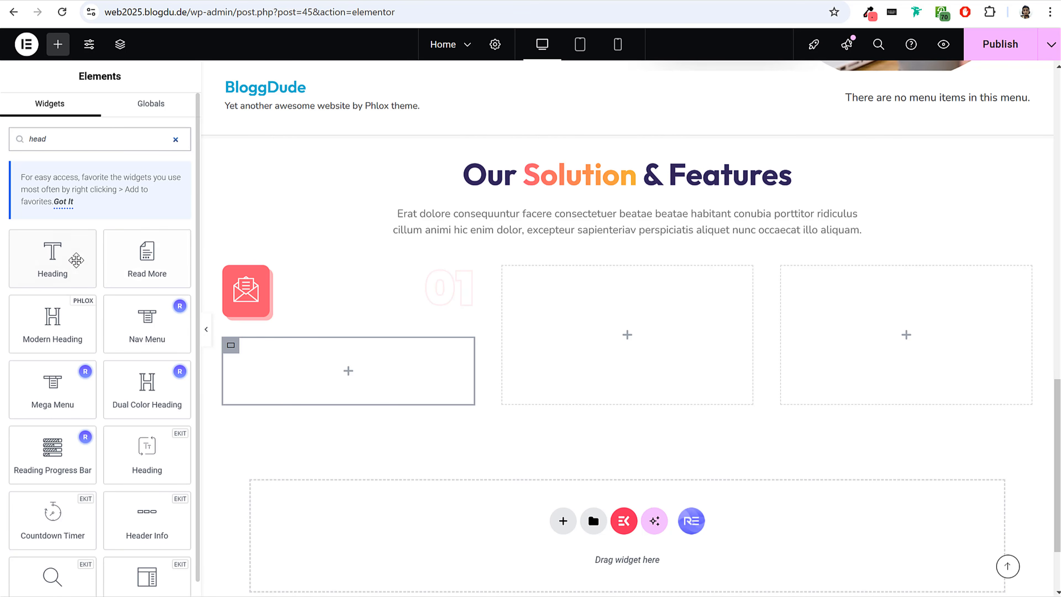
{"action": "scroll", "coordinate": [113, 305], "scroll_direction": "down", "scroll_amount": 1}
{"action": "left_click_drag", "start_coordinate": [159, 436], "coordinate": [301, 360]}
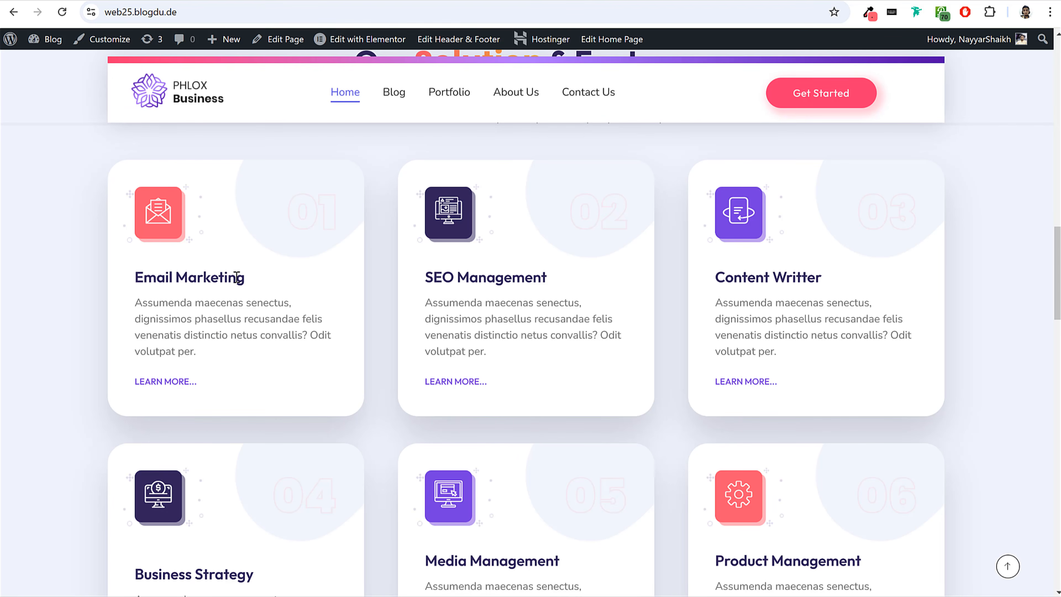
Replace the heading's title with "Email Marketing", copied from the reference card, and turn off its separator.
{"action": "left_click_drag", "start_coordinate": [237, 278], "coordinate": [142, 277]}
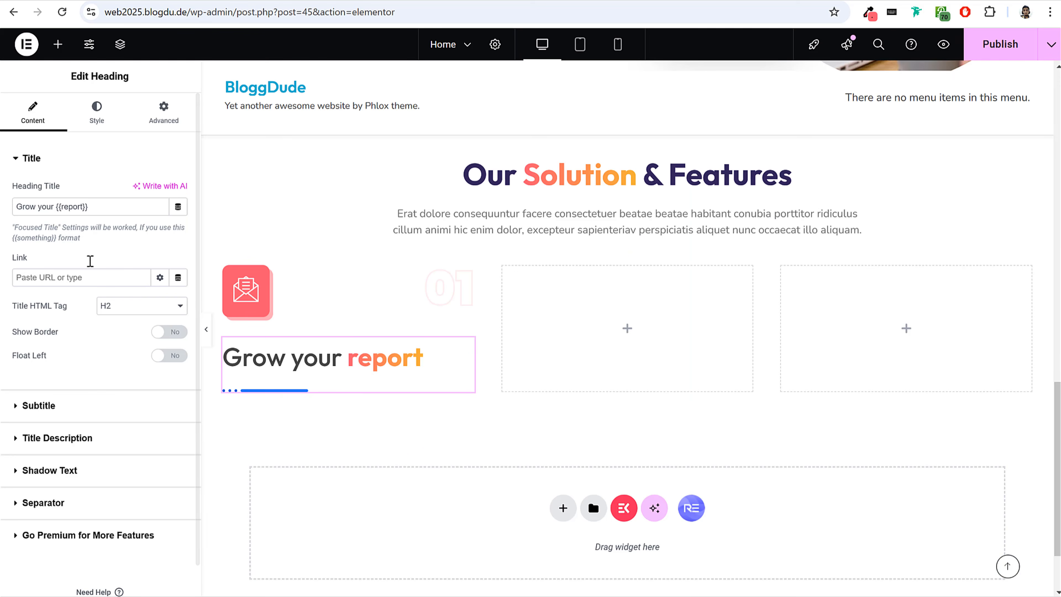
{"action": "left_click", "coordinate": [85, 206]}
{"action": "key", "text": "ctrl+a"}
{"action": "key", "text": "ctrl+v"}
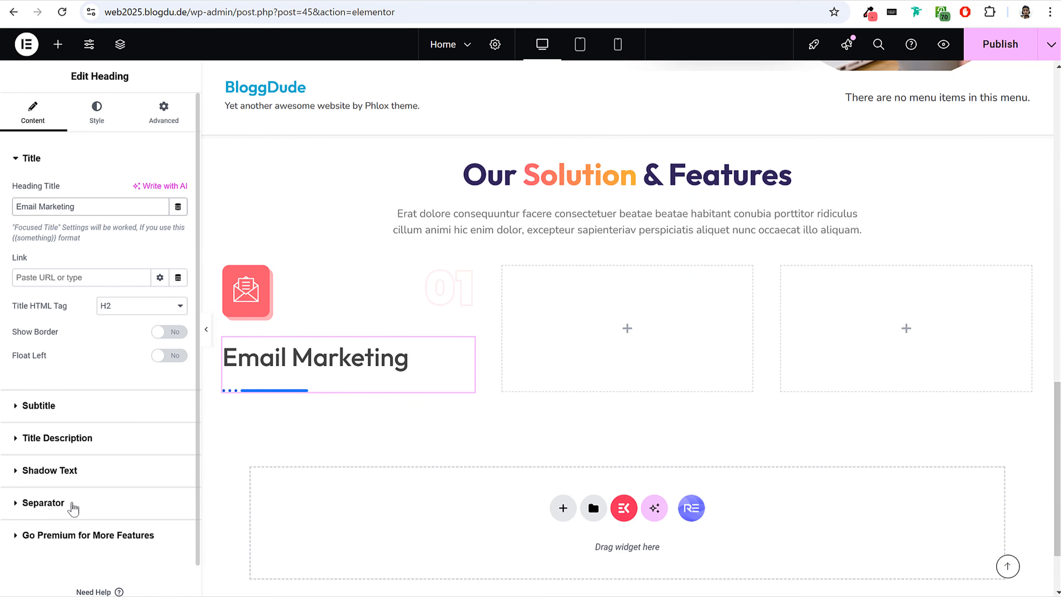
{"action": "left_click", "coordinate": [72, 503]}
{"action": "left_click", "coordinate": [170, 318]}
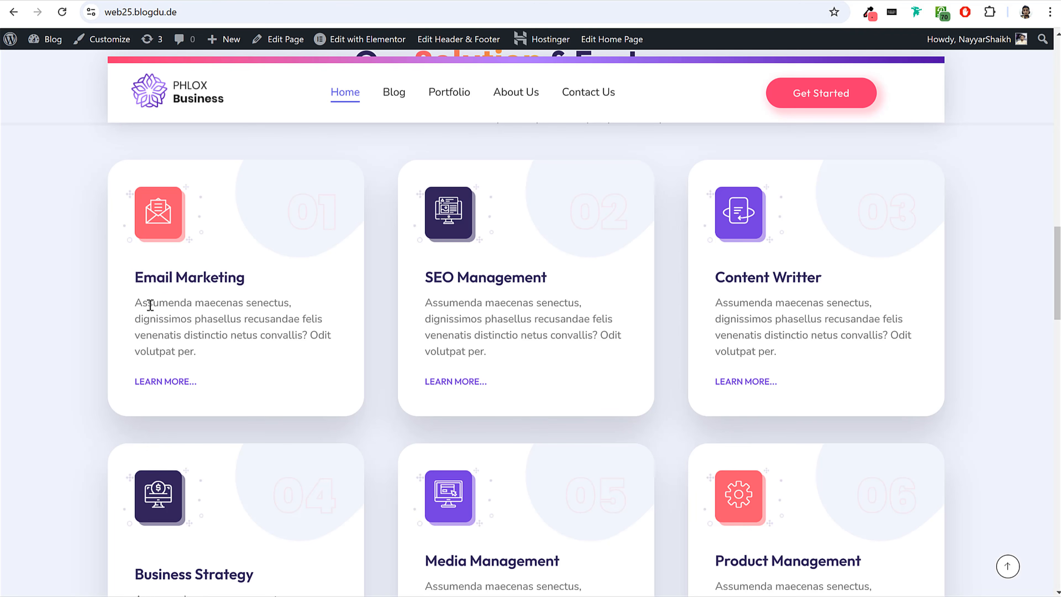
Enable the heading's description and replace its text with the reference card's "Assumenda maecenas senectus..." paragraph.
{"action": "left_click_drag", "start_coordinate": [137, 301], "coordinate": [213, 356]}
{"action": "key", "text": "ctrl+c"}
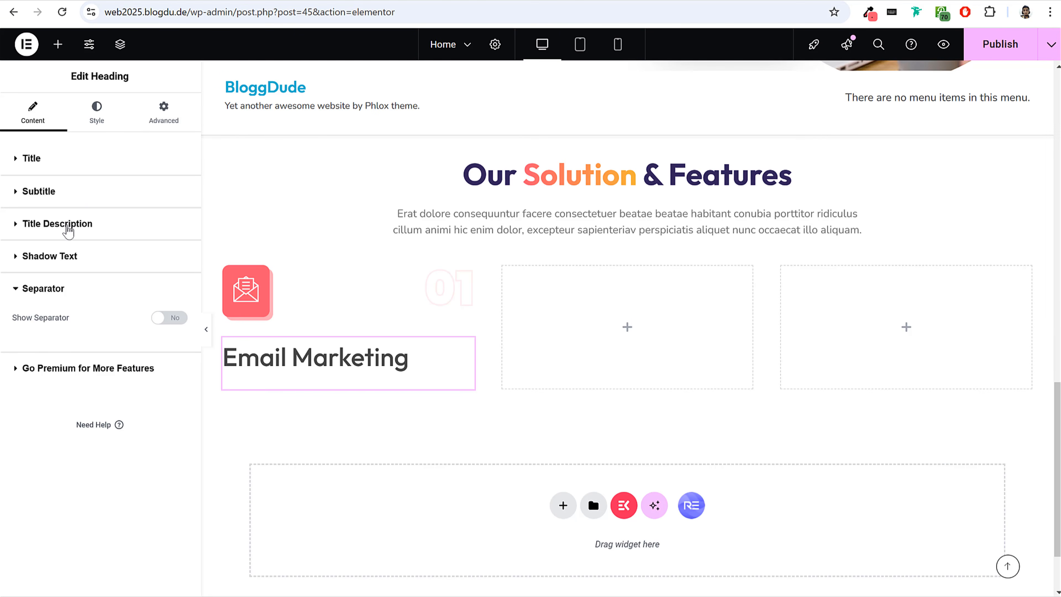
{"action": "left_click", "coordinate": [63, 224]}
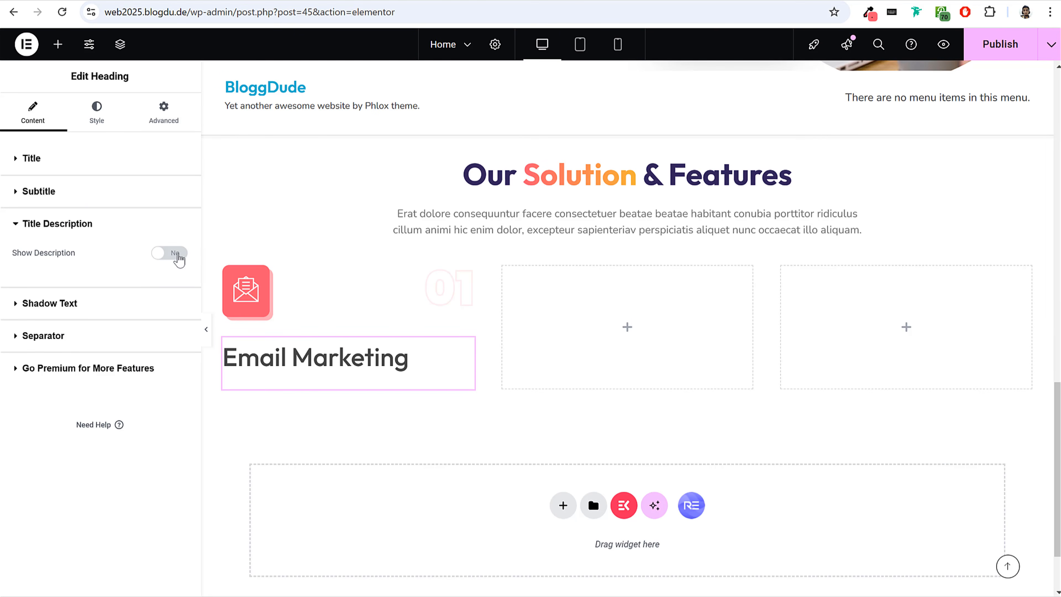
{"action": "left_click", "coordinate": [179, 253]}
{"action": "triple_click", "coordinate": [87, 387]}
{"action": "key", "text": "ctrl+v"}
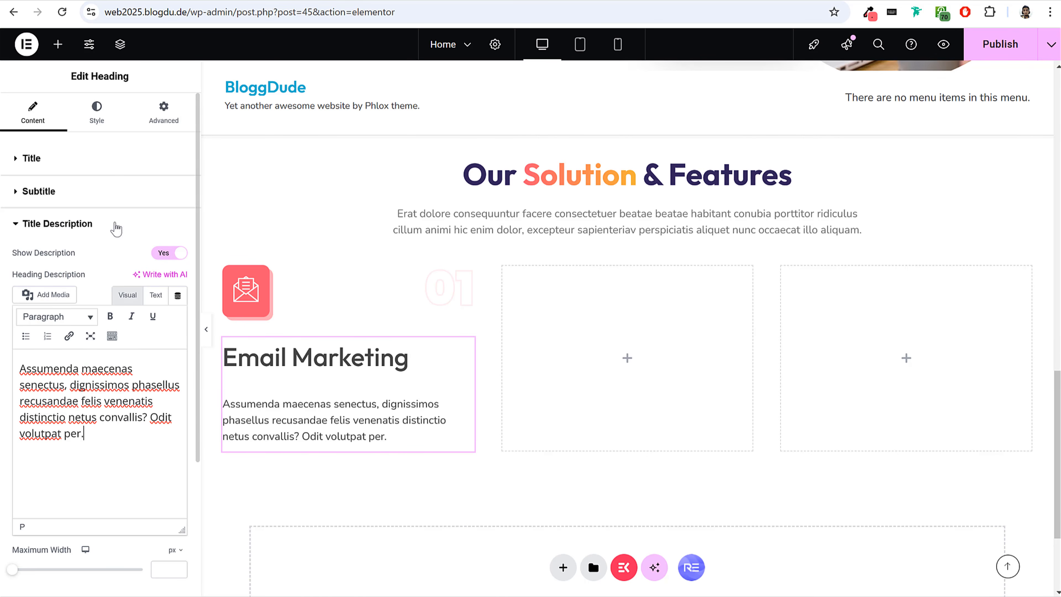
Check the reference card's spacing and set the Email Marketing title's margin to 0 px, with an unlinked bottom margin of 10 px.
{"action": "left_click", "coordinate": [103, 123]}
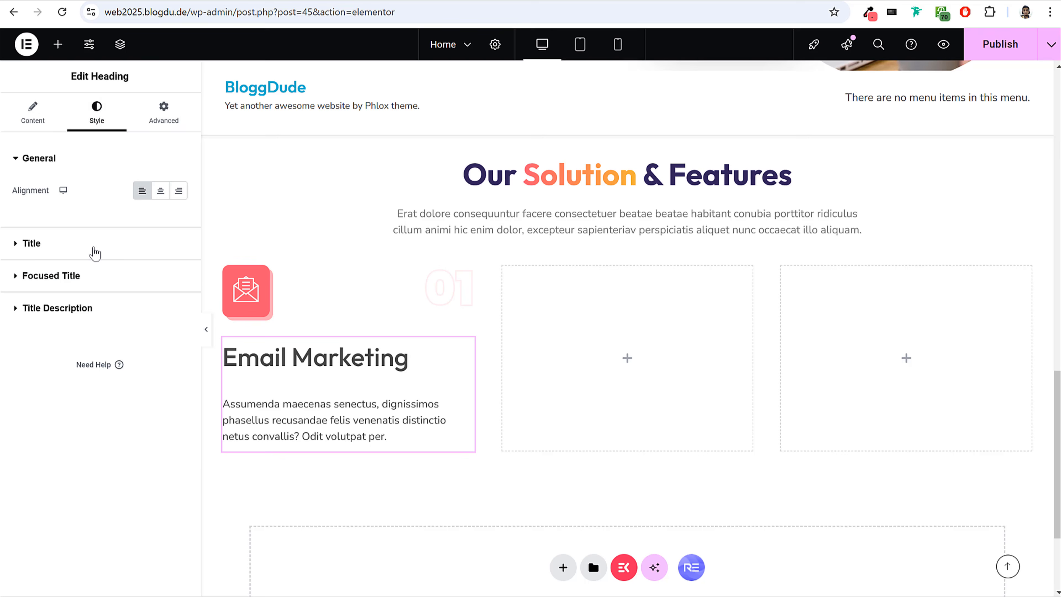
{"action": "left_click", "coordinate": [93, 253]}
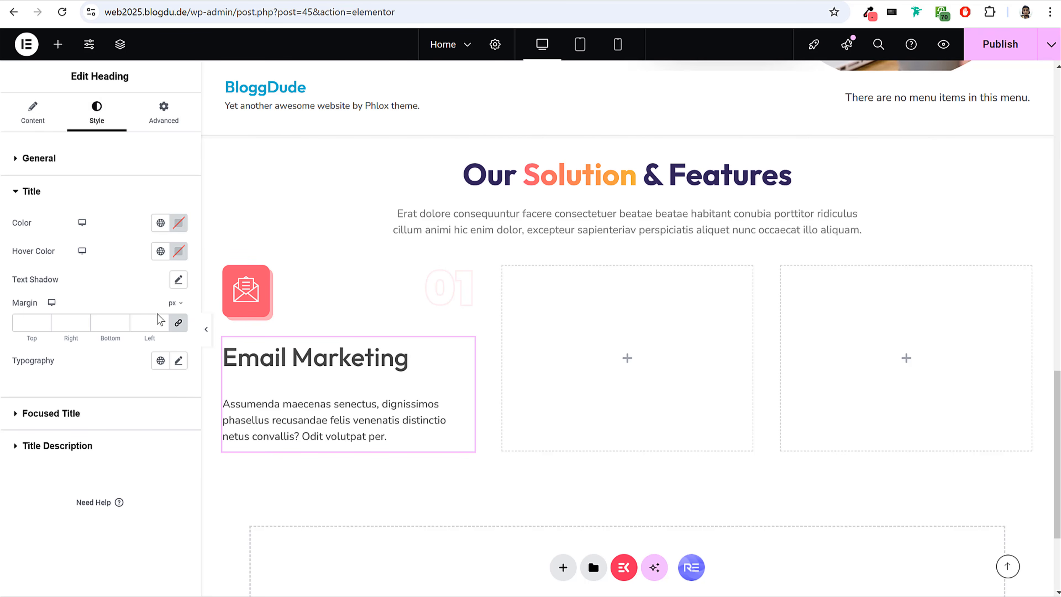
{"action": "left_click", "coordinate": [176, 325]}
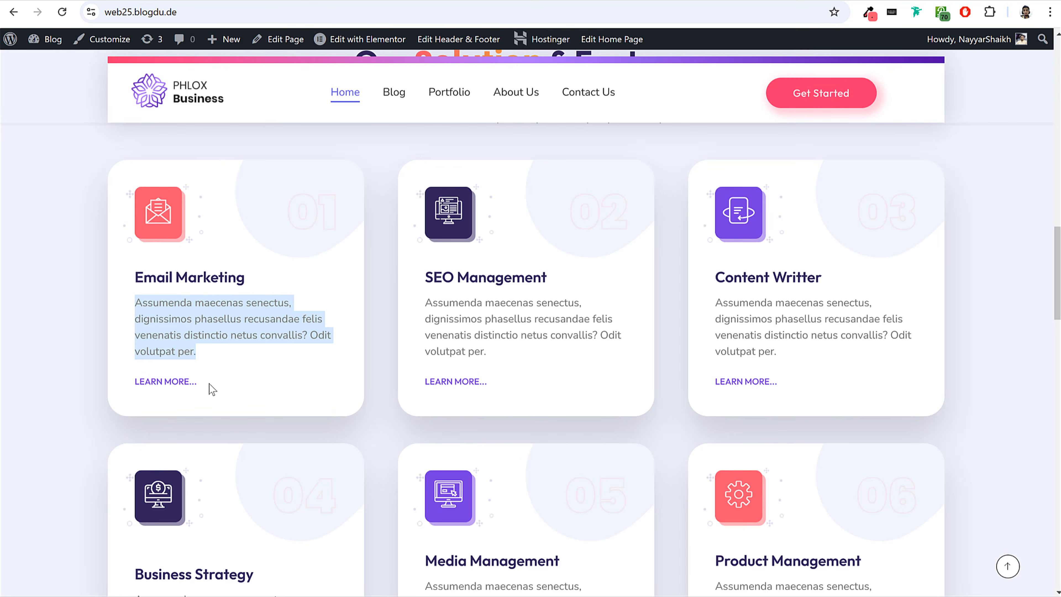
{"action": "left_click", "coordinate": [212, 389]}
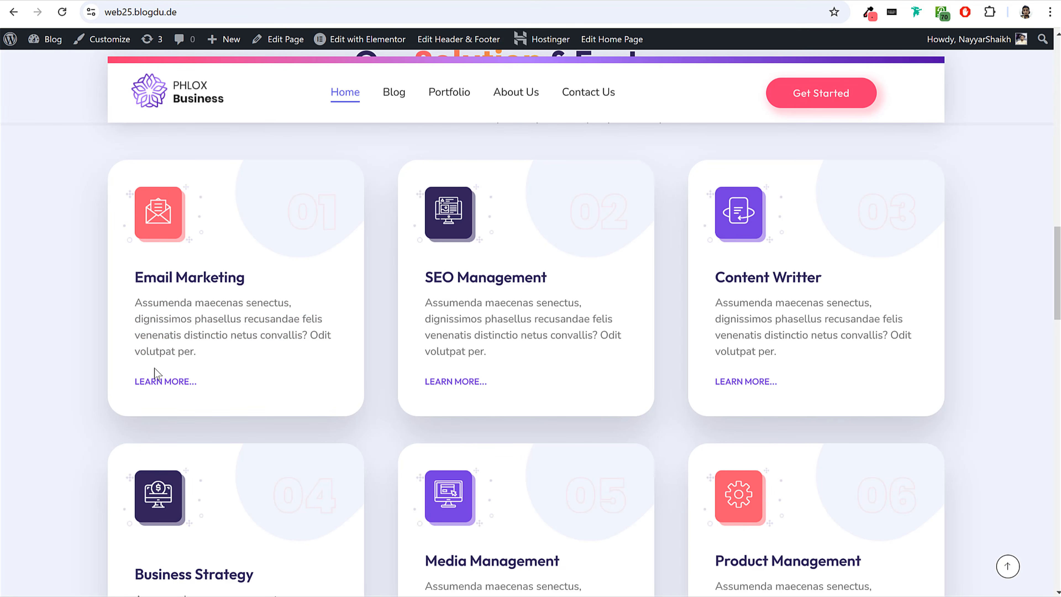
{"action": "left_click_drag", "start_coordinate": [134, 342], "coordinate": [221, 361]}
{"action": "left_click", "coordinate": [160, 361]}
{"action": "left_click_drag", "start_coordinate": [123, 381], "coordinate": [204, 389]}
{"action": "left_click", "coordinate": [214, 389]}
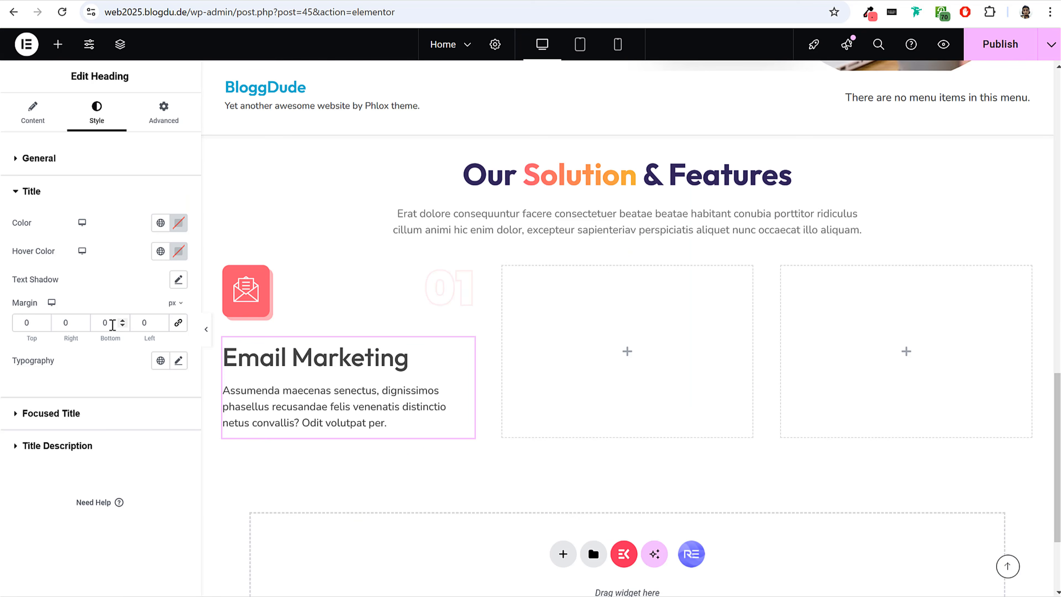
{"action": "double_click", "coordinate": [109, 323]}
{"action": "type", "text": "10"}
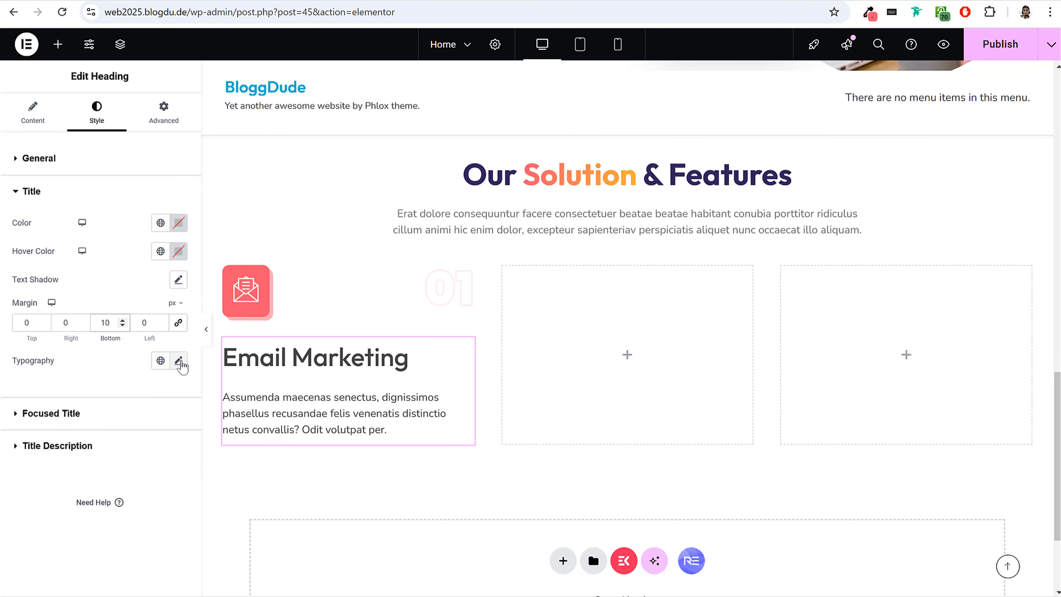
Set the Email Marketing title's typography to size 22 px and weight 600 (Semi Bold).
{"action": "left_click", "coordinate": [178, 361]}
{"action": "type", "text": "22"}
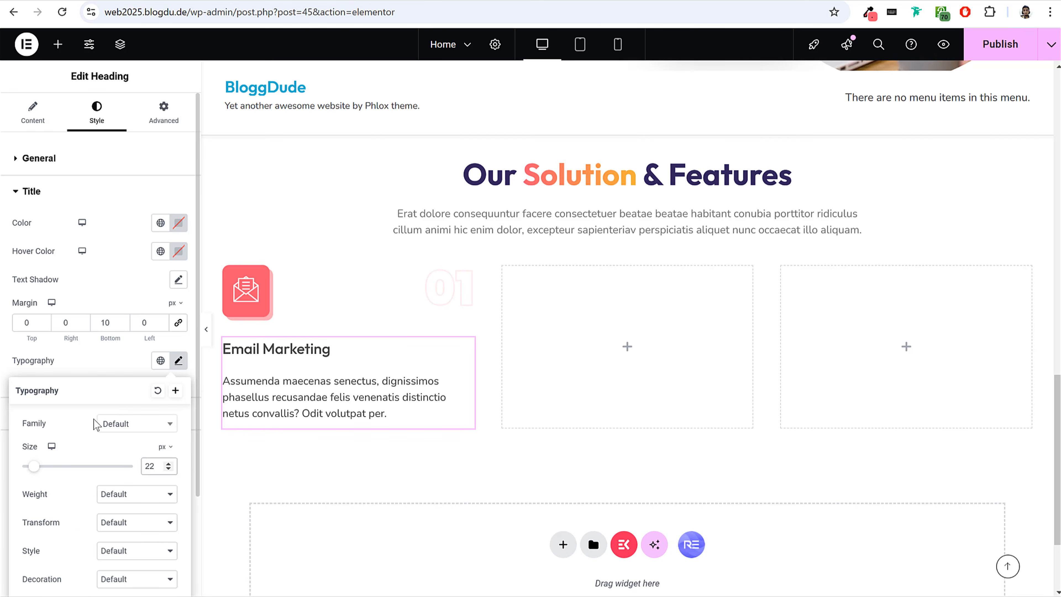
{"action": "scroll", "coordinate": [109, 435], "scroll_direction": "down", "scroll_amount": 2}
{"action": "left_click", "coordinate": [135, 428]}
{"action": "left_click", "coordinate": [142, 527]}
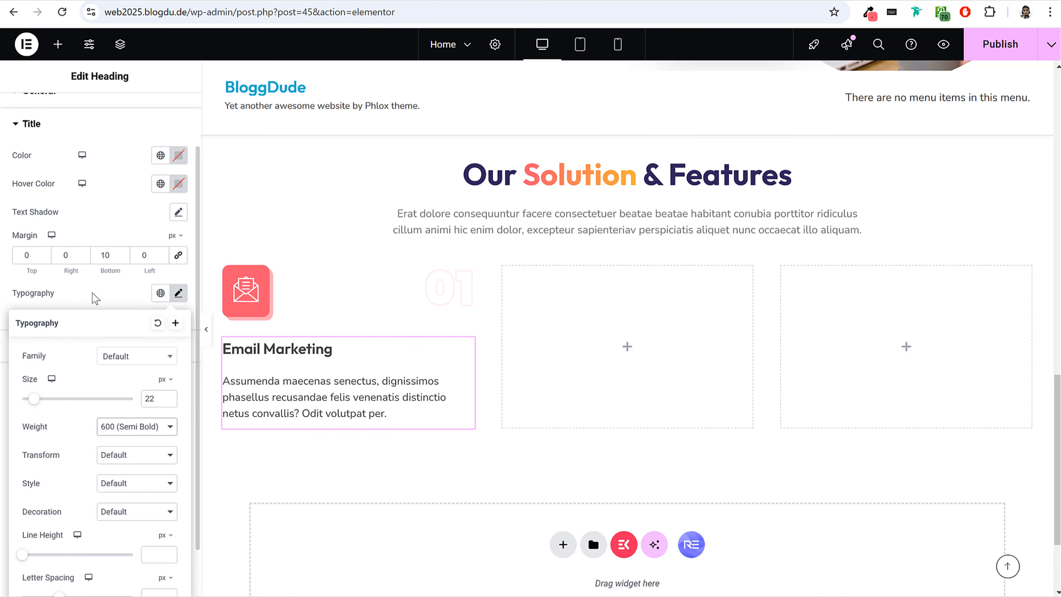
{"action": "left_click", "coordinate": [92, 308]}
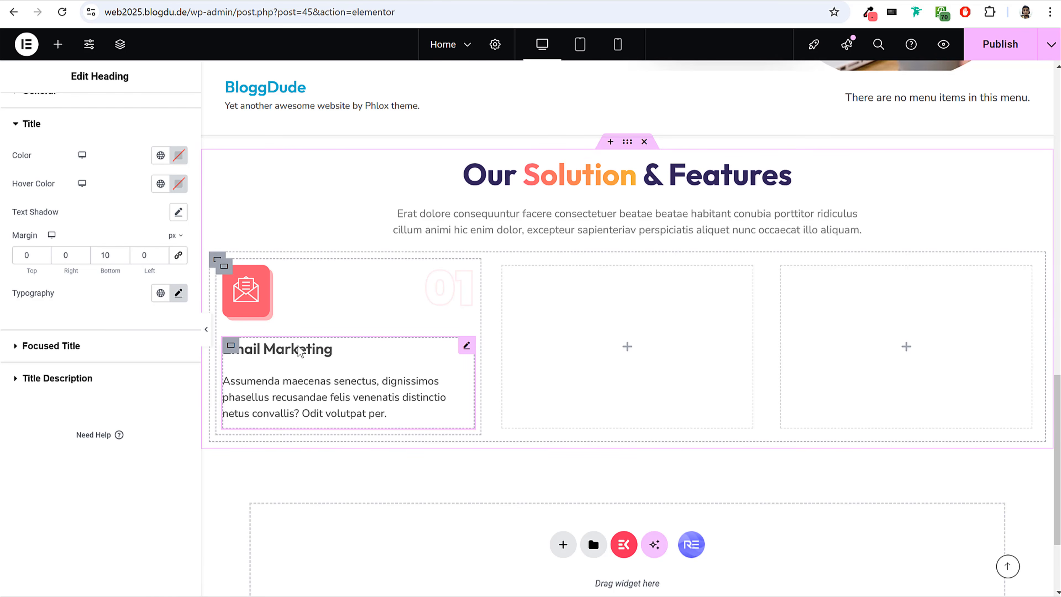
Set the heading's title description colour to the global Text Light colour.
{"action": "left_click", "coordinate": [97, 379]}
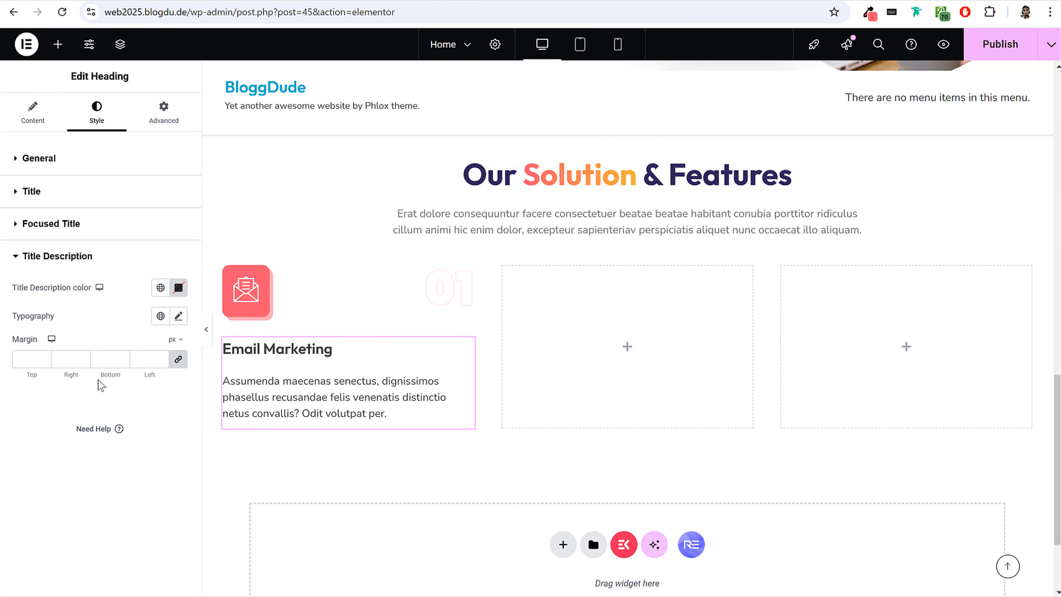
{"action": "left_click_drag", "start_coordinate": [35, 291], "coordinate": [132, 297]}
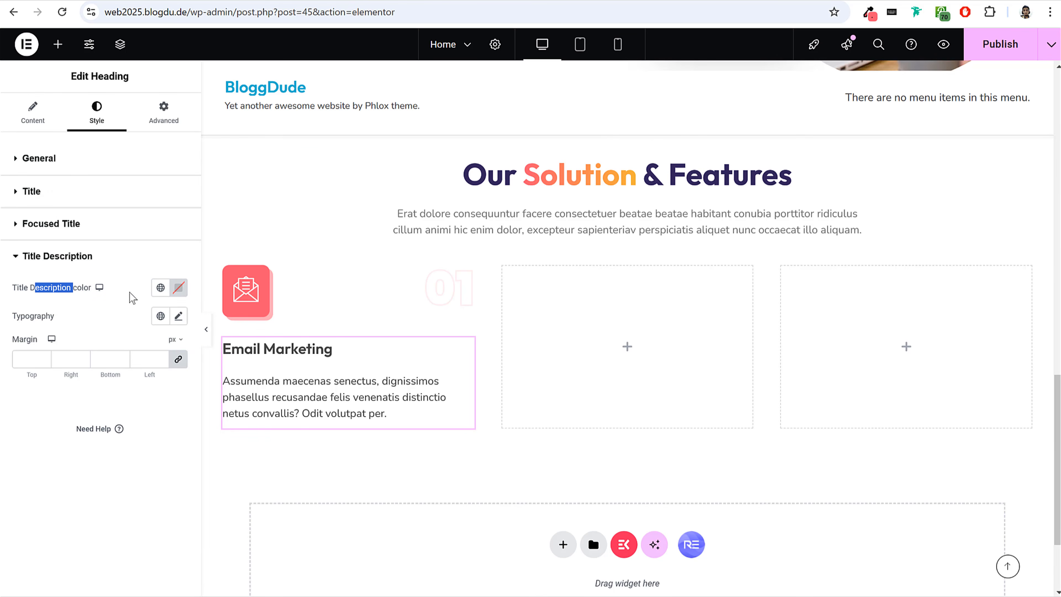
{"action": "left_click", "coordinate": [159, 289]}
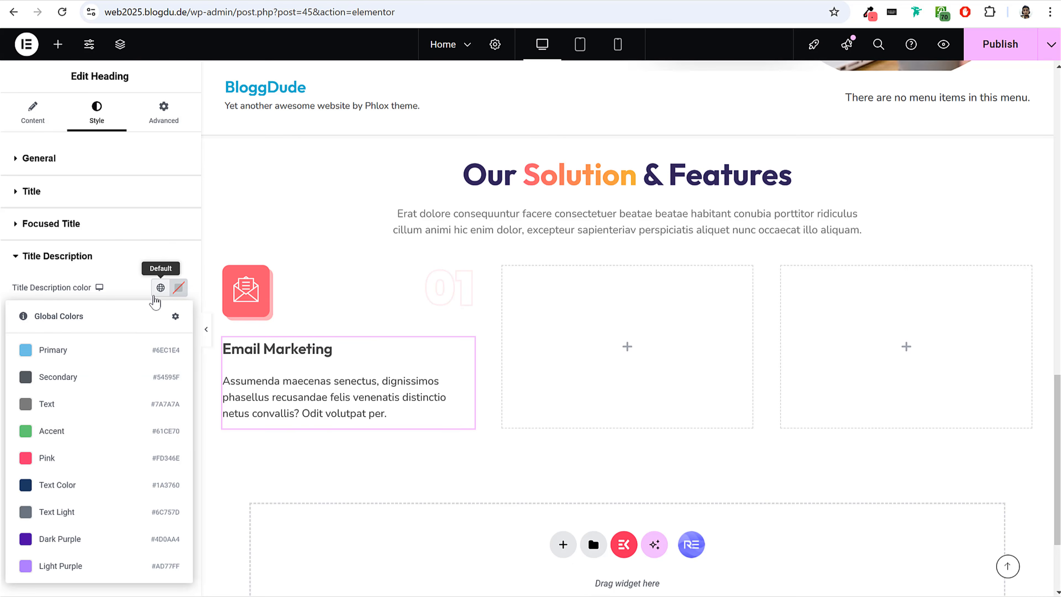
{"action": "left_click", "coordinate": [82, 515]}
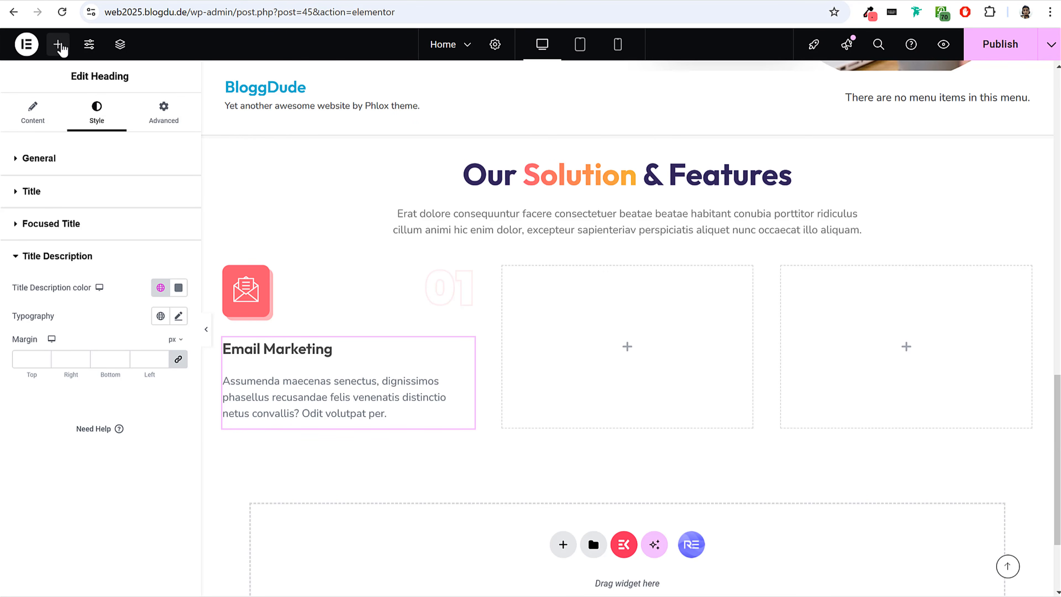
Add a Button widget below the Email Marketing heading in the first card.
{"action": "left_click", "coordinate": [58, 44]}
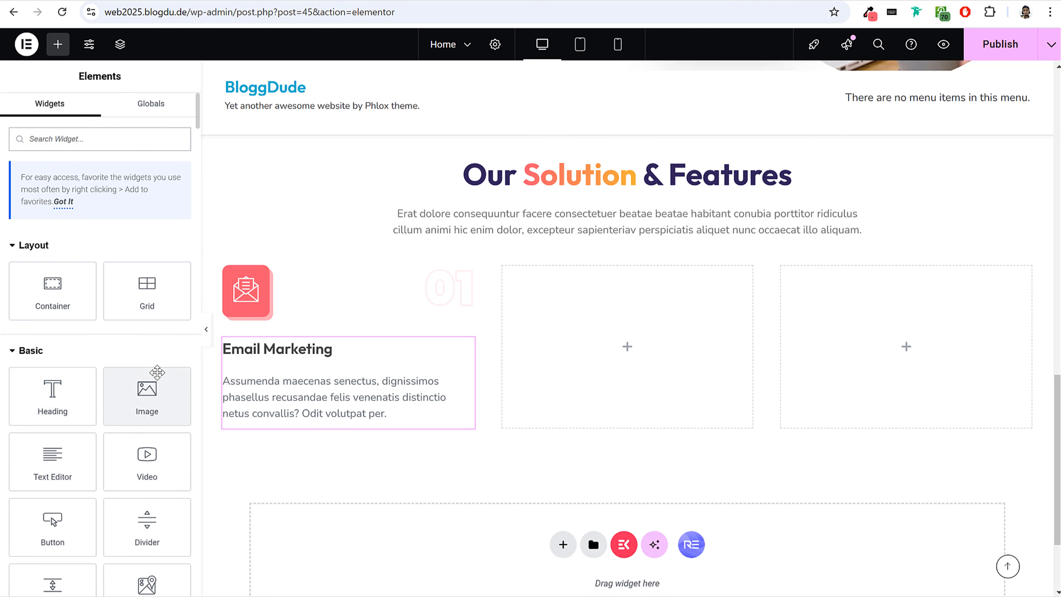
{"action": "scroll", "coordinate": [100, 334], "scroll_direction": "down", "scroll_amount": 2}
{"action": "left_click_drag", "start_coordinate": [59, 460], "coordinate": [330, 418]}
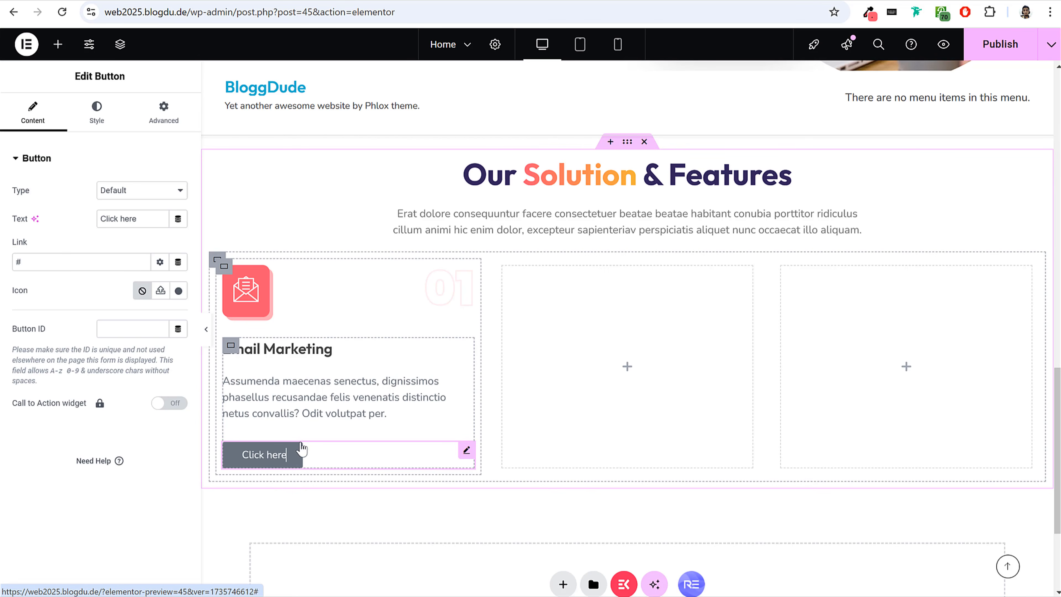
Set the margin of the Email Marketing heading's description to 0 px on all sides.
{"action": "left_click", "coordinate": [338, 413]}
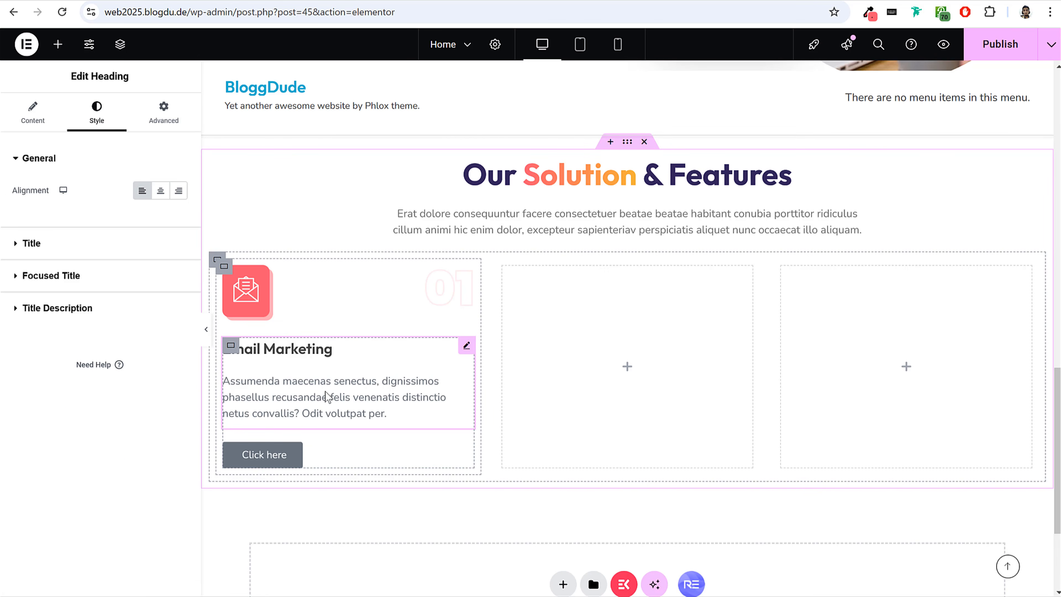
{"action": "left_click", "coordinate": [57, 307]}
{"action": "left_click", "coordinate": [36, 365]}
{"action": "type", "text": "0"}
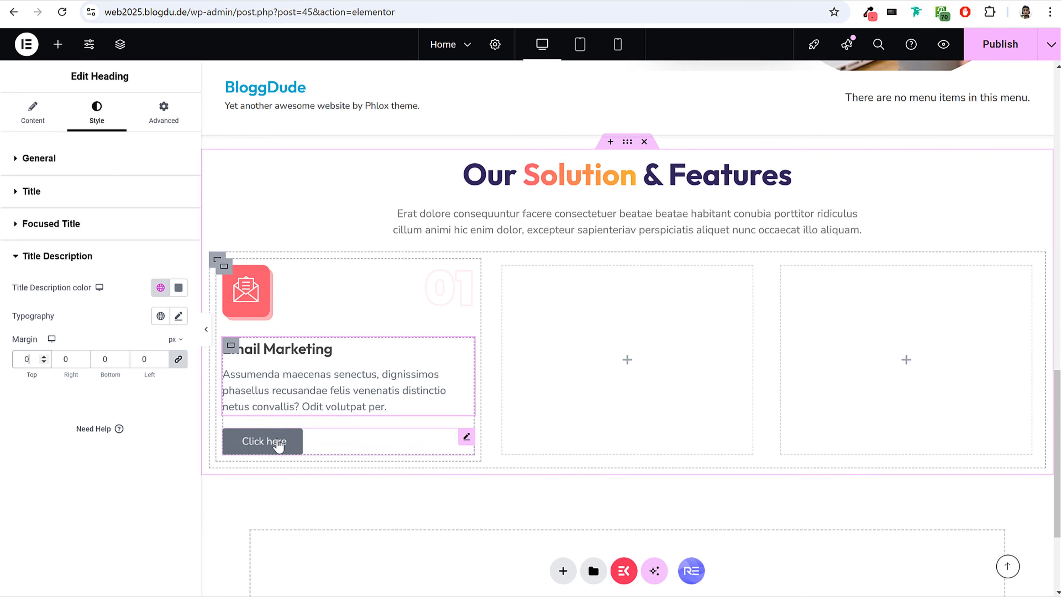
Replace the button's text with "Learn More...", copied from the reference card, keeping # as its link.
{"action": "left_click", "coordinate": [279, 444]}
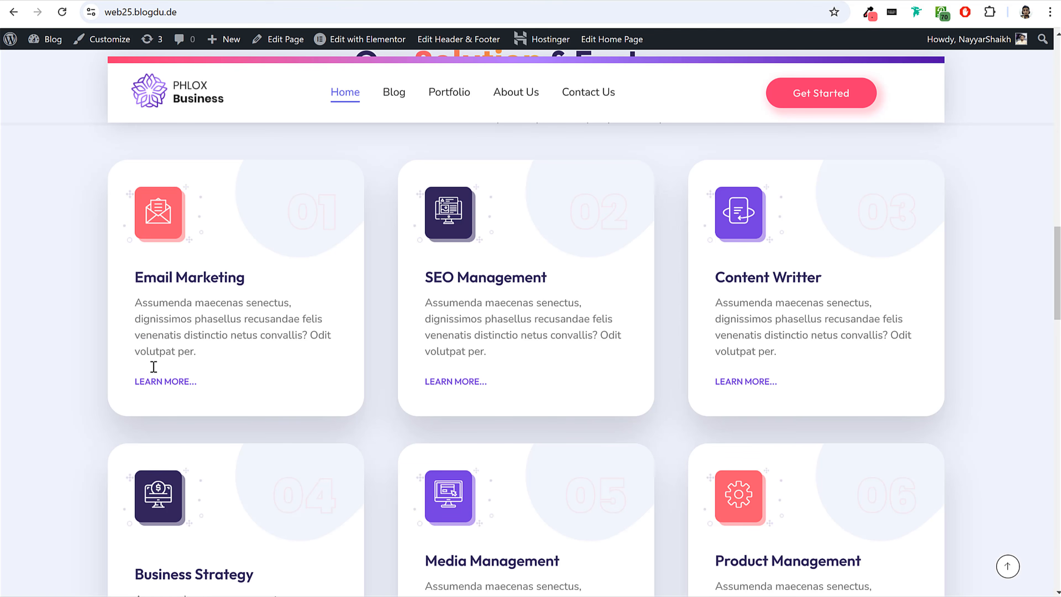
{"action": "mouse_move", "coordinate": [132, 379]}
{"action": "left_mouse_down"}
{"action": "mouse_move", "coordinate": [210, 383]}
{"action": "mouse_move", "coordinate": [137, 383]}
{"action": "left_mouse_up"}
{"action": "left_click", "coordinate": [210, 383]}
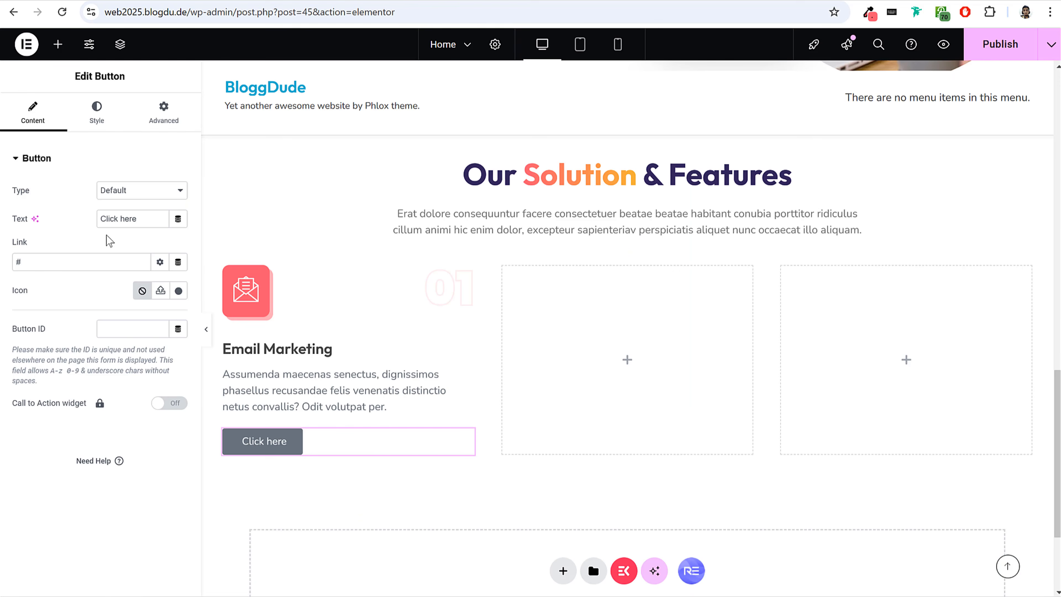
{"action": "left_click_drag", "start_coordinate": [140, 218], "coordinate": [99, 219]}
{"action": "type", "text": "Learn More..."}
{"action": "left_click", "coordinate": [91, 266]}
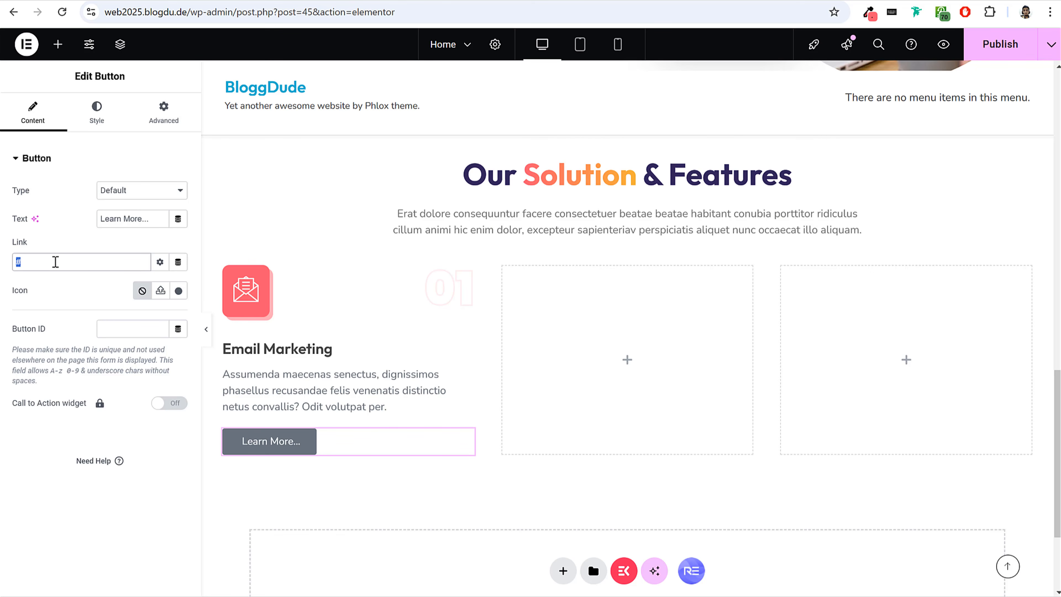
Set the Learn More button's typography to size 13 px and weight 500 (Medium).
{"action": "left_click", "coordinate": [95, 114]}
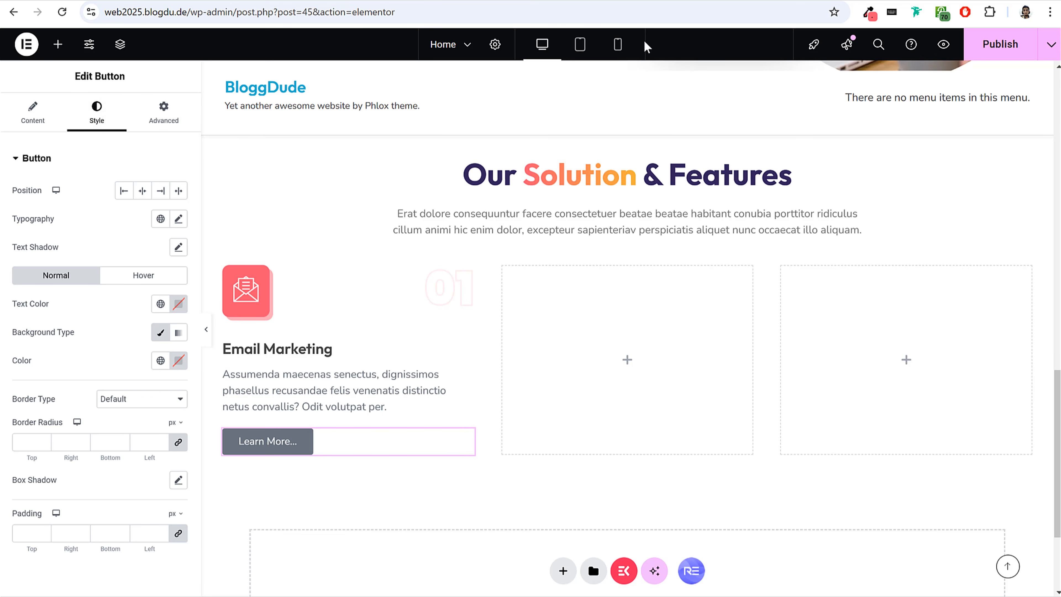
{"action": "left_click", "coordinate": [178, 220]}
{"action": "left_click", "coordinate": [154, 328]}
{"action": "type", "text": "13"}
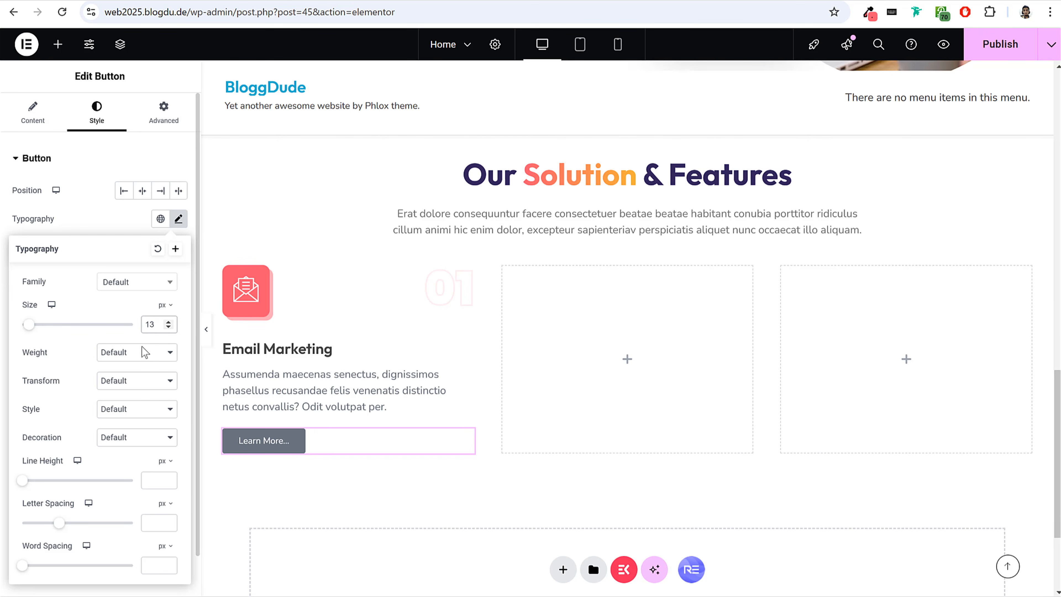
{"action": "left_click", "coordinate": [145, 352]}
{"action": "left_click", "coordinate": [127, 434]}
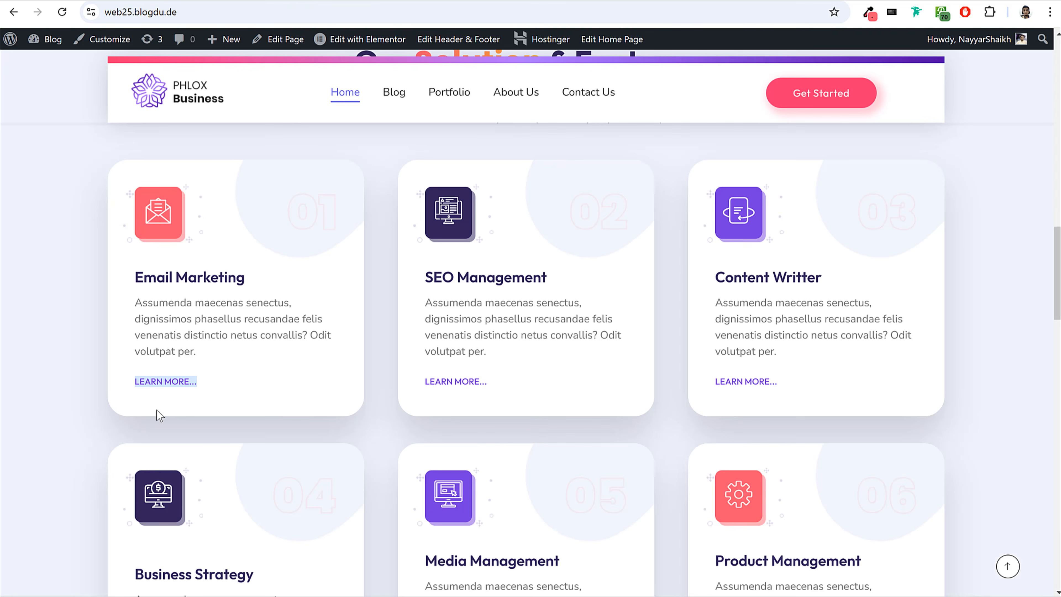
Check the link styling on the reference card and set the Learn More button's text transform to Uppercase.
{"action": "left_click", "coordinate": [140, 381]}
{"action": "scroll", "coordinate": [178, 379], "scroll_direction": "down", "scroll_amount": 15}
{"action": "scroll", "coordinate": [184, 380], "scroll_direction": "down", "scroll_amount": 5}
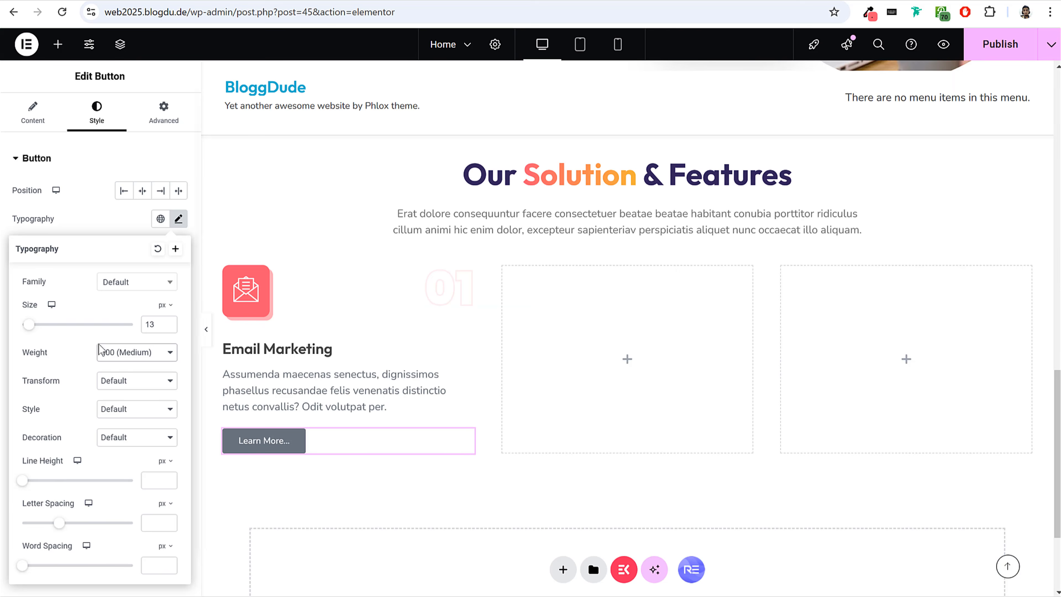
{"action": "scroll", "coordinate": [123, 370], "scroll_direction": "down", "scroll_amount": 1}
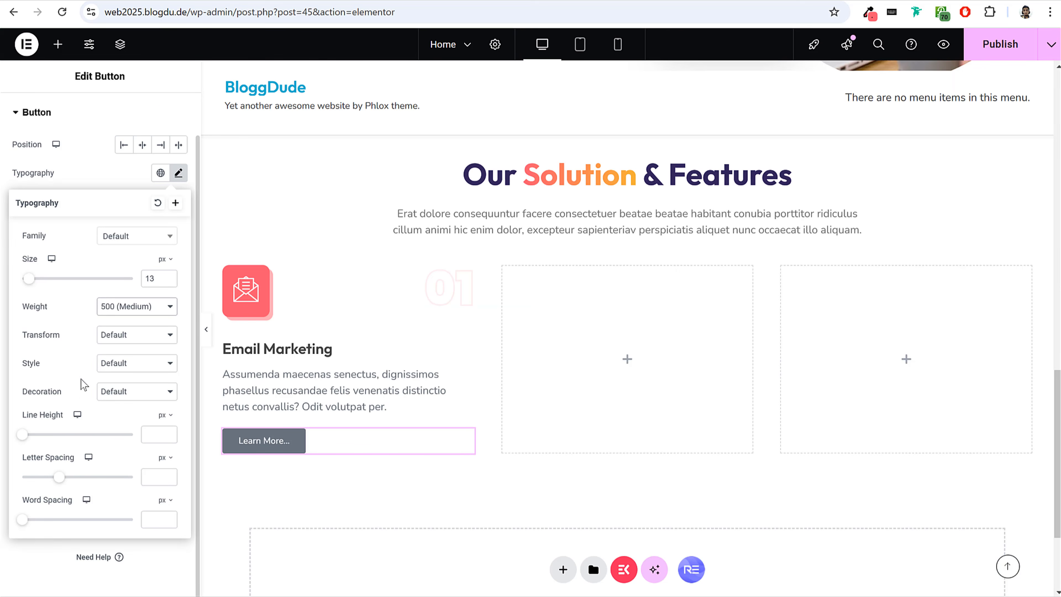
{"action": "left_click", "coordinate": [126, 337]}
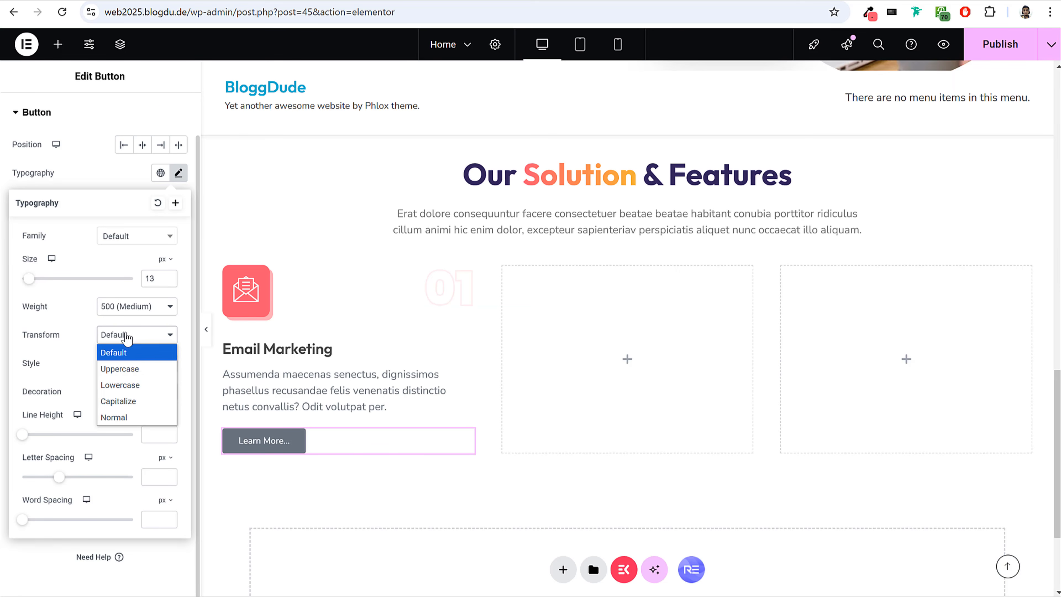
{"action": "left_click", "coordinate": [138, 370]}
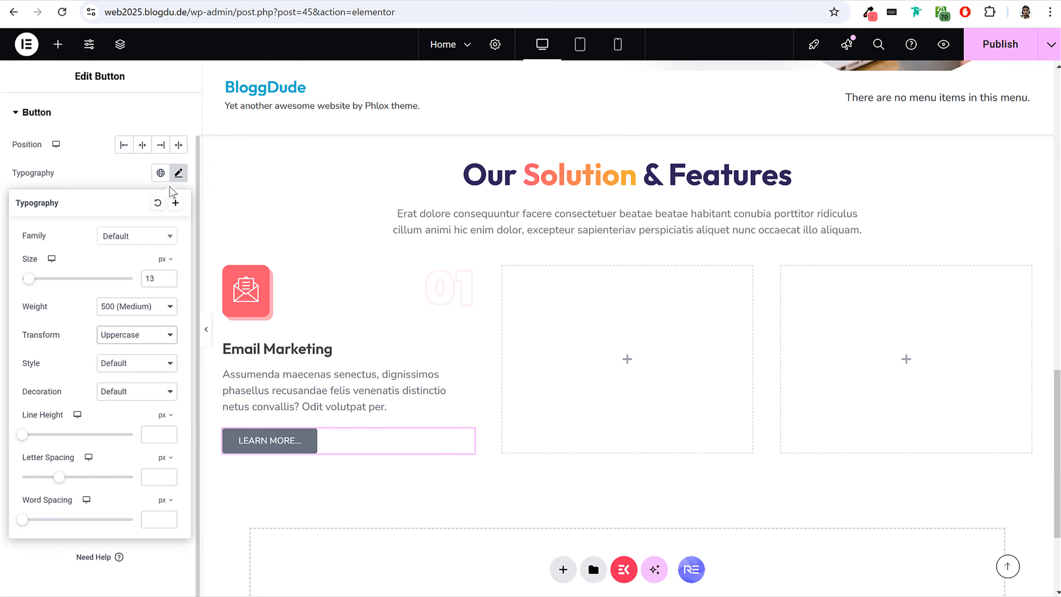
{"action": "left_click", "coordinate": [179, 175]}
Set the Learn More button's padding to 0 px on all sides and make its background colour fully transparent (#02010100).
{"action": "left_click", "coordinate": [23, 486]}
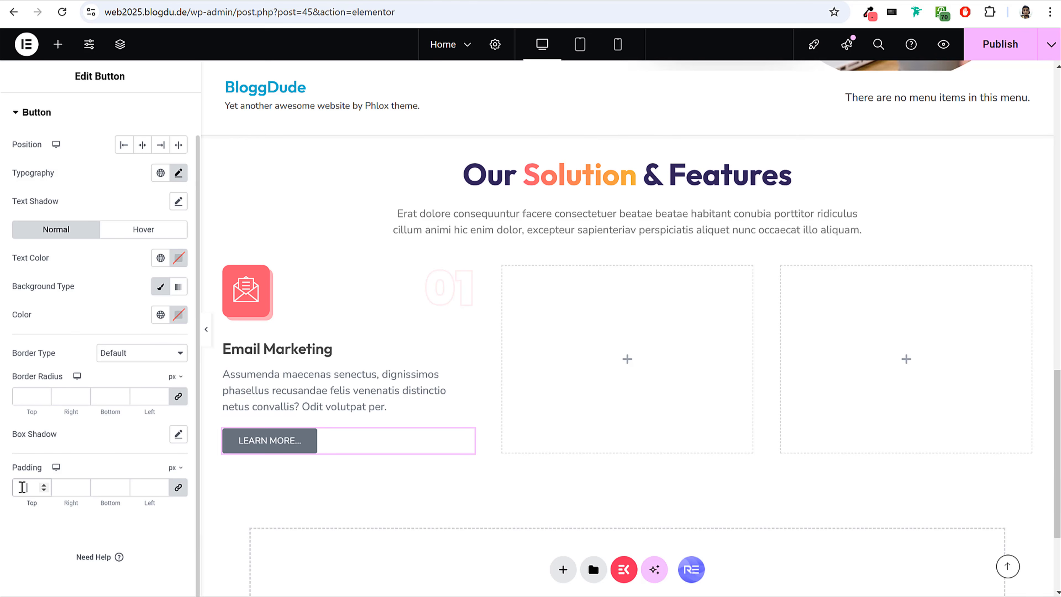
{"action": "type", "text": "0"}
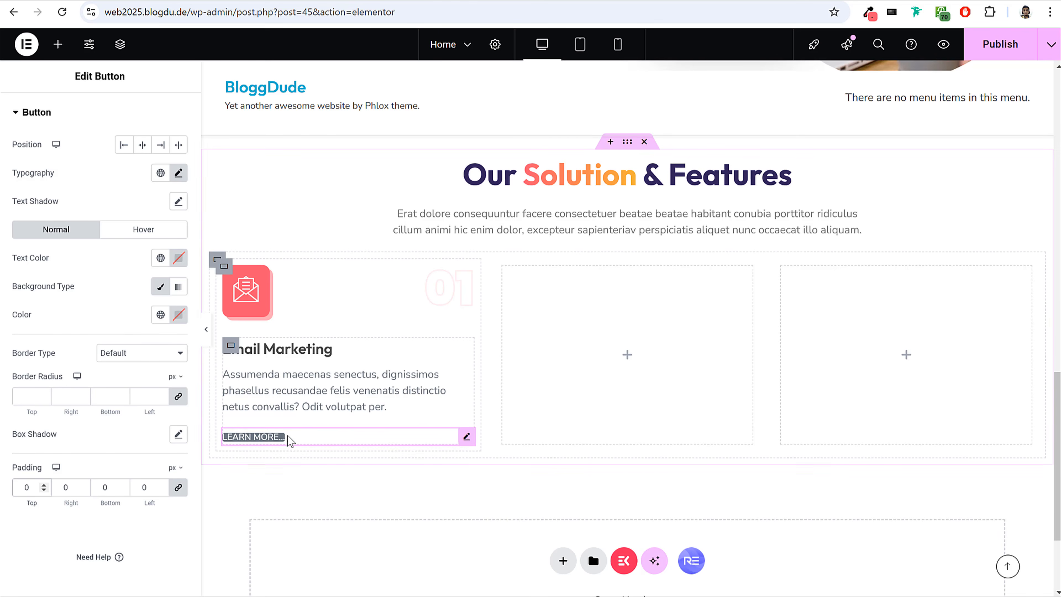
{"action": "left_click_drag", "start_coordinate": [18, 288], "coordinate": [134, 307]}
{"action": "left_click", "coordinate": [178, 314]}
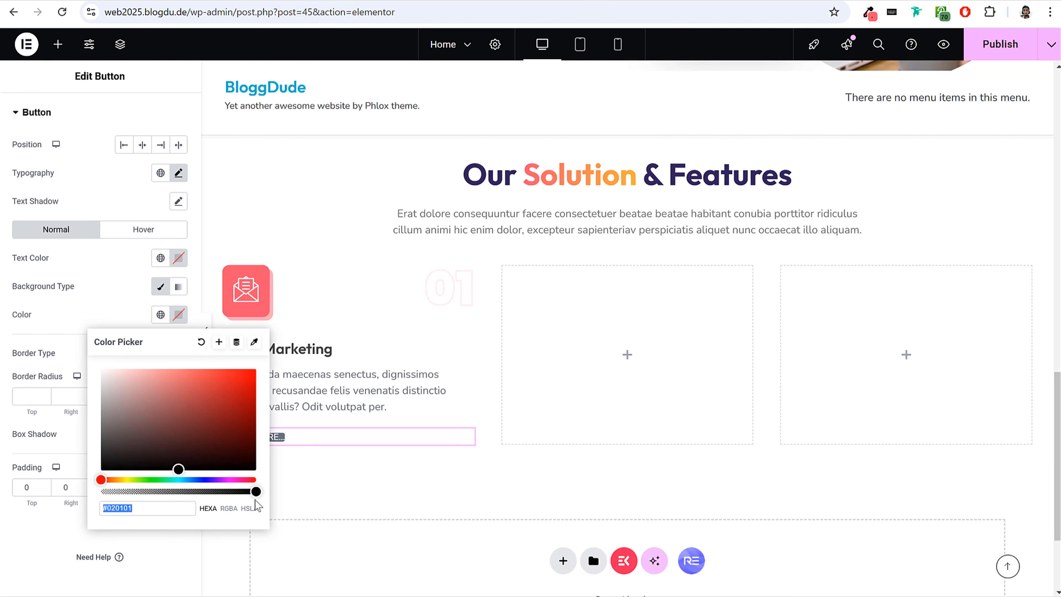
{"action": "left_click_drag", "start_coordinate": [254, 493], "coordinate": [75, 490]}
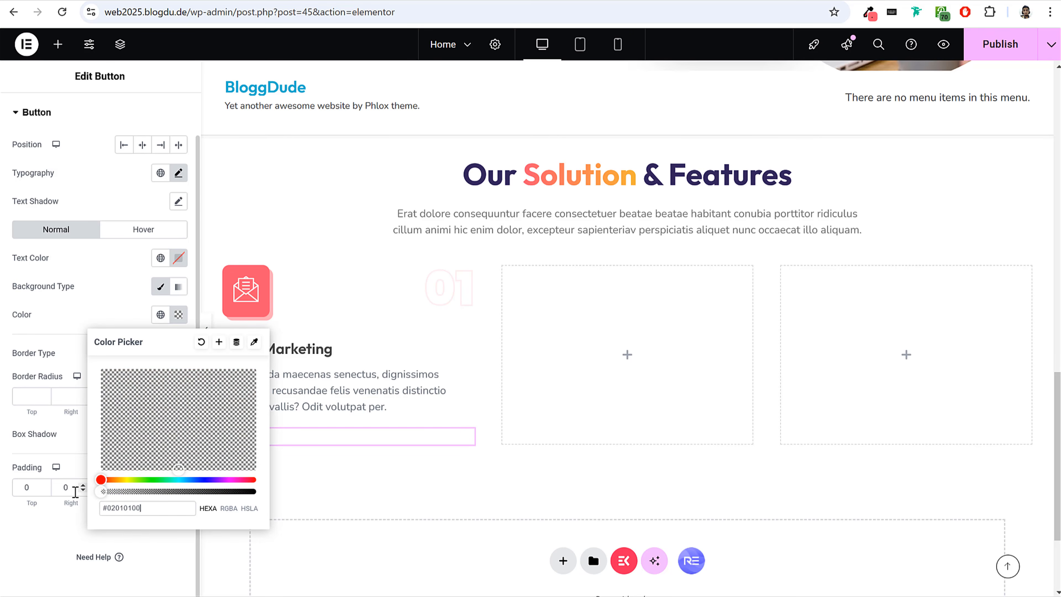
{"action": "left_click", "coordinate": [71, 298]}
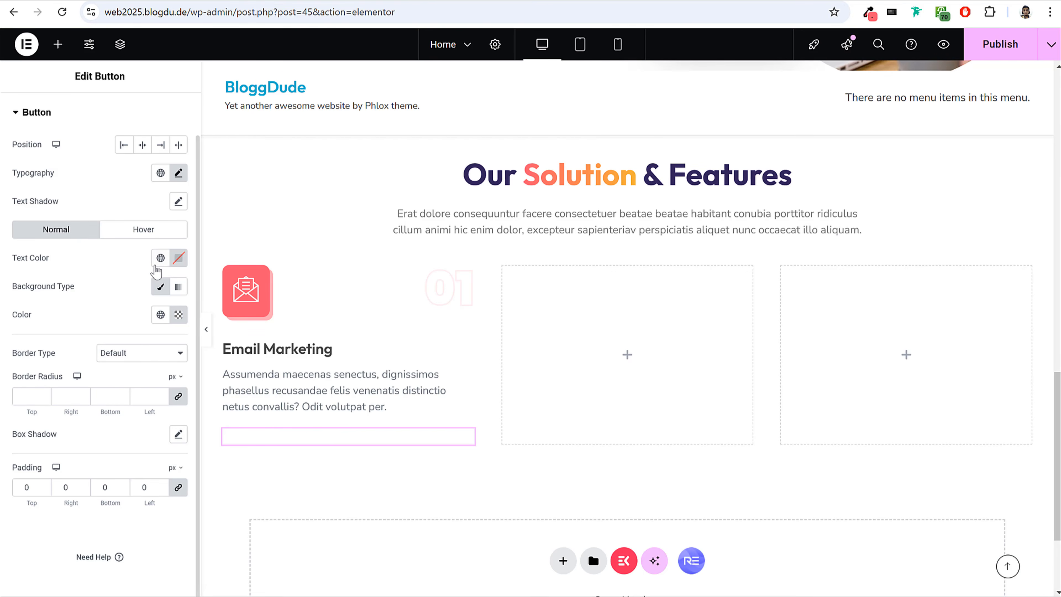
Set the button's text colour to the custom purple #8A30FF, using the global Dark Purple as the starting point.
{"action": "left_click", "coordinate": [161, 258]}
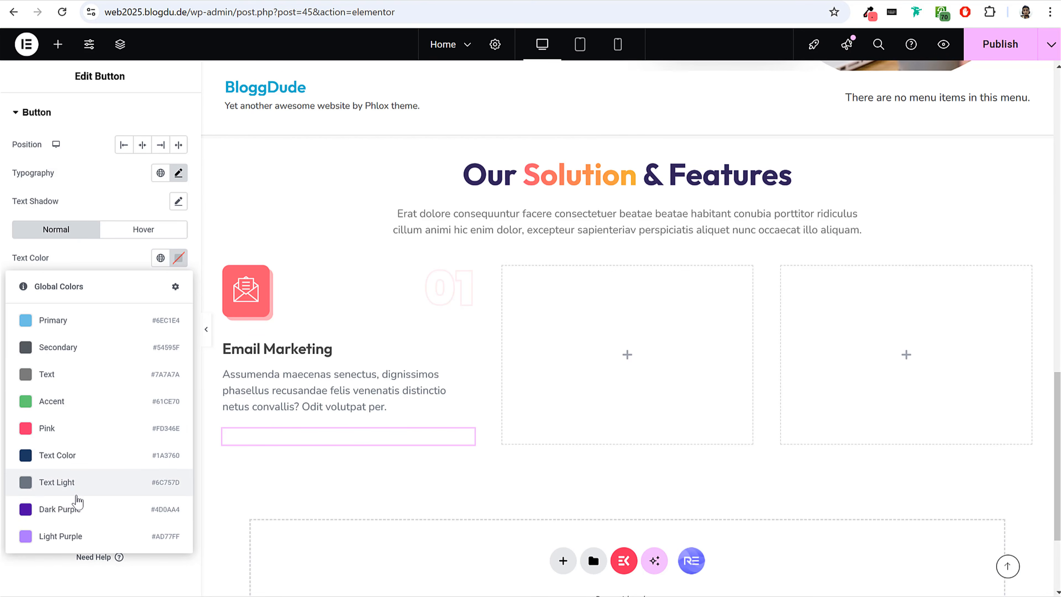
{"action": "left_click", "coordinate": [78, 506]}
{"action": "left_click", "coordinate": [179, 260]}
{"action": "left_click_drag", "start_coordinate": [245, 345], "coordinate": [226, 310]}
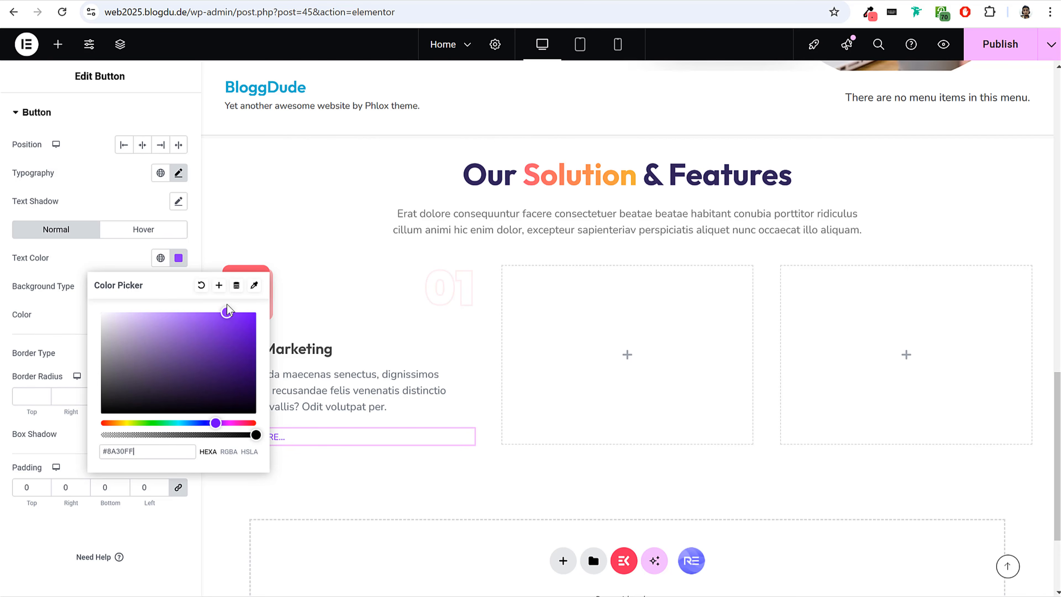
{"action": "left_click", "coordinate": [81, 264]}
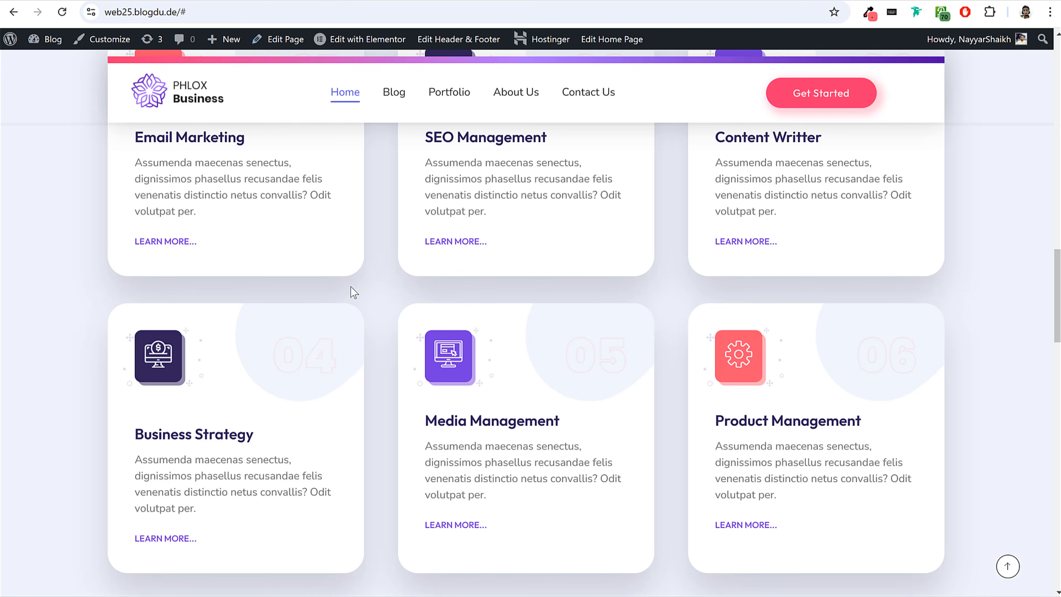
Set the column and row gaps of the Email Marketing card's container to 30 px.
{"action": "scroll", "coordinate": [354, 291], "scroll_direction": "up", "scroll_amount": 3}
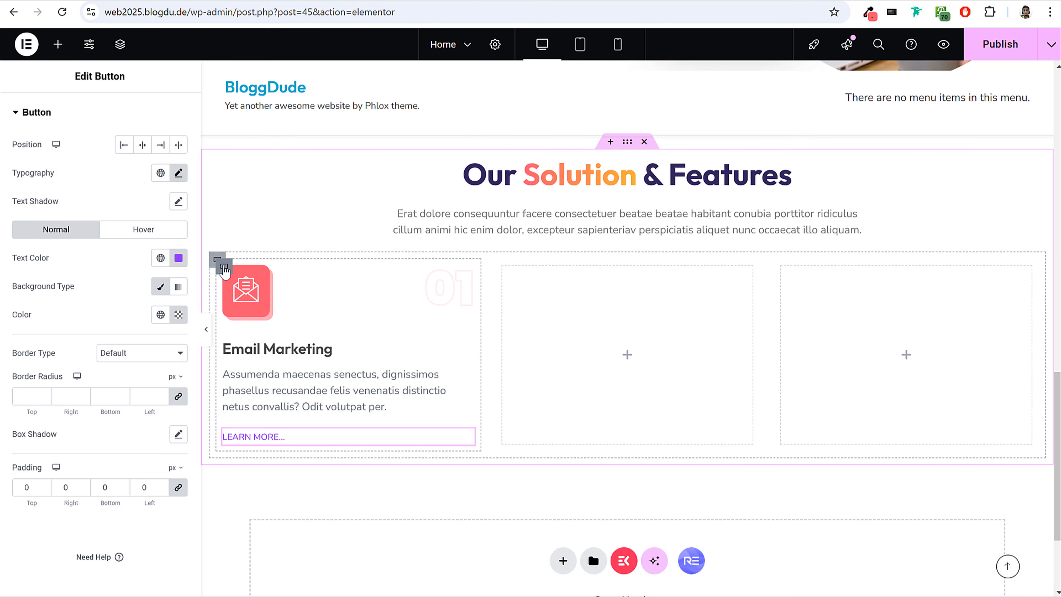
{"action": "left_click", "coordinate": [223, 268]}
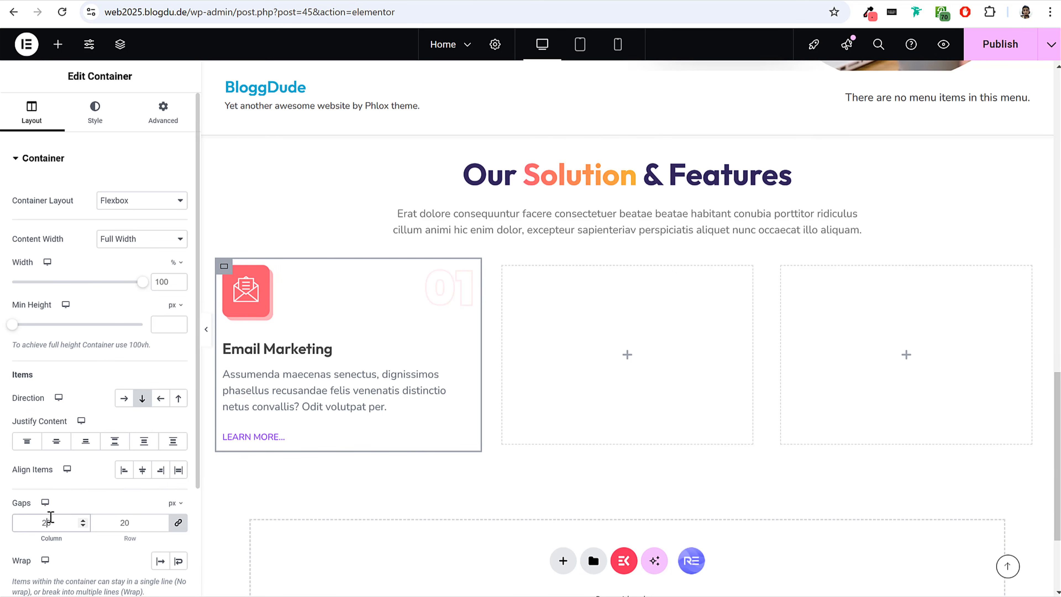
{"action": "type", "text": "30"}
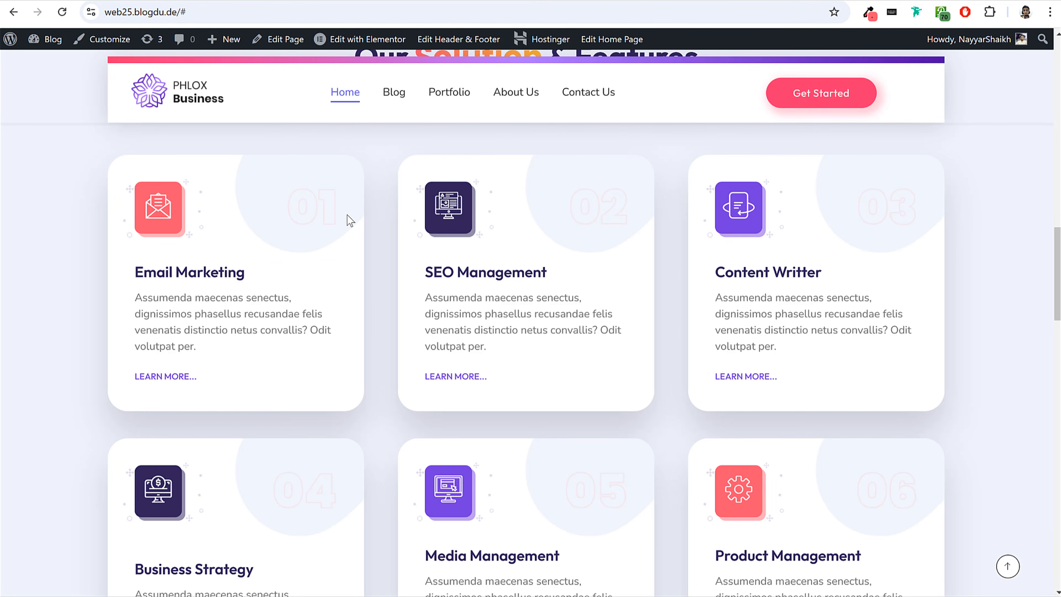
Check the reference card's spacing, and give the Email Marketing card container 40 px padding and 0 margin on all sides.
{"action": "left_click_drag", "start_coordinate": [140, 196], "coordinate": [279, 360]}
{"action": "left_click", "coordinate": [280, 360]}
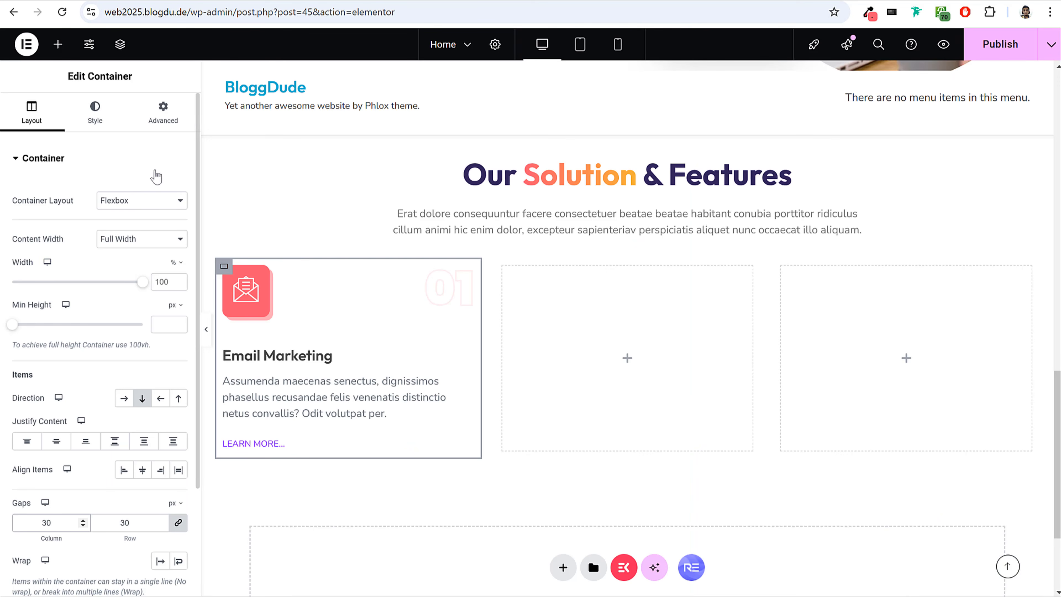
{"action": "left_click", "coordinate": [162, 109]}
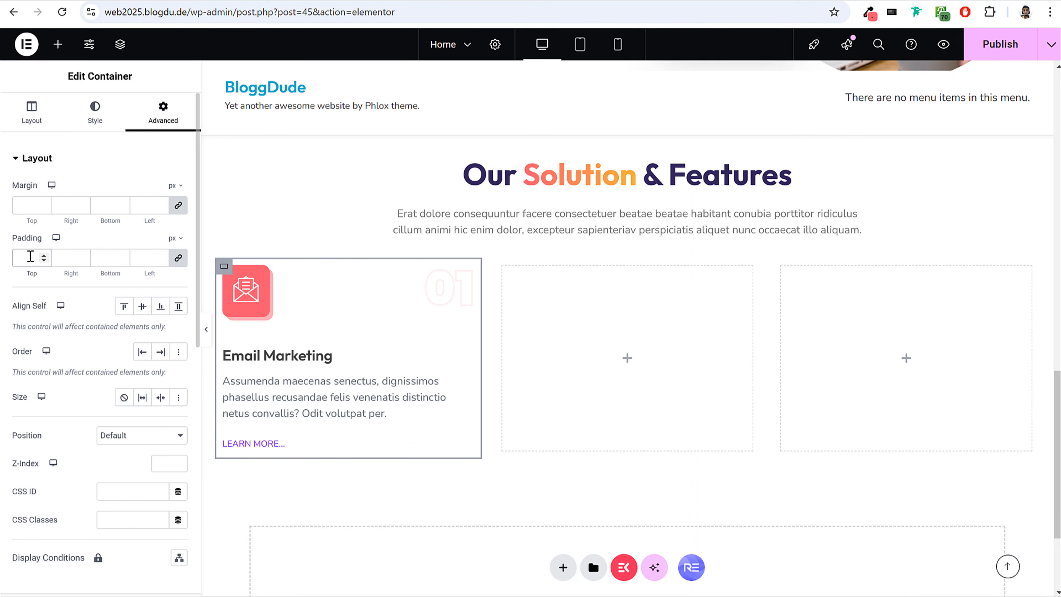
{"action": "left_click", "coordinate": [30, 256]}
{"action": "type", "text": "40"}
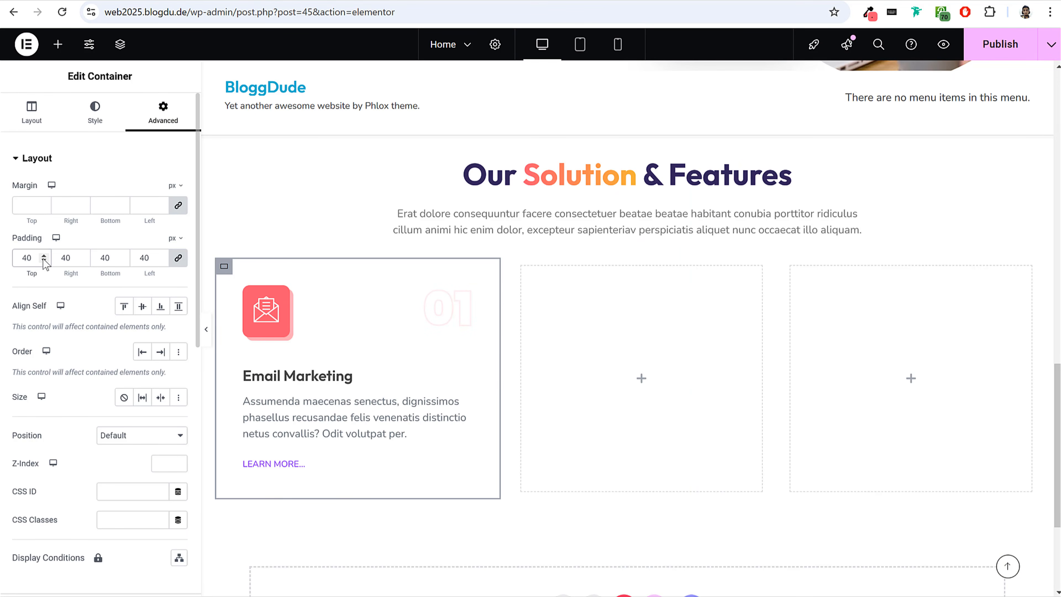
{"action": "left_click", "coordinate": [14, 206]}
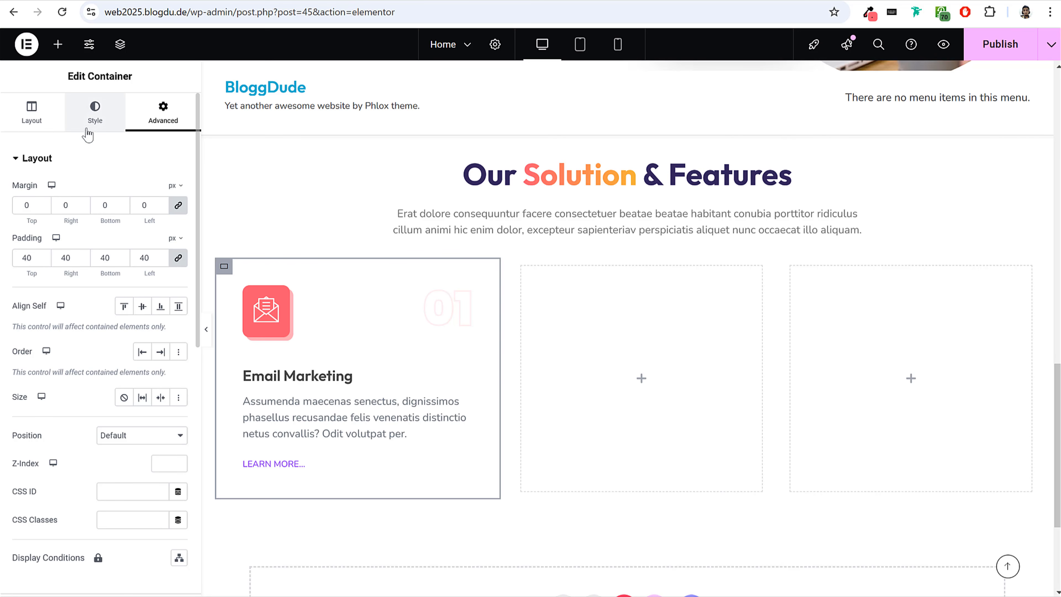
Give the Email Marketing card container a solid white background.
{"action": "left_click", "coordinate": [94, 113]}
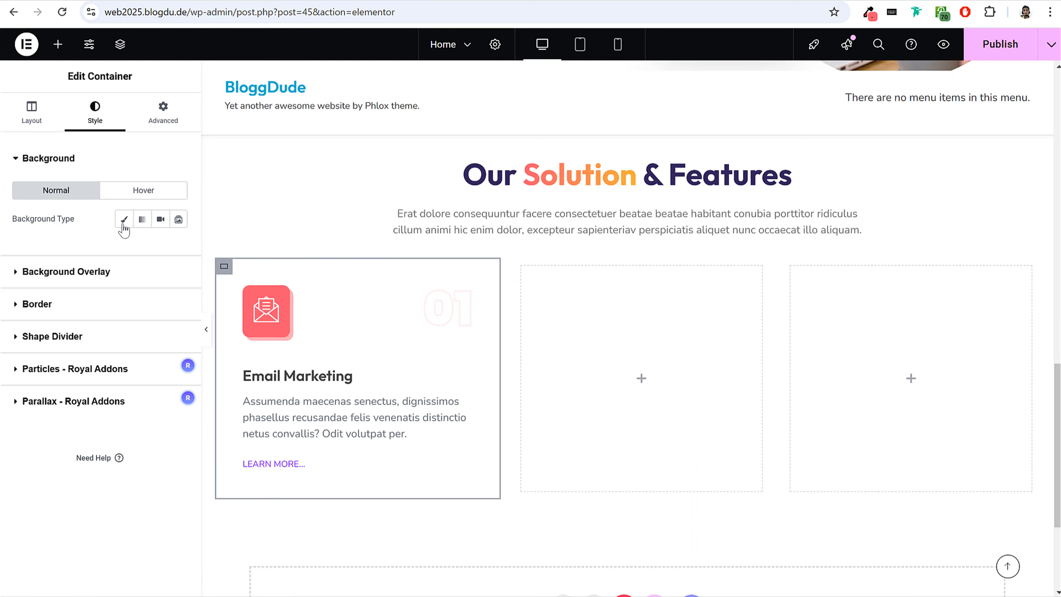
{"action": "left_click", "coordinate": [123, 219]}
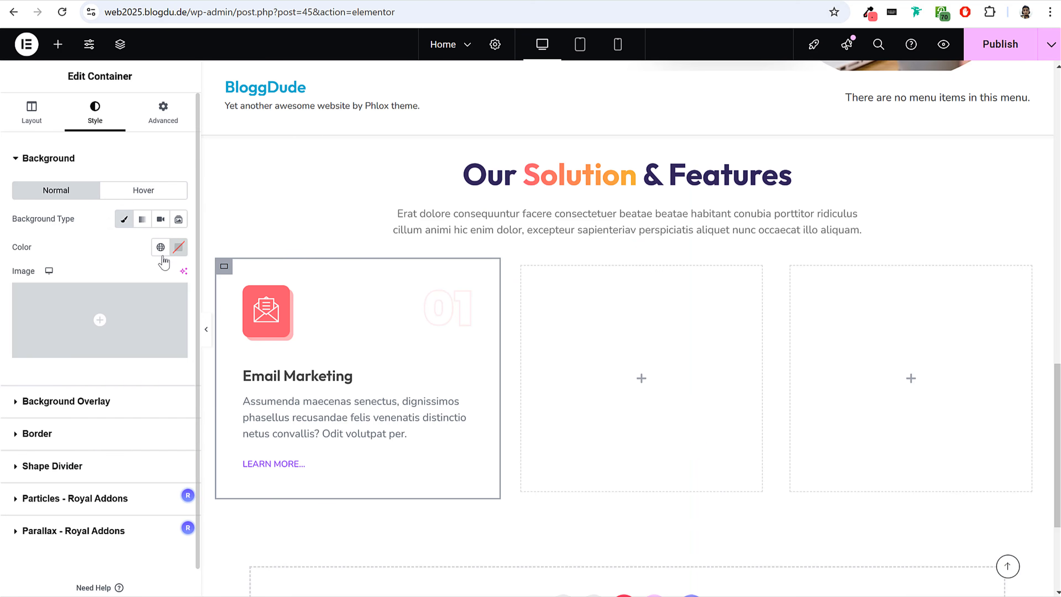
{"action": "left_click", "coordinate": [178, 246]}
{"action": "mouse_move", "coordinate": [184, 302]}
{"action": "left_mouse_down"}
{"action": "mouse_move", "coordinate": [244, 301]}
{"action": "mouse_move", "coordinate": [229, 312]}
{"action": "mouse_move", "coordinate": [82, 229]}
{"action": "left_mouse_up"}
{"action": "left_click", "coordinate": [70, 223]}
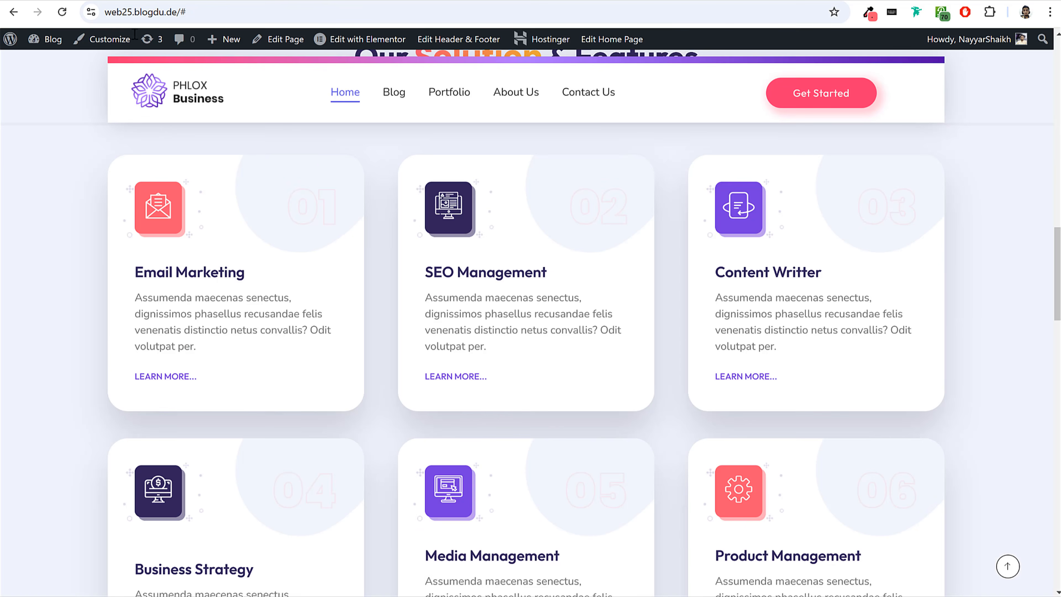
Compare with the reference cards and set the card container's border radius to 30 px on all corners.
{"action": "scroll", "coordinate": [921, 242], "scroll_direction": "up", "scroll_amount": 4}
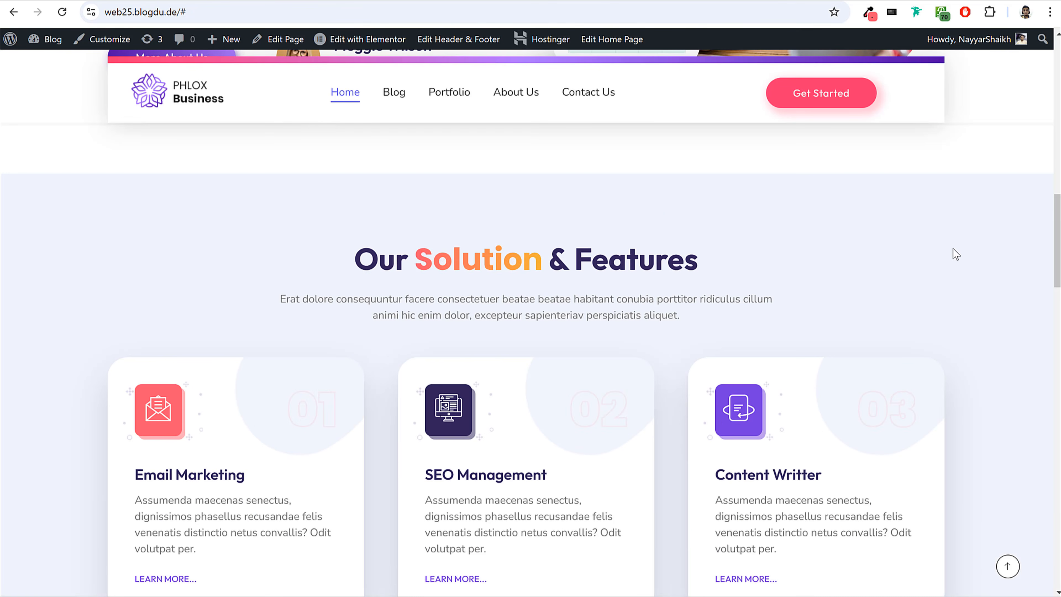
{"action": "scroll", "coordinate": [950, 242], "scroll_direction": "down", "scroll_amount": 3}
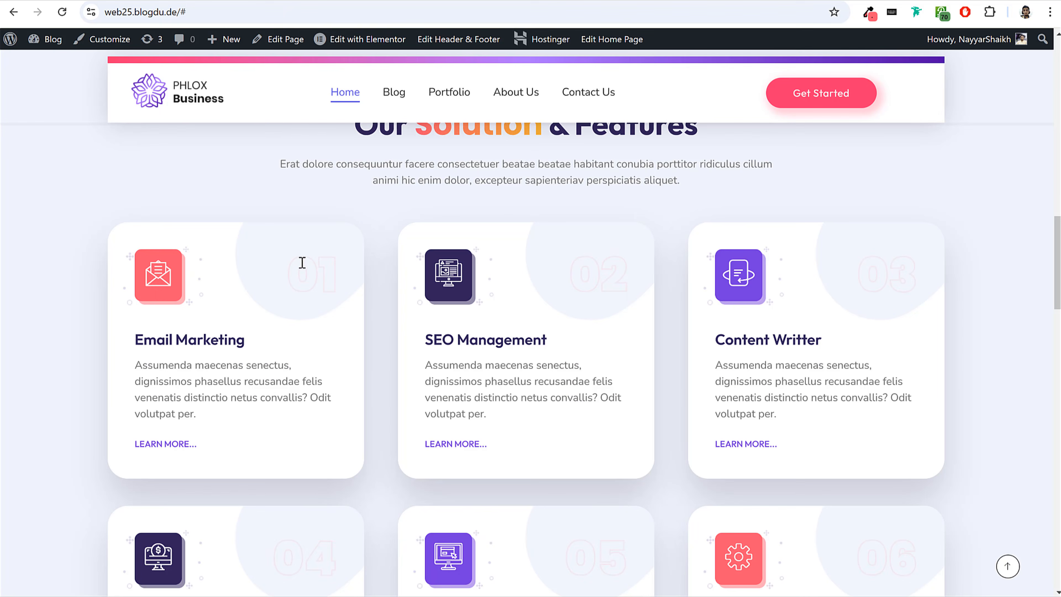
{"action": "scroll", "coordinate": [329, 259], "scroll_direction": "down", "scroll_amount": 2}
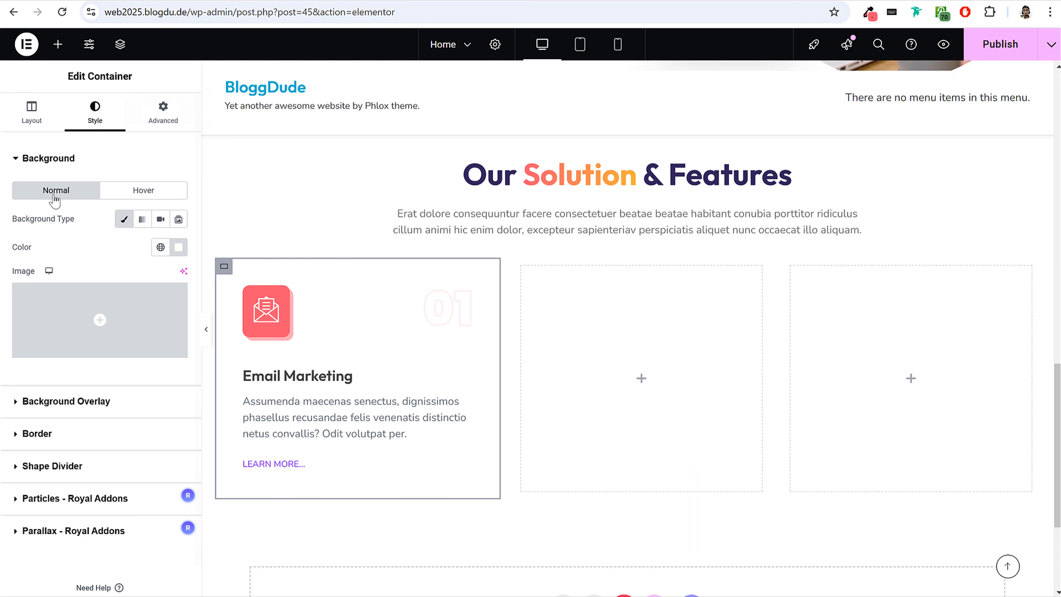
{"action": "left_click", "coordinate": [38, 434]}
{"action": "left_click", "coordinate": [32, 326]}
{"action": "type", "text": "30"}
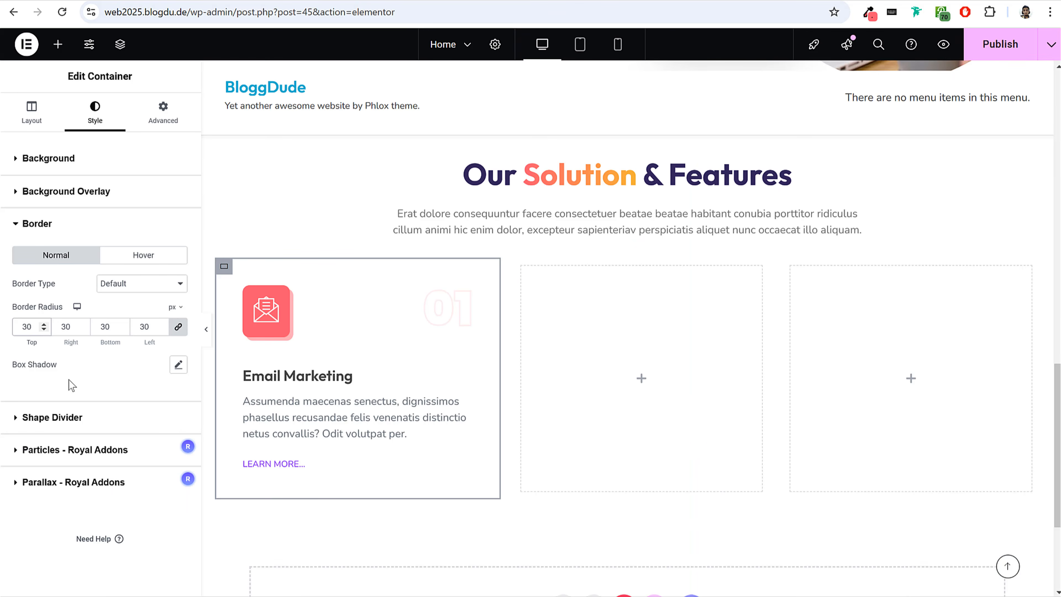
Add a box shadow to the card with colour rgba(0, 0, 0, 0.15), vertical offset 30 and blur 50, and publish the page.
{"action": "left_click", "coordinate": [179, 366]}
{"action": "left_click", "coordinate": [168, 400]}
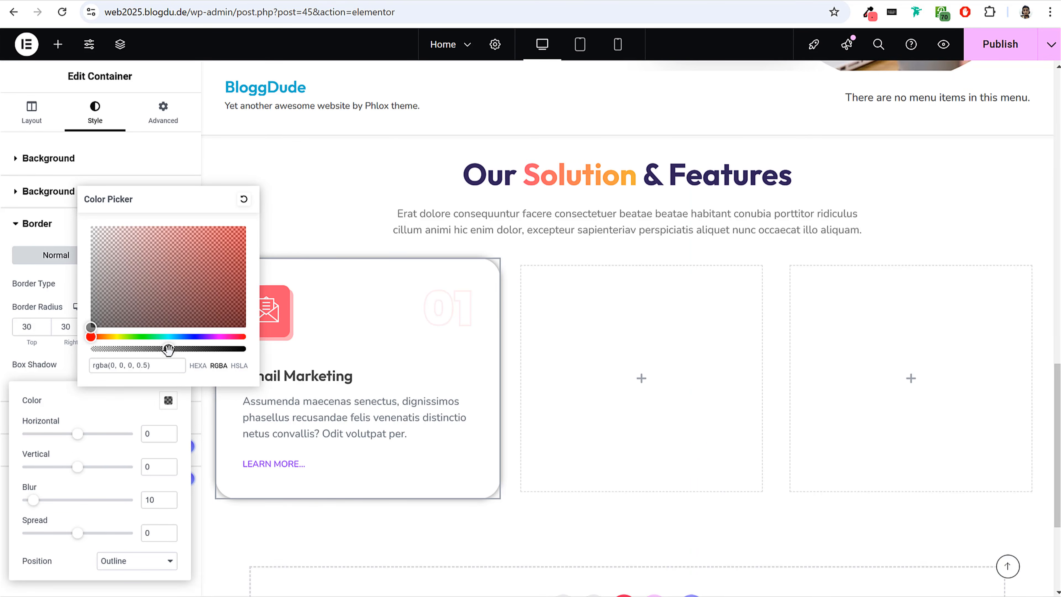
{"action": "left_click_drag", "start_coordinate": [168, 350], "coordinate": [111, 350]}
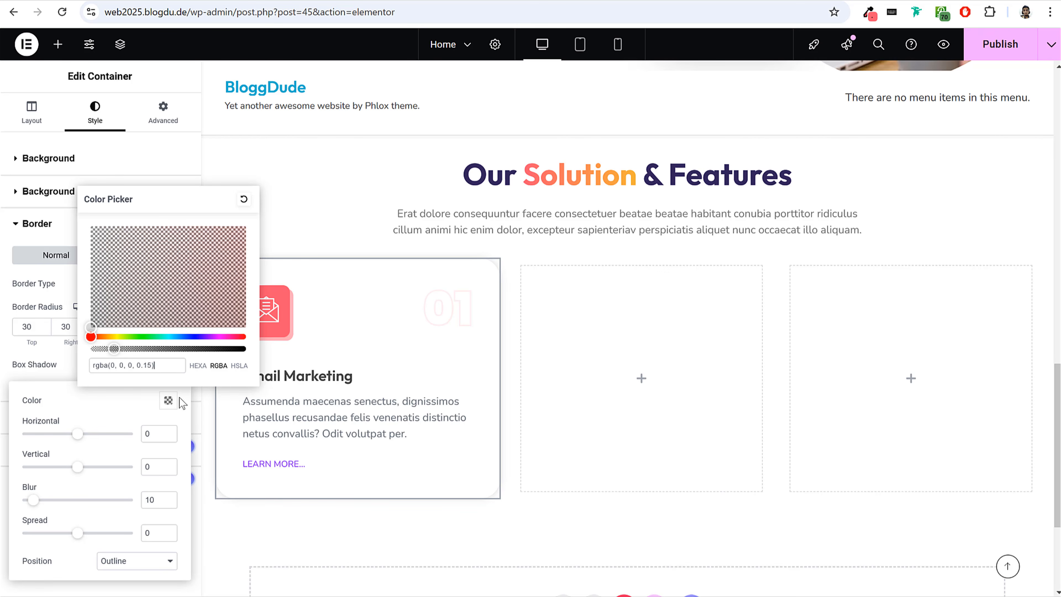
{"action": "left_click_drag", "start_coordinate": [159, 467], "coordinate": [125, 473]}
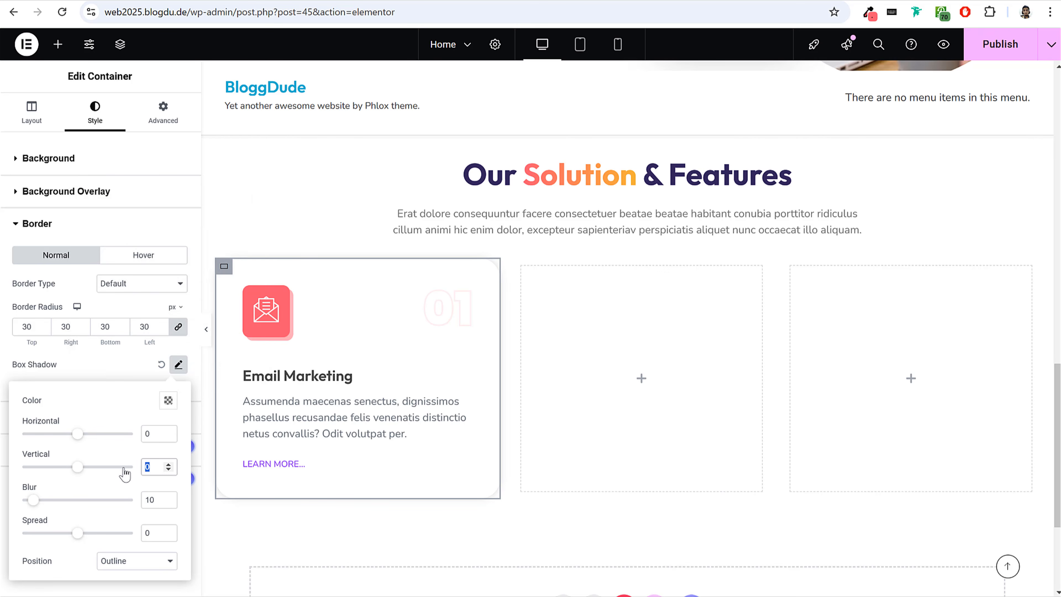
{"action": "type", "text": "30"}
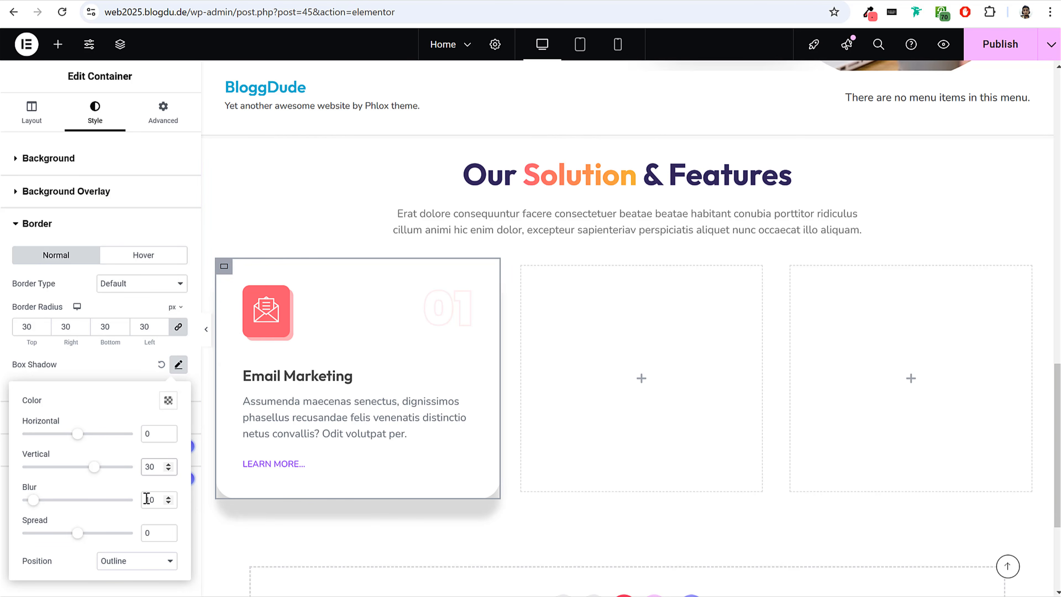
{"action": "left_click_drag", "start_coordinate": [147, 496], "coordinate": [136, 507]}
{"action": "type", "text": "50"}
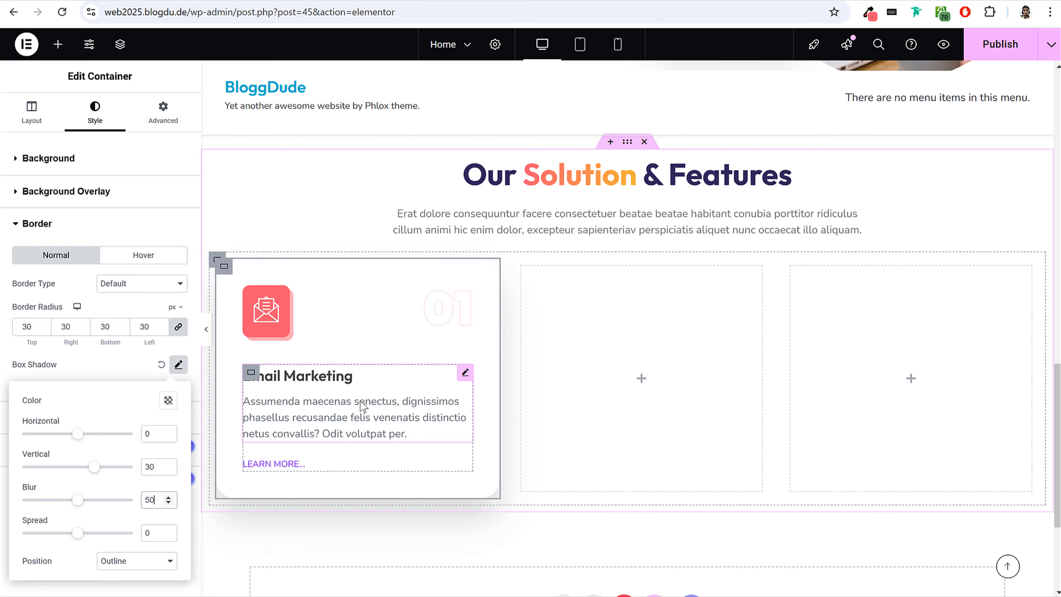
{"action": "left_click", "coordinate": [998, 55]}
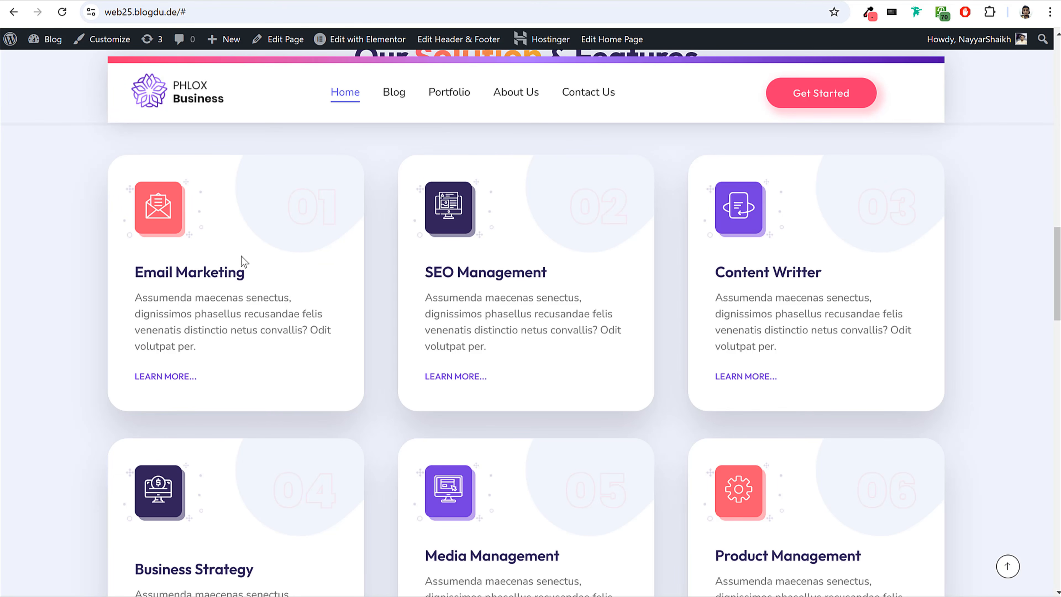
Check the reference card's decorative background and open the media library for the card container's background image.
{"action": "left_click_drag", "start_coordinate": [299, 205], "coordinate": [335, 208]}
{"action": "left_click", "coordinate": [335, 208]}
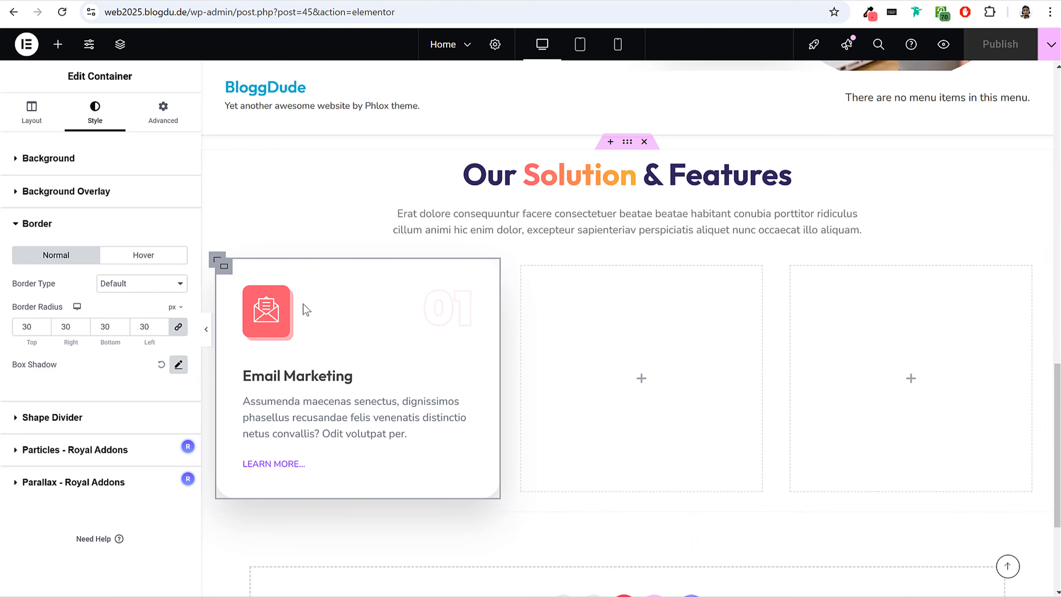
{"action": "left_click", "coordinate": [74, 165]}
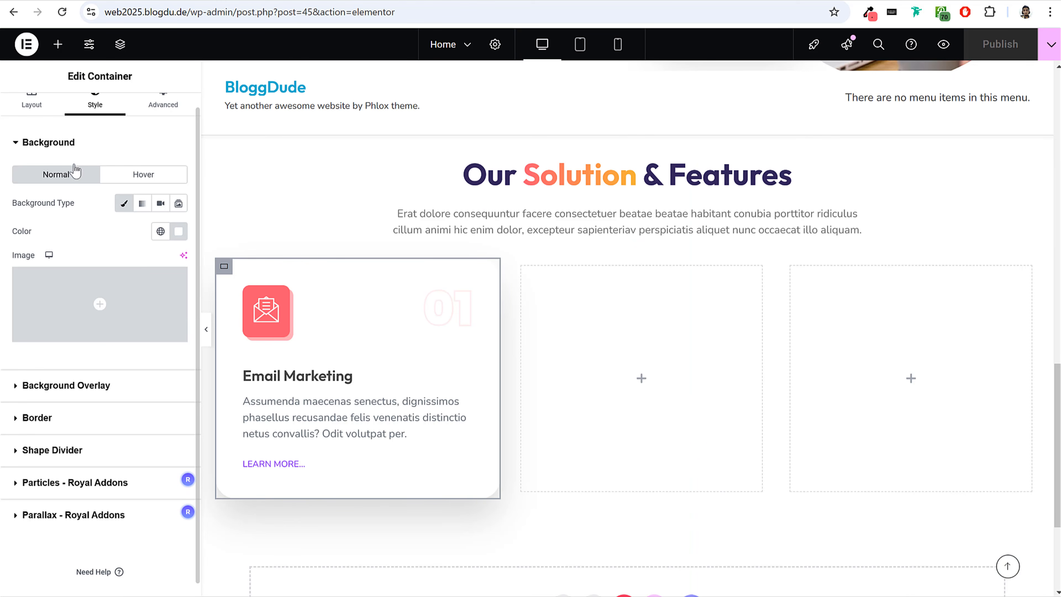
{"action": "left_click", "coordinate": [89, 288]}
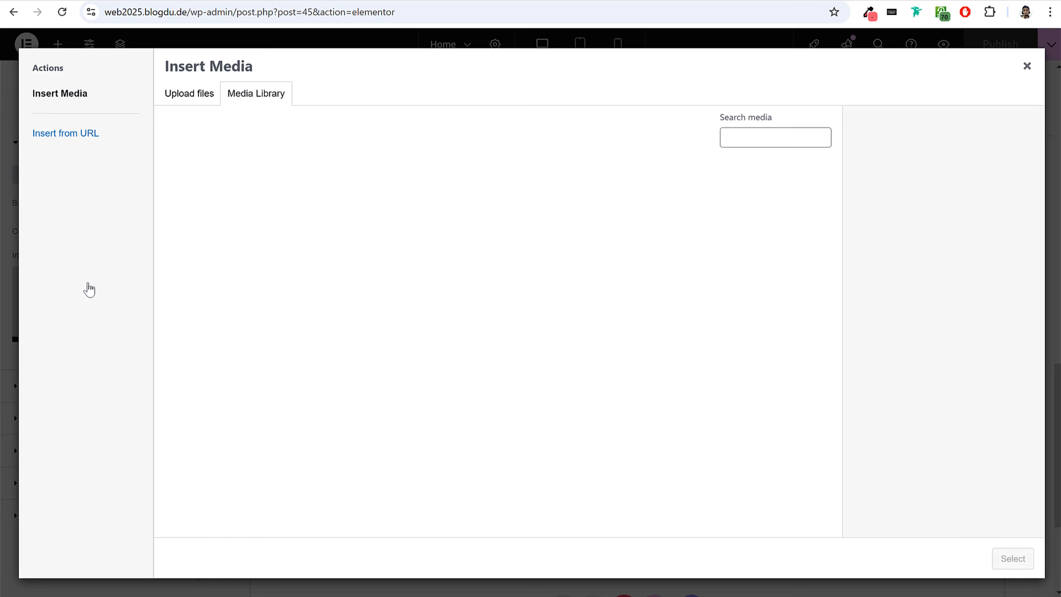
Add Services-BG1 and Services-BG2 from the Home Page folder inside the local Media folder to the media library.
{"action": "key", "text": "alt+Tab"}
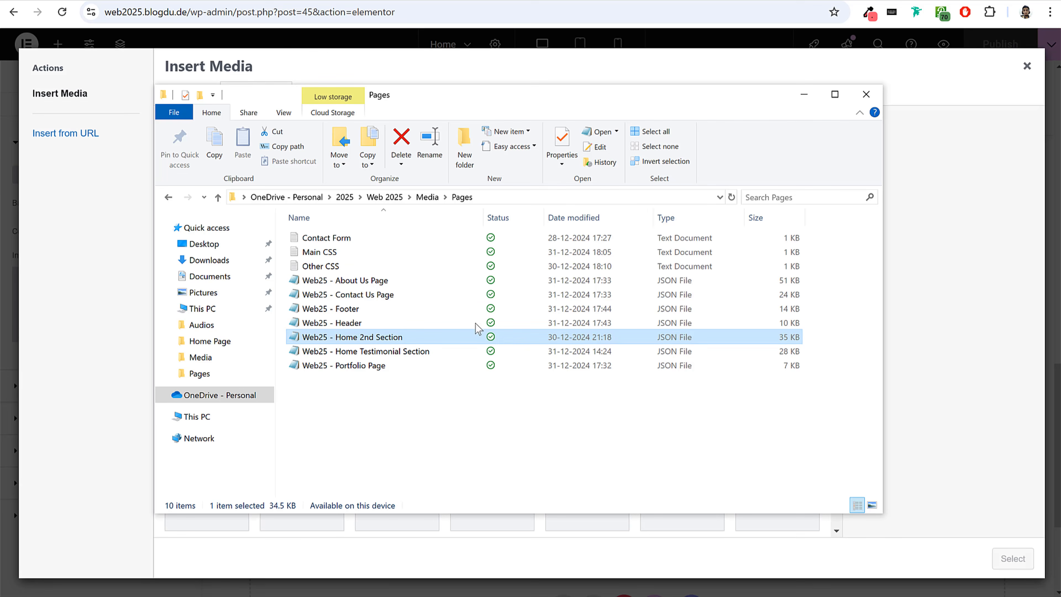
{"action": "left_click", "coordinate": [430, 197]}
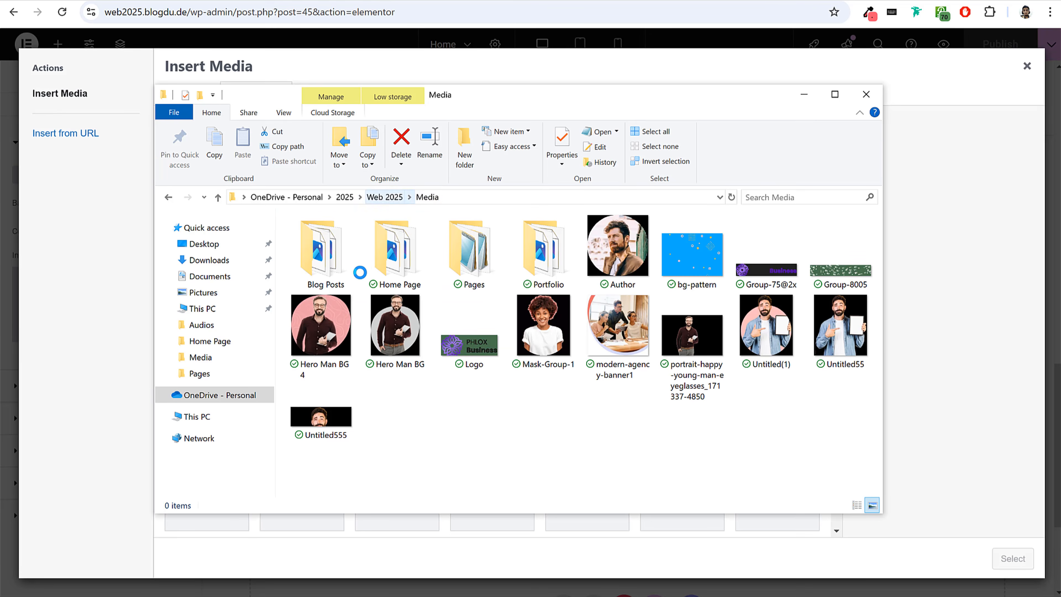
{"action": "left_click", "coordinate": [405, 278]}
{"action": "double_click", "coordinate": [406, 279]}
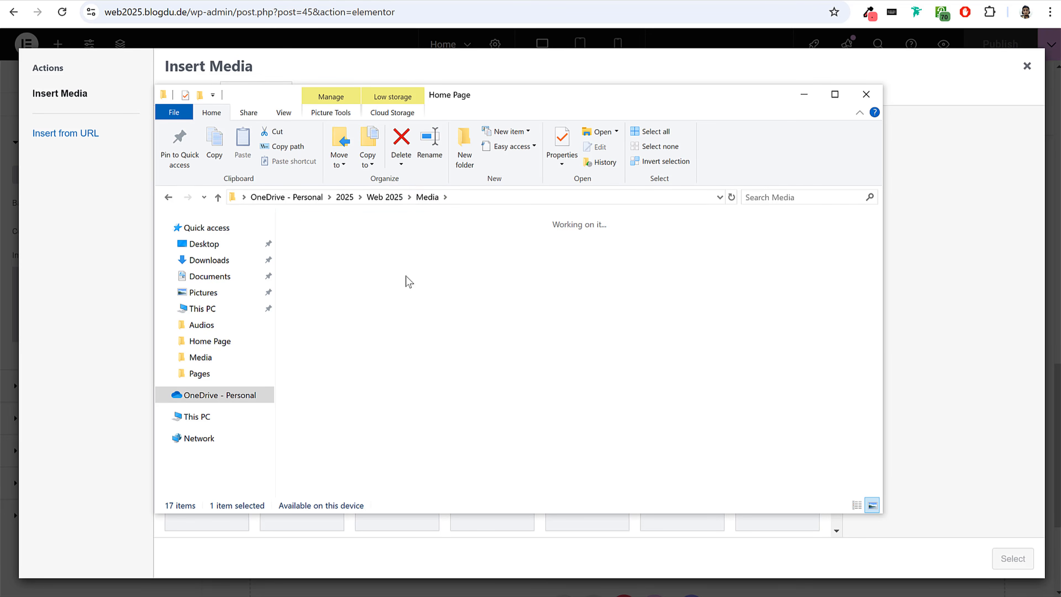
{"action": "left_click", "coordinate": [539, 337]}
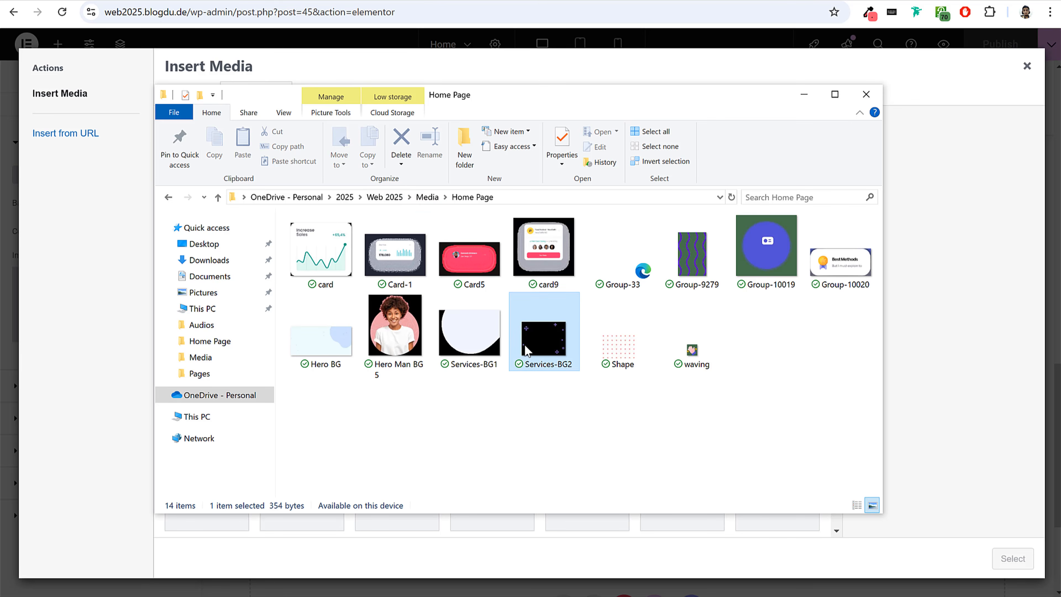
{"action": "left_click", "coordinate": [499, 337], "text": "ctrl"}
{"action": "left_click_drag", "start_coordinate": [500, 336], "coordinate": [112, 346]}
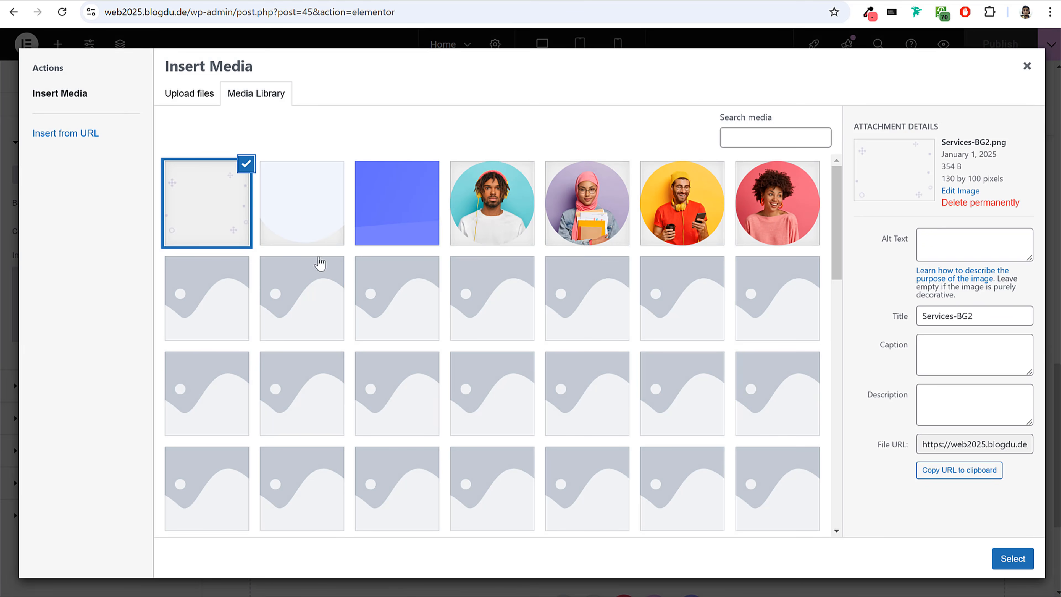
Use Services-BG1 as the Email Marketing card's background image and set its repeat to No-repeat.
{"action": "left_click", "coordinate": [318, 203]}
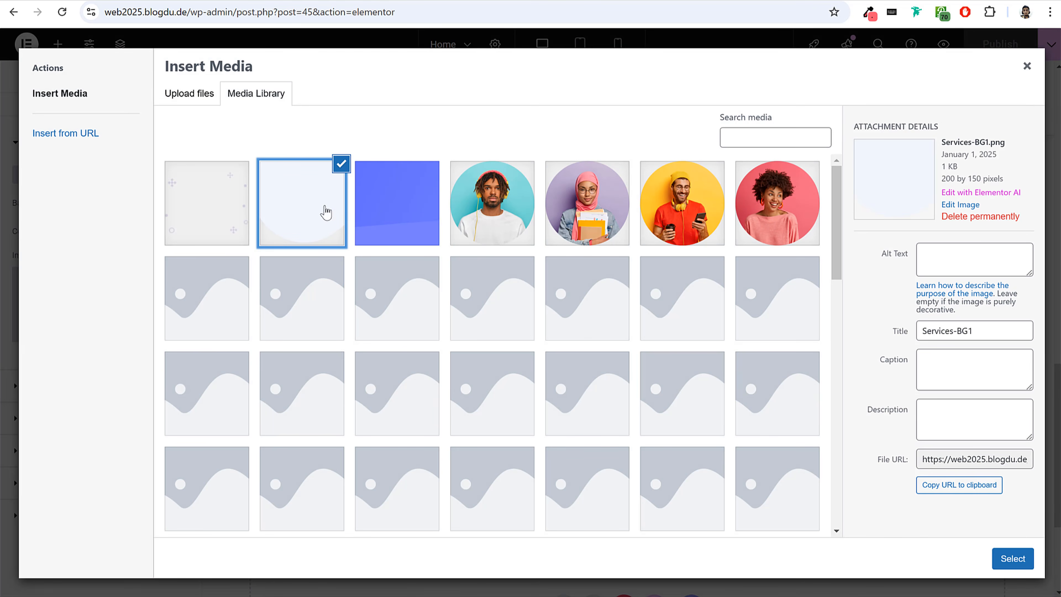
{"action": "left_click", "coordinate": [1021, 558]}
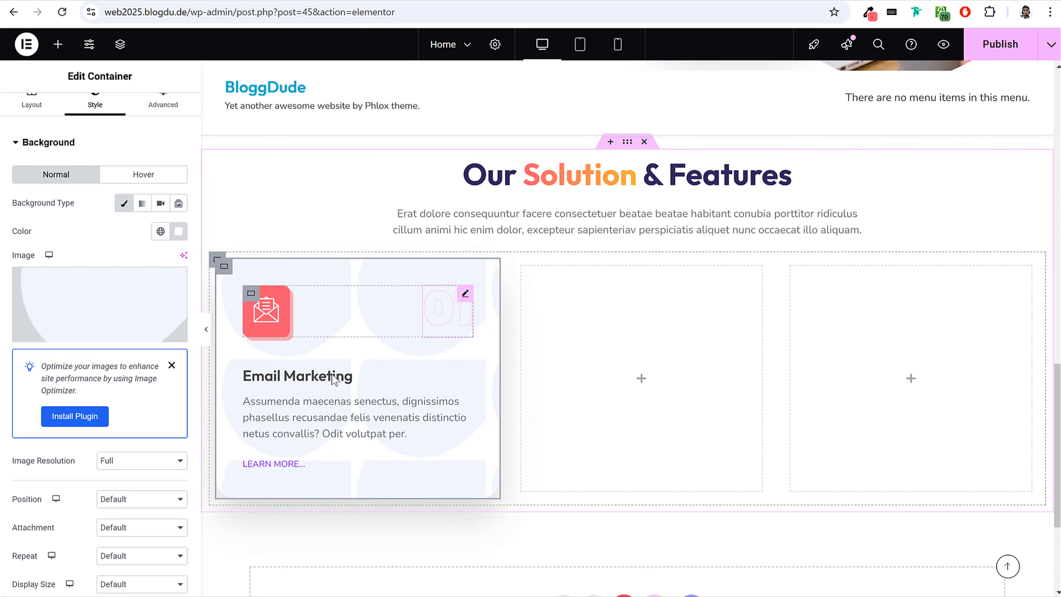
{"action": "scroll", "coordinate": [137, 436], "scroll_direction": "down", "scroll_amount": 2}
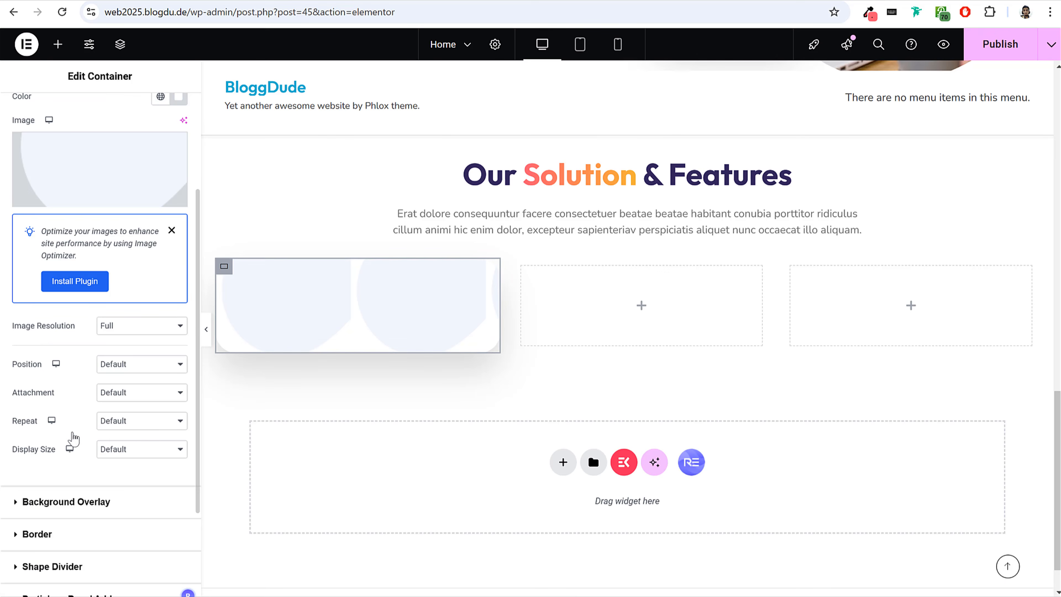
{"action": "left_click_drag", "start_coordinate": [13, 426], "coordinate": [130, 426]}
{"action": "left_click", "coordinate": [130, 422]}
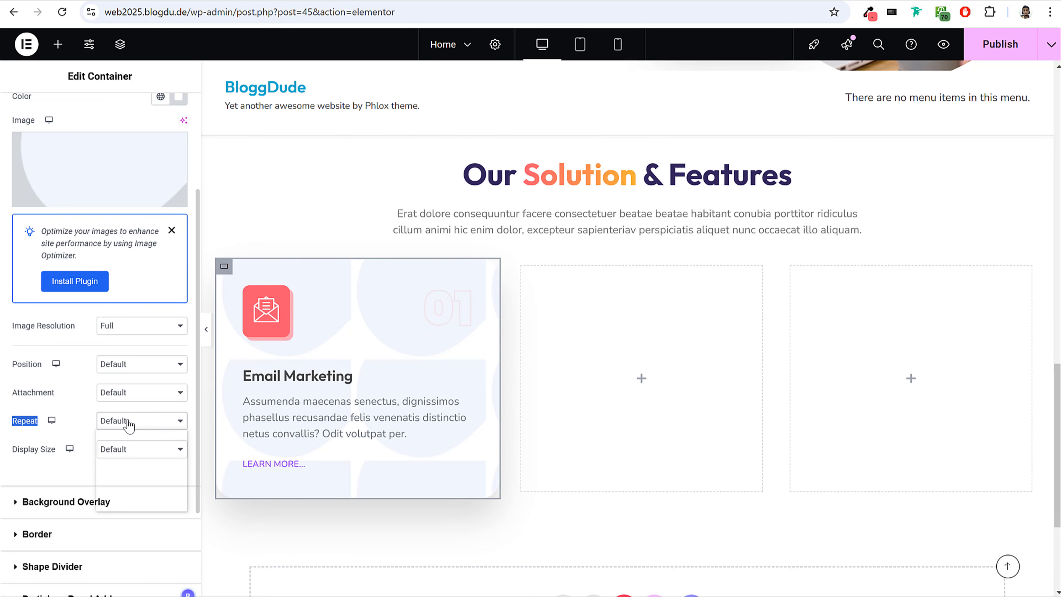
{"action": "left_click", "coordinate": [130, 455]}
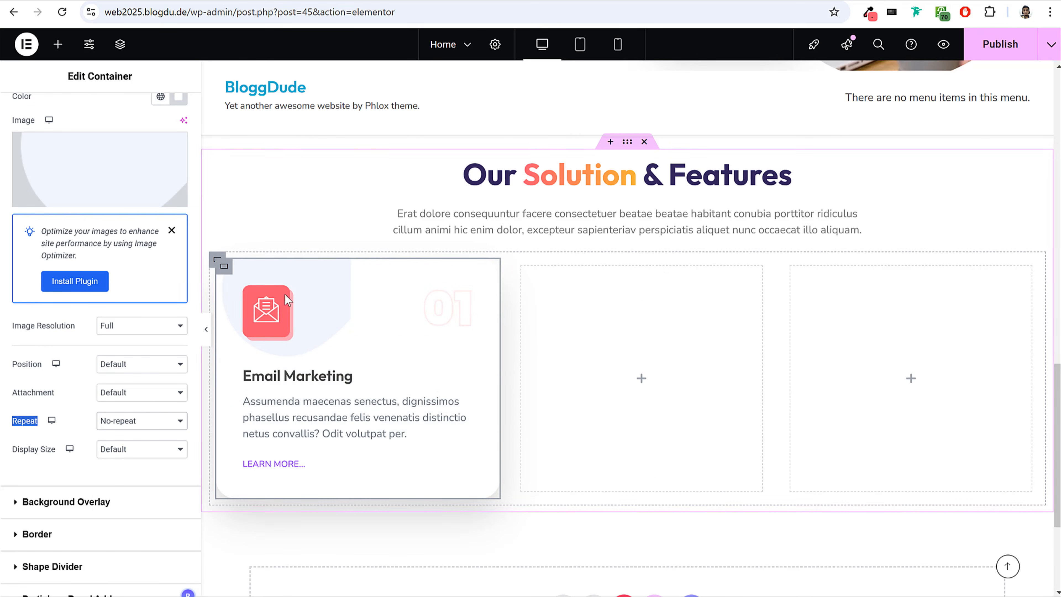
Give the card's background image a custom position with an X position of 180 px.
{"action": "left_click", "coordinate": [21, 370]}
{"action": "left_click_drag", "start_coordinate": [18, 366], "coordinate": [138, 364]}
{"action": "left_click", "coordinate": [138, 363]}
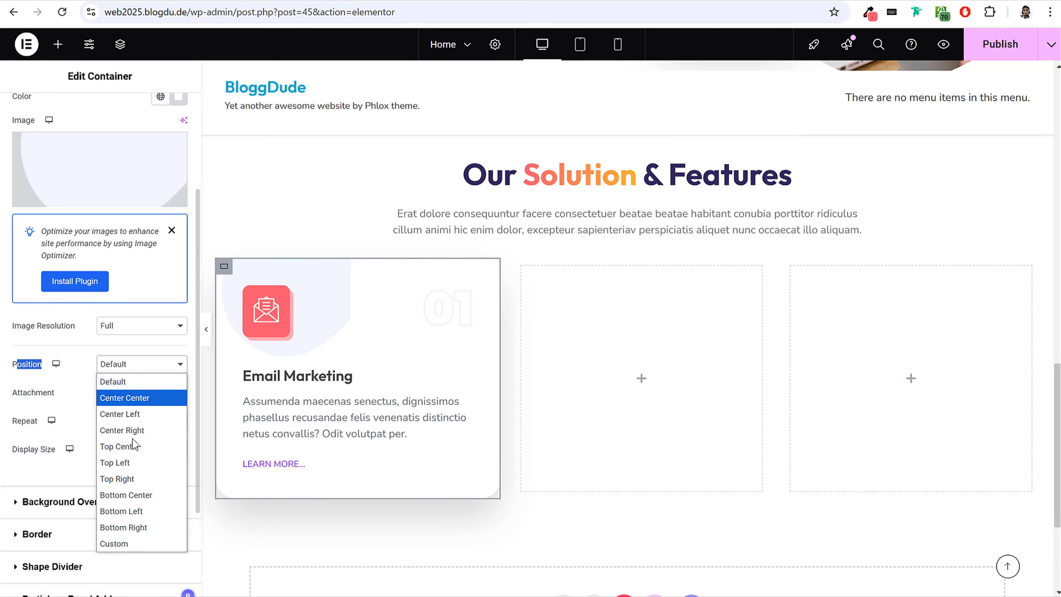
{"action": "left_click", "coordinate": [120, 543]}
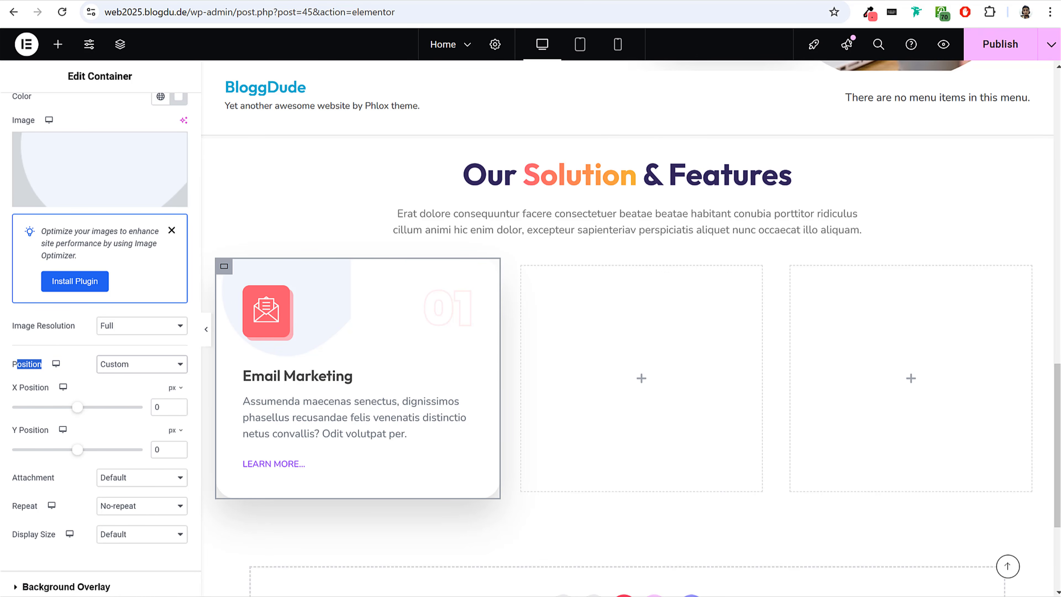
{"action": "double_click", "coordinate": [167, 407]}
{"action": "type", "text": "180"}
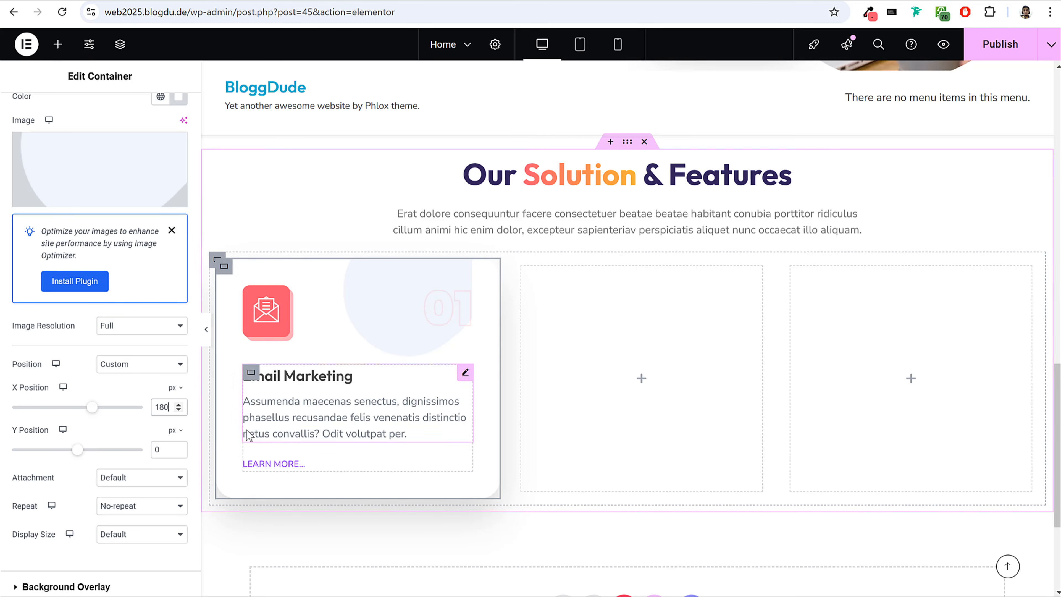
{"action": "double_click", "coordinate": [159, 449]}
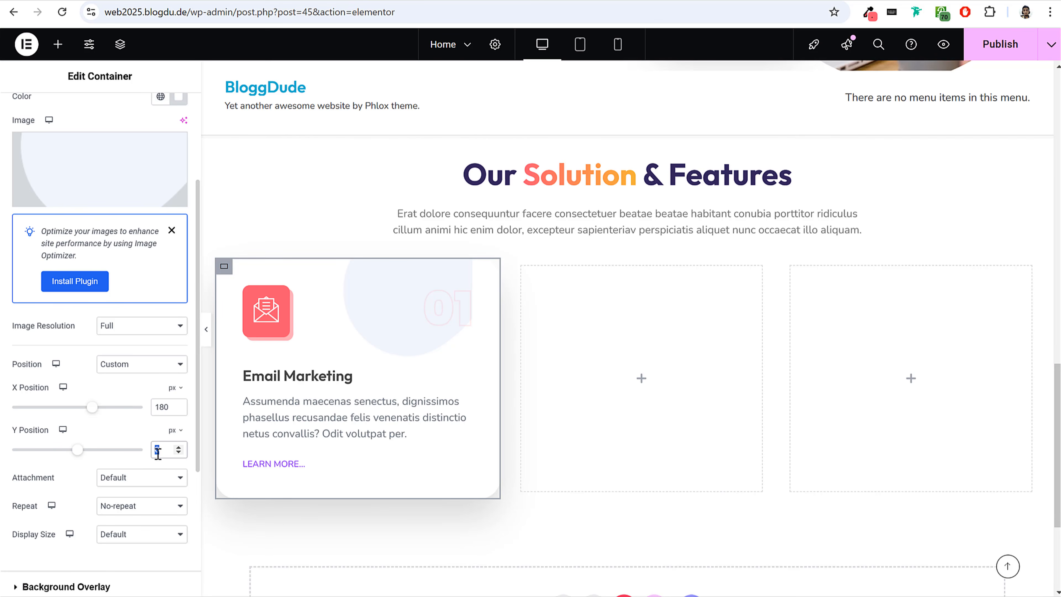
Add a classic background overlay to the card using the Services-BG2 image, with repeat set to No-repeat.
{"action": "scroll", "coordinate": [125, 314], "scroll_direction": "up", "scroll_amount": 5}
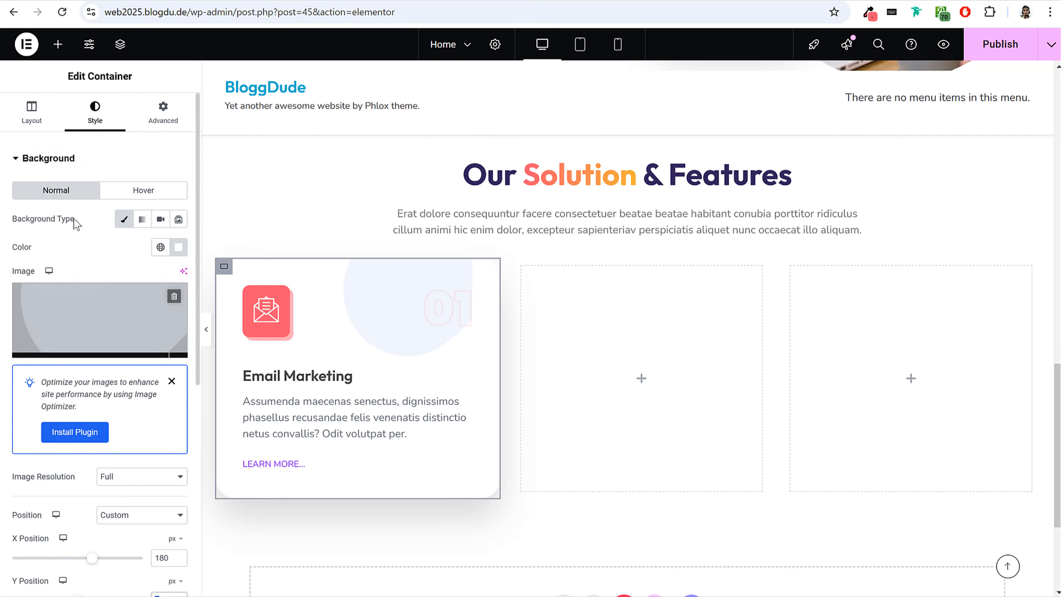
{"action": "left_click", "coordinate": [64, 158]}
{"action": "left_click", "coordinate": [65, 193]}
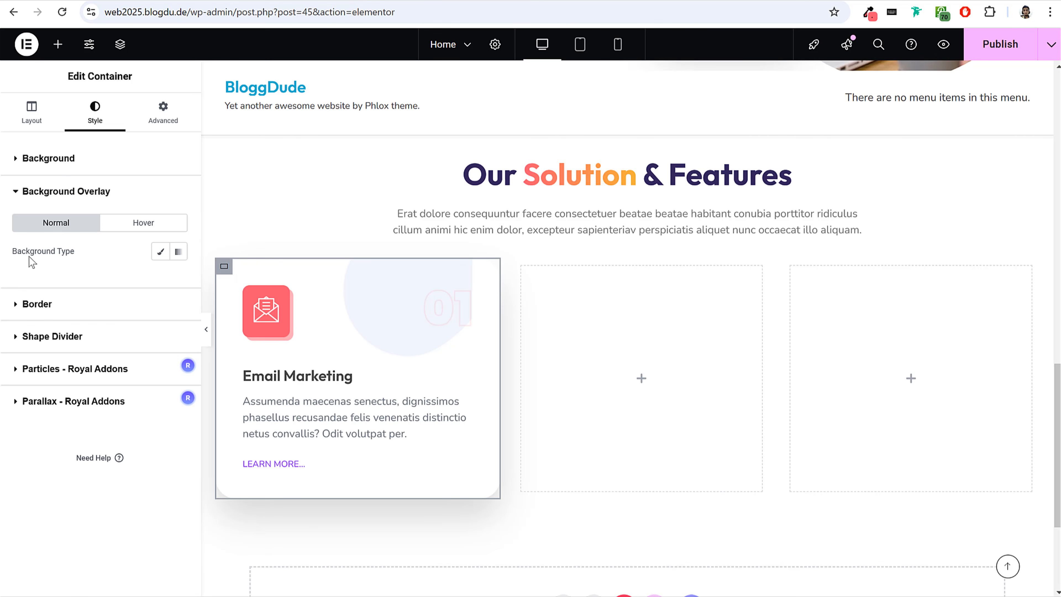
{"action": "left_click_drag", "start_coordinate": [13, 252], "coordinate": [73, 251]}
{"action": "left_click", "coordinate": [160, 251]}
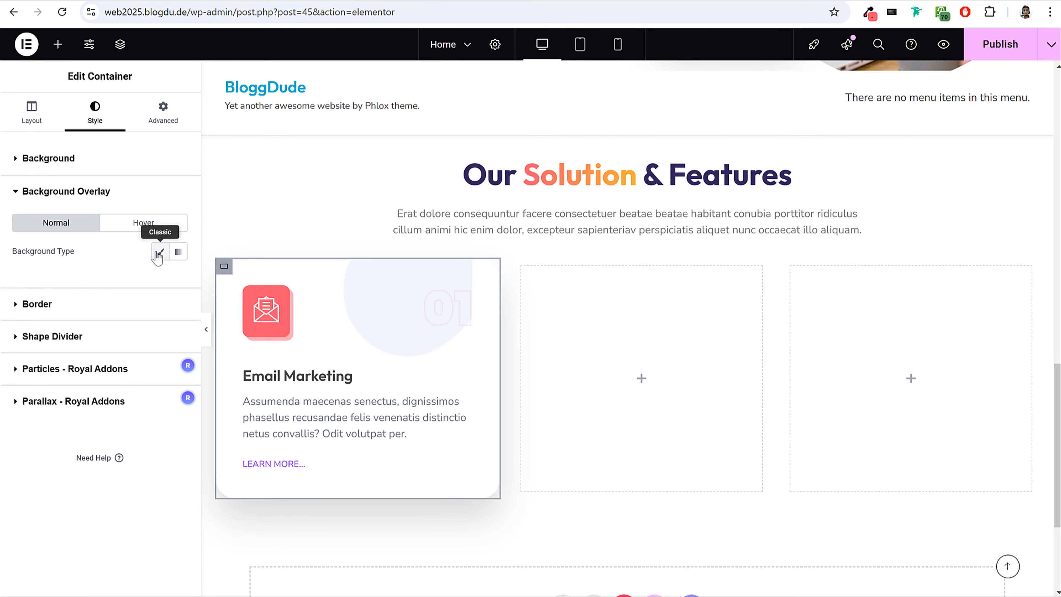
{"action": "left_click", "coordinate": [101, 370]}
{"action": "left_click", "coordinate": [199, 197]}
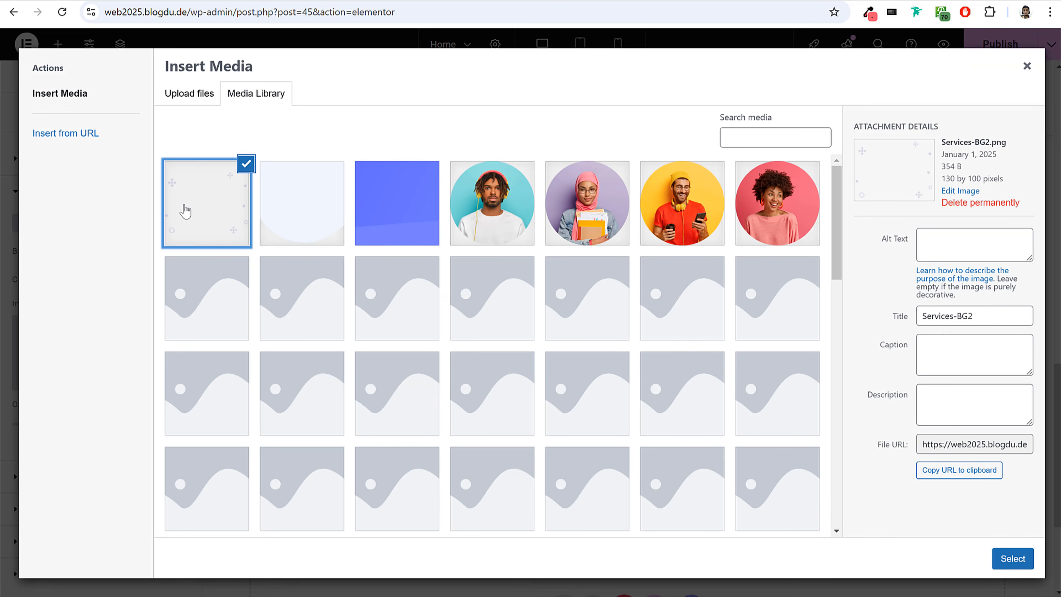
{"action": "left_click", "coordinate": [1012, 559]}
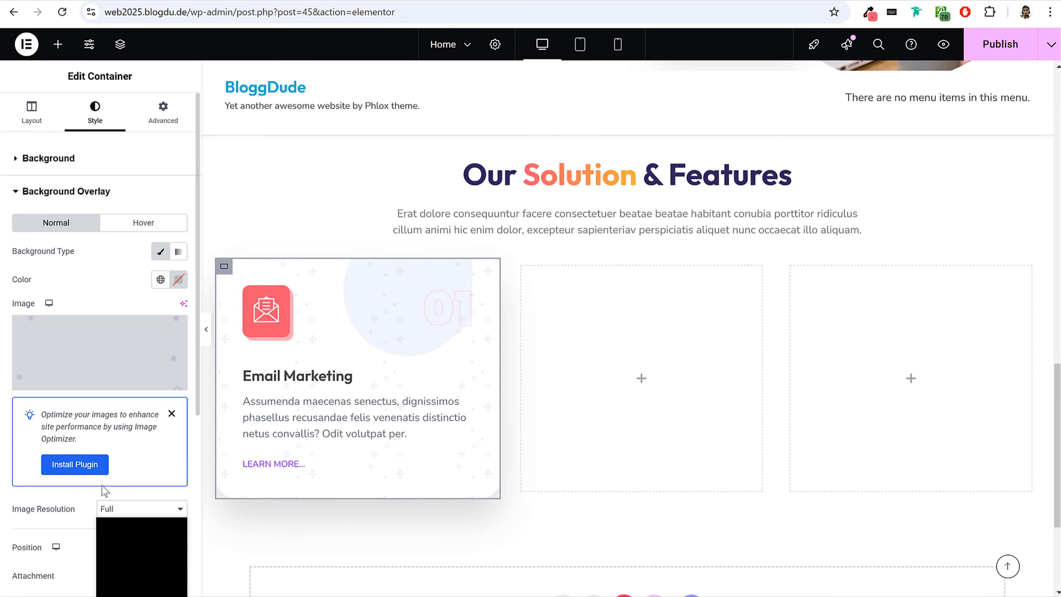
{"action": "scroll", "coordinate": [121, 493], "scroll_direction": "down", "scroll_amount": 5}
{"action": "left_click", "coordinate": [119, 402]}
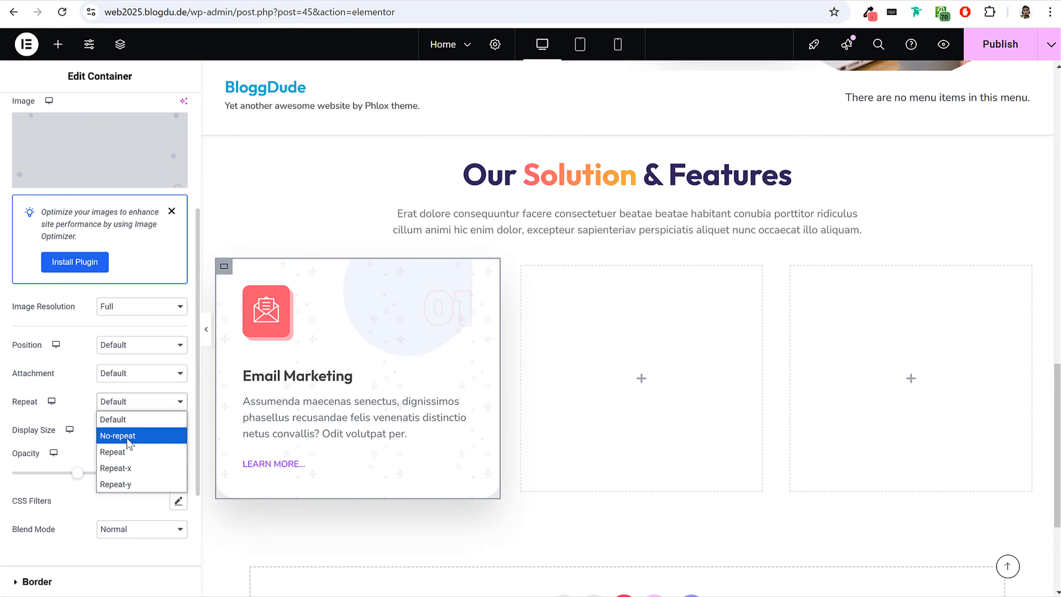
{"action": "left_click", "coordinate": [127, 438]}
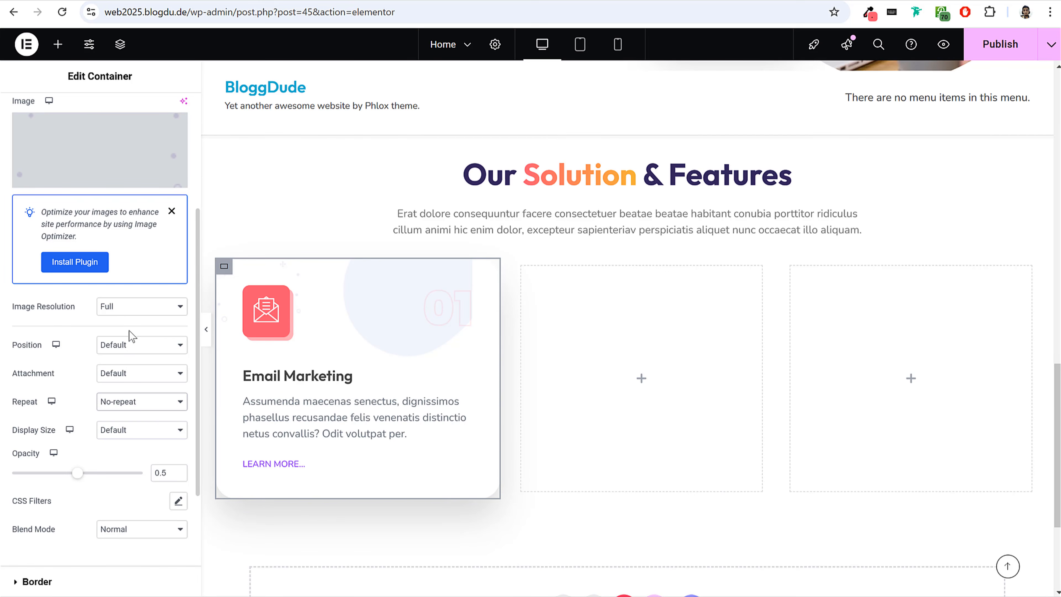
Set the overlay's opacity to 1 and its custom position to X 20 px and Y 32 px.
{"action": "left_click", "coordinate": [119, 349]}
{"action": "left_click", "coordinate": [66, 433]}
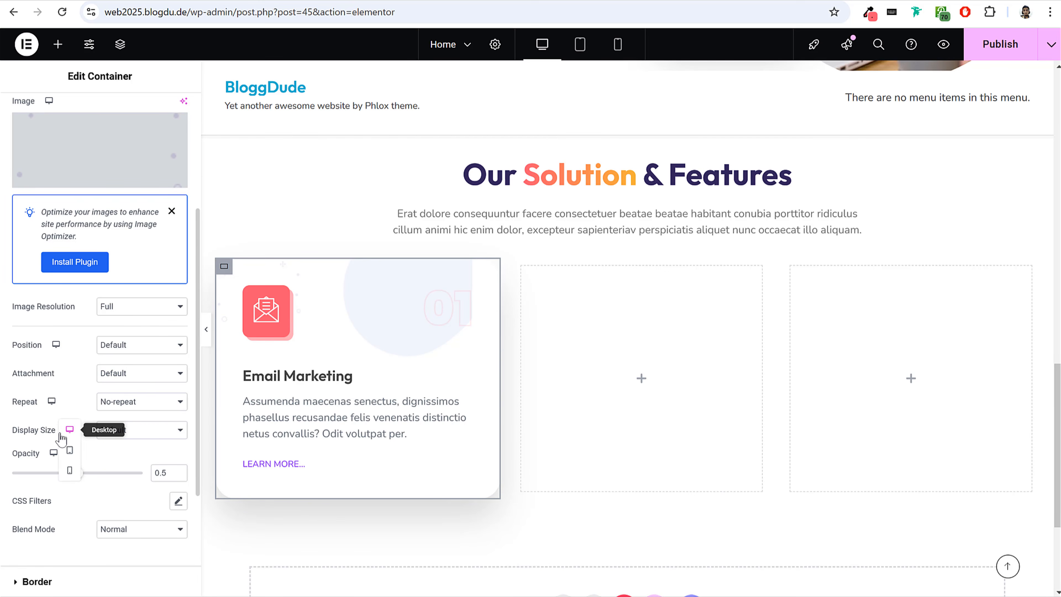
{"action": "left_click_drag", "start_coordinate": [81, 473], "coordinate": [157, 479]}
{"action": "double_click", "coordinate": [157, 473]}
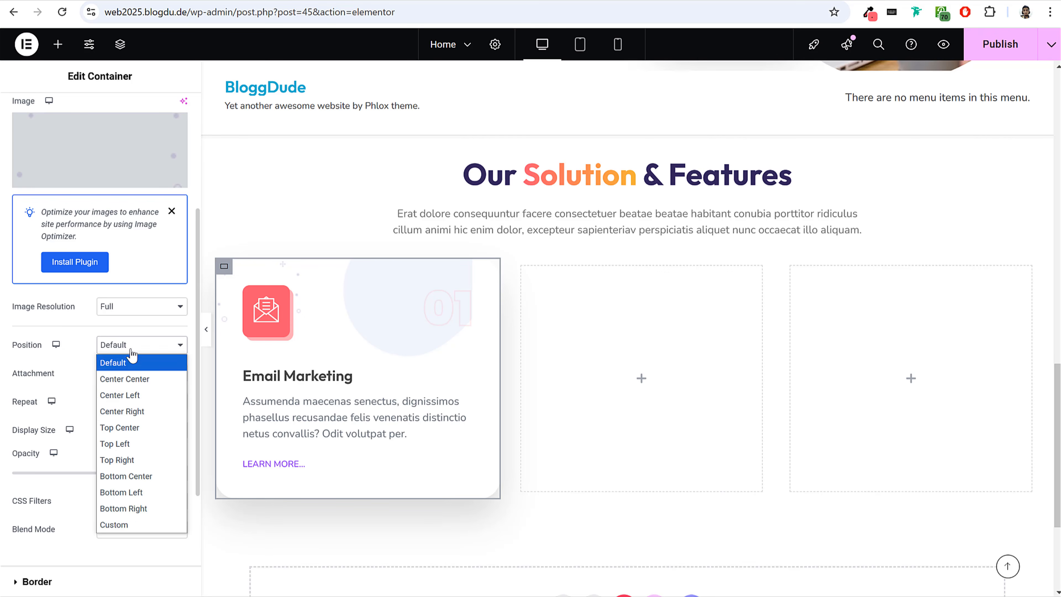
{"action": "left_click", "coordinate": [132, 523]}
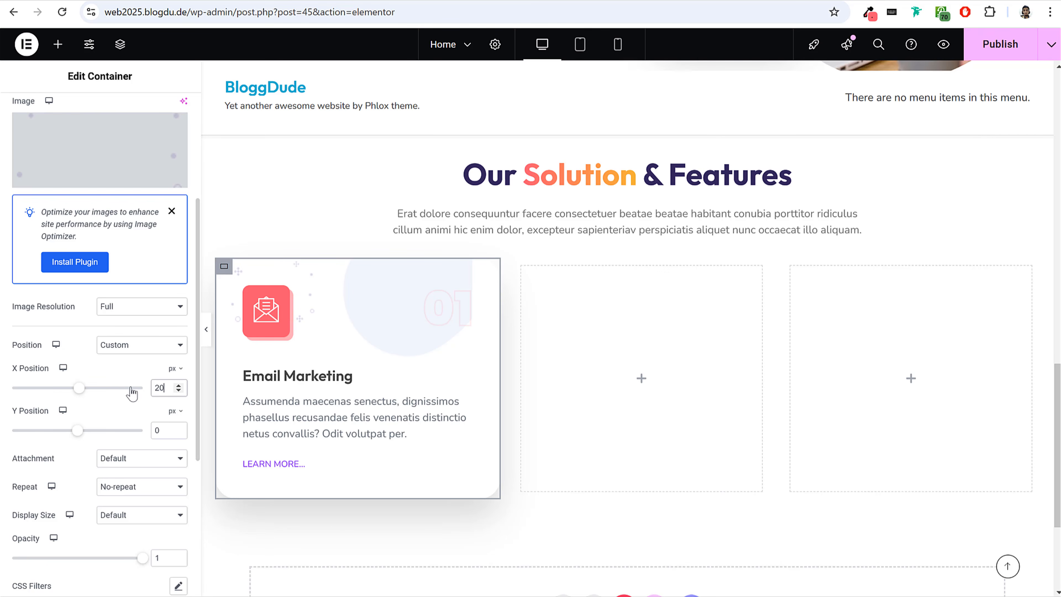
{"action": "double_click", "coordinate": [159, 432]}
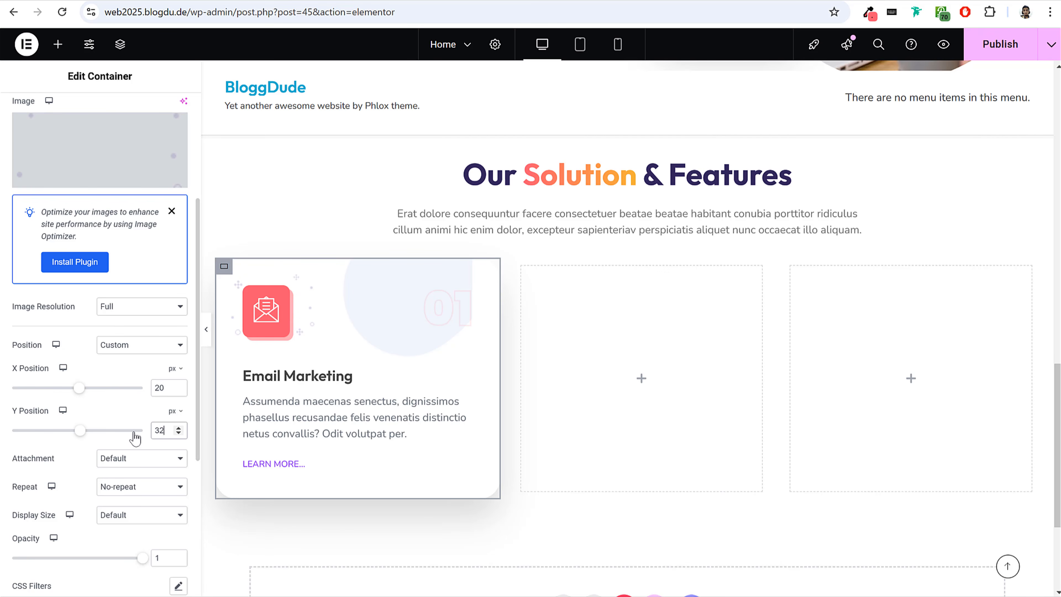
Check the card at full canvas width, publish the page, and review the reloaded live home page.
{"action": "left_click", "coordinate": [205, 334]}
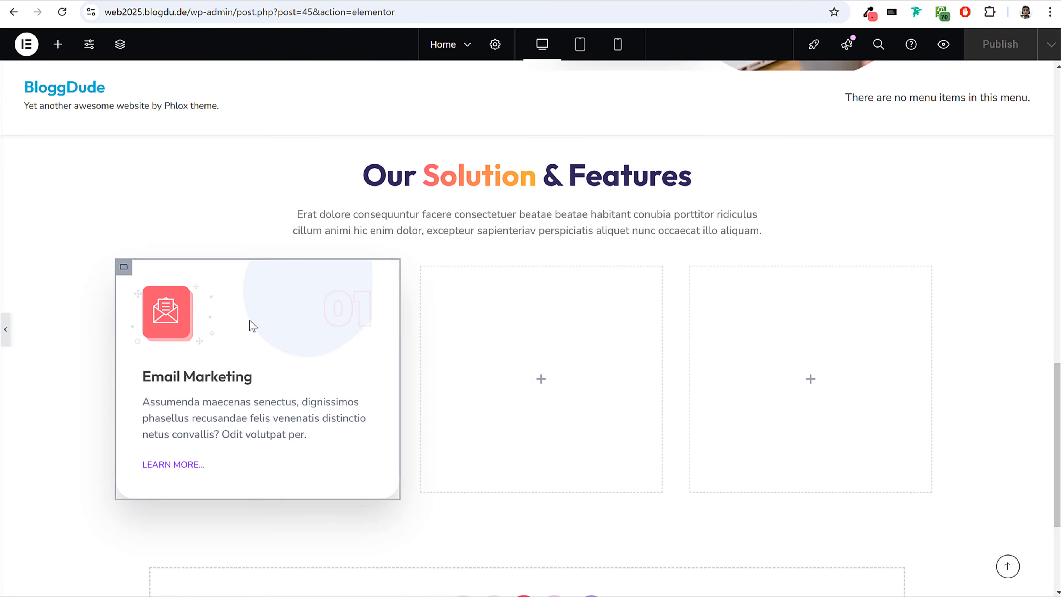
{"action": "left_click", "coordinate": [213, 336]}
{"action": "left_click", "coordinate": [1001, 45]}
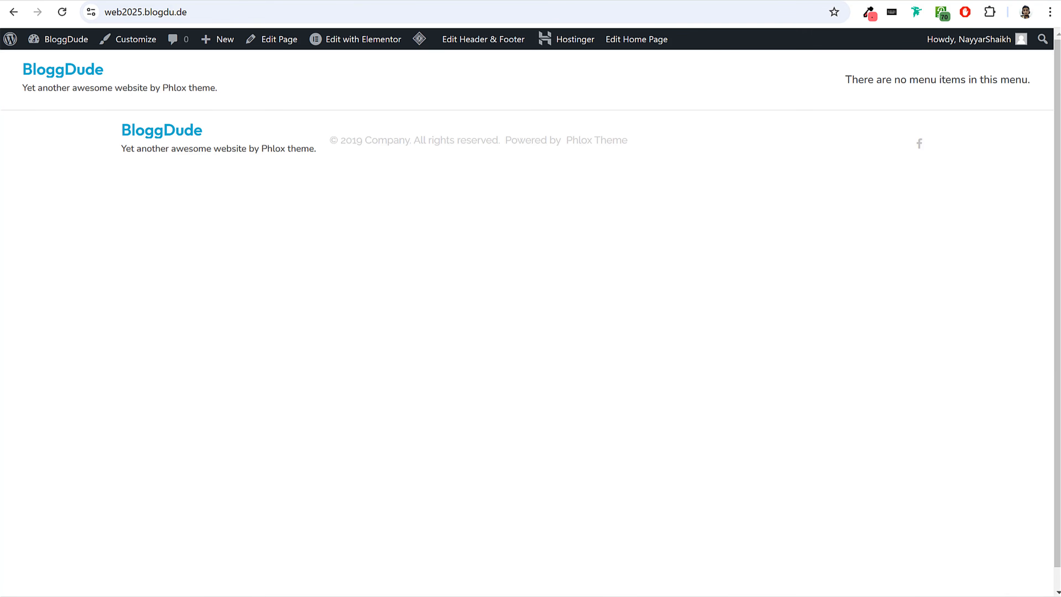
{"action": "mouse_move", "coordinate": [50, 32]}
{"action": "scroll", "coordinate": [497, 343], "scroll_direction": "down", "scroll_amount": 10}
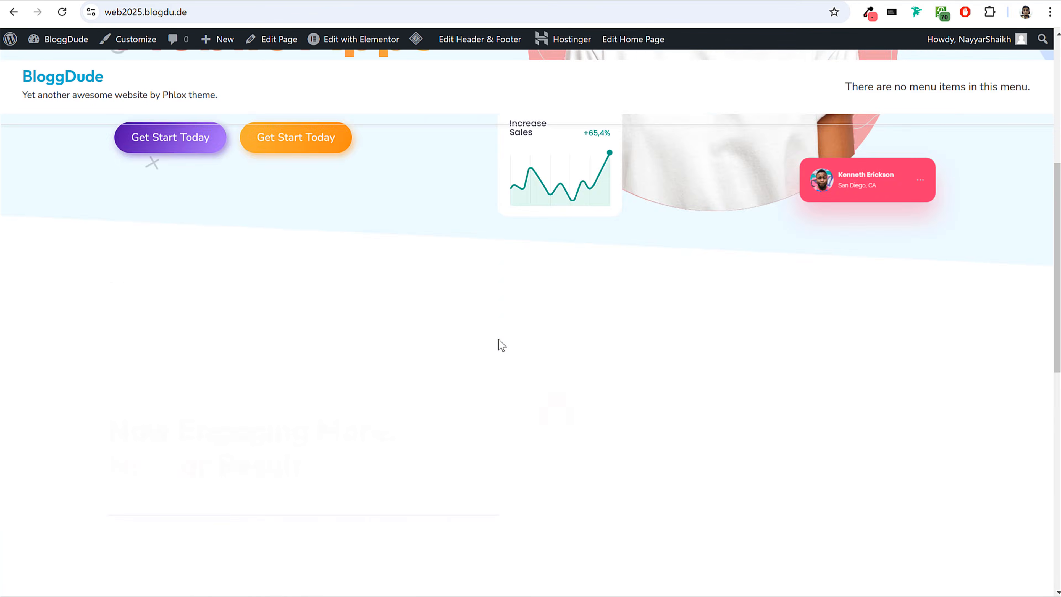
{"action": "scroll", "coordinate": [501, 344], "scroll_direction": "down", "scroll_amount": 8}
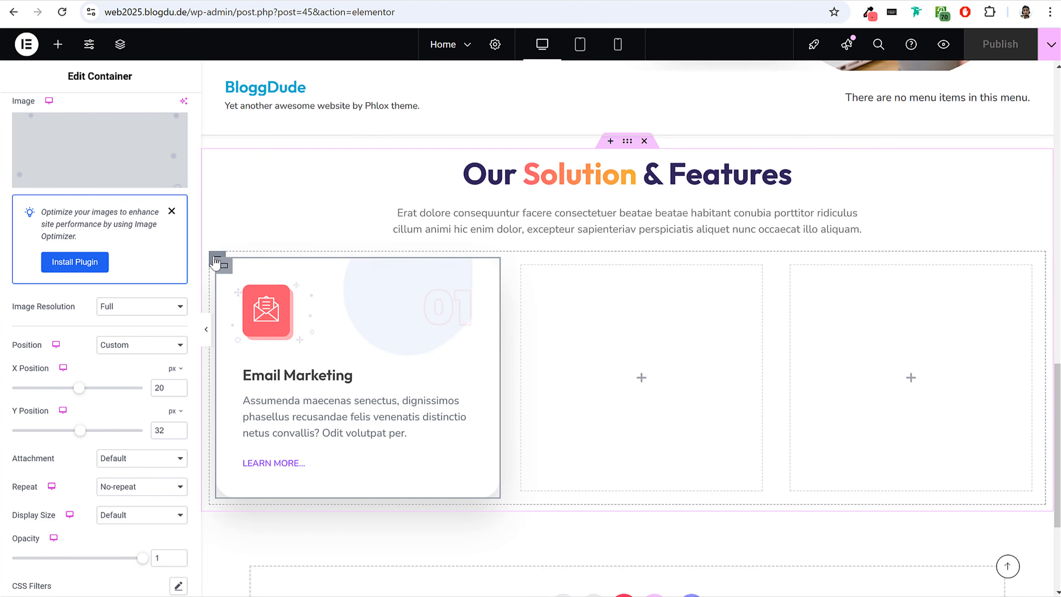
Set the column and row gaps of the container holding the three cards to 50 px.
{"action": "left_click", "coordinate": [216, 260]}
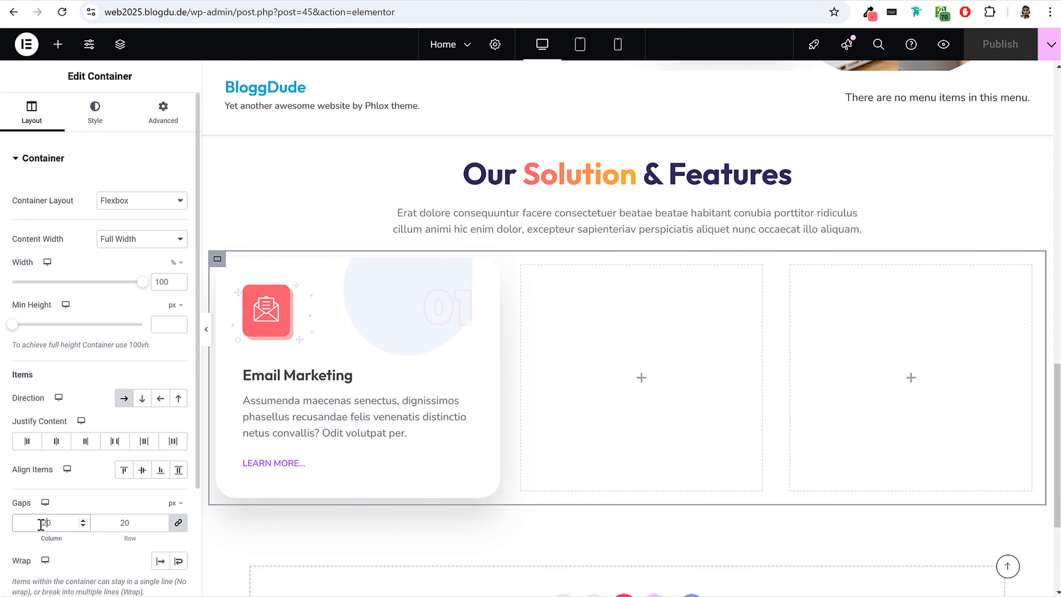
{"action": "type", "text": "50"}
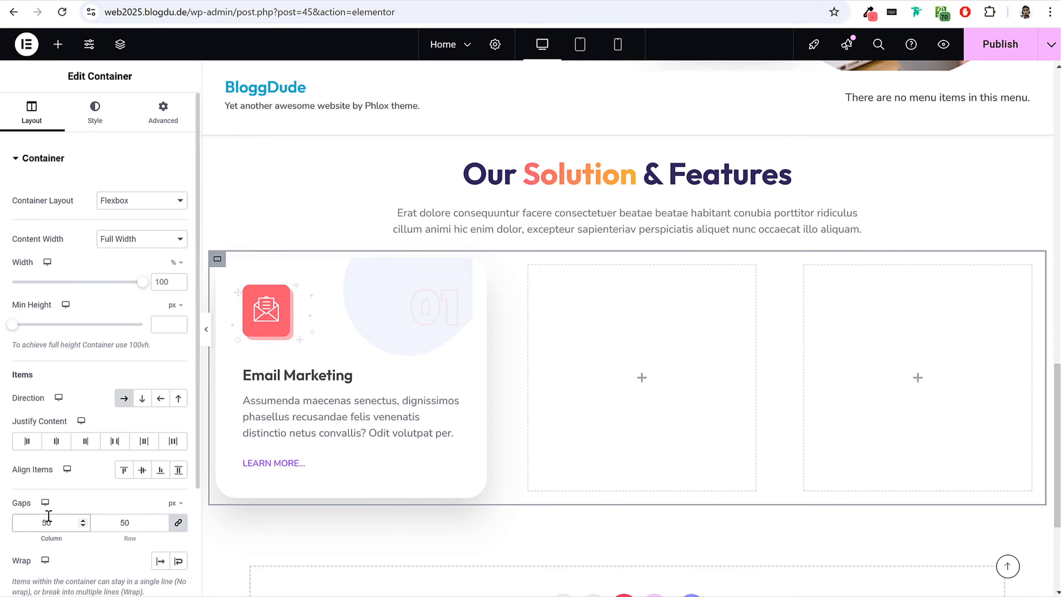
Unlink the card row container's padding and set it to 100 px top, 15 px right, 100 px bottom and 15 px left.
{"action": "left_click", "coordinate": [162, 125]}
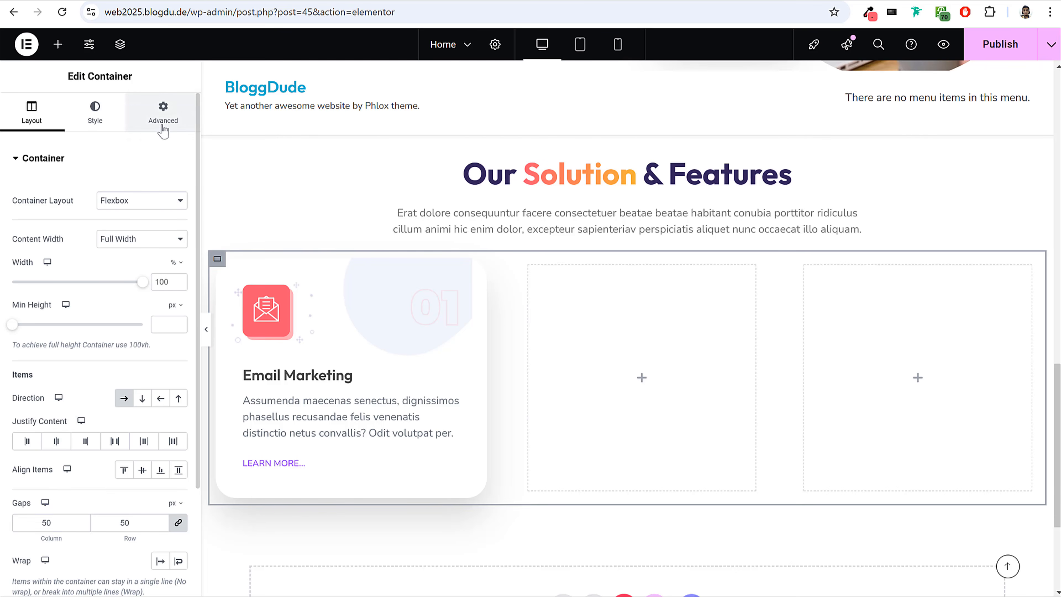
{"action": "left_click", "coordinate": [180, 260]}
{"action": "left_click_drag", "start_coordinate": [35, 262], "coordinate": [18, 263]}
{"action": "type", "text": "10015"}
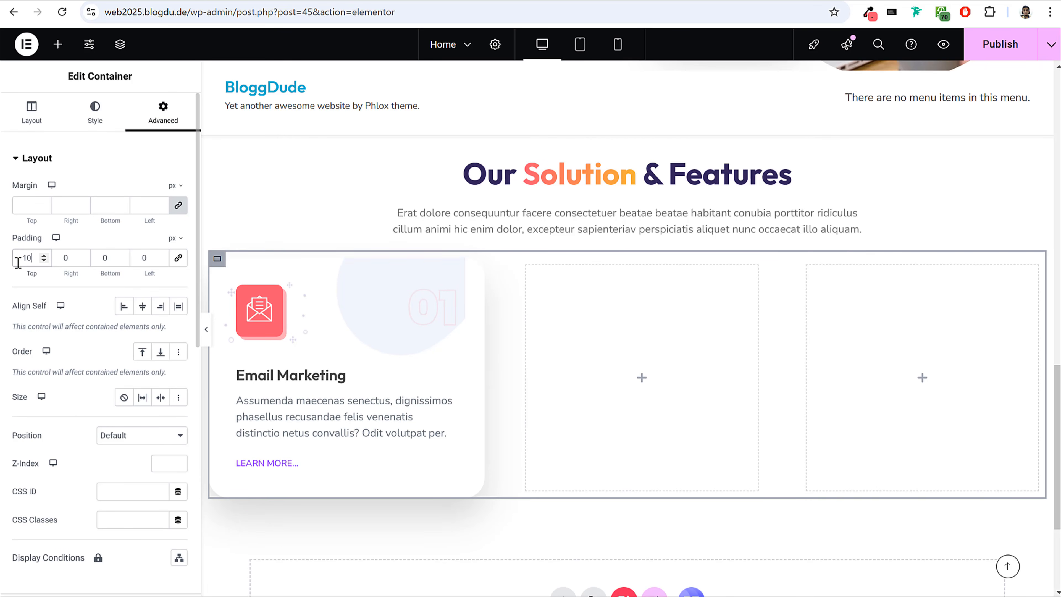
{"action": "key", "text": "BackSpace"}
{"action": "key", "text": "BackSpace"}
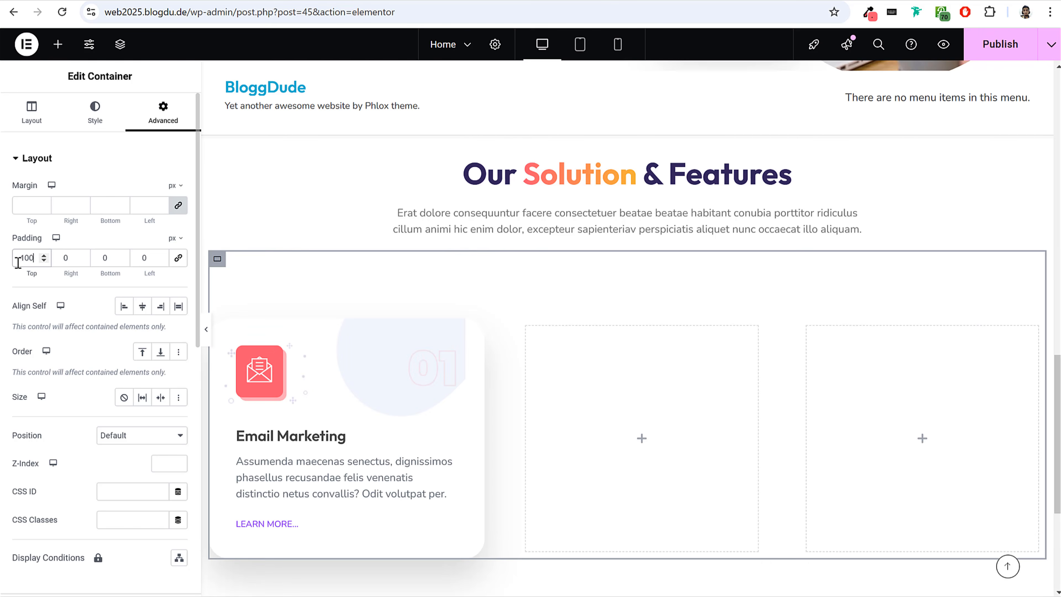
{"action": "left_click", "coordinate": [59, 262]}
{"action": "type", "text": "15"}
{"action": "key", "text": "Tab"}
{"action": "type", "text": "100"}
{"action": "key", "text": "Tab"}
{"action": "type", "text": "15"}
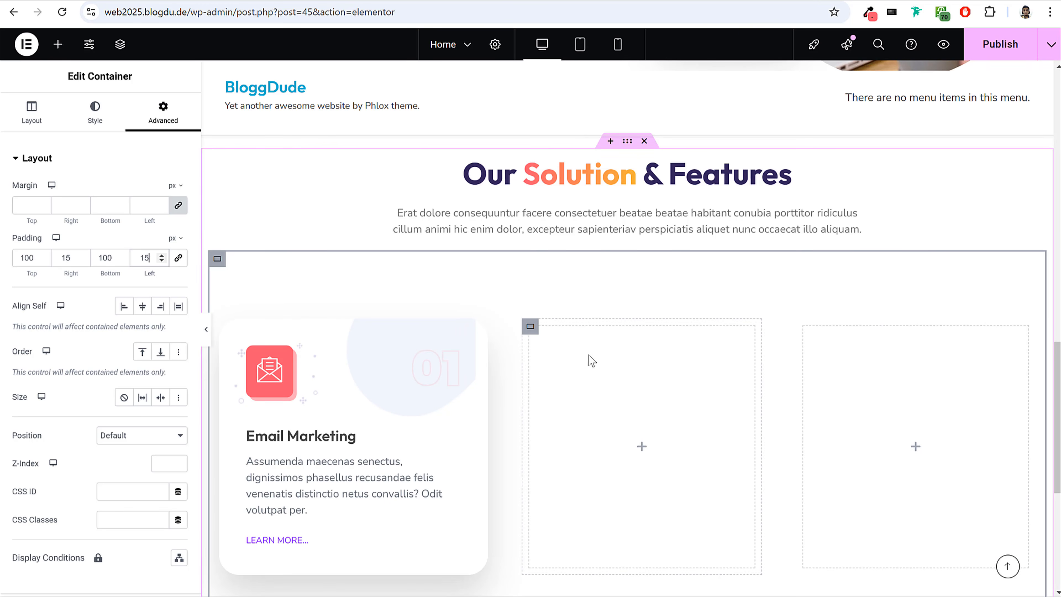
Delete the two empty containers beside the Email Marketing card.
{"action": "scroll", "coordinate": [568, 343], "scroll_direction": "down", "scroll_amount": 2}
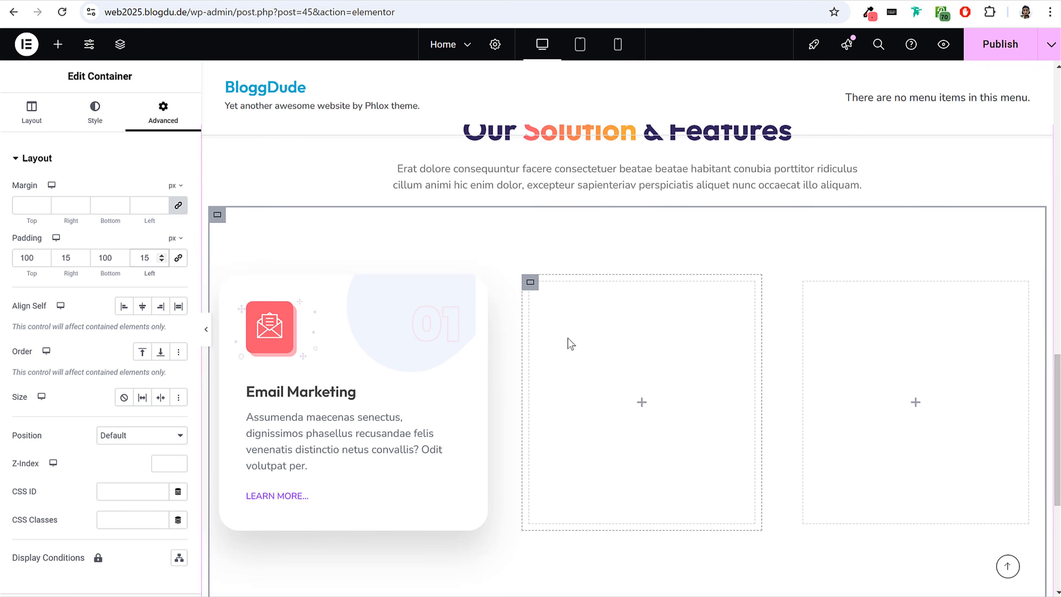
{"action": "right_click", "coordinate": [531, 260]}
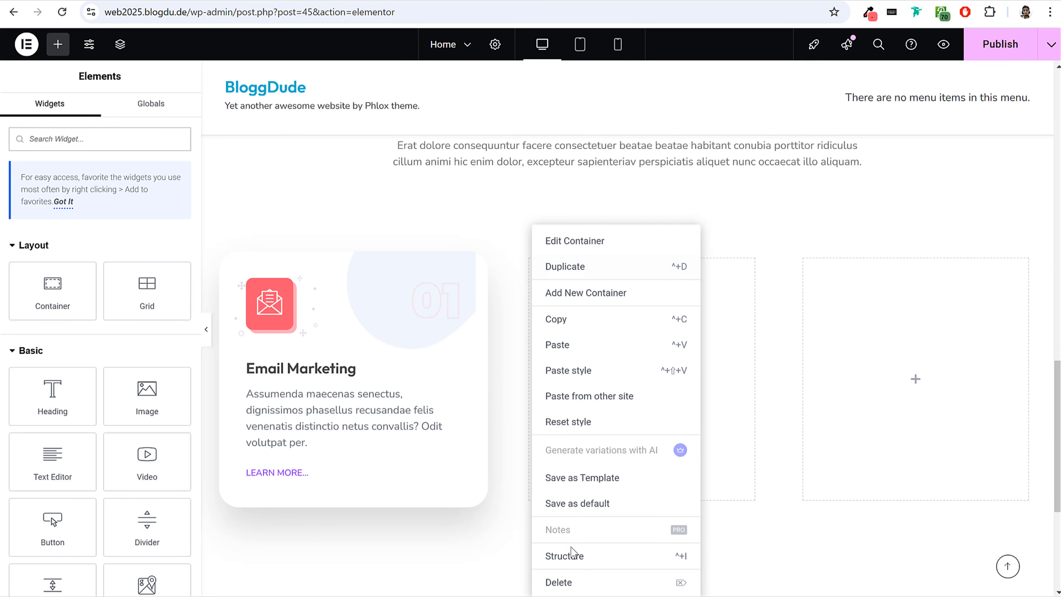
{"action": "left_click", "coordinate": [572, 581]}
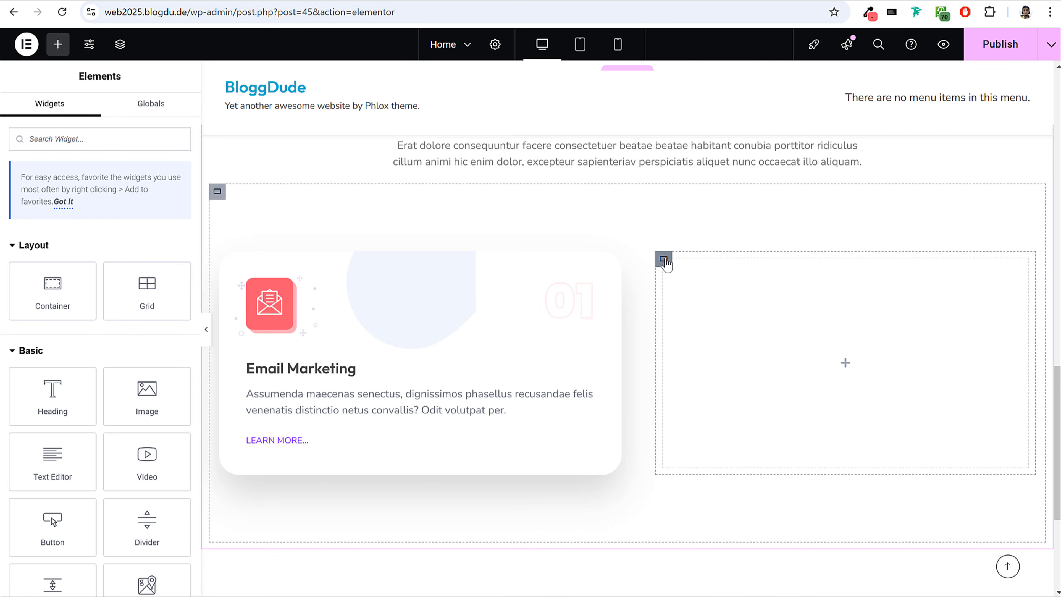
{"action": "right_click", "coordinate": [668, 263]}
{"action": "left_click", "coordinate": [709, 582]}
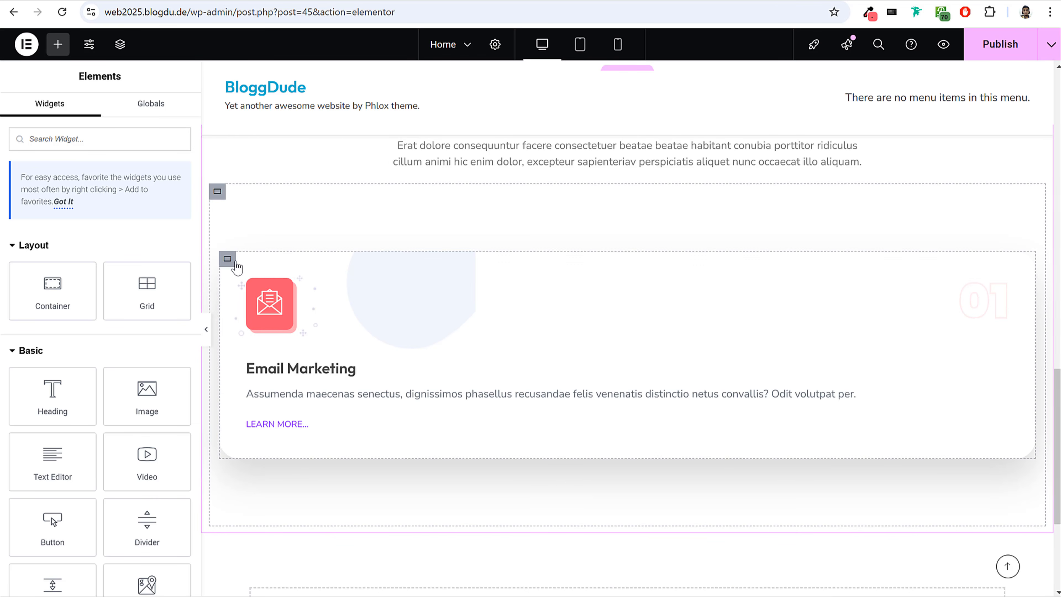
Duplicate the Email Marketing card container twice to fill the row with three cards, and publish the page.
{"action": "right_click", "coordinate": [227, 260]}
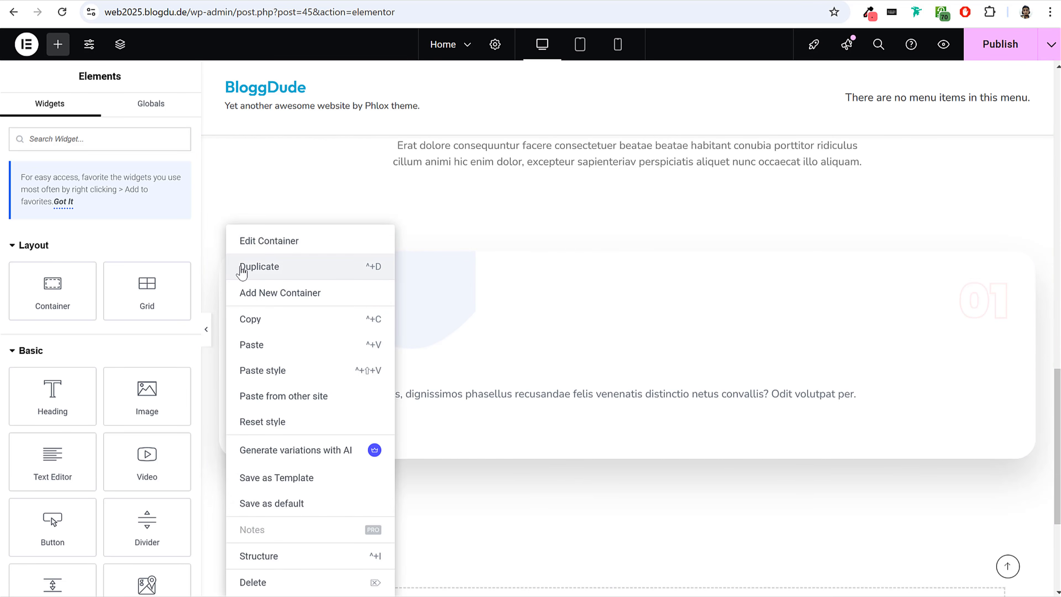
{"action": "left_click", "coordinate": [243, 267]}
{"action": "right_click", "coordinate": [227, 260]}
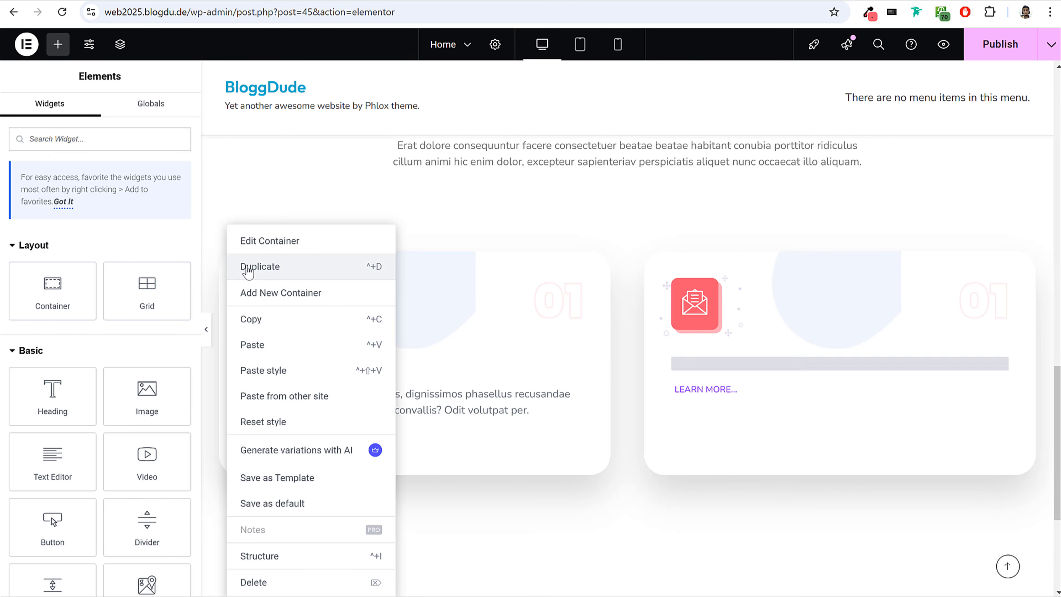
{"action": "left_click", "coordinate": [247, 269]}
{"action": "right_click", "coordinate": [227, 260]}
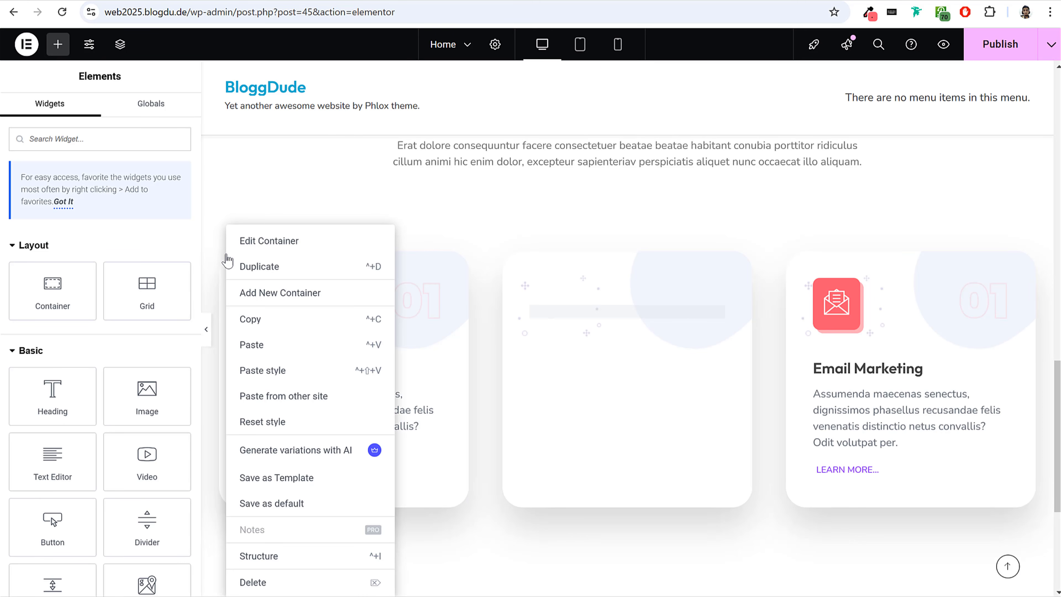
{"action": "left_click", "coordinate": [603, 222]}
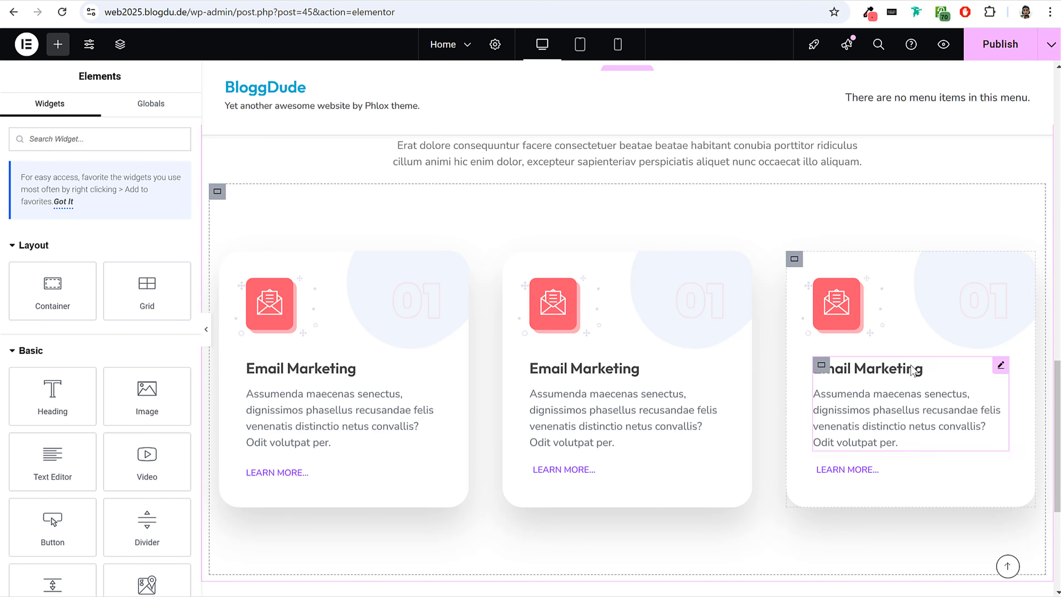
{"action": "left_click", "coordinate": [978, 44]}
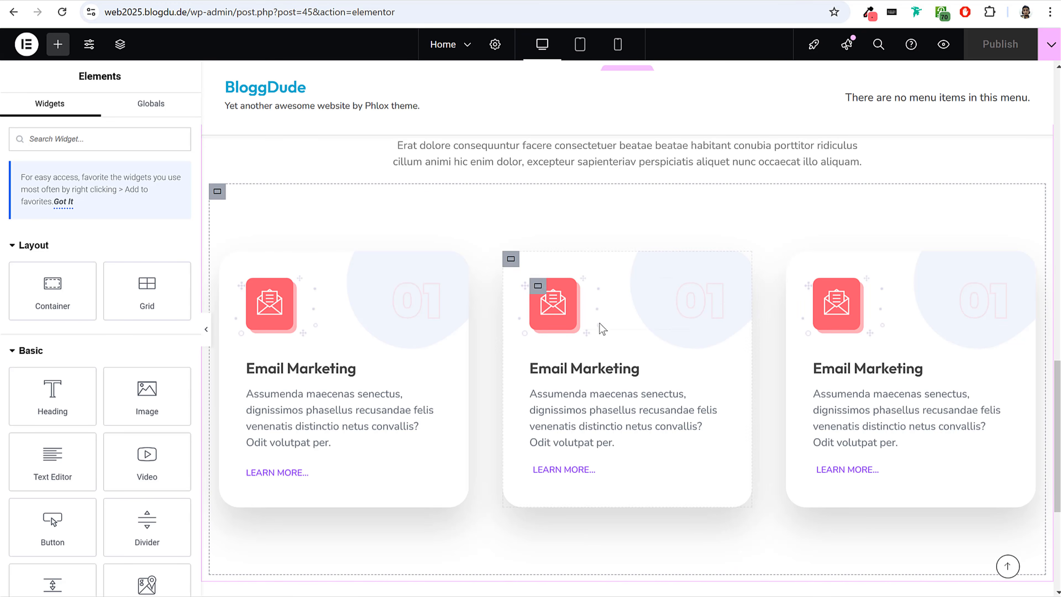
Replace the middle card's envelope icon with the computer screen and cursor icon, searching the icon library for "comp".
{"action": "left_click", "coordinate": [552, 303]}
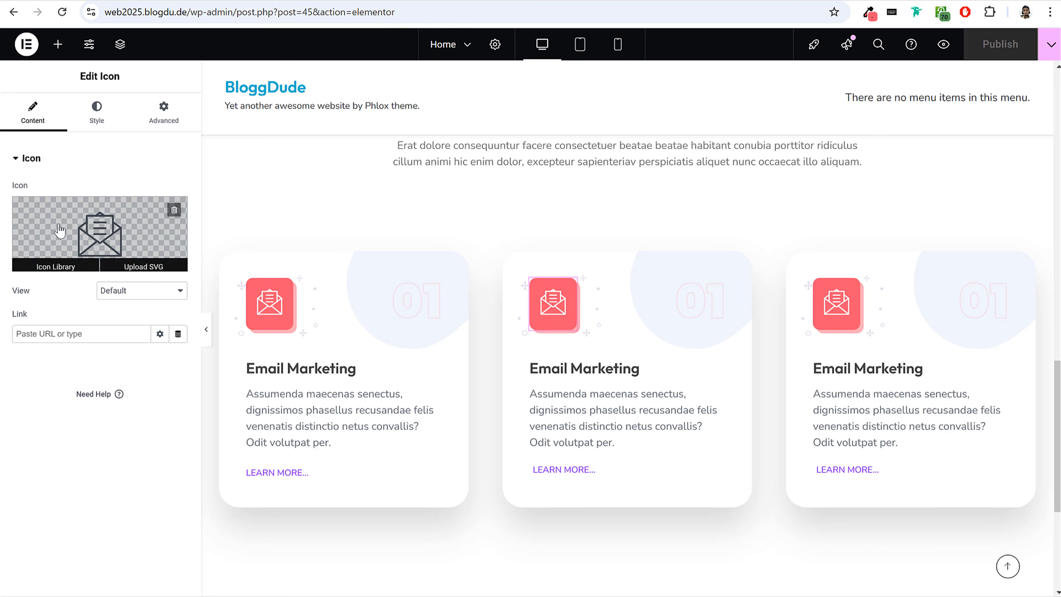
{"action": "left_click", "coordinate": [52, 265]}
{"action": "left_click", "coordinate": [555, 107]}
{"action": "type", "text": "comp"}
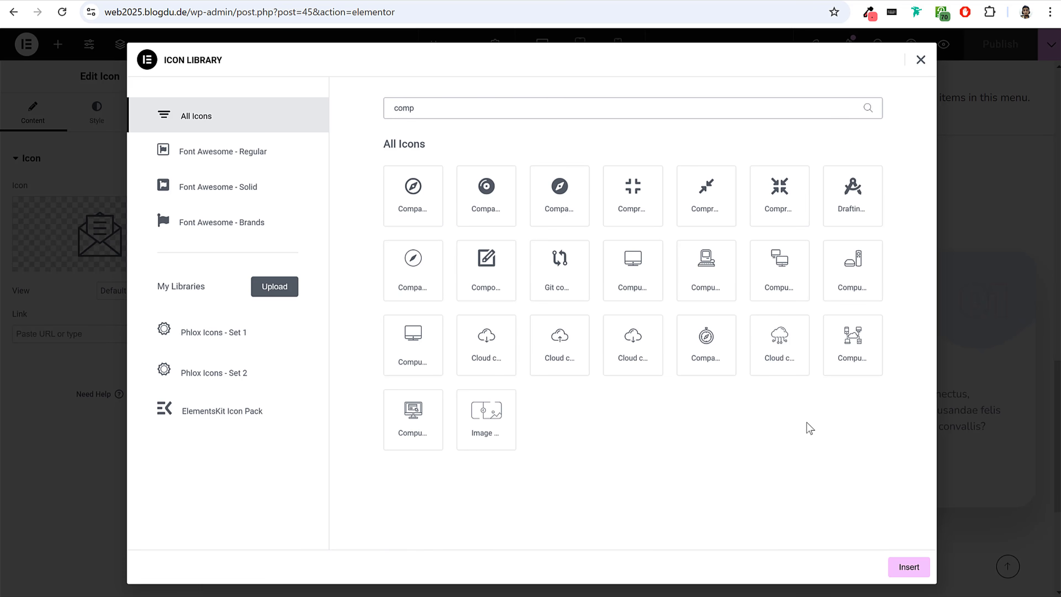
{"action": "left_click", "coordinate": [430, 422]}
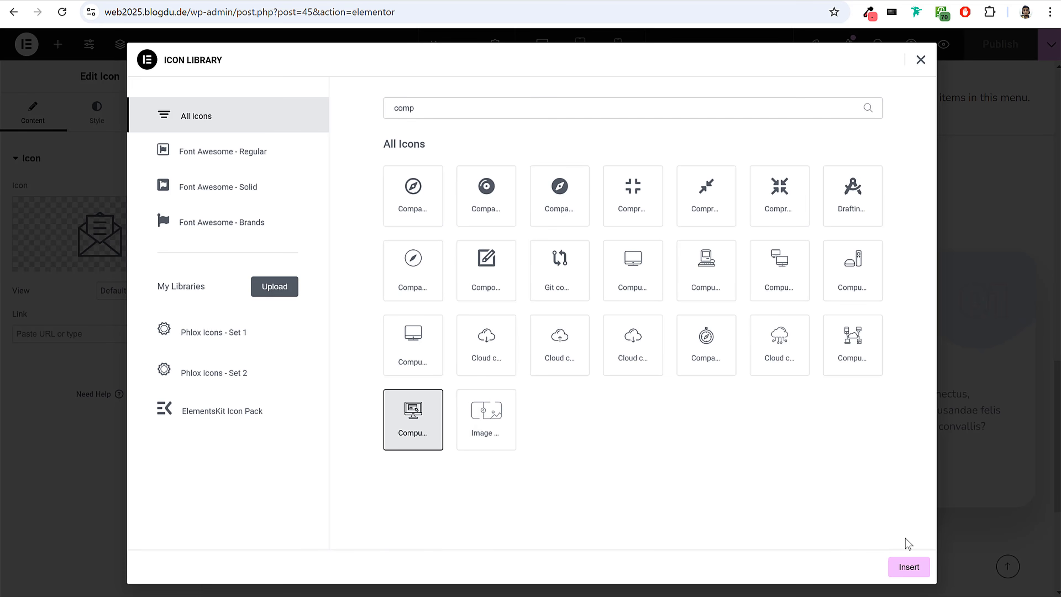
{"action": "left_click", "coordinate": [908, 567]}
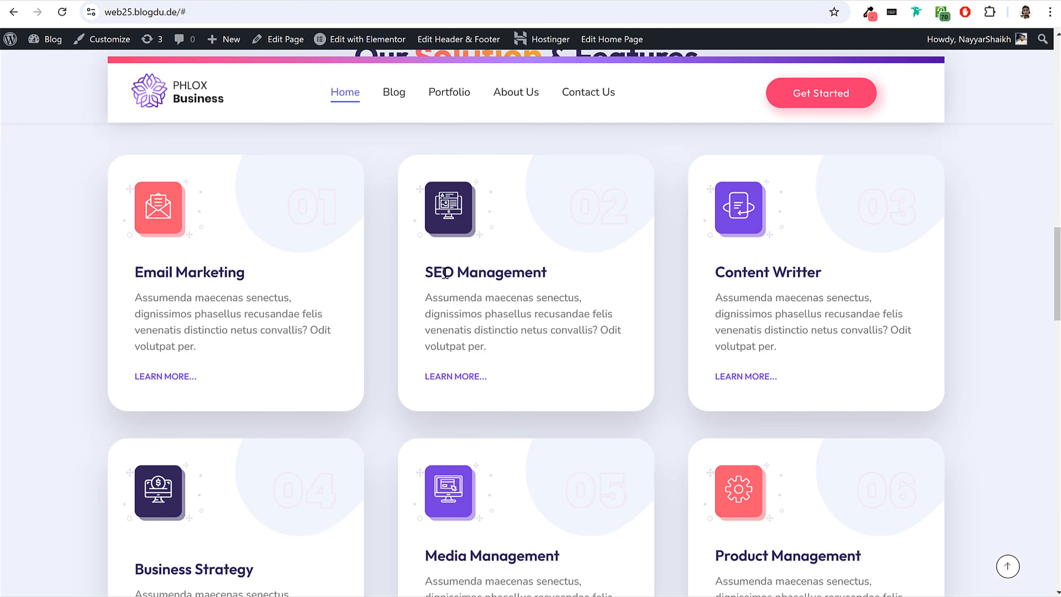
Copy the "SEO Management" title from the reference site and set the first card's title colour to the dark blue global colour.
{"action": "left_click_drag", "start_coordinate": [426, 270], "coordinate": [560, 285]}
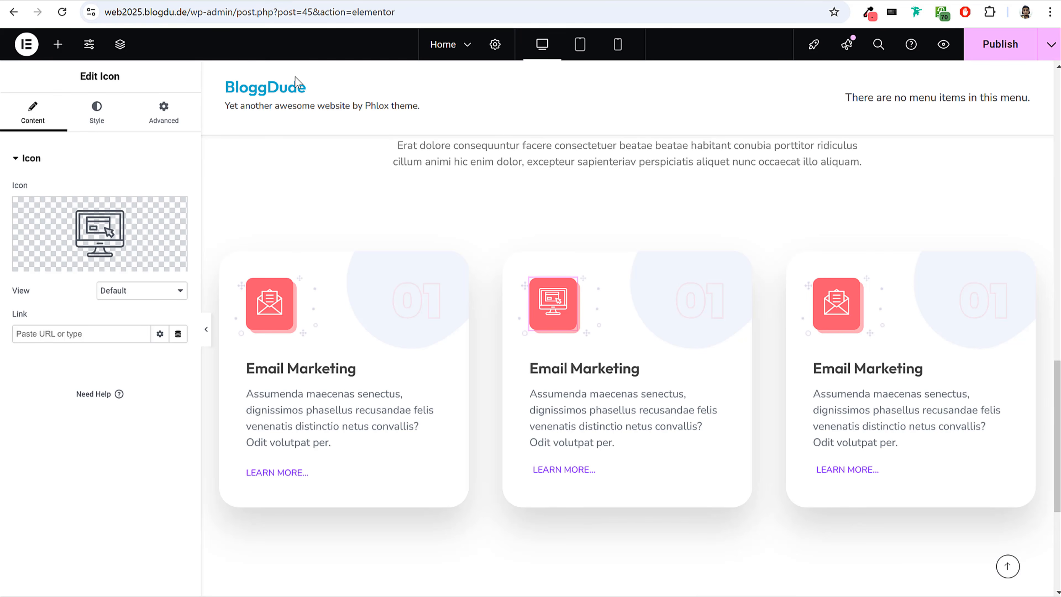
{"action": "left_click", "coordinate": [292, 372]}
{"action": "left_click", "coordinate": [96, 113]}
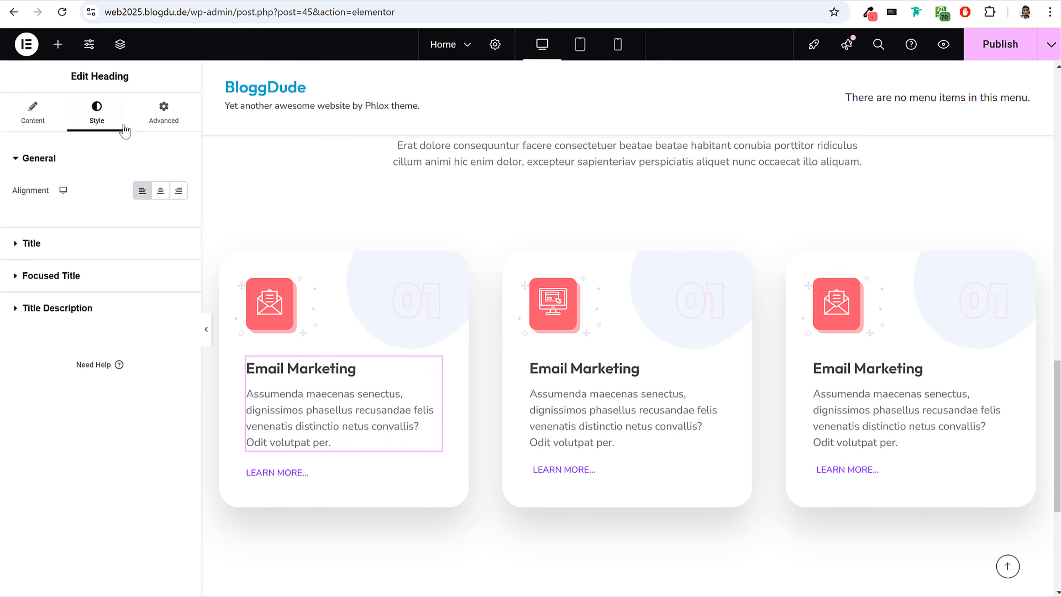
{"action": "left_click", "coordinate": [73, 246]}
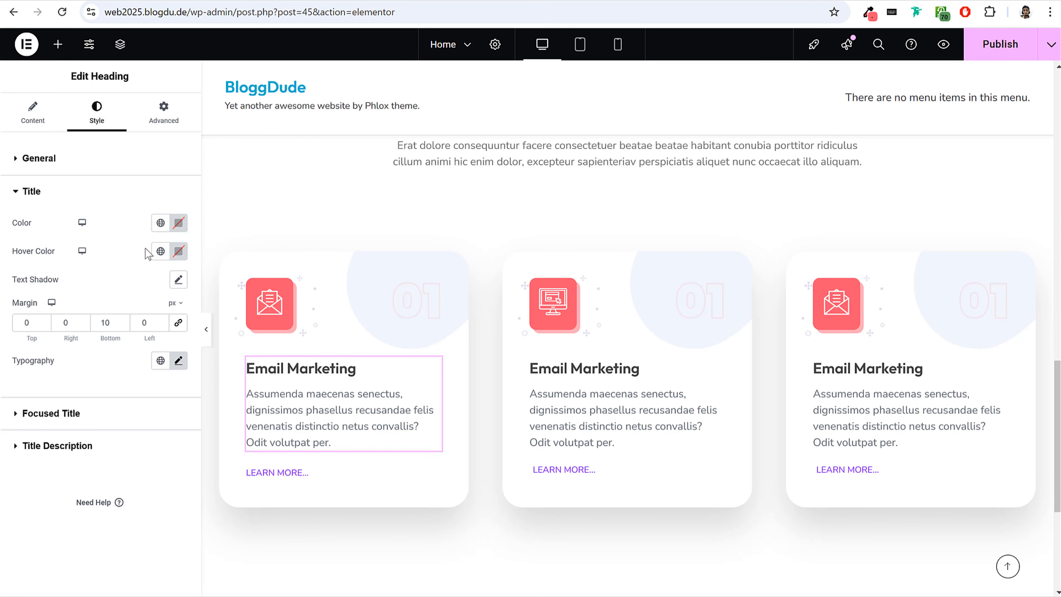
{"action": "left_click", "coordinate": [160, 226]}
{"action": "left_click", "coordinate": [78, 416]}
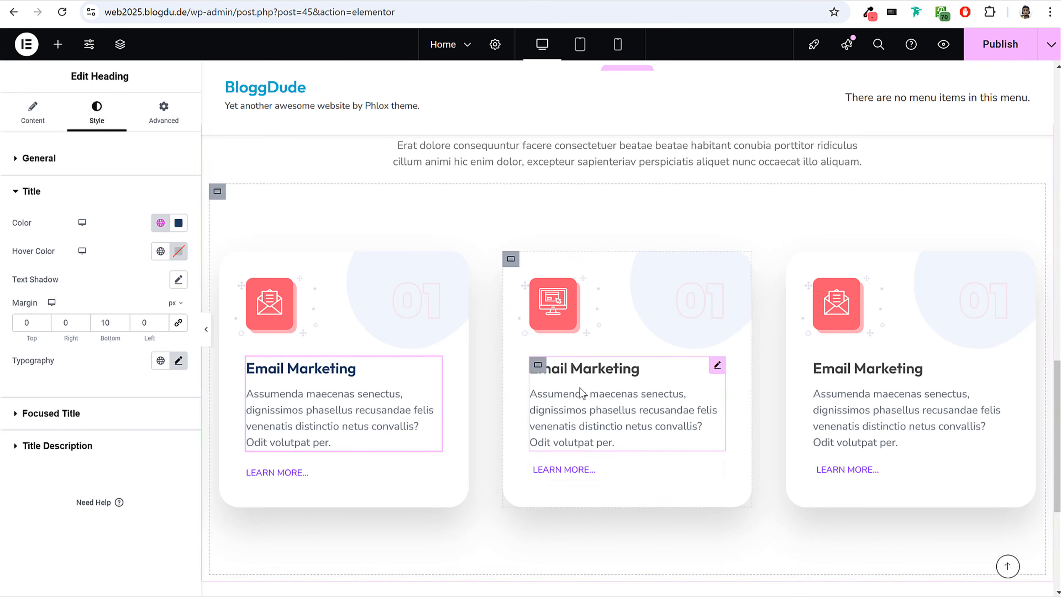
Change the middle card's heading title to "SEO Management".
{"action": "left_click", "coordinate": [574, 396]}
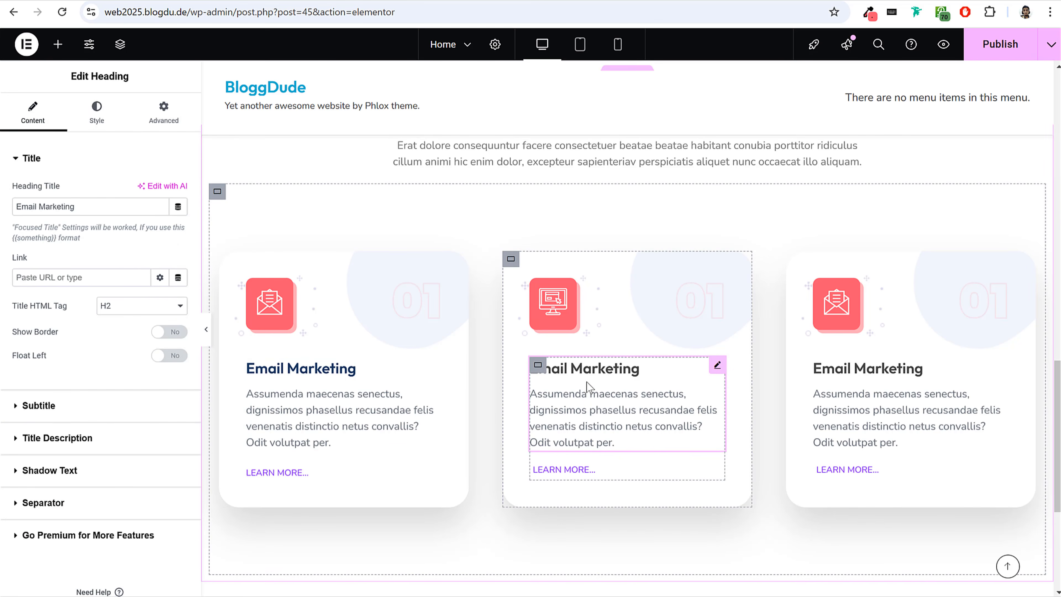
{"action": "left_click", "coordinate": [102, 118]}
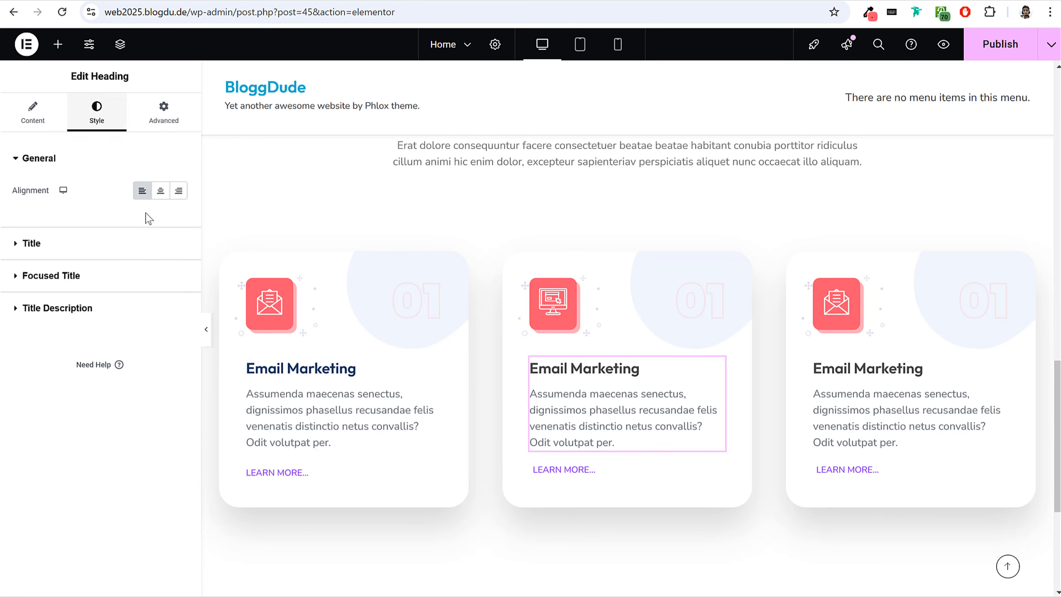
{"action": "left_click", "coordinate": [34, 115]}
{"action": "triple_click", "coordinate": [95, 204]}
{"action": "type", "text": "SEO Management"}
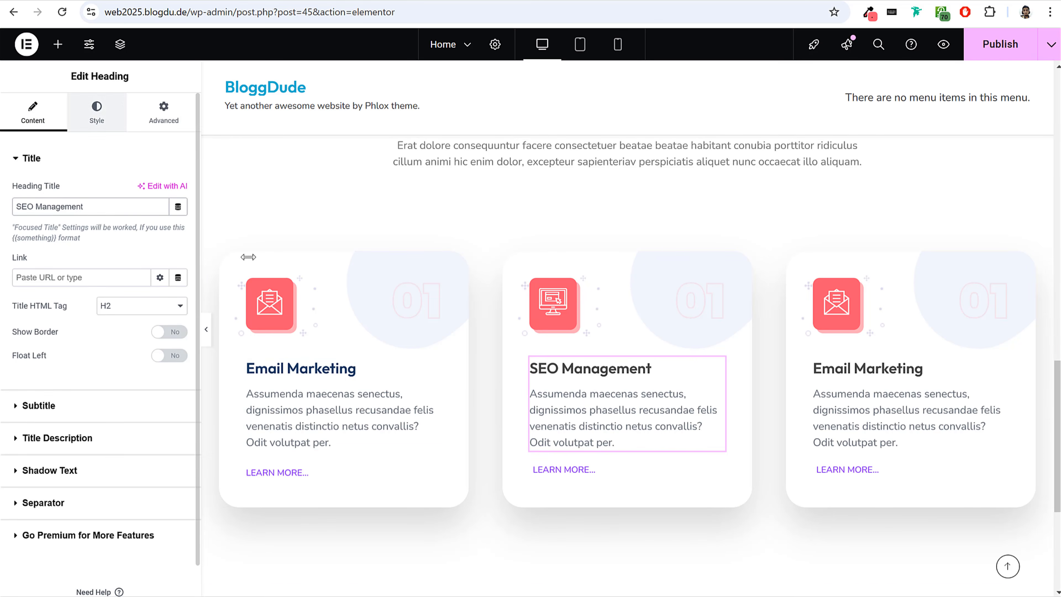
Copy the first card's heading and paste its style onto the headings of the second and third cards.
{"action": "right_click", "coordinate": [294, 374]}
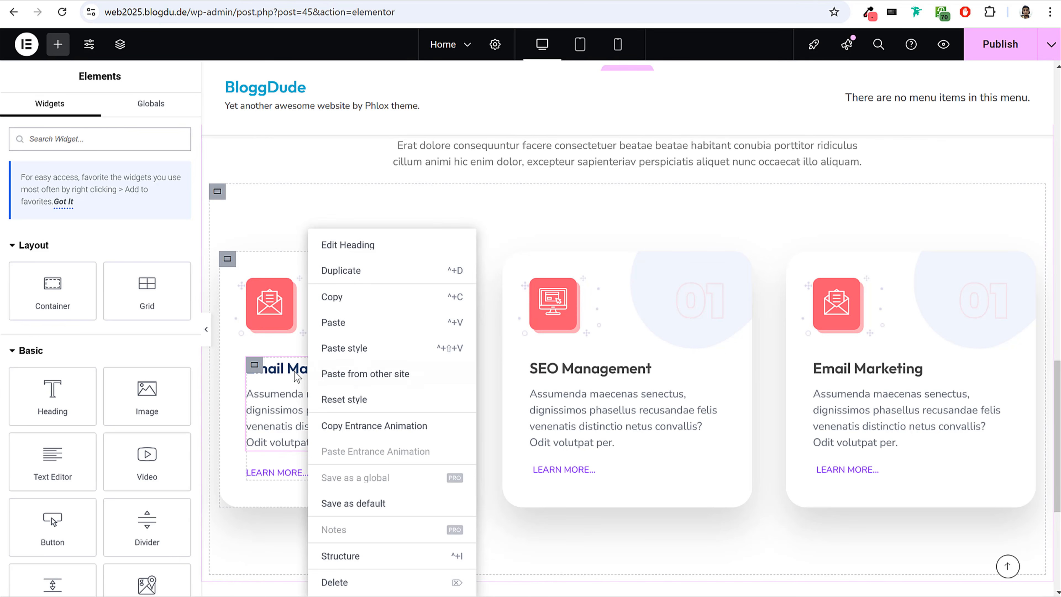
{"action": "left_click", "coordinate": [343, 297]}
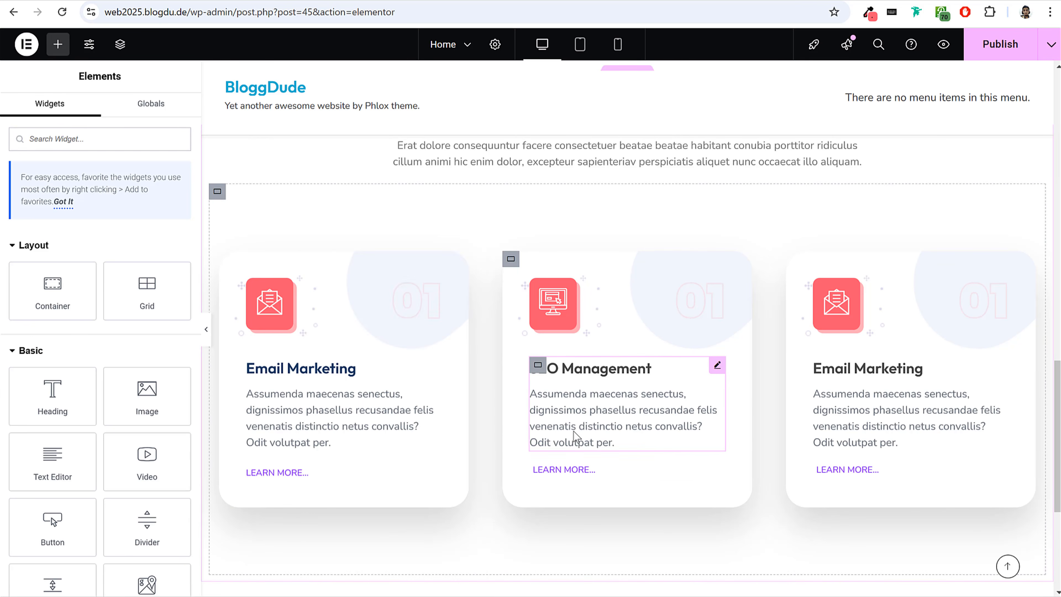
{"action": "right_click", "coordinate": [589, 367]}
{"action": "left_click", "coordinate": [615, 348]}
{"action": "right_click", "coordinate": [831, 394]}
{"action": "left_click", "coordinate": [877, 344]}
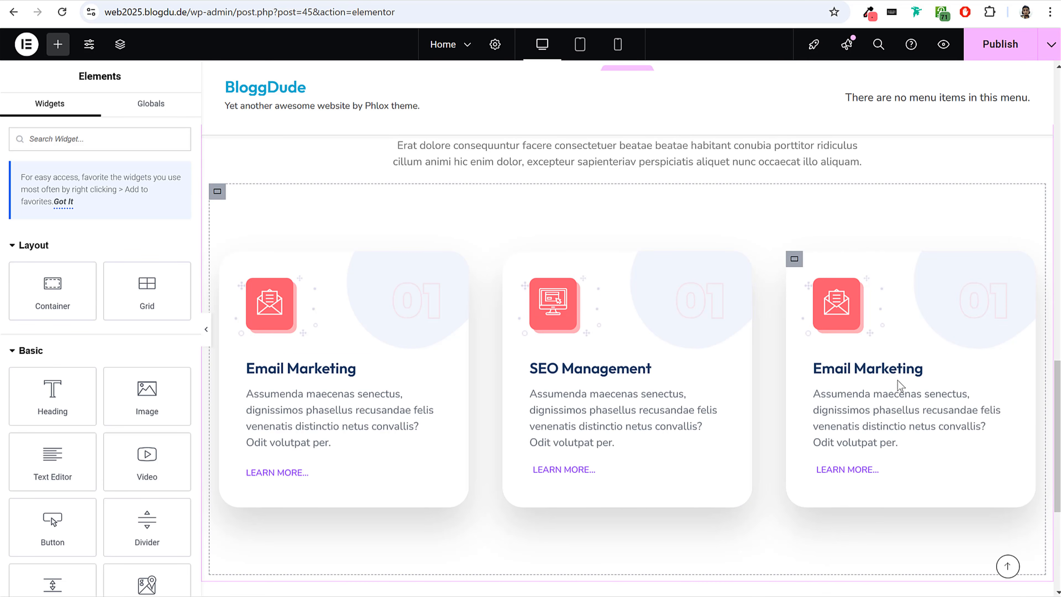
Sample #31245B from the reference site's SEO Management icon box and apply it as the middle card icon's background colour.
{"action": "left_click", "coordinate": [645, 369]}
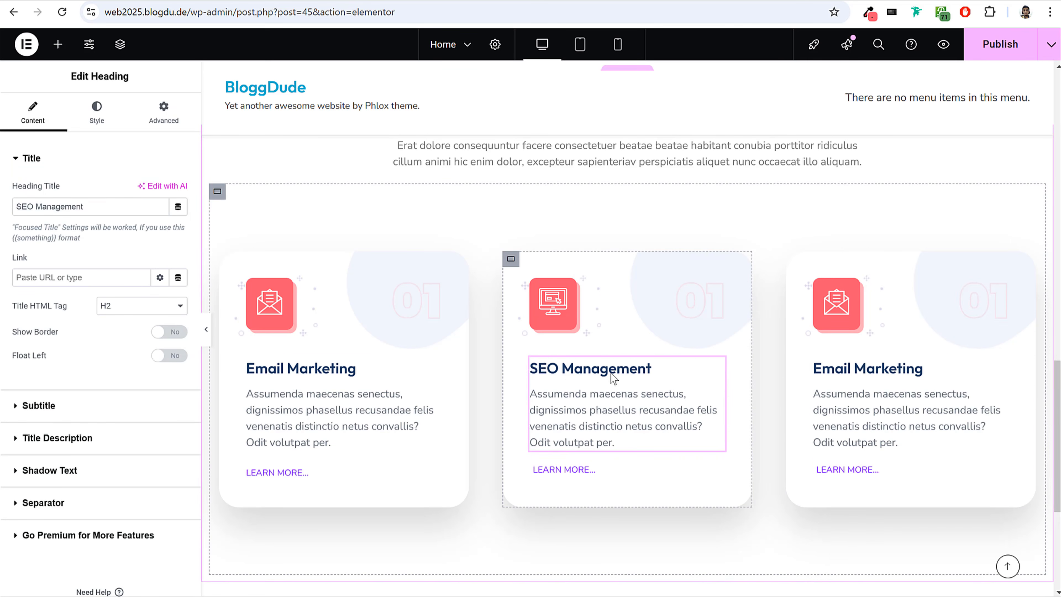
{"action": "left_click", "coordinate": [571, 300]}
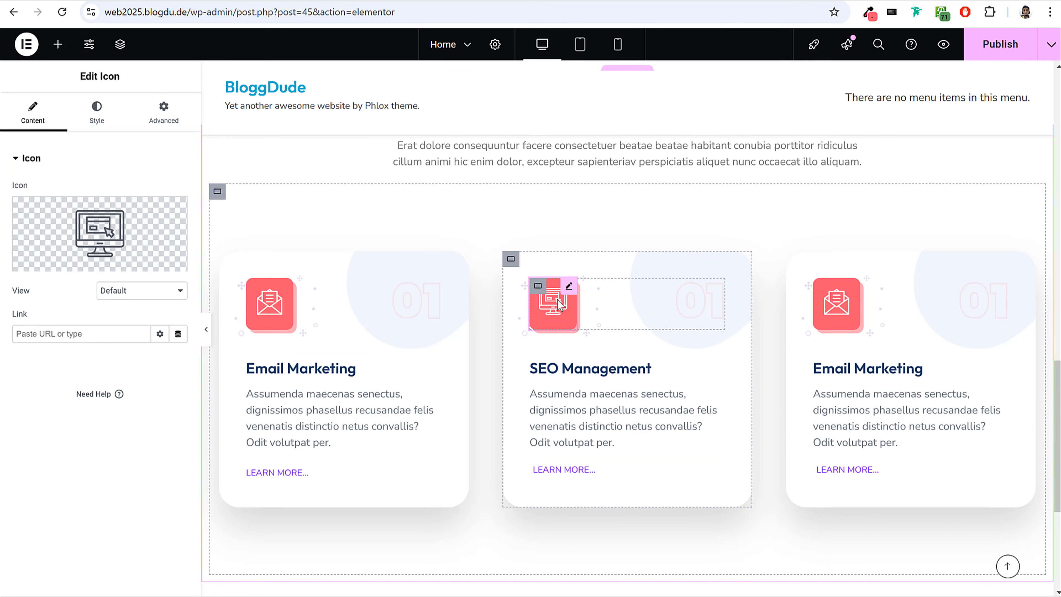
{"action": "left_click", "coordinate": [167, 113]}
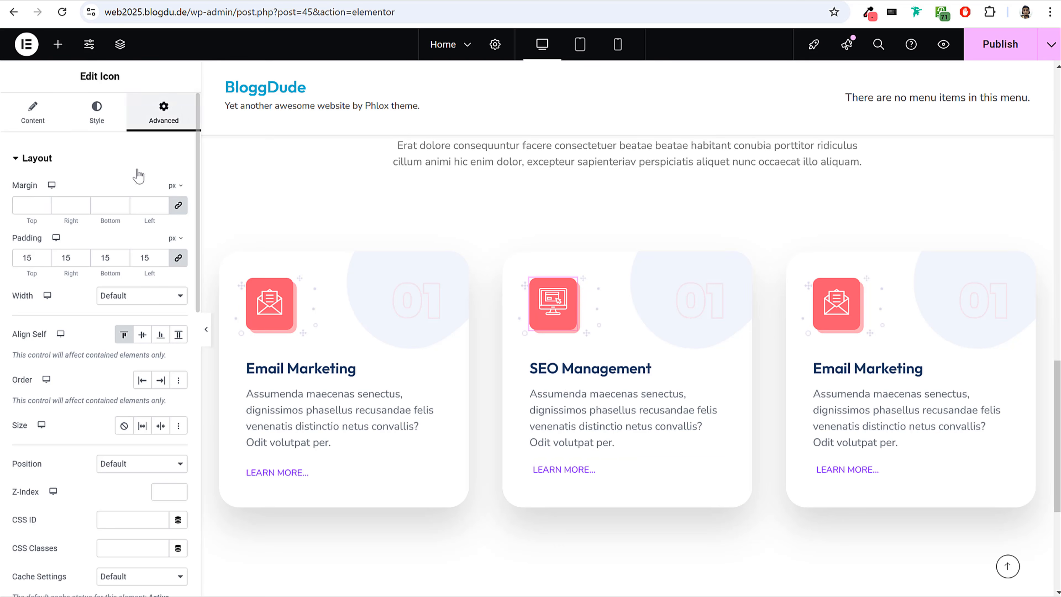
{"action": "left_click", "coordinate": [105, 168]}
{"action": "scroll", "coordinate": [111, 366], "scroll_direction": "down", "scroll_amount": 3}
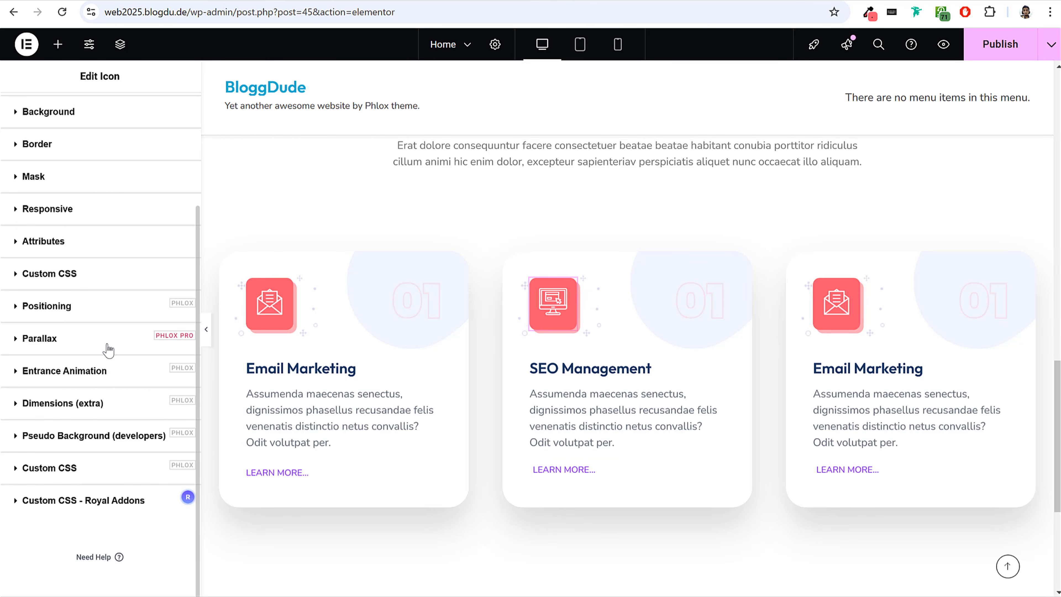
{"action": "scroll", "coordinate": [108, 350], "scroll_direction": "up", "scroll_amount": 1}
{"action": "left_click", "coordinate": [91, 175]}
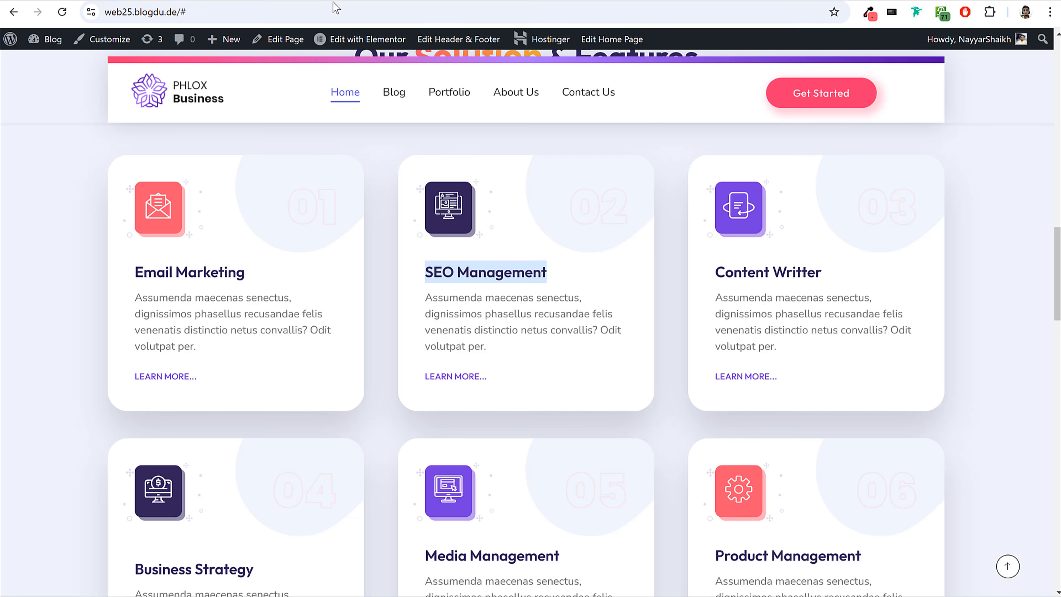
{"action": "left_click", "coordinate": [869, 12]}
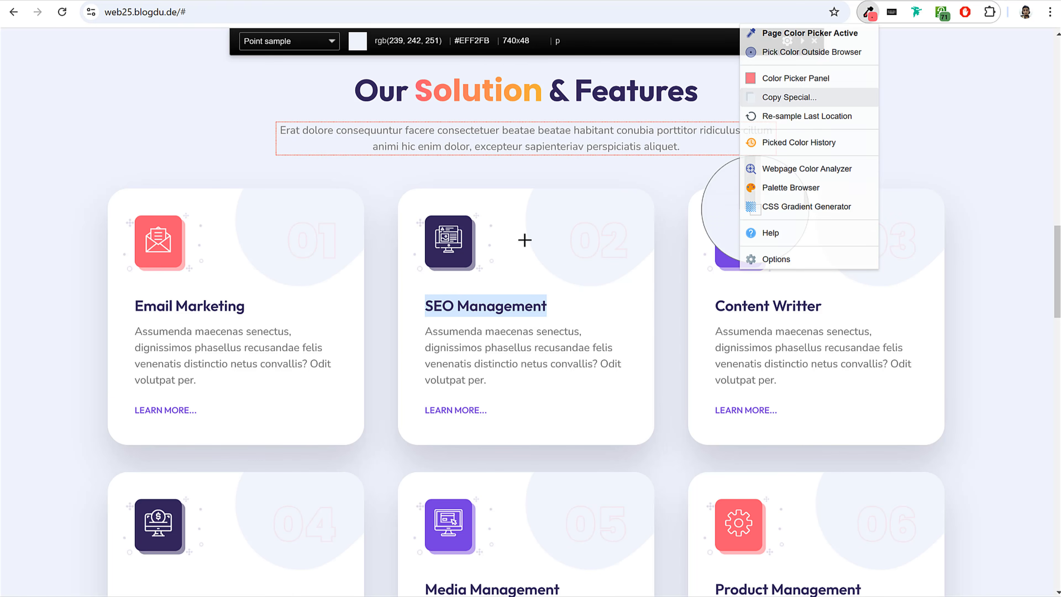
{"action": "left_click", "coordinate": [453, 261]}
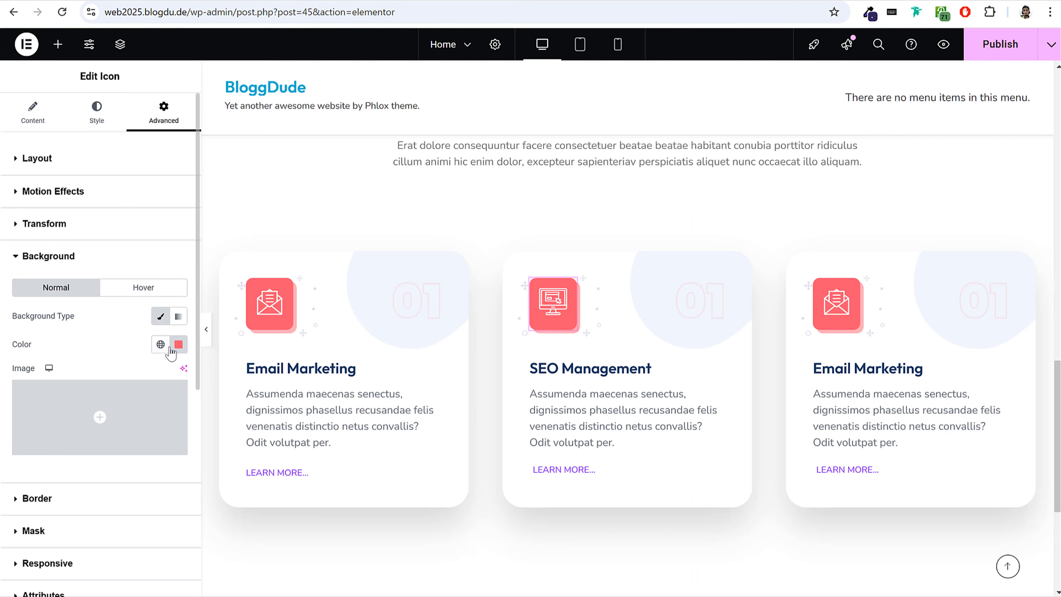
{"action": "left_click", "coordinate": [178, 343]}
{"action": "key", "text": "ctrl+v"}
{"action": "left_click", "coordinate": [112, 350]}
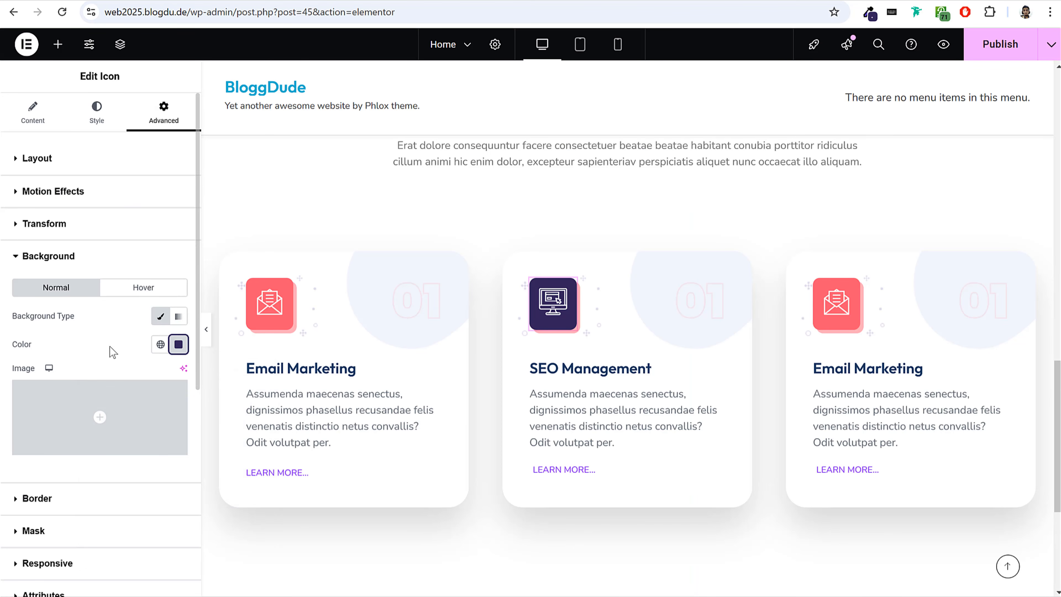
Set the middle card icon's box shadow colour to #31245B and reduce its opacity to about 0.51.
{"action": "scroll", "coordinate": [104, 375], "scroll_direction": "down", "scroll_amount": 3}
{"action": "left_click", "coordinate": [92, 364]}
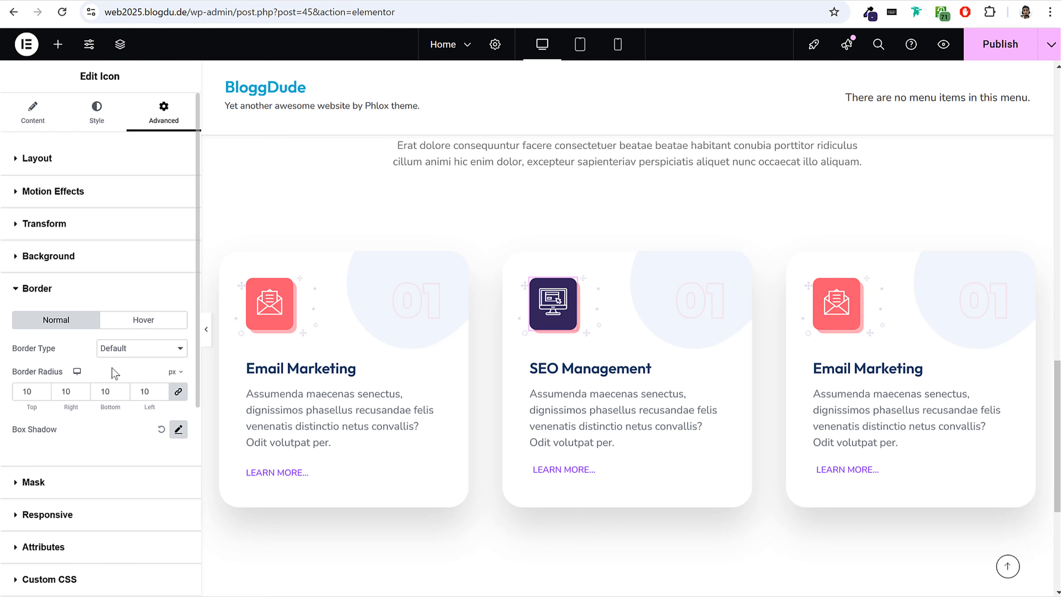
{"action": "left_click", "coordinate": [178, 430]}
{"action": "left_click", "coordinate": [167, 465]}
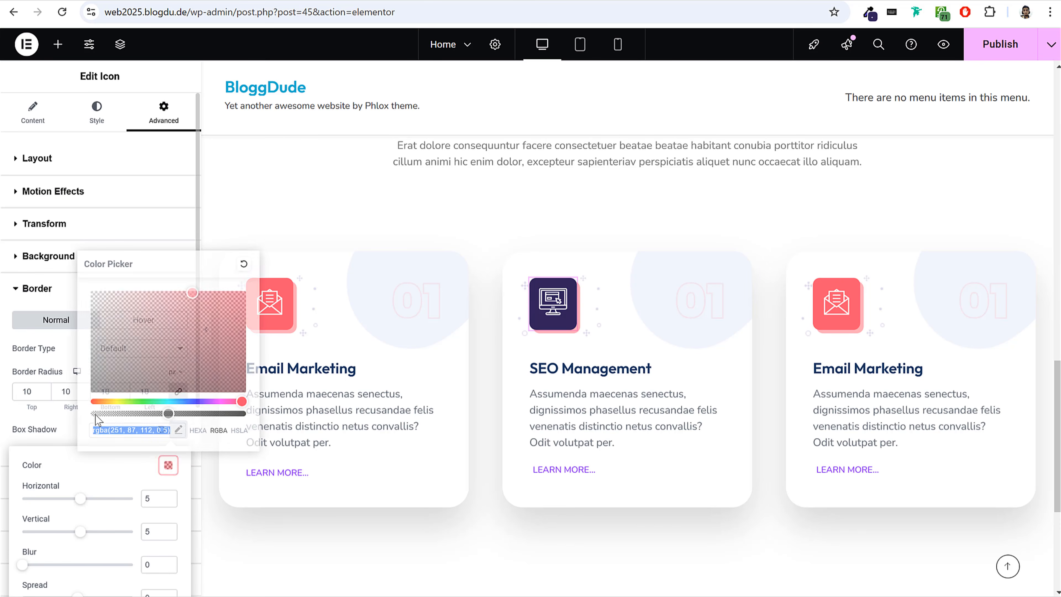
{"action": "triple_click", "coordinate": [132, 429]}
{"action": "key", "text": "ctrl+v"}
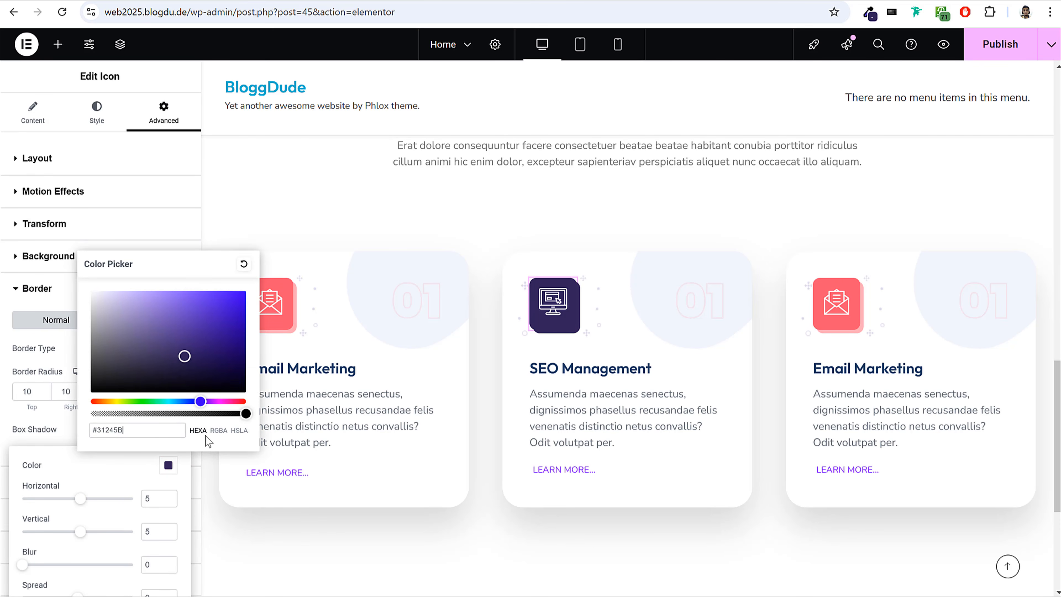
{"action": "left_click_drag", "start_coordinate": [243, 413], "coordinate": [167, 413]}
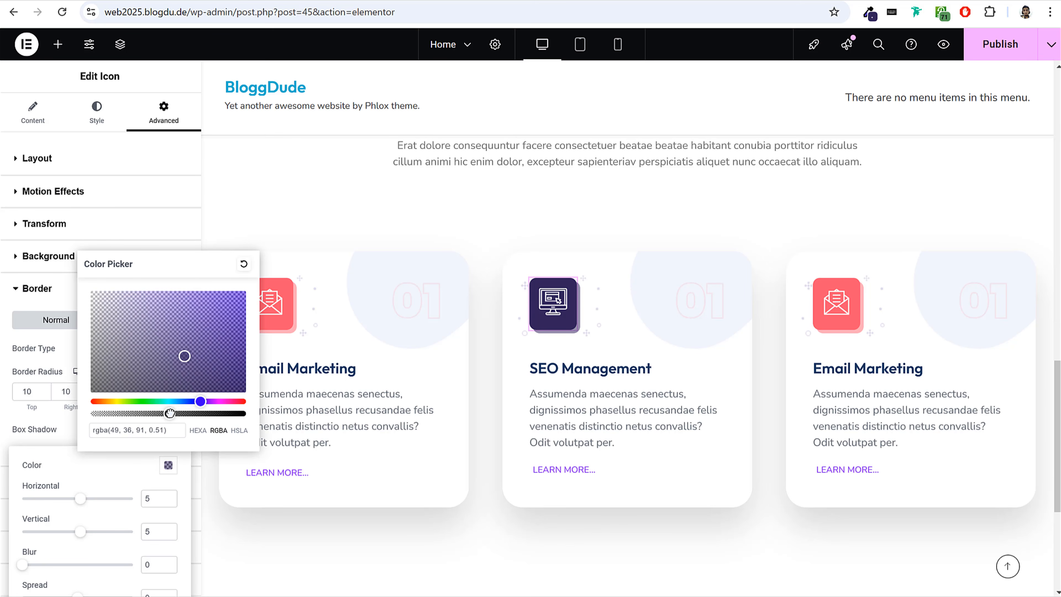
Close the icon's shadow settings and preview the three cards at full page width.
{"action": "left_click", "coordinate": [297, 529]}
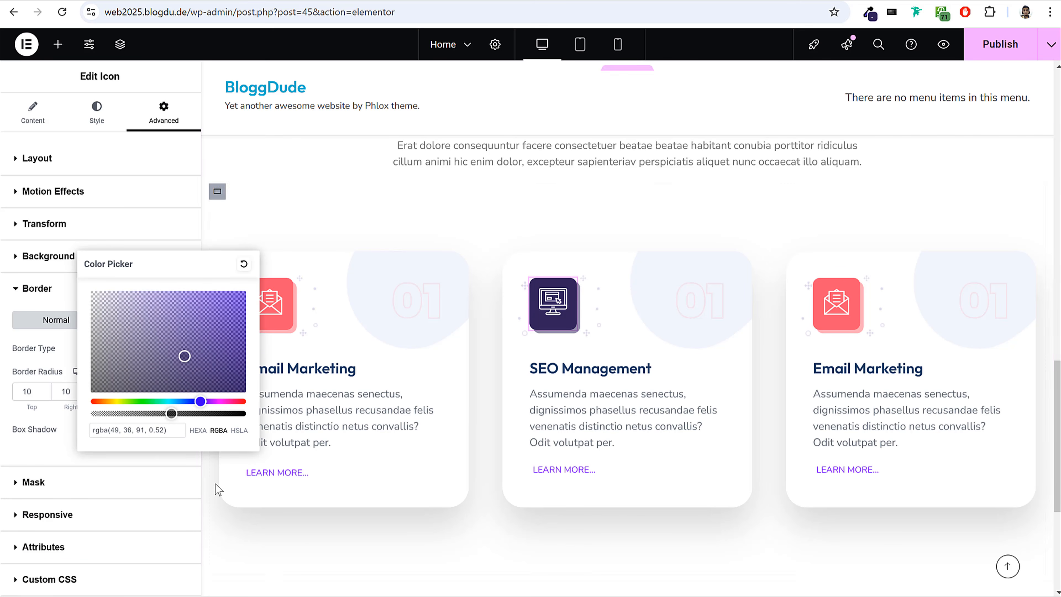
{"action": "scroll", "coordinate": [194, 488], "scroll_direction": "down", "scroll_amount": 5}
{"action": "left_click", "coordinate": [209, 339]}
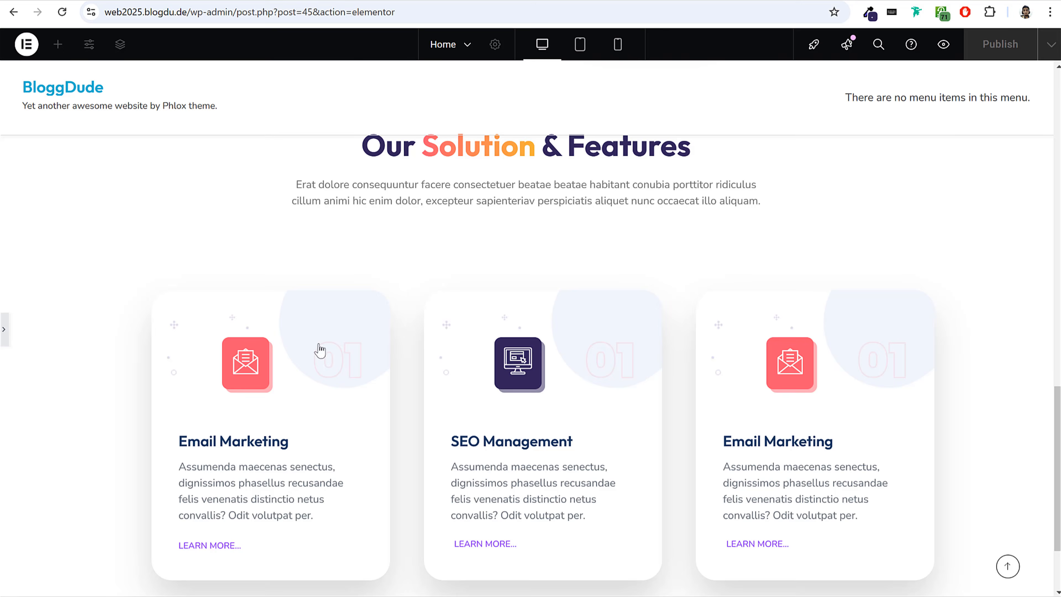
{"action": "left_click", "coordinate": [4, 329]}
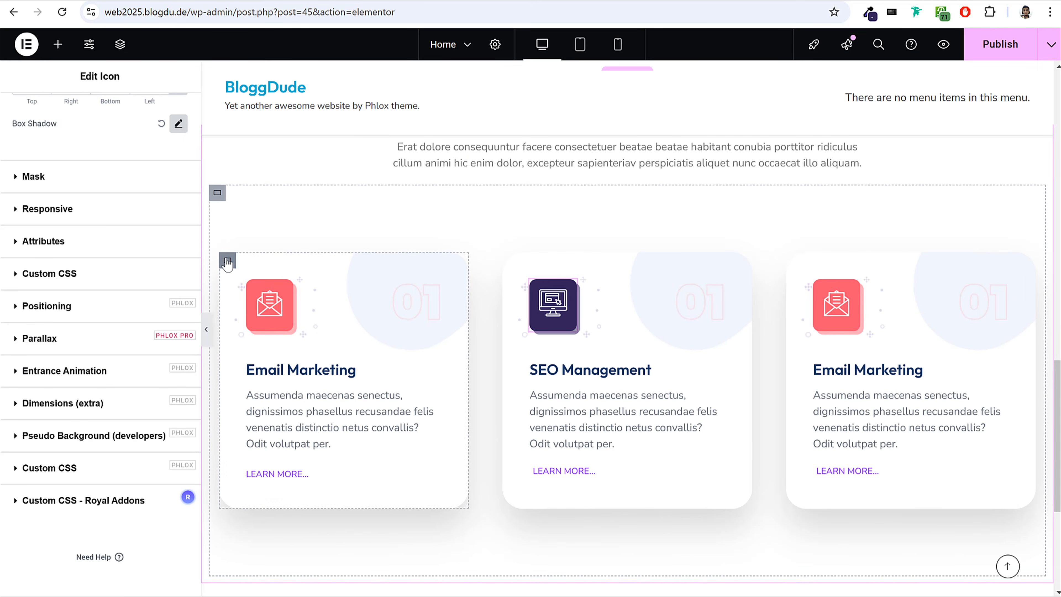
Set the top, right, bottom and left padding of the container holding the three cards to 0 px.
{"action": "right_click", "coordinate": [228, 263]}
{"action": "left_click", "coordinate": [329, 211]}
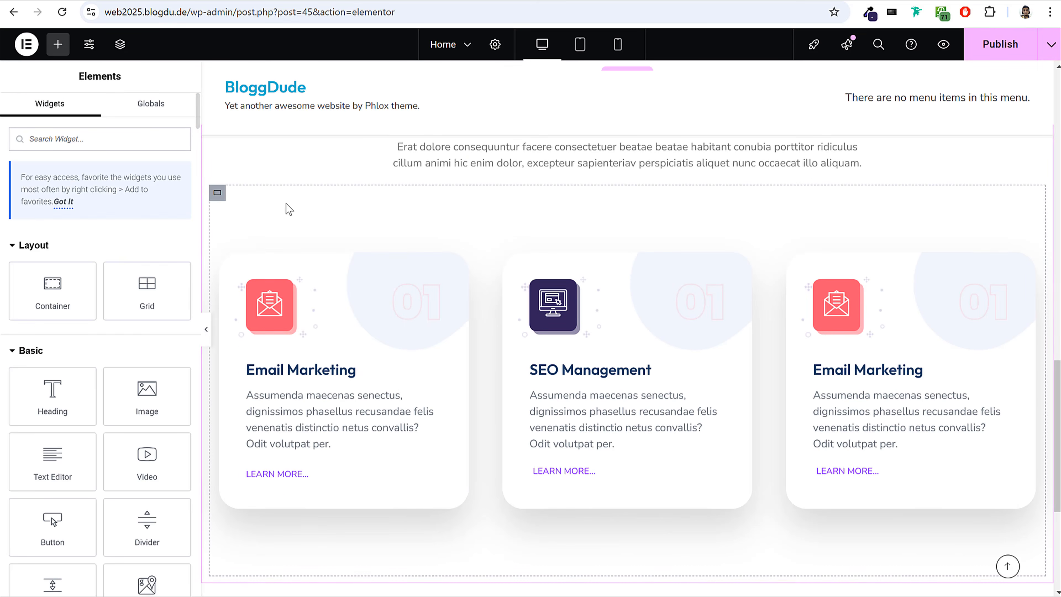
{"action": "left_click", "coordinate": [220, 197]}
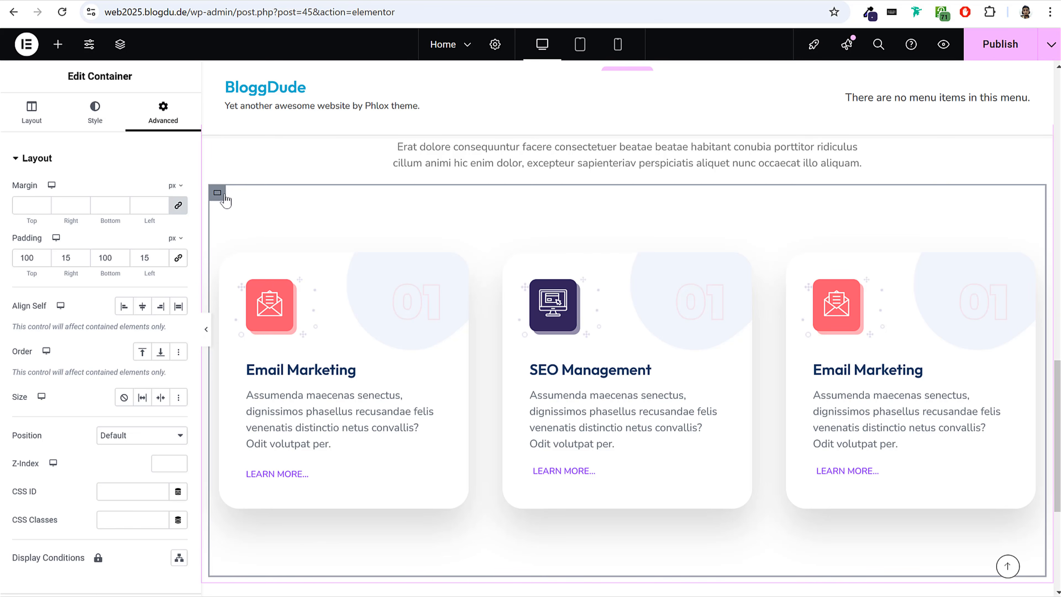
{"action": "left_click_drag", "start_coordinate": [41, 258], "coordinate": [2, 271]}
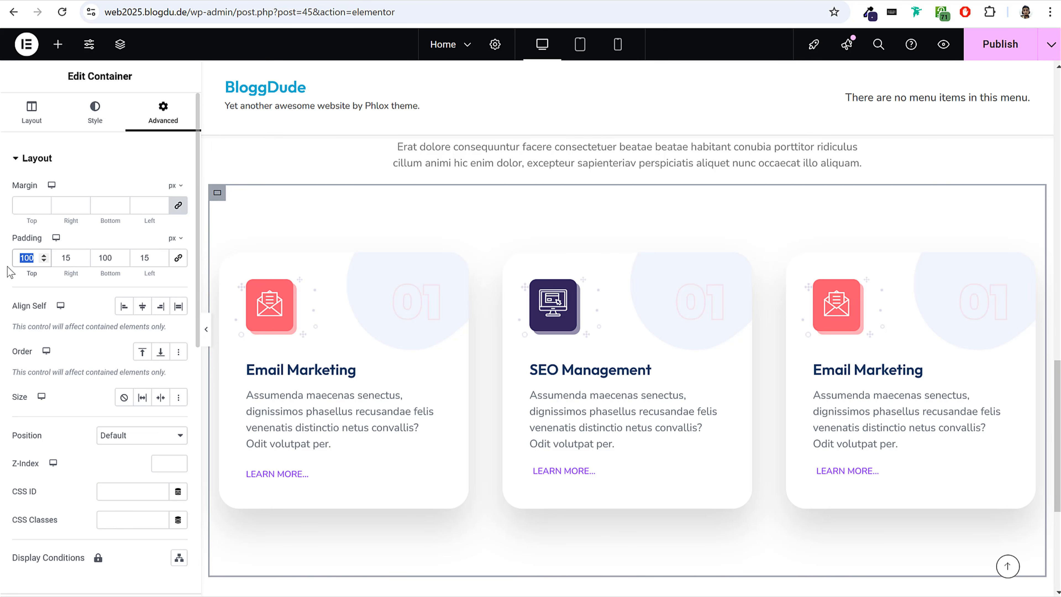
{"action": "type", "text": "0"}
{"action": "left_click_drag", "start_coordinate": [67, 258], "coordinate": [57, 260]}
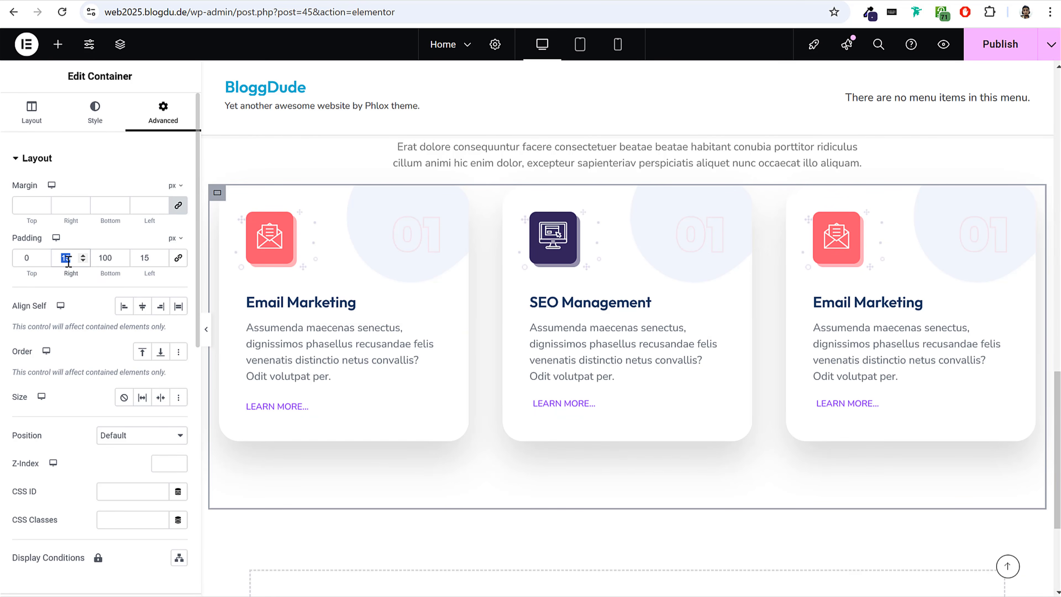
{"action": "type", "text": "0"}
{"action": "double_click", "coordinate": [118, 257]}
{"action": "type", "text": "0"}
{"action": "double_click", "coordinate": [146, 257]}
{"action": "type", "text": "0"}
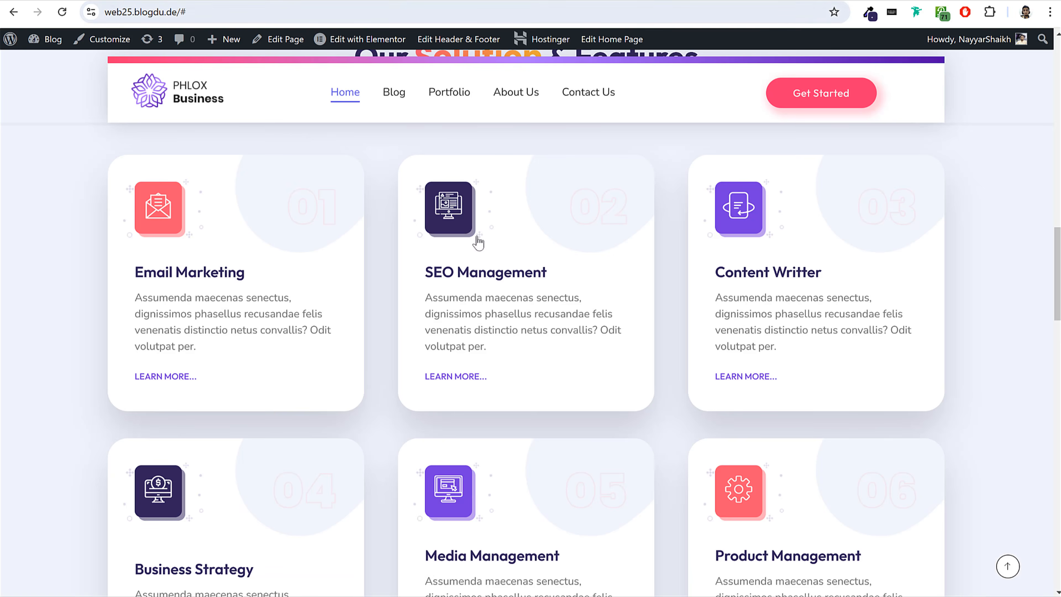
Check the heading-to-cards spacing on the reference site and set the cards container's top margin to 30 px.
{"action": "scroll", "coordinate": [423, 182], "scroll_direction": "up", "scroll_amount": 5}
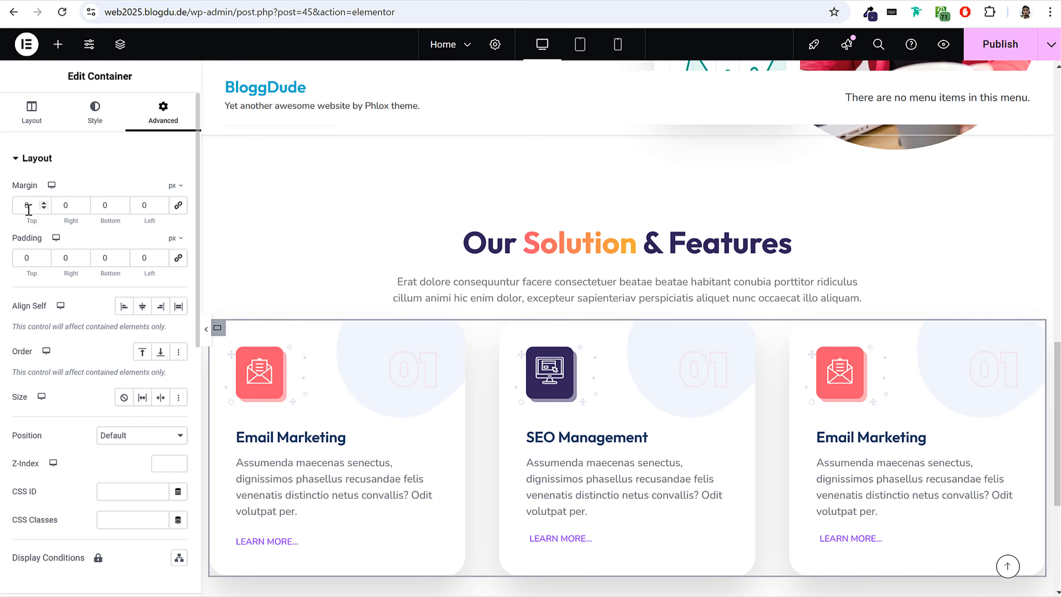
{"action": "double_click", "coordinate": [27, 204]}
{"action": "type", "text": "30"}
{"action": "scroll", "coordinate": [442, 341], "scroll_direction": "down", "scroll_amount": 3}
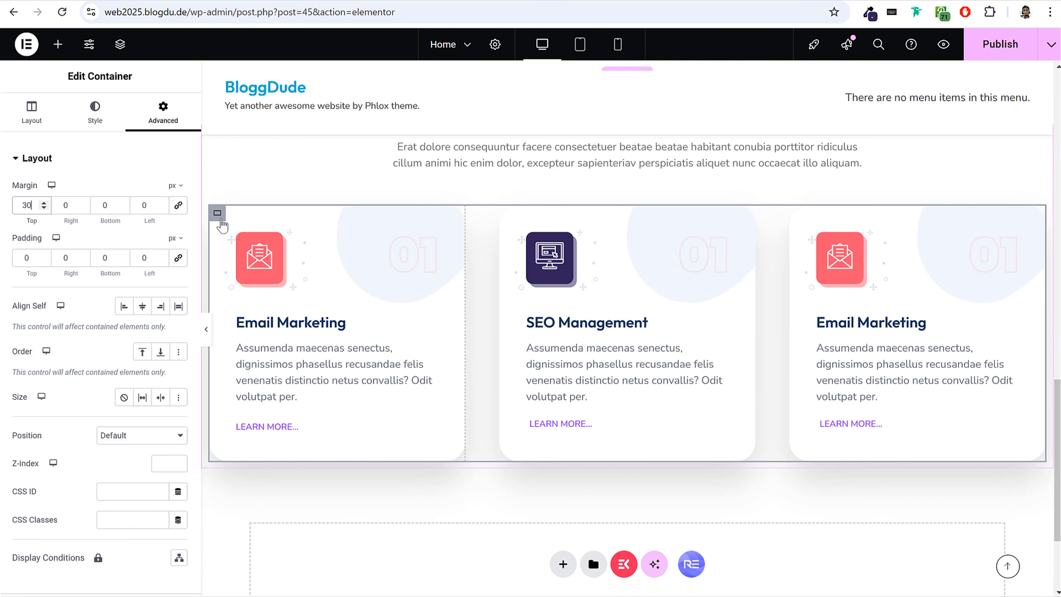
Pick the container holding the three cards in the page structure and duplicate it as a second row.
{"action": "left_click", "coordinate": [218, 212]}
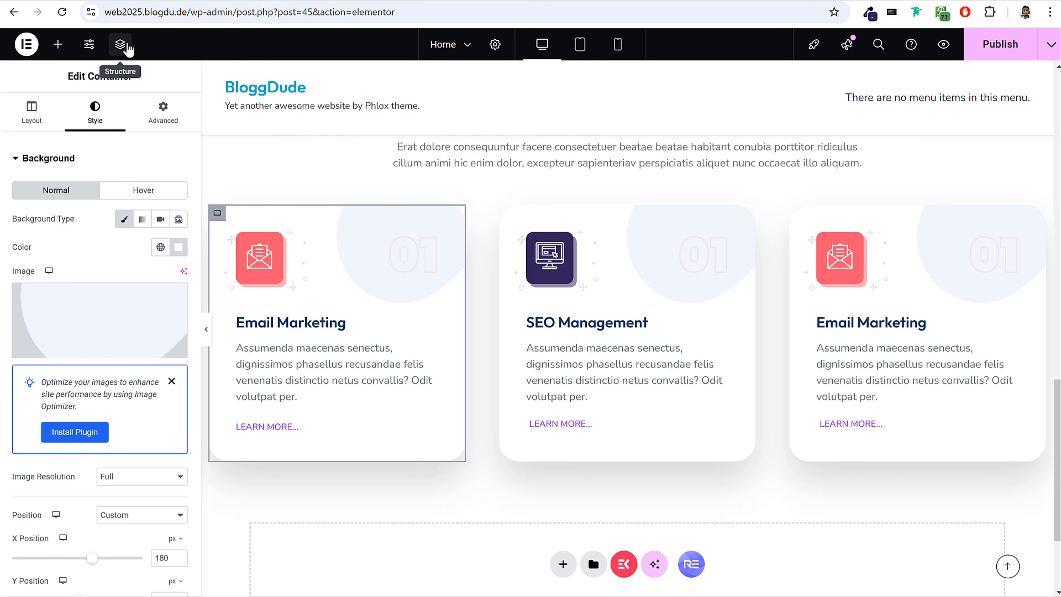
{"action": "left_click", "coordinate": [119, 44]}
{"action": "left_click_drag", "start_coordinate": [968, 110], "coordinate": [527, 186]}
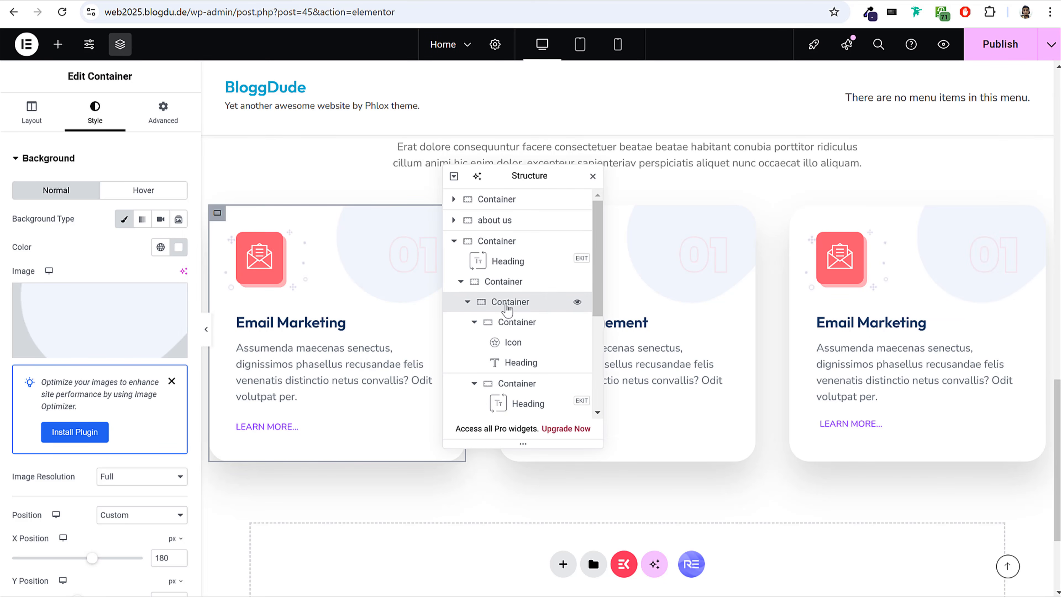
{"action": "left_click", "coordinate": [489, 285]}
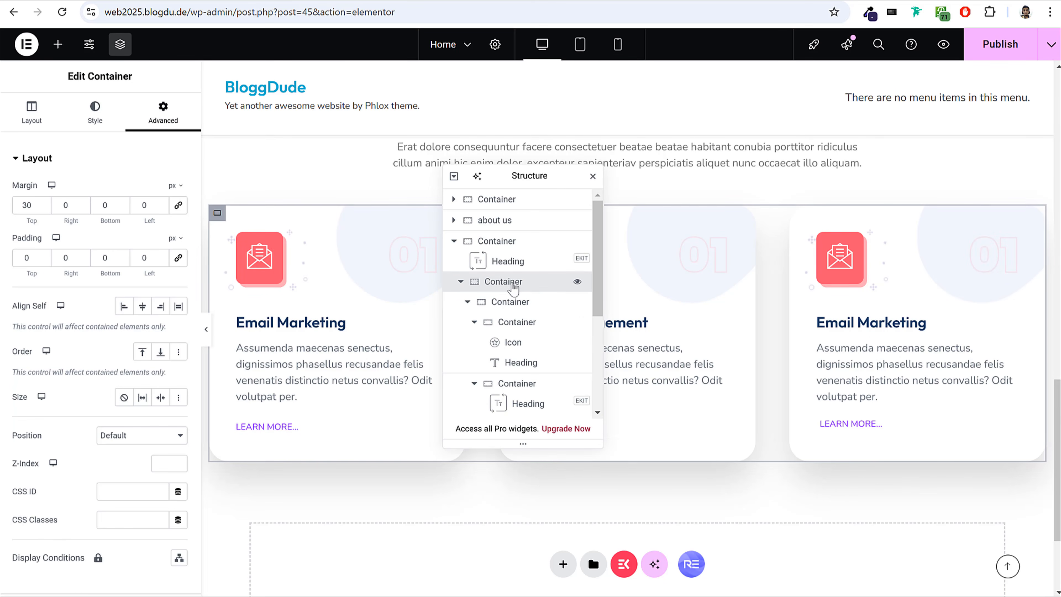
{"action": "right_click", "coordinate": [493, 288]}
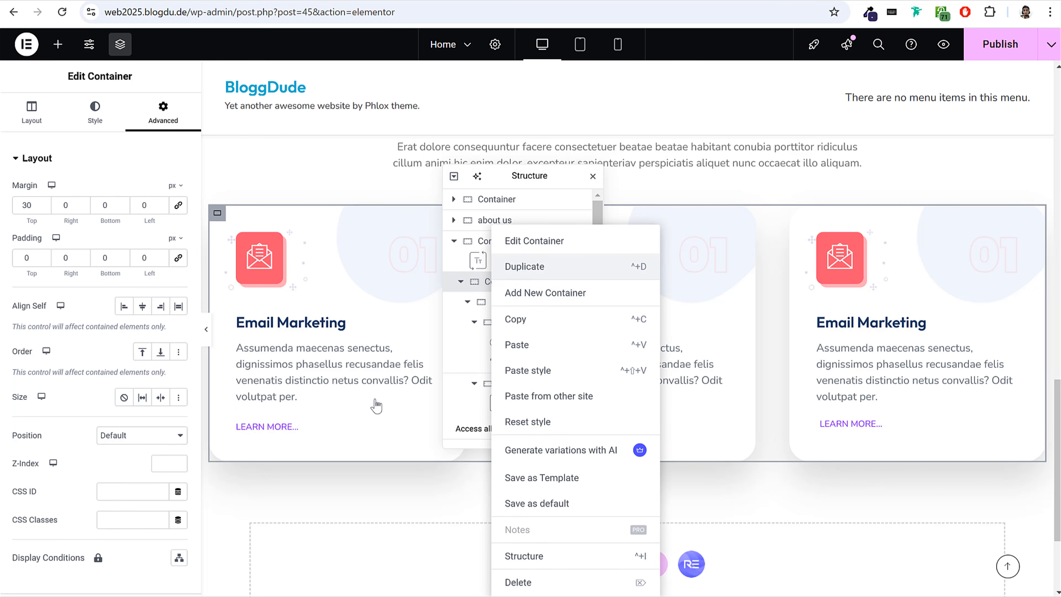
{"action": "key", "text": "ctrl+d"}
{"action": "scroll", "coordinate": [391, 495], "scroll_direction": "down", "scroll_amount": 5}
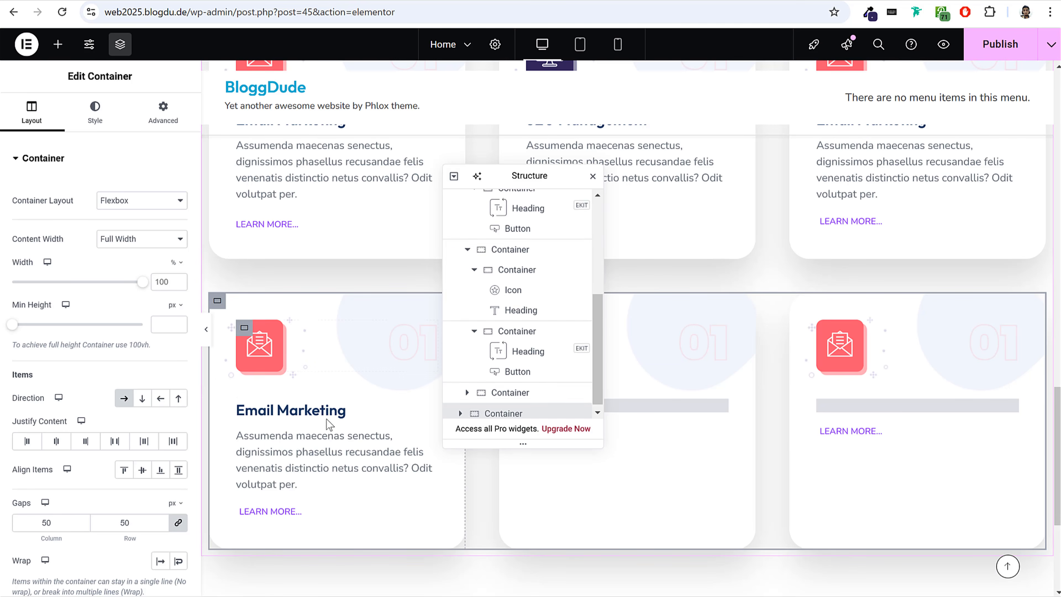
{"action": "left_click", "coordinate": [260, 345]}
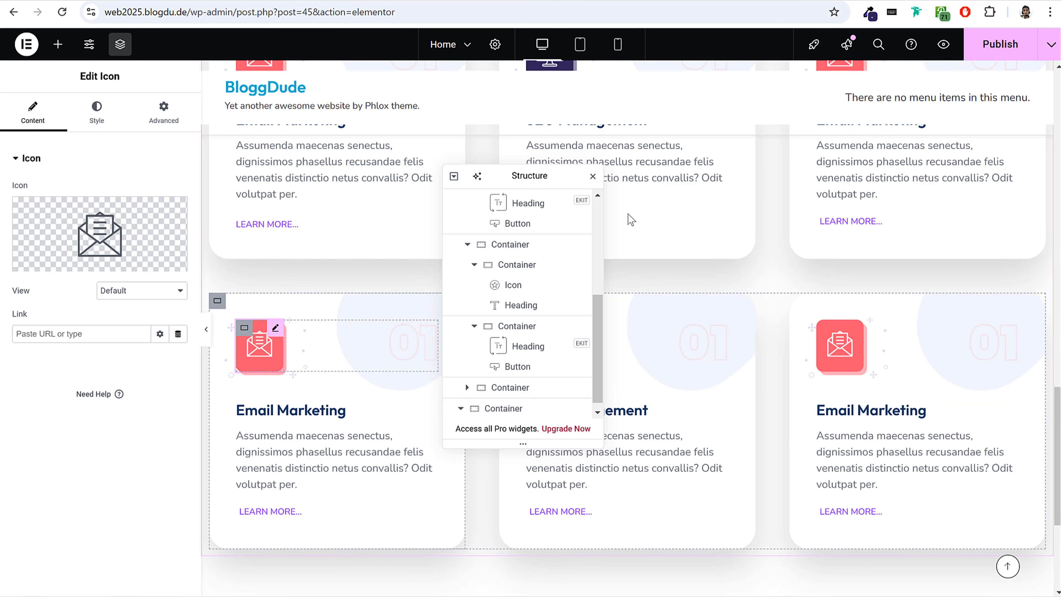
{"action": "left_click", "coordinate": [592, 176]}
Sample the features section's background colour from the reference site and apply it to the "Our Solution & Features" section container.
{"action": "scroll", "coordinate": [848, 376], "scroll_direction": "up", "scroll_amount": 5}
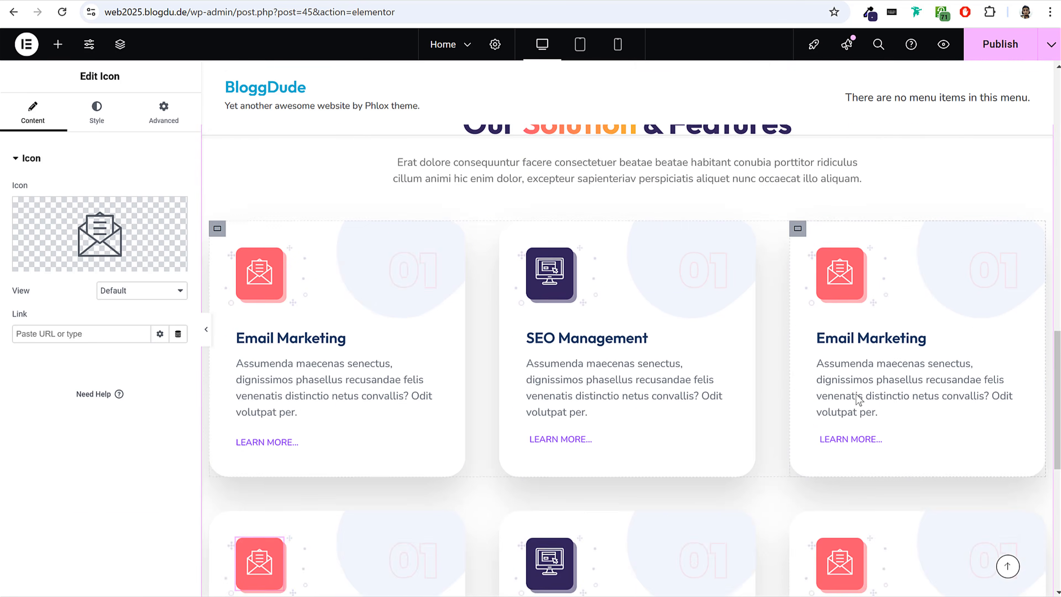
{"action": "scroll", "coordinate": [856, 393], "scroll_direction": "up", "scroll_amount": 3}
{"action": "left_click", "coordinate": [627, 212]}
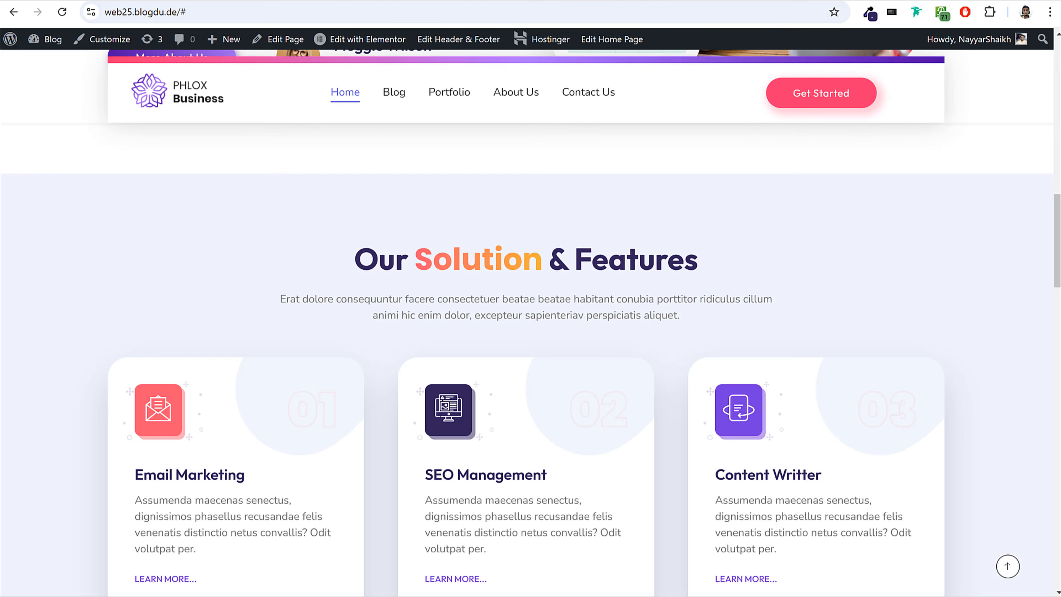
{"action": "left_click", "coordinate": [870, 12]}
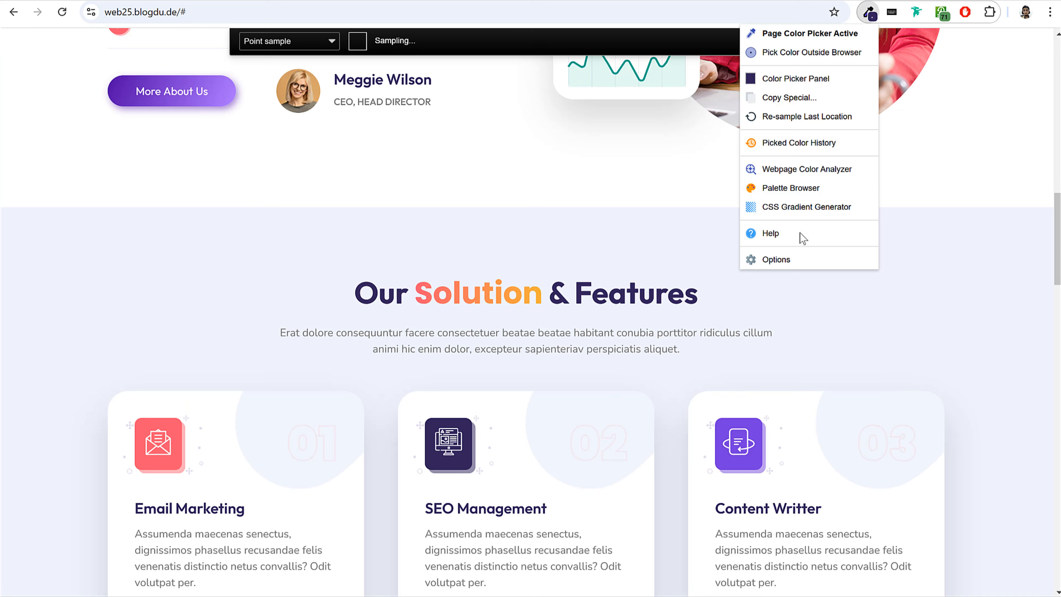
{"action": "left_click", "coordinate": [805, 317]}
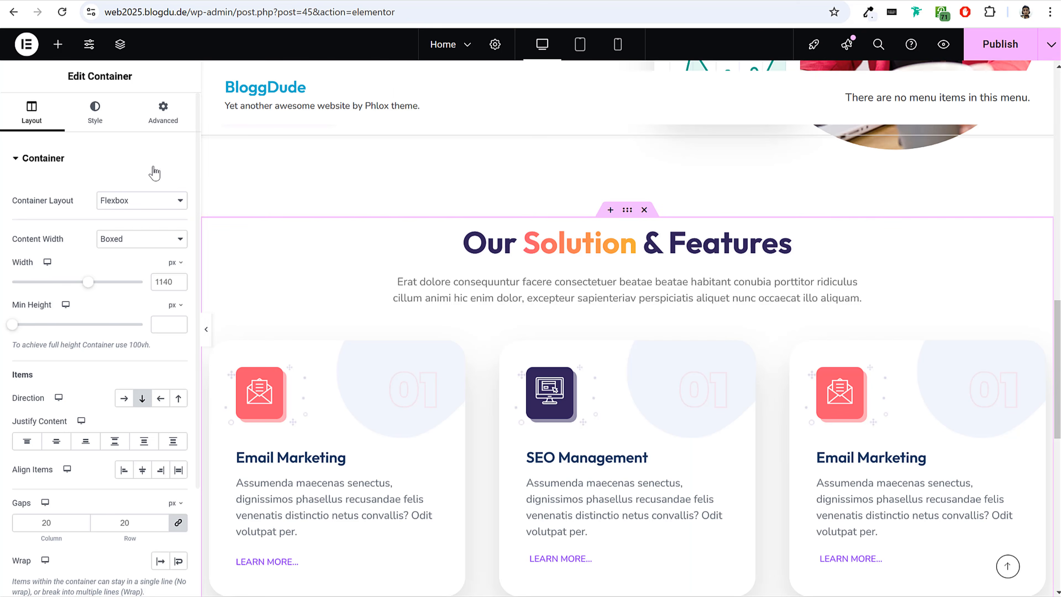
{"action": "left_click", "coordinate": [101, 123]}
{"action": "left_click", "coordinate": [124, 219]}
{"action": "left_click", "coordinate": [178, 247]}
{"action": "key", "text": "ctrl+v"}
Save the section's background colour as a new global colour named "BG".
{"action": "left_click", "coordinate": [218, 276]}
{"action": "triple_click", "coordinate": [535, 317]}
{"action": "type", "text": "B"}
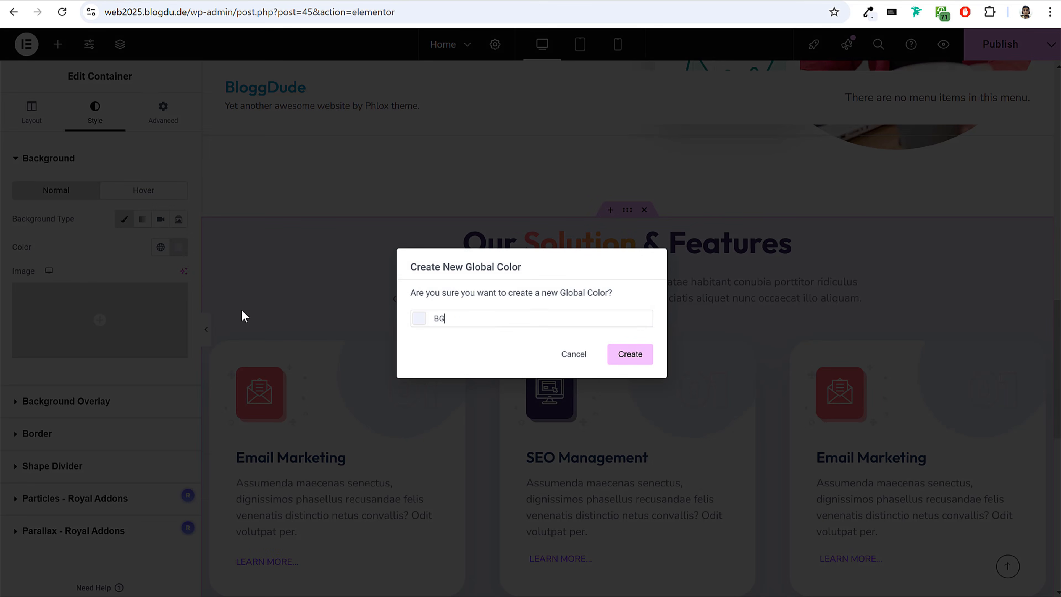
{"action": "left_click", "coordinate": [629, 354]}
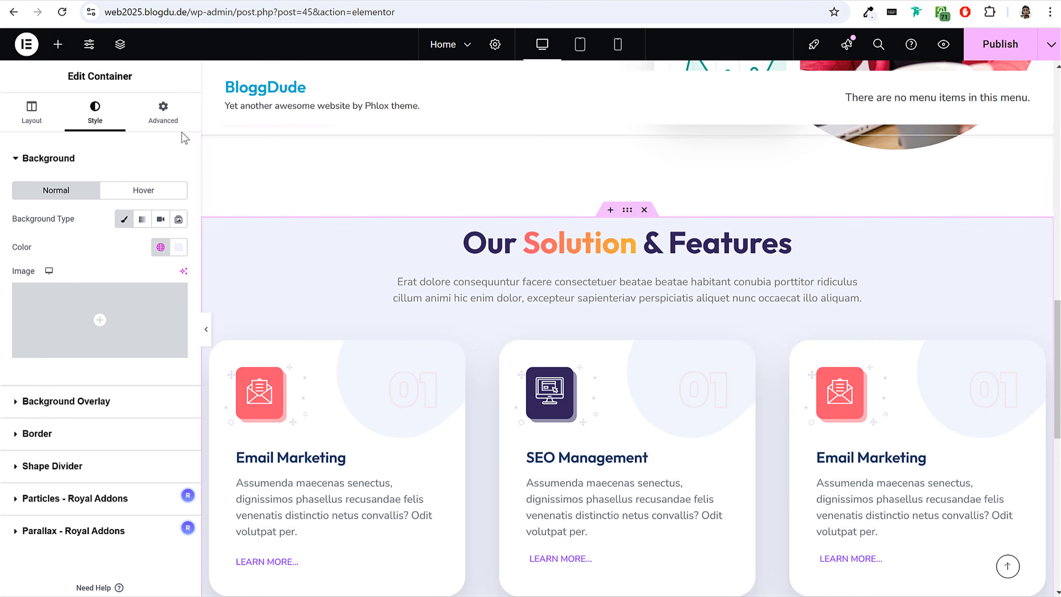
Set the "Our Solution & Features" section container's top and bottom padding to 100 px.
{"action": "left_click", "coordinate": [163, 115]}
{"action": "left_click", "coordinate": [23, 258]}
{"action": "type", "text": "100"}
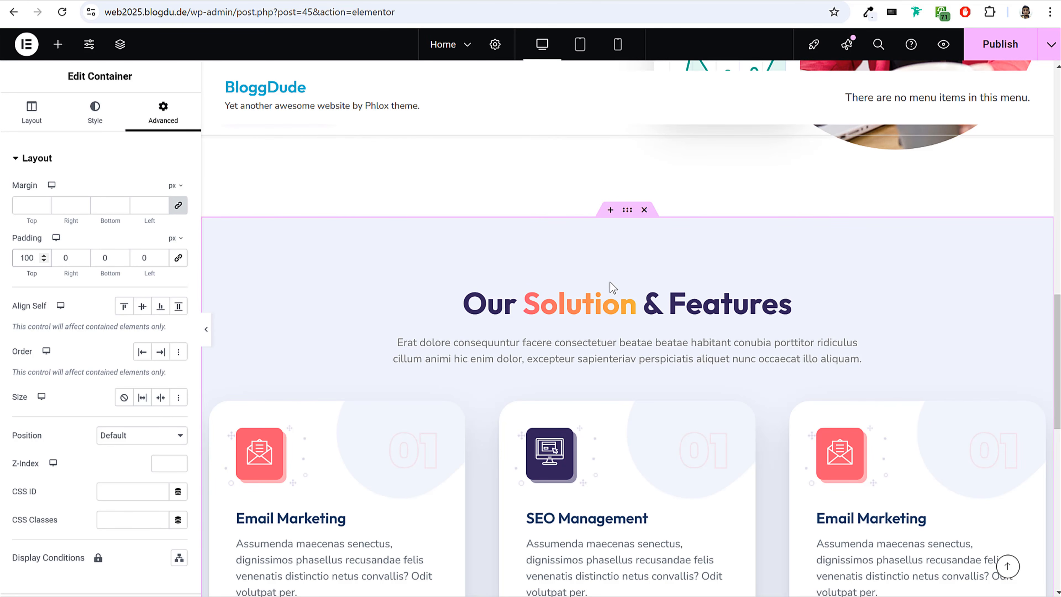
{"action": "scroll", "coordinate": [612, 274], "scroll_direction": "down", "scroll_amount": 12}
{"action": "double_click", "coordinate": [104, 258]}
{"action": "type", "text": "100"}
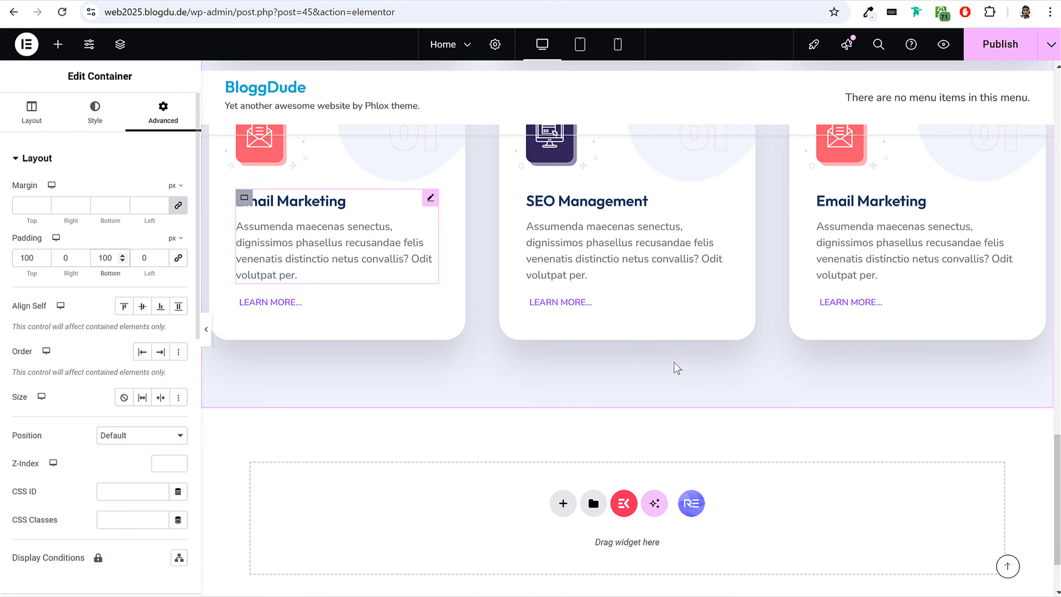
Preview the section at full page width and set its container's right and left padding to 15 px.
{"action": "scroll", "coordinate": [684, 370], "scroll_direction": "up", "scroll_amount": 10}
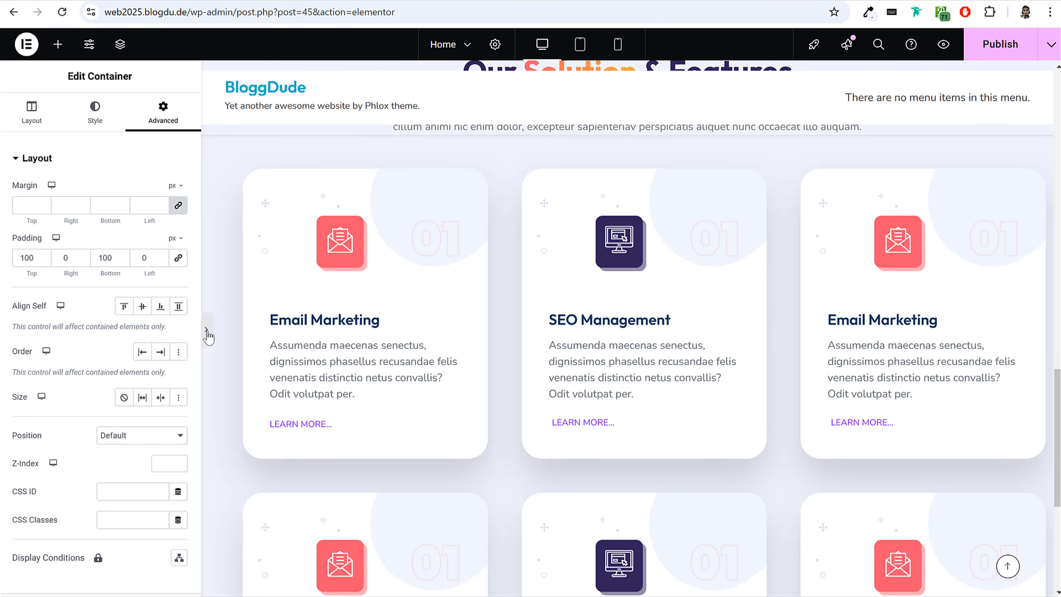
{"action": "left_click", "coordinate": [207, 331]}
{"action": "scroll", "coordinate": [284, 399], "scroll_direction": "up", "scroll_amount": 10}
{"action": "scroll", "coordinate": [284, 400], "scroll_direction": "down", "scroll_amount": 4}
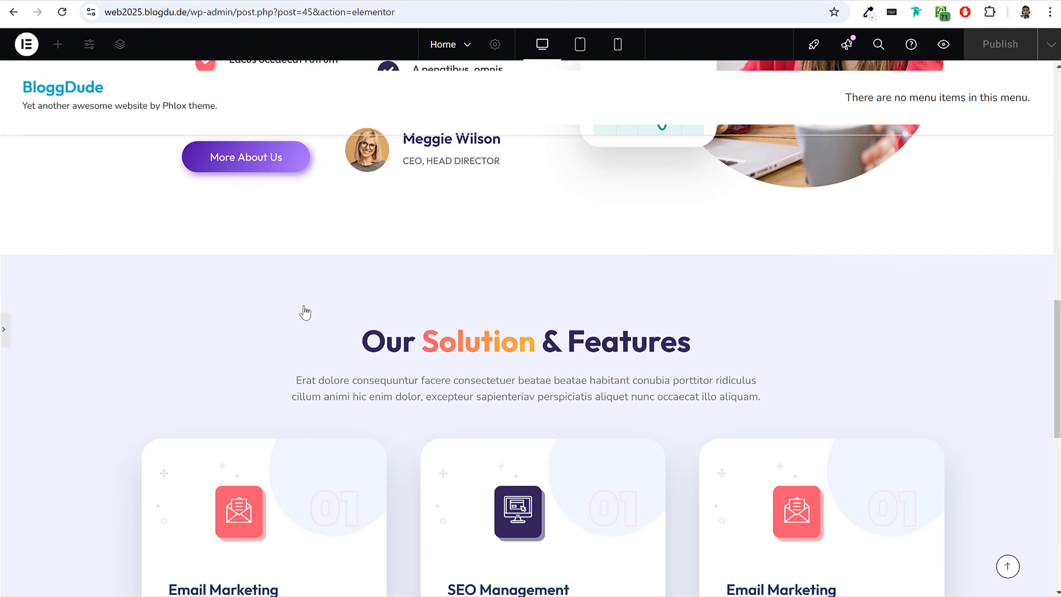
{"action": "left_click", "coordinate": [391, 299]}
{"action": "left_click_drag", "start_coordinate": [71, 257], "coordinate": [49, 260]}
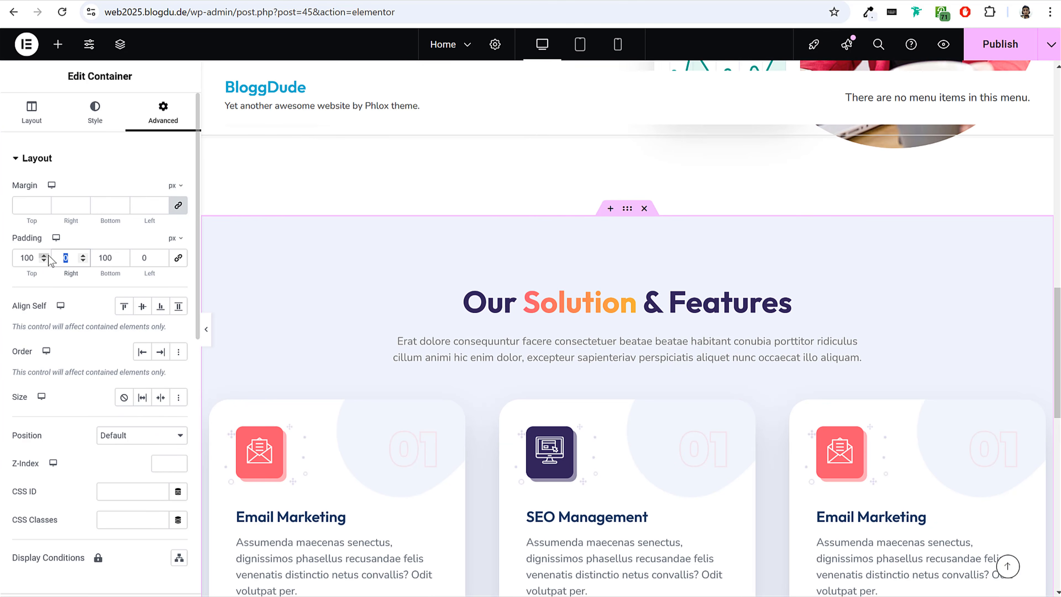
{"action": "type", "text": "15"}
{"action": "key", "text": "Tab"}
{"action": "key", "text": "Tab"}
{"action": "type", "text": "15"}
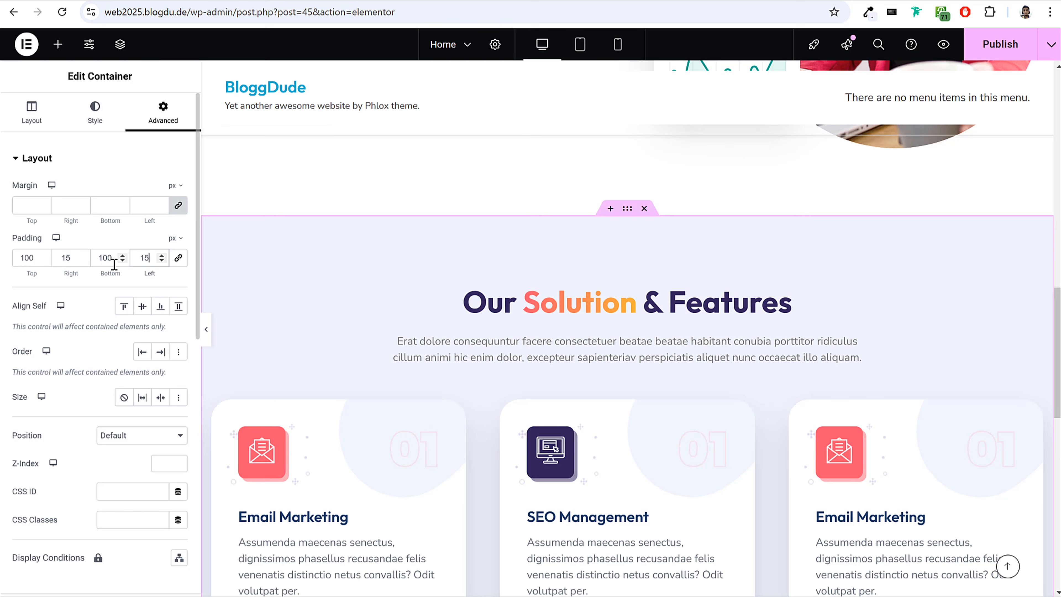
Publish the updated home page and look over both rows of cards.
{"action": "left_click", "coordinate": [1002, 50]}
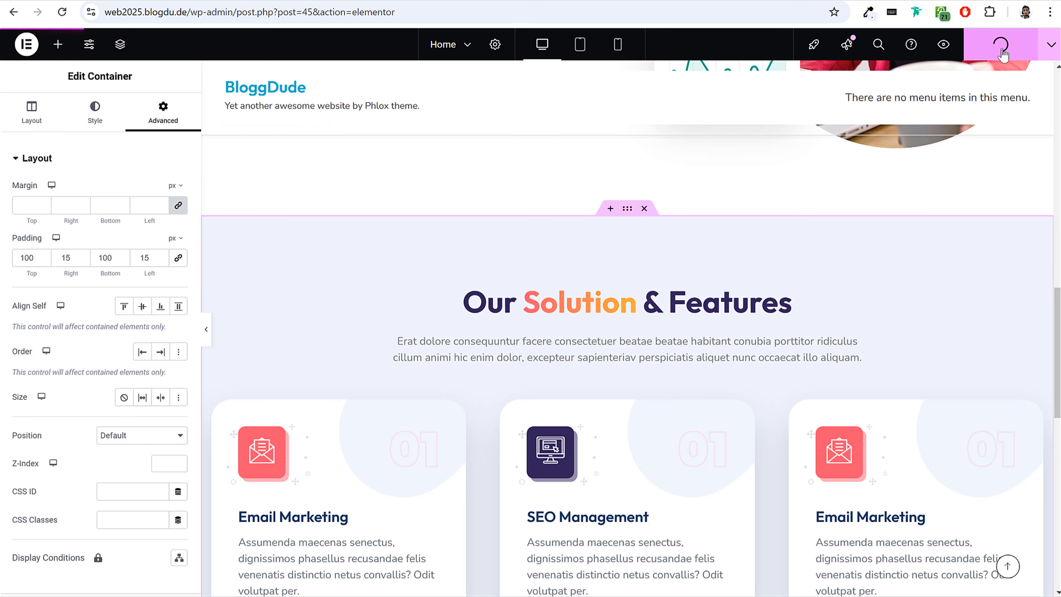
{"action": "scroll", "coordinate": [880, 318], "scroll_direction": "down", "scroll_amount": 15}
{"action": "scroll", "coordinate": [875, 319], "scroll_direction": "up", "scroll_amount": 10}
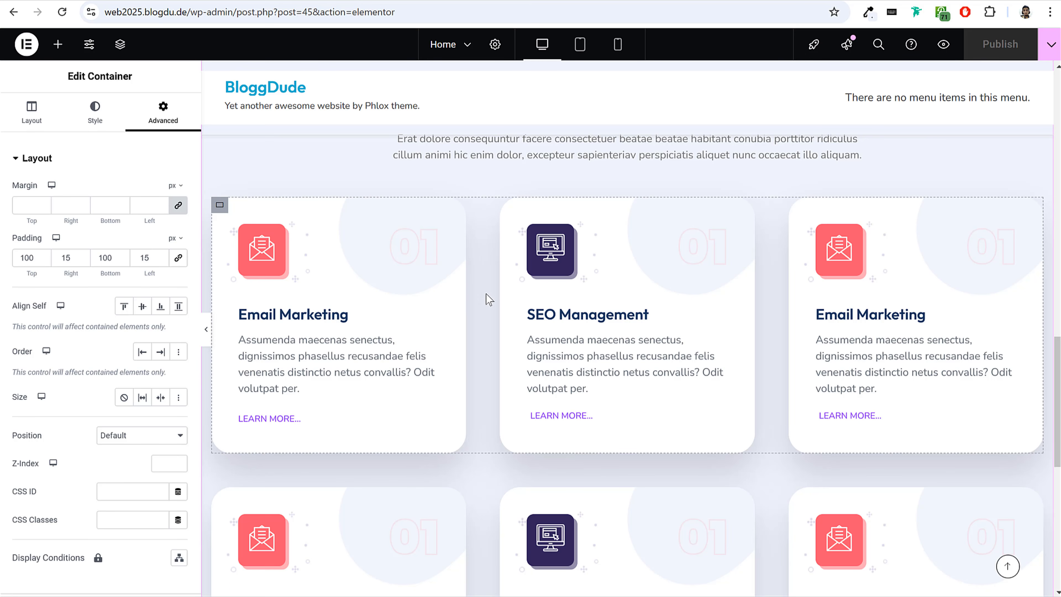
Switch to the mobile preview and examine how the stacked "Our Solution & Features" cards display.
{"action": "scroll", "coordinate": [486, 297], "scroll_direction": "up", "scroll_amount": 3}
{"action": "scroll", "coordinate": [477, 278], "scroll_direction": "down", "scroll_amount": 15}
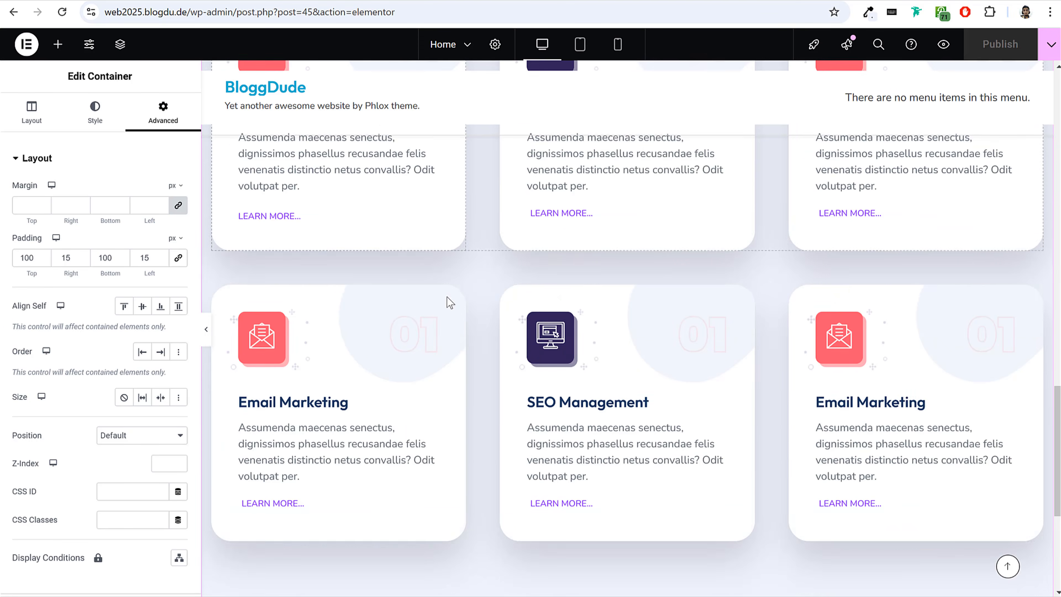
{"action": "scroll", "coordinate": [450, 307], "scroll_direction": "up", "scroll_amount": 15}
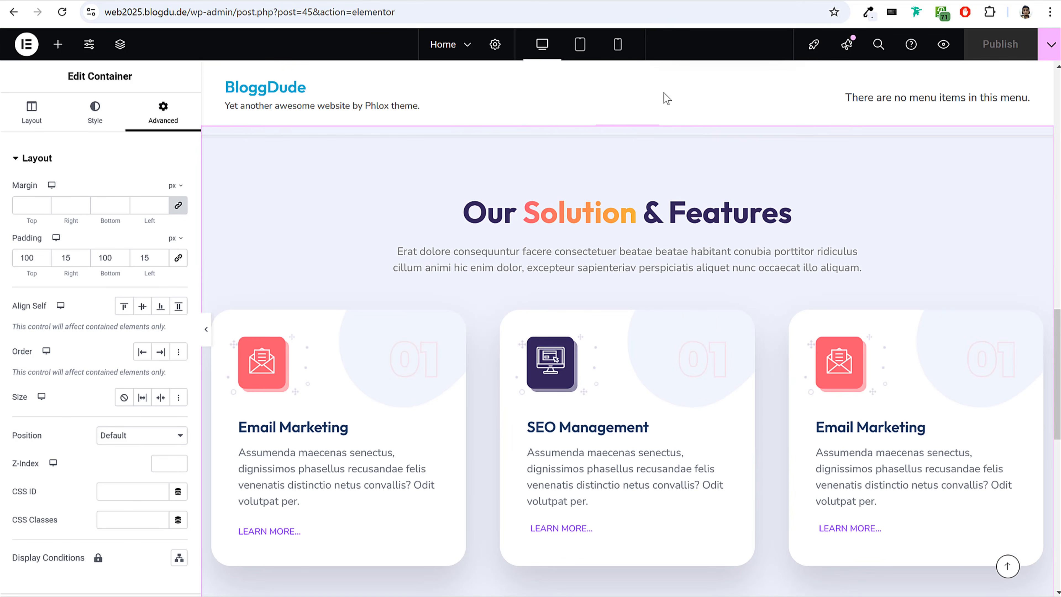
{"action": "left_click", "coordinate": [624, 48]}
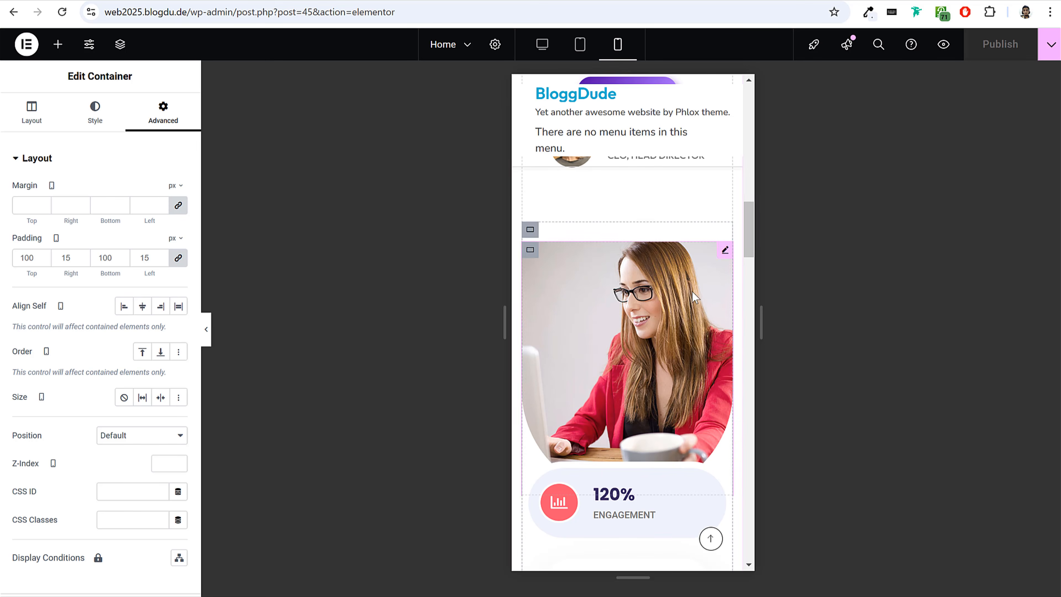
{"action": "scroll", "coordinate": [723, 297], "scroll_direction": "down", "scroll_amount": 6}
{"action": "scroll", "coordinate": [639, 308], "scroll_direction": "up", "scroll_amount": 3}
{"action": "scroll", "coordinate": [648, 326], "scroll_direction": "down", "scroll_amount": 4}
{"action": "scroll", "coordinate": [647, 325], "scroll_direction": "down", "scroll_amount": 2}
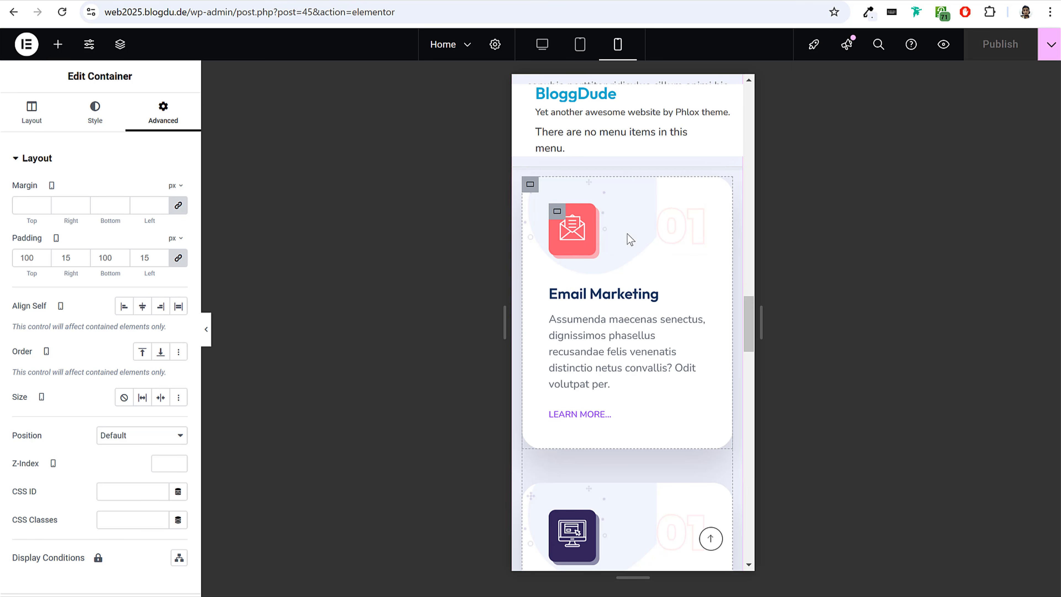
{"action": "scroll", "coordinate": [627, 242], "scroll_direction": "up", "scroll_amount": 2}
Set the first Email Marketing card's mobile background image position to X 165 px and Y -10 px.
{"action": "left_click", "coordinate": [533, 254]}
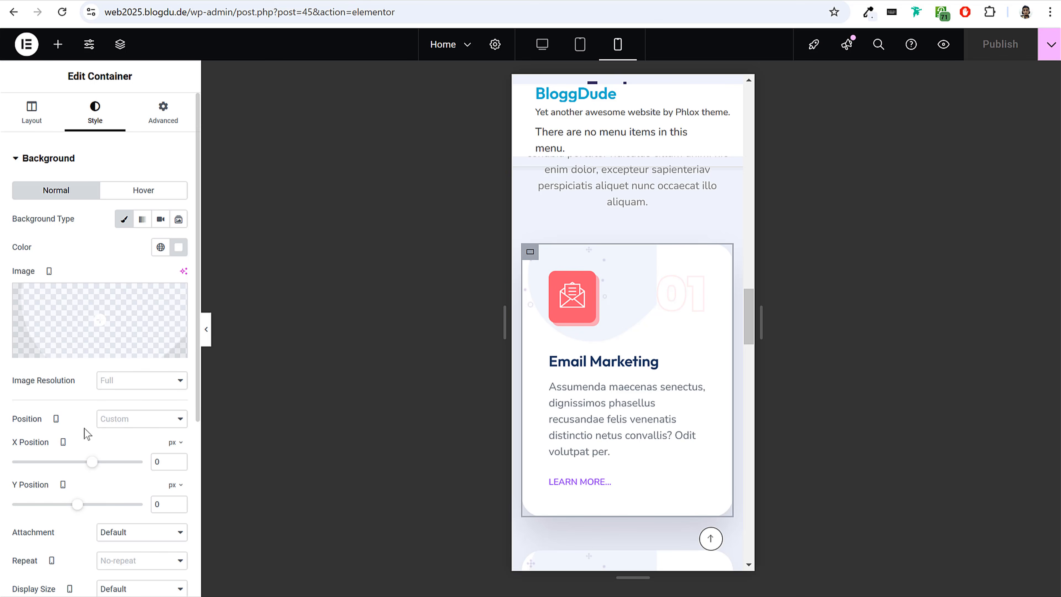
{"action": "scroll", "coordinate": [104, 418], "scroll_direction": "down", "scroll_amount": 2}
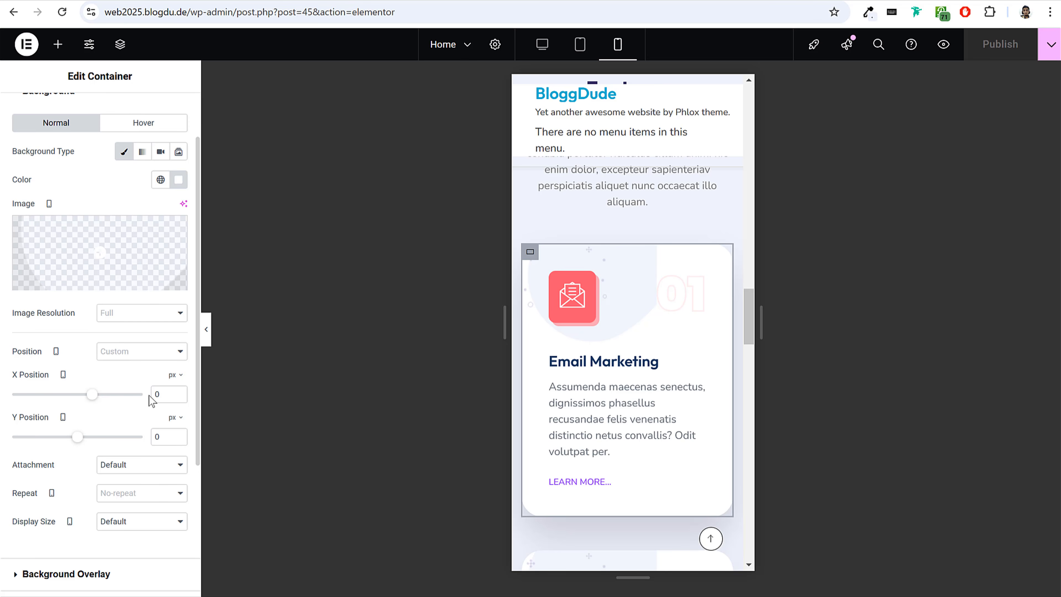
{"action": "left_click_drag", "start_coordinate": [93, 400], "coordinate": [91, 398]}
{"action": "left_click_drag", "start_coordinate": [169, 395], "coordinate": [109, 399]}
{"action": "type", "text": "165"}
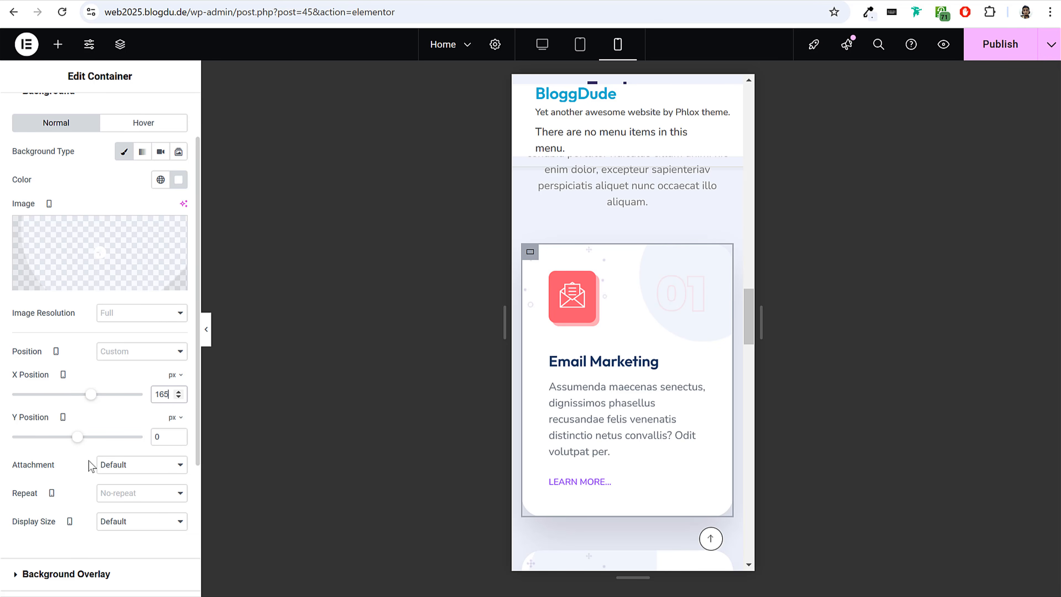
{"action": "left_click", "coordinate": [165, 440]}
{"action": "type", "text": "-10"}
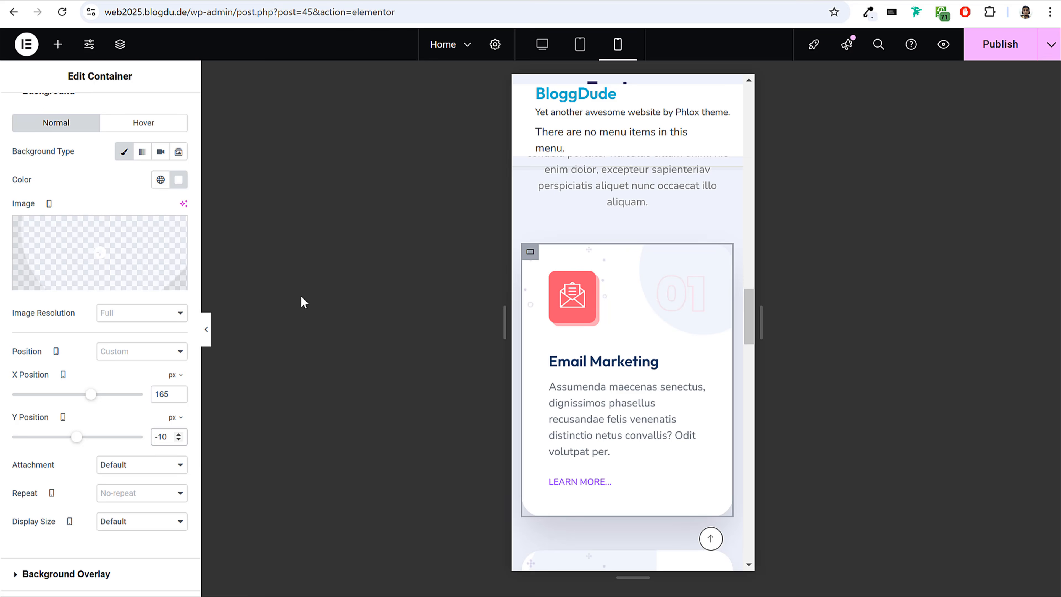
{"action": "scroll", "coordinate": [686, 327], "scroll_direction": "down", "scroll_amount": 5}
{"action": "scroll", "coordinate": [676, 368], "scroll_direction": "up", "scroll_amount": 4}
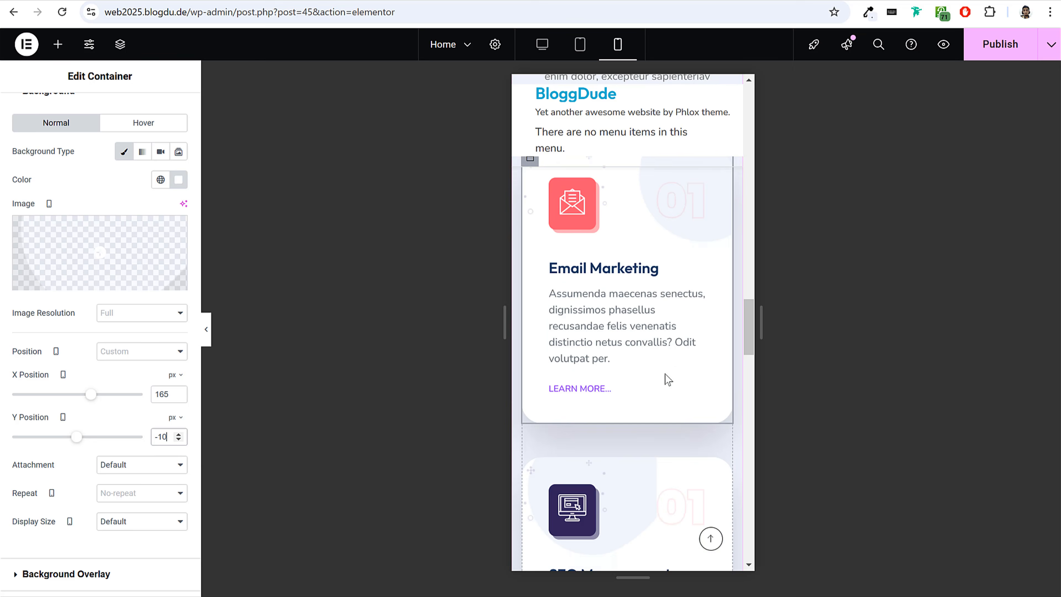
{"action": "scroll", "coordinate": [582, 293], "scroll_direction": "up", "scroll_amount": 2}
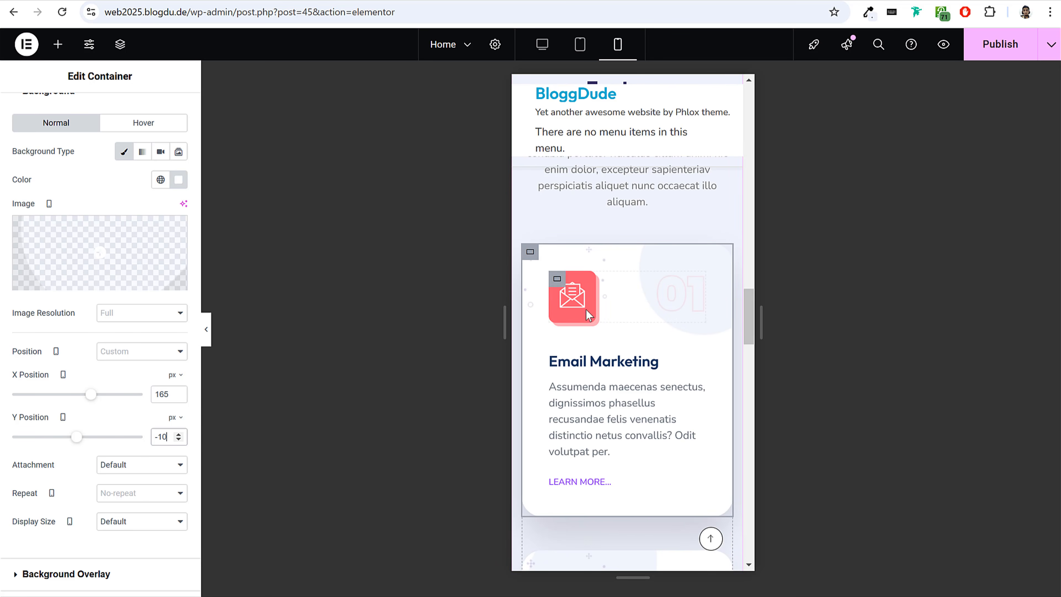
Set the same card's mobile background overlay position to X 10 px and Y 20 px.
{"action": "scroll", "coordinate": [100, 147], "scroll_direction": "up", "scroll_amount": 2}
{"action": "left_click", "coordinate": [90, 160]}
{"action": "left_click", "coordinate": [71, 194]}
{"action": "scroll", "coordinate": [104, 215], "scroll_direction": "down", "scroll_amount": 2}
{"action": "scroll", "coordinate": [116, 272], "scroll_direction": "down", "scroll_amount": 3}
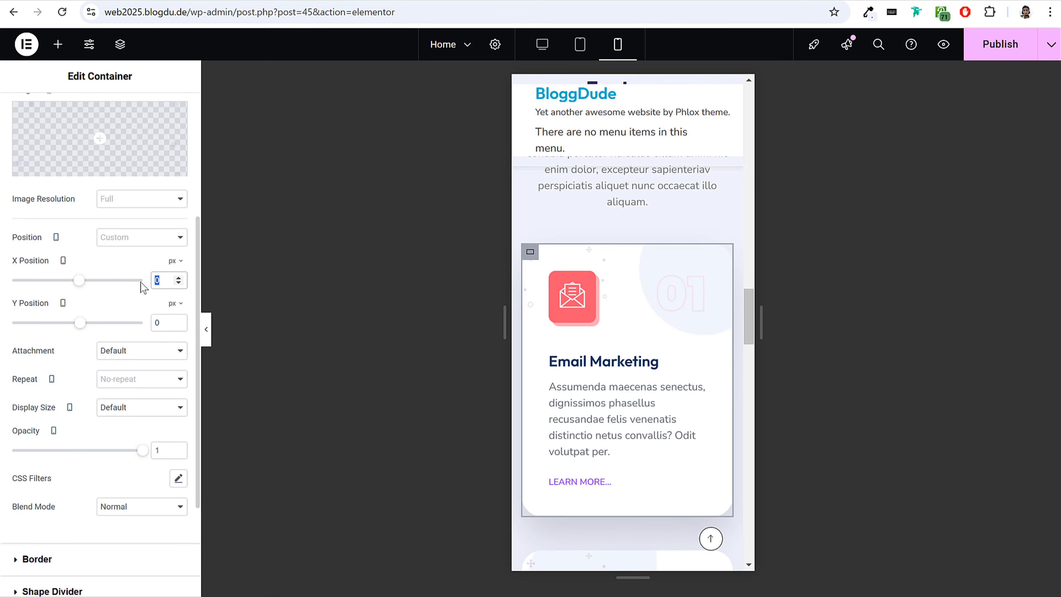
{"action": "left_click", "coordinate": [157, 324]}
{"action": "type", "text": "20"}
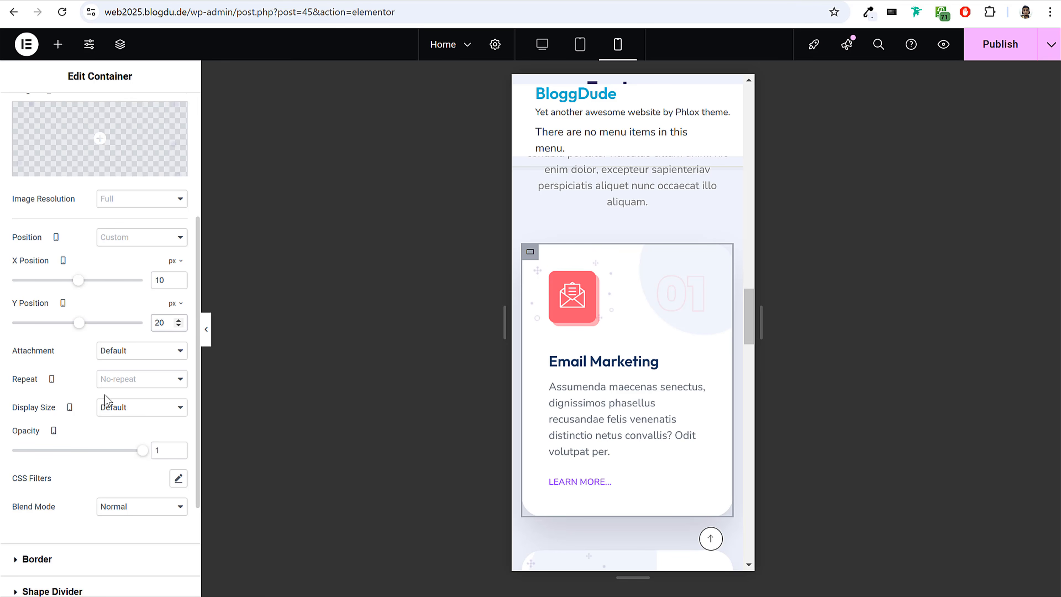
Give the card's mobile background overlay a custom display size with a width of 40%.
{"action": "left_click", "coordinate": [109, 411]}
{"action": "left_click", "coordinate": [128, 491]}
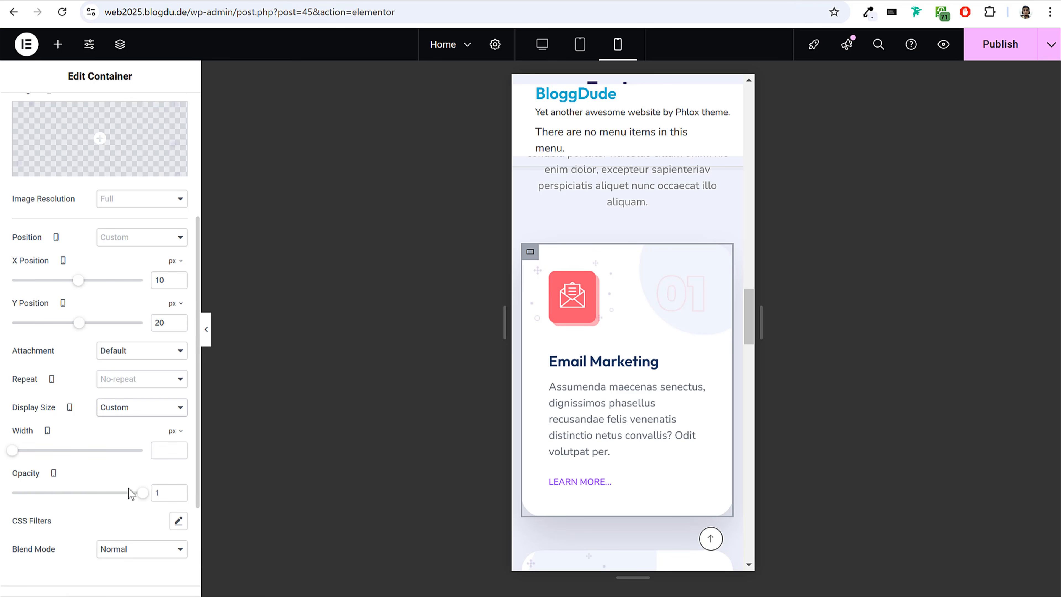
{"action": "left_click_drag", "start_coordinate": [13, 450], "coordinate": [57, 461]}
{"action": "left_click", "coordinate": [175, 433]}
{"action": "left_click", "coordinate": [173, 451]}
{"action": "left_click_drag", "start_coordinate": [169, 450], "coordinate": [140, 449]}
{"action": "type", "text": "40"}
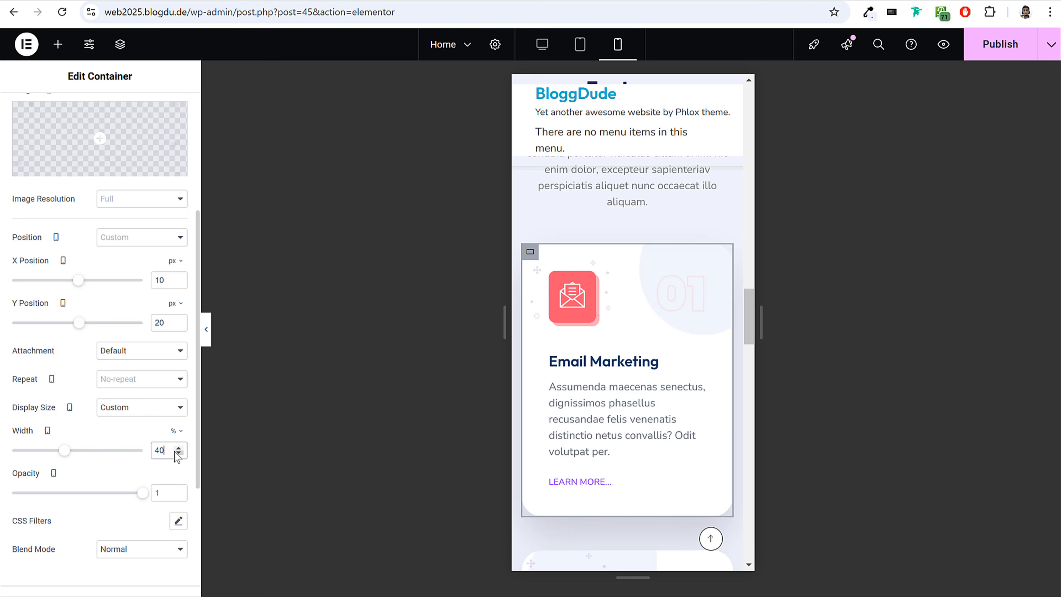
{"action": "scroll", "coordinate": [173, 442], "scroll_direction": "up", "scroll_amount": 3}
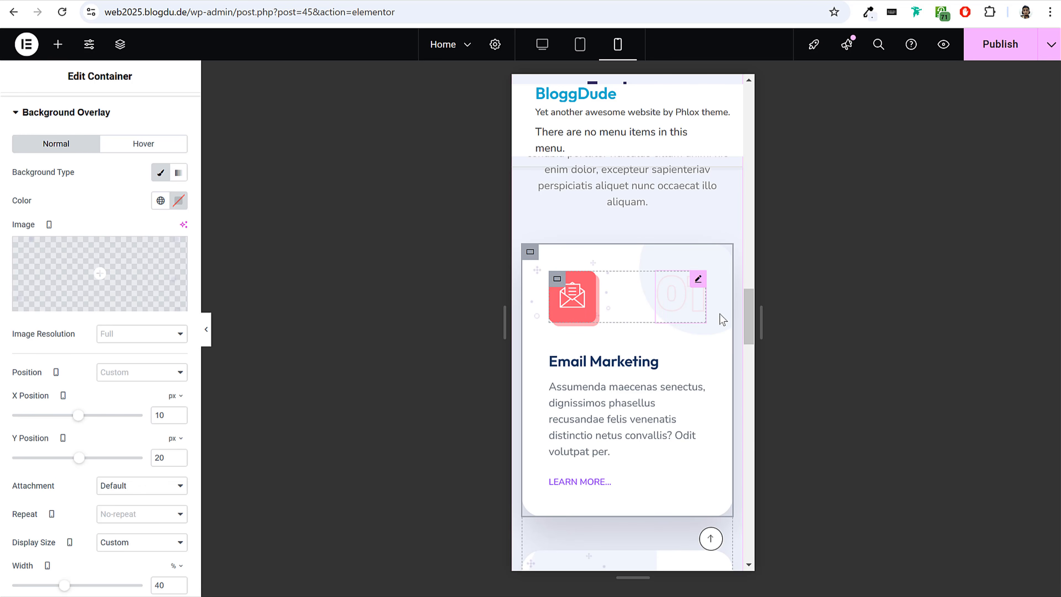
{"action": "scroll", "coordinate": [631, 376], "scroll_direction": "down", "scroll_amount": 6}
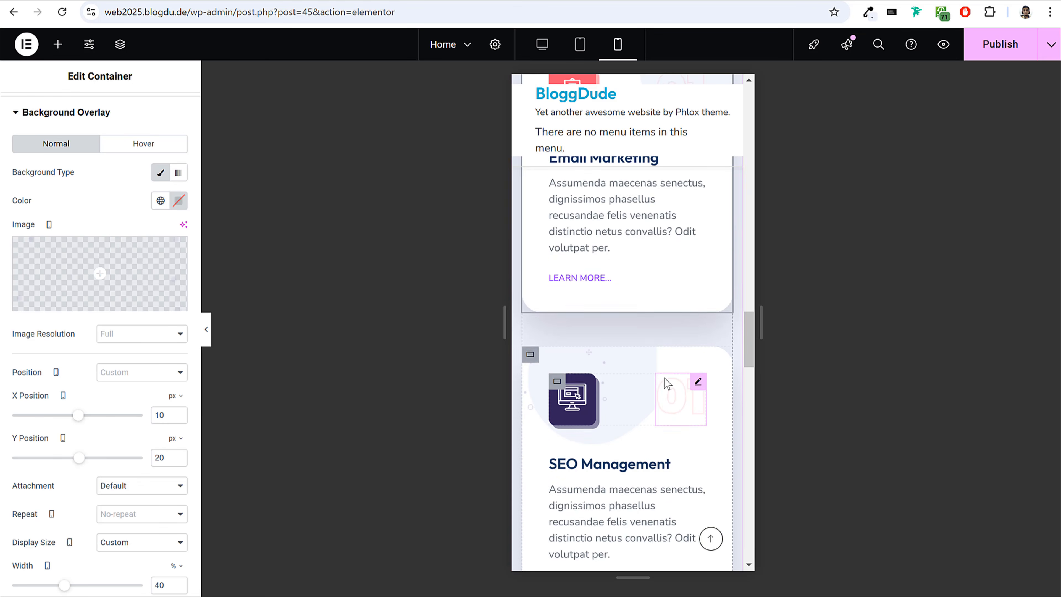
{"action": "scroll", "coordinate": [638, 401], "scroll_direction": "up", "scroll_amount": 3}
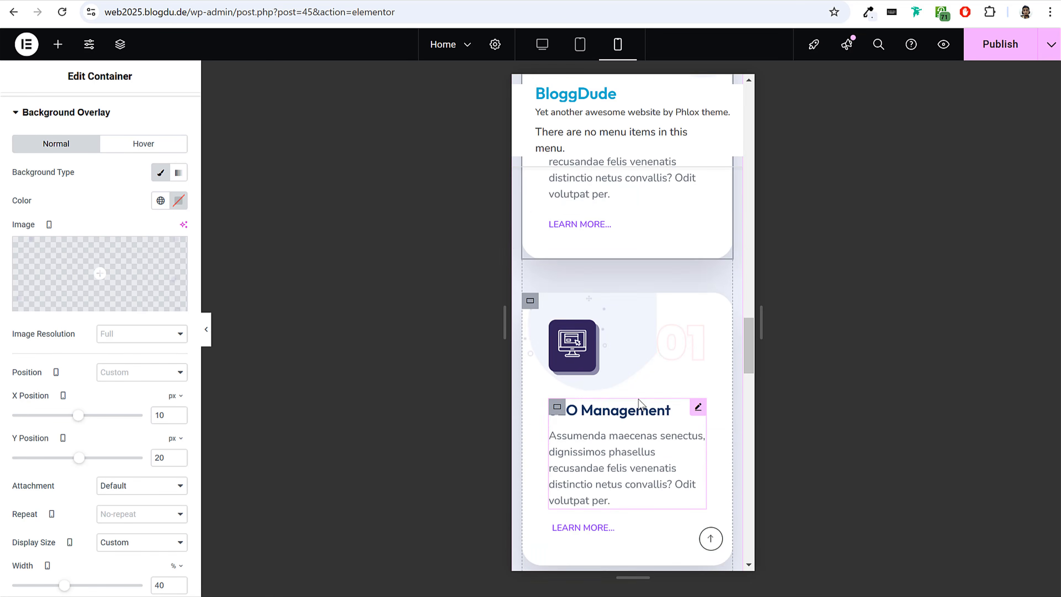
Copy the first Email Marketing card and paste only its style onto the other two cards of the first row.
{"action": "right_click", "coordinate": [530, 258]}
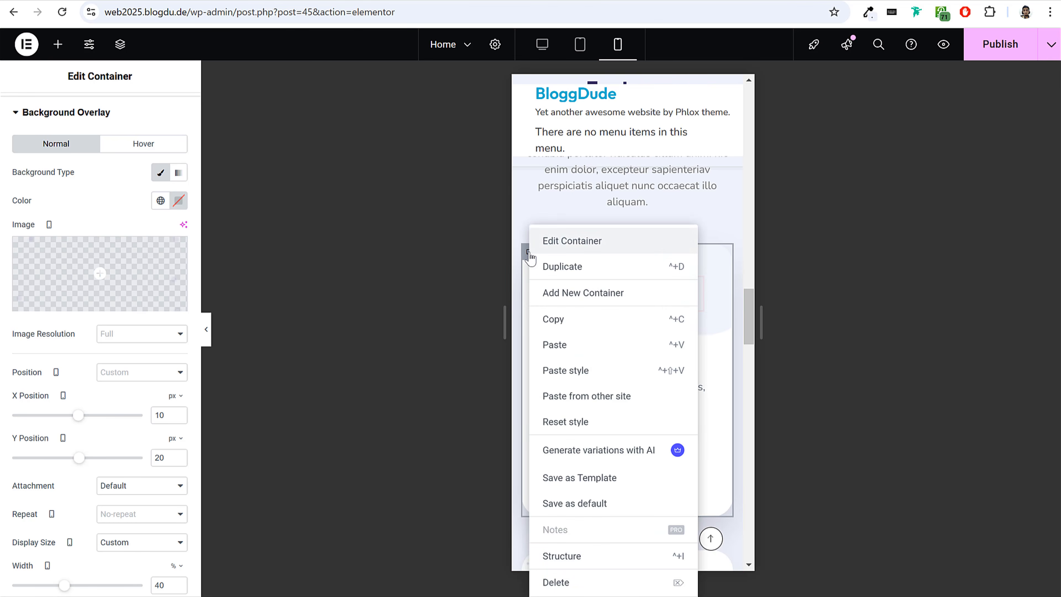
{"action": "left_click", "coordinate": [528, 253]}
{"action": "right_click", "coordinate": [530, 255]}
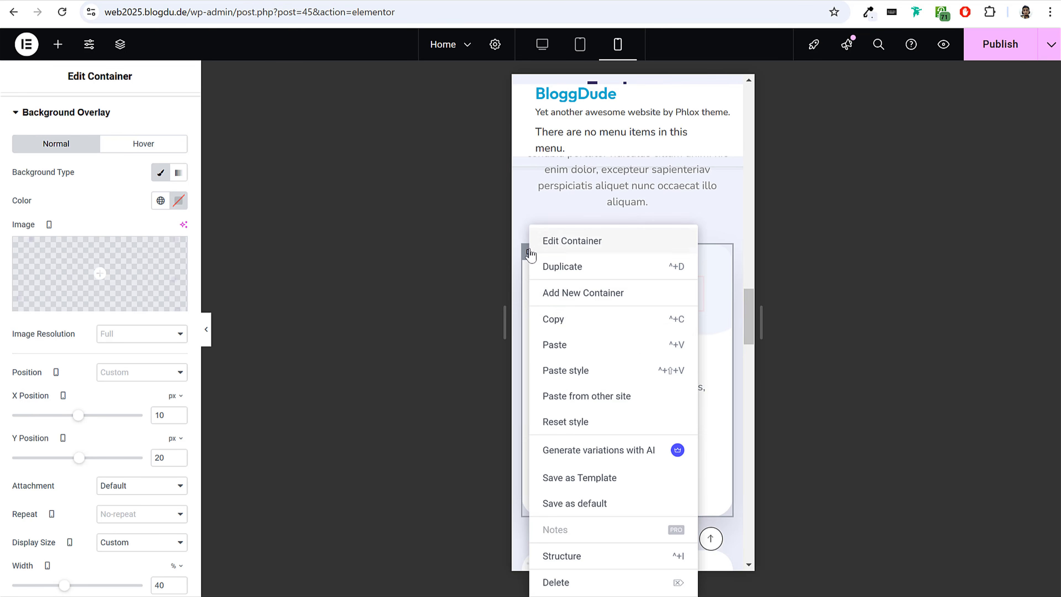
{"action": "left_click", "coordinate": [580, 319]}
{"action": "scroll", "coordinate": [684, 351], "scroll_direction": "down", "scroll_amount": 5}
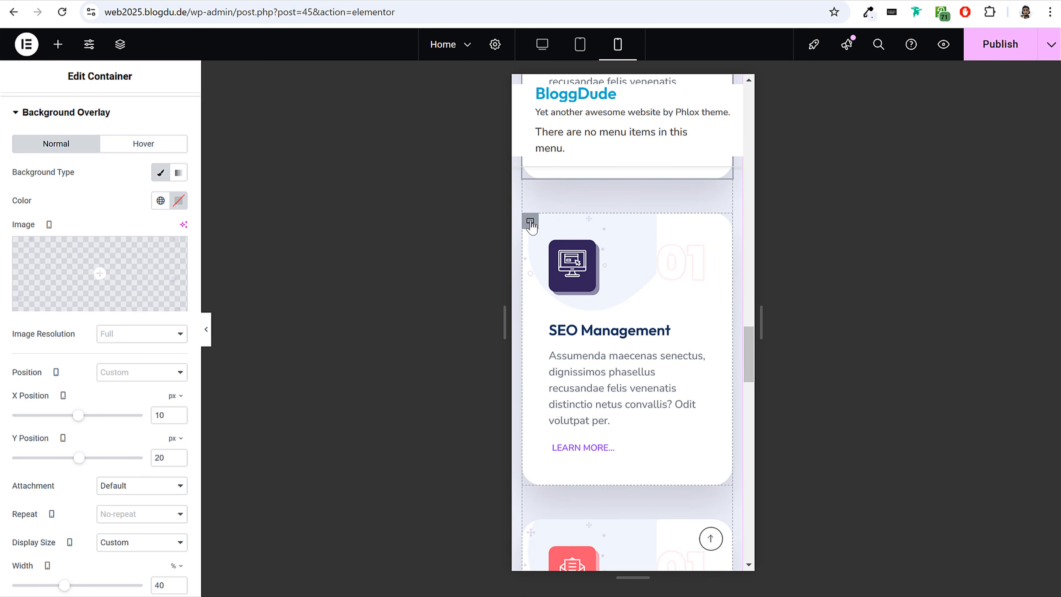
{"action": "right_click", "coordinate": [530, 226]}
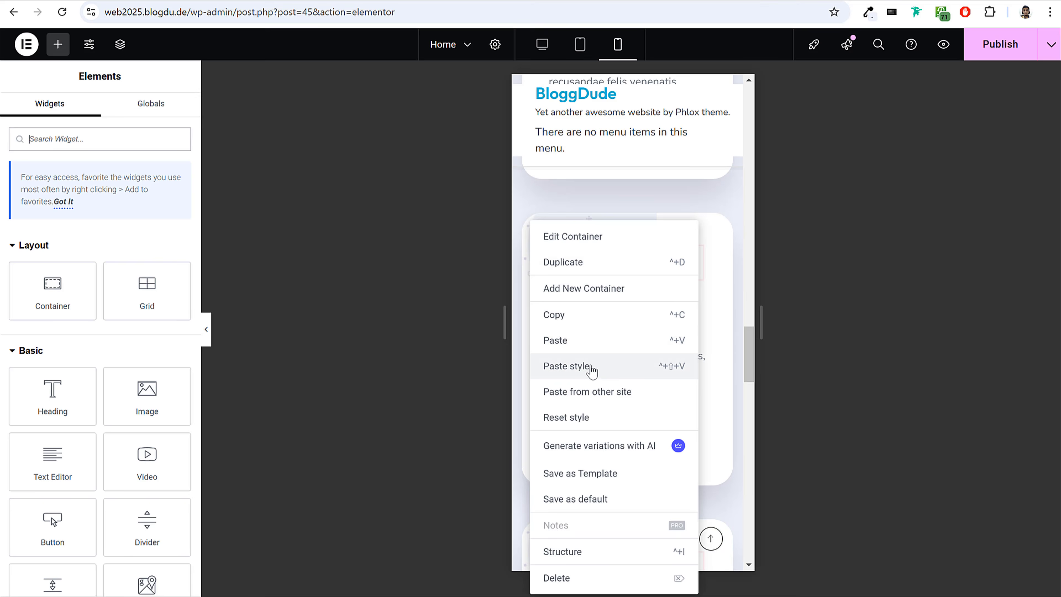
{"action": "left_click", "coordinate": [586, 368]}
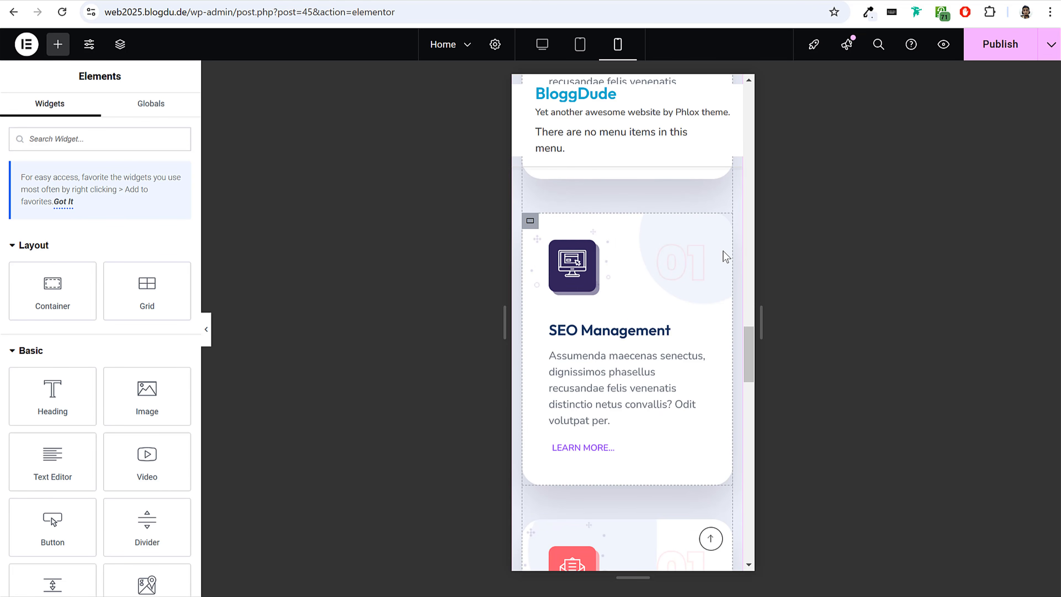
{"action": "scroll", "coordinate": [634, 295], "scroll_direction": "down", "scroll_amount": 5}
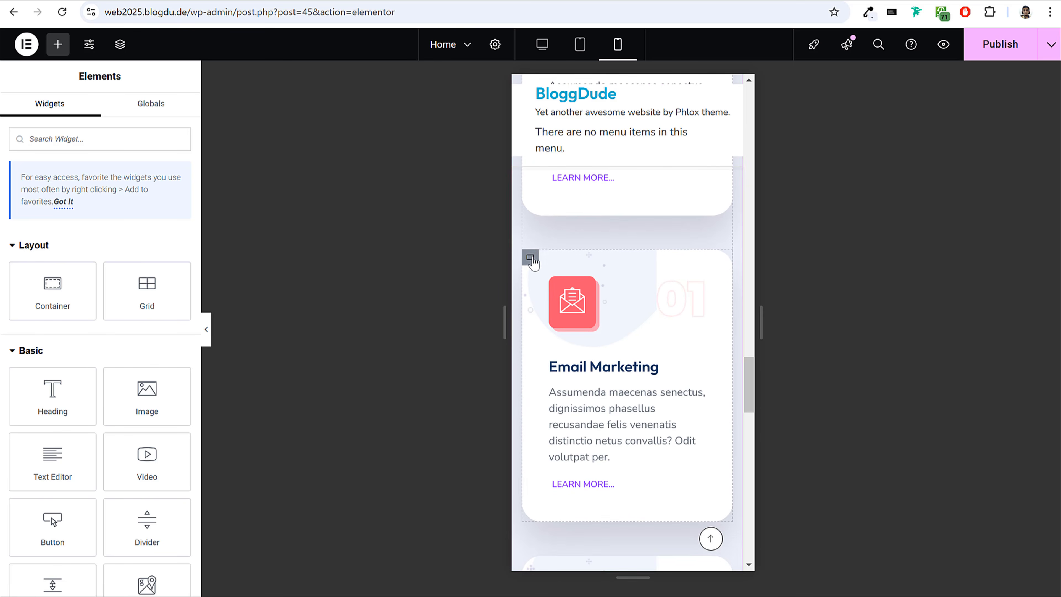
{"action": "right_click", "coordinate": [531, 261]}
{"action": "left_click", "coordinate": [555, 370]}
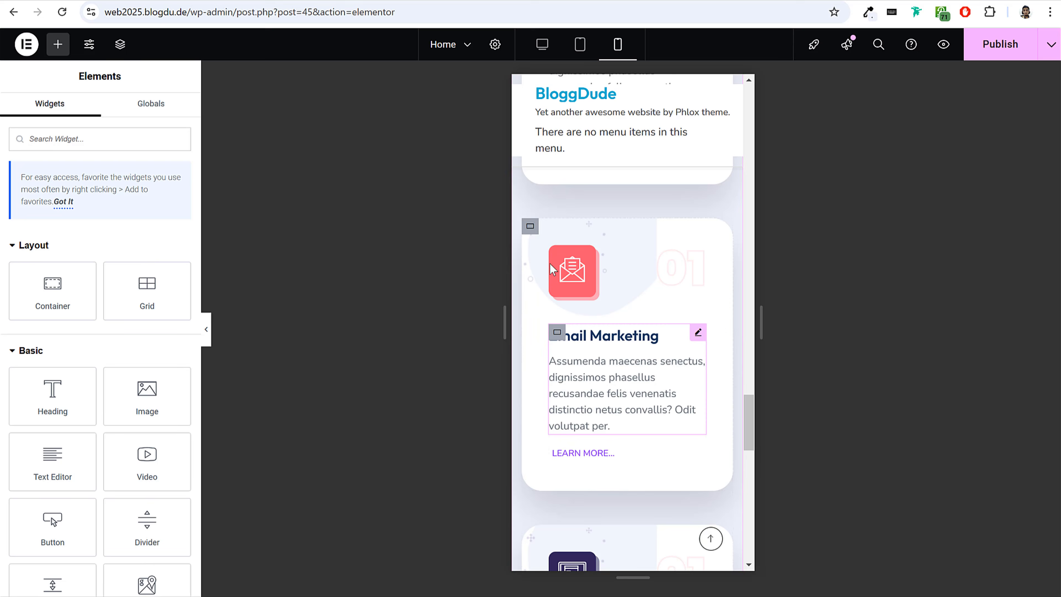
Paste the copied card style onto all three cards of the second row.
{"action": "right_click", "coordinate": [536, 271]}
{"action": "left_click", "coordinate": [554, 372]}
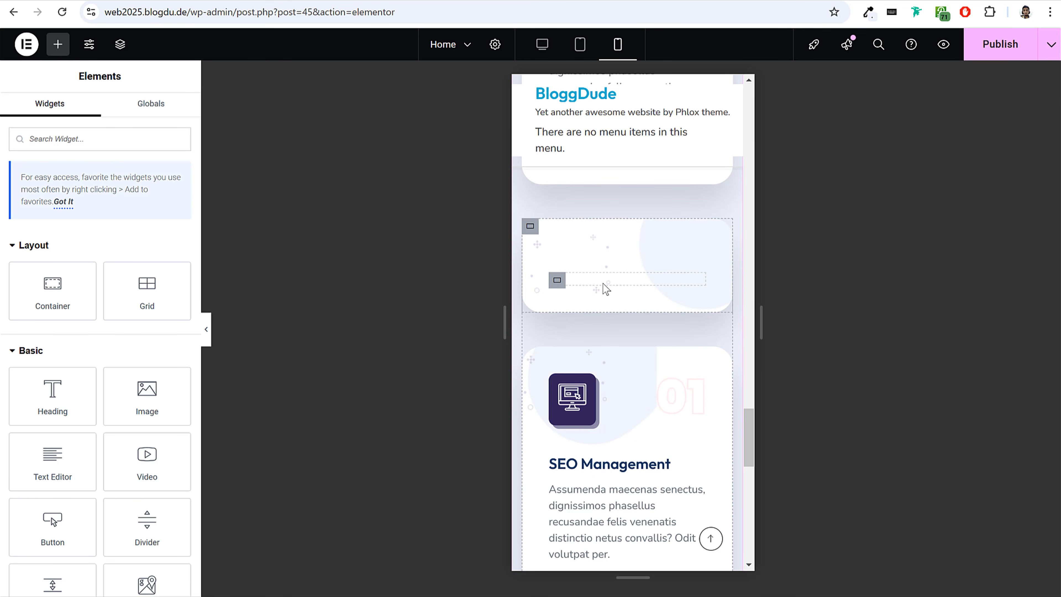
{"action": "scroll", "coordinate": [676, 327], "scroll_direction": "down", "scroll_amount": 6}
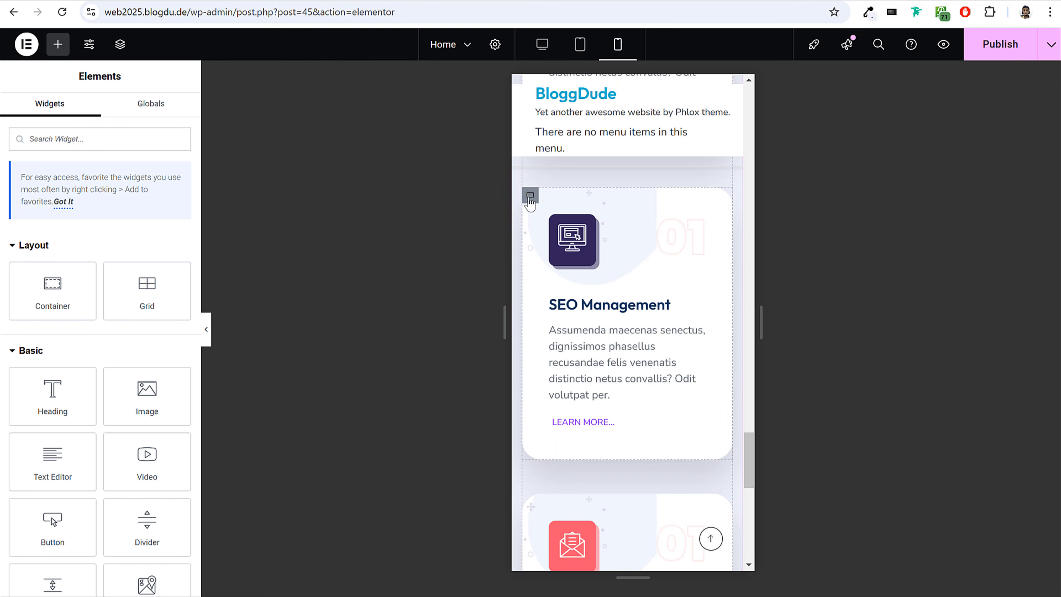
{"action": "right_click", "coordinate": [528, 199]}
{"action": "left_click", "coordinate": [600, 347]}
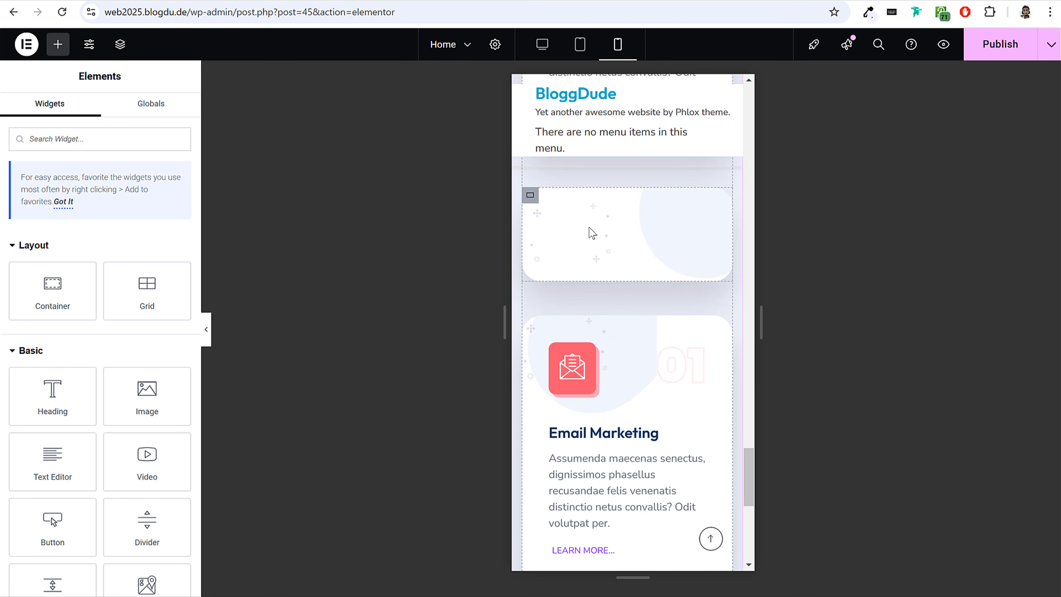
{"action": "scroll", "coordinate": [677, 332], "scroll_direction": "down", "scroll_amount": 5}
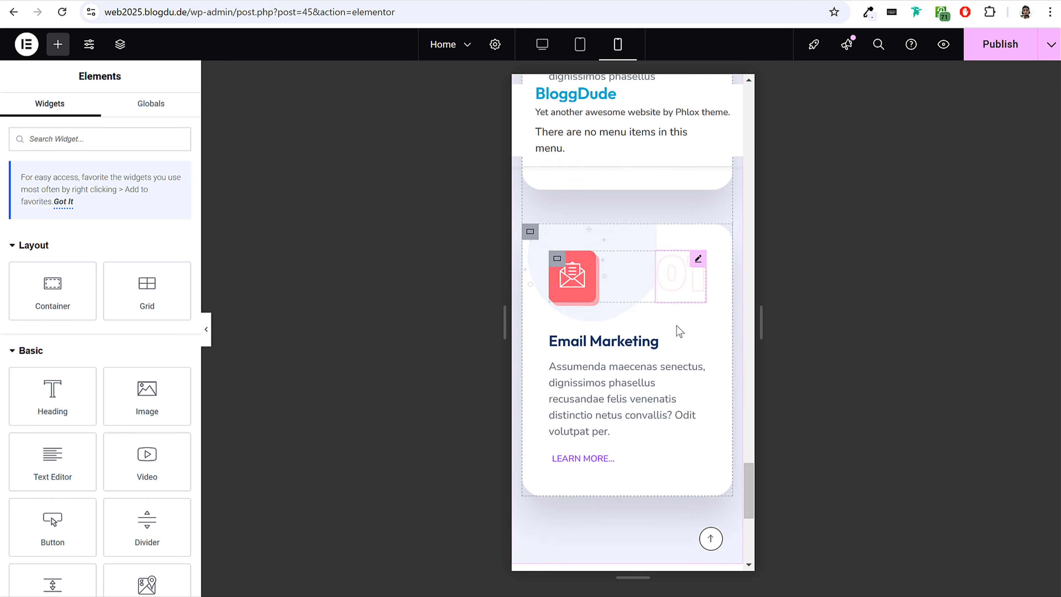
{"action": "right_click", "coordinate": [530, 234]}
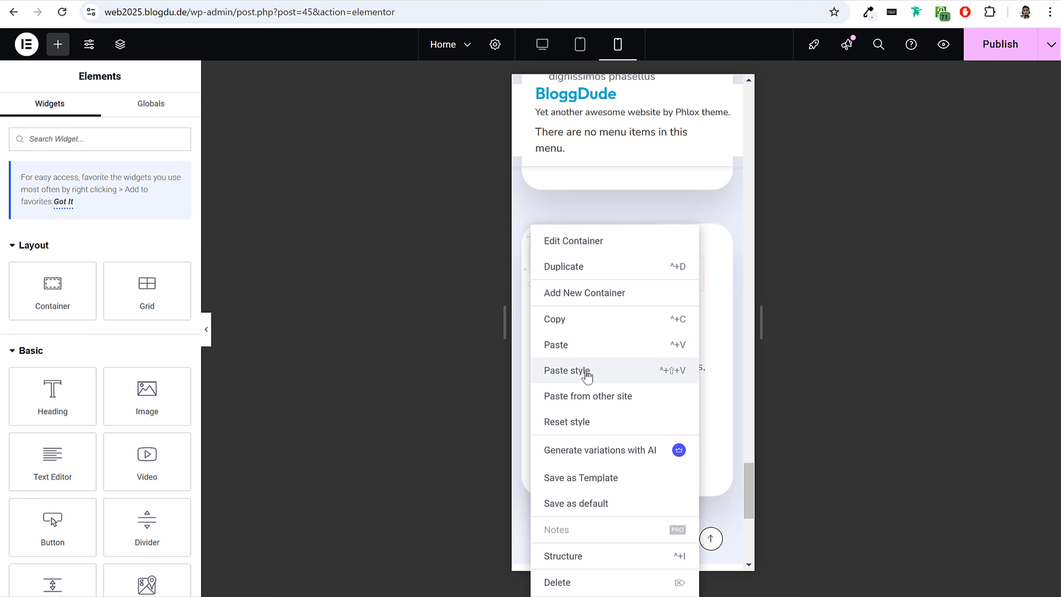
{"action": "left_click", "coordinate": [587, 372]}
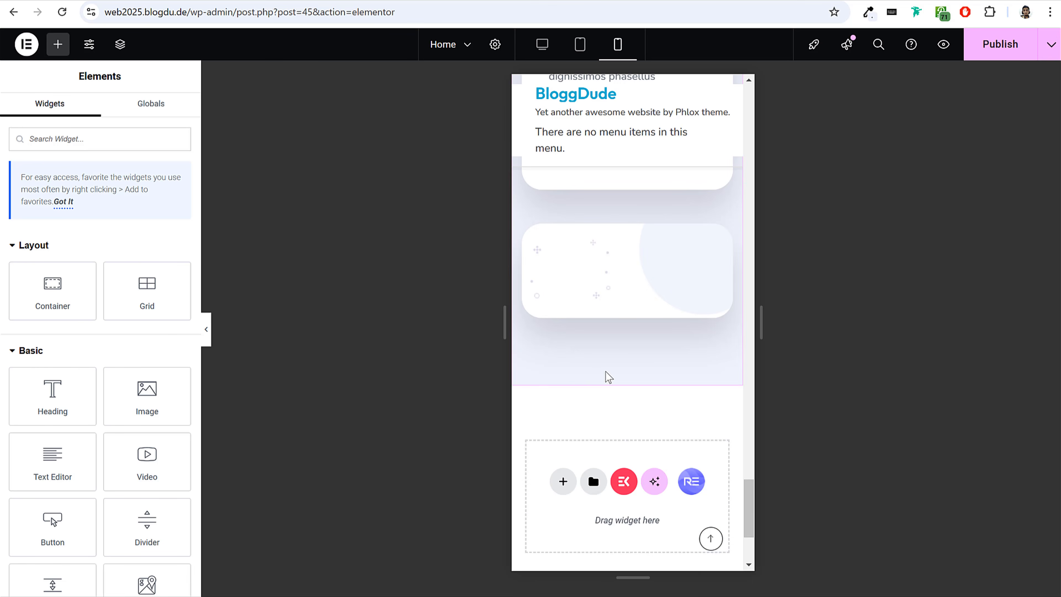
Look over the restyled mobile cards and publish the updated home page.
{"action": "scroll", "coordinate": [659, 360], "scroll_direction": "up", "scroll_amount": 3}
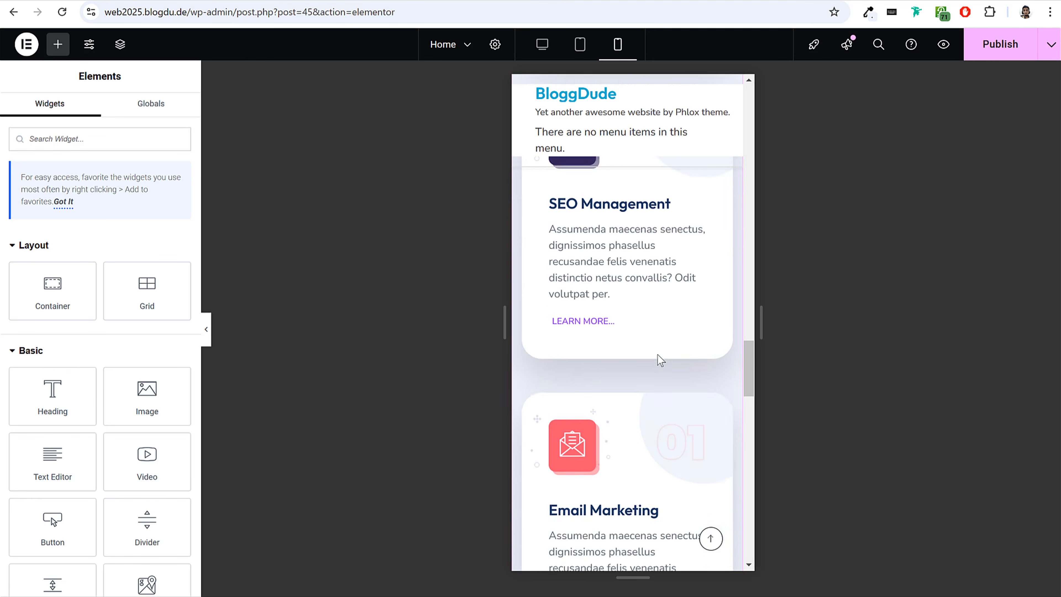
{"action": "scroll", "coordinate": [660, 360], "scroll_direction": "down", "scroll_amount": 5}
{"action": "left_click", "coordinate": [990, 59]}
{"action": "scroll", "coordinate": [592, 294], "scroll_direction": "up", "scroll_amount": 5}
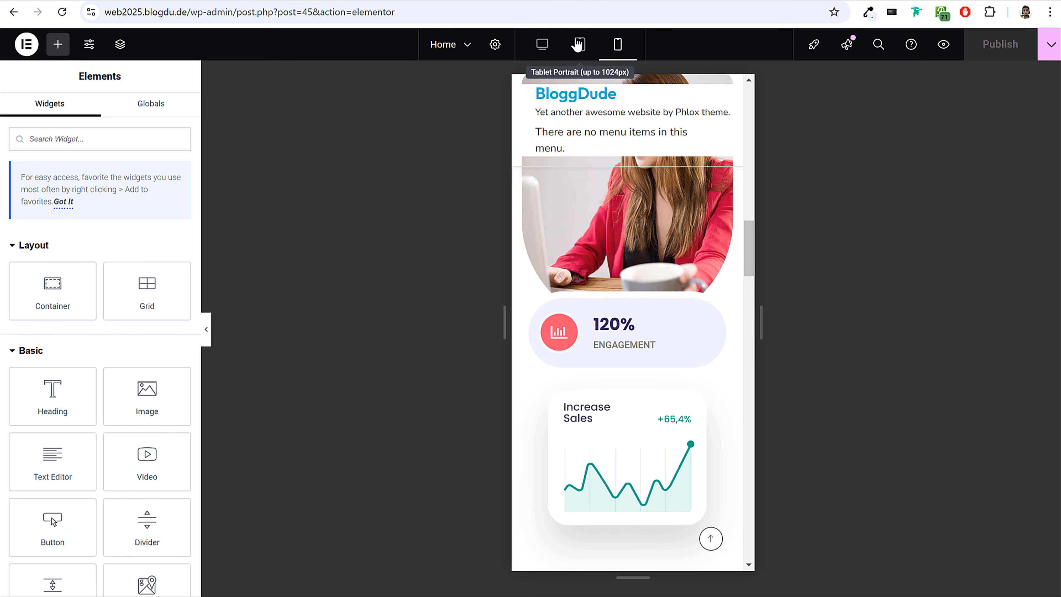
Switch to the tablet preview and examine how the "Our Solution & Features" cards fit.
{"action": "left_click", "coordinate": [579, 44]}
{"action": "scroll", "coordinate": [749, 282], "scroll_direction": "down", "scroll_amount": 6}
{"action": "scroll", "coordinate": [608, 316], "scroll_direction": "up", "scroll_amount": 2}
{"action": "scroll", "coordinate": [751, 327], "scroll_direction": "down", "scroll_amount": 3}
{"action": "scroll", "coordinate": [750, 330], "scroll_direction": "up", "scroll_amount": 1}
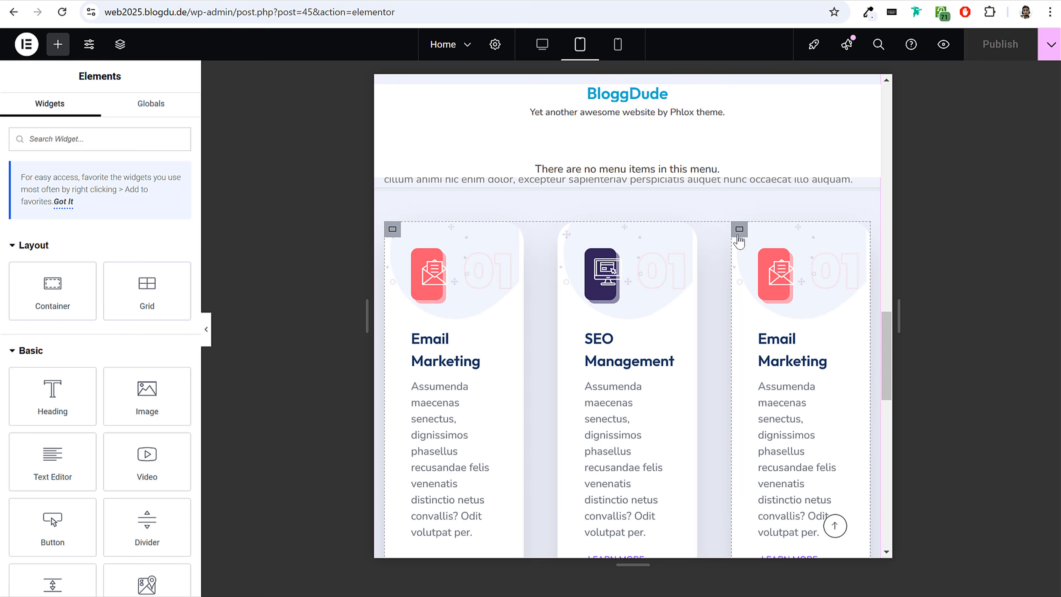
Hide the third card of the first features row, Email Marketing, on tablet portrait.
{"action": "left_click", "coordinate": [730, 234]}
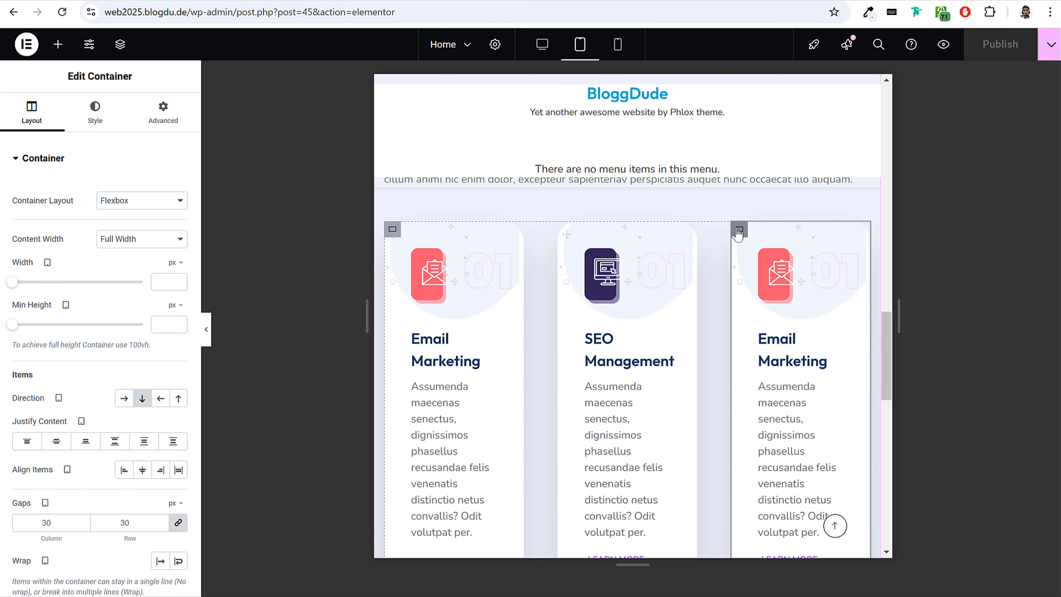
{"action": "scroll", "coordinate": [593, 299], "scroll_direction": "down", "scroll_amount": 5}
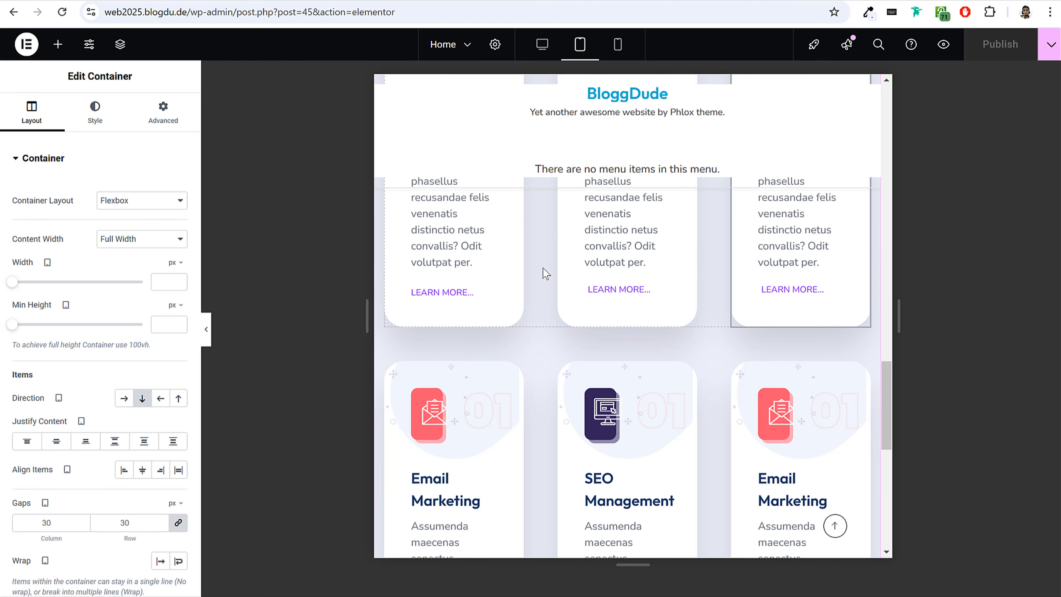
{"action": "scroll", "coordinate": [722, 332], "scroll_direction": "up", "scroll_amount": 6}
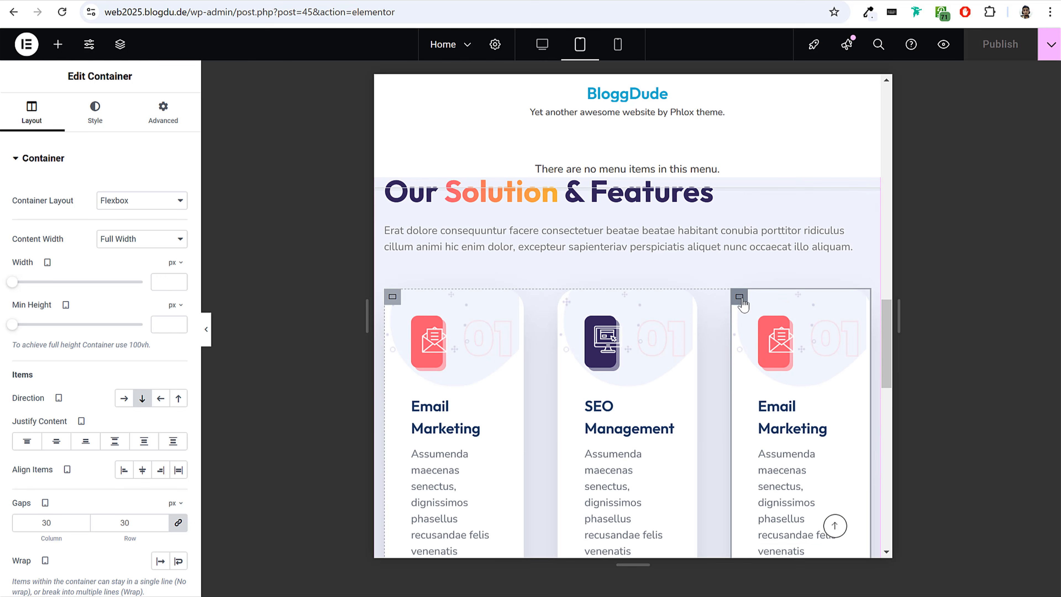
{"action": "left_click", "coordinate": [163, 112]}
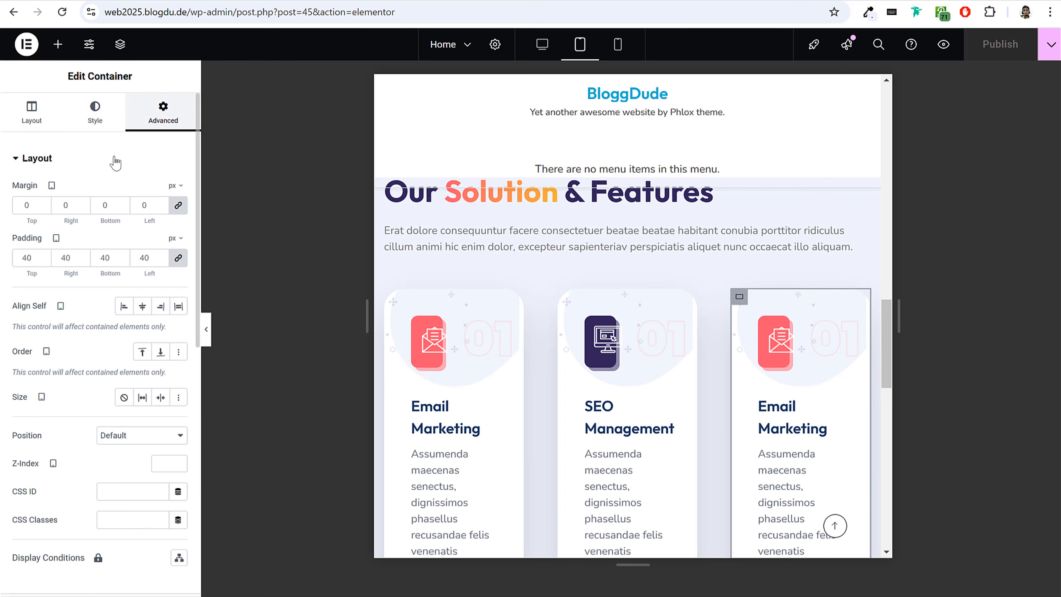
{"action": "left_click", "coordinate": [117, 159]}
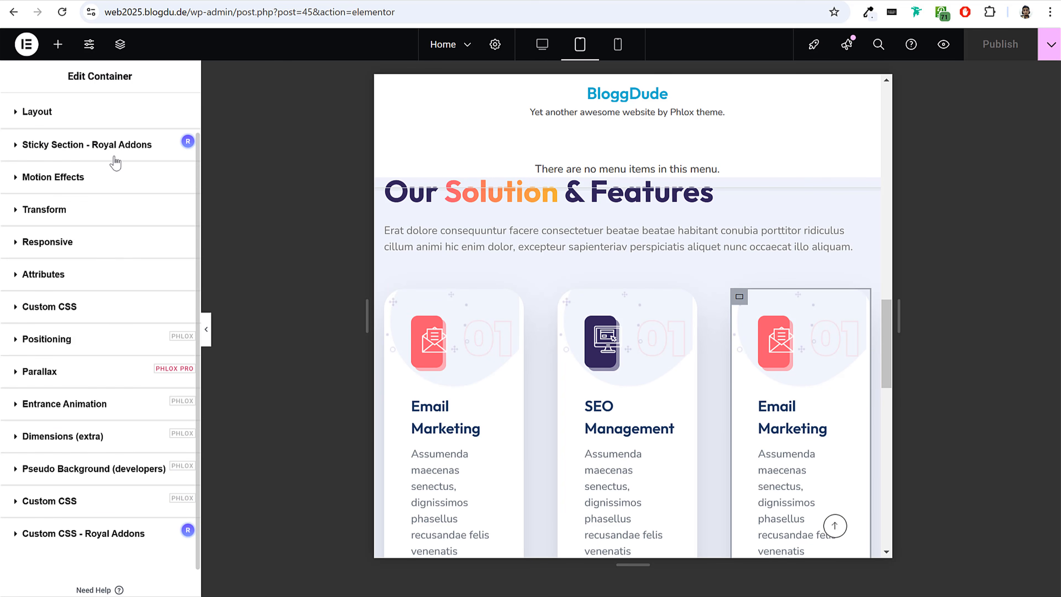
{"action": "left_click", "coordinate": [76, 251]}
{"action": "left_click_drag", "start_coordinate": [16, 396], "coordinate": [103, 395]}
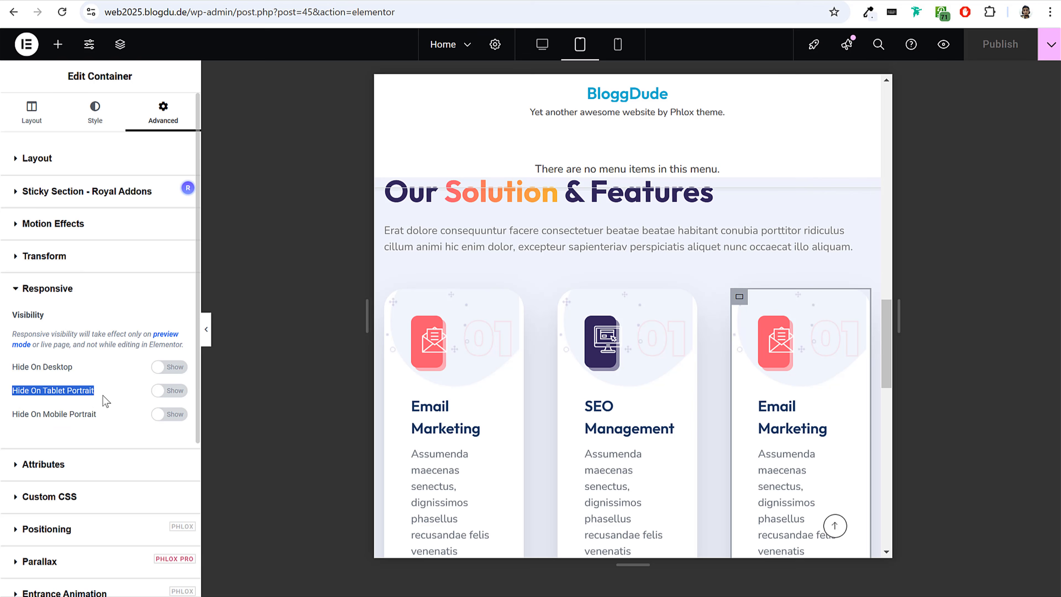
{"action": "left_click", "coordinate": [169, 390]}
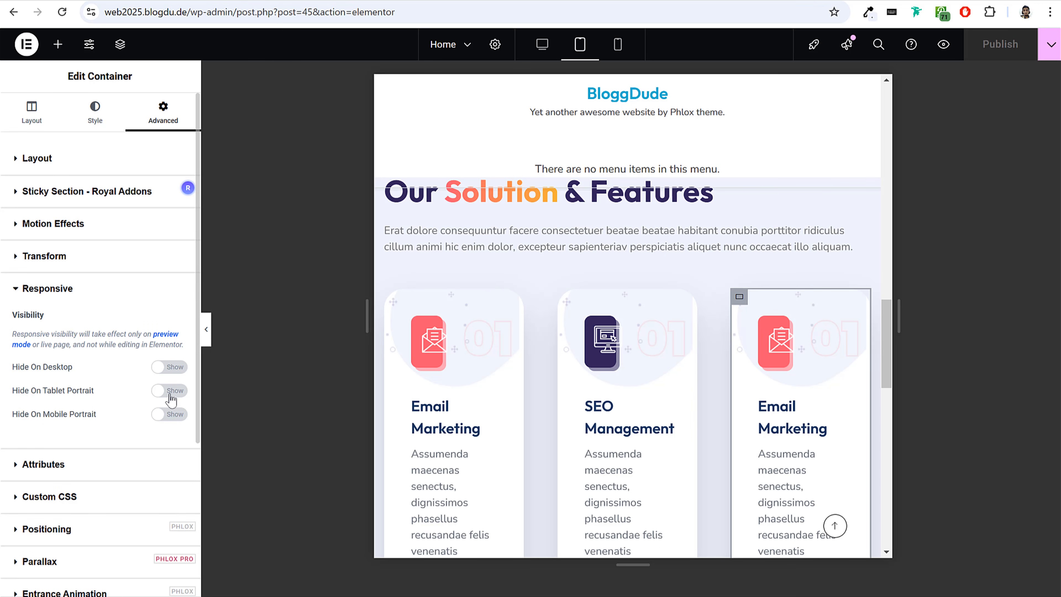
Hide the third Email Marketing card of the second features row on tablet portrait.
{"action": "scroll", "coordinate": [676, 332], "scroll_direction": "down", "scroll_amount": 4}
{"action": "scroll", "coordinate": [675, 332], "scroll_direction": "down", "scroll_amount": 5}
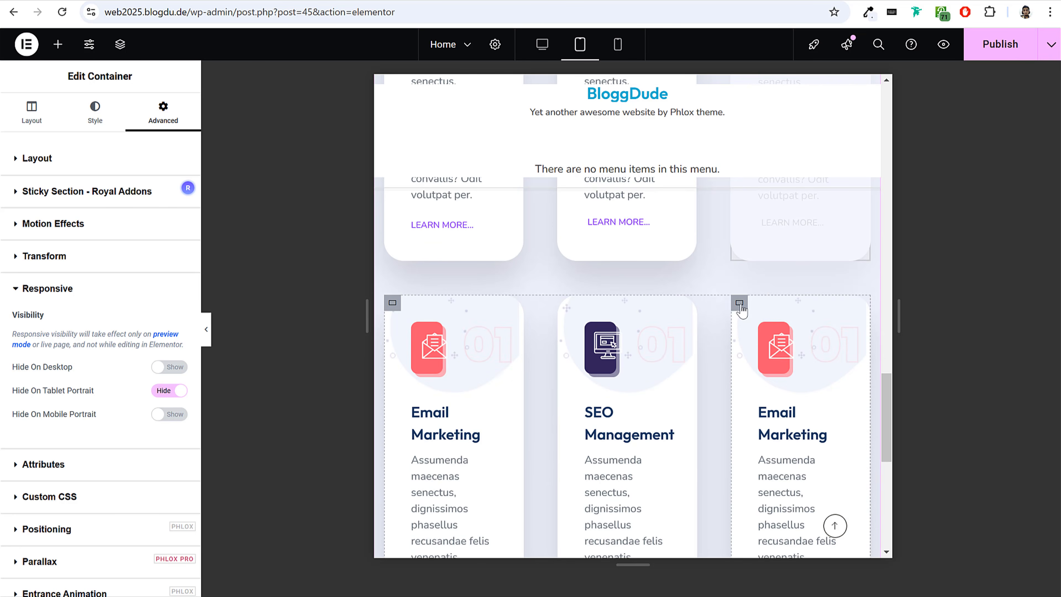
{"action": "left_click", "coordinate": [739, 302]}
{"action": "left_click", "coordinate": [161, 117]}
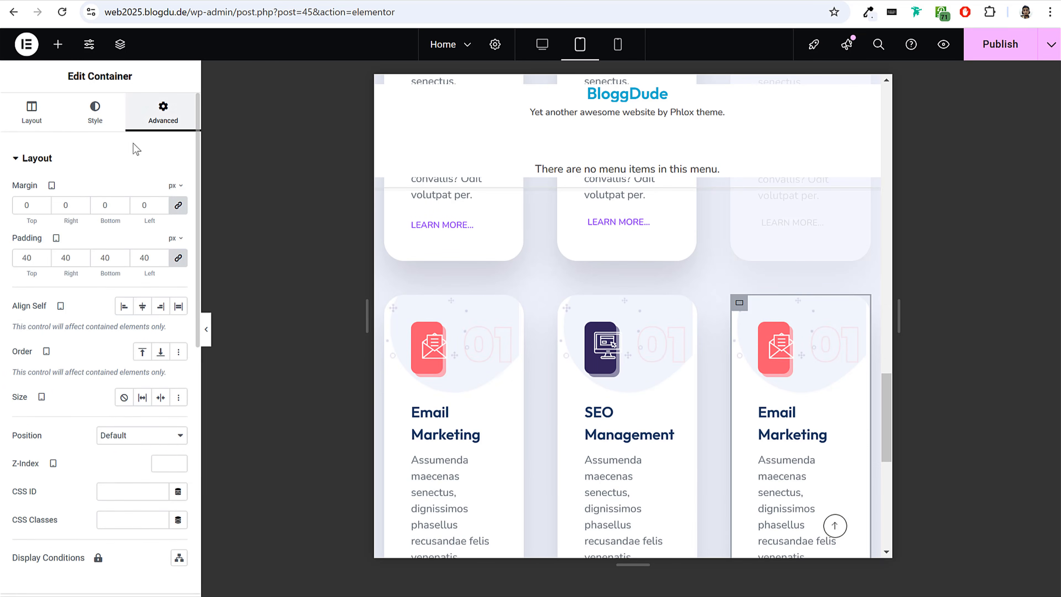
{"action": "left_click", "coordinate": [107, 167]}
{"action": "scroll", "coordinate": [99, 358], "scroll_direction": "down", "scroll_amount": 2}
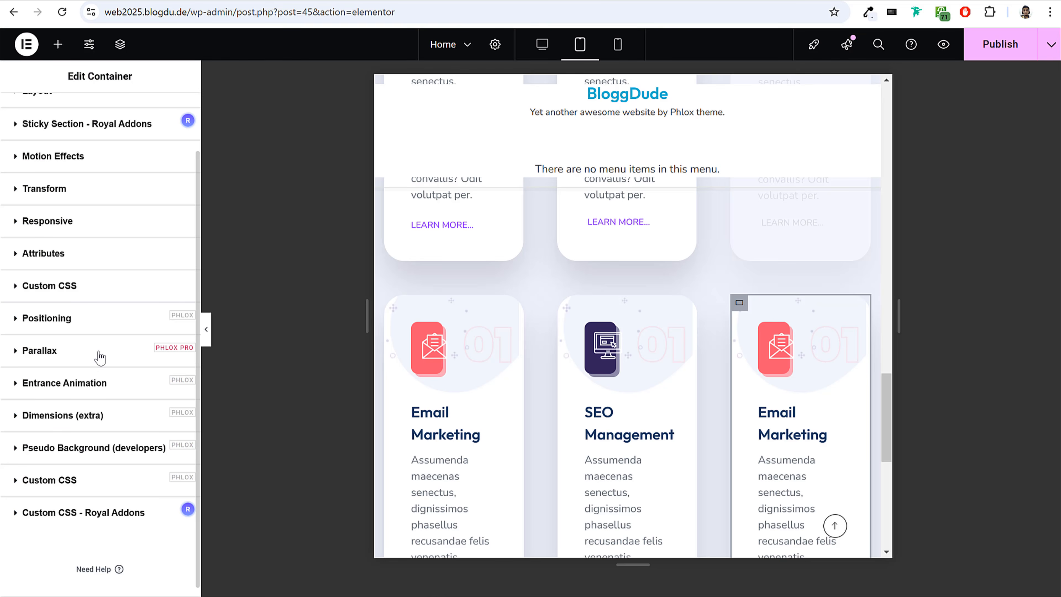
{"action": "left_click", "coordinate": [83, 318]}
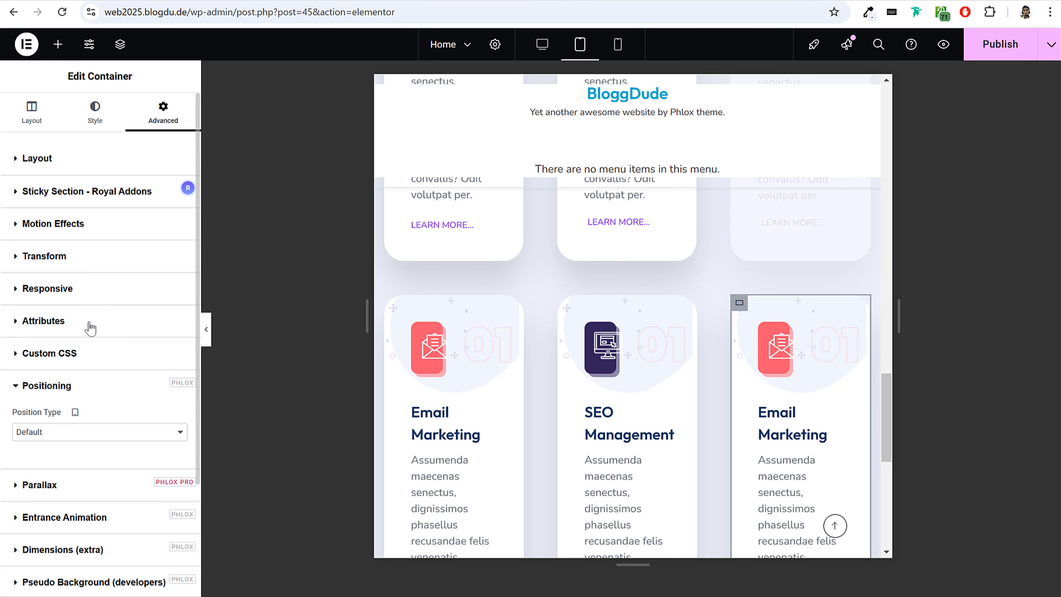
{"action": "scroll", "coordinate": [95, 367], "scroll_direction": "down", "scroll_amount": 3}
{"action": "left_click", "coordinate": [86, 279]}
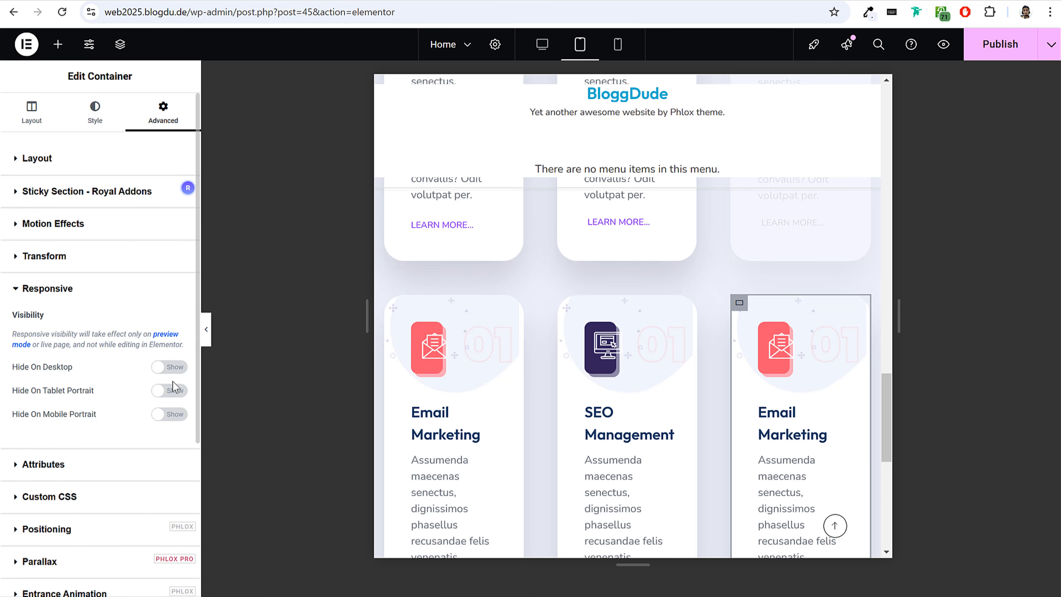
{"action": "left_click", "coordinate": [171, 394]}
Set the tablet column and row gaps of the first card row's container to 20 px.
{"action": "scroll", "coordinate": [588, 298], "scroll_direction": "down", "scroll_amount": 3}
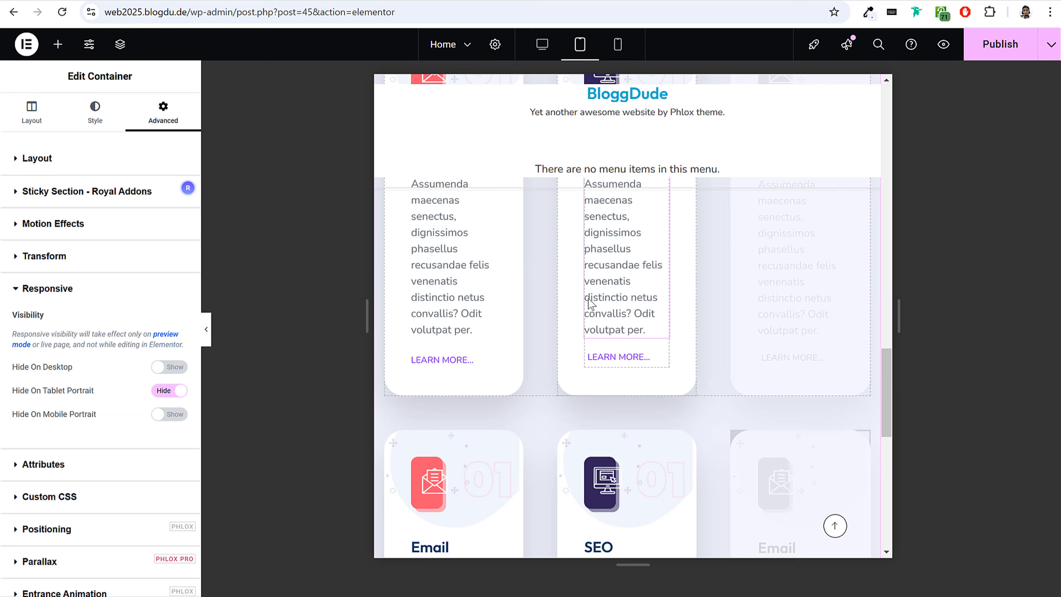
{"action": "scroll", "coordinate": [589, 298], "scroll_direction": "up", "scroll_amount": 3}
{"action": "left_click", "coordinate": [393, 298]}
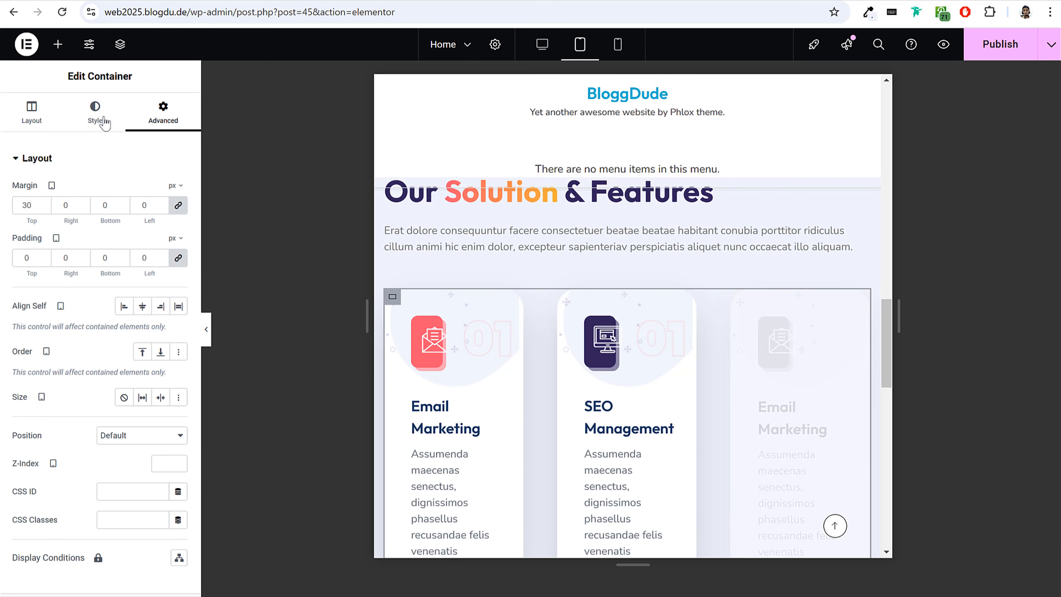
{"action": "left_click", "coordinate": [30, 125]}
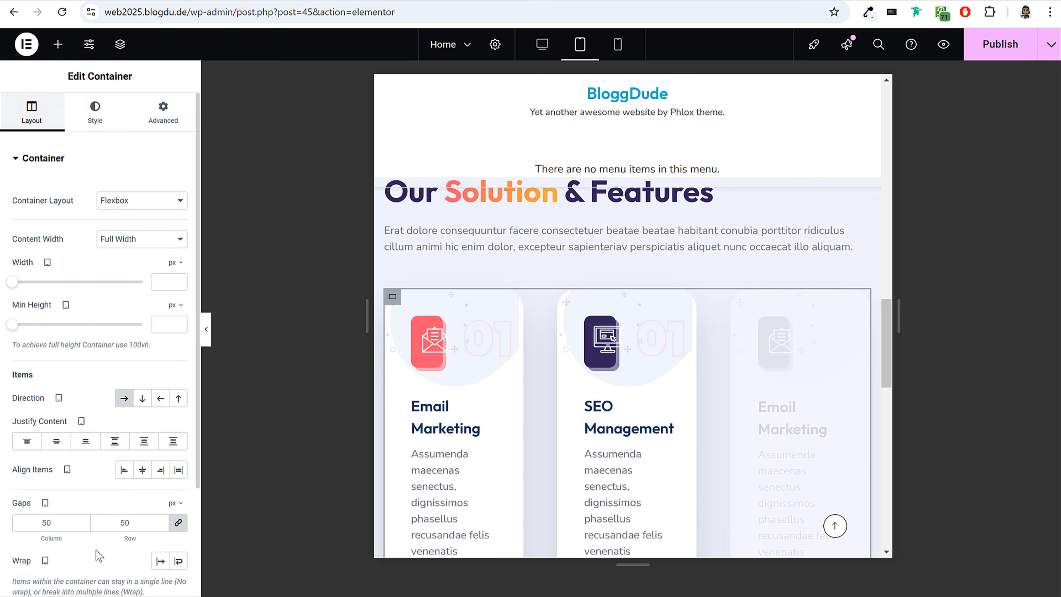
{"action": "left_click", "coordinate": [45, 523]}
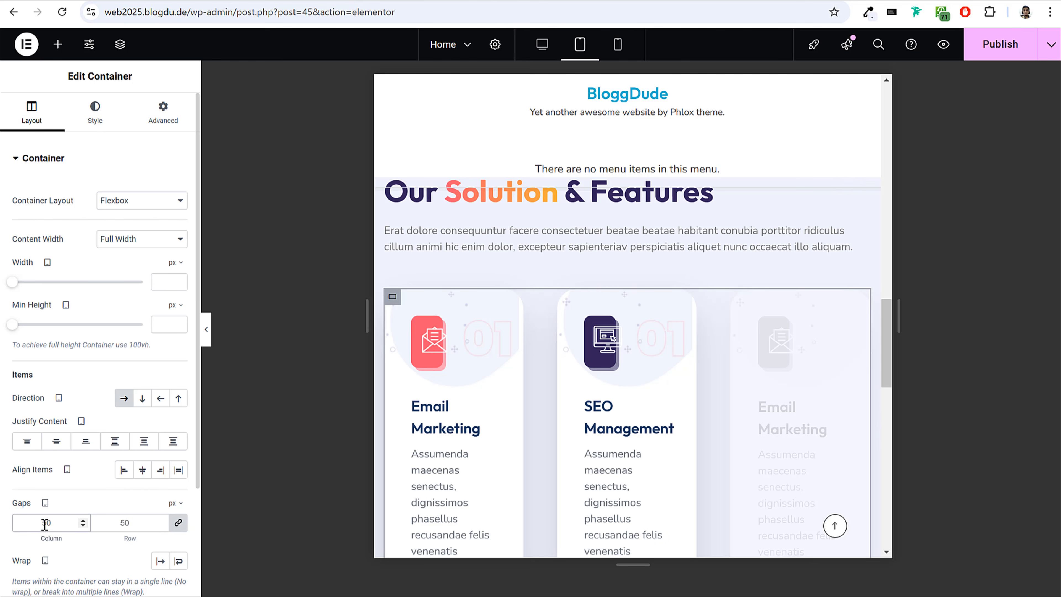
{"action": "type", "text": "20"}
Select the second card row's parent container and set its tablet column and row gaps to 20 px.
{"action": "scroll", "coordinate": [526, 393], "scroll_direction": "down", "scroll_amount": 5}
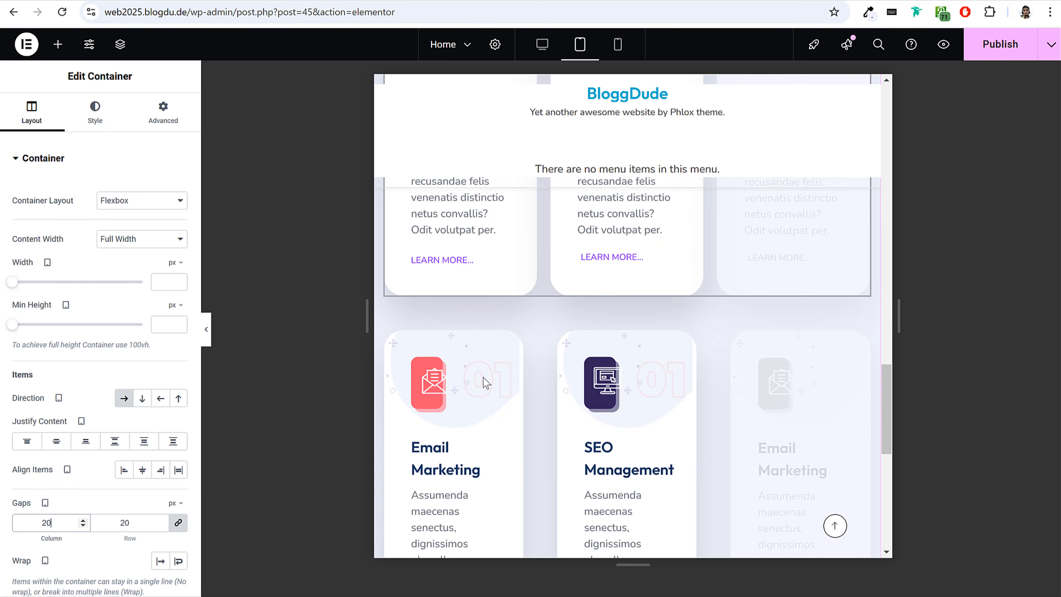
{"action": "left_click", "coordinate": [392, 340]}
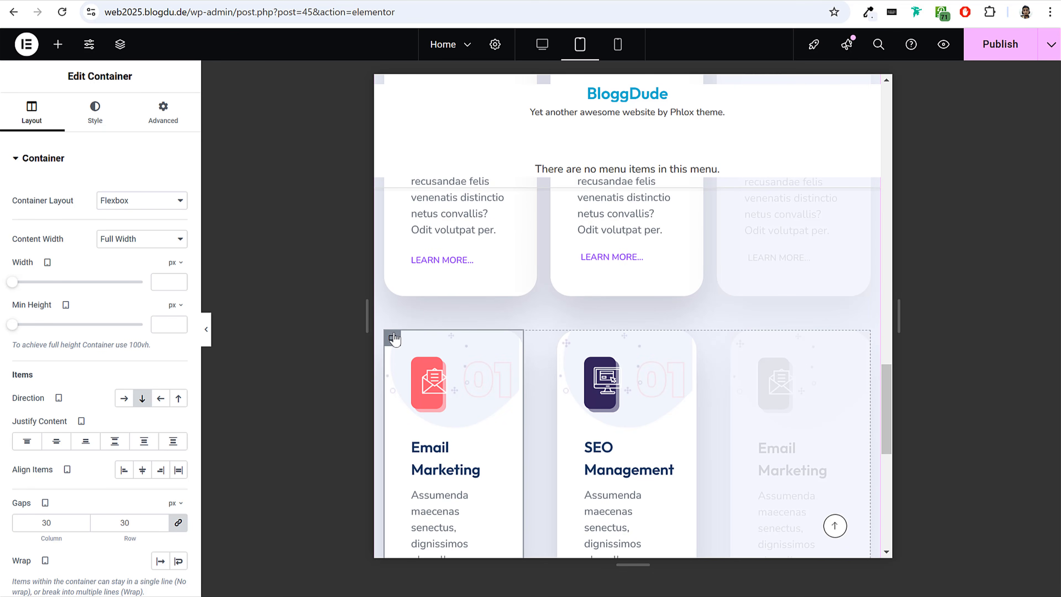
{"action": "left_click", "coordinate": [113, 49]}
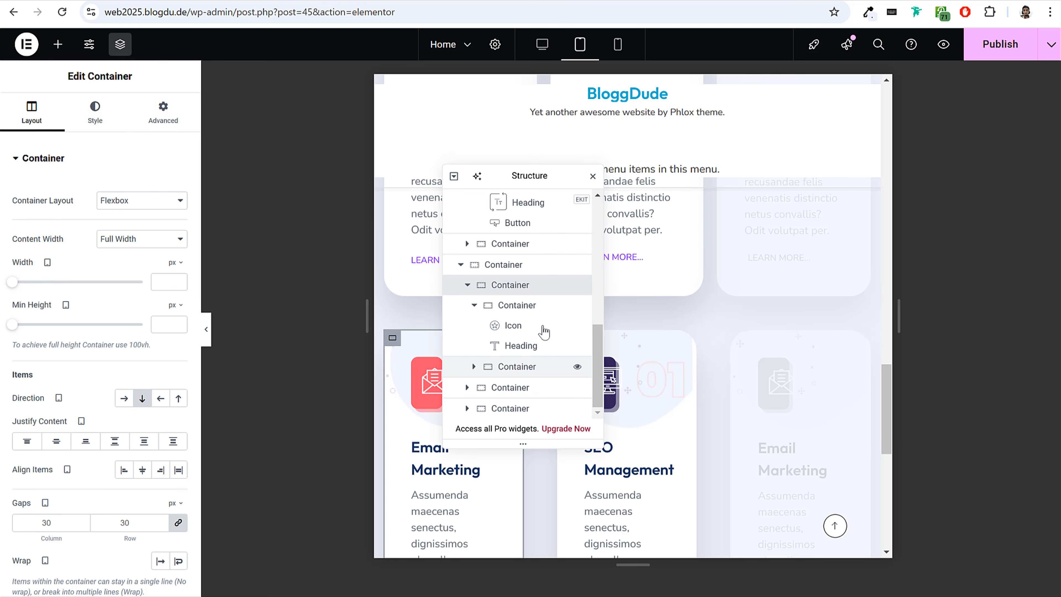
{"action": "left_click", "coordinate": [519, 268]}
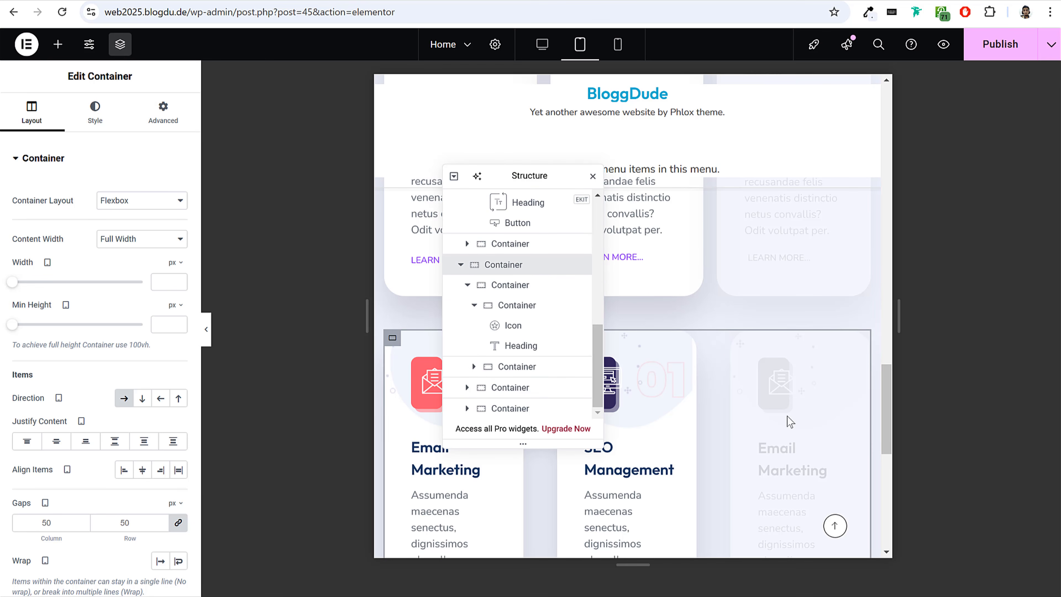
{"action": "scroll", "coordinate": [777, 388], "scroll_direction": "down", "scroll_amount": 5}
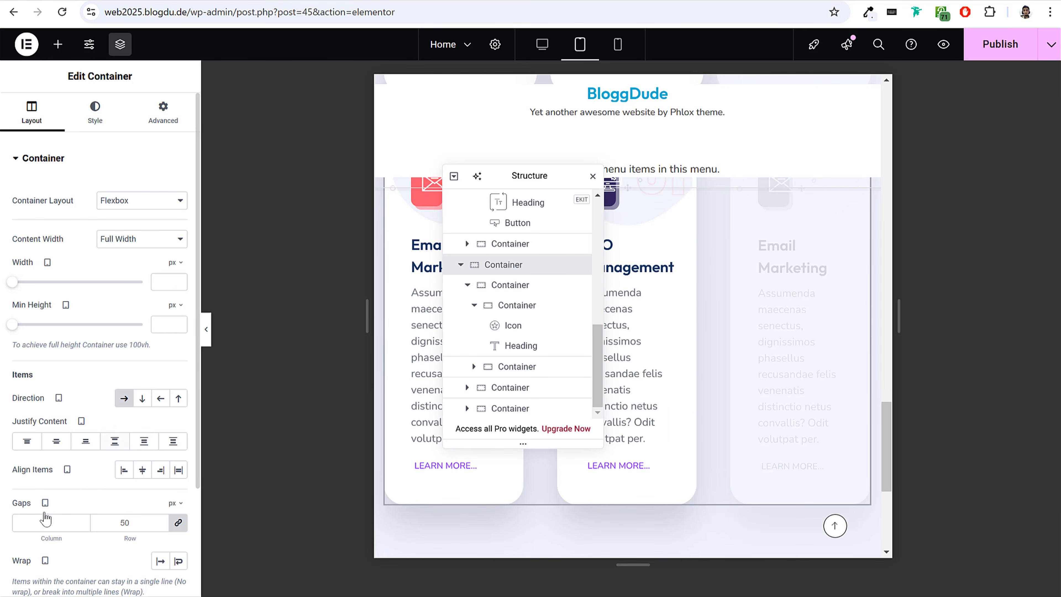
{"action": "left_click", "coordinate": [46, 522]}
{"action": "type", "text": "20"}
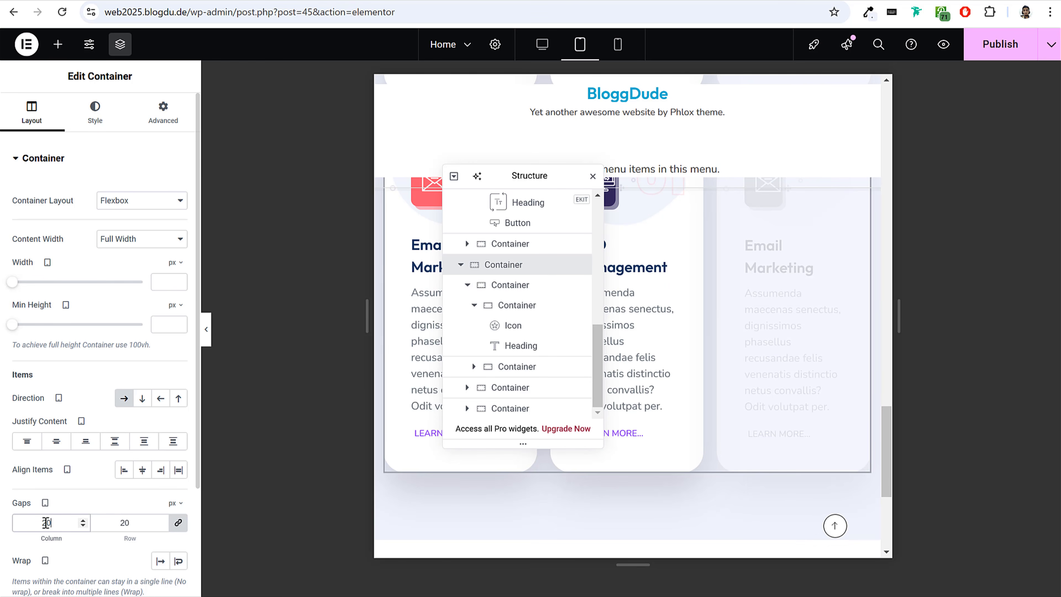
{"action": "left_click", "coordinate": [593, 176]}
Set the tablet background image's X position to 175 px on the first row's first Email Marketing card.
{"action": "scroll", "coordinate": [617, 326], "scroll_direction": "down", "scroll_amount": 4}
{"action": "scroll", "coordinate": [419, 266], "scroll_direction": "up", "scroll_amount": 6}
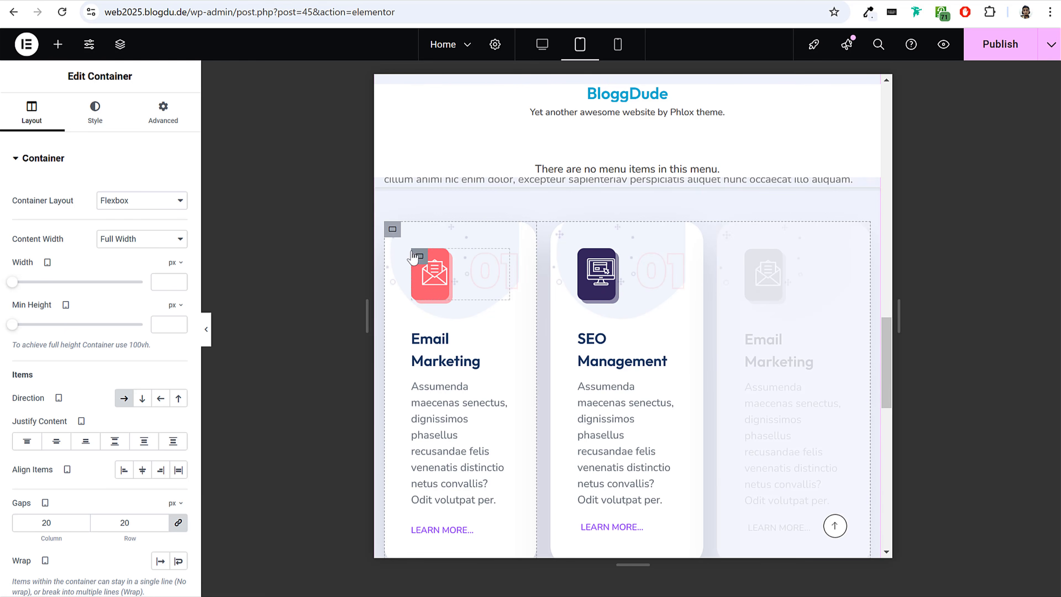
{"action": "left_click", "coordinate": [392, 231]}
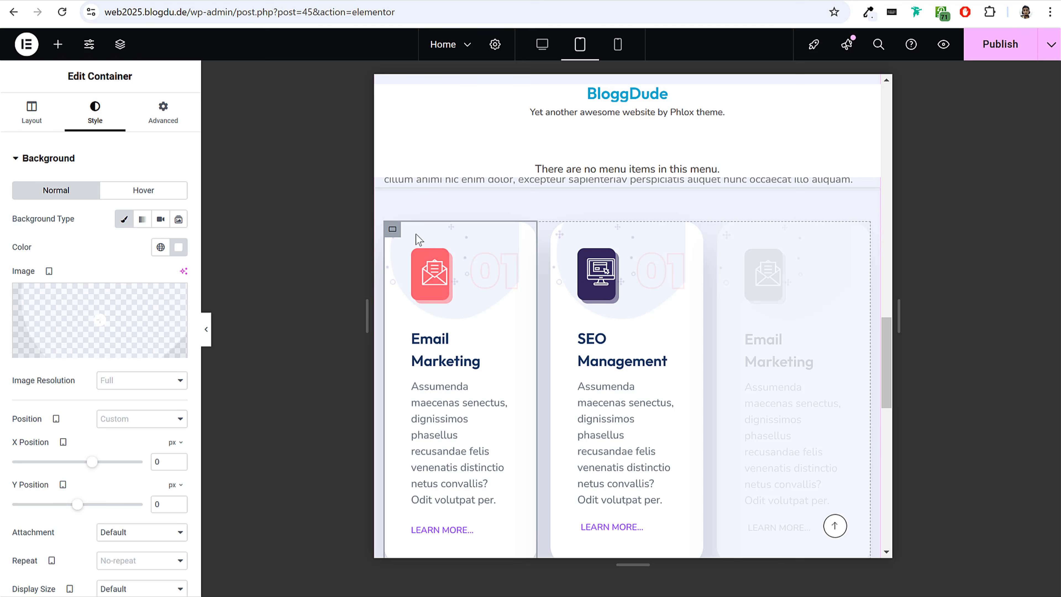
{"action": "left_click", "coordinate": [33, 111]}
{"action": "left_click", "coordinate": [95, 111]}
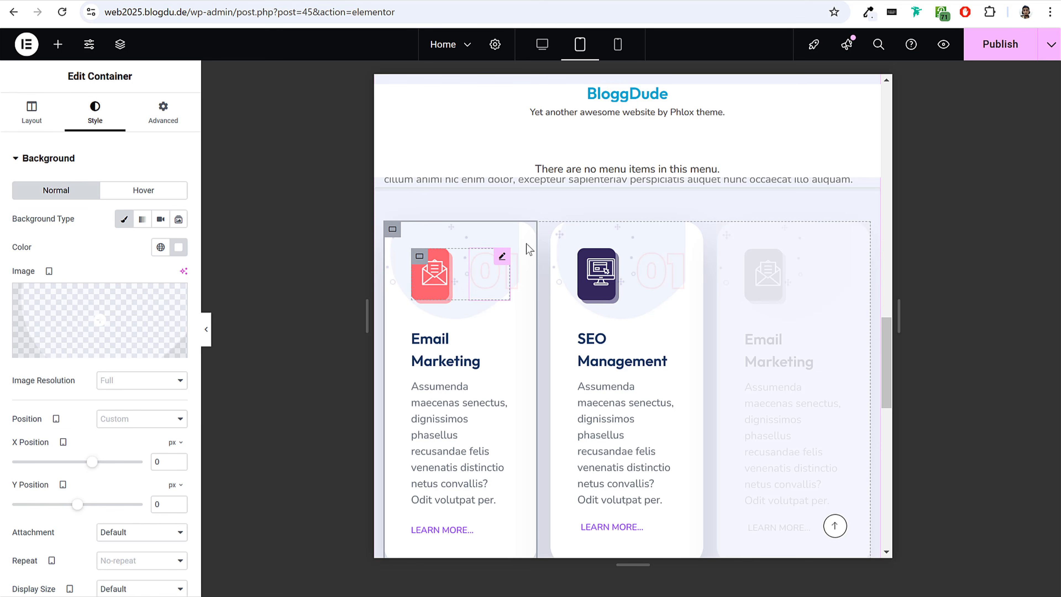
{"action": "mouse_move", "coordinate": [117, 330]}
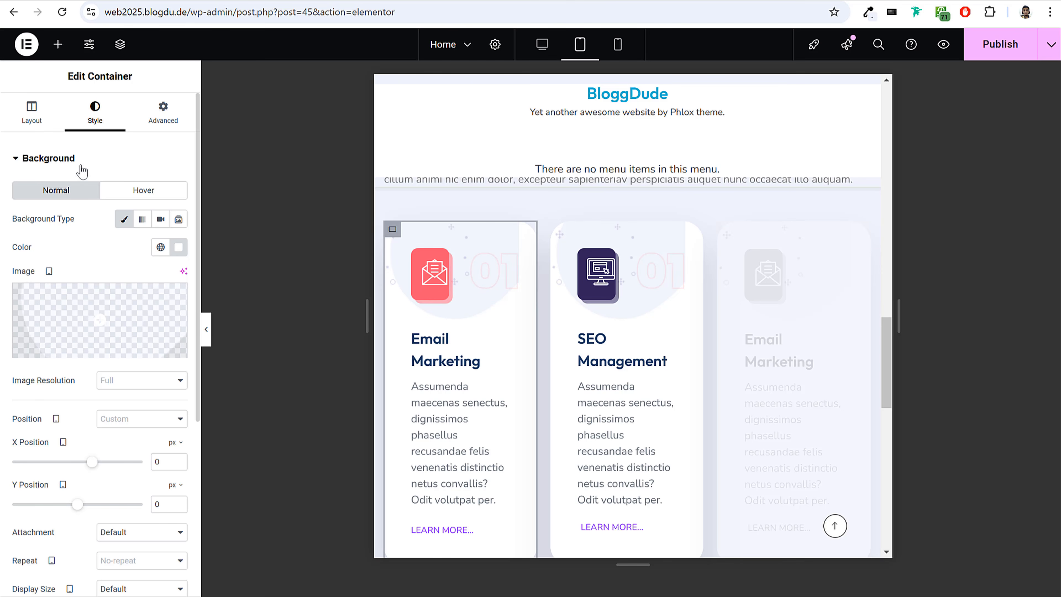
{"action": "scroll", "coordinate": [152, 453], "scroll_direction": "down", "scroll_amount": 2}
{"action": "left_click_drag", "start_coordinate": [163, 398], "coordinate": [155, 394]}
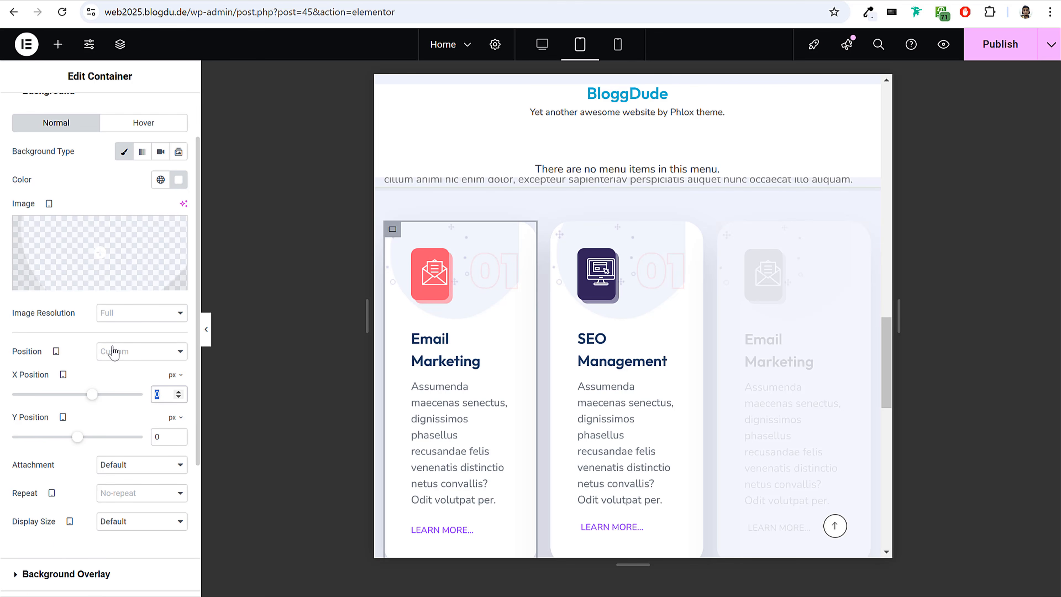
{"action": "type", "text": "175"}
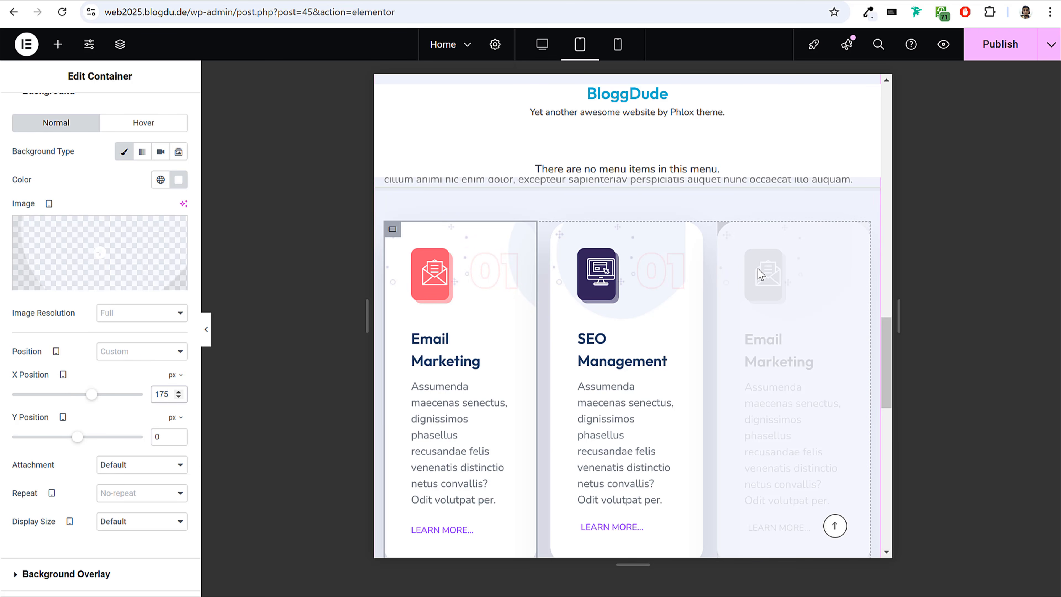
Position the first card's background overlay image at X 20 px and Y 32 px for tablet.
{"action": "scroll", "coordinate": [153, 422], "scroll_direction": "down", "scroll_amount": 3}
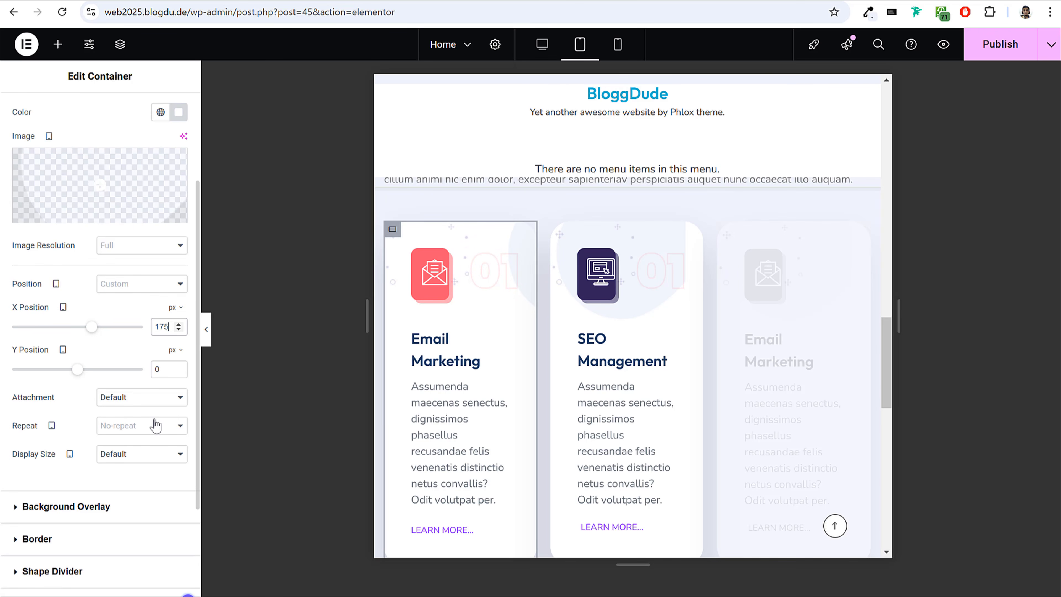
{"action": "scroll", "coordinate": [154, 424], "scroll_direction": "down", "scroll_amount": 2}
{"action": "left_click", "coordinate": [120, 372]}
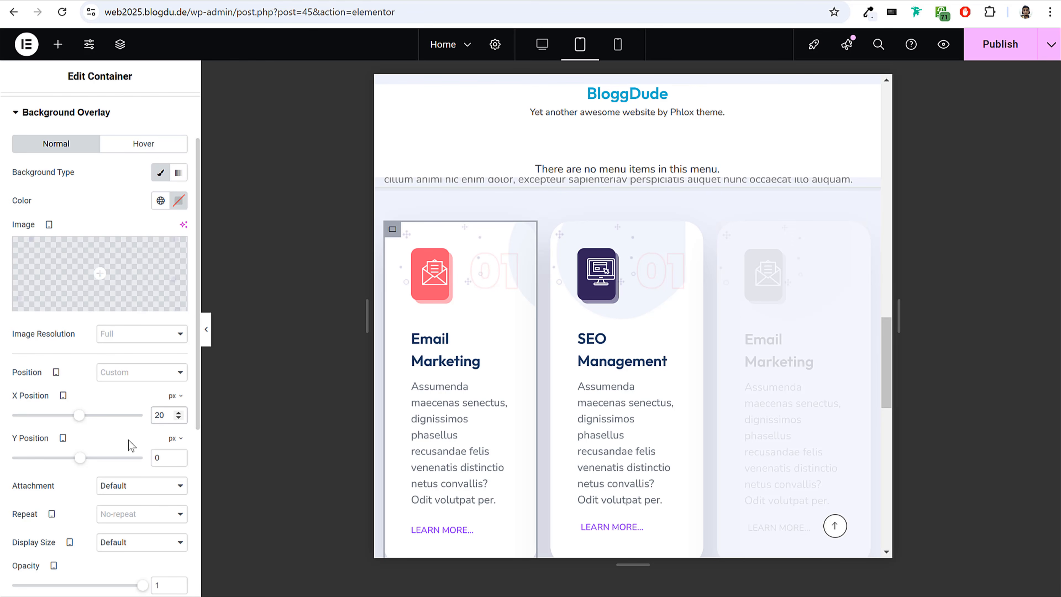
{"action": "double_click", "coordinate": [163, 457]}
{"action": "type", "text": "32"}
Give the first card's background overlay a custom display size with a width of 33%.
{"action": "scroll", "coordinate": [78, 431], "scroll_direction": "down", "scroll_amount": 2}
{"action": "scroll", "coordinate": [78, 430], "scroll_direction": "down", "scroll_amount": 2}
{"action": "left_click", "coordinate": [150, 412]}
{"action": "left_click", "coordinate": [135, 490]}
{"action": "left_click", "coordinate": [174, 431]}
{"action": "left_click", "coordinate": [172, 451]}
{"action": "type", "text": "33"}
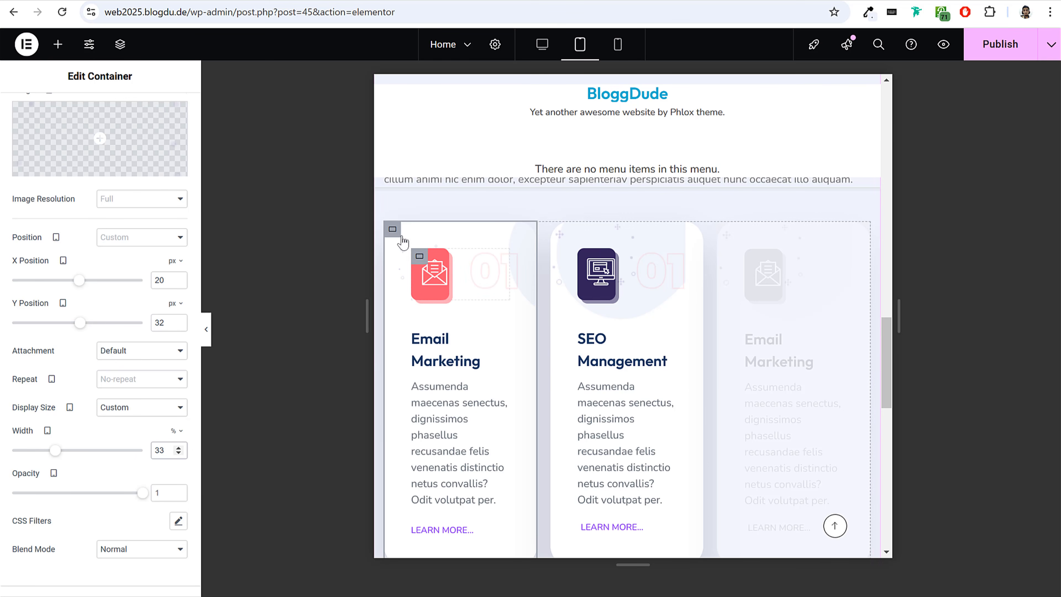
Copy the first row's first Email Marketing card and paste only its style onto the neighbouring SEO Management card.
{"action": "right_click", "coordinate": [396, 229]}
{"action": "left_click", "coordinate": [432, 319]}
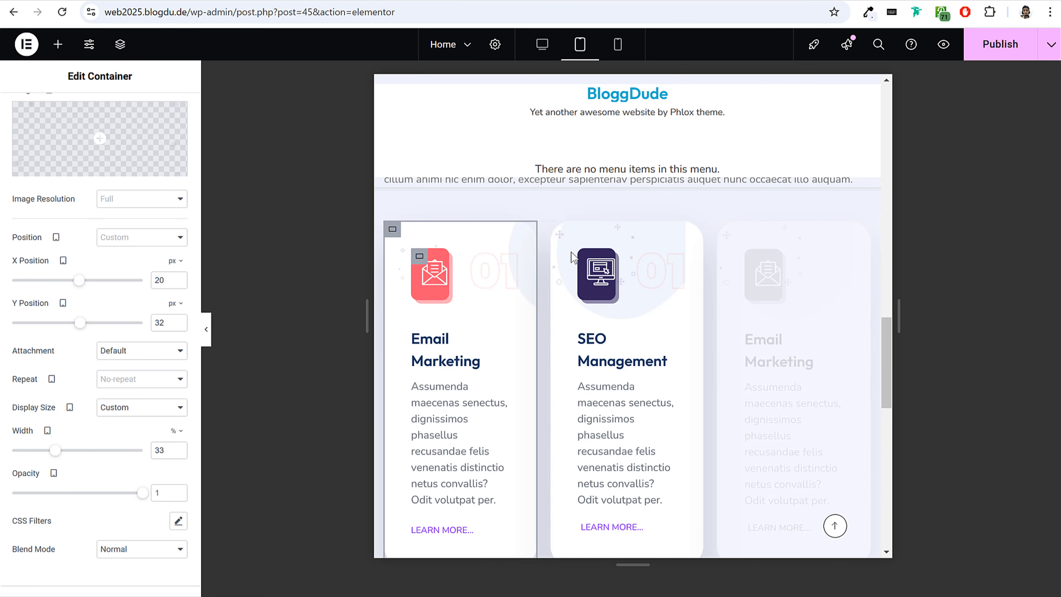
{"action": "right_click", "coordinate": [559, 233]}
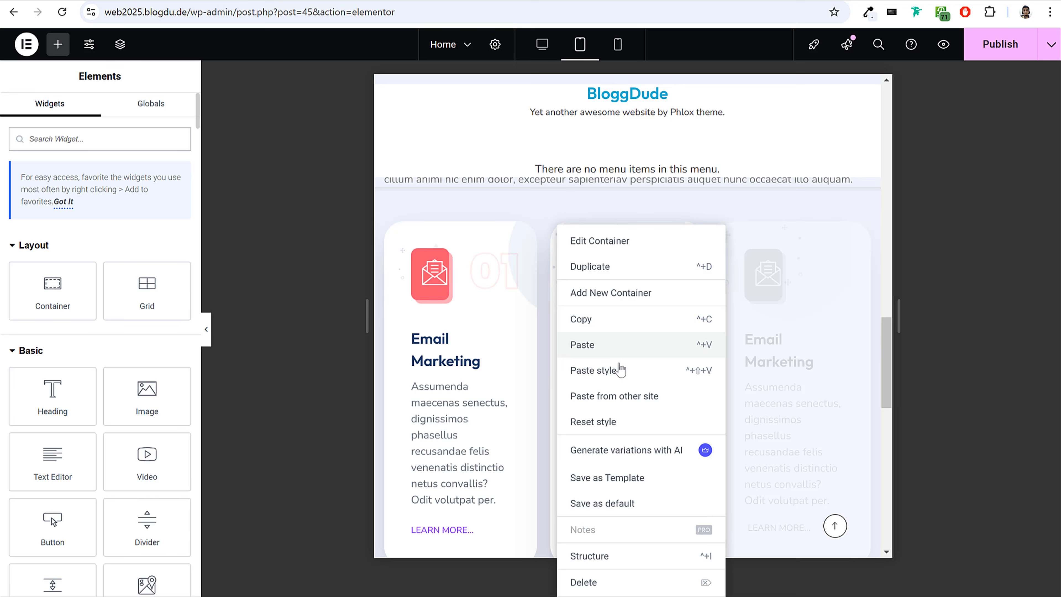
{"action": "left_click", "coordinate": [615, 374]}
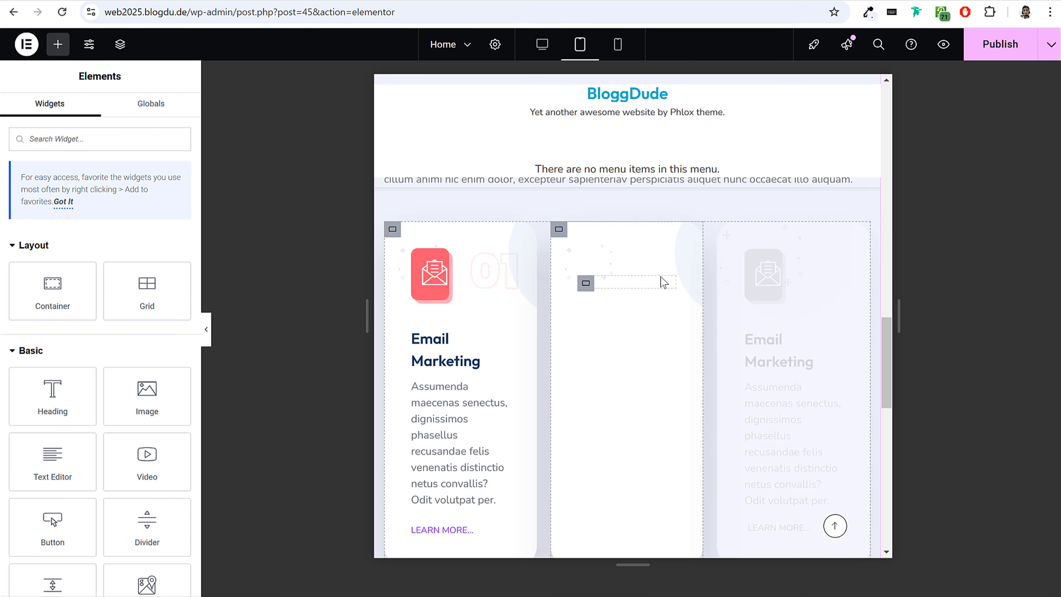
Paste the copied card style onto the second row's first Email Marketing and SEO Management cards, and publish the page.
{"action": "scroll", "coordinate": [634, 338], "scroll_direction": "down", "scroll_amount": 10}
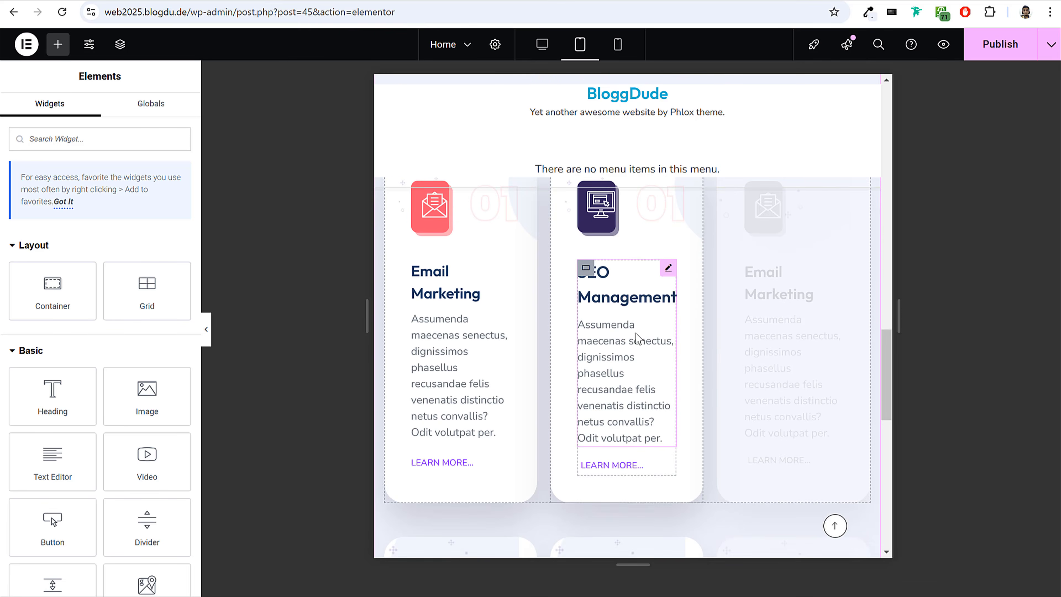
{"action": "right_click", "coordinate": [393, 203]}
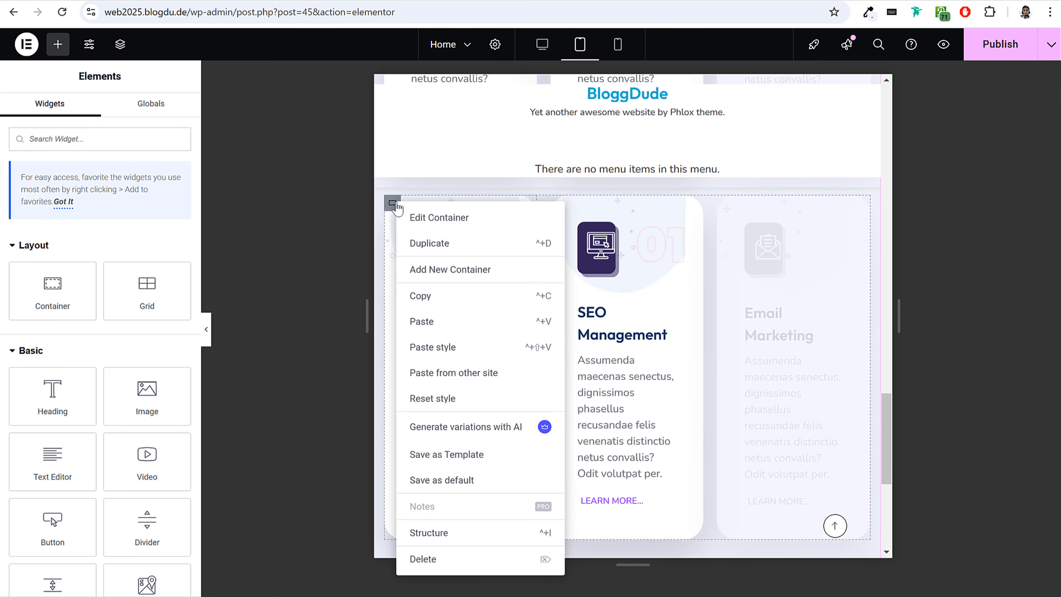
{"action": "left_click", "coordinate": [392, 204]}
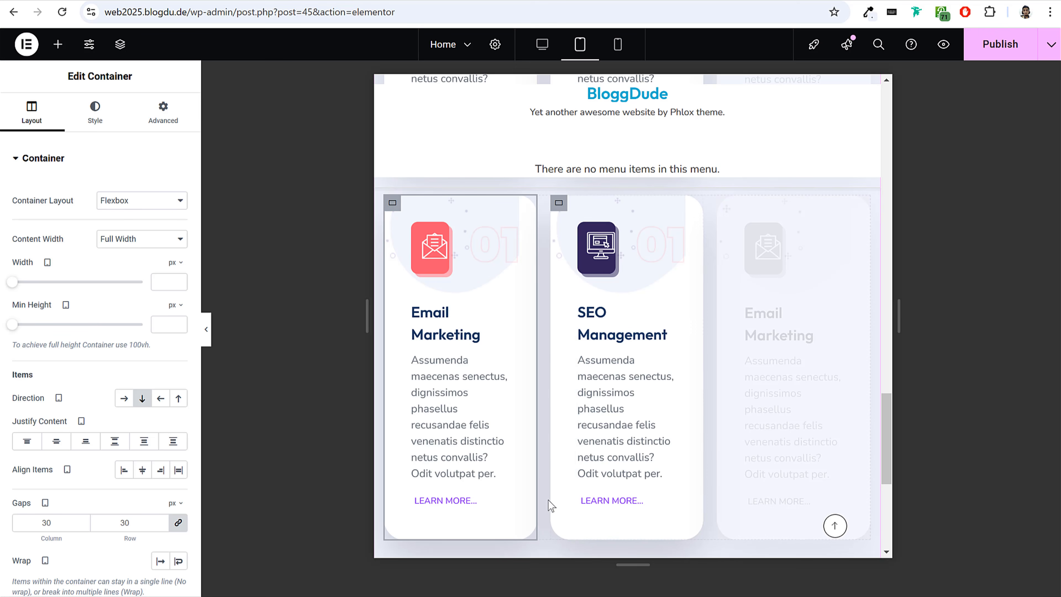
{"action": "right_click", "coordinate": [392, 203]}
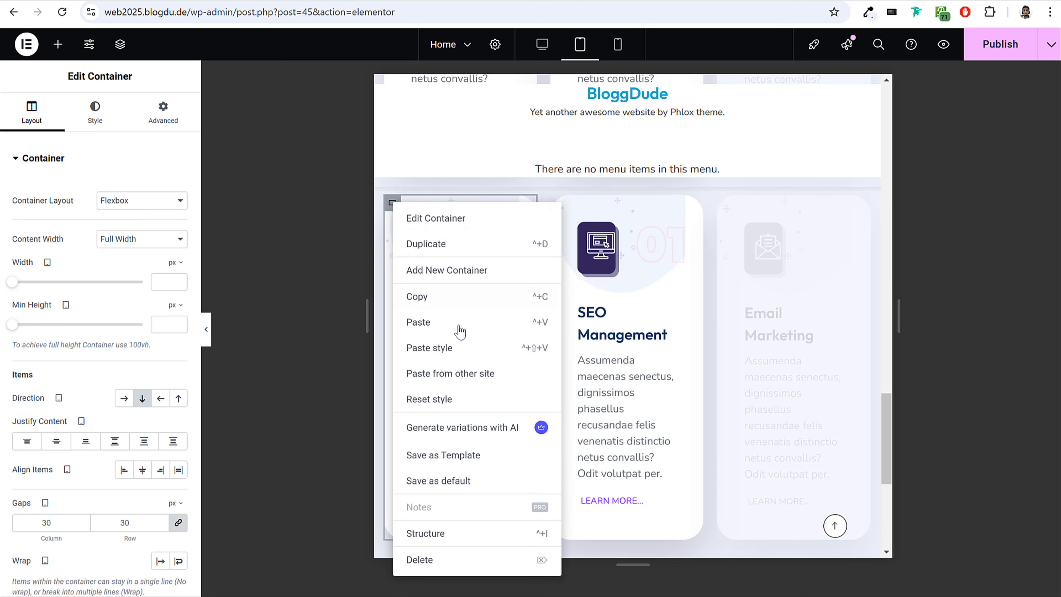
{"action": "left_click", "coordinate": [458, 357]}
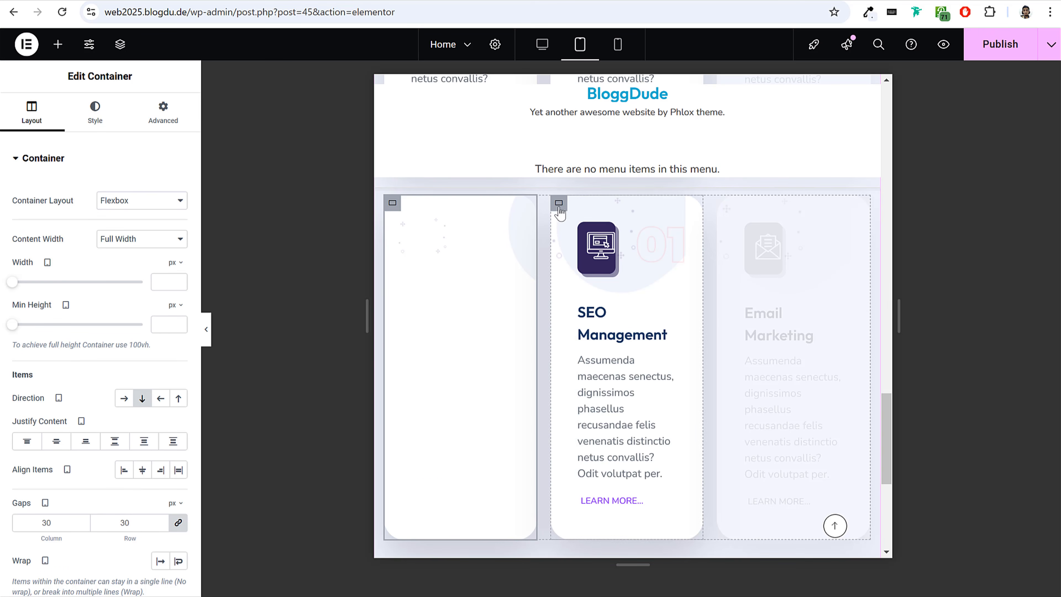
{"action": "right_click", "coordinate": [559, 203]}
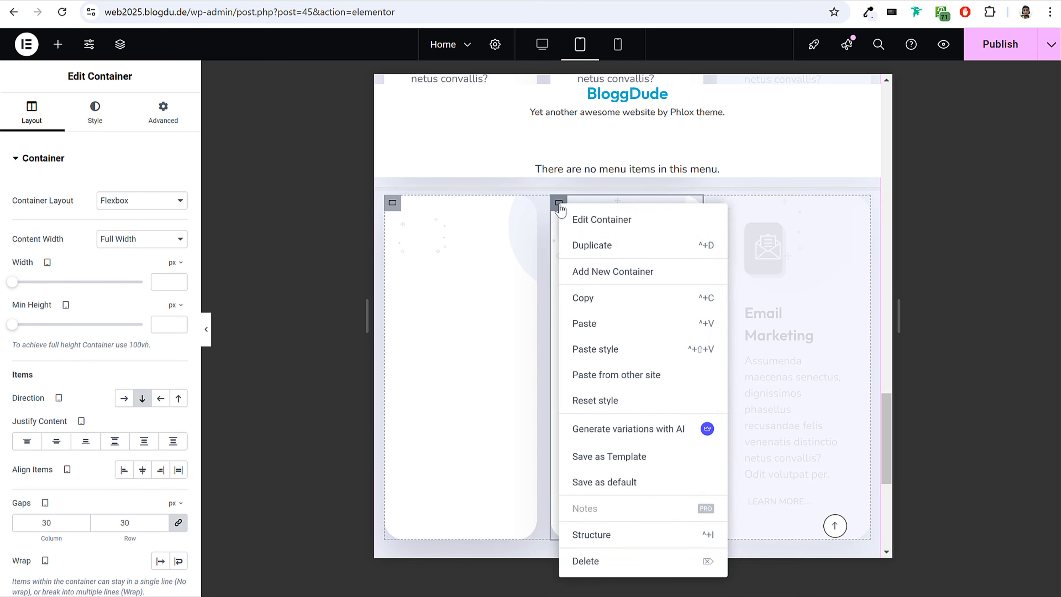
{"action": "left_click", "coordinate": [611, 356]}
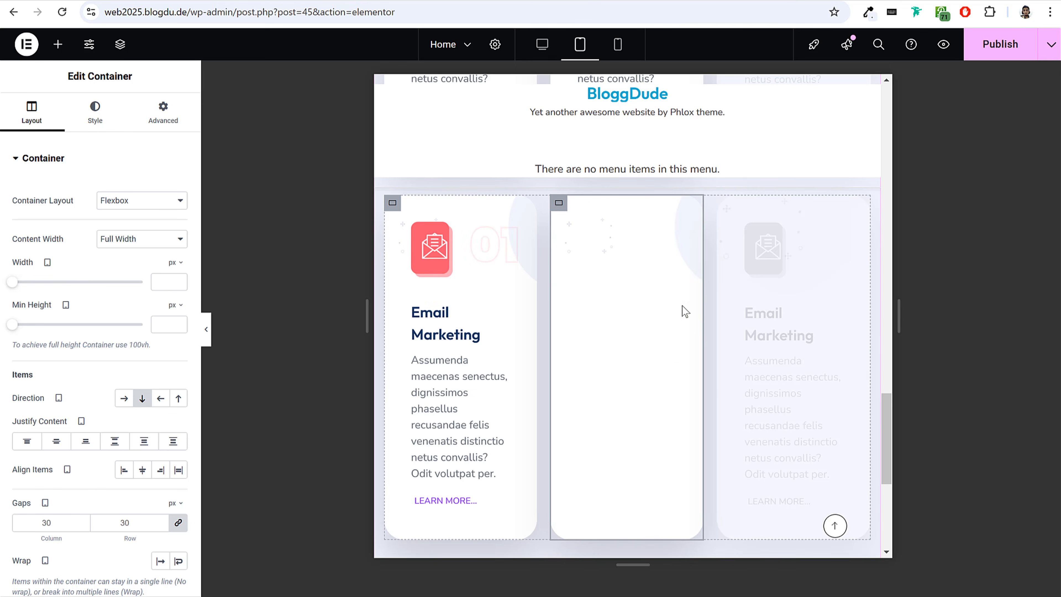
{"action": "left_click", "coordinate": [998, 44]}
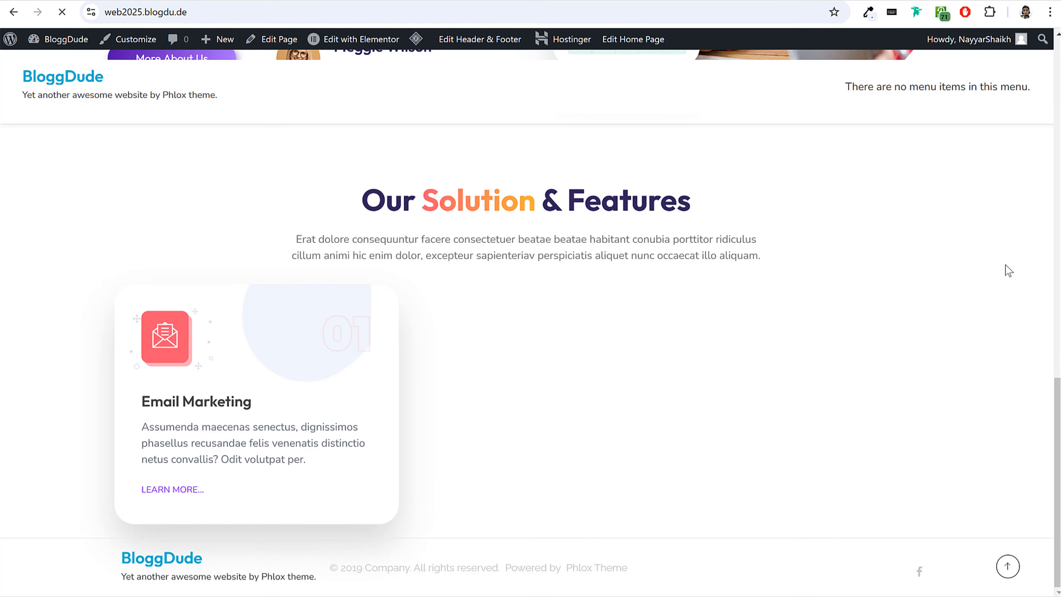
On the live home page, check both rows of "Our Solution & Features" cards at desktop width.
{"action": "scroll", "coordinate": [637, 194], "scroll_direction": "down", "scroll_amount": 10}
{"action": "scroll", "coordinate": [725, 327], "scroll_direction": "down", "scroll_amount": 5}
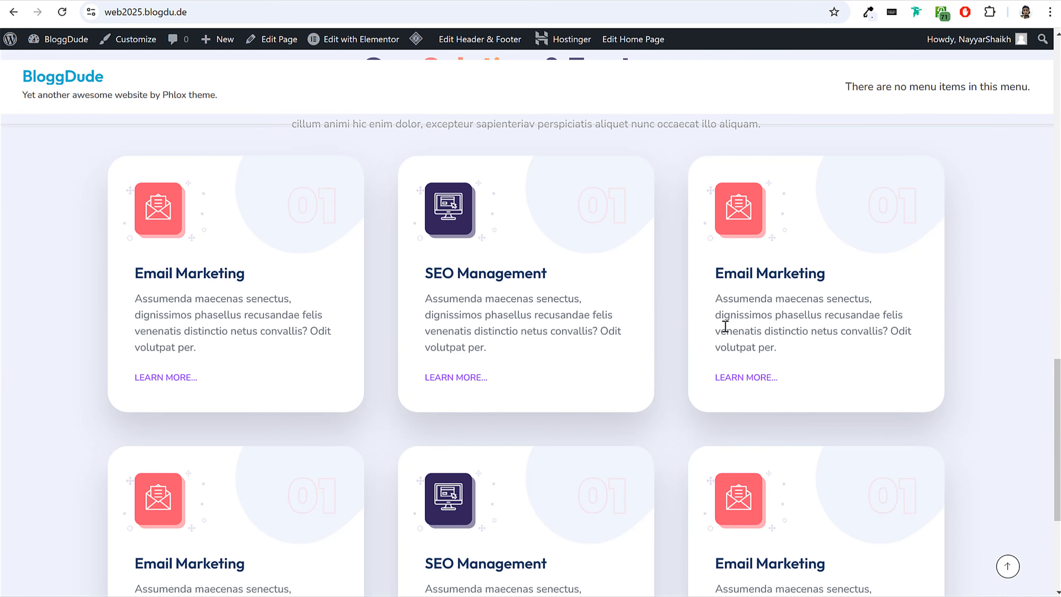
{"action": "scroll", "coordinate": [552, 355], "scroll_direction": "down", "scroll_amount": 3}
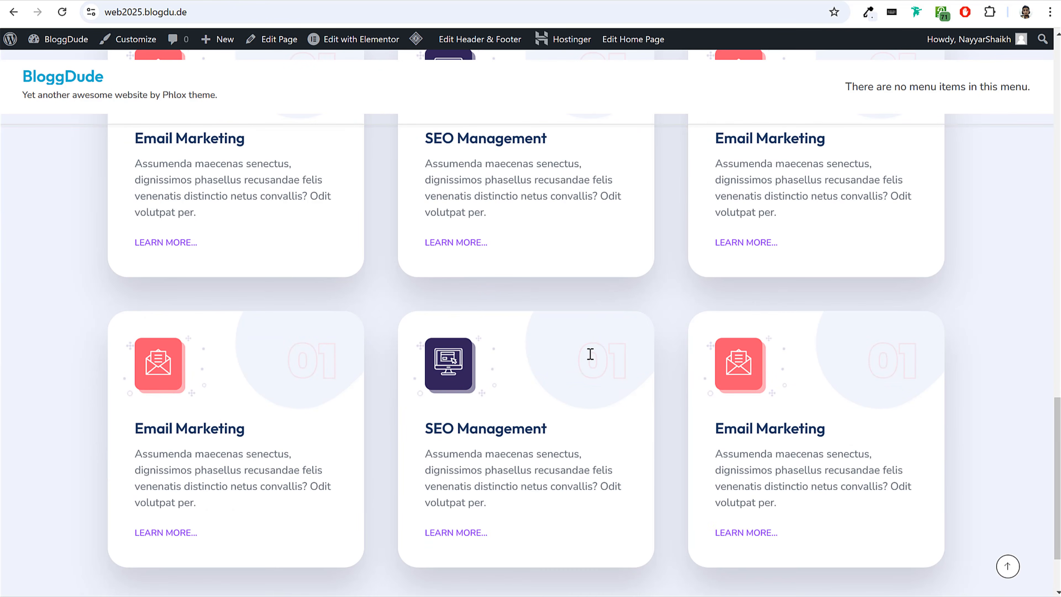
{"action": "scroll", "coordinate": [590, 353], "scroll_direction": "up", "scroll_amount": 2}
{"action": "scroll", "coordinate": [674, 218], "scroll_direction": "up", "scroll_amount": 2}
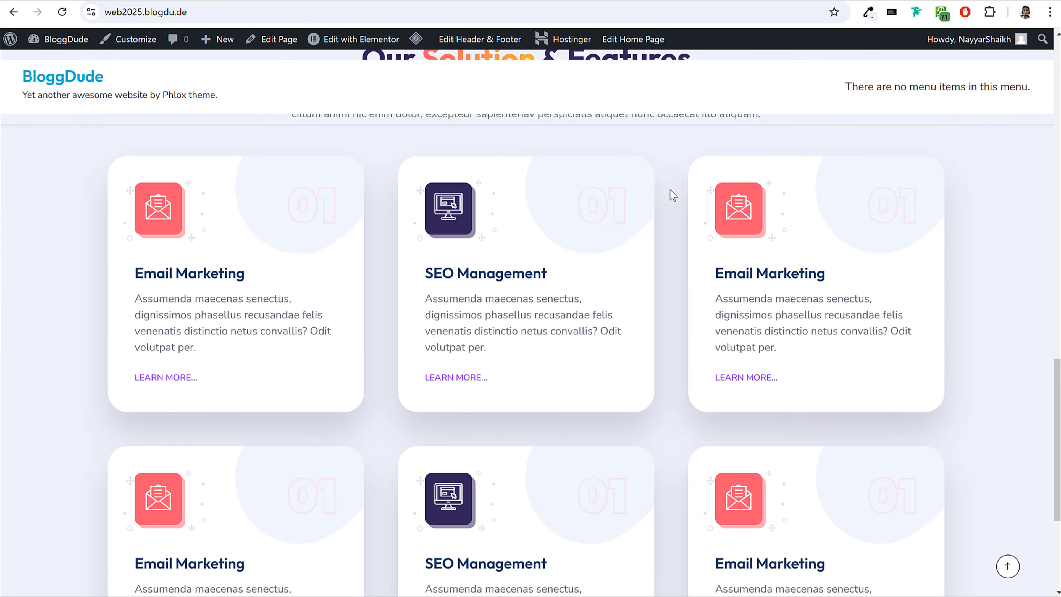
Inspect the live page in the browser's device emulation at Pixel 7 size and review the stacked feature cards.
{"action": "right_click", "coordinate": [670, 189]}
{"action": "left_click", "coordinate": [717, 533]}
{"action": "left_click_drag", "start_coordinate": [689, 345], "coordinate": [689, 551]}
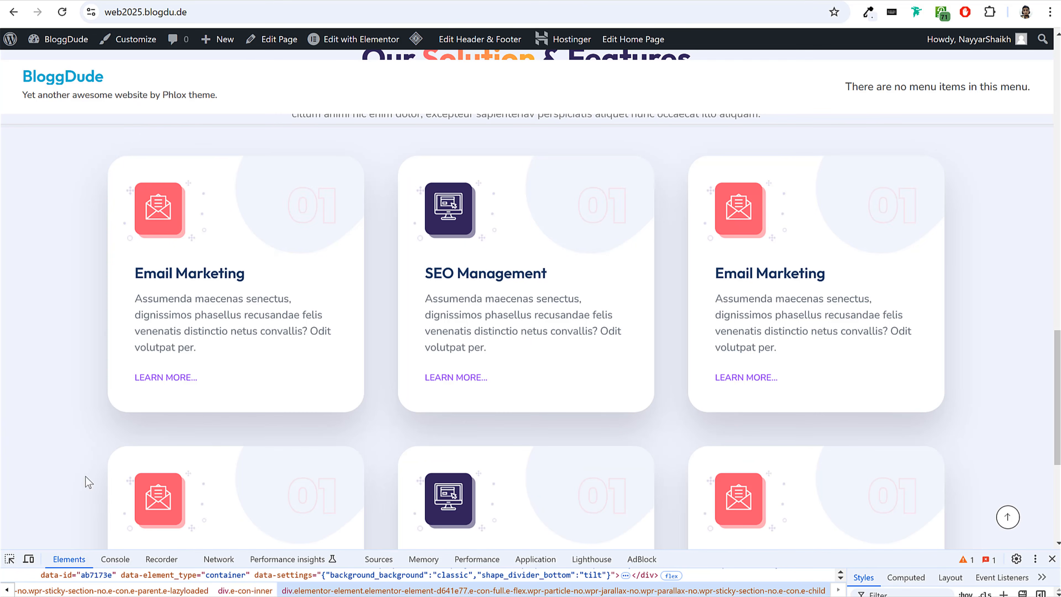
{"action": "left_click", "coordinate": [29, 558]}
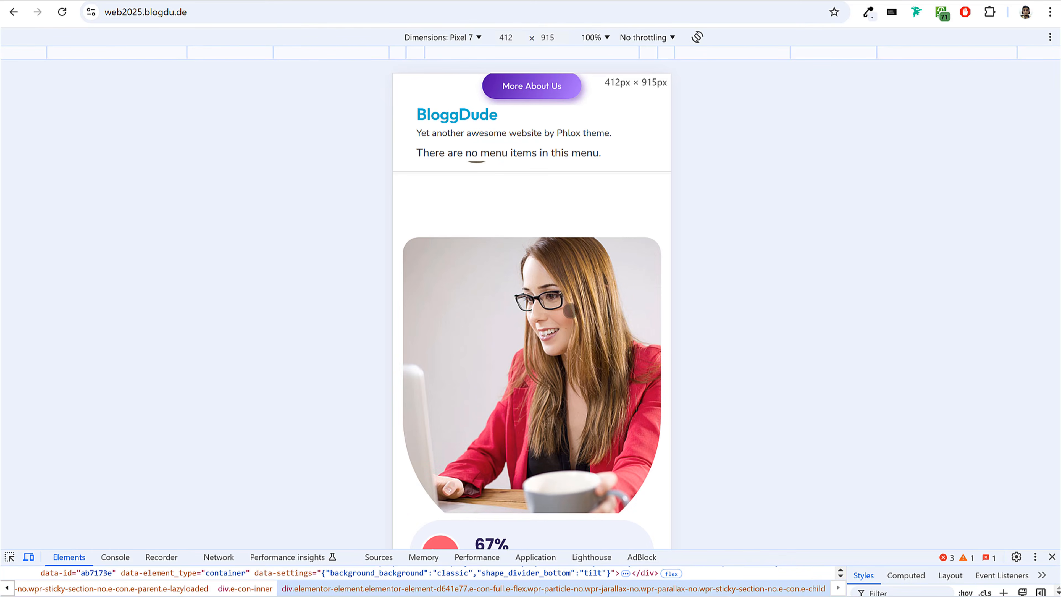
{"action": "scroll", "coordinate": [579, 335], "scroll_direction": "up", "scroll_amount": 5}
{"action": "scroll", "coordinate": [580, 335], "scroll_direction": "down", "scroll_amount": 15}
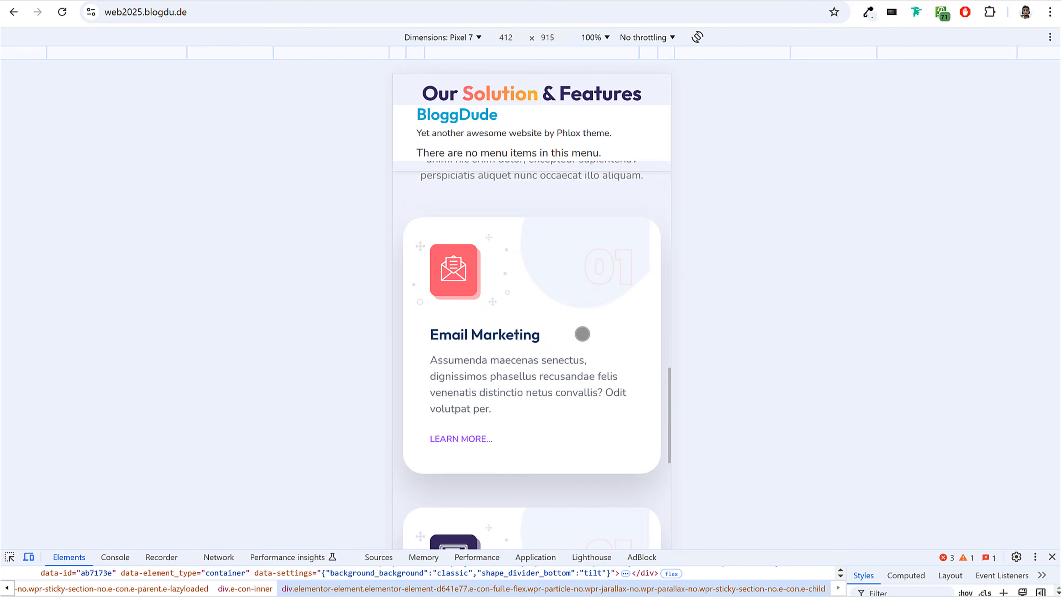
{"action": "scroll", "coordinate": [592, 313], "scroll_direction": "down", "scroll_amount": 8}
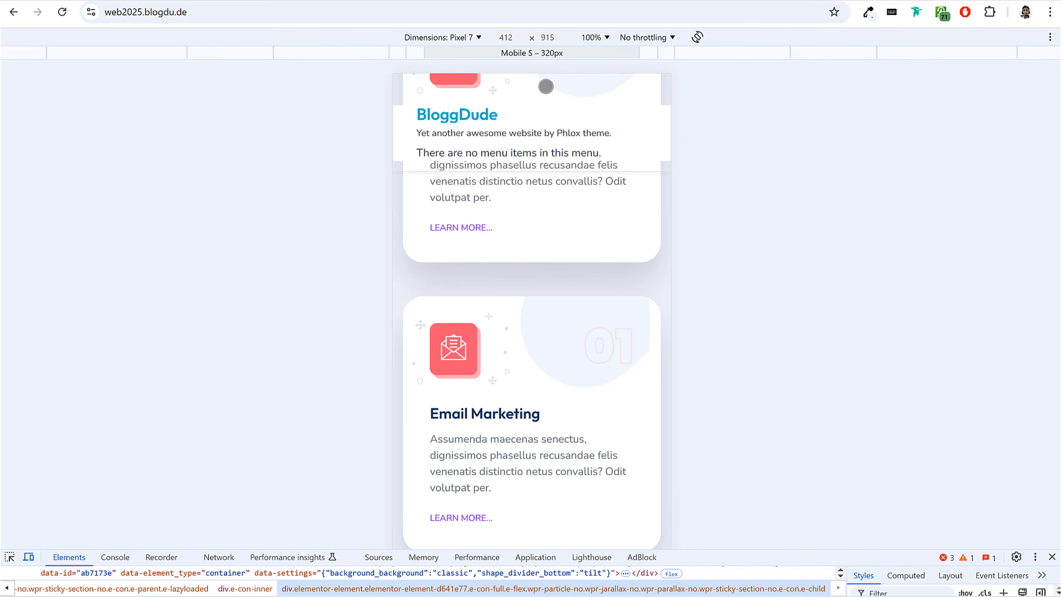
{"action": "scroll", "coordinate": [572, 111], "scroll_direction": "up", "scroll_amount": 5}
Emulate an iPad Mini, review the live page from the feature cards up to the hero, and close the developer tools.
{"action": "left_click", "coordinate": [460, 38]}
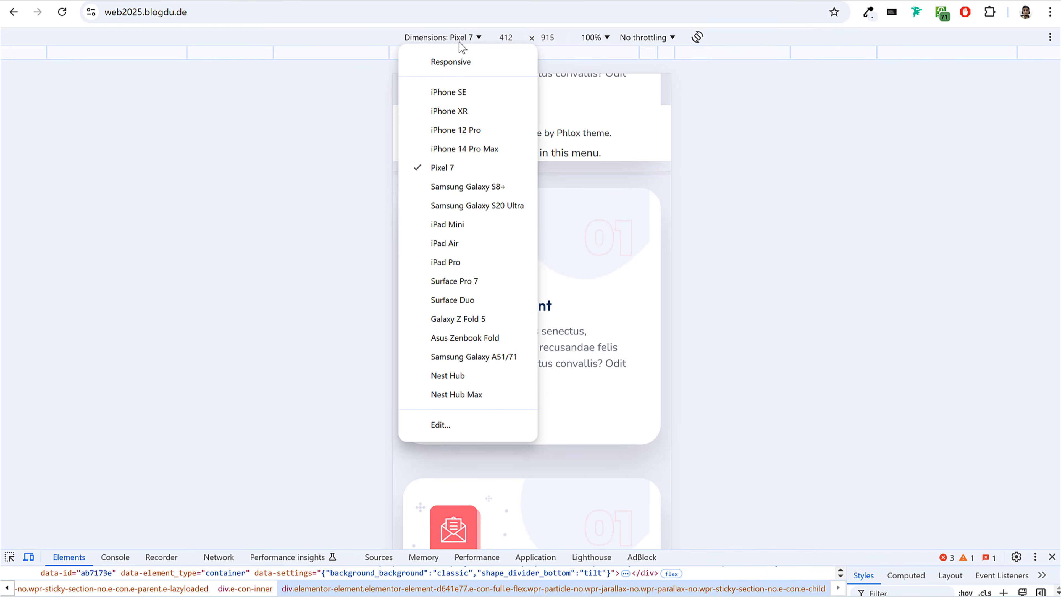
{"action": "left_click", "coordinate": [460, 225]}
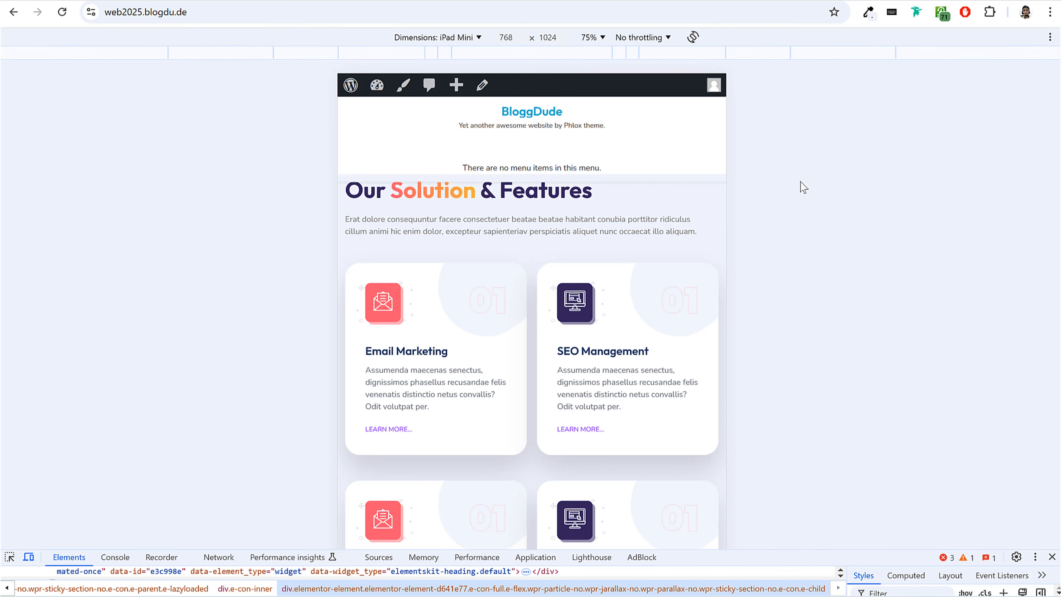
{"action": "scroll", "coordinate": [696, 217], "scroll_direction": "down", "scroll_amount": 1}
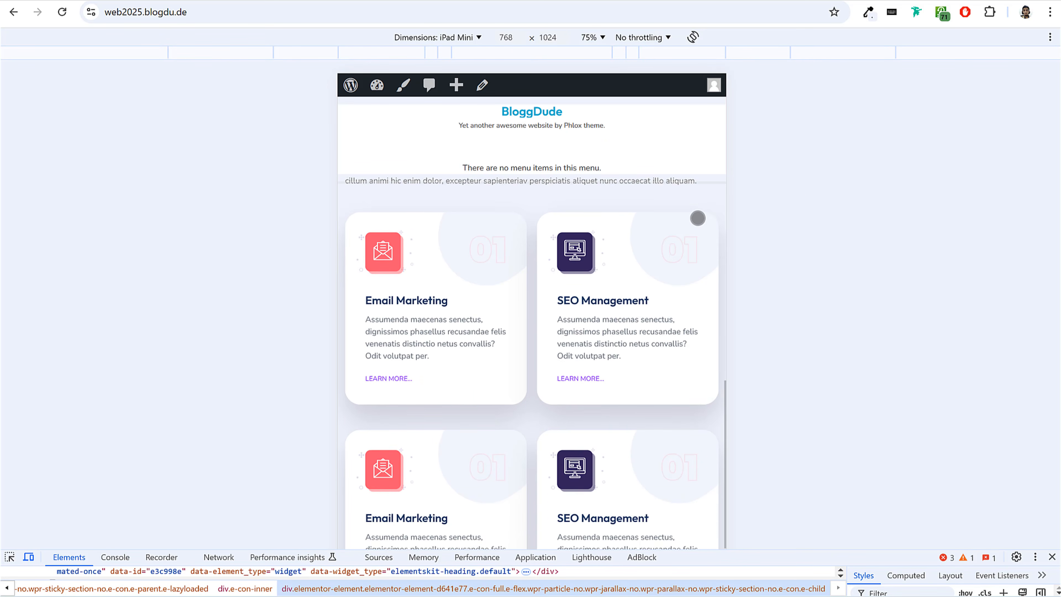
{"action": "scroll", "coordinate": [701, 217], "scroll_direction": "down", "scroll_amount": 3}
{"action": "scroll", "coordinate": [702, 219], "scroll_direction": "up", "scroll_amount": 3}
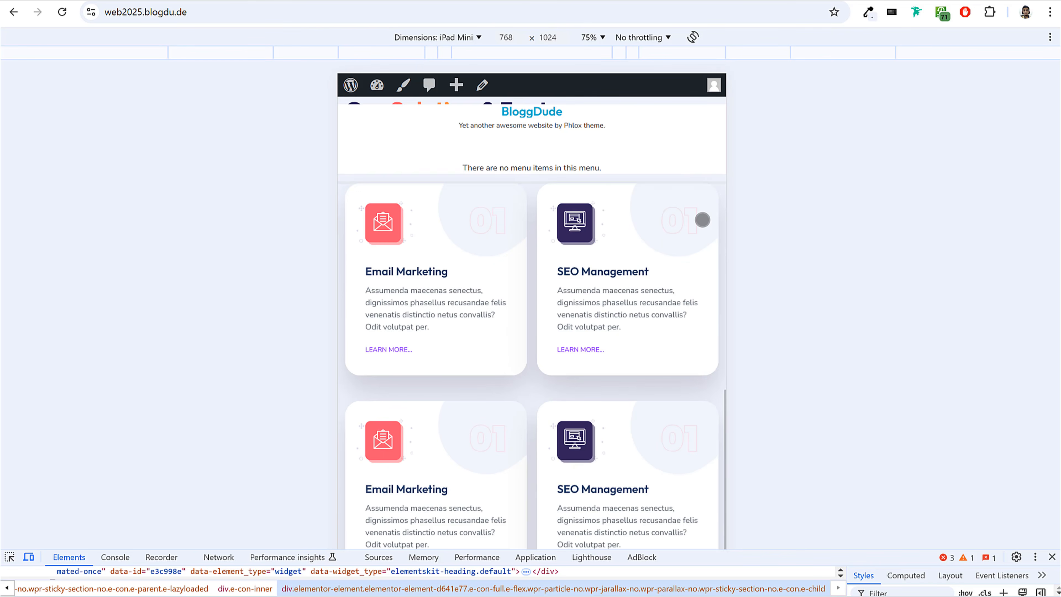
{"action": "scroll", "coordinate": [702, 220], "scroll_direction": "up", "scroll_amount": 6}
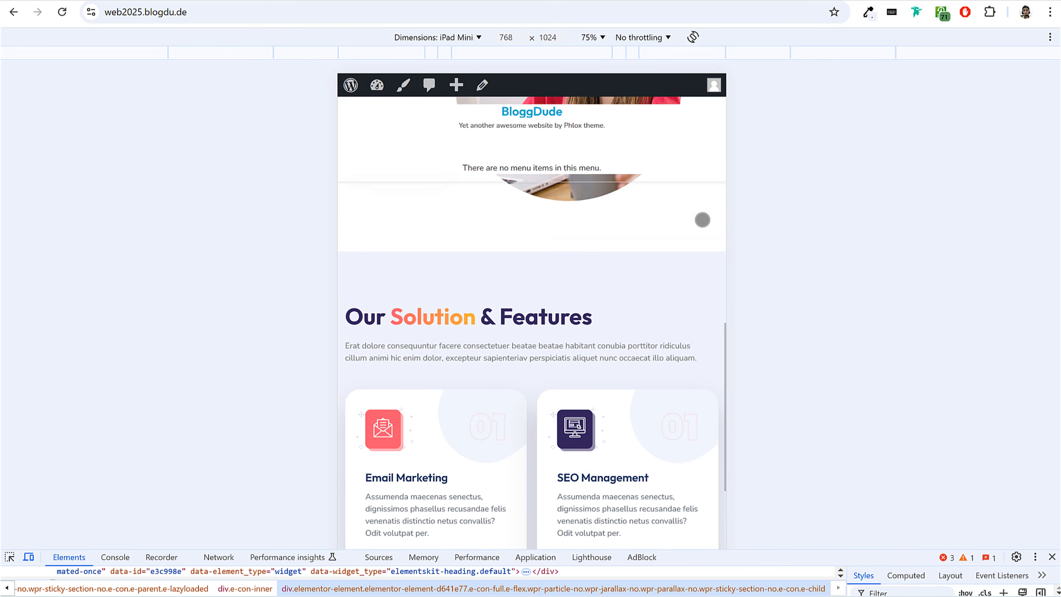
{"action": "scroll", "coordinate": [702, 221], "scroll_direction": "up", "scroll_amount": 5}
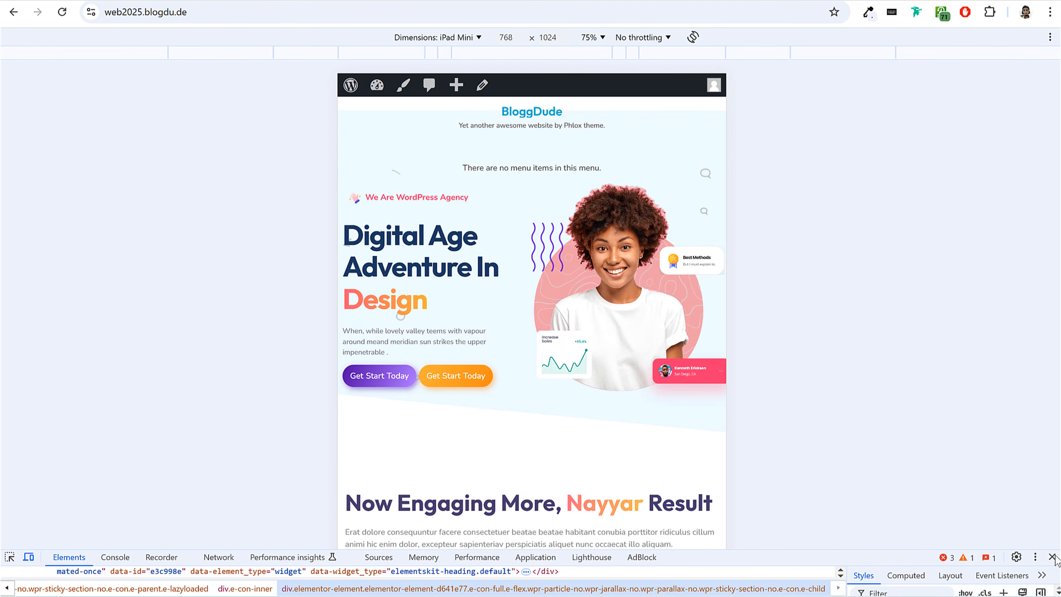
{"action": "left_click", "coordinate": [1052, 557]}
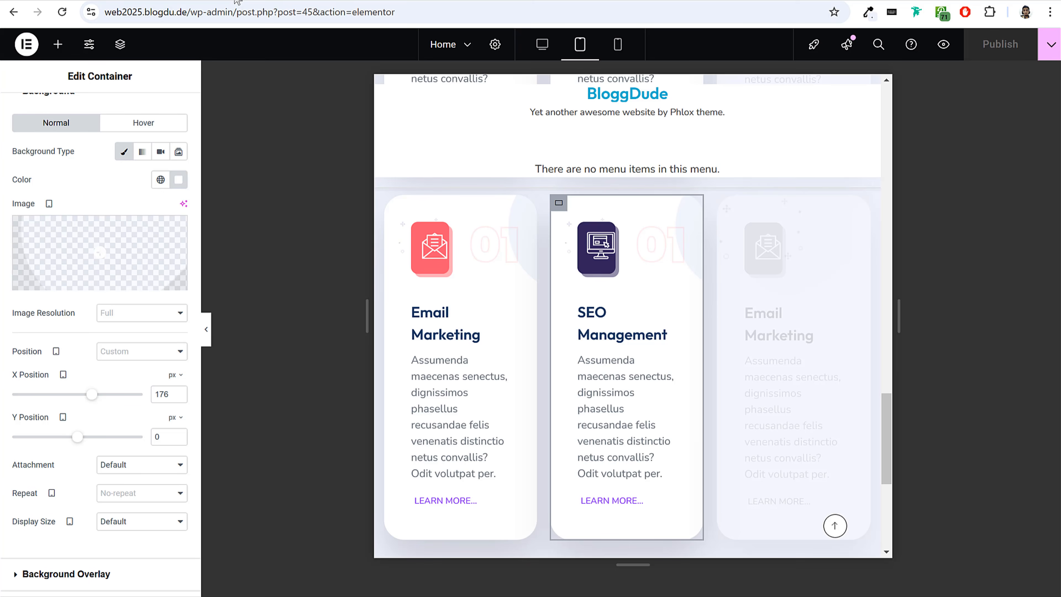
Switch back to the Elementor editor, set it to desktop view, and review the "Our Solution & Features" section with the one above it.
{"action": "left_click", "coordinate": [543, 44]}
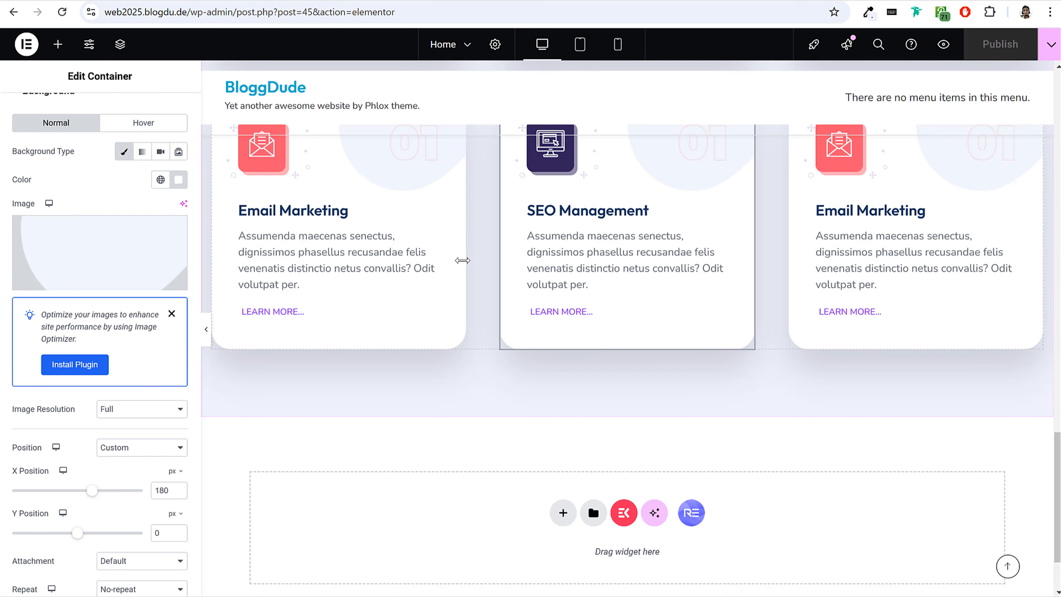
{"action": "scroll", "coordinate": [570, 297], "scroll_direction": "up", "scroll_amount": 15}
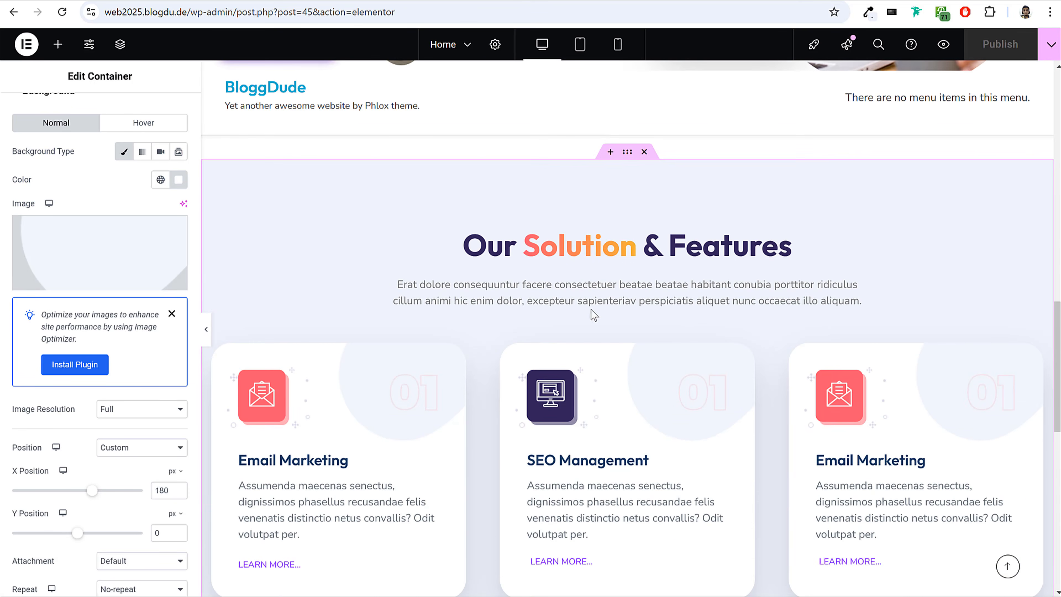
{"action": "scroll", "coordinate": [702, 304], "scroll_direction": "up", "scroll_amount": 5}
{"action": "scroll", "coordinate": [641, 407], "scroll_direction": "down", "scroll_amount": 12}
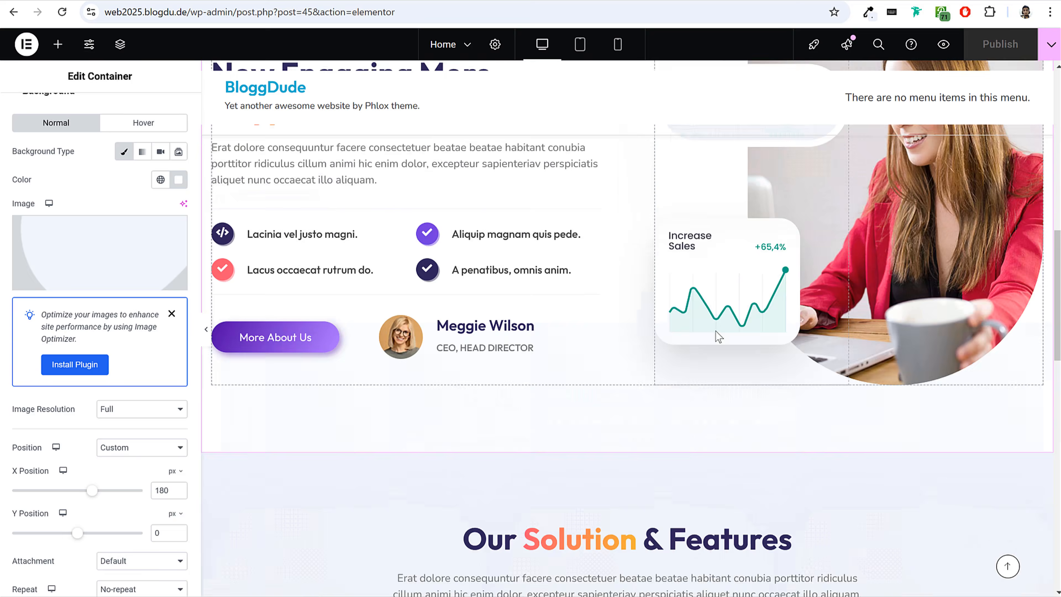
{"action": "scroll", "coordinate": [716, 336], "scroll_direction": "down", "scroll_amount": 3}
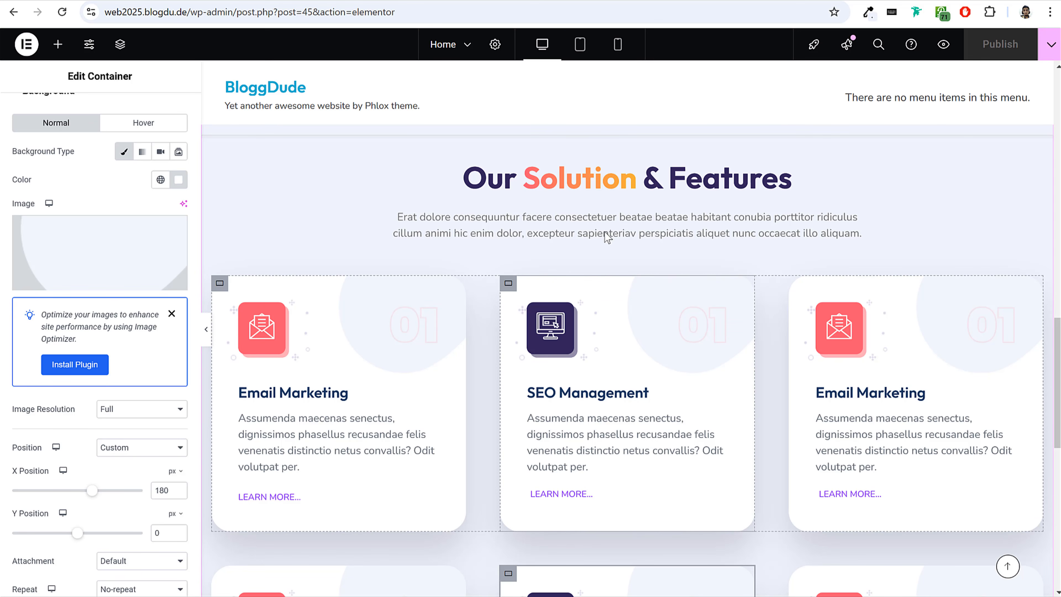
Switch to the reference site and examine its "Our Client's Reviews" and "Latest Blog & News" sections.
{"action": "left_click", "coordinate": [522, 1]}
{"action": "scroll", "coordinate": [605, 338], "scroll_direction": "down", "scroll_amount": 11}
{"action": "scroll", "coordinate": [609, 355], "scroll_direction": "down", "scroll_amount": 5}
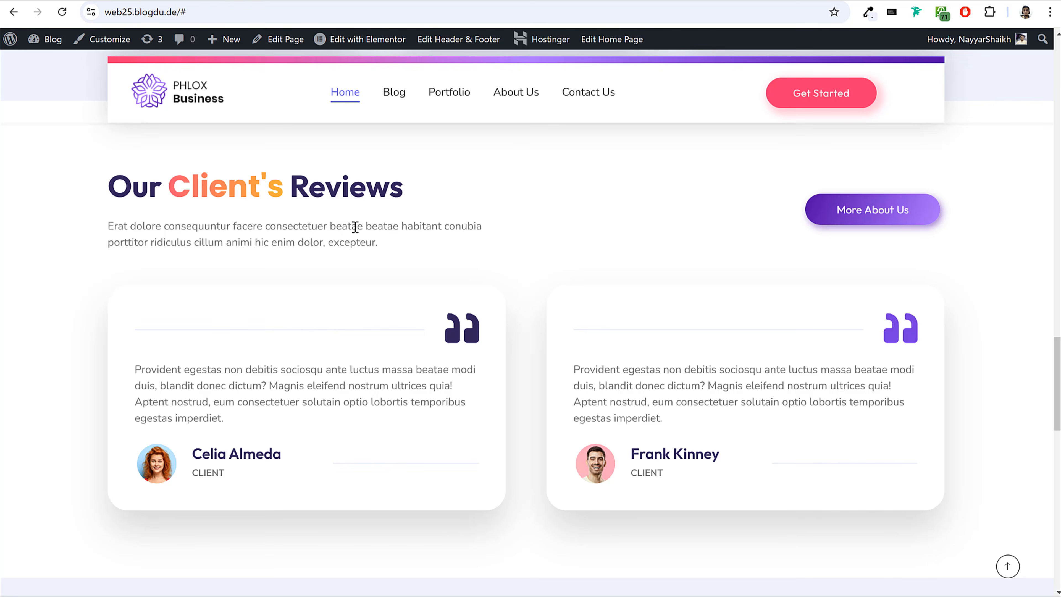
{"action": "left_click_drag", "start_coordinate": [107, 186], "coordinate": [547, 320]}
{"action": "left_click", "coordinate": [552, 265]}
{"action": "scroll", "coordinate": [529, 363], "scroll_direction": "down", "scroll_amount": 10}
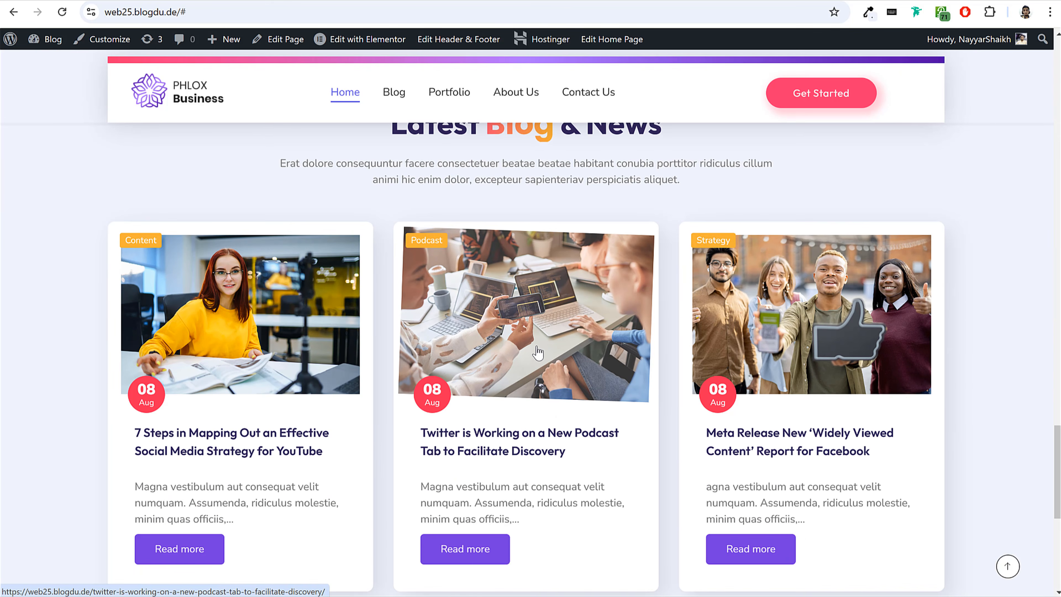
{"action": "scroll", "coordinate": [454, 330], "scroll_direction": "up", "scroll_amount": 12}
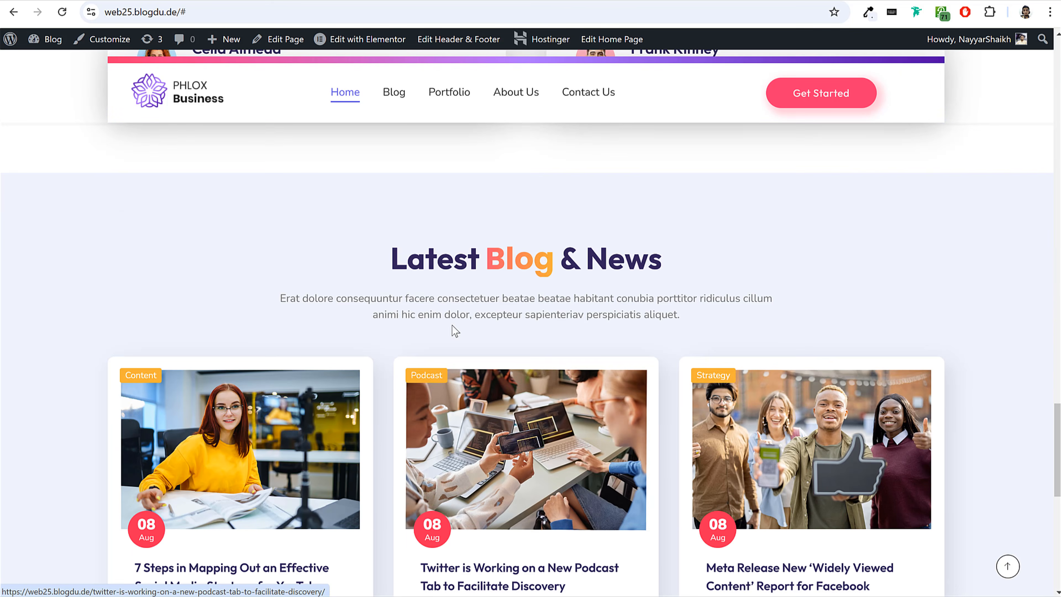
{"action": "scroll", "coordinate": [454, 330], "scroll_direction": "down", "scroll_amount": 3}
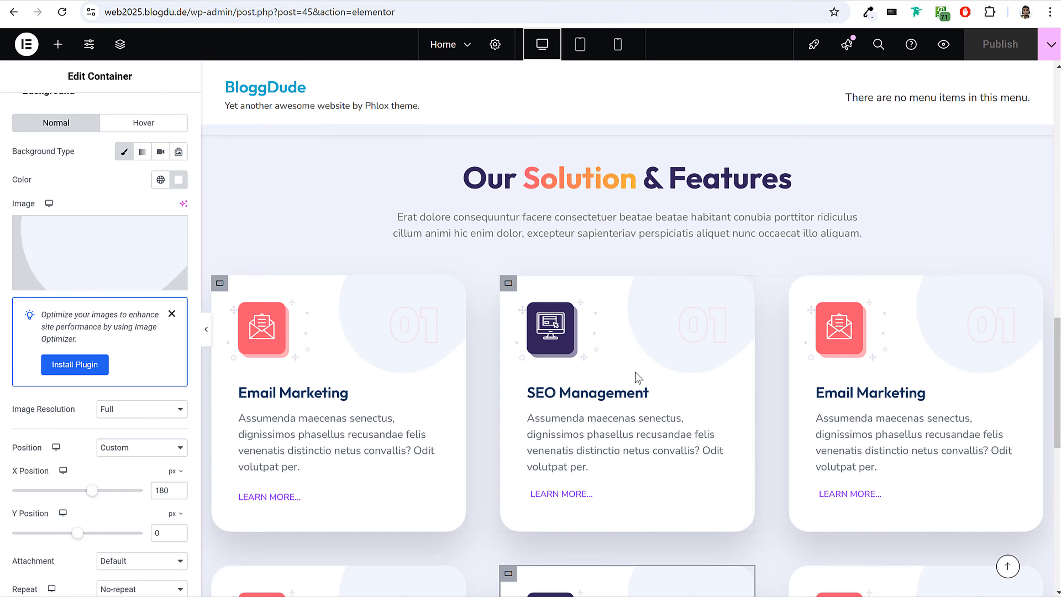
Back in the Elementor editor, import the template file "Web25 - Home Testimonial Section" into the template library from below the feature cards.
{"action": "scroll", "coordinate": [635, 372], "scroll_direction": "down", "scroll_amount": 5}
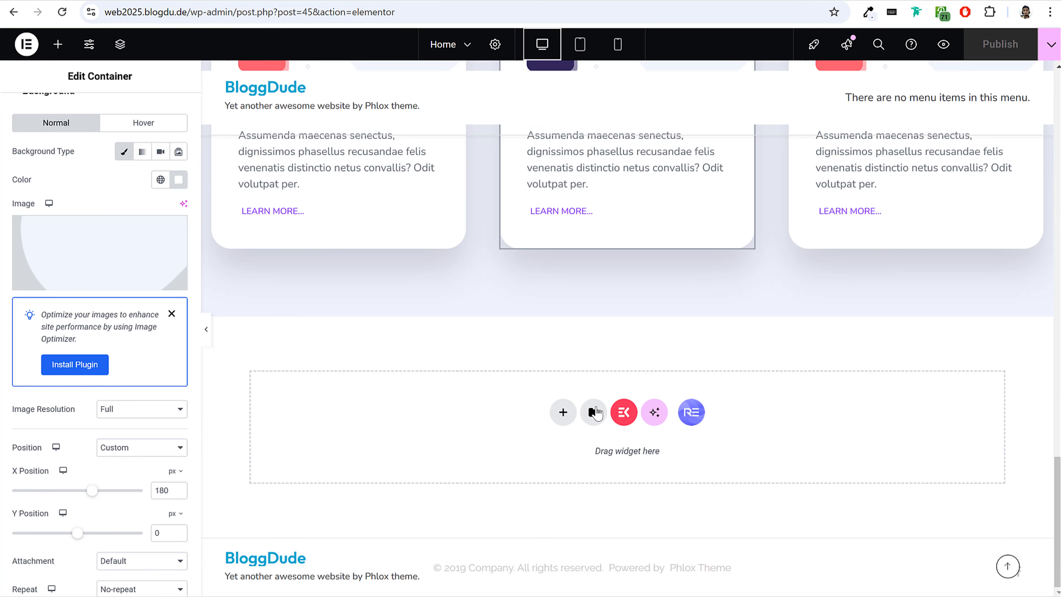
{"action": "left_click", "coordinate": [593, 413]}
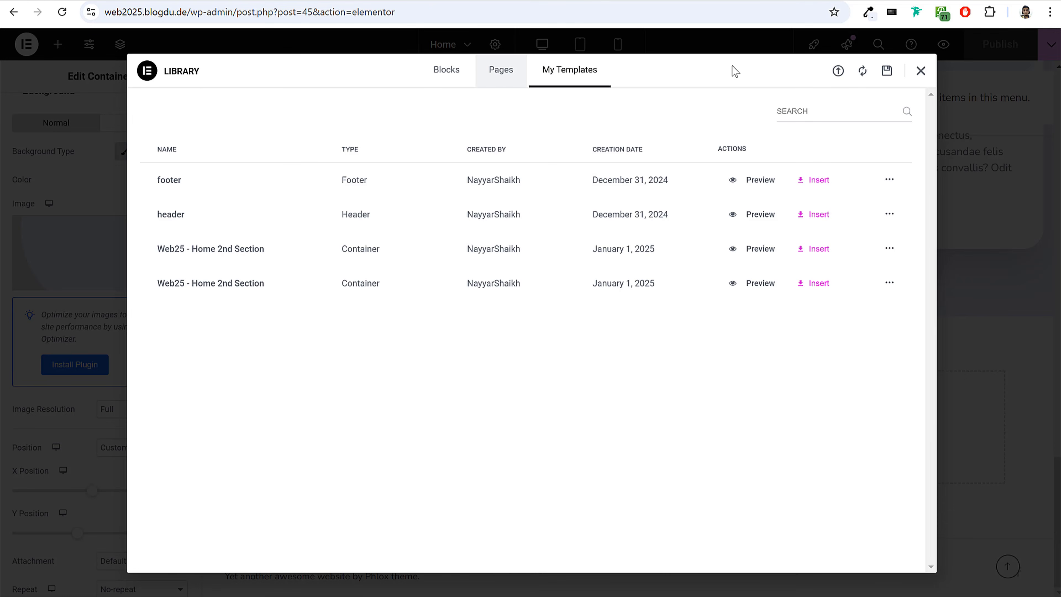
{"action": "left_click", "coordinate": [837, 75]}
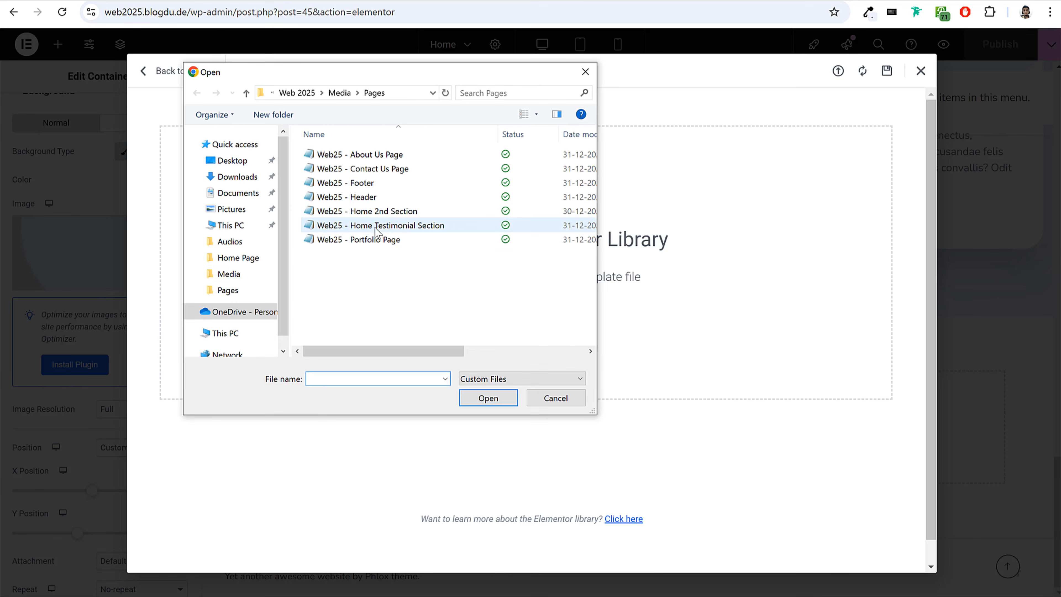
{"action": "left_click", "coordinate": [384, 234]}
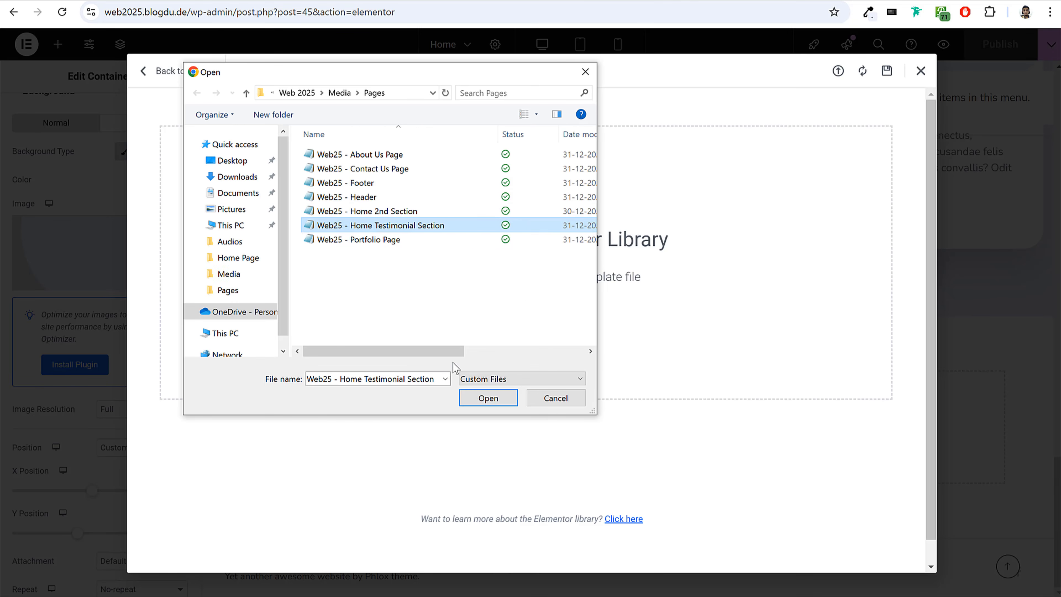
{"action": "left_click", "coordinate": [486, 400]}
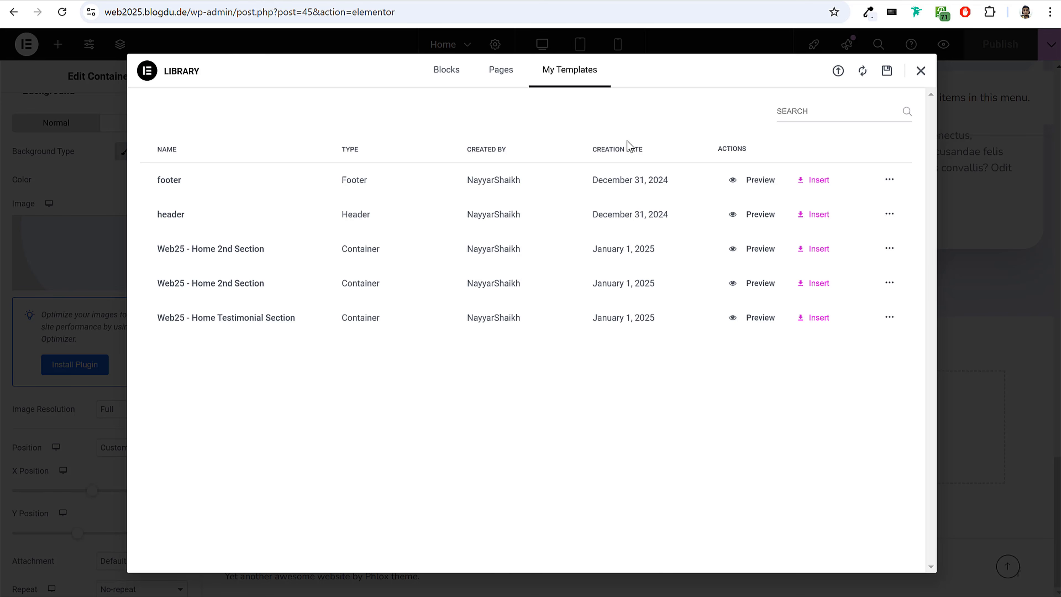
Insert the "Web25 - Home Testimonial Section" template below the feature cards and check the inserted reviews section.
{"action": "left_click", "coordinate": [814, 326]}
{"action": "left_click", "coordinate": [635, 355]}
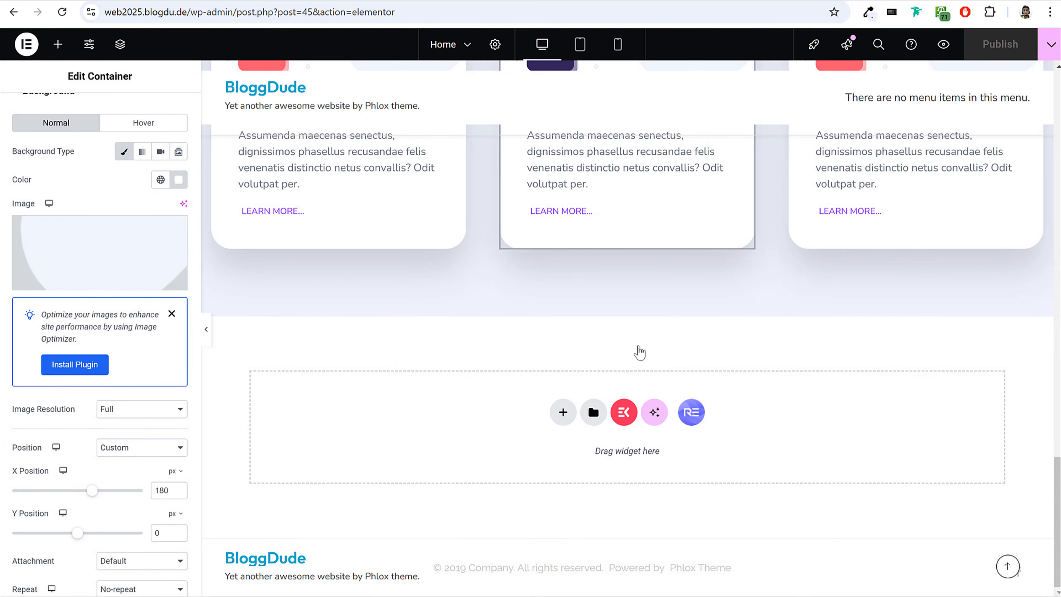
{"action": "scroll", "coordinate": [661, 393], "scroll_direction": "down", "scroll_amount": 3}
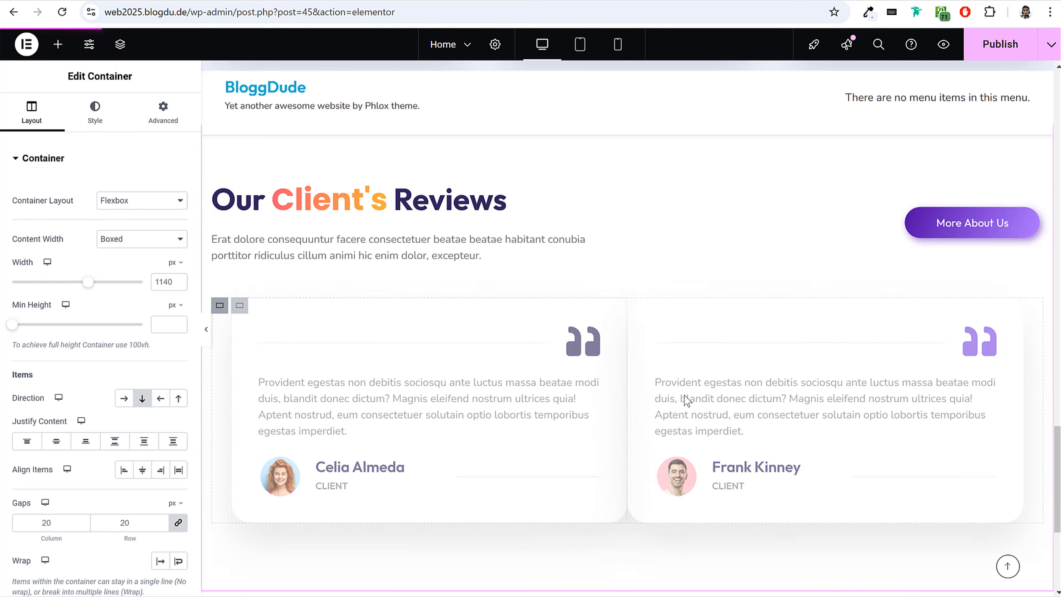
{"action": "scroll", "coordinate": [684, 399], "scroll_direction": "down", "scroll_amount": 2}
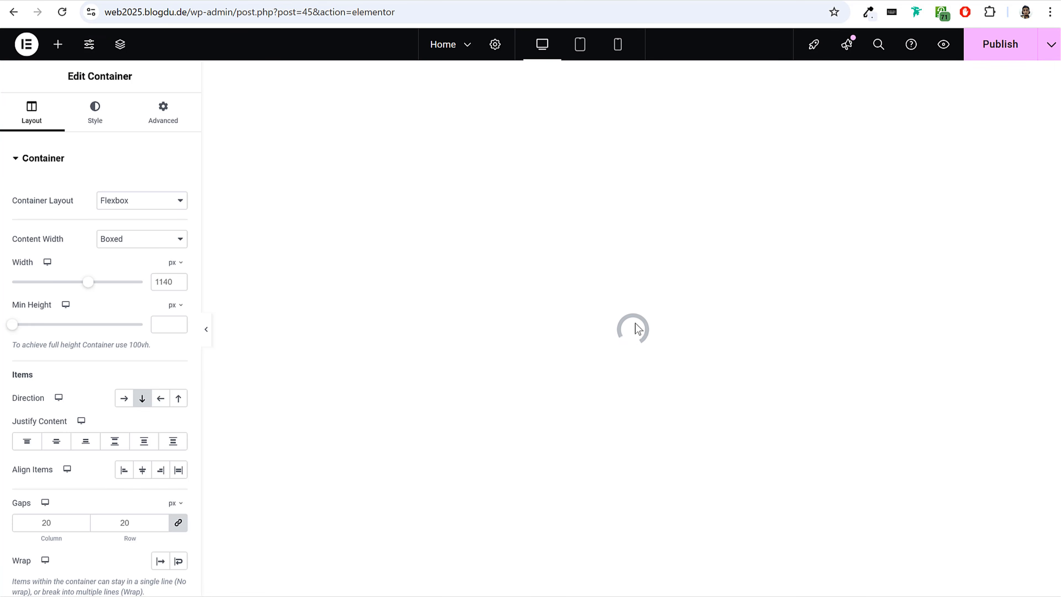
{"action": "scroll", "coordinate": [213, 268], "scroll_direction": "down", "scroll_amount": 15}
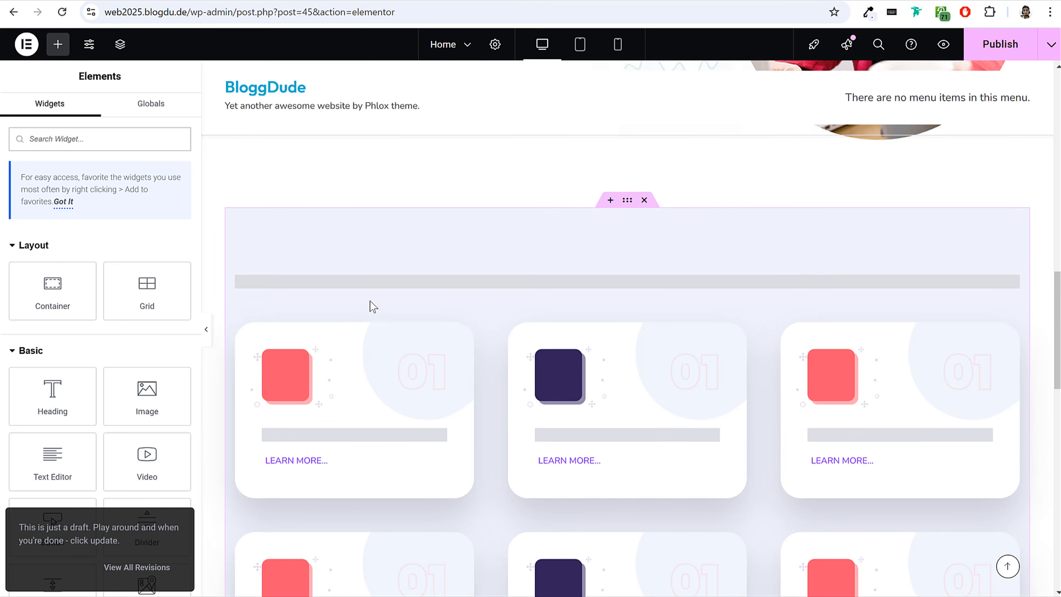
Examine how the first testimonial's client photo and review text are edited, opening the photo in the media library and closing it unchanged.
{"action": "scroll", "coordinate": [370, 301], "scroll_direction": "up", "scroll_amount": 9}
{"action": "scroll", "coordinate": [370, 305], "scroll_direction": "down", "scroll_amount": 11}
{"action": "scroll", "coordinate": [394, 312], "scroll_direction": "down", "scroll_amount": 5}
{"action": "left_click", "coordinate": [282, 330]}
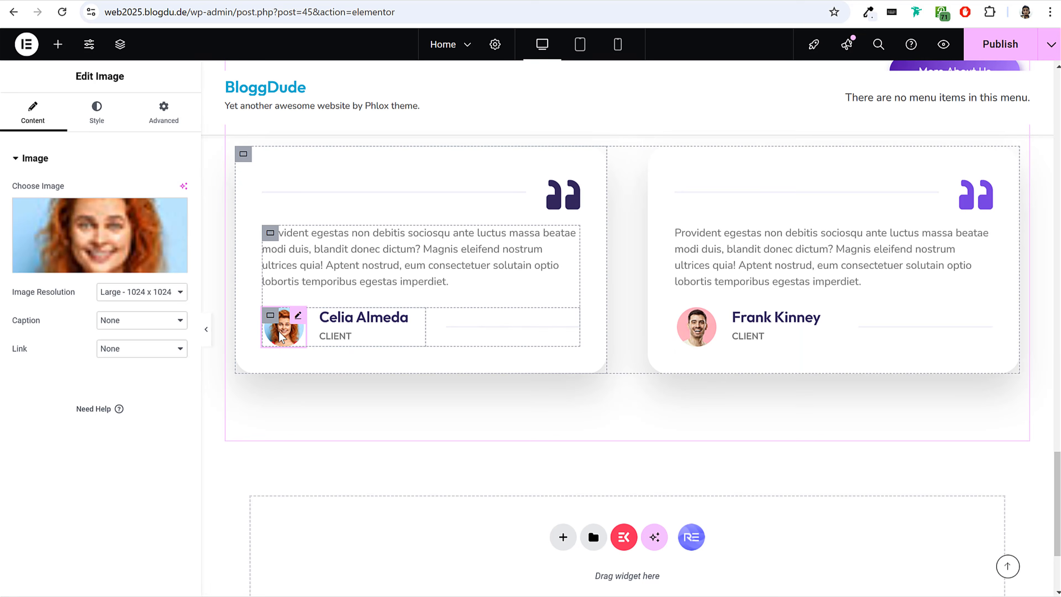
{"action": "left_click", "coordinate": [107, 234]}
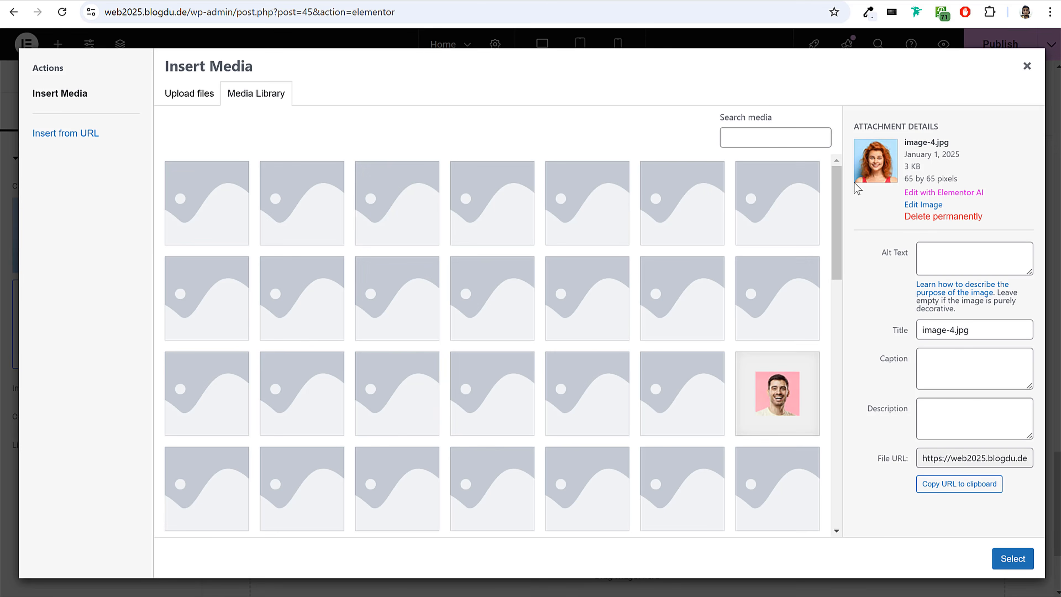
{"action": "left_click", "coordinate": [1026, 65]}
{"action": "left_click", "coordinate": [384, 255]}
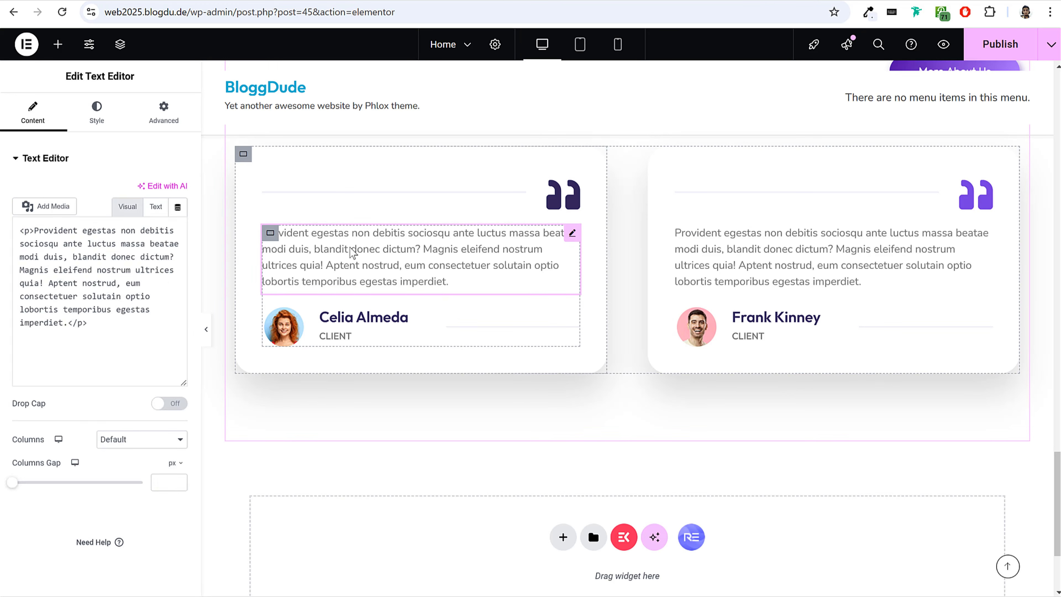
{"action": "left_click_drag", "start_coordinate": [151, 393], "coordinate": [37, 280]}
Set the home page's layout to full width in the page settings and publish the page.
{"action": "scroll", "coordinate": [534, 334], "scroll_direction": "up", "scroll_amount": 5}
{"action": "scroll", "coordinate": [535, 334], "scroll_direction": "up", "scroll_amount": 5}
{"action": "left_click", "coordinate": [489, 46]}
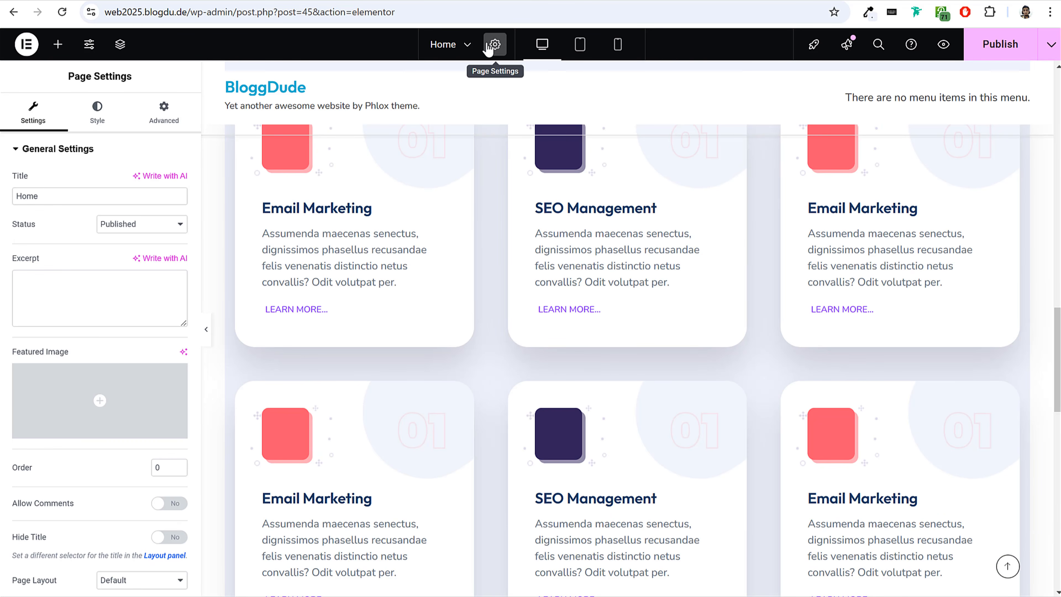
{"action": "scroll", "coordinate": [142, 489], "scroll_direction": "down", "scroll_amount": 3}
{"action": "left_click", "coordinate": [130, 472]}
{"action": "left_click", "coordinate": [164, 244]}
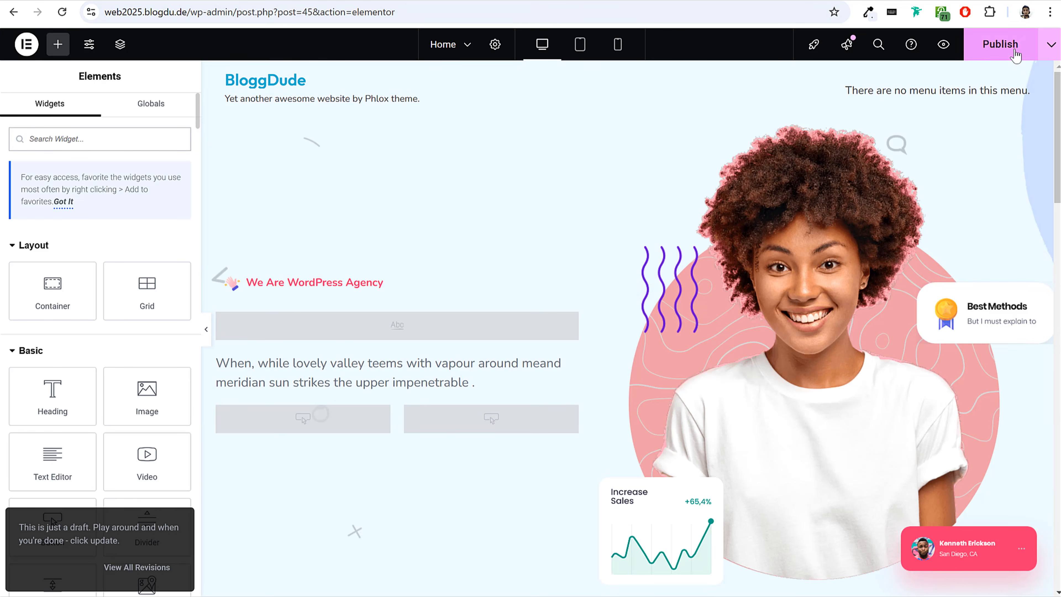
{"action": "left_click", "coordinate": [1013, 48]}
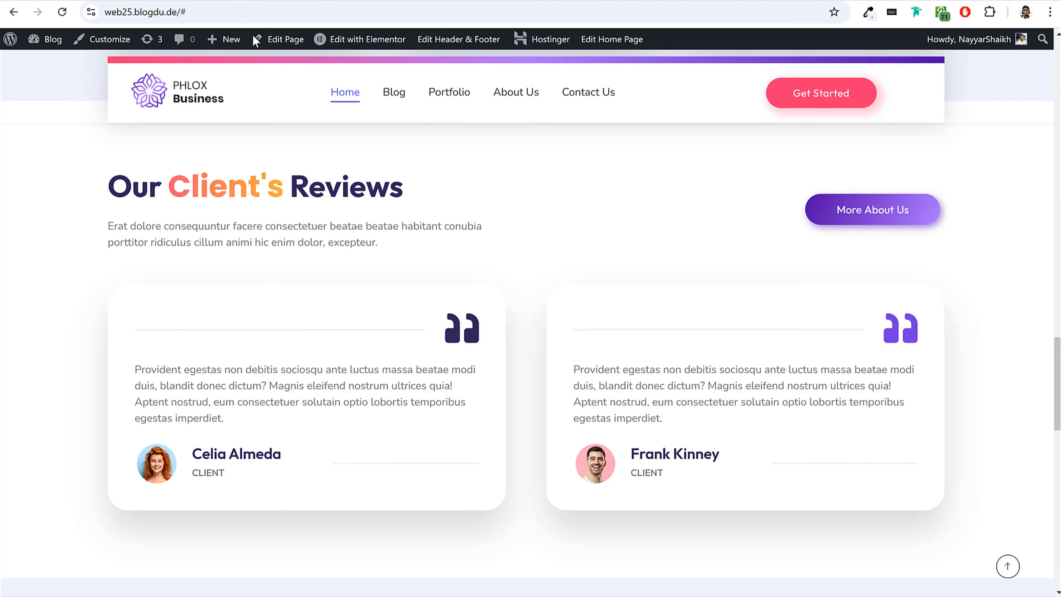
Examine the reference site's "Latest Blog & News" section and the published home page on the new site.
{"action": "scroll", "coordinate": [605, 250], "scroll_direction": "down", "scroll_amount": 10}
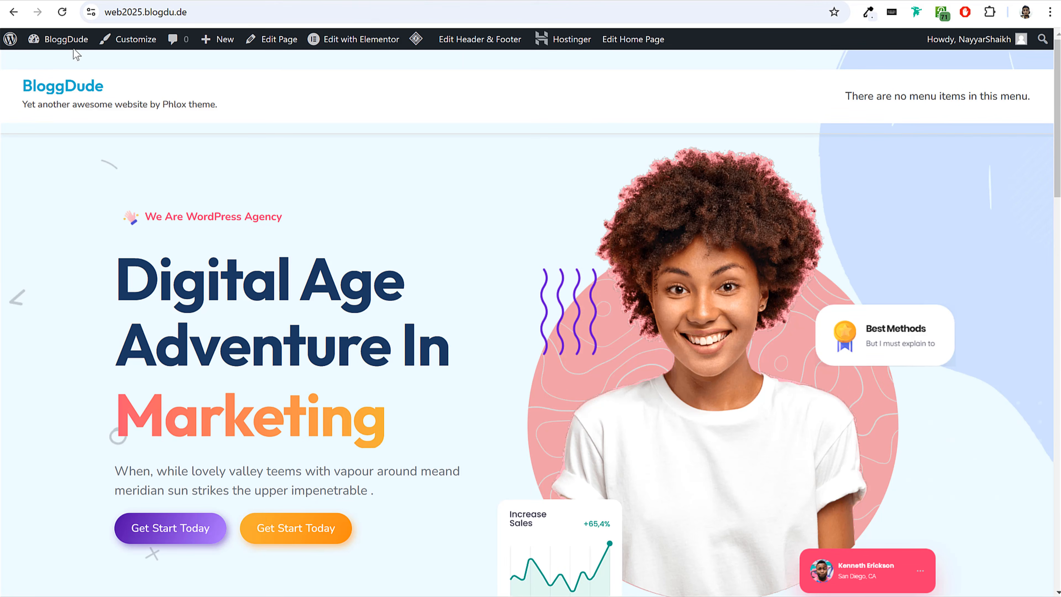
{"action": "mouse_move", "coordinate": [64, 44]}
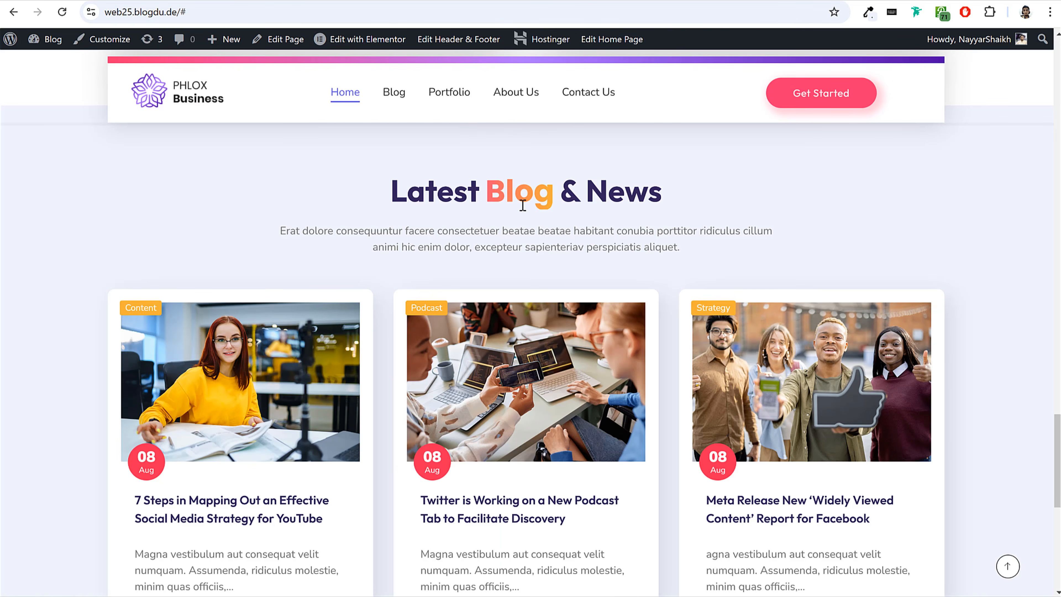
{"action": "scroll", "coordinate": [522, 205], "scroll_direction": "down", "scroll_amount": 5}
{"action": "scroll", "coordinate": [237, 301], "scroll_direction": "up", "scroll_amount": 2}
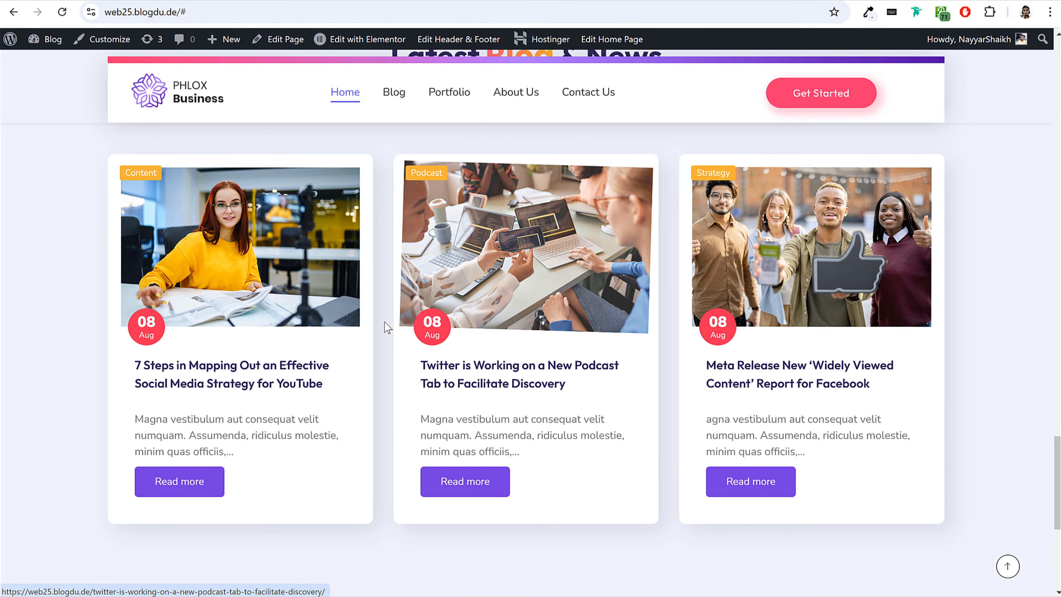
Open the reference site's post "7 Steps in Mapping Out an Effective Social Media Strategy for YouTube" and look it over.
{"action": "left_click", "coordinate": [281, 385]}
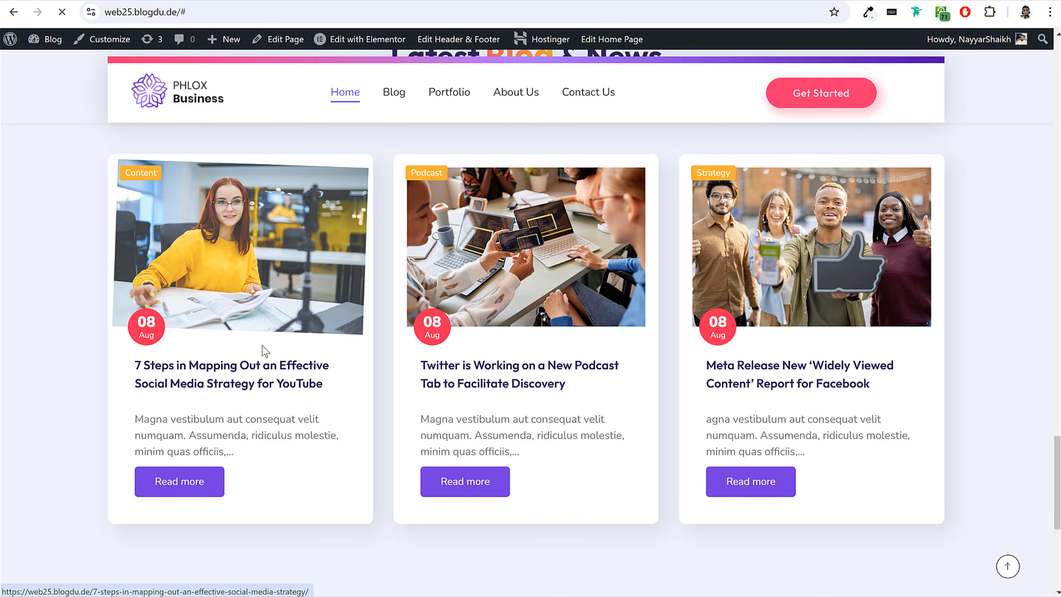
{"action": "scroll", "coordinate": [499, 364], "scroll_direction": "down", "scroll_amount": 6}
{"action": "scroll", "coordinate": [505, 292], "scroll_direction": "up", "scroll_amount": 4}
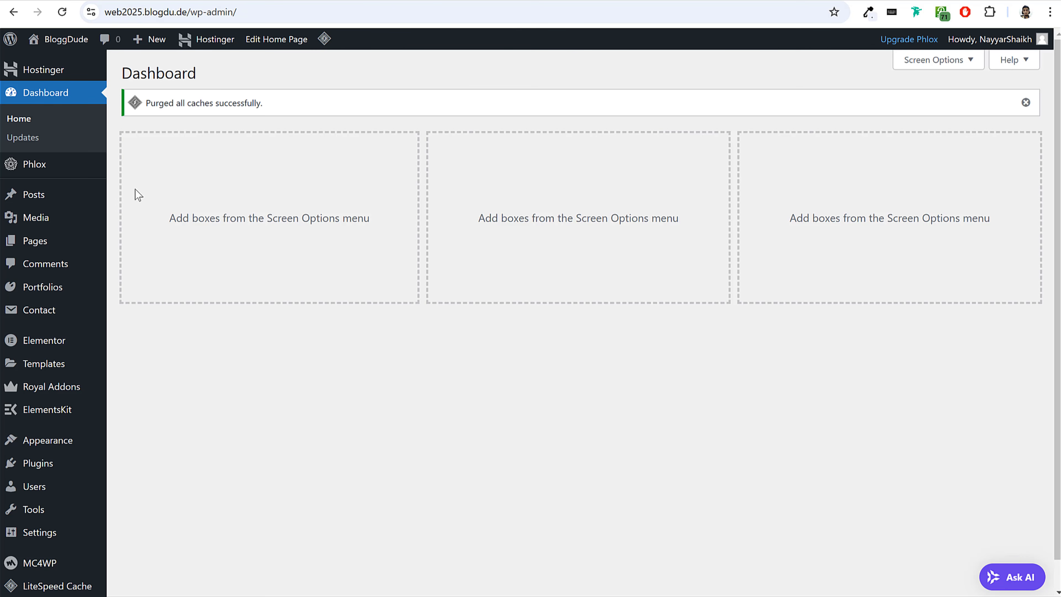
In the new site's WordPress posts list, move "Hello world!" and the three remaining demo posts to the trash.
{"action": "left_click", "coordinate": [61, 204]}
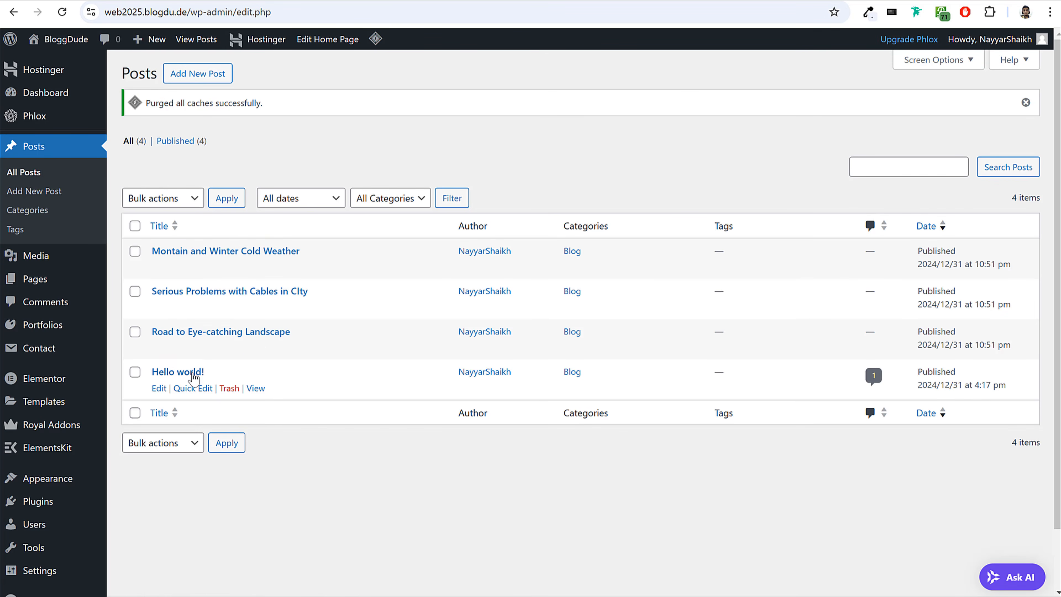
{"action": "left_click", "coordinate": [229, 388]}
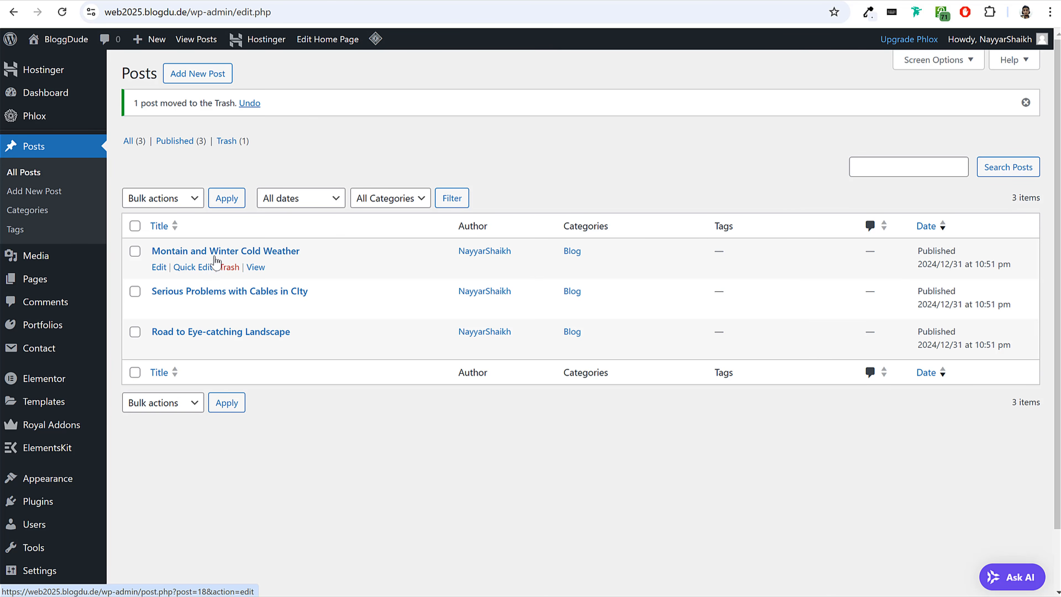
{"action": "left_click", "coordinate": [135, 226]}
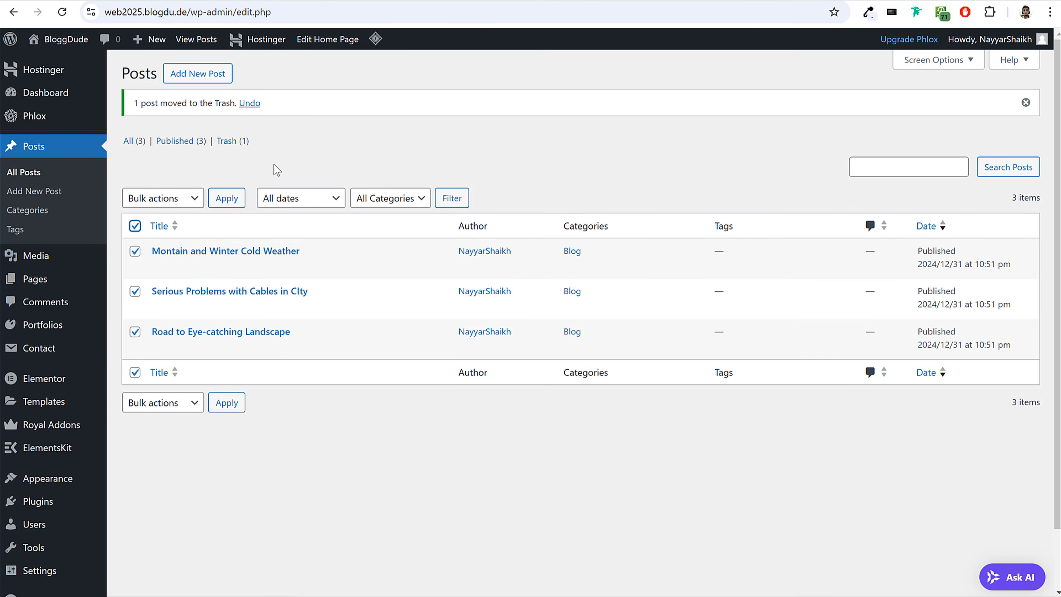
{"action": "left_click", "coordinate": [175, 198]}
{"action": "left_click", "coordinate": [177, 249]}
{"action": "left_click", "coordinate": [226, 197]}
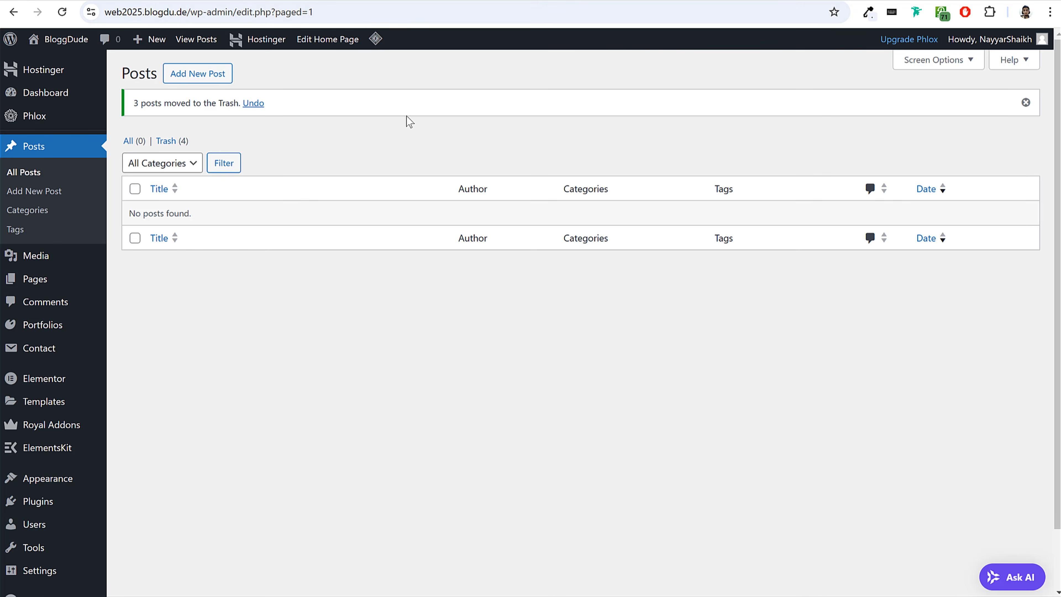
Create a new post titled "7 Steps in Mapping Out an Effective Social Media Strategy for YouTube", copying the title from the reference post.
{"action": "left_click", "coordinate": [195, 77]}
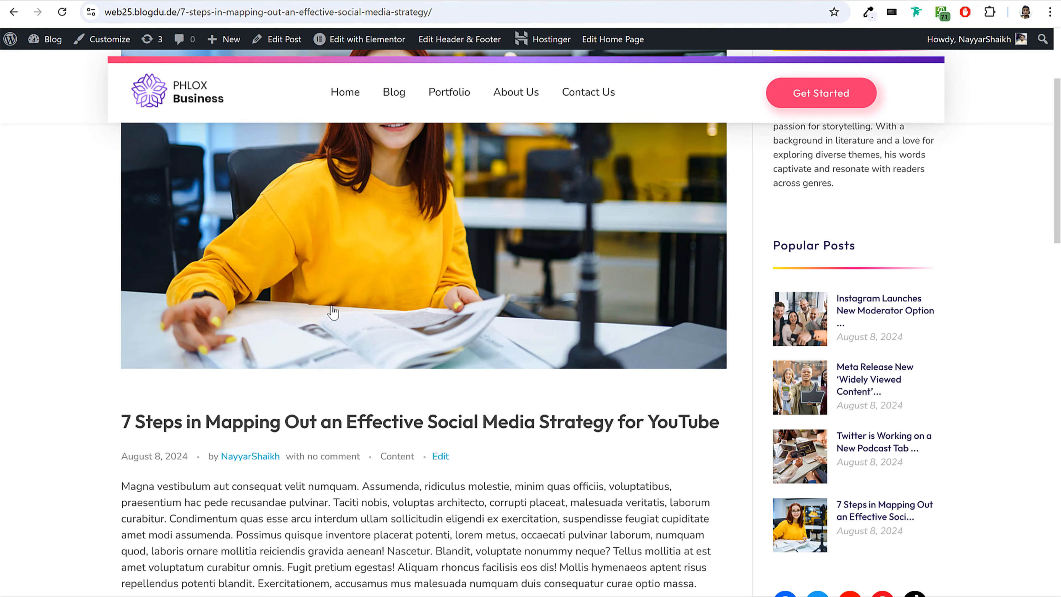
{"action": "scroll", "coordinate": [330, 243], "scroll_direction": "down", "scroll_amount": 3}
{"action": "left_click_drag", "start_coordinate": [125, 286], "coordinate": [728, 284]}
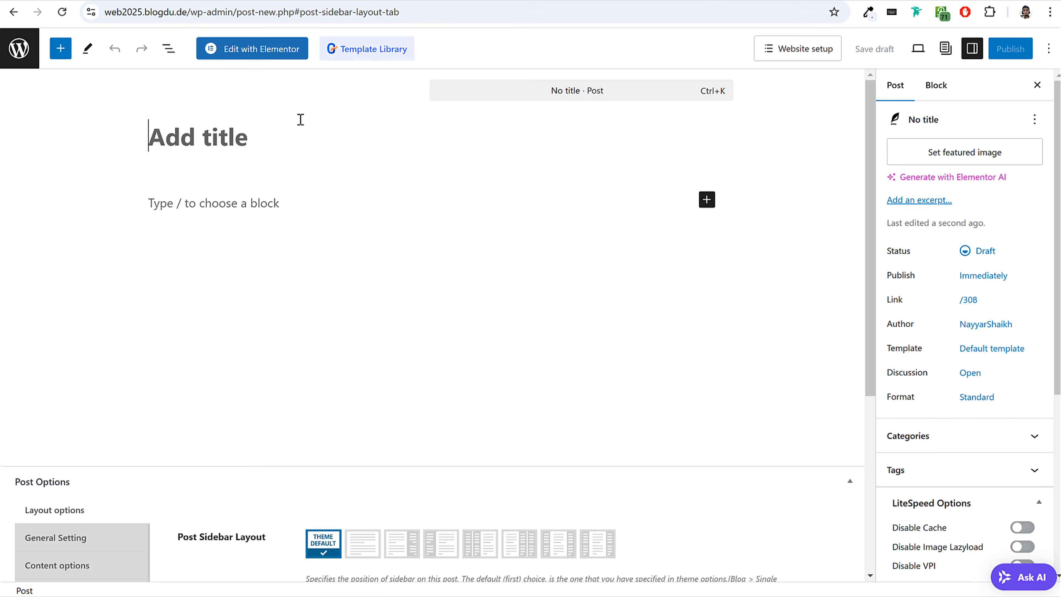
{"action": "type", "text": "7 Steps in Mapping Out an Effective Social Media Strategy for YouTube"}
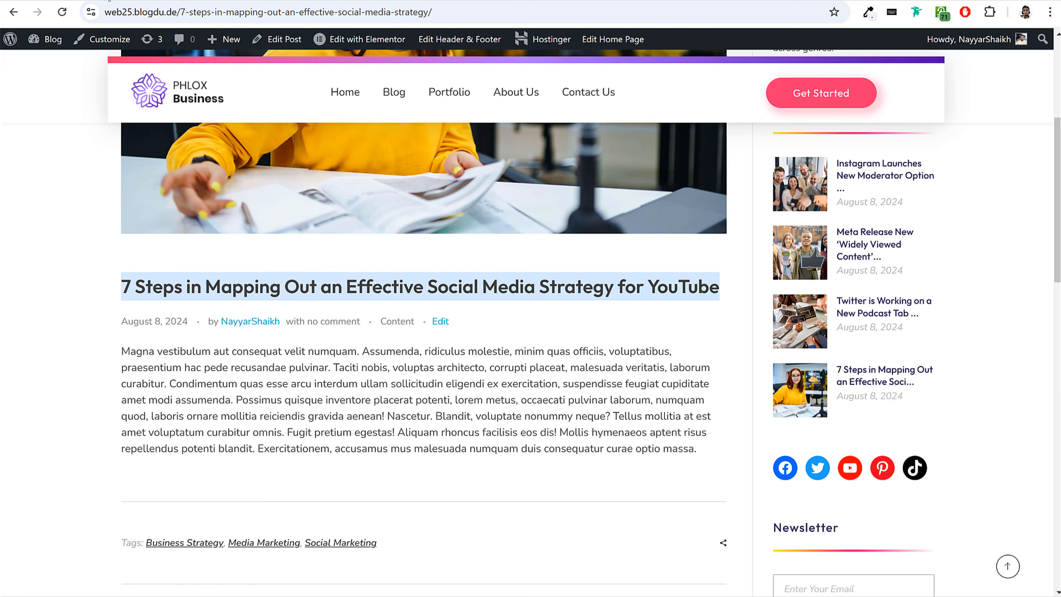
Copy the reference post's body paragraph starting "Magna vestibulum aut consequat velit numquam" into the new post's content.
{"action": "scroll", "coordinate": [125, 226], "scroll_direction": "down", "scroll_amount": 3}
{"action": "left_click", "coordinate": [166, 221]}
{"action": "left_click_drag", "start_coordinate": [166, 220], "coordinate": [705, 328]}
{"action": "key", "text": "ctrl+c"}
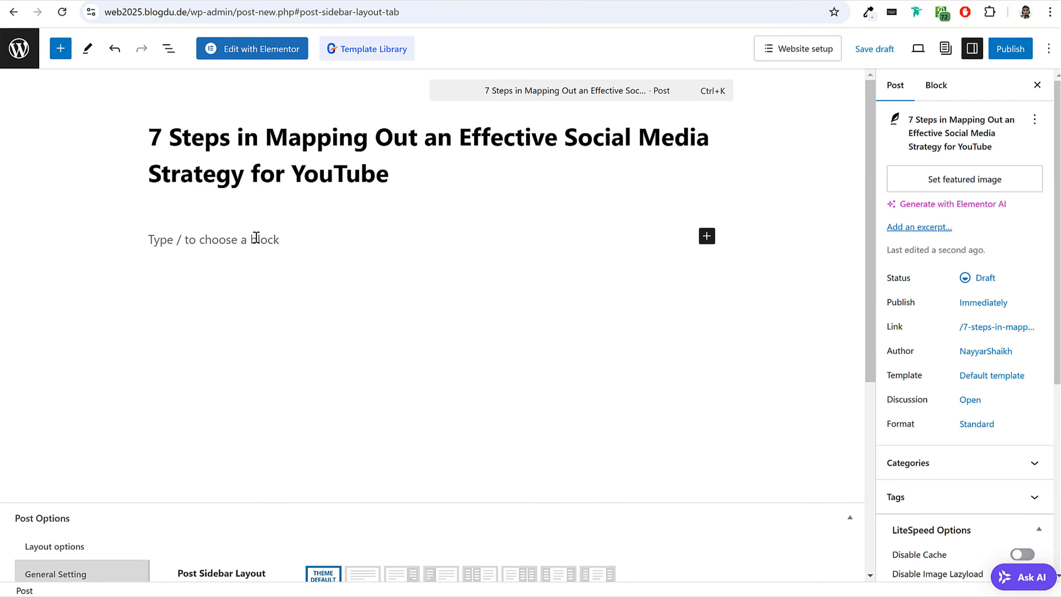
{"action": "left_click", "coordinate": [256, 237]}
{"action": "key", "text": "ctrl+v"}
{"action": "scroll", "coordinate": [426, 393], "scroll_direction": "down", "scroll_amount": 2}
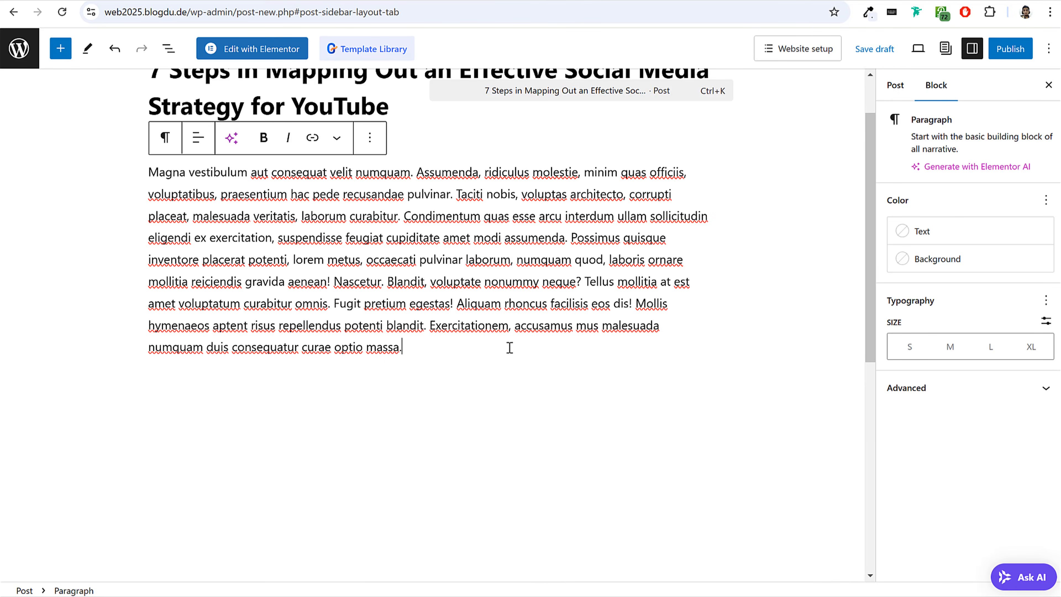
Examine the reference post's layout, from its tags and sidebar up to the large image above the title.
{"action": "scroll", "coordinate": [497, 340], "scroll_direction": "up", "scroll_amount": 2}
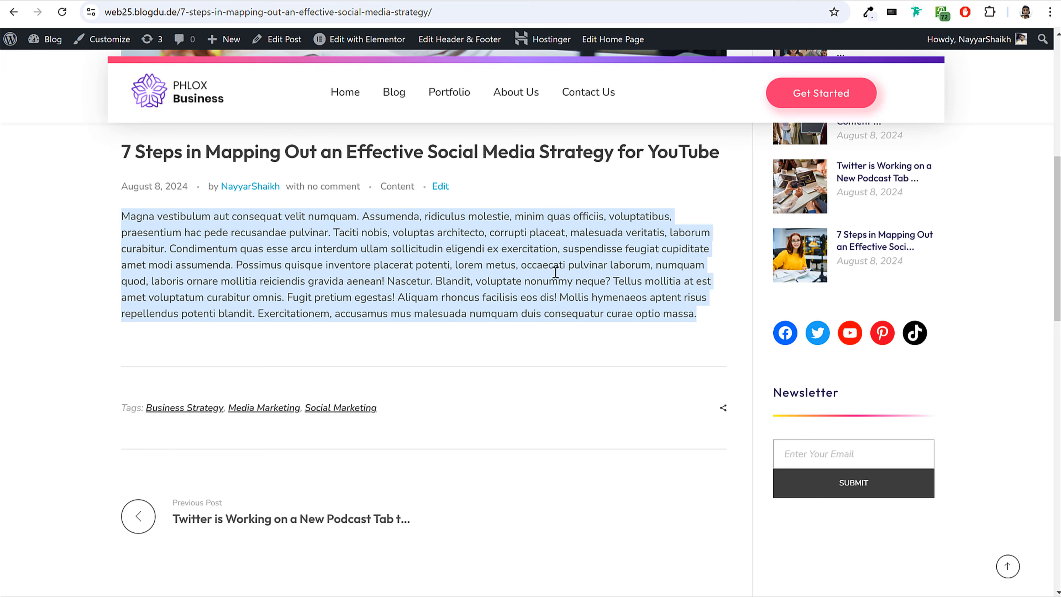
{"action": "left_click", "coordinate": [562, 269]}
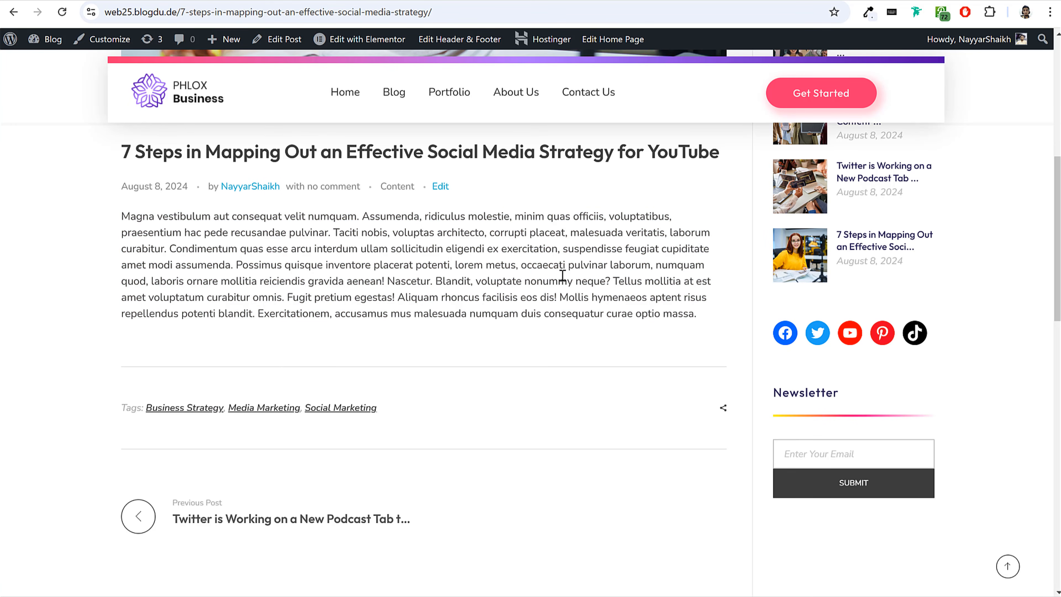
{"action": "scroll", "coordinate": [570, 285], "scroll_direction": "up", "scroll_amount": 8}
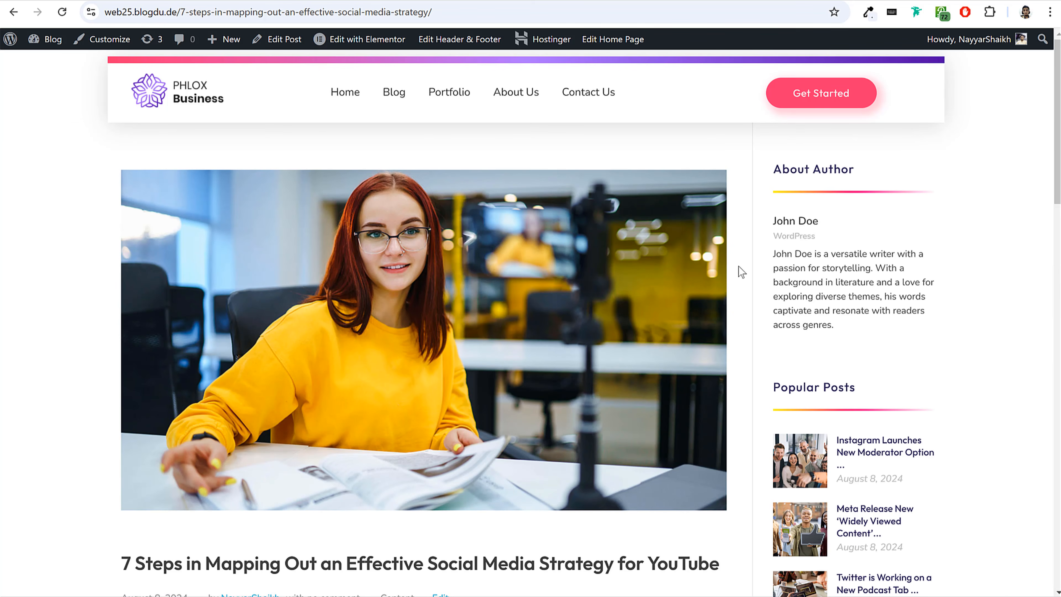
{"action": "scroll", "coordinate": [739, 293], "scroll_direction": "down", "scroll_amount": 3}
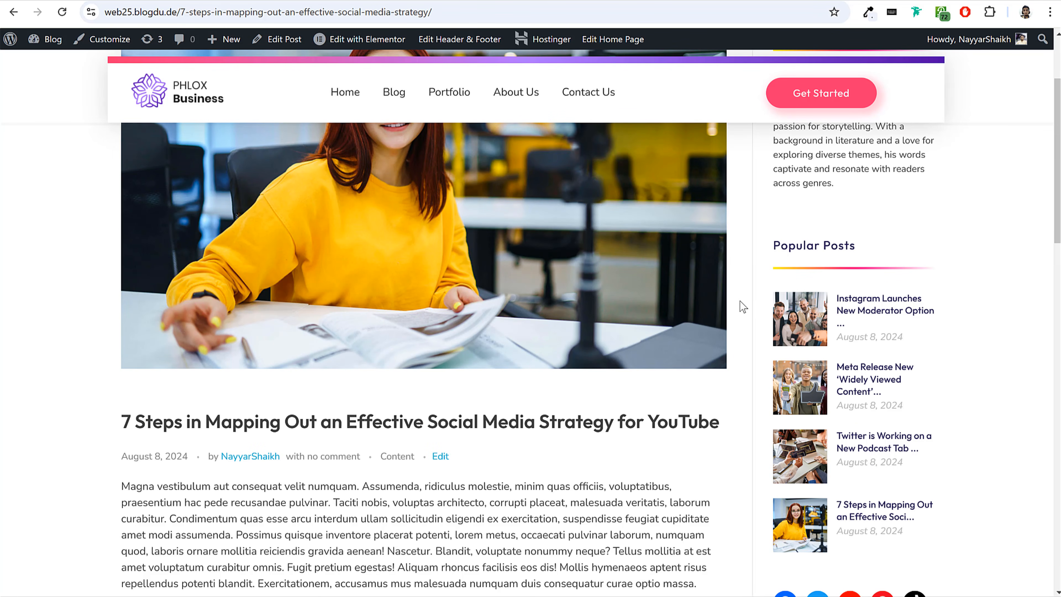
{"action": "scroll", "coordinate": [740, 301], "scroll_direction": "up", "scroll_amount": 3}
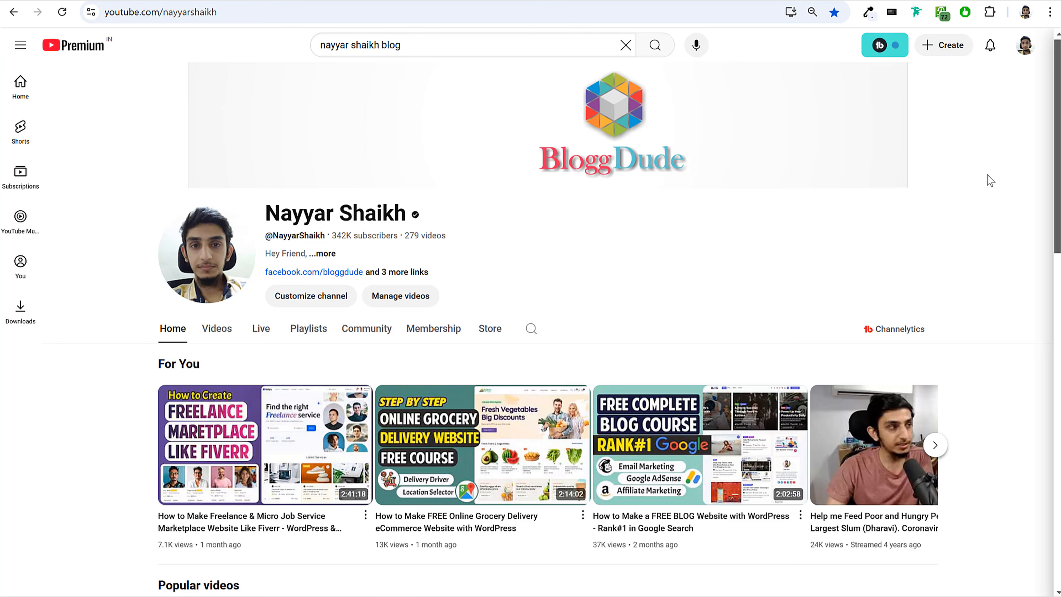
Switch to the creator's YouTube channel, search for the channel name plus "blog 2025", and examine the blog tutorials in the results.
{"action": "scroll", "coordinate": [987, 174], "scroll_direction": "down", "scroll_amount": 4}
{"action": "scroll", "coordinate": [990, 181], "scroll_direction": "down", "scroll_amount": 6}
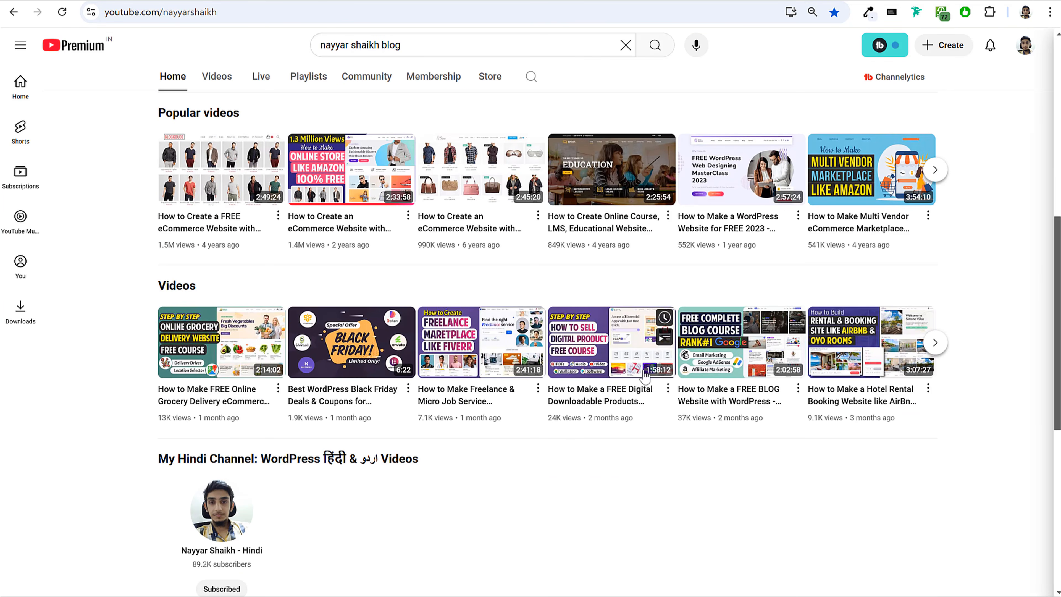
{"action": "scroll", "coordinate": [1002, 333], "scroll_direction": "up", "scroll_amount": 10}
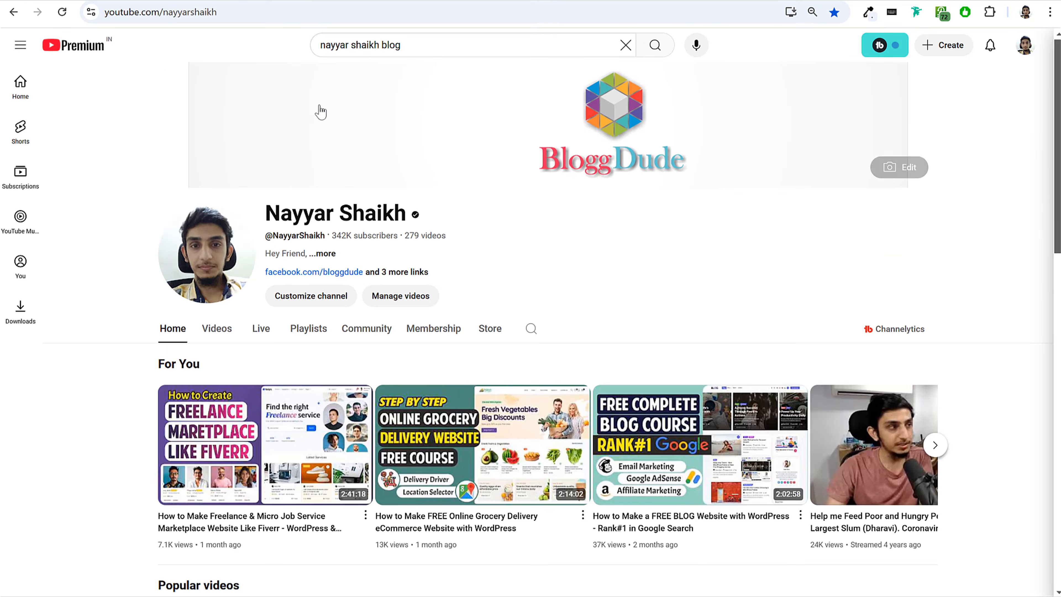
{"action": "left_click", "coordinate": [439, 46]}
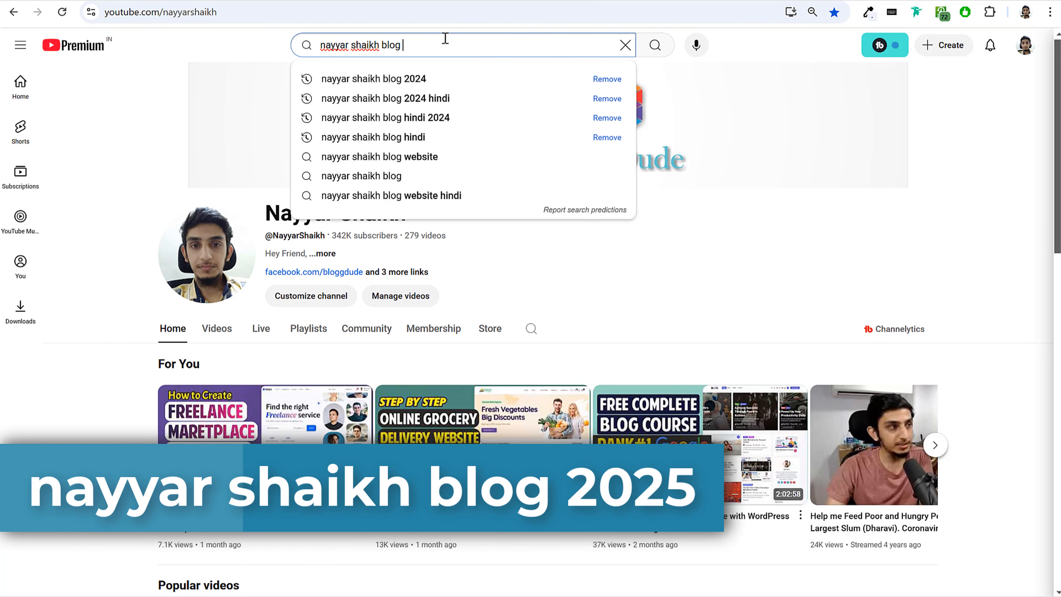
{"action": "key", "text": "Return"}
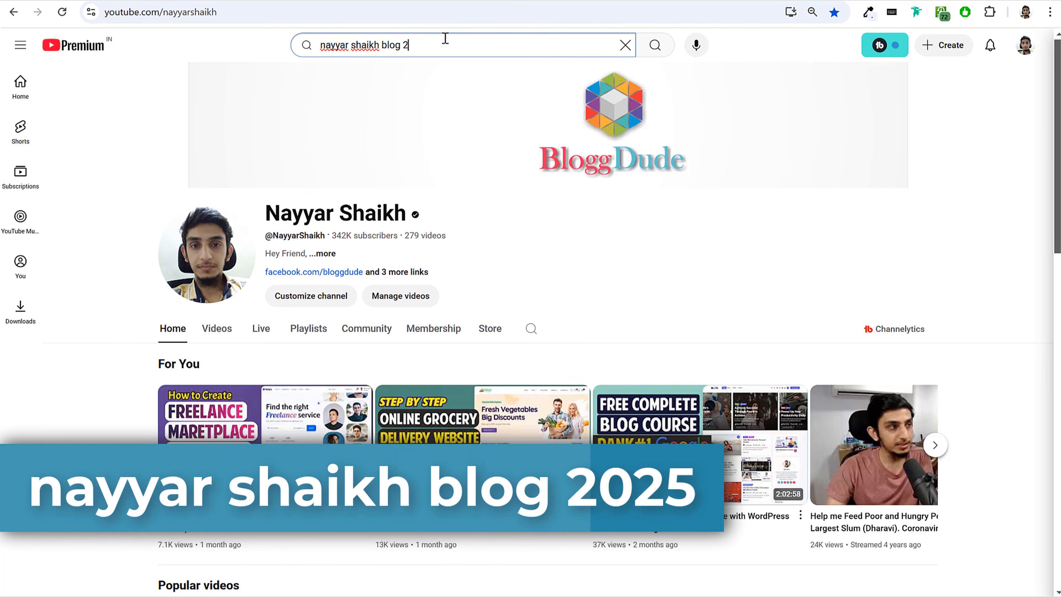
{"action": "type", "text": "2025"}
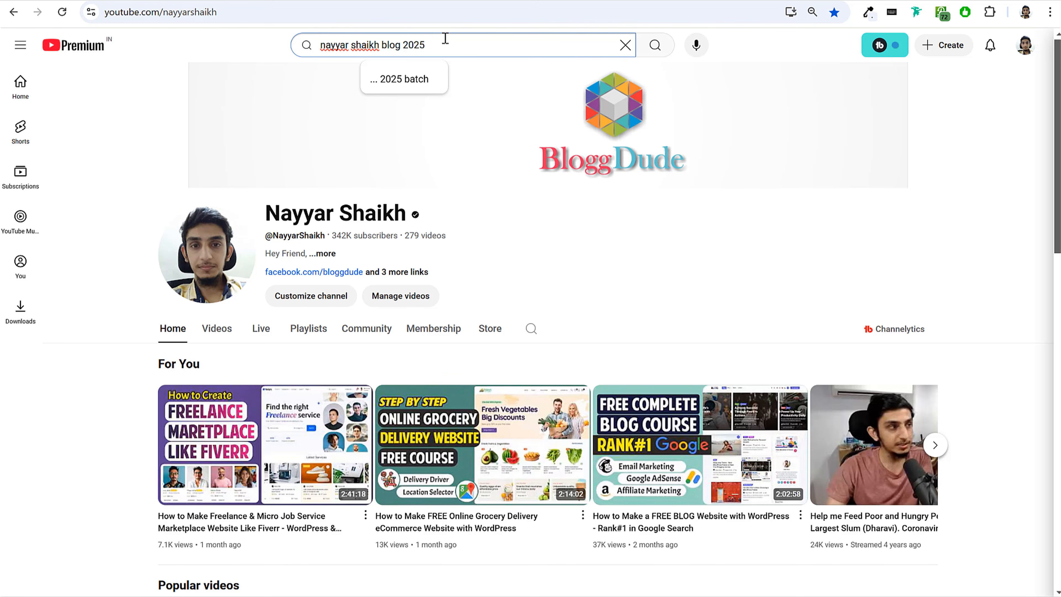
{"action": "key", "text": "Return"}
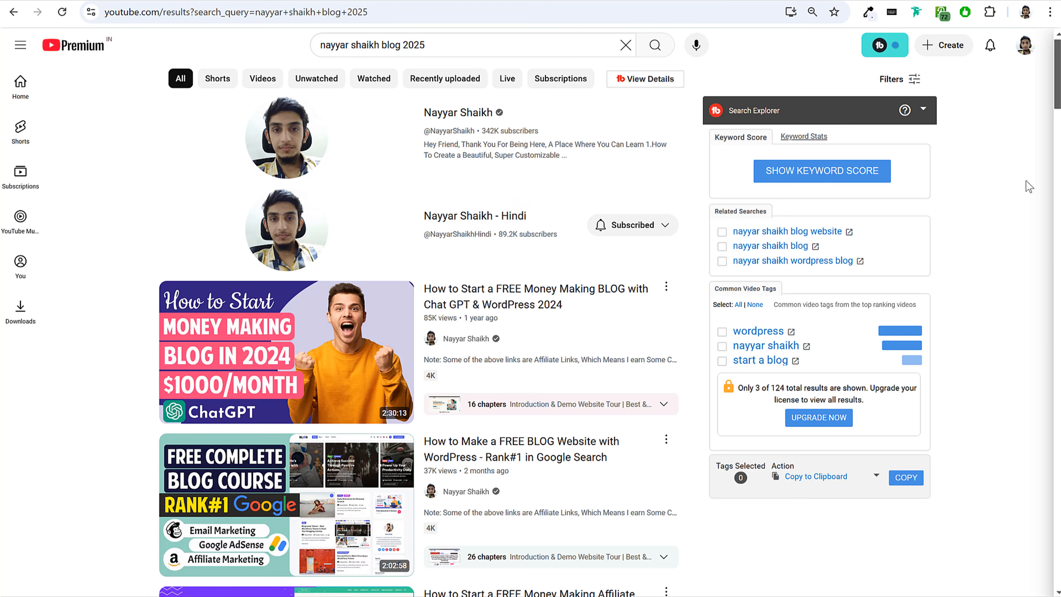
{"action": "scroll", "coordinate": [1026, 181], "scroll_direction": "down", "scroll_amount": 5}
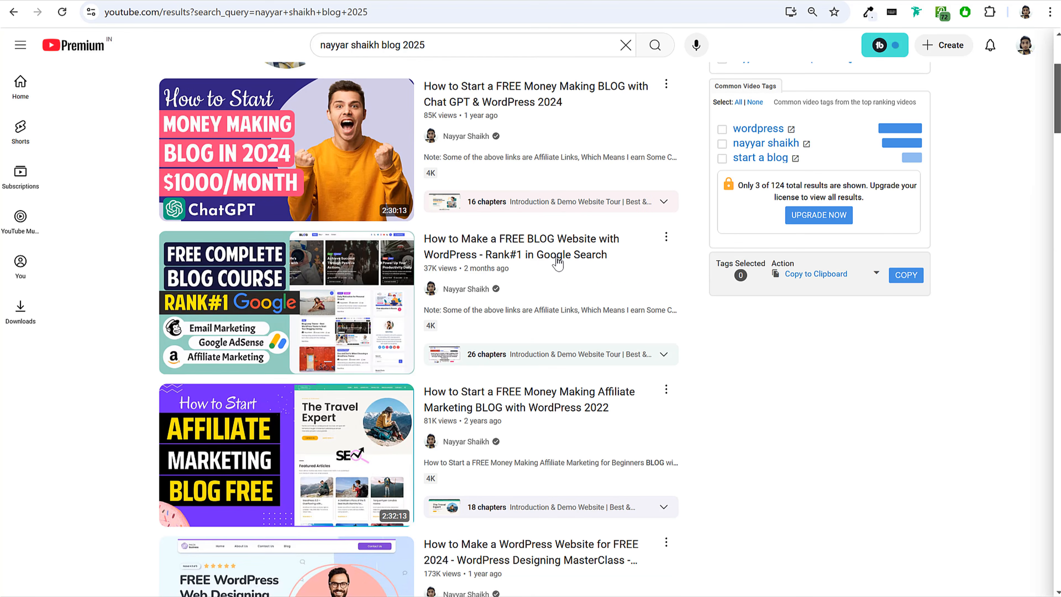
{"action": "mouse_move", "coordinate": [507, 271]}
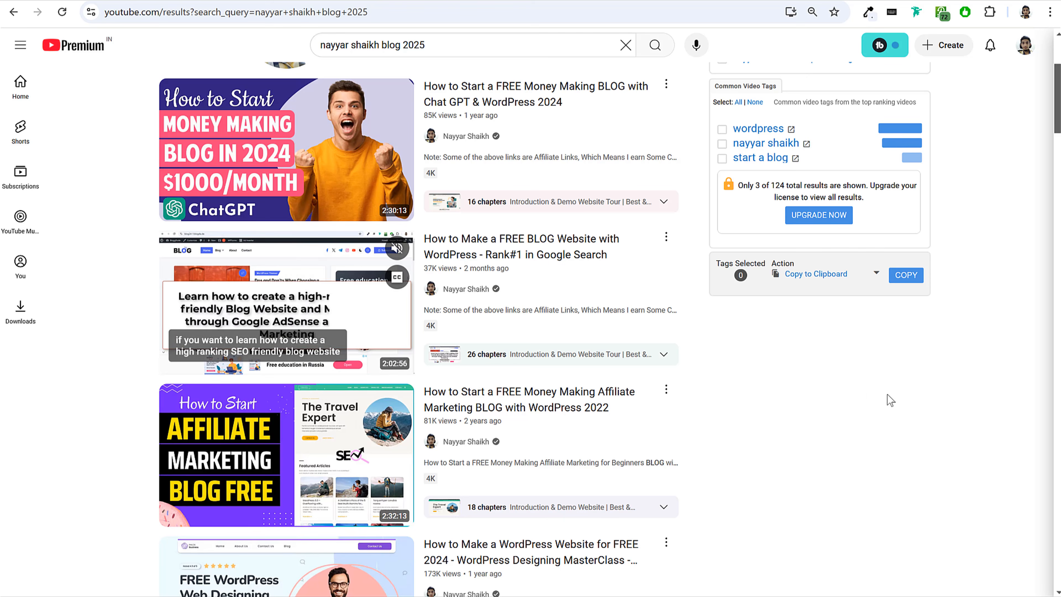
{"action": "scroll", "coordinate": [910, 384], "scroll_direction": "up", "scroll_amount": 5}
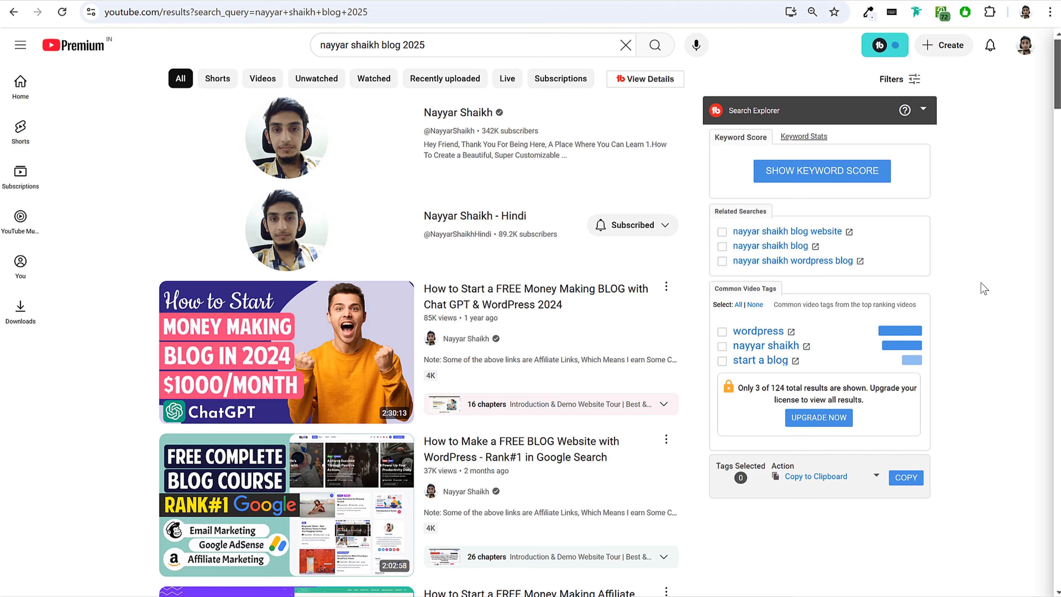
{"action": "scroll", "coordinate": [977, 284], "scroll_direction": "down", "scroll_amount": 3}
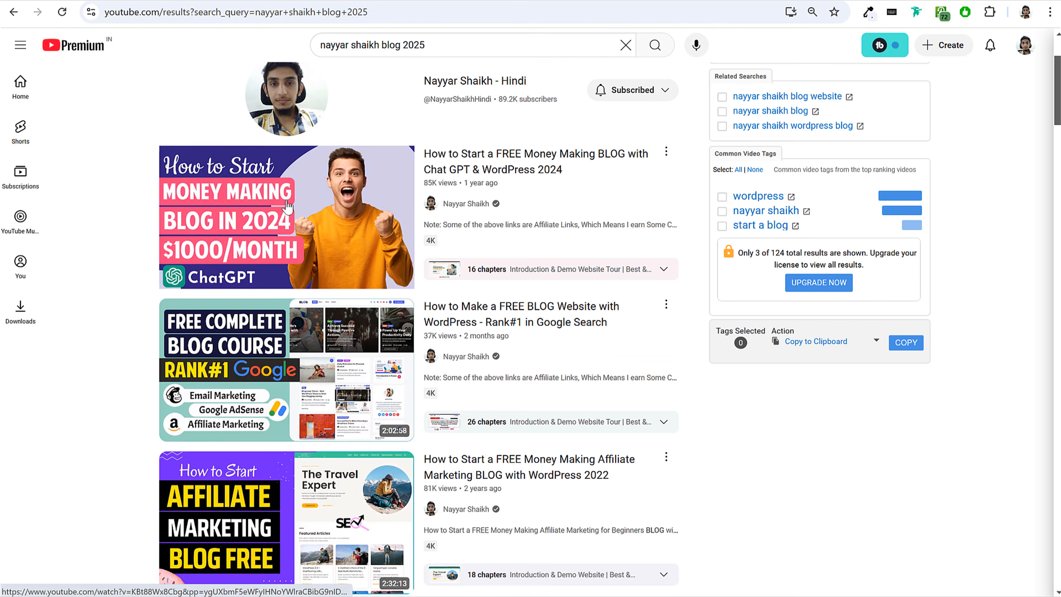
{"action": "scroll", "coordinate": [603, 277], "scroll_direction": "down", "scroll_amount": 2}
{"action": "scroll", "coordinate": [603, 277], "scroll_direction": "up", "scroll_amount": 5}
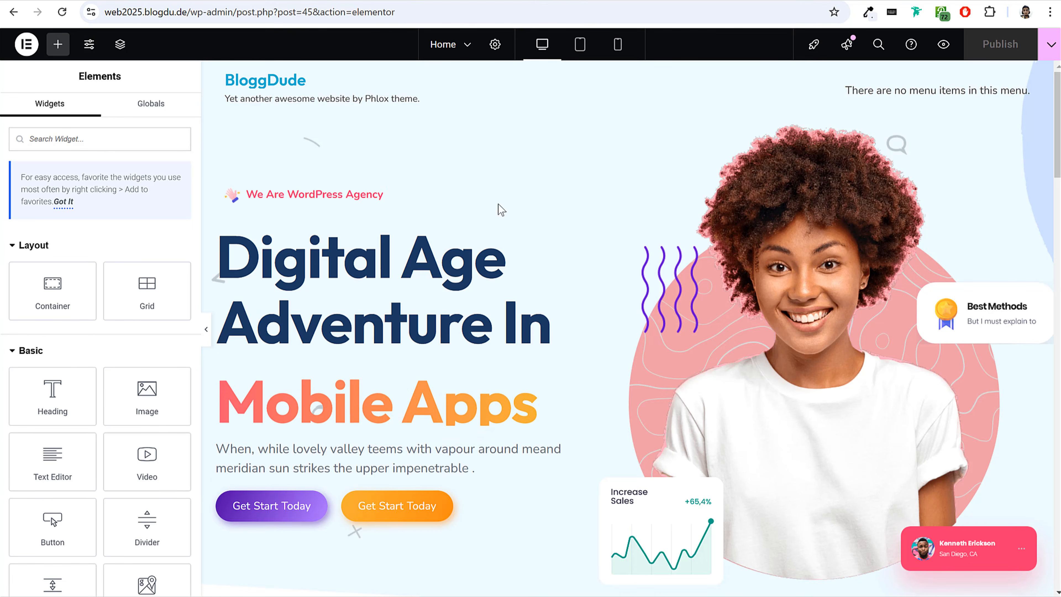
{"action": "scroll", "coordinate": [571, 266], "scroll_direction": "down", "scroll_amount": 15}
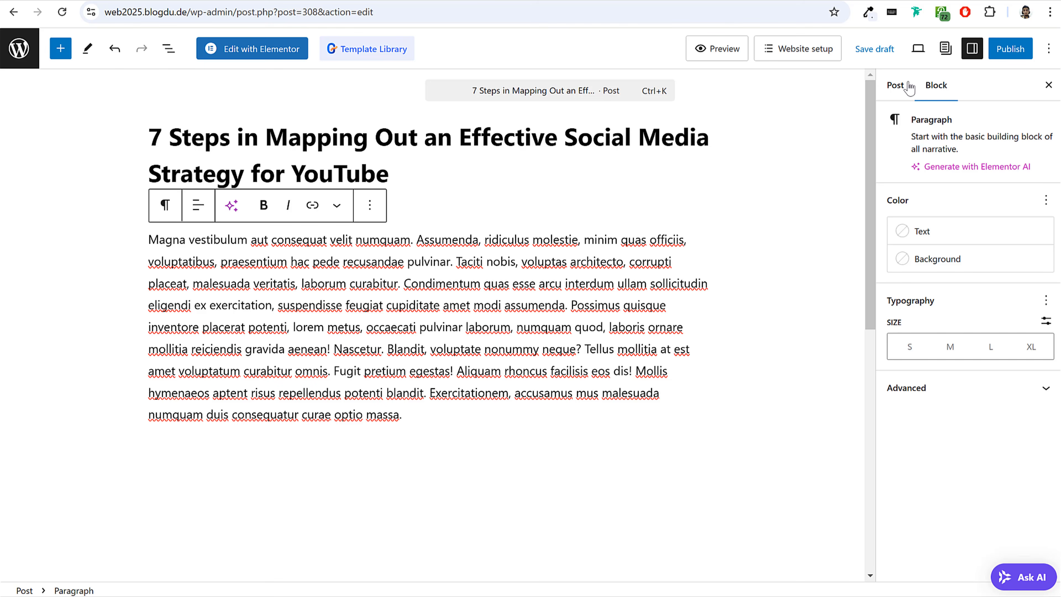
Add a new top-level category named Technology and assign it to the post.
{"action": "left_click", "coordinate": [894, 85]}
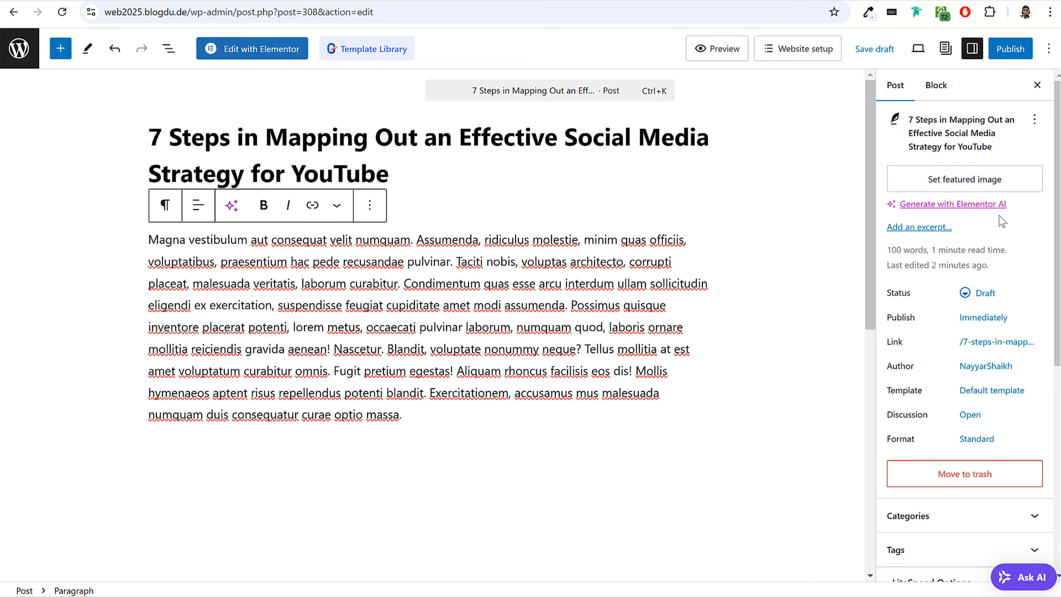
{"action": "scroll", "coordinate": [998, 223], "scroll_direction": "down", "scroll_amount": 3}
{"action": "scroll", "coordinate": [946, 274], "scroll_direction": "down", "scroll_amount": 5}
{"action": "left_click", "coordinate": [935, 182]}
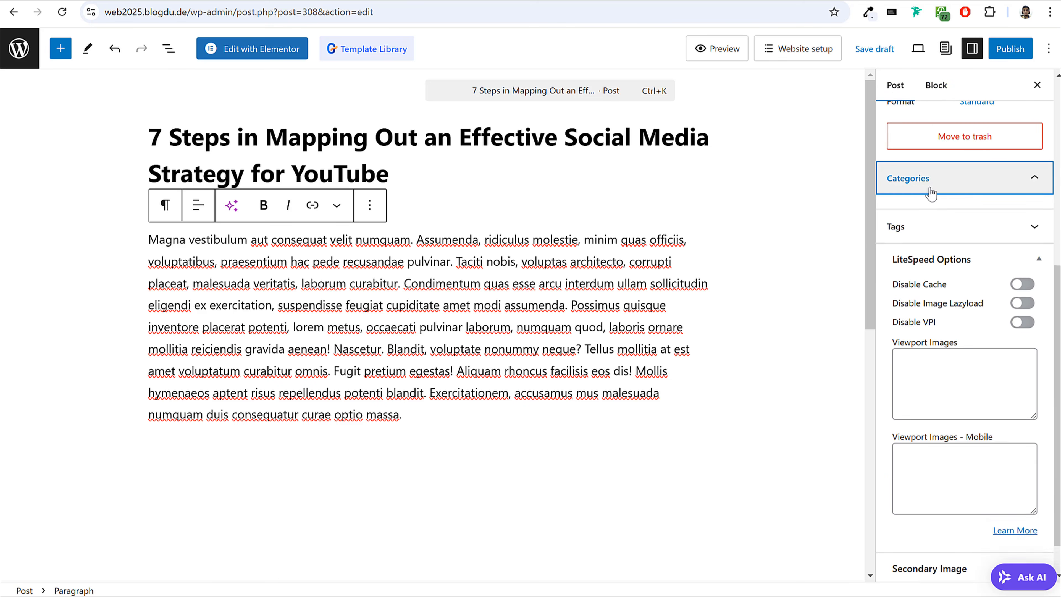
{"action": "left_click", "coordinate": [935, 229]}
{"action": "left_click", "coordinate": [936, 272]}
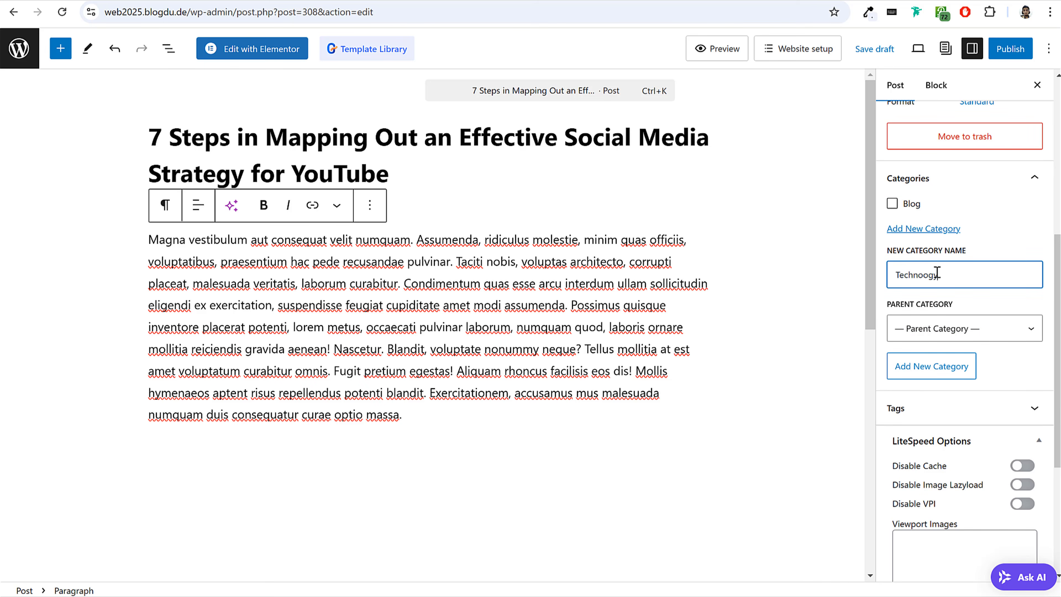
{"action": "right_click", "coordinate": [929, 272]}
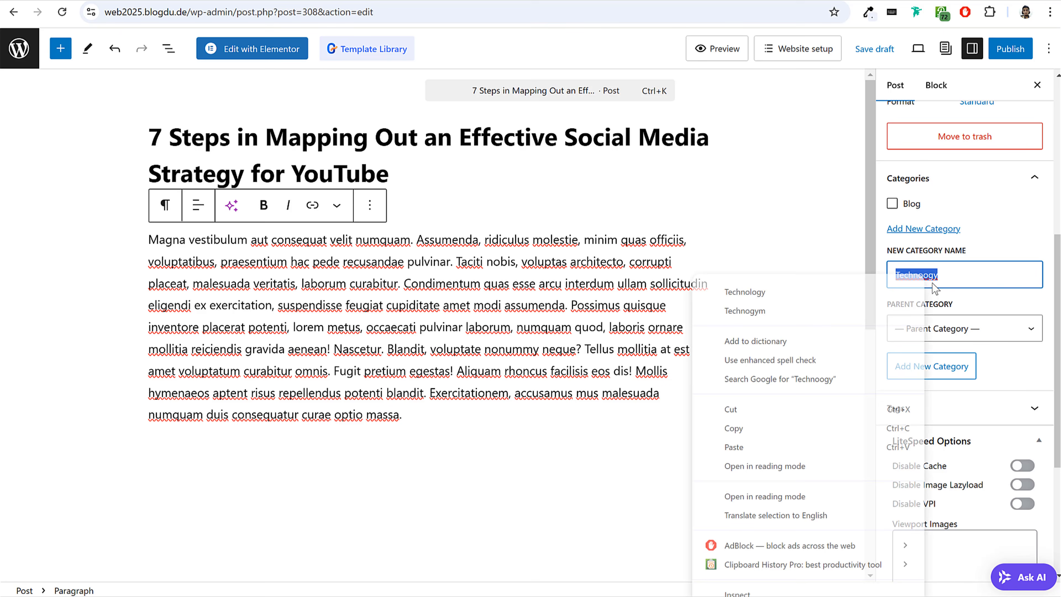
{"action": "left_click", "coordinate": [861, 298]}
{"action": "left_click", "coordinate": [932, 367]}
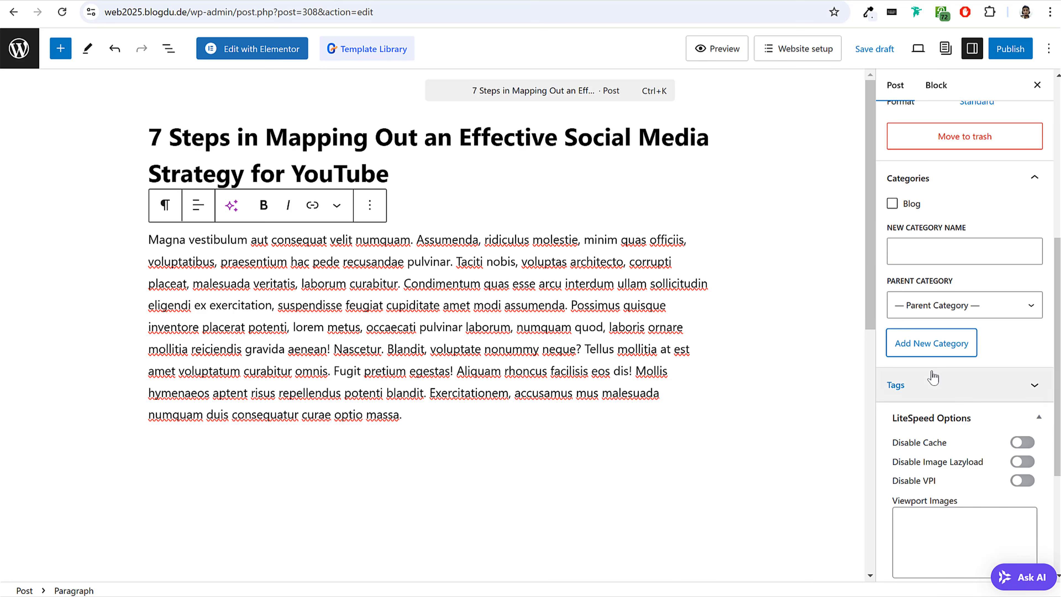
Upload blog-2 from the Blog Posts media folder and set it as the post's featured image.
{"action": "scroll", "coordinate": [982, 440], "scroll_direction": "down", "scroll_amount": 5}
{"action": "scroll", "coordinate": [986, 448], "scroll_direction": "up", "scroll_amount": 10}
{"action": "scroll", "coordinate": [983, 444], "scroll_direction": "down", "scroll_amount": 5}
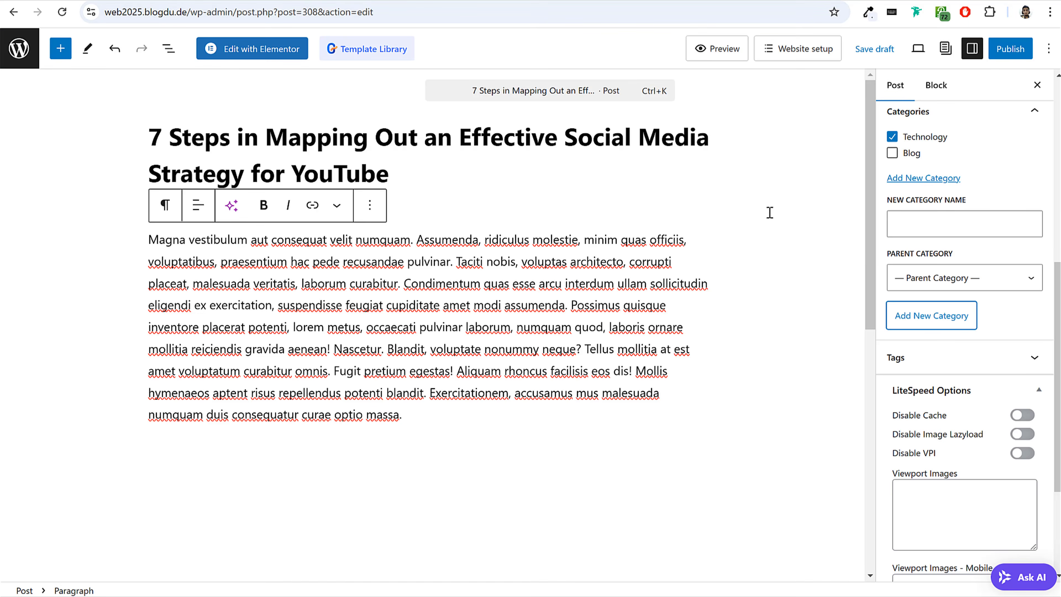
{"action": "scroll", "coordinate": [873, 277], "scroll_direction": "down", "scroll_amount": 2}
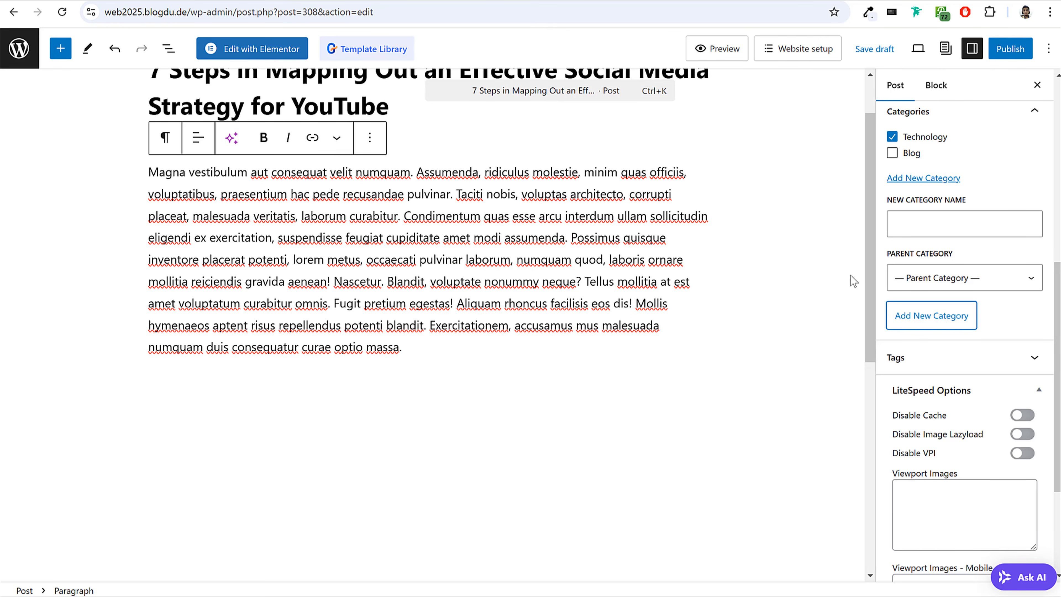
{"action": "scroll", "coordinate": [989, 253], "scroll_direction": "up", "scroll_amount": 10}
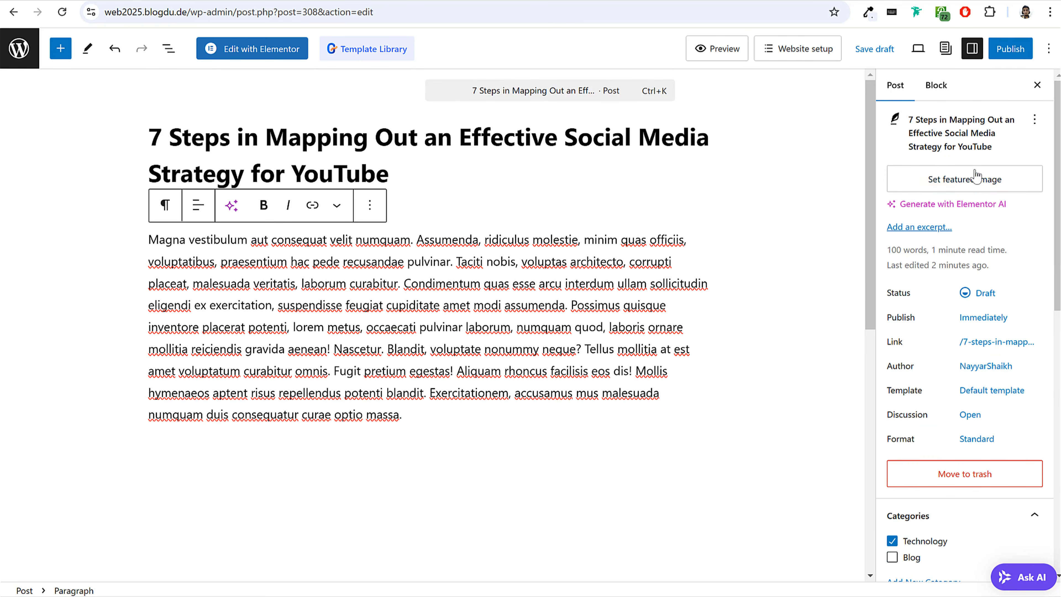
{"action": "left_click", "coordinate": [945, 189]}
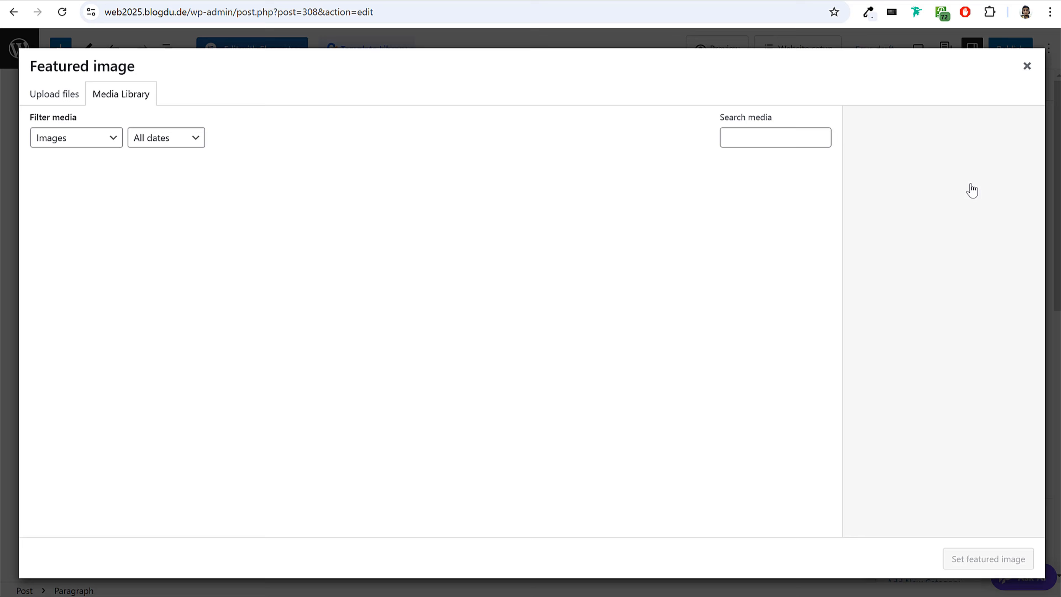
{"action": "left_click", "coordinate": [339, 595]}
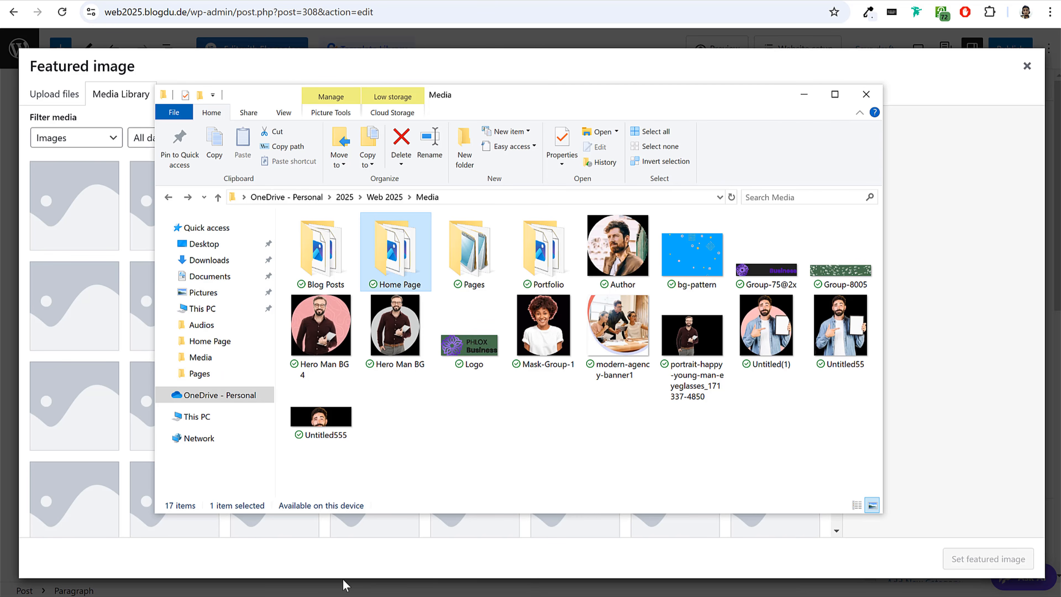
{"action": "double_click", "coordinate": [333, 270]}
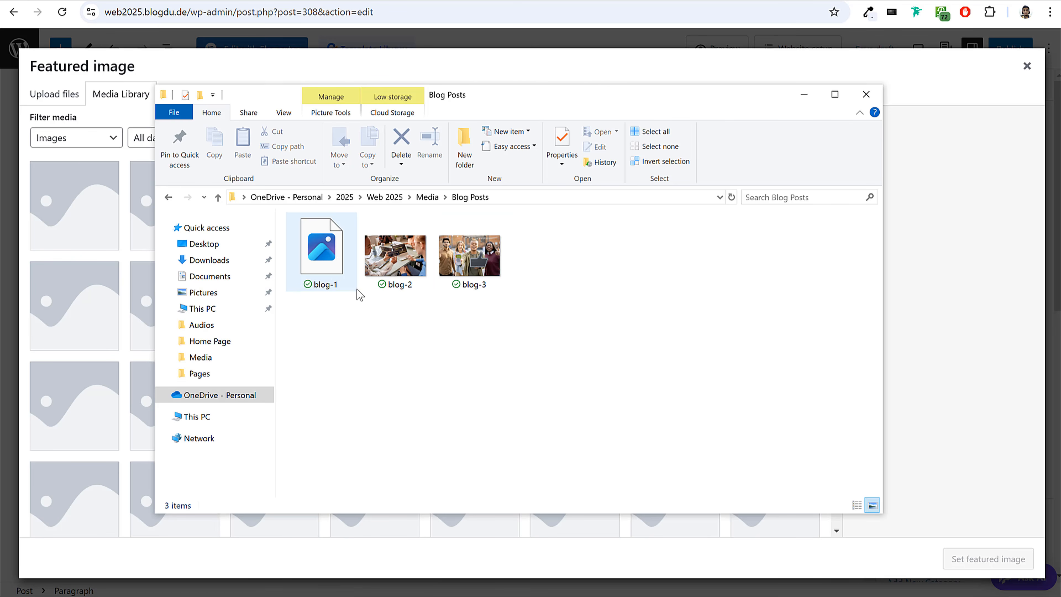
{"action": "left_click_drag", "start_coordinate": [395, 255], "coordinate": [111, 309]}
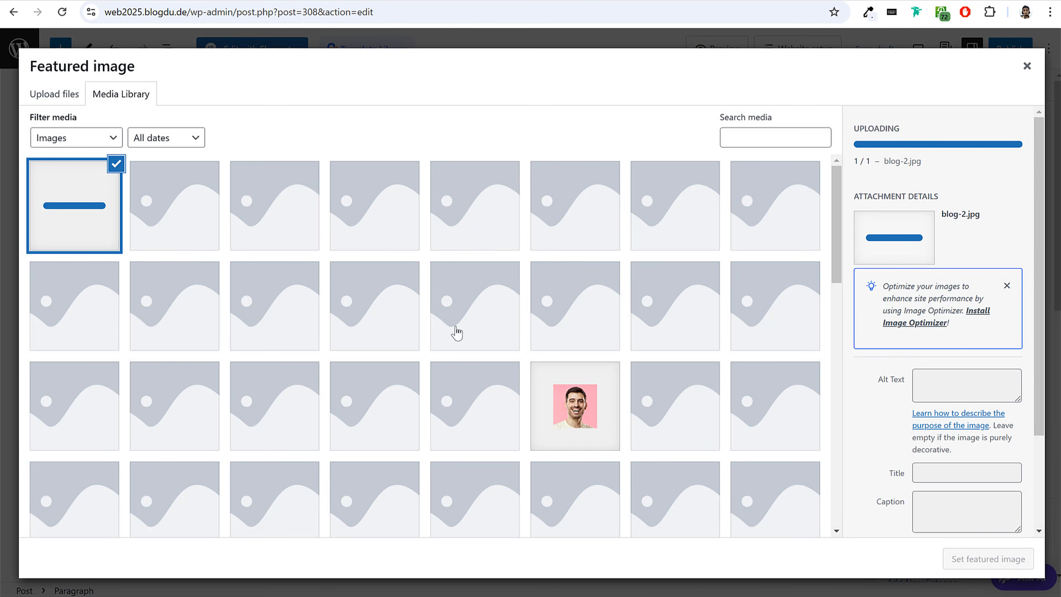
{"action": "left_click", "coordinate": [1014, 562]}
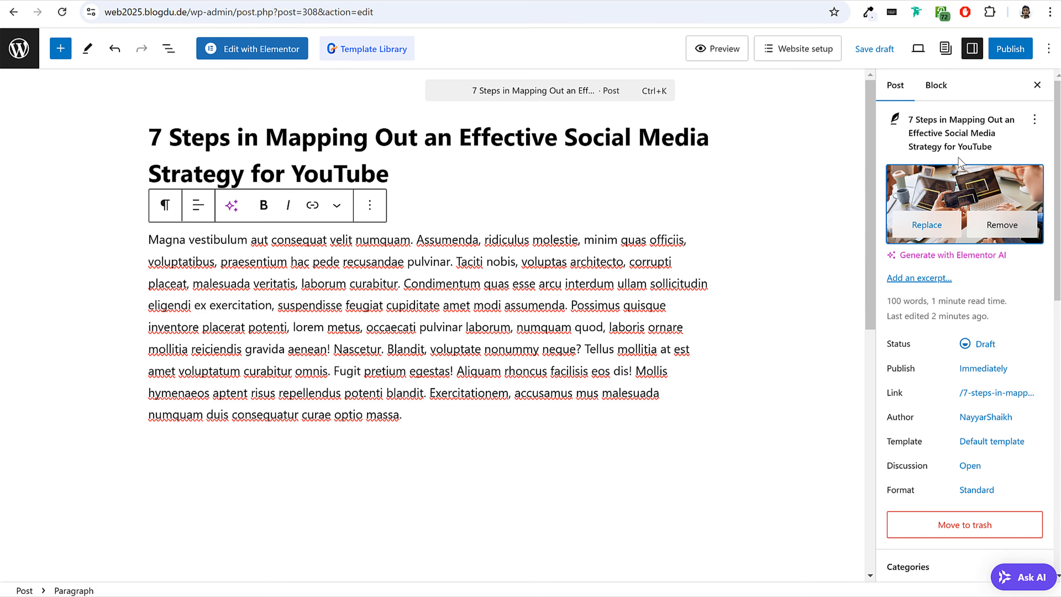
Publish the post and return to the list of all posts.
{"action": "left_click", "coordinate": [1010, 49]}
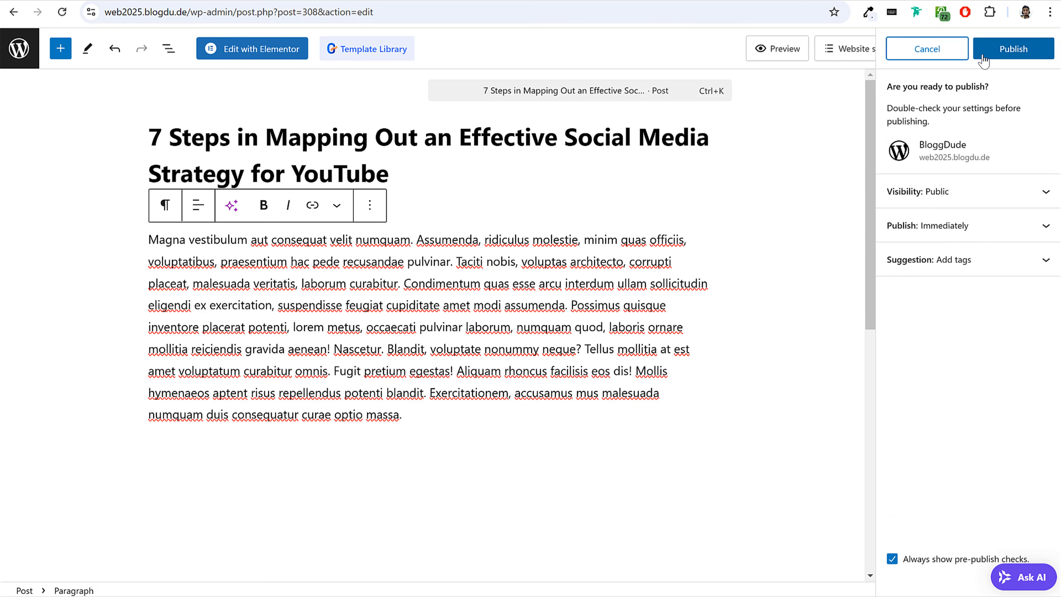
{"action": "left_click", "coordinate": [990, 55]}
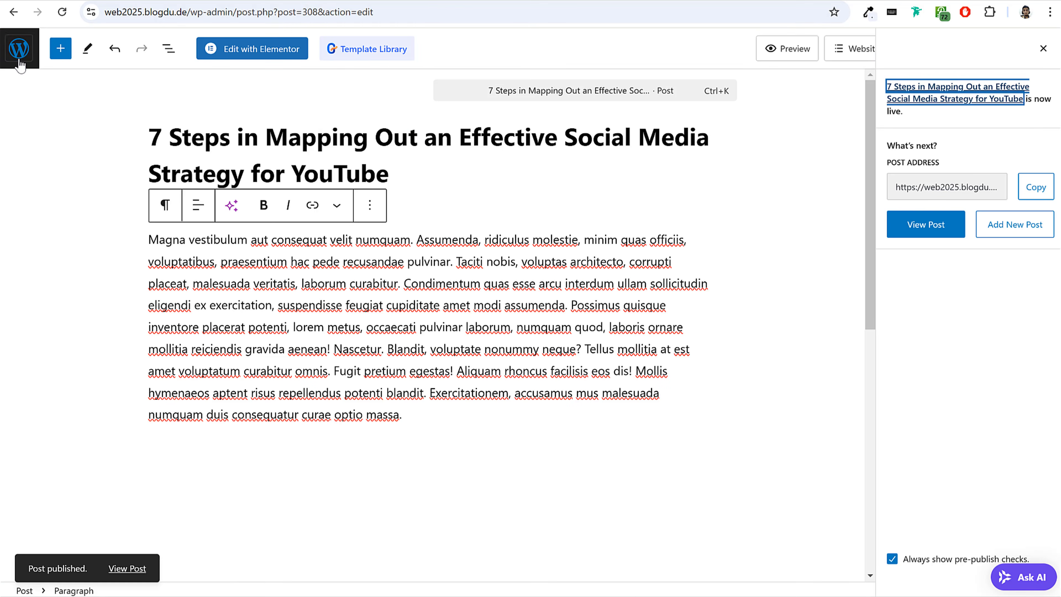
{"action": "left_click", "coordinate": [19, 63]}
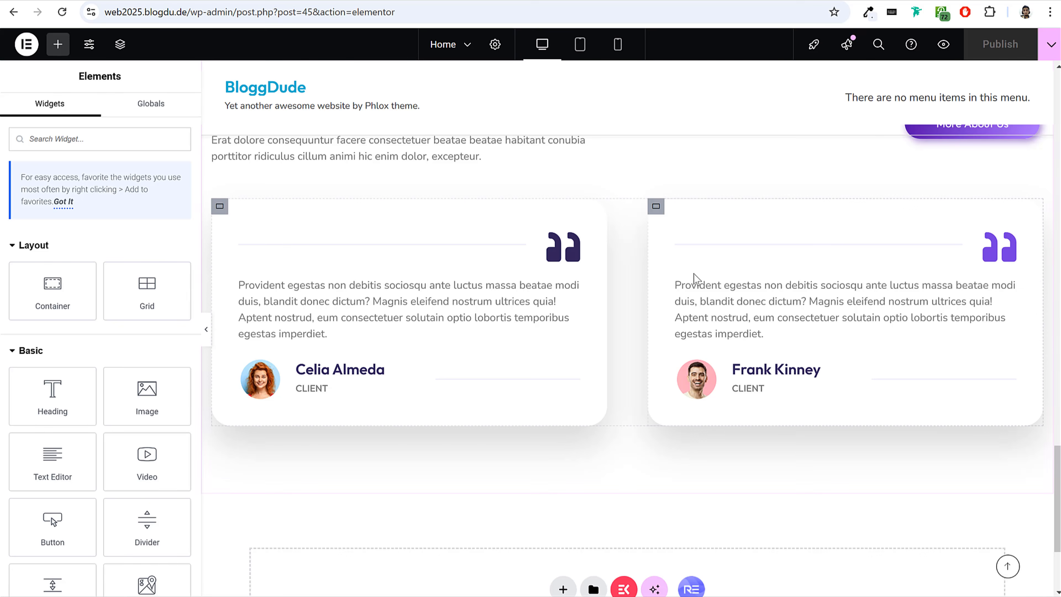
Switch from the home page being edited to the reference site and open its home page.
{"action": "scroll", "coordinate": [694, 273], "scroll_direction": "down", "scroll_amount": 4}
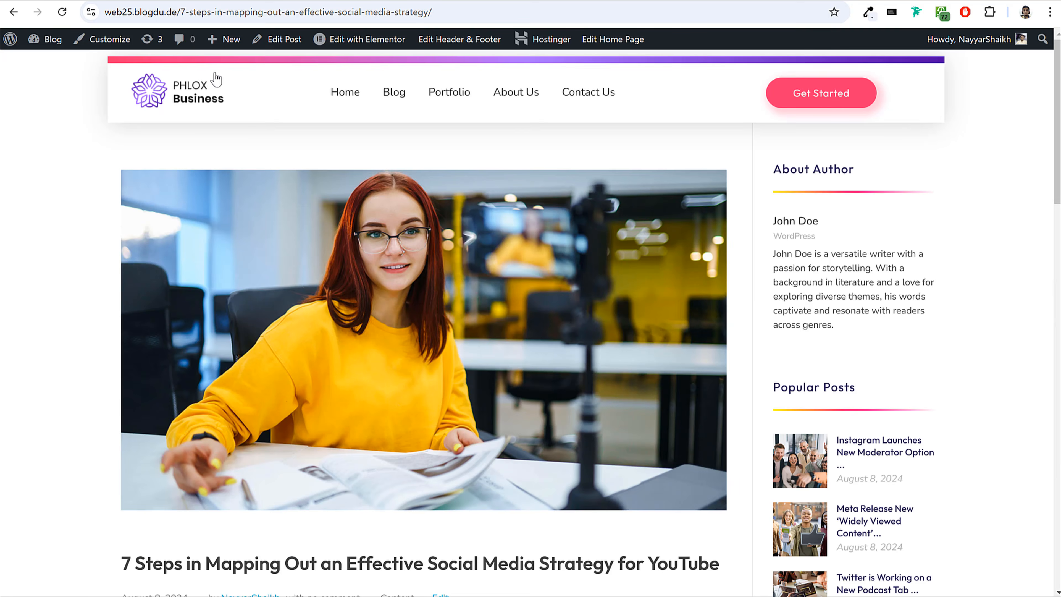
{"action": "scroll", "coordinate": [201, 103], "scroll_direction": "down", "scroll_amount": 3}
{"action": "scroll", "coordinate": [201, 103], "scroll_direction": "up", "scroll_amount": 3}
{"action": "left_click", "coordinate": [201, 102]}
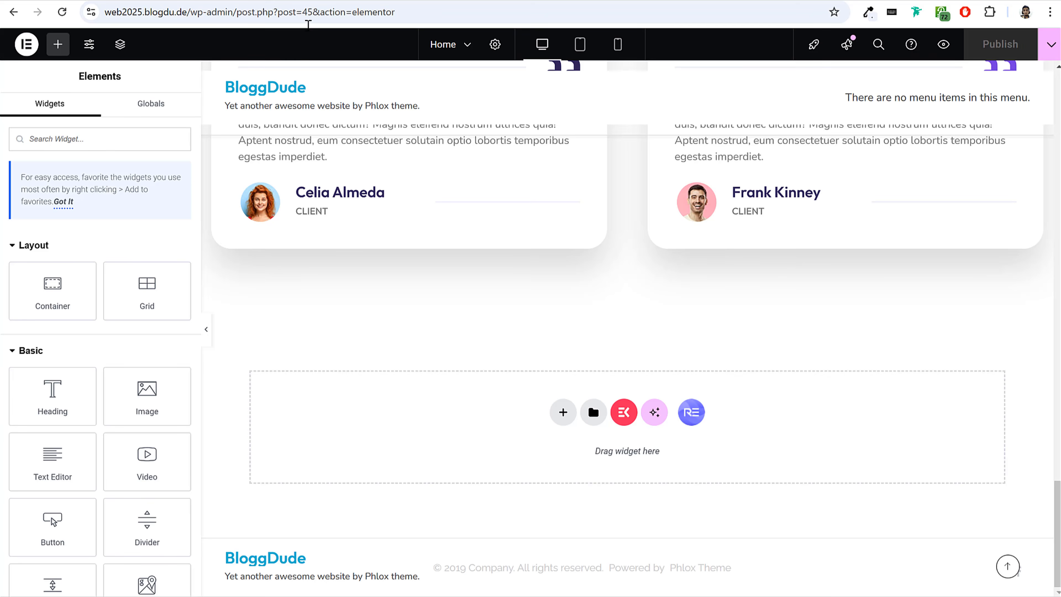
Copy the "Our Solution & Features" heading and paste it into the empty area below the client reviews.
{"action": "scroll", "coordinate": [564, 343], "scroll_direction": "up", "scroll_amount": 6}
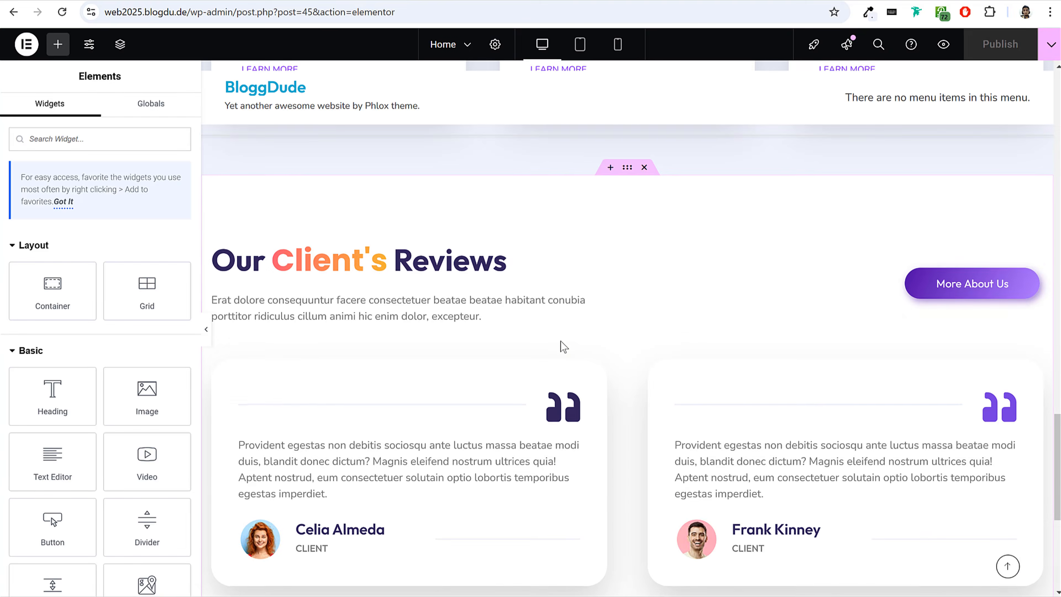
{"action": "scroll", "coordinate": [565, 343], "scroll_direction": "up", "scroll_amount": 10}
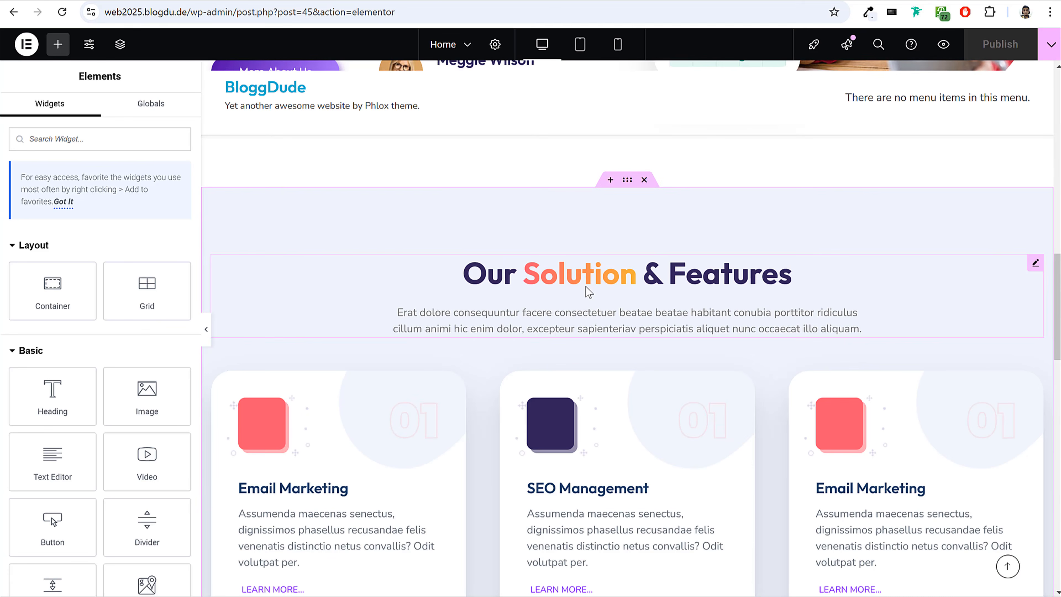
{"action": "right_click", "coordinate": [586, 287]}
{"action": "left_click", "coordinate": [606, 296]}
{"action": "scroll", "coordinate": [625, 332], "scroll_direction": "down", "scroll_amount": 10}
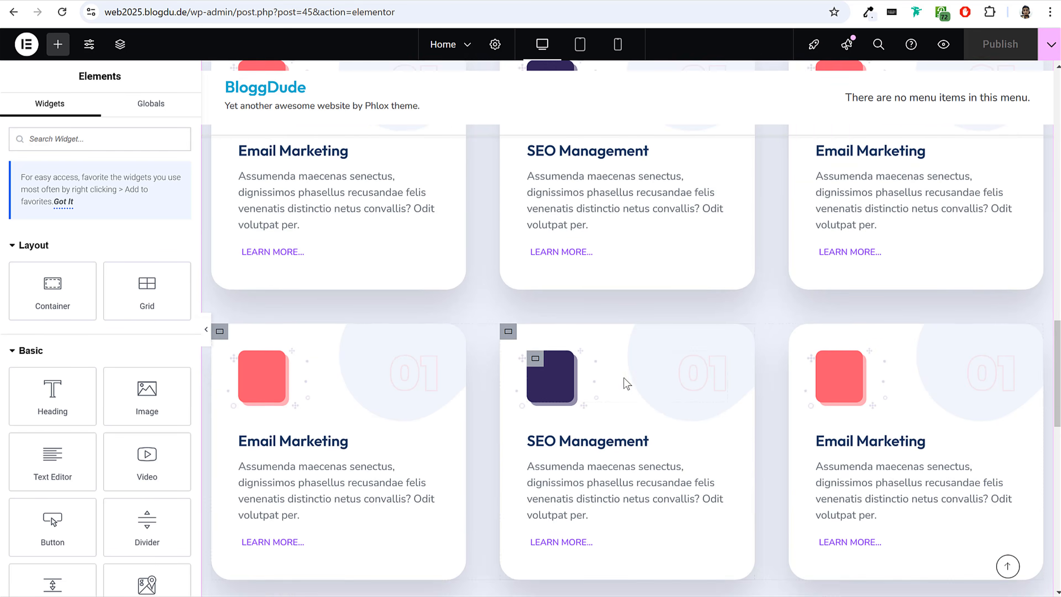
{"action": "scroll", "coordinate": [626, 384], "scroll_direction": "down", "scroll_amount": 6}
{"action": "right_click", "coordinate": [488, 401]}
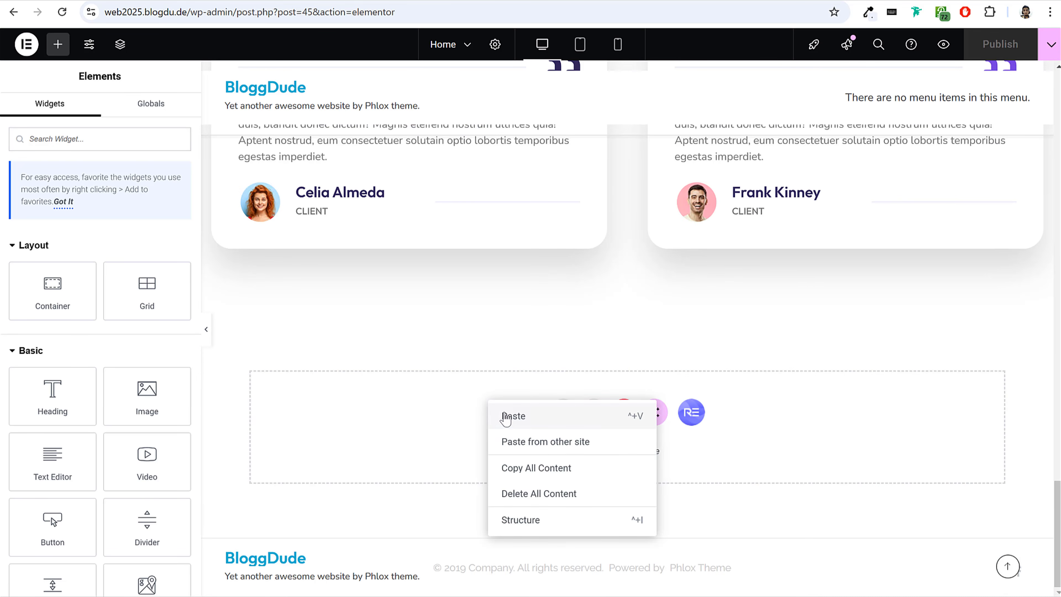
{"action": "left_click", "coordinate": [513, 416]}
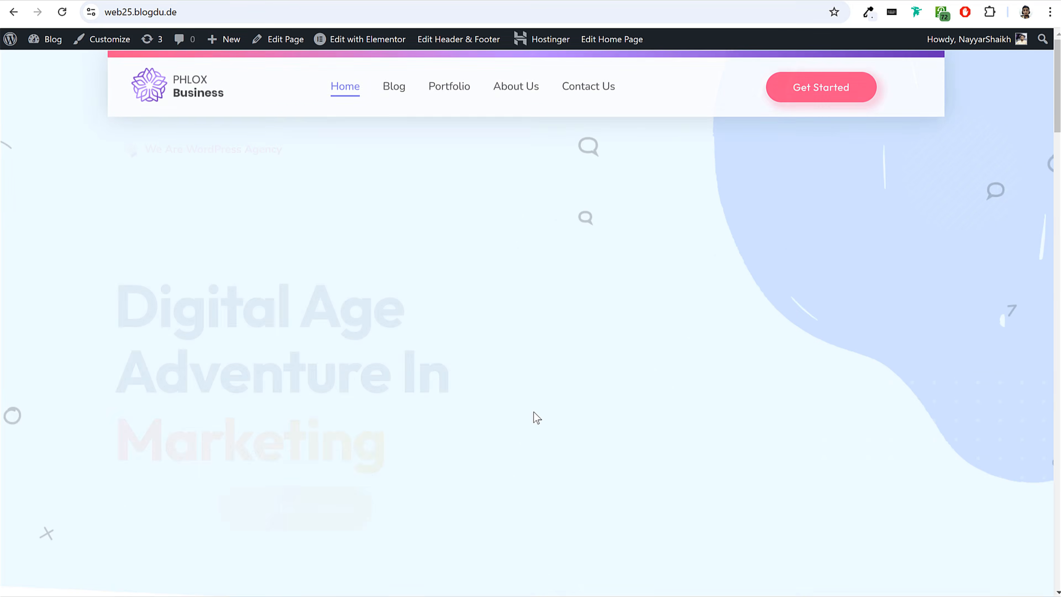
Set the pasted heading's title to "Latest {{Blog}} & News", copying the wording from the reference home page.
{"action": "scroll", "coordinate": [534, 414], "scroll_direction": "down", "scroll_amount": 20}
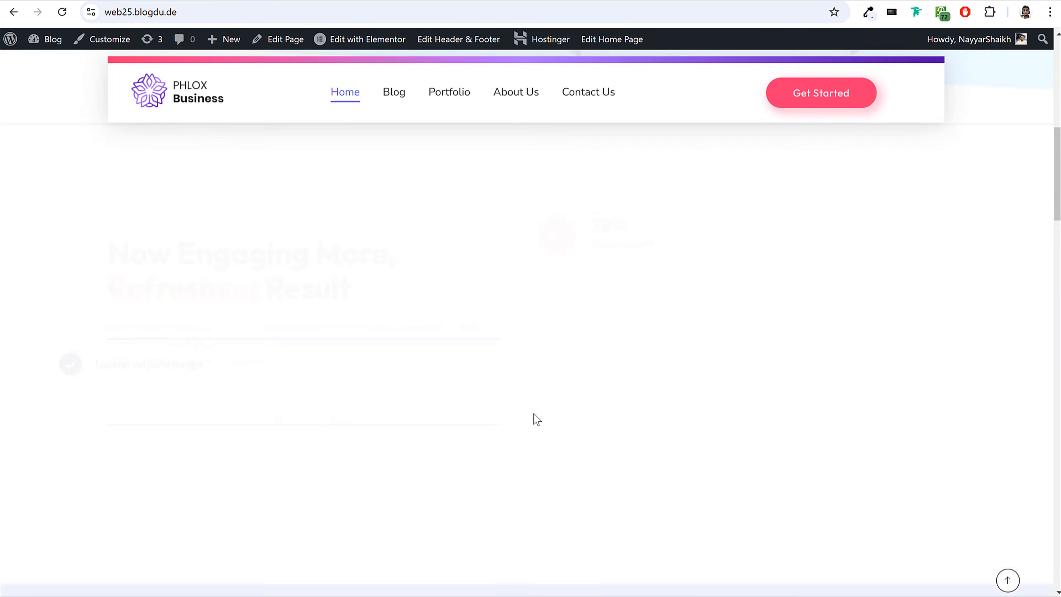
{"action": "scroll", "coordinate": [533, 414], "scroll_direction": "up", "scroll_amount": 8}
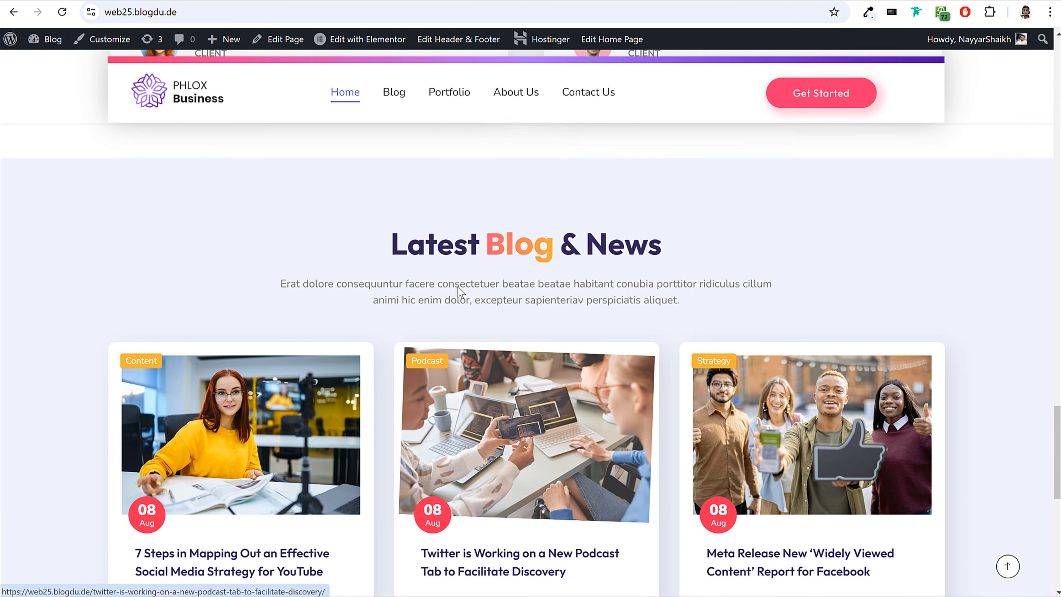
{"action": "triple_click", "coordinate": [769, 239]}
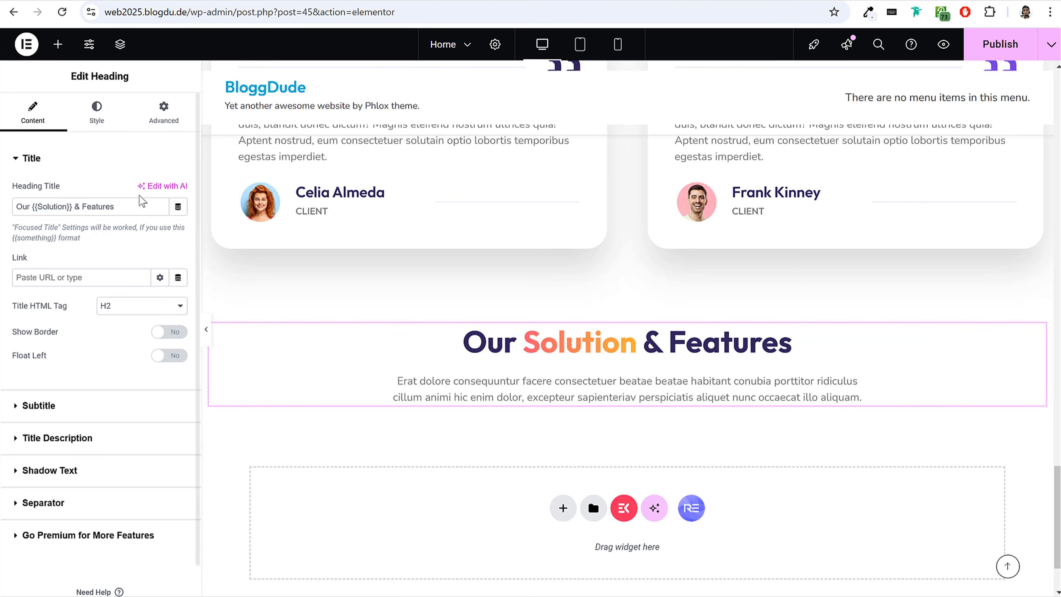
{"action": "triple_click", "coordinate": [122, 209]}
{"action": "key", "text": "ctrl+v"}
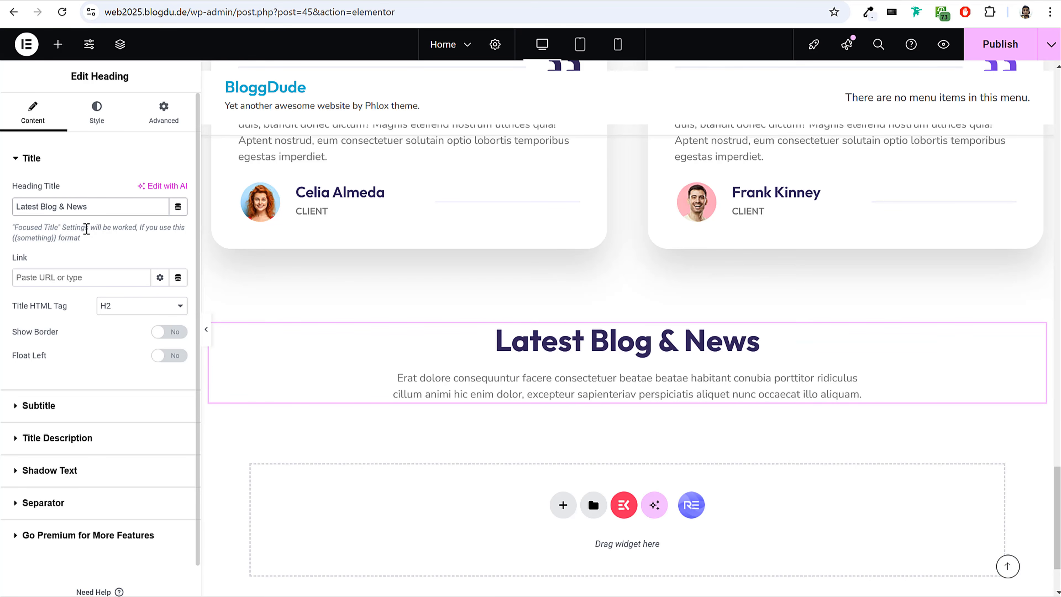
{"action": "type", "text": "{{"}
{"action": "left_click", "coordinate": [63, 206]}
{"action": "type", "text": "}}"}
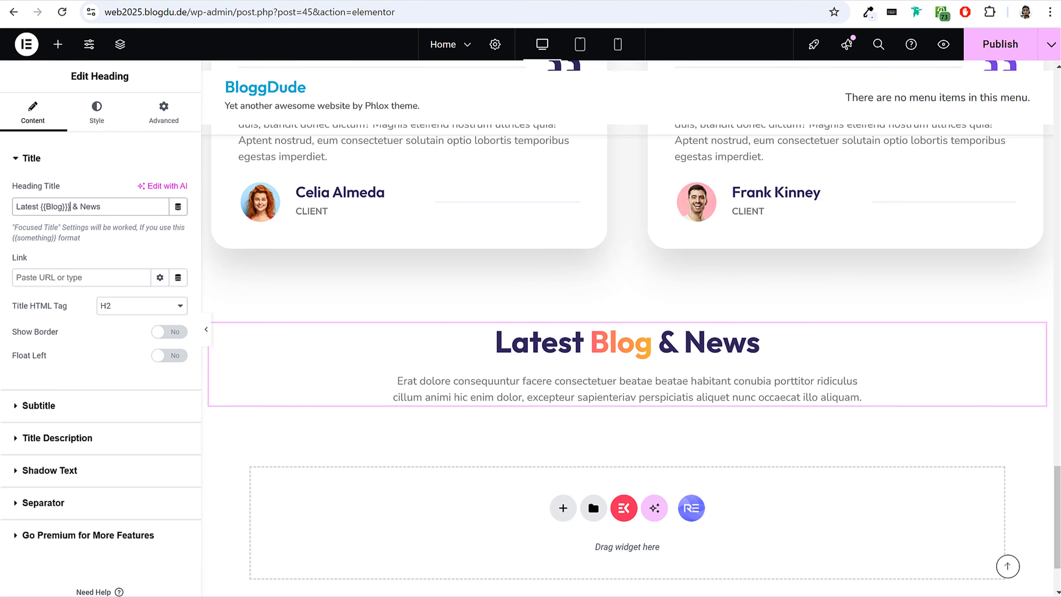
Find the Blog Posts widget and place it under the "Latest Blog & News" heading.
{"action": "left_click", "coordinate": [58, 44]}
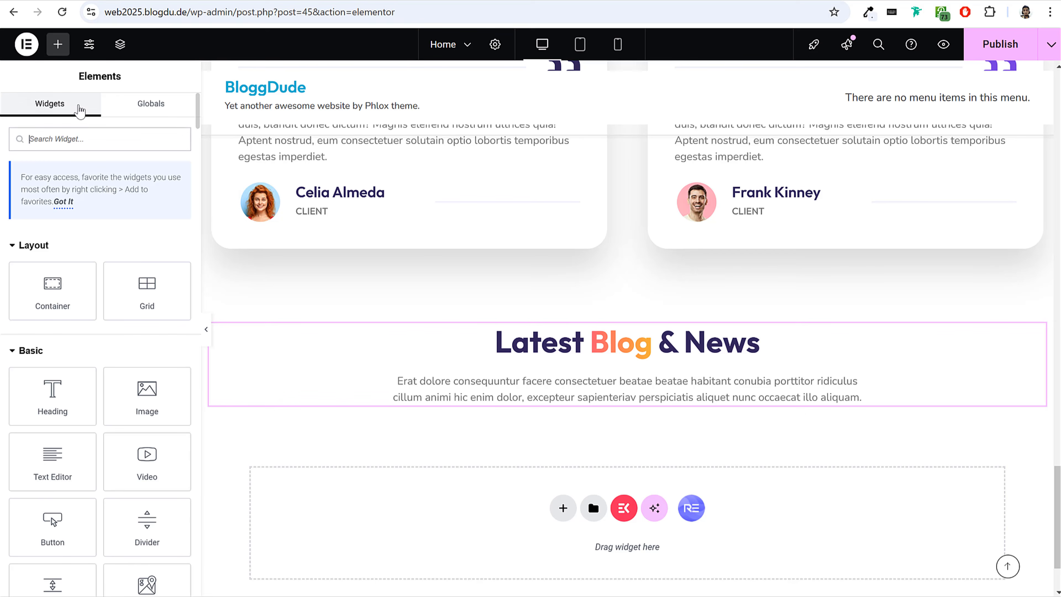
{"action": "type", "text": "blog"}
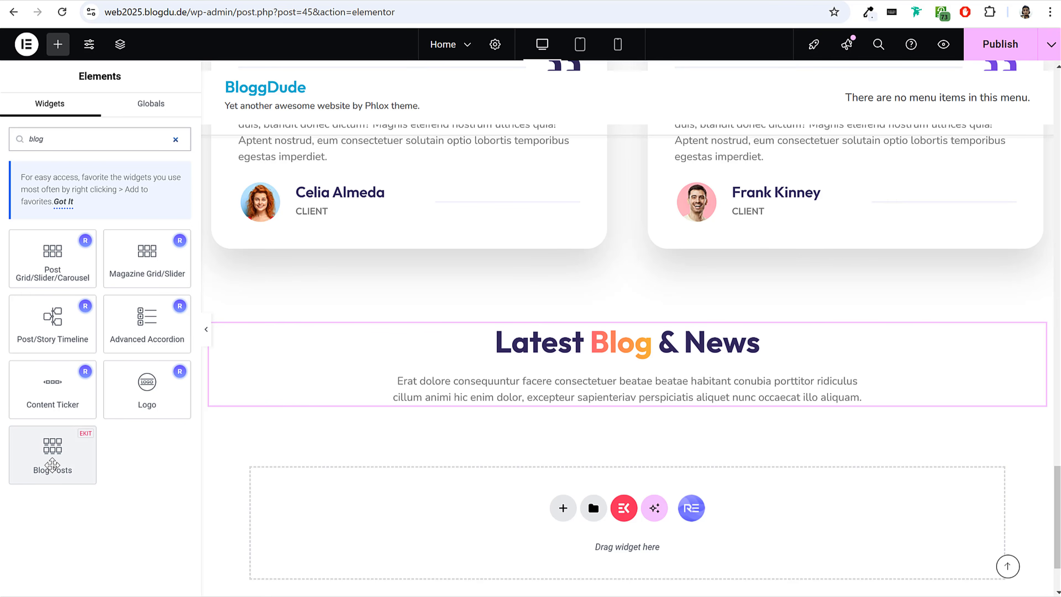
{"action": "left_click_drag", "start_coordinate": [52, 468], "coordinate": [643, 369]}
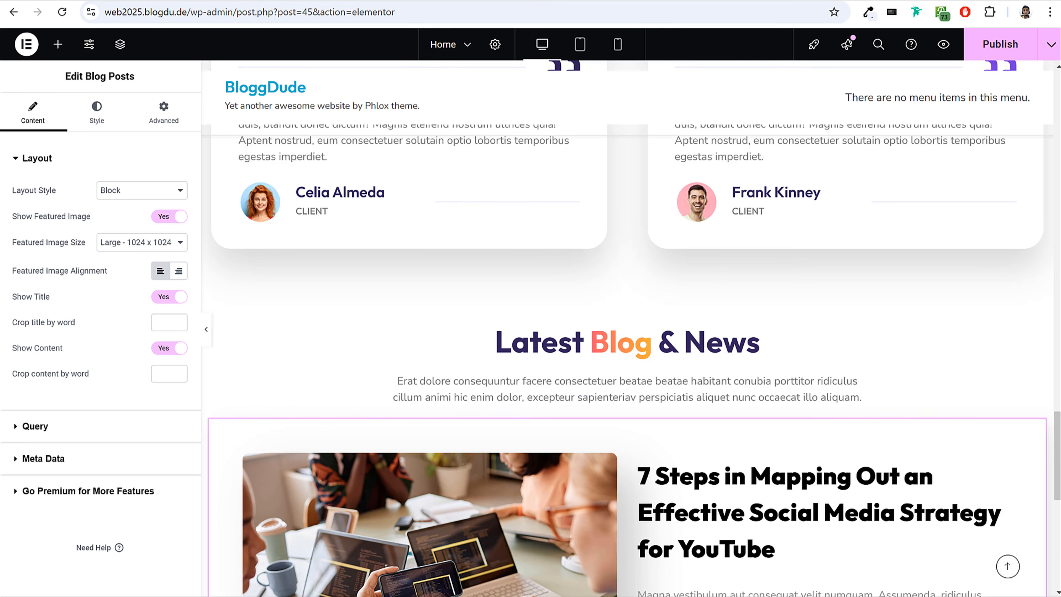
Set the Blog Posts widget's layout style to Grid With Thumb.
{"action": "scroll", "coordinate": [689, 298], "scroll_direction": "down", "scroll_amount": 10}
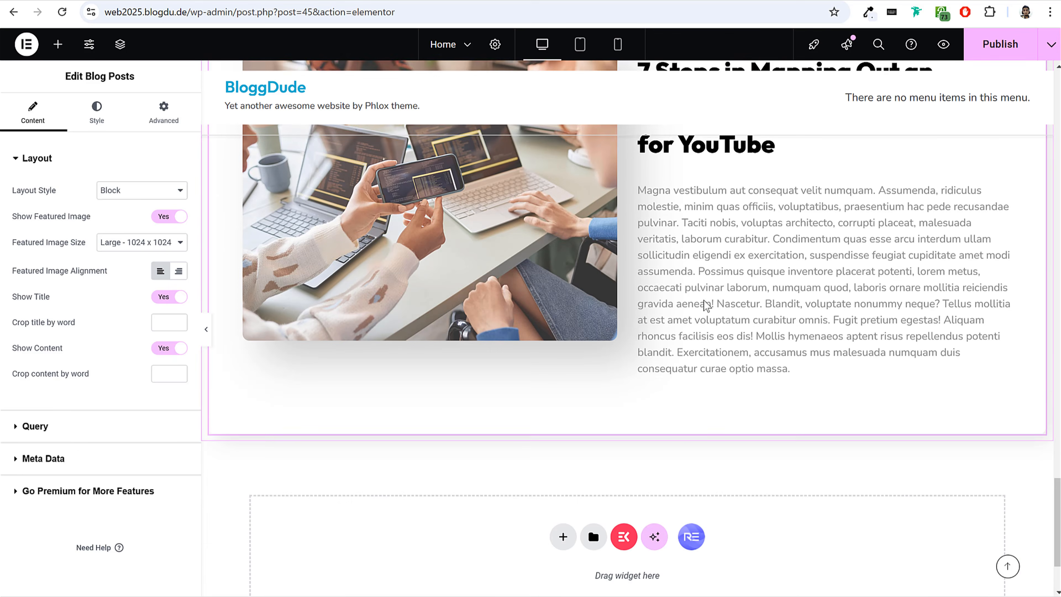
{"action": "scroll", "coordinate": [674, 298], "scroll_direction": "up", "scroll_amount": 5}
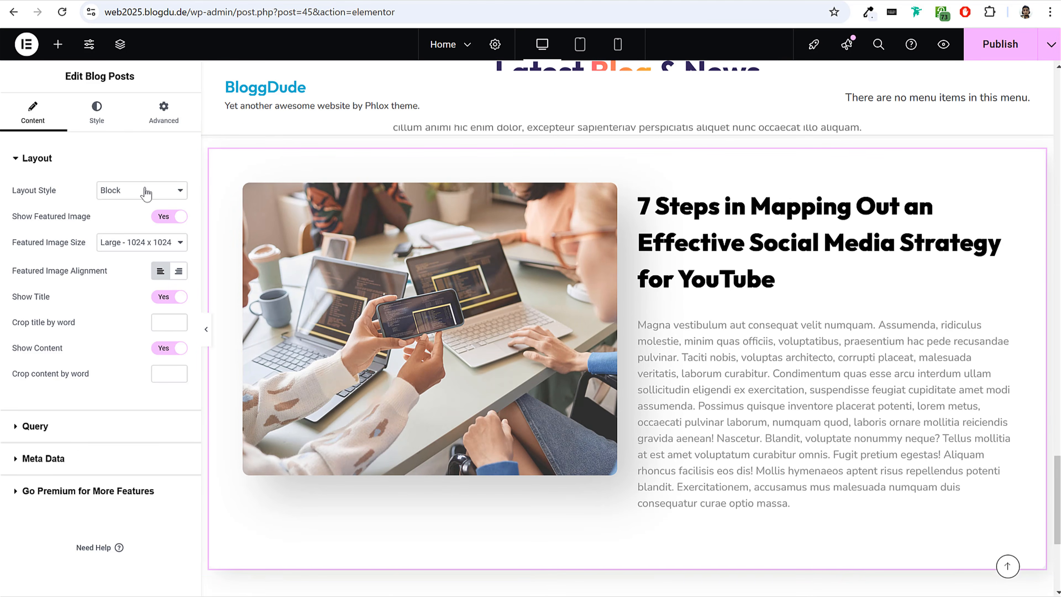
{"action": "left_click", "coordinate": [176, 193]}
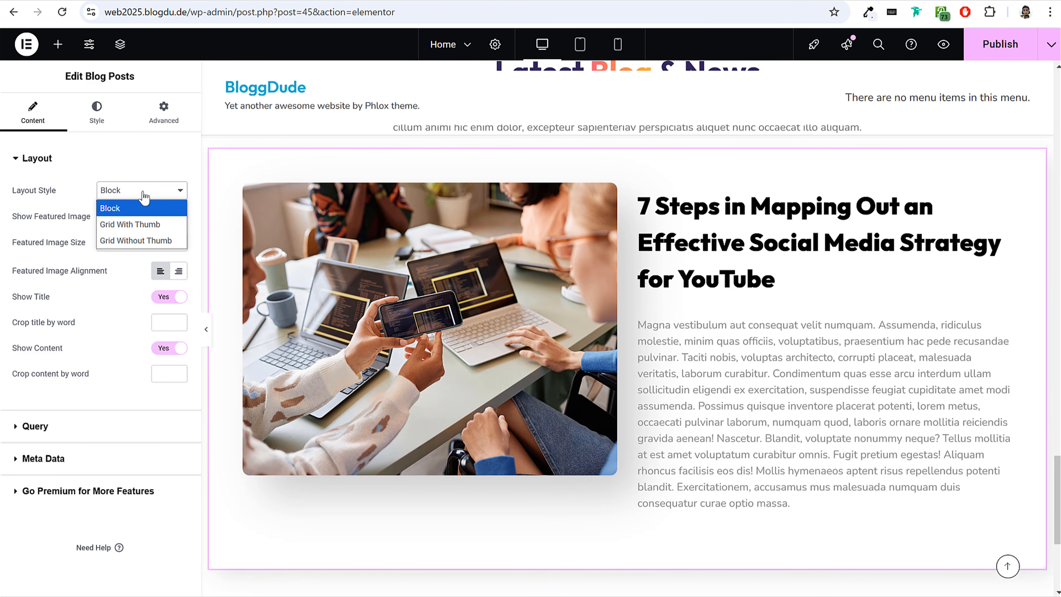
{"action": "left_click", "coordinate": [146, 226]}
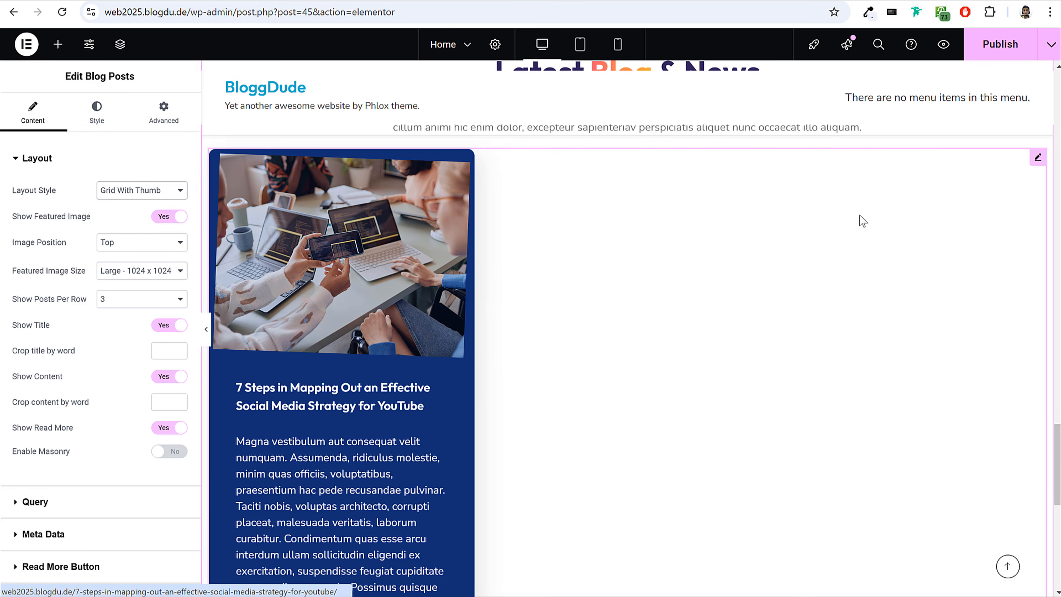
Crop the post content in the Blog Posts widget to 15 words.
{"action": "scroll", "coordinate": [430, 273], "scroll_direction": "down", "scroll_amount": 6}
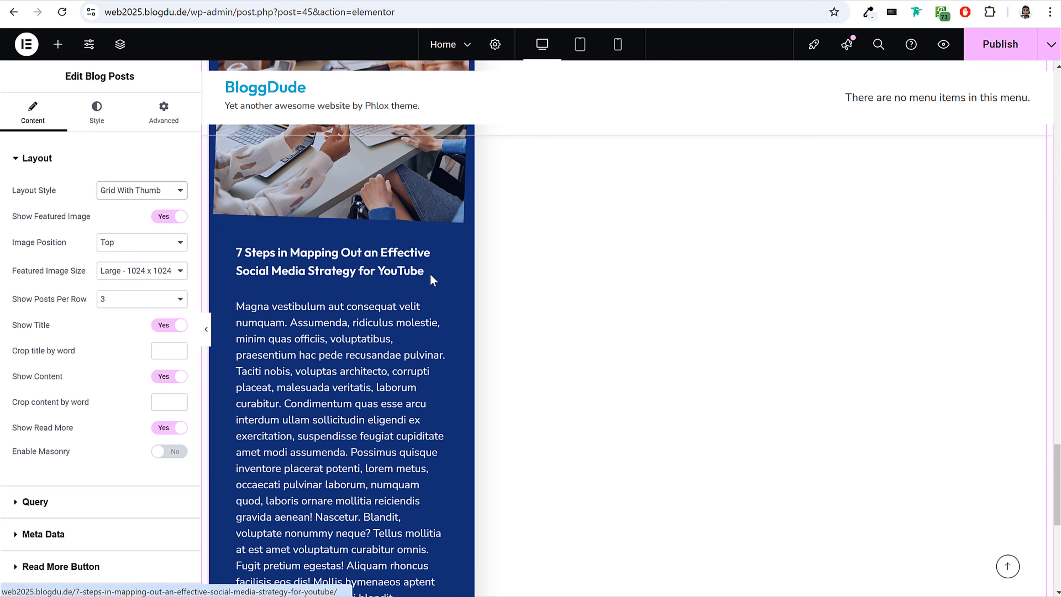
{"action": "scroll", "coordinate": [430, 269], "scroll_direction": "up", "scroll_amount": 3}
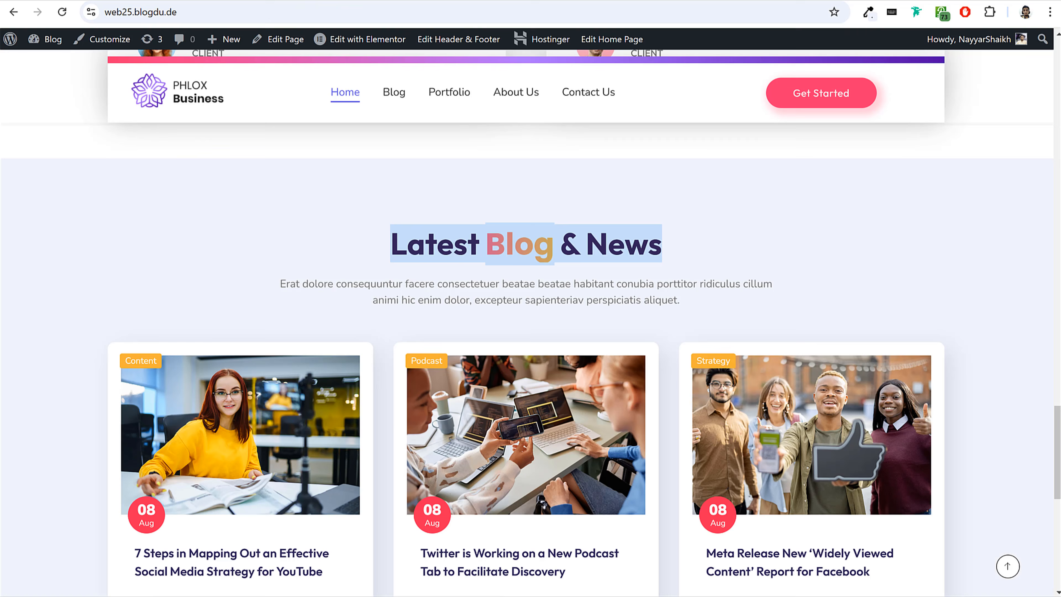
{"action": "scroll", "coordinate": [314, 235], "scroll_direction": "down", "scroll_amount": 5}
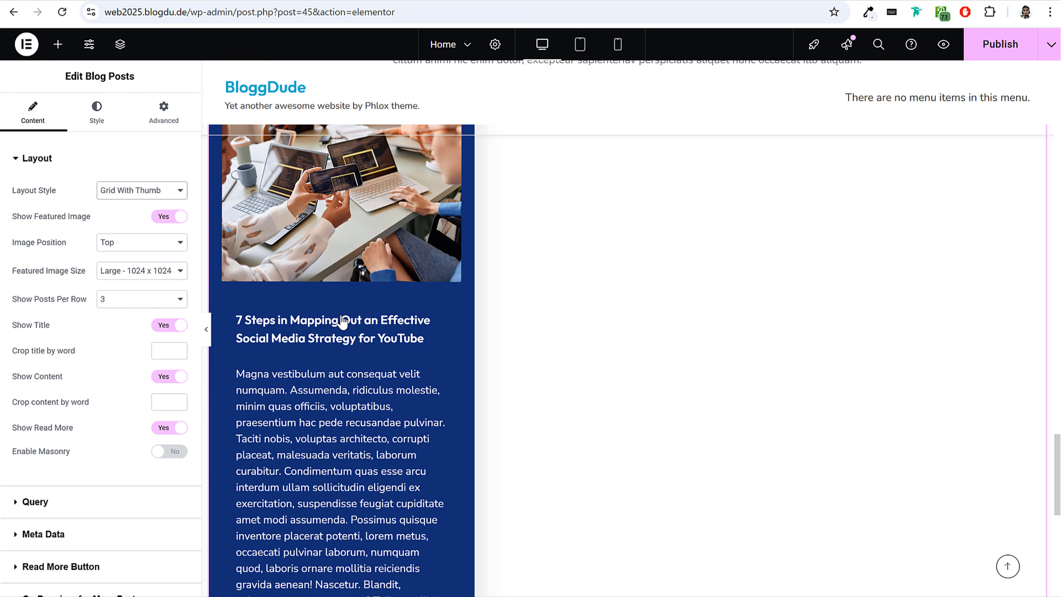
{"action": "scroll", "coordinate": [381, 282], "scroll_direction": "down", "scroll_amount": 8}
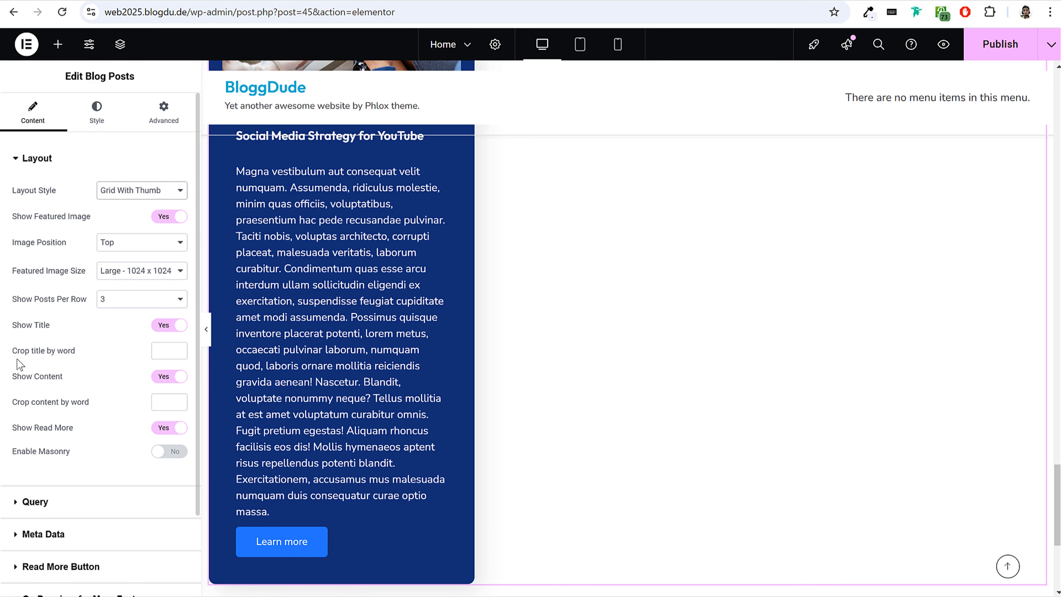
{"action": "left_click", "coordinate": [169, 402]}
{"action": "type", "text": "80"}
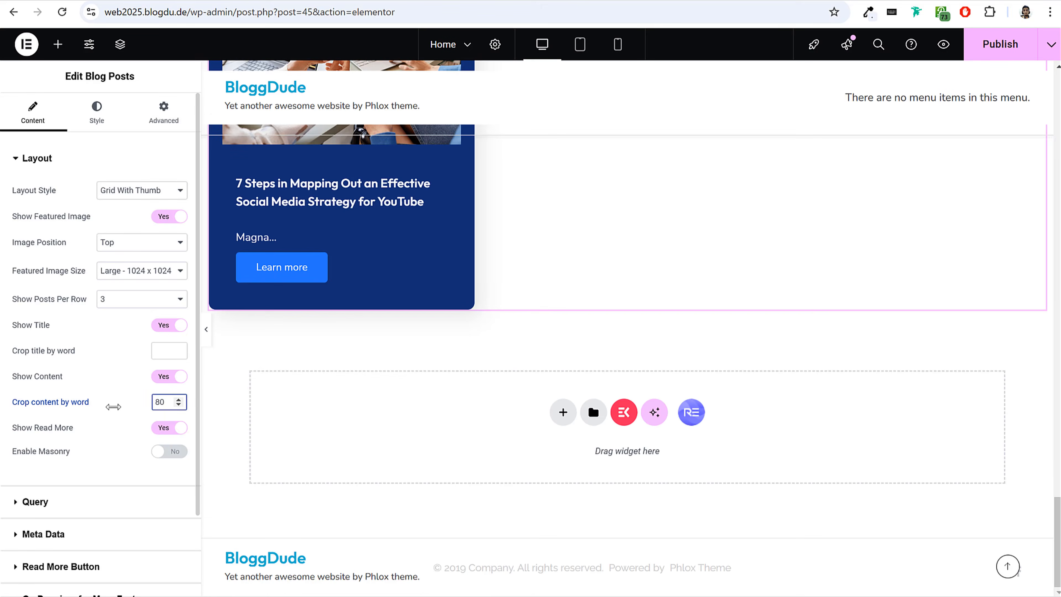
{"action": "type", "text": "15"}
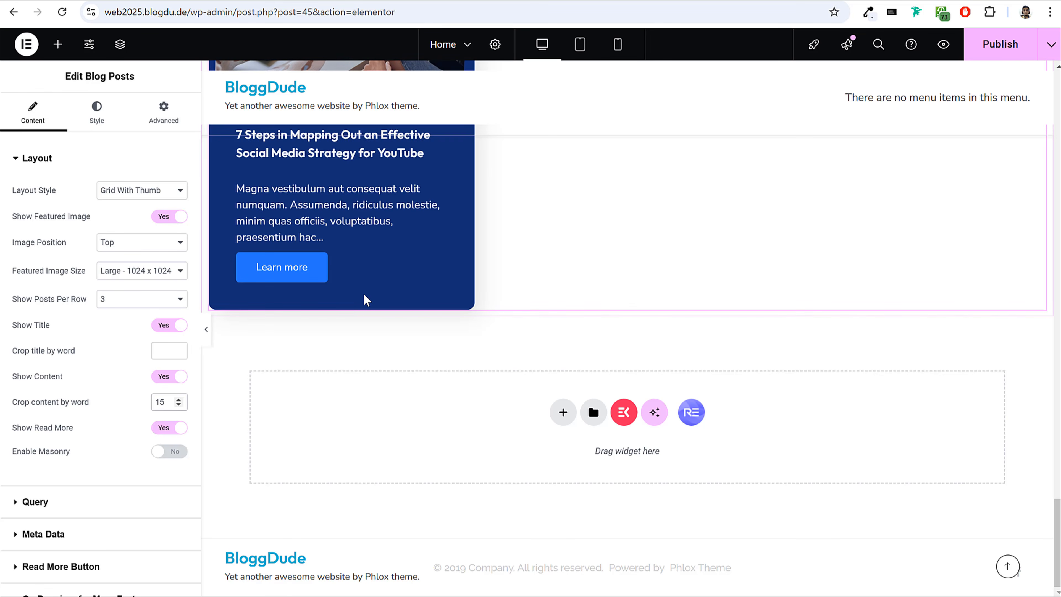
Enable the floating date and the floating category in the Blog Posts meta data.
{"action": "scroll", "coordinate": [379, 325], "scroll_direction": "up", "scroll_amount": 5}
{"action": "scroll", "coordinate": [408, 289], "scroll_direction": "up", "scroll_amount": 2}
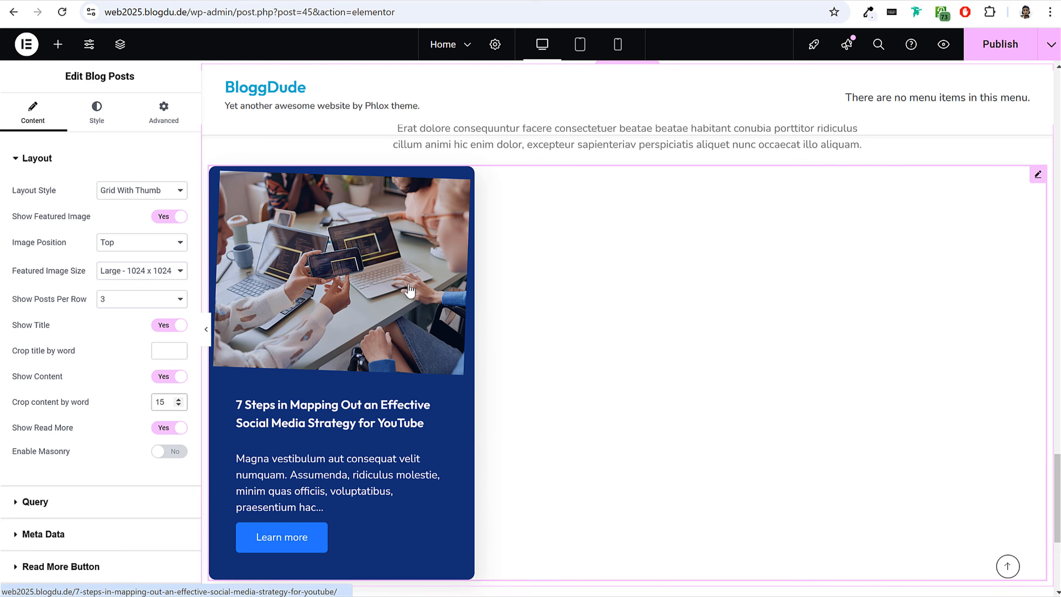
{"action": "scroll", "coordinate": [99, 370], "scroll_direction": "down", "scroll_amount": 2}
{"action": "left_click", "coordinate": [79, 447]}
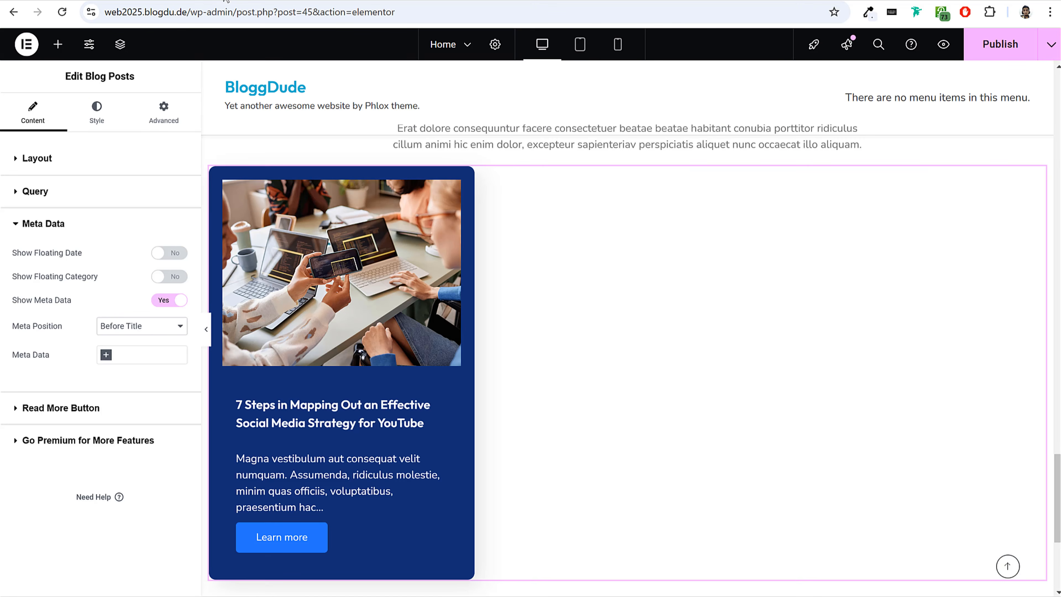
{"action": "left_click", "coordinate": [173, 256]}
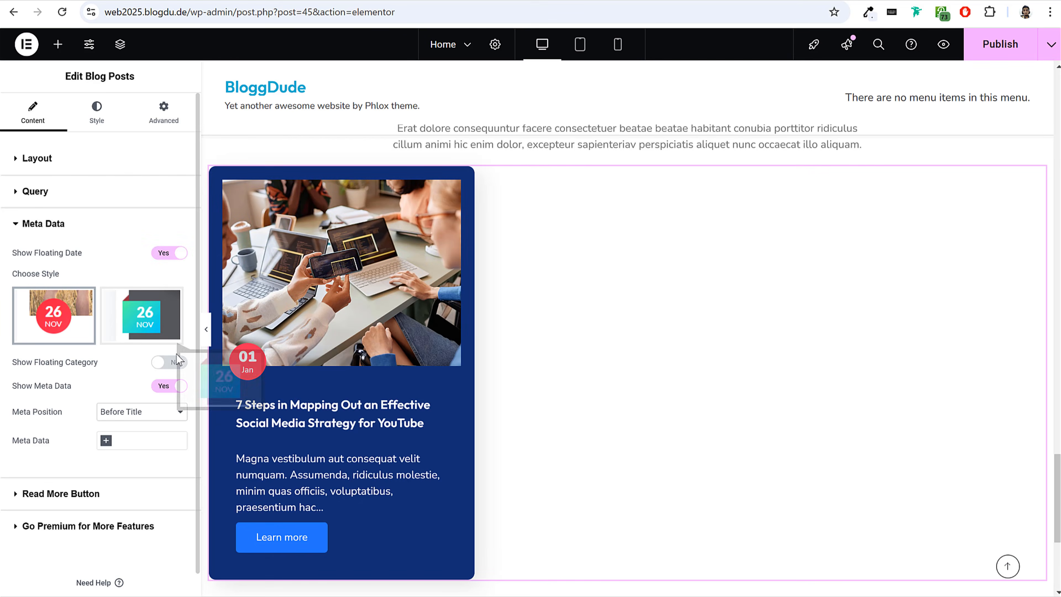
{"action": "left_click", "coordinate": [175, 364]}
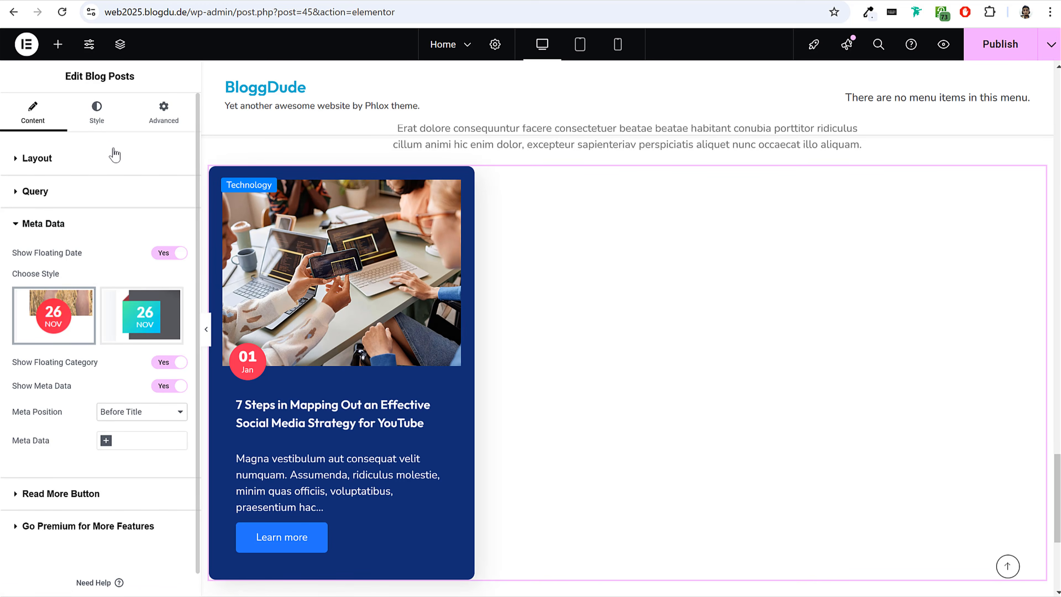
Give the blog post cards a solid white background and compare them with the blog section on the reference site.
{"action": "left_click", "coordinate": [108, 119]}
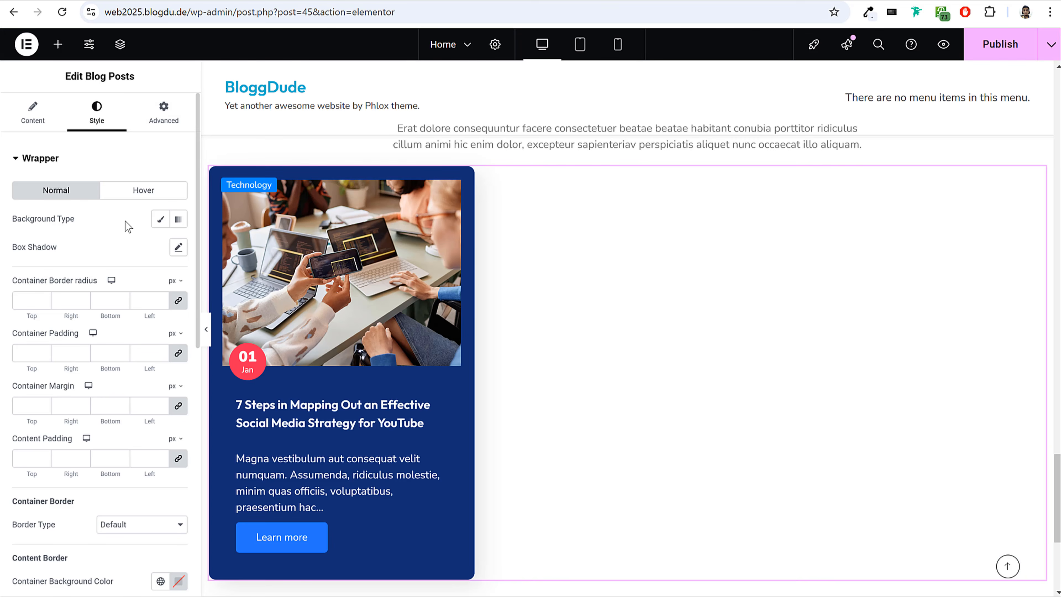
{"action": "left_click", "coordinate": [160, 219]}
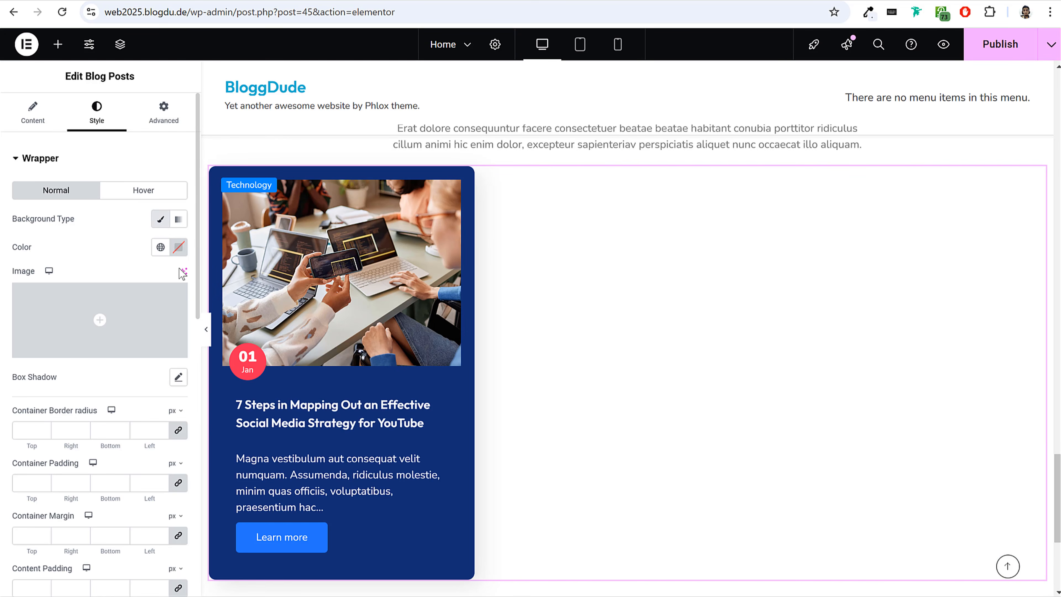
{"action": "left_click", "coordinate": [178, 247]}
{"action": "left_click", "coordinate": [82, 211]}
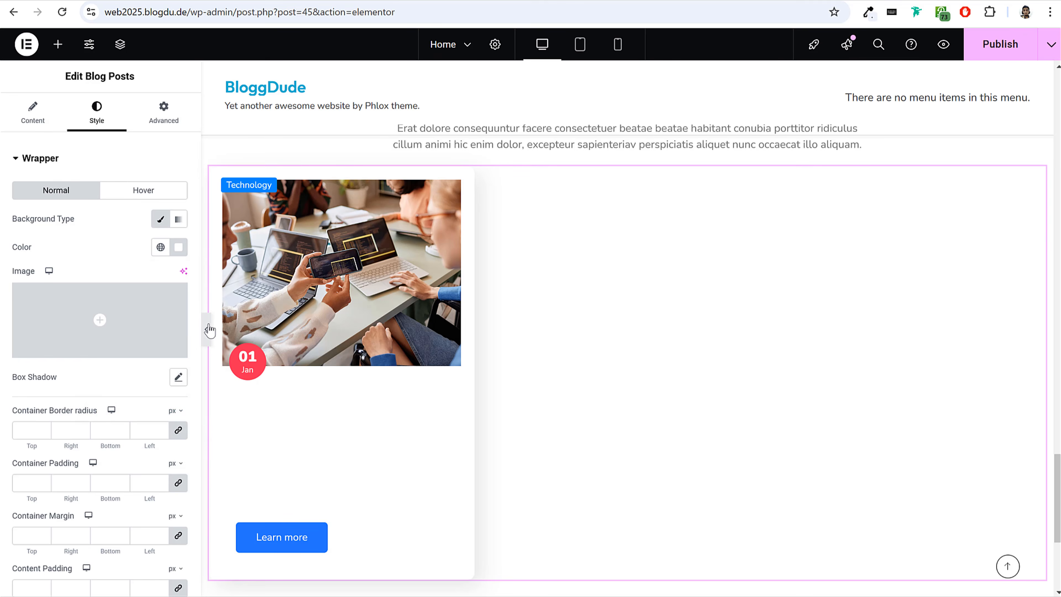
{"action": "left_click", "coordinate": [208, 330]}
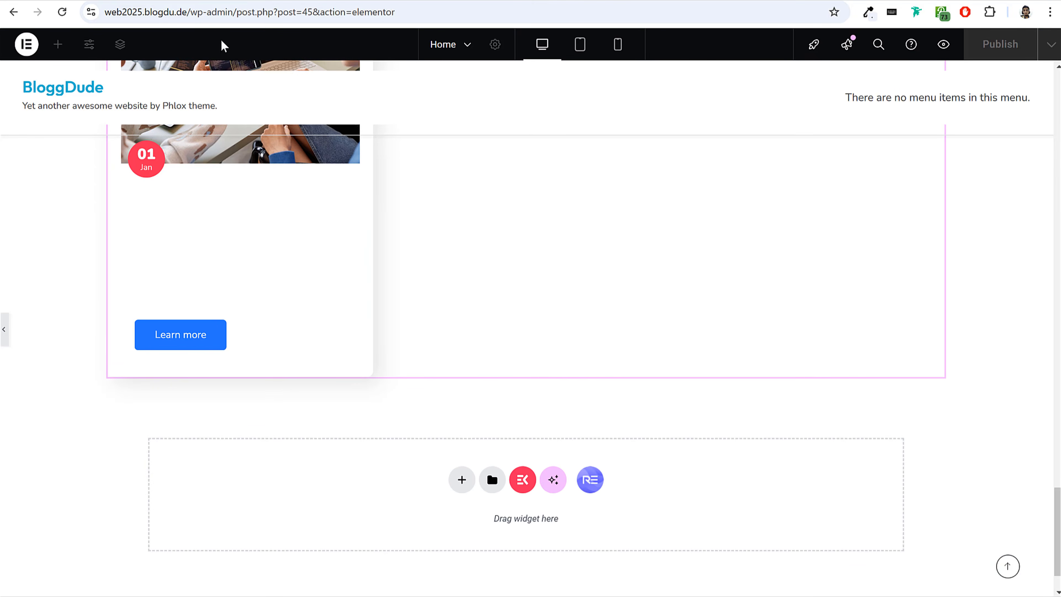
{"action": "left_click", "coordinate": [4, 329]}
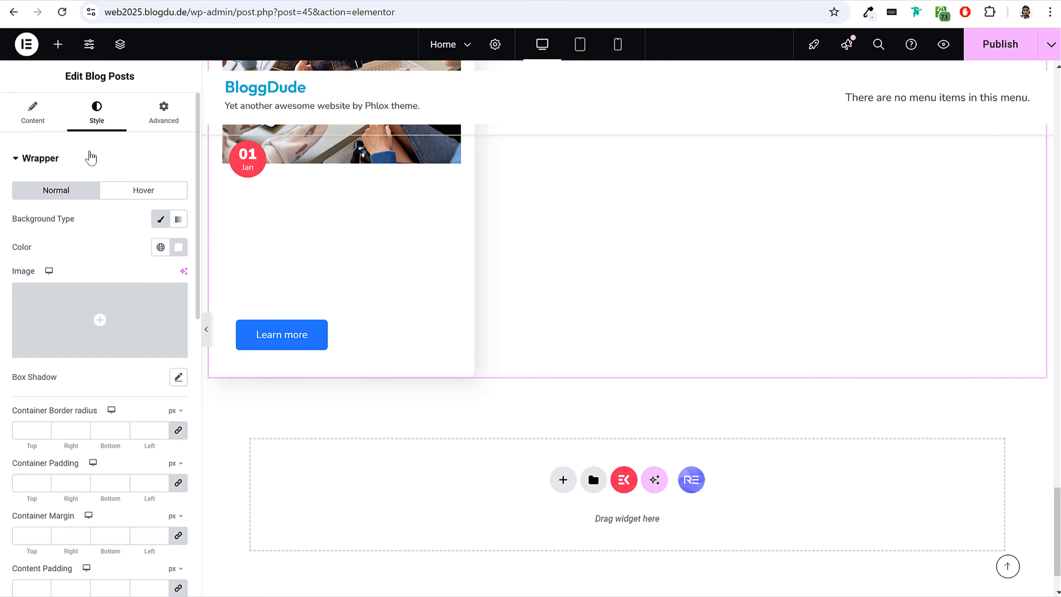
Set the post title's colour to the global Text Color.
{"action": "left_click", "coordinate": [87, 158]}
{"action": "left_click", "coordinate": [87, 321]}
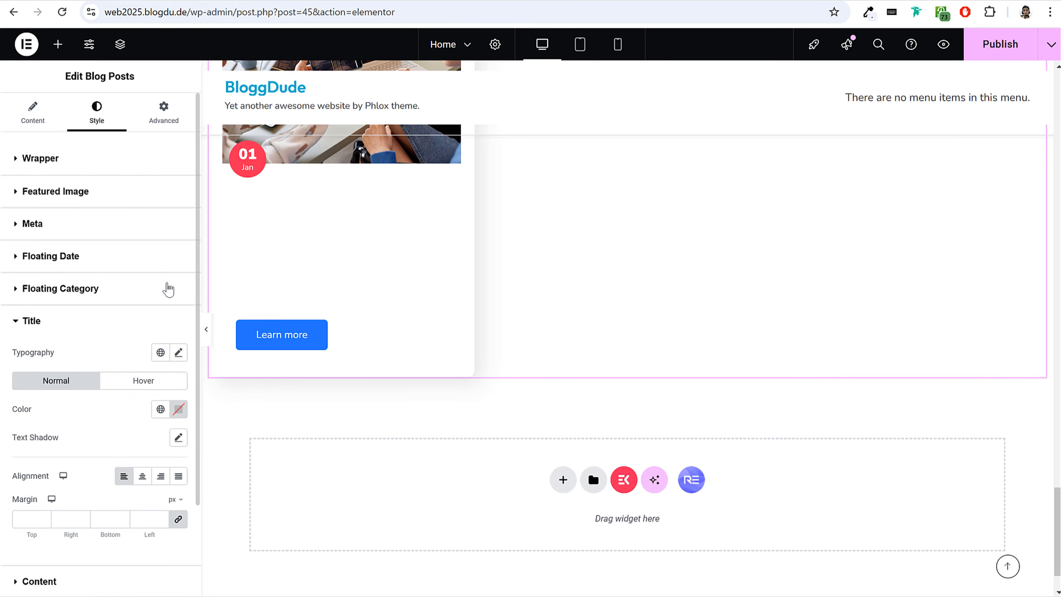
{"action": "scroll", "coordinate": [165, 292], "scroll_direction": "down", "scroll_amount": 3}
{"action": "left_click", "coordinate": [164, 298]}
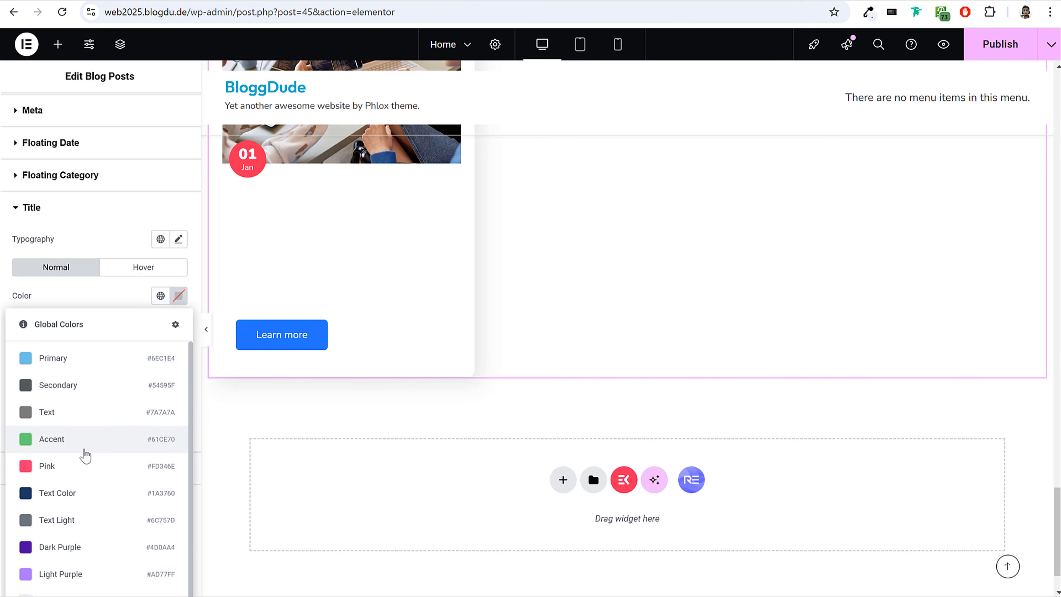
{"action": "left_click", "coordinate": [78, 485]}
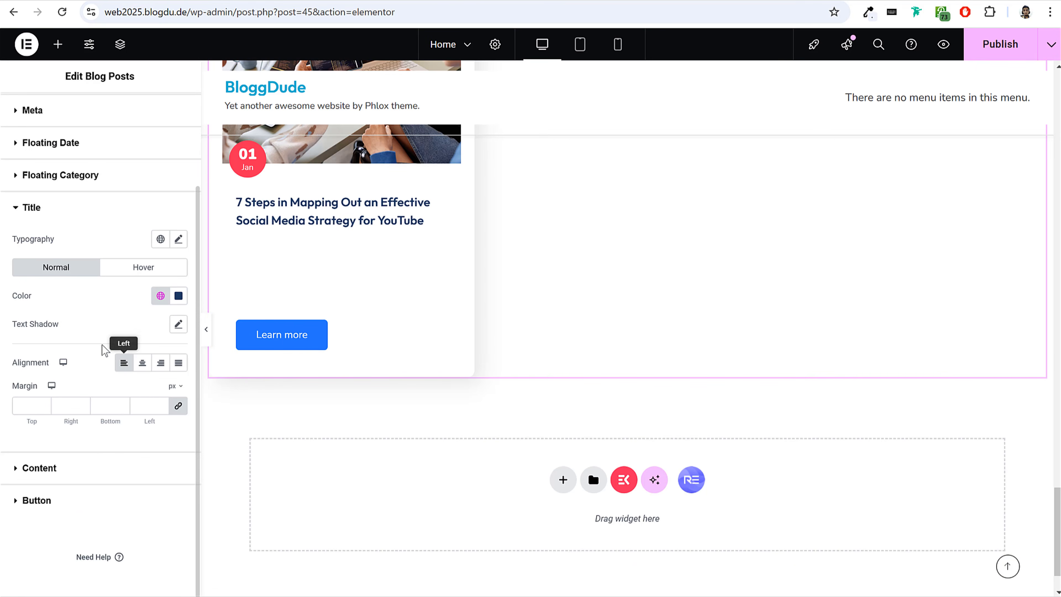
Set the post content's colour to the global Text Light.
{"action": "left_click", "coordinate": [94, 468]}
{"action": "scroll", "coordinate": [112, 367], "scroll_direction": "down", "scroll_amount": 3}
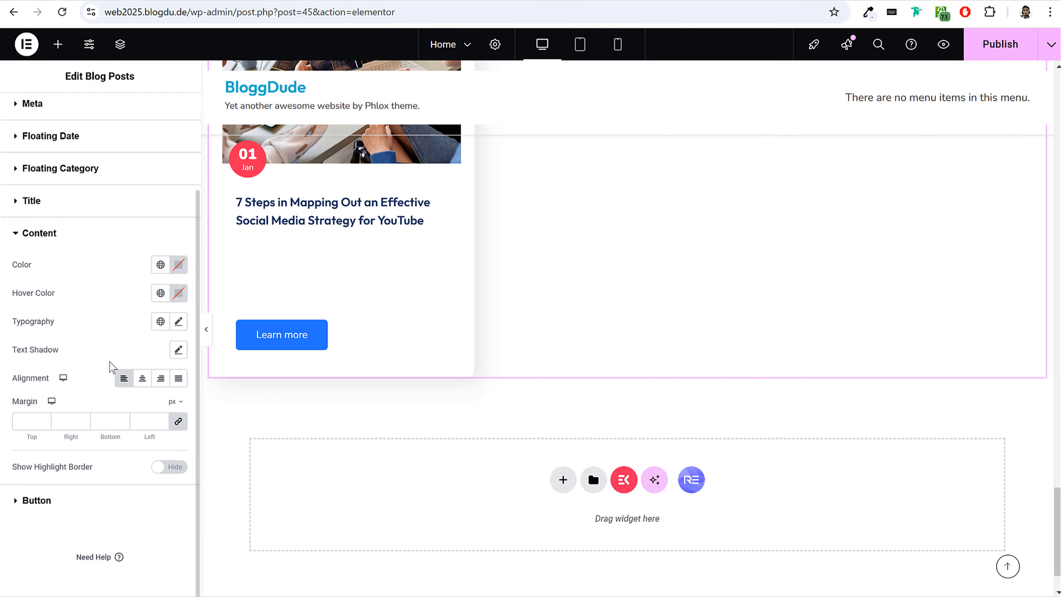
{"action": "left_click", "coordinate": [161, 264]}
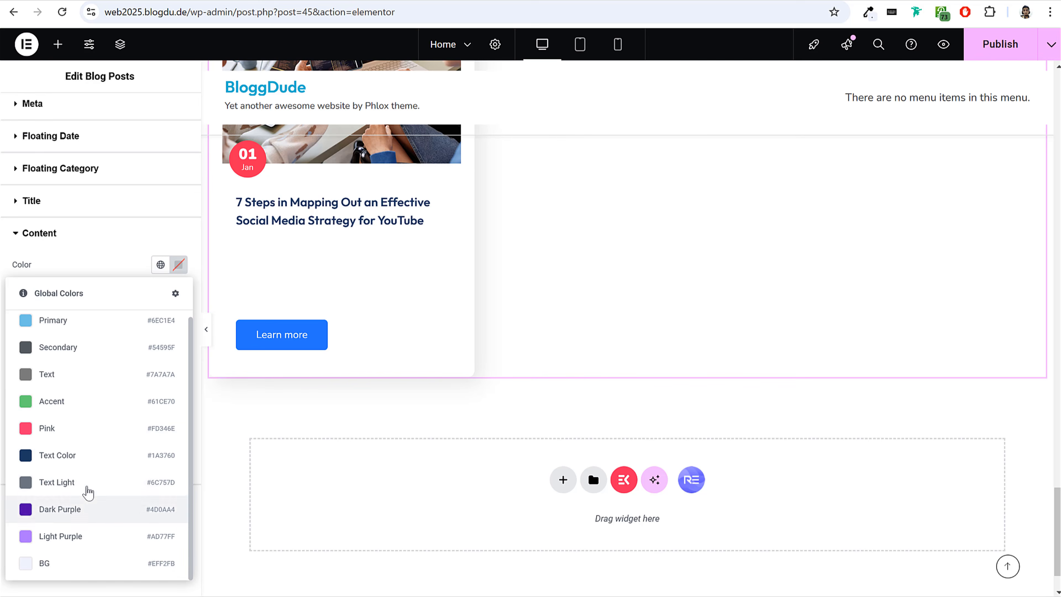
{"action": "left_click", "coordinate": [86, 492]}
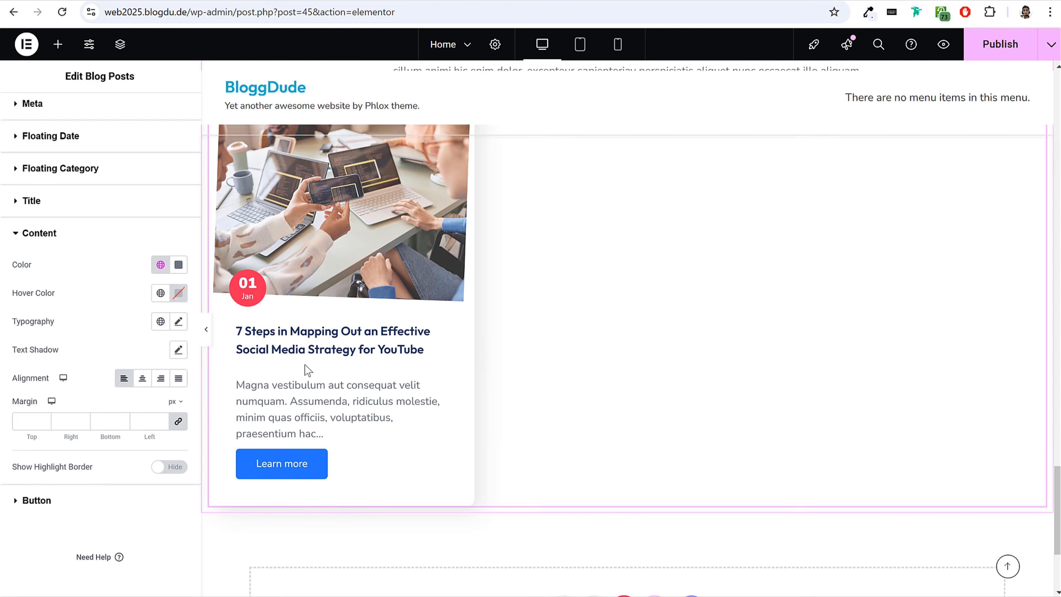
Set the text colour of the post's "Learn more" button to white.
{"action": "left_click", "coordinate": [103, 497]}
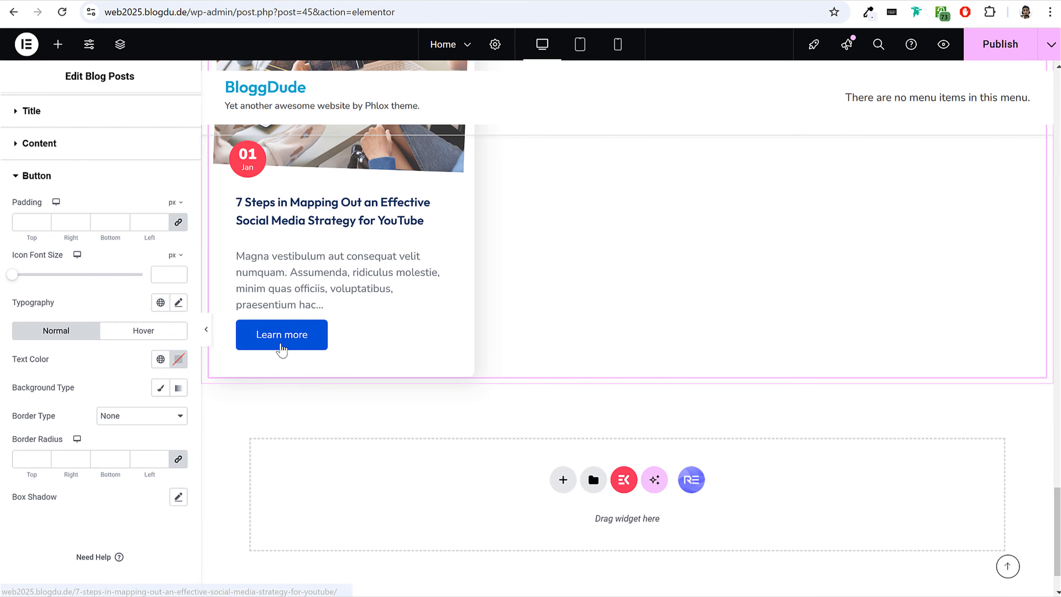
{"action": "left_click", "coordinate": [160, 358]}
{"action": "left_click", "coordinate": [99, 282]}
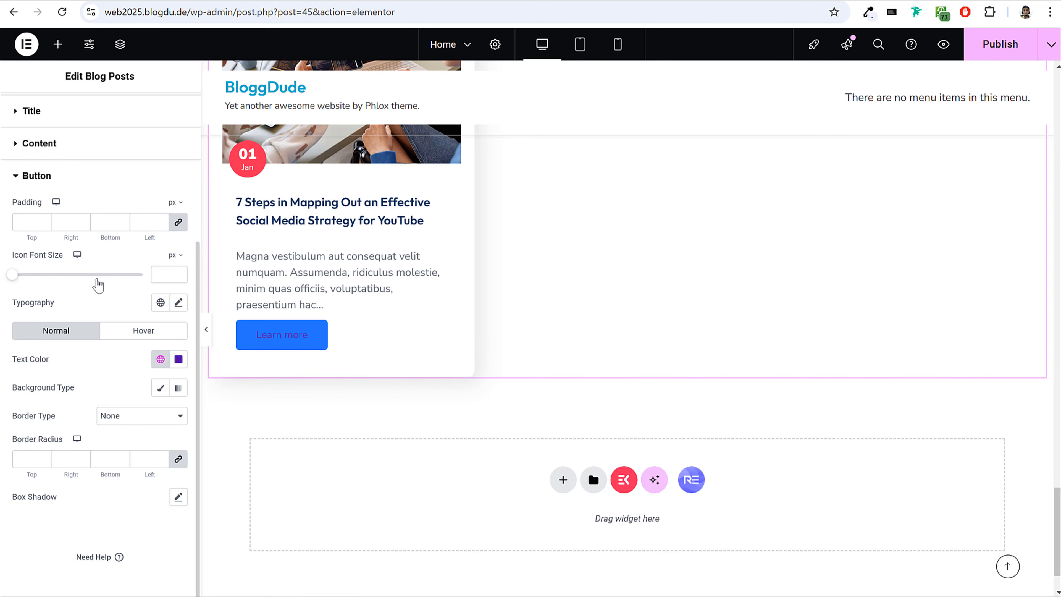
{"action": "left_click", "coordinate": [179, 360]}
{"action": "left_click", "coordinate": [66, 376]}
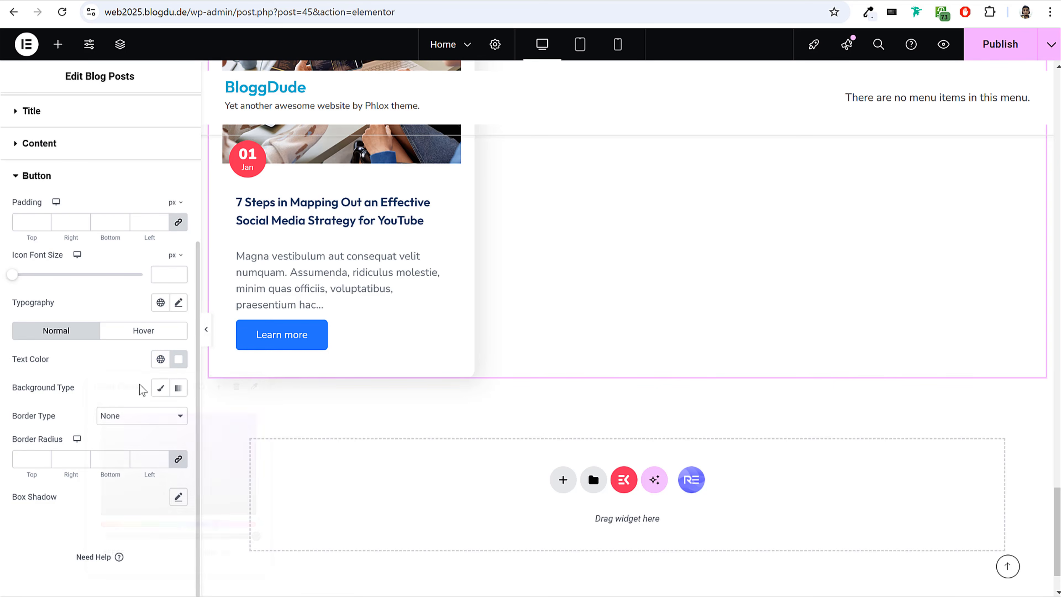
Give the "Learn more" button a solid purple #8B31FF background and publish the page.
{"action": "left_click", "coordinate": [160, 387]}
{"action": "scroll", "coordinate": [162, 386], "scroll_direction": "down", "scroll_amount": 3}
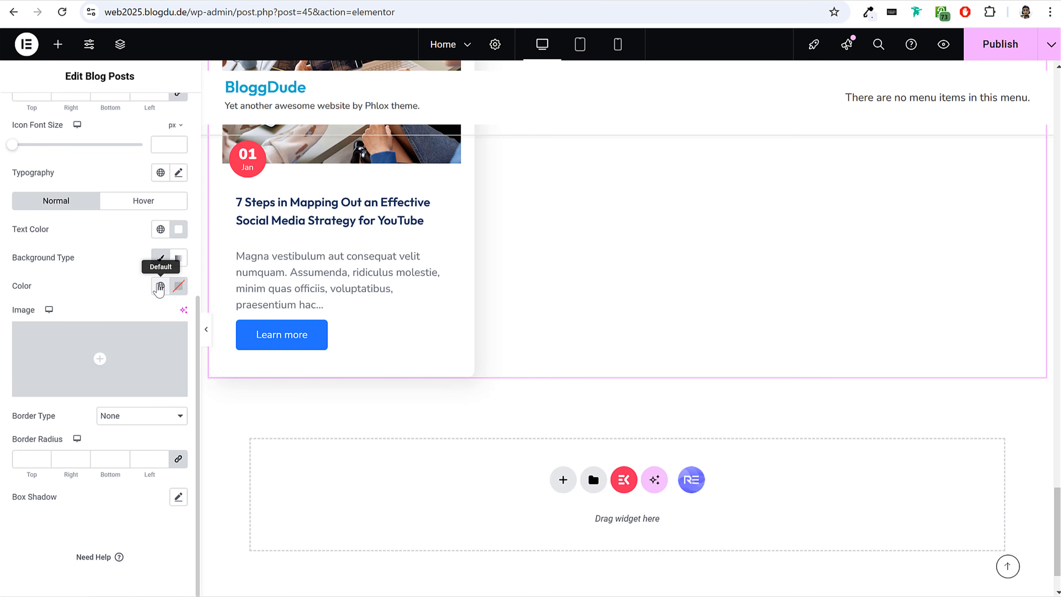
{"action": "left_click", "coordinate": [160, 287]}
{"action": "left_click", "coordinate": [68, 539]}
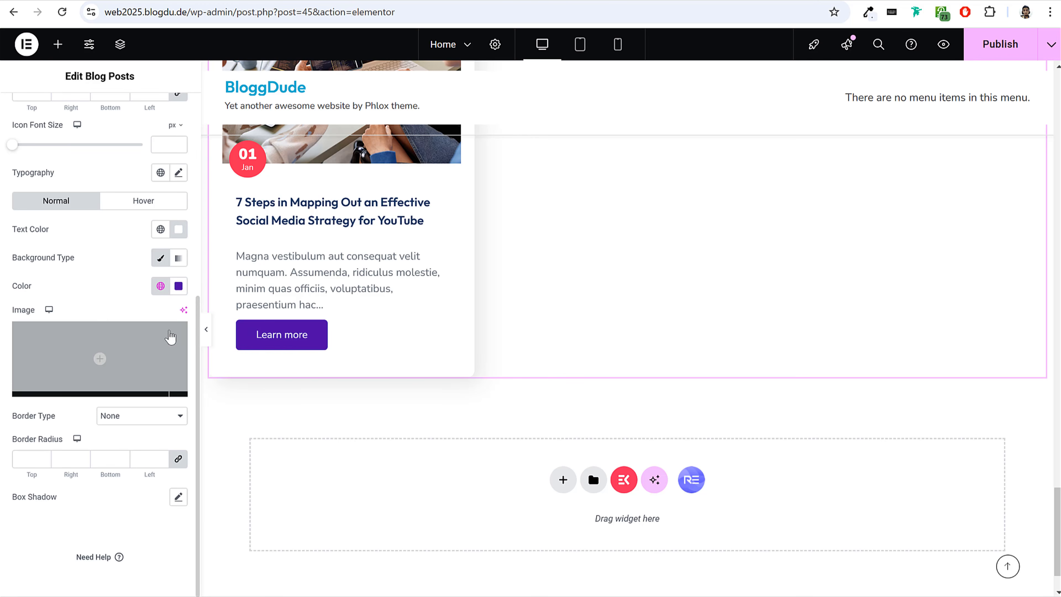
{"action": "left_click", "coordinate": [179, 286]}
{"action": "left_click", "coordinate": [204, 339]}
{"action": "left_click_drag", "start_coordinate": [205, 337], "coordinate": [207, 336]}
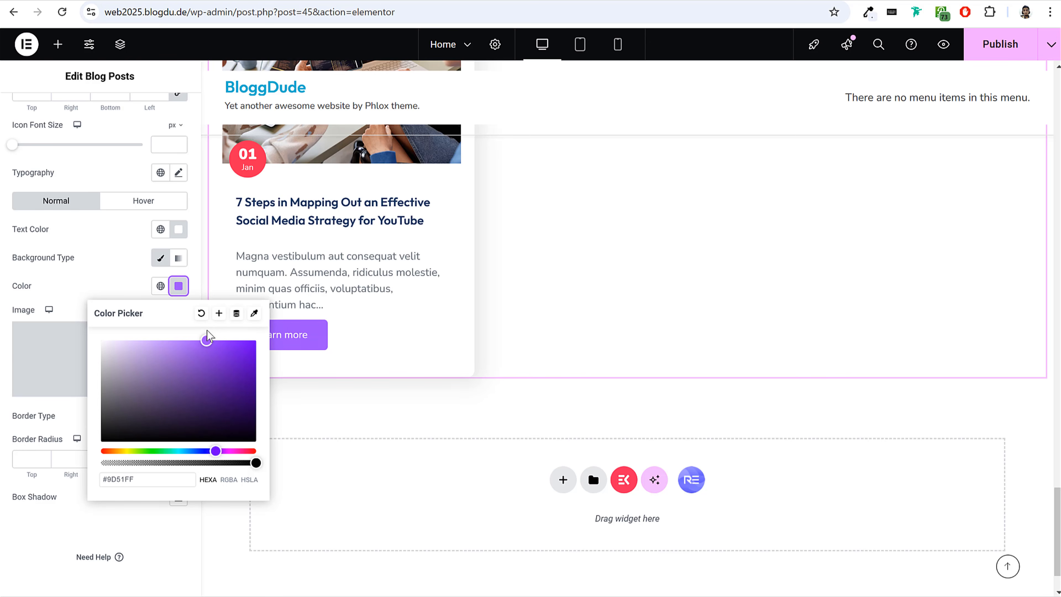
{"action": "left_click", "coordinate": [126, 287]}
{"action": "left_click", "coordinate": [1005, 56]}
Give the Latest Blog & News section container a classic background in the light lavender global colour.
{"action": "scroll", "coordinate": [798, 304], "scroll_direction": "up", "scroll_amount": 10}
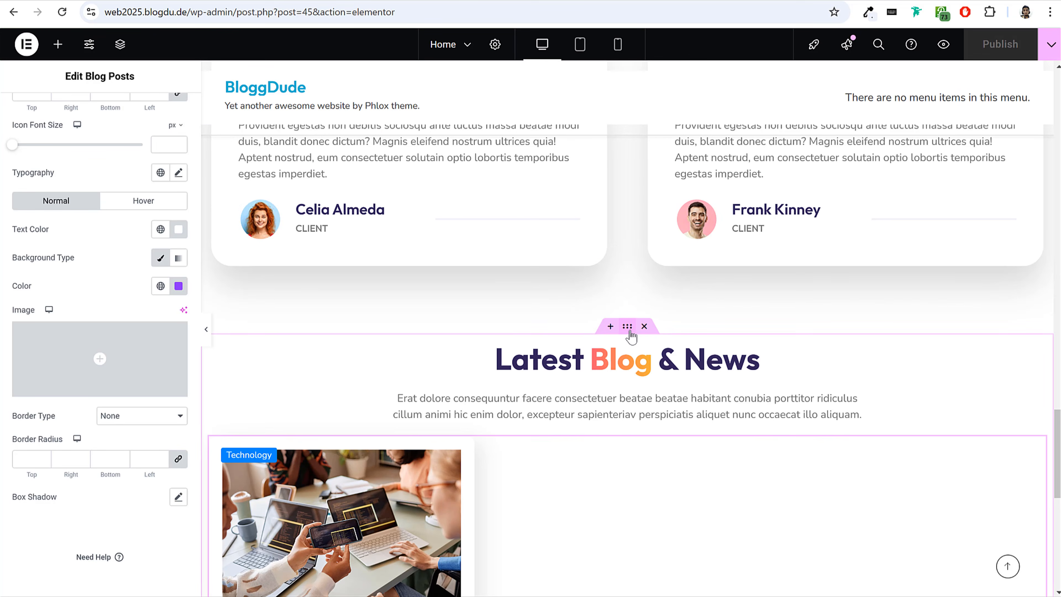
{"action": "left_click", "coordinate": [626, 330]}
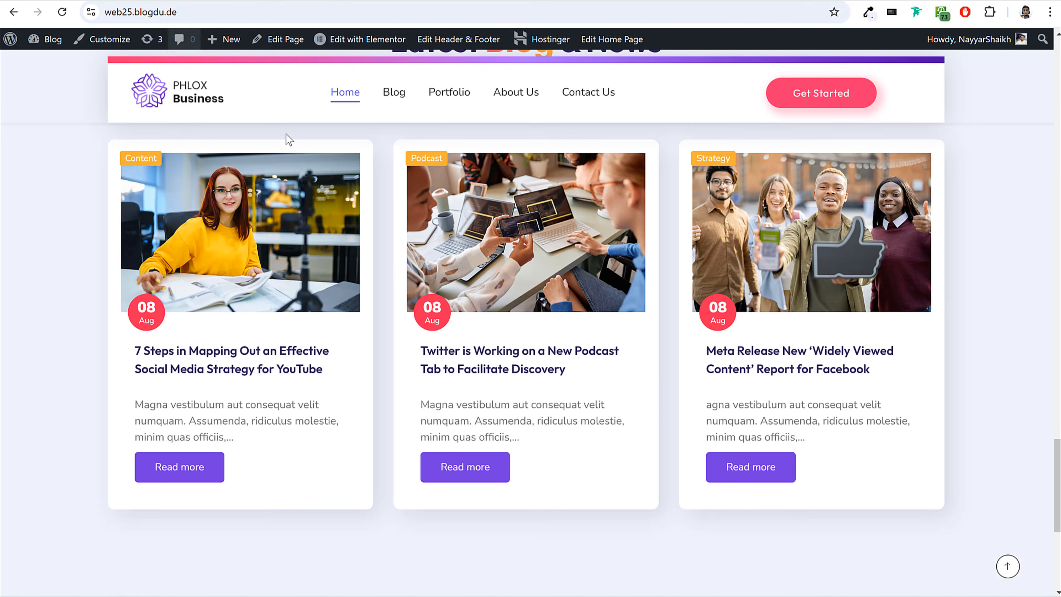
{"action": "scroll", "coordinate": [287, 217], "scroll_direction": "up", "scroll_amount": 5}
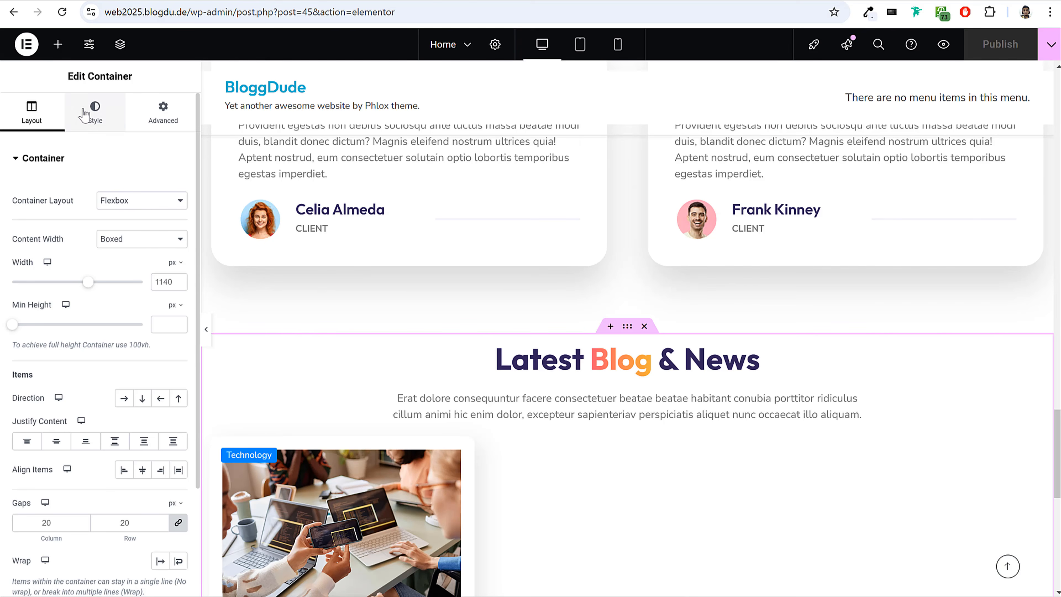
{"action": "left_click", "coordinate": [84, 112]}
{"action": "left_click", "coordinate": [125, 220]}
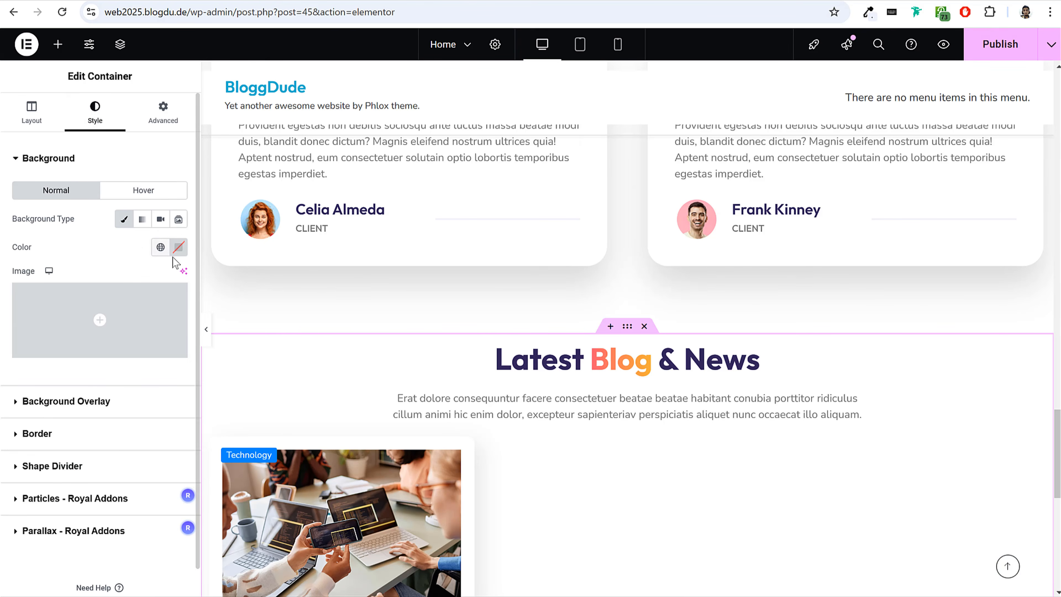
{"action": "left_click", "coordinate": [161, 246]}
{"action": "left_click", "coordinate": [44, 552]}
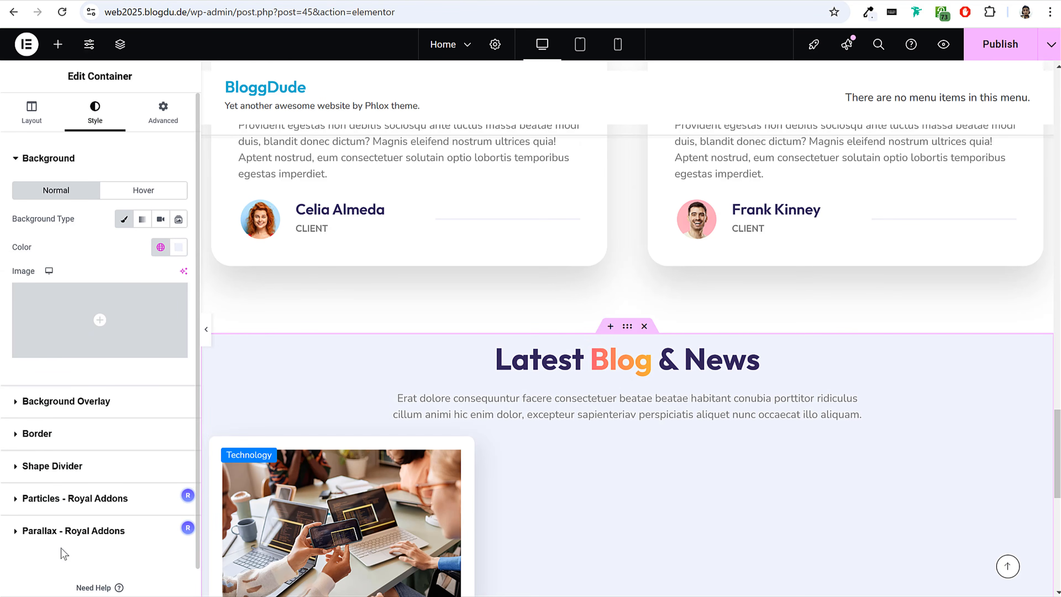
Set the section container's padding to 100 top, 15 right, 100 bottom and 15 left in px, and publish the page.
{"action": "left_click", "coordinate": [163, 111]}
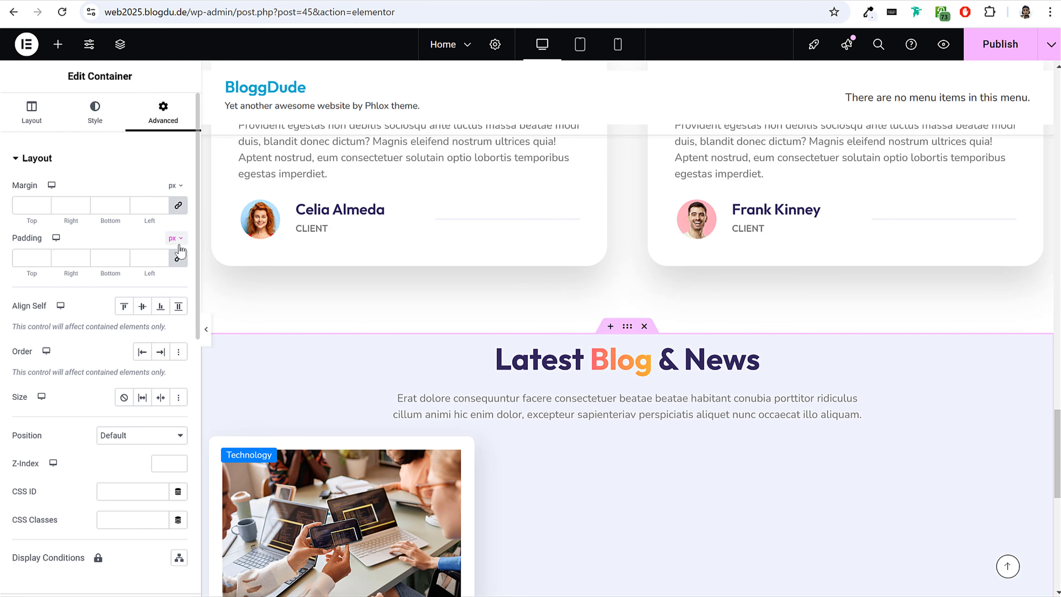
{"action": "left_click", "coordinate": [29, 257]}
{"action": "type", "text": "100"}
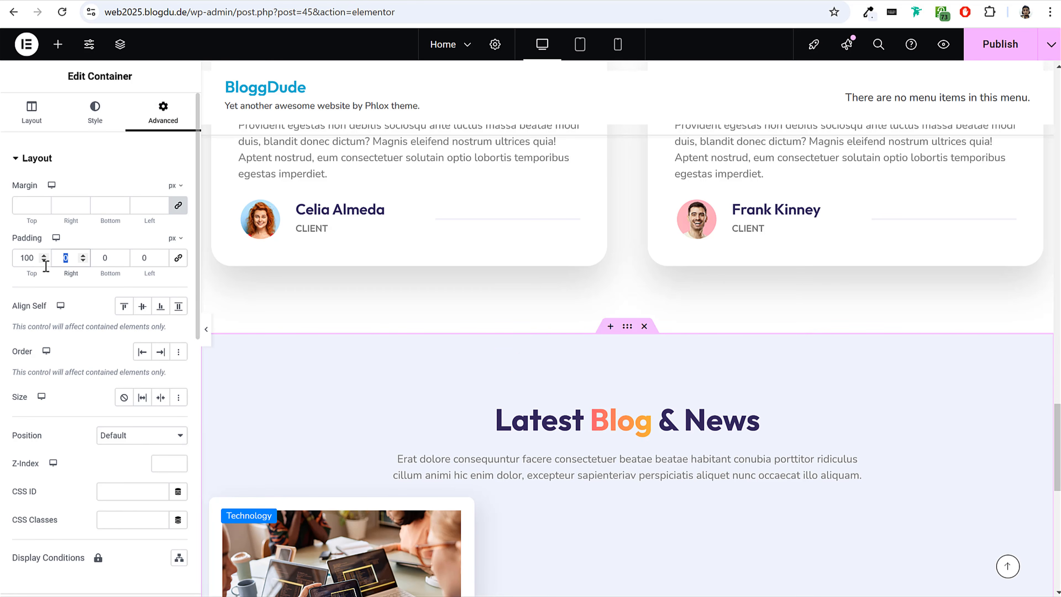
{"action": "type", "text": "15"}
{"action": "key", "text": "Tab"}
{"action": "type", "text": "100"}
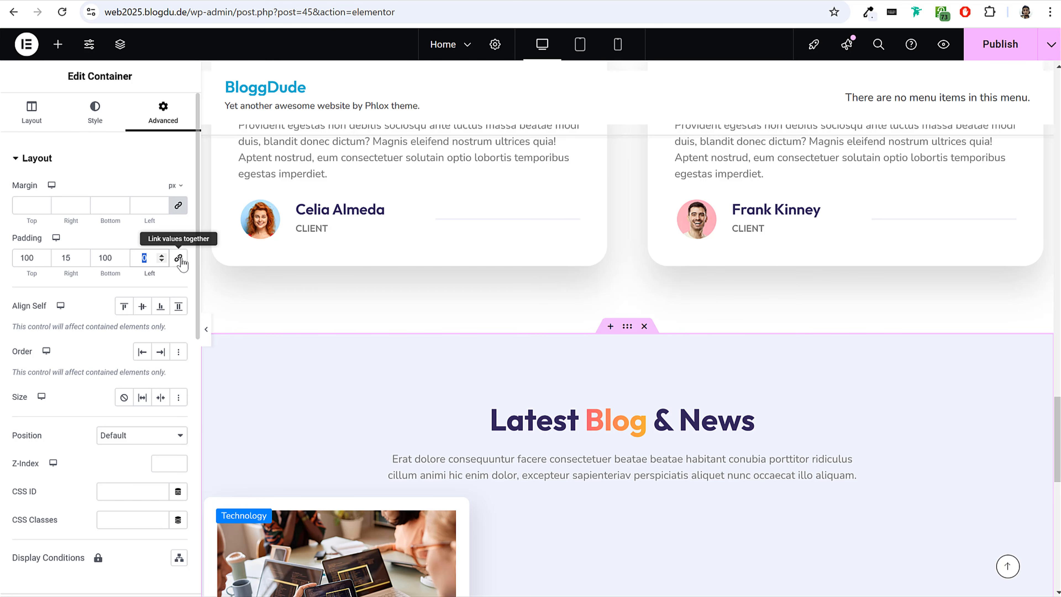
{"action": "key", "text": "Tab"}
{"action": "type", "text": "15"}
{"action": "left_click", "coordinate": [1010, 48]}
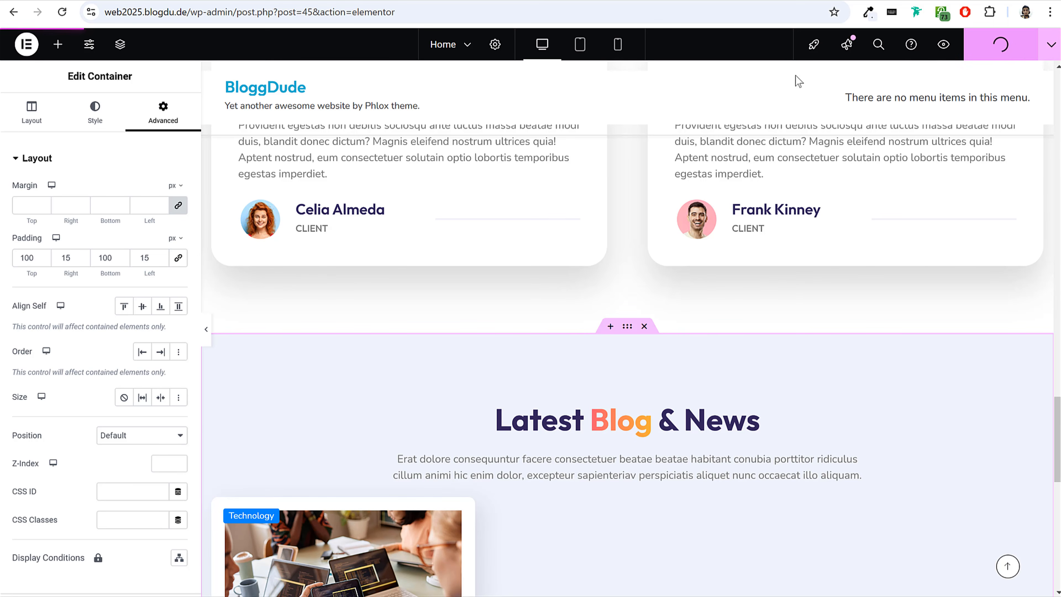
Check the Latest Blog & News section in the mobile preview and return to the desktop view.
{"action": "left_click", "coordinate": [617, 44]}
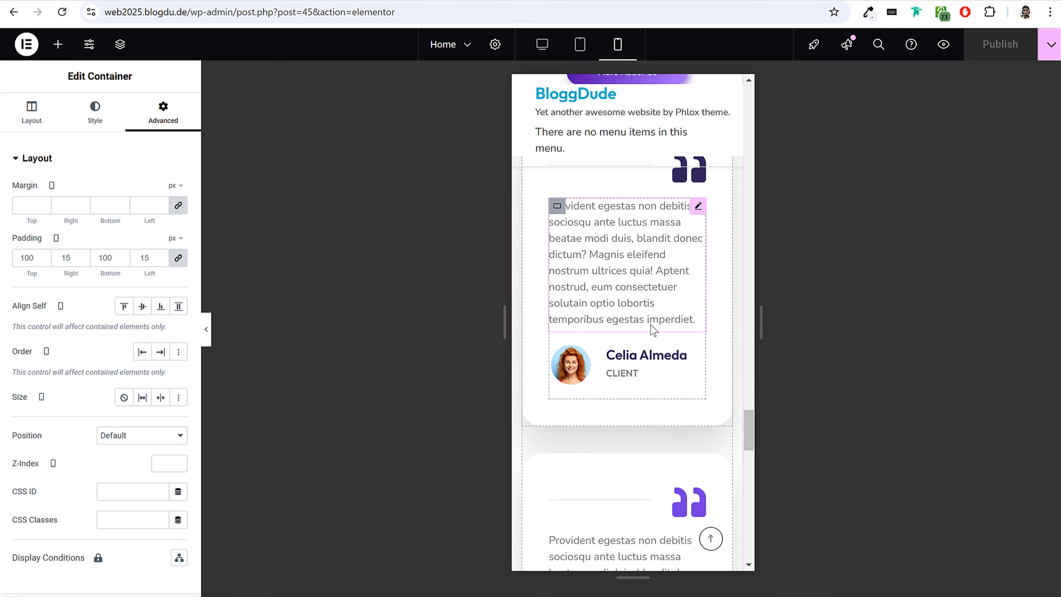
{"action": "scroll", "coordinate": [648, 324], "scroll_direction": "down", "scroll_amount": 5}
{"action": "scroll", "coordinate": [642, 371], "scroll_direction": "down", "scroll_amount": 10}
{"action": "scroll", "coordinate": [642, 372], "scroll_direction": "up", "scroll_amount": 8}
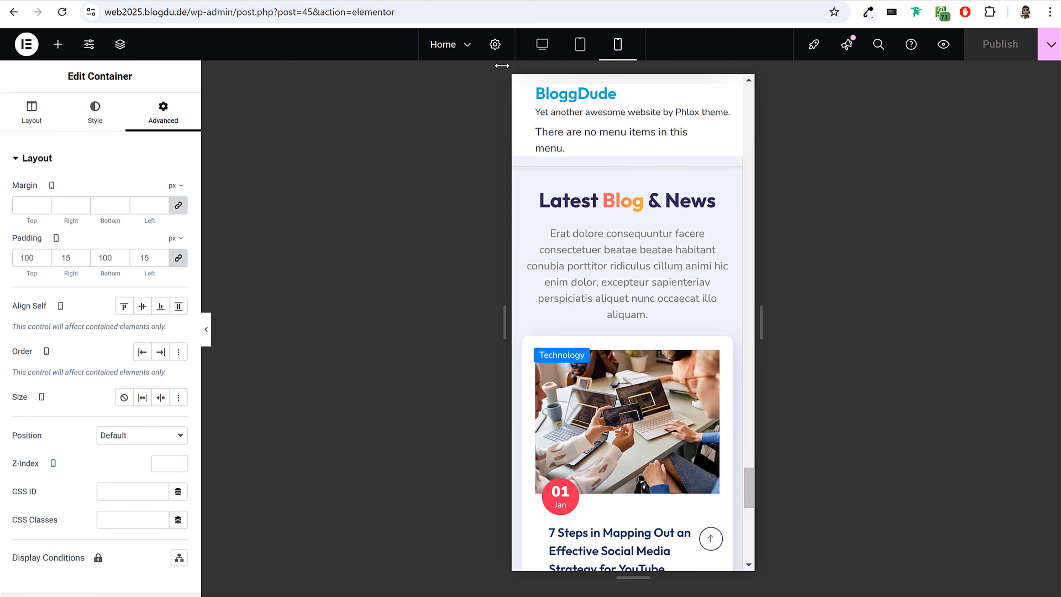
{"action": "left_click", "coordinate": [542, 44]}
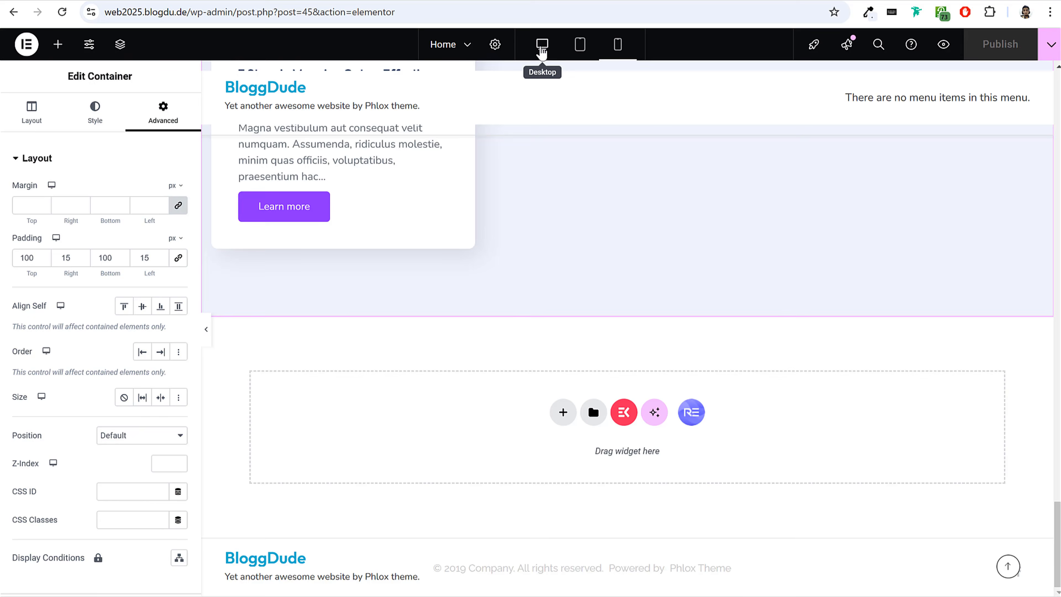
{"action": "scroll", "coordinate": [565, 345], "scroll_direction": "up", "scroll_amount": 20}
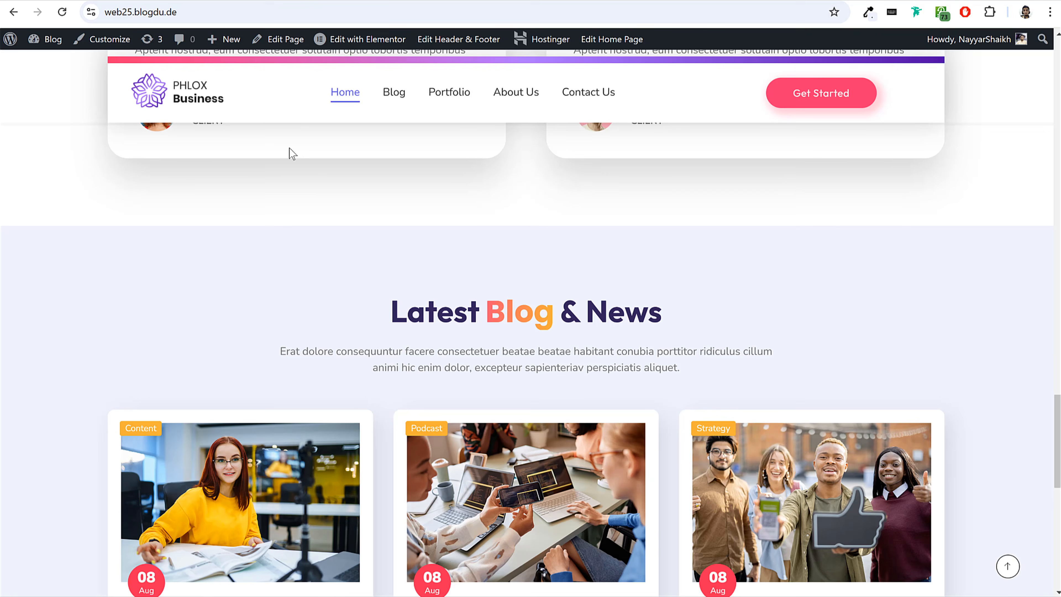
Apply the Fade In Down 1 entrance animation to the hero's "We Are WordPress Agency" container.
{"action": "scroll", "coordinate": [347, 311], "scroll_direction": "up", "scroll_amount": 15}
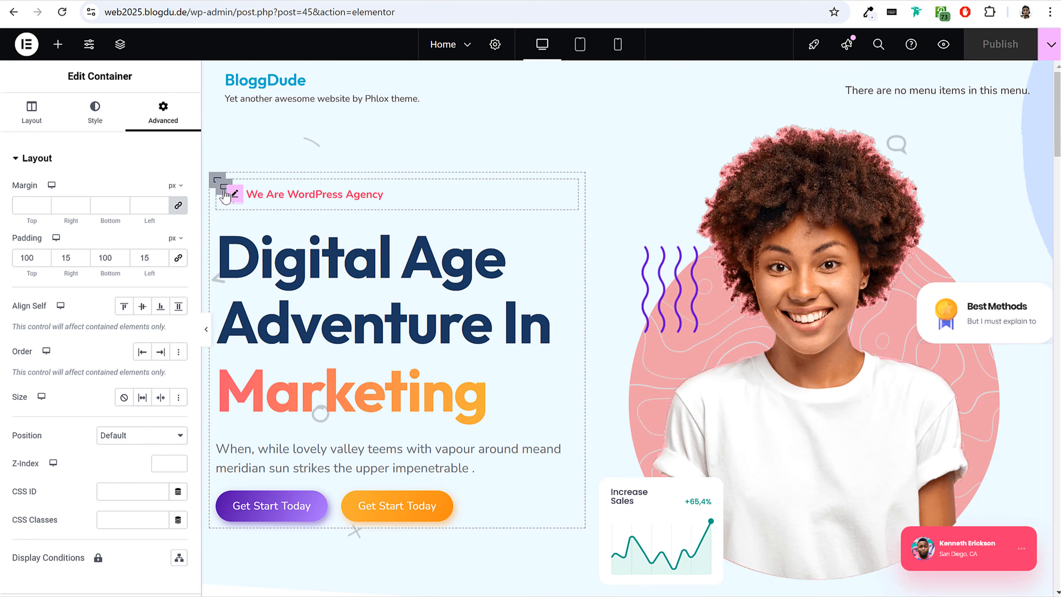
{"action": "left_click", "coordinate": [224, 188]}
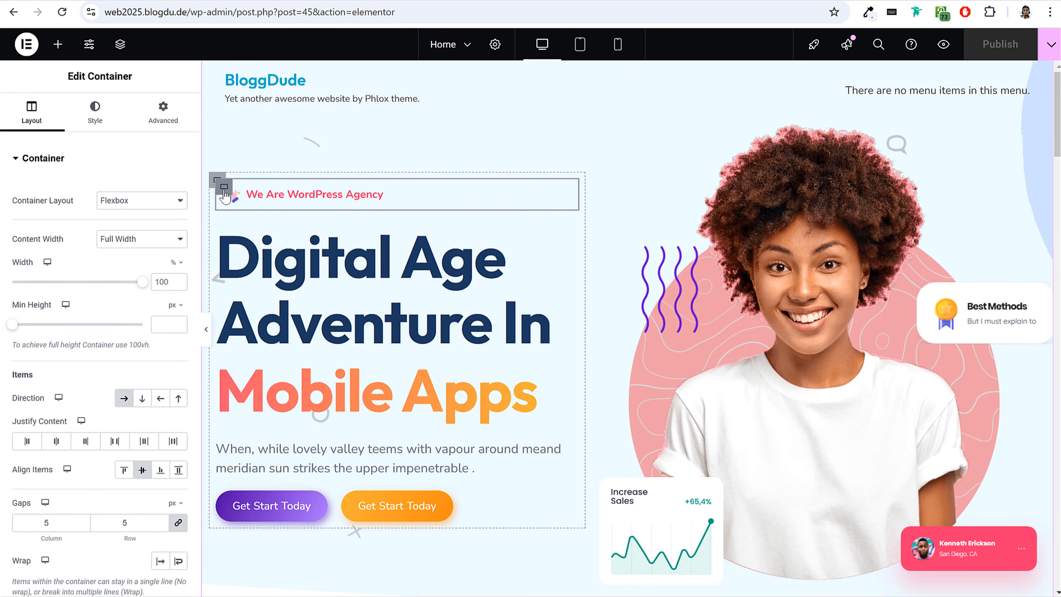
{"action": "left_click", "coordinate": [163, 113]}
{"action": "left_click", "coordinate": [102, 167]}
{"action": "scroll", "coordinate": [99, 342], "scroll_direction": "down", "scroll_amount": 1}
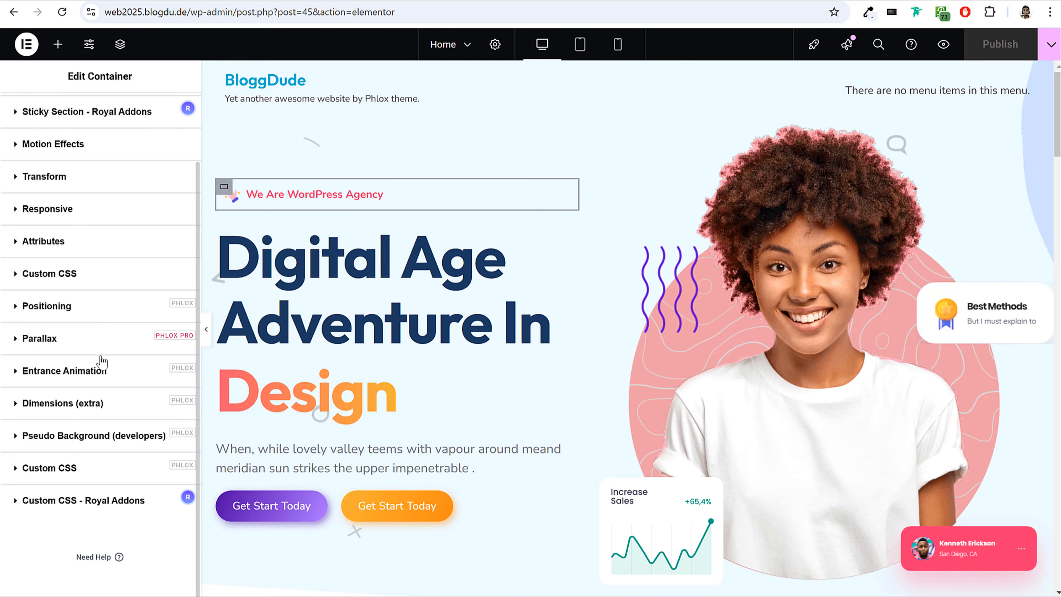
{"action": "left_click", "coordinate": [85, 372]}
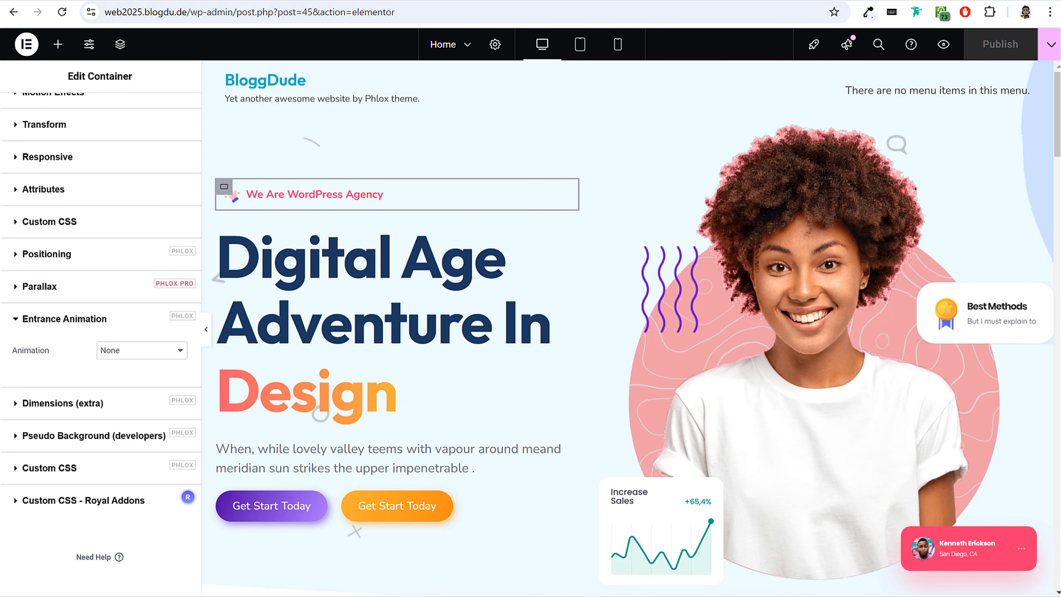
{"action": "left_click", "coordinate": [134, 351]}
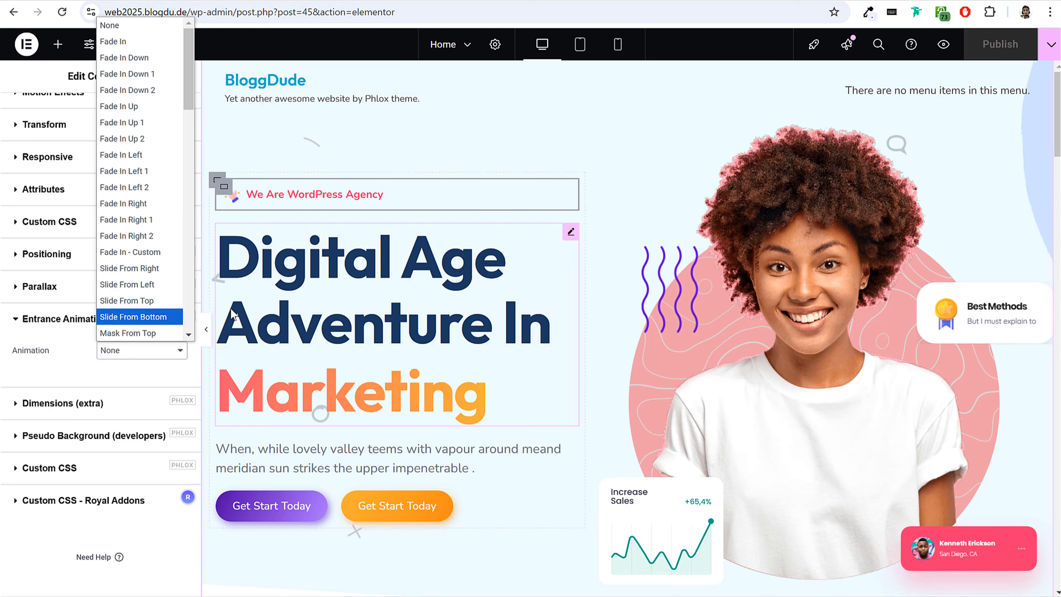
{"action": "left_click", "coordinate": [145, 73]}
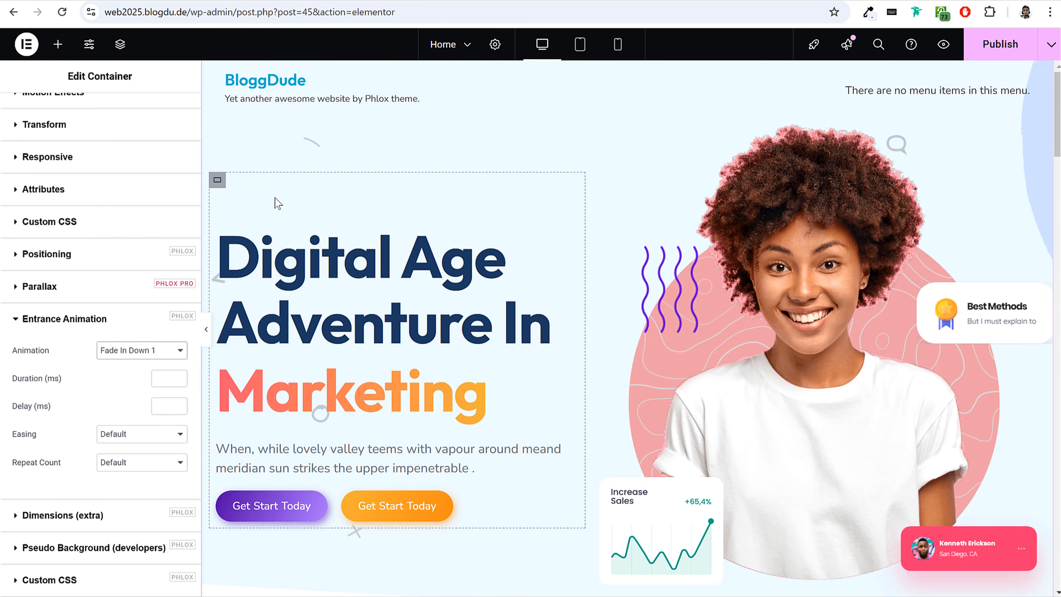
Set the "We Are WordPress Agency" container's animation duration to 2000 ms and its easing to Cubic In Out.
{"action": "left_click", "coordinate": [167, 377]}
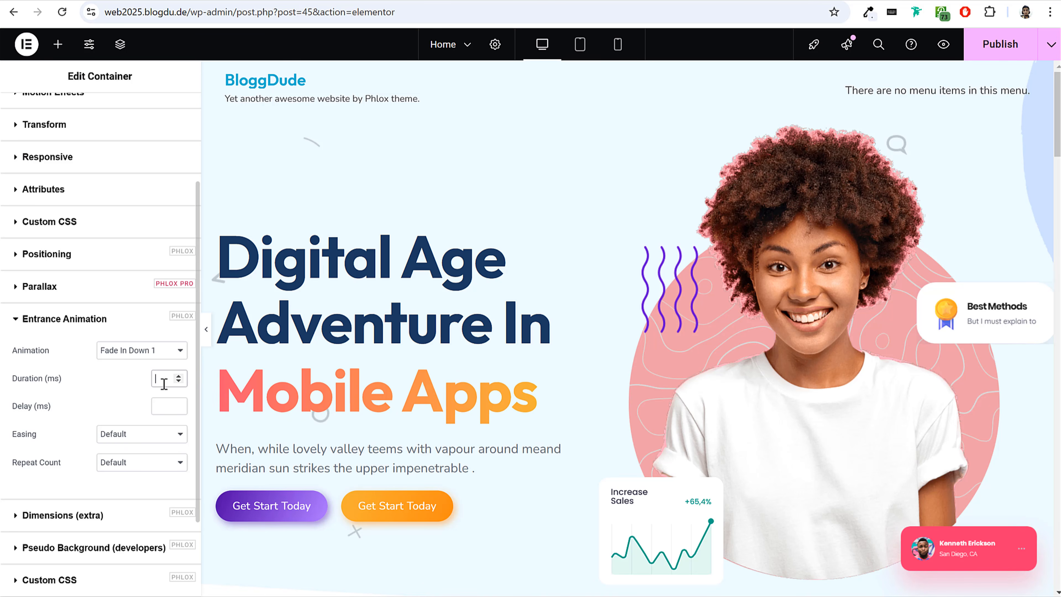
{"action": "type", "text": "2000"}
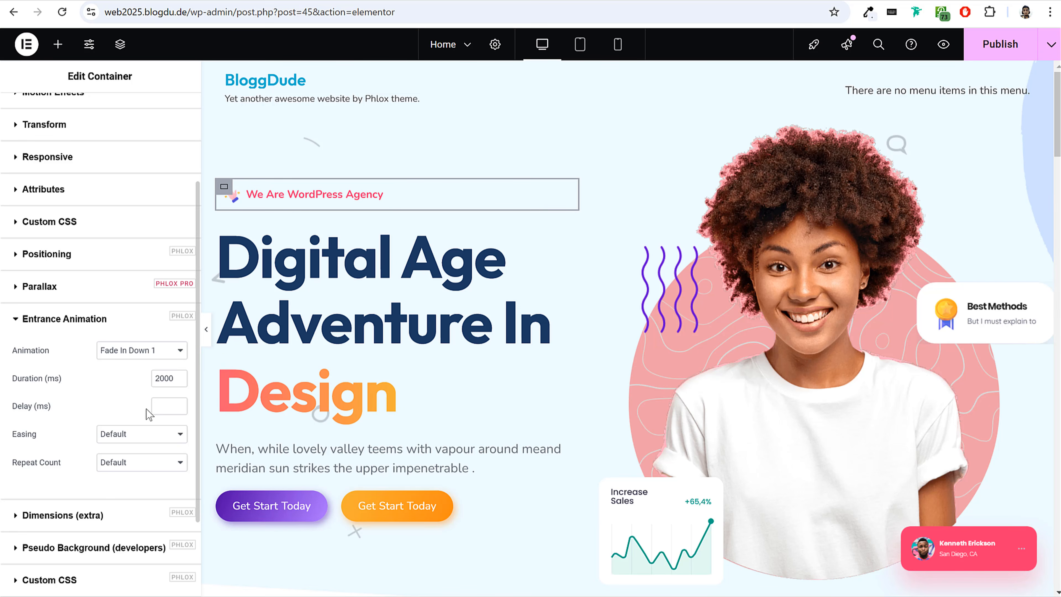
{"action": "left_click", "coordinate": [136, 435]}
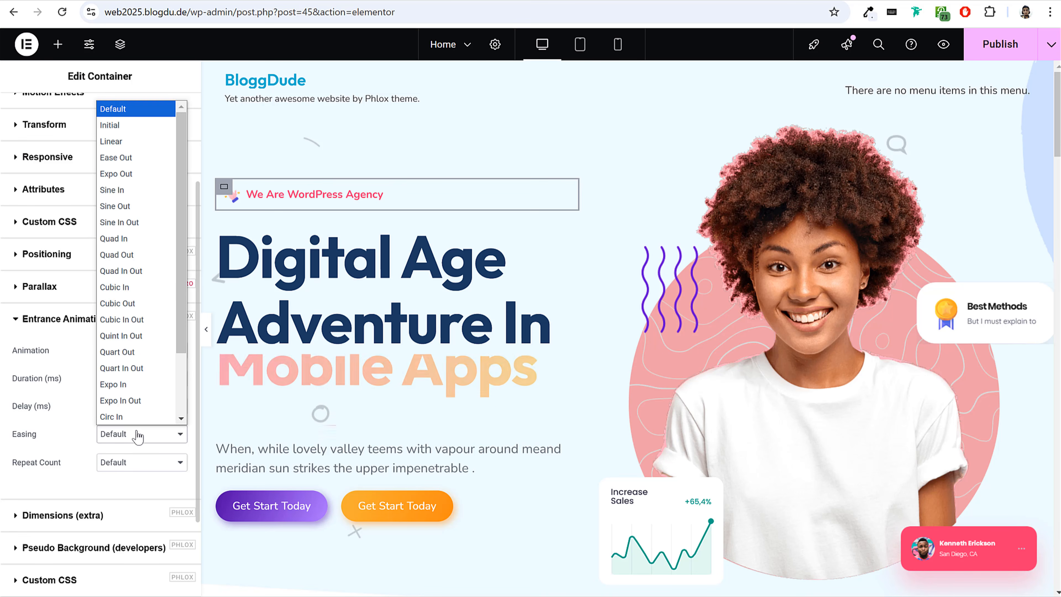
{"action": "left_click", "coordinate": [142, 323]}
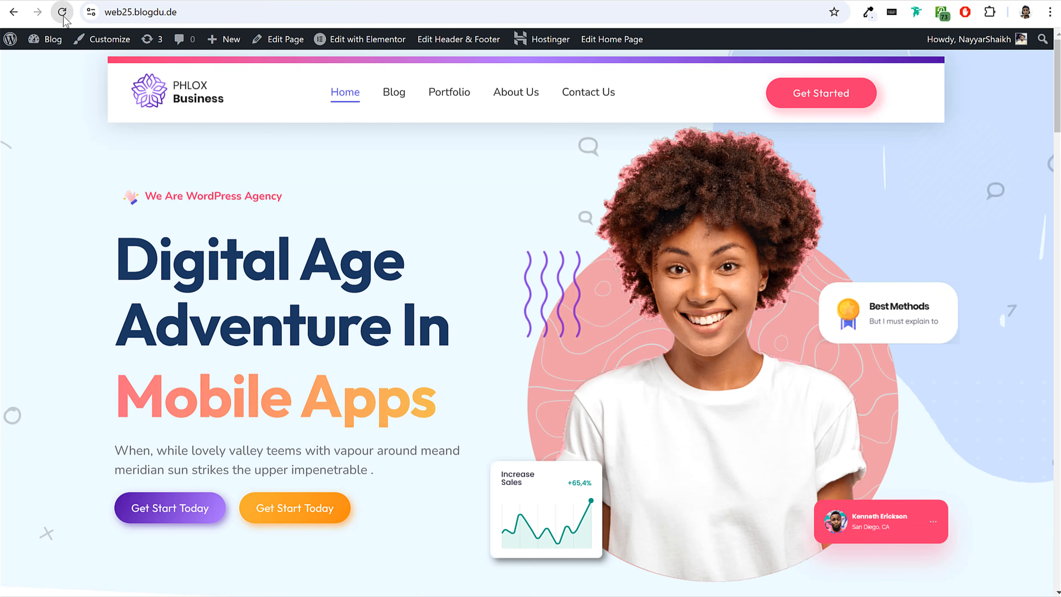
{"action": "left_click", "coordinate": [63, 16]}
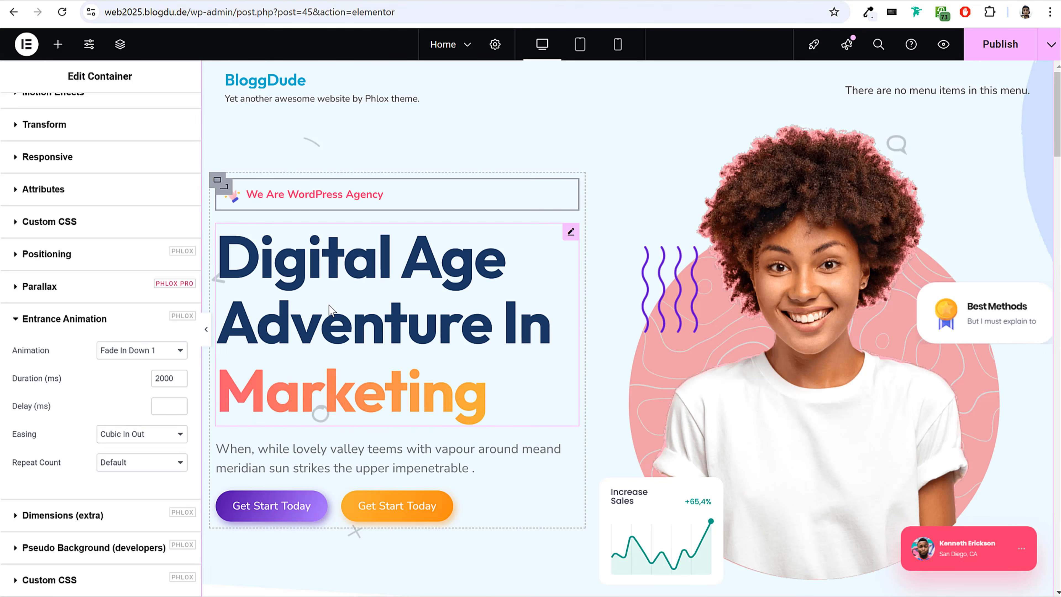
Apply the Fade In Up 2 entrance animation to the hero's "Digital Age Adventure In" heading.
{"action": "left_click", "coordinate": [396, 293]}
{"action": "left_click", "coordinate": [162, 111]}
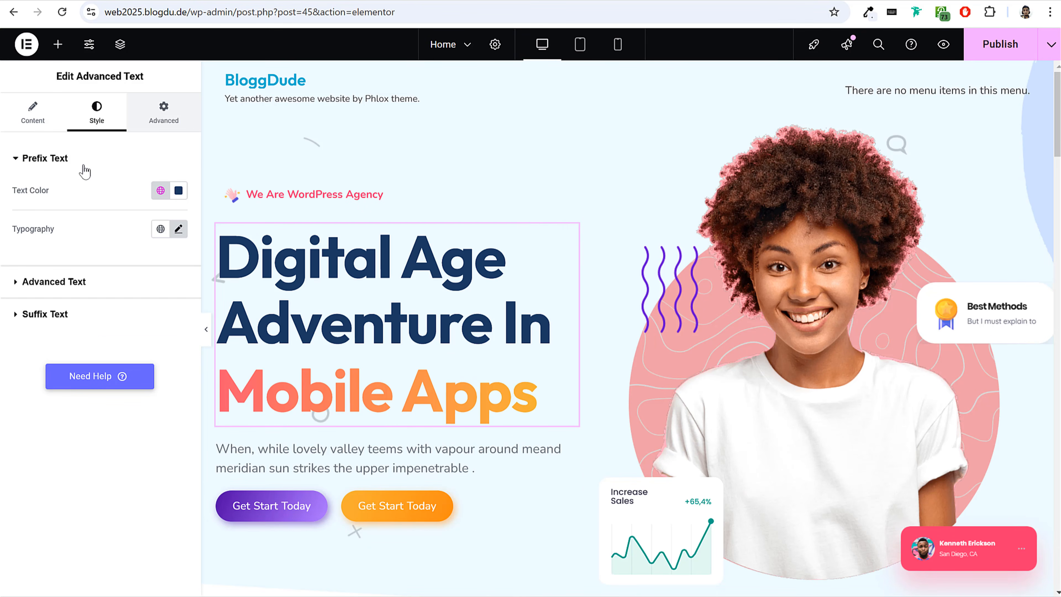
{"action": "left_click", "coordinate": [101, 158]}
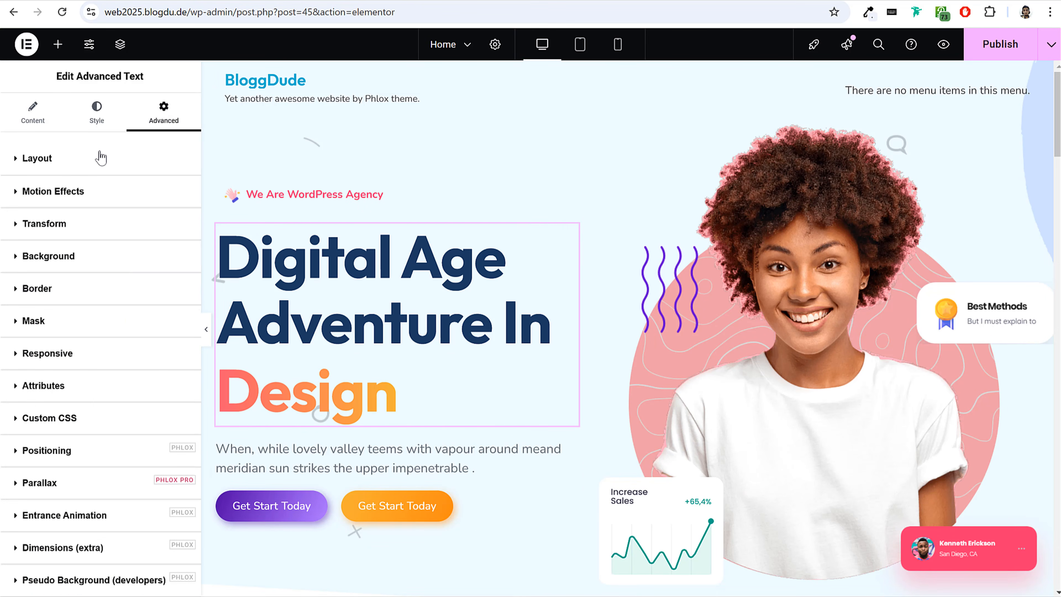
{"action": "scroll", "coordinate": [123, 319], "scroll_direction": "down", "scroll_amount": 4}
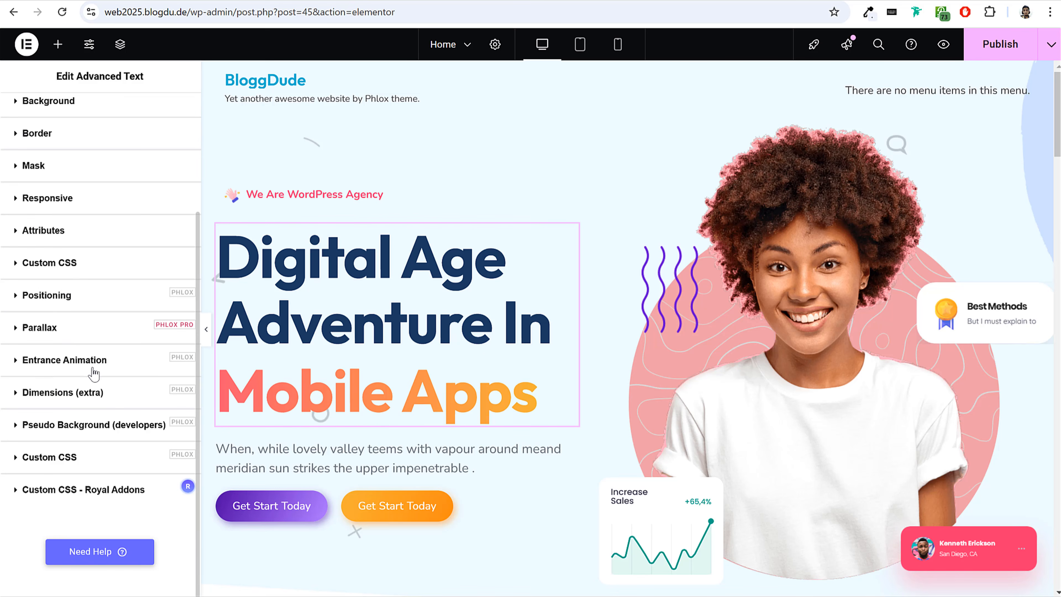
{"action": "left_click", "coordinate": [74, 362]}
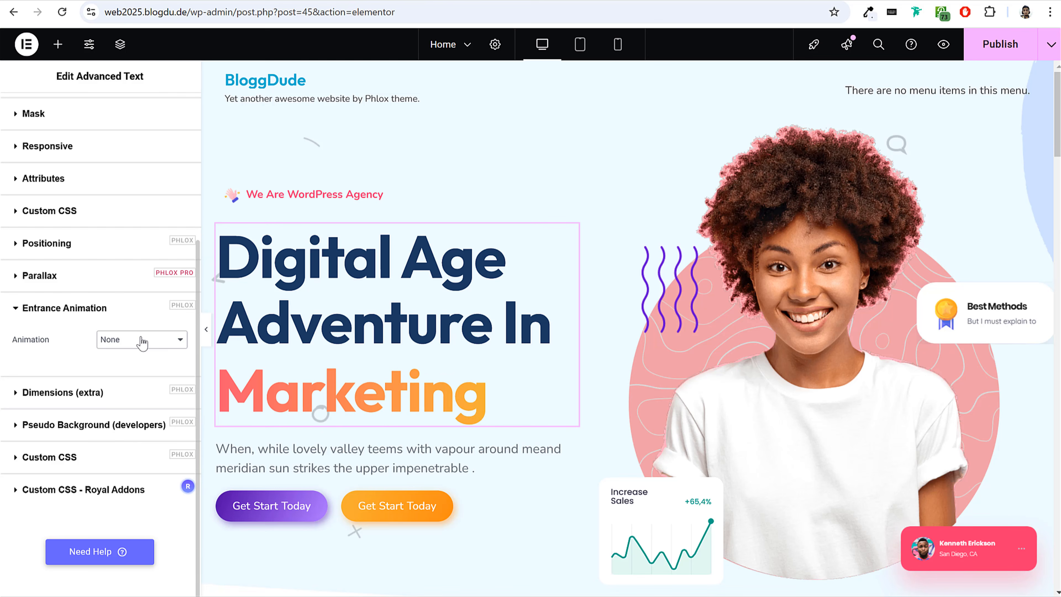
{"action": "left_click", "coordinate": [142, 340]}
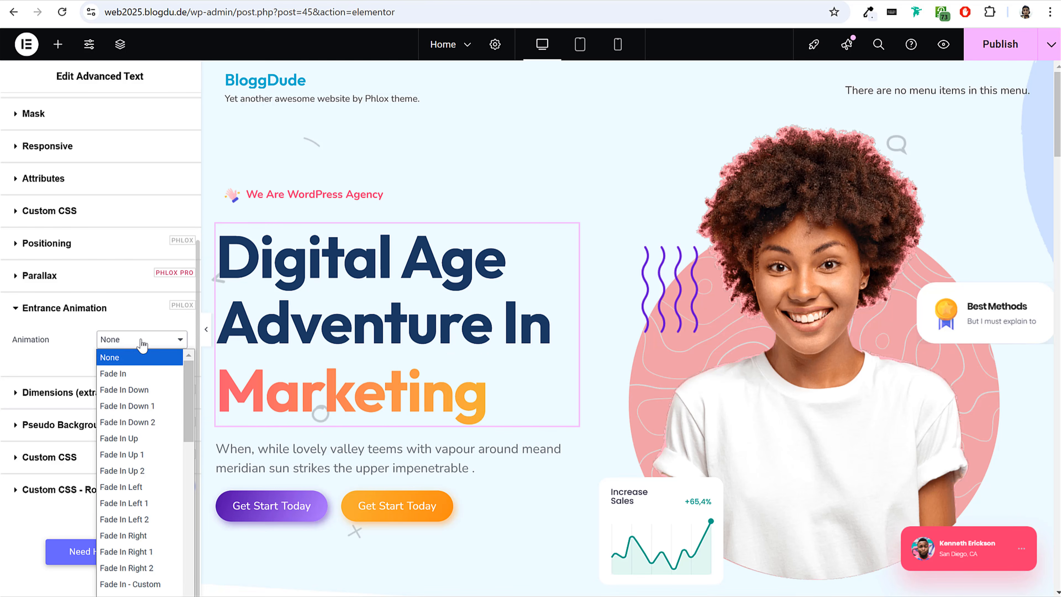
{"action": "left_click", "coordinate": [151, 467]}
Set the hero heading's entrance animation duration to 2000 ms and its easing to Cubic In Out.
{"action": "left_click", "coordinate": [167, 367]}
{"action": "type", "text": "2000"}
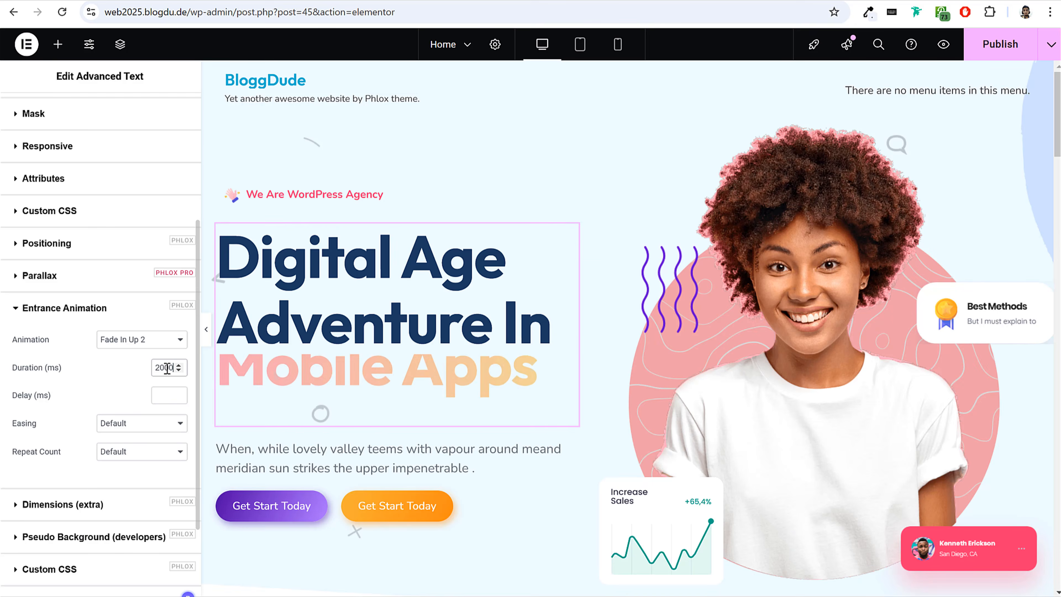
{"action": "left_click", "coordinate": [142, 430]}
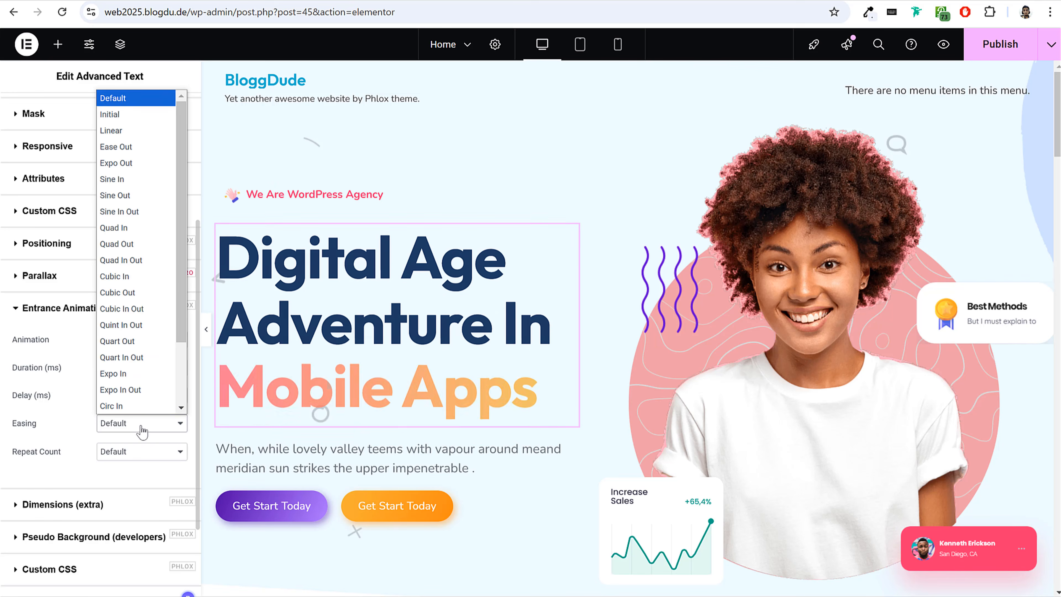
{"action": "left_click", "coordinate": [153, 308]}
Apply the Fade In entrance animation to the hero's paragraph beginning "When, while lovely valley teems".
{"action": "scroll", "coordinate": [348, 404], "scroll_direction": "down", "scroll_amount": 3}
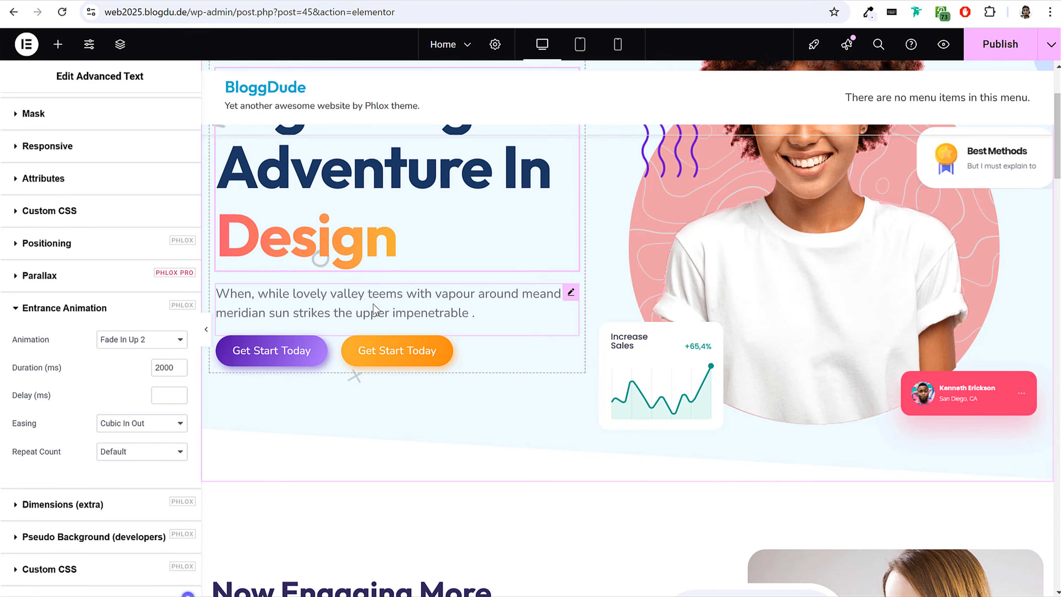
{"action": "left_click", "coordinate": [371, 300]}
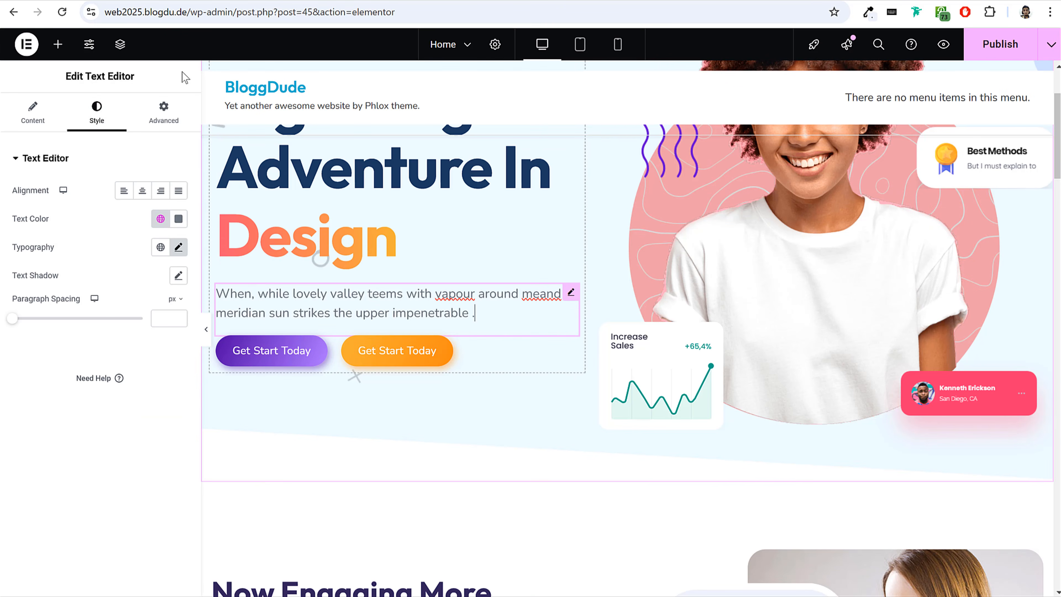
{"action": "left_click", "coordinate": [165, 119]}
{"action": "scroll", "coordinate": [99, 269], "scroll_direction": "down", "scroll_amount": 3}
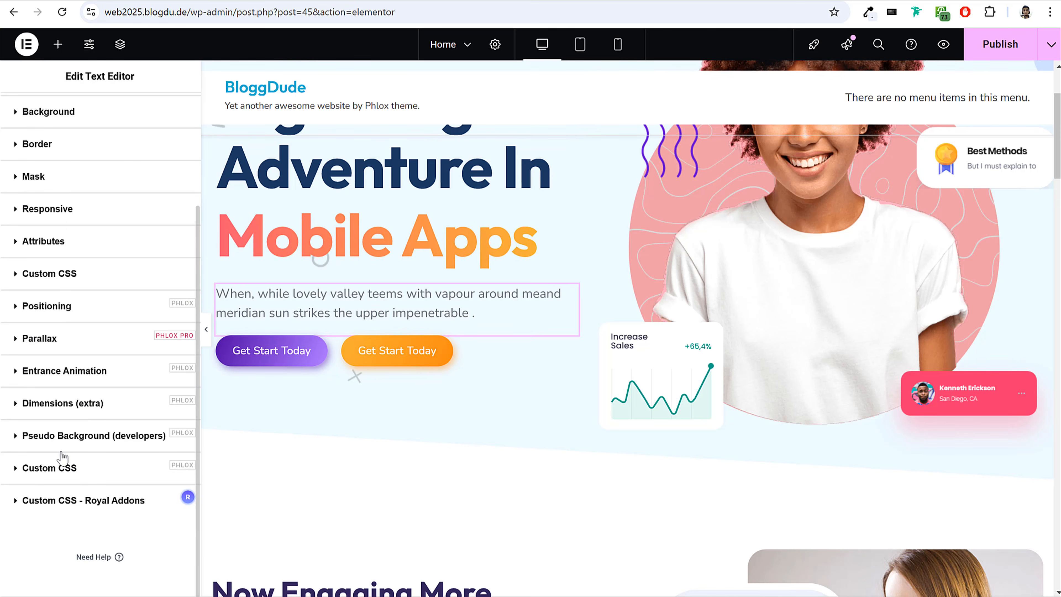
{"action": "left_click", "coordinate": [63, 371]}
{"action": "scroll", "coordinate": [138, 397], "scroll_direction": "down", "scroll_amount": 4}
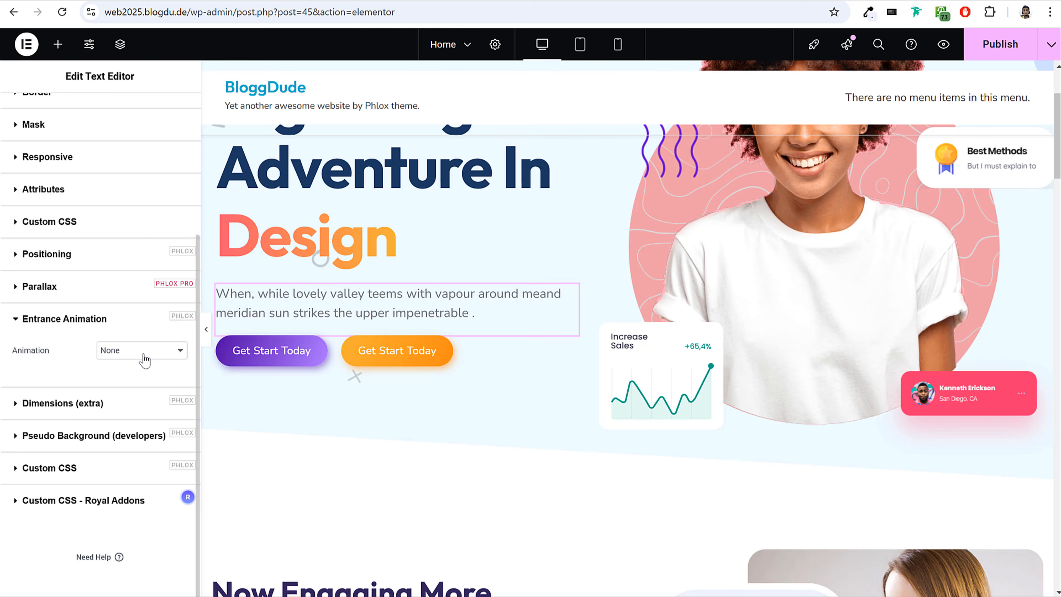
{"action": "left_click", "coordinate": [144, 351]}
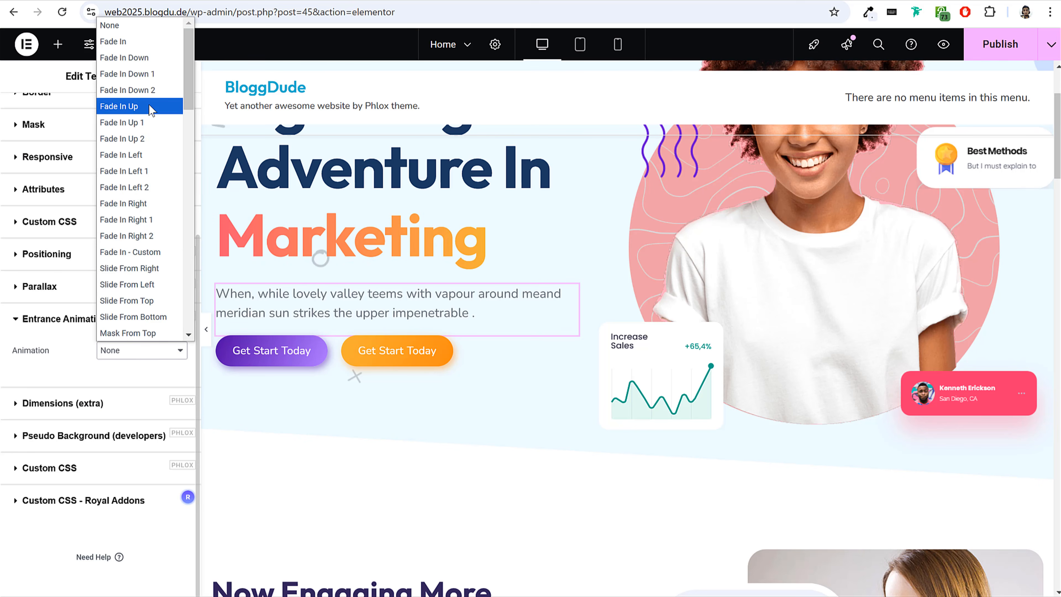
{"action": "left_click", "coordinate": [147, 41]}
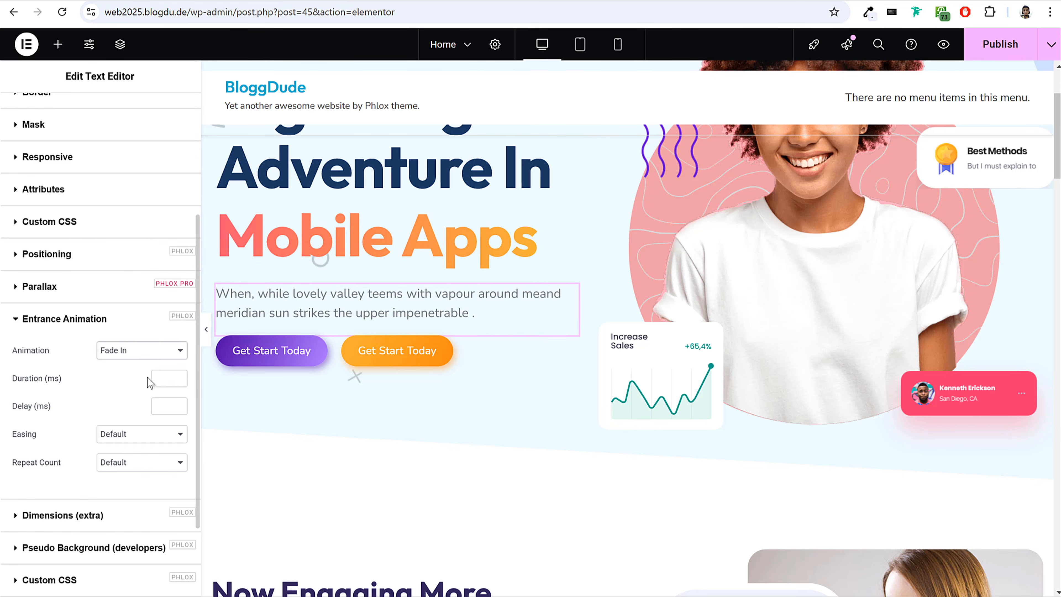
Set the hero paragraph's entrance animation duration to 2000 ms and its easing to Cubic In Out.
{"action": "type", "text": "1000"}
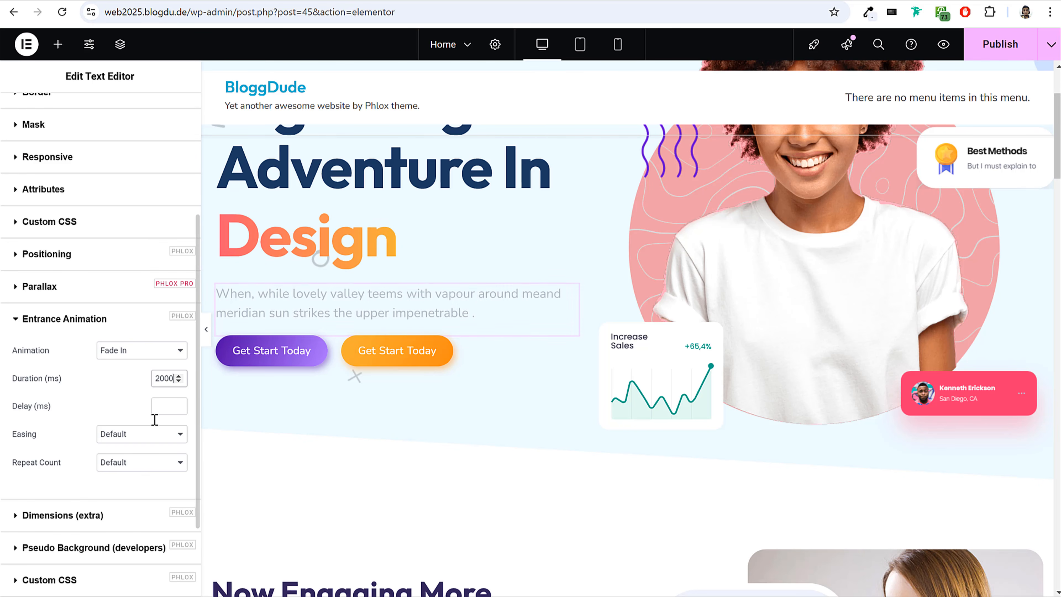
{"action": "left_click", "coordinate": [149, 440]}
{"action": "left_click", "coordinate": [145, 319]}
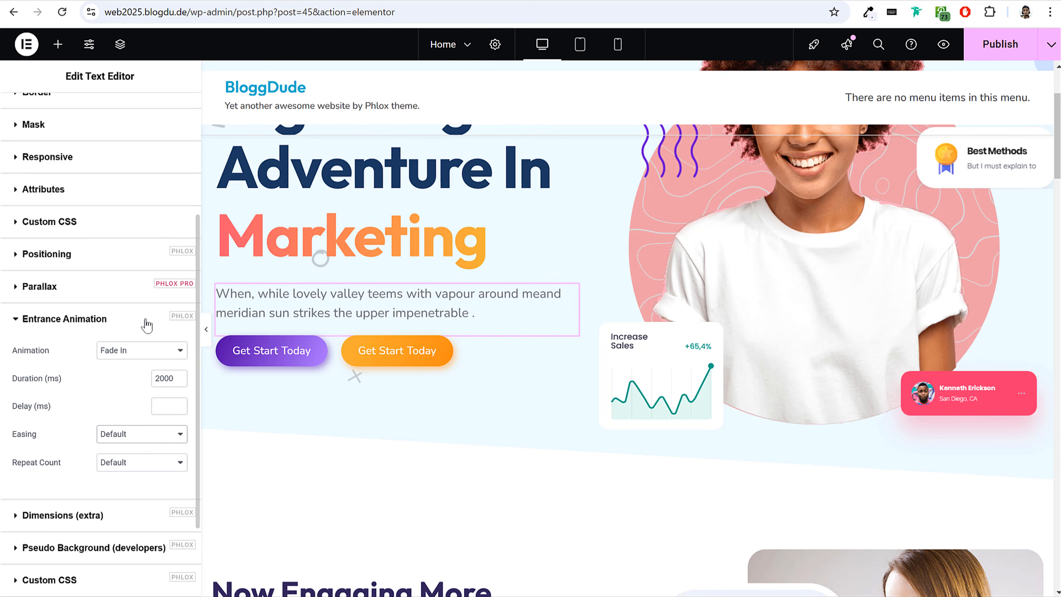
Apply the Scale Down 1 entrance animation to the hero's purple "Get Start Today" button with a duration of 1600 ms.
{"action": "left_click", "coordinate": [269, 355]}
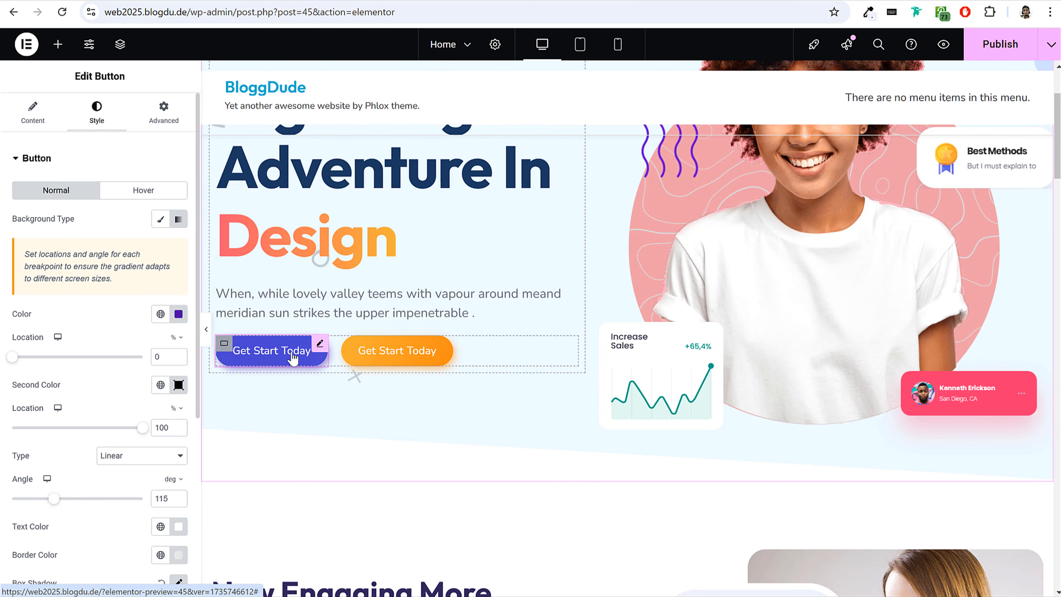
{"action": "left_click", "coordinate": [164, 110]}
{"action": "scroll", "coordinate": [153, 378], "scroll_direction": "down", "scroll_amount": 15}
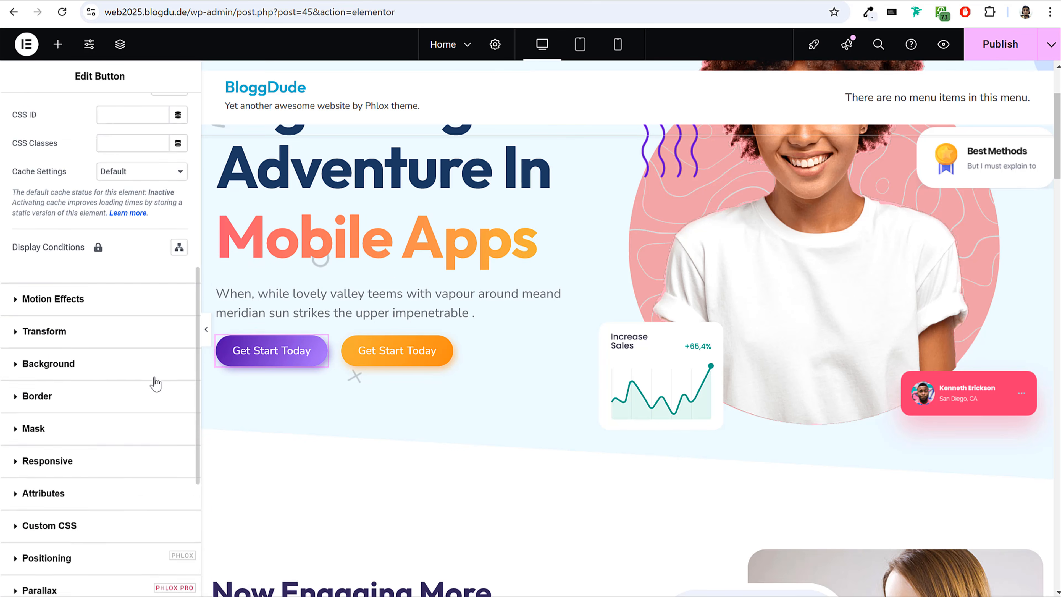
{"action": "left_click", "coordinate": [93, 419]}
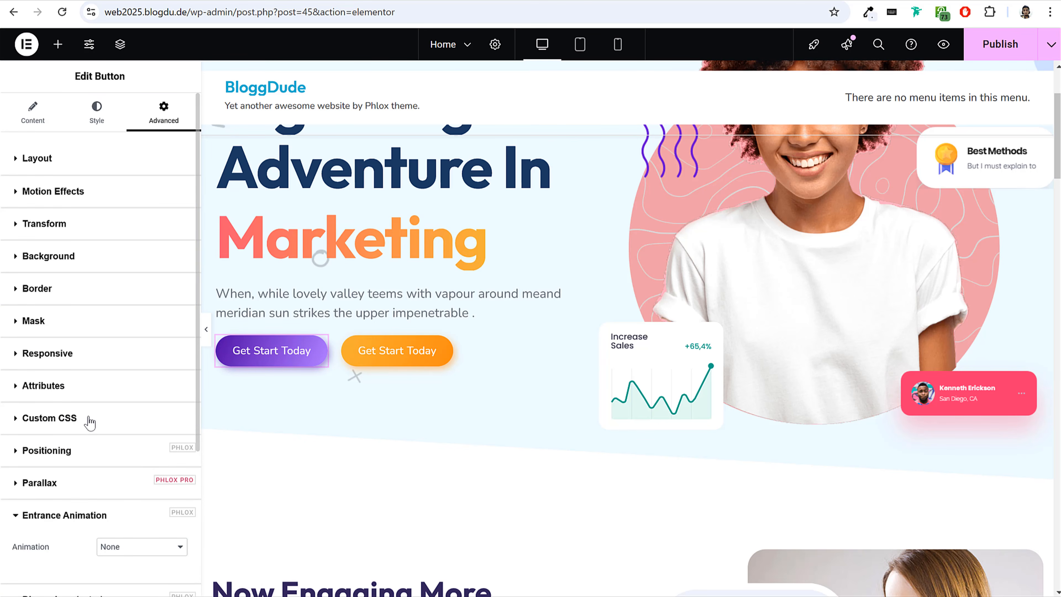
{"action": "scroll", "coordinate": [127, 391], "scroll_direction": "down", "scroll_amount": 5}
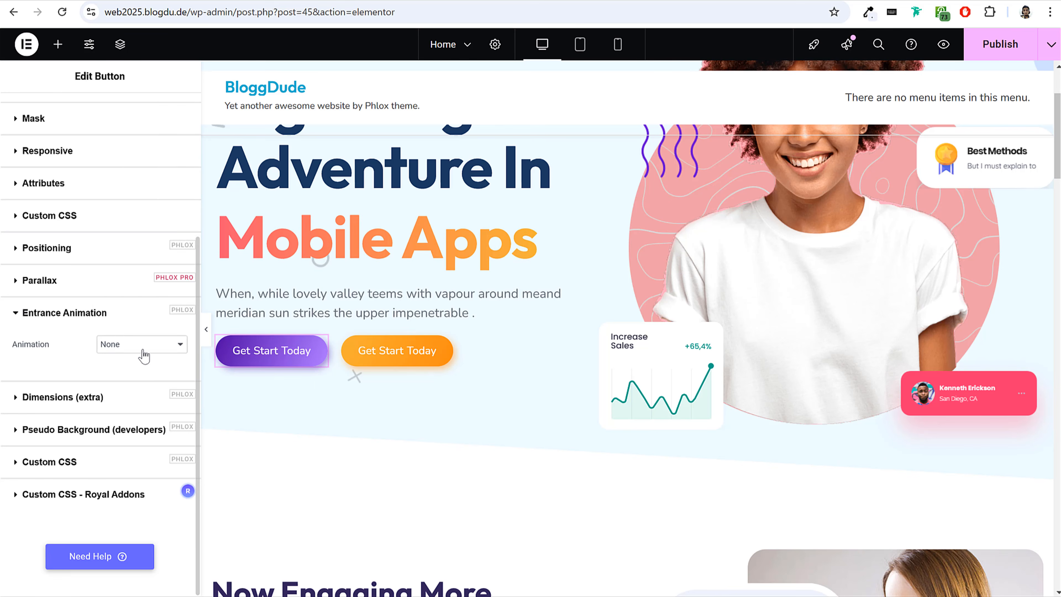
{"action": "left_click", "coordinate": [176, 345]}
{"action": "scroll", "coordinate": [126, 261], "scroll_direction": "down", "scroll_amount": 10}
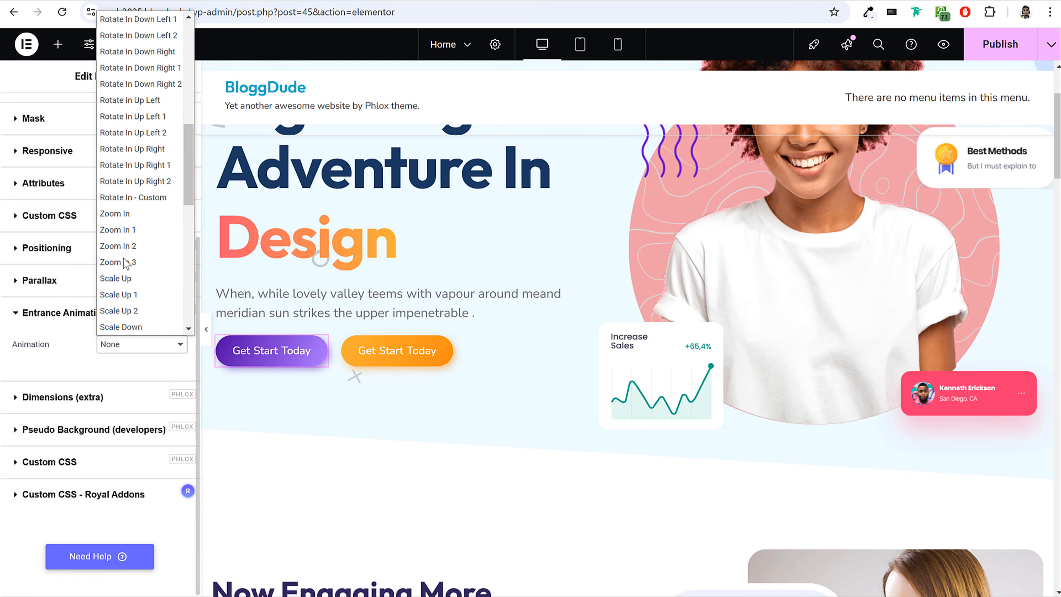
{"action": "scroll", "coordinate": [147, 284], "scroll_direction": "down", "scroll_amount": 1}
{"action": "scroll", "coordinate": [147, 285], "scroll_direction": "down", "scroll_amount": 5}
{"action": "key", "text": "Escape"}
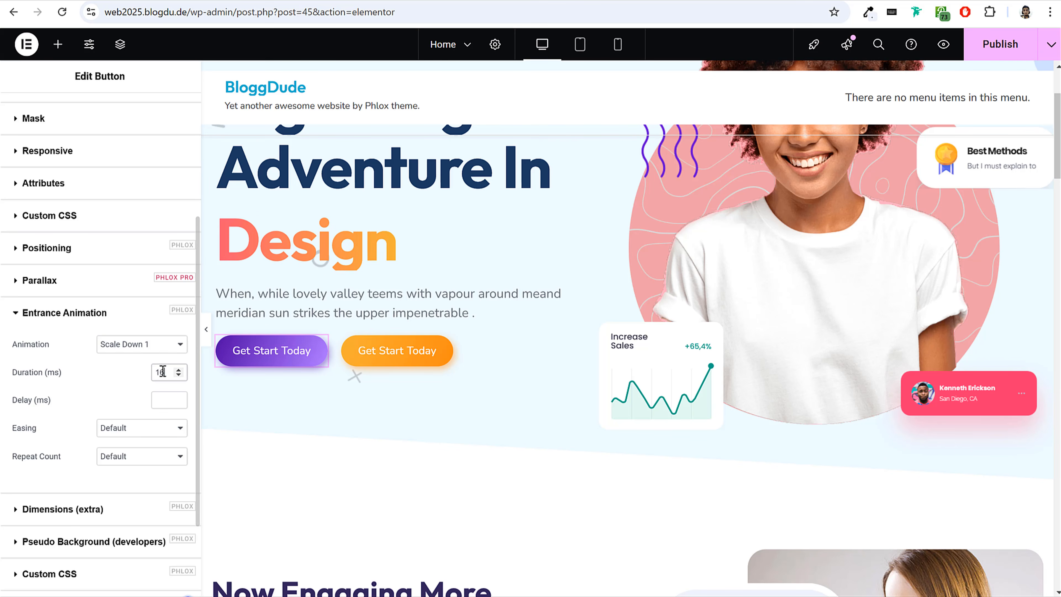
Set the purple button's entrance animation delay to 500 ms and its easing to Cubic In Out.
{"action": "double_click", "coordinate": [164, 400]}
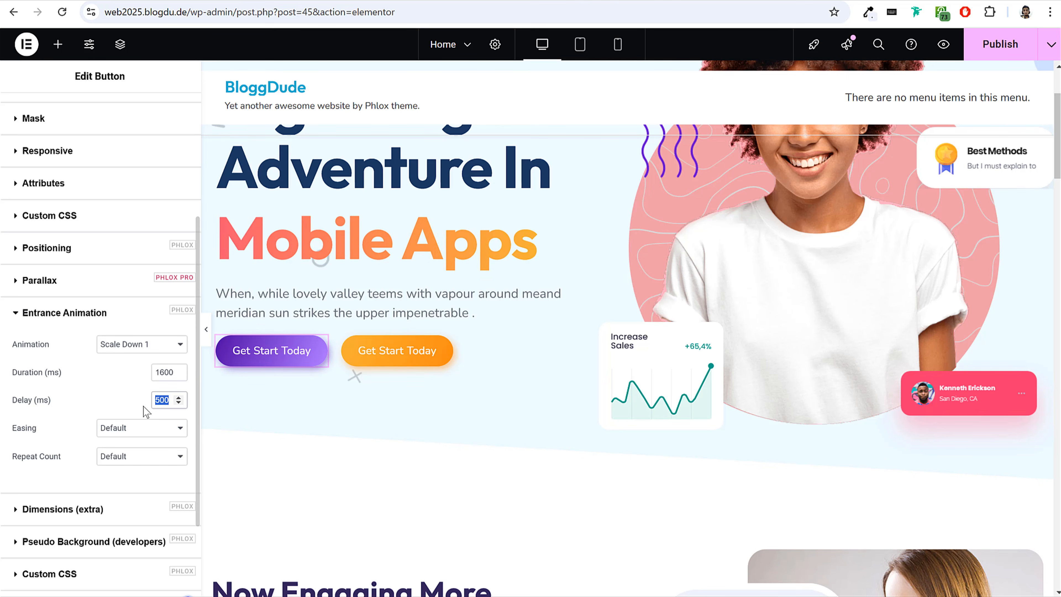
{"action": "left_click_drag", "start_coordinate": [171, 400], "coordinate": [151, 404]}
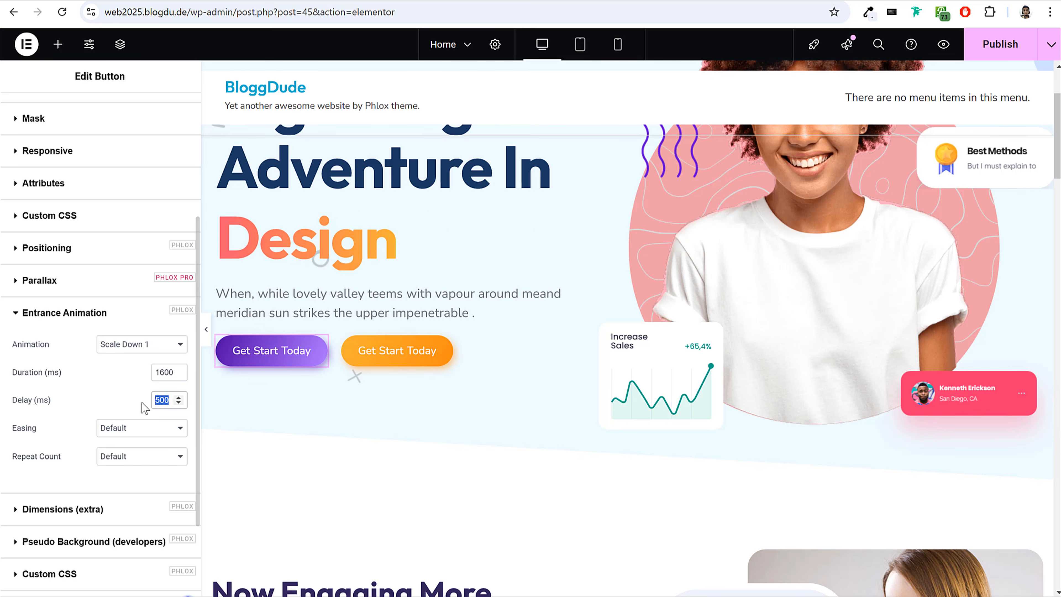
{"action": "left_click", "coordinate": [135, 428]}
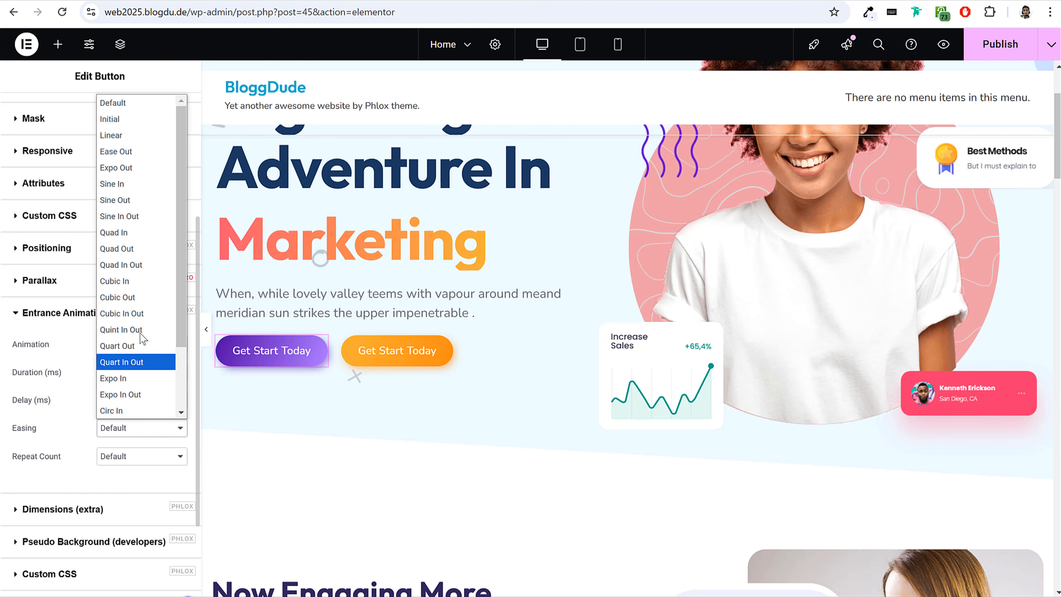
{"action": "left_click", "coordinate": [144, 311]}
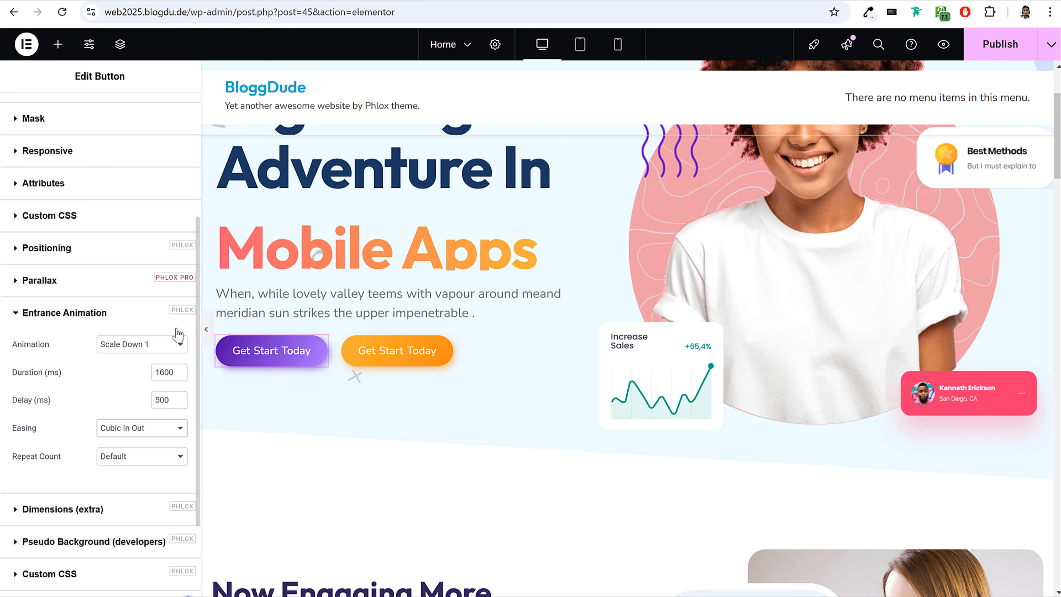
{"action": "left_click", "coordinate": [119, 1]}
{"action": "left_click", "coordinate": [63, 13]}
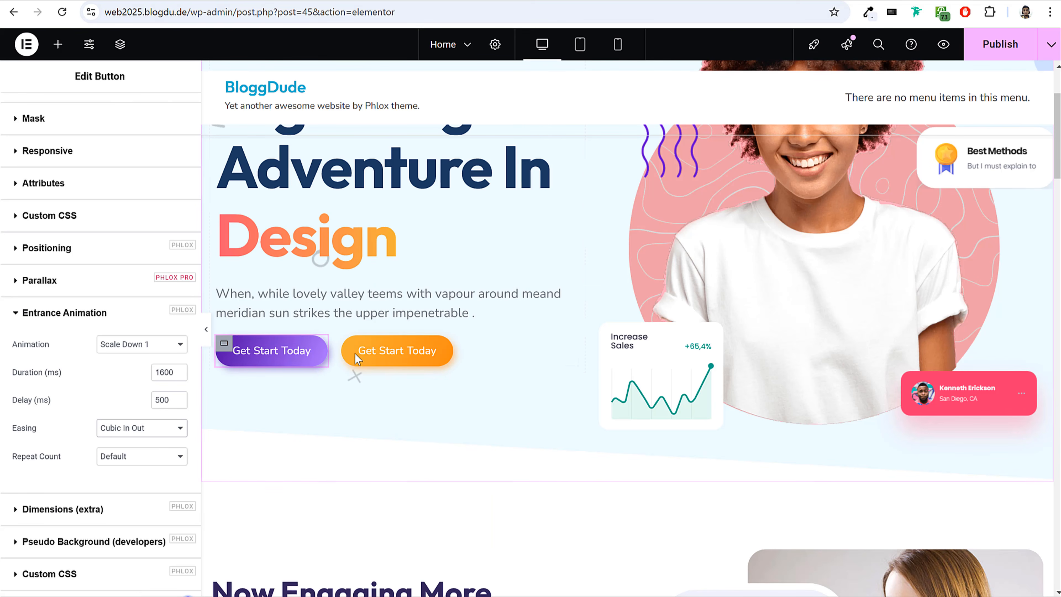
Apply the Scale Down 2 entrance animation to the hero's orange "Get Start Today" button.
{"action": "left_click", "coordinate": [375, 357]}
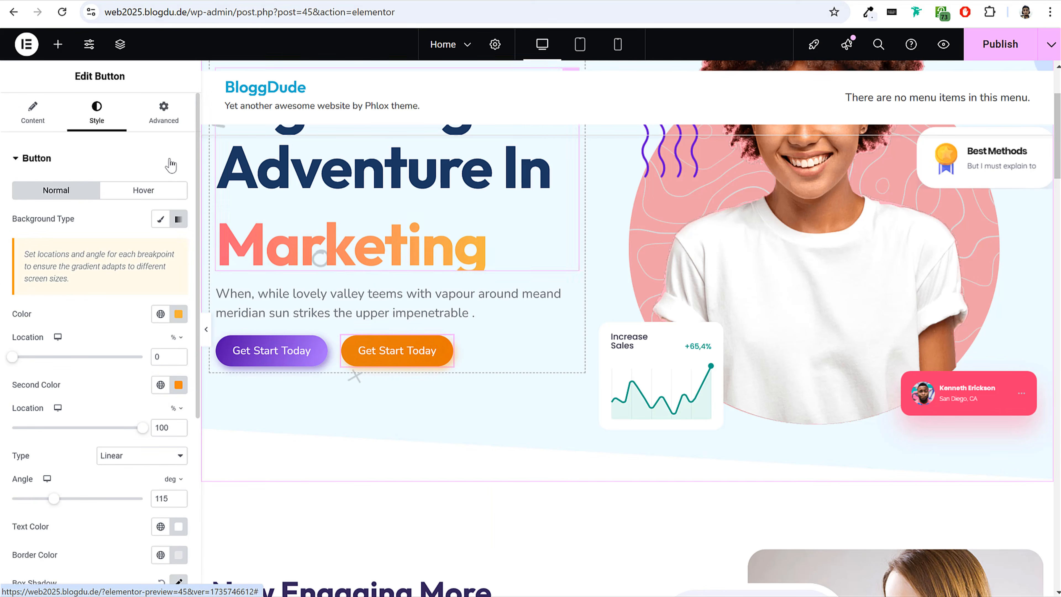
{"action": "left_click", "coordinate": [163, 111]}
{"action": "left_click", "coordinate": [104, 165]}
{"action": "scroll", "coordinate": [105, 365], "scroll_direction": "down", "scroll_amount": 3}
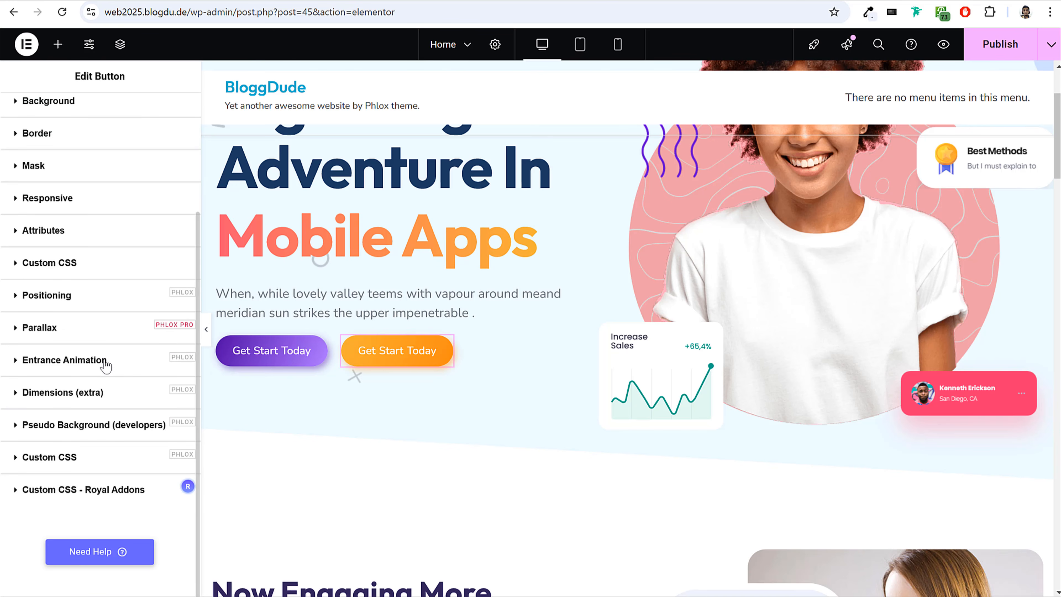
{"action": "left_click", "coordinate": [107, 375]}
{"action": "left_click", "coordinate": [142, 340]}
{"action": "left_click", "coordinate": [143, 359]}
{"action": "left_click", "coordinate": [142, 339]}
{"action": "scroll", "coordinate": [138, 452], "scroll_direction": "down", "scroll_amount": 5}
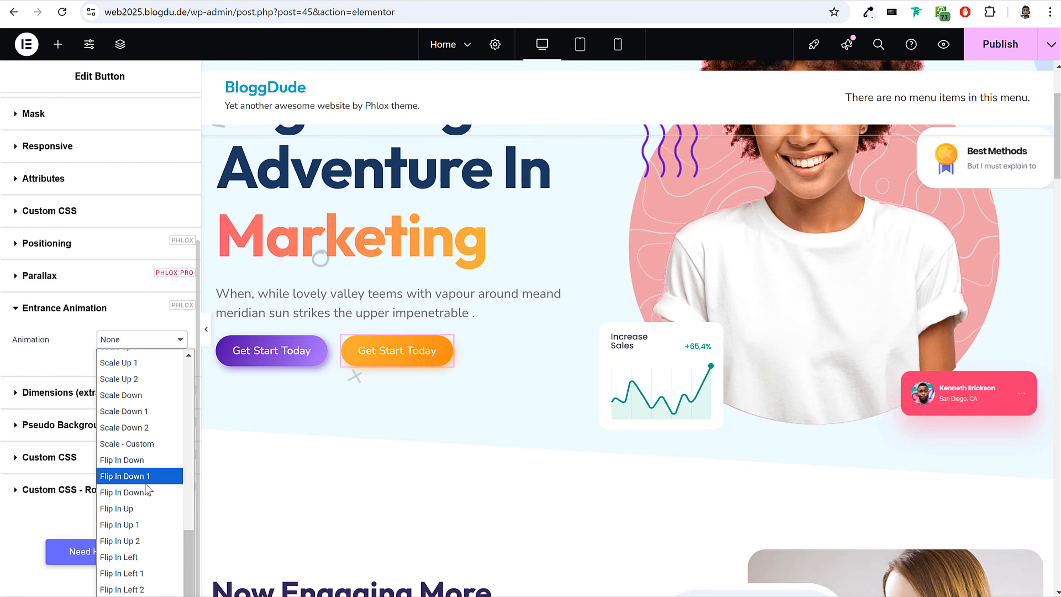
{"action": "scroll", "coordinate": [145, 483], "scroll_direction": "down", "scroll_amount": 3}
{"action": "scroll", "coordinate": [145, 484], "scroll_direction": "up", "scroll_amount": 5}
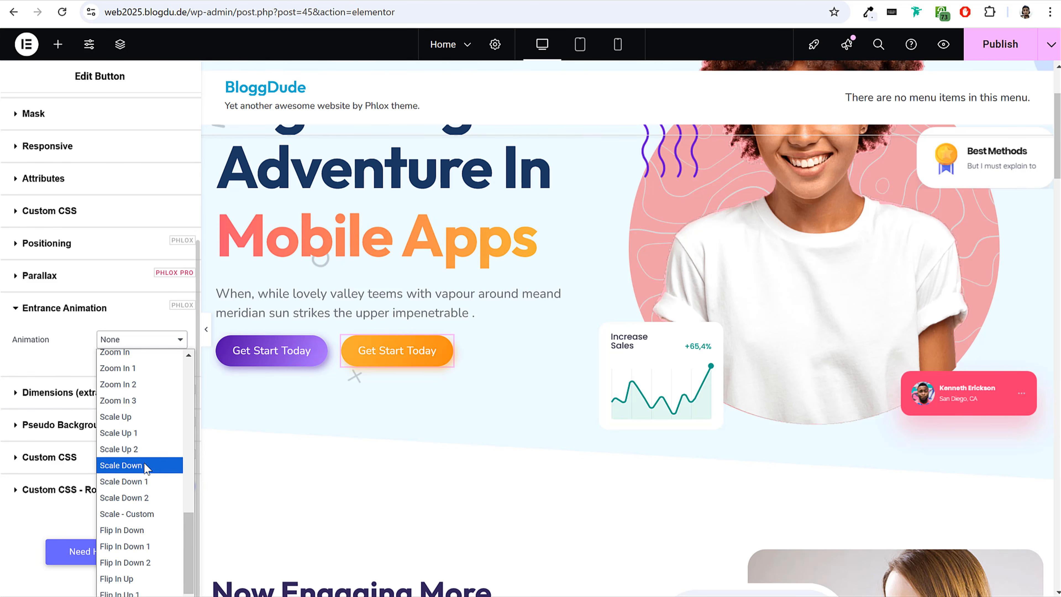
{"action": "left_click", "coordinate": [146, 498]}
Set the orange button's entrance animation to a 1600 ms duration, a 500 ms delay and Cubic In Out easing.
{"action": "left_click", "coordinate": [163, 371]}
{"action": "type", "text": "1600"}
{"action": "left_click", "coordinate": [162, 396]}
{"action": "type", "text": "500"}
{"action": "left_click", "coordinate": [138, 434]}
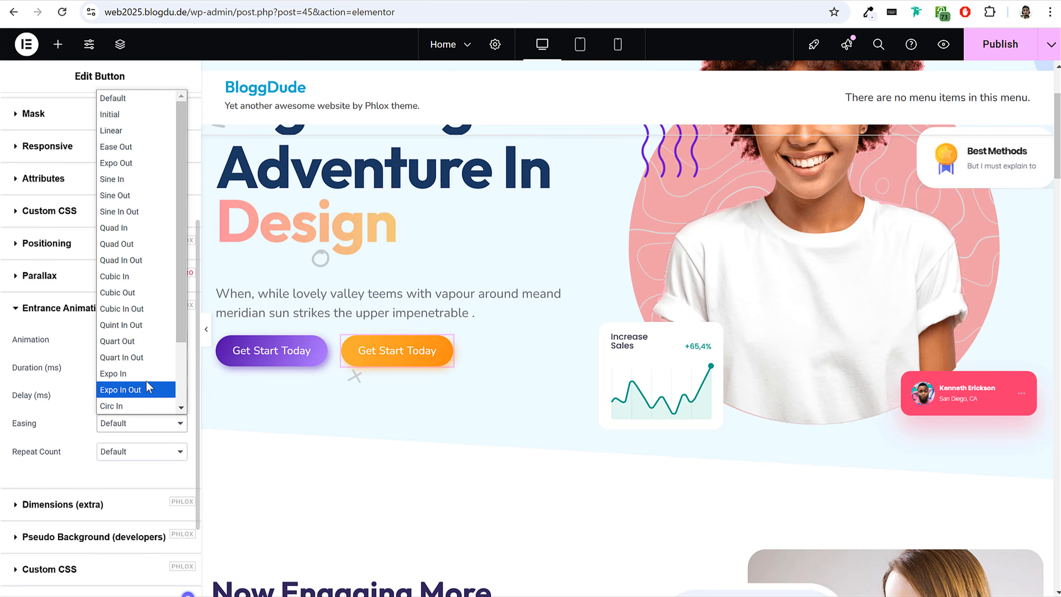
{"action": "left_click", "coordinate": [153, 309]}
Publish the home page changes and open the live BloggDude site from the WordPress dashboard.
{"action": "scroll", "coordinate": [406, 380], "scroll_direction": "up", "scroll_amount": 3}
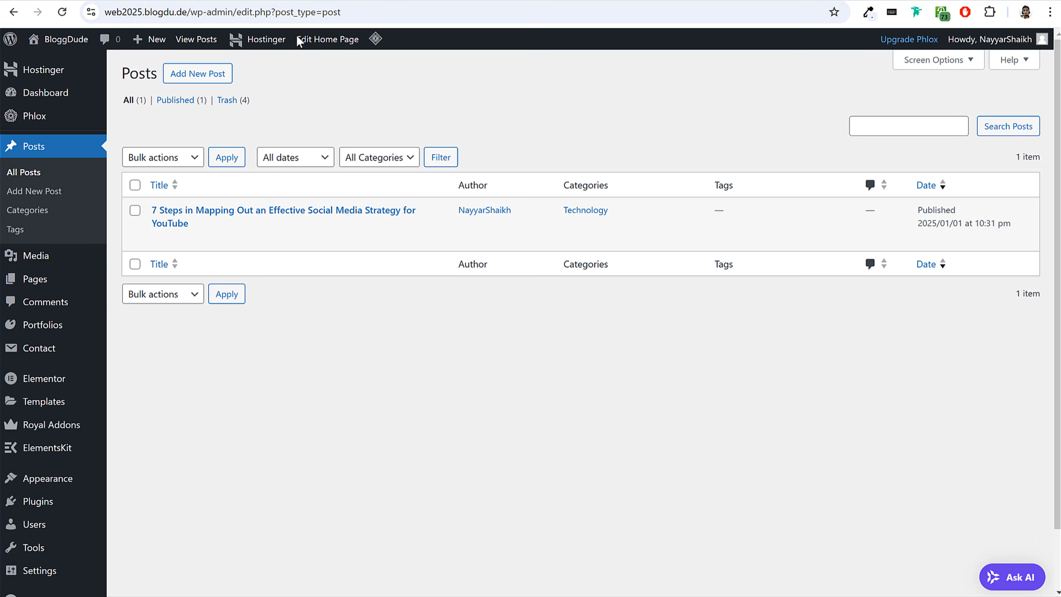
{"action": "left_click", "coordinate": [52, 46]}
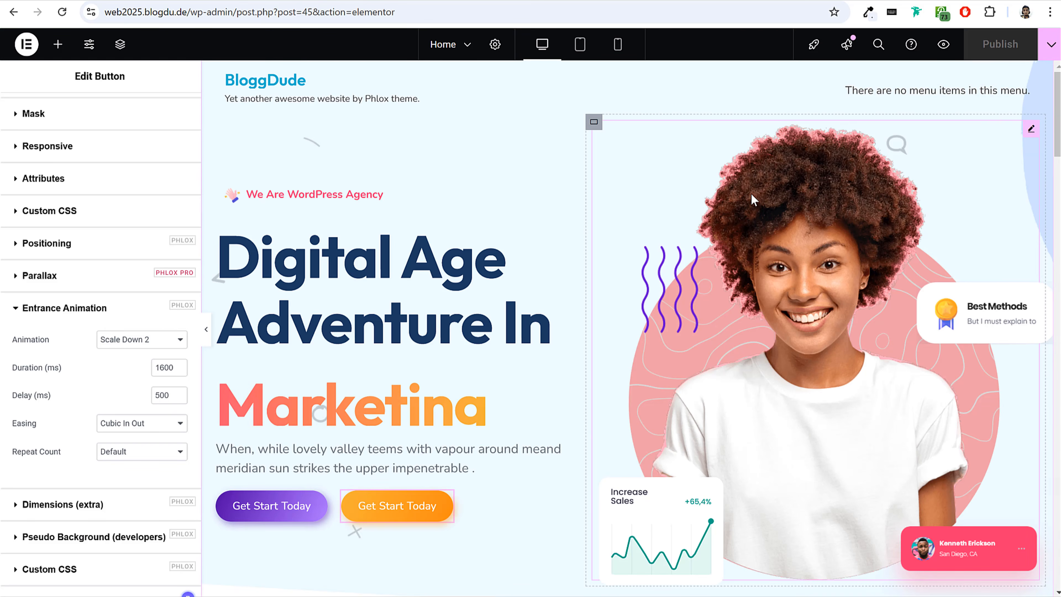
Apply the Scale Down 1 entrance animation to the hero's main image of the smiling woman.
{"action": "left_click", "coordinate": [830, 203]}
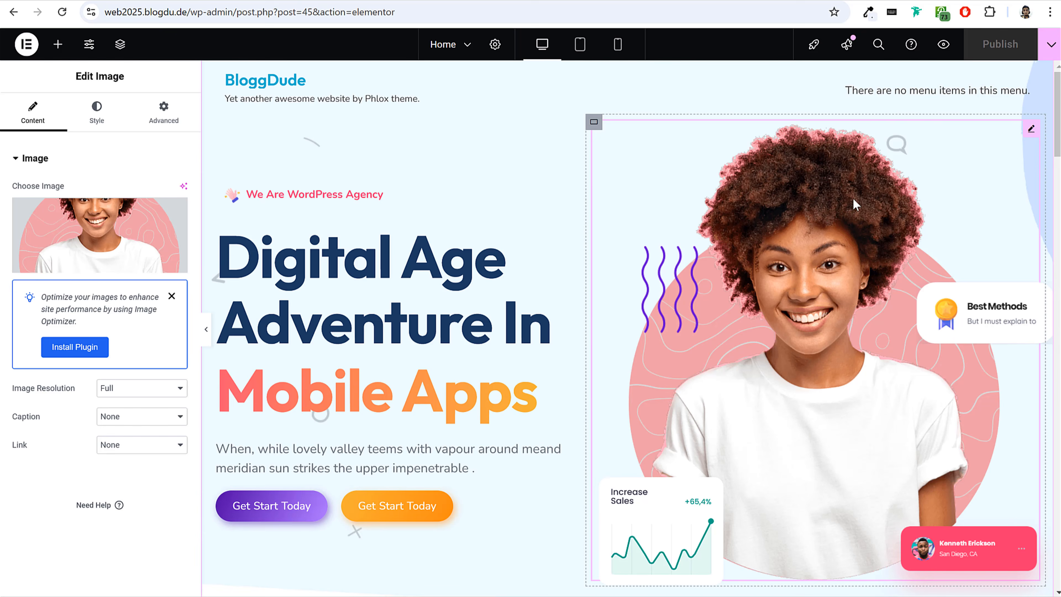
{"action": "left_click", "coordinate": [163, 112]}
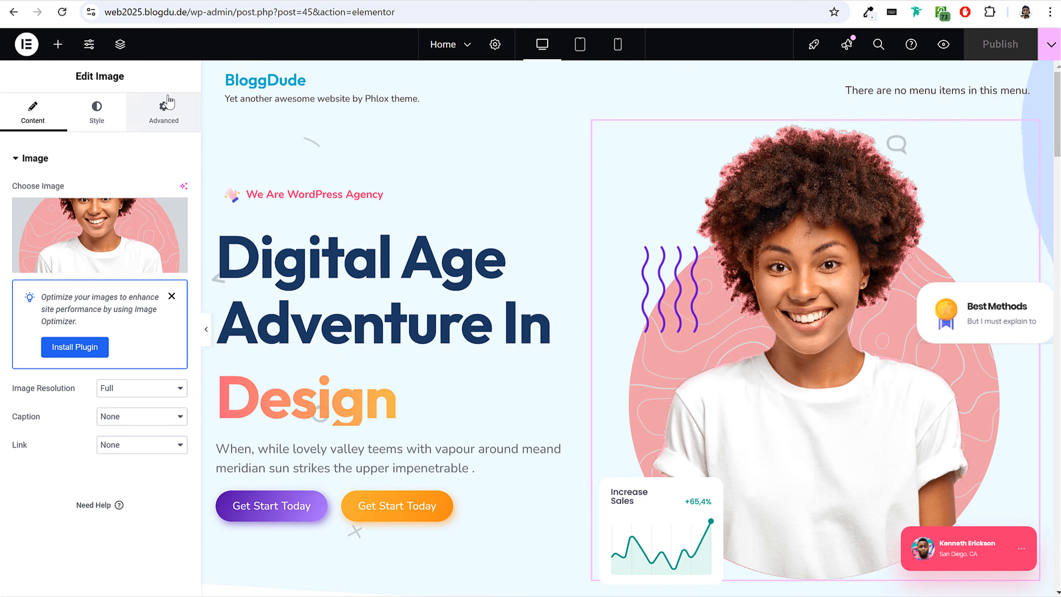
{"action": "left_click", "coordinate": [113, 158]}
{"action": "scroll", "coordinate": [107, 278], "scroll_direction": "down", "scroll_amount": 3}
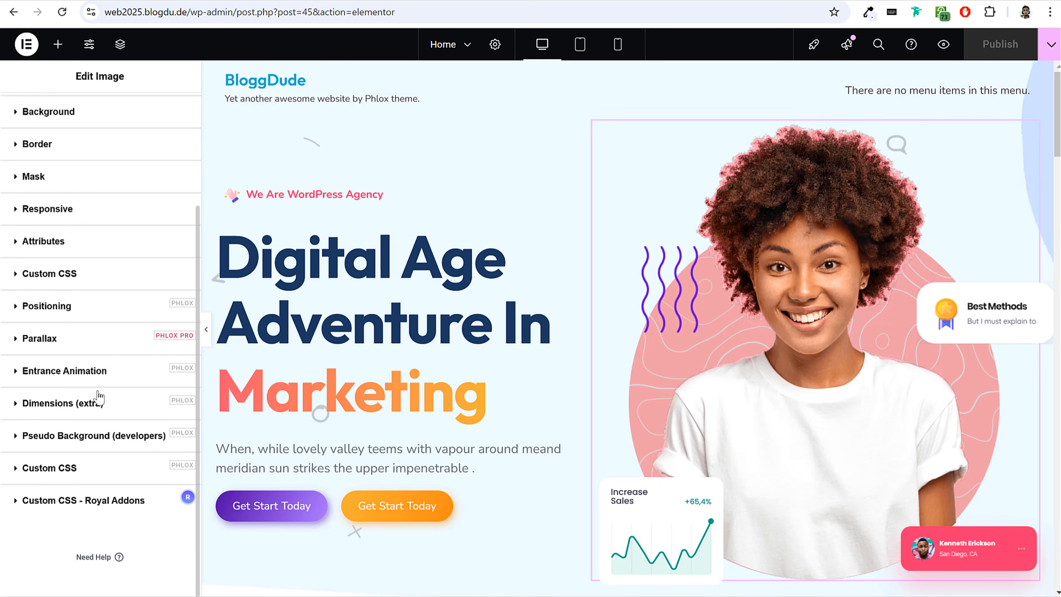
{"action": "left_click", "coordinate": [95, 373]}
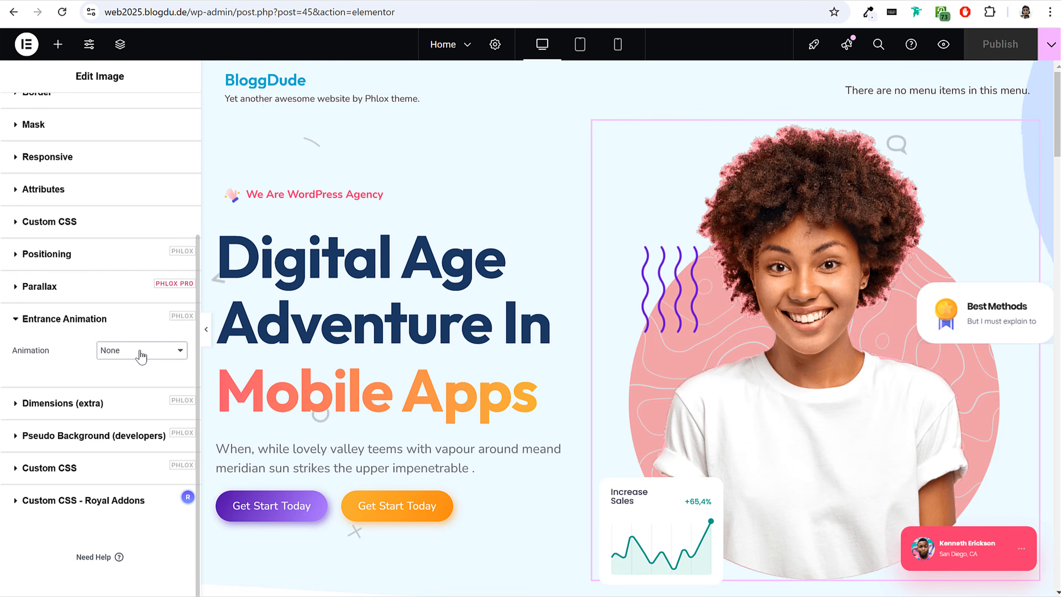
{"action": "left_click", "coordinate": [141, 354]}
{"action": "scroll", "coordinate": [144, 301], "scroll_direction": "down", "scroll_amount": 15}
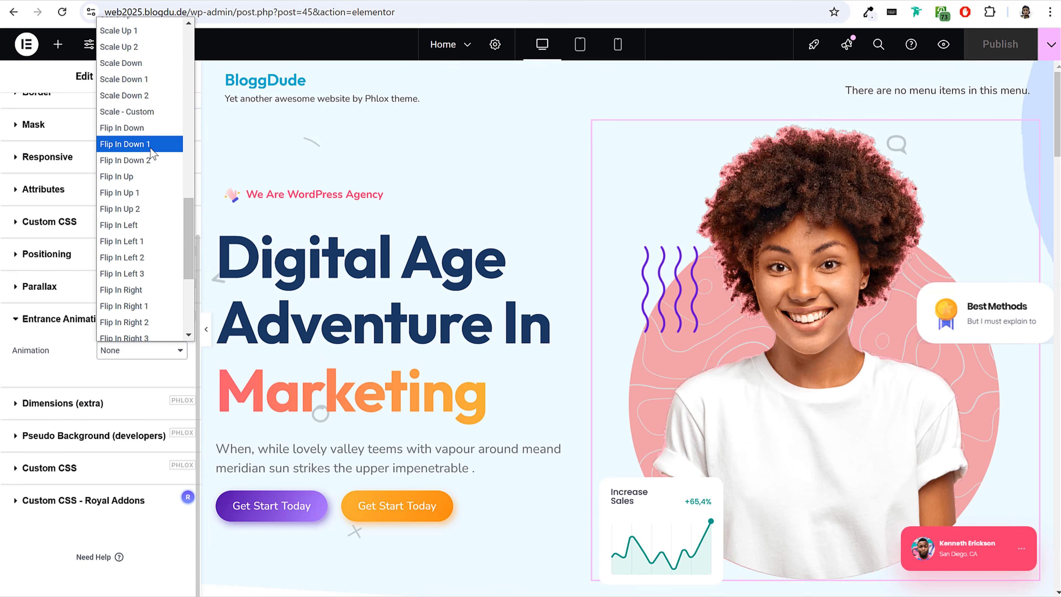
{"action": "scroll", "coordinate": [149, 188], "scroll_direction": "down", "scroll_amount": 4}
{"action": "scroll", "coordinate": [150, 125], "scroll_direction": "up", "scroll_amount": 6}
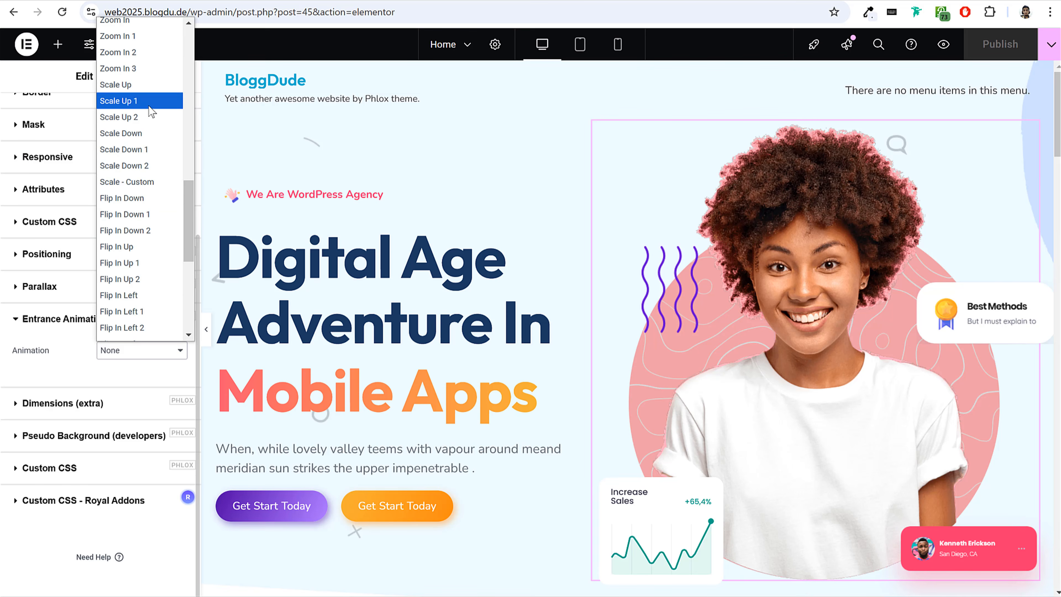
{"action": "left_click", "coordinate": [147, 150]}
Set the hero image's entrance animation duration to 1600 ms and its delay to 500 ms.
{"action": "left_click", "coordinate": [159, 382]}
{"action": "type", "text": "1600"}
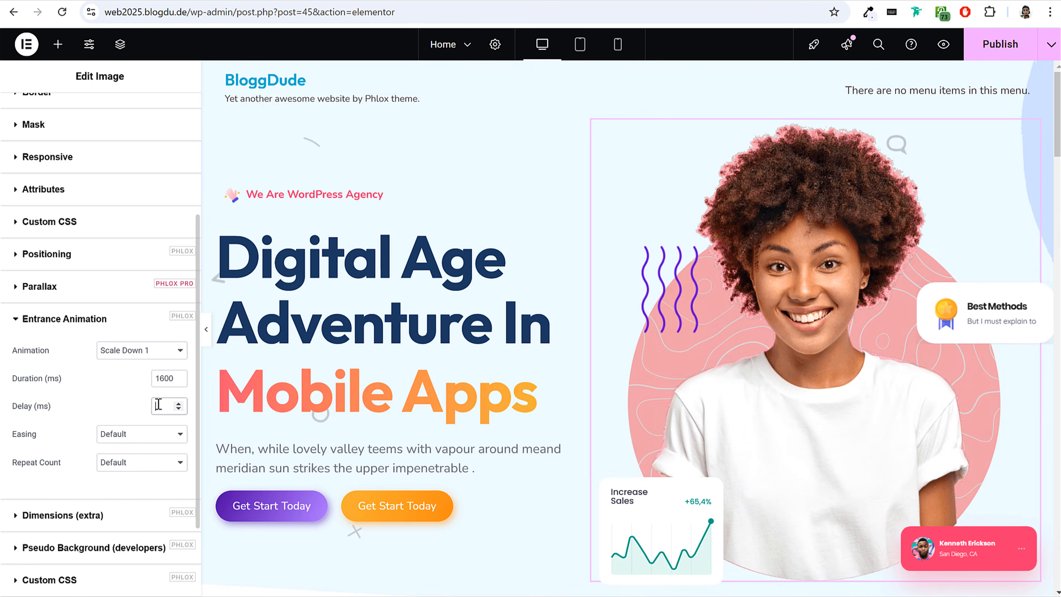
{"action": "left_click", "coordinate": [159, 404]}
{"action": "type", "text": "300"}
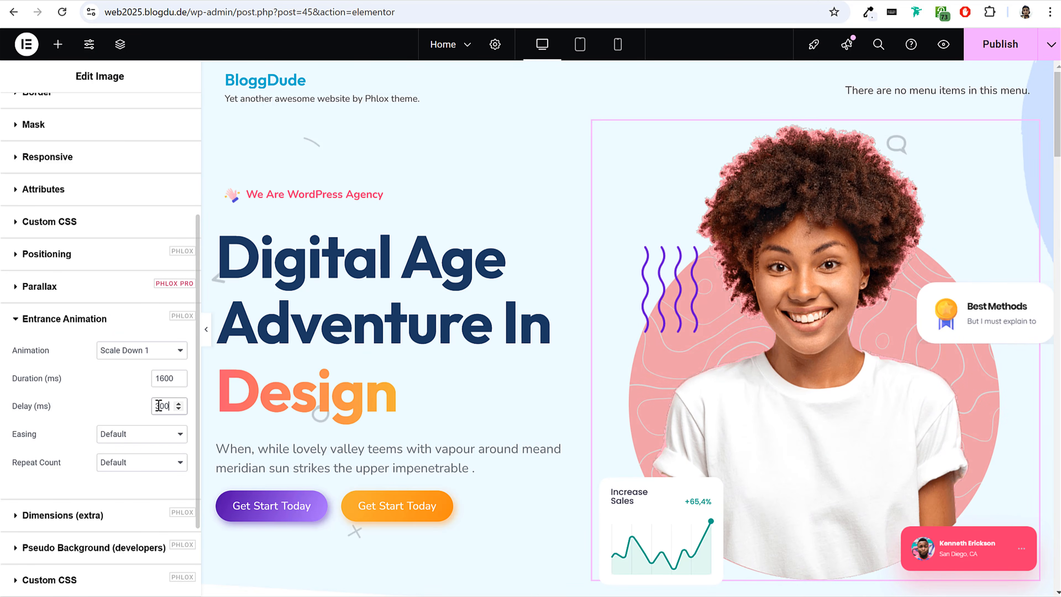
{"action": "left_click_drag", "start_coordinate": [159, 405], "coordinate": [140, 410]}
{"action": "type", "text": "5"}
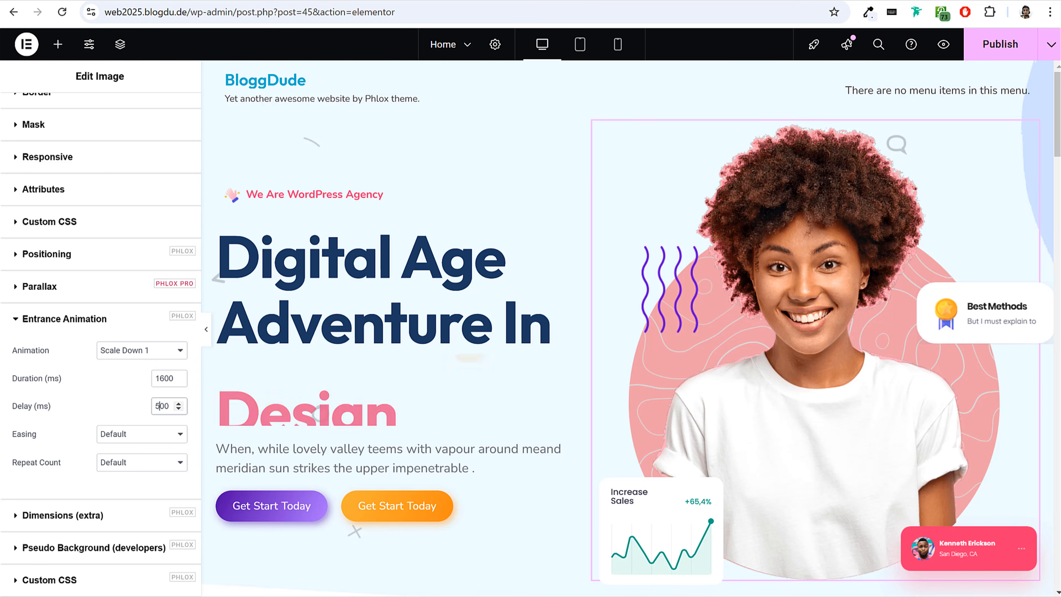
Set the easing of the hero image's entrance animation to Cubic In Out.
{"action": "left_click", "coordinate": [126, 435]}
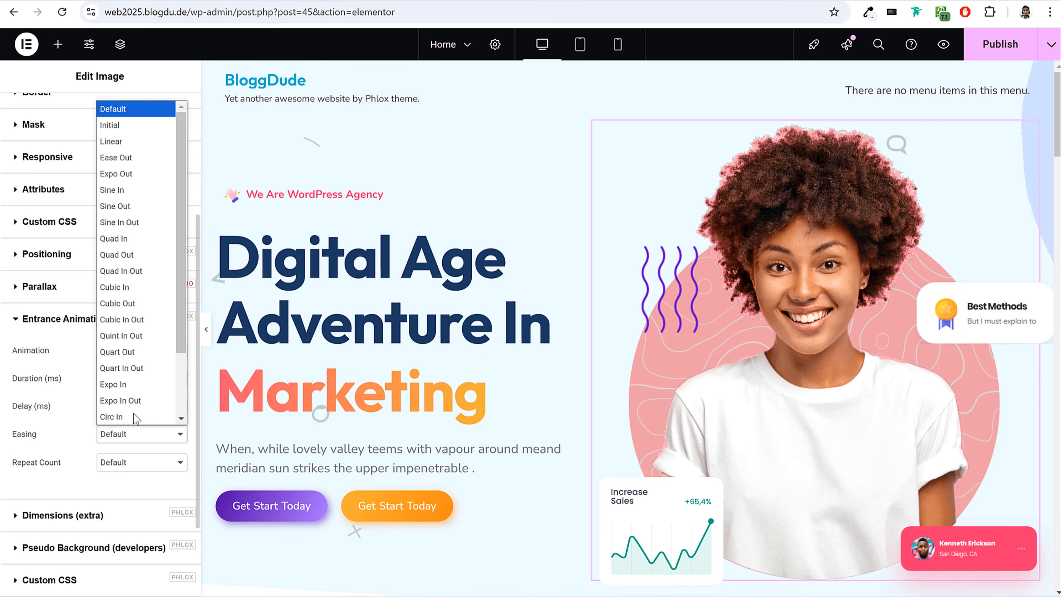
{"action": "left_click", "coordinate": [140, 321]}
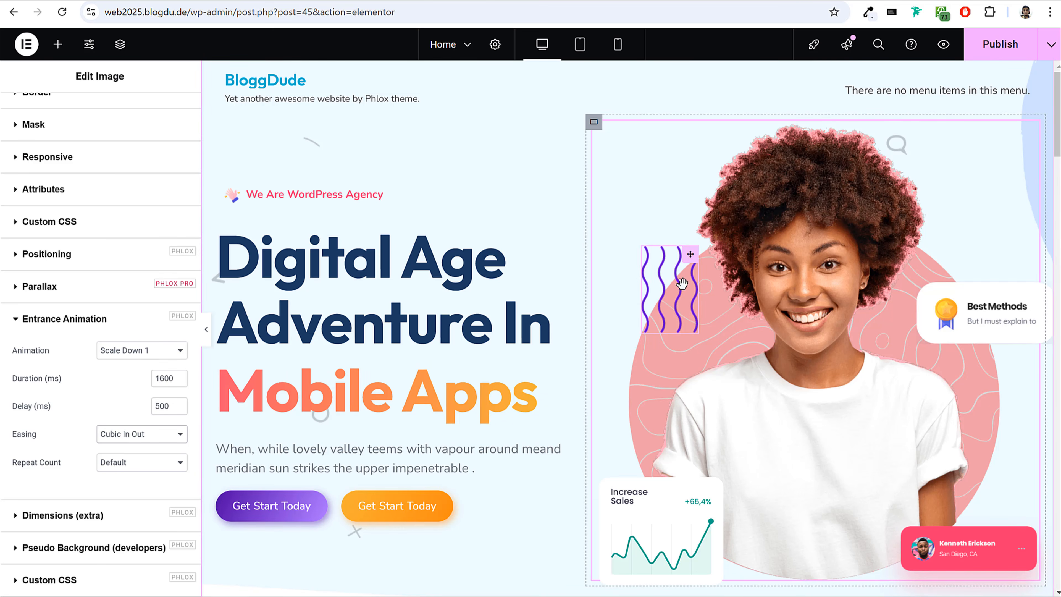
Replay the reference site's hero animation and apply the Mask From Top entrance animation to the purple wavy-lines image.
{"action": "left_click", "coordinate": [657, 290]}
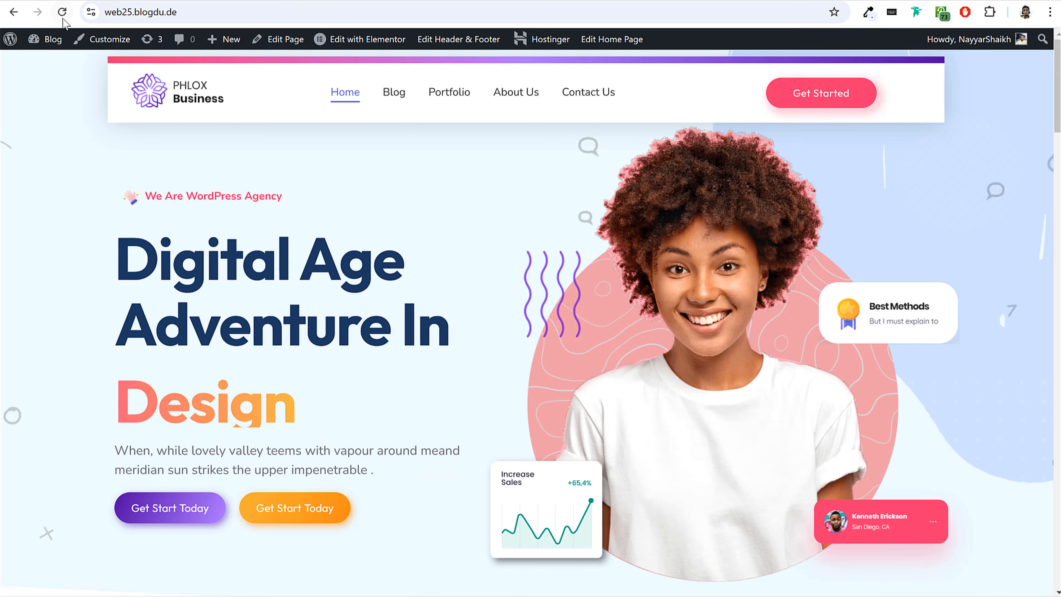
{"action": "key", "text": "F5"}
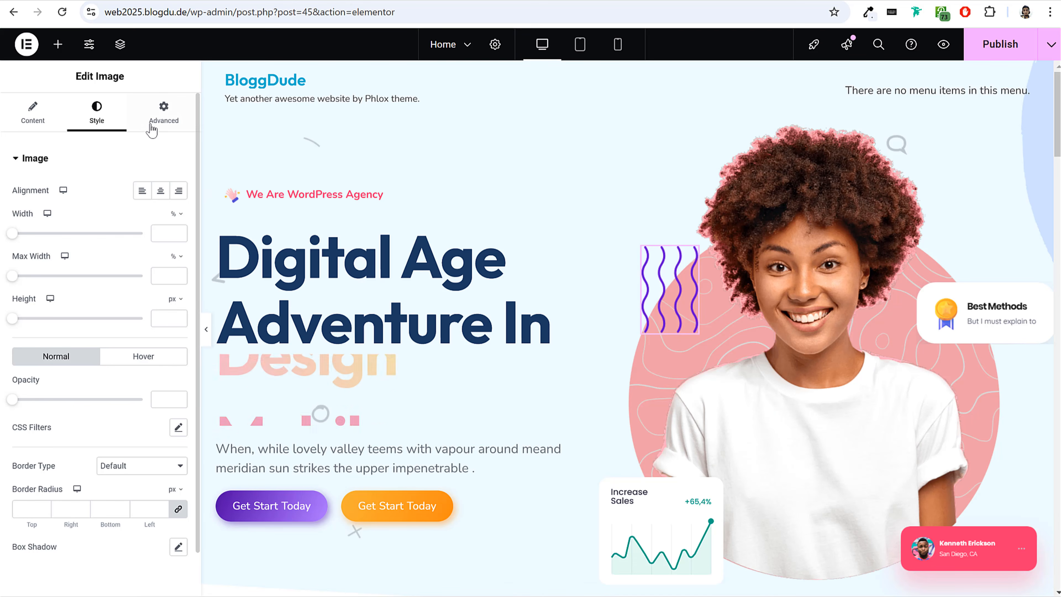
{"action": "left_click", "coordinate": [151, 128]}
{"action": "left_click", "coordinate": [96, 158]}
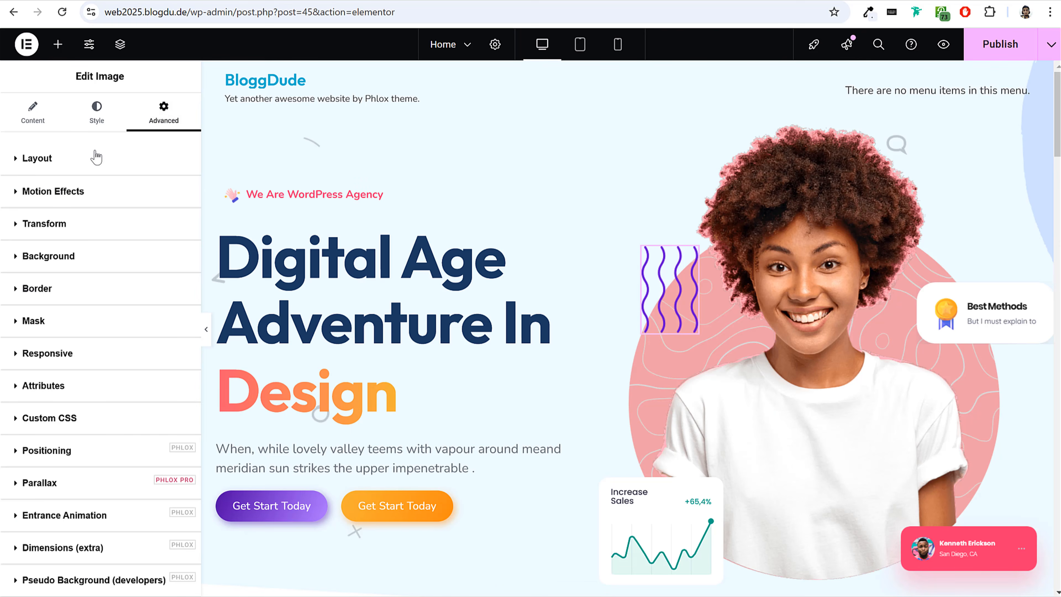
{"action": "scroll", "coordinate": [127, 413], "scroll_direction": "down", "scroll_amount": 4}
{"action": "left_click", "coordinate": [102, 437]}
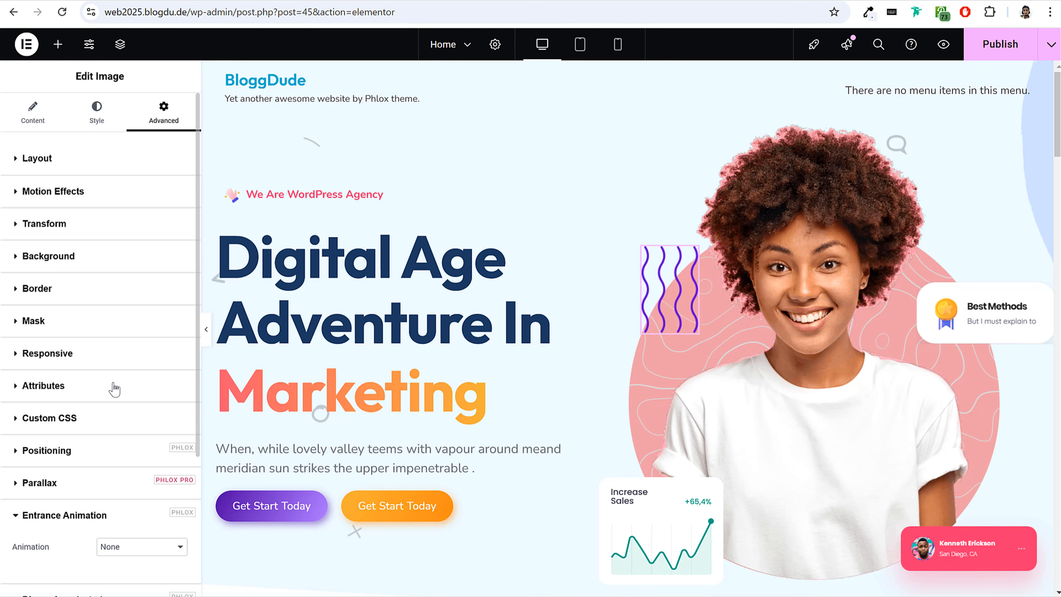
{"action": "scroll", "coordinate": [107, 374], "scroll_direction": "down", "scroll_amount": 5}
{"action": "left_click", "coordinate": [135, 353]}
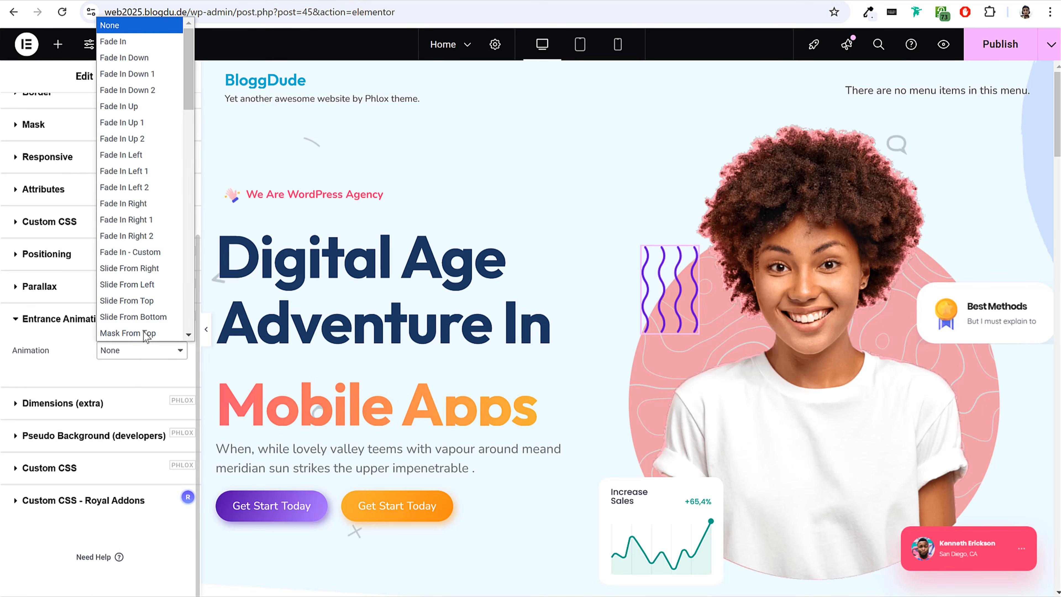
{"action": "left_click", "coordinate": [152, 331]}
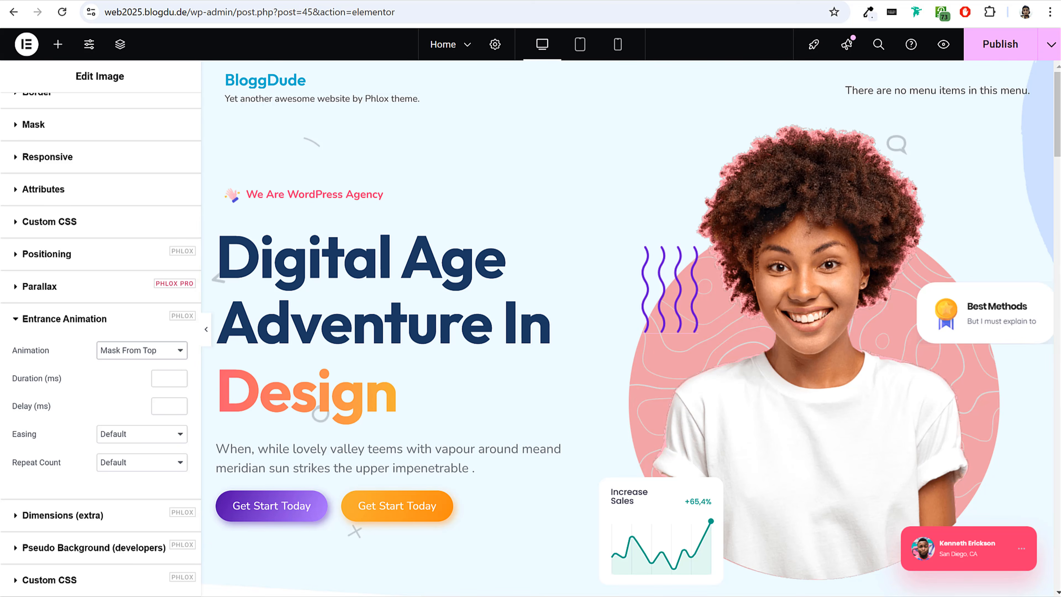
Give the wavy-lines animation a 2500 ms duration, a 600 ms delay and Quart In Out easing, and publish the page.
{"action": "left_click", "coordinate": [172, 378]}
{"action": "type", "text": "2500"}
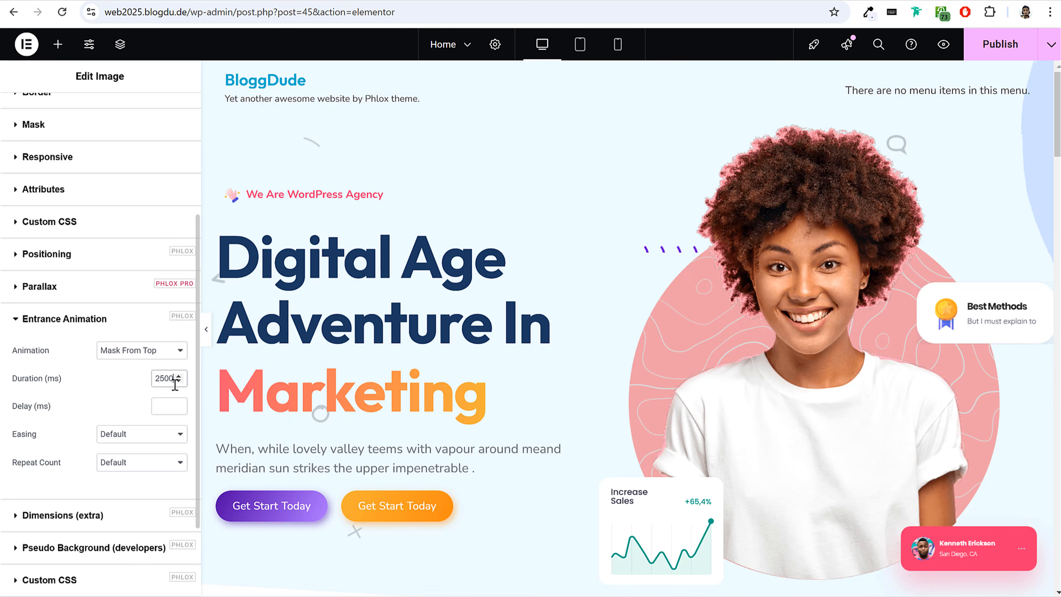
{"action": "left_click", "coordinate": [158, 408]}
{"action": "type", "text": "100"}
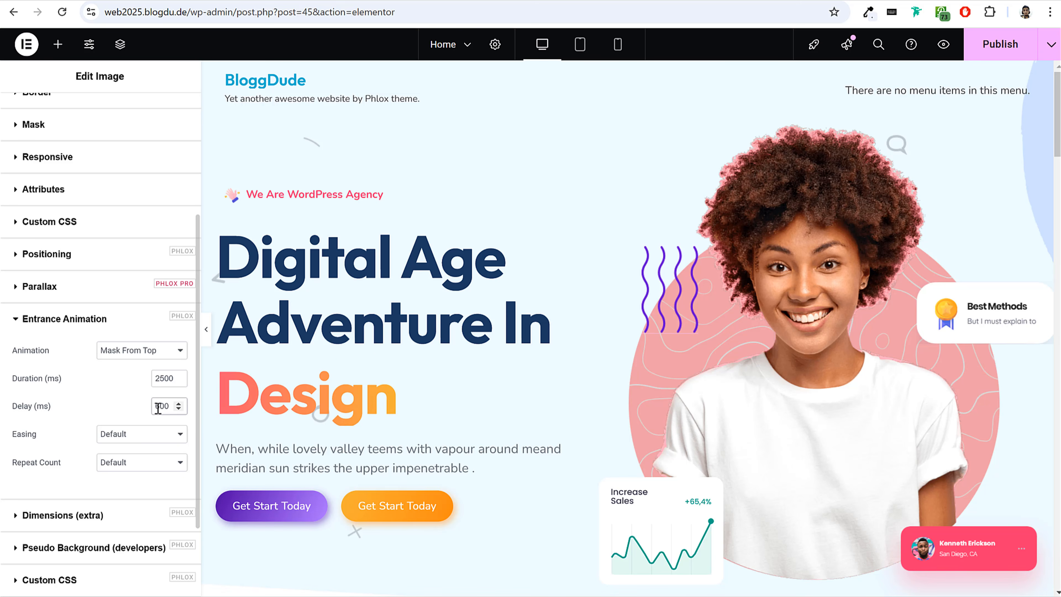
{"action": "left_click", "coordinate": [137, 435]}
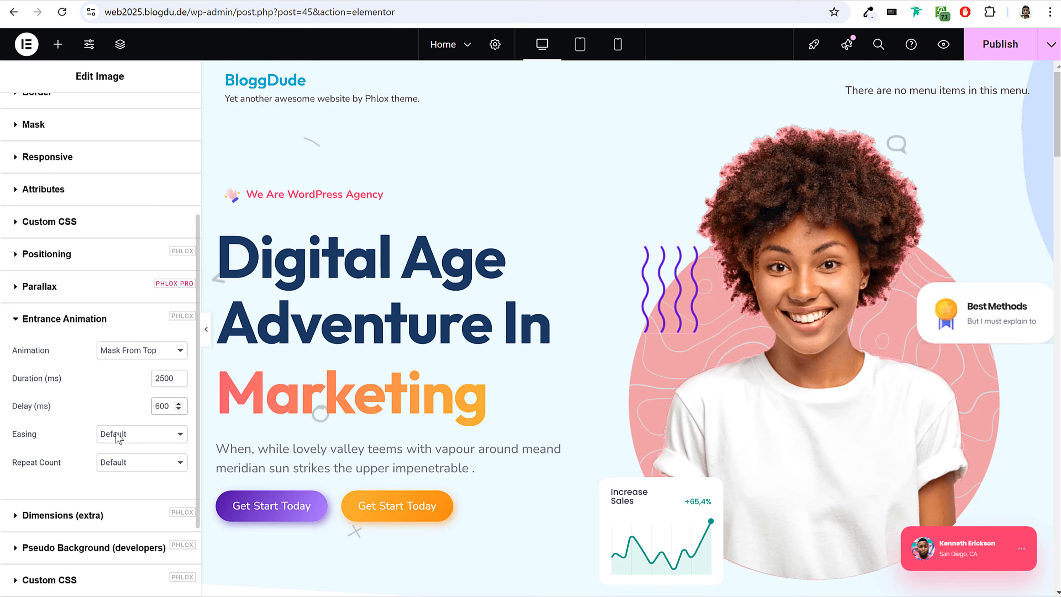
{"action": "scroll", "coordinate": [134, 340], "scroll_direction": "down", "scroll_amount": 3}
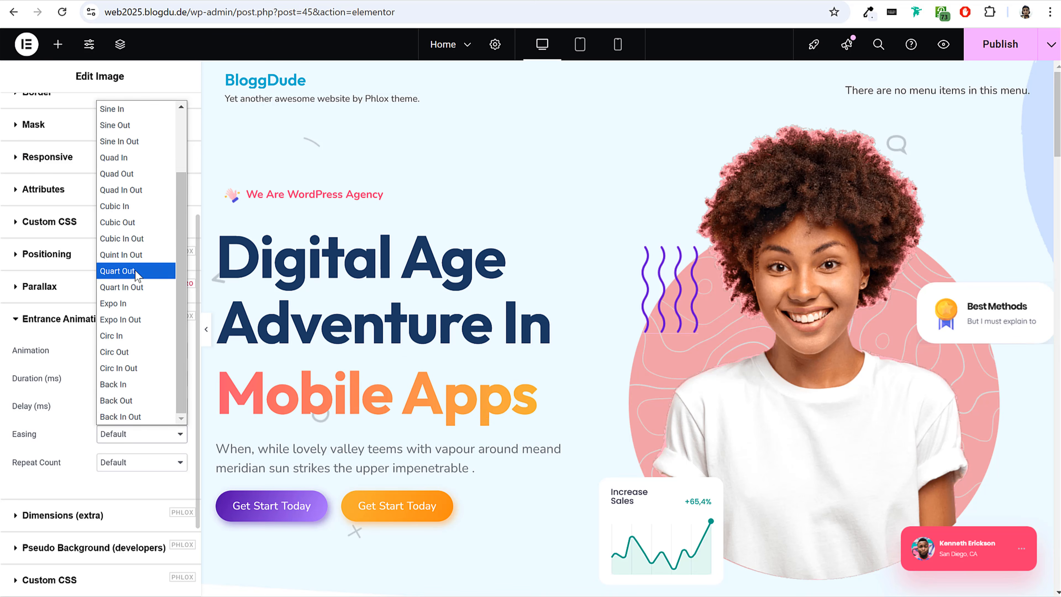
{"action": "left_click", "coordinate": [133, 288]}
{"action": "left_click", "coordinate": [999, 44]}
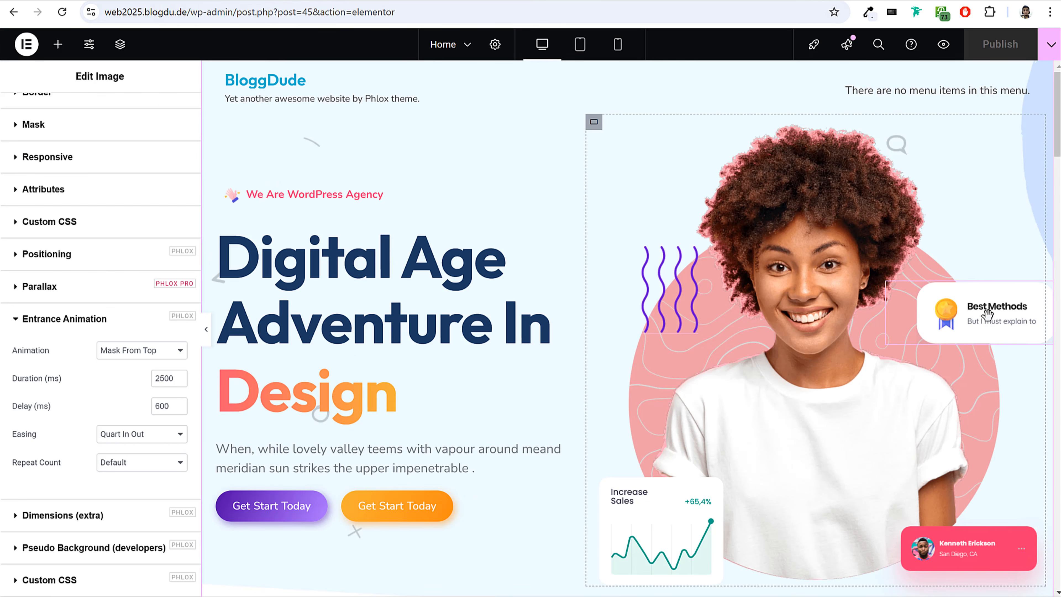
Shift the pink profile card beside the hero image slightly right and up, and publish the page.
{"action": "left_click", "coordinate": [960, 317]}
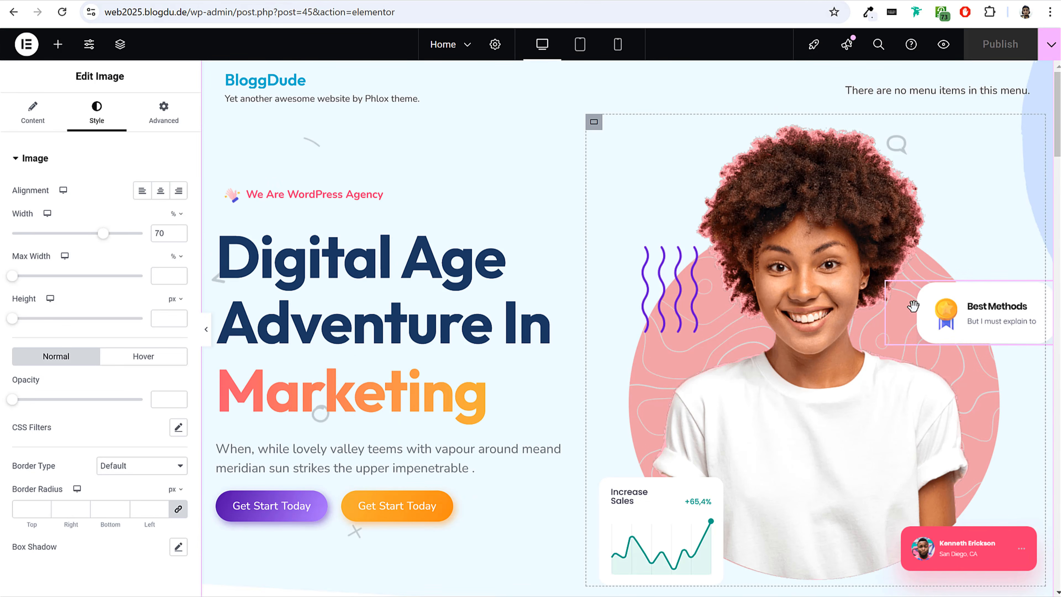
{"action": "scroll", "coordinate": [877, 334], "scroll_direction": "down", "scroll_amount": 5}
{"action": "left_click", "coordinate": [648, 307]}
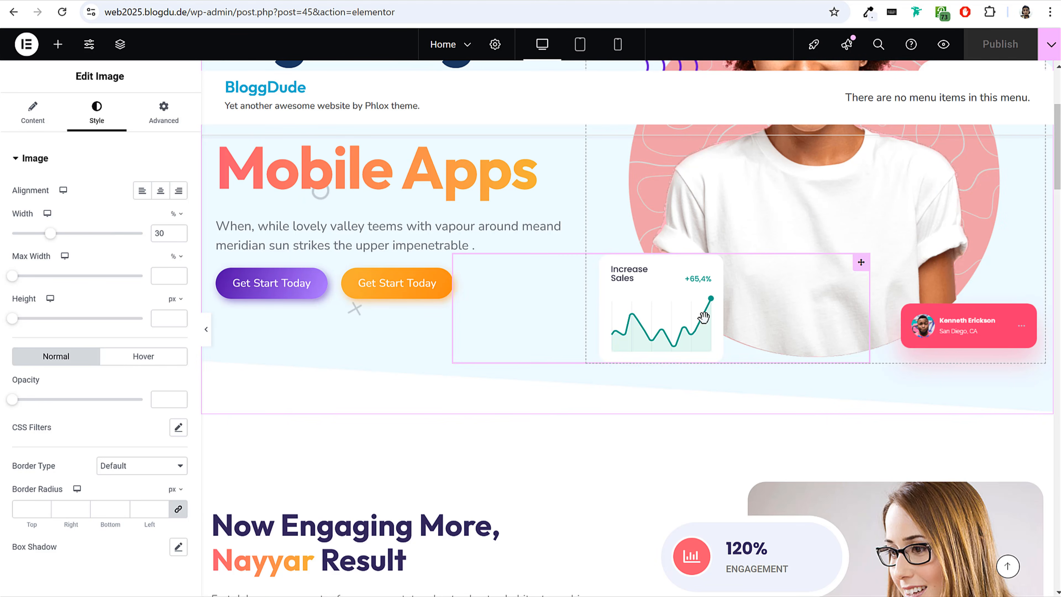
{"action": "left_click", "coordinate": [992, 327]}
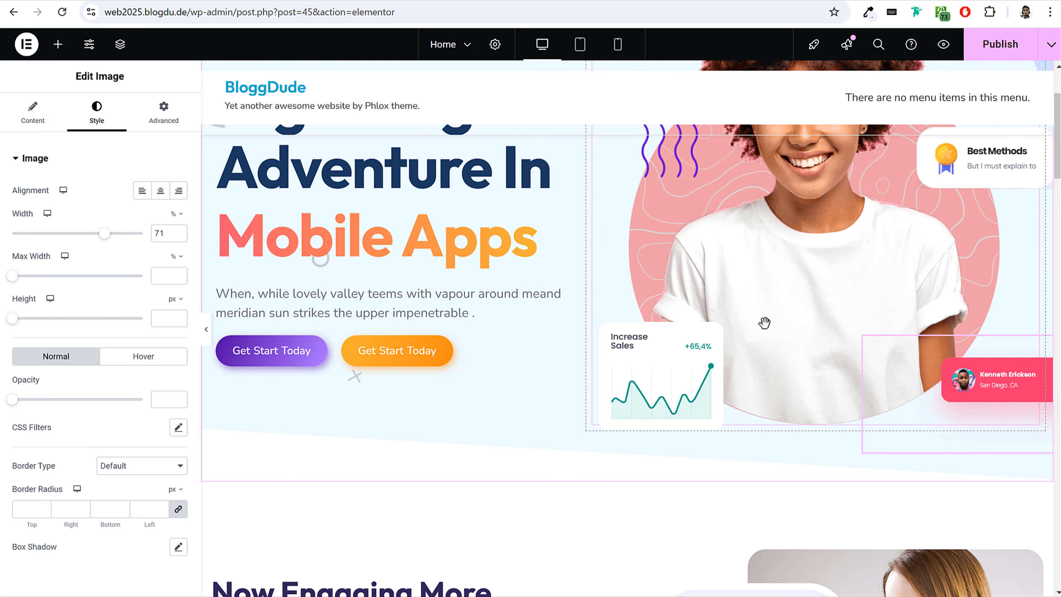
{"action": "scroll", "coordinate": [923, 343], "scroll_direction": "up", "scroll_amount": 2}
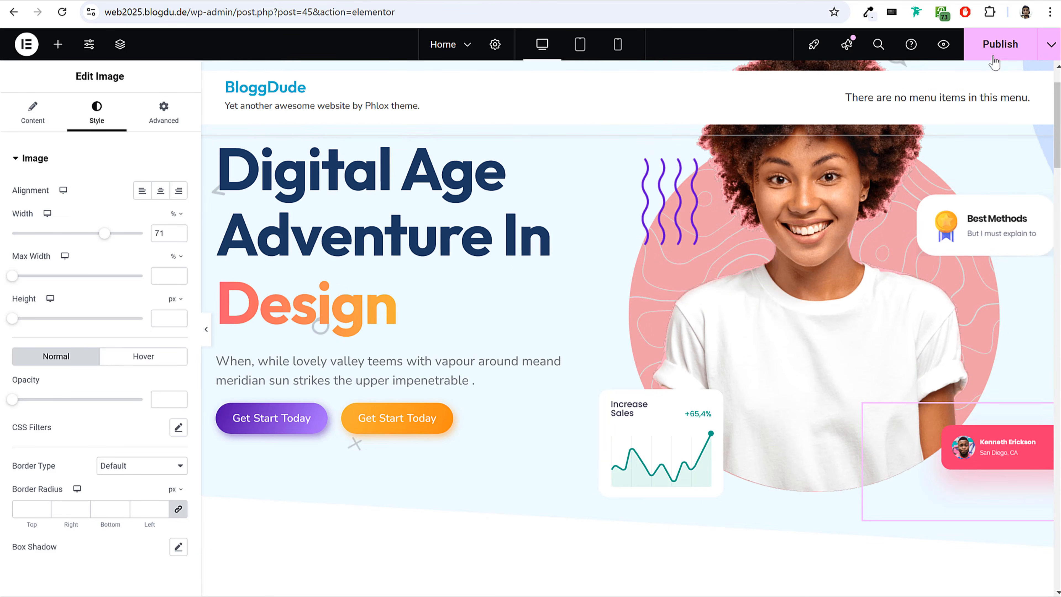
{"action": "scroll", "coordinate": [643, 393], "scroll_direction": "down", "scroll_amount": 8}
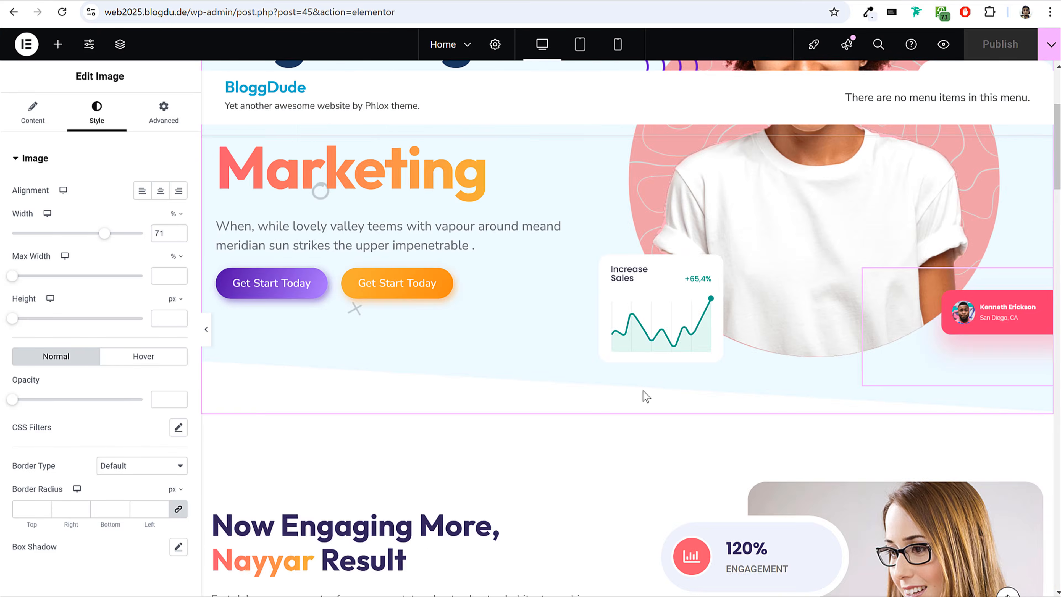
{"action": "scroll", "coordinate": [640, 403], "scroll_direction": "up", "scroll_amount": 10}
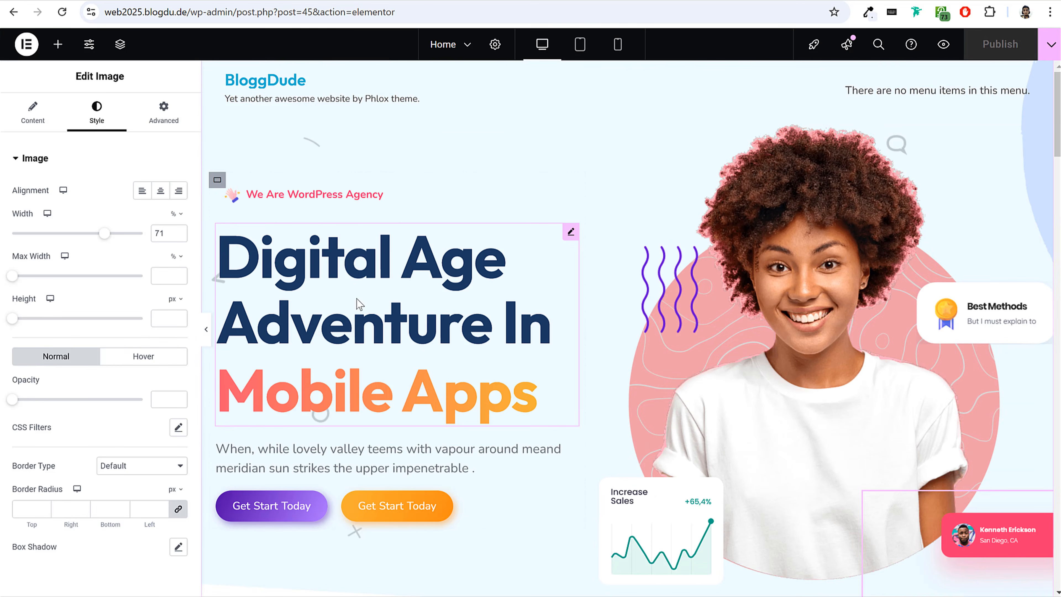
Reload the live BloggDude home page and review the hero animations and the sections below it.
{"action": "left_click", "coordinate": [167, 1]}
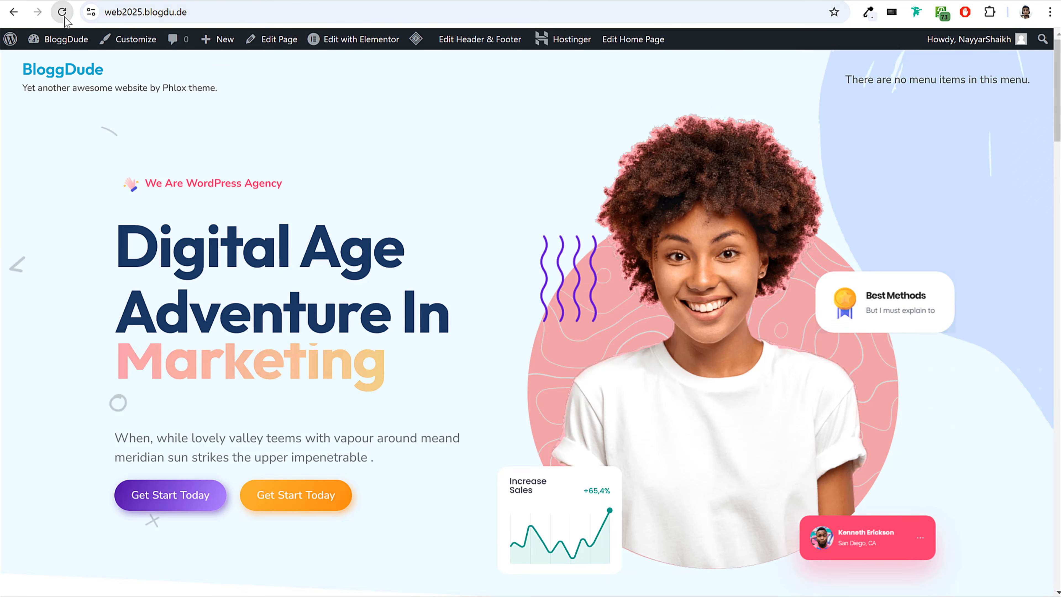
{"action": "left_click", "coordinate": [64, 17]}
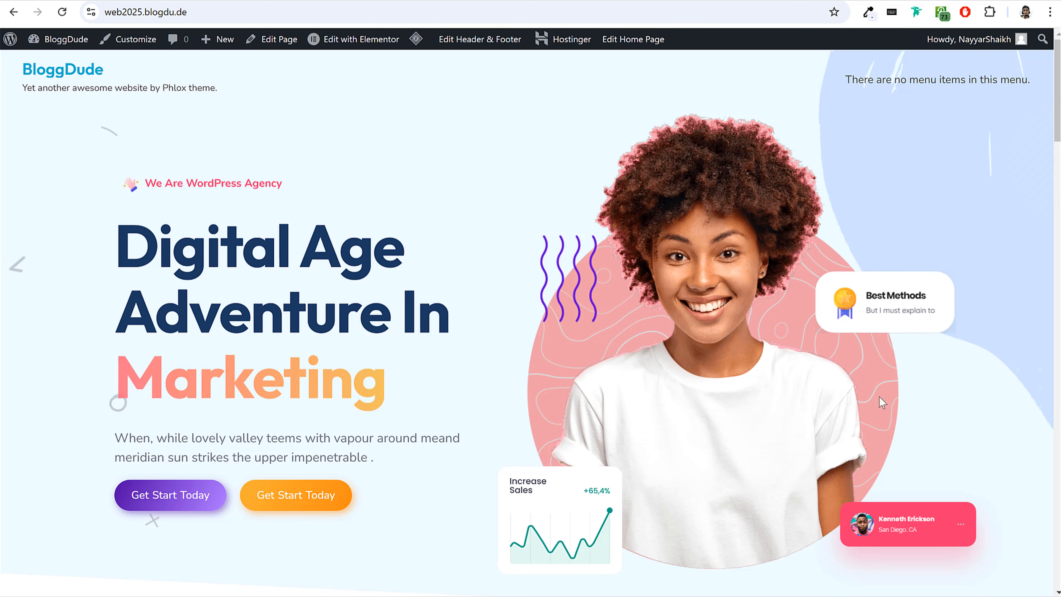
{"action": "scroll", "coordinate": [856, 414], "scroll_direction": "down", "scroll_amount": 8}
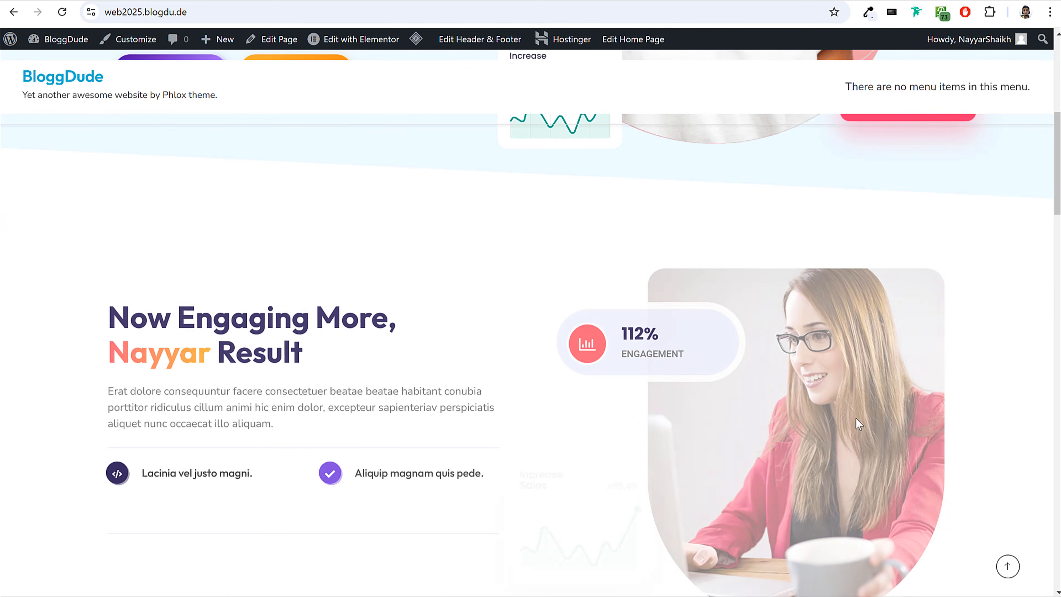
{"action": "scroll", "coordinate": [856, 418], "scroll_direction": "down", "scroll_amount": 15}
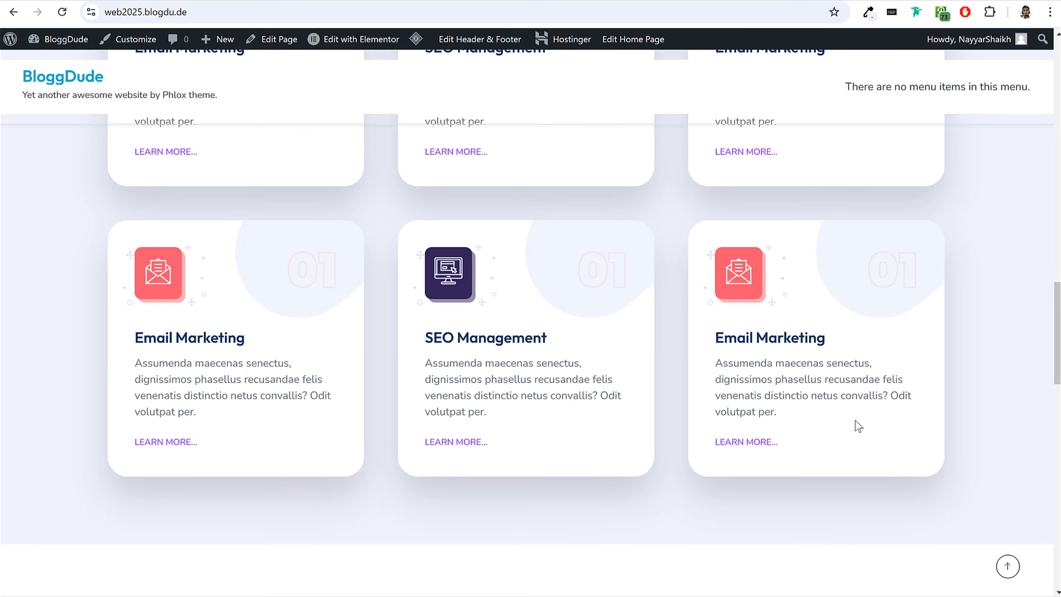
{"action": "scroll", "coordinate": [855, 421], "scroll_direction": "up", "scroll_amount": 20}
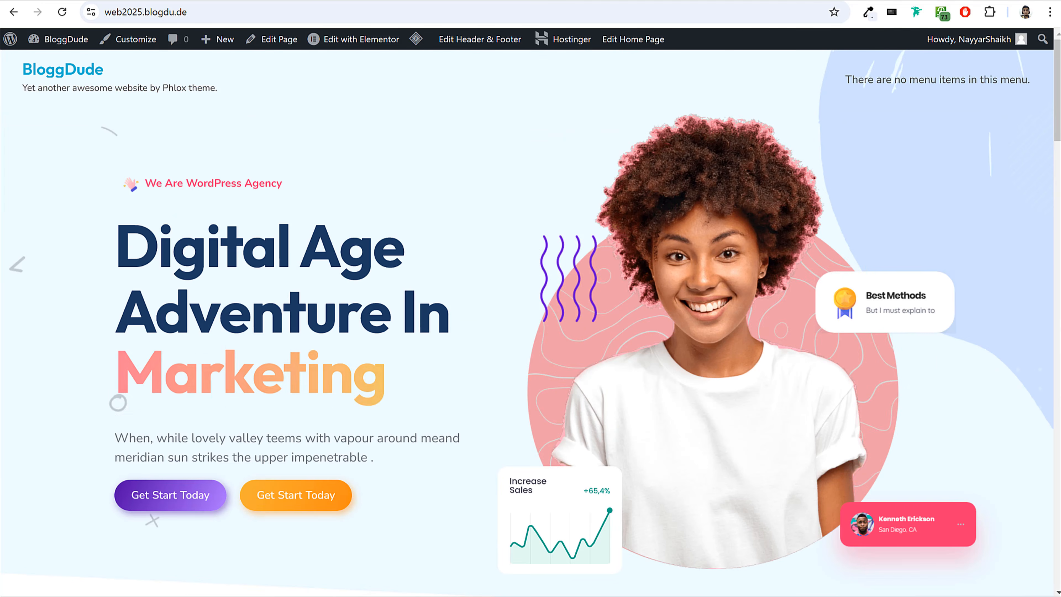
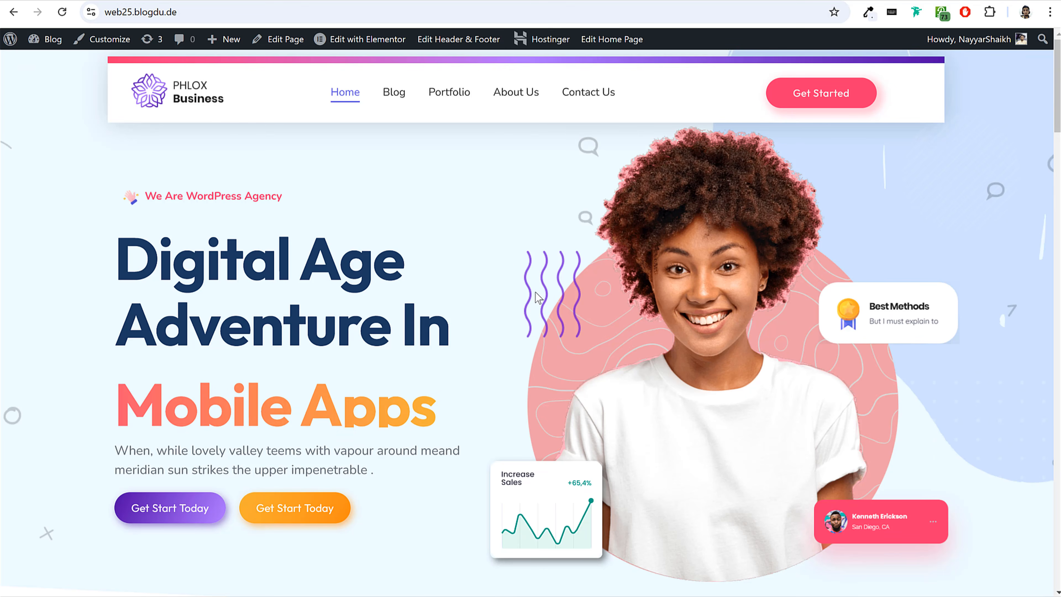
Look through the About Us page of the demo site web25.blogdu.de.
{"action": "left_click", "coordinate": [501, 101]}
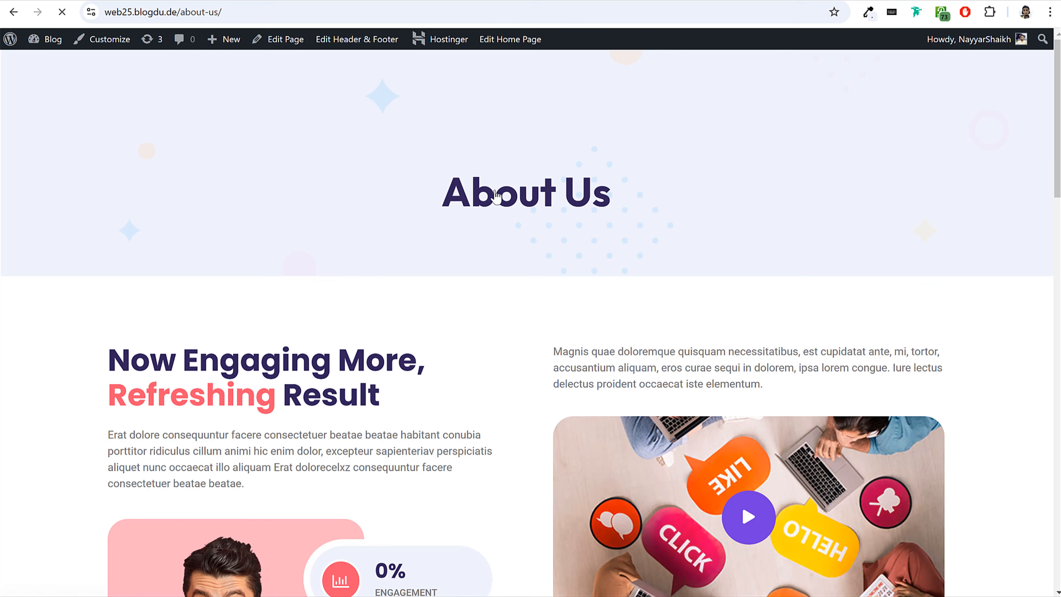
{"action": "scroll", "coordinate": [807, 292], "scroll_direction": "down", "scroll_amount": 15}
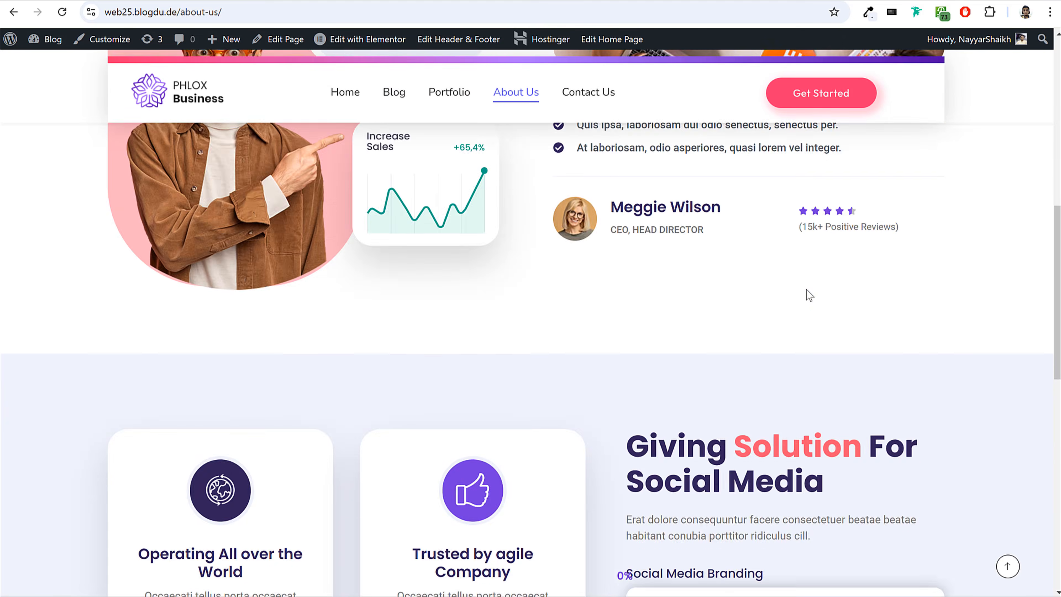
{"action": "scroll", "coordinate": [806, 296], "scroll_direction": "up", "scroll_amount": 6}
{"action": "scroll", "coordinate": [806, 291], "scroll_direction": "up", "scroll_amount": 10}
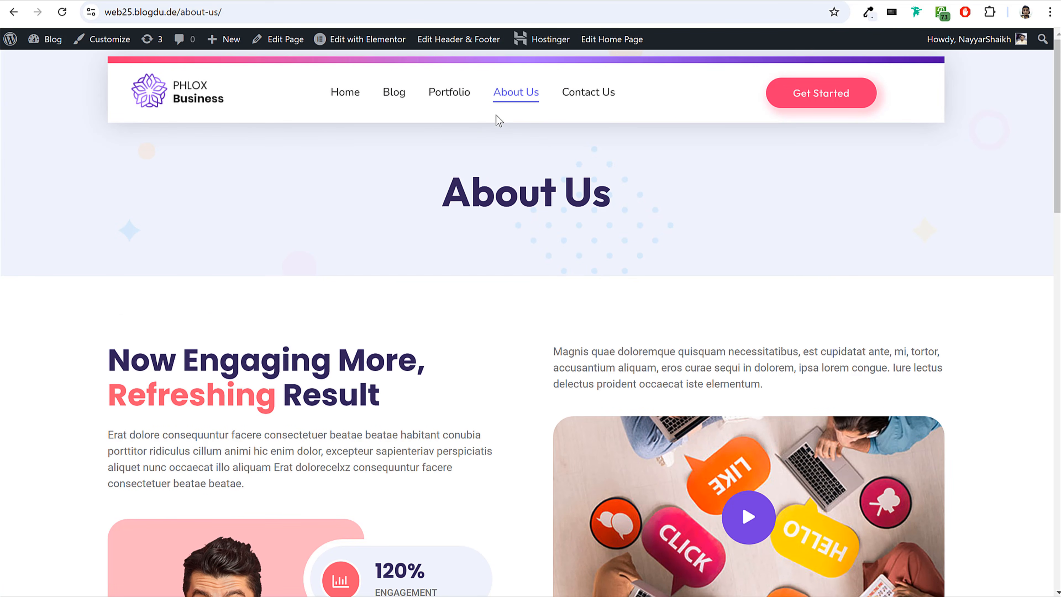
{"action": "scroll", "coordinate": [811, 292], "scroll_direction": "down", "scroll_amount": 4}
{"action": "scroll", "coordinate": [812, 293], "scroll_direction": "up", "scroll_amount": 4}
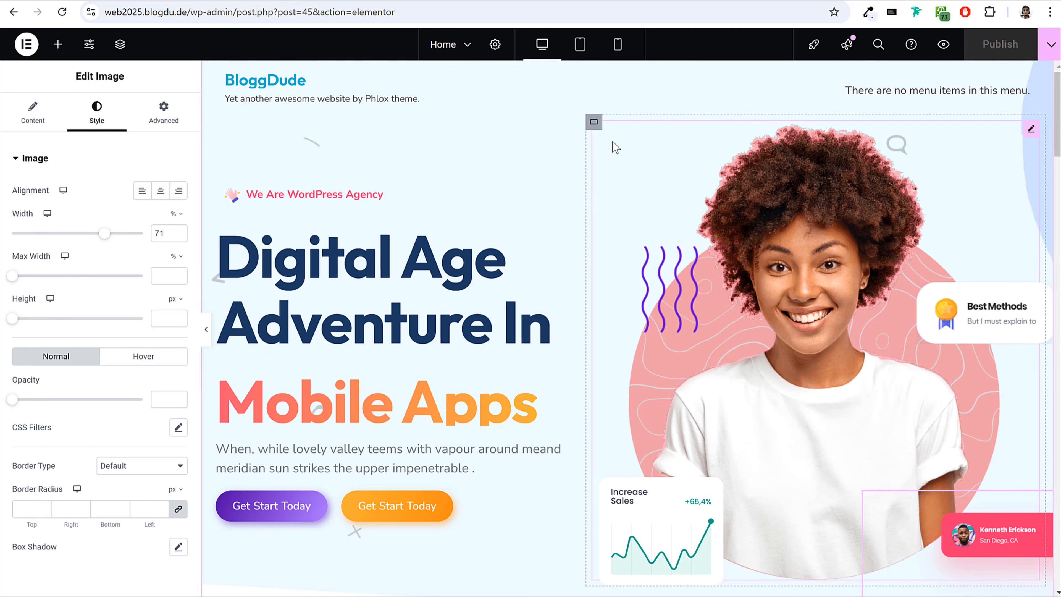
Leave the home page editor and open the Portfolios list in the dashboard of web2025.blogdu.de.
{"action": "left_click", "coordinate": [26, 44]}
{"action": "left_click", "coordinate": [63, 180]}
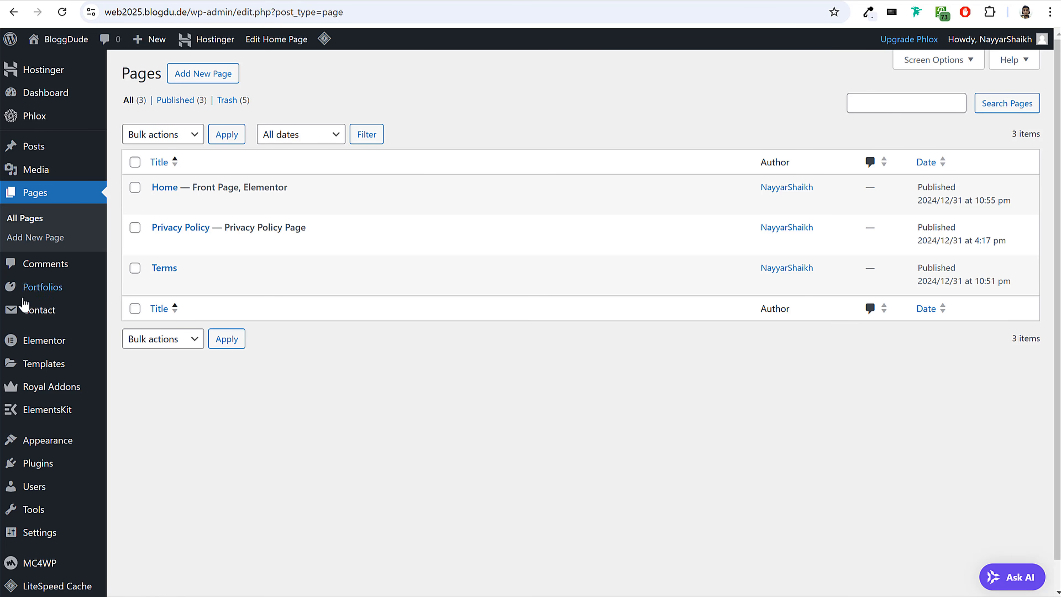
{"action": "left_click", "coordinate": [47, 291]}
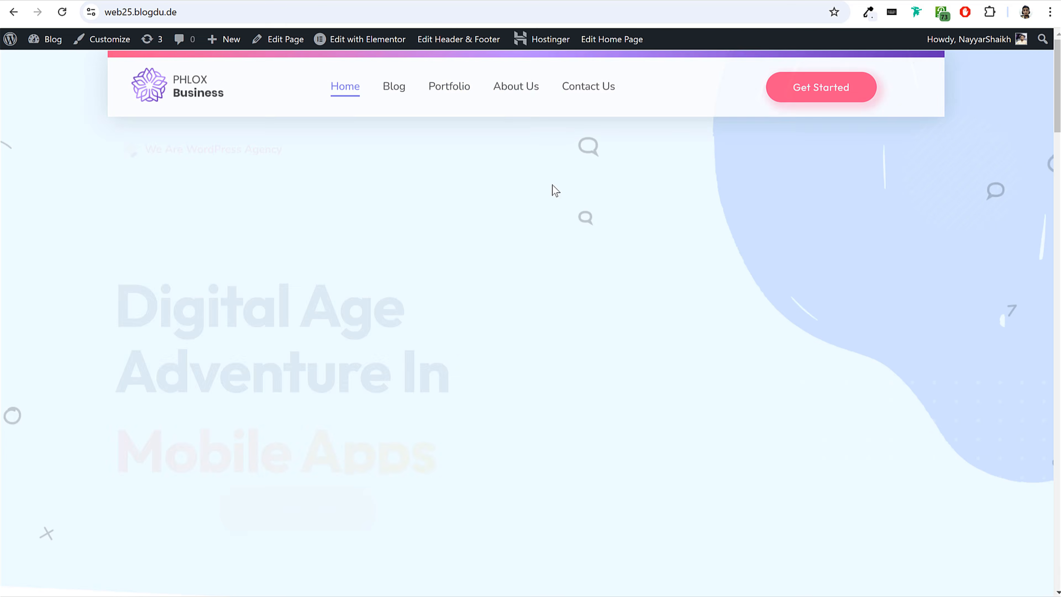
Open the Basket of Flower on table item from the demo site's Portfolio page.
{"action": "left_click", "coordinate": [436, 89]}
{"action": "scroll", "coordinate": [461, 239], "scroll_direction": "down", "scroll_amount": 5}
{"action": "scroll", "coordinate": [462, 240], "scroll_direction": "down", "scroll_amount": 2}
{"action": "left_click", "coordinate": [307, 267]}
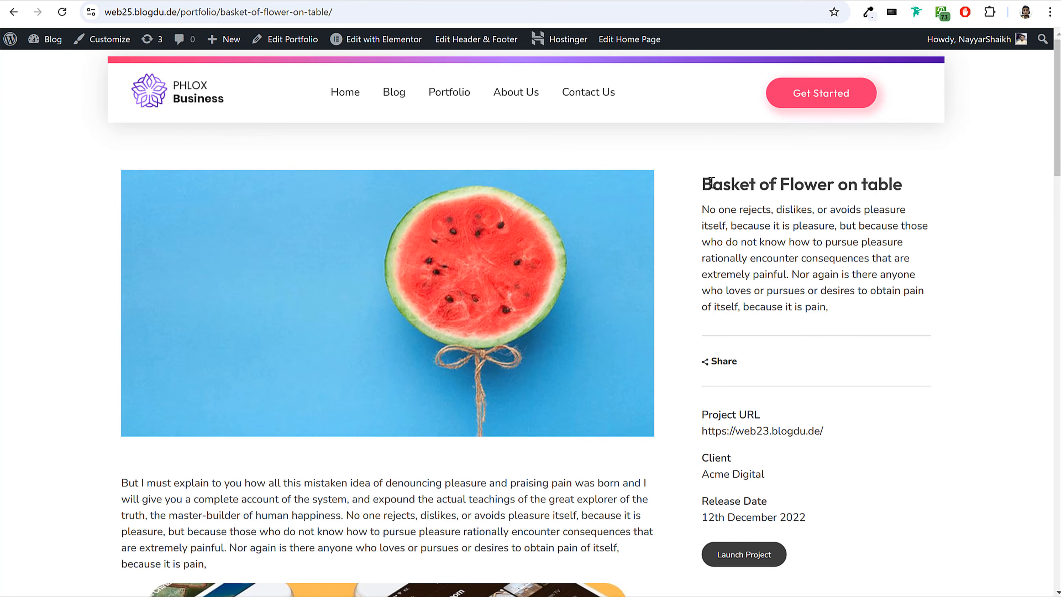
Create a new portfolio and title it "Basket of Flower on table", copied from the demo item.
{"action": "left_click_drag", "start_coordinate": [710, 182], "coordinate": [900, 181]}
{"action": "key", "text": "ctrl+c"}
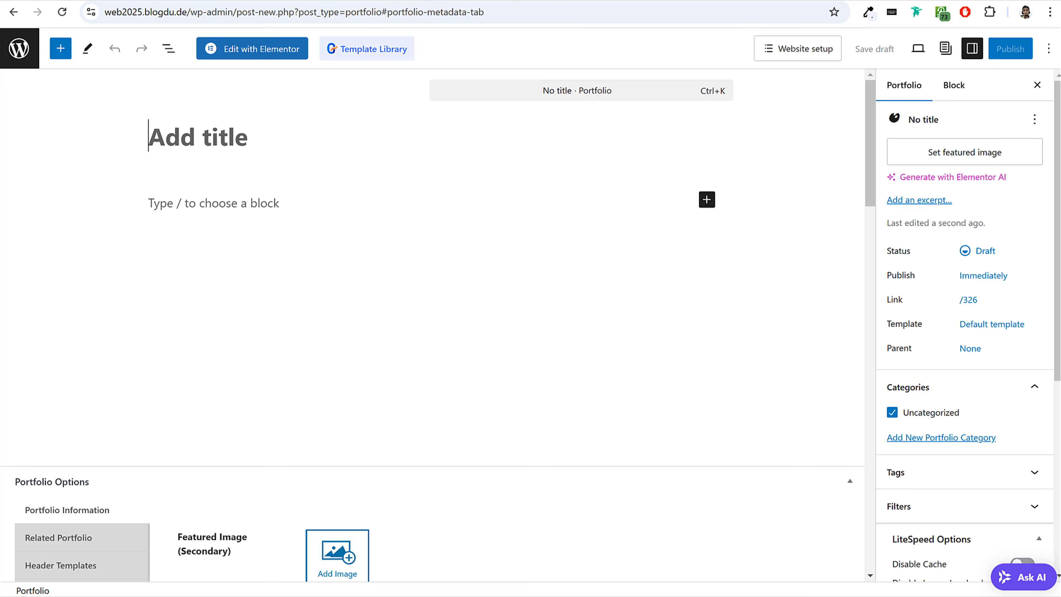
{"action": "left_click", "coordinate": [329, 138]}
{"action": "key", "text": "ctrl+v"}
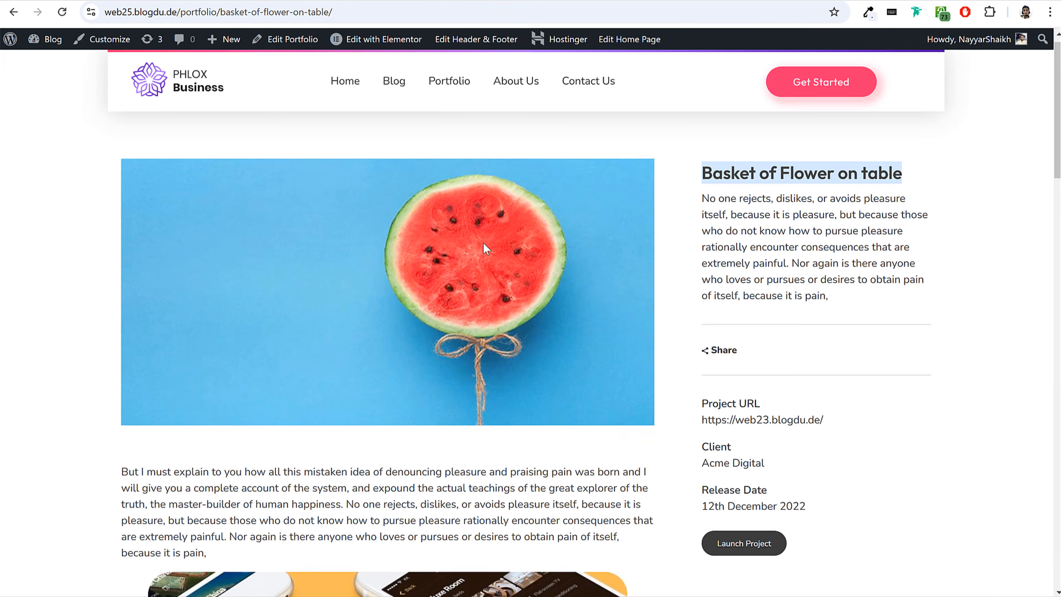
Copy the "But I must explain to you" paragraph from the demo item into the new portfolio's body.
{"action": "scroll", "coordinate": [169, 292], "scroll_direction": "down", "scroll_amount": 5}
{"action": "left_click_drag", "start_coordinate": [121, 272], "coordinate": [337, 433]}
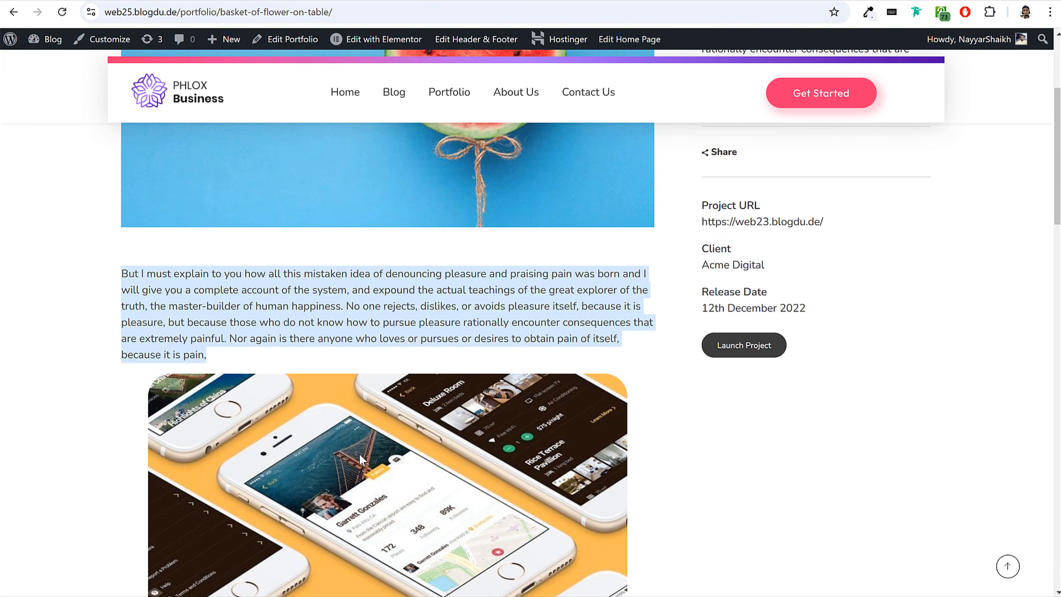
{"action": "key", "text": "ctrl+c"}
{"action": "key", "text": "ctrl+Tab"}
{"action": "left_click", "coordinate": [246, 206]}
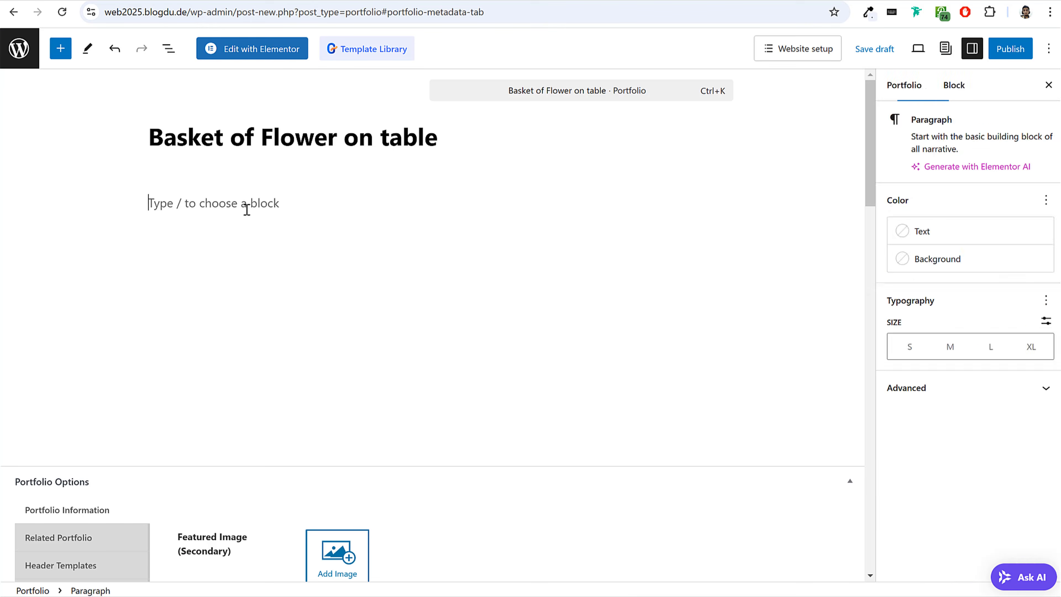
{"action": "key", "text": "ctrl+v"}
Copy the two app mockup images below the paragraph on the demo portfolio page.
{"action": "key", "text": "ctrl+Tab"}
{"action": "scroll", "coordinate": [111, 241], "scroll_direction": "down", "scroll_amount": 10}
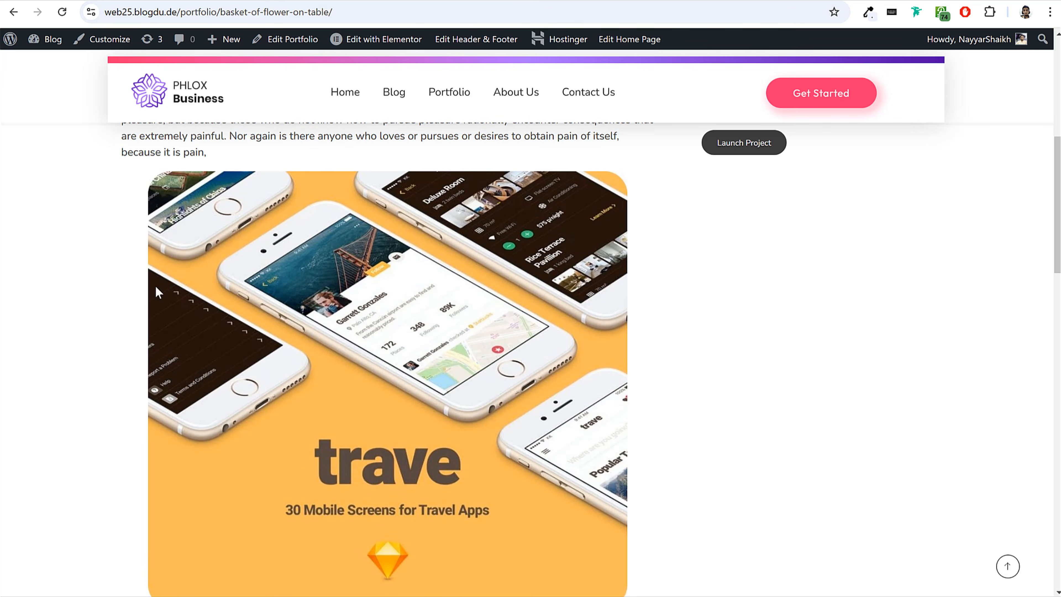
{"action": "key", "text": "ctrl+a"}
{"action": "left_click", "coordinate": [519, 184]}
{"action": "scroll", "coordinate": [543, 208], "scroll_direction": "up", "scroll_amount": 10}
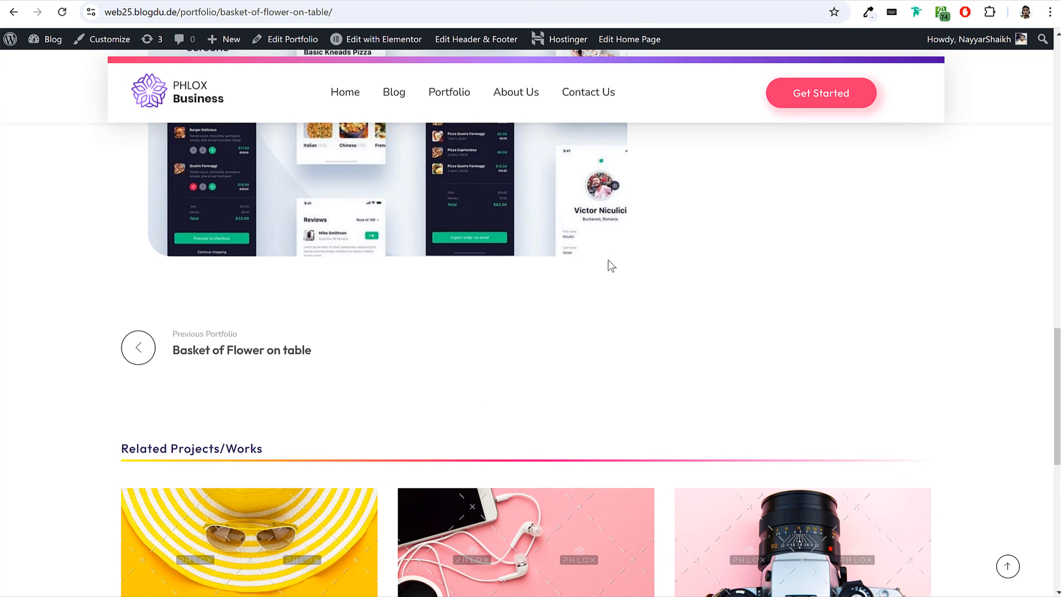
{"action": "left_click_drag", "start_coordinate": [605, 274], "coordinate": [621, 252]}
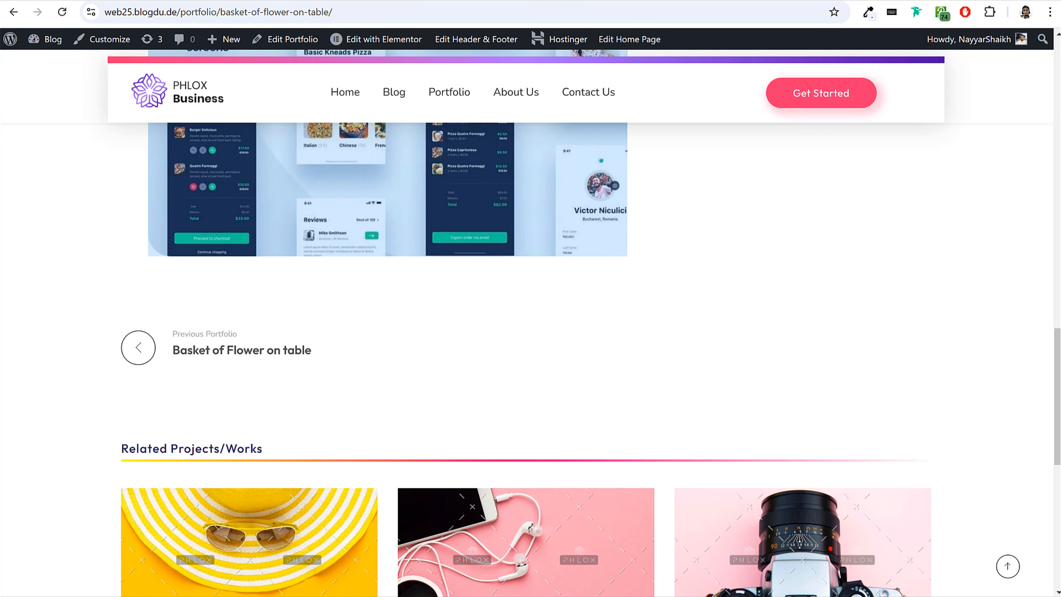
{"action": "key", "text": "ctrl+Tab"}
{"action": "scroll", "coordinate": [497, 242], "scroll_direction": "down", "scroll_amount": 3}
{"action": "left_click", "coordinate": [652, 224]}
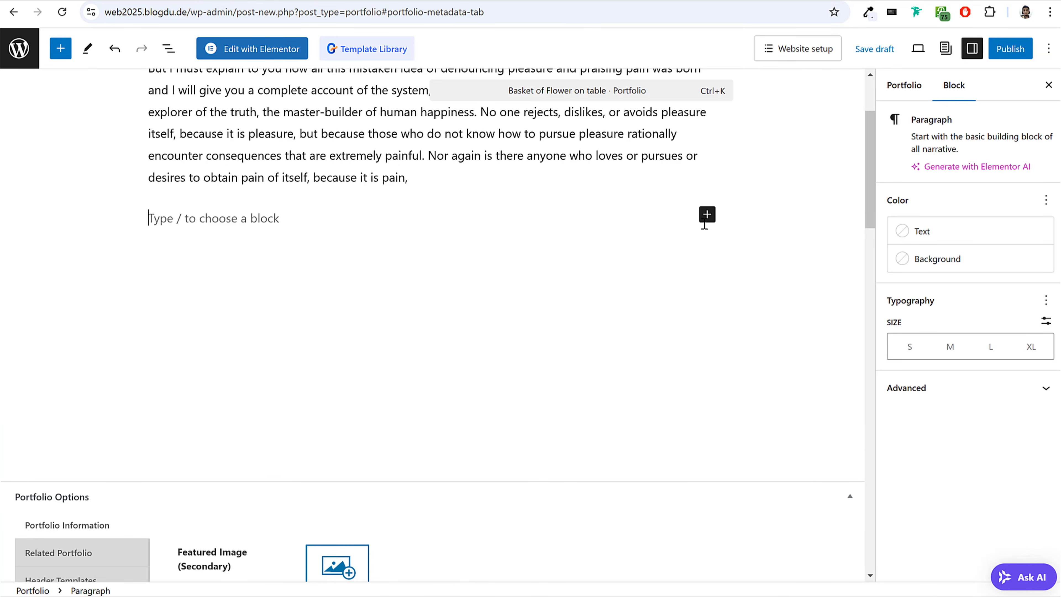
{"action": "left_click", "coordinate": [705, 215]}
{"action": "left_click", "coordinate": [811, 306]}
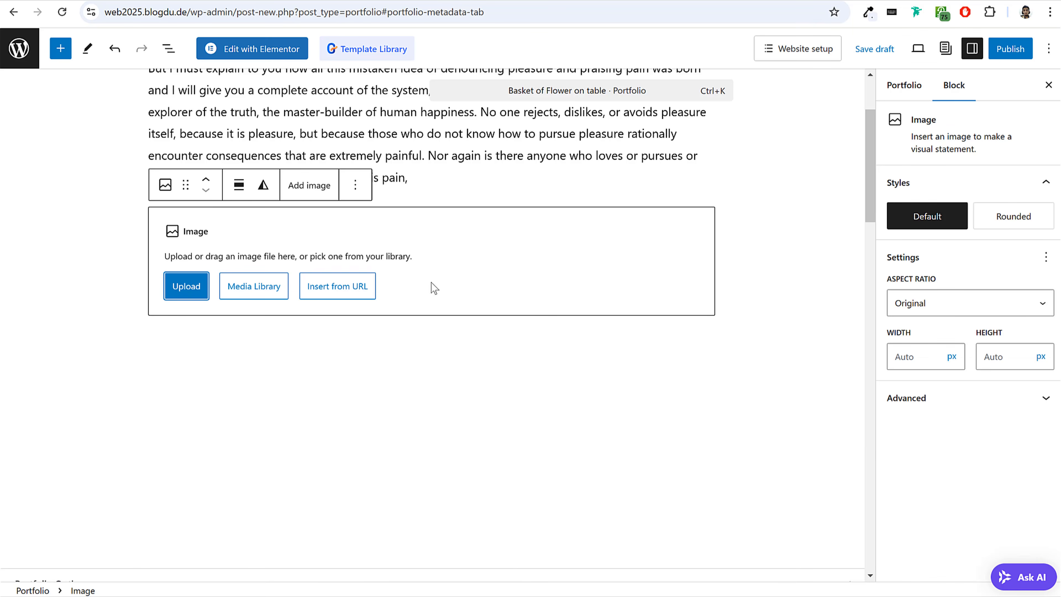
{"action": "left_click", "coordinate": [776, 241]}
{"action": "left_click", "coordinate": [339, 231]}
{"action": "left_click", "coordinate": [355, 185]}
{"action": "left_click", "coordinate": [367, 553]}
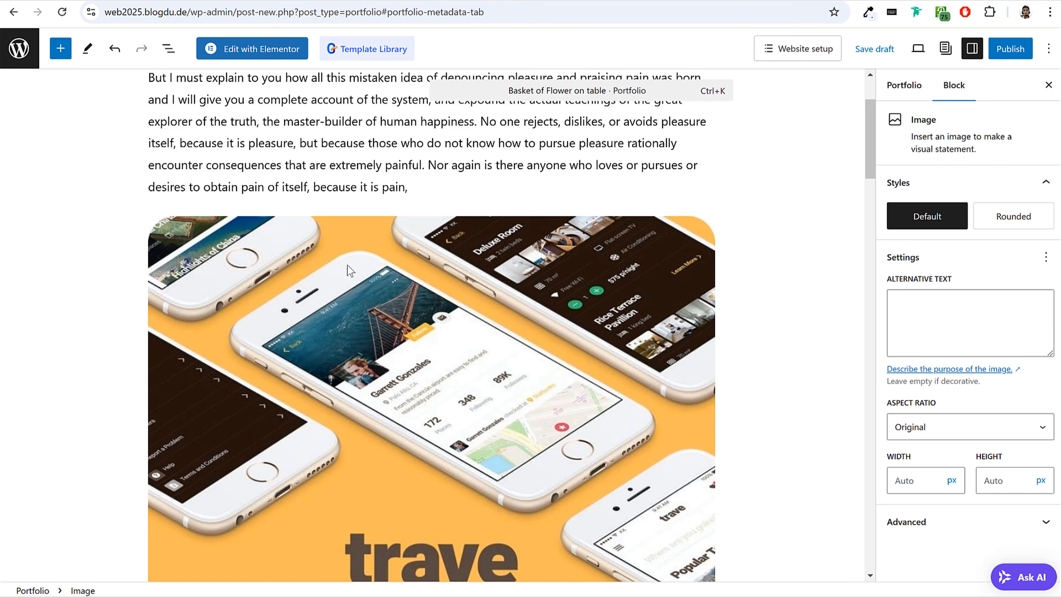
Paste the two copied mockup images below the paragraph in the new portfolio.
{"action": "scroll", "coordinate": [557, 377], "scroll_direction": "down", "scroll_amount": 1}
{"action": "scroll", "coordinate": [558, 377], "scroll_direction": "down", "scroll_amount": 10}
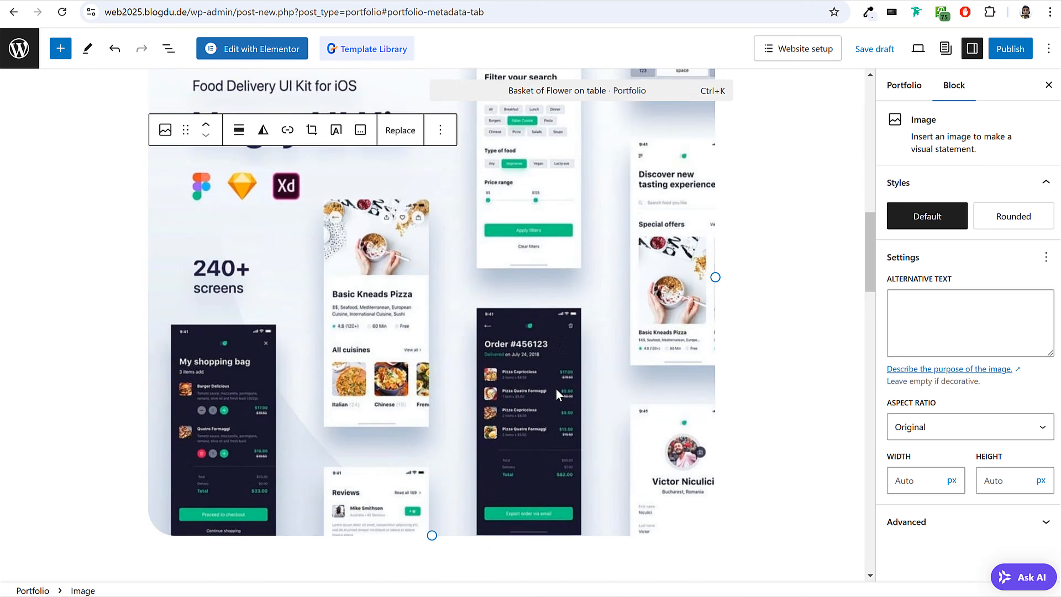
{"action": "scroll", "coordinate": [556, 390], "scroll_direction": "up", "scroll_amount": 12}
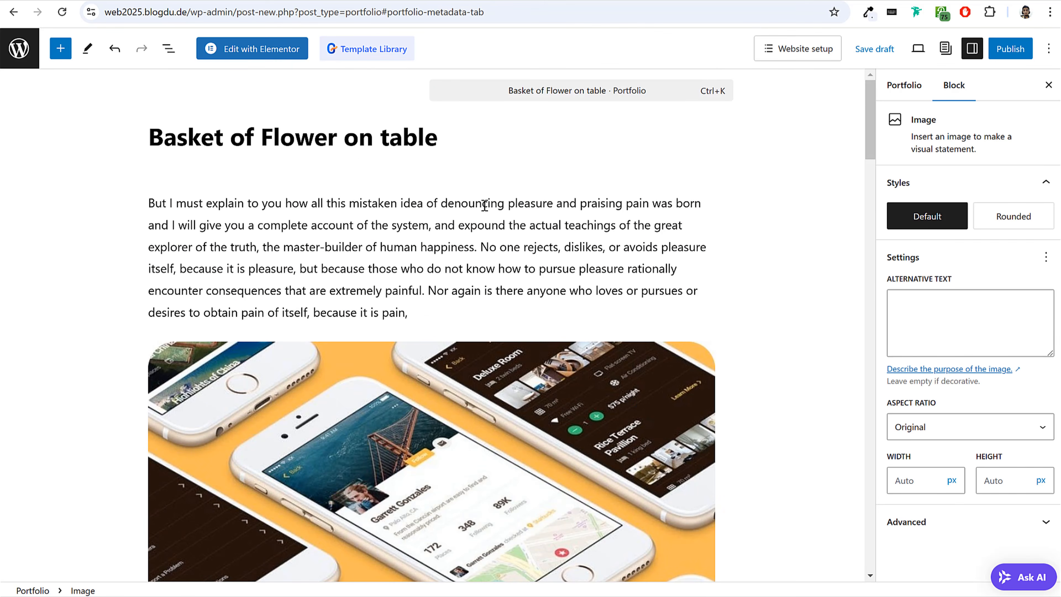
Upload Portfolio2 from the Media > Portfolio folder and set it as the portfolio's featured image.
{"action": "left_click", "coordinate": [897, 86]}
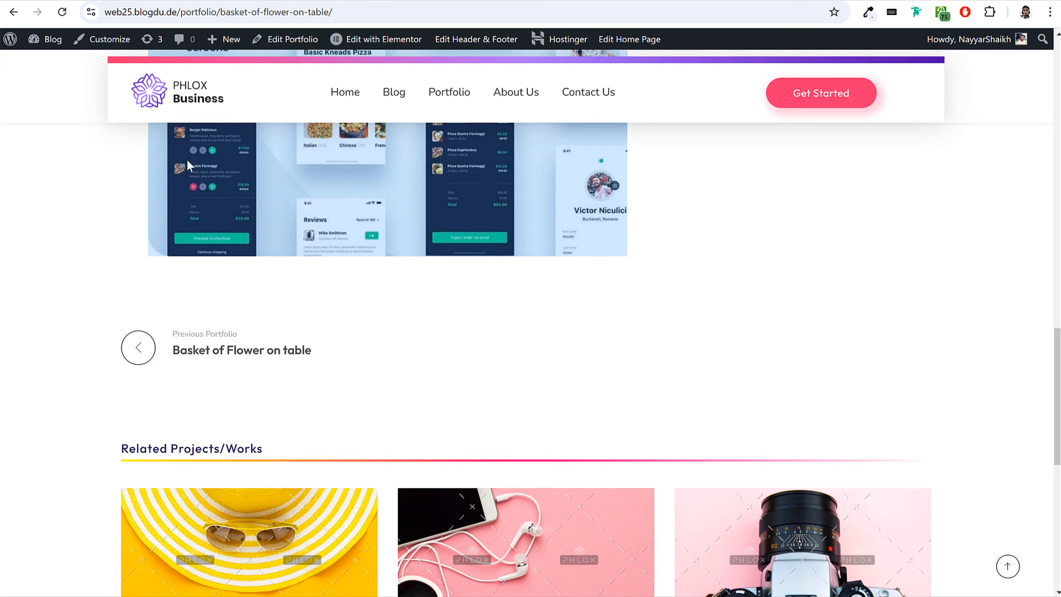
{"action": "scroll", "coordinate": [287, 353], "scroll_direction": "up", "scroll_amount": 15}
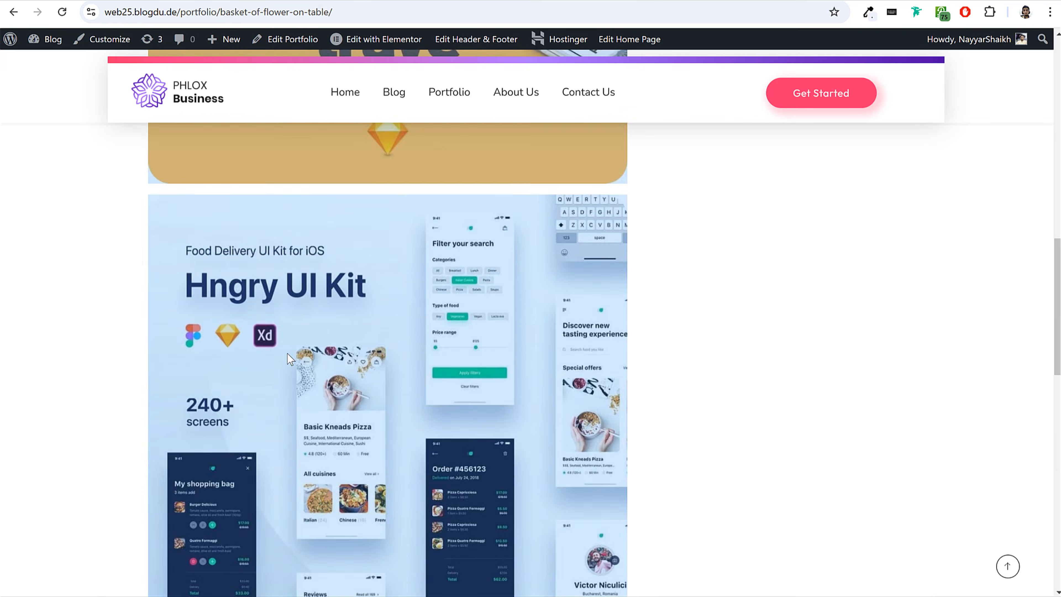
{"action": "scroll", "coordinate": [282, 361], "scroll_direction": "up", "scroll_amount": 3}
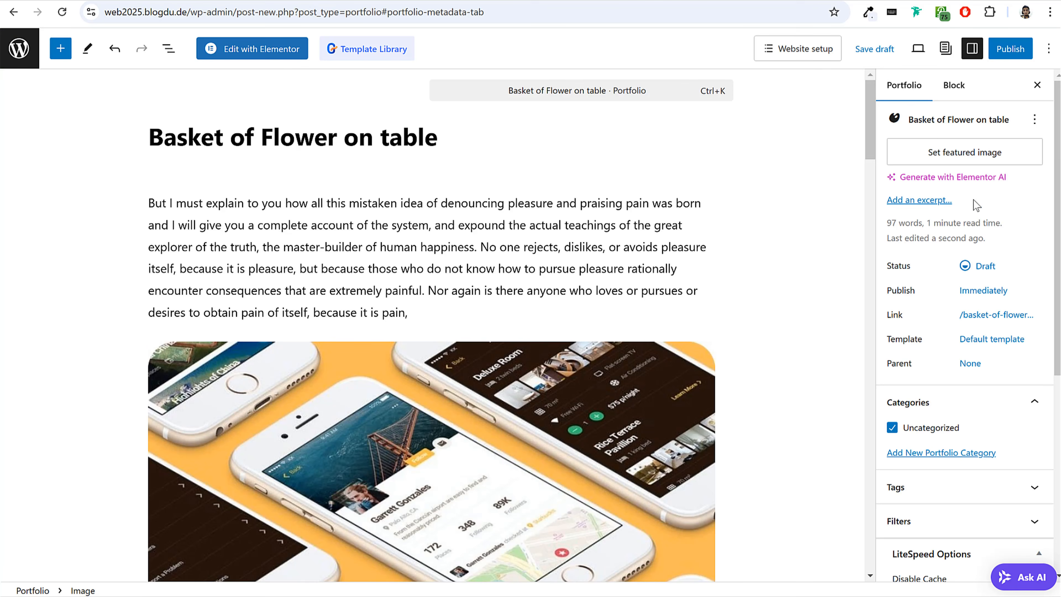
{"action": "left_click", "coordinate": [960, 159]}
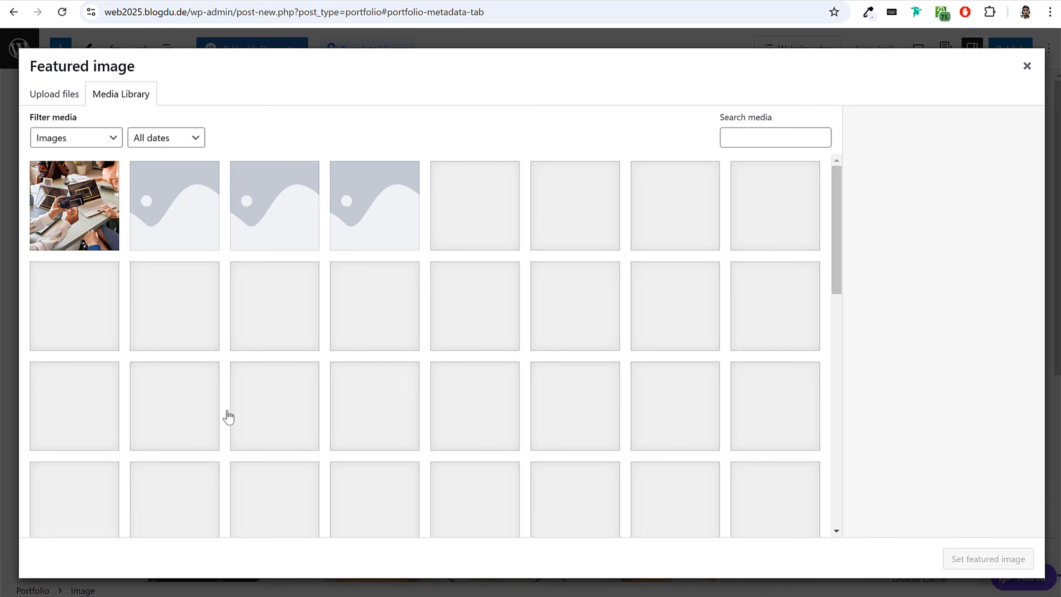
{"action": "key", "text": "alt+Tab"}
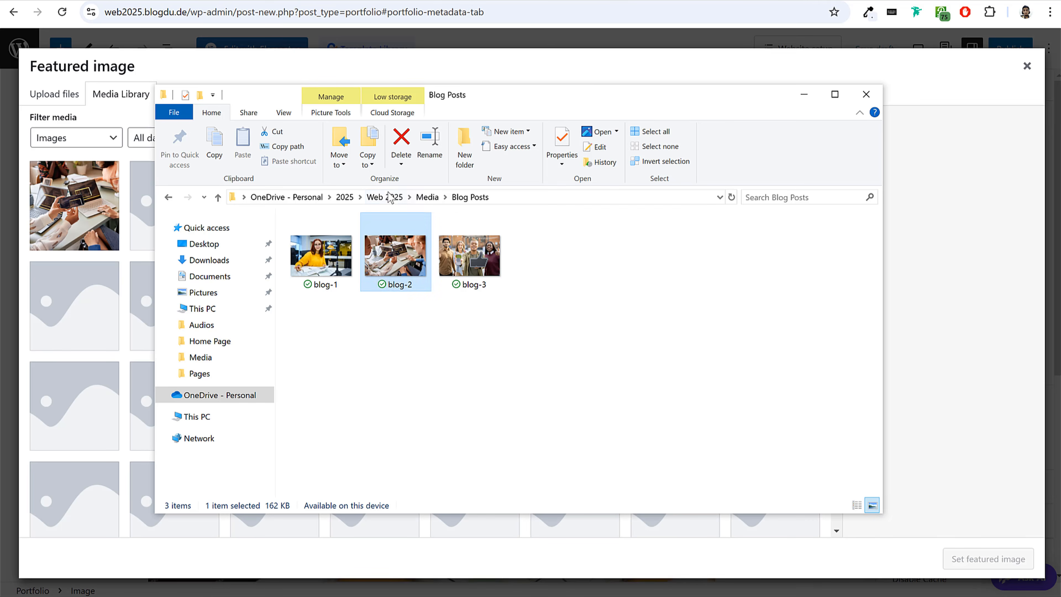
{"action": "left_click", "coordinate": [427, 197]}
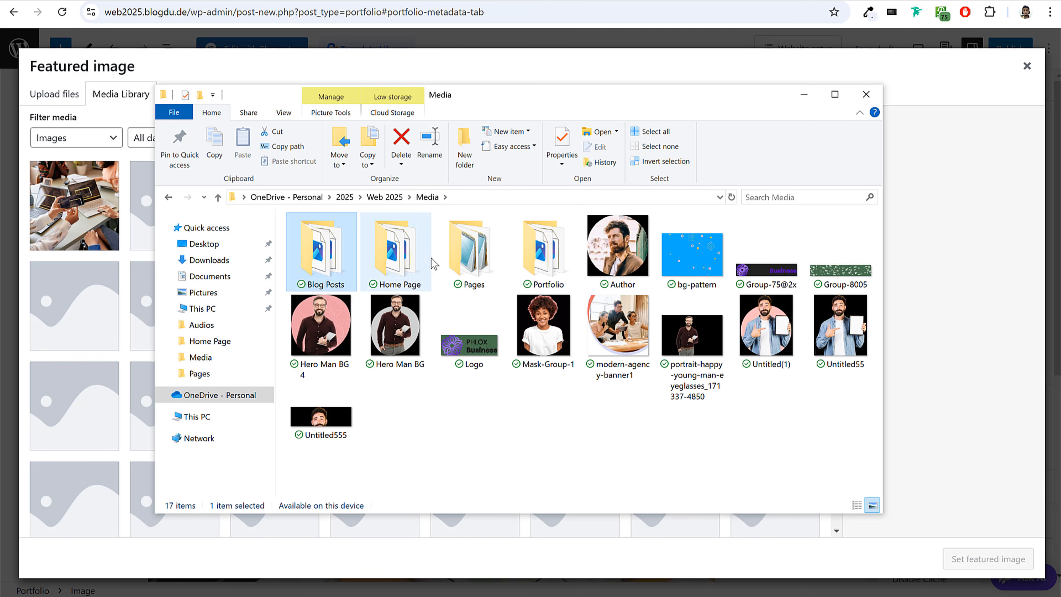
{"action": "double_click", "coordinate": [569, 265]}
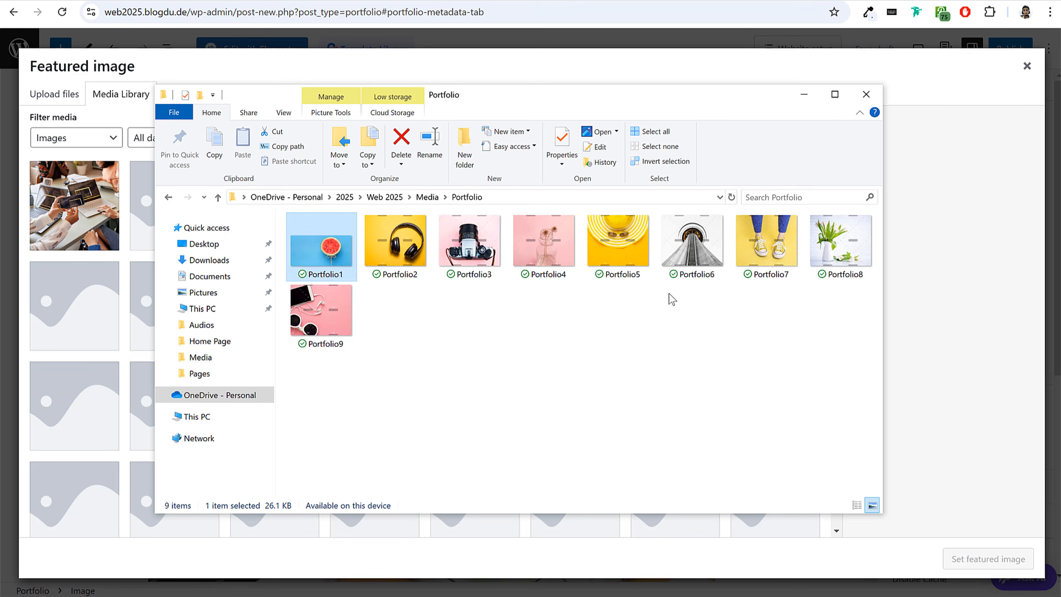
{"action": "left_click_drag", "start_coordinate": [411, 256], "coordinate": [107, 358]}
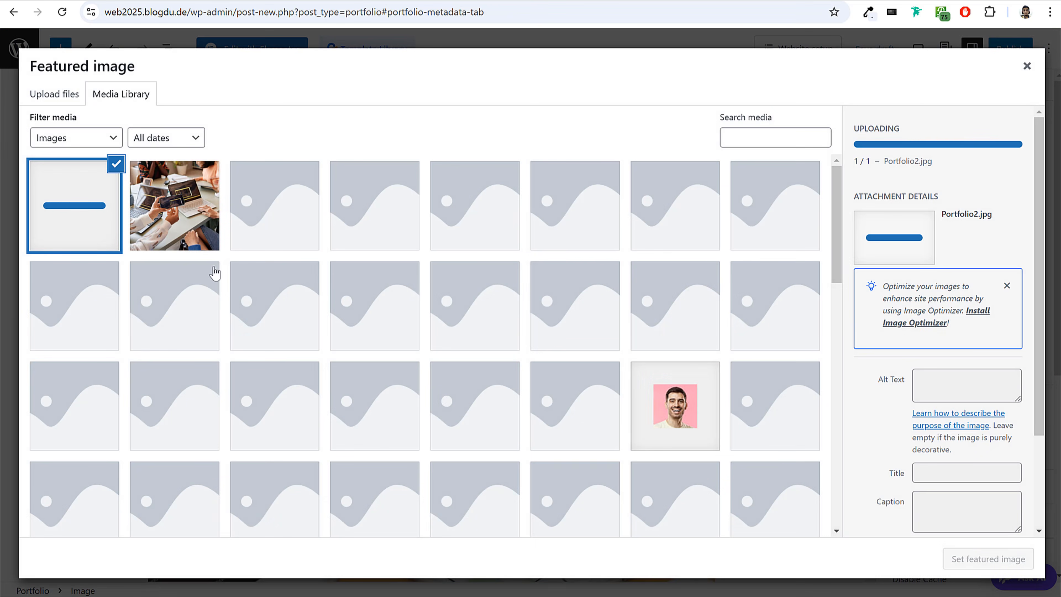
{"action": "left_click", "coordinate": [987, 559]}
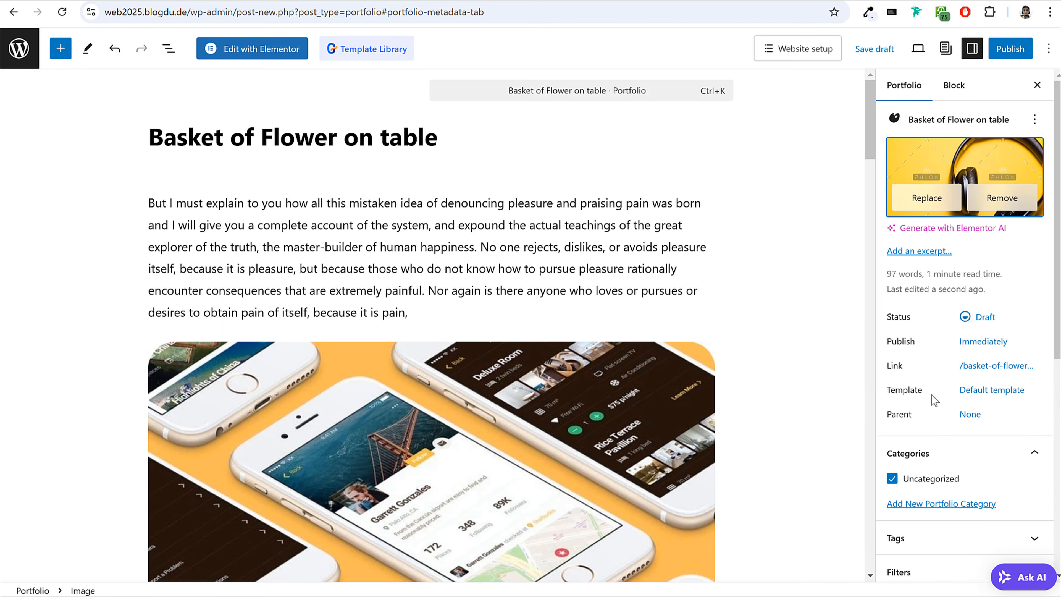
Fill the portfolio's Overview with the "No one rejects, dislikes" description copied from the demo item.
{"action": "scroll", "coordinate": [800, 356], "scroll_direction": "down", "scroll_amount": 10}
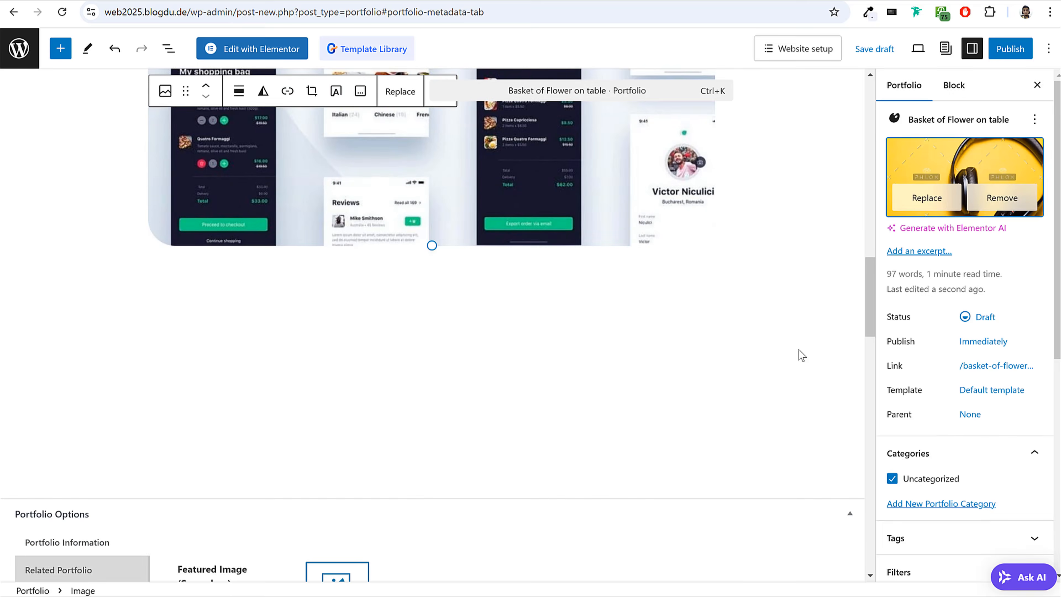
{"action": "scroll", "coordinate": [800, 355], "scroll_direction": "down", "scroll_amount": 5}
{"action": "scroll", "coordinate": [710, 251], "scroll_direction": "down", "scroll_amount": 5}
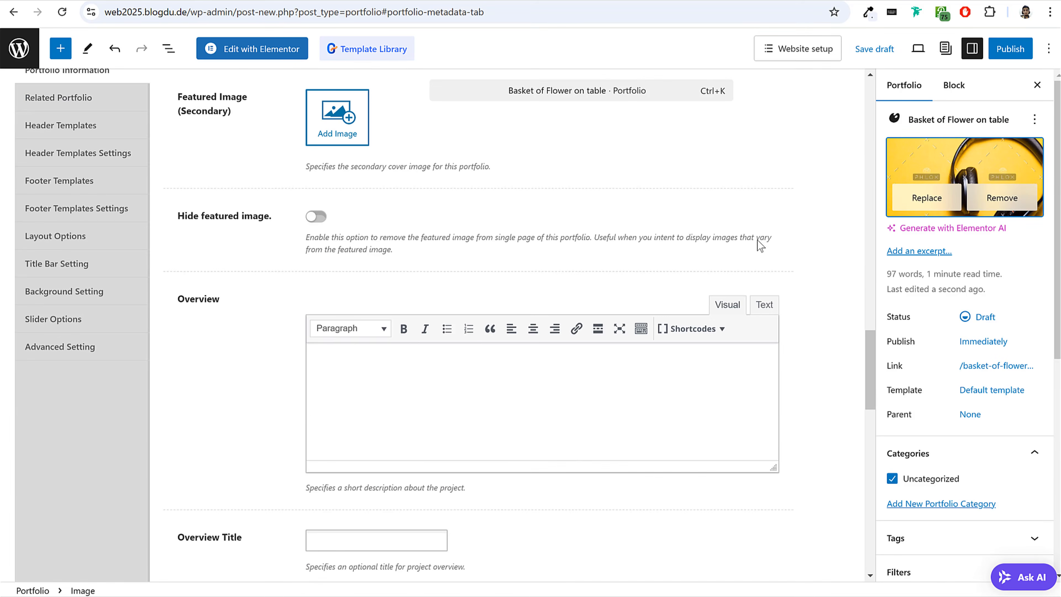
{"action": "scroll", "coordinate": [757, 240], "scroll_direction": "down", "scroll_amount": 3}
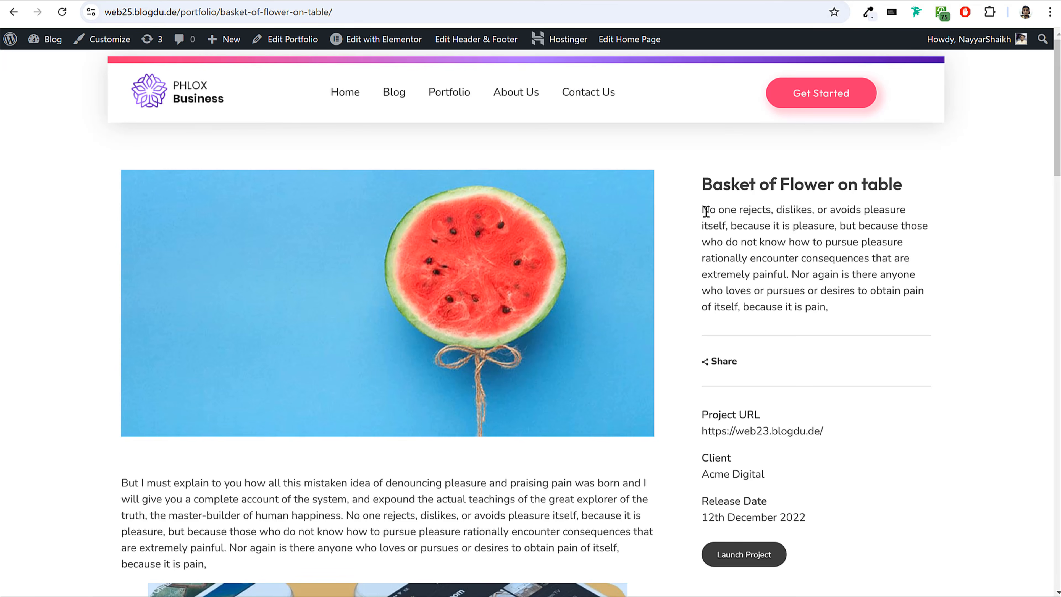
{"action": "left_click_drag", "start_coordinate": [705, 211], "coordinate": [834, 308]}
{"action": "key", "text": "ctrl+c"}
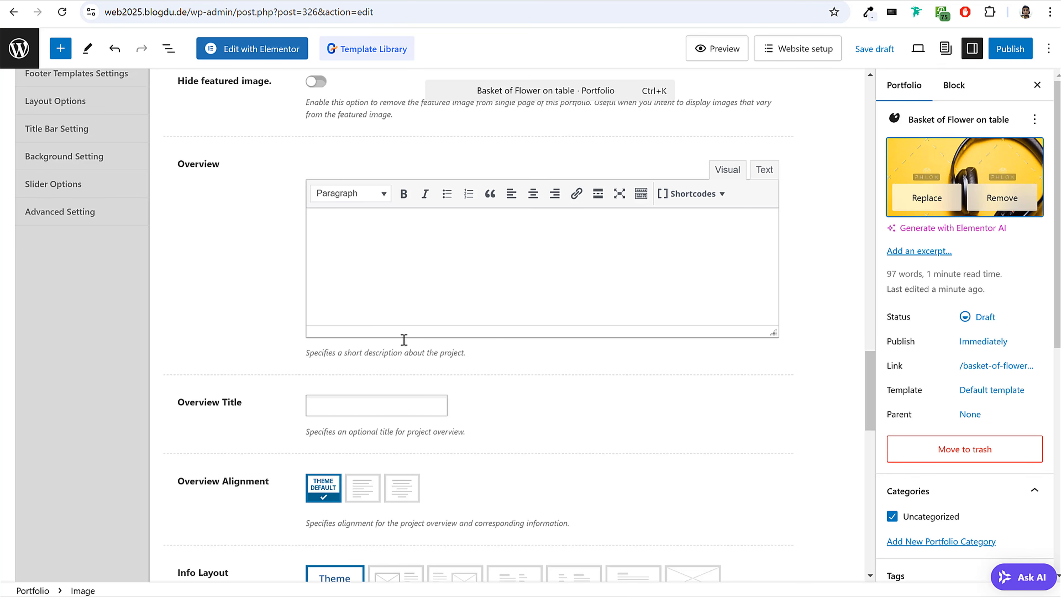
{"action": "left_click", "coordinate": [426, 294]}
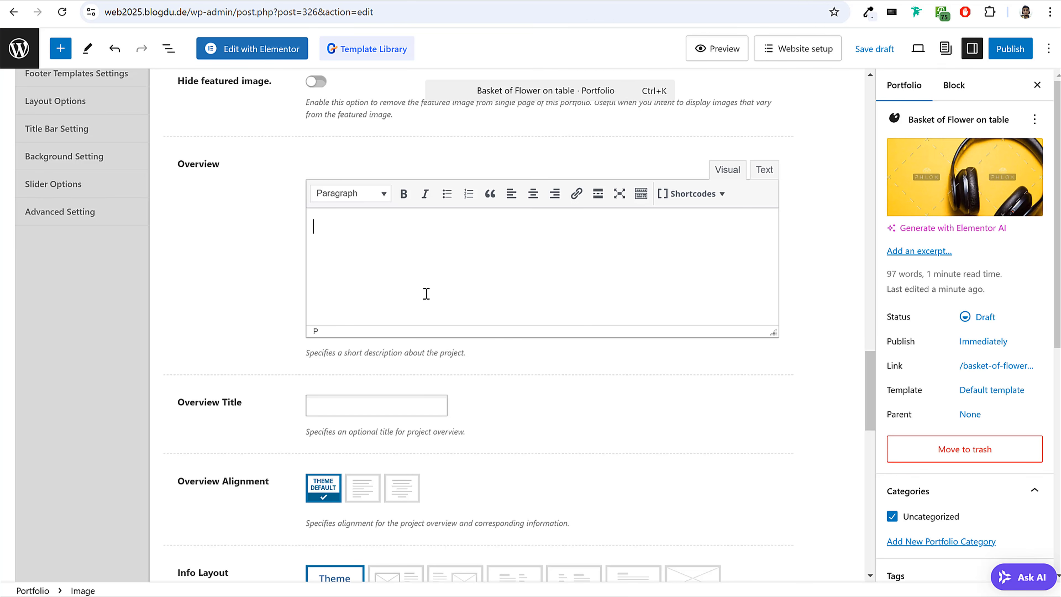
{"action": "key", "text": "ctrl+v"}
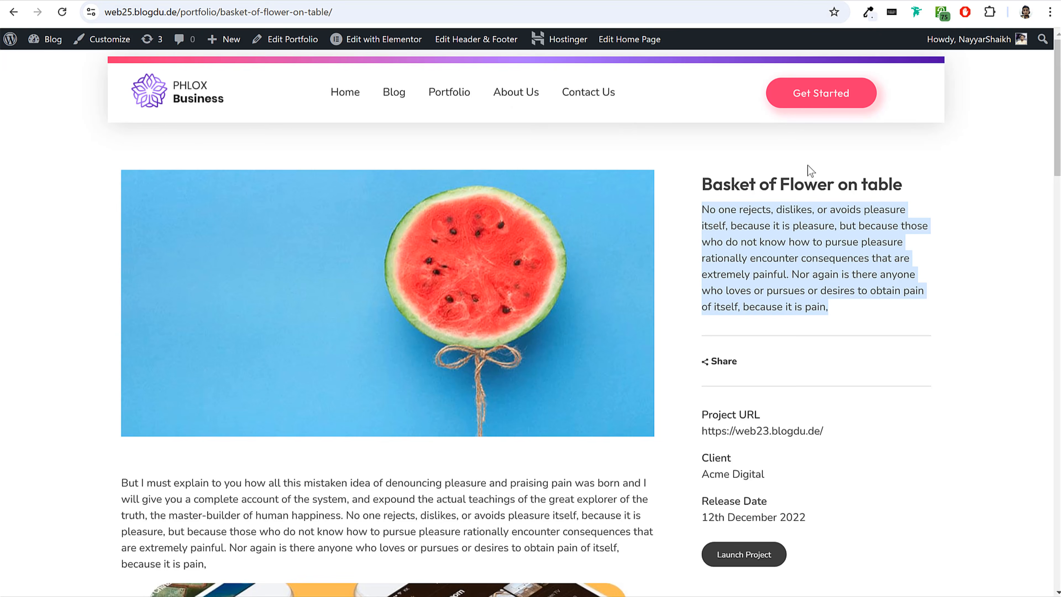
Set the Overview Title to "Basket of Flower on table", copied from the demo item.
{"action": "double_click", "coordinate": [782, 180]}
{"action": "triple_click", "coordinate": [782, 179]}
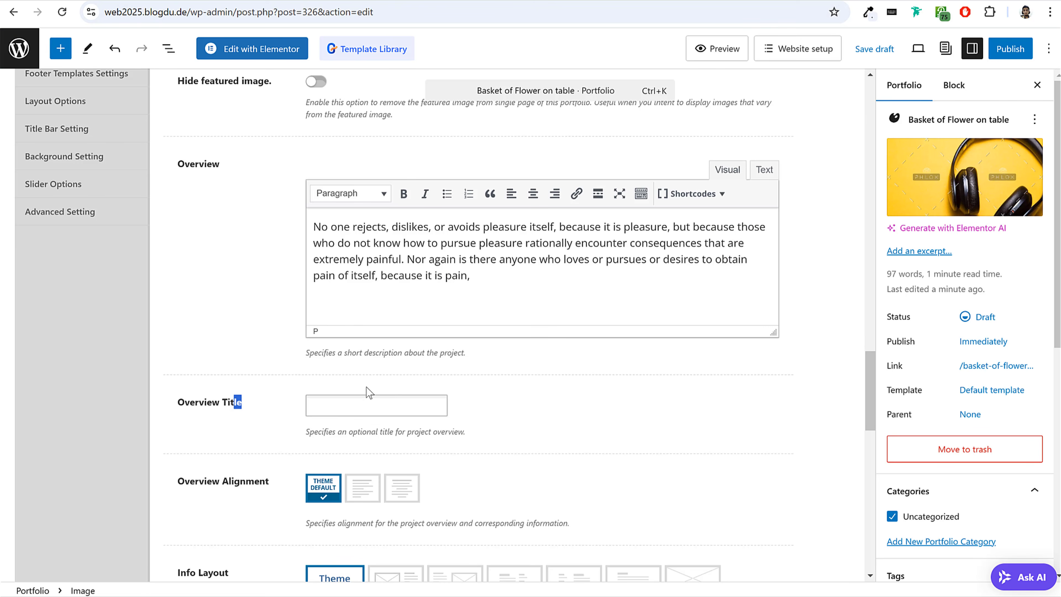
{"action": "left_click", "coordinate": [370, 404]}
{"action": "type", "text": "Basket of Flower on table"}
{"action": "scroll", "coordinate": [616, 413], "scroll_direction": "down", "scroll_amount": 8}
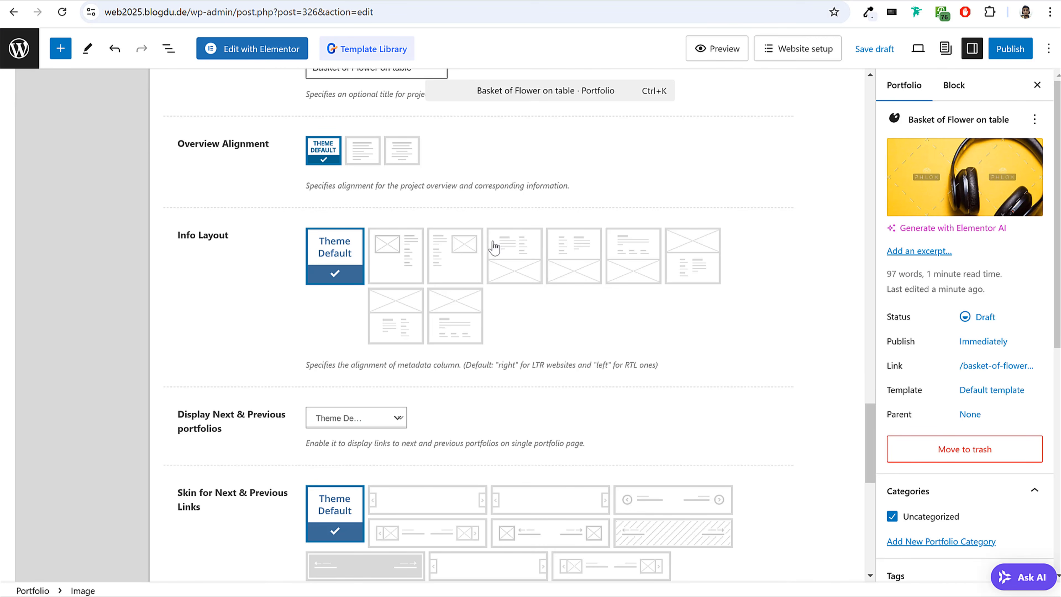
{"action": "scroll", "coordinate": [547, 315], "scroll_direction": "down", "scroll_amount": 3}
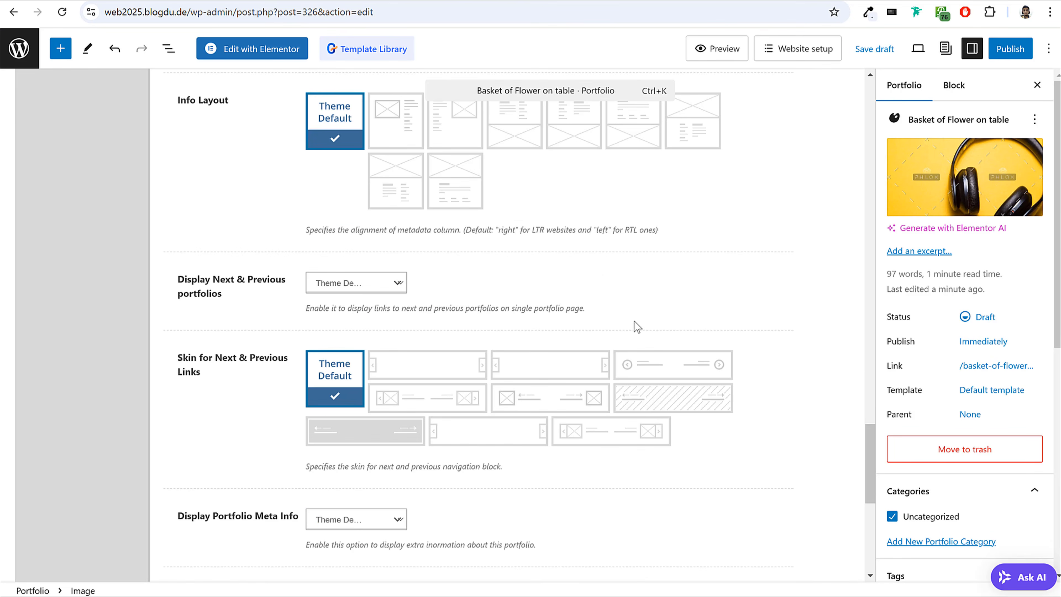
Set the portfolio's Client to "Acme Digital", copied from the demo item's project details.
{"action": "scroll", "coordinate": [744, 310], "scroll_direction": "down", "scroll_amount": 10}
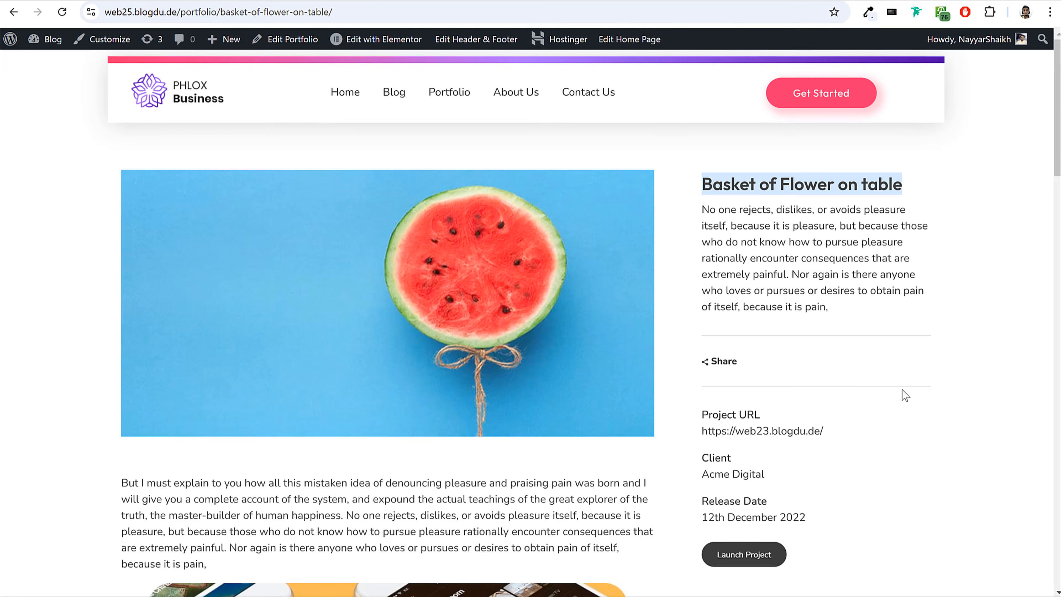
{"action": "scroll", "coordinate": [888, 396], "scroll_direction": "down", "scroll_amount": 3}
{"action": "left_click_drag", "start_coordinate": [744, 333], "coordinate": [705, 336]}
{"action": "key", "text": "ctrl+c"}
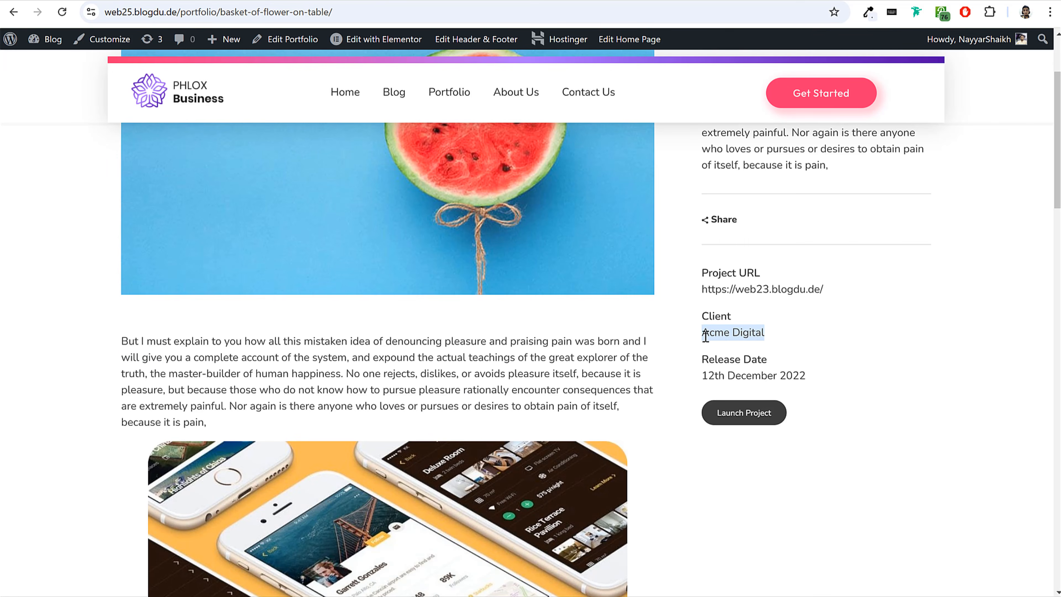
{"action": "left_click", "coordinate": [239, 1]}
{"action": "left_click", "coordinate": [334, 460]}
{"action": "key", "text": "ctrl+v"}
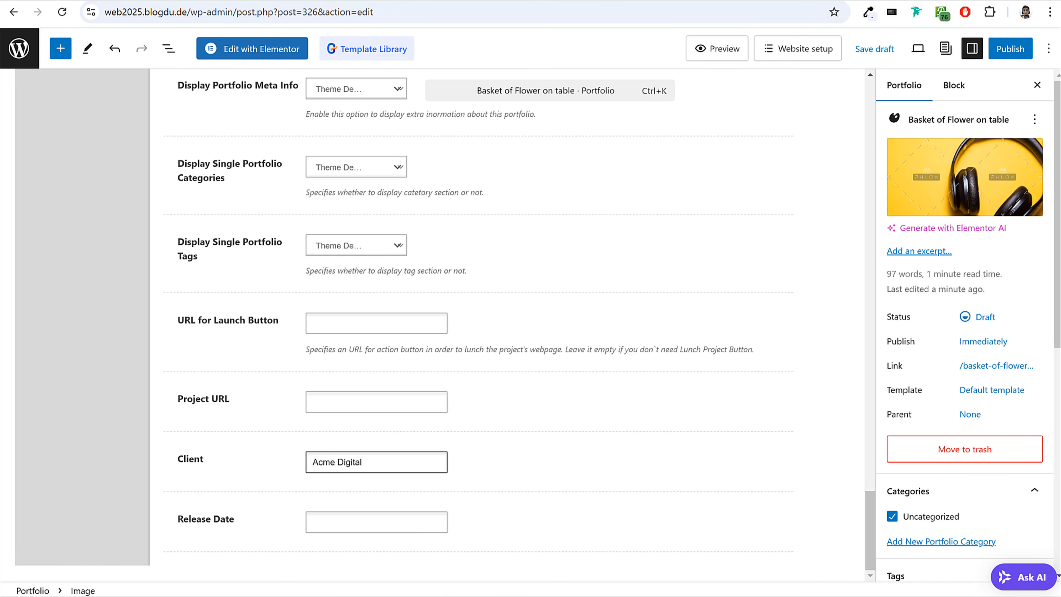
Set the portfolio's Release Date to "12th December 2022", copied from the demo item.
{"action": "left_click", "coordinate": [199, 2]}
{"action": "left_click_drag", "start_coordinate": [806, 376], "coordinate": [695, 378]}
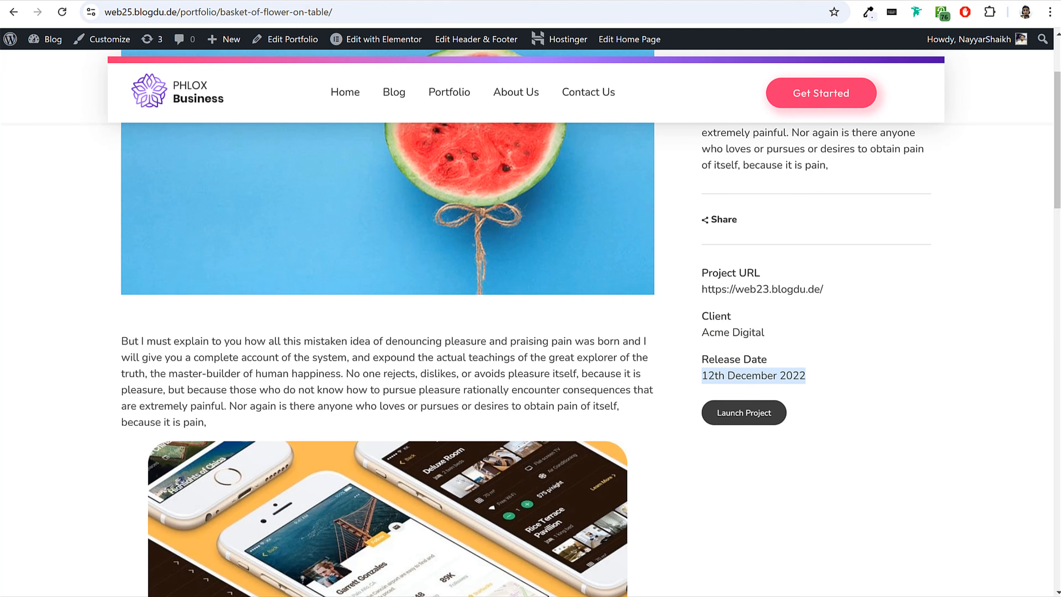
{"action": "key", "text": "ctrl+c"}
{"action": "left_click", "coordinate": [239, 0]}
{"action": "left_click", "coordinate": [360, 520]}
{"action": "key", "text": "ctrl+v"}
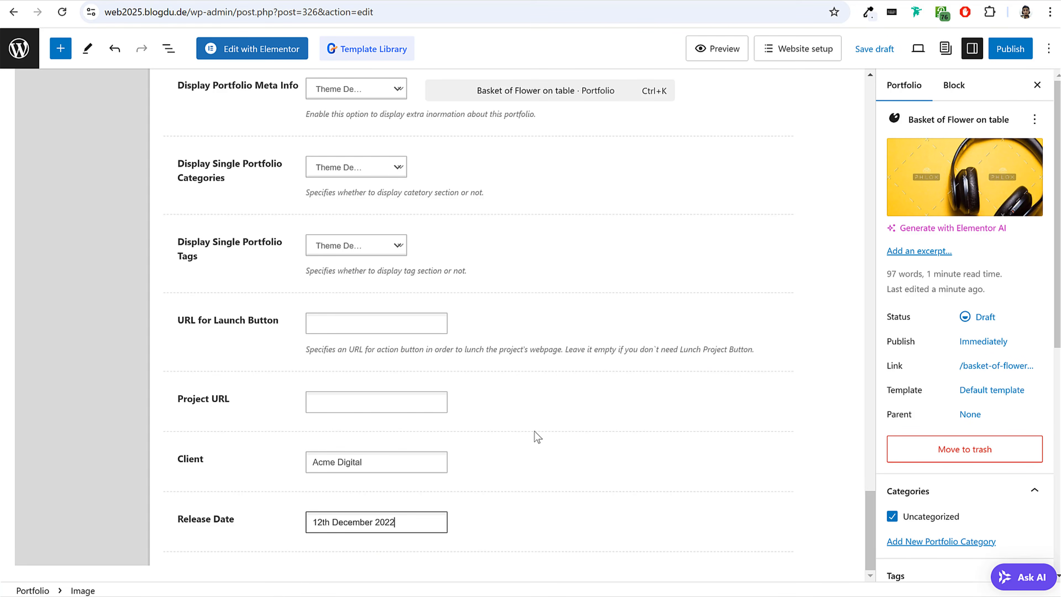
{"action": "left_click", "coordinate": [255, 409]}
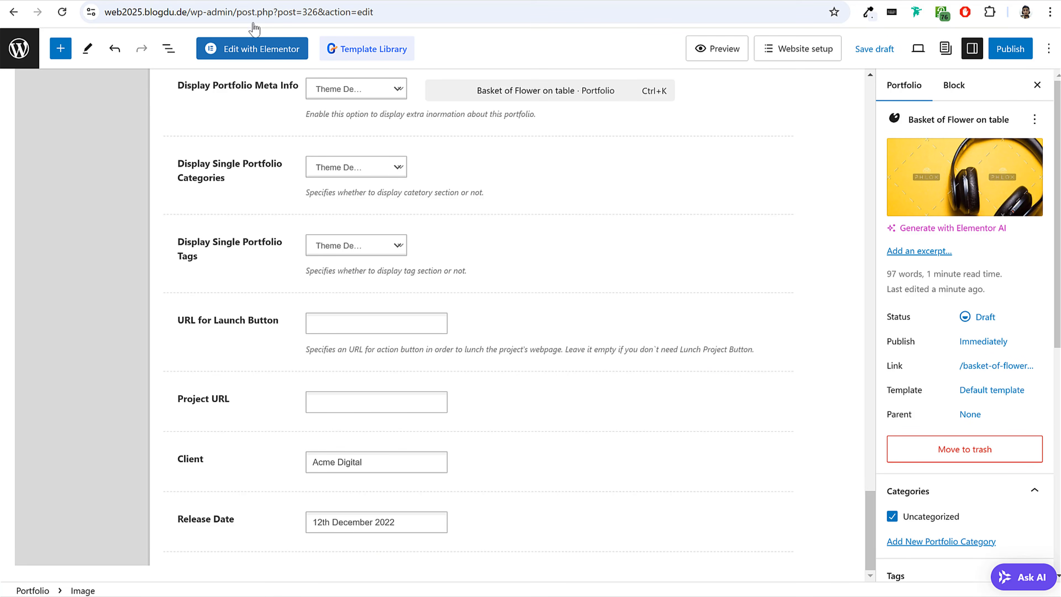
{"action": "left_click", "coordinate": [108, 1]}
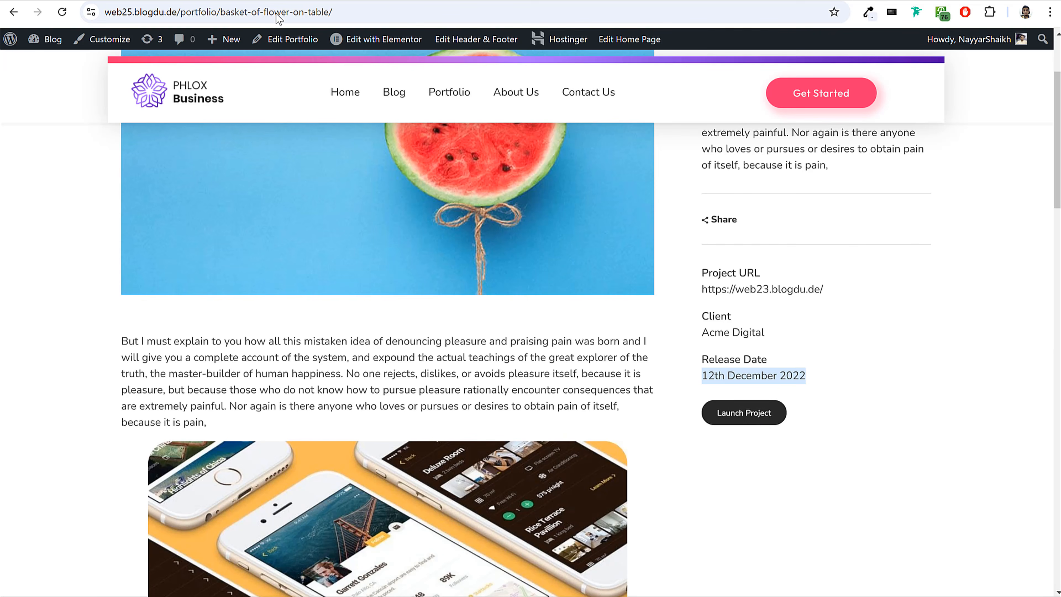
{"action": "left_click", "coordinate": [267, 0]}
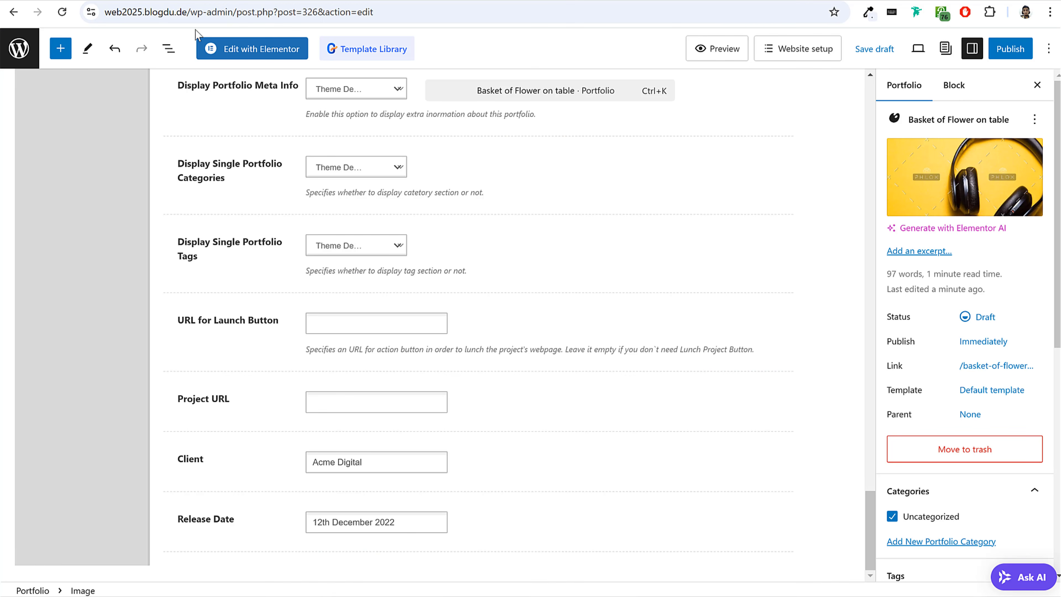
{"action": "left_click_drag", "start_coordinate": [189, 14], "coordinate": [100, 13]}
{"action": "key", "text": "ctrl+c"}
{"action": "left_click", "coordinate": [352, 393]}
{"action": "key", "text": "ctrl+v"}
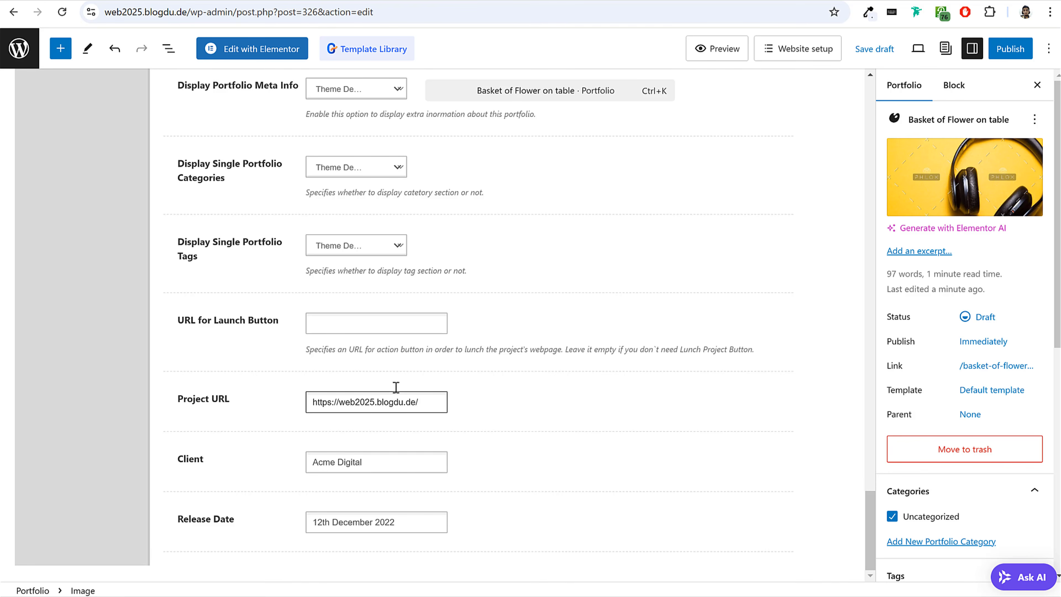
{"action": "left_click", "coordinate": [375, 319]}
{"action": "key", "text": "ctrl+v"}
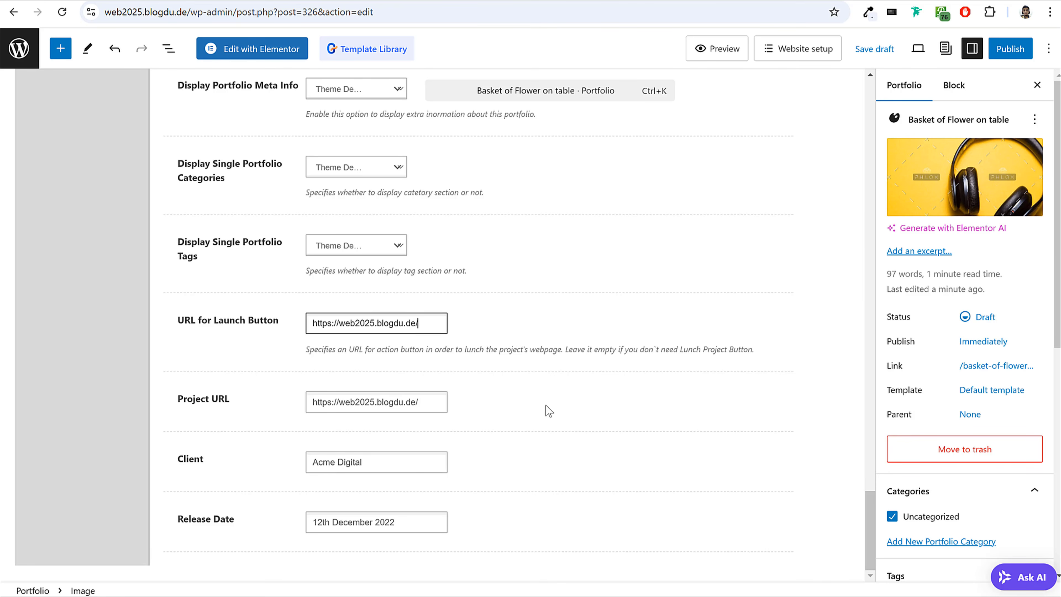
Remove the portfolio from Uncategorized and add it to a new portfolio category named Software.
{"action": "scroll", "coordinate": [546, 407], "scroll_direction": "up", "scroll_amount": 10}
{"action": "scroll", "coordinate": [918, 396], "scroll_direction": "down", "scroll_amount": 6}
{"action": "left_click", "coordinate": [952, 205]}
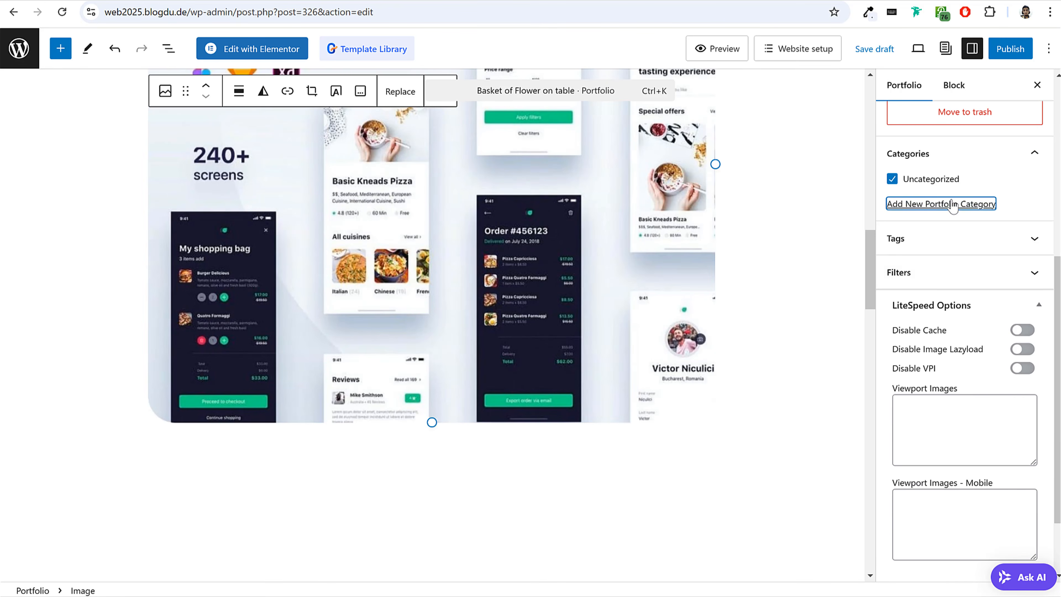
{"action": "left_click", "coordinate": [909, 184]}
{"action": "left_click", "coordinate": [931, 238]}
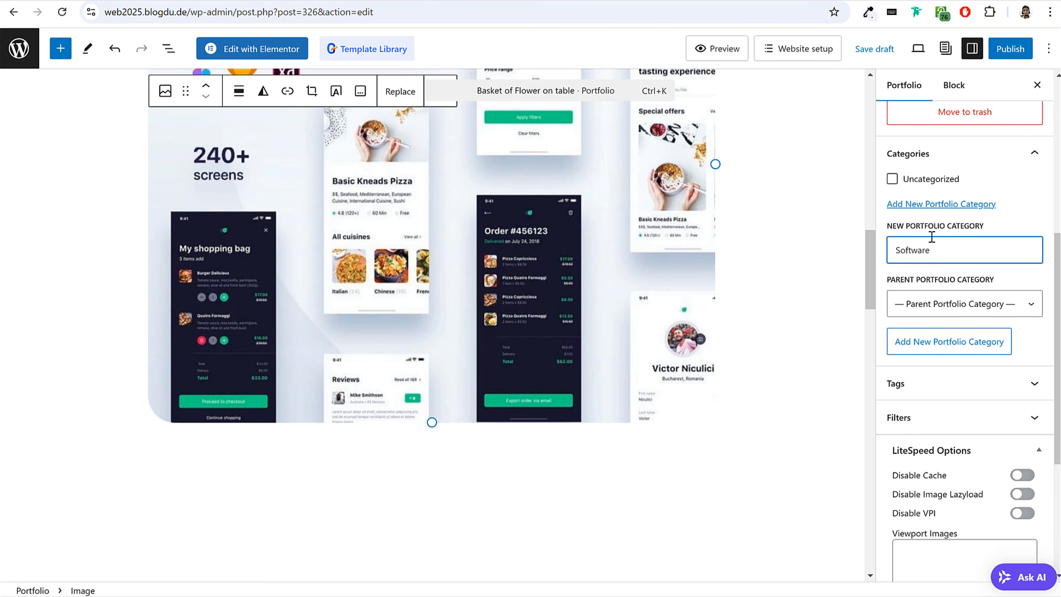
{"action": "left_click", "coordinate": [968, 342]}
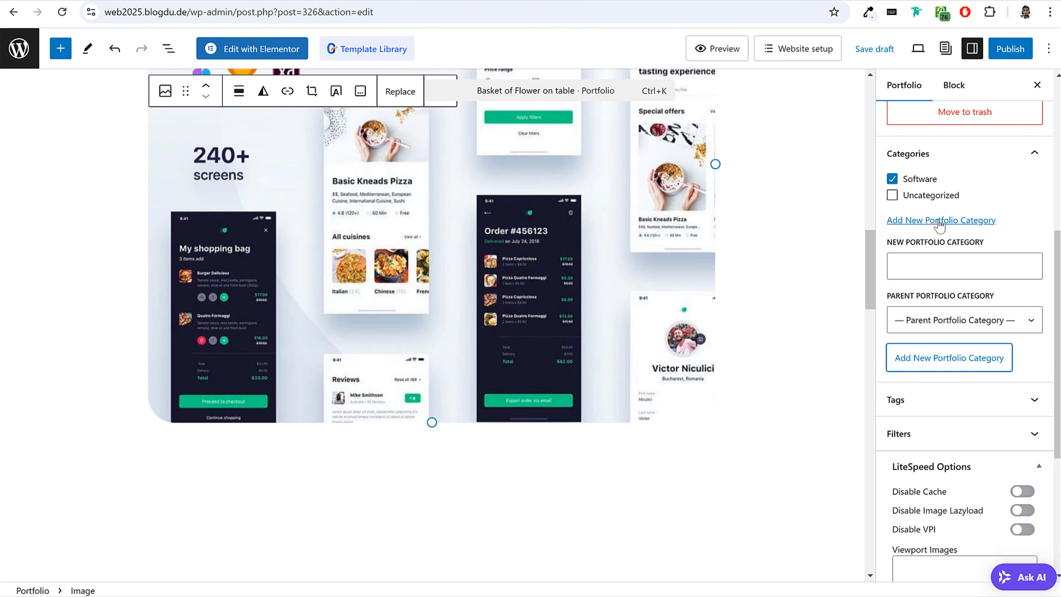
Publish the Basket of Flower on table portfolio and check its live page.
{"action": "left_click", "coordinate": [1008, 49]}
{"action": "left_click", "coordinate": [986, 56]}
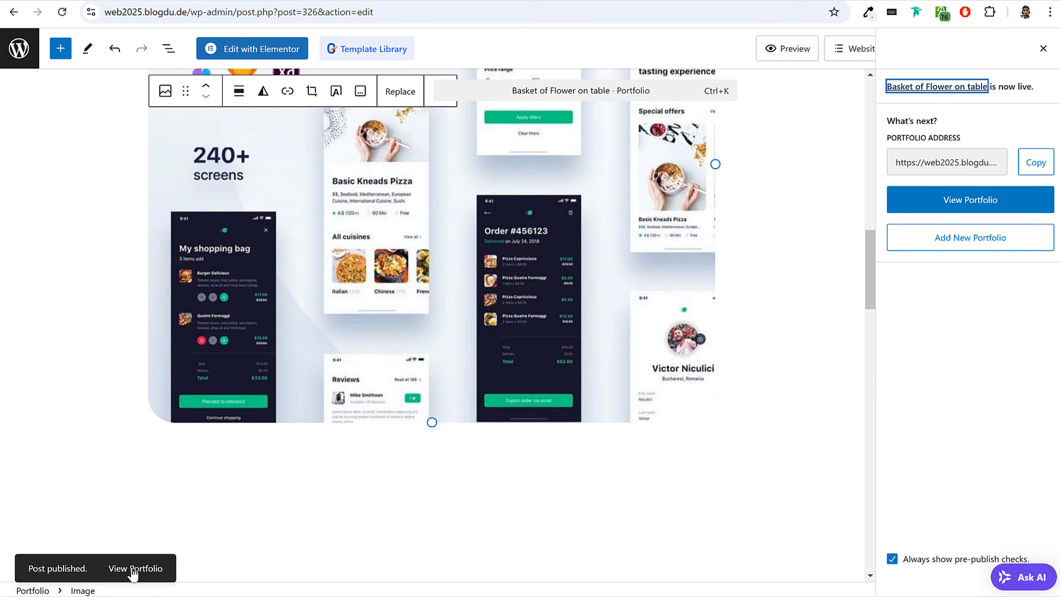
{"action": "left_click", "coordinate": [134, 569]}
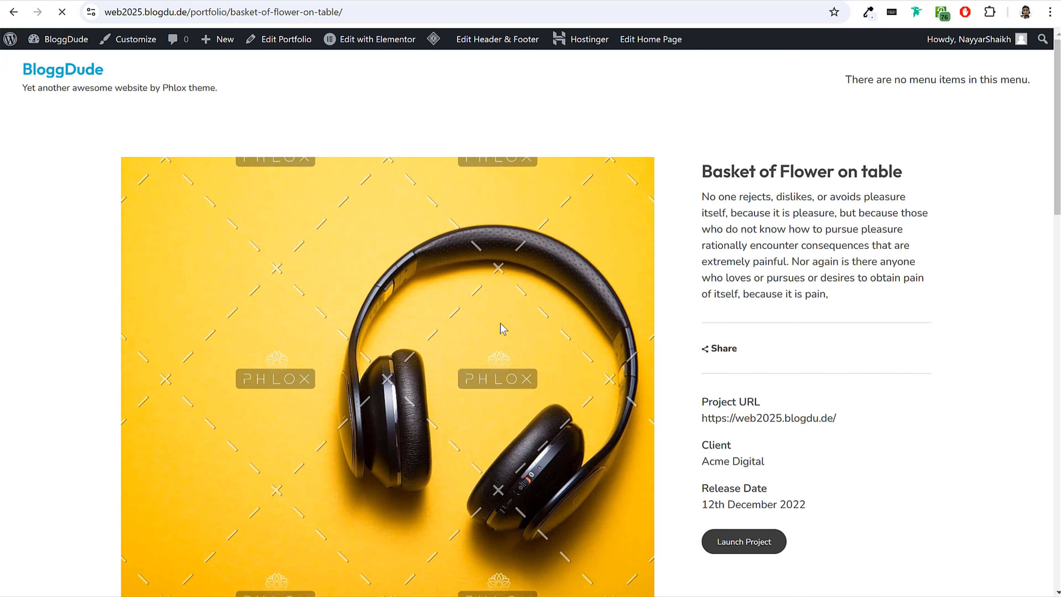
{"action": "scroll", "coordinate": [824, 384], "scroll_direction": "down", "scroll_amount": 15}
{"action": "scroll", "coordinate": [821, 391], "scroll_direction": "up", "scroll_amount": 15}
{"action": "scroll", "coordinate": [810, 394], "scroll_direction": "down", "scroll_amount": 4}
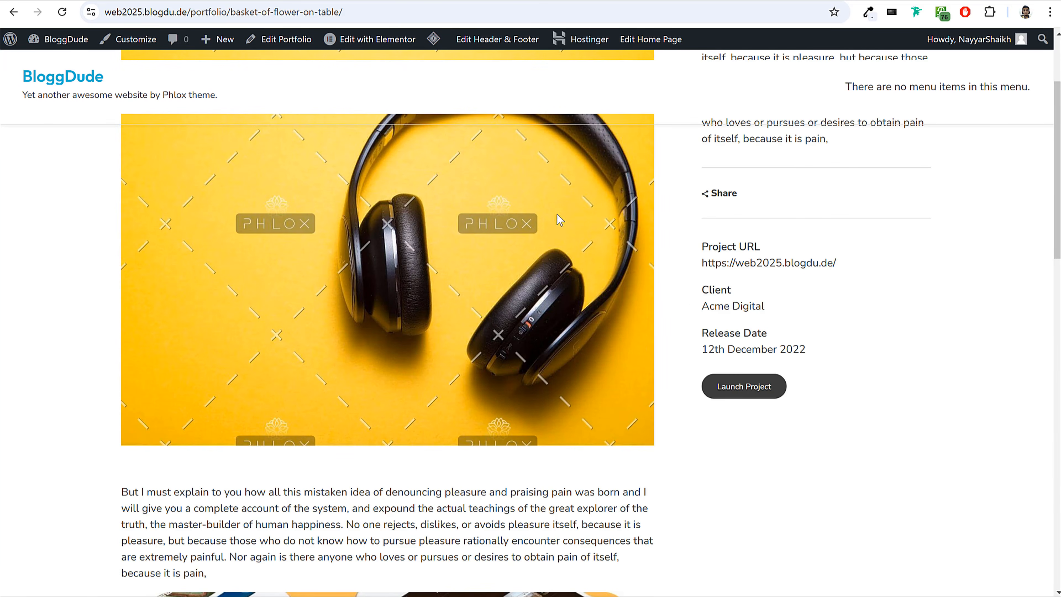
Look up the demo site's Blog page and create a new page titled "Blog" on the new site.
{"action": "left_click", "coordinate": [62, 48]}
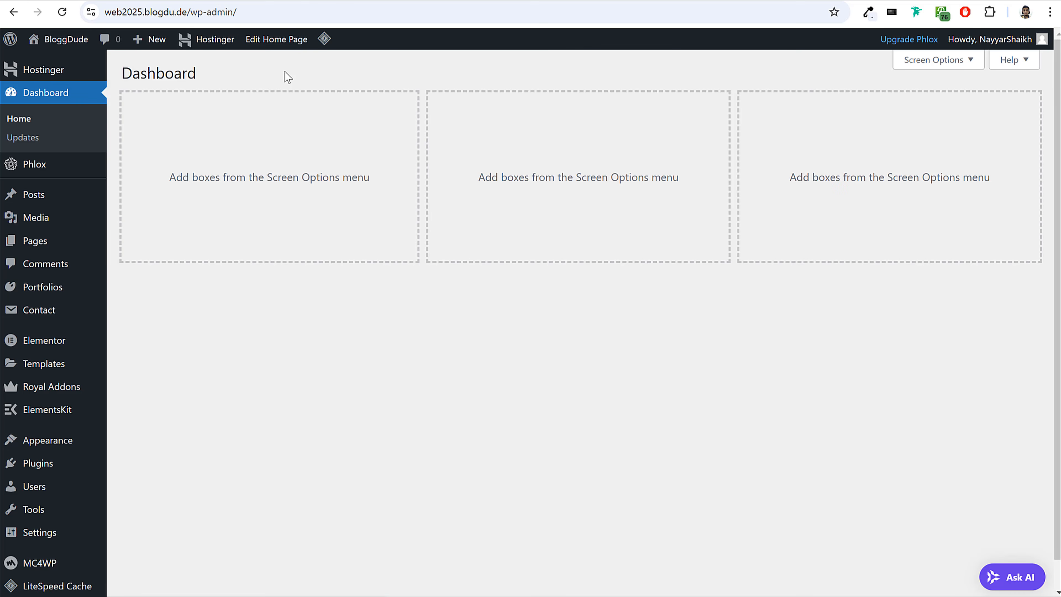
{"action": "mouse_move", "coordinate": [54, 200]}
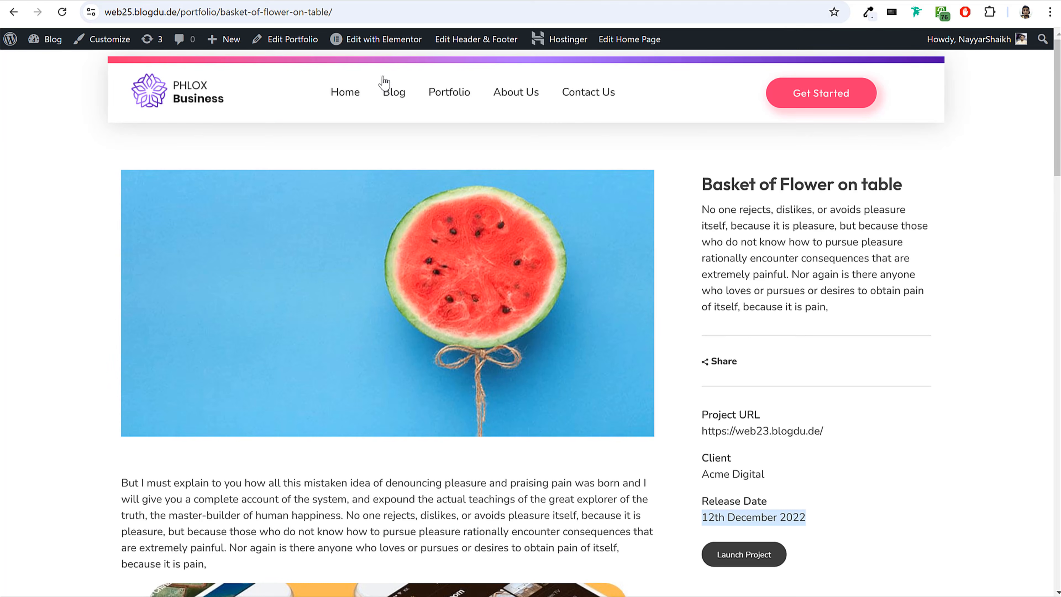
{"action": "left_click", "coordinate": [390, 96]}
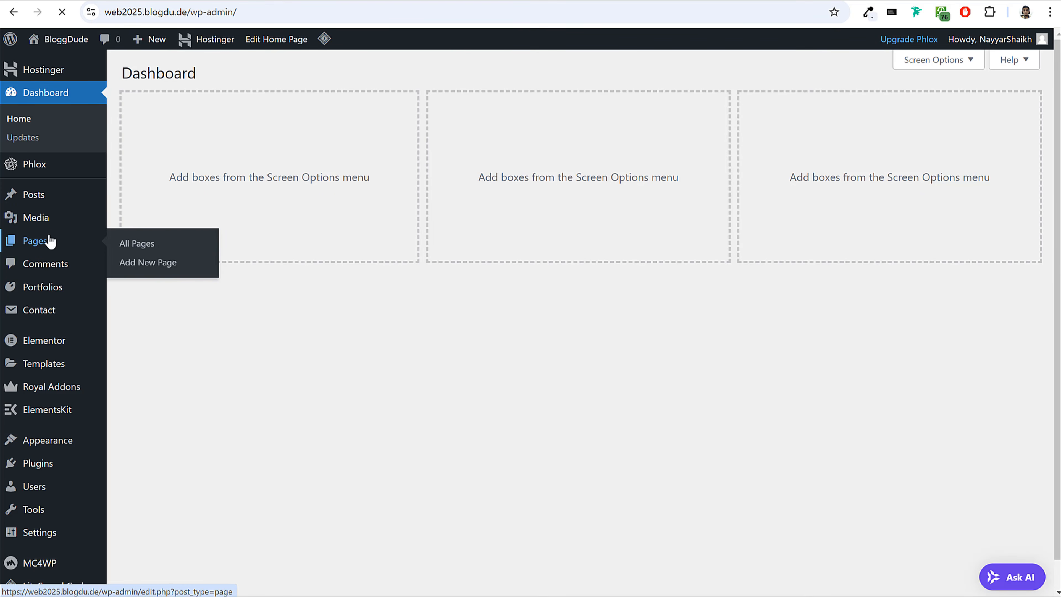
{"action": "left_click", "coordinate": [50, 241]}
{"action": "left_click", "coordinate": [212, 80]}
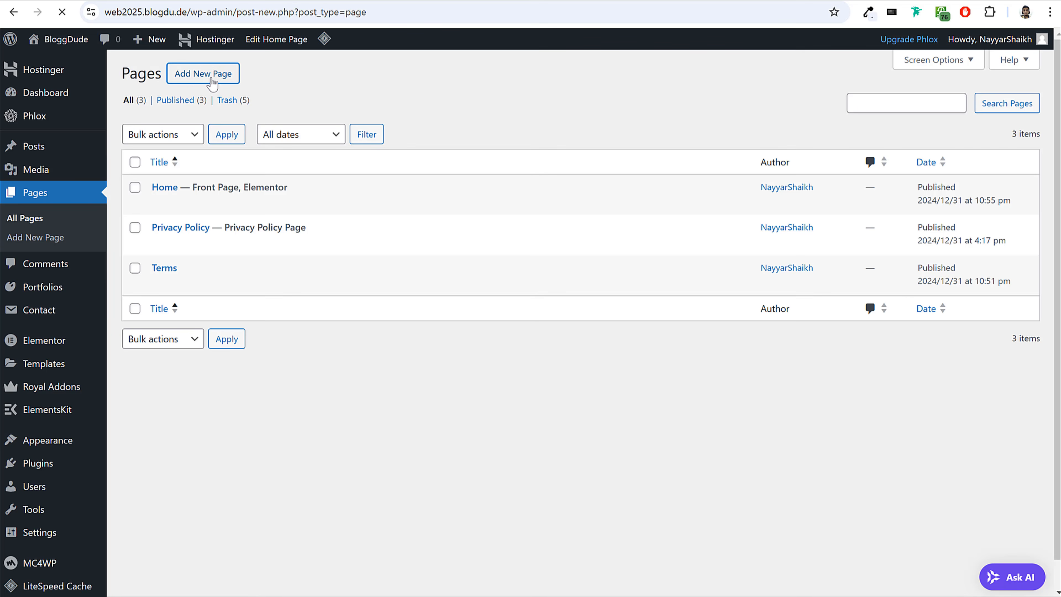
{"action": "type", "text": "Blog"}
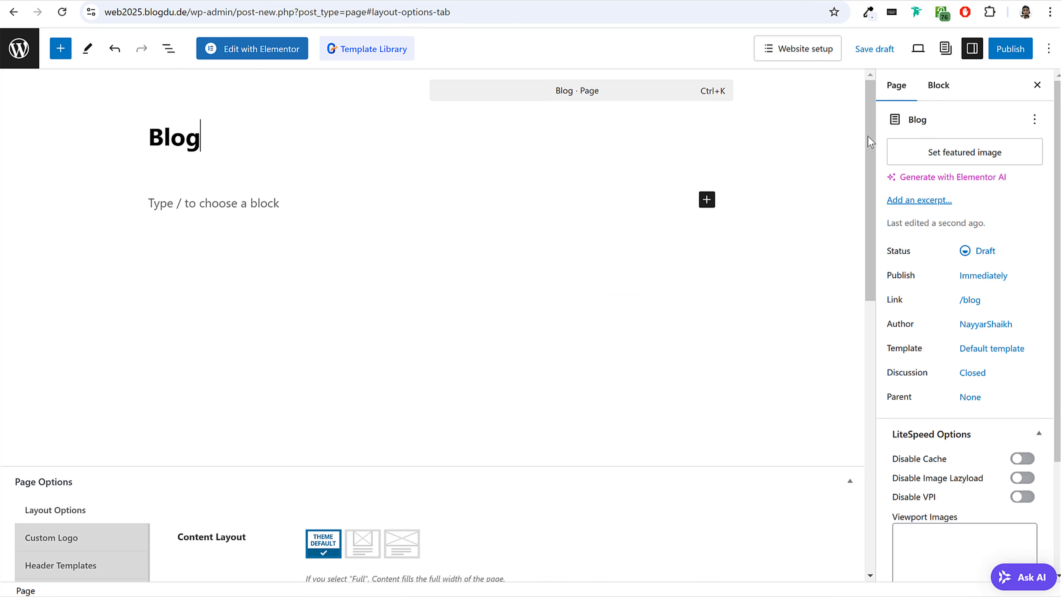
Set the Blog page's template to Land Blog.
{"action": "left_click_drag", "start_coordinate": [891, 350], "coordinate": [925, 360]}
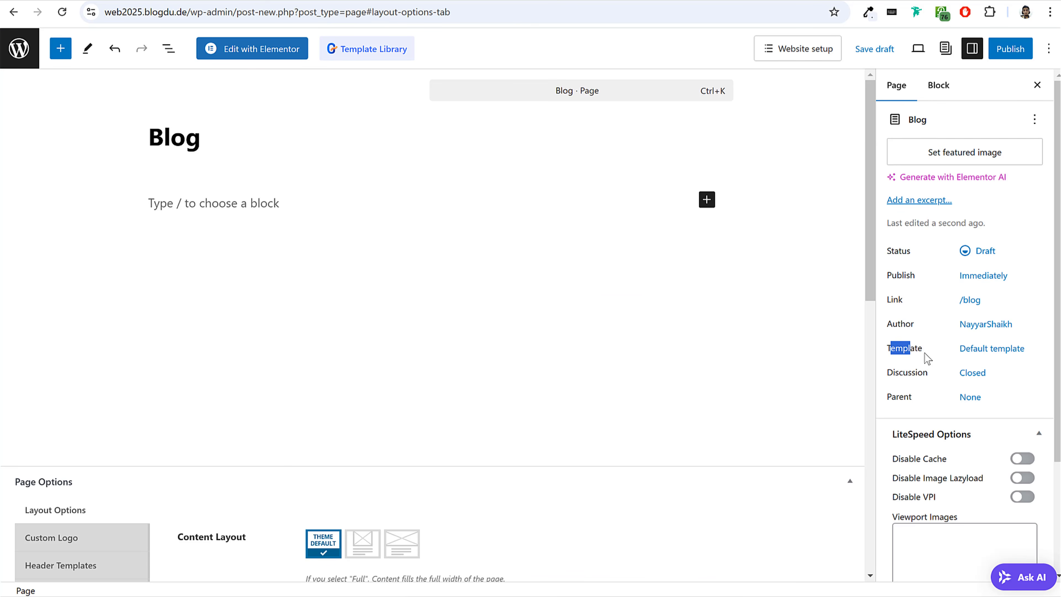
{"action": "left_click", "coordinate": [1007, 351]}
{"action": "left_click", "coordinate": [957, 455]}
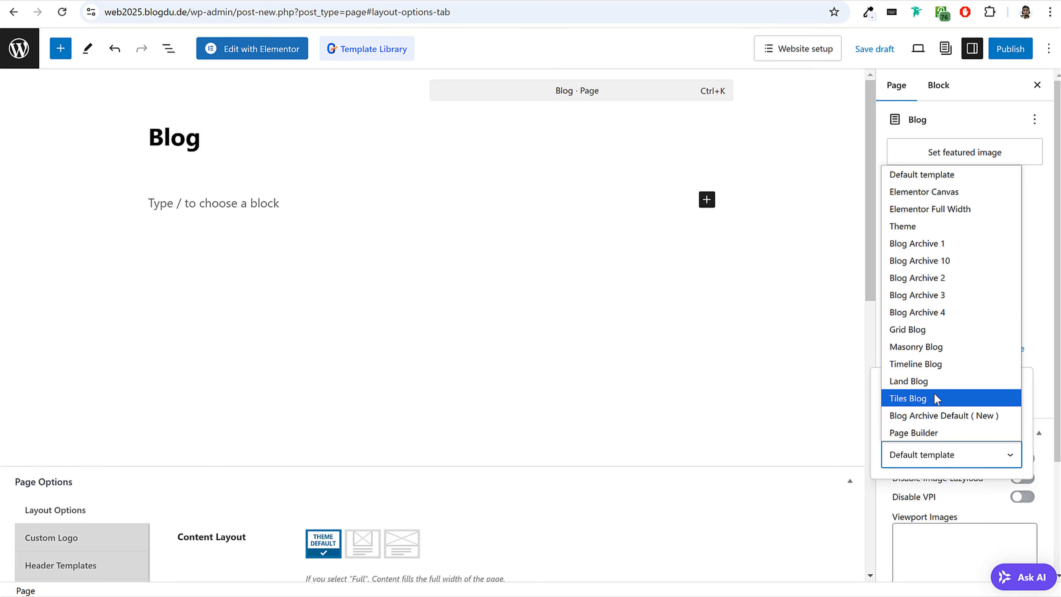
{"action": "left_click", "coordinate": [928, 381]}
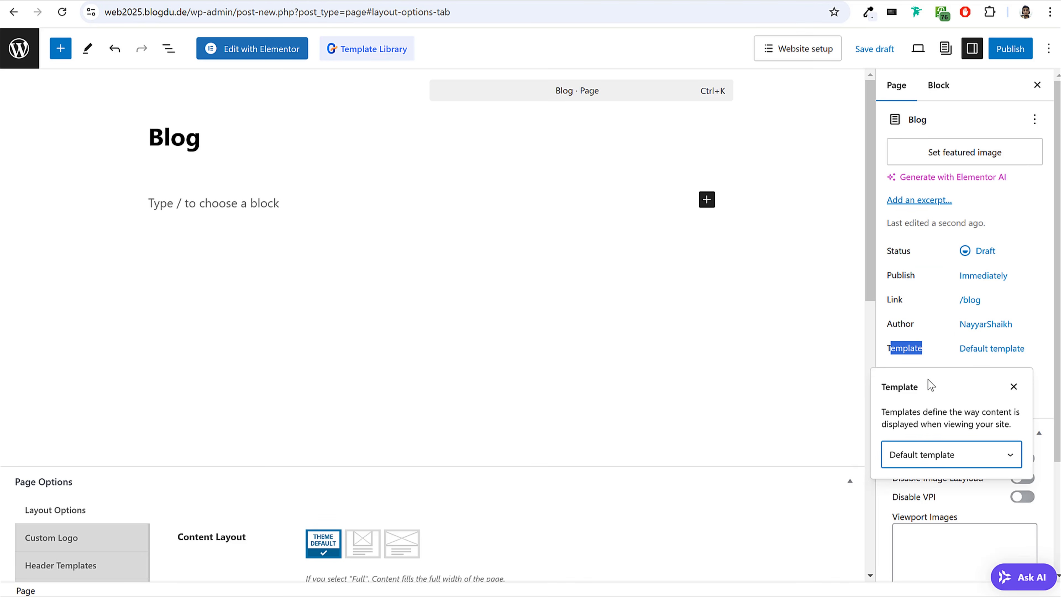
{"action": "left_click", "coordinate": [937, 459]}
{"action": "left_click", "coordinate": [937, 458]}
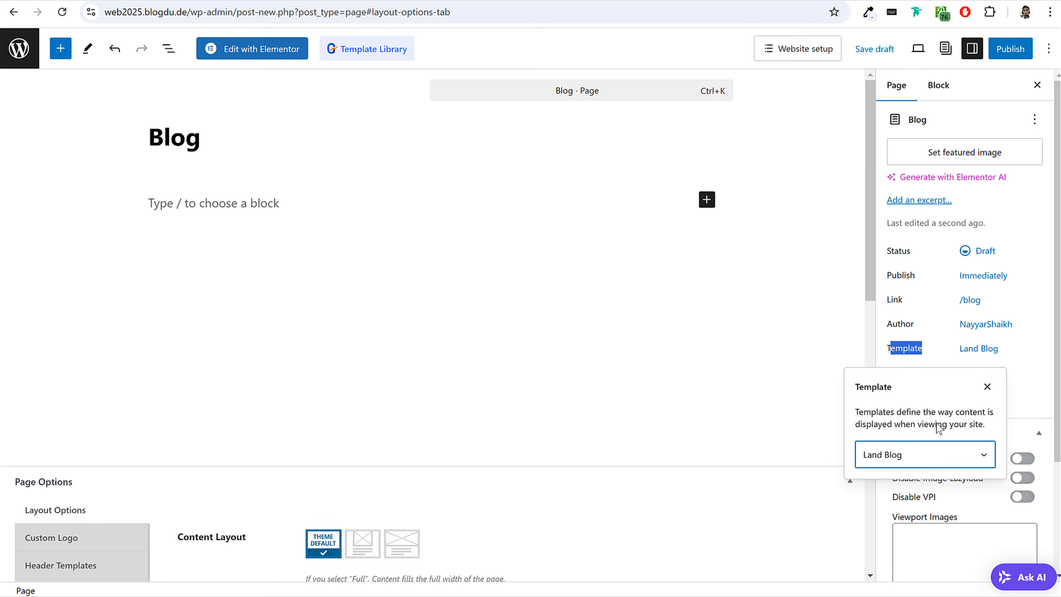
{"action": "left_click", "coordinate": [950, 360]}
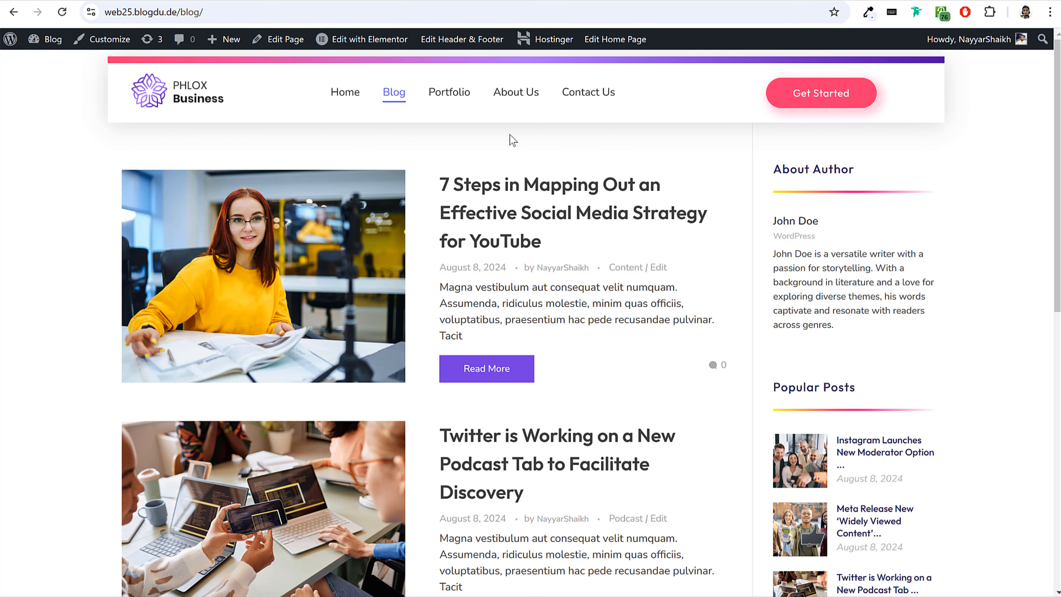
Give the Blog page the right-sidebar layout used on the demo site's blog page.
{"action": "left_click", "coordinate": [363, 106]}
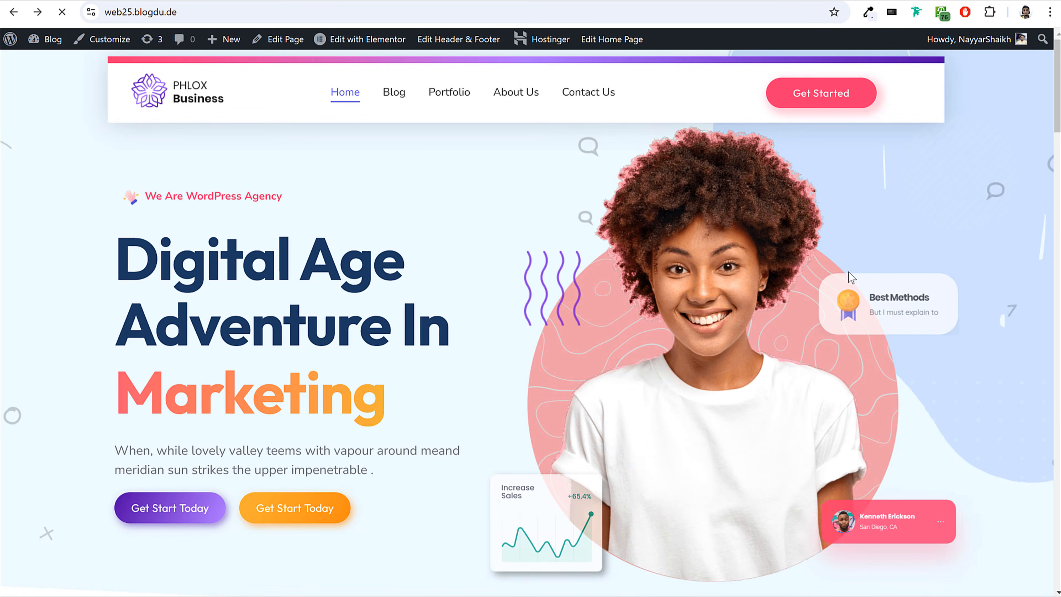
{"action": "key", "text": "alt+Left"}
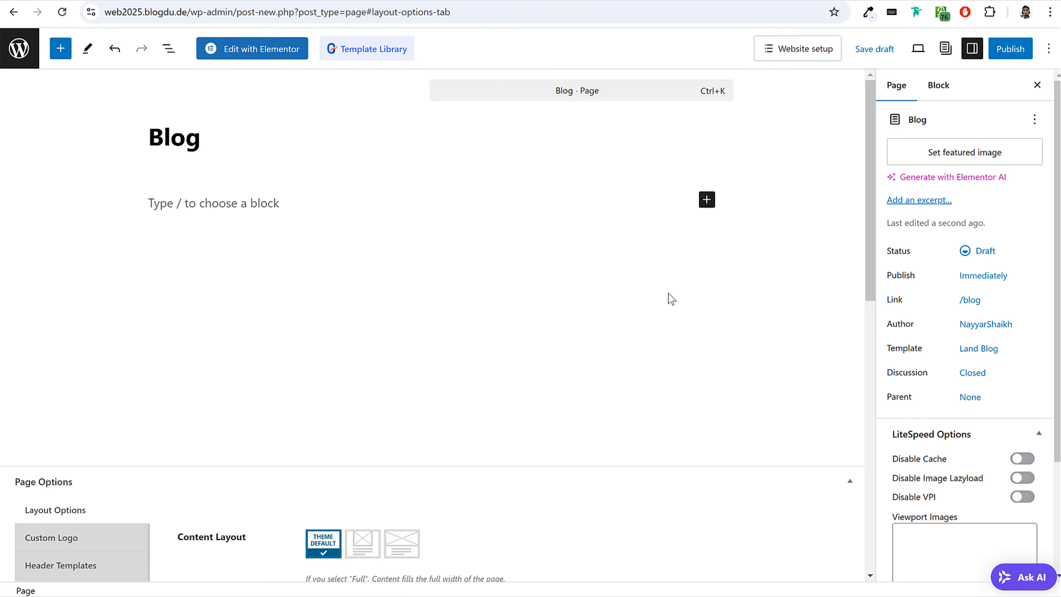
{"action": "scroll", "coordinate": [667, 294], "scroll_direction": "down", "scroll_amount": 5}
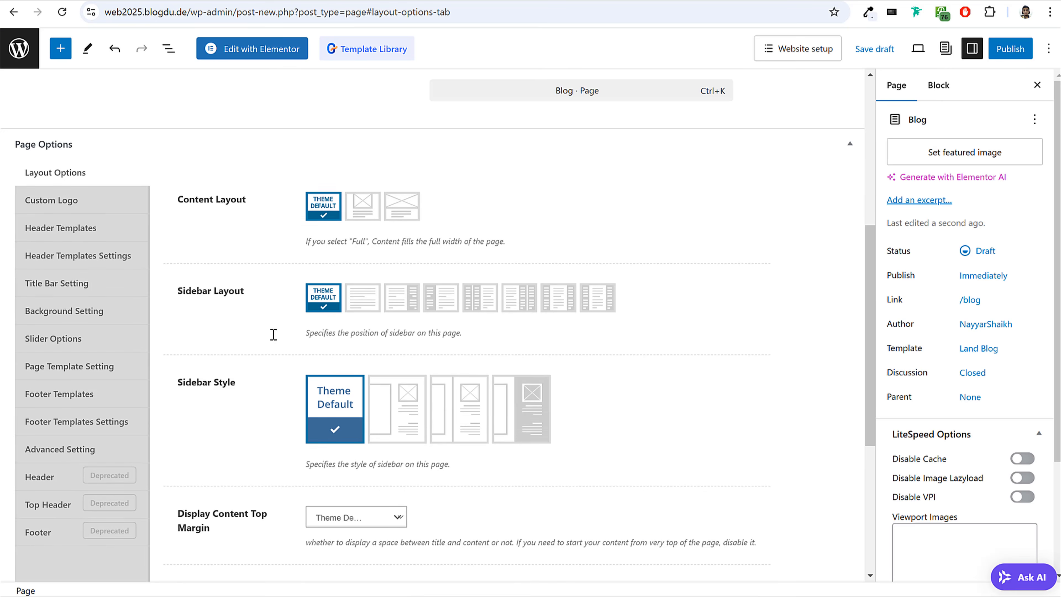
{"action": "left_click", "coordinate": [407, 298]}
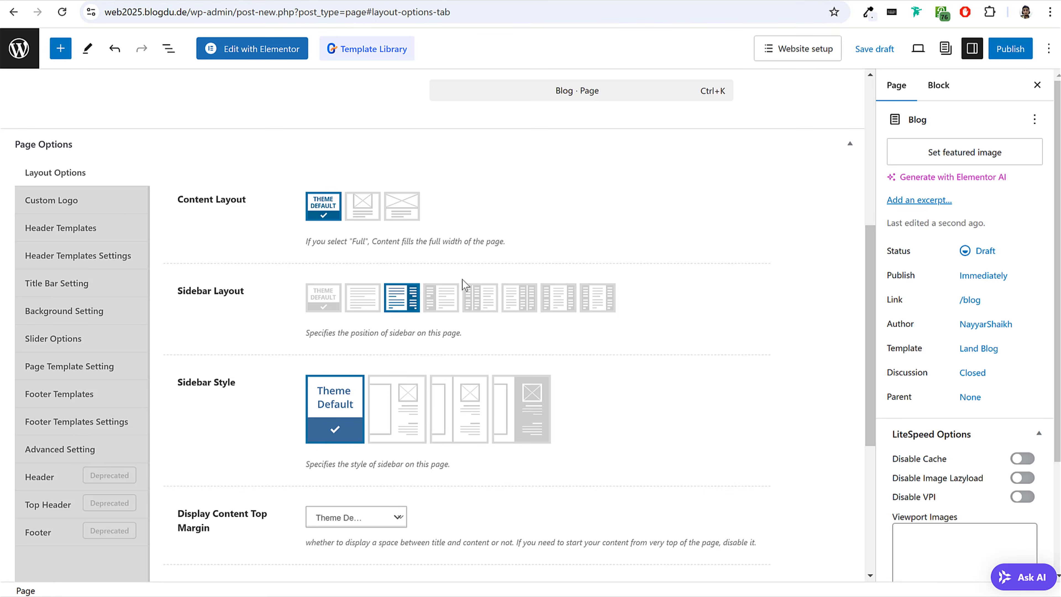
Set Display Content Top Margin to Yes for the Blog page.
{"action": "scroll", "coordinate": [462, 285], "scroll_direction": "down", "scroll_amount": 5}
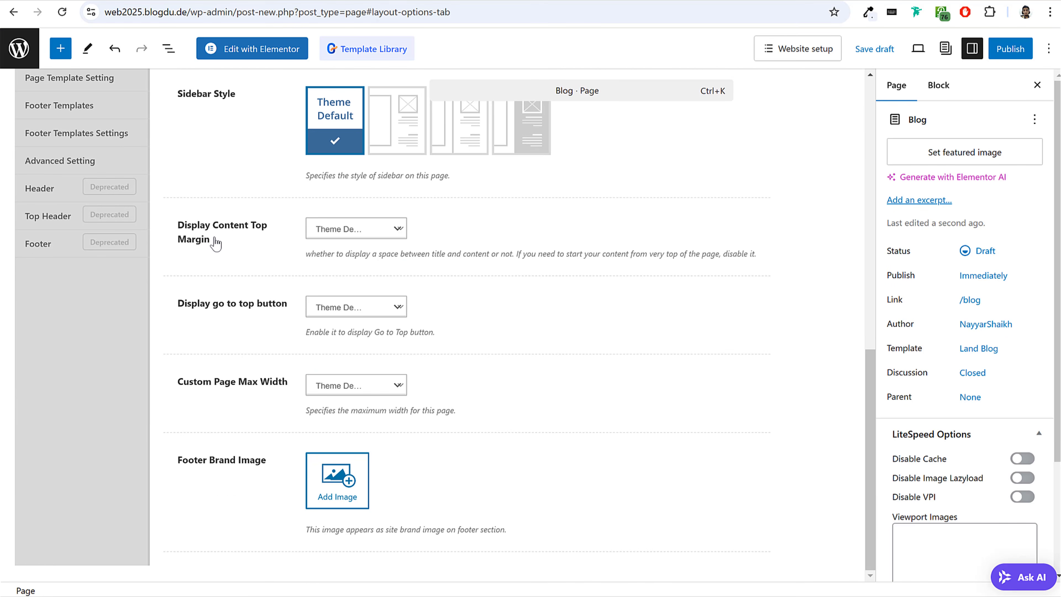
{"action": "left_click", "coordinate": [325, 235]}
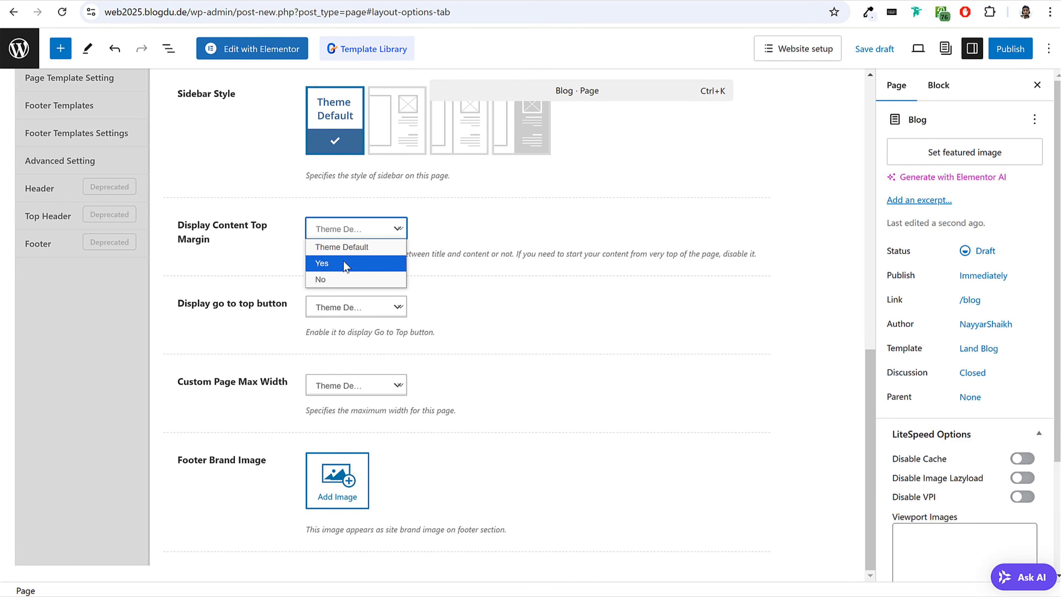
{"action": "left_click", "coordinate": [345, 263]}
Set Display Title Bar Section to No for the Blog page and publish the page.
{"action": "scroll", "coordinate": [585, 318], "scroll_direction": "up", "scroll_amount": 10}
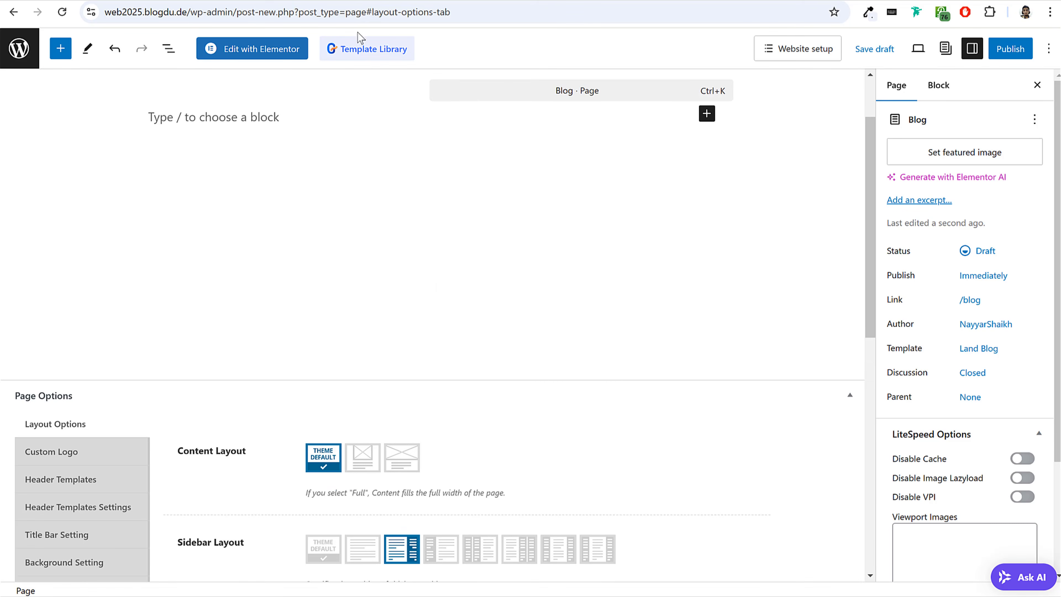
{"action": "scroll", "coordinate": [328, 244], "scroll_direction": "down", "scroll_amount": 5}
{"action": "left_click", "coordinate": [59, 337]}
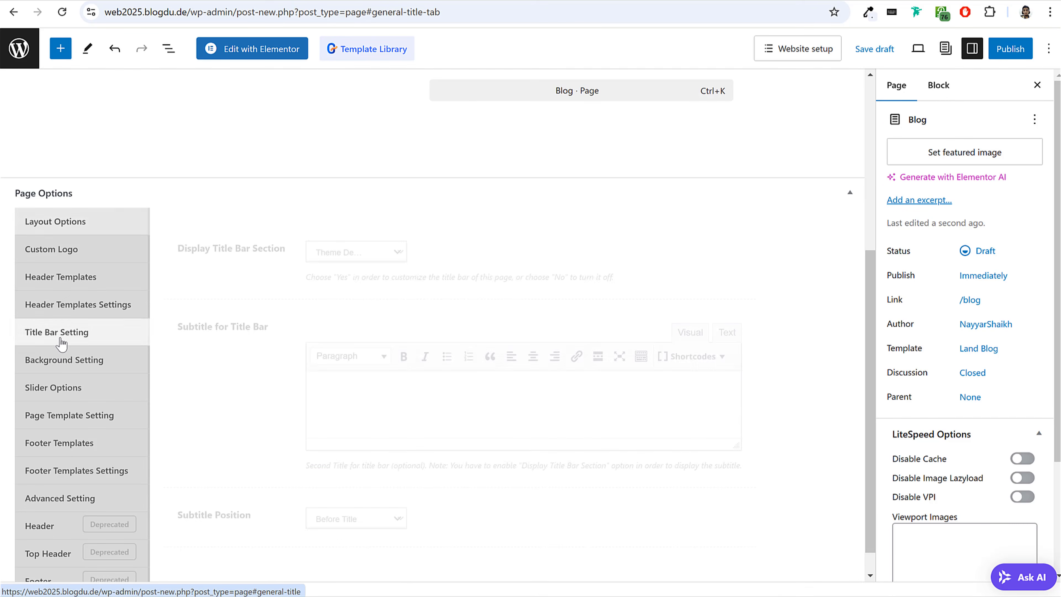
{"action": "left_click", "coordinate": [366, 252]}
{"action": "left_click", "coordinate": [340, 304]}
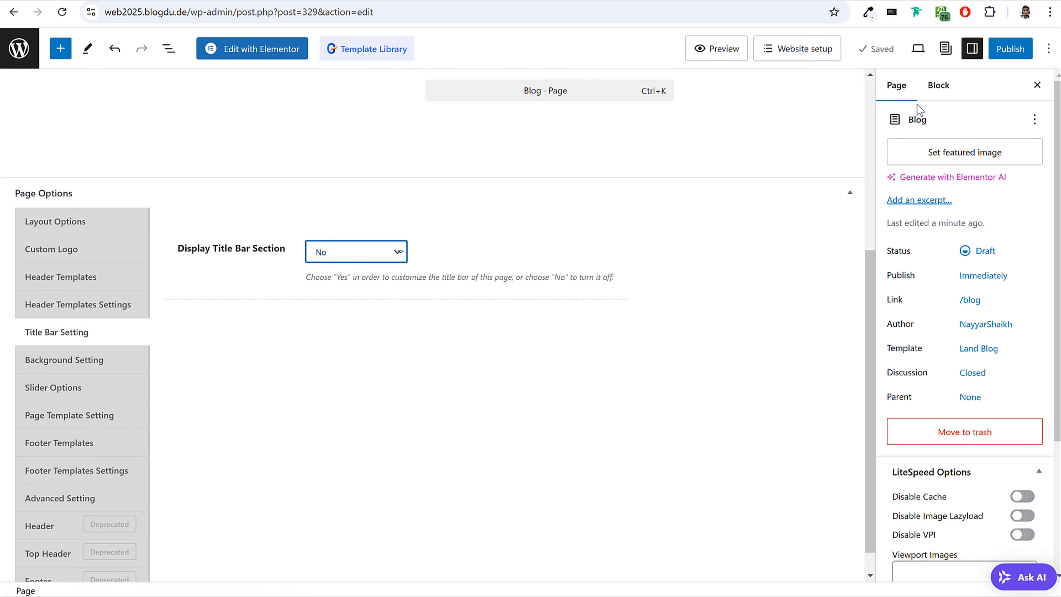
{"action": "left_click", "coordinate": [998, 54]}
{"action": "left_click", "coordinate": [997, 54]}
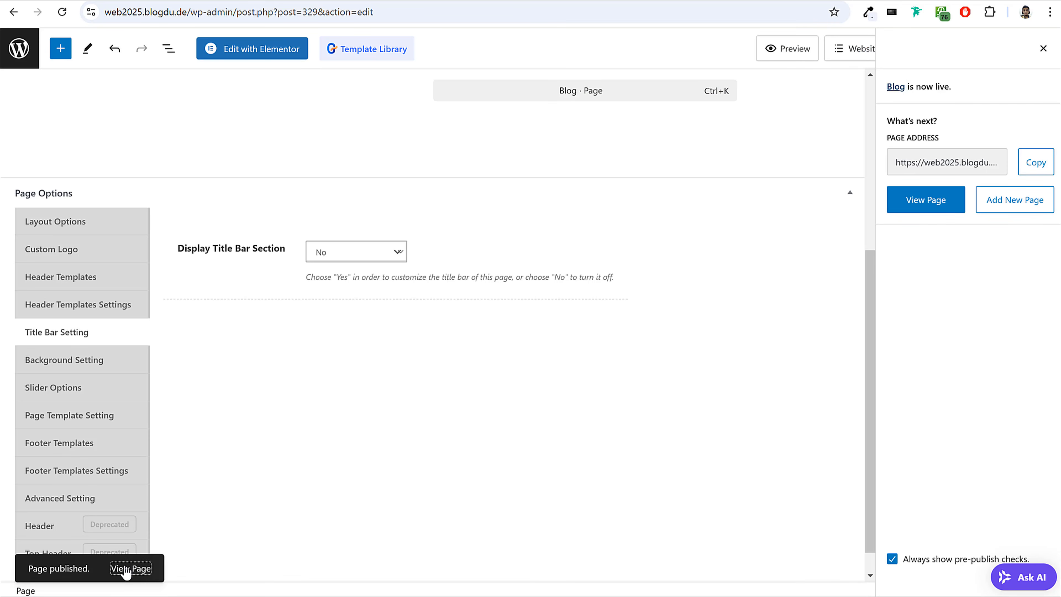
Open the published Blog page in a separate tab, examine its featured post, post list and sidebar, and close it.
{"action": "right_click", "coordinate": [127, 572]}
{"action": "left_click", "coordinate": [211, 378]}
{"action": "left_click", "coordinate": [388, 1]}
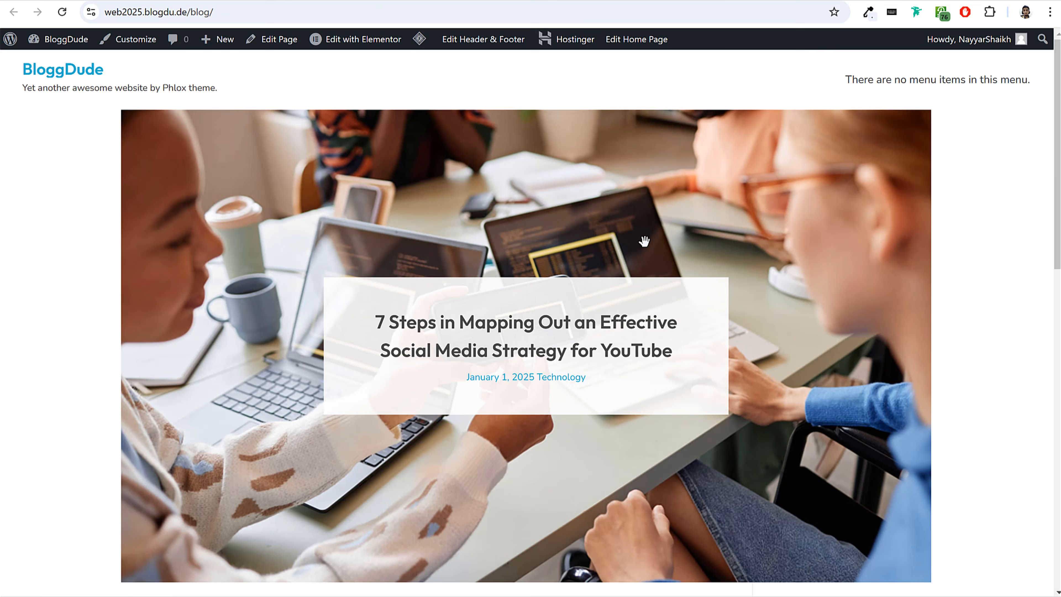
{"action": "scroll", "coordinate": [658, 266], "scroll_direction": "down", "scroll_amount": 8}
{"action": "scroll", "coordinate": [541, 254], "scroll_direction": "up", "scroll_amount": 4}
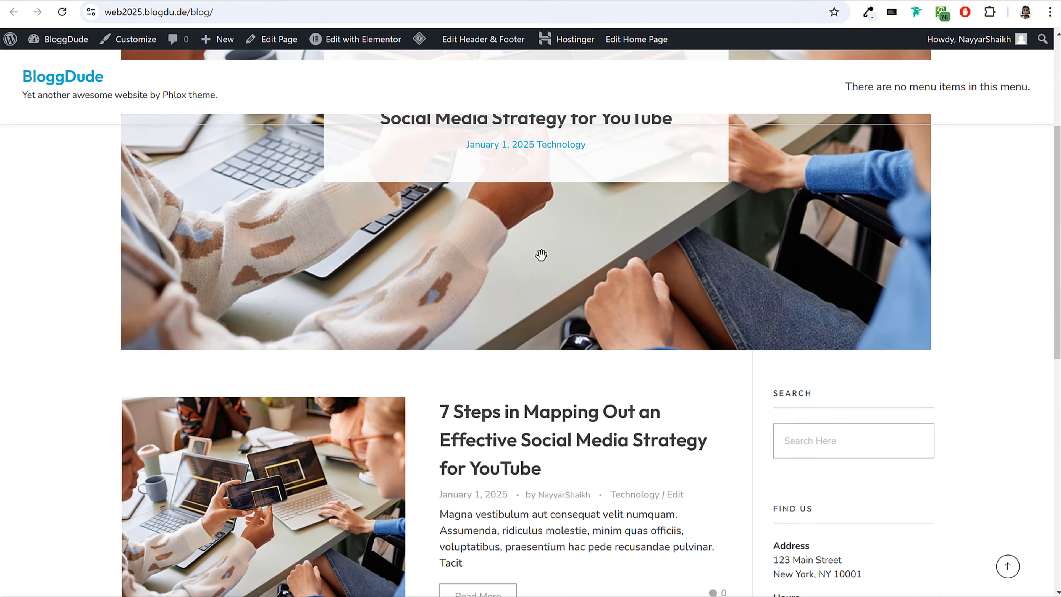
{"action": "scroll", "coordinate": [540, 254], "scroll_direction": "up", "scroll_amount": 5}
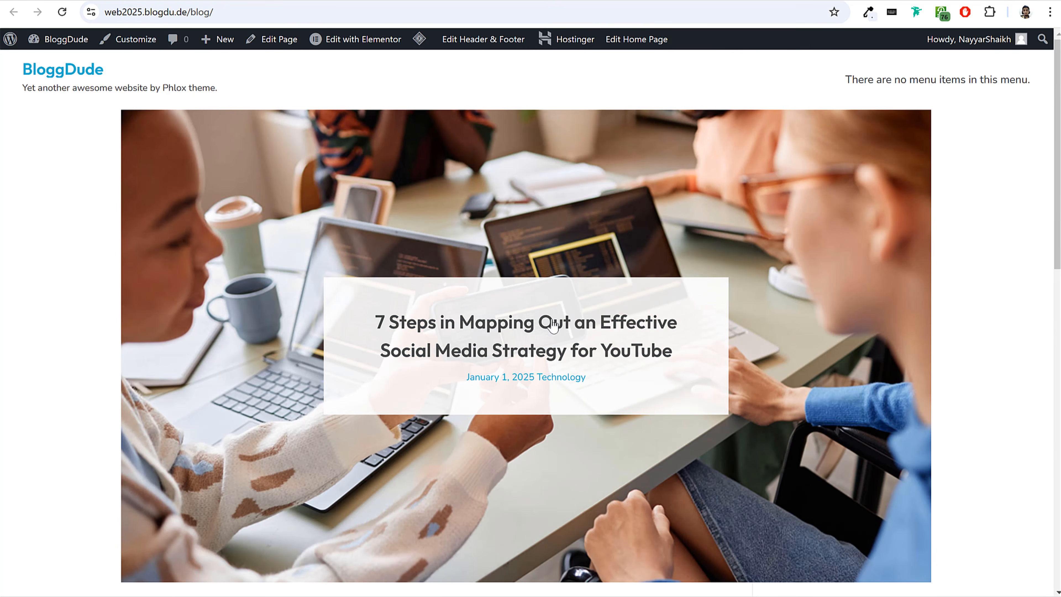
{"action": "scroll", "coordinate": [529, 293], "scroll_direction": "down", "scroll_amount": 5}
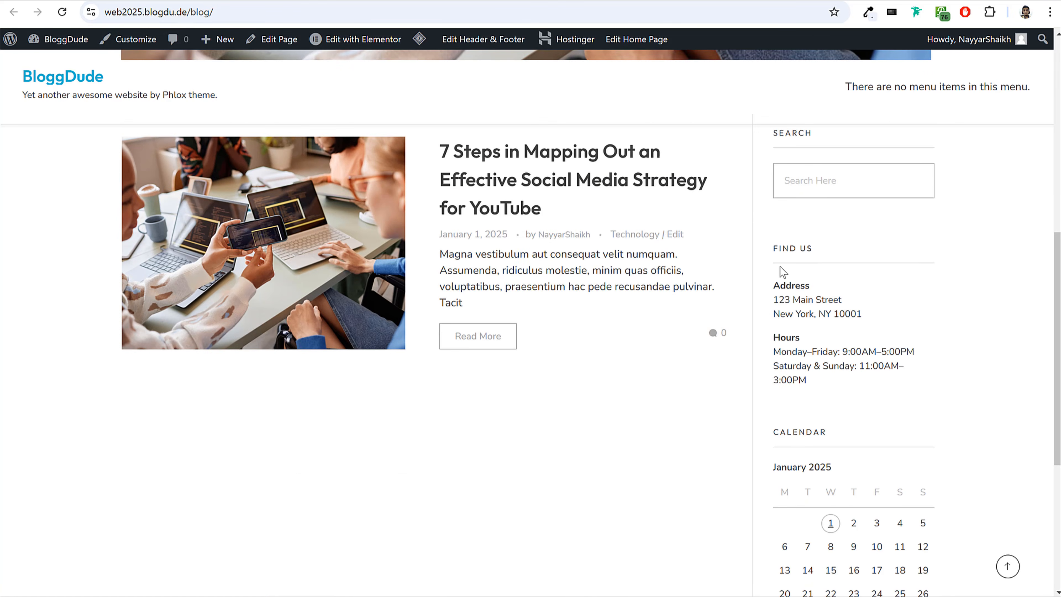
{"action": "scroll", "coordinate": [494, 433], "scroll_direction": "up", "scroll_amount": 2}
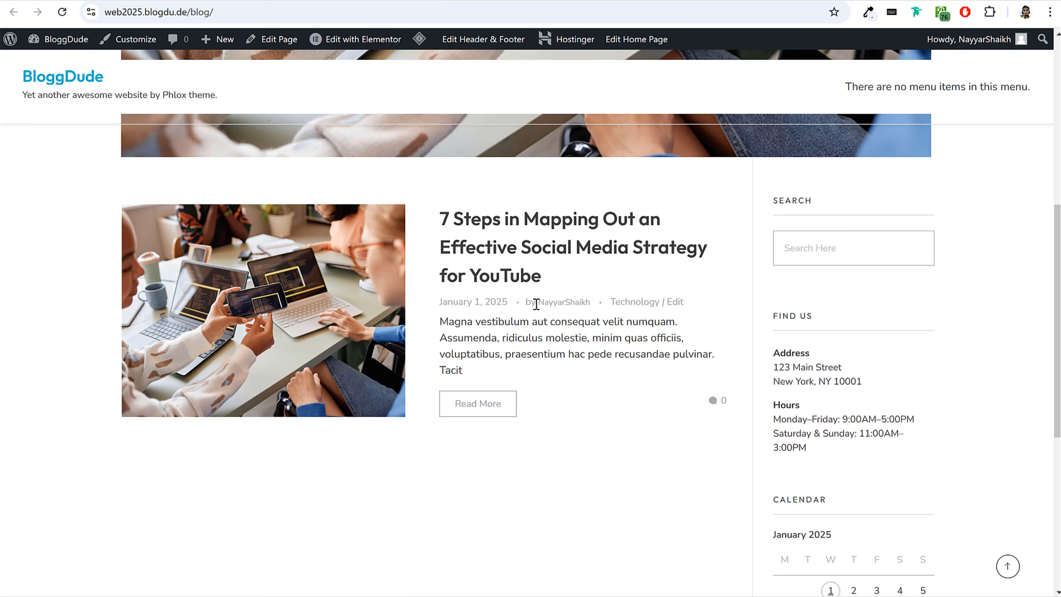
{"action": "scroll", "coordinate": [811, 338], "scroll_direction": "down", "scroll_amount": 6}
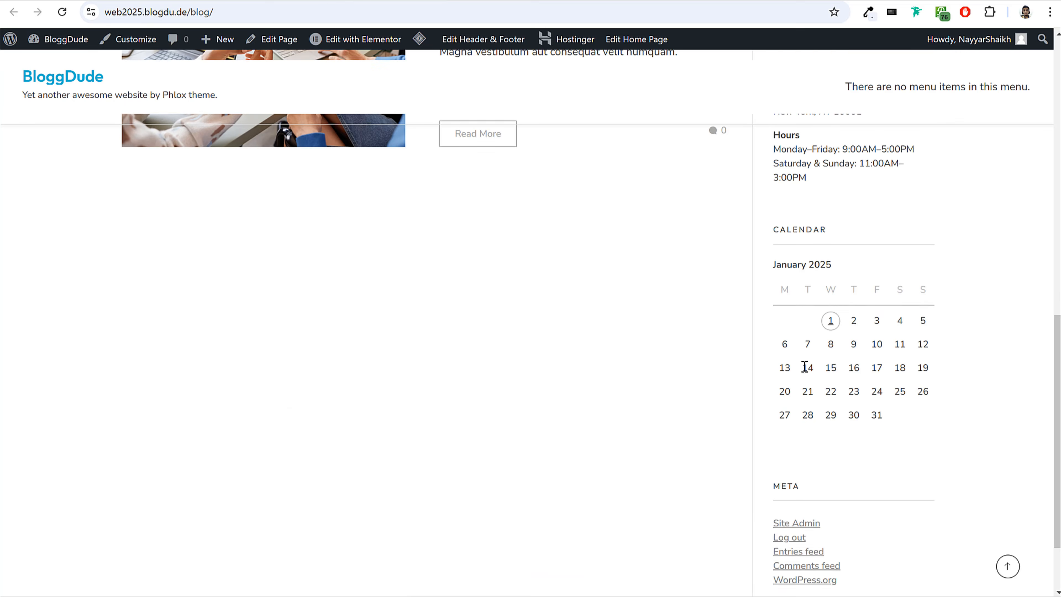
{"action": "scroll", "coordinate": [814, 413], "scroll_direction": "up", "scroll_amount": 4}
{"action": "scroll", "coordinate": [810, 338], "scroll_direction": "up", "scroll_amount": 4}
{"action": "scroll", "coordinate": [810, 338], "scroll_direction": "down", "scroll_amount": 1}
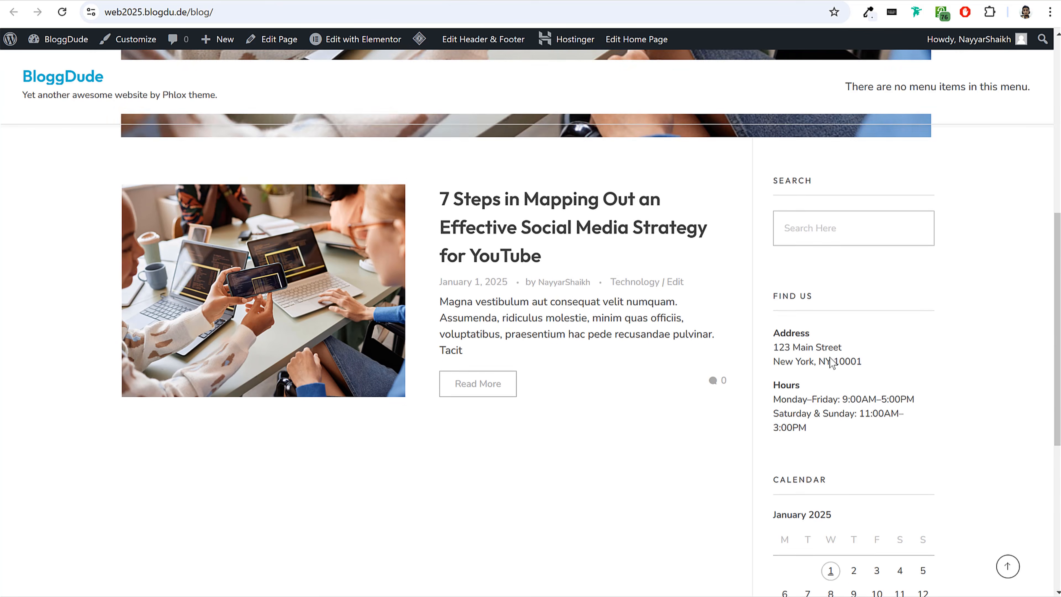
{"action": "scroll", "coordinate": [566, 334], "scroll_direction": "up", "scroll_amount": 6}
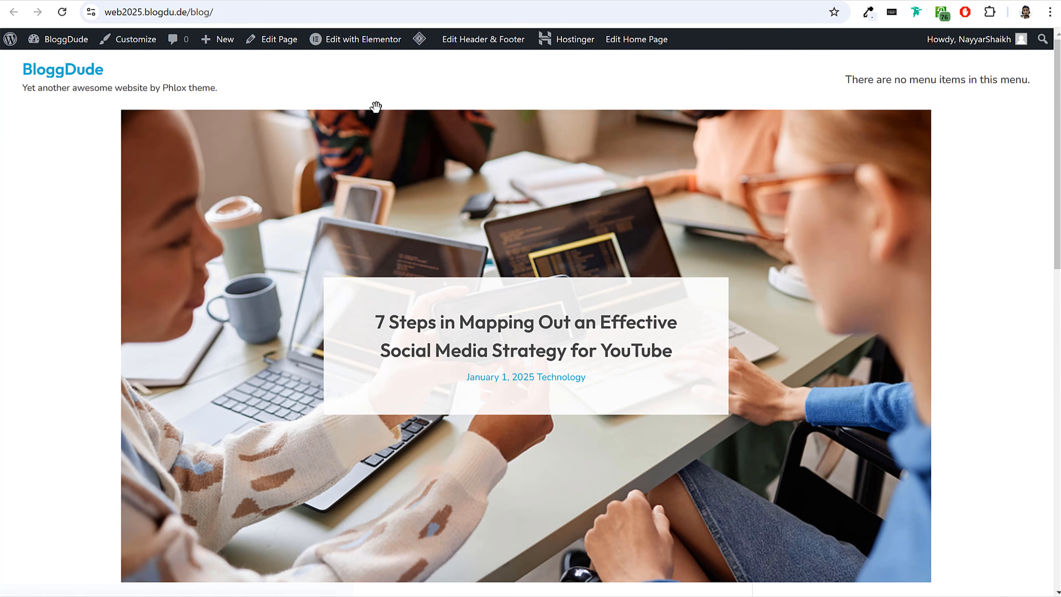
{"action": "key", "text": "ctrl+w"}
Leave the Blog page's editor and start a new page from the Pages list.
{"action": "left_click", "coordinate": [21, 59]}
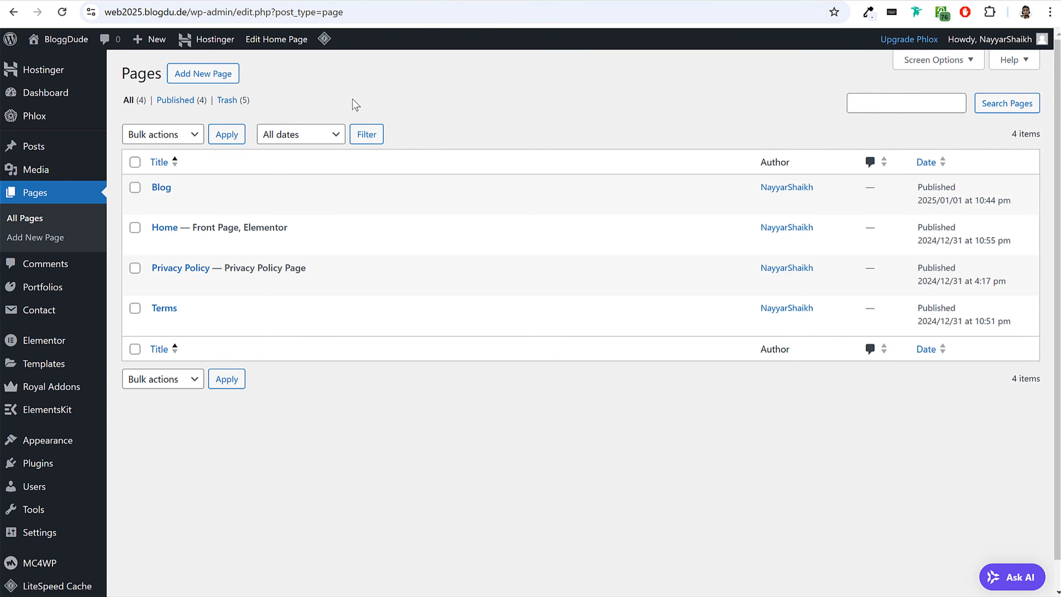
{"action": "left_click", "coordinate": [195, 75]}
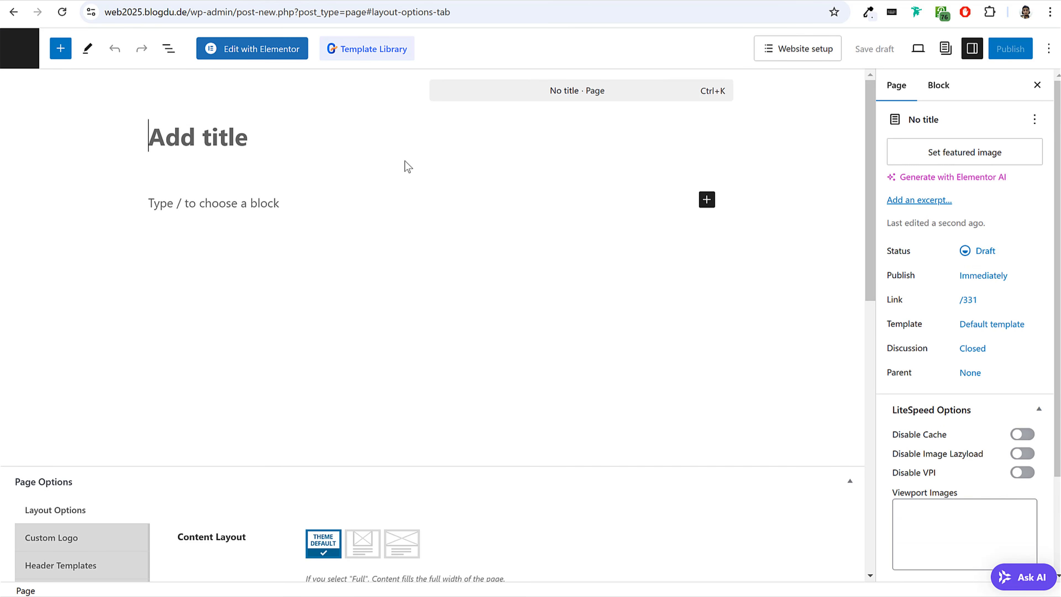
{"action": "type", "text": "About Us"}
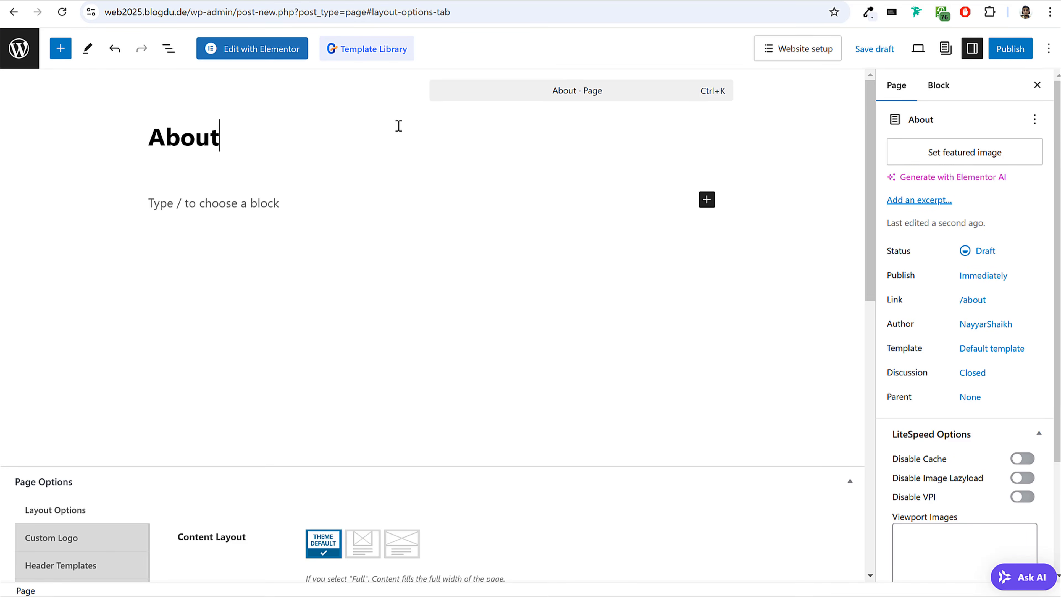
{"action": "key", "text": "BackSpace"}
{"action": "key", "text": "BackSpace"}
{"action": "key", "text": "BackSpace"}
{"action": "key", "text": "BackSpace"}
{"action": "key", "text": "BackSpace"}
Title the new page Portfolio and set its template to Elementor Full Width.
{"action": "type", "text": "Portfolio"}
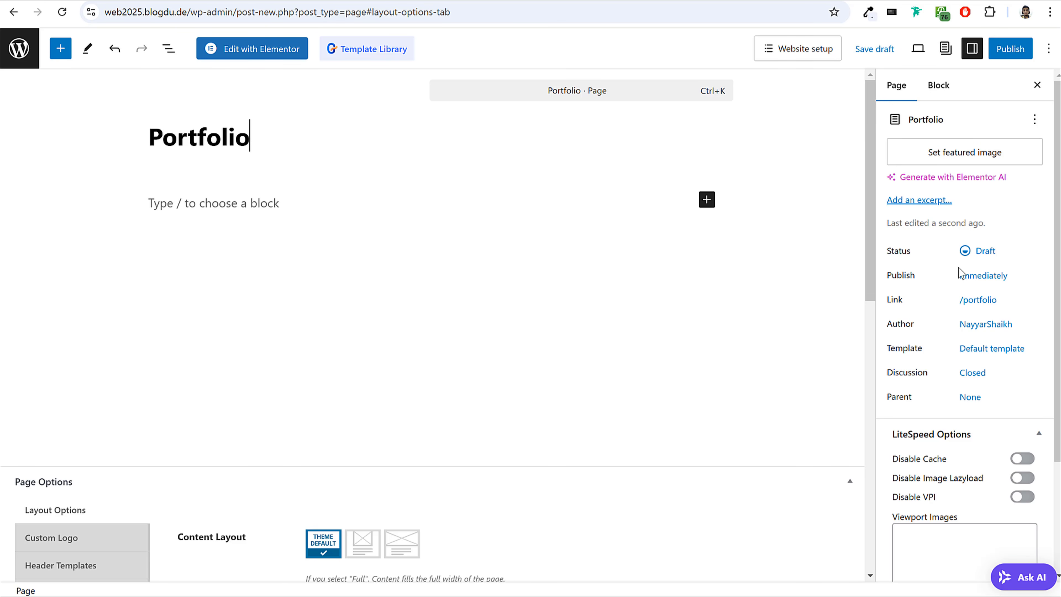
{"action": "left_click", "coordinate": [1011, 352]}
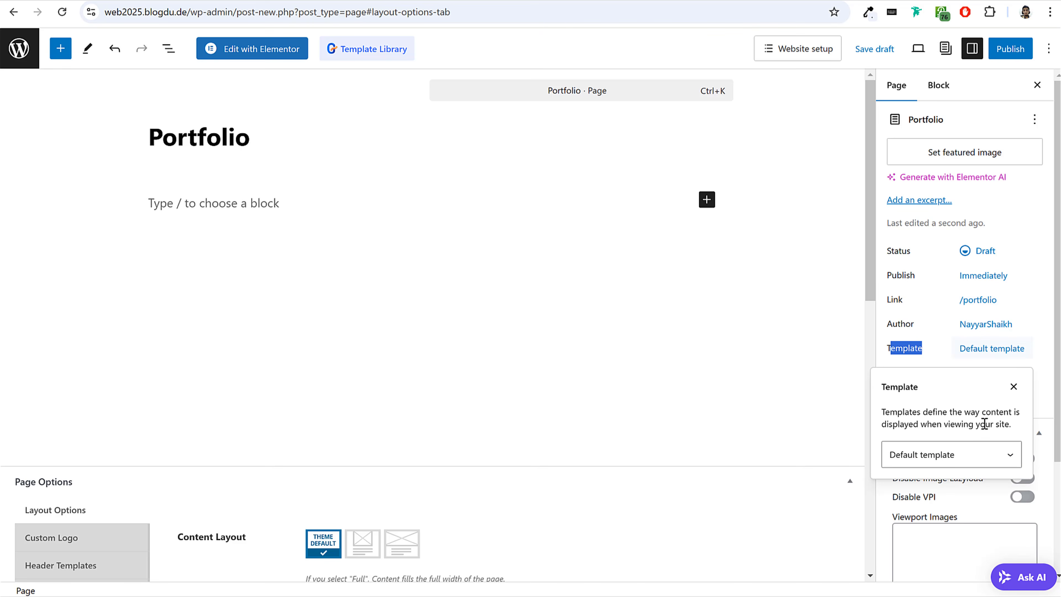
{"action": "left_click", "coordinate": [963, 454]}
{"action": "left_click", "coordinate": [961, 212]}
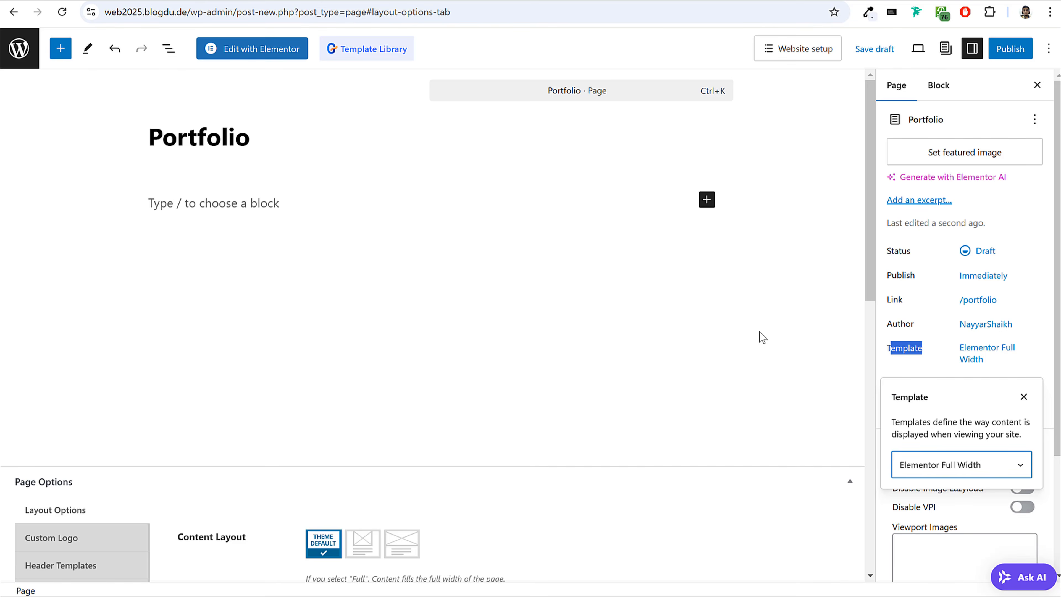
Set Display Title Bar Section to No for the Portfolio page and publish the page.
{"action": "scroll", "coordinate": [353, 401], "scroll_direction": "down", "scroll_amount": 5}
{"action": "left_click", "coordinate": [80, 360]}
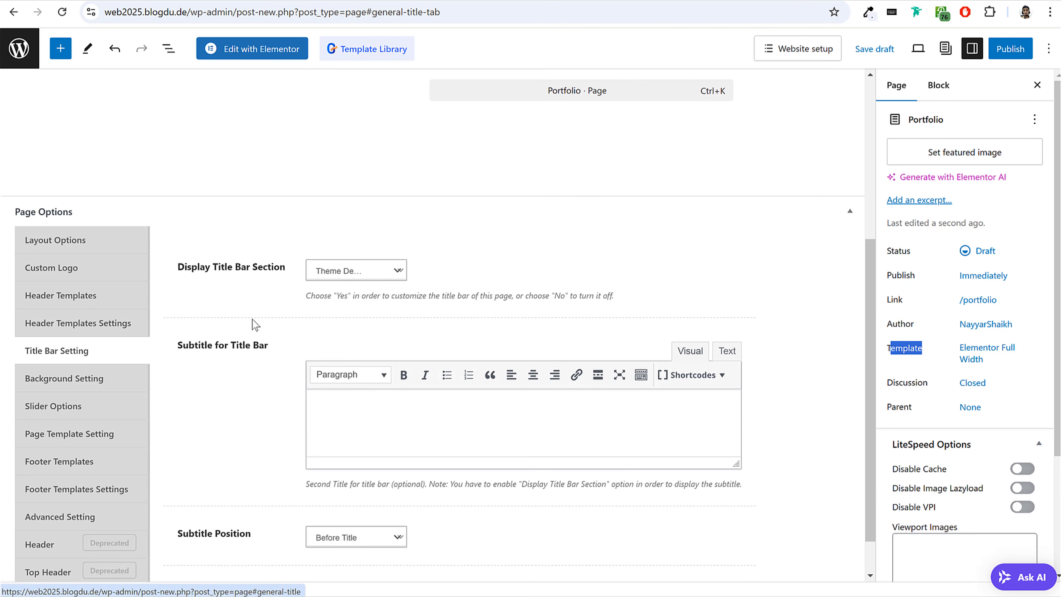
{"action": "left_click", "coordinate": [347, 271]}
{"action": "left_click", "coordinate": [348, 321]}
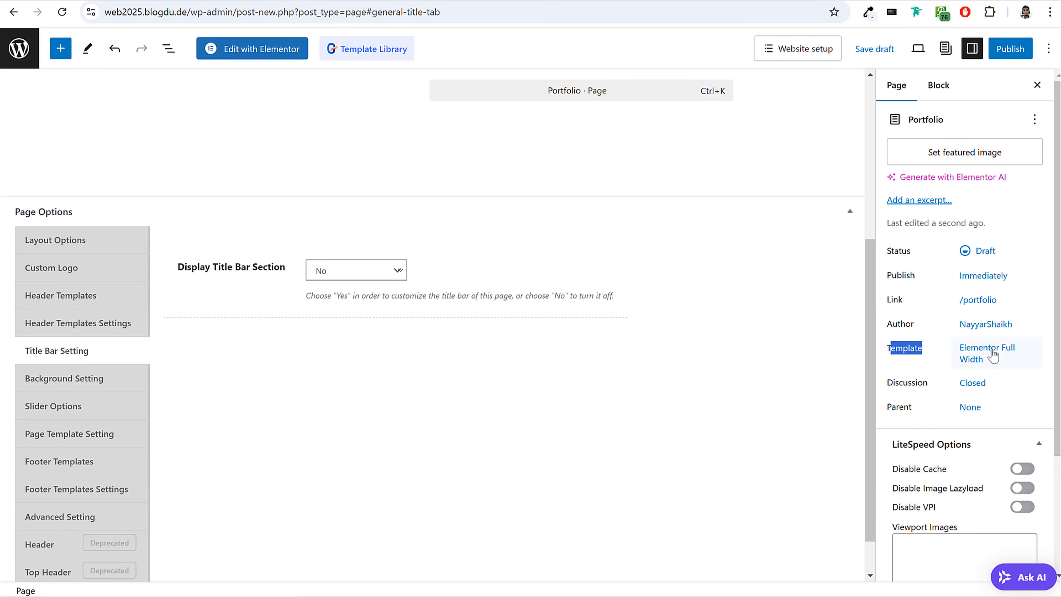
{"action": "scroll", "coordinate": [507, 353], "scroll_direction": "up", "scroll_amount": 5}
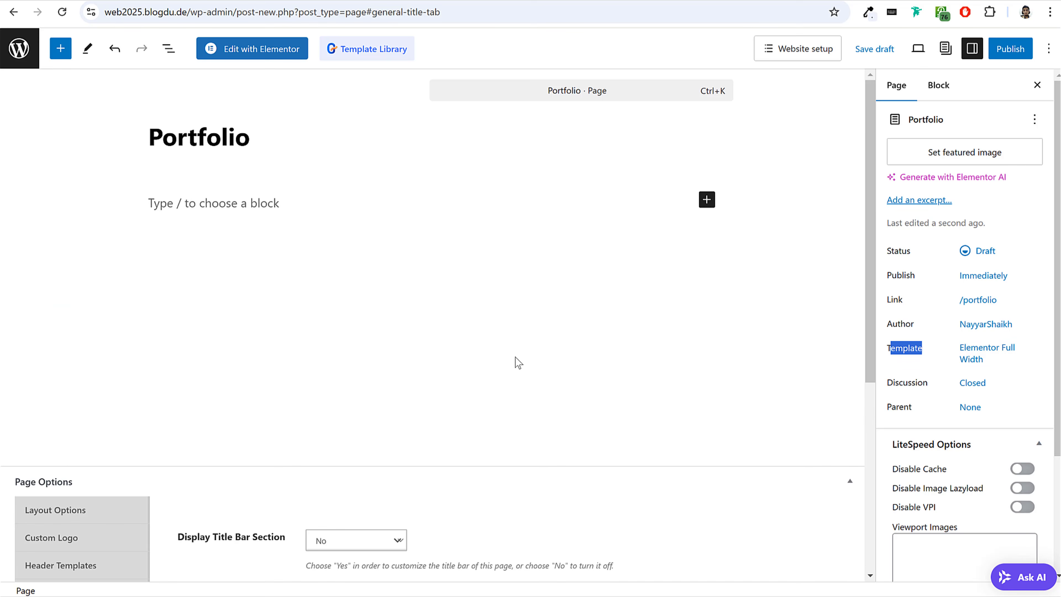
{"action": "left_click", "coordinate": [1010, 48]}
{"action": "left_click", "coordinate": [1010, 48]}
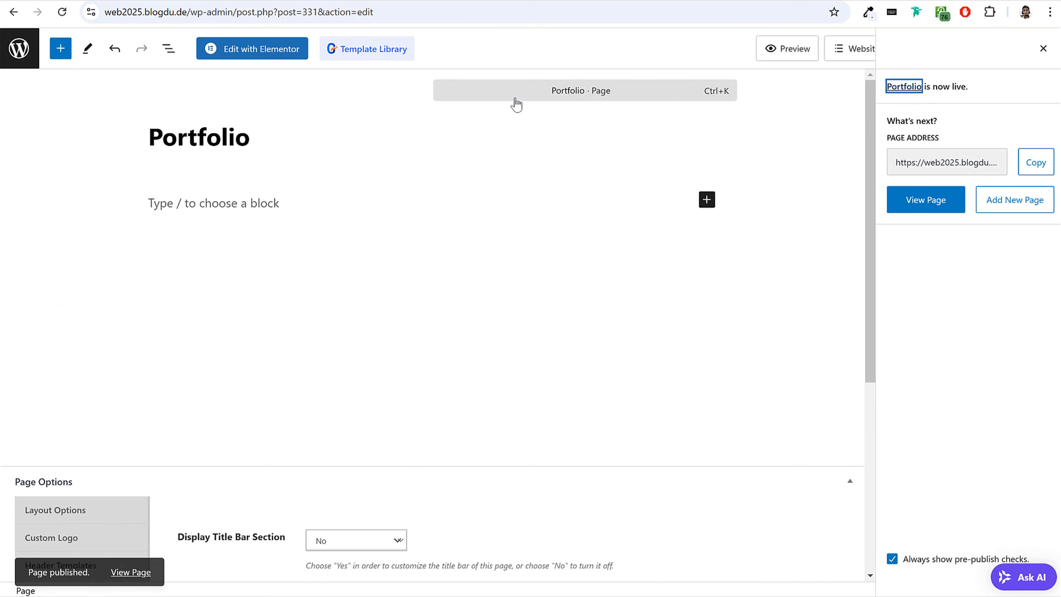
Open the Portfolio page in Elementor and look over the demo site's Portfolio page for reference.
{"action": "left_click", "coordinate": [258, 49]}
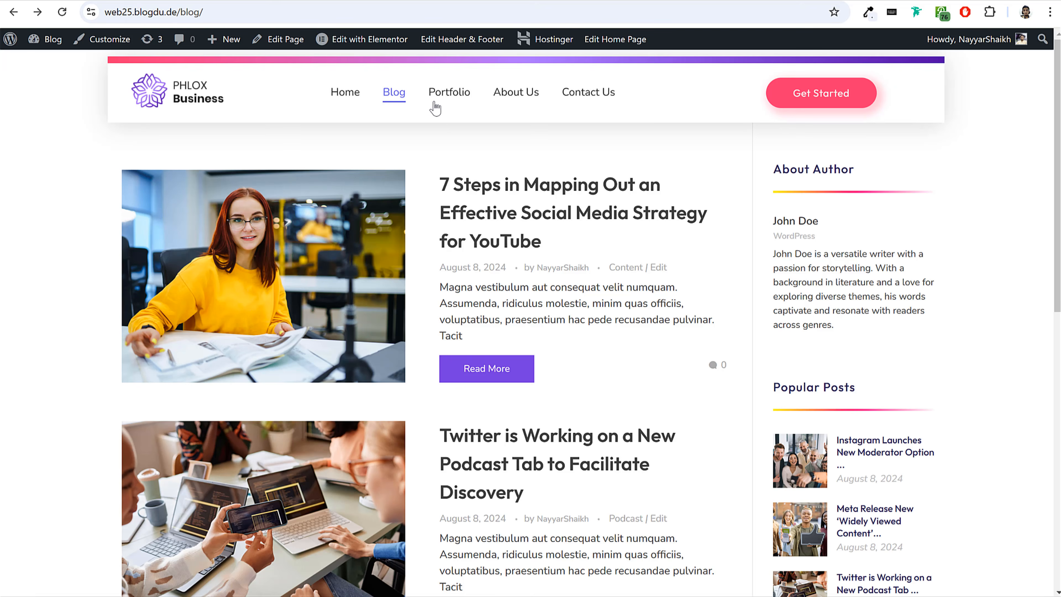
{"action": "left_click", "coordinate": [457, 104]}
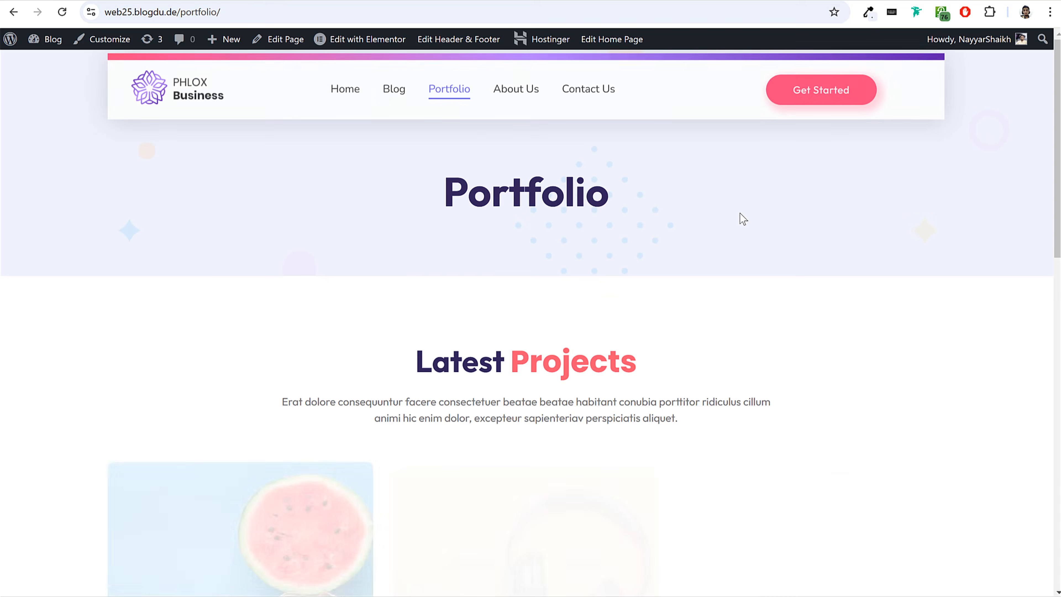
{"action": "scroll", "coordinate": [738, 320], "scroll_direction": "down", "scroll_amount": 12}
{"action": "scroll", "coordinate": [738, 320], "scroll_direction": "up", "scroll_amount": 12}
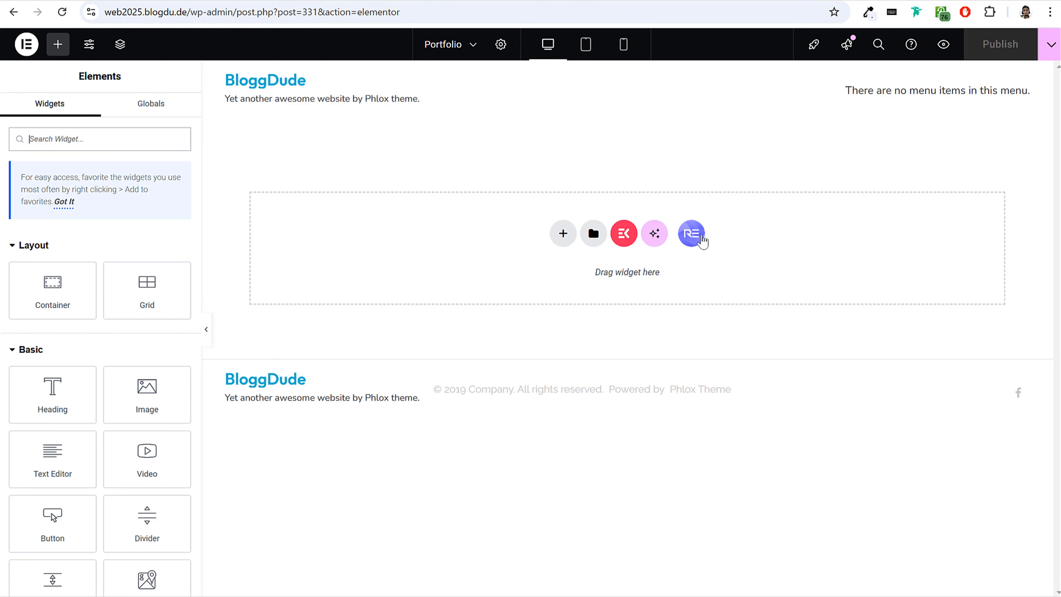
Open the ElementsKit template library and examine its page designs and category list for a suitable layout.
{"action": "left_click", "coordinate": [625, 234]}
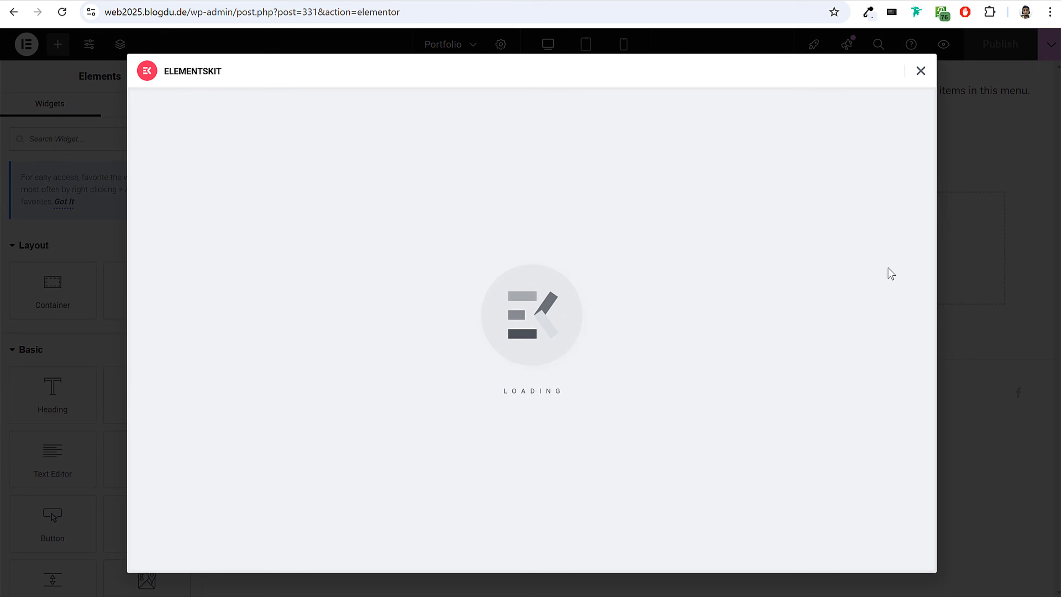
{"action": "scroll", "coordinate": [443, 334], "scroll_direction": "down", "scroll_amount": 2}
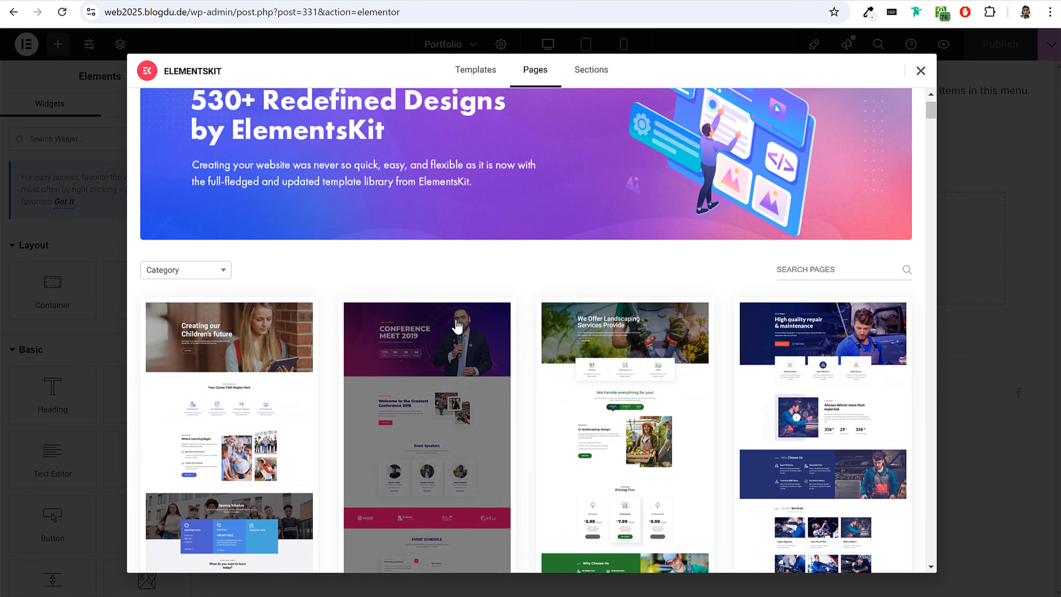
{"action": "scroll", "coordinate": [276, 270], "scroll_direction": "down", "scroll_amount": 3}
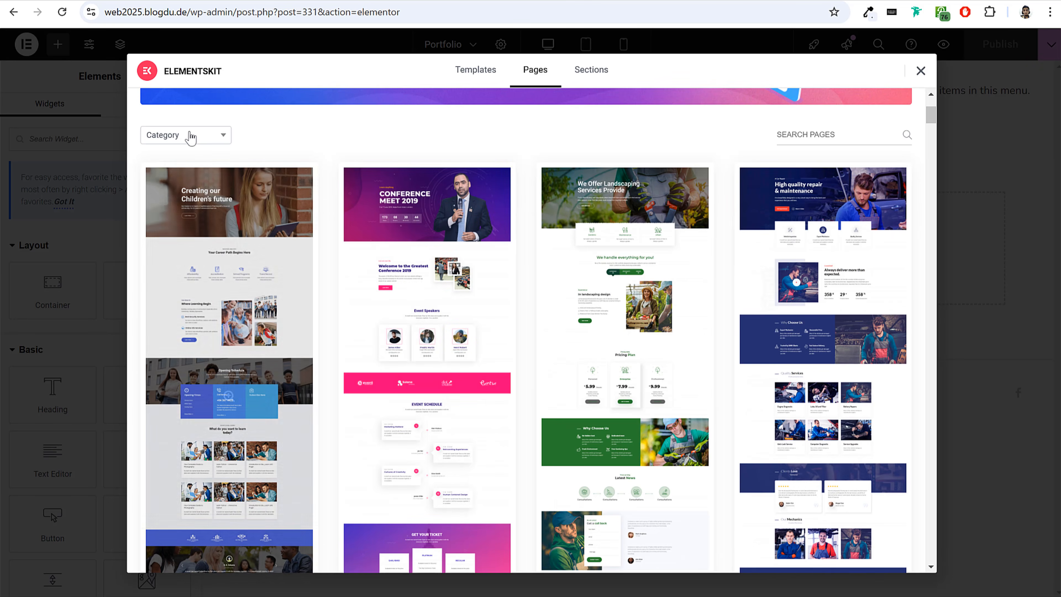
{"action": "left_click", "coordinate": [190, 136]}
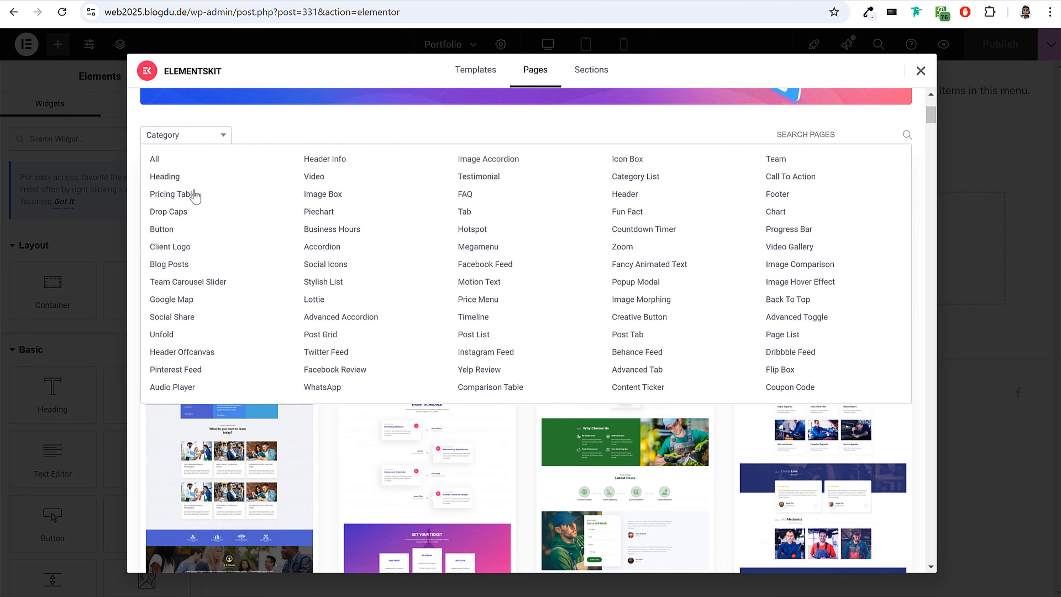
{"action": "scroll", "coordinate": [376, 234], "scroll_direction": "up", "scroll_amount": 3}
{"action": "scroll", "coordinate": [809, 294], "scroll_direction": "down", "scroll_amount": 3}
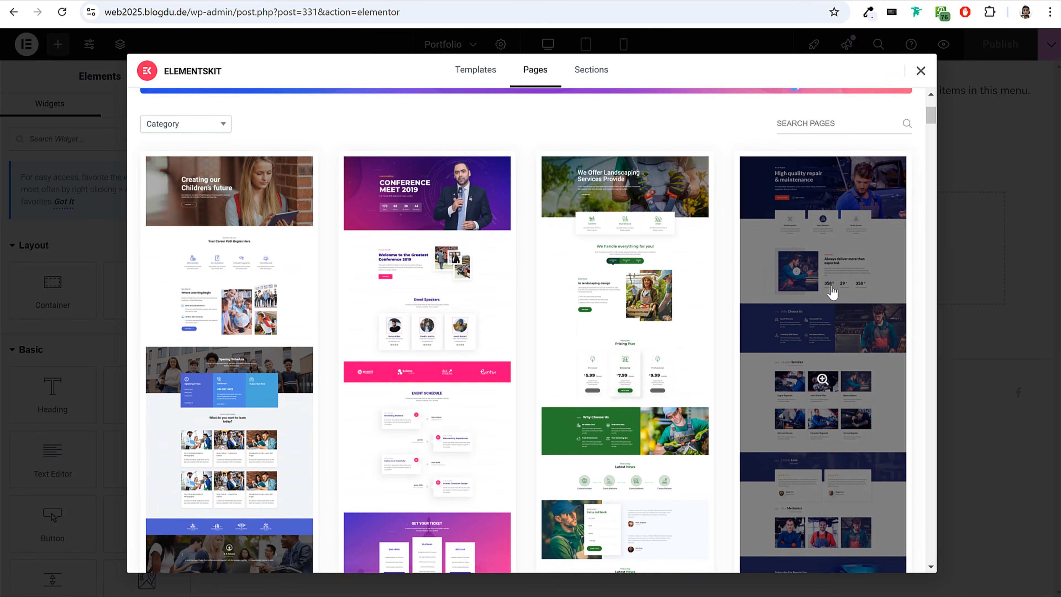
{"action": "scroll", "coordinate": [585, 297], "scroll_direction": "down", "scroll_amount": 3}
{"action": "scroll", "coordinate": [426, 290], "scroll_direction": "up", "scroll_amount": 3}
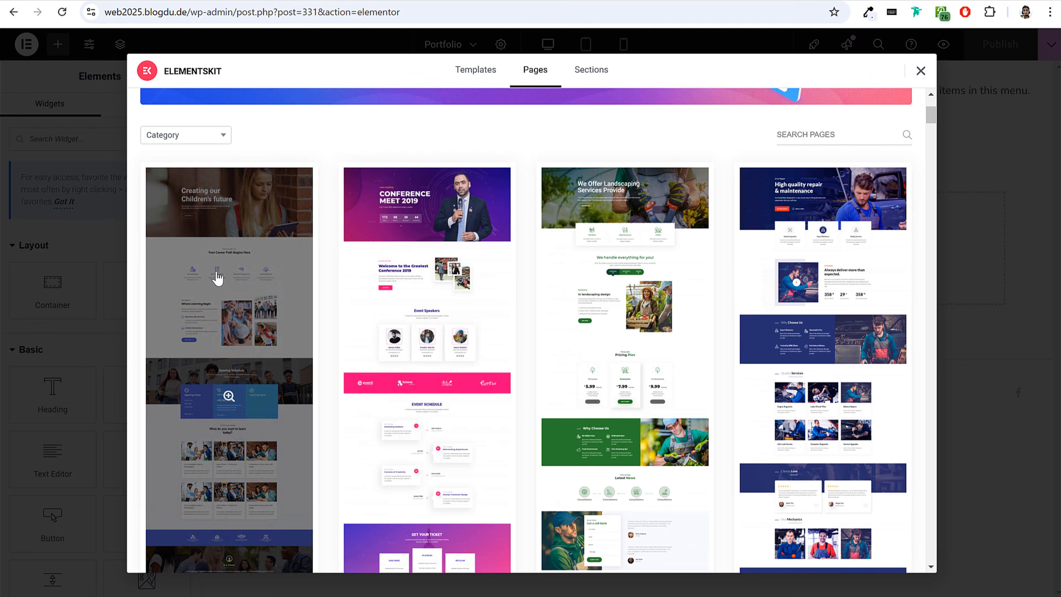
{"action": "scroll", "coordinate": [741, 335], "scroll_direction": "down", "scroll_amount": 10}
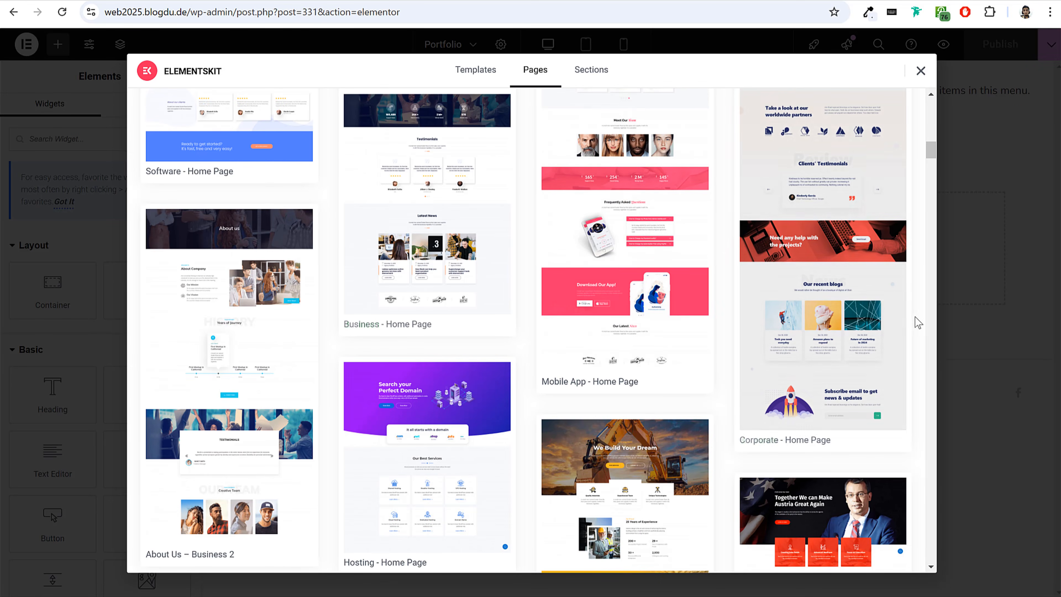
{"action": "scroll", "coordinate": [848, 326], "scroll_direction": "down", "scroll_amount": 10}
{"action": "scroll", "coordinate": [877, 217], "scroll_direction": "up", "scroll_amount": 8}
{"action": "scroll", "coordinate": [902, 237], "scroll_direction": "up", "scroll_amount": 10}
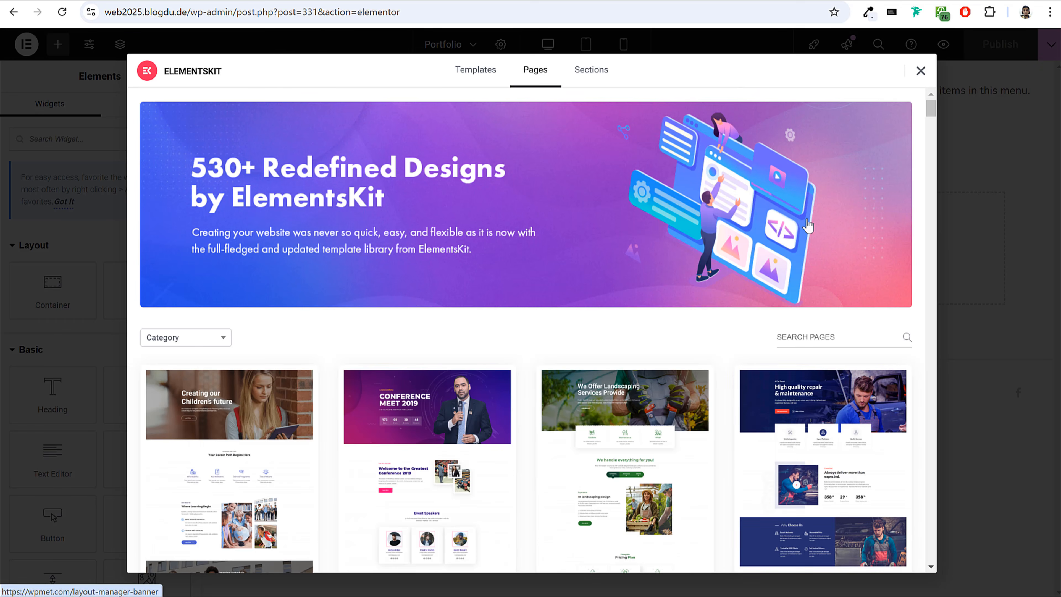
Search the ElementsKit page templates for "about".
{"action": "left_click", "coordinate": [825, 343]}
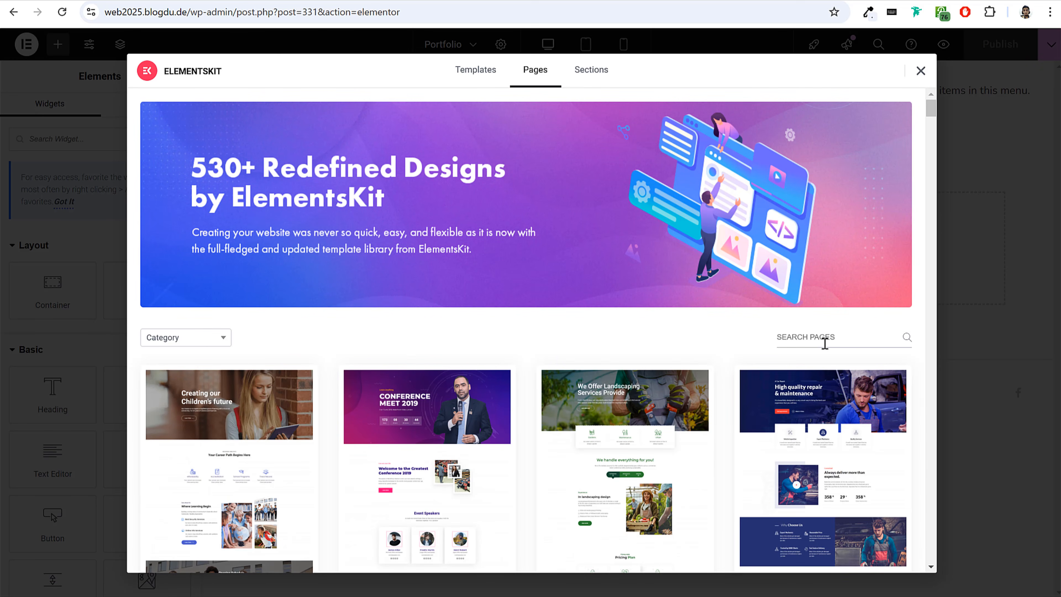
{"action": "type", "text": "abouit"}
{"action": "key", "text": "BackSpace"}
{"action": "key", "text": "BackSpace"}
{"action": "type", "text": "t"}
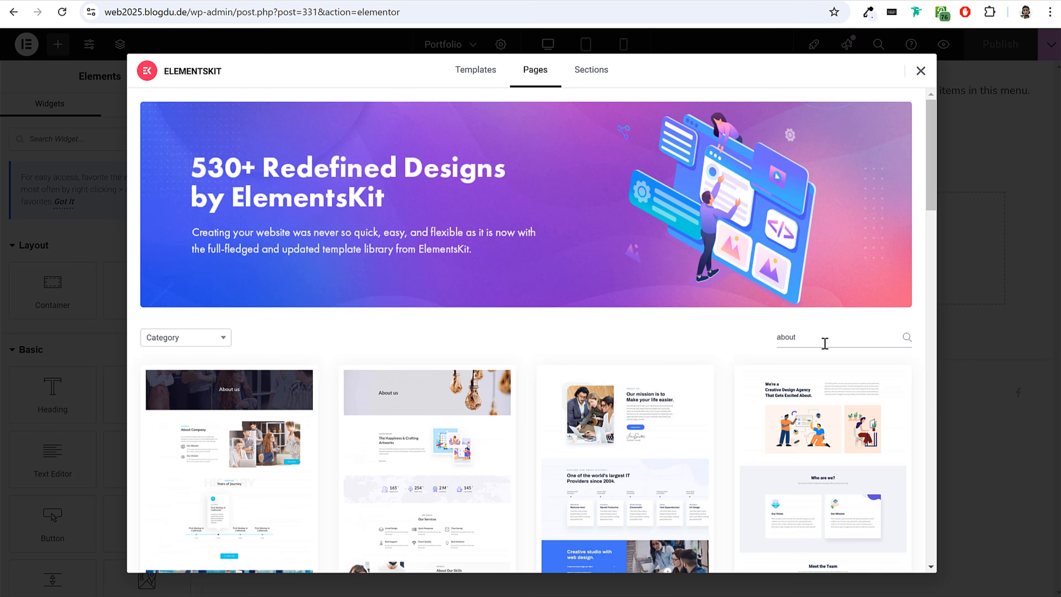
Preview the About Us page template headed "Our mission is to Make your life easier.".
{"action": "scroll", "coordinate": [840, 315], "scroll_direction": "down", "scroll_amount": 5}
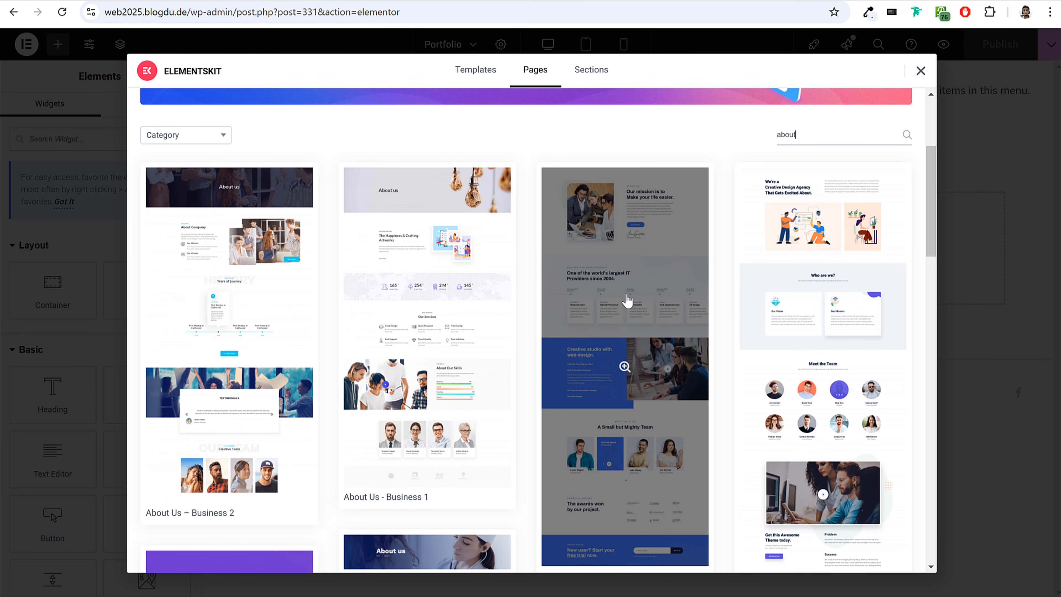
{"action": "left_click", "coordinate": [627, 300]}
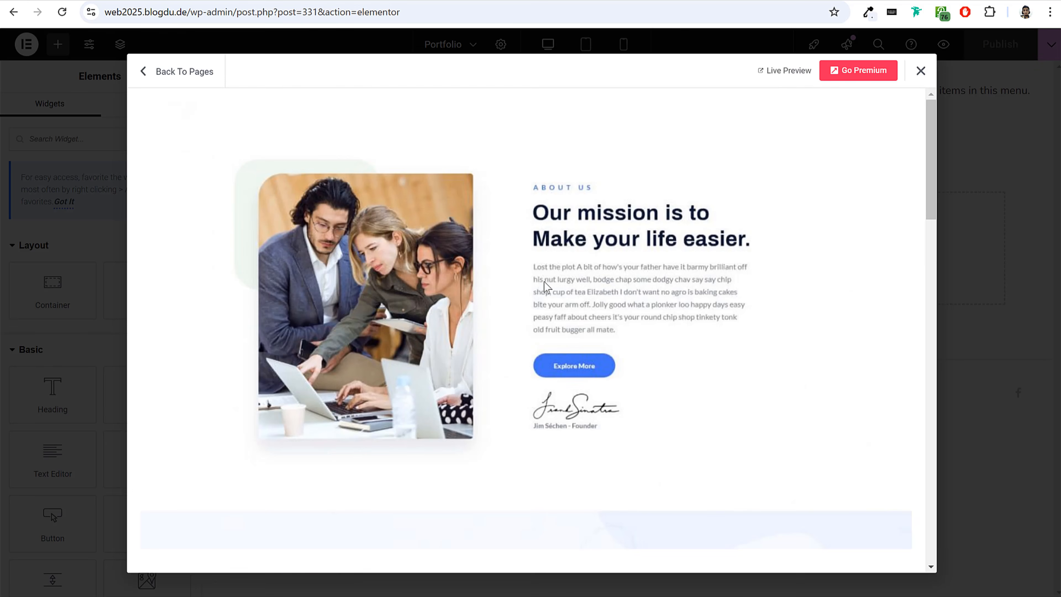
{"action": "scroll", "coordinate": [584, 291], "scroll_direction": "down", "scroll_amount": 8}
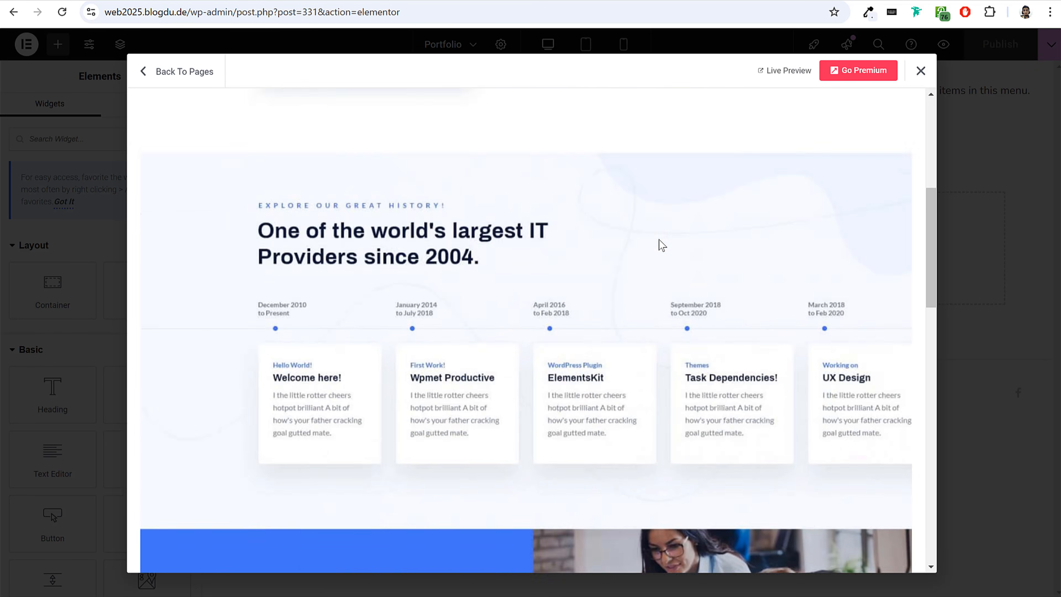
{"action": "scroll", "coordinate": [661, 245], "scroll_direction": "up", "scroll_amount": 8}
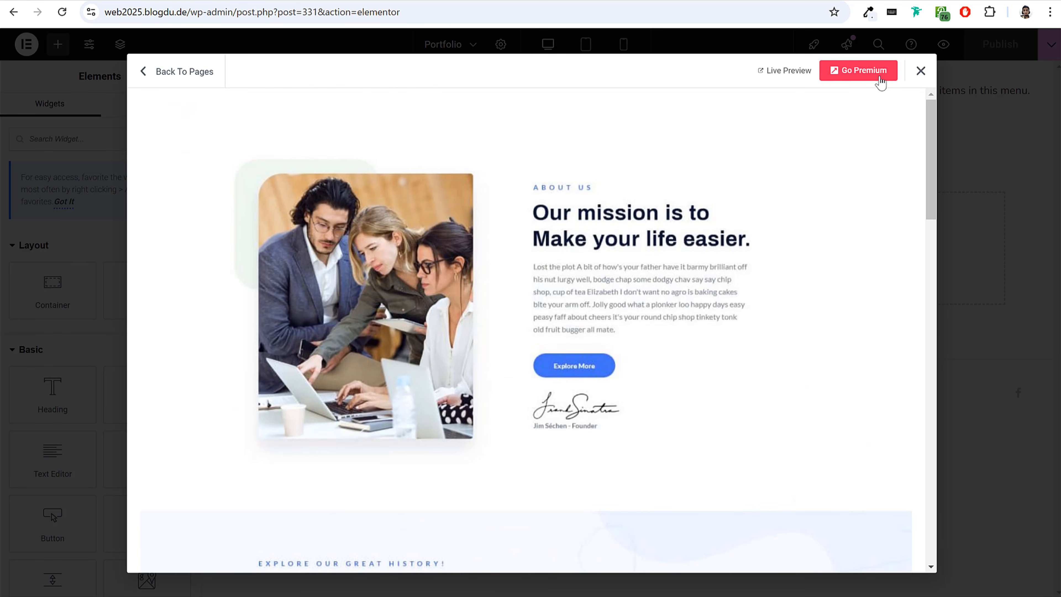
Leave the template preview and look over the About Us page designs in the ElementsKit library.
{"action": "left_click", "coordinate": [920, 72]}
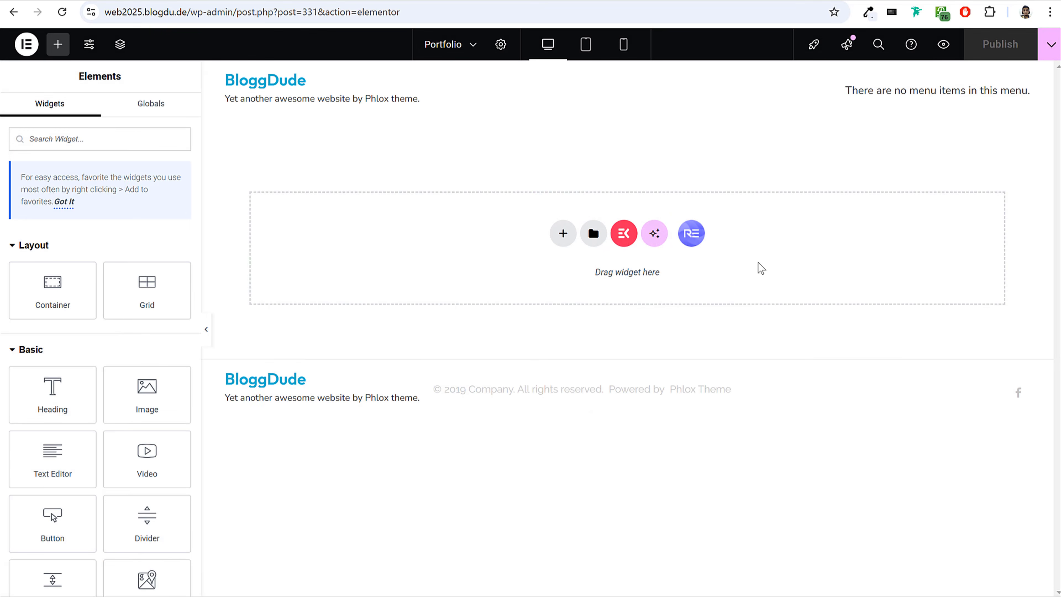
{"action": "left_click", "coordinate": [632, 235]}
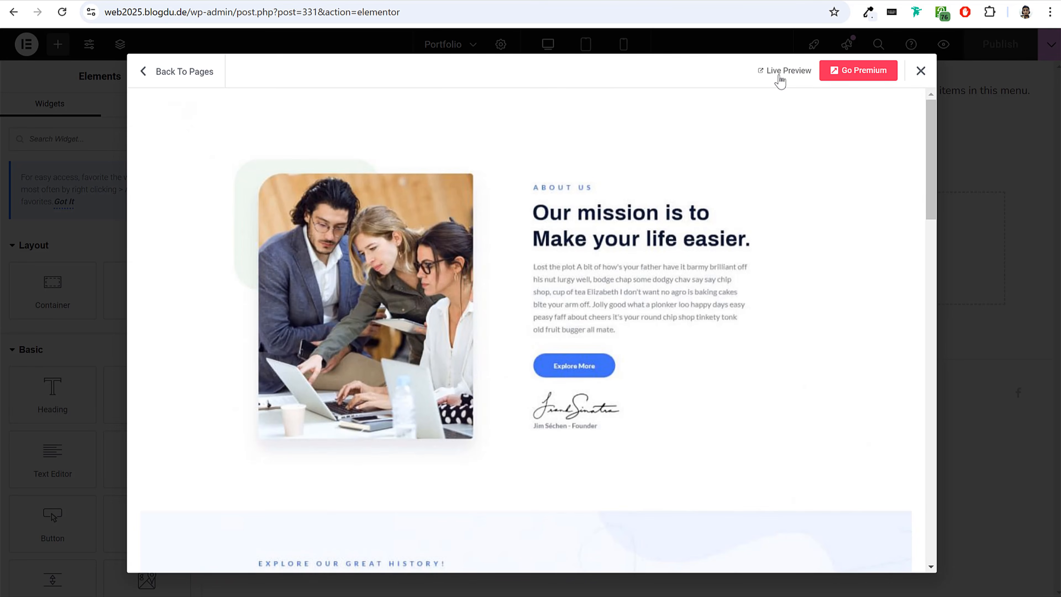
{"action": "left_click", "coordinate": [198, 75]}
{"action": "scroll", "coordinate": [793, 320], "scroll_direction": "down", "scroll_amount": 9}
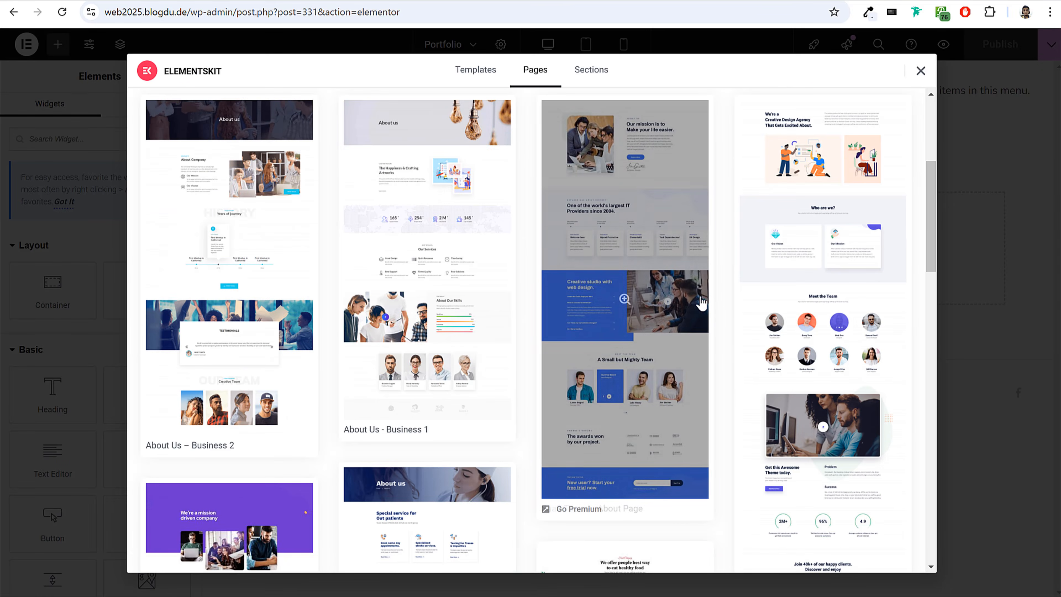
{"action": "scroll", "coordinate": [628, 327], "scroll_direction": "down", "scroll_amount": 1}
{"action": "scroll", "coordinate": [377, 286], "scroll_direction": "up", "scroll_amount": 2}
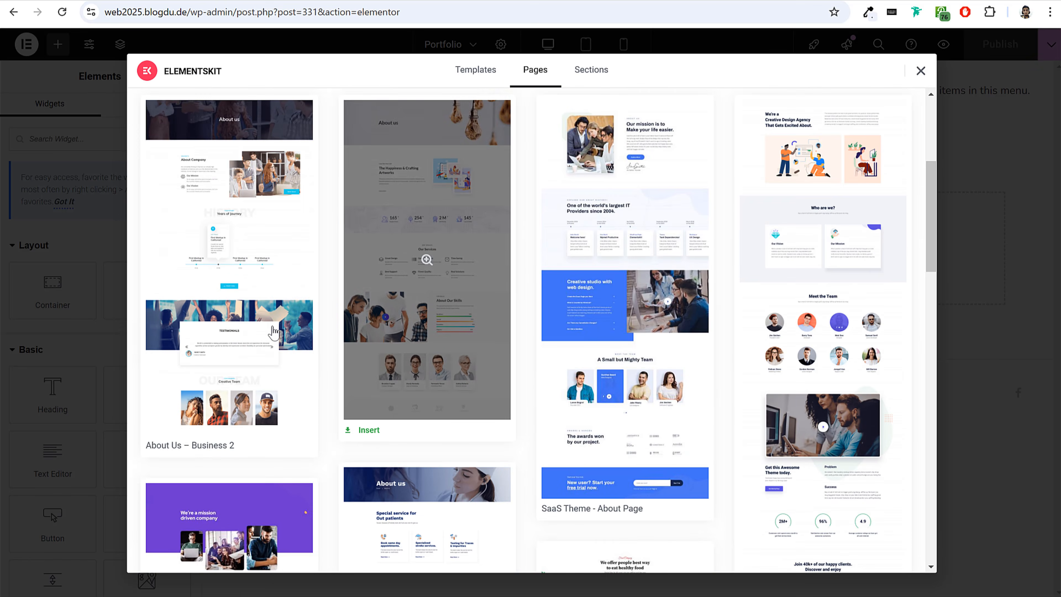
{"action": "scroll", "coordinate": [403, 327], "scroll_direction": "up", "scroll_amount": 5}
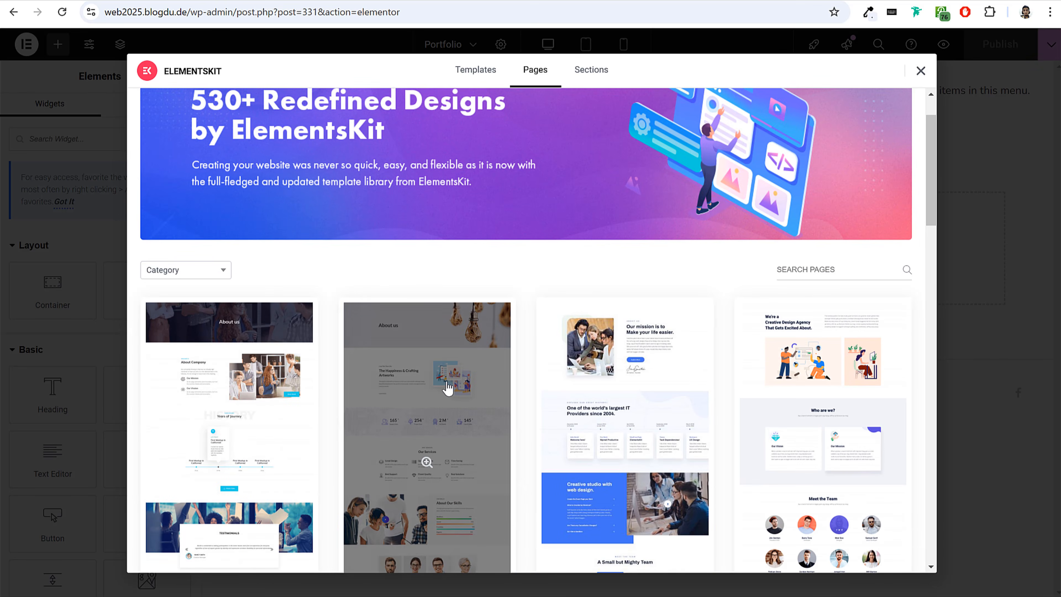
Preview the full layout of the About Us - Business 1 page template.
{"action": "left_click", "coordinate": [449, 386]}
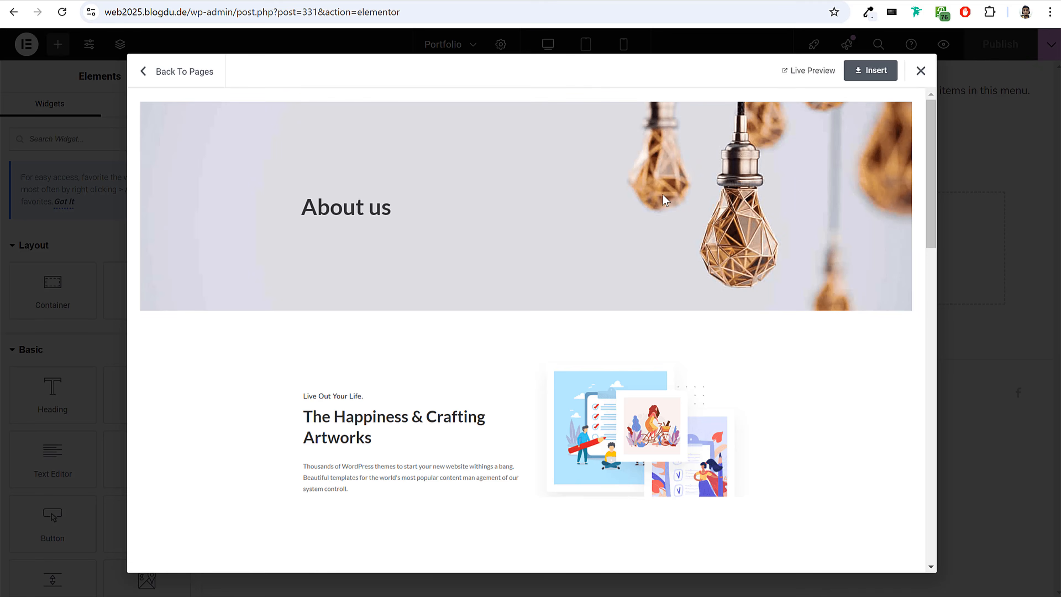
{"action": "scroll", "coordinate": [731, 365], "scroll_direction": "down", "scroll_amount": 8}
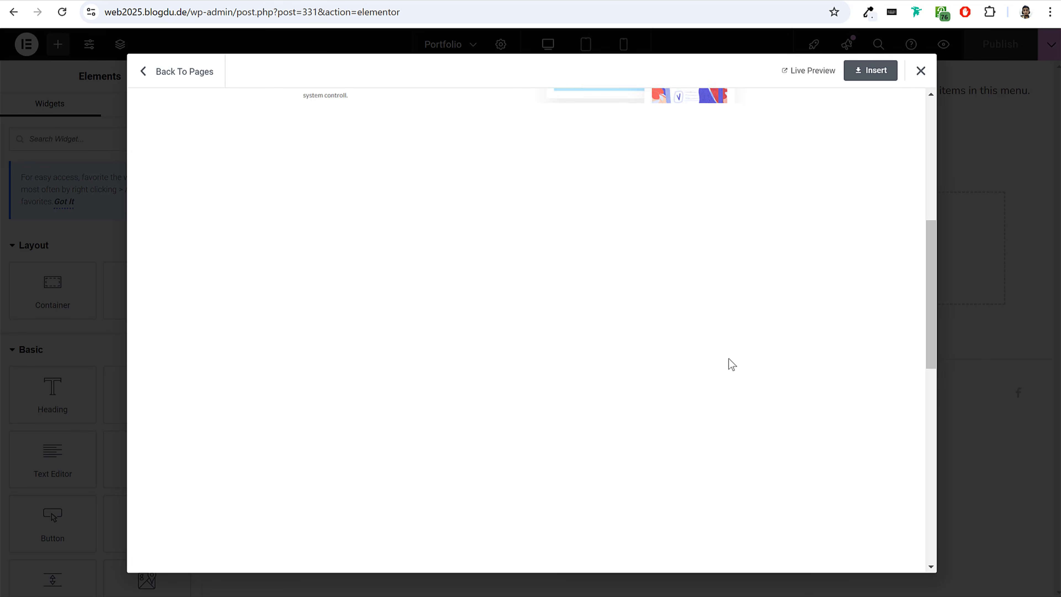
{"action": "scroll", "coordinate": [732, 365], "scroll_direction": "down", "scroll_amount": 5}
{"action": "scroll", "coordinate": [731, 365], "scroll_direction": "up", "scroll_amount": 10}
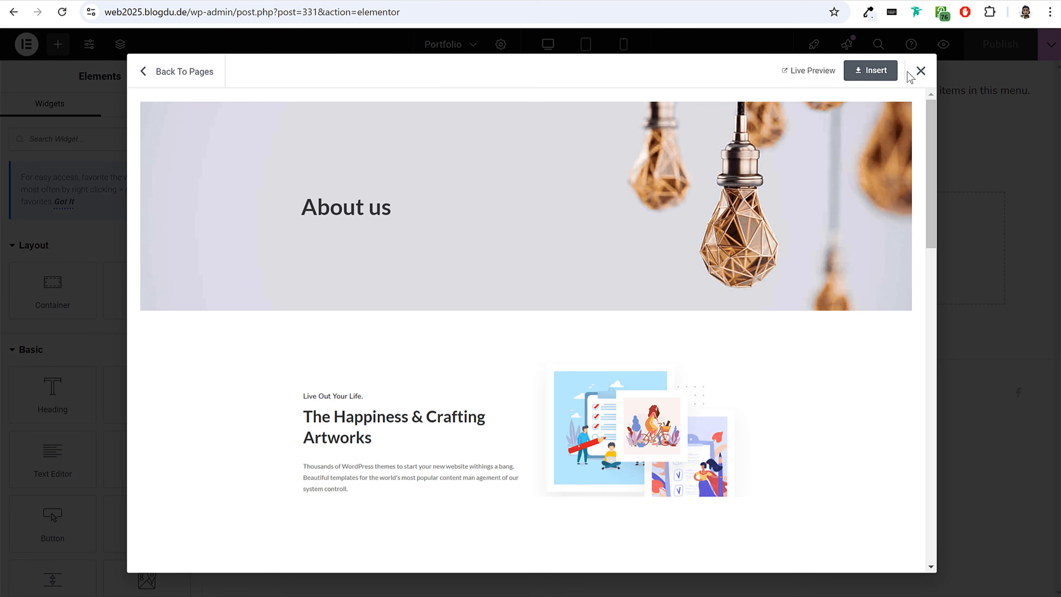
Insert the About Us - Business 1 template, look over its sections, and open the style settings of the "About us" heading.
{"action": "left_click", "coordinate": [864, 77]}
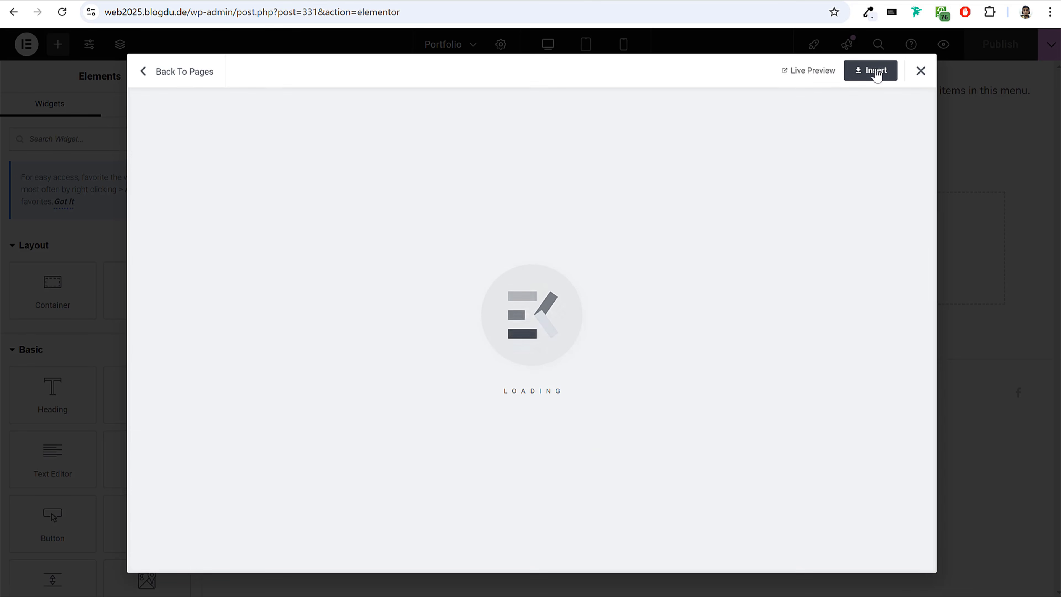
{"action": "scroll", "coordinate": [764, 358], "scroll_direction": "down", "scroll_amount": 10}
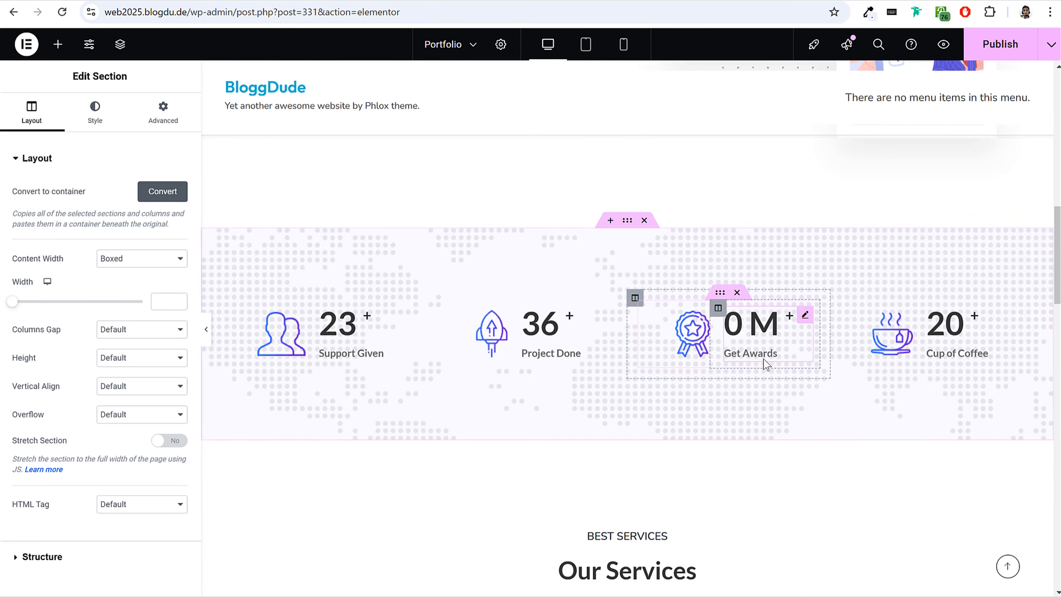
{"action": "scroll", "coordinate": [767, 378], "scroll_direction": "down", "scroll_amount": 12}
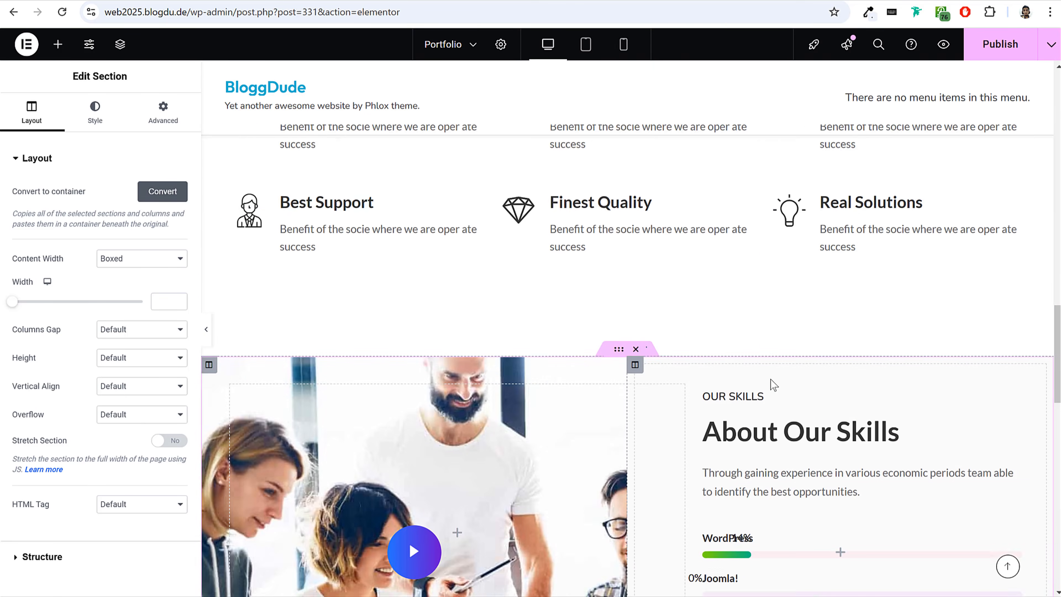
{"action": "scroll", "coordinate": [751, 377], "scroll_direction": "down", "scroll_amount": 10}
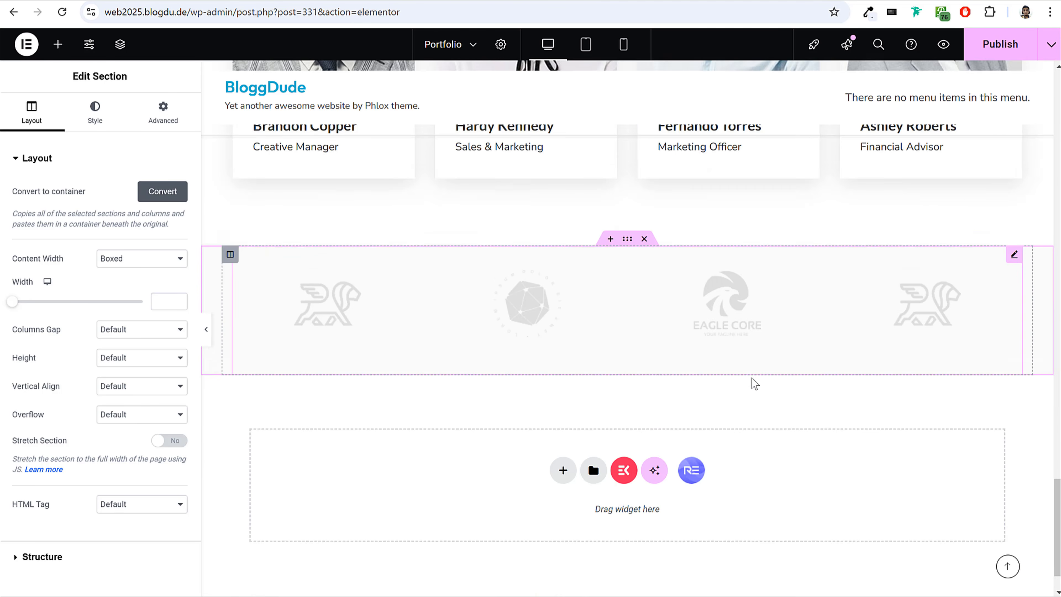
{"action": "scroll", "coordinate": [751, 377], "scroll_direction": "up", "scroll_amount": 5}
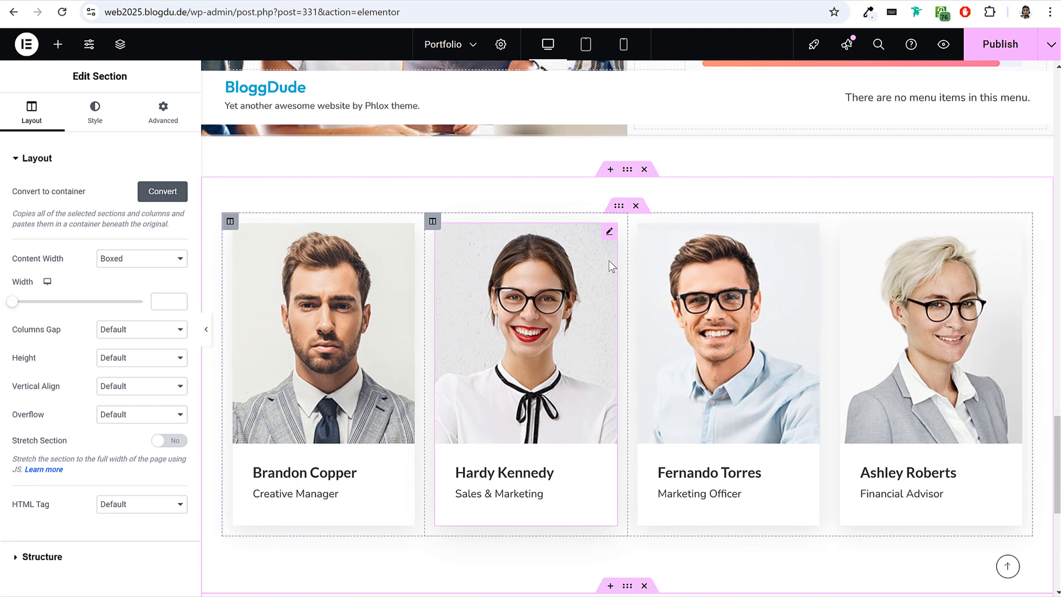
{"action": "scroll", "coordinate": [626, 288], "scroll_direction": "up", "scroll_amount": 10}
{"action": "scroll", "coordinate": [647, 303], "scroll_direction": "up", "scroll_amount": 10}
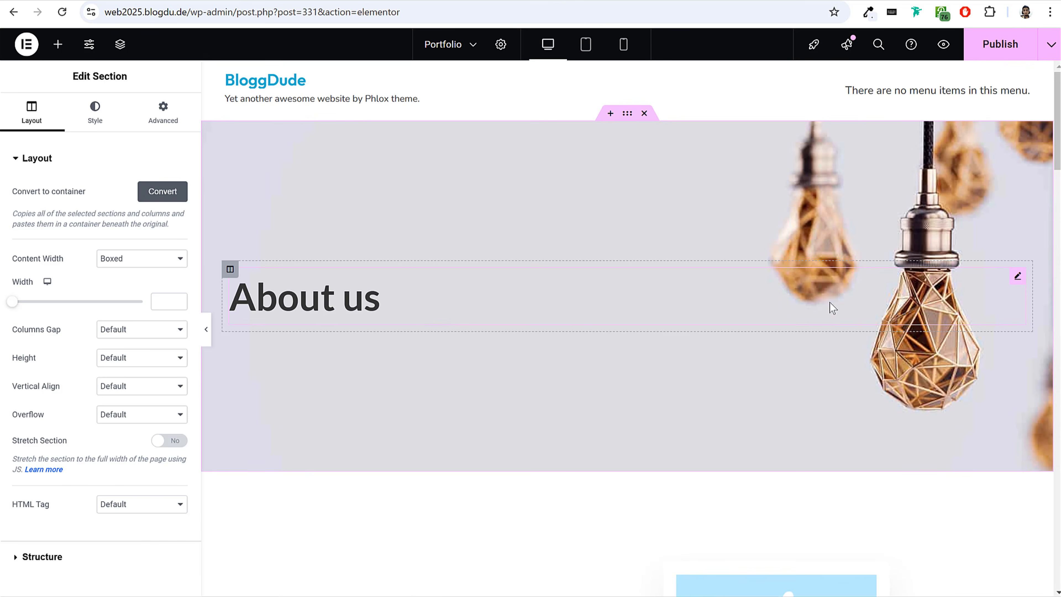
{"action": "left_click", "coordinate": [333, 305]}
{"action": "left_click", "coordinate": [96, 117]}
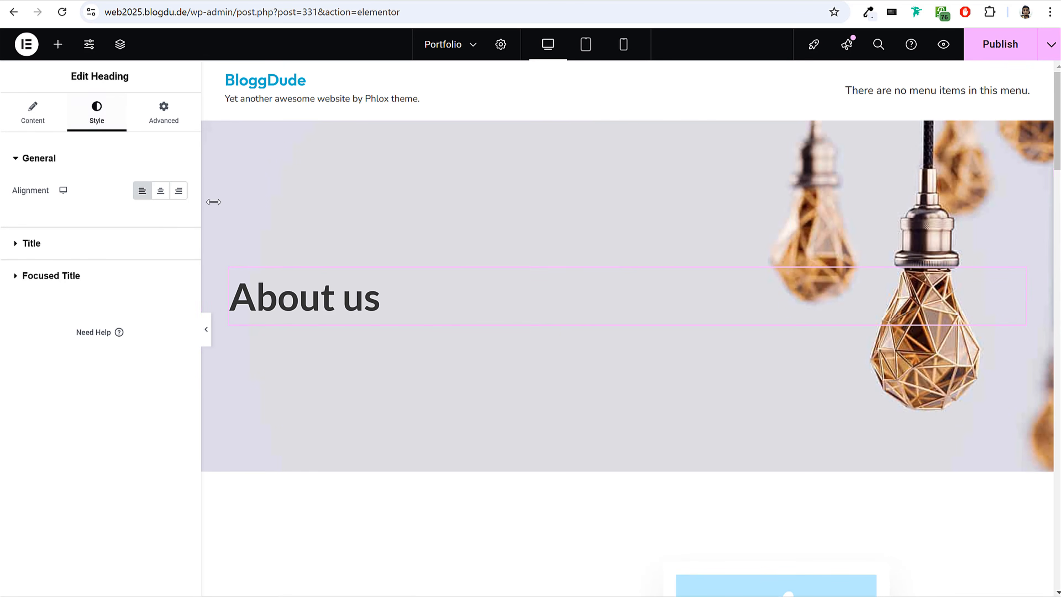
Delete all sections of the inserted About Us template from the Portfolio page.
{"action": "left_click", "coordinate": [645, 112]}
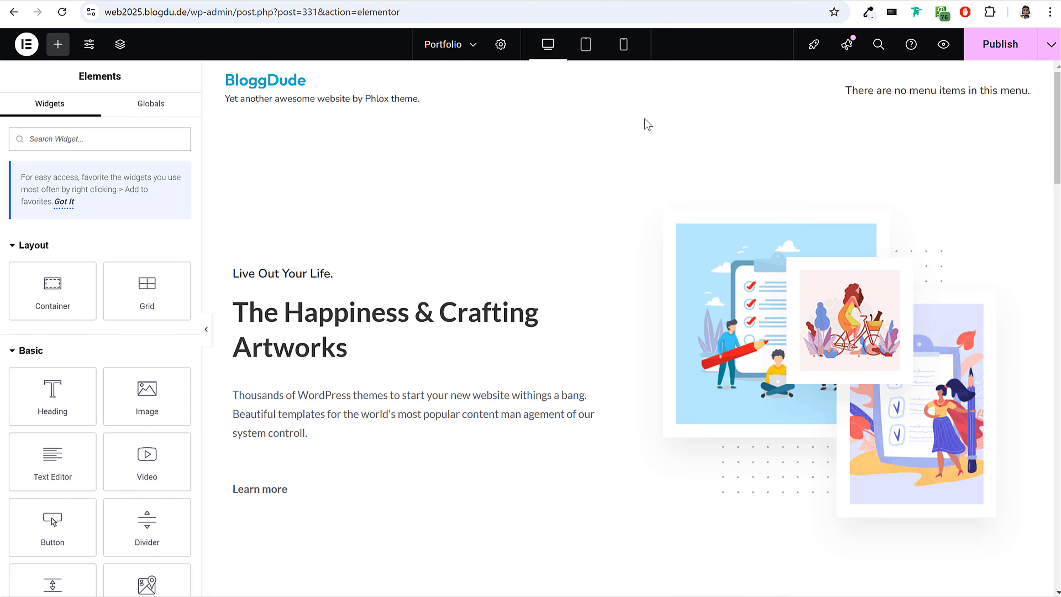
{"action": "left_click", "coordinate": [644, 113]}
{"action": "left_click", "coordinate": [643, 112]}
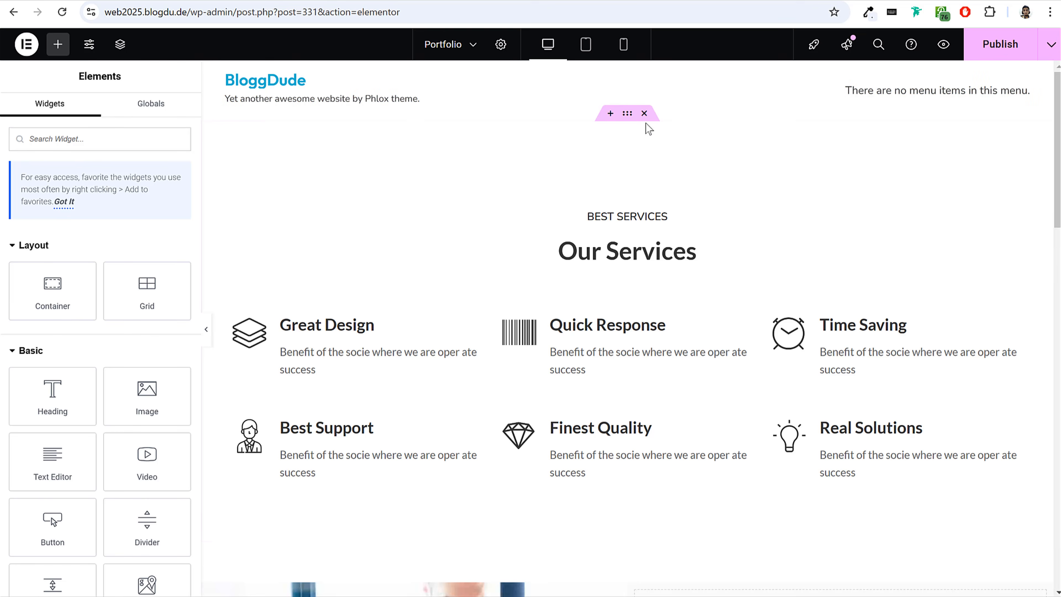
{"action": "left_click", "coordinate": [644, 112]}
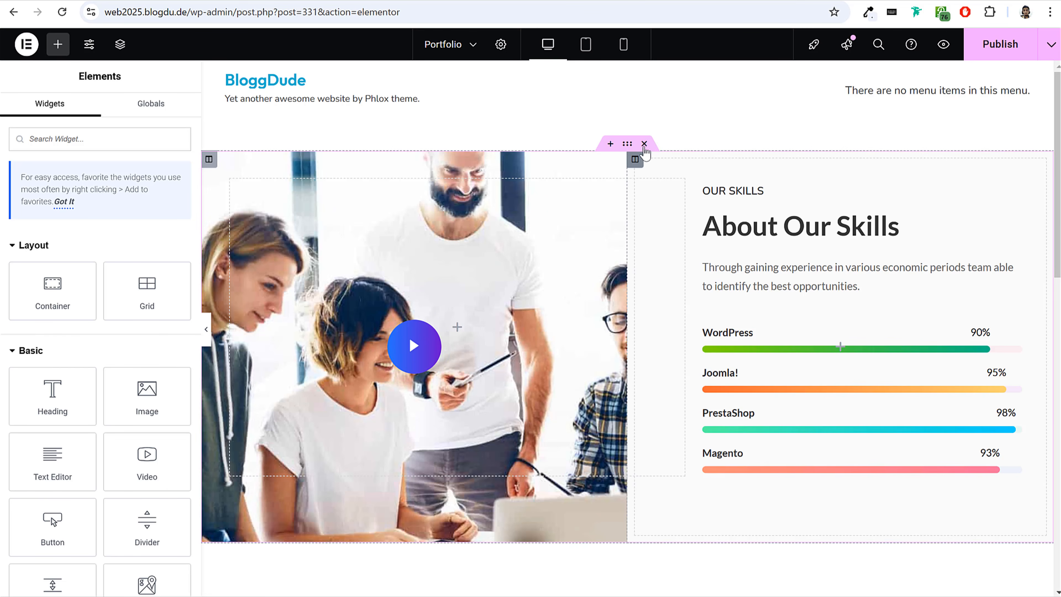
{"action": "left_click", "coordinate": [643, 143]}
{"action": "left_click", "coordinate": [644, 113]}
{"action": "left_click", "coordinate": [644, 112]}
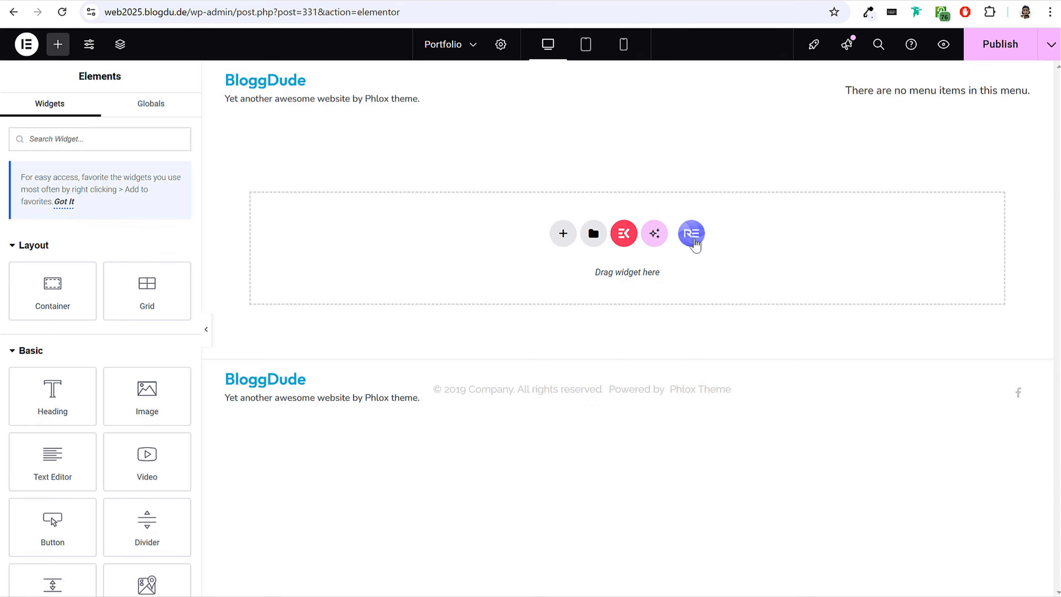
Open the RE template library, set the page filter to Free, and look through the page designs.
{"action": "left_click", "coordinate": [691, 234]}
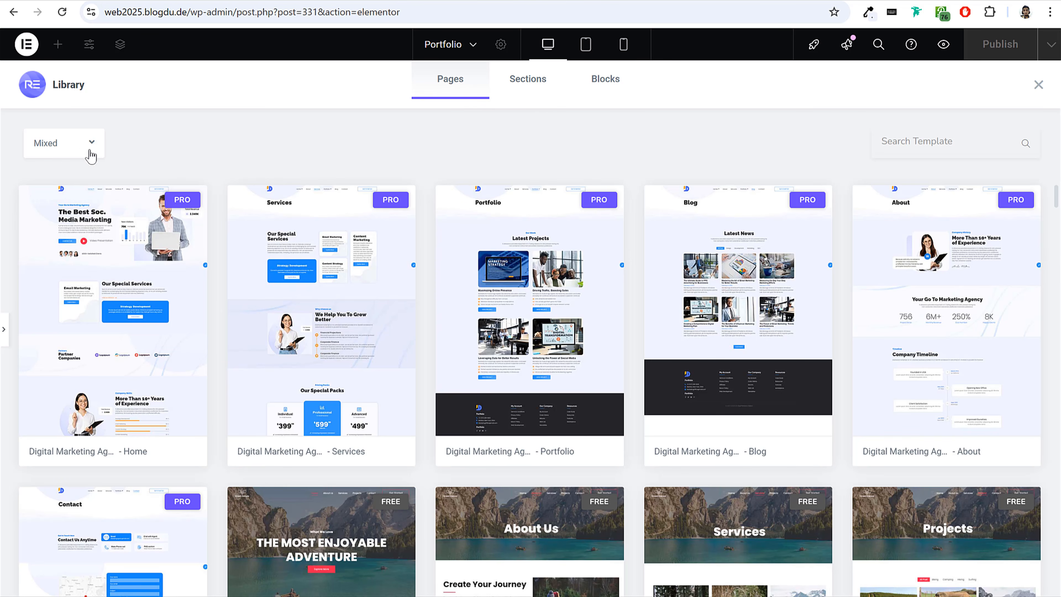
{"action": "left_click", "coordinate": [73, 148]}
{"action": "left_click", "coordinate": [61, 205]}
{"action": "left_click", "coordinate": [90, 146]}
{"action": "left_click", "coordinate": [68, 213]}
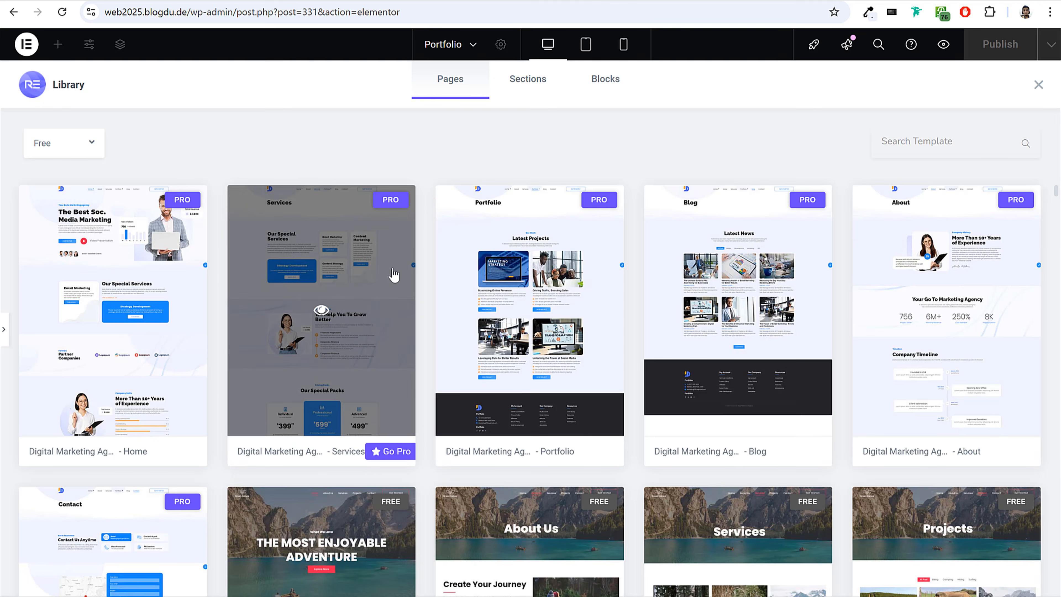
{"action": "scroll", "coordinate": [781, 346], "scroll_direction": "down", "scroll_amount": 10}
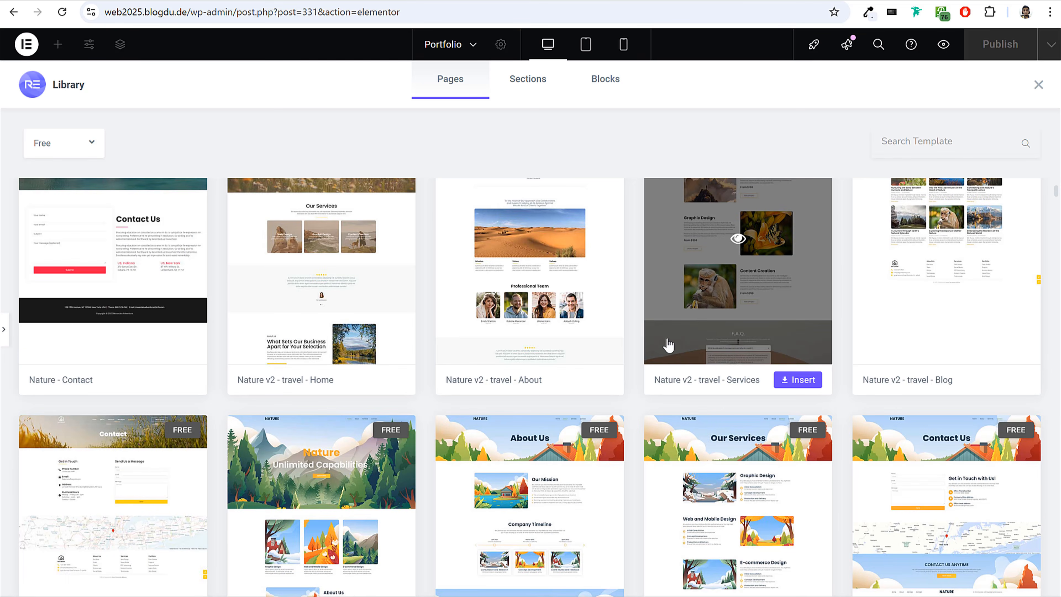
{"action": "scroll", "coordinate": [668, 345], "scroll_direction": "down", "scroll_amount": 5}
{"action": "scroll", "coordinate": [622, 458], "scroll_direction": "up", "scroll_amount": 3}
{"action": "scroll", "coordinate": [622, 457], "scroll_direction": "down", "scroll_amount": 10}
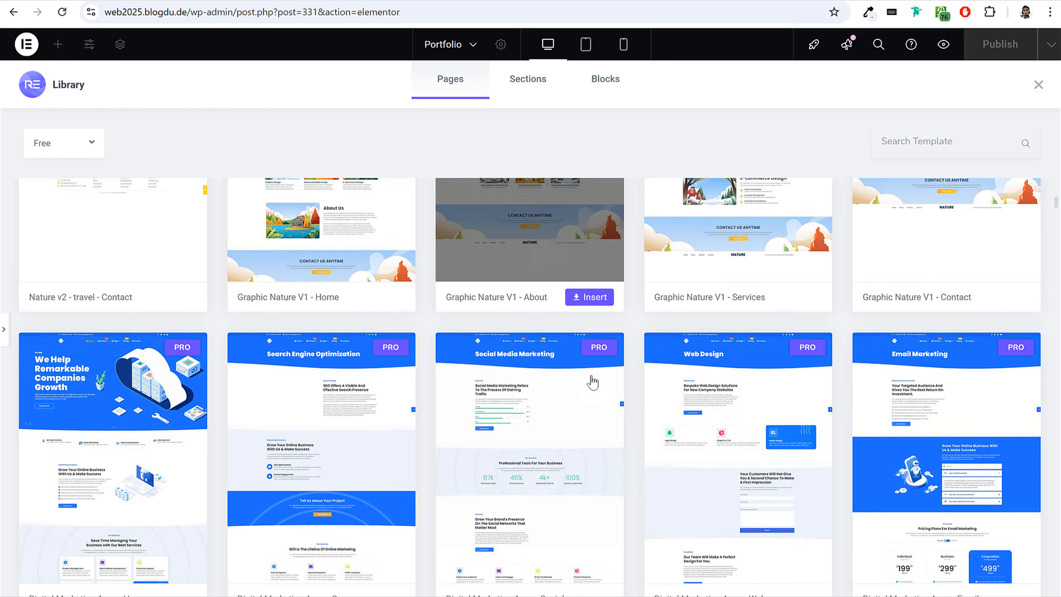
{"action": "scroll", "coordinate": [641, 426], "scroll_direction": "down", "scroll_amount": 15}
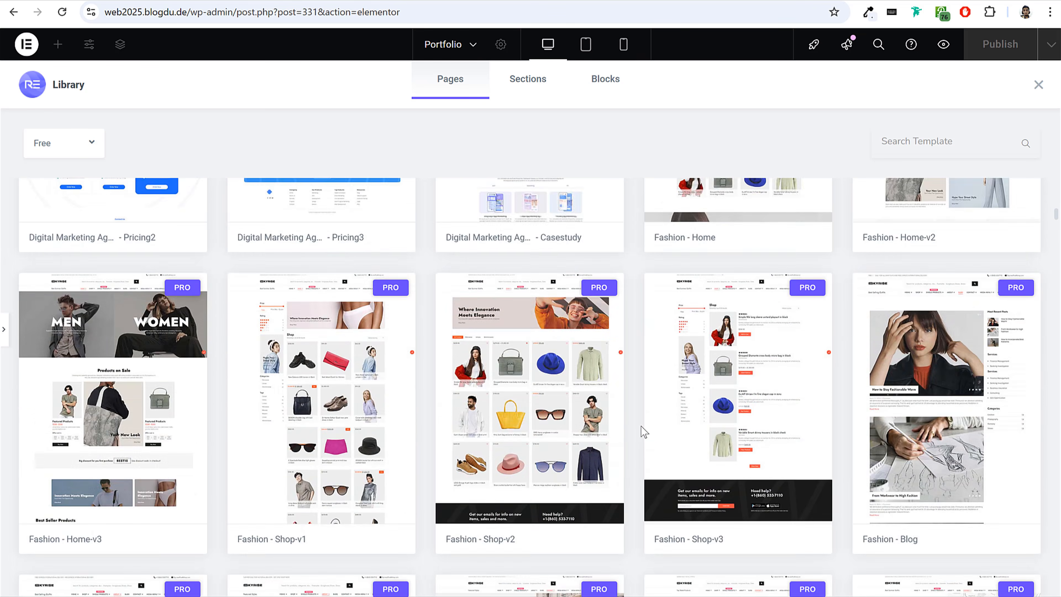
{"action": "scroll", "coordinate": [559, 362], "scroll_direction": "down", "scroll_amount": 20}
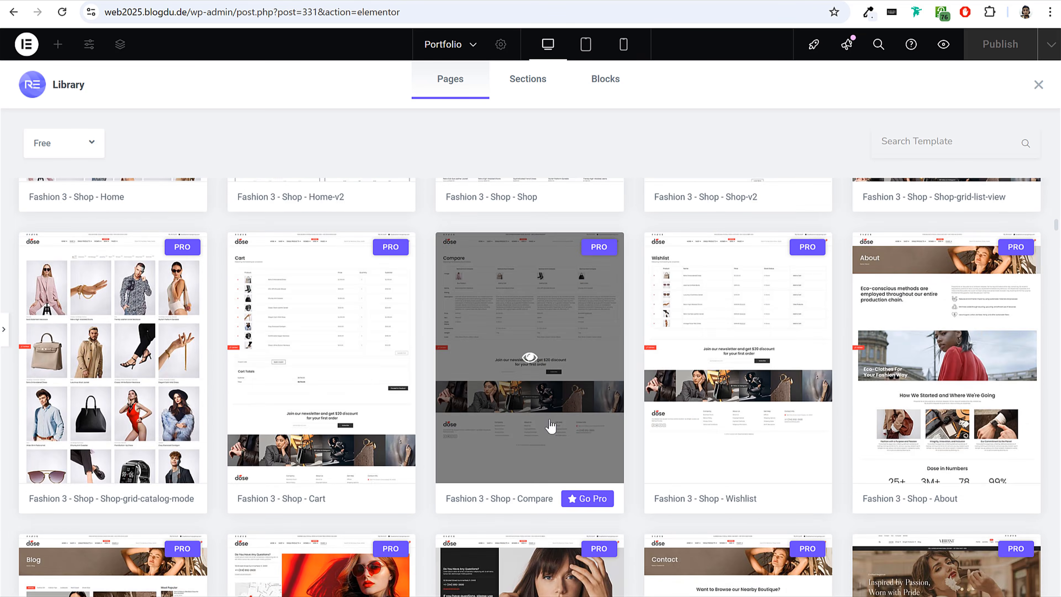
Search the RE library's page templates for "about", look over the designs, and close the library.
{"action": "scroll", "coordinate": [815, 414], "scroll_direction": "up", "scroll_amount": 20}
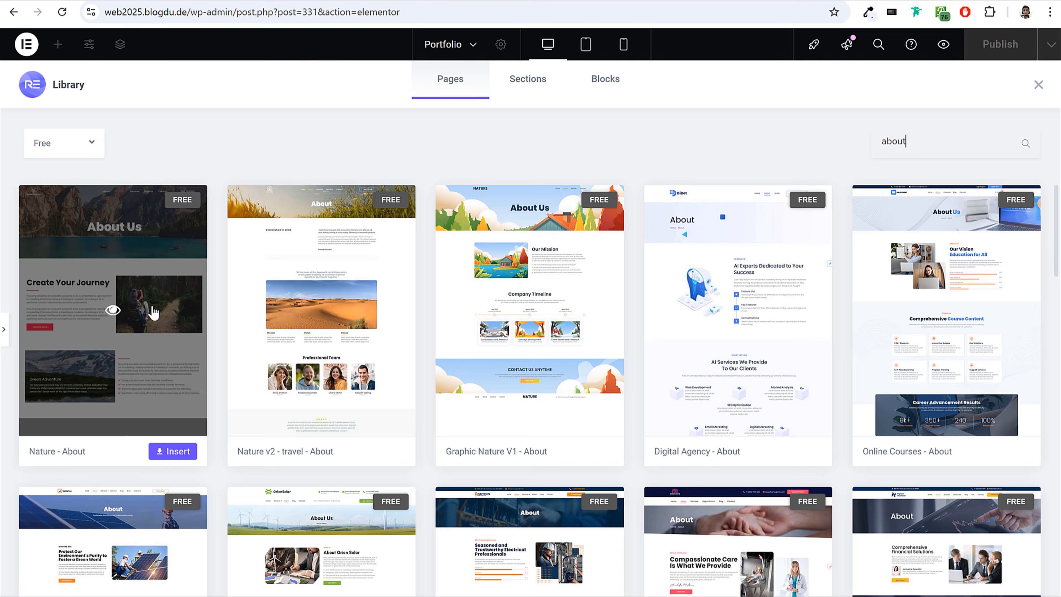
{"action": "scroll", "coordinate": [945, 339], "scroll_direction": "down", "scroll_amount": 5}
{"action": "scroll", "coordinate": [939, 333], "scroll_direction": "up", "scroll_amount": 5}
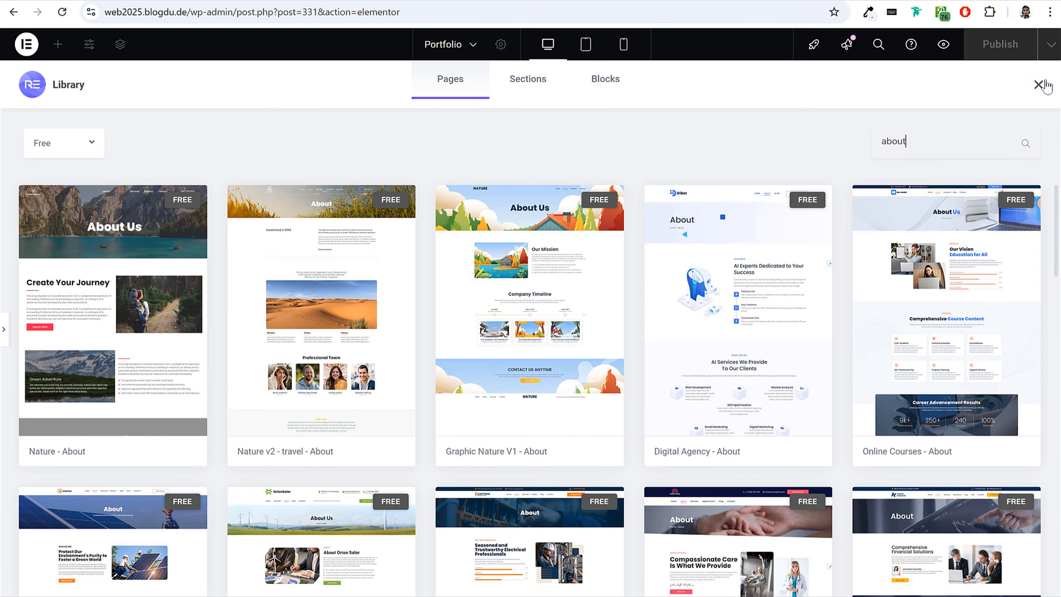
{"action": "left_click", "coordinate": [1039, 85]}
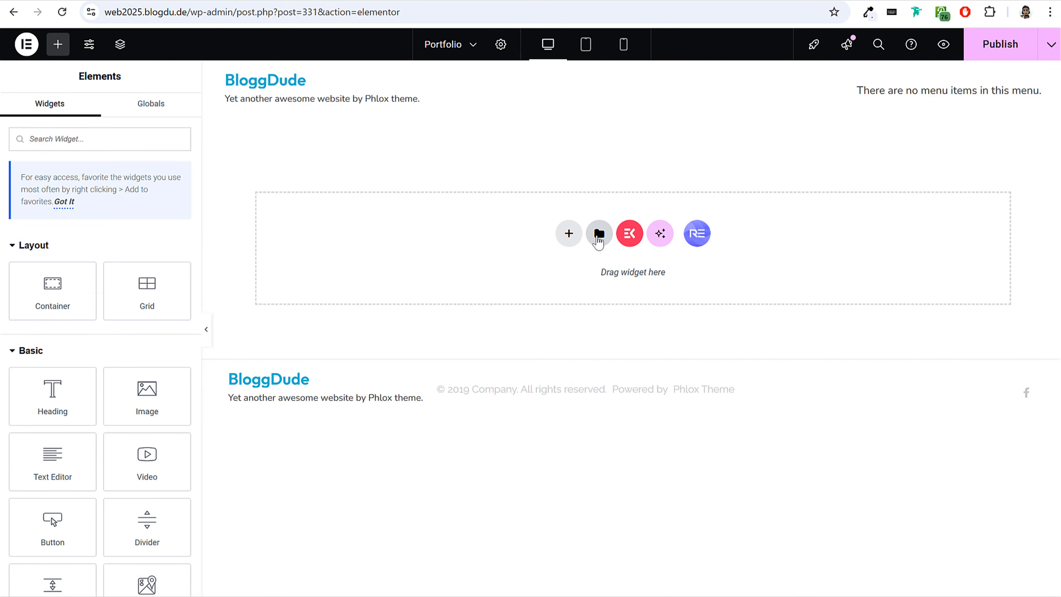
Open My Templates in the Elementor library and start importing a template file.
{"action": "left_click", "coordinate": [598, 238]}
{"action": "left_click", "coordinate": [596, 74]}
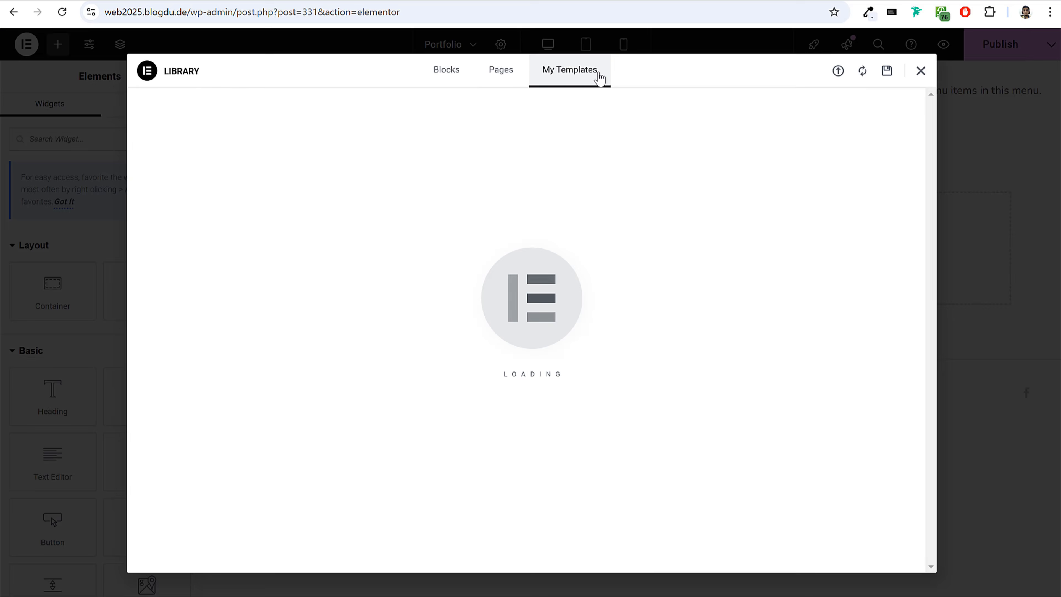
{"action": "left_click", "coordinate": [838, 71]}
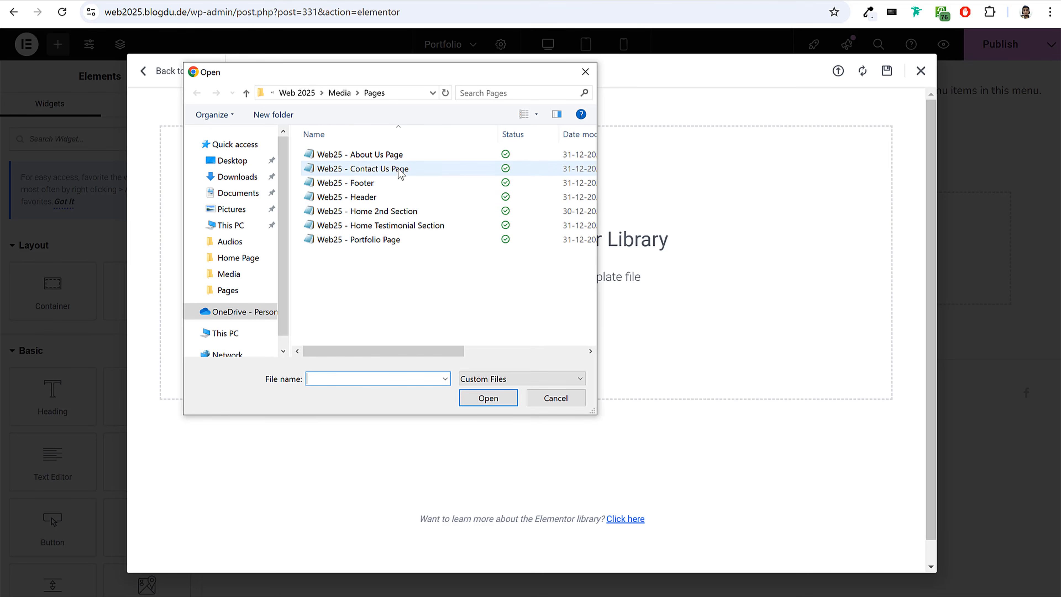
{"action": "left_click", "coordinate": [362, 157]}
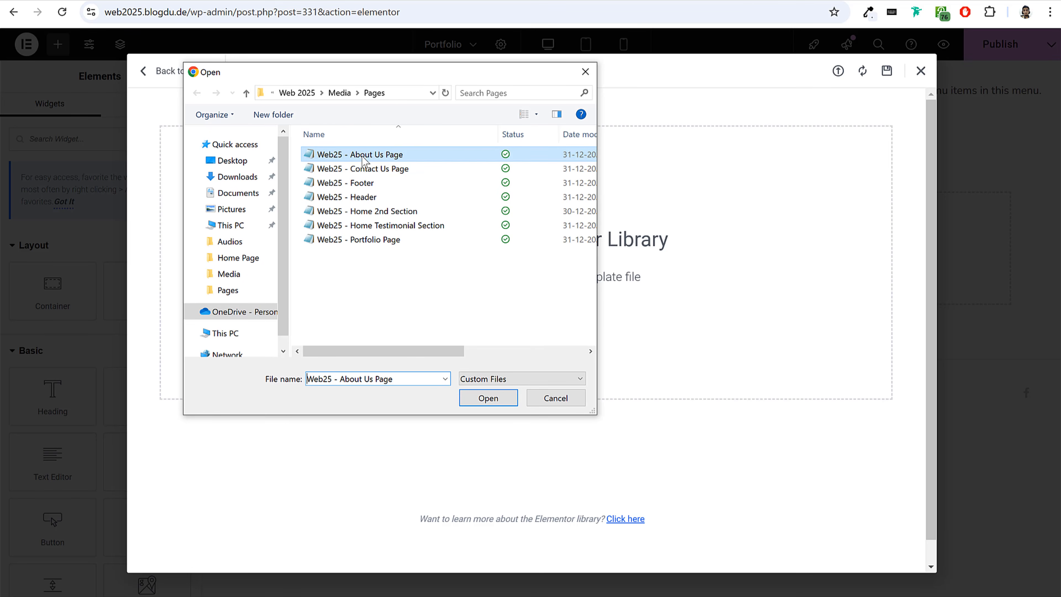
{"action": "left_click", "coordinate": [367, 170]}
{"action": "left_click", "coordinate": [368, 183]}
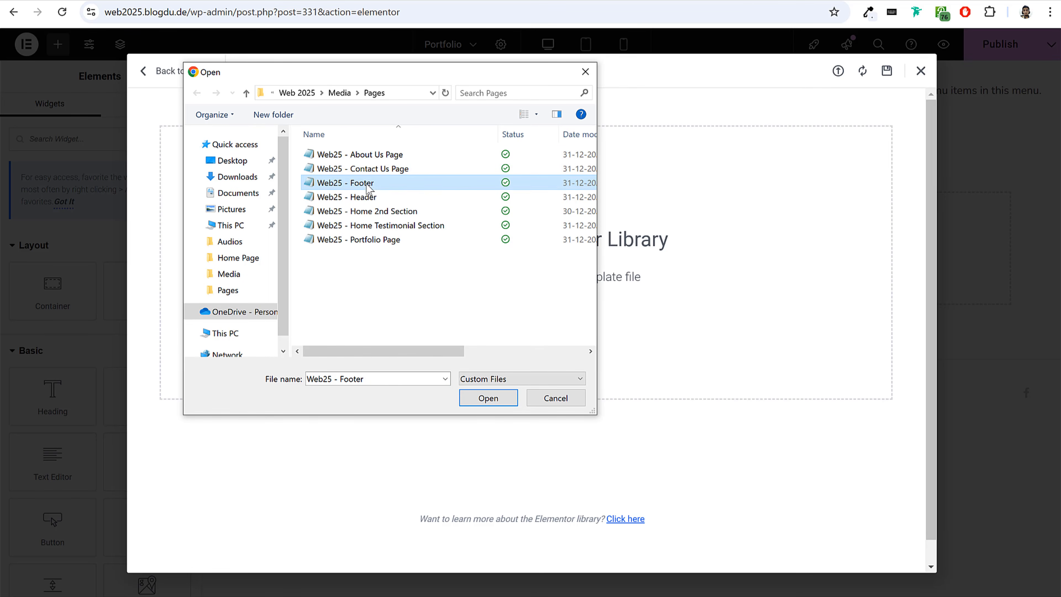
{"action": "left_click", "coordinate": [371, 197]}
{"action": "left_click", "coordinate": [376, 242]}
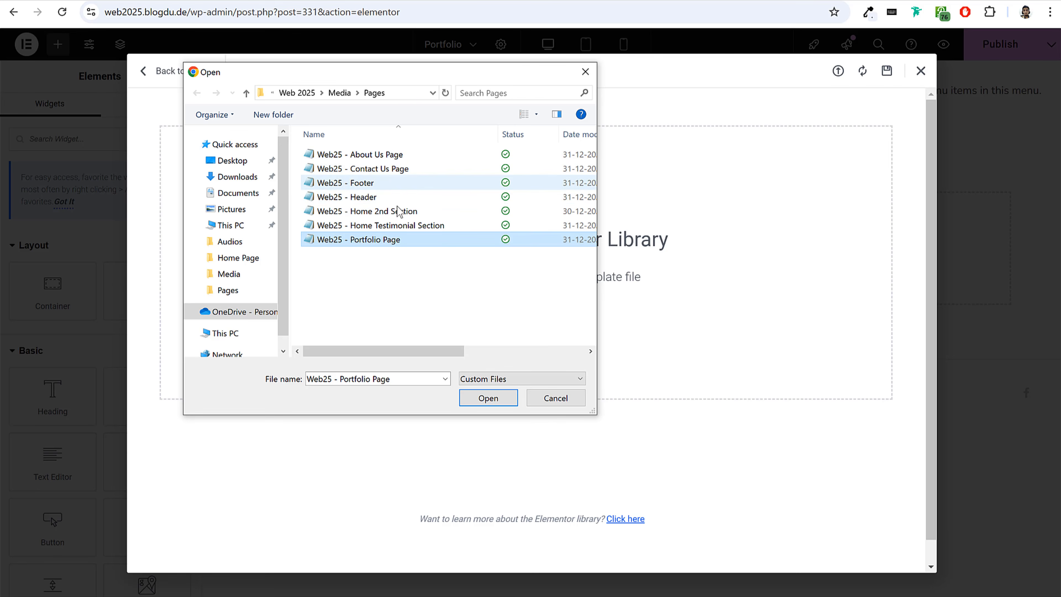
{"action": "left_click", "coordinate": [379, 157]}
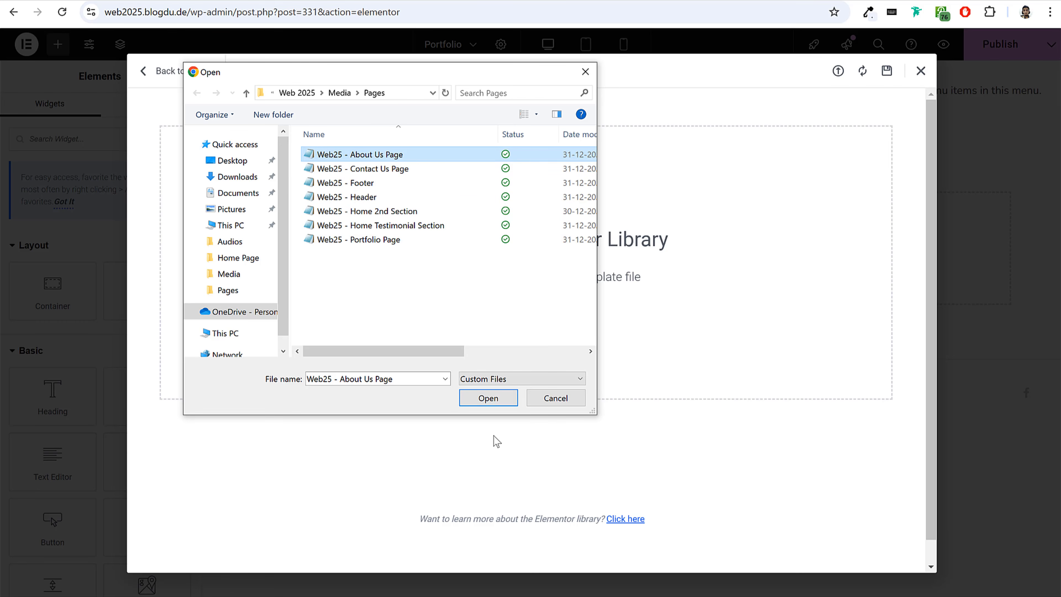
{"action": "left_click", "coordinate": [395, 242]}
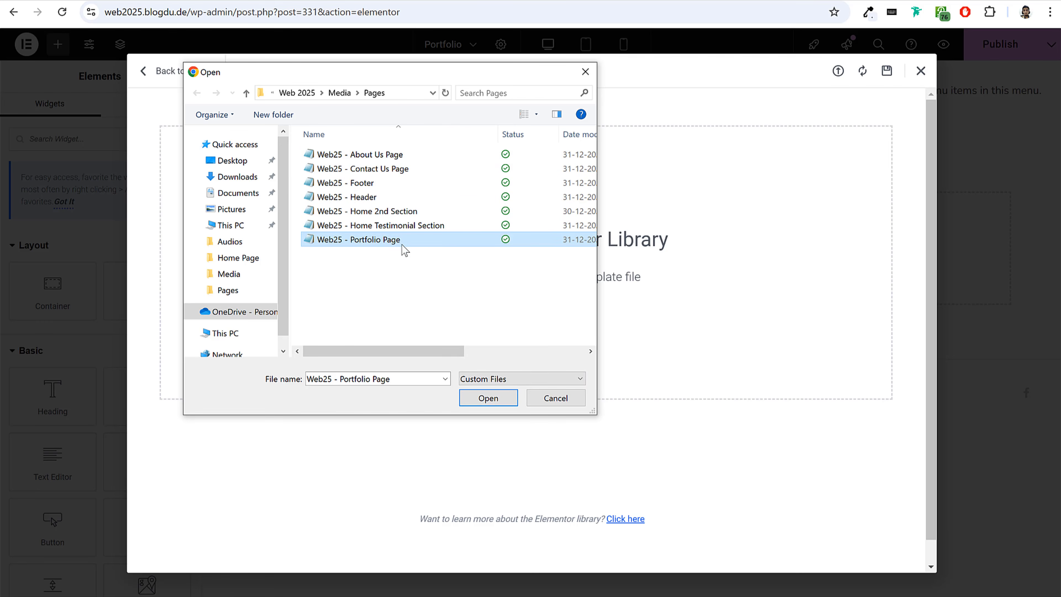
{"action": "left_click", "coordinate": [492, 399]}
{"action": "left_click", "coordinate": [585, 72]}
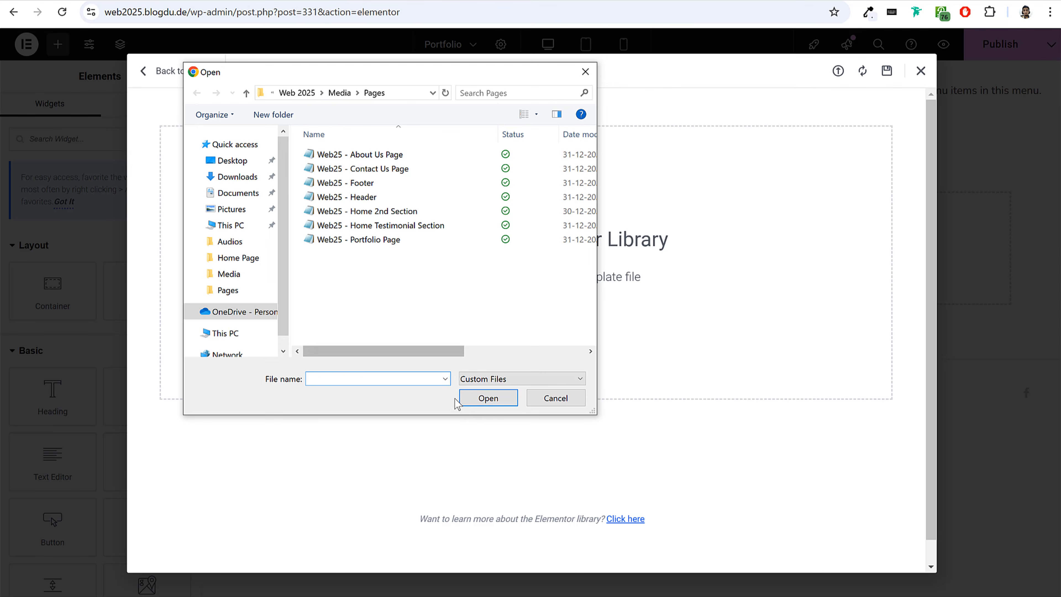
{"action": "left_click", "coordinate": [551, 401]}
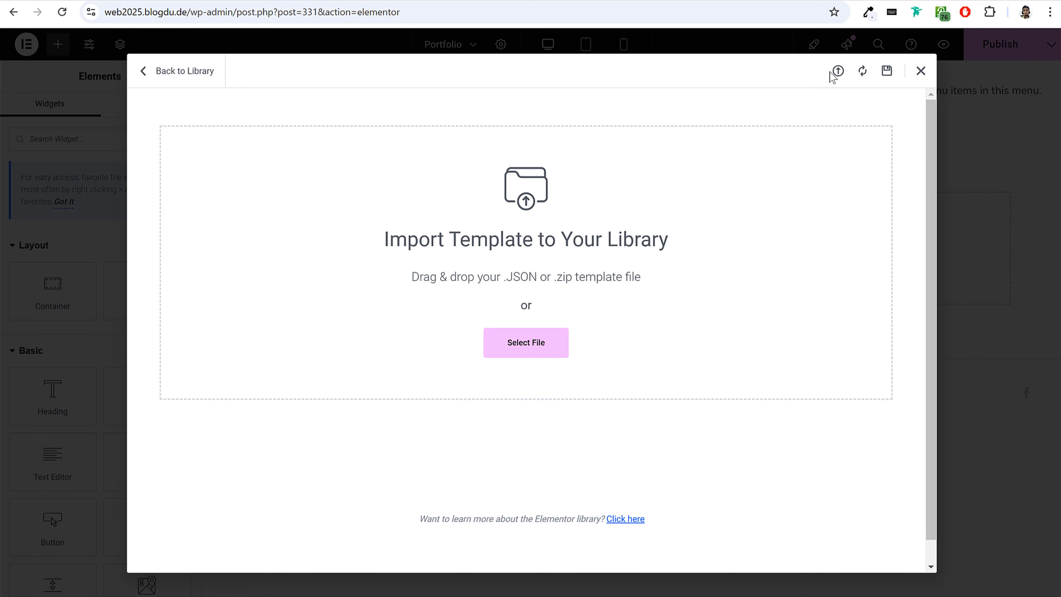
Import the Web25 - Portfolio Page template file into the library and insert that template into the Portfolio page.
{"action": "left_click", "coordinate": [505, 343]}
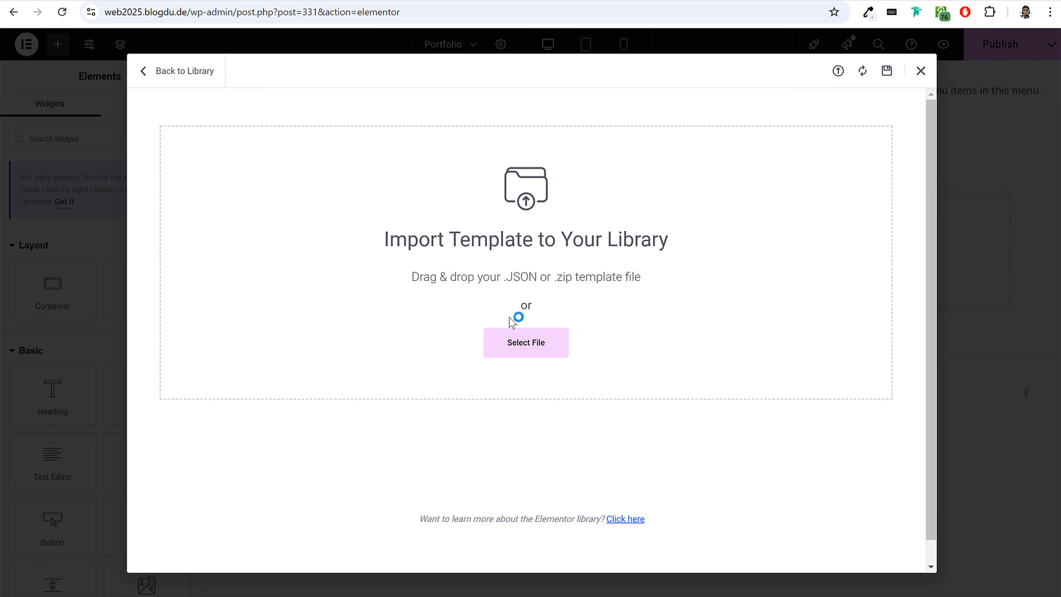
{"action": "left_click", "coordinate": [396, 241]}
{"action": "left_click", "coordinate": [482, 397]}
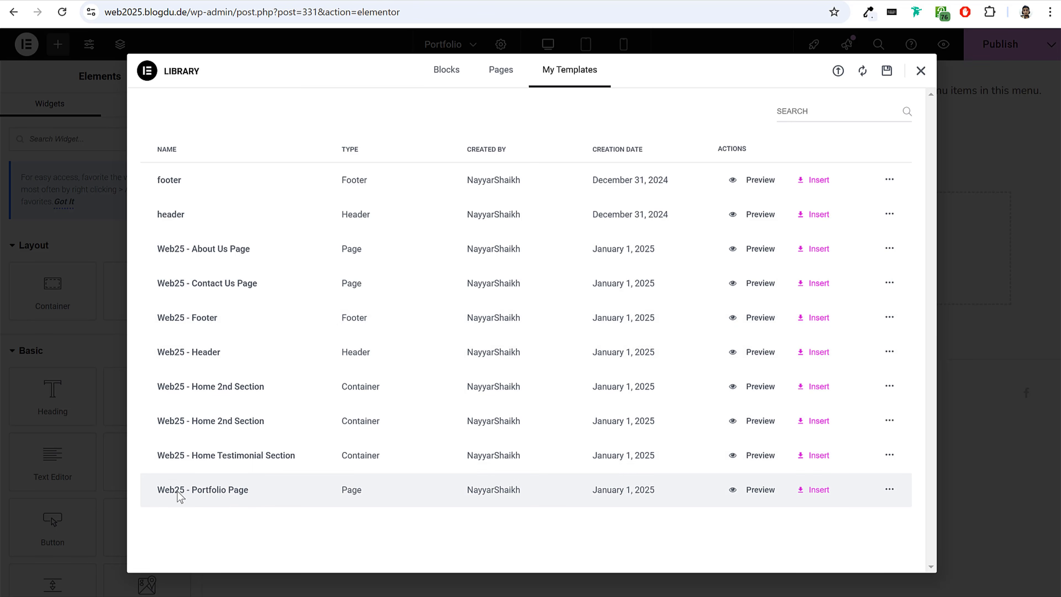
{"action": "left_click", "coordinate": [819, 489]}
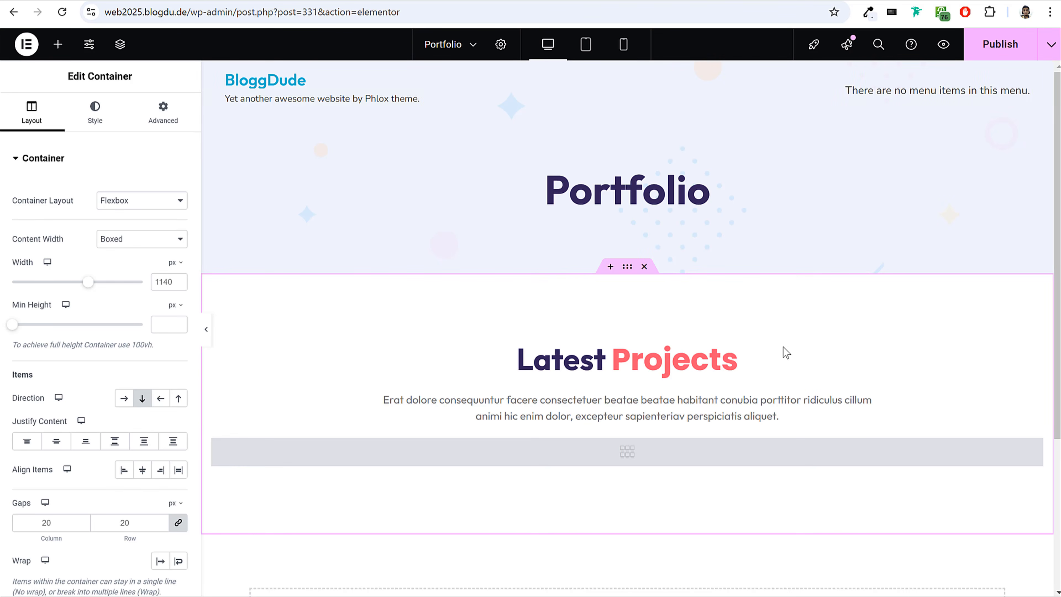
Set the category of the Grid Portfolios widget below the Latest Projects text to Software.
{"action": "scroll", "coordinate": [783, 345], "scroll_direction": "down", "scroll_amount": 3}
{"action": "left_click", "coordinate": [622, 333]}
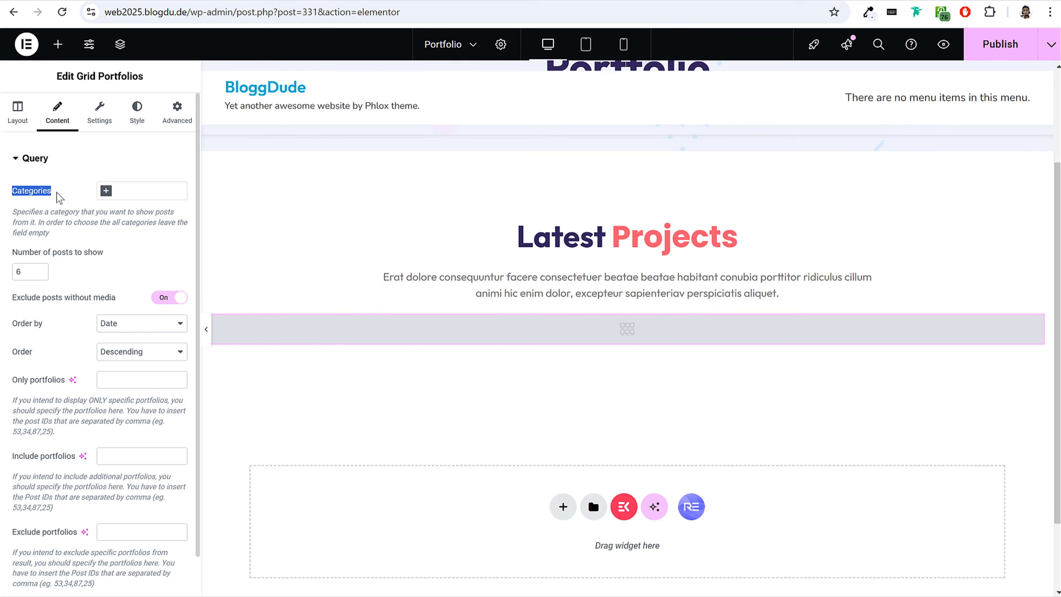
{"action": "left_click", "coordinate": [147, 192]}
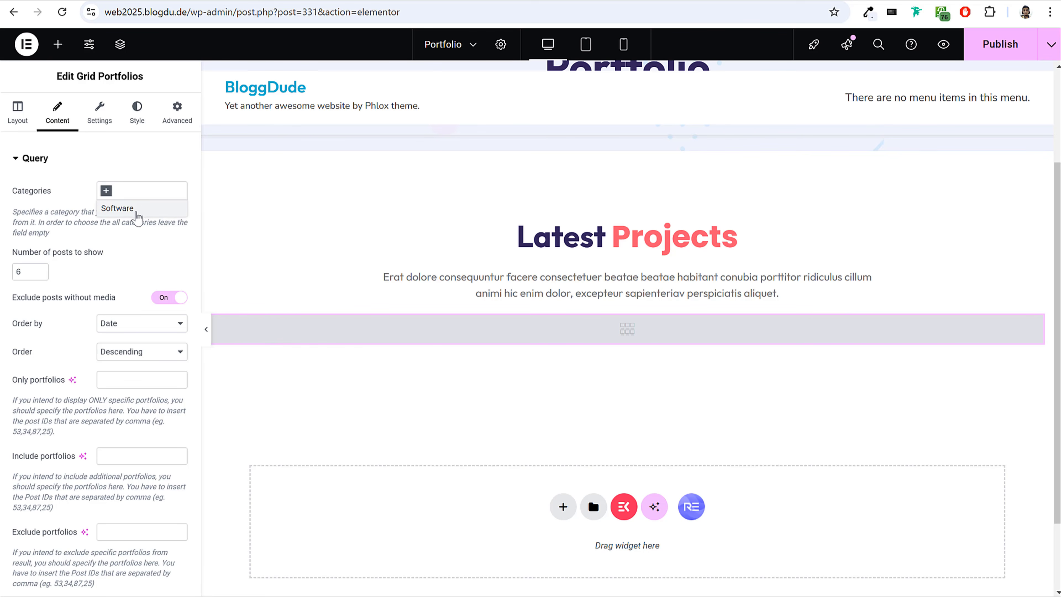
{"action": "left_click", "coordinate": [137, 211]}
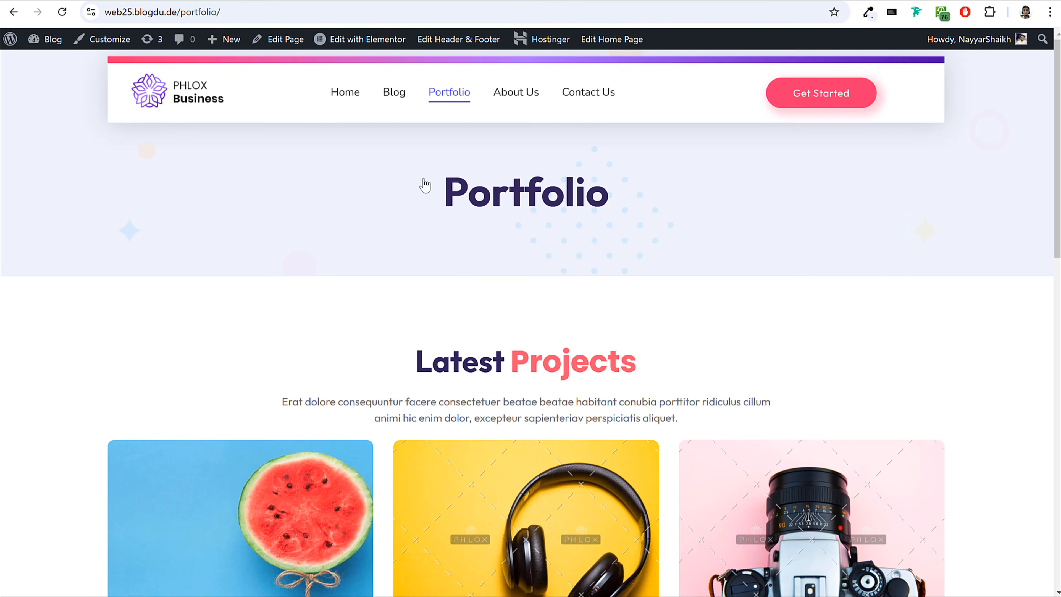
Compare the project grid with the demo site's Portfolio page, open the Grid Portfolios layout settings, and publish the Portfolio page.
{"action": "scroll", "coordinate": [485, 320], "scroll_direction": "down", "scroll_amount": 5}
{"action": "scroll", "coordinate": [541, 456], "scroll_direction": "down", "scroll_amount": 5}
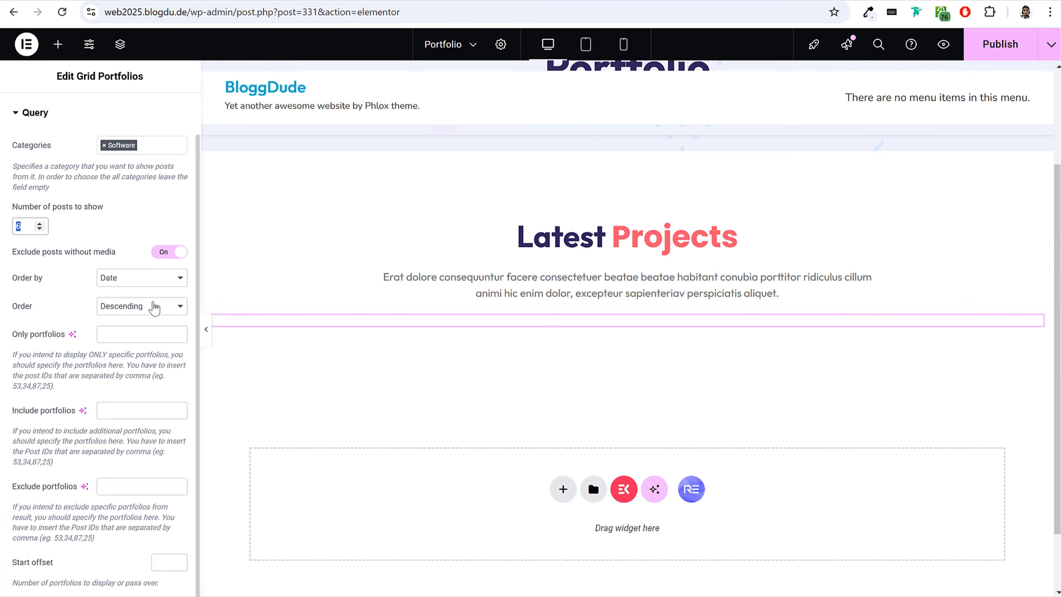
{"action": "left_click", "coordinate": [17, 121]}
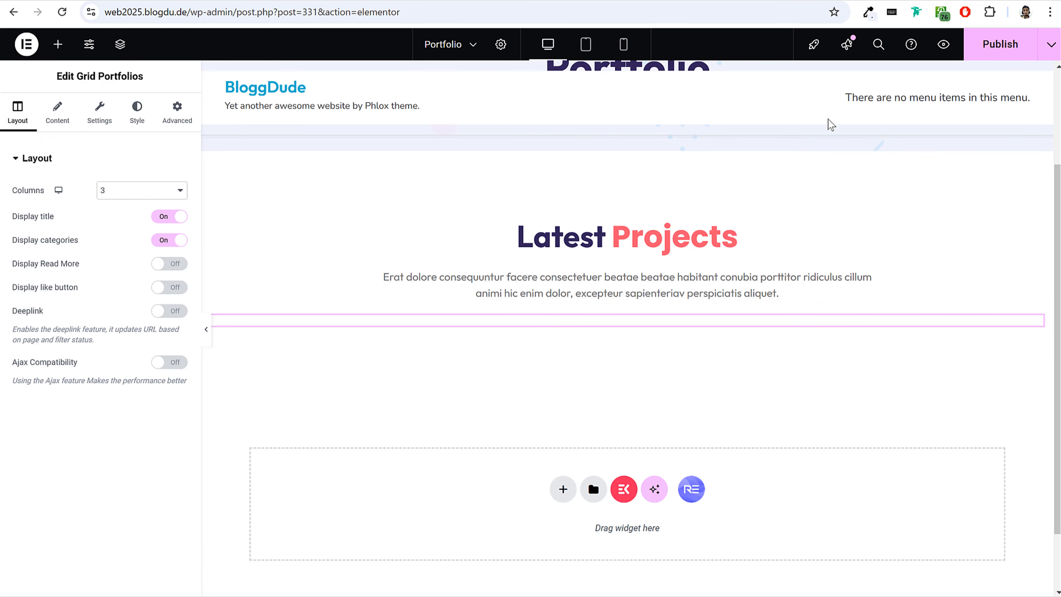
{"action": "left_click", "coordinate": [1000, 43]}
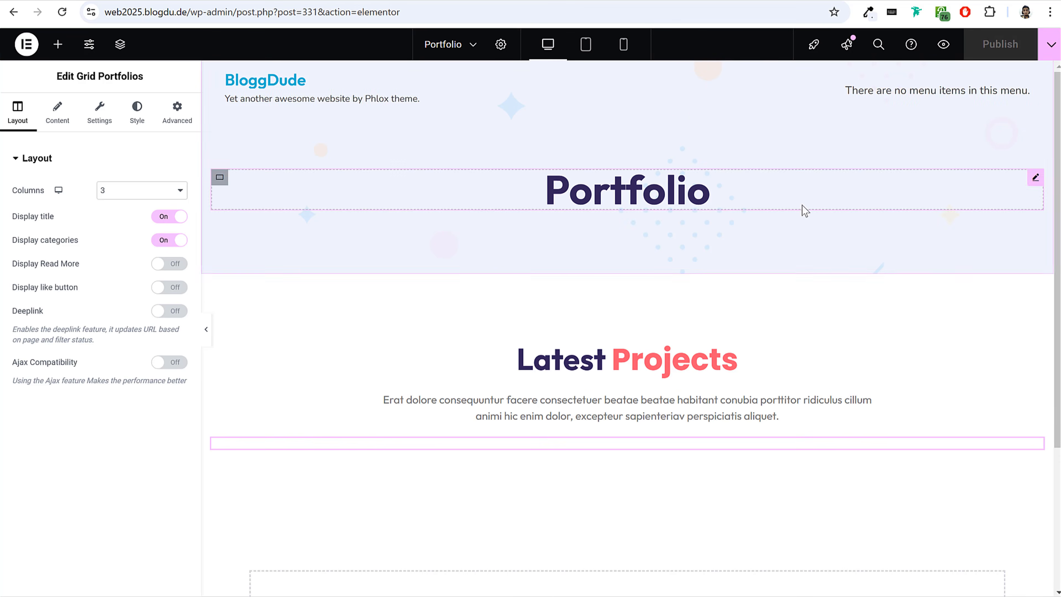
Leave the Elementor editor, return to the Pages list, and add a new page titled "About Us".
{"action": "left_click", "coordinate": [32, 54]}
{"action": "left_click", "coordinate": [19, 180]}
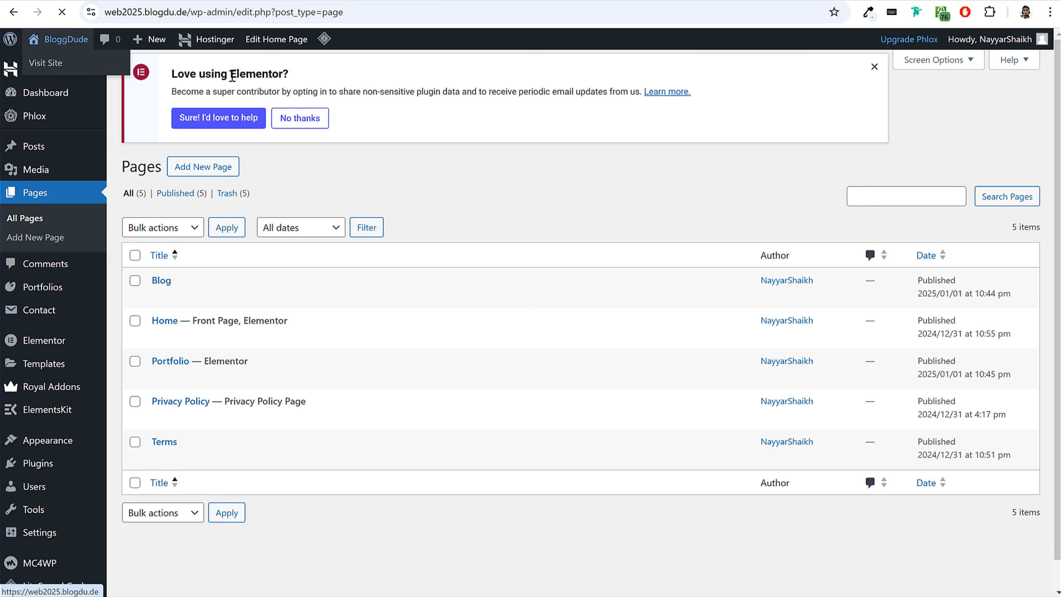
{"action": "left_click", "coordinate": [217, 75]}
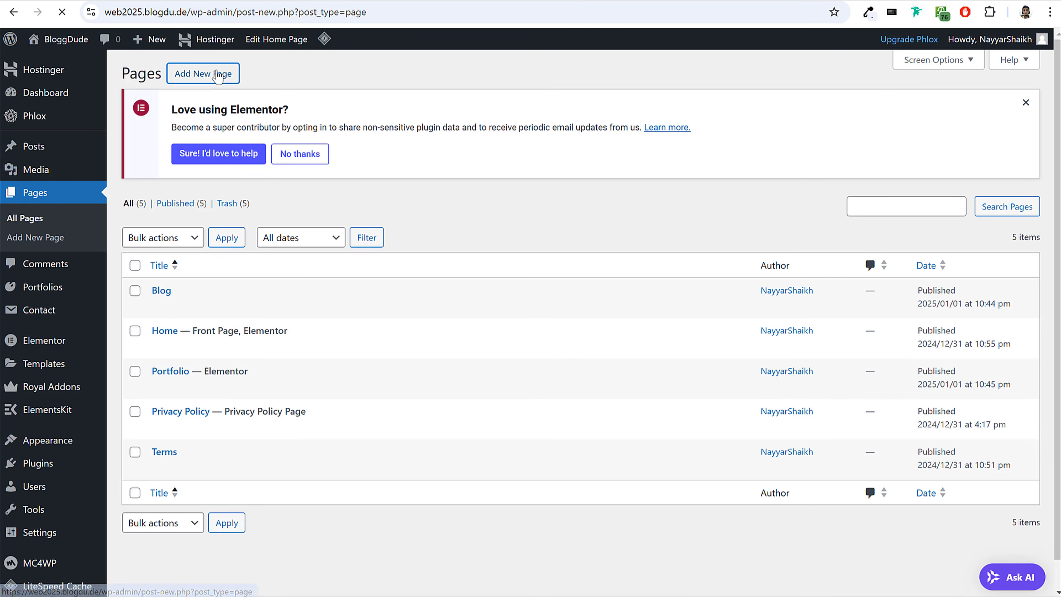
{"action": "type", "text": "About Us"}
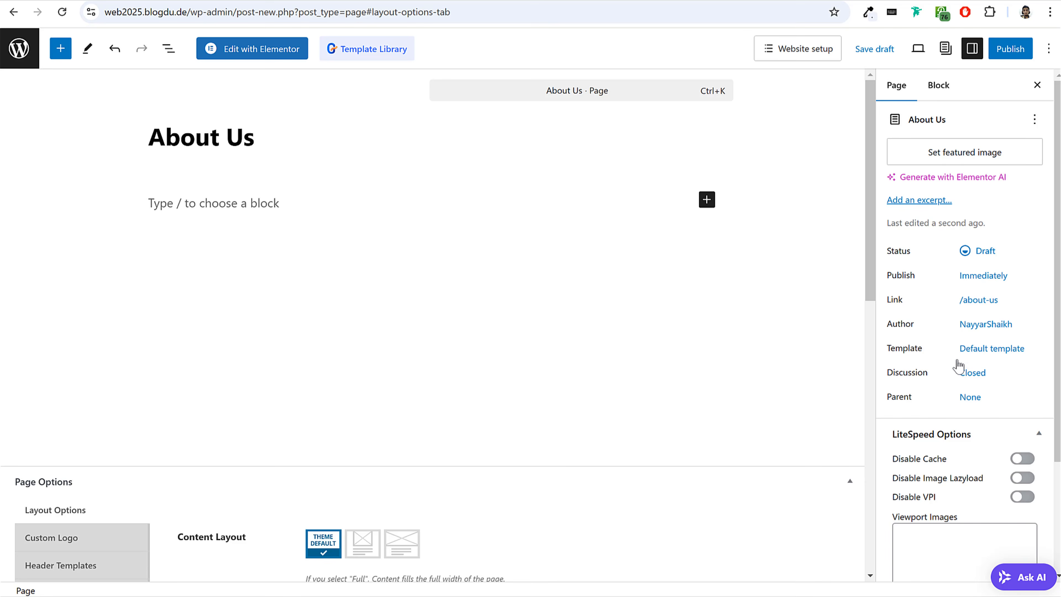
Set the About Us page's template to Elementor Full Width and its Display Title Bar Section option to No.
{"action": "left_click", "coordinate": [975, 350]}
{"action": "left_click", "coordinate": [964, 455]}
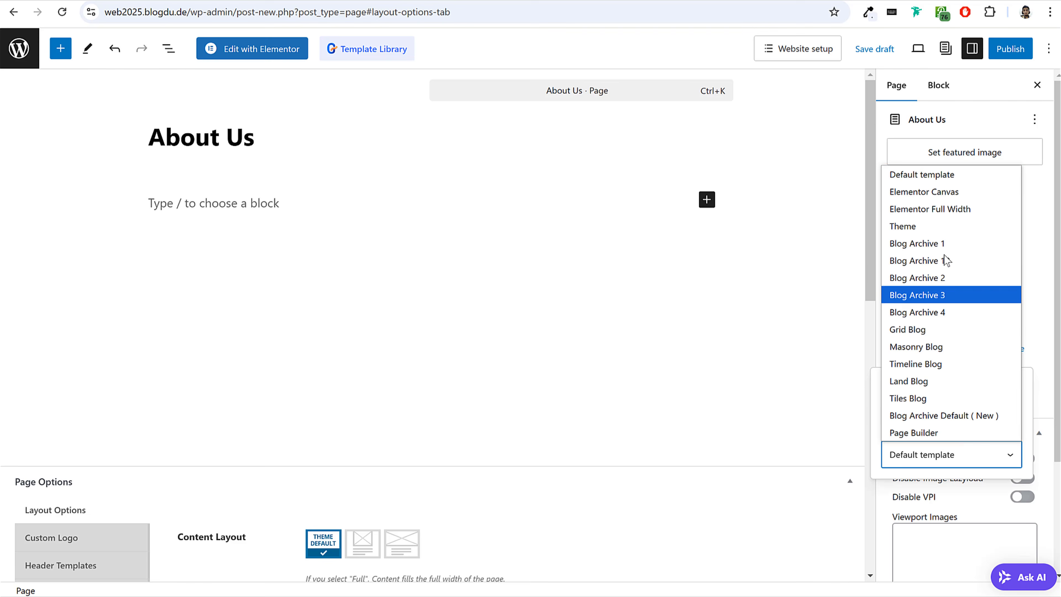
{"action": "left_click", "coordinate": [945, 208]}
{"action": "scroll", "coordinate": [675, 413], "scroll_direction": "down", "scroll_amount": 5}
{"action": "left_click", "coordinate": [41, 350]}
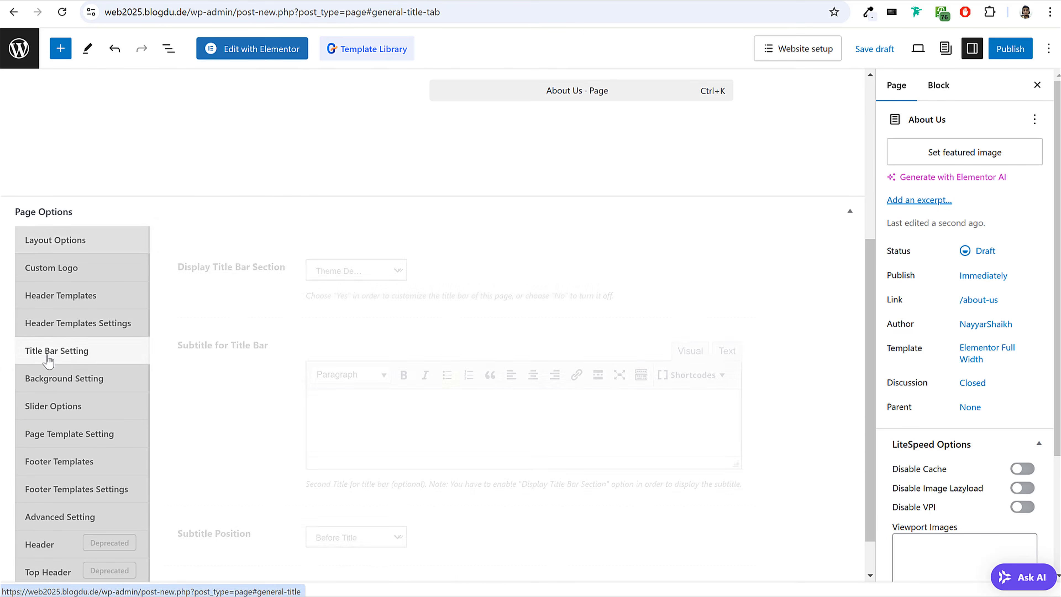
{"action": "left_click", "coordinate": [367, 269]}
{"action": "left_click", "coordinate": [341, 316]}
{"action": "scroll", "coordinate": [426, 344], "scroll_direction": "up", "scroll_amount": 5}
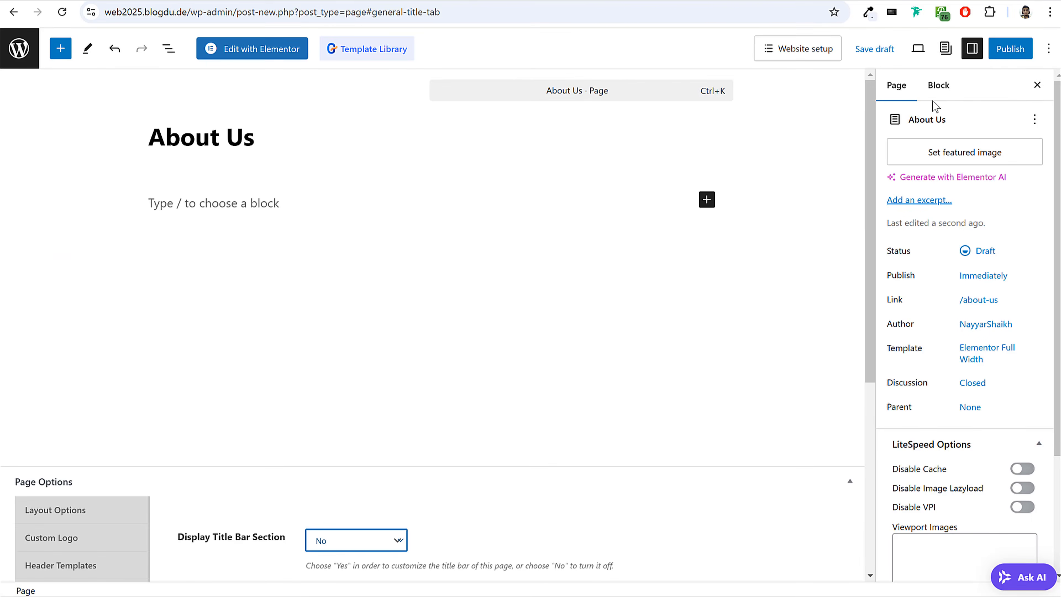
Publish the About Us page and open it for editing with Elementor.
{"action": "left_click", "coordinate": [1009, 48]}
{"action": "left_click", "coordinate": [1002, 59]}
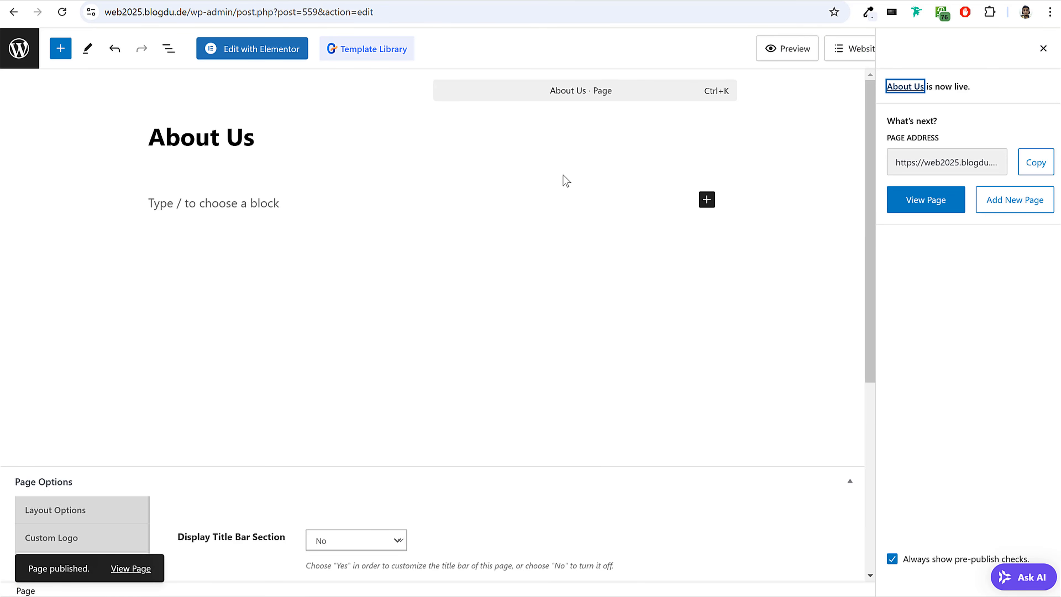
{"action": "left_click", "coordinate": [256, 49]}
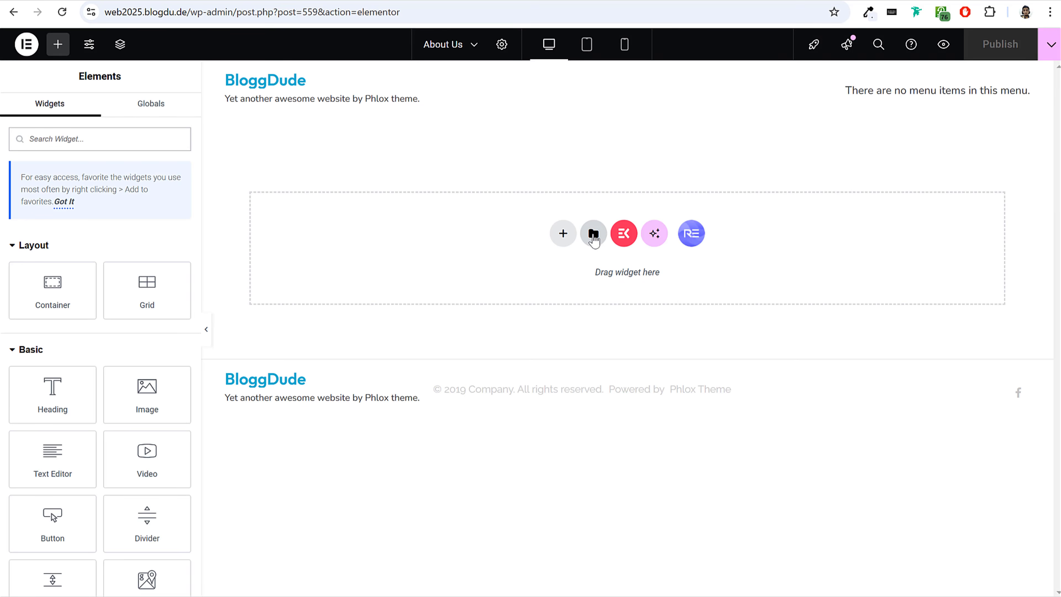
Insert the saved Web25 - About Us Page template into the empty About Us page.
{"action": "left_click", "coordinate": [593, 234]}
{"action": "left_click", "coordinate": [571, 72]}
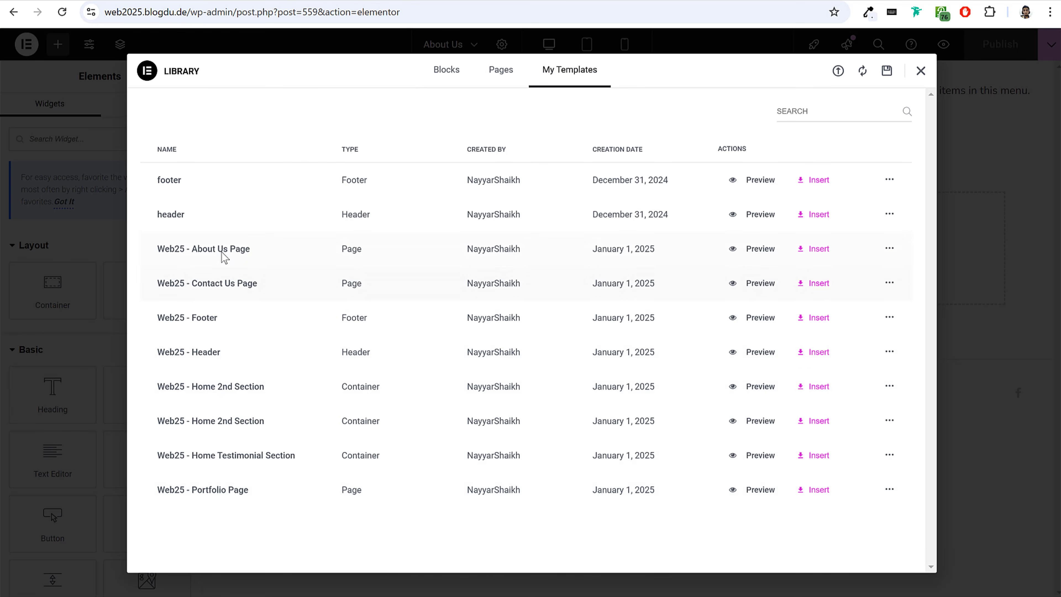
{"action": "left_click", "coordinate": [815, 249]}
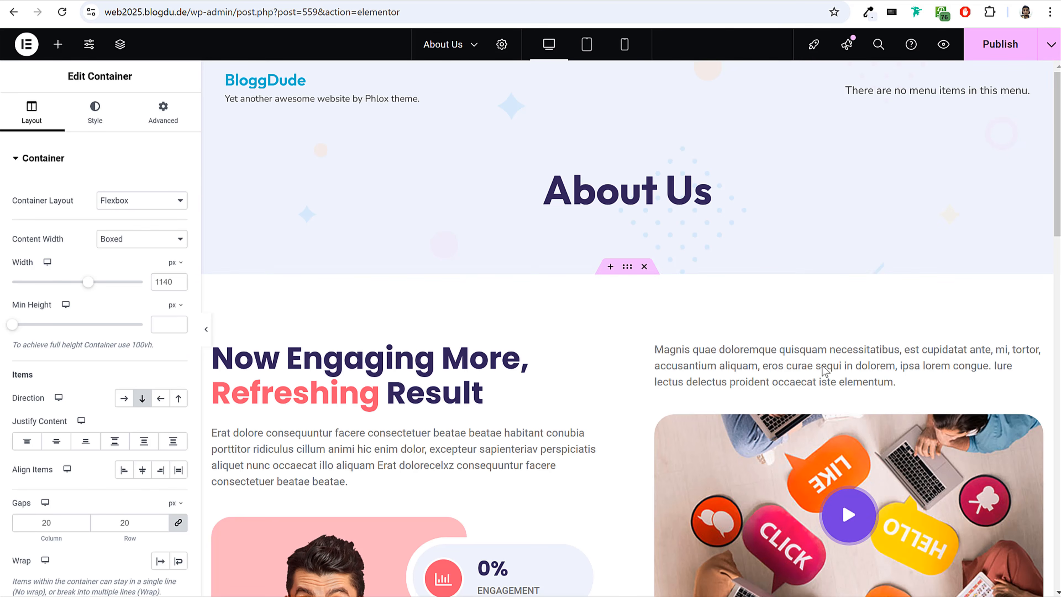
Look over the sections of the inserted About Us template, open the star rating's settings, and publish the page.
{"action": "scroll", "coordinate": [814, 370], "scroll_direction": "down", "scroll_amount": 4}
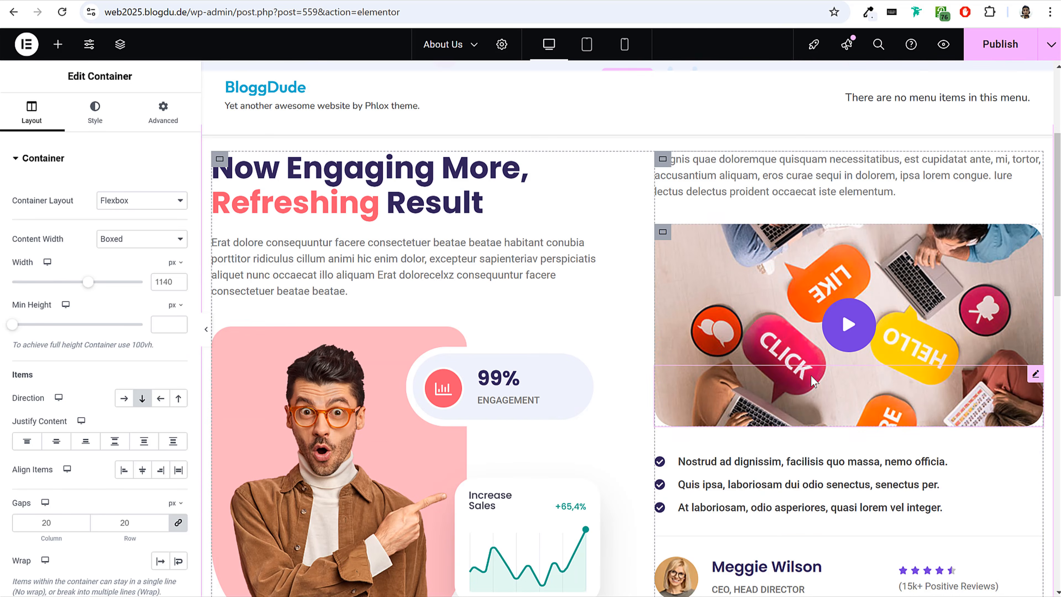
{"action": "scroll", "coordinate": [811, 375], "scroll_direction": "down", "scroll_amount": 6}
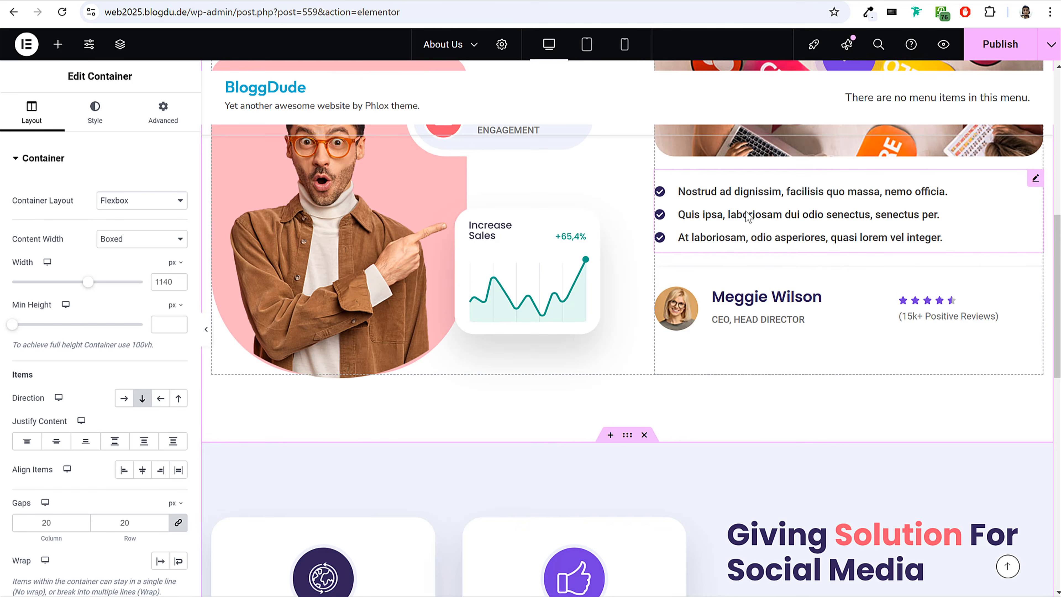
{"action": "scroll", "coordinate": [741, 216], "scroll_direction": "down", "scroll_amount": 2}
{"action": "left_click", "coordinate": [919, 233]}
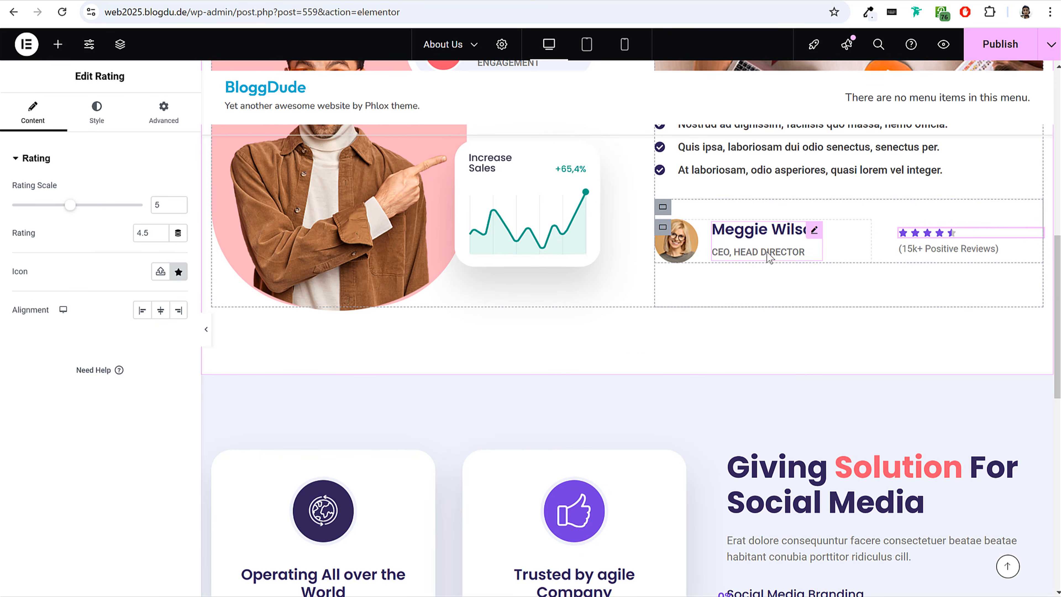
{"action": "scroll", "coordinate": [675, 455], "scroll_direction": "down", "scroll_amount": 7}
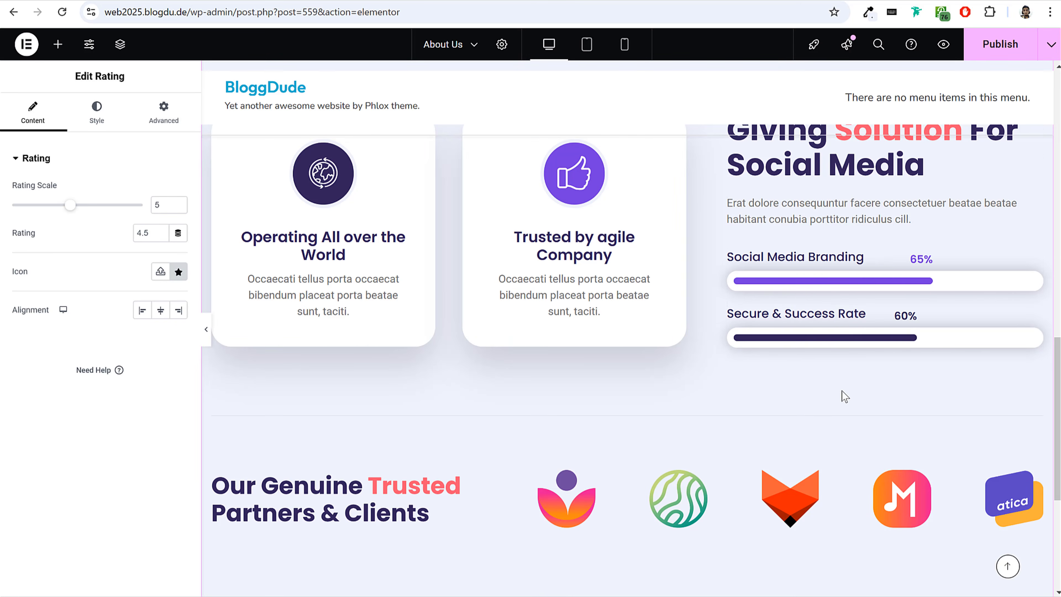
{"action": "scroll", "coordinate": [844, 396], "scroll_direction": "down", "scroll_amount": 6}
{"action": "scroll", "coordinate": [842, 396], "scroll_direction": "up", "scroll_amount": 20}
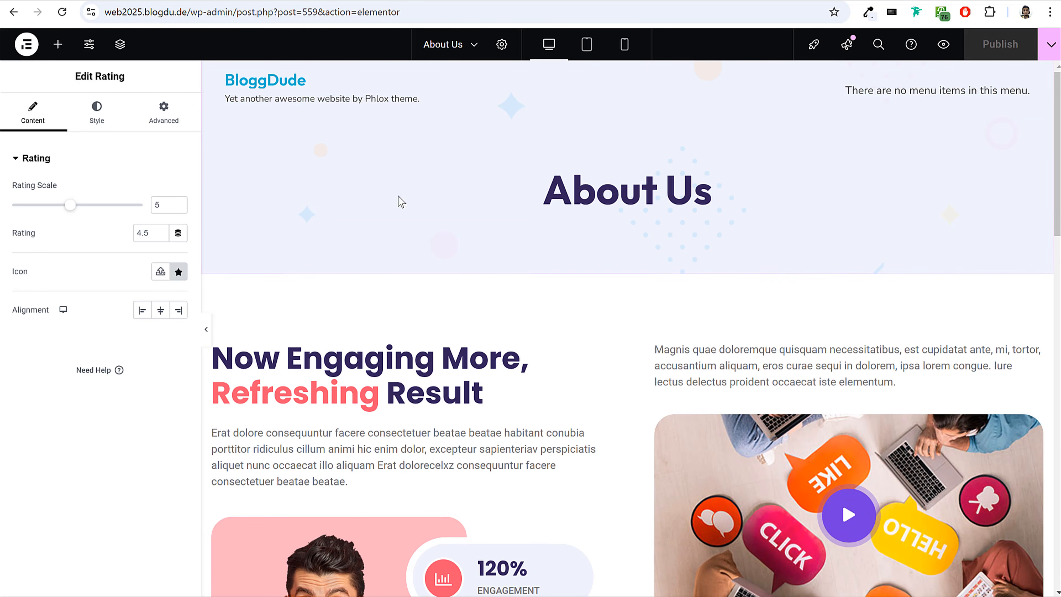
{"action": "scroll", "coordinate": [407, 369], "scroll_direction": "down", "scroll_amount": 5}
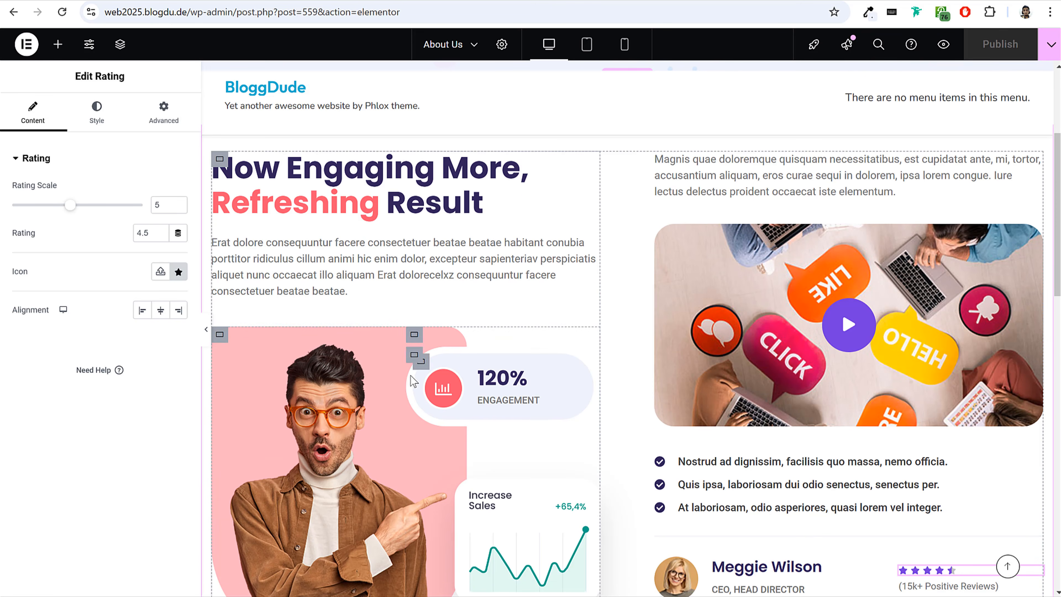
Exit the About Us page's Elementor editor to the WordPress admin and open Contact form 1 for editing.
{"action": "left_click", "coordinate": [26, 44]}
{"action": "left_click", "coordinate": [66, 179]}
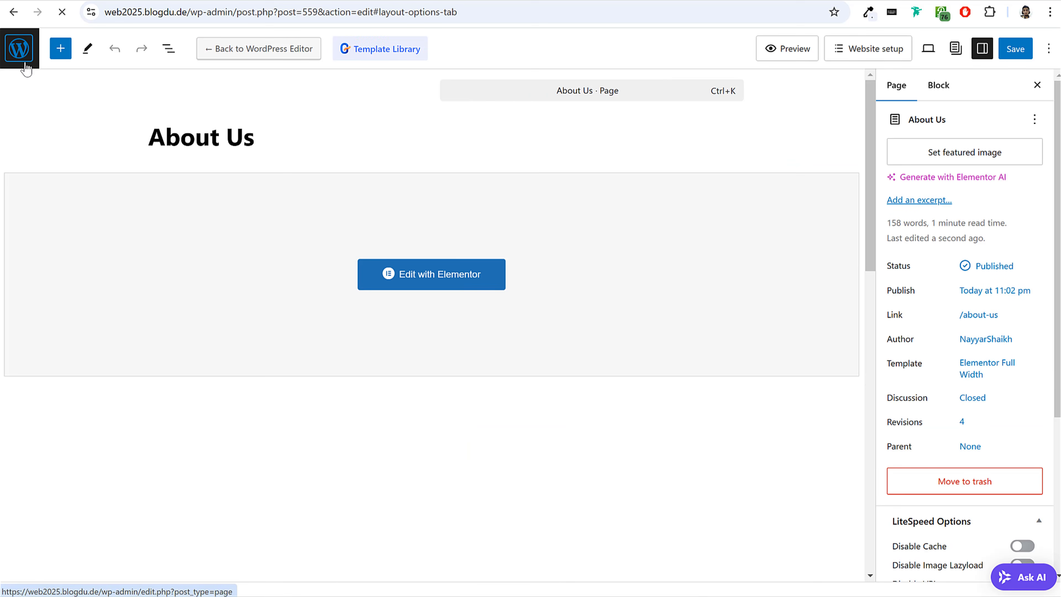
{"action": "left_click", "coordinate": [27, 65]}
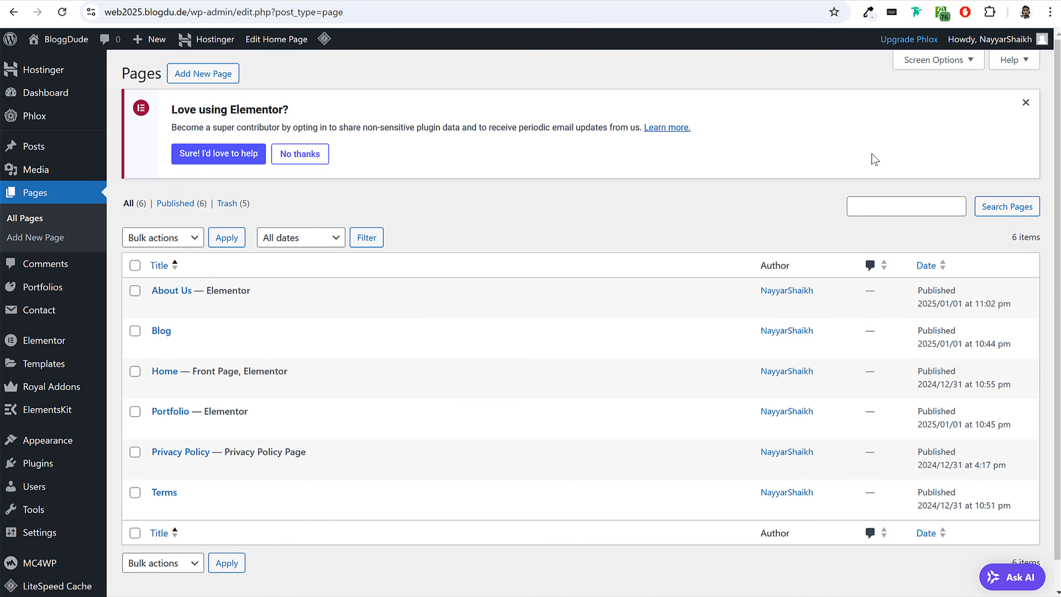
{"action": "left_click", "coordinate": [48, 312]}
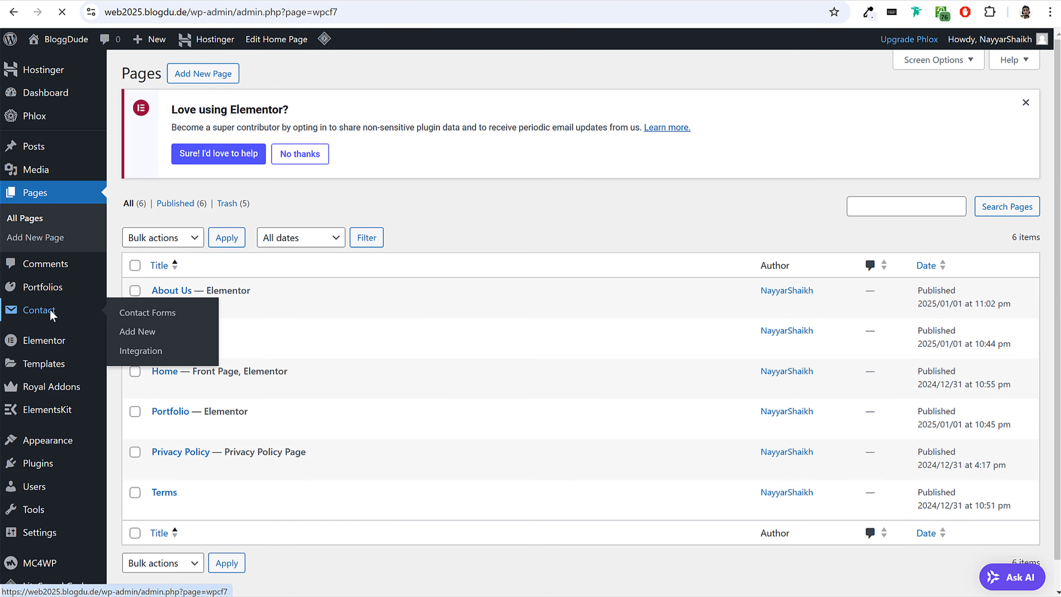
{"action": "scroll", "coordinate": [510, 309], "scroll_direction": "down", "scroll_amount": 1}
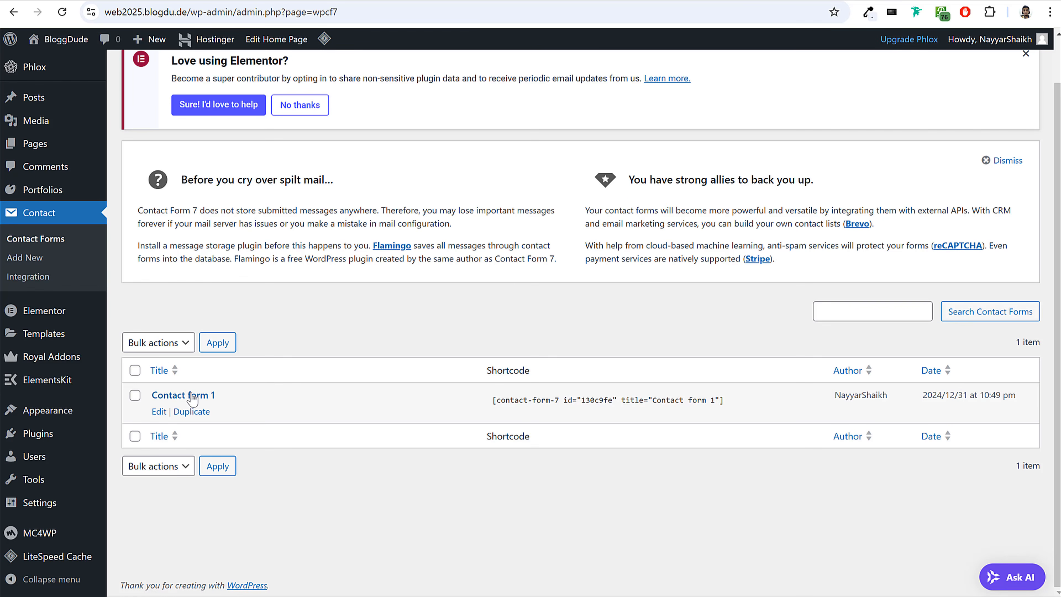
{"action": "left_click", "coordinate": [159, 411]}
{"action": "scroll", "coordinate": [331, 388], "scroll_direction": "down", "scroll_amount": 4}
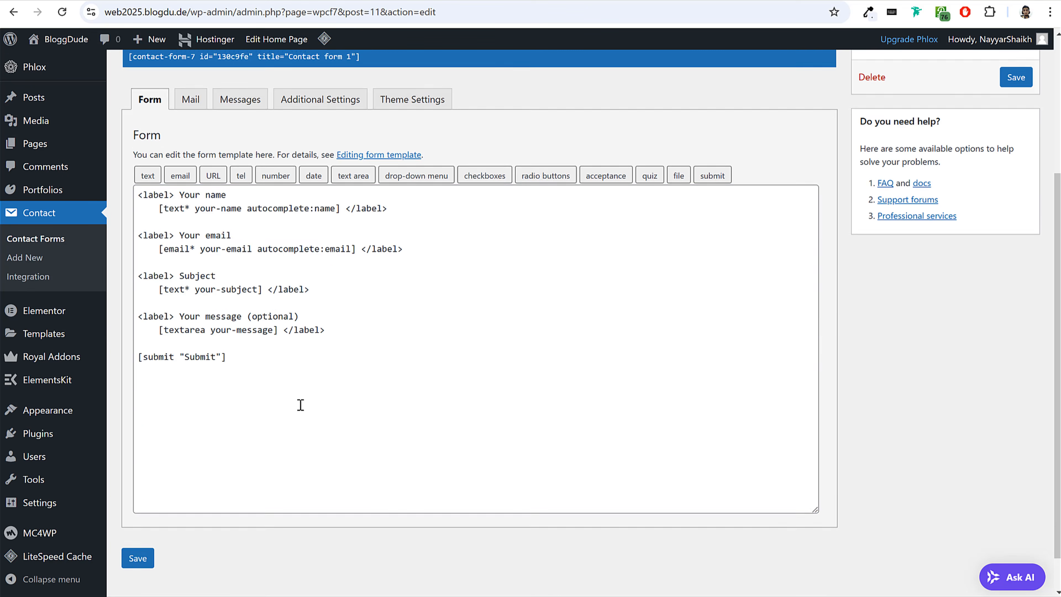
Replace Contact form 1's form template with the code from the Contact Form text file in the Pages folder and save the form.
{"action": "key", "text": "ctrl+a"}
{"action": "key", "text": "BackSpace"}
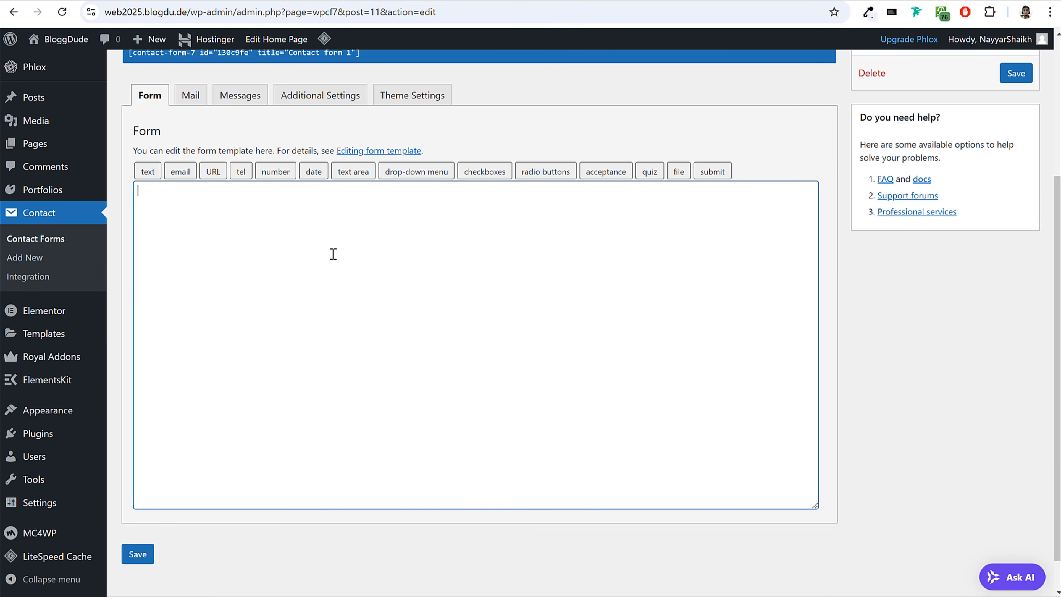
{"action": "key", "text": "alt+Tab"}
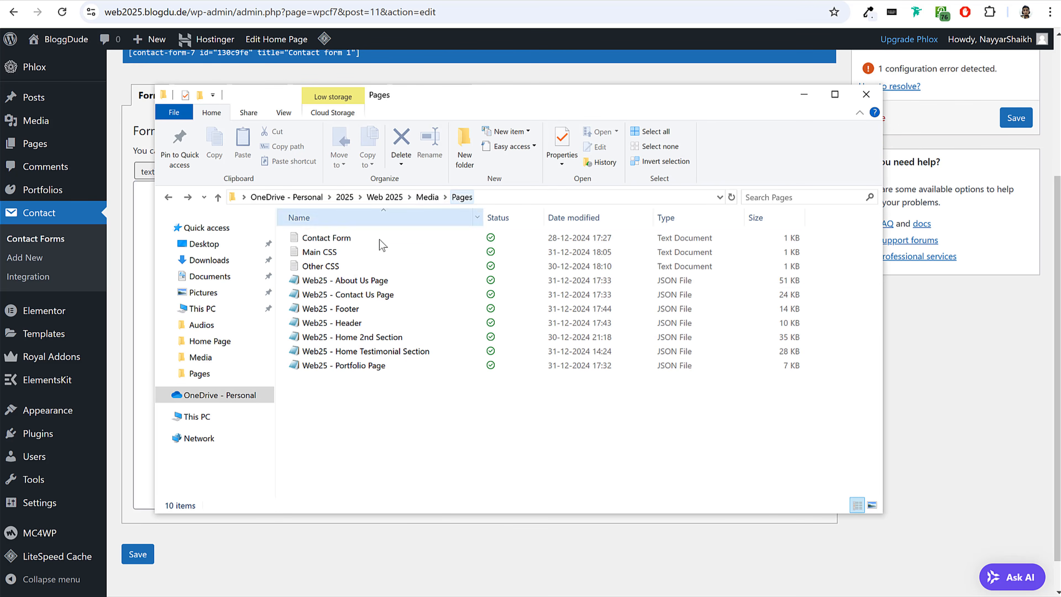
{"action": "double_click", "coordinate": [342, 244]}
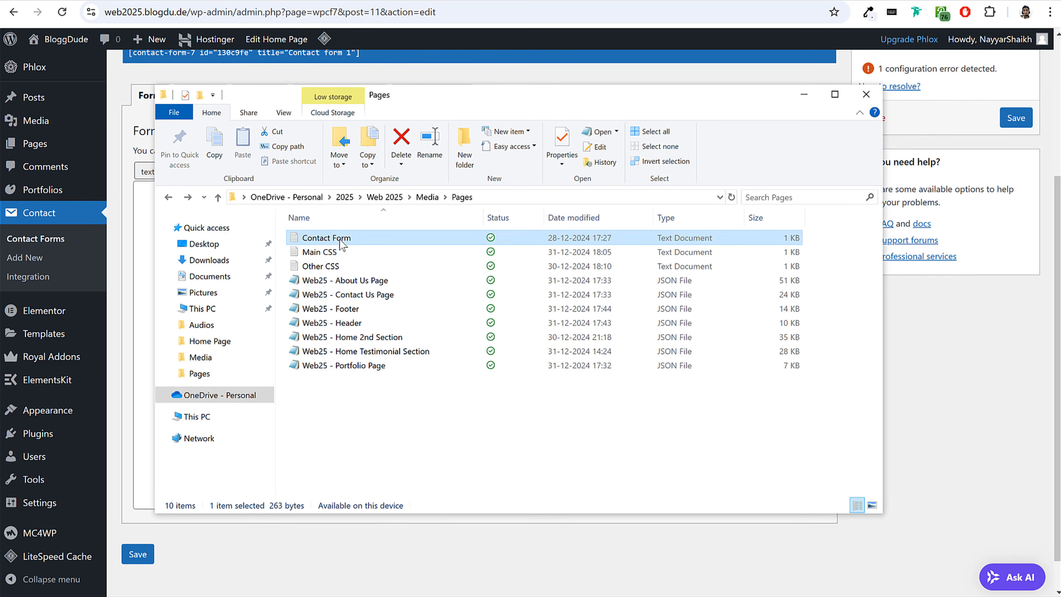
{"action": "left_click_drag", "start_coordinate": [898, 178], "coordinate": [507, 52]}
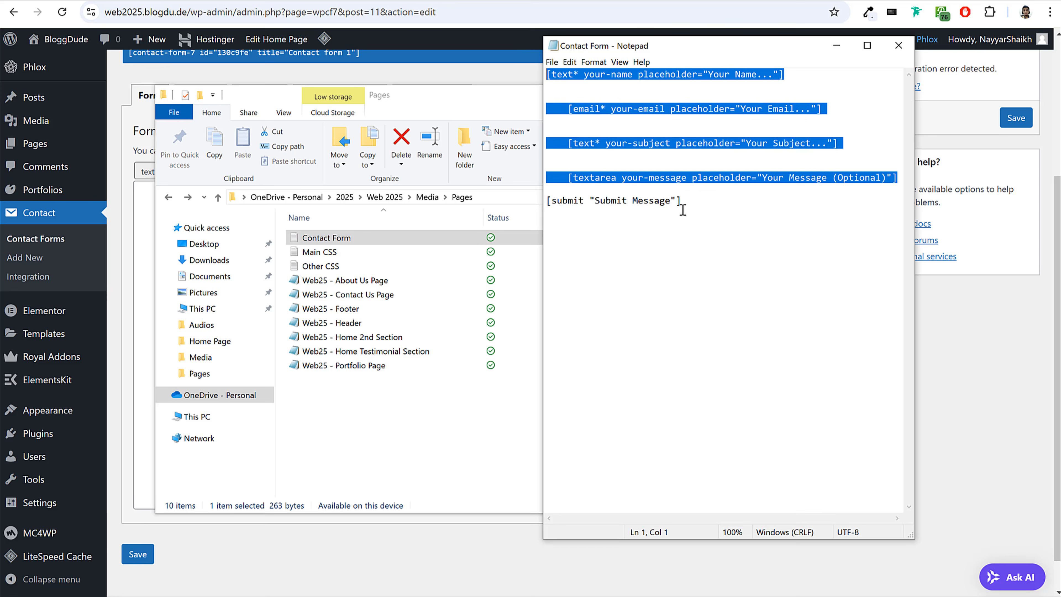
{"action": "key", "text": "ctrl+a"}
{"action": "key", "text": "ctrl+c"}
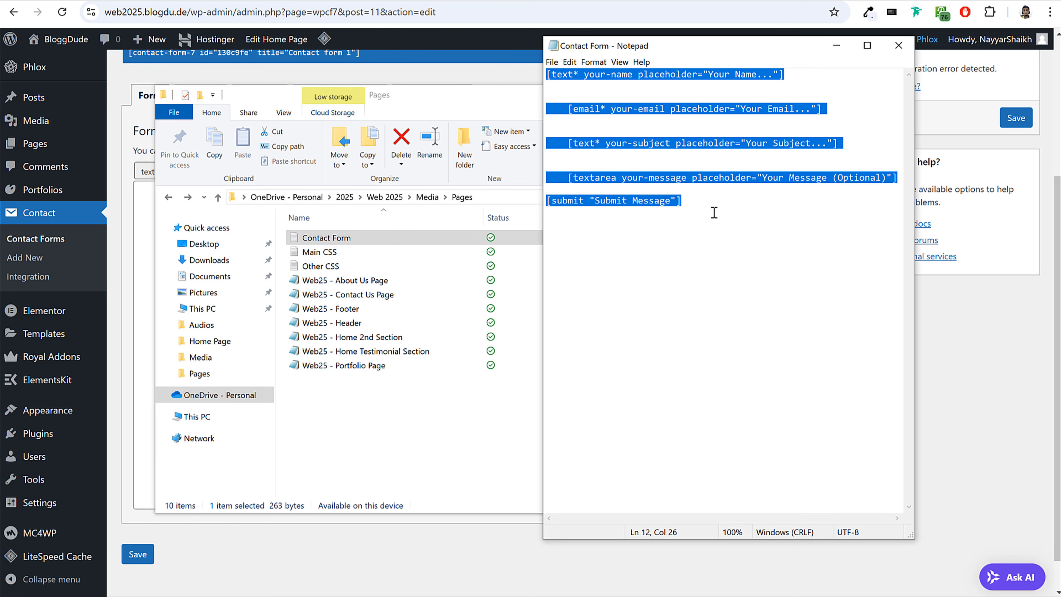
{"action": "left_click", "coordinate": [898, 46]}
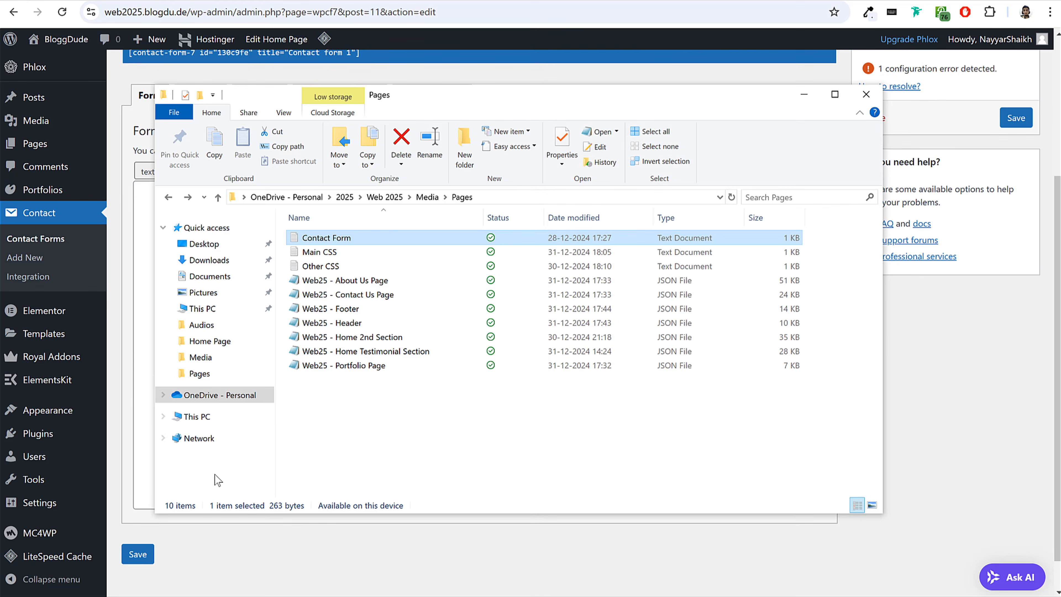
{"action": "left_click", "coordinate": [180, 353]}
{"action": "key", "text": "ctrl+v"}
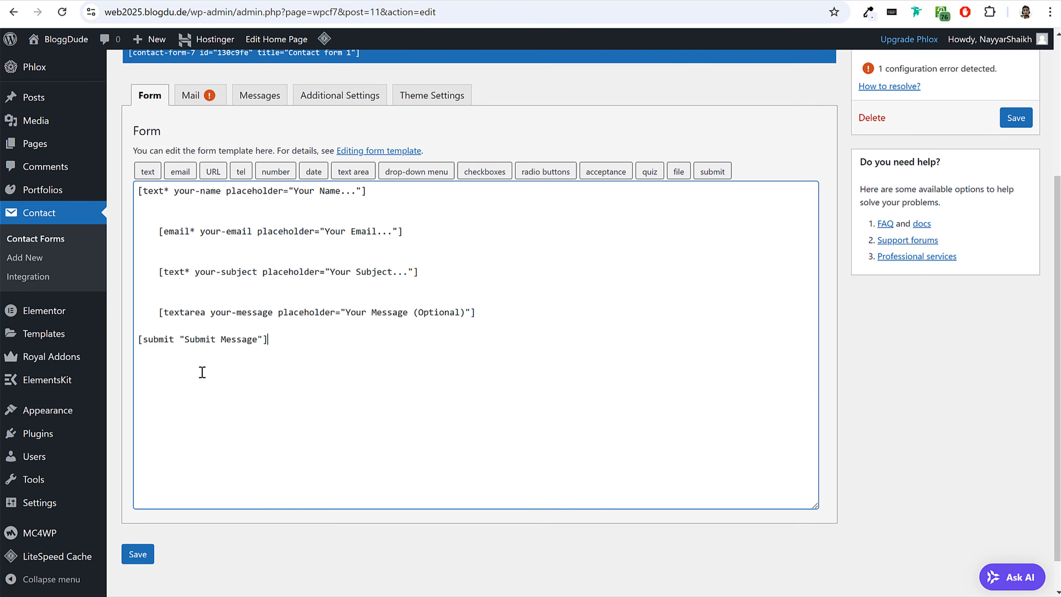
{"action": "left_click", "coordinate": [135, 557]}
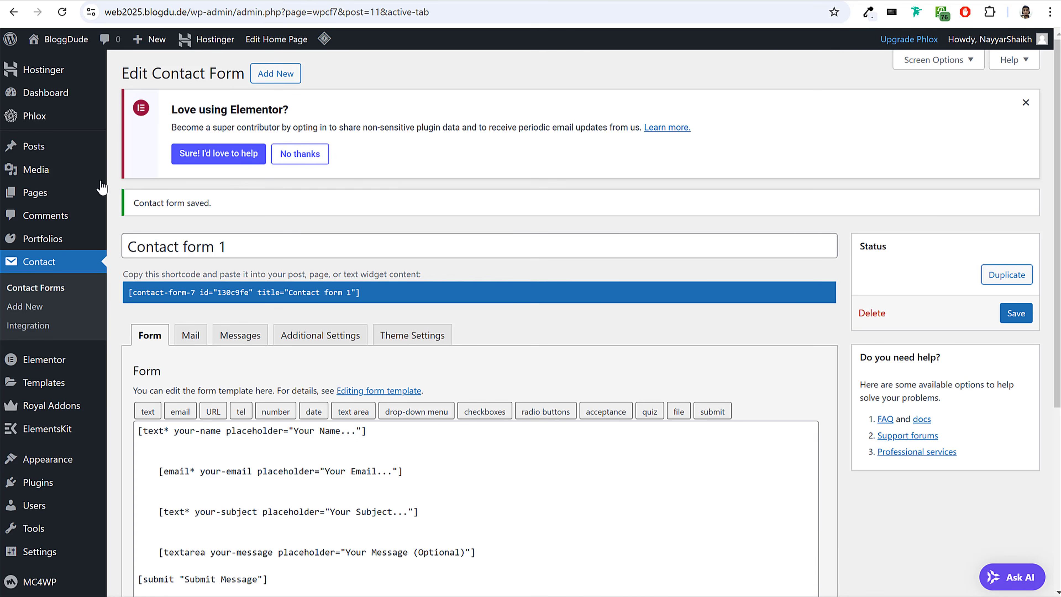
Decline Elementor's data-sharing request in the pages list and create a new page titled Contact Us.
{"action": "left_click", "coordinate": [50, 194]}
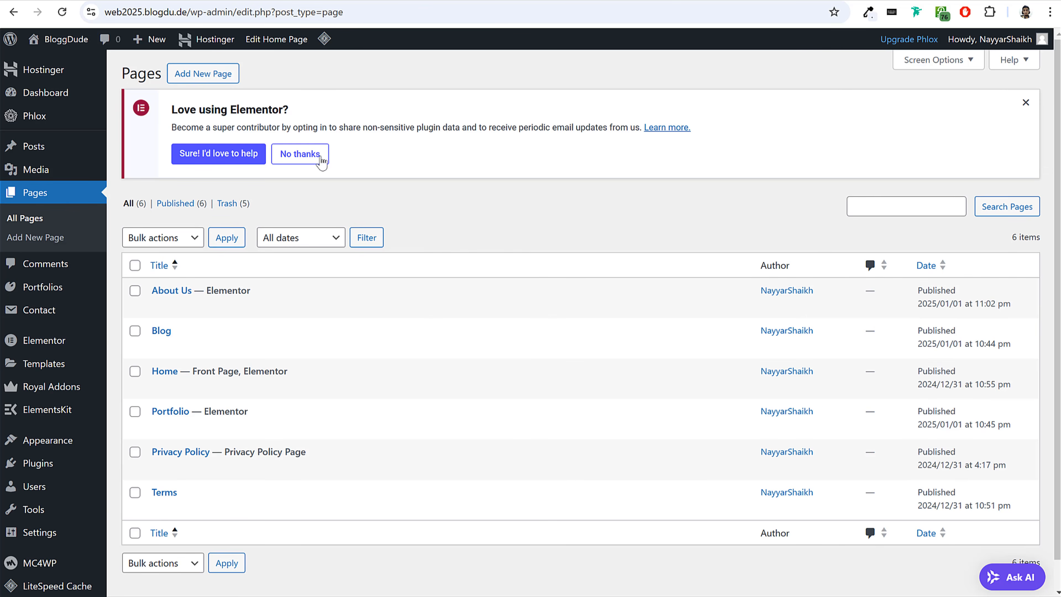
{"action": "left_click", "coordinate": [309, 154]}
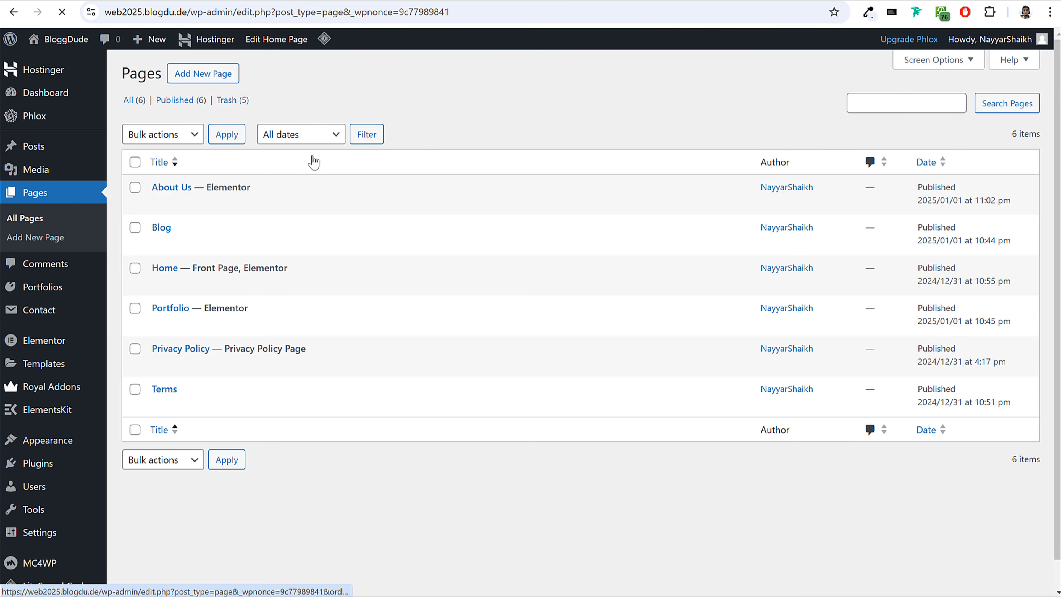
{"action": "left_click", "coordinate": [216, 74]}
{"action": "type", "text": "Co"}
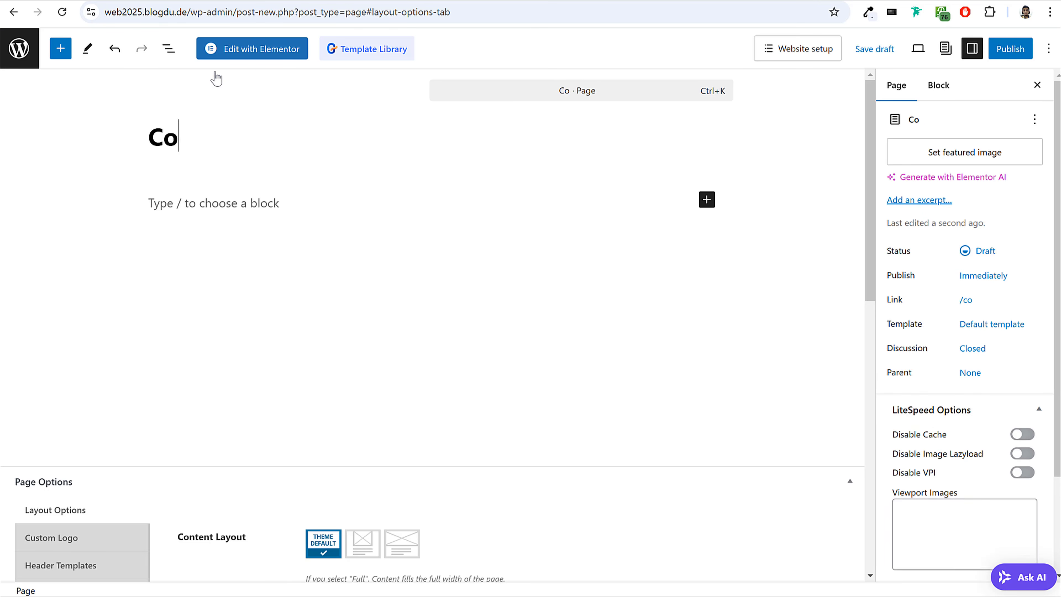
{"action": "type", "text": "ntact Us"}
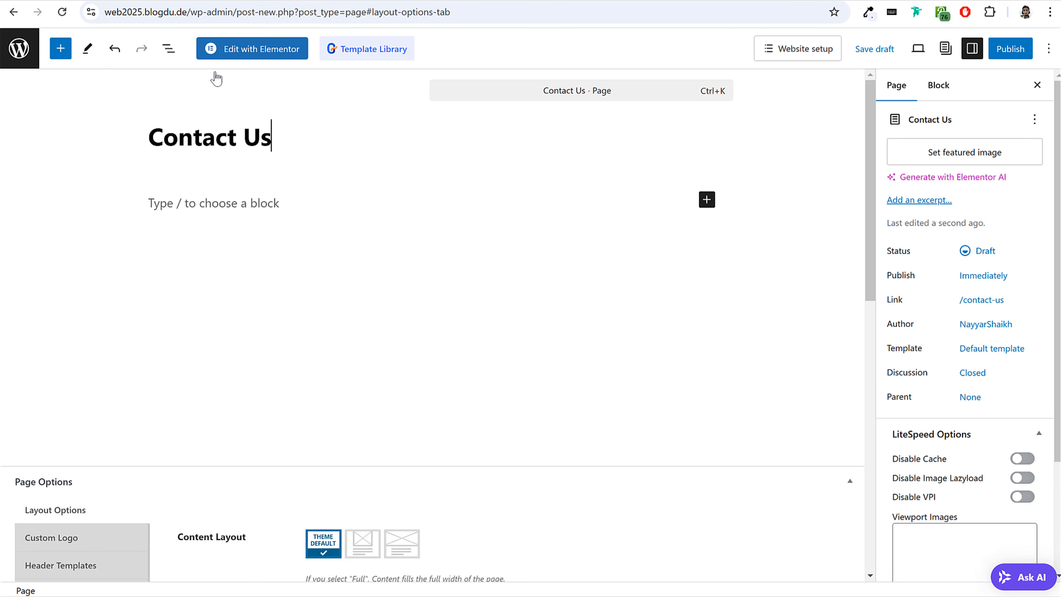
Set the Contact Us page's template to Elementor Full Width and its Display Title Bar Section option to No.
{"action": "left_click", "coordinate": [1014, 346]}
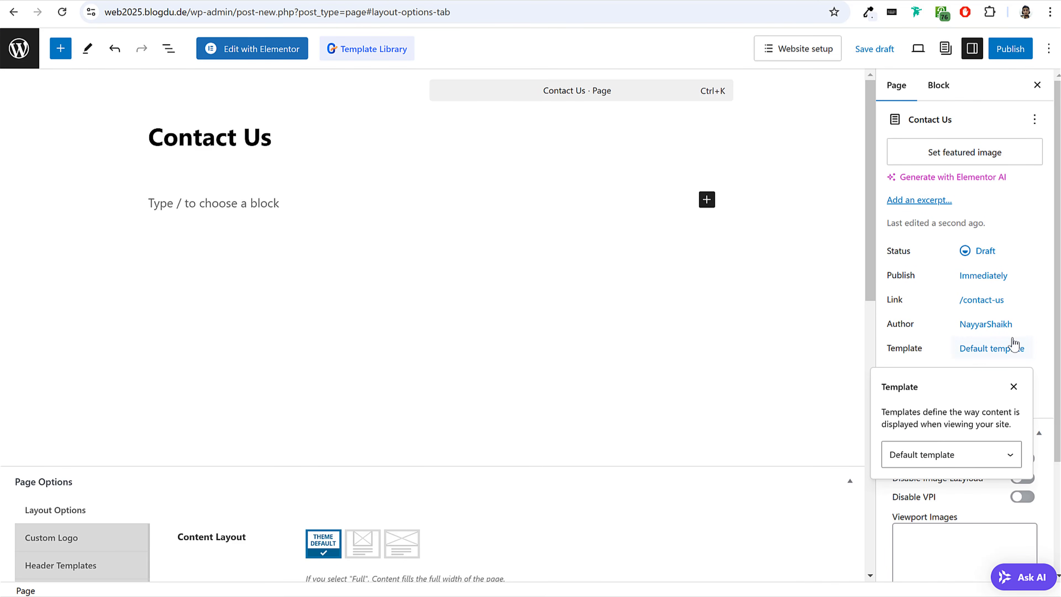
{"action": "left_click", "coordinate": [940, 460]}
{"action": "left_click", "coordinate": [952, 209]}
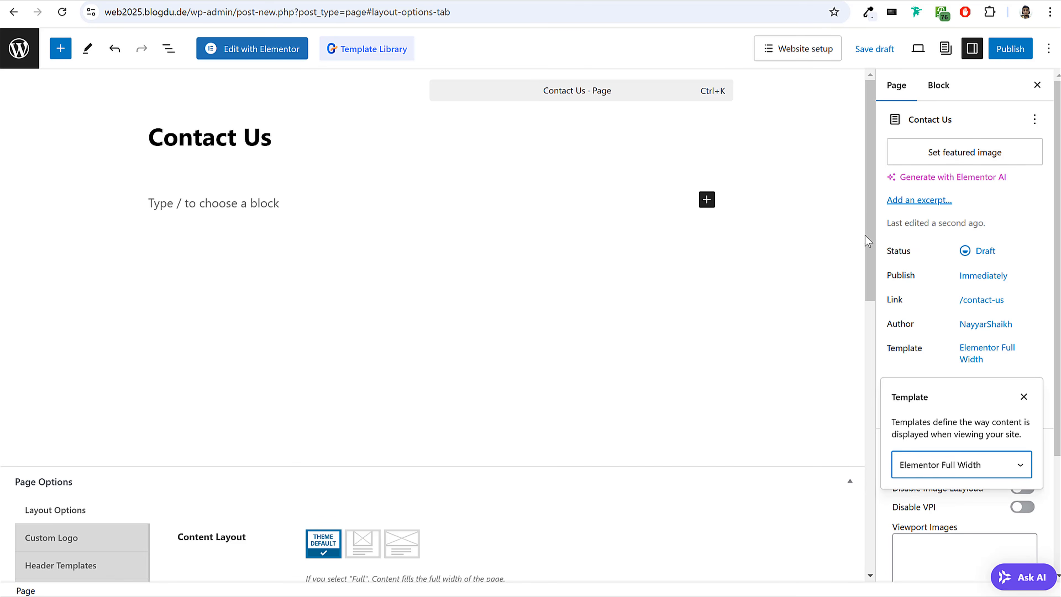
{"action": "left_click", "coordinate": [782, 268]}
{"action": "scroll", "coordinate": [777, 288], "scroll_direction": "down", "scroll_amount": 6}
{"action": "left_click", "coordinate": [81, 351]}
{"action": "left_click", "coordinate": [356, 271]}
{"action": "left_click", "coordinate": [343, 318]}
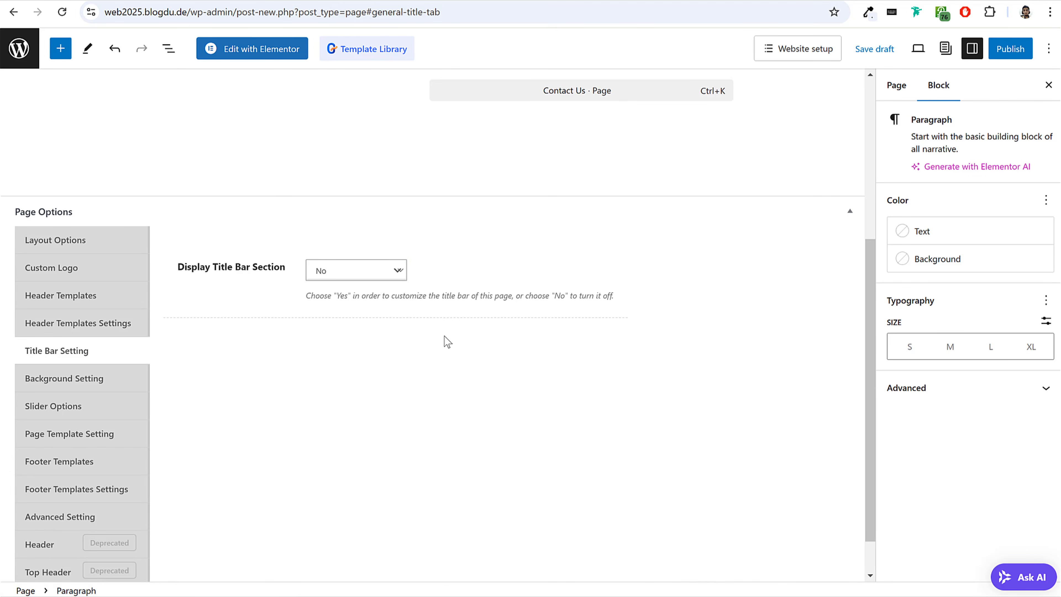
Publish the Contact Us page and open it for editing with Elementor.
{"action": "scroll", "coordinate": [448, 341], "scroll_direction": "up", "scroll_amount": 6}
{"action": "left_click", "coordinate": [1010, 48]}
{"action": "left_click", "coordinate": [1007, 48]}
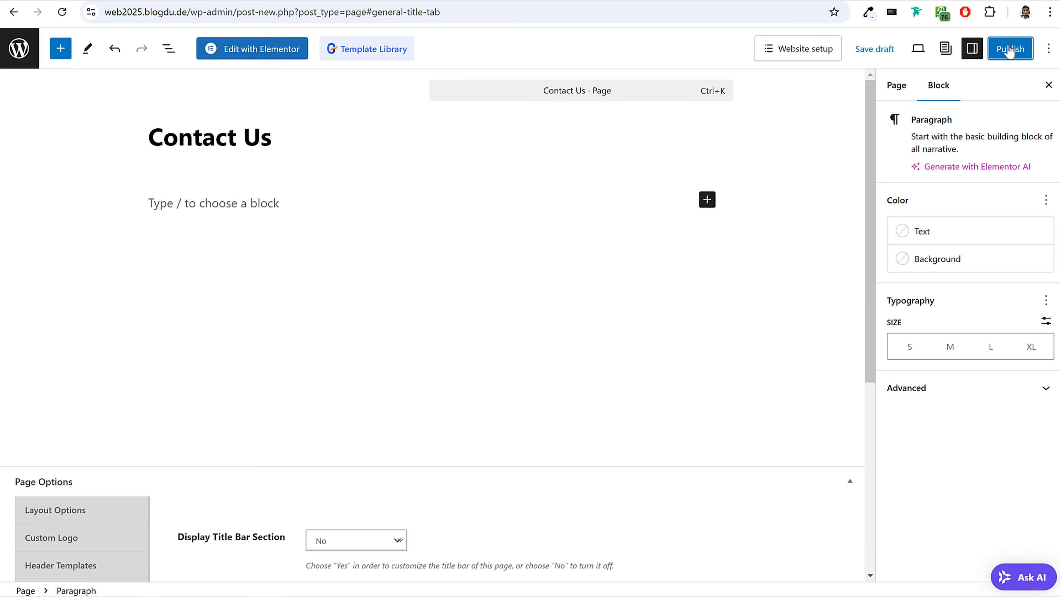
{"action": "left_click", "coordinate": [277, 50]}
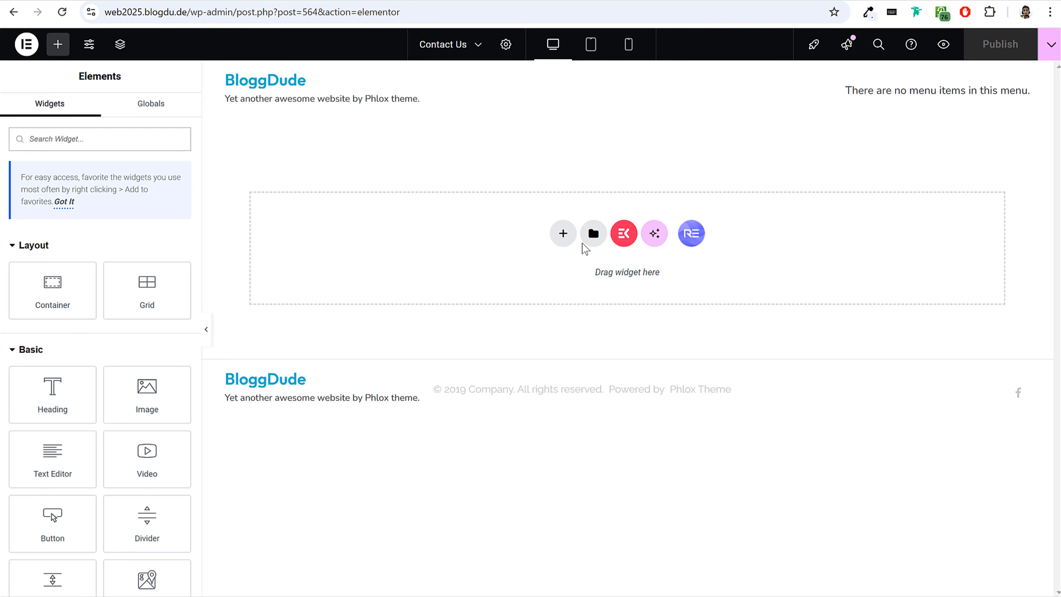
Insert the saved Web25 - Contact Us Page template into the empty Contact Us page.
{"action": "left_click", "coordinate": [594, 233]}
{"action": "left_click", "coordinate": [569, 69]}
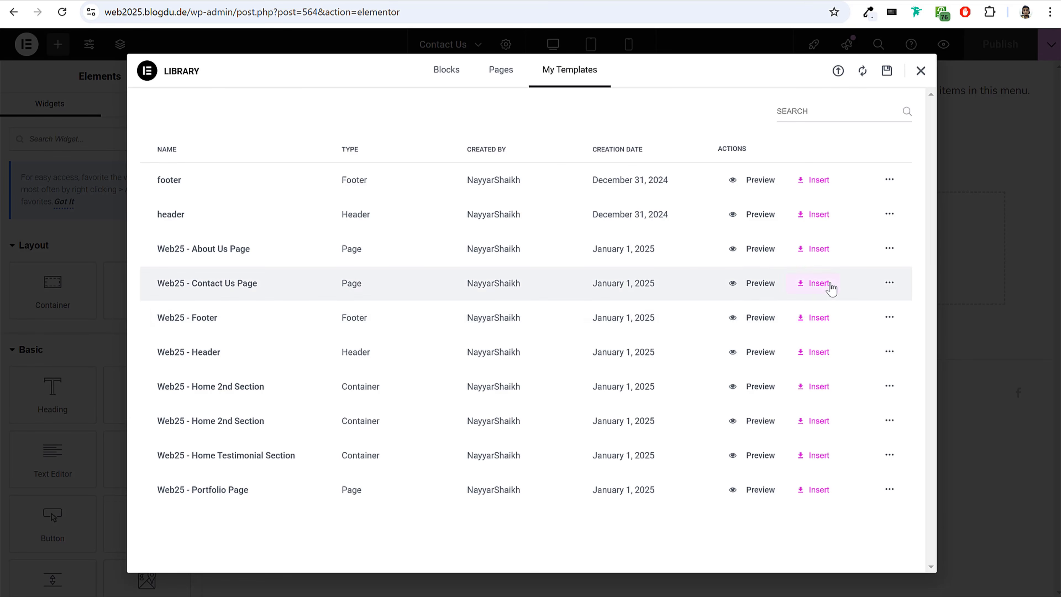
{"action": "left_click", "coordinate": [818, 284]}
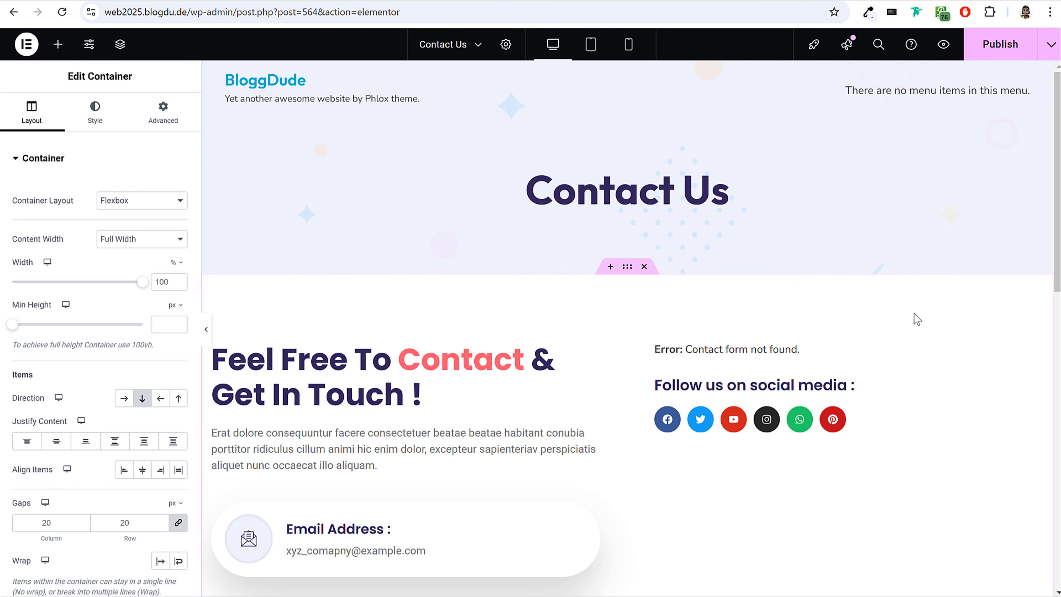
Assign Contact form 1 to the Contact Form 7 widget above the social media links.
{"action": "scroll", "coordinate": [912, 315], "scroll_direction": "down", "scroll_amount": 3}
{"action": "scroll", "coordinate": [910, 317], "scroll_direction": "down", "scroll_amount": 2}
{"action": "scroll", "coordinate": [907, 320], "scroll_direction": "down", "scroll_amount": 5}
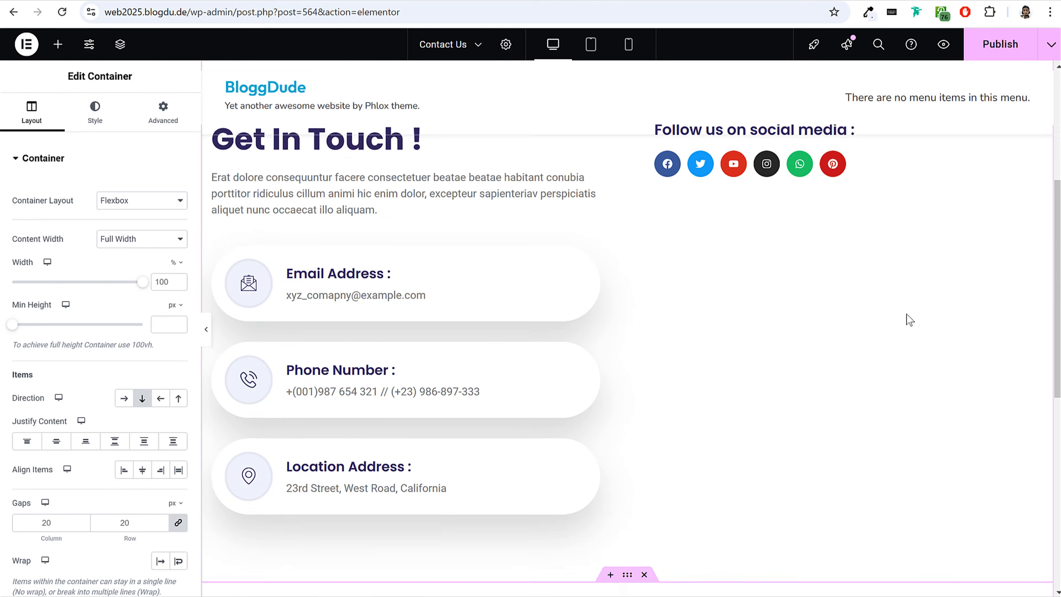
{"action": "scroll", "coordinate": [907, 319], "scroll_direction": "up", "scroll_amount": 8}
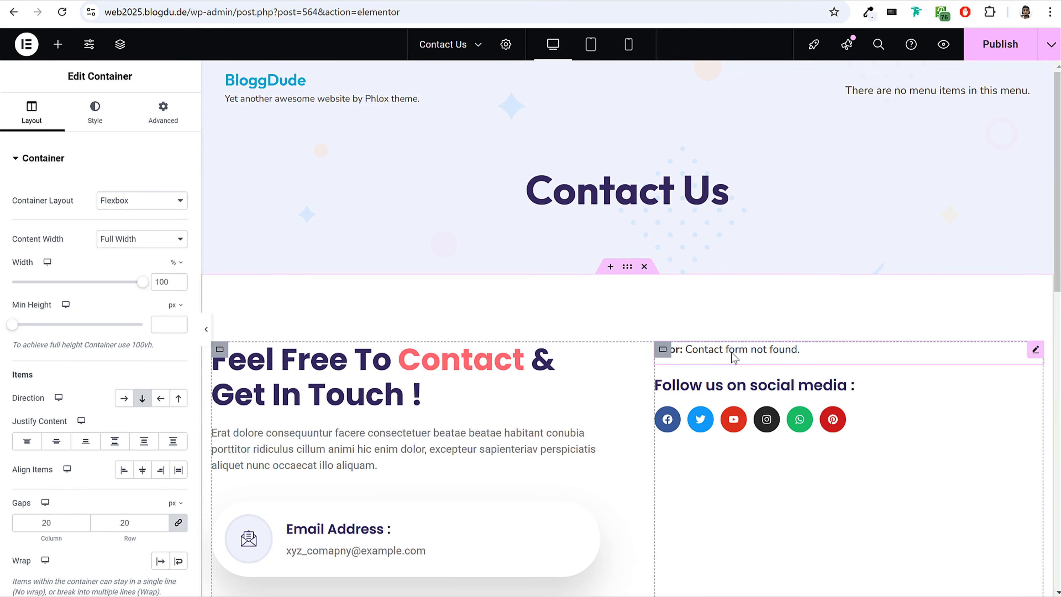
{"action": "left_click", "coordinate": [738, 351]}
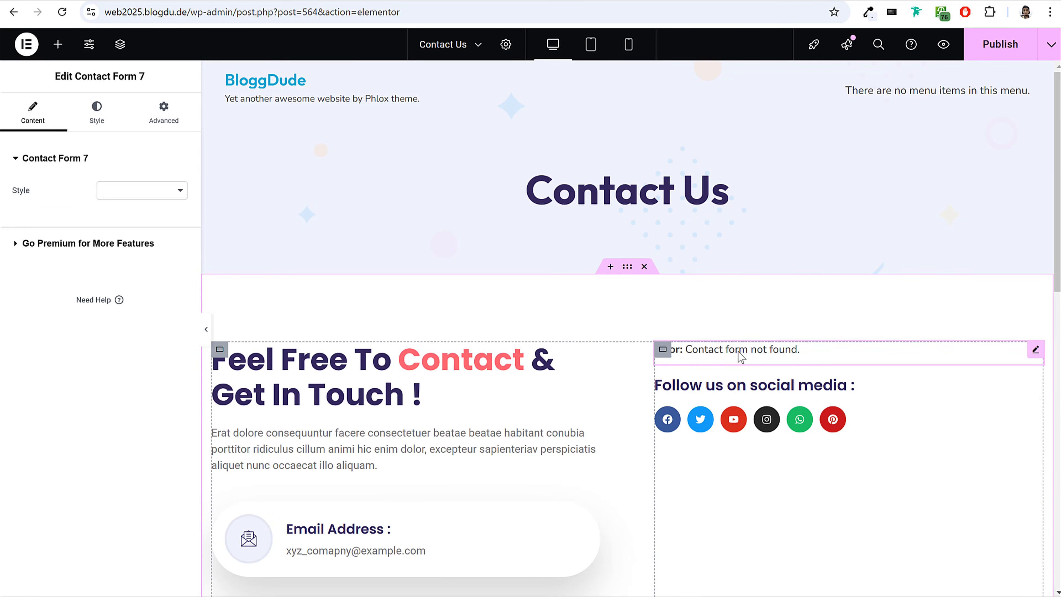
{"action": "left_click", "coordinate": [122, 194]}
{"action": "left_click", "coordinate": [137, 210]}
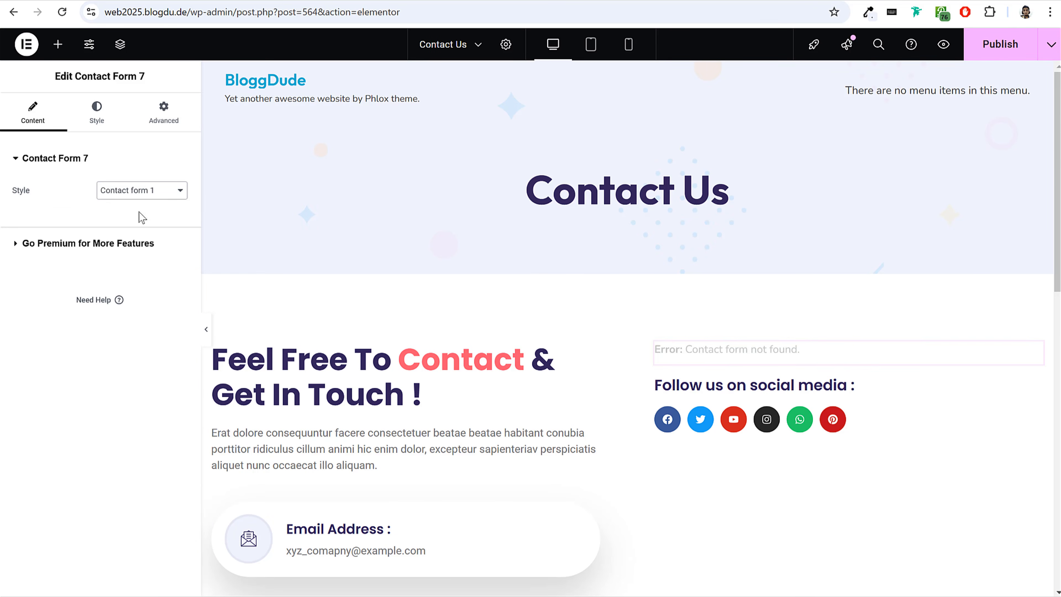
Replace the description under the Email Address heading with the site owner's e-mail address.
{"action": "scroll", "coordinate": [807, 350], "scroll_direction": "down", "scroll_amount": 4}
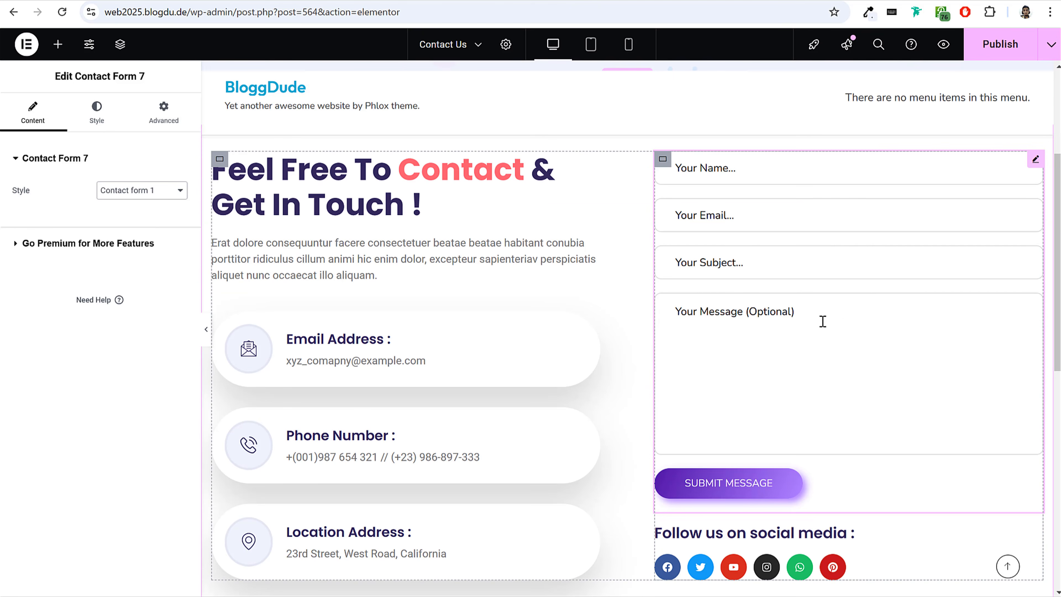
{"action": "scroll", "coordinate": [840, 336], "scroll_direction": "down", "scroll_amount": 2}
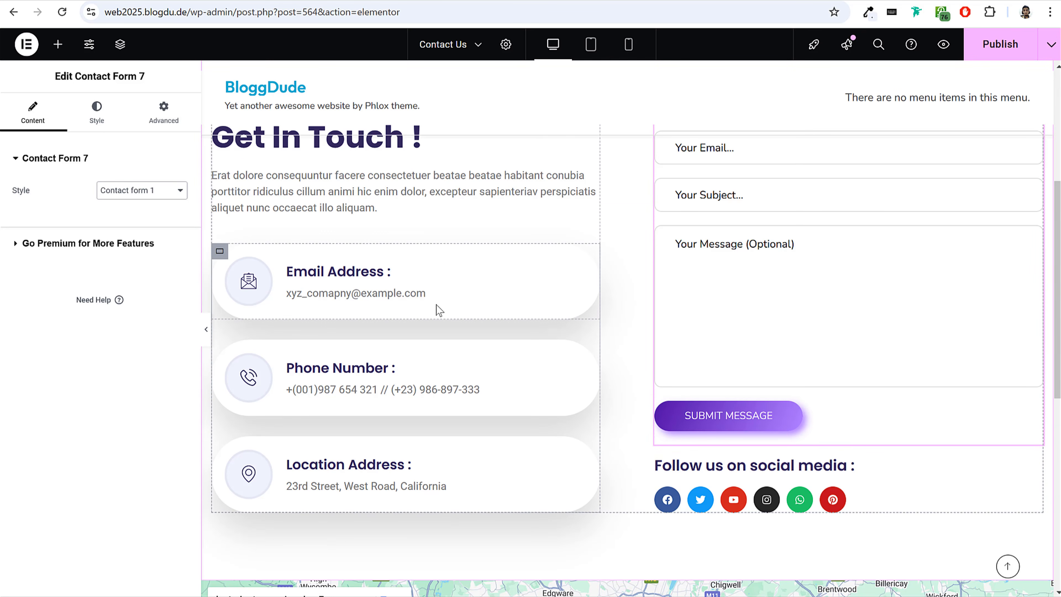
{"action": "left_click", "coordinate": [414, 297]}
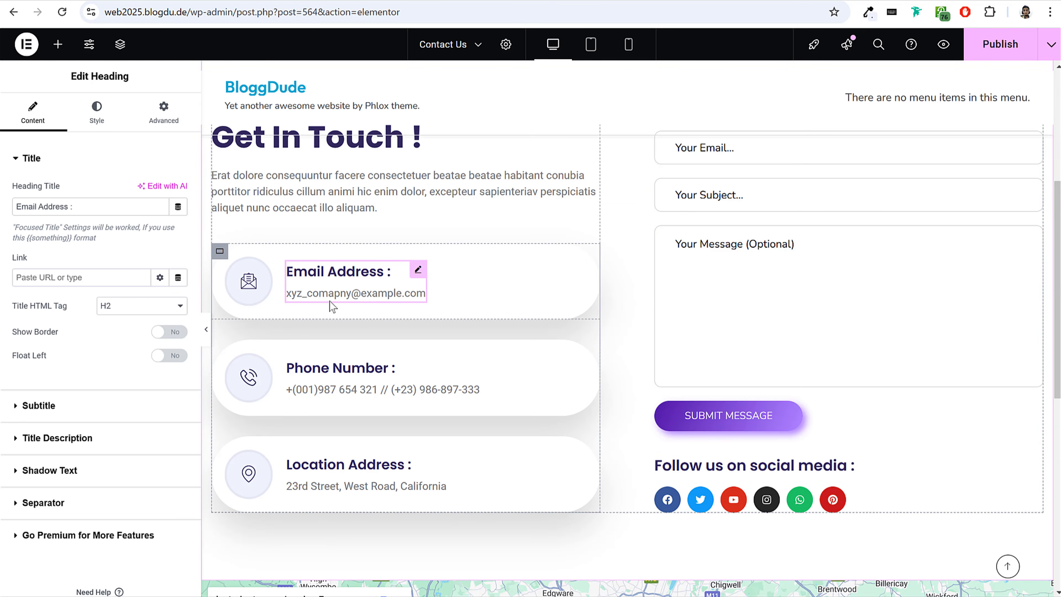
{"action": "left_click", "coordinate": [63, 410]}
{"action": "left_click", "coordinate": [85, 273]}
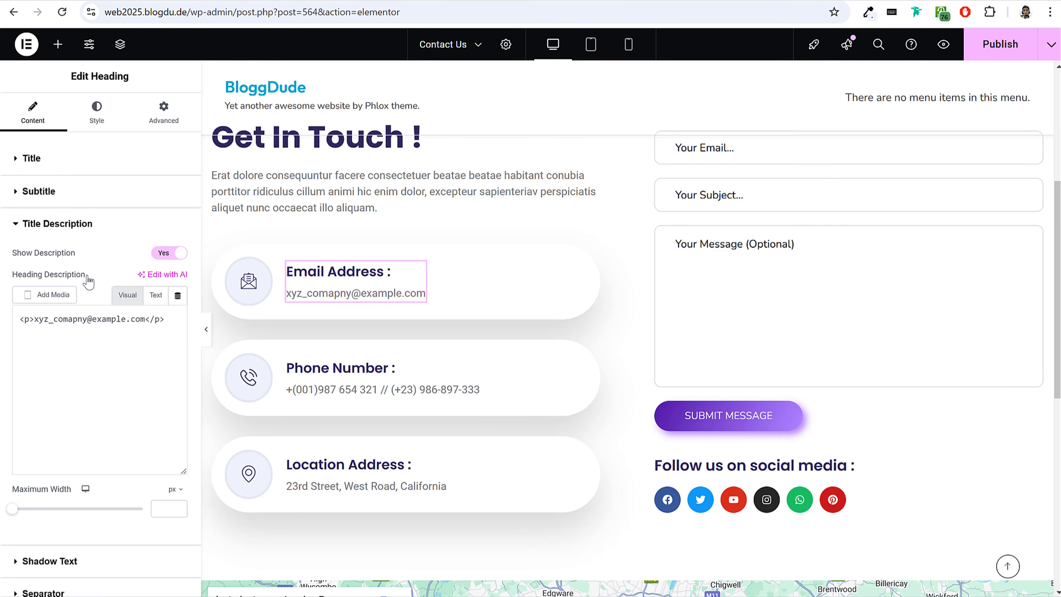
{"action": "left_click_drag", "start_coordinate": [173, 368], "coordinate": [18, 369]}
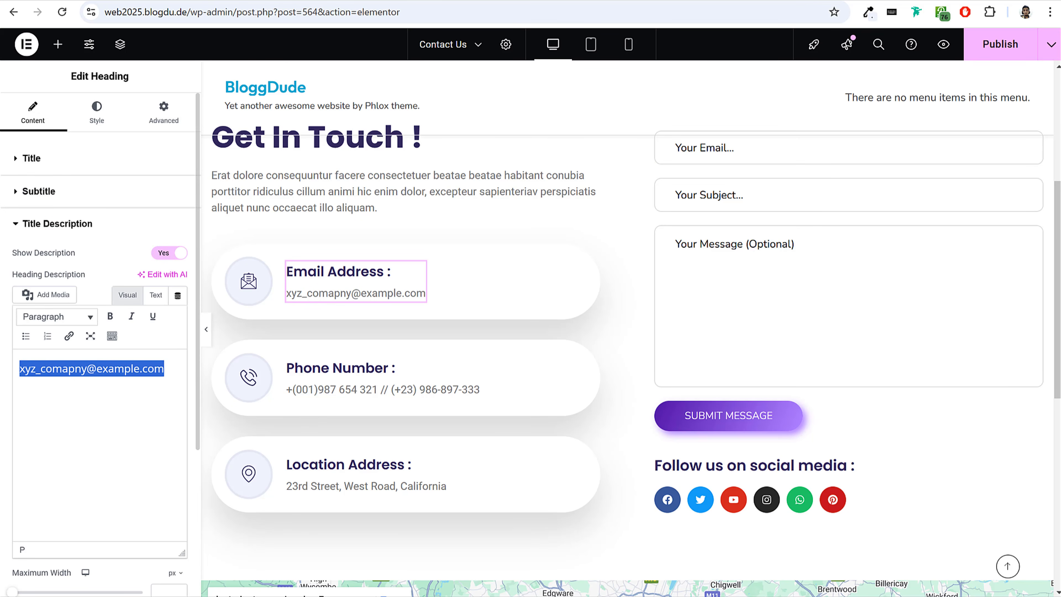
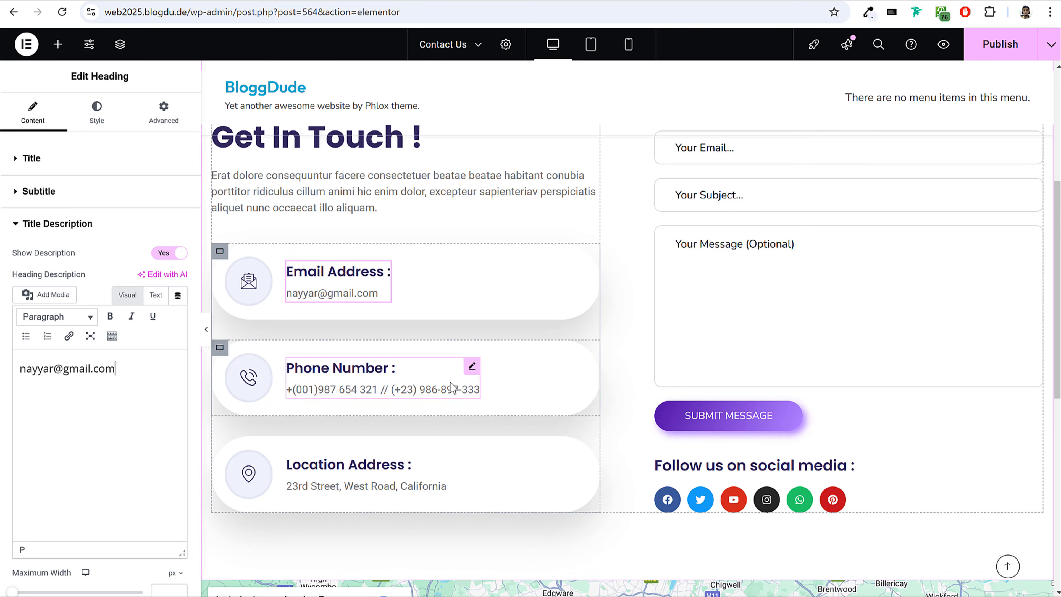
{"action": "scroll", "coordinate": [620, 390], "scroll_direction": "down", "scroll_amount": 10}
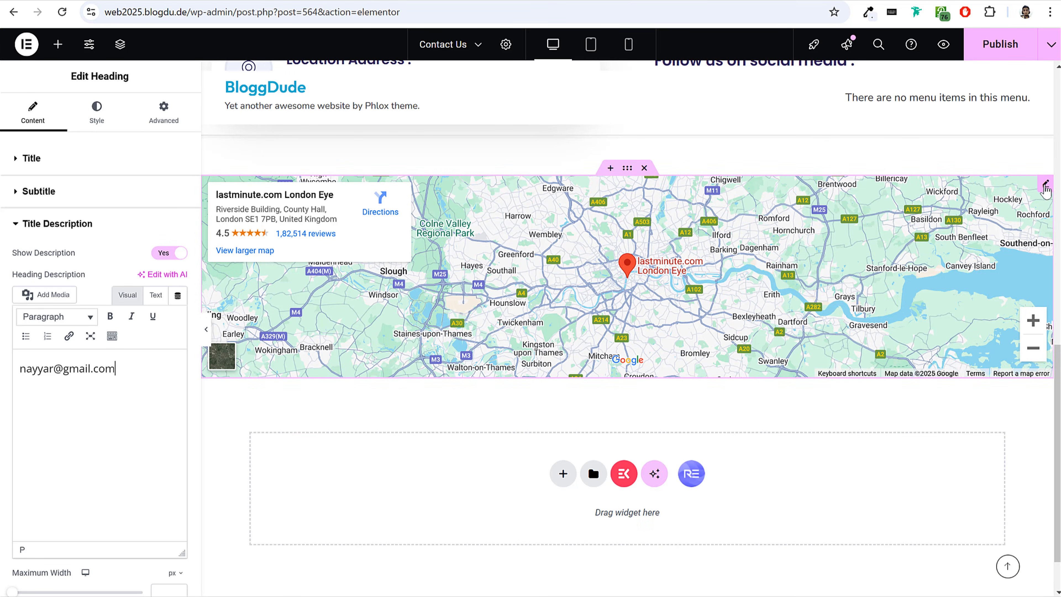
Set the Google Maps widget's location to mumbai and its zoom to 15.
{"action": "left_click", "coordinate": [1045, 186]}
{"action": "triple_click", "coordinate": [110, 204]}
{"action": "type", "text": "mumbai"}
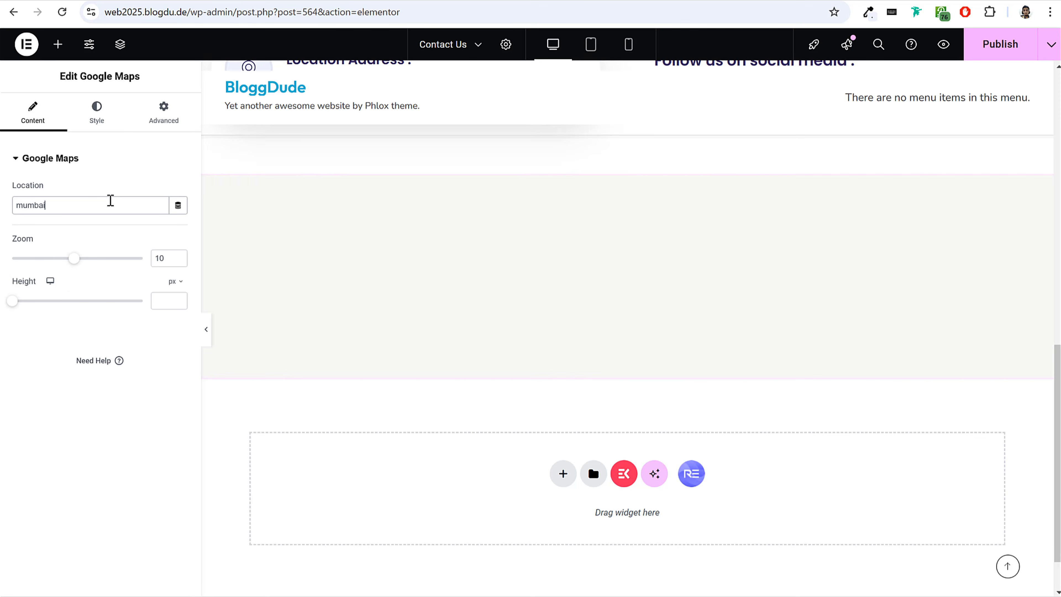
{"action": "left_click_drag", "start_coordinate": [73, 259], "coordinate": [112, 265]}
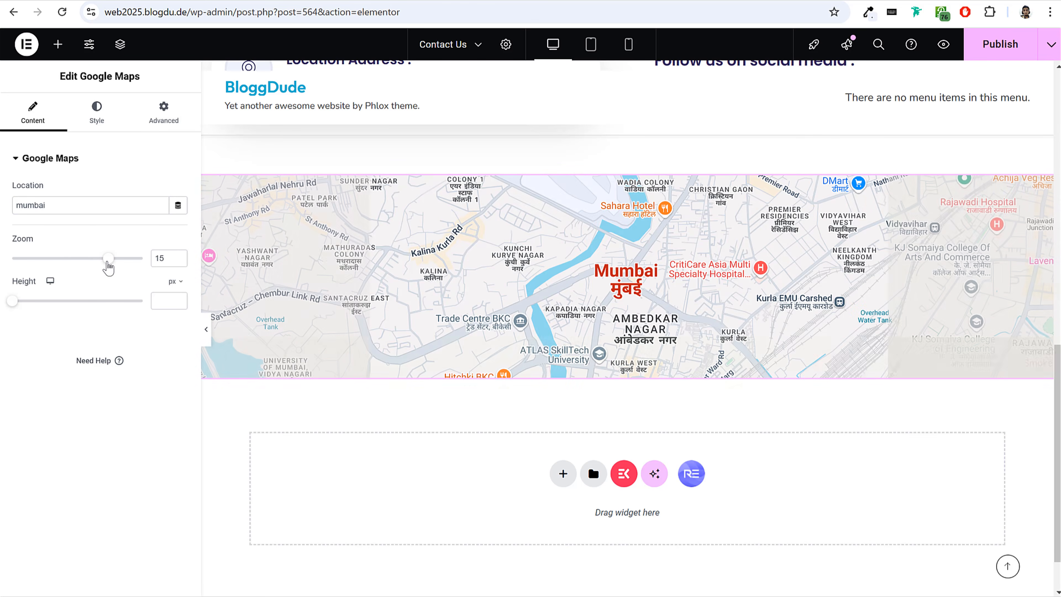
Publish the Contact Us page's changes and exit Elementor to the WordPress editor.
{"action": "left_click", "coordinate": [1001, 44]}
{"action": "scroll", "coordinate": [785, 203], "scroll_direction": "up", "scroll_amount": 8}
{"action": "scroll", "coordinate": [785, 203], "scroll_direction": "up", "scroll_amount": 6}
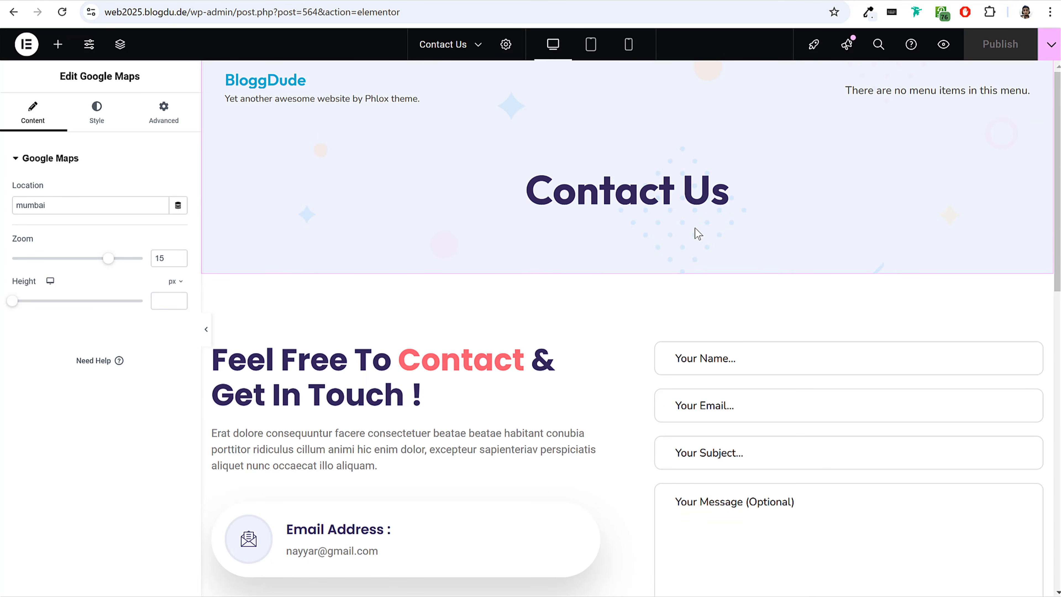
{"action": "left_click", "coordinate": [18, 49]}
{"action": "left_click", "coordinate": [63, 178]}
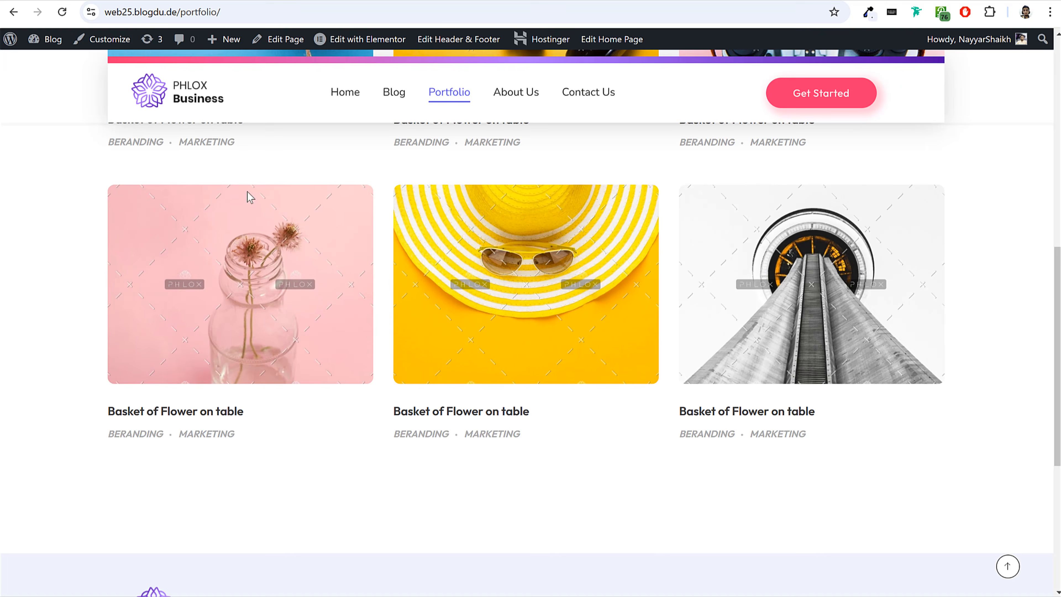
Examine the demo site's Blog page, including its post list and the sidebar's author, popular posts, social links and newsletter sections.
{"action": "scroll", "coordinate": [246, 197], "scroll_direction": "up", "scroll_amount": 10}
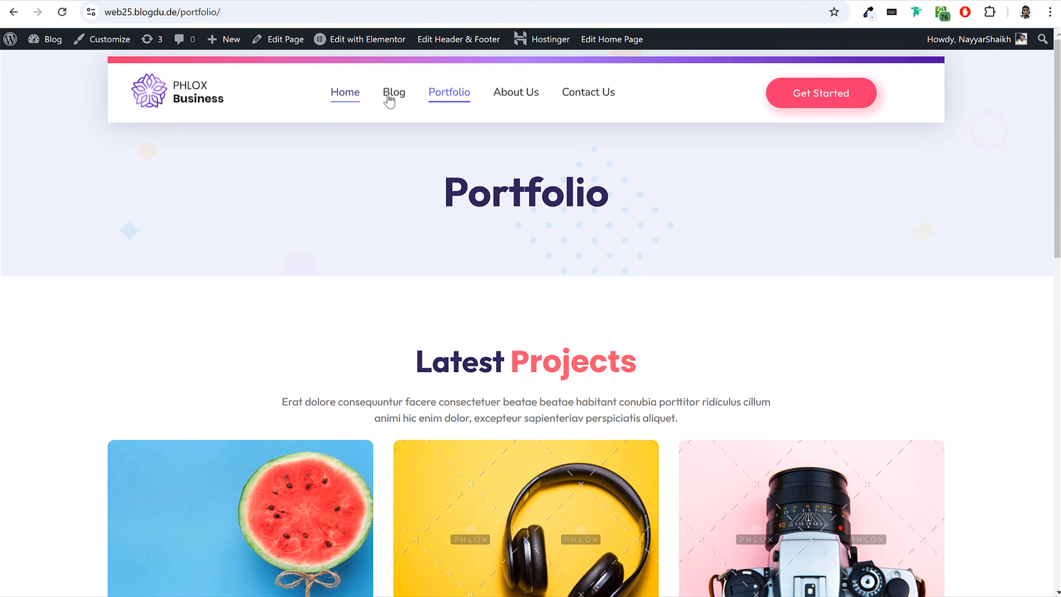
{"action": "left_click", "coordinate": [389, 101]}
{"action": "scroll", "coordinate": [848, 205], "scroll_direction": "down", "scroll_amount": 6}
{"action": "scroll", "coordinate": [848, 205], "scroll_direction": "down", "scroll_amount": 5}
{"action": "scroll", "coordinate": [845, 204], "scroll_direction": "up", "scroll_amount": 10}
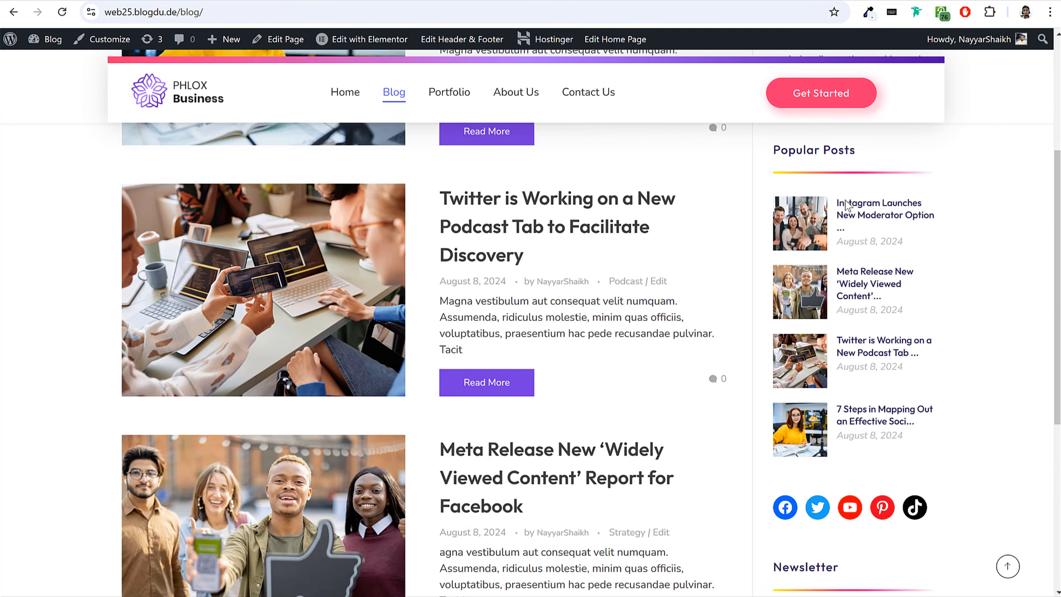
{"action": "left_click_drag", "start_coordinate": [780, 202], "coordinate": [831, 326]}
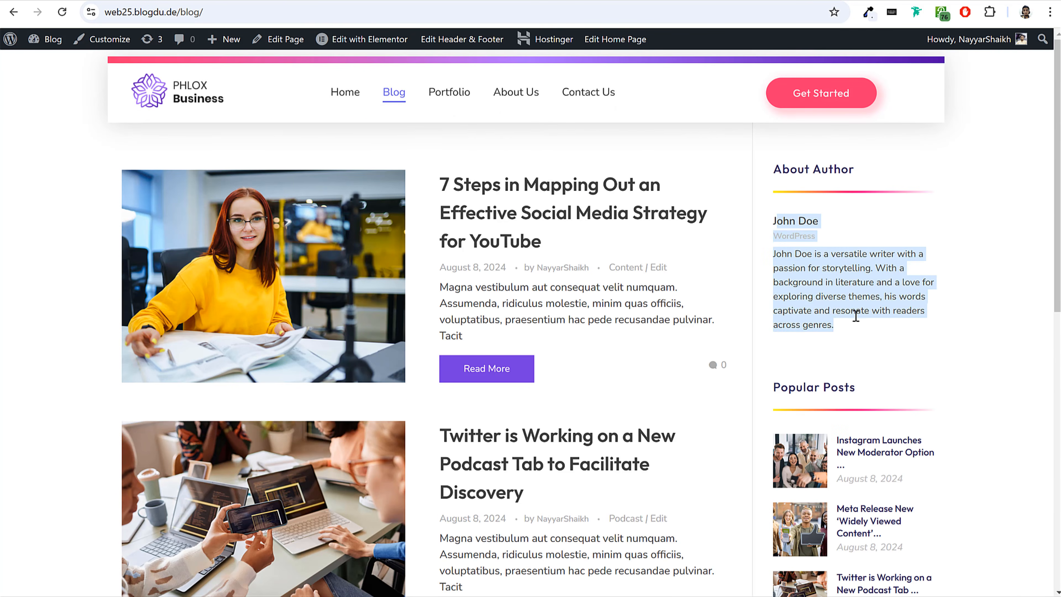
{"action": "scroll", "coordinate": [811, 262], "scroll_direction": "down", "scroll_amount": 9}
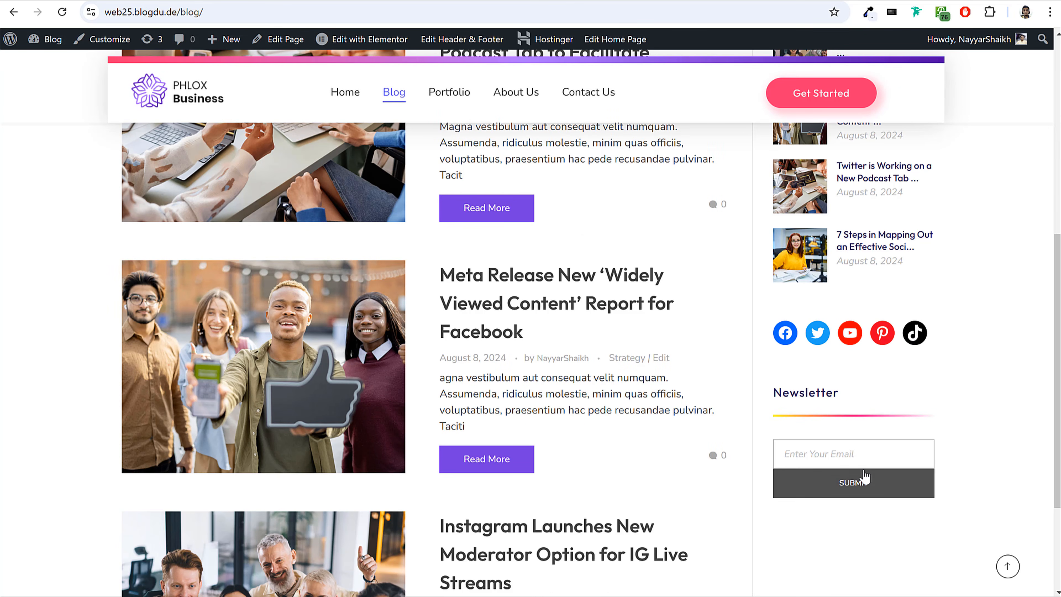
{"action": "scroll", "coordinate": [866, 476], "scroll_direction": "up", "scroll_amount": 8}
{"action": "left_click", "coordinate": [894, 299]}
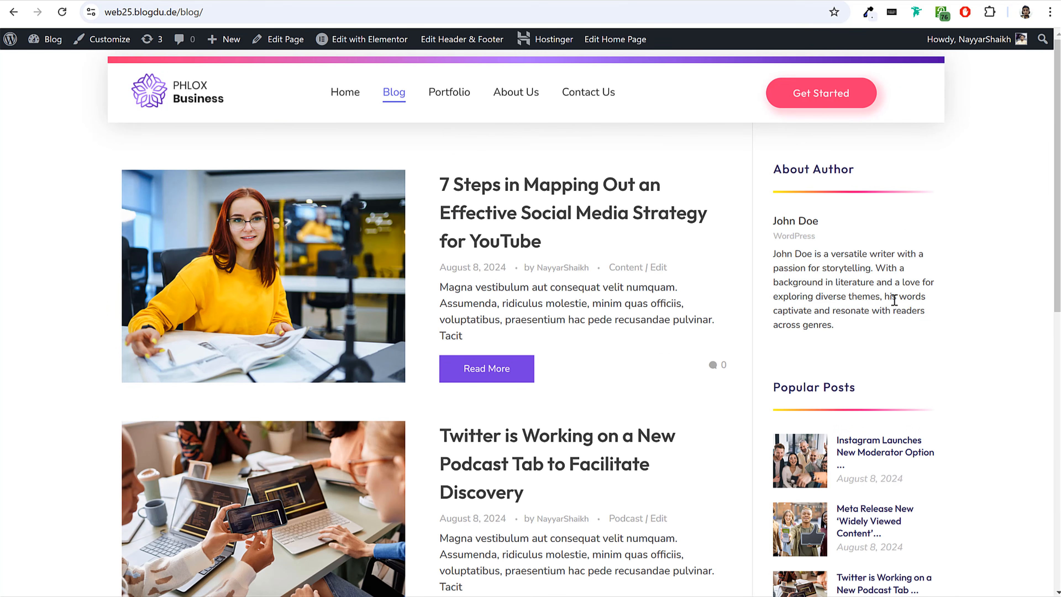
{"action": "scroll", "coordinate": [882, 367], "scroll_direction": "down", "scroll_amount": 10}
{"action": "scroll", "coordinate": [881, 415], "scroll_direction": "up", "scroll_amount": 10}
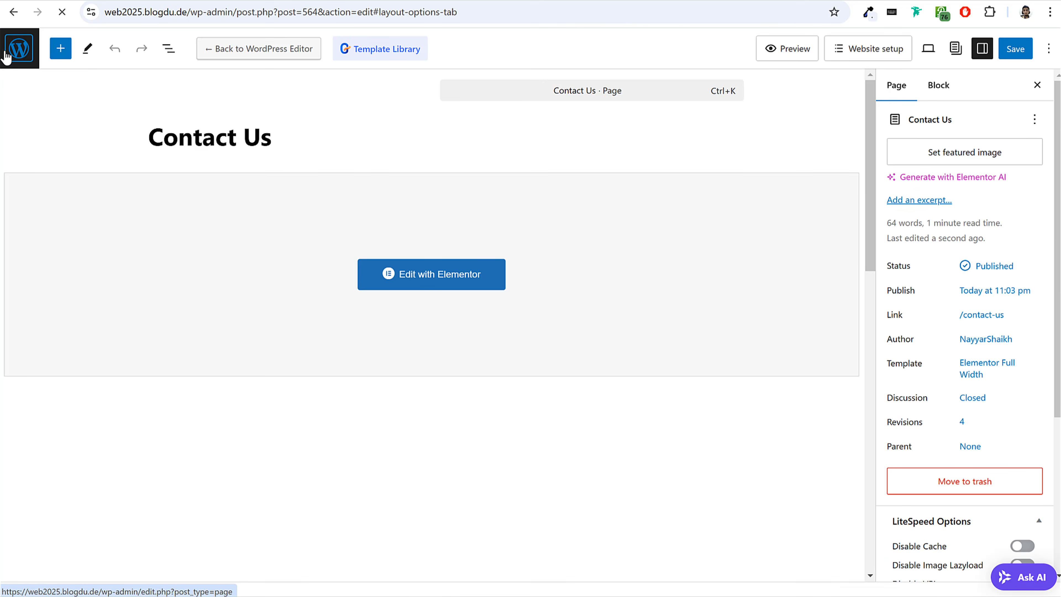
Leave the Contact Us editor for the WordPress admin's Pages list and locate the Mailchimp for WordPress plugin.
{"action": "left_click", "coordinate": [9, 54]}
{"action": "scroll", "coordinate": [80, 298], "scroll_direction": "down", "scroll_amount": 1}
{"action": "mouse_move", "coordinate": [44, 537]}
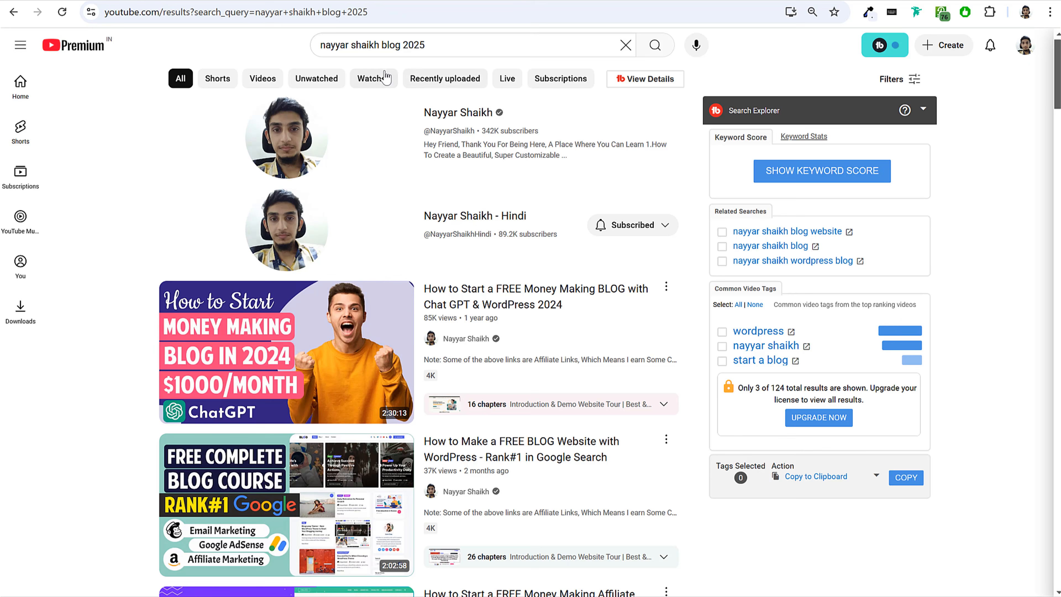
Search YouTube for the channel owner's mailchimp tutorials.
{"action": "left_click_drag", "start_coordinate": [382, 47], "coordinate": [607, 71]}
{"action": "type", "text": "mailchimp"}
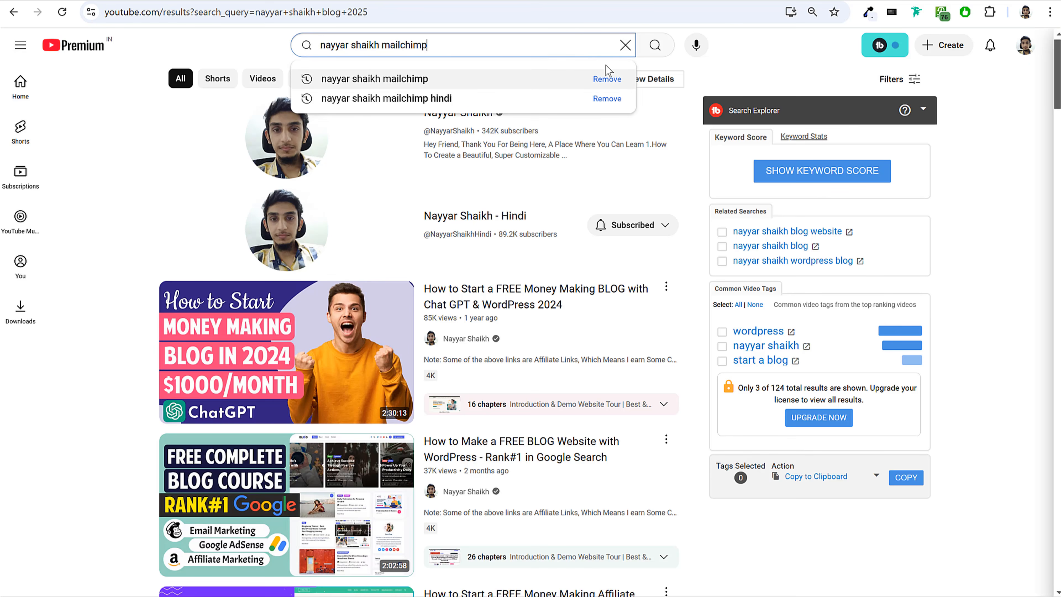
{"action": "key", "text": "Return"}
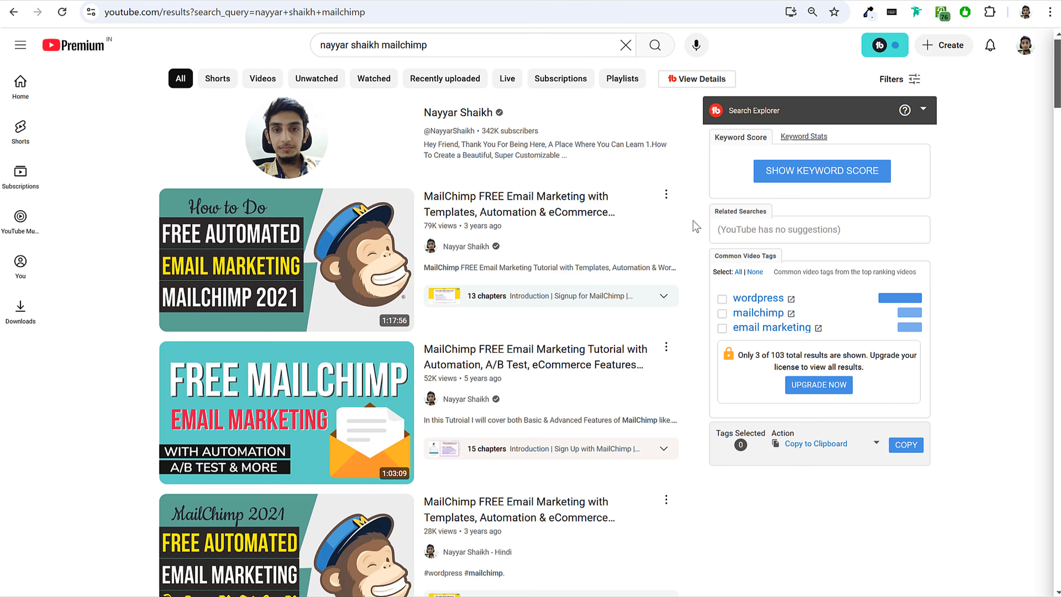
{"action": "mouse_move", "coordinate": [275, 250]}
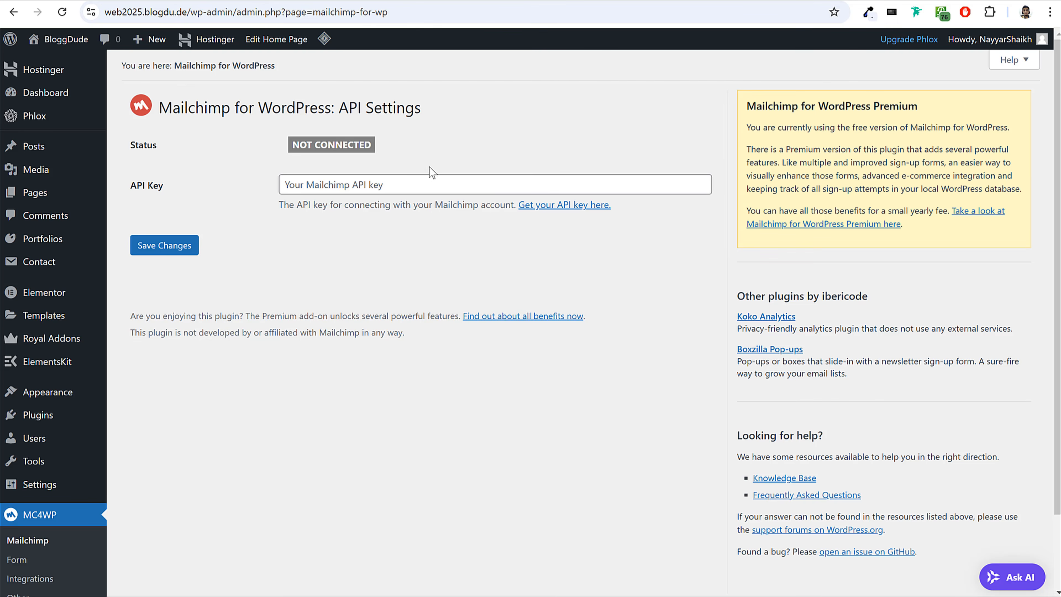
Ready the API Key field in the Mailchimp for WordPress settings, and open the API keys page in the Mailchimp account's profile.
{"action": "left_click", "coordinate": [370, 190]}
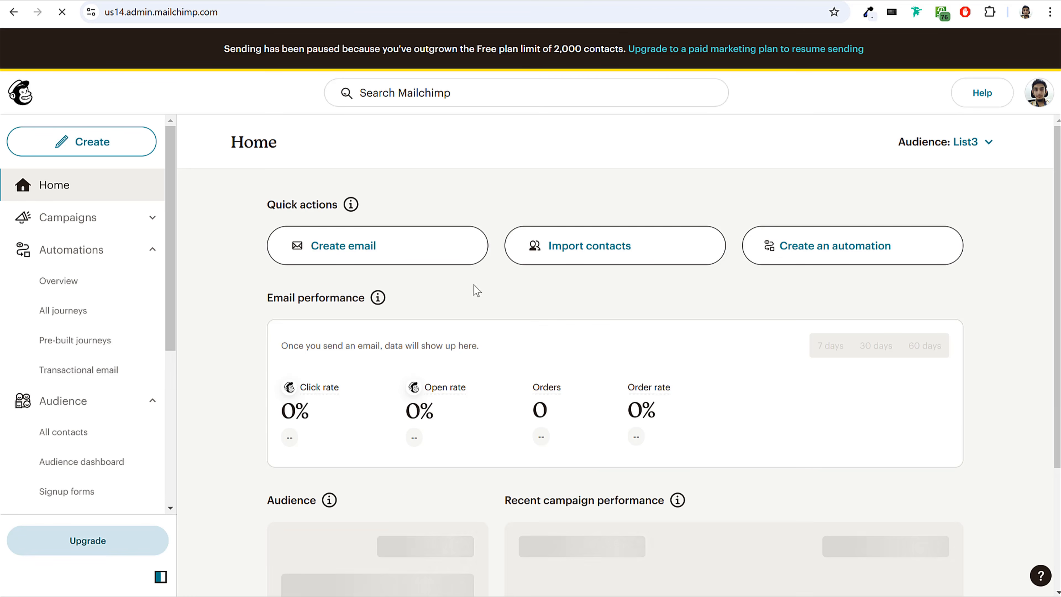
{"action": "left_click", "coordinate": [1038, 93]}
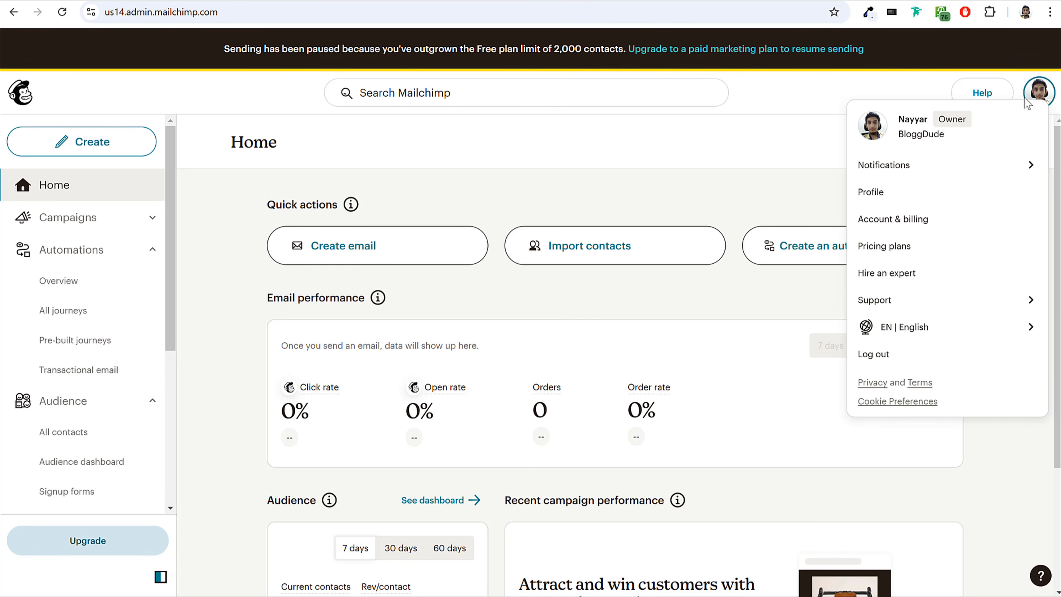
{"action": "left_click", "coordinate": [884, 197]}
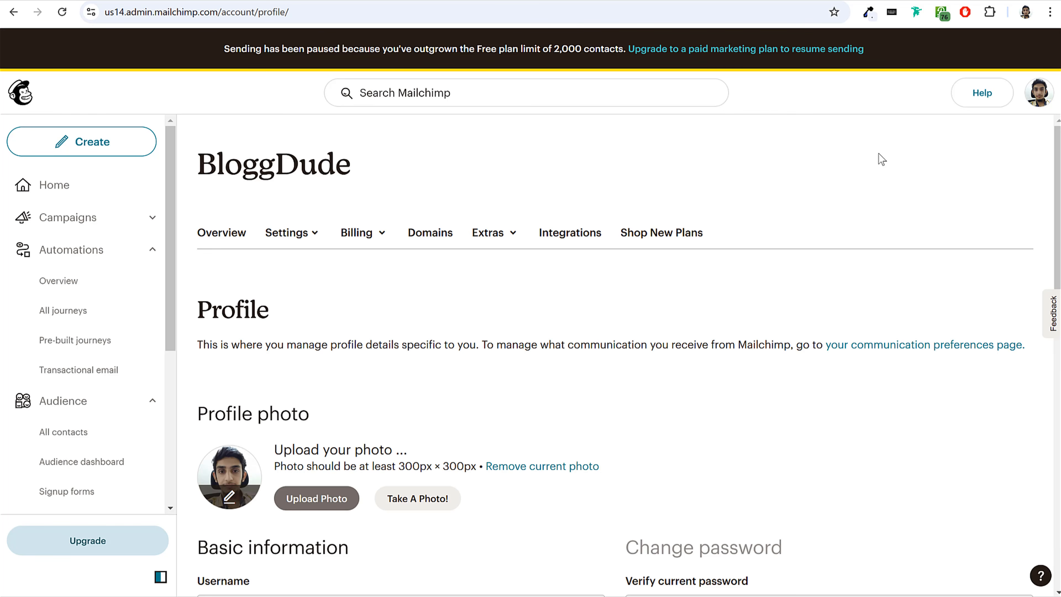
{"action": "left_click", "coordinate": [497, 242]}
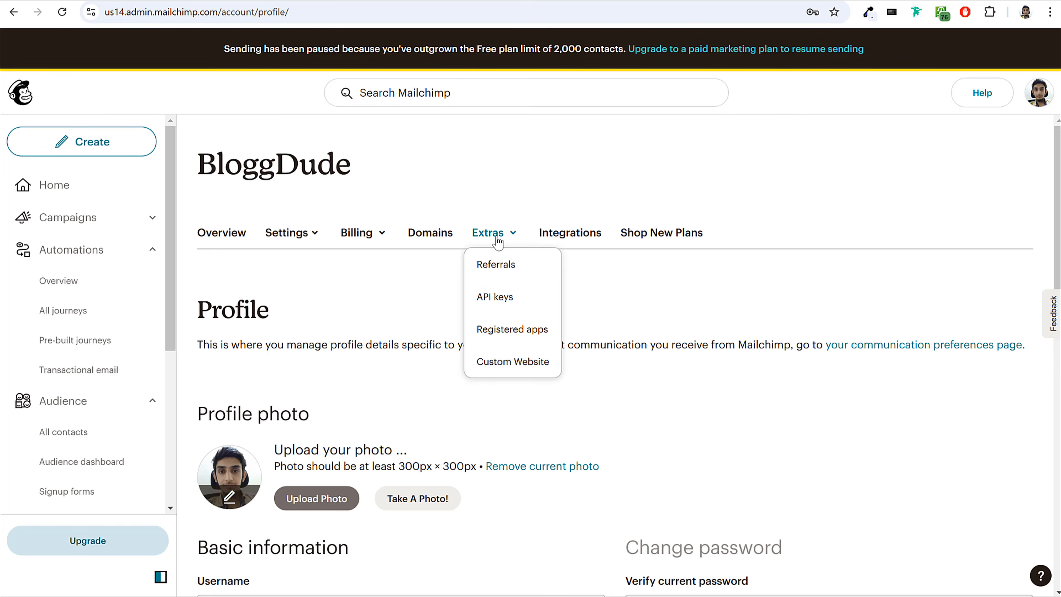
{"action": "left_click", "coordinate": [507, 301]}
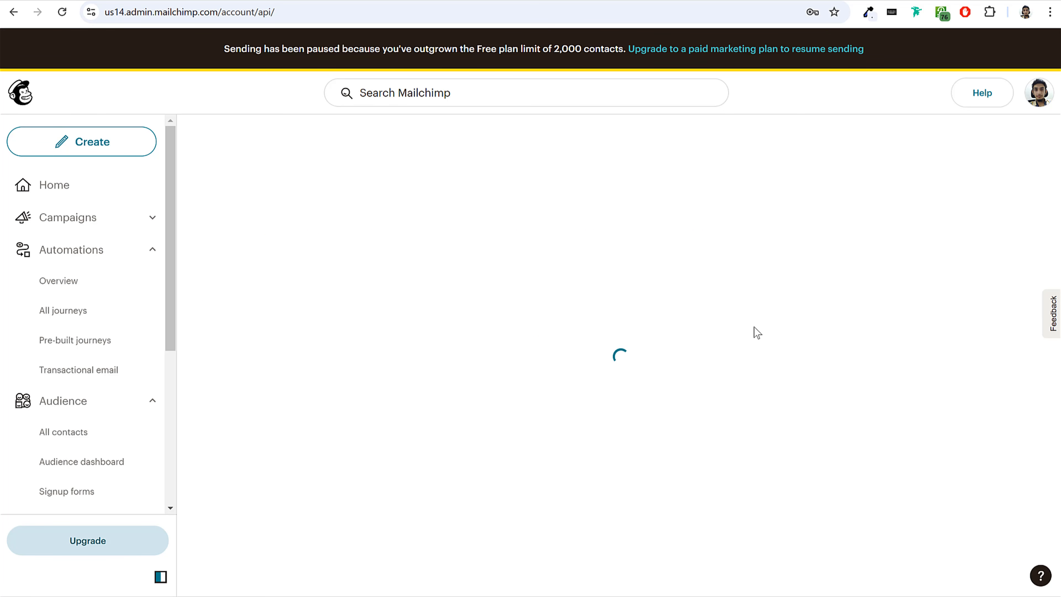
Generate a new named API key in Mailchimp and copy it to the clipboard.
{"action": "scroll", "coordinate": [793, 299], "scroll_direction": "down", "scroll_amount": 15}
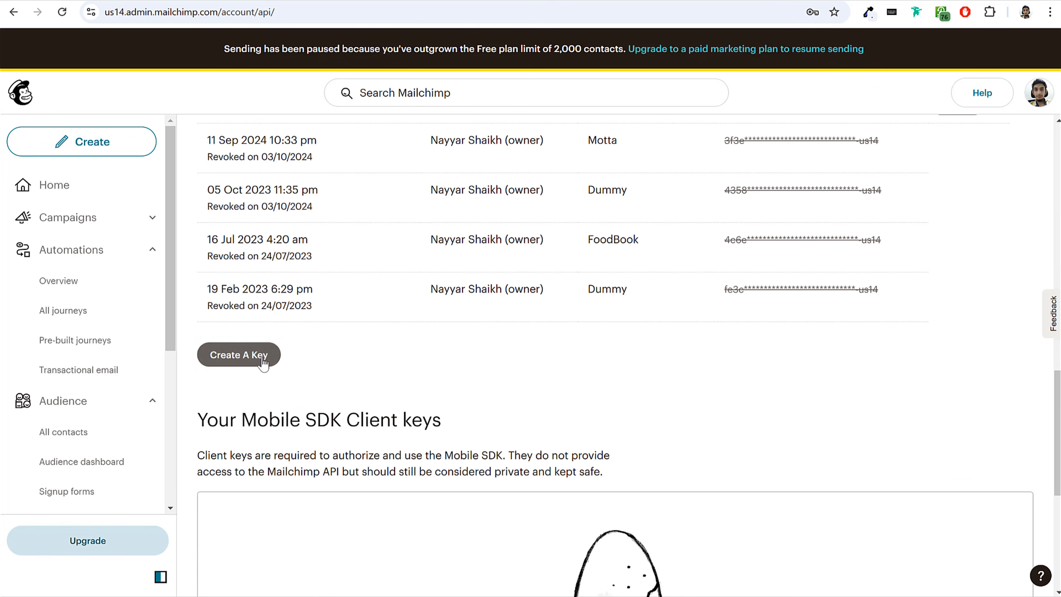
{"action": "left_click", "coordinate": [263, 356]}
{"action": "left_click", "coordinate": [351, 403]}
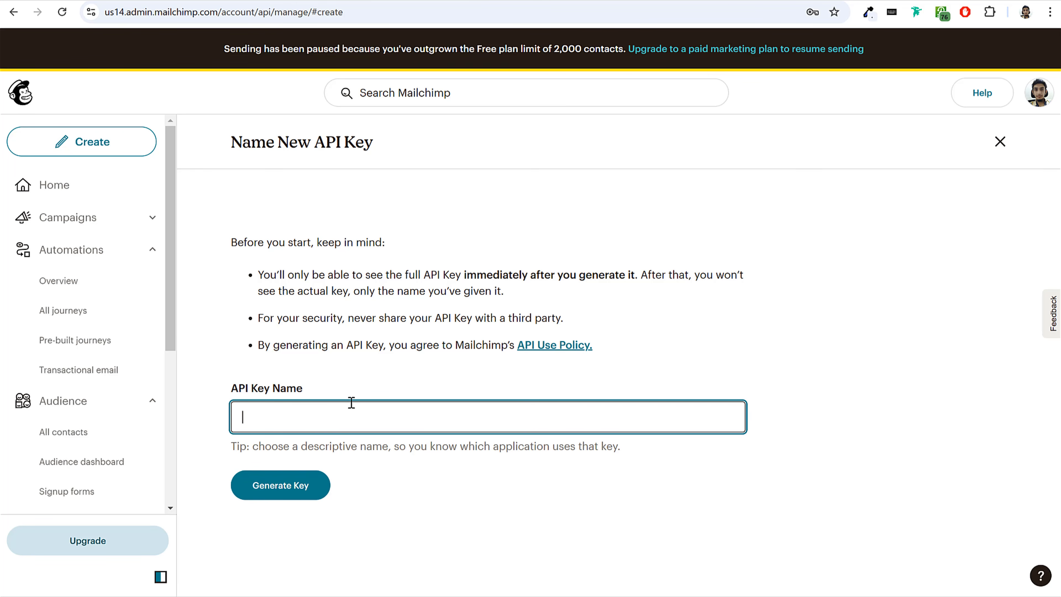
{"action": "left_click", "coordinate": [287, 496]}
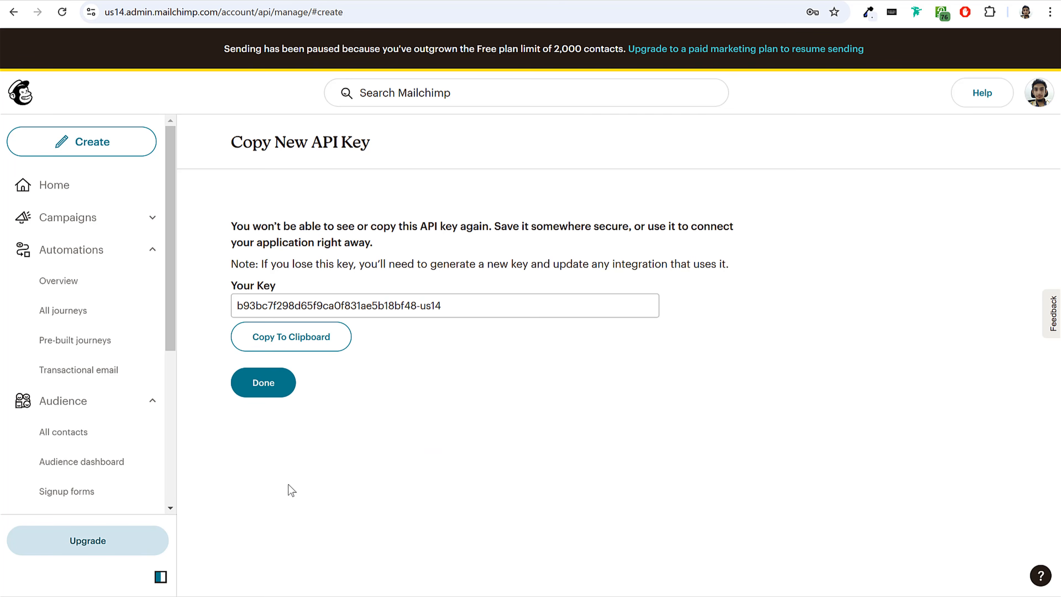
{"action": "left_click", "coordinate": [329, 348]}
Paste the API key into the Mailchimp for WordPress API settings on the new site and save the changes.
{"action": "left_click", "coordinate": [255, 1]}
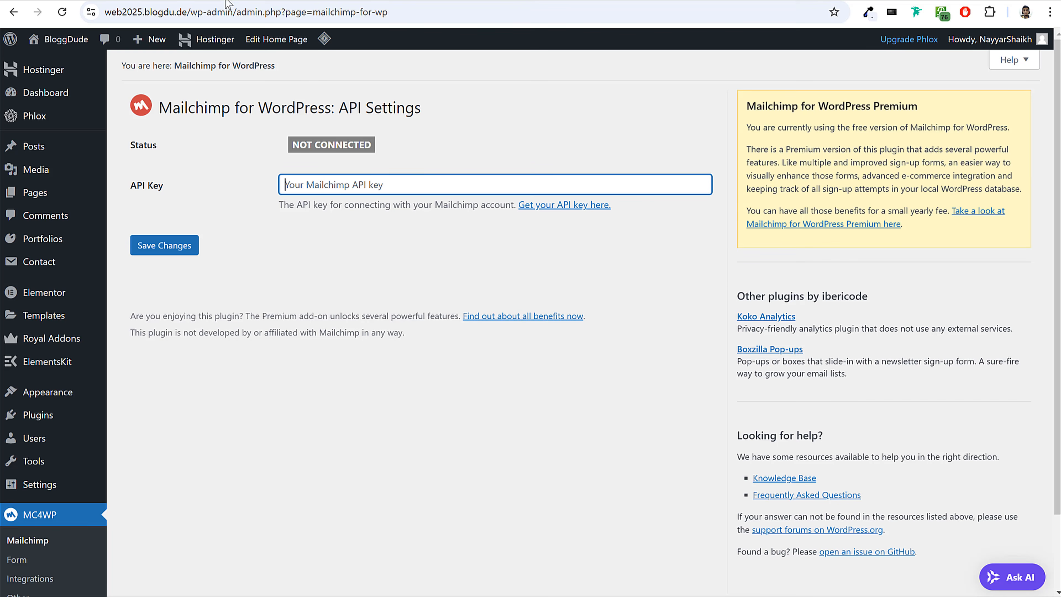
{"action": "key", "text": "ctrl+v"}
{"action": "left_click", "coordinate": [174, 250]}
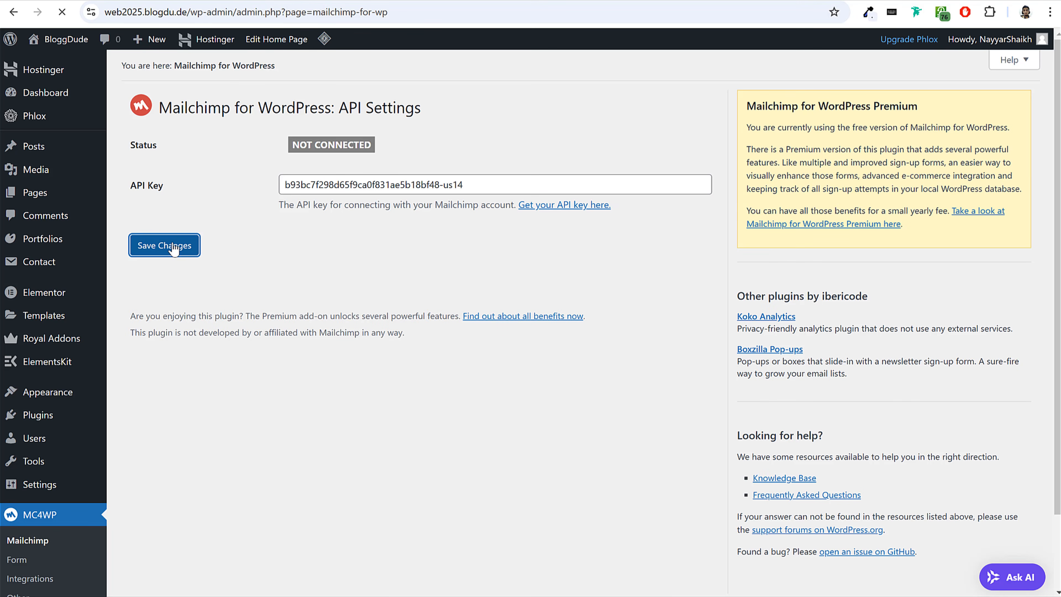
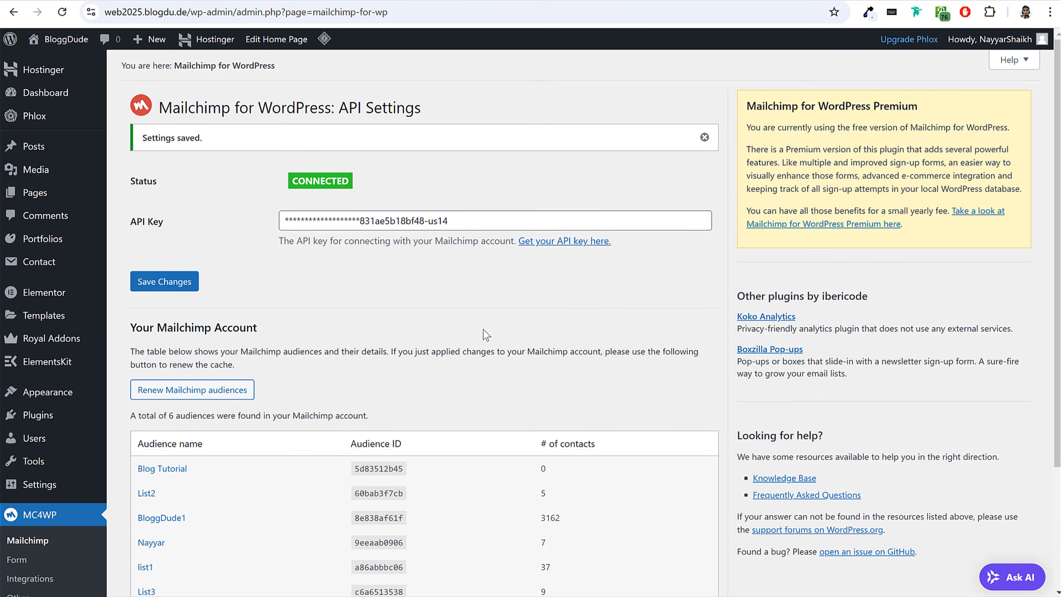
Create a new Mailchimp sign-up form named Form1 with an audience selected.
{"action": "scroll", "coordinate": [434, 317], "scroll_direction": "down", "scroll_amount": 4}
{"action": "left_click", "coordinate": [19, 474]}
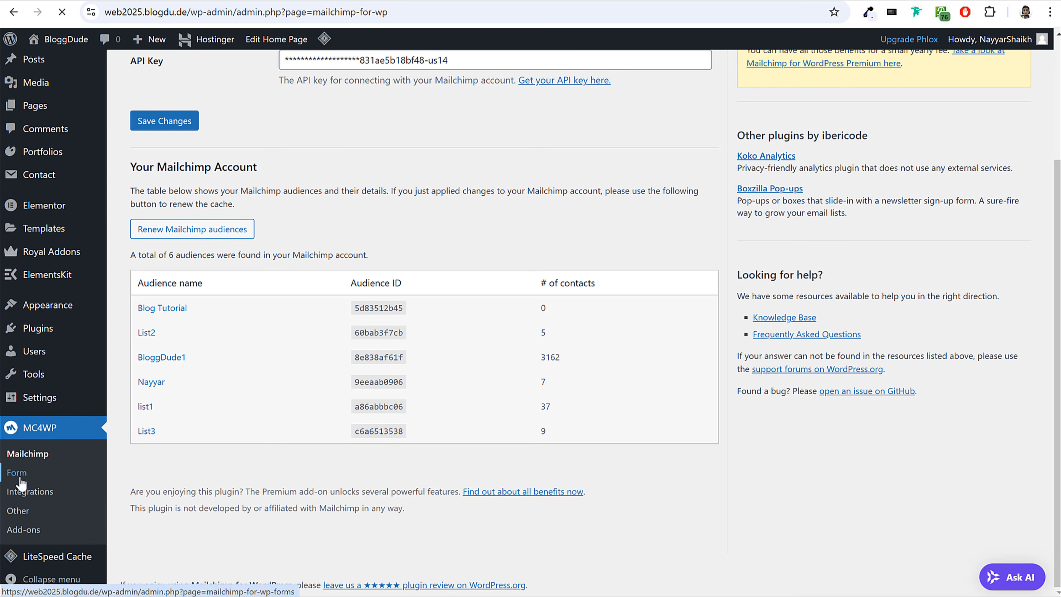
{"action": "left_click", "coordinate": [158, 282]}
{"action": "left_click", "coordinate": [223, 137]}
{"action": "type", "text": "Form1"}
{"action": "left_click", "coordinate": [190, 315]}
Remove the "Email address:" label and its tags from Form1's code, keeping the email input, and save the form.
{"action": "scroll", "coordinate": [848, 254], "scroll_direction": "down", "scroll_amount": 5}
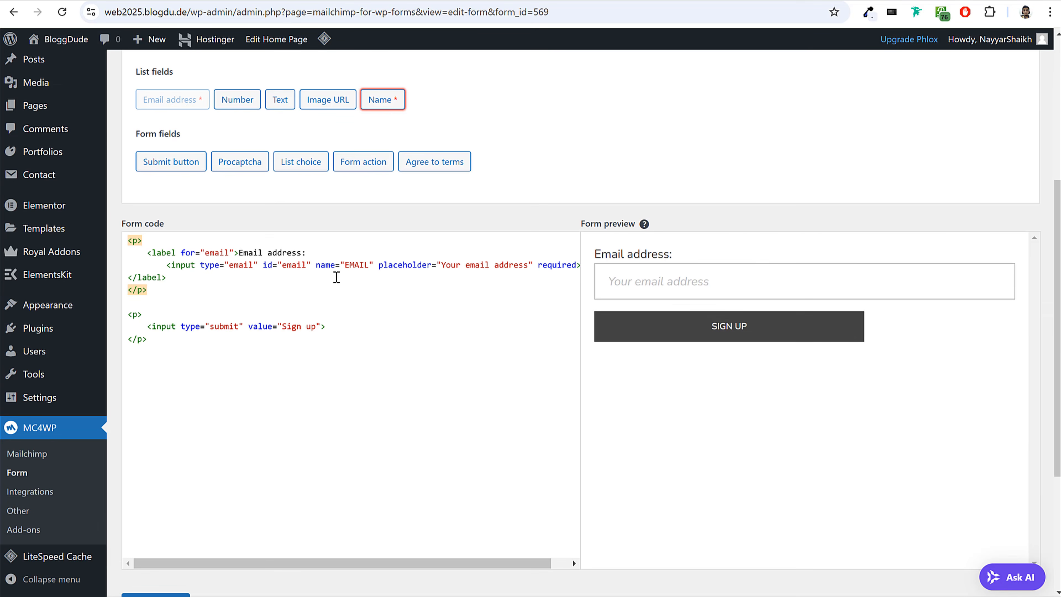
{"action": "left_click_drag", "start_coordinate": [149, 253], "coordinate": [331, 251]}
{"action": "key", "text": "BackSpace"}
{"action": "key", "text": "BackSpace"}
{"action": "key", "text": "BackSpace"}
{"action": "key", "text": "BackSpace"}
{"action": "key", "text": "BackSpace"}
{"action": "key", "text": "BackSpace"}
{"action": "key", "text": "BackSpace"}
{"action": "key", "text": "BackSpace"}
{"action": "key", "text": "BackSpace"}
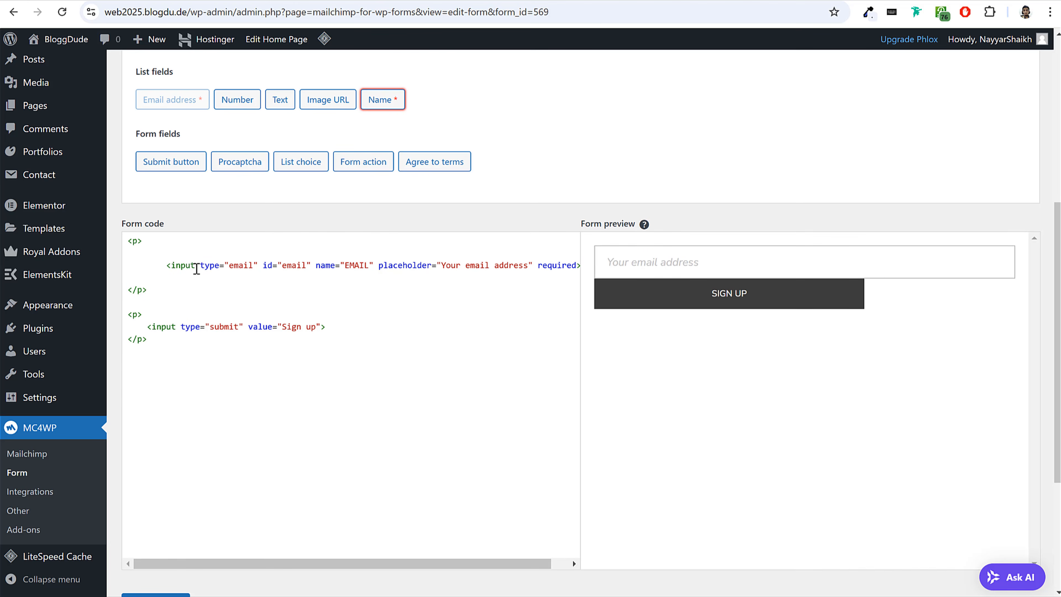
{"action": "key", "text": "ctrl+z"}
{"action": "key", "text": "ctrl+z"}
{"action": "left_click_drag", "start_coordinate": [305, 255], "coordinate": [142, 278]}
{"action": "key", "text": "BackSpace"}
{"action": "key", "text": "BackSpace"}
{"action": "scroll", "coordinate": [373, 320], "scroll_direction": "down", "scroll_amount": 4}
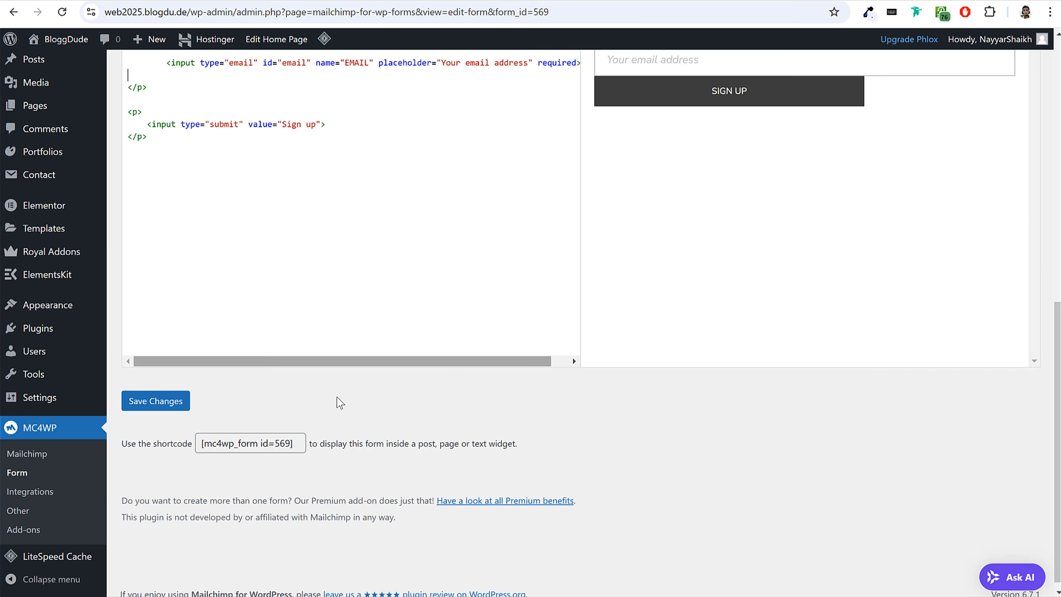
{"action": "left_click", "coordinate": [155, 403]}
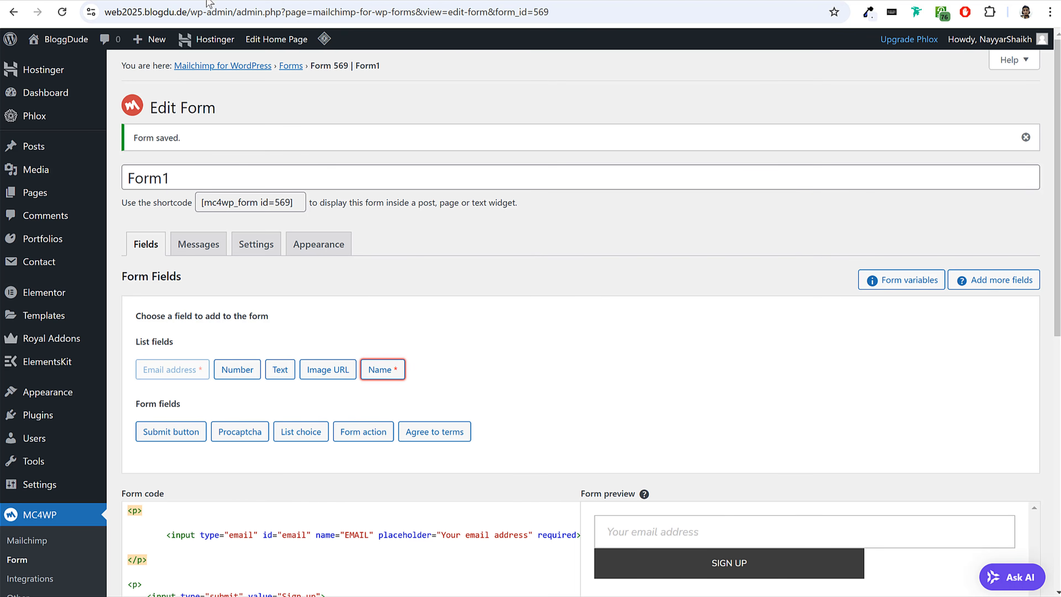
Expand the Blog Primary Widget Area in the site's widget settings and check the current sidebar on the new site's Blog page.
{"action": "scroll", "coordinate": [348, 271], "scroll_direction": "down", "scroll_amount": 5}
{"action": "mouse_move", "coordinate": [54, 309]}
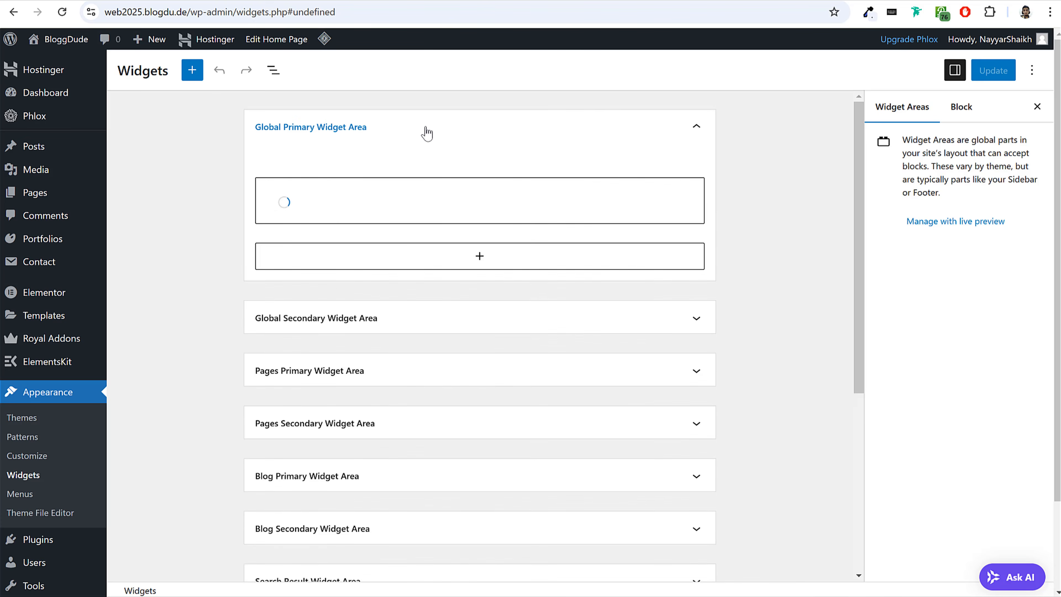
{"action": "left_click", "coordinate": [426, 132]}
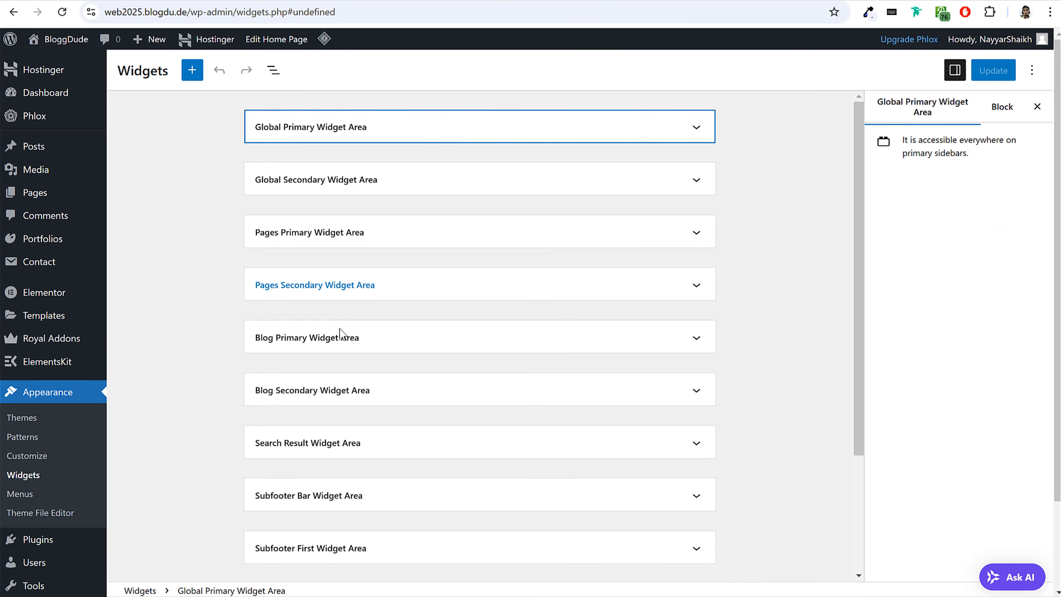
{"action": "left_click", "coordinate": [330, 337]}
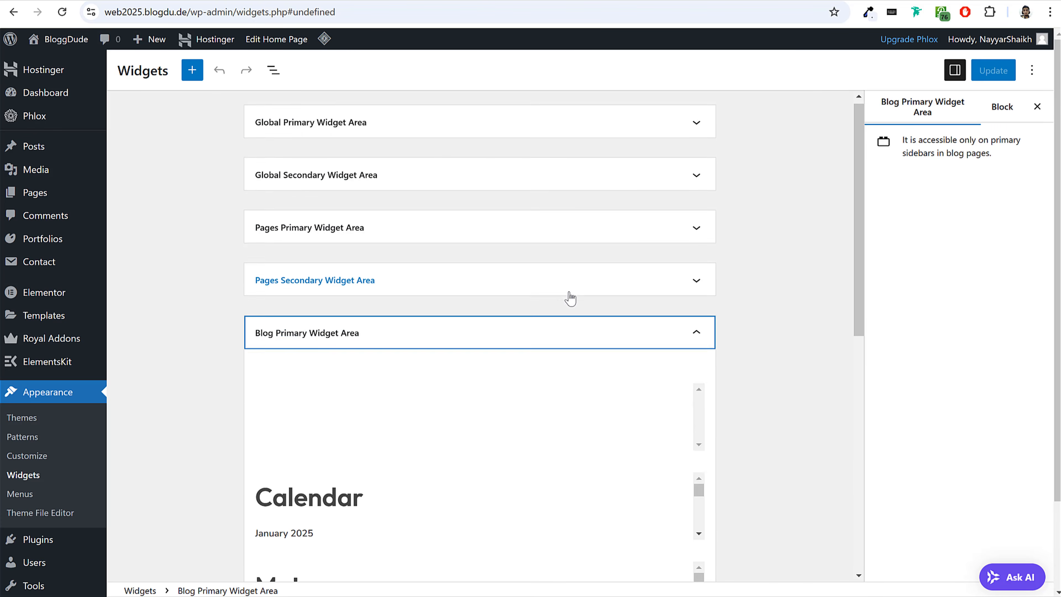
{"action": "scroll", "coordinate": [535, 290], "scroll_direction": "down", "scroll_amount": 5}
{"action": "scroll", "coordinate": [348, 362], "scroll_direction": "down", "scroll_amount": 3}
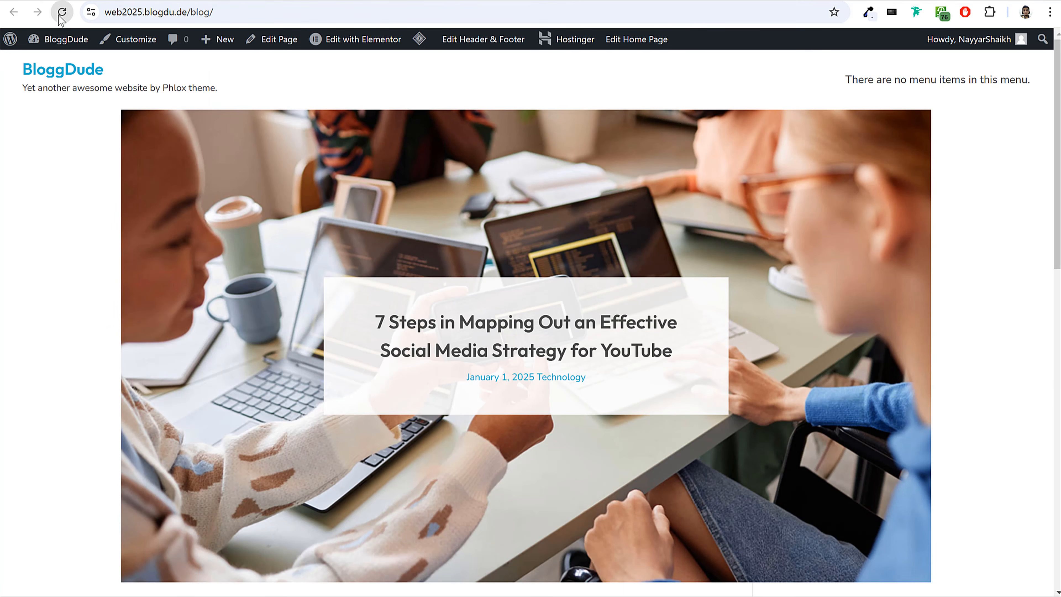
{"action": "left_click", "coordinate": [61, 12]}
{"action": "scroll", "coordinate": [833, 294], "scroll_direction": "down", "scroll_amount": 8}
{"action": "scroll", "coordinate": [834, 294], "scroll_direction": "down", "scroll_amount": 6}
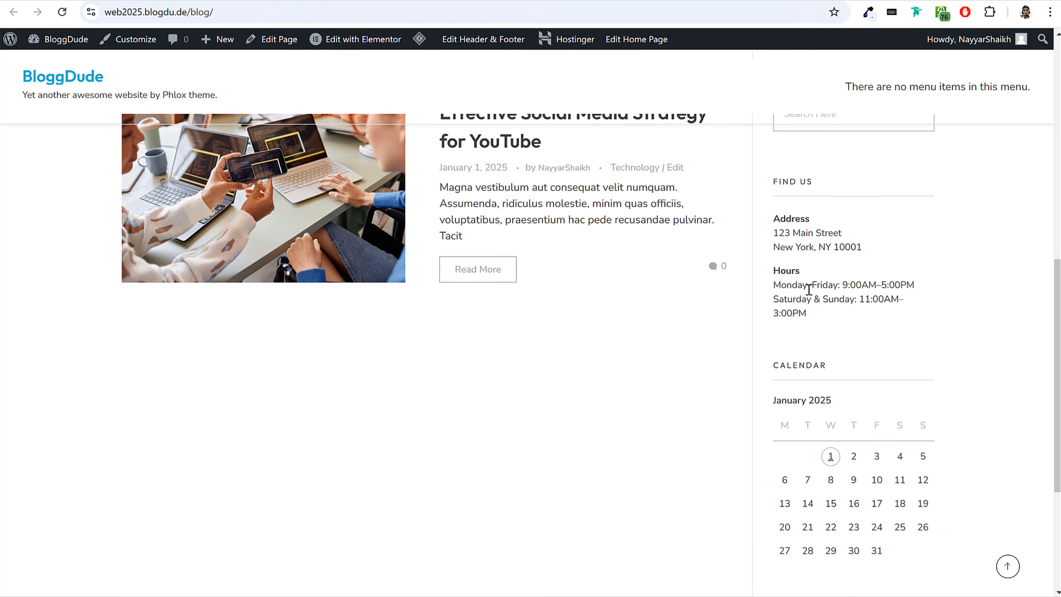
{"action": "scroll", "coordinate": [839, 349], "scroll_direction": "up", "scroll_amount": 3}
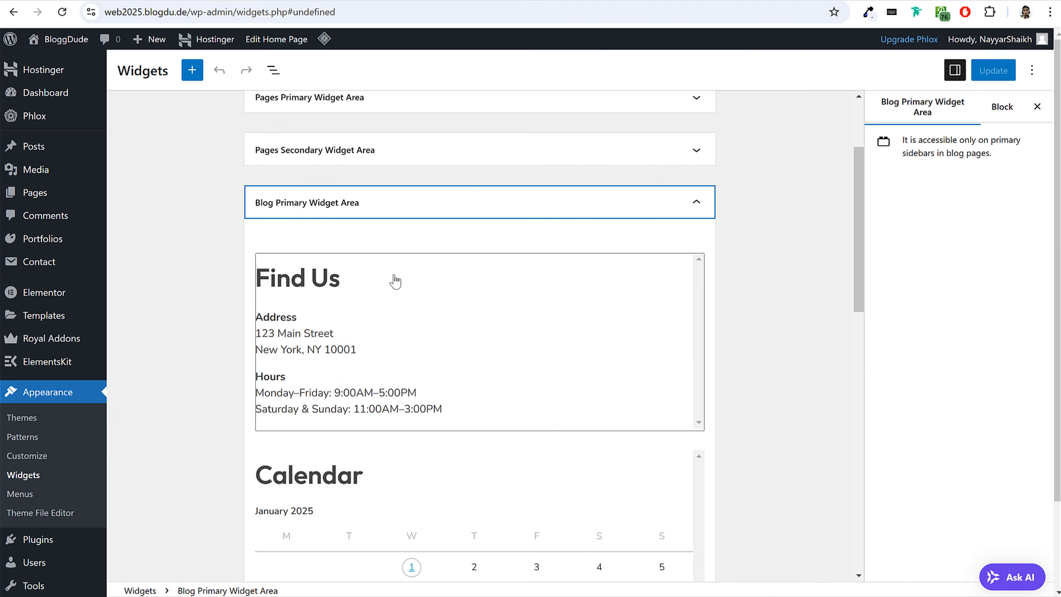
Delete the Find Us, Calendar and Meta widgets from the Blog Primary Widget Area.
{"action": "left_click", "coordinate": [399, 274]}
{"action": "left_click", "coordinate": [461, 231]}
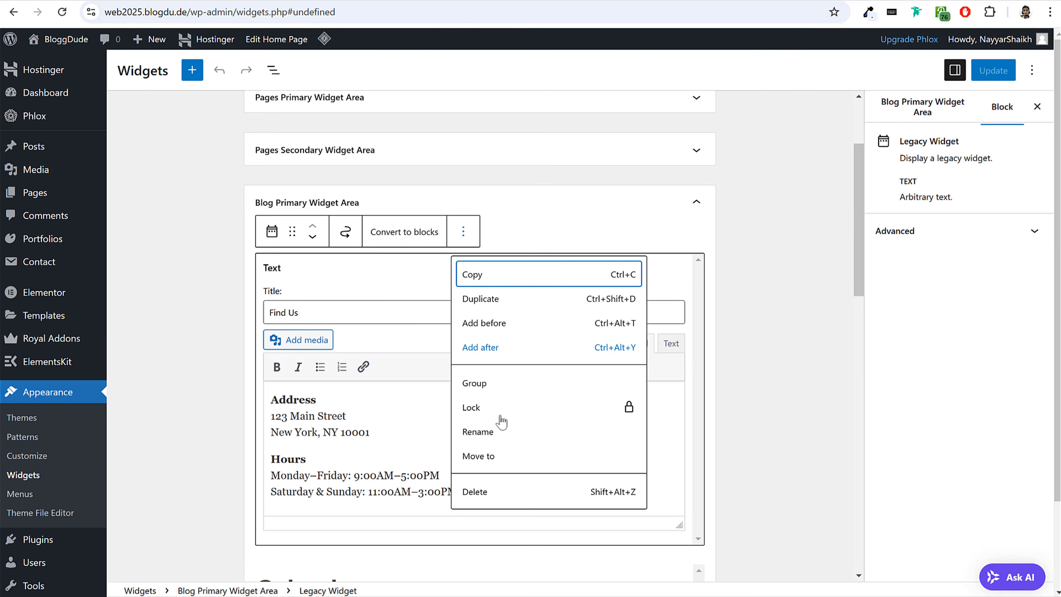
{"action": "left_click", "coordinate": [506, 495]}
{"action": "left_click", "coordinate": [441, 330]}
{"action": "left_click", "coordinate": [380, 231]}
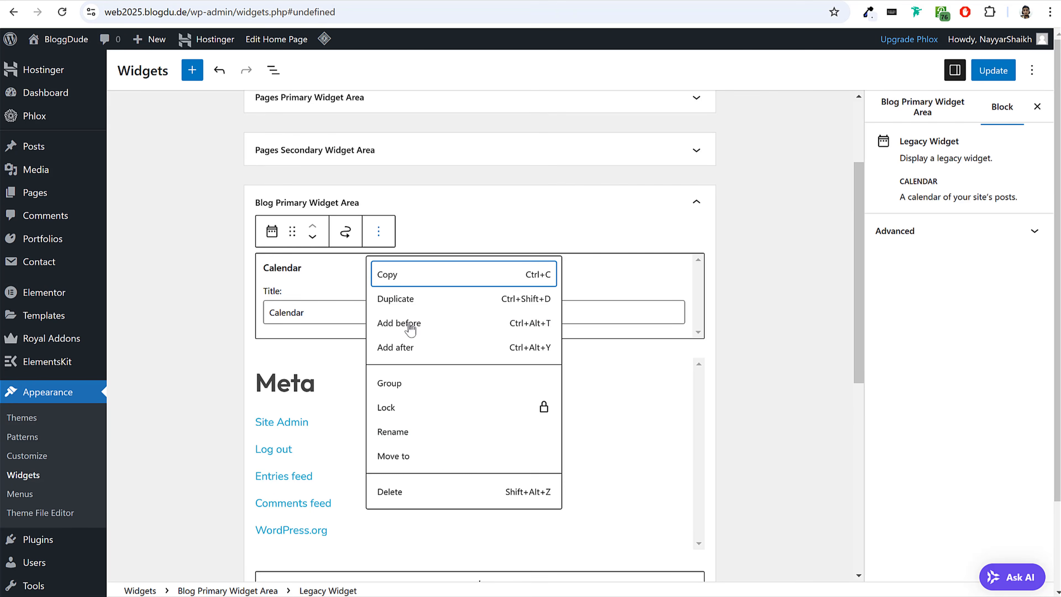
{"action": "left_click", "coordinate": [445, 490]}
{"action": "left_click", "coordinate": [382, 319]}
{"action": "left_click", "coordinate": [380, 231]}
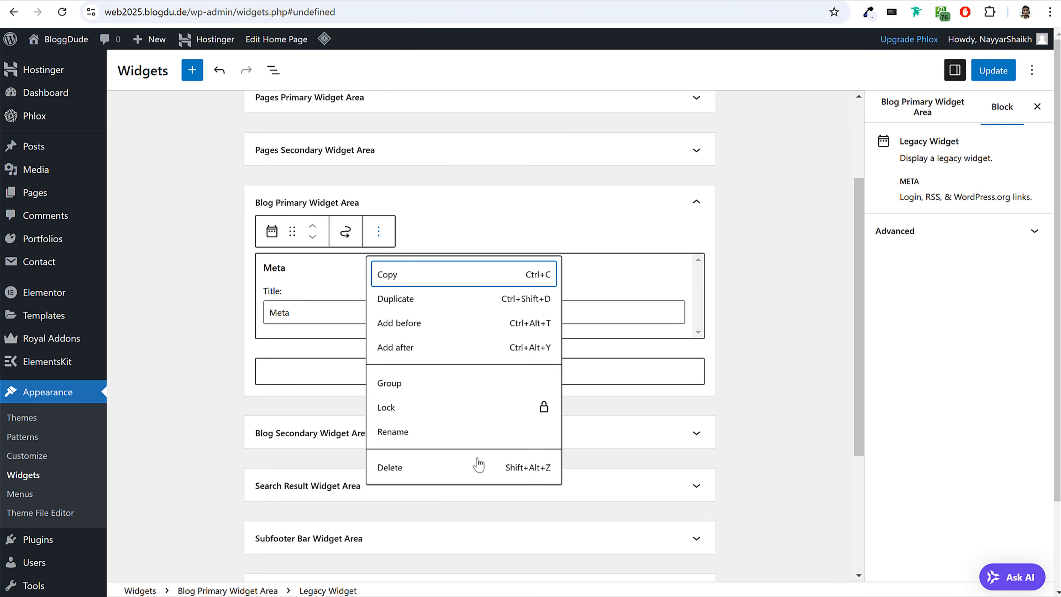
{"action": "left_click", "coordinate": [476, 464]}
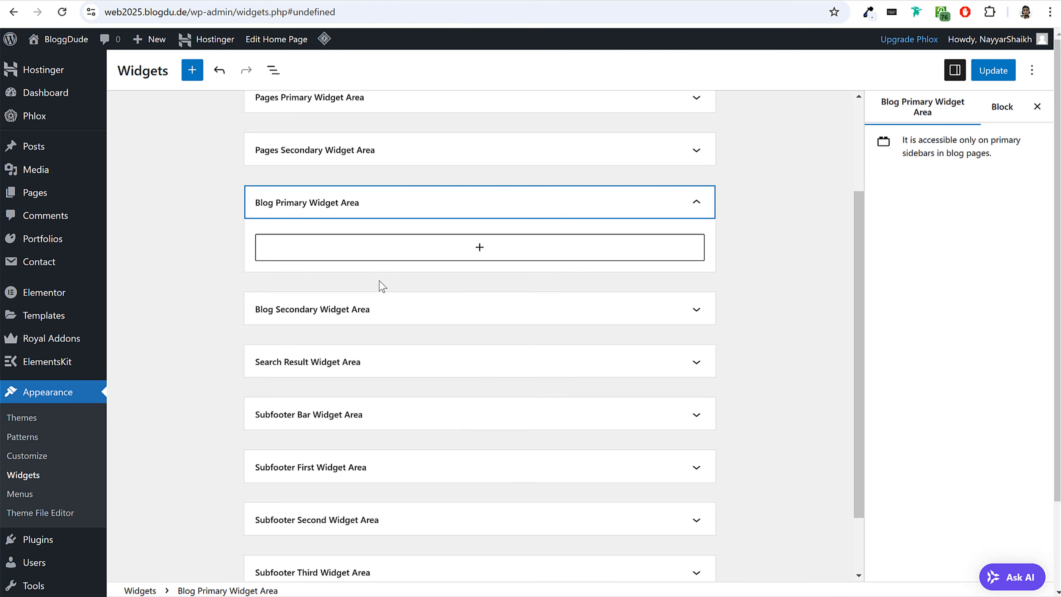
Add an About Author widget to the Blog Primary Widget Area.
{"action": "left_click", "coordinate": [422, 248]}
{"action": "type", "text": "auth"}
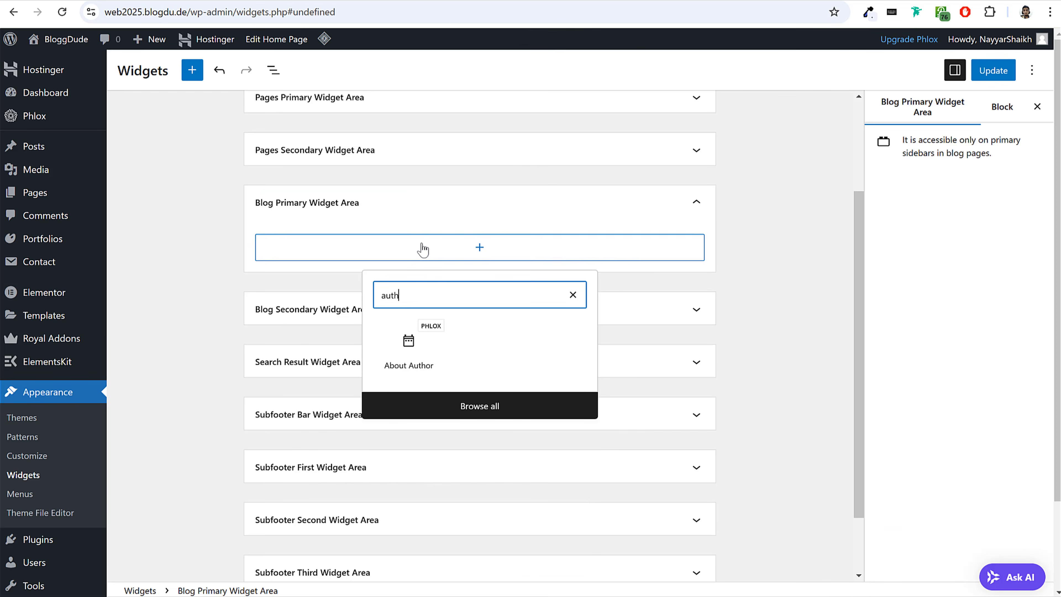
{"action": "left_click", "coordinate": [423, 350]}
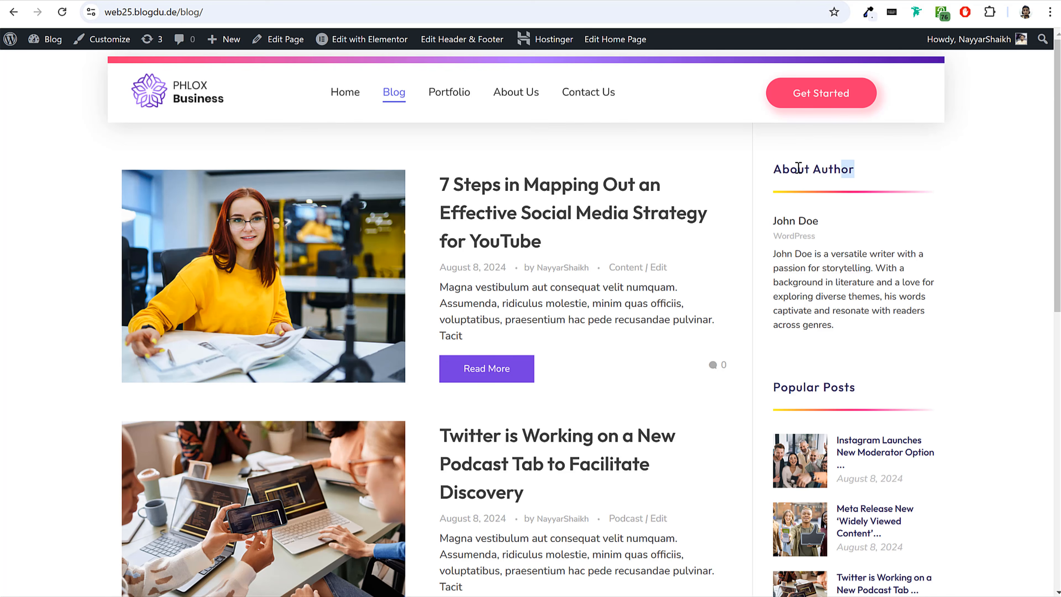
Try to copy the About Author title and the author's name from the demo Blog page's sidebar into the widget.
{"action": "left_click_drag", "start_coordinate": [853, 169], "coordinate": [777, 169]}
{"action": "key", "text": "ctrl+c"}
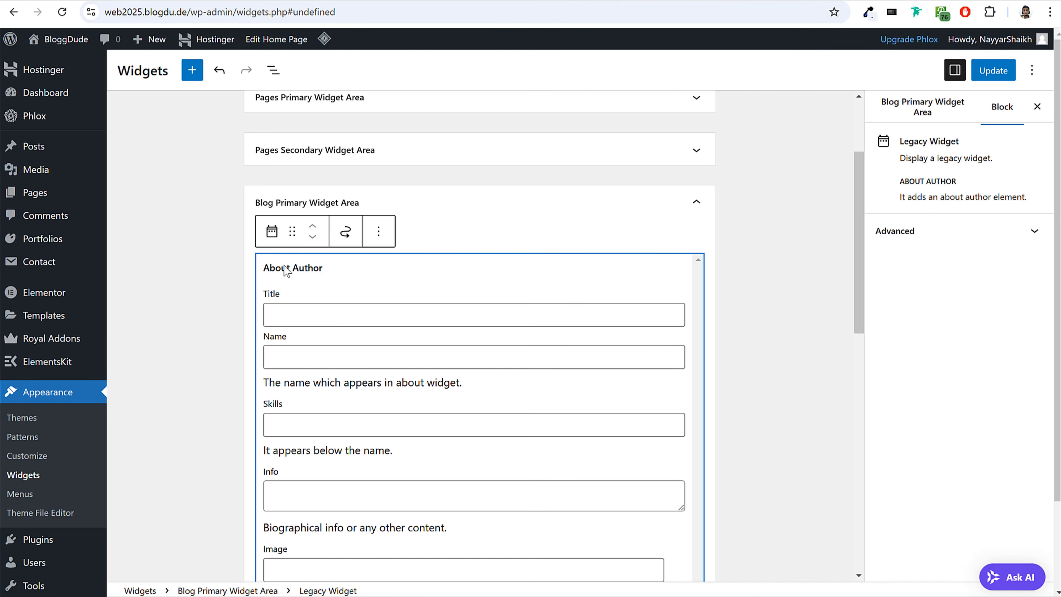
{"action": "left_click", "coordinate": [322, 314]}
{"action": "key", "text": "ctrl+v"}
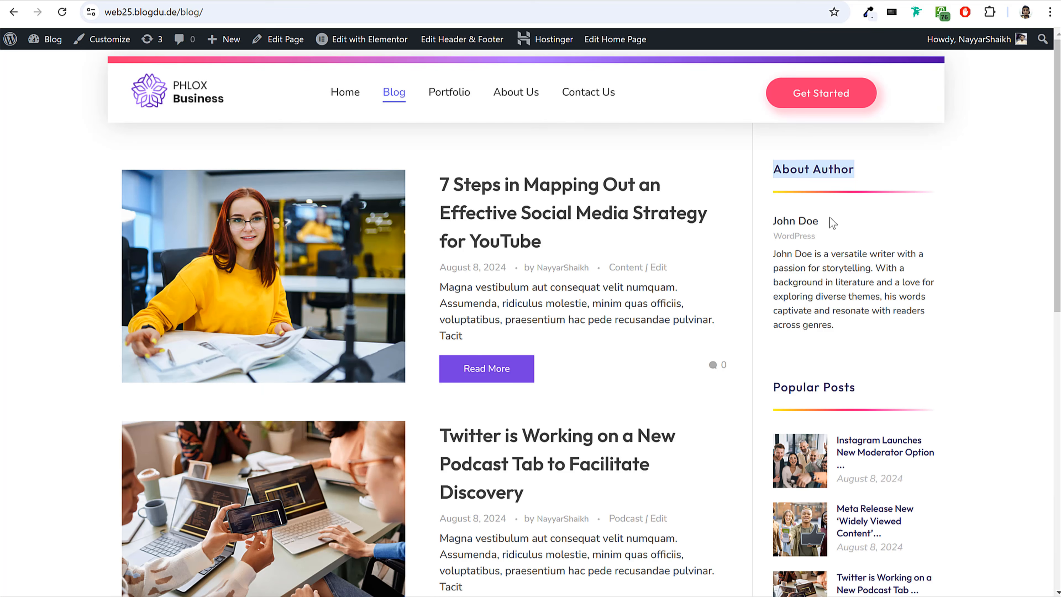
{"action": "left_click_drag", "start_coordinate": [832, 223], "coordinate": [780, 220]}
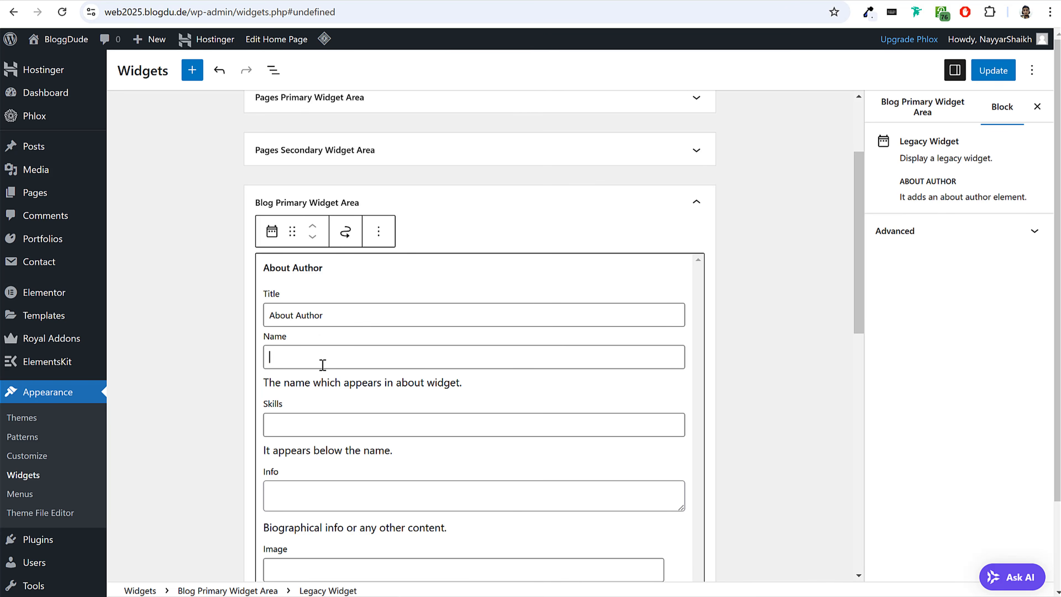
{"action": "type", "text": "John Doe"}
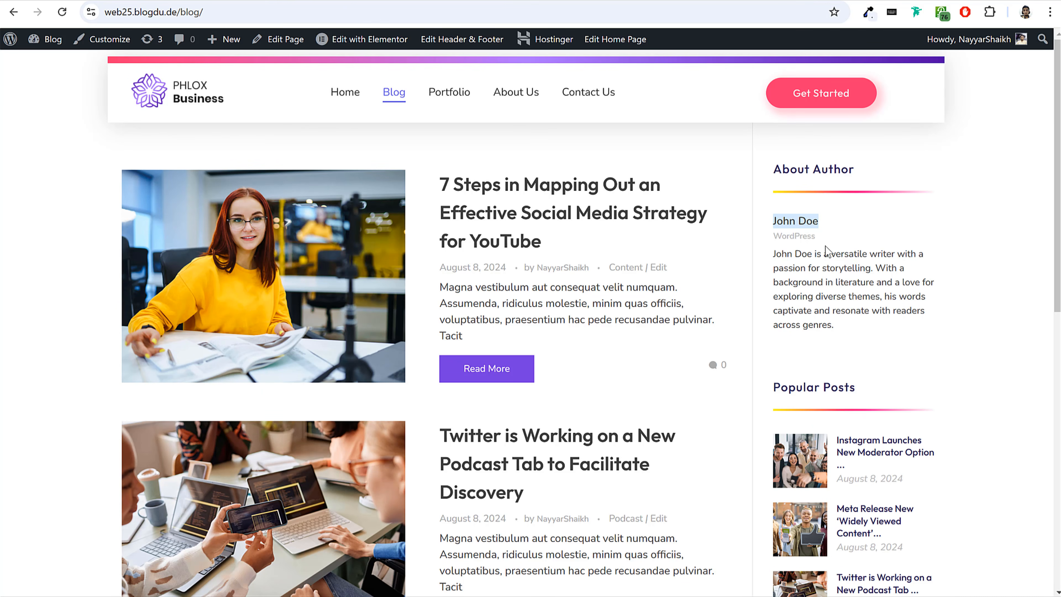
Fill the About Author widget's Skills with WordPress and its Name with the author's name, both copied from the demo sidebar.
{"action": "double_click", "coordinate": [800, 237]}
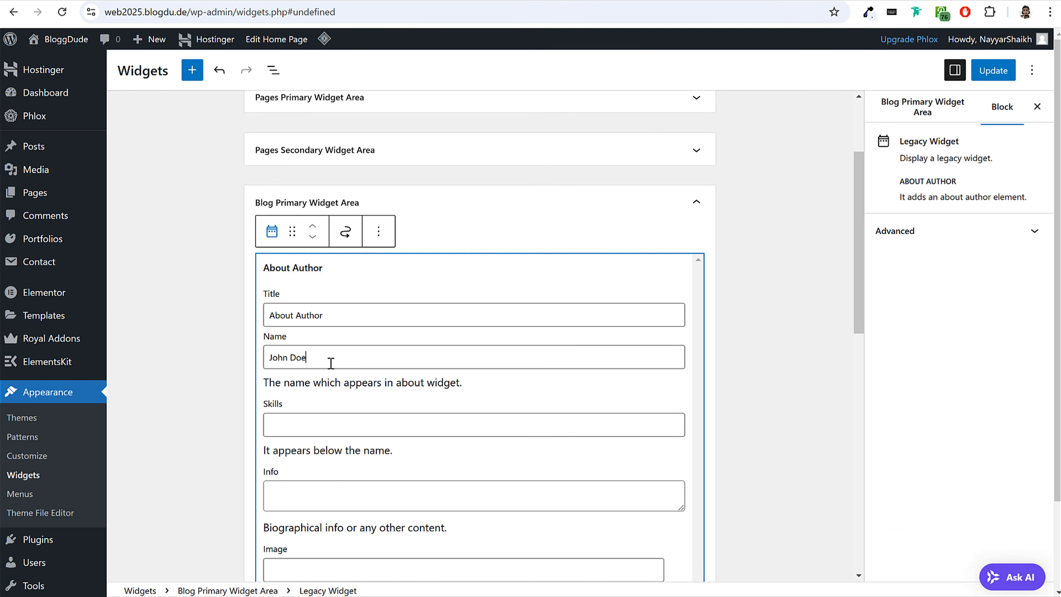
{"action": "type", "text": "WordPress"}
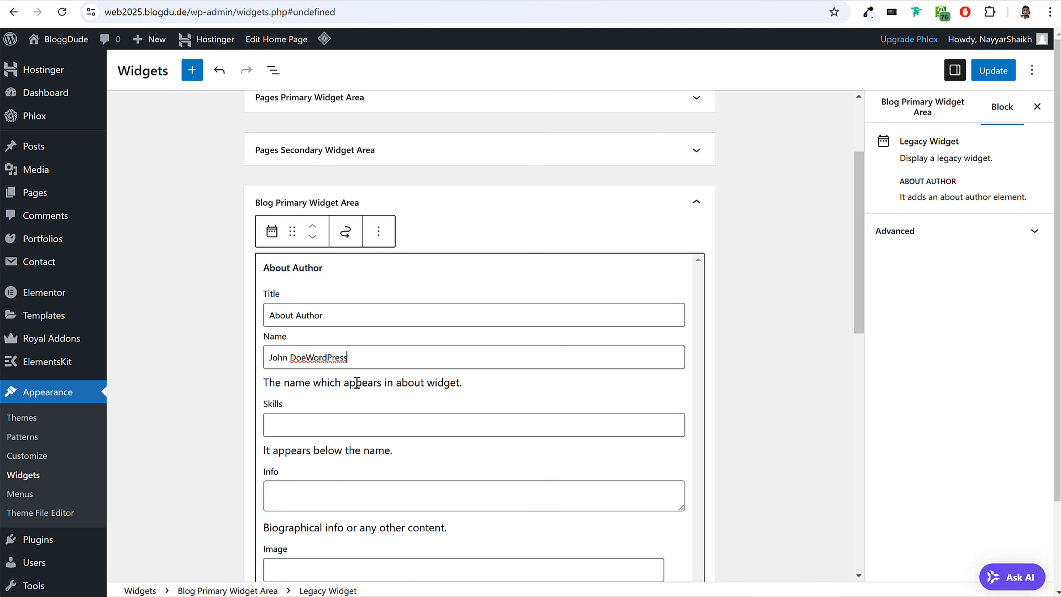
{"action": "left_click", "coordinate": [323, 417]}
{"action": "left_click", "coordinate": [360, 304]}
{"action": "left_click", "coordinate": [336, 420]}
{"action": "type", "text": "WordPress"}
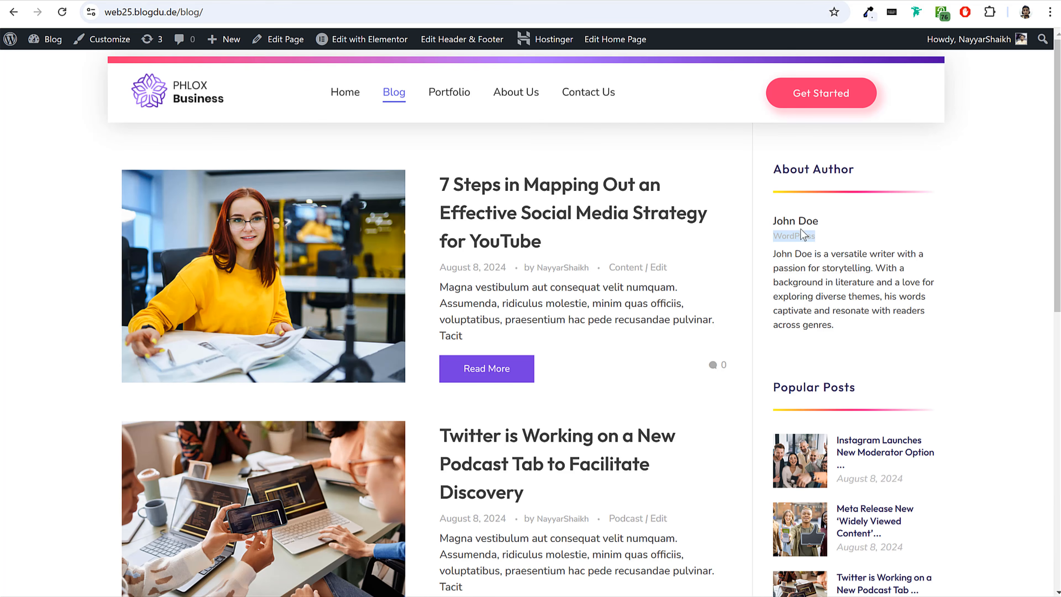
{"action": "triple_click", "coordinate": [788, 224]}
{"action": "key", "text": "ctrl+c"}
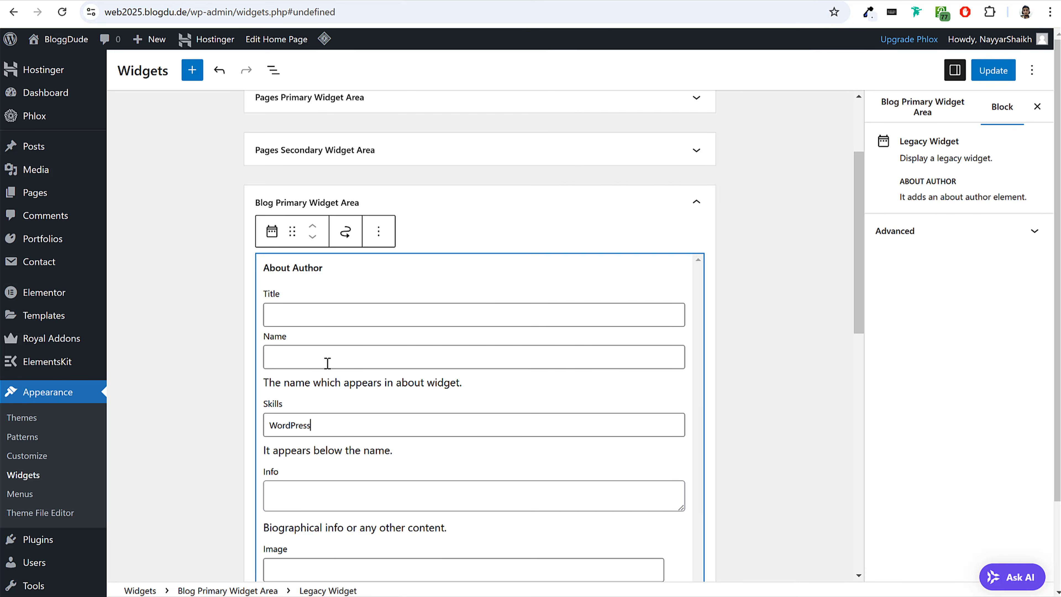
{"action": "left_click", "coordinate": [278, 357]}
{"action": "key", "text": "ctrl+v"}
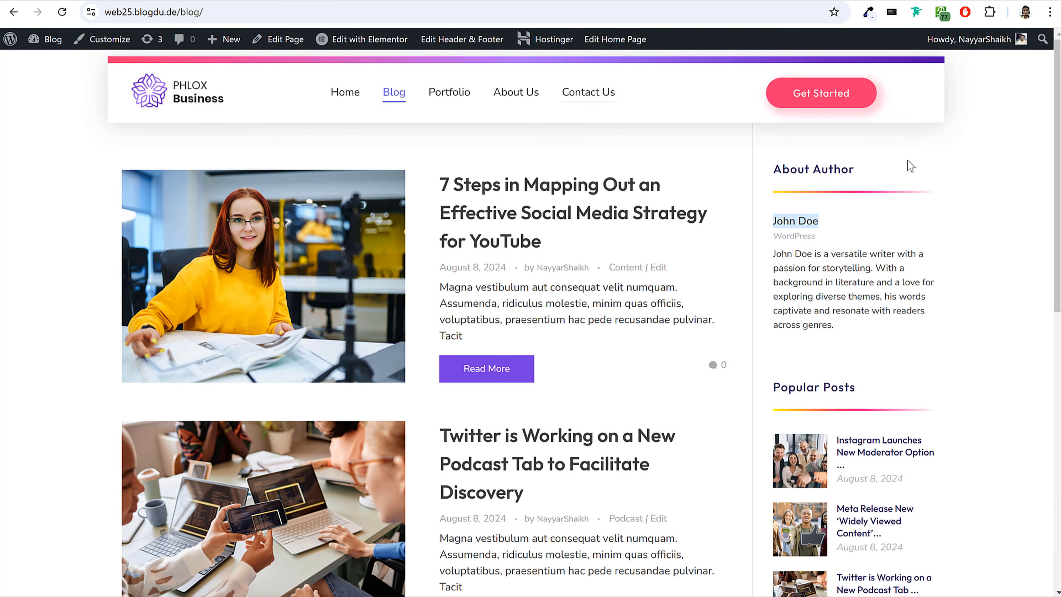
Set the widget's title to About Author and copy the author's biography from the demo sidebar into Info.
{"action": "left_click", "coordinate": [823, 176]}
{"action": "triple_click", "coordinate": [823, 175]}
{"action": "key", "text": "ctrl+c"}
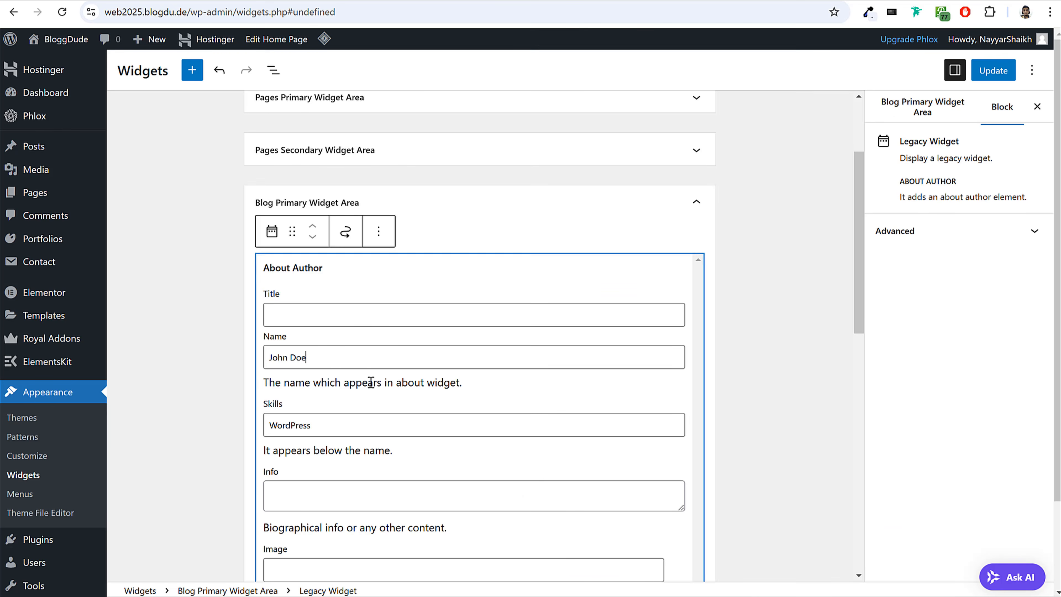
{"action": "left_click", "coordinate": [364, 314]}
{"action": "key", "text": "ctrl+v"}
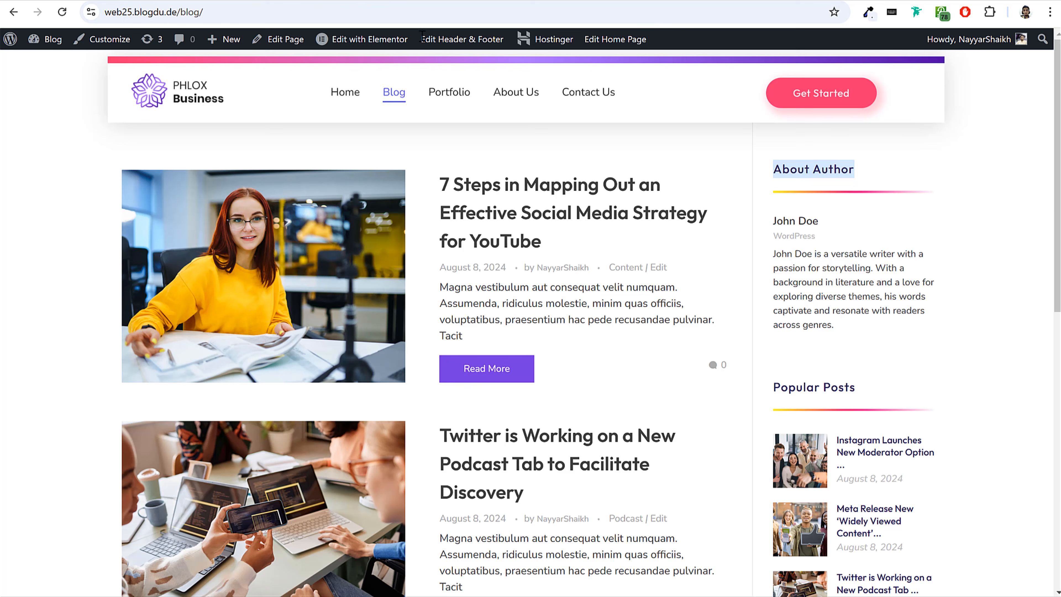
{"action": "triple_click", "coordinate": [840, 253]}
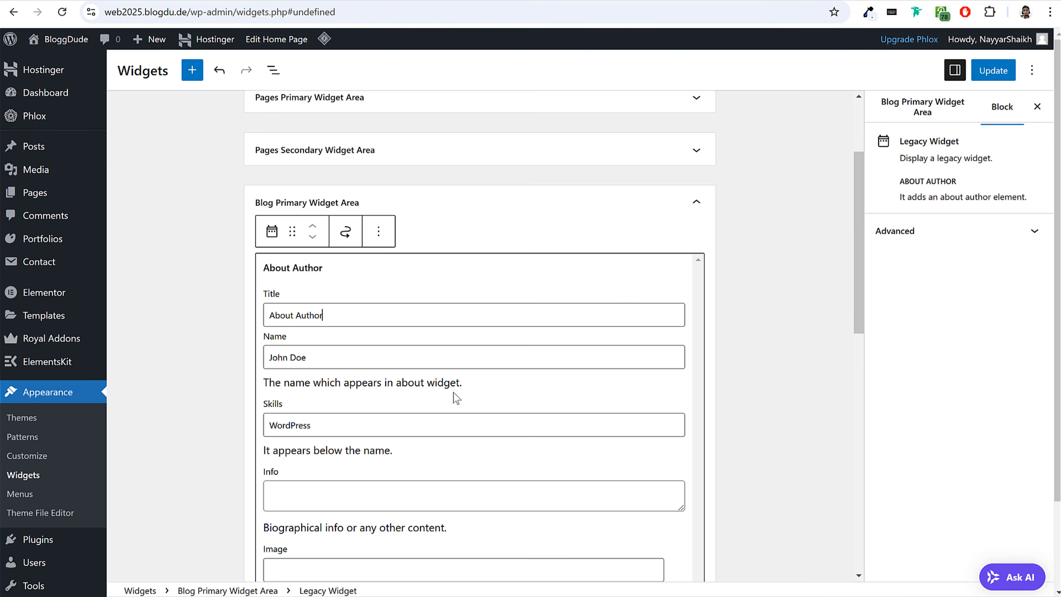
{"action": "scroll", "coordinate": [418, 376], "scroll_direction": "down", "scroll_amount": 3}
{"action": "left_click", "coordinate": [361, 365]}
{"action": "type", "text": "John Doe is a versatile writer with a passion for storytelling. With a background in literature and a love for exploring diverse themes, his words captivate and resonate with readers across genres."}
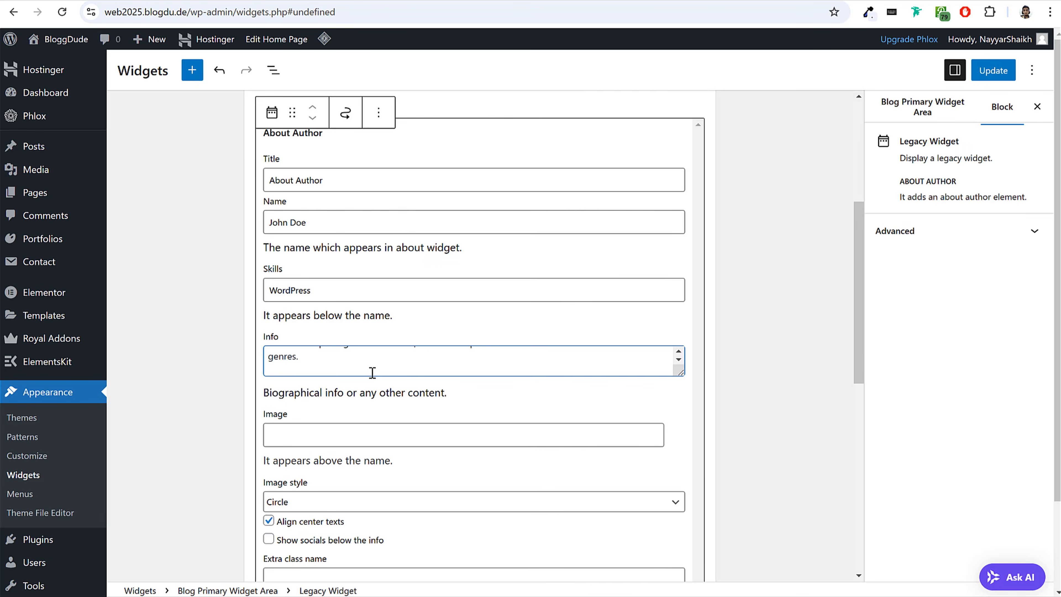
{"action": "key", "text": "BackSpace"}
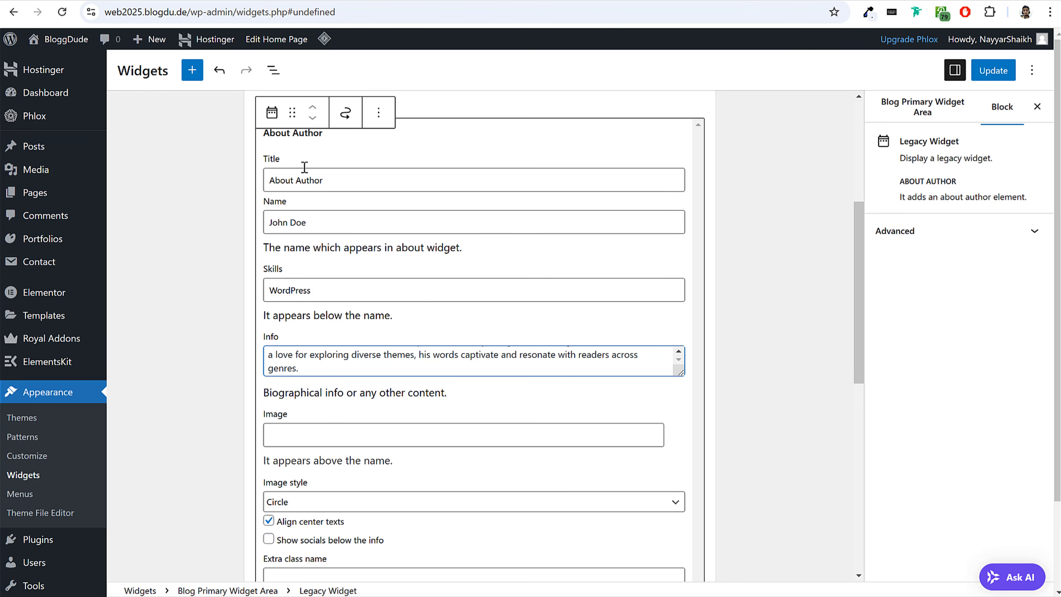
Turn off centered text alignment in the About Author widget.
{"action": "scroll", "coordinate": [394, 294], "scroll_direction": "down", "scroll_amount": 3}
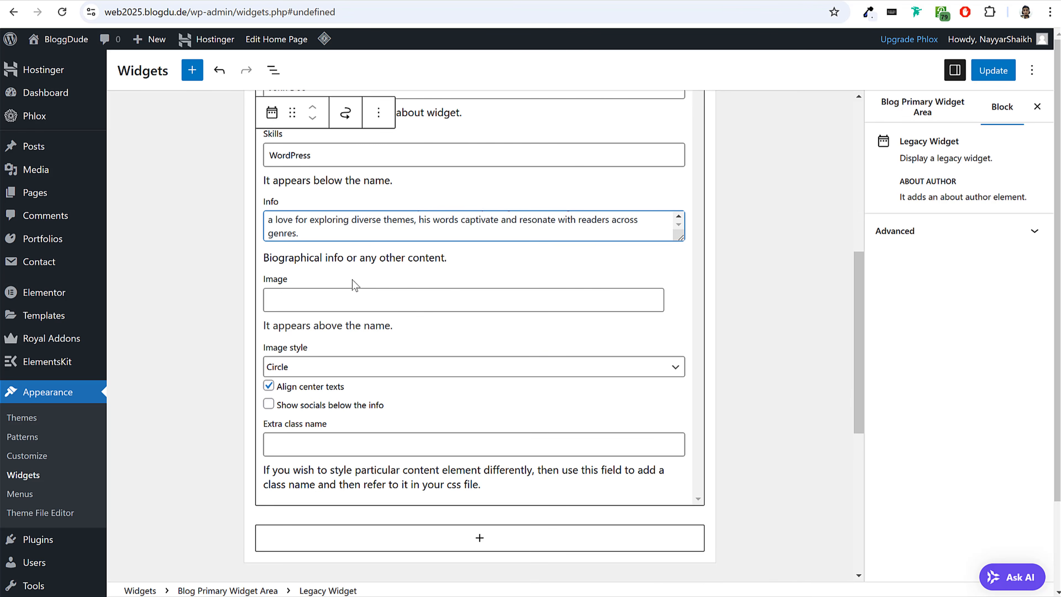
{"action": "left_click", "coordinate": [304, 387]}
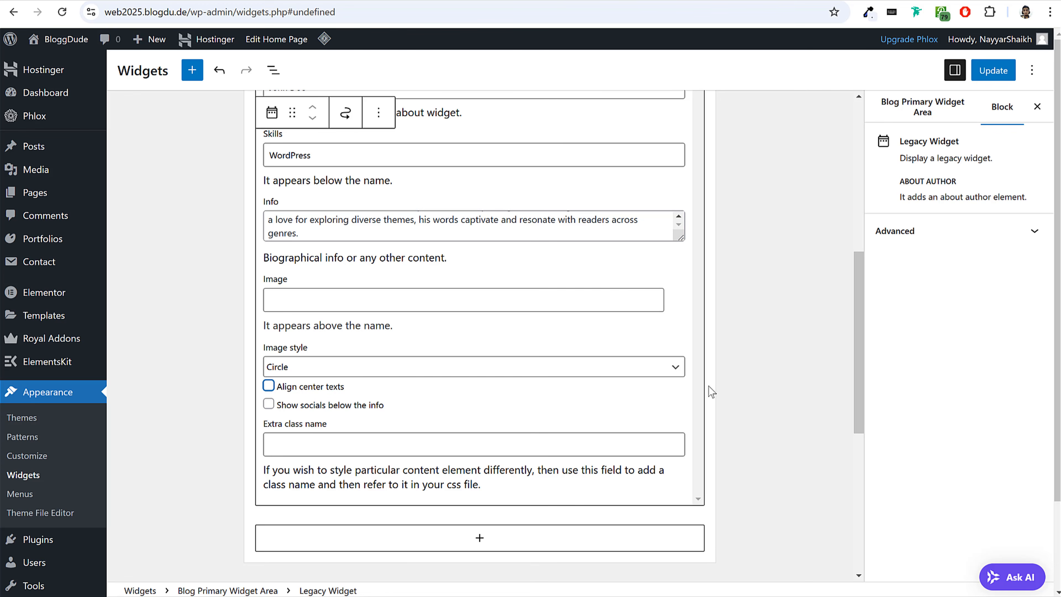
{"action": "left_click", "coordinate": [738, 386]}
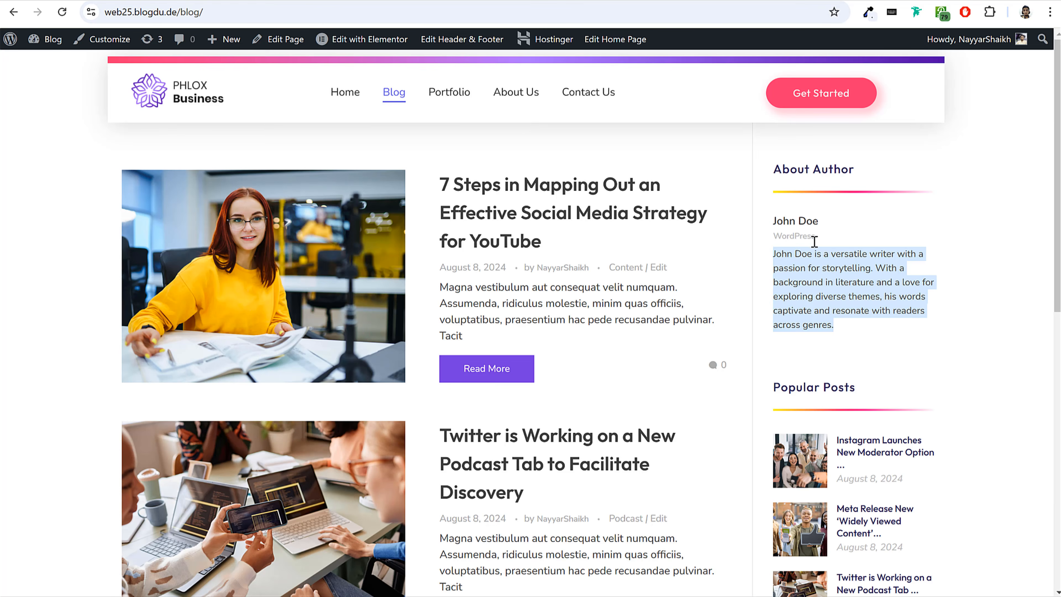
Add a Popular Posts Widget below the About Author widget and title it Popular Posts, copied from the demo sidebar.
{"action": "scroll", "coordinate": [857, 289], "scroll_direction": "down", "scroll_amount": 5}
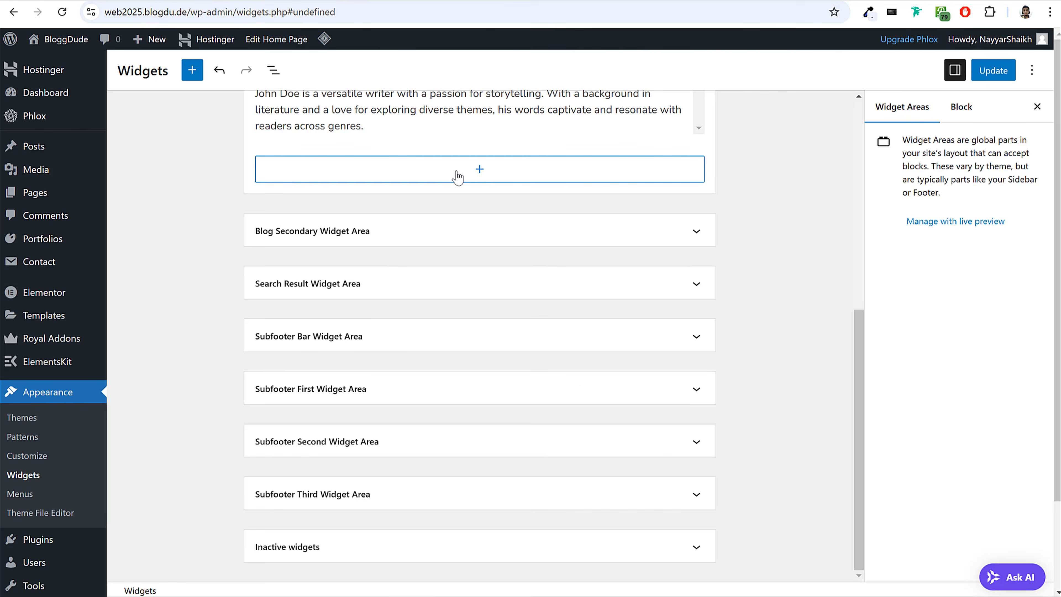
{"action": "left_click", "coordinate": [457, 175]}
{"action": "type", "text": "pop"}
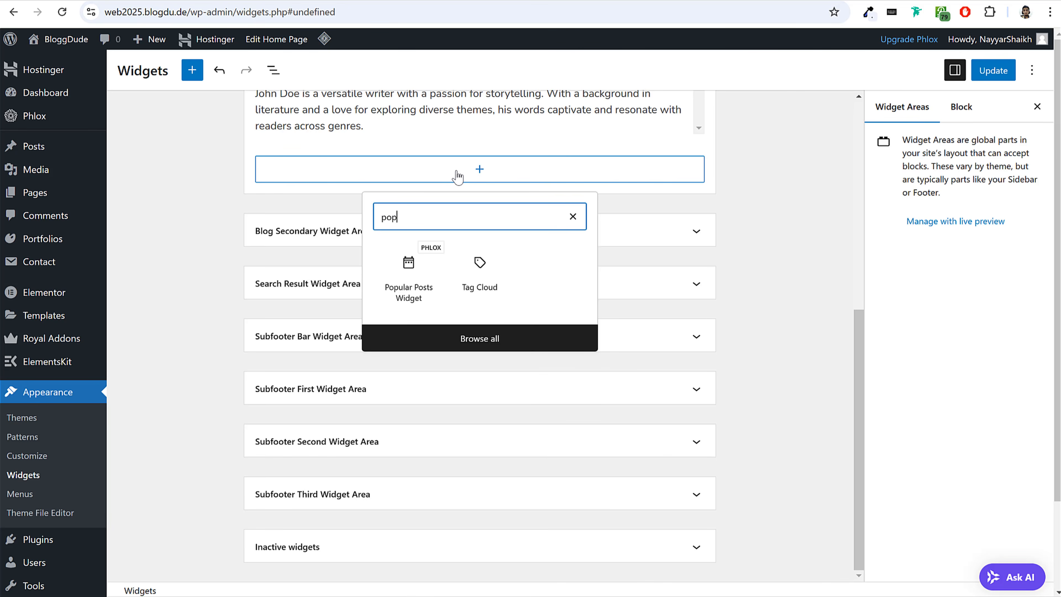
{"action": "left_click", "coordinate": [415, 288]}
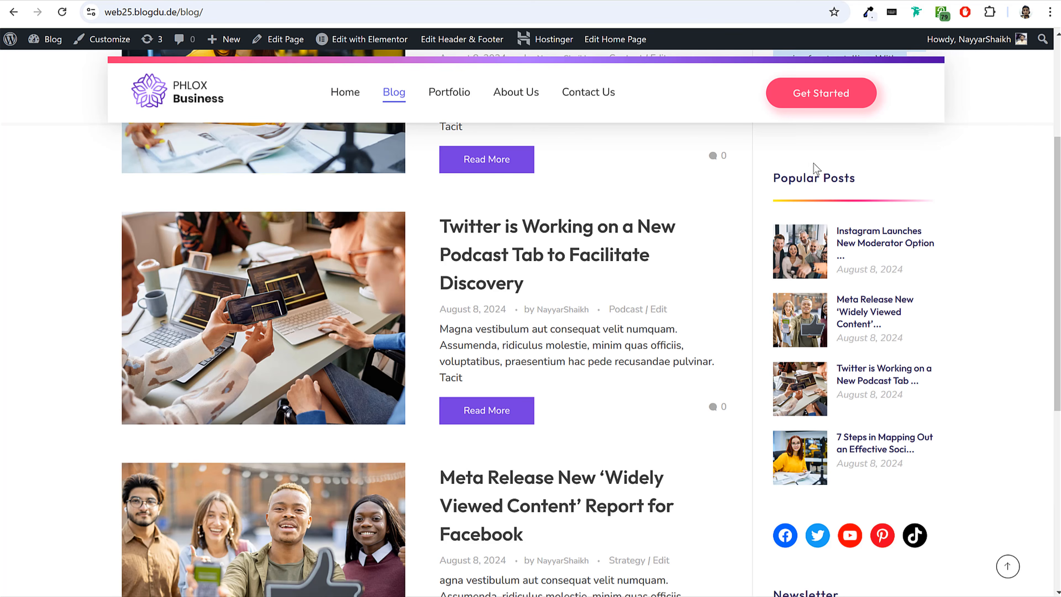
{"action": "left_click_drag", "start_coordinate": [854, 178], "coordinate": [778, 175]}
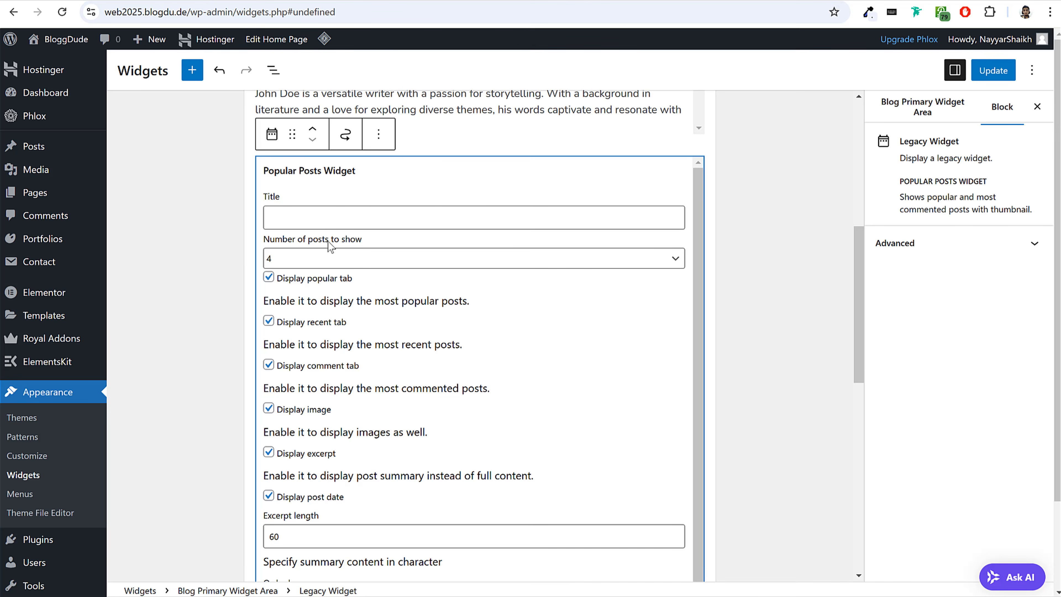
{"action": "type", "text": "Popular Posts"}
Set the Popular Posts widget to show 5 posts and turn off its recent and comment tabs.
{"action": "left_click", "coordinate": [367, 261]}
{"action": "left_click", "coordinate": [320, 350]}
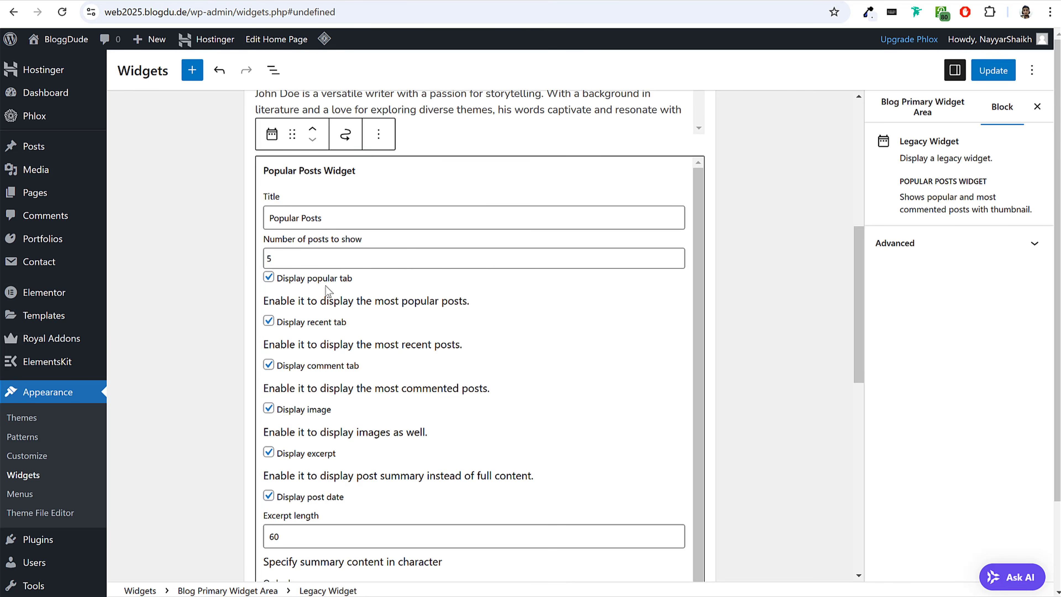
{"action": "left_click_drag", "start_coordinate": [297, 280], "coordinate": [366, 282]}
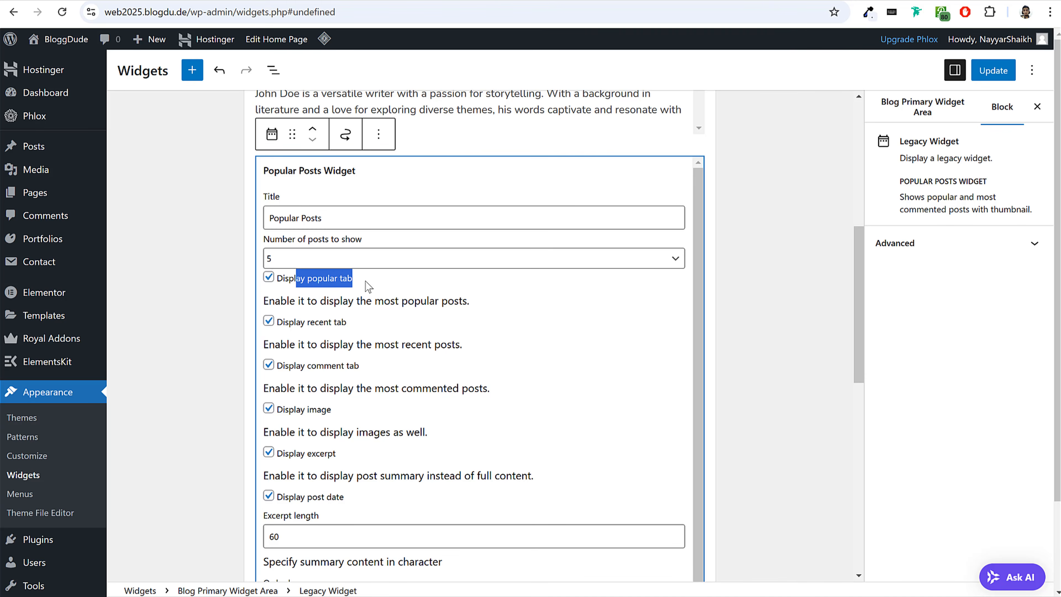
{"action": "left_click", "coordinate": [269, 323]}
{"action": "left_click", "coordinate": [269, 365]}
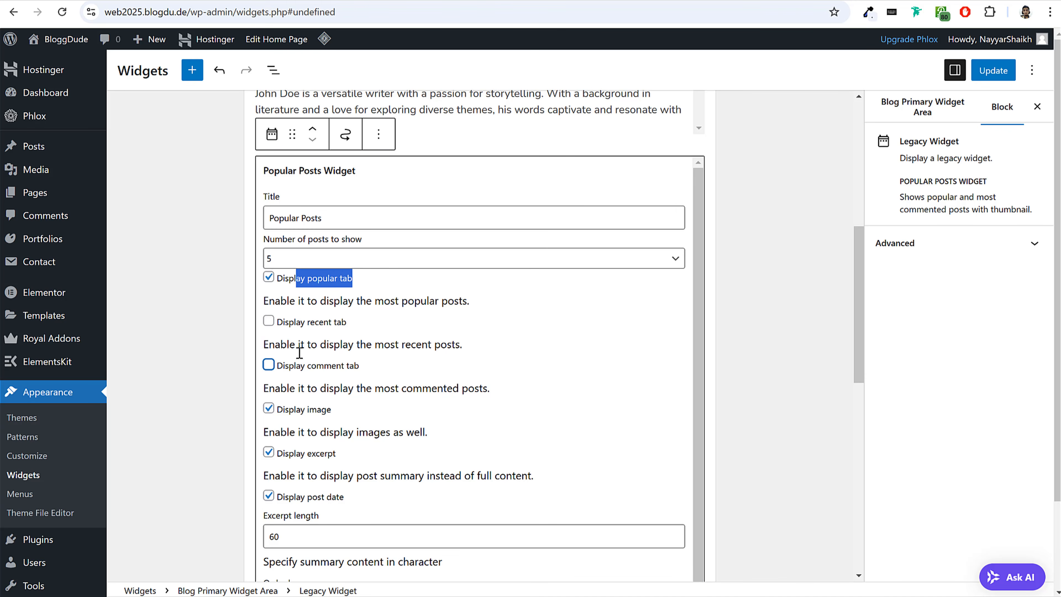
{"action": "left_click", "coordinate": [770, 361]}
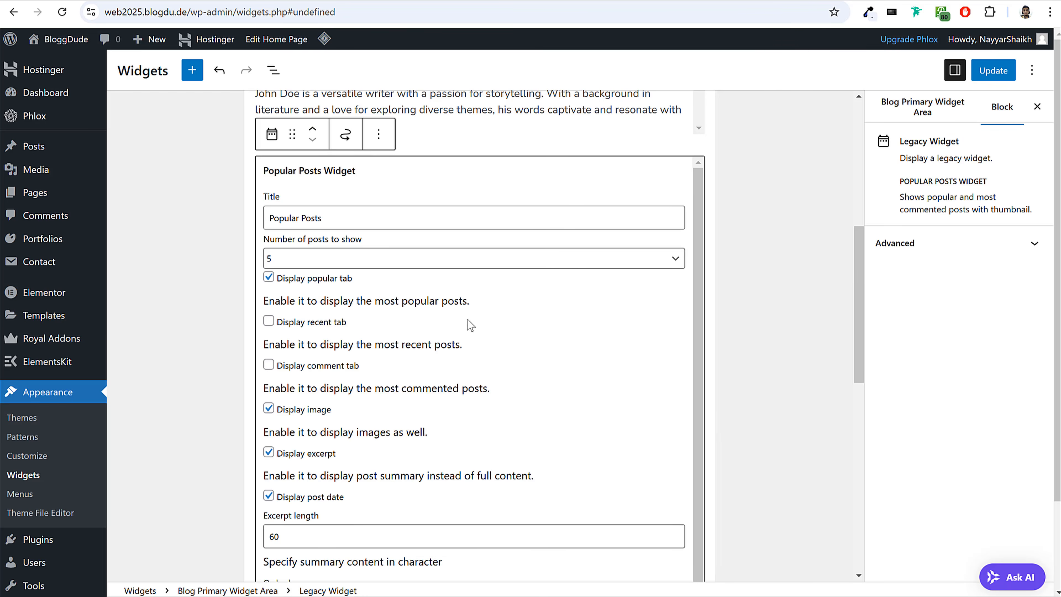
Turn off the excerpt display in the Popular Posts widget.
{"action": "scroll", "coordinate": [458, 346], "scroll_direction": "down", "scroll_amount": 2}
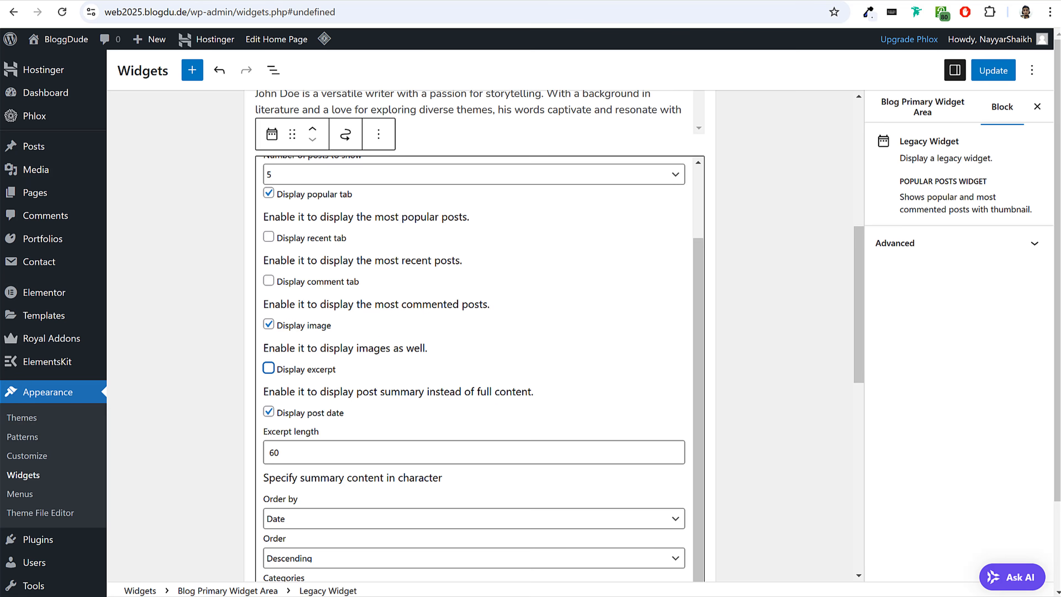
{"action": "left_click", "coordinate": [776, 327]}
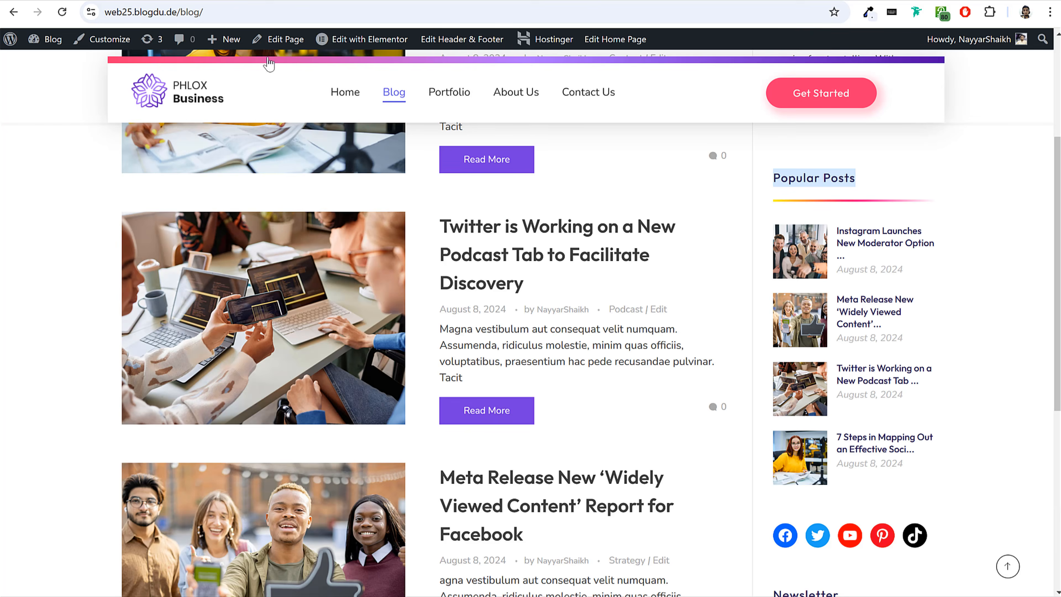
Add a Social Icons block below the Popular Posts widget in the Blog Primary Widget Area.
{"action": "scroll", "coordinate": [923, 301], "scroll_direction": "down", "scroll_amount": 5}
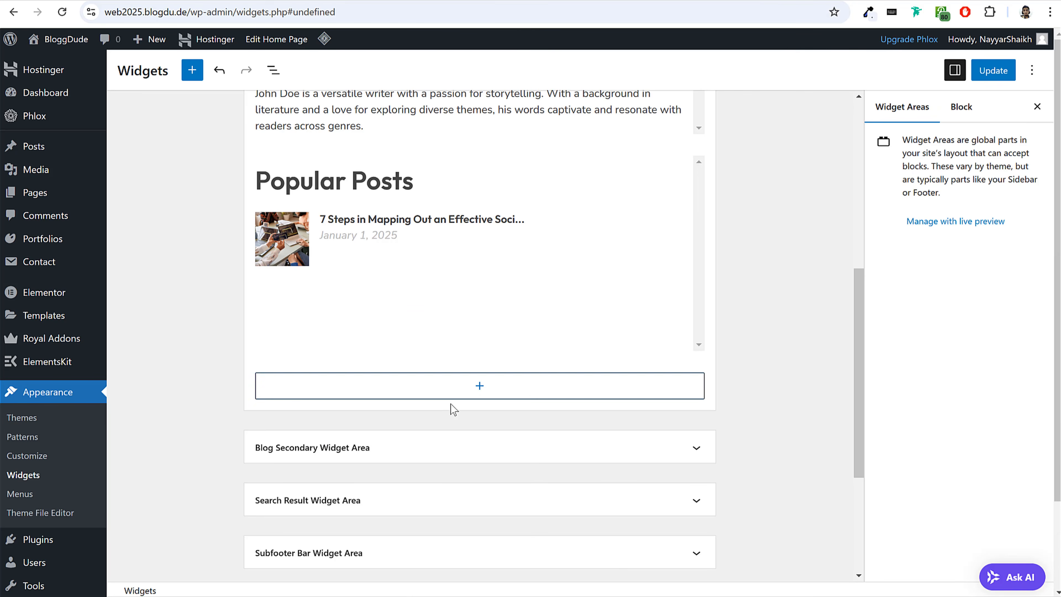
{"action": "left_click", "coordinate": [459, 388]}
{"action": "type", "text": "soci"}
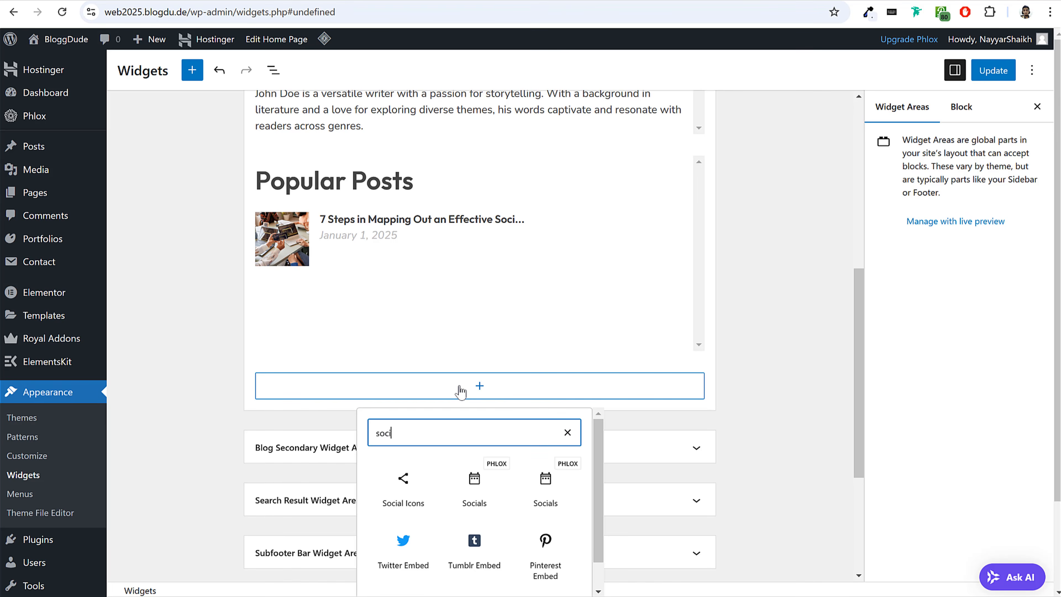
{"action": "left_click", "coordinate": [406, 497]}
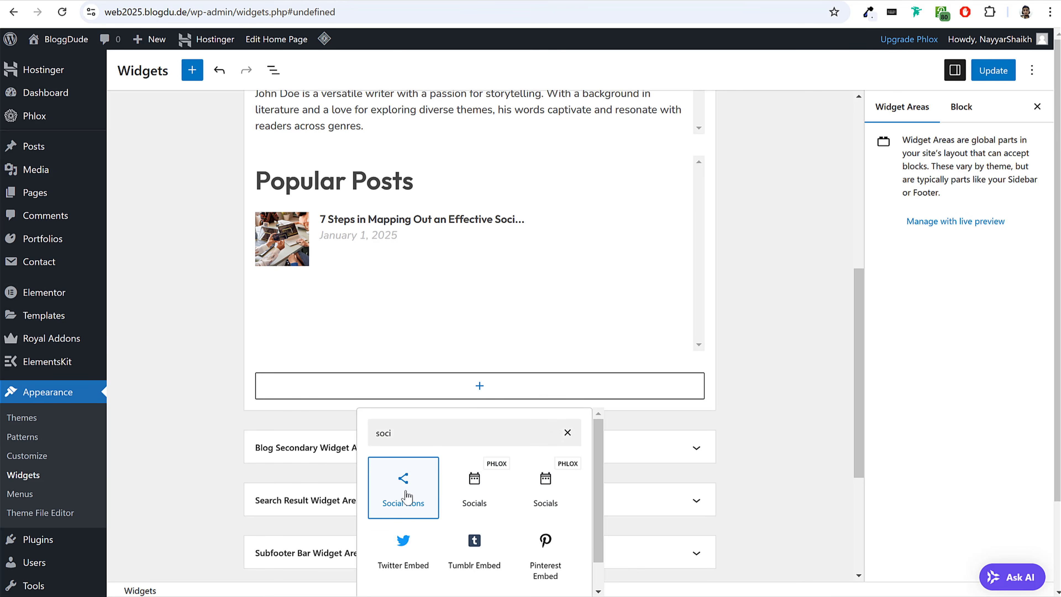
Add YouTube, Facebook, X and TikTok icons to the Social Icons block.
{"action": "left_click", "coordinate": [267, 385]}
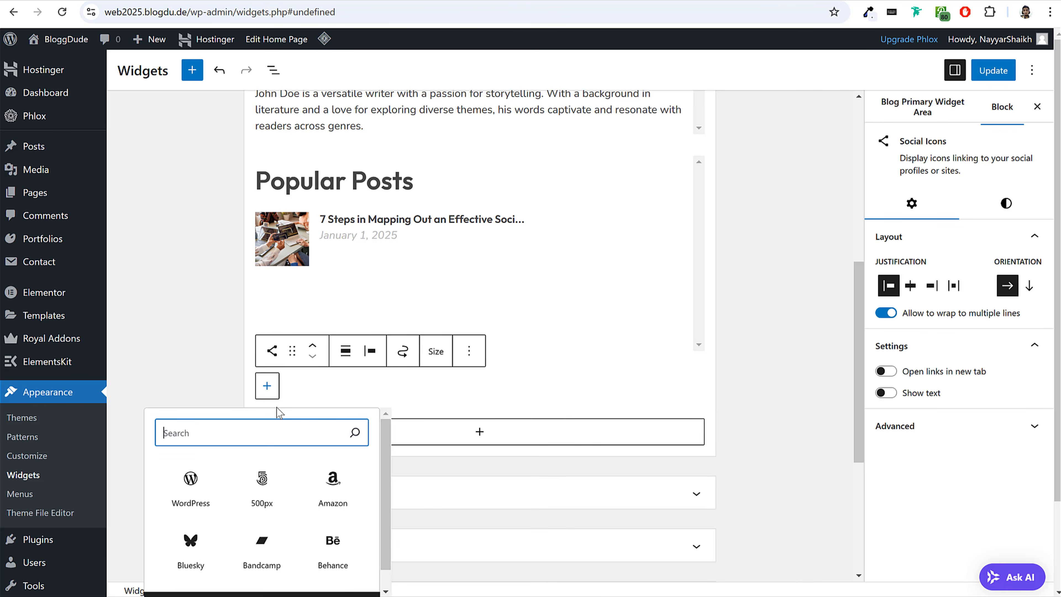
{"action": "type", "text": "yout"}
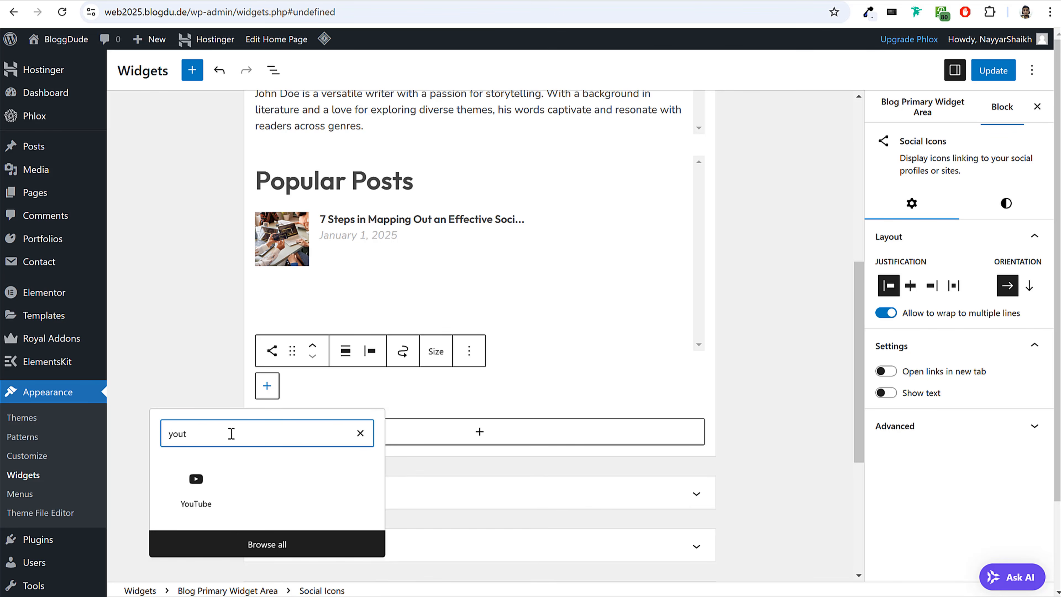
{"action": "left_click", "coordinate": [202, 482]}
{"action": "left_click", "coordinate": [299, 386]}
{"action": "type", "text": "fa"}
{"action": "left_click", "coordinate": [234, 487]}
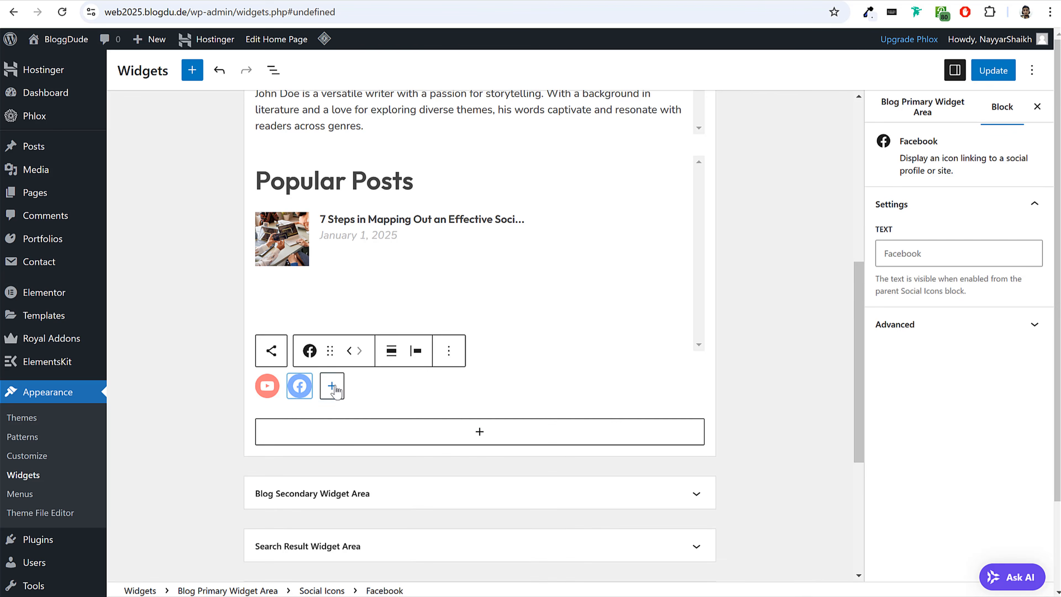
{"action": "left_click", "coordinate": [332, 385]}
{"action": "type", "text": "x"}
{"action": "left_click", "coordinate": [256, 488]}
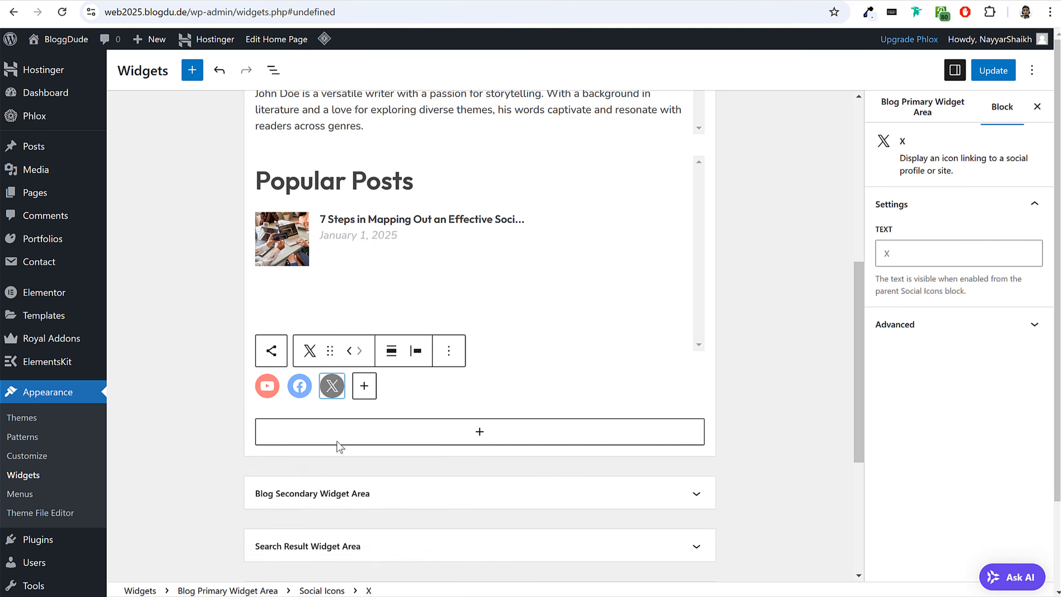
{"action": "left_click", "coordinate": [364, 385]}
{"action": "type", "text": "tikt"}
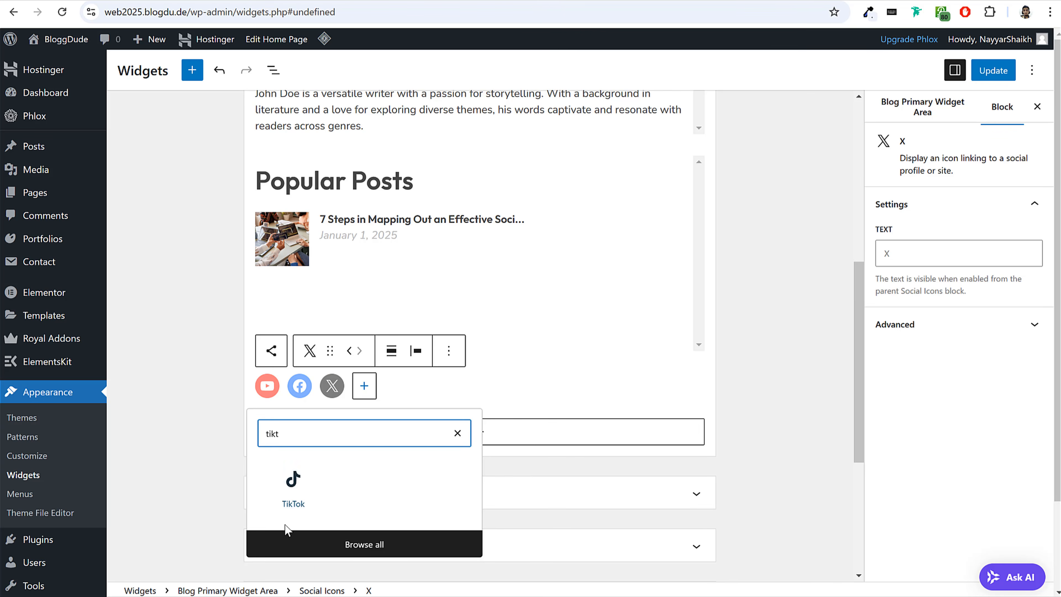
{"action": "left_click", "coordinate": [299, 497]}
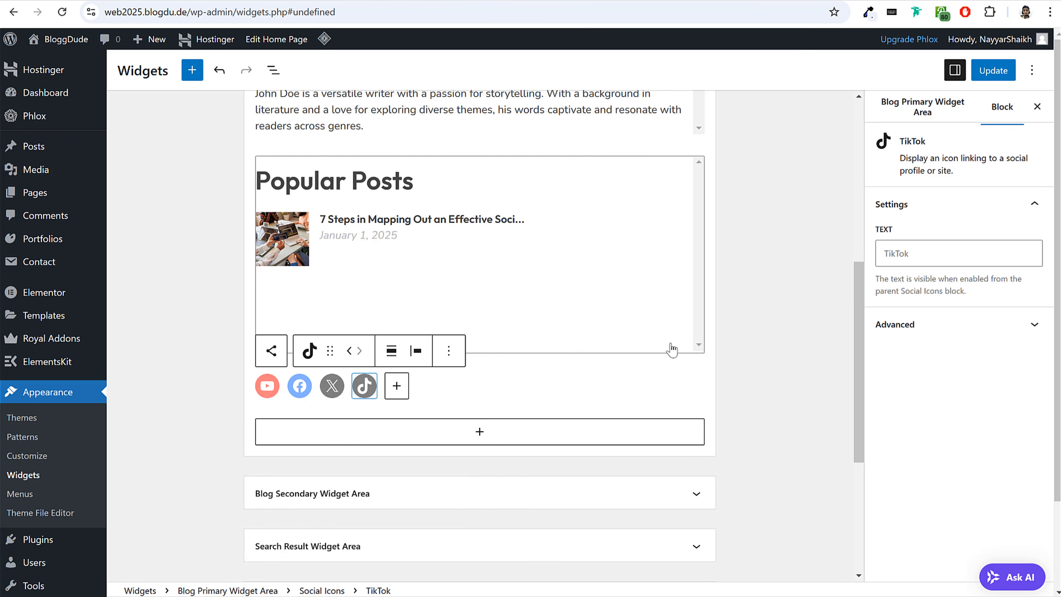
Set the link of the YouTube, Facebook, X and TikTok icons to the placeholder #.
{"action": "left_click", "coordinate": [274, 393]}
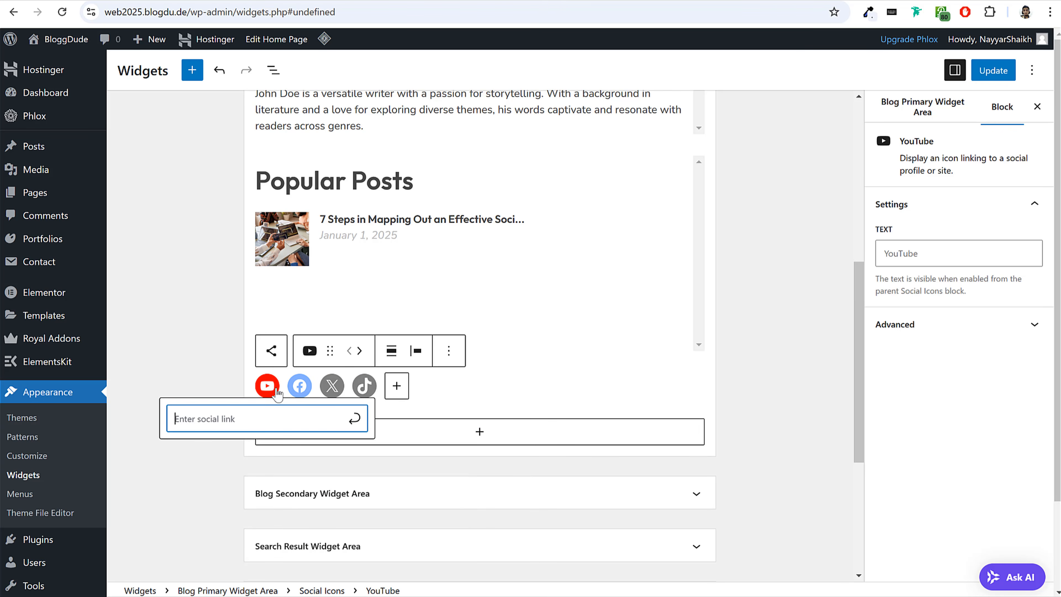
{"action": "type", "text": "#"}
{"action": "left_click", "coordinate": [300, 385]}
{"action": "type", "text": "#"}
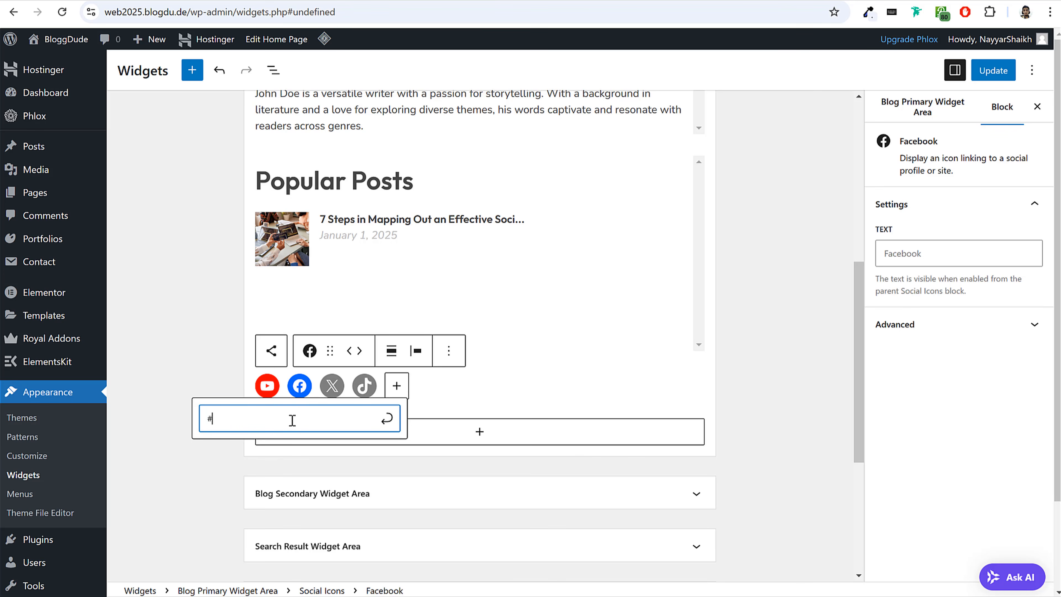
{"action": "left_click", "coordinate": [332, 385]}
{"action": "type", "text": "#"}
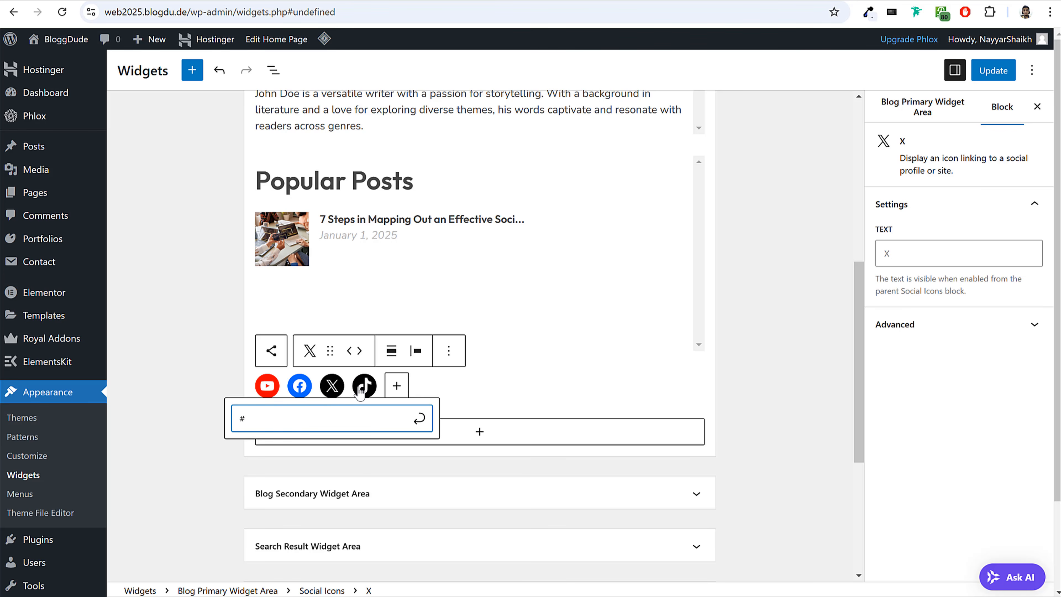
{"action": "left_click", "coordinate": [362, 389]}
{"action": "type", "text": "#"}
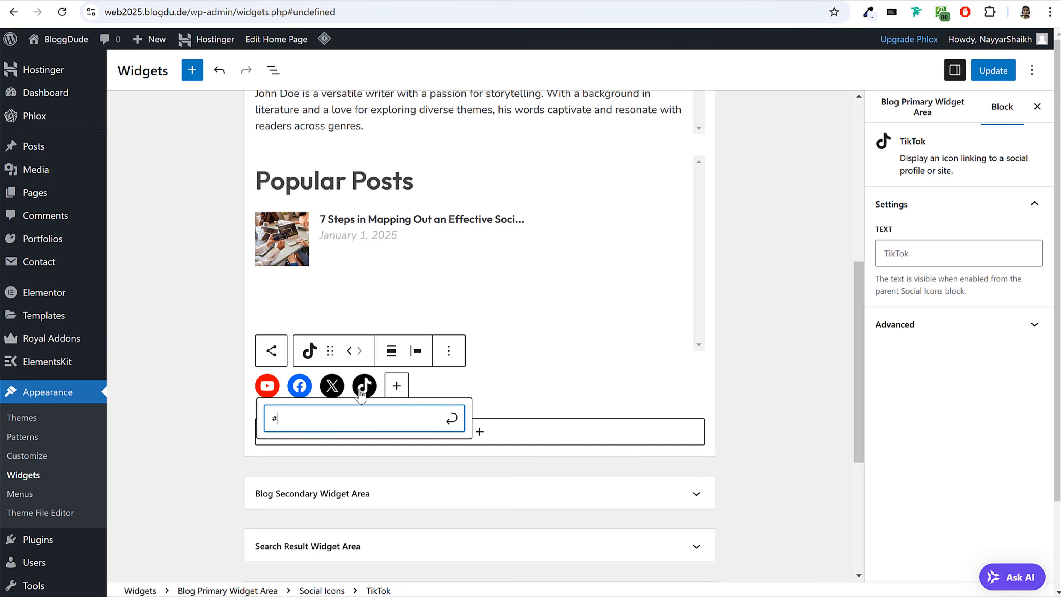
{"action": "left_click", "coordinate": [709, 390]}
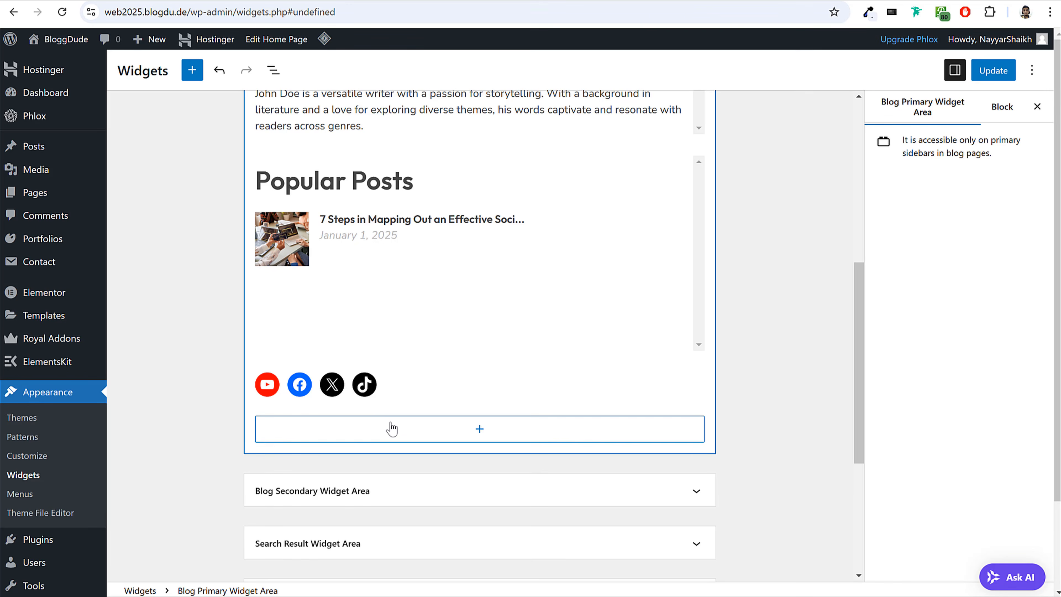
Add a Mailchimp Sign-Up Form widget below the social icons and save the widget areas.
{"action": "left_click", "coordinate": [392, 427]}
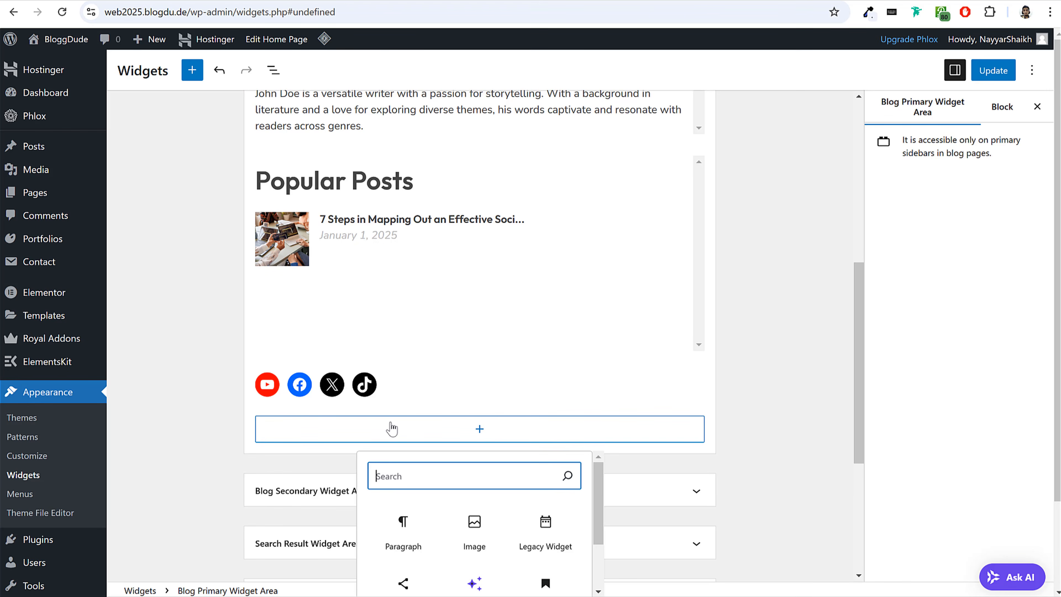
{"action": "type", "text": "mail"}
{"action": "scroll", "coordinate": [417, 502], "scroll_direction": "down", "scroll_amount": 1}
{"action": "left_click", "coordinate": [404, 539]}
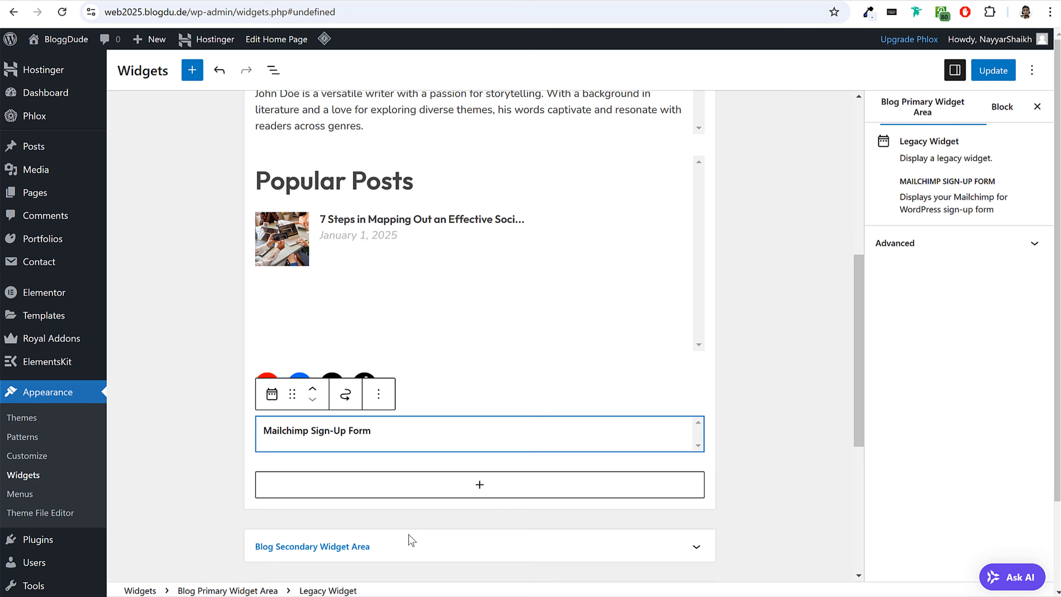
{"action": "left_click", "coordinate": [810, 403]}
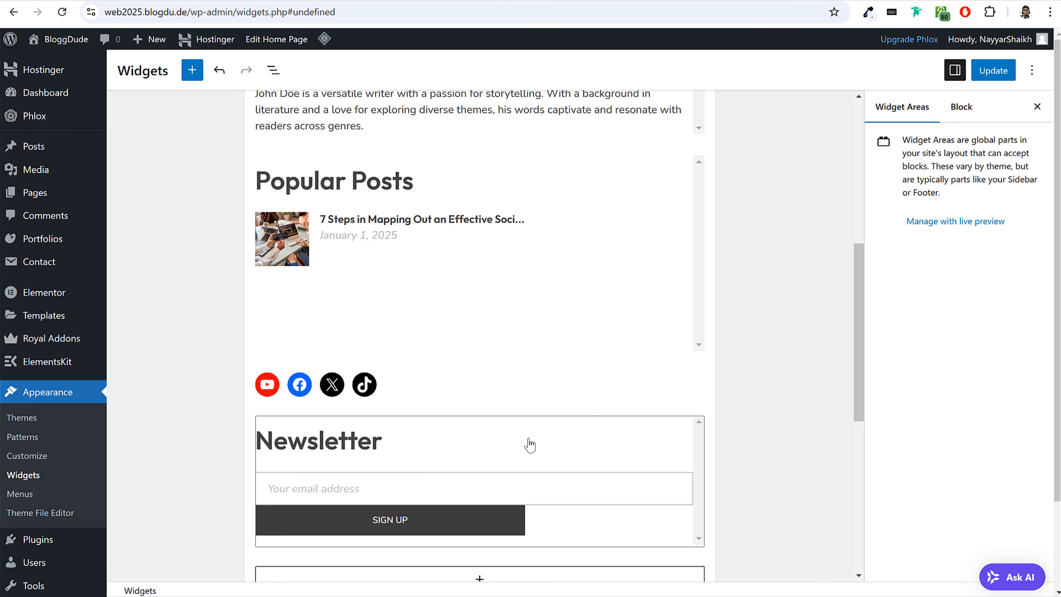
{"action": "left_click", "coordinate": [1008, 79]}
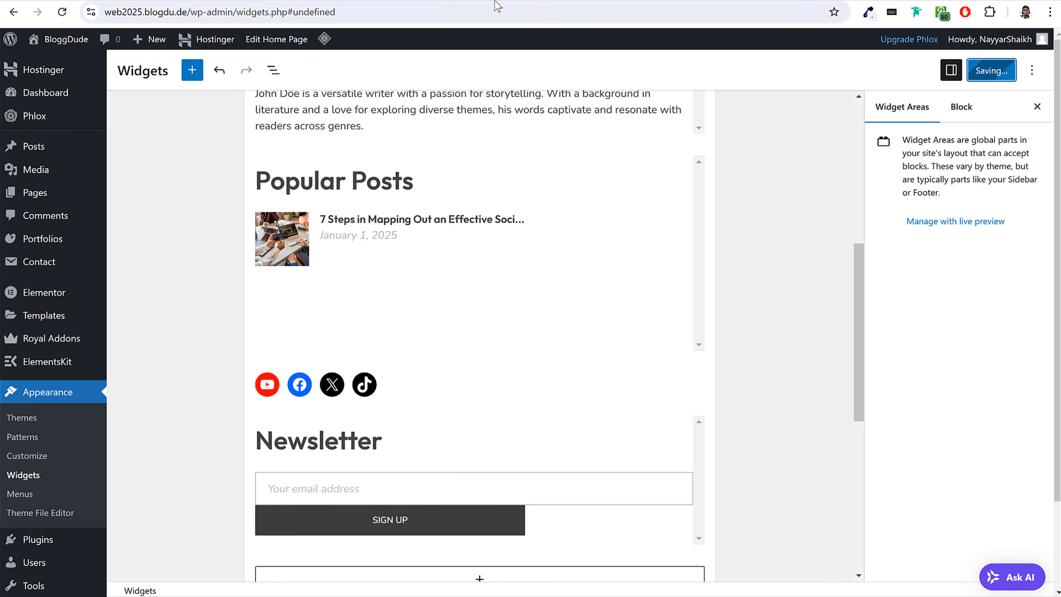
Check the live Blog page's sidebar on the new site and purge all of the site's caches.
{"action": "left_click", "coordinate": [401, 1]}
{"action": "scroll", "coordinate": [848, 246], "scroll_direction": "down", "scroll_amount": 4}
{"action": "scroll", "coordinate": [872, 289], "scroll_direction": "up", "scroll_amount": 4}
{"action": "scroll", "coordinate": [873, 289], "scroll_direction": "up", "scroll_amount": 6}
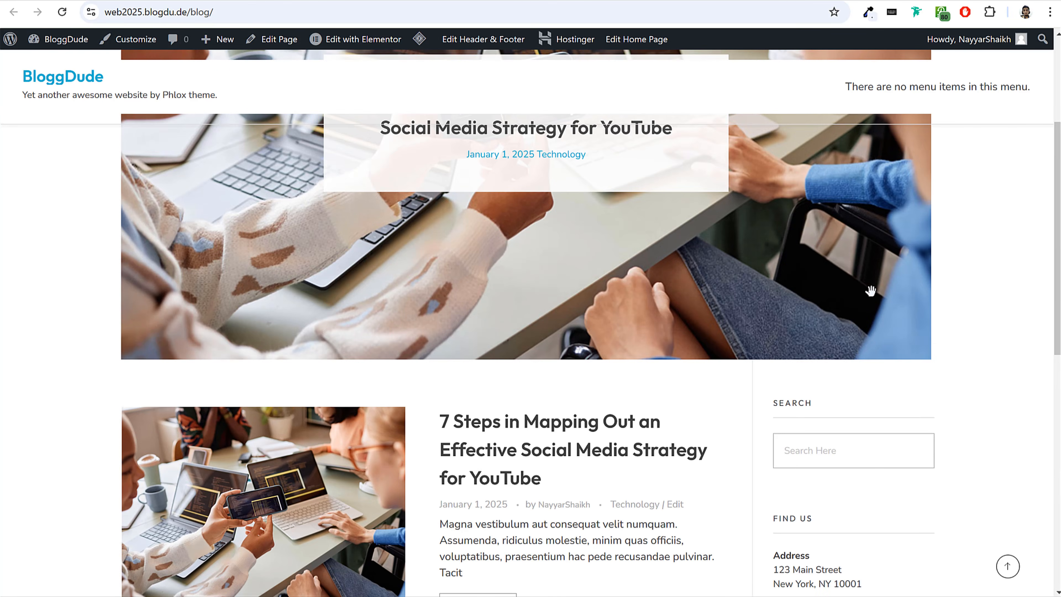
{"action": "scroll", "coordinate": [872, 292], "scroll_direction": "down", "scroll_amount": 5}
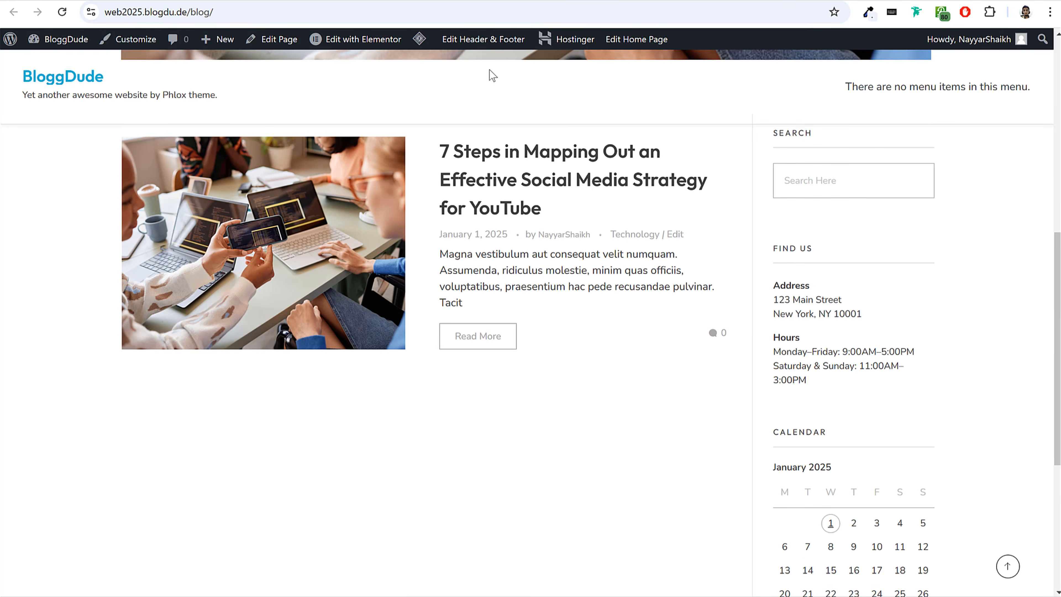
{"action": "mouse_move", "coordinate": [422, 49]}
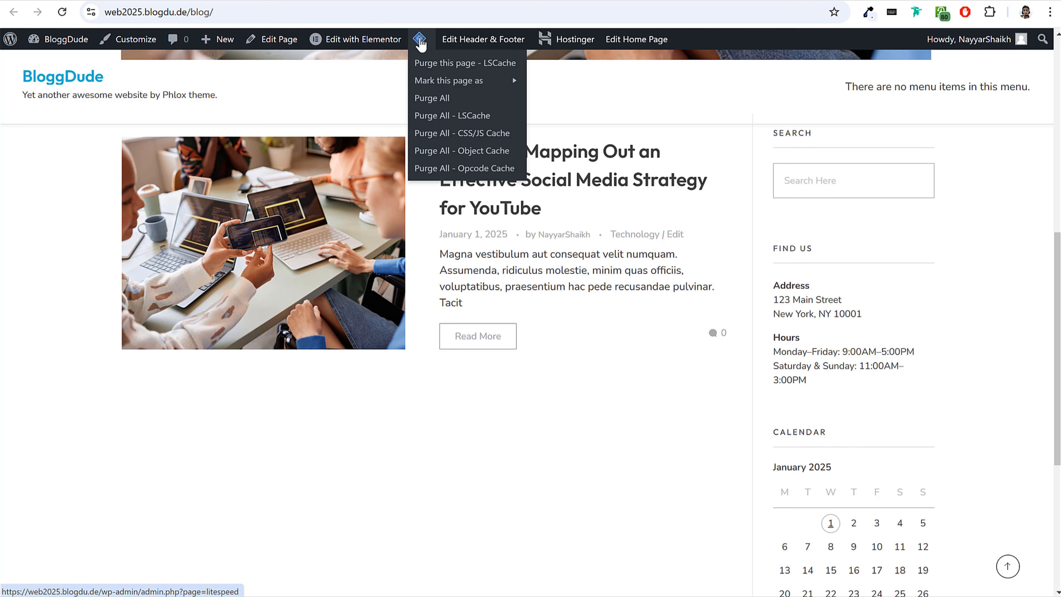
{"action": "left_click", "coordinate": [436, 103]}
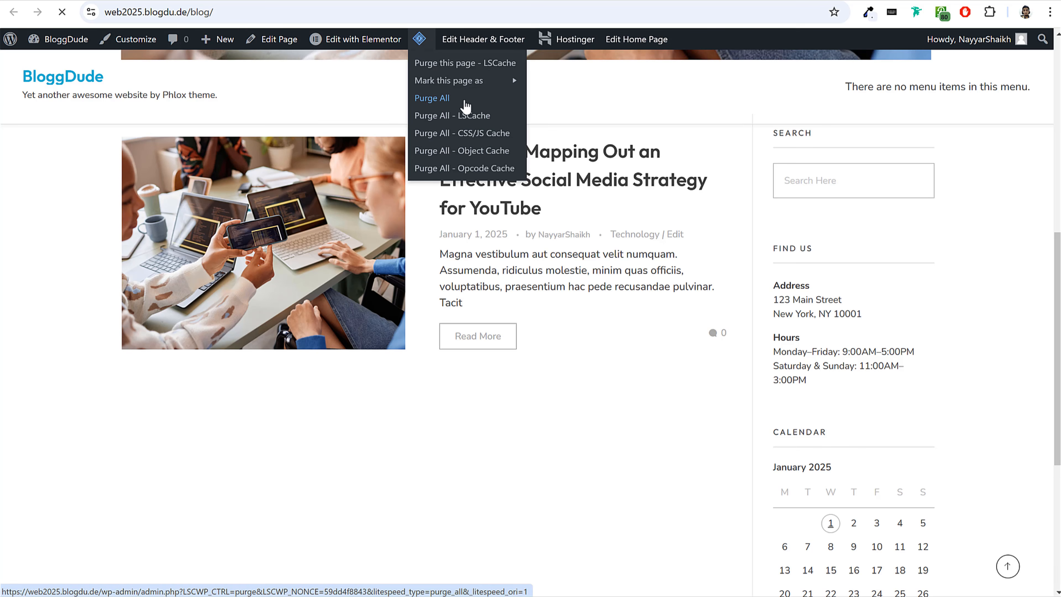
Compare the new Blog page's sidebar widgets with the demo site's Blog sidebar.
{"action": "scroll", "coordinate": [917, 272], "scroll_direction": "down", "scroll_amount": 15}
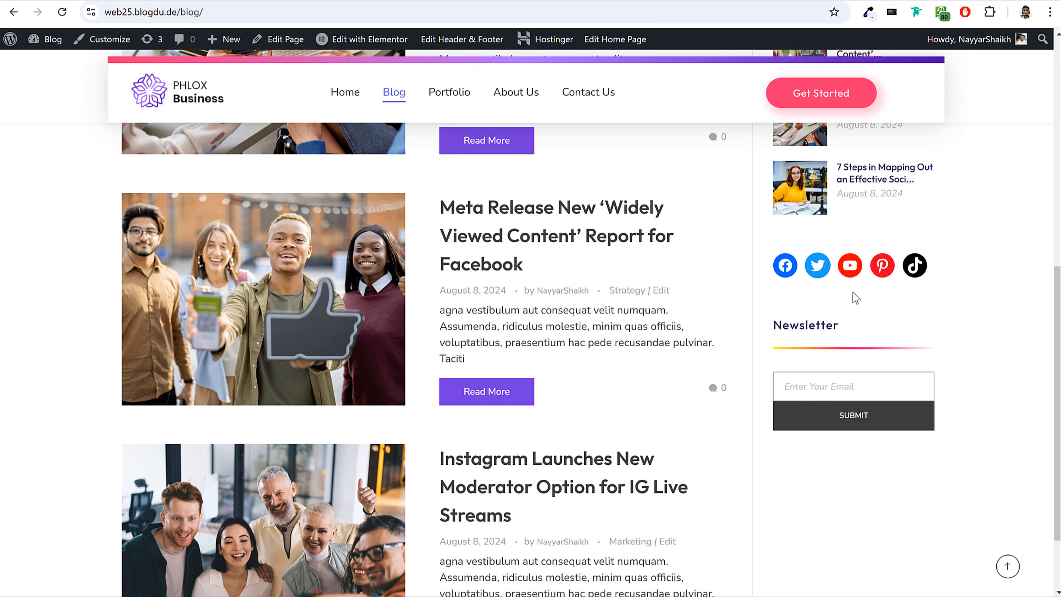
{"action": "scroll", "coordinate": [954, 324], "scroll_direction": "up", "scroll_amount": 6}
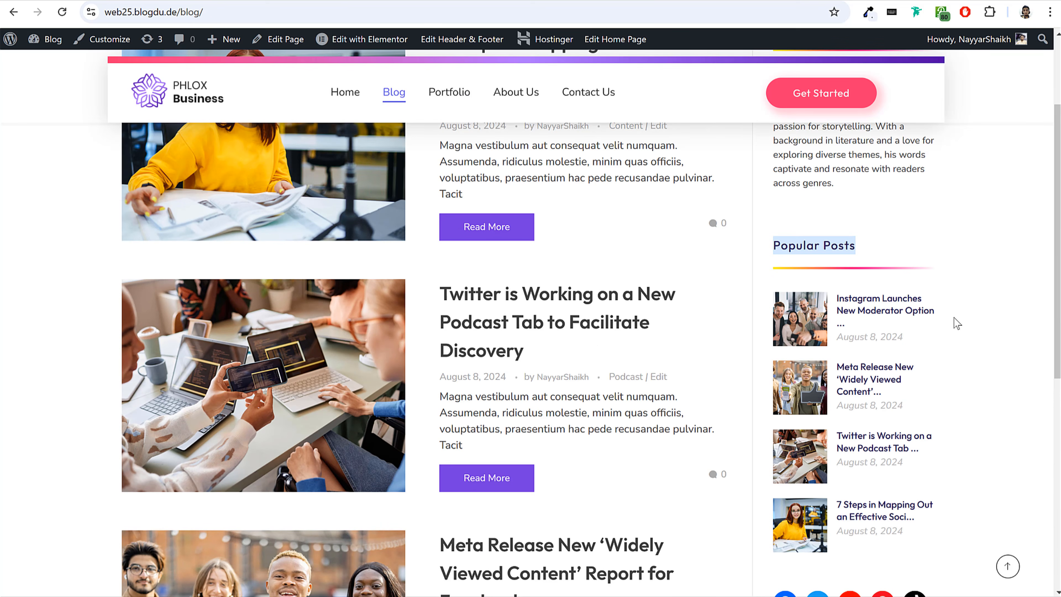
{"action": "left_click", "coordinate": [895, 242]}
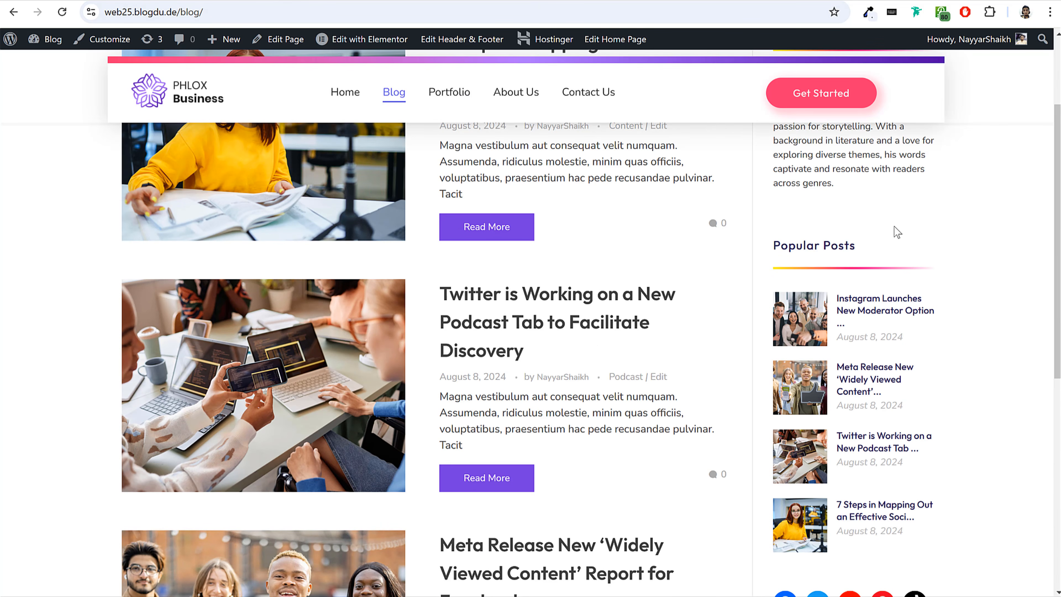
{"action": "scroll", "coordinate": [854, 405], "scroll_direction": "up", "scroll_amount": 3}
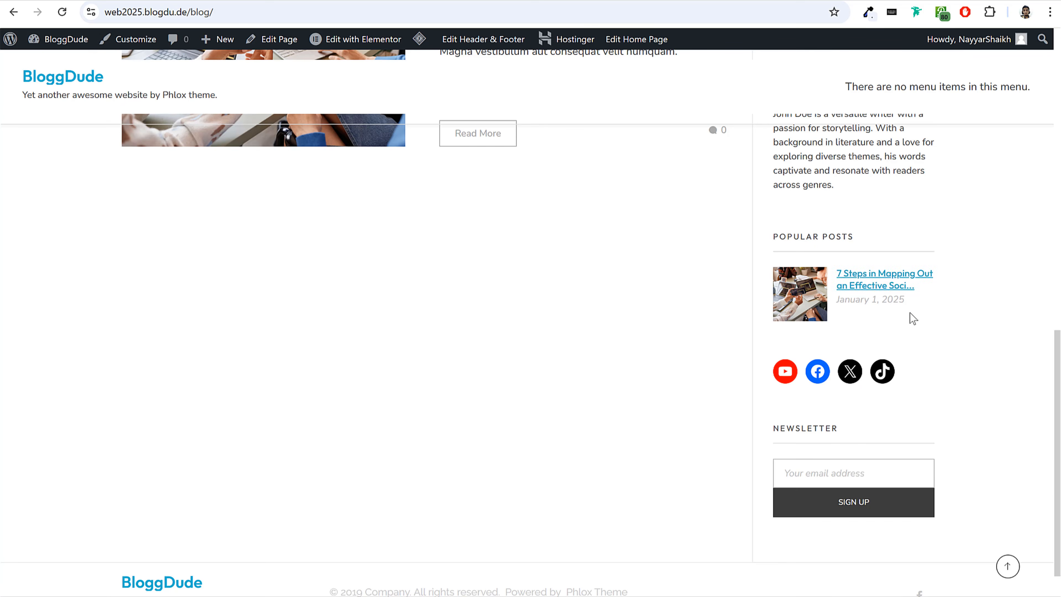
{"action": "scroll", "coordinate": [913, 319], "scroll_direction": "up", "scroll_amount": 6}
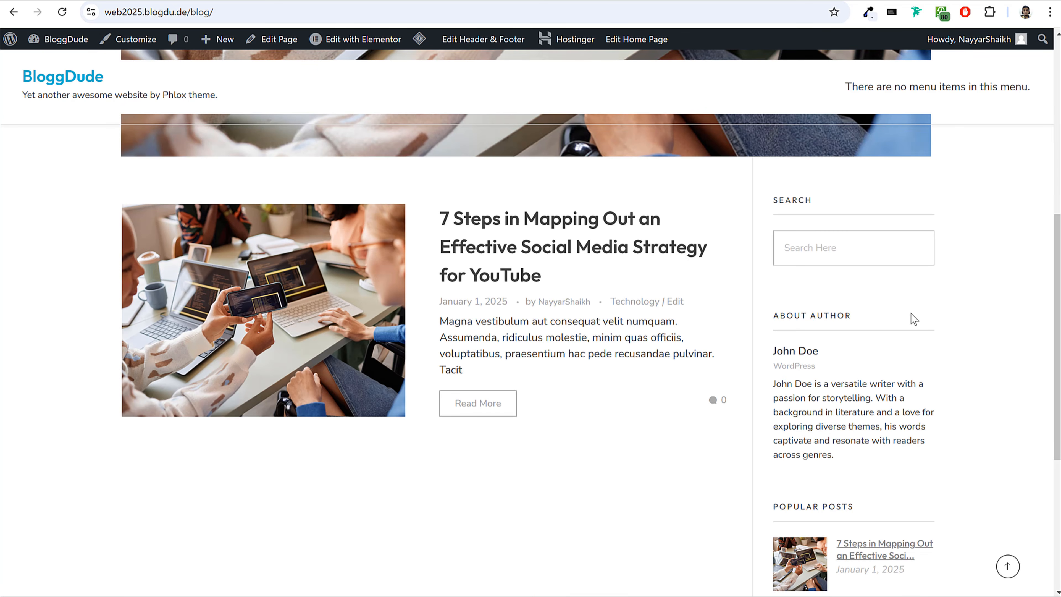
{"action": "scroll", "coordinate": [860, 290], "scroll_direction": "down", "scroll_amount": 7}
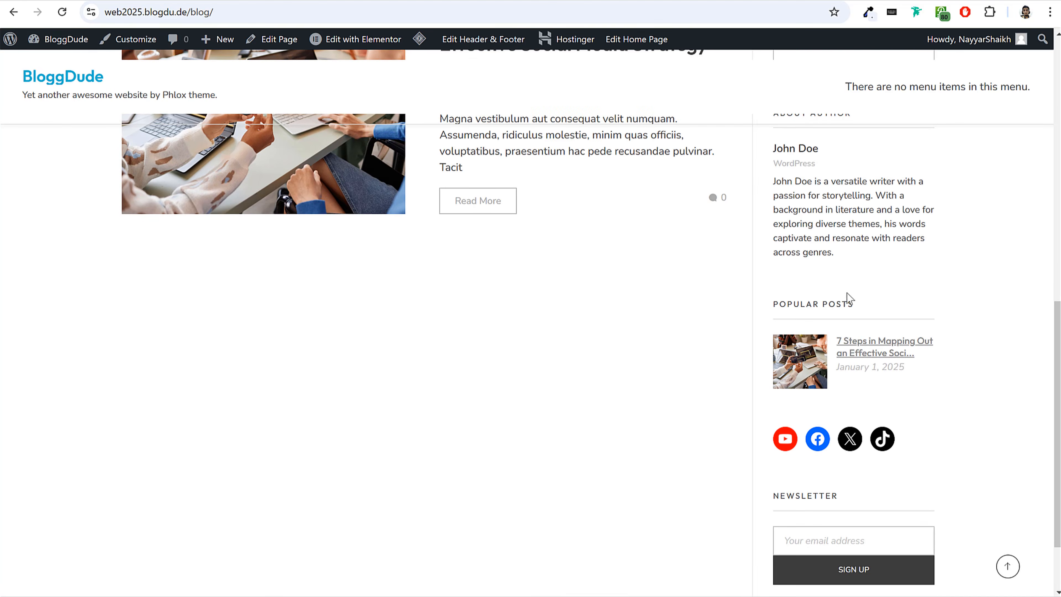
{"action": "scroll", "coordinate": [841, 317], "scroll_direction": "up", "scroll_amount": 10}
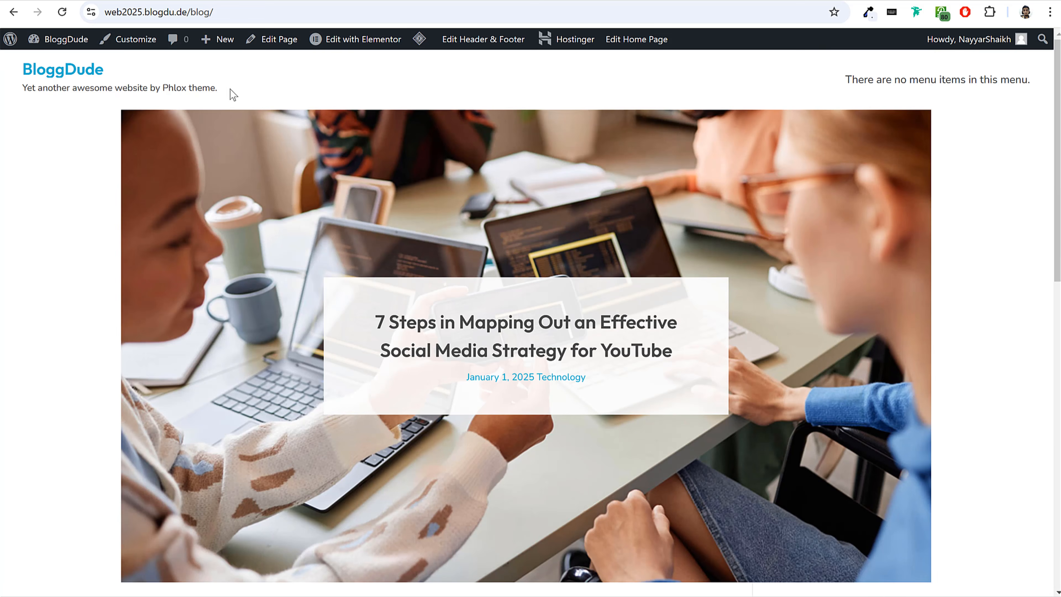
Return to the new site's dashboard and open the Menus settings page.
{"action": "mouse_move", "coordinate": [62, 40]}
{"action": "left_click", "coordinate": [42, 113]}
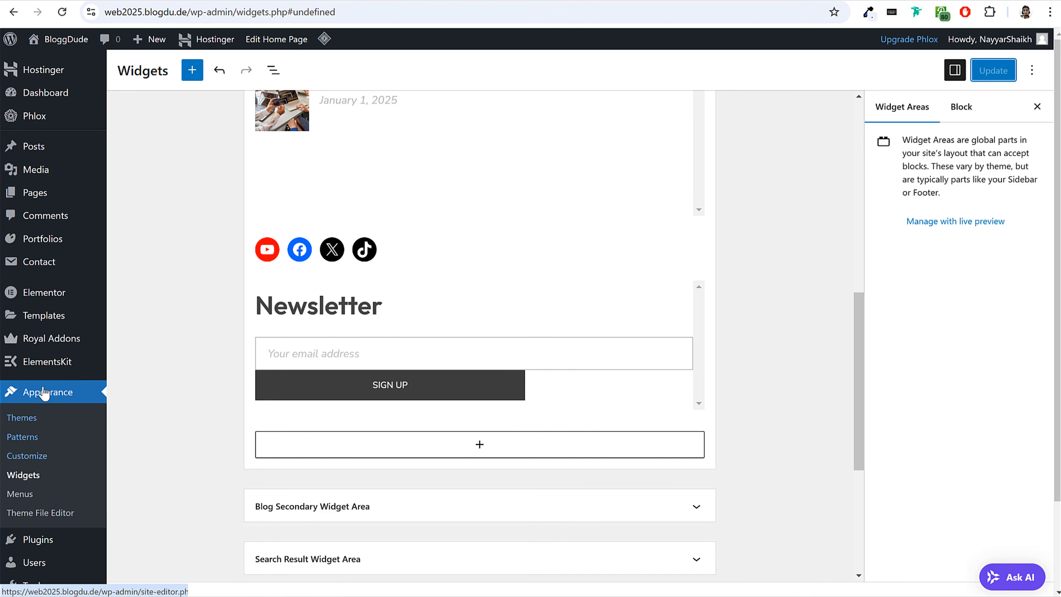
{"action": "left_click", "coordinate": [19, 494]}
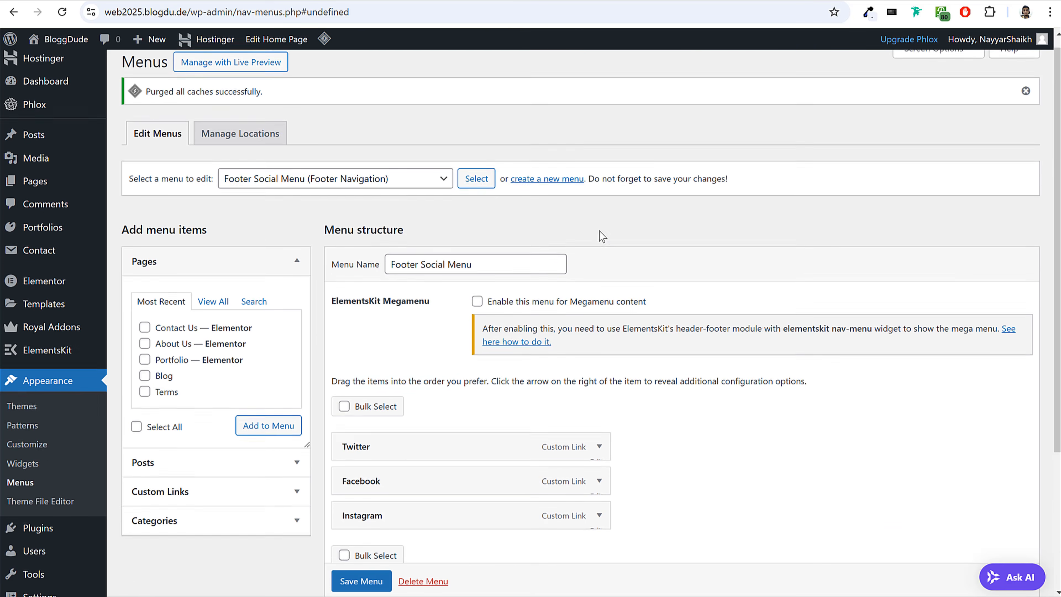
{"action": "left_click", "coordinate": [357, 189]}
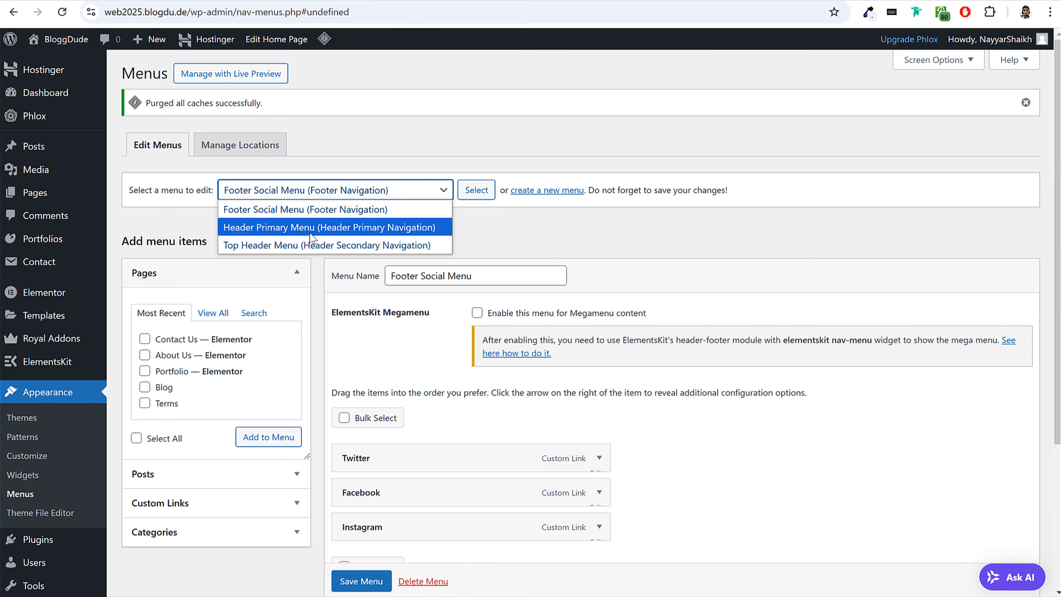
{"action": "left_click", "coordinate": [266, 227]}
{"action": "left_click", "coordinate": [438, 190]}
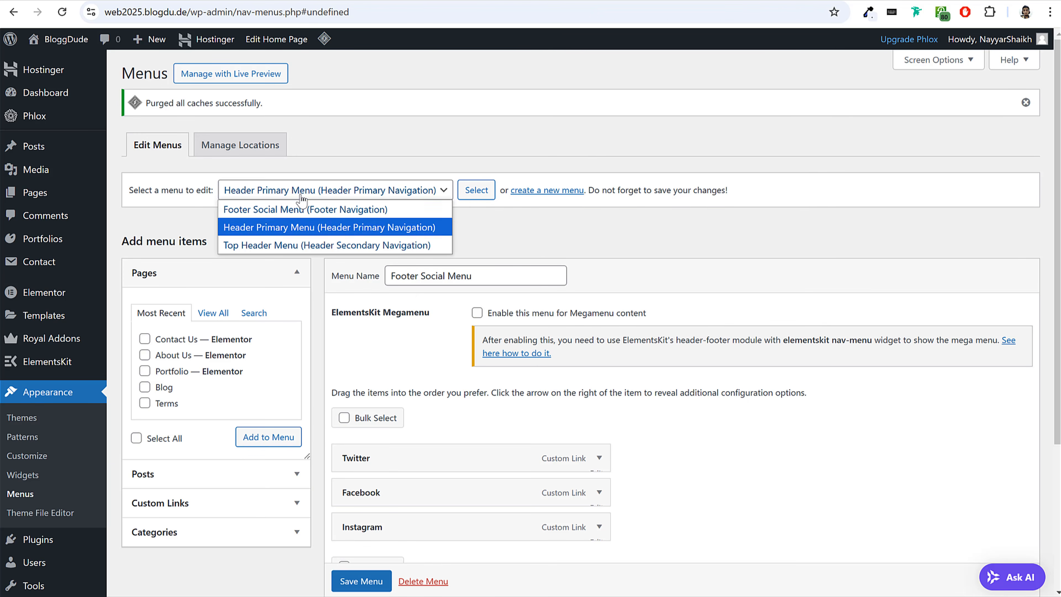
{"action": "left_click", "coordinate": [598, 230]}
Create a new navigation menu named Main Menu, discarding the unsaved changes on the current menu.
{"action": "left_click", "coordinate": [556, 192]}
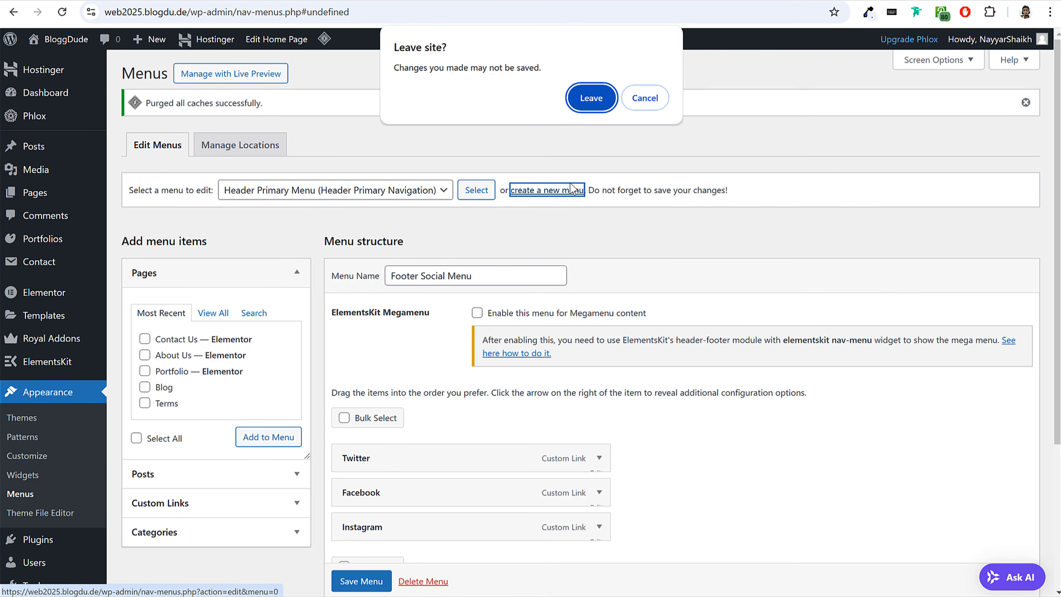
{"action": "left_click", "coordinate": [590, 97]}
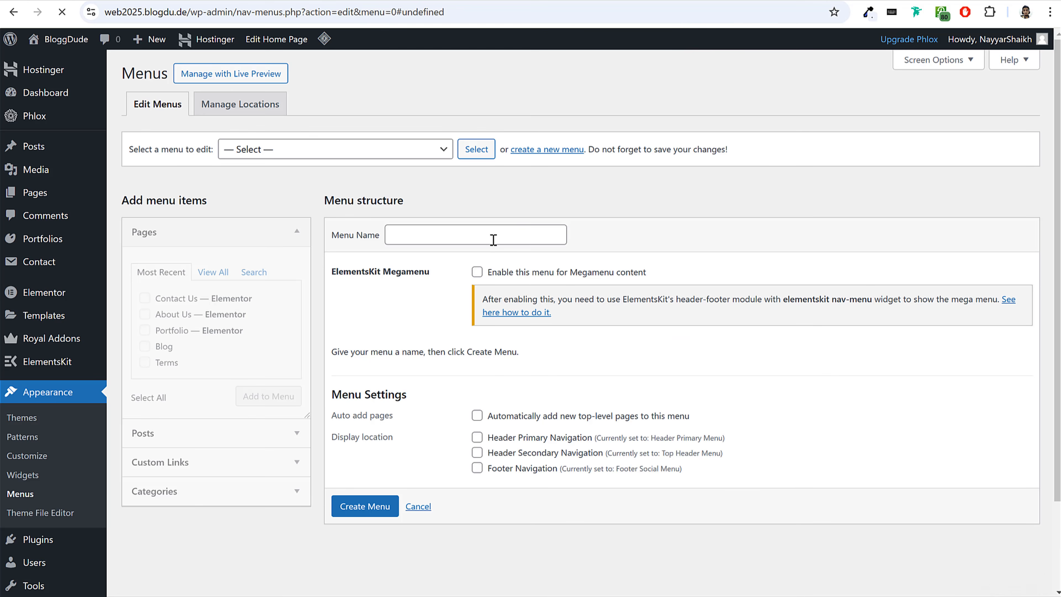
{"action": "left_click", "coordinate": [493, 240]}
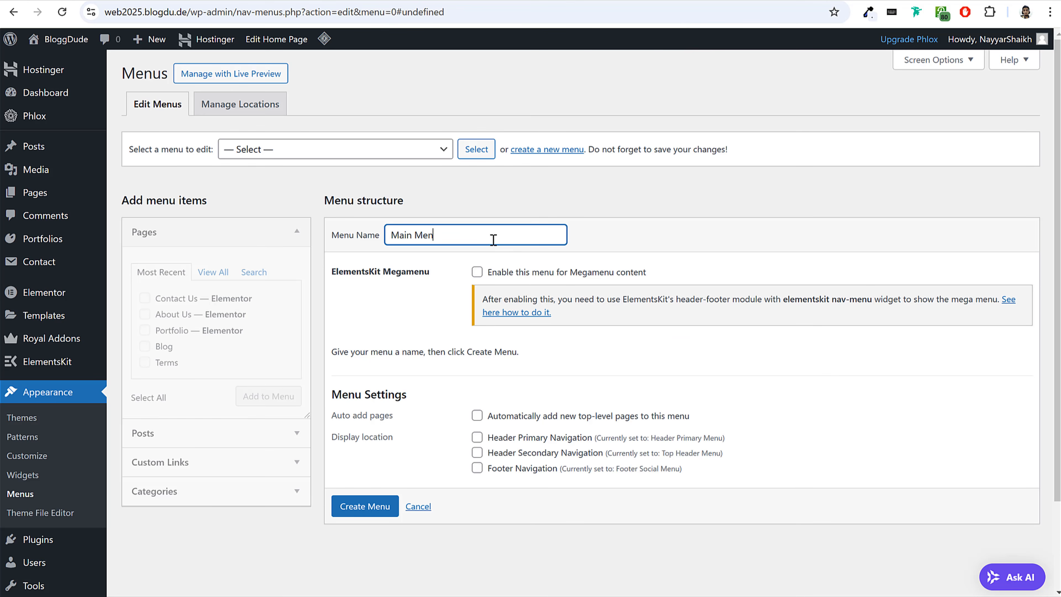
{"action": "left_click", "coordinate": [377, 507]}
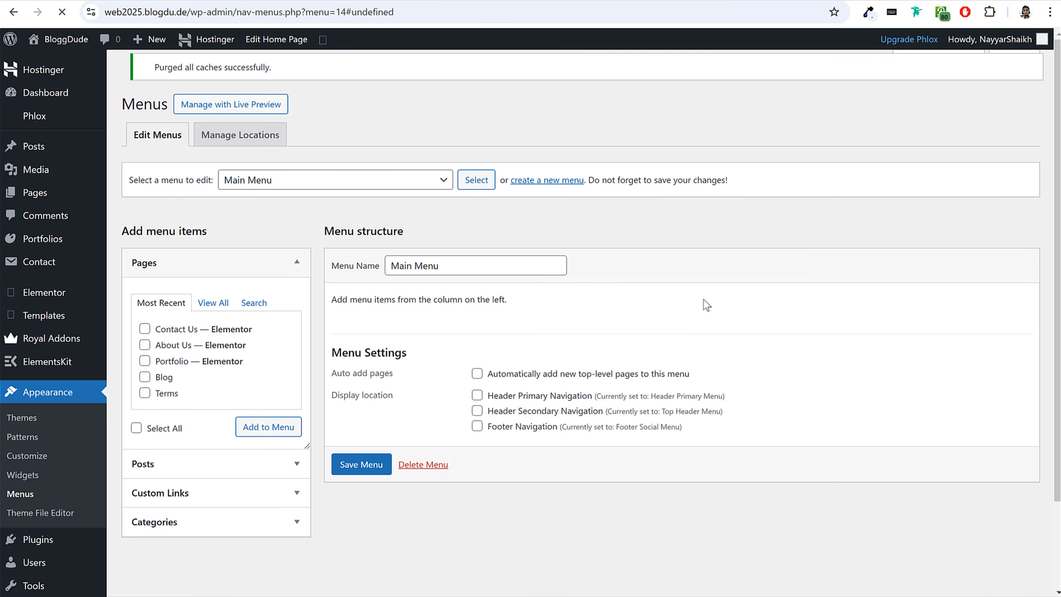
Assign Main Menu to Header Primary Navigation and add the Home, About Us, Blog, Contact Us and Portfolio pages to it.
{"action": "scroll", "coordinate": [702, 309], "scroll_direction": "down", "scroll_amount": 3}
{"action": "left_click", "coordinate": [497, 383]}
{"action": "left_click_drag", "start_coordinate": [493, 383], "coordinate": [592, 391]}
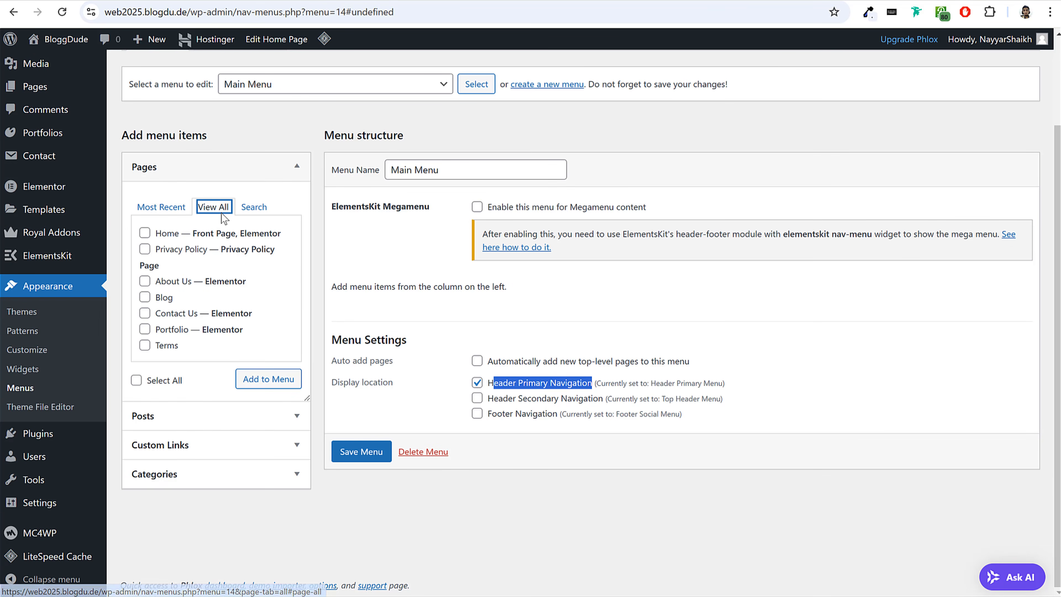
{"action": "left_click", "coordinate": [171, 234]}
{"action": "left_click", "coordinate": [165, 300]}
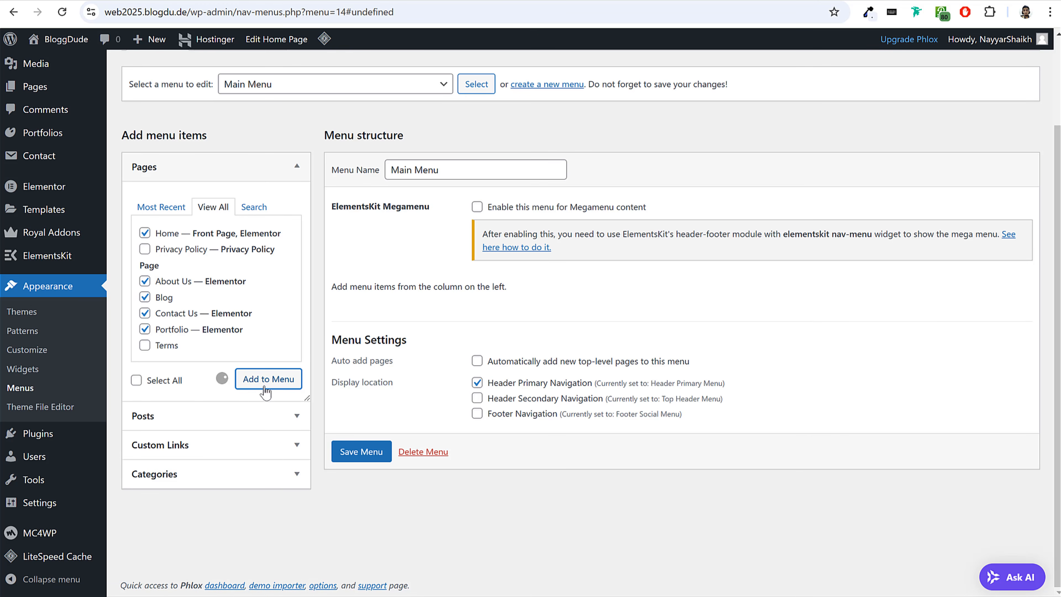
Reorder the menu items as Home, Blog, Portfolio, About Us and Contact Us, and save the menu.
{"action": "scroll", "coordinate": [468, 341], "scroll_direction": "down", "scroll_amount": 3}
{"action": "left_click_drag", "start_coordinate": [415, 295], "coordinate": [418, 255]}
{"action": "left_click_drag", "start_coordinate": [407, 351], "coordinate": [408, 288]}
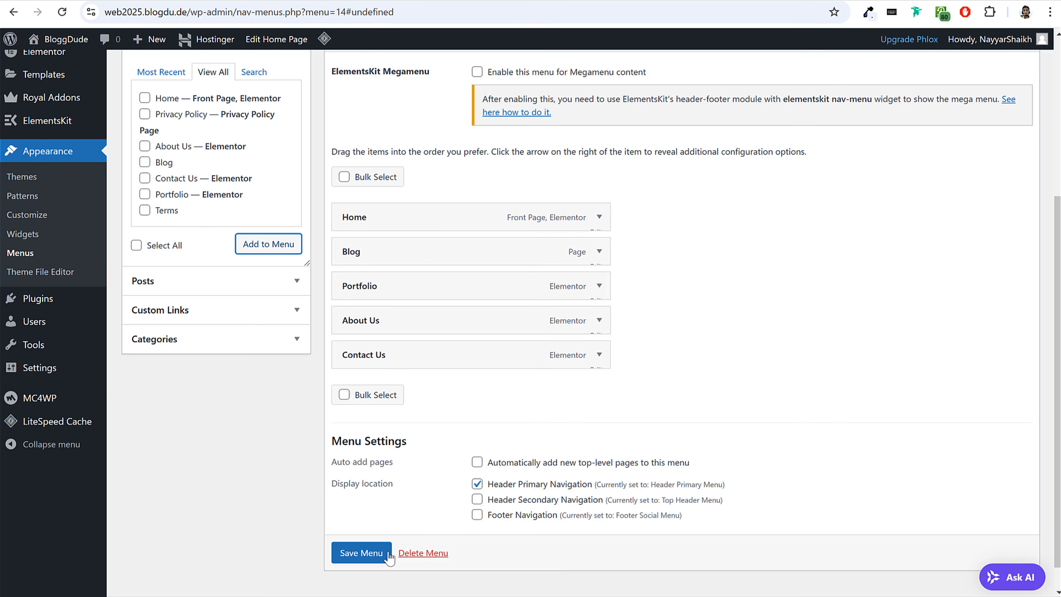
{"action": "left_click", "coordinate": [363, 556]}
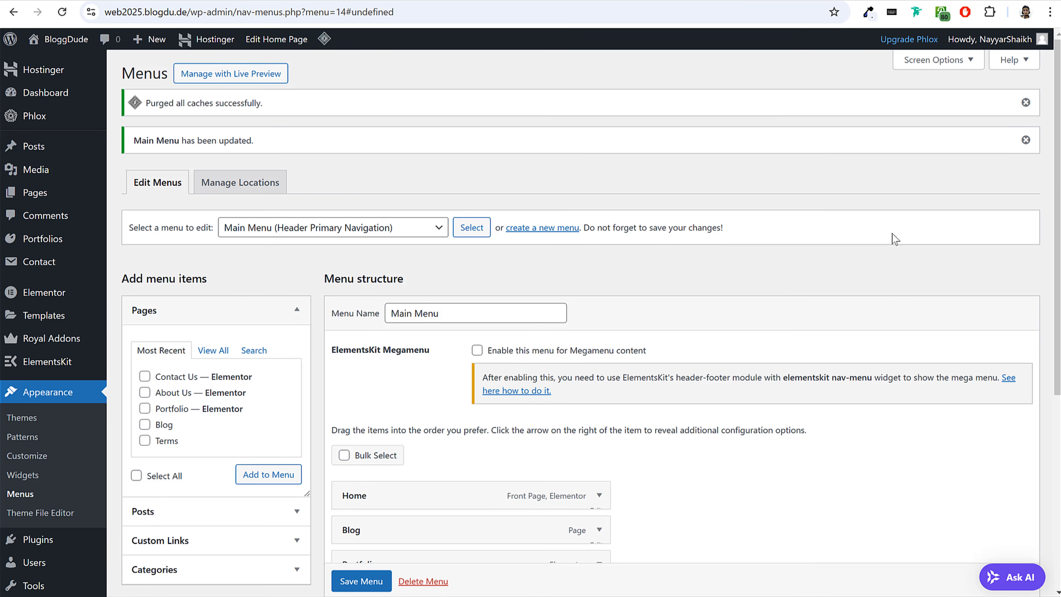
Go to the live home page and open the Site Identity settings in the theme customizer.
{"action": "left_click", "coordinate": [357, 0]}
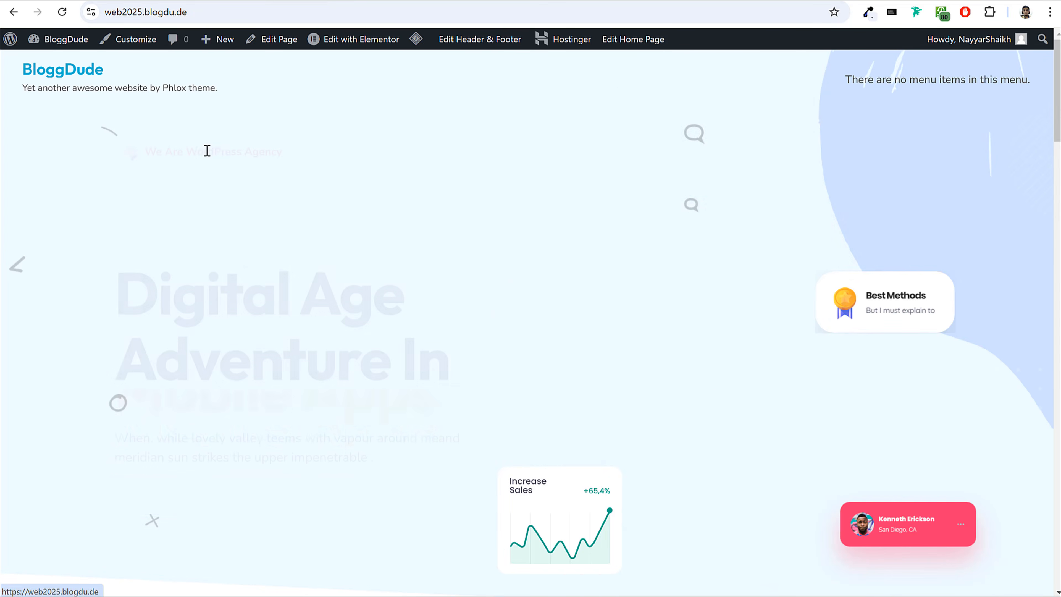
{"action": "left_click", "coordinate": [142, 42]}
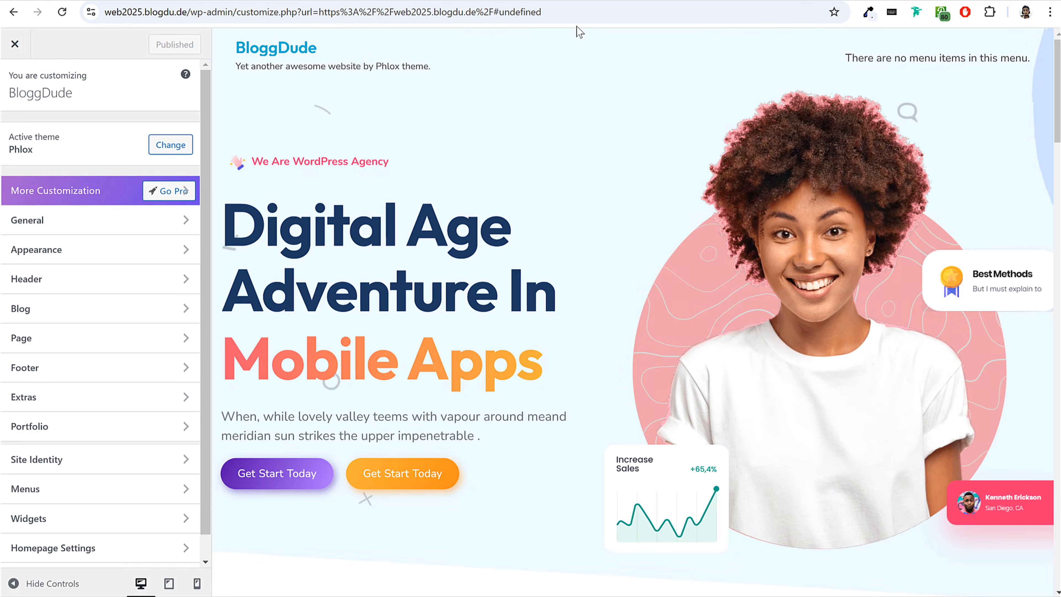
{"action": "left_click", "coordinate": [100, 463]}
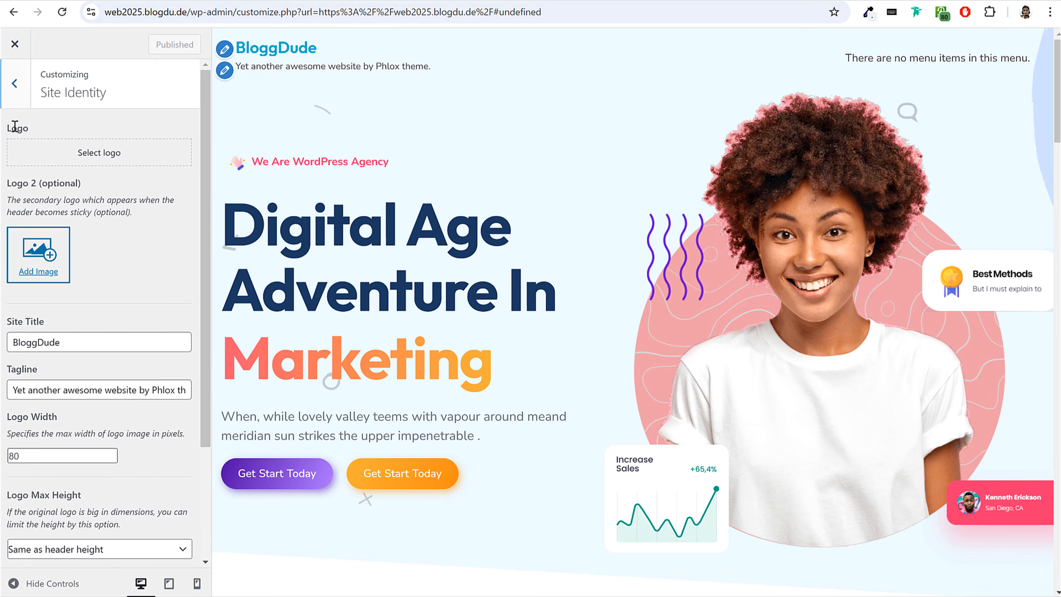
Upload the Logo image from the local Media folder and set it as the site logo without cropping.
{"action": "left_click", "coordinate": [85, 147]}
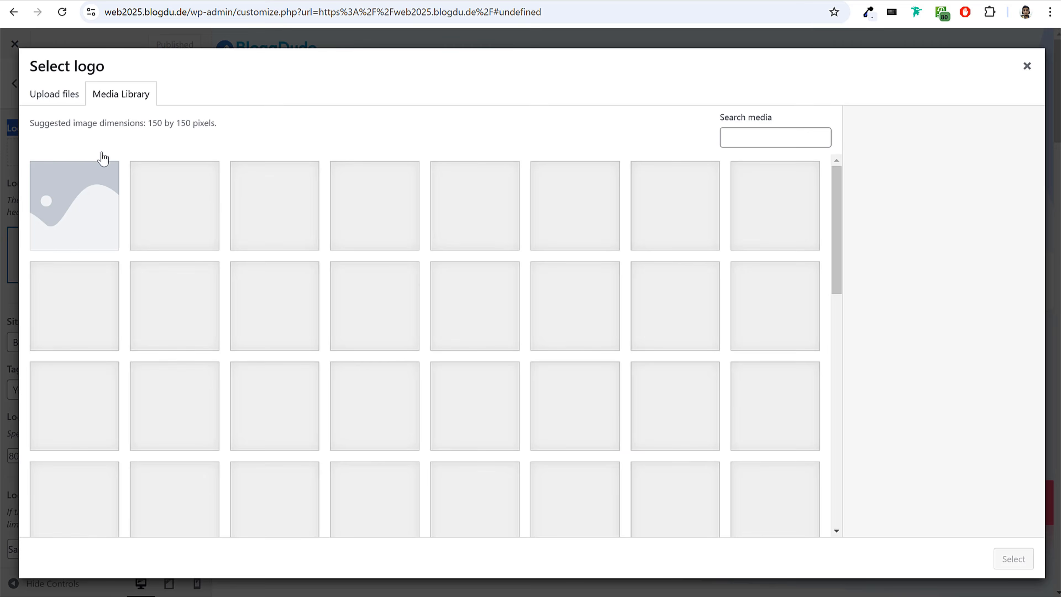
{"action": "key", "text": "alt+Tab"}
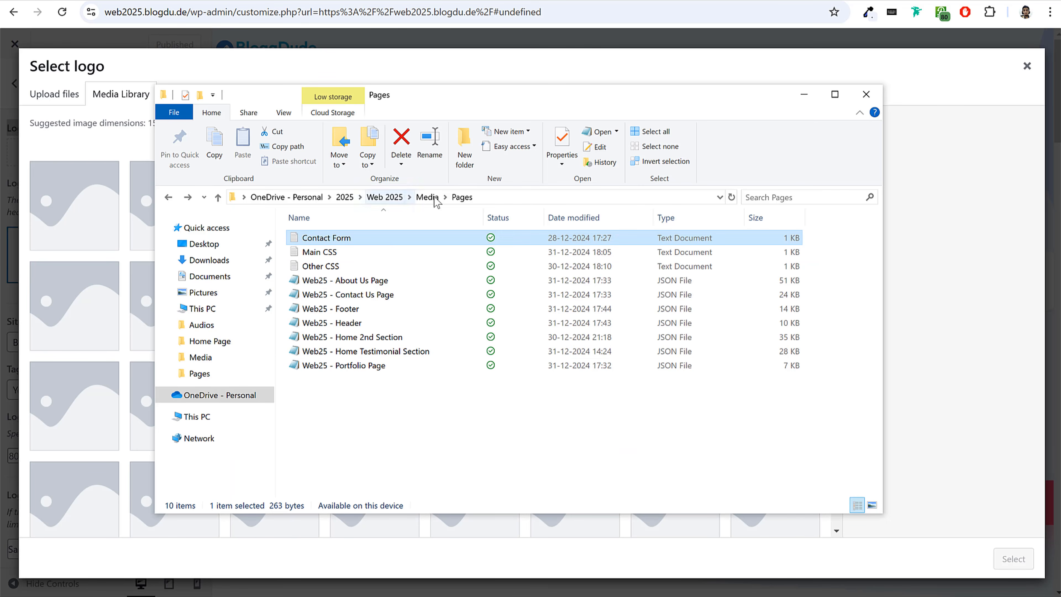
{"action": "left_click", "coordinate": [431, 197]}
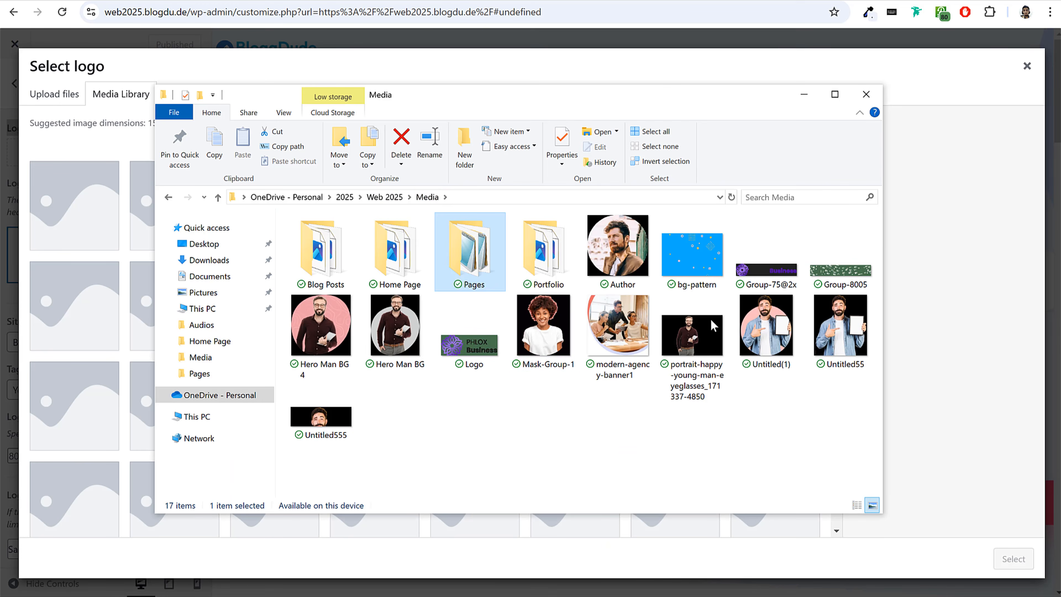
{"action": "left_click_drag", "start_coordinate": [464, 349], "coordinate": [95, 359]}
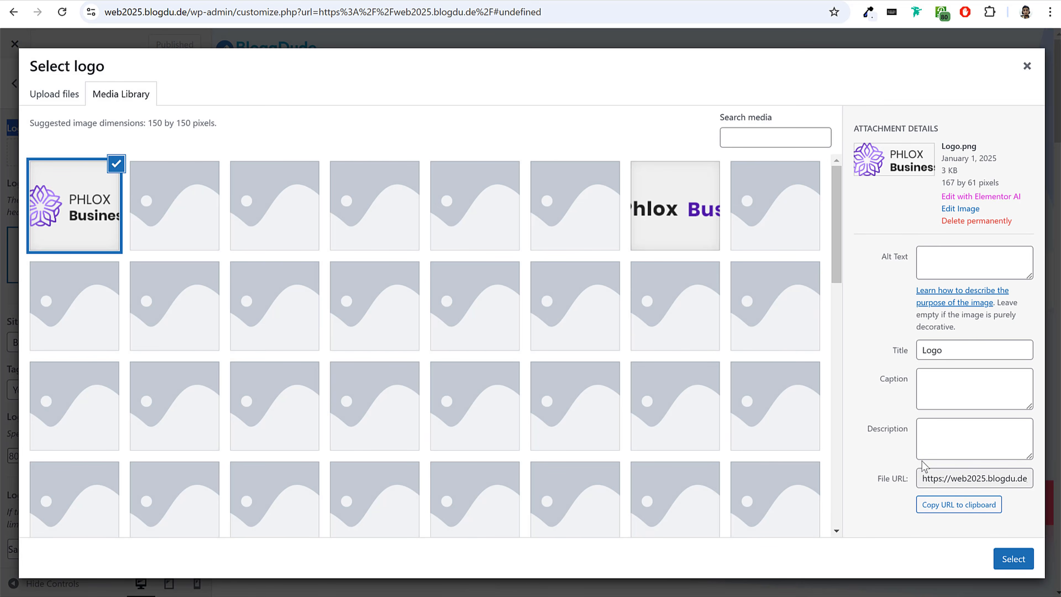
{"action": "left_click", "coordinate": [1022, 567]}
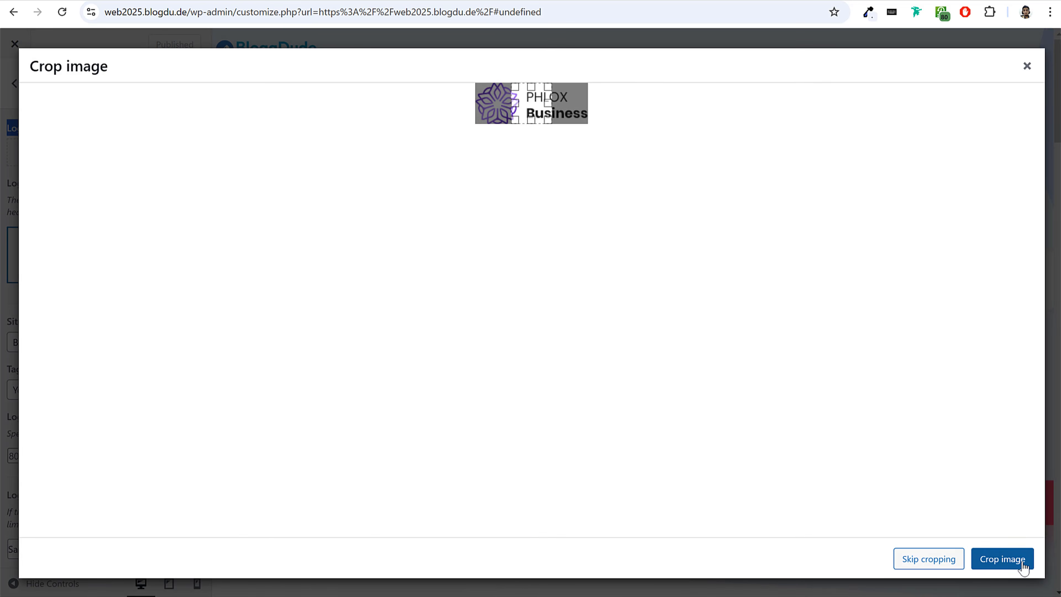
{"action": "left_click", "coordinate": [940, 568]}
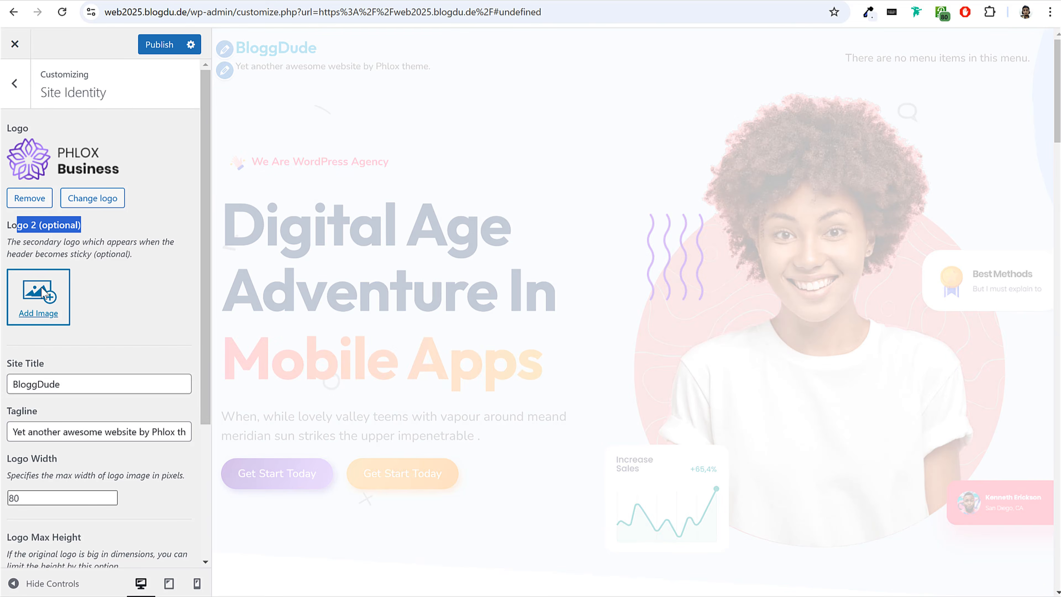
Set the uploaded Logo image as the secondary logo and publish the customizer changes.
{"action": "left_click", "coordinate": [42, 295]}
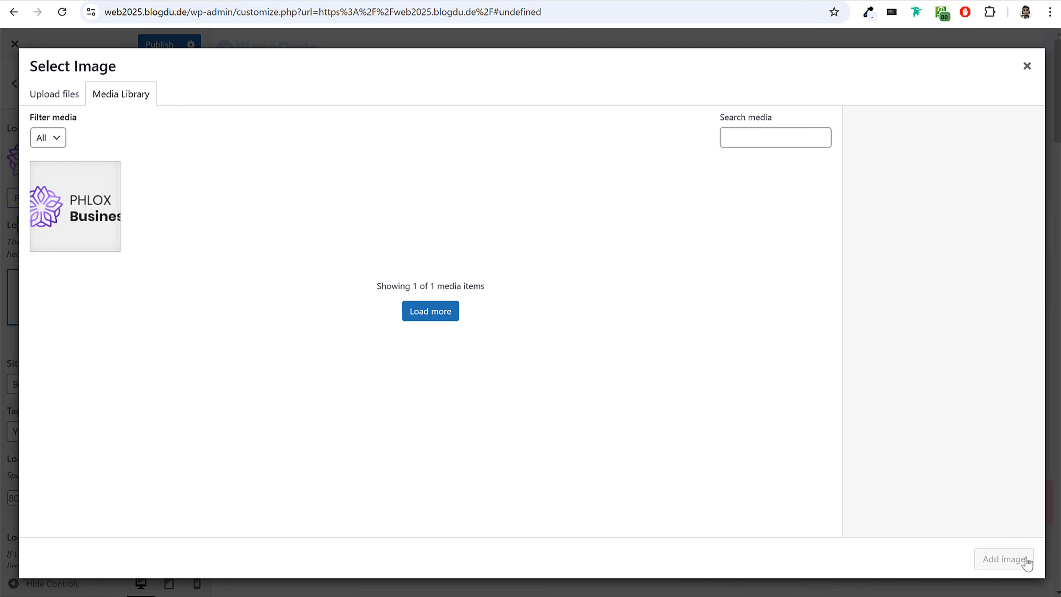
{"action": "left_click", "coordinate": [75, 206]}
{"action": "left_click", "coordinate": [1002, 559]}
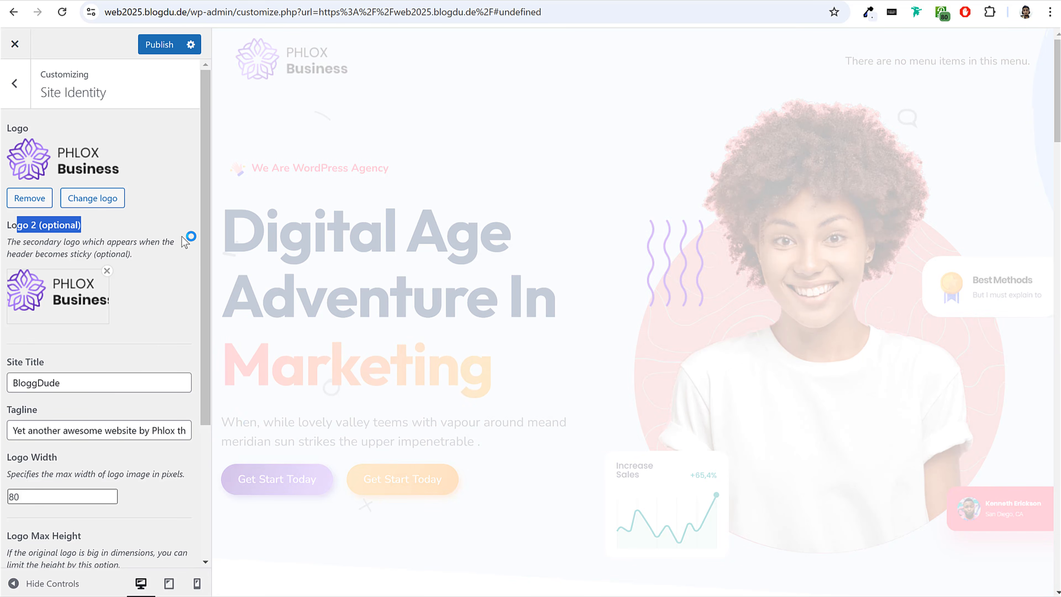
{"action": "left_click", "coordinate": [159, 44]}
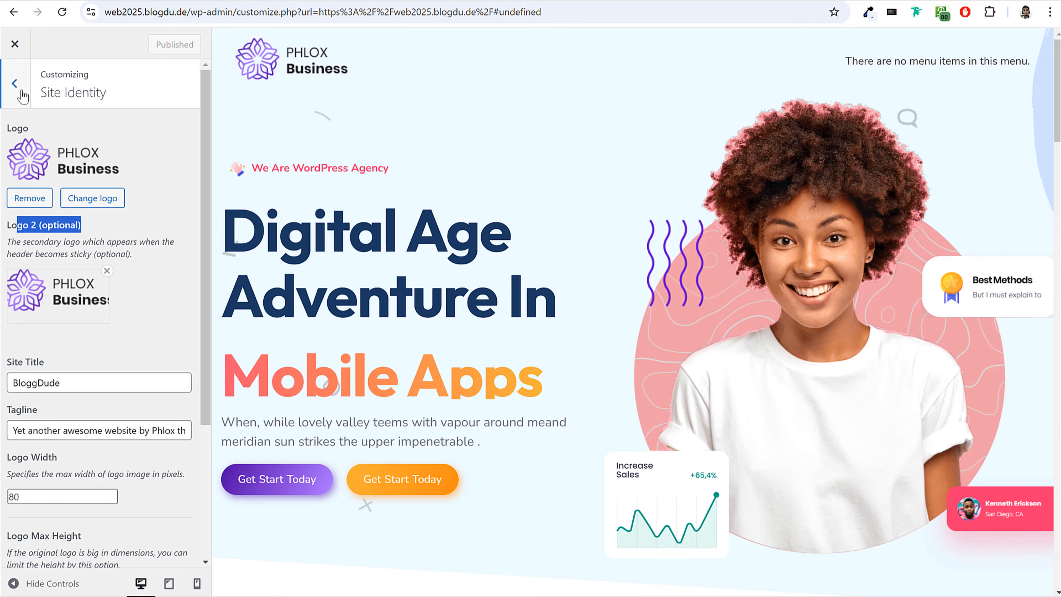
Apply the Web25 - Header template as the site's current header and publish the change.
{"action": "left_click", "coordinate": [23, 95]}
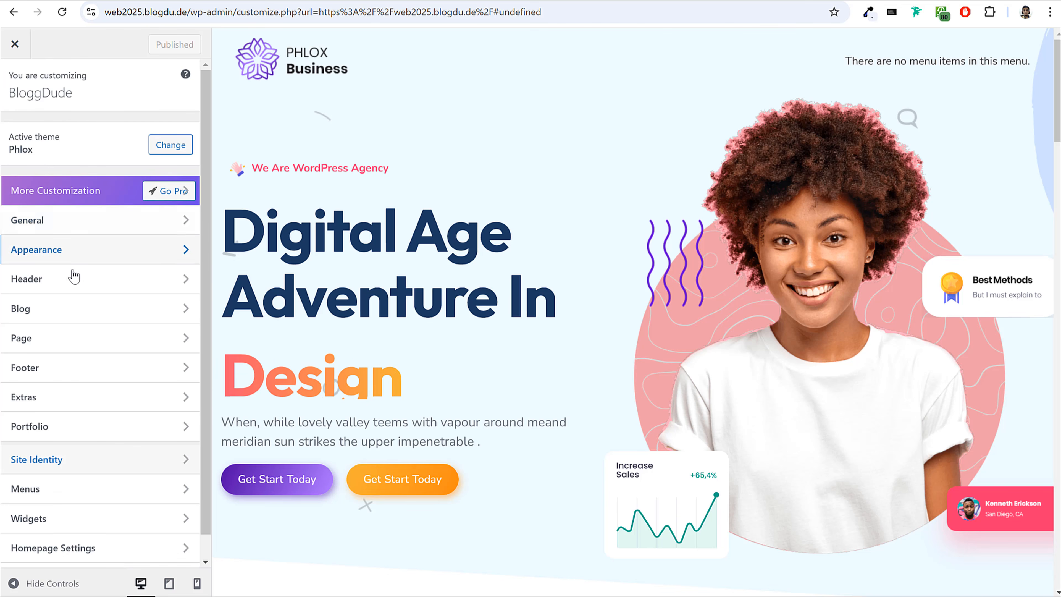
{"action": "left_click", "coordinate": [45, 287]}
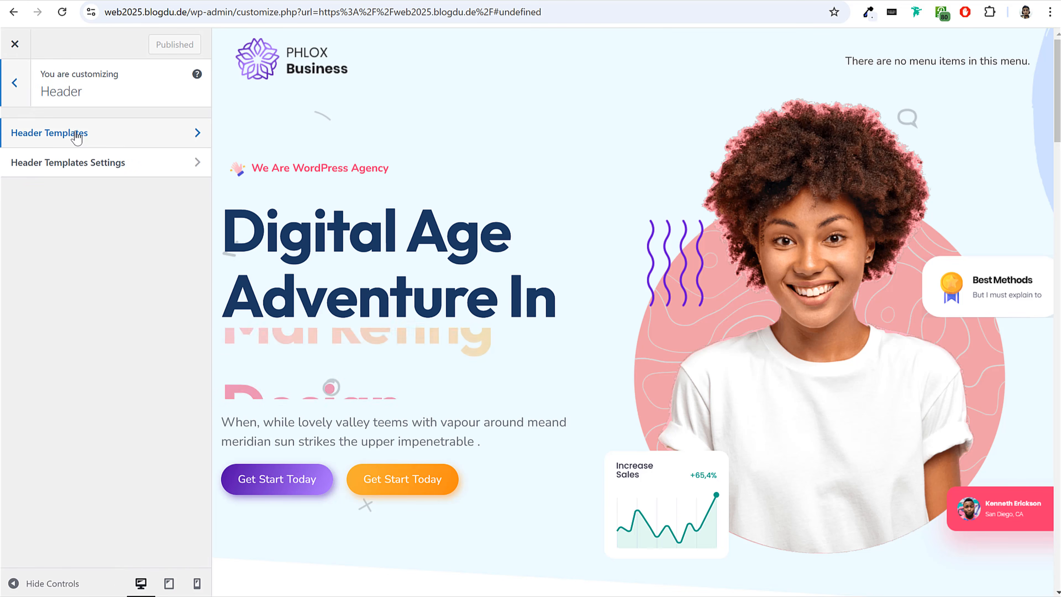
{"action": "left_click", "coordinate": [76, 133]}
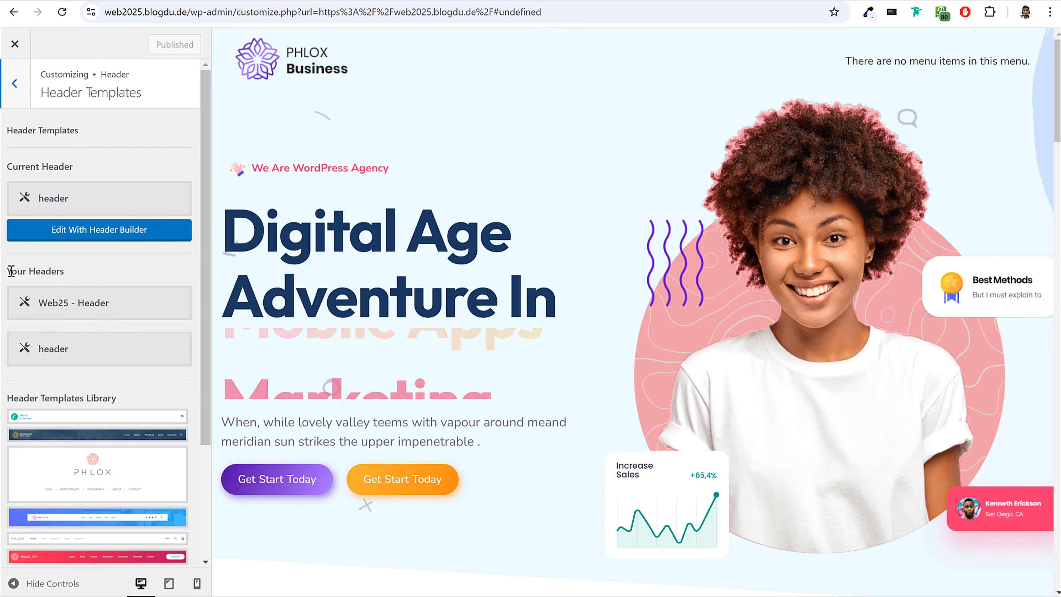
{"action": "triple_click", "coordinate": [41, 274]}
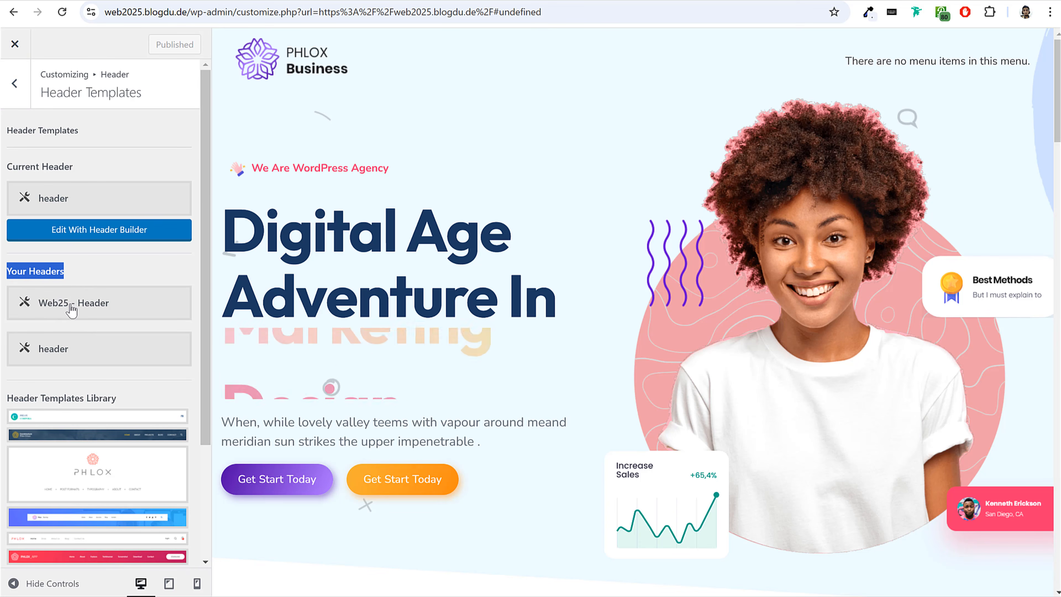
{"action": "left_click", "coordinate": [72, 309]}
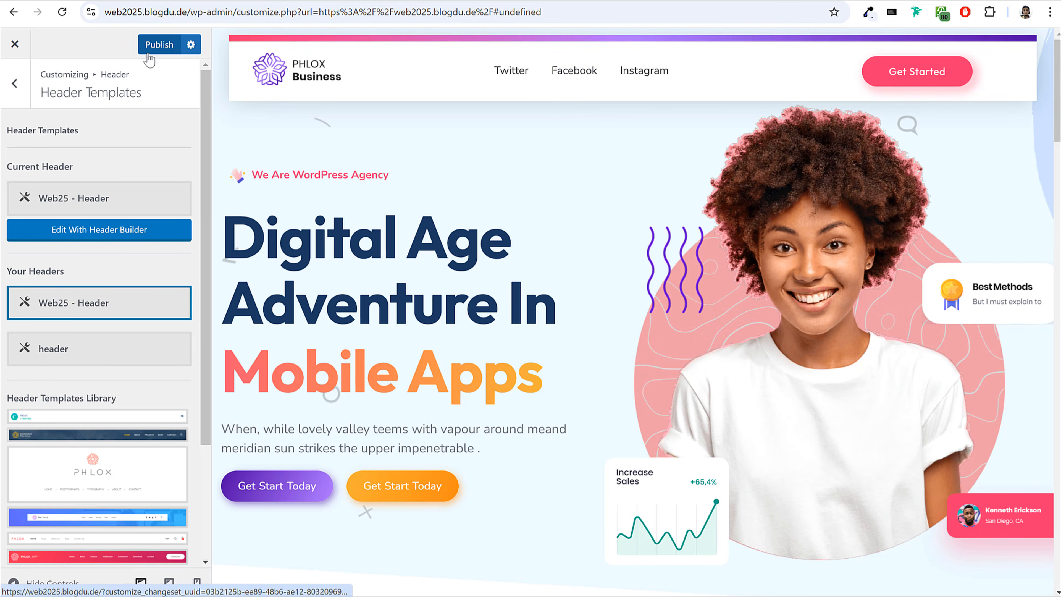
{"action": "left_click", "coordinate": [149, 51]}
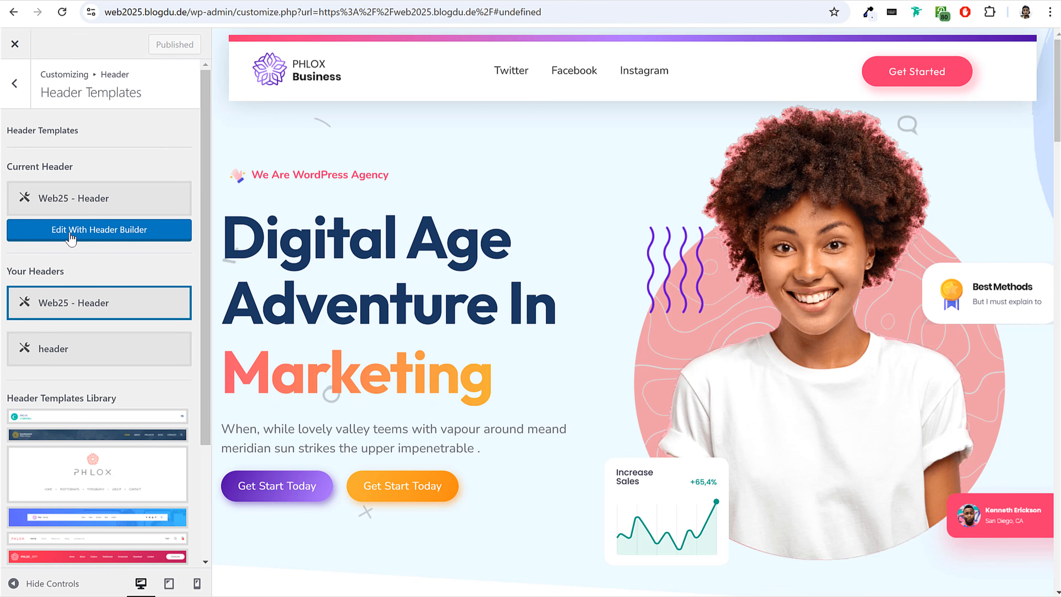
Open the current header in the header builder and set its Nav Menu widget to Main Menu.
{"action": "left_click", "coordinate": [84, 237]}
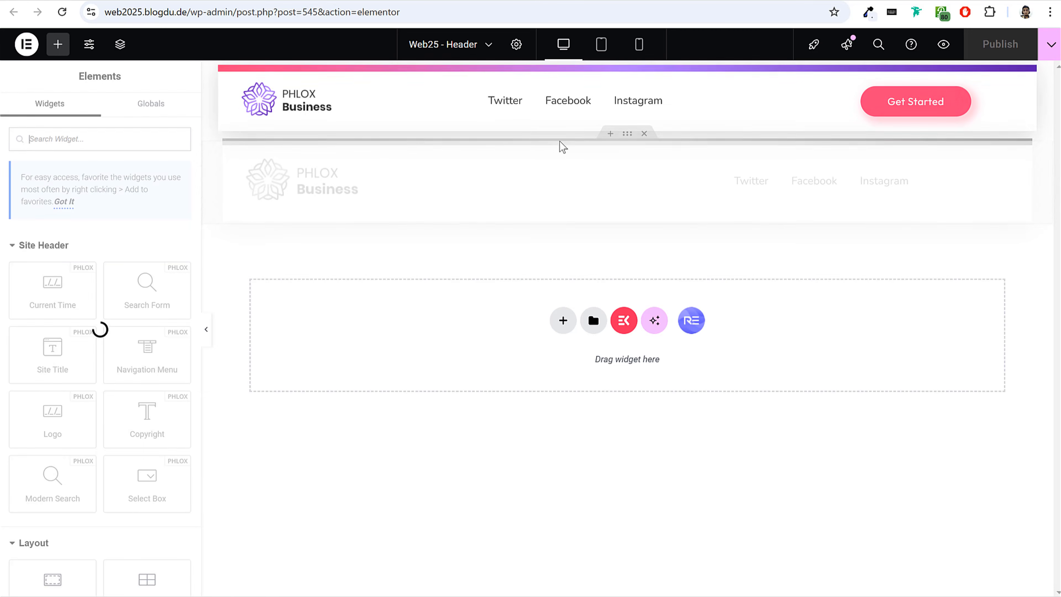
{"action": "left_click", "coordinate": [543, 111]}
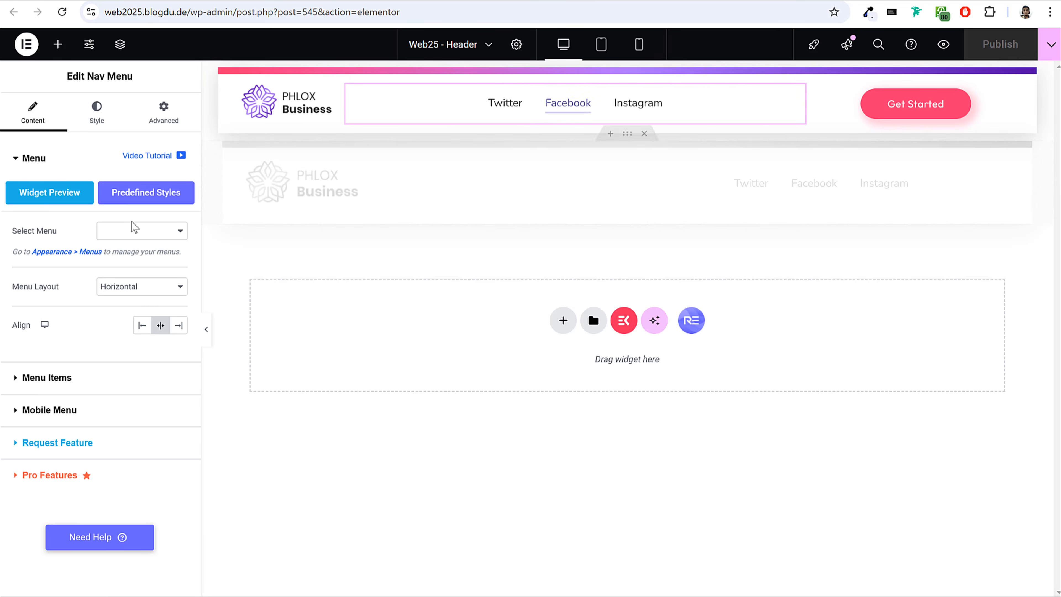
{"action": "left_click_drag", "start_coordinate": [71, 236], "coordinate": [126, 233]}
{"action": "left_click", "coordinate": [142, 230]}
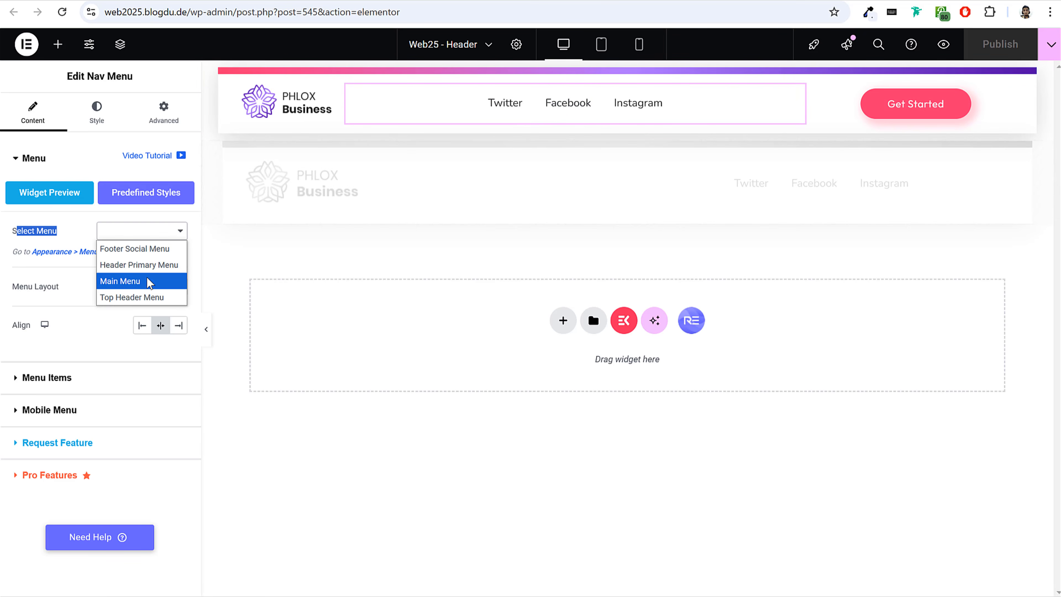
{"action": "left_click", "coordinate": [133, 281]}
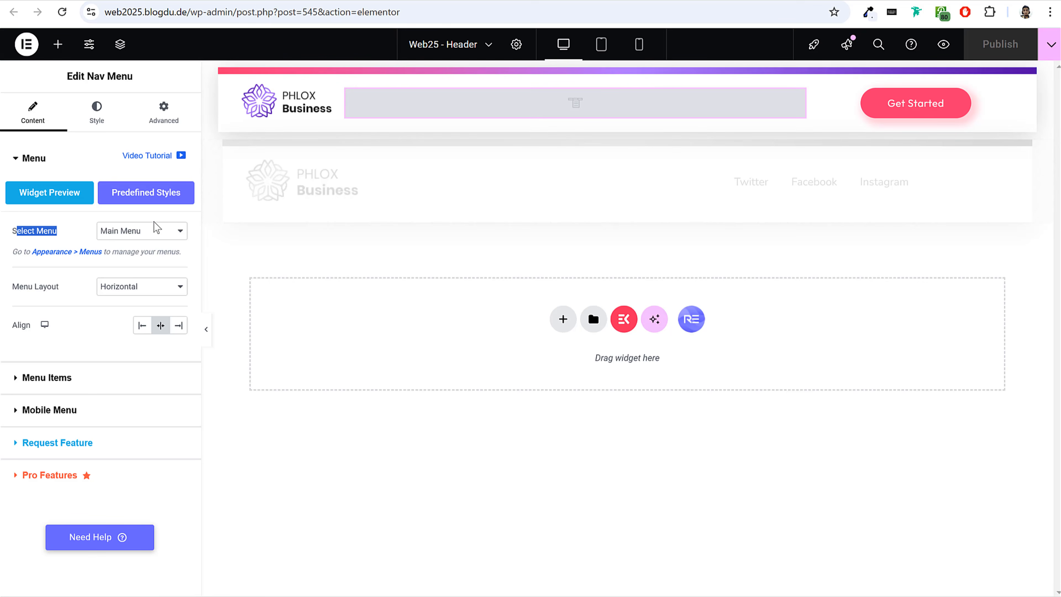
Try switching the Nav Menu widget to another menu and back to Main Menu, and publish the header.
{"action": "left_click", "coordinate": [157, 229]}
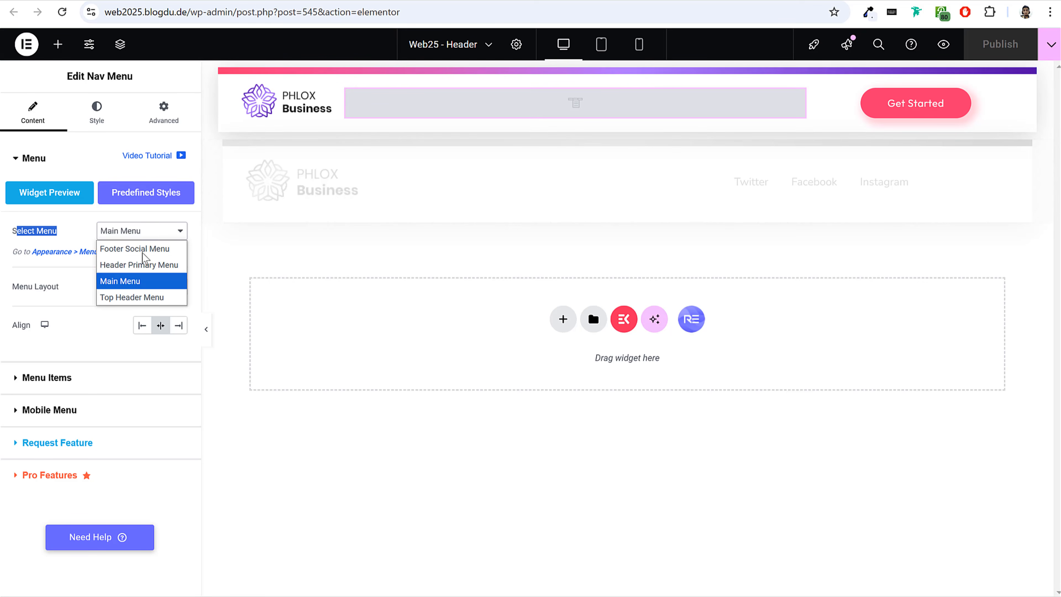
{"action": "left_click", "coordinate": [147, 245]}
{"action": "left_click", "coordinate": [154, 233]}
{"action": "left_click", "coordinate": [142, 265]}
{"action": "left_click", "coordinate": [999, 51]}
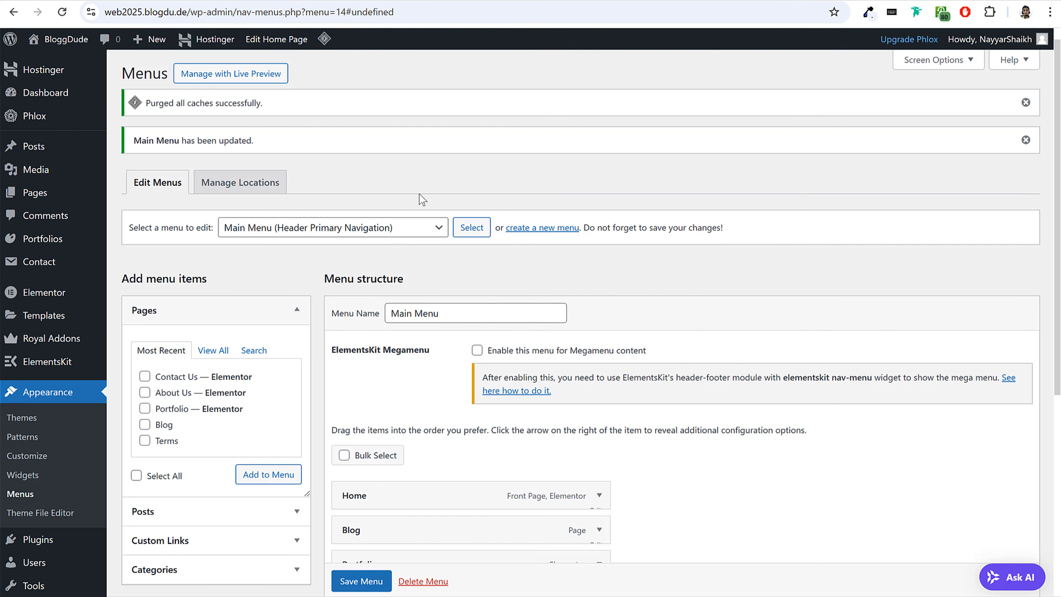
Check Main Menu's settings on the Menus page and reload the live home page to inspect the header navigation.
{"action": "scroll", "coordinate": [372, 142], "scroll_direction": "down", "scroll_amount": 7}
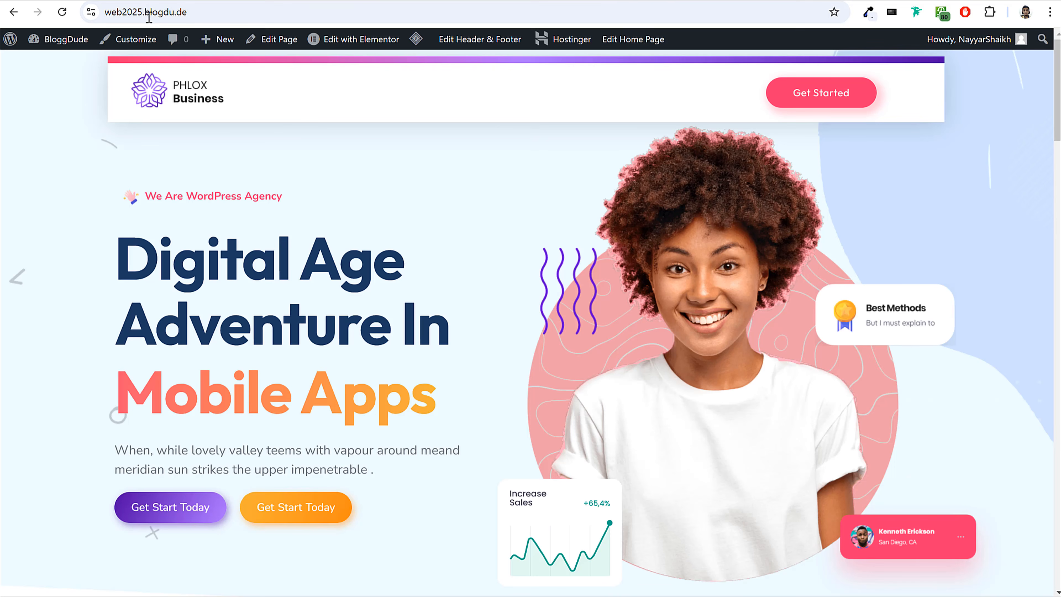
{"action": "left_click", "coordinate": [67, 18]}
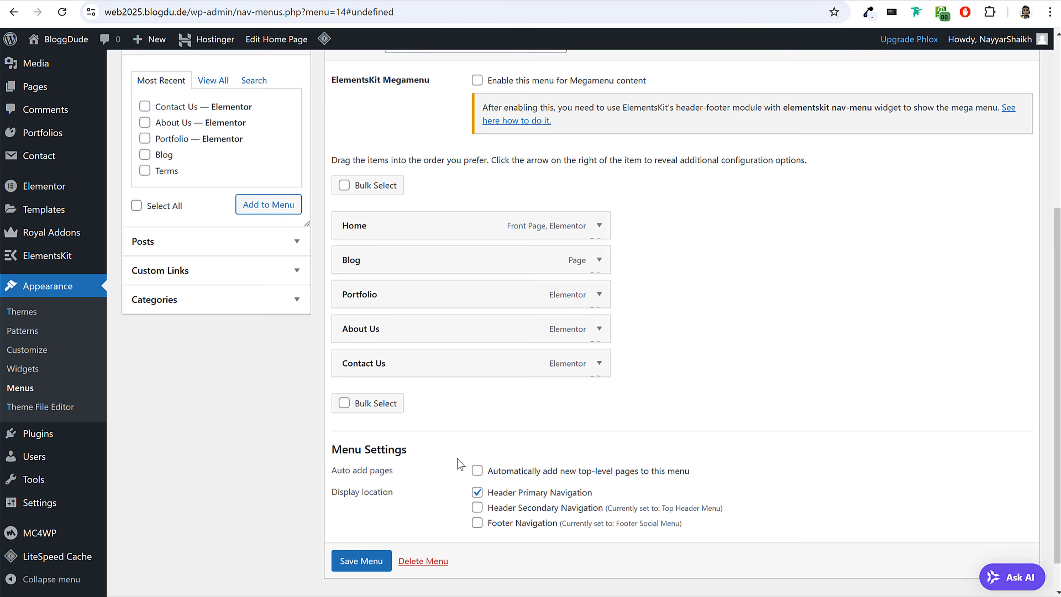
{"action": "scroll", "coordinate": [457, 459], "scroll_direction": "down", "scroll_amount": 1}
{"action": "left_click", "coordinate": [375, 540]}
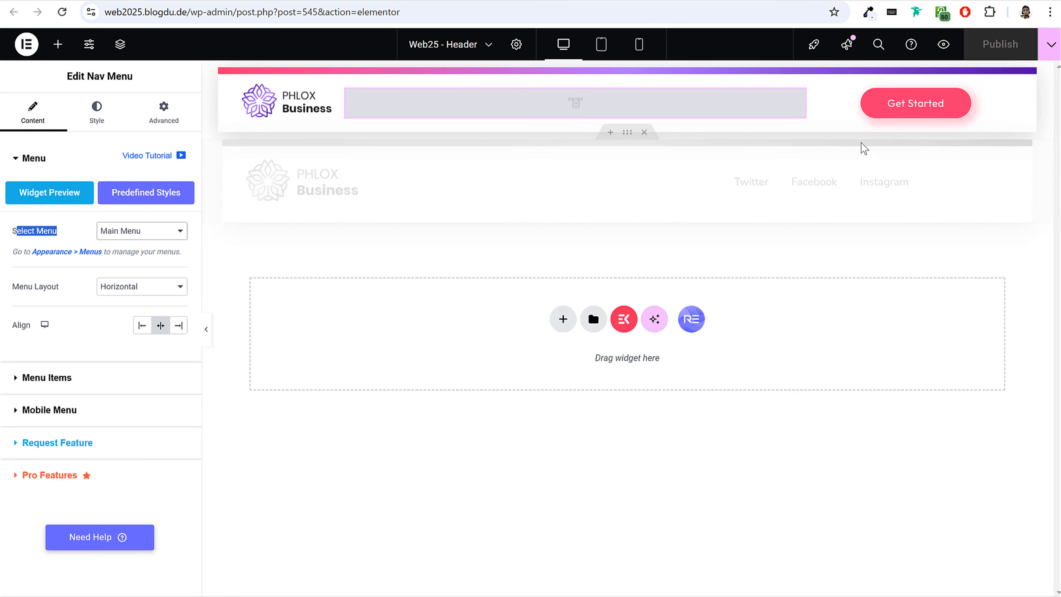
Link the header's Get Started button to the Contact Us page, change its text to "Contact Us" and publish the header.
{"action": "left_click", "coordinate": [915, 113]}
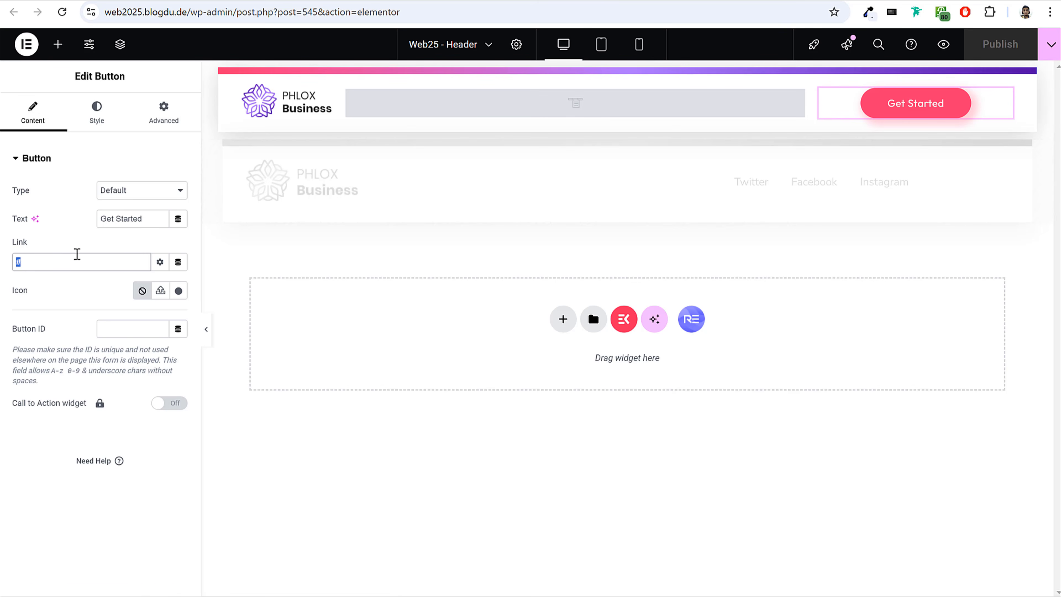
{"action": "type", "text": "contact"}
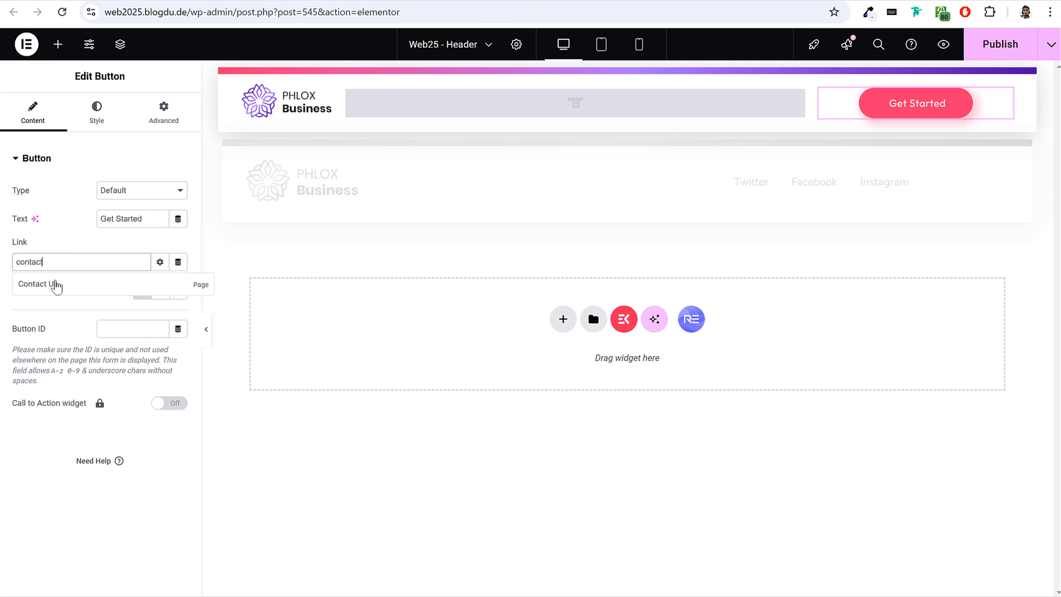
{"action": "left_click", "coordinate": [59, 286]}
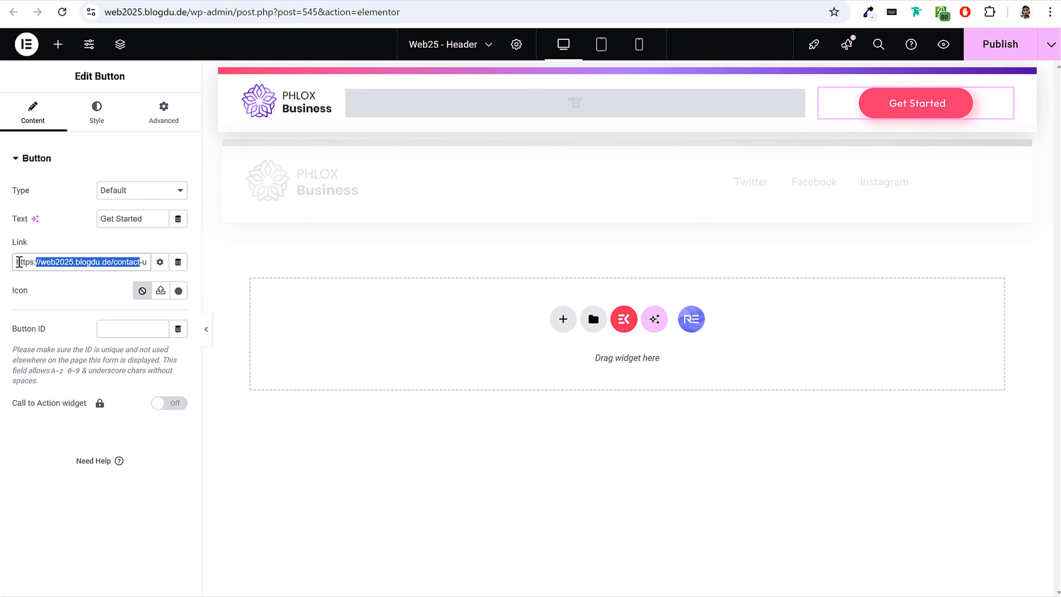
{"action": "left_click_drag", "start_coordinate": [95, 262], "coordinate": [172, 271]}
{"action": "left_click", "coordinate": [45, 251]}
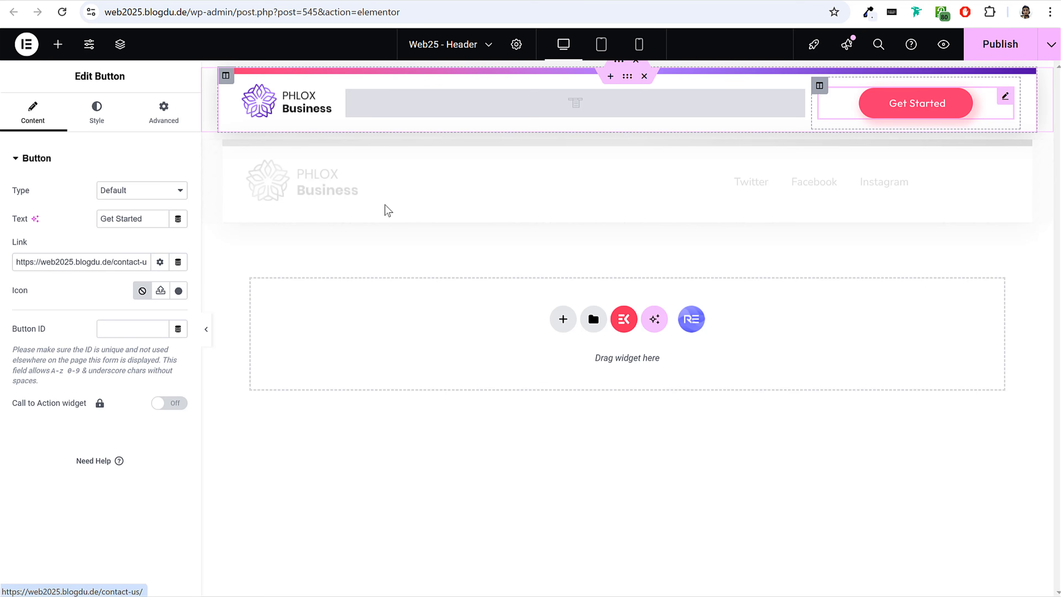
{"action": "type", "text": "Contact Us"}
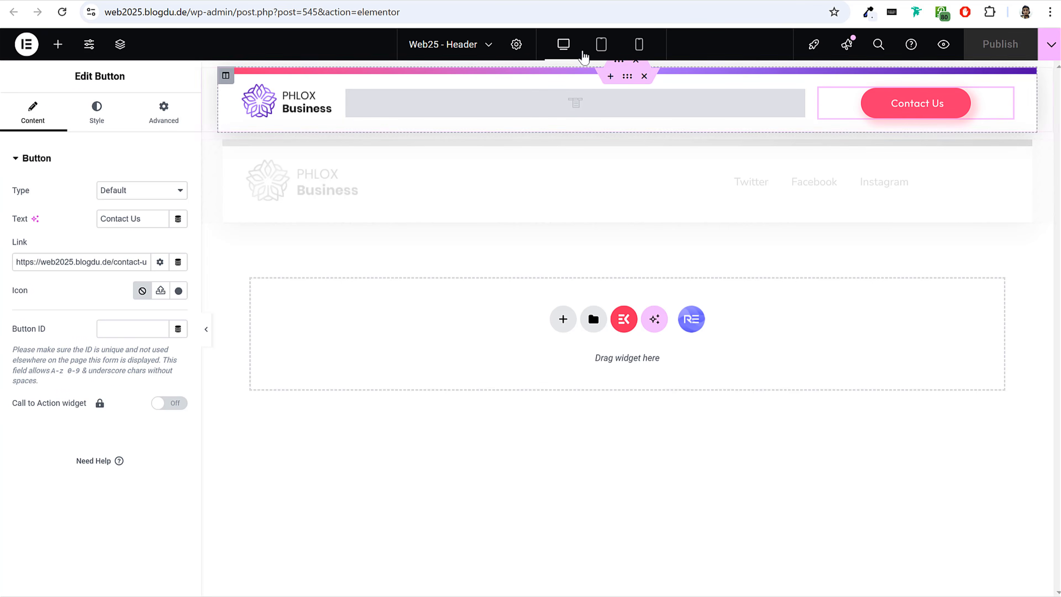
Set the second header section's Nav Menu widget to Main Menu, publish it and check the mobile layout.
{"action": "left_click", "coordinate": [638, 44]}
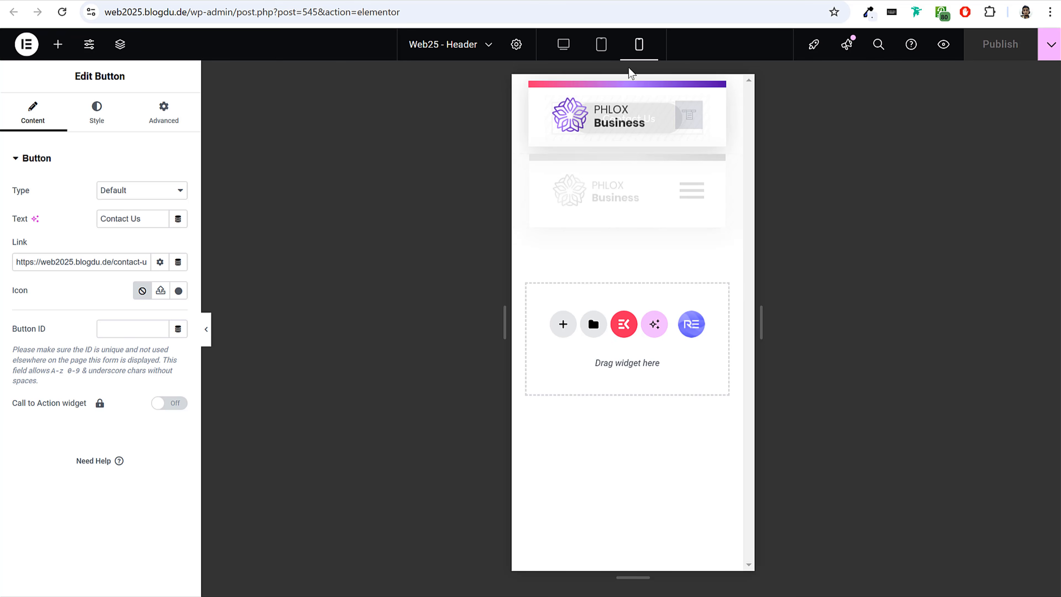
{"action": "left_click", "coordinate": [608, 46]}
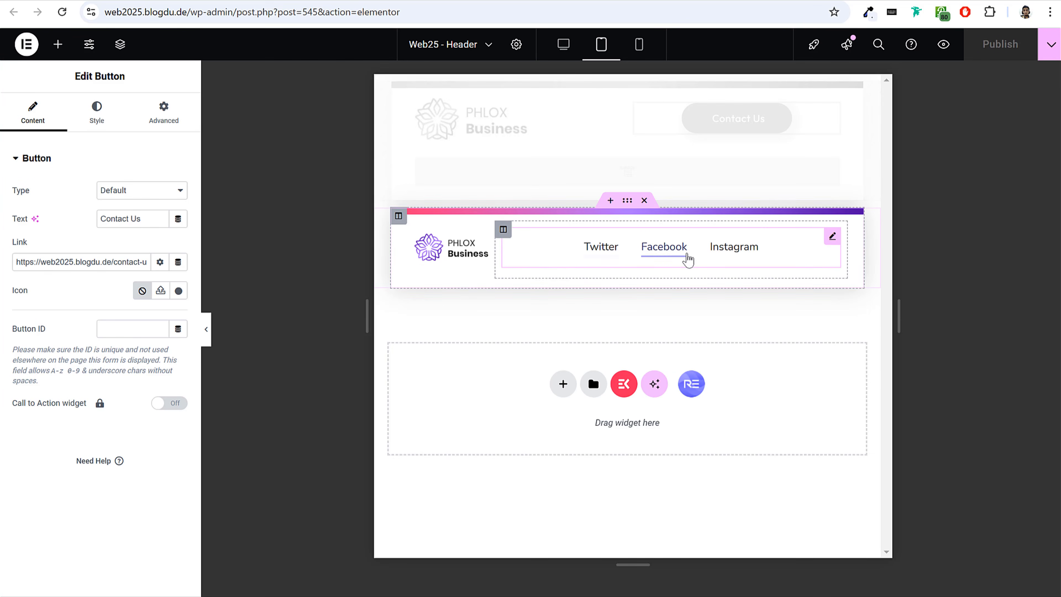
{"action": "left_click", "coordinate": [626, 252]}
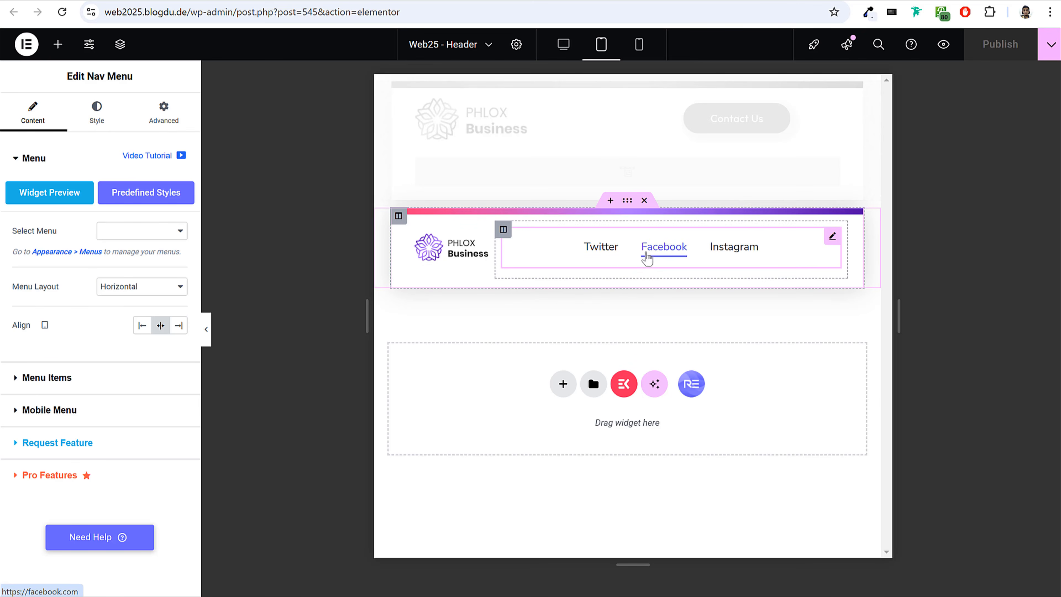
{"action": "left_click", "coordinate": [132, 231]}
{"action": "left_click", "coordinate": [139, 280]}
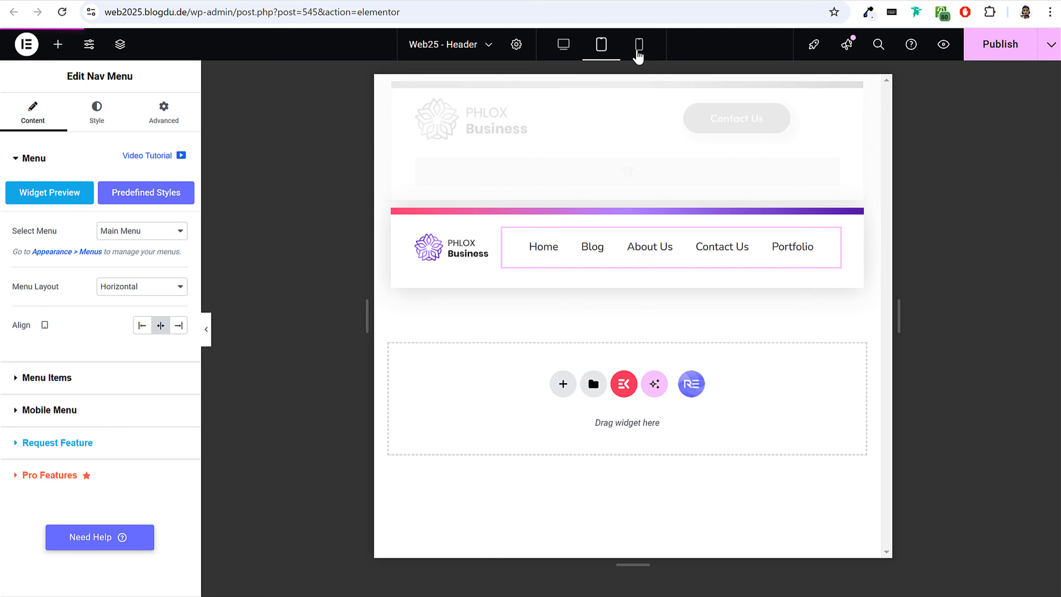
{"action": "left_click", "coordinate": [639, 44]}
{"action": "left_click", "coordinate": [692, 123]}
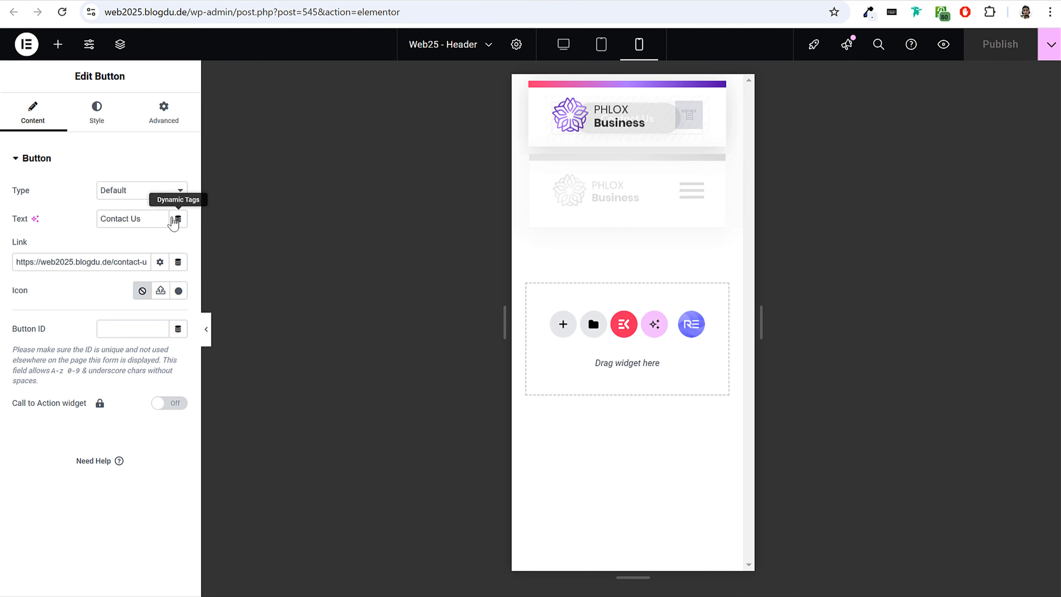
{"action": "left_click", "coordinate": [578, 45]}
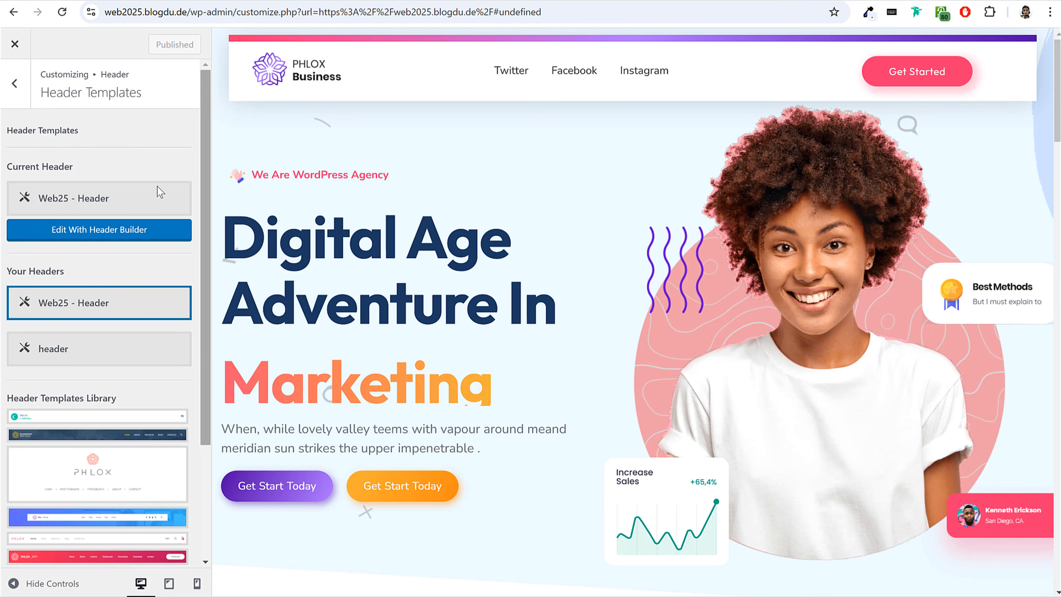
Apply the Web25 - Footer template as the site's current footer and publish the change.
{"action": "left_click", "coordinate": [18, 89]}
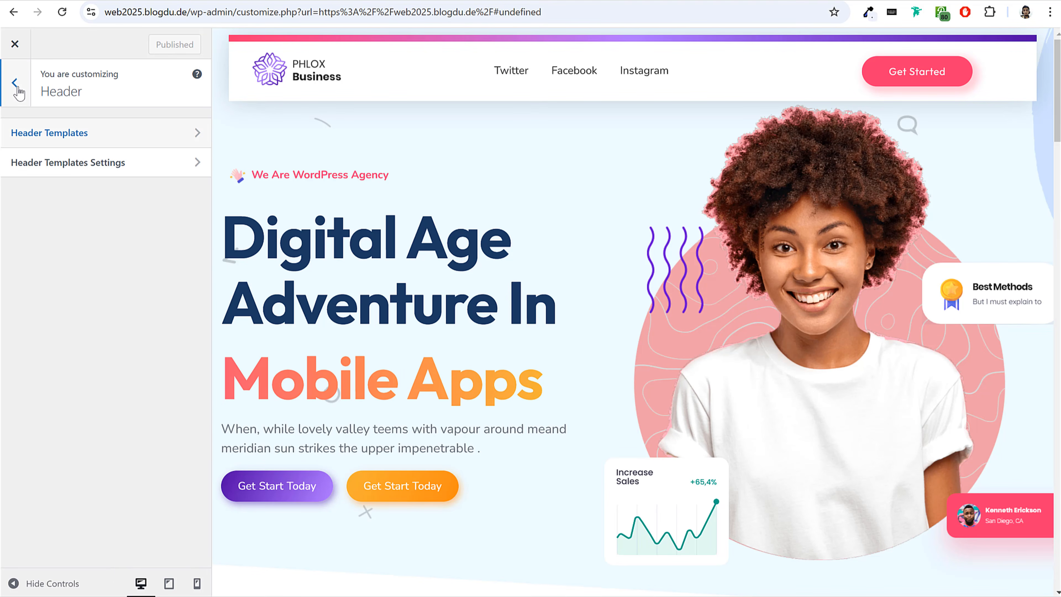
{"action": "scroll", "coordinate": [495, 258], "scroll_direction": "down", "scroll_amount": 5}
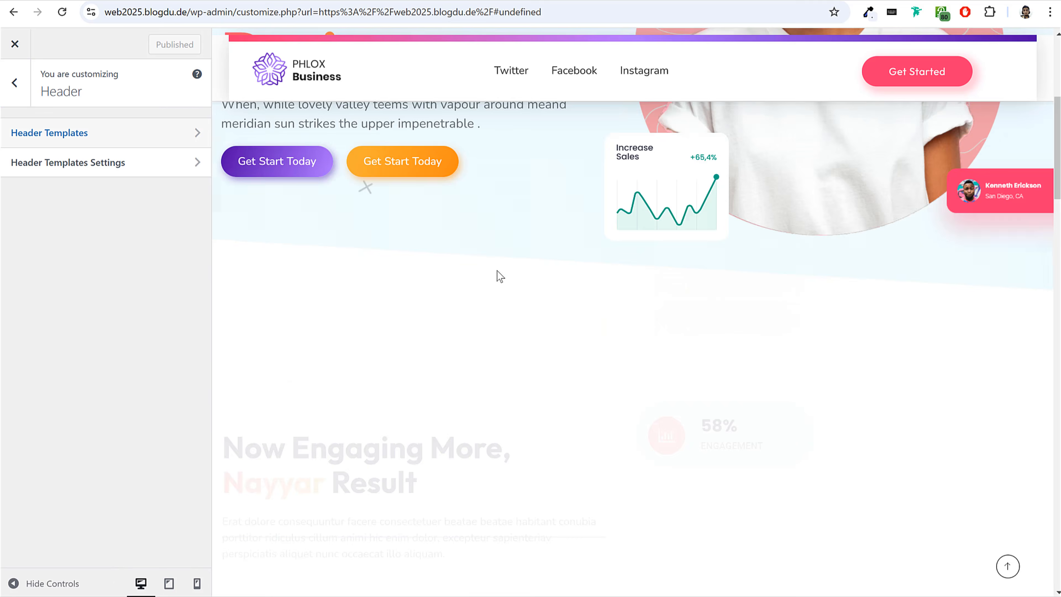
{"action": "scroll", "coordinate": [498, 270], "scroll_direction": "up", "scroll_amount": 5}
{"action": "left_click", "coordinate": [14, 83]}
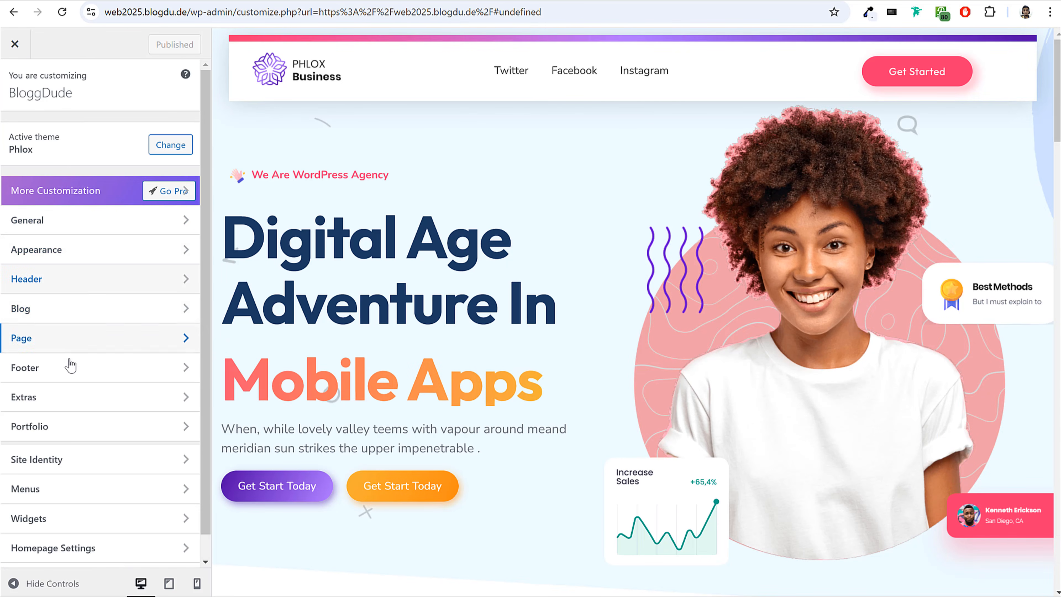
{"action": "left_click", "coordinate": [72, 369]}
{"action": "scroll", "coordinate": [593, 293], "scroll_direction": "down", "scroll_amount": 15}
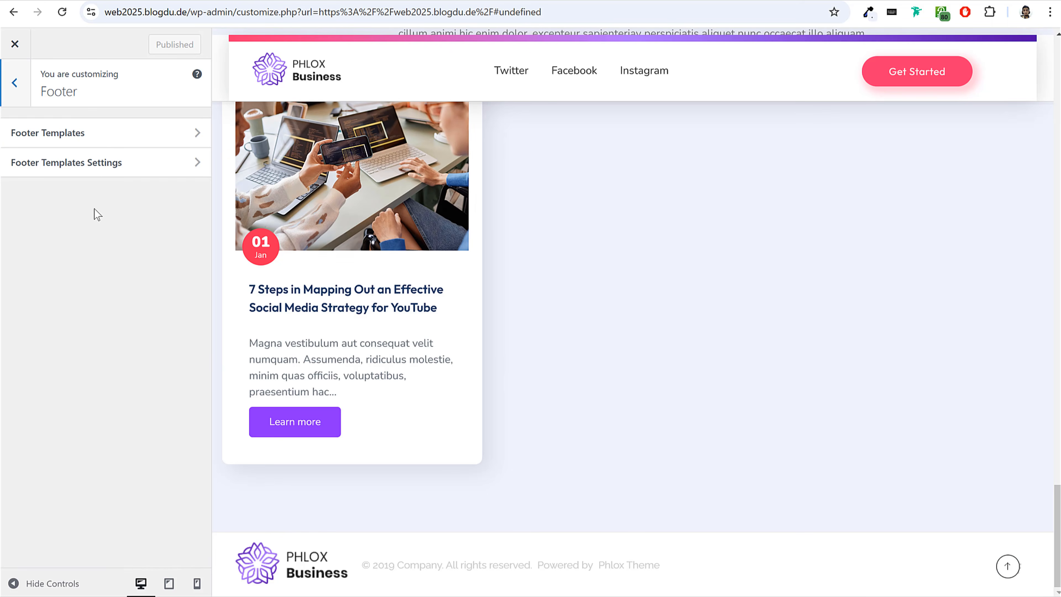
{"action": "left_click", "coordinate": [43, 133]}
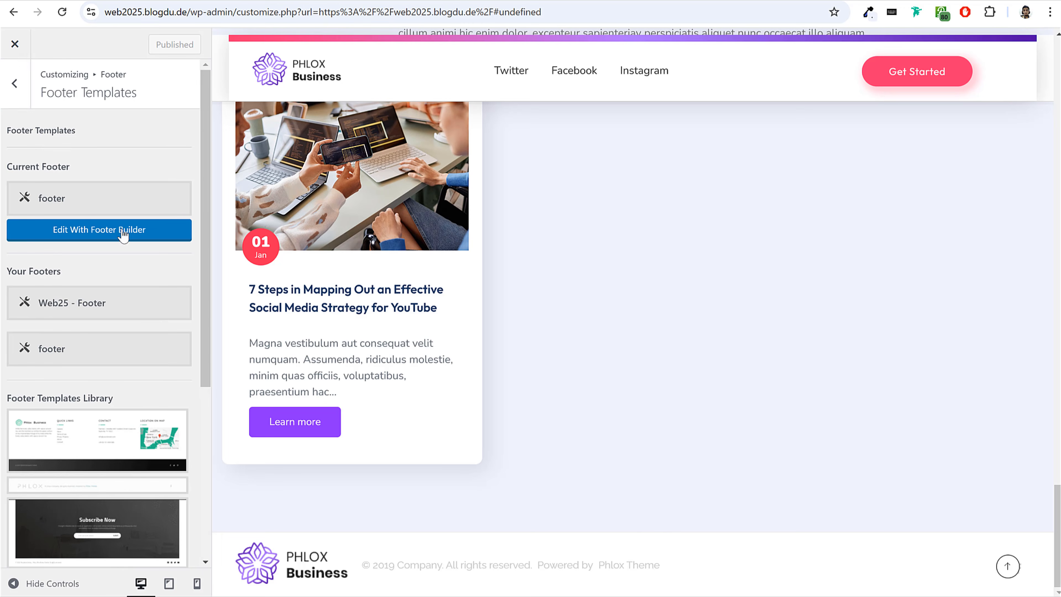
{"action": "left_click", "coordinate": [69, 319]}
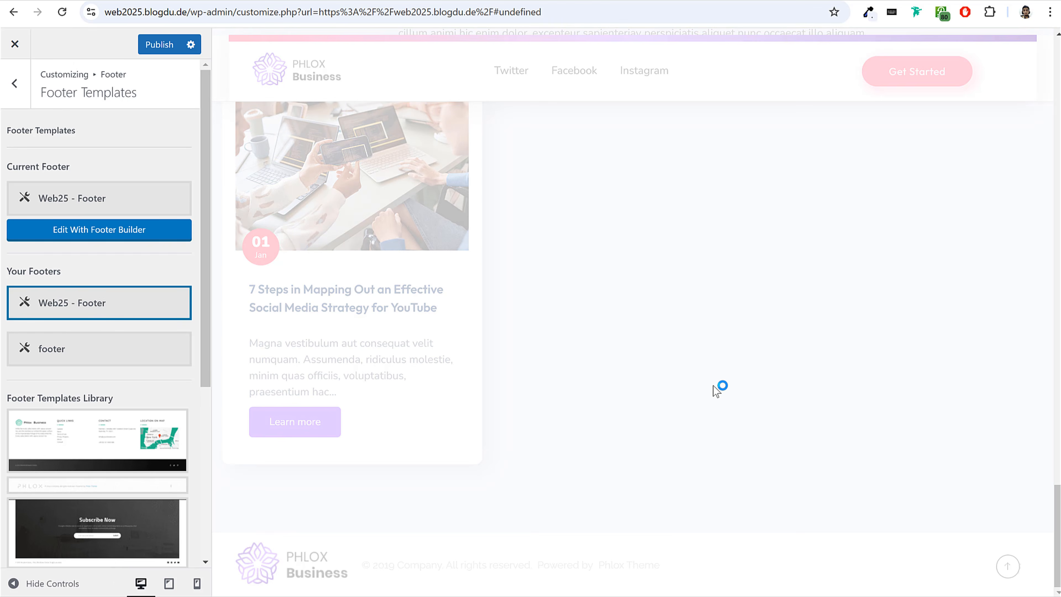
{"action": "scroll", "coordinate": [604, 413], "scroll_direction": "down", "scroll_amount": 5}
{"action": "scroll", "coordinate": [606, 378], "scroll_direction": "down", "scroll_amount": 7}
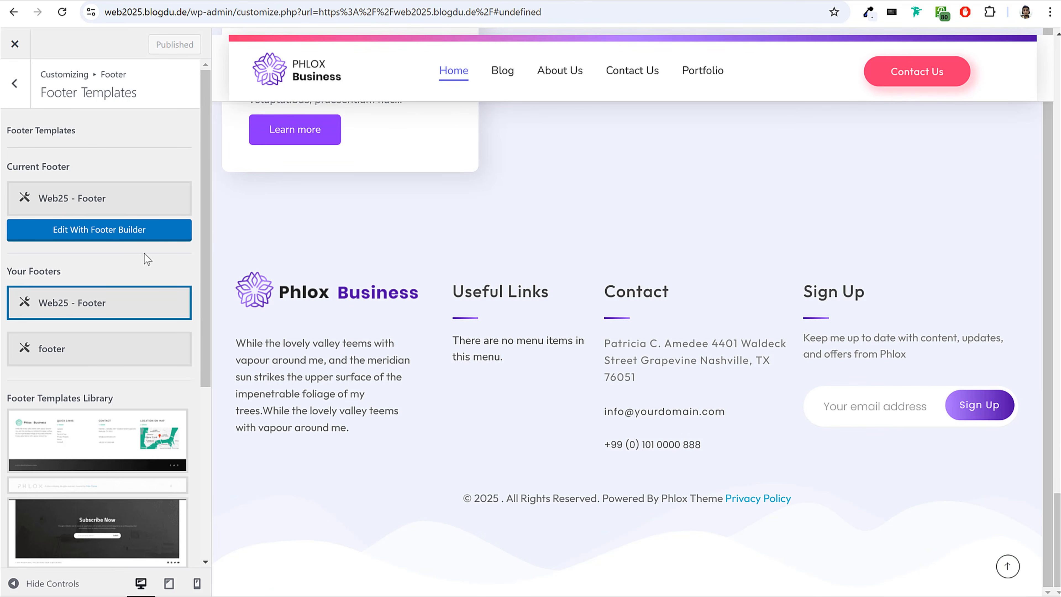
Open the current footer in the footer builder and replace its logo image with the stacked PHLOX Business logo.
{"action": "left_click", "coordinate": [118, 234]}
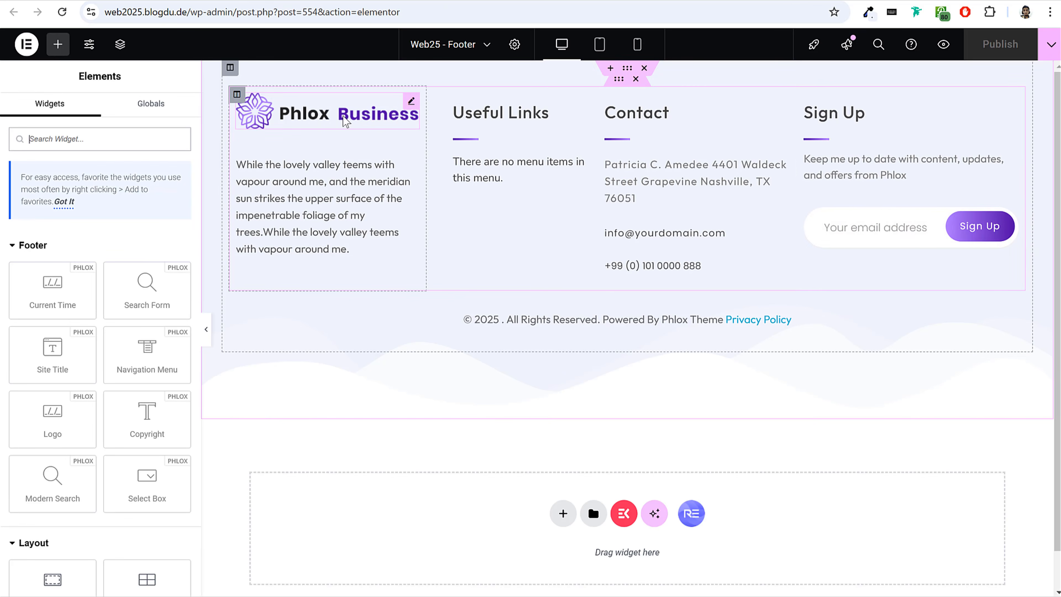
{"action": "left_click", "coordinate": [329, 123]}
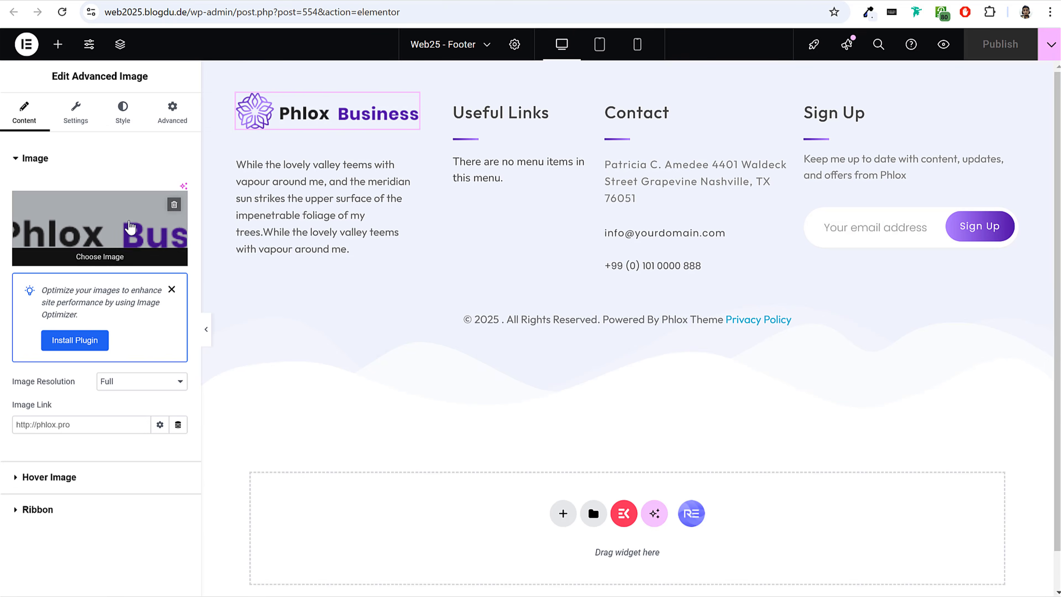
{"action": "left_click", "coordinate": [130, 225]}
{"action": "left_click", "coordinate": [1017, 557]}
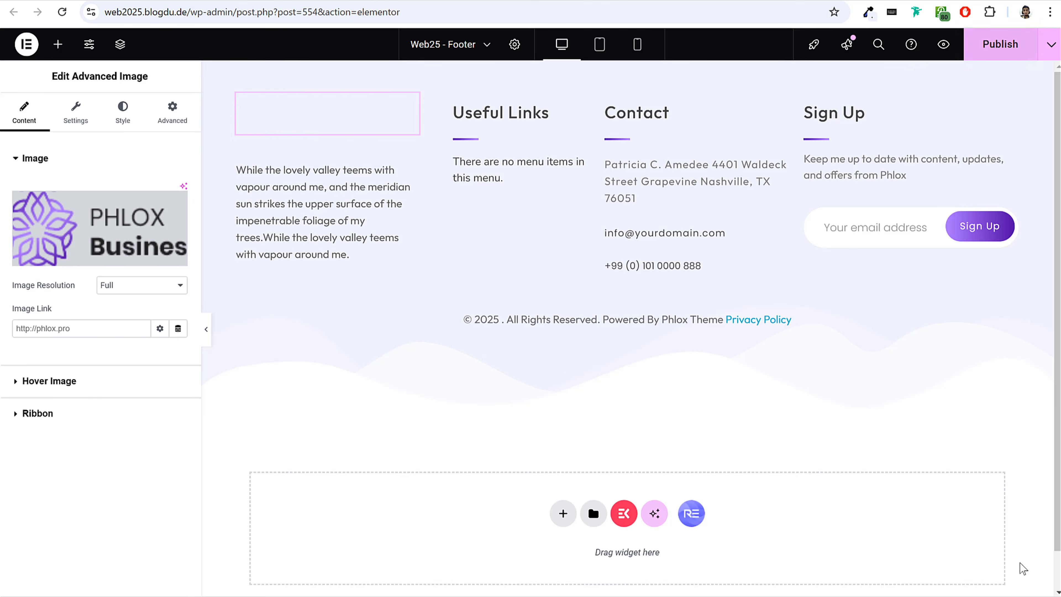
Set the footer's Useful Links navigation menu to Main Menu, publish the footer and return to the theme customizer.
{"action": "left_click", "coordinate": [320, 209]}
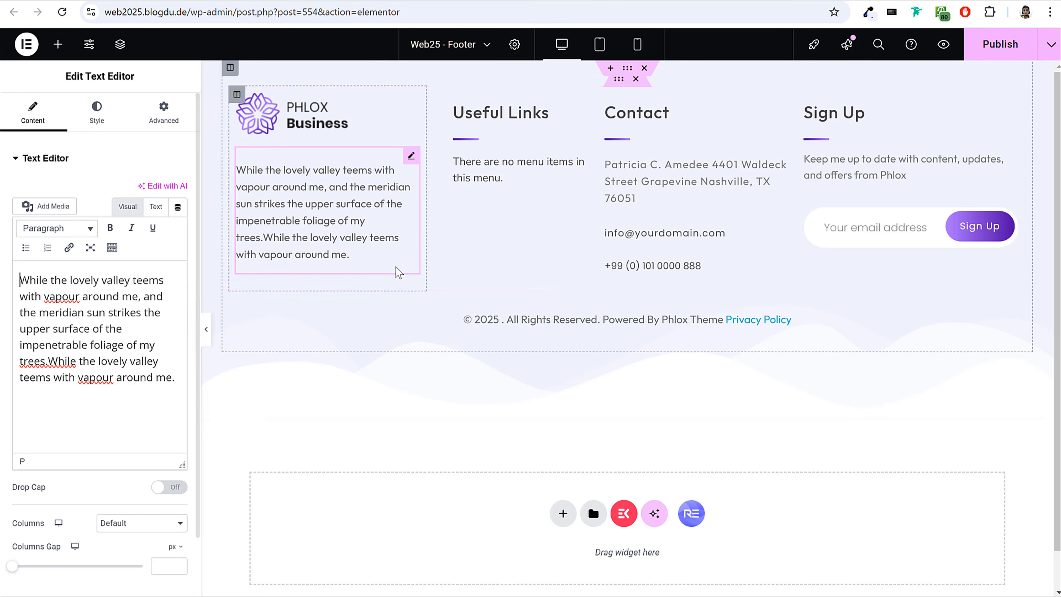
{"action": "left_click", "coordinate": [532, 163]}
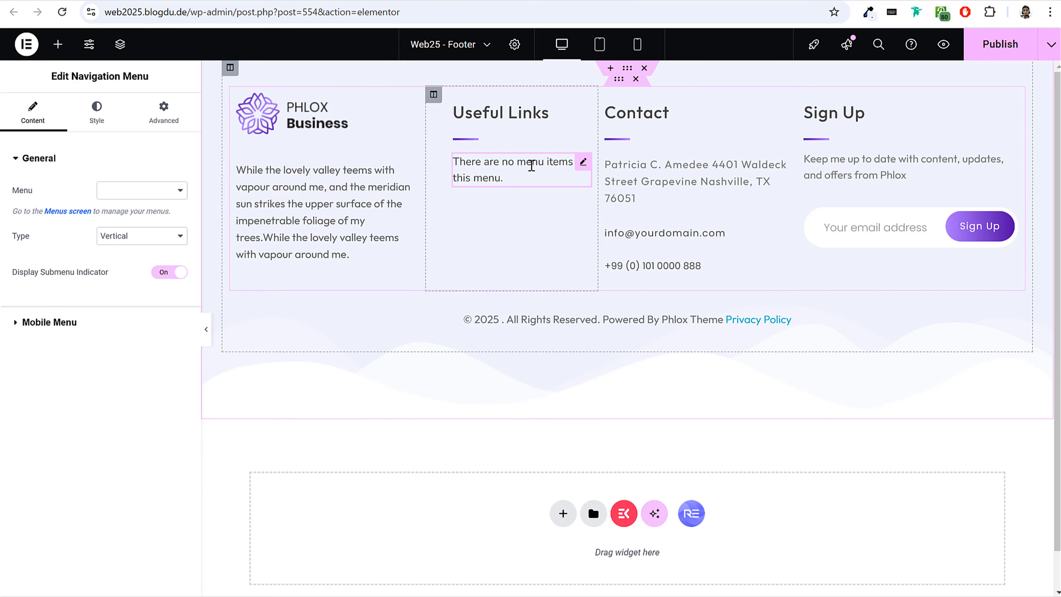
{"action": "left_click", "coordinate": [131, 189]}
{"action": "left_click", "coordinate": [133, 240]}
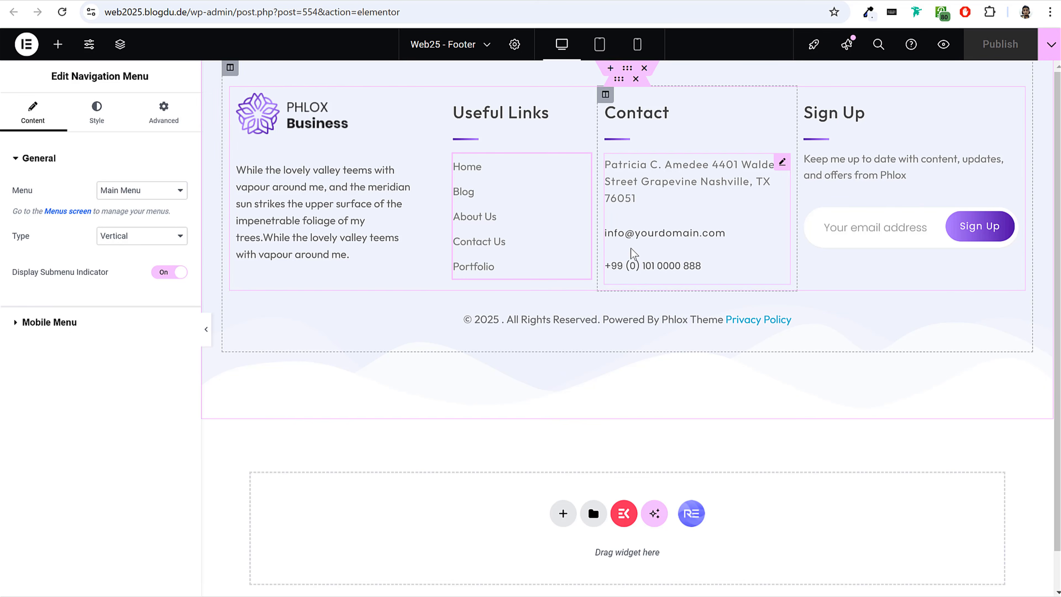
{"action": "left_click", "coordinate": [780, 160]}
{"action": "left_click", "coordinate": [605, 0]}
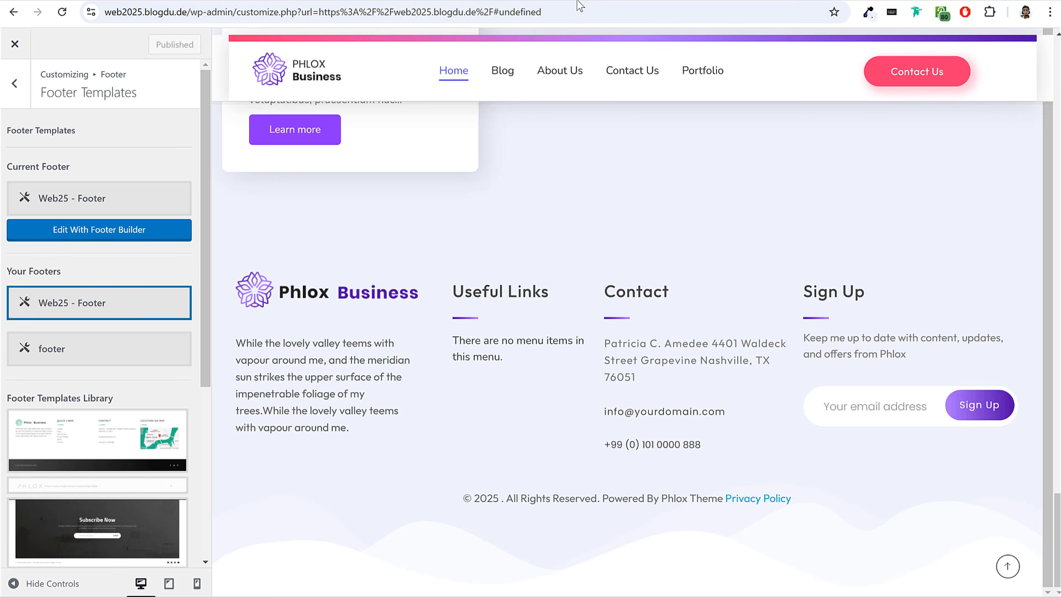
Preview the Blog page, turn off the Display Slider option for the blog and publish the change.
{"action": "left_click", "coordinate": [25, 84]}
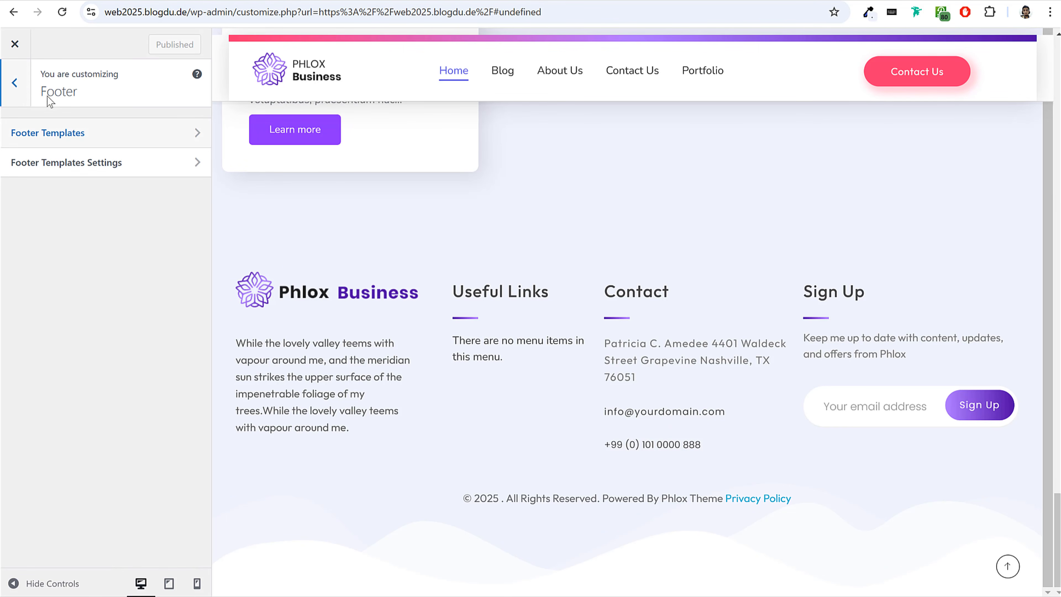
{"action": "left_click", "coordinate": [15, 82]}
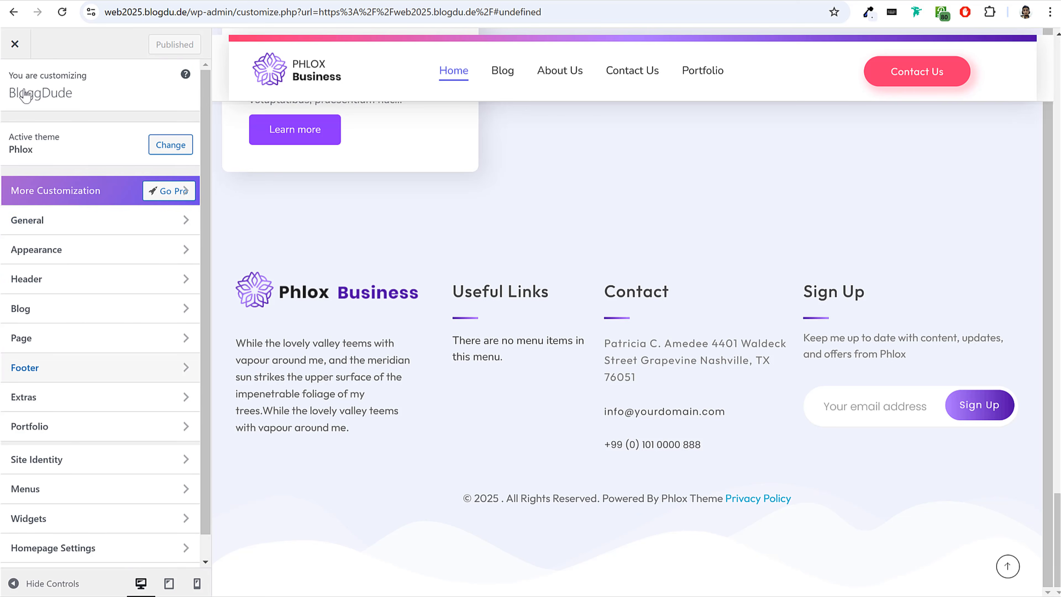
{"action": "scroll", "coordinate": [644, 262], "scroll_direction": "up", "scroll_amount": 20}
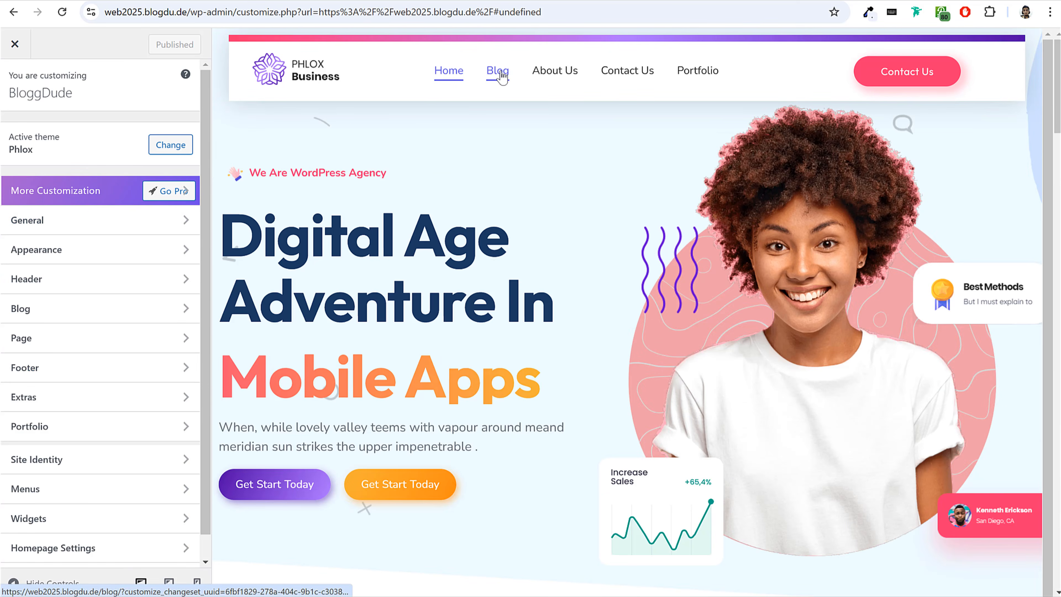
{"action": "left_click", "coordinate": [499, 73]}
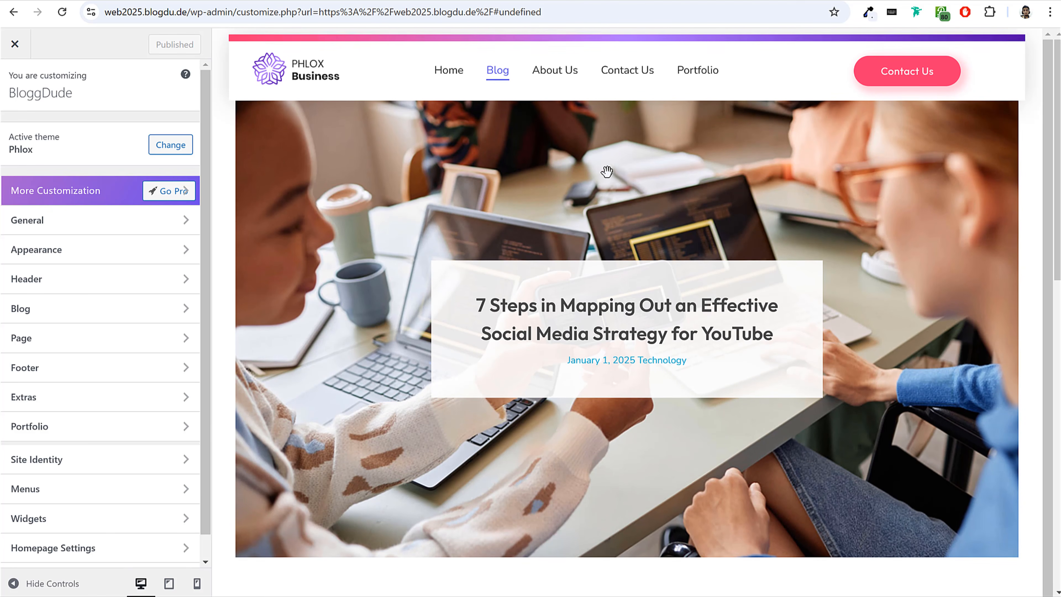
{"action": "scroll", "coordinate": [87, 325], "scroll_direction": "down", "scroll_amount": 1}
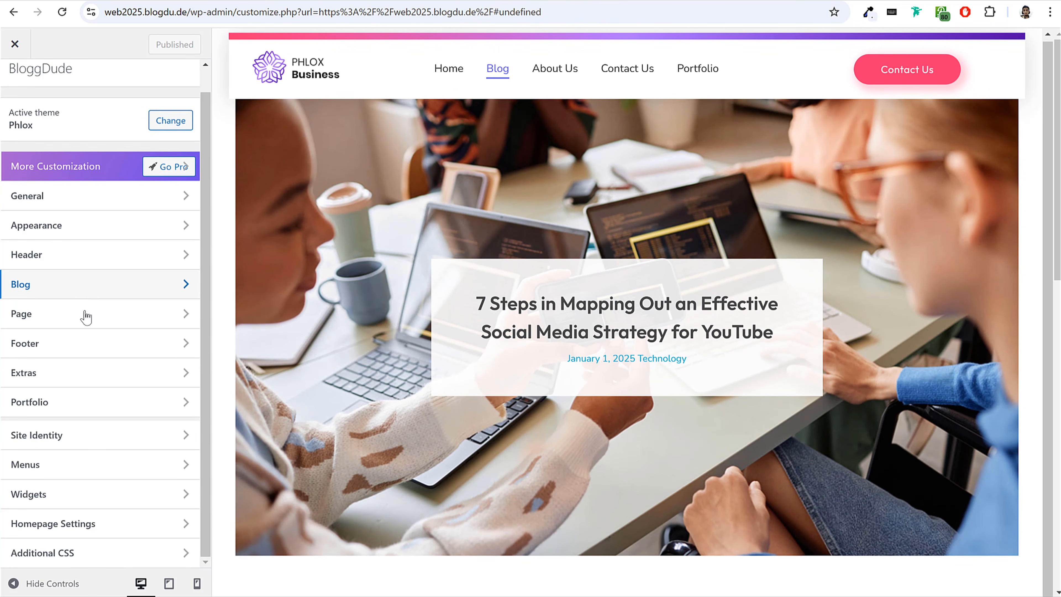
{"action": "left_click", "coordinate": [88, 294]}
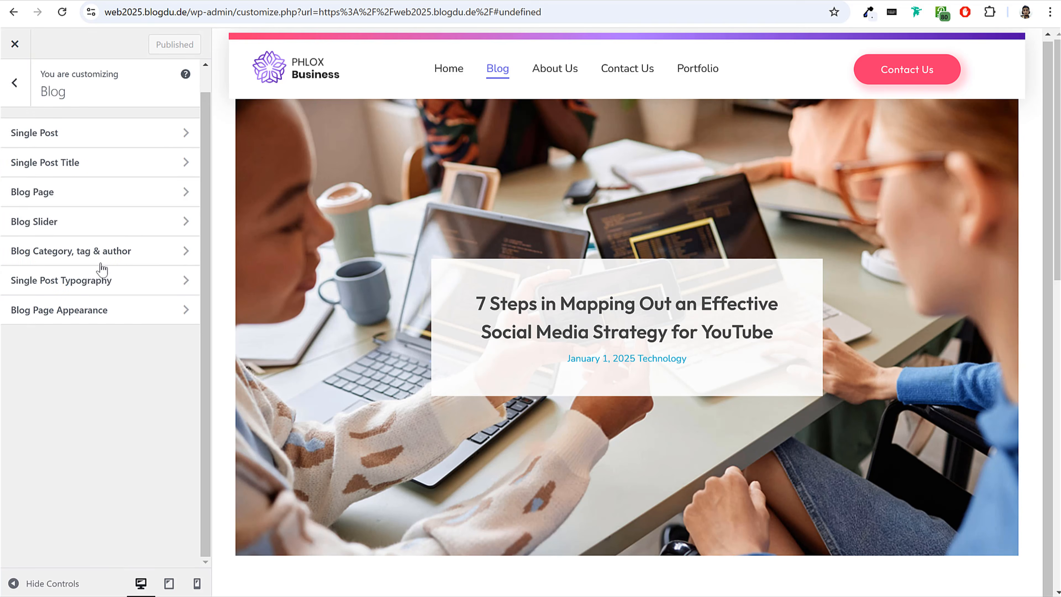
{"action": "left_click", "coordinate": [62, 227]}
{"action": "left_click", "coordinate": [175, 166]}
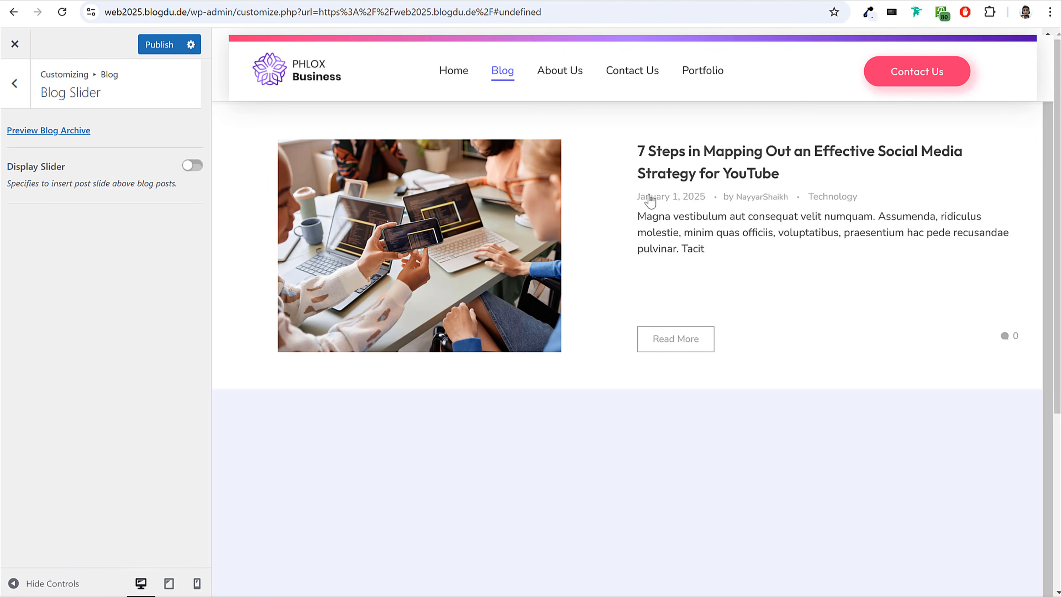
{"action": "left_click", "coordinate": [165, 42]}
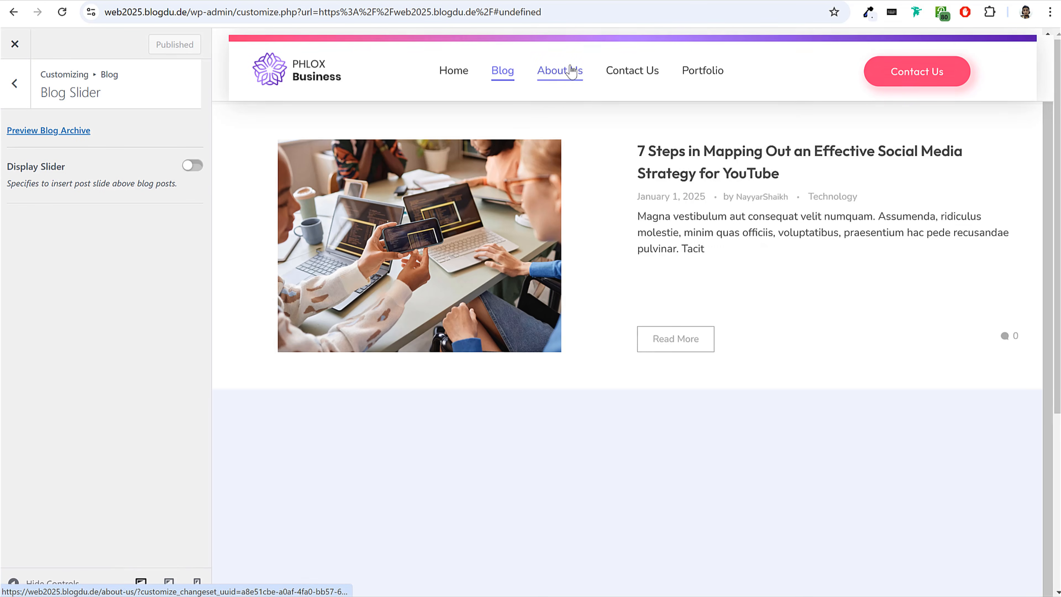
Preview the About Us and Portfolio pages through the header navigation.
{"action": "left_click", "coordinate": [571, 70]}
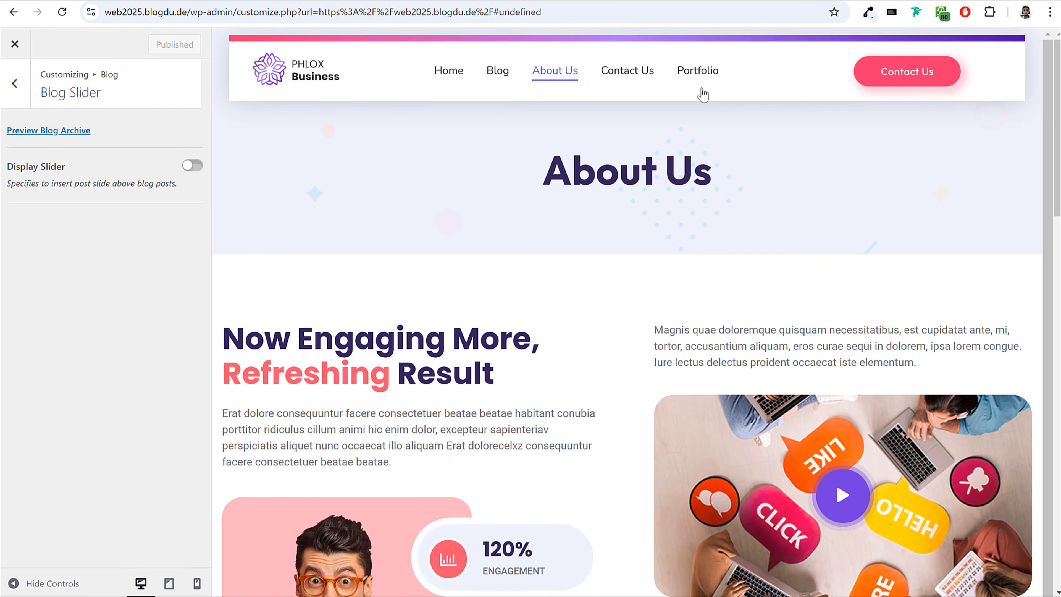
{"action": "left_click", "coordinate": [702, 95]}
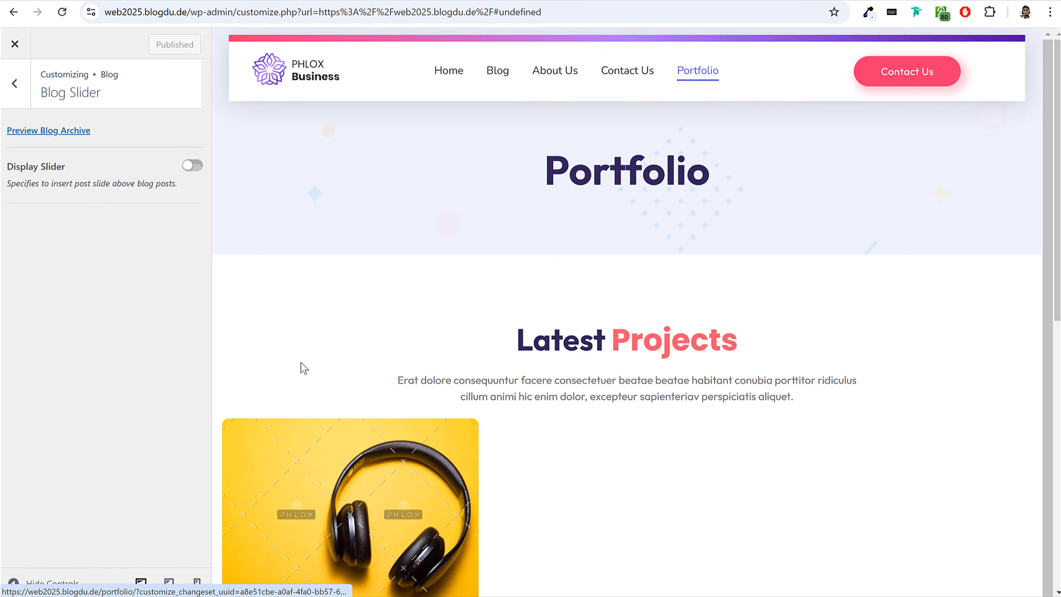
Leave the Blog Slider settings, preview the Blog page and open the customizer's Additional CSS section.
{"action": "left_click", "coordinate": [20, 98]}
{"action": "left_click", "coordinate": [21, 99]}
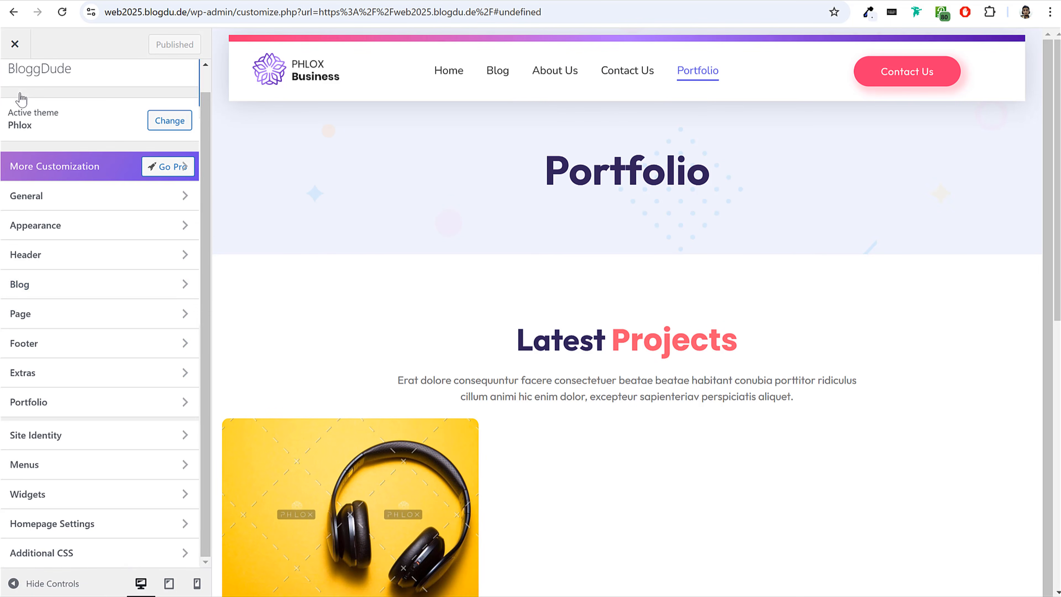
{"action": "left_click", "coordinate": [497, 80]}
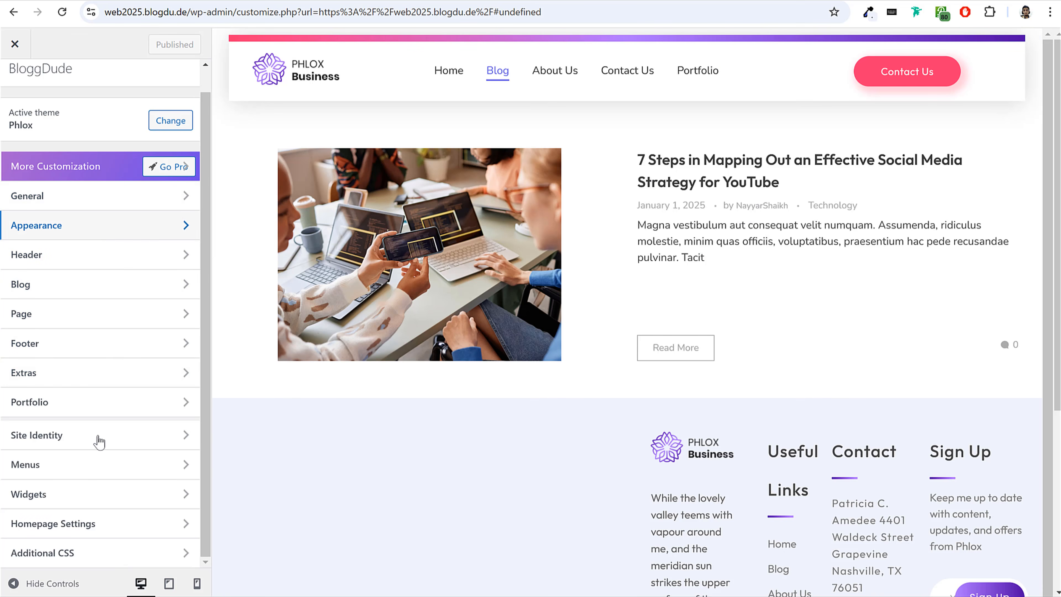
{"action": "left_click", "coordinate": [40, 553]}
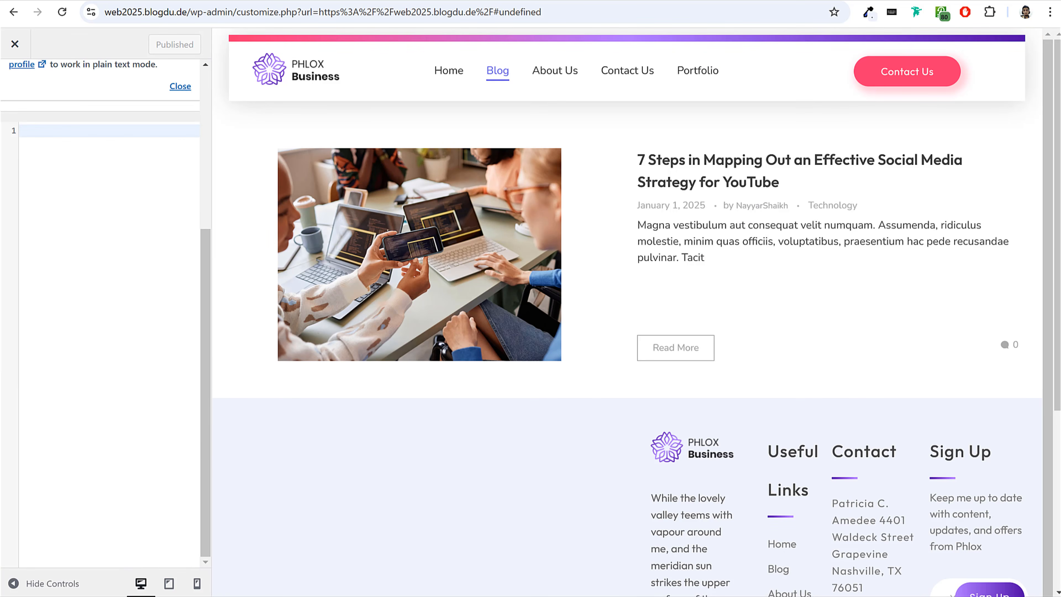
Open the Main CSS text file from the Pages folder inside Media and copy its entire contents.
{"action": "left_click", "coordinate": [367, 595]}
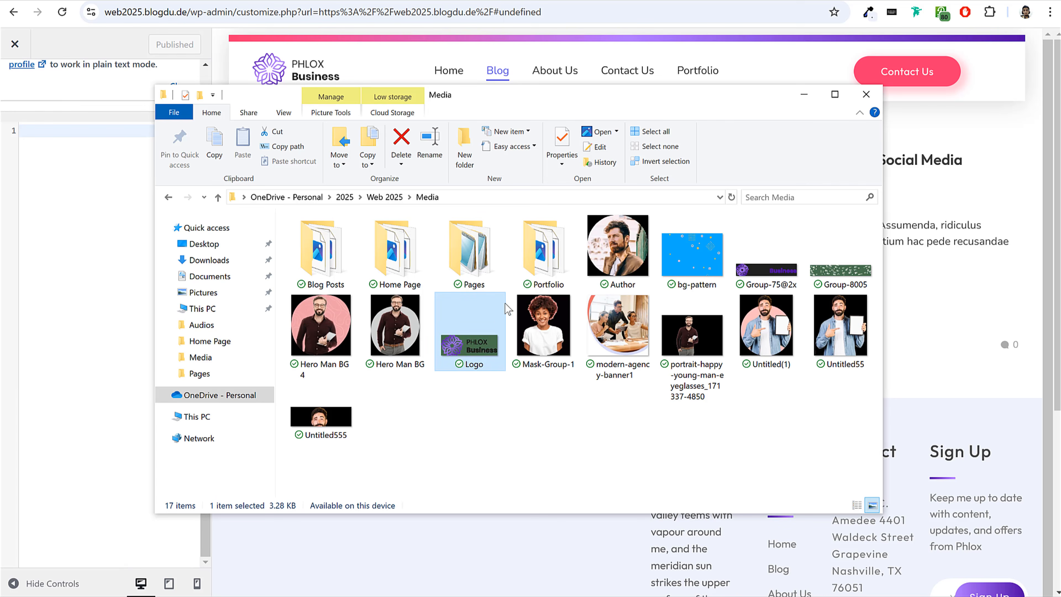
{"action": "double_click", "coordinate": [481, 250]}
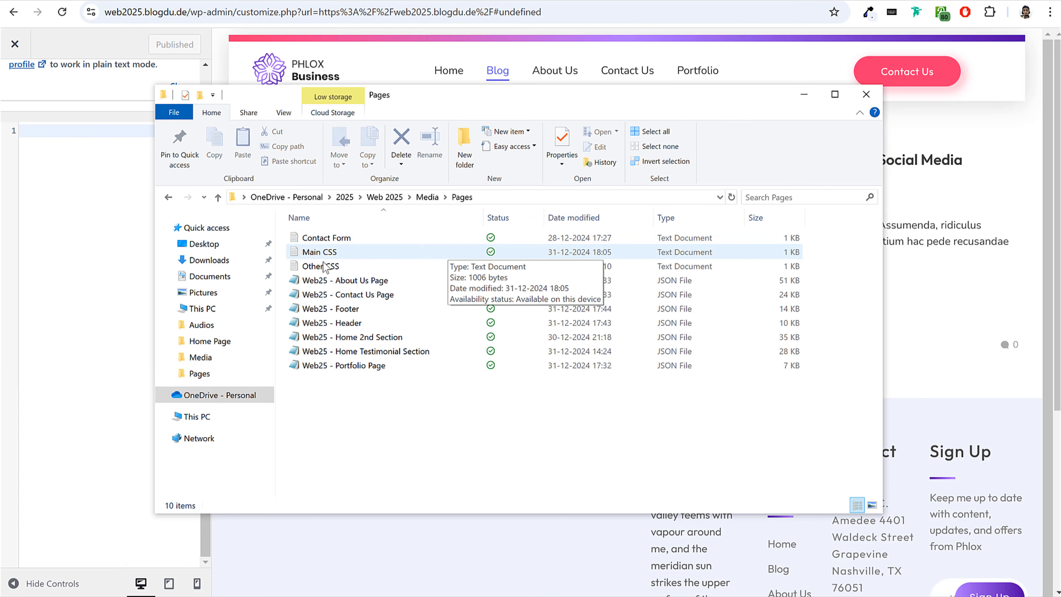
{"action": "double_click", "coordinate": [319, 252]}
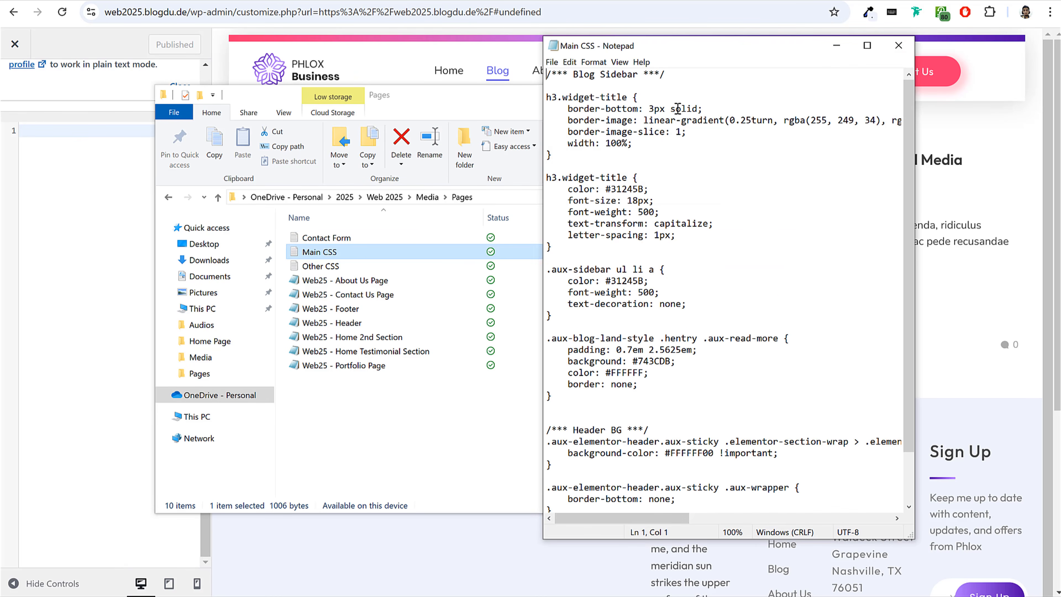
{"action": "key", "text": "ctrl+a"}
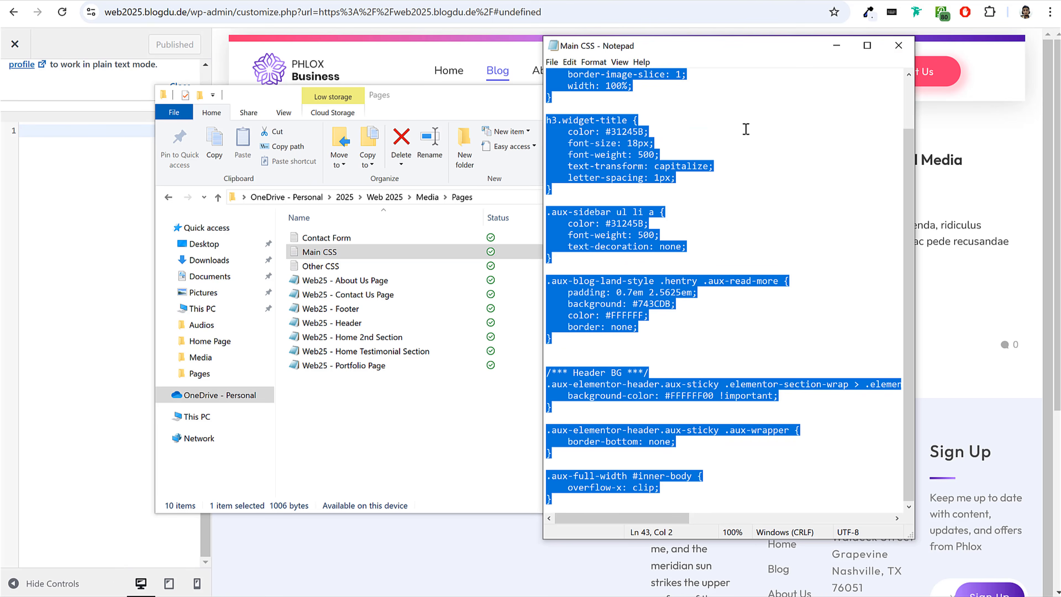
Paste the copied Main CSS code into the Additional CSS editor and publish the change.
{"action": "left_click", "coordinate": [106, 238]}
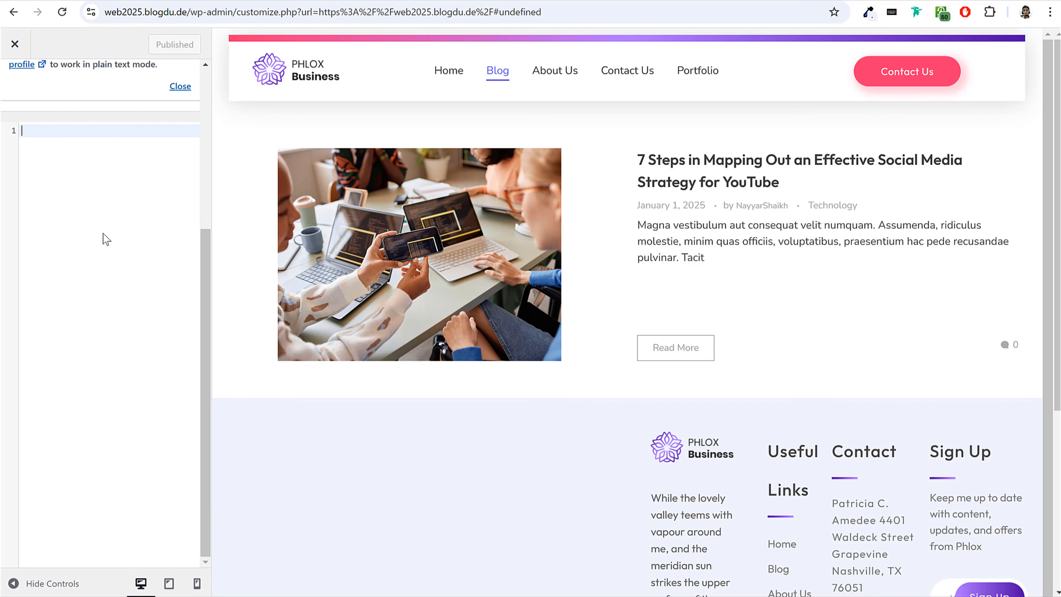
{"action": "key", "text": "ctrl+v"}
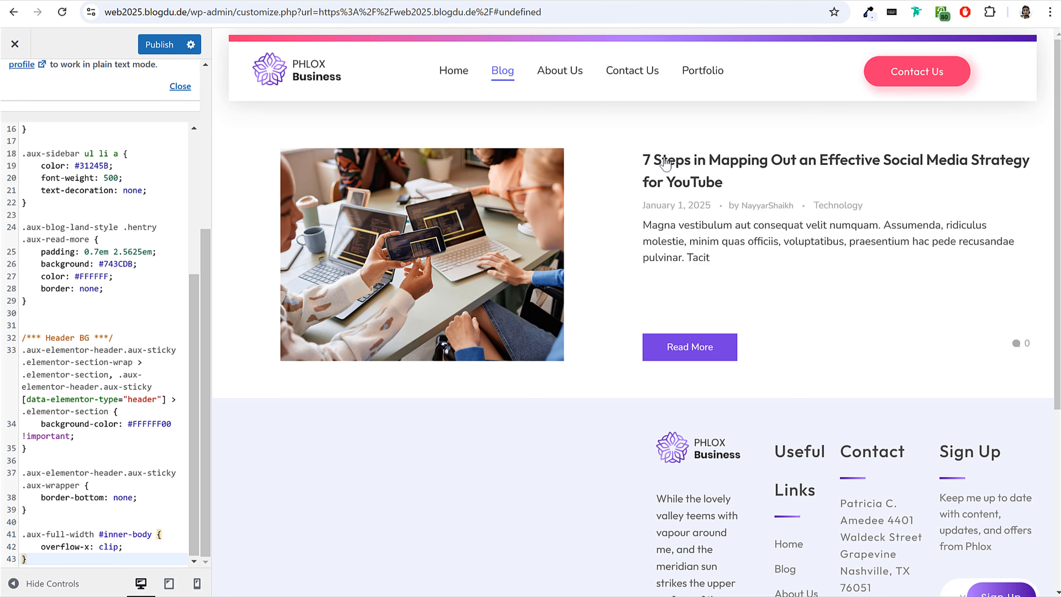
{"action": "left_click", "coordinate": [158, 44]}
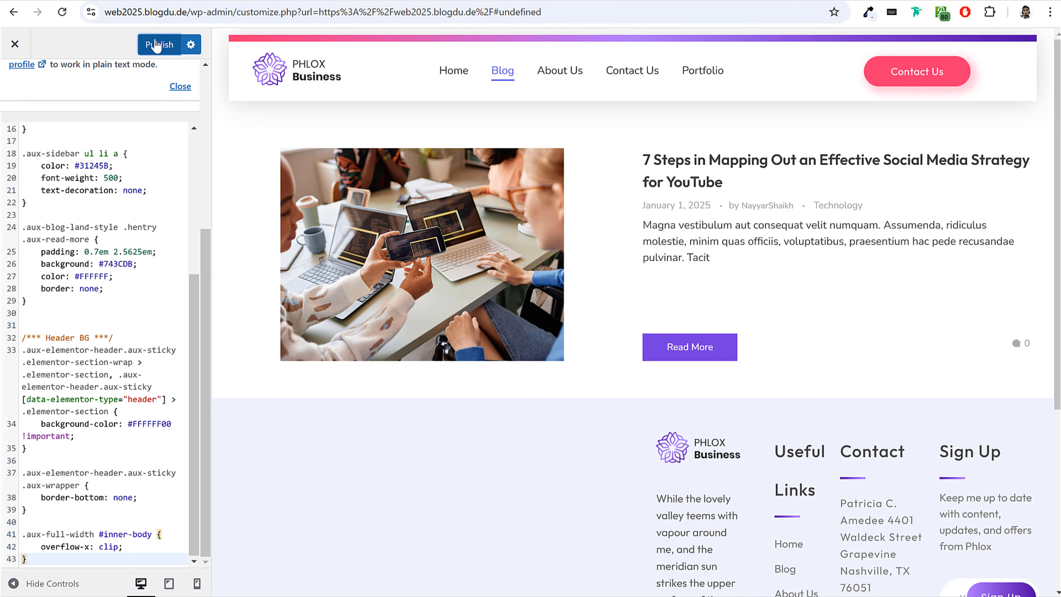
Open the live site and check the Blog page's styling, Read More button and sidebar.
{"action": "left_click", "coordinate": [79, 1]}
{"action": "left_click", "coordinate": [74, 37]}
{"action": "left_click", "coordinate": [591, 99]}
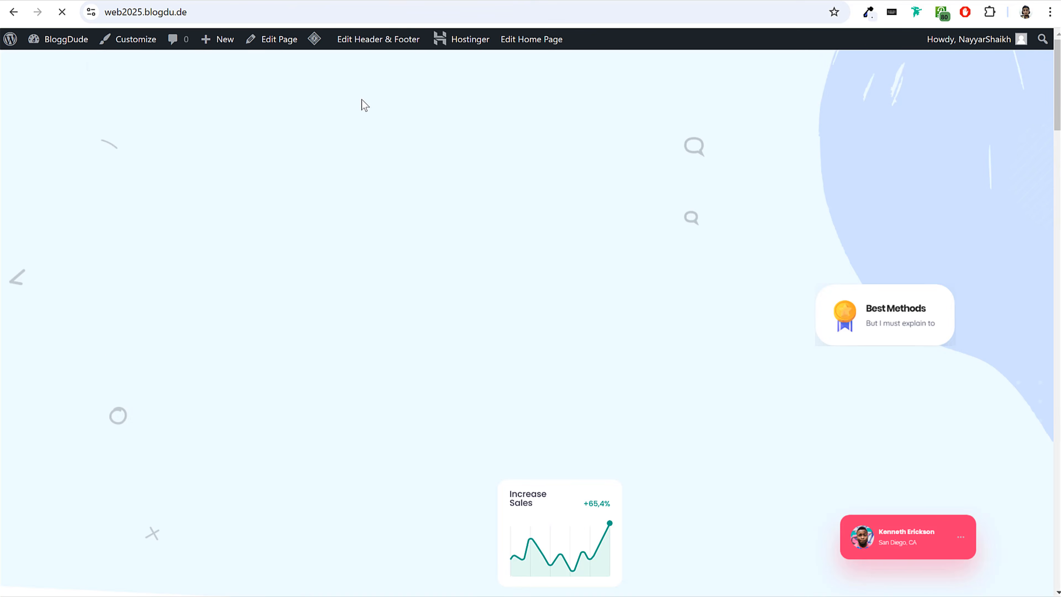
{"action": "left_click", "coordinate": [404, 95]}
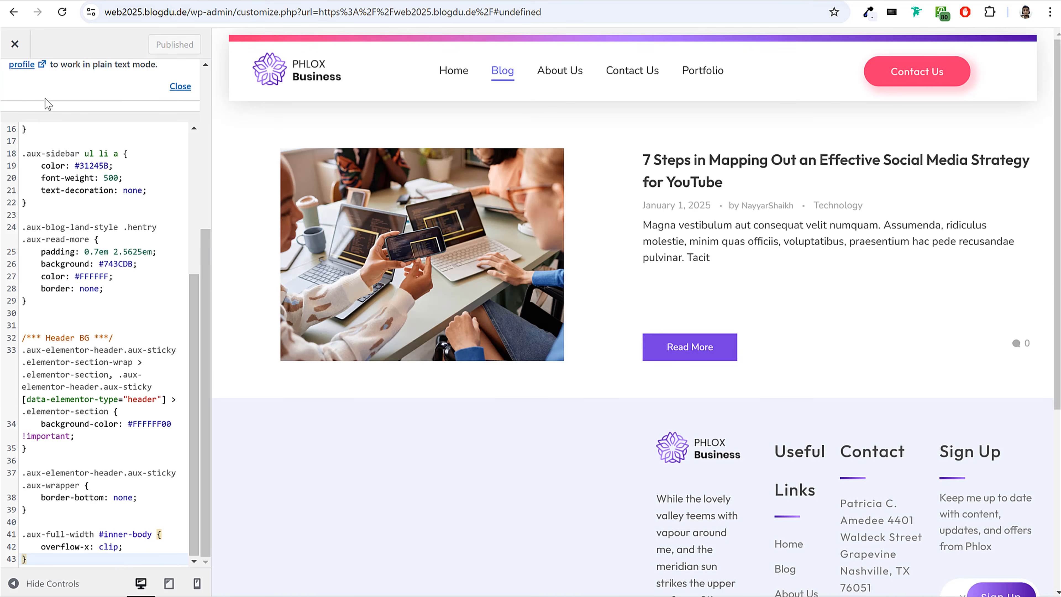
{"action": "scroll", "coordinate": [47, 104], "scroll_direction": "up", "scroll_amount": 5}
Return to the customizer's main sections and look through the Extras options.
{"action": "left_click", "coordinate": [16, 100]}
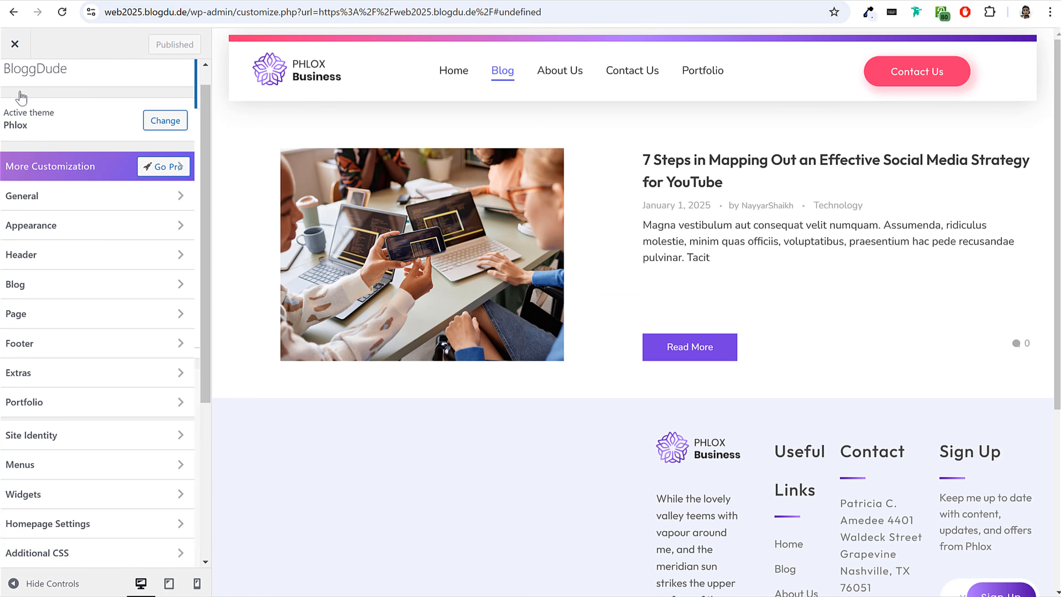
{"action": "left_click", "coordinate": [104, 370]}
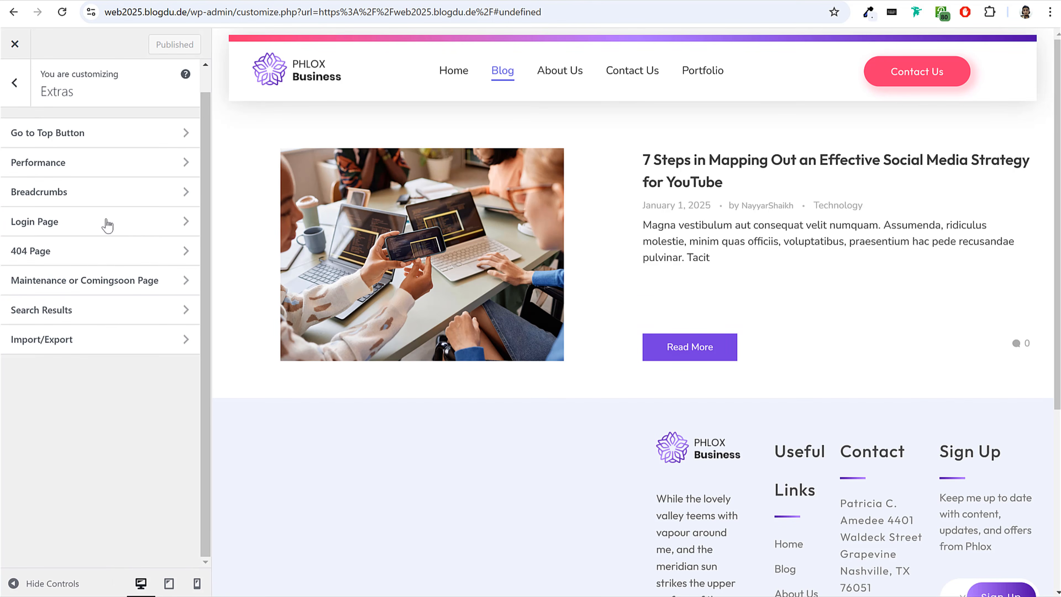
{"action": "left_click", "coordinate": [17, 83]}
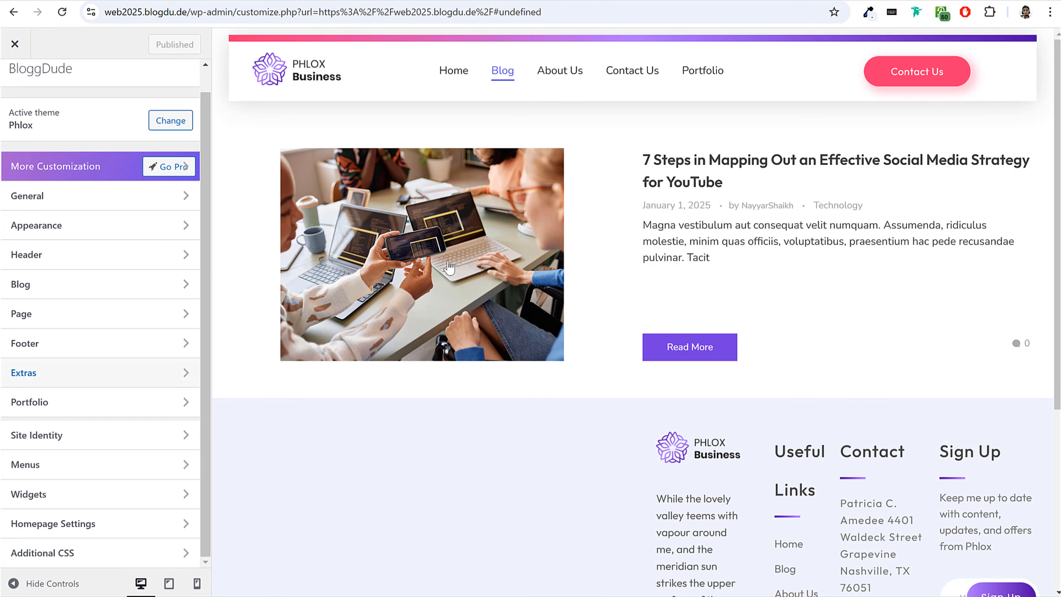
Preview the Home page in the customizer, then close the customizer to return to the live site.
{"action": "left_click", "coordinate": [299, 79]}
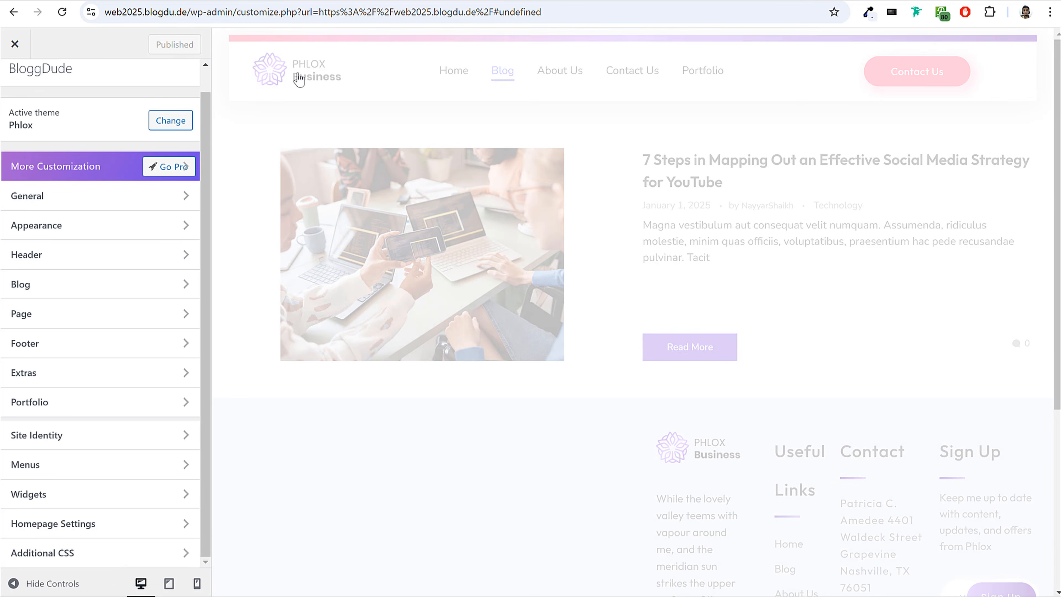
{"action": "scroll", "coordinate": [674, 296], "scroll_direction": "down", "scroll_amount": 10}
{"action": "scroll", "coordinate": [675, 296], "scroll_direction": "up", "scroll_amount": 5}
{"action": "scroll", "coordinate": [675, 295], "scroll_direction": "up", "scroll_amount": 5}
{"action": "scroll", "coordinate": [115, 433], "scroll_direction": "up", "scroll_amount": 1}
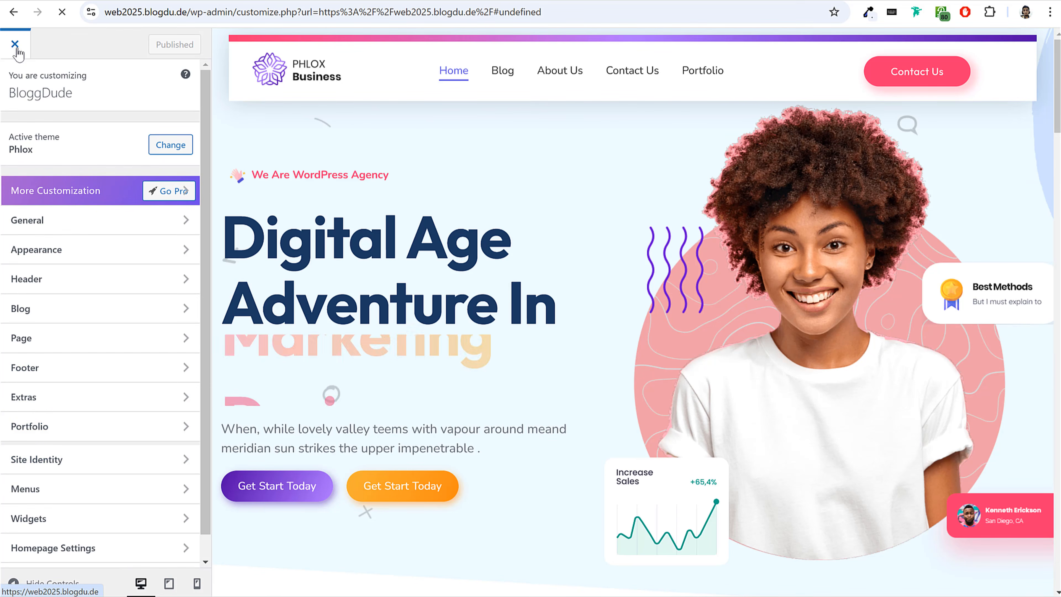
{"action": "left_click", "coordinate": [14, 44]}
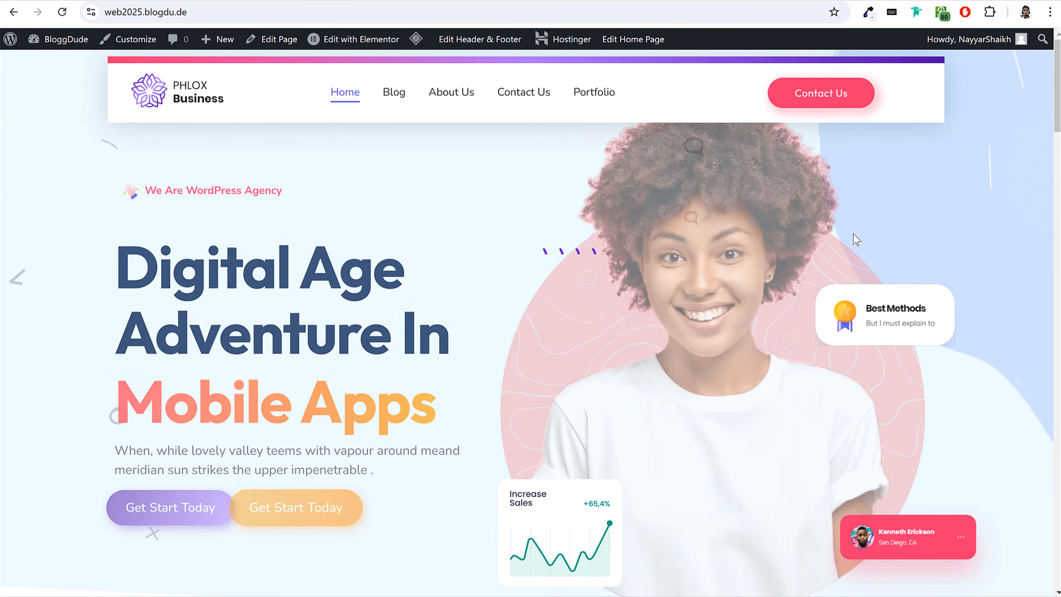